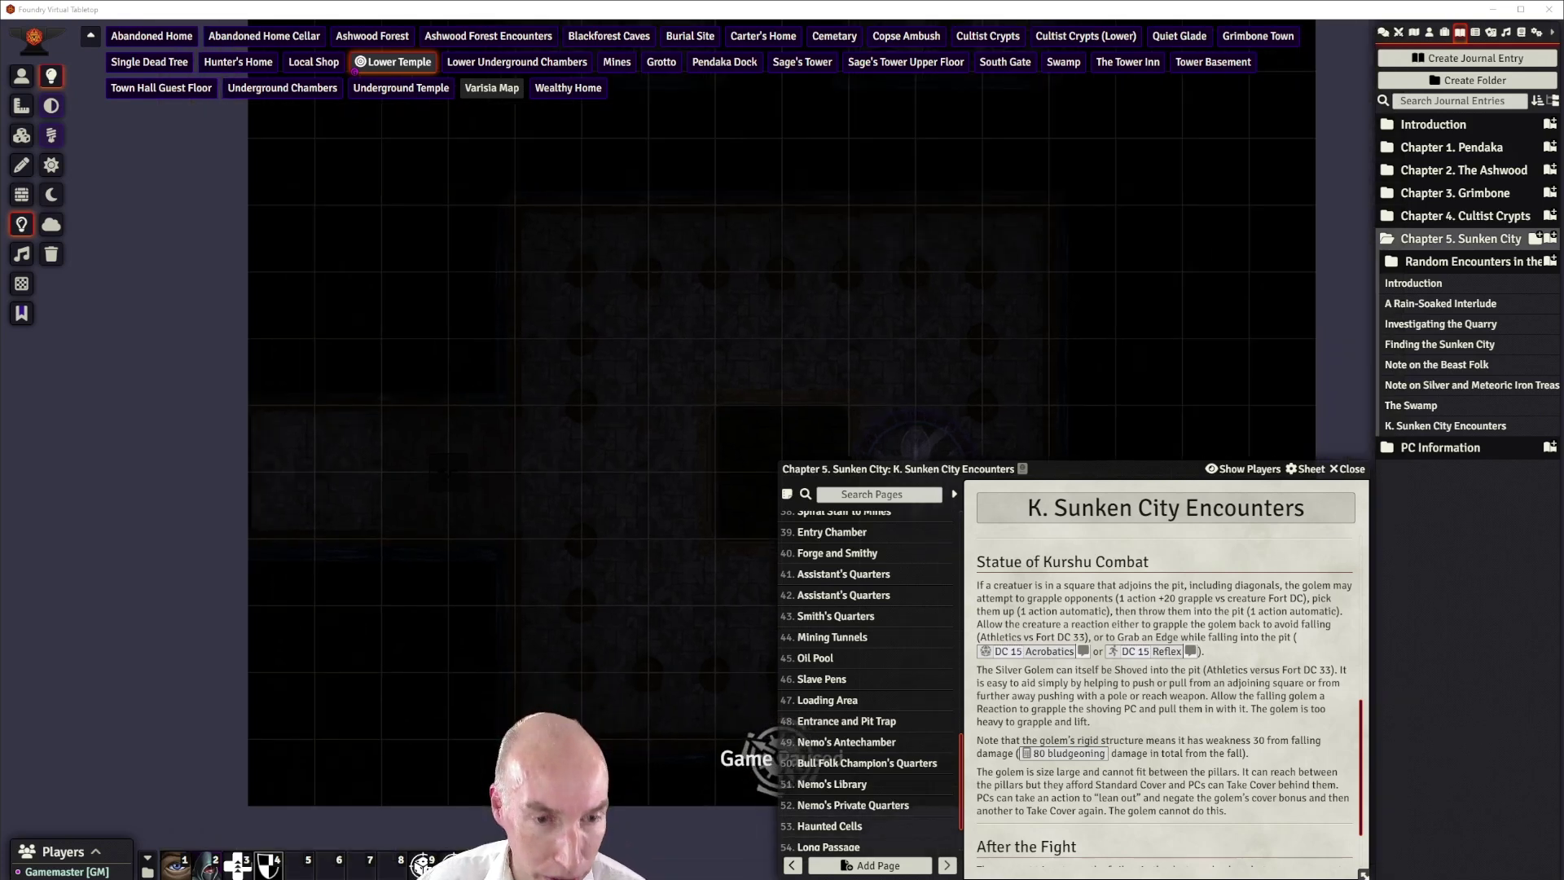
Add a text page named "Master's Crypt" to the K. Sunken City Encounters journal and move its editor clear of the journal's page list
{"action": "left_click_drag", "start_coordinate": [701, 341], "coordinate": [532, 220]}
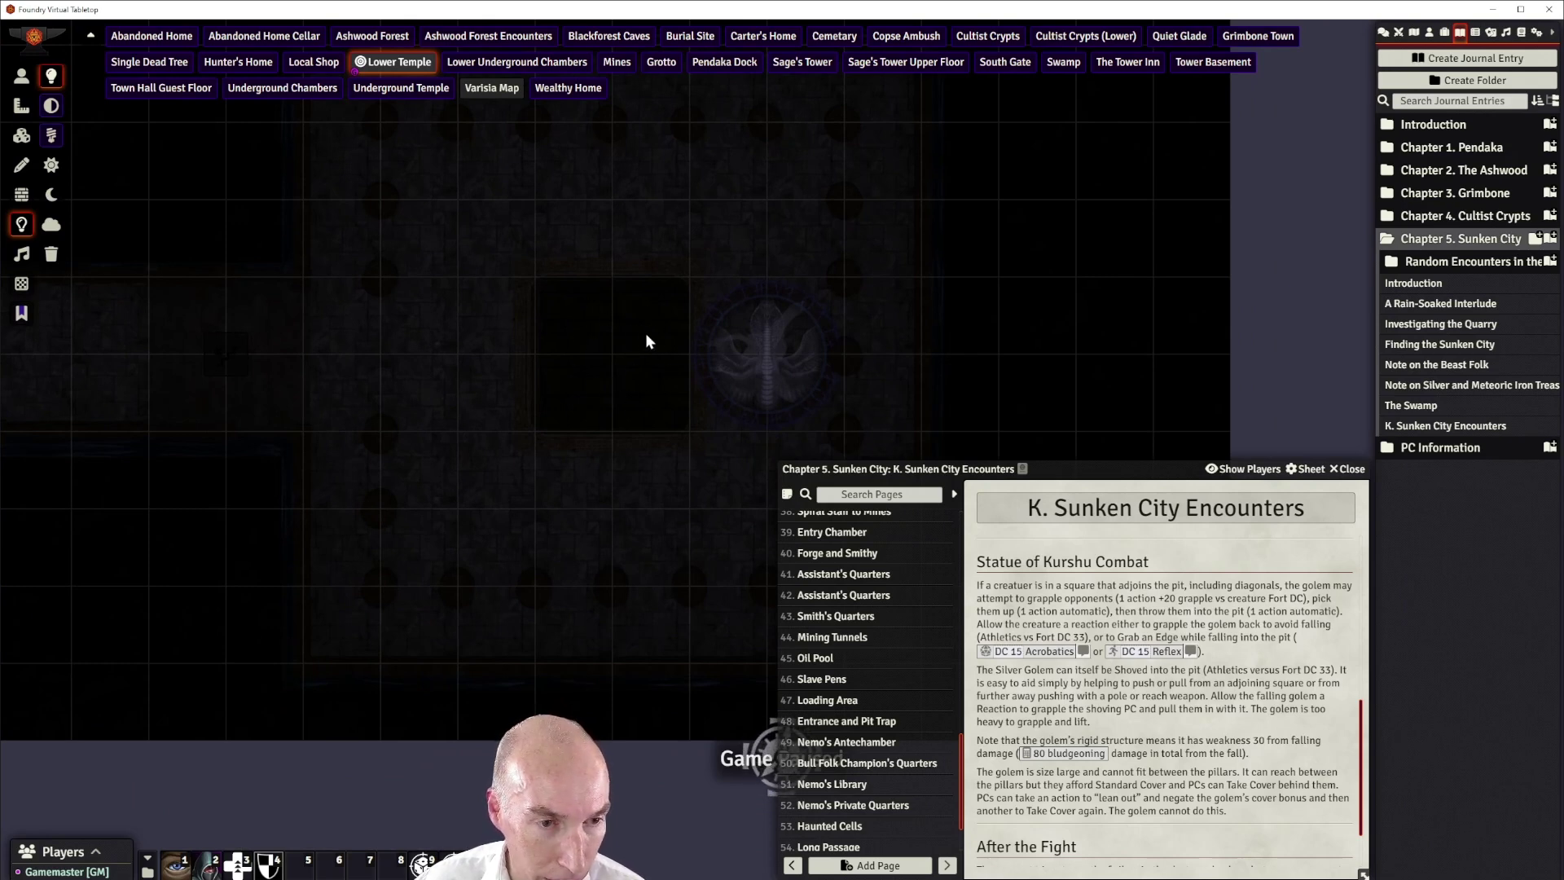
{"action": "scroll", "coordinate": [565, 389], "scroll_direction": "up", "scroll_amount": 2}
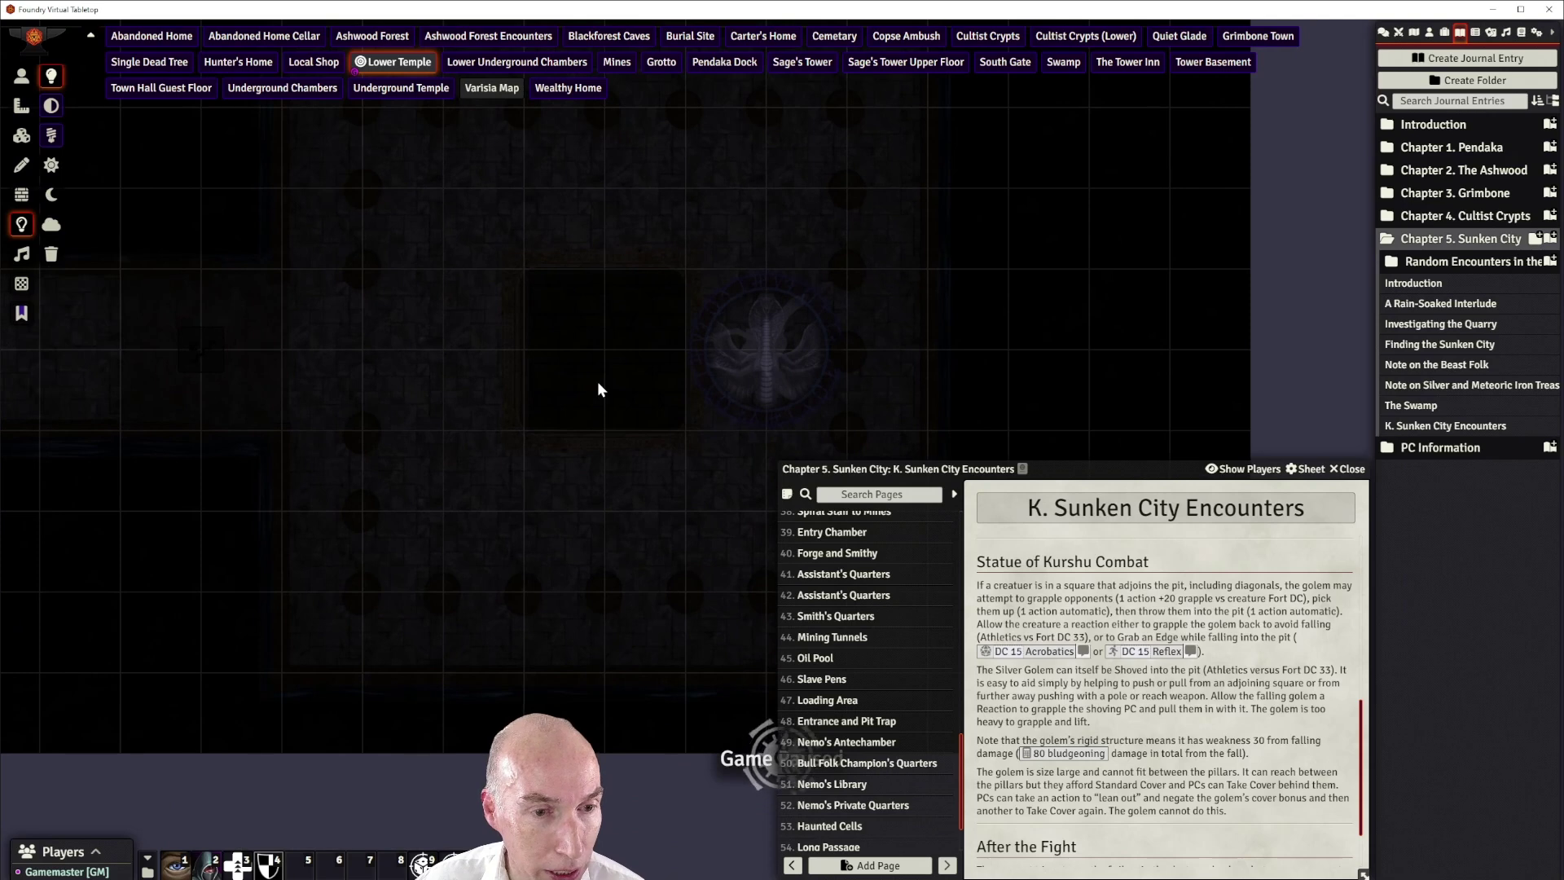
{"action": "left_click_drag", "start_coordinate": [409, 265], "coordinate": [422, 321]}
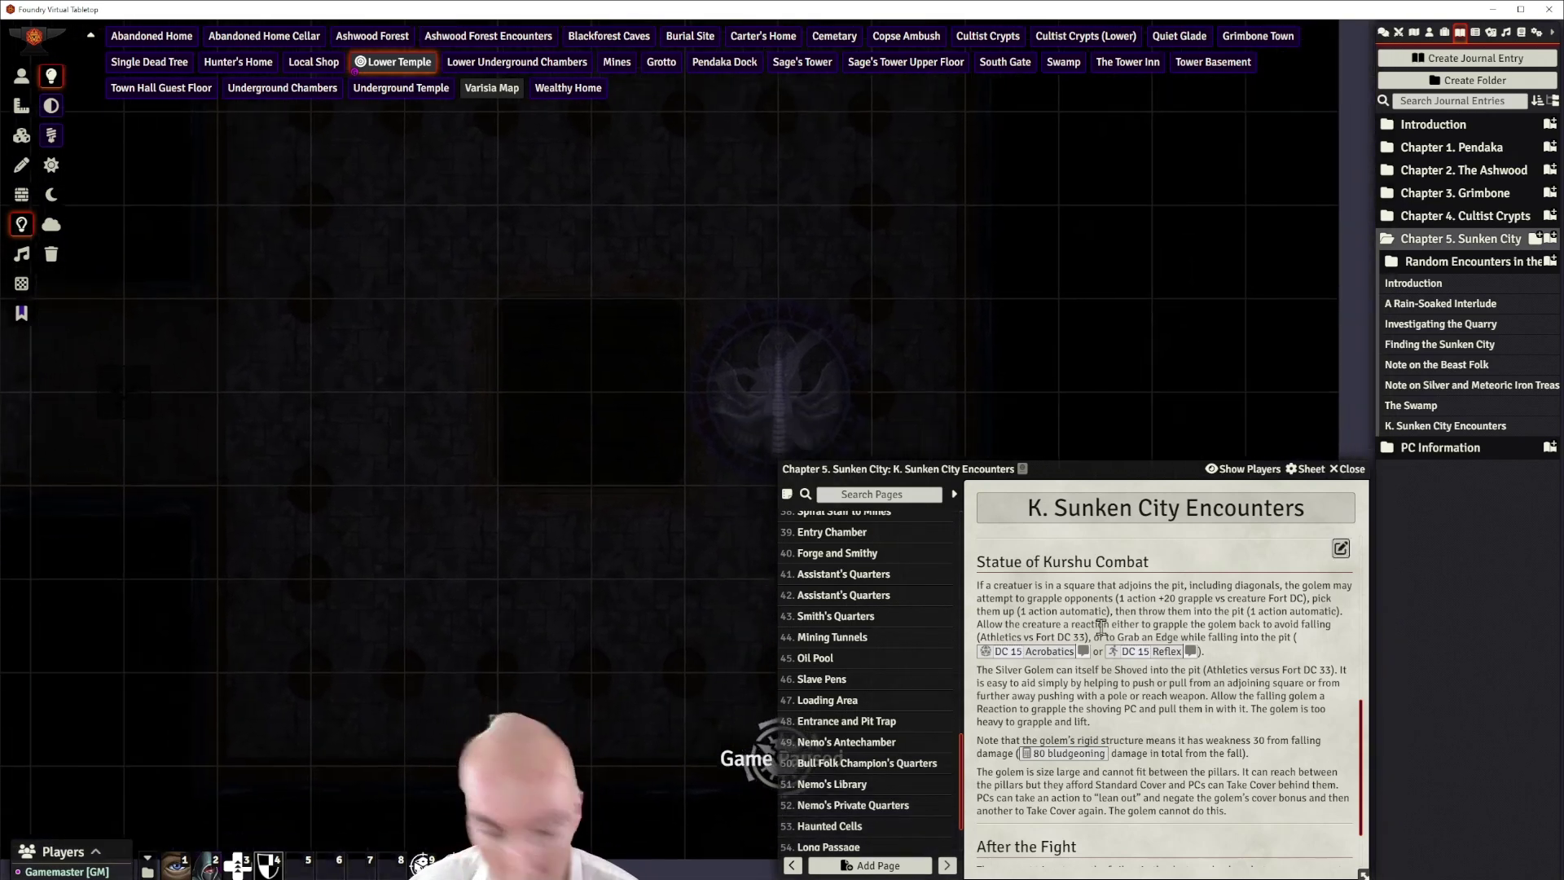
{"action": "left_click", "coordinate": [880, 865]}
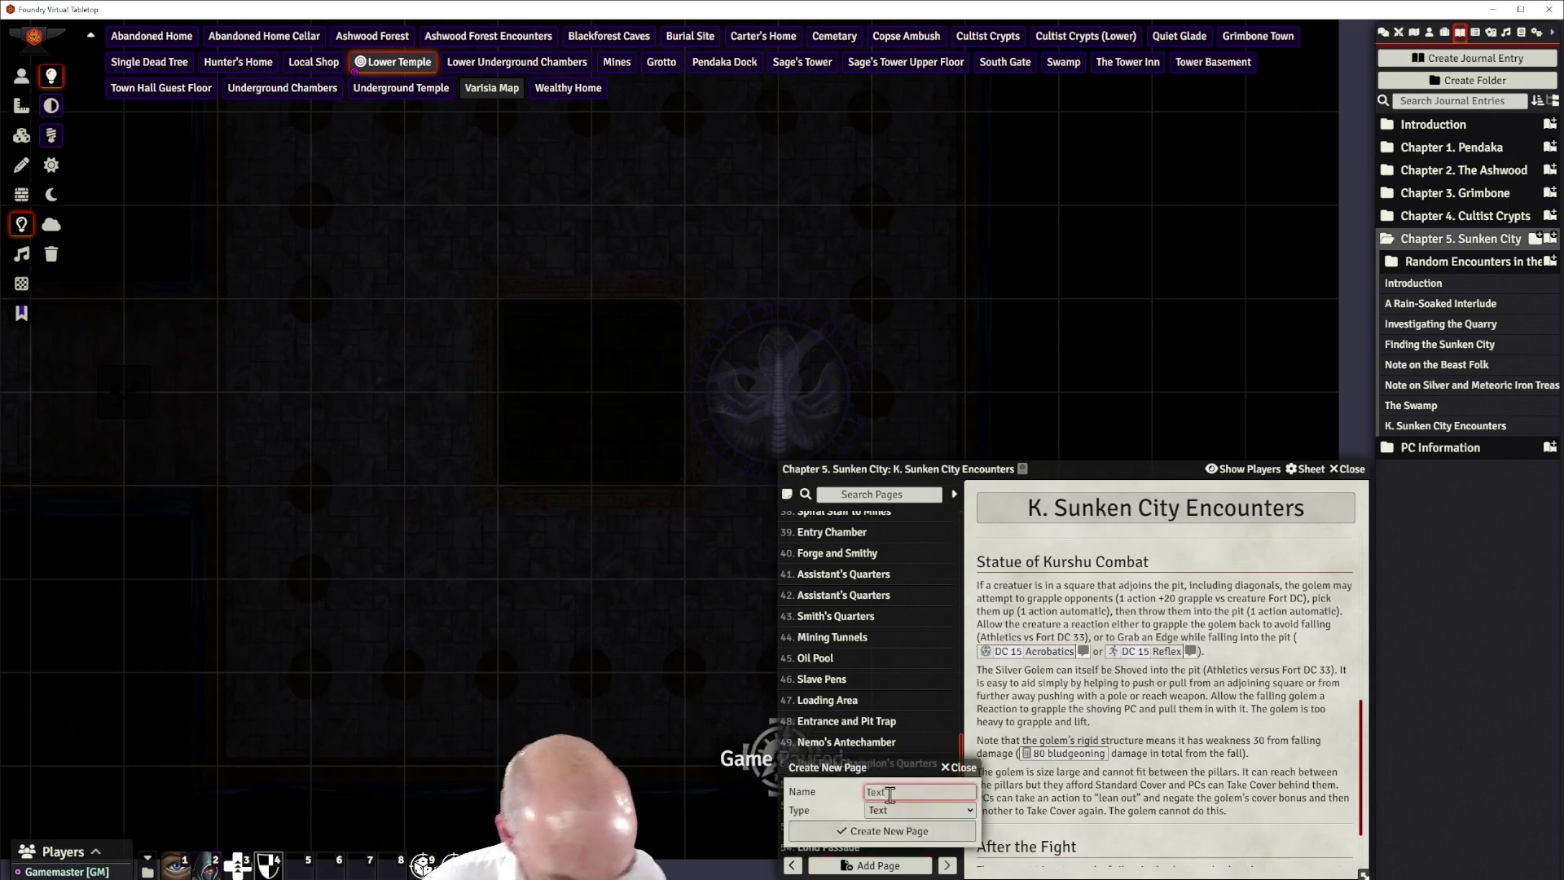
{"action": "type", "text": "Mas"}
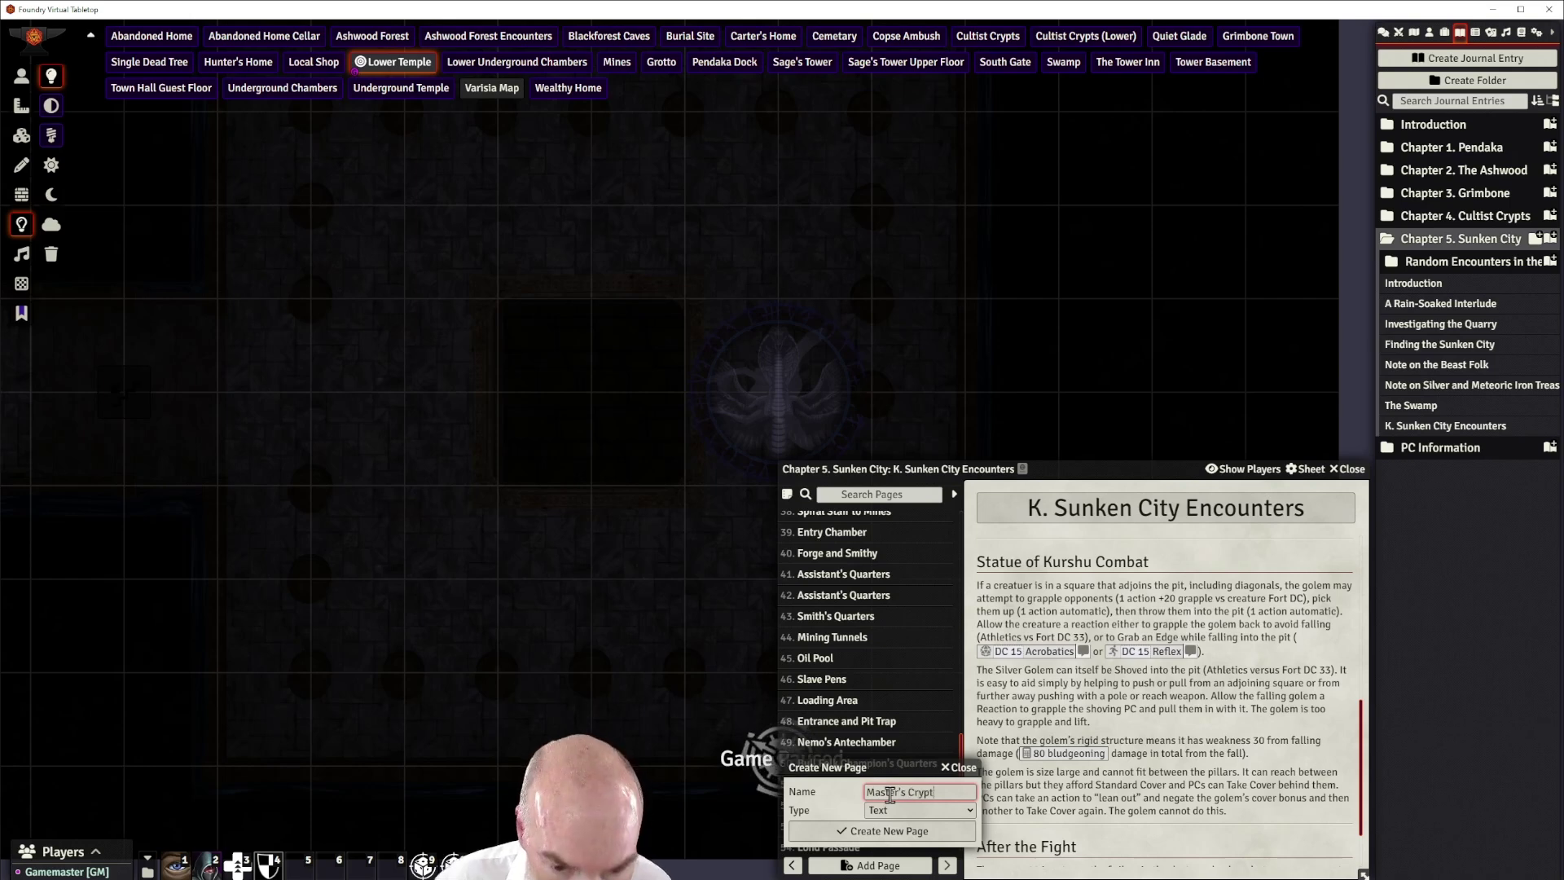
{"action": "type", "text": "ter's Crypt"}
{"action": "left_click", "coordinate": [914, 830]}
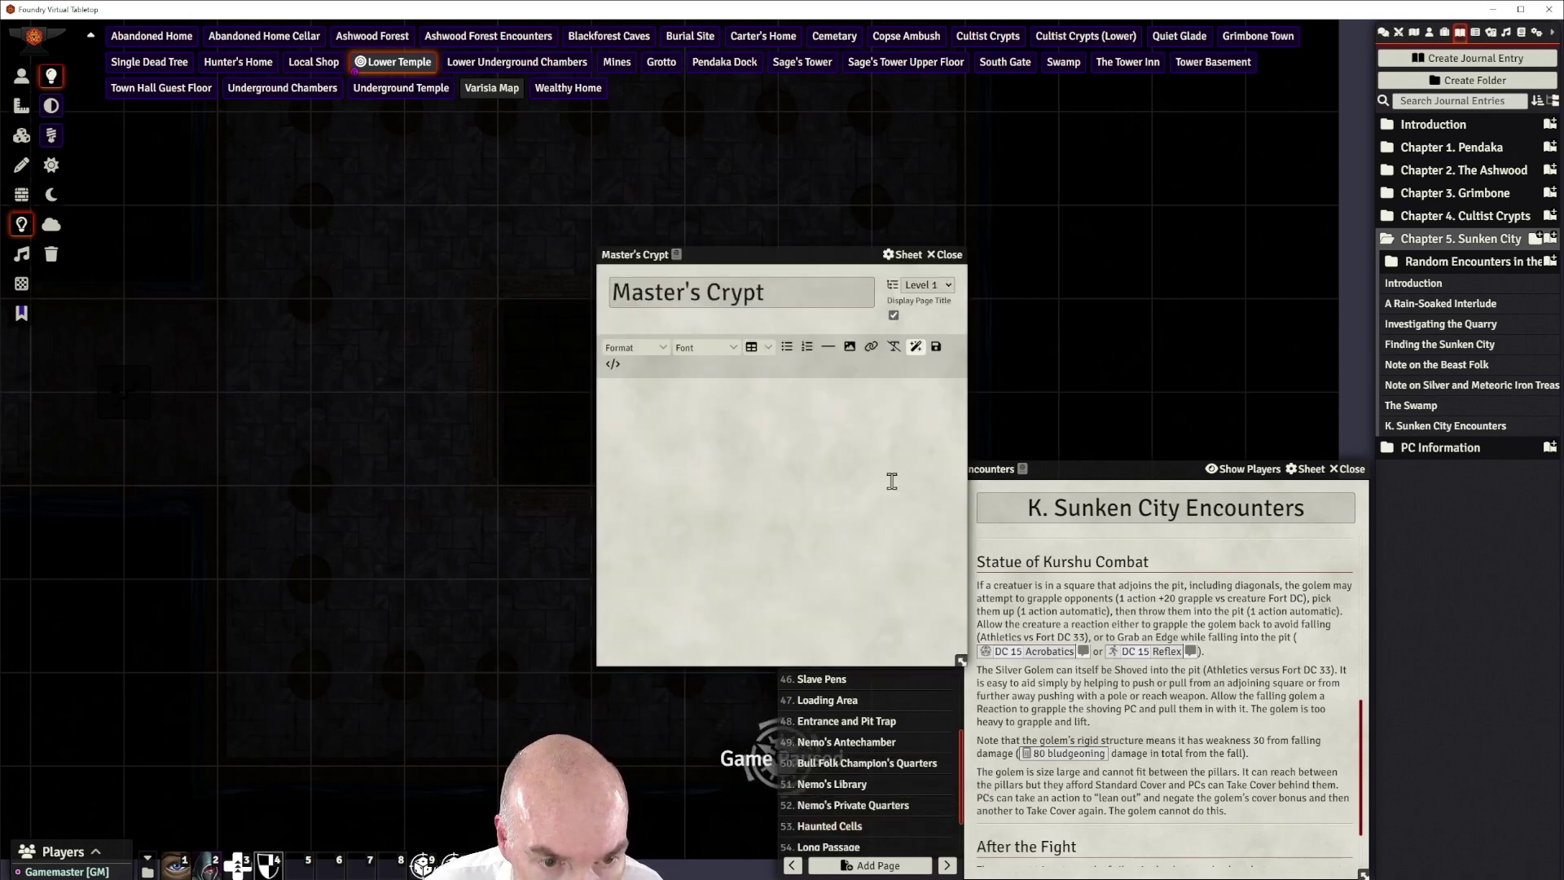
{"action": "left_click_drag", "start_coordinate": [803, 254], "coordinate": [1178, 63]}
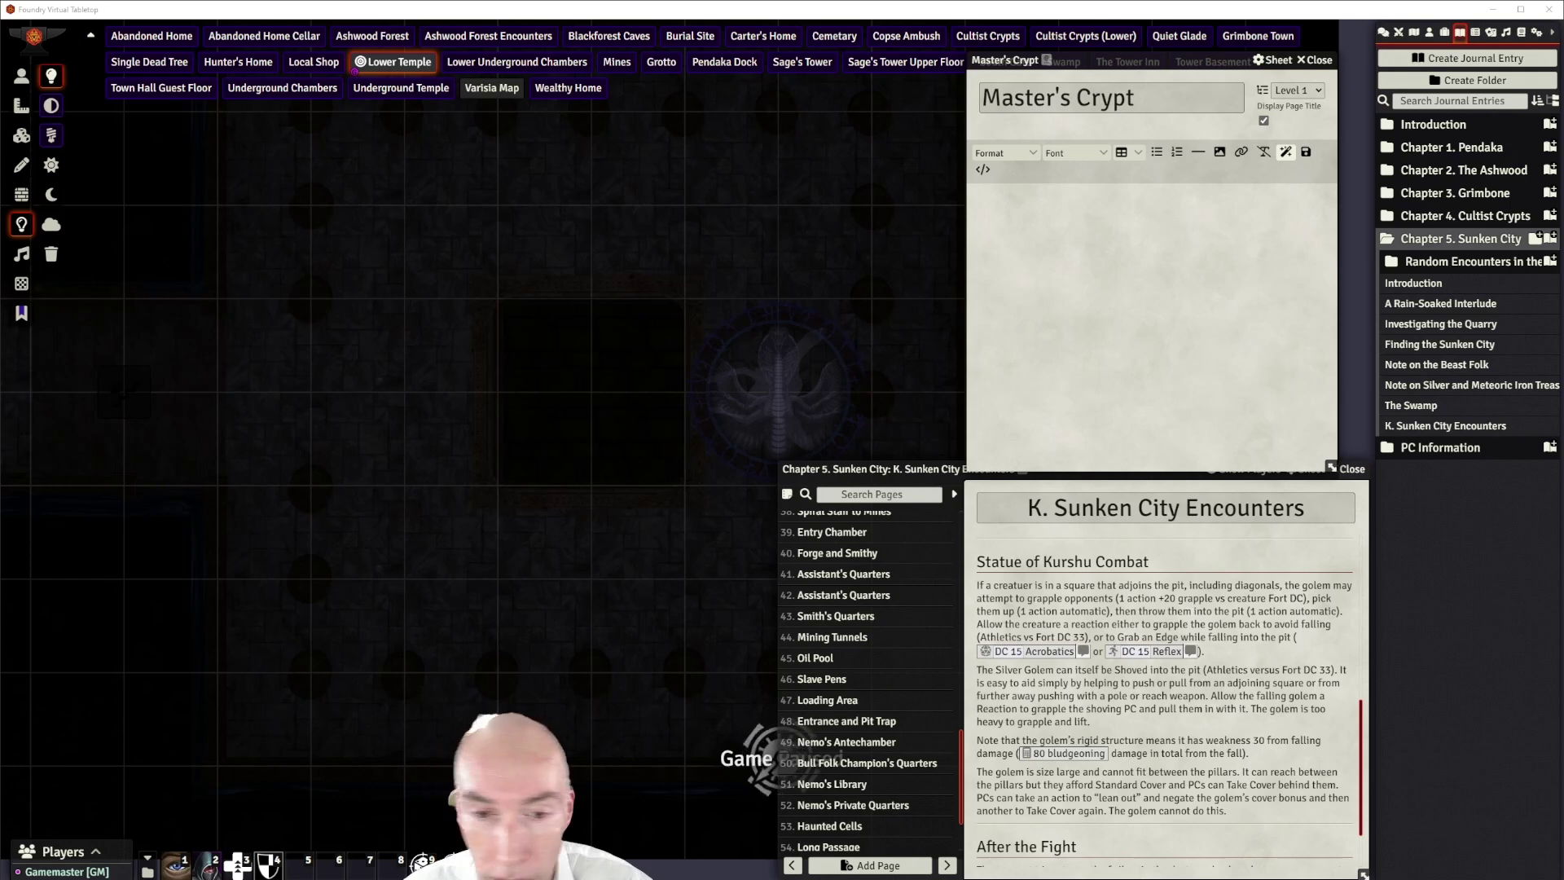
Change the new page's title to "Master's Antechamber"
{"action": "left_click", "coordinate": [1167, 95]}
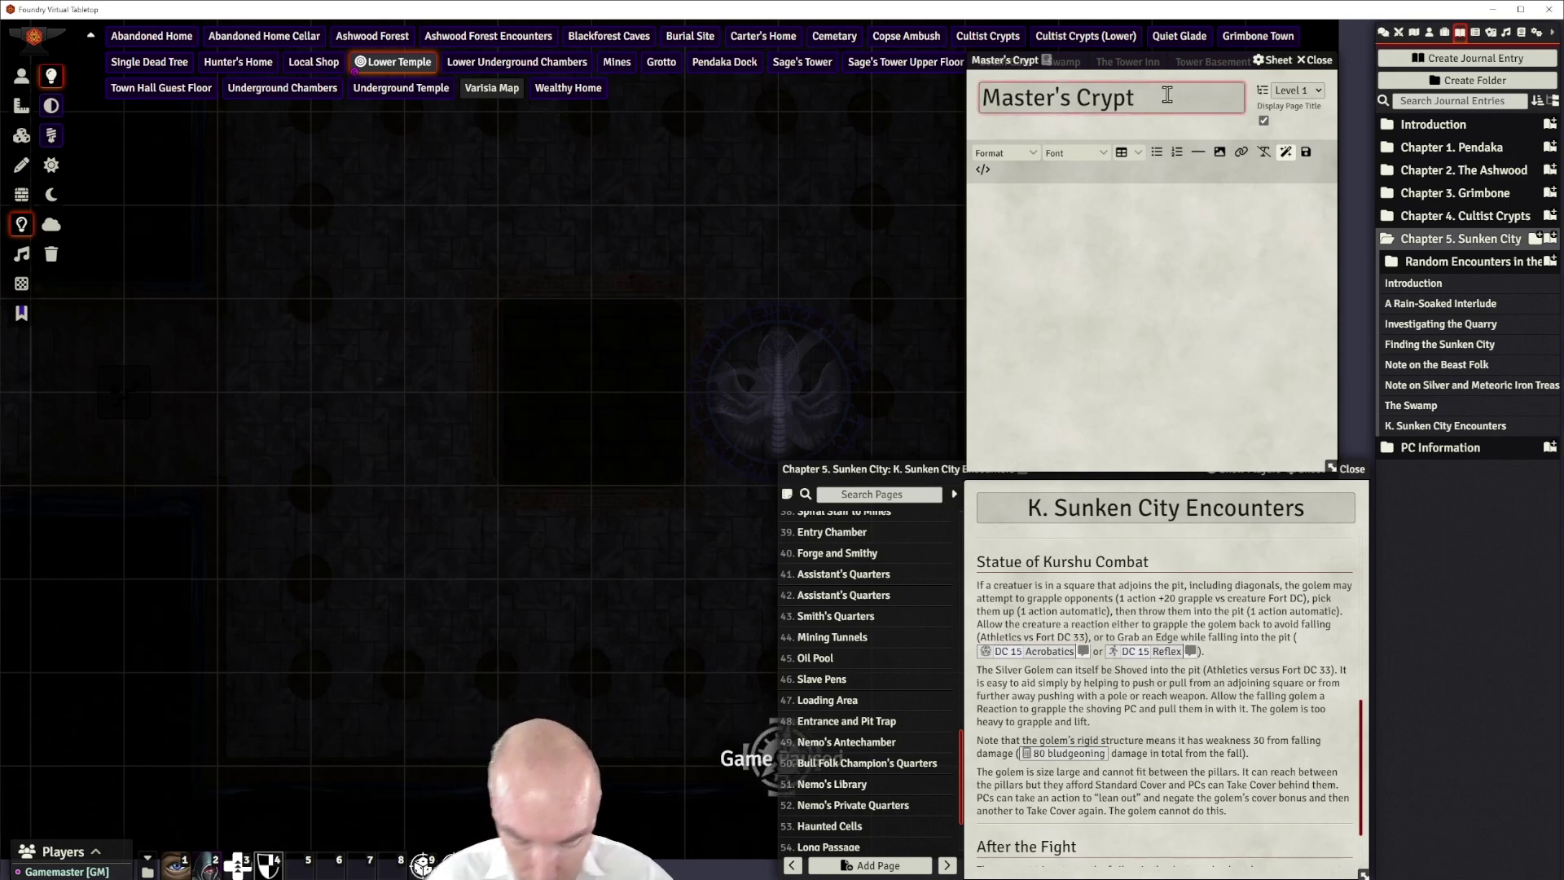
{"action": "key", "text": "BackSpace"}
{"action": "key", "text": "BackSpace"}
{"action": "key", "text": "BackSpace"}
{"action": "key", "text": "BackSpace"}
{"action": "key", "text": "BackSpace"}
{"action": "type", "text": "Antechamber"}
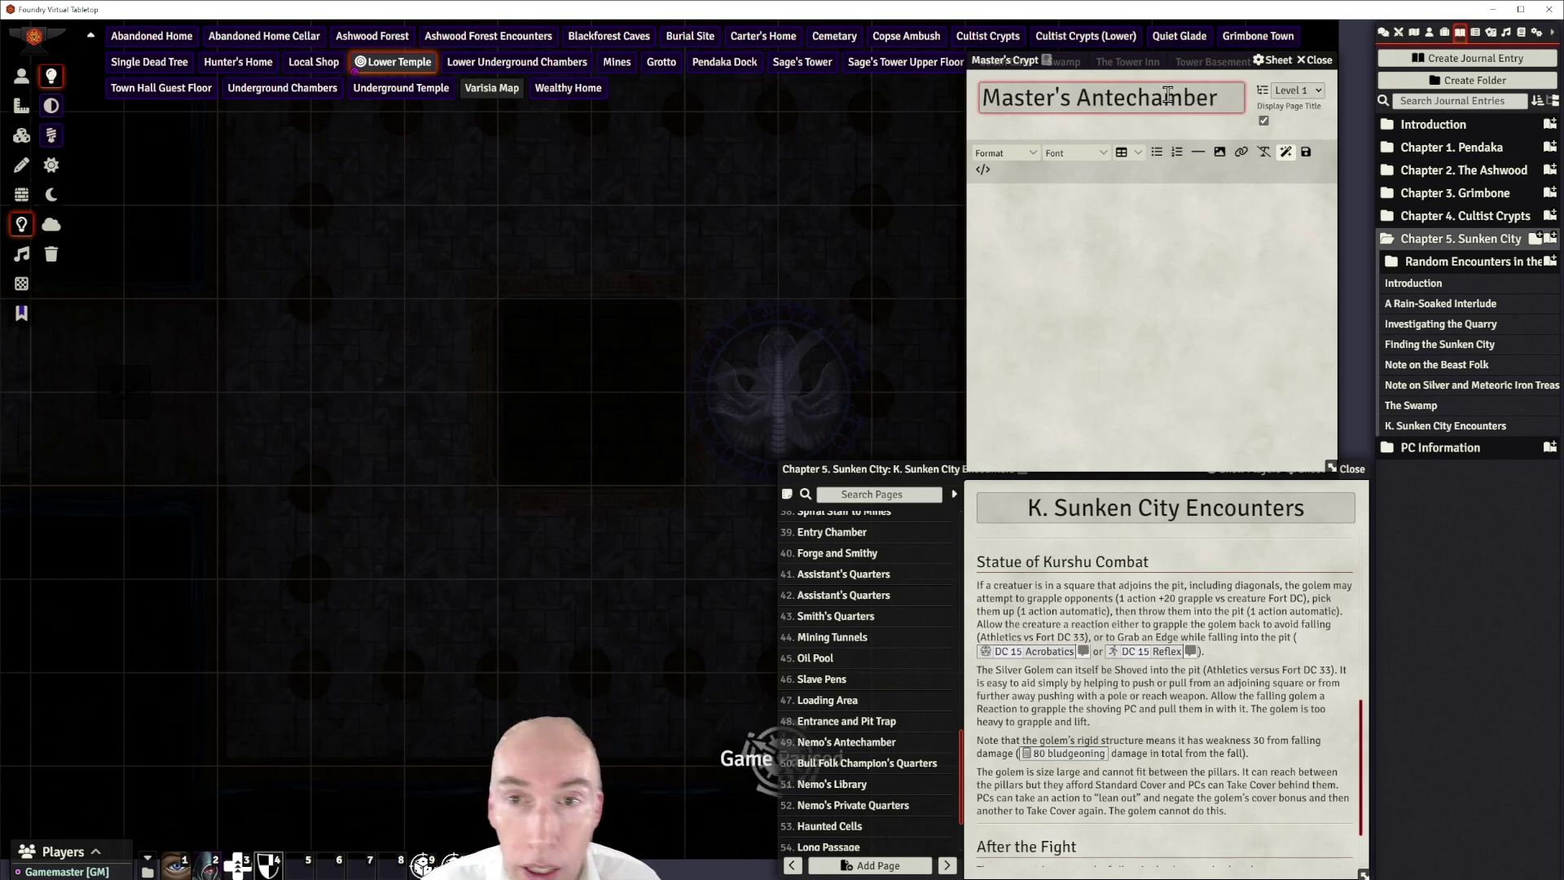
Paste the copied room description into the page body and insert horizontal rules above and below the green read-aloud paragraph
{"action": "left_click", "coordinate": [1163, 220]}
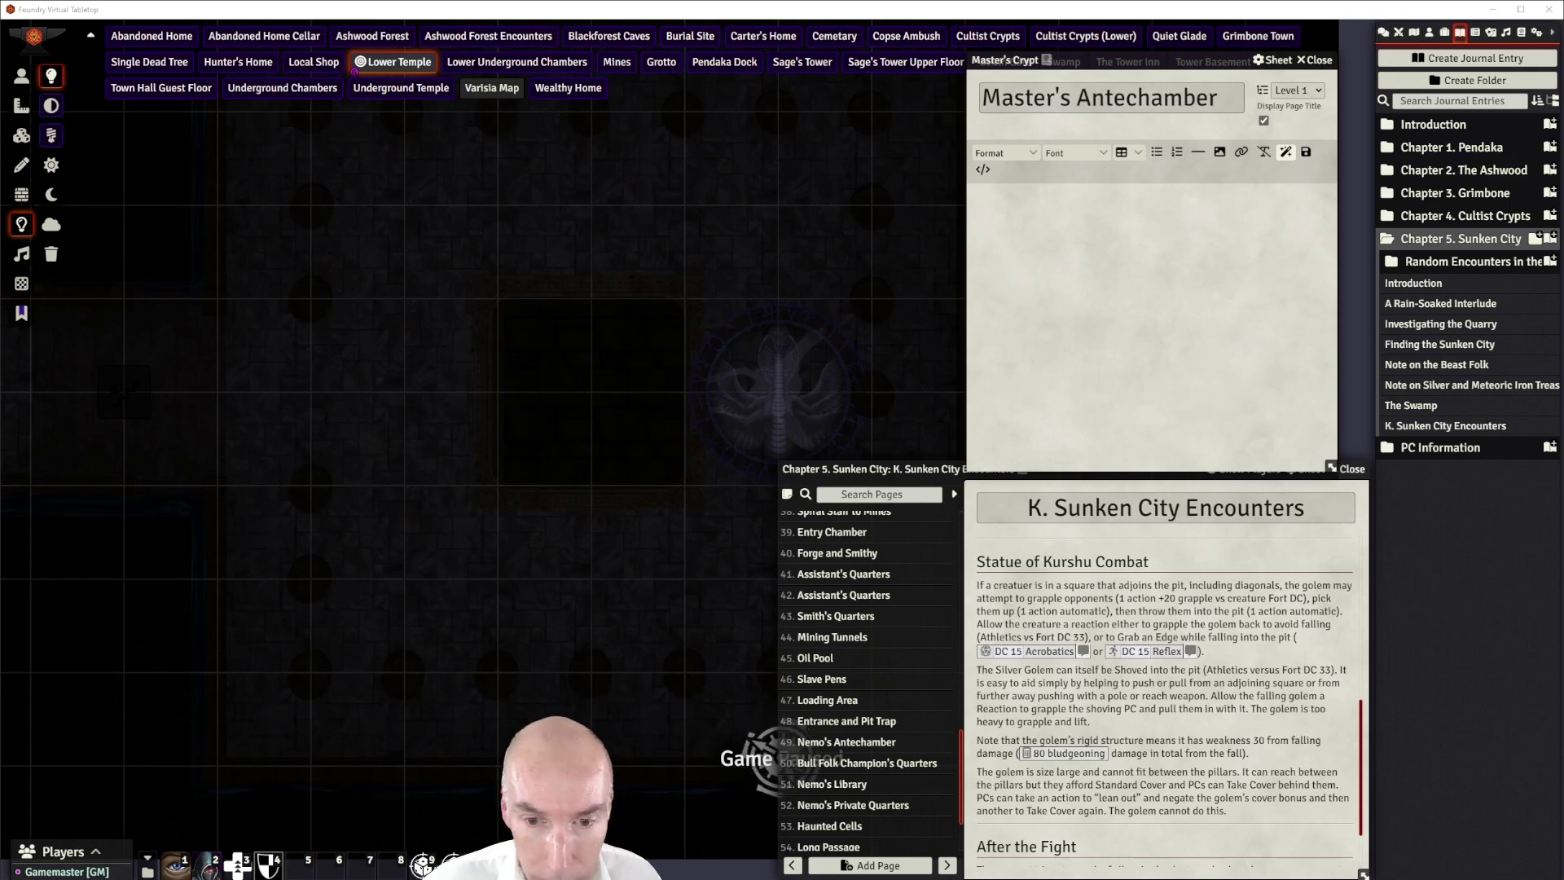
{"action": "key", "text": "ctrl+v"}
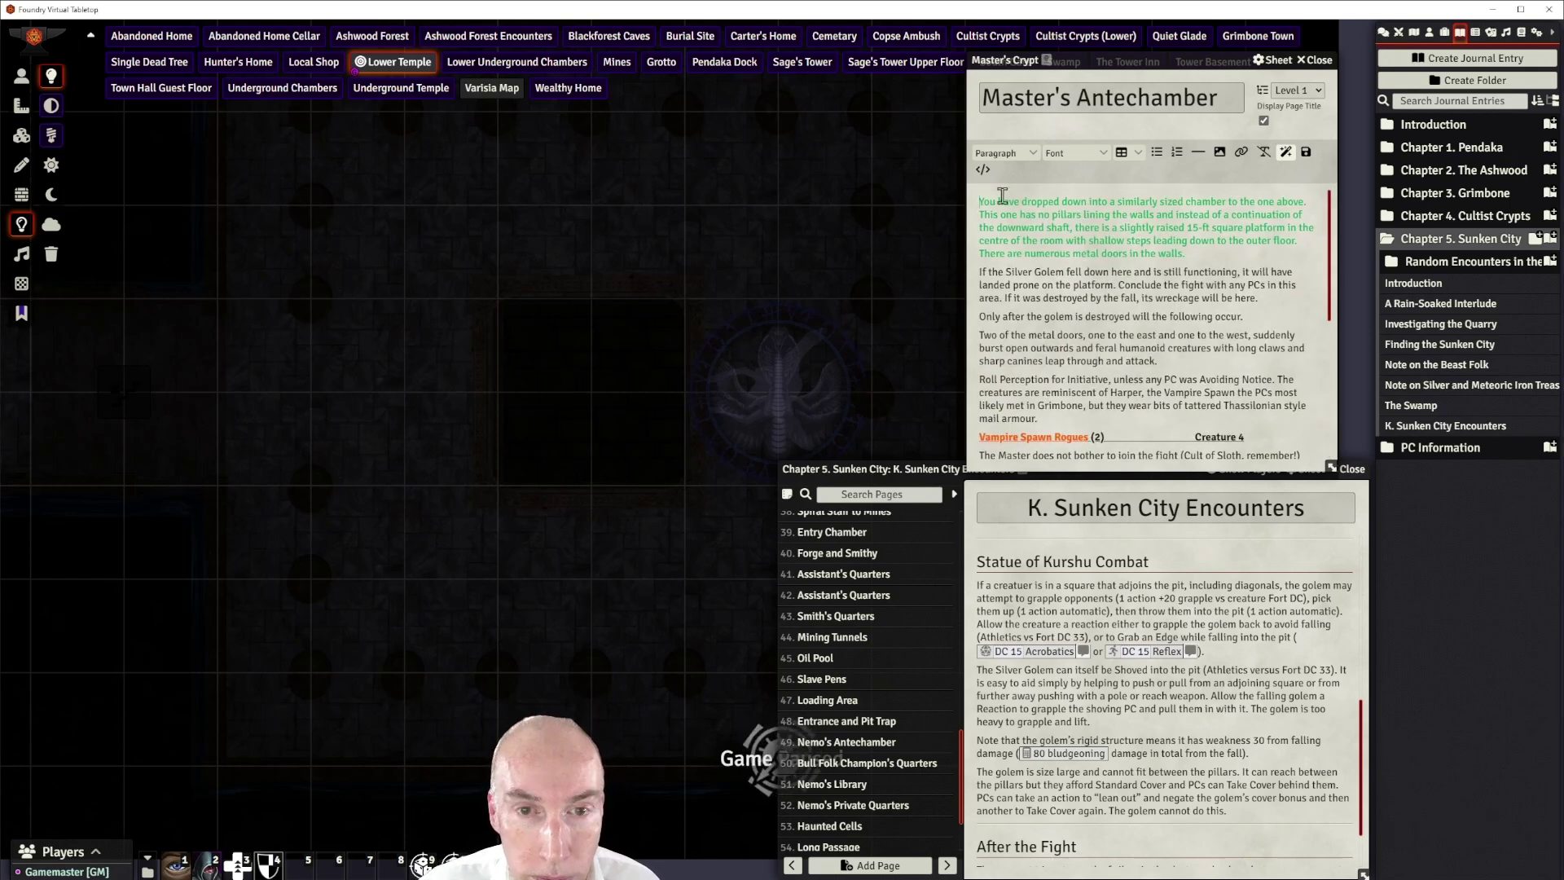
{"action": "left_click", "coordinate": [1200, 157]}
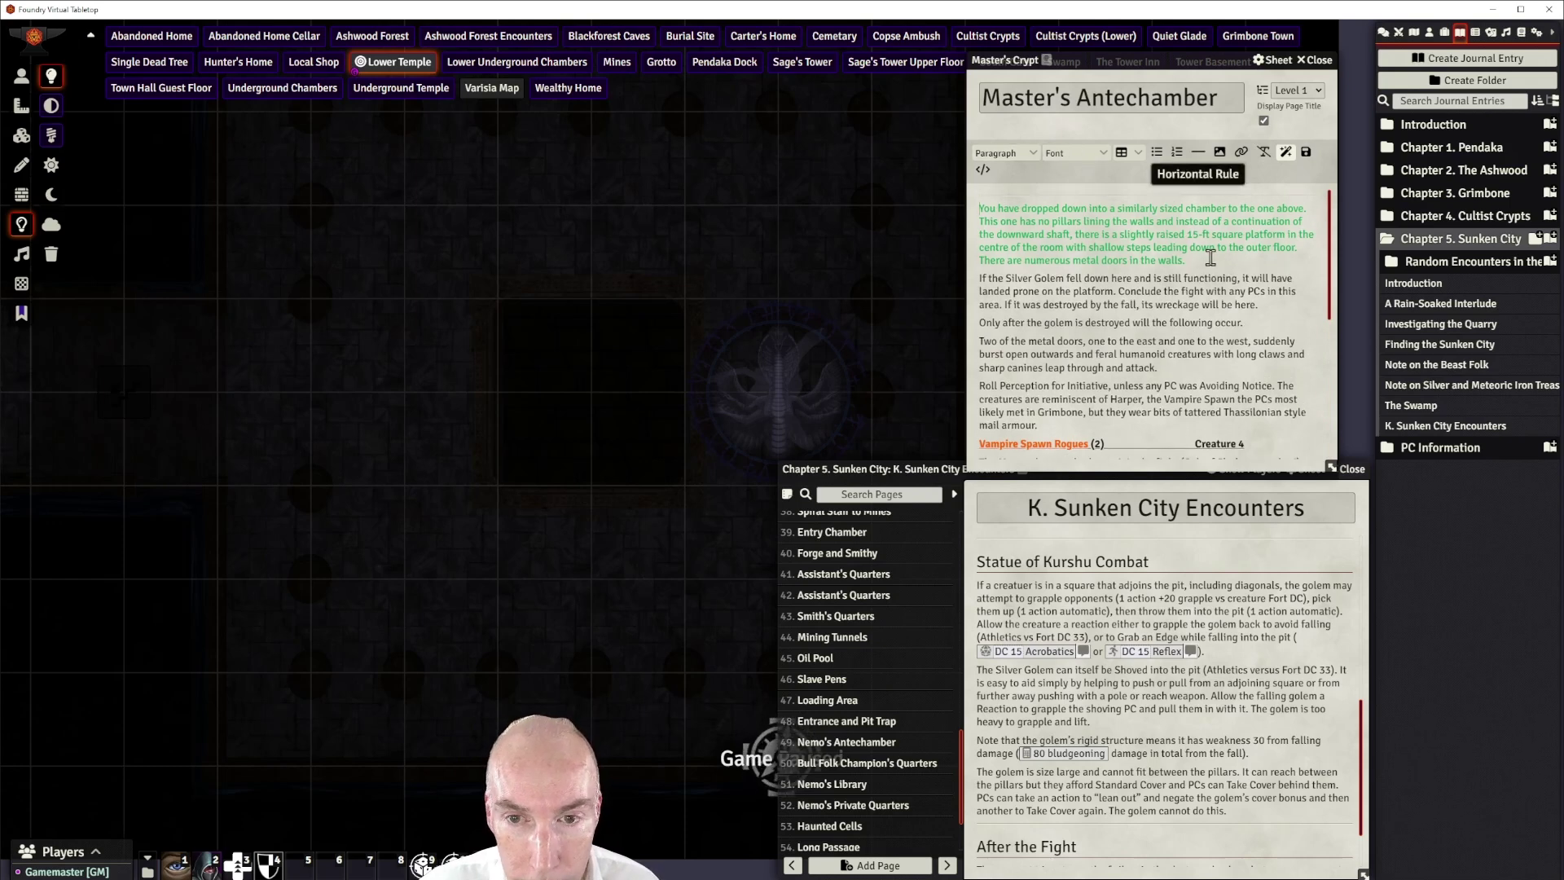
{"action": "left_click", "coordinate": [1199, 154]}
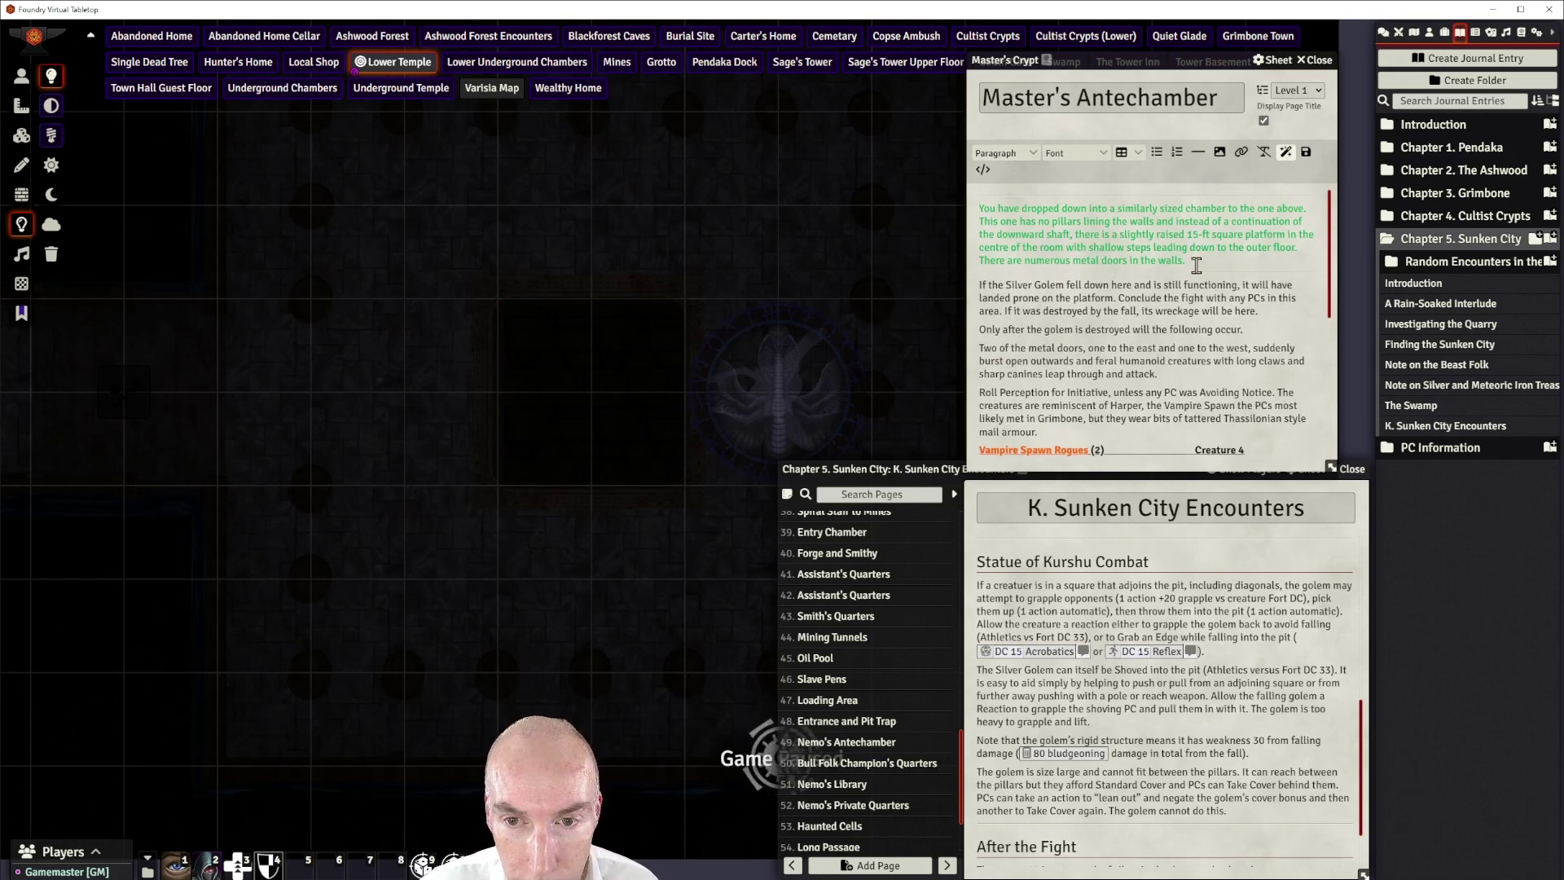
Format the green read-aloud paragraph between the two rules as a Blockquote
{"action": "left_click_drag", "start_coordinate": [1196, 266], "coordinate": [983, 204]}
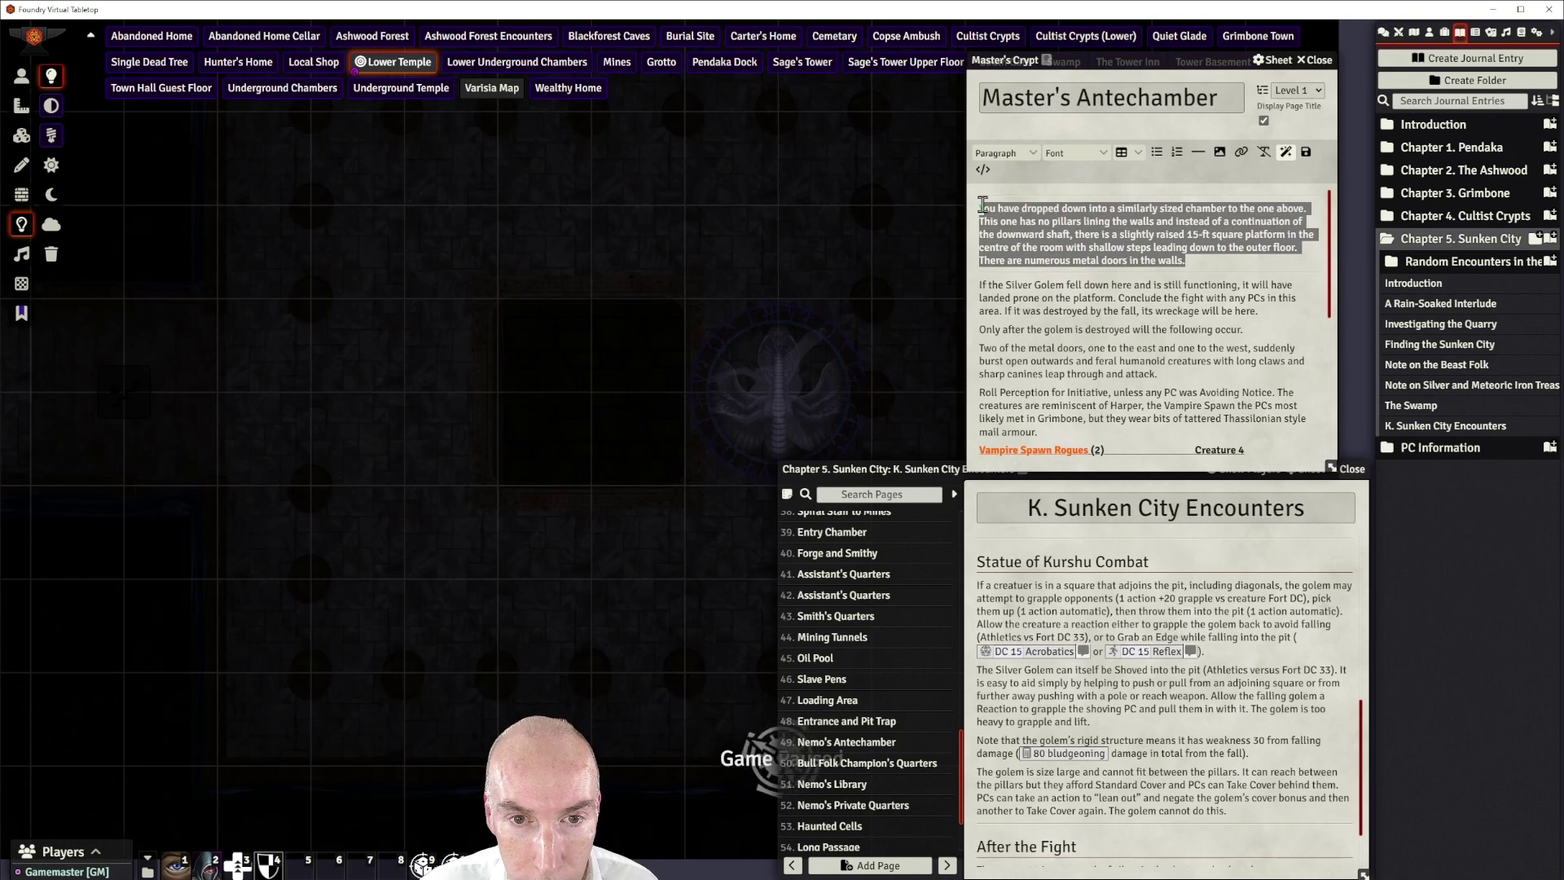
{"action": "left_click", "coordinate": [1004, 153]}
{"action": "mouse_move", "coordinate": [995, 195]}
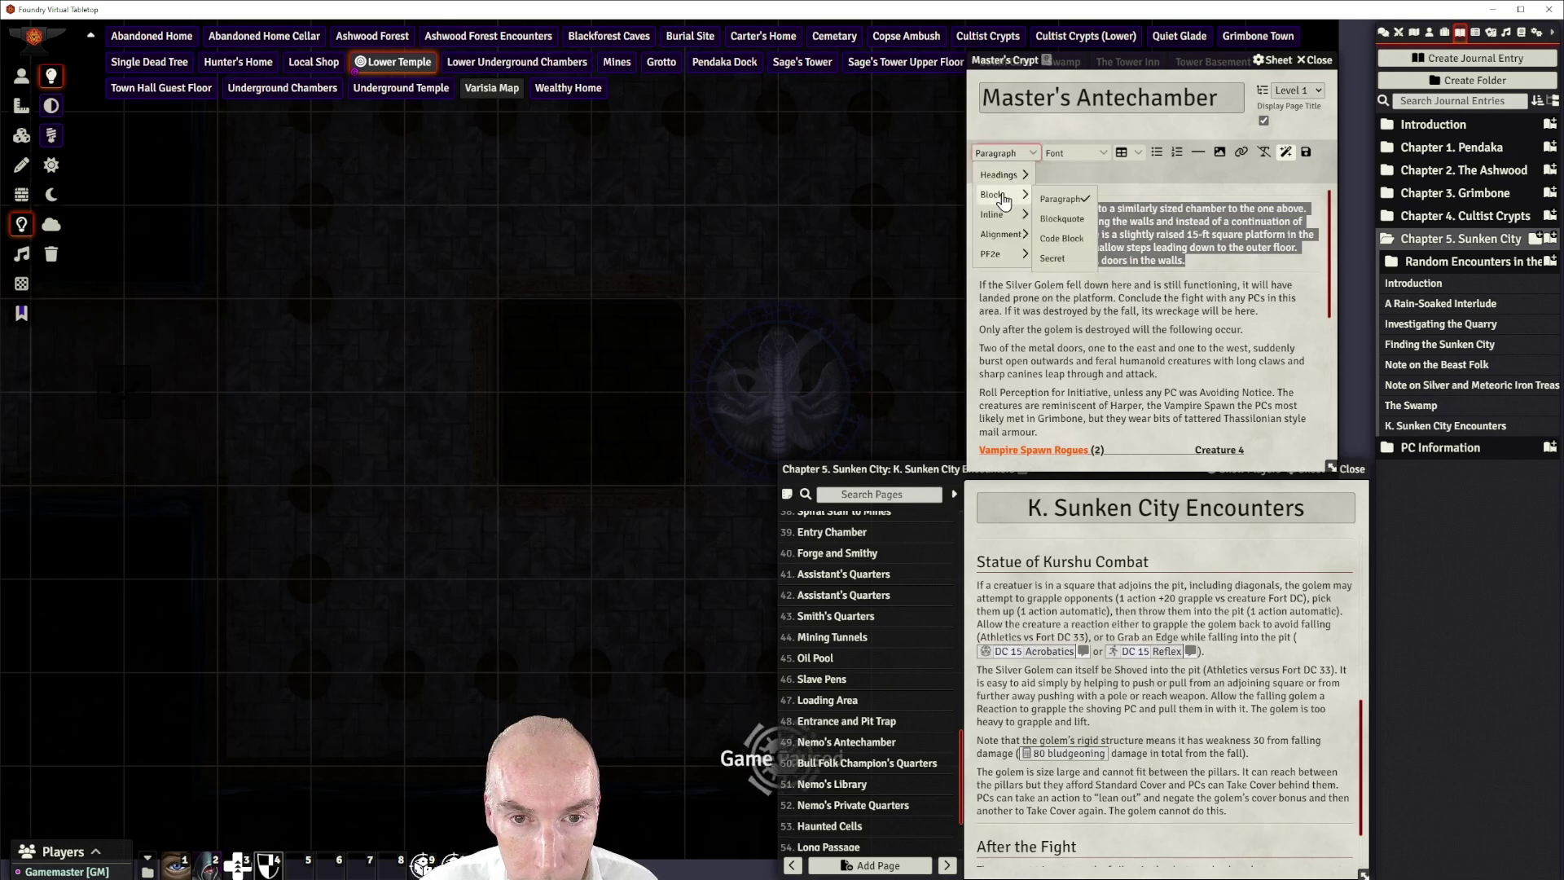
{"action": "left_click", "coordinate": [1053, 220]}
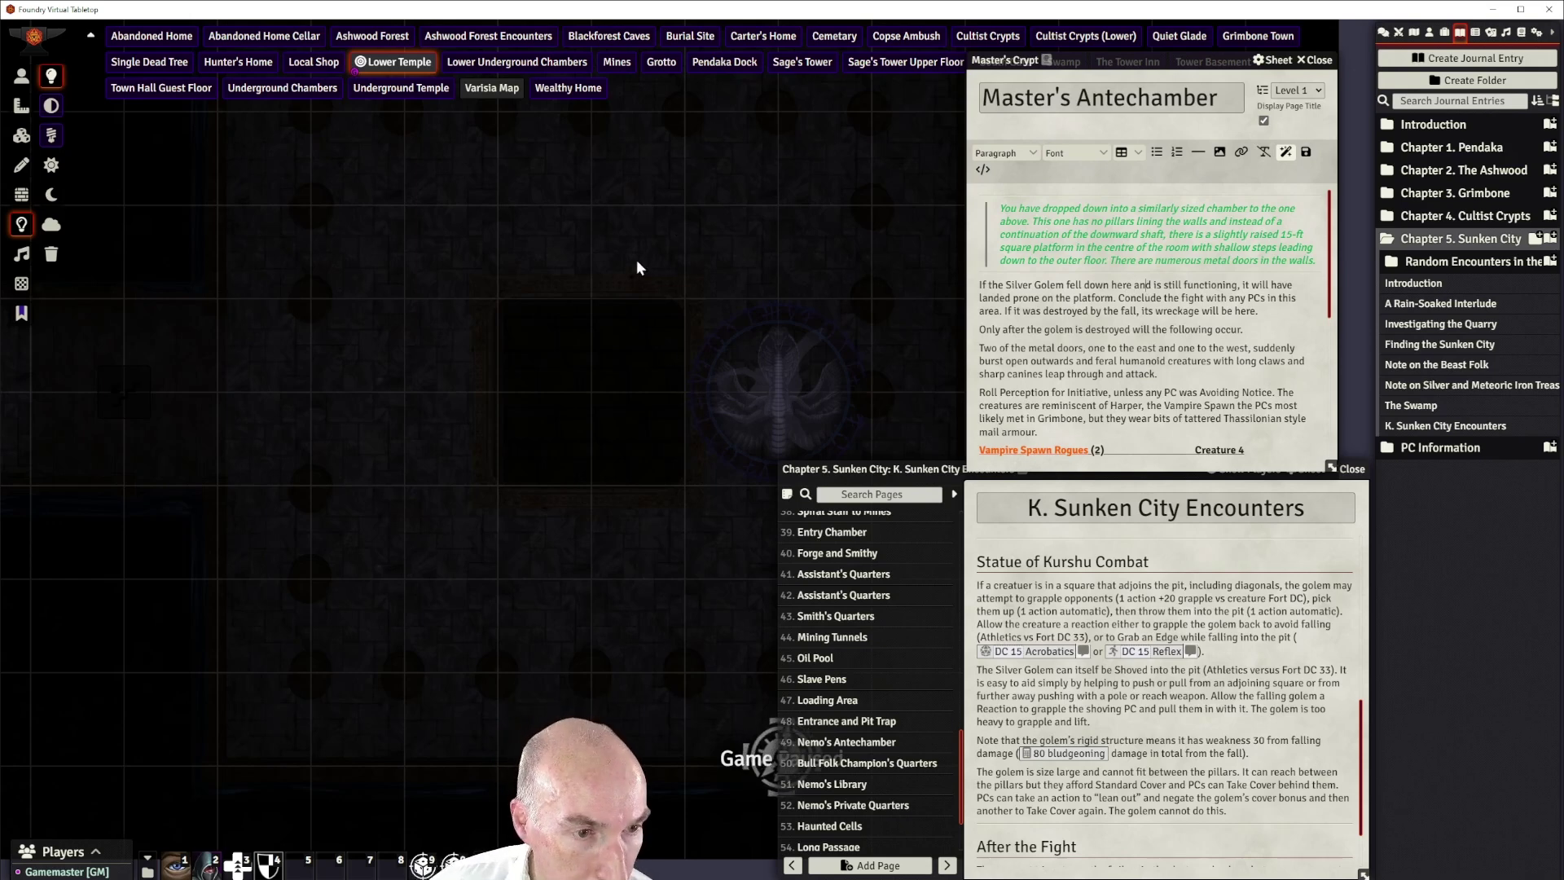
Examine the walls and doors of the lower chamber surrounded by rooms A to F on the Lower Temple map
{"action": "left_click", "coordinate": [21, 195]}
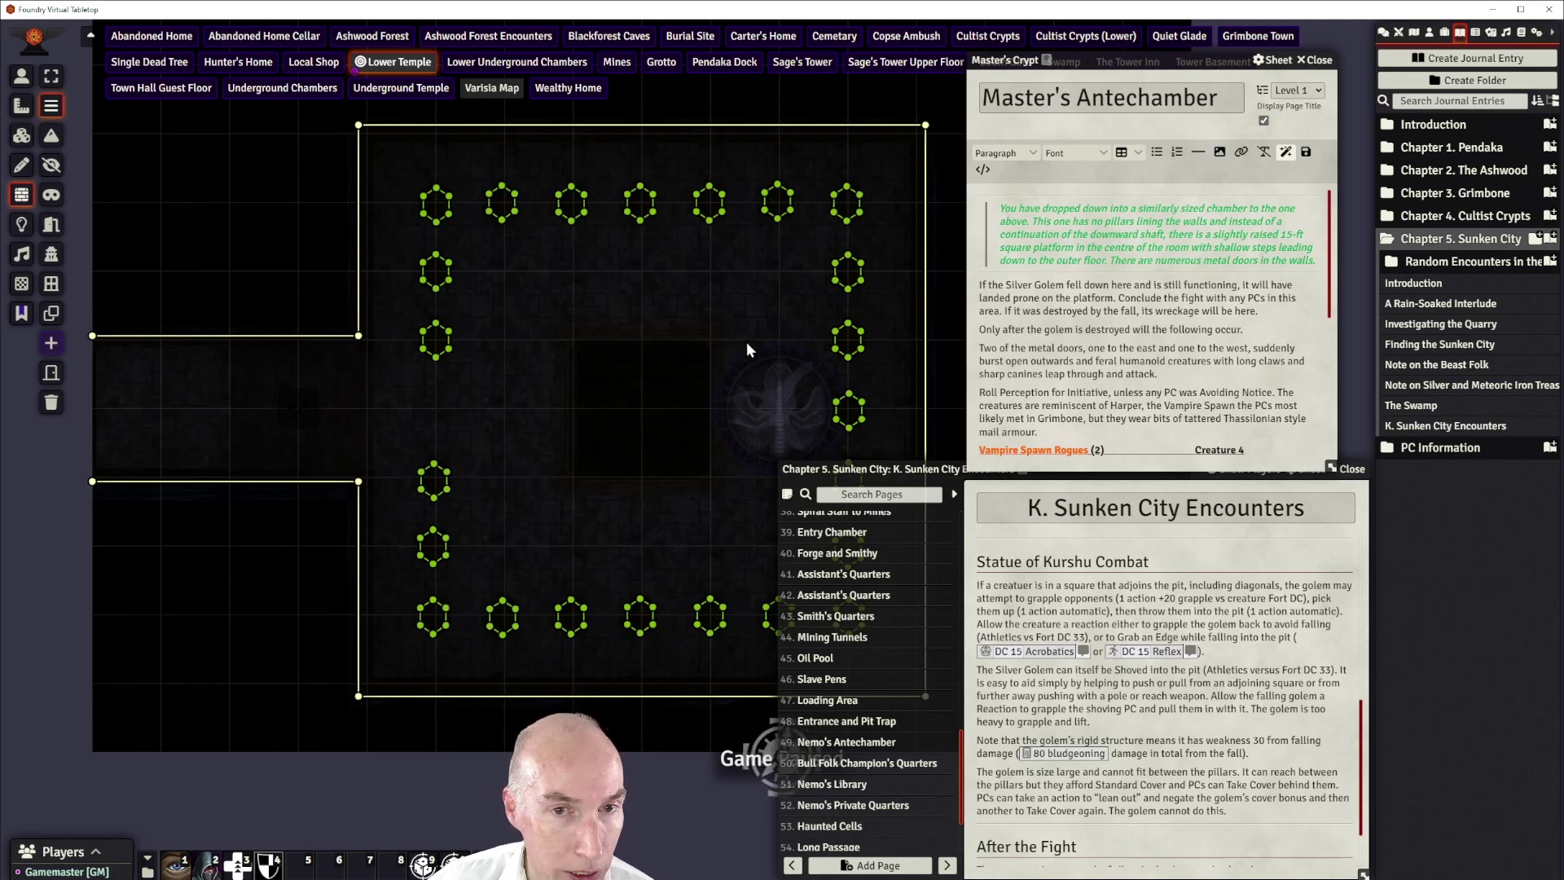
{"action": "left_click_drag", "start_coordinate": [519, 341], "coordinate": [435, 796]}
{"action": "left_click_drag", "start_coordinate": [544, 394], "coordinate": [528, 667]}
{"action": "left_click_drag", "start_coordinate": [540, 422], "coordinate": [451, 583]}
{"action": "scroll", "coordinate": [451, 584], "scroll_direction": "down", "scroll_amount": 3}
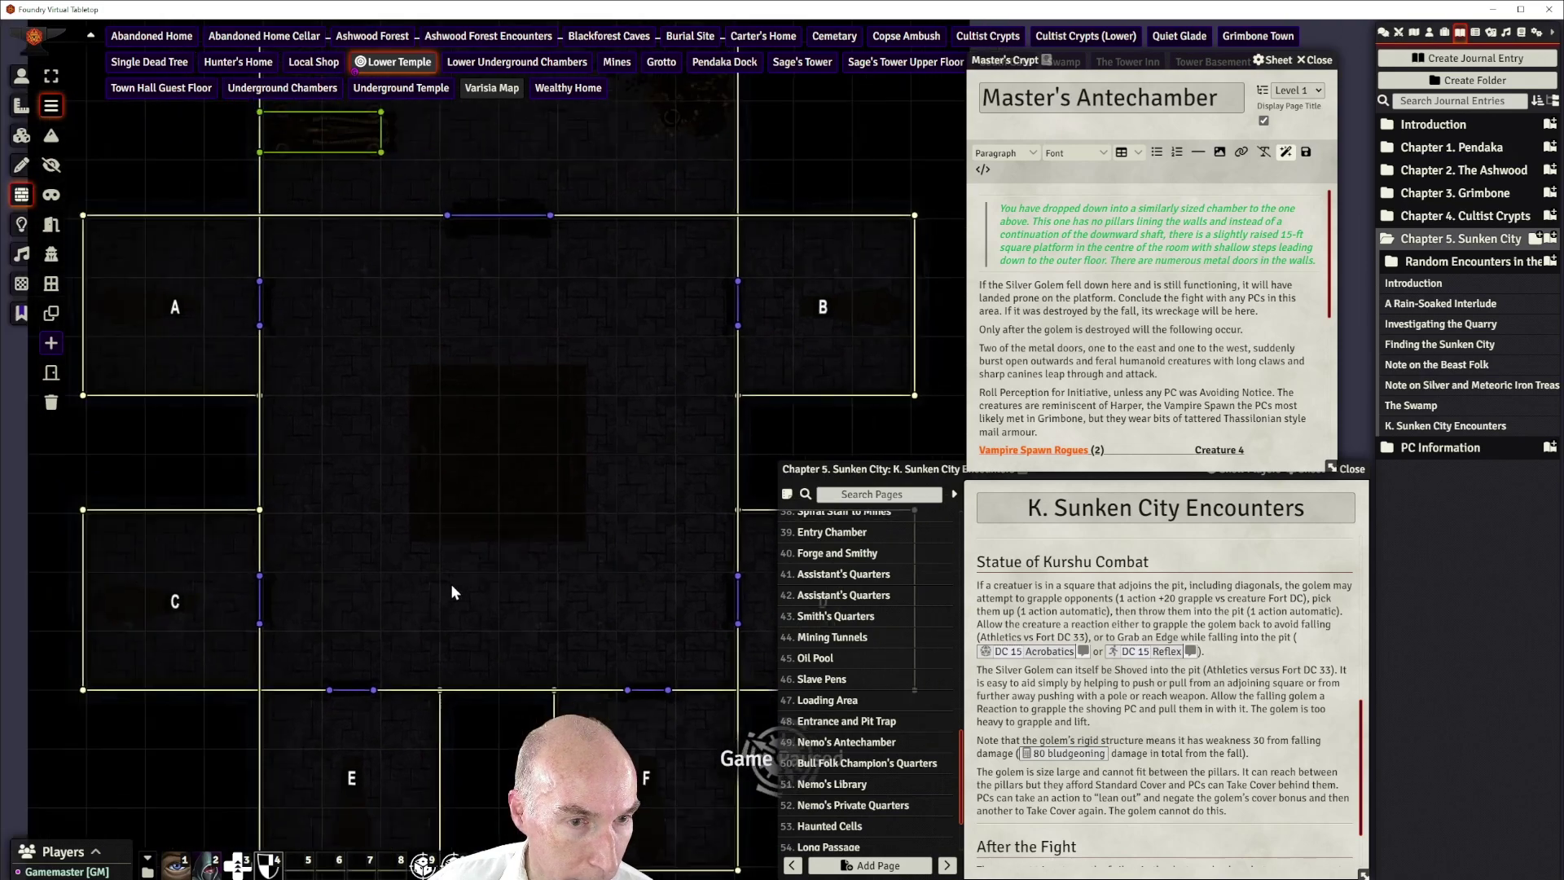
{"action": "scroll", "coordinate": [451, 584], "scroll_direction": "down", "scroll_amount": 1}
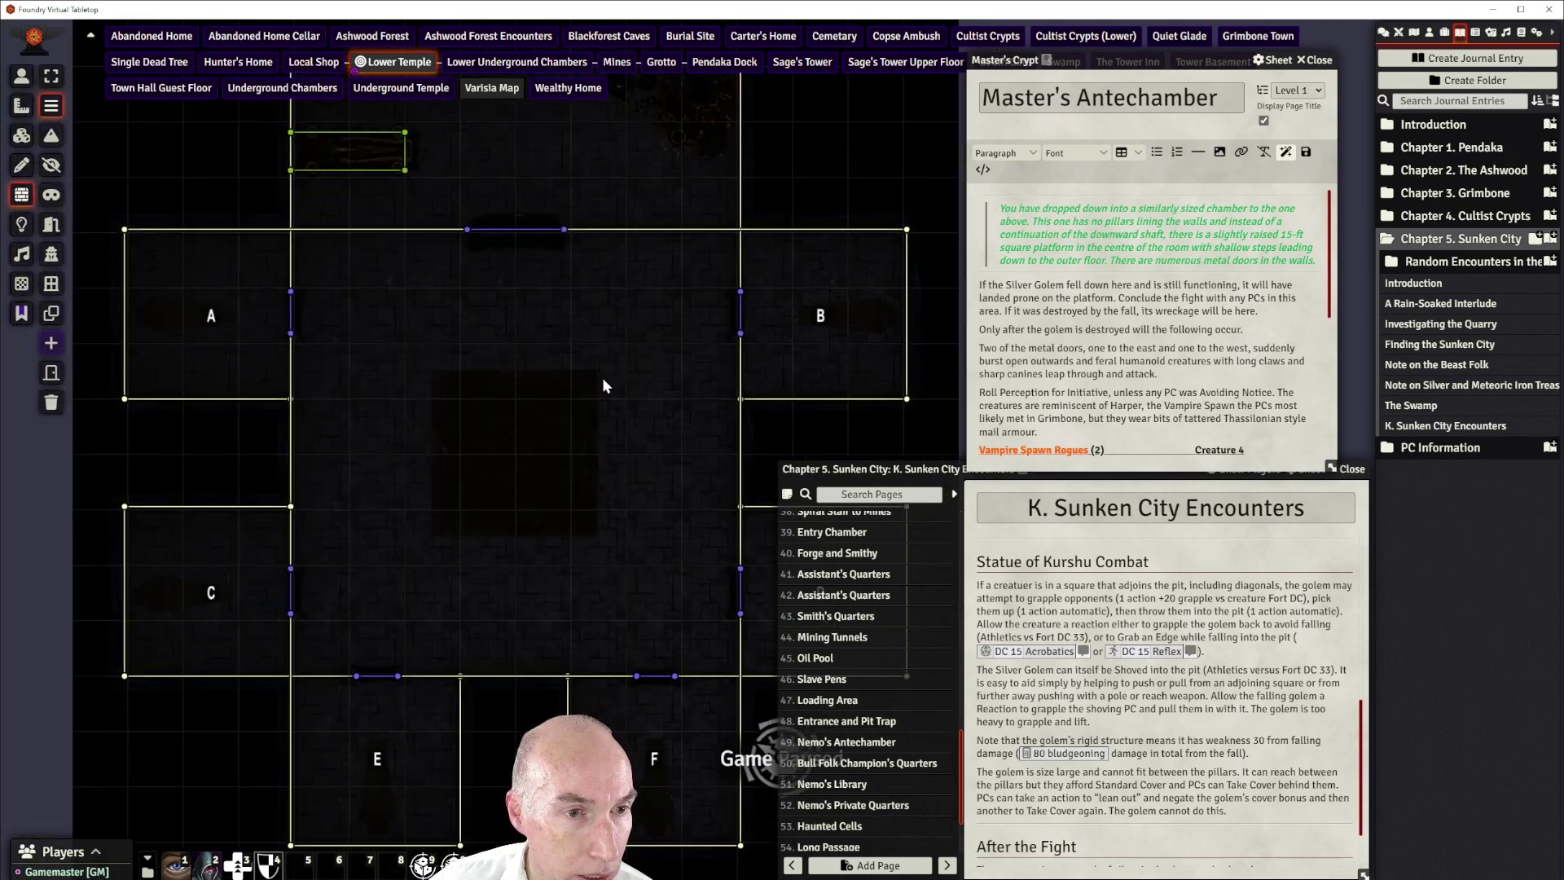
{"action": "left_click_drag", "start_coordinate": [621, 338], "coordinate": [611, 221]}
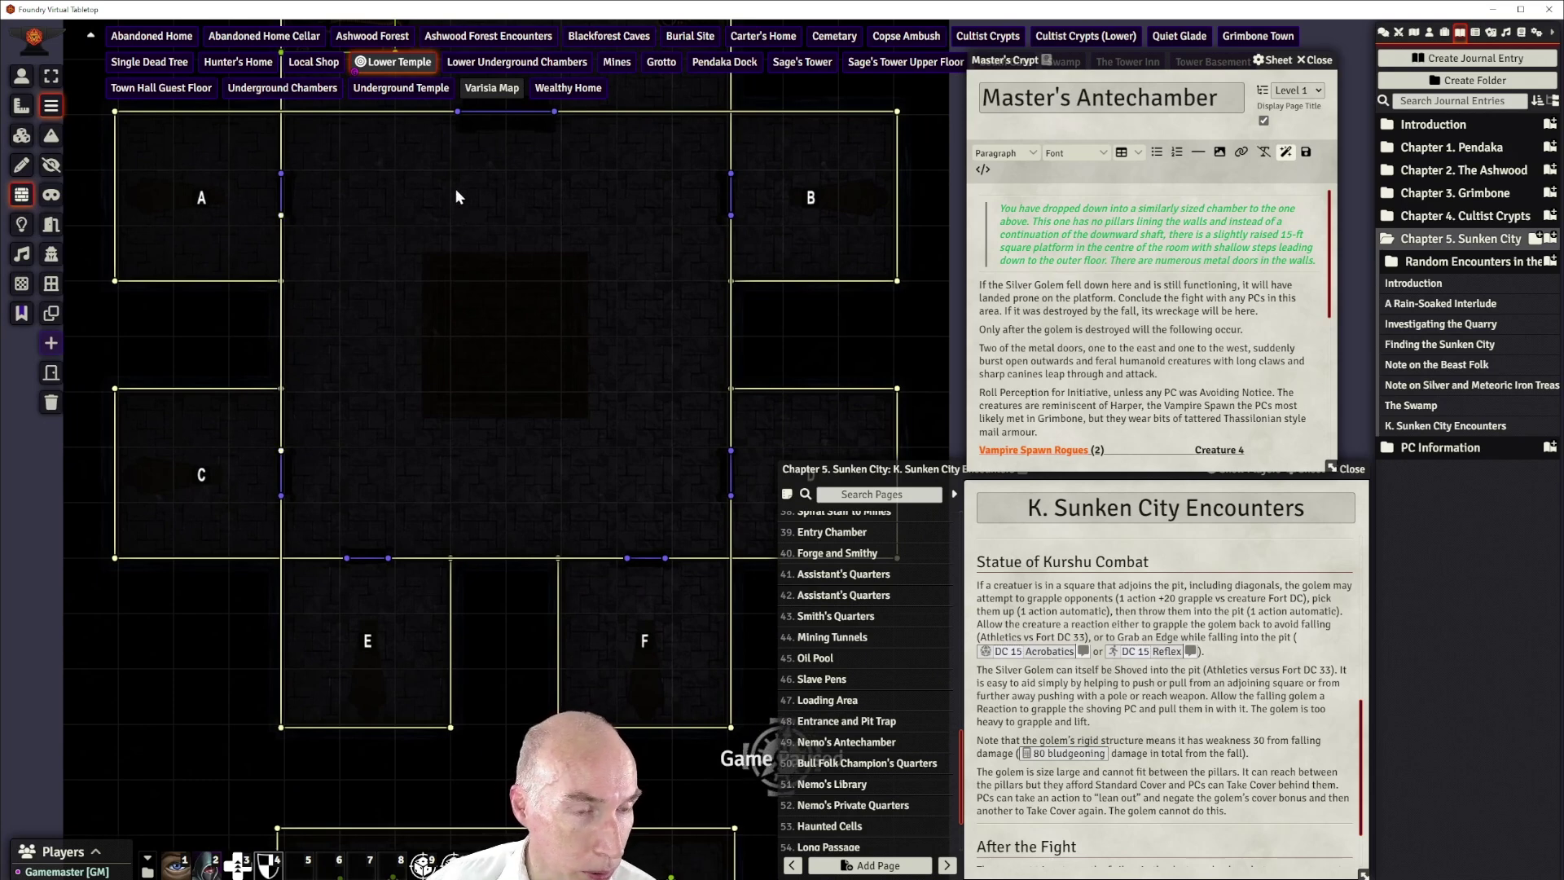
{"action": "left_click_drag", "start_coordinate": [456, 190], "coordinate": [477, 223]}
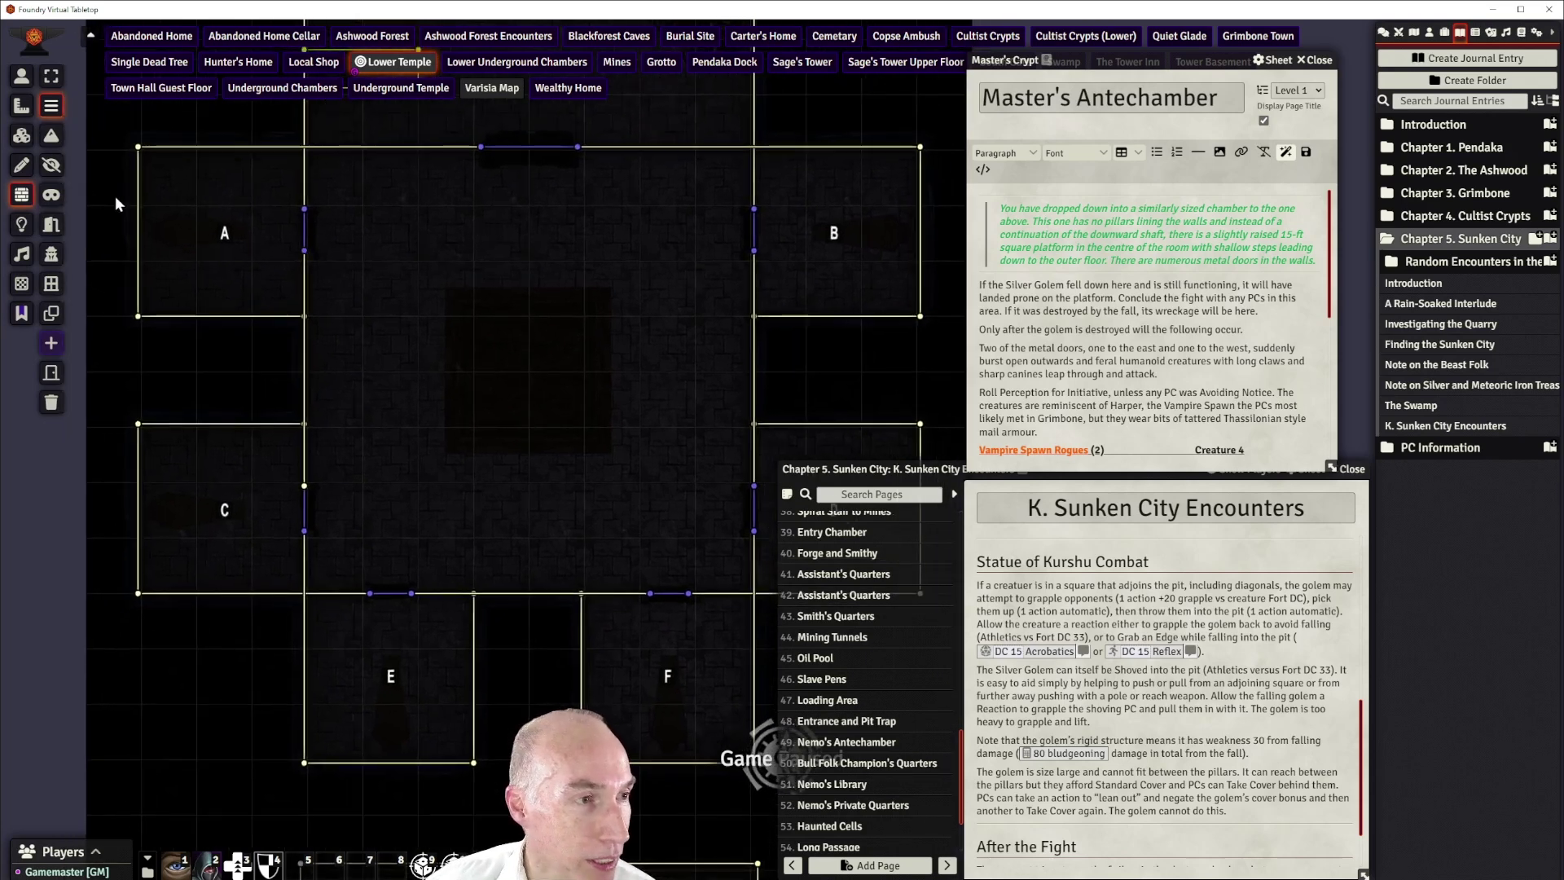
Turn on GM Vision to brighten the Lower Temple chamber and its side rooms
{"action": "left_click", "coordinate": [22, 223]}
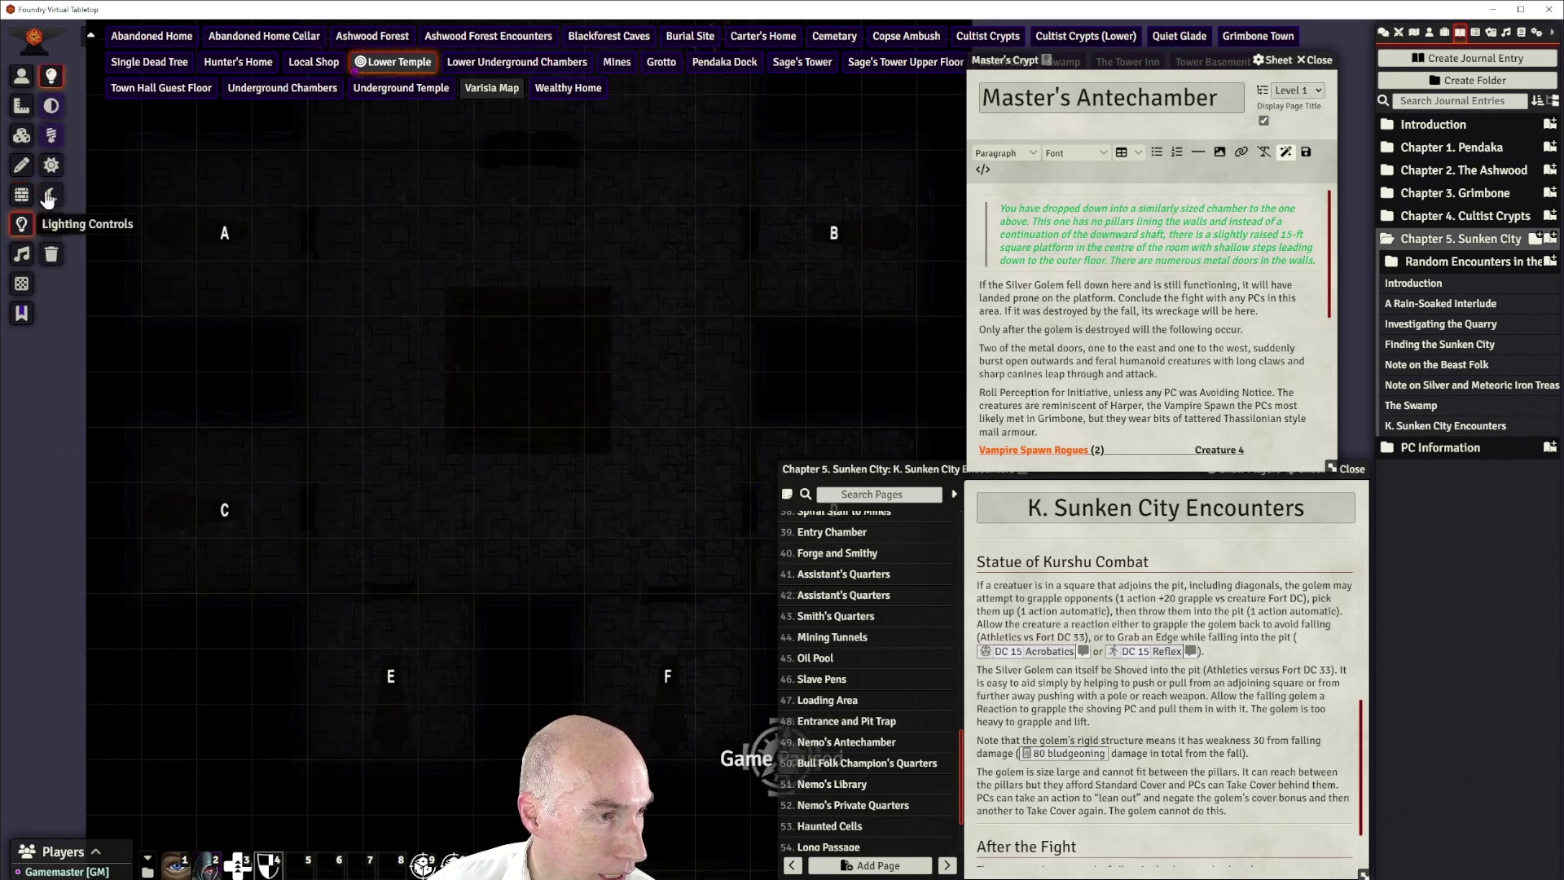
{"action": "left_click", "coordinate": [53, 106]}
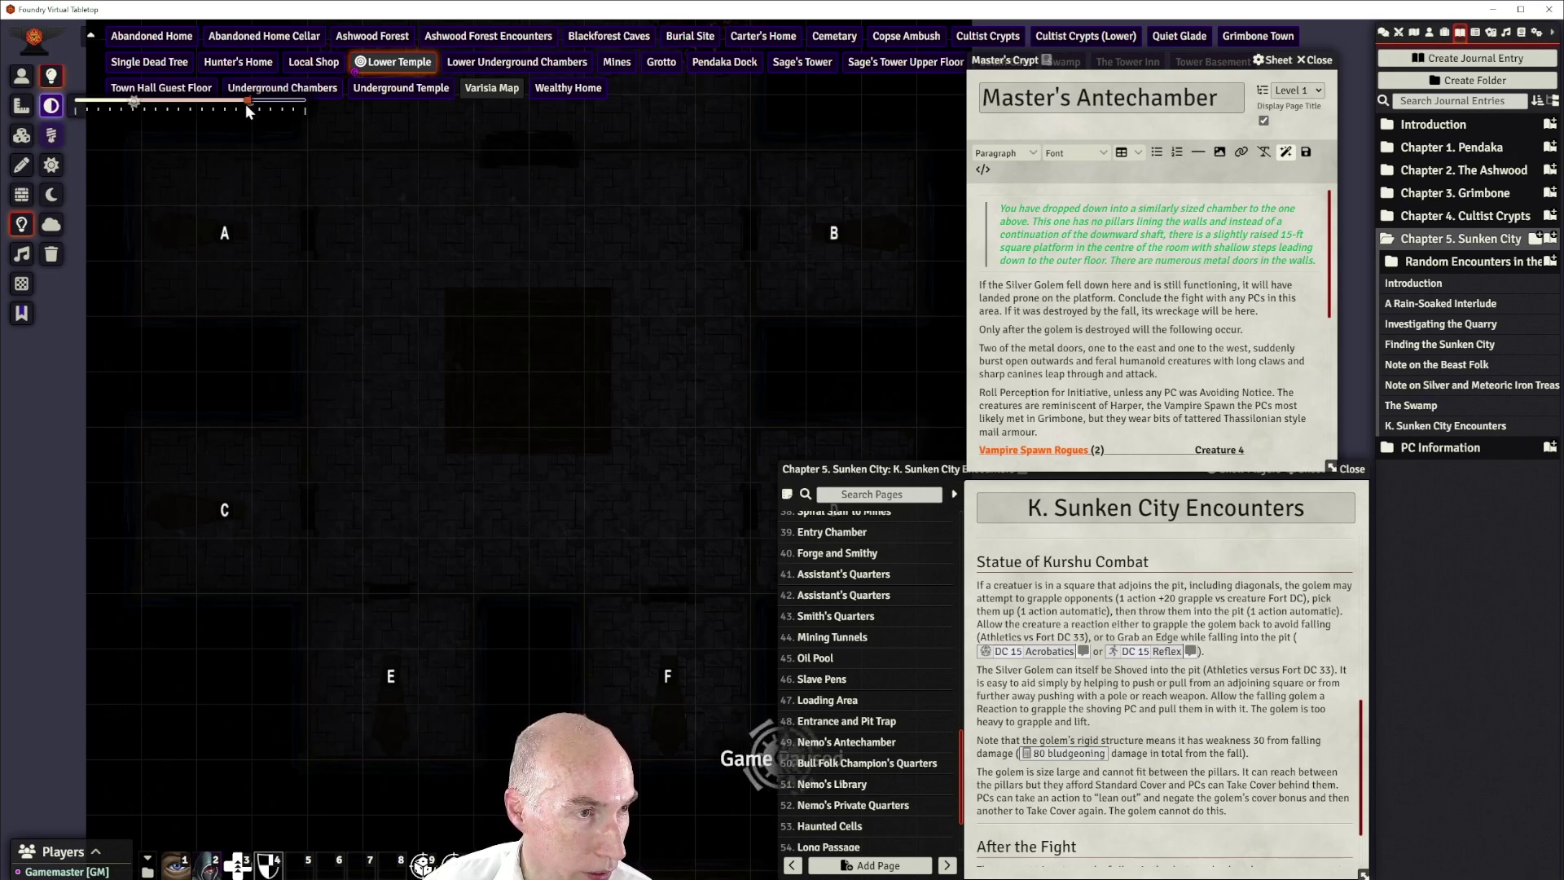
{"action": "left_click", "coordinate": [48, 136]}
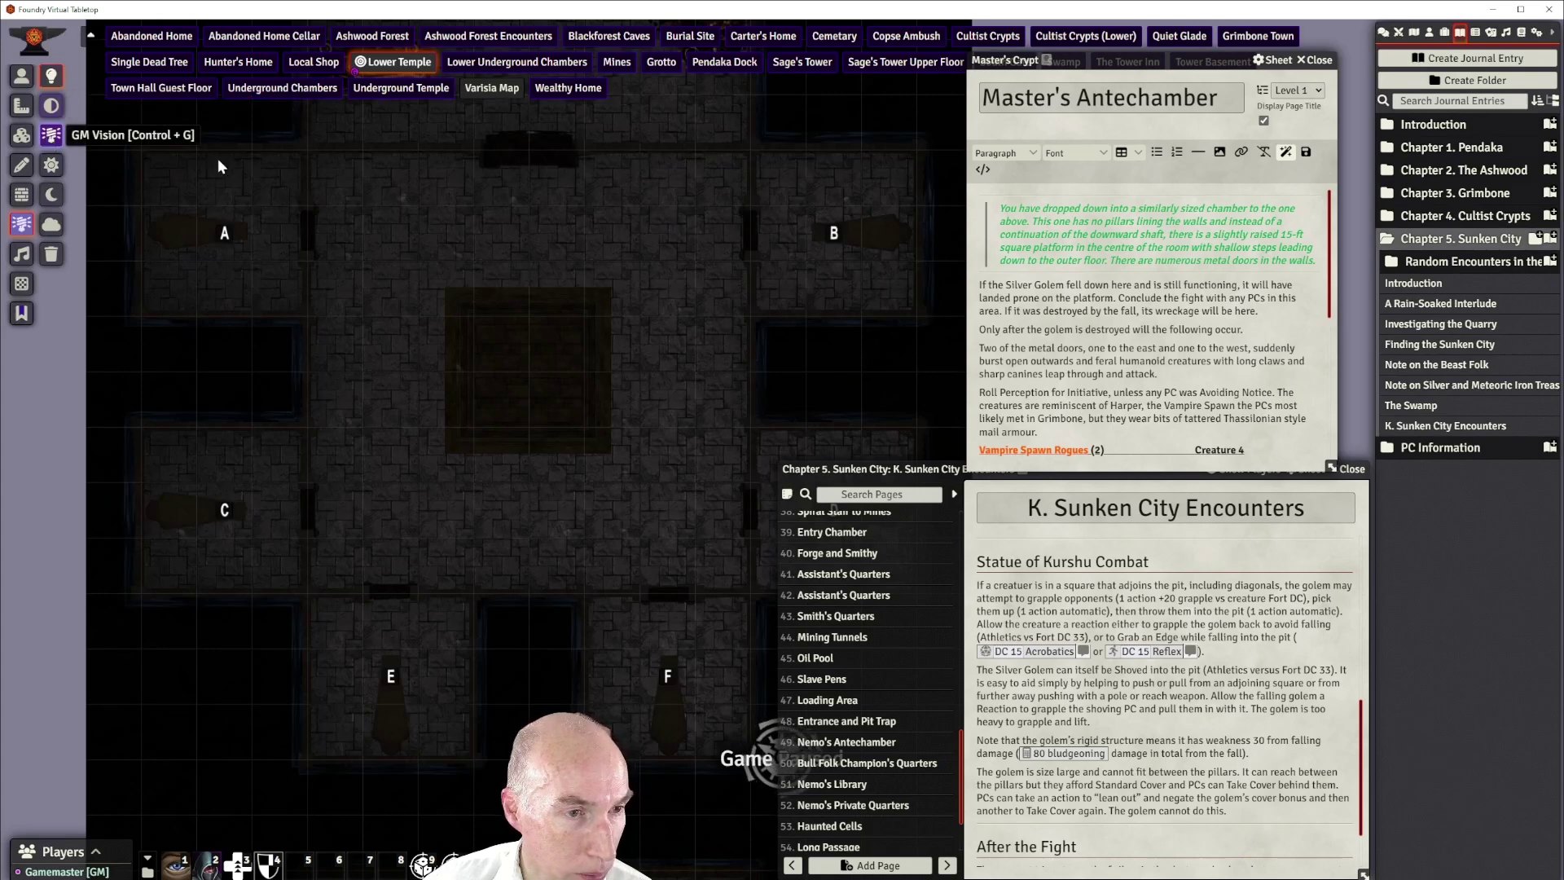
{"action": "mouse_move", "coordinate": [443, 223]}
{"action": "left_mouse_down"}
{"action": "mouse_move", "coordinate": [428, 414]}
{"action": "mouse_move", "coordinate": [463, 304]}
{"action": "mouse_move", "coordinate": [450, 222]}
{"action": "left_mouse_up"}
{"action": "scroll", "coordinate": [491, 286], "scroll_direction": "up", "scroll_amount": 5}
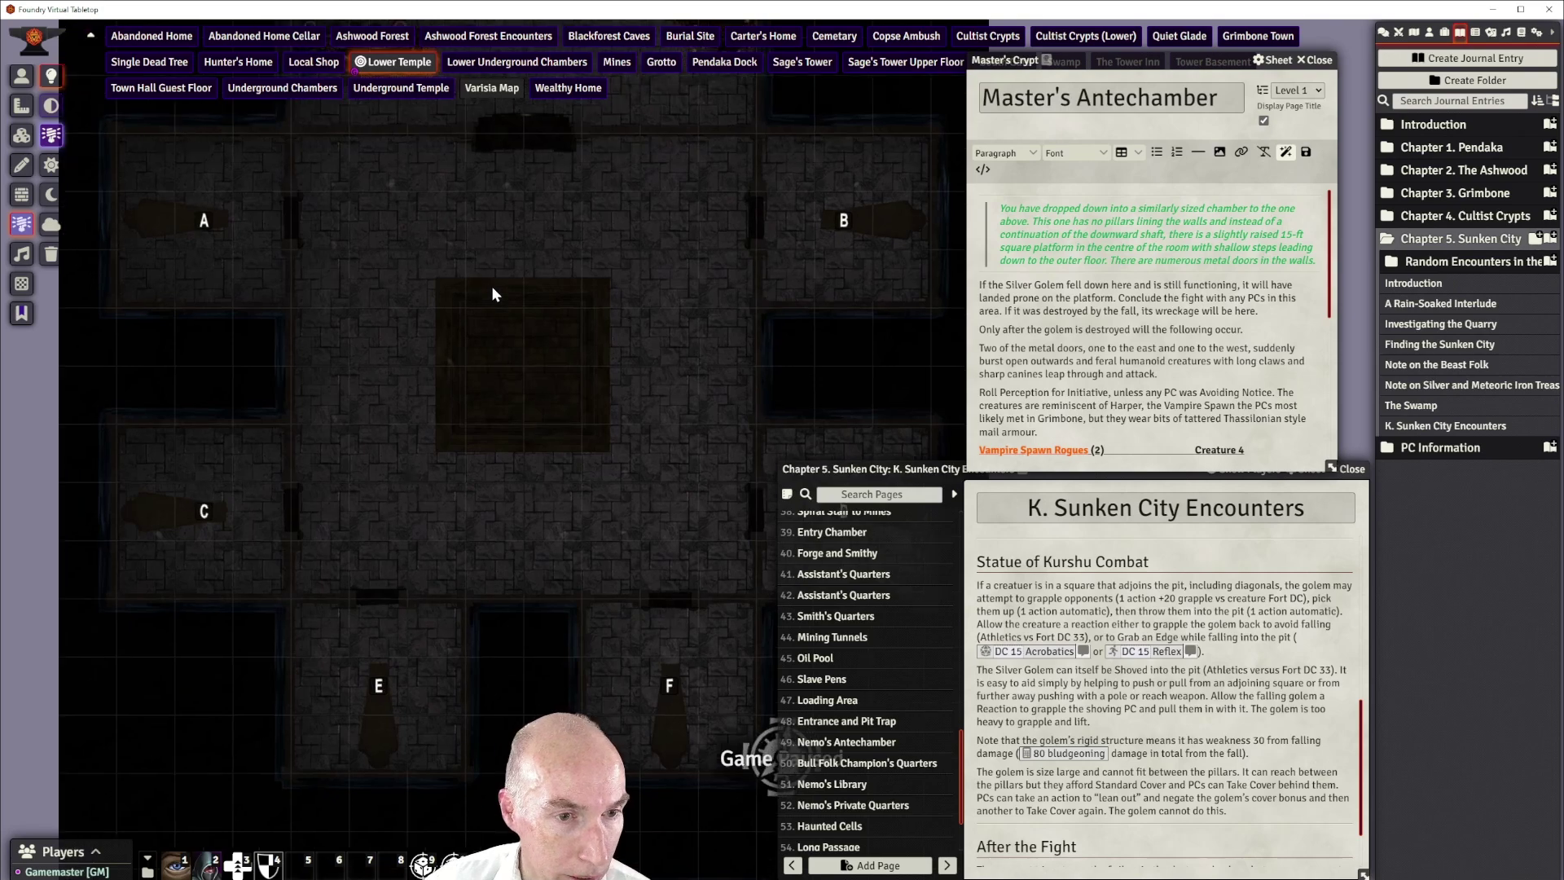
{"action": "left_click_drag", "start_coordinate": [365, 205], "coordinate": [359, 212]}
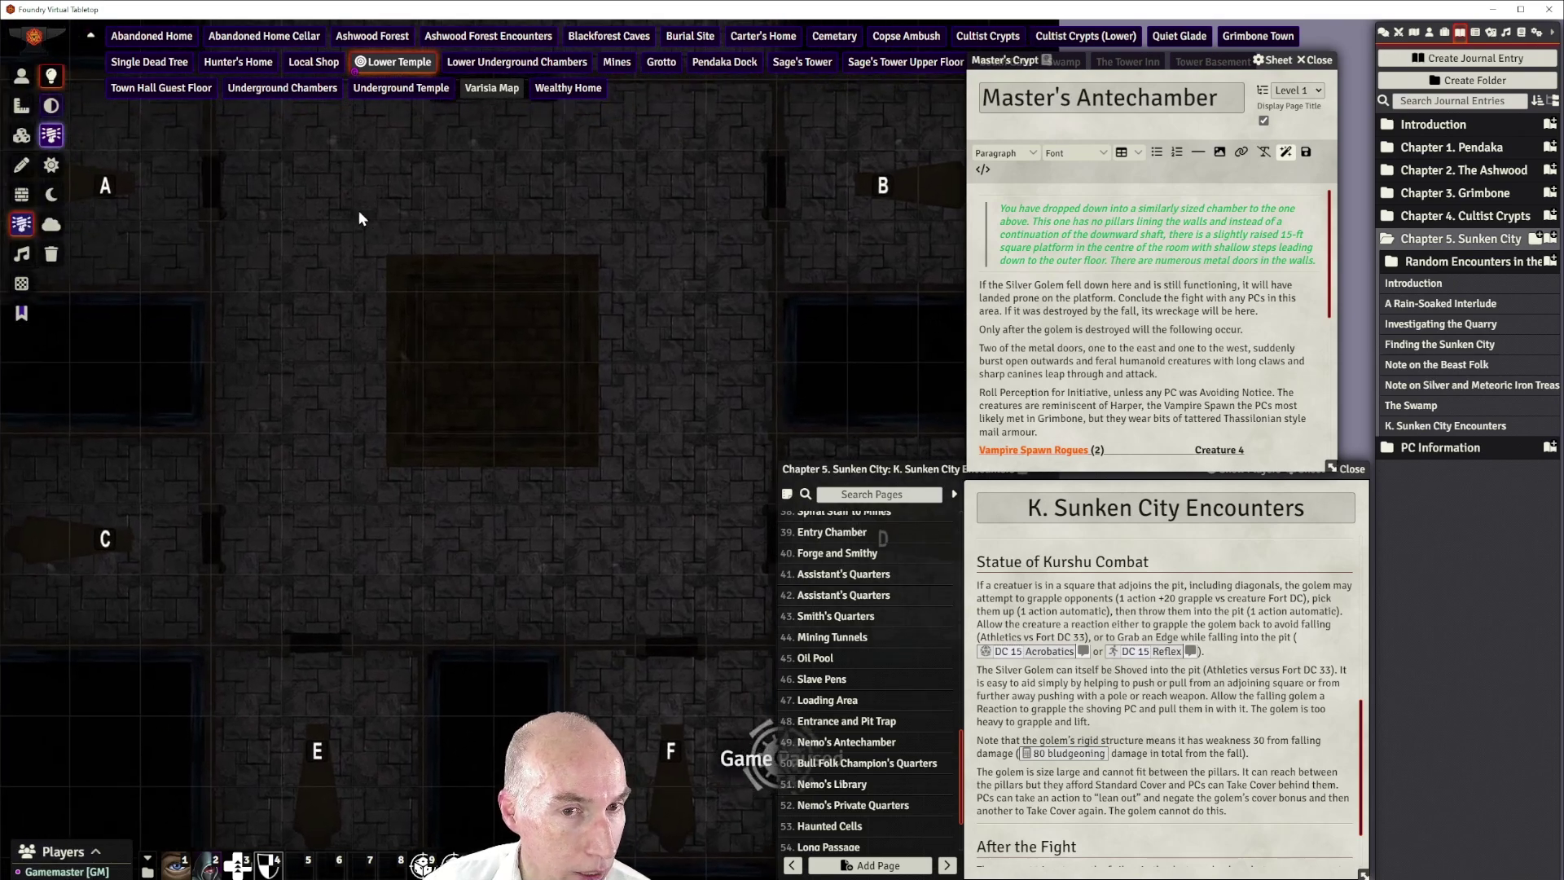
Review the scene's tiles in the Tile Sort list, then display the chamber with the token controls active
{"action": "left_click", "coordinate": [21, 135]}
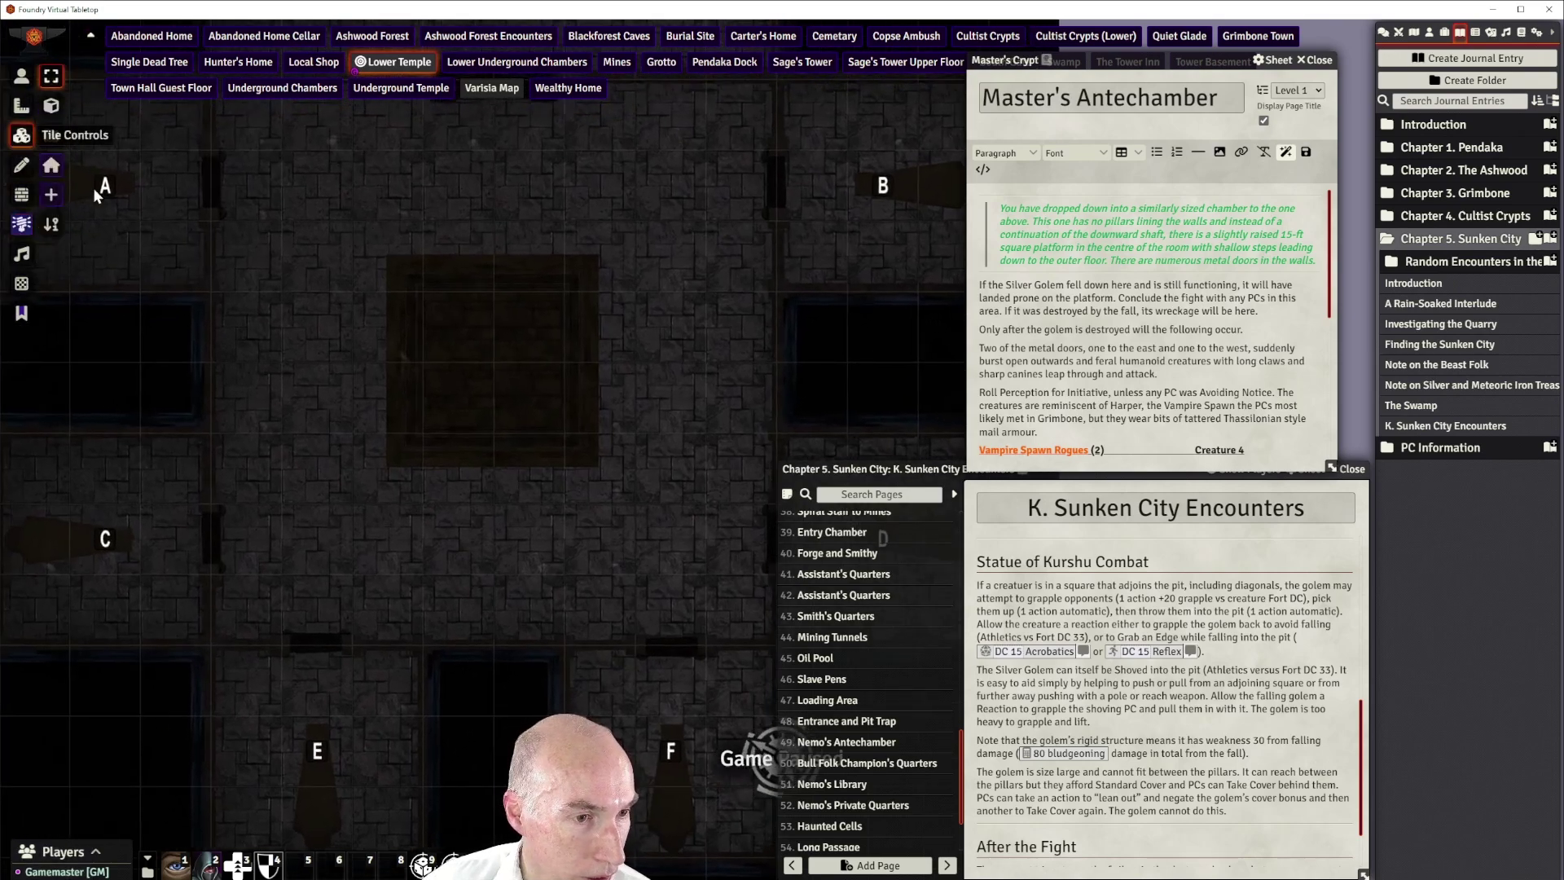
{"action": "left_click", "coordinate": [51, 224]}
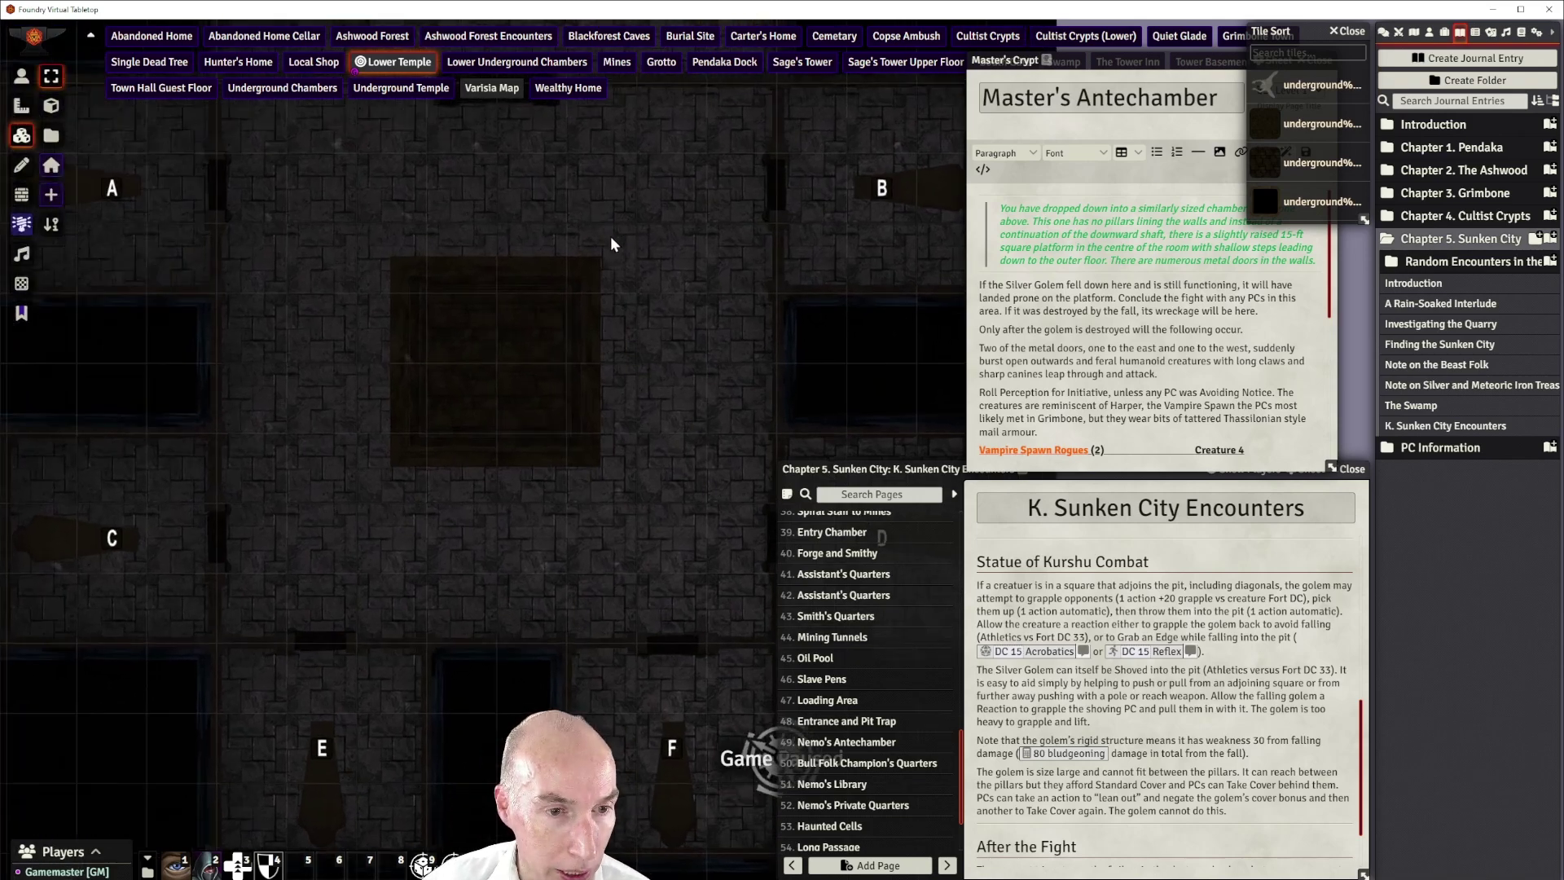
{"action": "scroll", "coordinate": [634, 255], "scroll_direction": "up", "scroll_amount": 3}
{"action": "scroll", "coordinate": [632, 244], "scroll_direction": "down", "scroll_amount": 2}
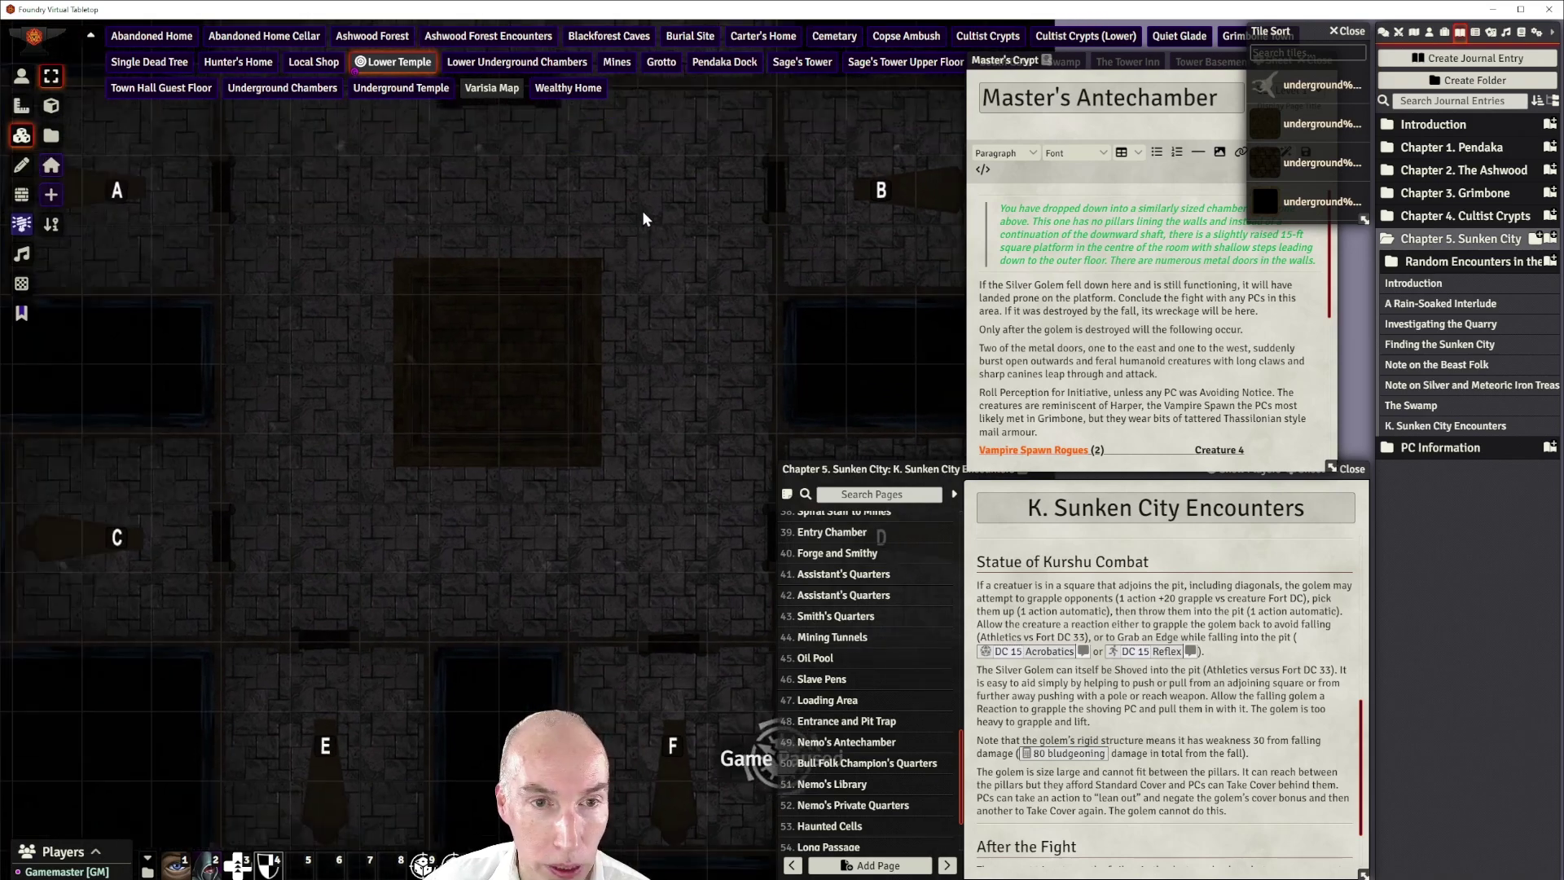
{"action": "scroll", "coordinate": [642, 217], "scroll_direction": "down", "scroll_amount": 1}
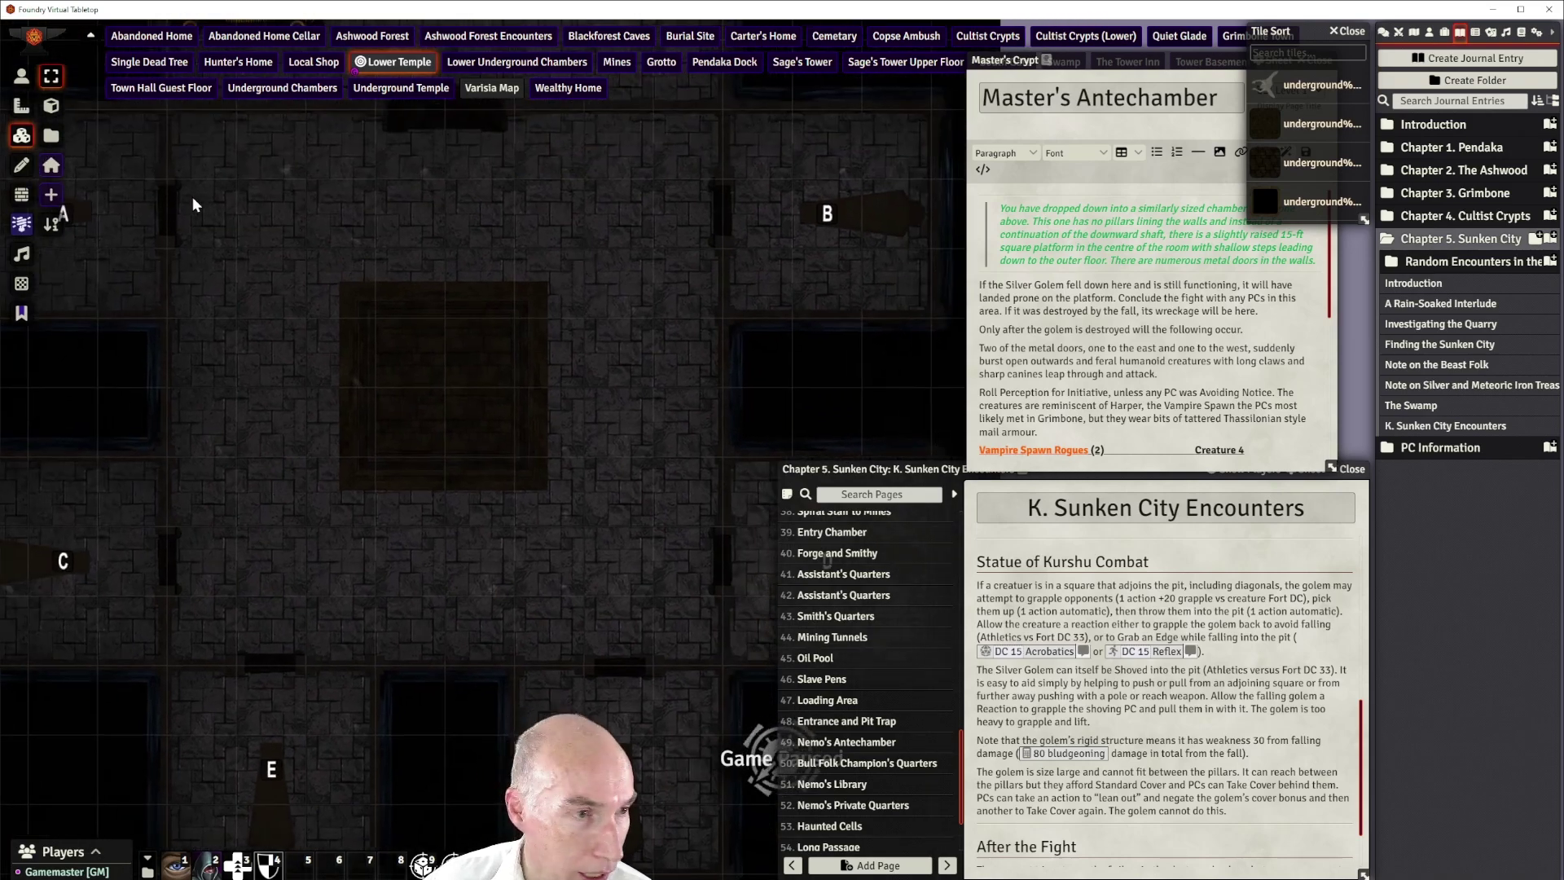
{"action": "left_click", "coordinate": [22, 76]}
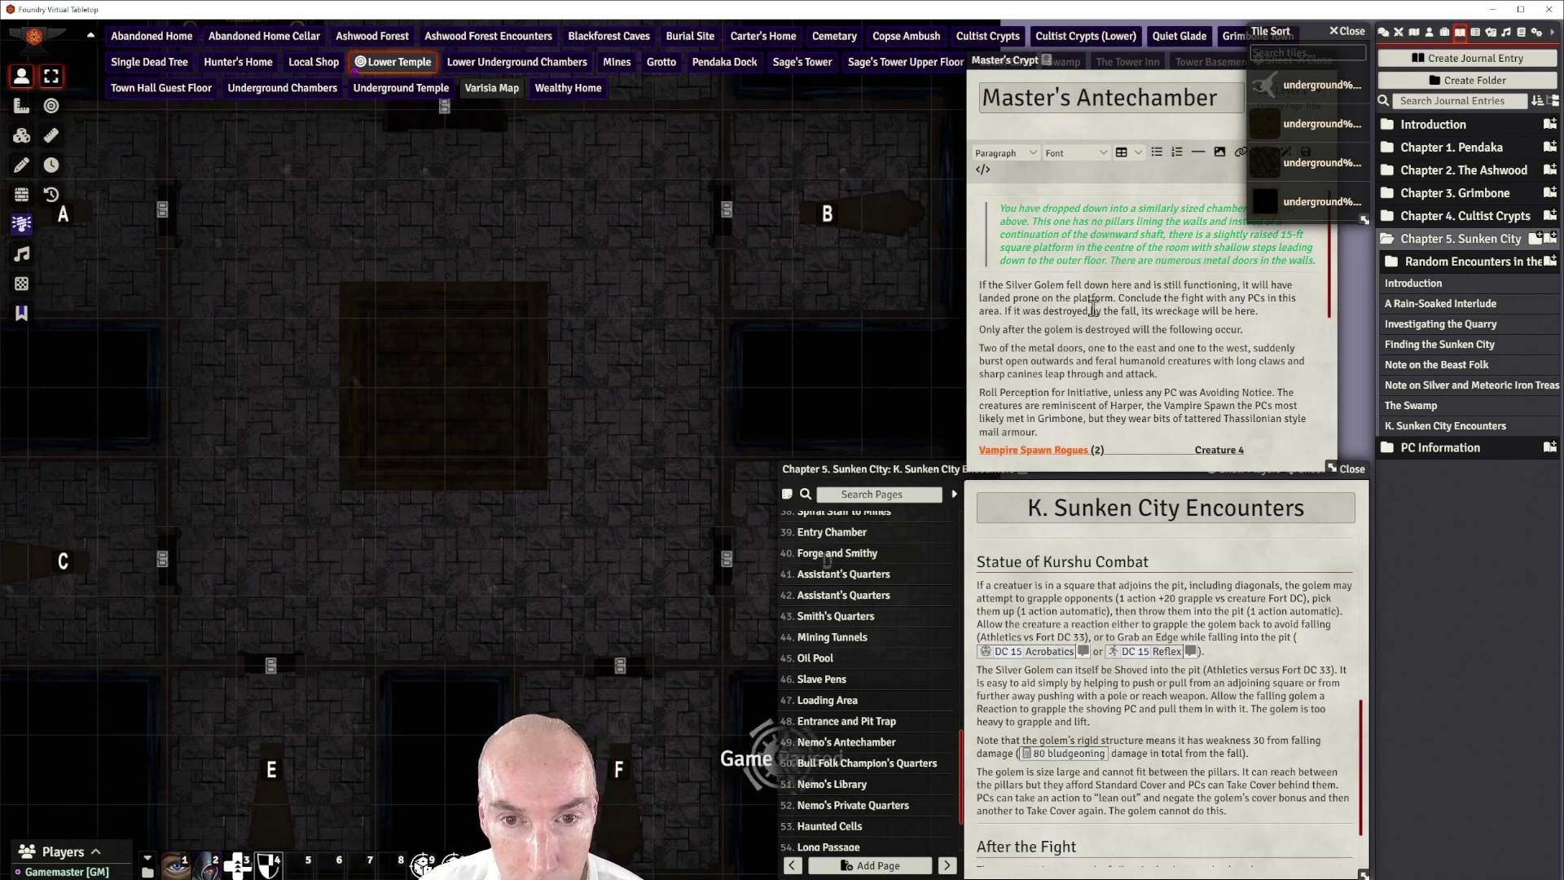
{"action": "left_click", "coordinate": [1349, 32]}
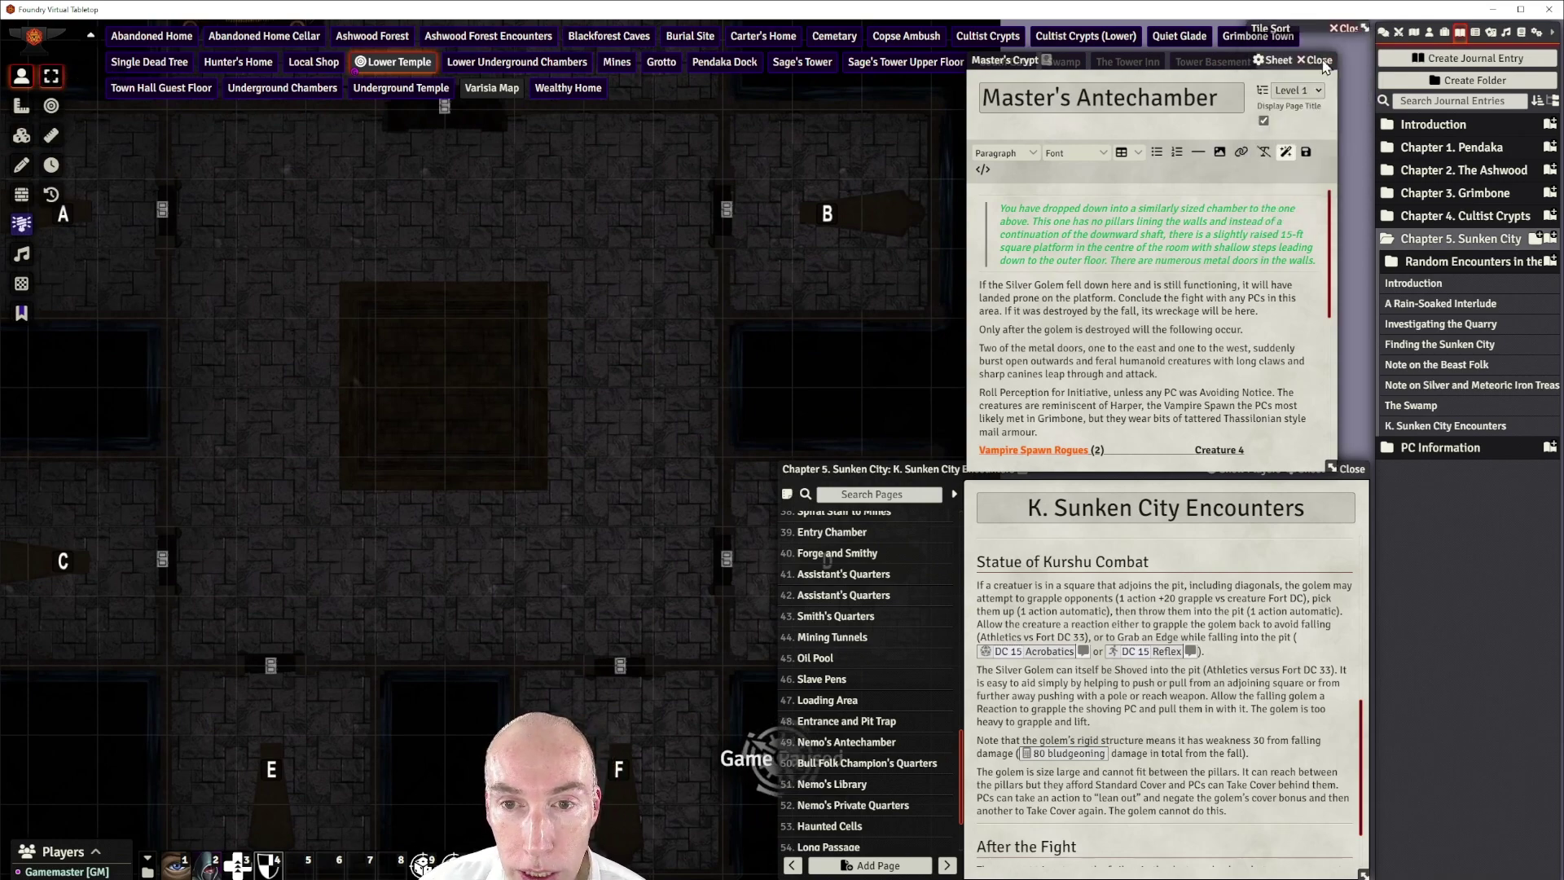
Hyphenate "similarly-sized" in the read-aloud paragraph of the Master's Antechamber page
{"action": "left_click", "coordinate": [1181, 204]}
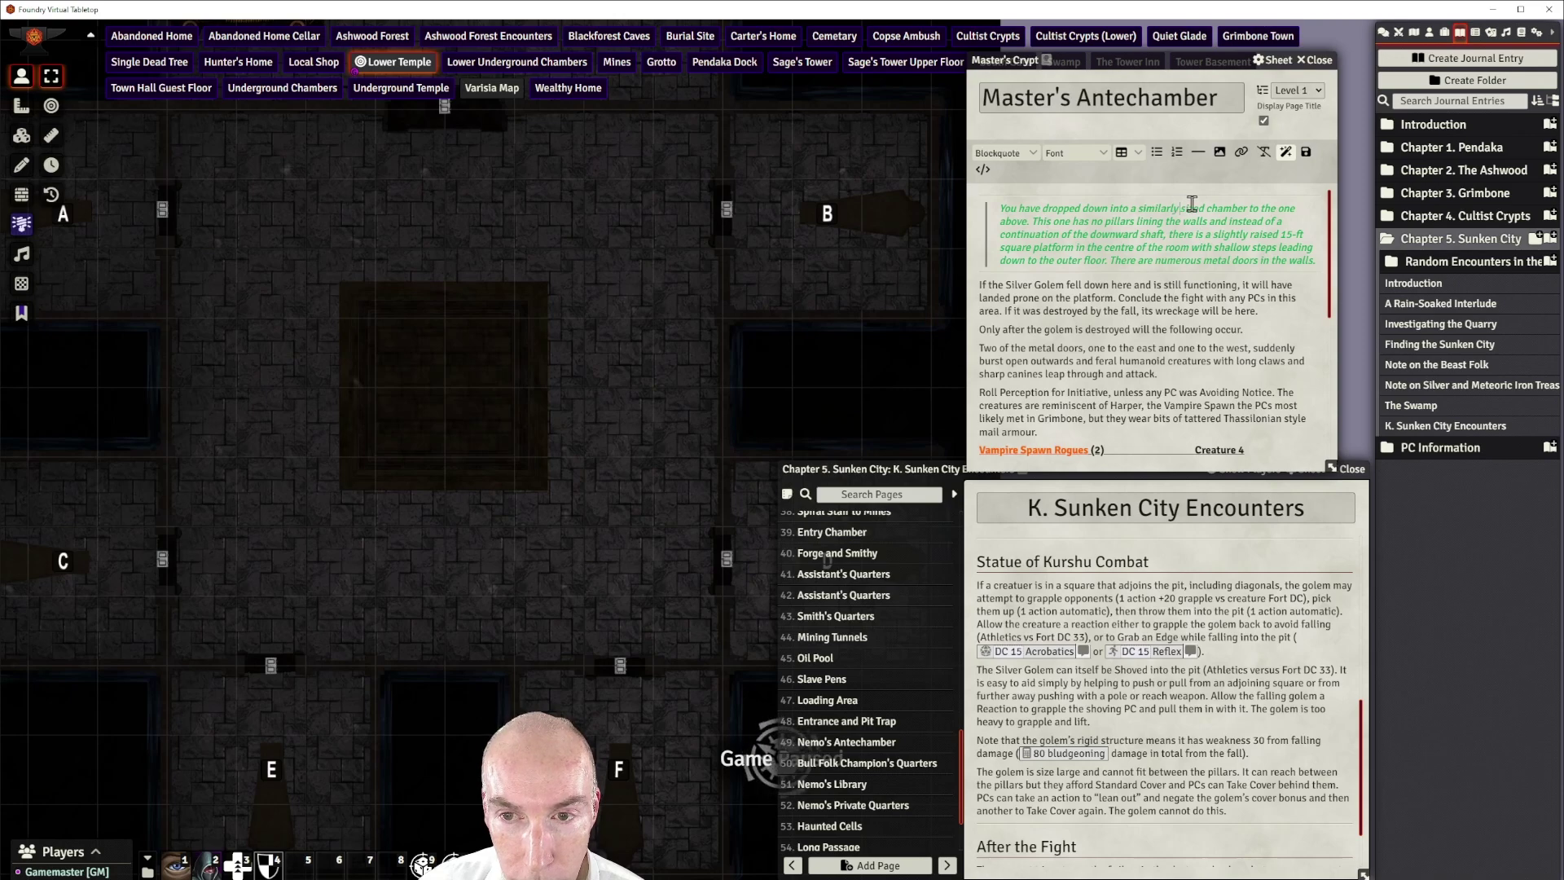
{"action": "type", "text": "-"}
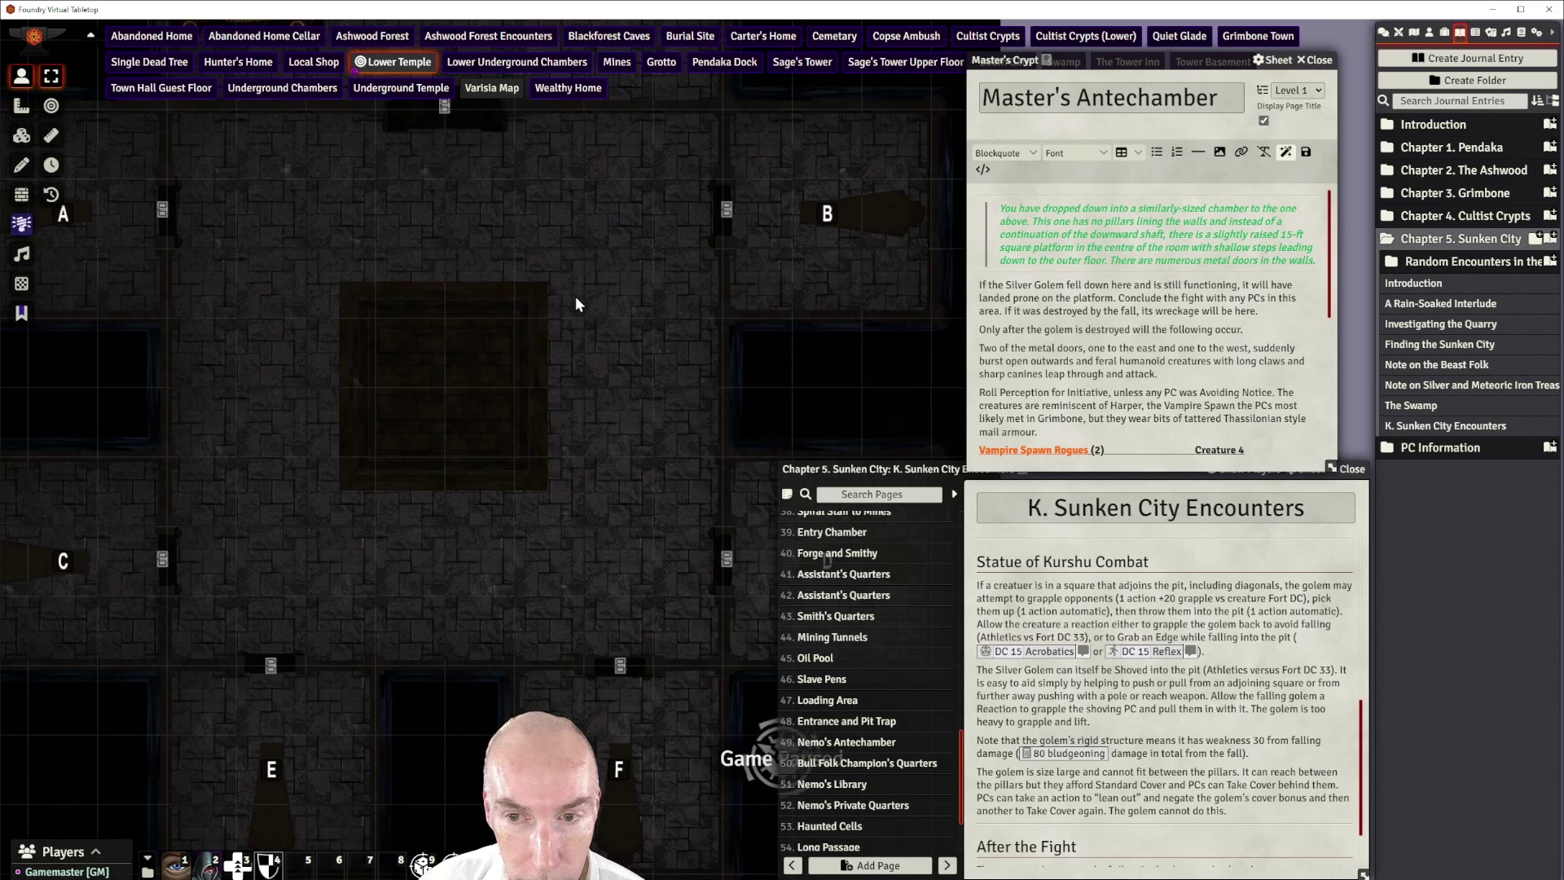
{"action": "scroll", "coordinate": [575, 291], "scroll_direction": "down", "scroll_amount": 5}
{"action": "scroll", "coordinate": [697, 275], "scroll_direction": "up", "scroll_amount": 4}
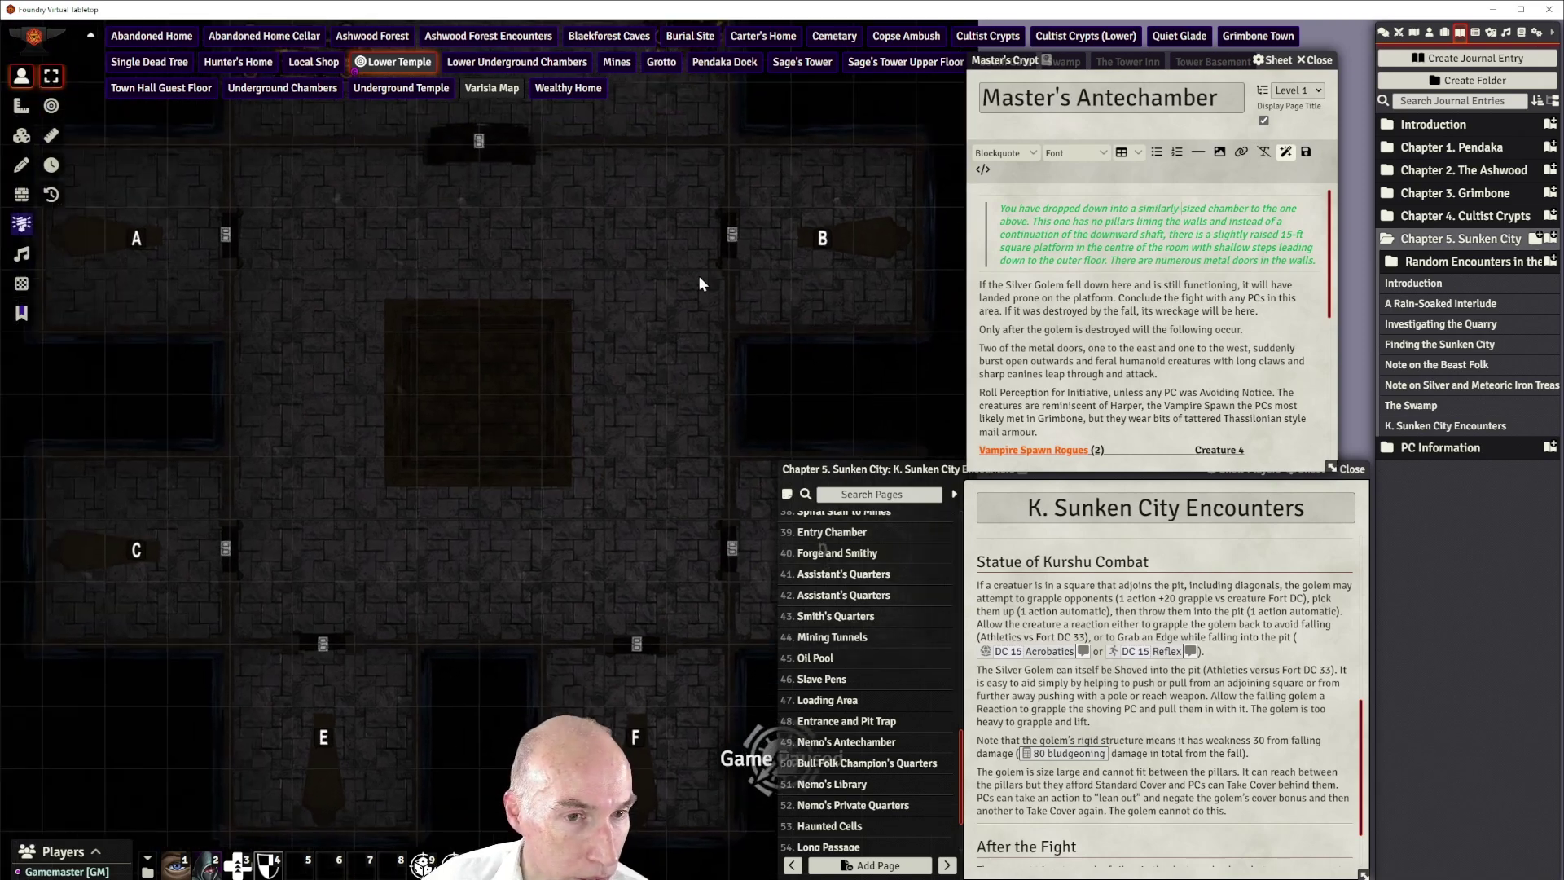
Delete the word "metal" before "doors" in the last sentence of the read-aloud paragraph
{"action": "double_click", "coordinate": [1222, 261]}
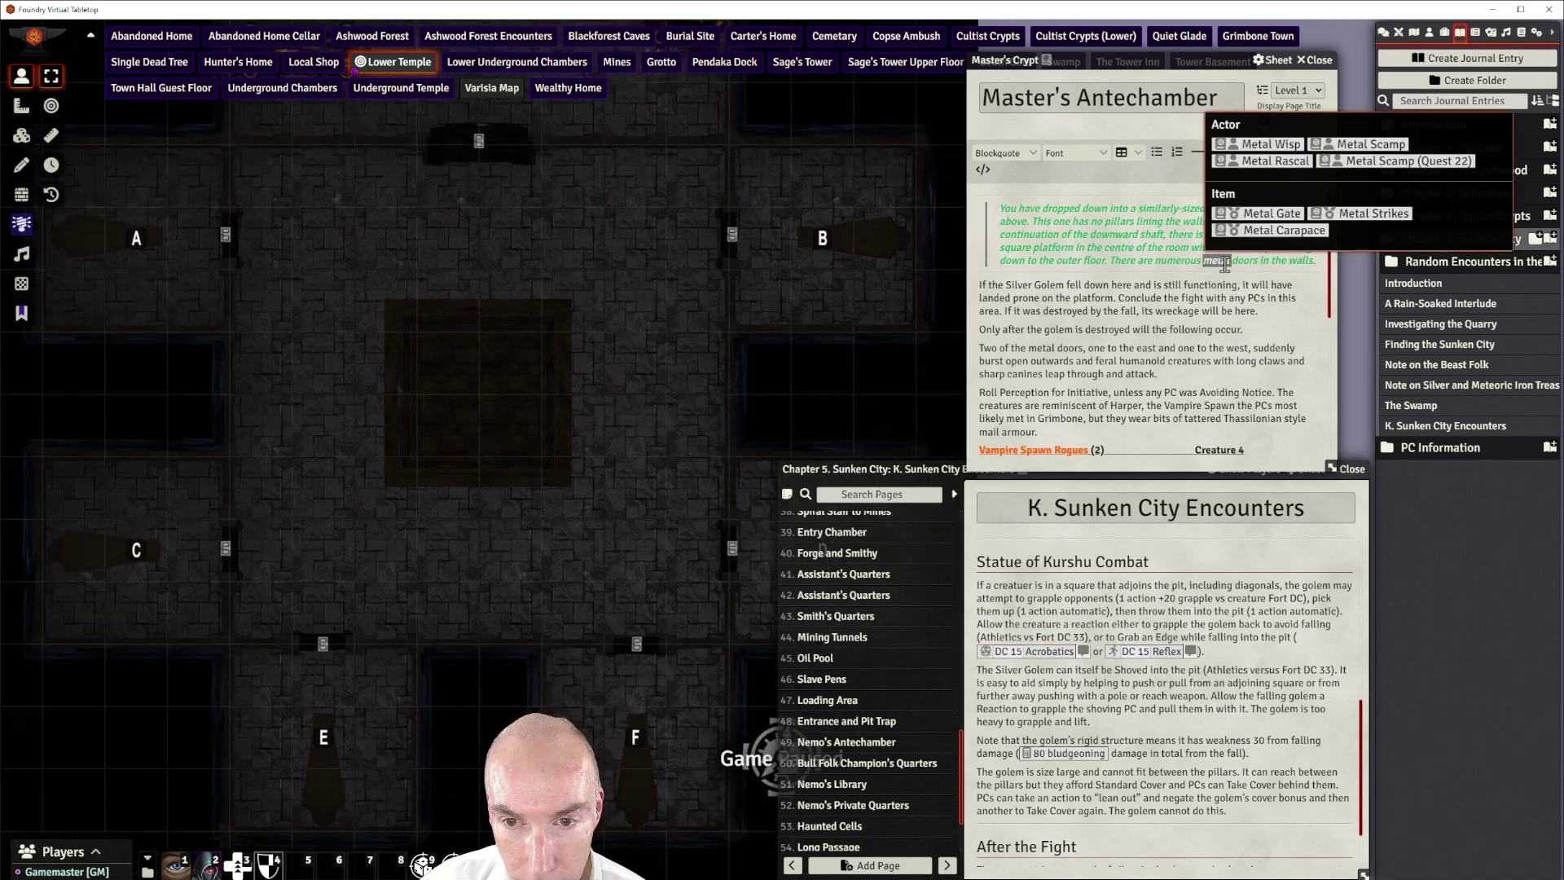
{"action": "key", "text": "BackSpace"}
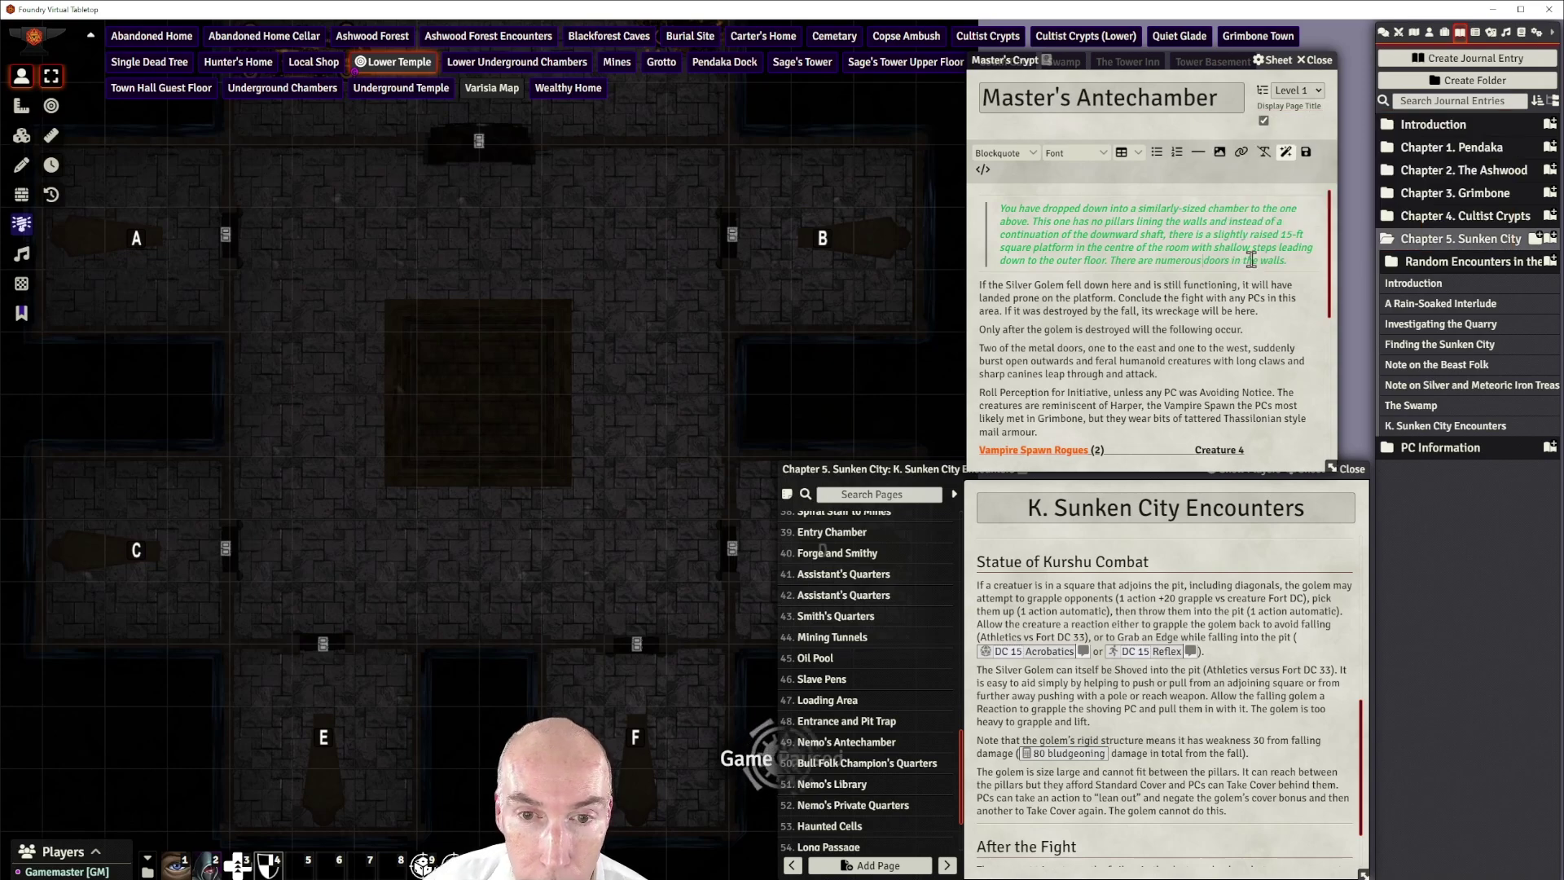
{"action": "scroll", "coordinate": [1103, 318], "scroll_direction": "down", "scroll_amount": 2}
{"action": "scroll", "coordinate": [1103, 318], "scroll_direction": "up", "scroll_amount": 2}
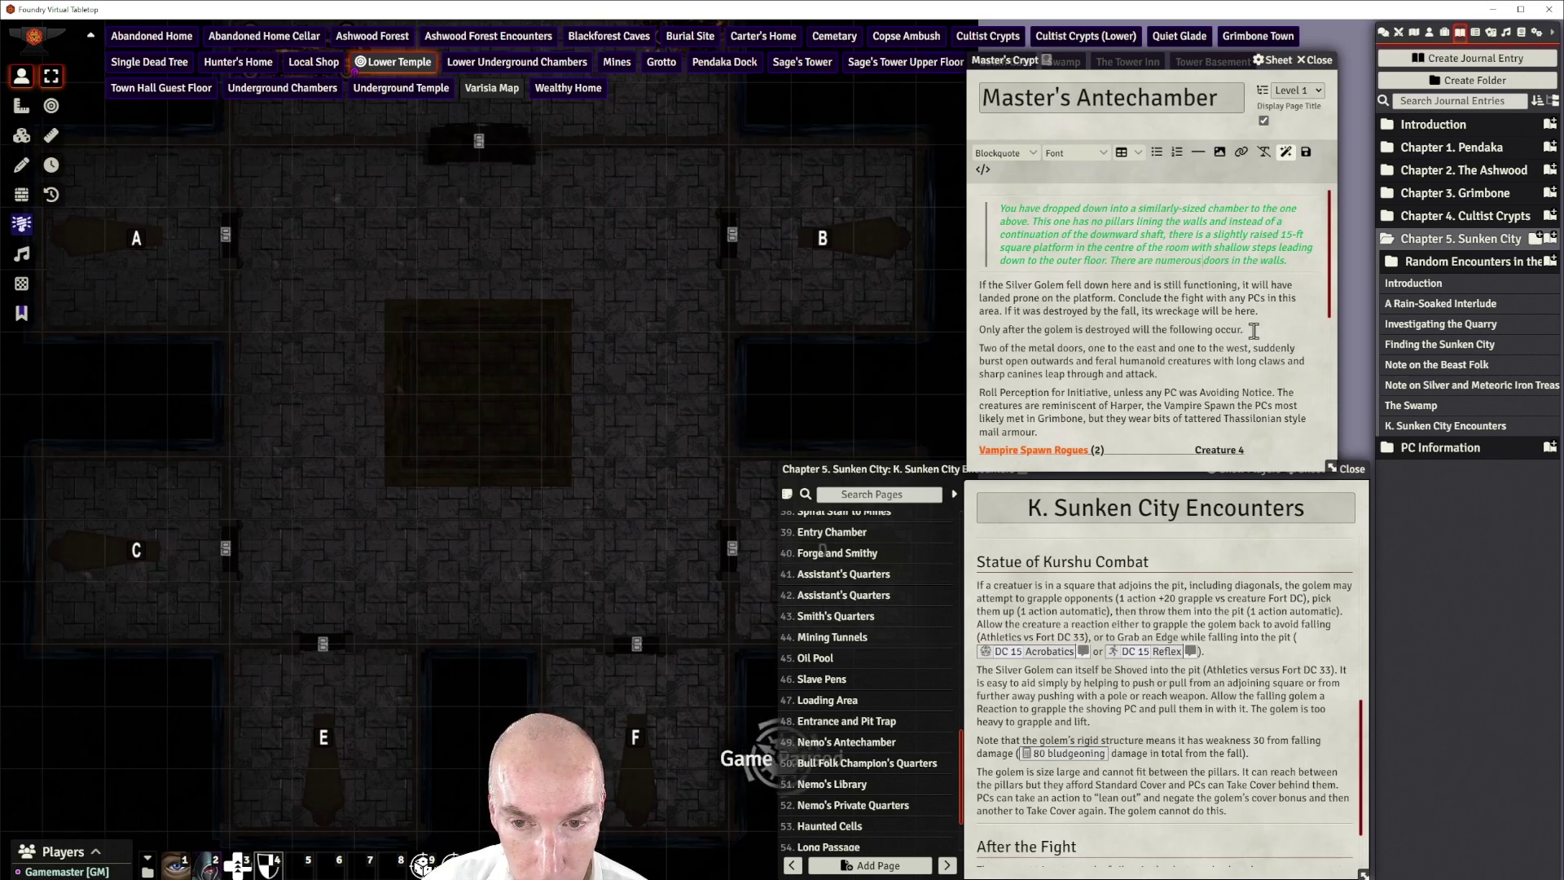
Add the line "Vampire Attack" under a horizontal rule before the "Only after the golem is destroyed" paragraph, and select its text
{"action": "left_click", "coordinate": [981, 329]}
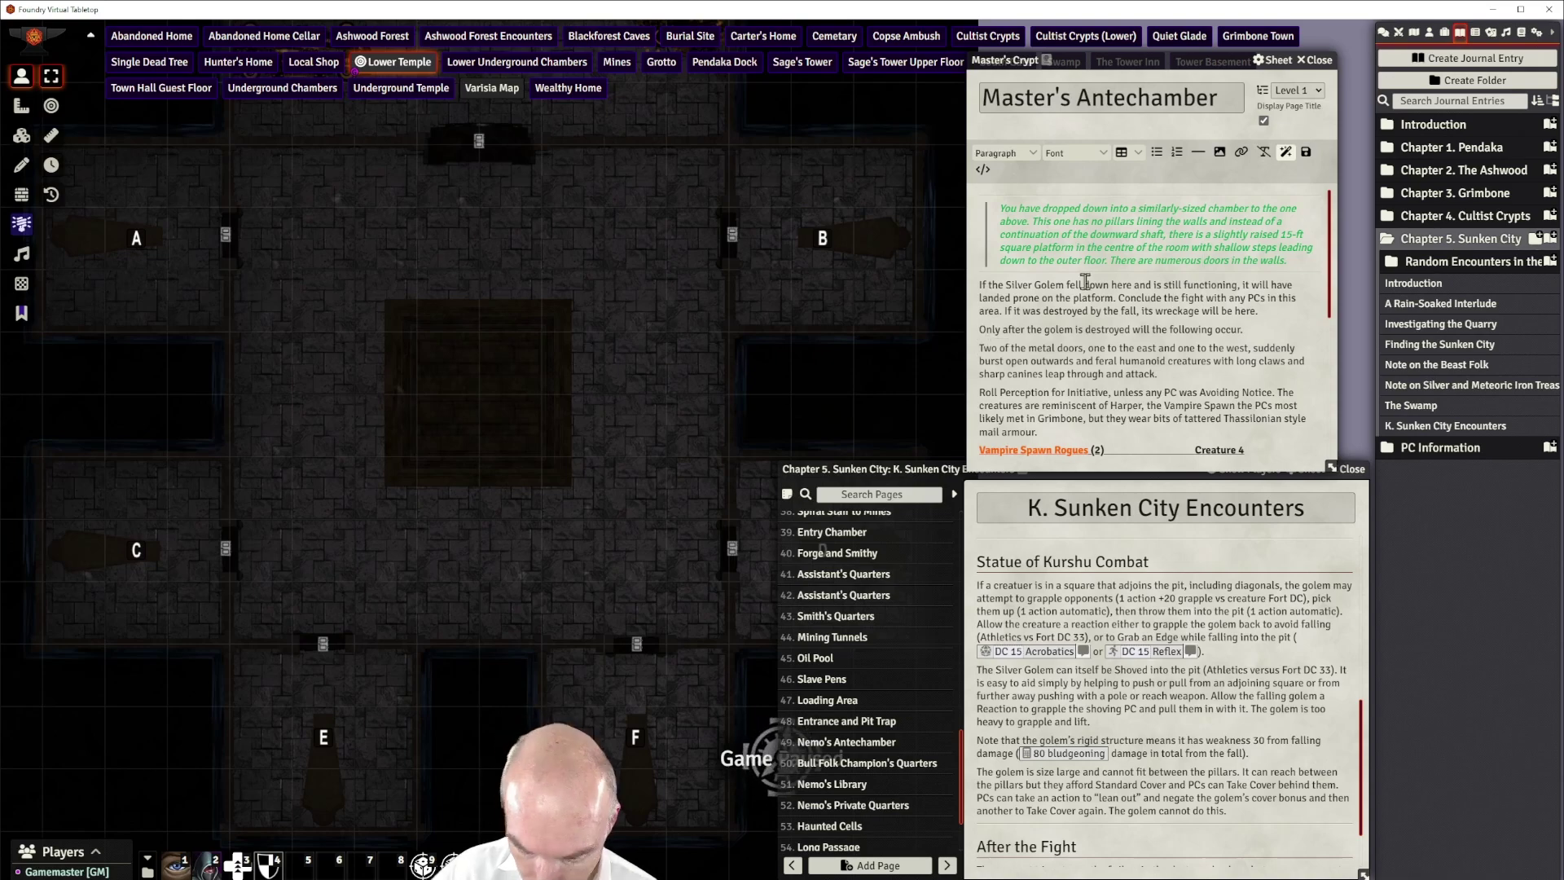
{"action": "key", "text": "Return"}
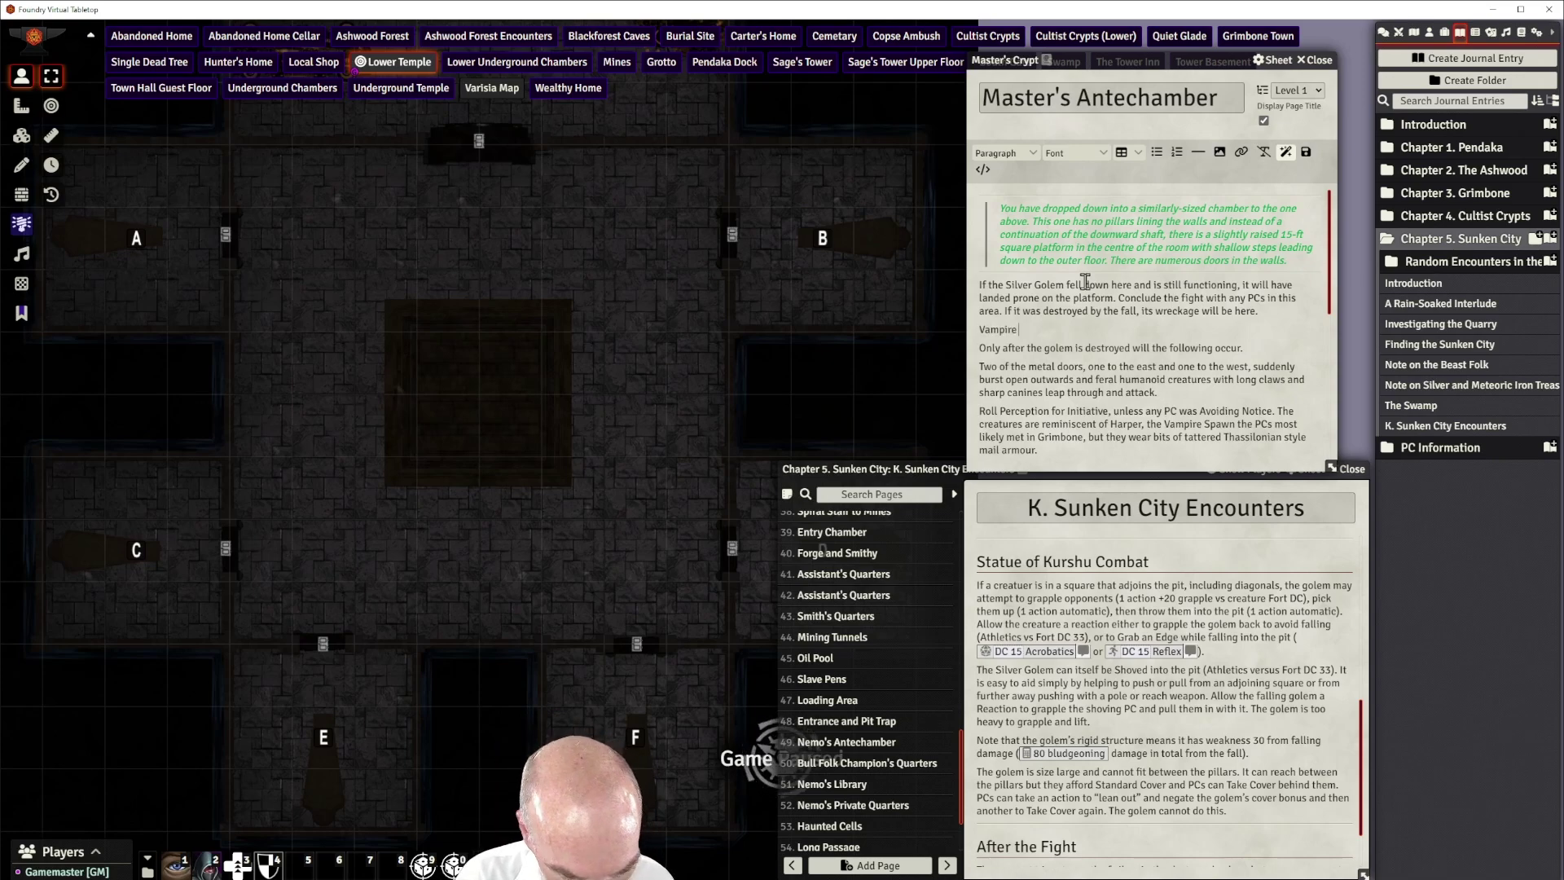
{"action": "left_click", "coordinate": [1261, 316]}
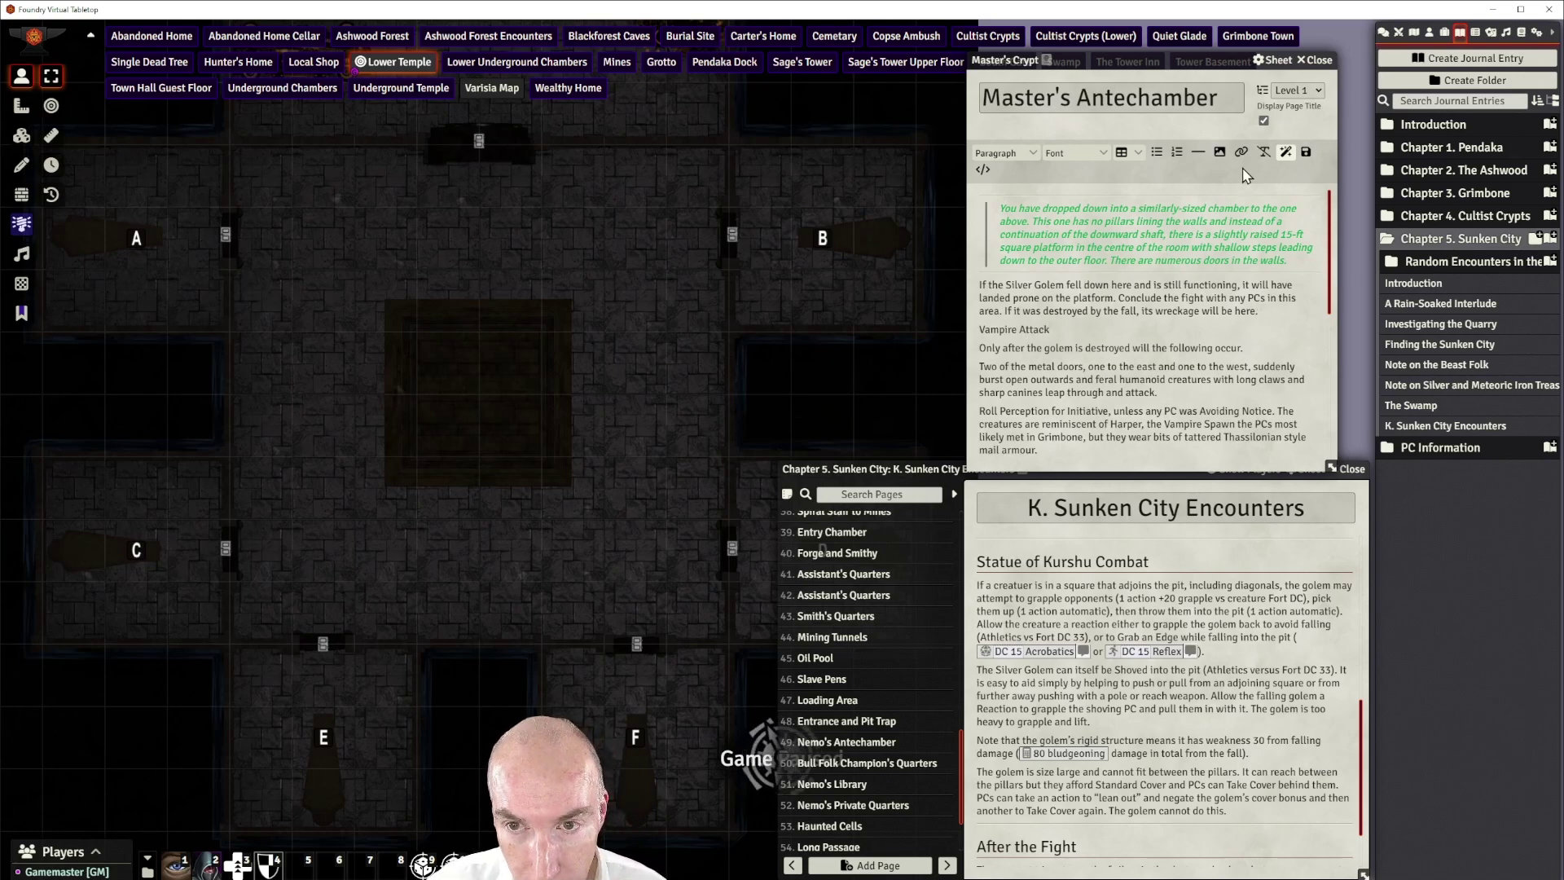
{"action": "left_click", "coordinate": [1198, 153]}
{"action": "left_click_drag", "start_coordinate": [1059, 335], "coordinate": [980, 336]}
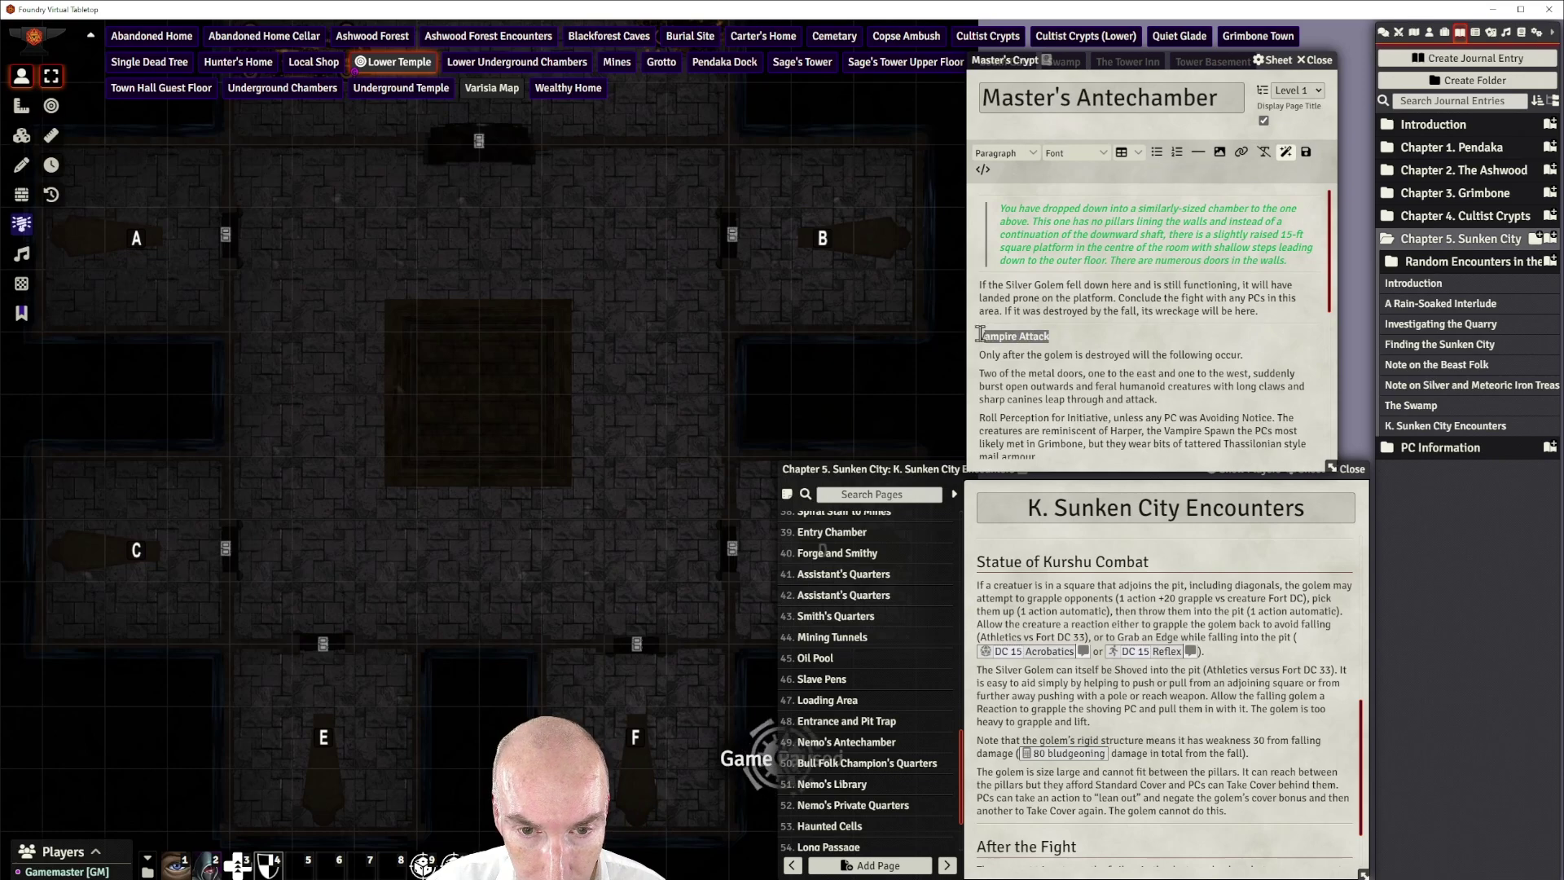
{"action": "left_click", "coordinate": [1002, 153]}
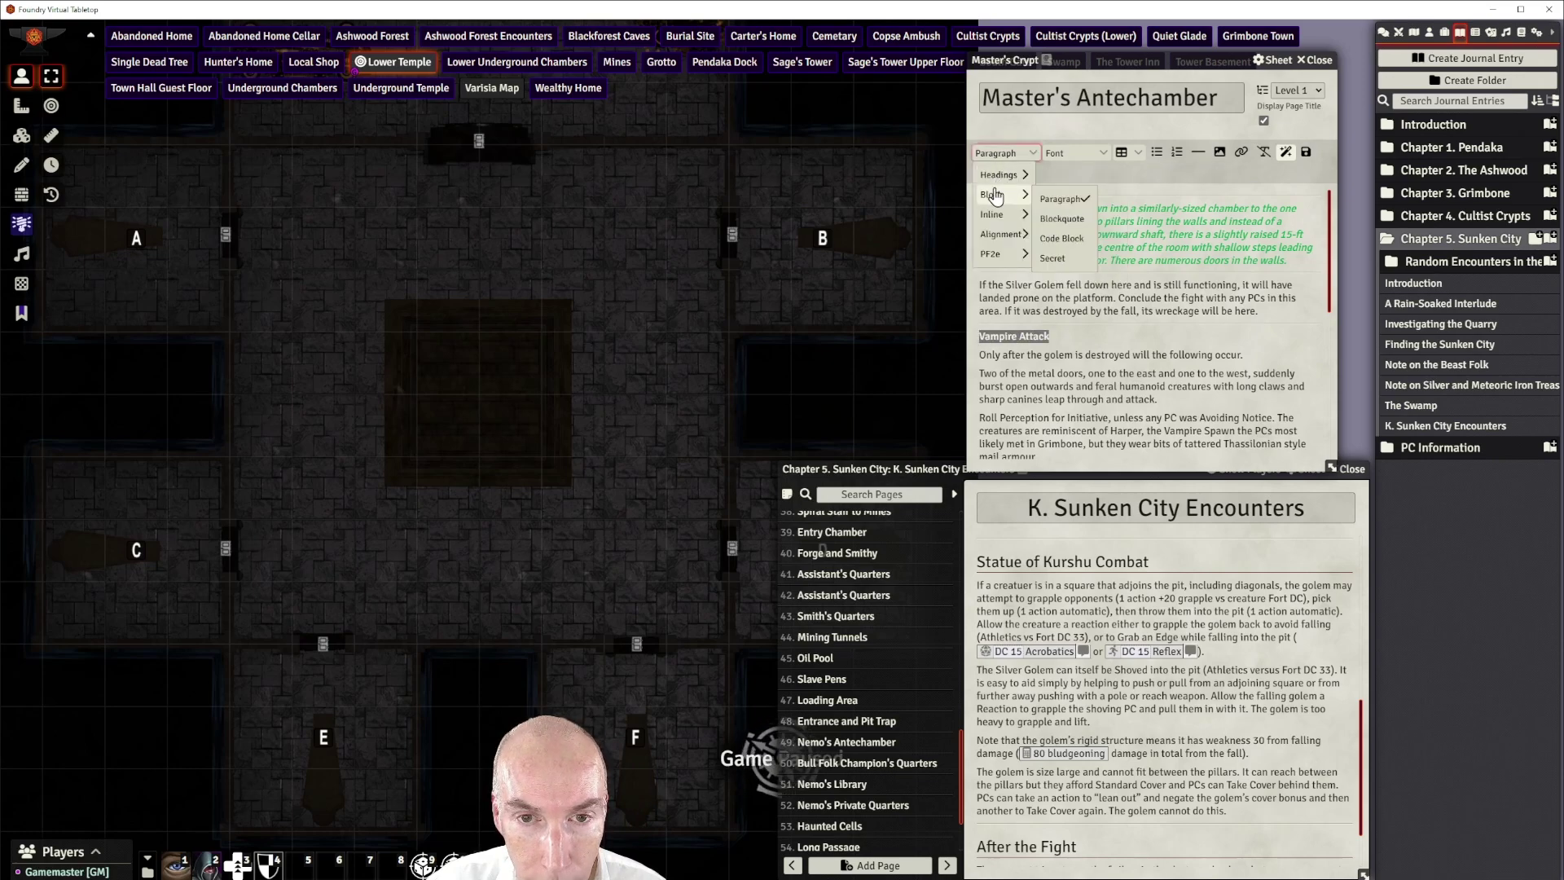
{"action": "left_click", "coordinate": [1064, 222]}
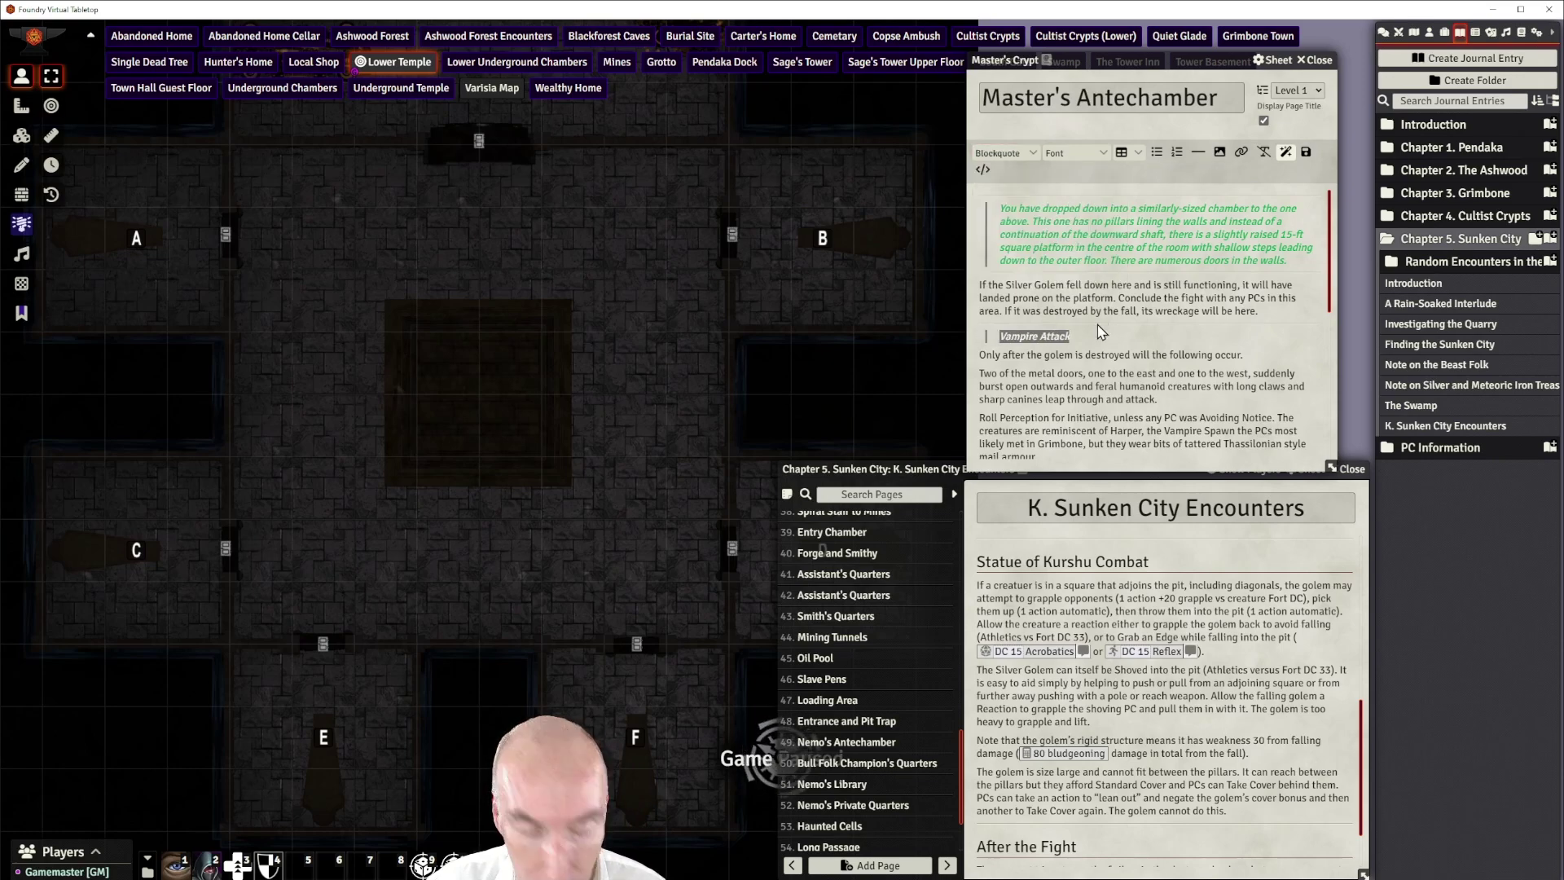
{"action": "key", "text": "ctrl+z"}
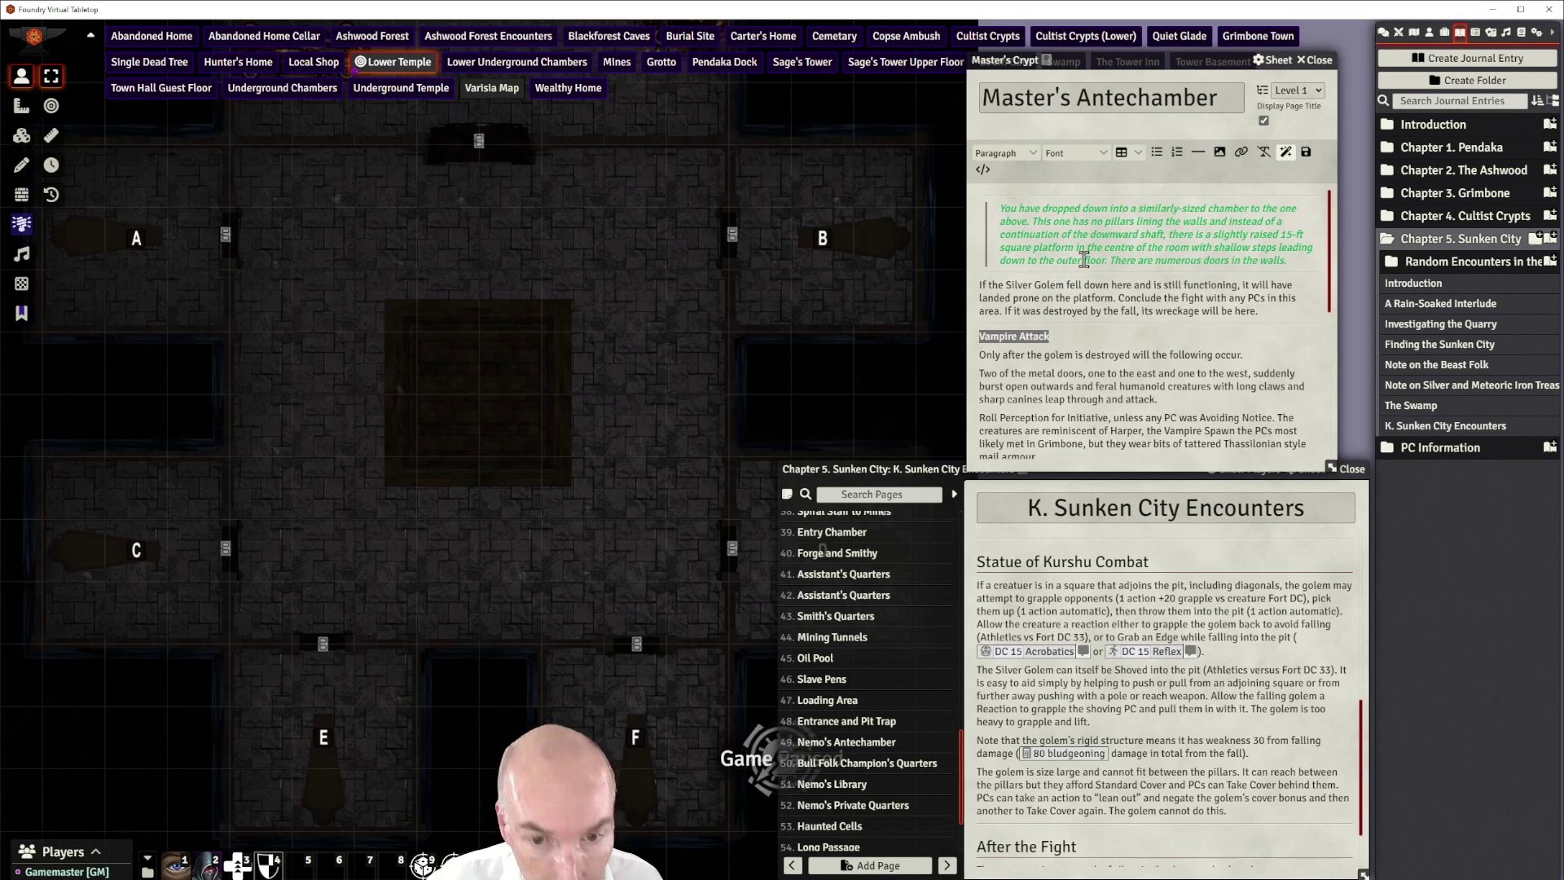
Format the "Vampire Attack" line as Heading 2
{"action": "left_click", "coordinate": [1001, 154]}
{"action": "mouse_move", "coordinate": [1010, 205]}
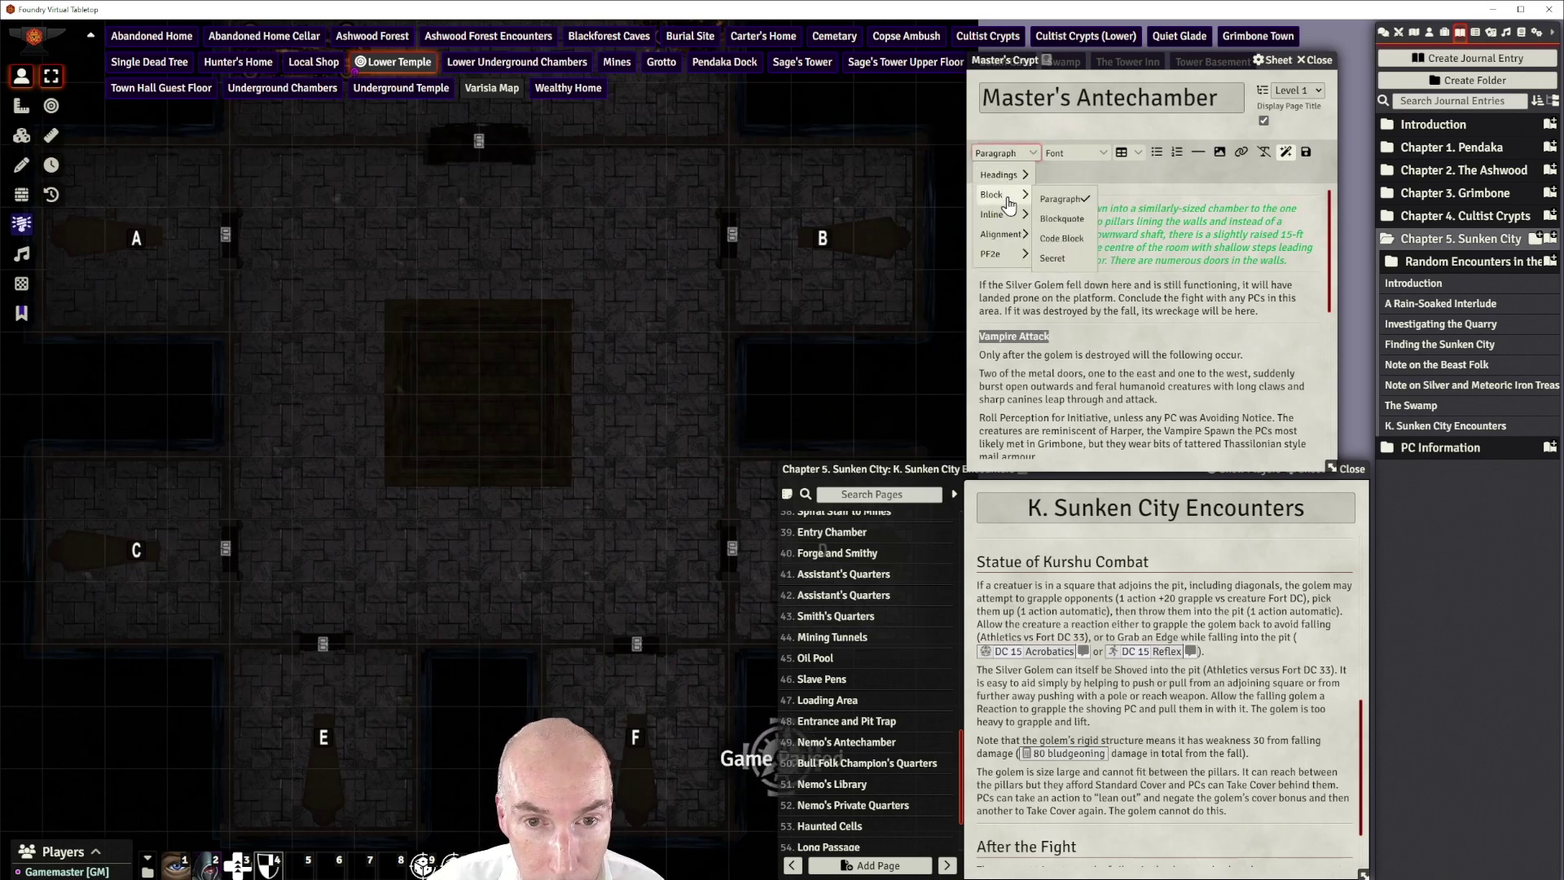
{"action": "mouse_move", "coordinate": [1002, 174]}
{"action": "left_click", "coordinate": [1084, 199]}
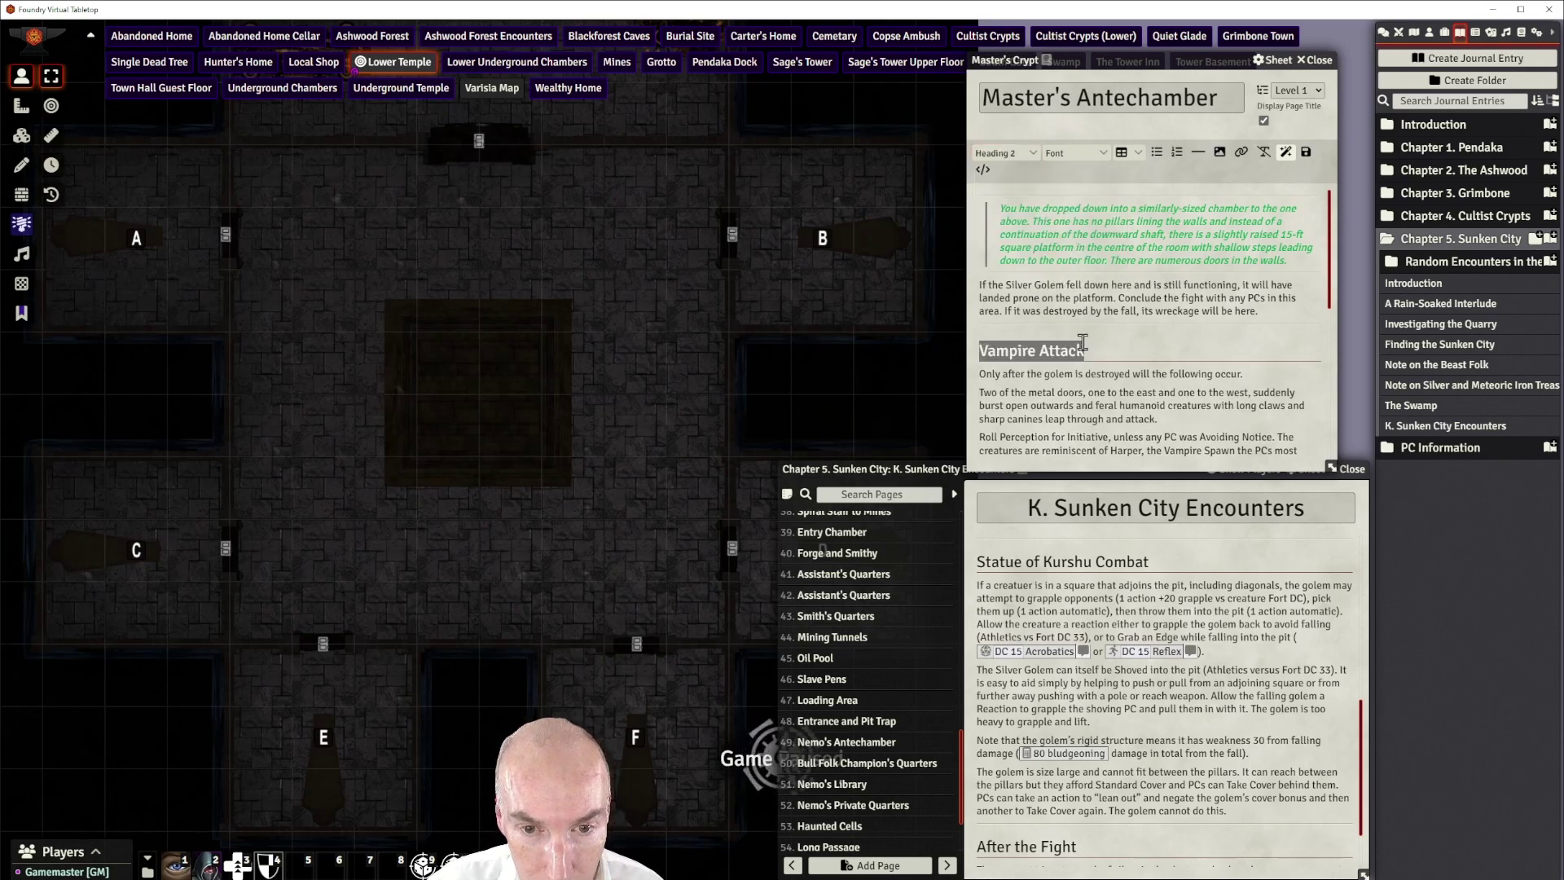
Review the Vampire Attack text and the sarcophagus entries A to F against the crypts on the Lower Temple map
{"action": "scroll", "coordinate": [1132, 408], "scroll_direction": "down", "scroll_amount": 3}
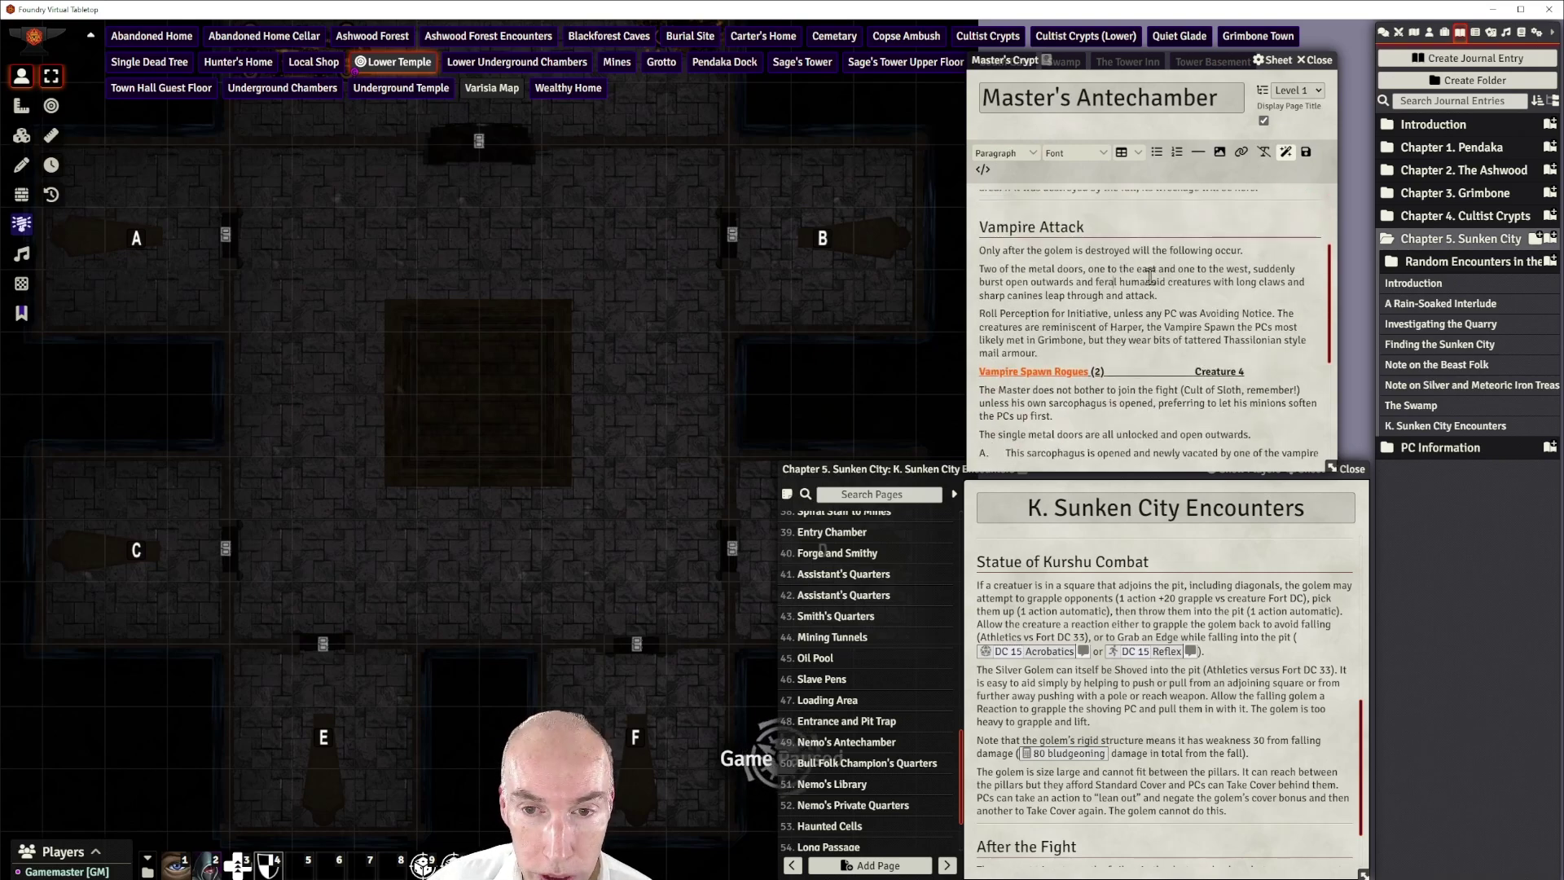
{"action": "scroll", "coordinate": [1174, 290], "scroll_direction": "up", "scroll_amount": 1}
{"action": "scroll", "coordinate": [1155, 310], "scroll_direction": "down", "scroll_amount": 1}
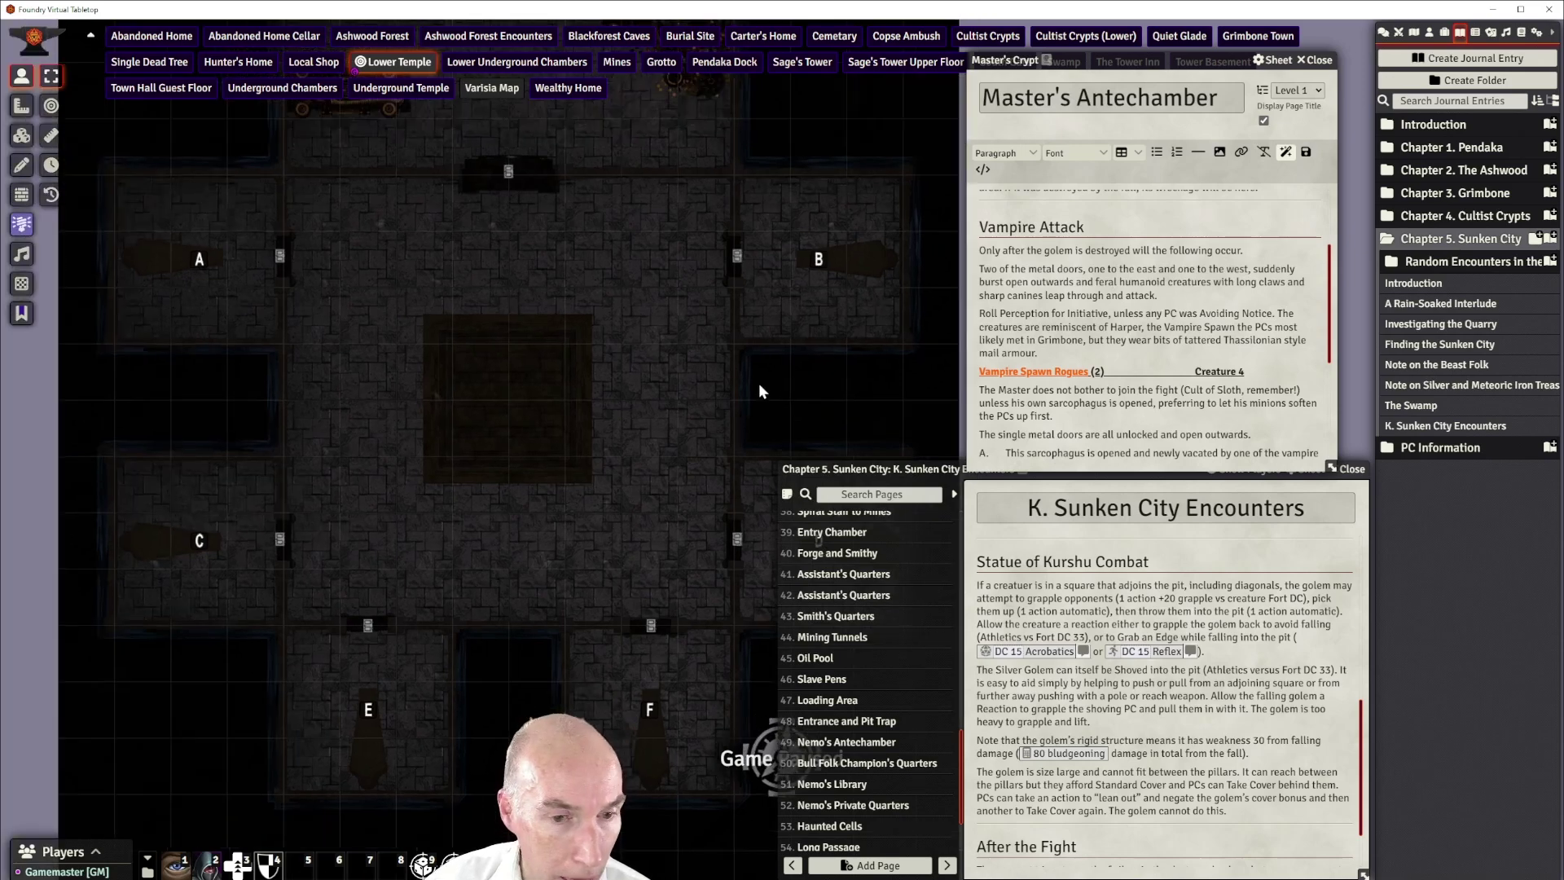
{"action": "scroll", "coordinate": [759, 391], "scroll_direction": "up", "scroll_amount": 1}
{"action": "scroll", "coordinate": [1089, 316], "scroll_direction": "down", "scroll_amount": 1}
{"action": "scroll", "coordinate": [1088, 316], "scroll_direction": "up", "scroll_amount": 1}
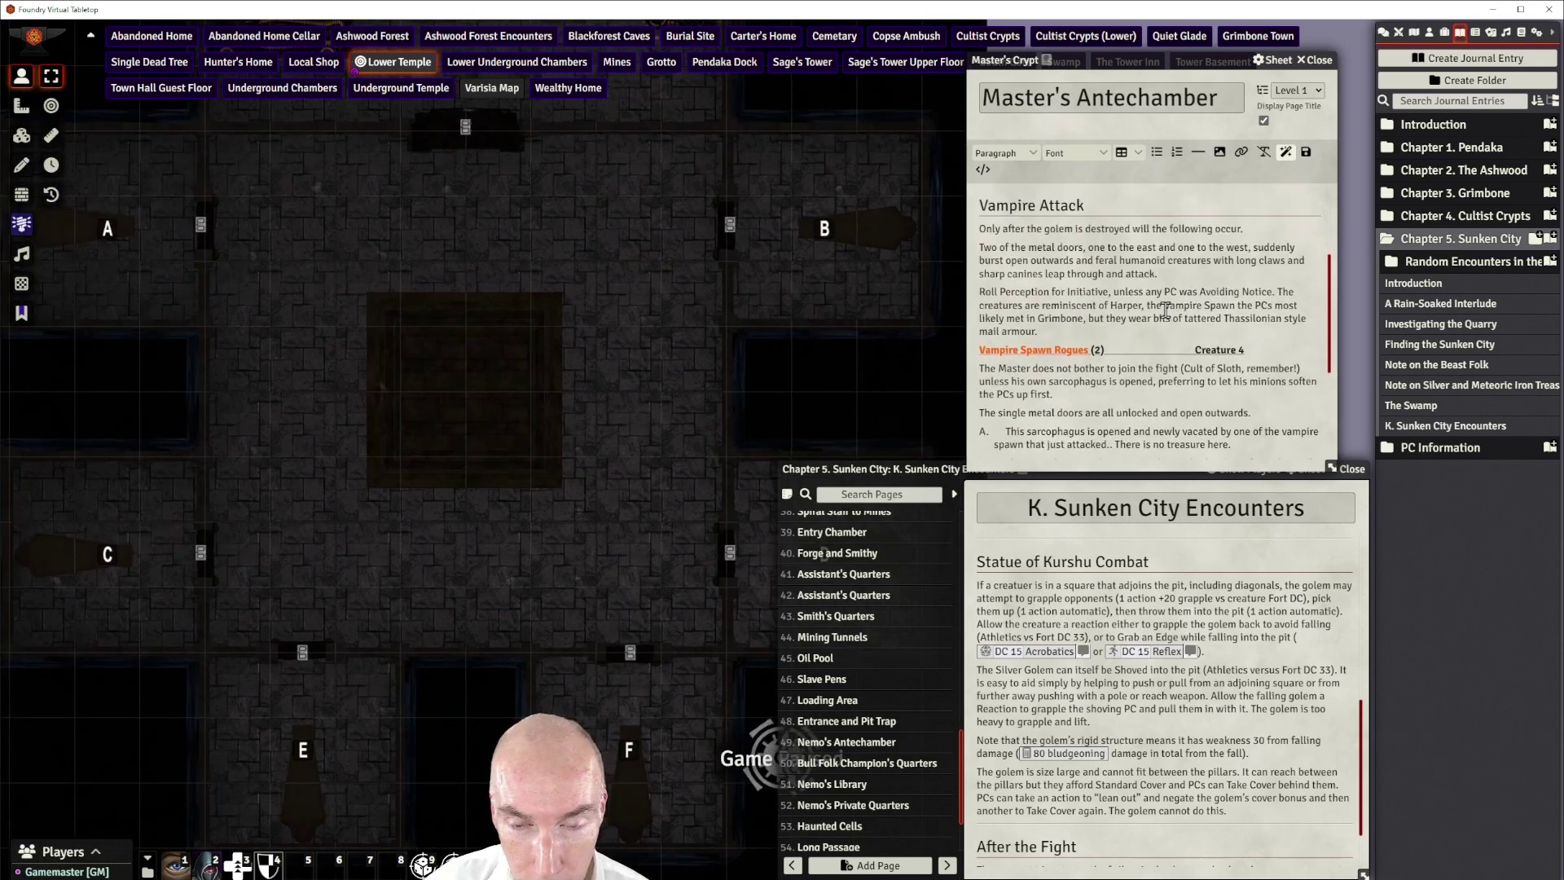
{"action": "scroll", "coordinate": [1090, 334], "scroll_direction": "down", "scroll_amount": 2}
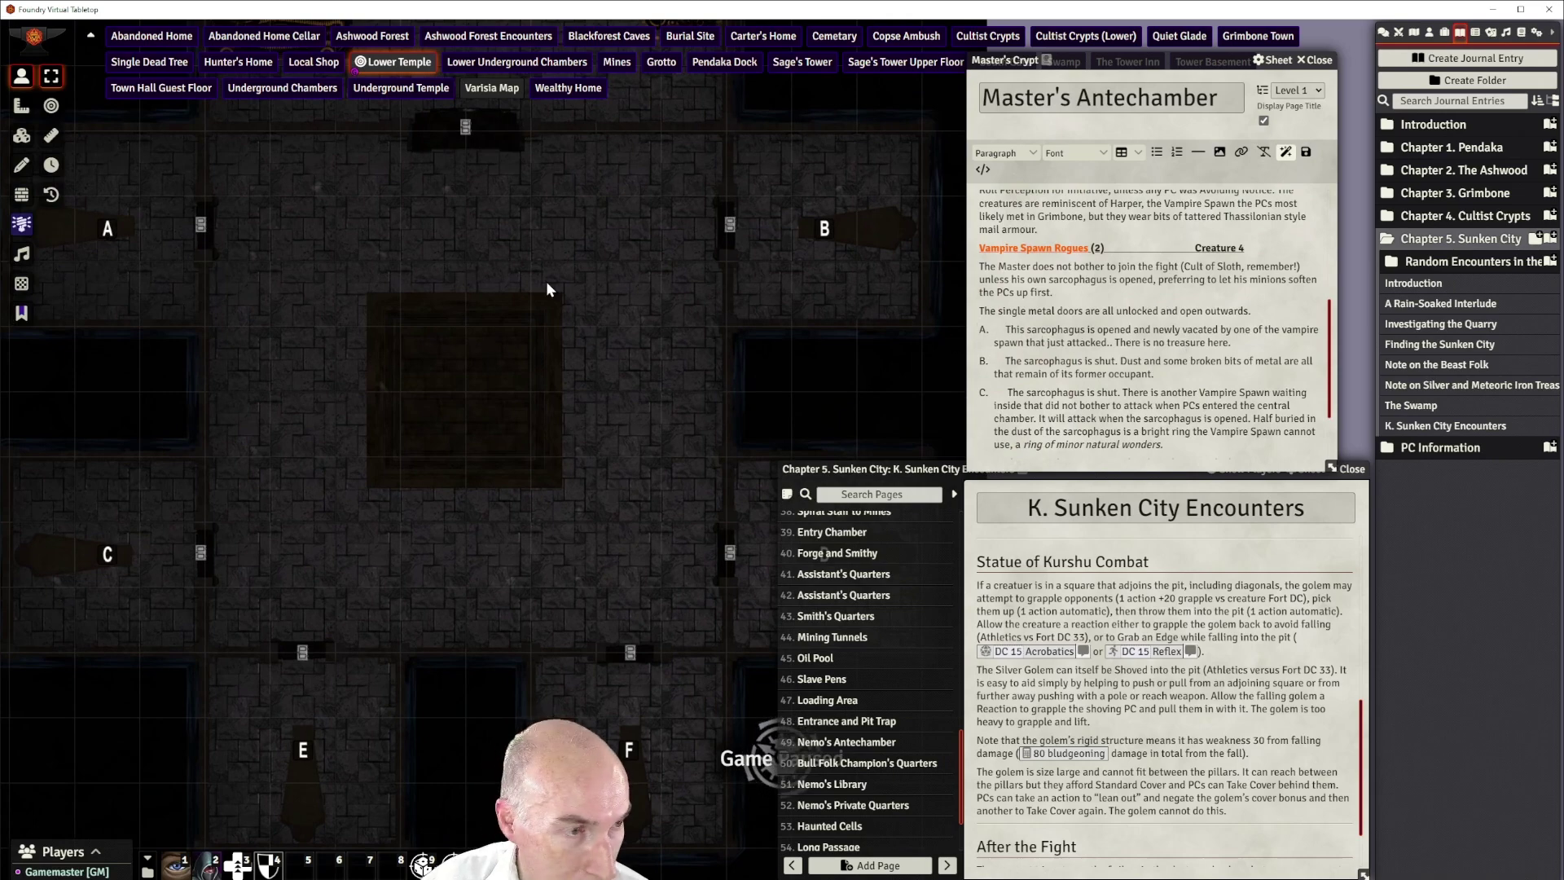
{"action": "scroll", "coordinate": [1133, 343], "scroll_direction": "down", "scroll_amount": 1}
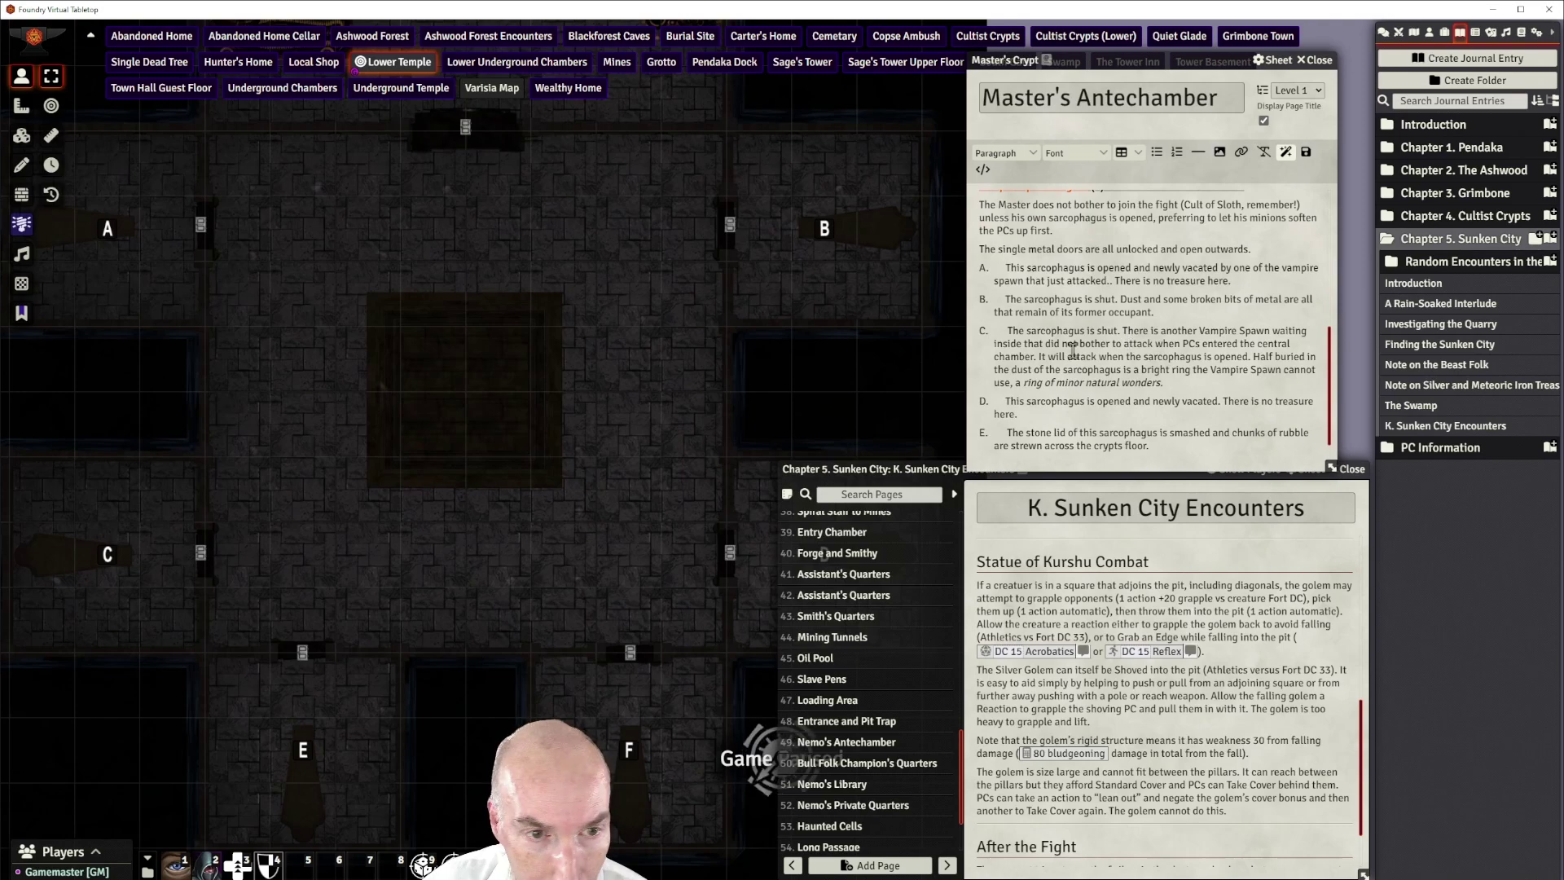
{"action": "scroll", "coordinate": [1096, 364], "scroll_direction": "down", "scroll_amount": 1}
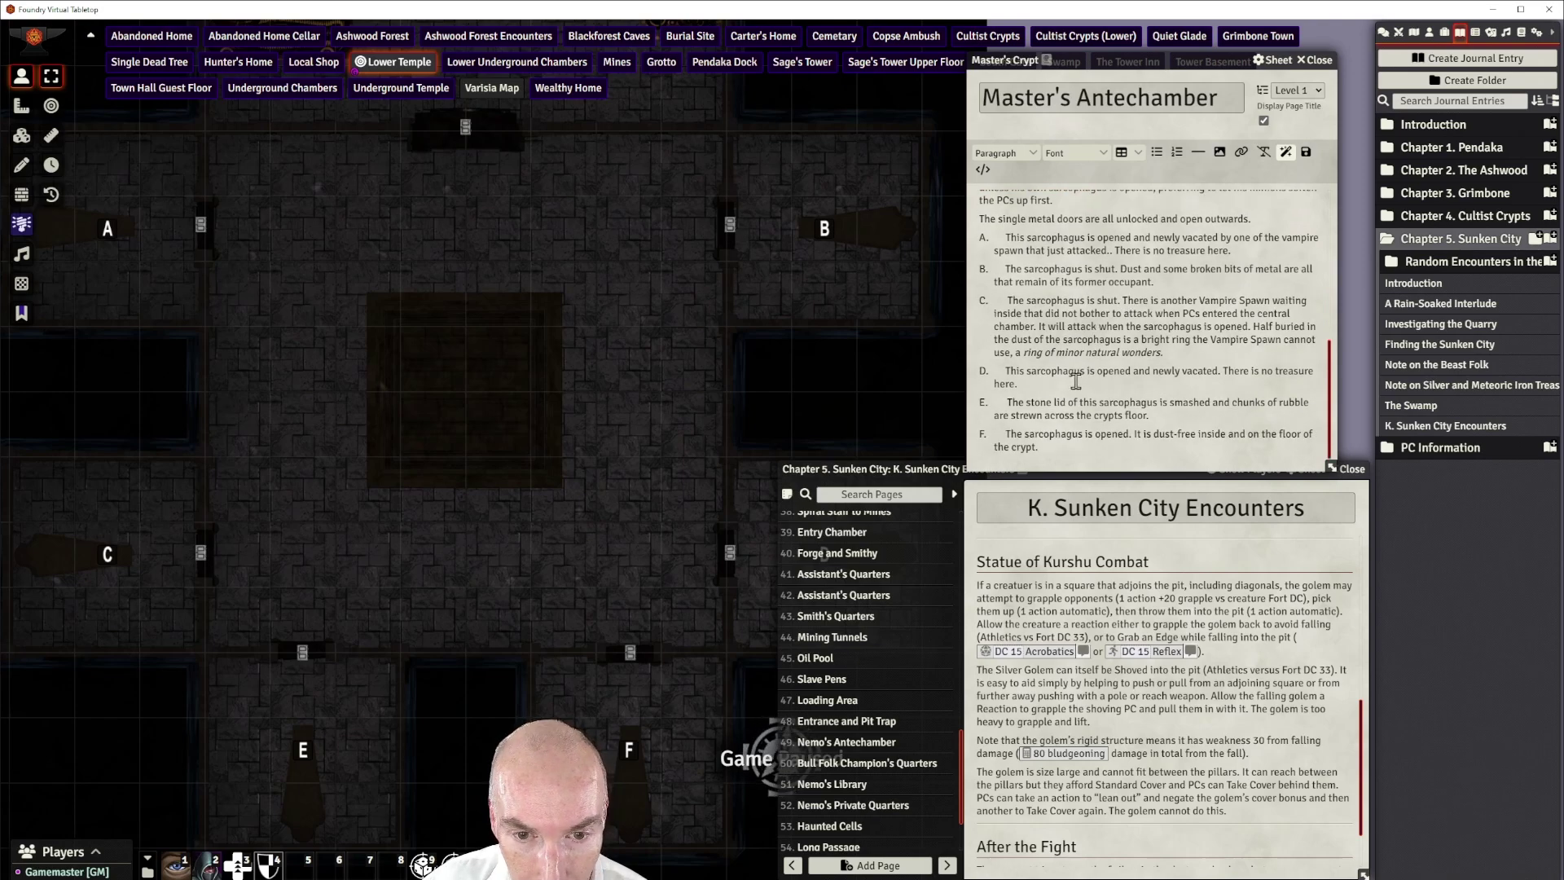
{"action": "scroll", "coordinate": [1076, 380], "scroll_direction": "up", "scroll_amount": 5}
{"action": "scroll", "coordinate": [1047, 284], "scroll_direction": "up", "scroll_amount": 5}
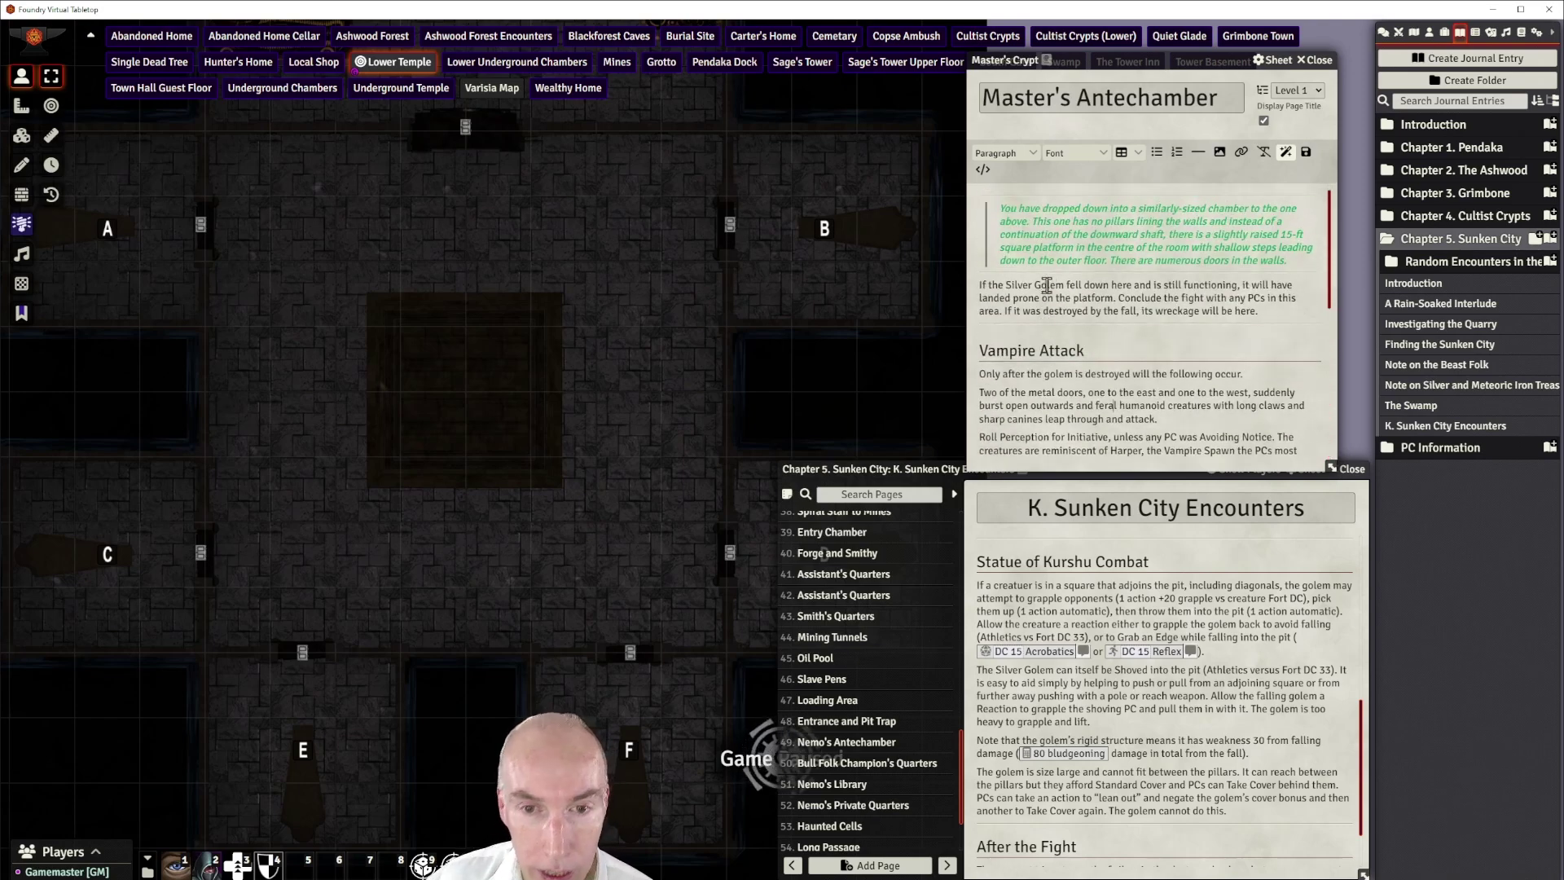
Insert "(those to crypts A and D)" after "one to the west" in the Vampire Attack section
{"action": "scroll", "coordinate": [1143, 313], "scroll_direction": "down", "scroll_amount": 1}
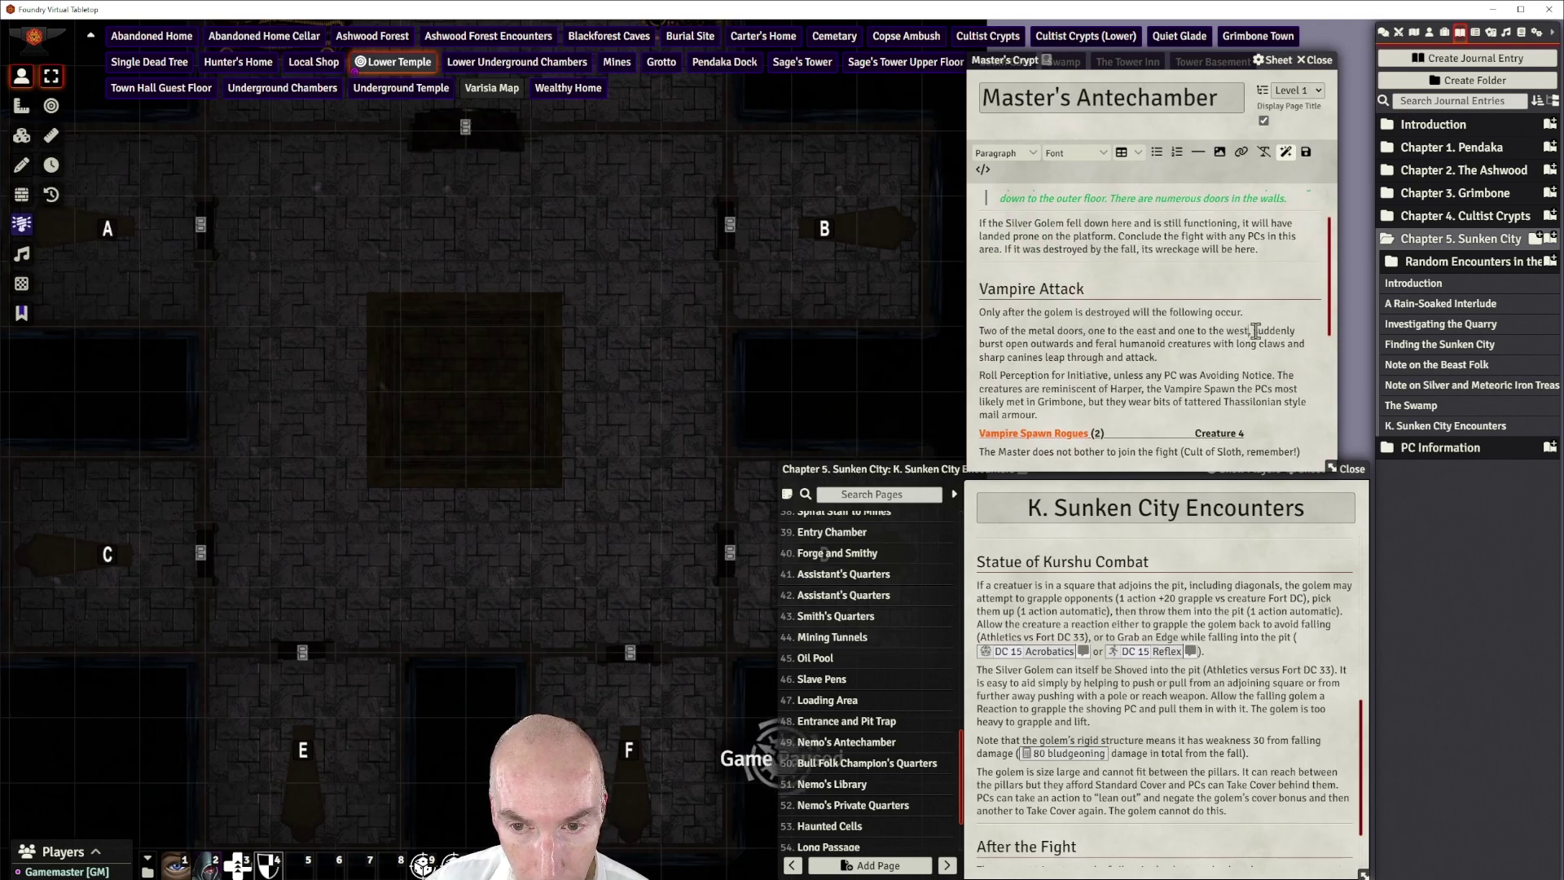
{"action": "type", "text": "(those to"}
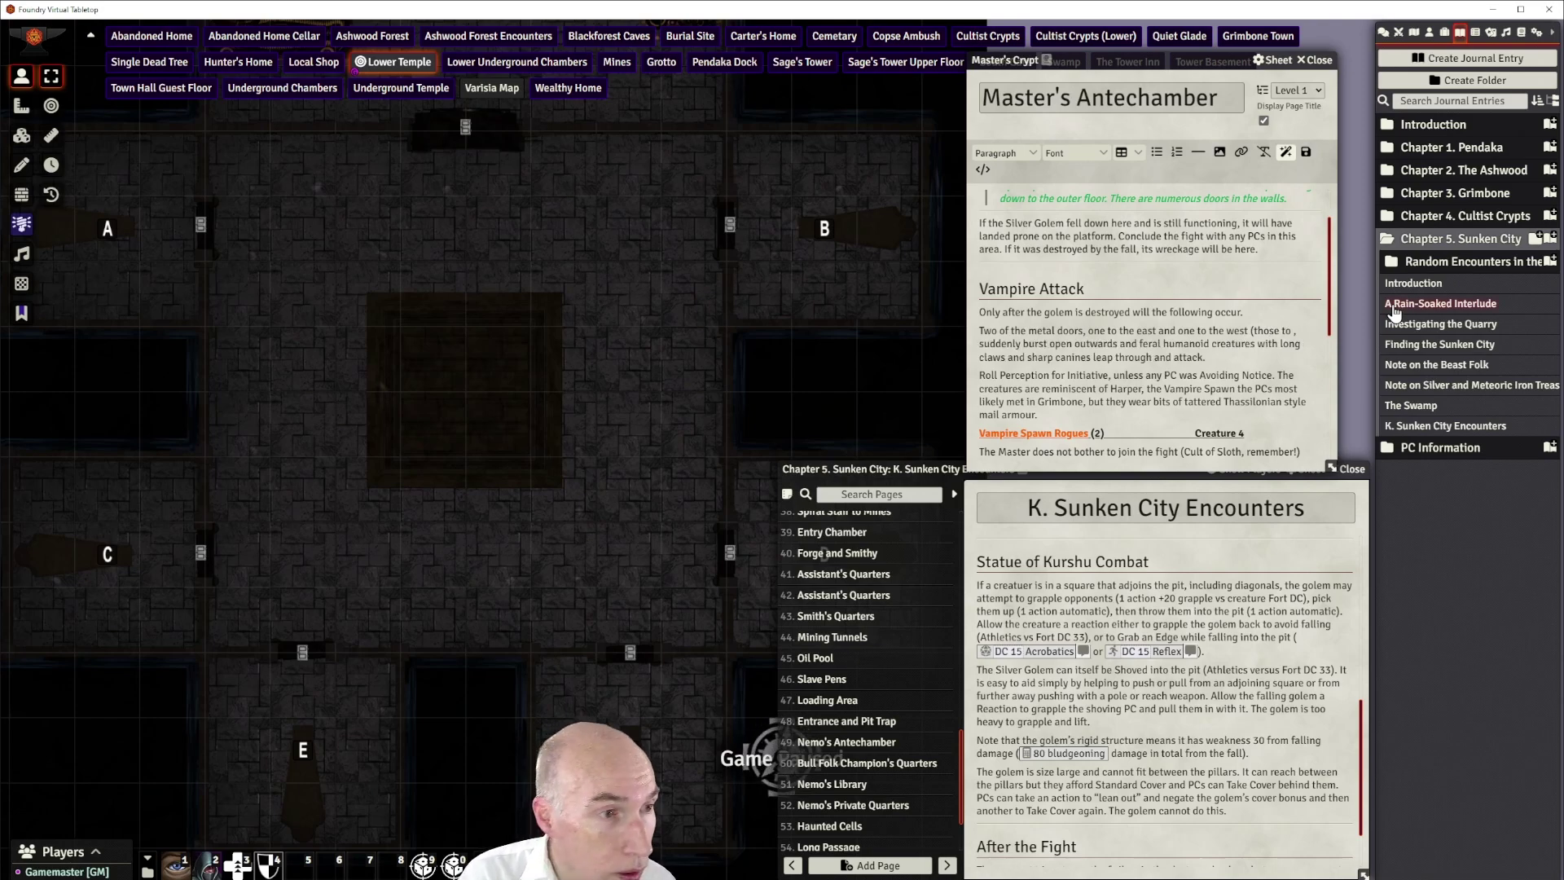
{"action": "type", "text": " crypts A"}
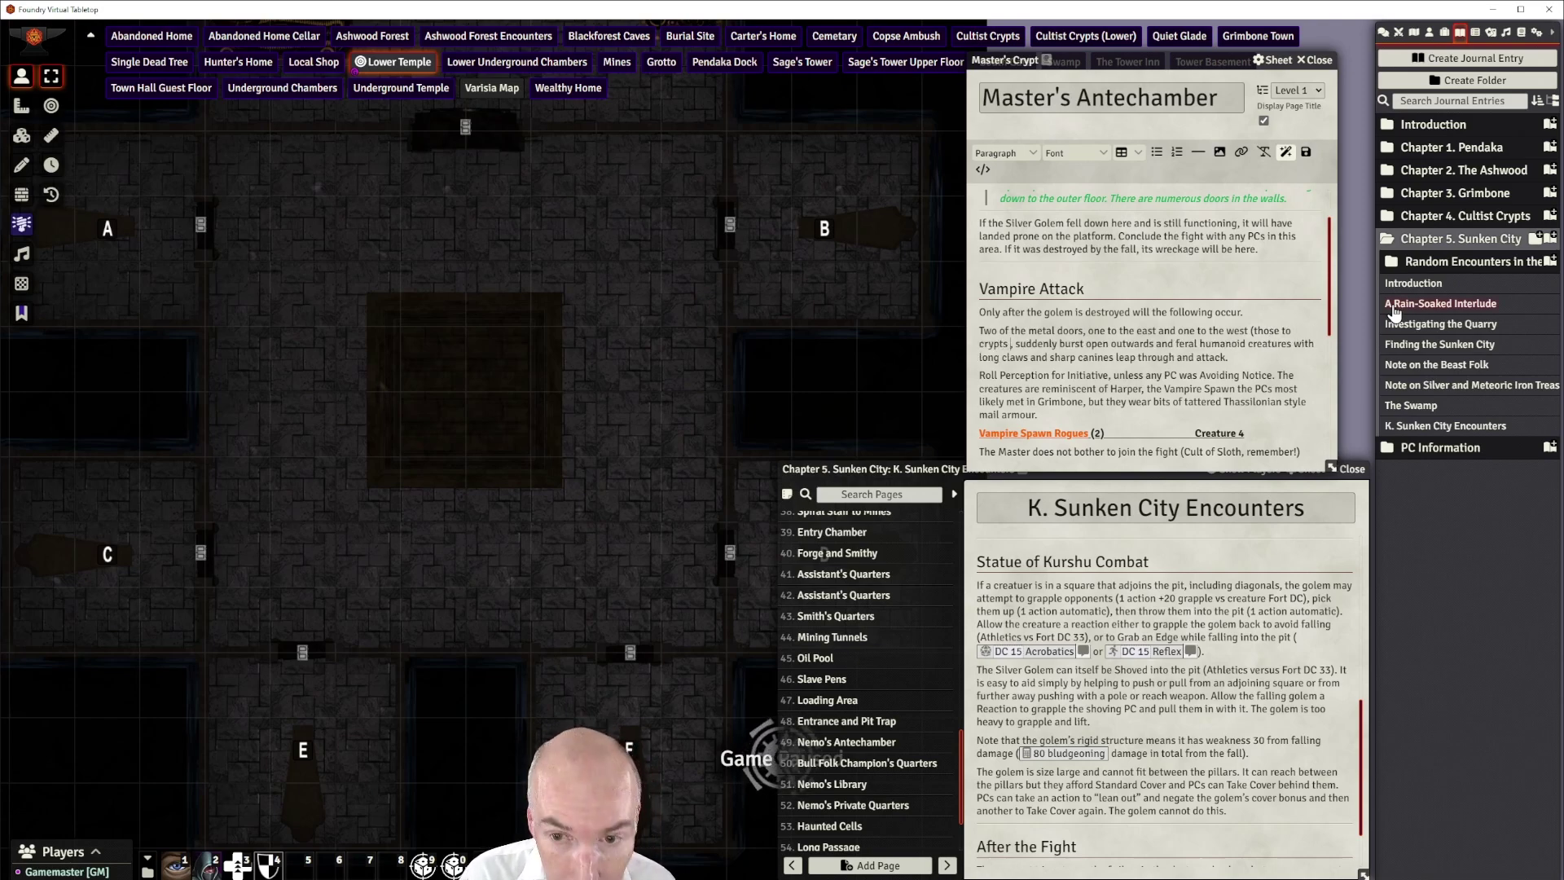
{"action": "type", "text": " and D)"}
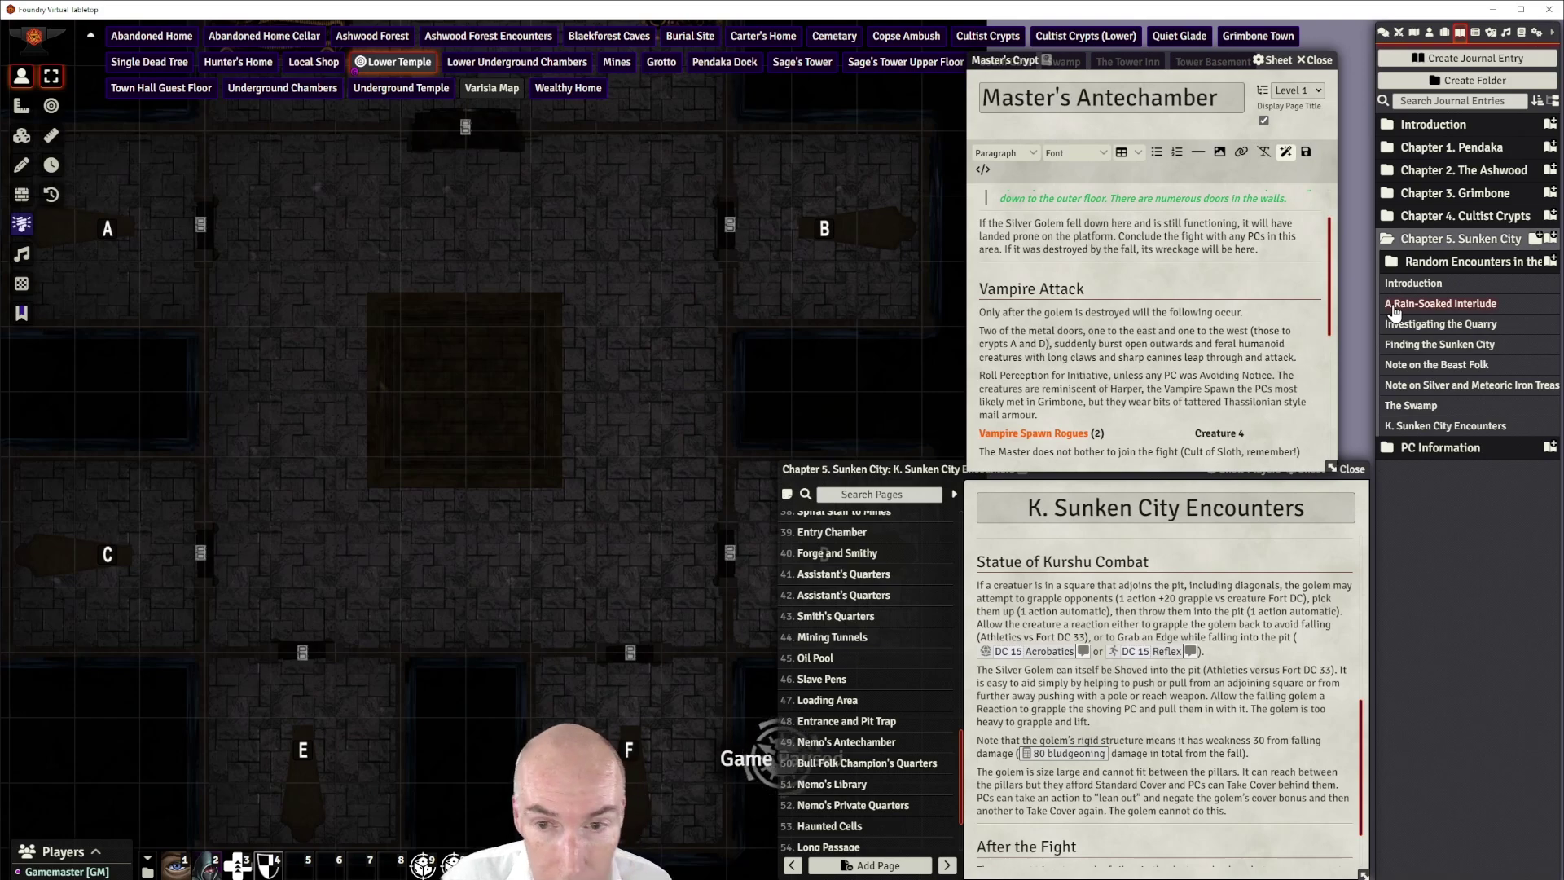
{"action": "left_click_drag", "start_coordinate": [1179, 343], "coordinate": [1179, 357]}
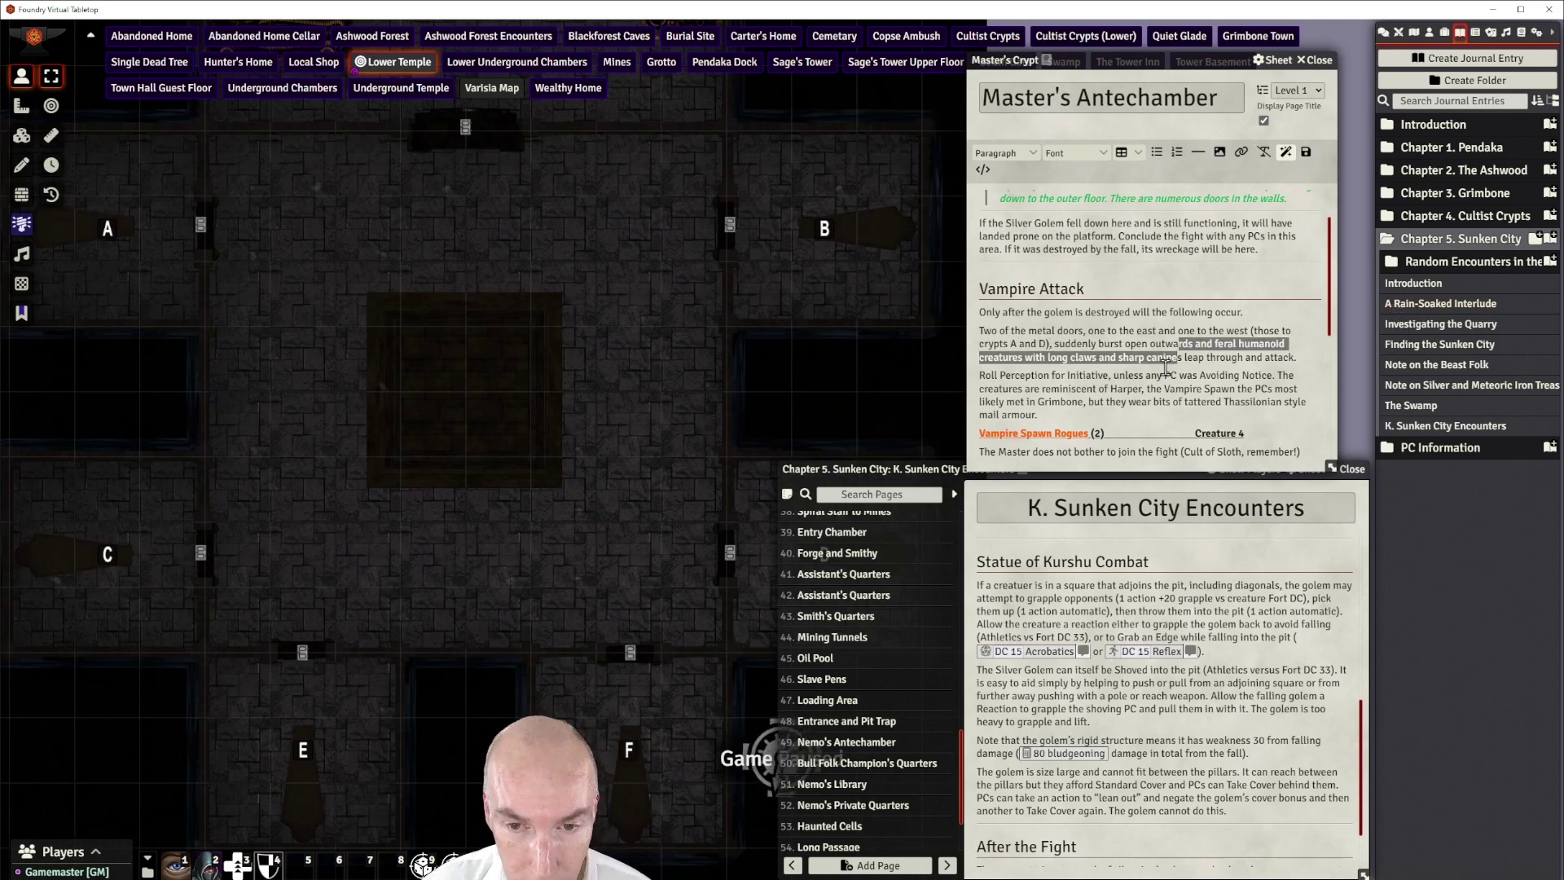
{"action": "left_click", "coordinate": [1226, 375]}
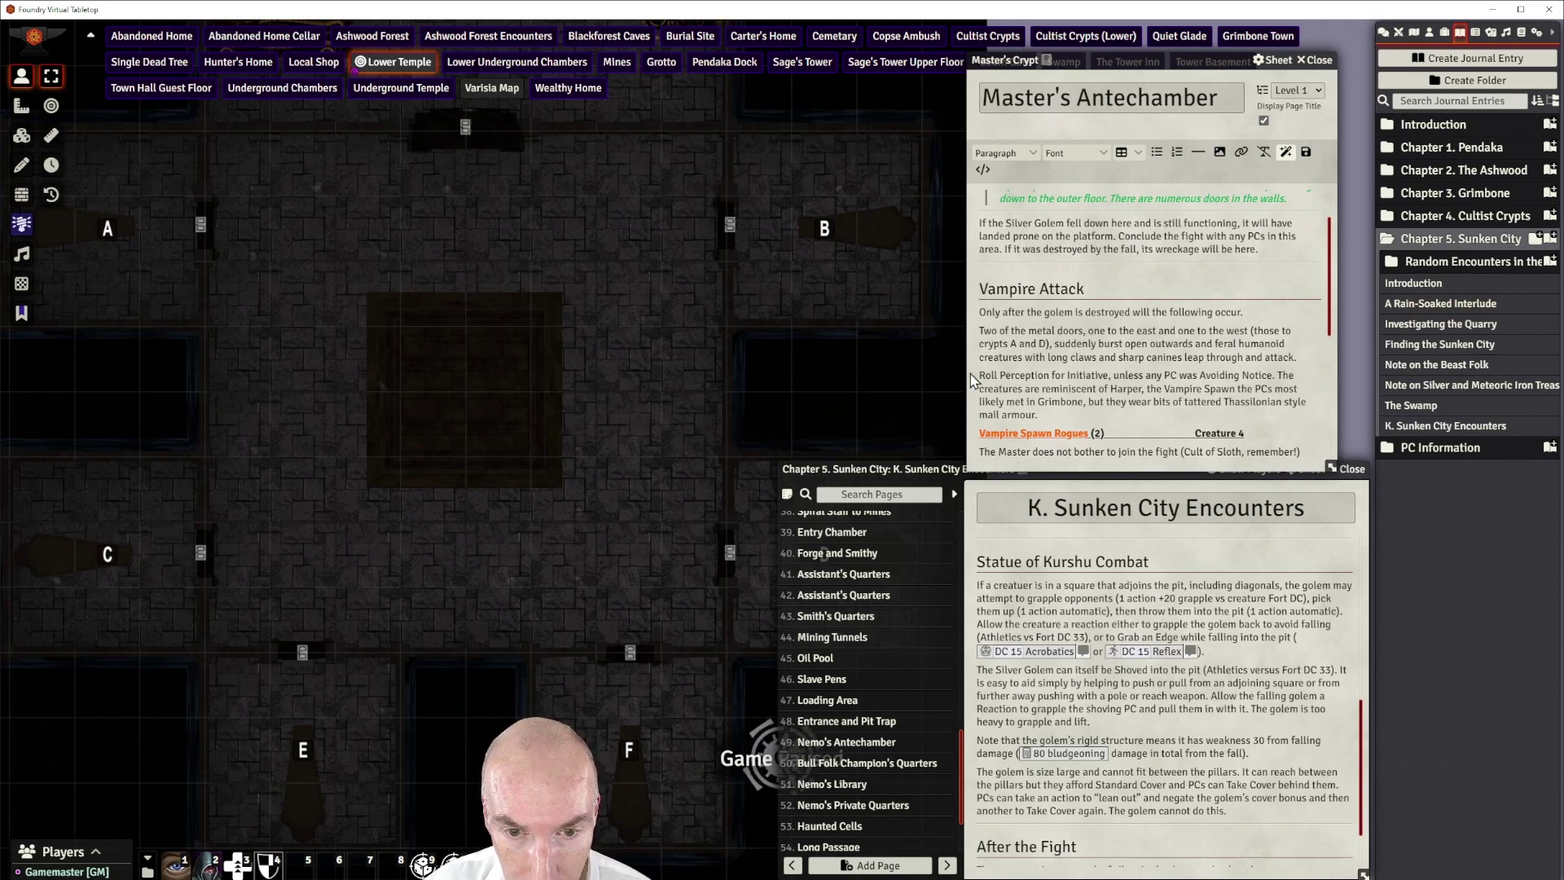
Delete the sentence about rolling Perception for Initiative and merge the creature description into the preceding paragraph
{"action": "left_click_drag", "start_coordinate": [980, 375], "coordinate": [1275, 378]}
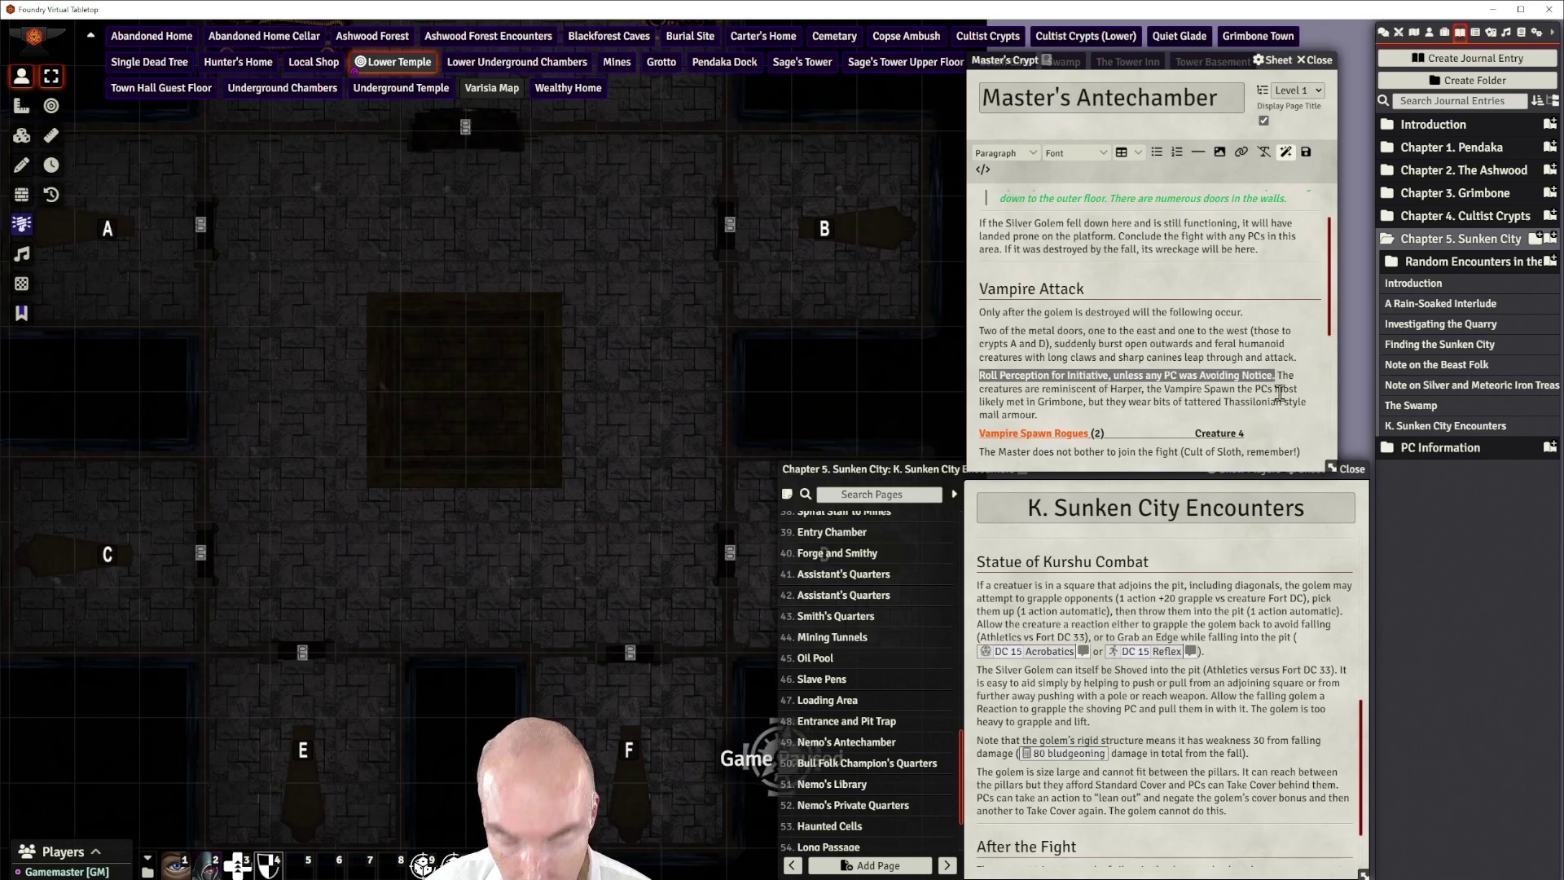
{"action": "key", "text": "BackSpace"}
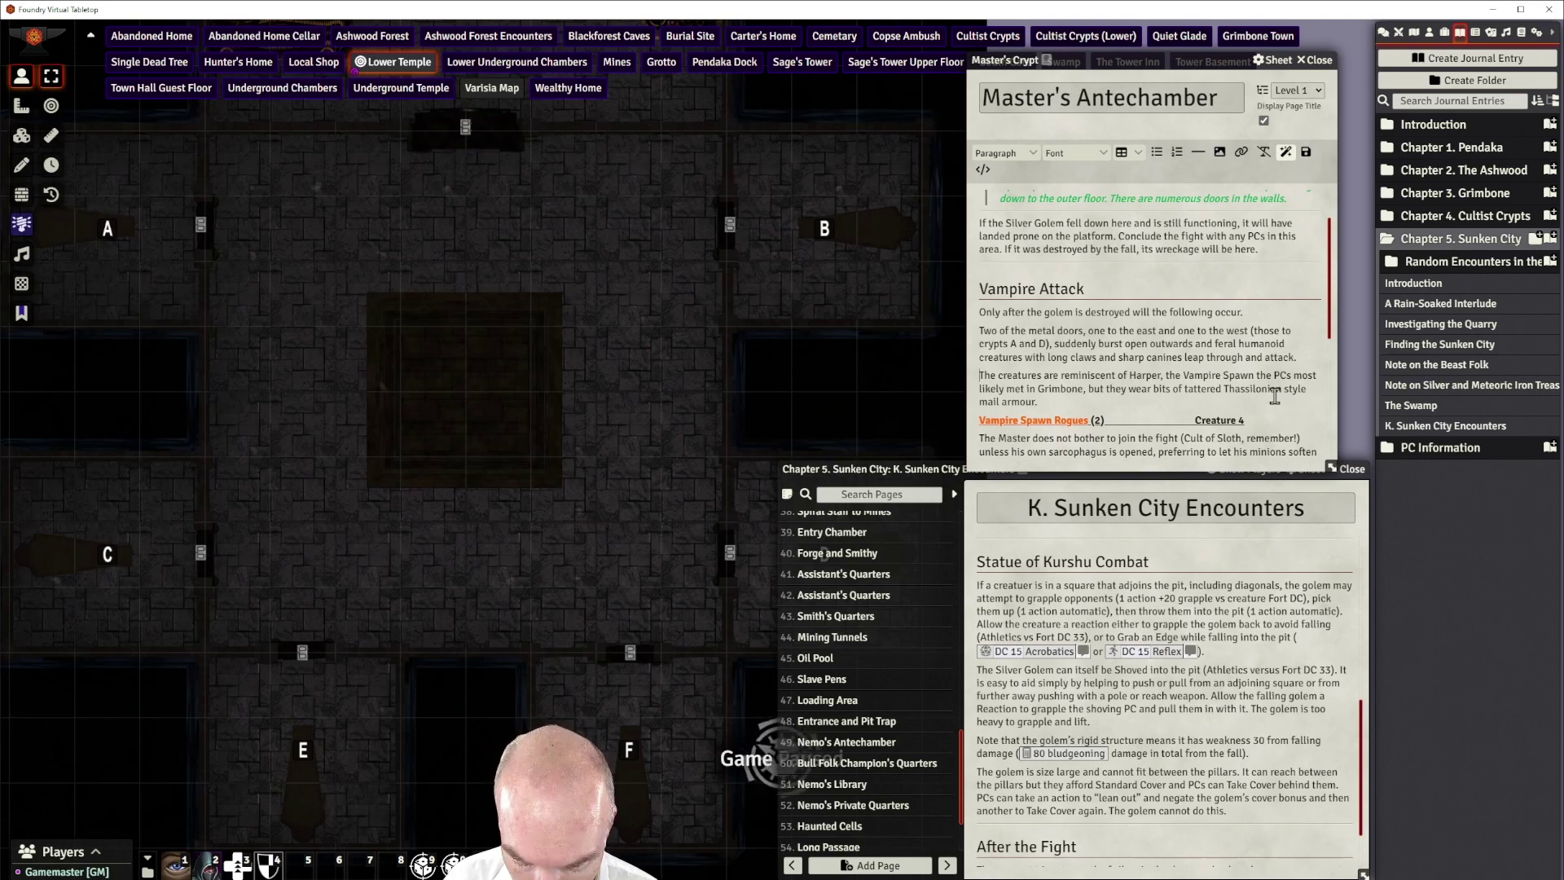
{"action": "key", "text": "BackSpace"}
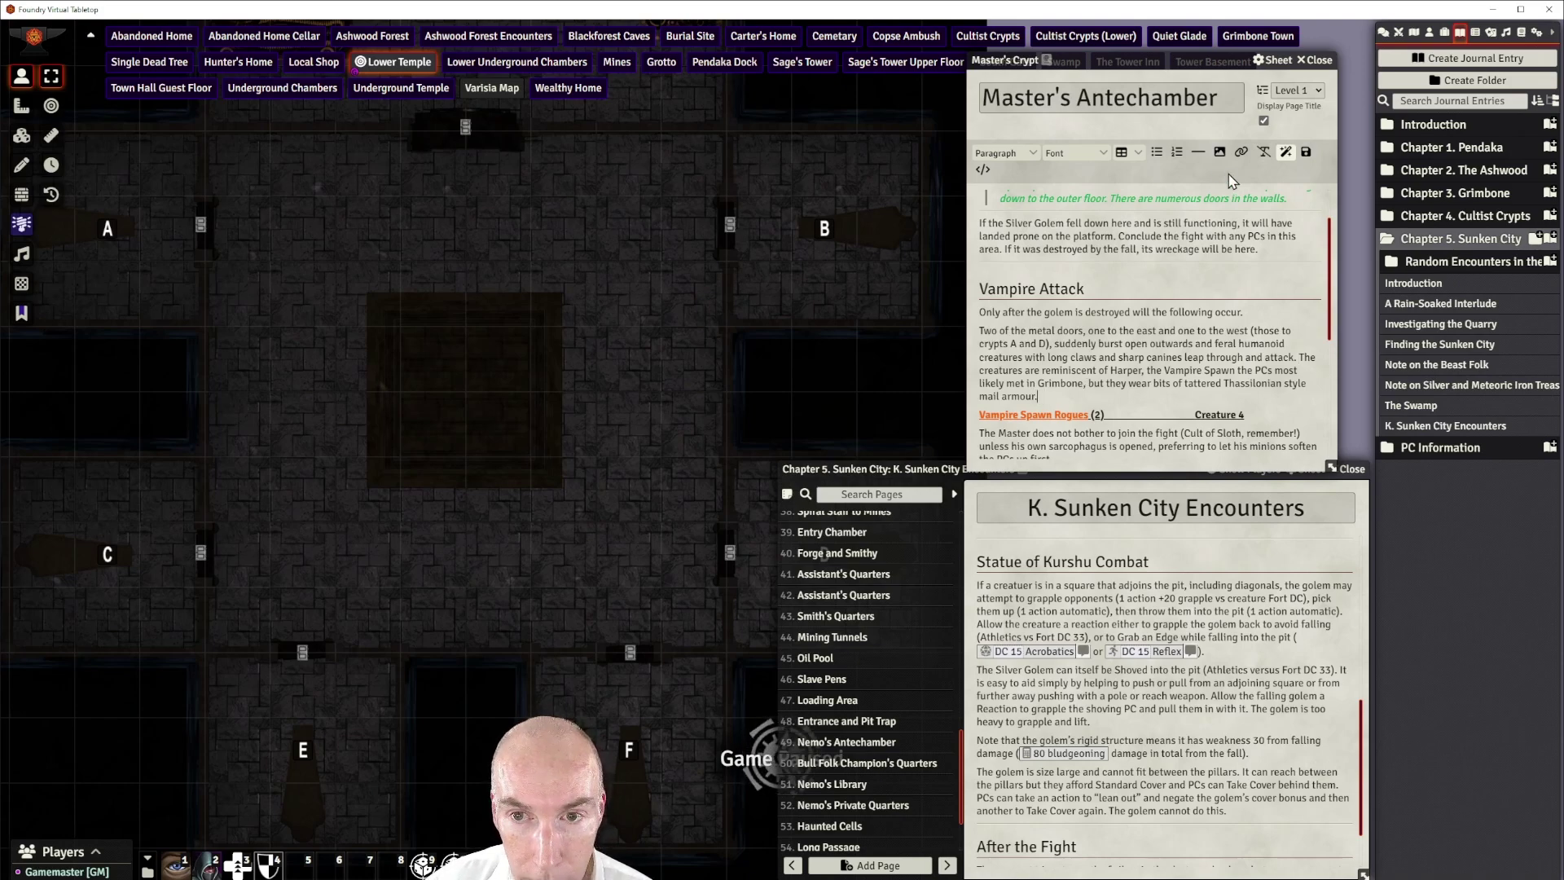
Insert a horizontal rule between the creature description and the Vampire Spawn Rogues line
{"action": "left_click", "coordinate": [1197, 159]}
{"action": "left_click", "coordinate": [1090, 373]}
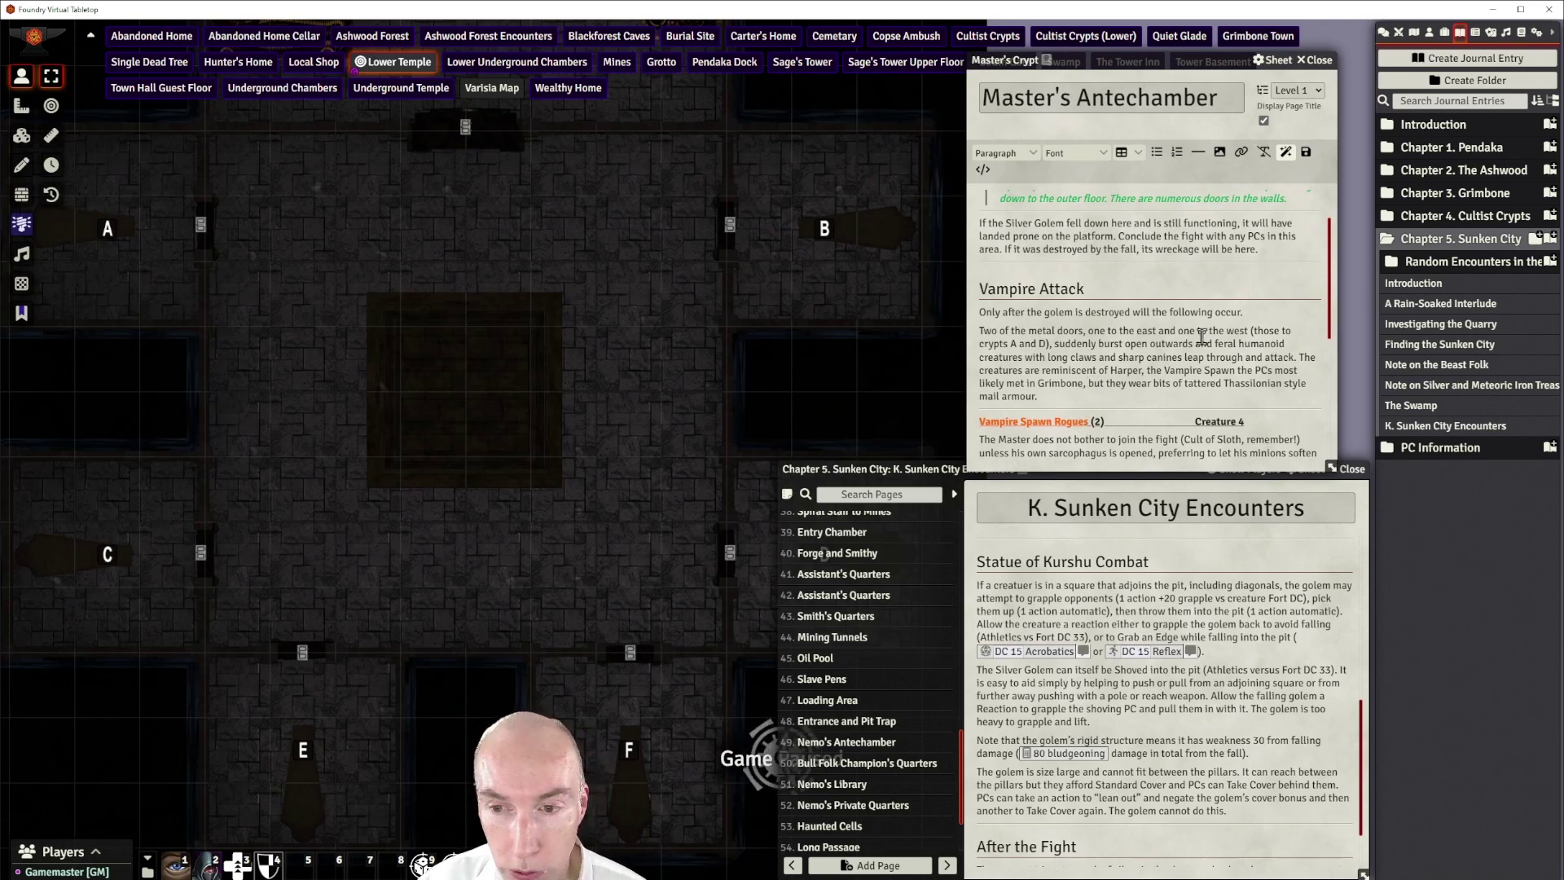
Open the Vampire Servitor actor from the Creatures folder and display its prototype token settings
{"action": "left_click", "coordinate": [1429, 33]}
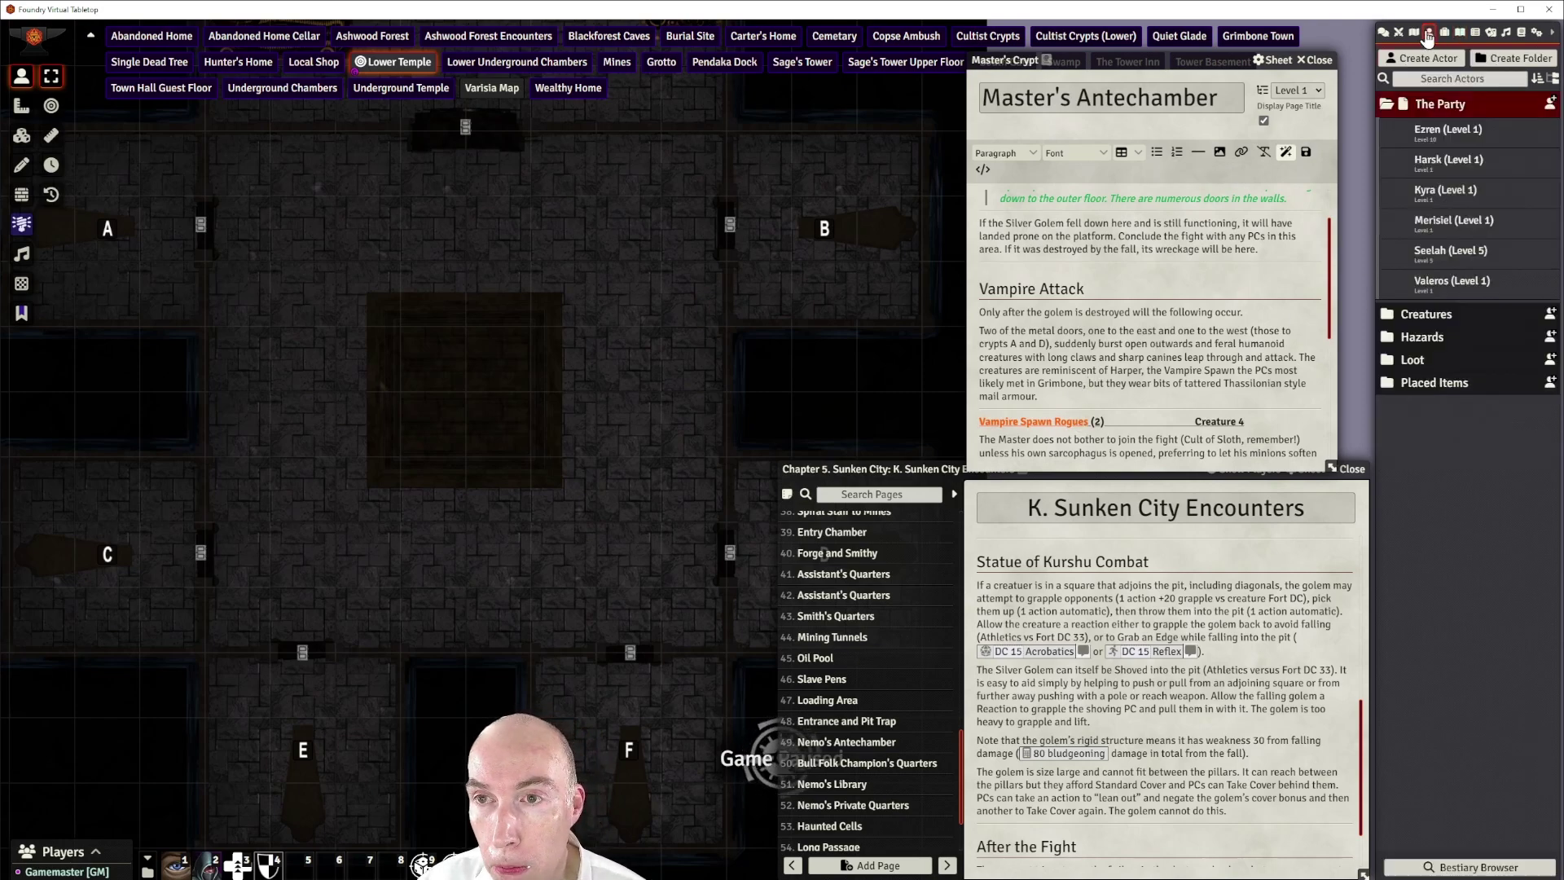
{"action": "left_click", "coordinate": [1425, 316]}
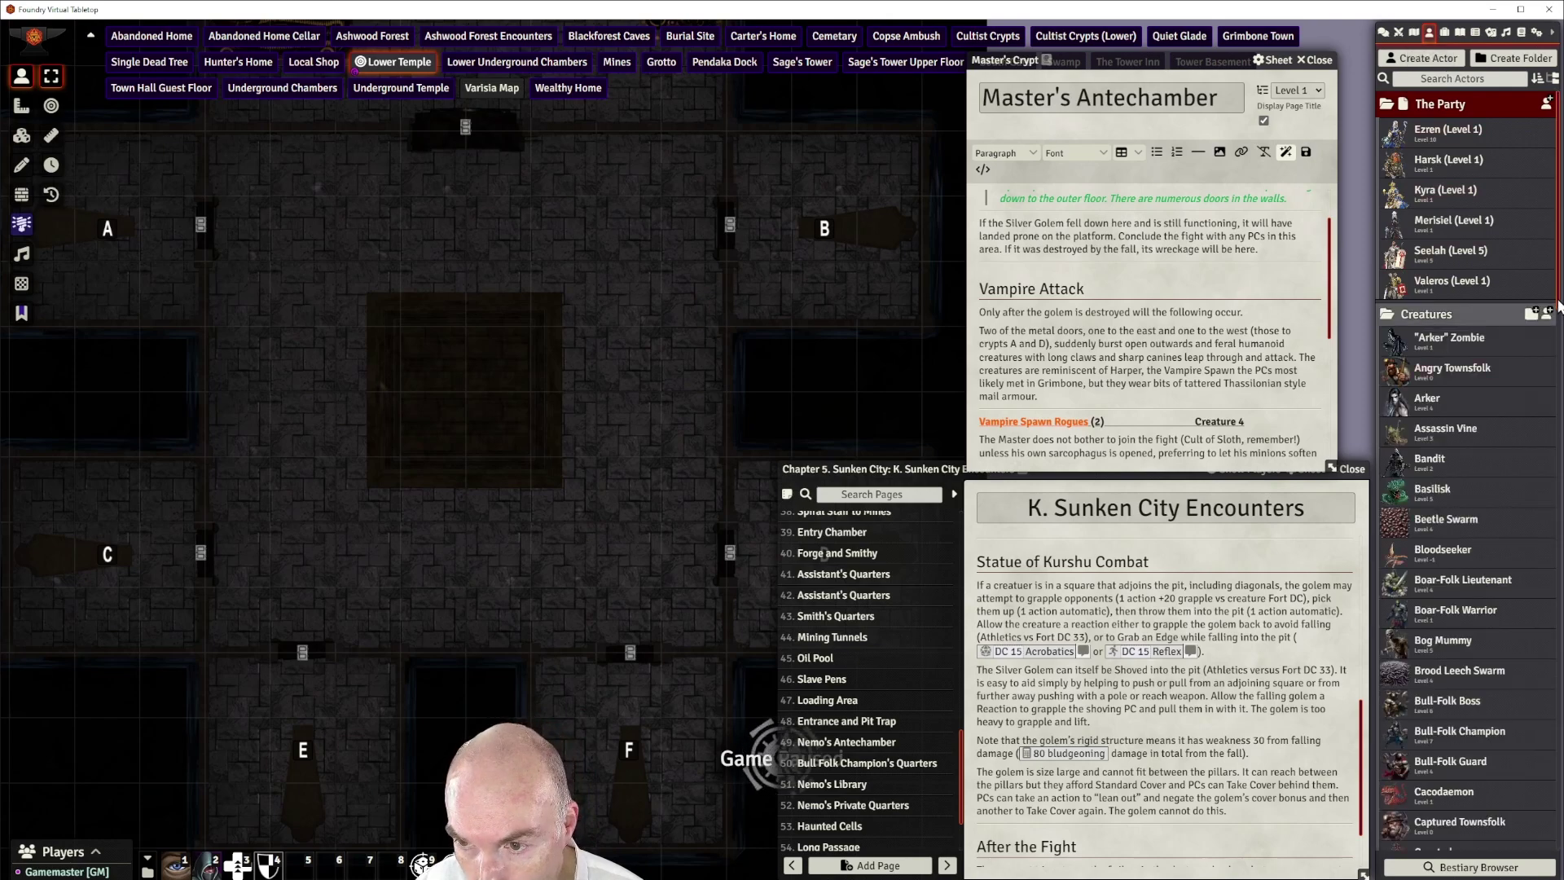
{"action": "left_click_drag", "start_coordinate": [1558, 304], "coordinate": [1558, 807]}
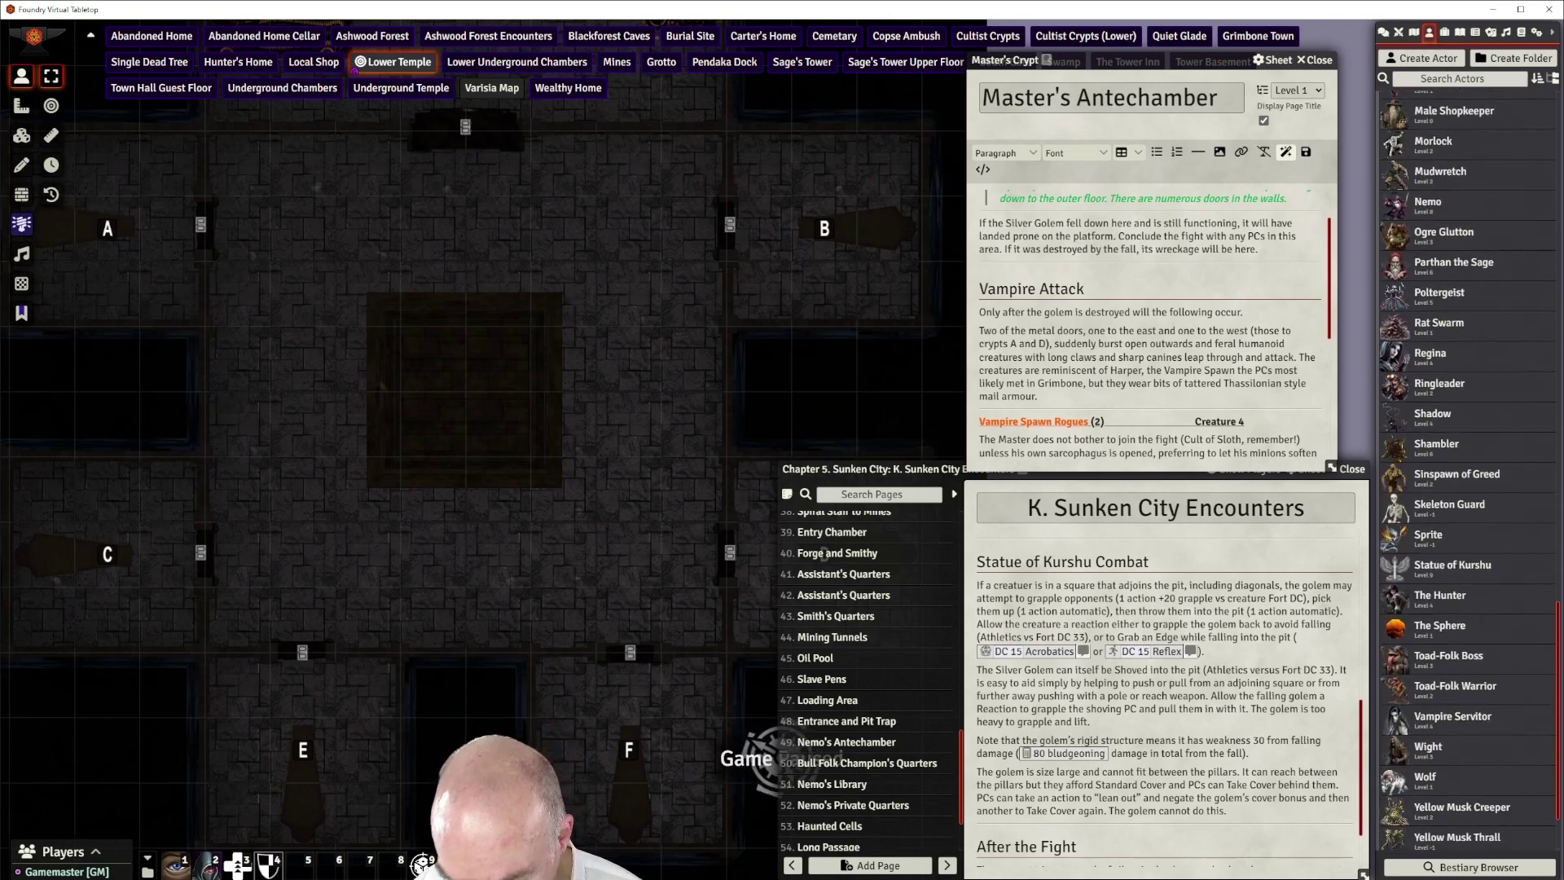
{"action": "scroll", "coordinate": [1466, 470], "scroll_direction": "down", "scroll_amount": 2}
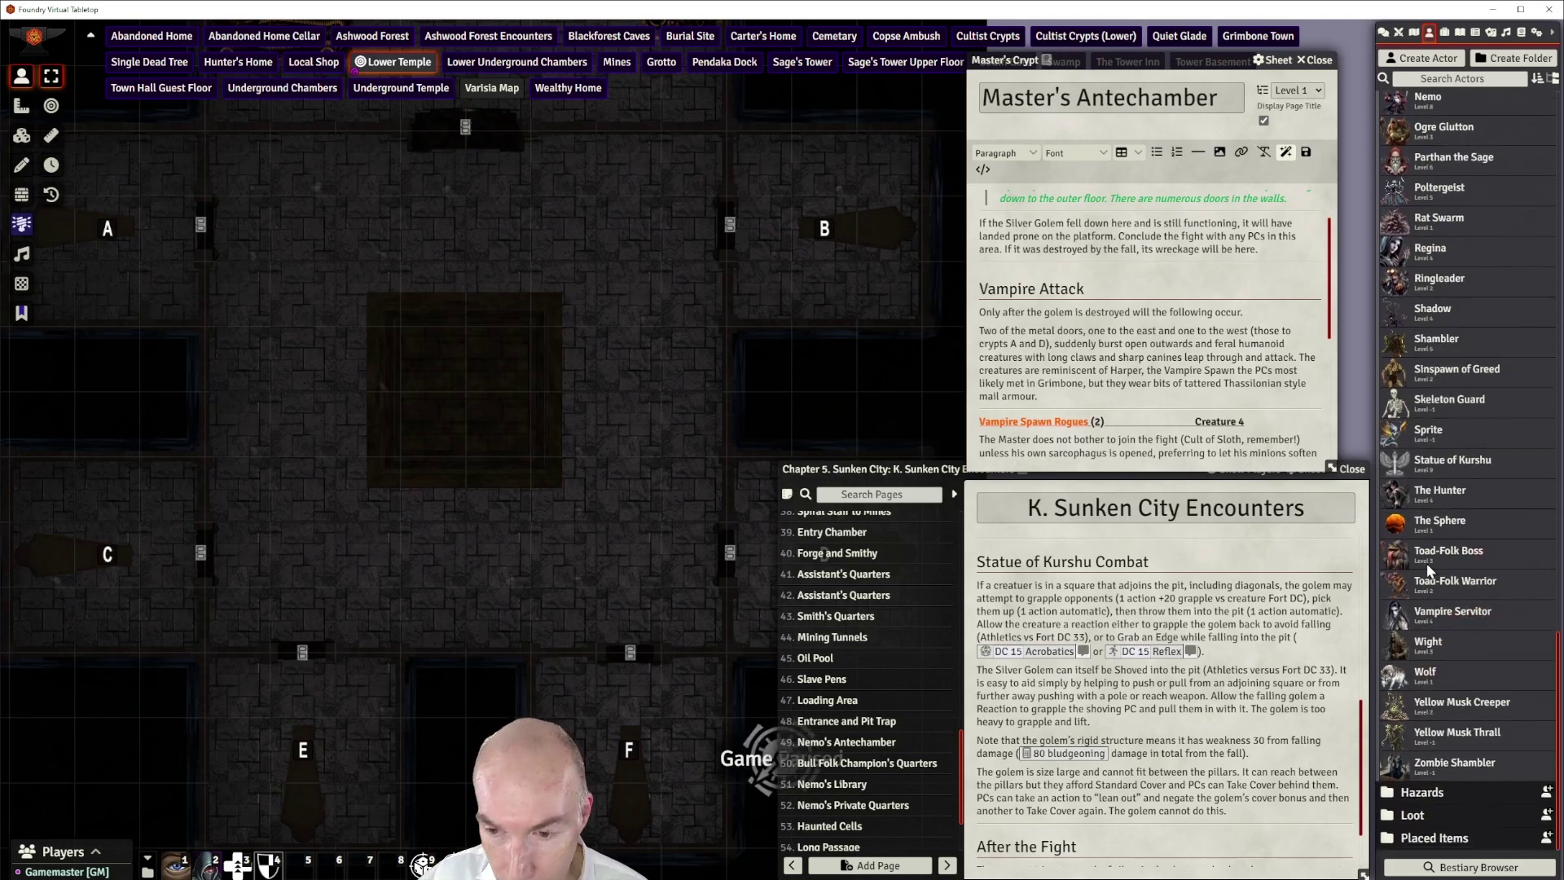
{"action": "left_click", "coordinate": [1457, 613]}
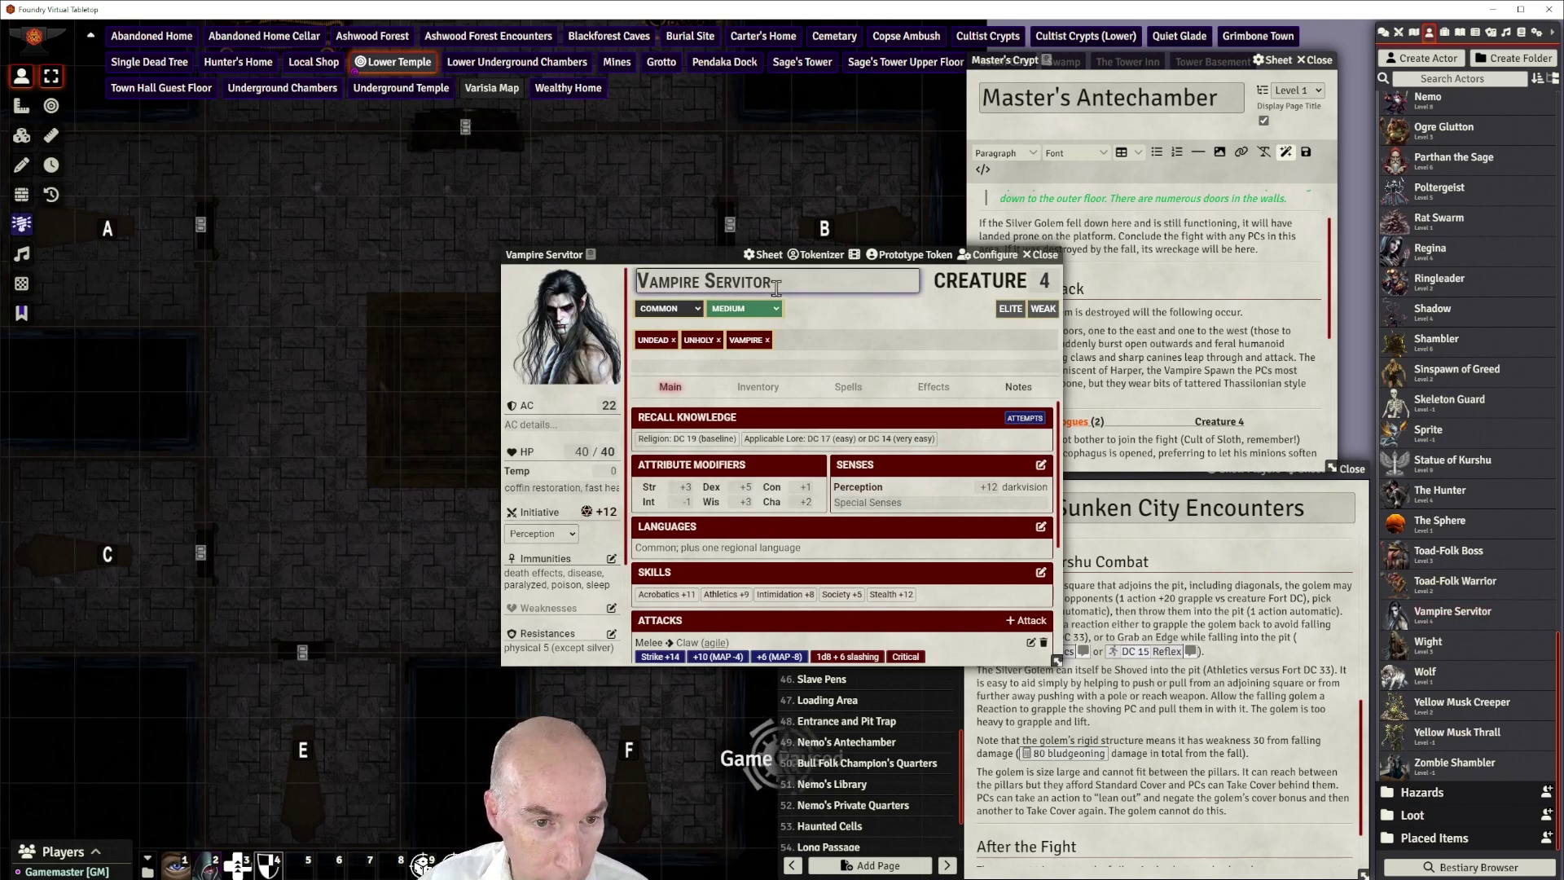
{"action": "left_click", "coordinate": [913, 256]}
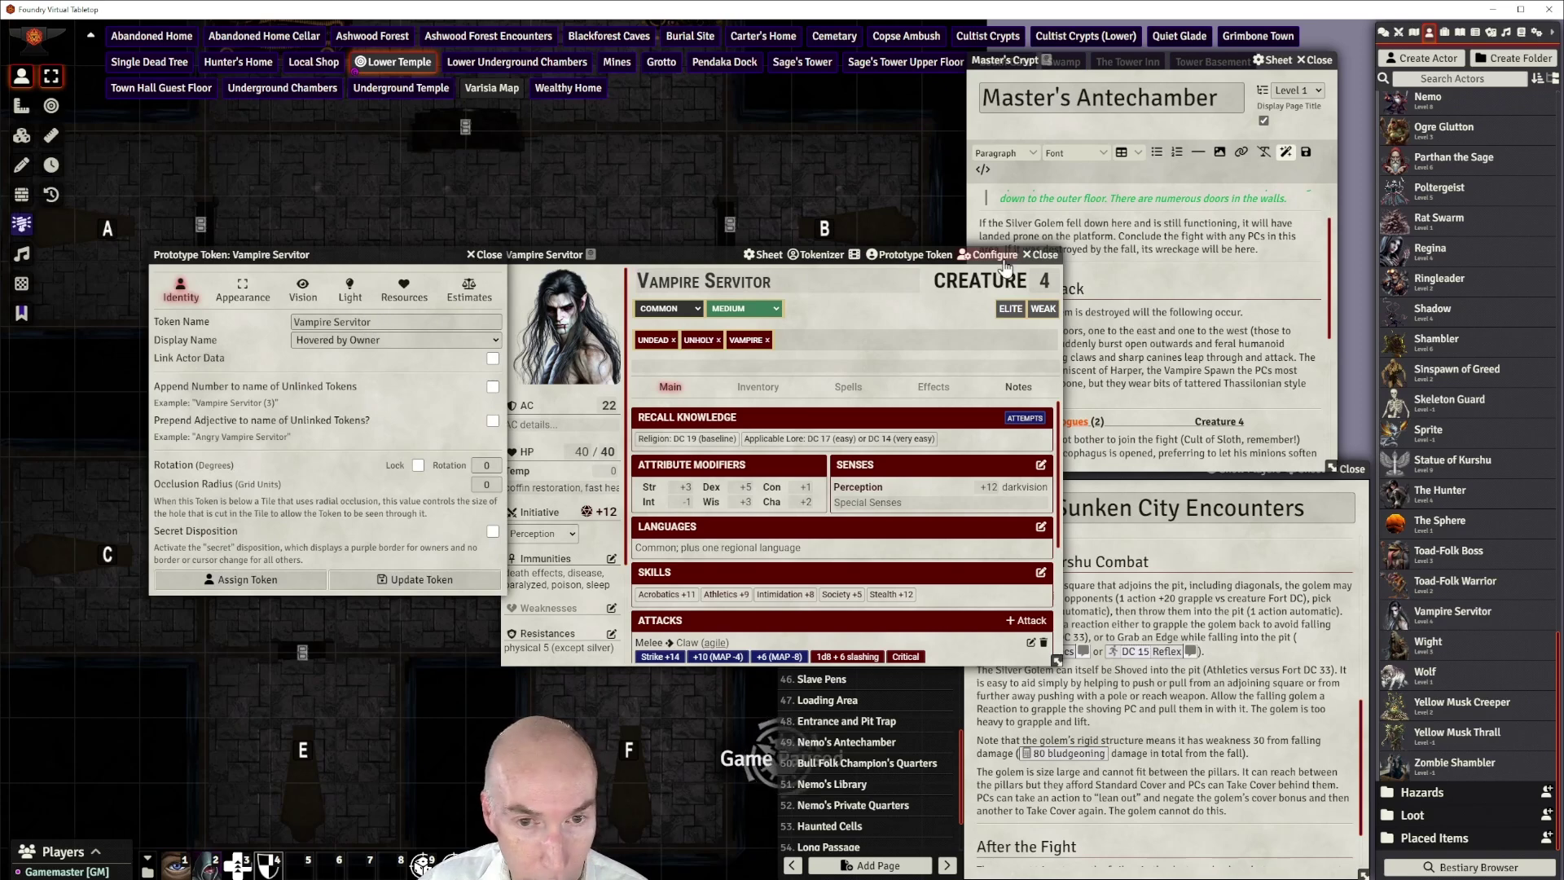
Close the Vampire Servitor sheet and its prototype token settings, and place a Vampire Servitor token in crypt A
{"action": "left_click", "coordinate": [1042, 255]}
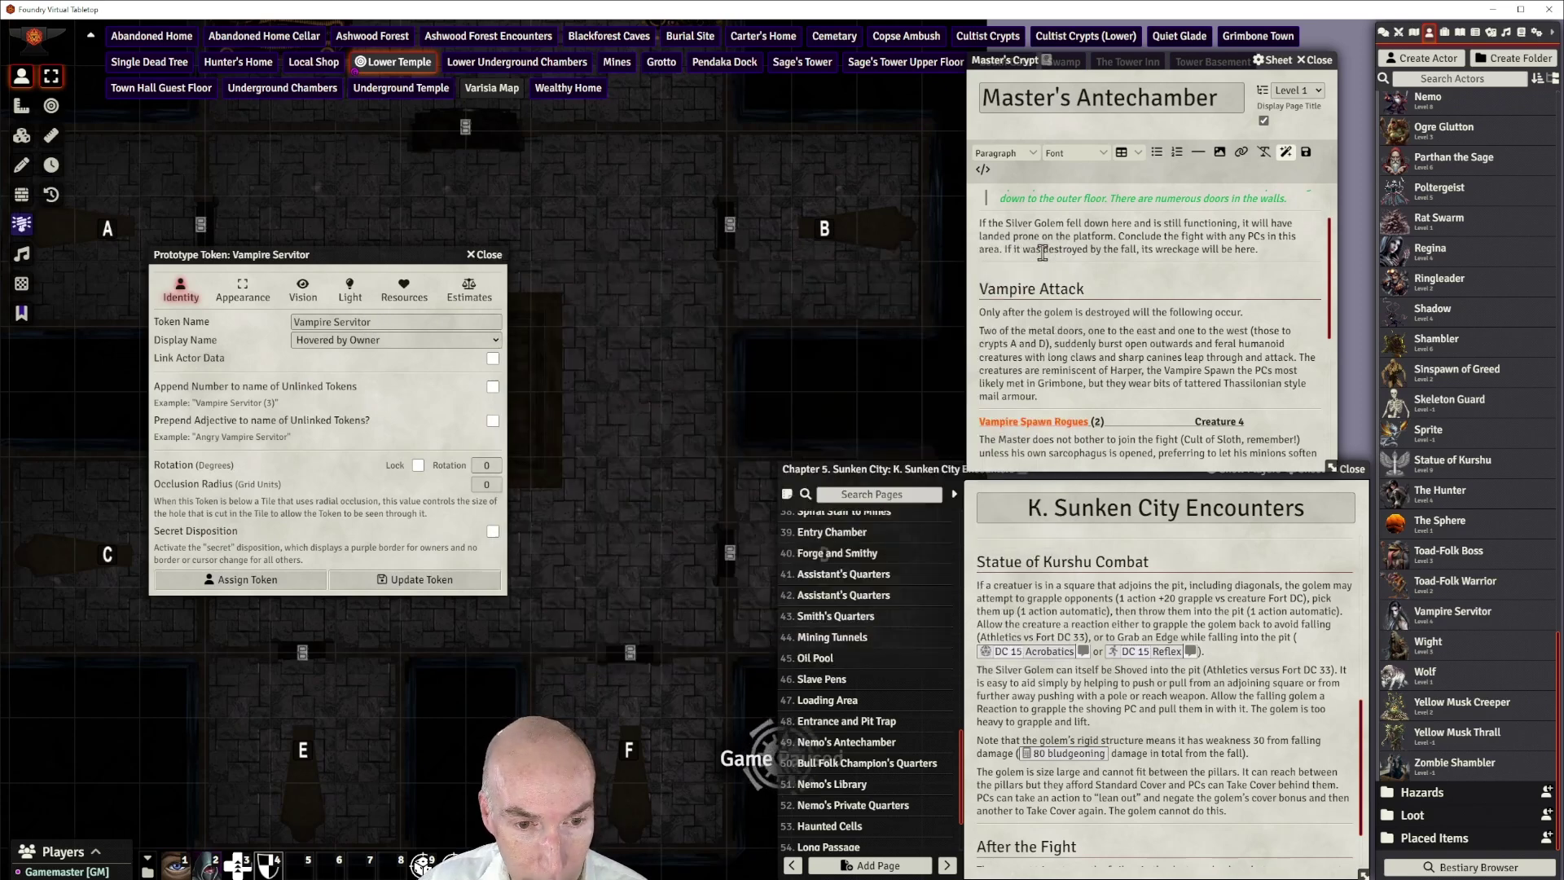
{"action": "left_click", "coordinate": [486, 254]}
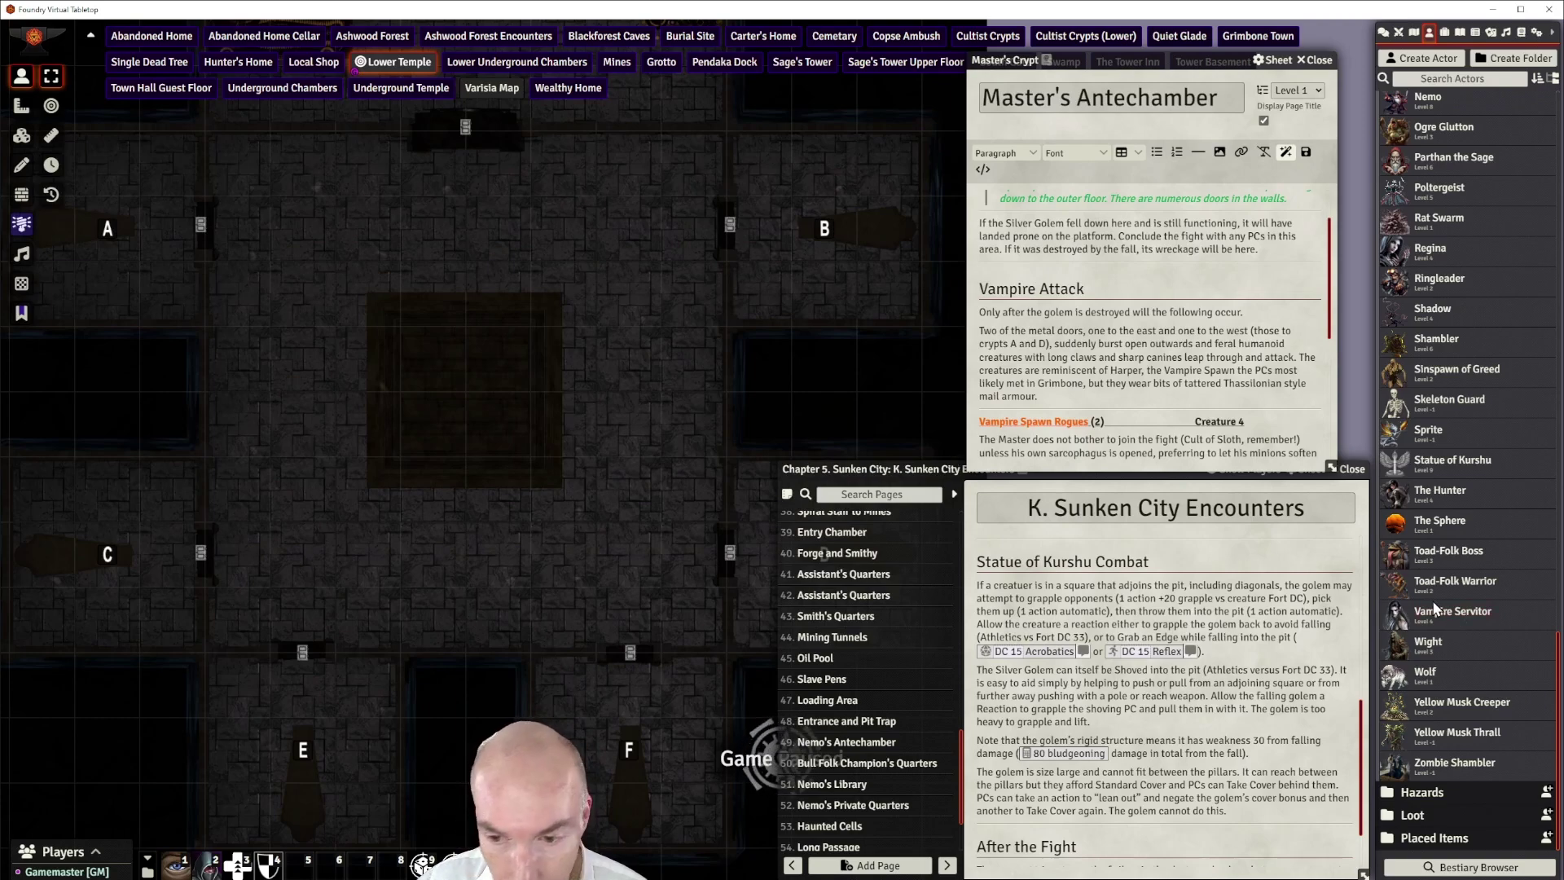
{"action": "left_click_drag", "start_coordinate": [1446, 617], "coordinate": [281, 259]}
{"action": "left_click_drag", "start_coordinate": [625, 239], "coordinate": [359, 186]}
{"action": "left_click_drag", "start_coordinate": [279, 236], "coordinate": [415, 185]}
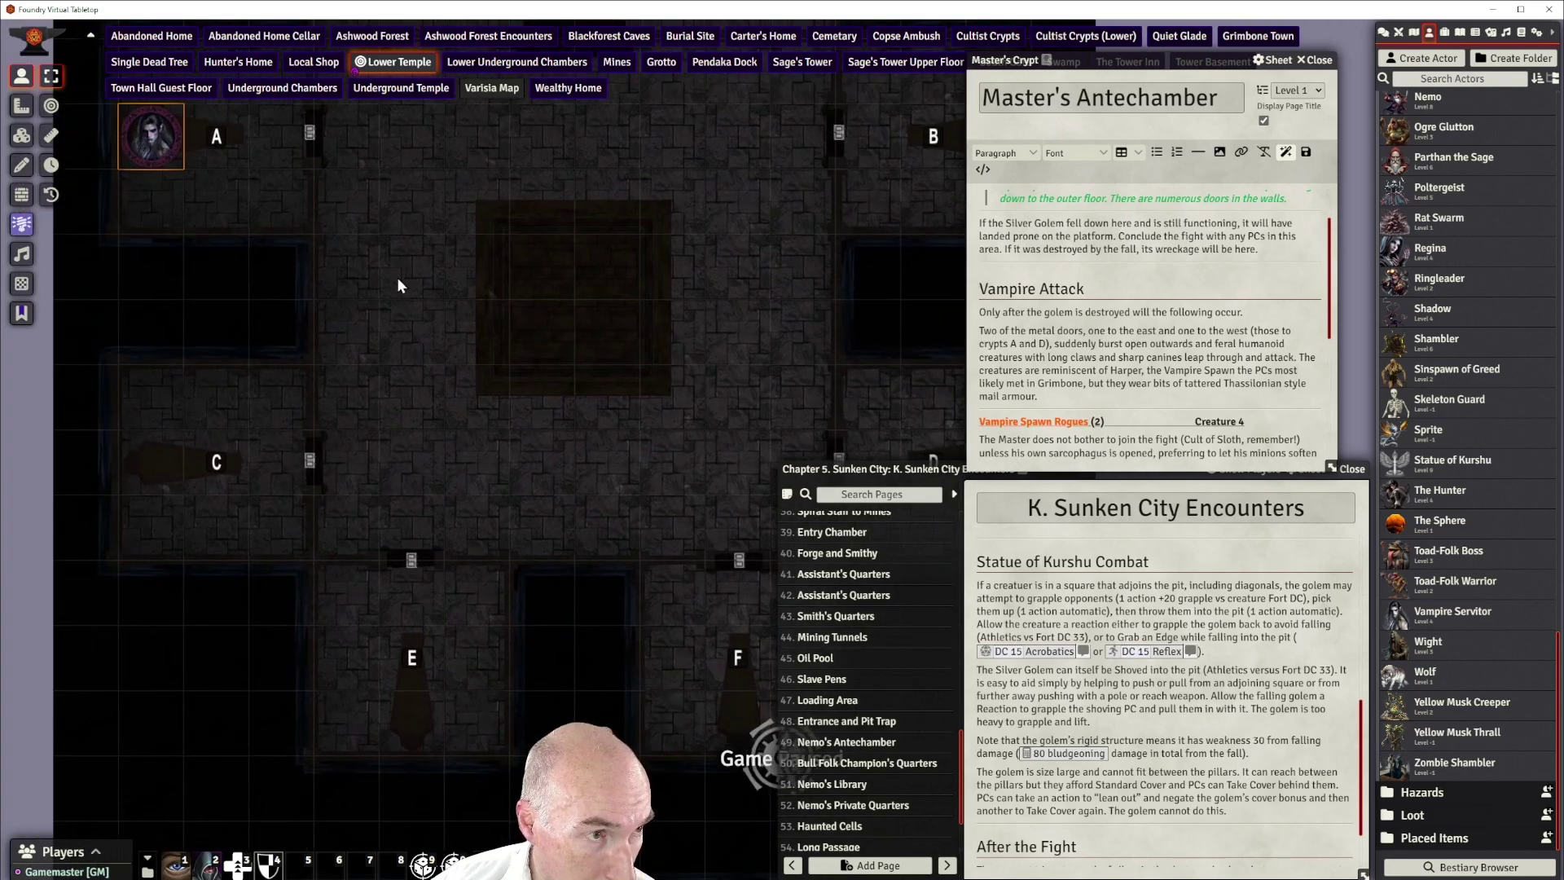
Place another Vampire Servitor token beside the sarcophagus in crypt D of the Lower Temple map
{"action": "scroll", "coordinate": [398, 279], "scroll_direction": "down", "scroll_amount": 4}
{"action": "left_click_drag", "start_coordinate": [488, 428], "coordinate": [279, 313]}
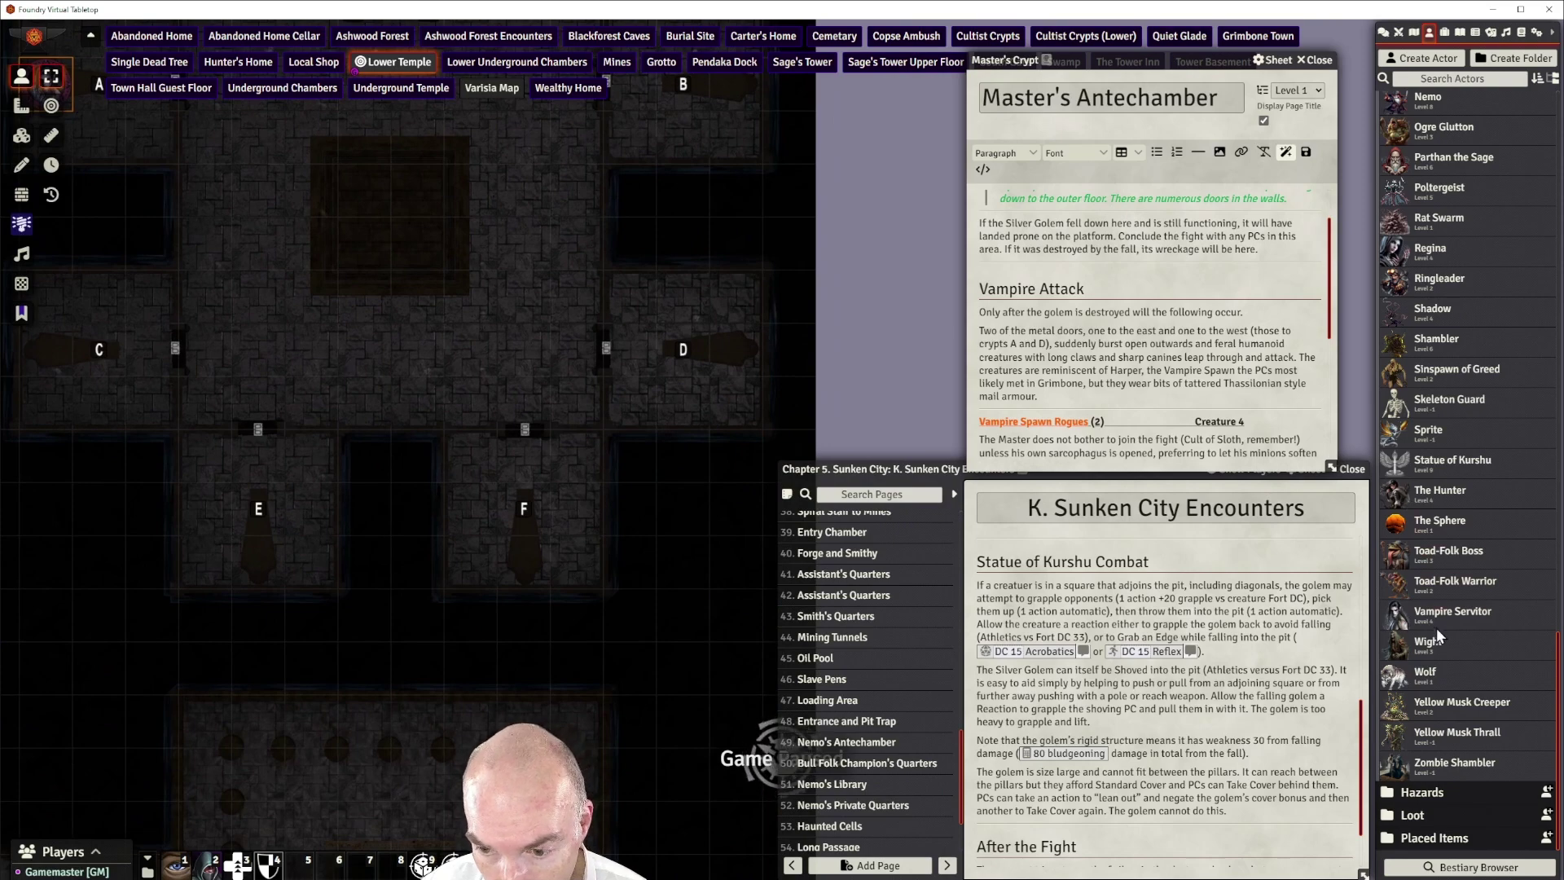
{"action": "left_click_drag", "start_coordinate": [1441, 617], "coordinate": [735, 349]}
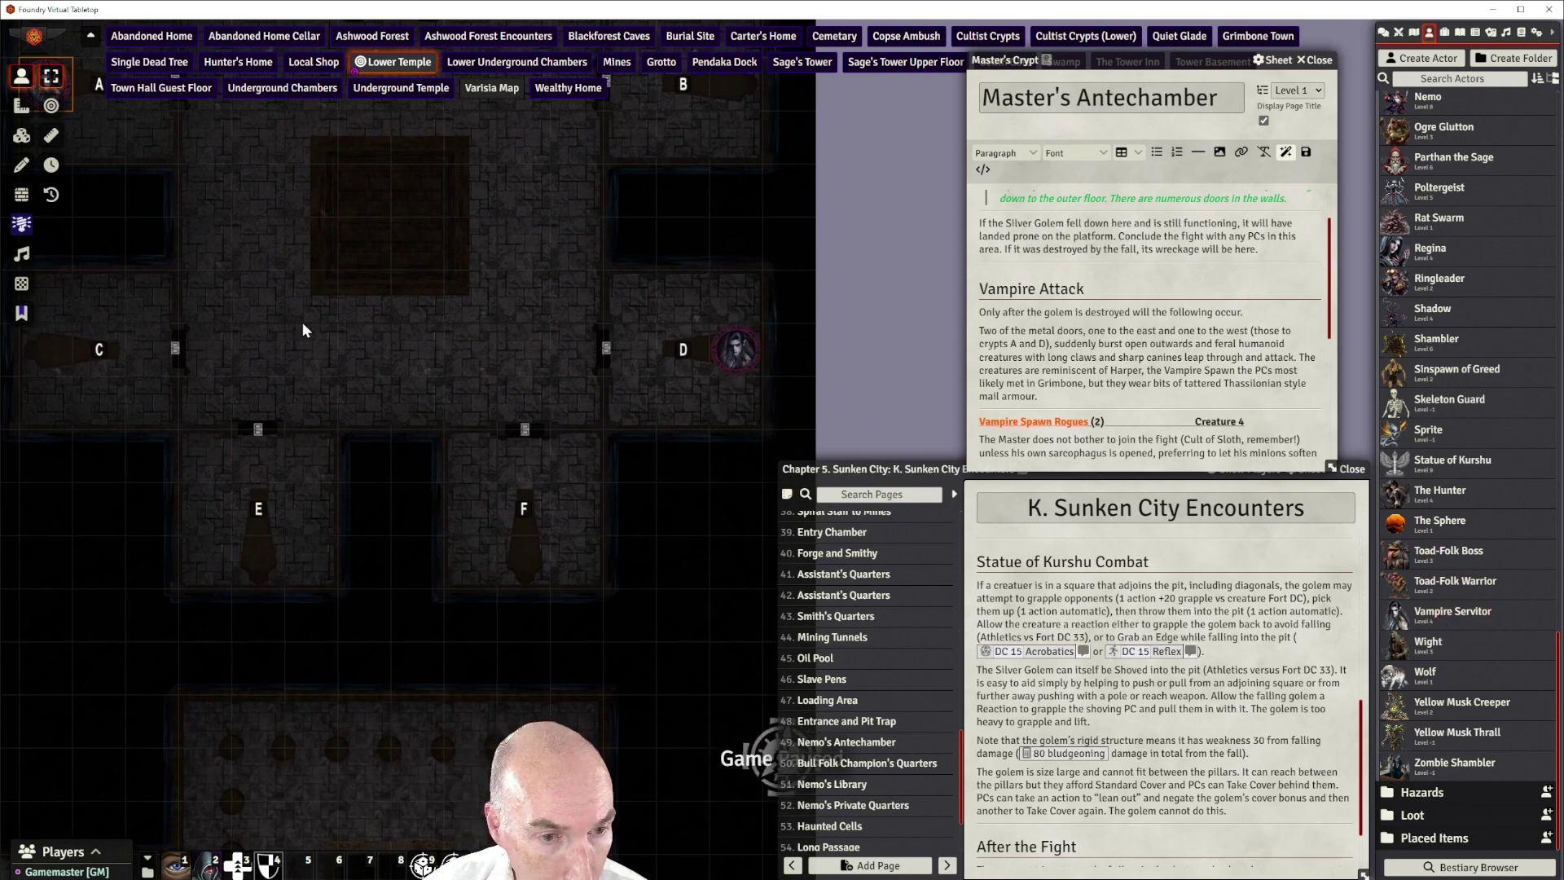
{"action": "left_click_drag", "start_coordinate": [304, 332], "coordinate": [386, 375]}
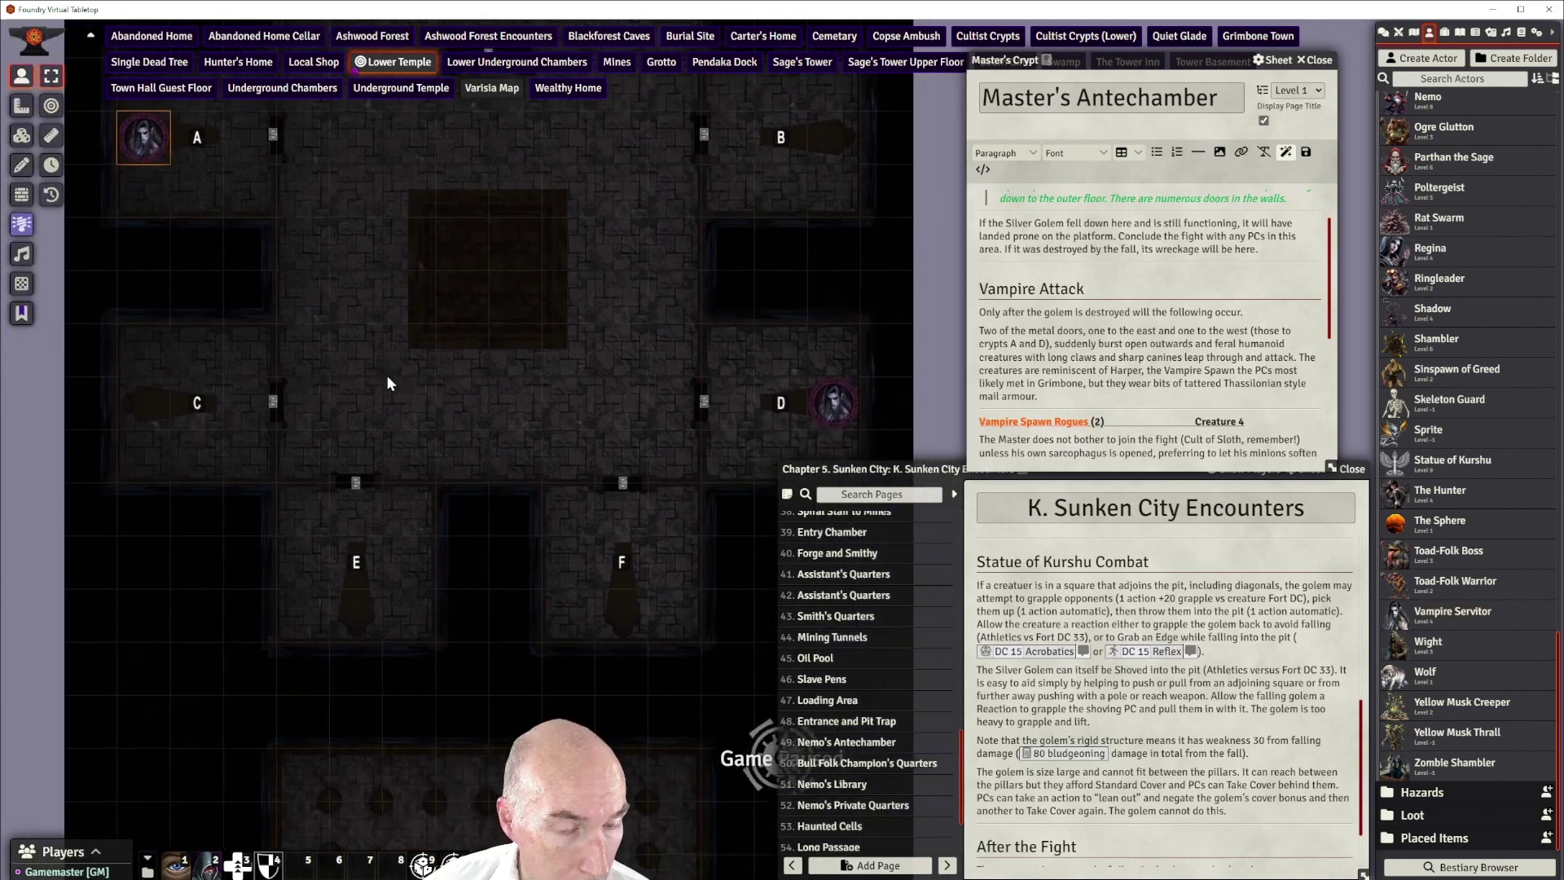
Insert a second horizontal rule below the creature description and add a Vampire Servitor actor link between the two rules
{"action": "scroll", "coordinate": [1138, 376], "scroll_direction": "down", "scroll_amount": 1}
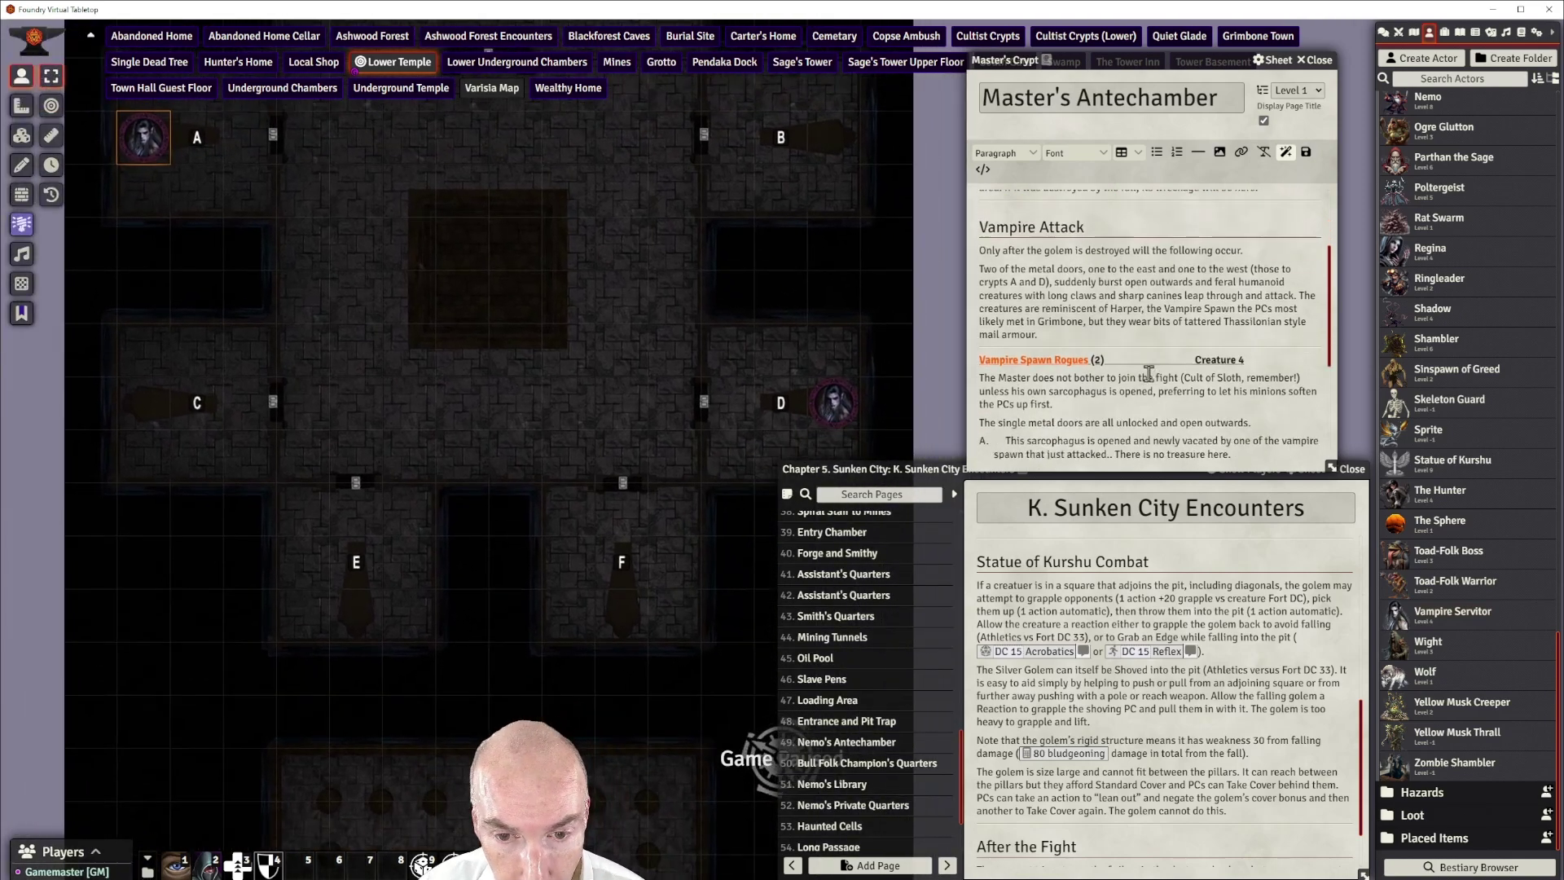
{"action": "scroll", "coordinate": [562, 337], "scroll_direction": "up", "scroll_amount": 1}
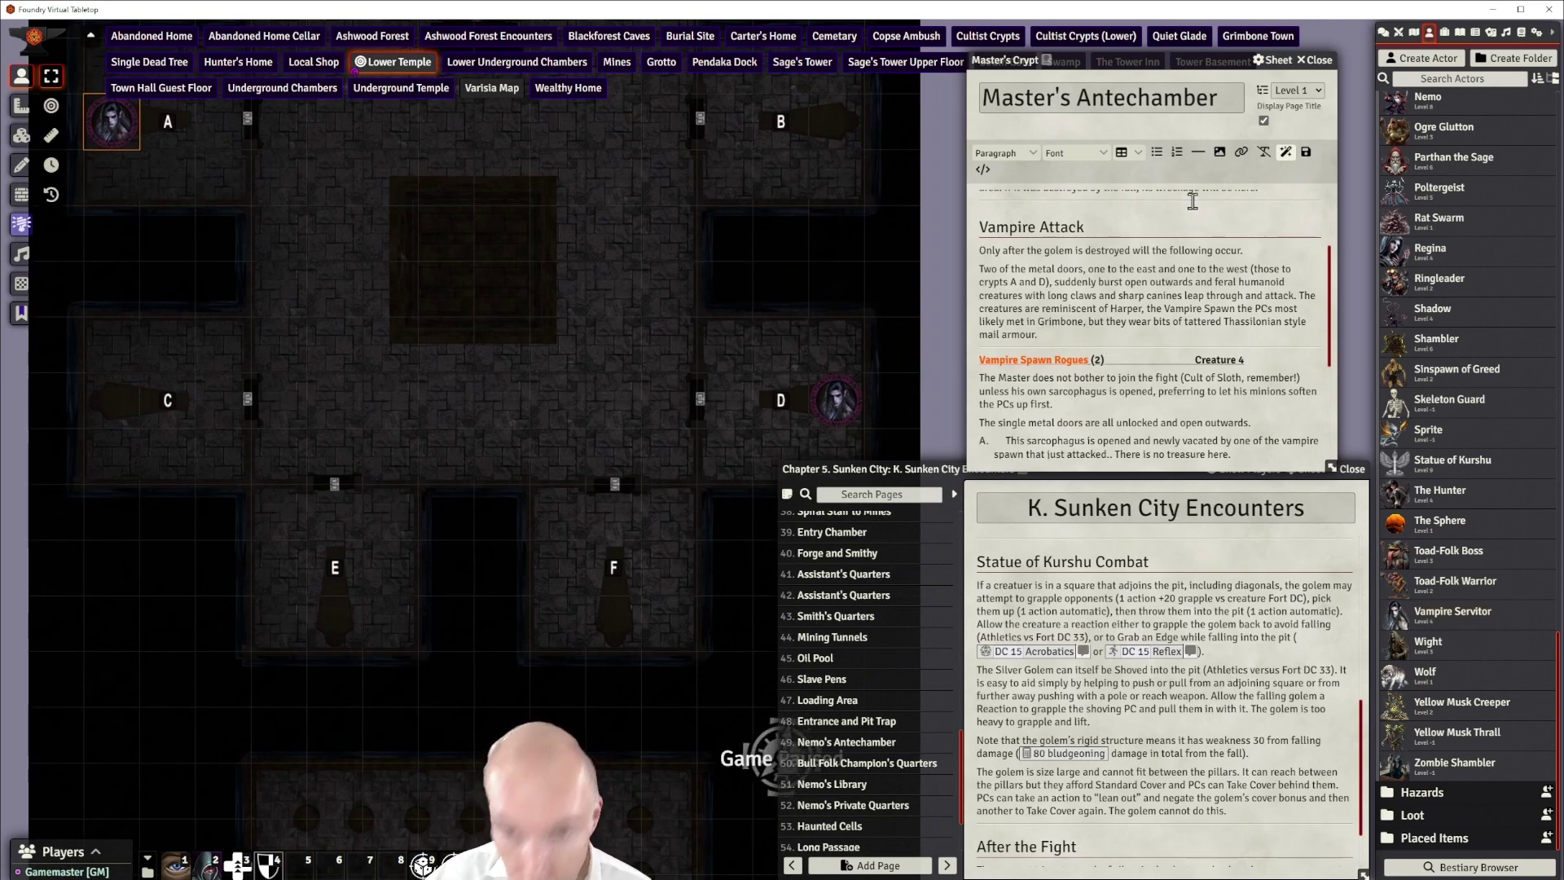
{"action": "left_click", "coordinate": [1198, 152]}
{"action": "left_click", "coordinate": [993, 350]}
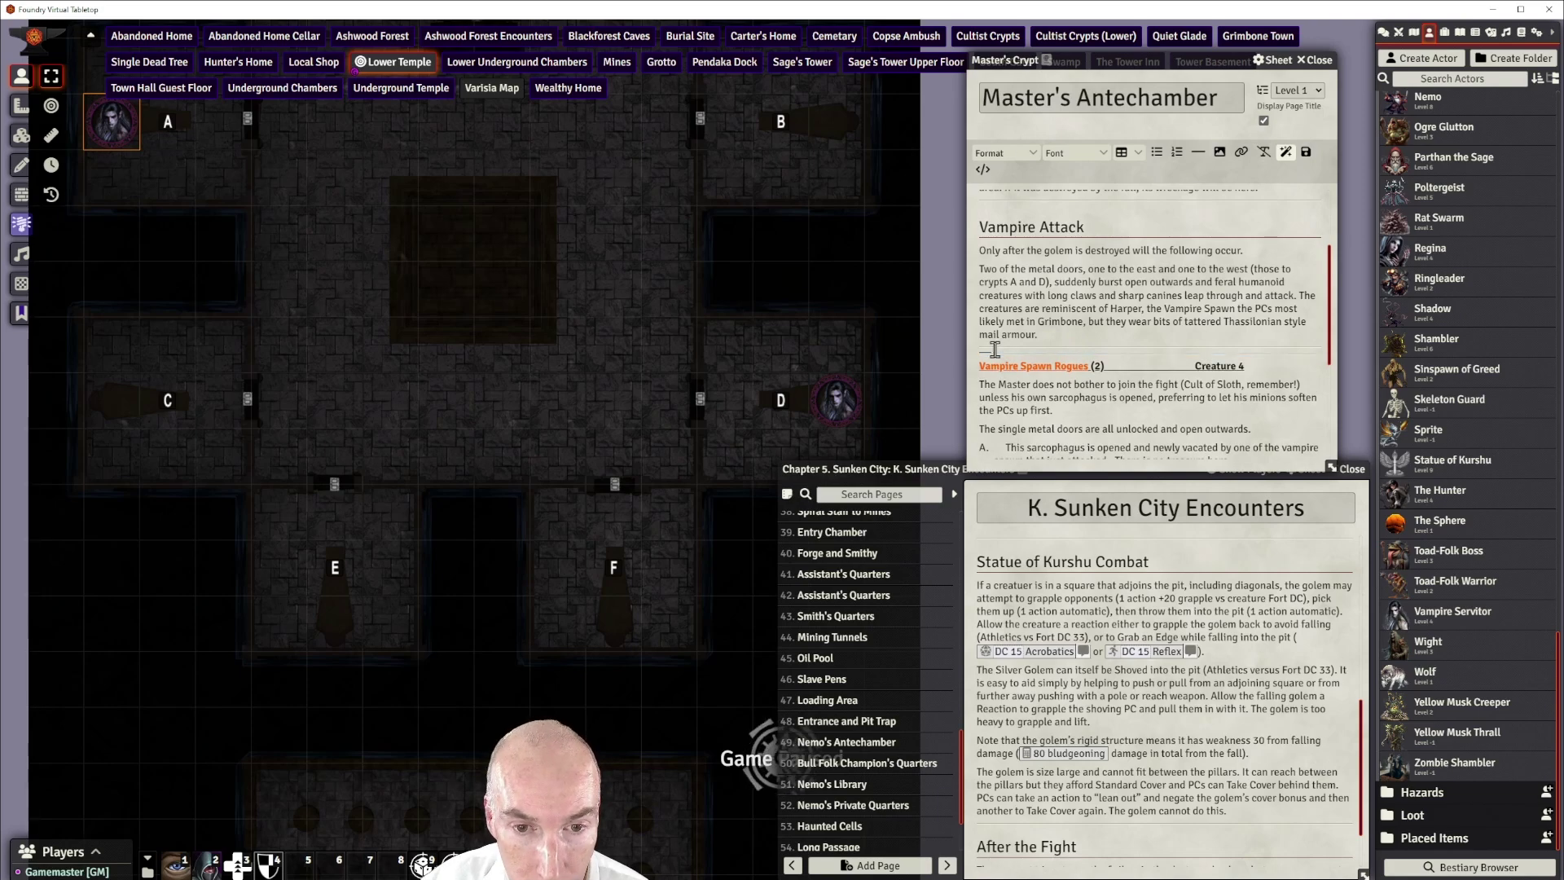
{"action": "left_click_drag", "start_coordinate": [1448, 619], "coordinate": [1049, 350]}
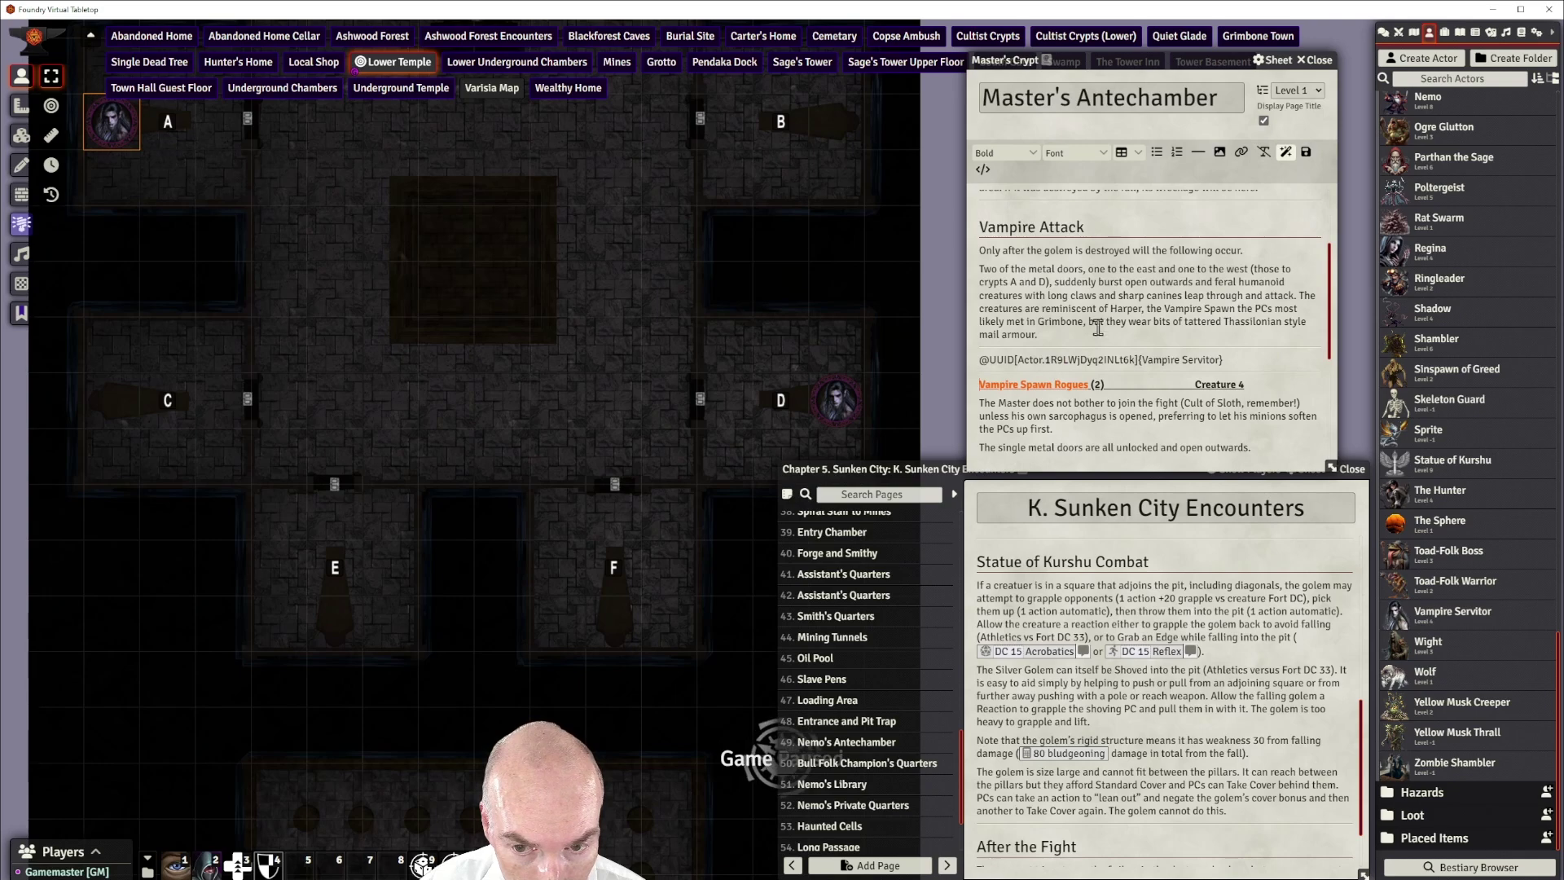
Replace the Vampire Spawn Rogues (2) Creature 4 line with the text "Vampire Servitor Combat"
{"action": "scroll", "coordinate": [1051, 334], "scroll_direction": "down", "scroll_amount": 2}
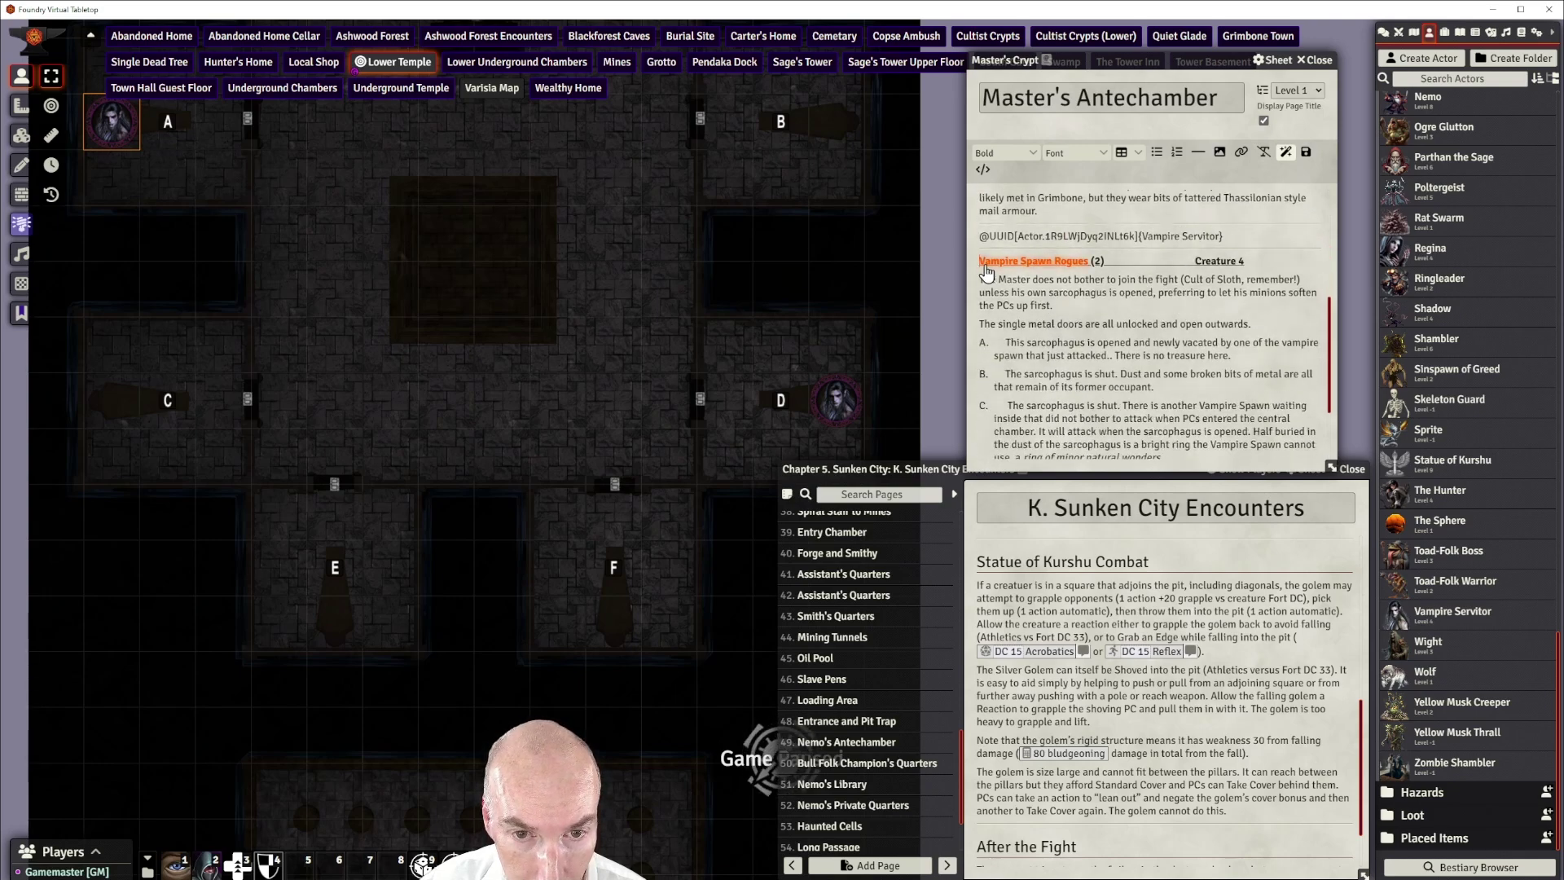
{"action": "left_click_drag", "start_coordinate": [1263, 267], "coordinate": [981, 275]}
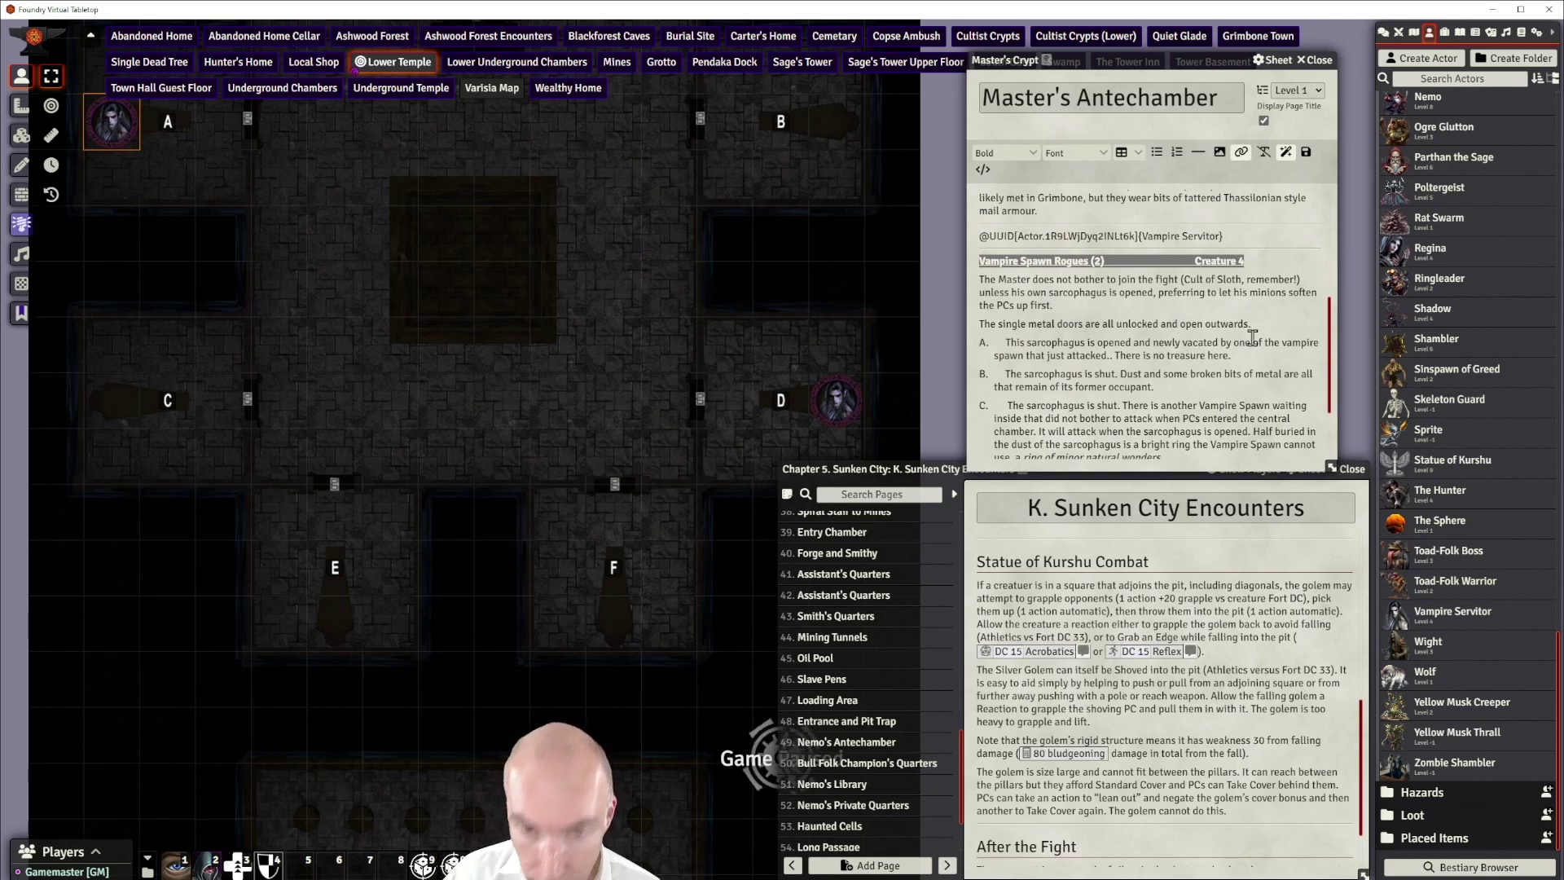
{"action": "key", "text": "BackSpace"}
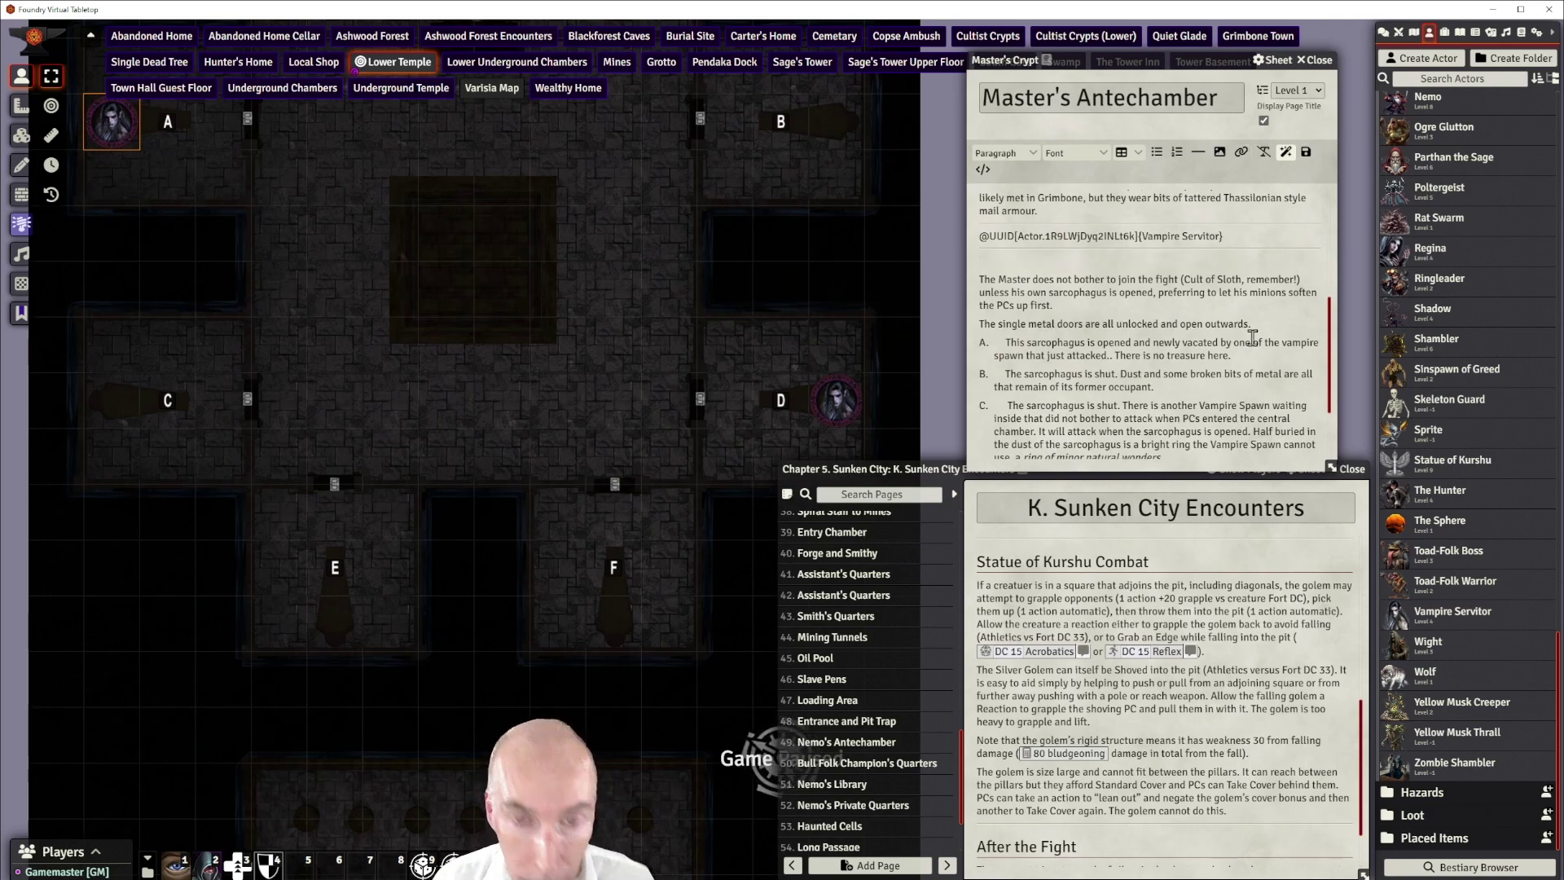
{"action": "type", "text": "Vampire Servitor Combat"}
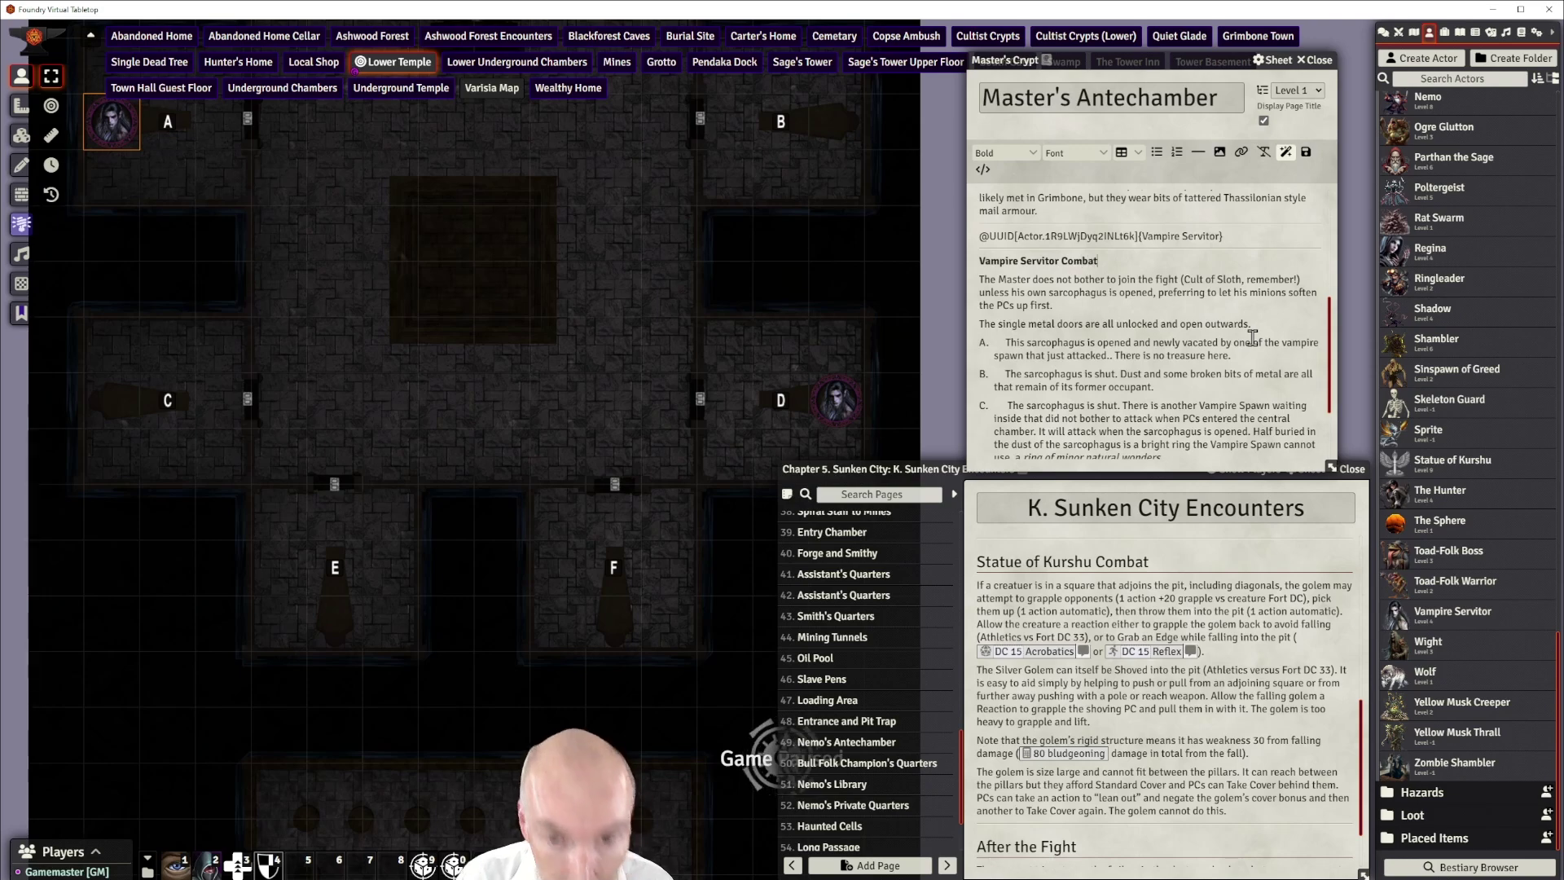
Format the "Vampire Servitor Combat" line as Heading 2 and remove its bold styling
{"action": "left_click_drag", "start_coordinate": [1100, 262], "coordinate": [982, 258]}
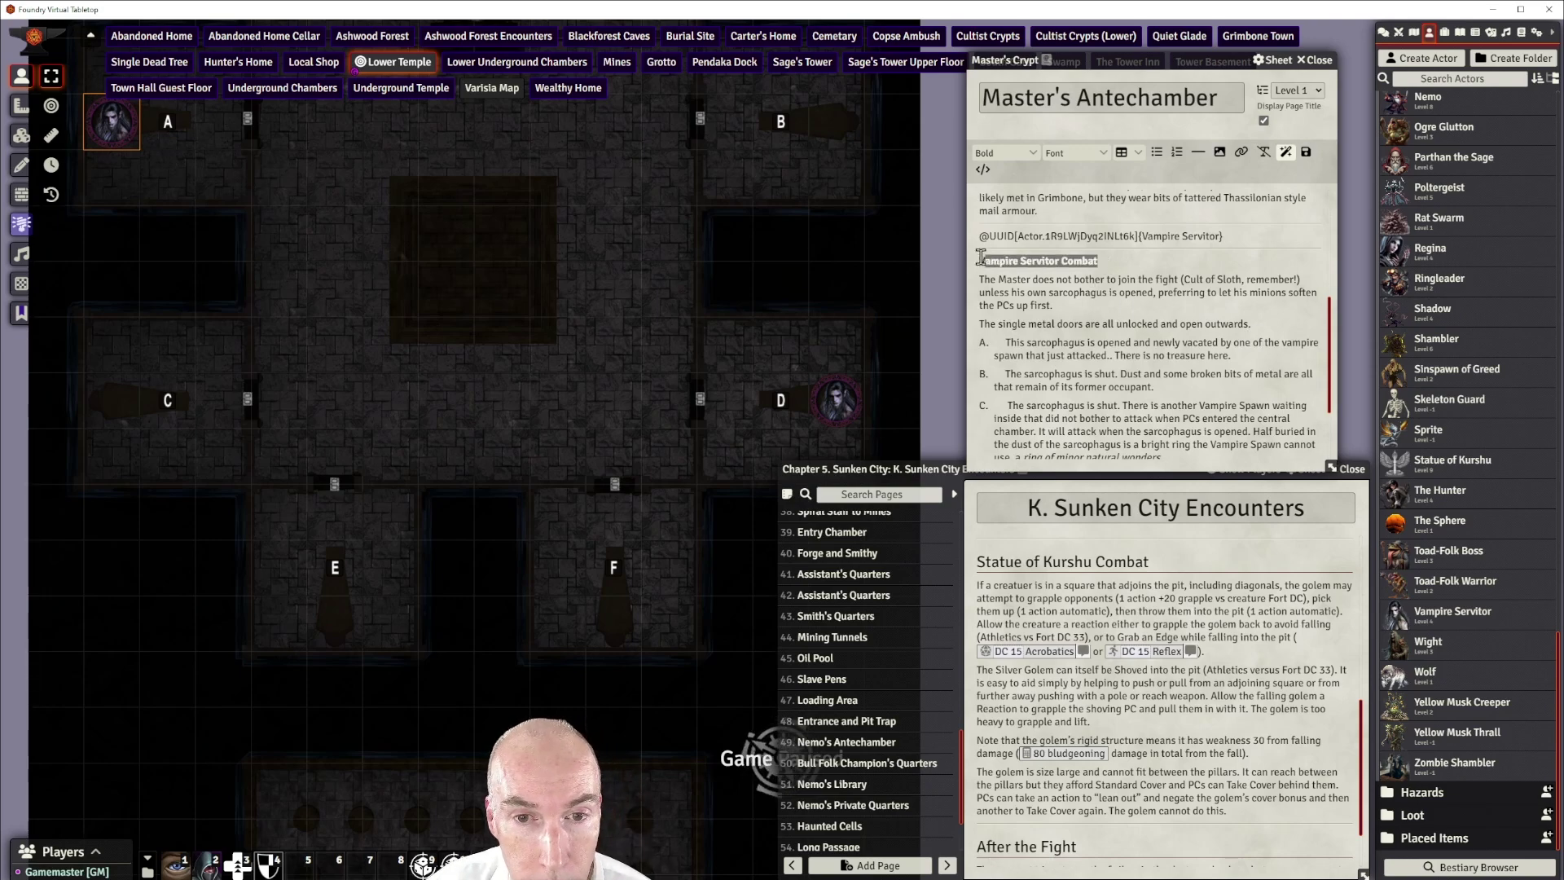
{"action": "left_click", "coordinate": [1004, 152]}
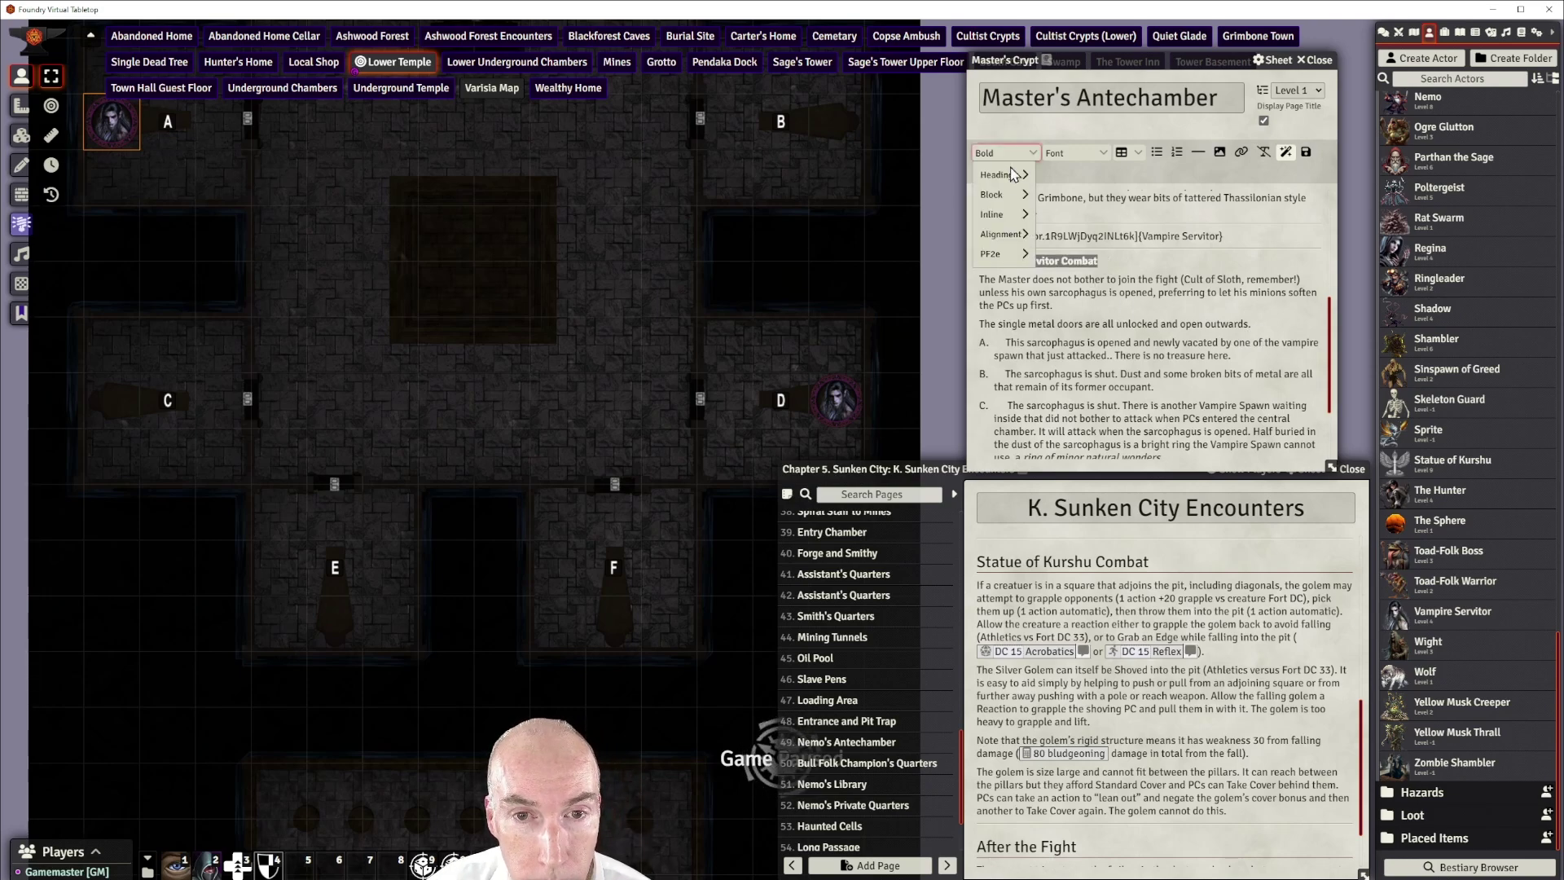
{"action": "mouse_move", "coordinate": [1010, 174]}
{"action": "left_click", "coordinate": [1043, 198]}
{"action": "left_click", "coordinate": [1128, 335]}
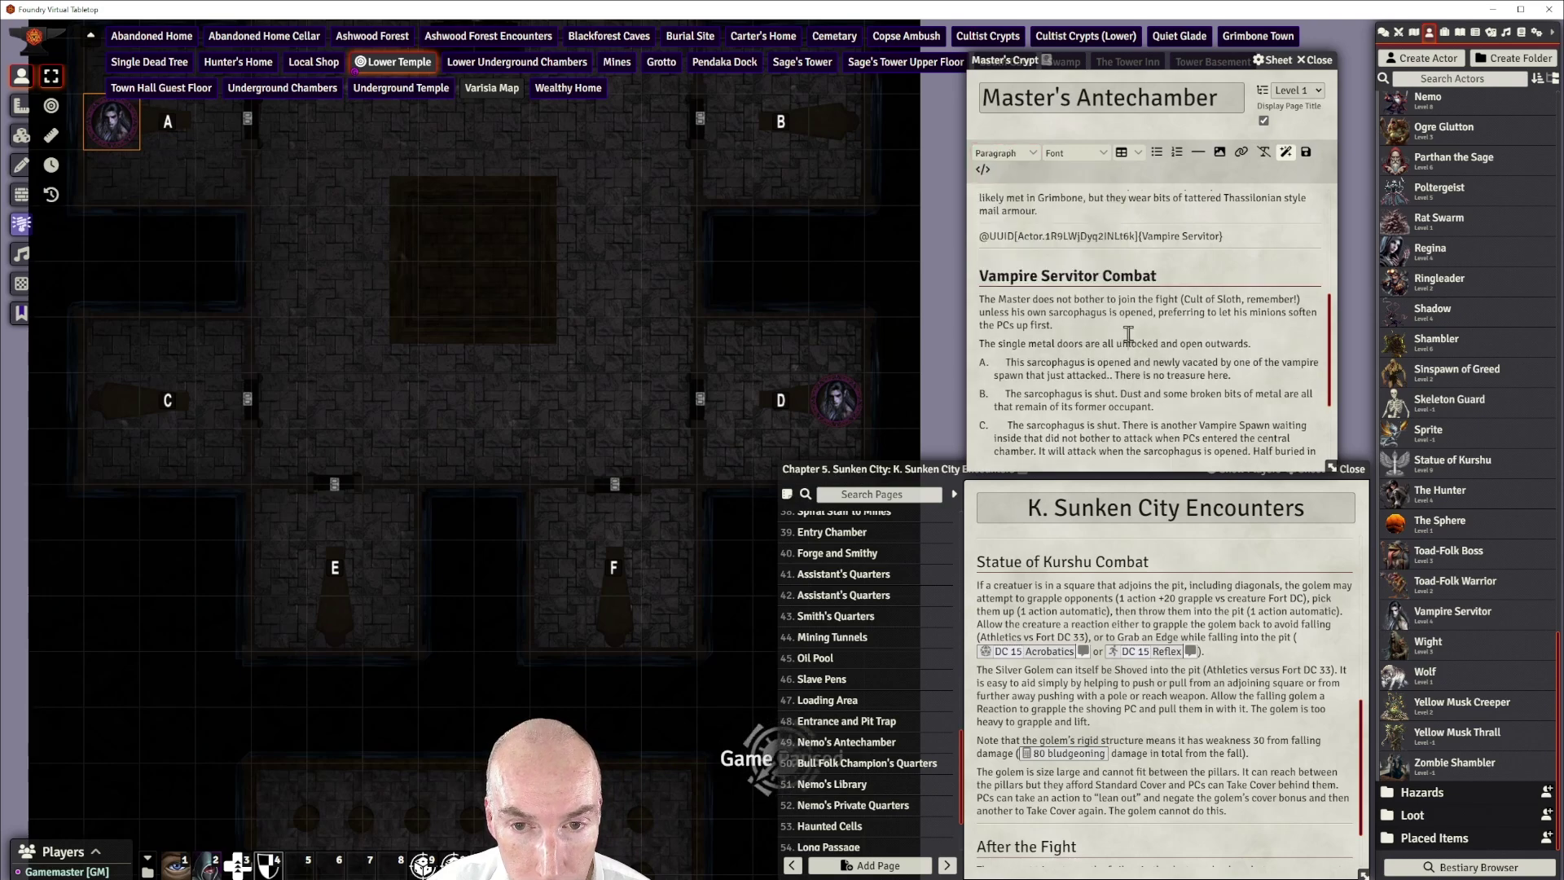
{"action": "left_click_drag", "start_coordinate": [1160, 276], "coordinate": [980, 268]}
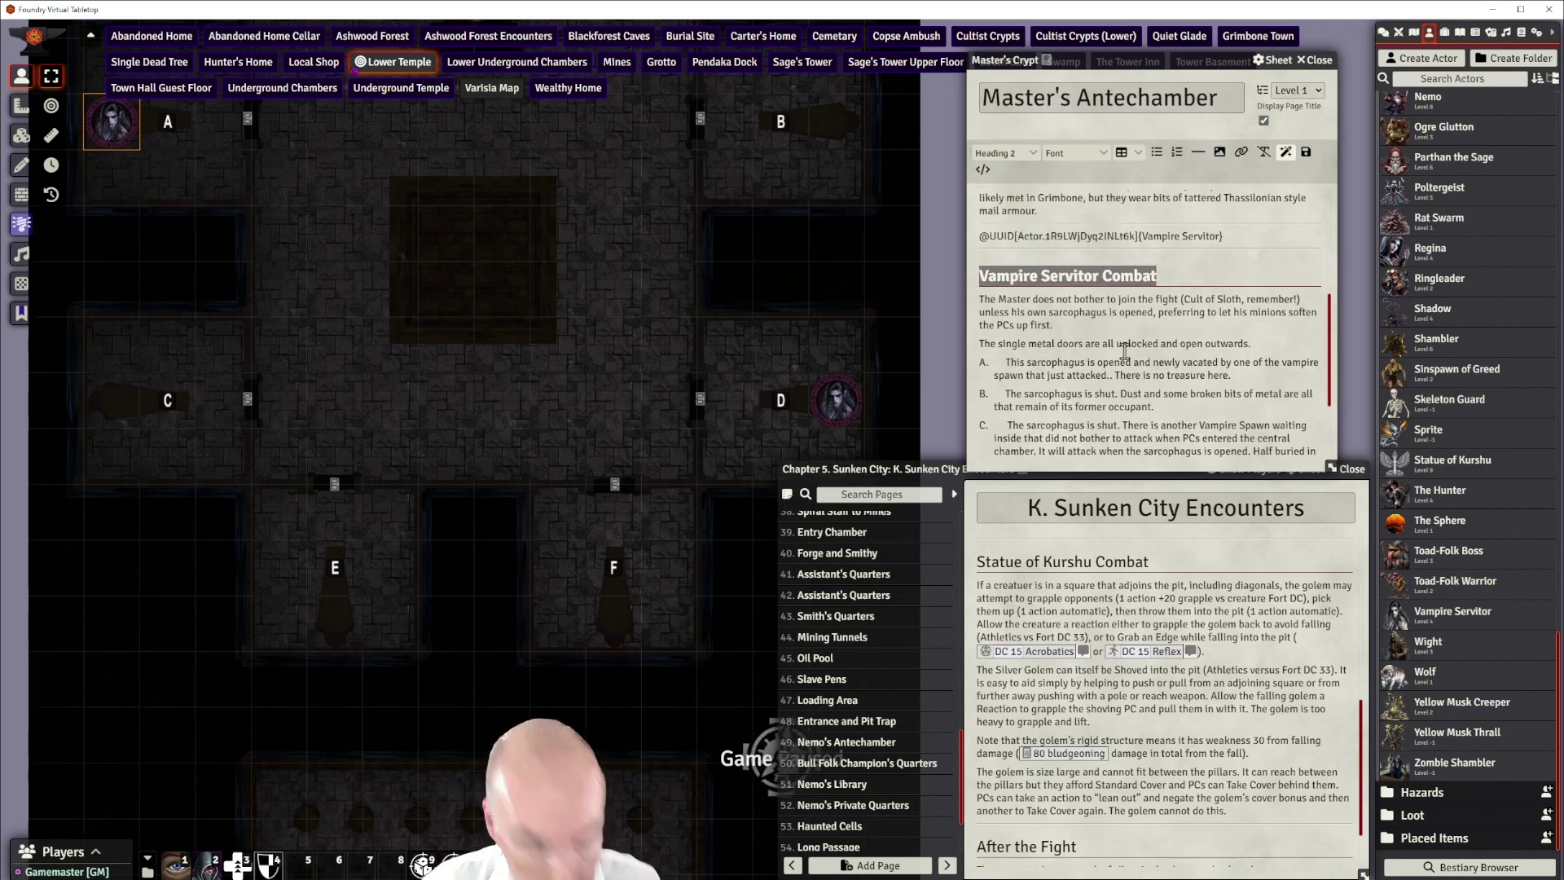
{"action": "left_click", "coordinate": [1129, 330]}
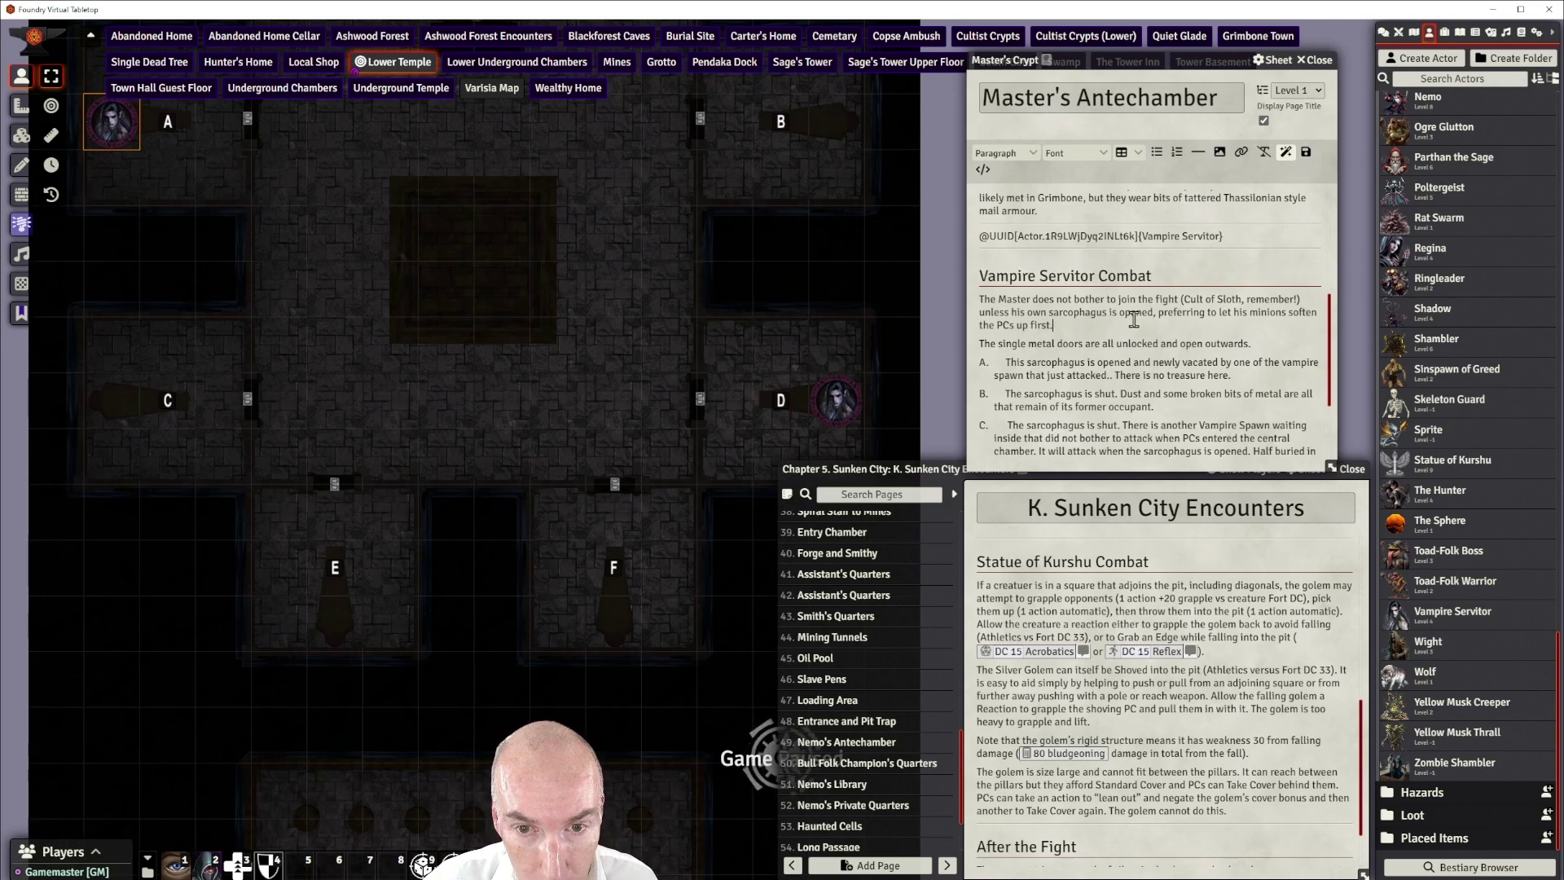
Replace "sarcophagus" with "crypt door" in the sentence about the Master not joining the fight
{"action": "scroll", "coordinate": [1183, 297], "scroll_direction": "up", "scroll_amount": 2}
{"action": "scroll", "coordinate": [1184, 297], "scroll_direction": "down", "scroll_amount": 3}
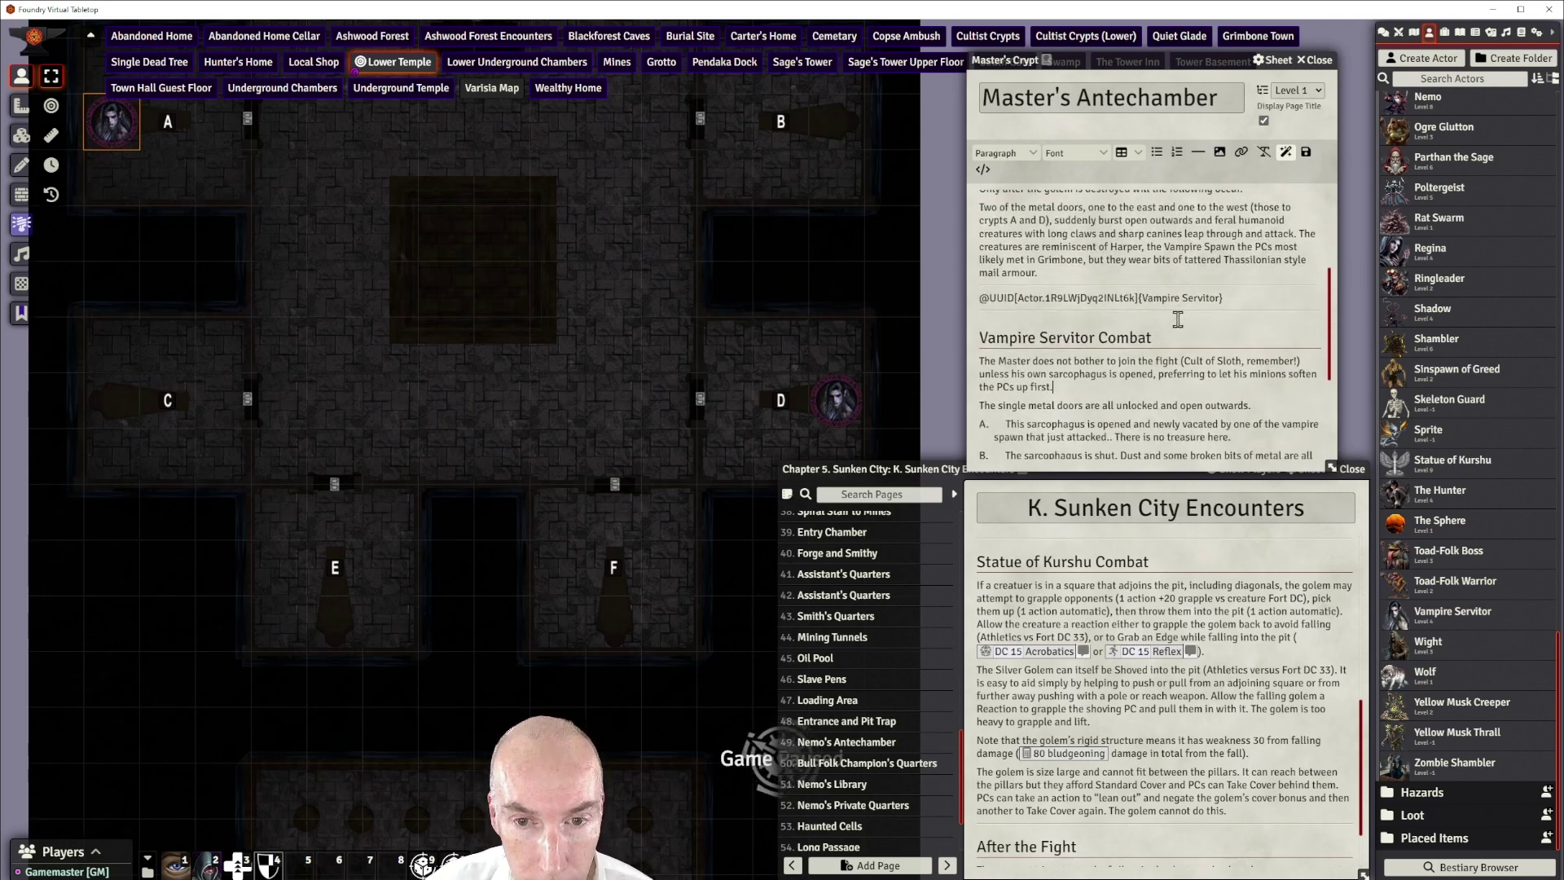
{"action": "scroll", "coordinate": [1172, 329], "scroll_direction": "down", "scroll_amount": 2}
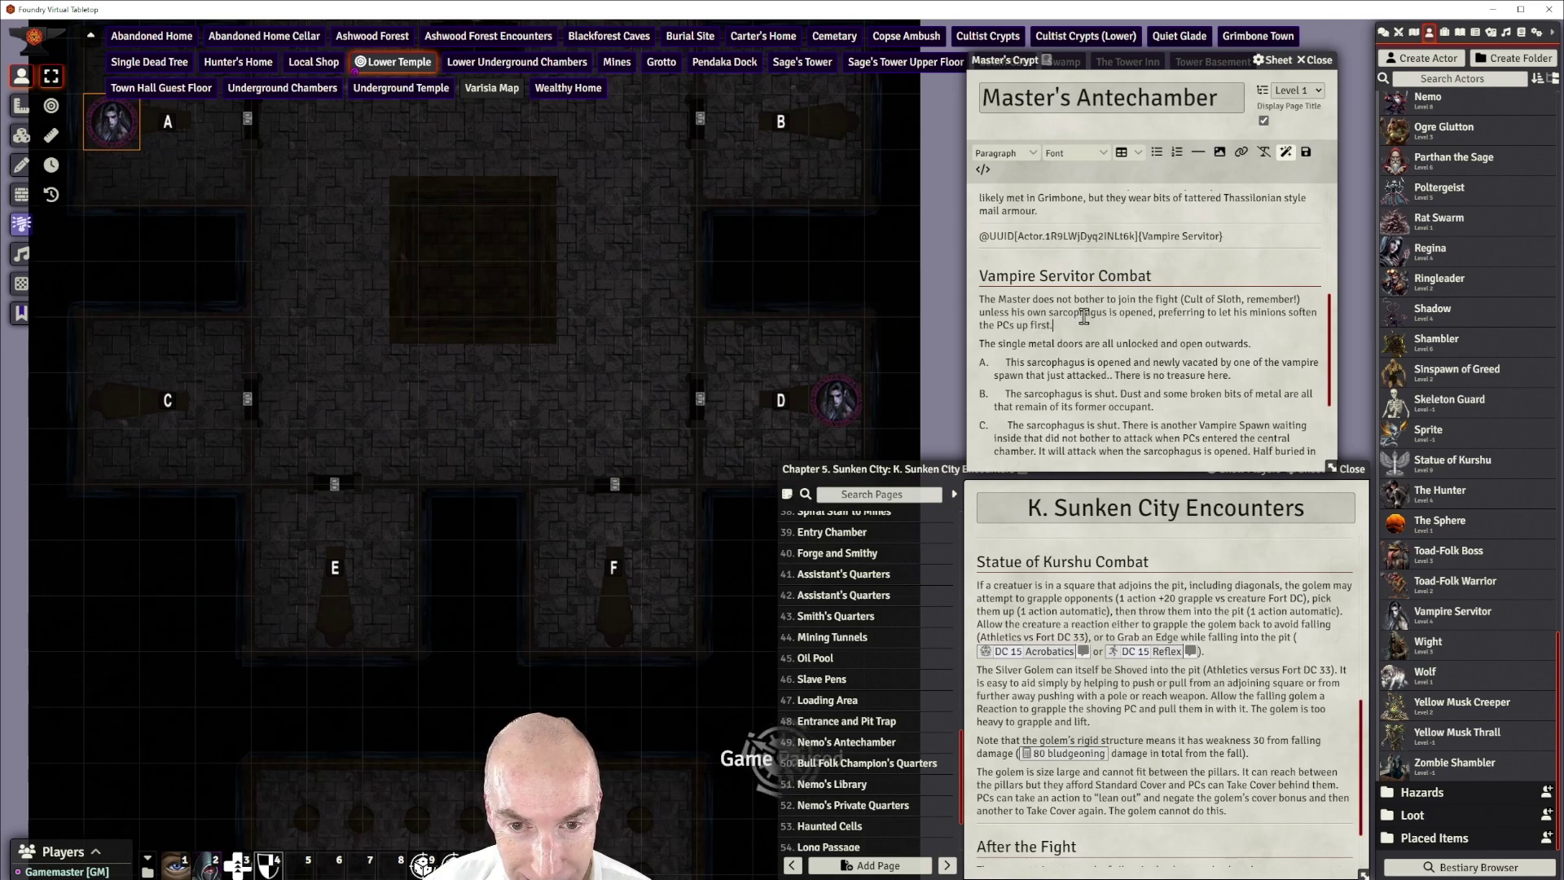
{"action": "double_click", "coordinate": [1084, 315]}
{"action": "type", "text": "cry"}
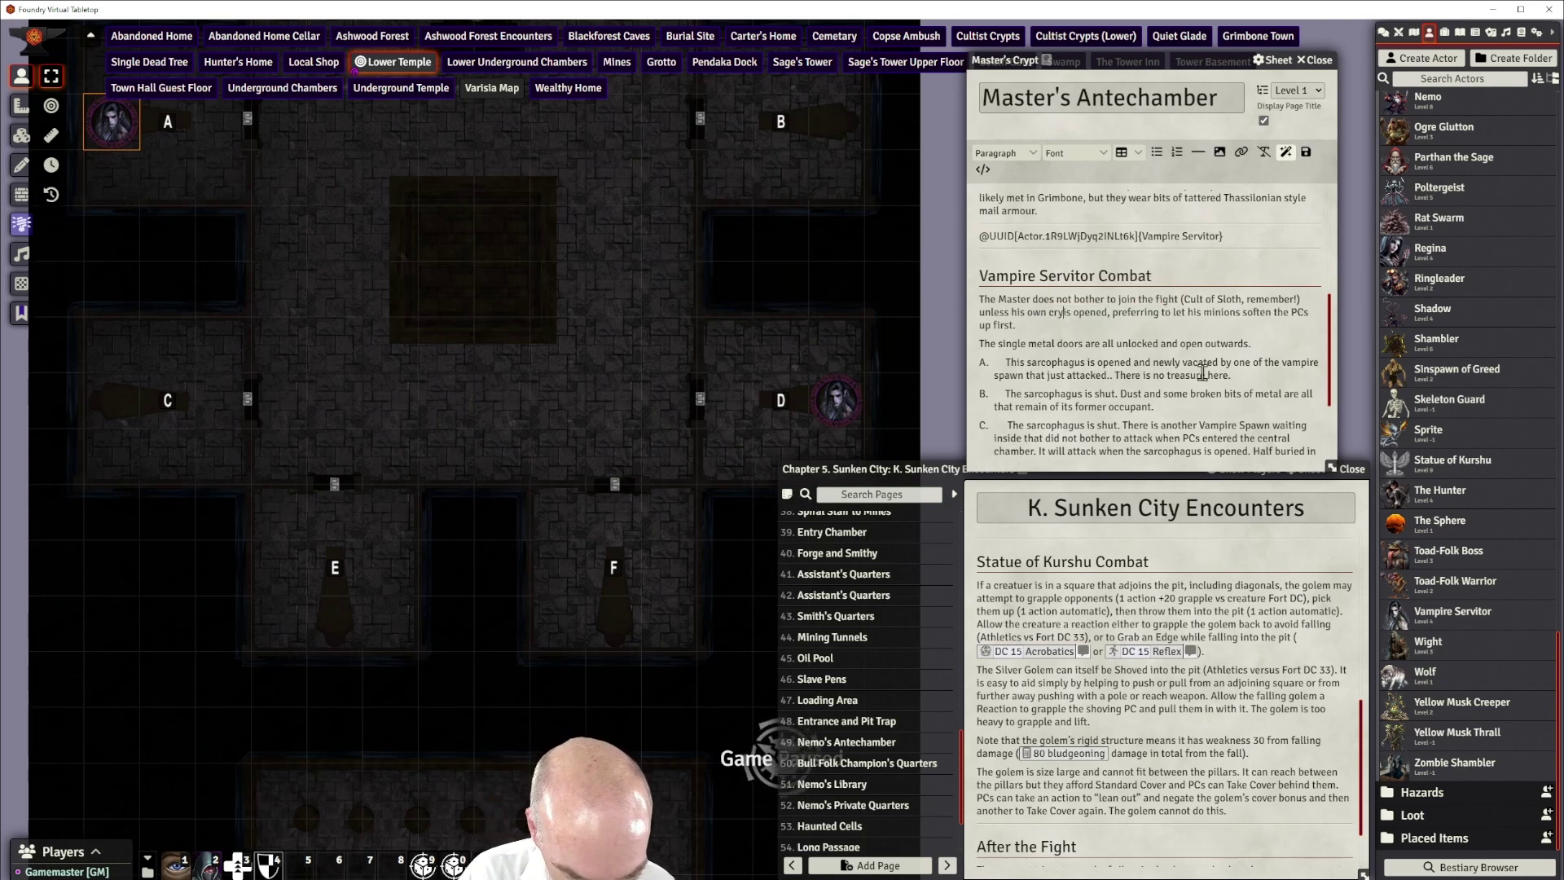
{"action": "type", "text": "pt door"}
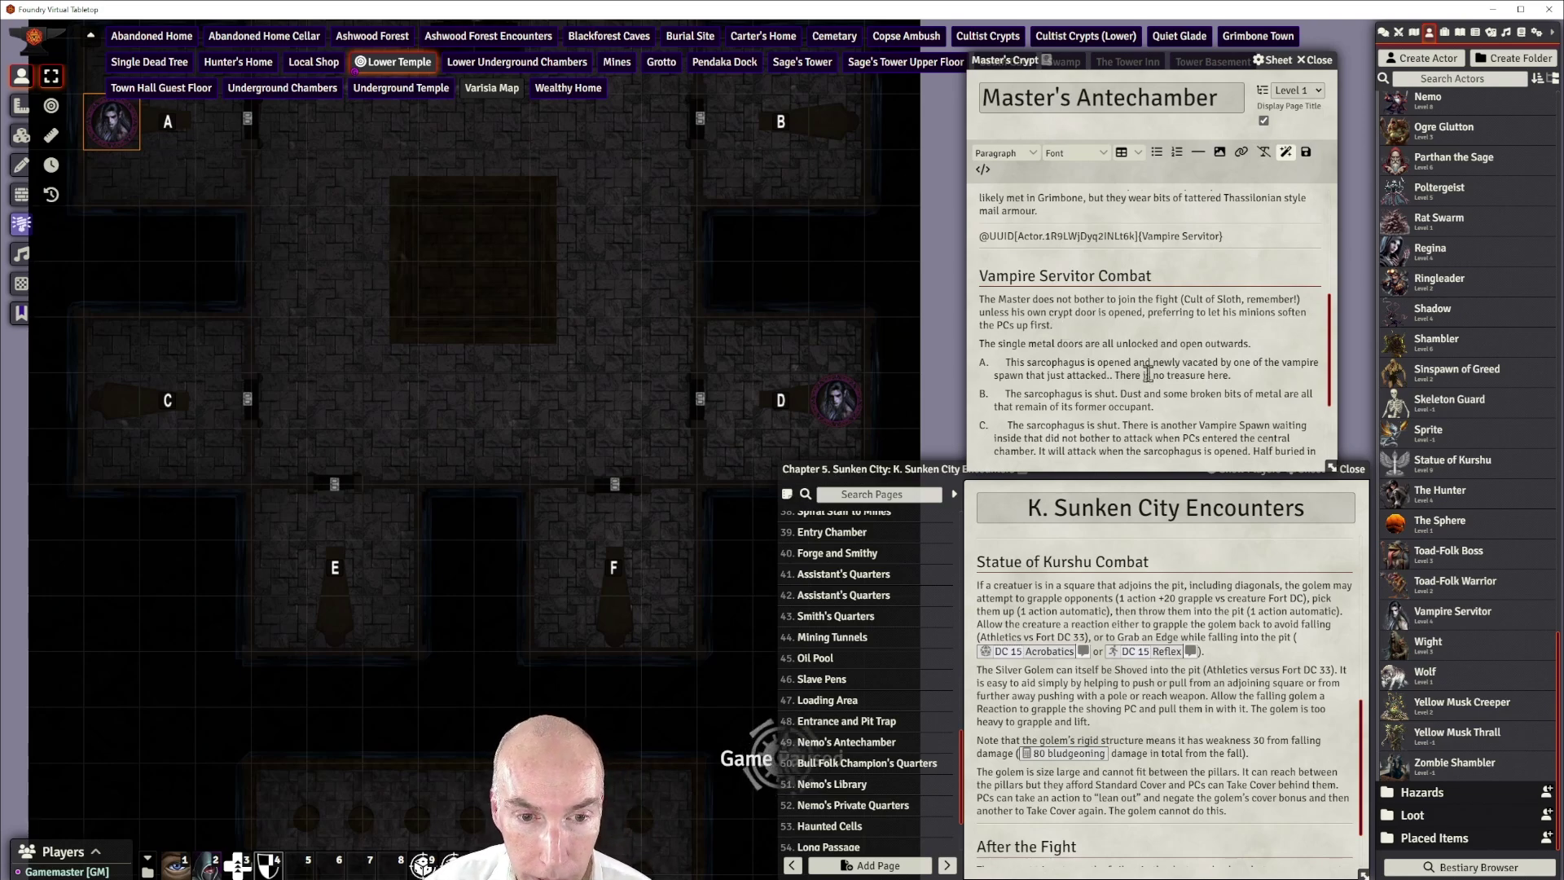
Open the sheet of the Vampire Servitor token in crypt D and read its attacks and Drink Blood action
{"action": "double_click", "coordinate": [837, 402]}
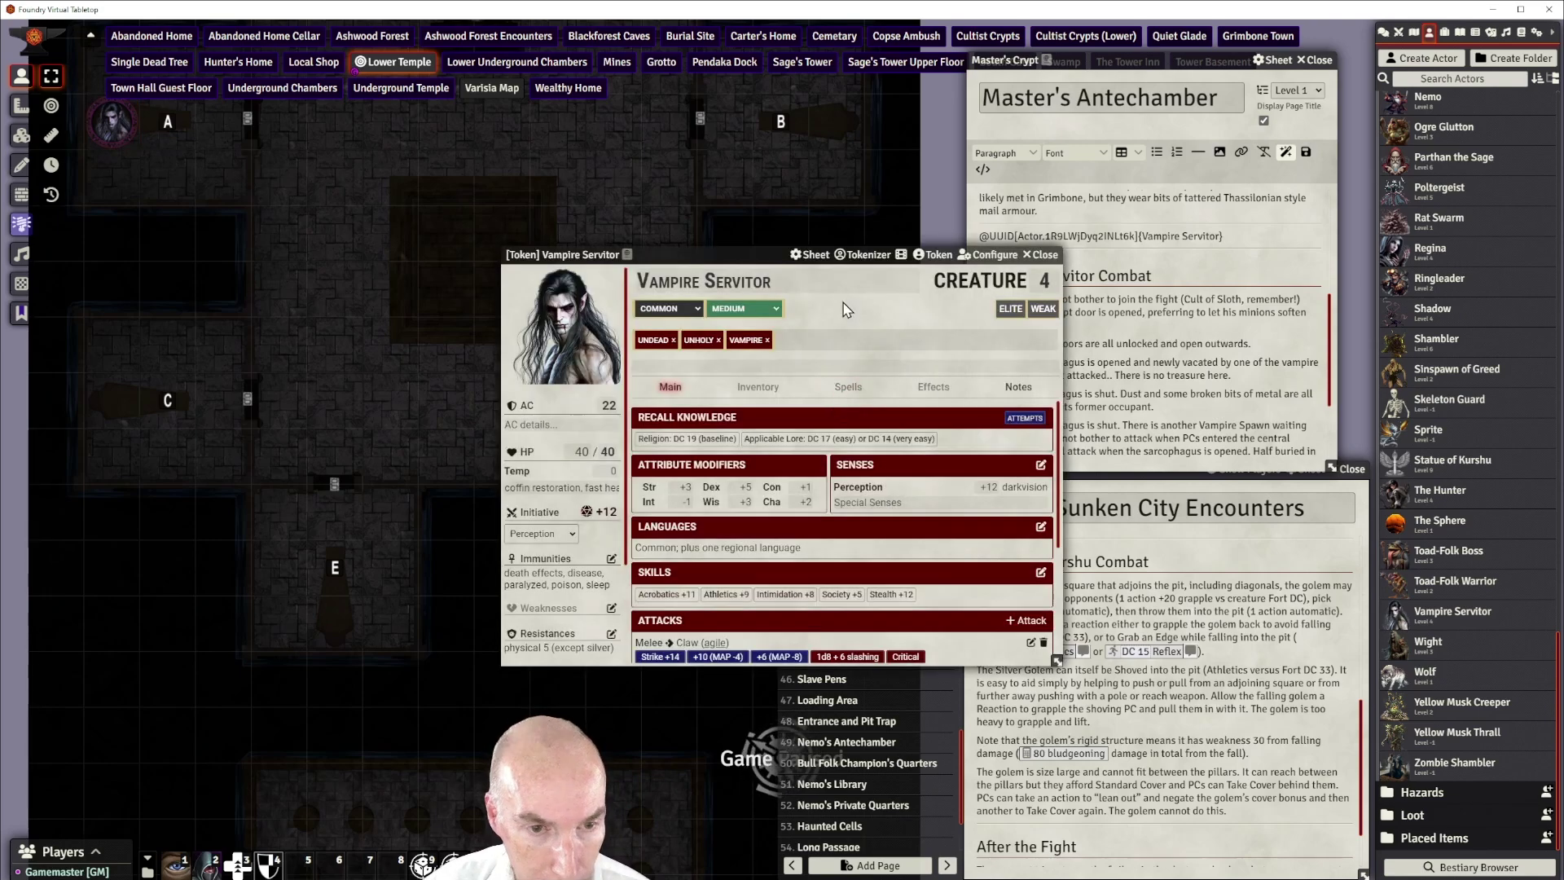
{"action": "left_click_drag", "start_coordinate": [760, 246], "coordinate": [513, 131]}
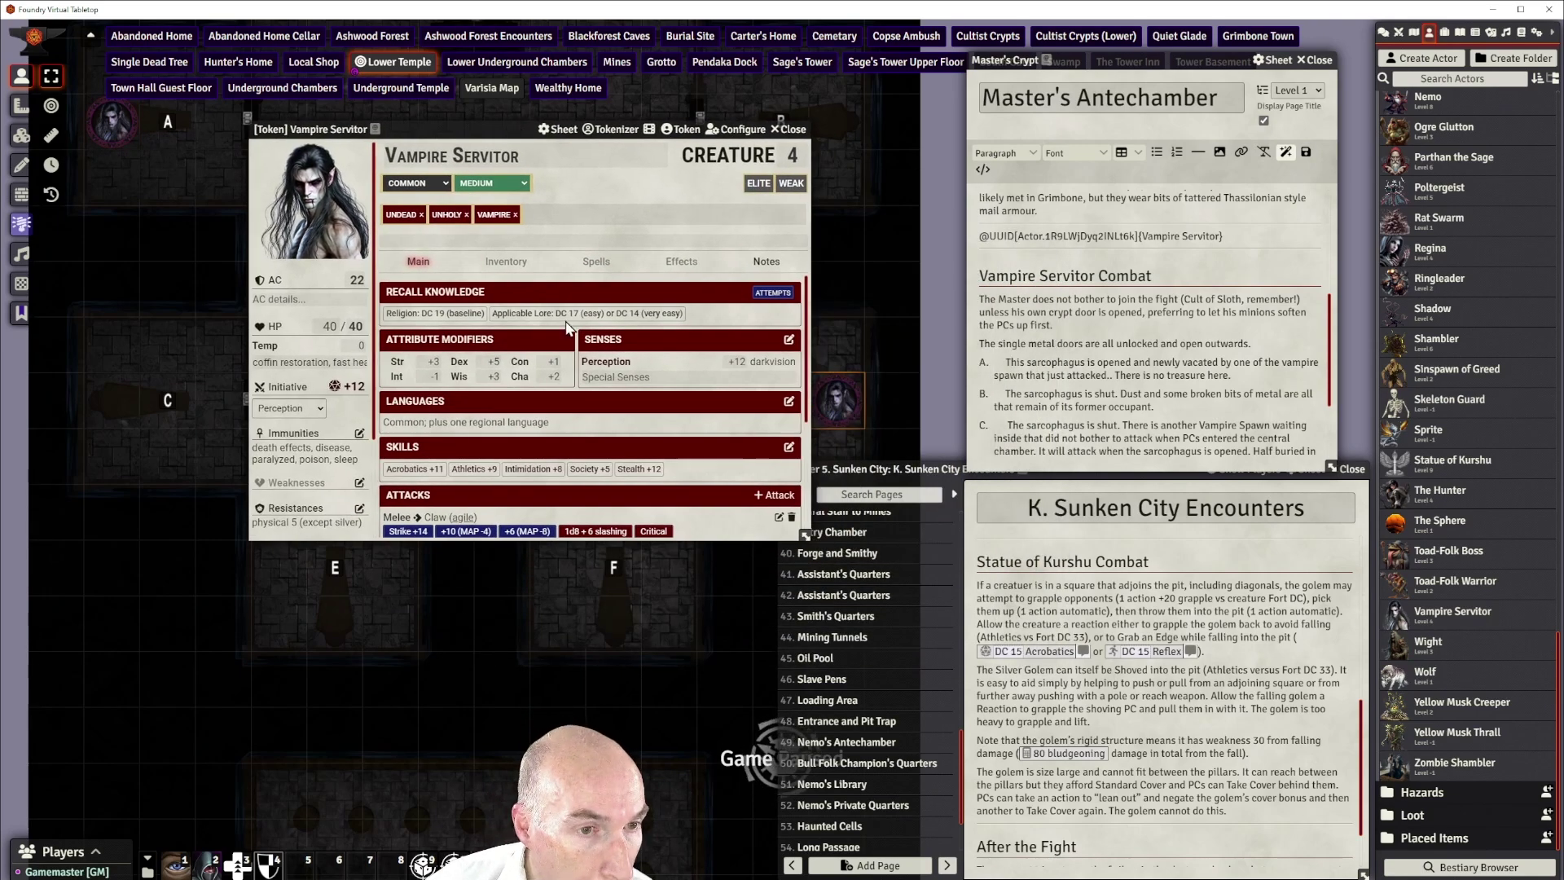
{"action": "scroll", "coordinate": [573, 376], "scroll_direction": "down", "scroll_amount": 2}
{"action": "scroll", "coordinate": [574, 381], "scroll_direction": "down", "scroll_amount": 2}
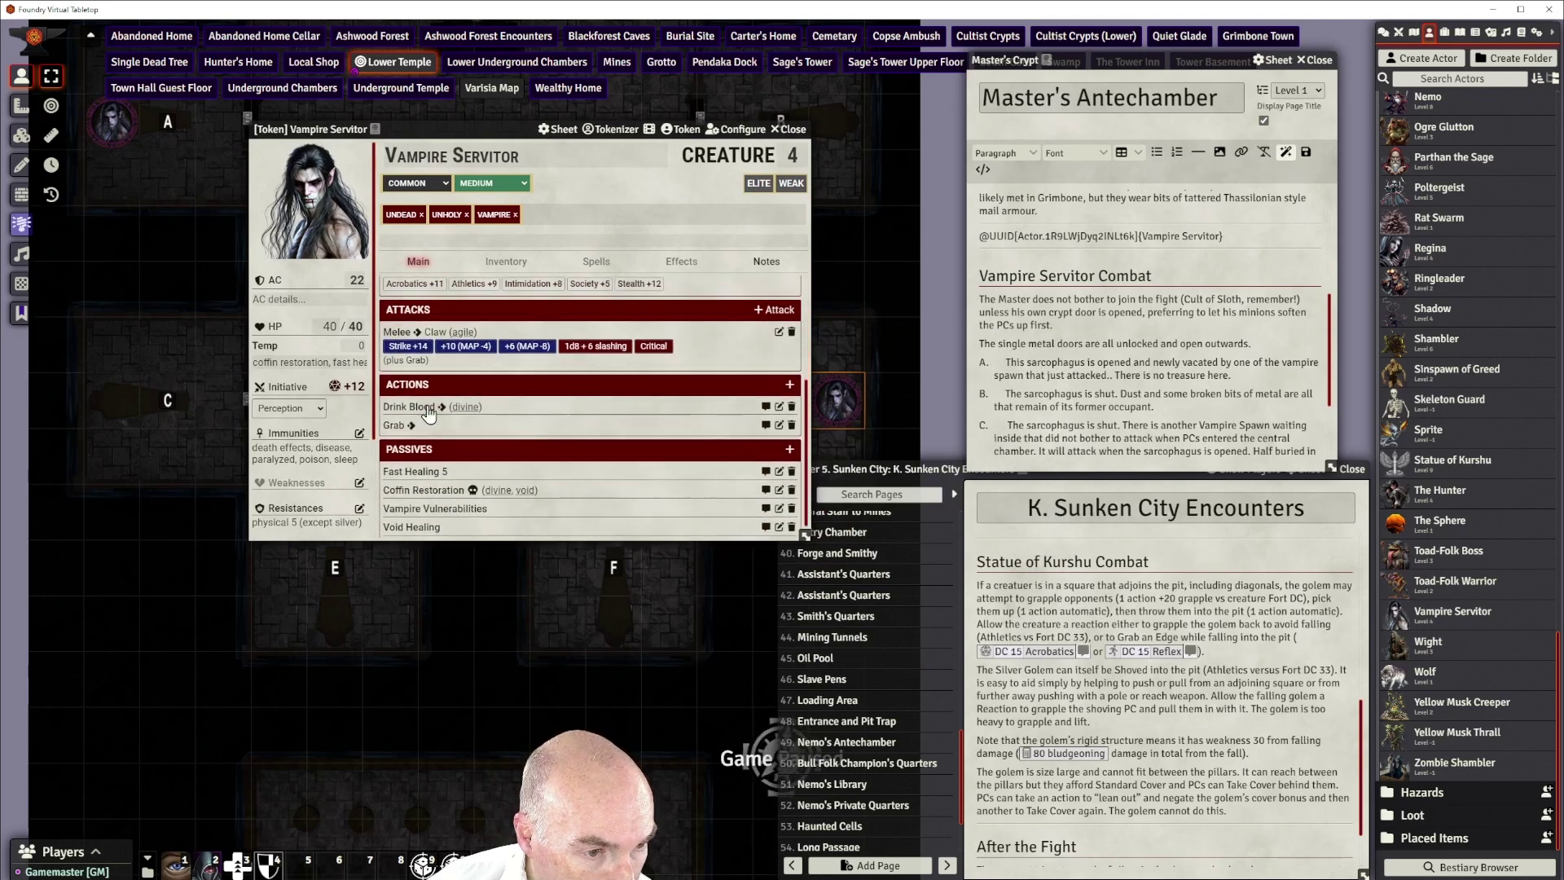
{"action": "scroll", "coordinate": [412, 412], "scroll_direction": "down", "scroll_amount": 1}
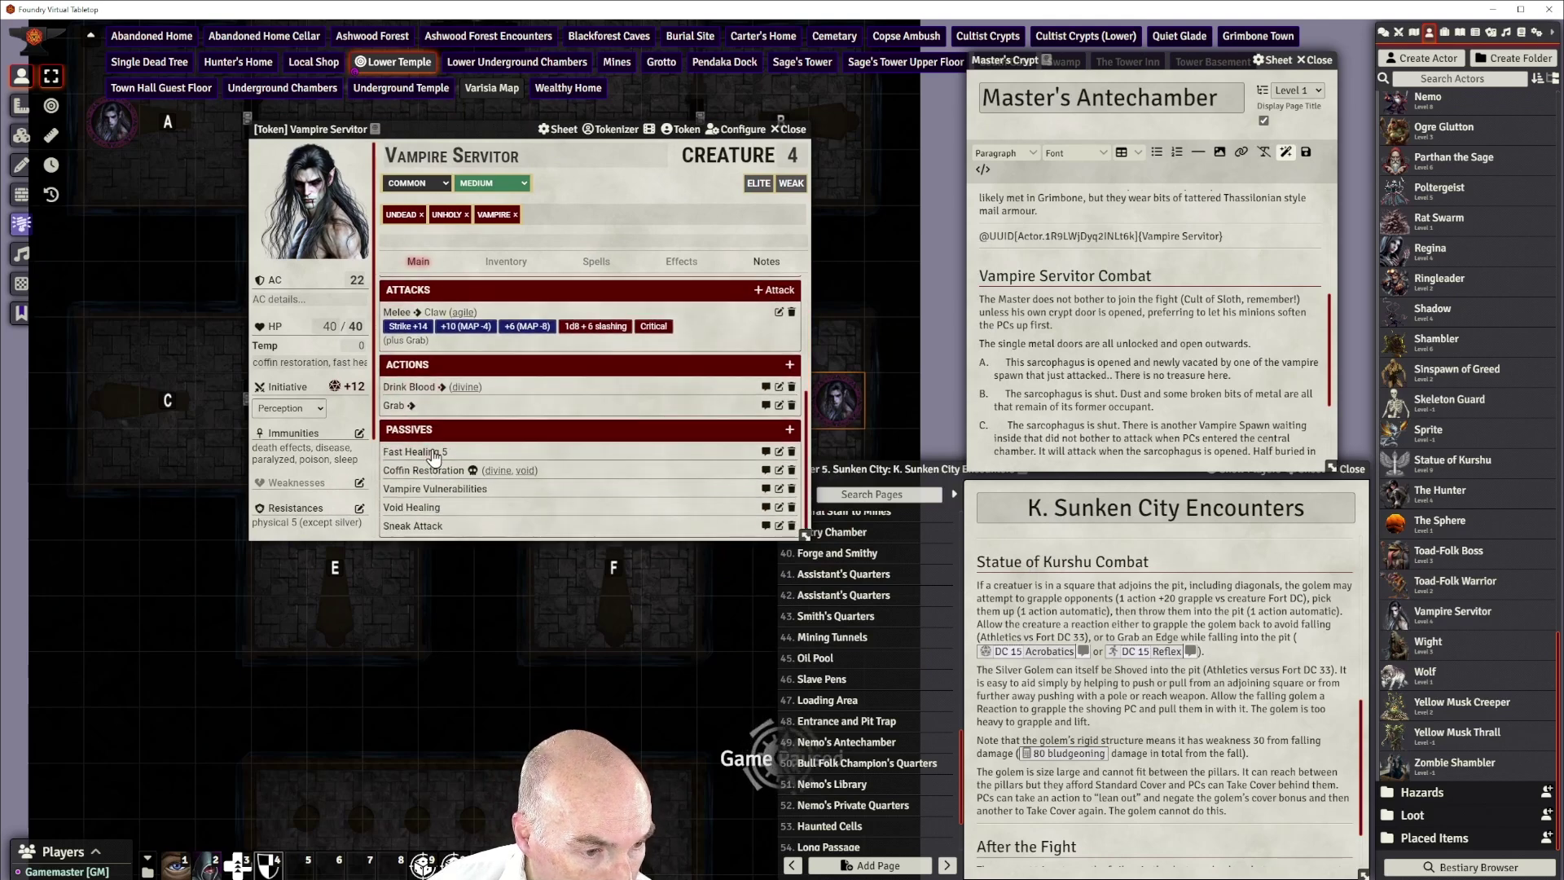
{"action": "left_click", "coordinate": [421, 389]}
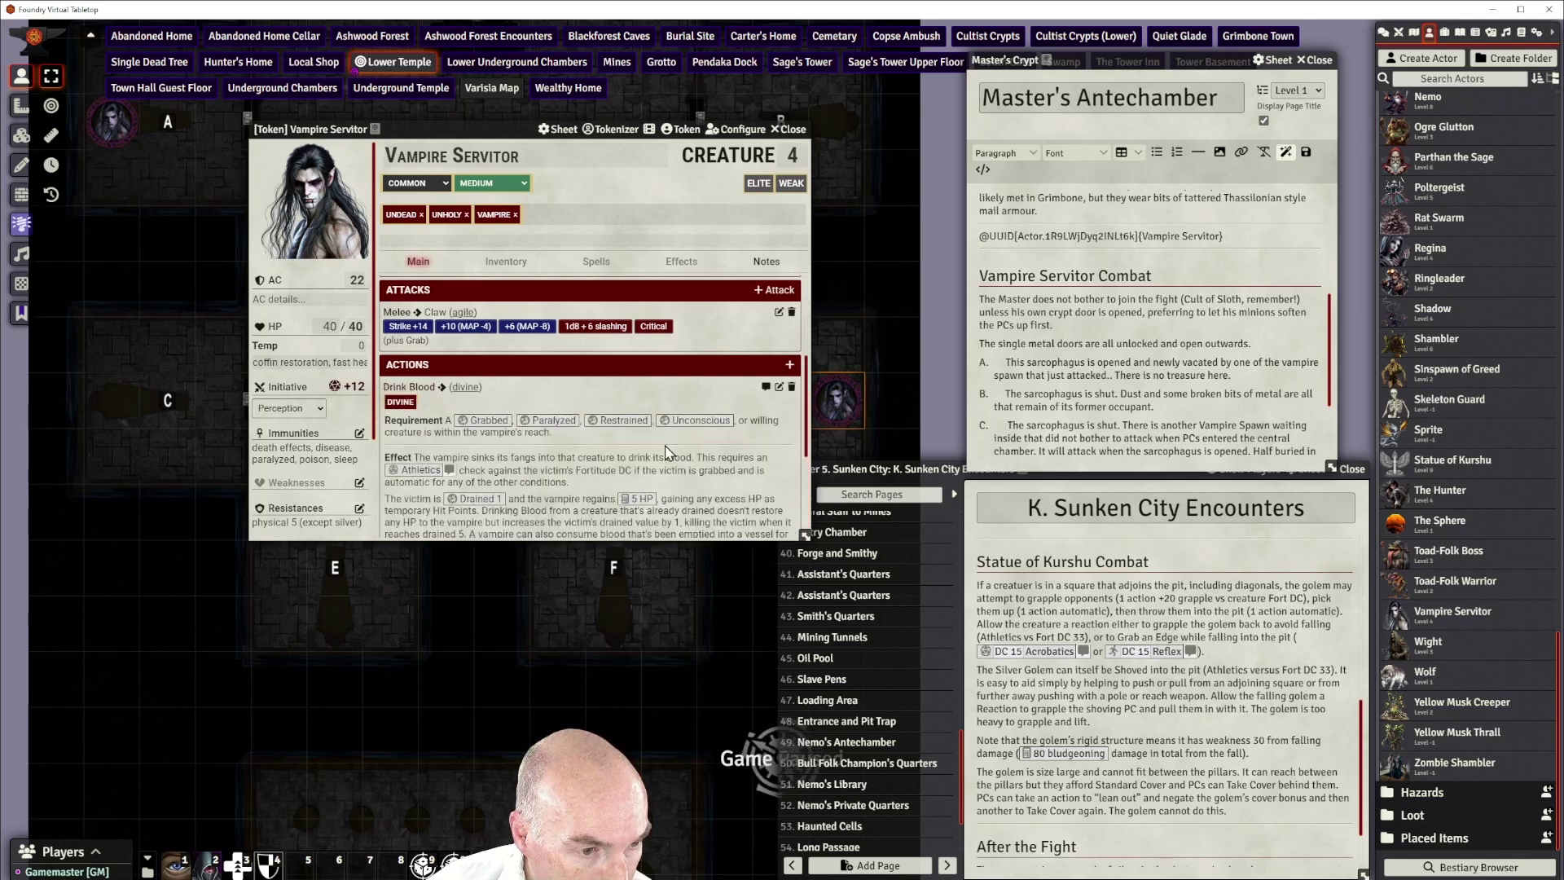
{"action": "scroll", "coordinate": [688, 460], "scroll_direction": "down", "scroll_amount": 1}
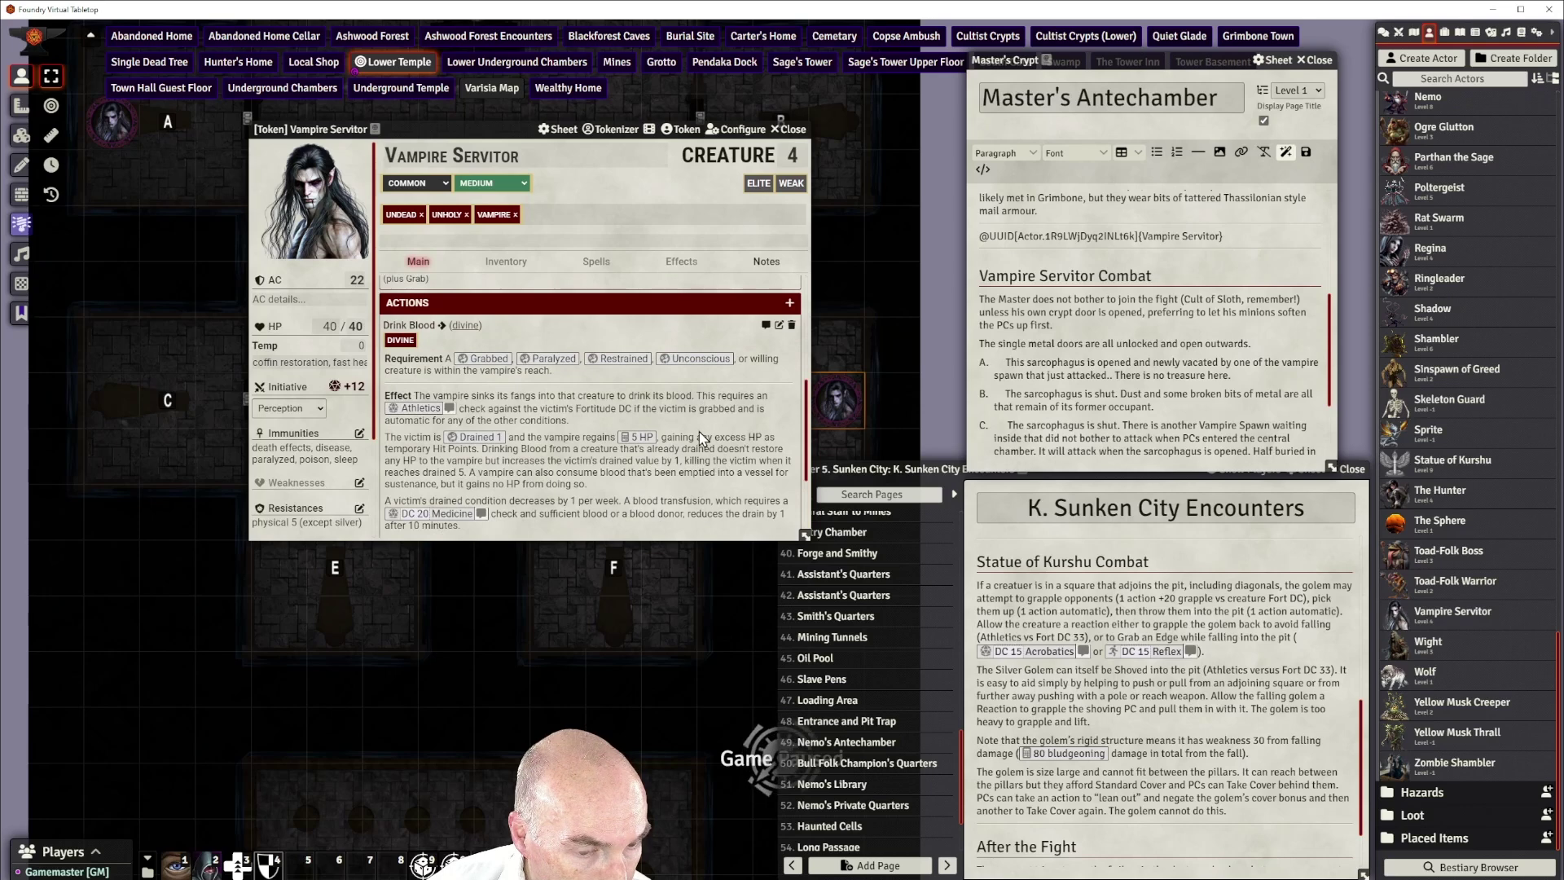
{"action": "scroll", "coordinate": [701, 440], "scroll_direction": "down", "scroll_amount": 1}
{"action": "scroll", "coordinate": [699, 441], "scroll_direction": "down", "scroll_amount": 1}
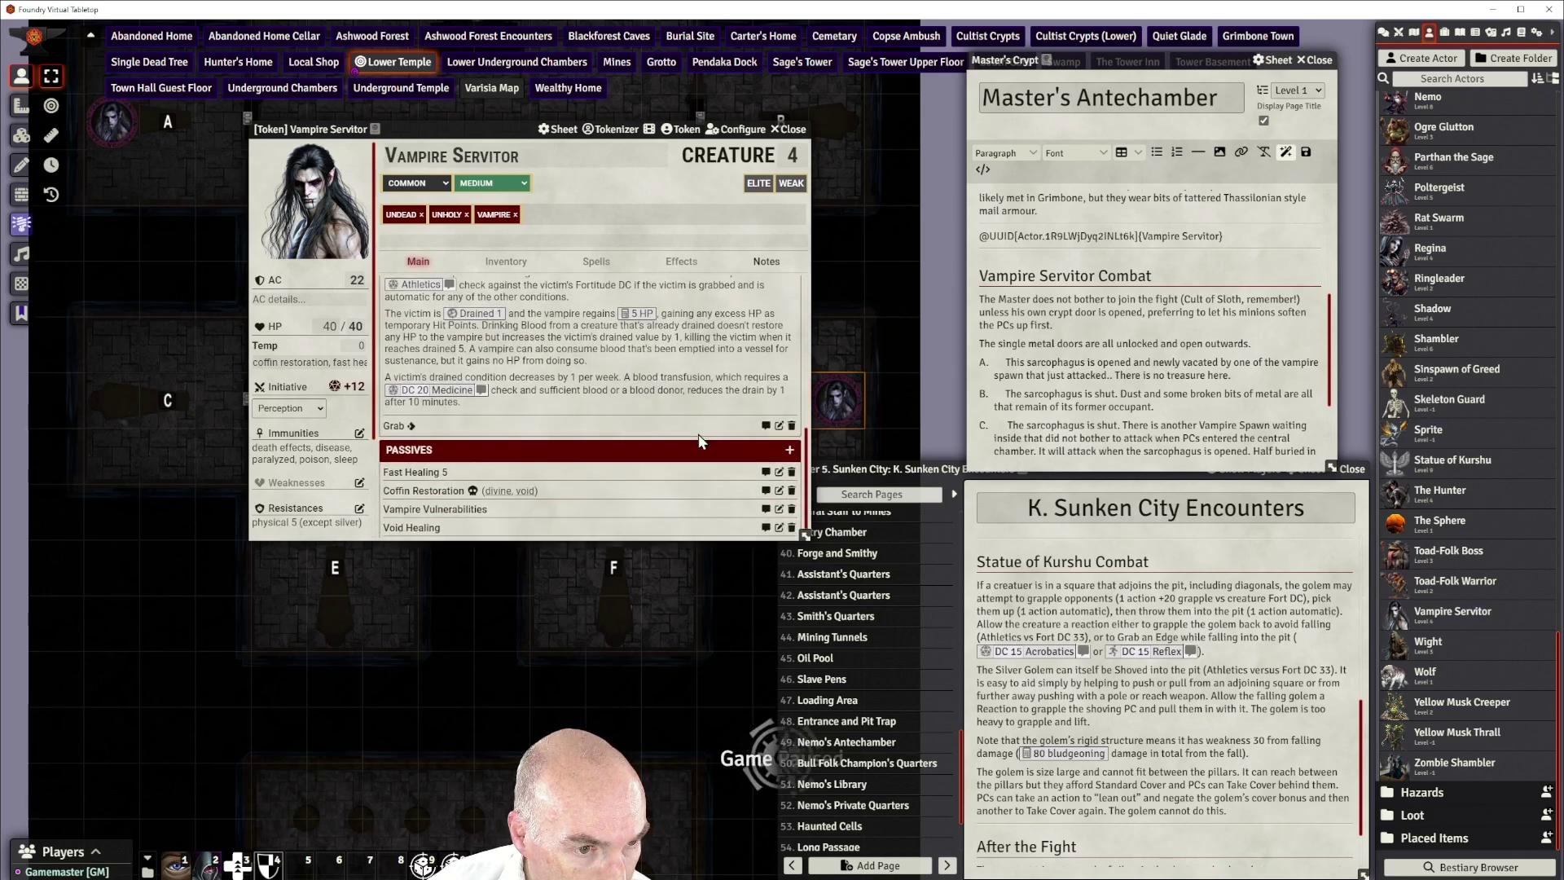
{"action": "scroll", "coordinate": [706, 390], "scroll_direction": "up", "scroll_amount": 4}
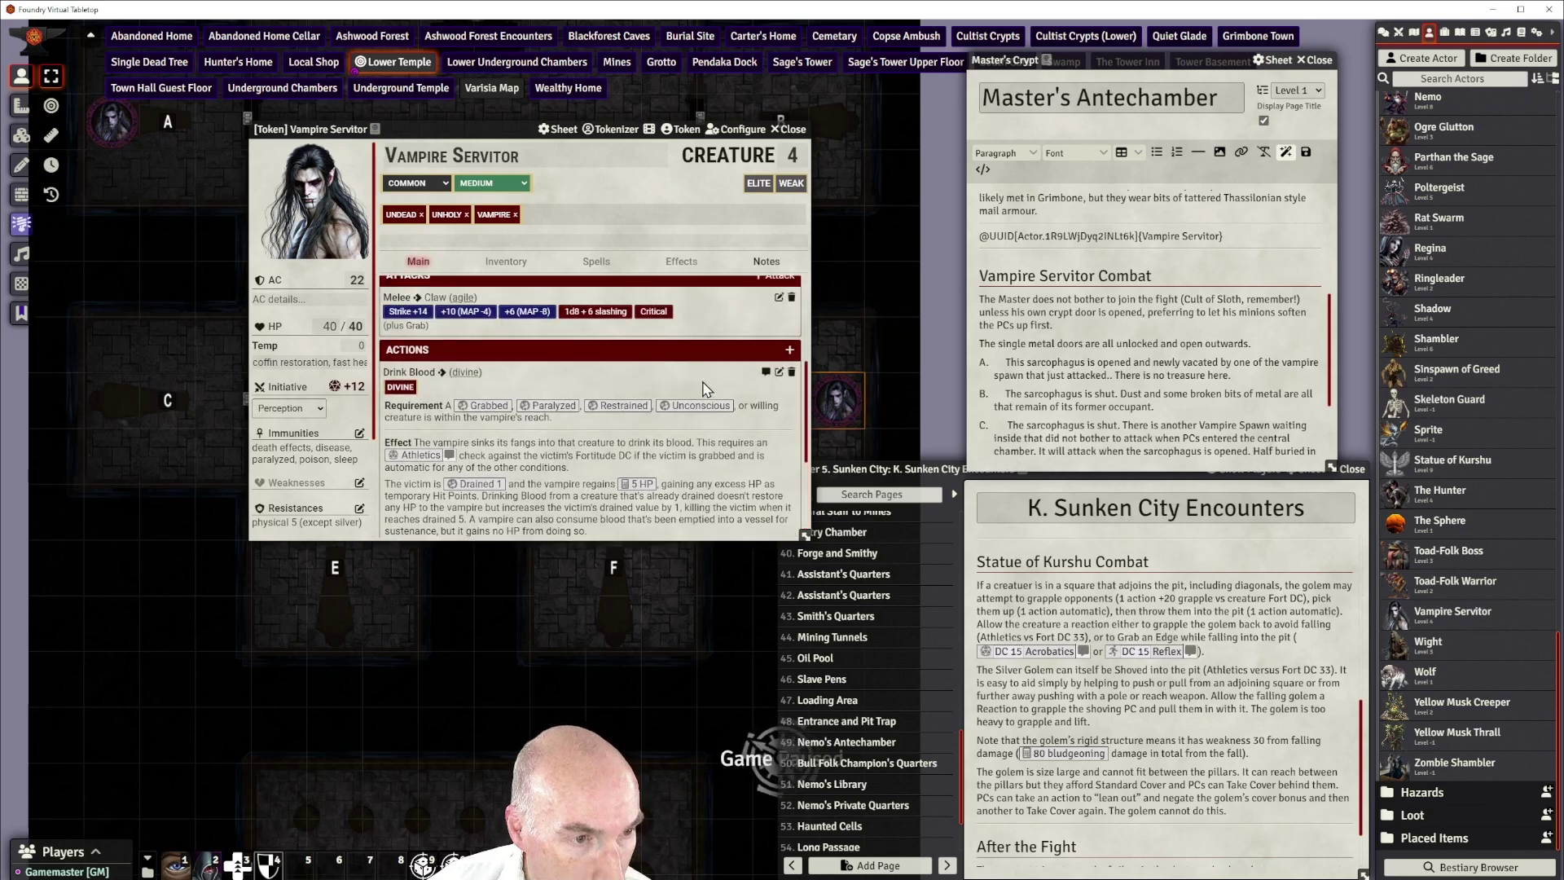
{"action": "scroll", "coordinate": [704, 382], "scroll_direction": "up", "scroll_amount": 3}
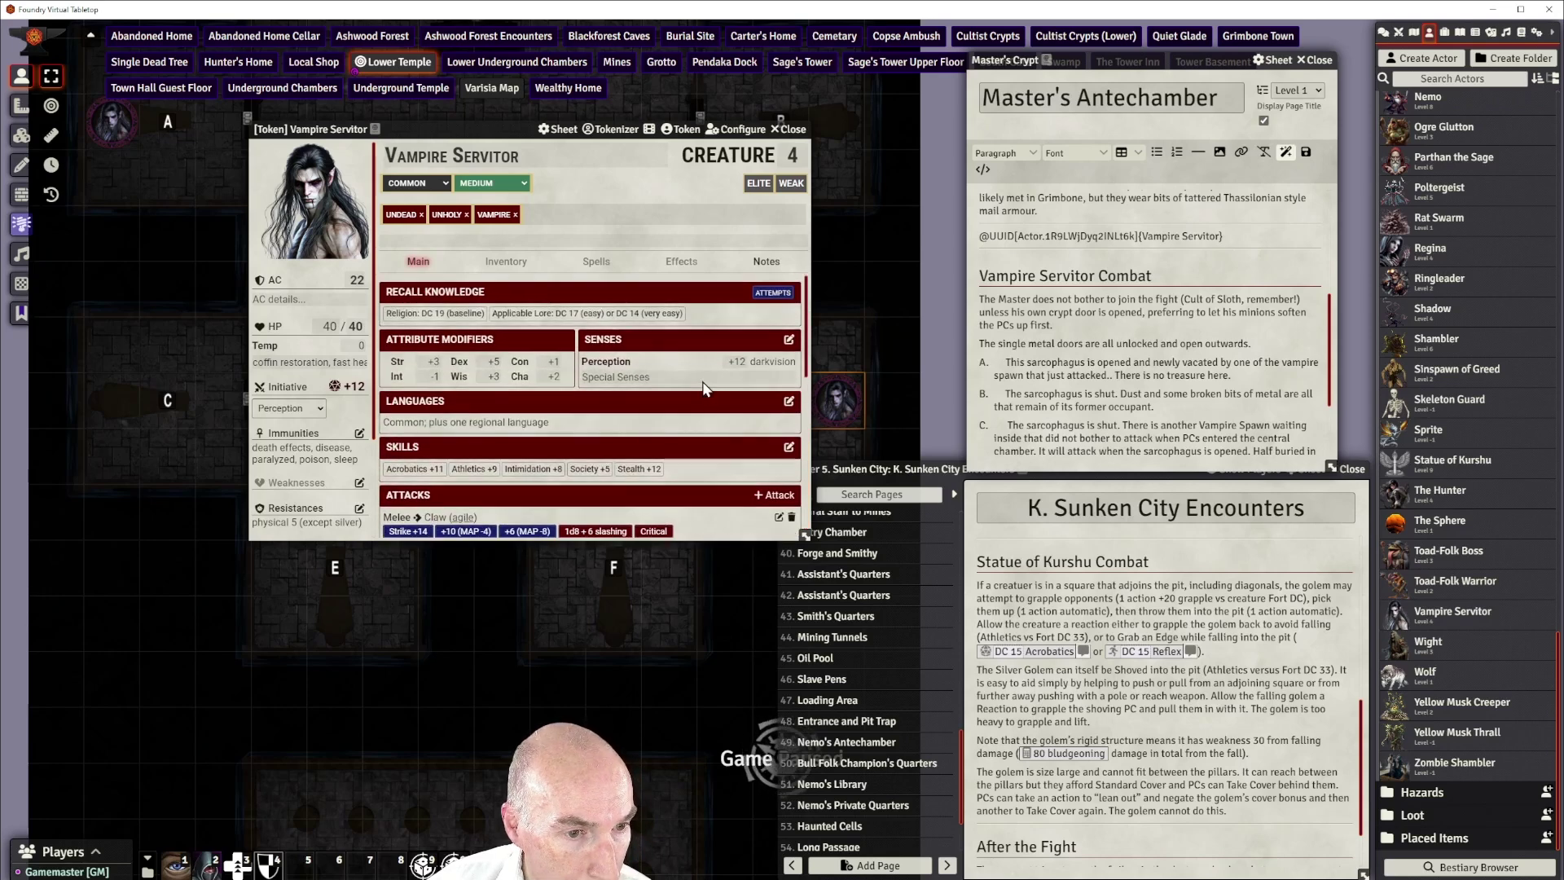
Expand the Vampire Vulnerabilities passive on the Vampire Servitor sheet and read its compulsions and revulsion rules
{"action": "scroll", "coordinate": [701, 387], "scroll_direction": "down", "scroll_amount": 4}
{"action": "scroll", "coordinate": [701, 386], "scroll_direction": "down", "scroll_amount": 4}
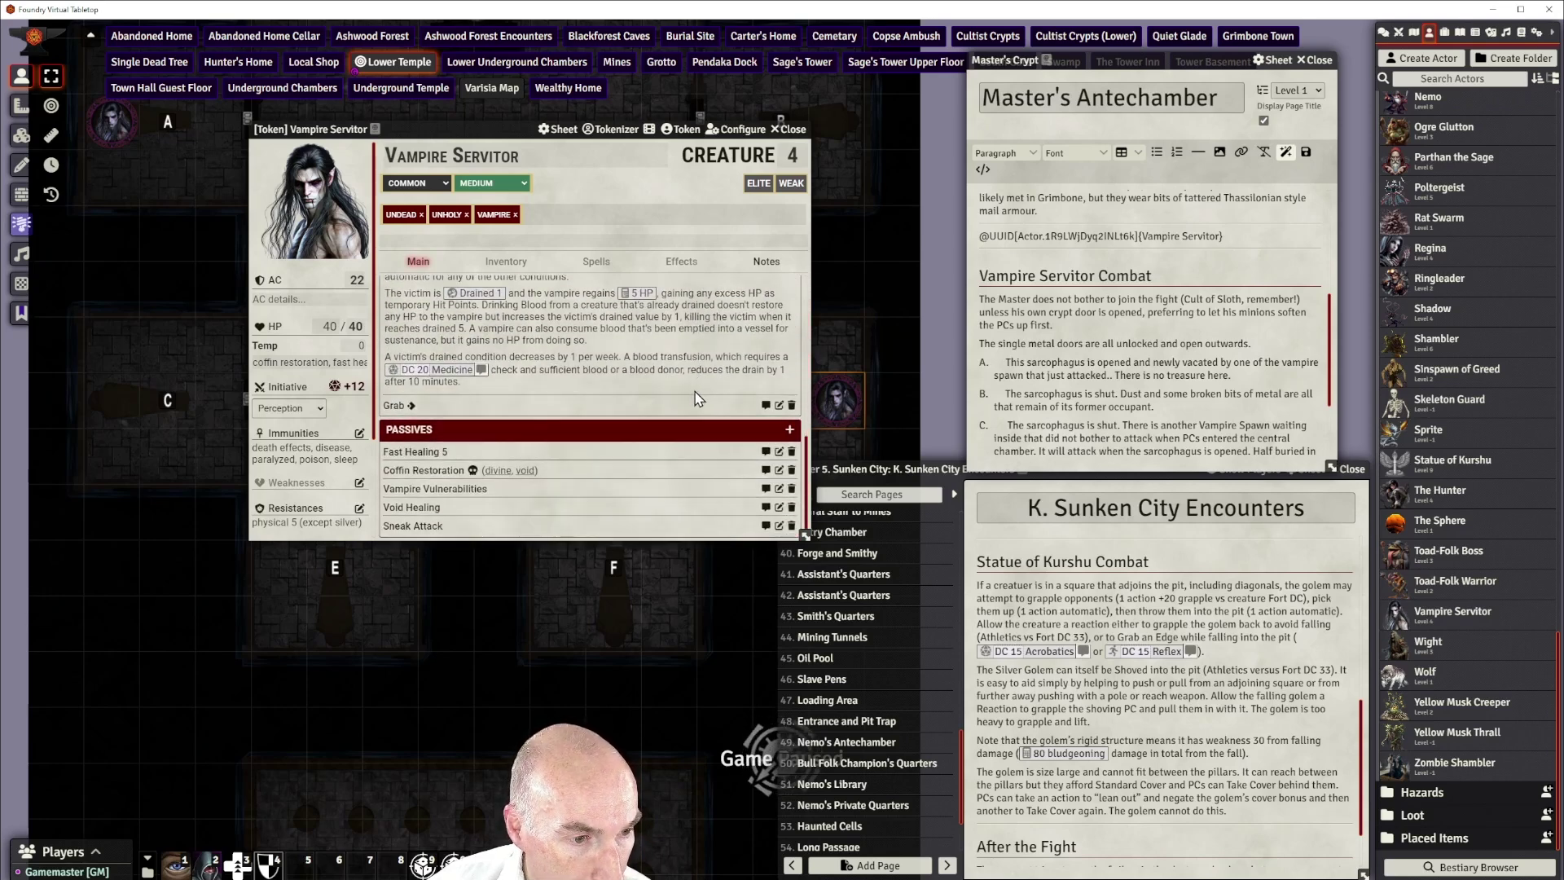
{"action": "left_click", "coordinate": [433, 489]}
{"action": "scroll", "coordinate": [562, 481], "scroll_direction": "down", "scroll_amount": 3}
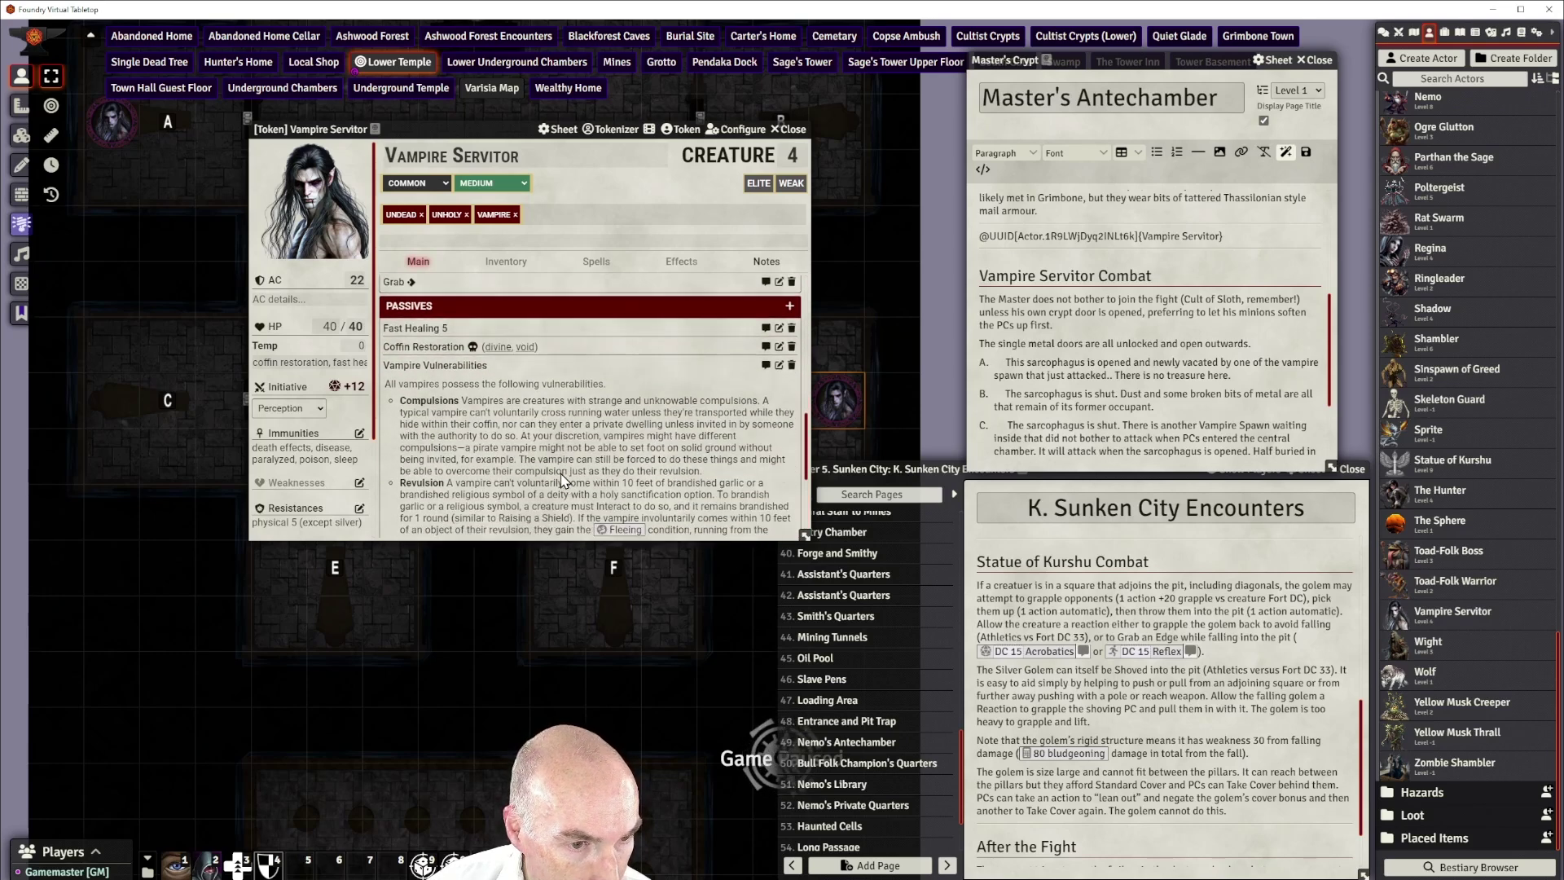
{"action": "scroll", "coordinate": [562, 481], "scroll_direction": "down", "scroll_amount": 1}
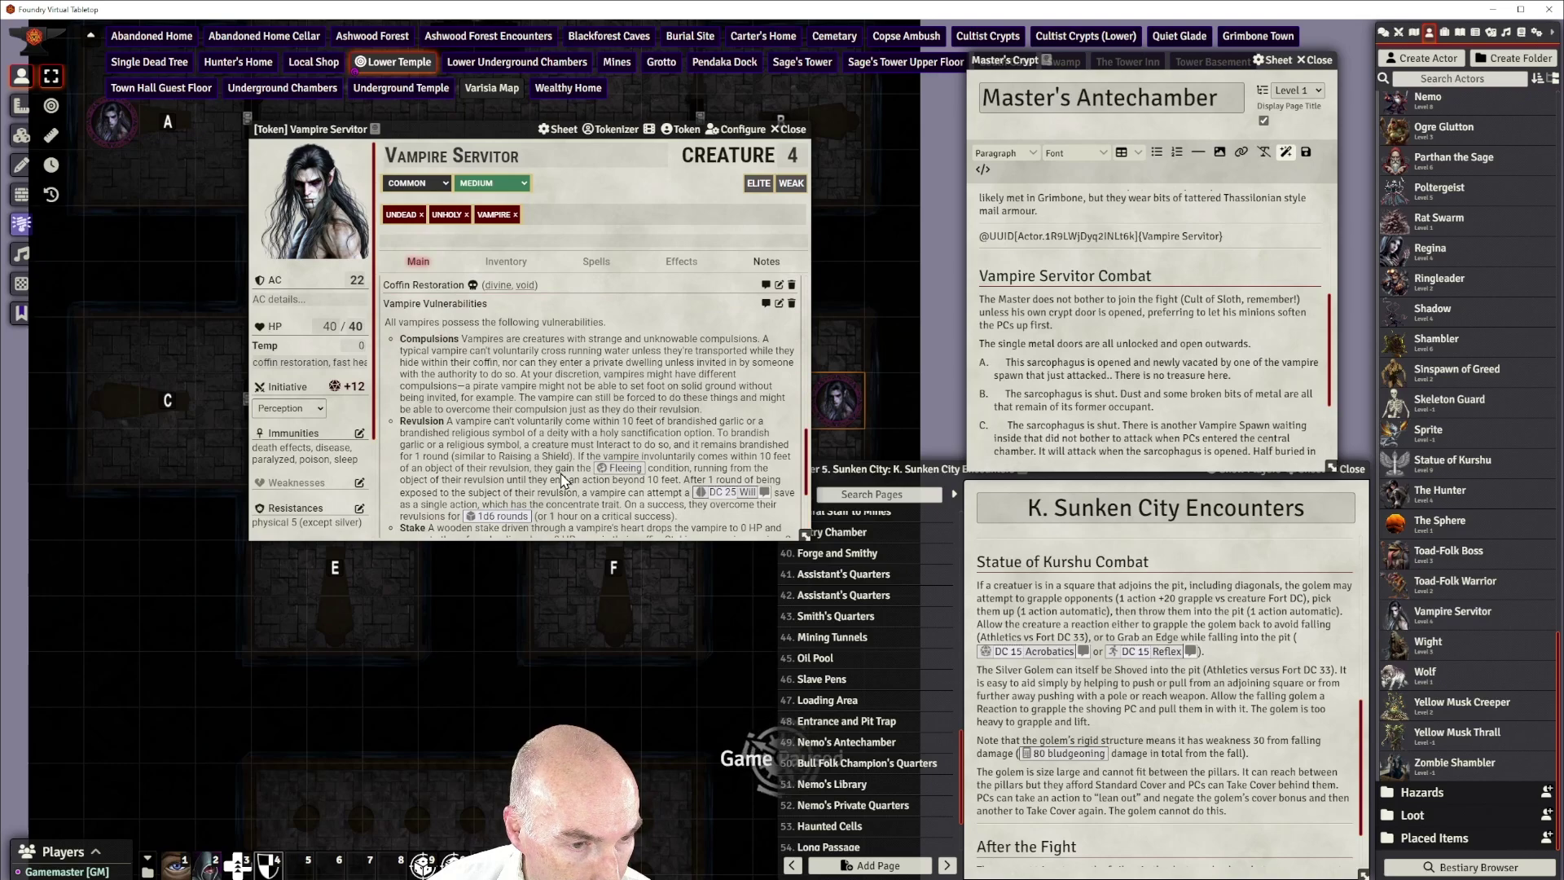
Read the stake and sunlight rules in the Vampire Vulnerabilities passive on the Vampire Servitor sheet
{"action": "scroll", "coordinate": [562, 481], "scroll_direction": "down", "scroll_amount": 2}
{"action": "scroll", "coordinate": [562, 480], "scroll_direction": "down", "scroll_amount": 1}
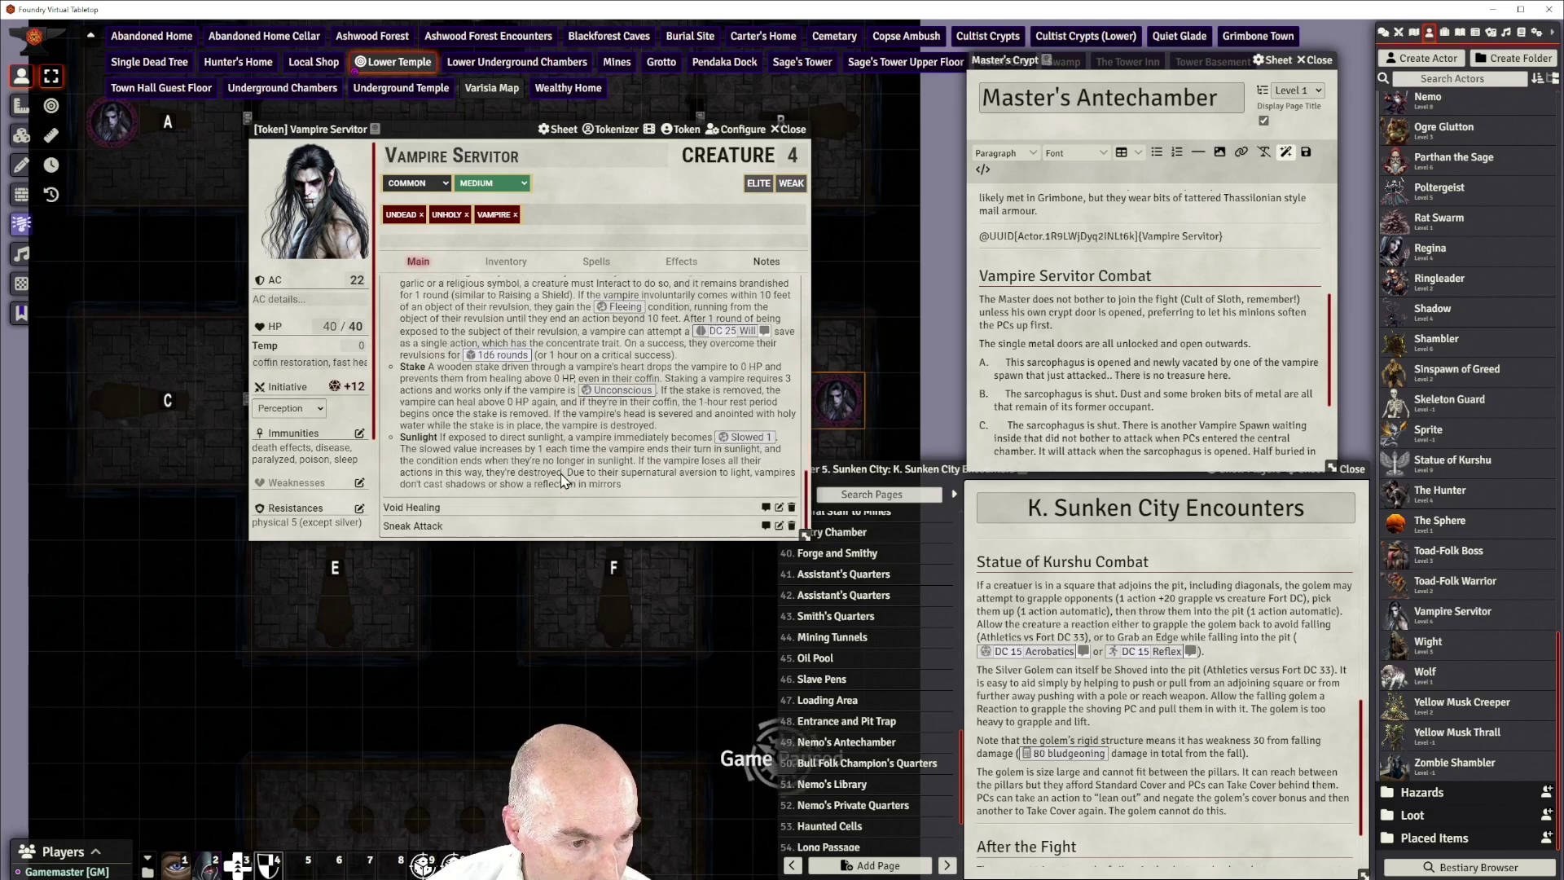
{"action": "scroll", "coordinate": [562, 481], "scroll_direction": "up", "scroll_amount": 4}
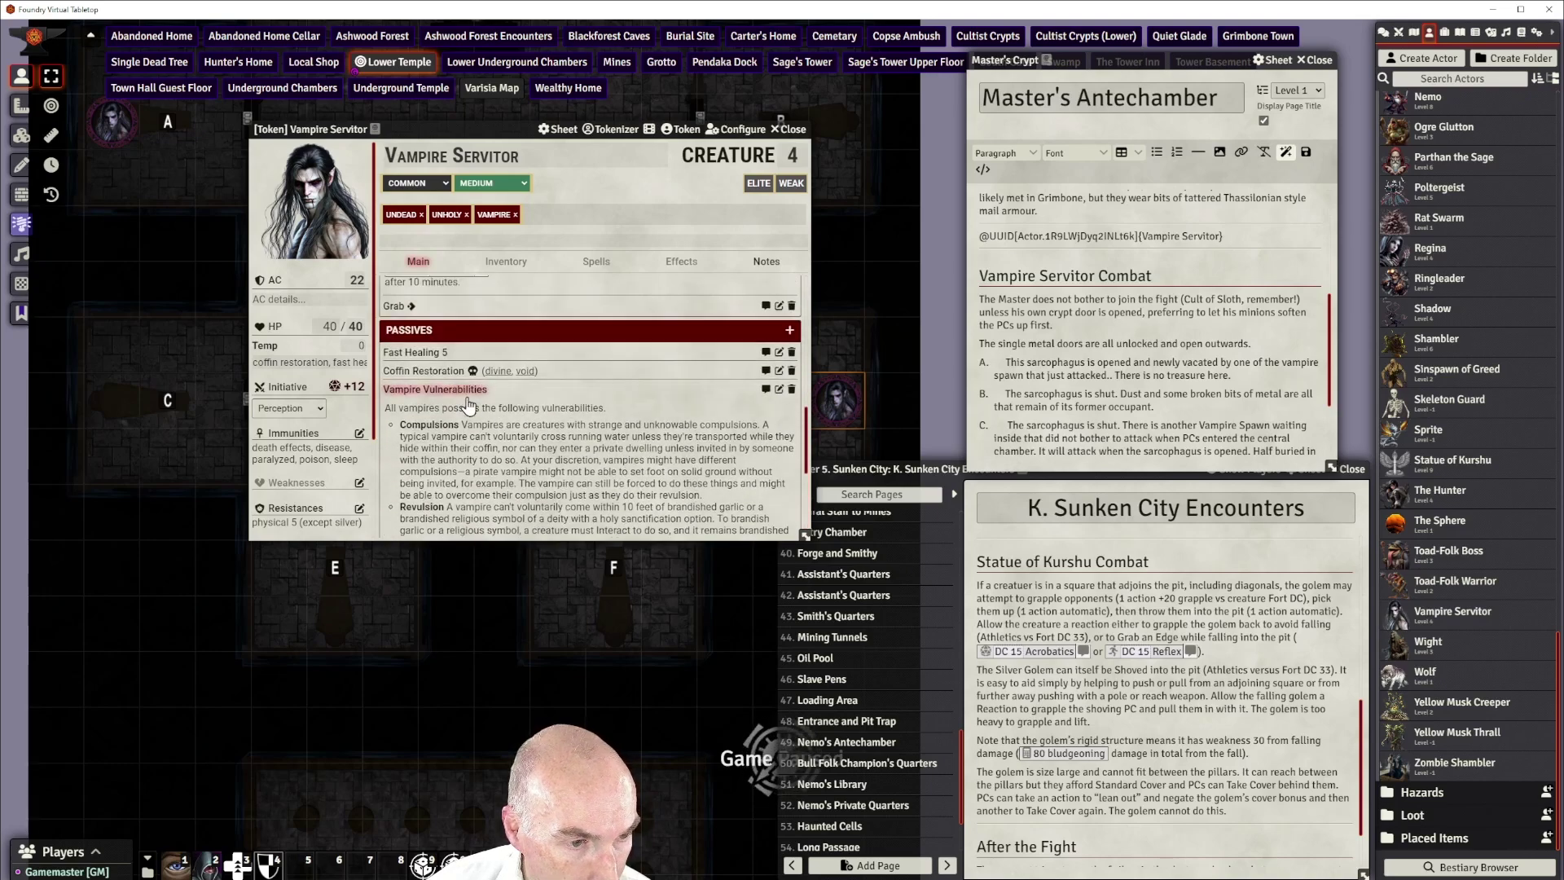
{"action": "scroll", "coordinate": [541, 421], "scroll_direction": "down", "scroll_amount": 4}
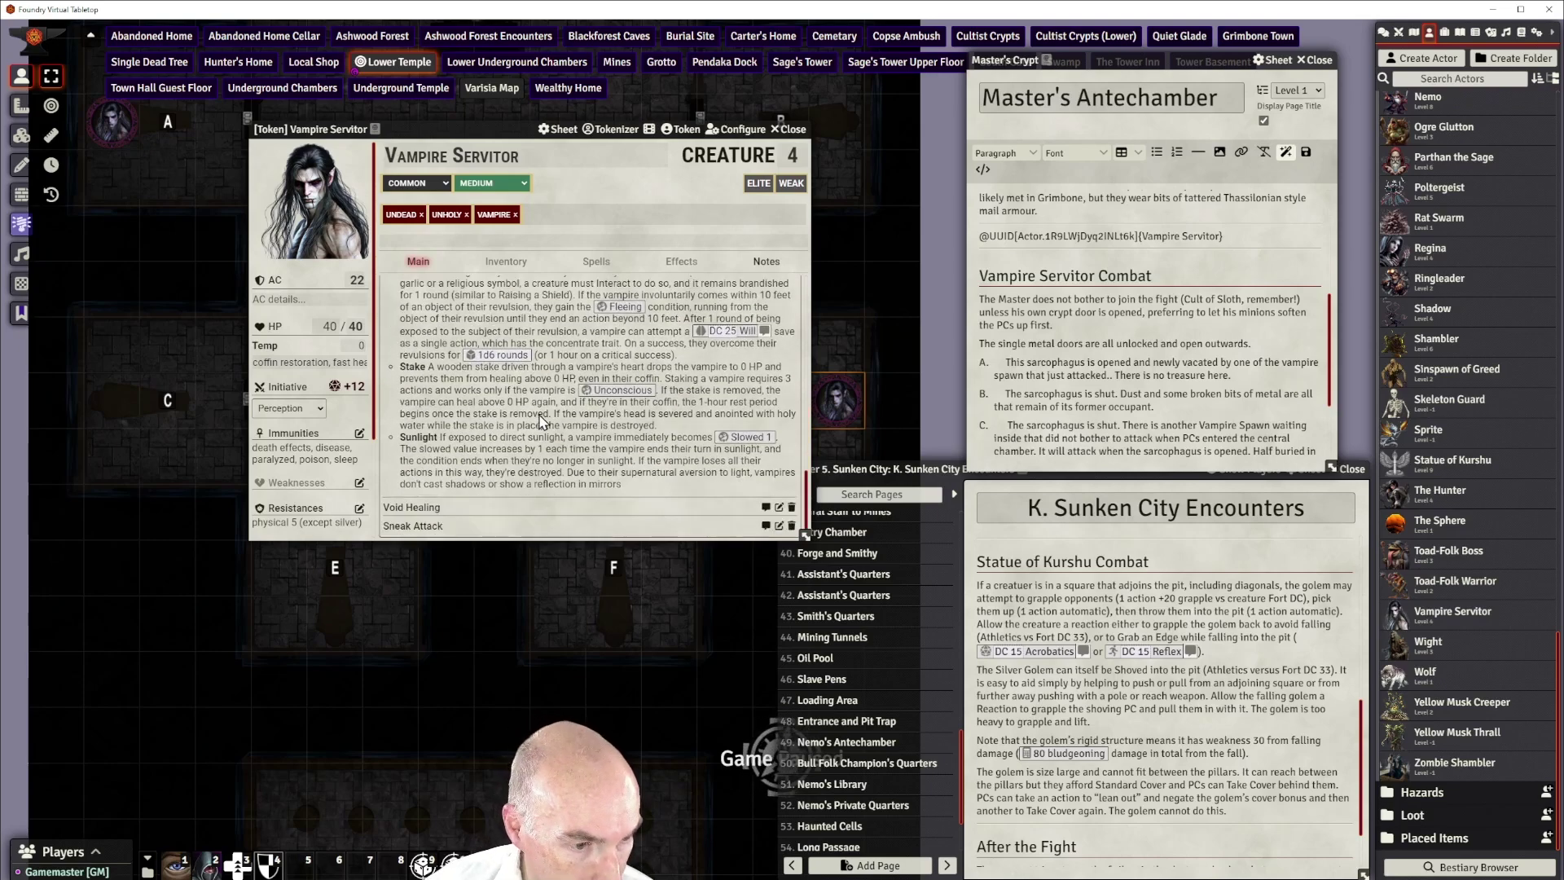
{"action": "scroll", "coordinate": [541, 421], "scroll_direction": "up", "scroll_amount": 4}
{"action": "scroll", "coordinate": [541, 420], "scroll_direction": "down", "scroll_amount": 4}
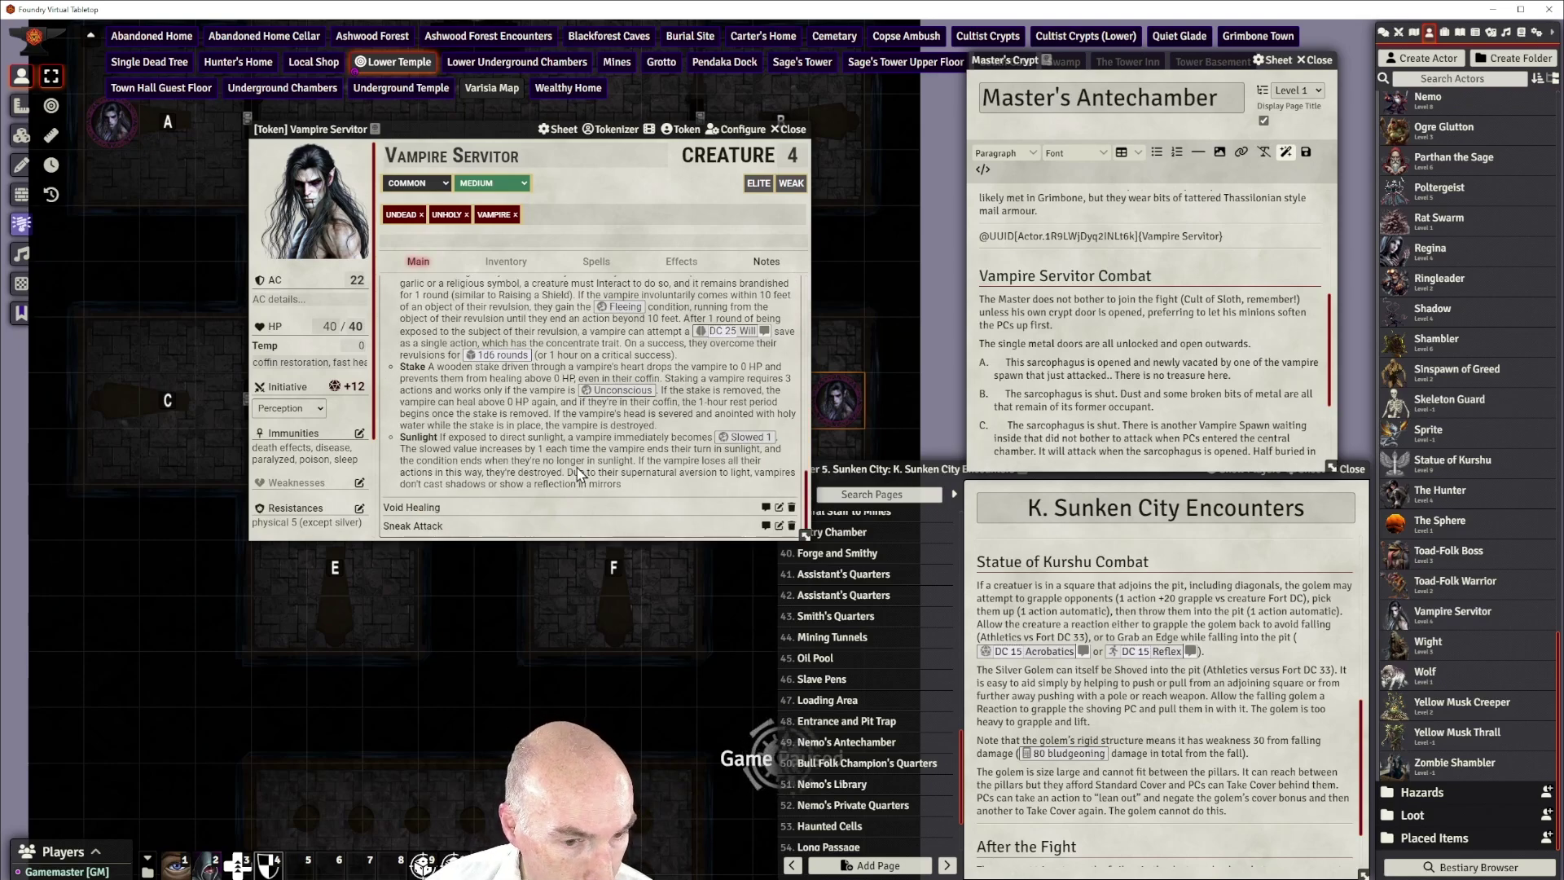
Add a paragraph after the sentence about the Master's minions reading "The vampires will try and flank an opponent to sneak attack."
{"action": "left_click", "coordinate": [1061, 325]}
{"action": "key", "text": "Return"}
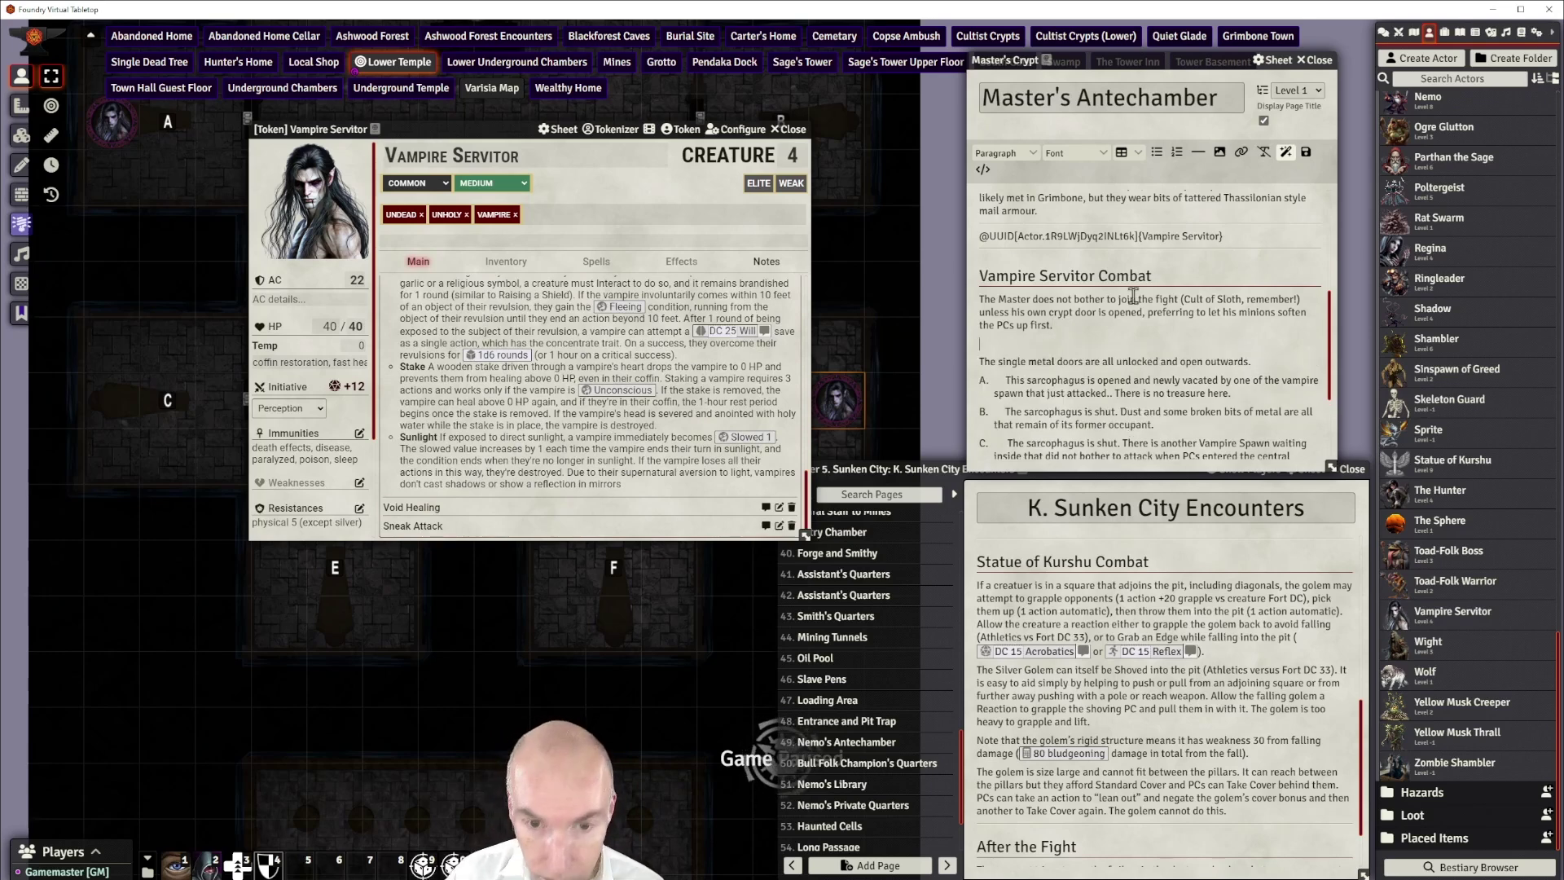
{"action": "type", "text": "The v"}
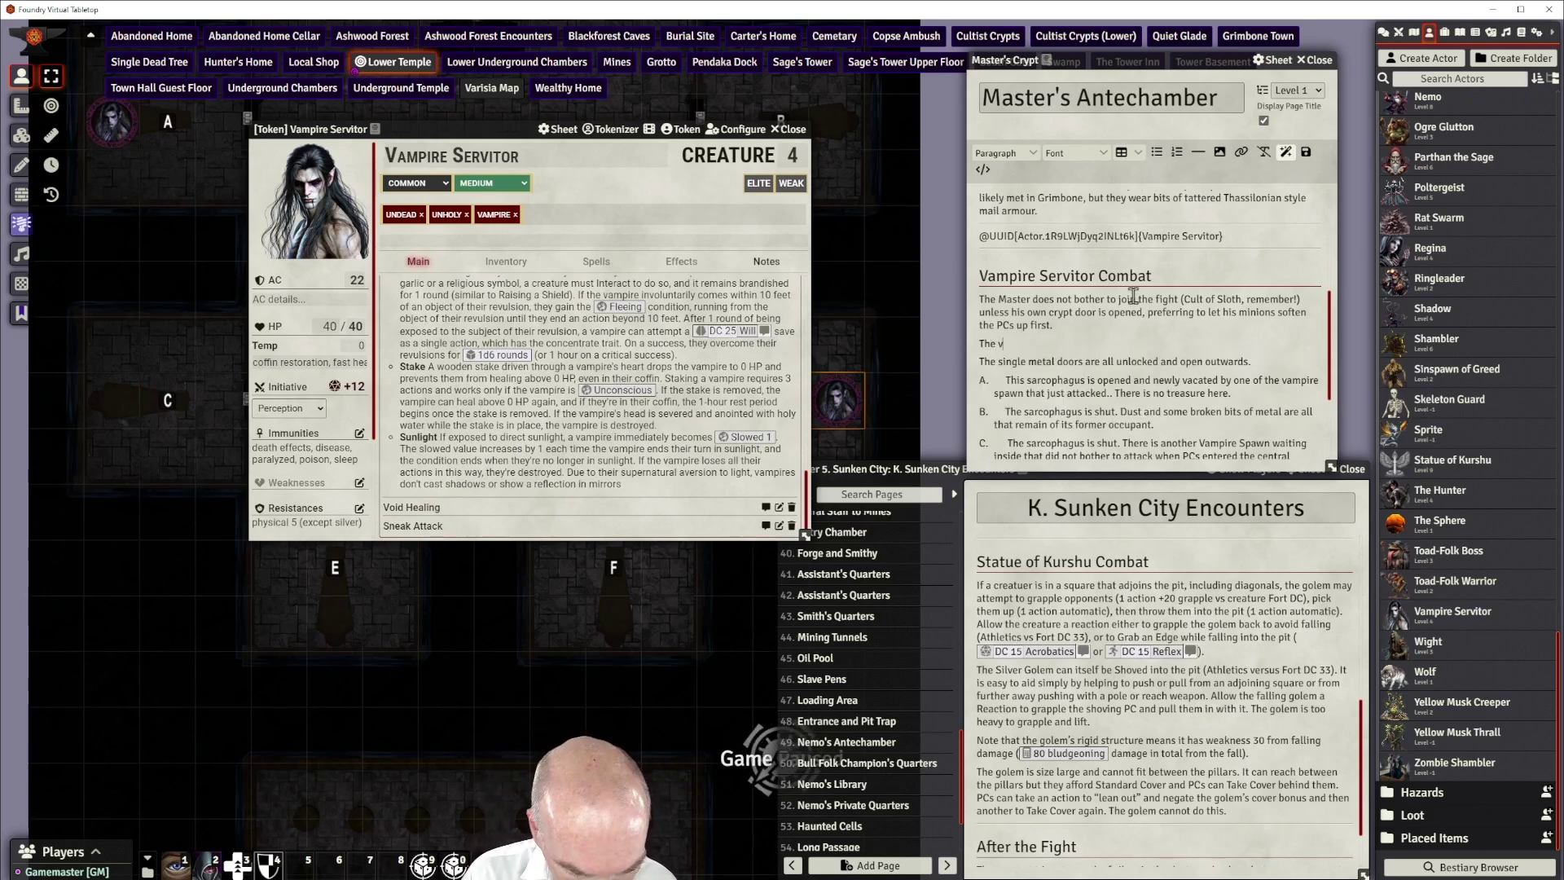
{"action": "type", "text": "ampires"}
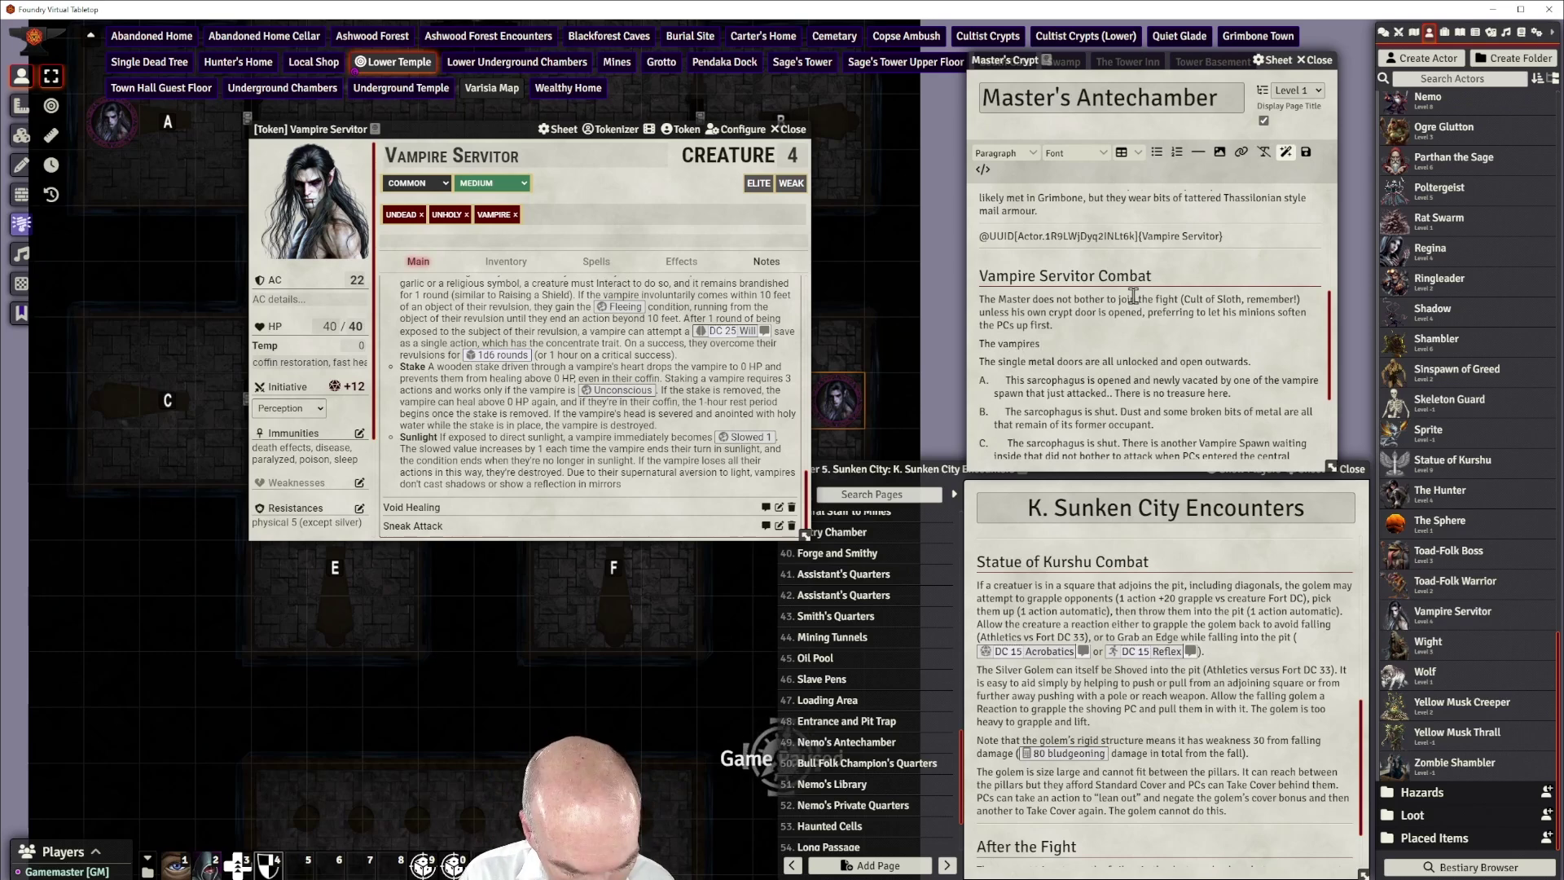
{"action": "type", "text": " will try"}
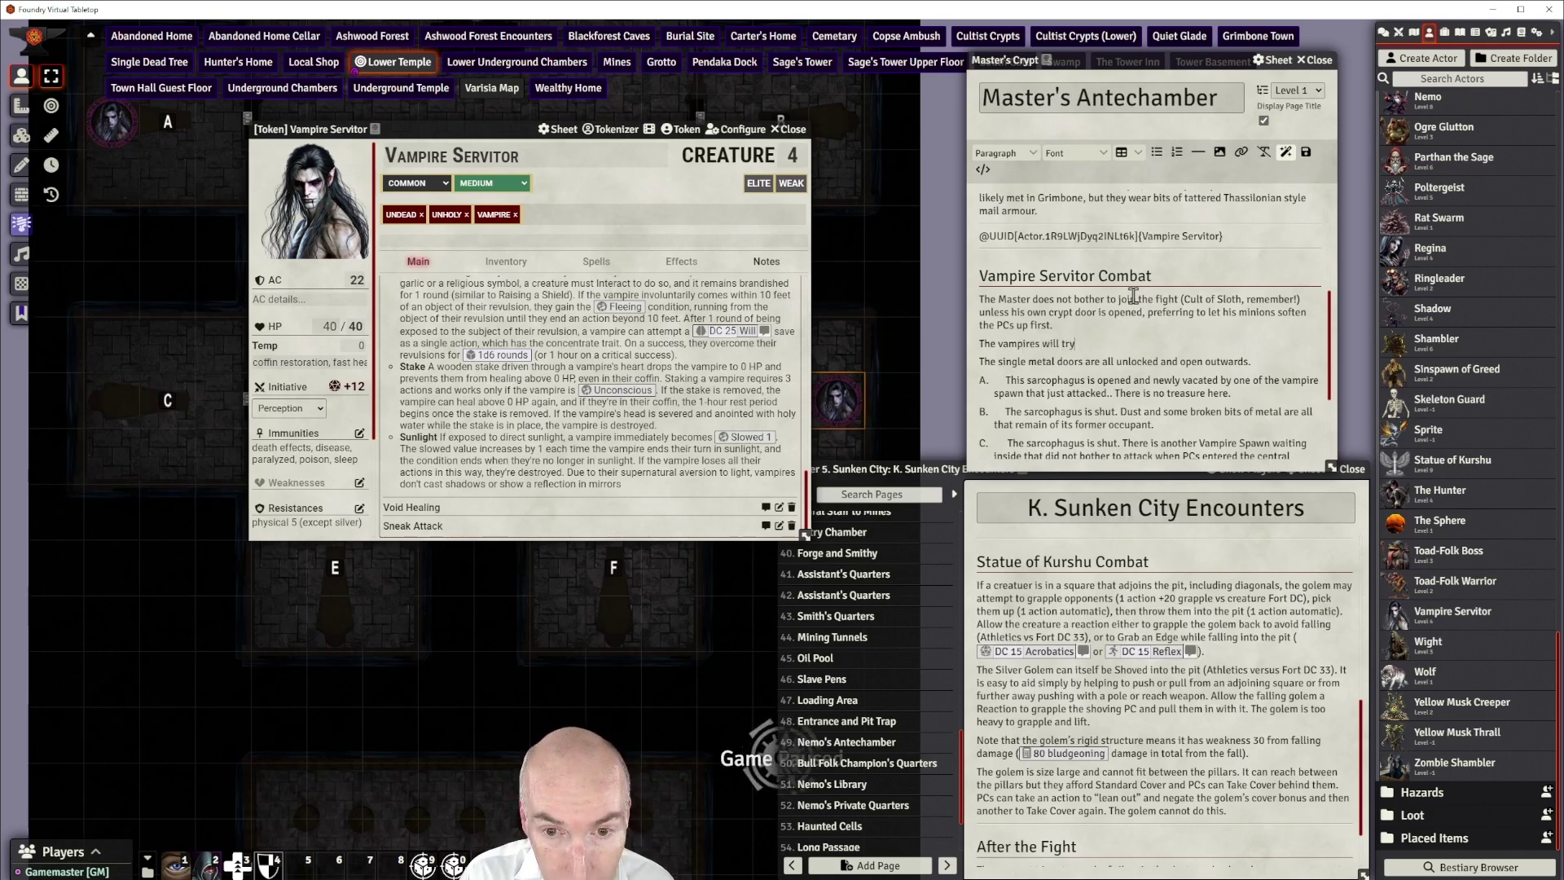
{"action": "type", "text": " and flank"}
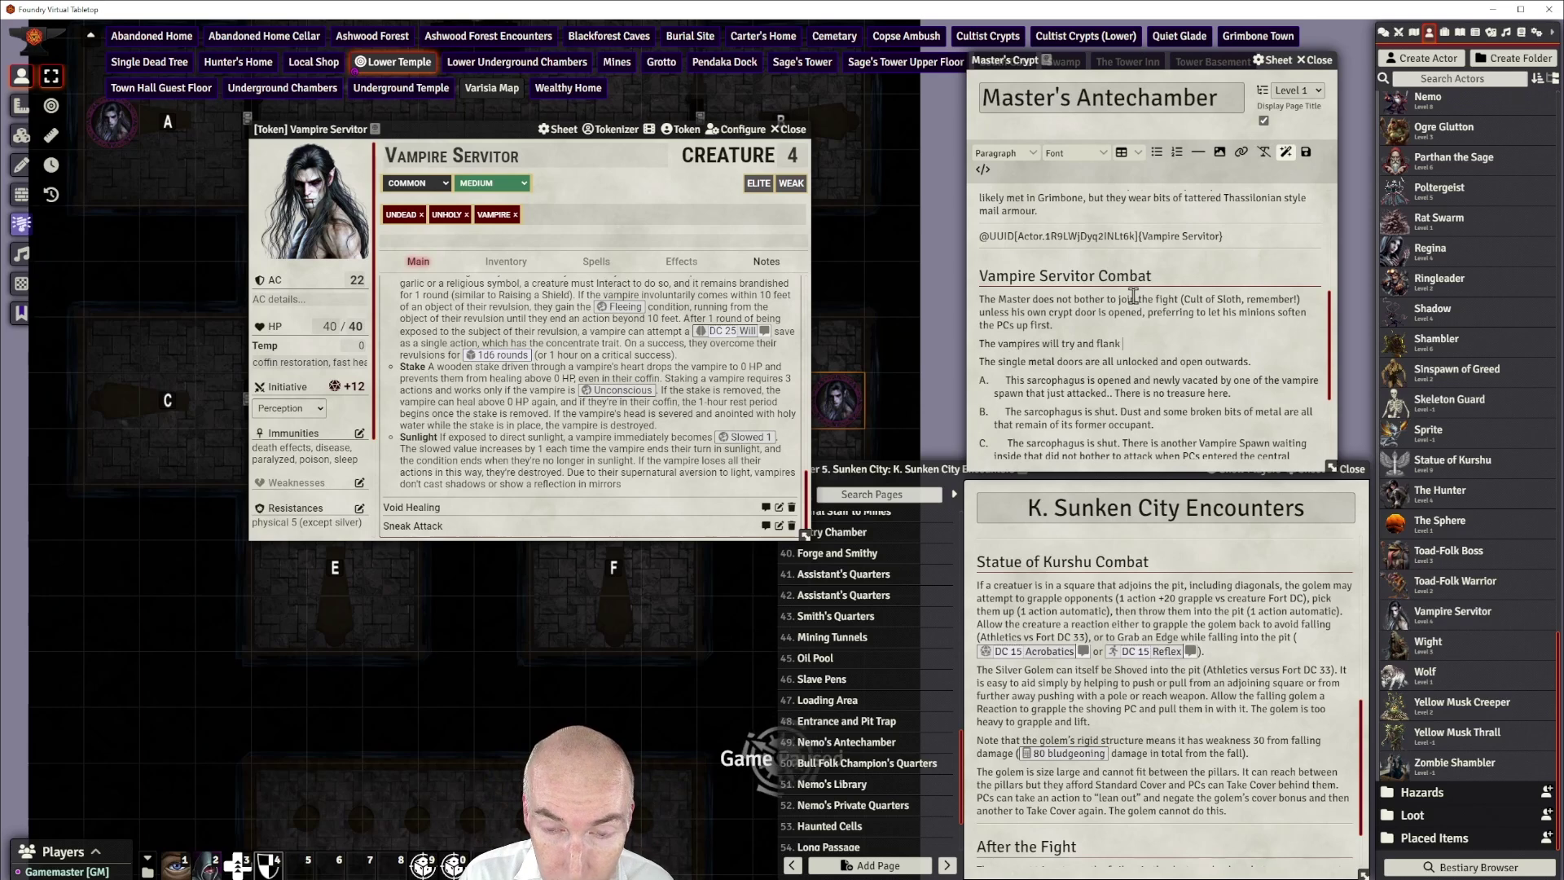
{"action": "type", "text": " an opponent"}
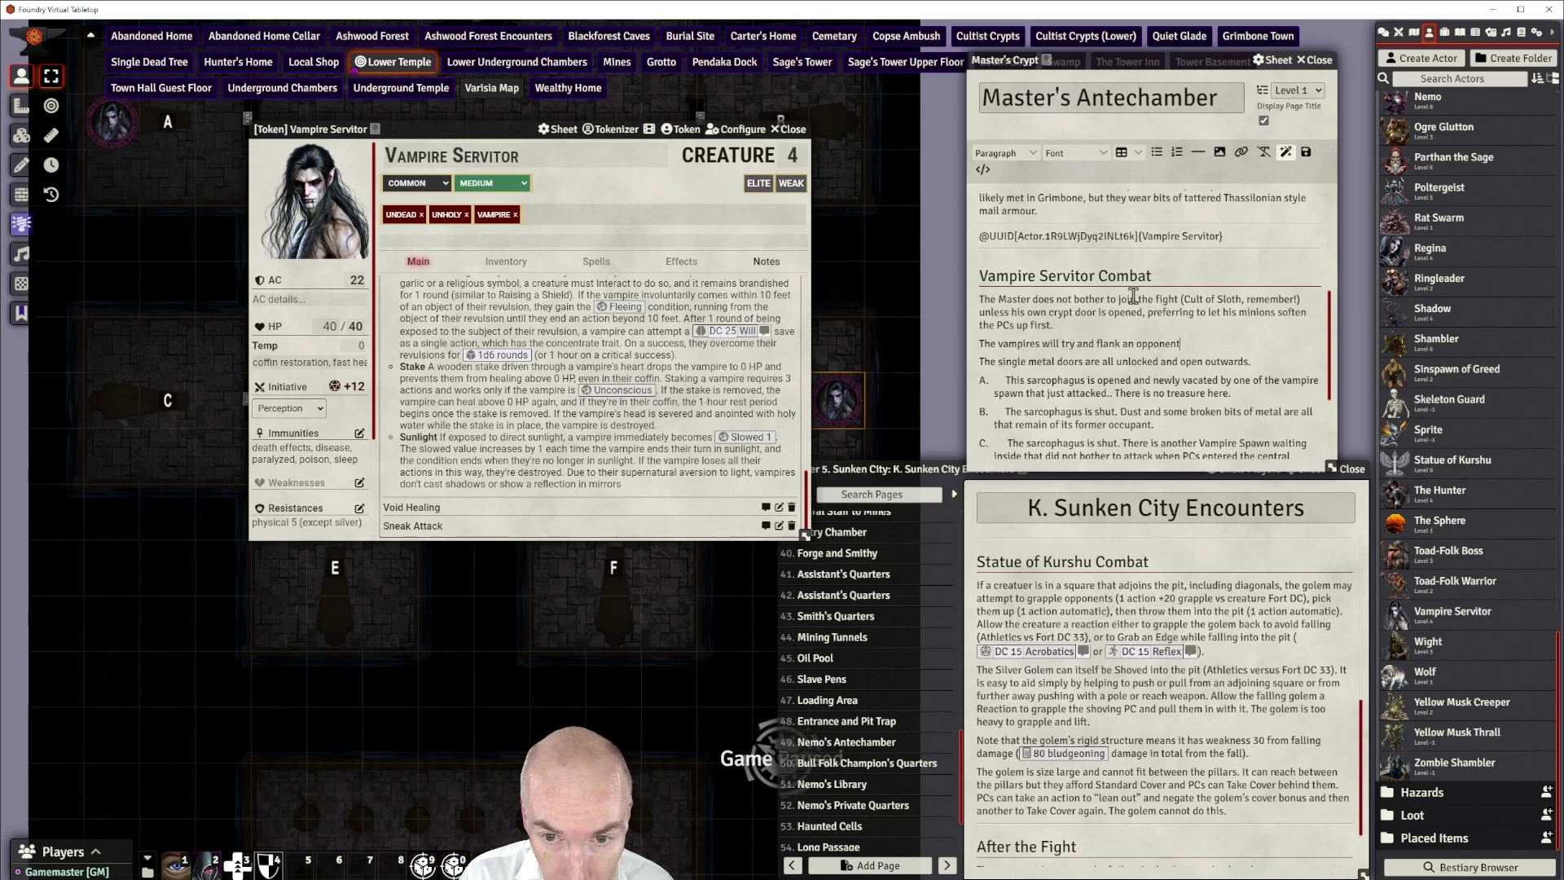
{"action": "type", "text": " to sneak"}
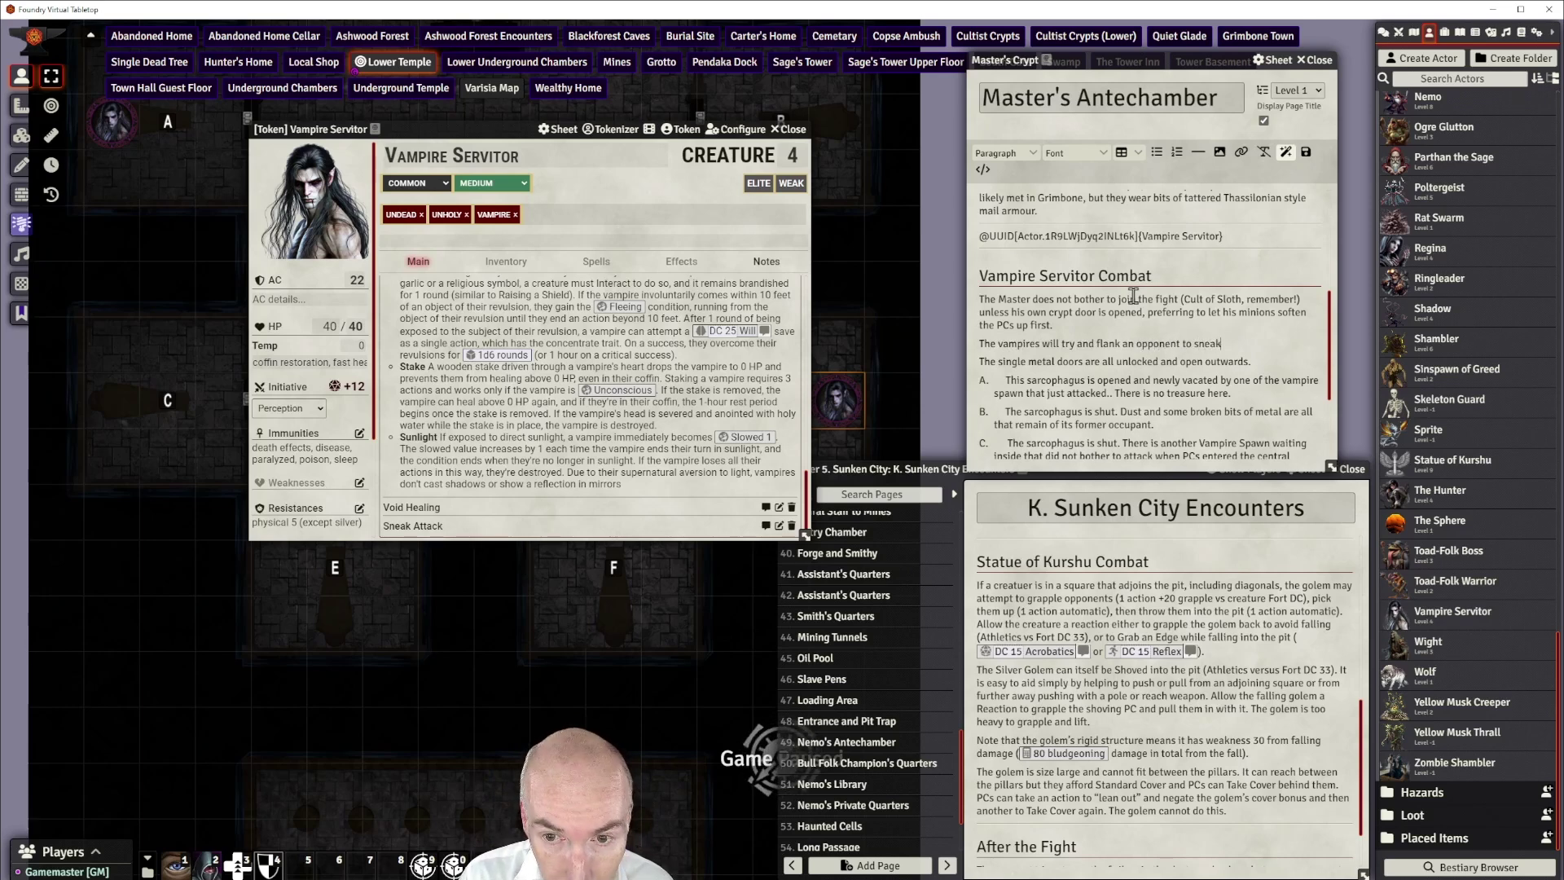
{"action": "type", "text": " attack."}
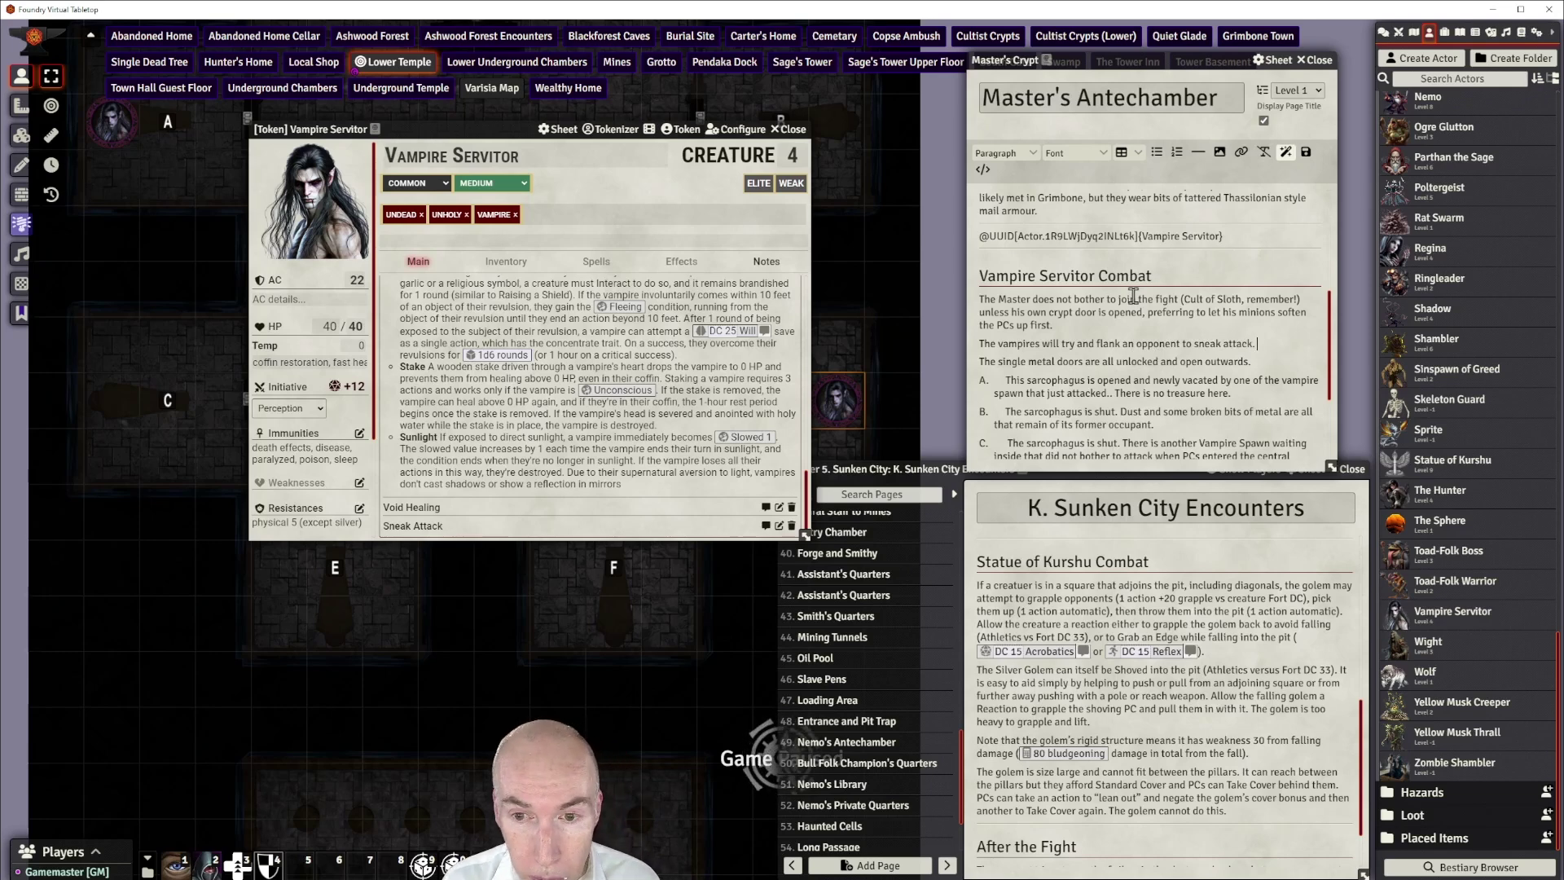
Continue the vampire tactics paragraph with "If they hit with thei first claw strike, they will follow"
{"action": "type", "text": " If they"}
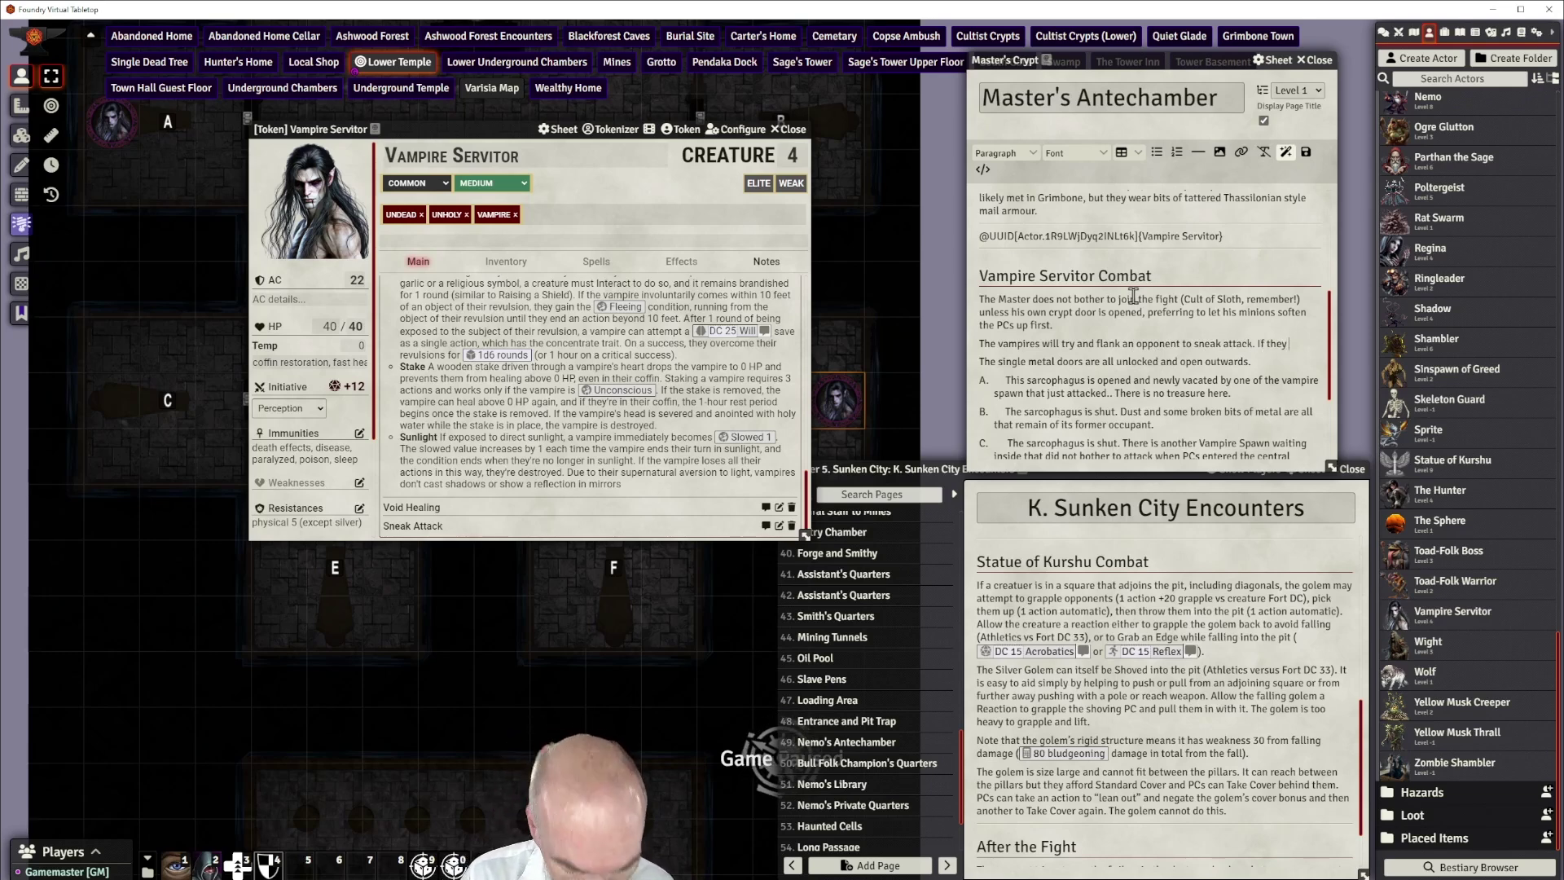
{"action": "type", "text": " hit with thie"}
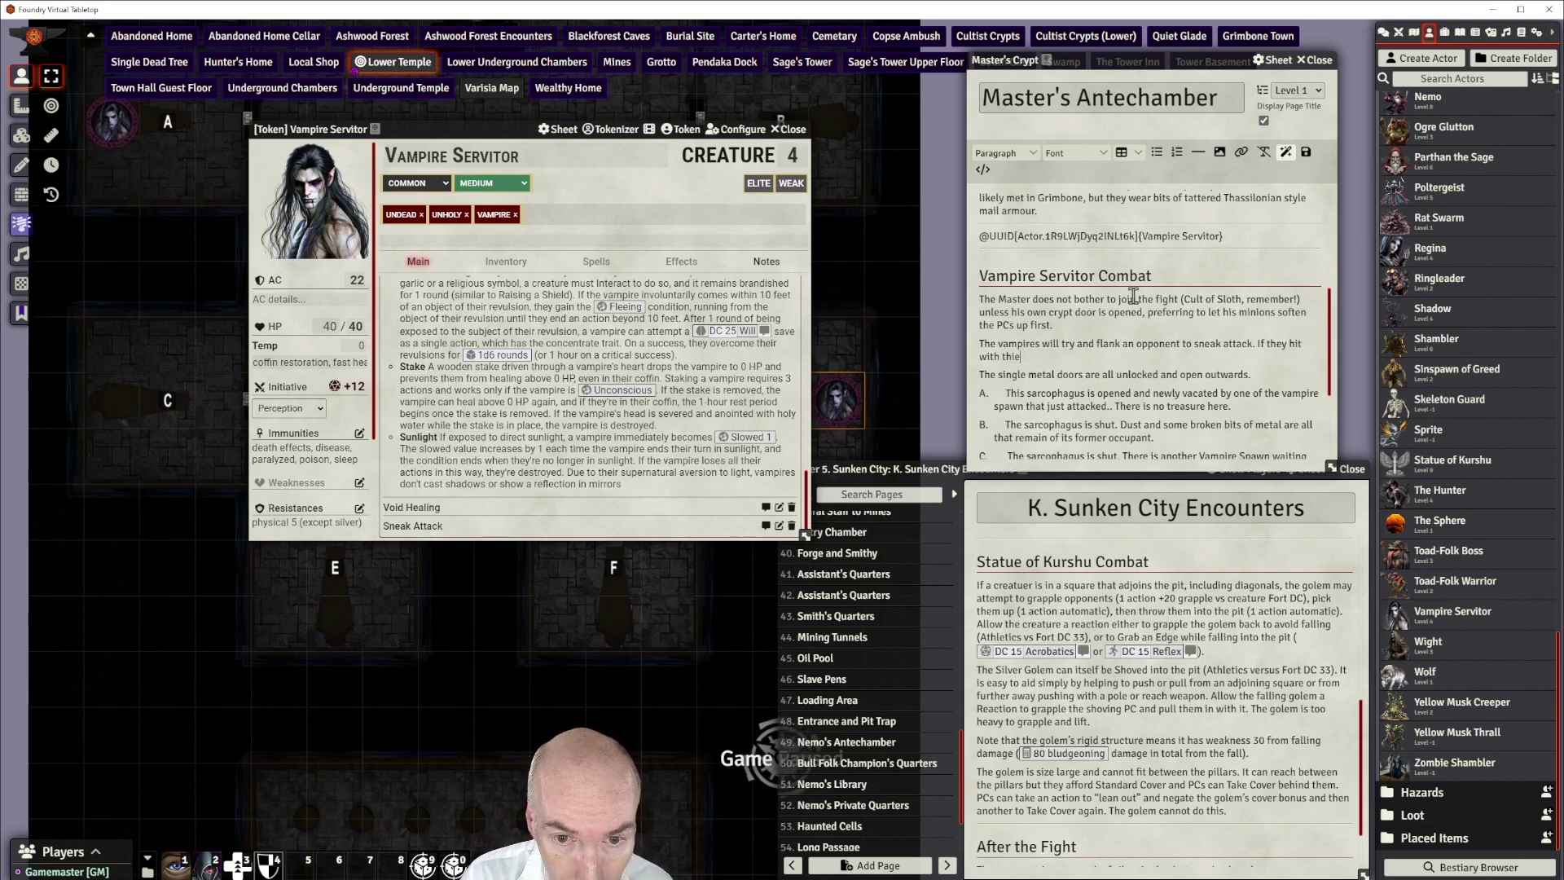
{"action": "key", "text": "BackSpace"}
{"action": "key", "text": "BackSpace"}
{"action": "type", "text": "ei f"}
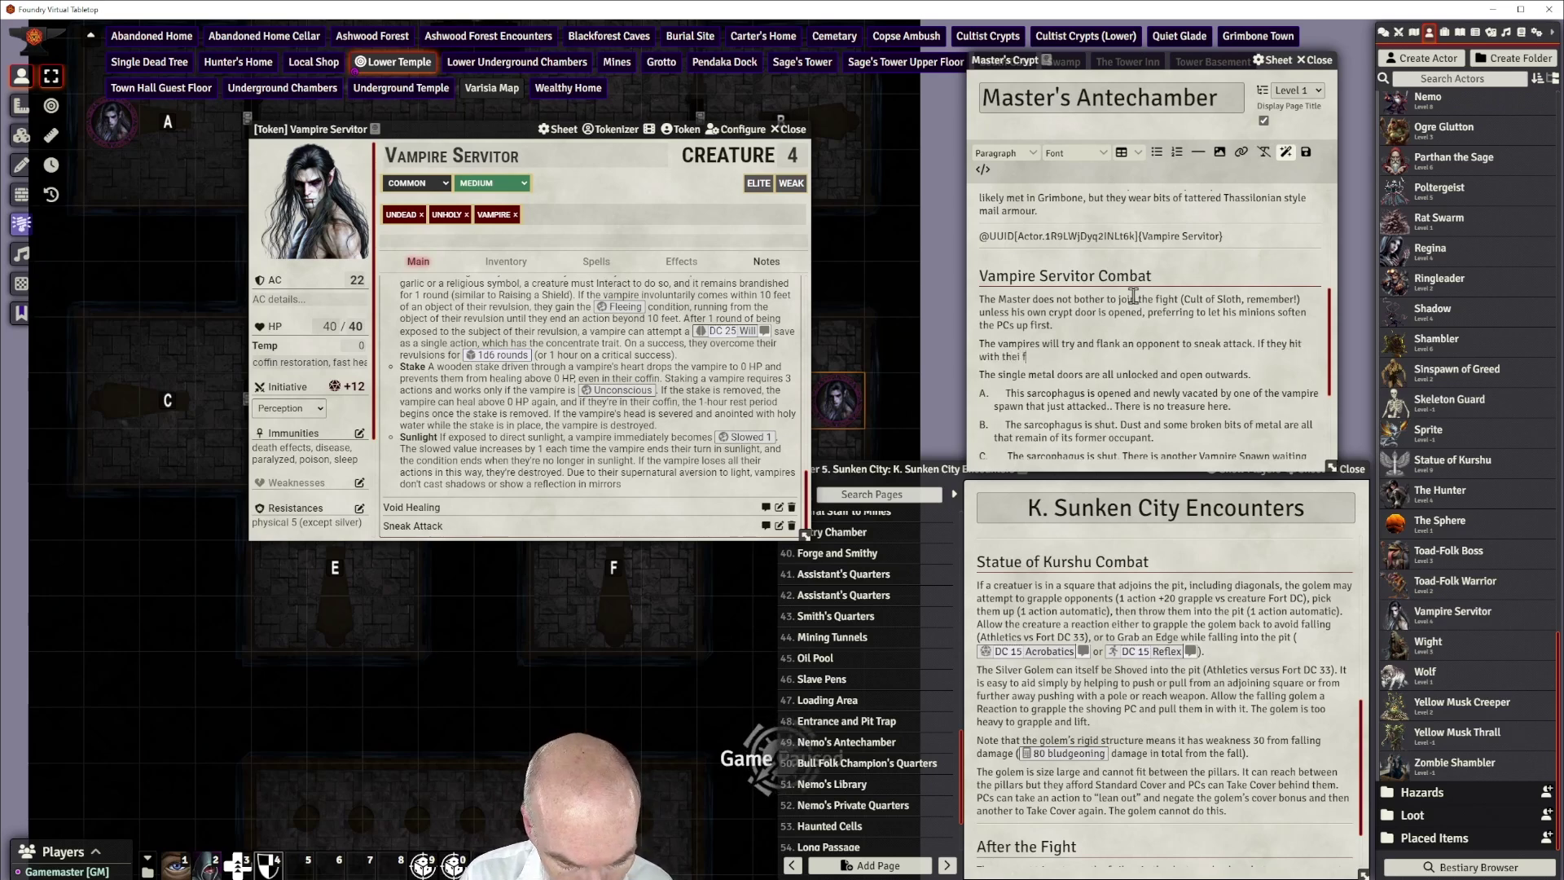
{"action": "type", "text": "irst"}
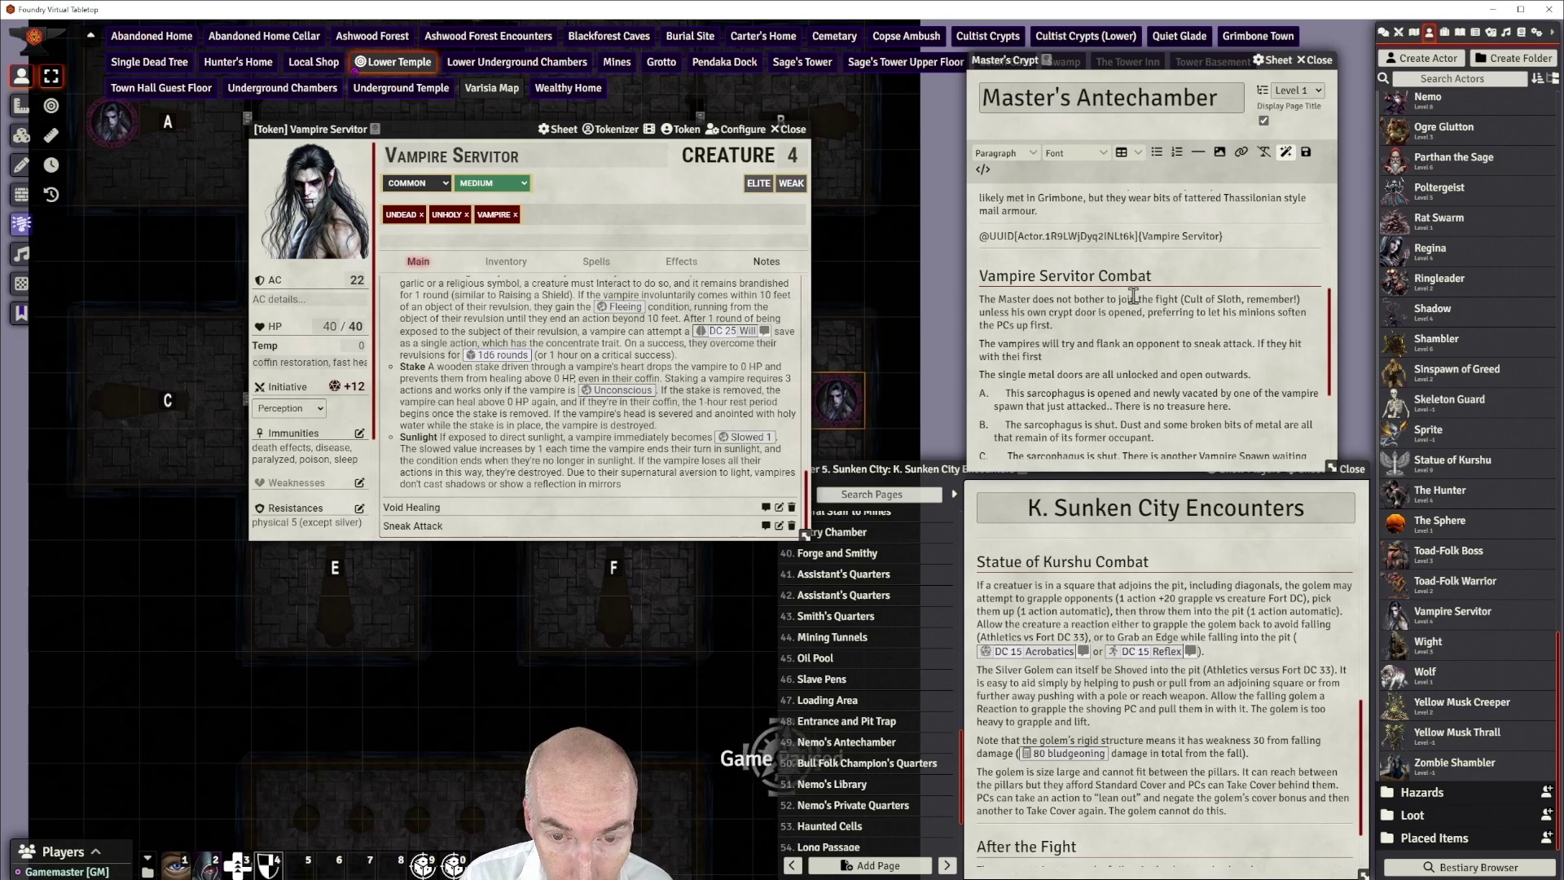
{"action": "type", "text": " claw str"}
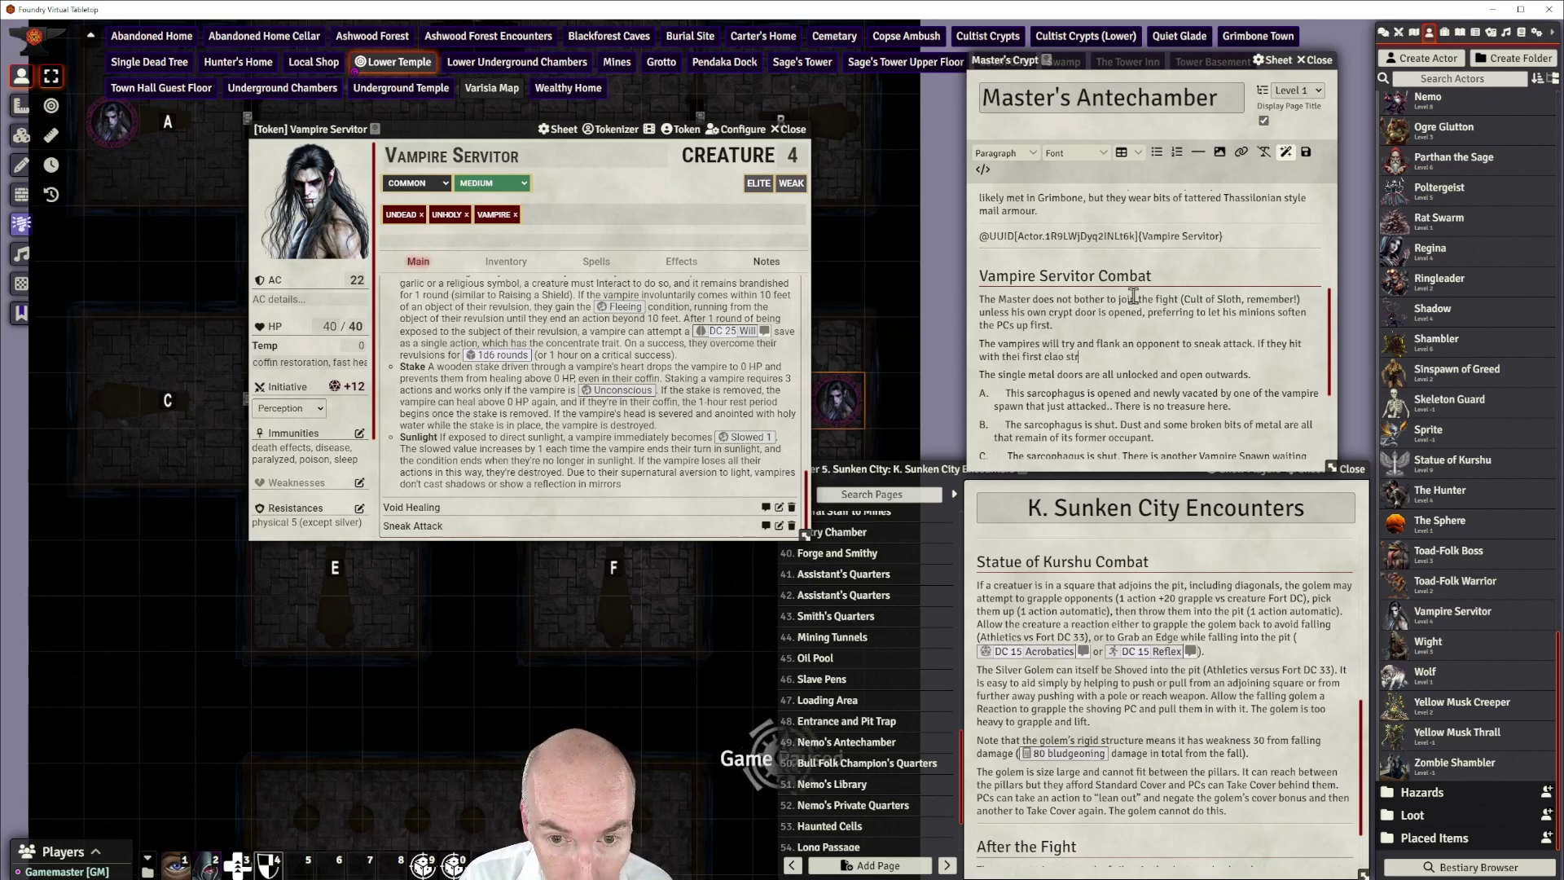
{"action": "key", "text": "BackSpace"}
{"action": "type", "text": "w st"}
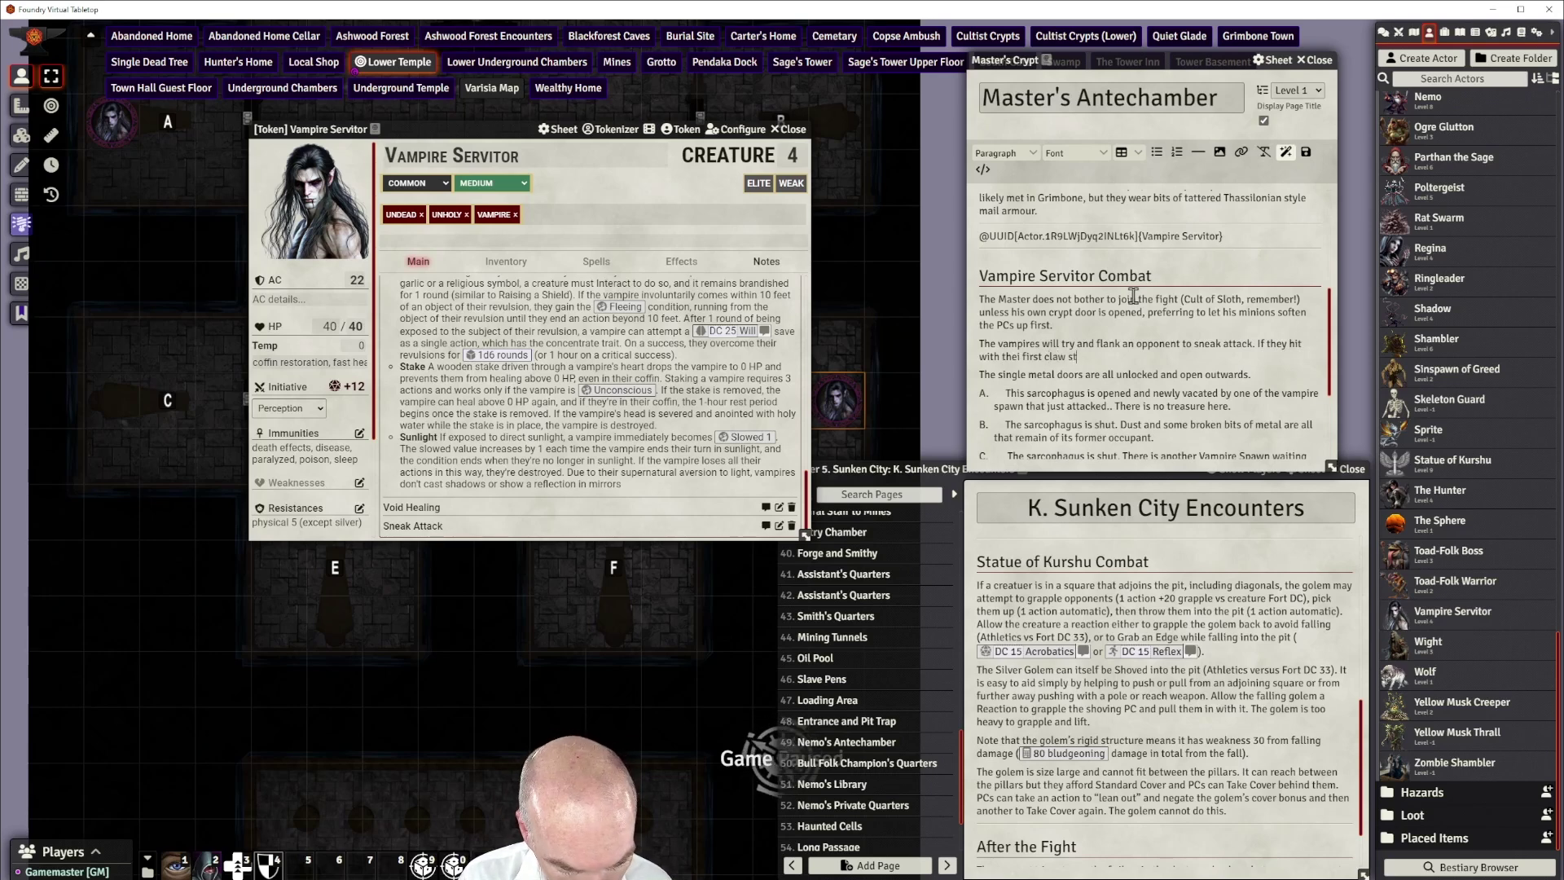
{"action": "type", "text": "rike, they w"}
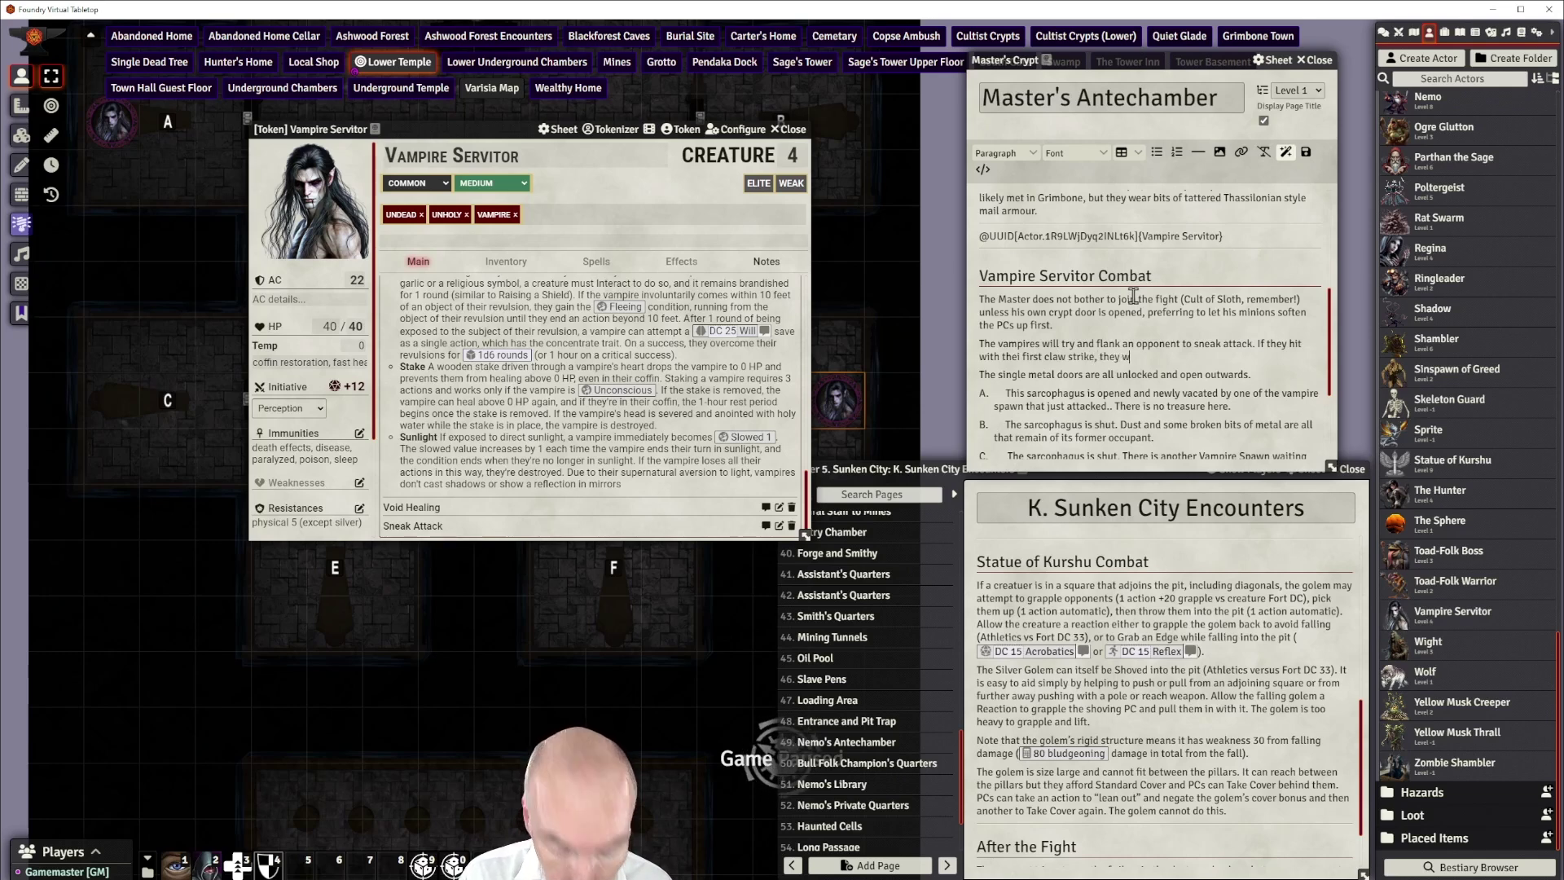
{"action": "type", "text": "ill follow"}
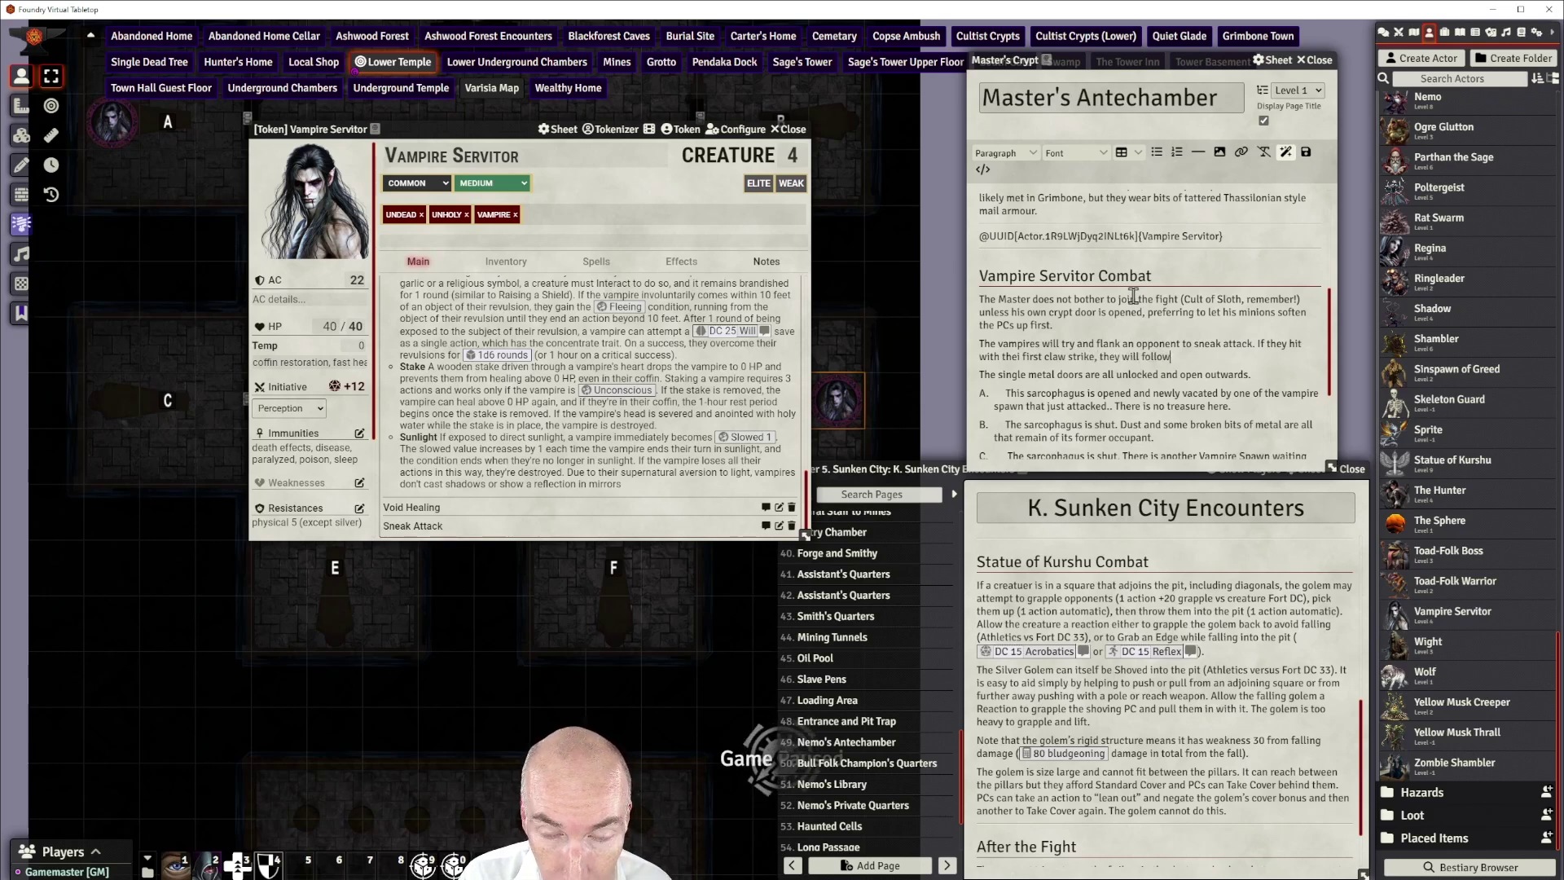
Extend the claw strike sentence with "with a grab (athletics check with no MAP penalty) and then a"
{"action": "type", "text": " with a"}
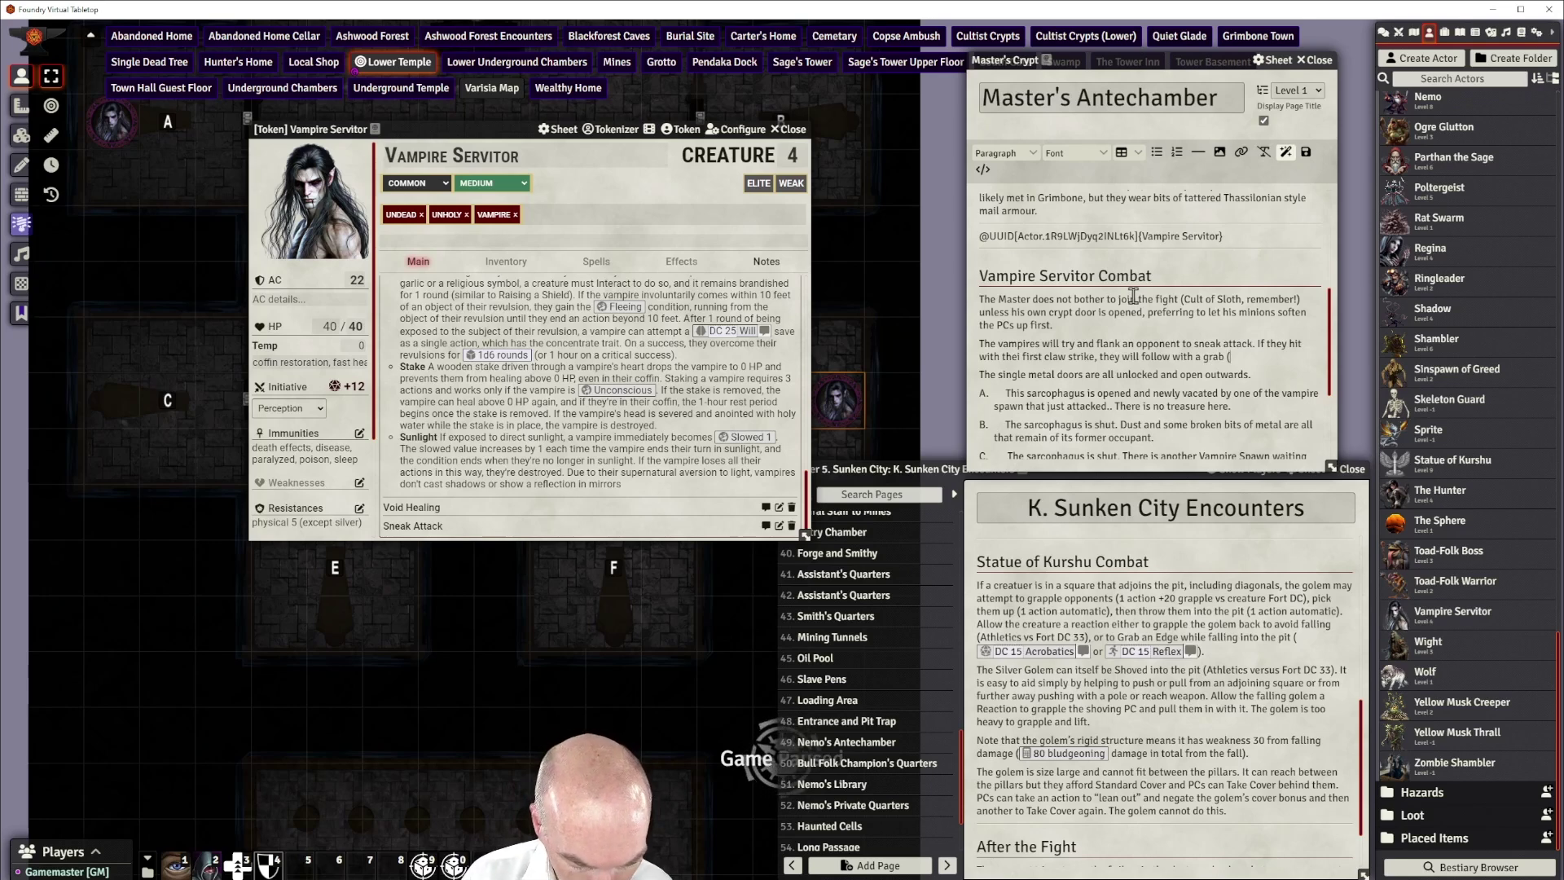
{"action": "type", "text": "grab (athletics check with no"}
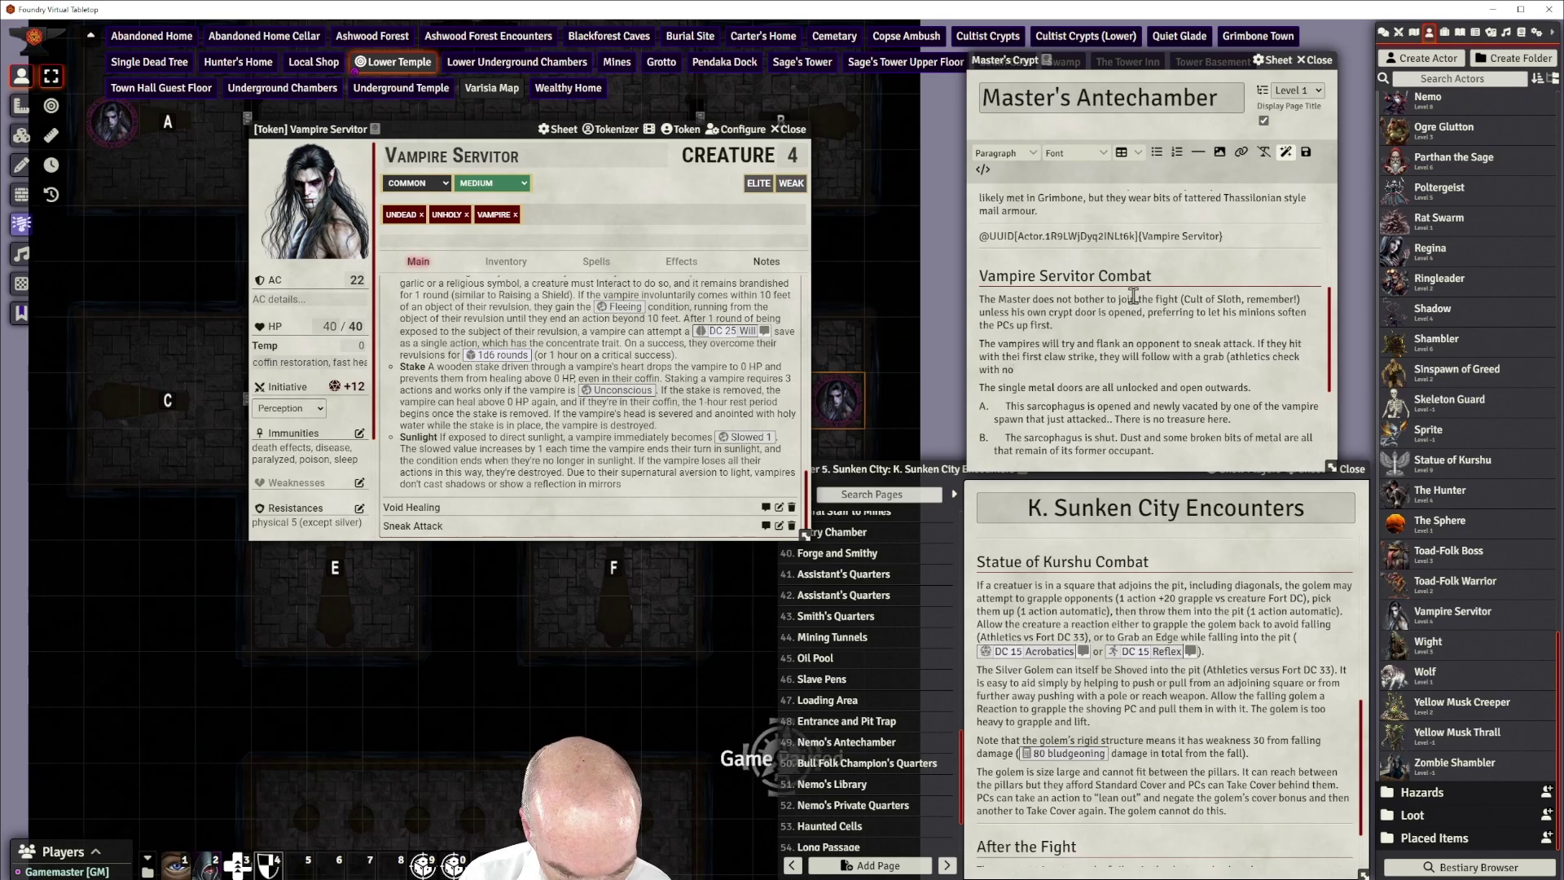
{"action": "type", "text": " MPA"}
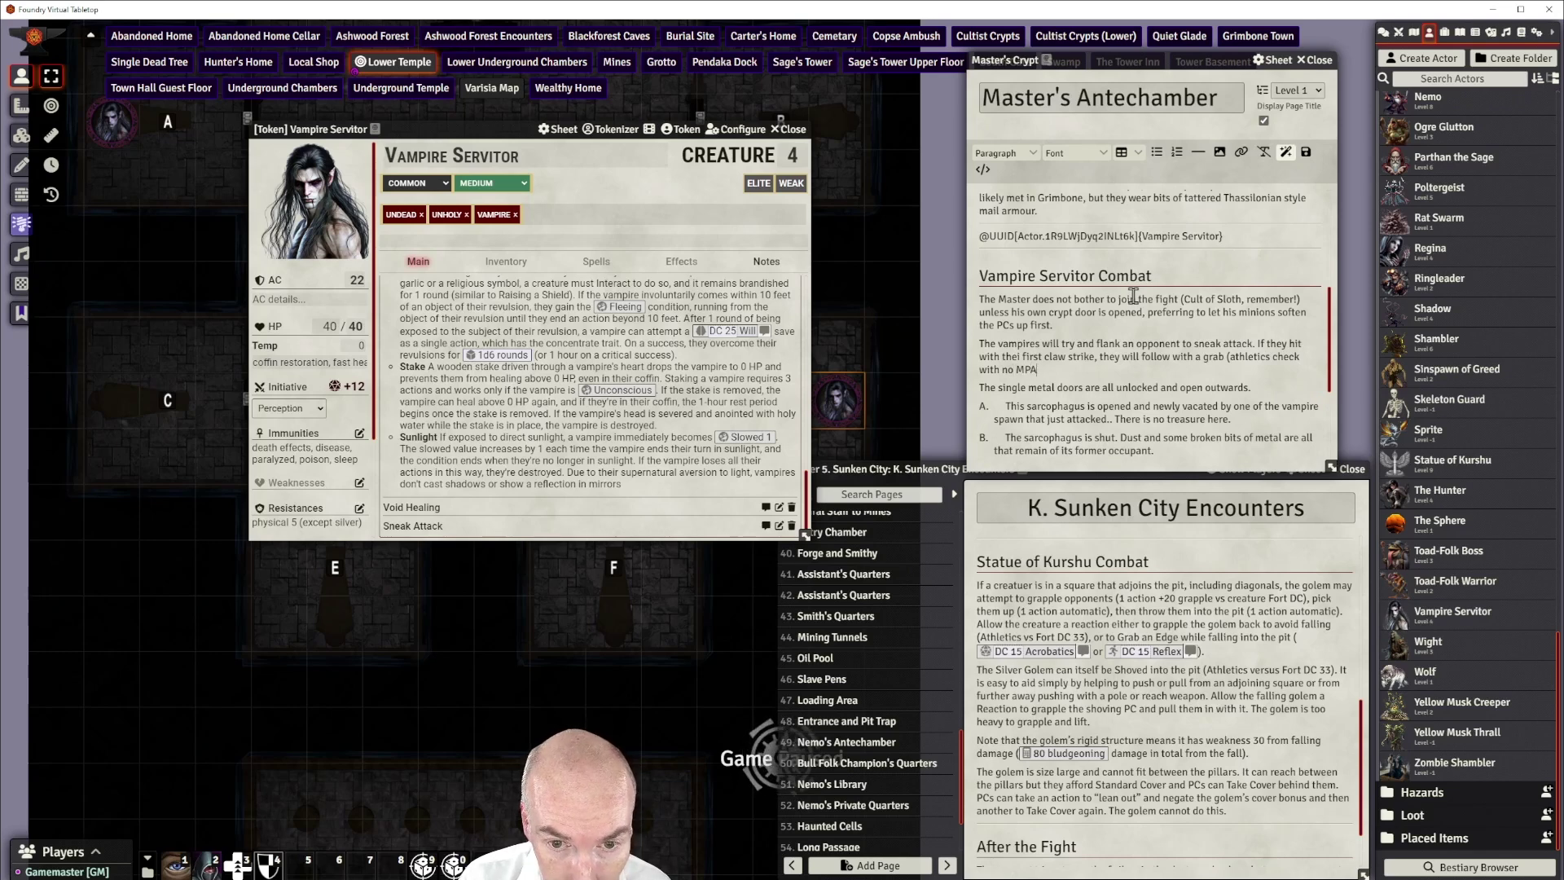
{"action": "key", "text": "BackSpace"}
{"action": "key", "text": "BackSpace"}
{"action": "type", "text": "AP penalty"}
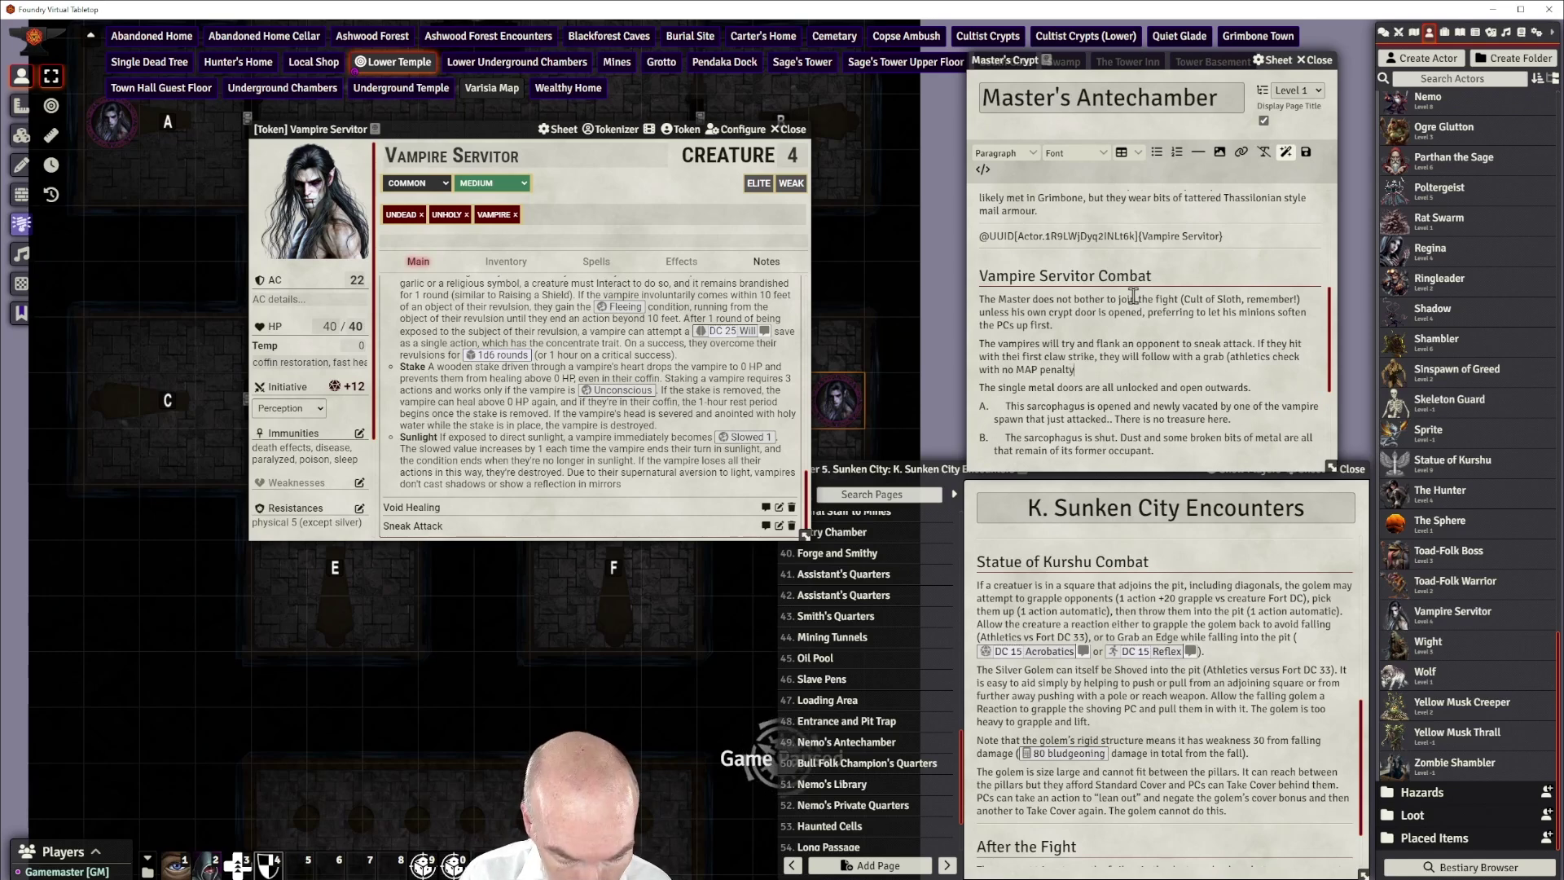
{"action": "type", "text": ") and t"}
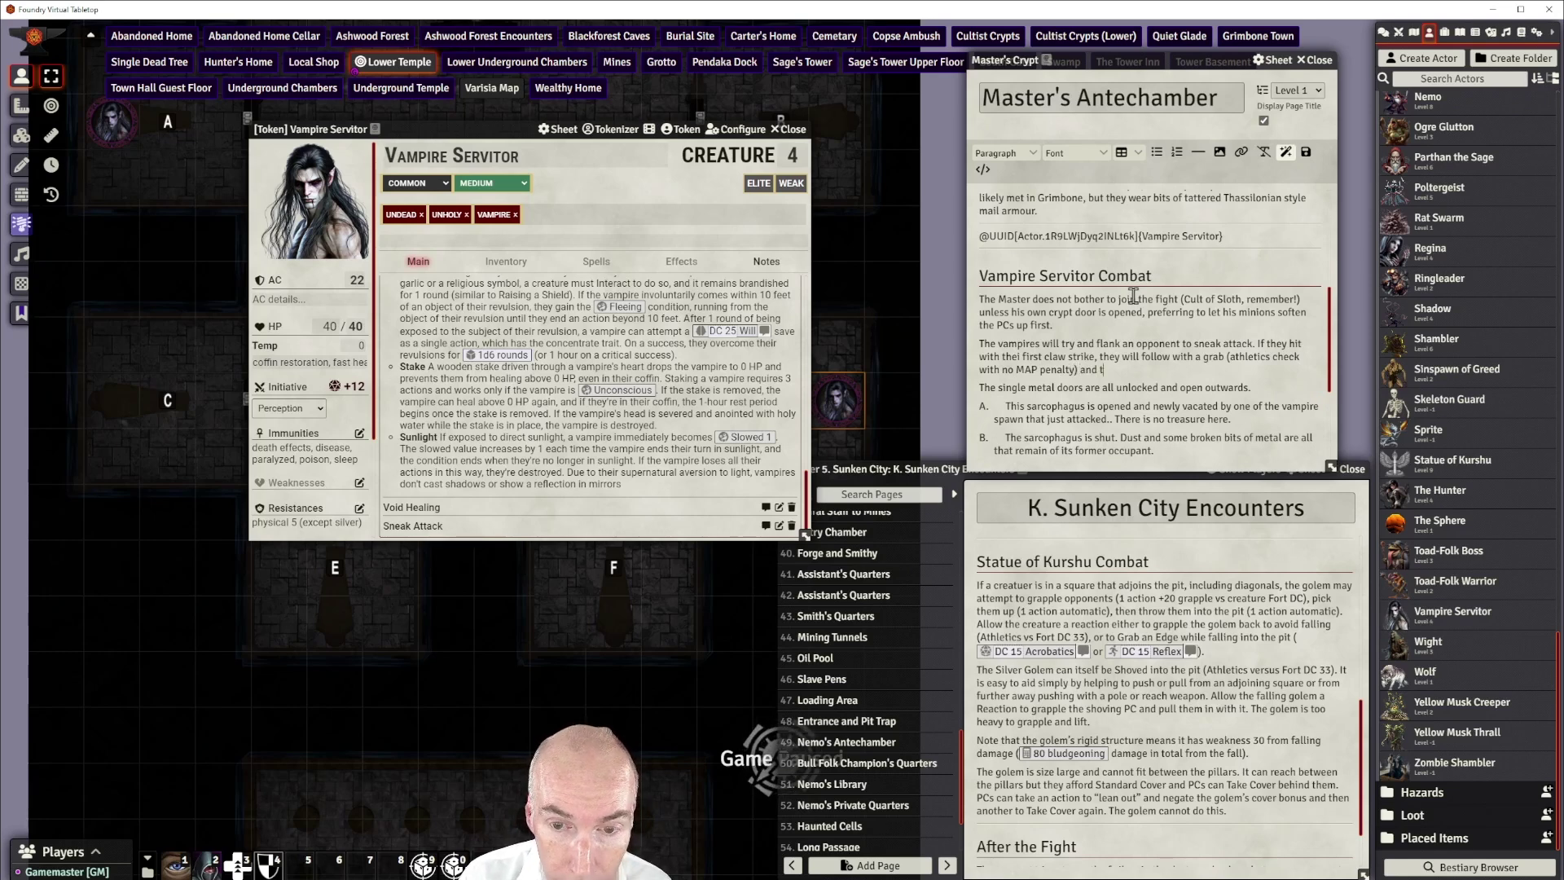
{"action": "type", "text": "hen a"}
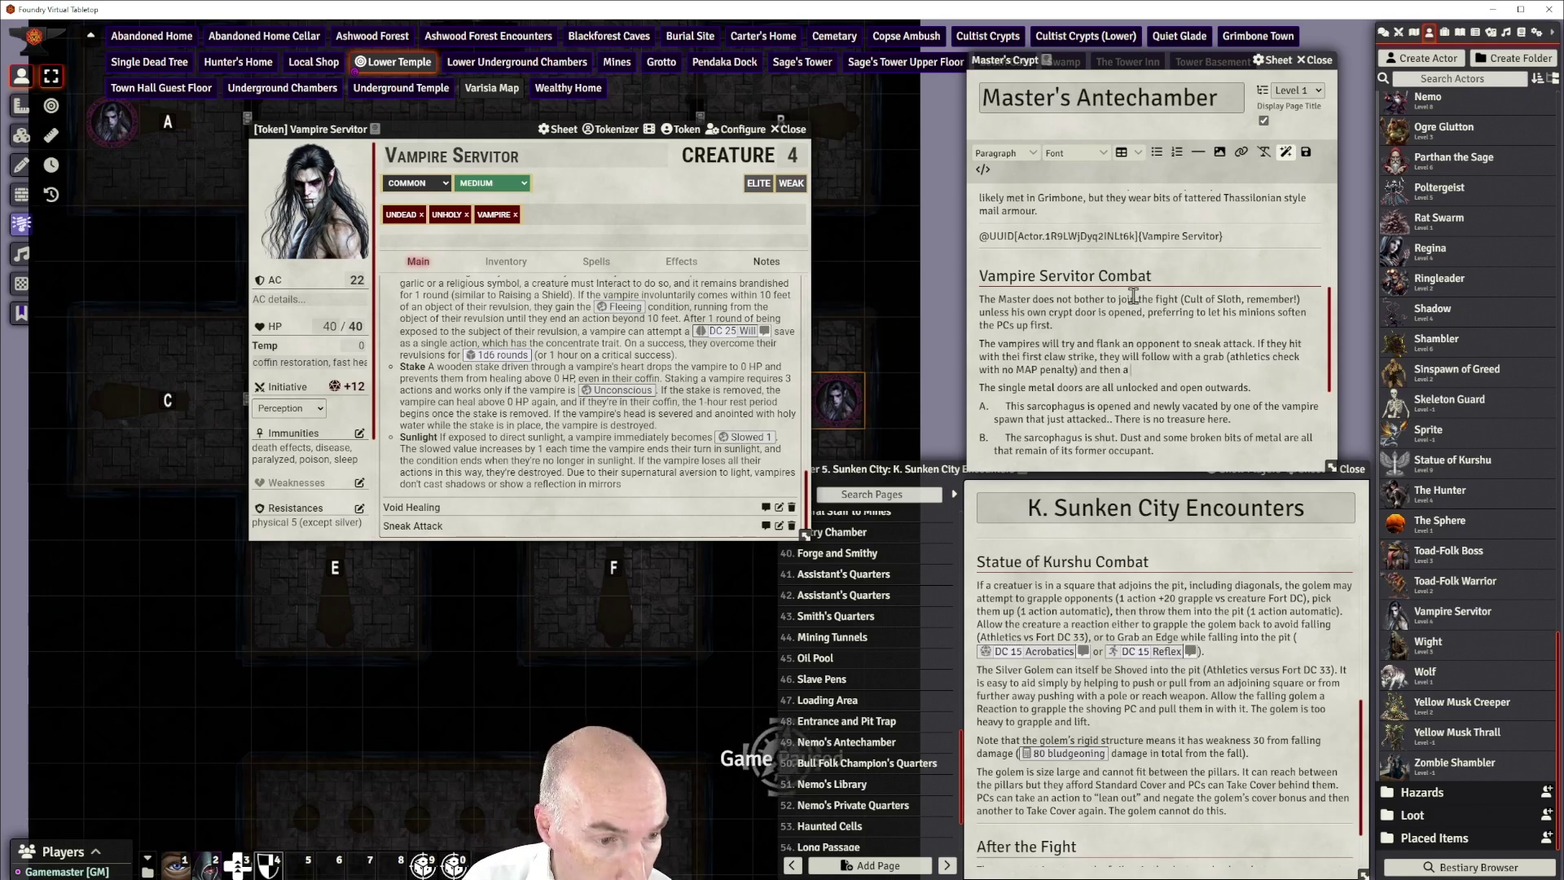
Check the Drink Blood action on the Vampire Servitor sheet and continue the claw strike sentence with "Drink Blood action, as they"
{"action": "scroll", "coordinate": [494, 364], "scroll_direction": "up", "scroll_amount": 5}
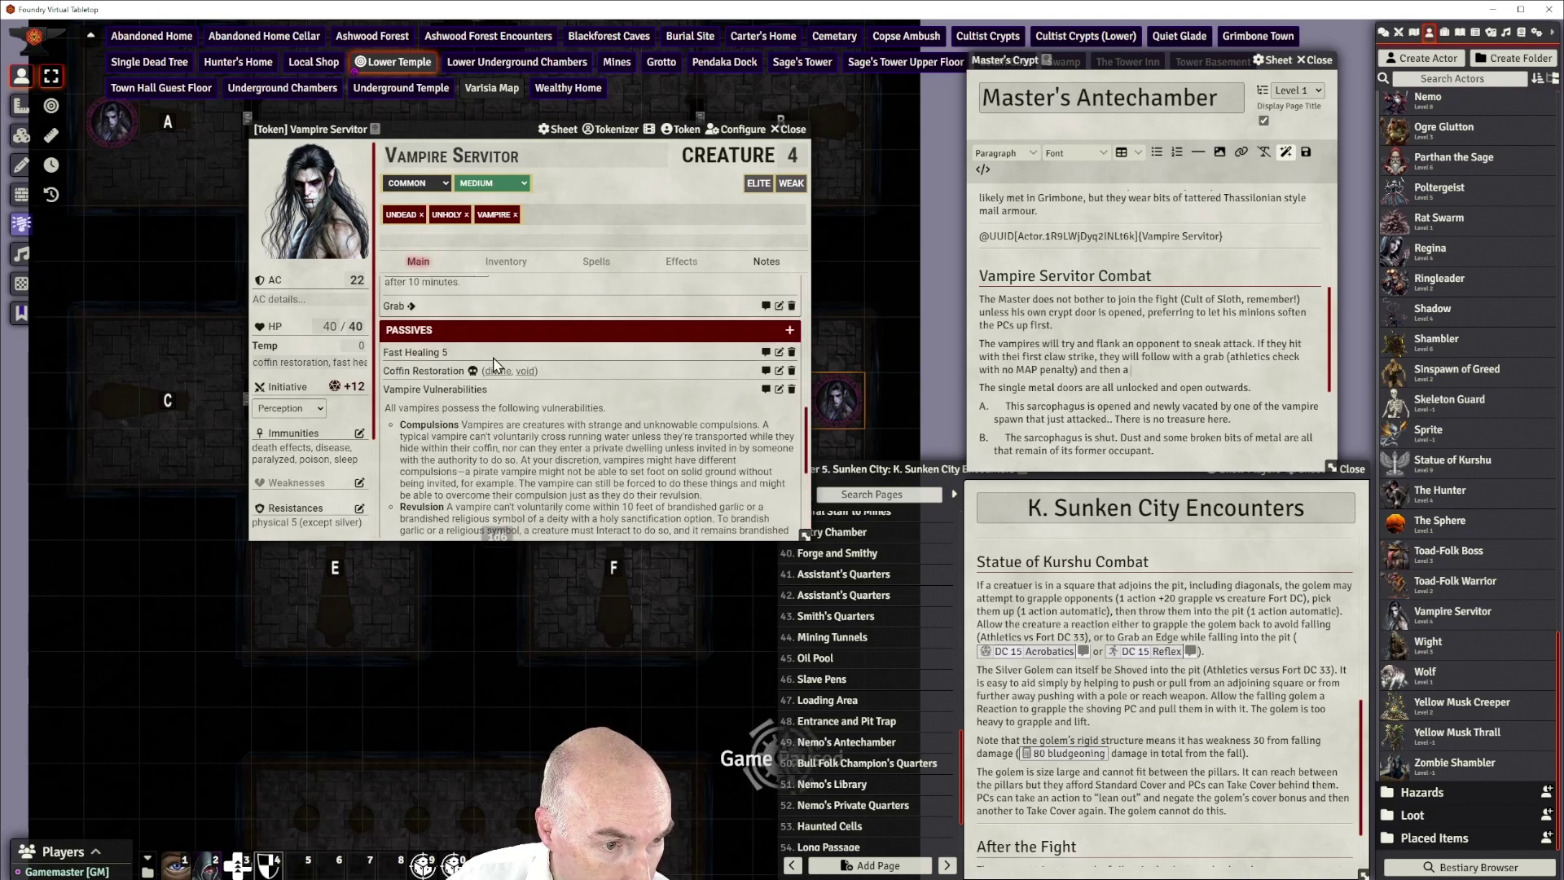
{"action": "scroll", "coordinate": [494, 364], "scroll_direction": "down", "scroll_amount": 1}
{"action": "scroll", "coordinate": [494, 364], "scroll_direction": "up", "scroll_amount": 2}
{"action": "scroll", "coordinate": [445, 379], "scroll_direction": "up", "scroll_amount": 1}
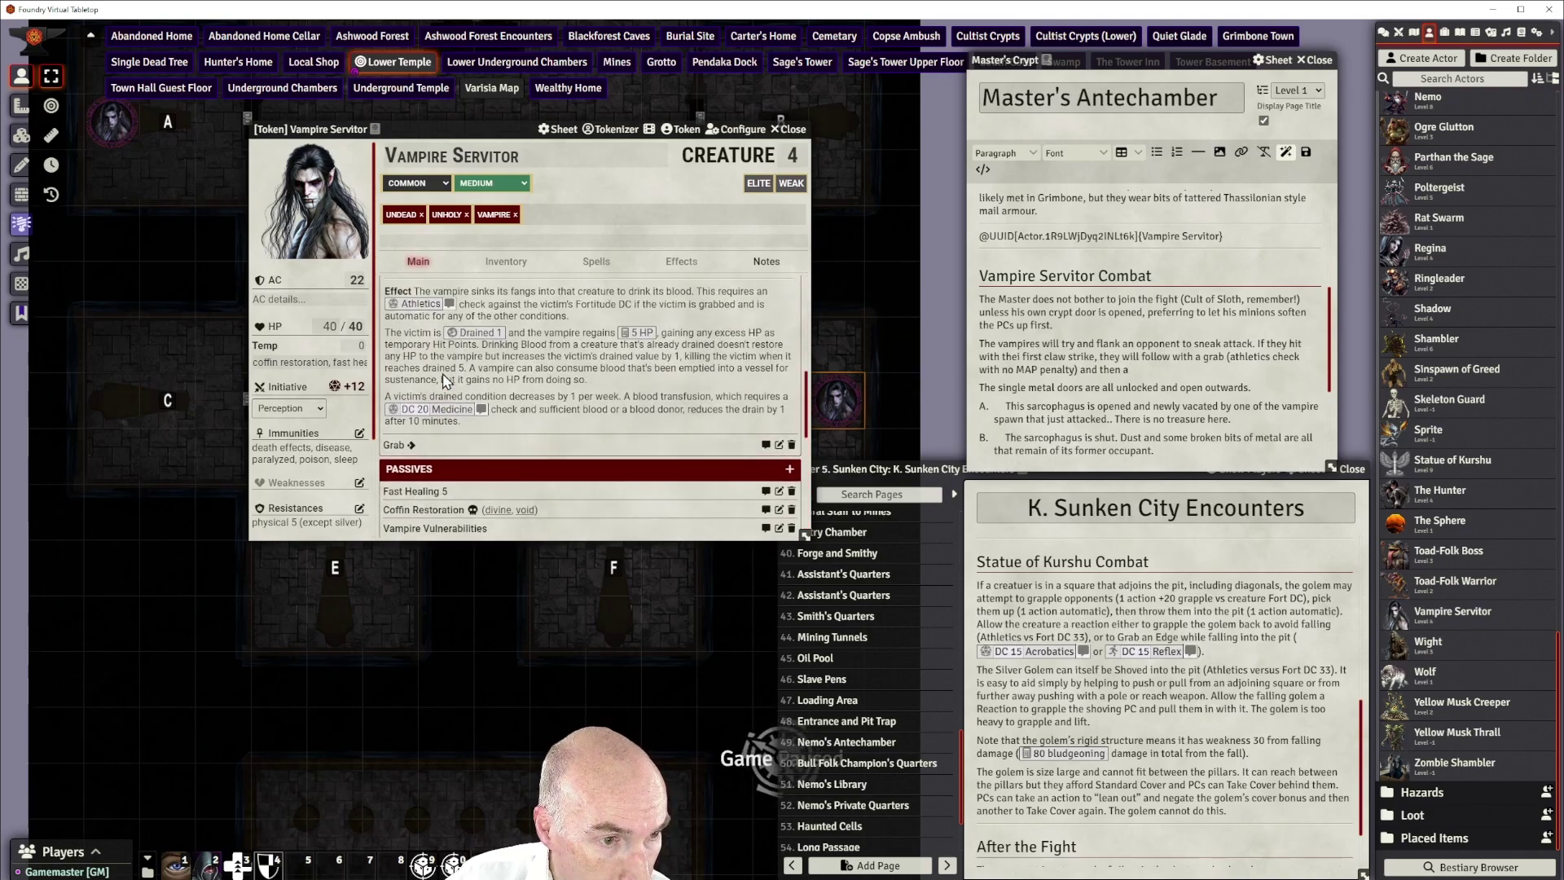
{"action": "scroll", "coordinate": [445, 379], "scroll_direction": "up", "scroll_amount": 3}
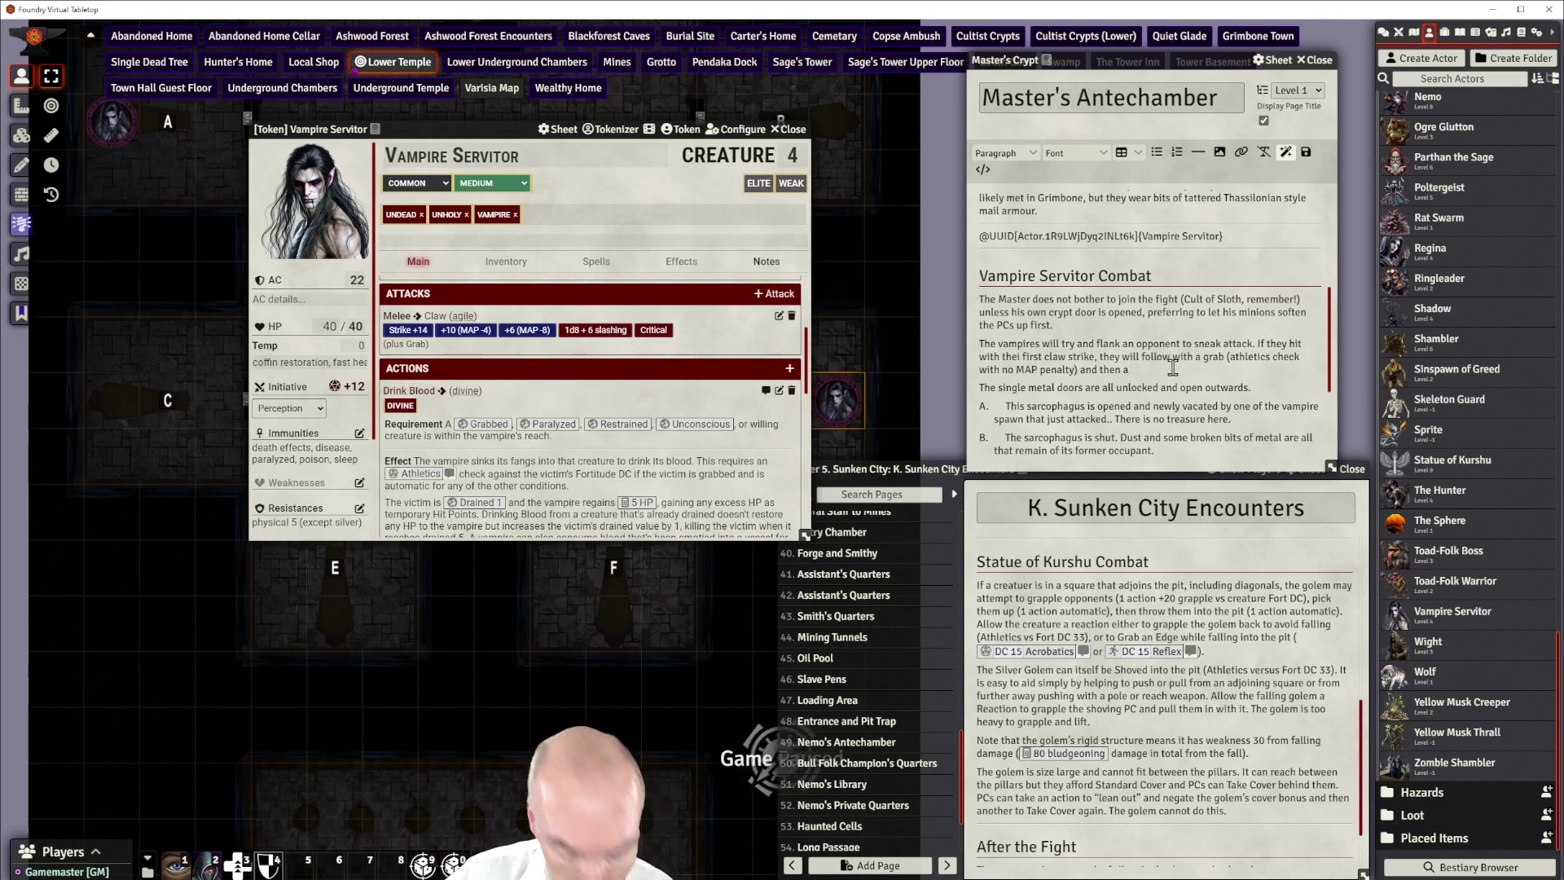
{"action": "type", "text": "Drink"}
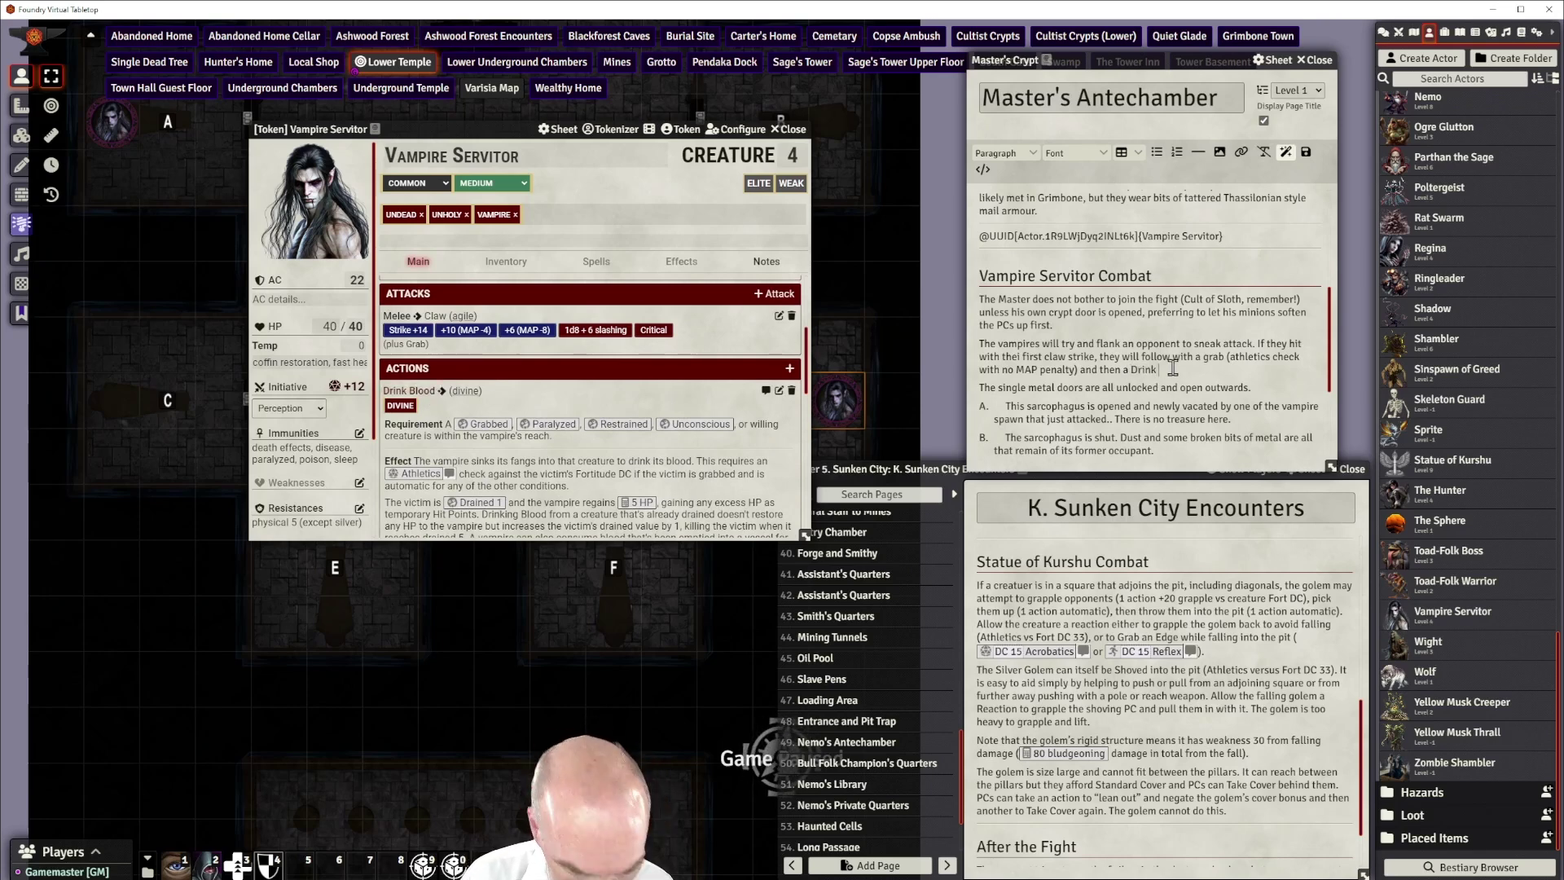
{"action": "type", "text": " Blood"}
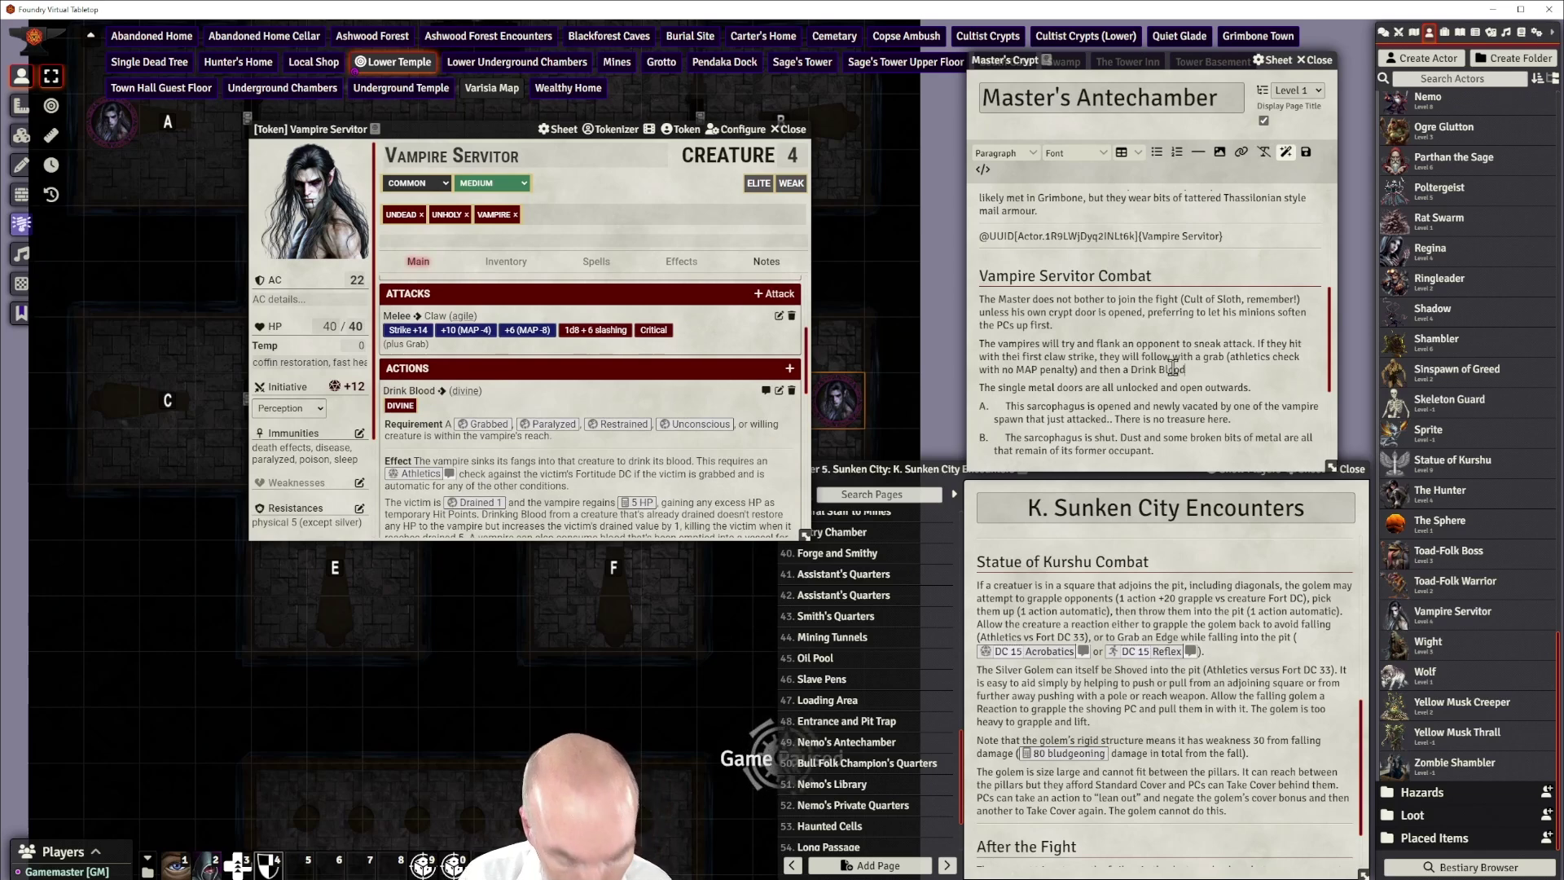
{"action": "type", "text": " action"}
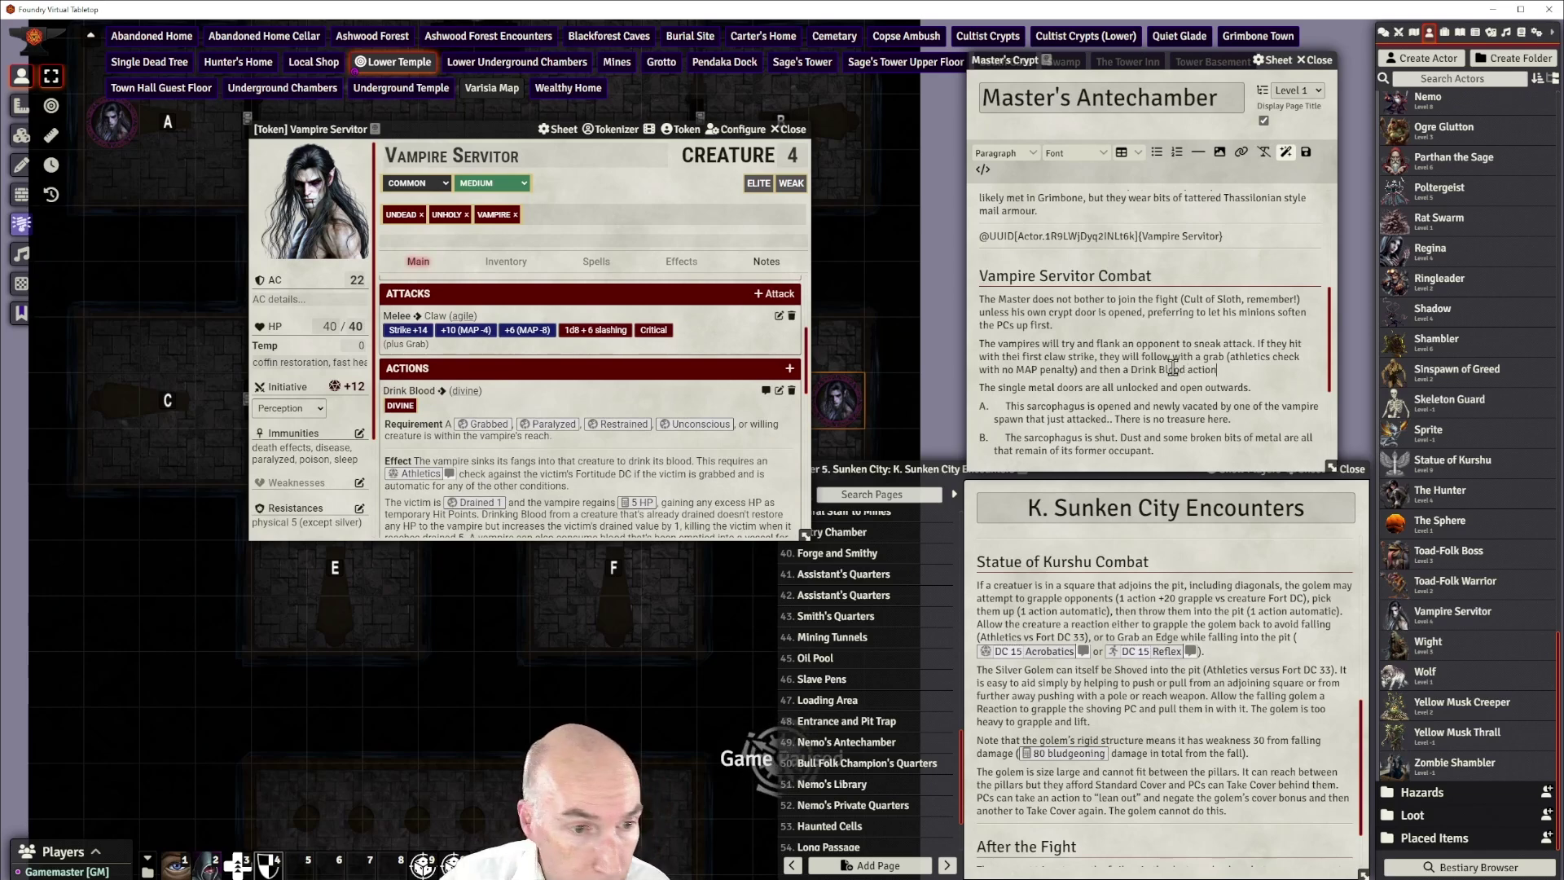
{"action": "type", "text": ", as they"}
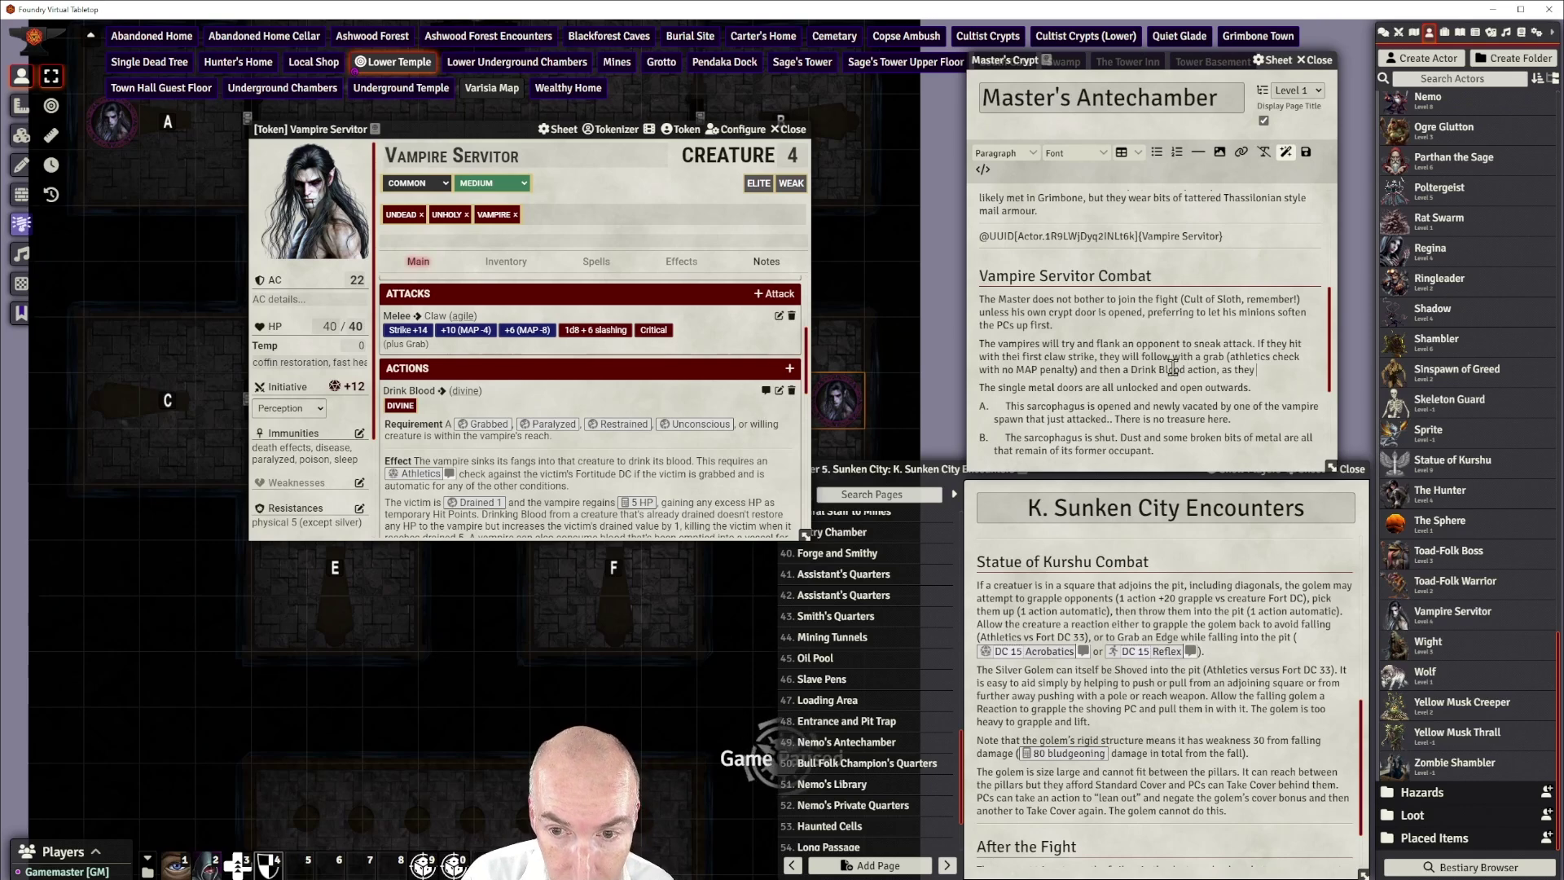
Try continuing the sentence with "have been starving for many millennia apart from occasional visits", and cut the last word back to "v"
{"action": "type", "text": " have bee"}
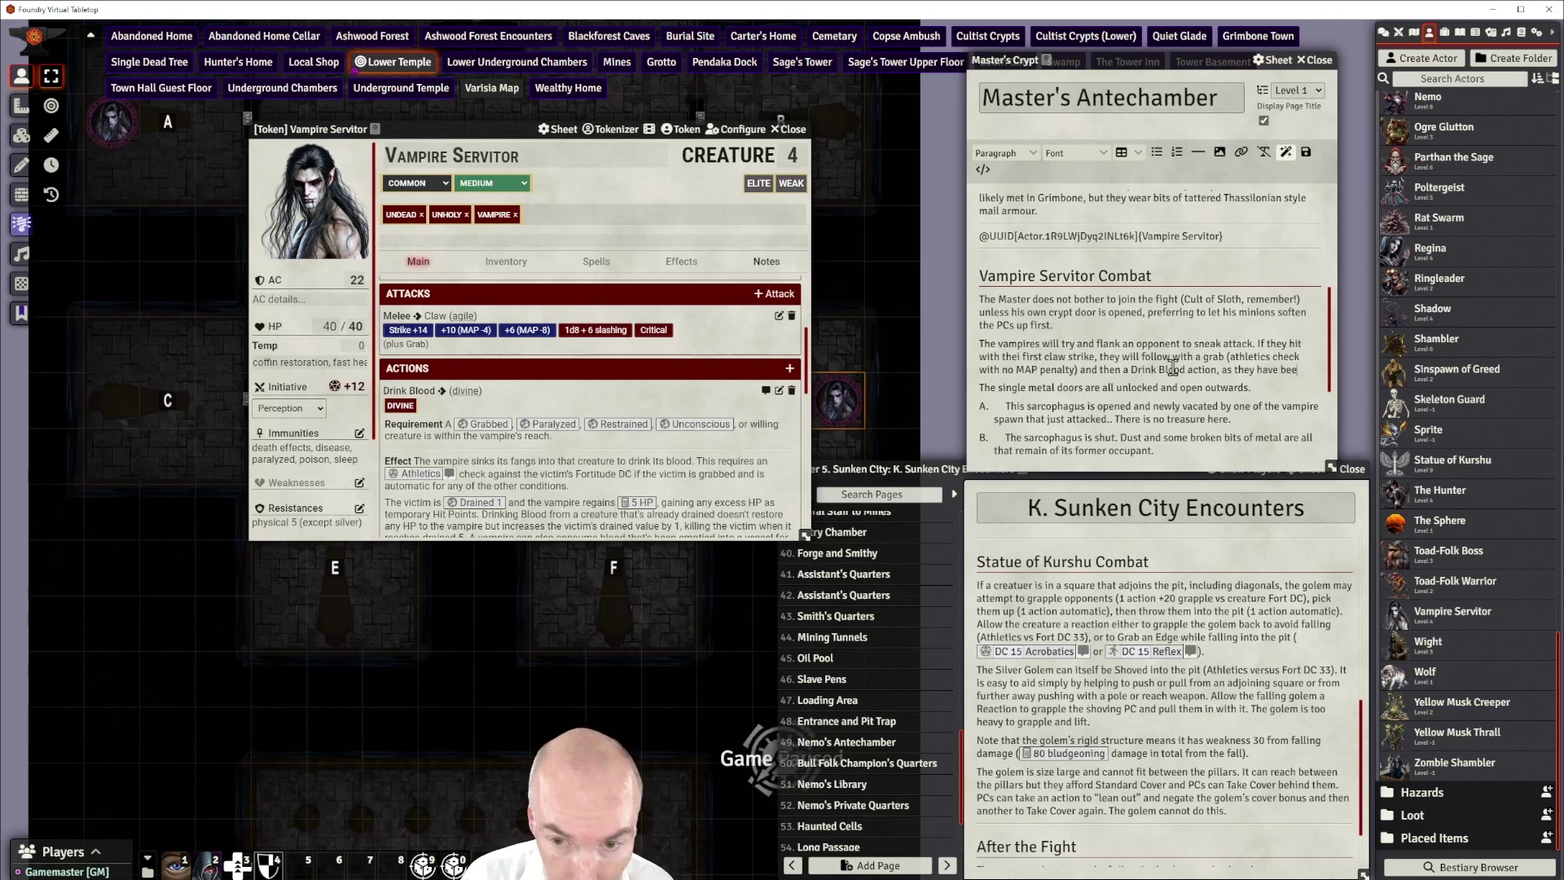
{"action": "type", "text": "n starving f"}
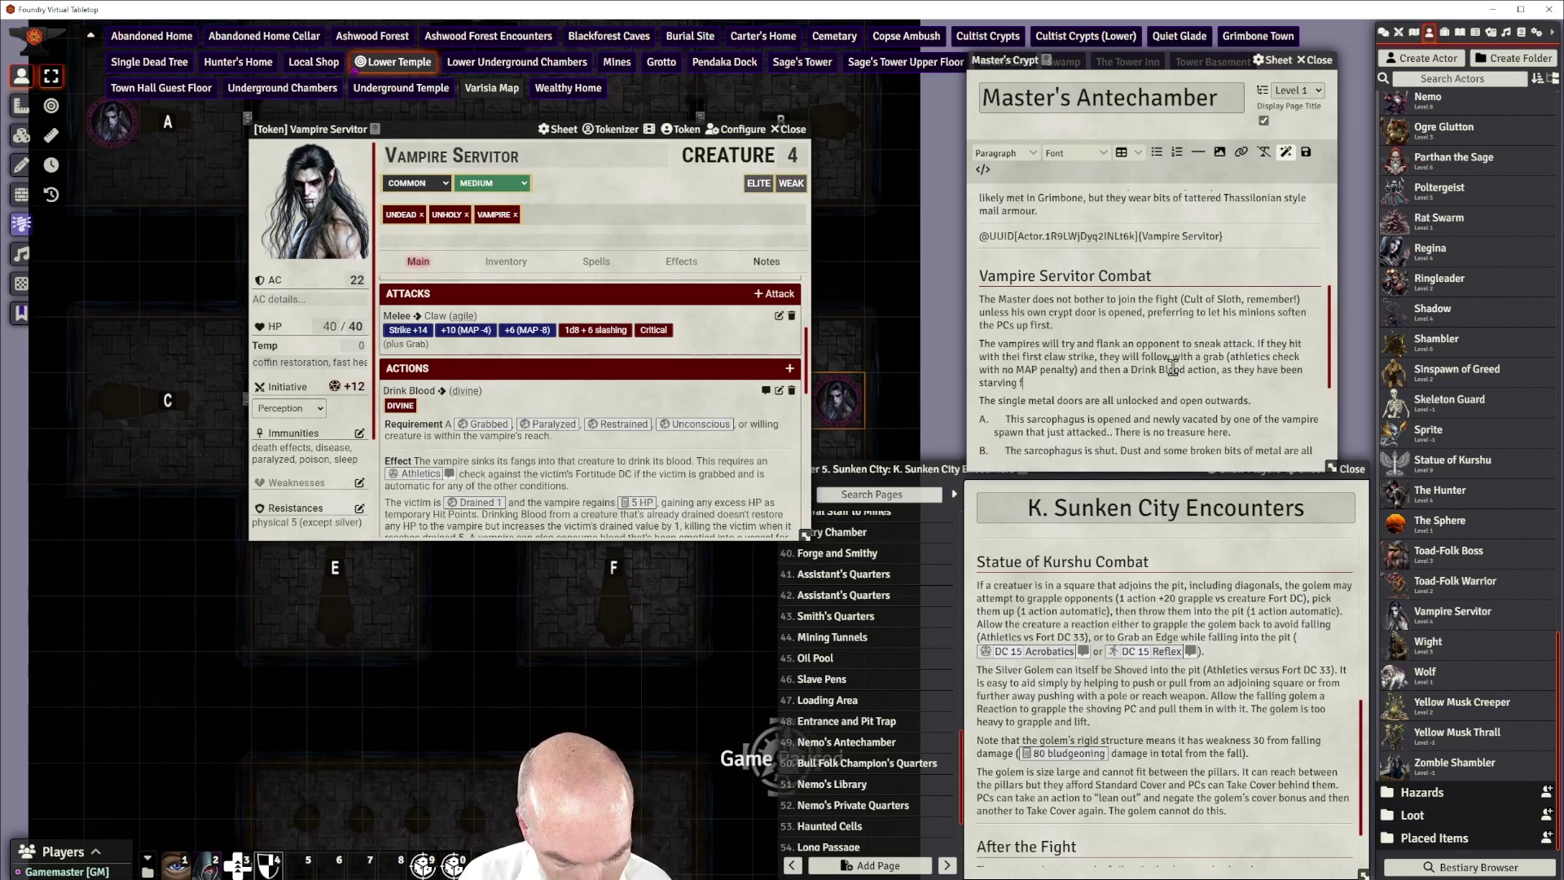
{"action": "type", "text": "or many"}
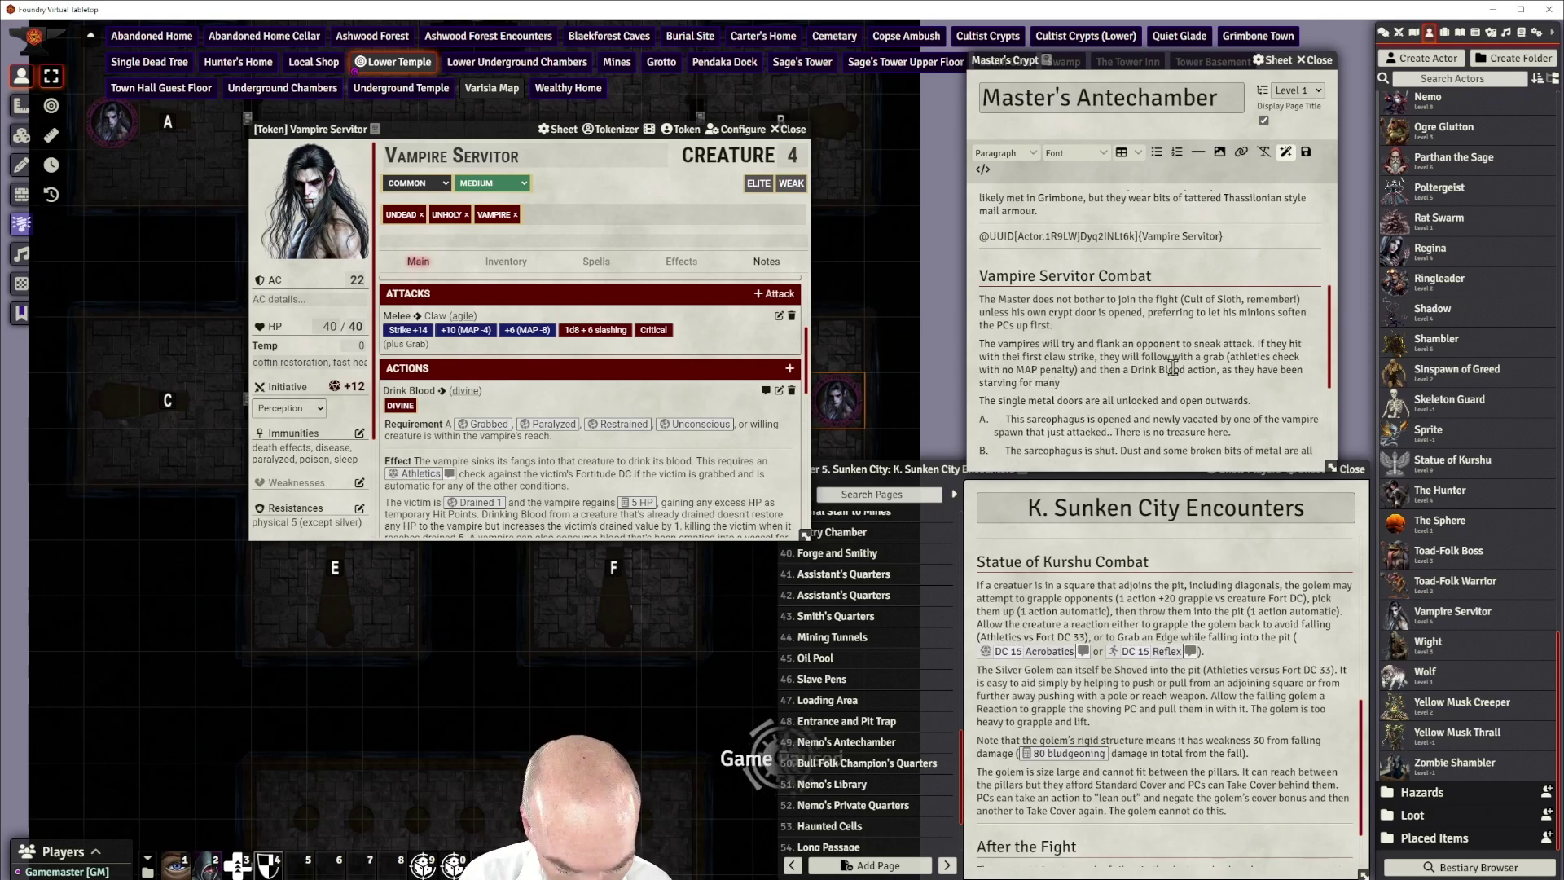
{"action": "type", "text": " millenn"}
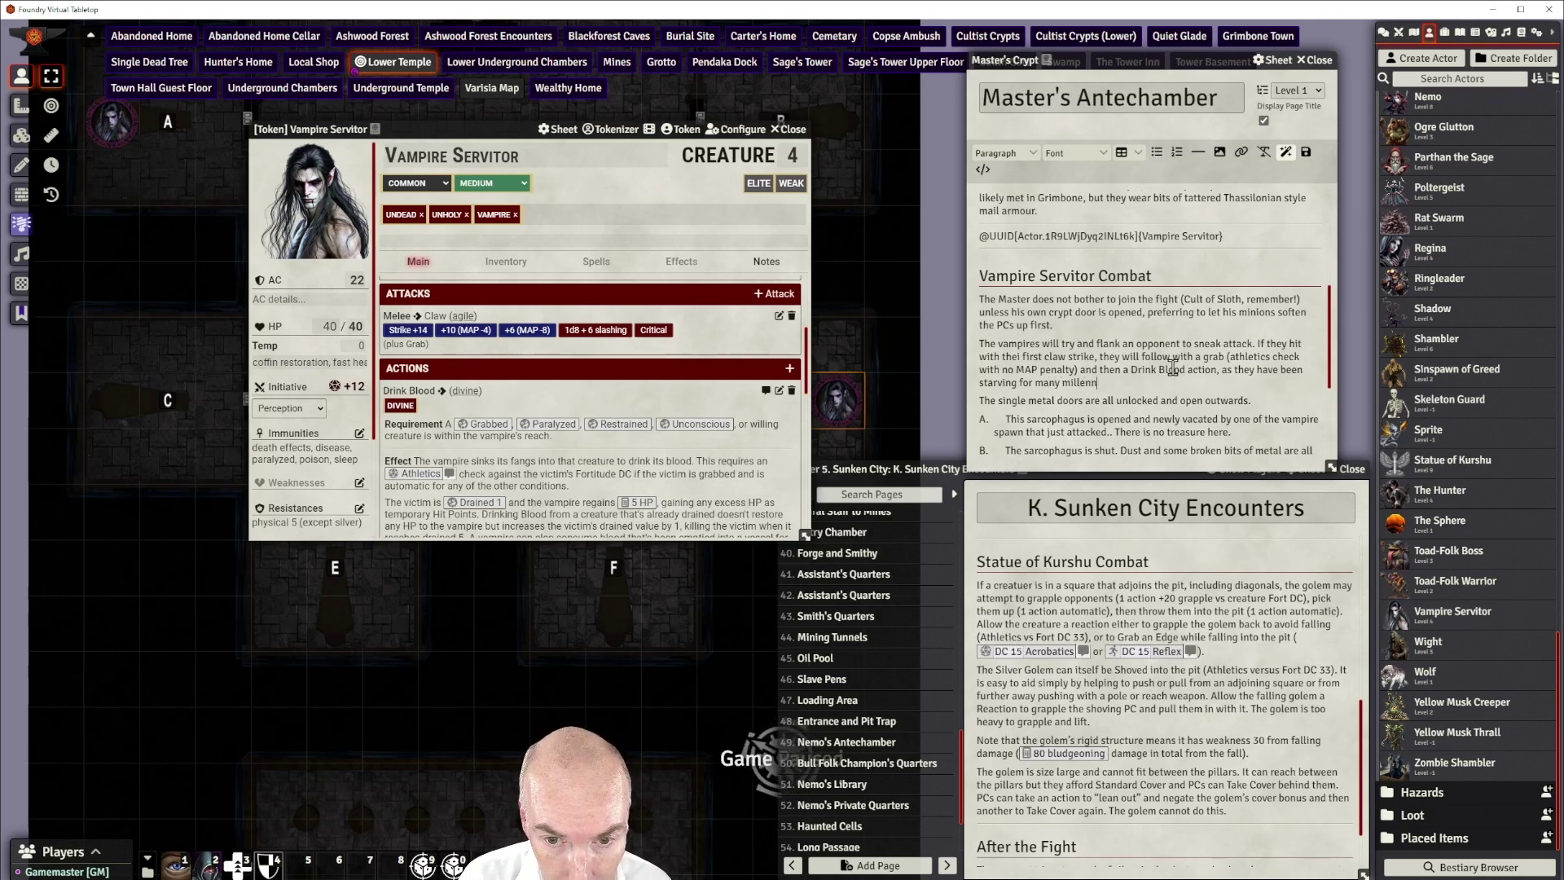
{"action": "type", "text": "ia apart"}
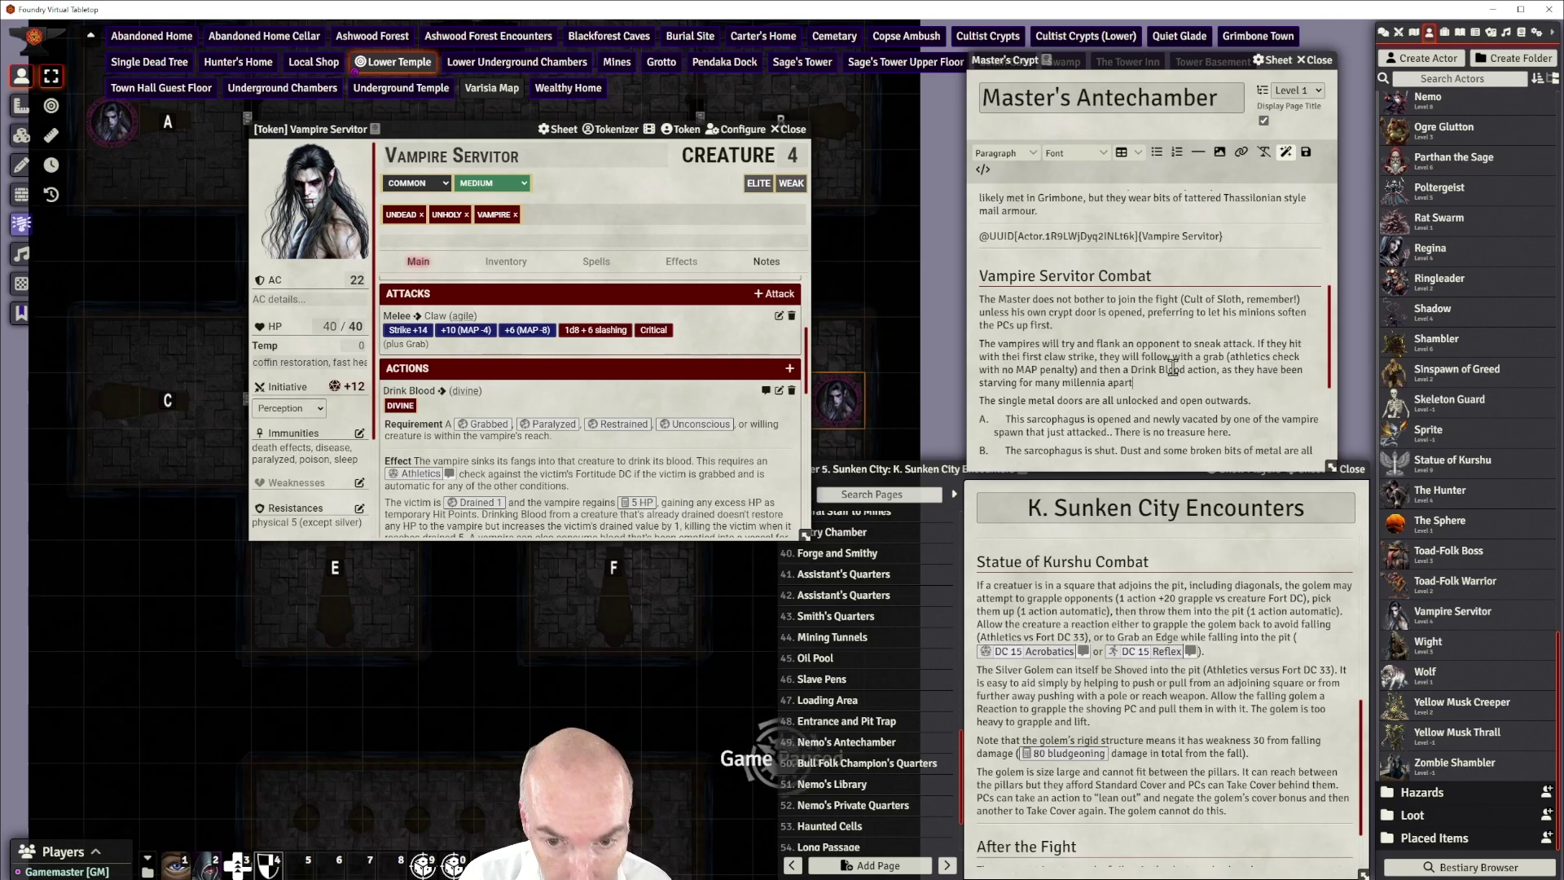
{"action": "type", "text": " from occas"}
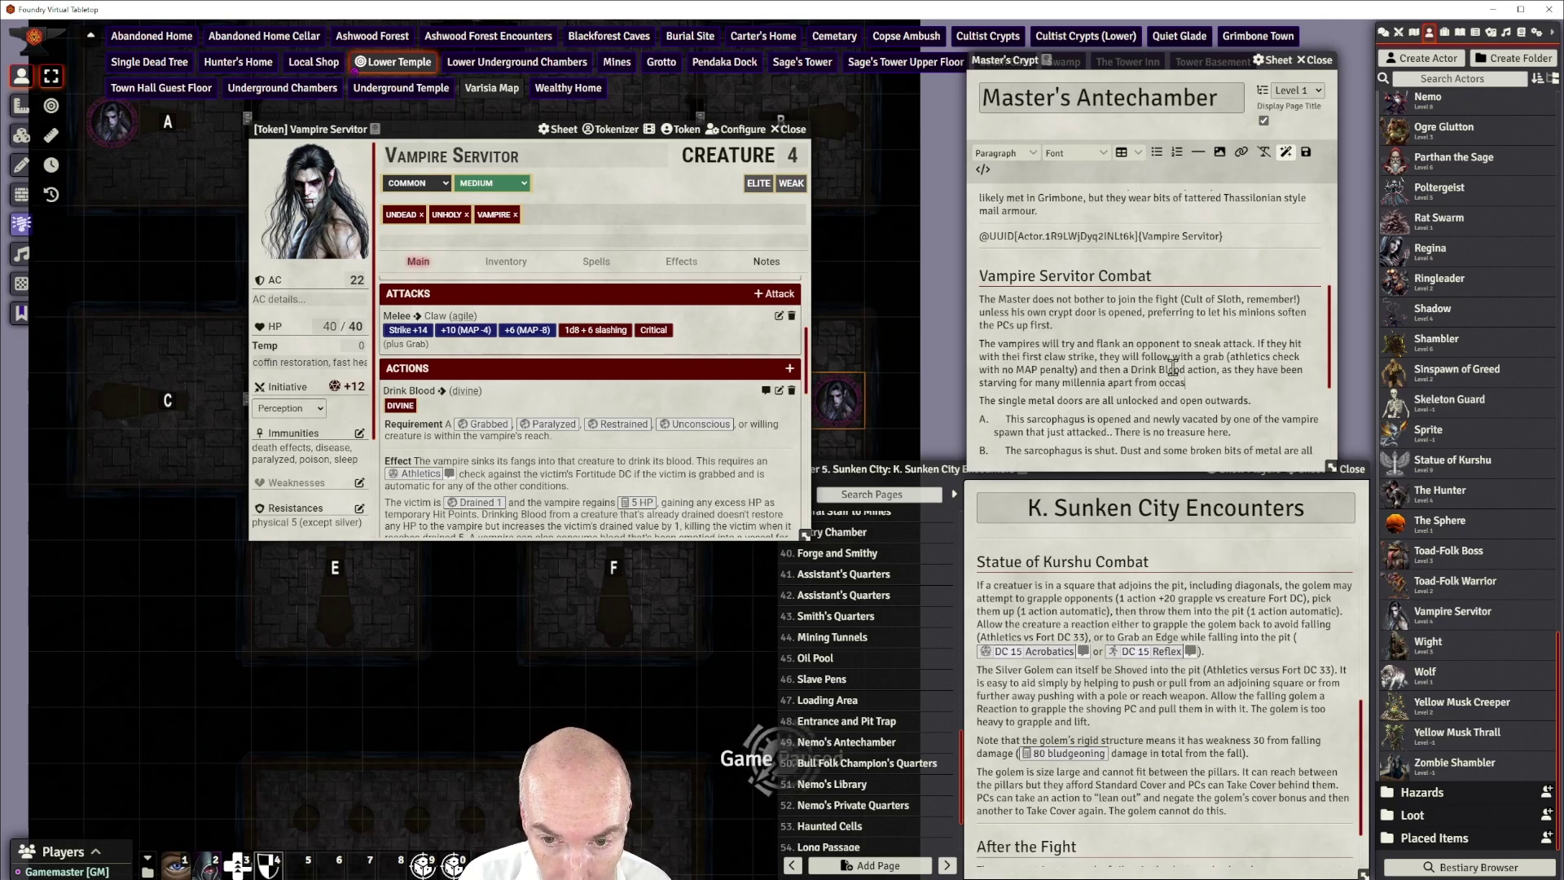
{"action": "type", "text": "ional visit"}
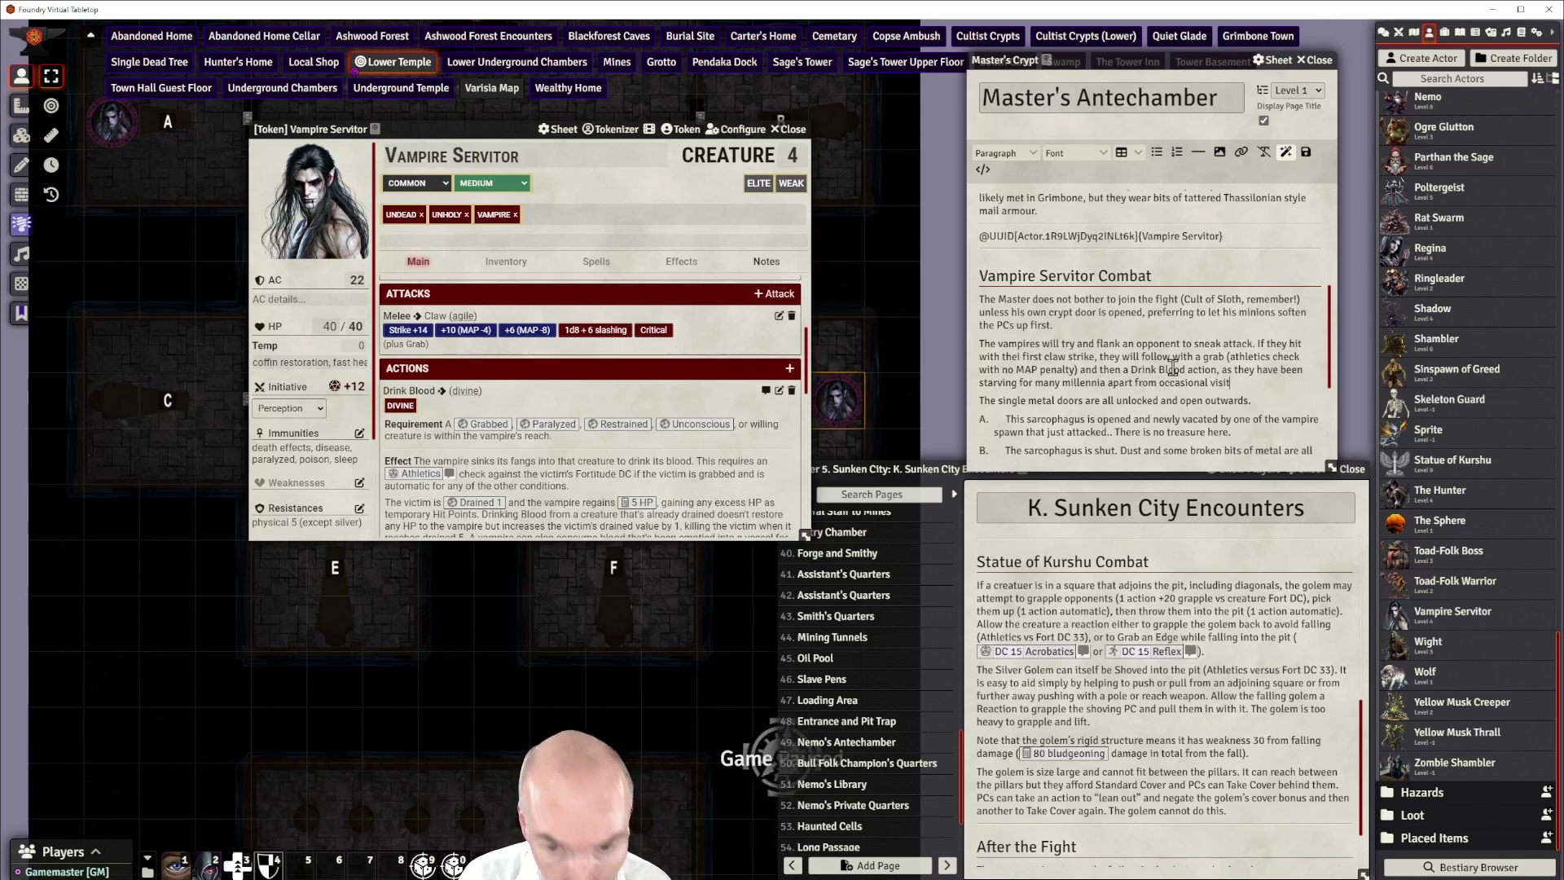
{"action": "type", "text": "s"}
{"action": "key", "text": "BackSpace"}
{"action": "key", "text": "BackSpace"}
{"action": "key", "text": "BackSpace"}
{"action": "key", "text": "BackSpace"}
{"action": "key", "text": "BackSpace"}
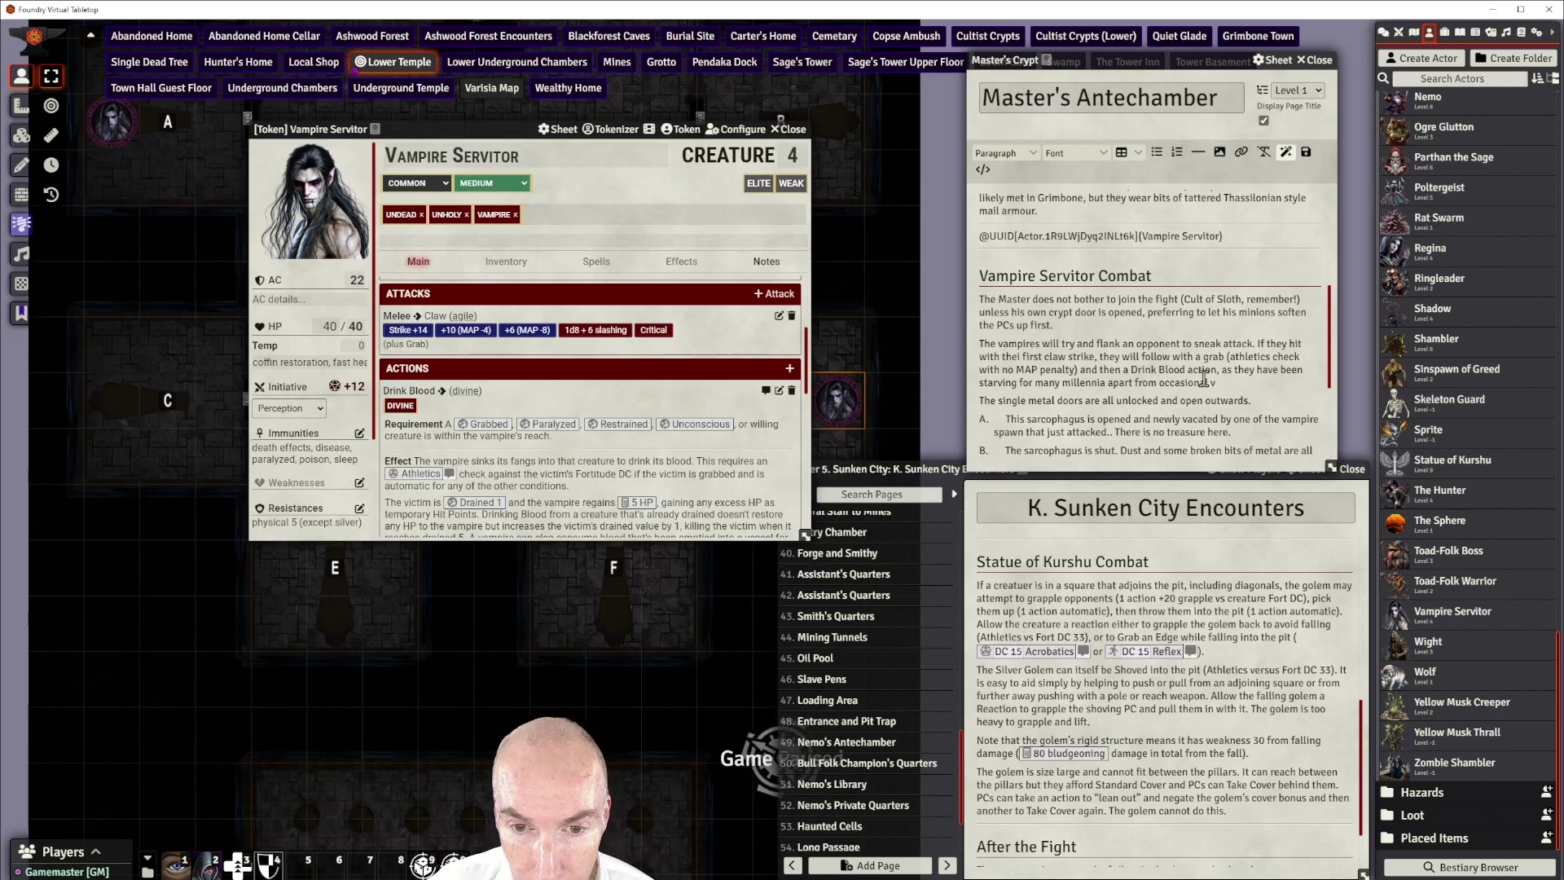
Reword the text after "as they" to "were starving for many millennia", deleting the old "been starving for many millennia apart from occasional" wording
{"action": "double_click", "coordinate": [1266, 369]}
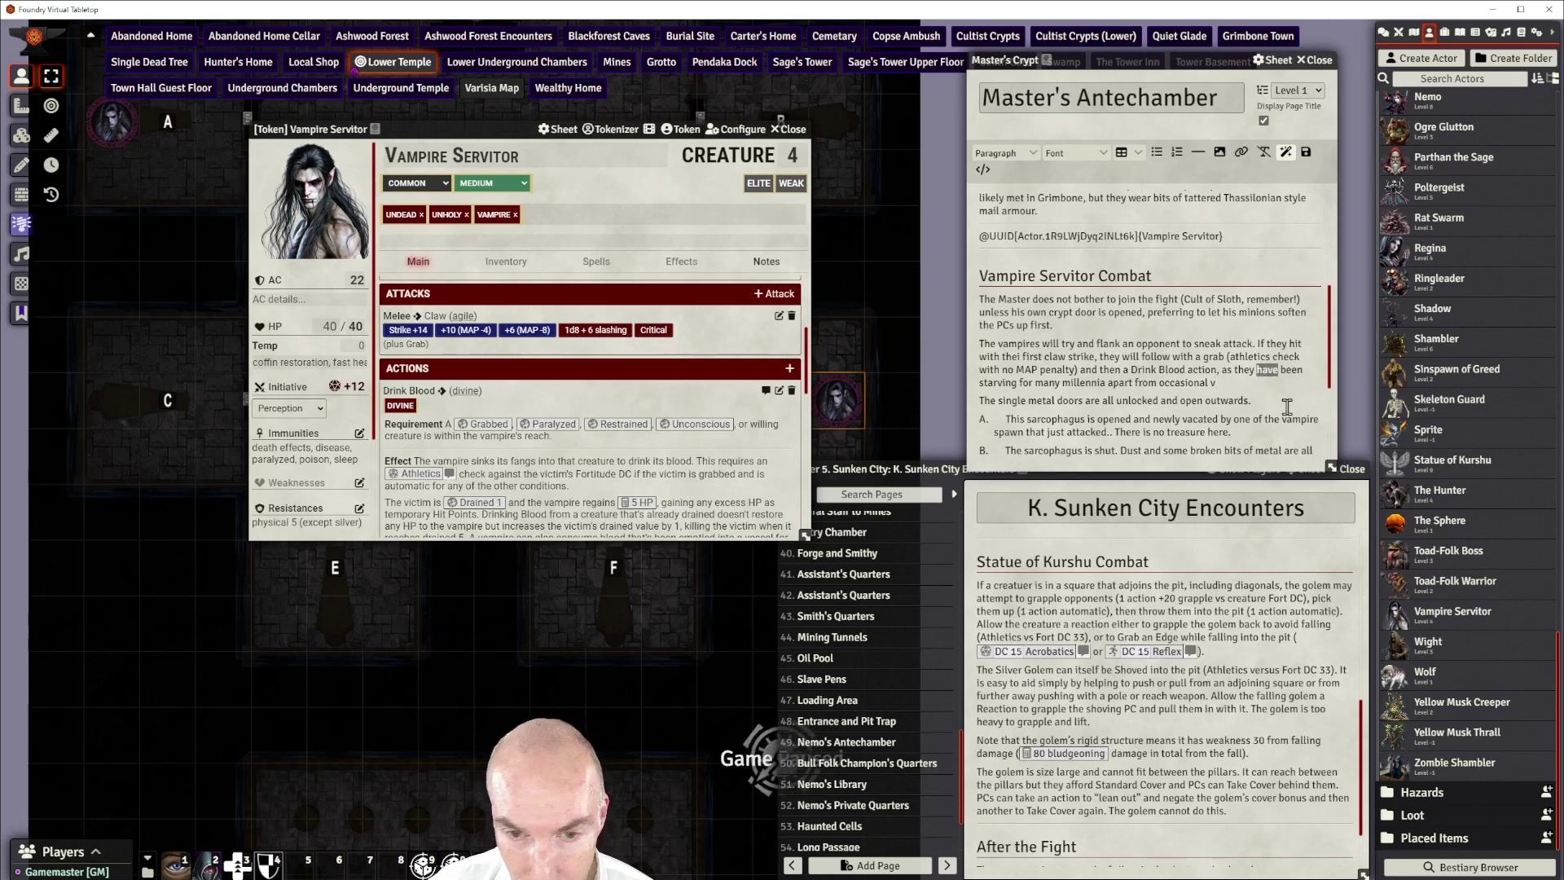
{"action": "type", "text": "were"}
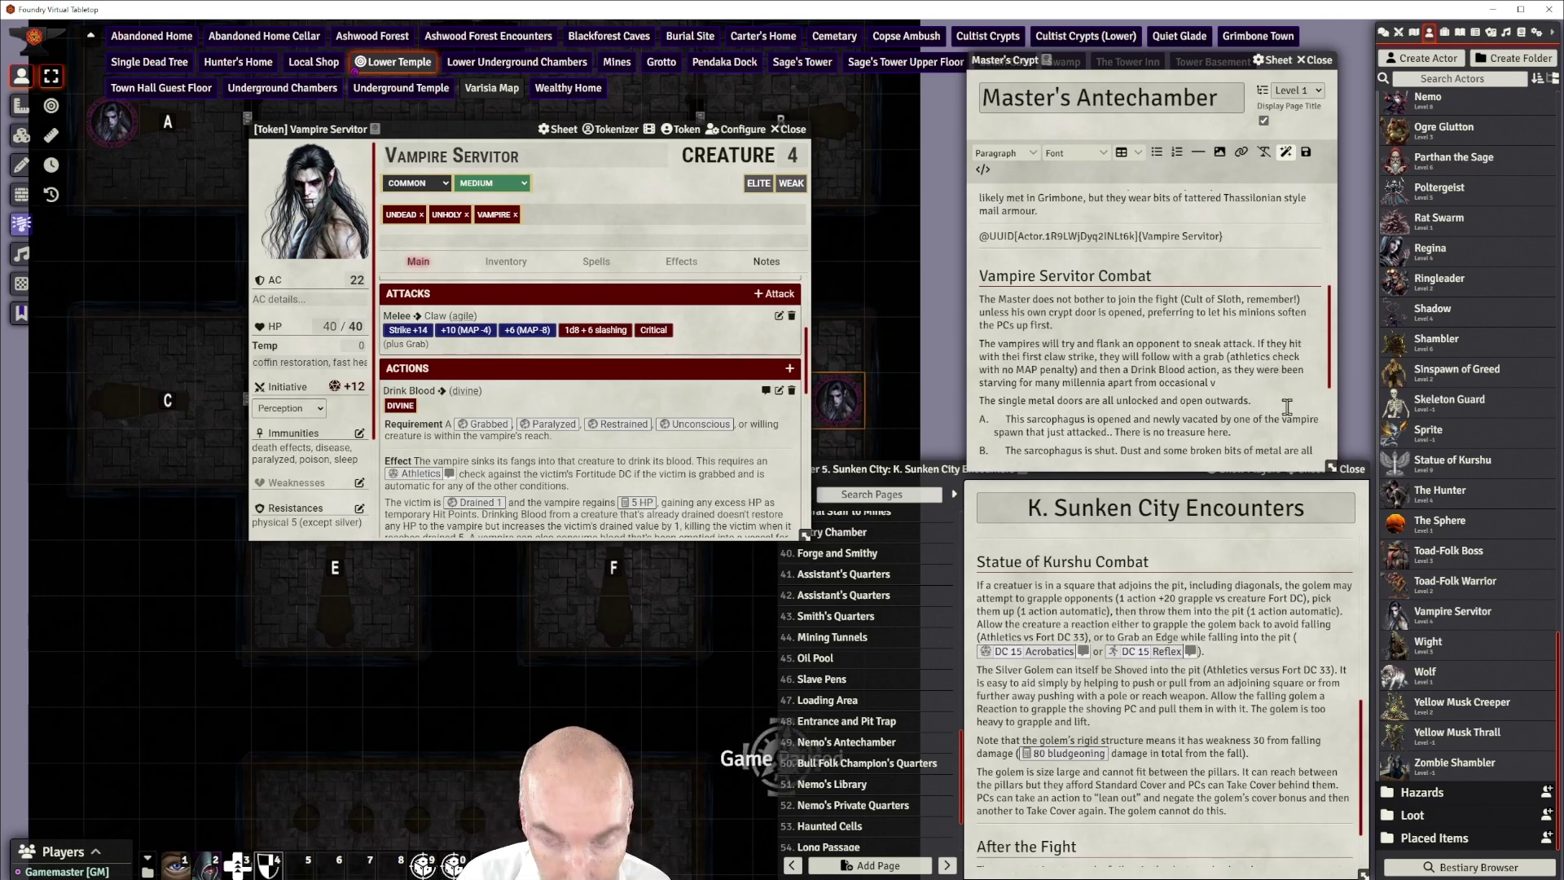
{"action": "type", "text": " starving"}
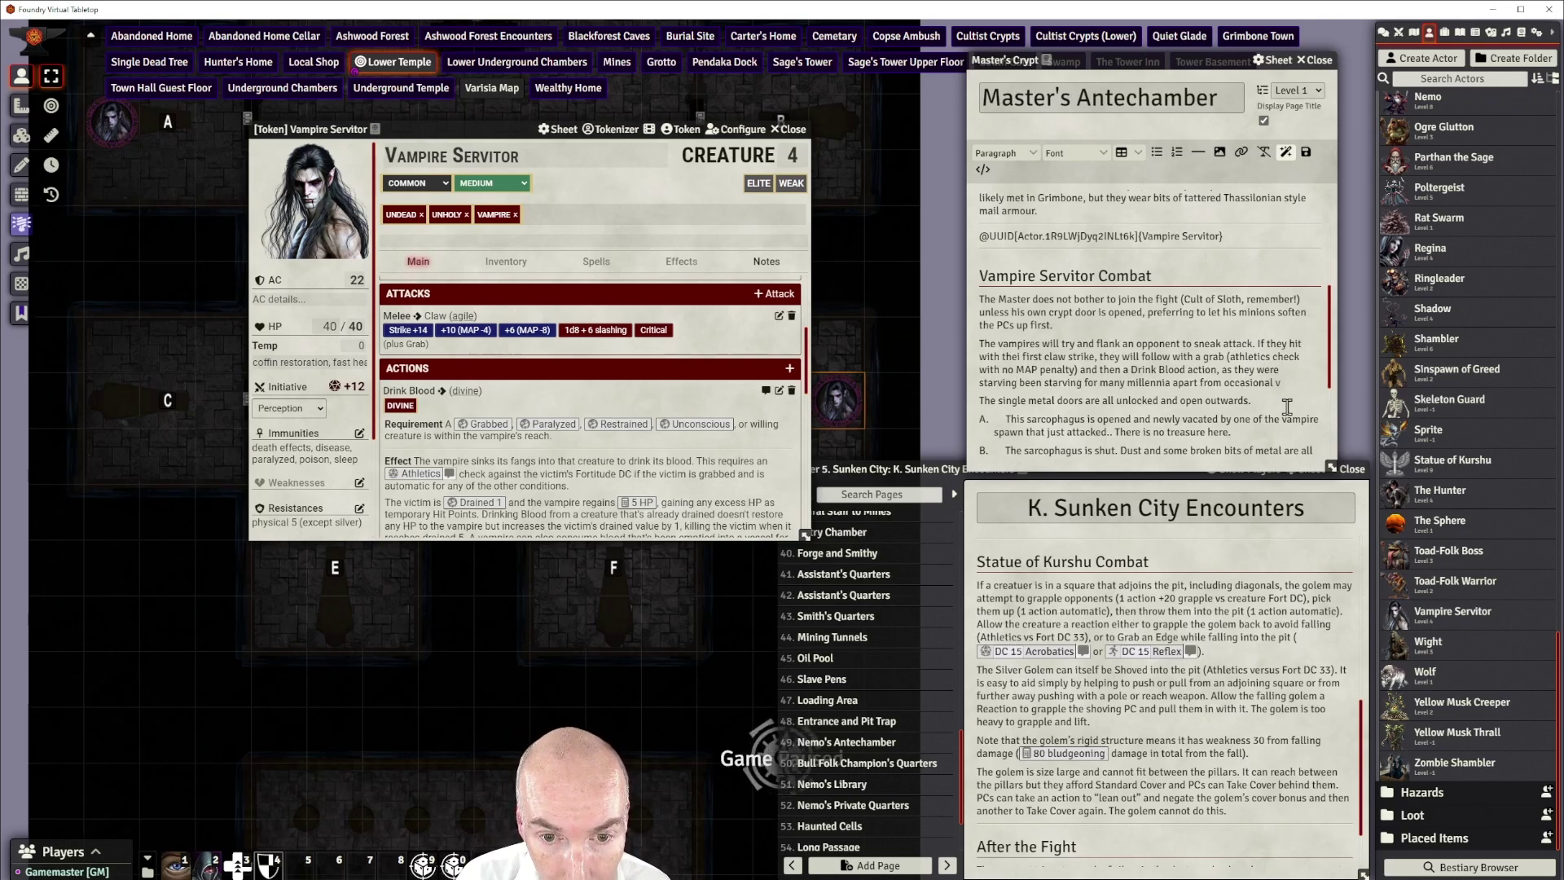
{"action": "type", "text": " for"}
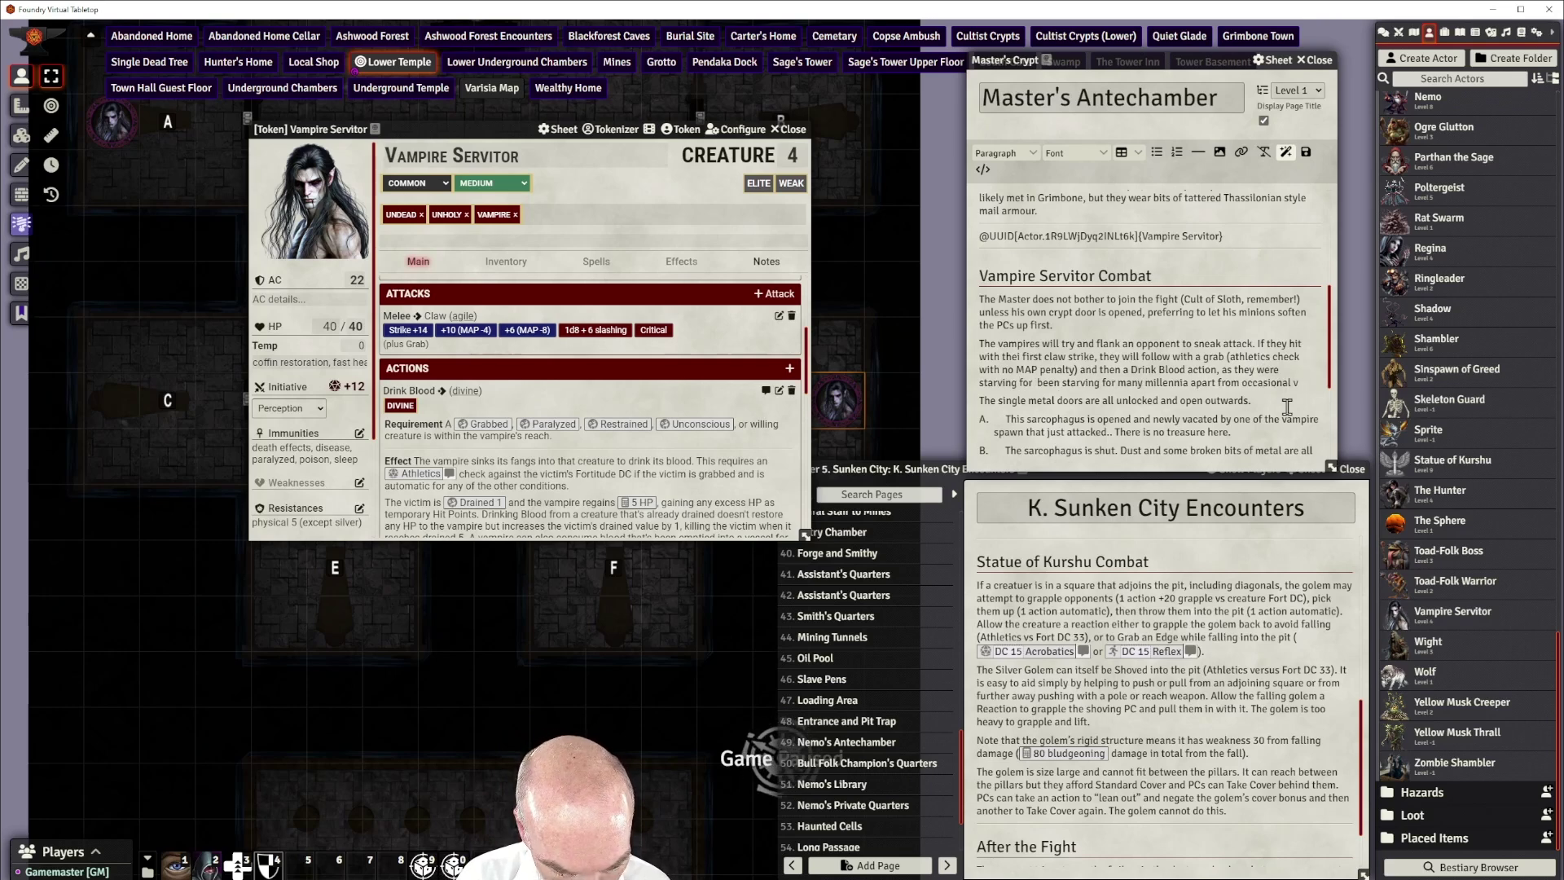
{"action": "type", "text": " many millen"}
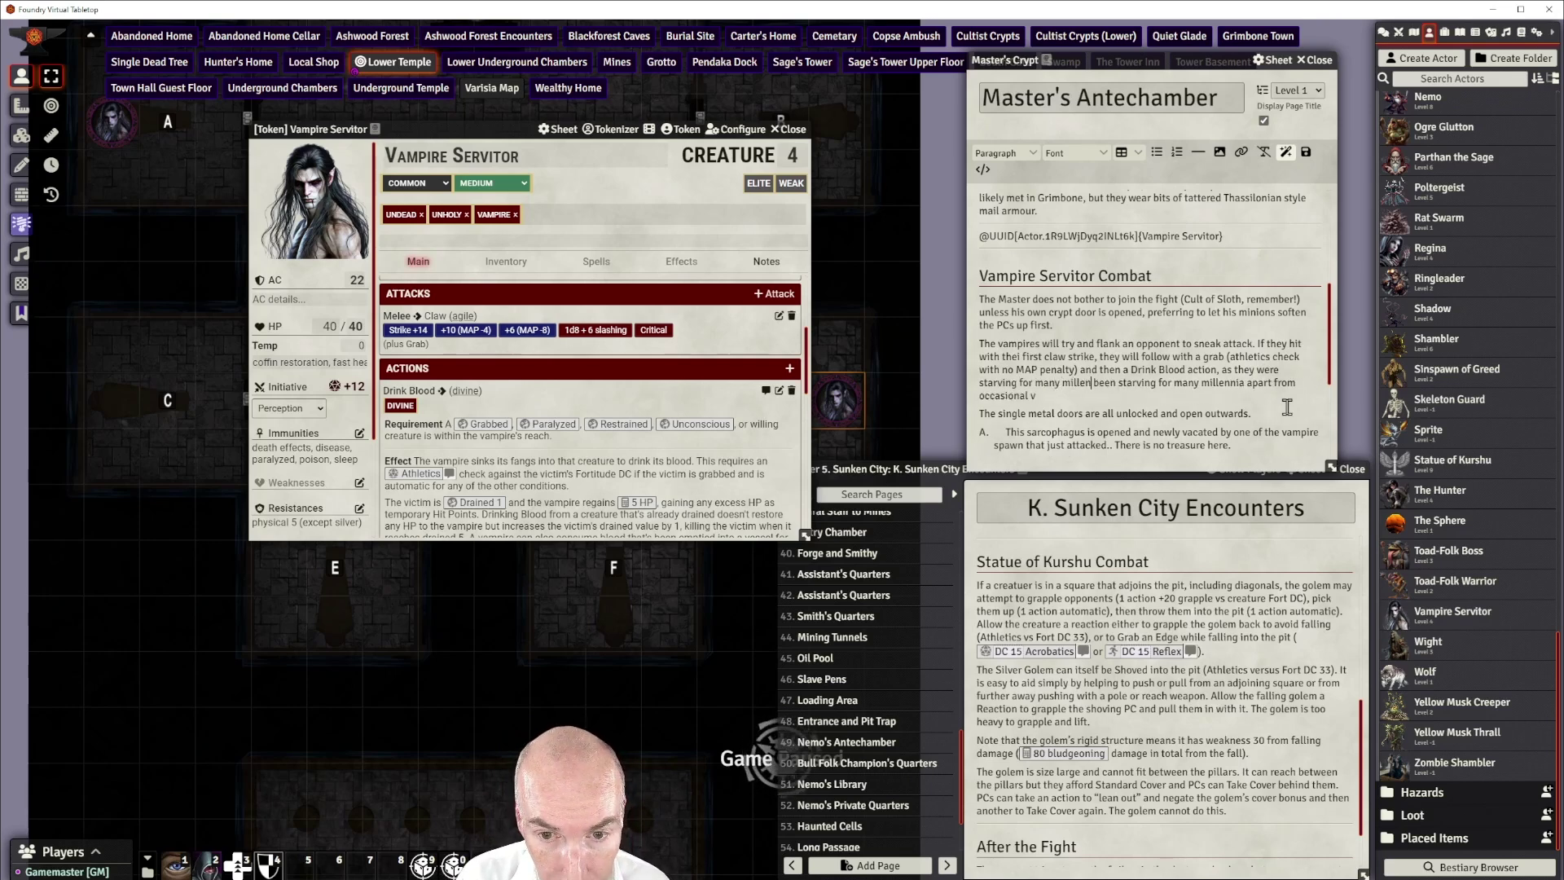
{"action": "type", "text": "nia"}
{"action": "key", "text": "Delete"}
{"action": "key", "text": "Delete"}
{"action": "key", "text": "Delete"}
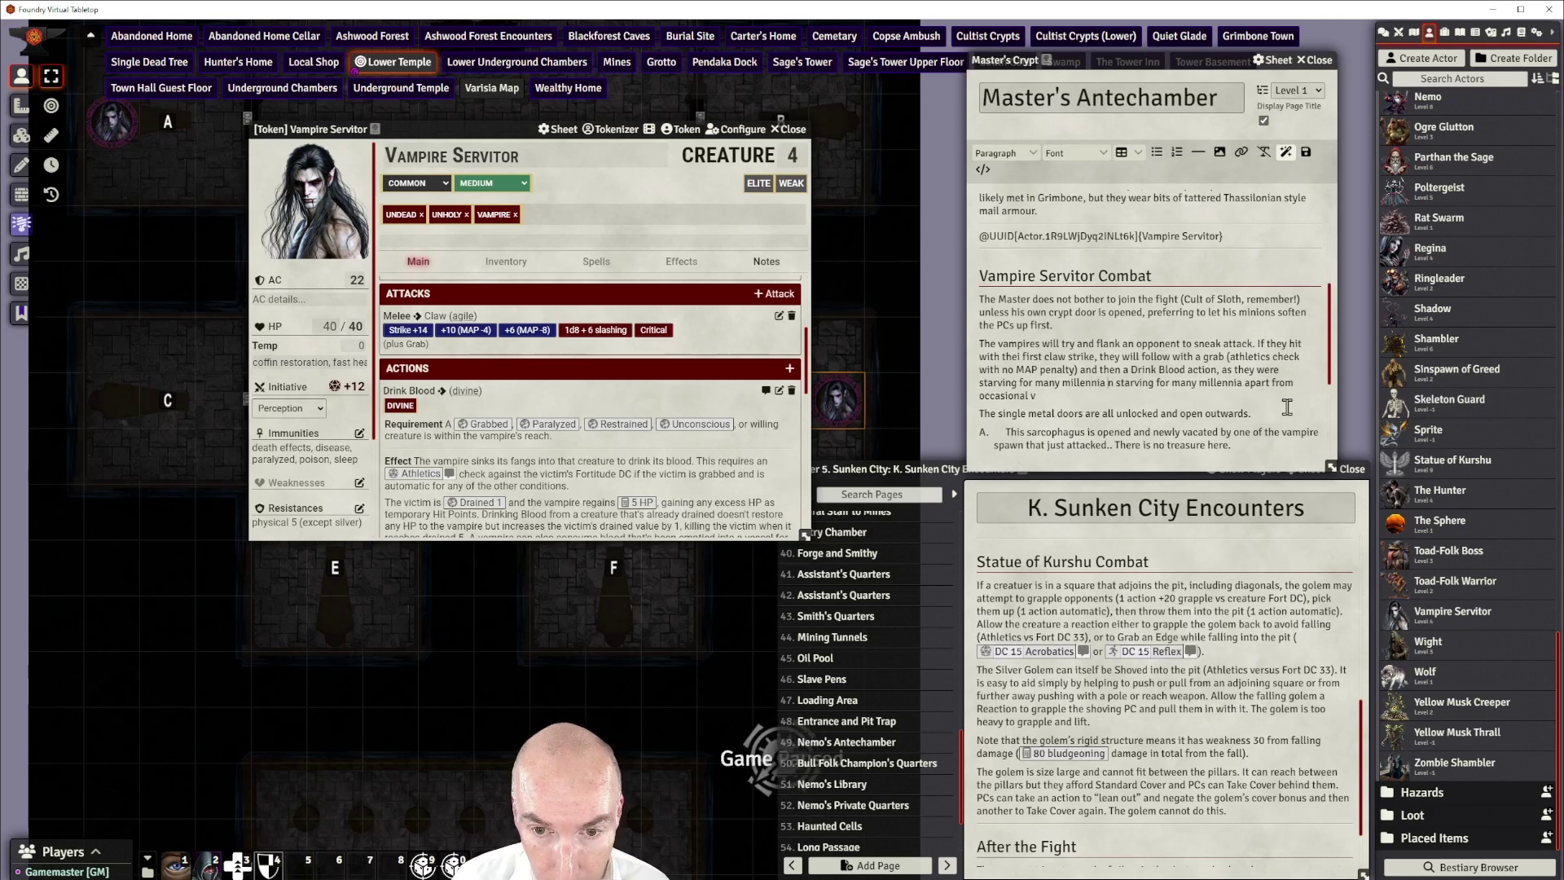
{"action": "key", "text": "Delete"}
{"action": "key", "text": "Delete"}
{"action": "key", "text": "Delete"}
{"action": "key", "text": "Delete"}
{"action": "key", "text": "Delete"}
{"action": "key", "text": "Delete"}
{"action": "key", "text": "Delete"}
{"action": "key", "text": "Delete"}
{"action": "key", "text": "Delete"}
{"action": "key", "text": "Delete"}
{"action": "key", "text": "Delete"}
{"action": "key", "text": "Delete"}
{"action": "key", "text": "Delete"}
{"action": "key", "text": "Delete"}
{"action": "key", "text": "Delete"}
{"action": "key", "text": "Delete"}
{"action": "key", "text": "Delete"}
{"action": "key", "text": "Delete"}
{"action": "key", "text": "Delete"}
{"action": "key", "text": "Delete"}
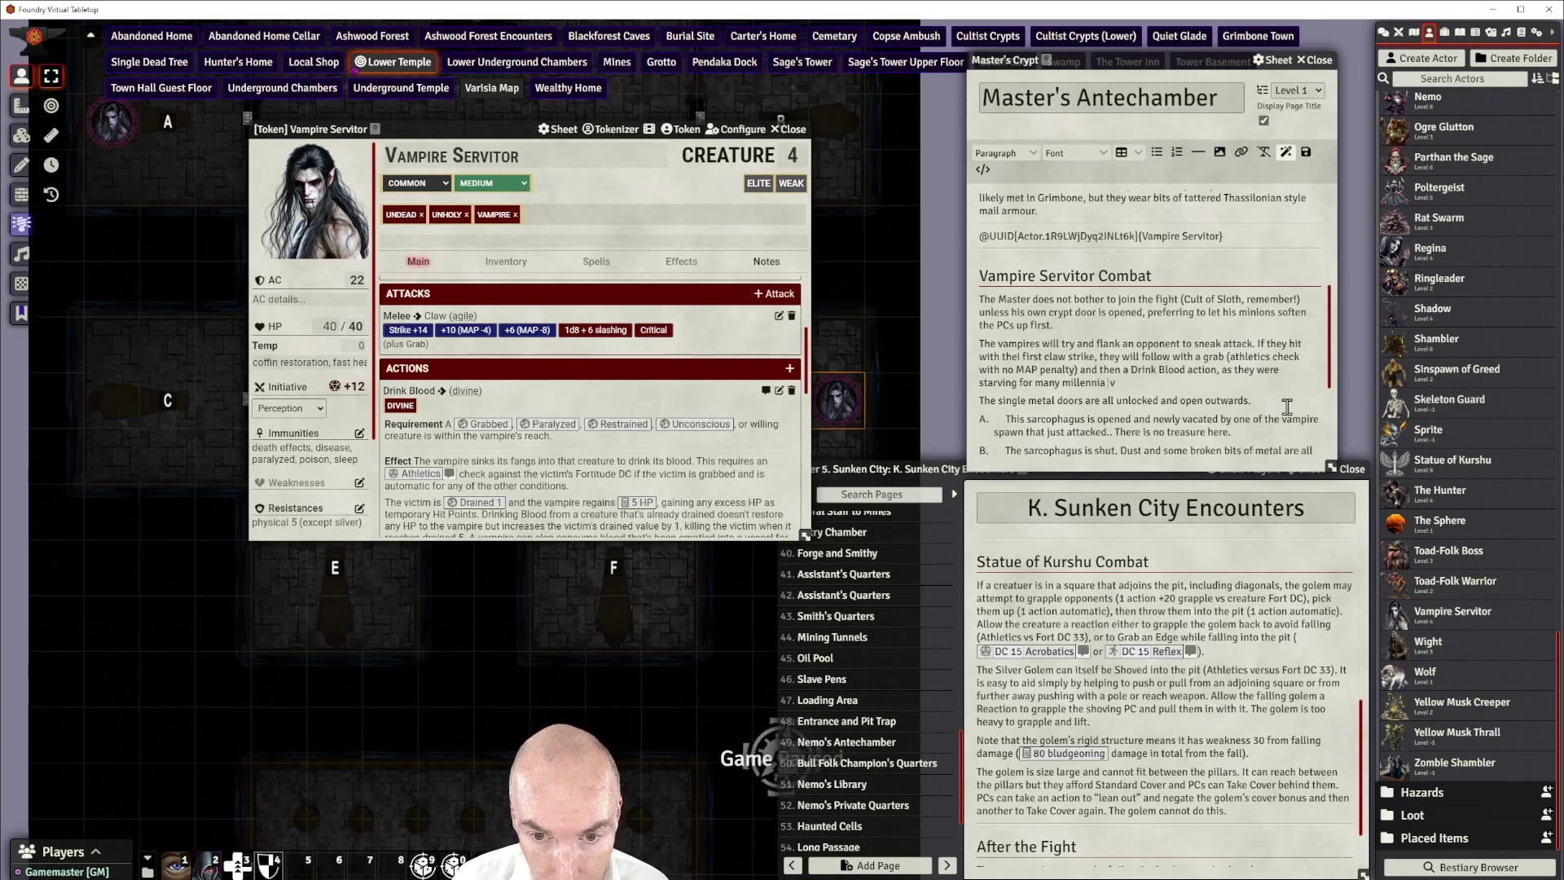
Continue the starving vampires sentence with "before teh master permitted them an occasional visit"
{"action": "type", "text": "before t"}
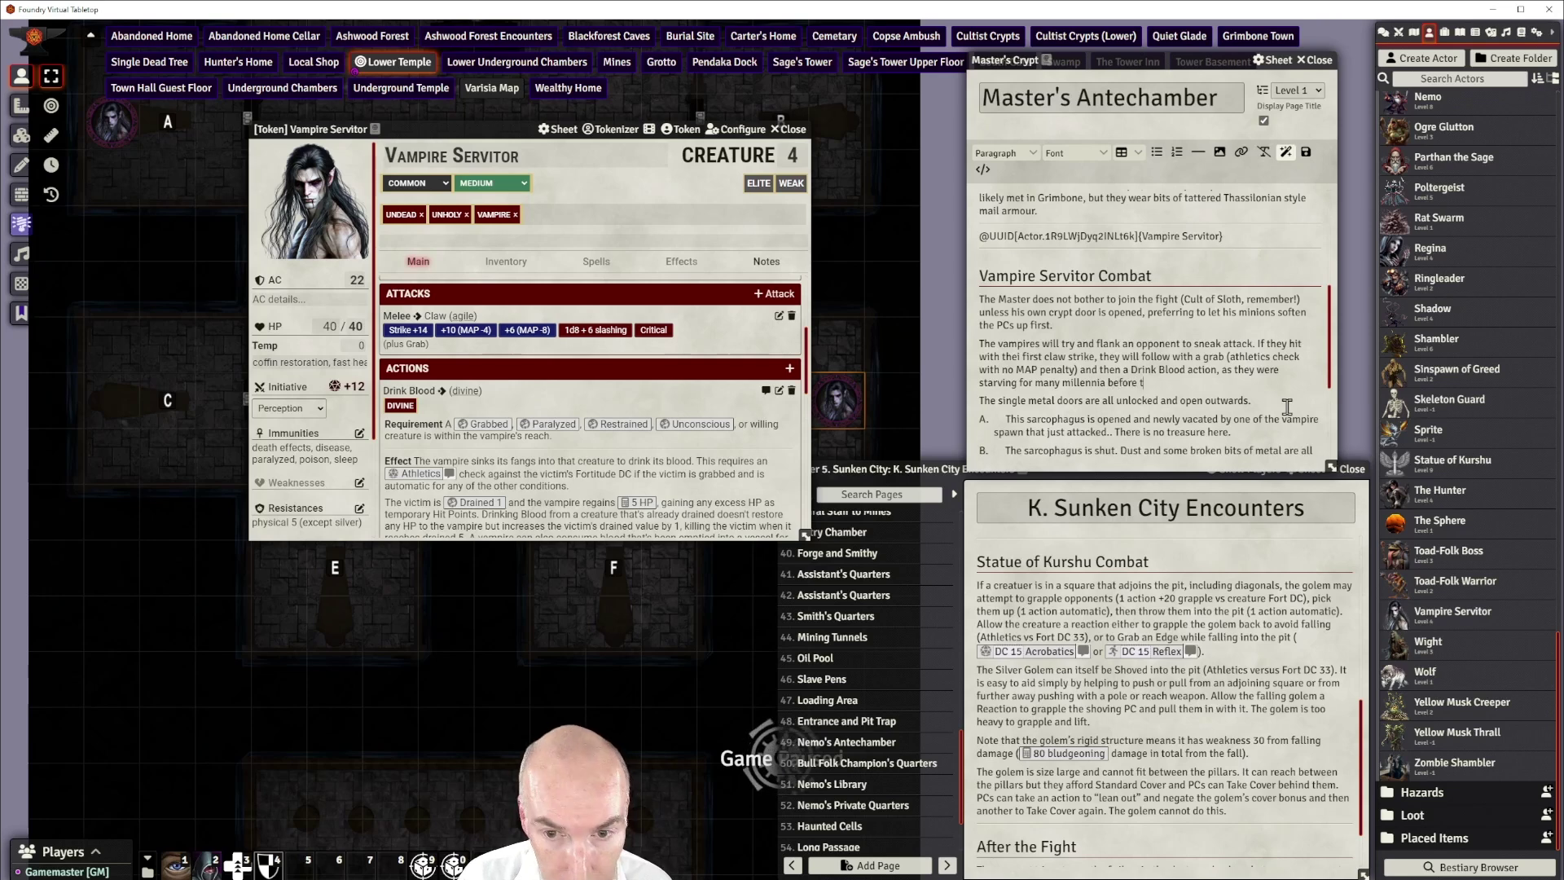
{"action": "type", "text": "eh master"}
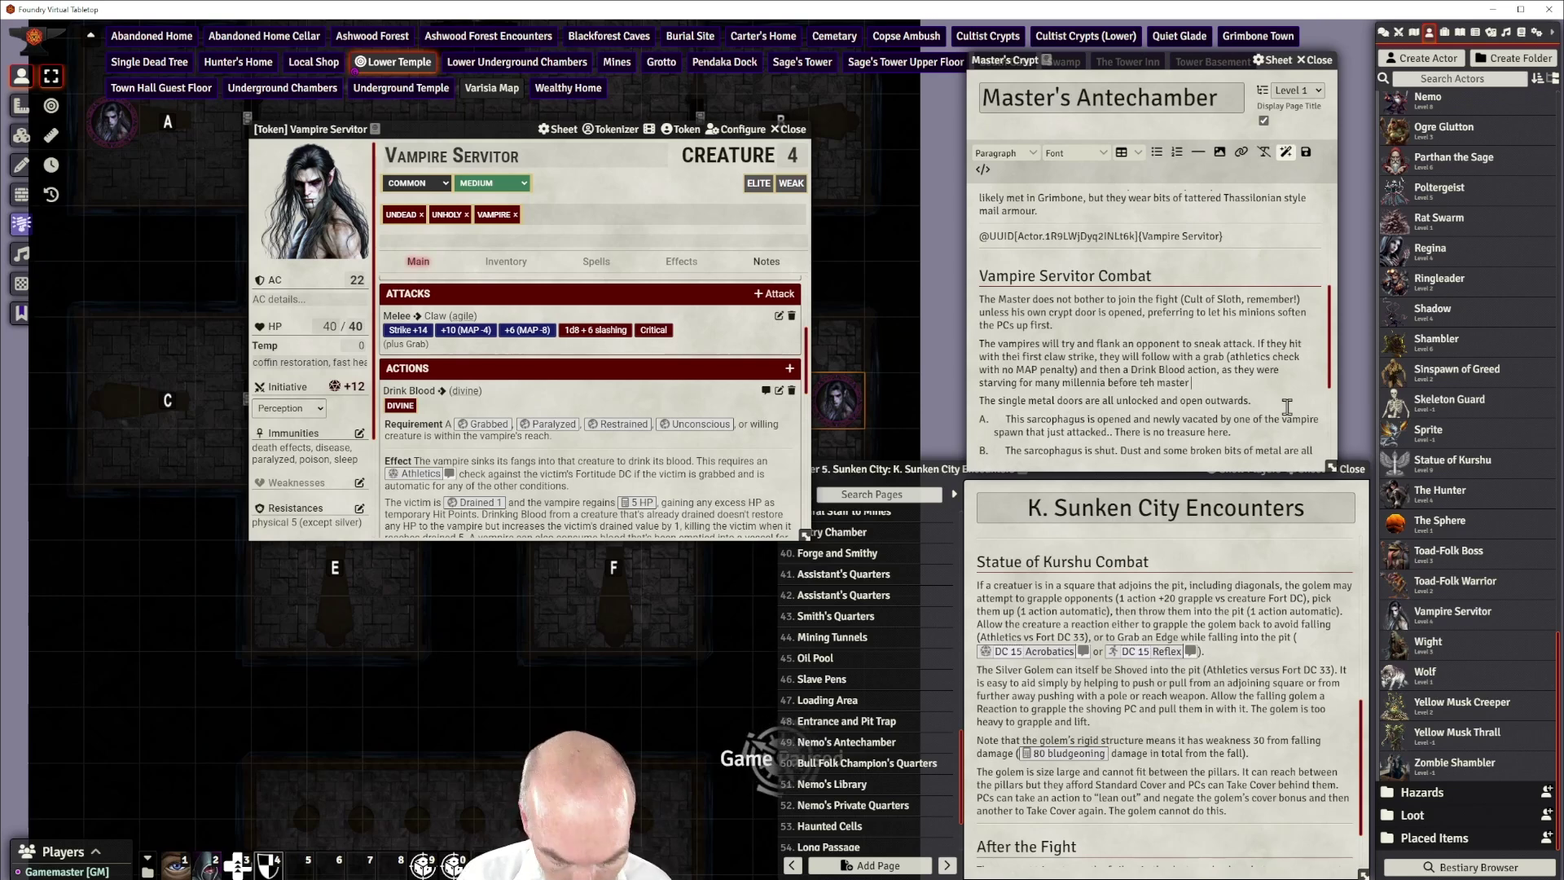
{"action": "type", "text": " permitted them"}
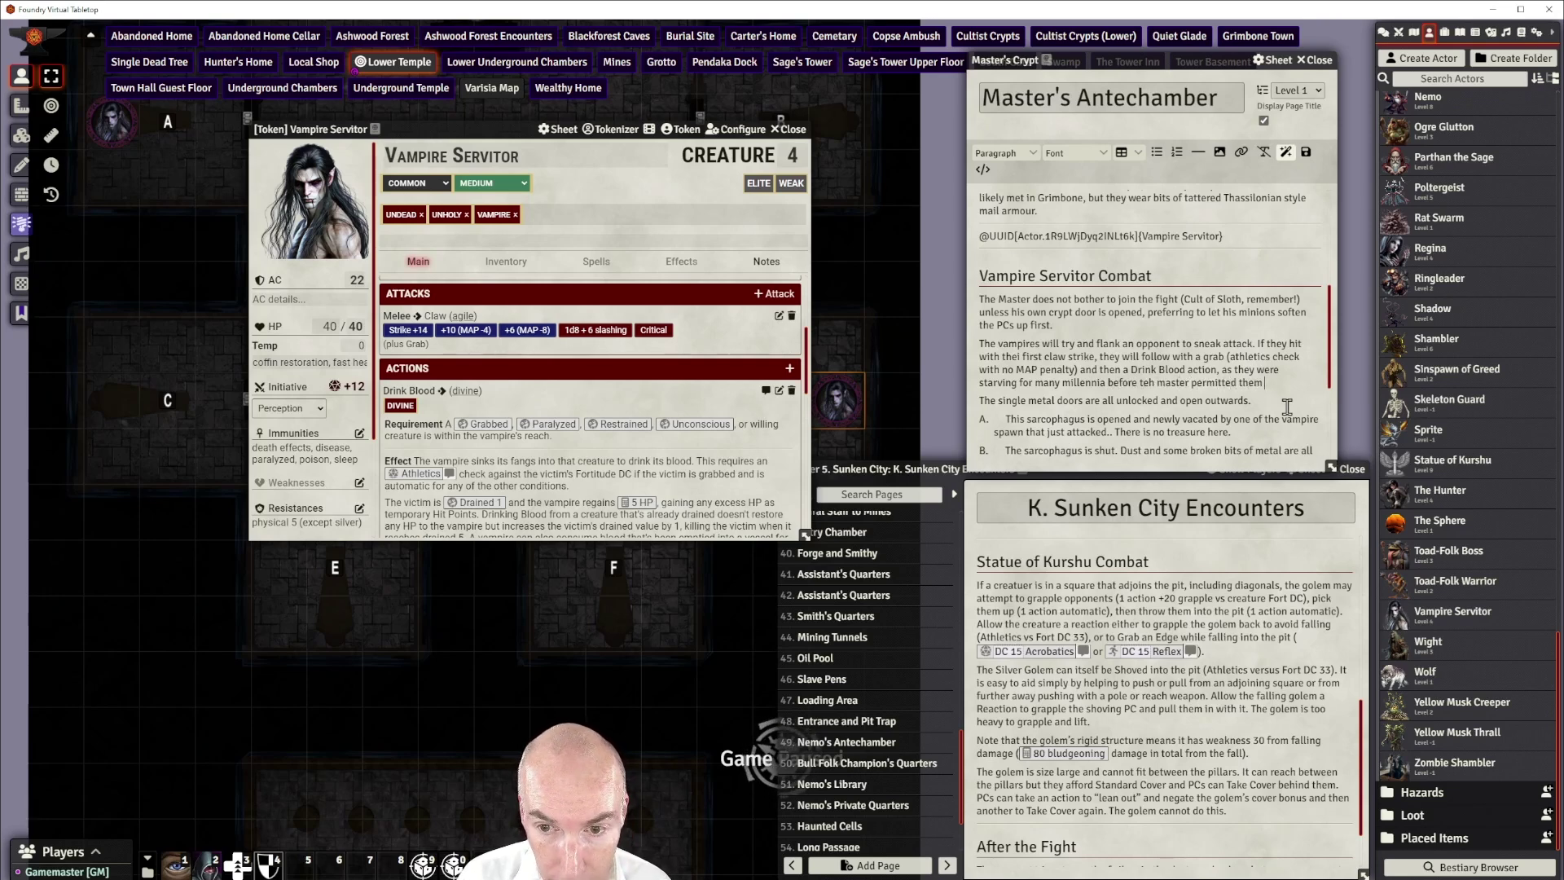
{"action": "type", "text": " an occas"}
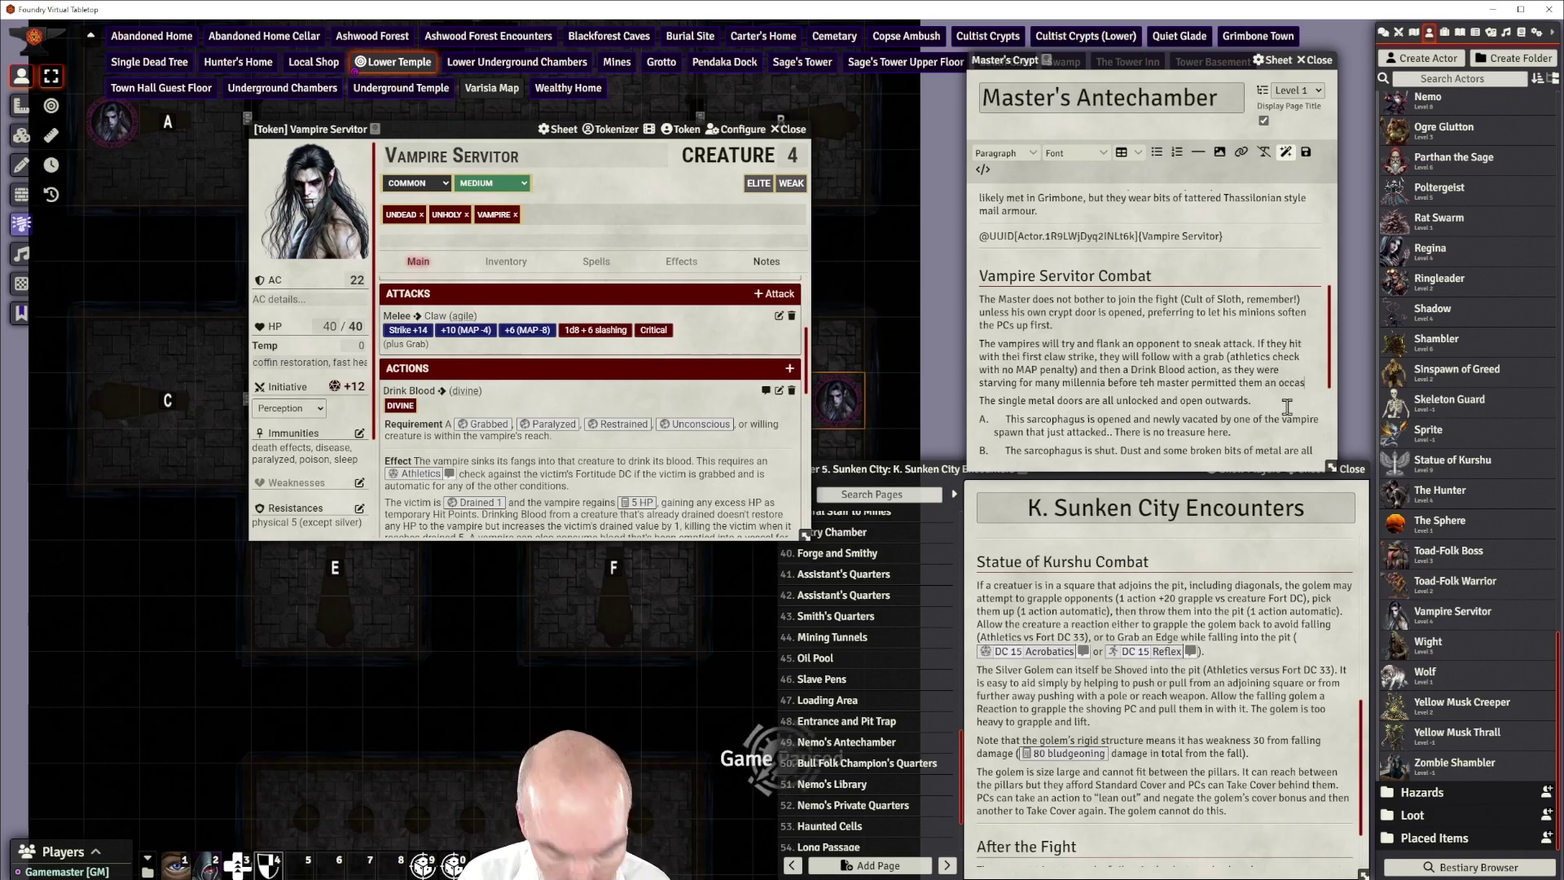
{"action": "type", "text": "ional visit"}
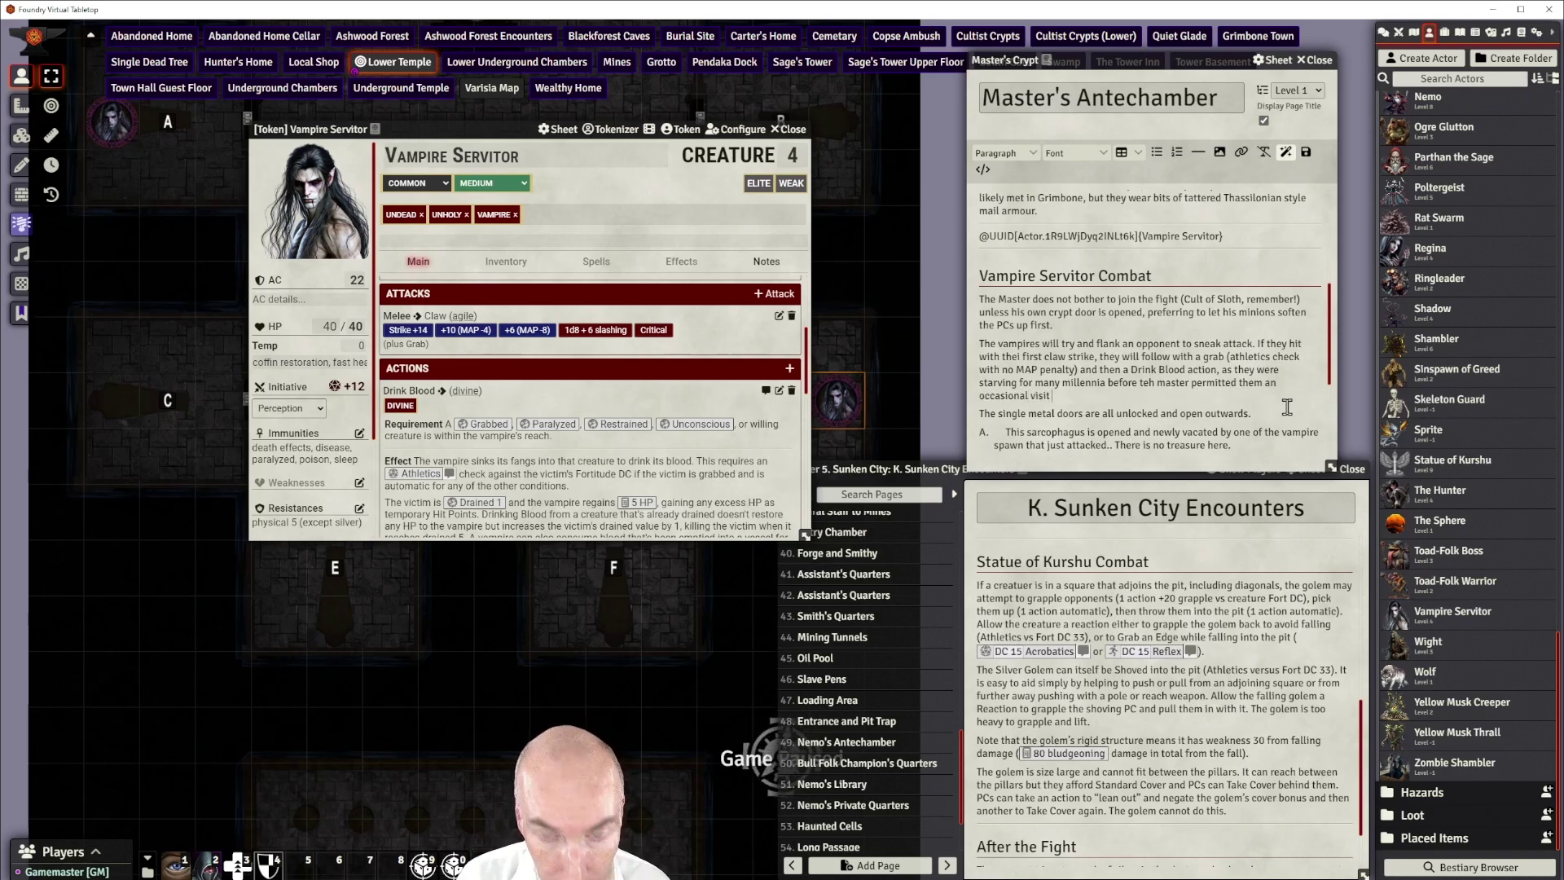
Extend the occasional visit sentence with "to feed on the townsfolk of Grimbone"
{"action": "type", "text": " to feed onm t"}
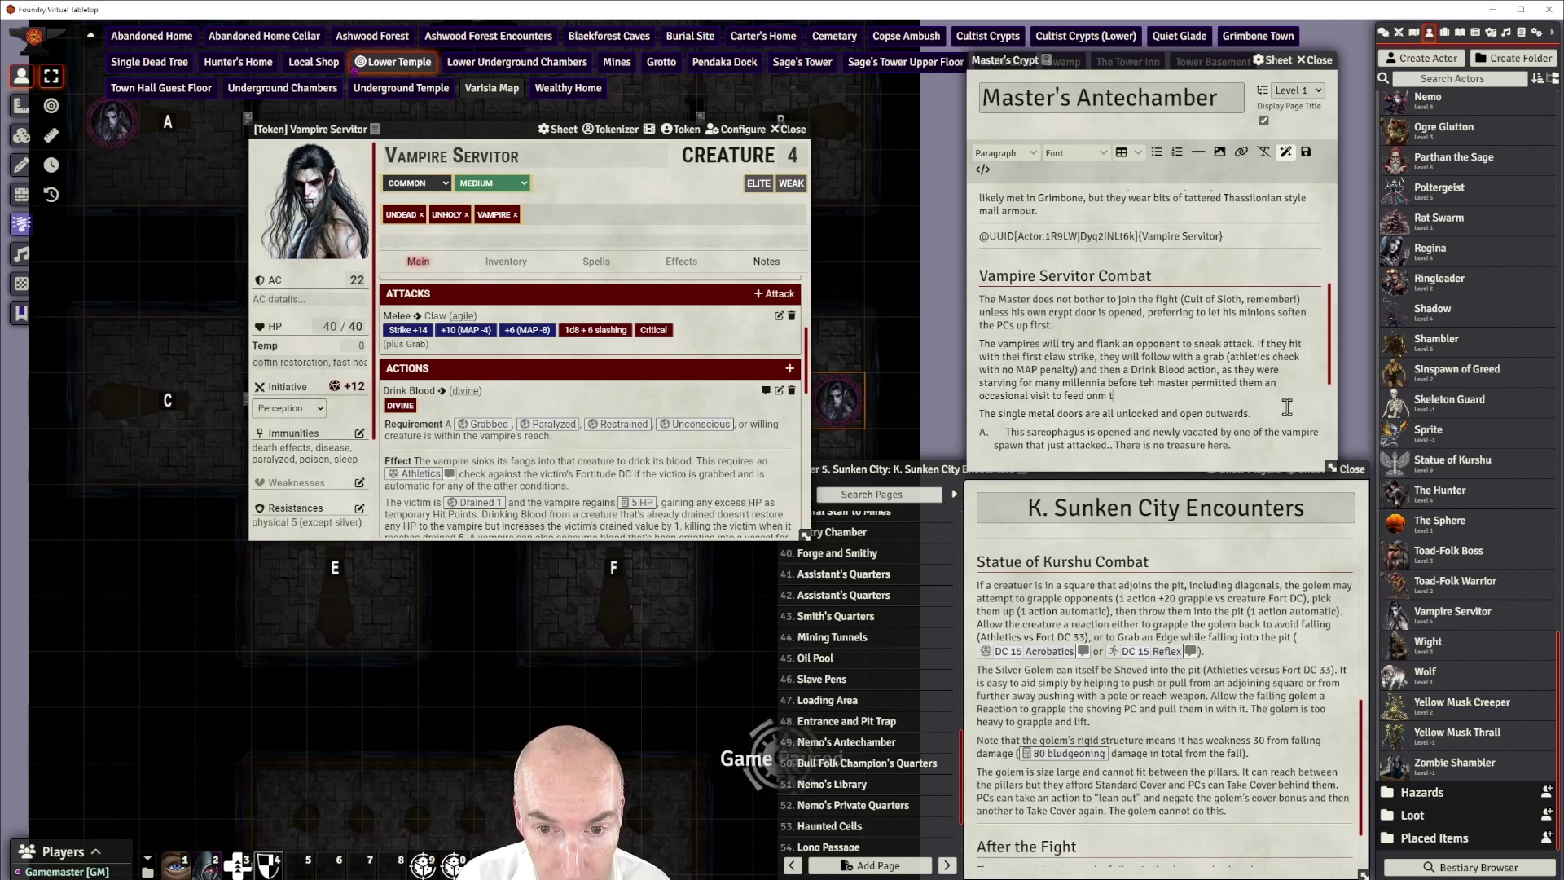
{"action": "key", "text": "BackSpace"}
{"action": "key", "text": "BackSpace"}
{"action": "key", "text": "BackSpace"}
{"action": "type", "text": " the "}
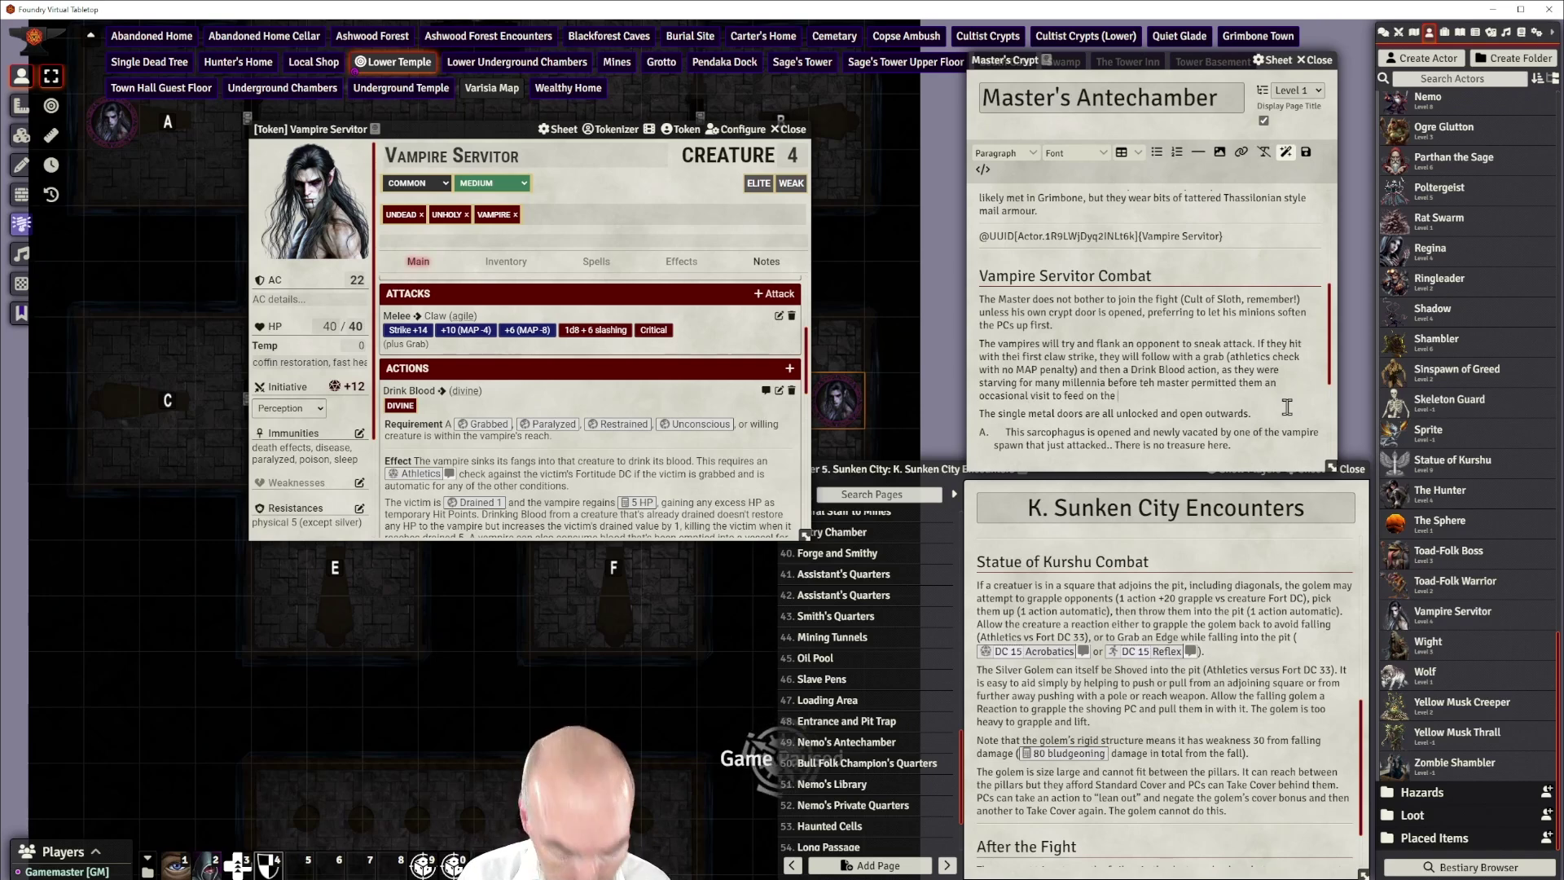
{"action": "type", "text": "townsfol"}
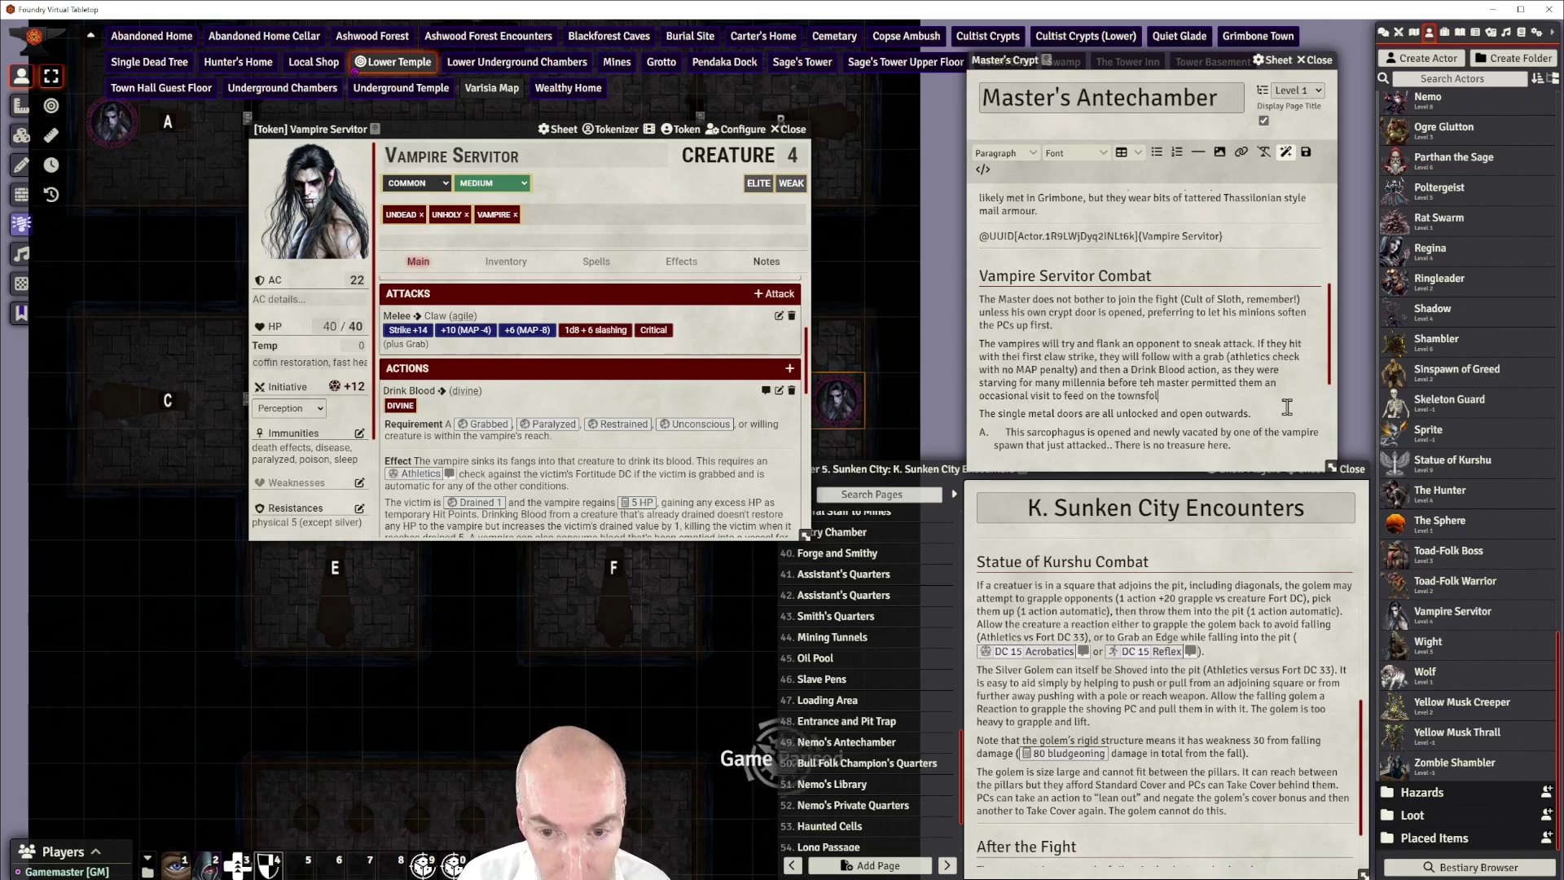
{"action": "type", "text": "k"}
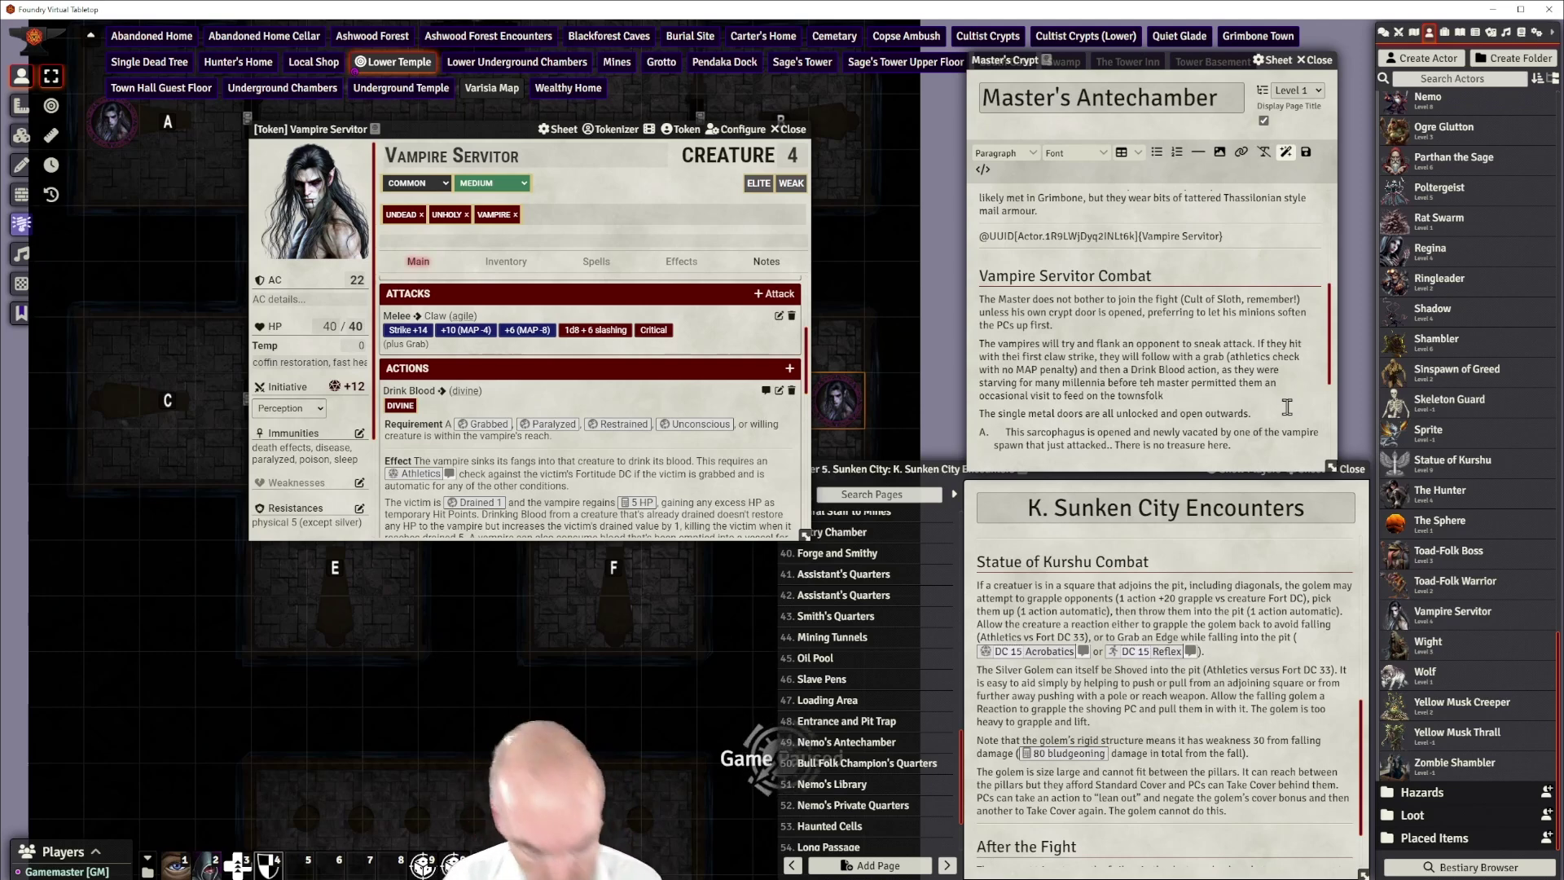
{"action": "type", "text": " of Grimbone"}
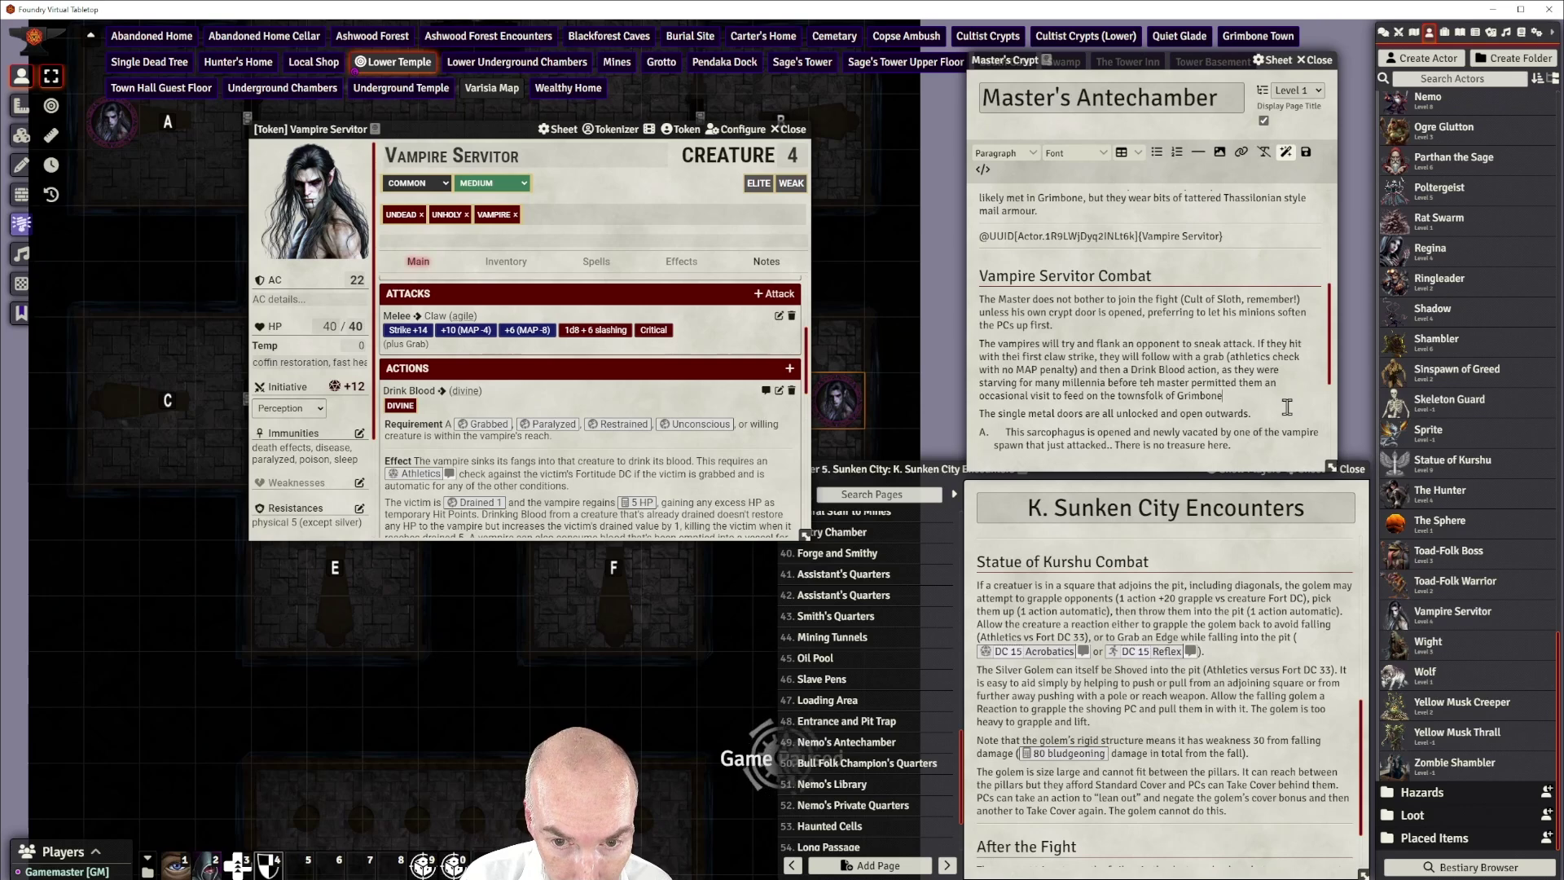
Finish the vampire feeding sentence with "or upon the odd beast-folk."
{"action": "type", "text": " or upon "}
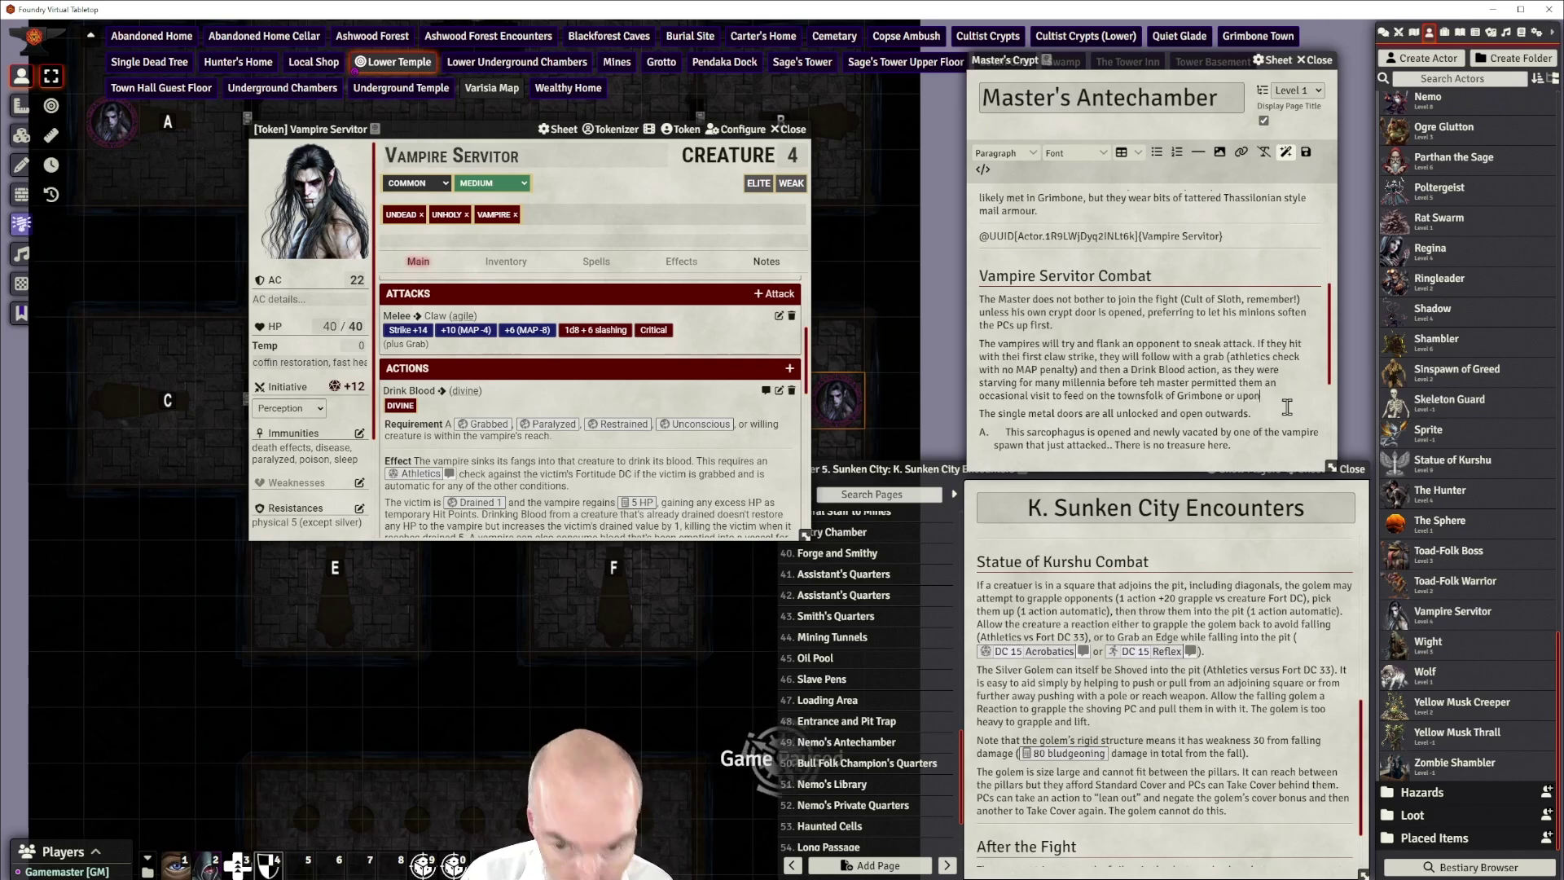
{"action": "type", "text": "the odd beast"}
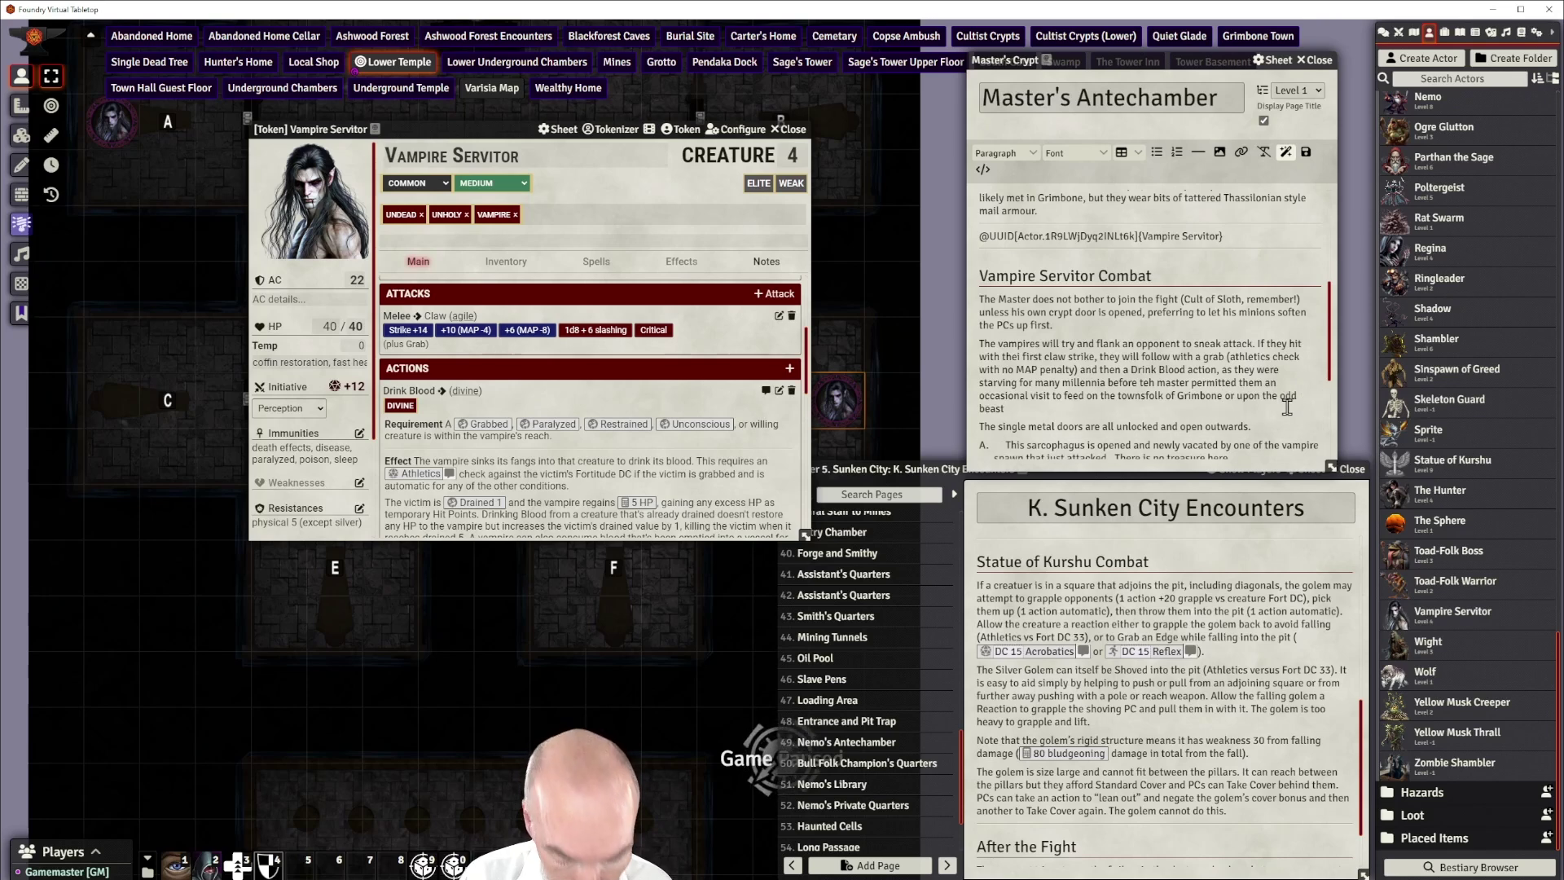
{"action": "type", "text": "-fol"}
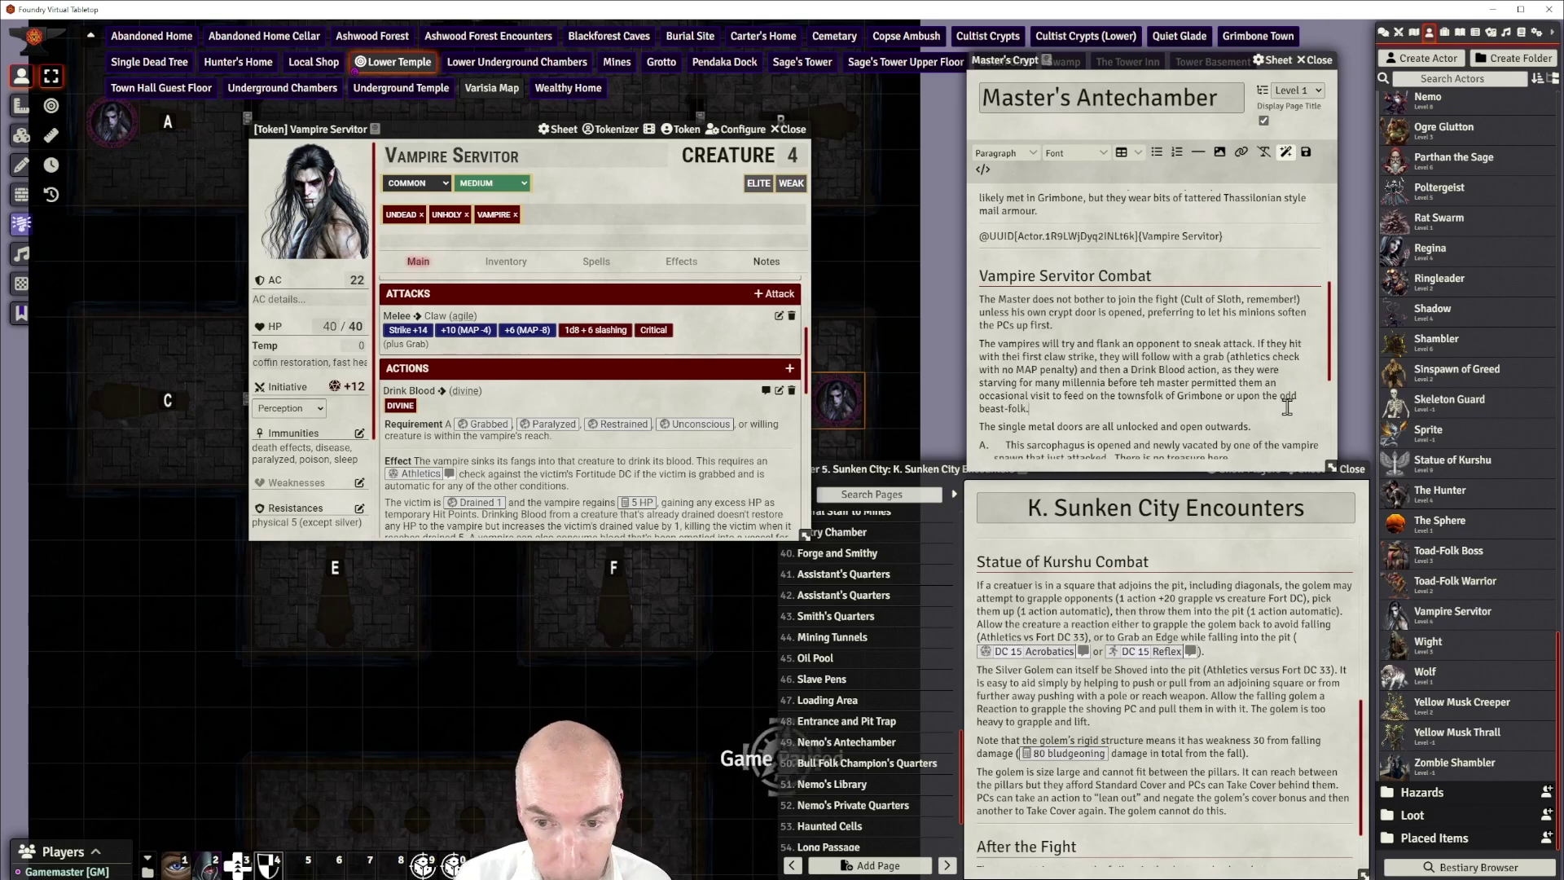
Complete the "beast-folk." sentence and insert the line "The Crypts" above the paragraph about the single metal doors
{"action": "type", "text": "k."}
{"action": "scroll", "coordinate": [1041, 383], "scroll_direction": "down", "scroll_amount": 1}
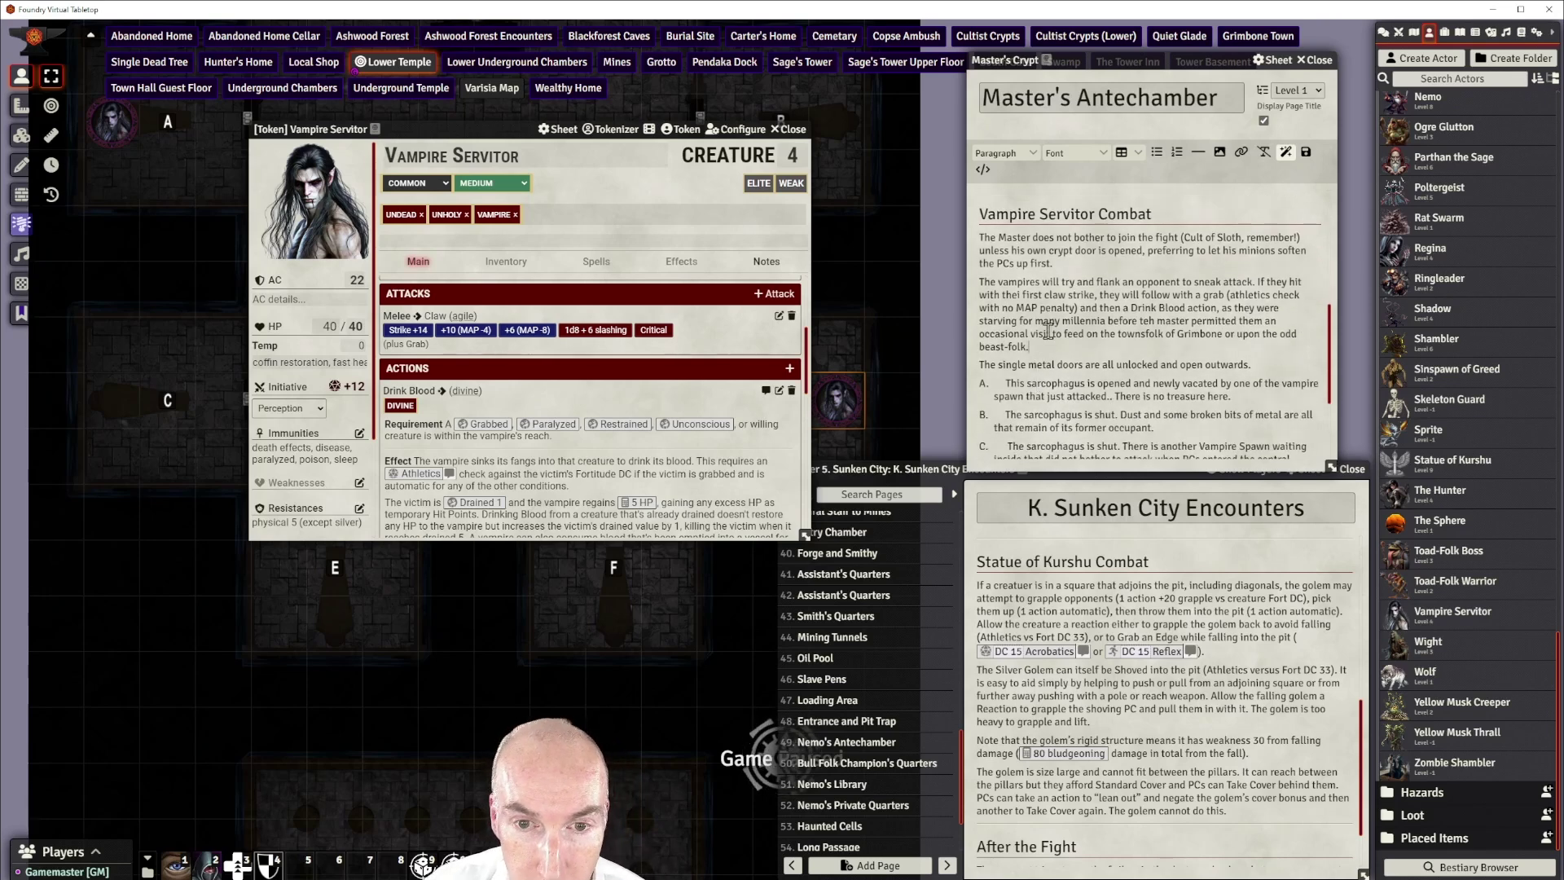
{"action": "scroll", "coordinate": [1059, 310], "scroll_direction": "down", "scroll_amount": 2}
{"action": "scroll", "coordinate": [1059, 309], "scroll_direction": "up", "scroll_amount": 2}
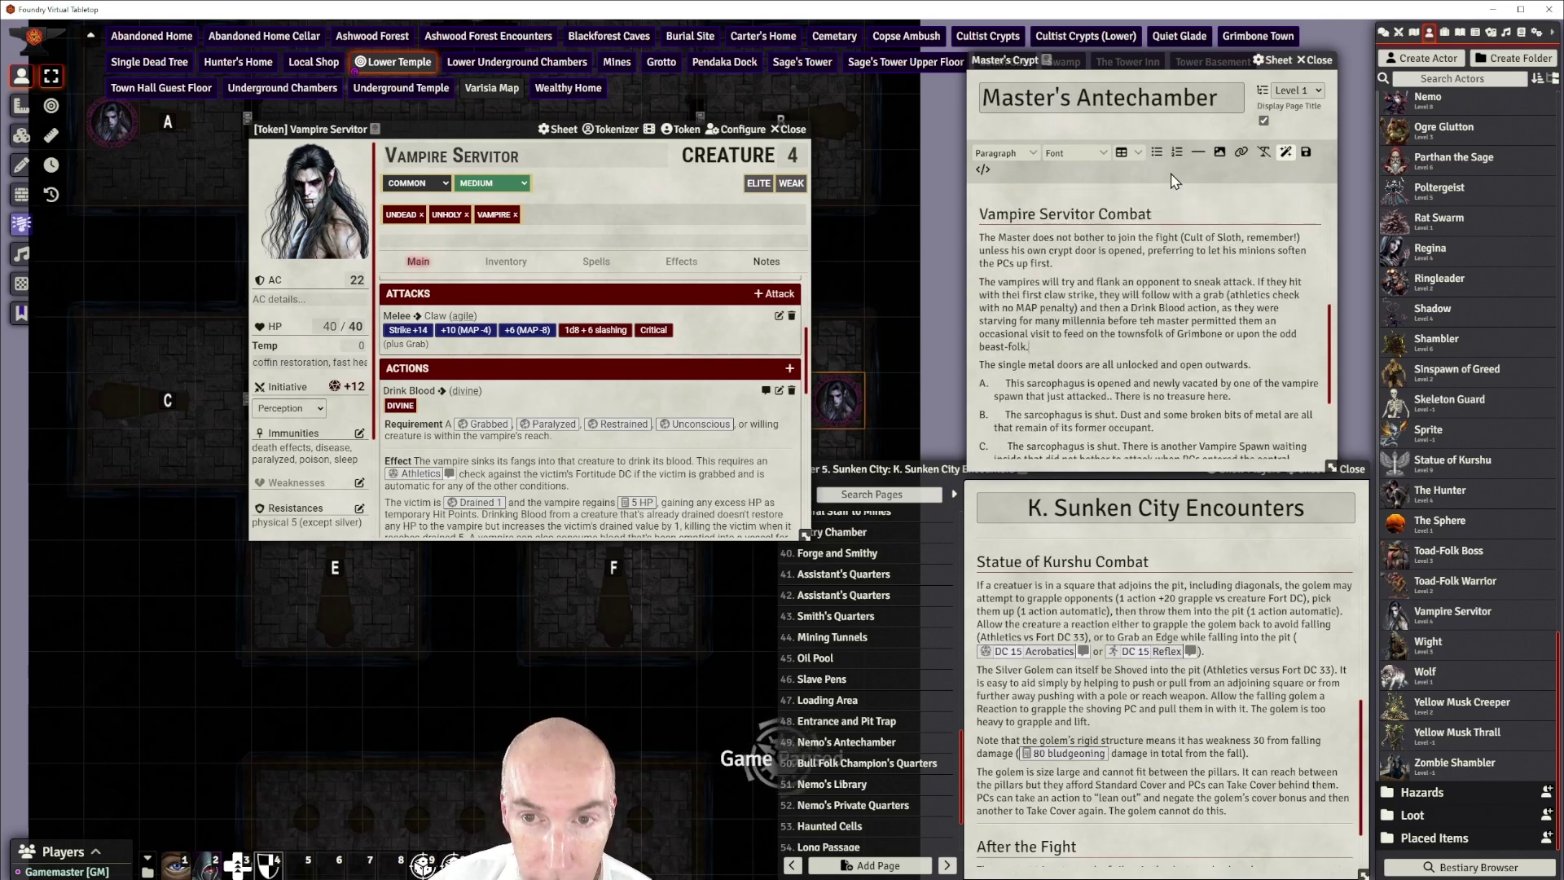
{"action": "left_click", "coordinate": [1198, 152]}
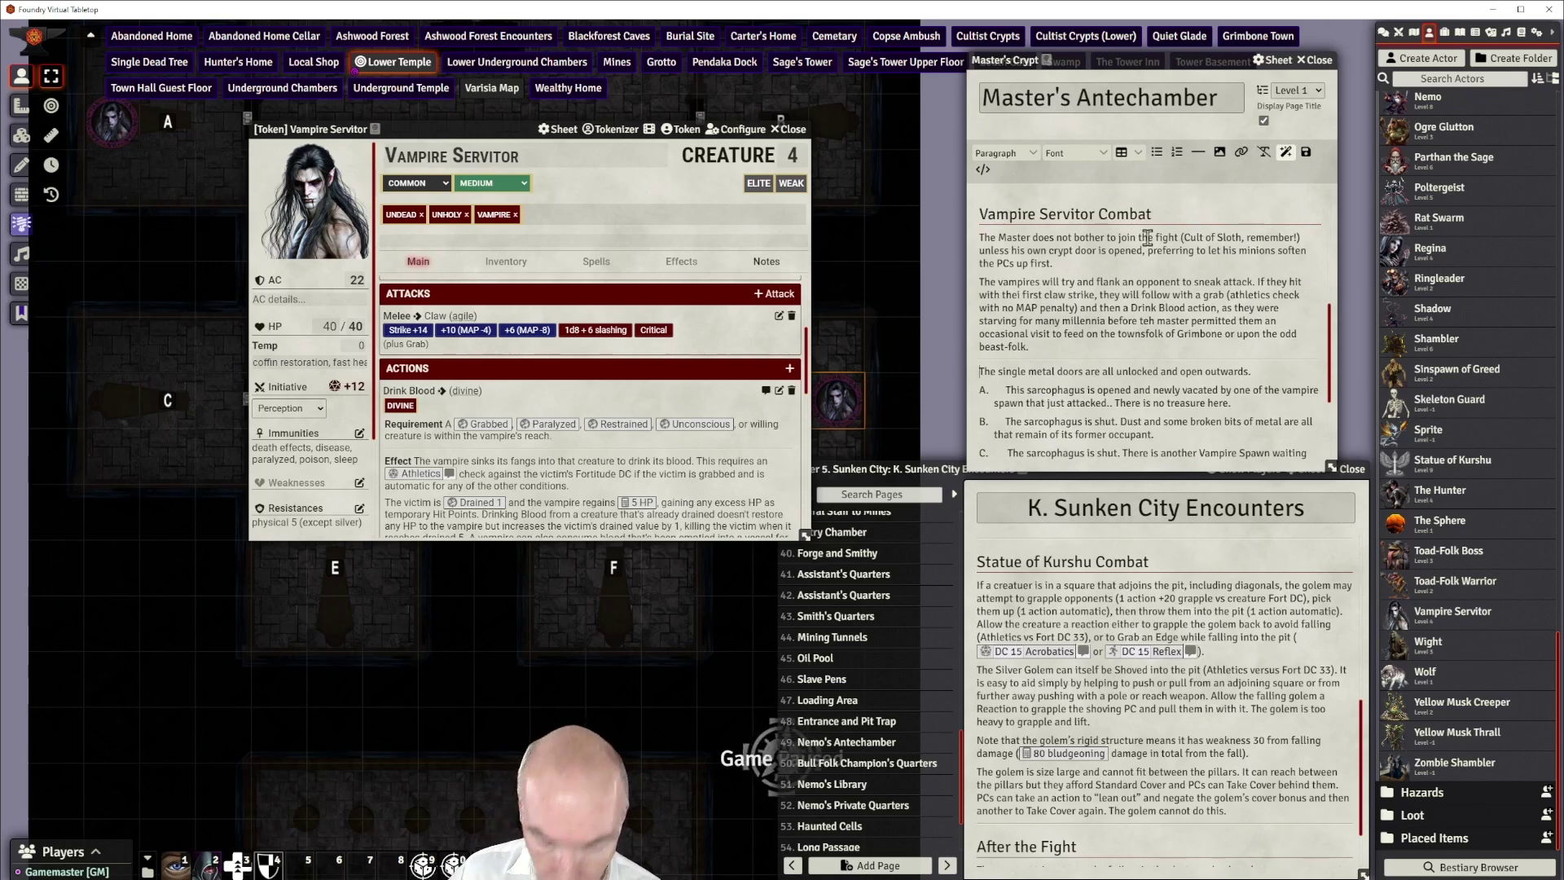
{"action": "key", "text": "Return"}
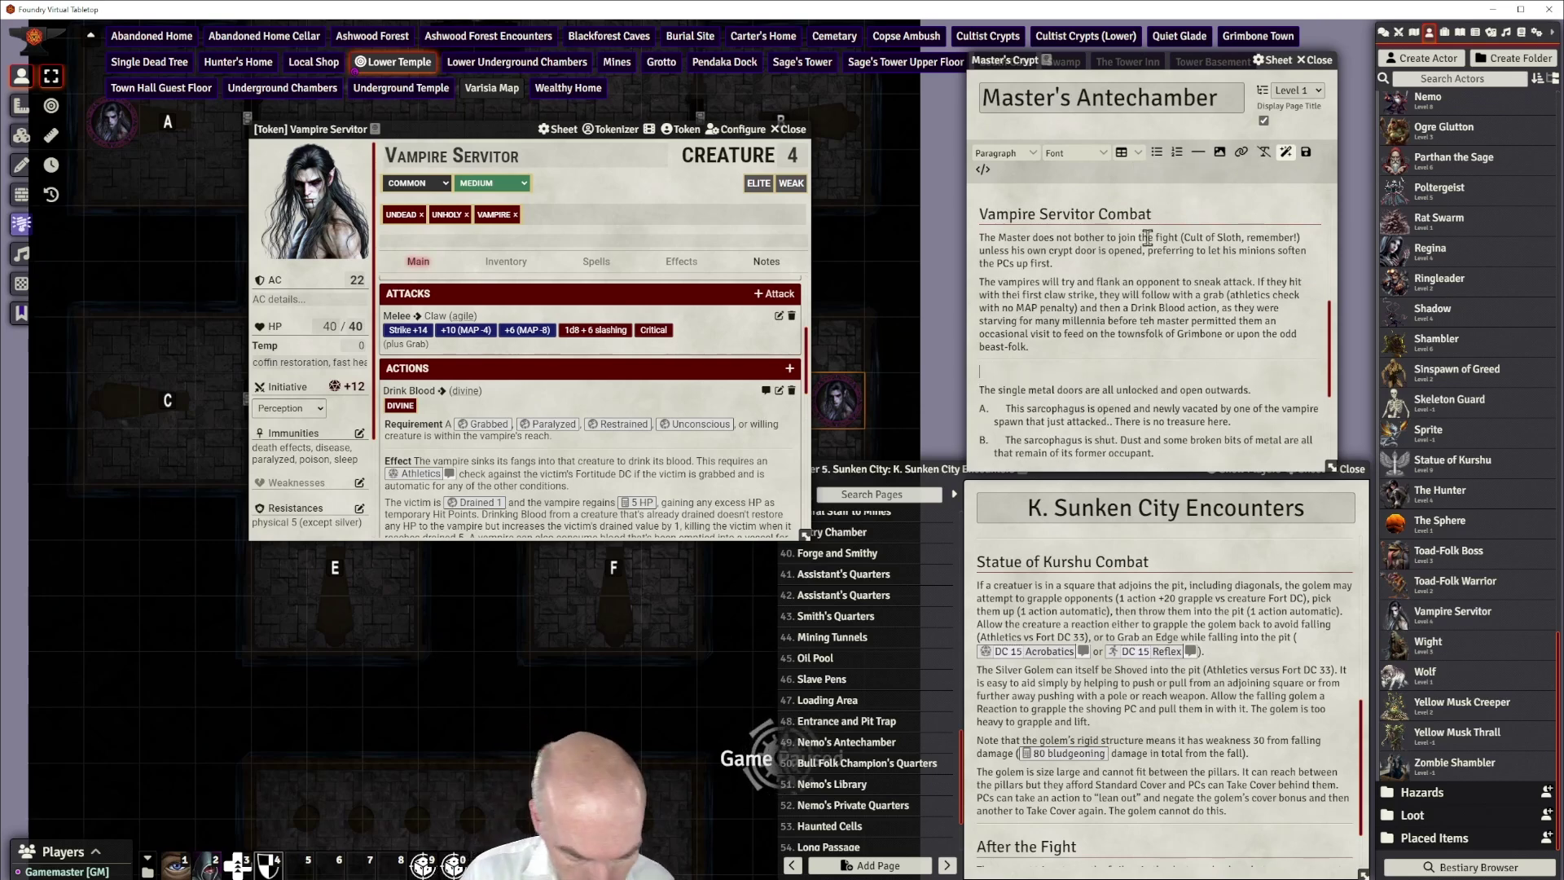
{"action": "type", "text": "The Crypts"}
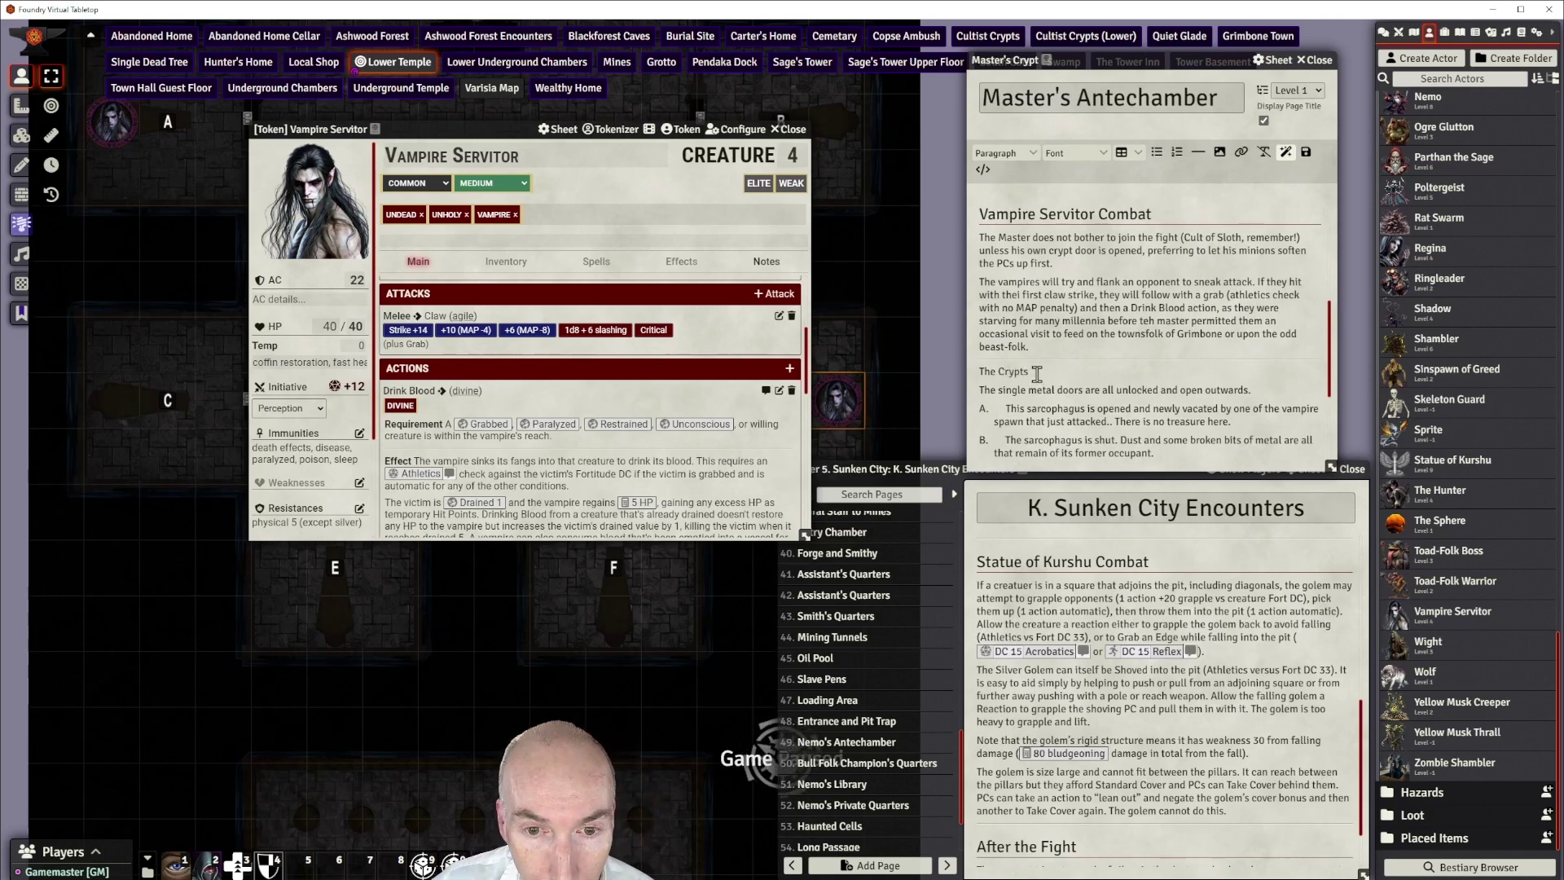
Format the "The Crypts" line as Heading 2
{"action": "left_click_drag", "start_coordinate": [1037, 373], "coordinate": [982, 373]}
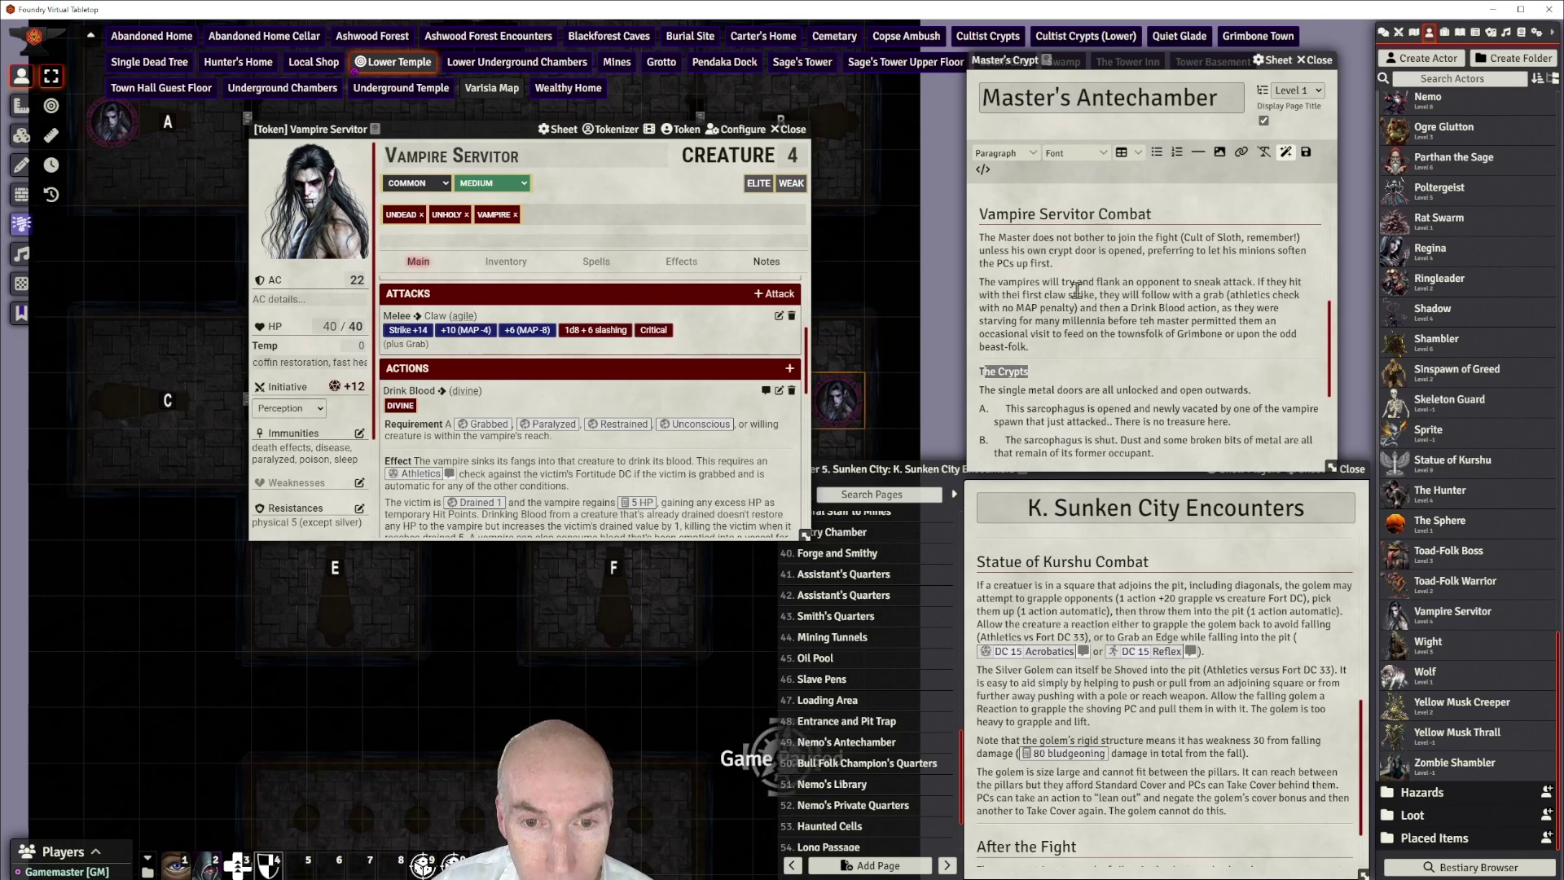
{"action": "left_click", "coordinate": [997, 389]}
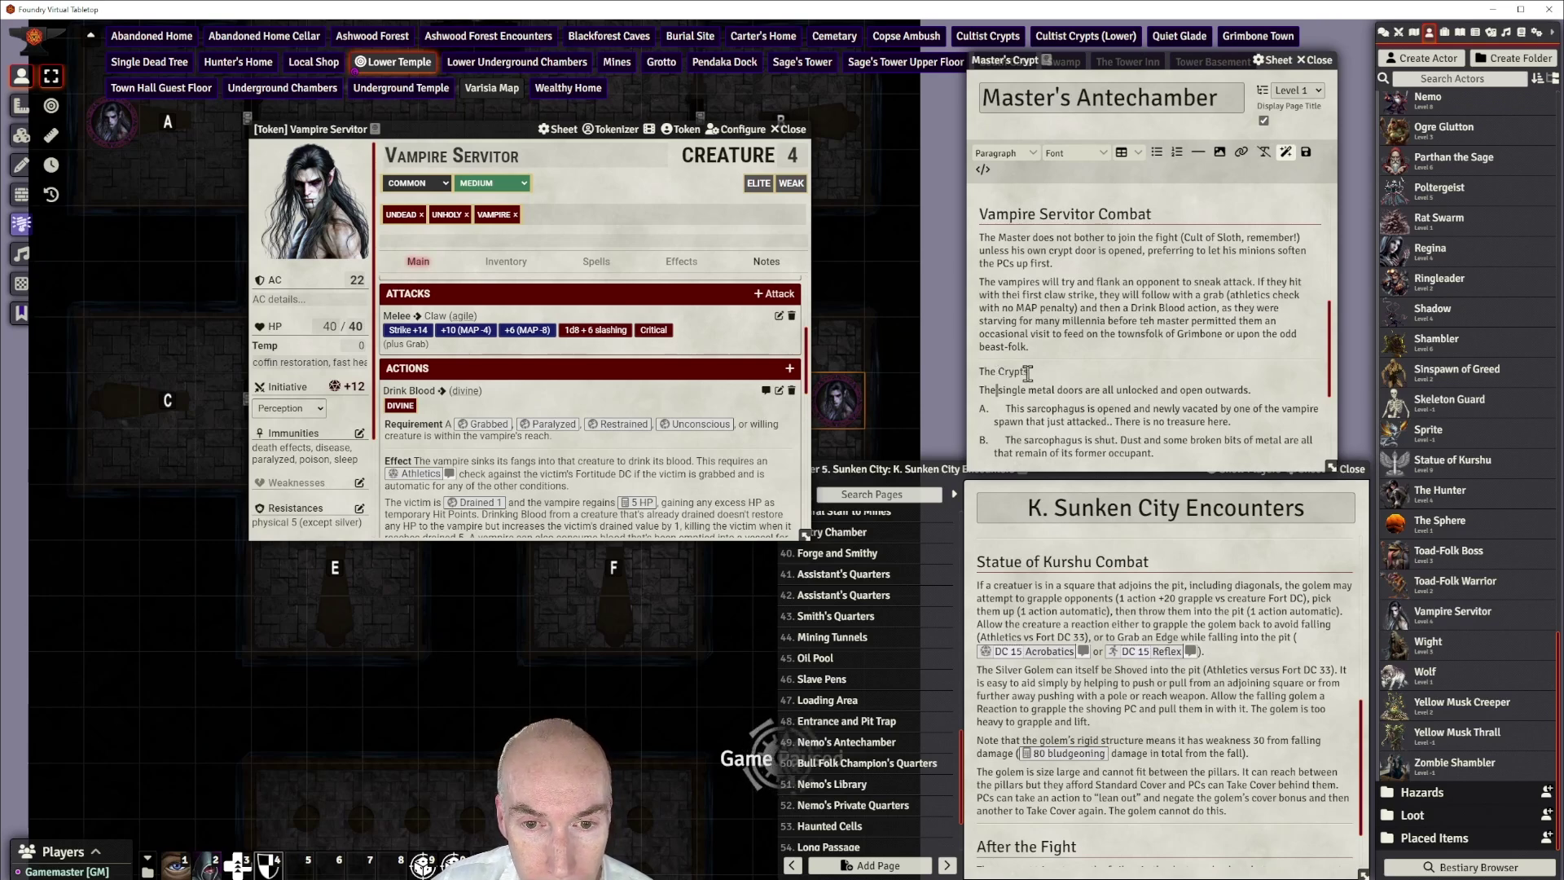
{"action": "left_click_drag", "start_coordinate": [1028, 373], "coordinate": [977, 373]}
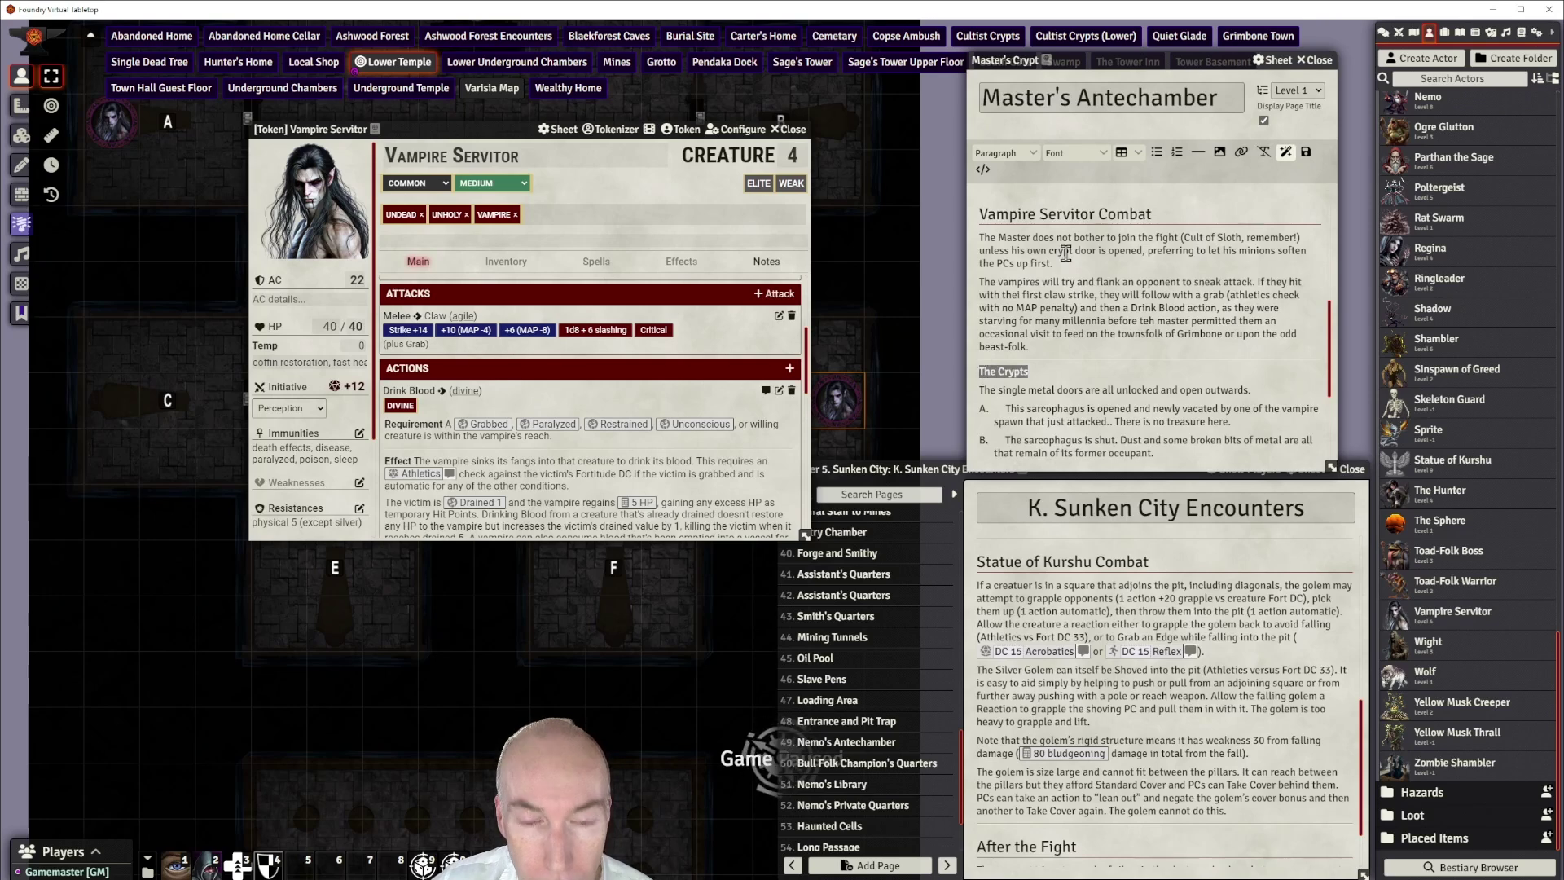
{"action": "left_click", "coordinate": [1002, 153]}
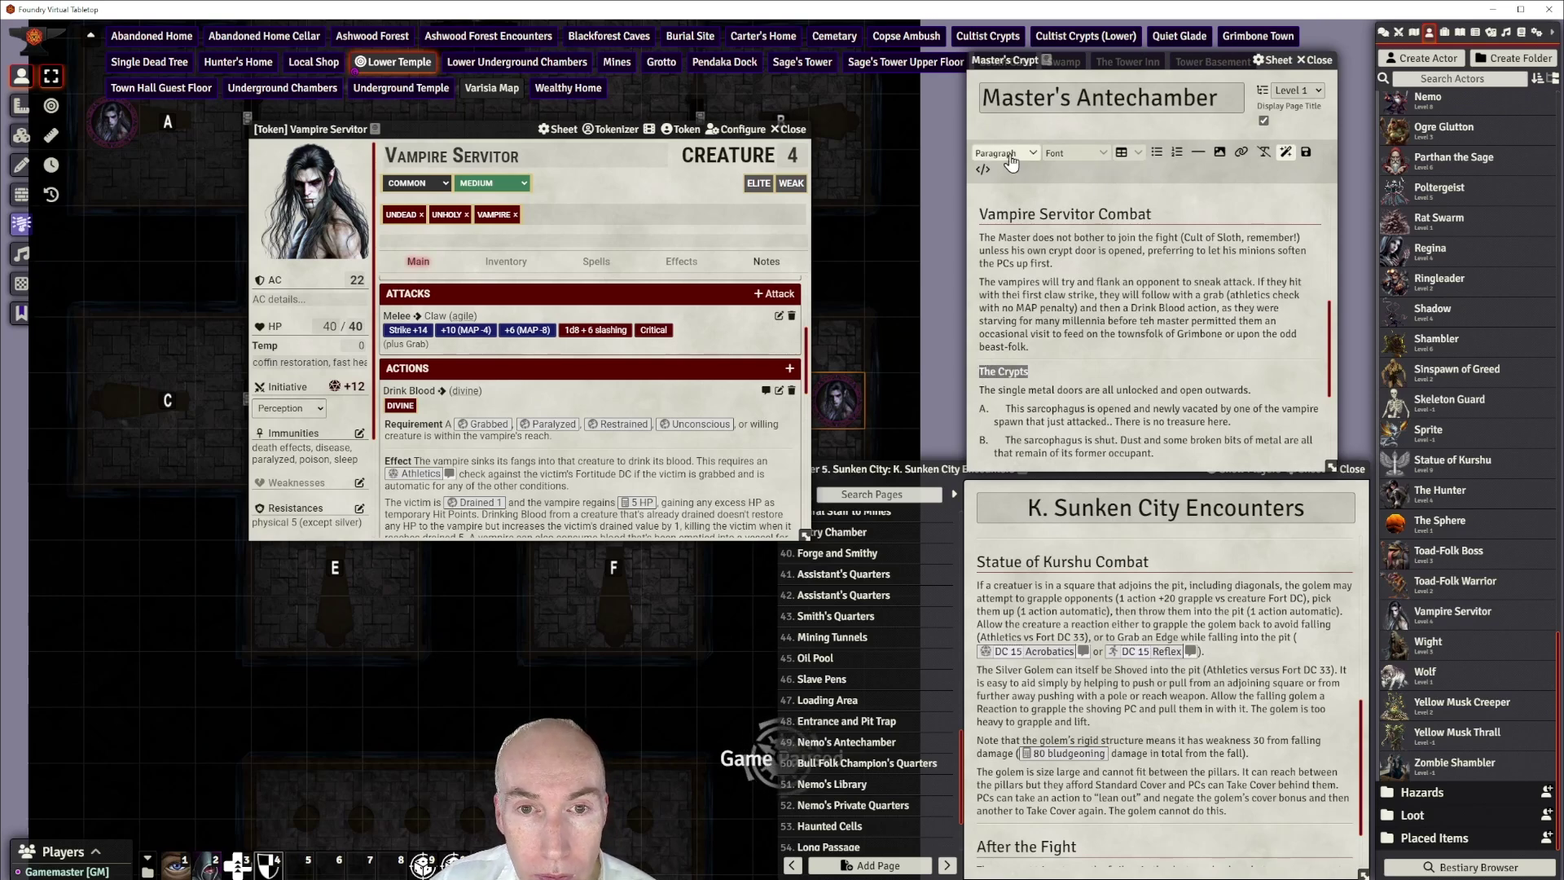
{"action": "mouse_move", "coordinate": [1006, 172]}
{"action": "left_click", "coordinate": [1065, 193]}
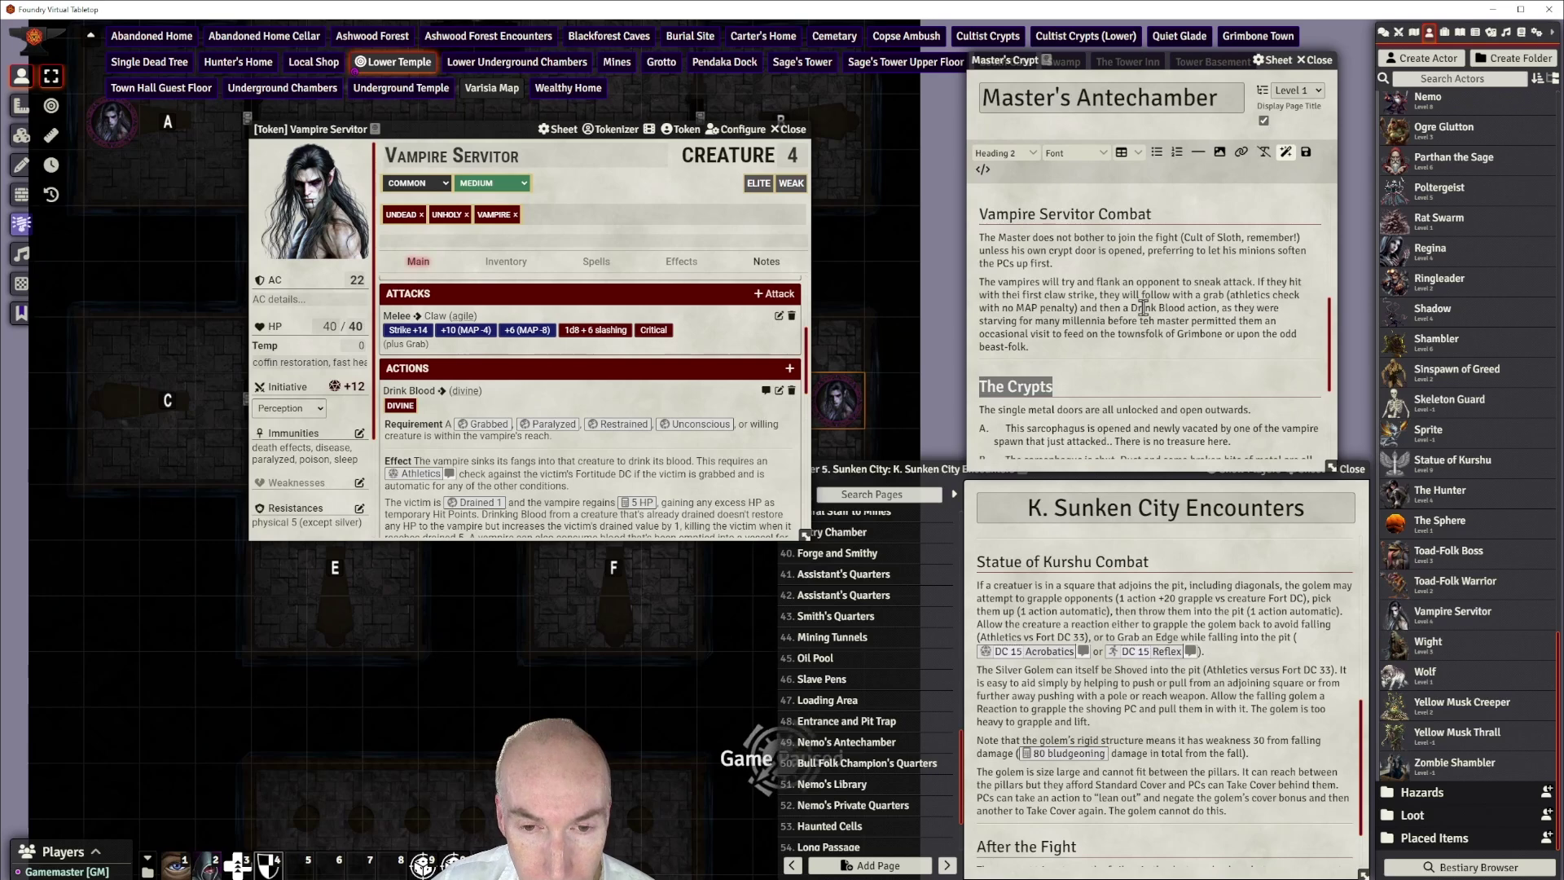
Make the entry letters A to F in the Crypts section bold
{"action": "scroll", "coordinate": [1144, 307], "scroll_direction": "down", "scroll_amount": 3}
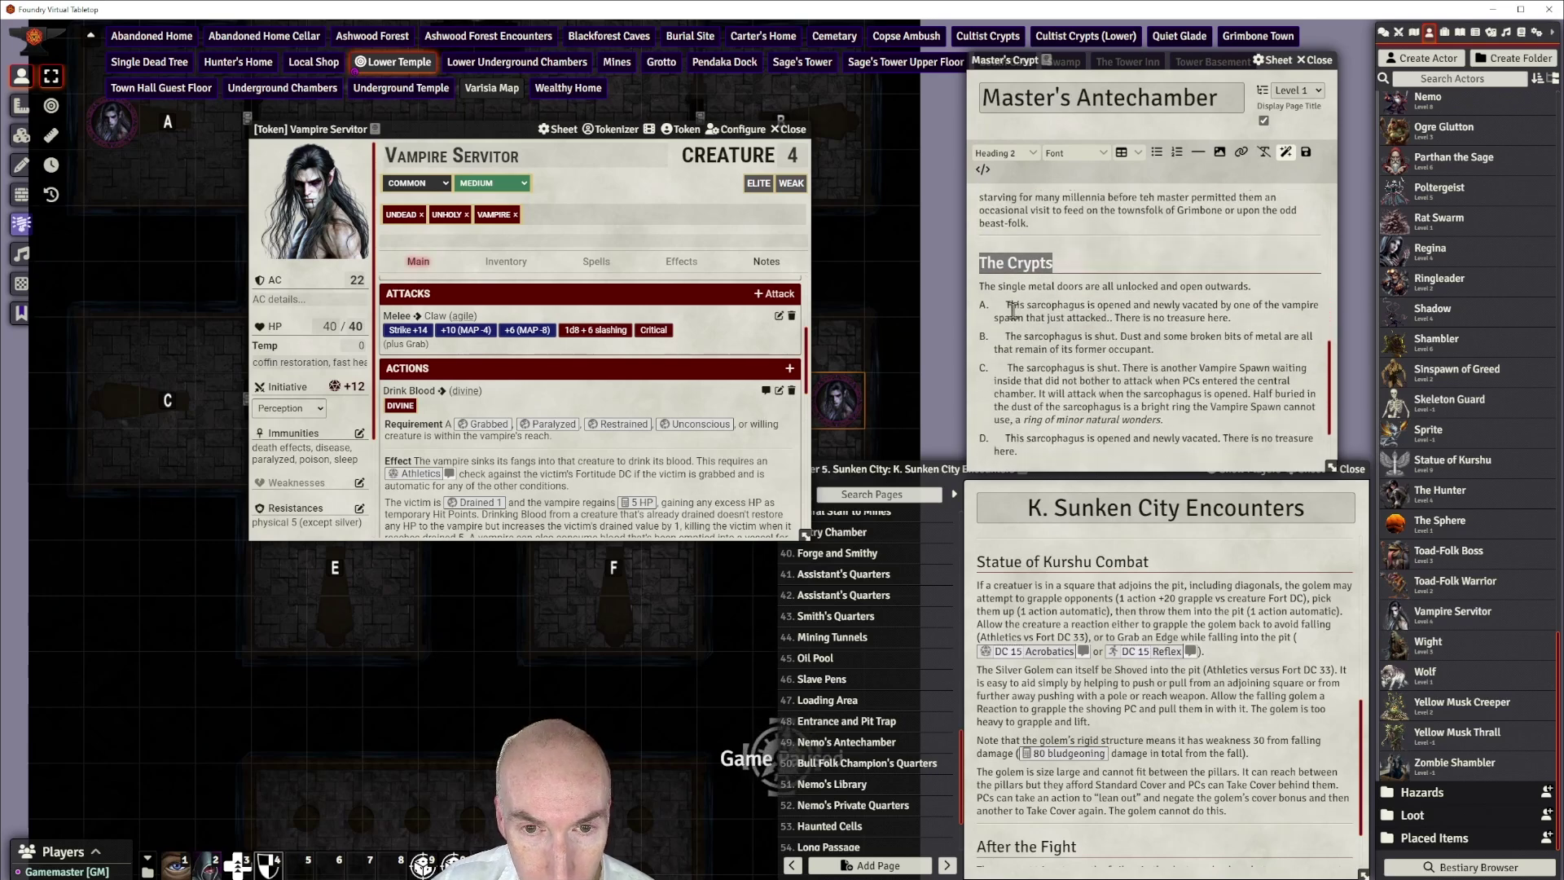
{"action": "double_click", "coordinate": [984, 305]}
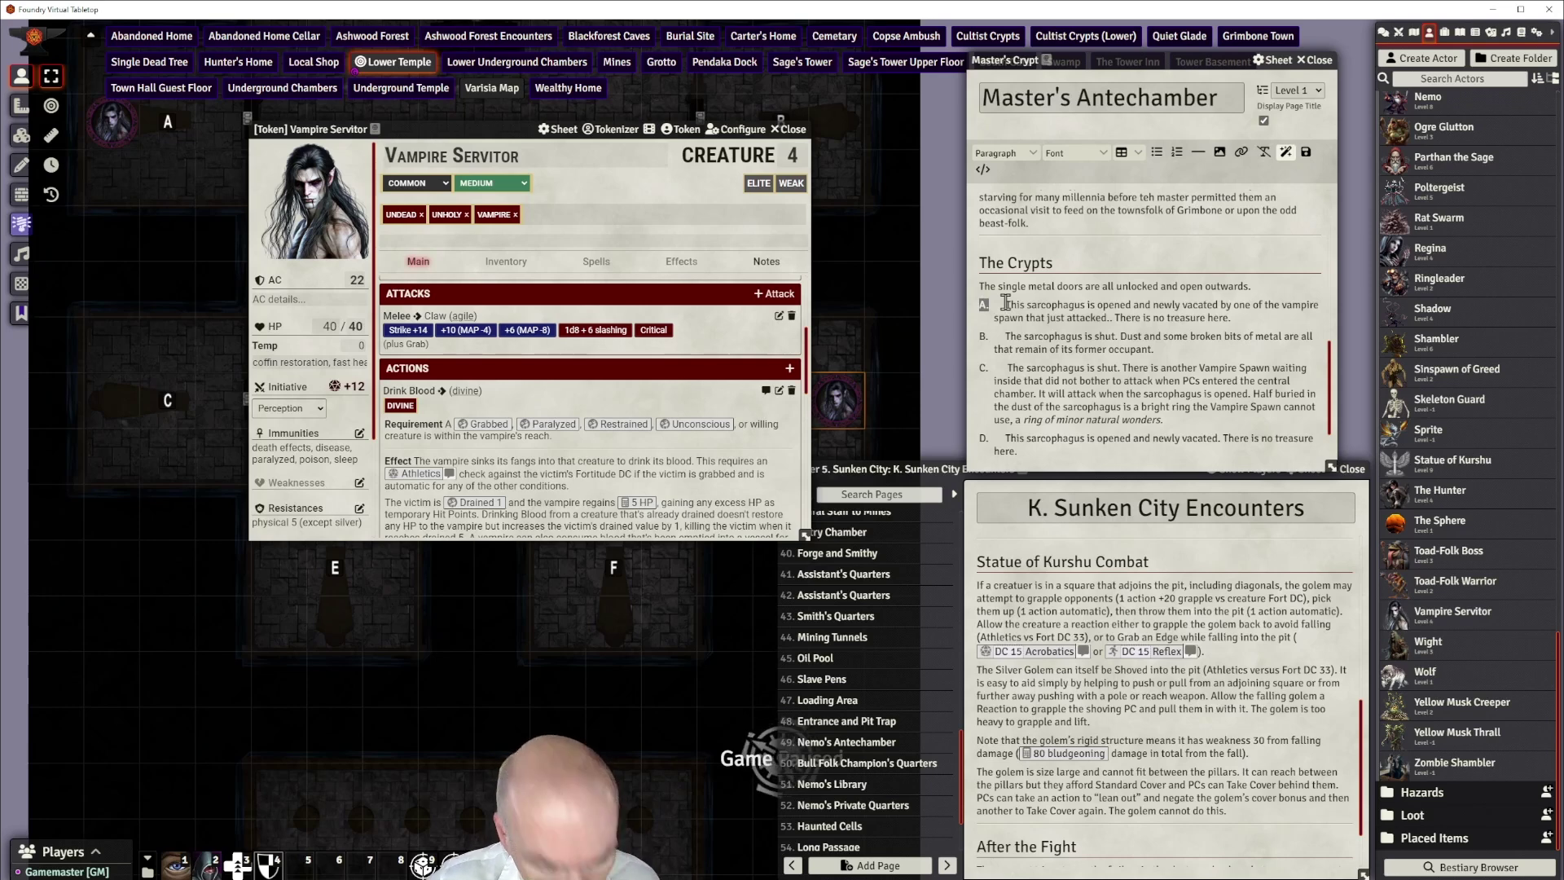
{"action": "key", "text": "ctrl+b"}
{"action": "double_click", "coordinate": [981, 336]}
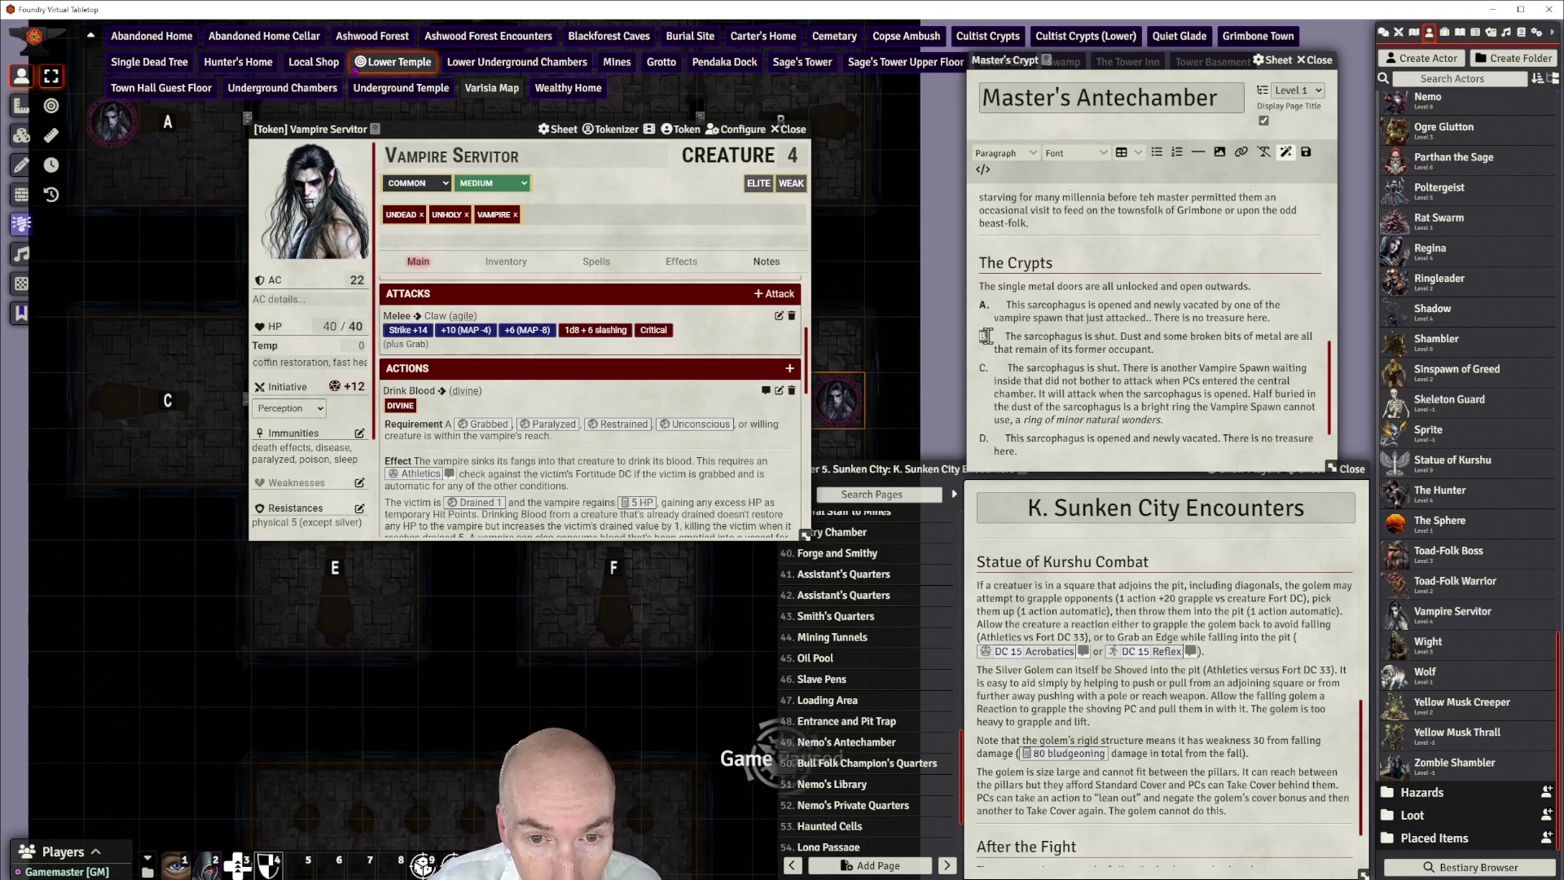
{"action": "key", "text": "ctrl+b"}
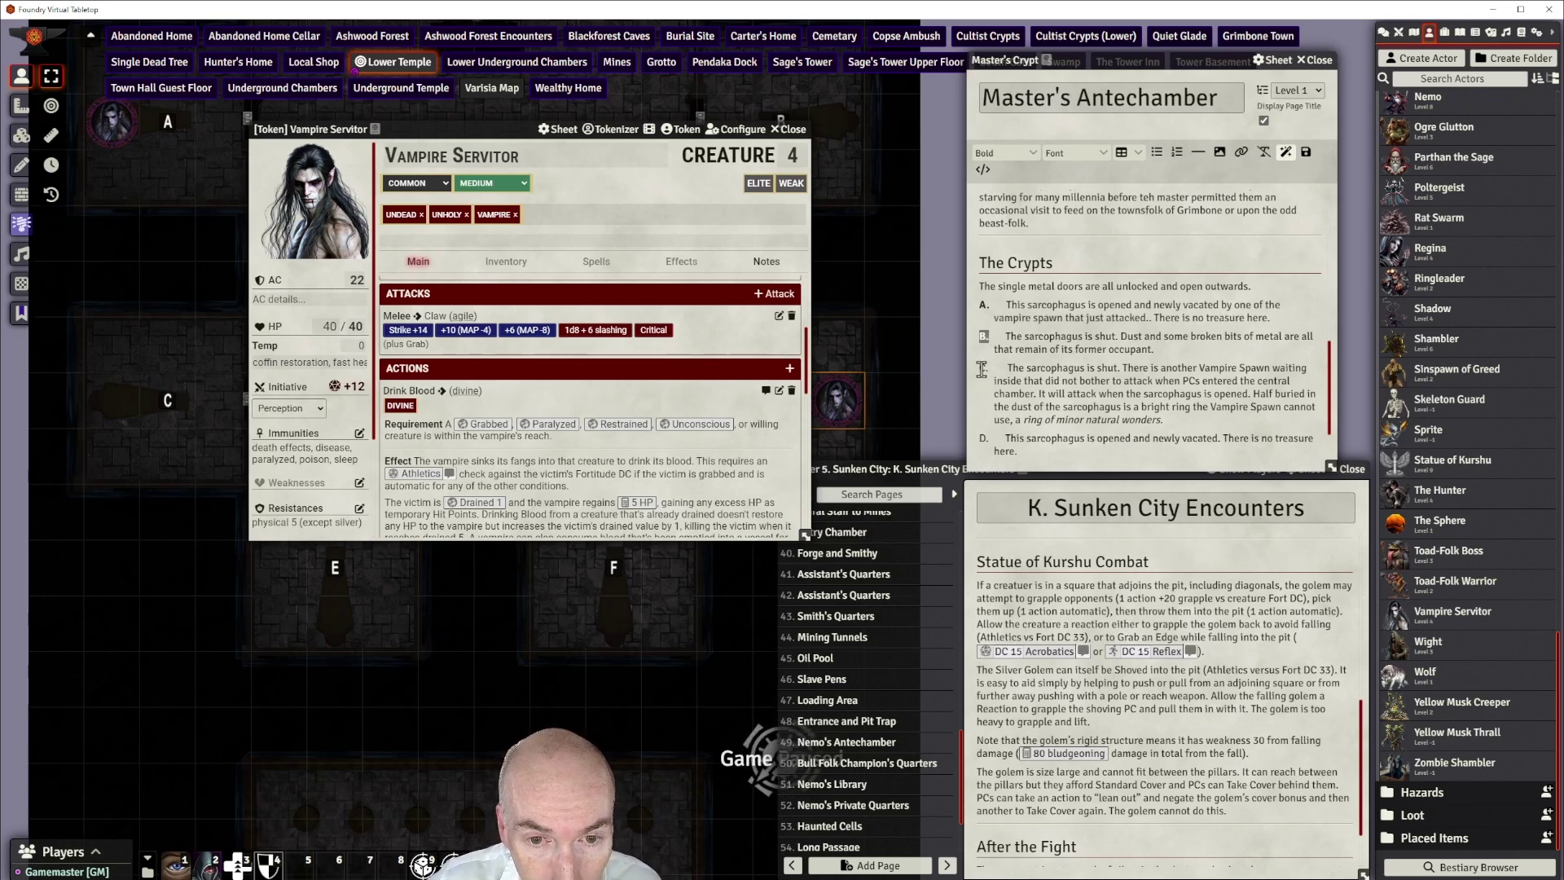
{"action": "double_click", "coordinate": [981, 368]}
{"action": "key", "text": "ctrl+b"}
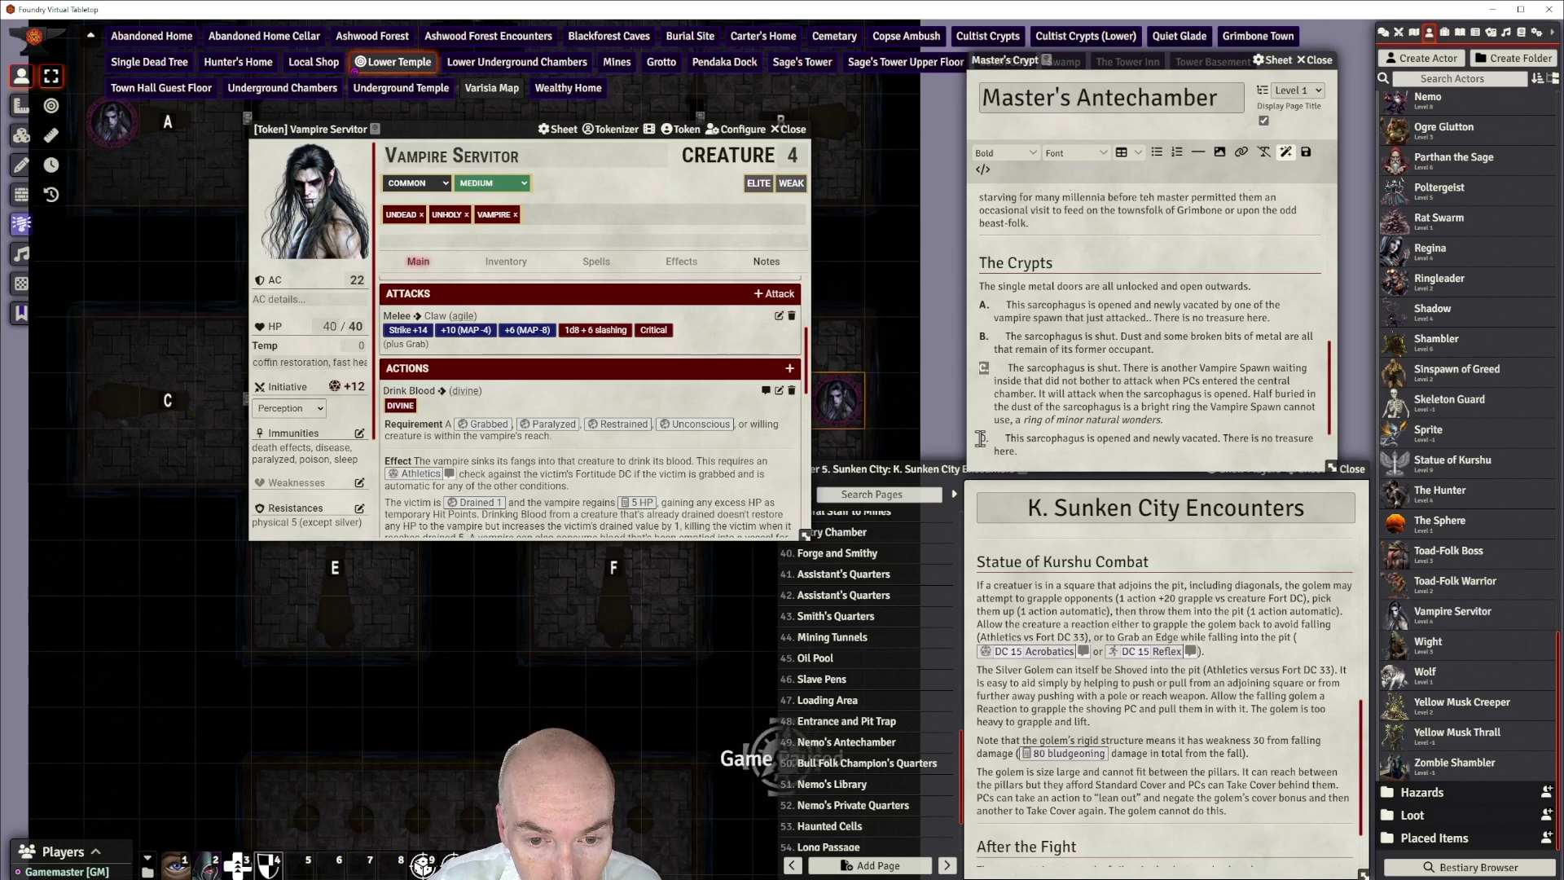
{"action": "double_click", "coordinate": [981, 438]}
{"action": "key", "text": "ctrl+b"}
{"action": "scroll", "coordinate": [1010, 403], "scroll_direction": "down", "scroll_amount": 1}
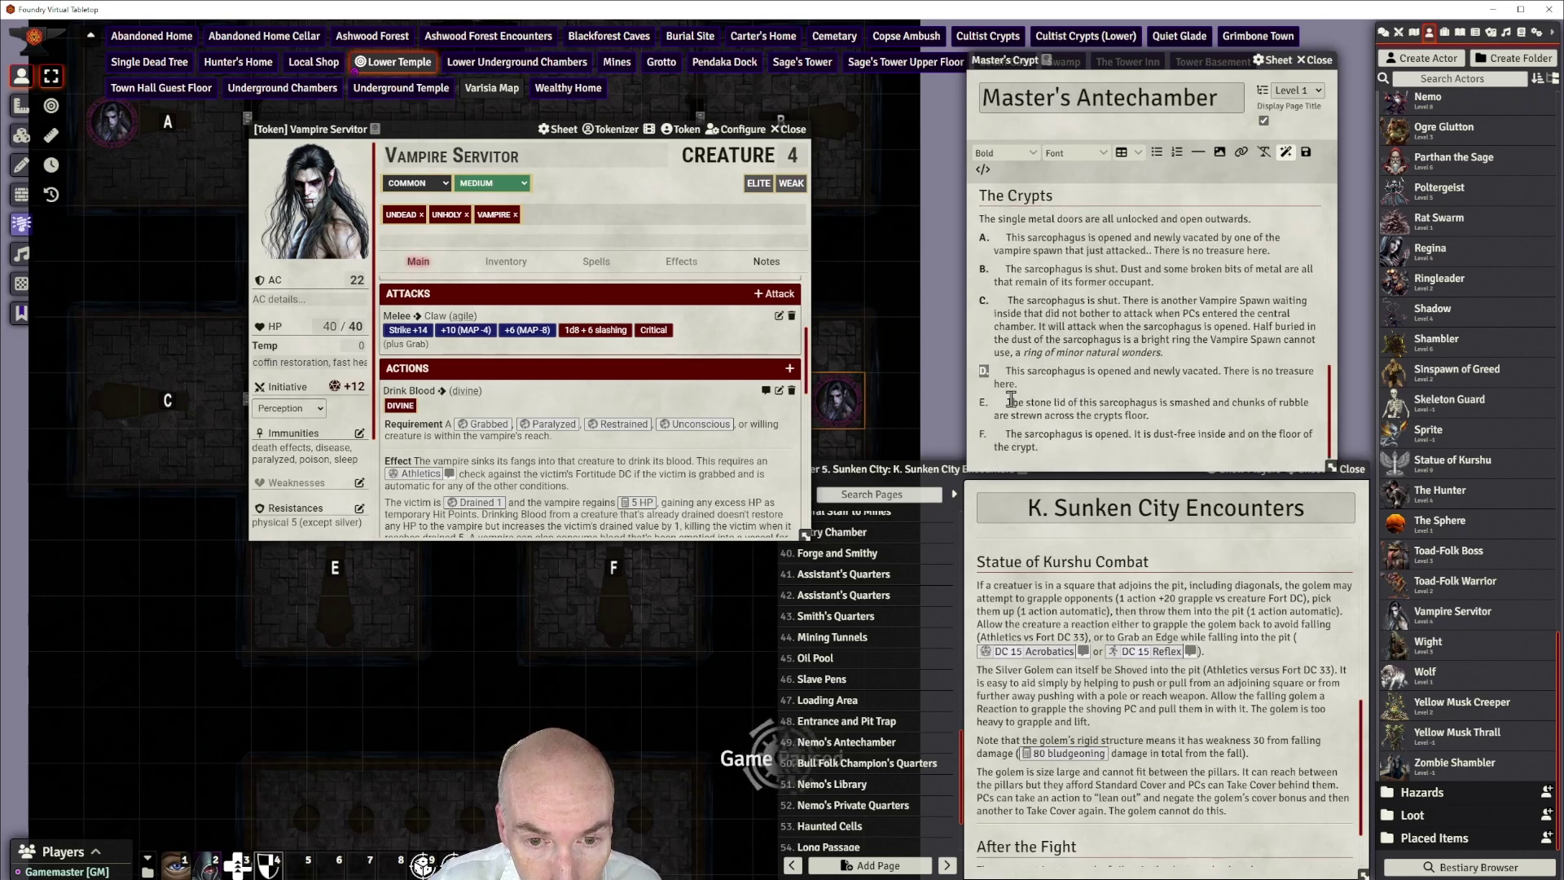
{"action": "double_click", "coordinate": [982, 402]}
{"action": "key", "text": "ctrl+b"}
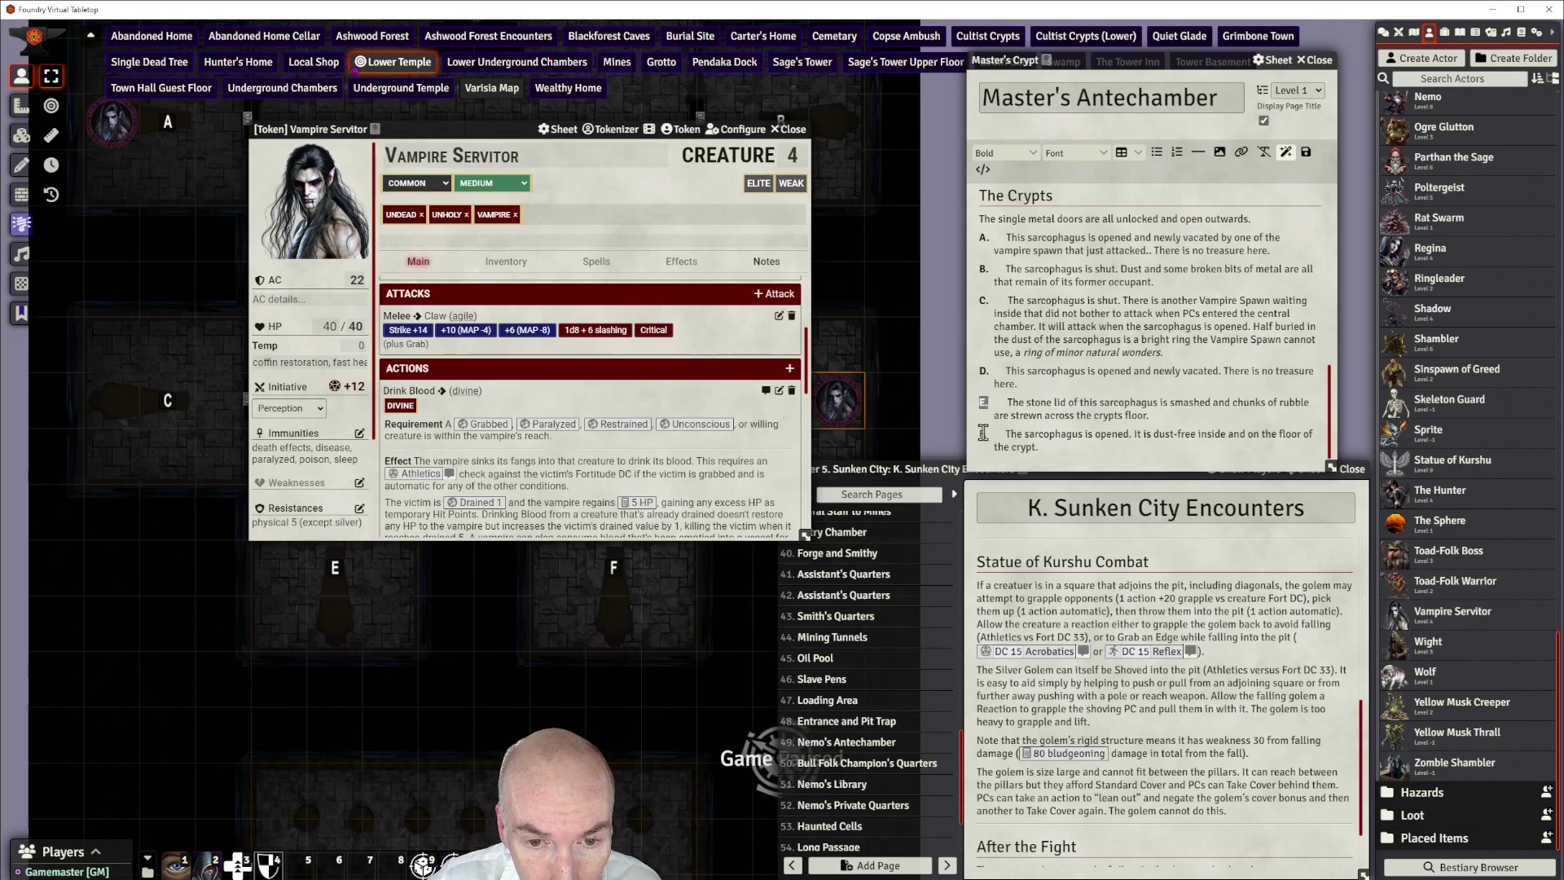
{"action": "left_click", "coordinate": [982, 433]}
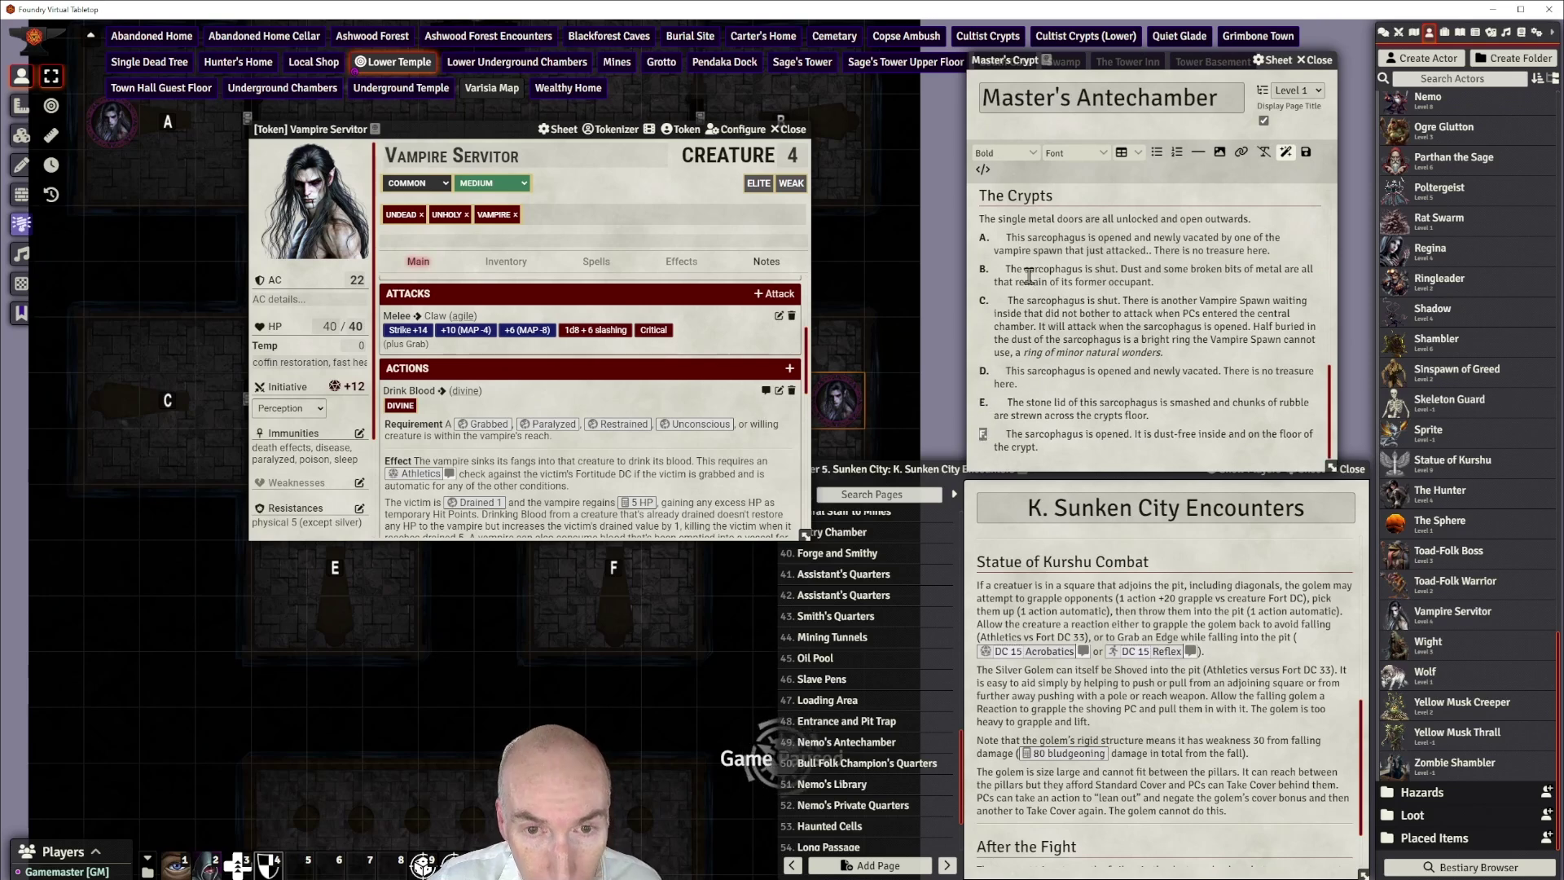
Remove the extra spaces between the letter and the description in crypt entries A, B and C
{"action": "left_click", "coordinate": [1008, 240]}
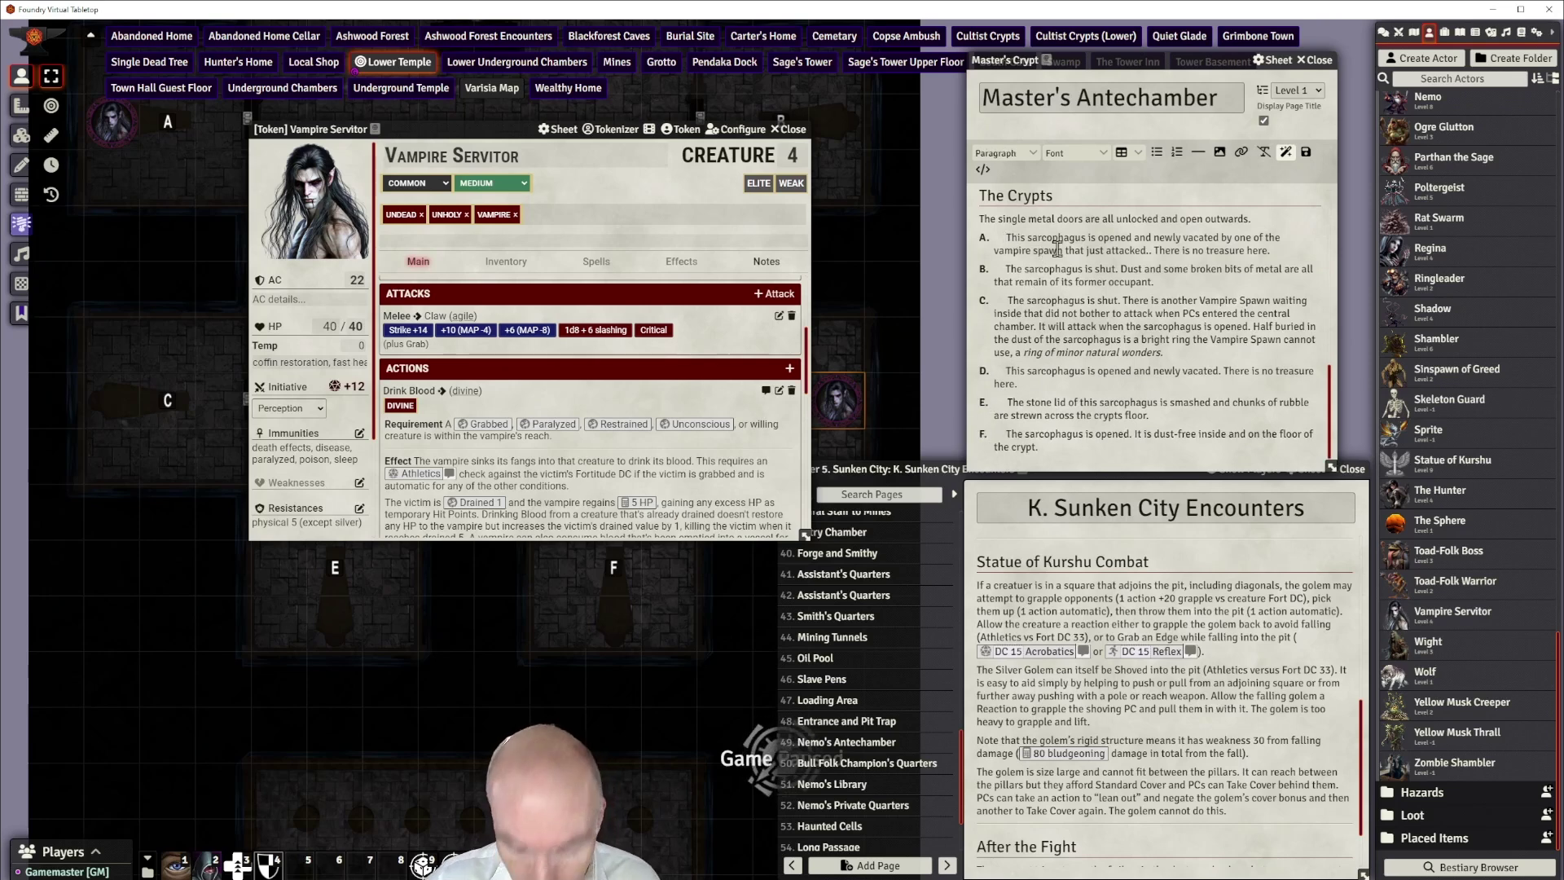
{"action": "key", "text": "BackSpace"}
{"action": "key", "text": "BackSpace"}
{"action": "key", "text": "BackSpace"}
{"action": "key", "text": "BackSpace"}
{"action": "key", "text": "BackSpace"}
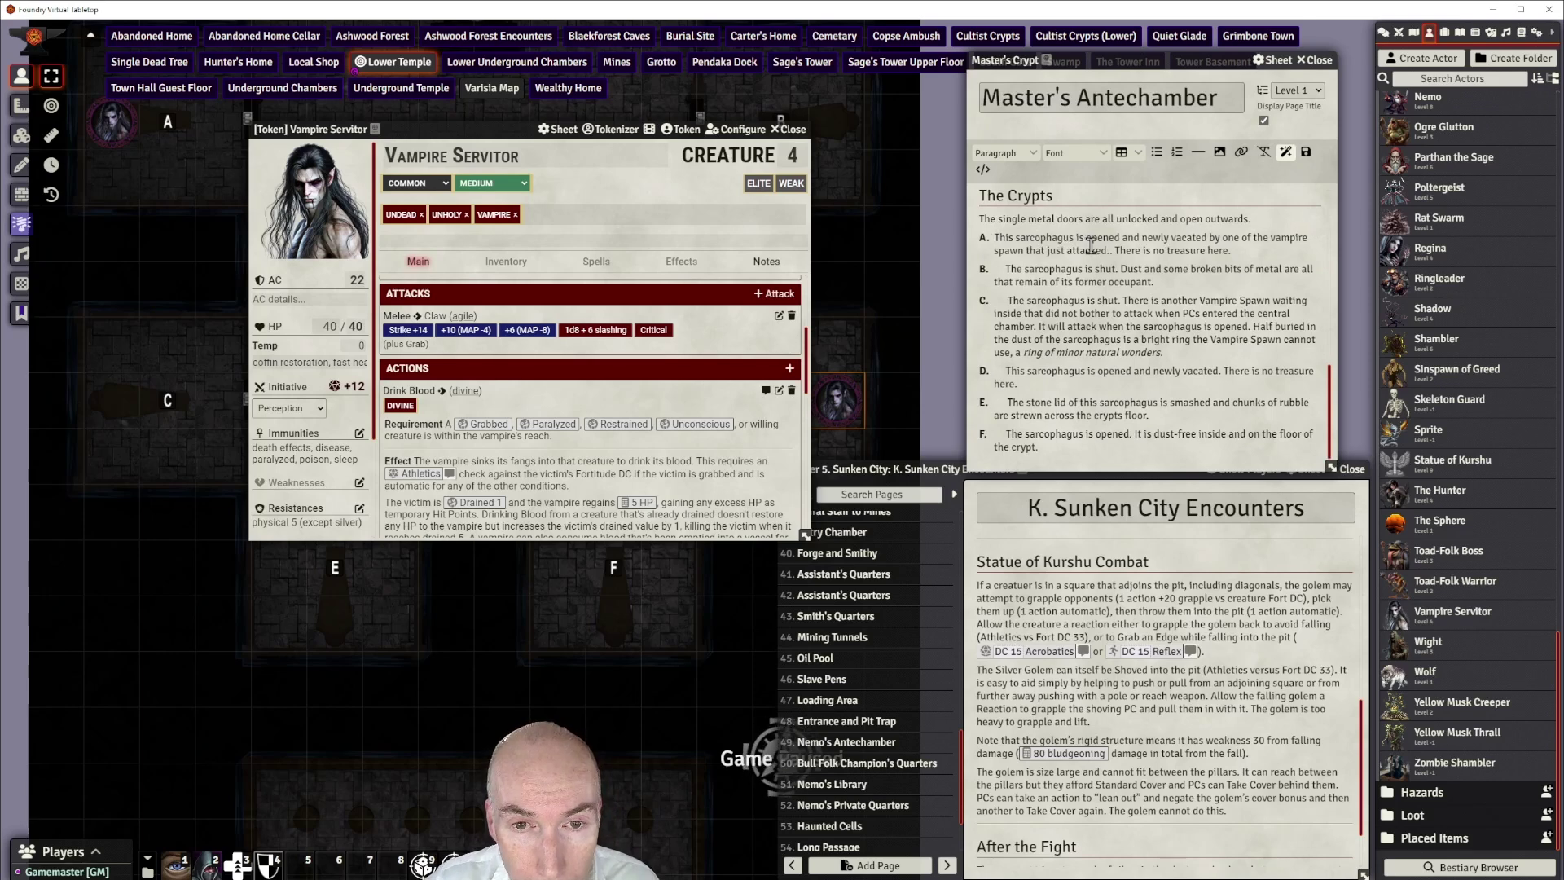
{"action": "left_click", "coordinate": [1008, 268]}
{"action": "key", "text": "BackSpace"}
{"action": "key", "text": "BackSpace"}
{"action": "key", "text": "BackSpace"}
{"action": "key", "text": "BackSpace"}
{"action": "key", "text": "BackSpace"}
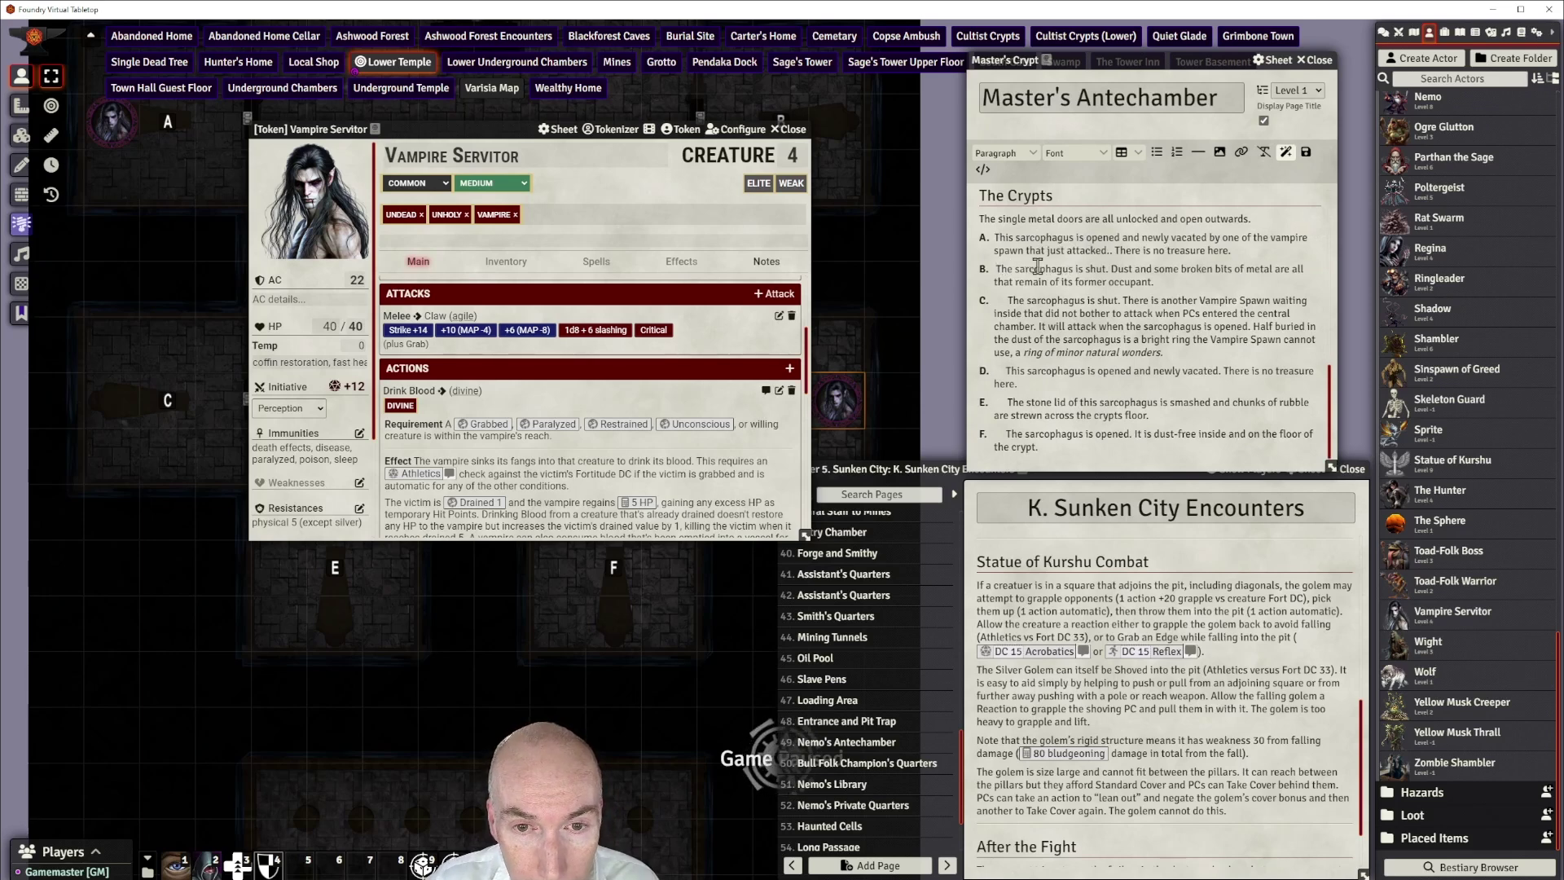
{"action": "left_click", "coordinate": [1026, 299]}
{"action": "key", "text": "BackSpace"}
{"action": "key", "text": "BackSpace"}
{"action": "key", "text": "BackSpace"}
{"action": "key", "text": "BackSpace"}
{"action": "key", "text": "BackSpace"}
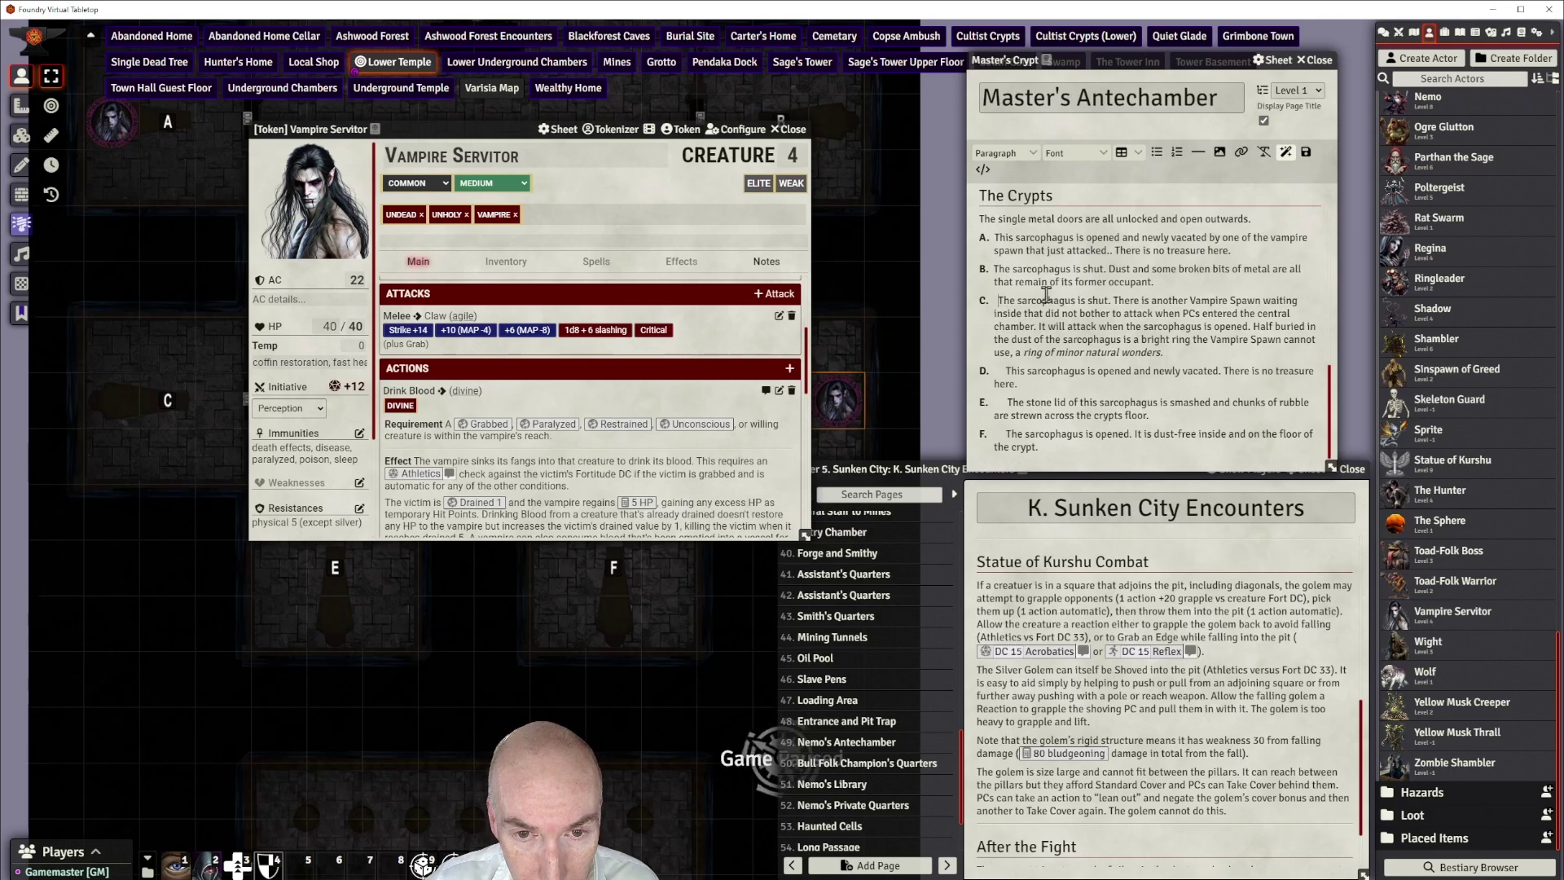
Remove the extra spaces before the descriptions of crypt entries D, E and F, keeping the capital "T" that starts entry E
{"action": "left_click", "coordinate": [1007, 369]}
{"action": "key", "text": "BackSpace"}
{"action": "key", "text": "BackSpace"}
{"action": "key", "text": "BackSpace"}
{"action": "key", "text": "BackSpace"}
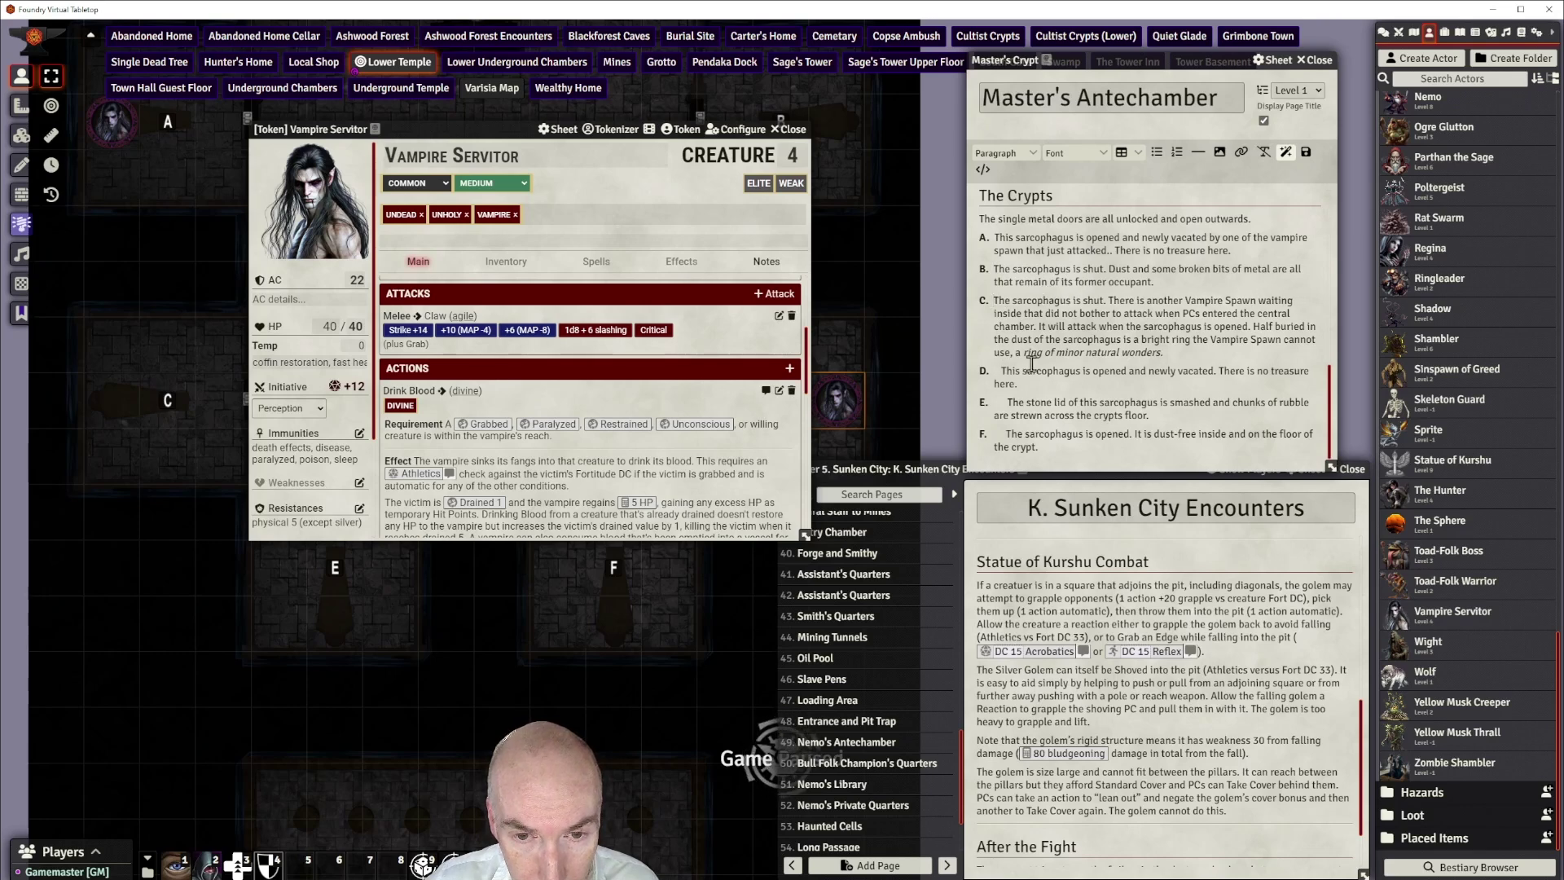
{"action": "left_click", "coordinate": [1010, 405]}
{"action": "key", "text": "BackSpace"}
{"action": "key", "text": "BackSpace"}
{"action": "key", "text": "BackSpace"}
{"action": "key", "text": "BackSpace"}
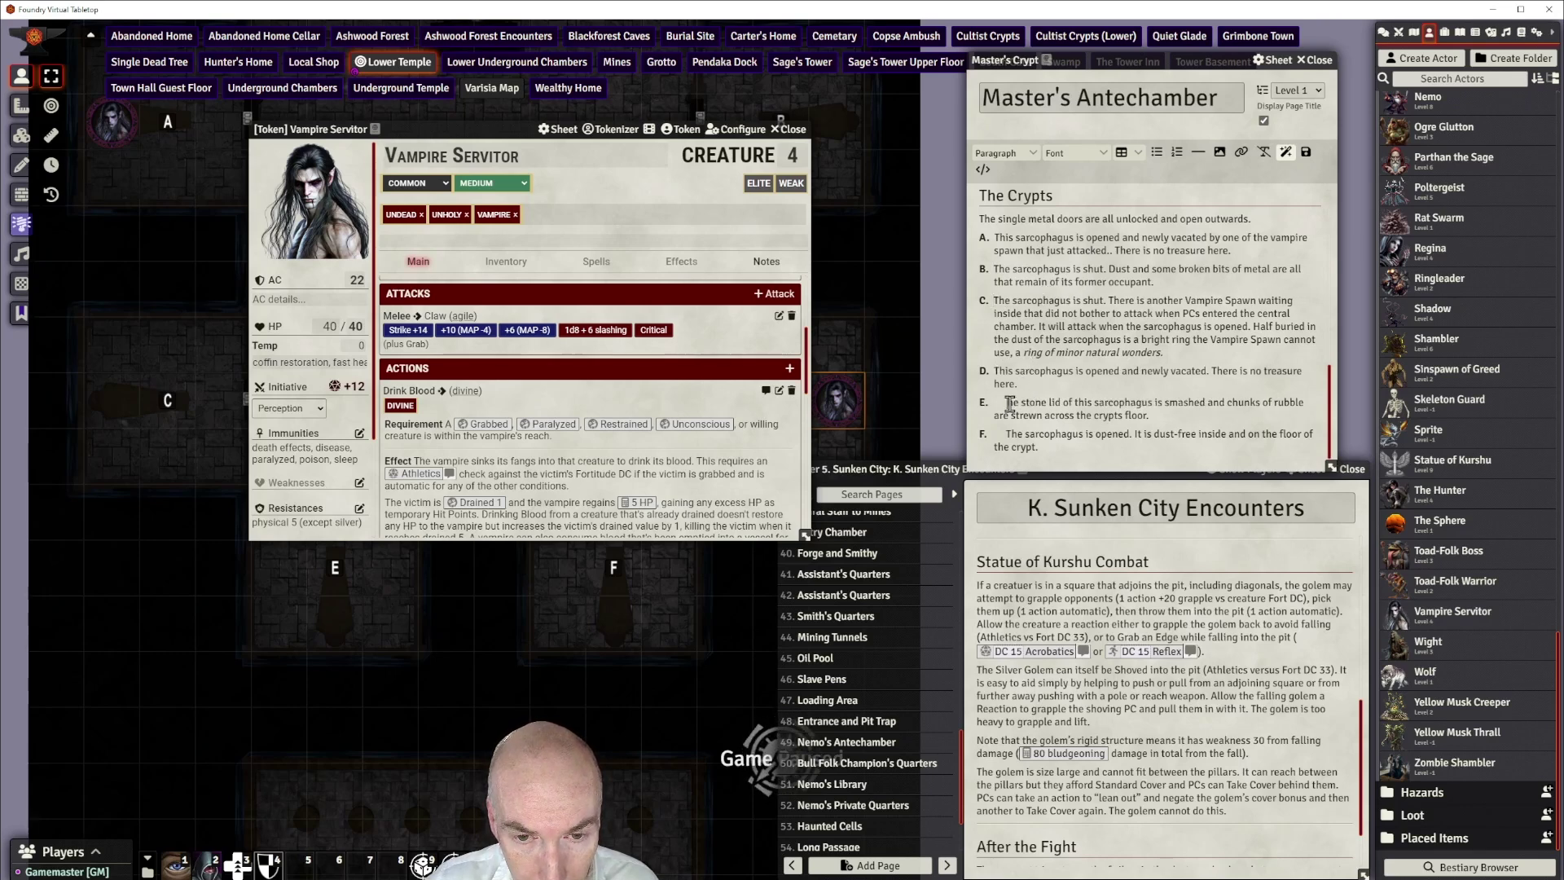
{"action": "key", "text": "BackSpace"}
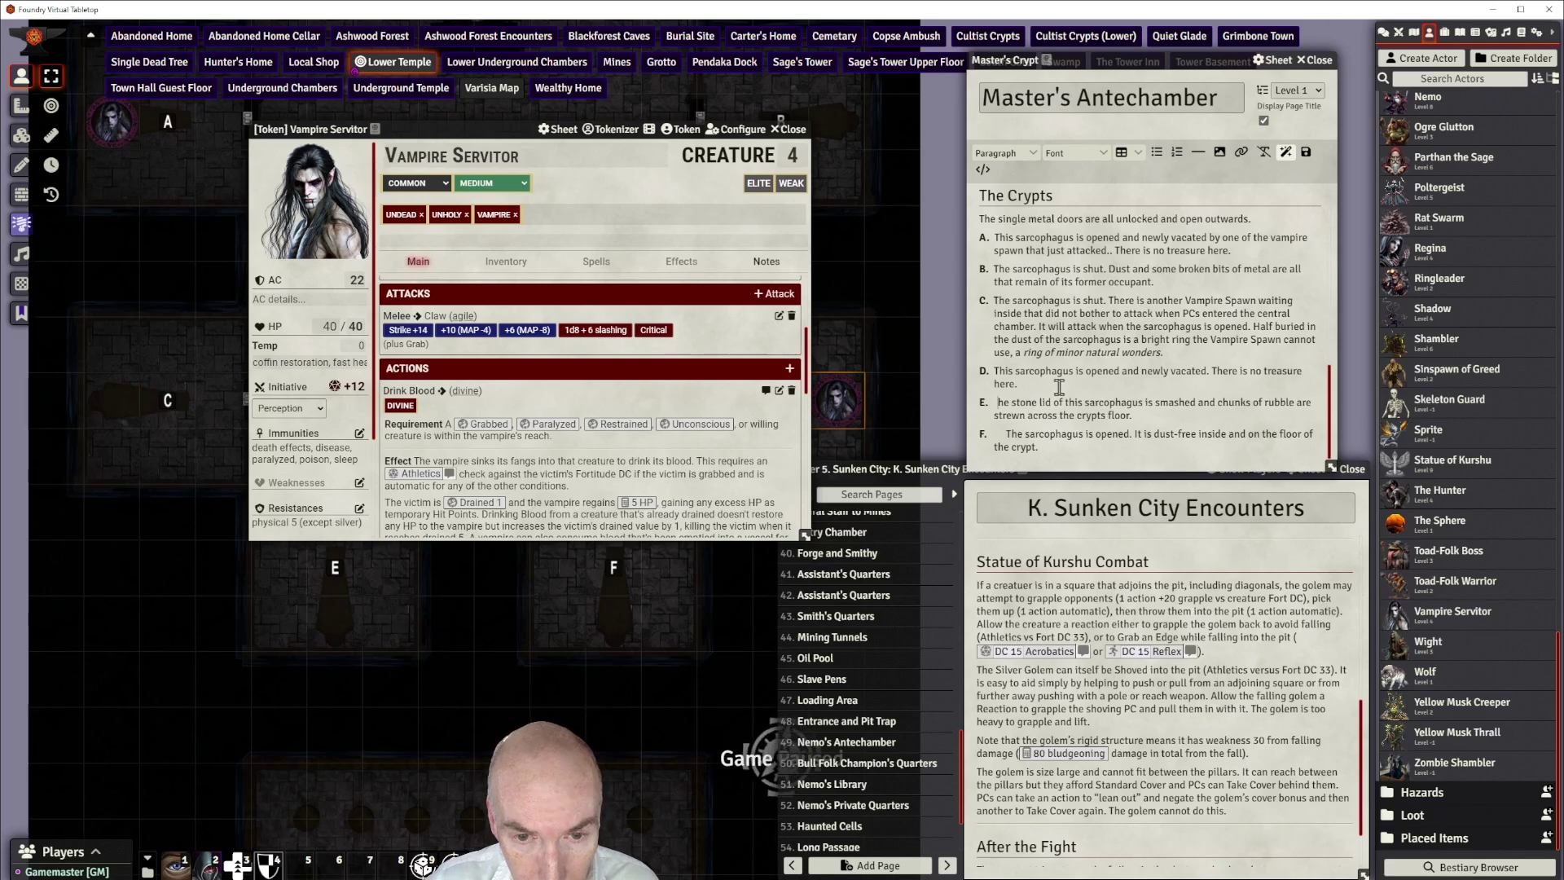
{"action": "key", "text": "BackSpace"}
{"action": "type", "text": "T"}
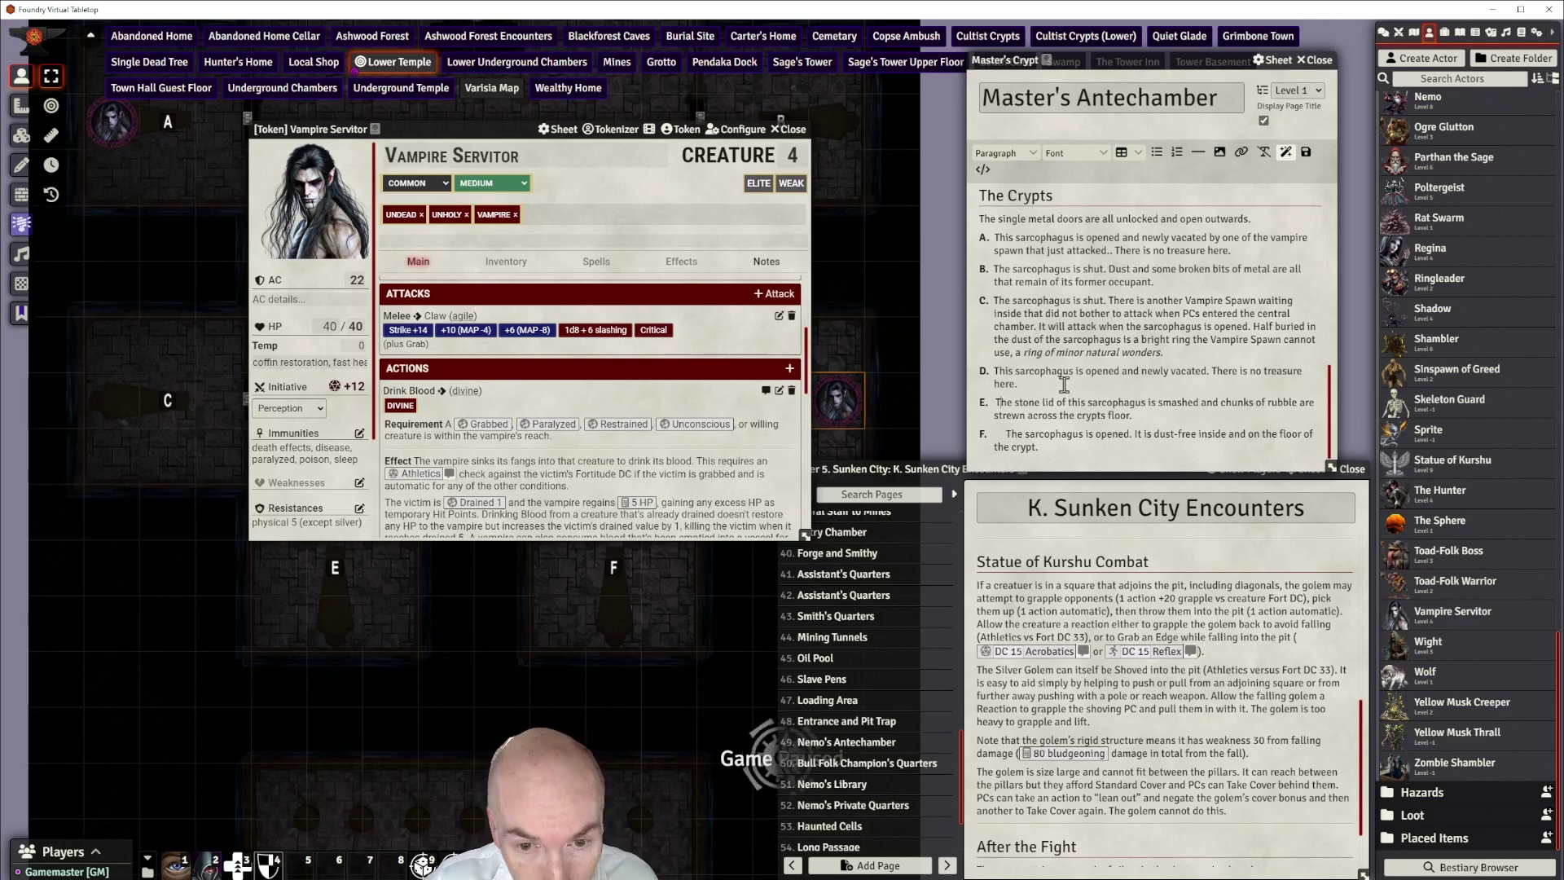
{"action": "key", "text": "Down"}
{"action": "key", "text": "BackSpace"}
{"action": "key", "text": "BackSpace"}
{"action": "key", "text": "BackSpace"}
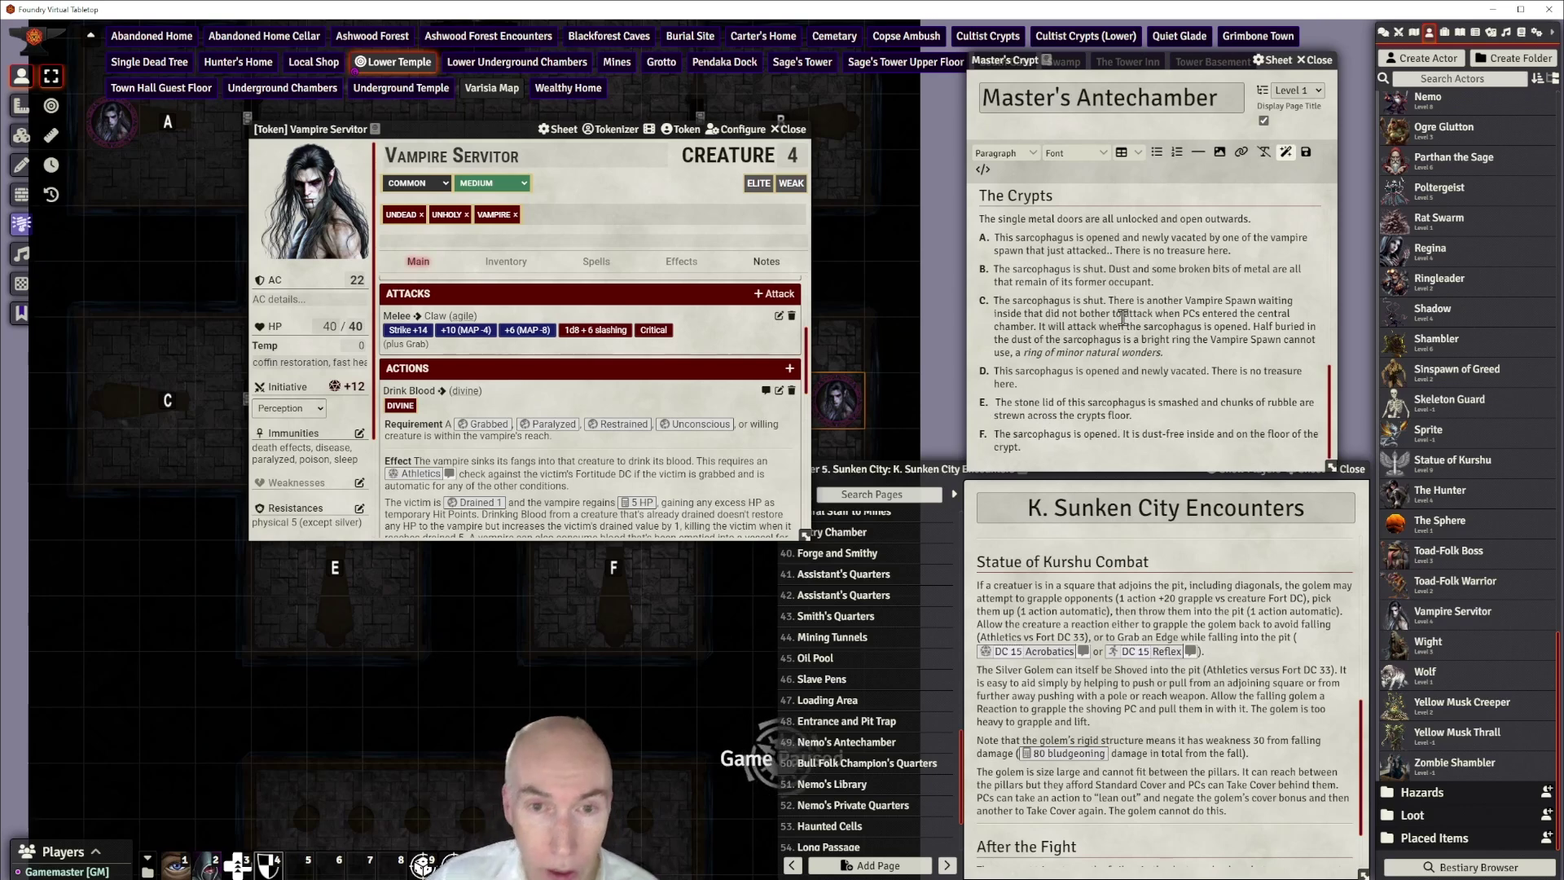
Close the Vampire Servitor sheet and place a Vampire Servitor token on the sarcophagus in crypt C of the Lower Temple map
{"action": "left_click_drag", "start_coordinate": [509, 127], "coordinate": [487, 184]}
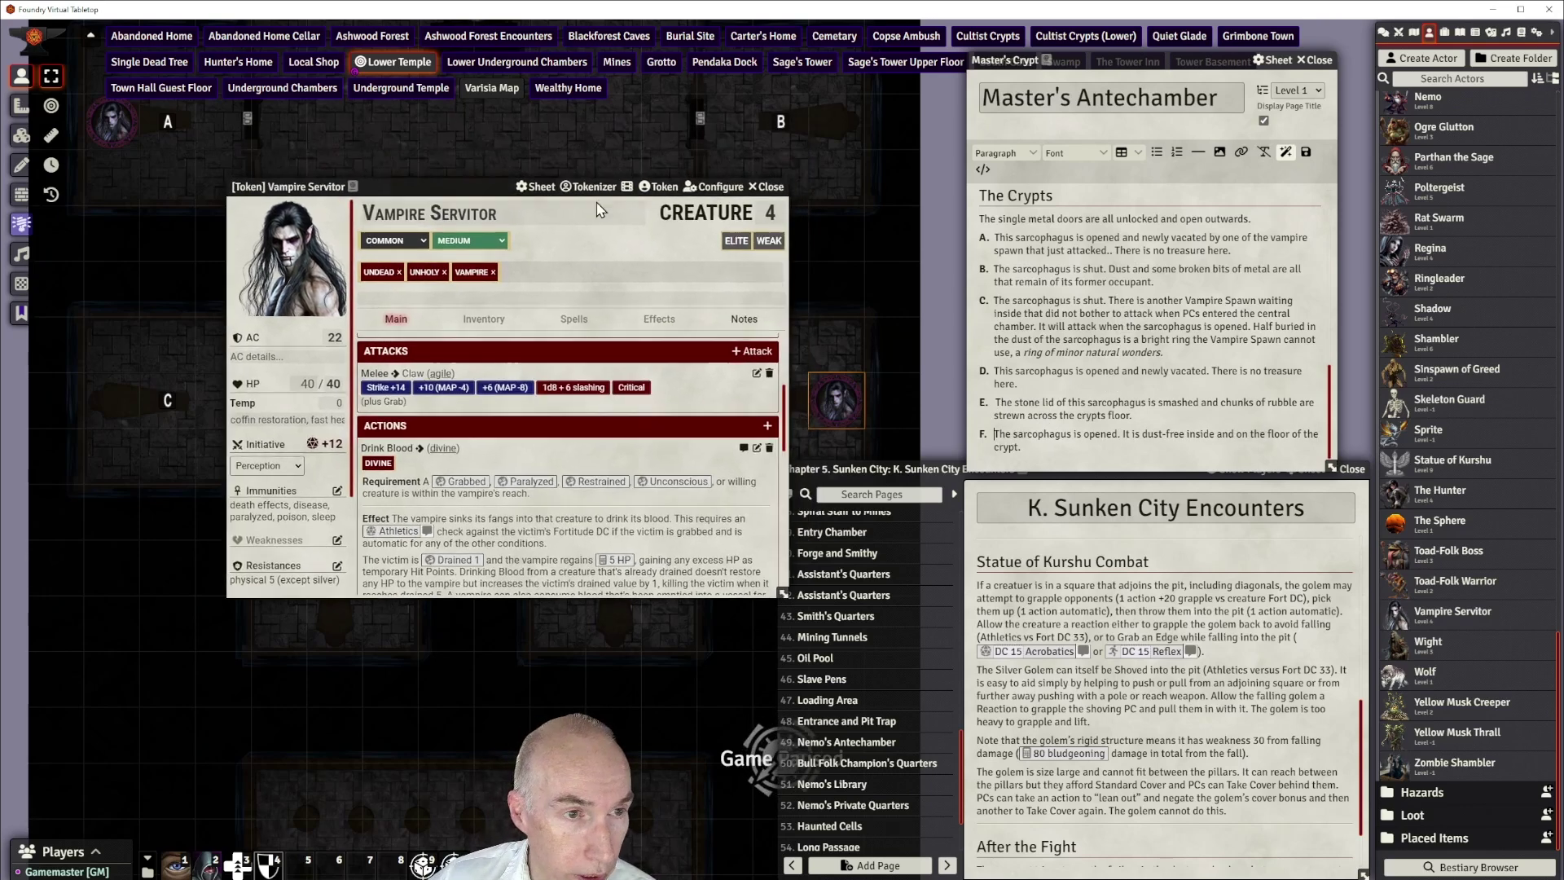
{"action": "left_click", "coordinate": [766, 188]}
{"action": "left_click_drag", "start_coordinate": [352, 228], "coordinate": [422, 311]}
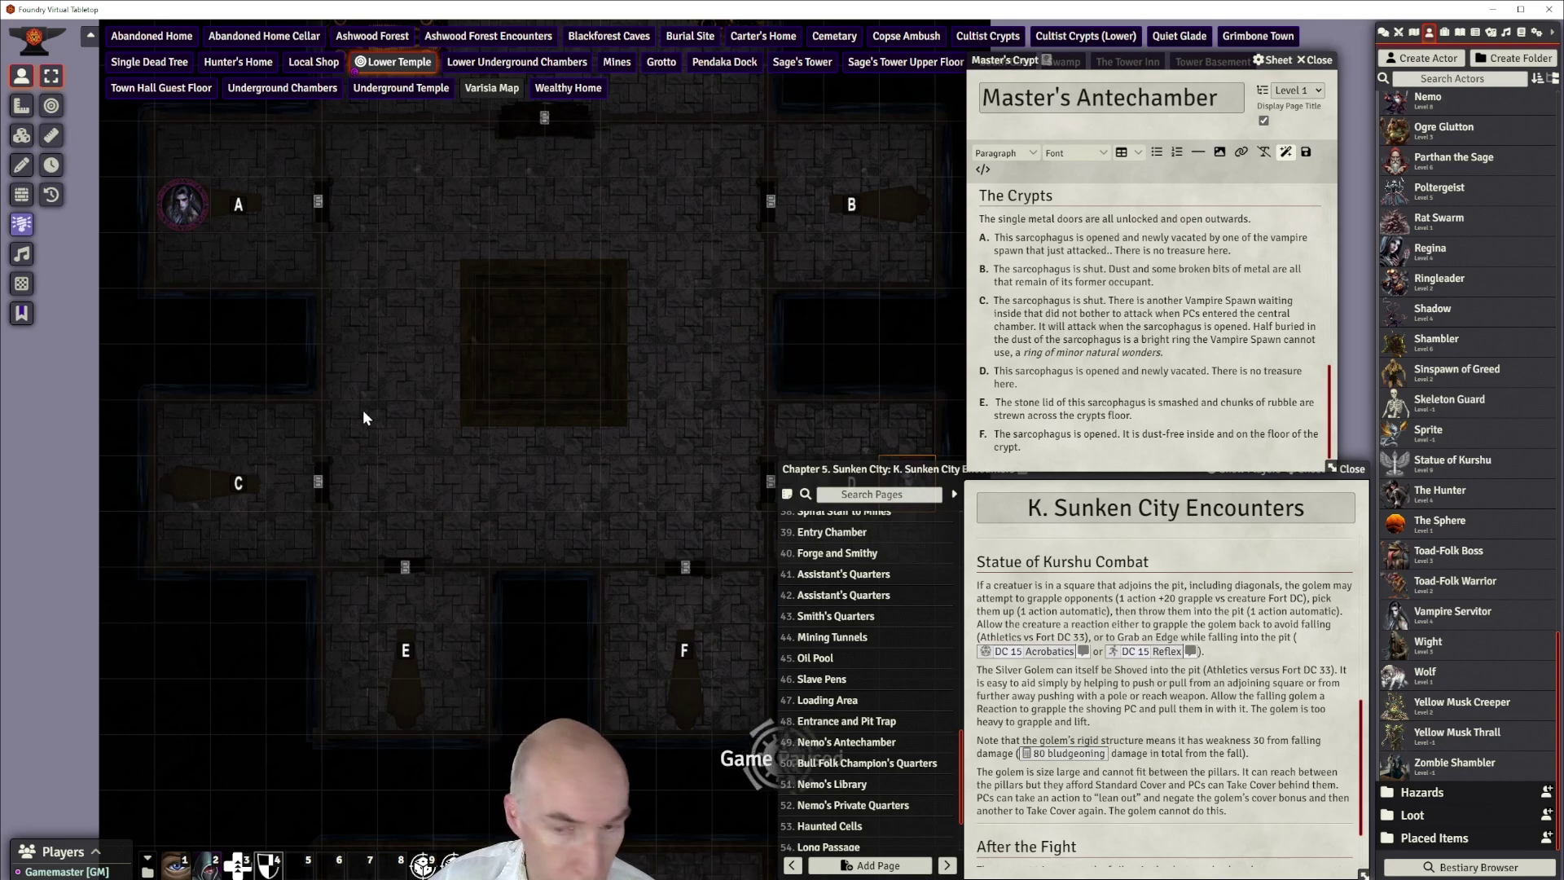
{"action": "left_click_drag", "start_coordinate": [363, 410], "coordinate": [416, 309]}
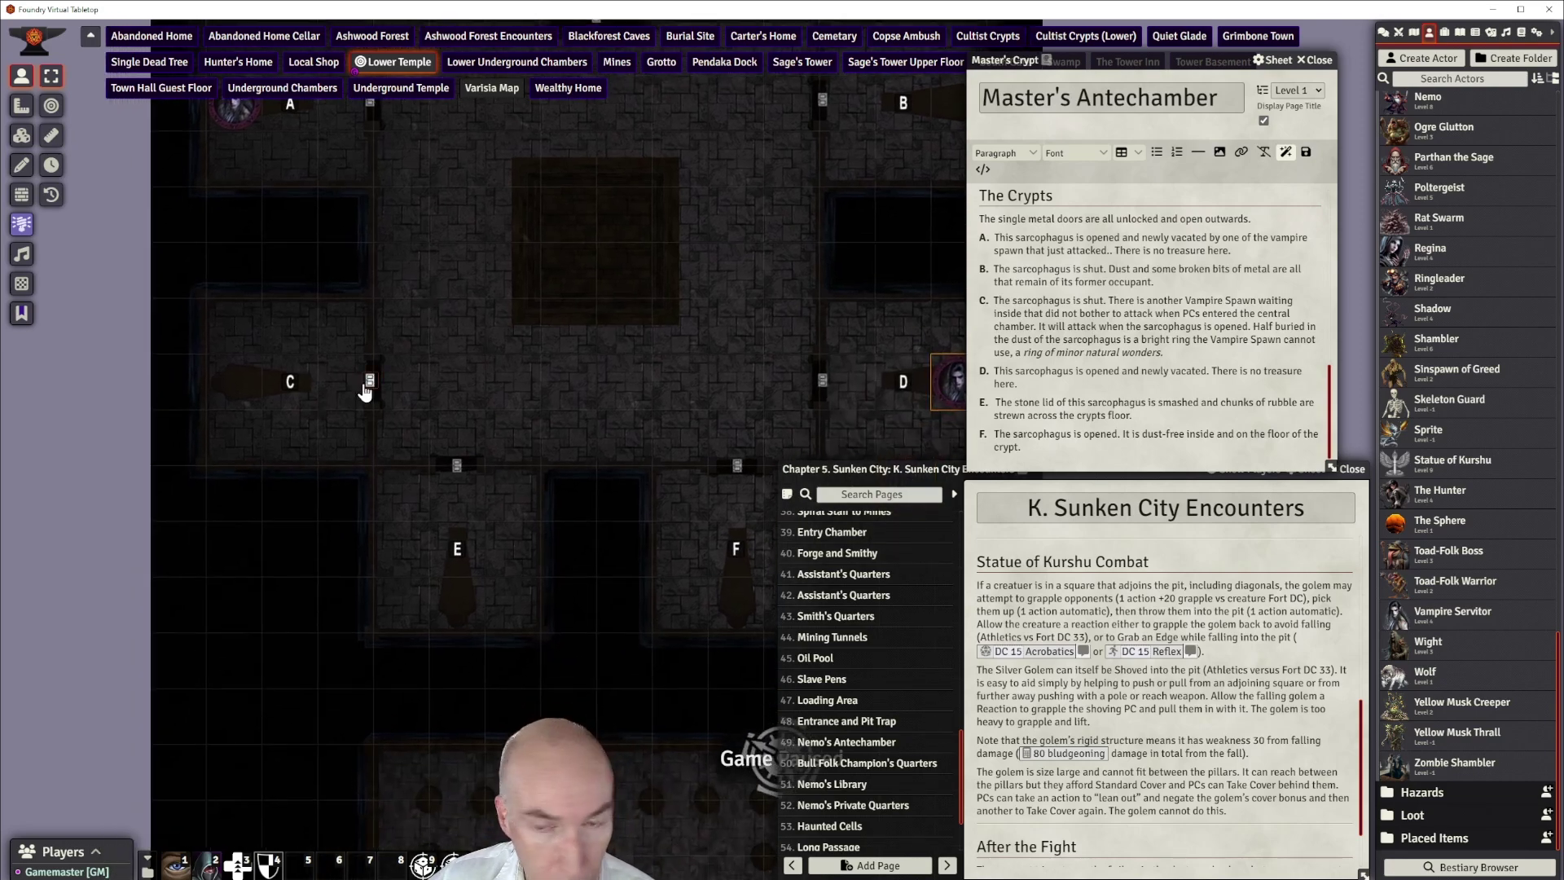
{"action": "mouse_move", "coordinate": [463, 286]}
{"action": "left_mouse_down"}
{"action": "mouse_move", "coordinate": [446, 325]}
{"action": "mouse_move", "coordinate": [492, 286]}
{"action": "left_mouse_up"}
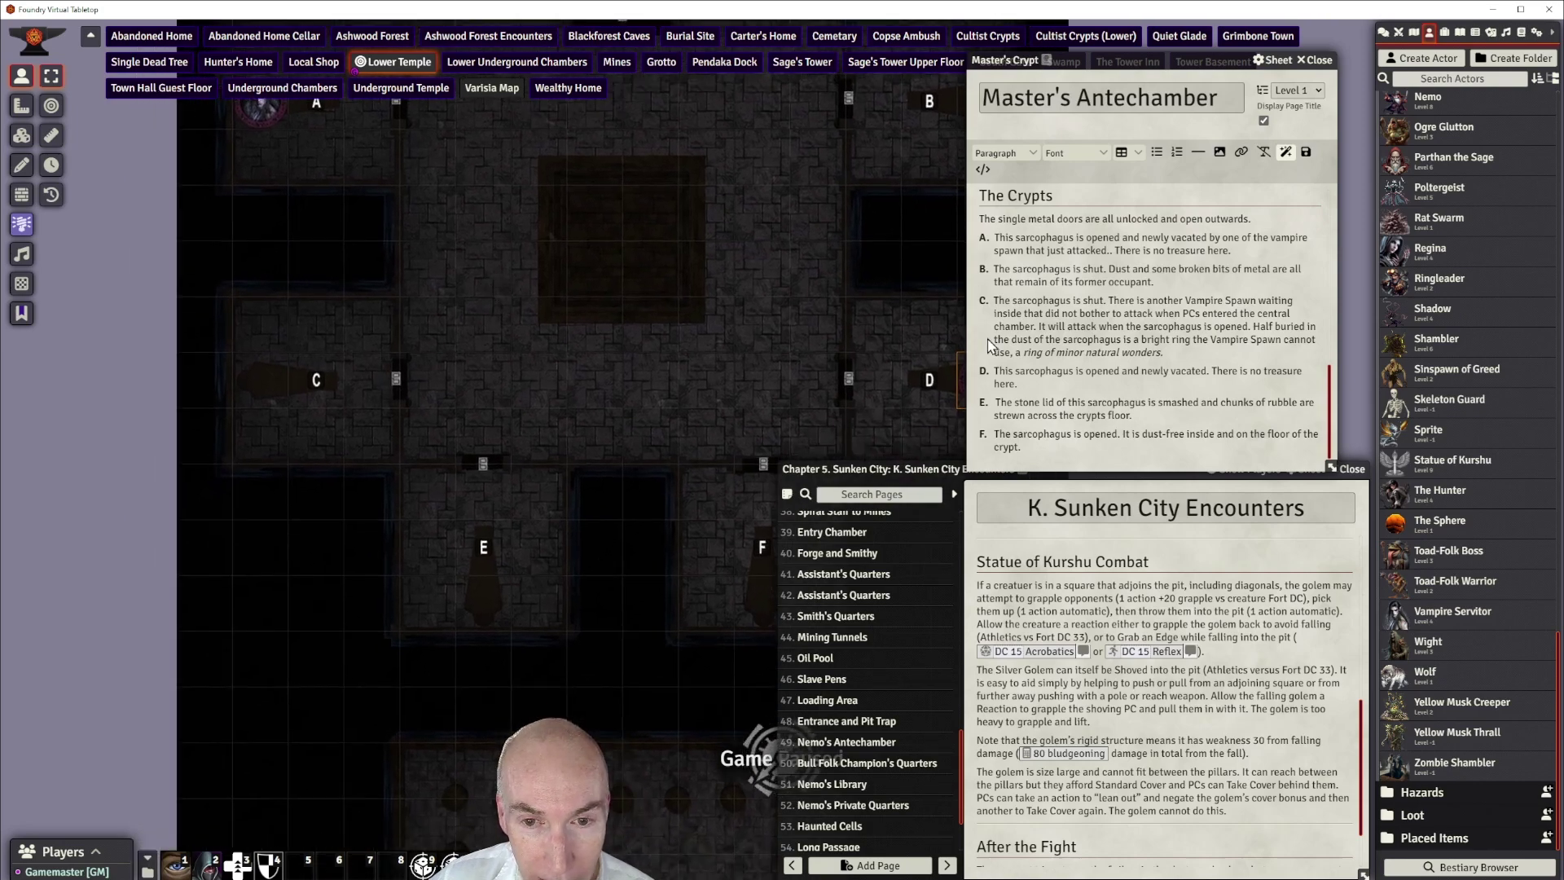
{"action": "left_click_drag", "start_coordinate": [634, 372], "coordinate": [548, 354]}
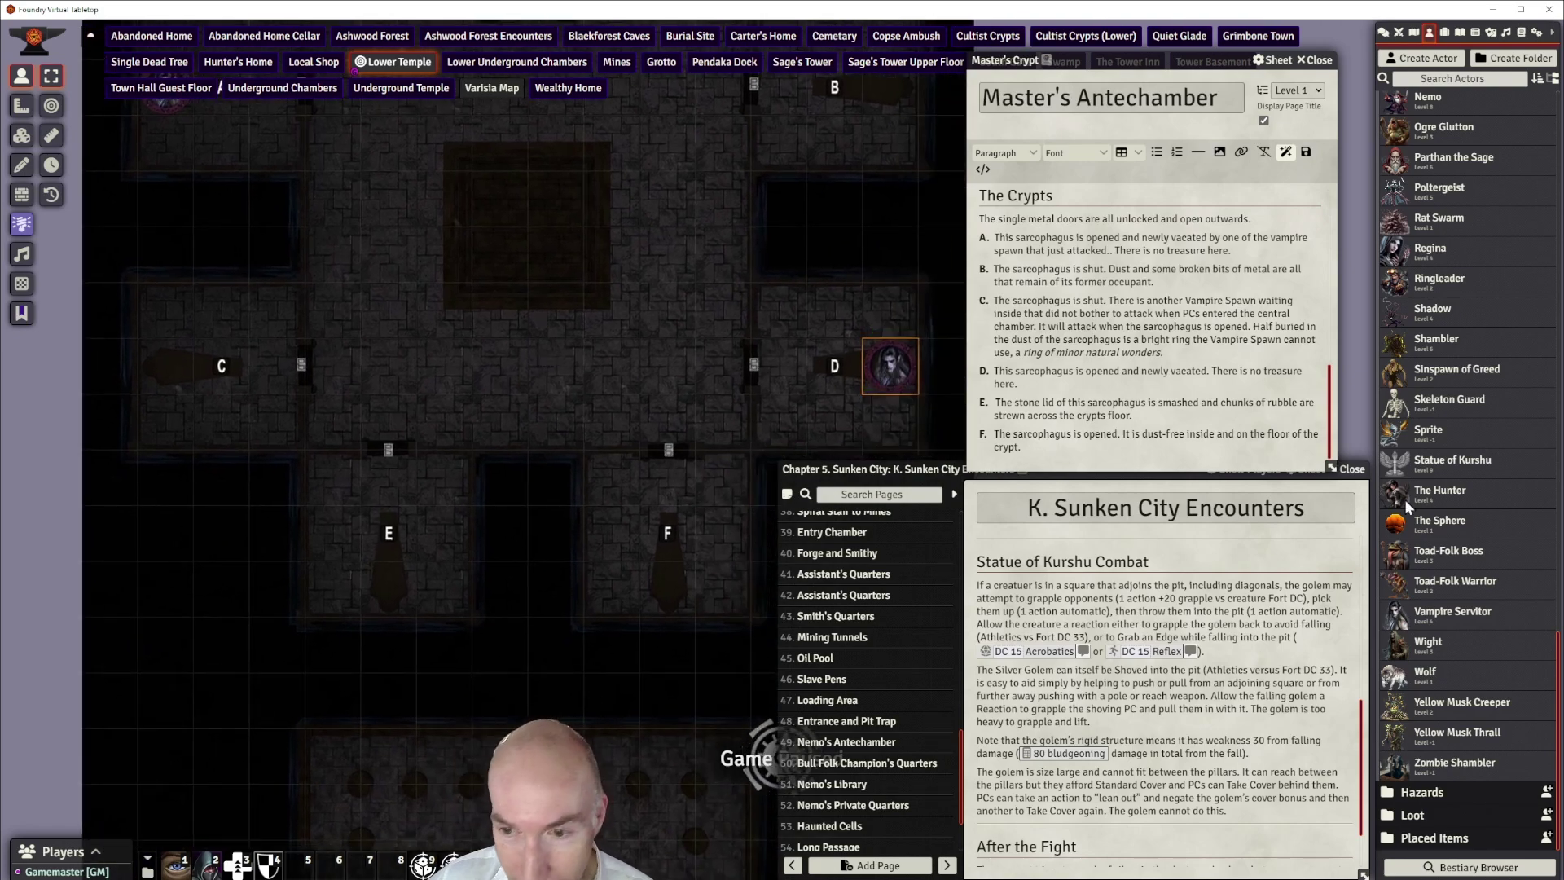
{"action": "left_click_drag", "start_coordinate": [1458, 620], "coordinate": [298, 400]}
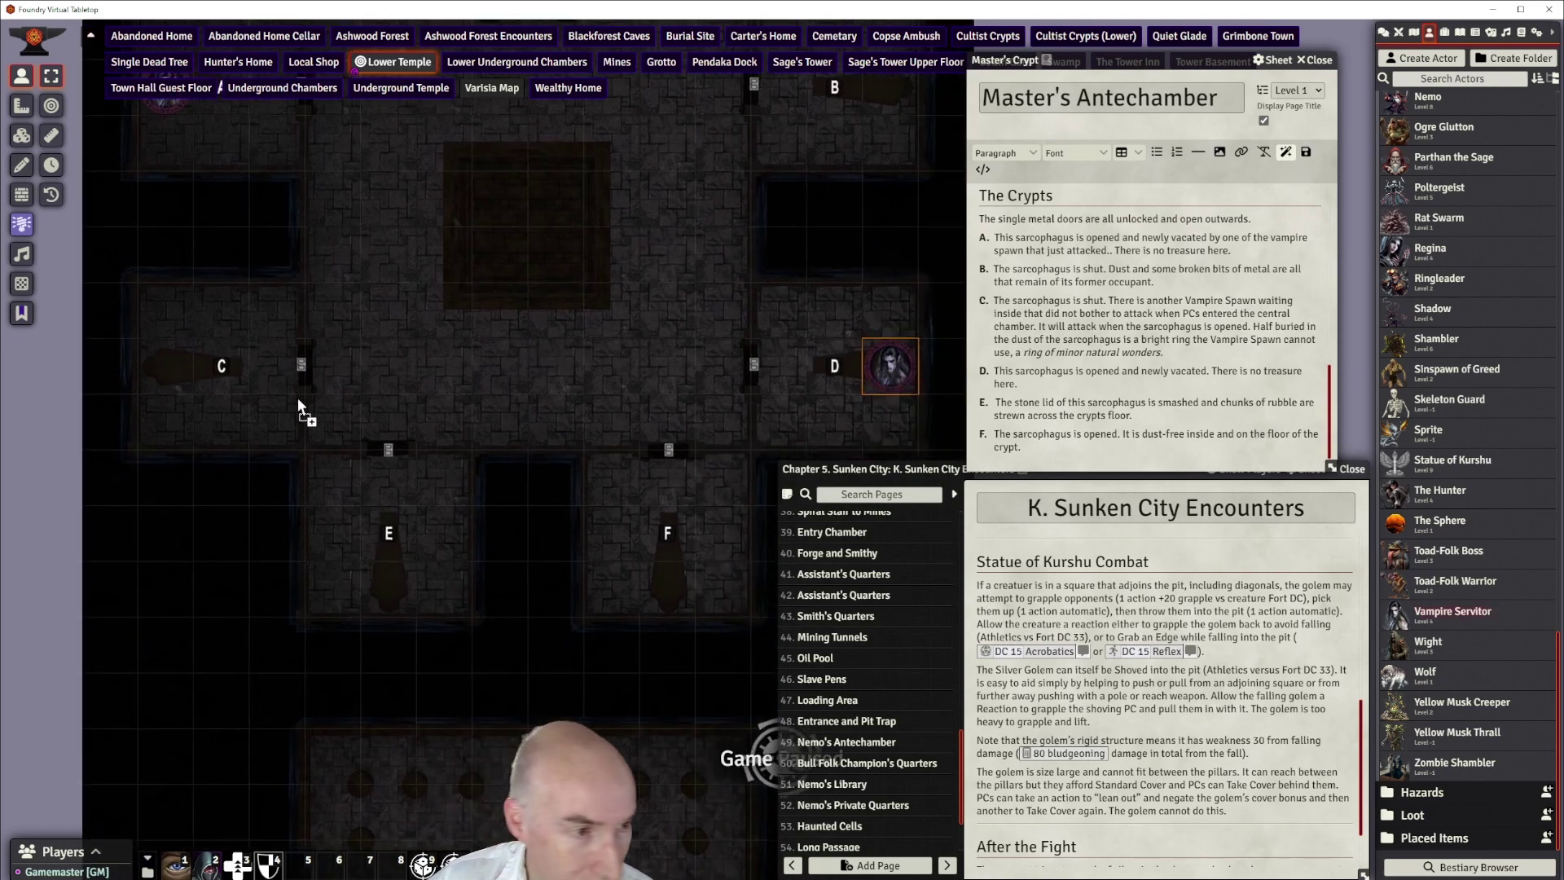
{"action": "left_click_drag", "start_coordinate": [177, 376], "coordinate": [177, 377]}
Hide the Vampire Servitor token in crypt C from the players and deselect it
{"action": "right_click", "coordinate": [167, 369]}
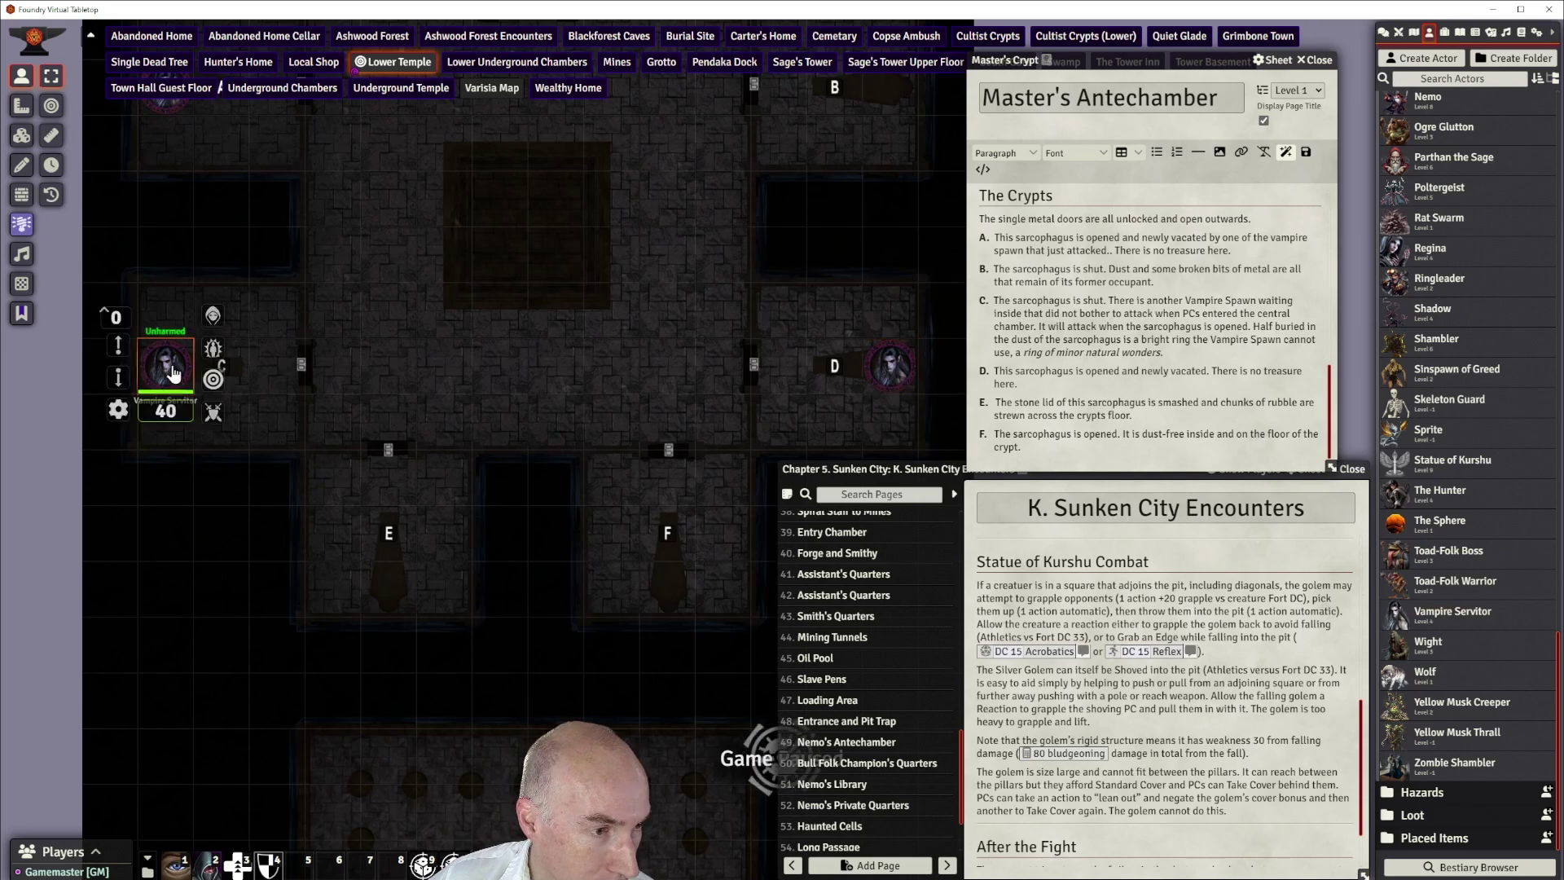
{"action": "left_click", "coordinate": [213, 316]}
{"action": "left_click", "coordinate": [437, 349]}
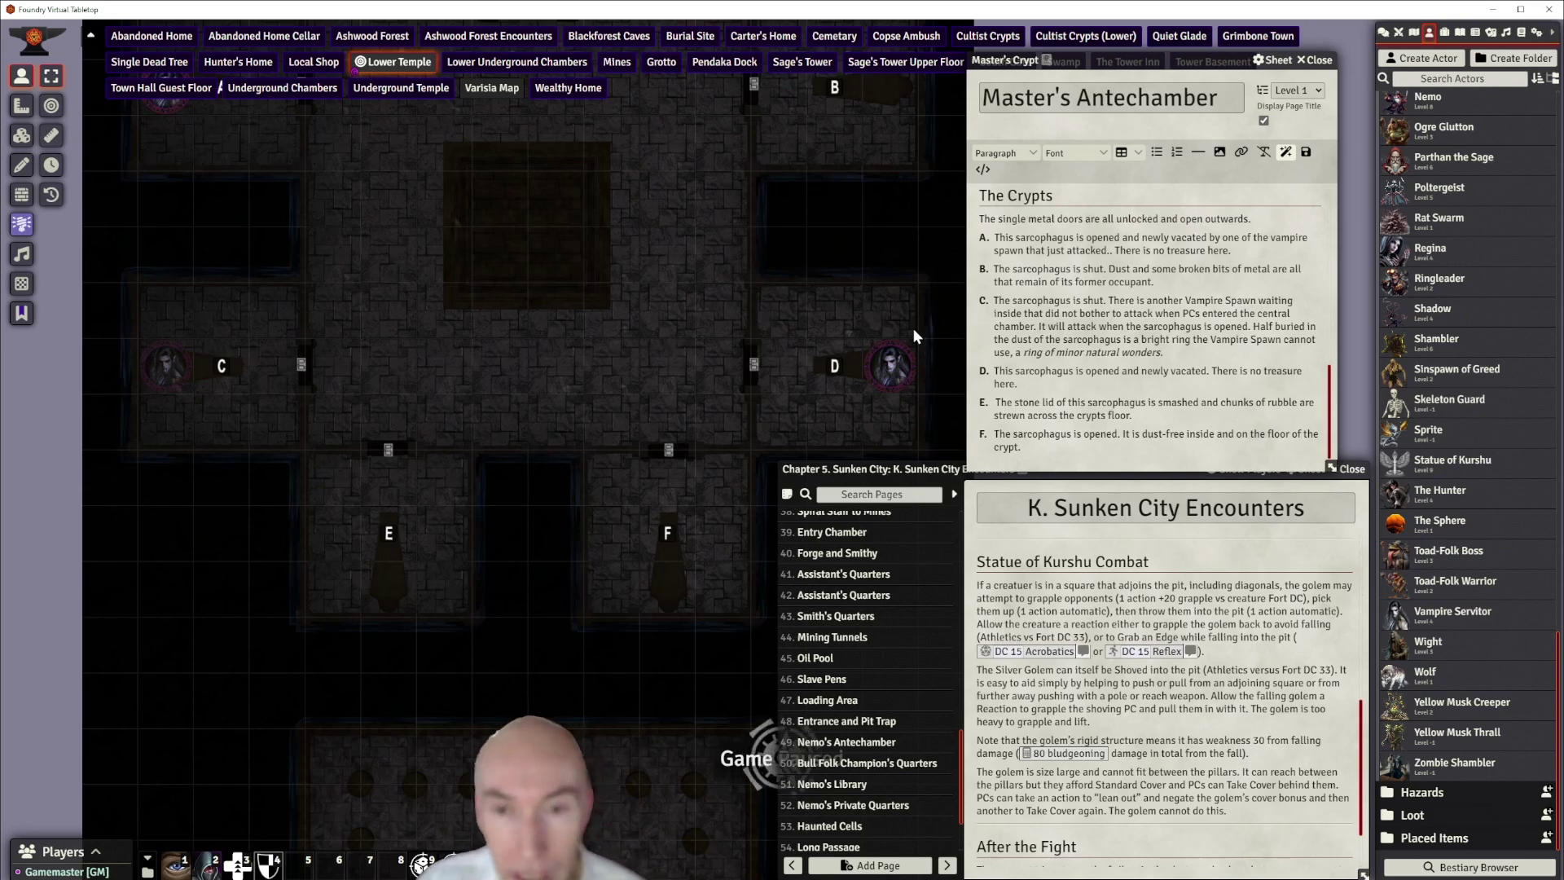
Search the compendiums for "natural wonder", then shorten the search to "natural"
{"action": "left_click", "coordinate": [1520, 32]}
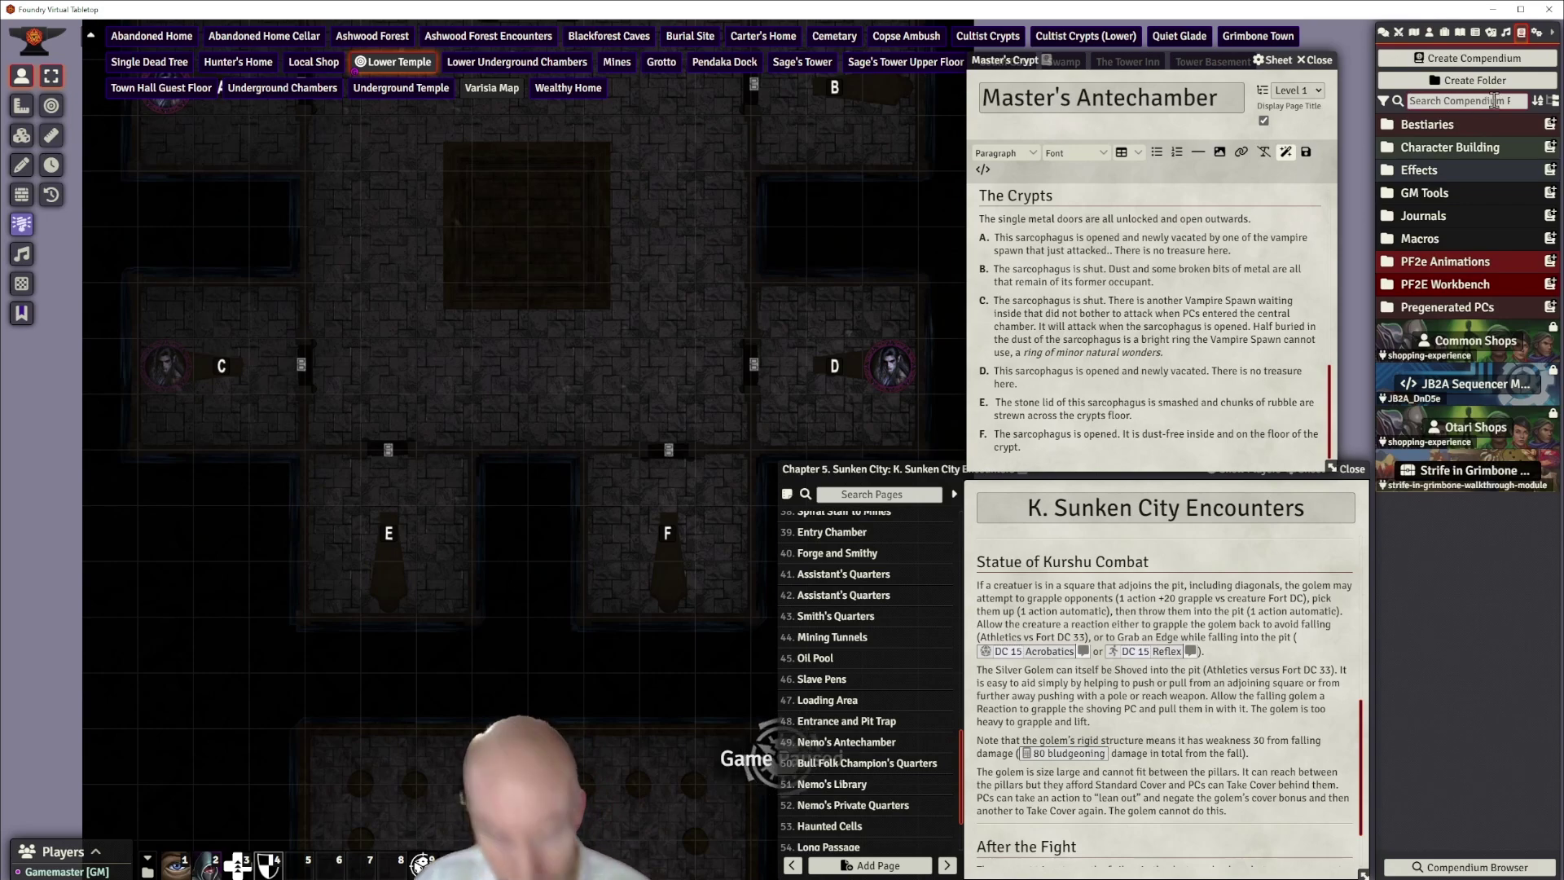
{"action": "left_click", "coordinate": [1494, 100]}
{"action": "type", "text": "natura"}
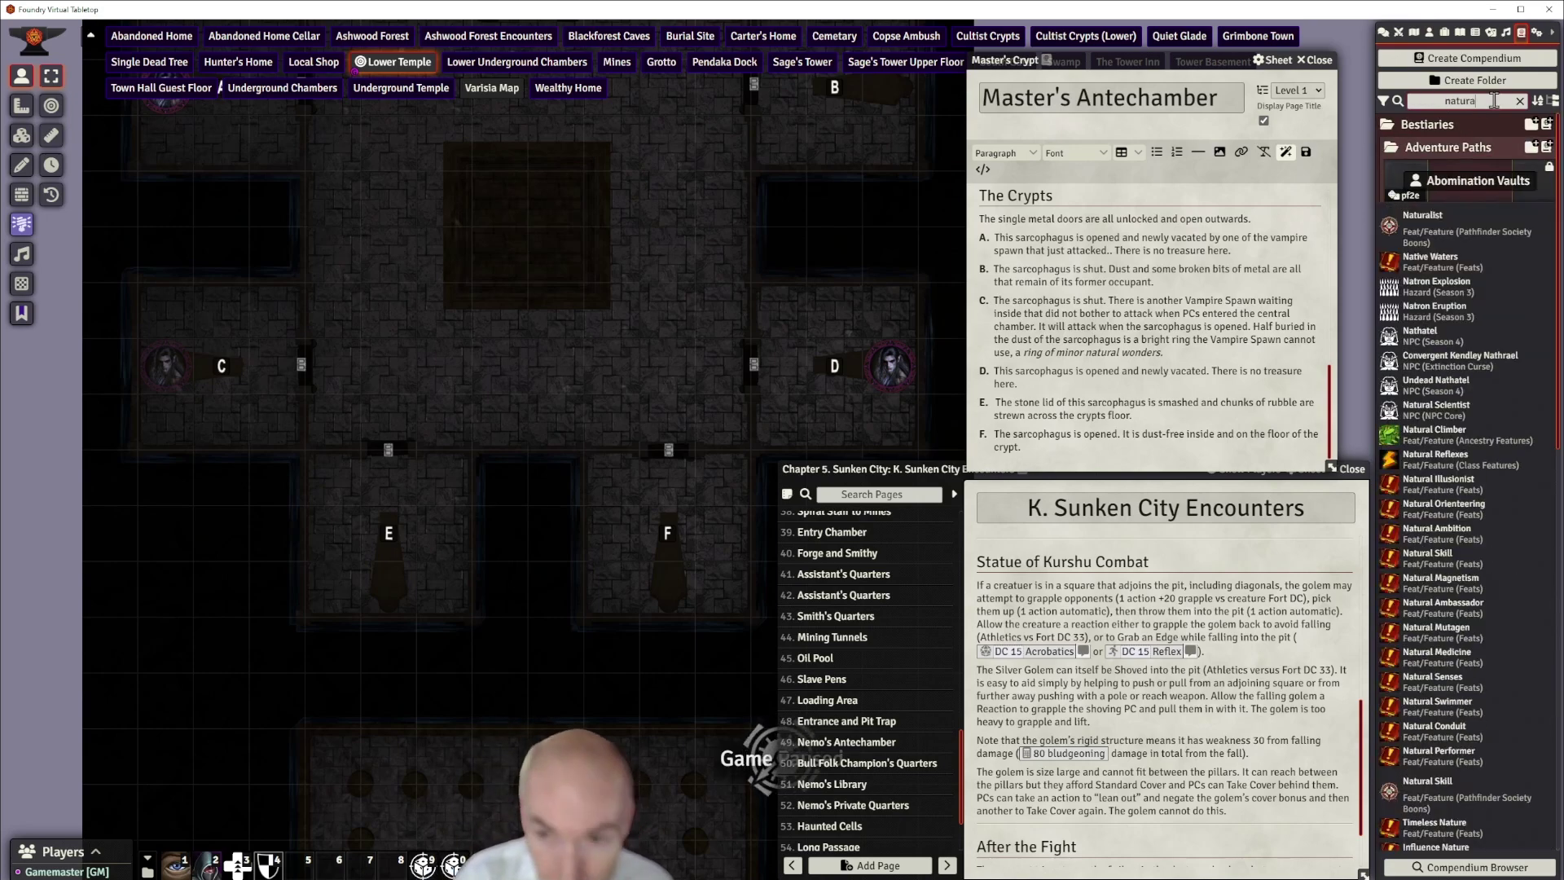
{"action": "type", "text": "l wonder"}
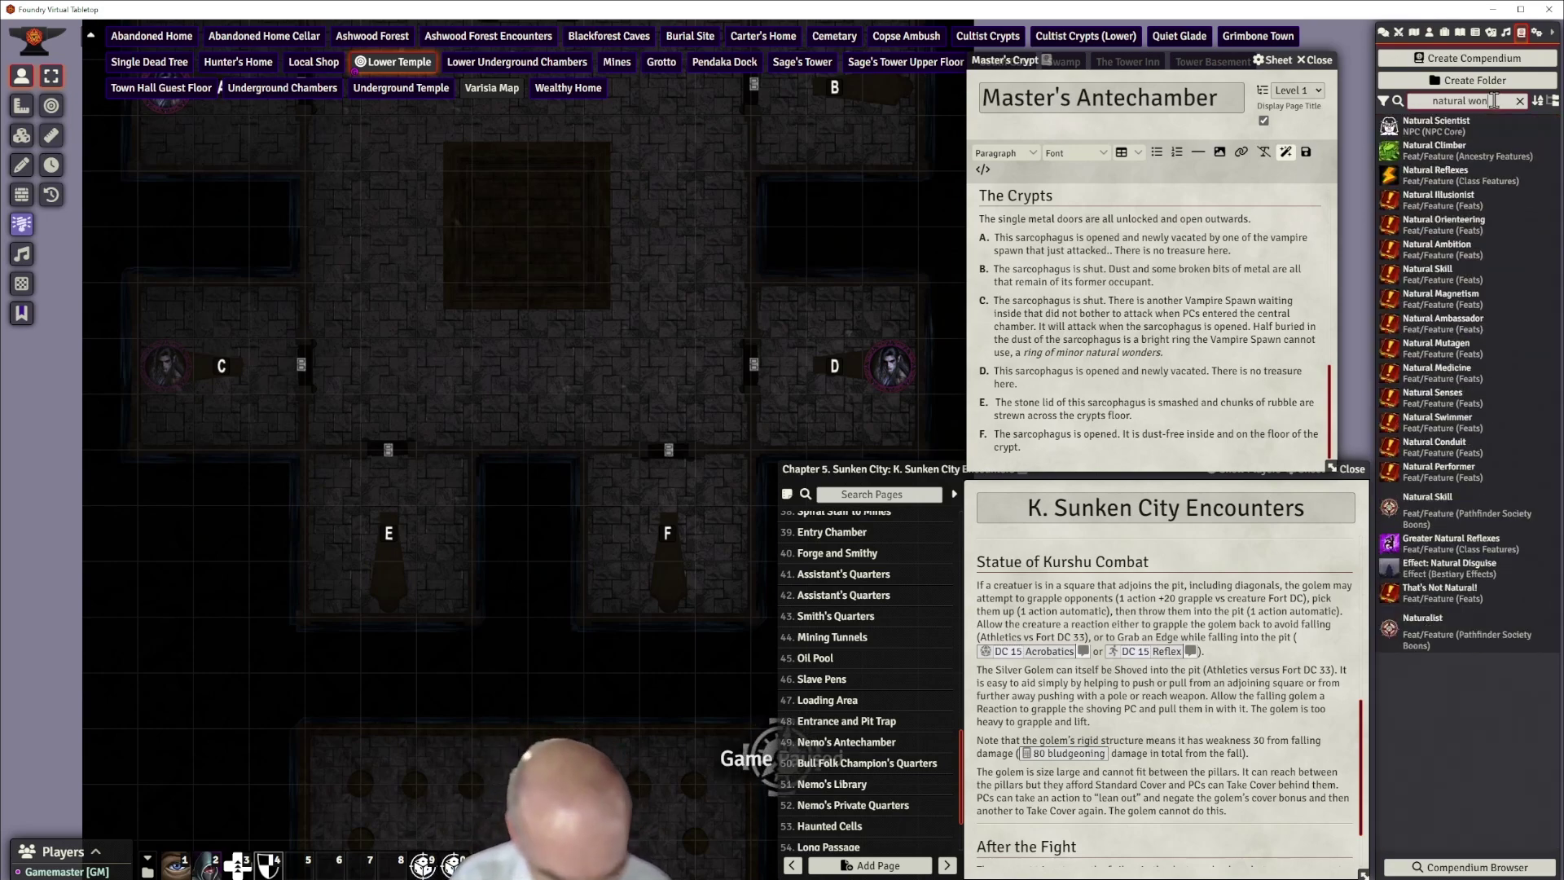
{"action": "key", "text": "BackSpace"}
{"action": "key", "text": "BackSpace"}
{"action": "key", "text": "BackSpace"}
{"action": "key", "text": "BackSpace"}
{"action": "key", "text": "BackSpace"}
{"action": "key", "text": "BackSpace"}
{"action": "key", "text": "BackSpace"}
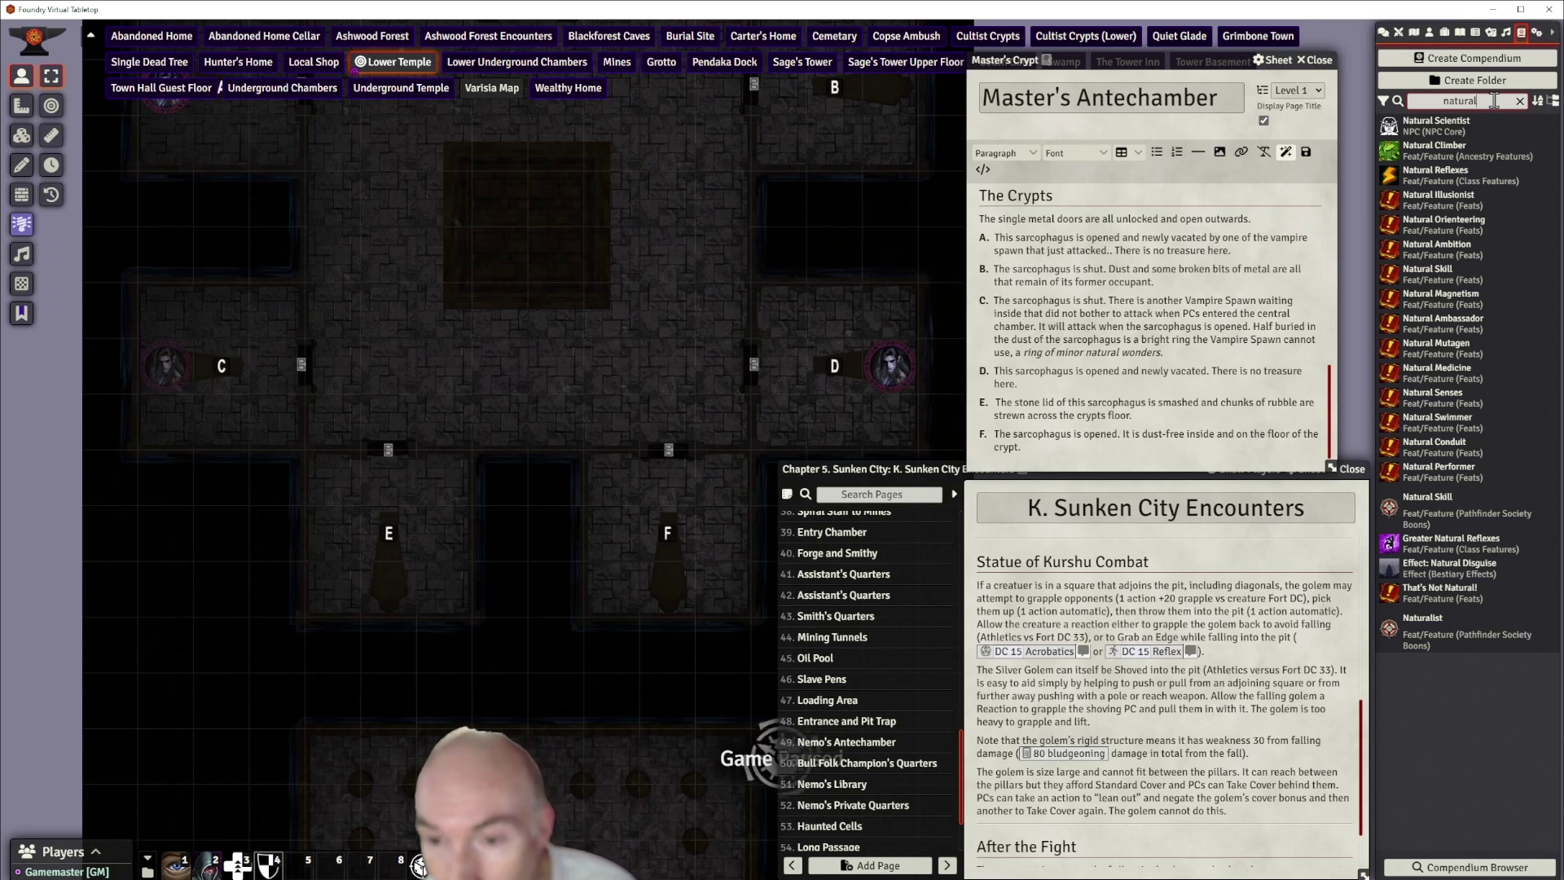
Search the compendiums for "ring" and look through the results for a suitable base item
{"action": "key", "text": "BackSpace"}
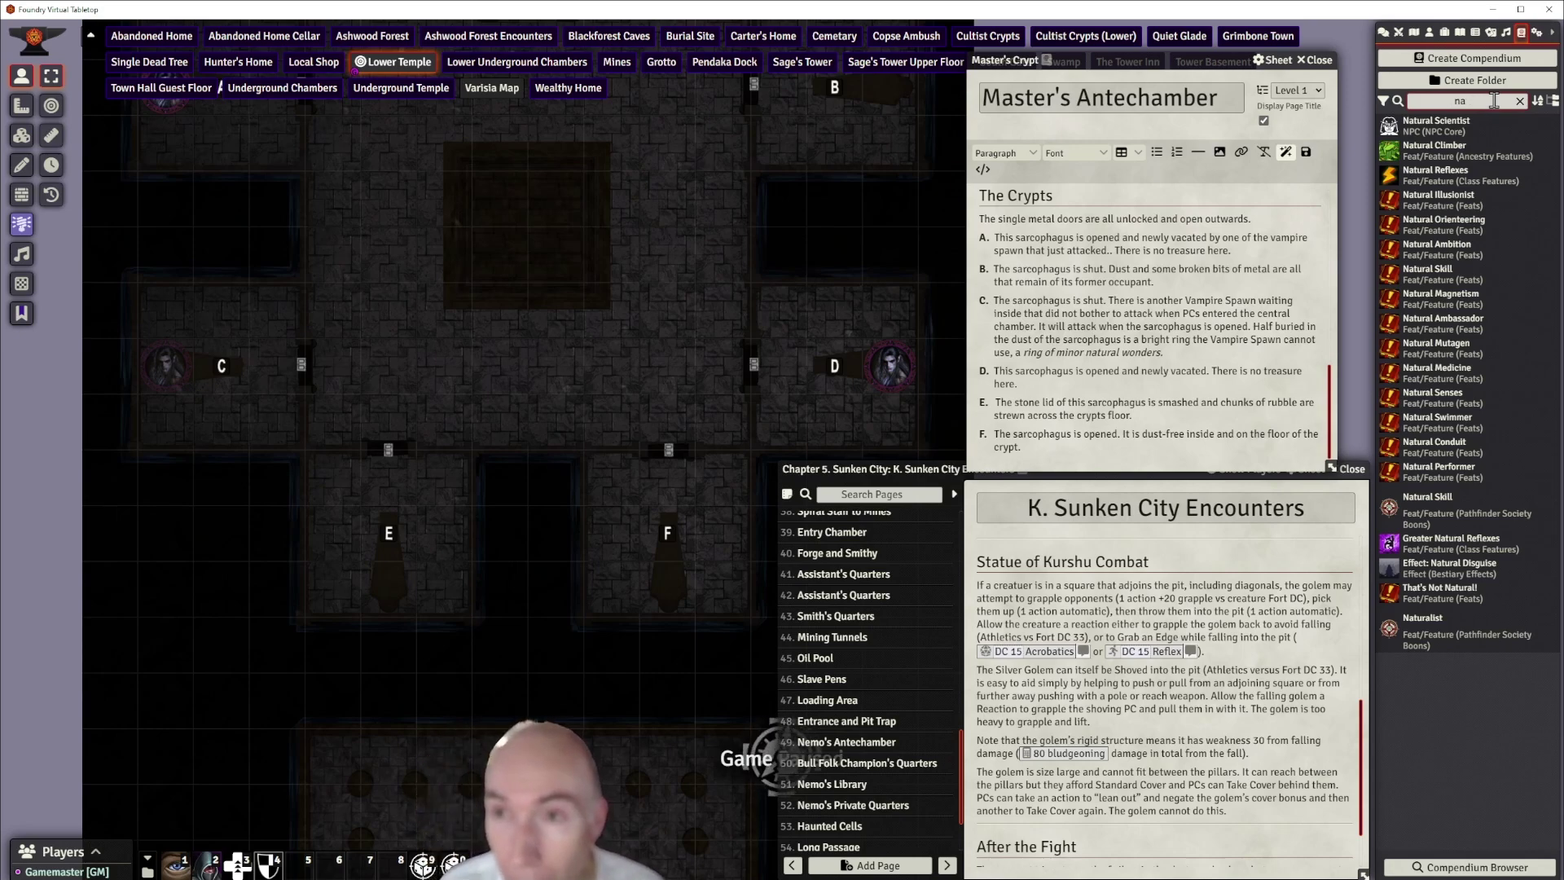
{"action": "key", "text": "BackSpace"}
{"action": "key", "text": "BackSpace"}
{"action": "key", "text": "BackSpace"}
{"action": "key", "text": "BackSpace"}
{"action": "key", "text": "BackSpace"}
{"action": "key", "text": "BackSpace"}
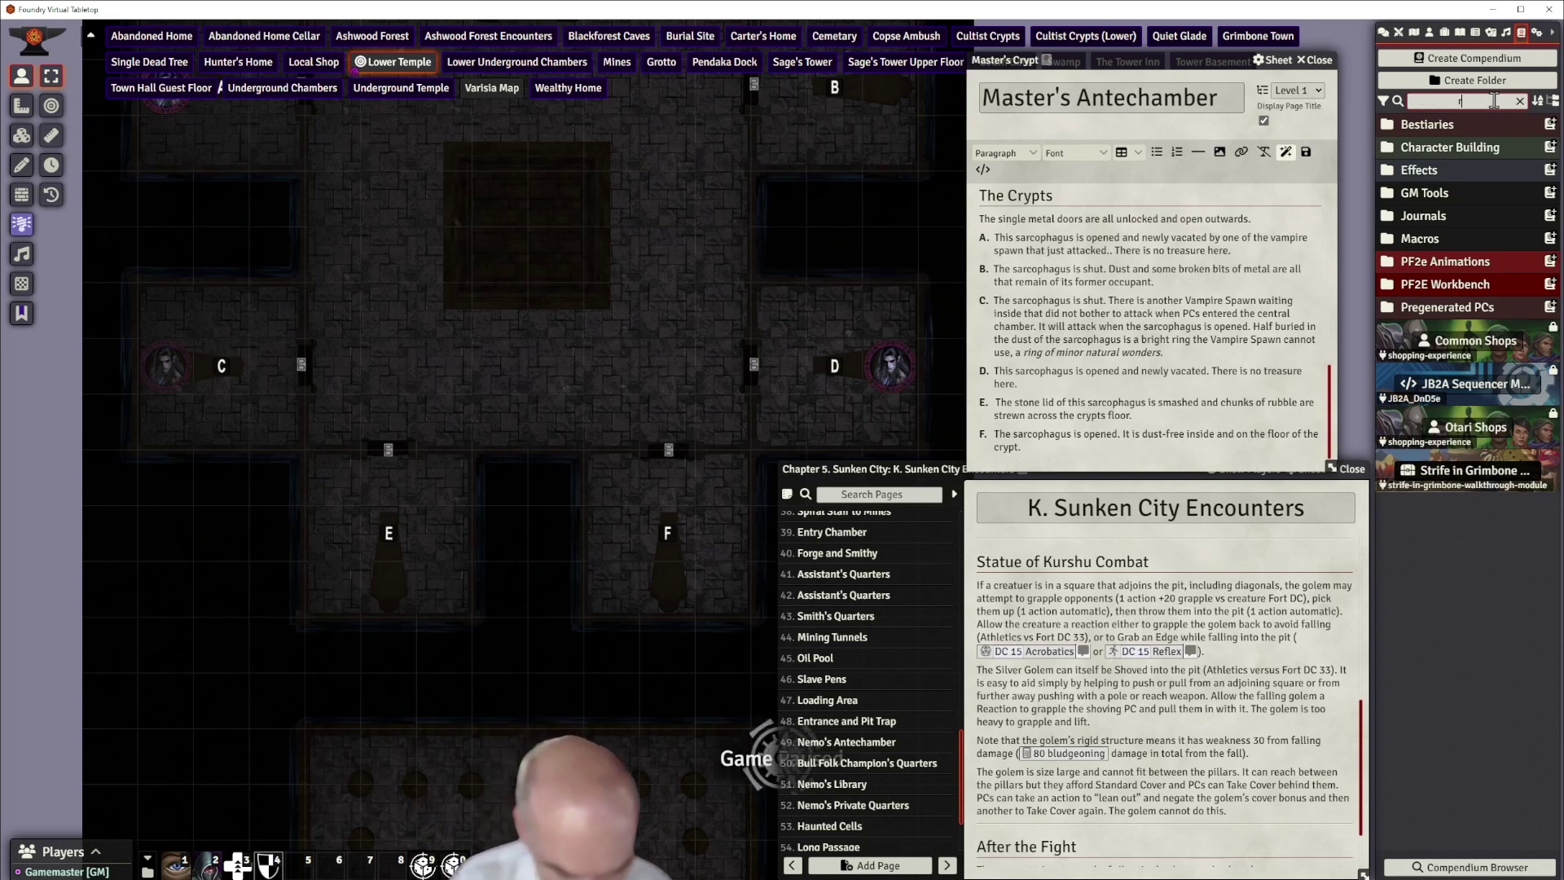
{"action": "type", "text": "ring"}
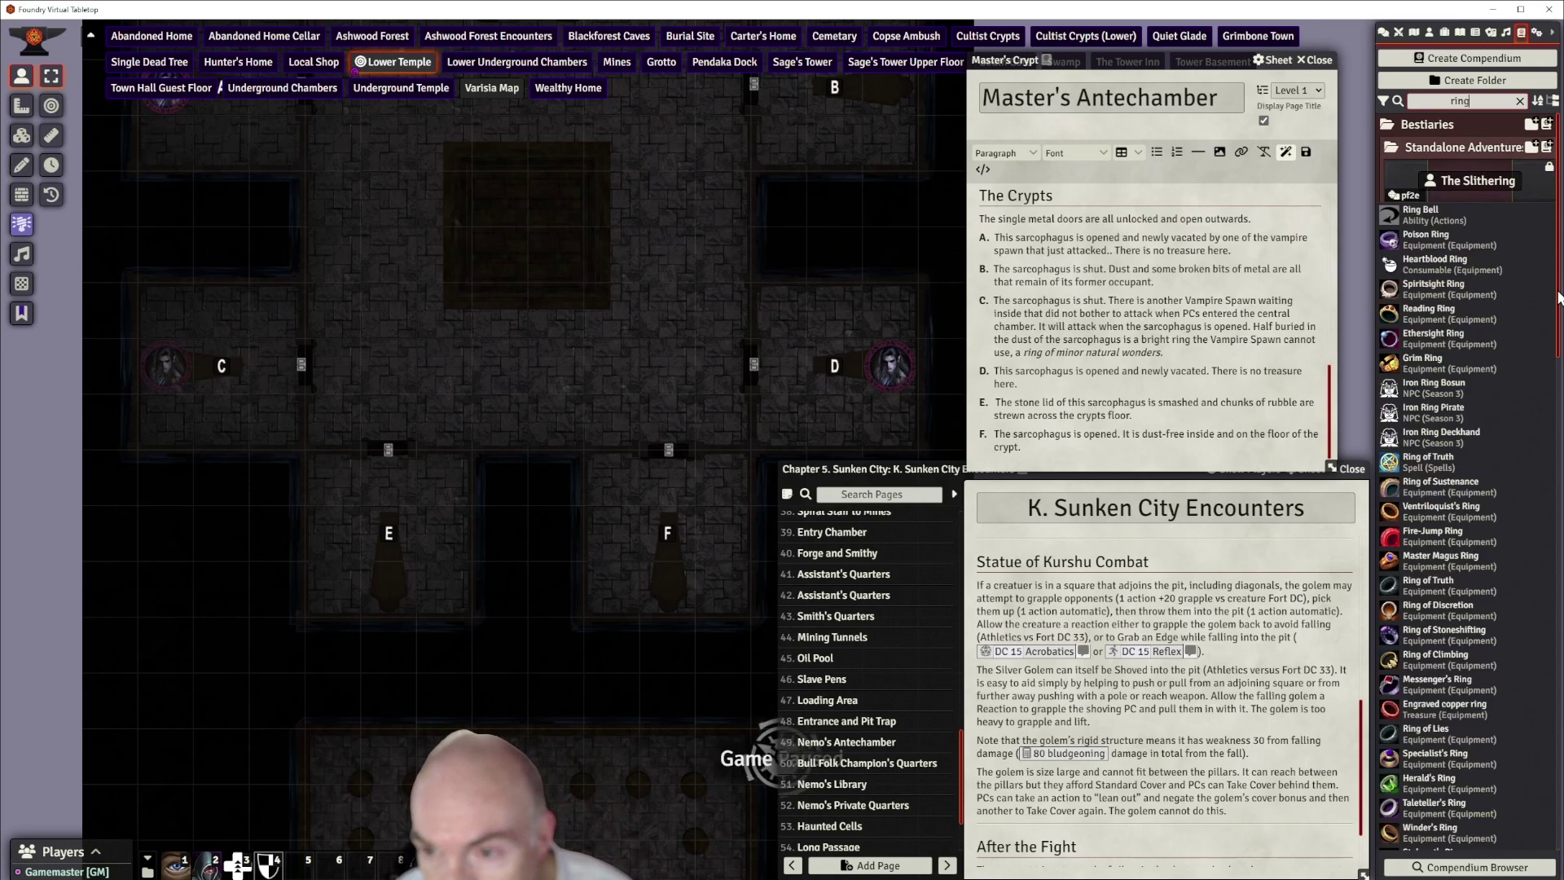
{"action": "left_click_drag", "start_coordinate": [1558, 298], "coordinate": [1545, 661]}
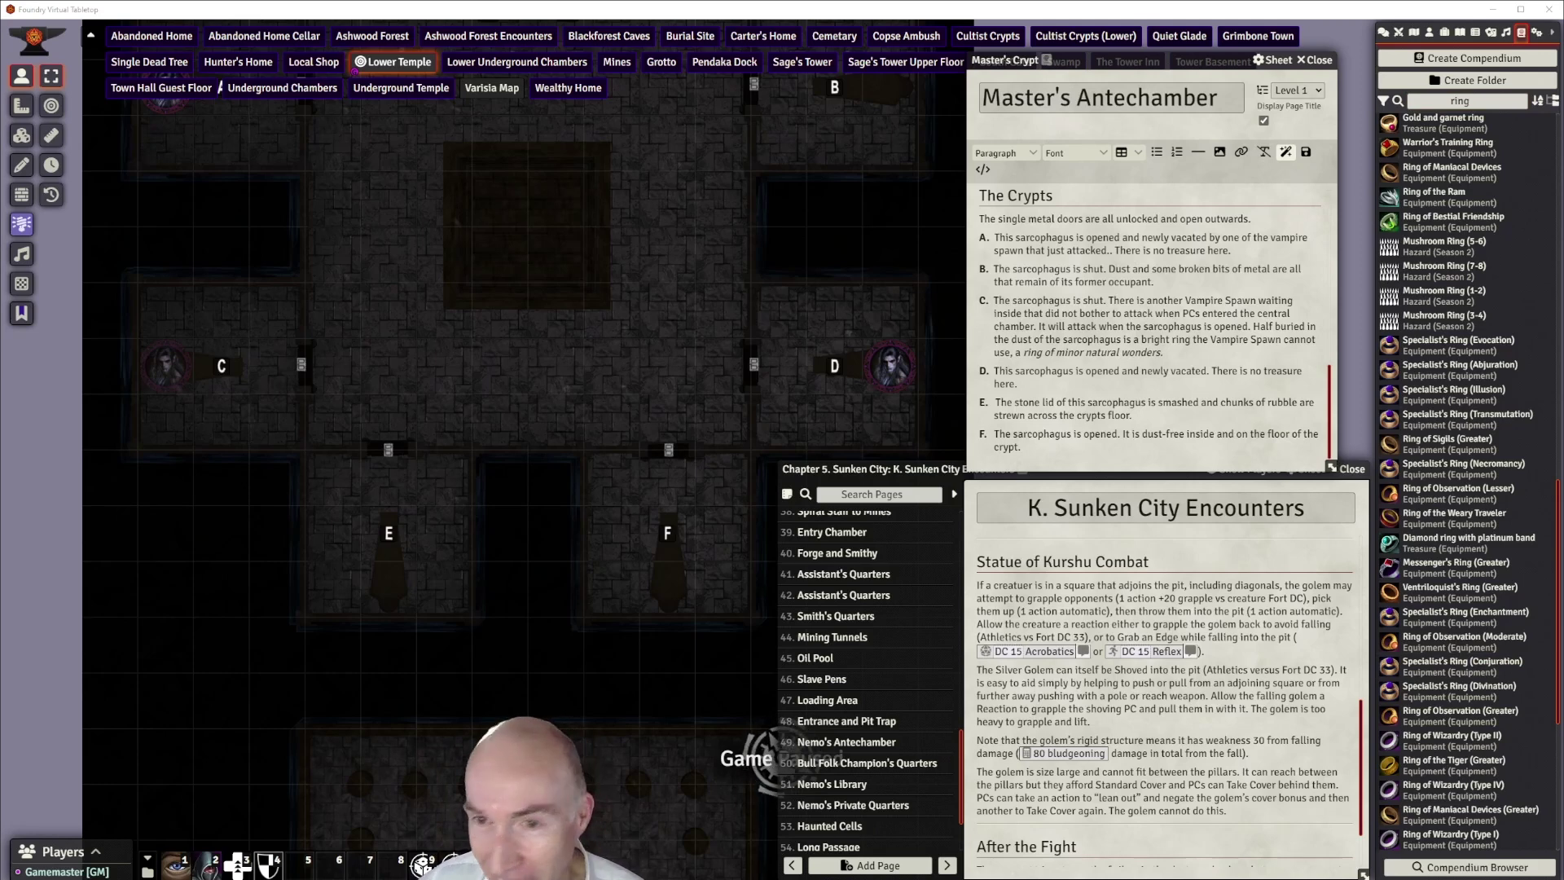
Look through the world items in the Strife in Grimbone folder for an existing ring
{"action": "left_click", "coordinate": [1445, 33]}
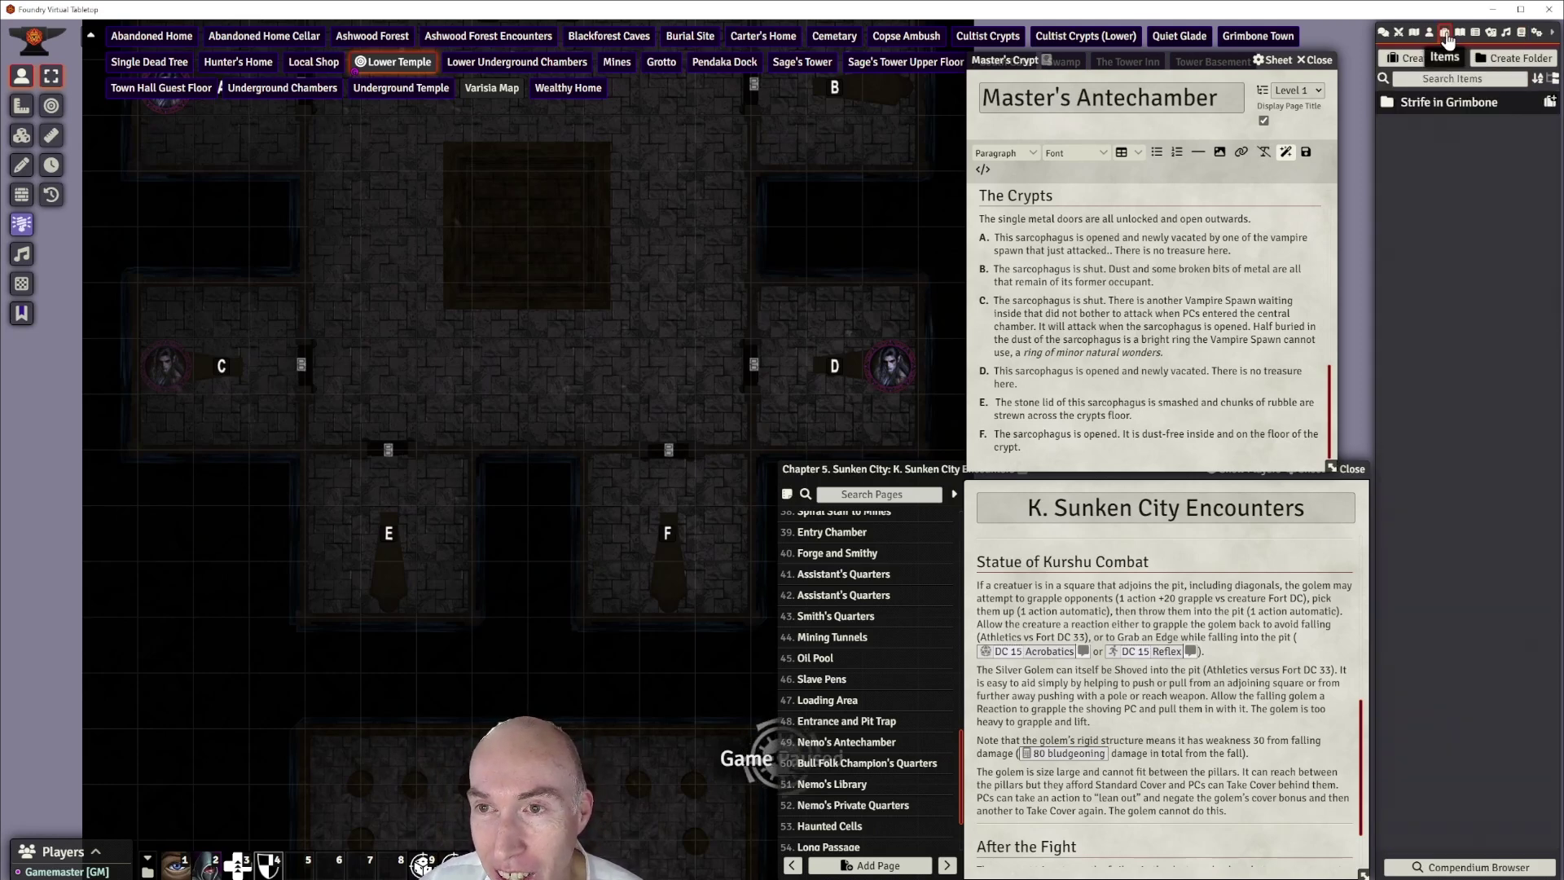
{"action": "left_click", "coordinate": [1395, 106]}
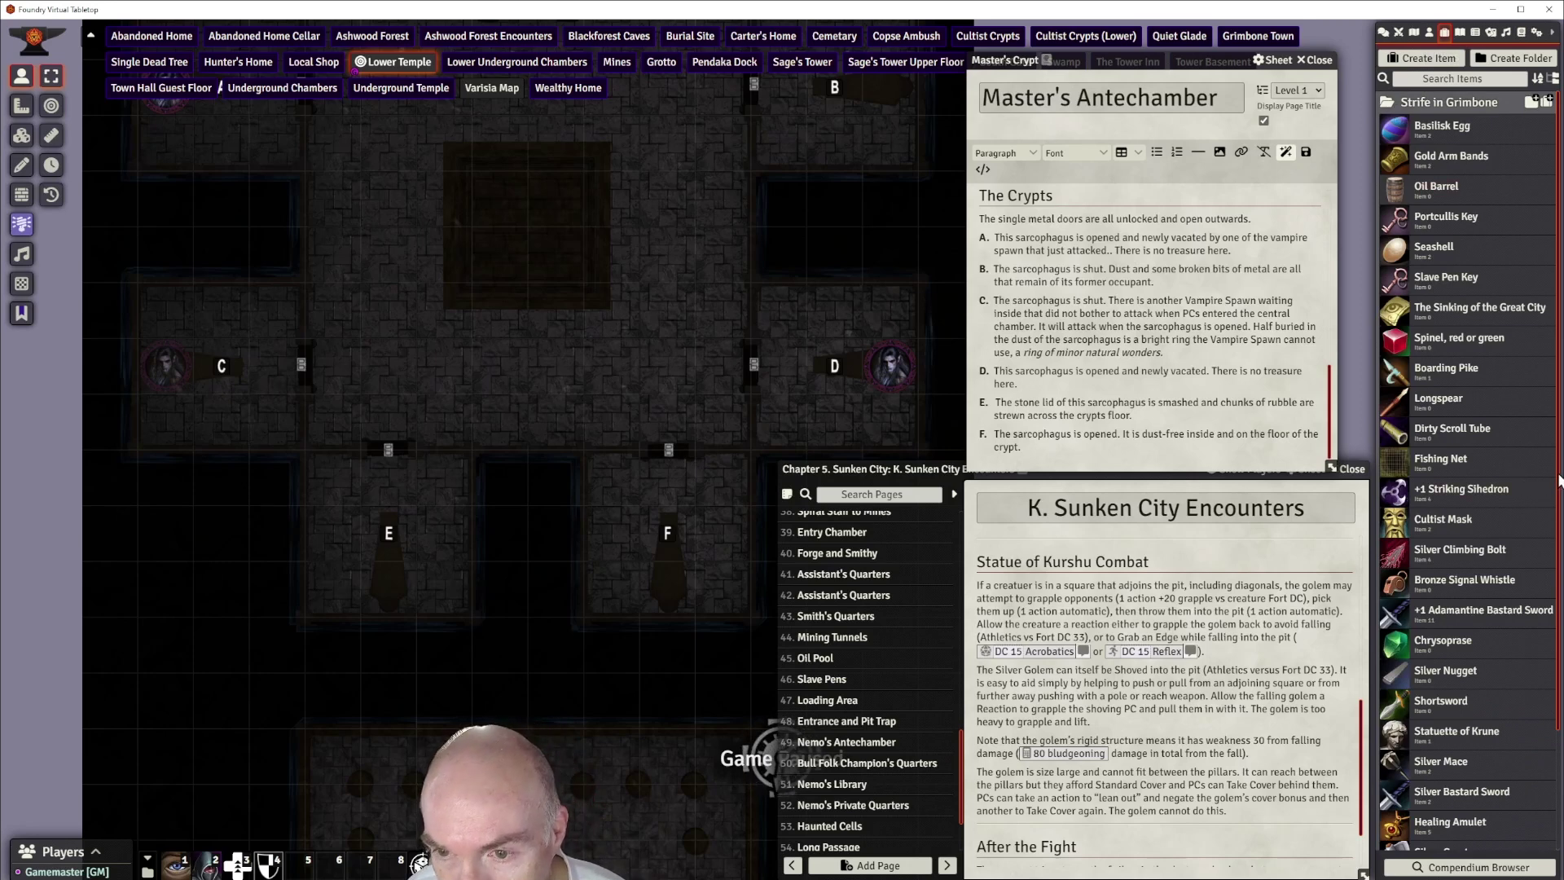
{"action": "left_click_drag", "start_coordinate": [1559, 472], "coordinate": [1556, 637]}
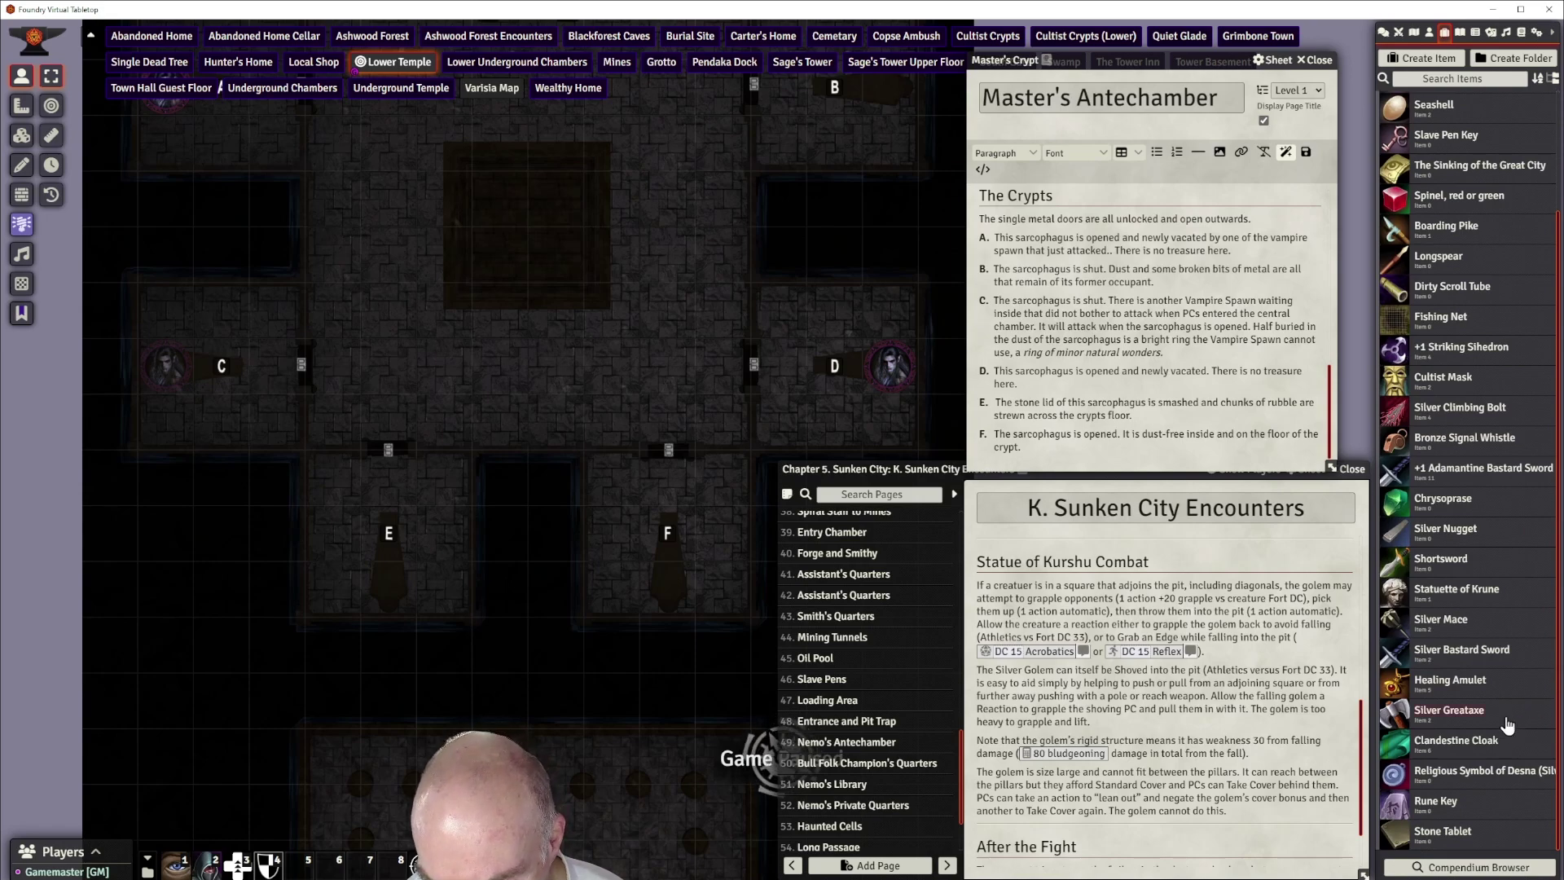
{"action": "scroll", "coordinate": [1503, 750], "scroll_direction": "up", "scroll_amount": 3}
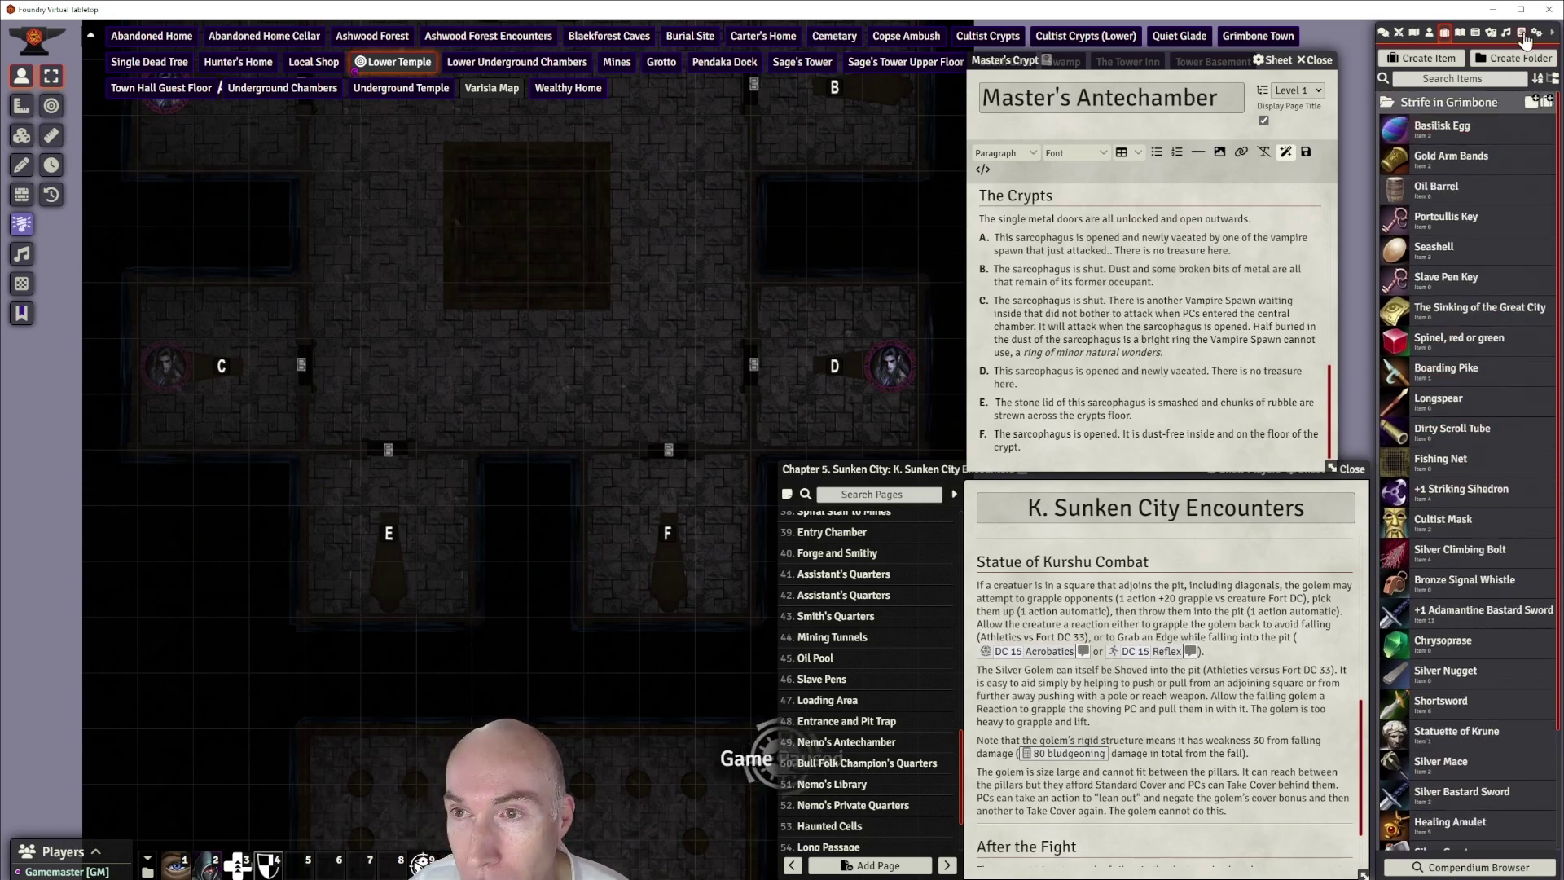
Open the Ring of Bestial Friendship from the compendium search results and import it into the world items
{"action": "left_click", "coordinate": [1522, 34]}
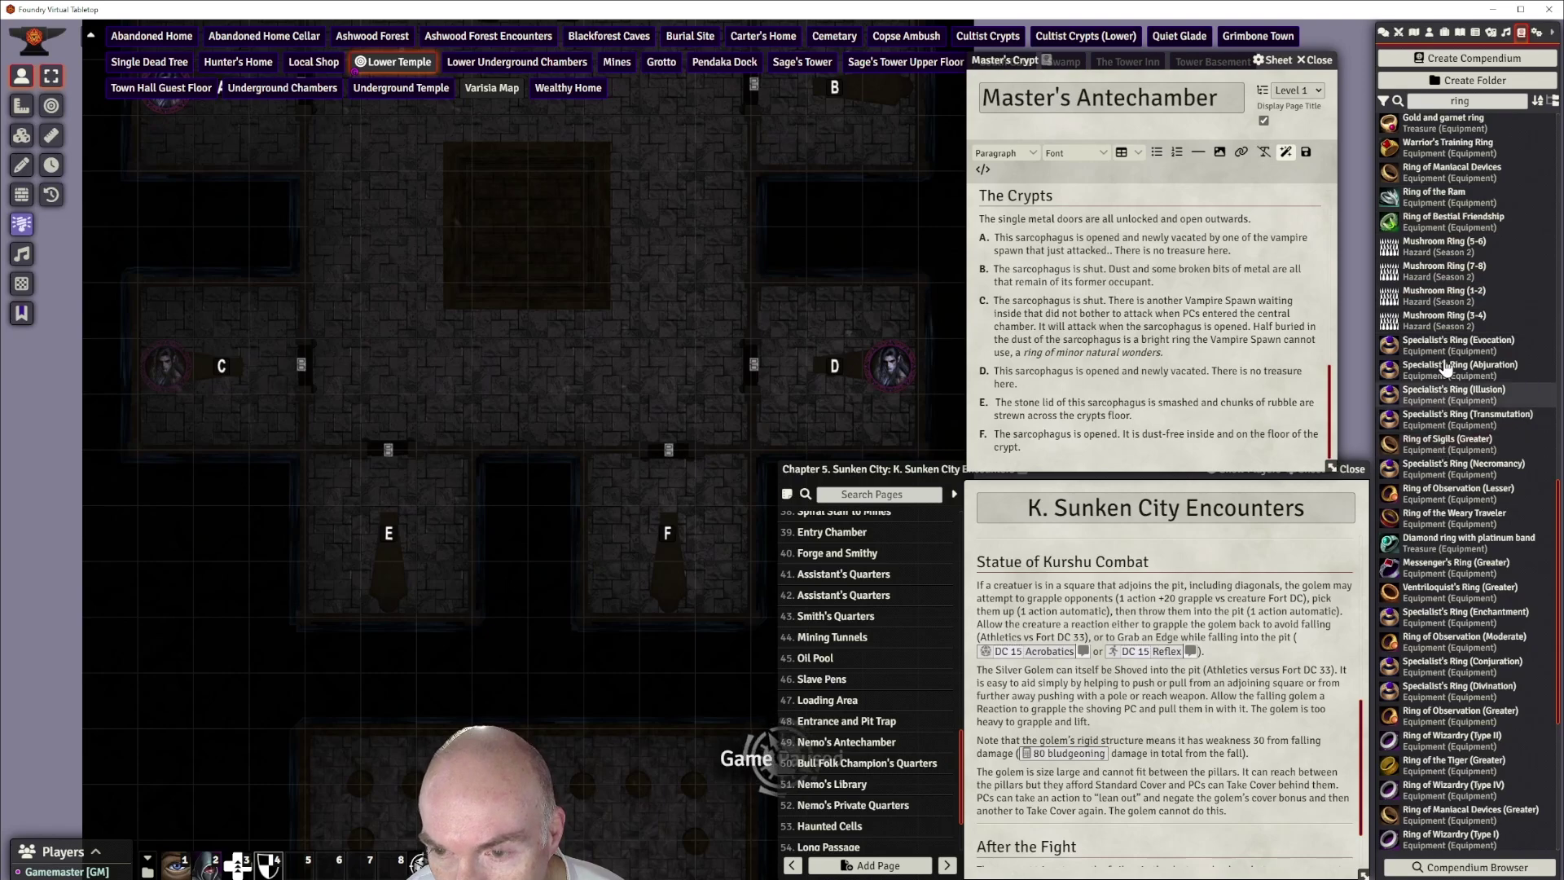
{"action": "left_click", "coordinate": [1446, 221]}
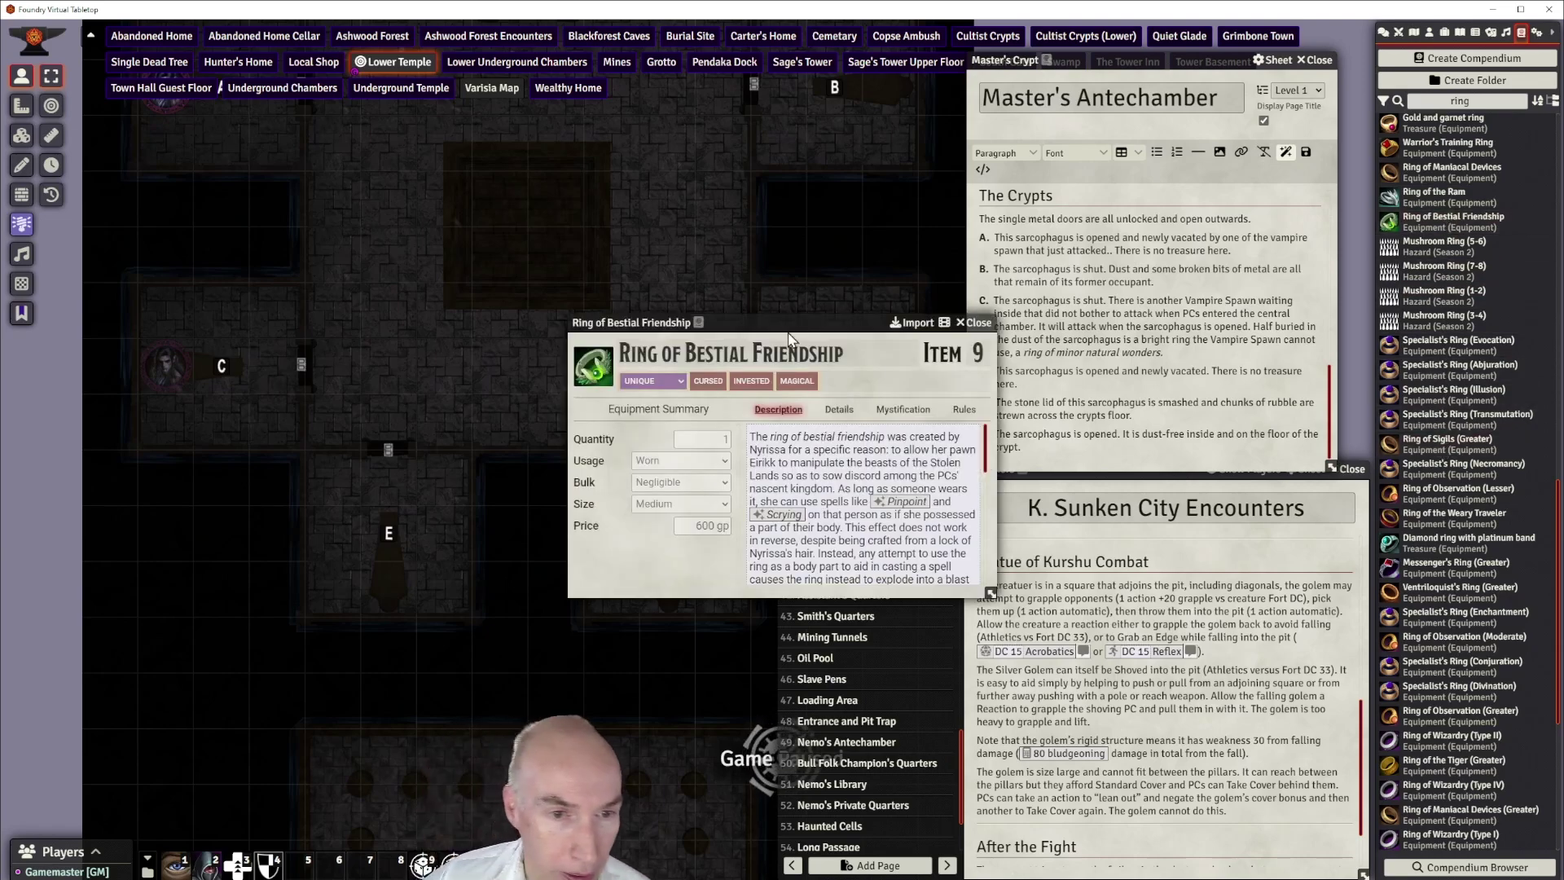
{"action": "left_click", "coordinate": [931, 323]}
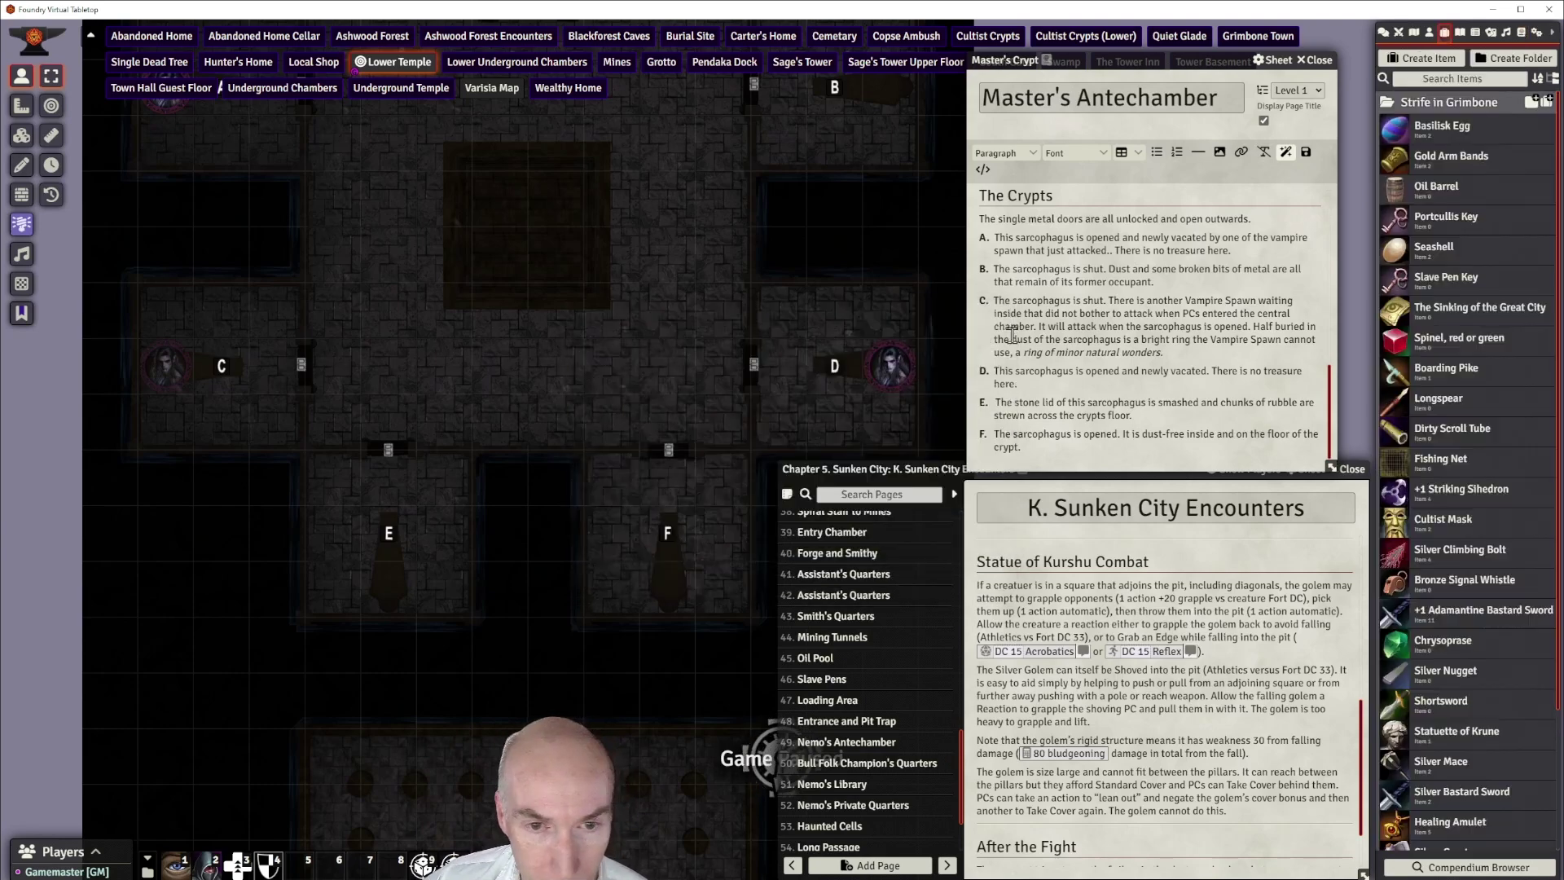
Rename the imported Ring of Bestial Friendship to "Ring of Minor Natural Wonders" and set its item level to 5
{"action": "scroll", "coordinate": [1477, 629], "scroll_direction": "down", "scroll_amount": 2}
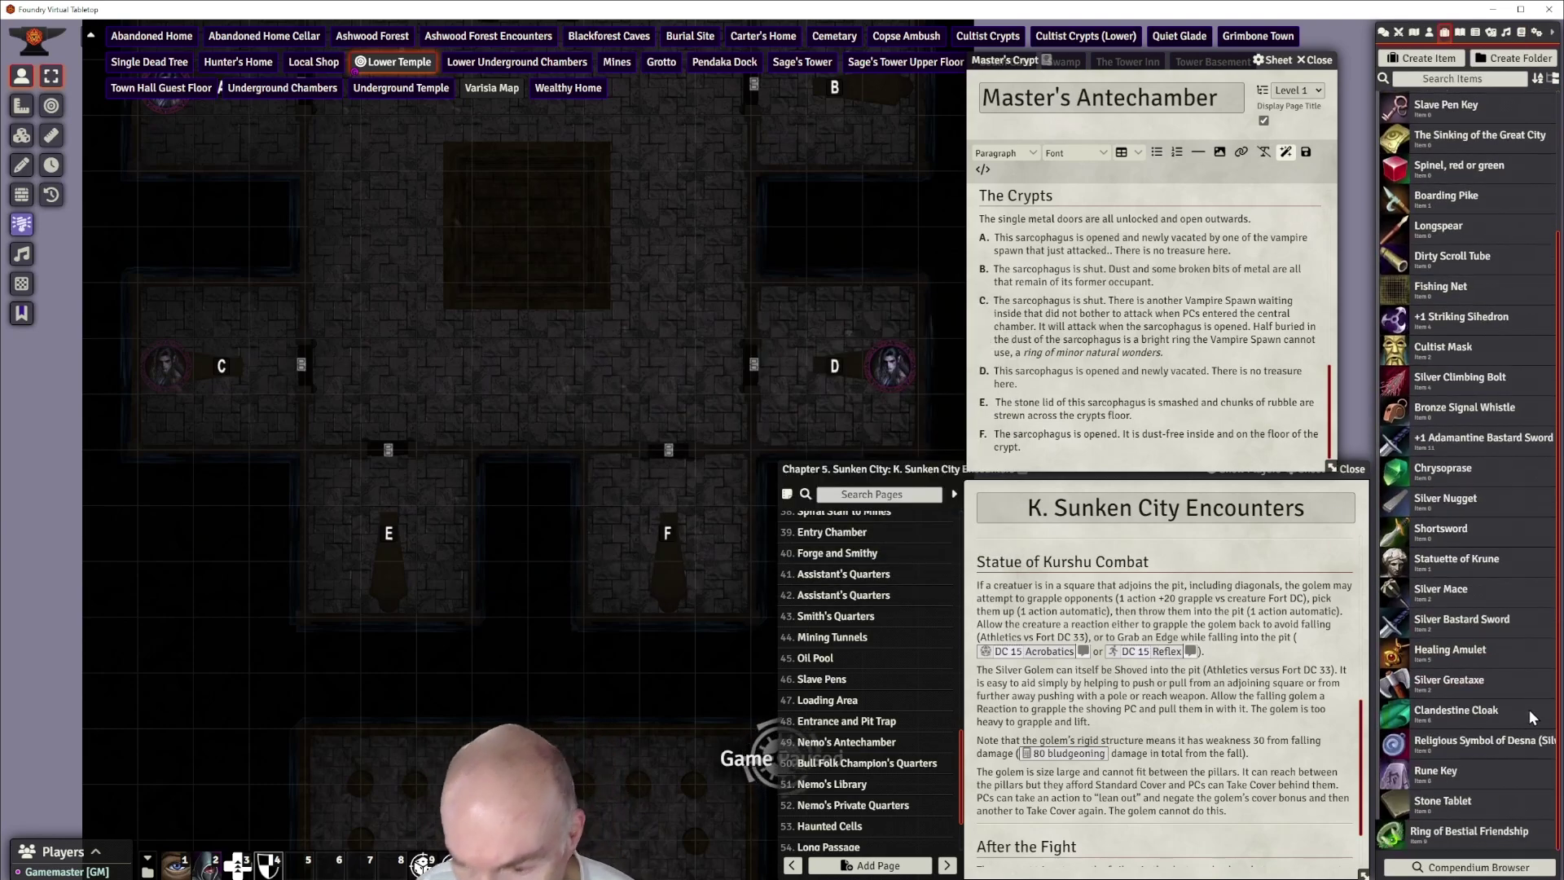
{"action": "left_click", "coordinate": [1442, 839]}
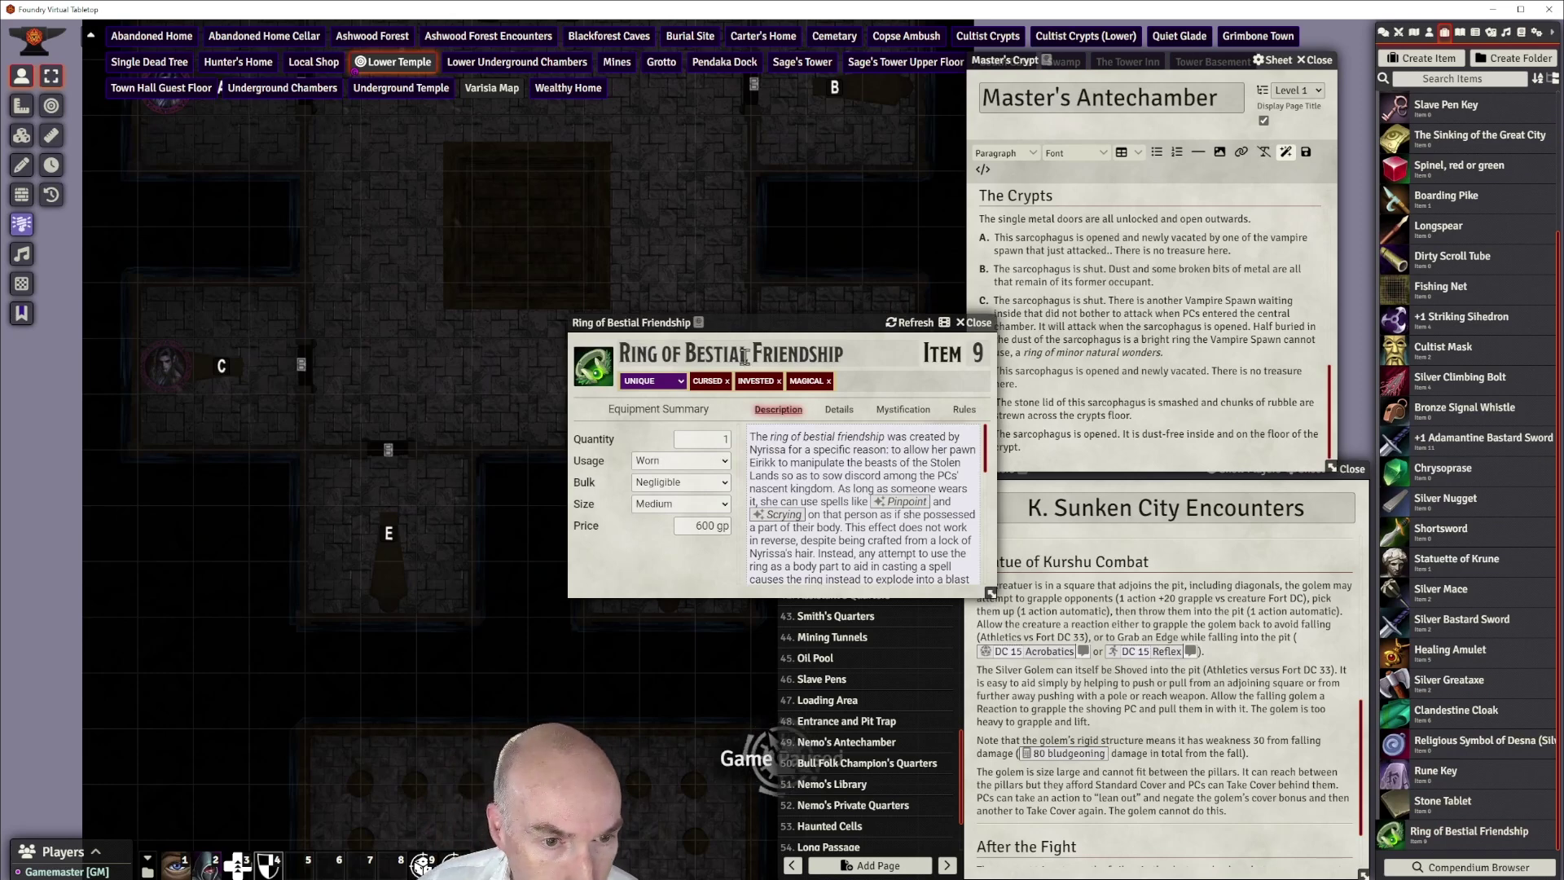
{"action": "left_click_drag", "start_coordinate": [852, 352], "coordinate": [684, 354]}
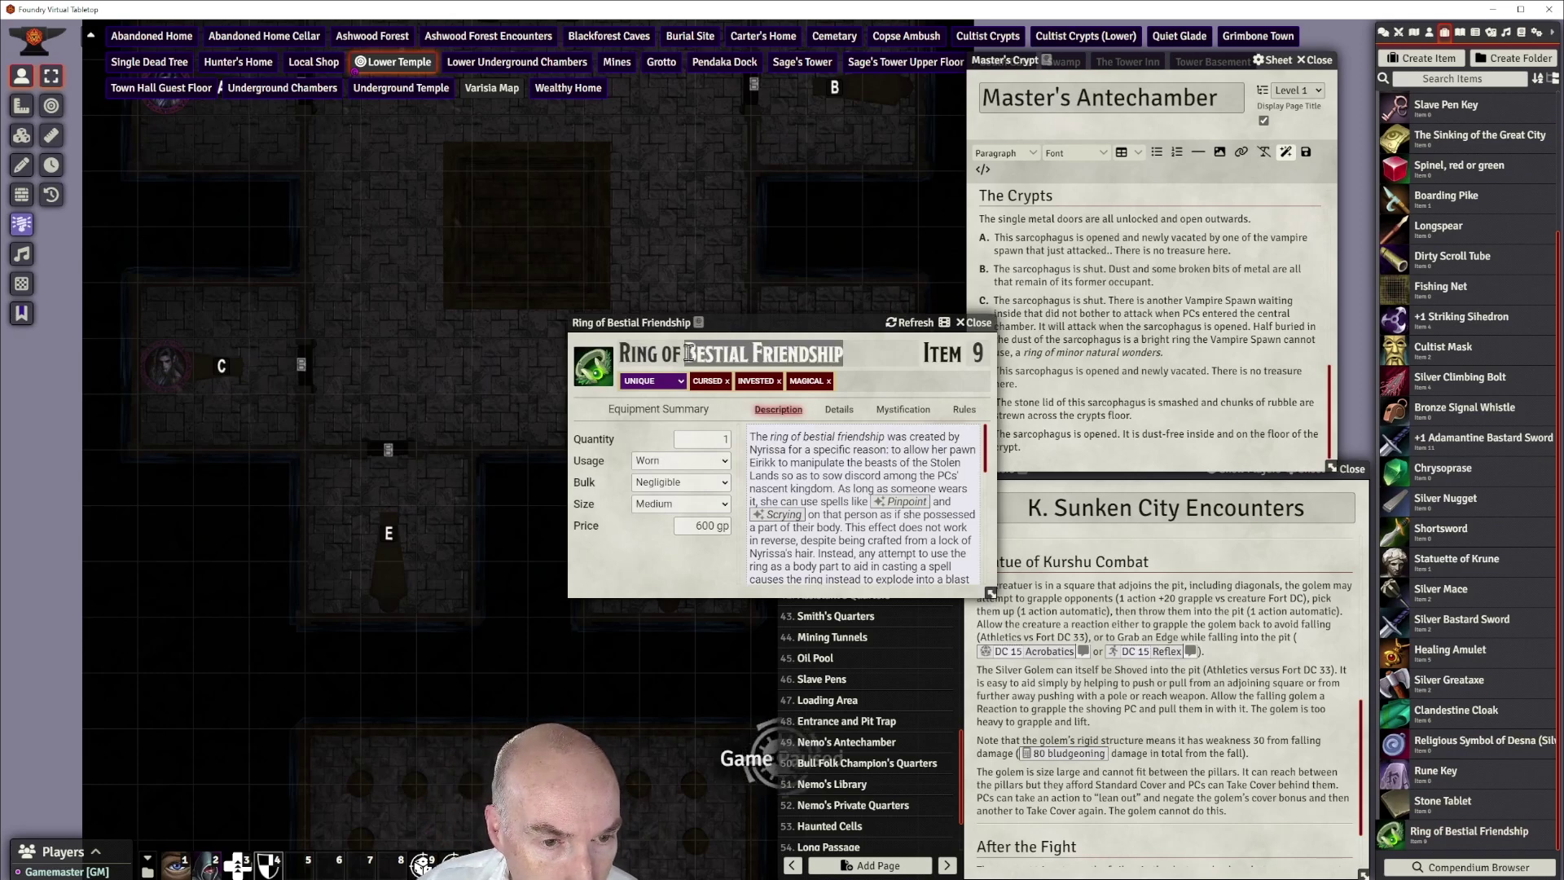
{"action": "key", "text": "BackSpace"}
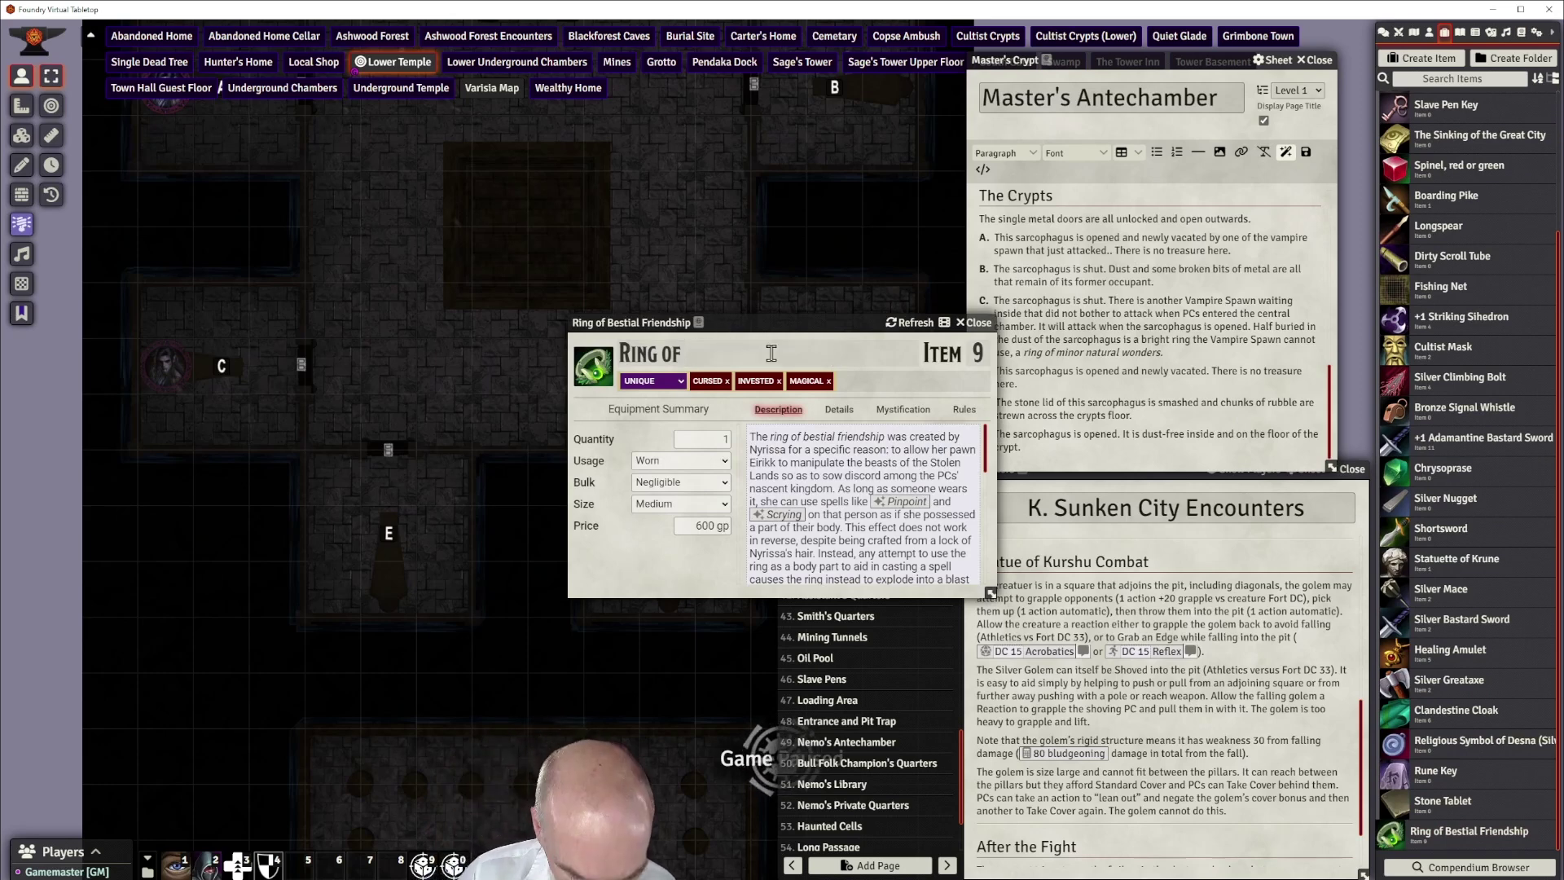
{"action": "type", "text": "Minor"}
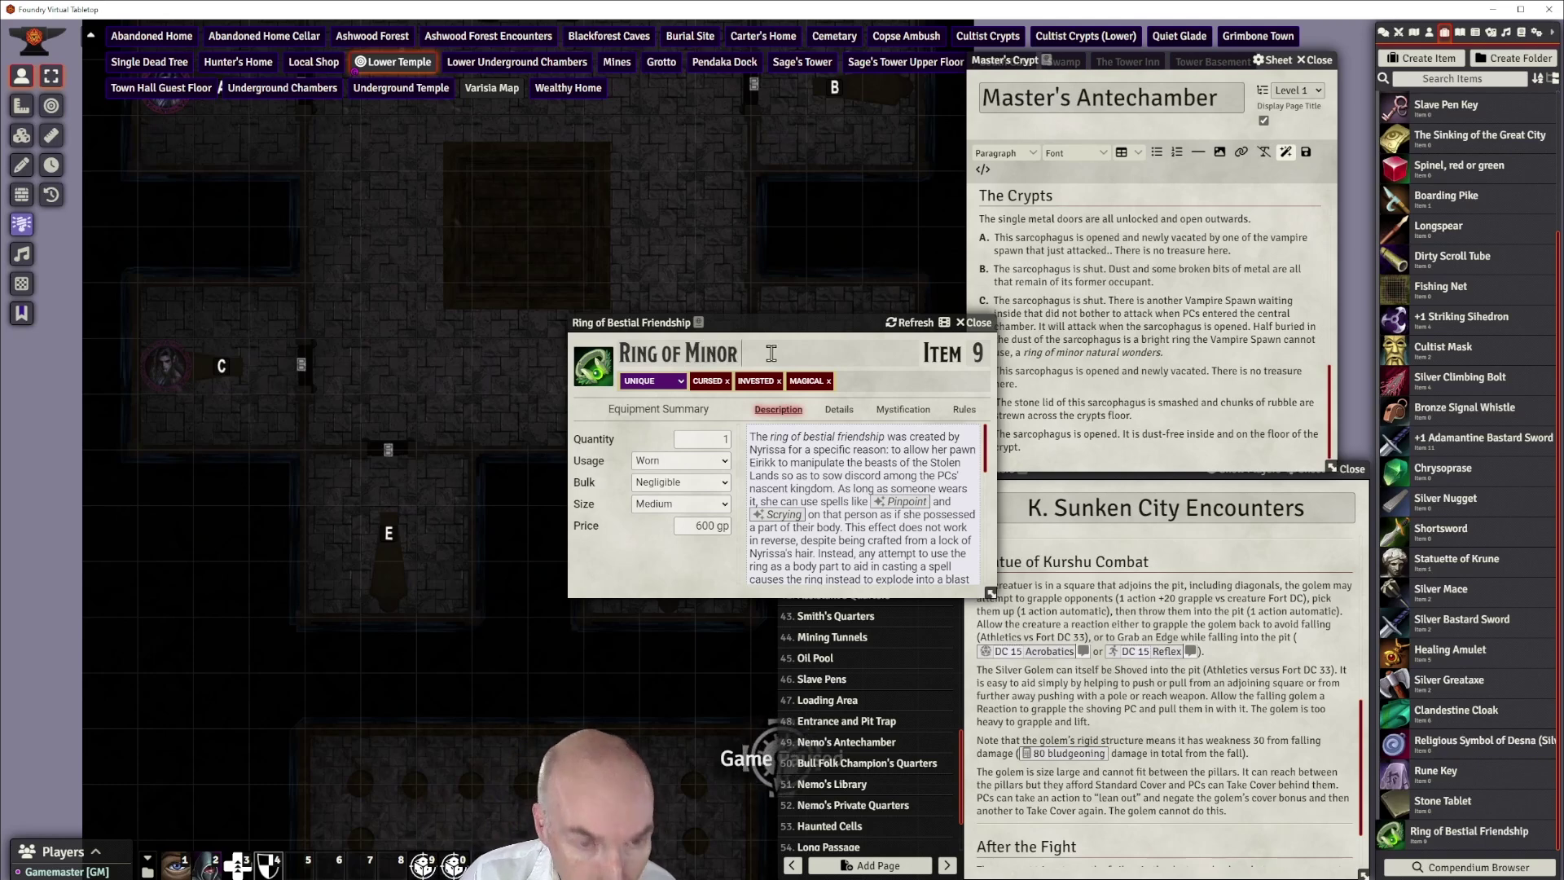
{"action": "type", "text": " Natural"}
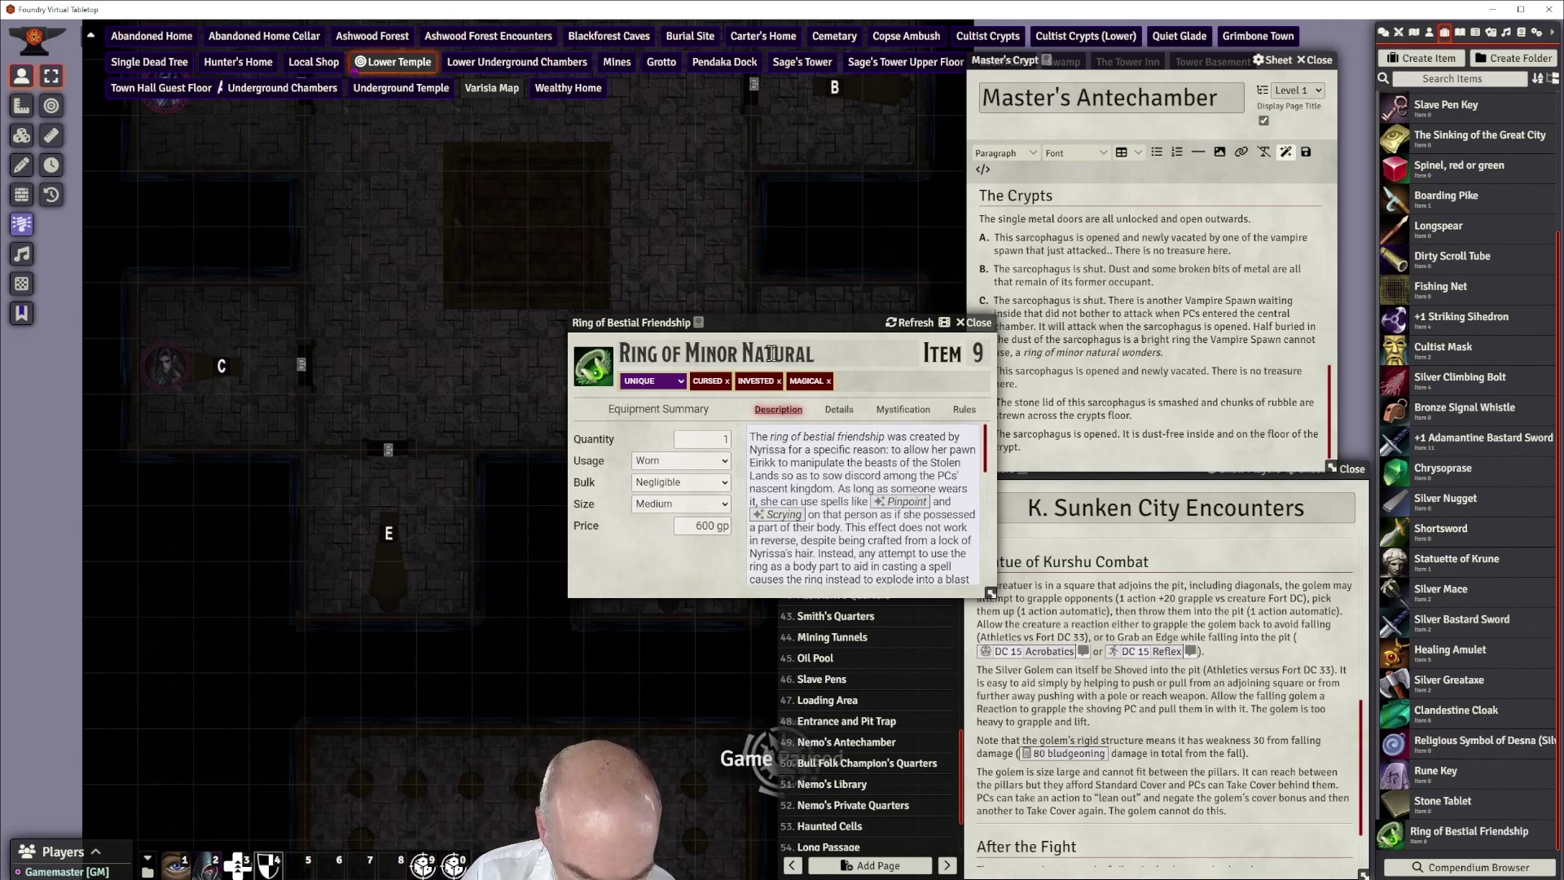
{"action": "type", "text": " Wonders"}
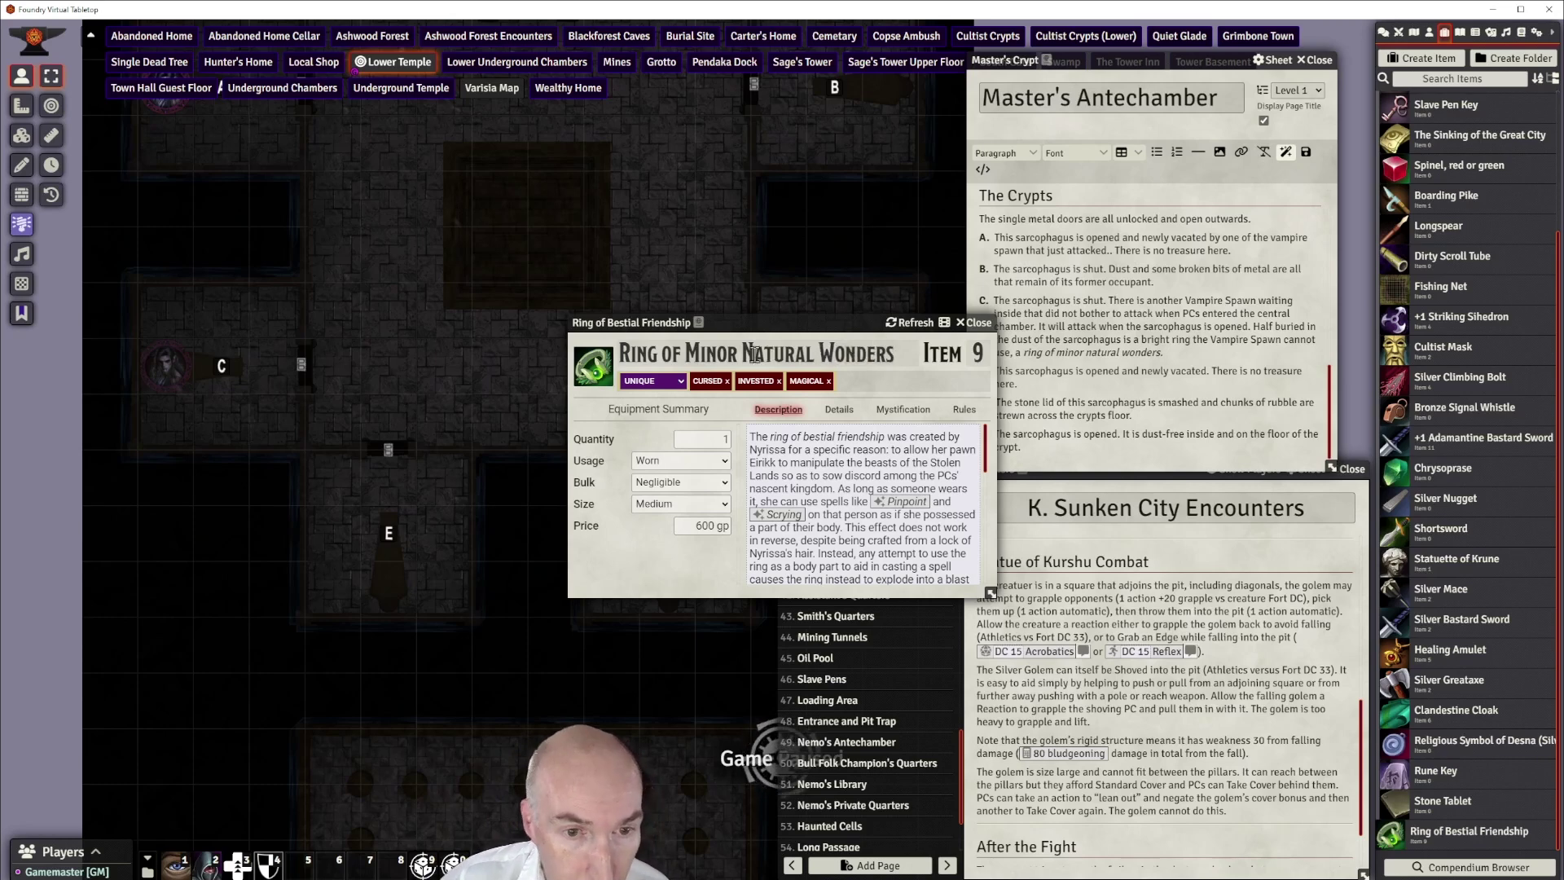
{"action": "left_click", "coordinate": [992, 359]}
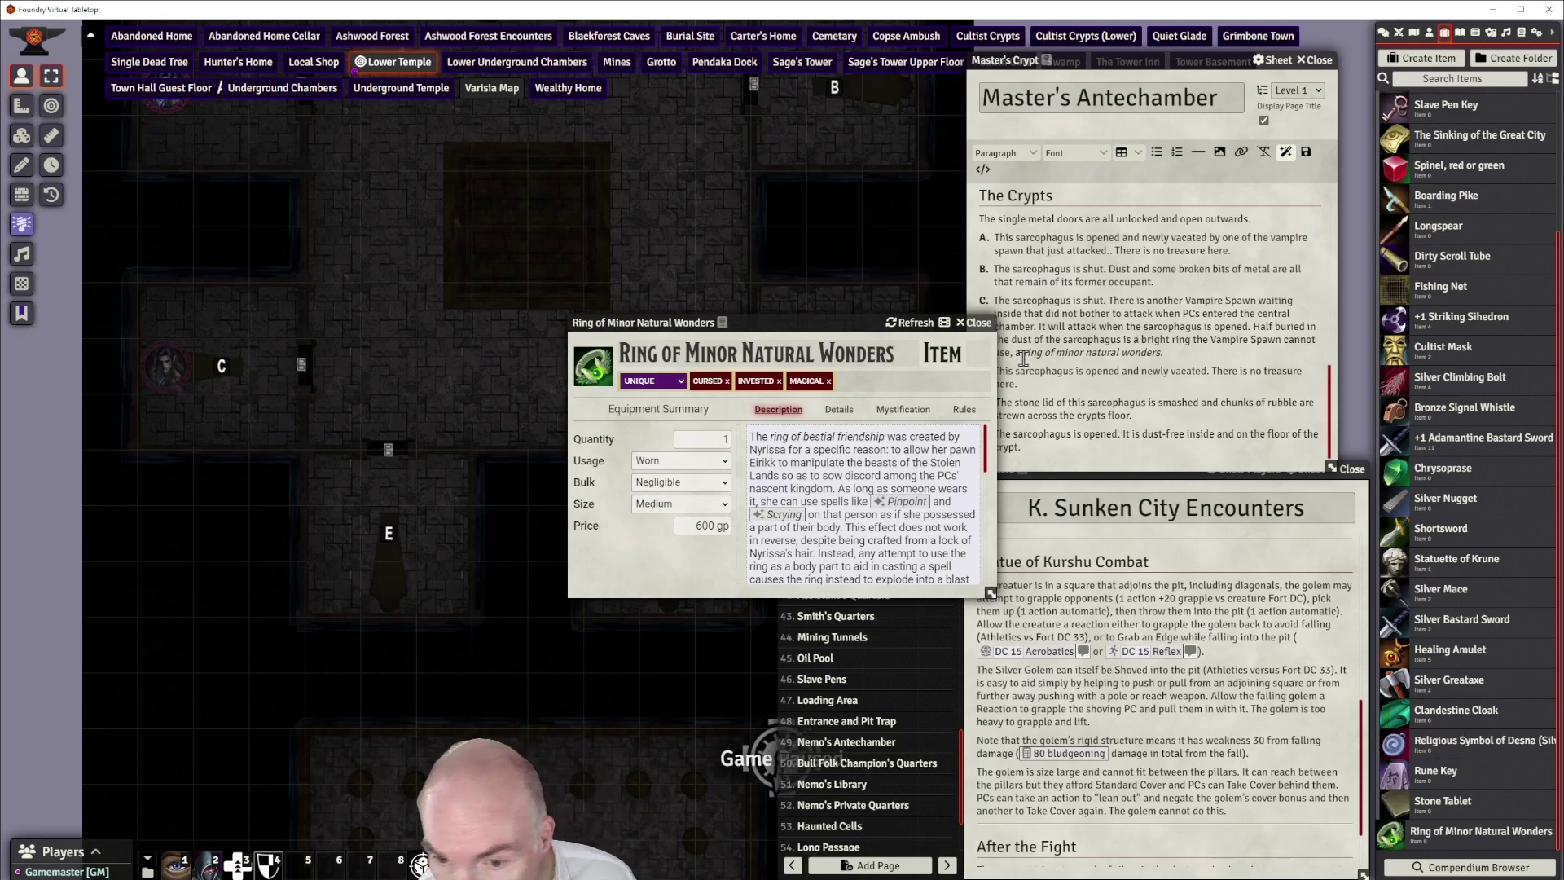
{"action": "type", "text": "5"}
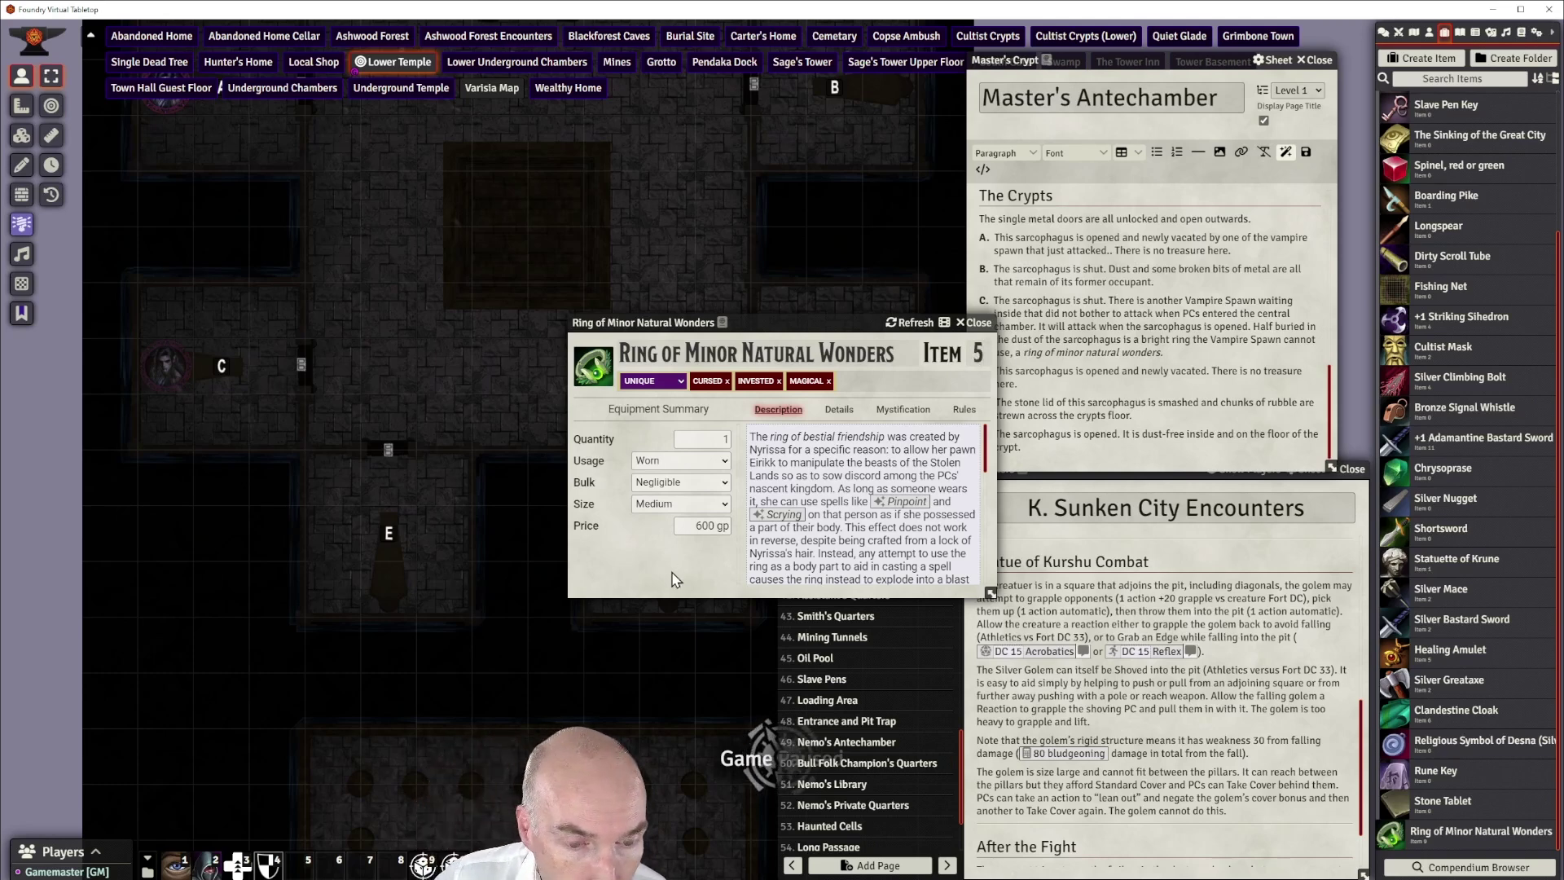
Replace the ring description's opening paragraph with text about a green leaf-entwined ring granting innate primal cantrips dancing lights, detect magic and produce flame, and save it
{"action": "left_click_drag", "start_coordinate": [796, 313], "coordinate": [680, 223]}
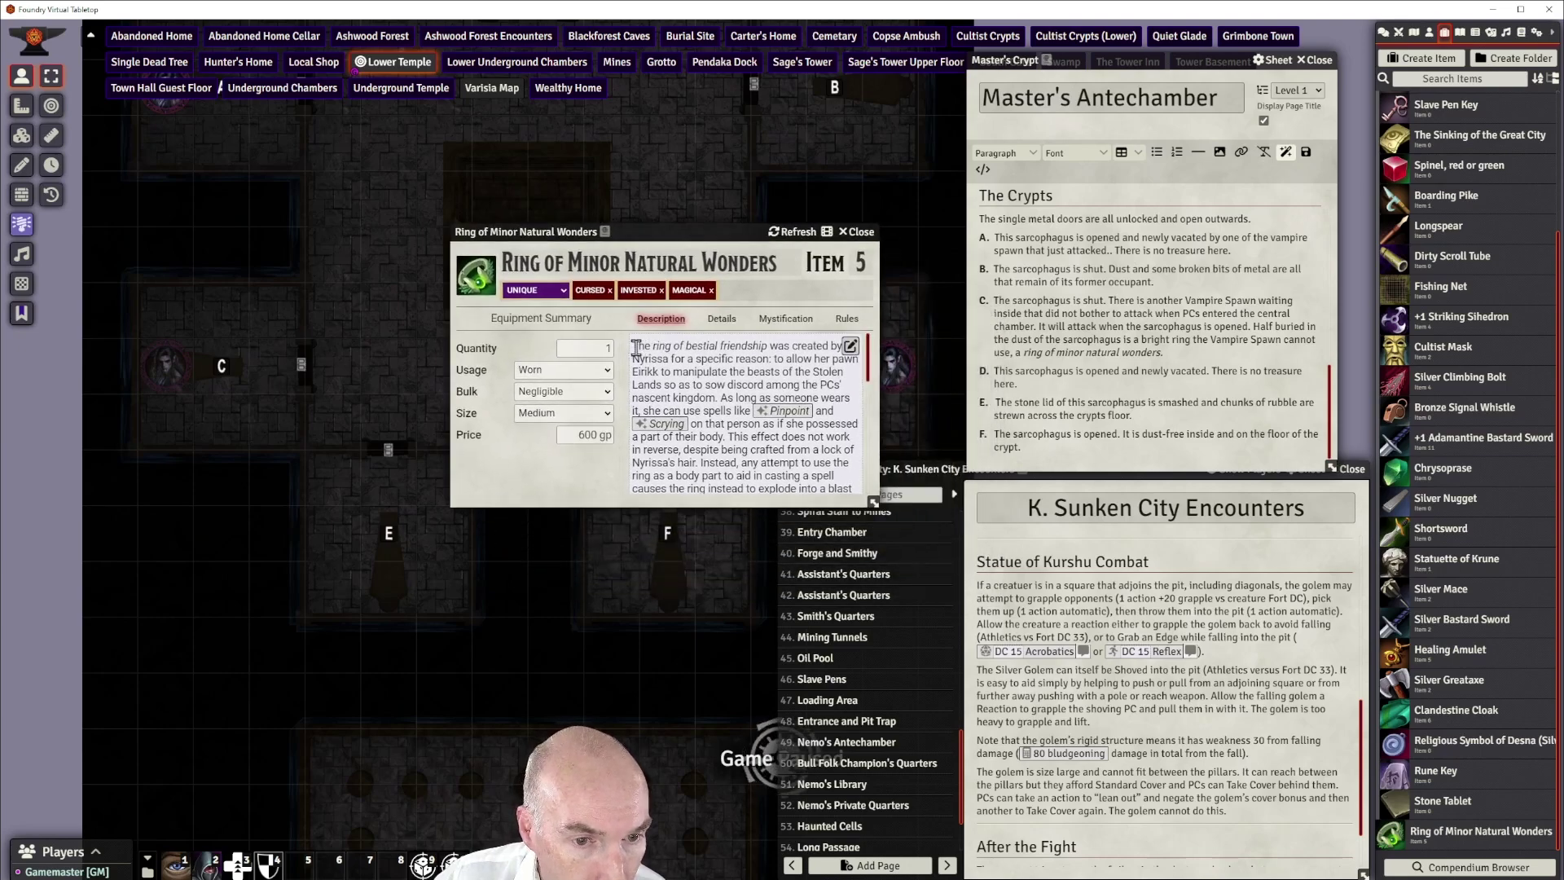
{"action": "left_click_drag", "start_coordinate": [635, 346], "coordinate": [811, 432]}
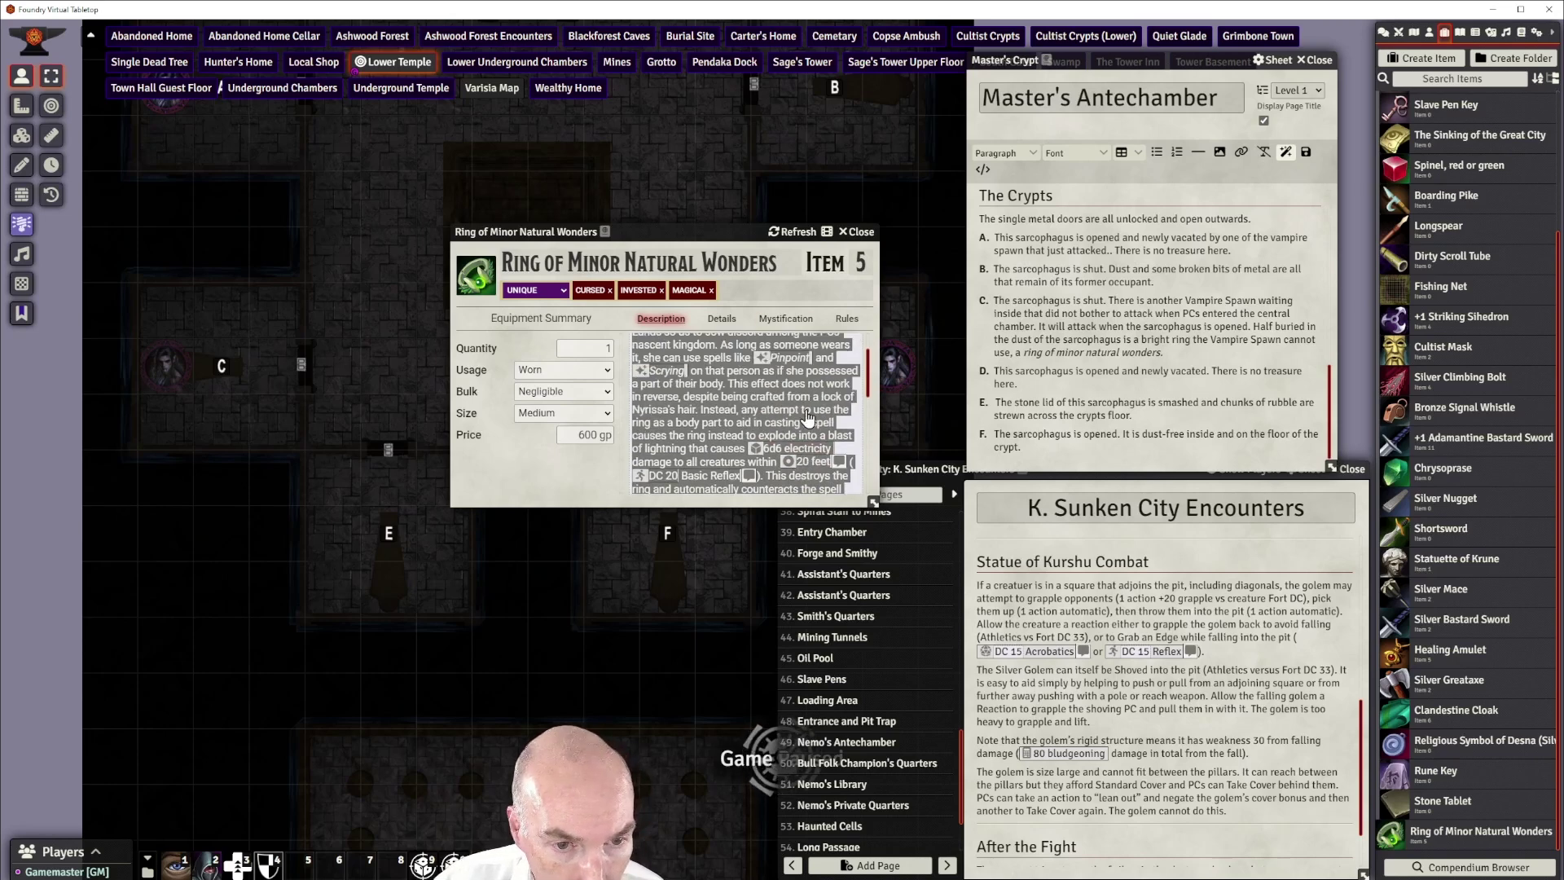
{"action": "scroll", "coordinate": [745, 391], "scroll_direction": "up", "scroll_amount": 3}
{"action": "left_click", "coordinate": [855, 351]}
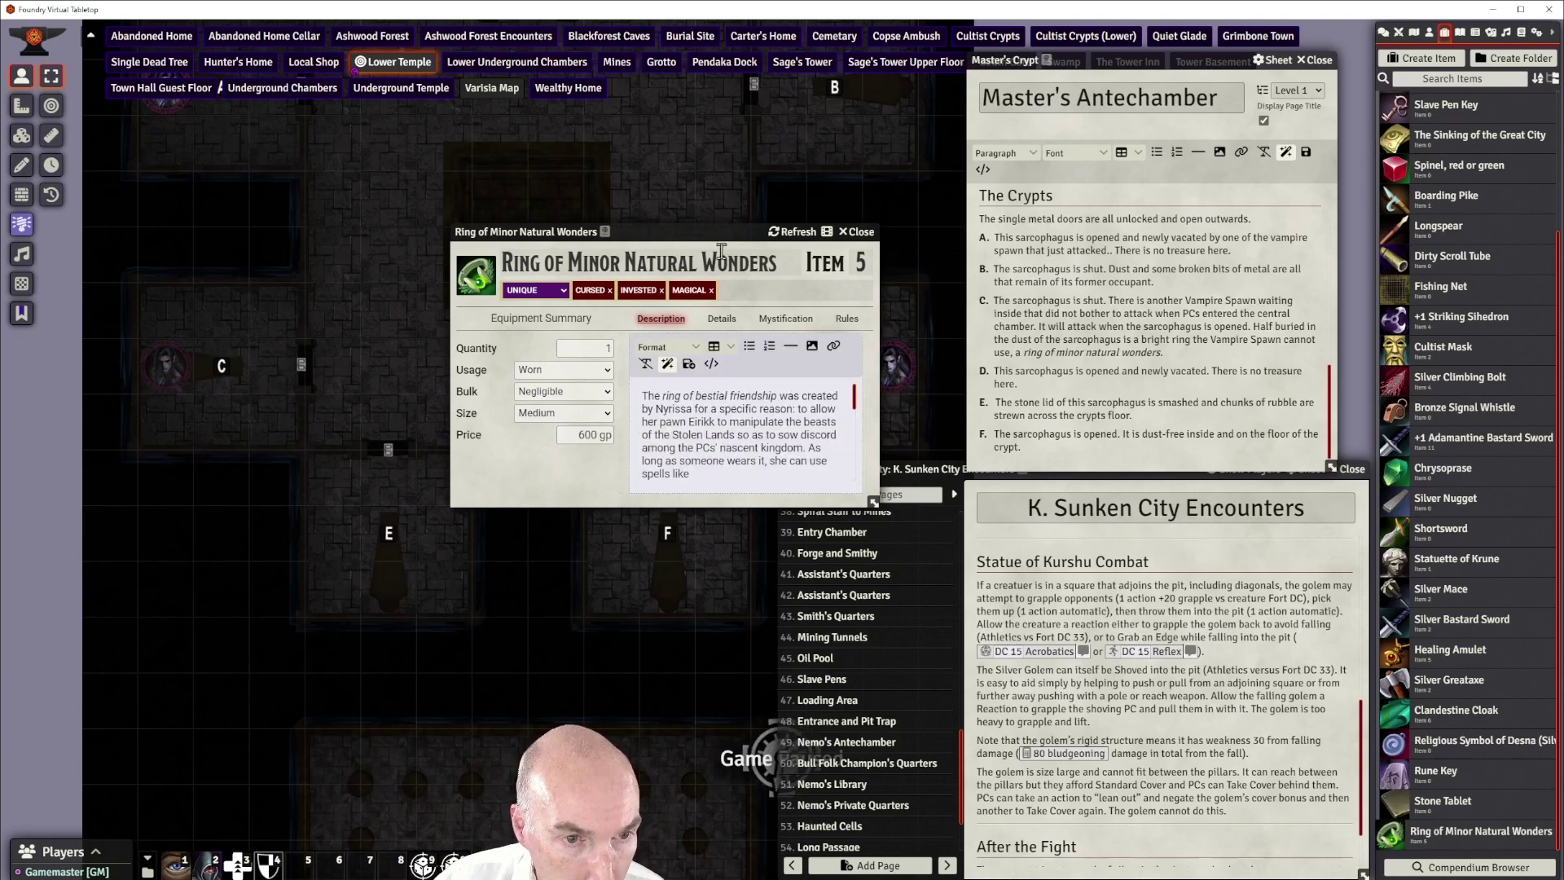
{"action": "left_click_drag", "start_coordinate": [705, 232], "coordinate": [642, 111]}
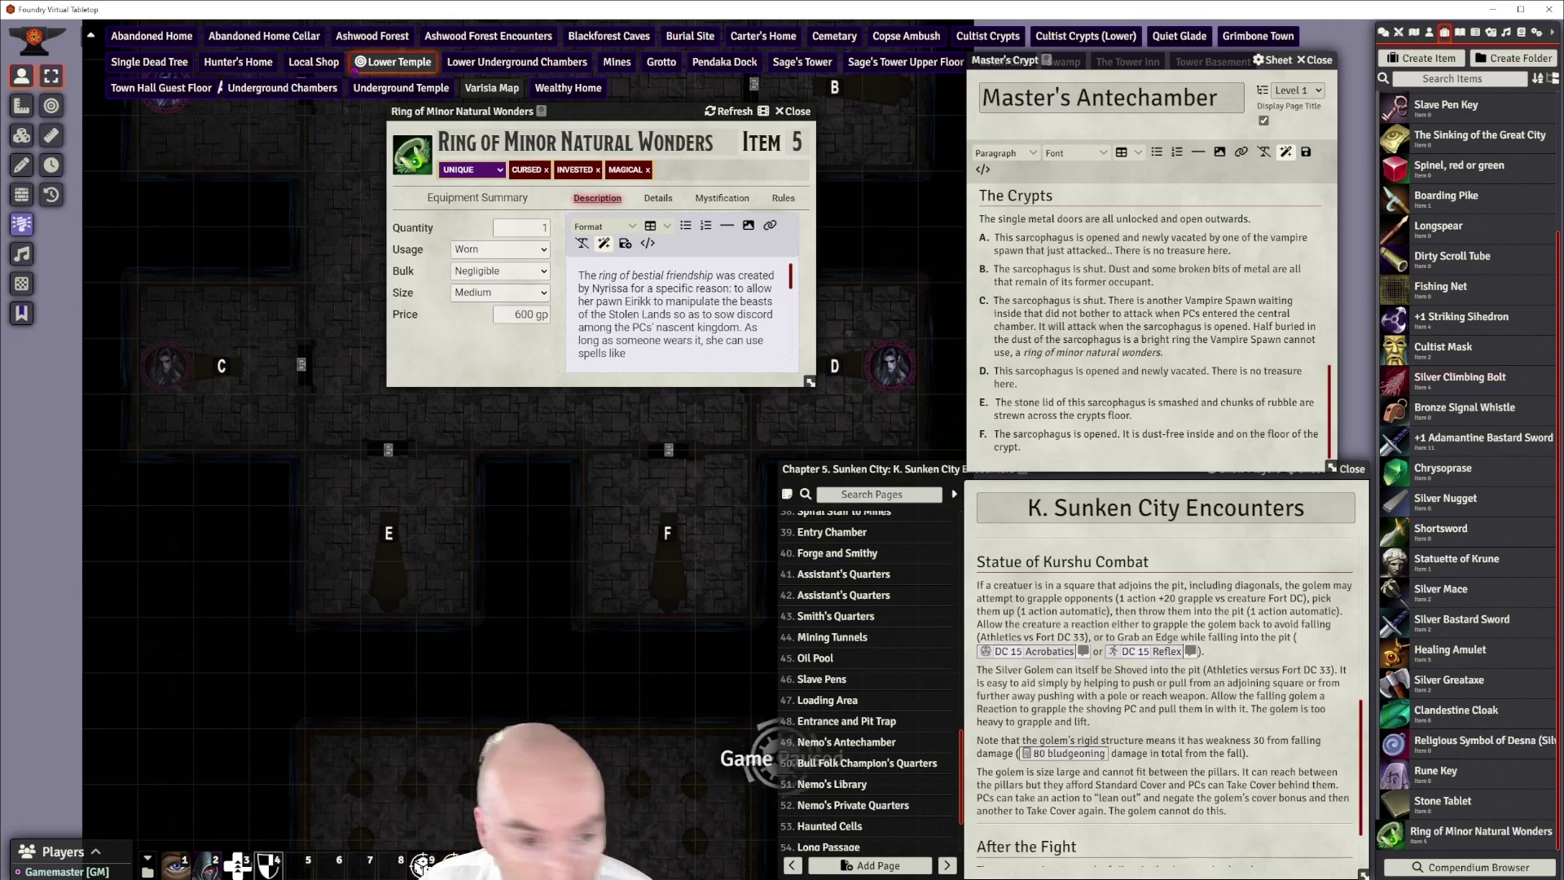
{"action": "left_click_drag", "start_coordinate": [580, 278], "coordinate": [724, 352]}
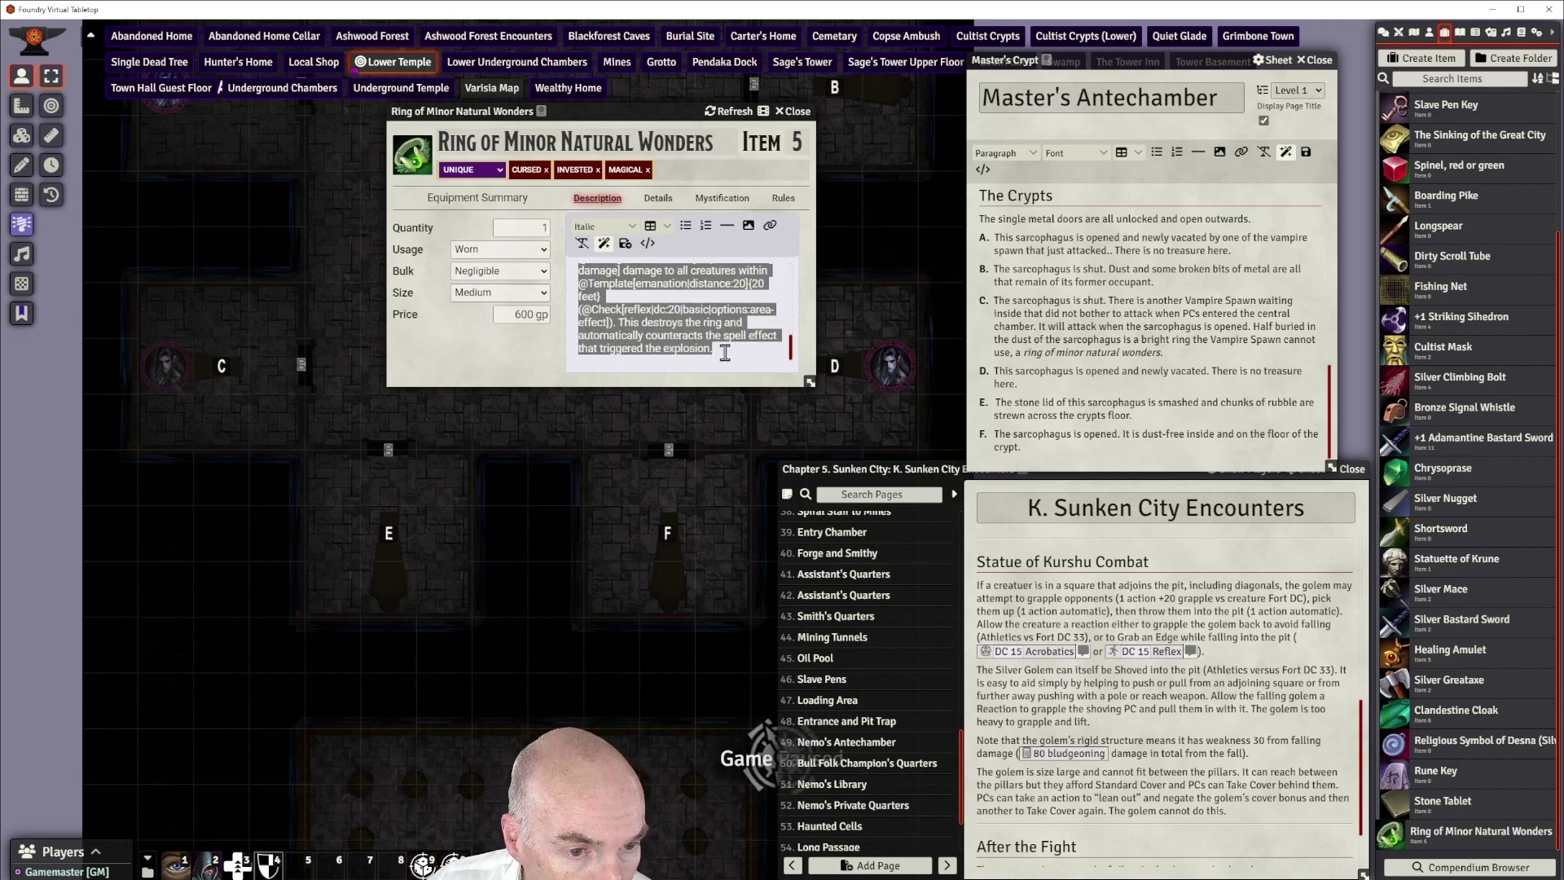
{"action": "scroll", "coordinate": [725, 352], "scroll_direction": "up", "scroll_amount": 10}
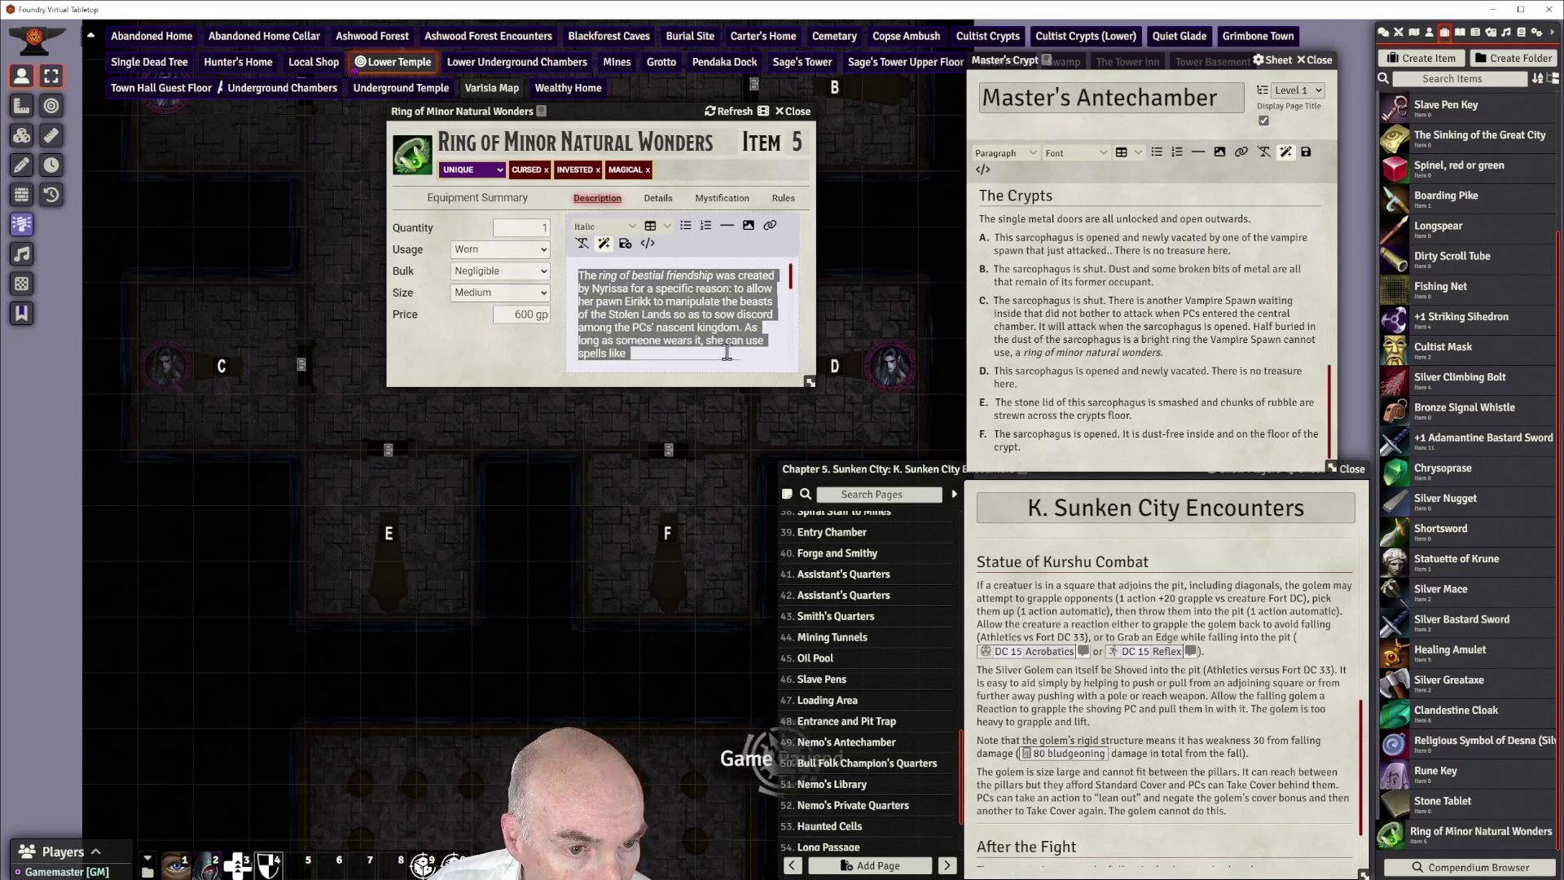
{"action": "scroll", "coordinate": [725, 352], "scroll_direction": "up", "scroll_amount": 3}
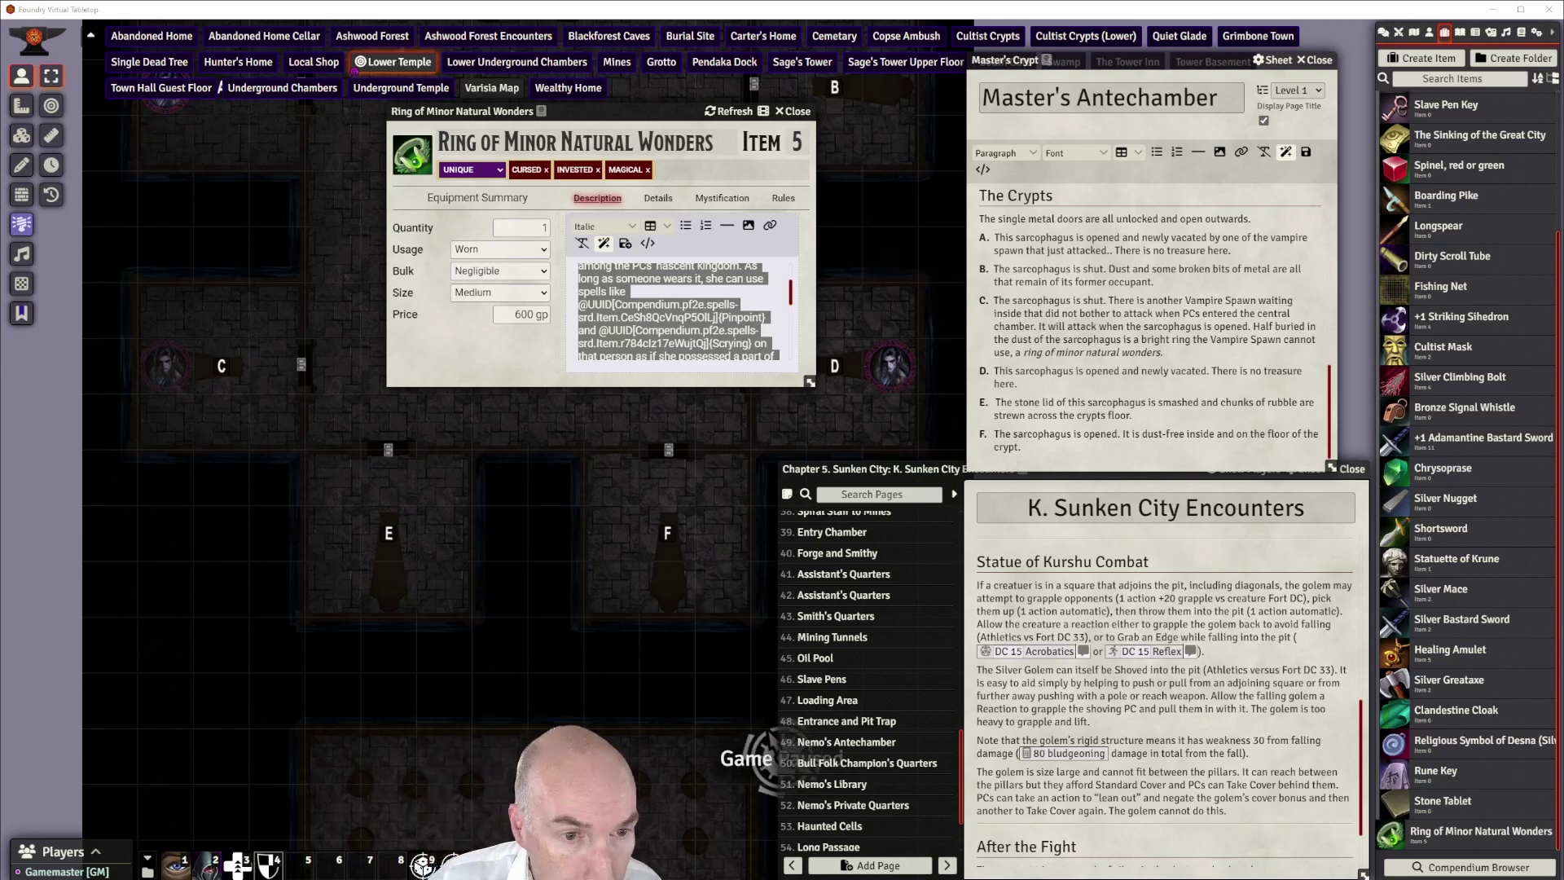
{"action": "left_click", "coordinate": [597, 307]}
{"action": "scroll", "coordinate": [597, 307], "scroll_direction": "up", "scroll_amount": 2}
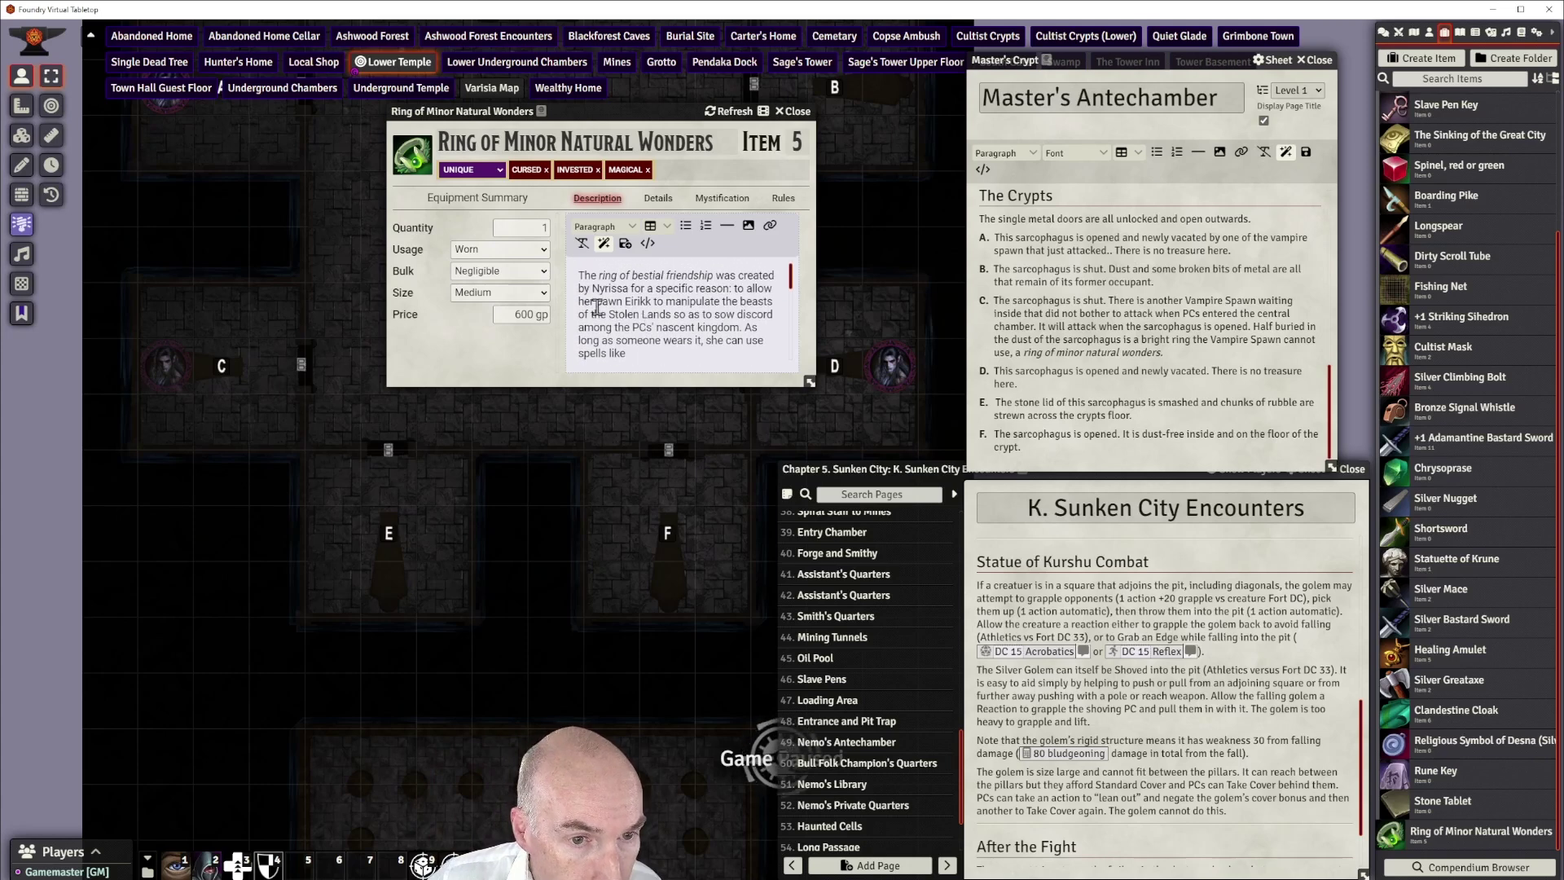
{"action": "left_click_drag", "start_coordinate": [582, 273], "coordinate": [728, 343]}
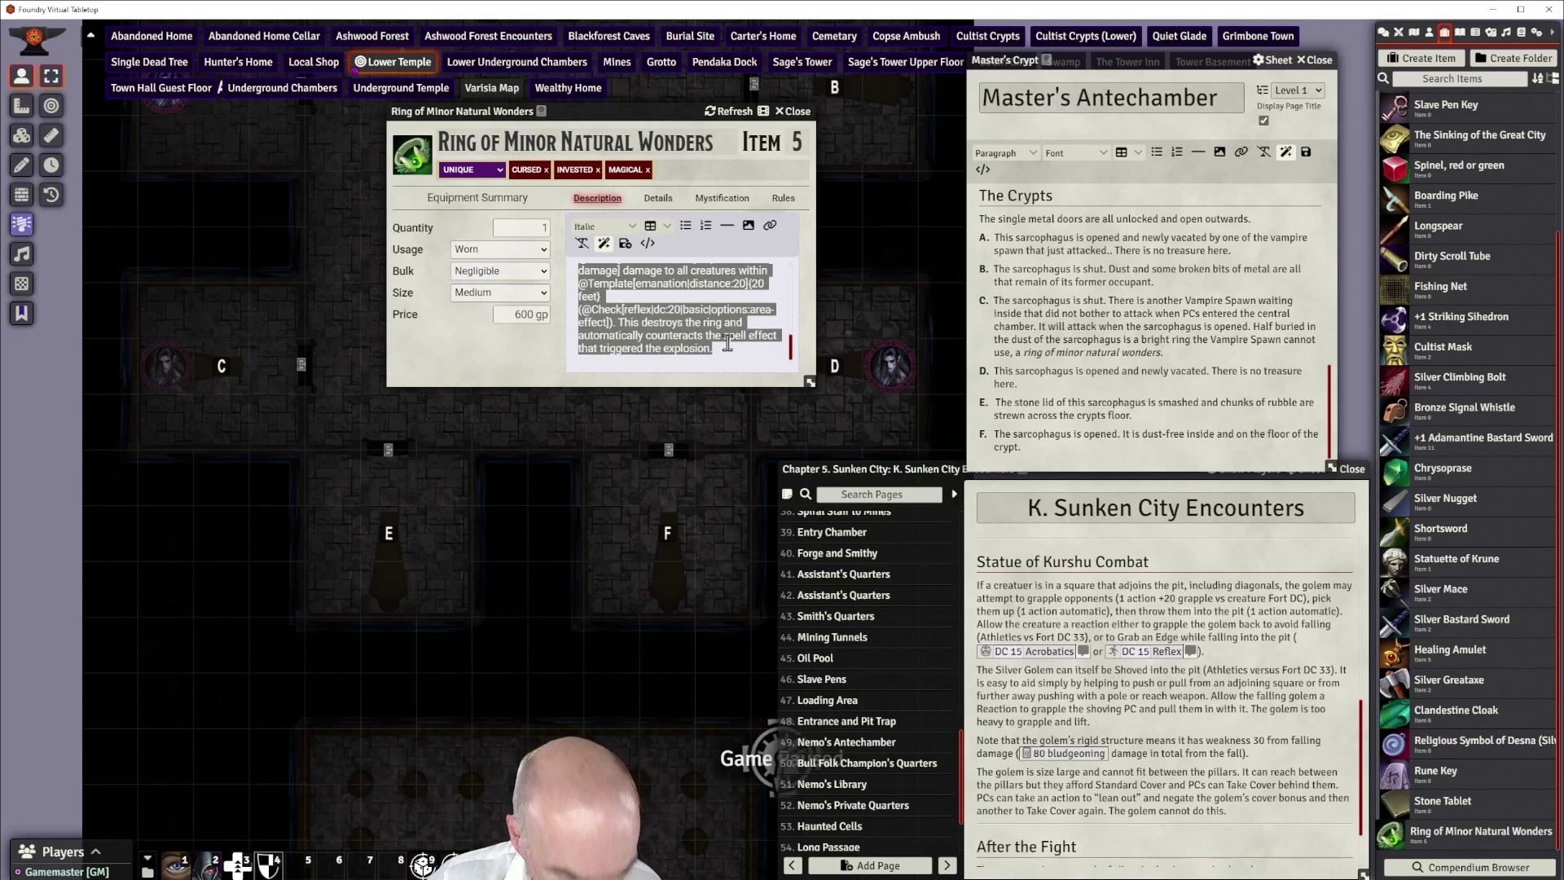
{"action": "left_click", "coordinate": [727, 343]}
{"action": "scroll", "coordinate": [717, 338], "scroll_direction": "up", "scroll_amount": 3}
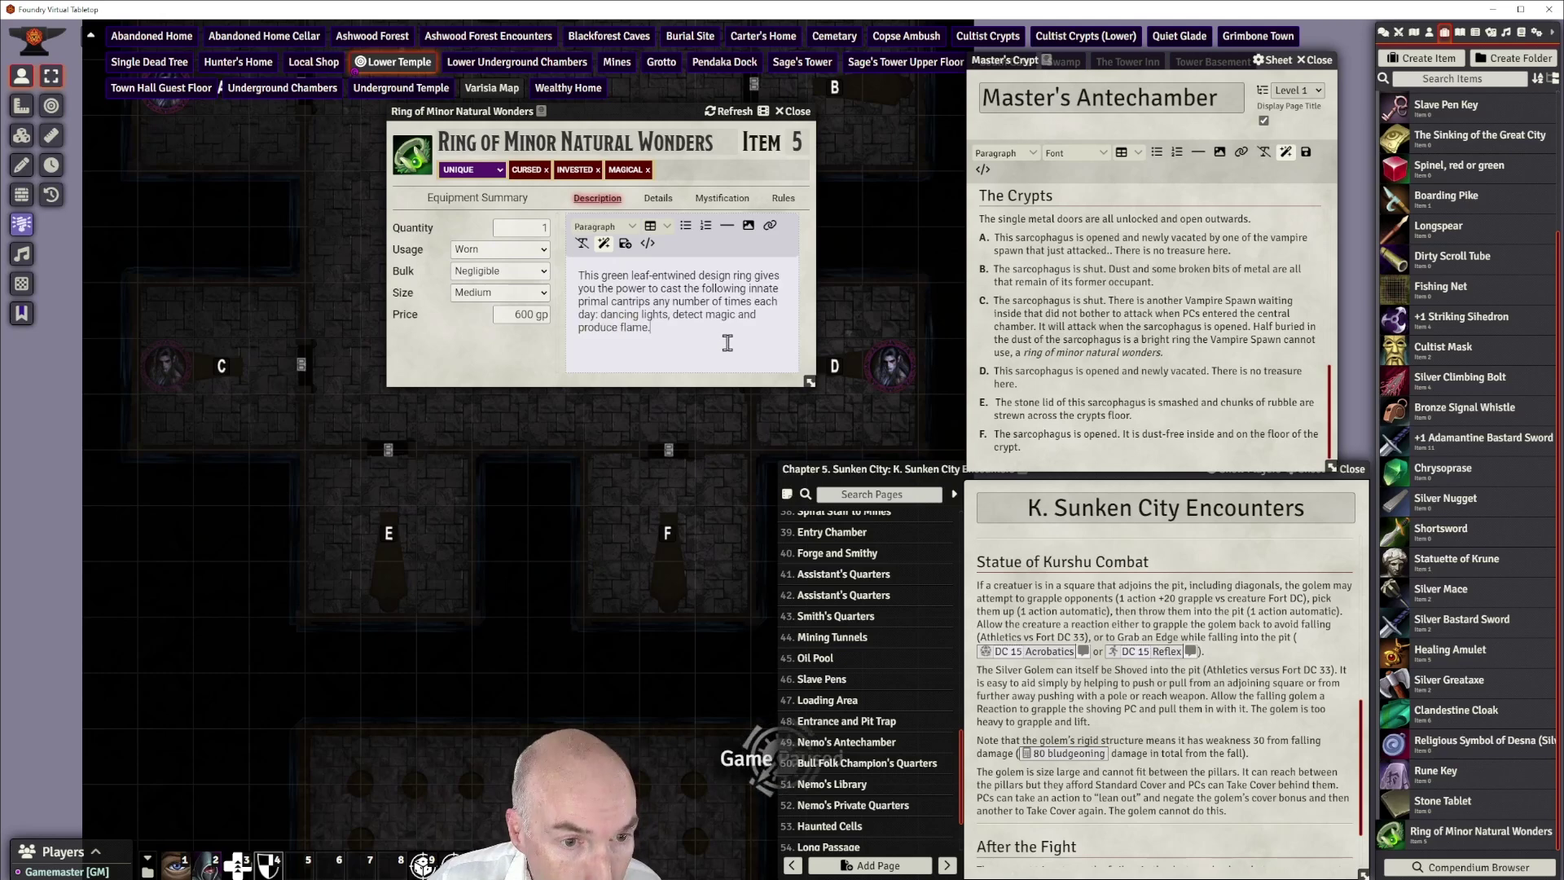
{"action": "left_click", "coordinate": [625, 245]}
{"action": "scroll", "coordinate": [692, 308], "scroll_direction": "down", "scroll_amount": 5}
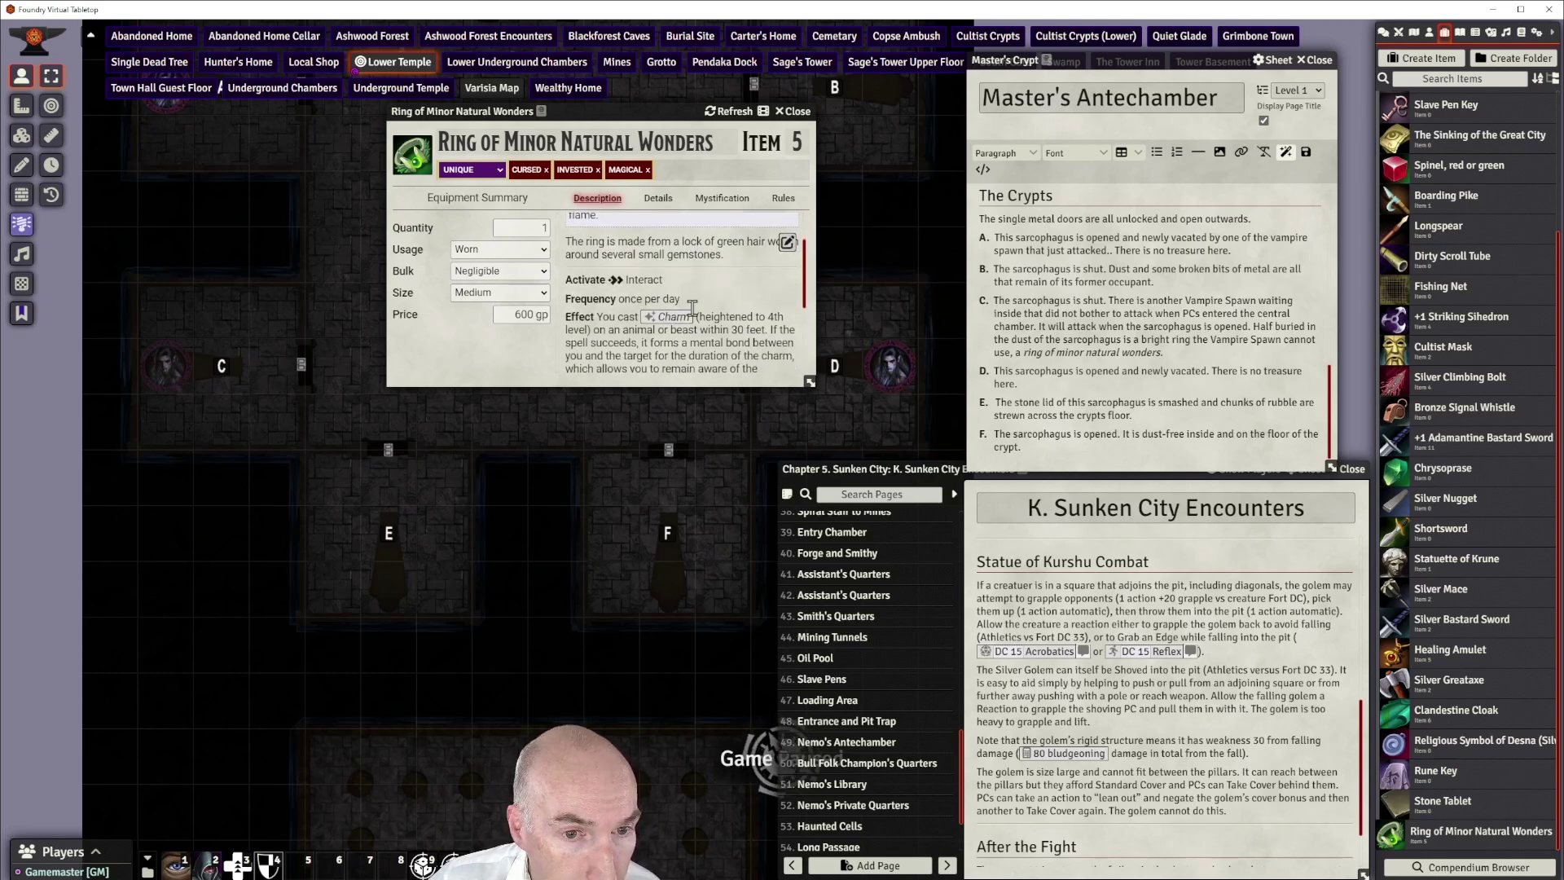
Delete the sentence about the lock of green hair woven around gemstones from the ring's main description and save it
{"action": "scroll", "coordinate": [692, 308], "scroll_direction": "up", "scroll_amount": 5}
{"action": "scroll", "coordinate": [691, 308], "scroll_direction": "down", "scroll_amount": 3}
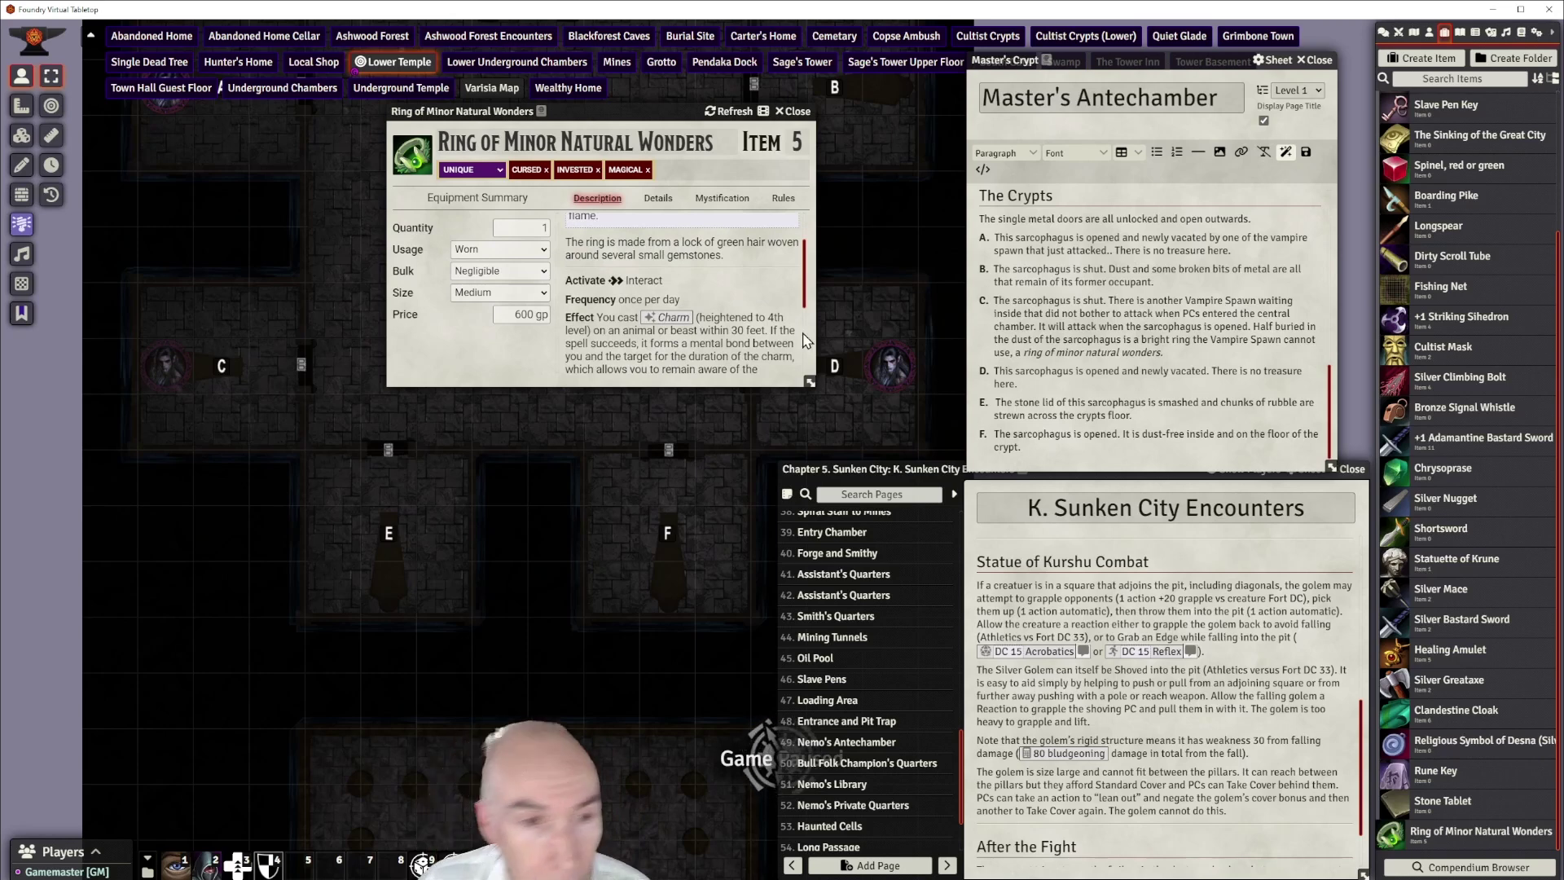
{"action": "scroll", "coordinate": [719, 324], "scroll_direction": "up", "scroll_amount": 2}
{"action": "scroll", "coordinate": [719, 323], "scroll_direction": "down", "scroll_amount": 1}
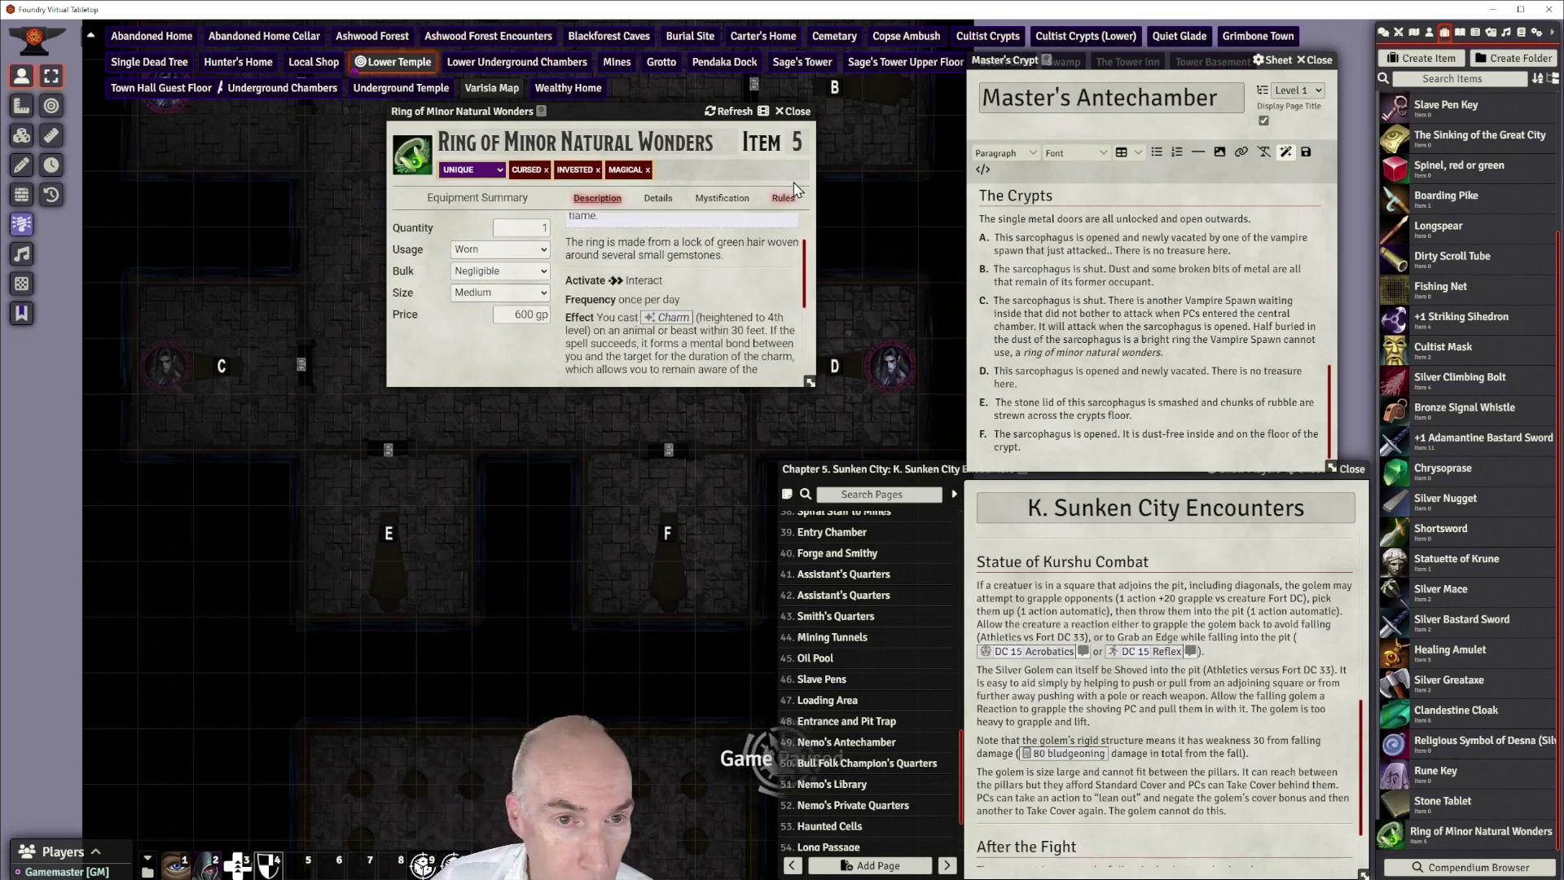
{"action": "scroll", "coordinate": [715, 289], "scroll_direction": "up", "scroll_amount": 3}
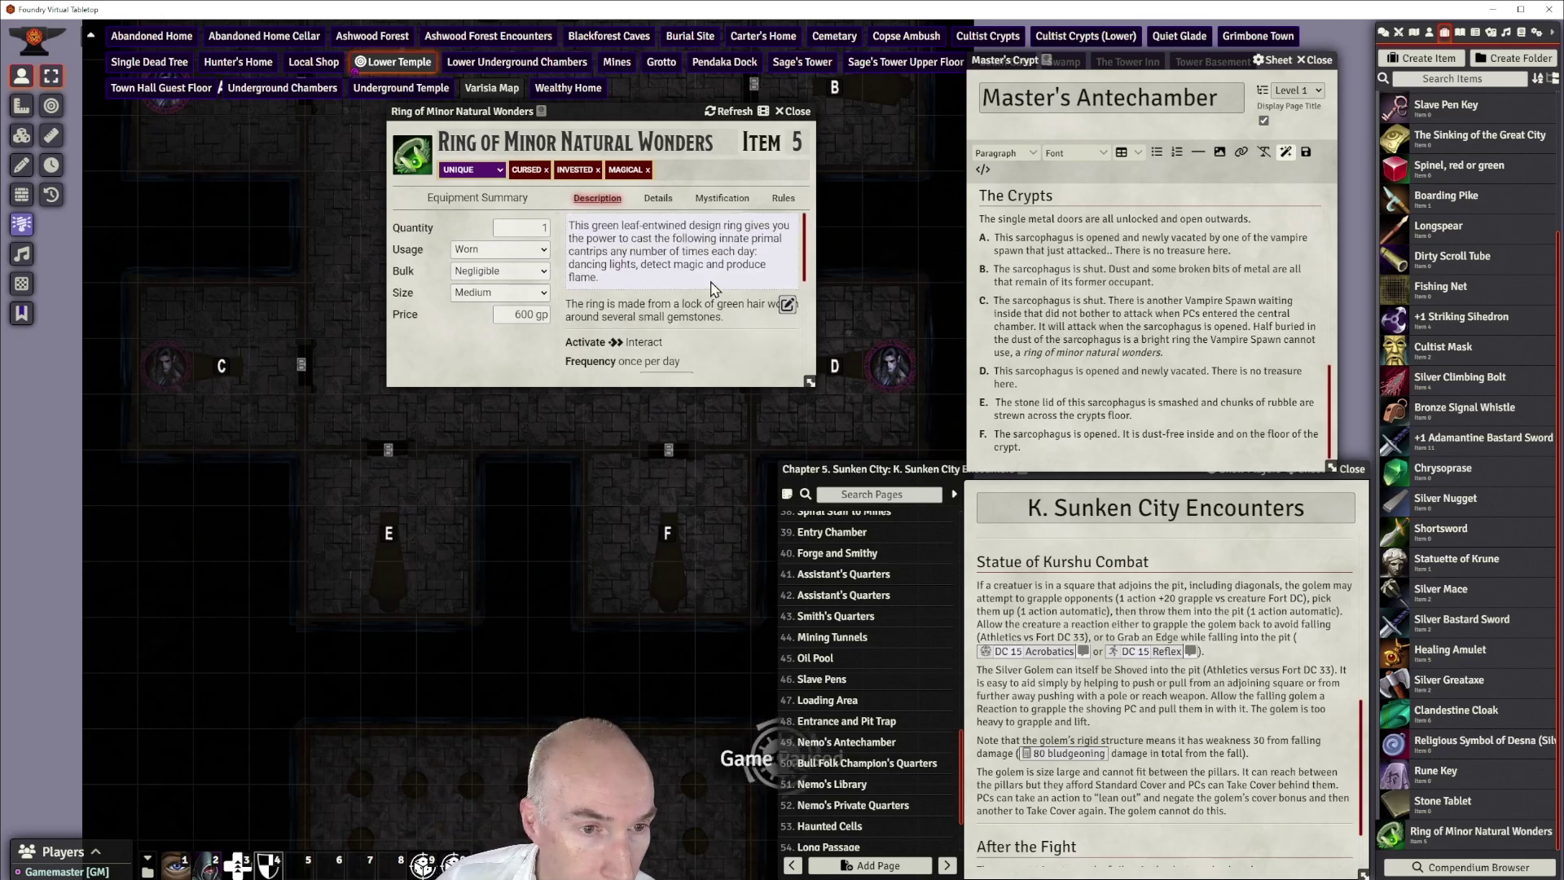
{"action": "scroll", "coordinate": [711, 313], "scroll_direction": "down", "scroll_amount": 3}
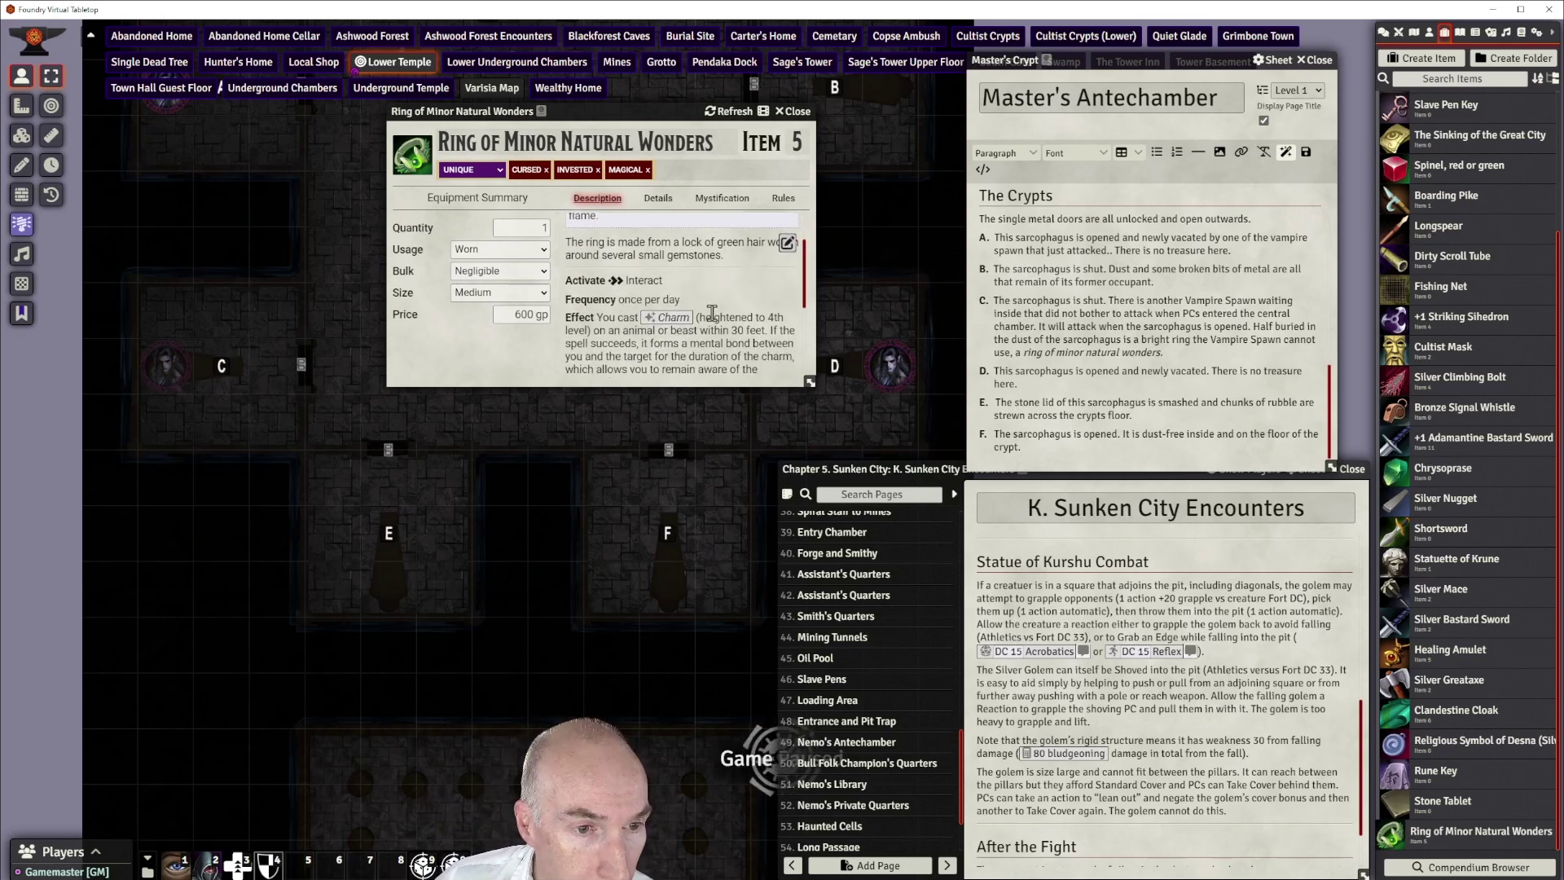
{"action": "scroll", "coordinate": [714, 309], "scroll_direction": "up", "scroll_amount": 3}
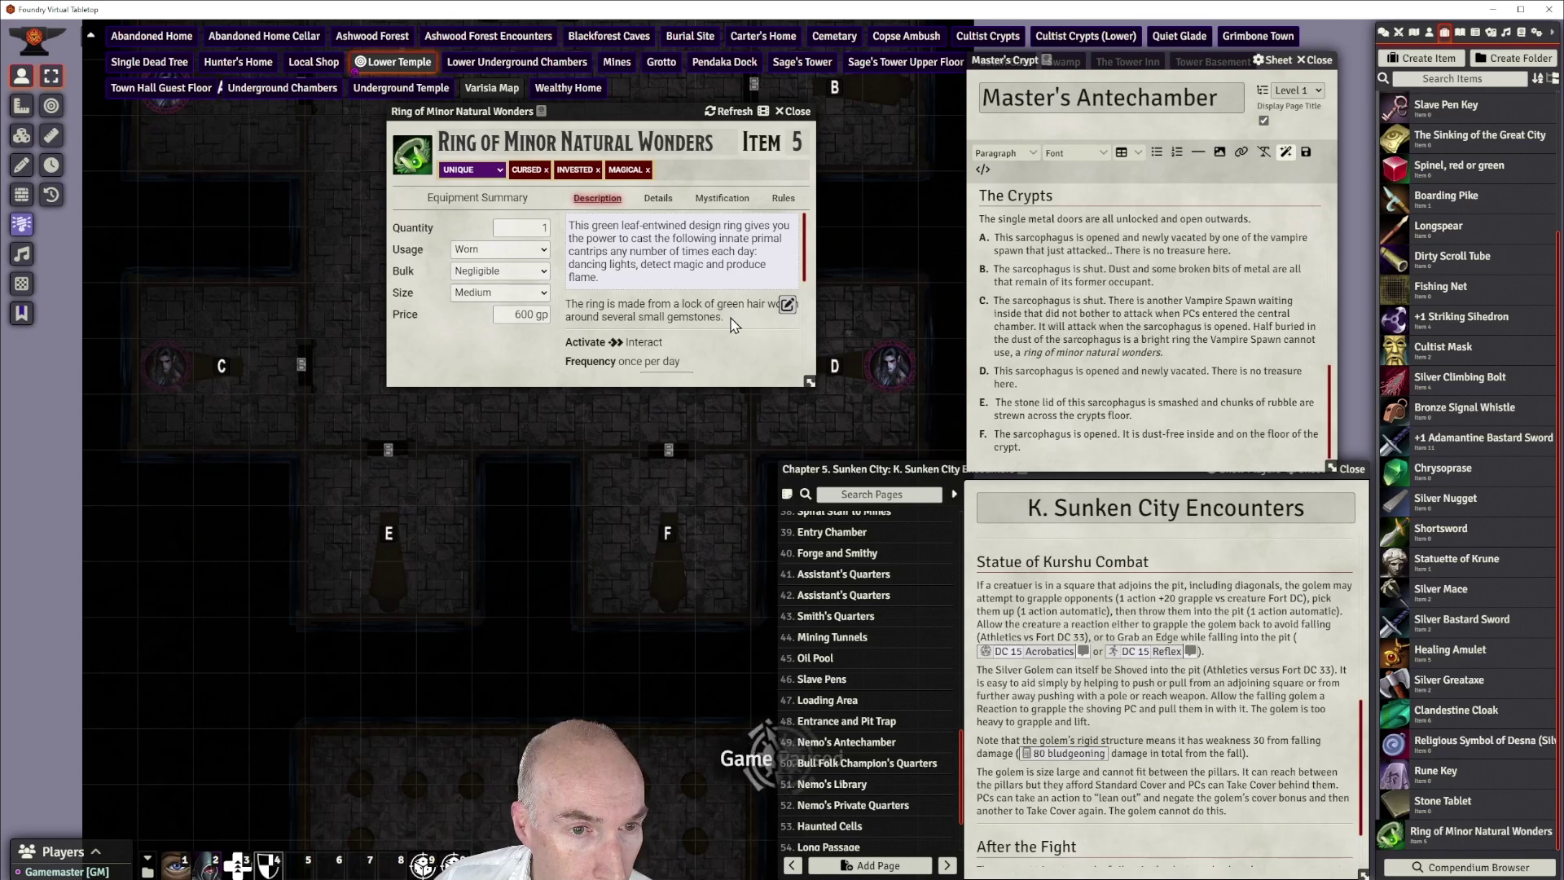
{"action": "left_click_drag", "start_coordinate": [727, 319], "coordinate": [565, 303]}
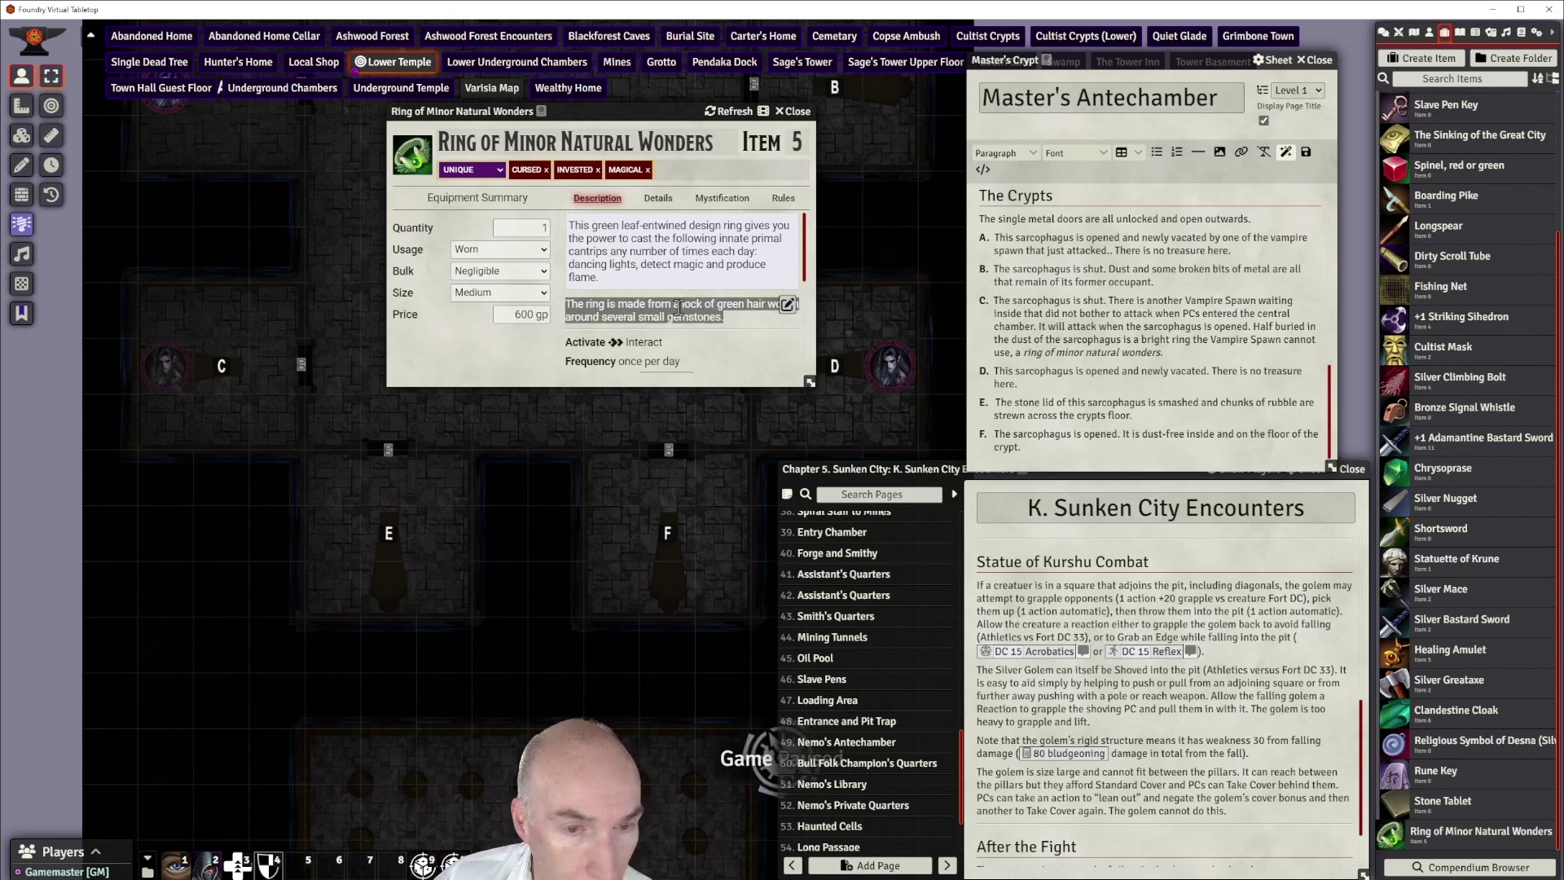
{"action": "left_click", "coordinate": [787, 304]}
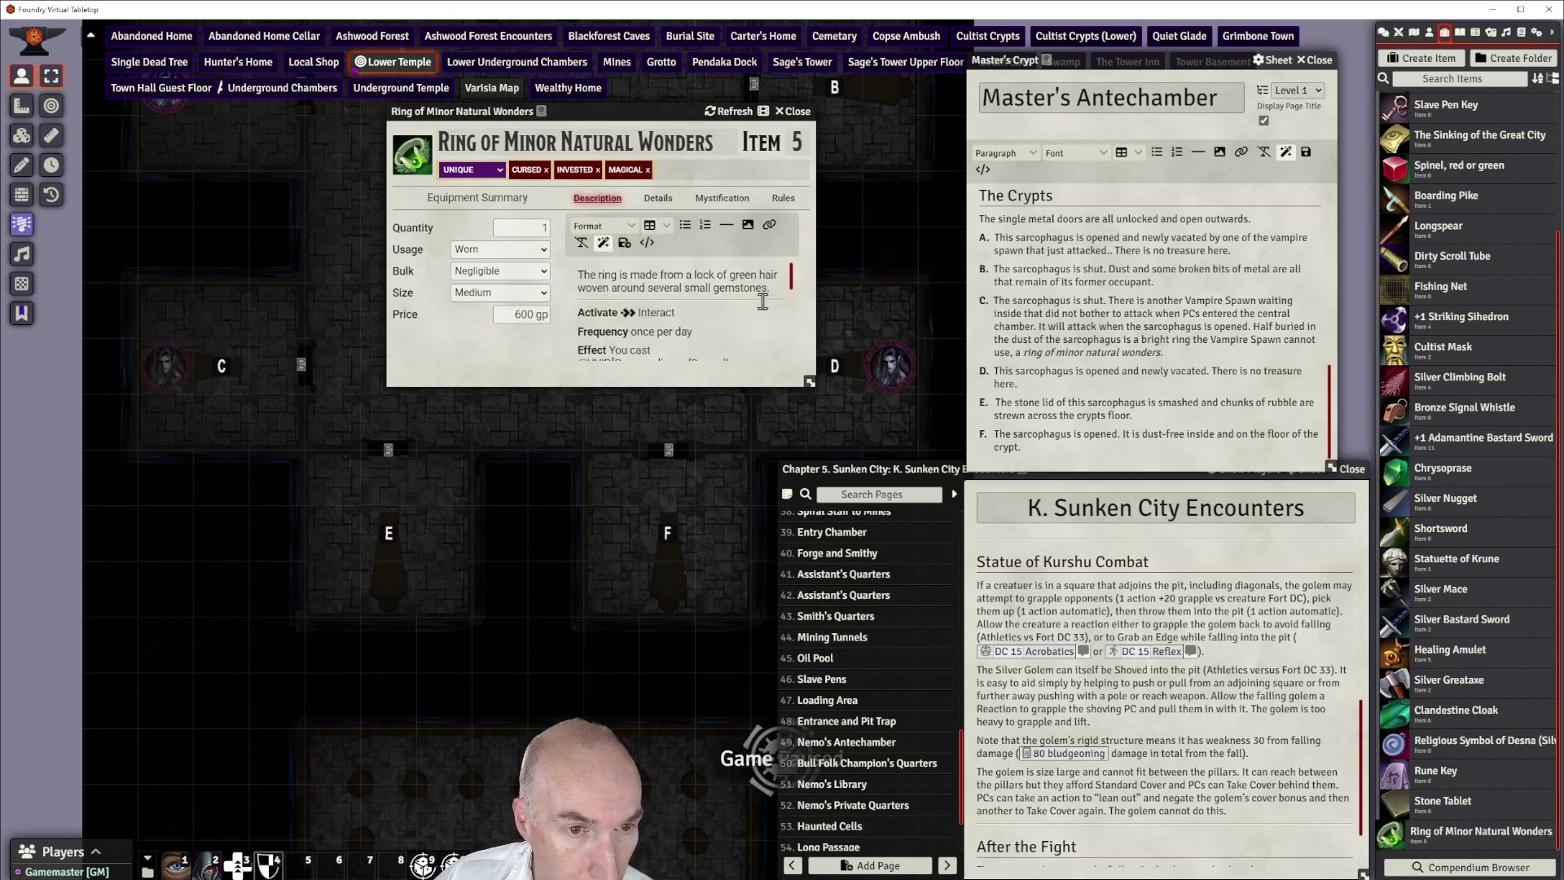
{"action": "left_click_drag", "start_coordinate": [774, 287], "coordinate": [562, 285]}
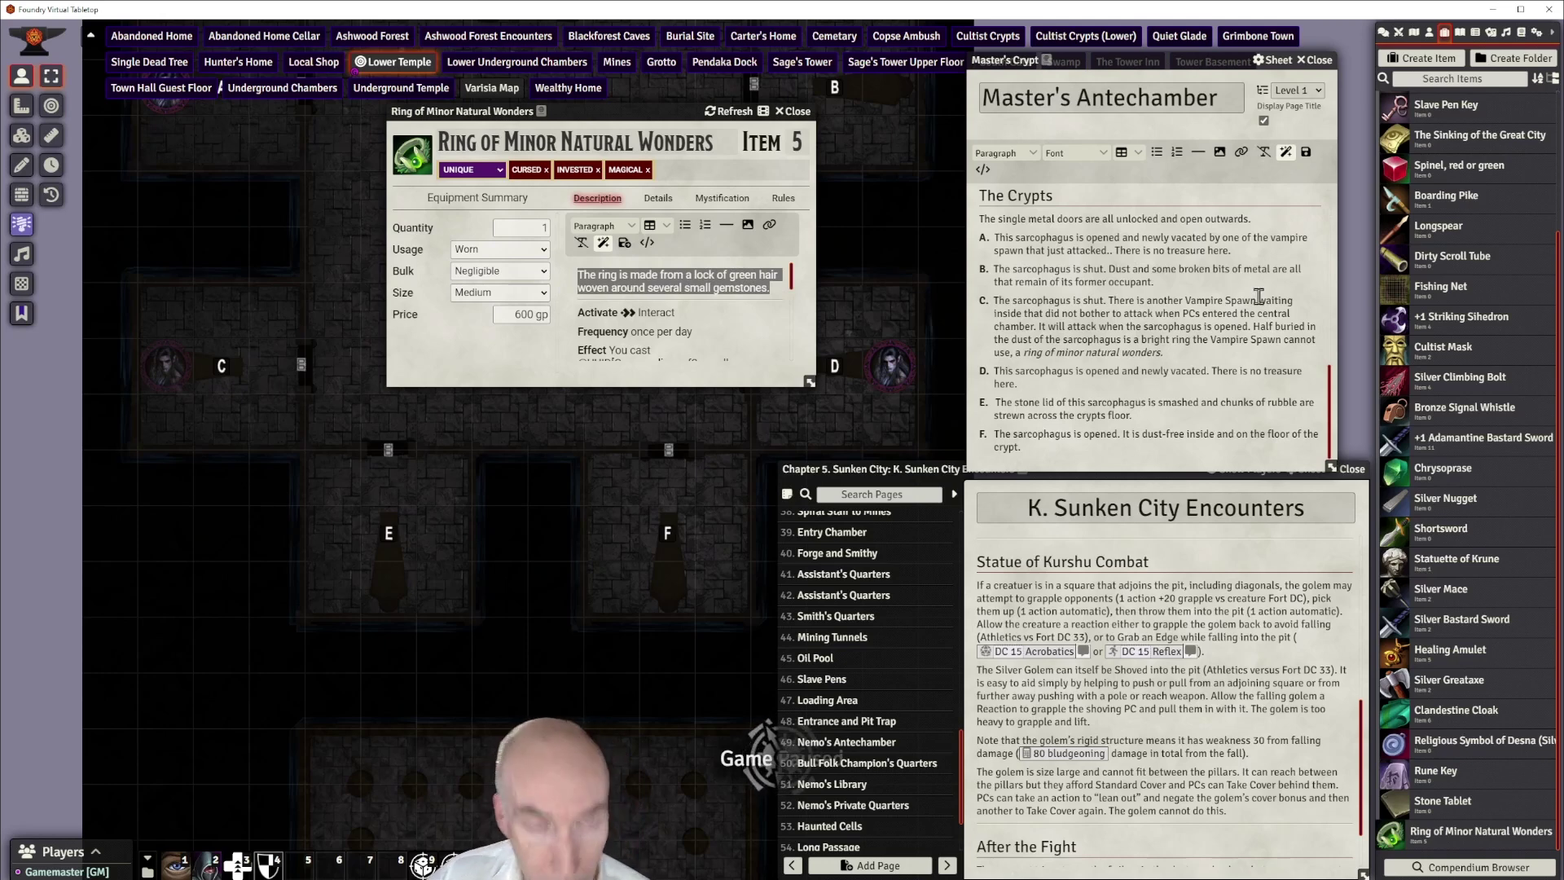
{"action": "key", "text": "ctrl+x"}
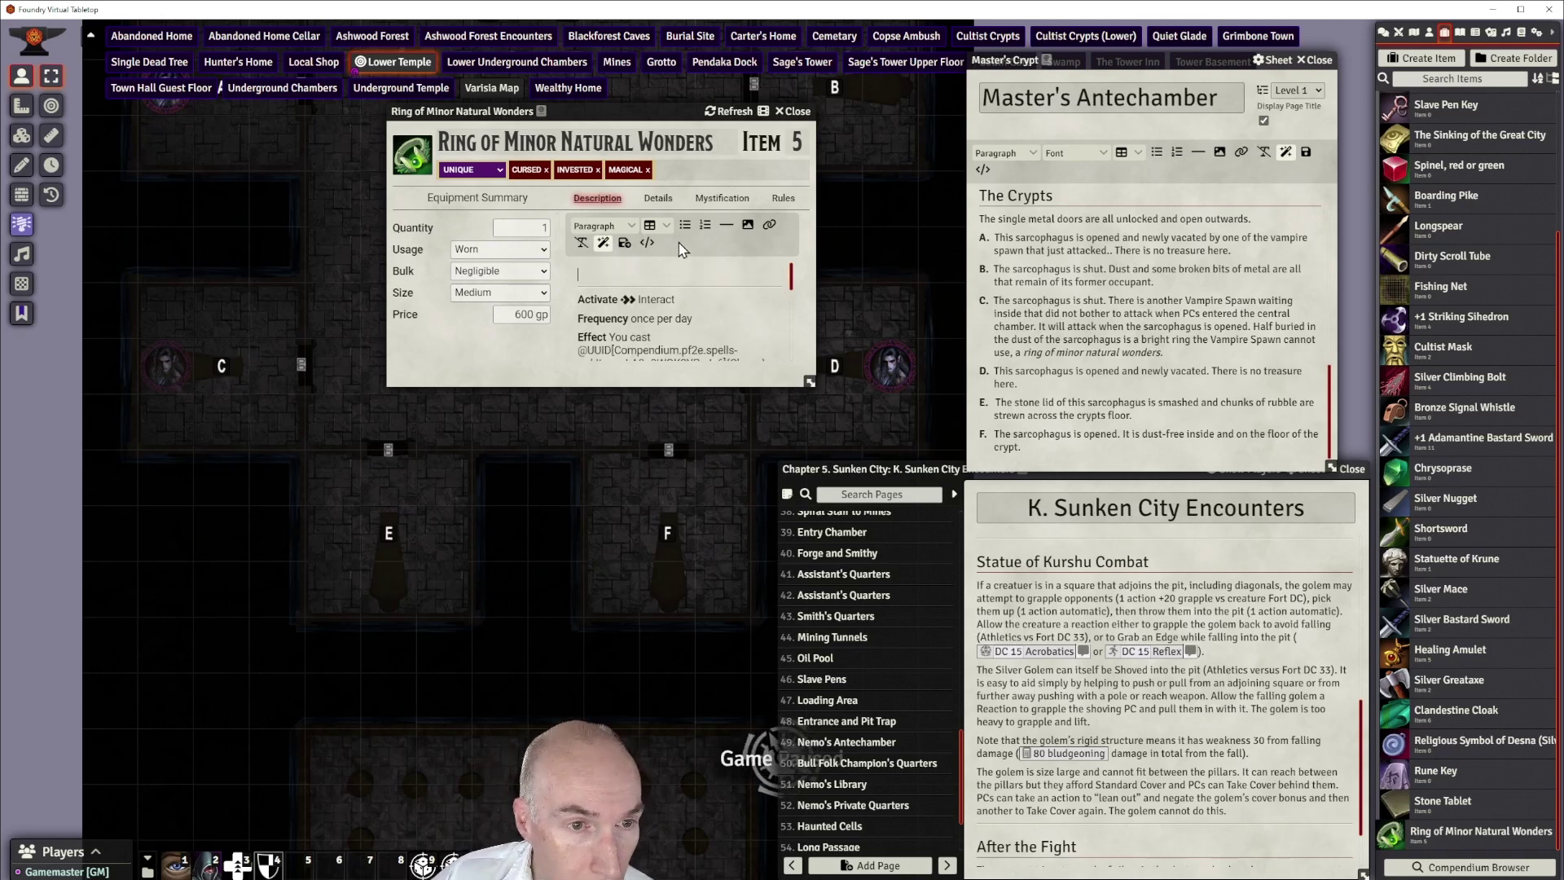
{"action": "left_click", "coordinate": [624, 242]}
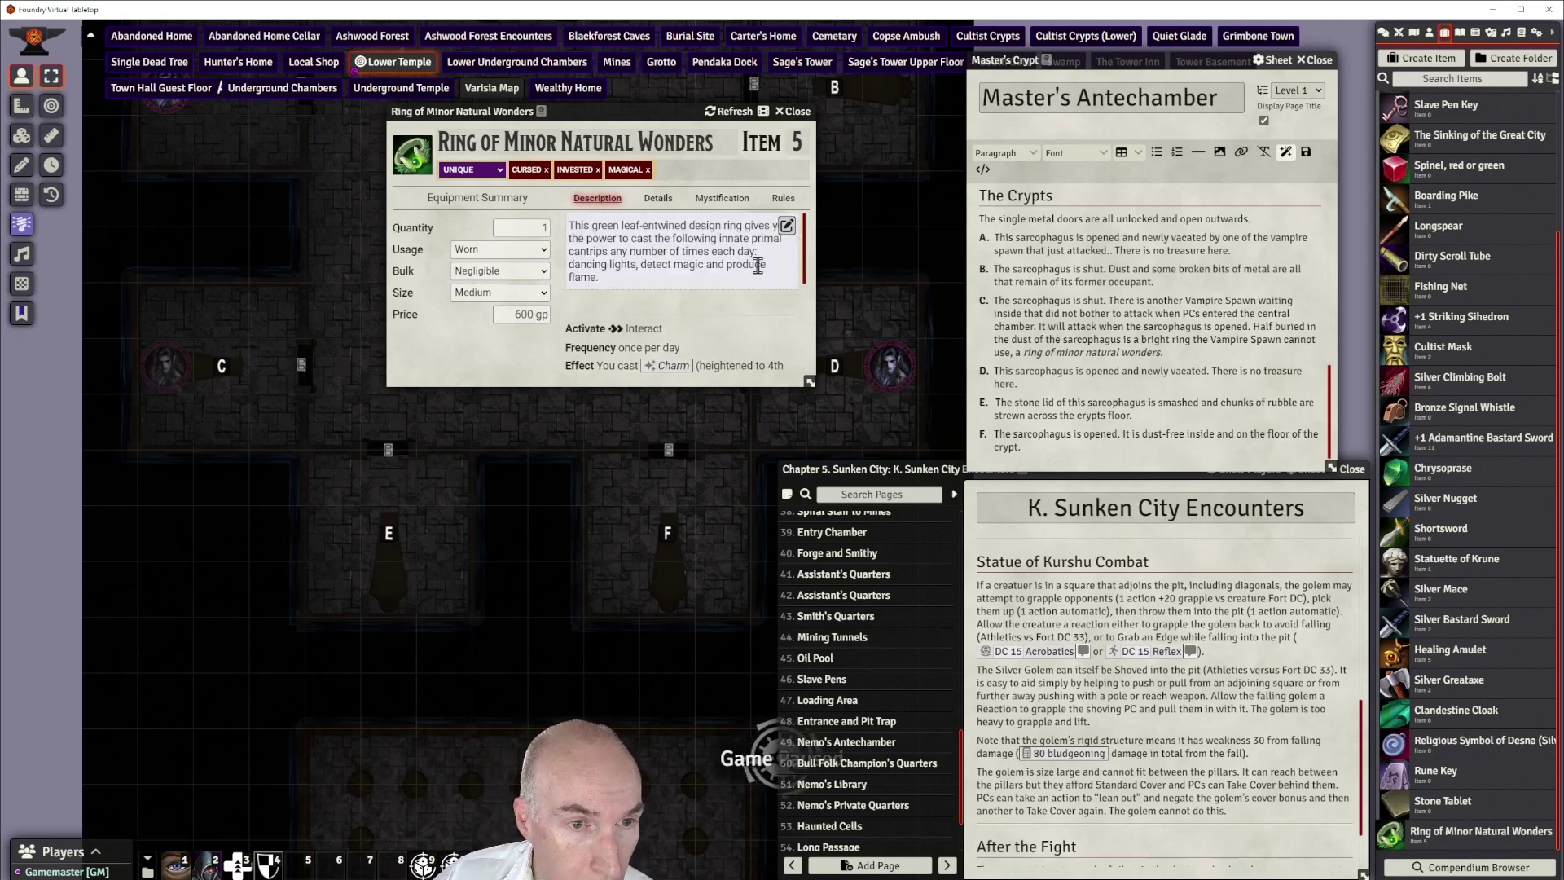
Clear the leaf-entwined ring text from the shaded notes section above the main description and save the empty section
{"action": "scroll", "coordinate": [757, 261], "scroll_direction": "down", "scroll_amount": 3}
{"action": "scroll", "coordinate": [751, 252], "scroll_direction": "up", "scroll_amount": 3}
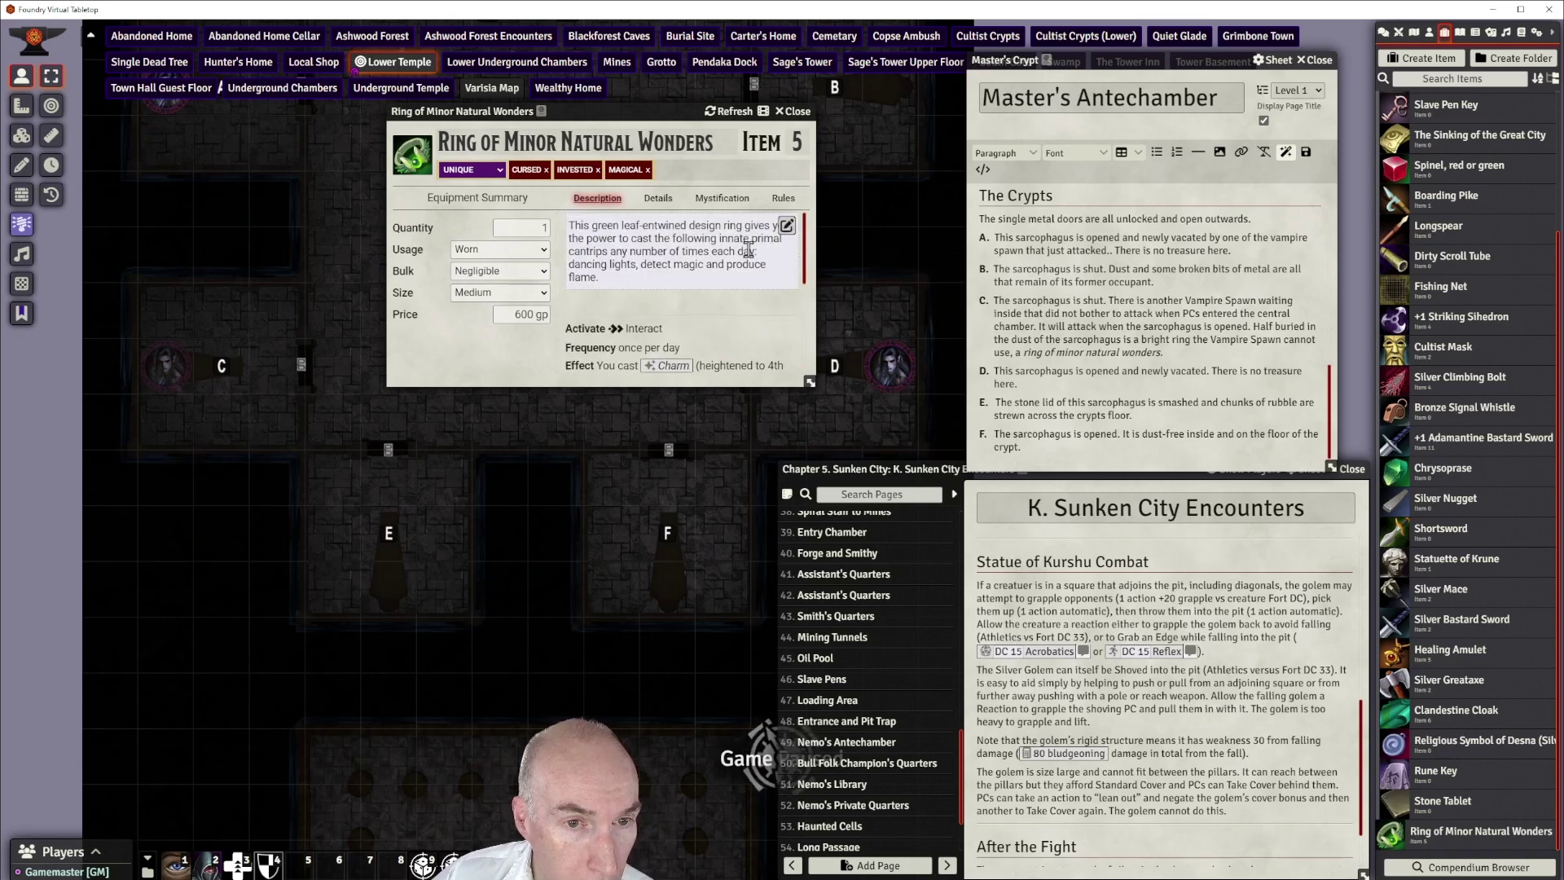
{"action": "left_click", "coordinate": [786, 226]}
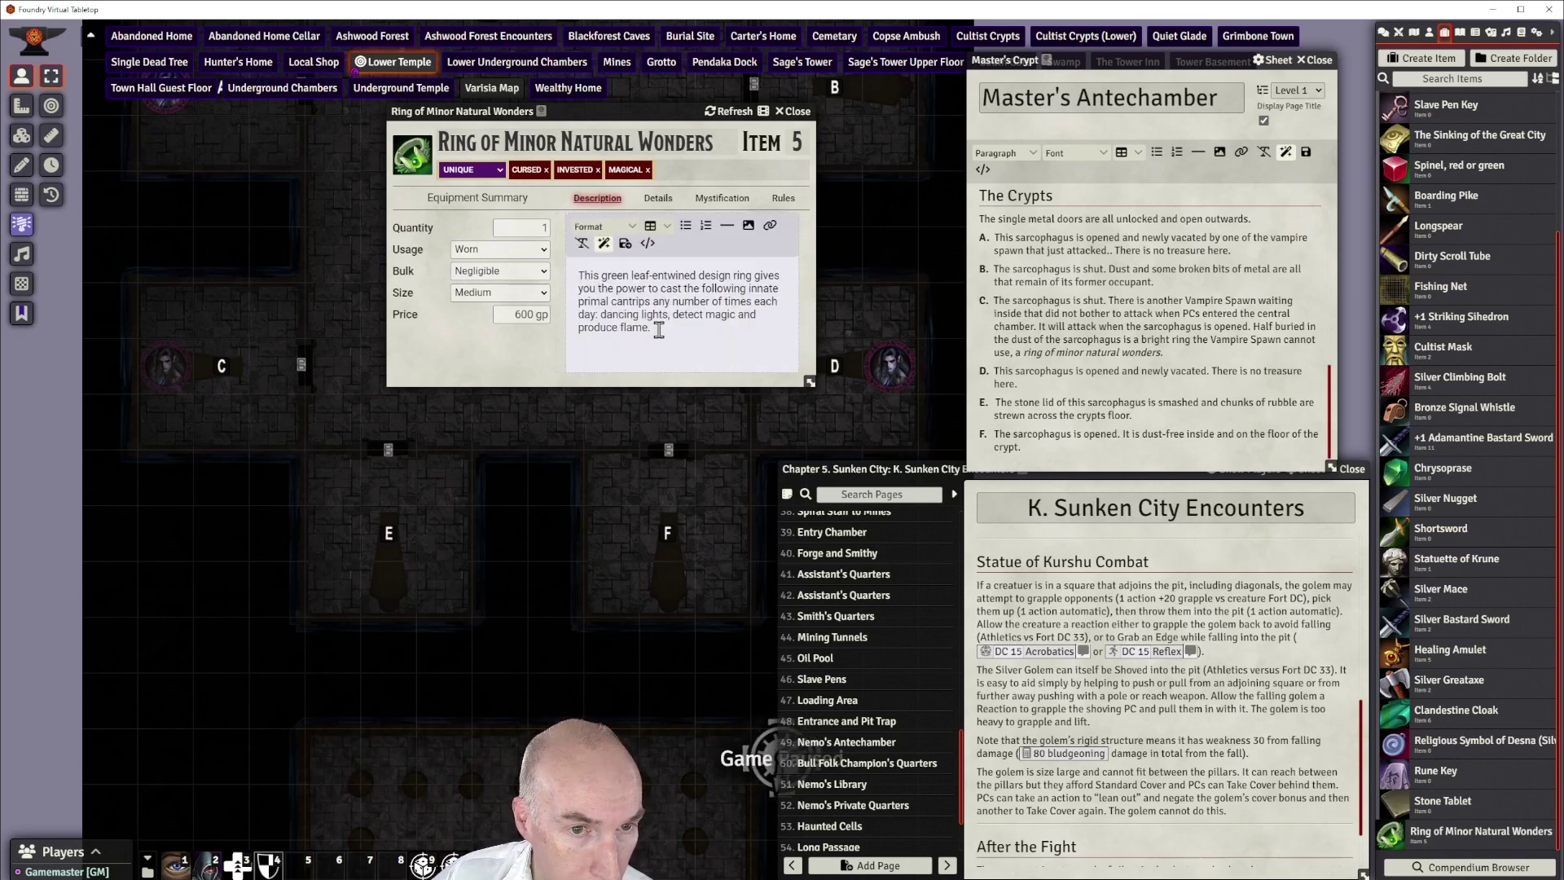
{"action": "left_click_drag", "start_coordinate": [656, 327], "coordinate": [567, 285]}
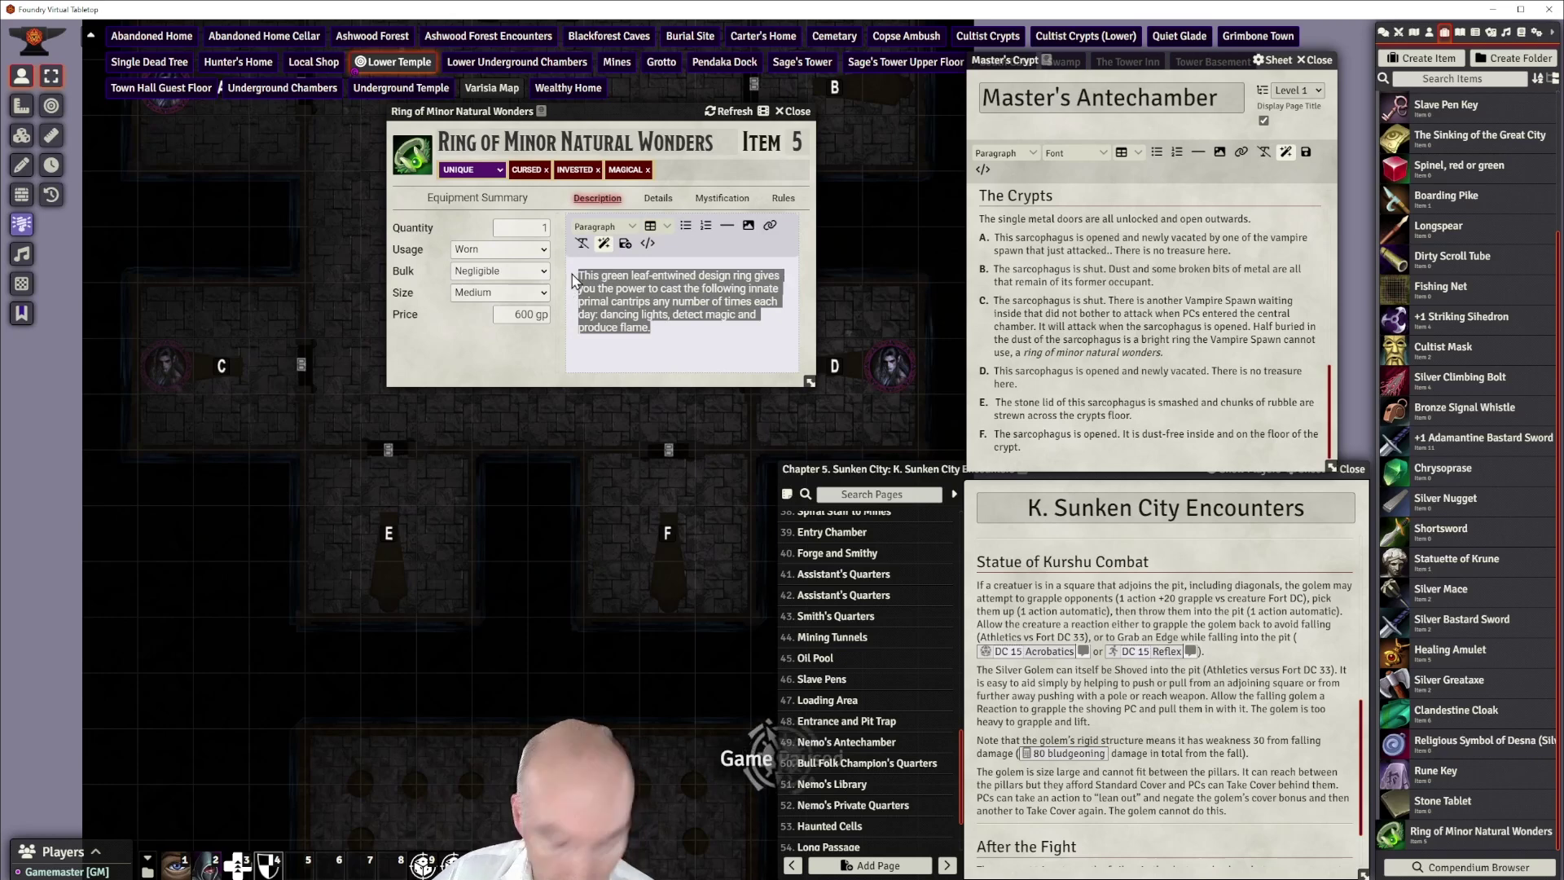
{"action": "key", "text": "BackSpace"}
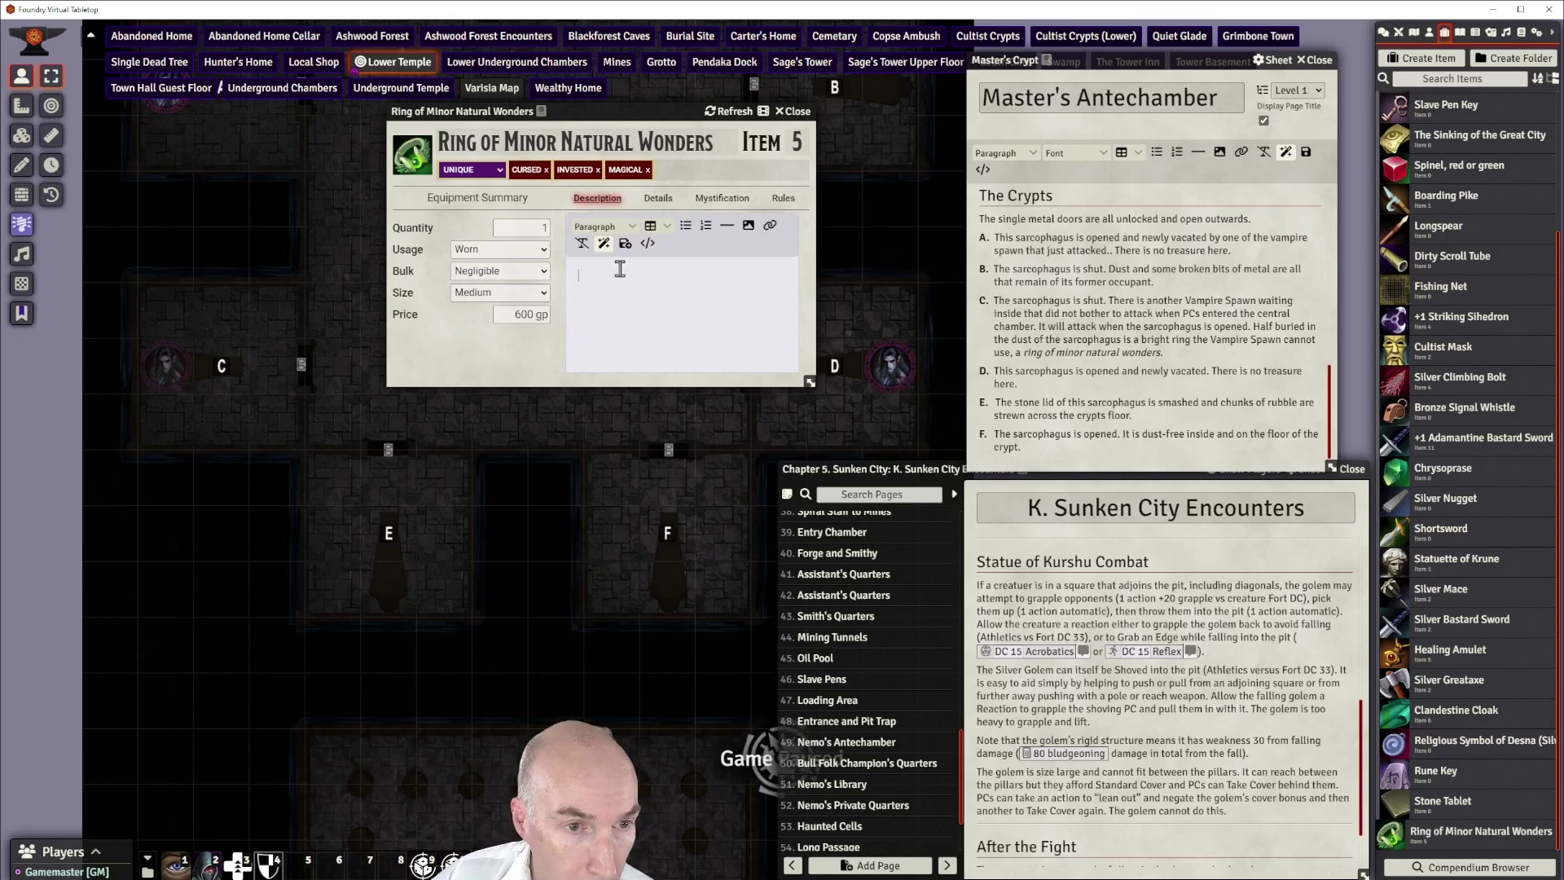
{"action": "left_click", "coordinate": [625, 242]}
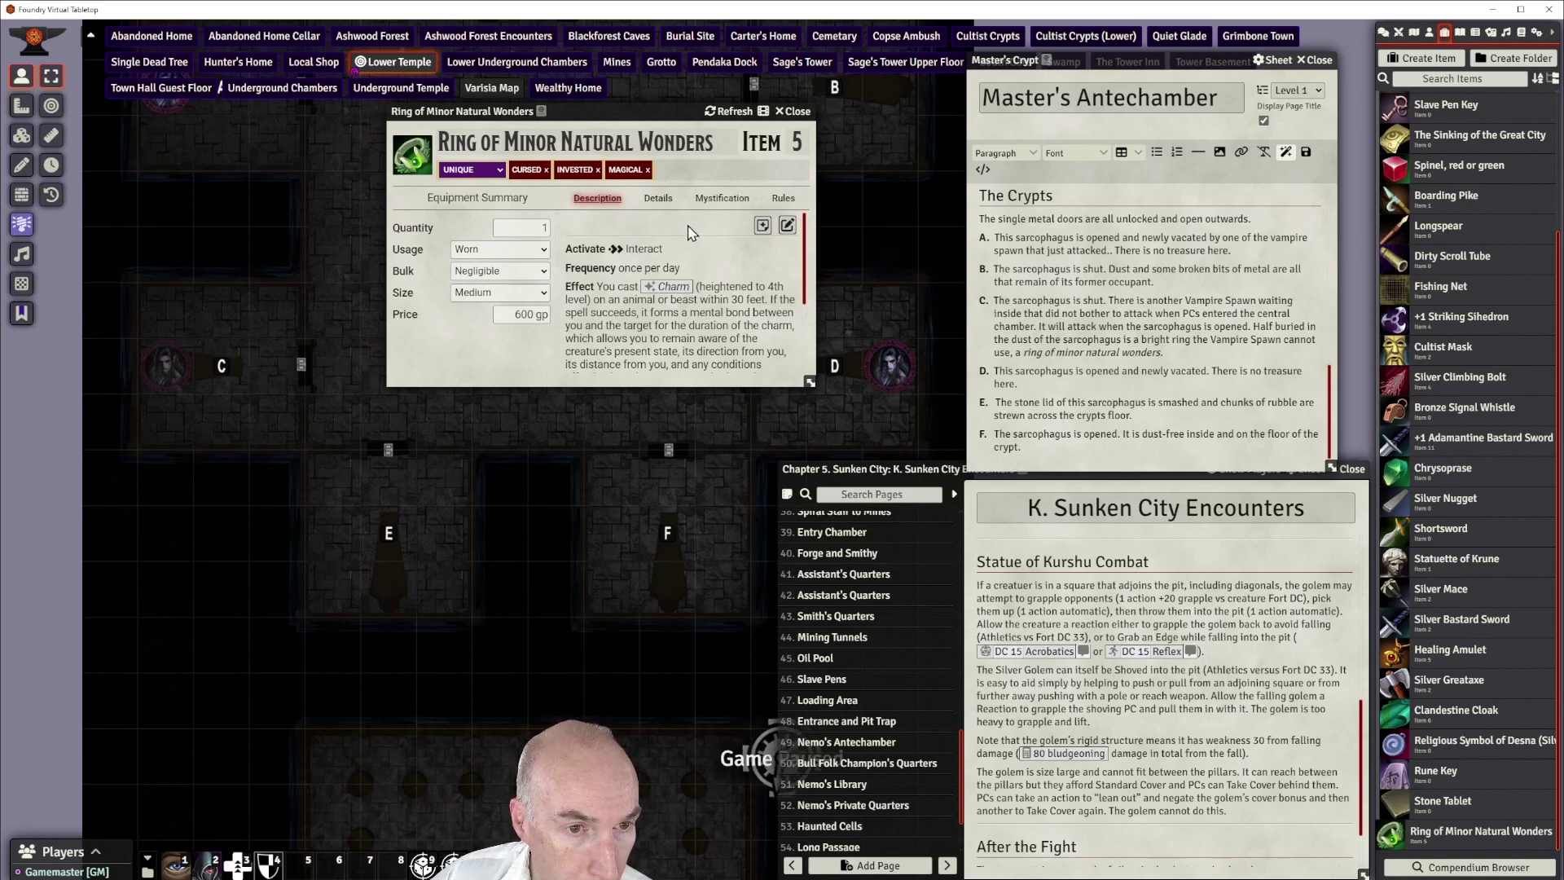
Insert the leaf-entwined ring paragraph granting dancing lights, detect magic and produce flame above the Activate line of the main description
{"action": "left_click", "coordinate": [787, 226]}
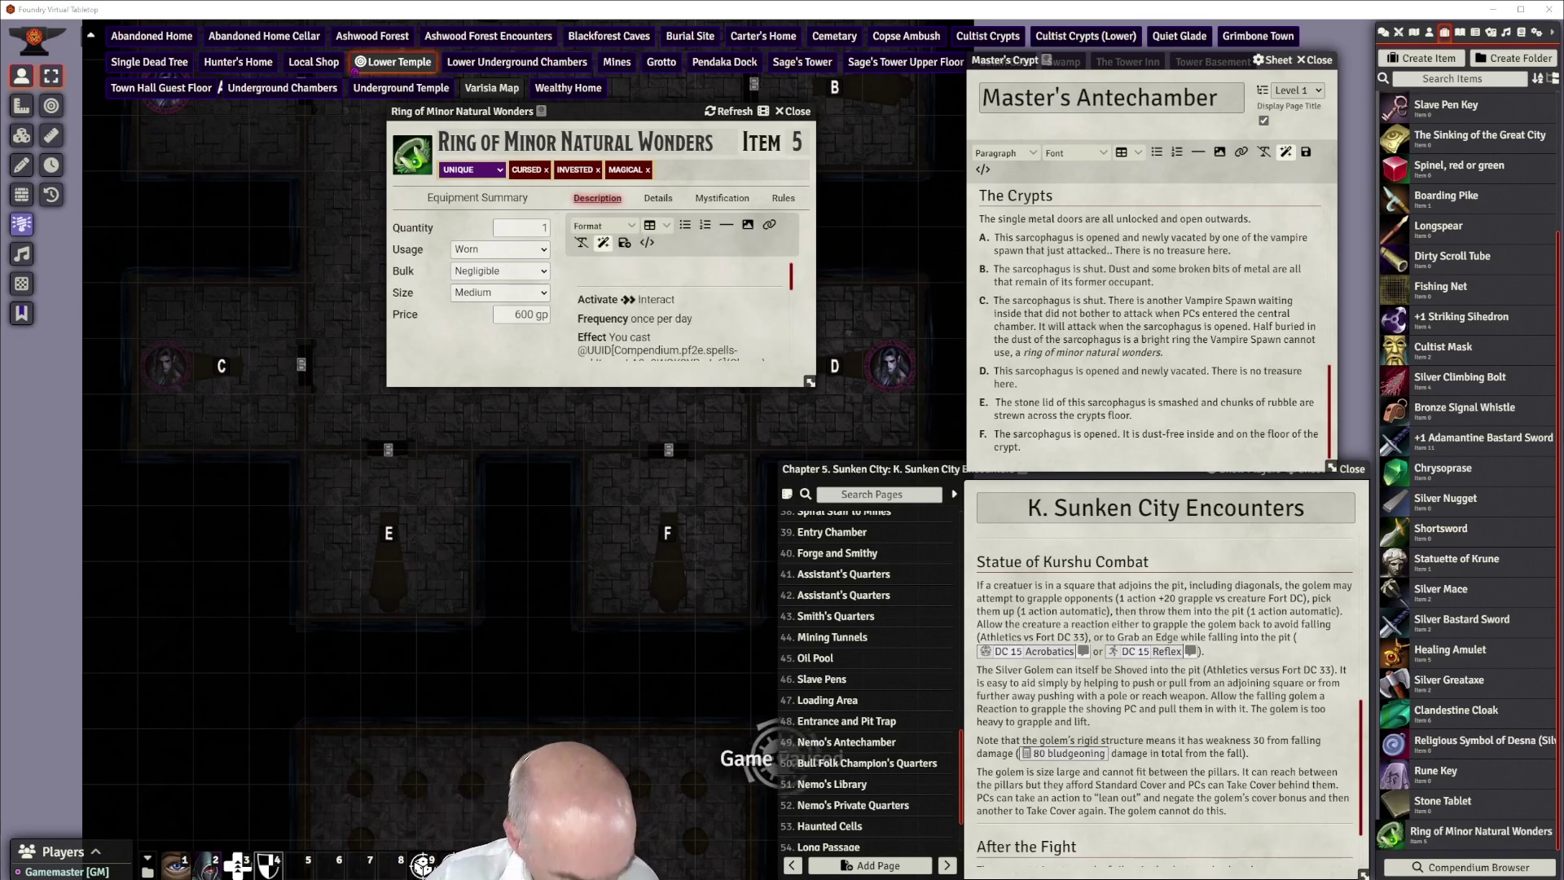
{"action": "left_click", "coordinate": [619, 269]}
{"action": "type", "text": "This green leaf-entwined design ring gives you the power to cast the following innate primal cantrips any number of times each day: dancing lights, detect magic and produce flame."}
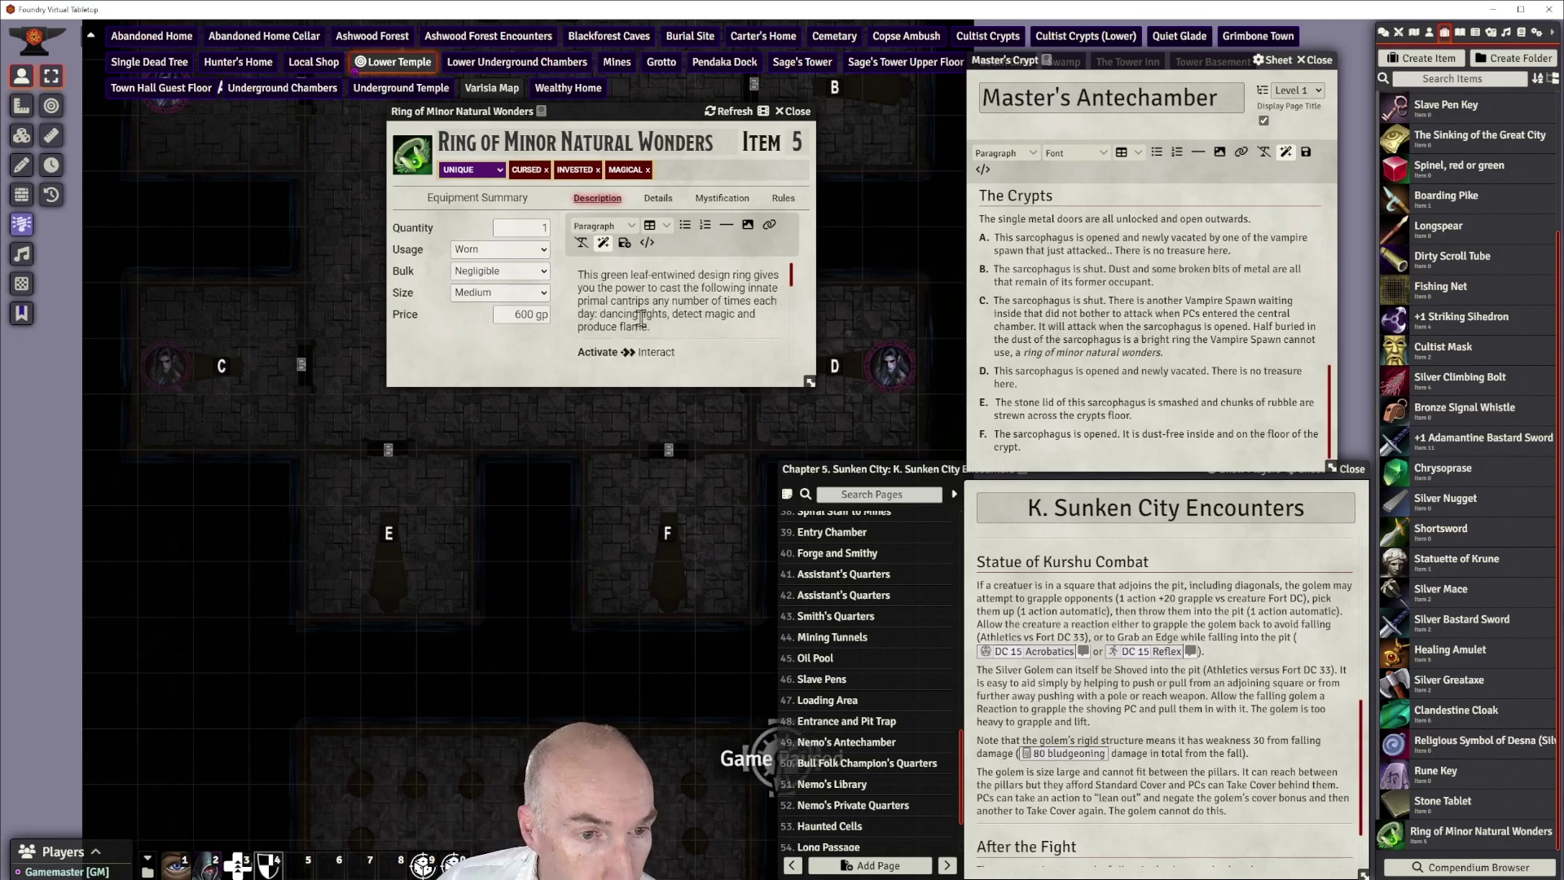
Search the compendiums for "dancing lights"
{"action": "left_click", "coordinate": [1520, 32]}
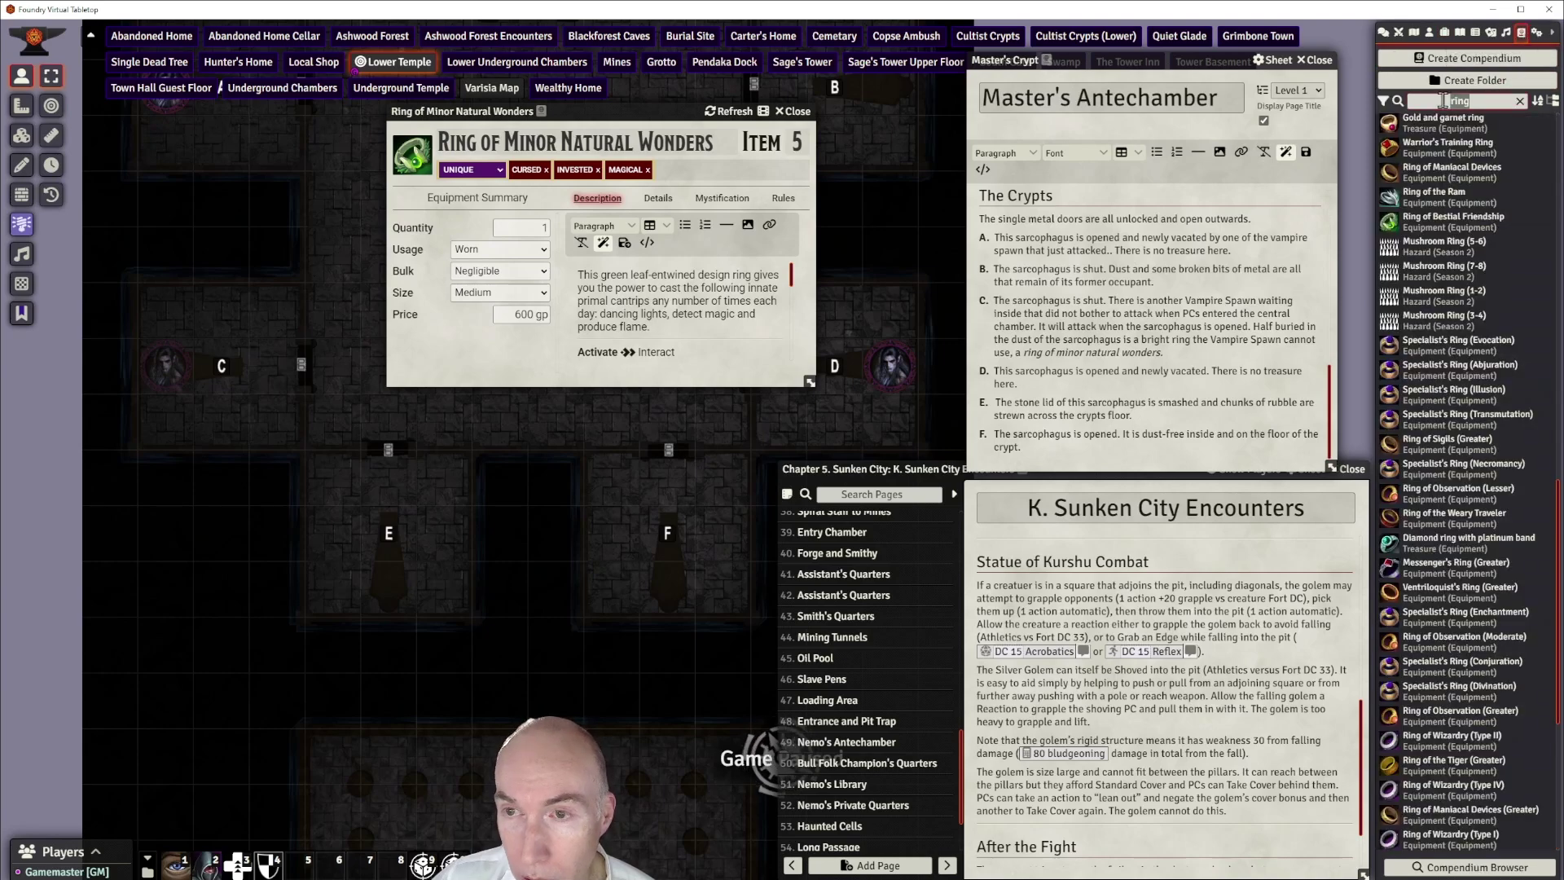
{"action": "type", "text": "danc"}
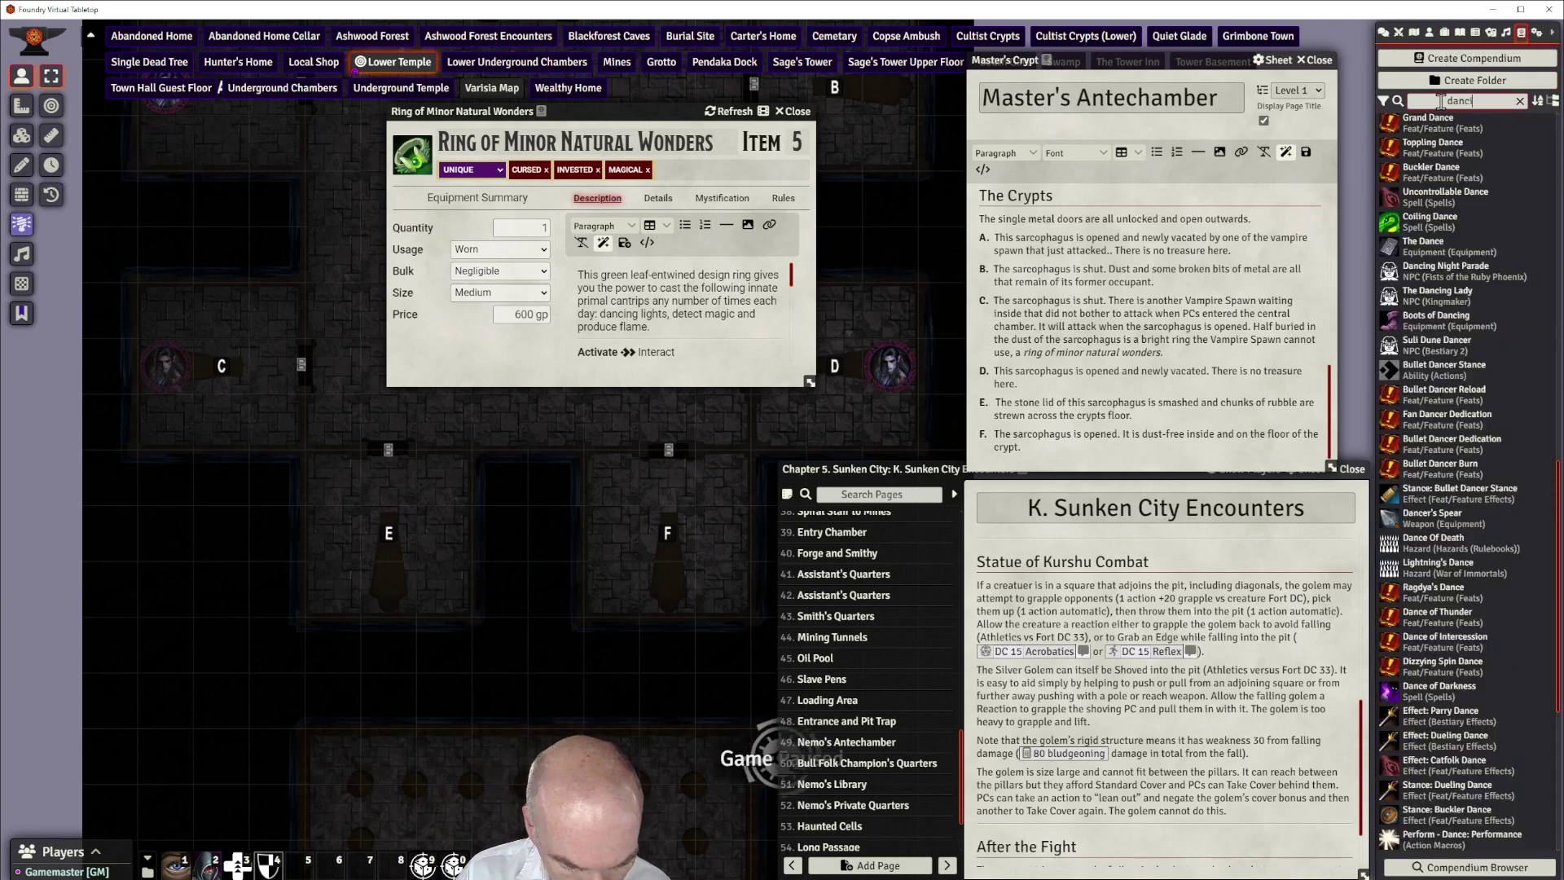
{"action": "type", "text": "ing lights"}
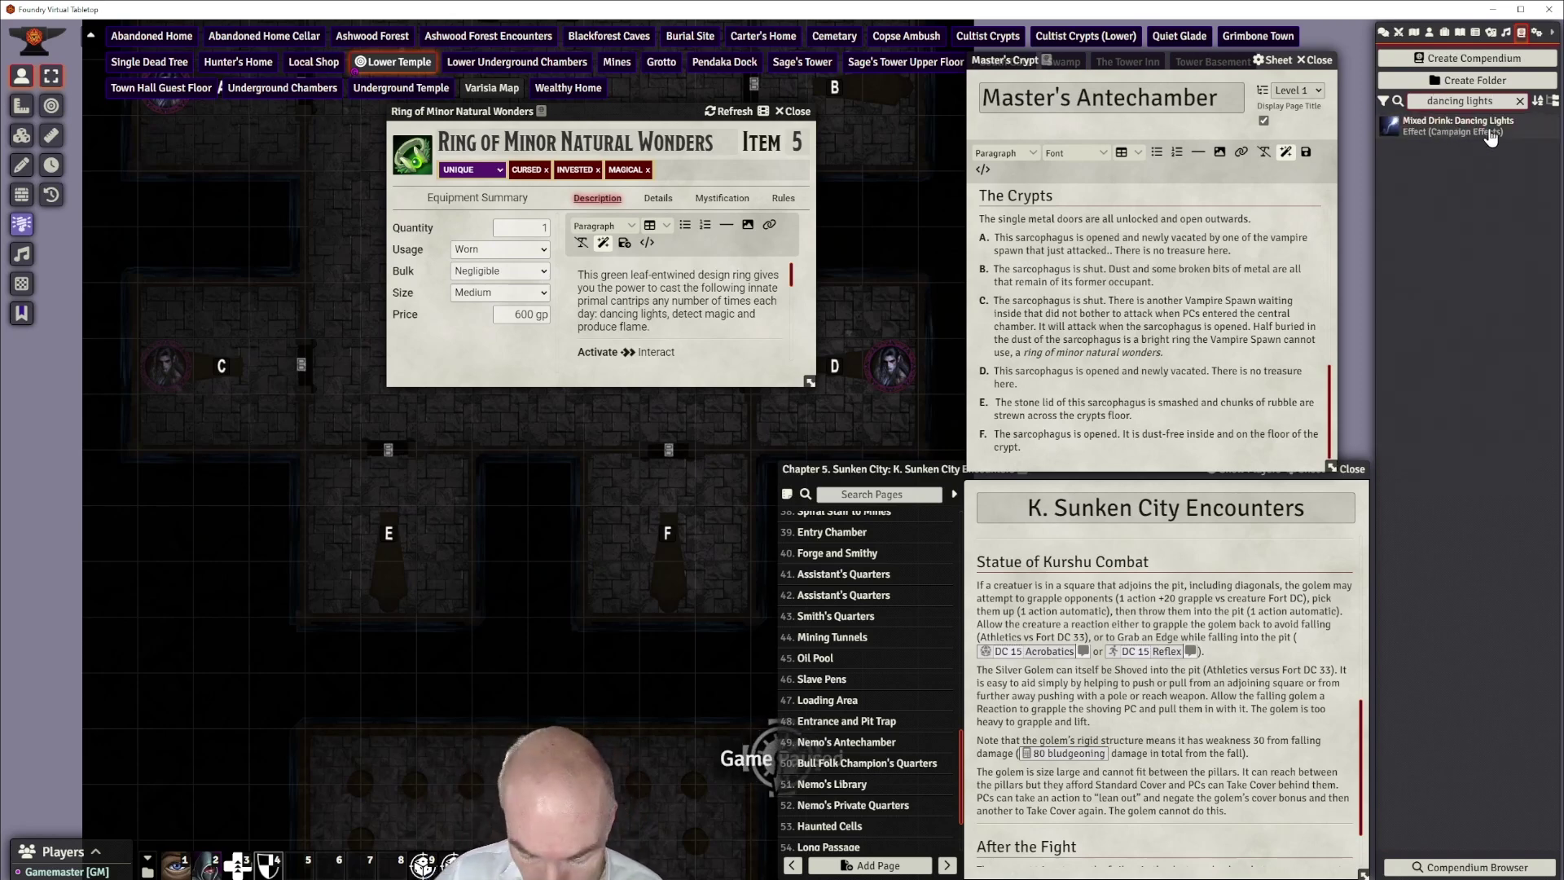
Search the compendiums for "light" and replace "dancing lights" in the ring's description with a link to the Light spell
{"action": "key", "text": "BackSpace"}
{"action": "key", "text": "BackSpace"}
{"action": "key", "text": "BackSpace"}
{"action": "key", "text": "BackSpace"}
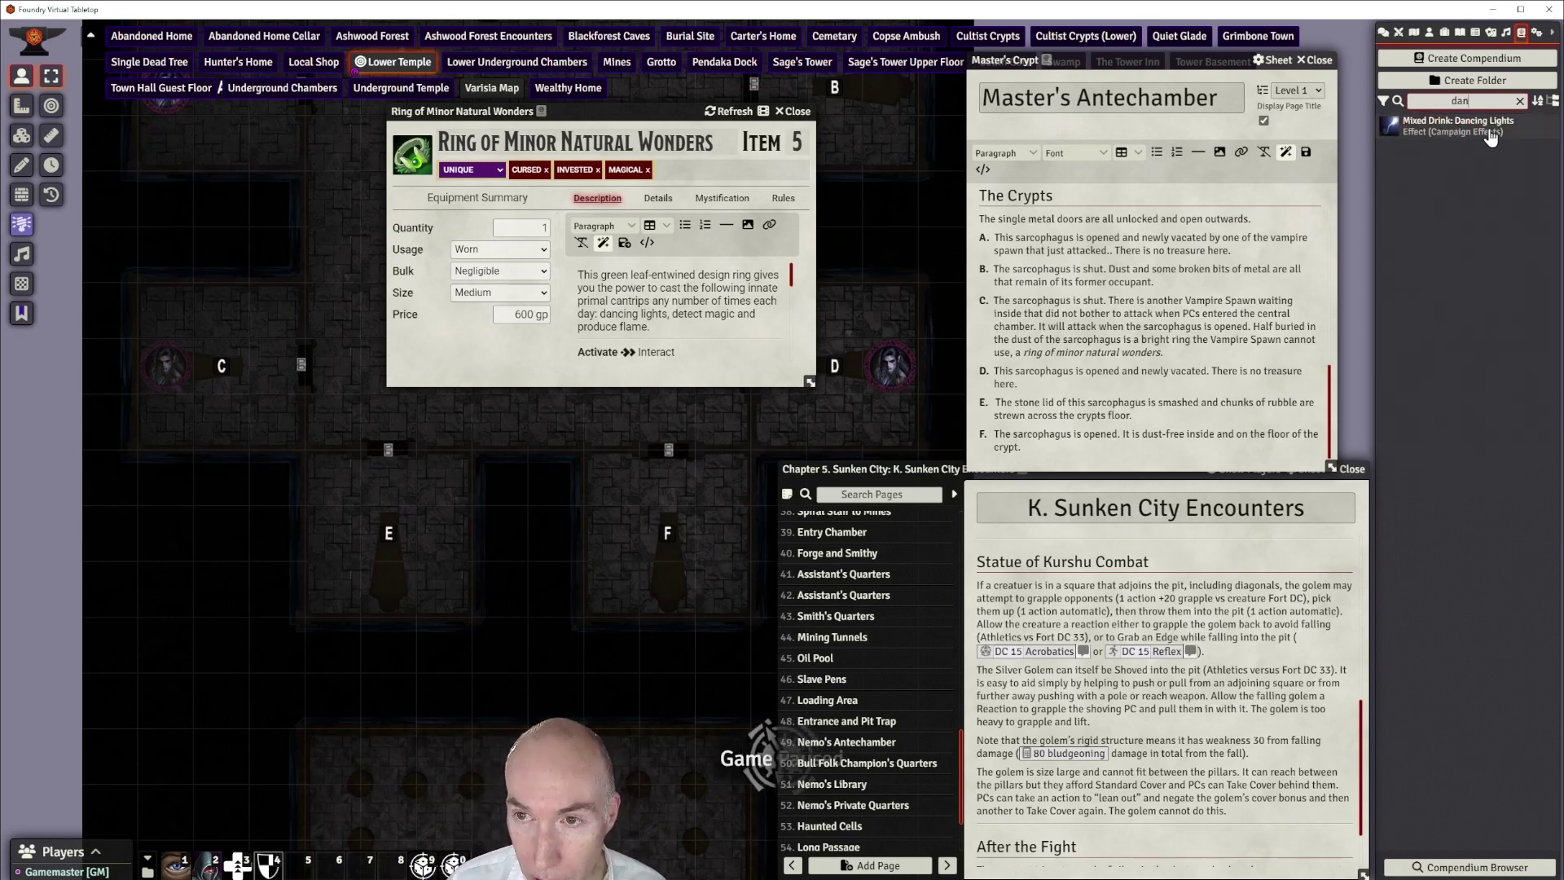
{"action": "key", "text": "BackSpace"}
{"action": "key", "text": "BackSpace"}
{"action": "key", "text": "BackSpace"}
{"action": "type", "text": "li"}
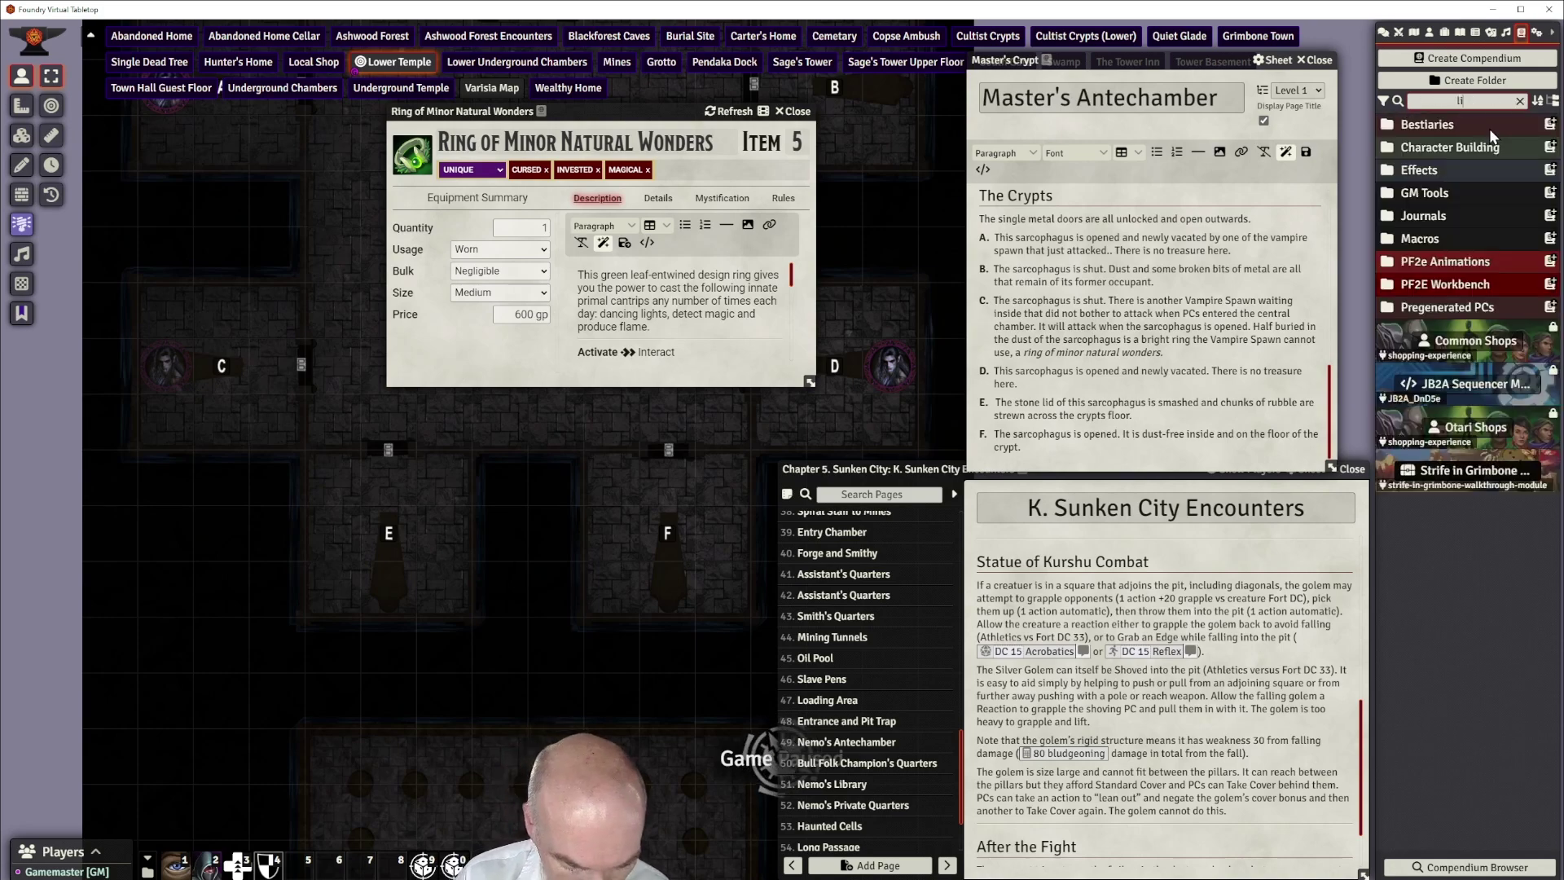
{"action": "type", "text": "ght"}
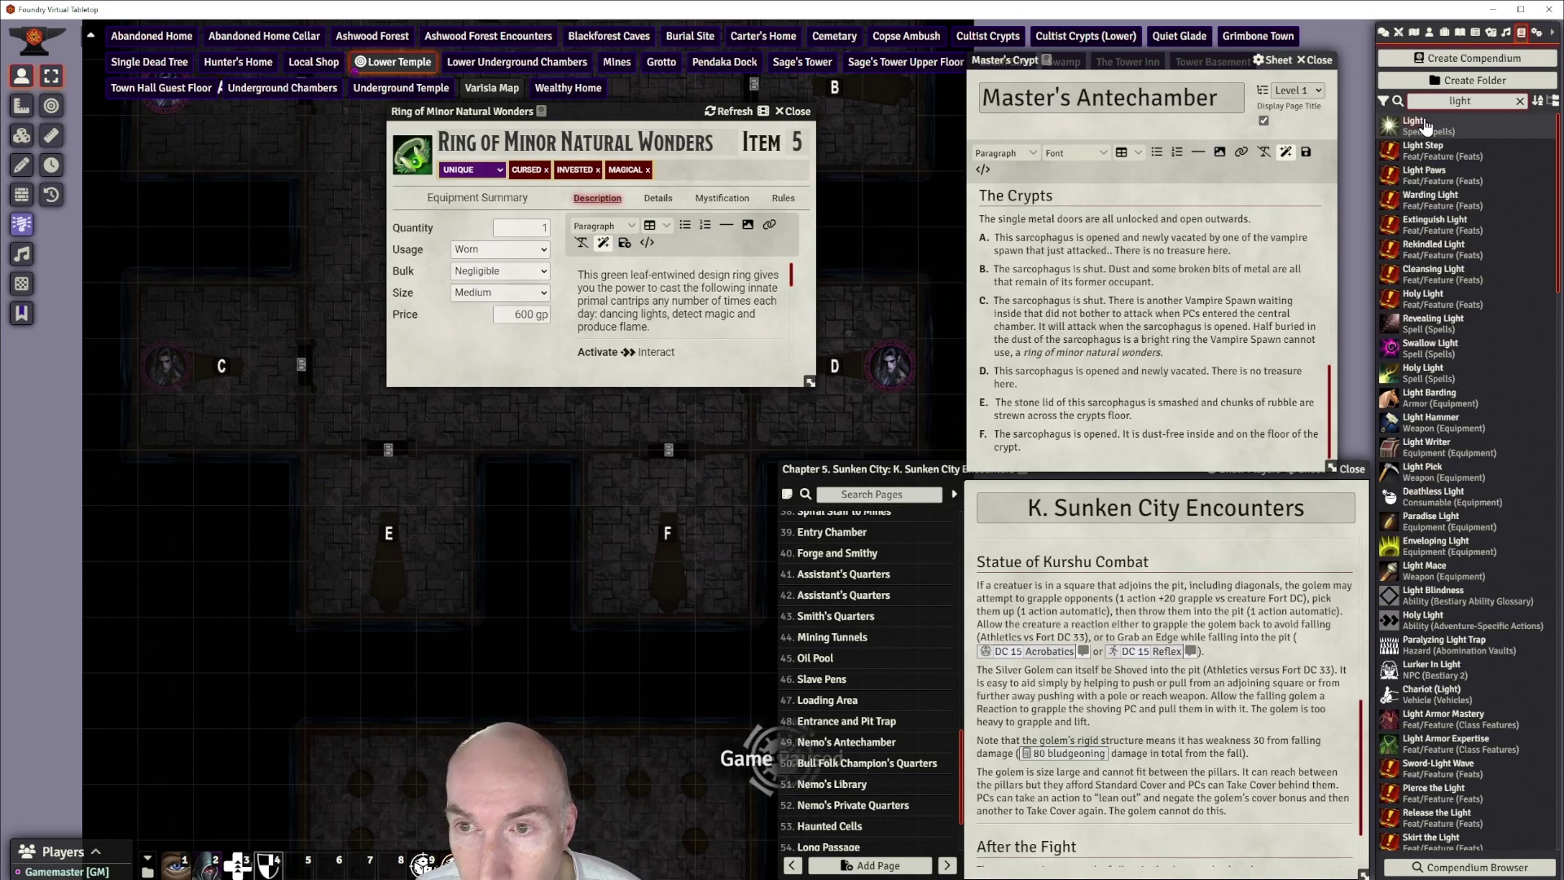
{"action": "left_click_drag", "start_coordinate": [1430, 126], "coordinate": [671, 342]}
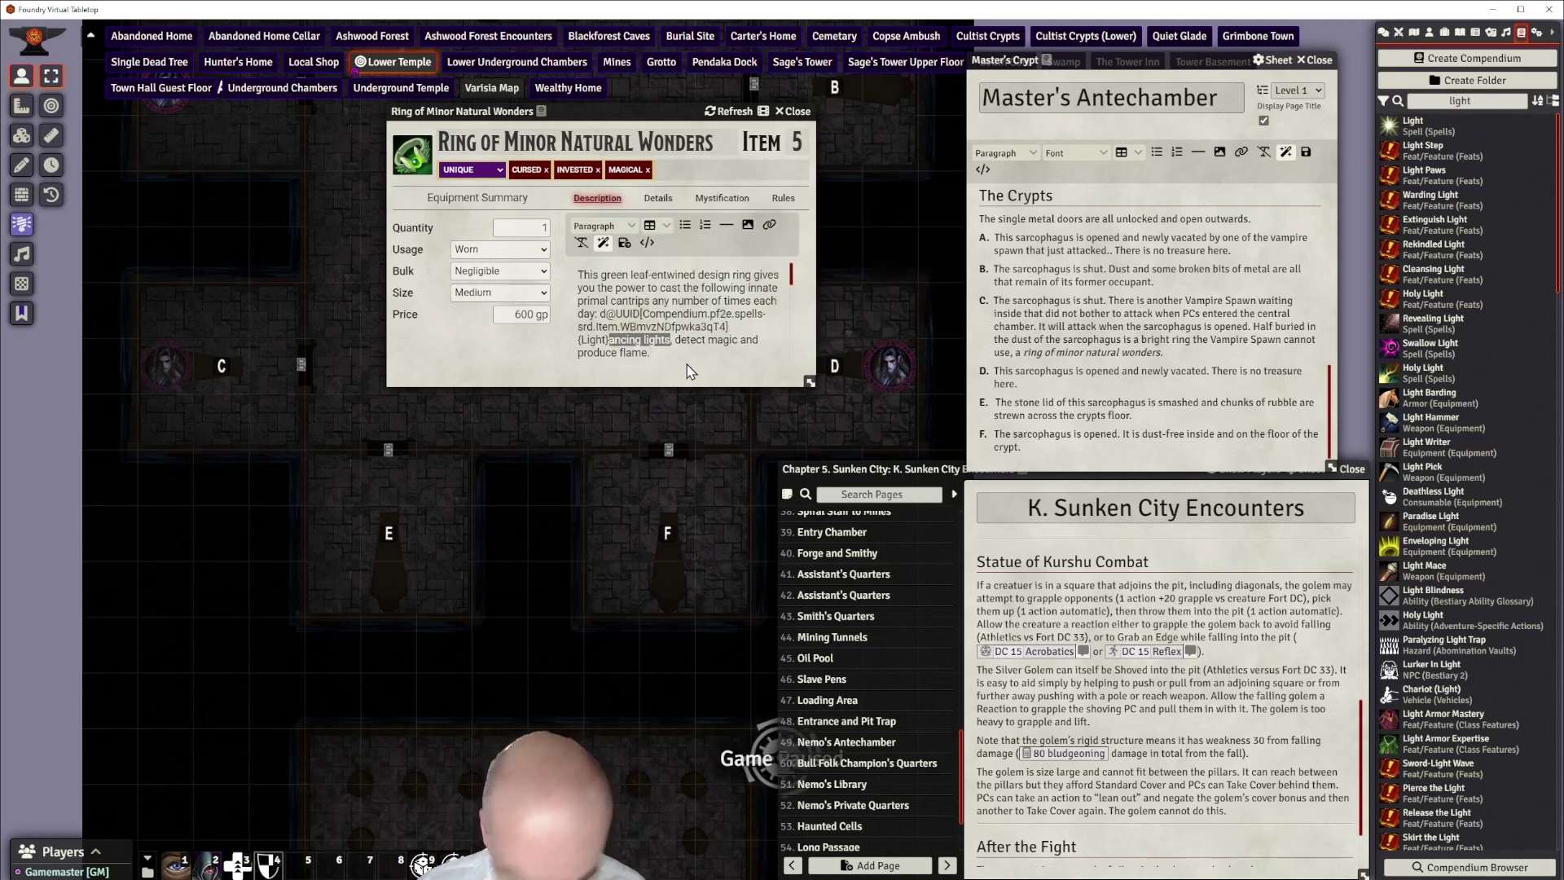
{"action": "key", "text": "BackSpace"}
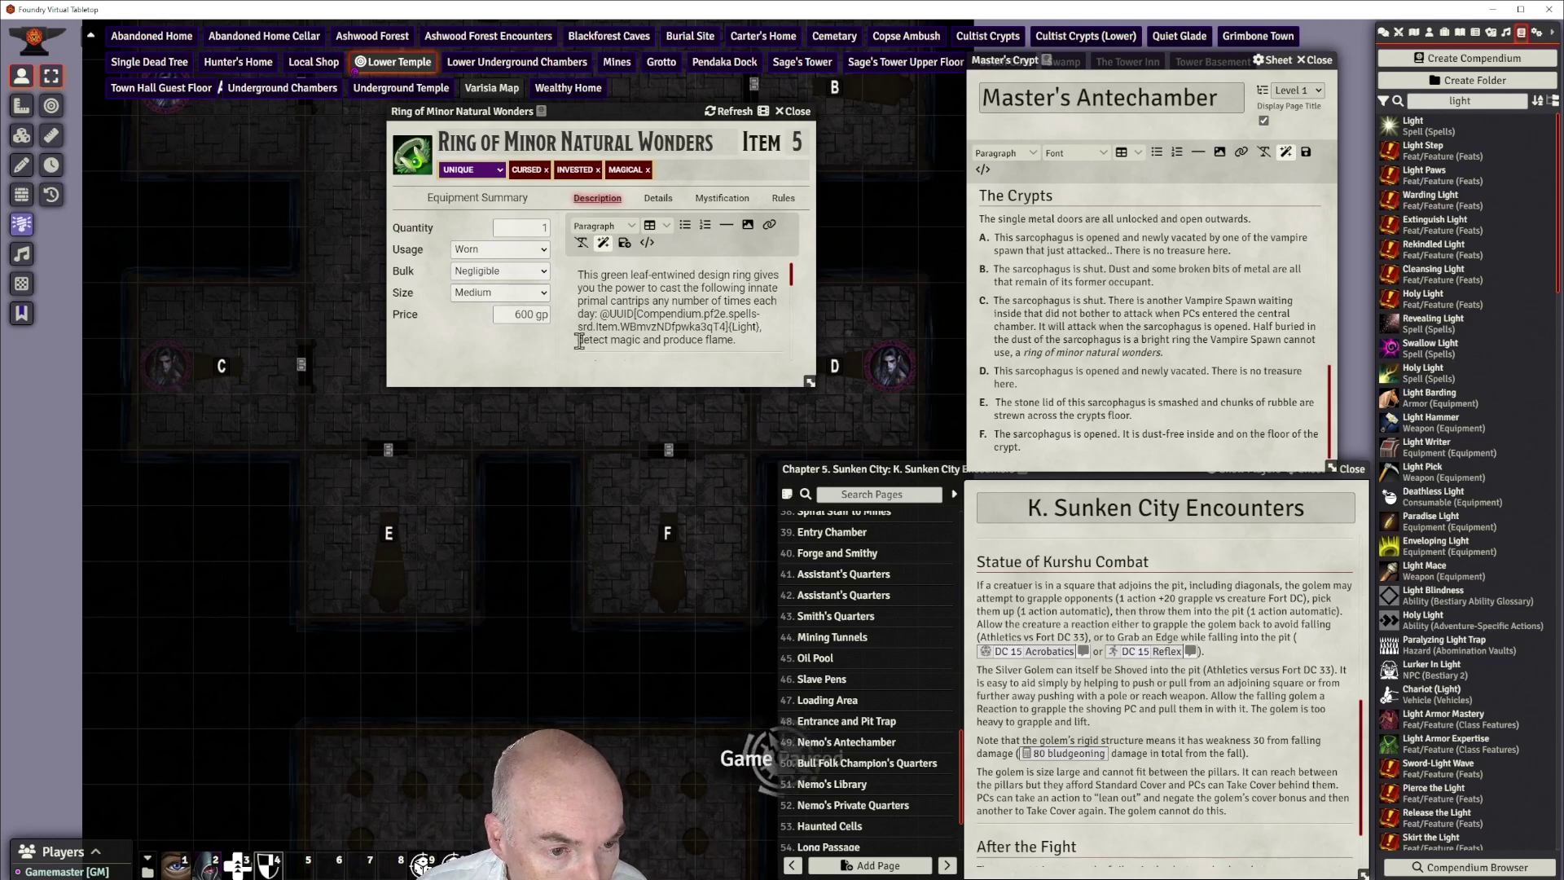
Search the compendiums for "detect" to find the Detect Magic spell
{"action": "double_click", "coordinate": [1453, 99]}
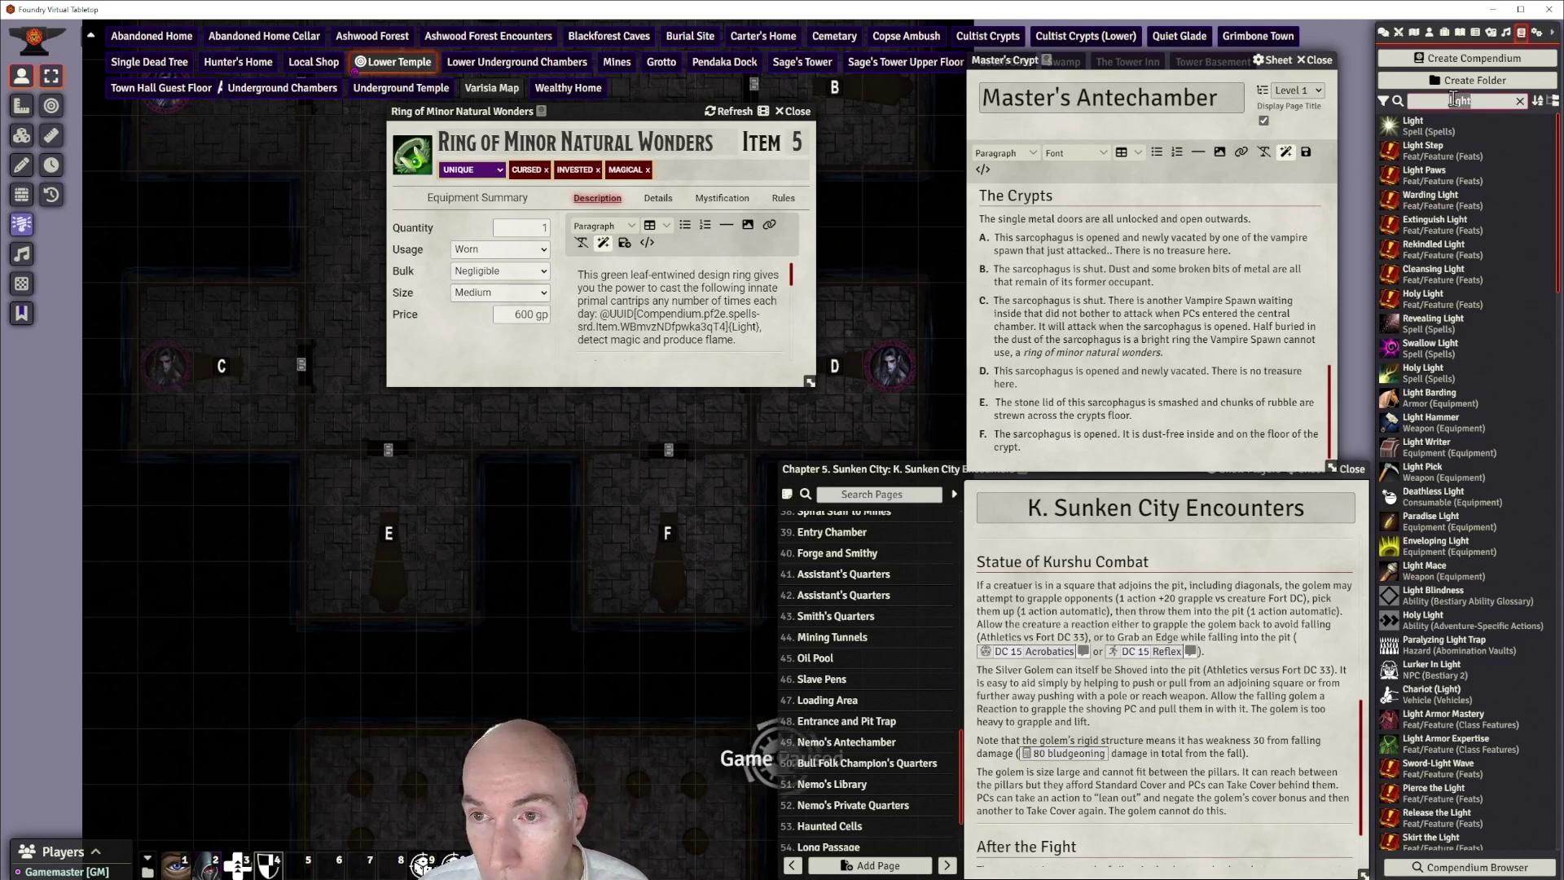
{"action": "key", "text": "BackSpace"}
{"action": "type", "text": "dese4"}
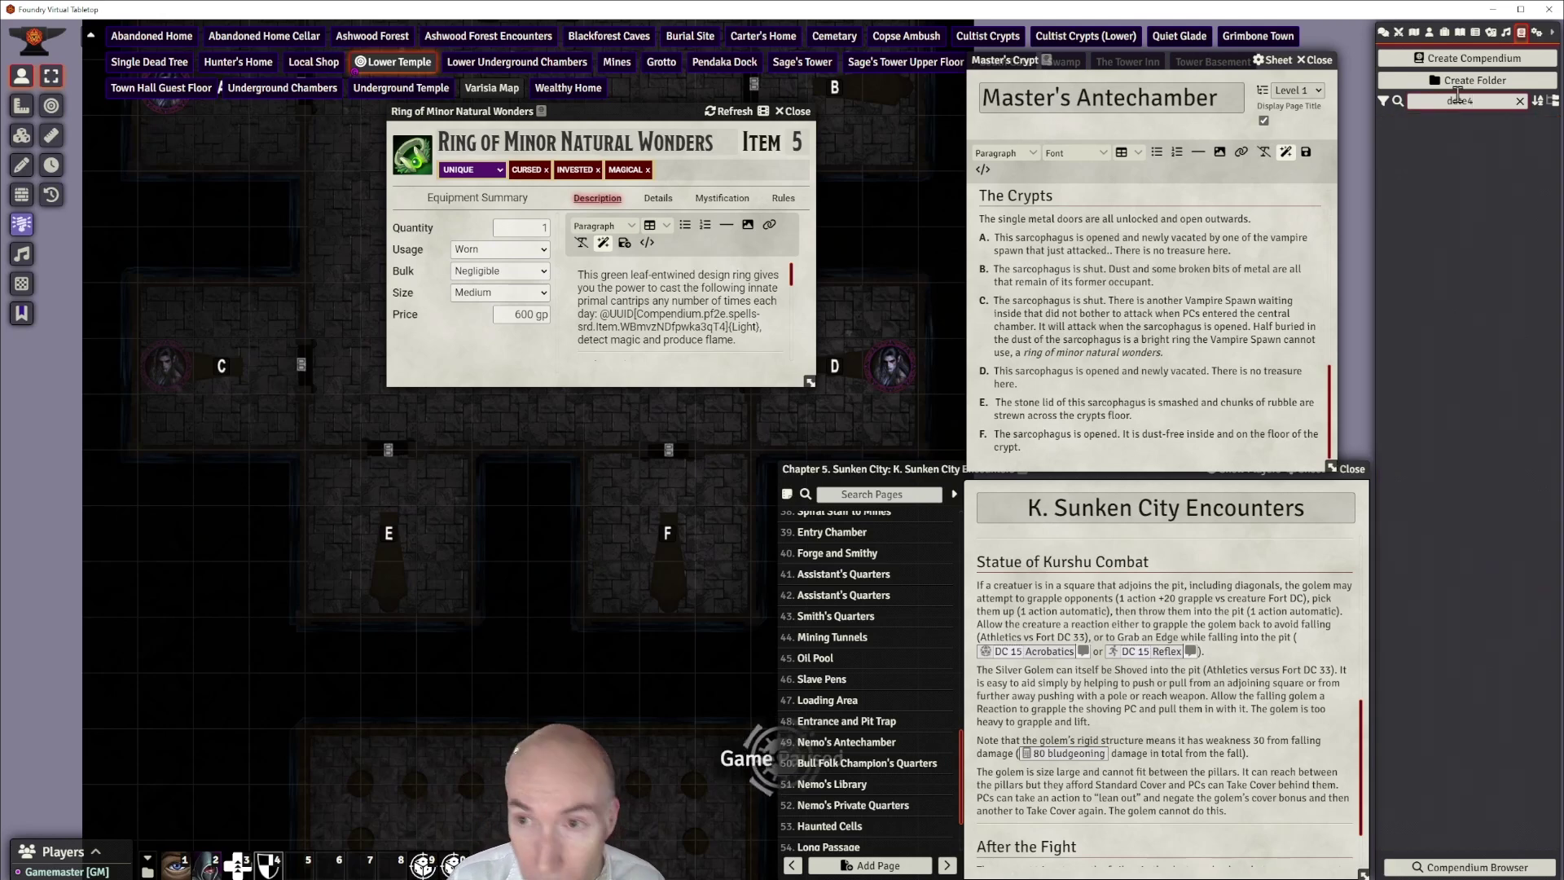
{"action": "type", "text": "ct"}
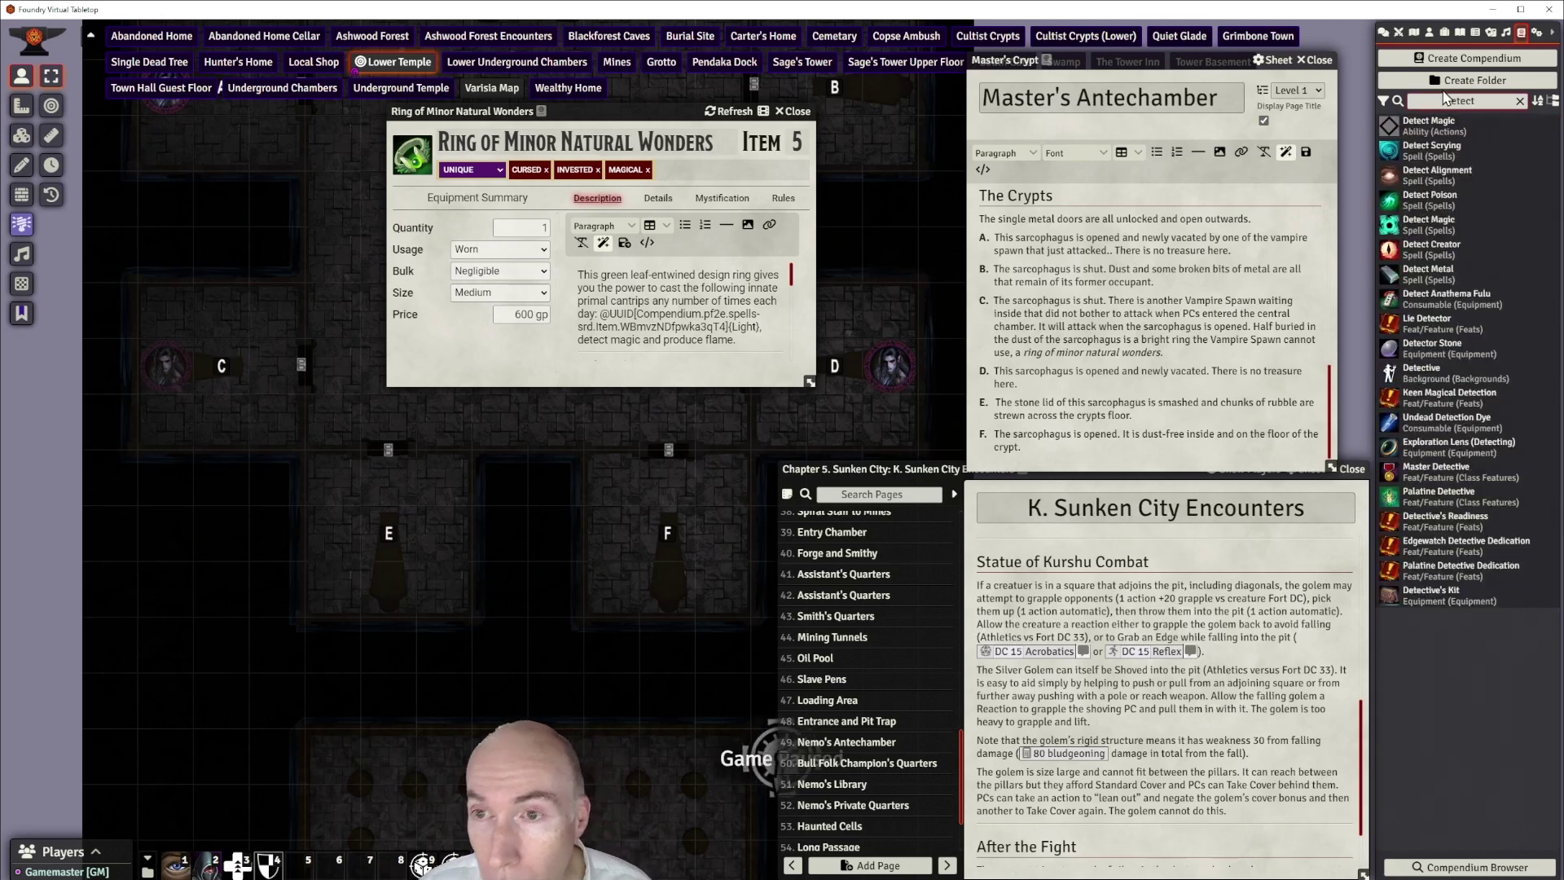
{"action": "left_click", "coordinate": [1442, 127]}
{"action": "left_click_drag", "start_coordinate": [709, 311], "coordinate": [743, 352]}
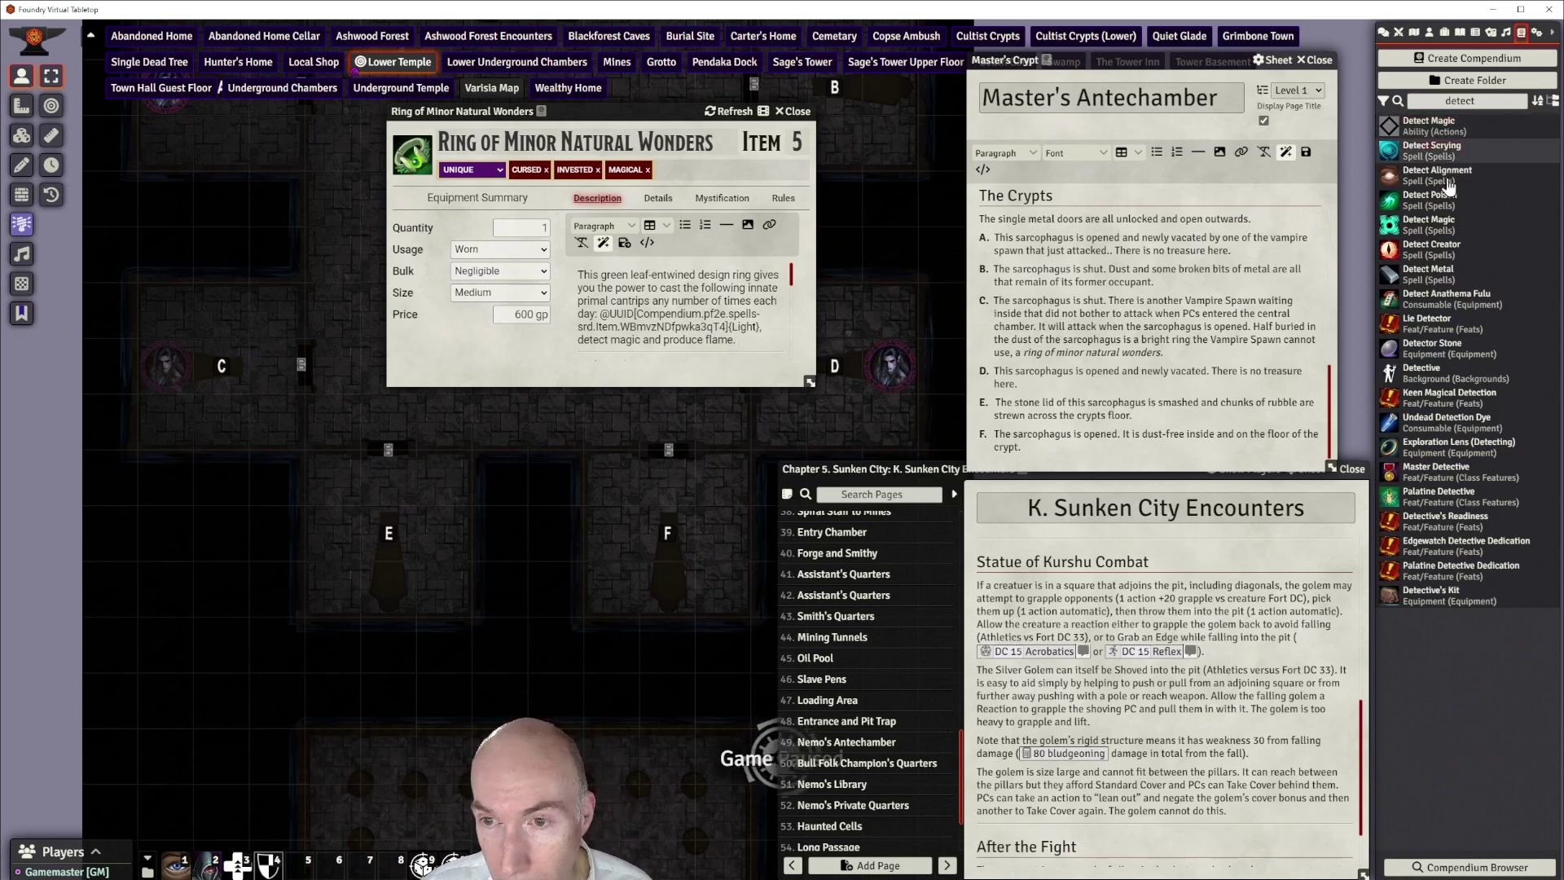
Search the compendiums for "stab" and try to bring the Stabilize spell into the ring's description
{"action": "double_click", "coordinate": [1433, 101]}
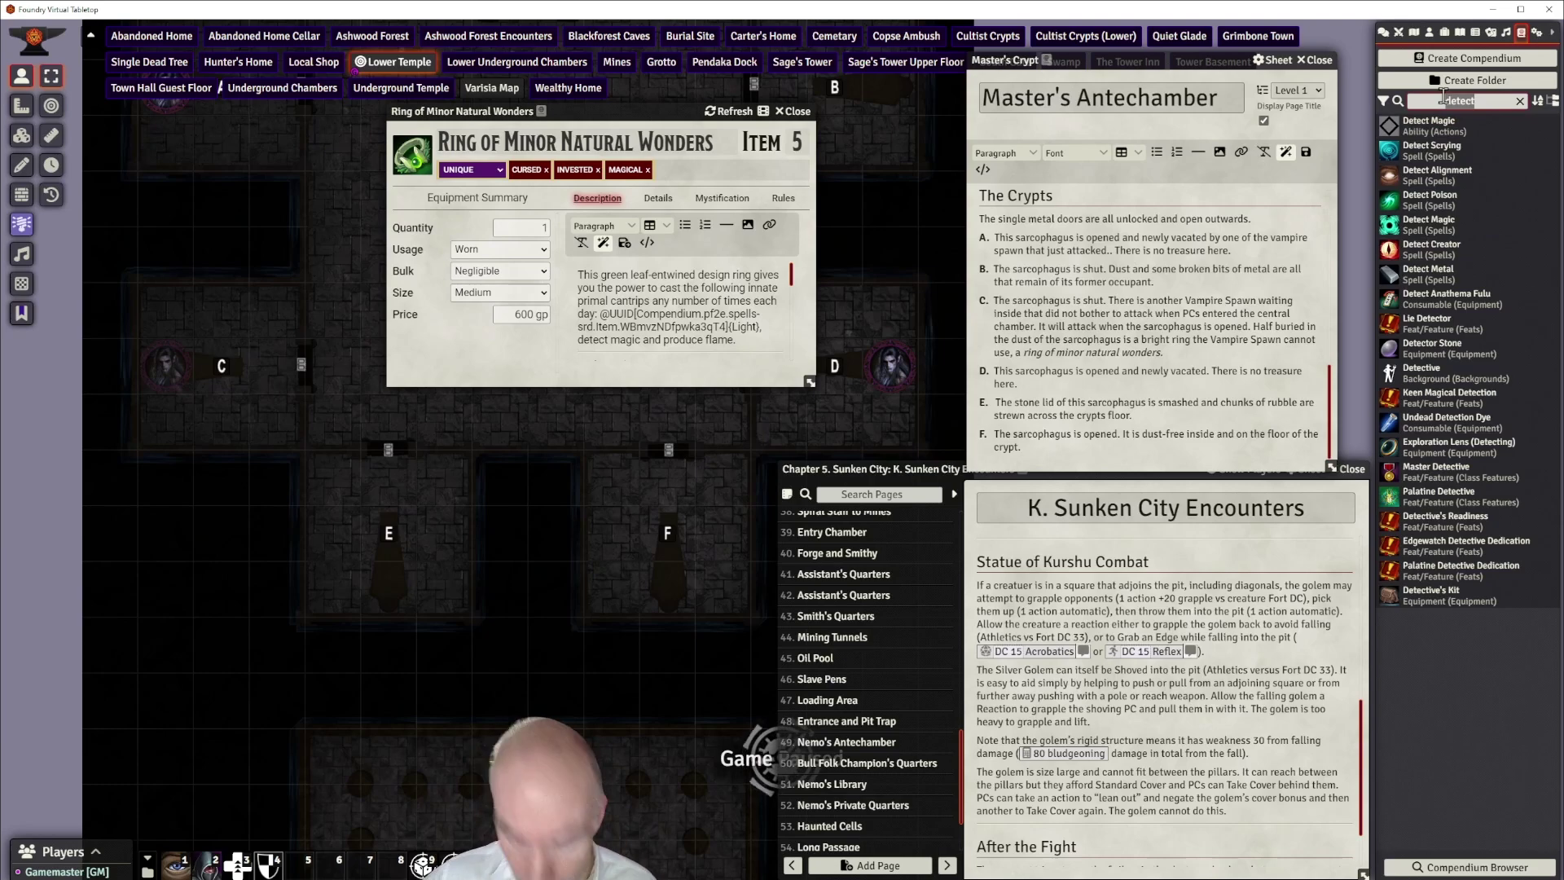
{"action": "type", "text": "s"}
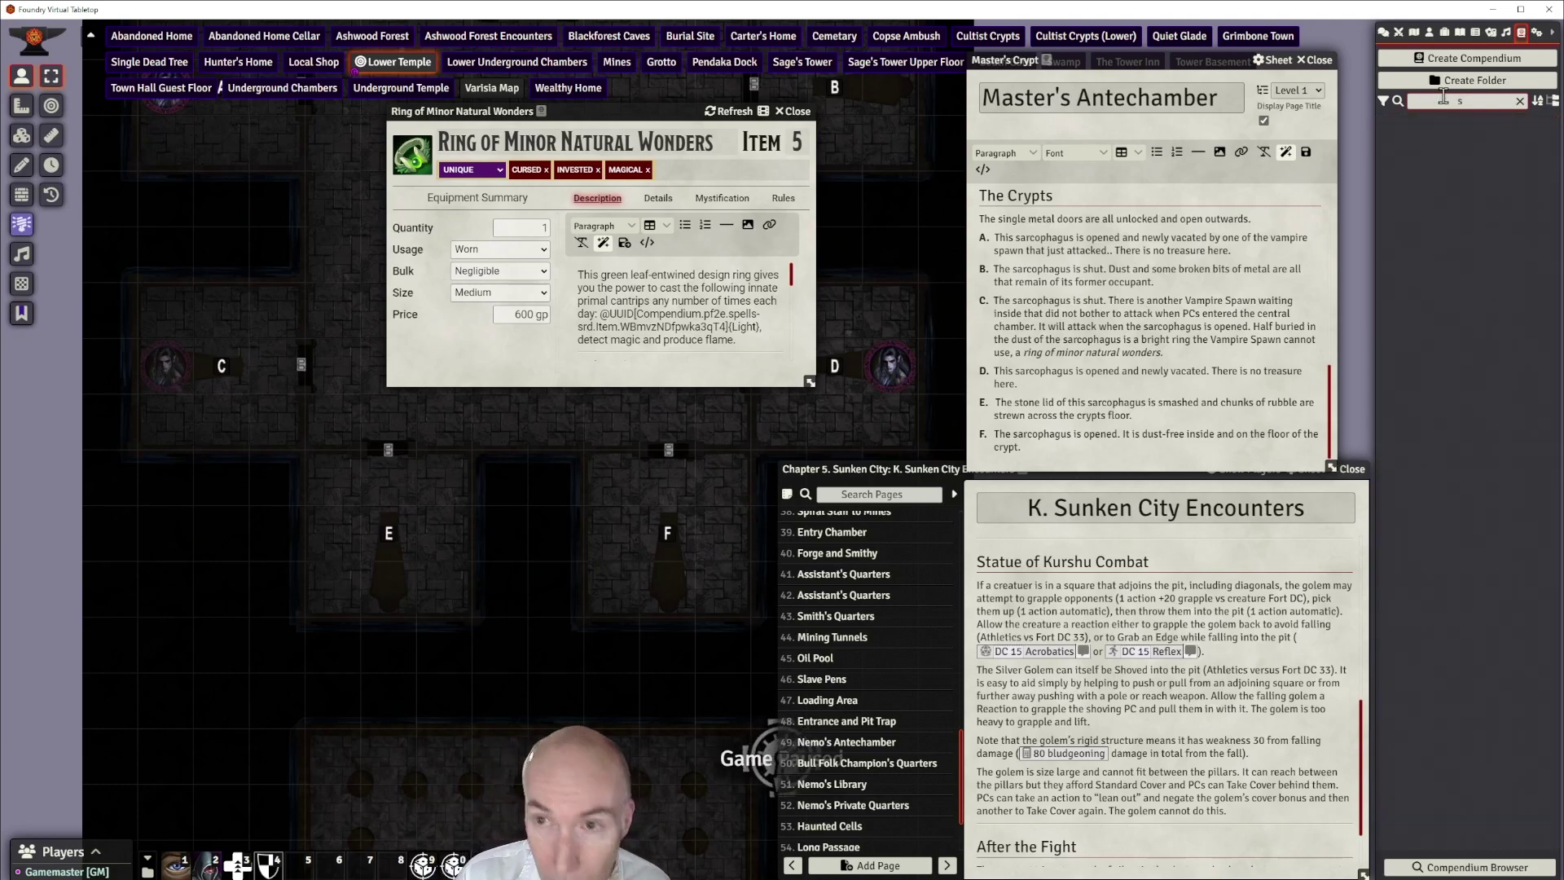
{"action": "type", "text": "hab"}
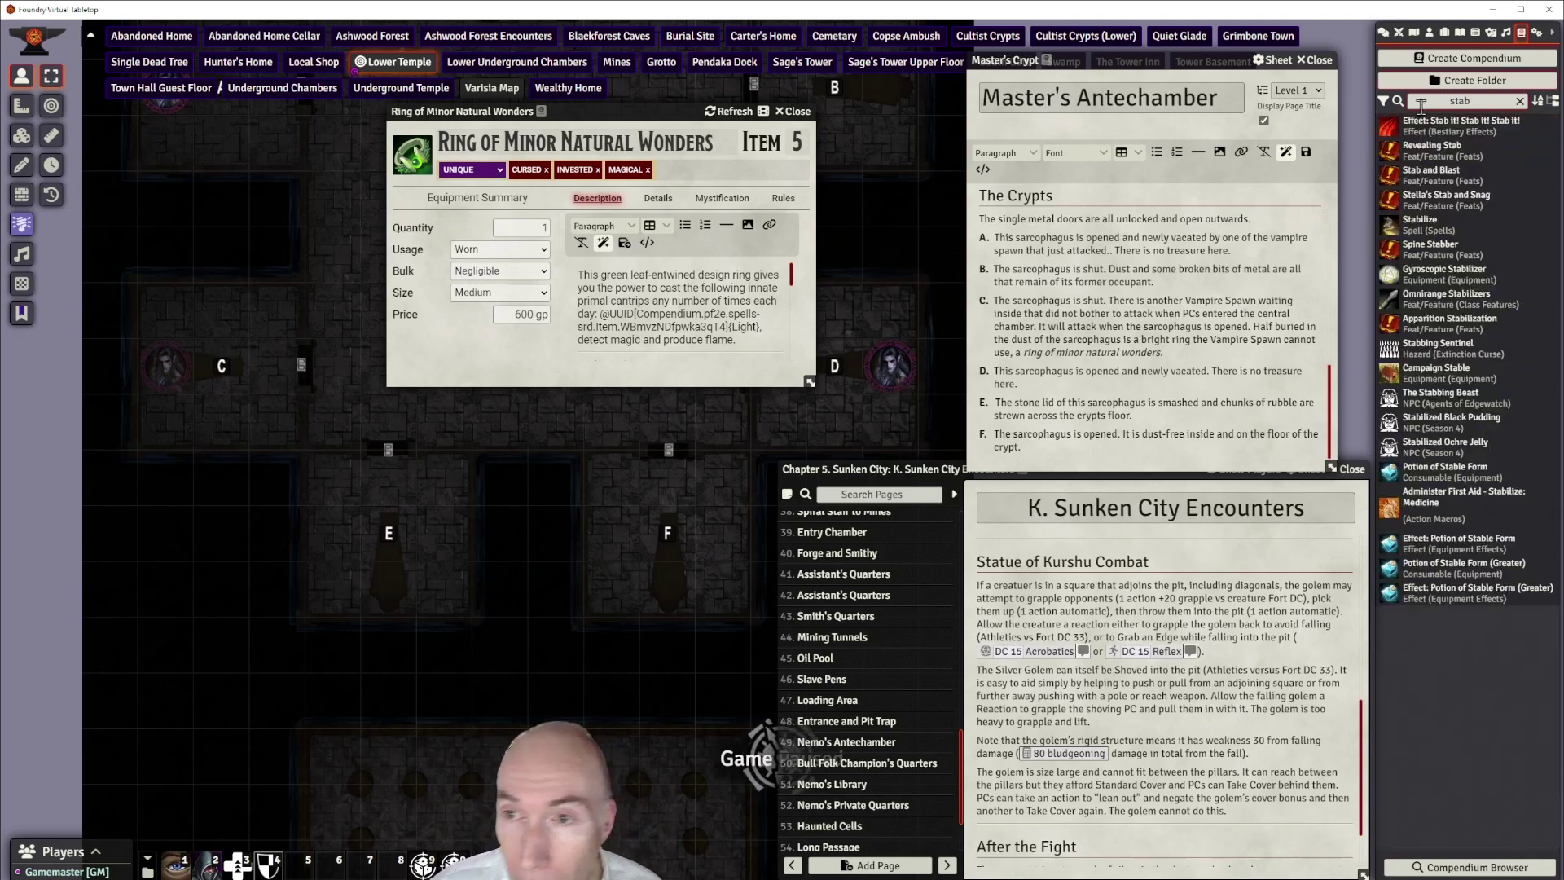
{"action": "left_click_drag", "start_coordinate": [1418, 223], "coordinate": [1396, 226]}
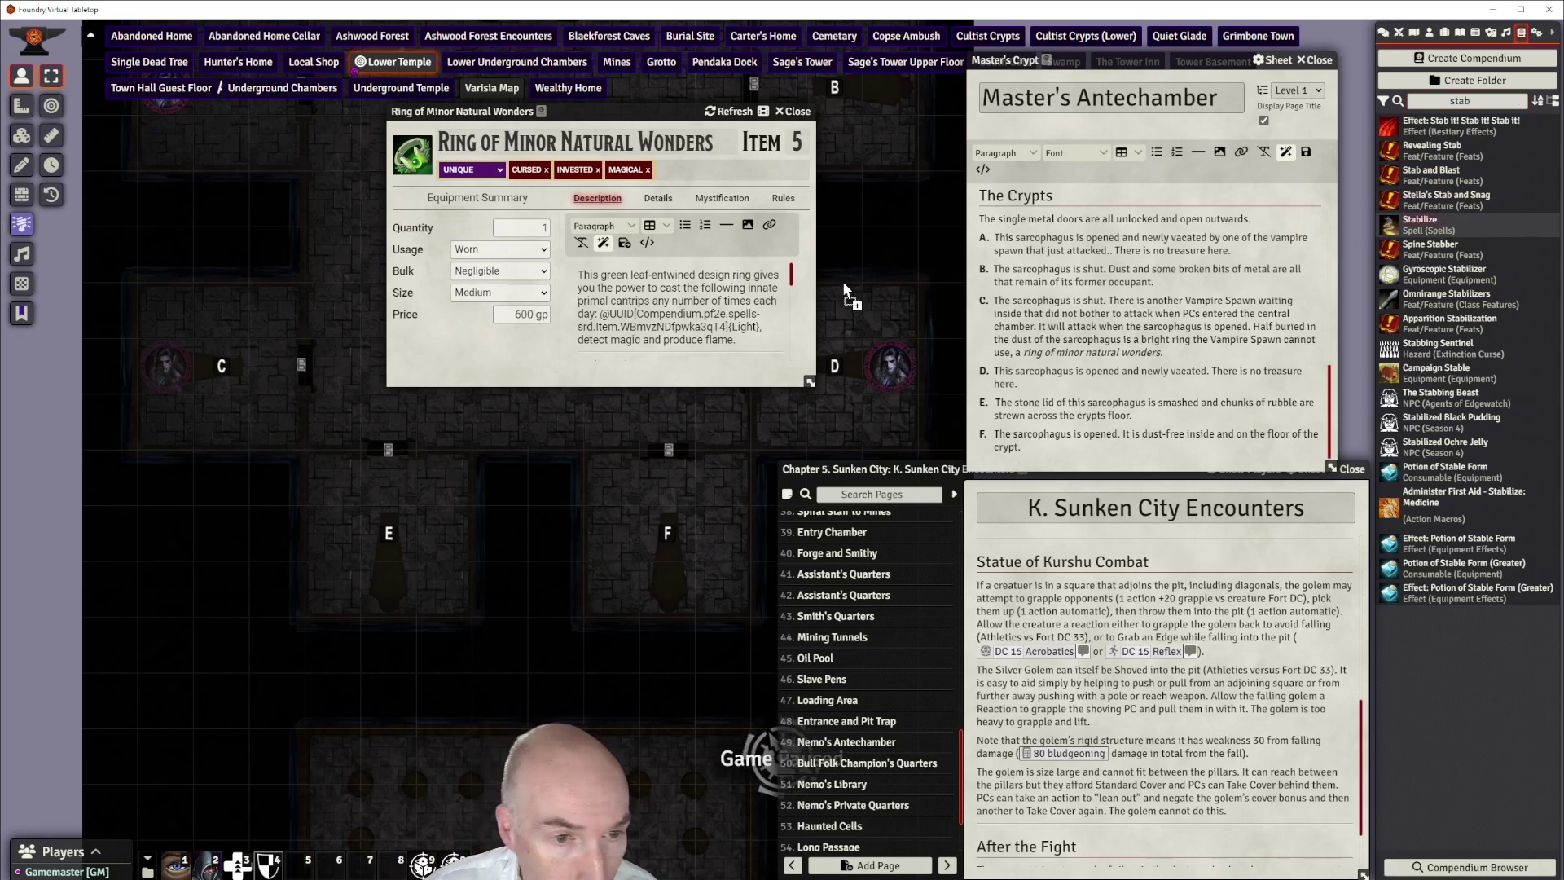
{"action": "left_click_drag", "start_coordinate": [851, 281], "coordinate": [1456, 170]}
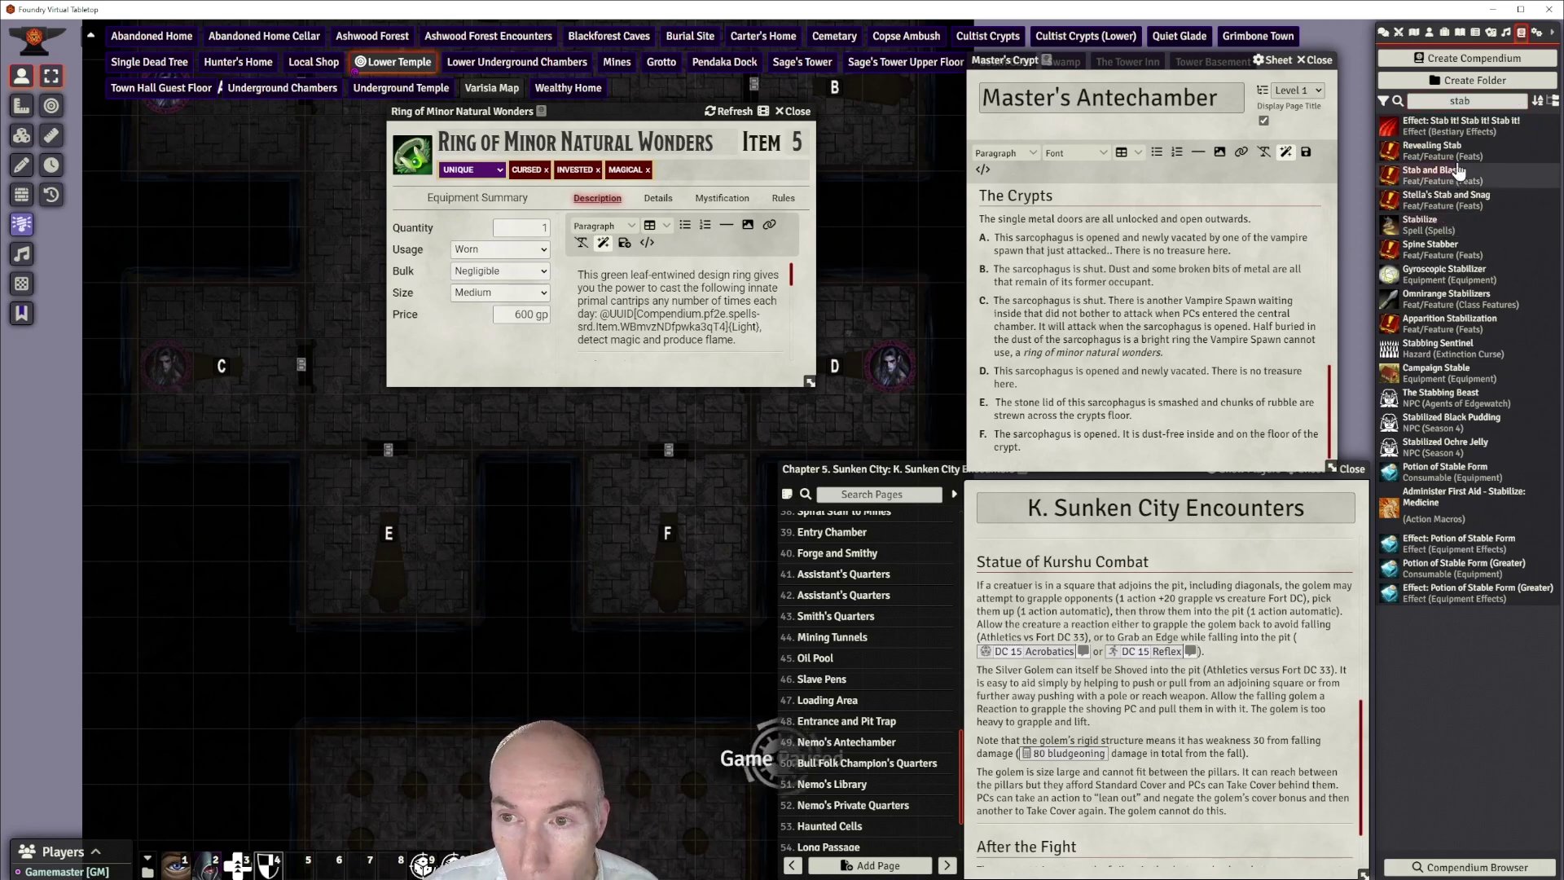
{"action": "left_click_drag", "start_coordinate": [1490, 98], "coordinate": [1445, 99]}
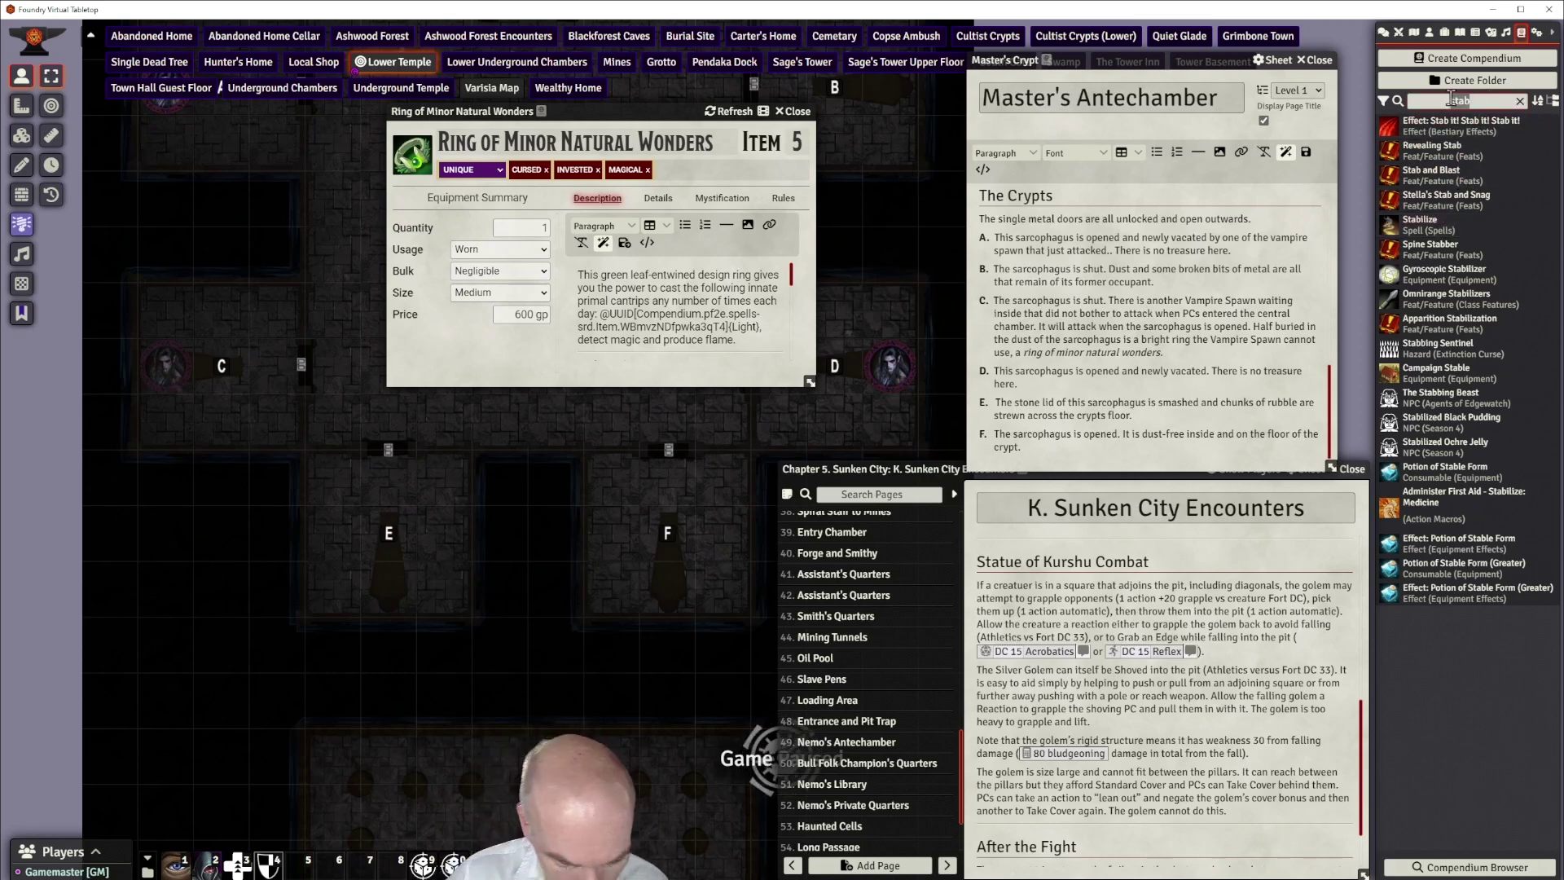
Search the compendiums for "rousing" and replace the Light link in the ring's description with a link to the Rousing Splash spell
{"action": "type", "text": "rousing"}
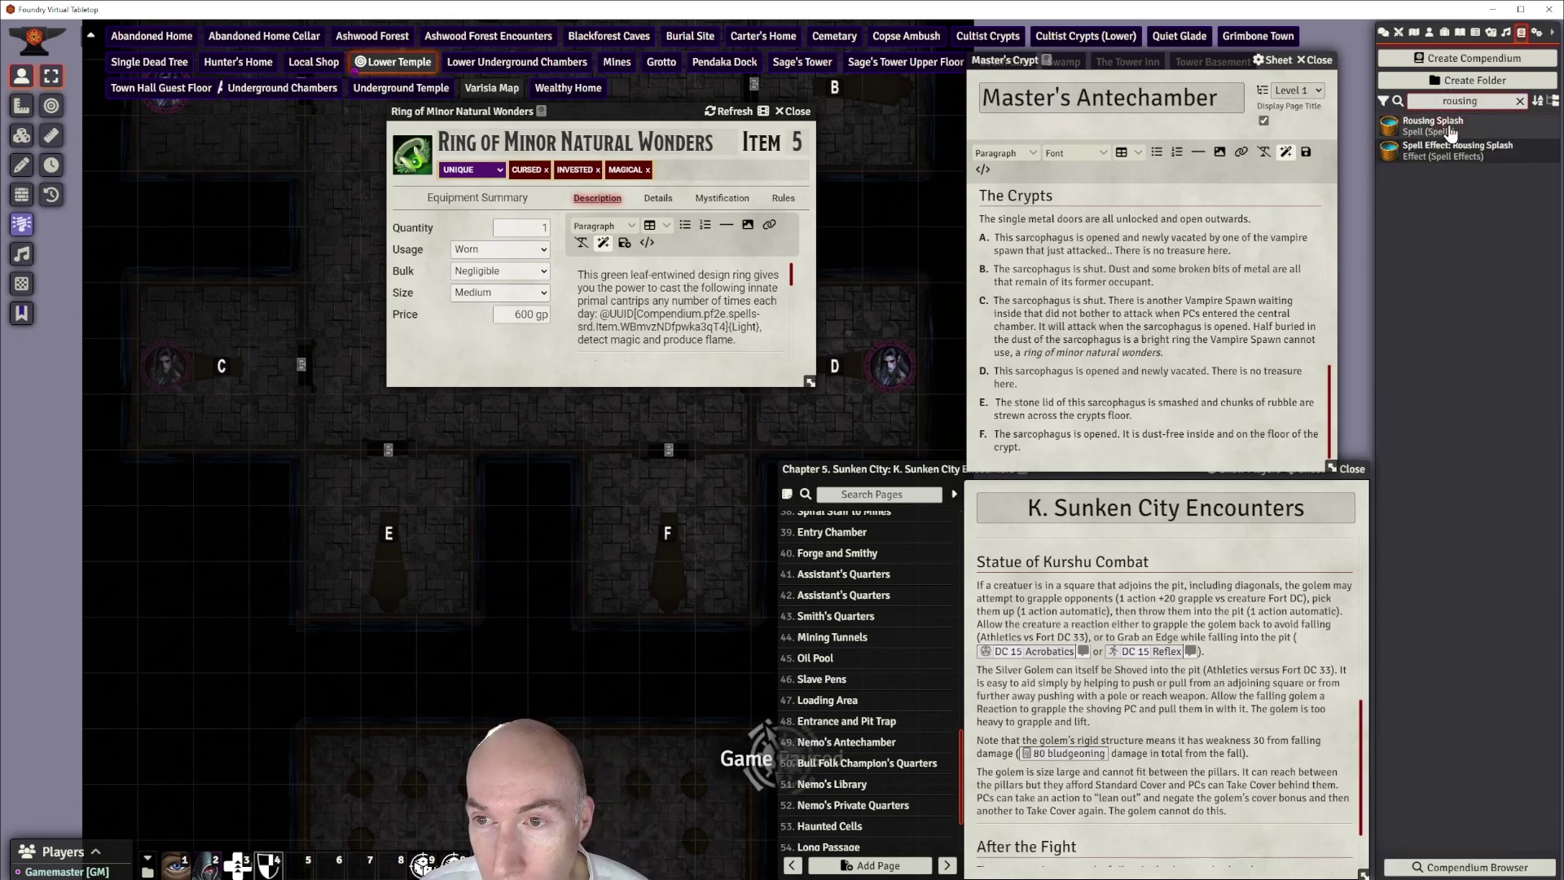
{"action": "left_click_drag", "start_coordinate": [1449, 131], "coordinate": [1342, 153]}
{"action": "left_click_drag", "start_coordinate": [725, 278], "coordinate": [730, 328]}
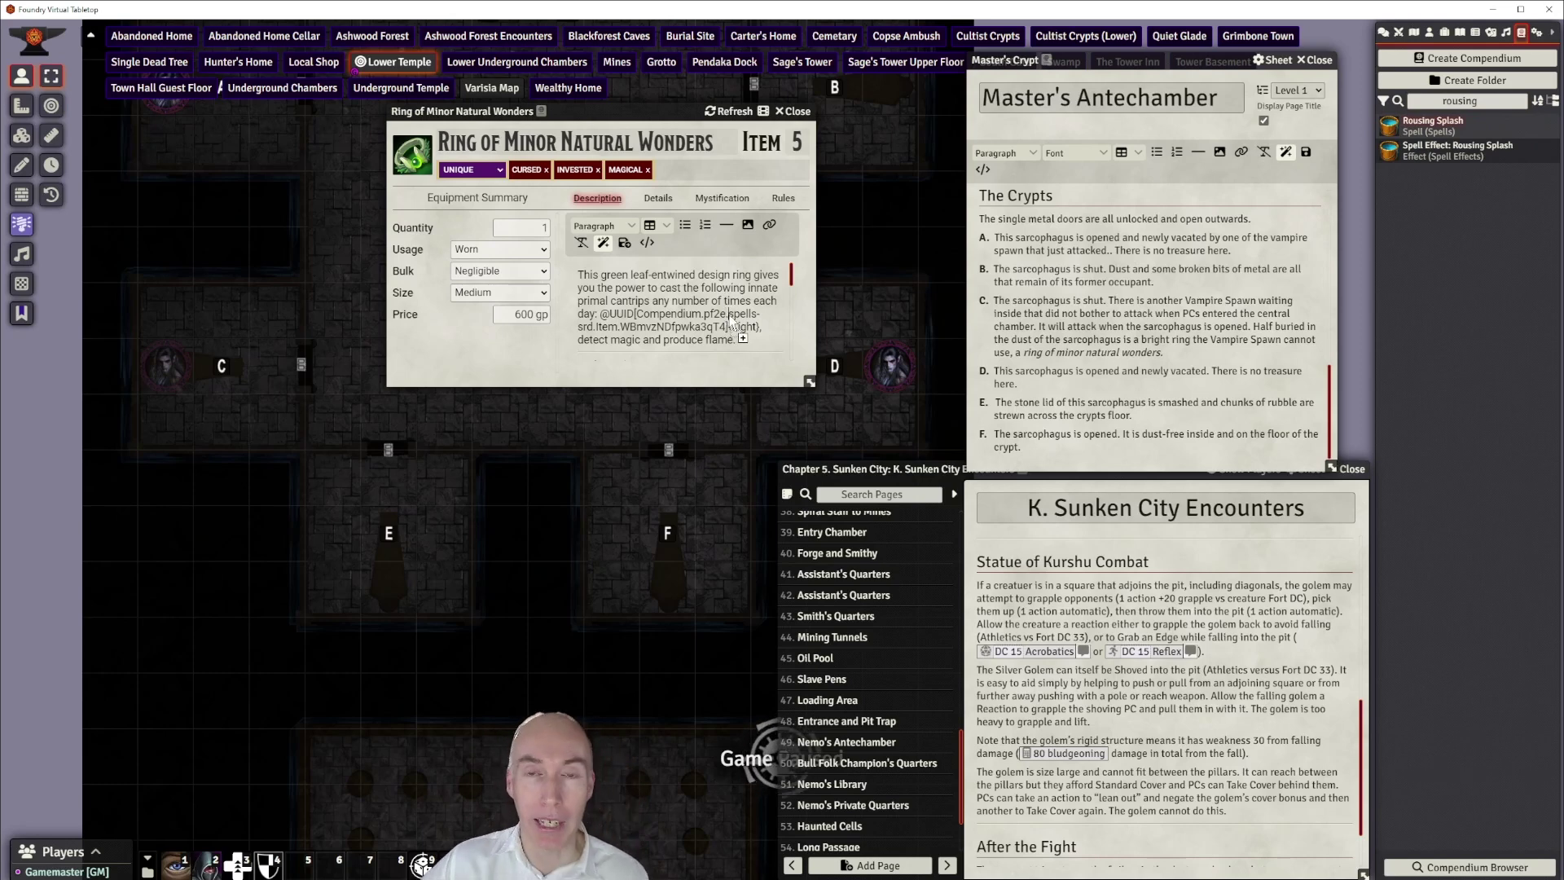
{"action": "left_click_drag", "start_coordinate": [722, 315], "coordinate": [604, 322]}
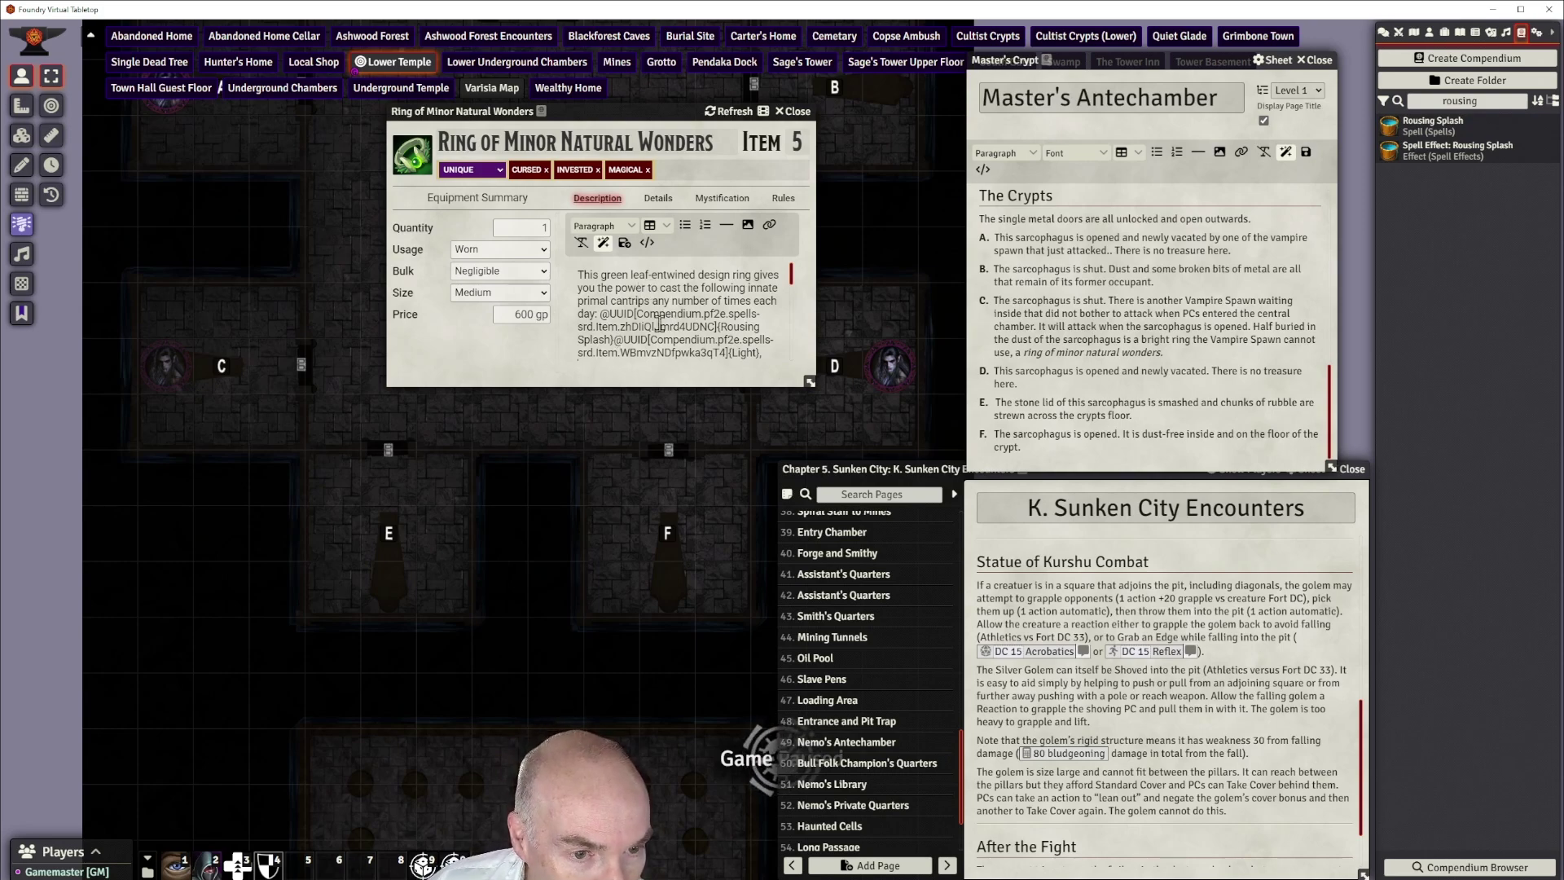
{"action": "left_click_drag", "start_coordinate": [617, 339], "coordinate": [756, 311]}
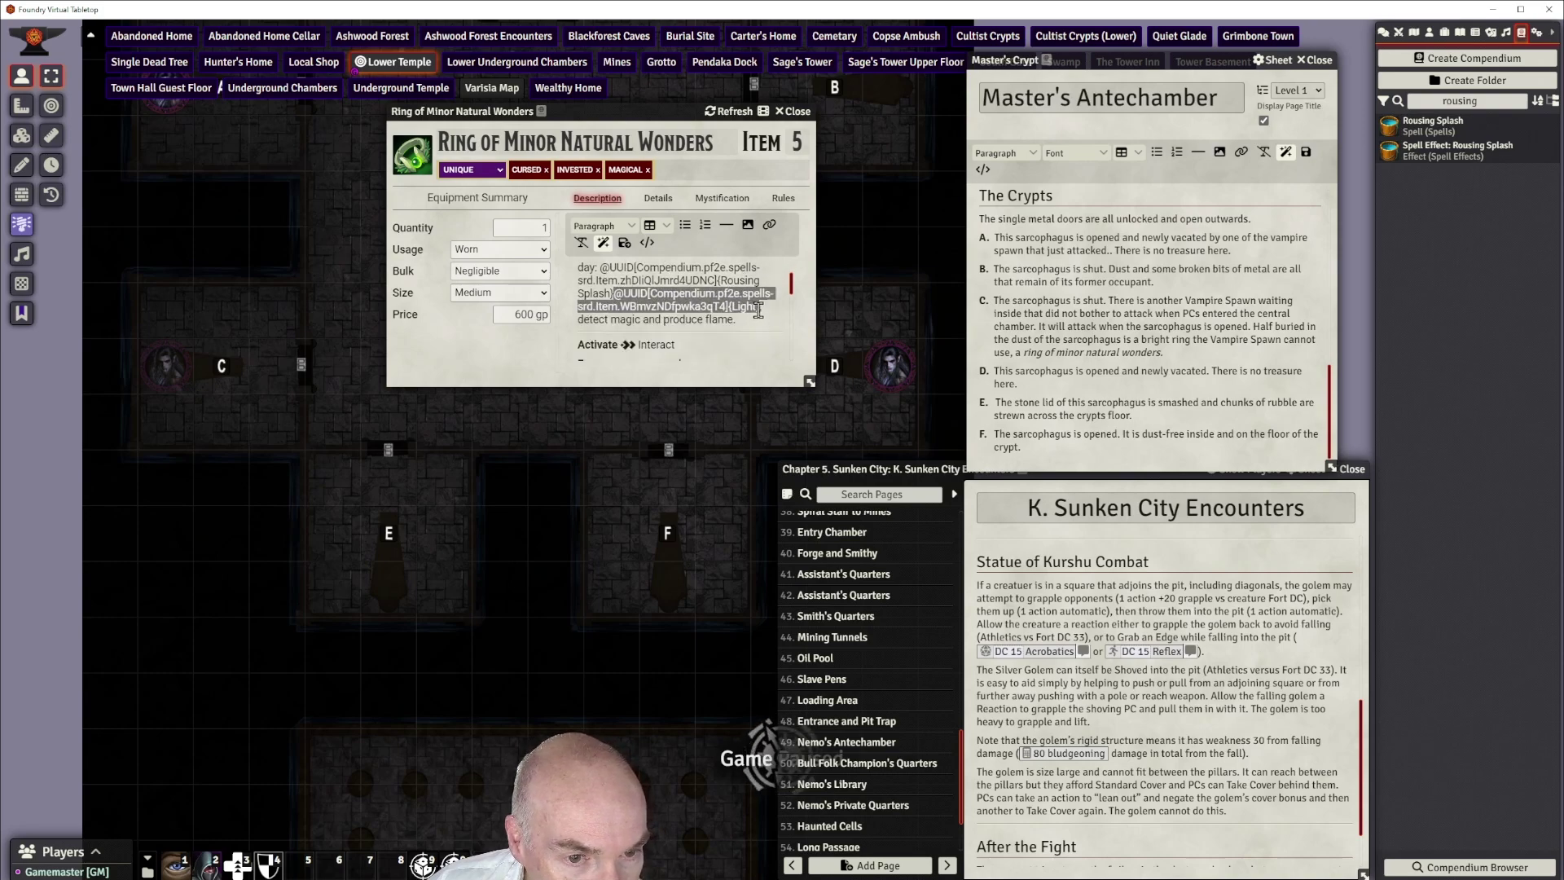
{"action": "key", "text": "BackSpace"}
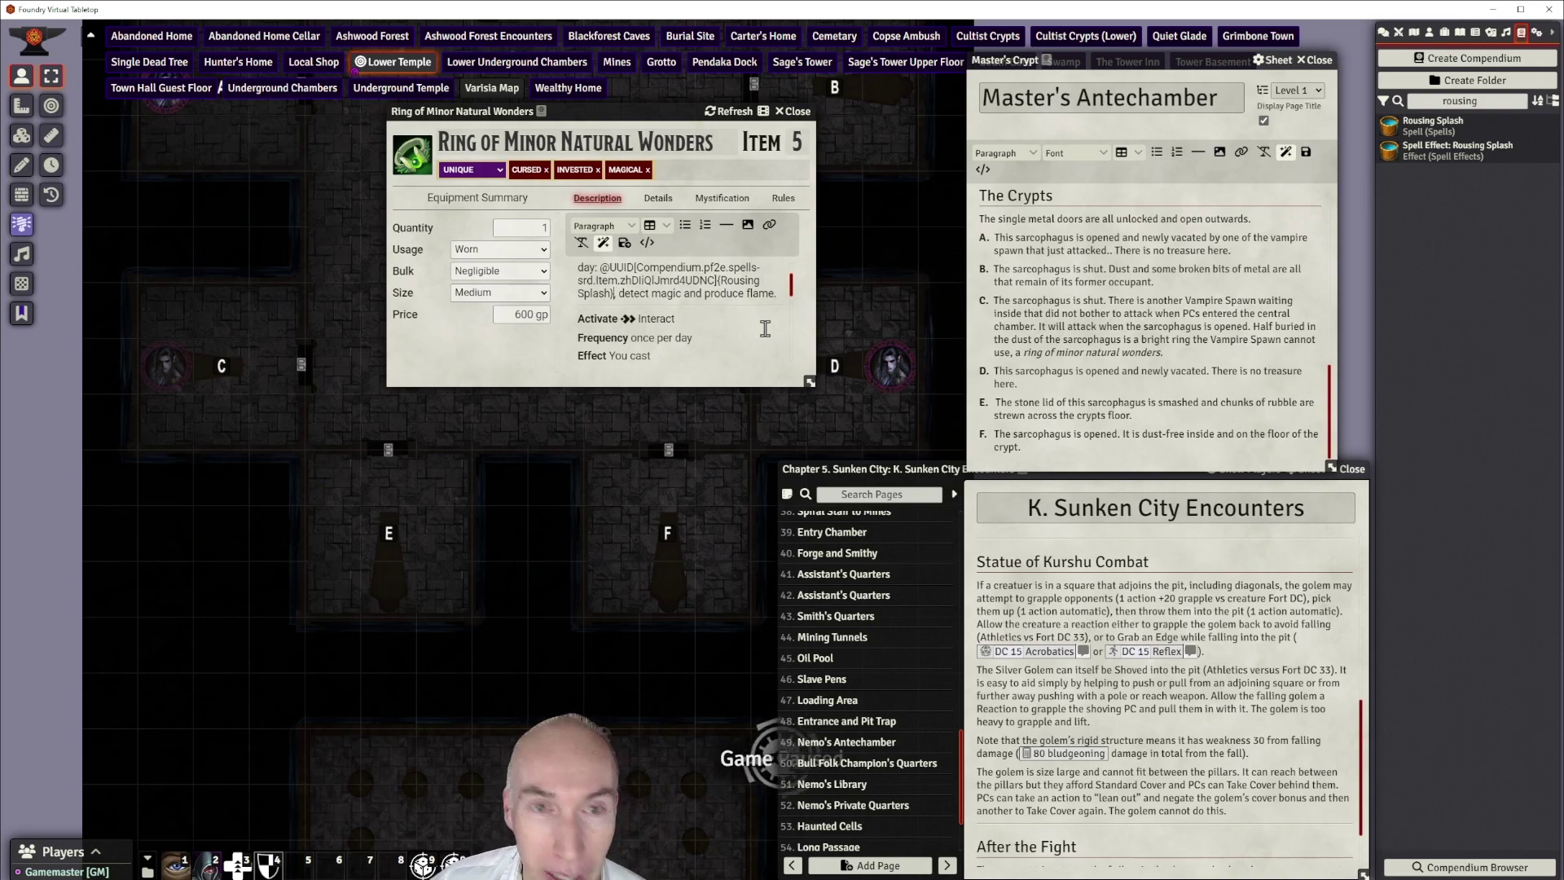
{"action": "scroll", "coordinate": [717, 306], "scroll_direction": "up", "scroll_amount": 2}
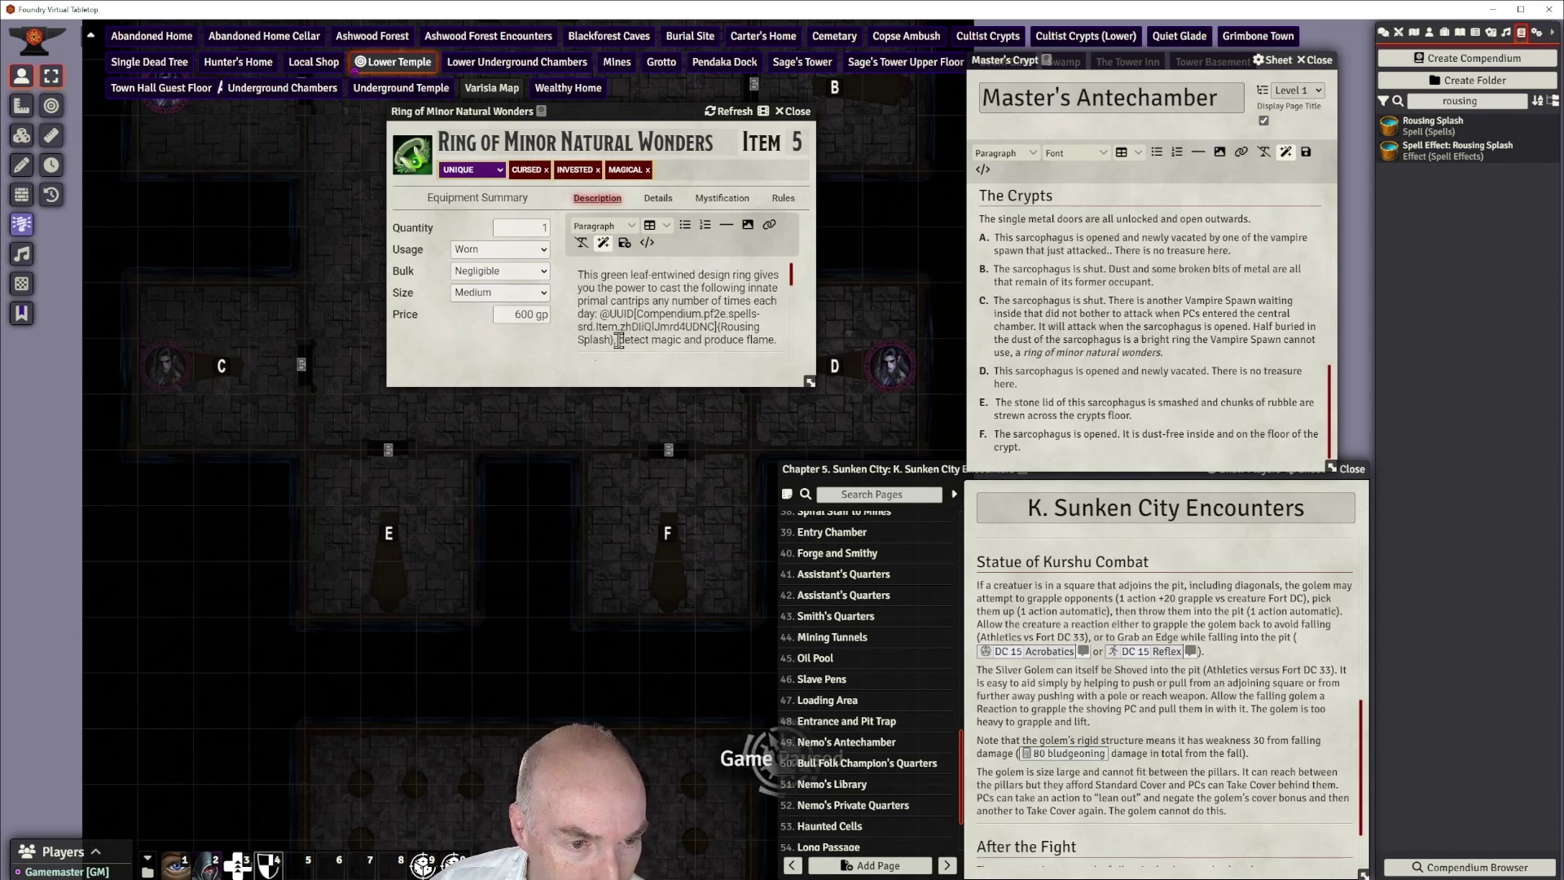
Search the compendiums for "light" and replace "detect magic" in the ring's description with a link to the Light spell
{"action": "left_click", "coordinate": [1429, 102]}
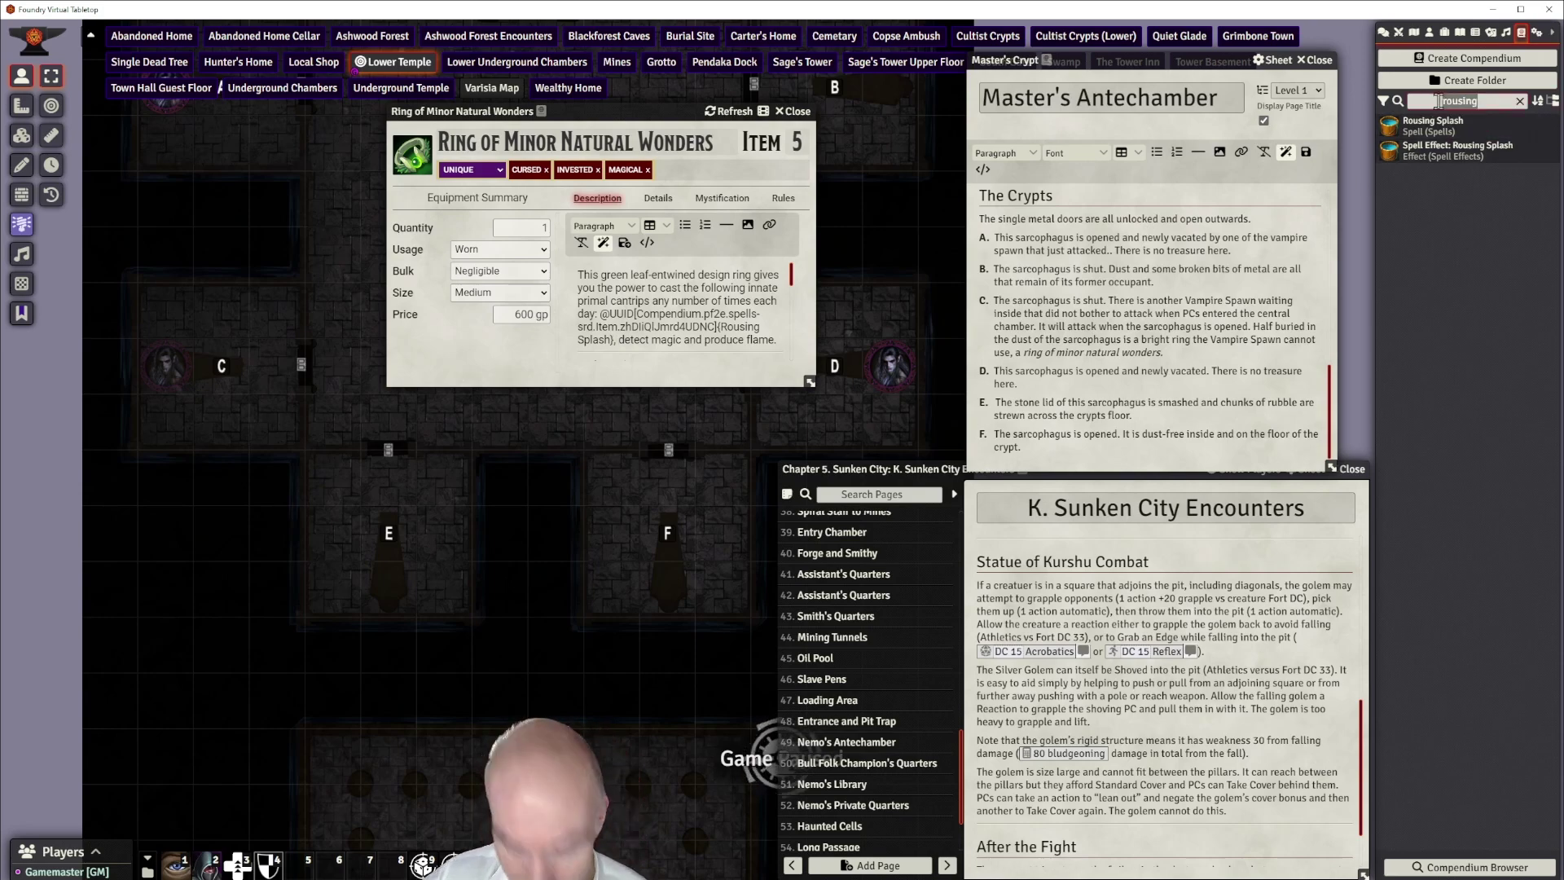
{"action": "type", "text": "light"}
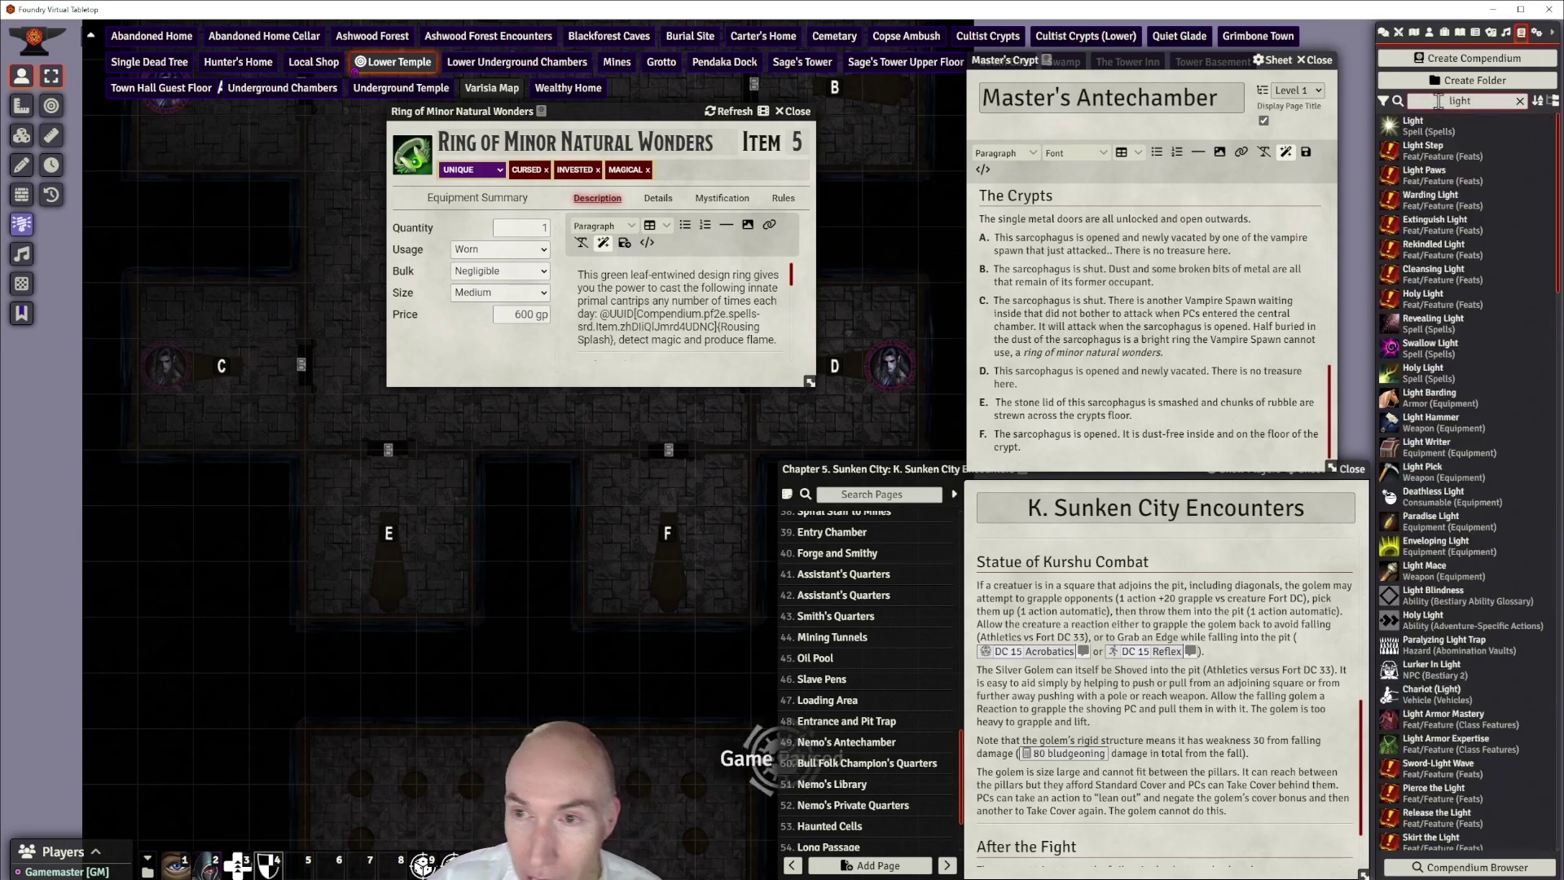
{"action": "left_click_drag", "start_coordinate": [1426, 128], "coordinate": [621, 343]}
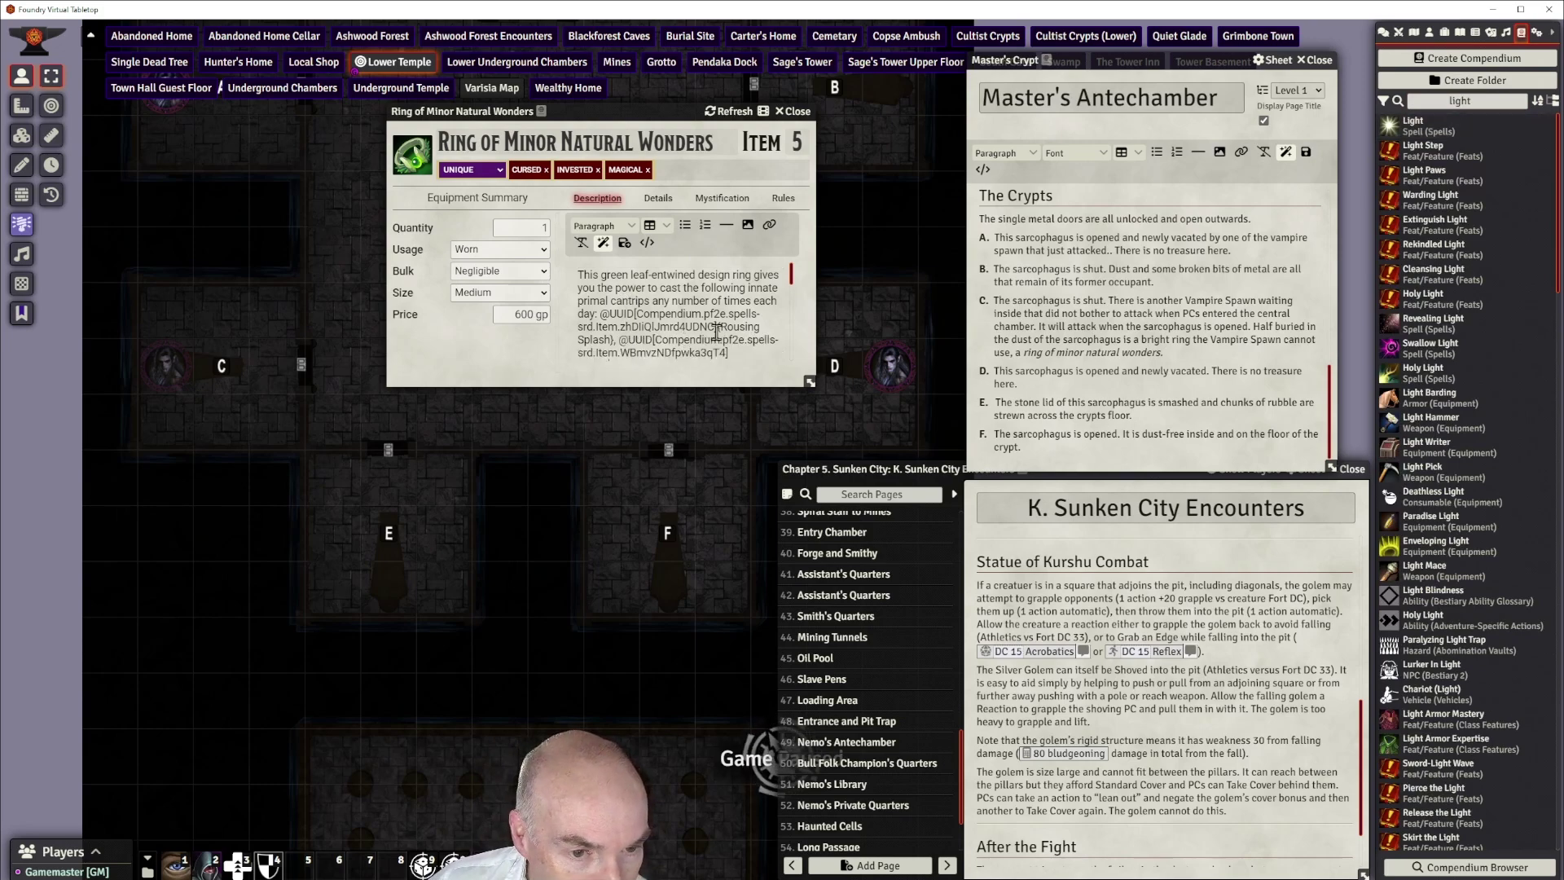
{"action": "key", "text": "Delete"}
{"action": "key", "text": "Delete"}
{"action": "key", "text": "Delete"}
{"action": "key", "text": "Delete"}
{"action": "key", "text": "Delete"}
{"action": "key", "text": "Delete"}
{"action": "key", "text": "Delete"}
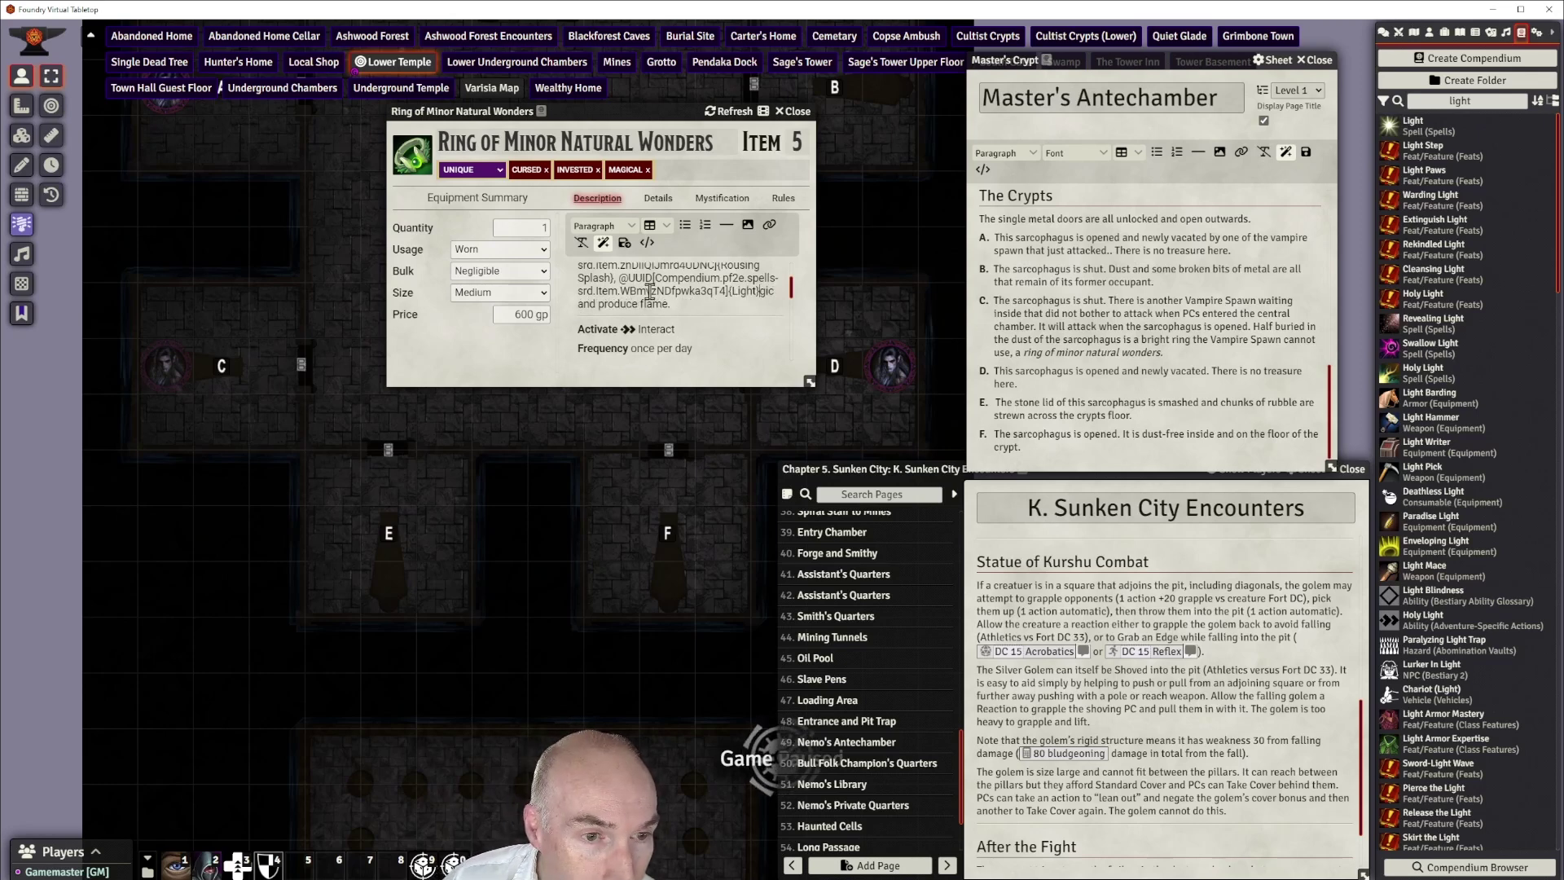
{"action": "key", "text": "BackSpace"}
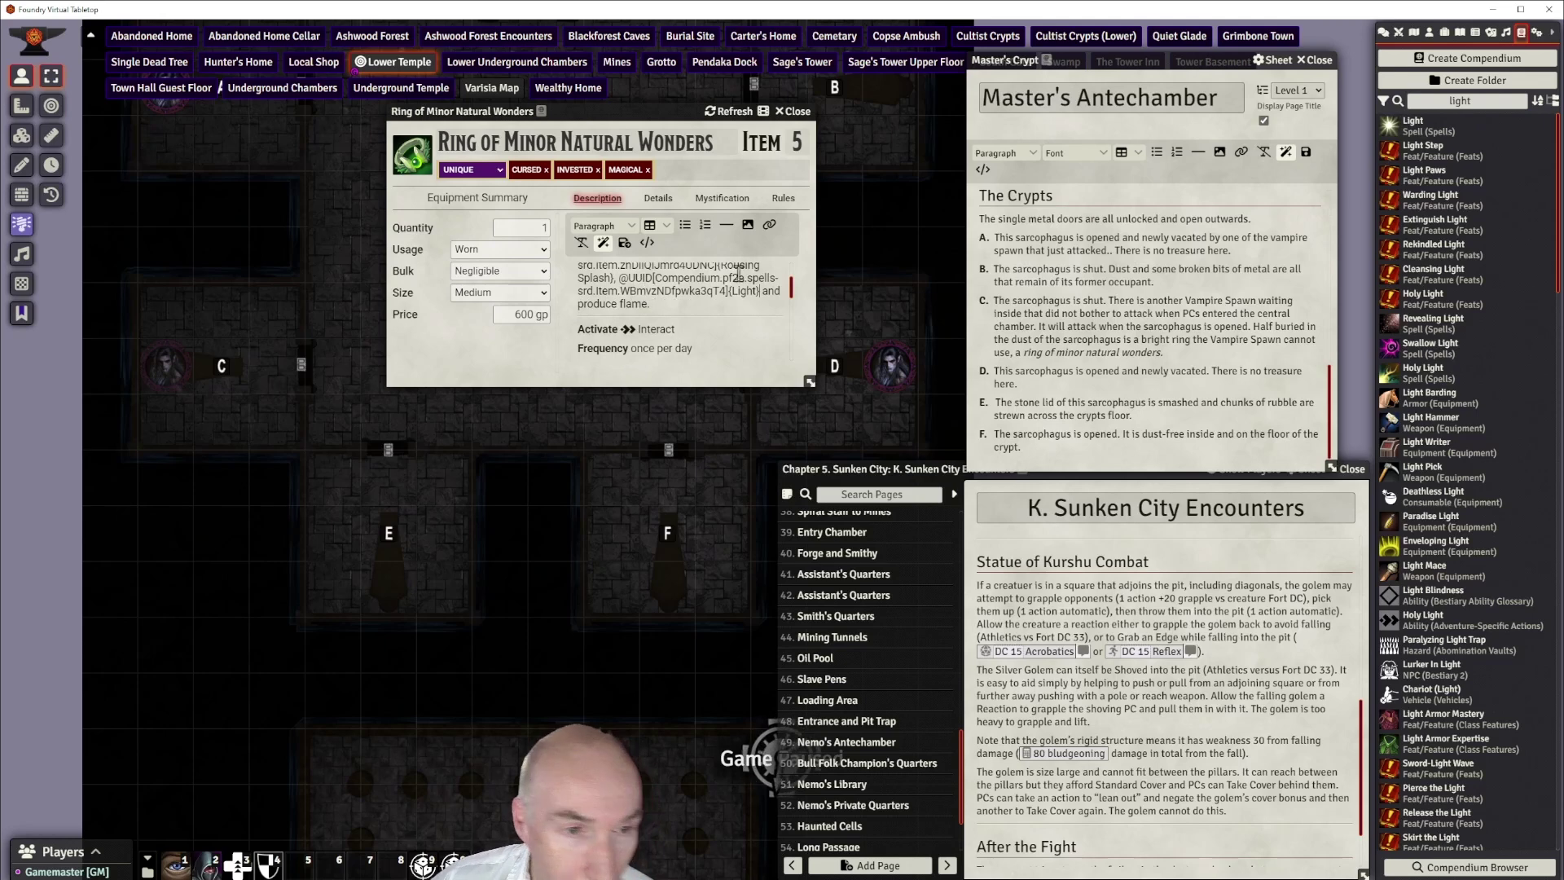
Search the compendiums for "ignition" and replace "produce flame" in the ring's description with a link to the Ignition spell
{"action": "left_click", "coordinate": [1467, 100]}
{"action": "key", "text": "BackSpace"}
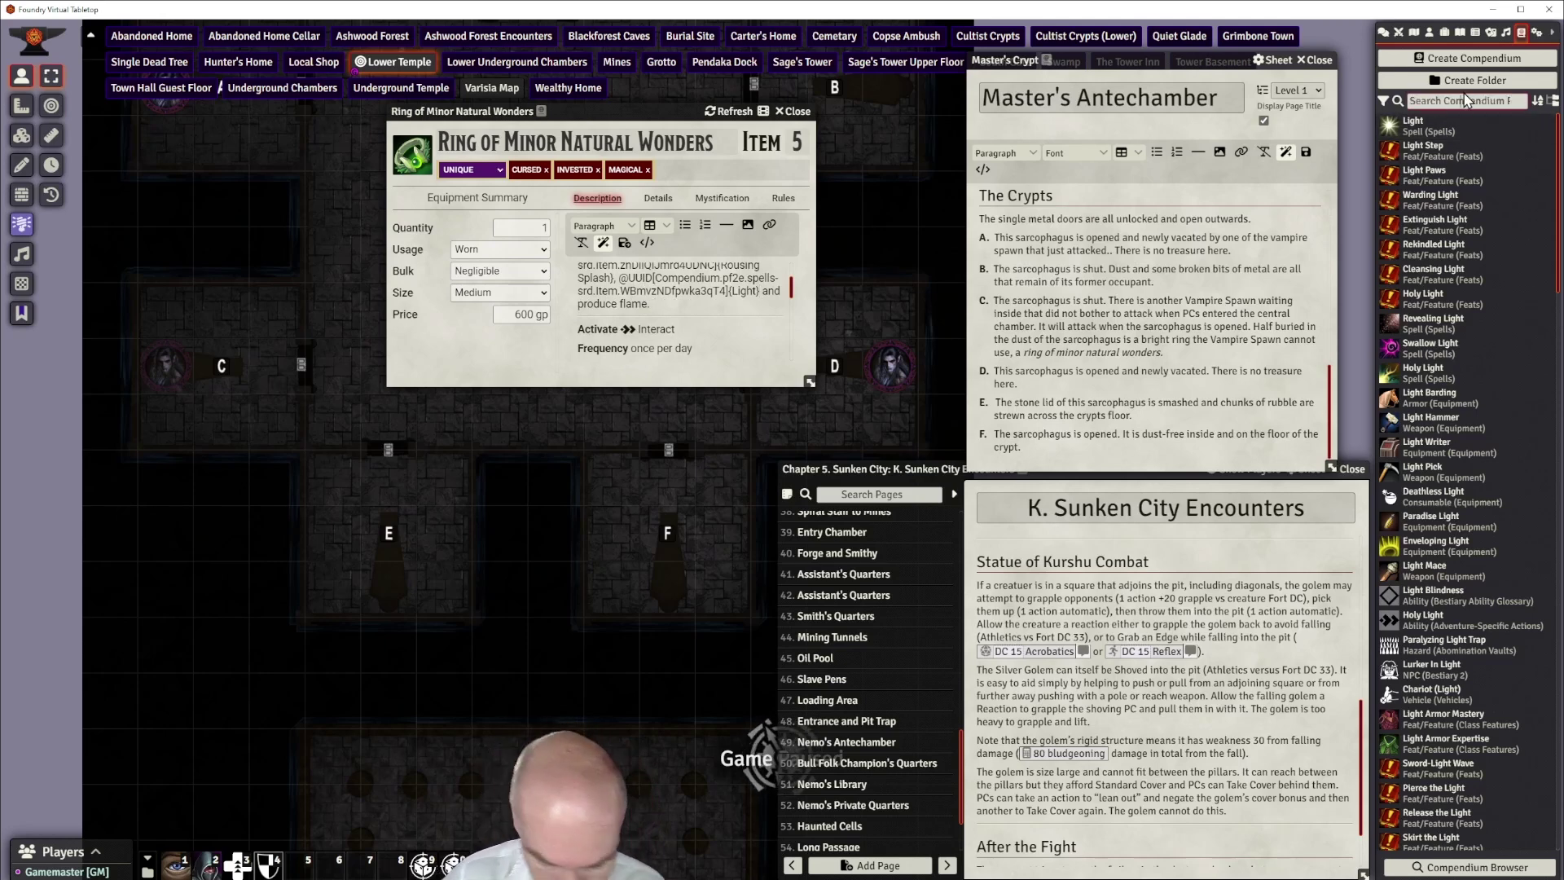
{"action": "type", "text": "ignition"}
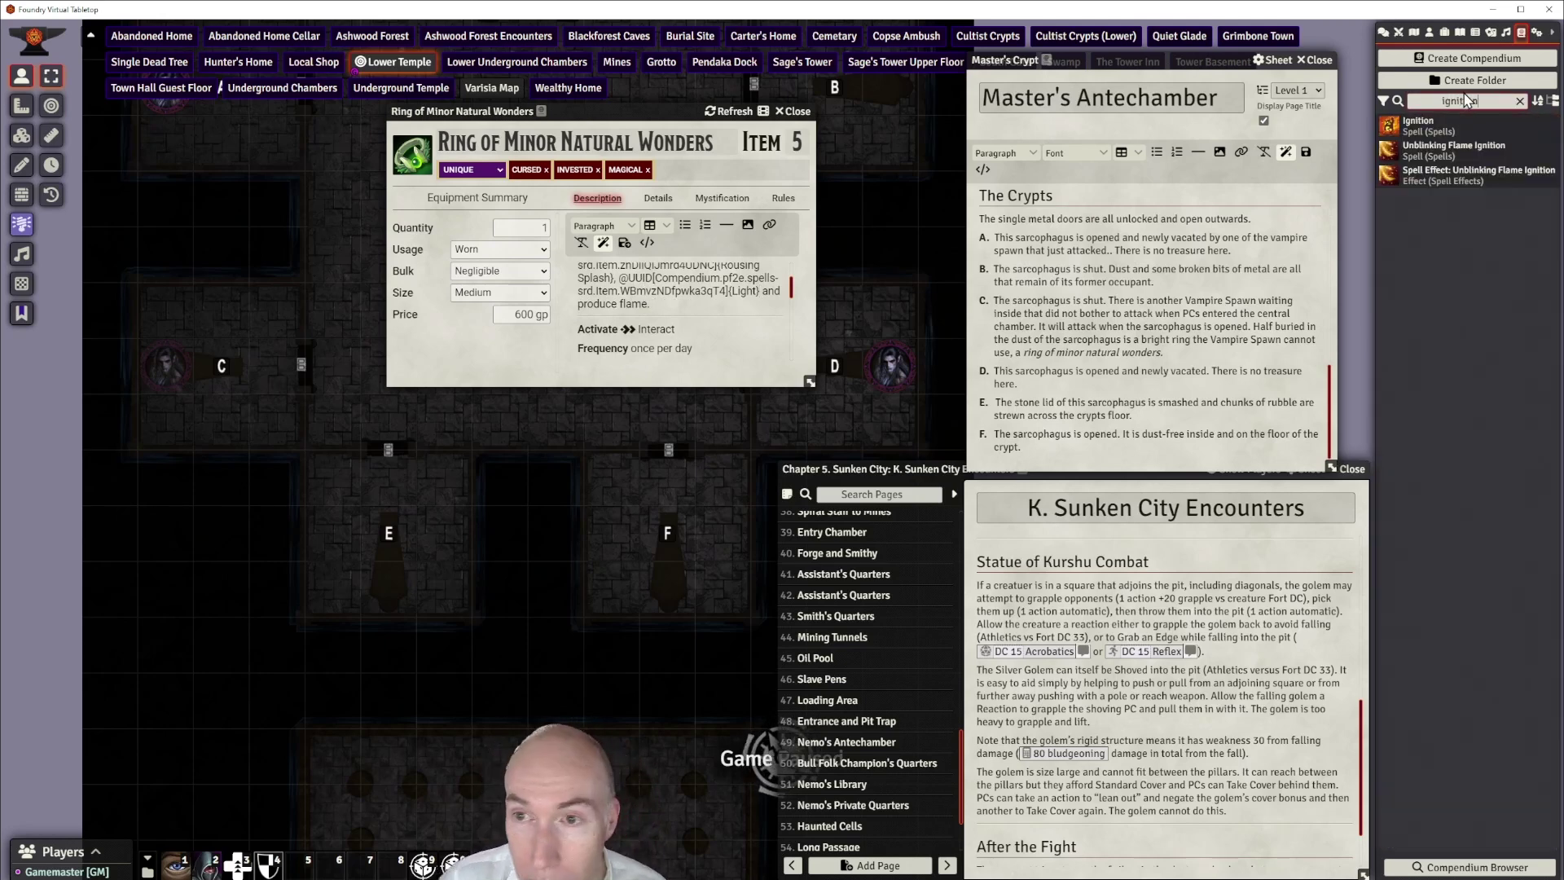
{"action": "left_click_drag", "start_coordinate": [1434, 119], "coordinate": [580, 308]}
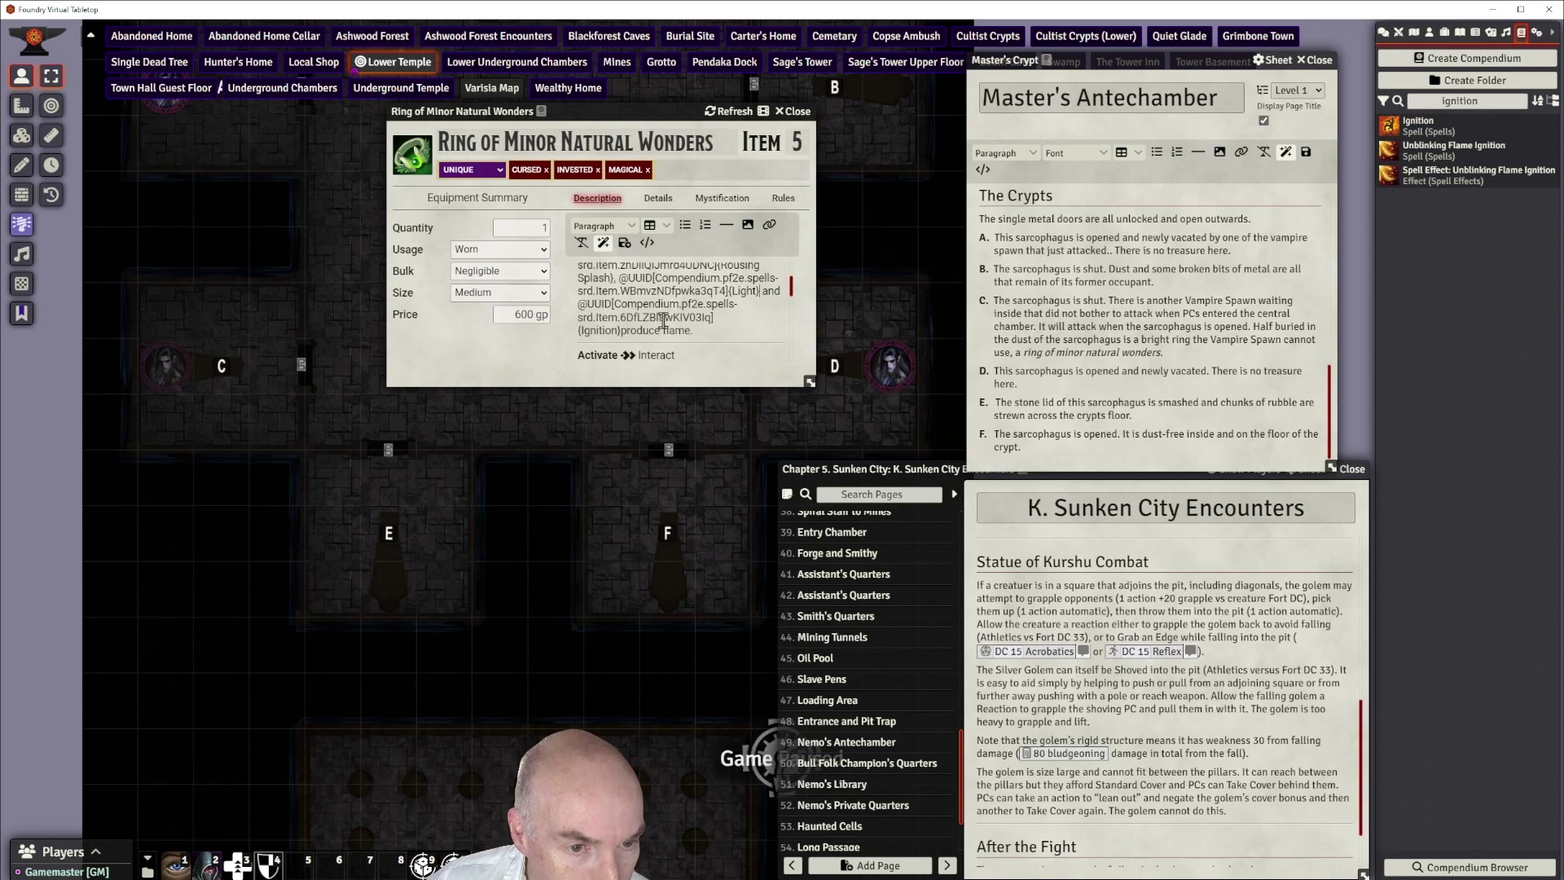
{"action": "key", "text": "Delete"}
{"action": "key", "text": "Delete"}
{"action": "key", "text": "Delete"}
{"action": "key", "text": "Delete"}
{"action": "key", "text": "Delete"}
{"action": "key", "text": "Delete"}
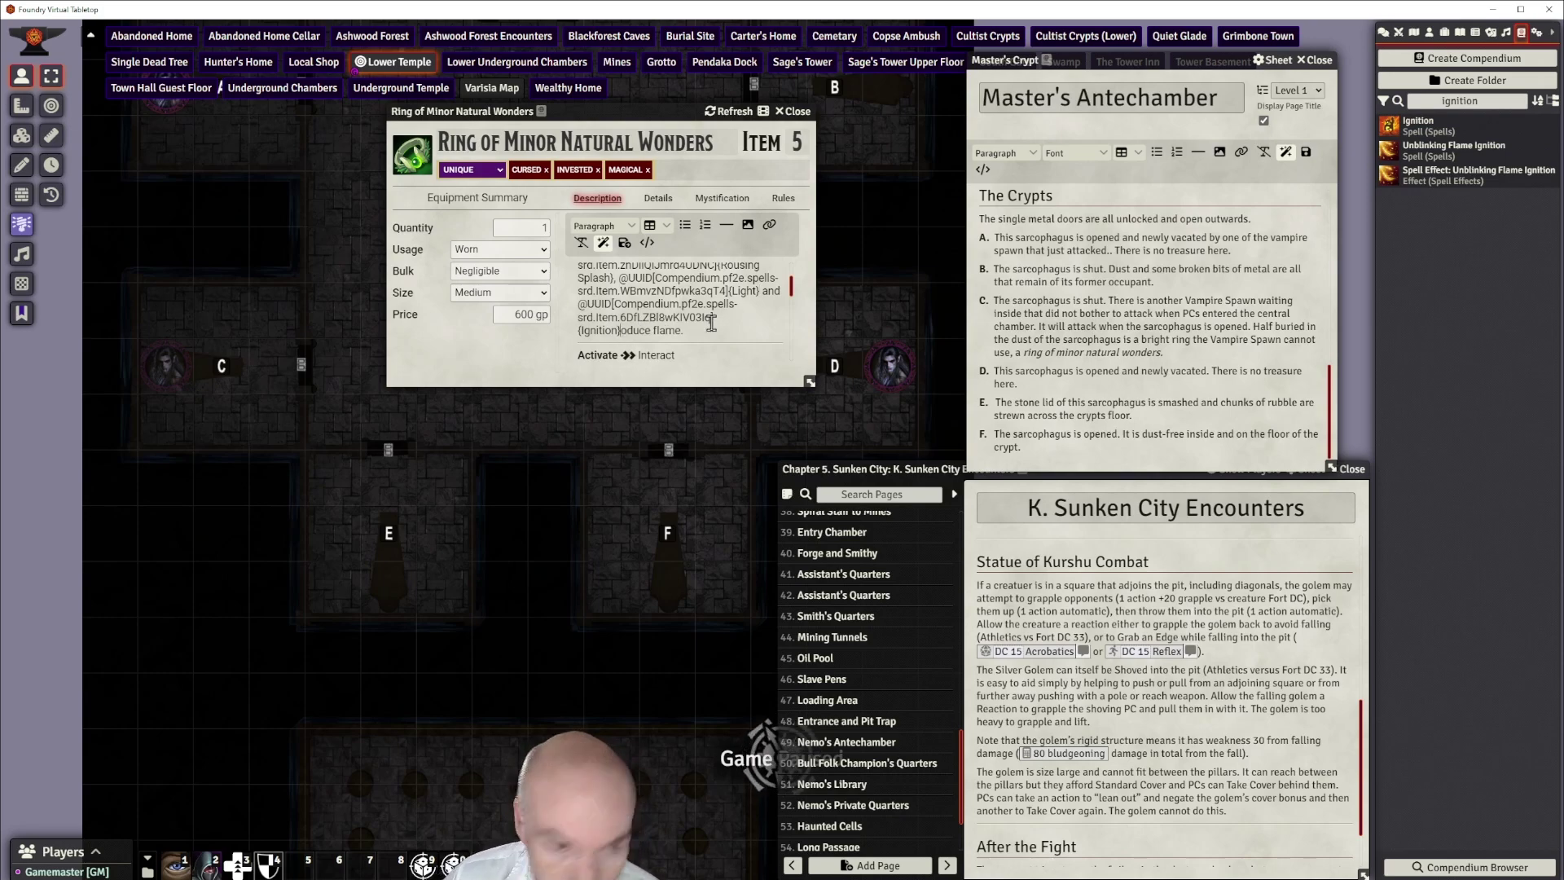
{"action": "key", "text": "Delete"}
{"action": "key", "text": "Delete"}
{"action": "key", "text": "Delete"}
{"action": "key", "text": "Delete"}
{"action": "key", "text": "Delete"}
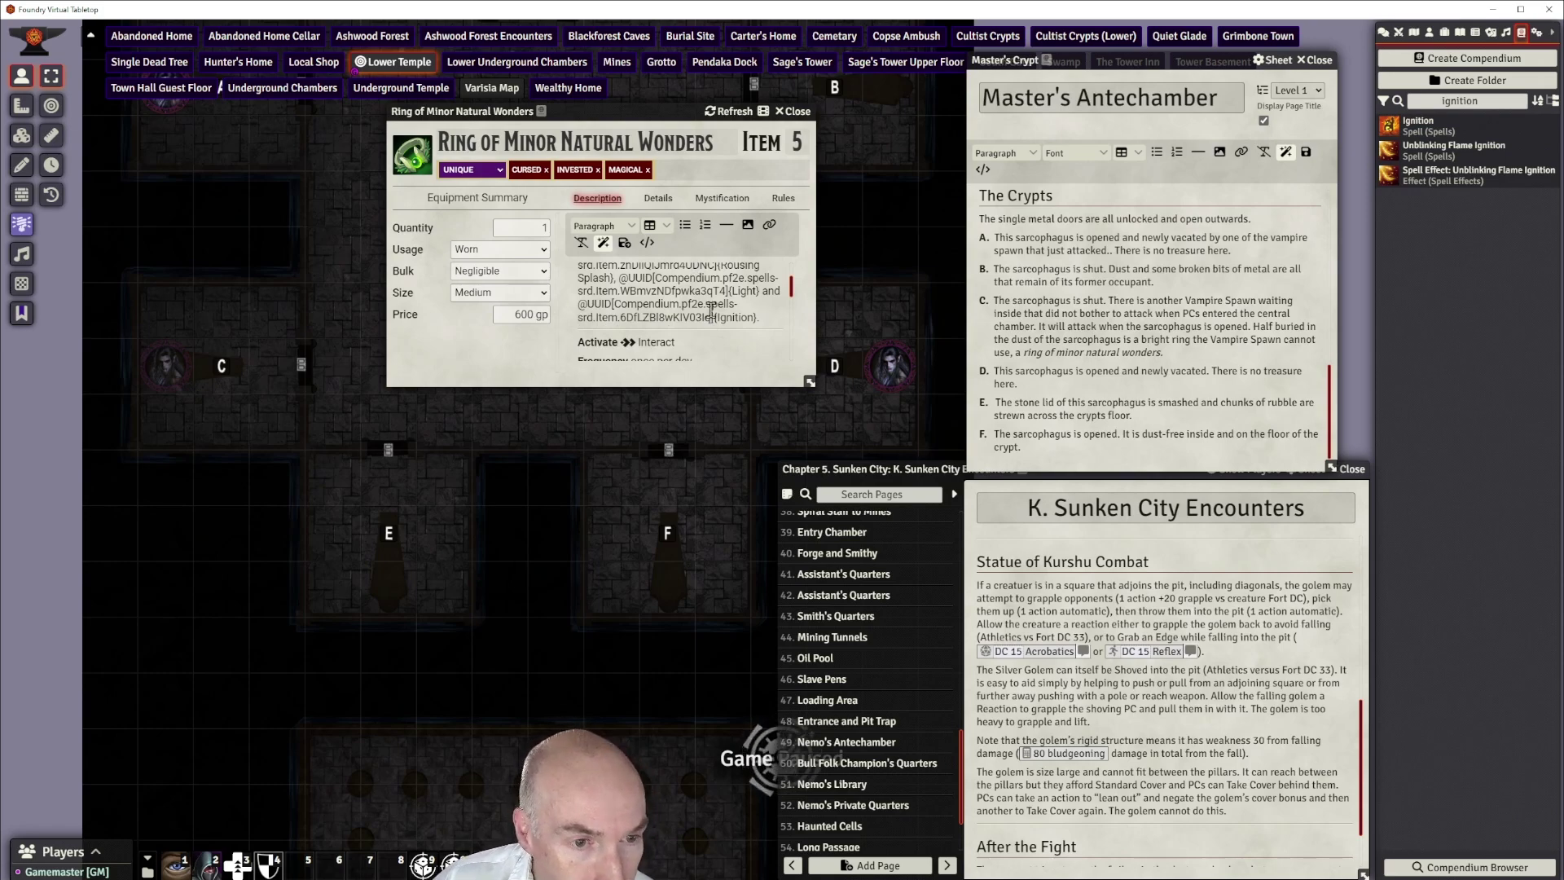
Set the ring's rarity to Common and remove its Cursed trait
{"action": "scroll", "coordinate": [711, 314], "scroll_direction": "up", "scroll_amount": 2}
{"action": "scroll", "coordinate": [711, 311], "scroll_direction": "down", "scroll_amount": 3}
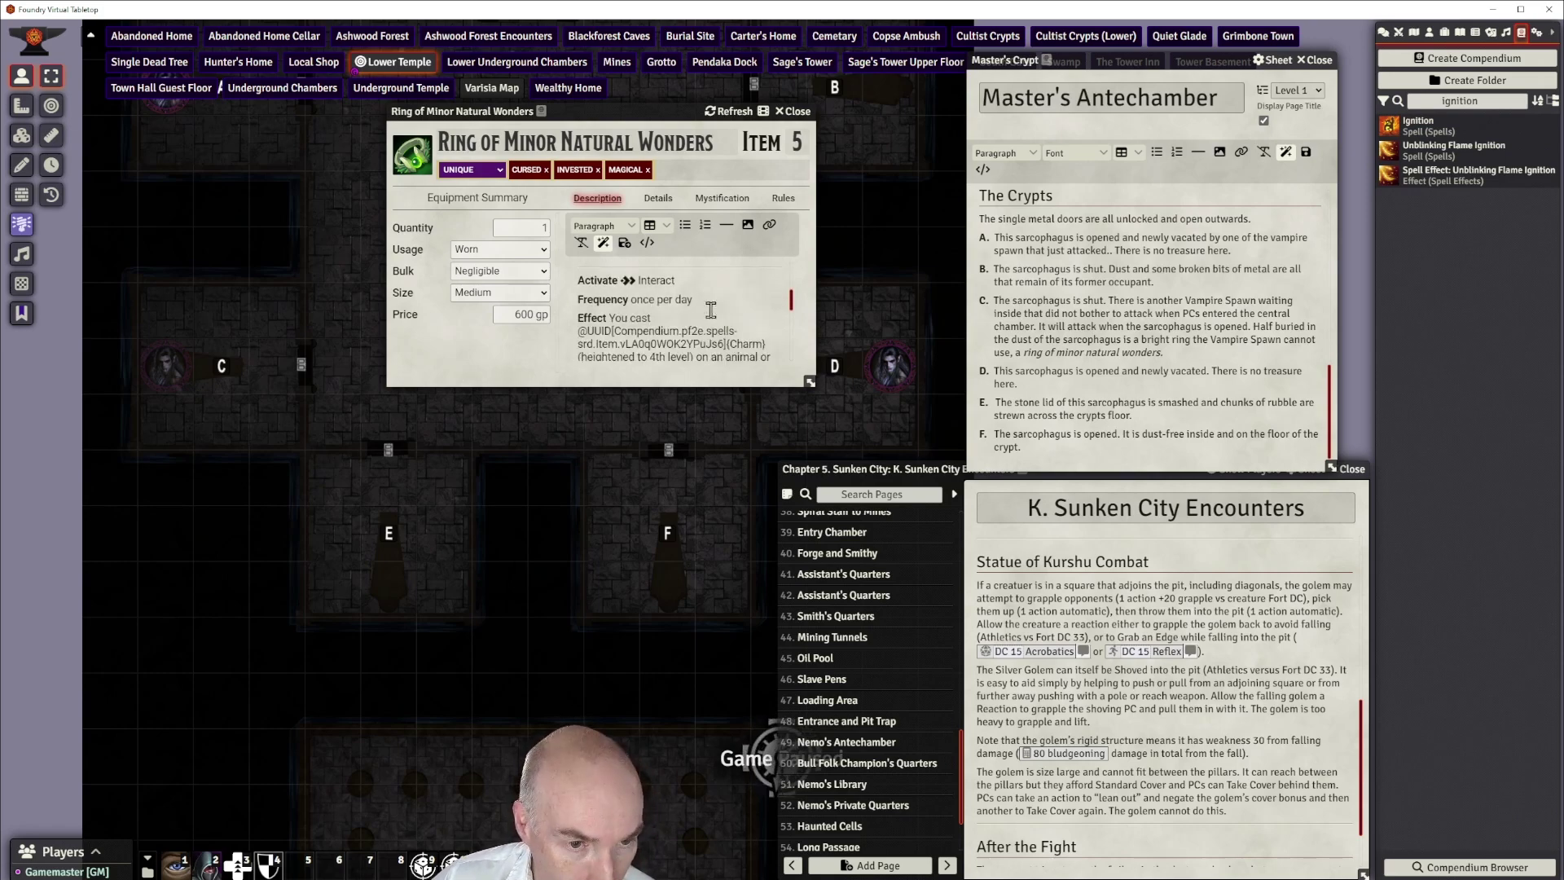
{"action": "scroll", "coordinate": [706, 313], "scroll_direction": "down", "scroll_amount": 2}
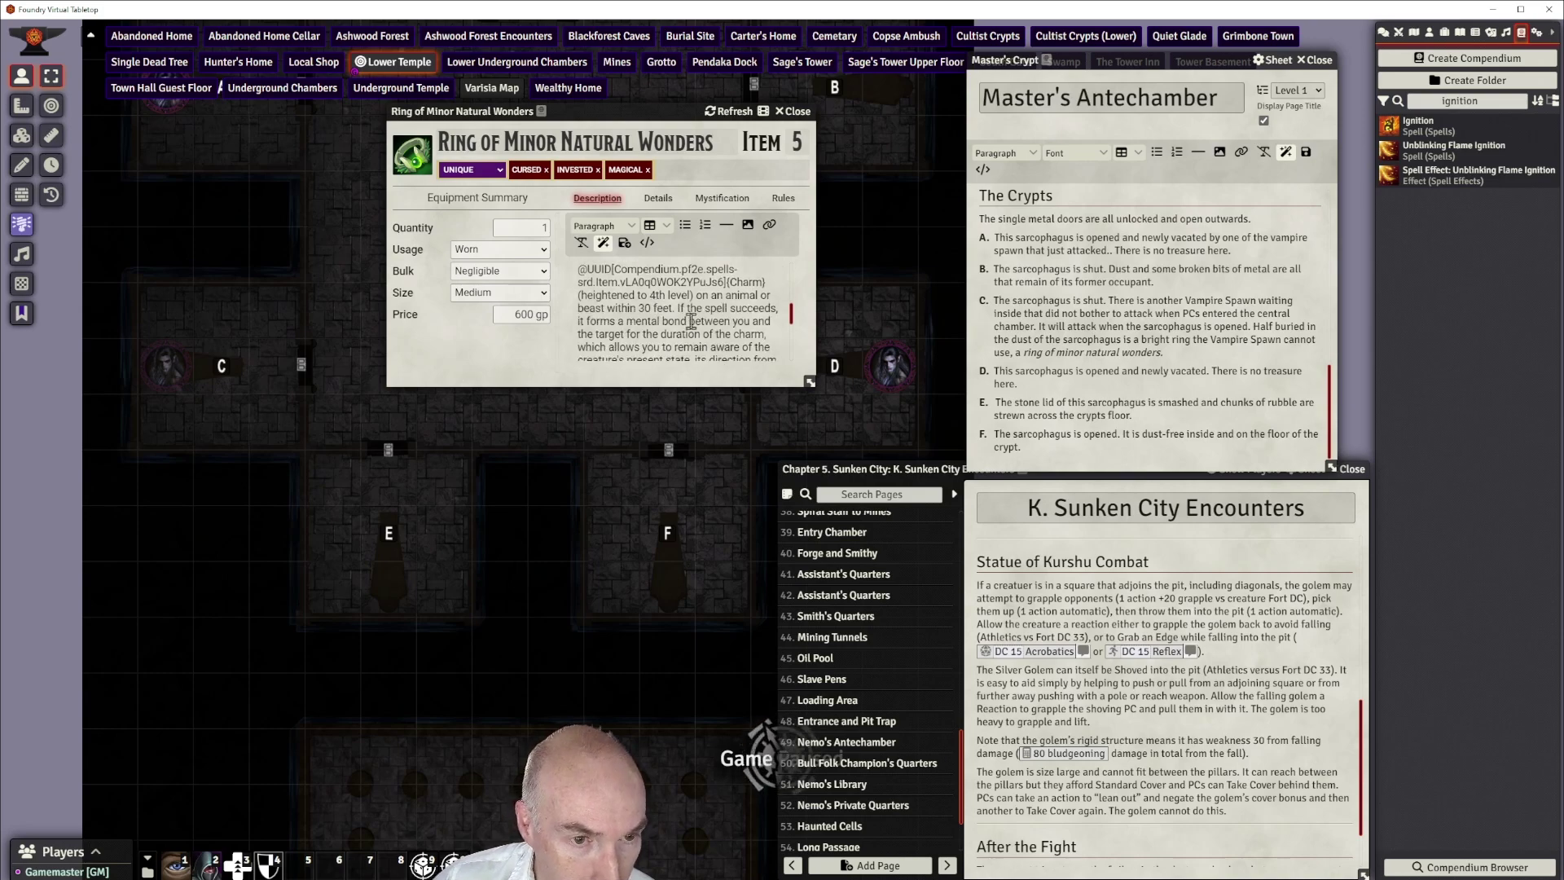
{"action": "scroll", "coordinate": [711, 318], "scroll_direction": "up", "scroll_amount": 2}
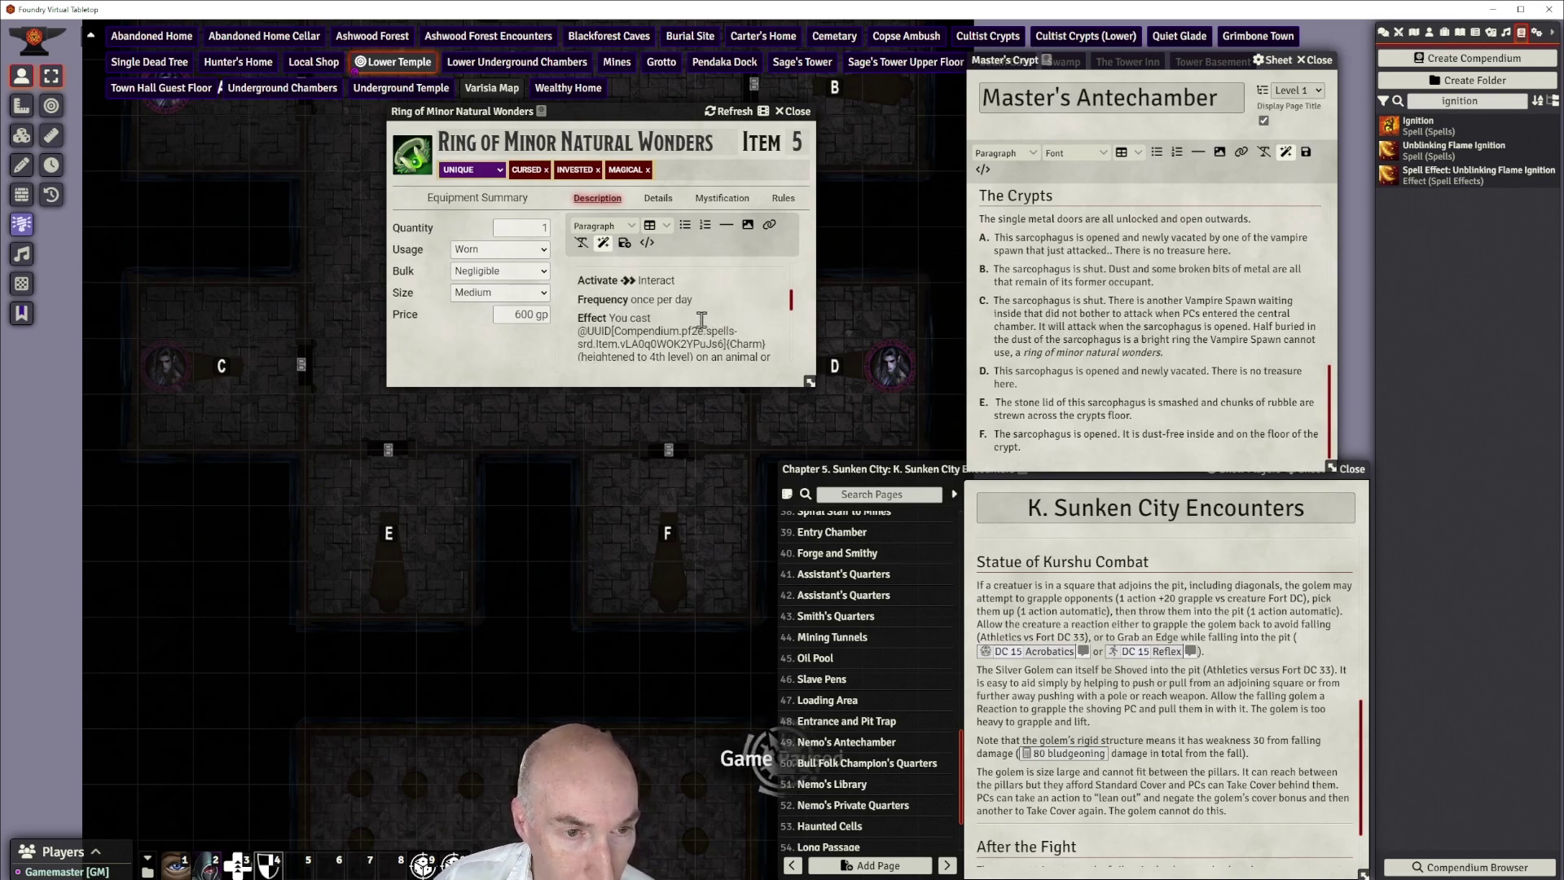
{"action": "scroll", "coordinate": [705, 299], "scroll_direction": "up", "scroll_amount": 2}
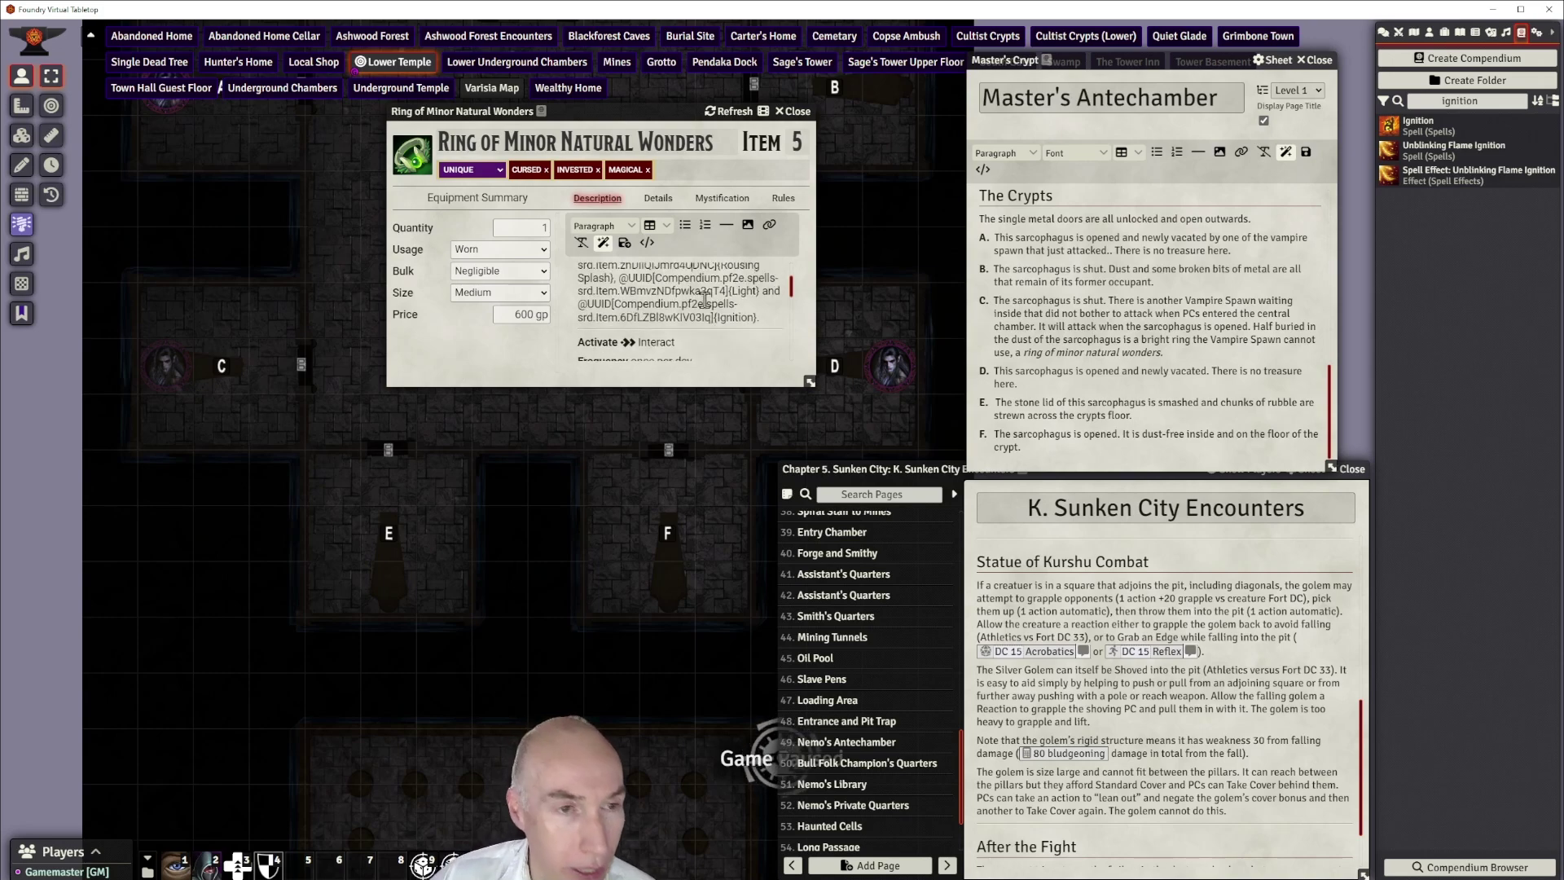
{"action": "left_click", "coordinate": [499, 170]}
{"action": "left_click", "coordinate": [473, 192]}
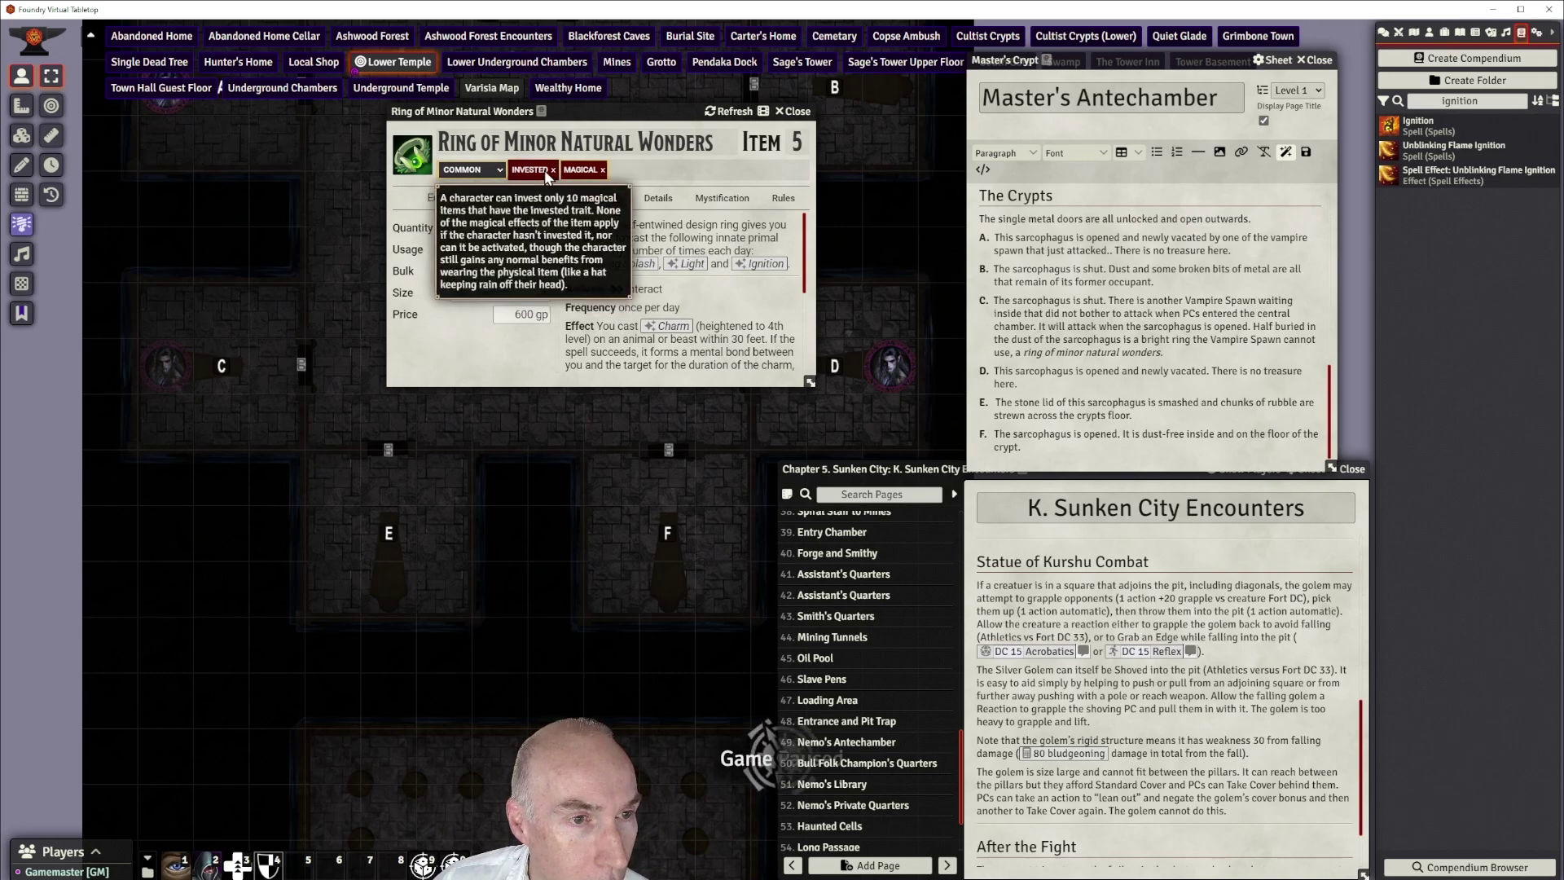
{"action": "left_click", "coordinate": [545, 170]}
Add the Primal trait to the Ring of Minor Natural Wonders
{"action": "left_click", "coordinate": [644, 165]}
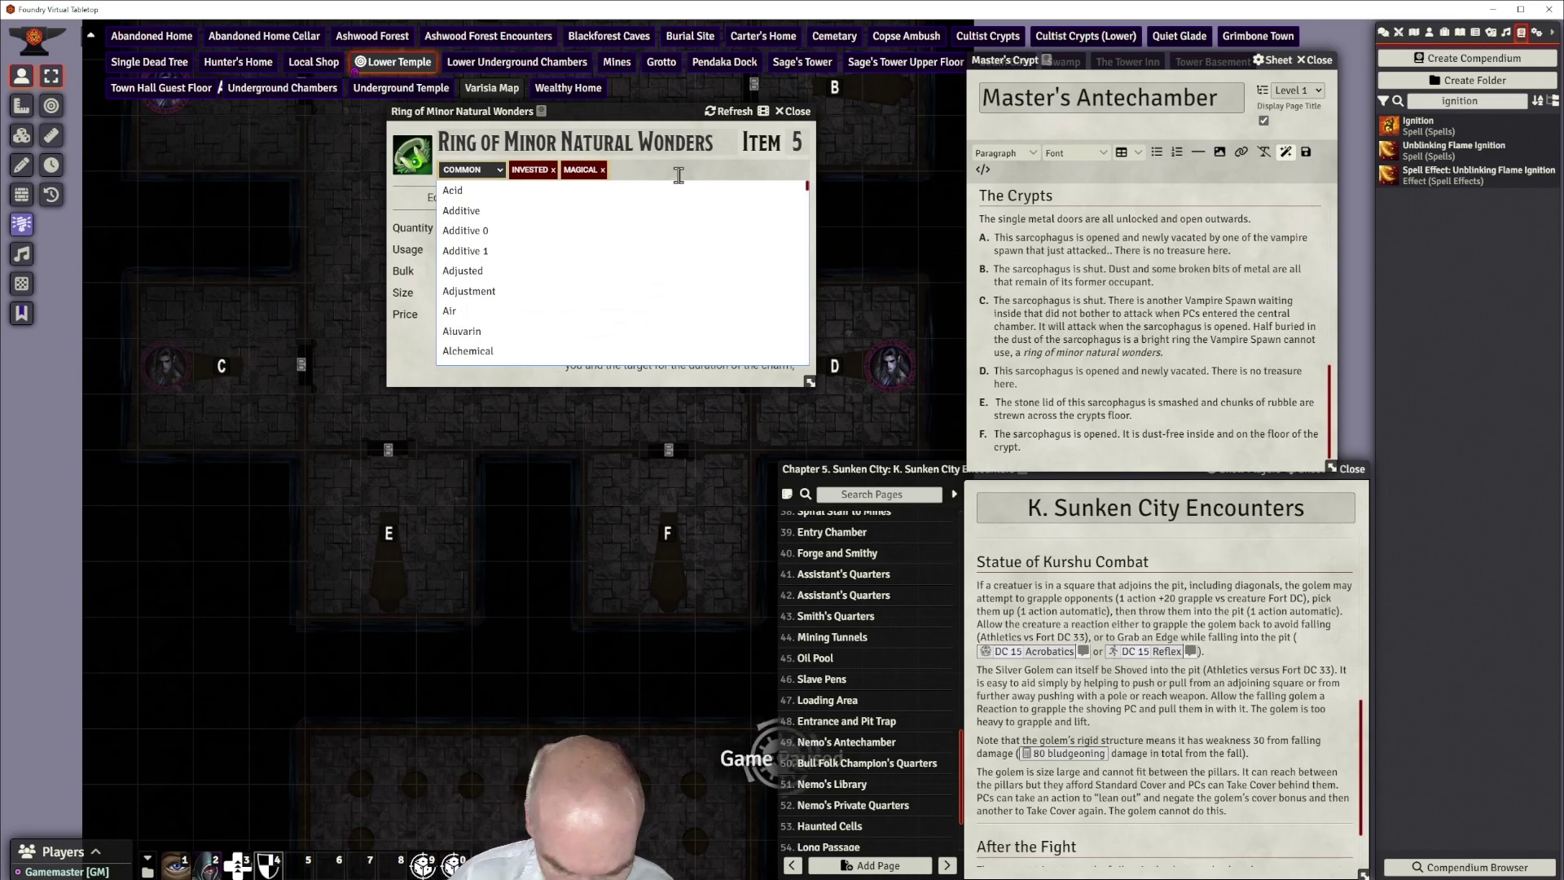
{"action": "type", "text": "pri"}
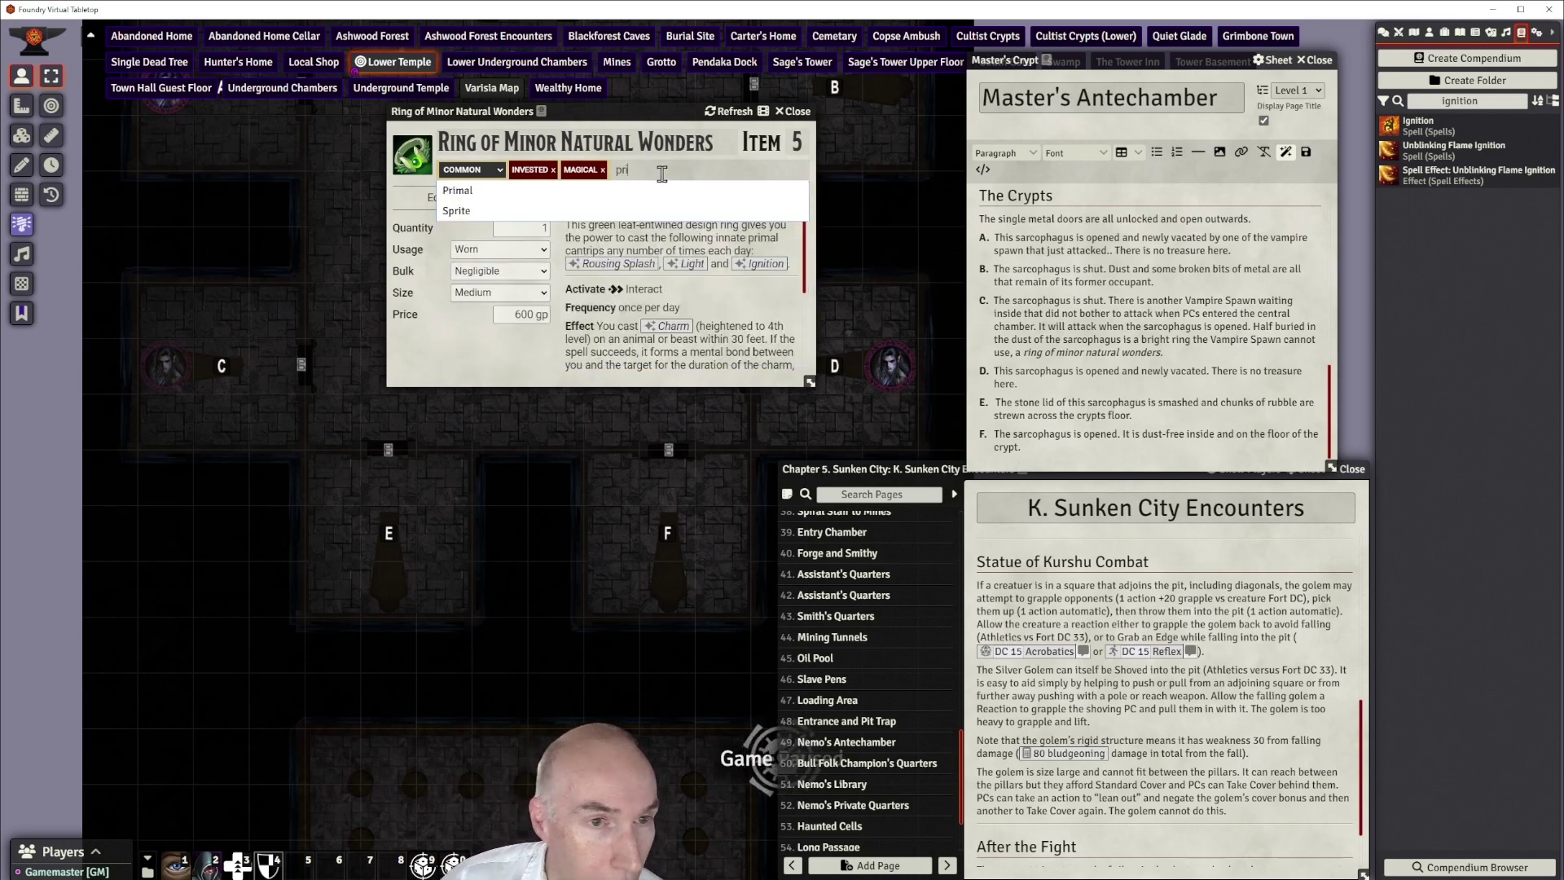
{"action": "key", "text": "Return"}
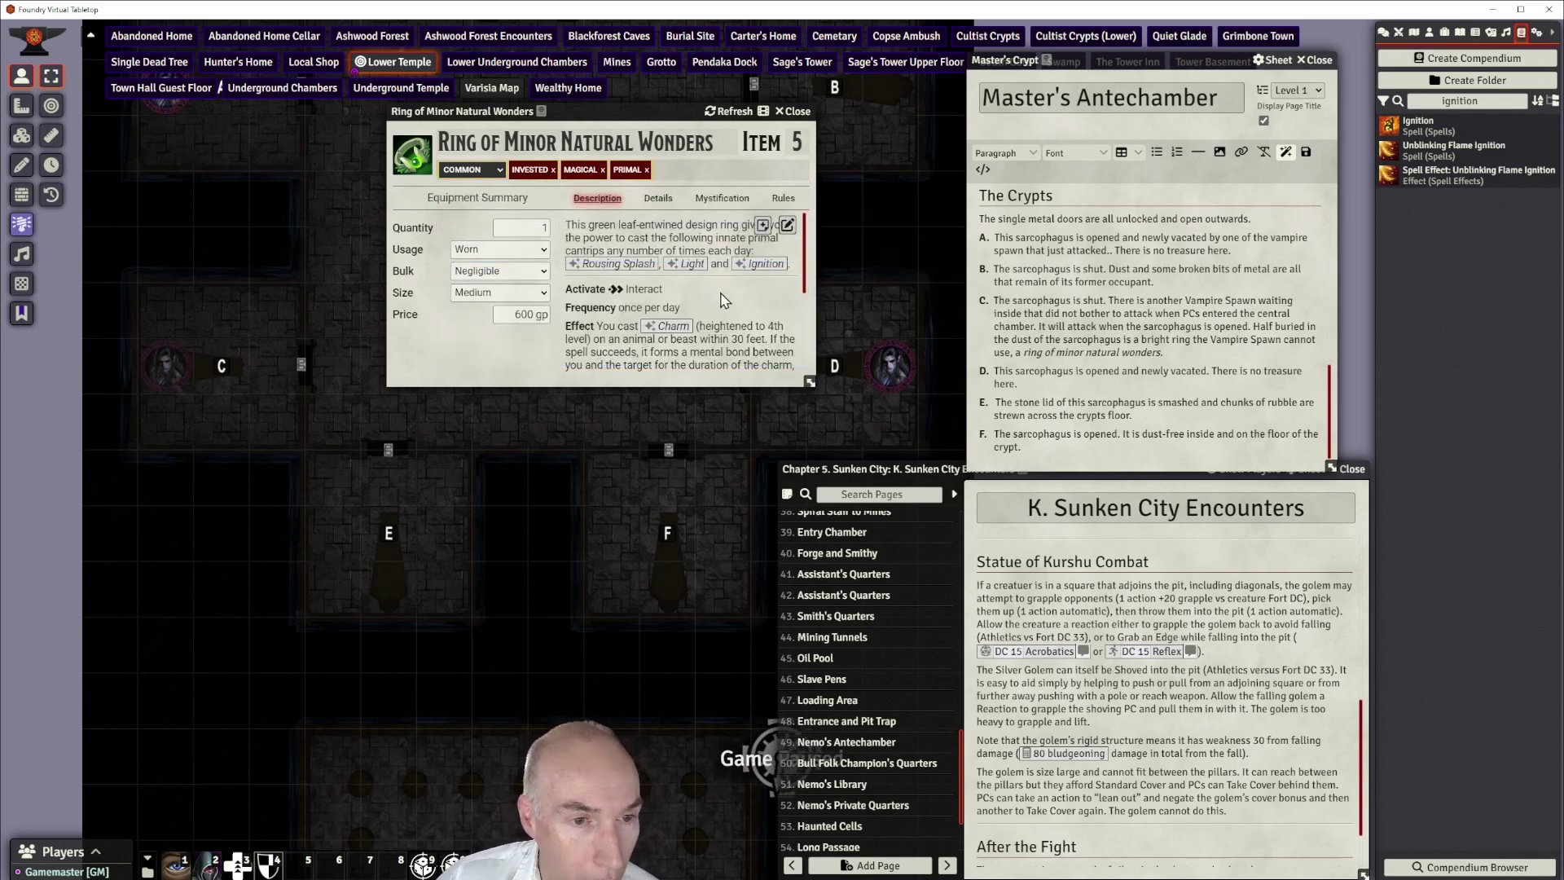
Review the ring's full description, including the cantrip links, activation, frequency and Charm effect text
{"action": "scroll", "coordinate": [721, 291], "scroll_direction": "down", "scroll_amount": 2}
{"action": "scroll", "coordinate": [721, 291], "scroll_direction": "up", "scroll_amount": 2}
{"action": "scroll", "coordinate": [721, 291], "scroll_direction": "down", "scroll_amount": 2}
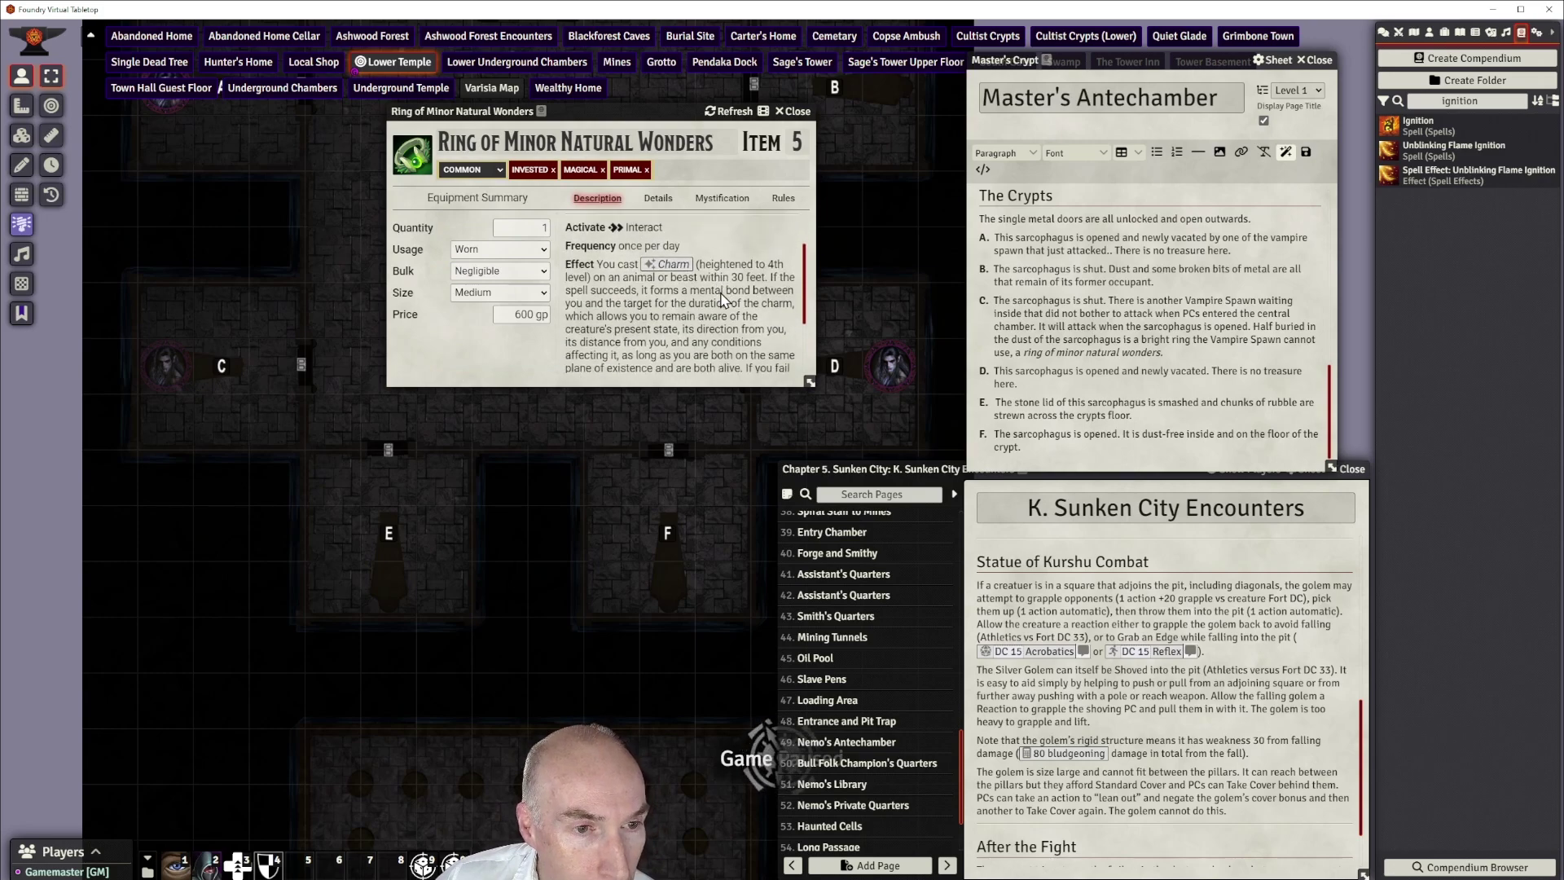
{"action": "scroll", "coordinate": [721, 291], "scroll_direction": "up", "scroll_amount": 2}
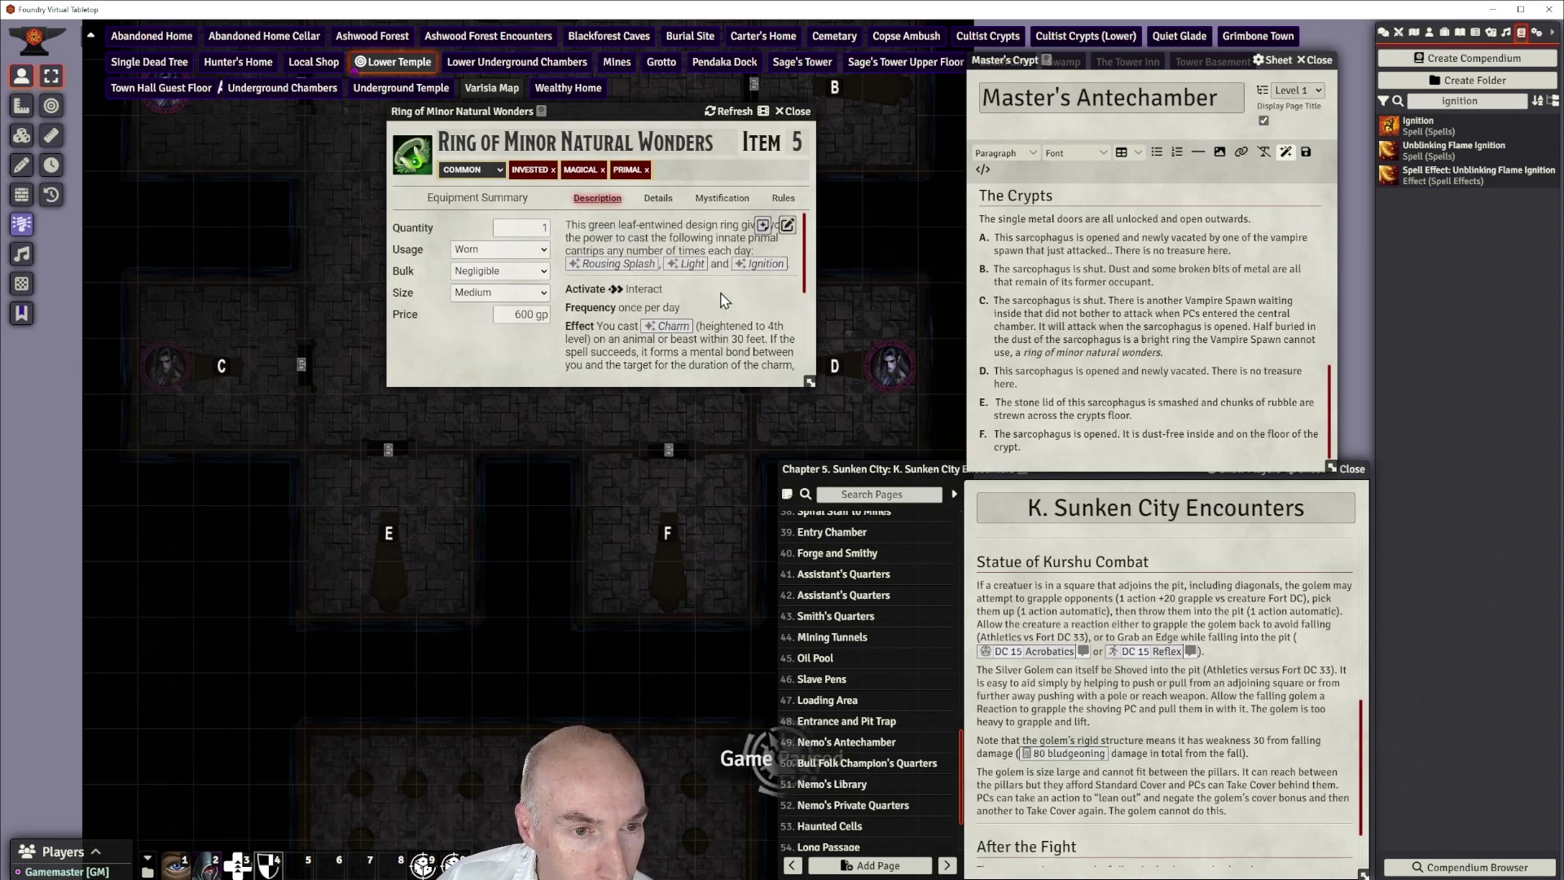
{"action": "scroll", "coordinate": [685, 305], "scroll_direction": "down", "scroll_amount": 2}
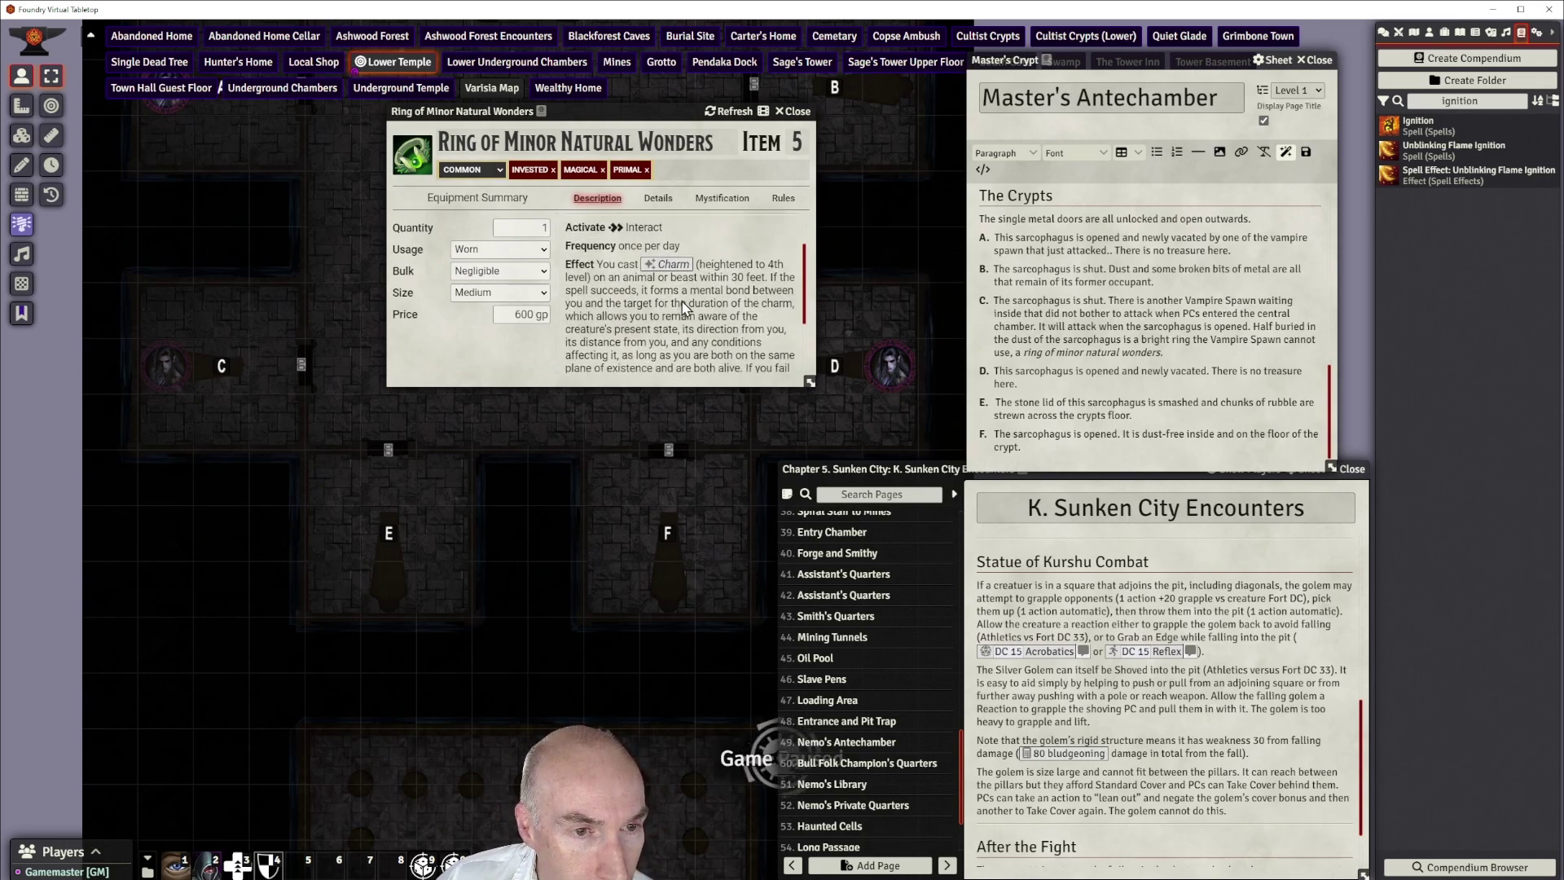
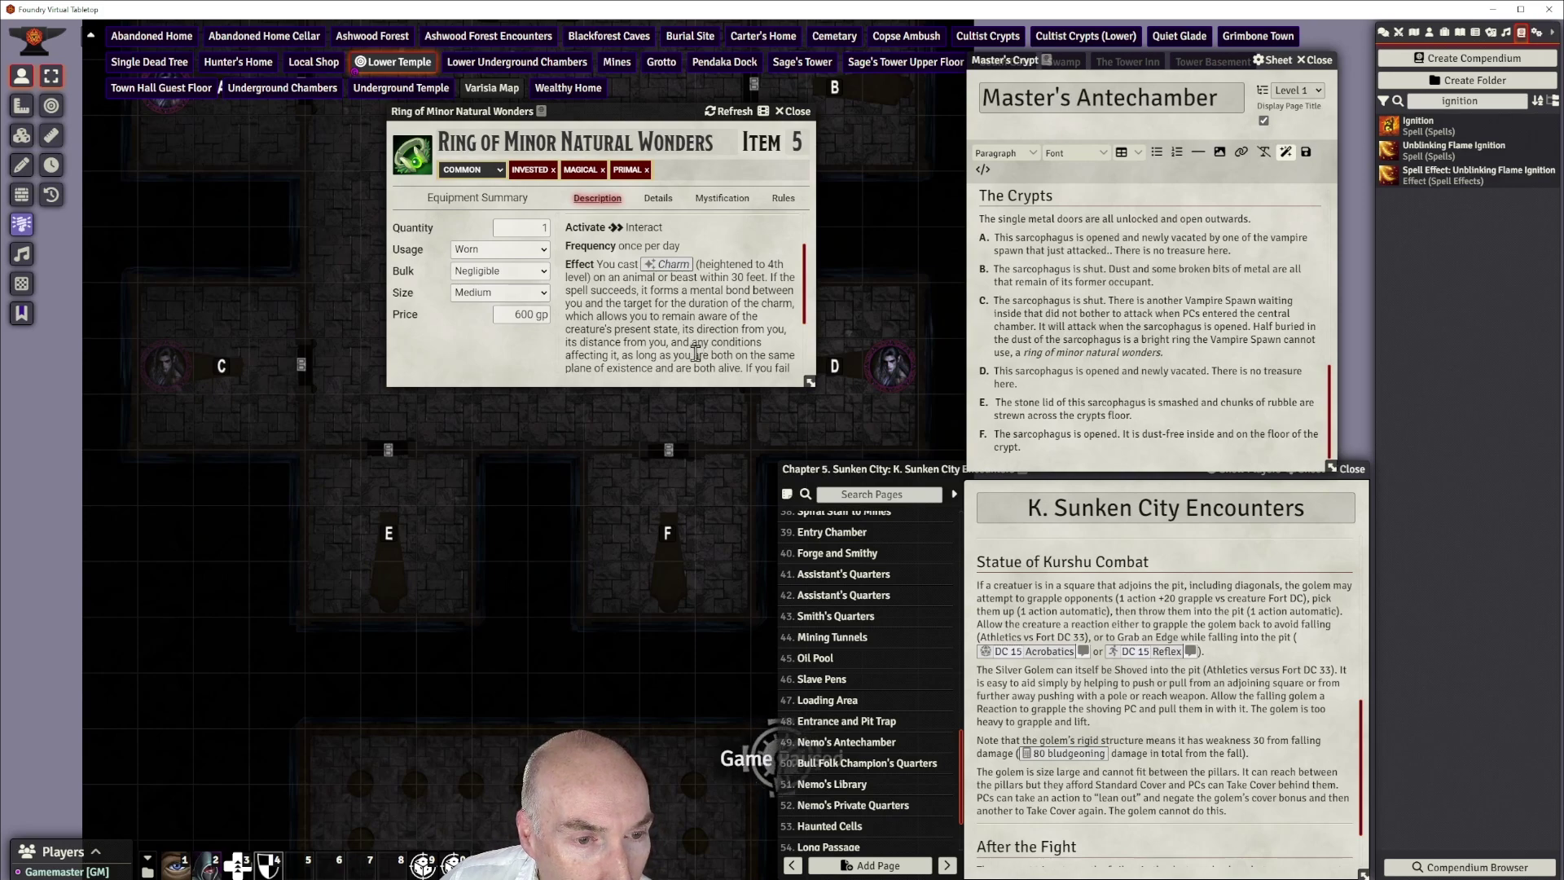
{"action": "scroll", "coordinate": [697, 353], "scroll_direction": "down", "scroll_amount": 2}
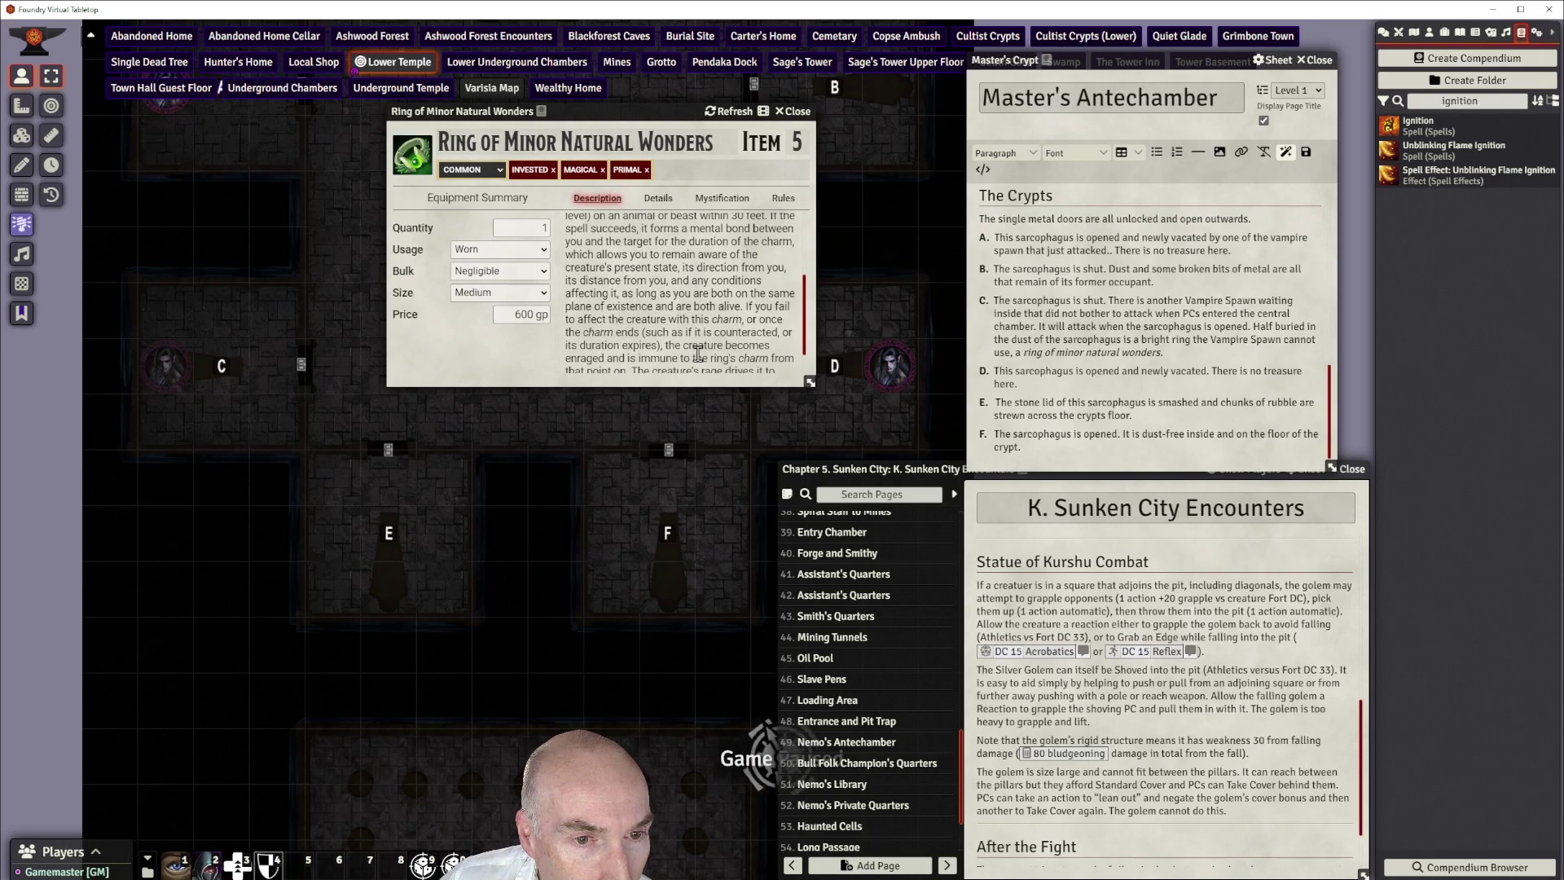
{"action": "scroll", "coordinate": [698, 353], "scroll_direction": "down", "scroll_amount": 2}
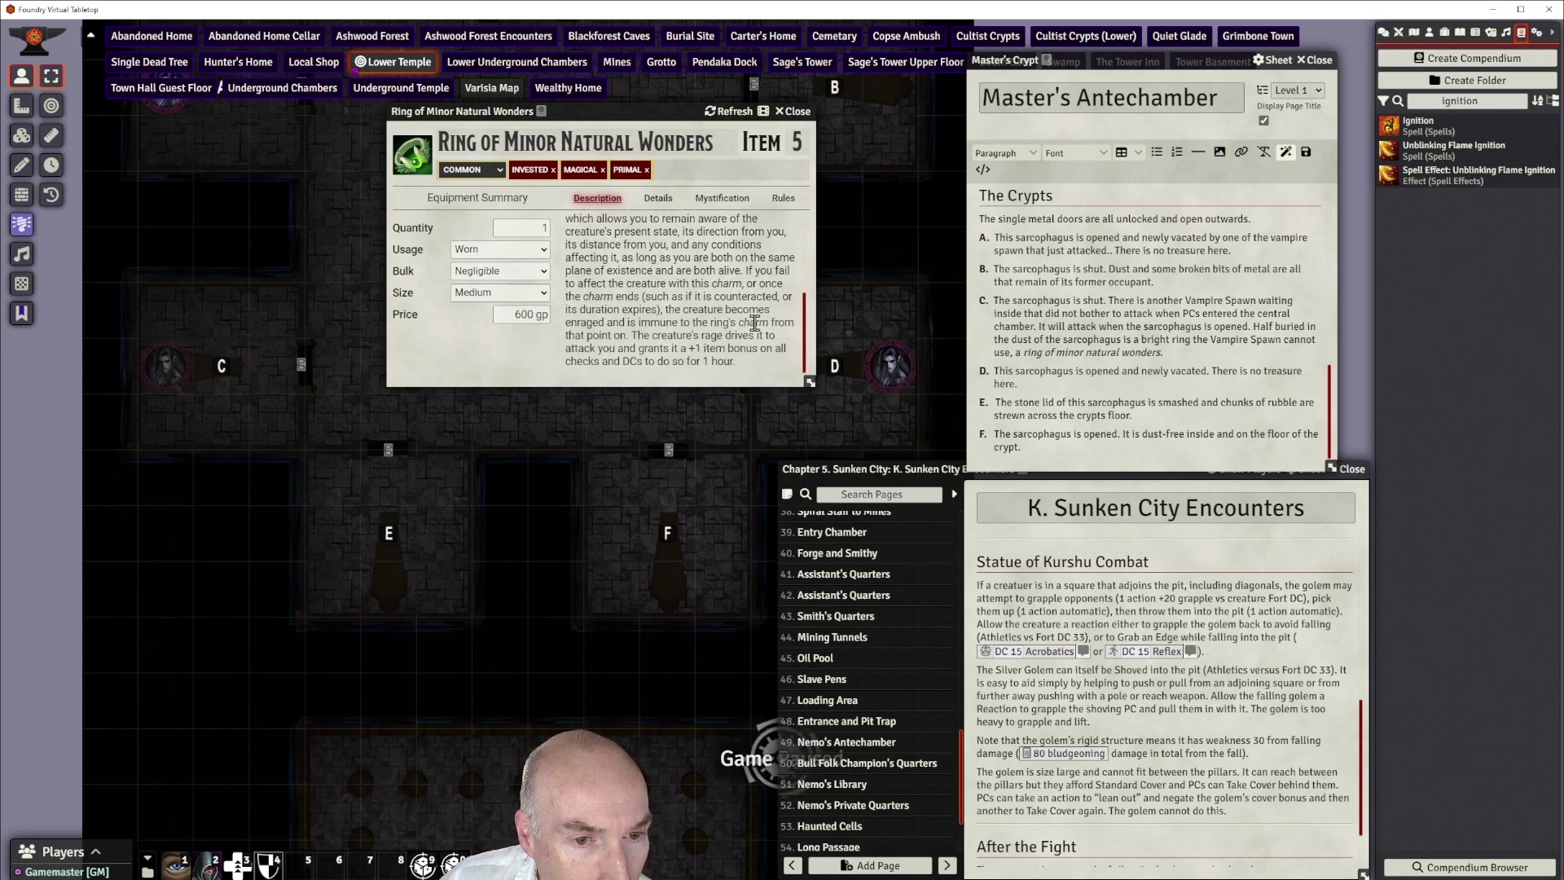
{"action": "scroll", "coordinate": [755, 323], "scroll_direction": "up", "scroll_amount": 3}
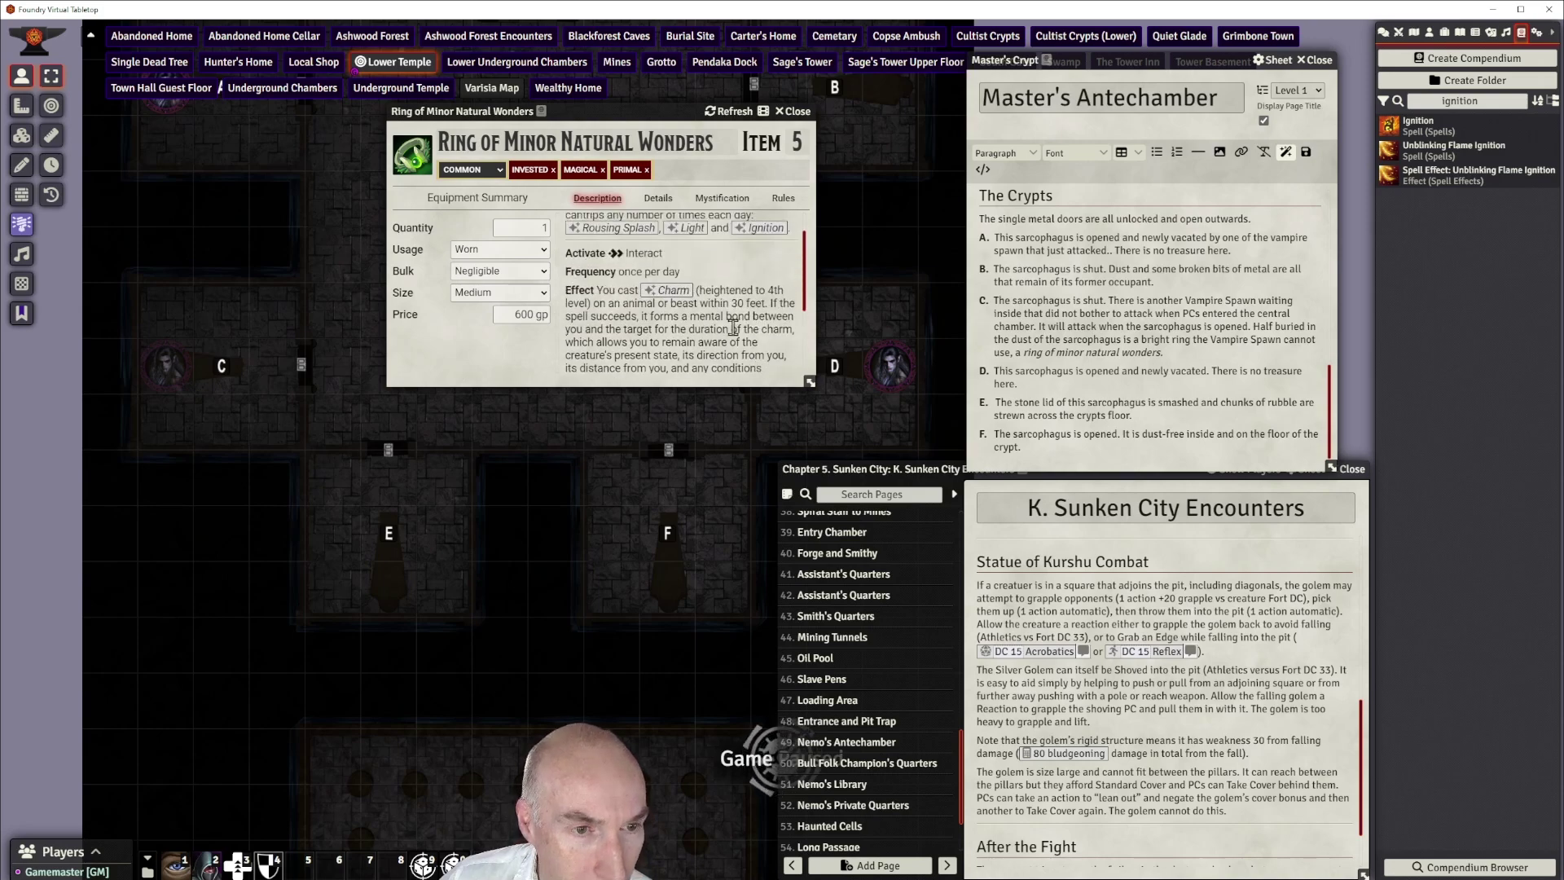
{"action": "scroll", "coordinate": [733, 327], "scroll_direction": "up", "scroll_amount": 1}
{"action": "scroll", "coordinate": [732, 327], "scroll_direction": "down", "scroll_amount": 1}
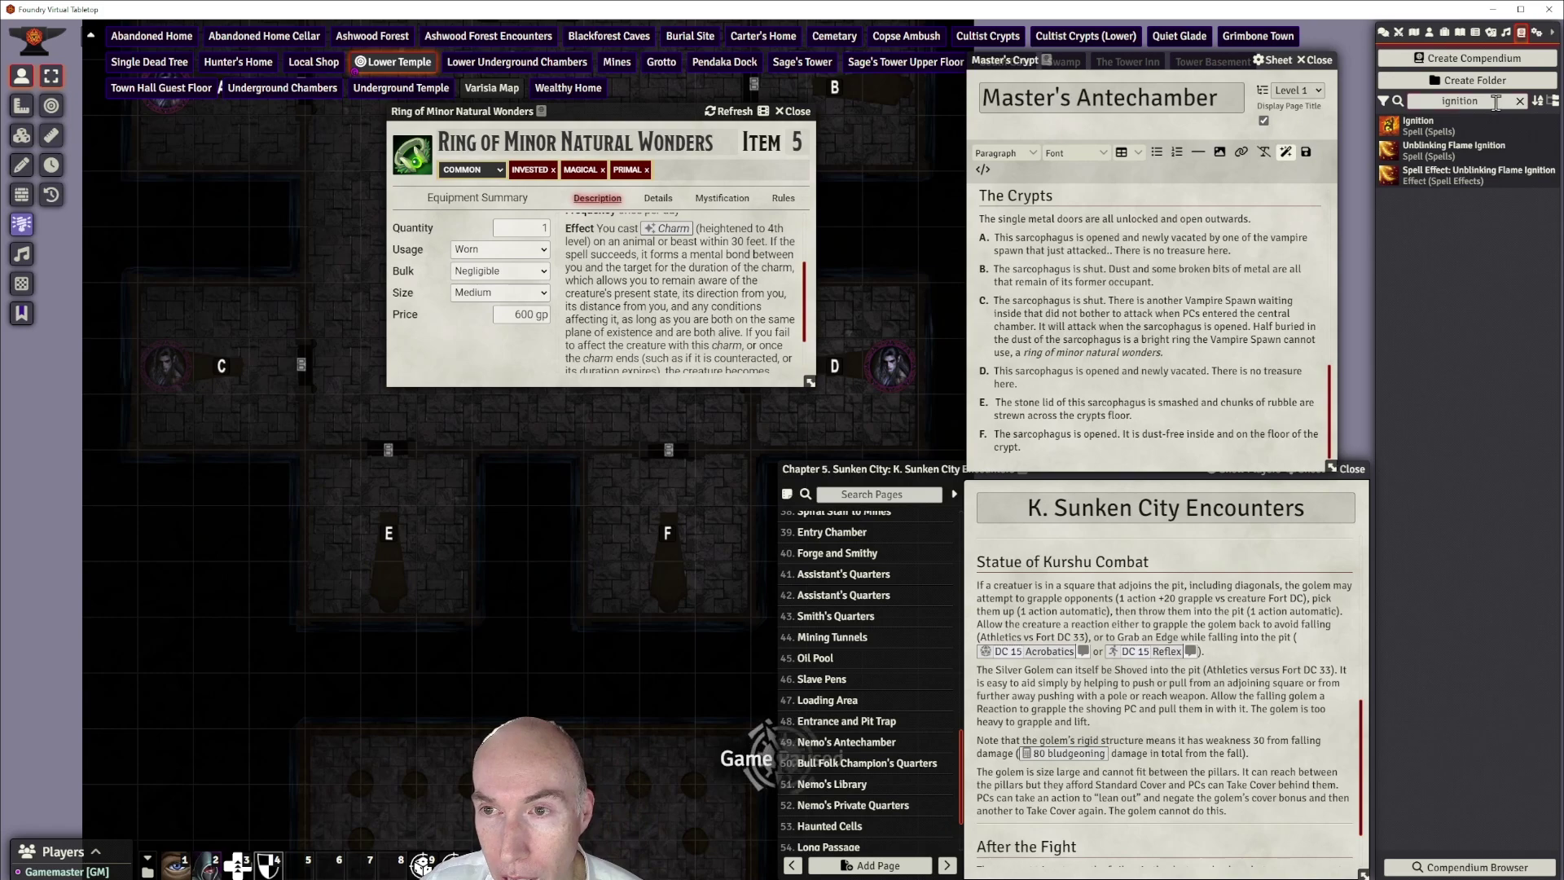
Search the compendiums for "summon" and return to the Effect text in the ring's description
{"action": "key", "text": "ctrl+a"}
{"action": "key", "text": "BackSpace"}
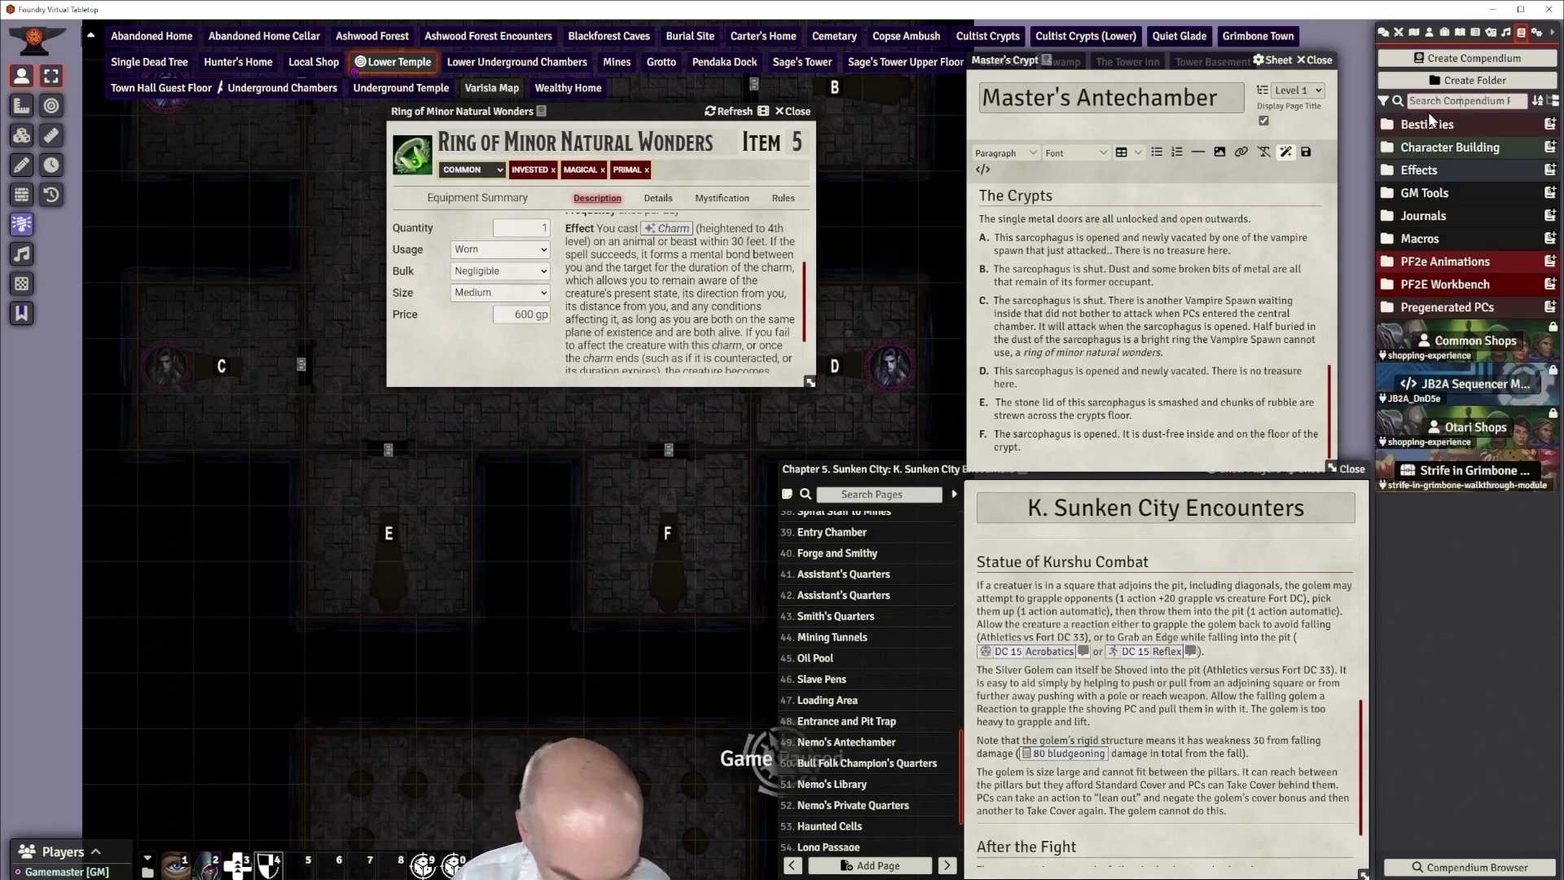
{"action": "type", "text": "summon"}
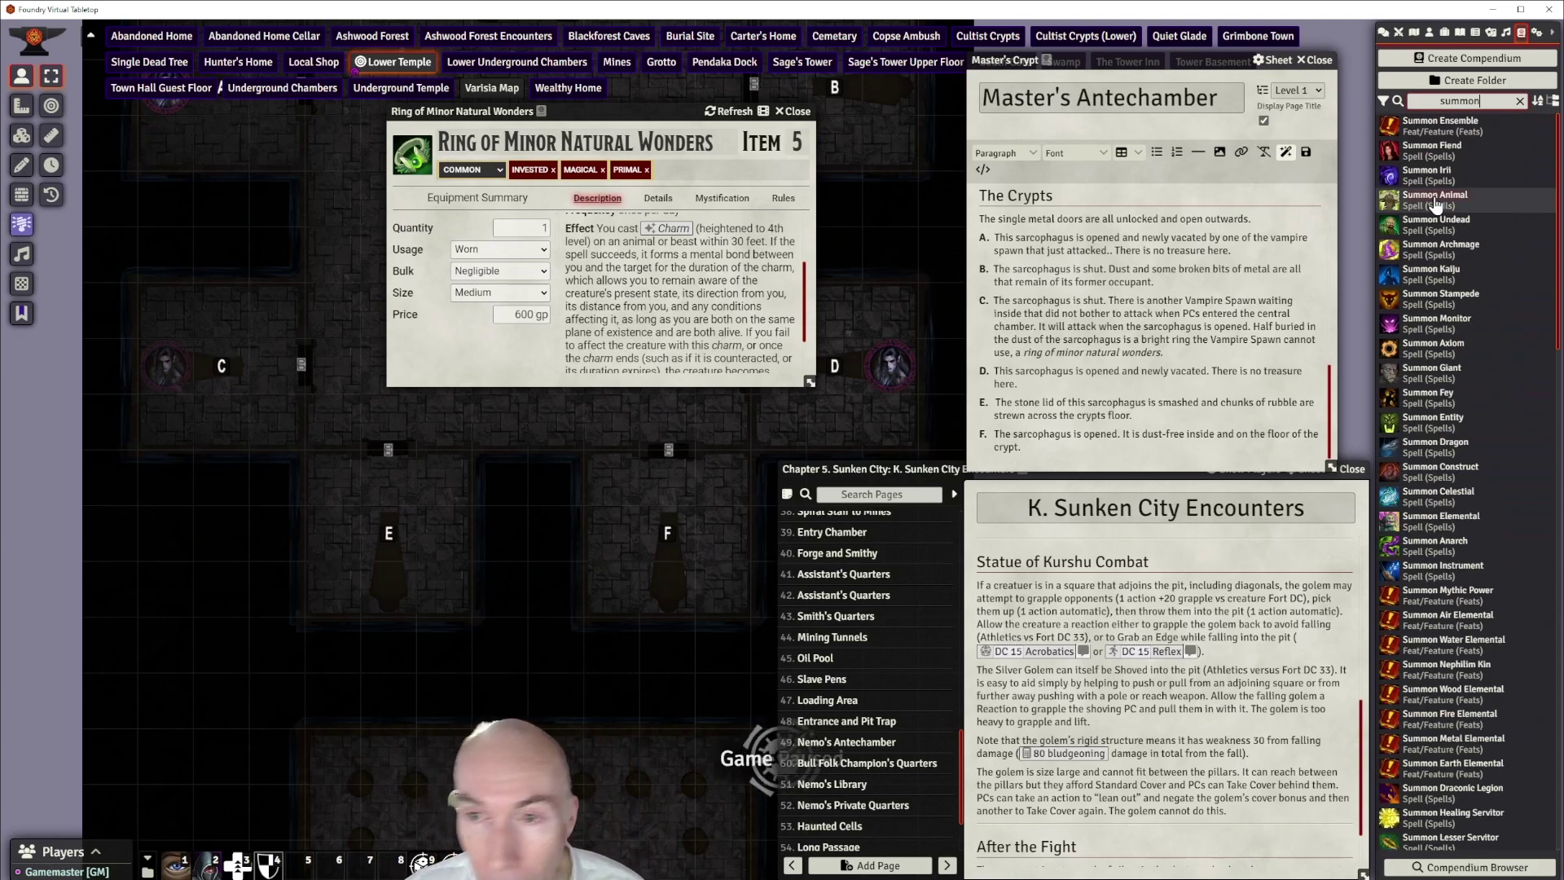
{"action": "scroll", "coordinate": [774, 313], "scroll_direction": "up", "scroll_amount": 1}
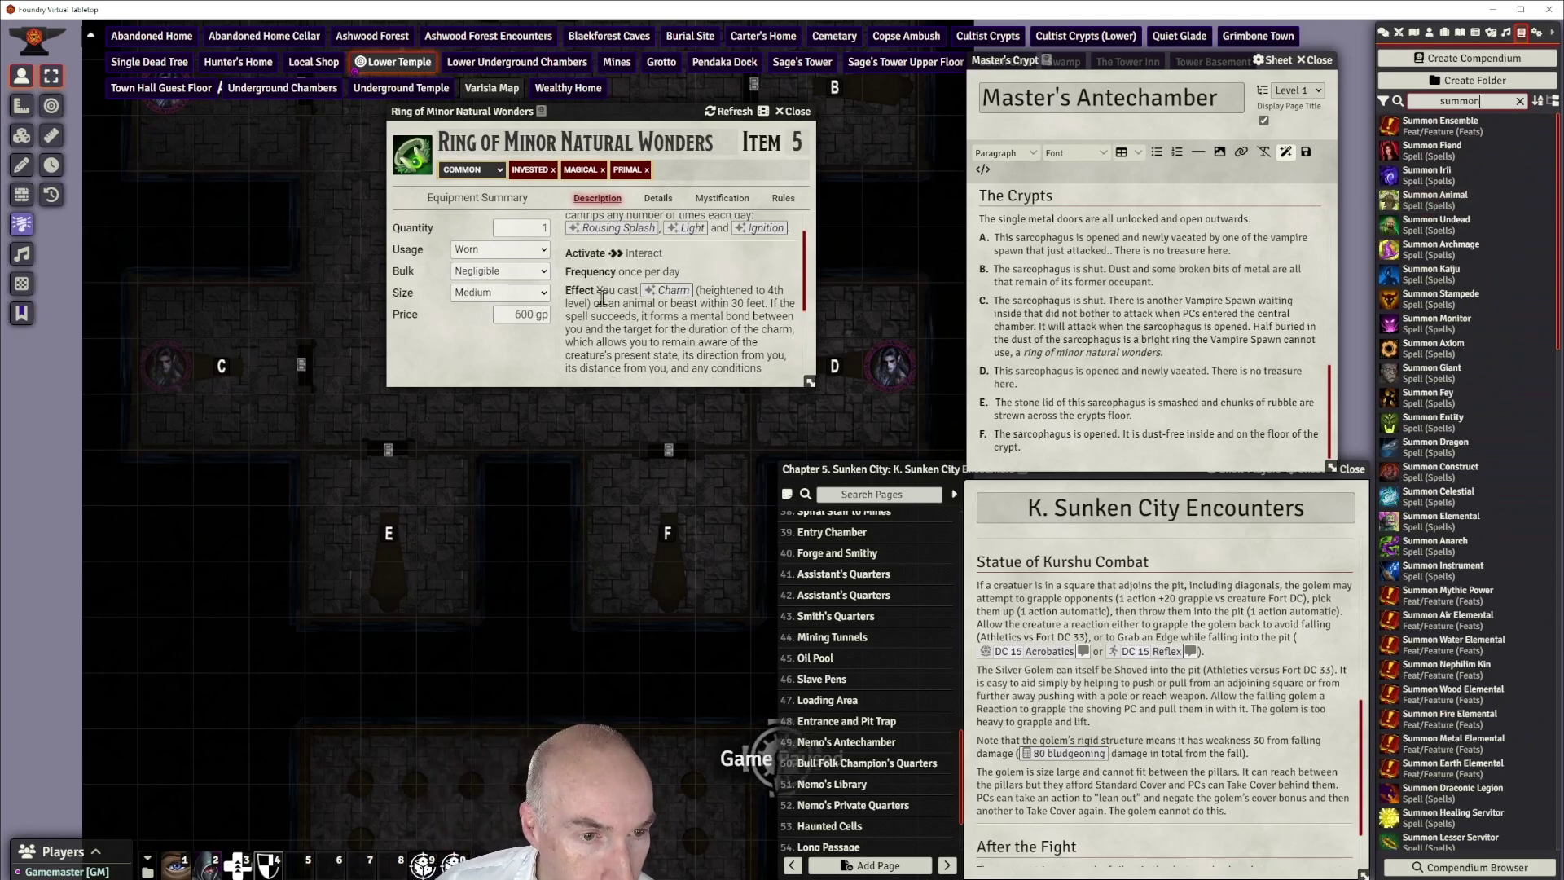
Delete the Charm link and all text following "You cast" from the Effect paragraph in the ring's description
{"action": "left_click_drag", "start_coordinate": [597, 290], "coordinate": [742, 366]}
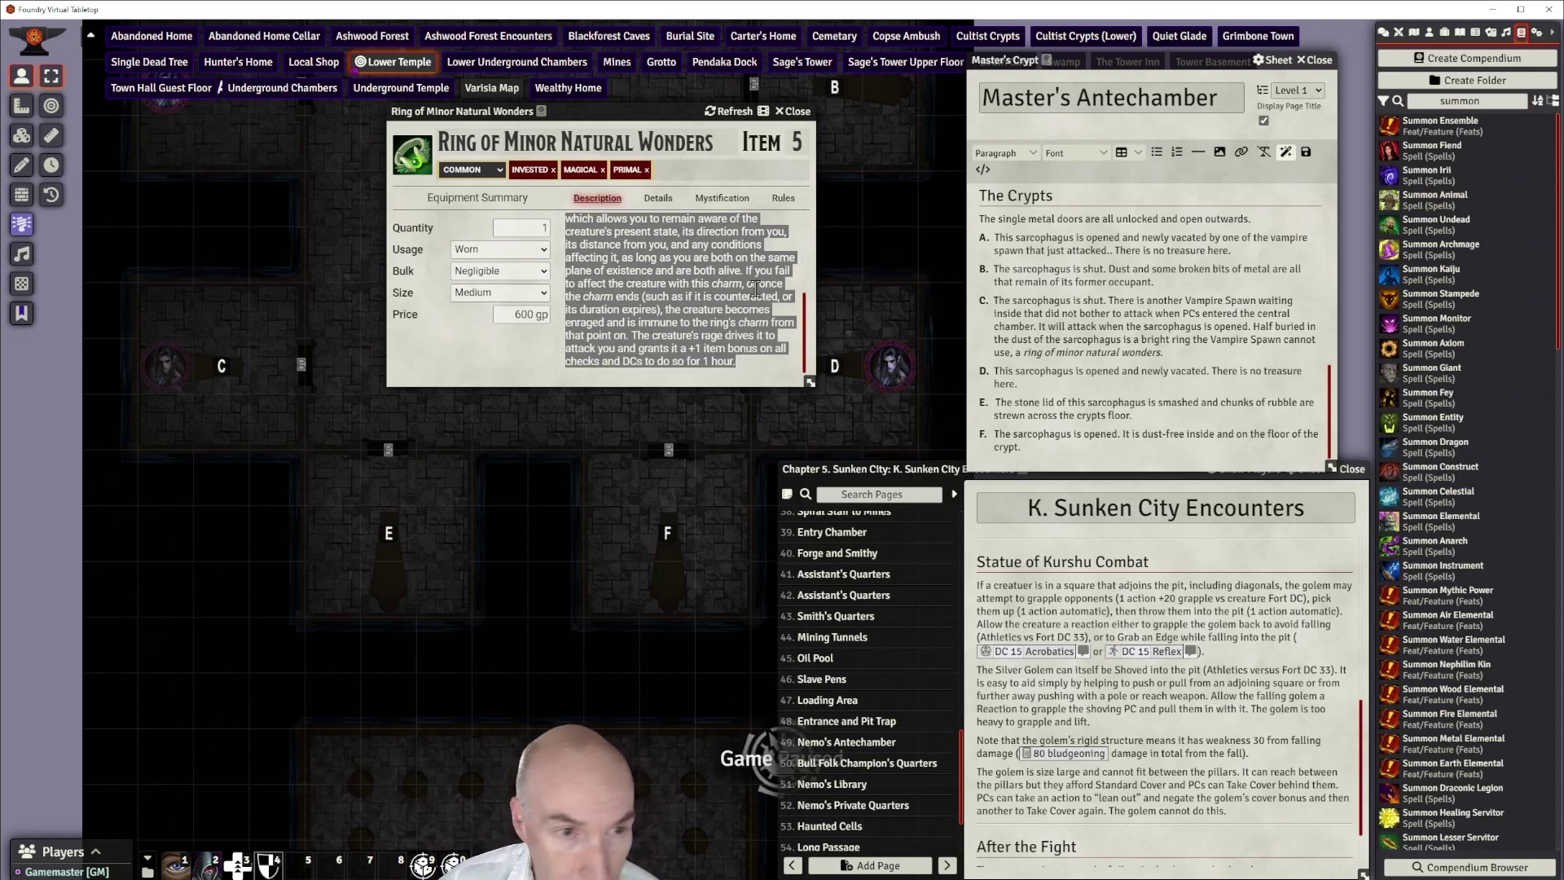
{"action": "left_click", "coordinate": [737, 239]}
{"action": "scroll", "coordinate": [765, 236], "scroll_direction": "up", "scroll_amount": 5}
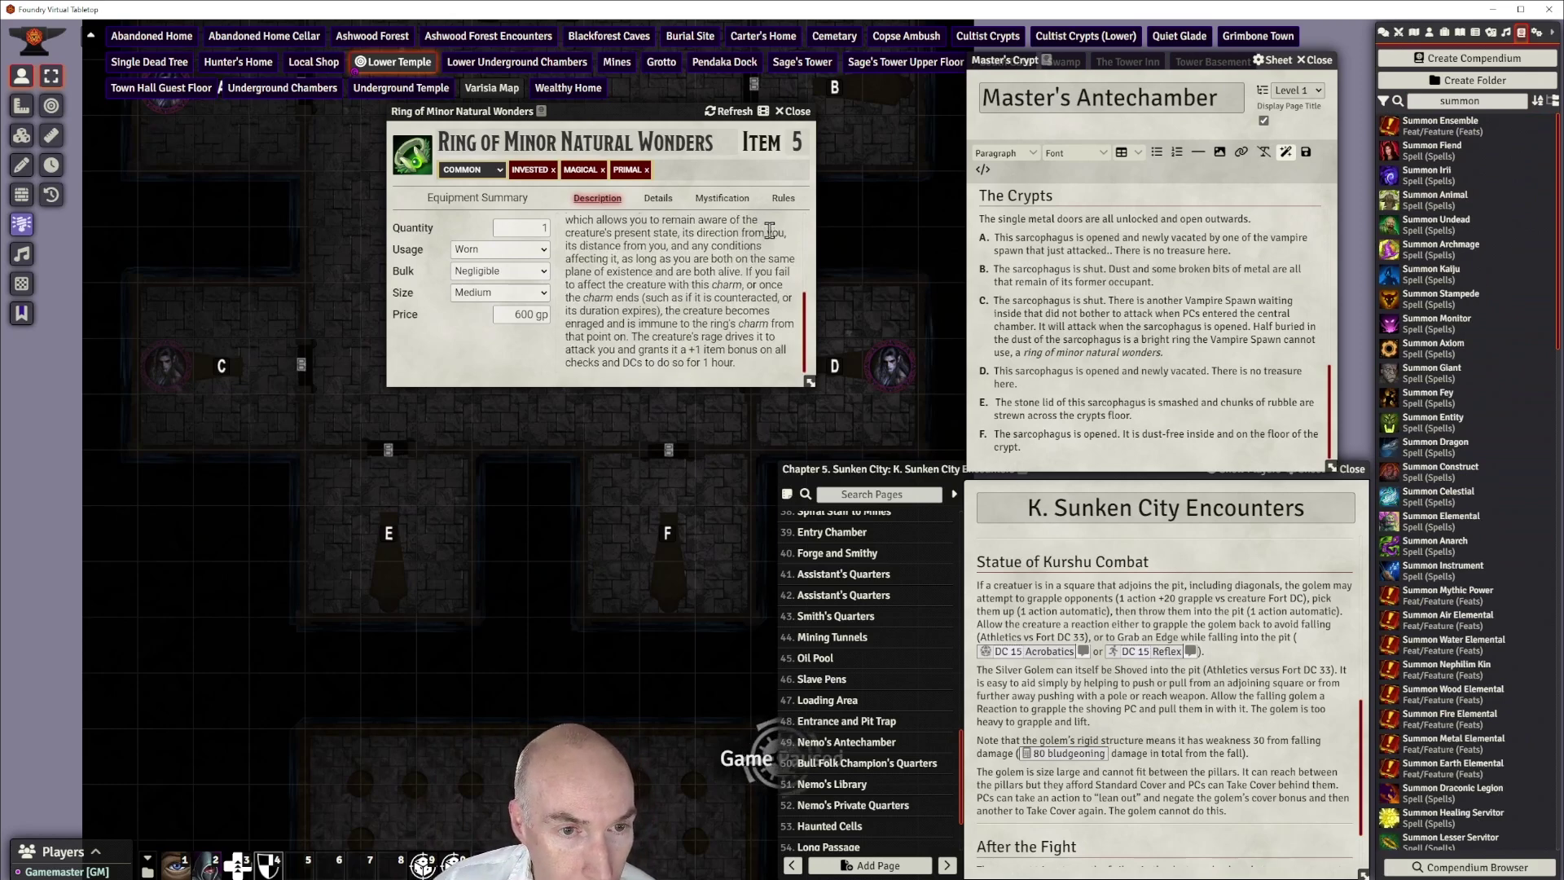
{"action": "left_click", "coordinate": [789, 227]}
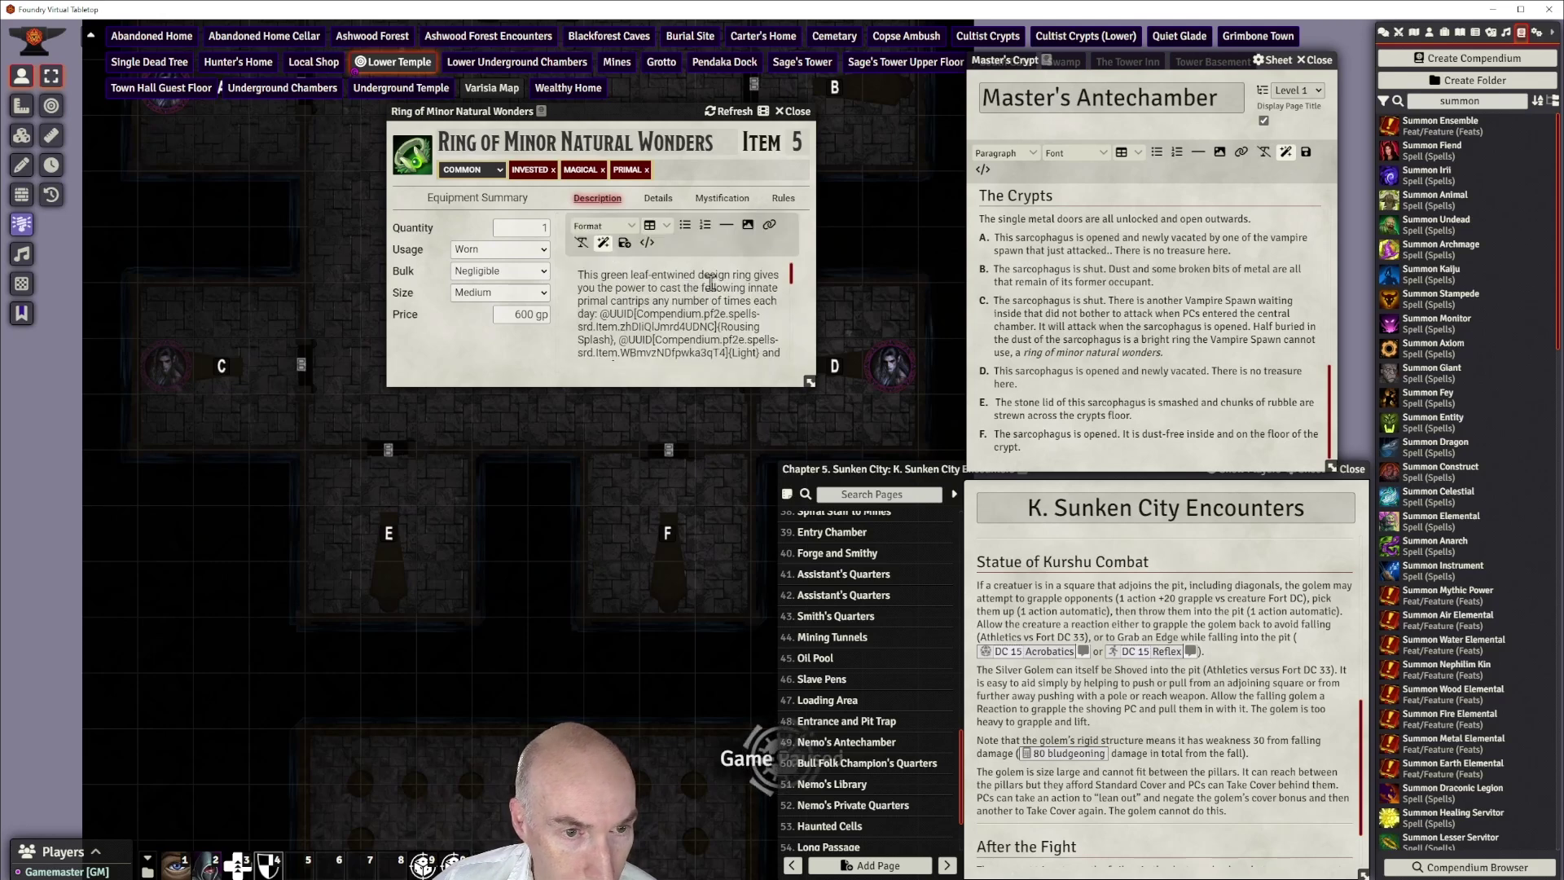
{"action": "scroll", "coordinate": [681, 285], "scroll_direction": "down", "scroll_amount": 2}
{"action": "scroll", "coordinate": [679, 288], "scroll_direction": "down", "scroll_amount": 2}
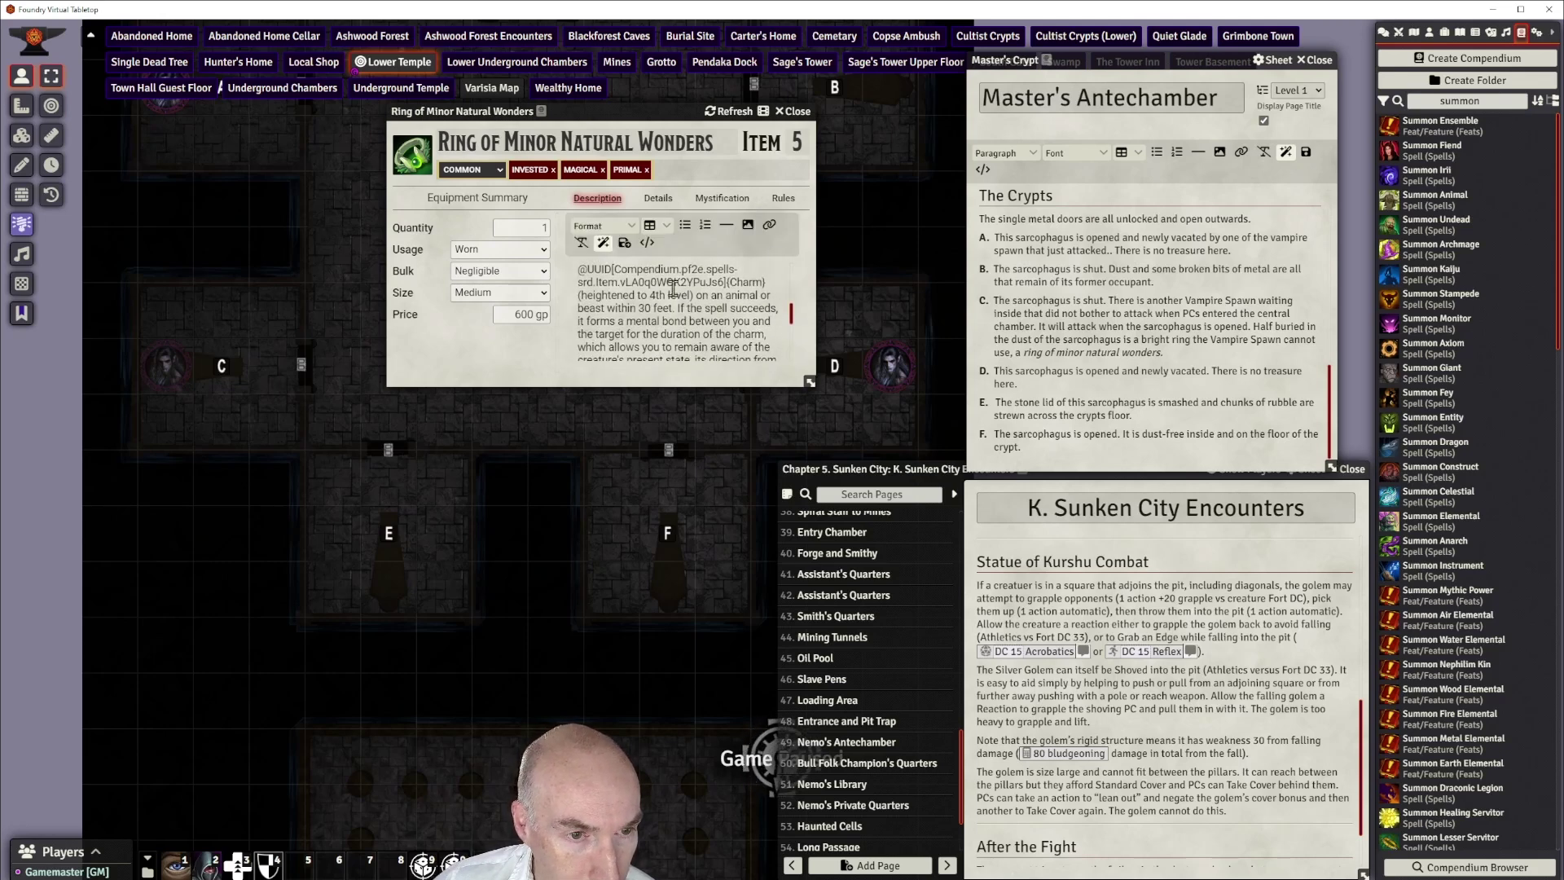
{"action": "scroll", "coordinate": [599, 282], "scroll_direction": "up", "scroll_amount": 2}
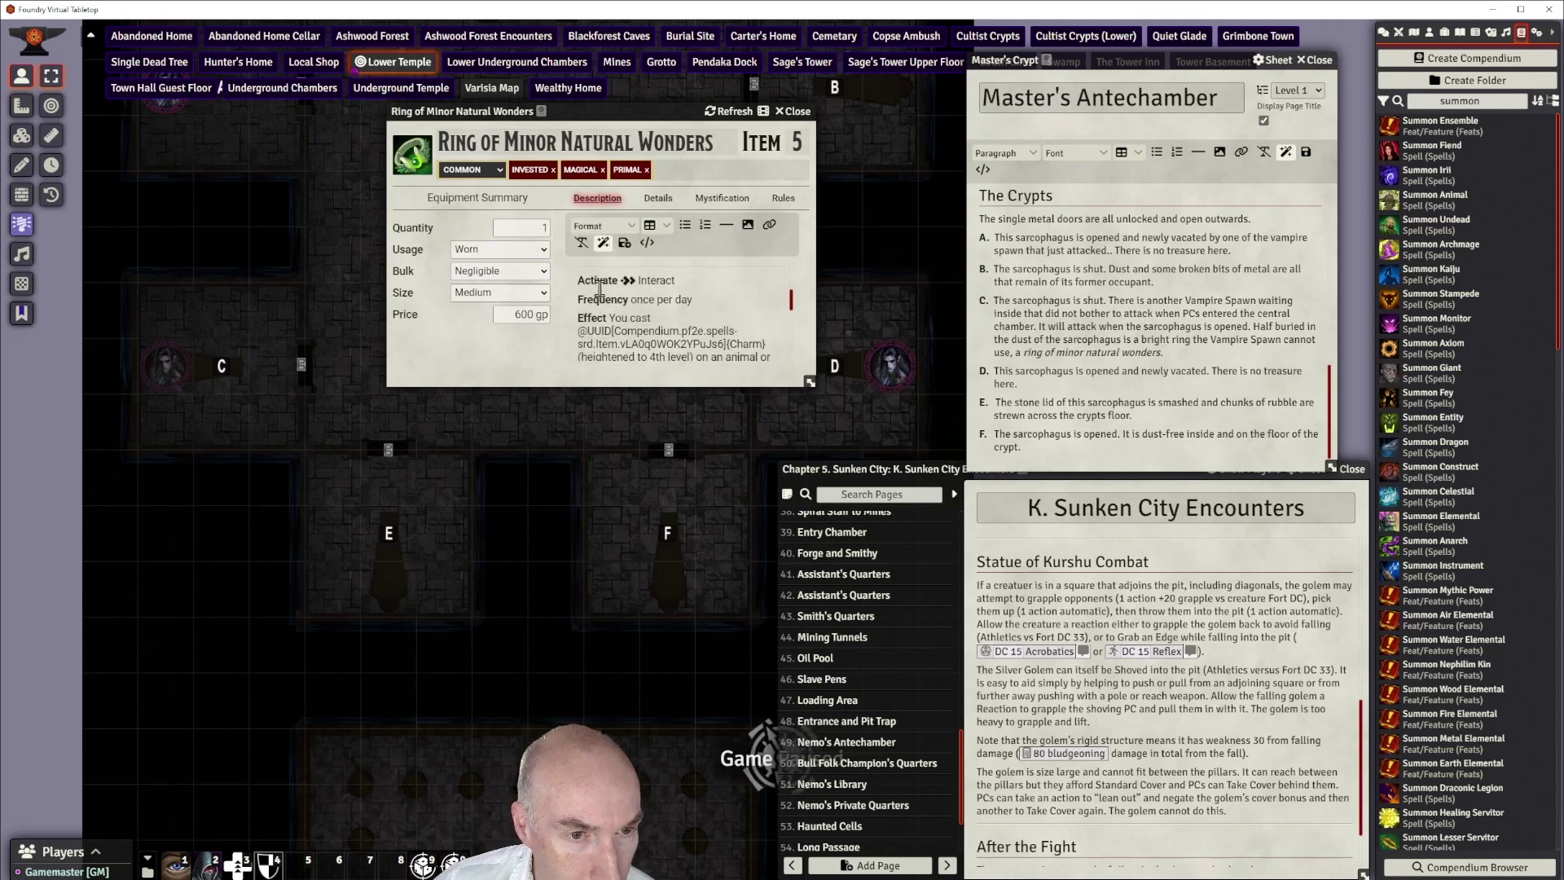
{"action": "left_click_drag", "start_coordinate": [579, 330], "coordinate": [727, 369]}
{"action": "key", "text": "BackSpace"}
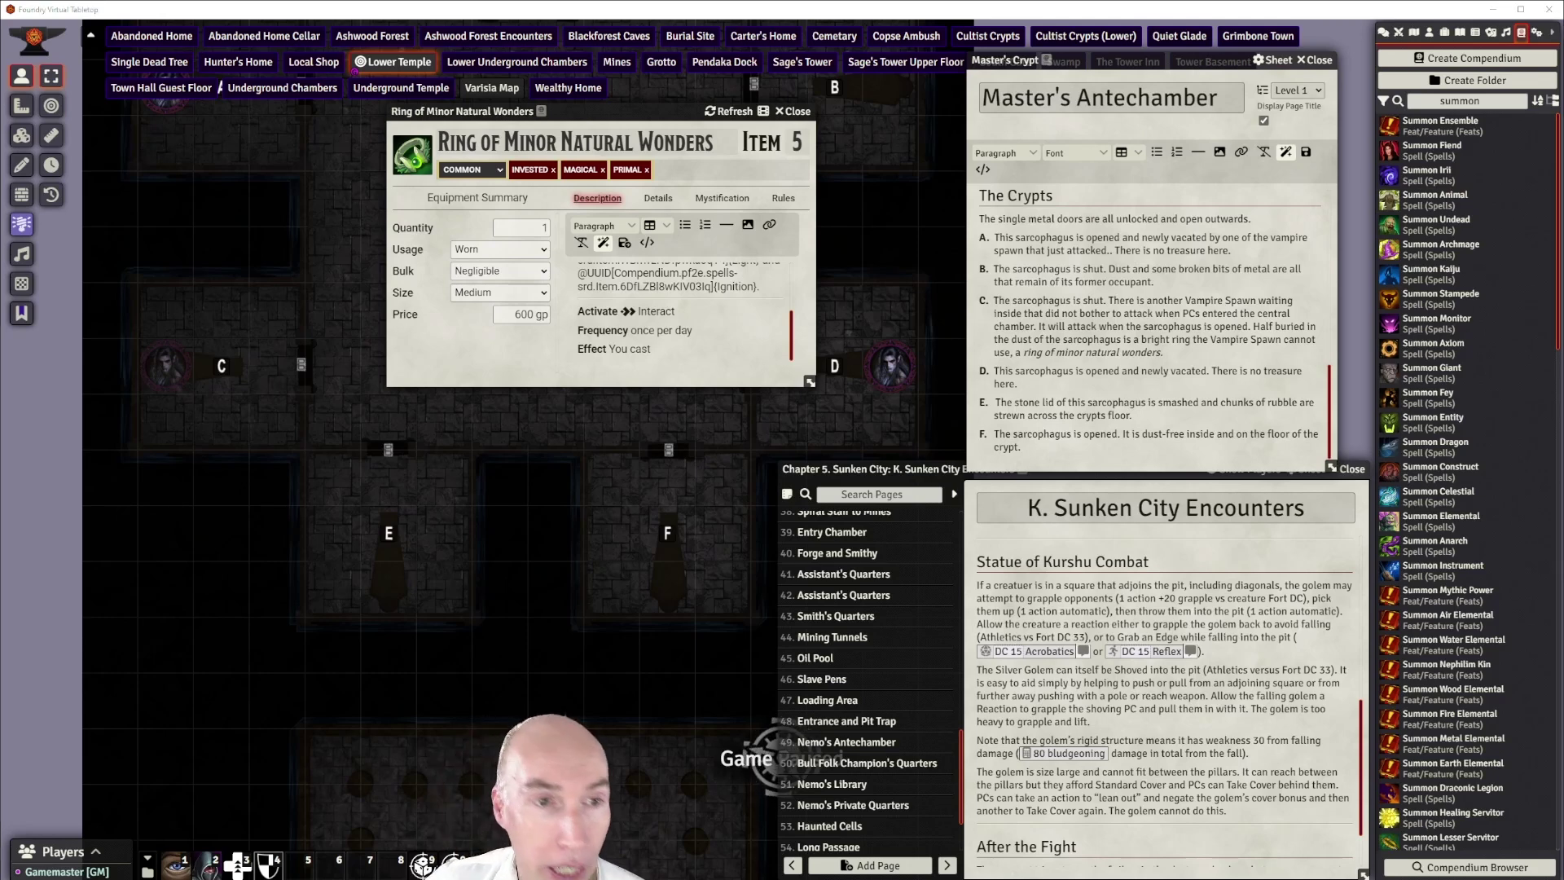
Rename the item to "Ring of Minor Gales"
{"action": "left_click_drag", "start_coordinate": [596, 112], "coordinate": [823, 149]}
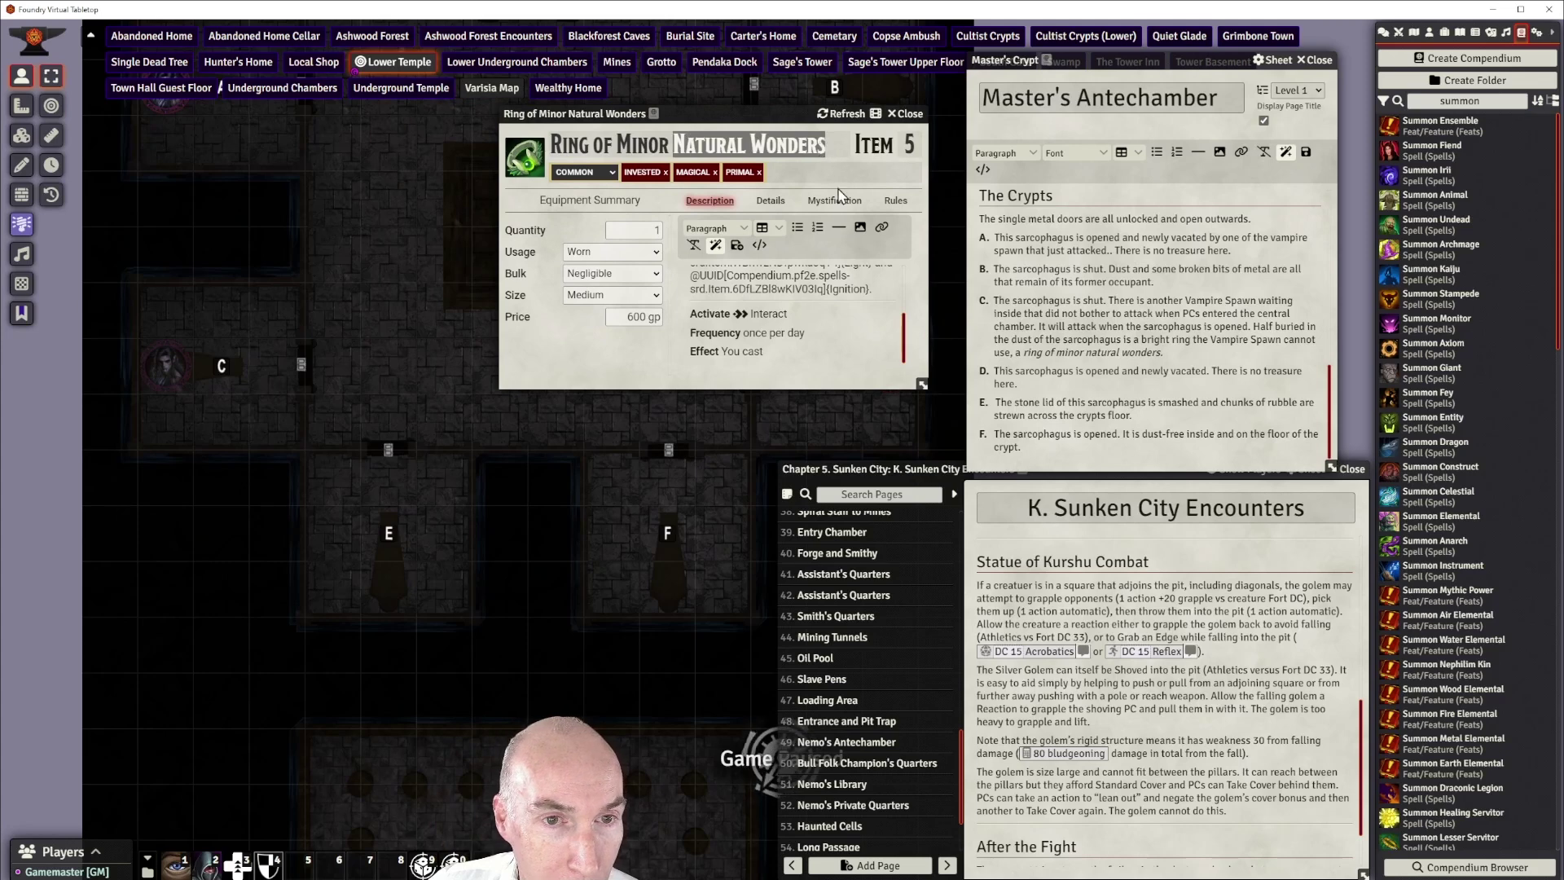
{"action": "key", "text": "ctrl+x"}
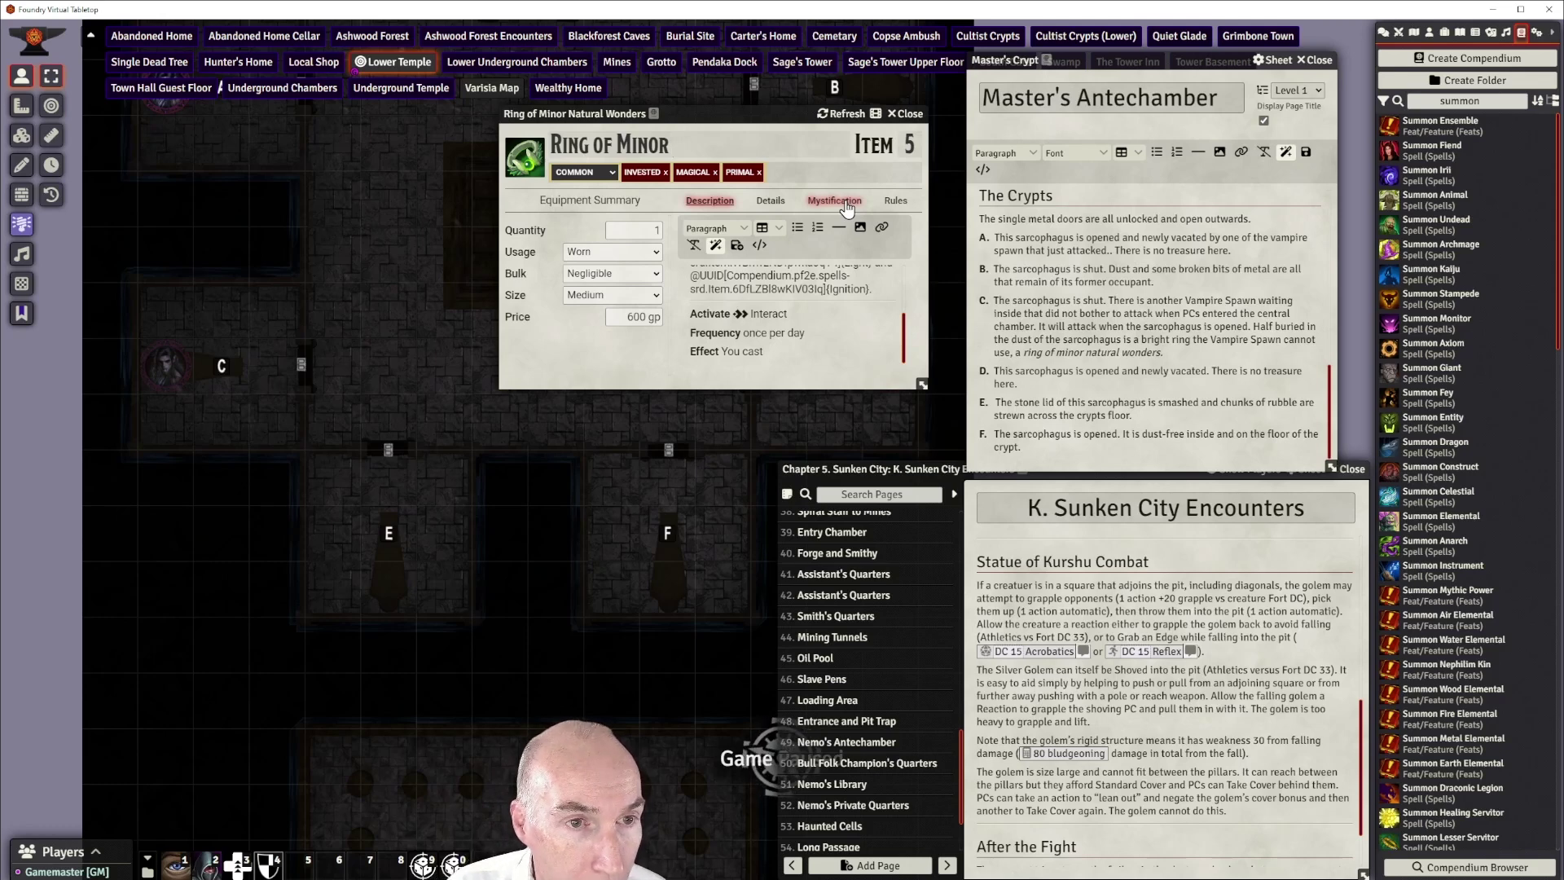
{"action": "type", "text": "Gales"}
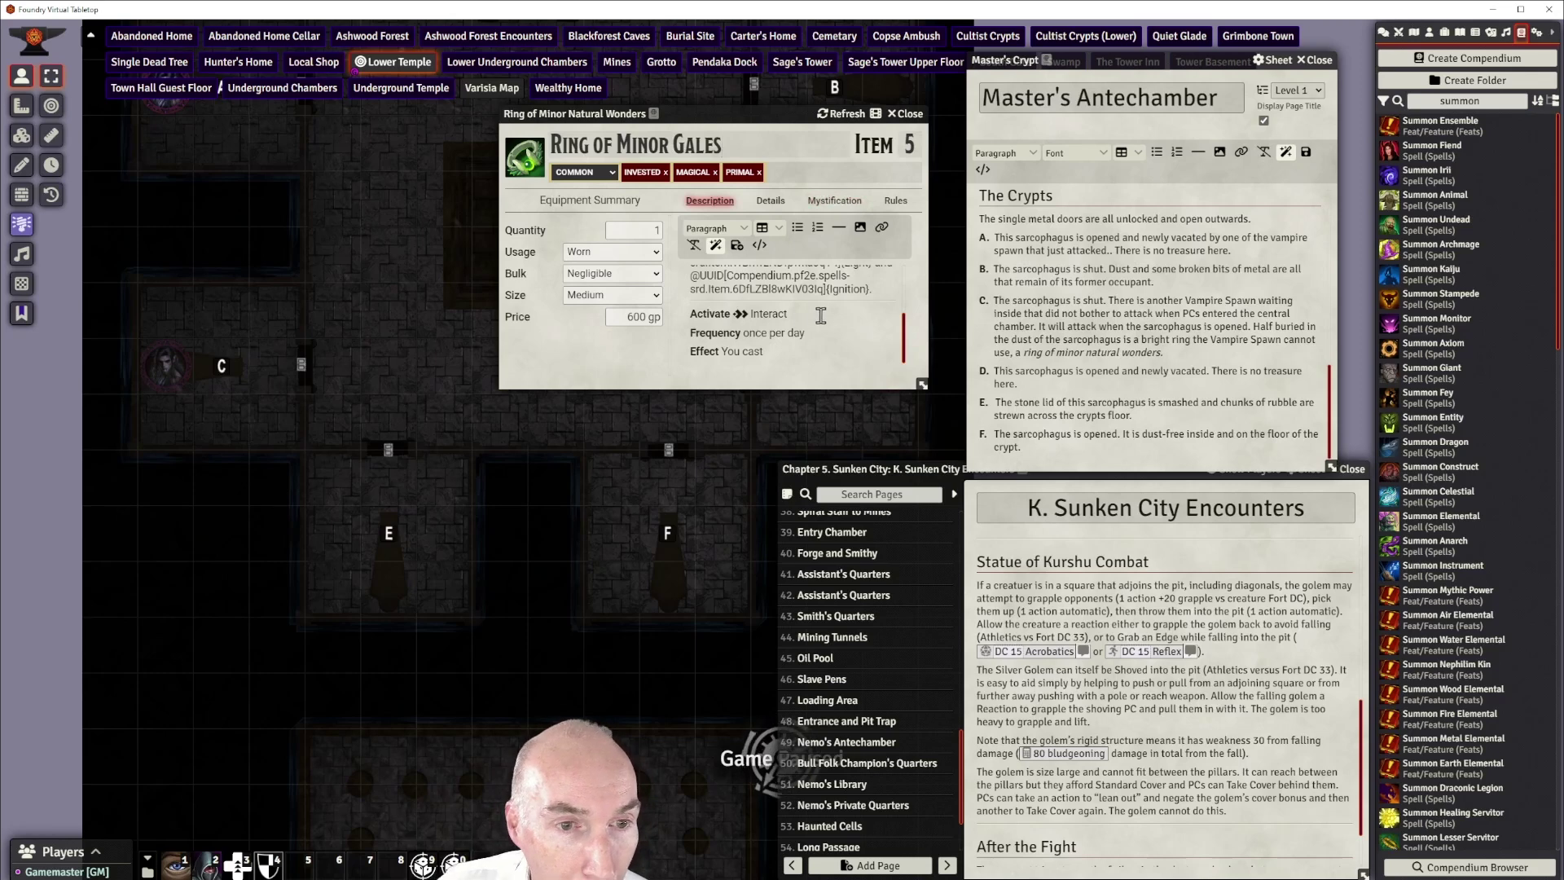
Add the Air trait to the ring and reopen its description for editing at the opening sentence
{"action": "scroll", "coordinate": [821, 316], "scroll_direction": "up", "scroll_amount": 5}
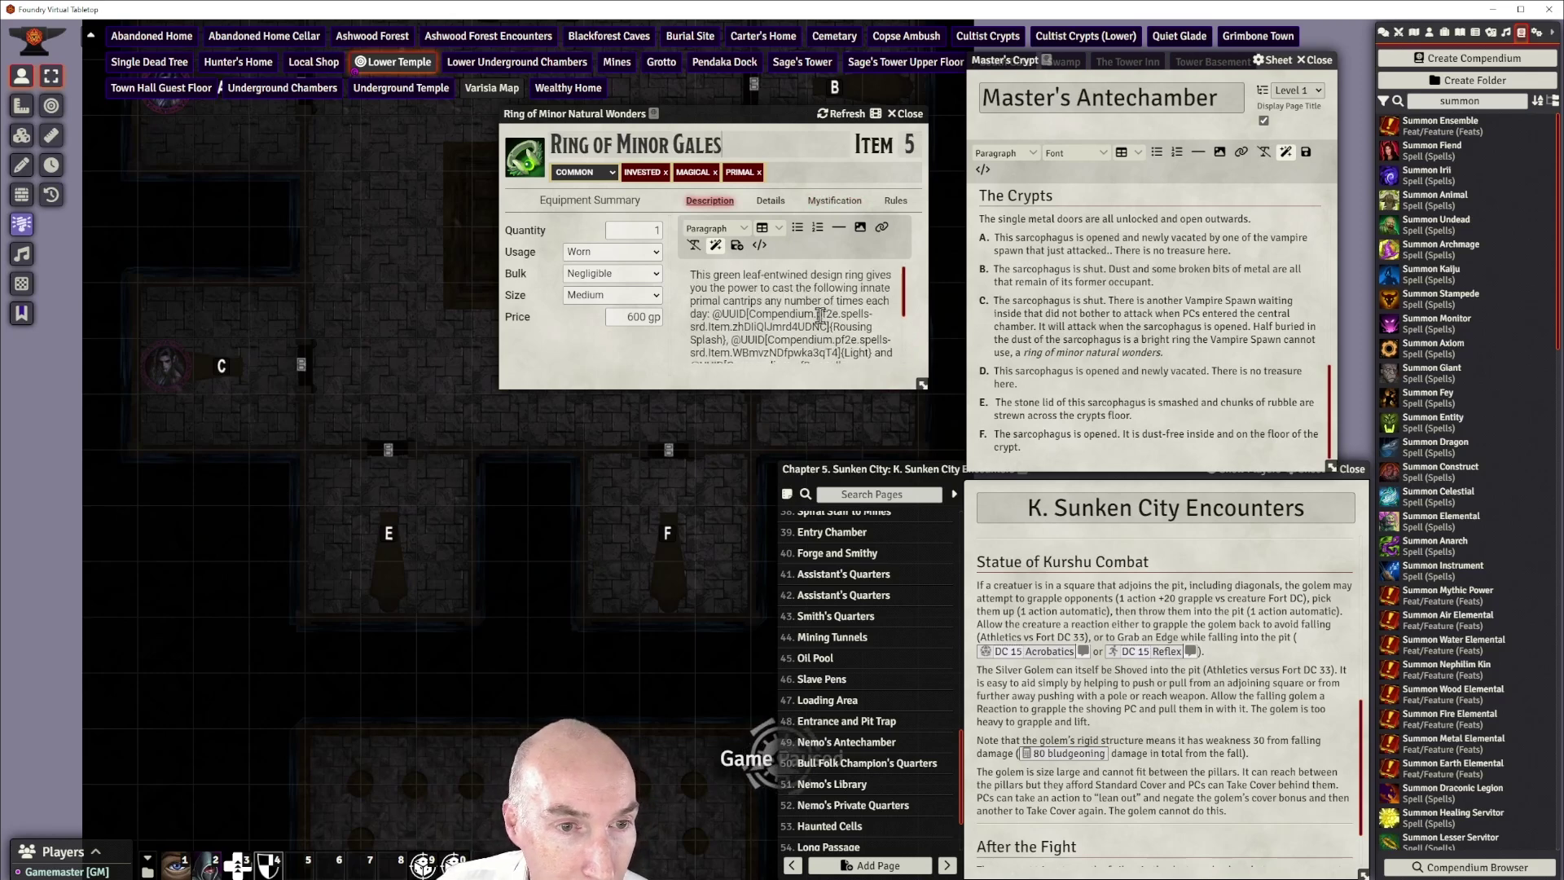
{"action": "left_click", "coordinate": [781, 173]}
{"action": "left_click", "coordinate": [782, 174]}
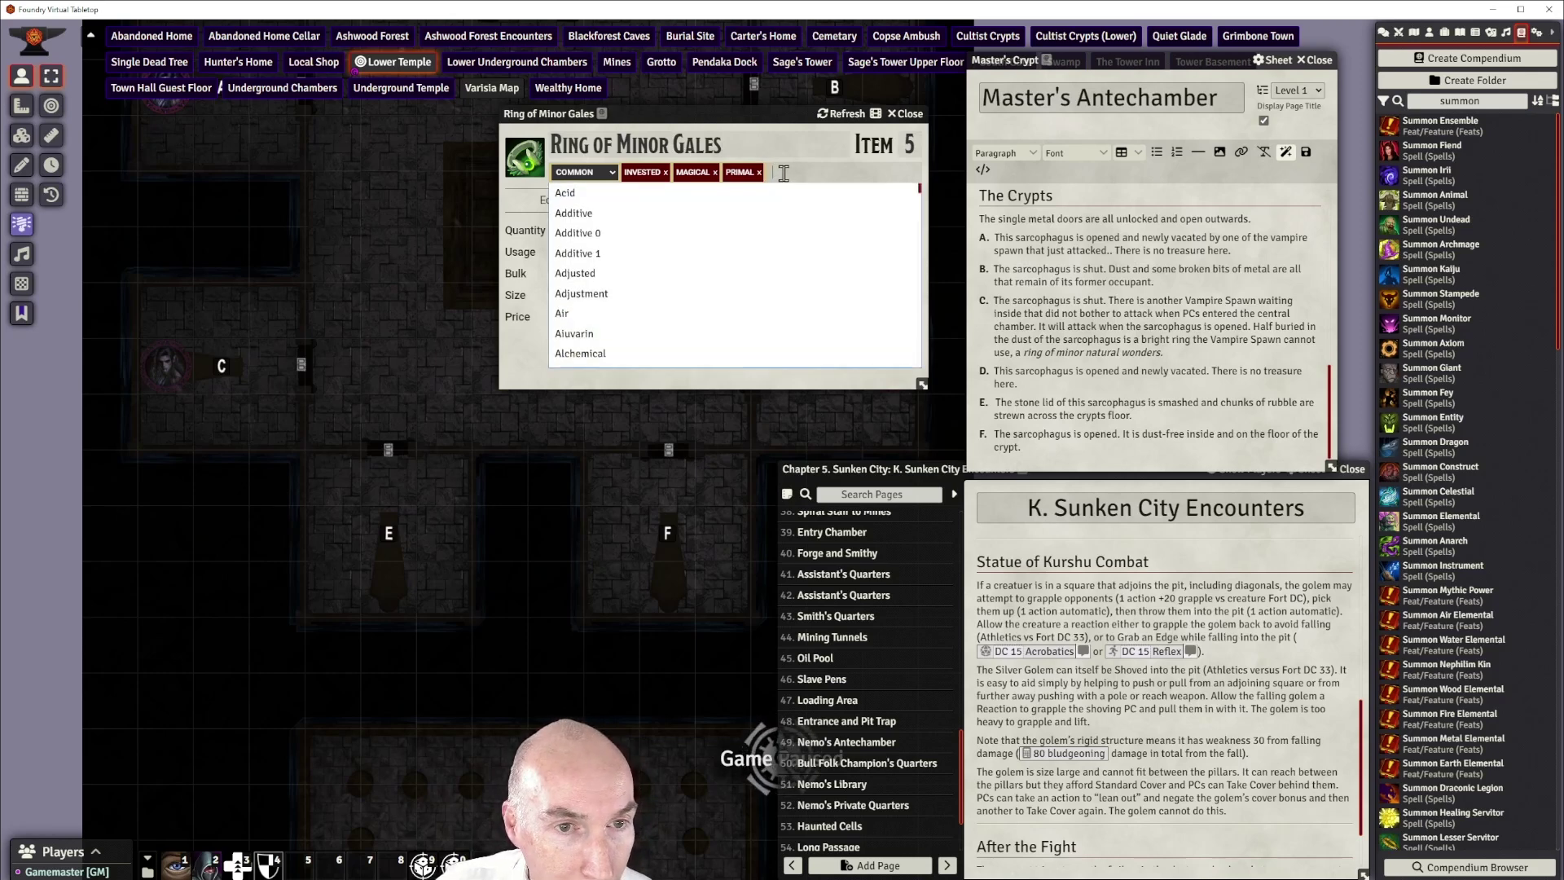
{"action": "type", "text": "air"}
{"action": "left_click", "coordinate": [584, 206]}
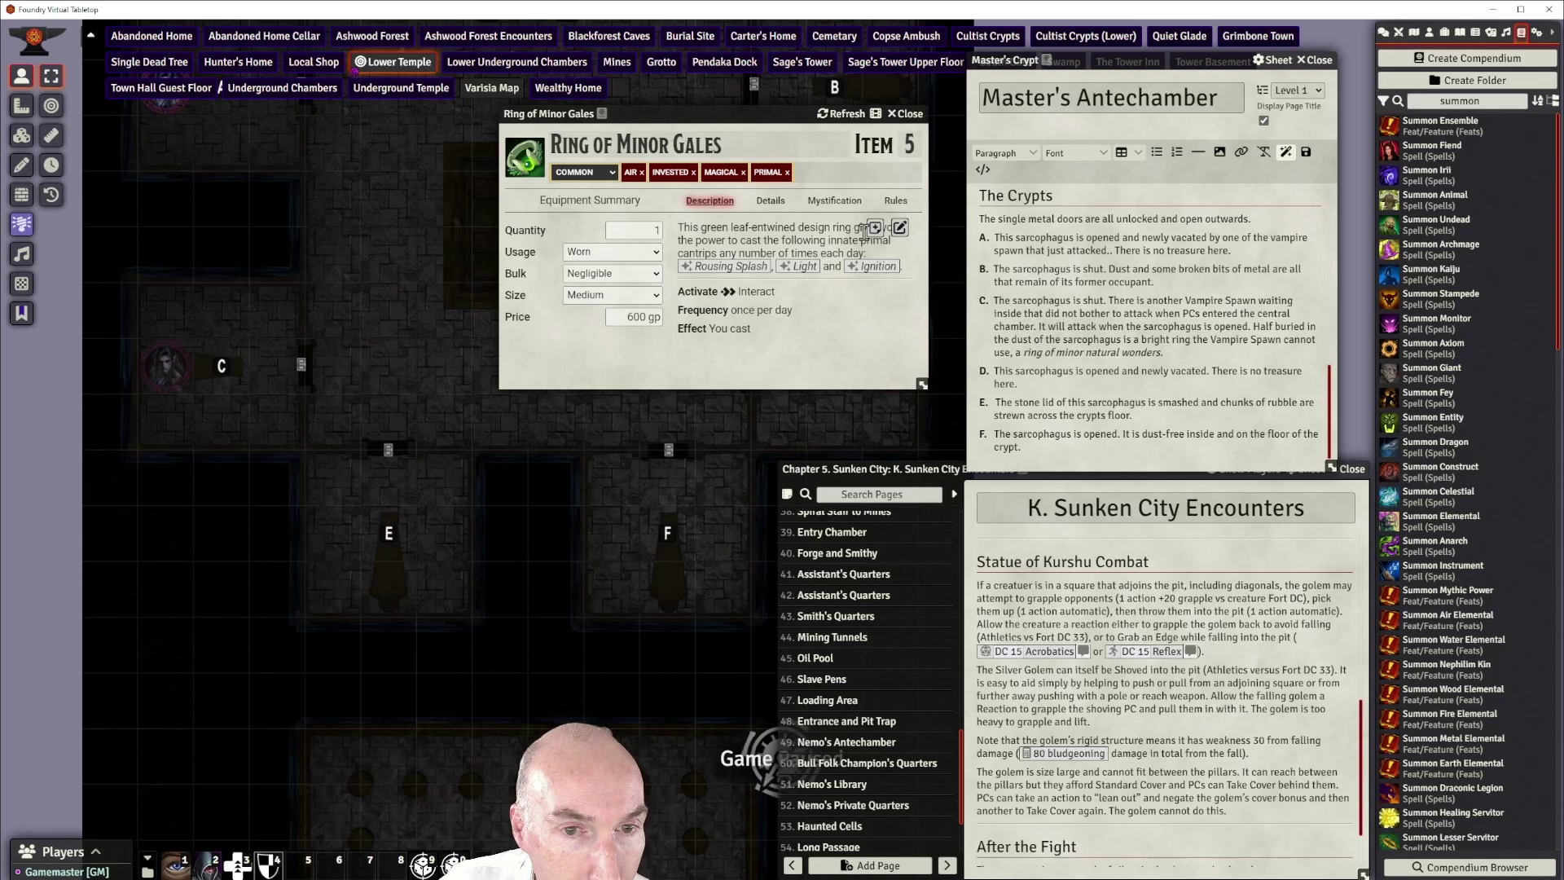
{"action": "left_click", "coordinate": [900, 227]}
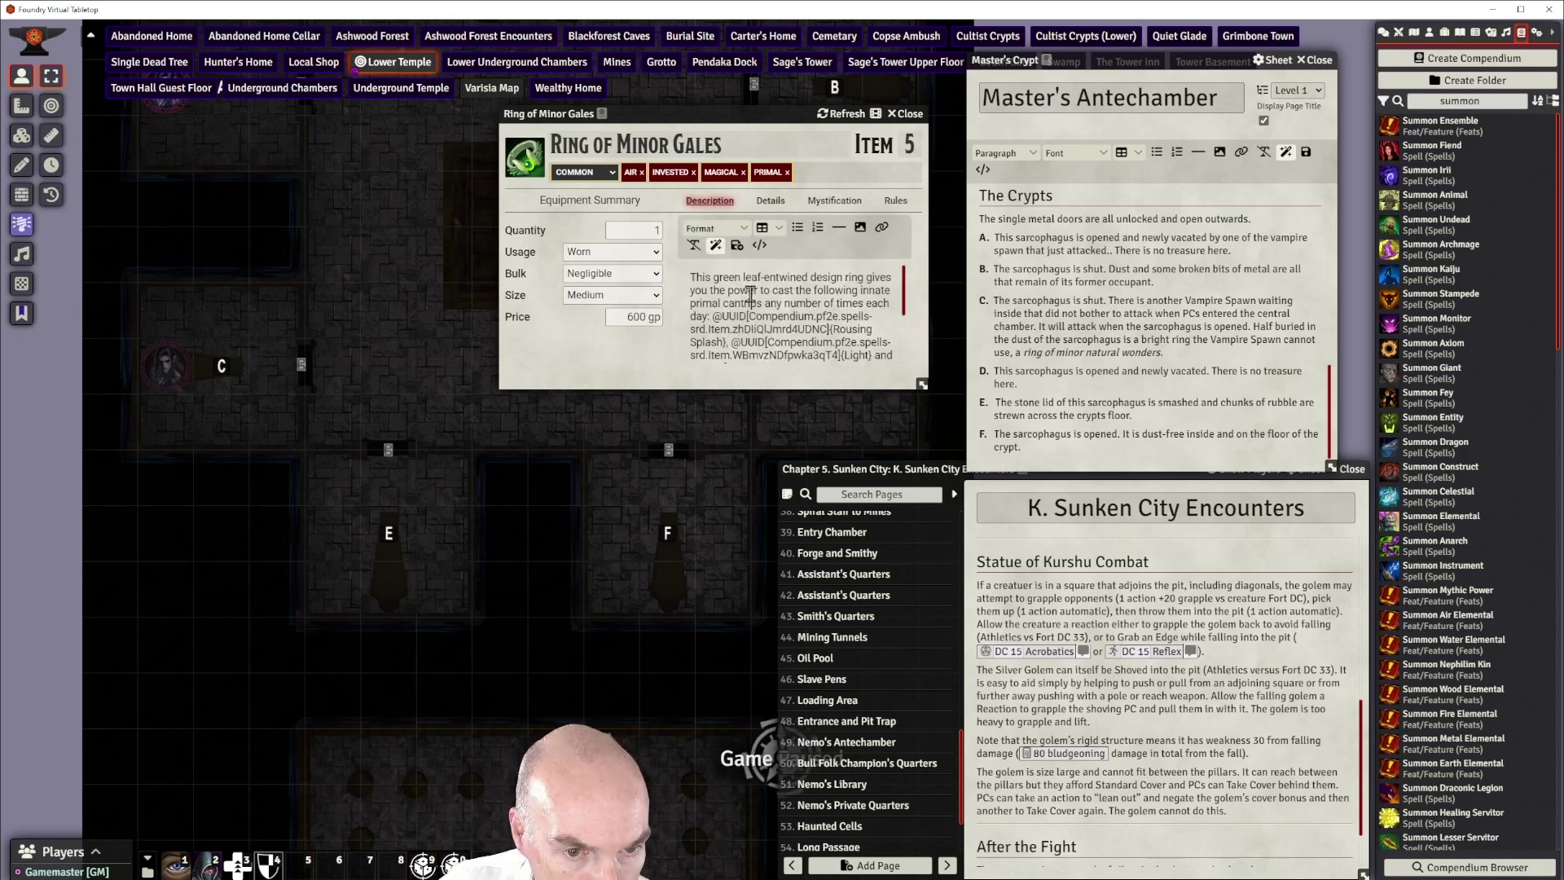
{"action": "left_click_drag", "start_coordinate": [713, 277], "coordinate": [770, 279]}
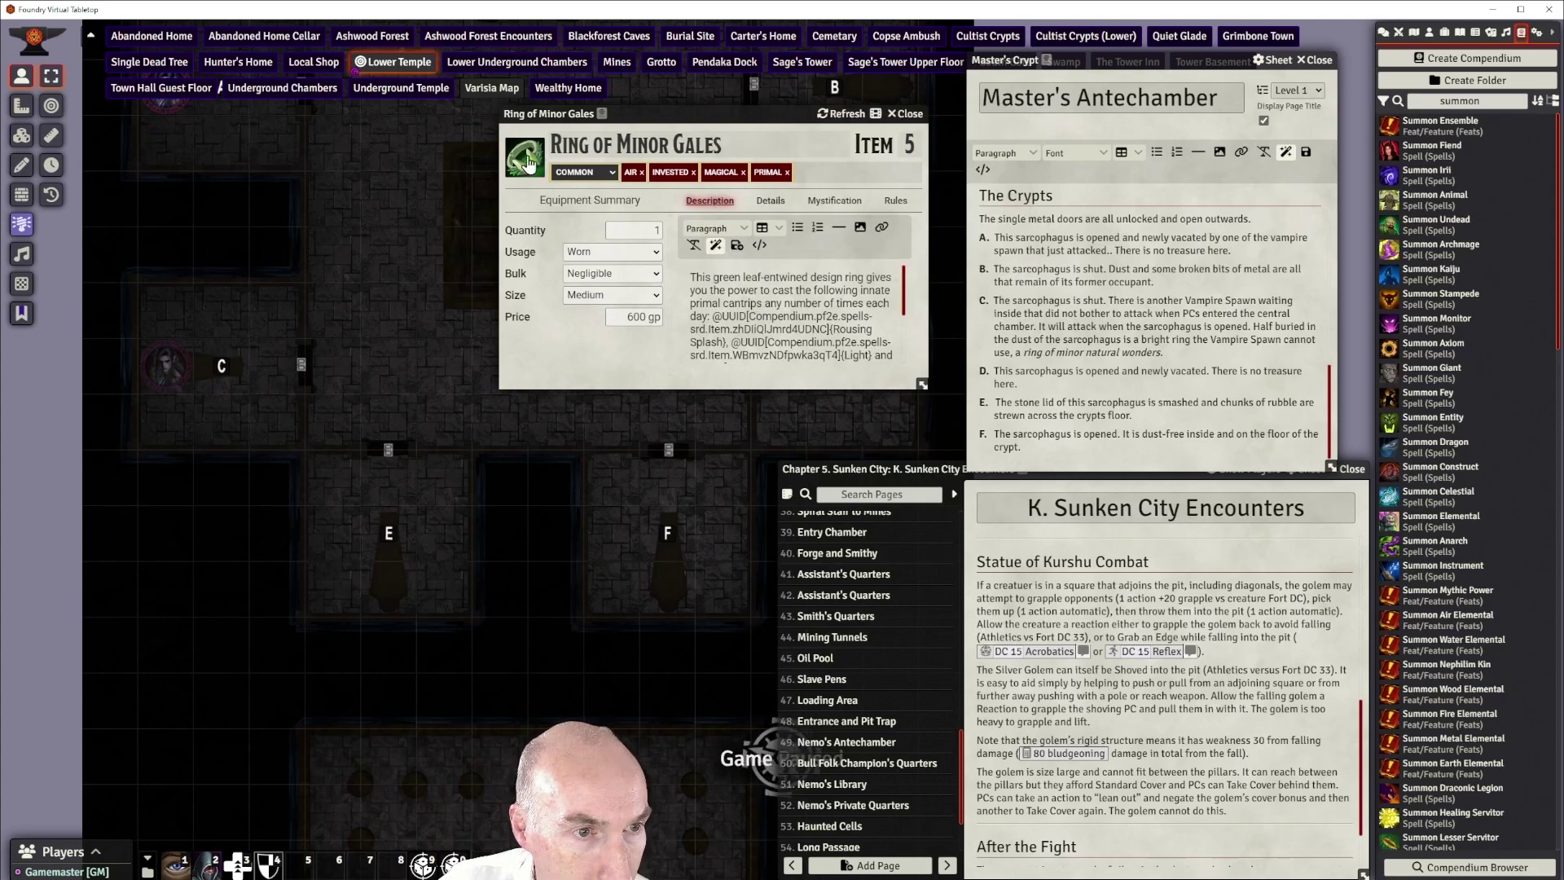
Browse the ring images in icons/equipment/finger with thumbnails to find a new picture for the Ring of Minor Gales
{"action": "left_click", "coordinate": [526, 160]}
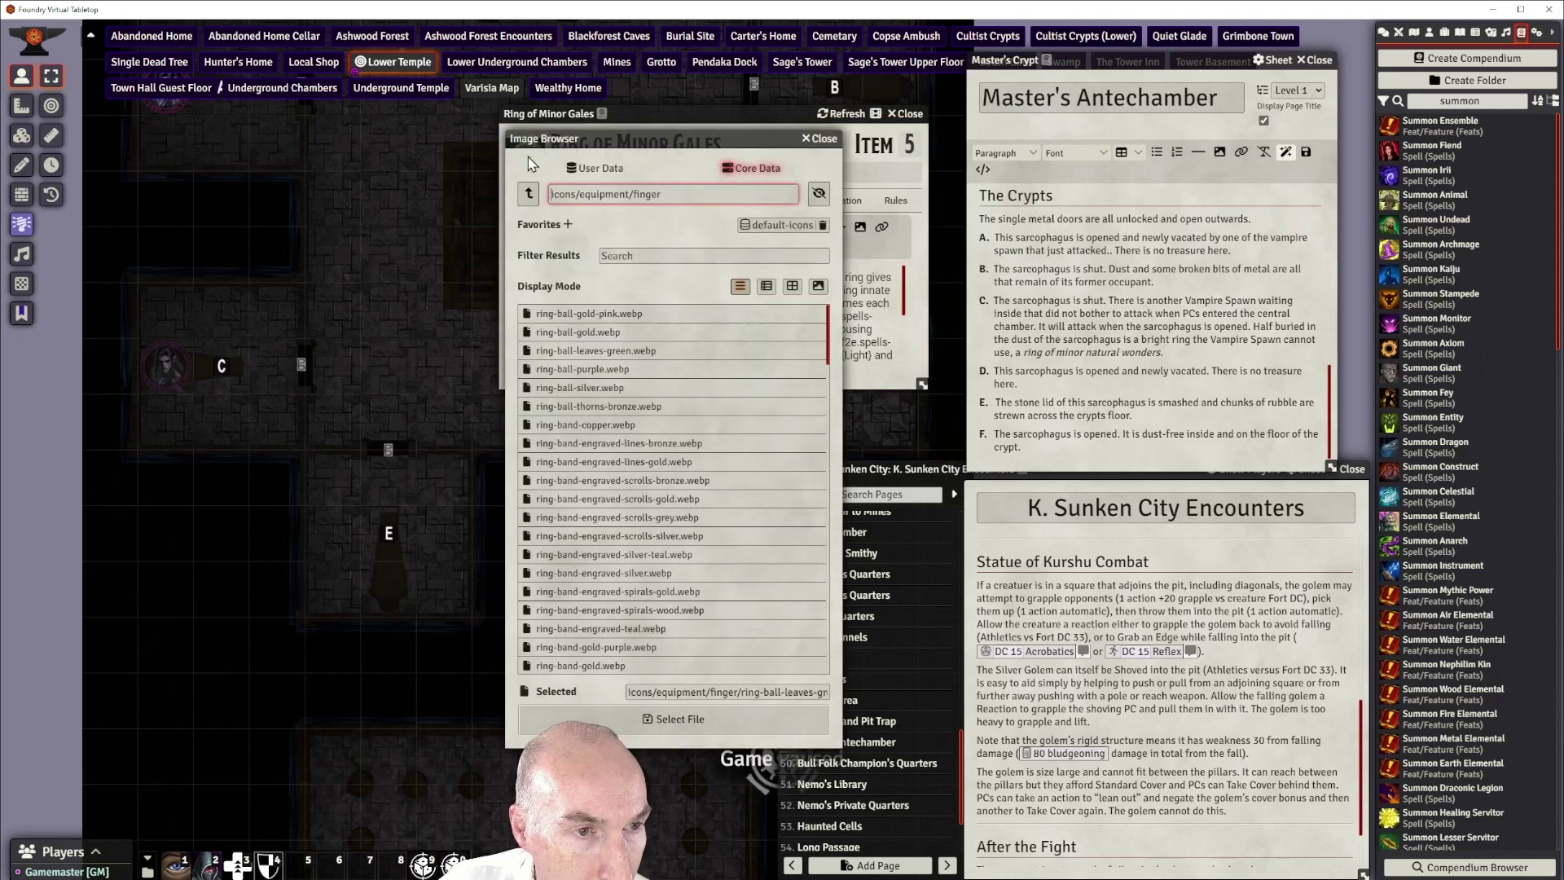
{"action": "left_click", "coordinate": [767, 287]}
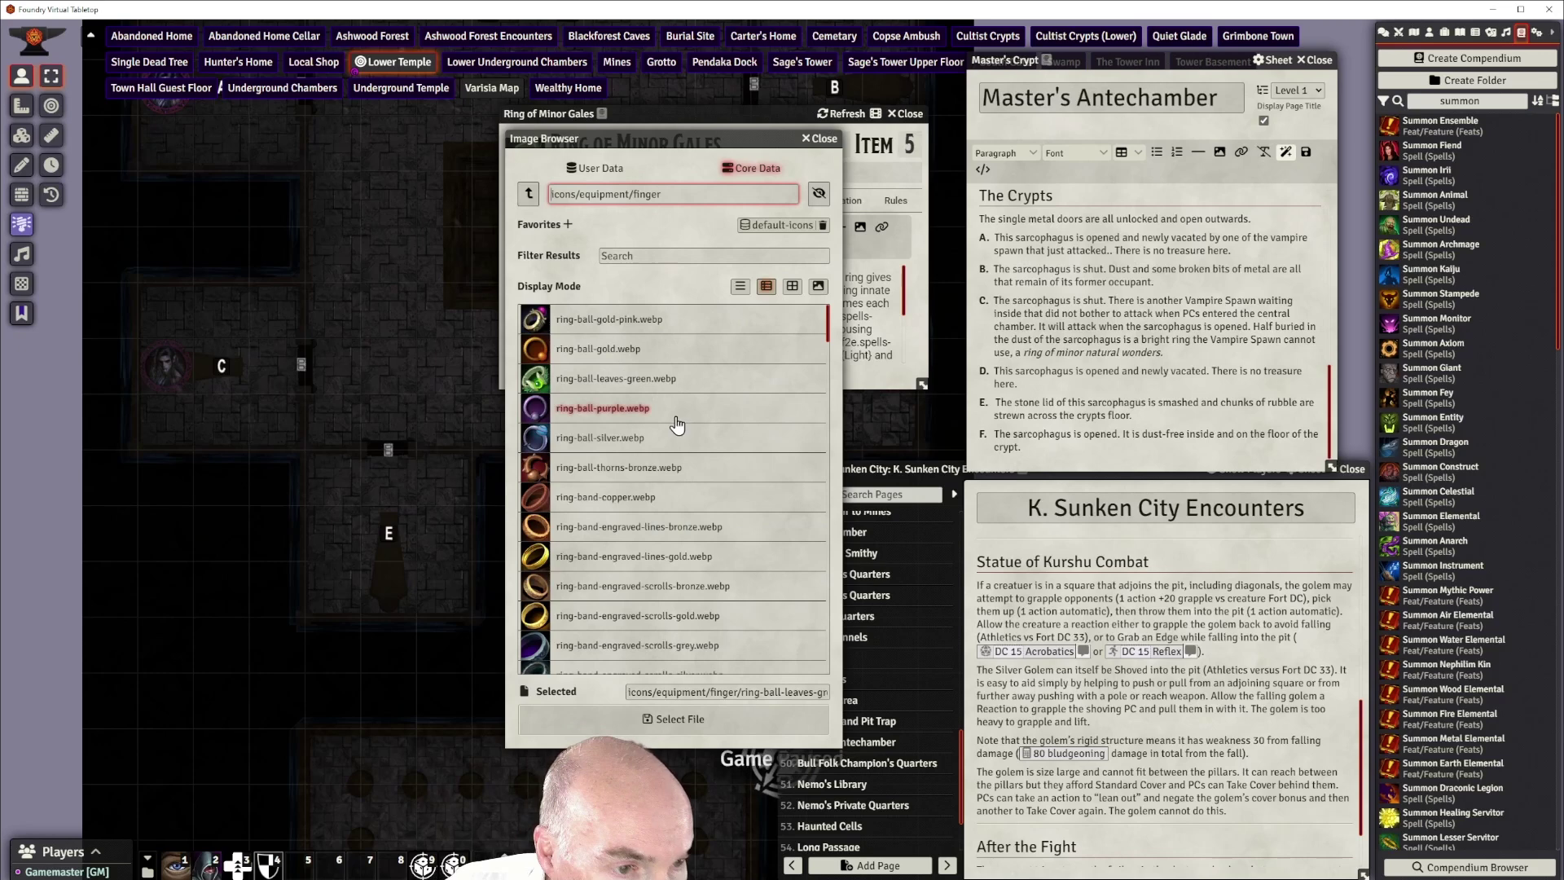
{"action": "scroll", "coordinate": [666, 462], "scroll_direction": "down", "scroll_amount": 4}
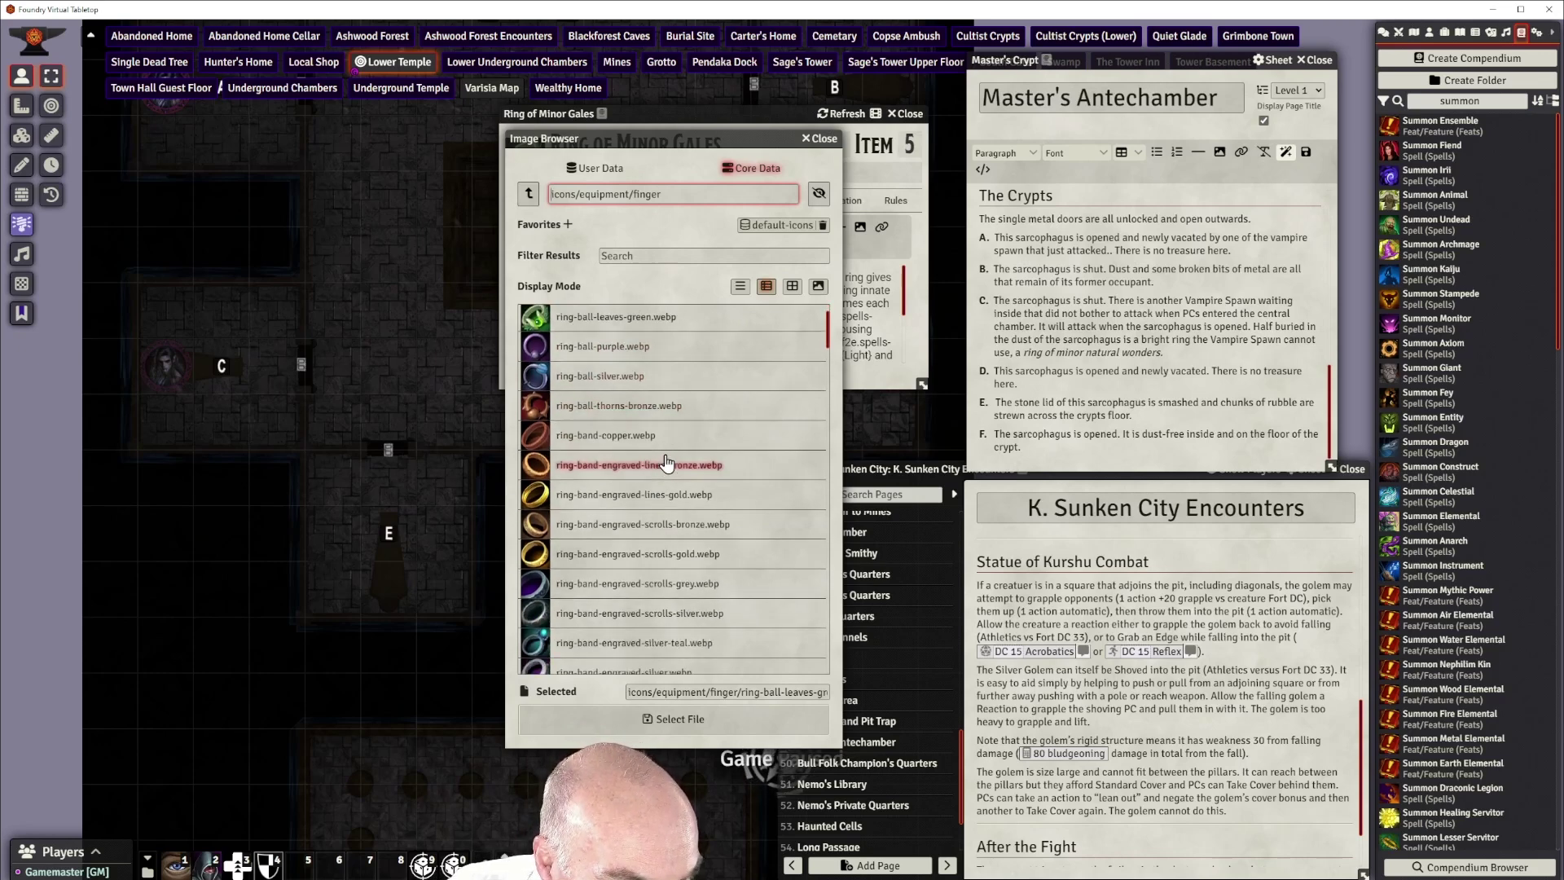
{"action": "scroll", "coordinate": [666, 462], "scroll_direction": "down", "scroll_amount": 5}
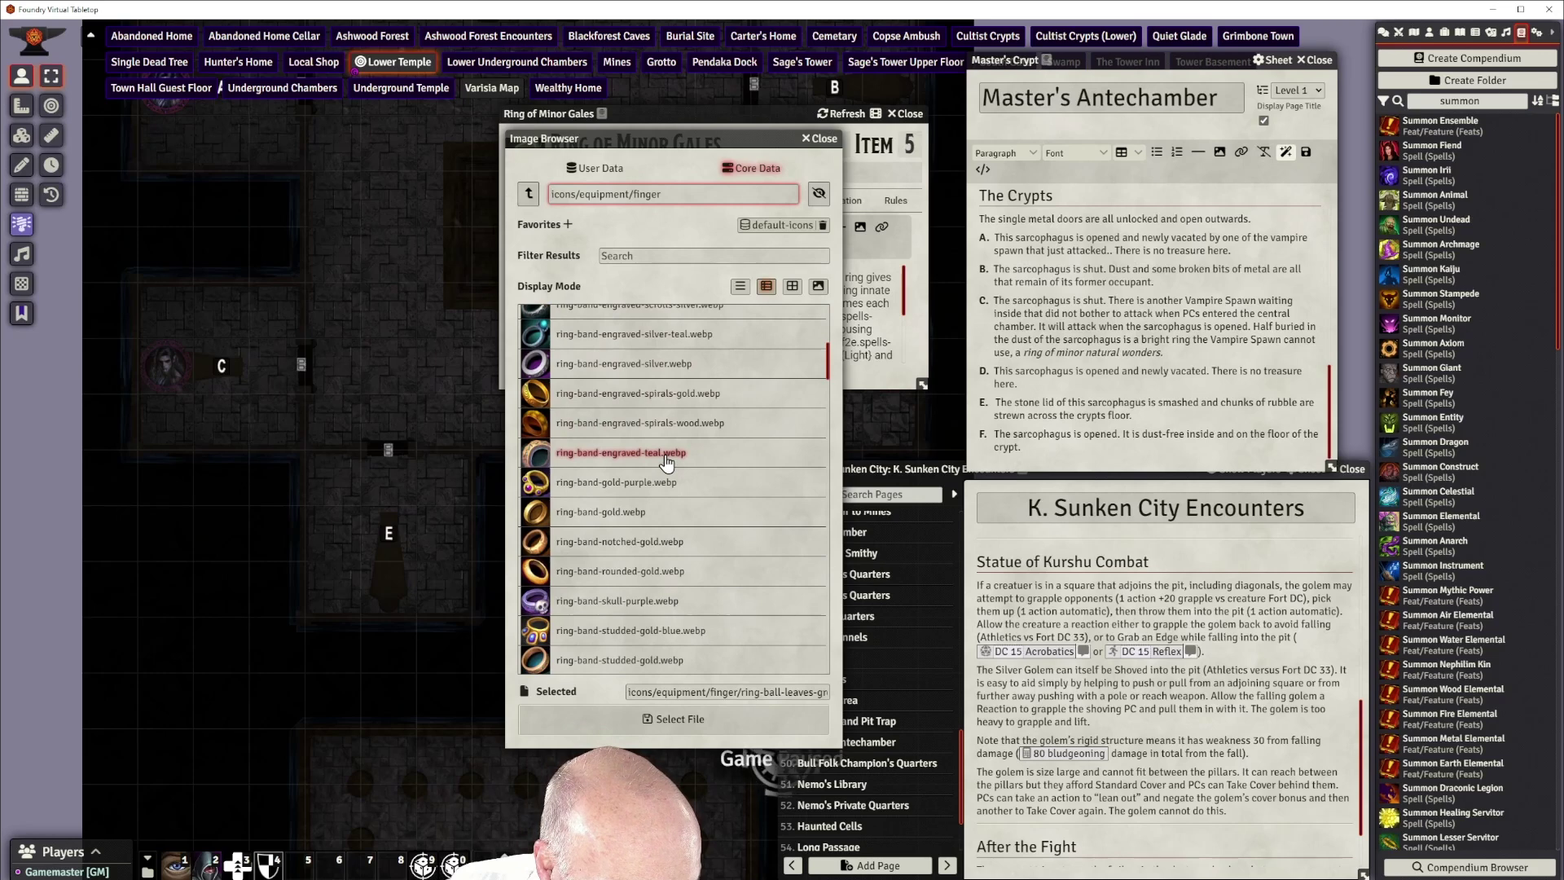
{"action": "scroll", "coordinate": [666, 462], "scroll_direction": "down", "scroll_amount": 2}
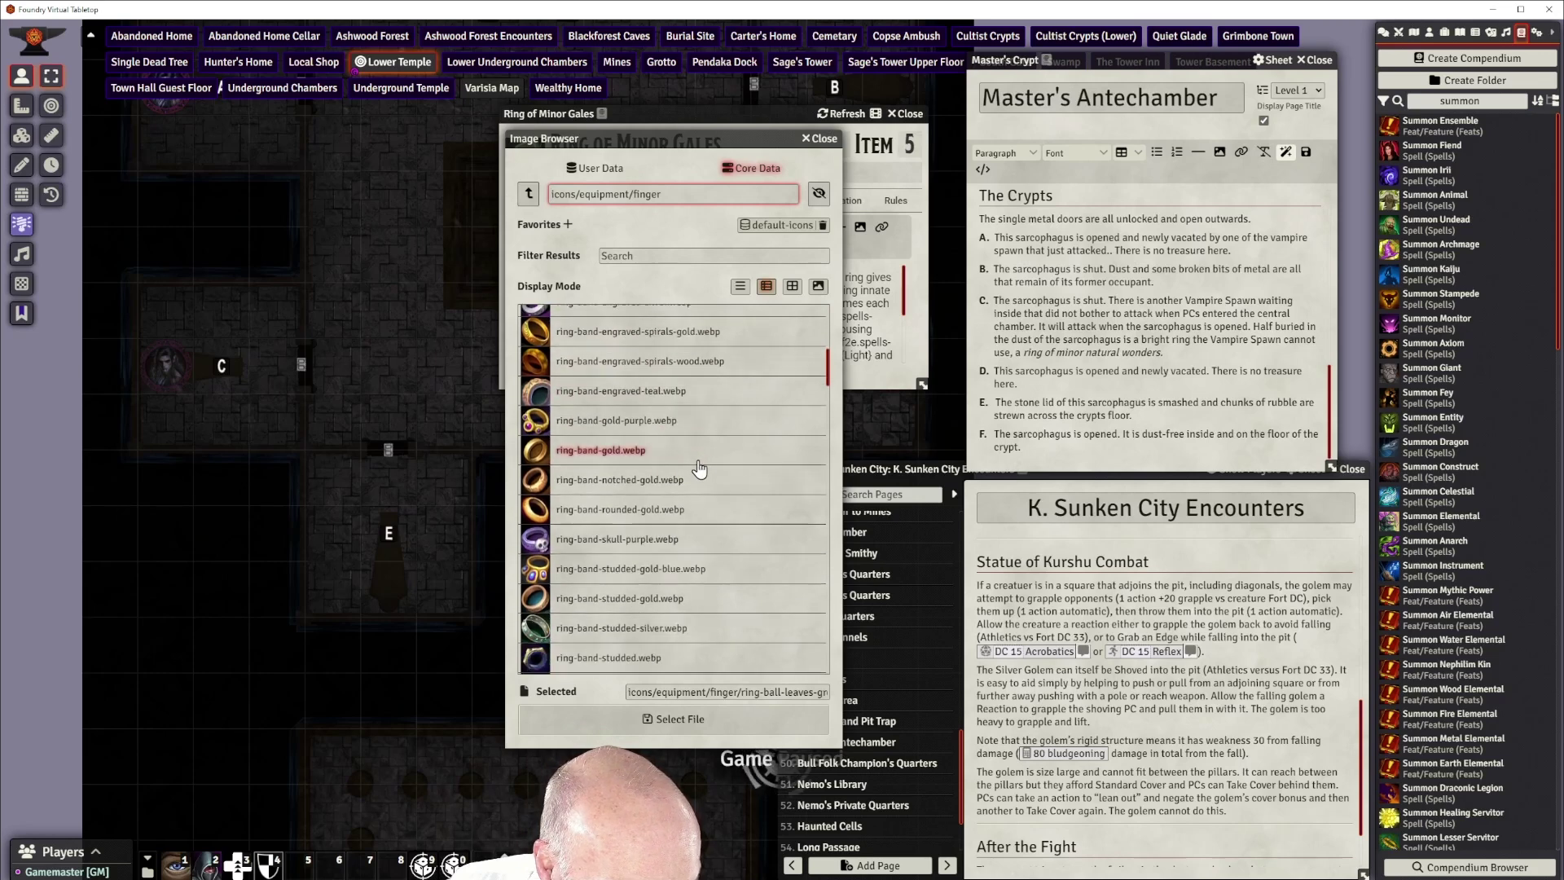
{"action": "scroll", "coordinate": [693, 474], "scroll_direction": "down", "scroll_amount": 6}
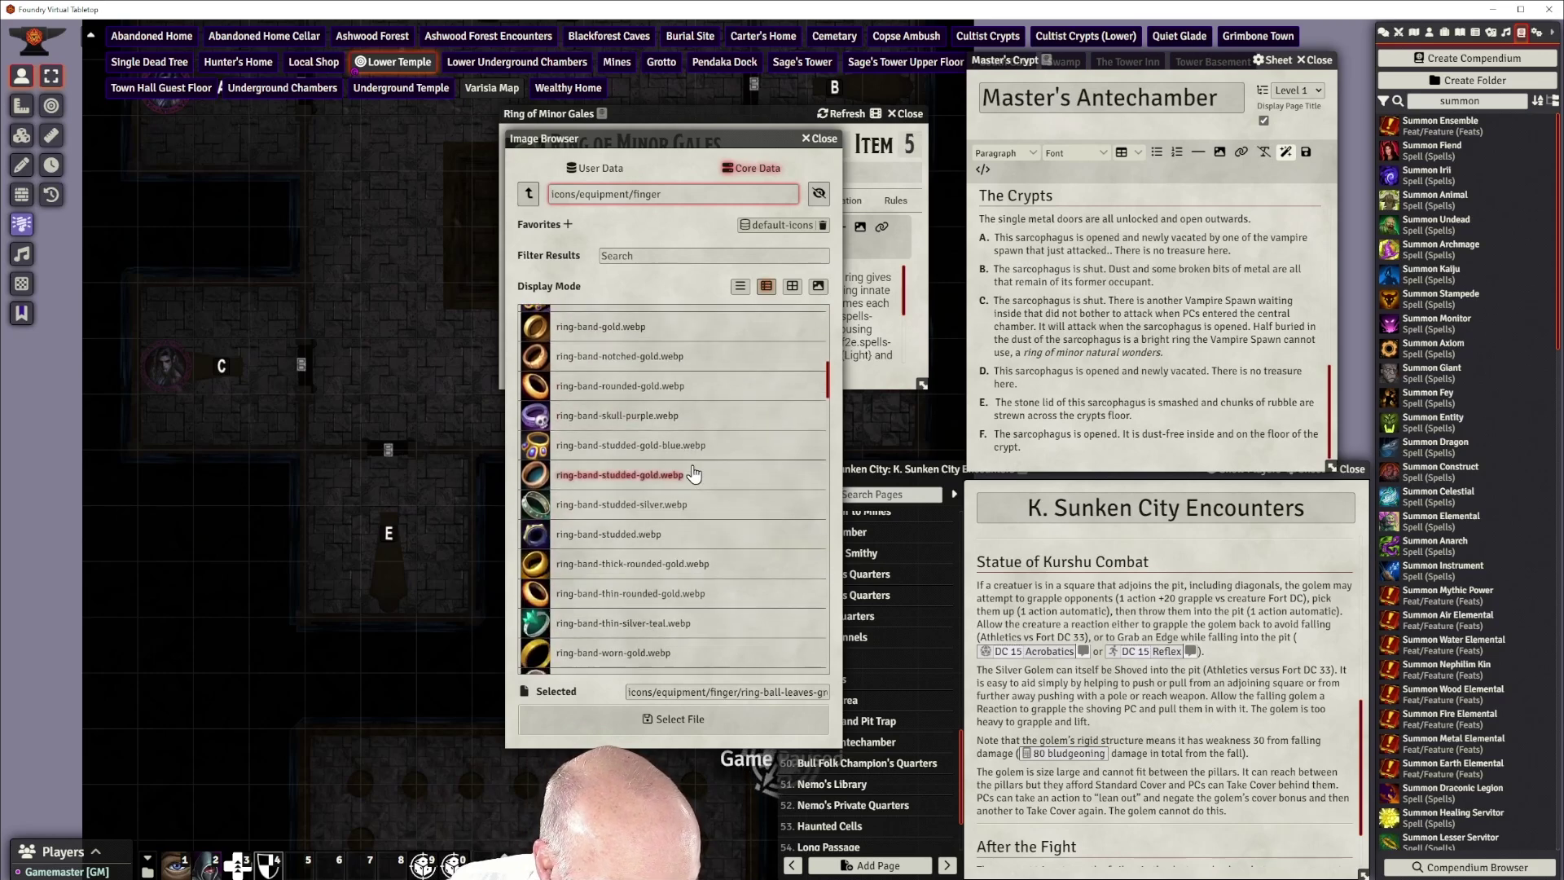
{"action": "scroll", "coordinate": [693, 474], "scroll_direction": "down", "scroll_amount": 2}
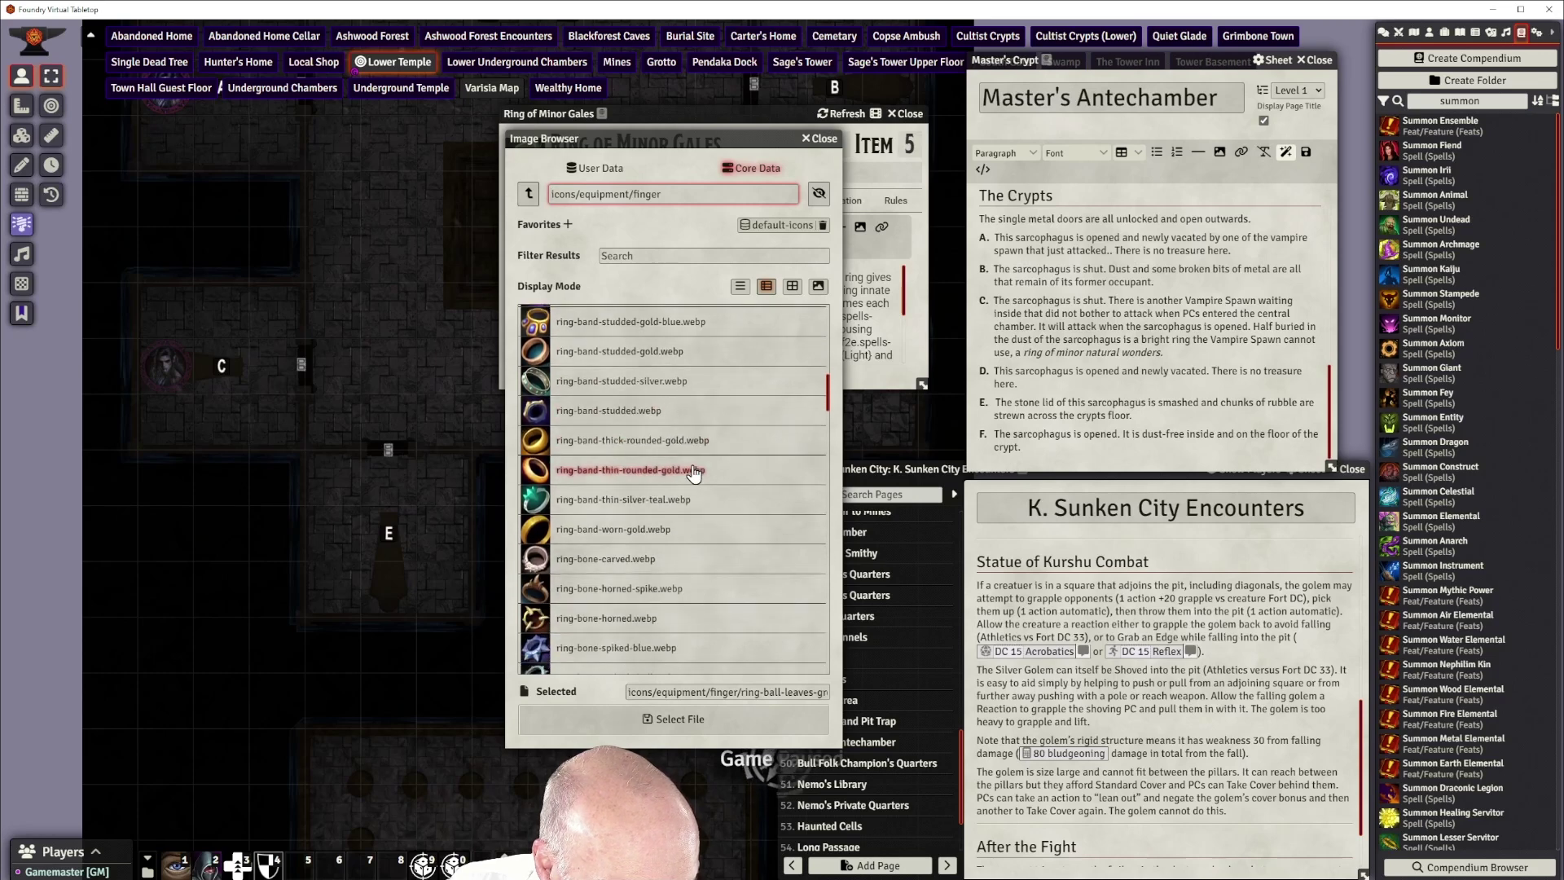
{"action": "scroll", "coordinate": [693, 474], "scroll_direction": "down", "scroll_amount": 4}
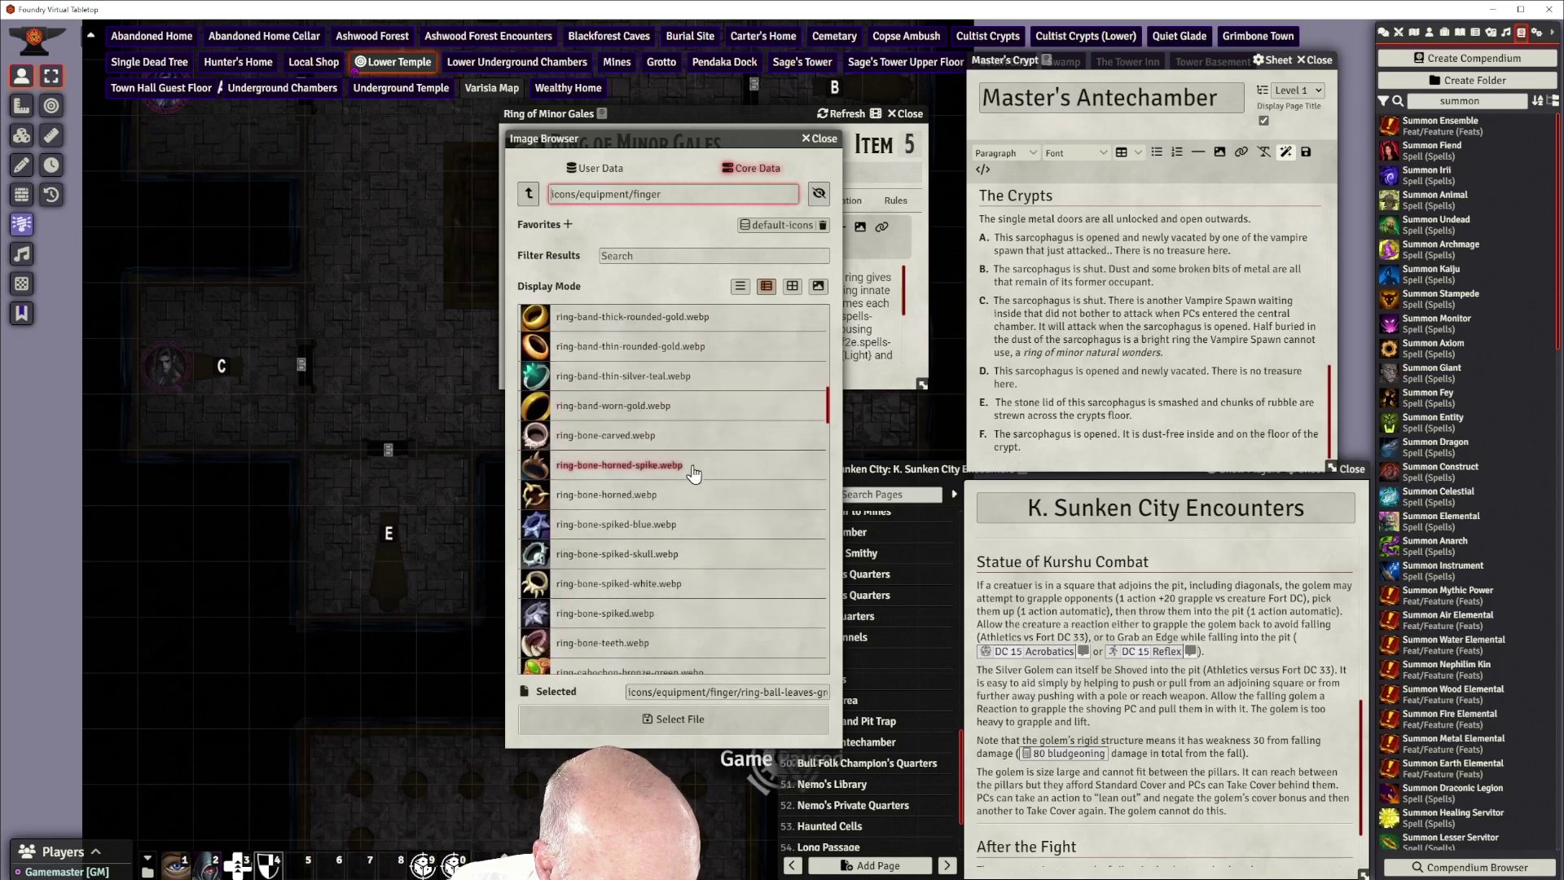
{"action": "scroll", "coordinate": [693, 473], "scroll_direction": "down", "scroll_amount": 6}
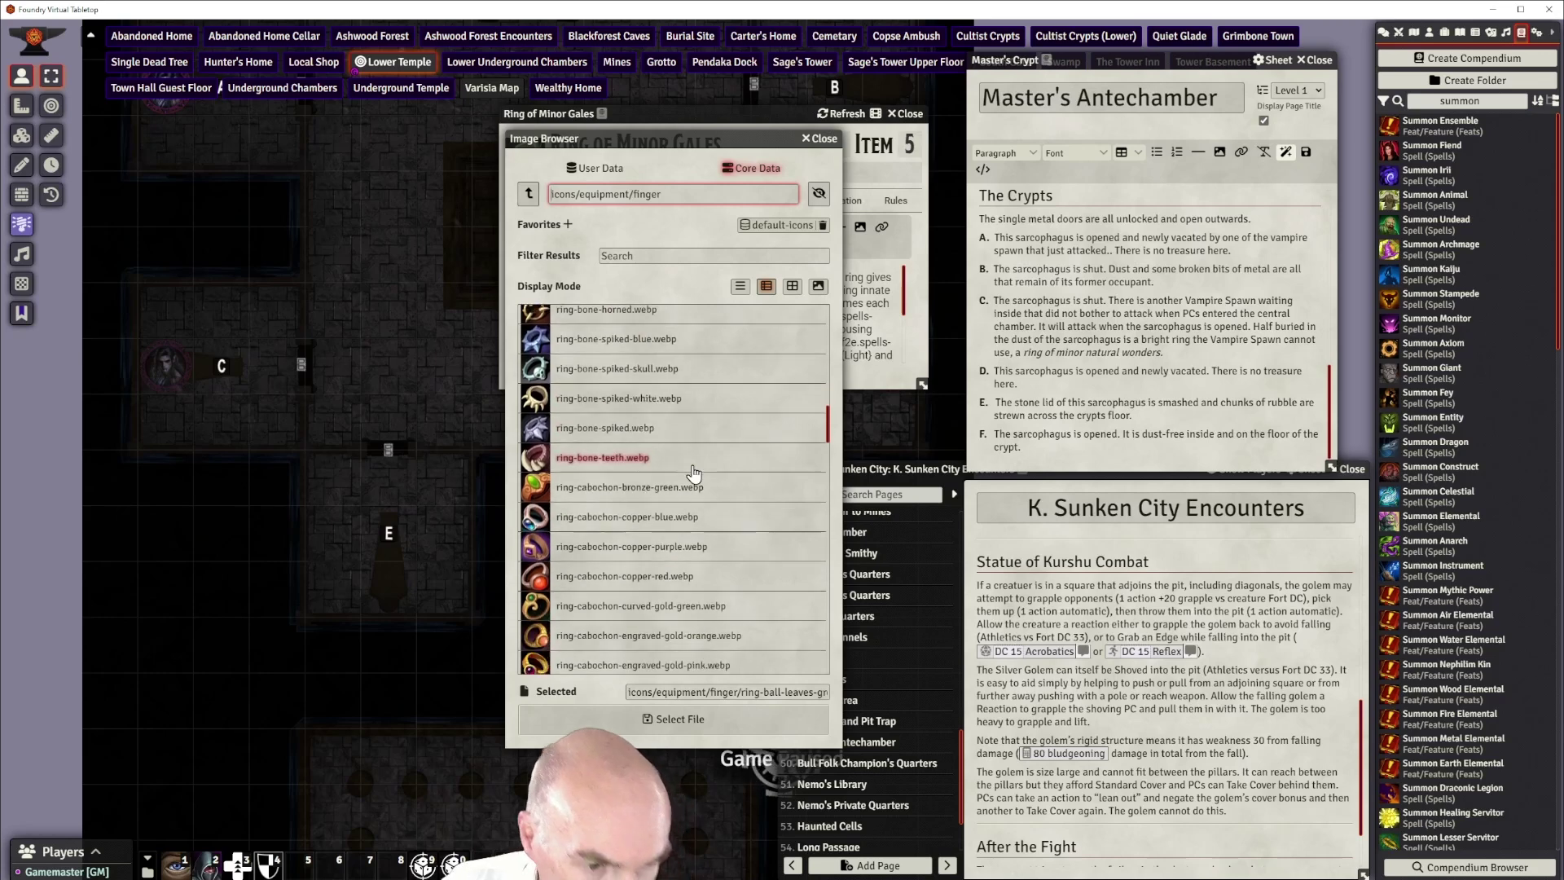
{"action": "scroll", "coordinate": [694, 473], "scroll_direction": "down", "scroll_amount": 4}
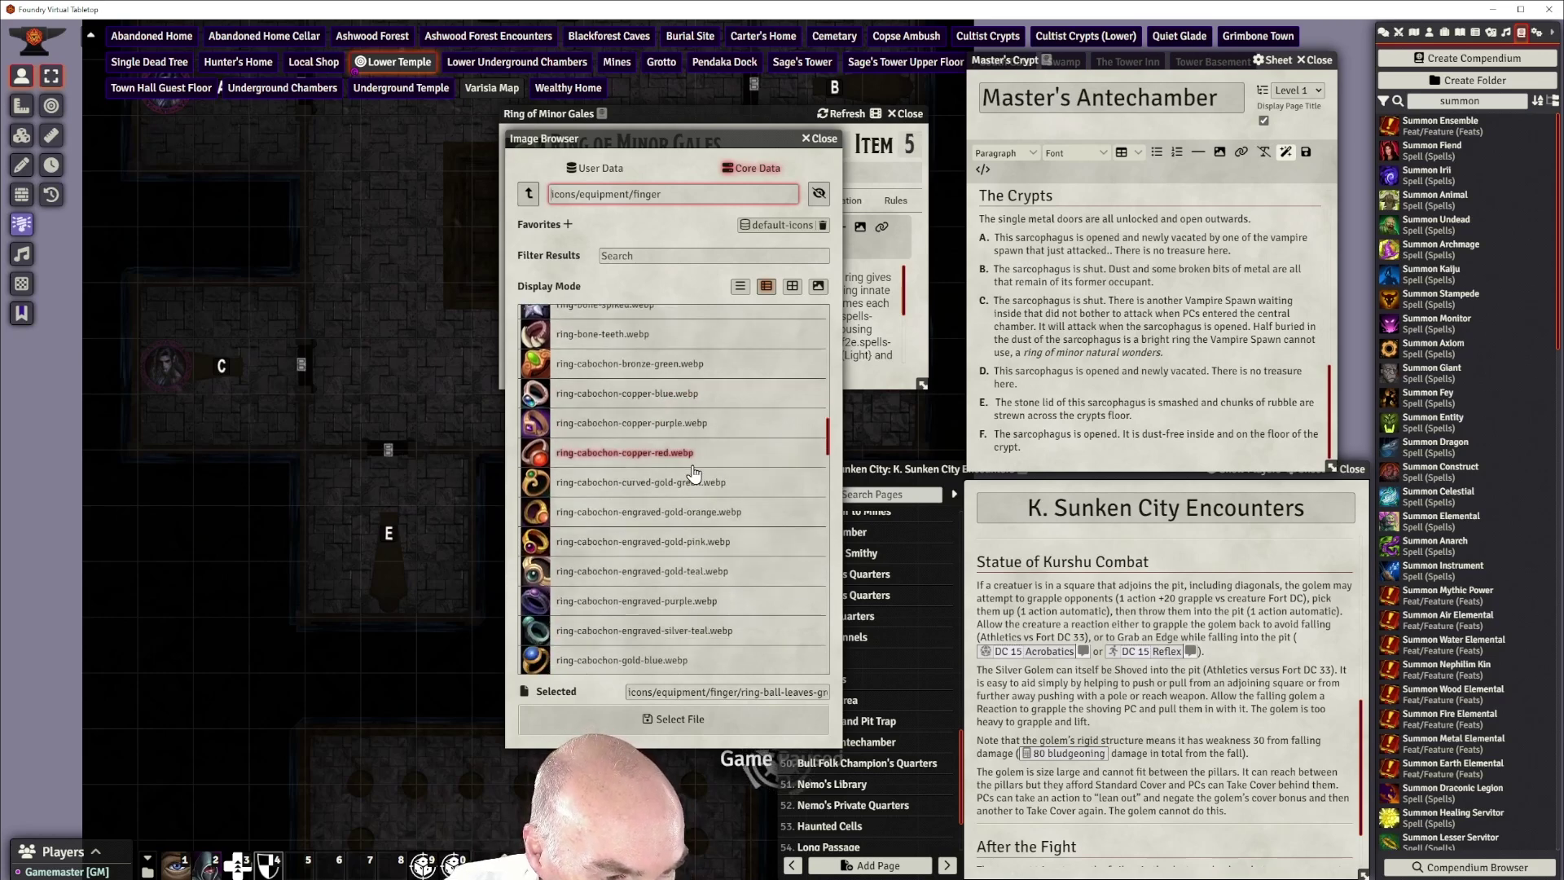
{"action": "scroll", "coordinate": [694, 473], "scroll_direction": "down", "scroll_amount": 4}
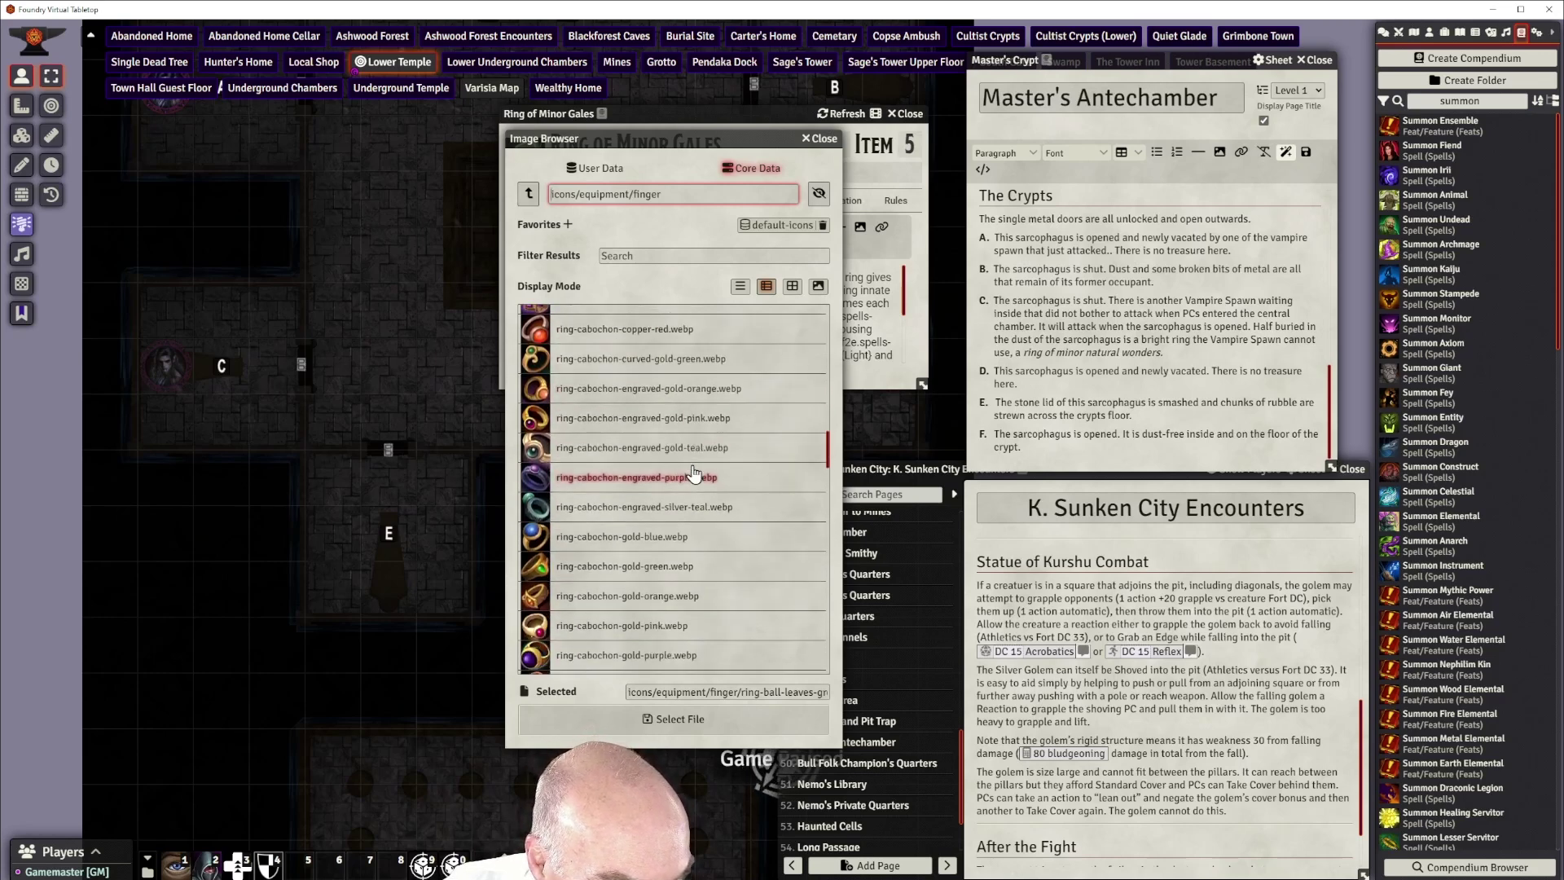
{"action": "scroll", "coordinate": [693, 473], "scroll_direction": "down", "scroll_amount": 4}
{"action": "scroll", "coordinate": [694, 473], "scroll_direction": "down", "scroll_amount": 8}
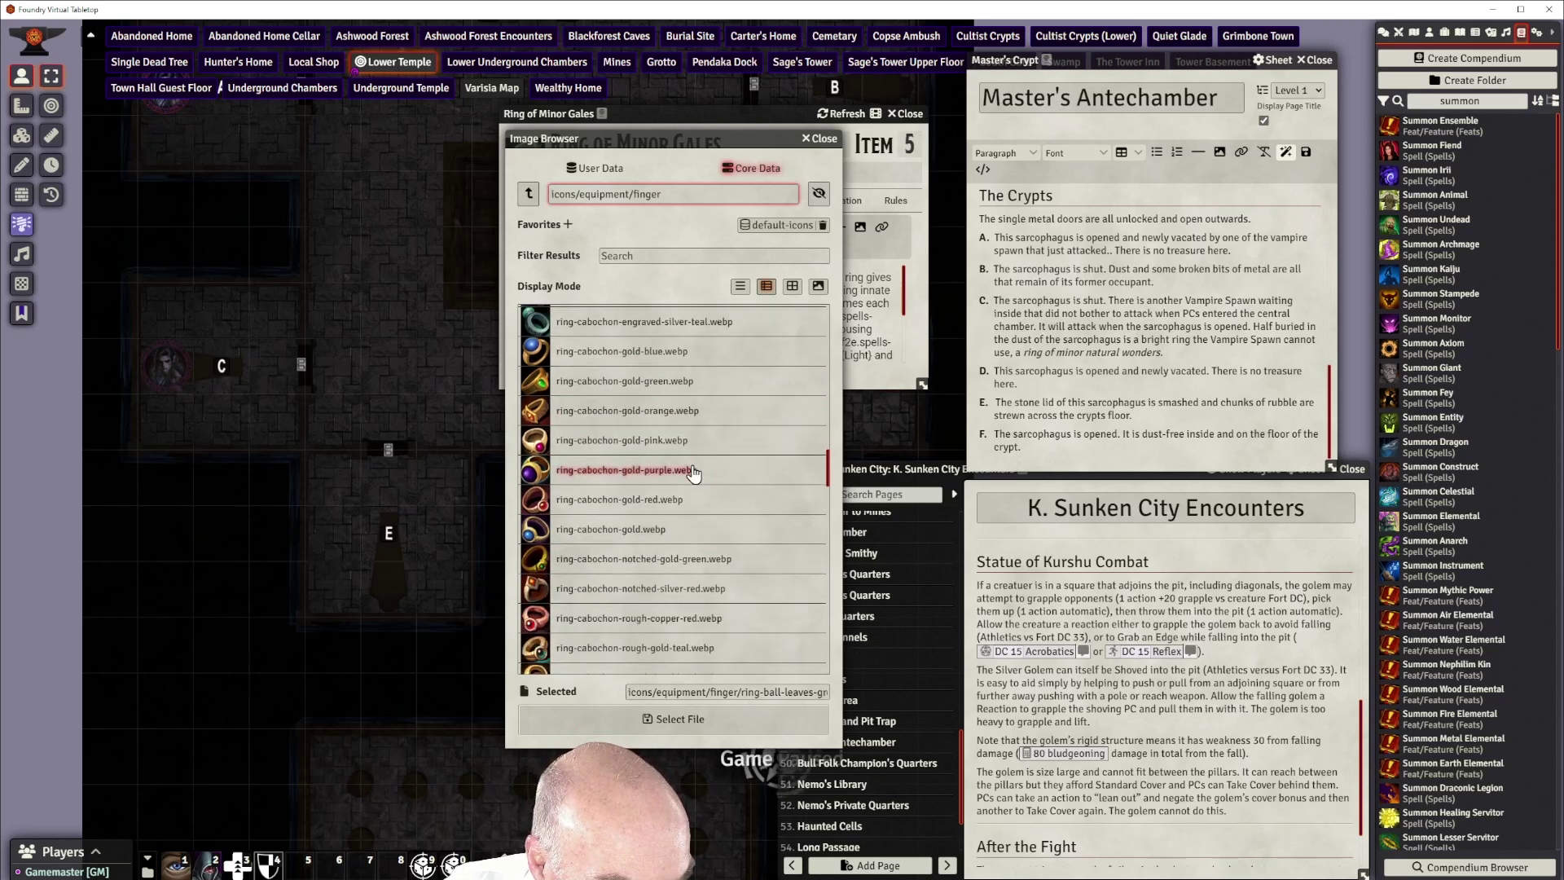
Set the Ring of Minor Gales image to ring-cabochon-spiral-gold-green.webp from the icons/equipment/finger folder
{"action": "scroll", "coordinate": [693, 473], "scroll_direction": "down", "scroll_amount": 4}
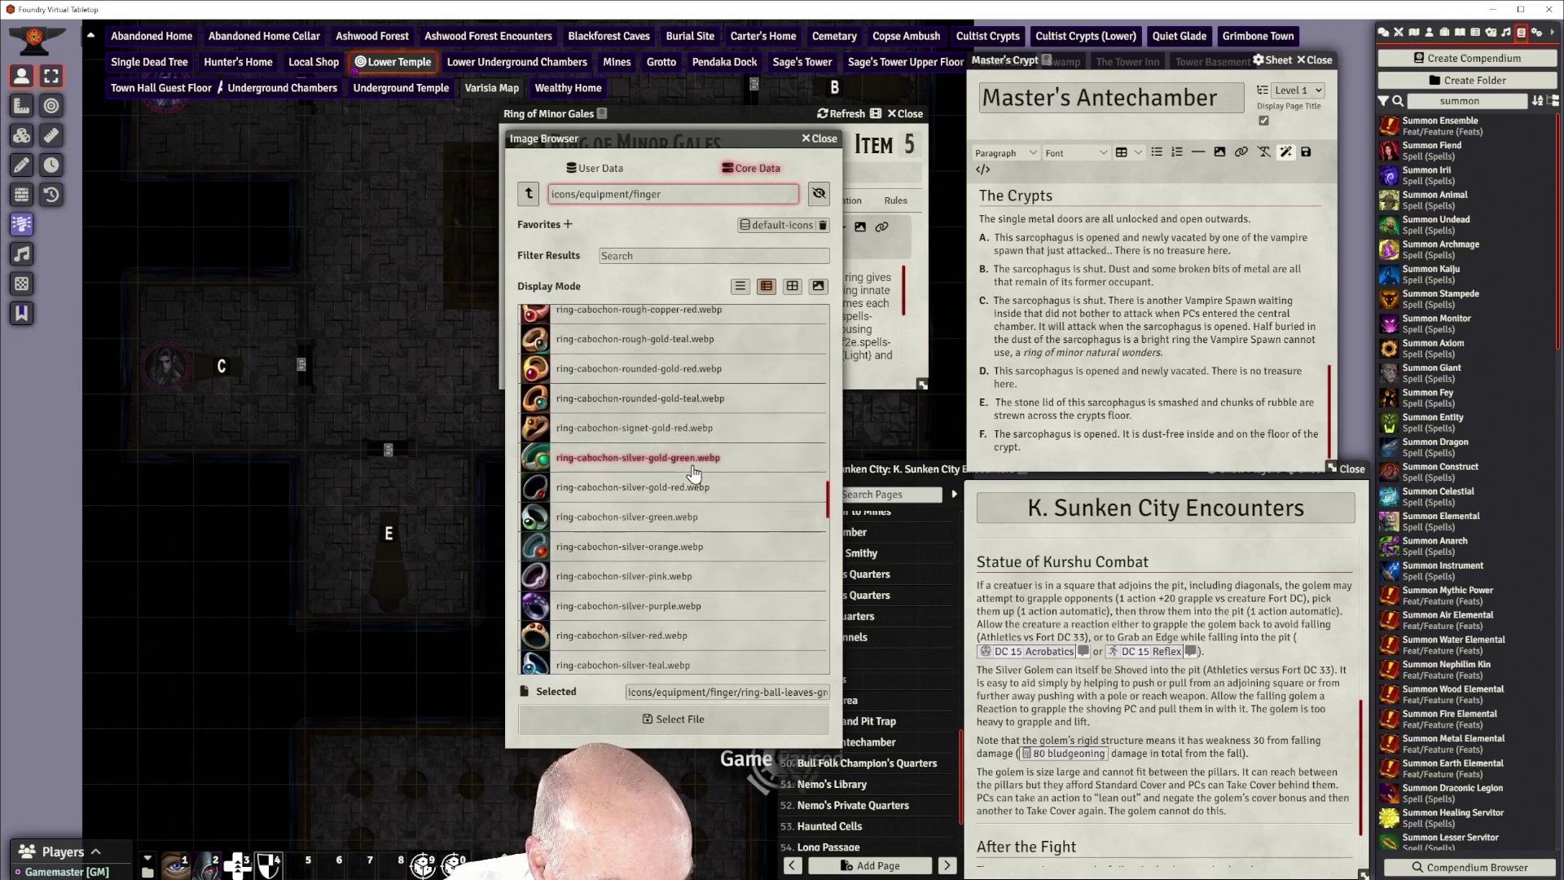
{"action": "scroll", "coordinate": [693, 474], "scroll_direction": "down", "scroll_amount": 6}
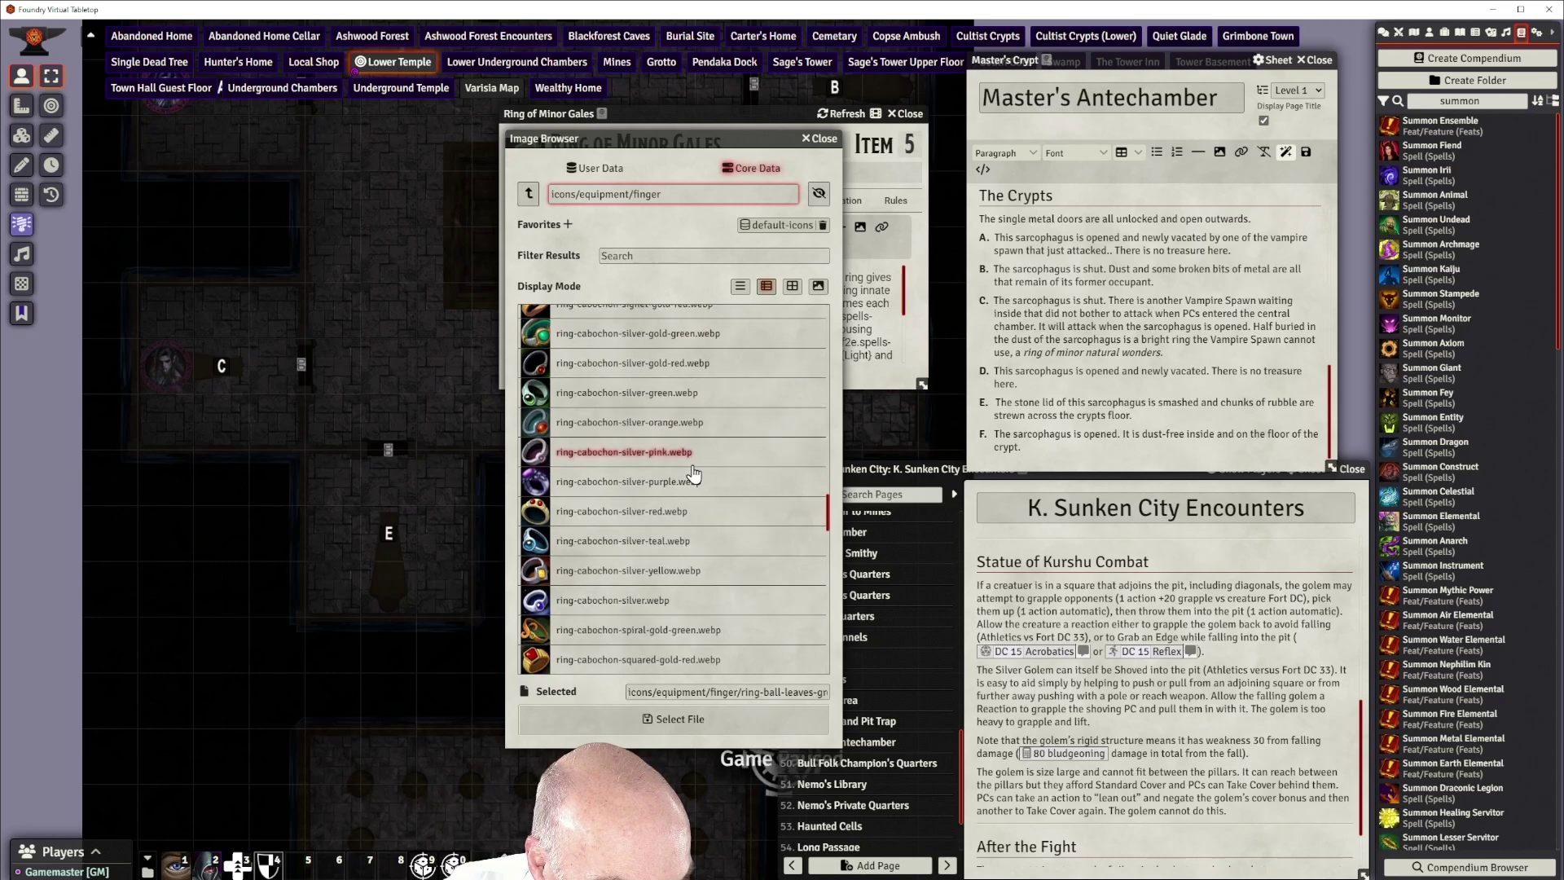
{"action": "scroll", "coordinate": [693, 474], "scroll_direction": "down", "scroll_amount": 4}
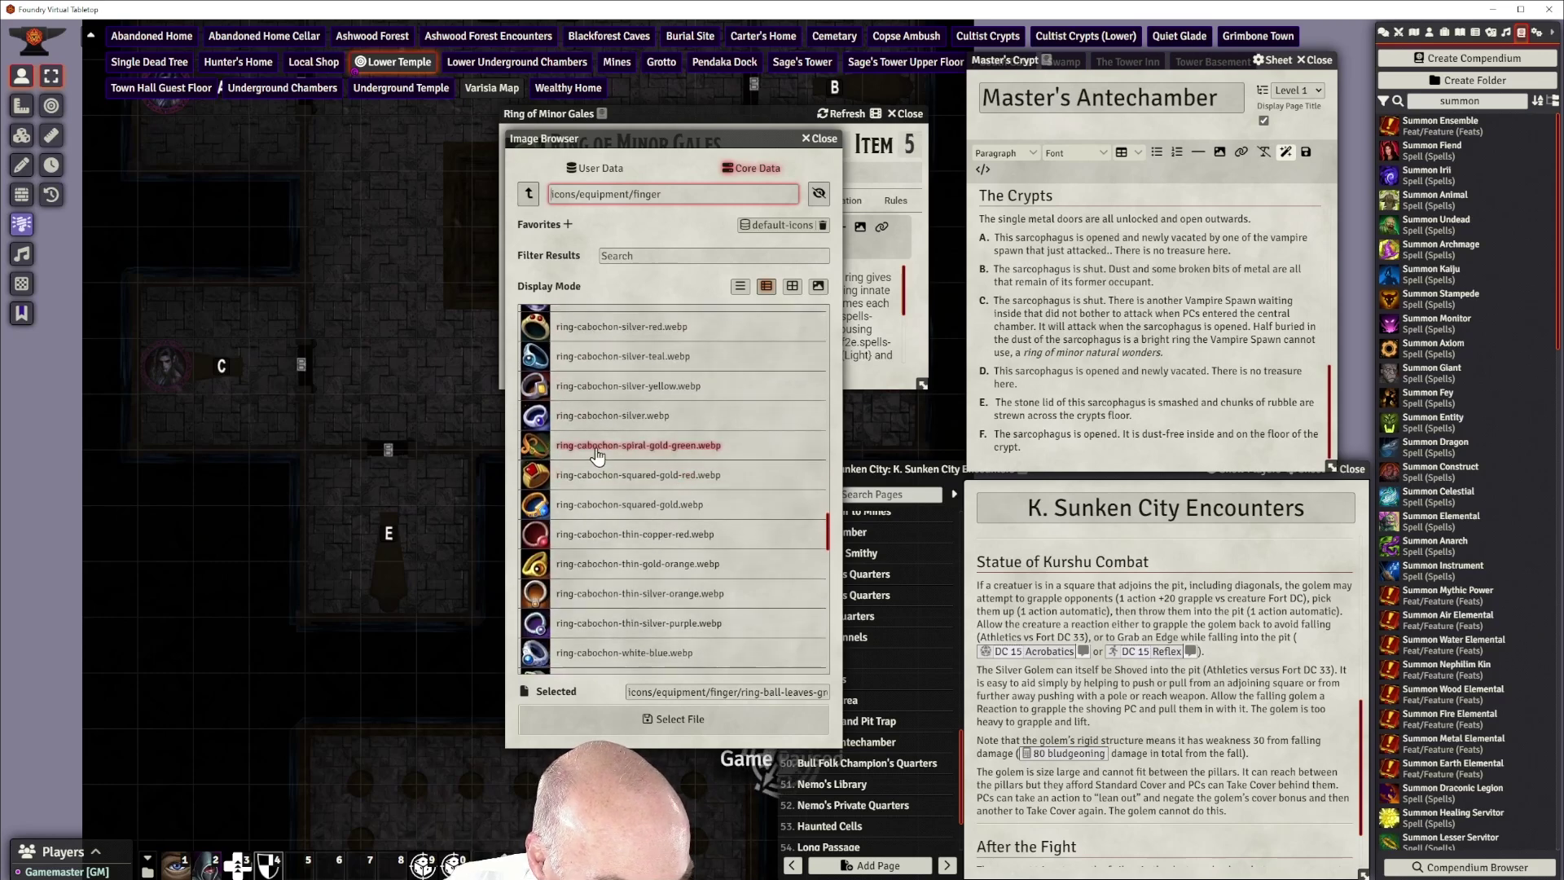
{"action": "scroll", "coordinate": [614, 454], "scroll_direction": "down", "scroll_amount": 2}
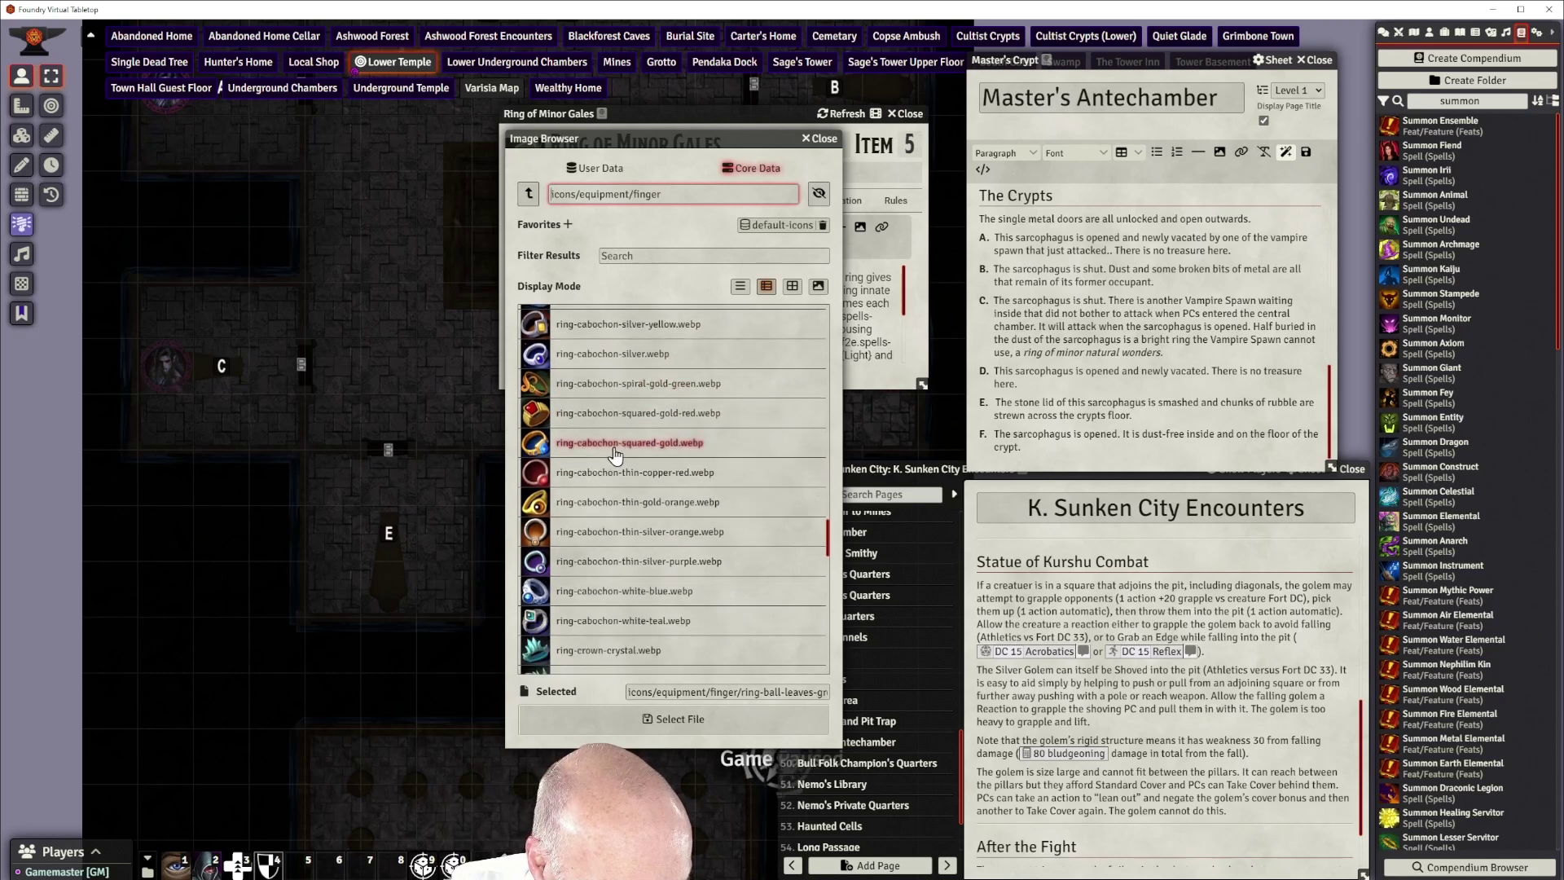
{"action": "scroll", "coordinate": [615, 455], "scroll_direction": "down", "scroll_amount": 4}
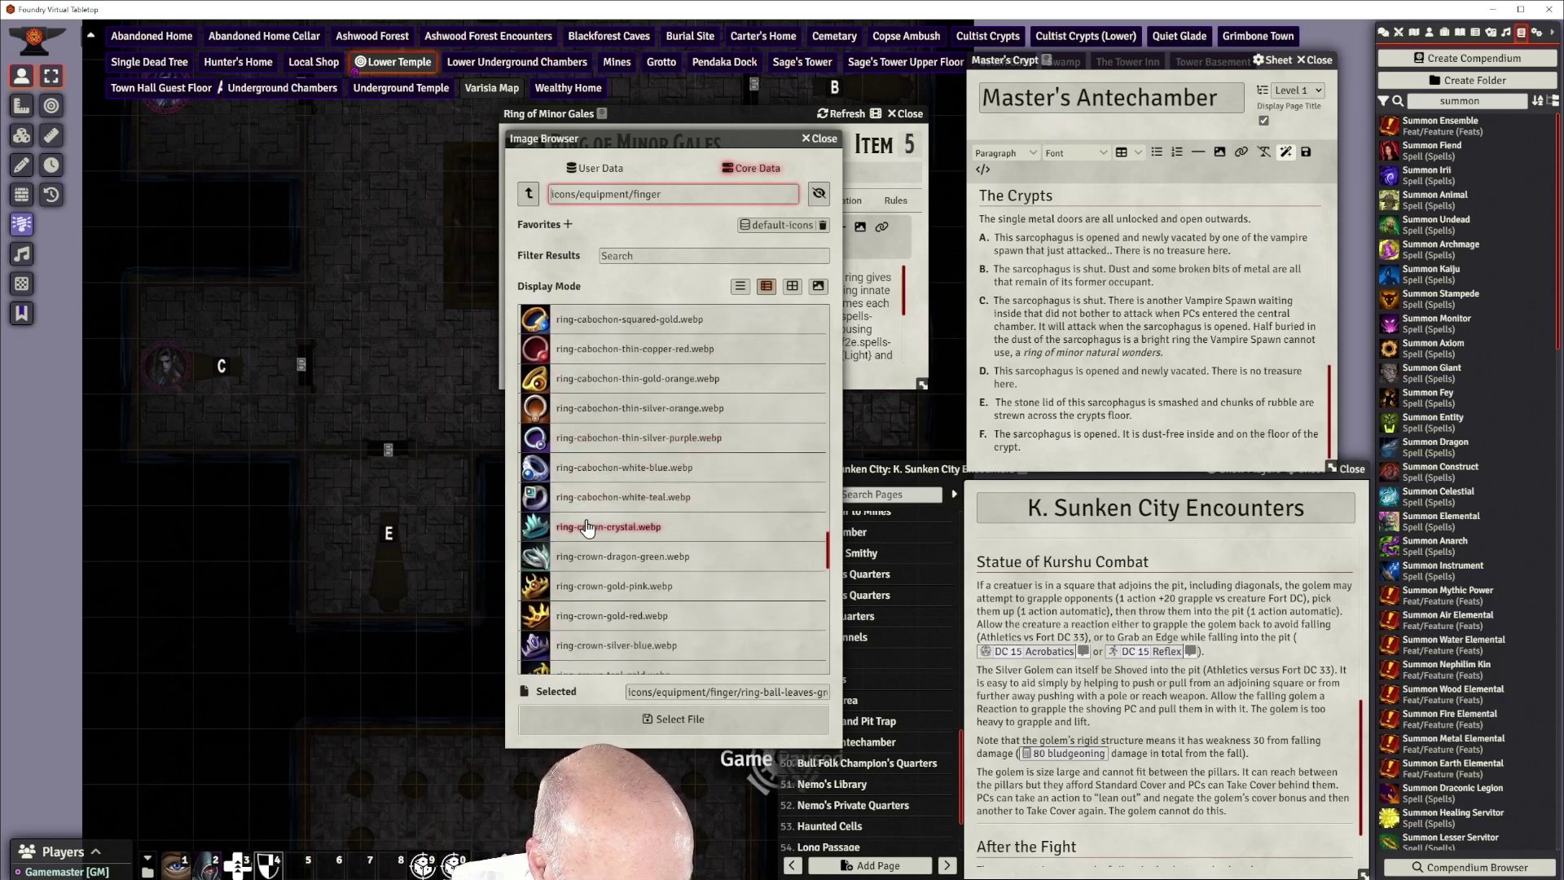
{"action": "scroll", "coordinate": [596, 529], "scroll_direction": "down", "scroll_amount": 10}
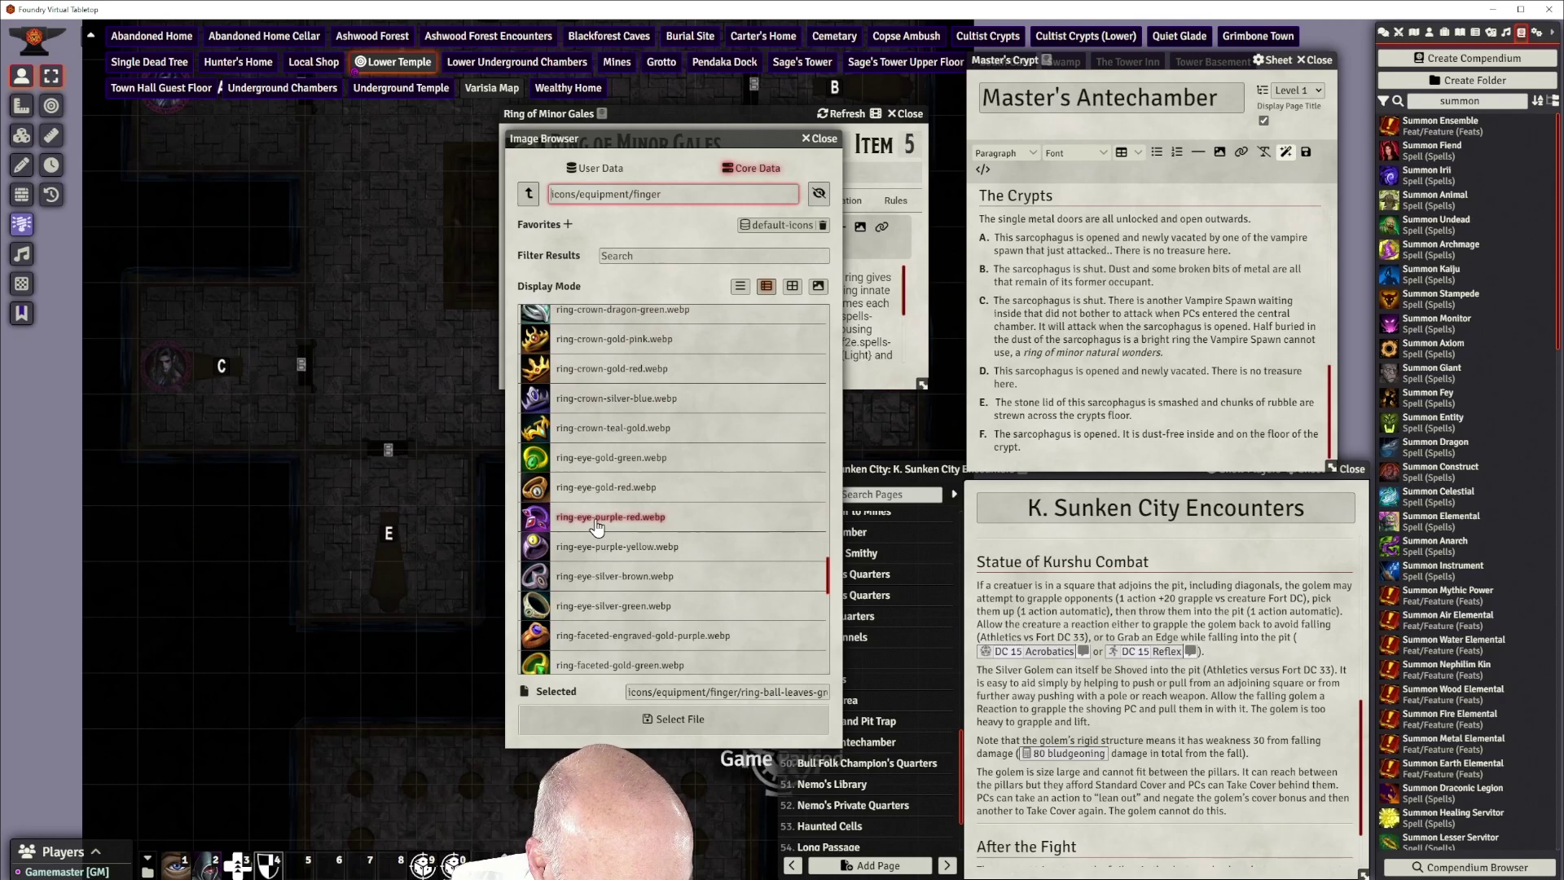
{"action": "scroll", "coordinate": [597, 529], "scroll_direction": "down", "scroll_amount": 8}
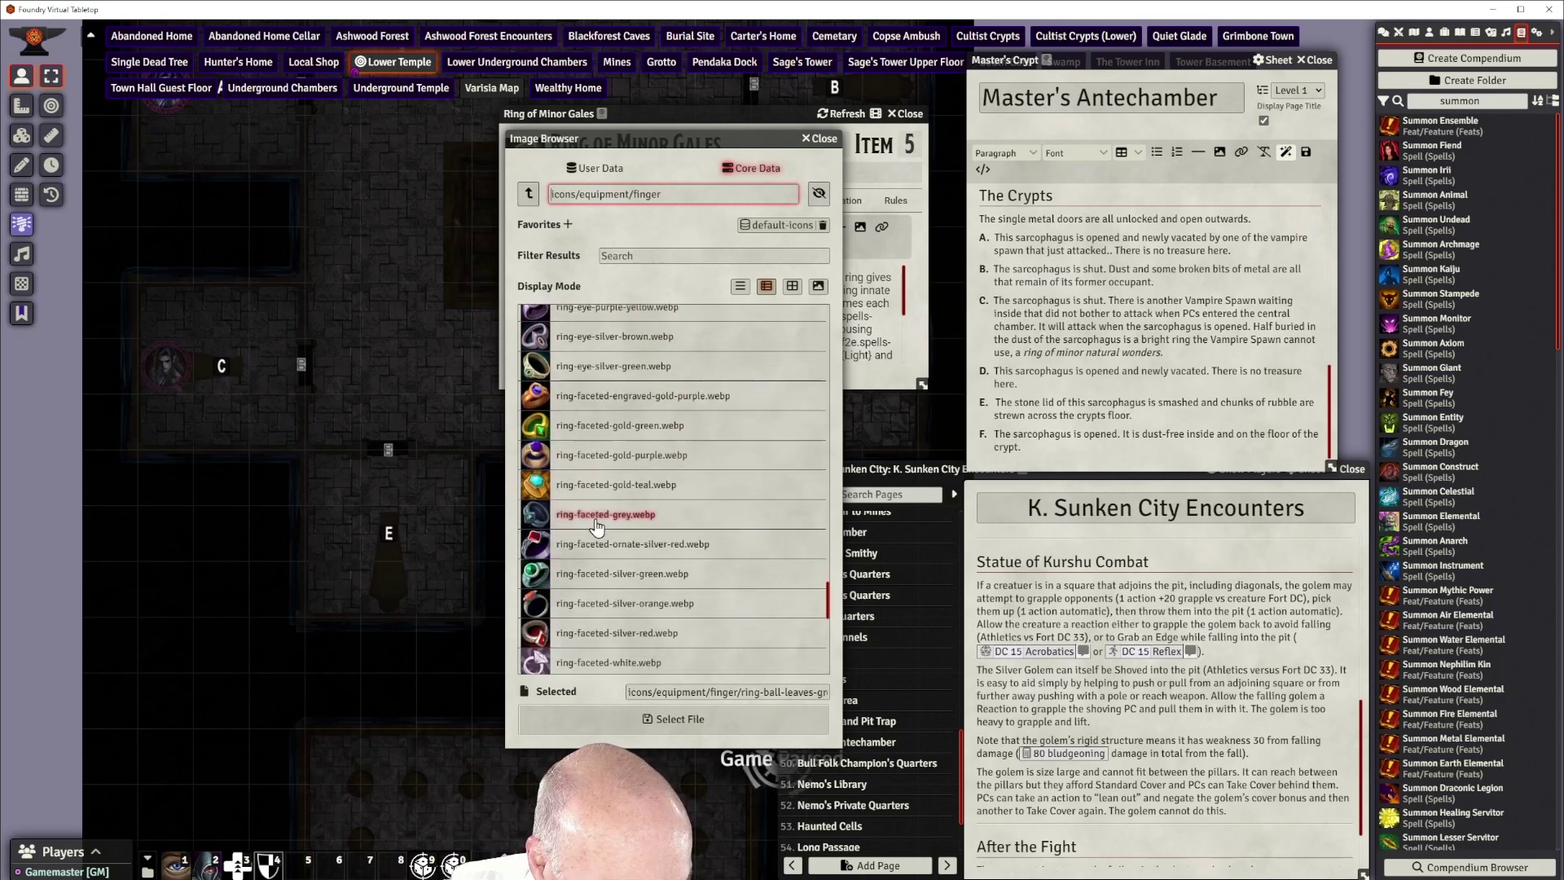
{"action": "scroll", "coordinate": [597, 525], "scroll_direction": "down", "scroll_amount": 6}
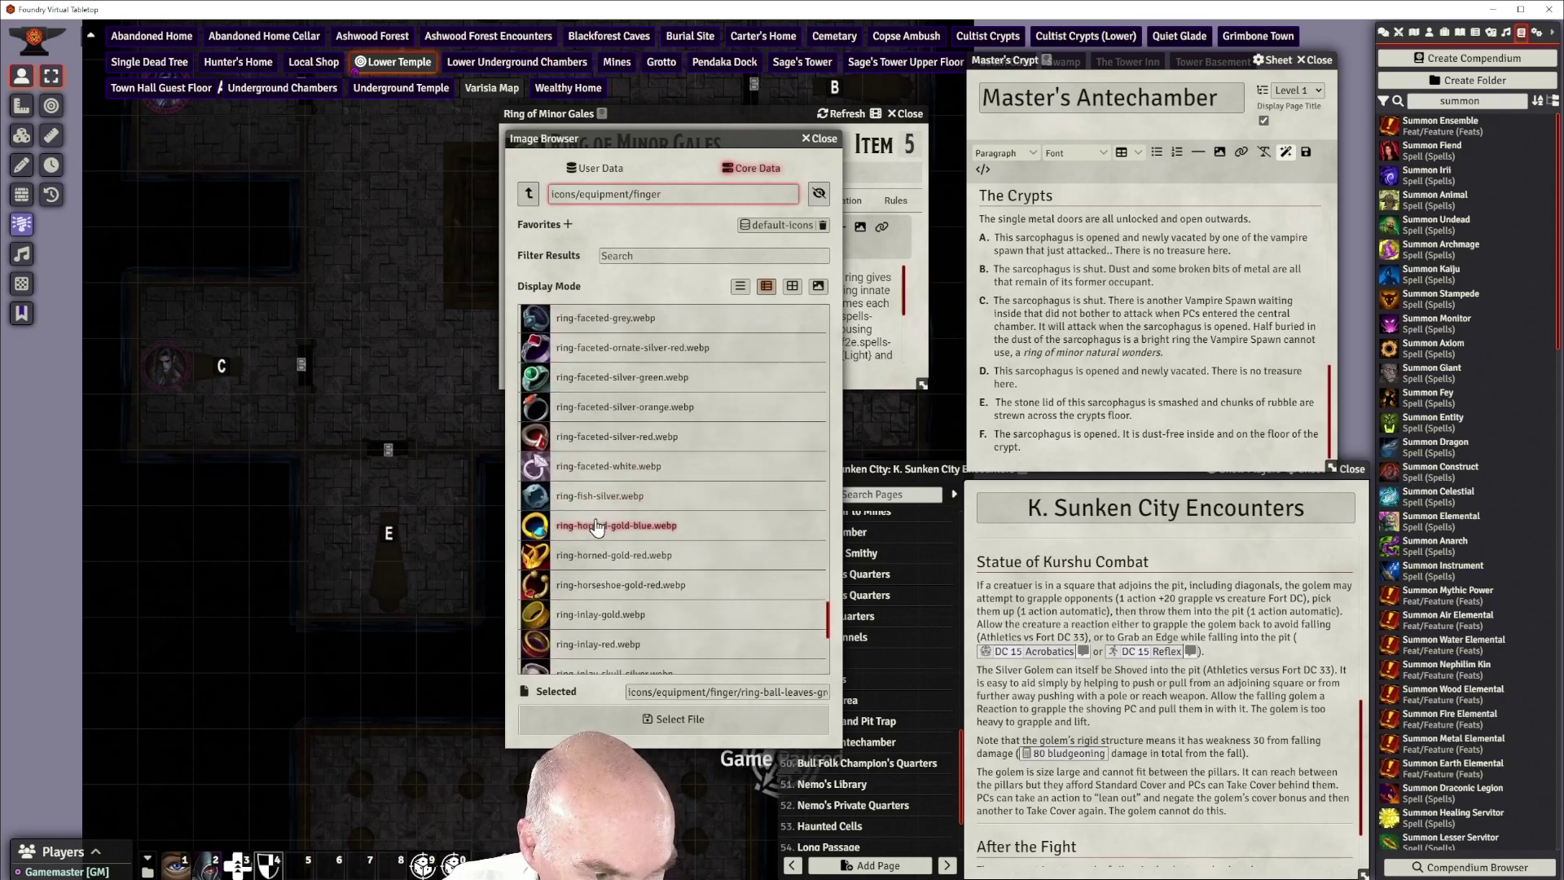
{"action": "scroll", "coordinate": [596, 527], "scroll_direction": "down", "scroll_amount": 2}
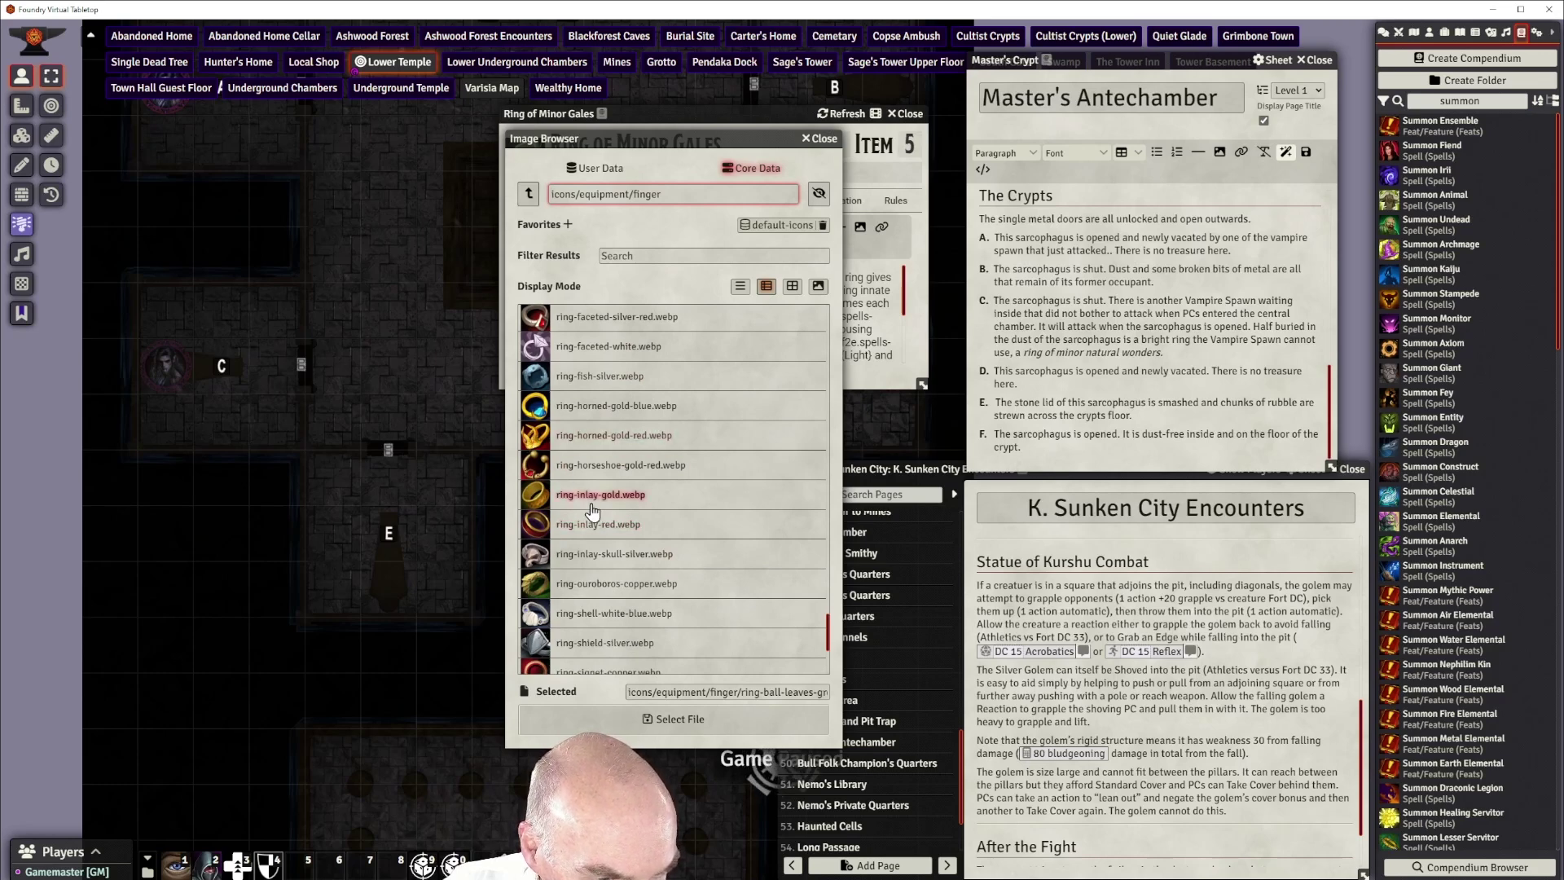
{"action": "scroll", "coordinate": [592, 511], "scroll_direction": "down", "scroll_amount": 2}
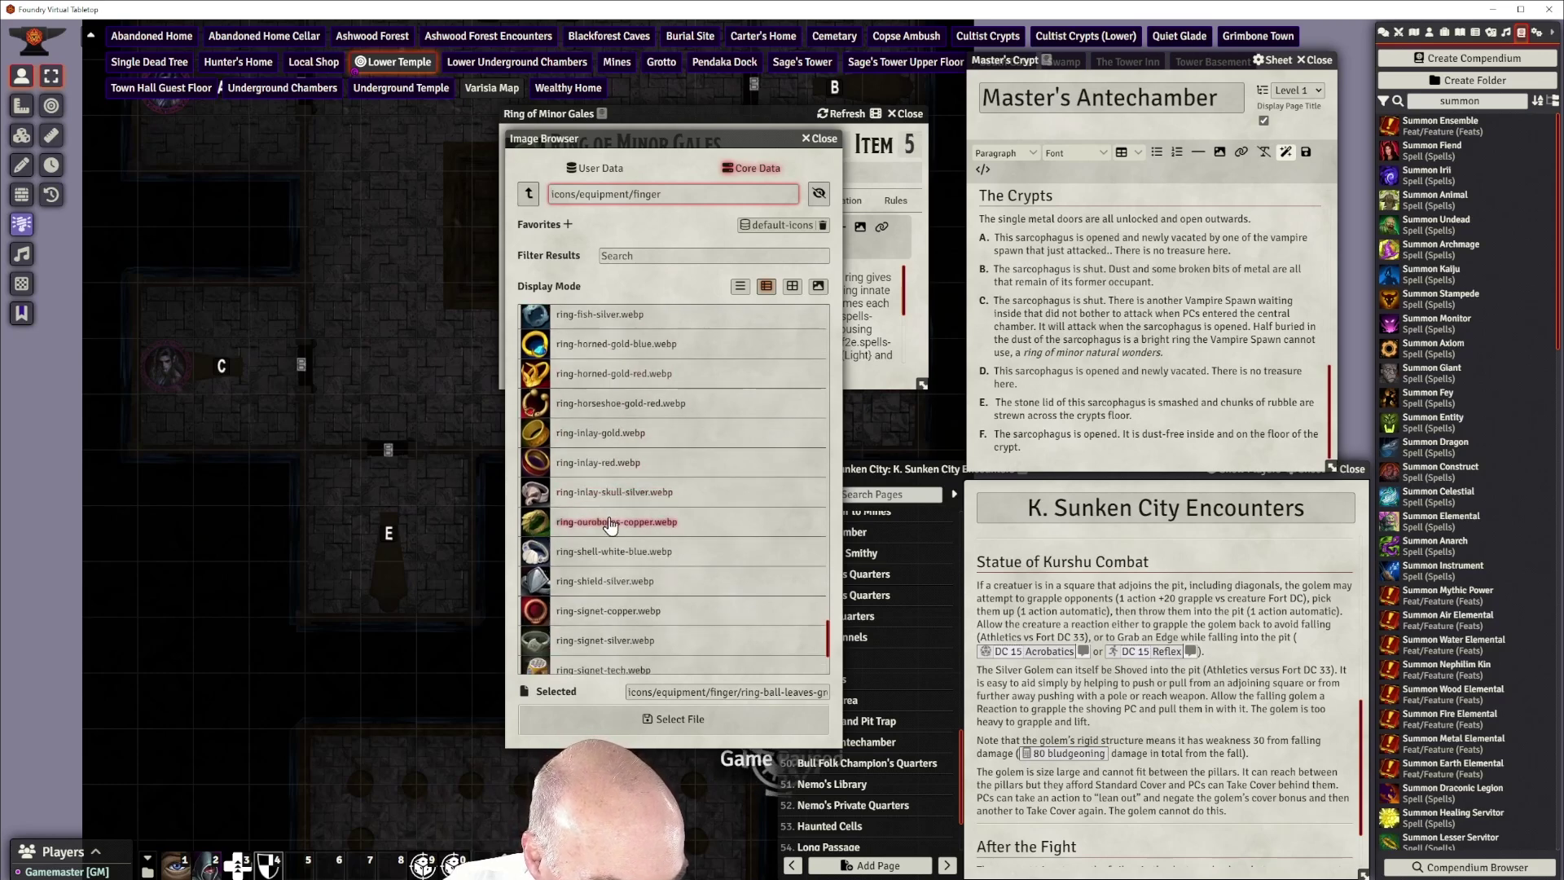
{"action": "scroll", "coordinate": [610, 526], "scroll_direction": "down", "scroll_amount": 5}
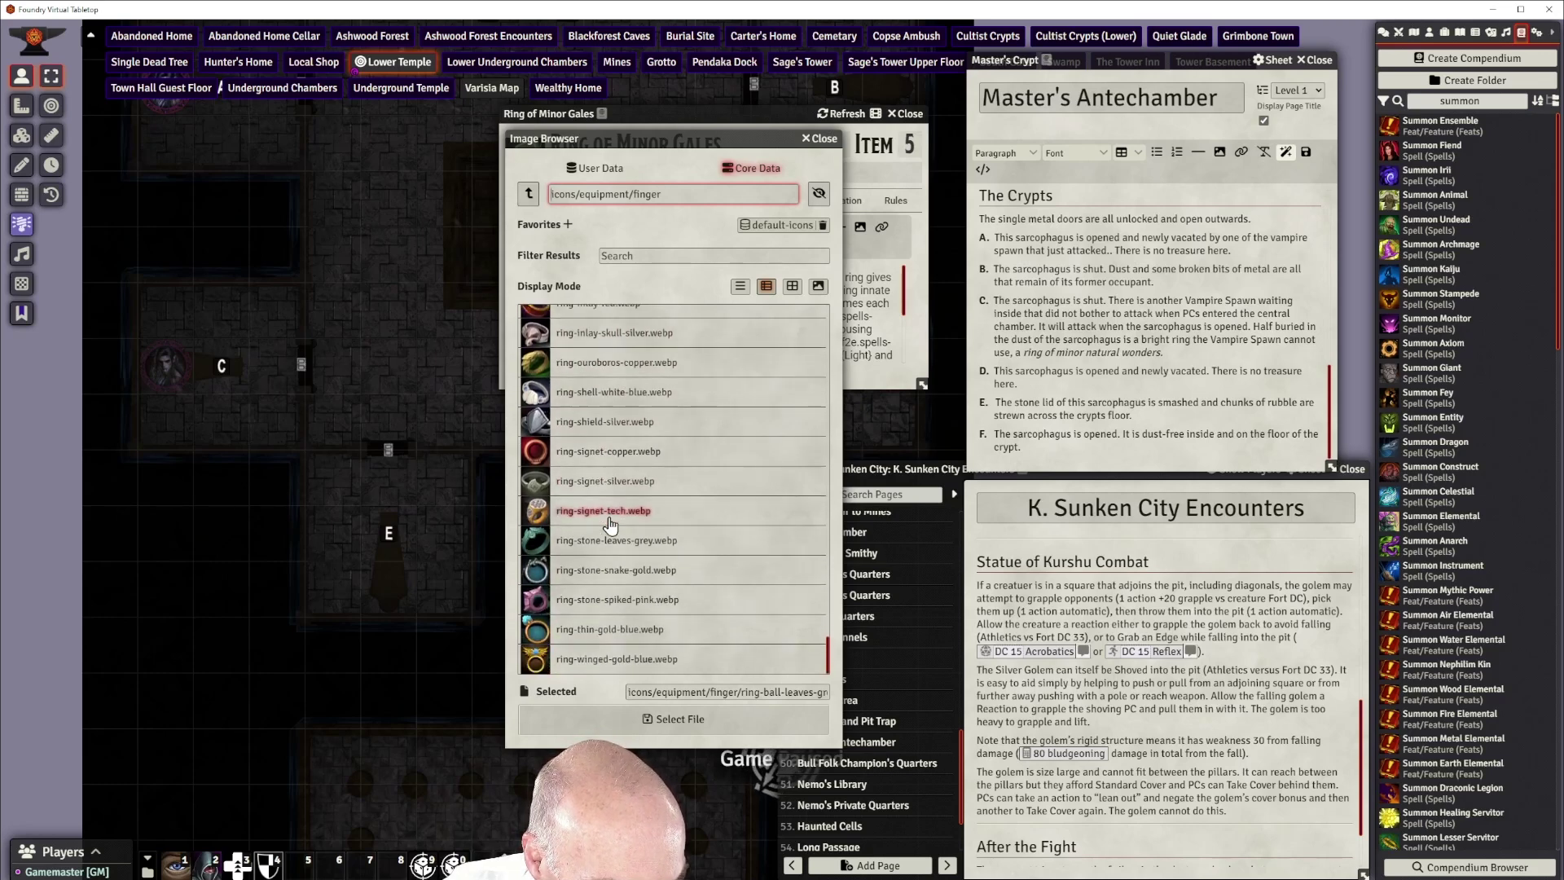
{"action": "scroll", "coordinate": [610, 525], "scroll_direction": "up", "scroll_amount": 15}
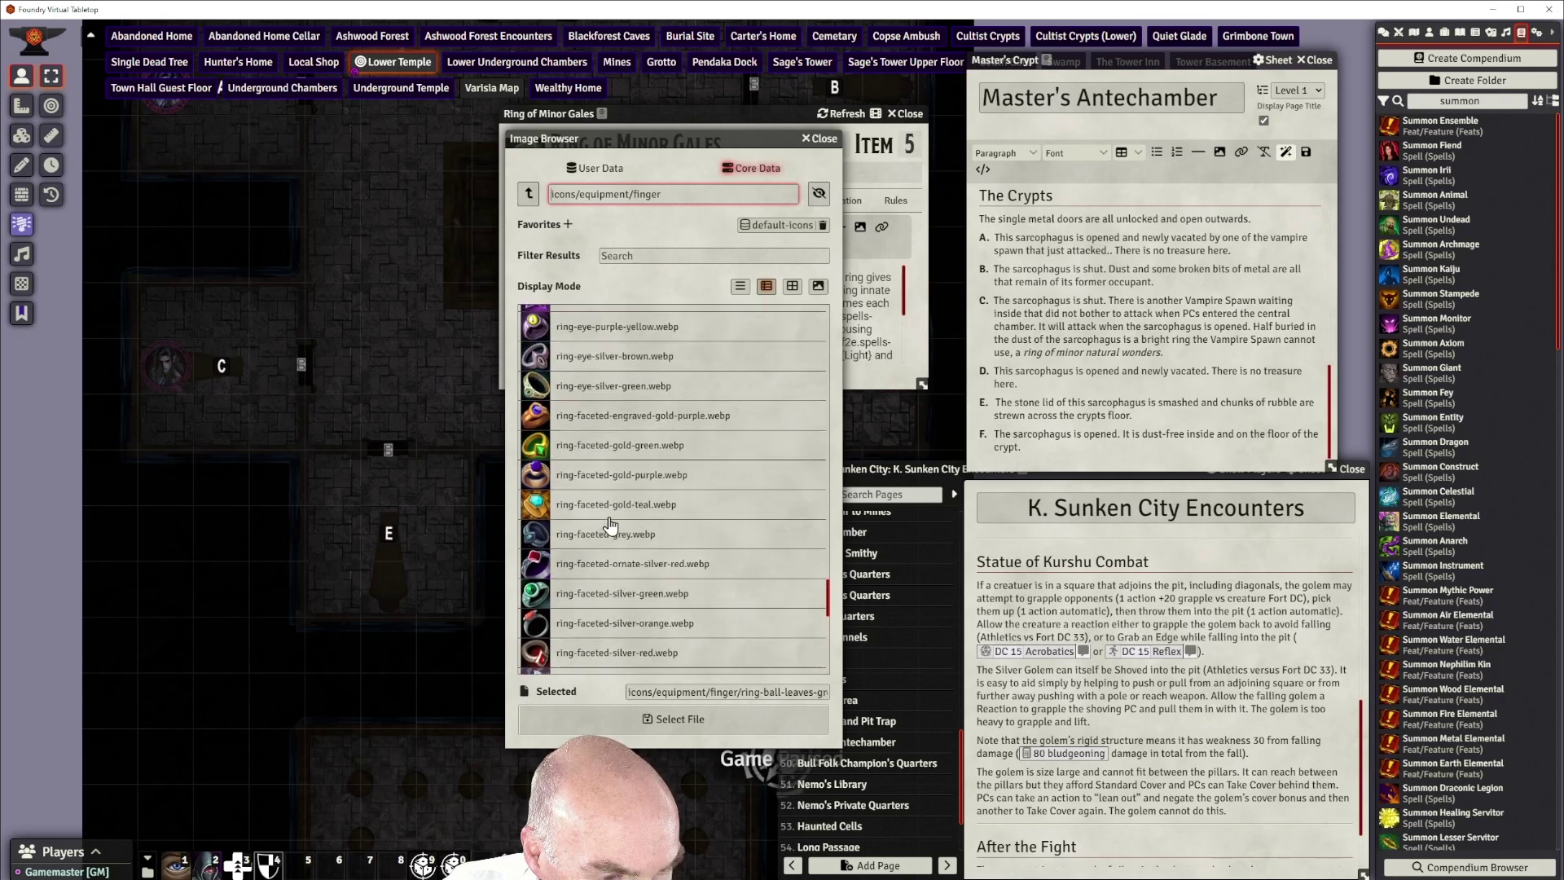
{"action": "scroll", "coordinate": [610, 524], "scroll_direction": "up", "scroll_amount": 3}
{"action": "scroll", "coordinate": [611, 522], "scroll_direction": "up", "scroll_amount": 5}
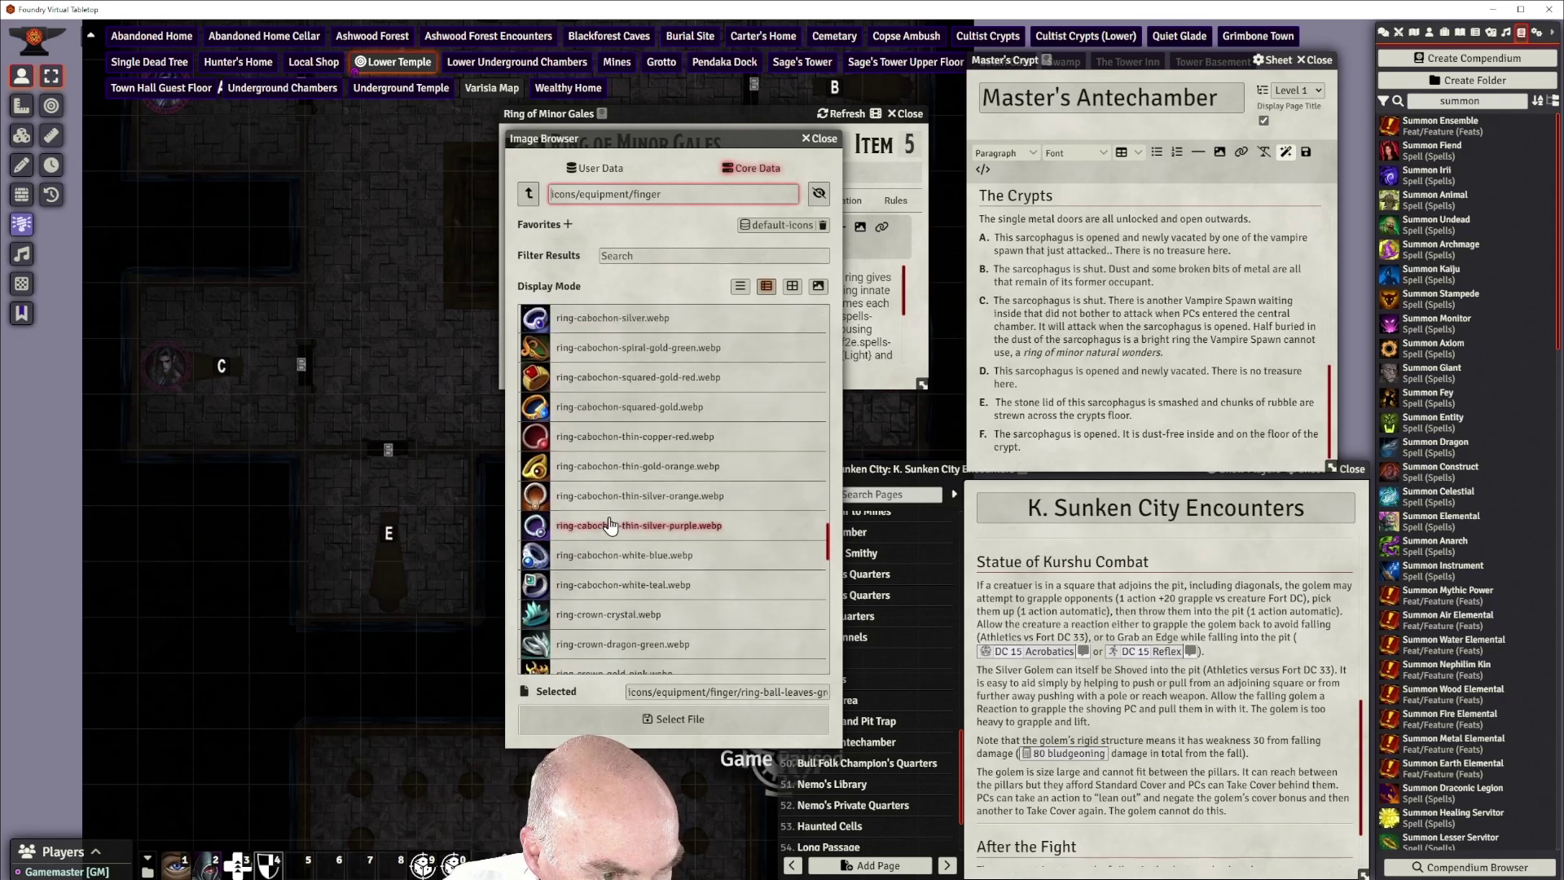
{"action": "scroll", "coordinate": [610, 524], "scroll_direction": "up", "scroll_amount": 1}
{"action": "left_click", "coordinate": [605, 413]}
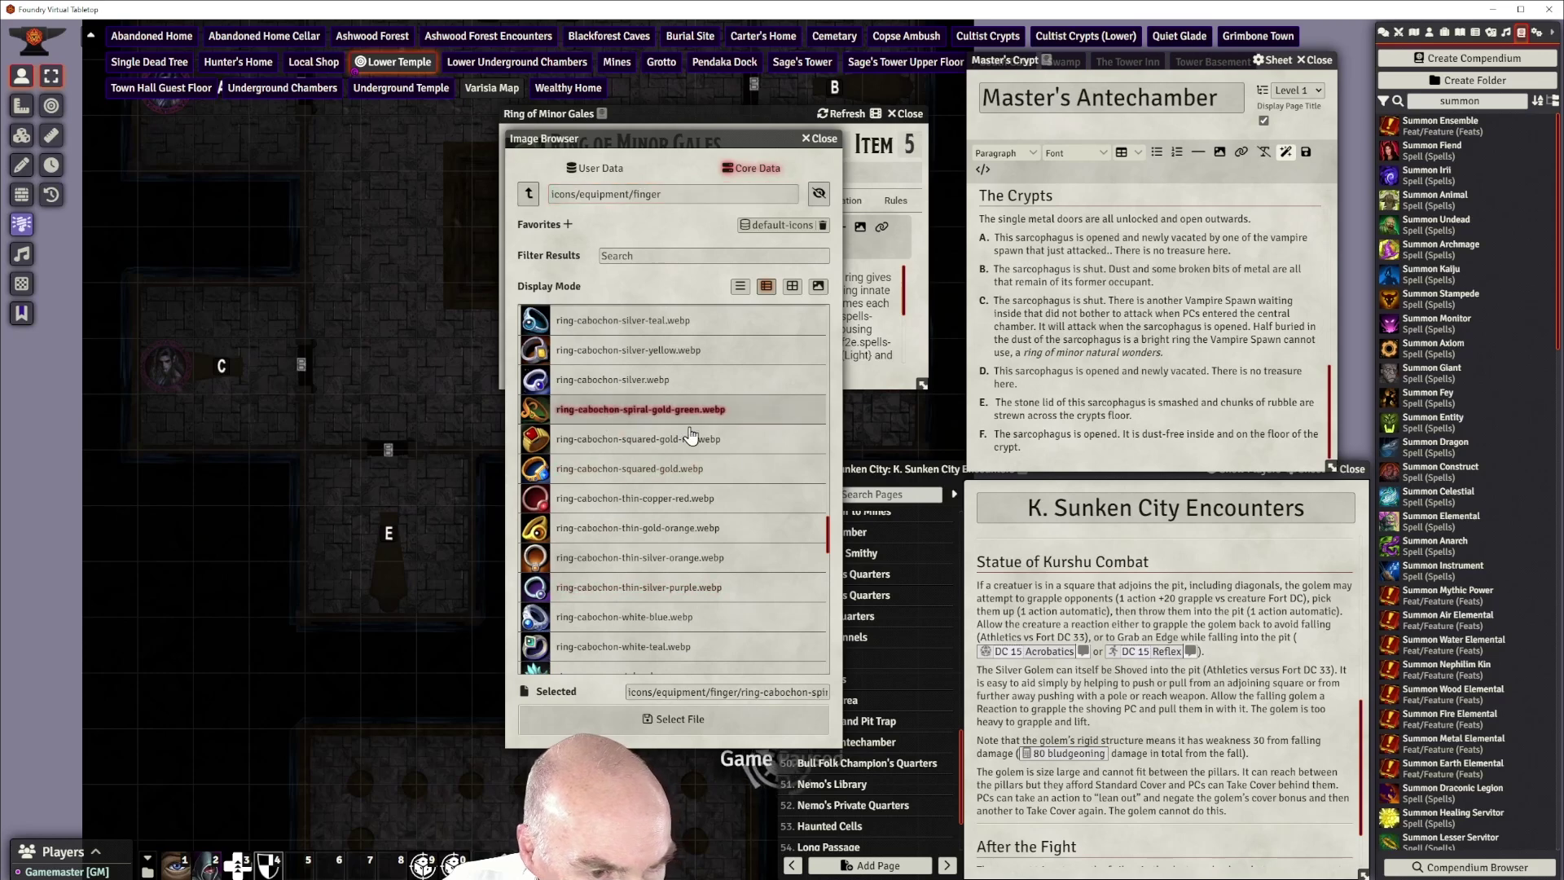
{"action": "left_click", "coordinate": [666, 718]}
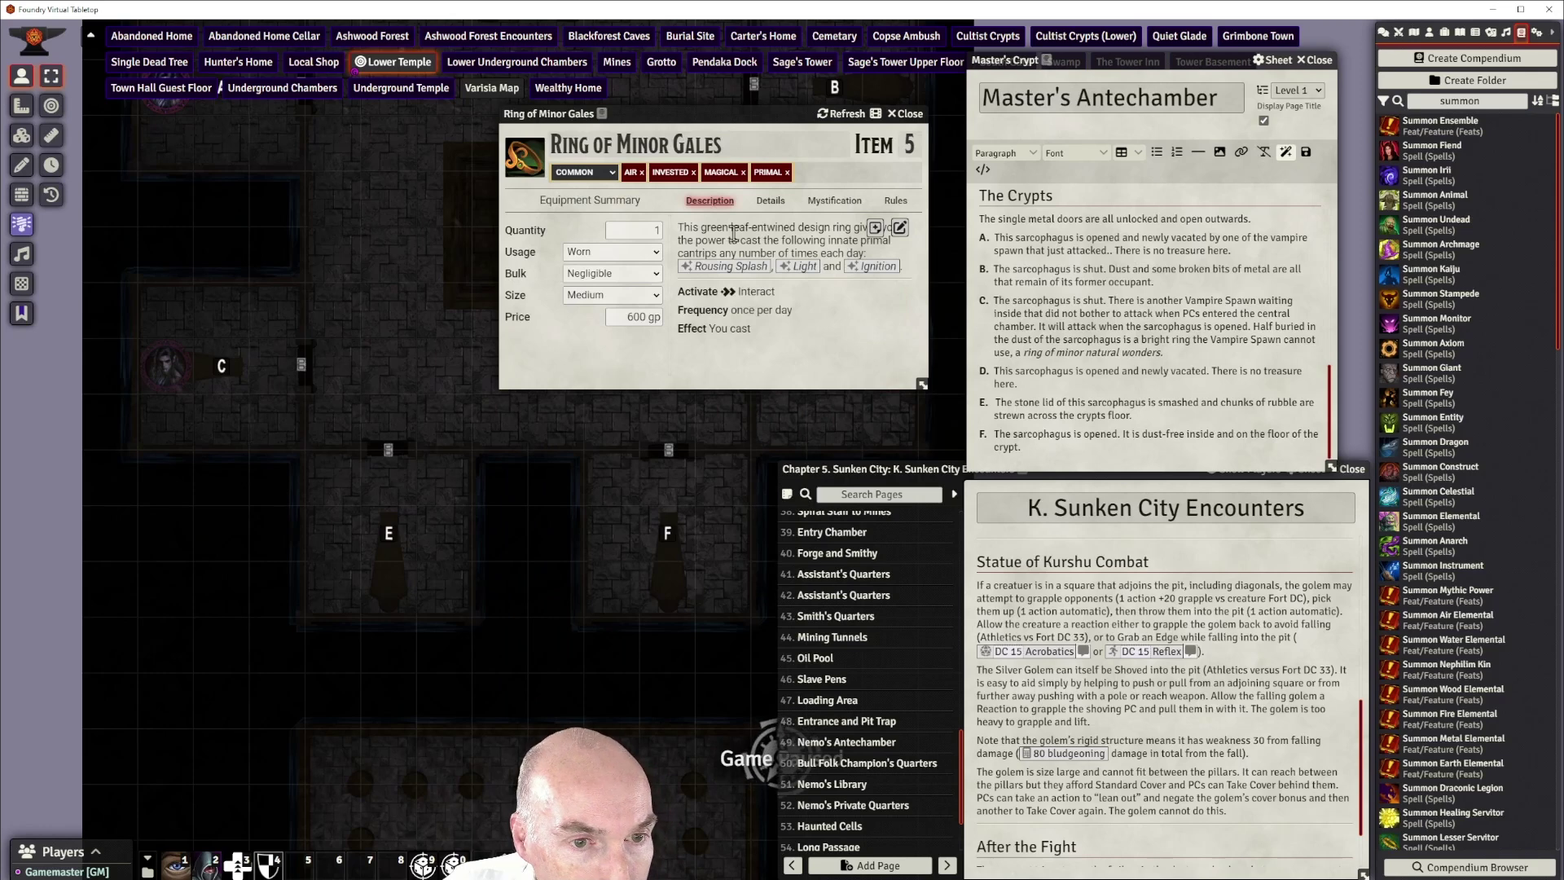
Edit the ring's description and insert "gold ring with" after "This" in the opening sentence
{"action": "mouse_move", "coordinate": [721, 230]}
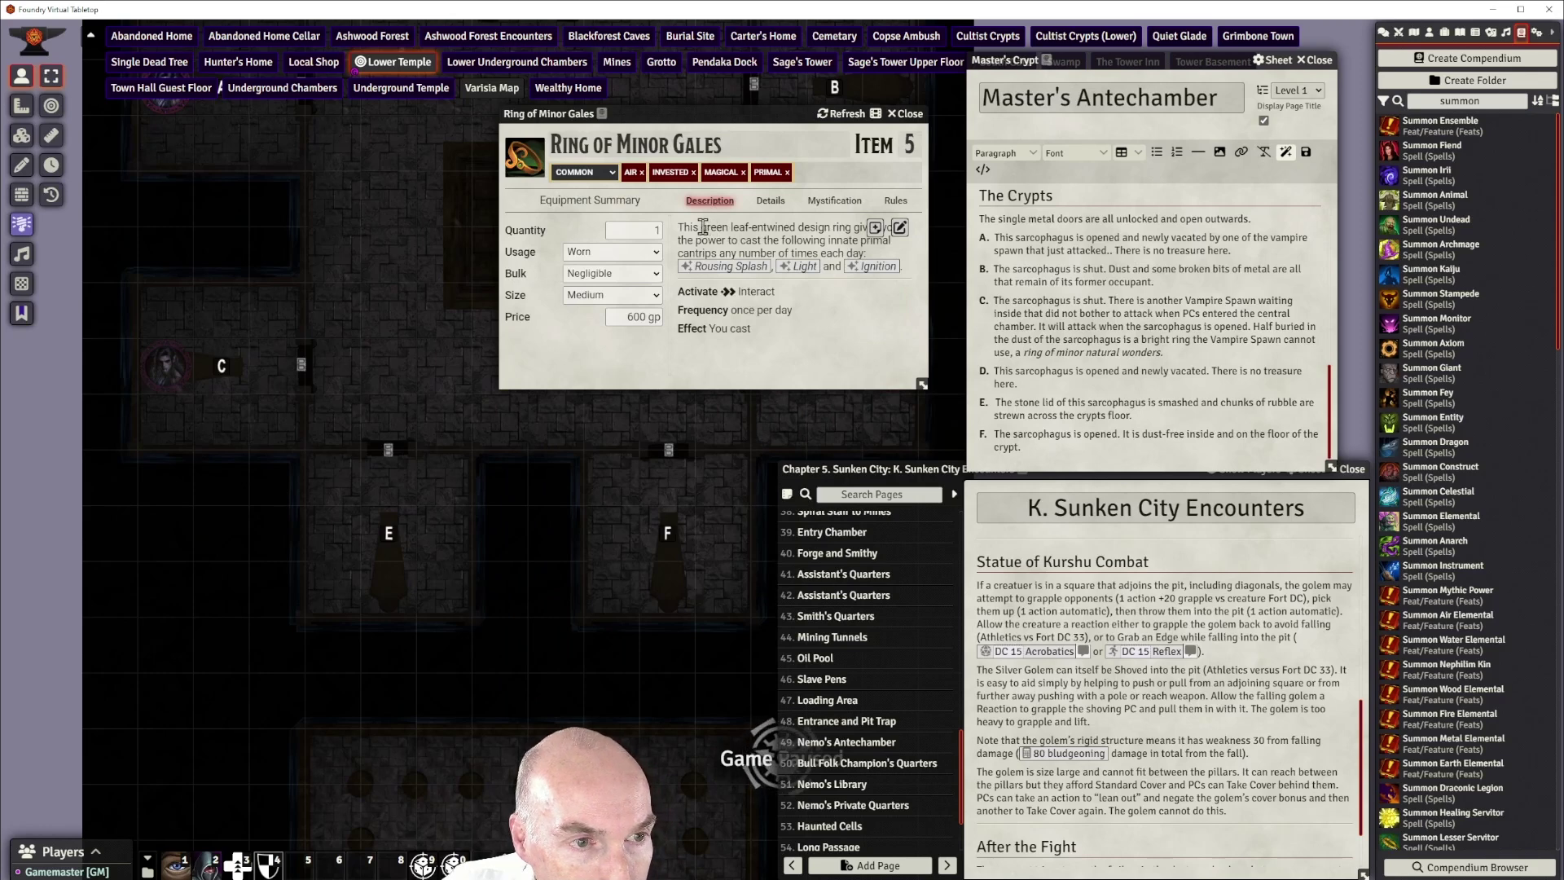
{"action": "left_click", "coordinate": [899, 227]}
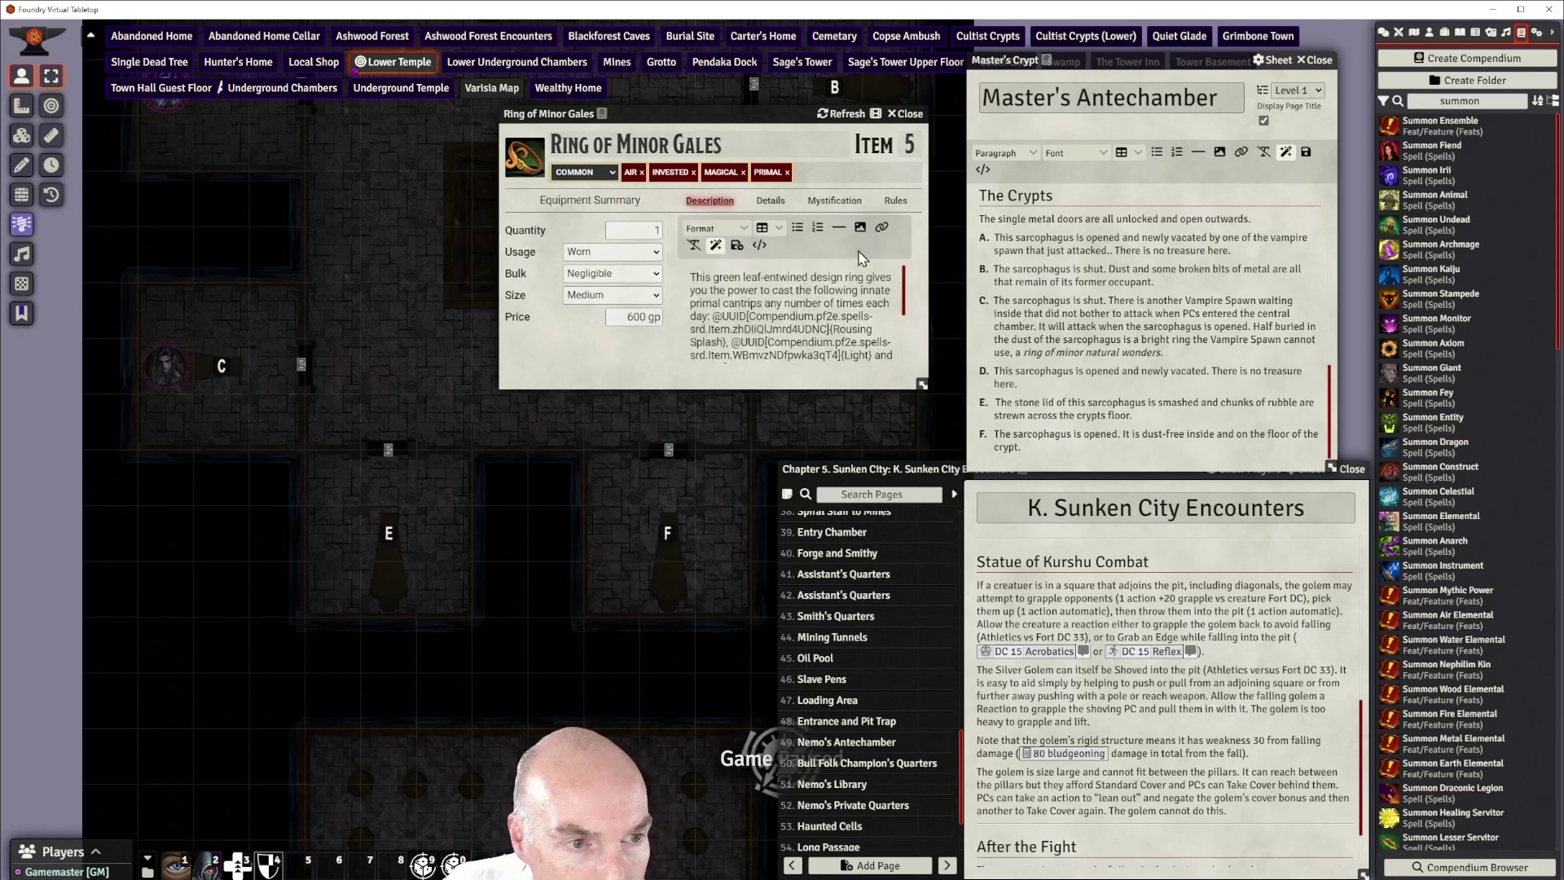
{"action": "left_click", "coordinate": [714, 277]}
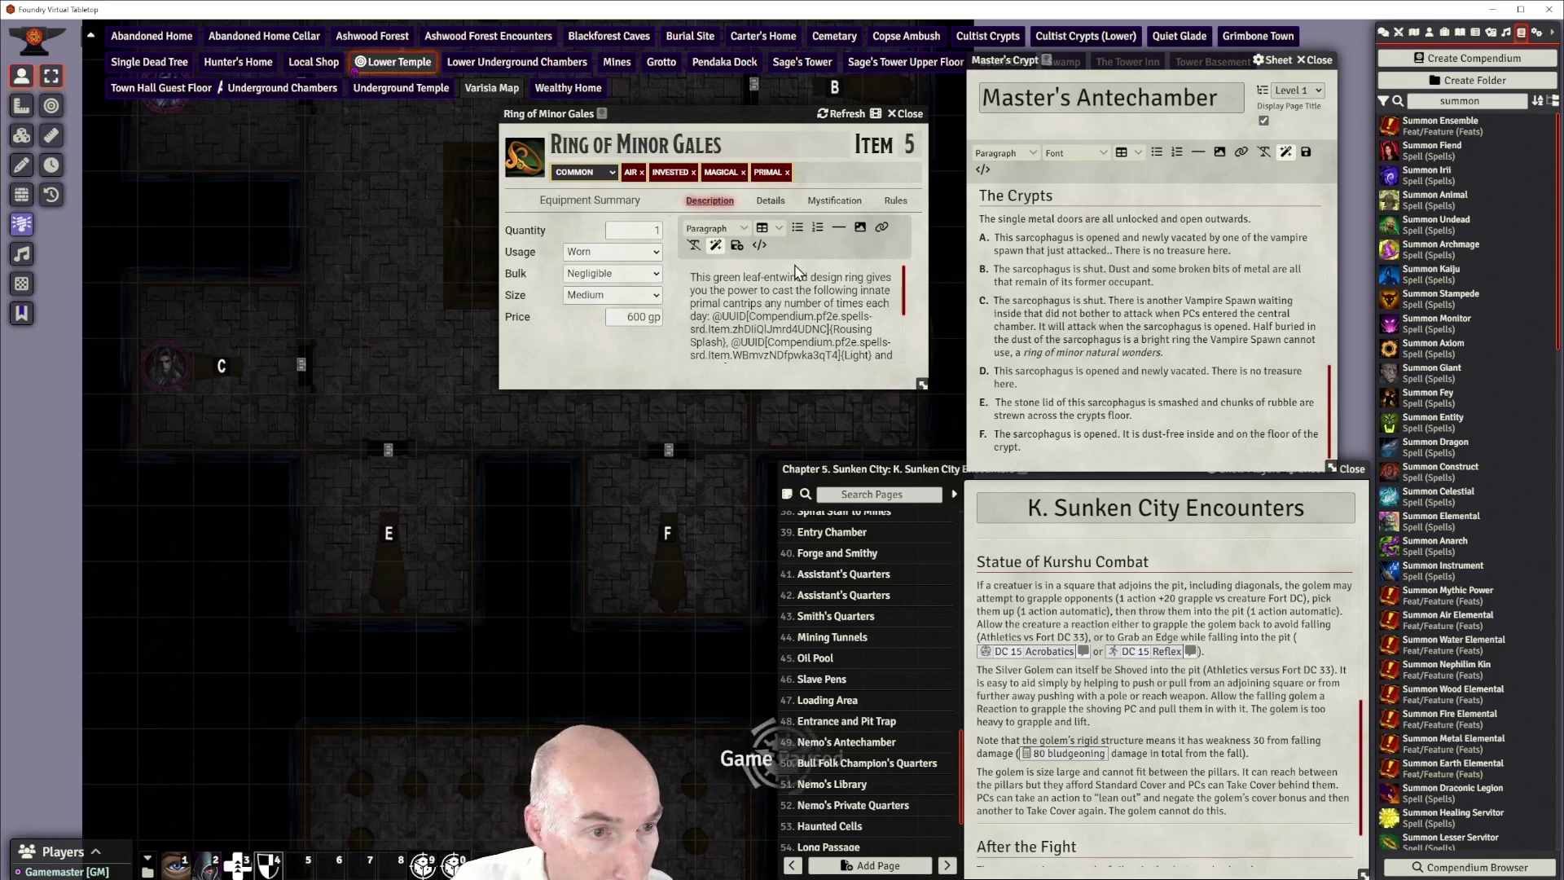
{"action": "type", "text": "gold ring with"}
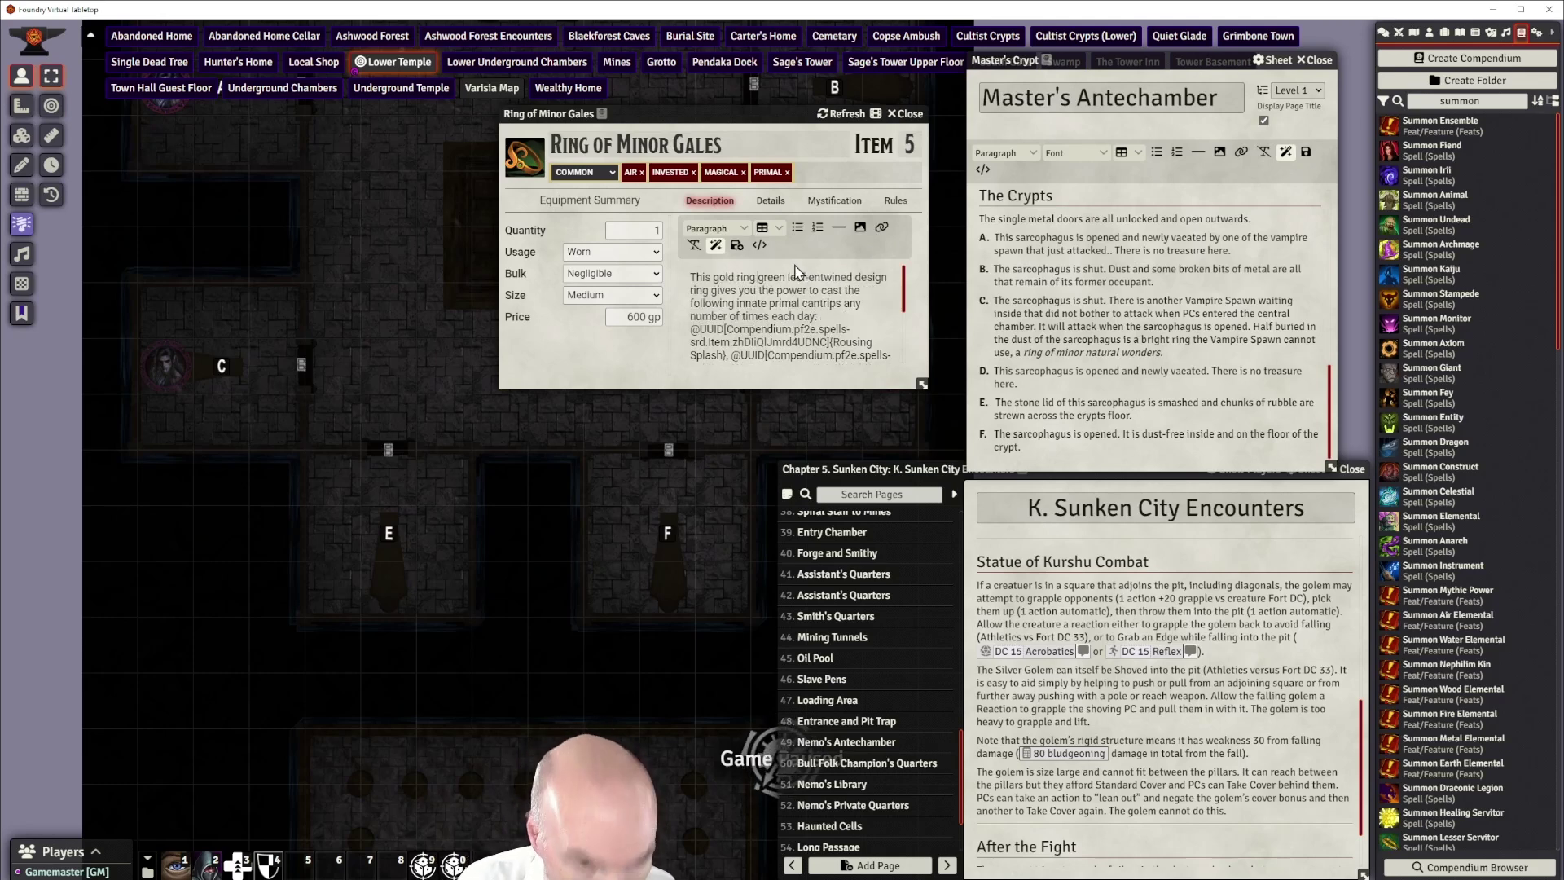
{"action": "key", "text": "Delete"}
{"action": "key", "text": "Delete"}
{"action": "key", "text": "Delete"}
{"action": "key", "text": "Delete"}
{"action": "key", "text": "Delete"}
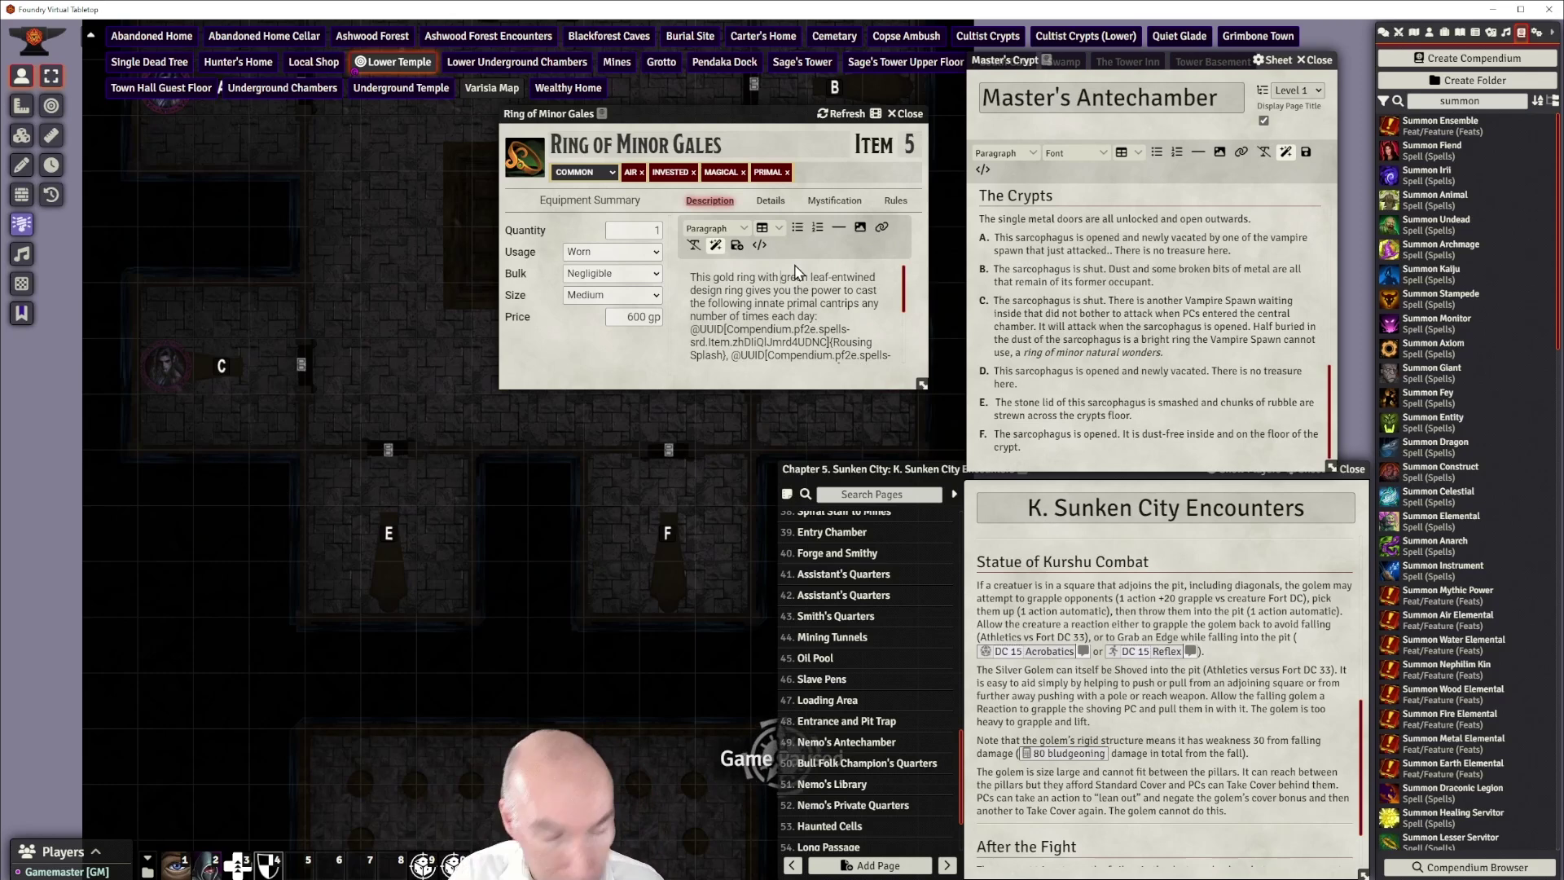
{"action": "type", "text": "woven"}
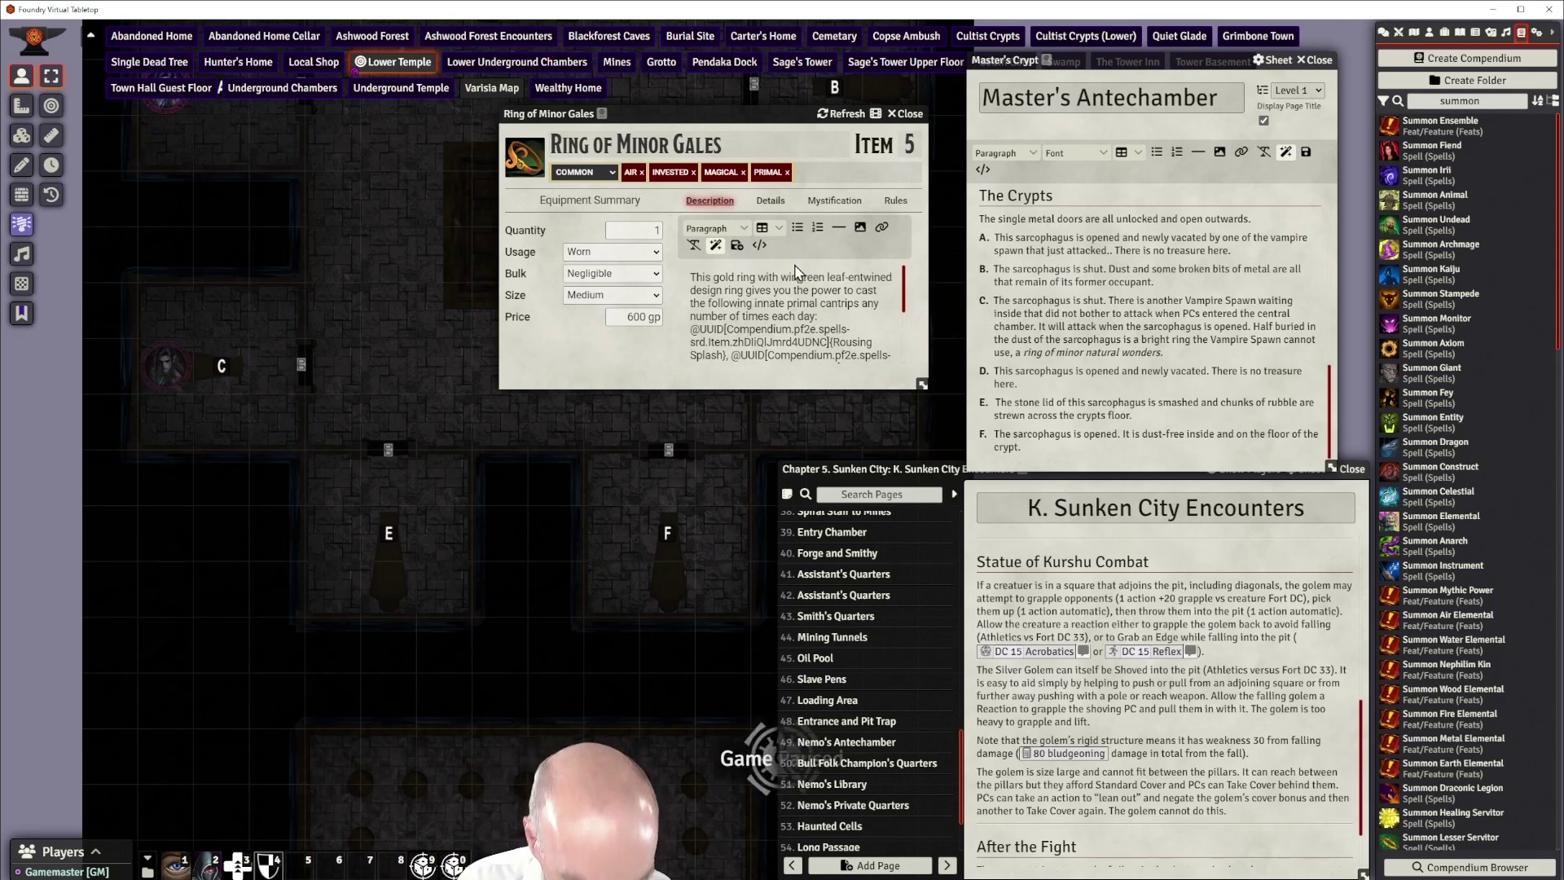
{"action": "key", "text": "ctrl+z"}
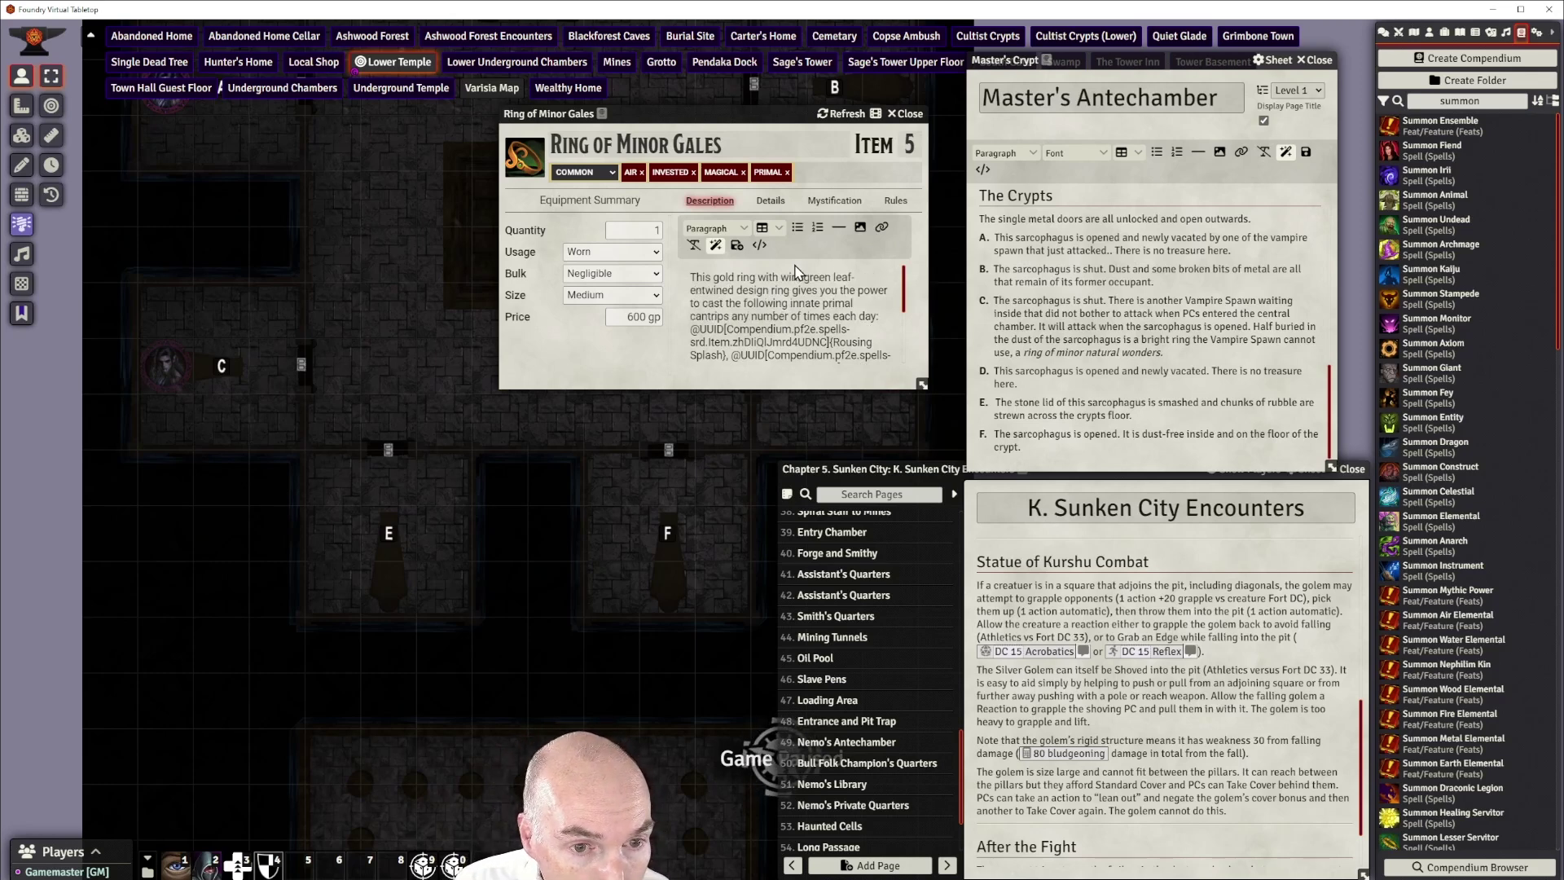
{"action": "key", "text": "BackSpace"}
{"action": "key", "text": "BackSpace"}
{"action": "key", "text": "BackSpace"}
{"action": "key", "text": "BackSpace"}
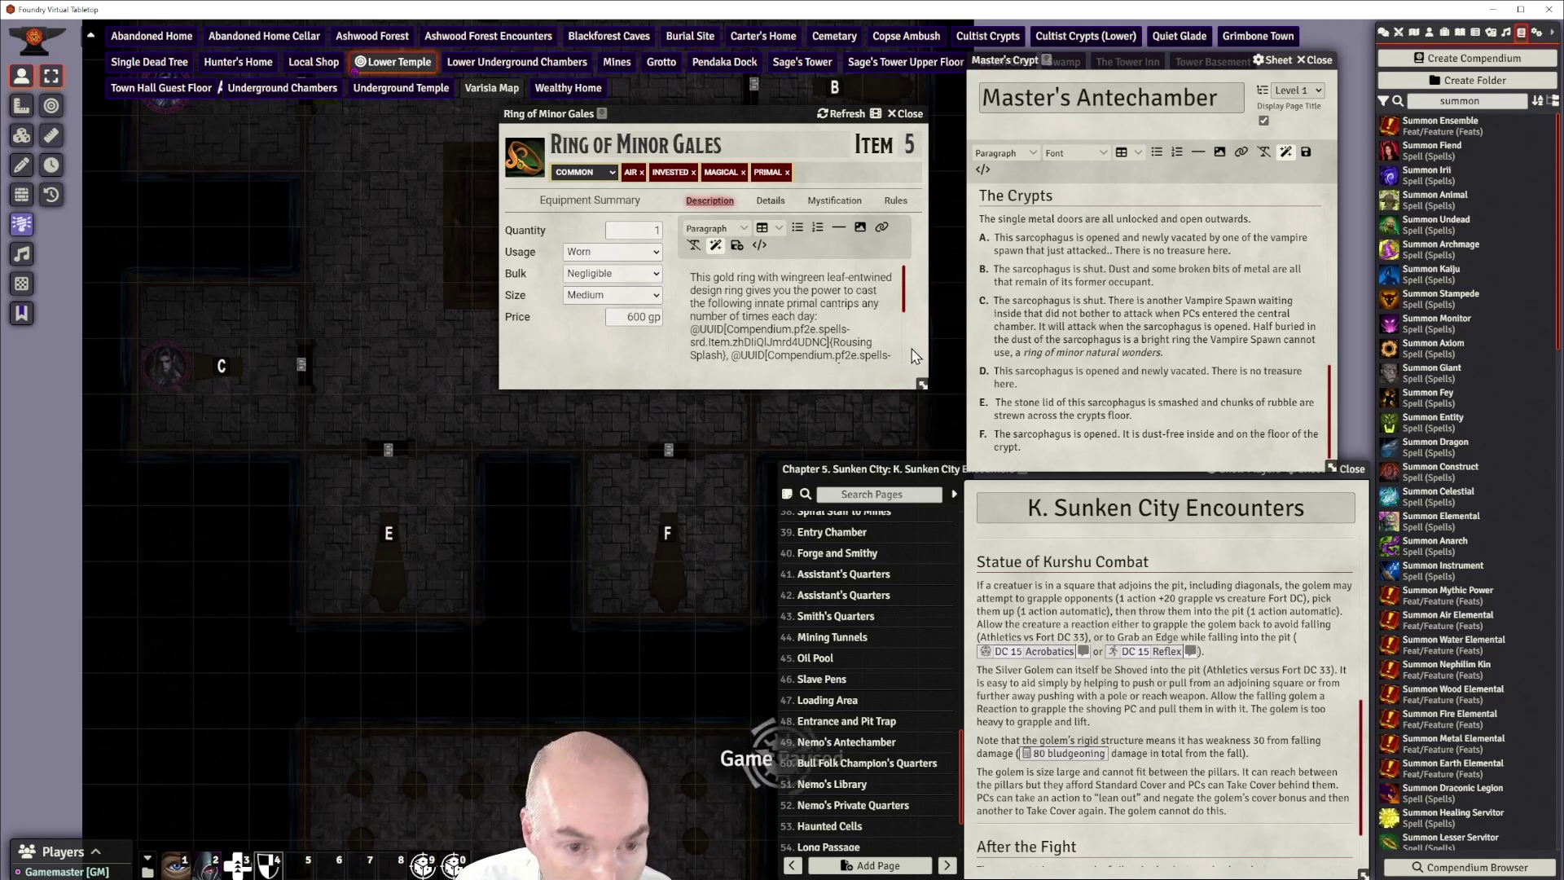
{"action": "type", "text": "eddies"}
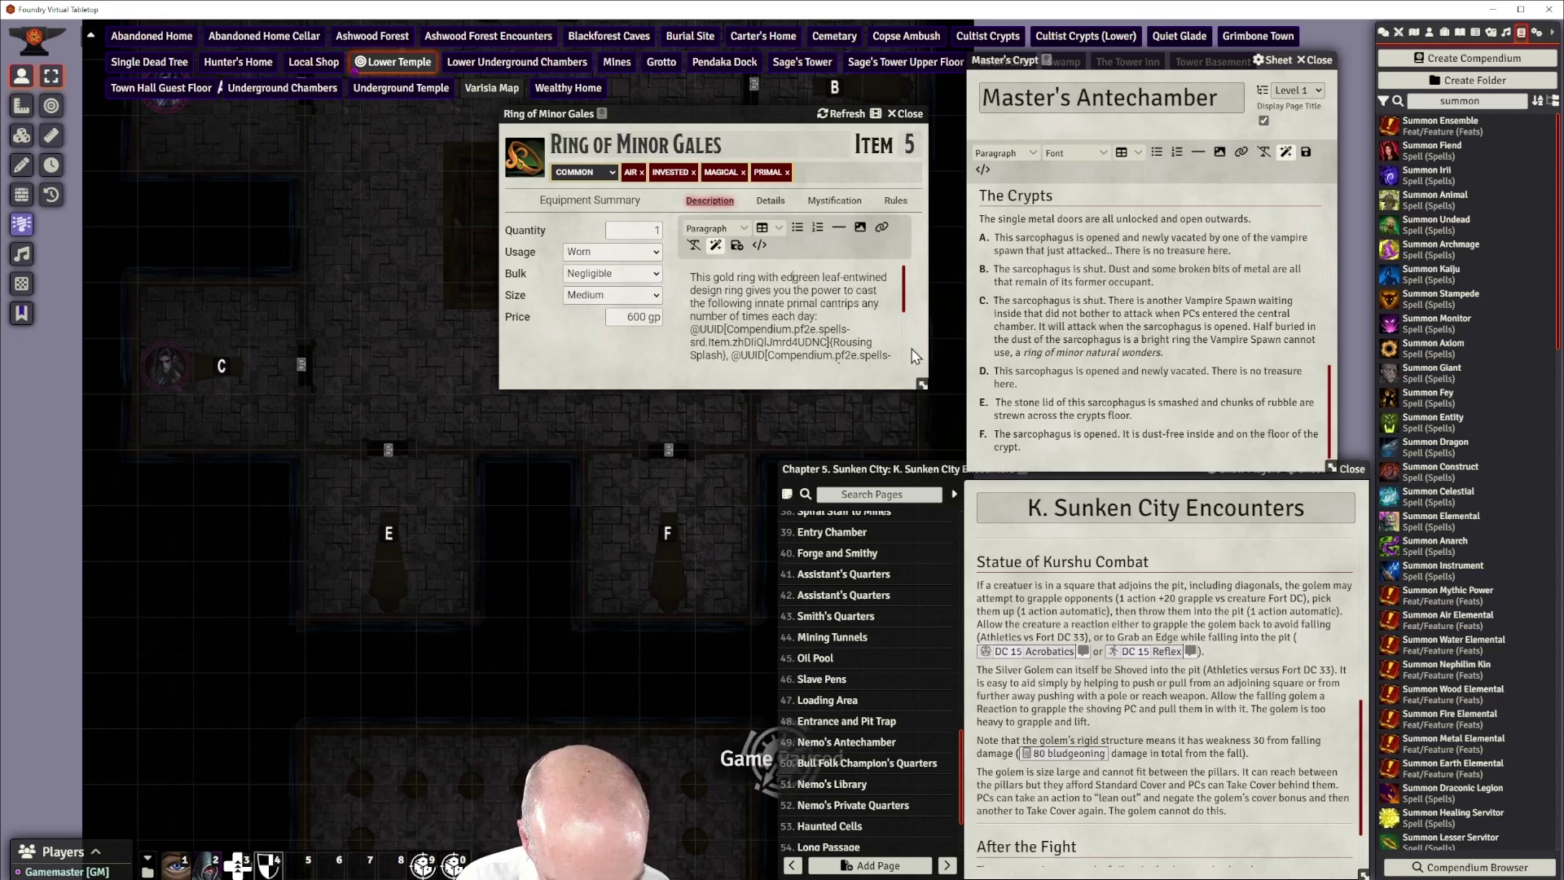
{"action": "key", "text": "BackSpace"}
{"action": "key", "text": "BackSpace"}
{"action": "key", "text": "BackSpace"}
{"action": "key", "text": "BackSpace"}
{"action": "key", "text": "BackSpace"}
{"action": "key", "text": "BackSpace"}
{"action": "key", "text": "BackSpace"}
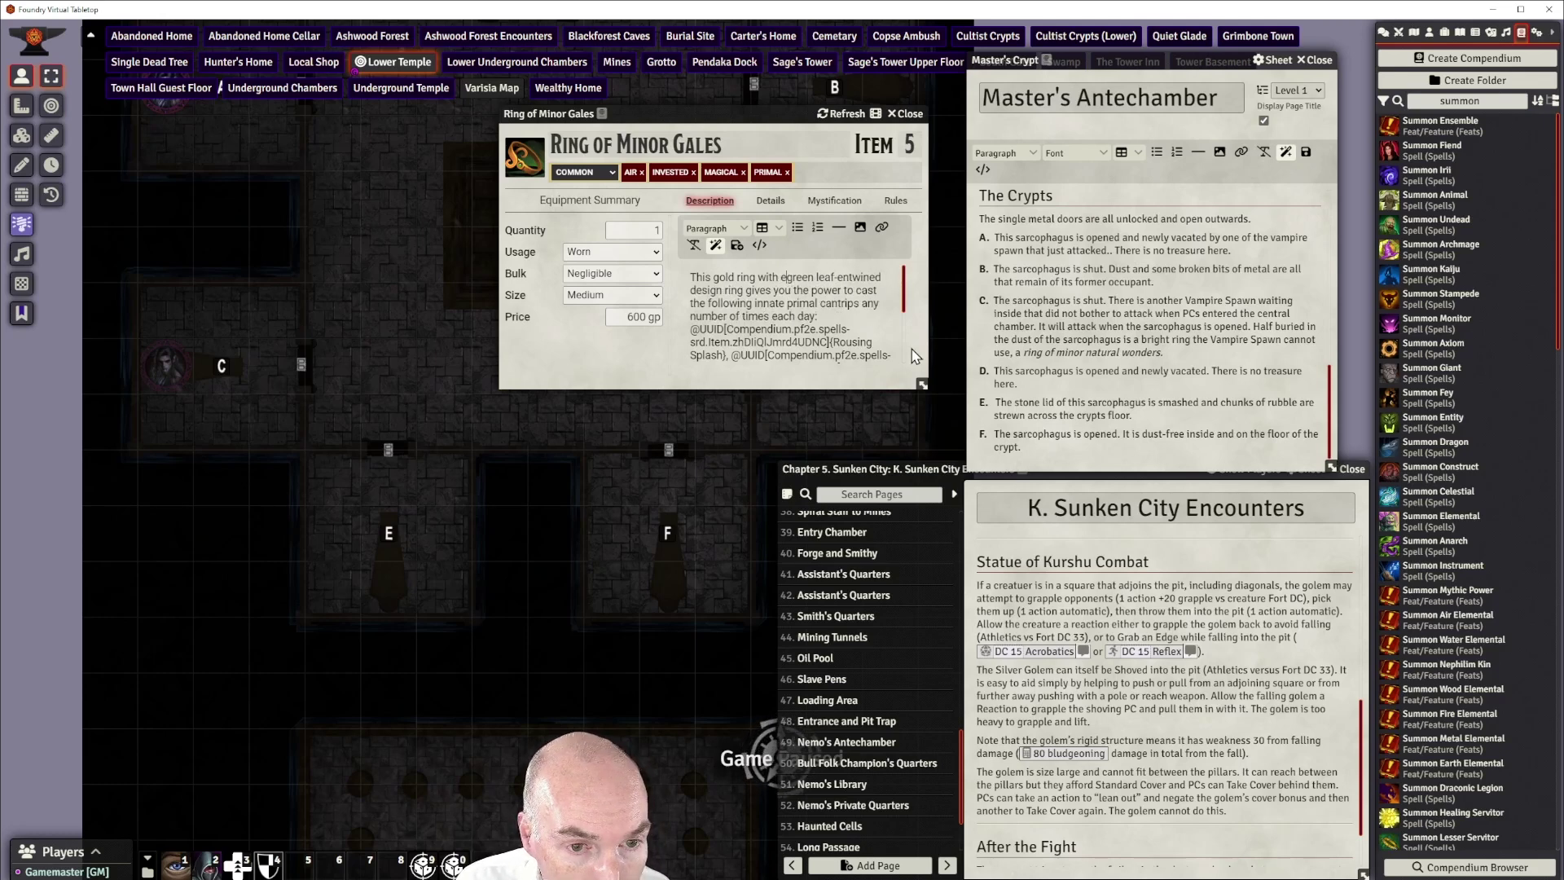
Continue the description after "This gold ring with" by adding "motifs in the form of eddies of wind"
{"action": "type", "text": "mot"}
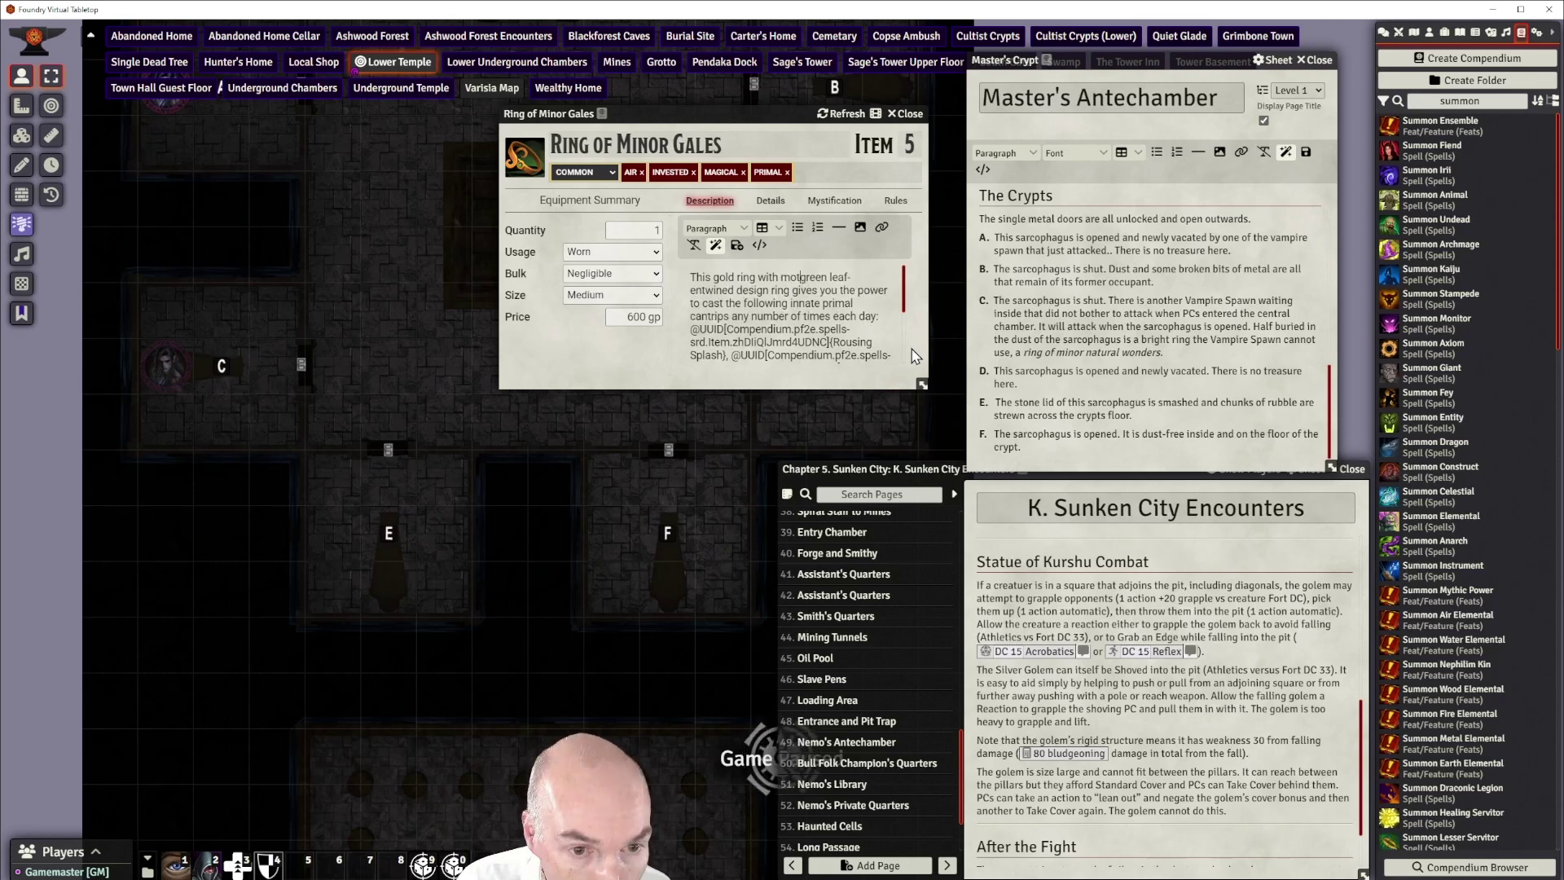
{"action": "type", "text": "ifs in the"}
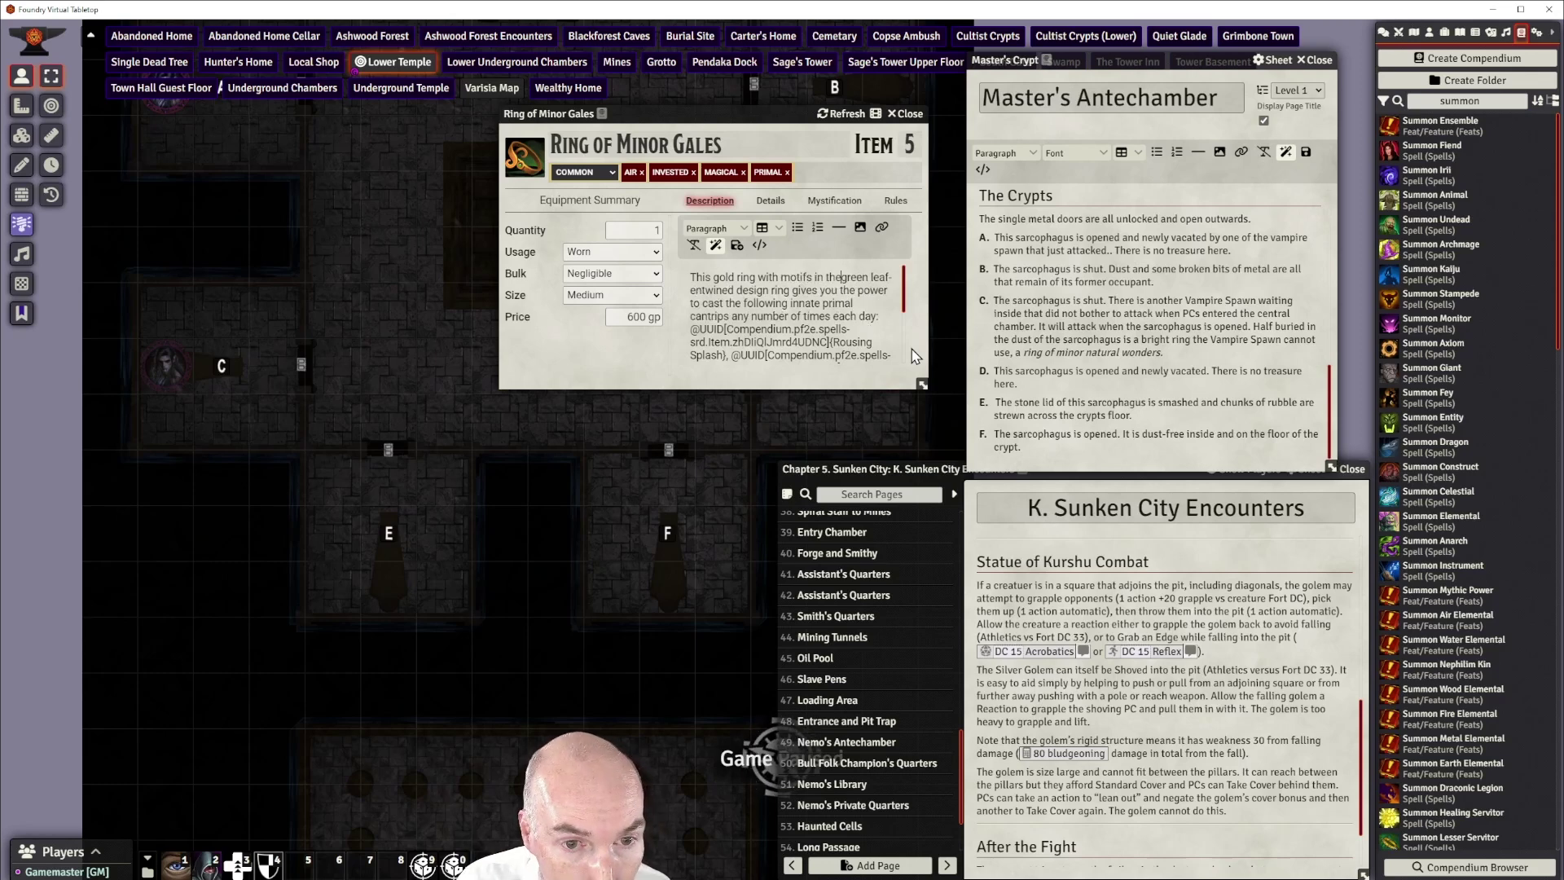
{"action": "type", "text": " form of eddi"}
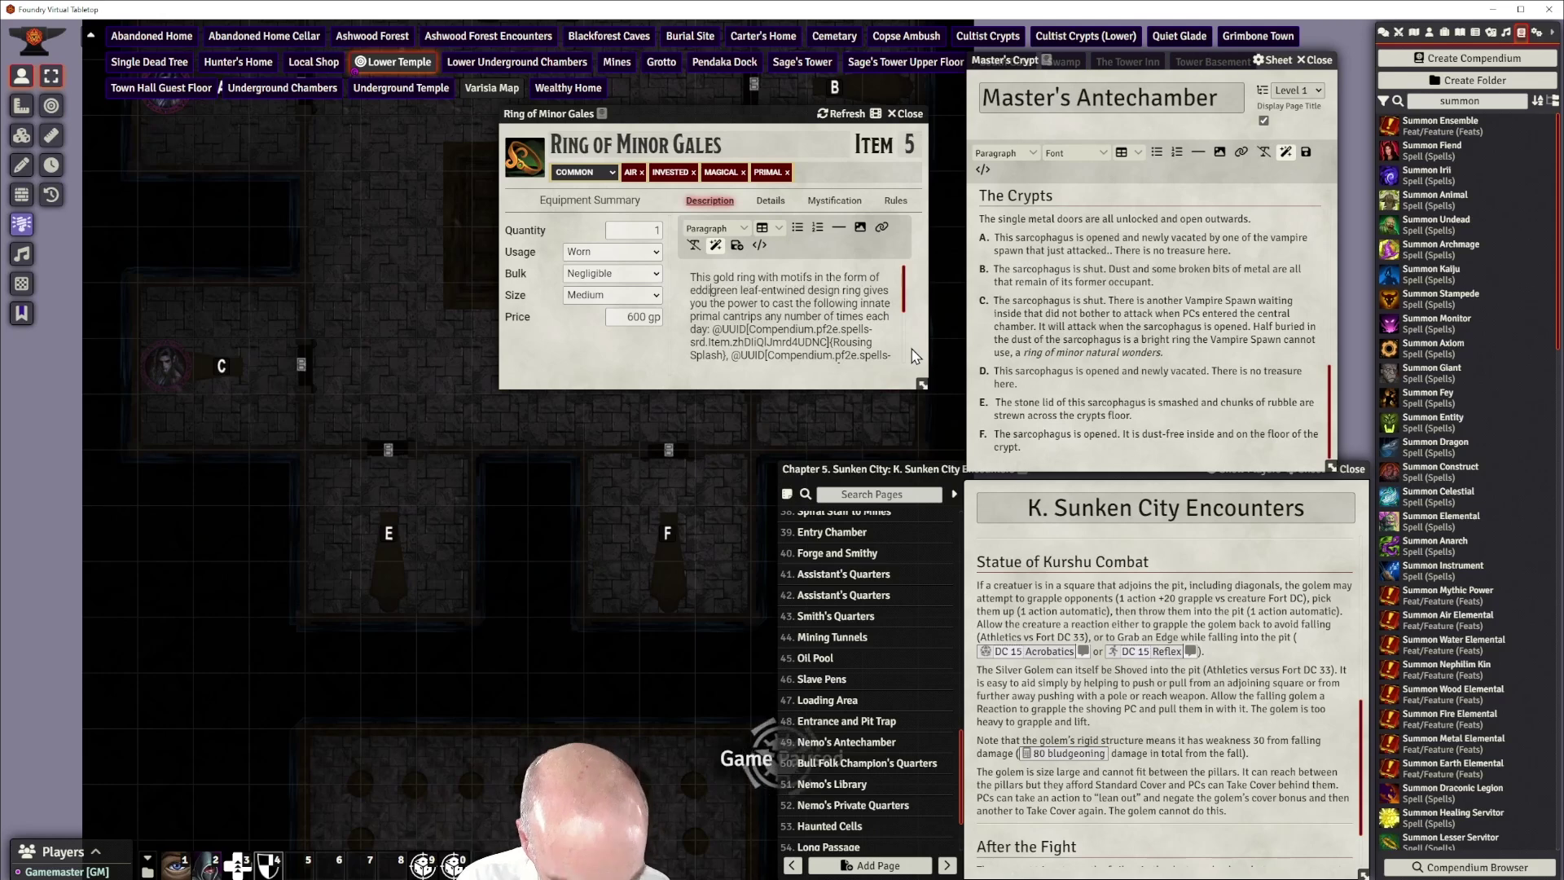
{"action": "type", "text": "es of w"}
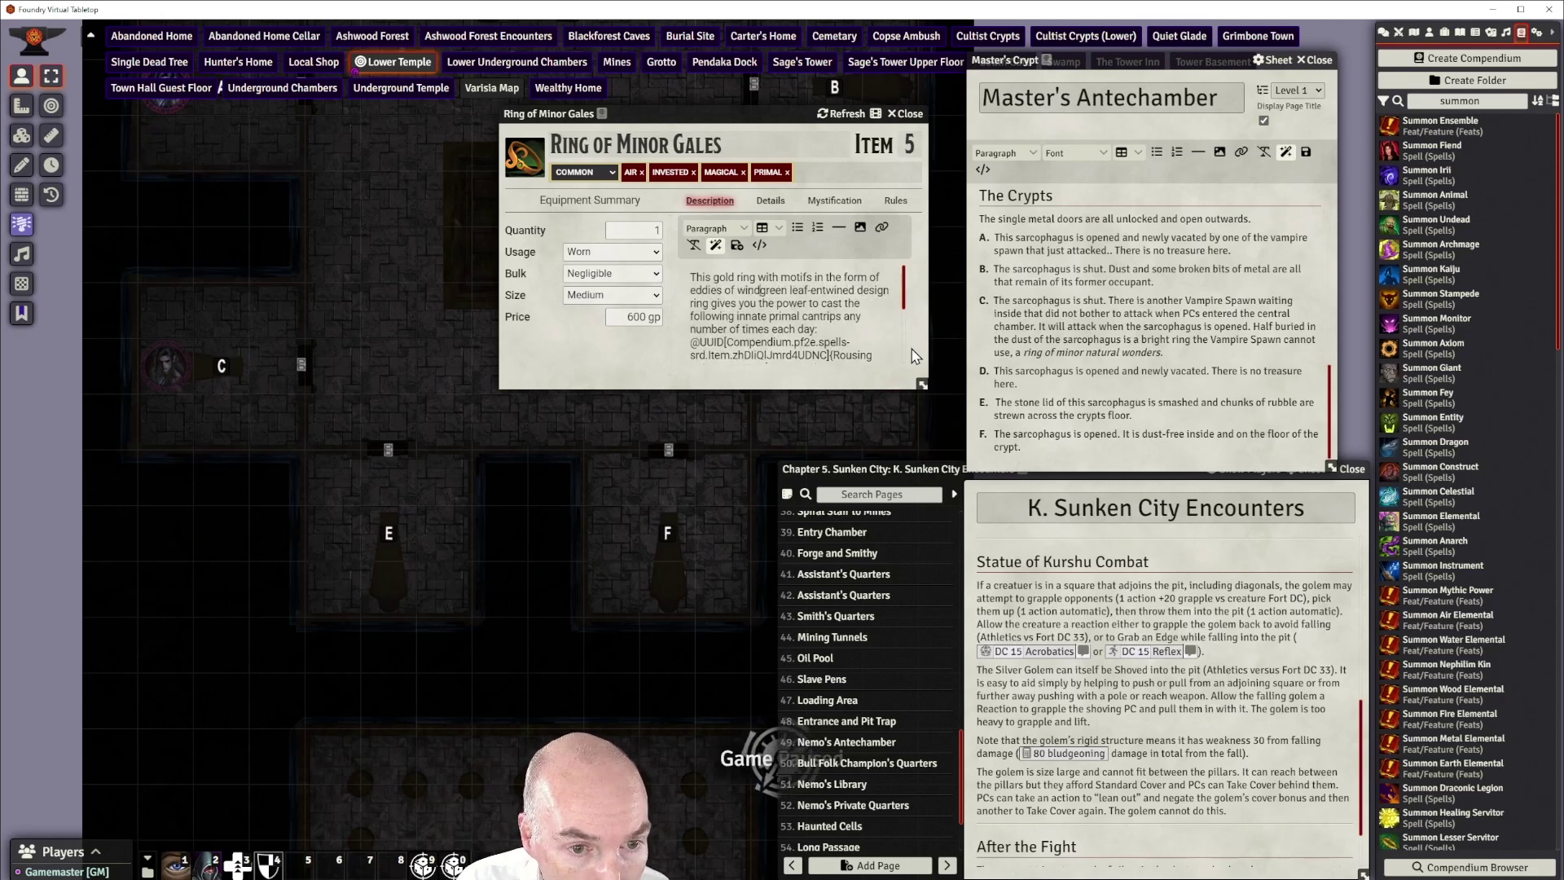
{"action": "type", "text": "ind"}
Remove the leftover words "green leaf-entwined design ring" from the description so the sentence continues "eddies of wind gives you the power"
{"action": "key", "text": "Delete"}
{"action": "key", "text": "Delete"}
{"action": "key", "text": "Delete"}
{"action": "key", "text": "Delete"}
{"action": "key", "text": "Delete"}
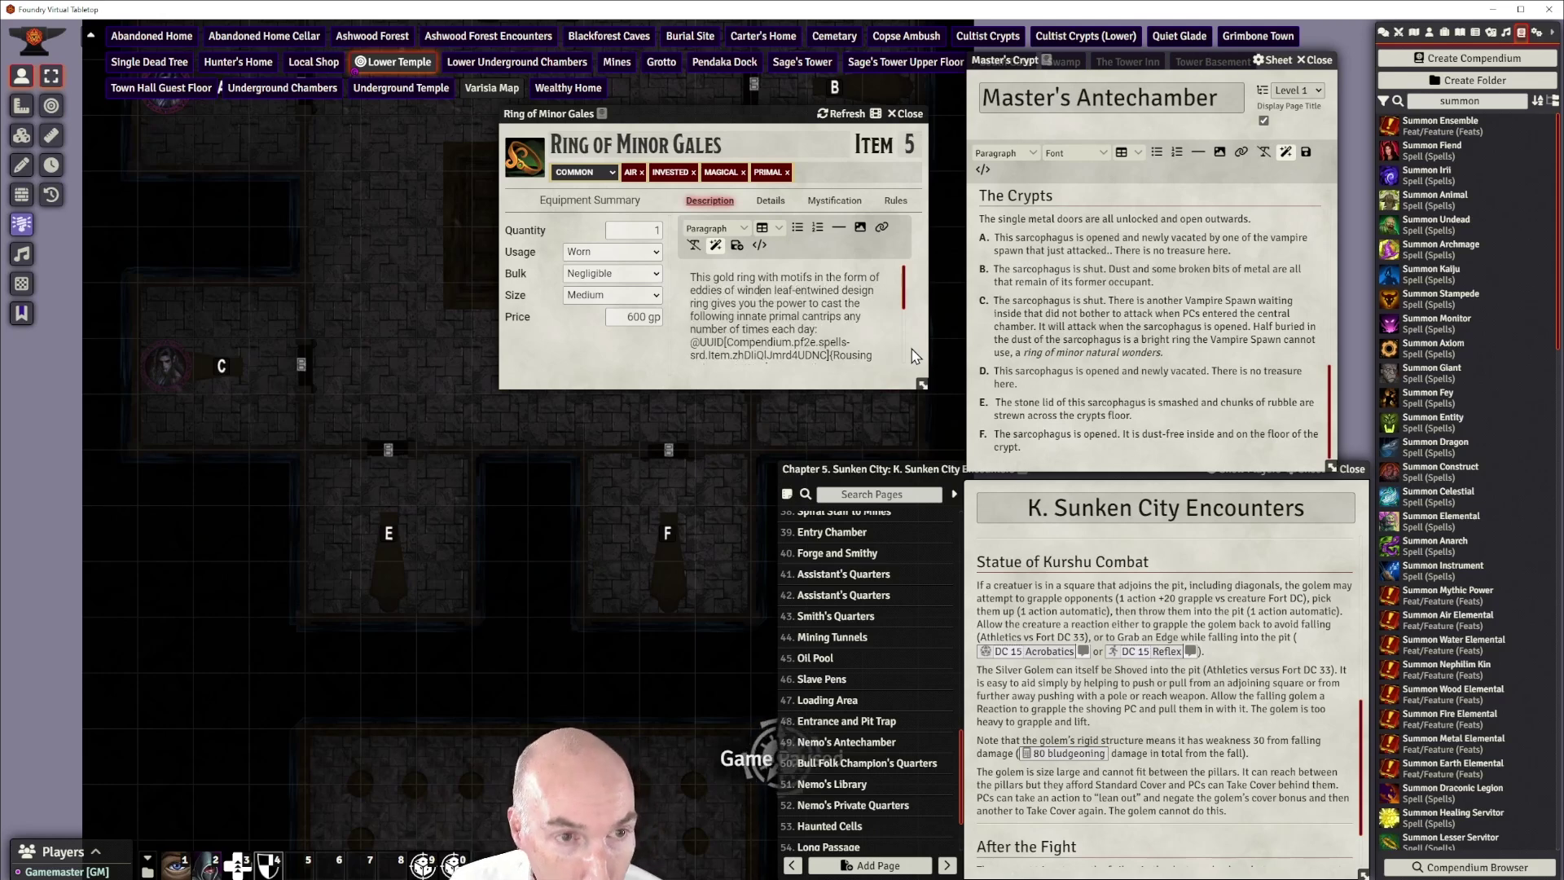
{"action": "key", "text": "Delete"}
{"action": "key", "text": "Delete"}
{"action": "key", "text": "Delete"}
{"action": "key", "text": "Delete"}
{"action": "key", "text": "Delete"}
{"action": "key", "text": "Delete"}
{"action": "key", "text": "Delete"}
{"action": "key", "text": "Delete"}
{"action": "key", "text": "Delete"}
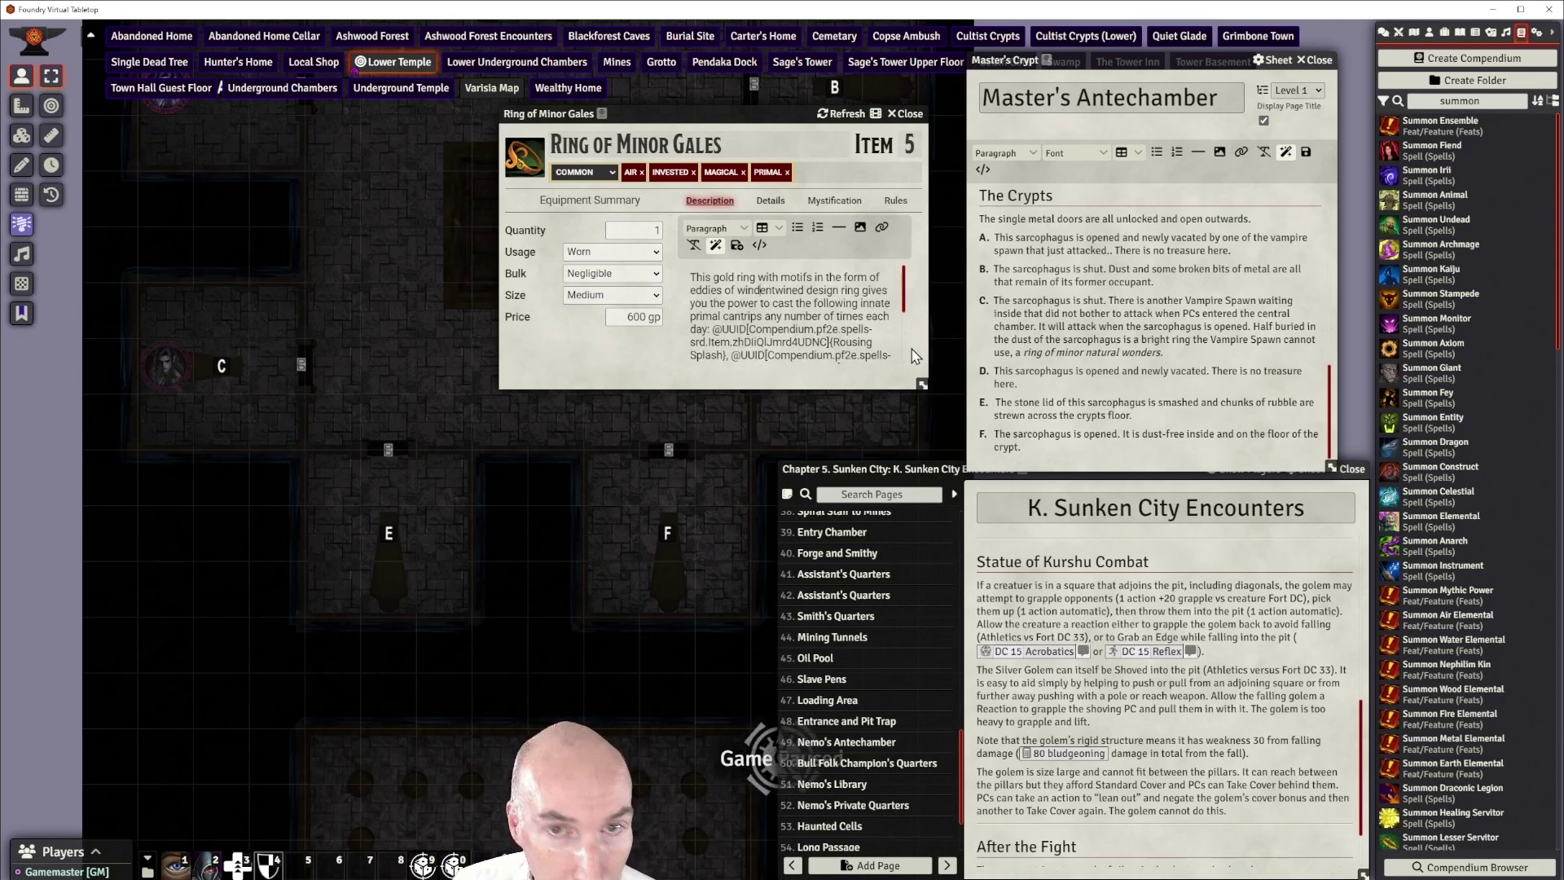
{"action": "key", "text": "Delete"}
{"action": "key", "text": "Delete"}
{"action": "key", "text": "Delete"}
{"action": "key", "text": "Delete"}
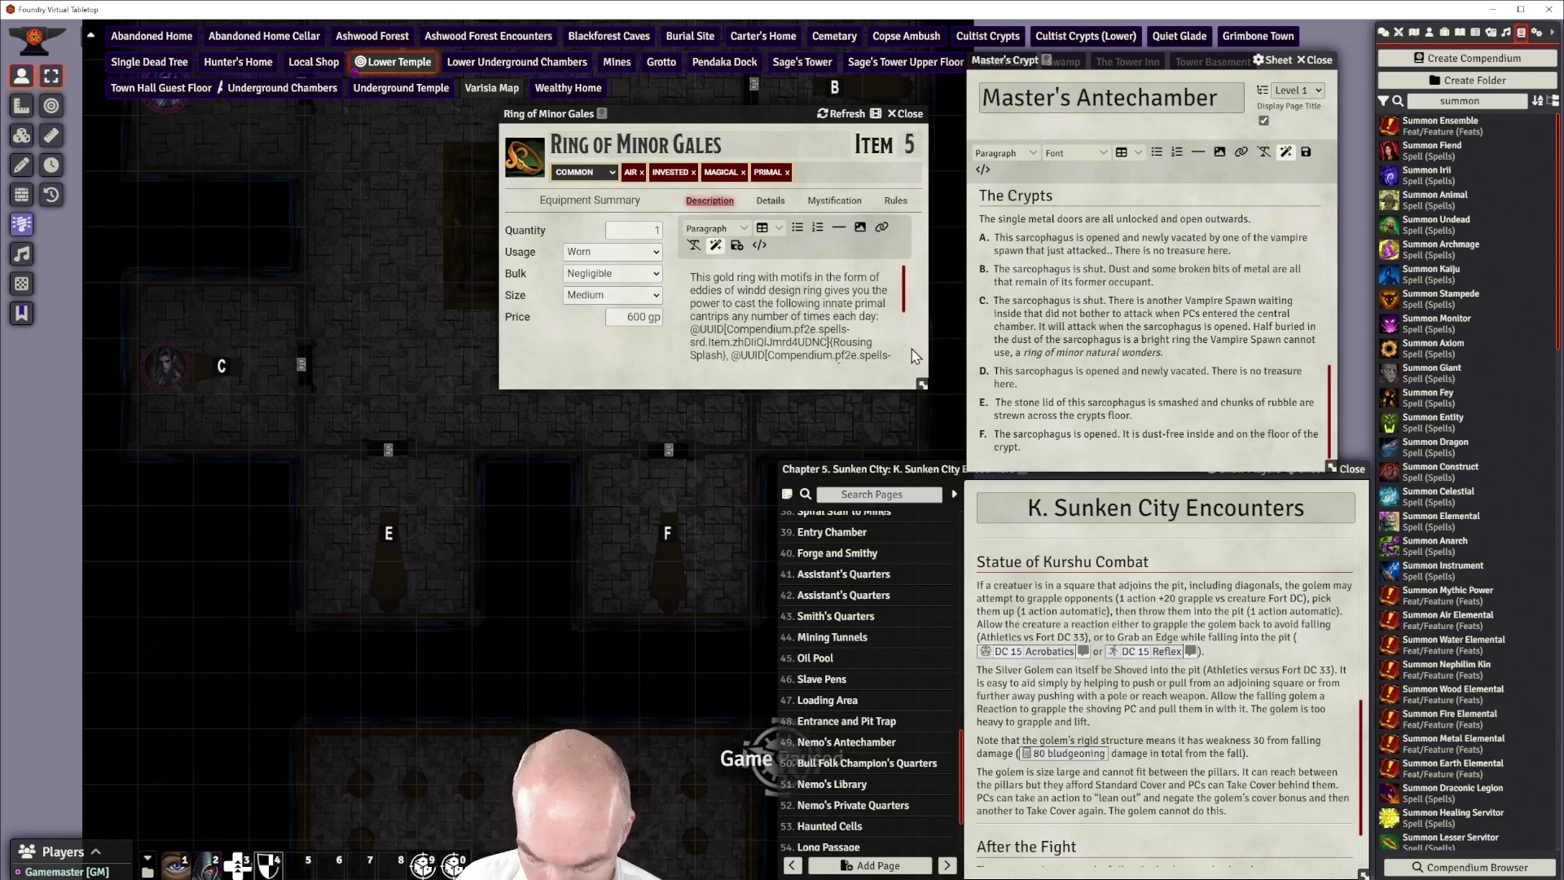
{"action": "key", "text": "Delete"}
{"action": "key", "text": "Delete"}
{"action": "key", "text": "Delete"}
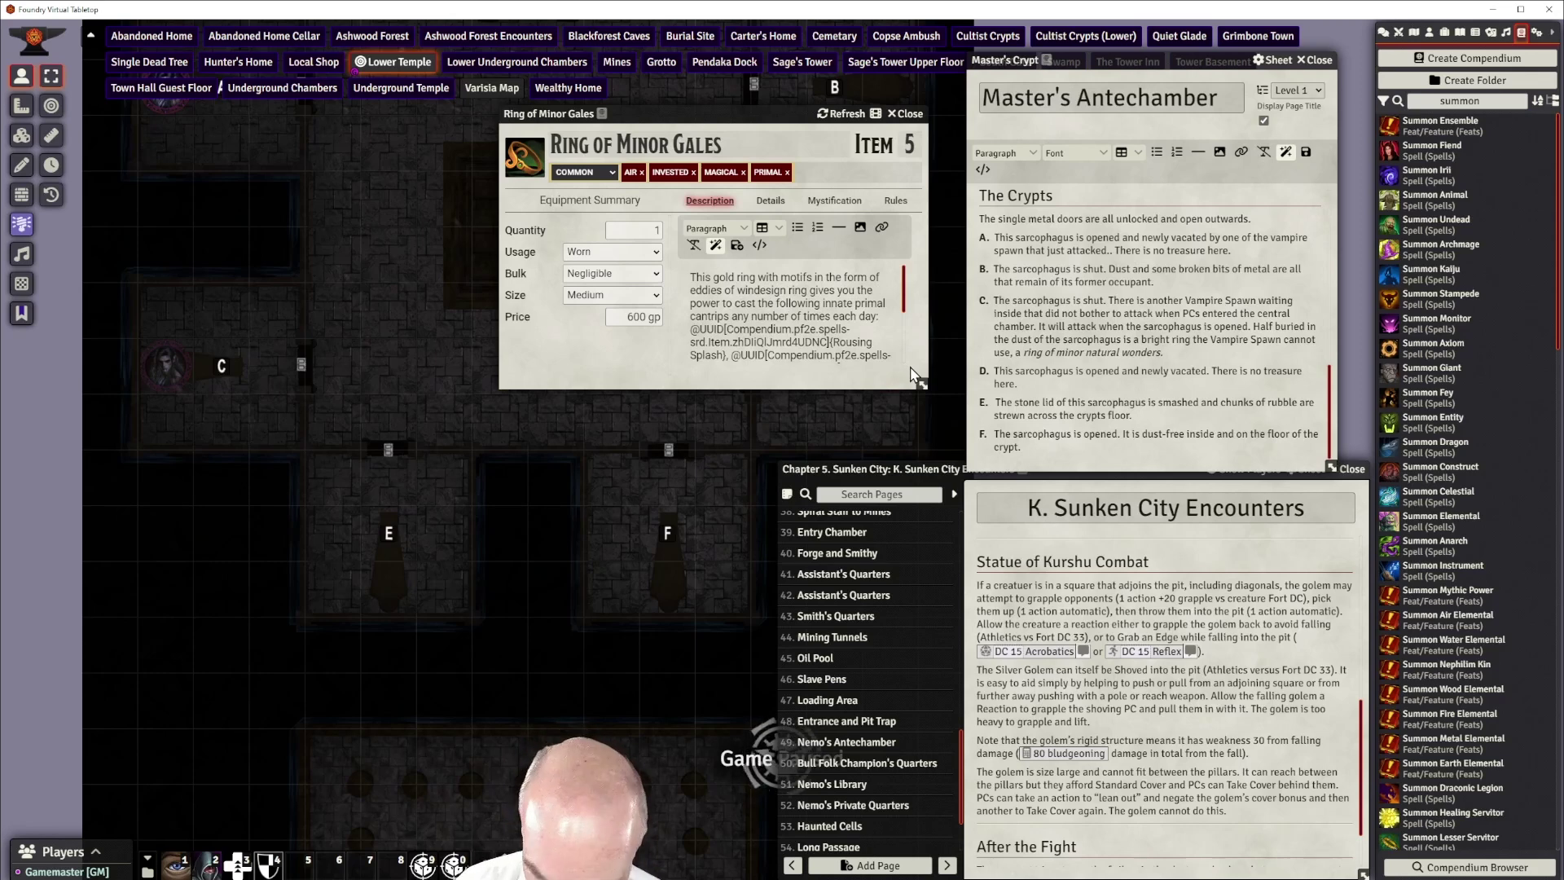
{"action": "key", "text": "Delete"}
{"action": "key", "text": "Delete"}
{"action": "key", "text": "Delete"}
{"action": "key", "text": "Delete"}
{"action": "key", "text": "Delete"}
{"action": "key", "text": "Delete"}
{"action": "key", "text": "Delete"}
{"action": "key", "text": "Delete"}
{"action": "key", "text": "Delete"}
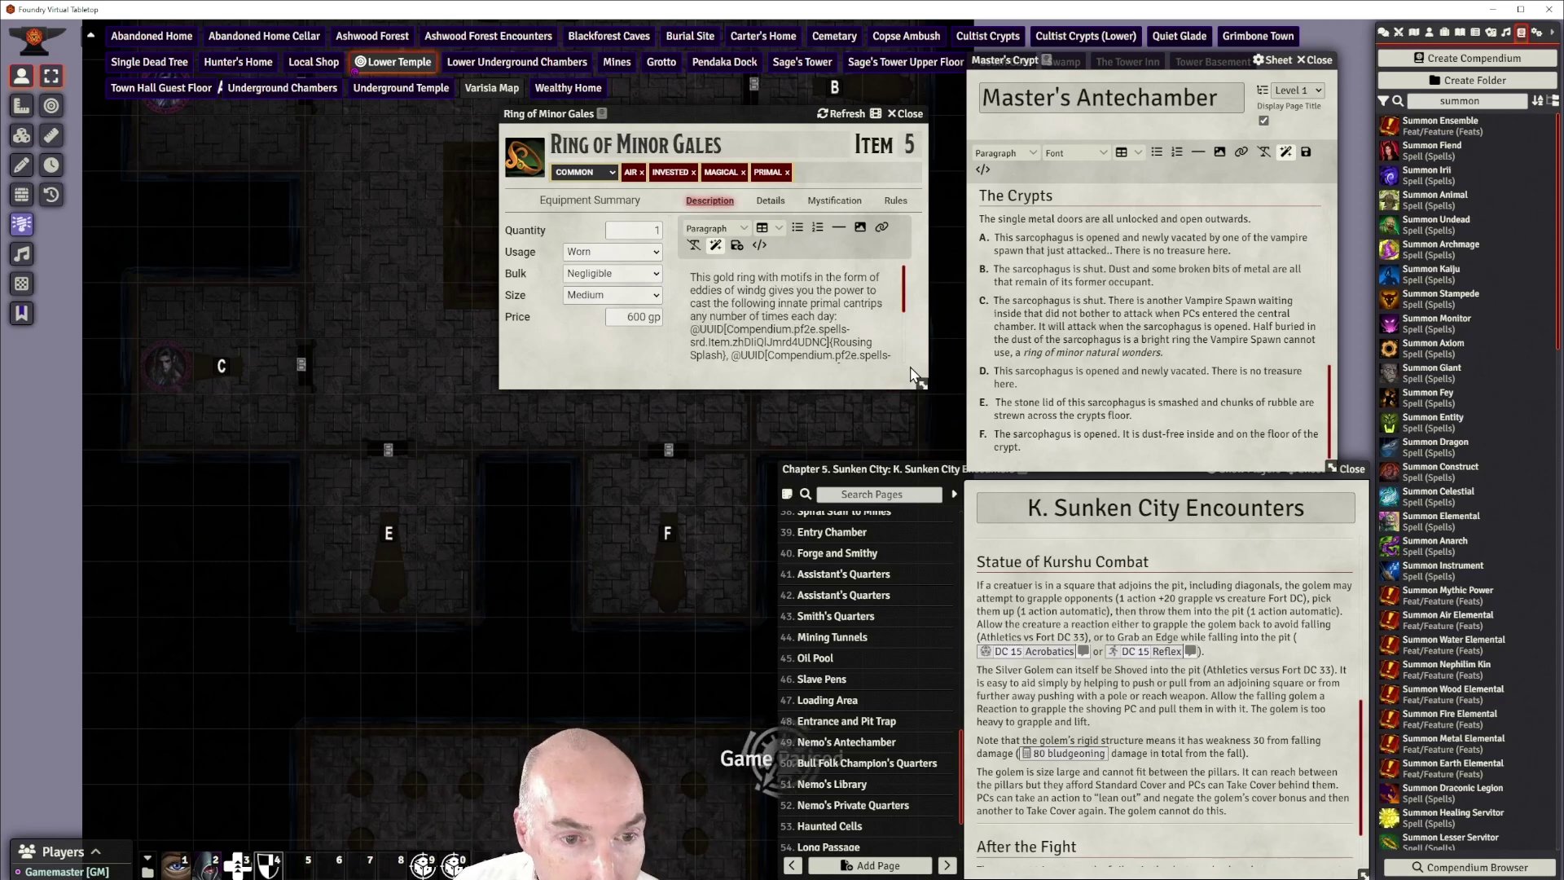
{"action": "key", "text": "Delete"}
{"action": "key", "text": "Delete"}
{"action": "key", "text": "Delete"}
{"action": "key", "text": "Delete"}
{"action": "key", "text": "Delete"}
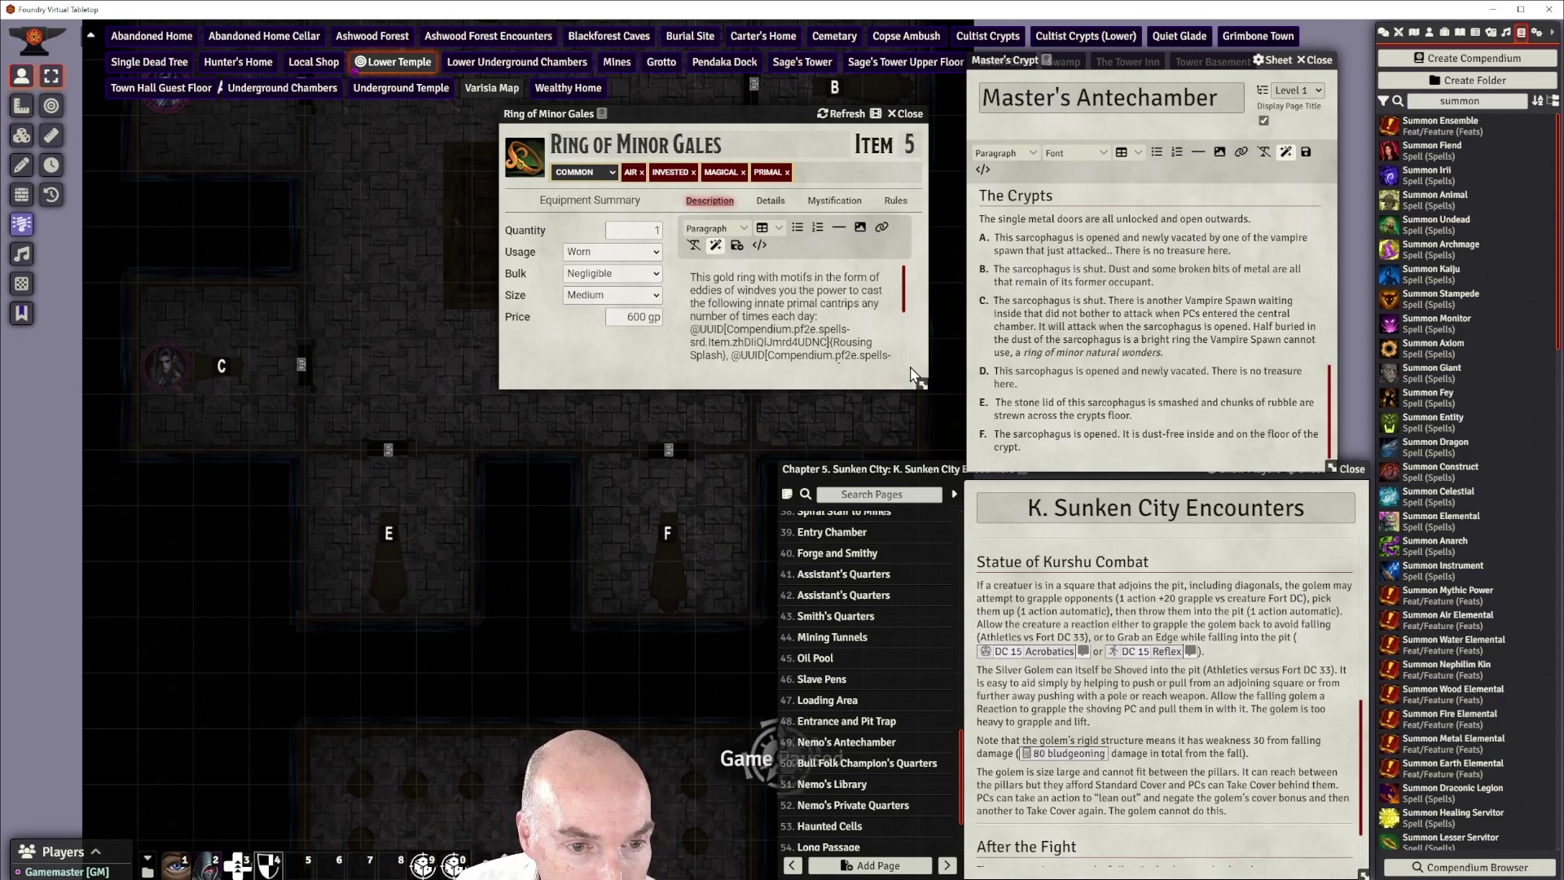
{"action": "type", "text": "giv"}
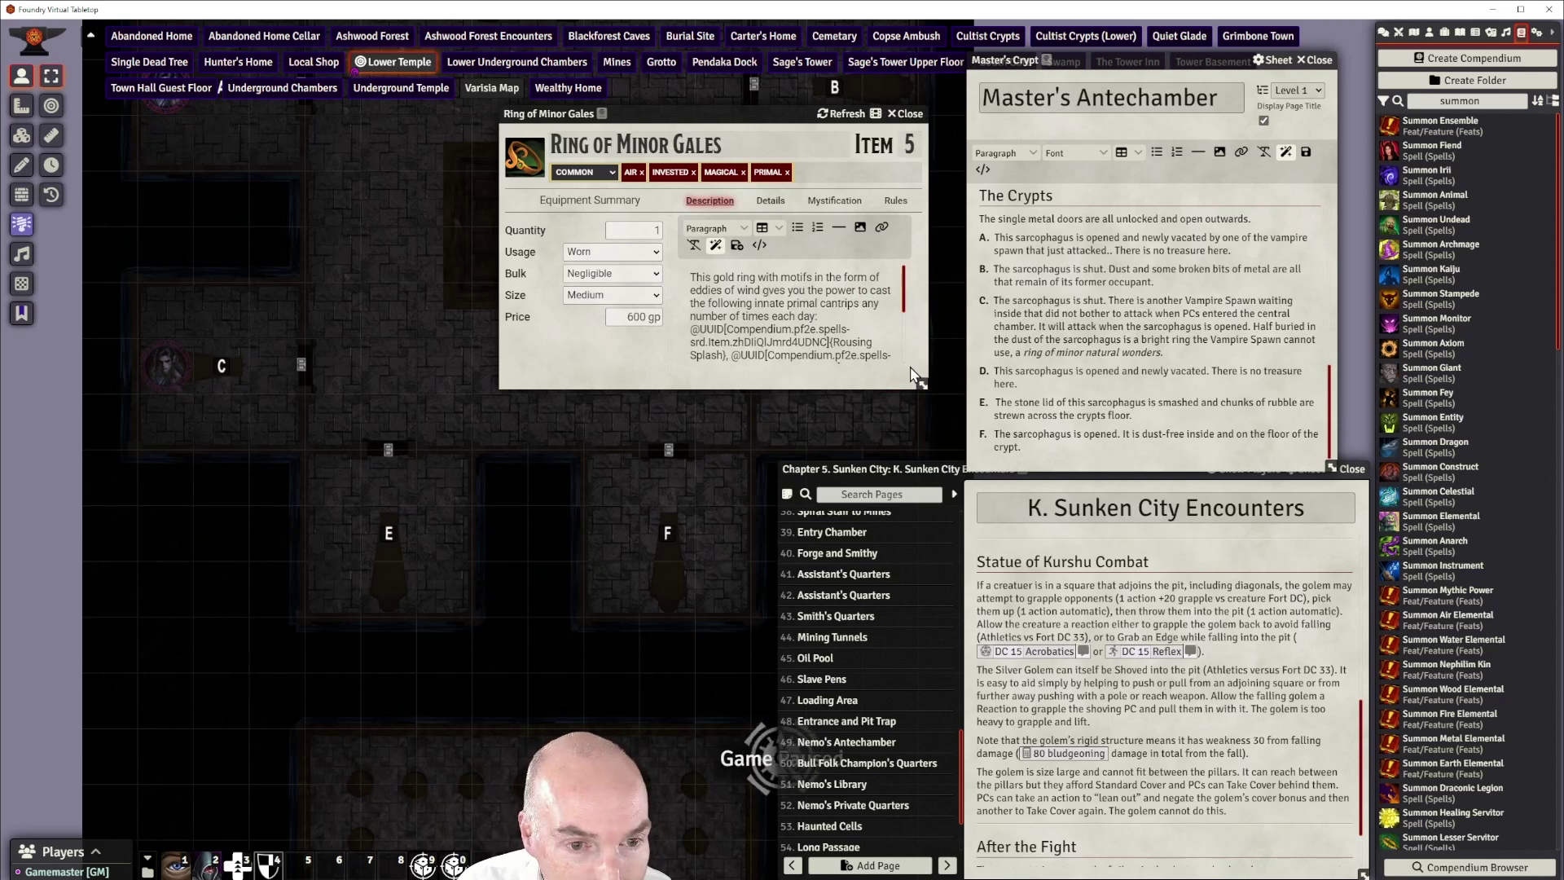
{"action": "type", "text": "i"}
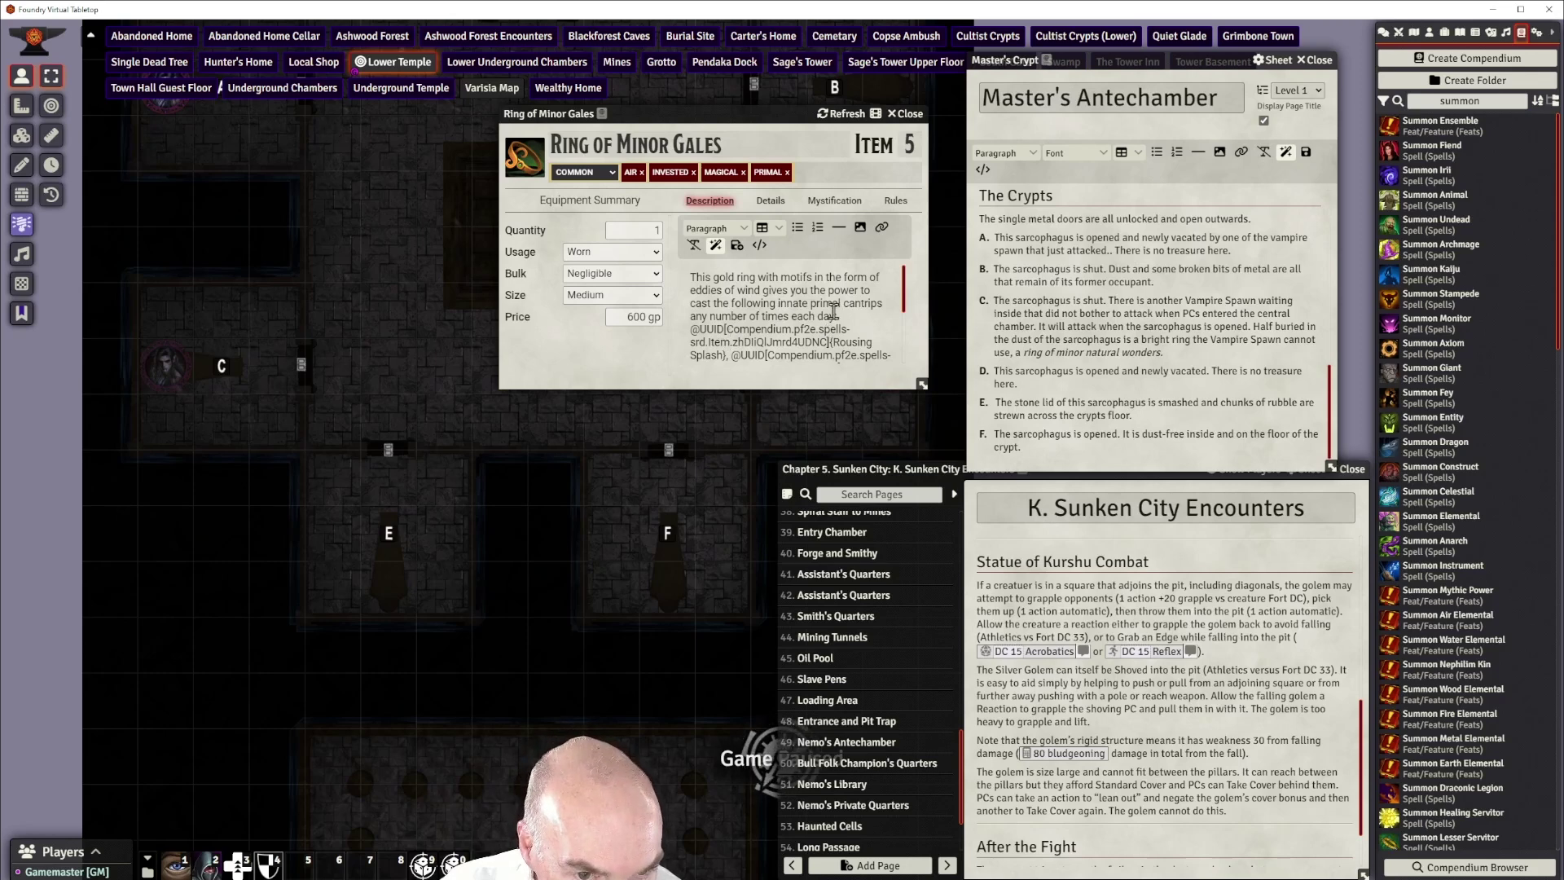
Review the ring's cantrip list and search the compendiums for "gale blast"
{"action": "scroll", "coordinate": [826, 332], "scroll_direction": "down", "scroll_amount": 2}
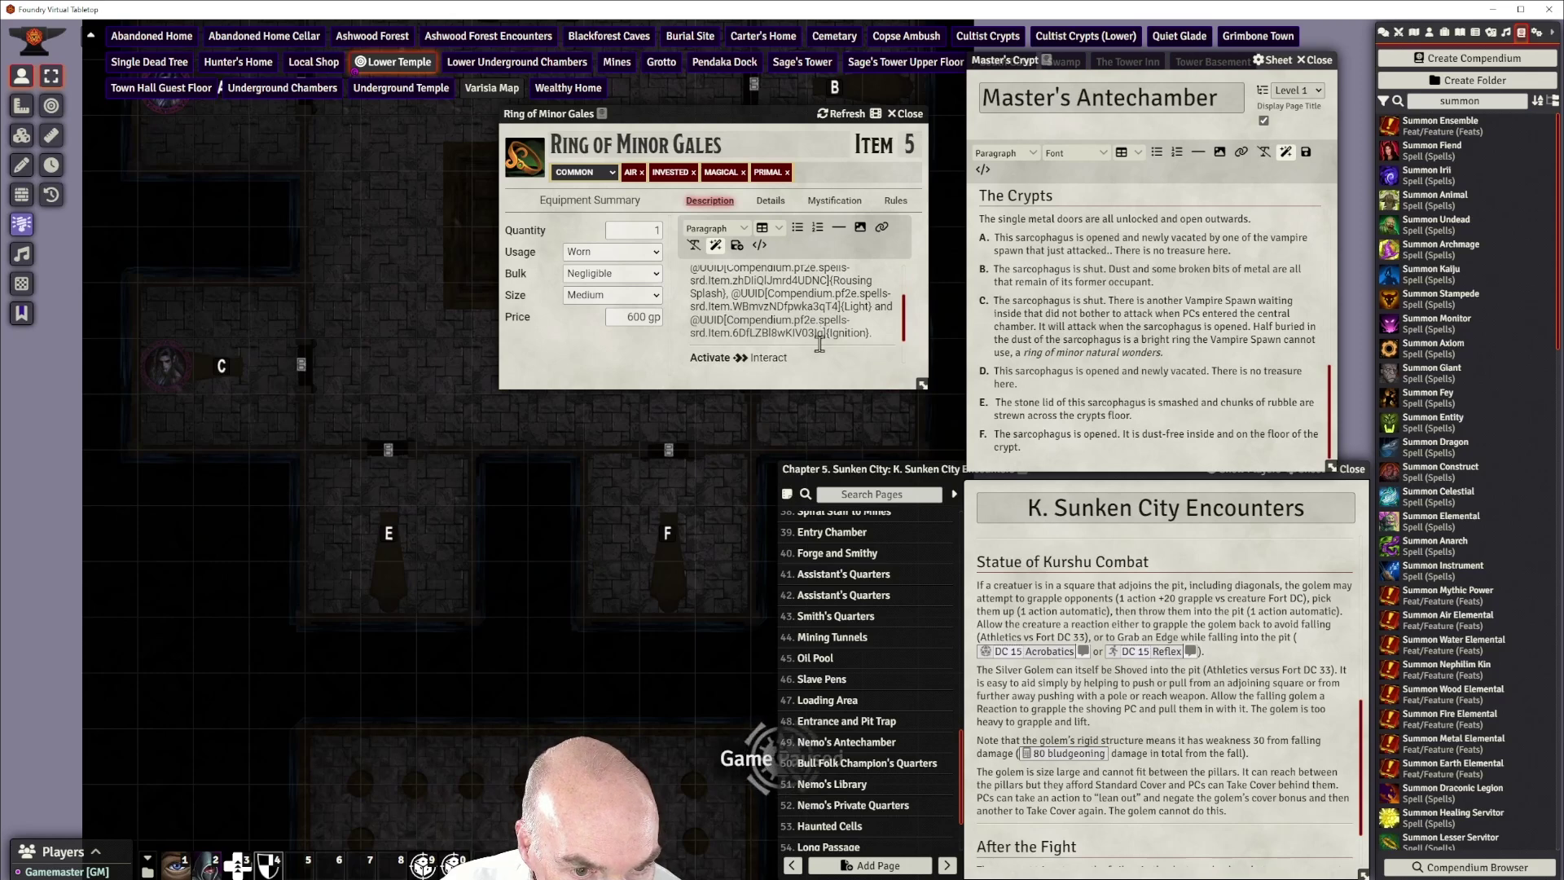
{"action": "scroll", "coordinate": [823, 338], "scroll_direction": "up", "scroll_amount": 3}
{"action": "scroll", "coordinate": [819, 344], "scroll_direction": "down", "scroll_amount": 3}
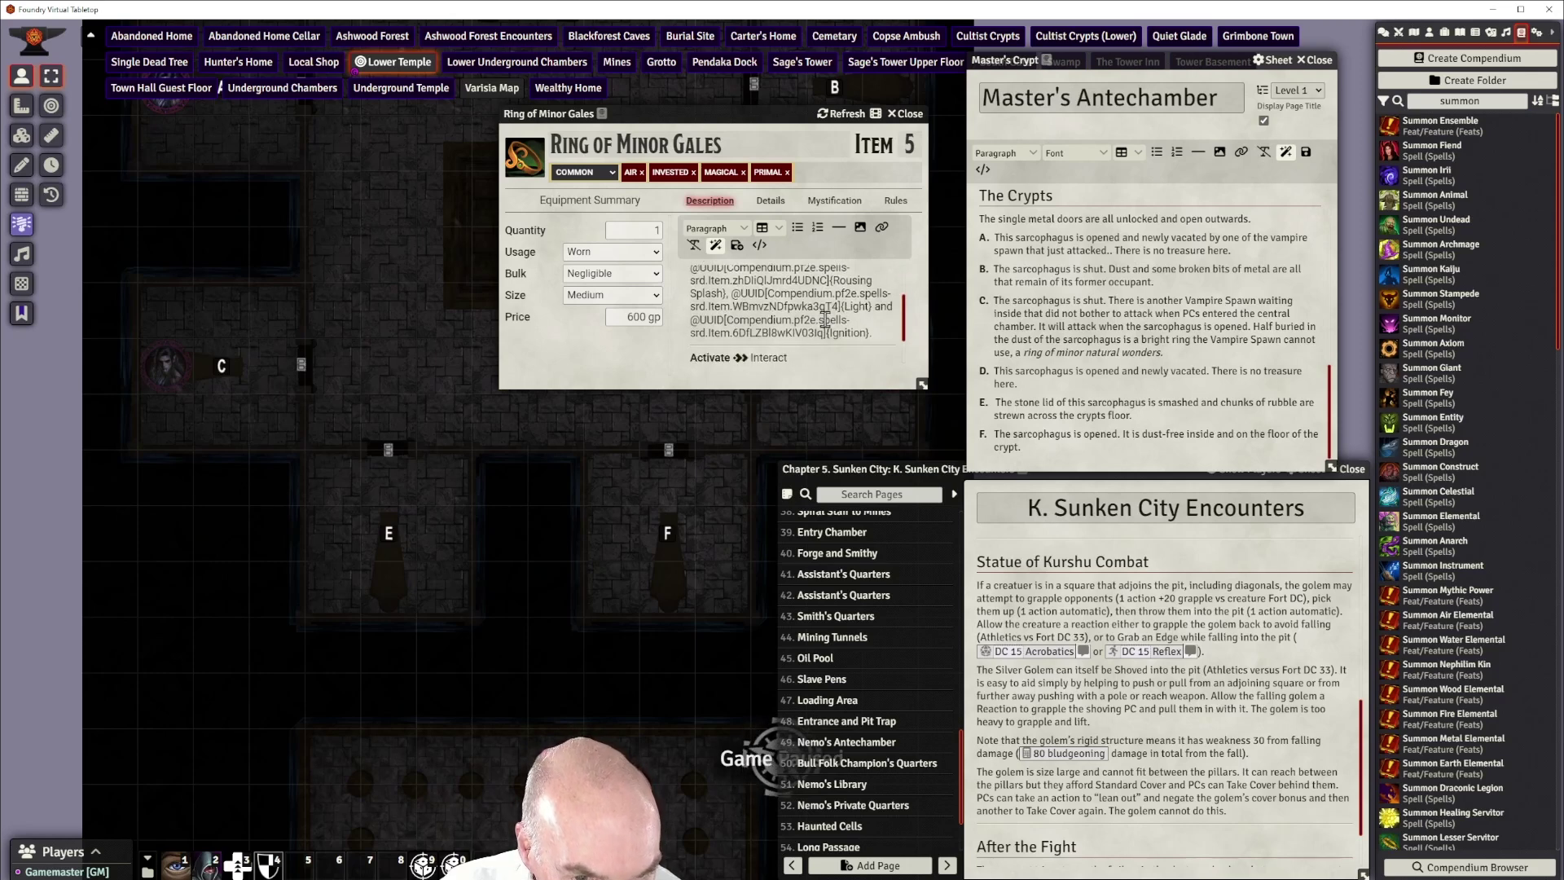
{"action": "scroll", "coordinate": [848, 296], "scroll_direction": "up", "scroll_amount": 3}
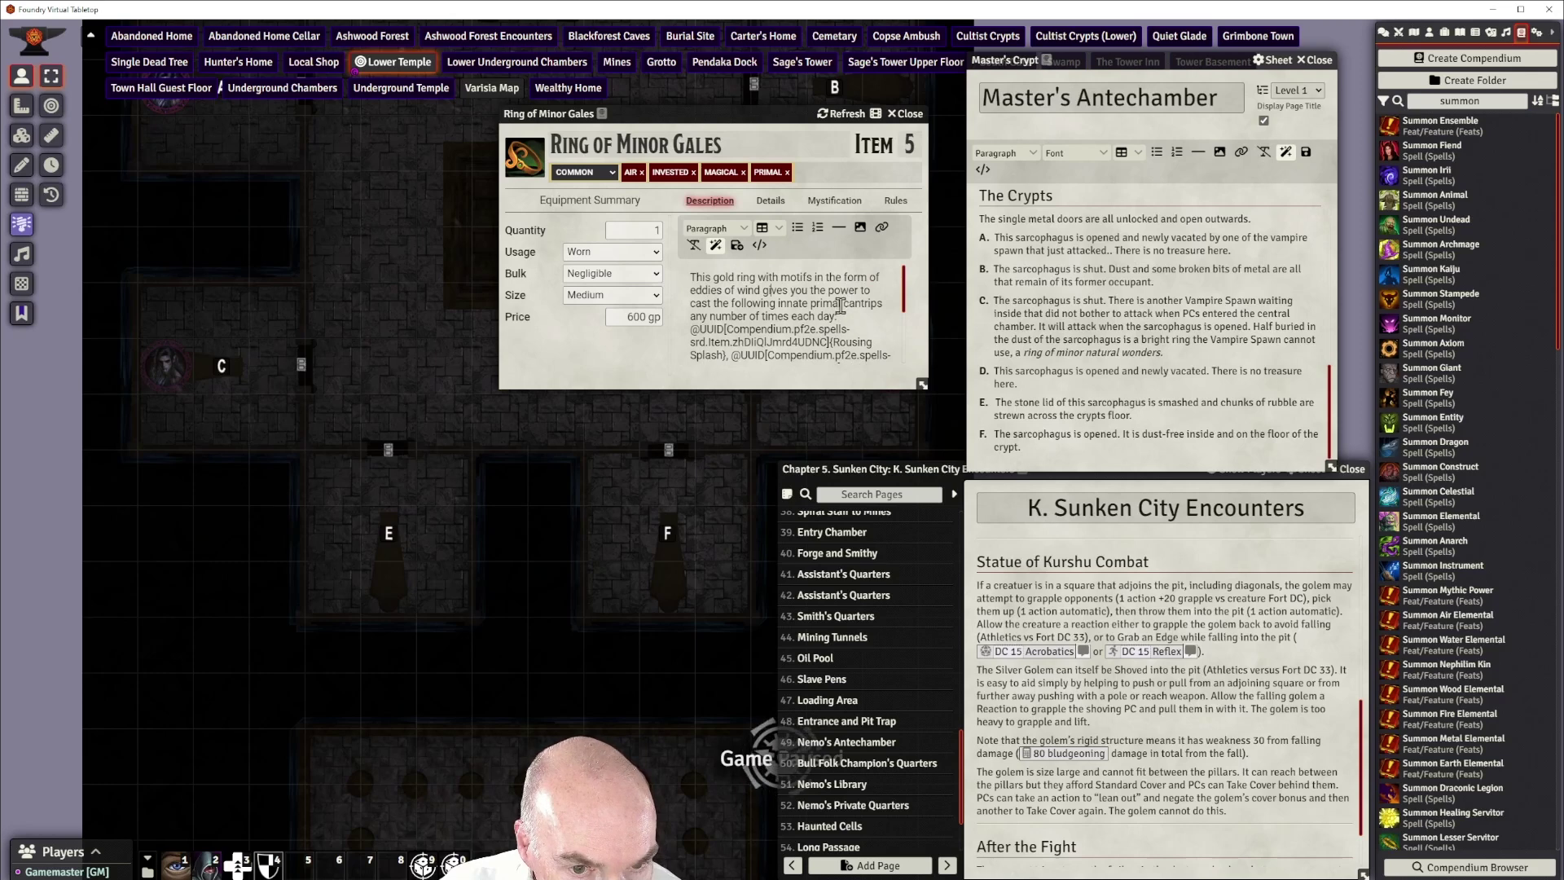
{"action": "scroll", "coordinate": [841, 303], "scroll_direction": "down", "scroll_amount": 3}
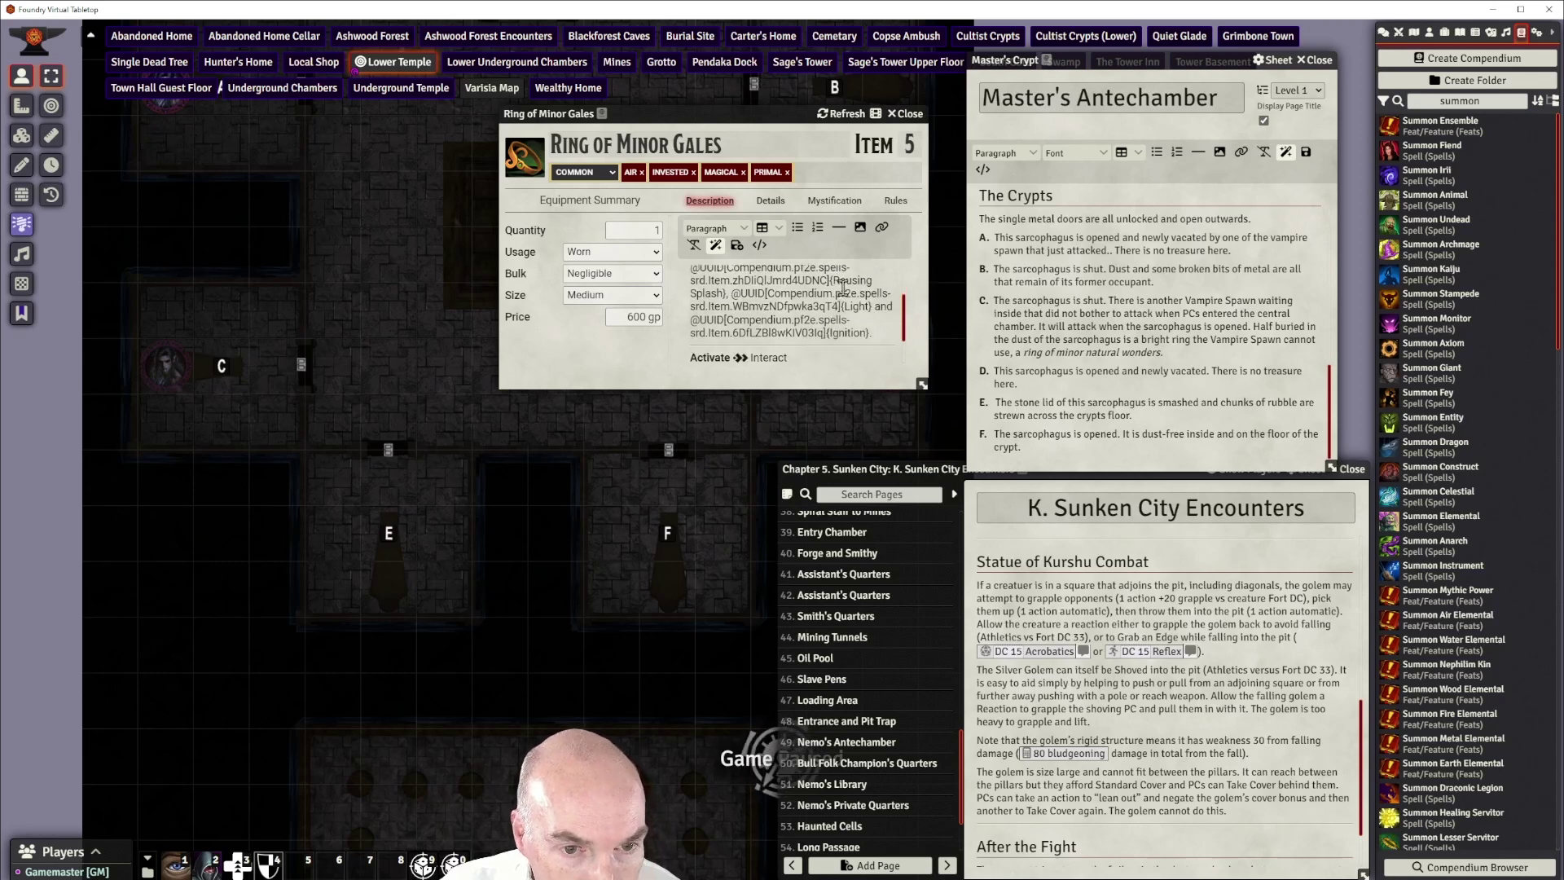
{"action": "scroll", "coordinate": [842, 294], "scroll_direction": "up", "scroll_amount": 3}
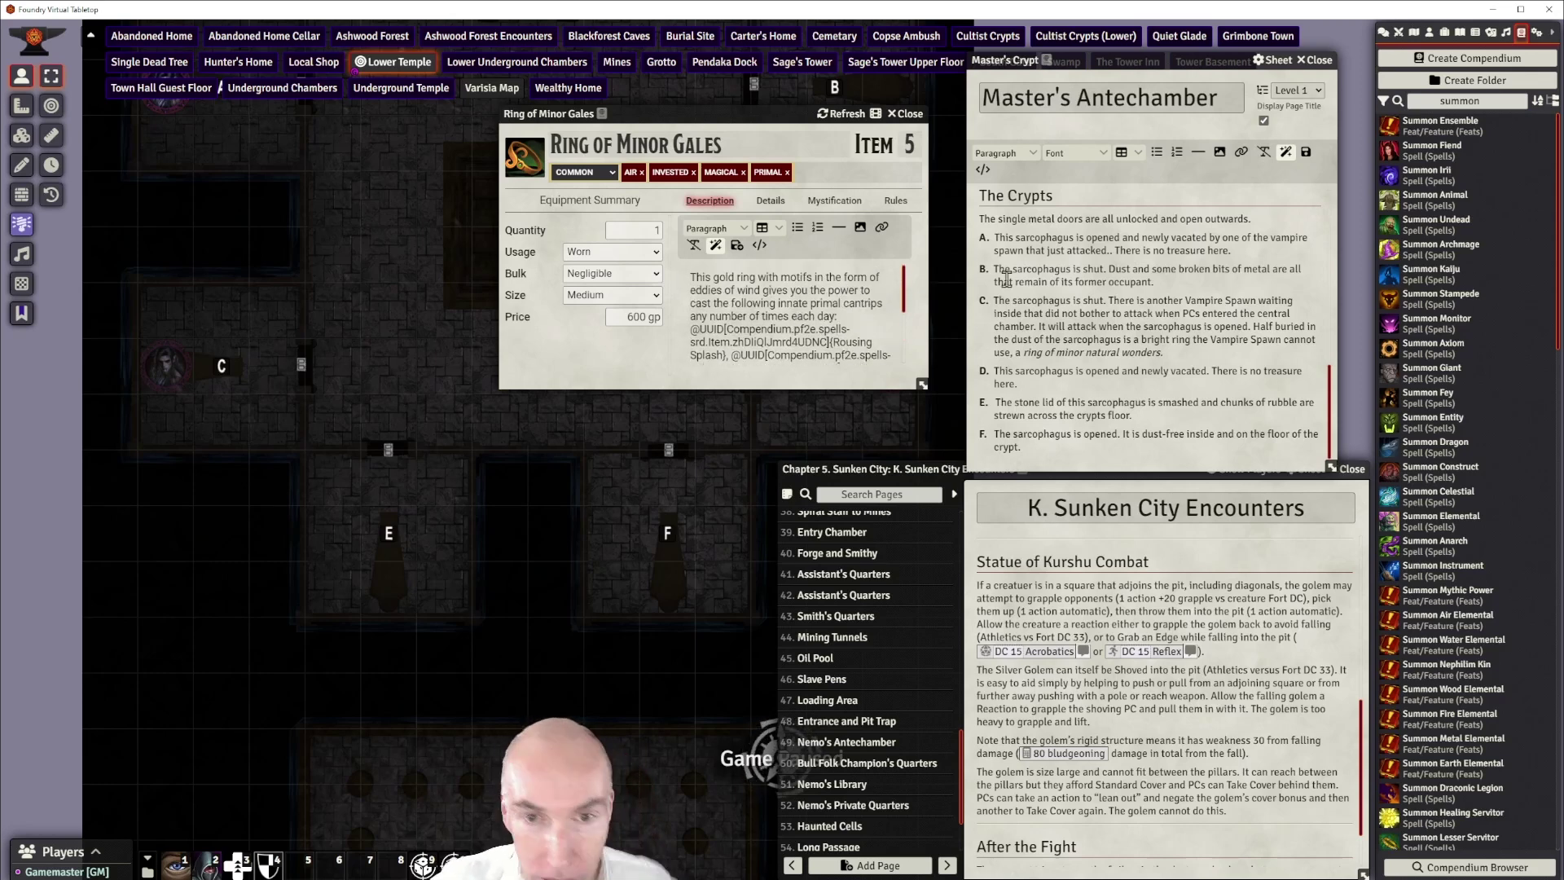
{"action": "left_click", "coordinate": [1449, 100]}
{"action": "key", "text": "ctrl+a"}
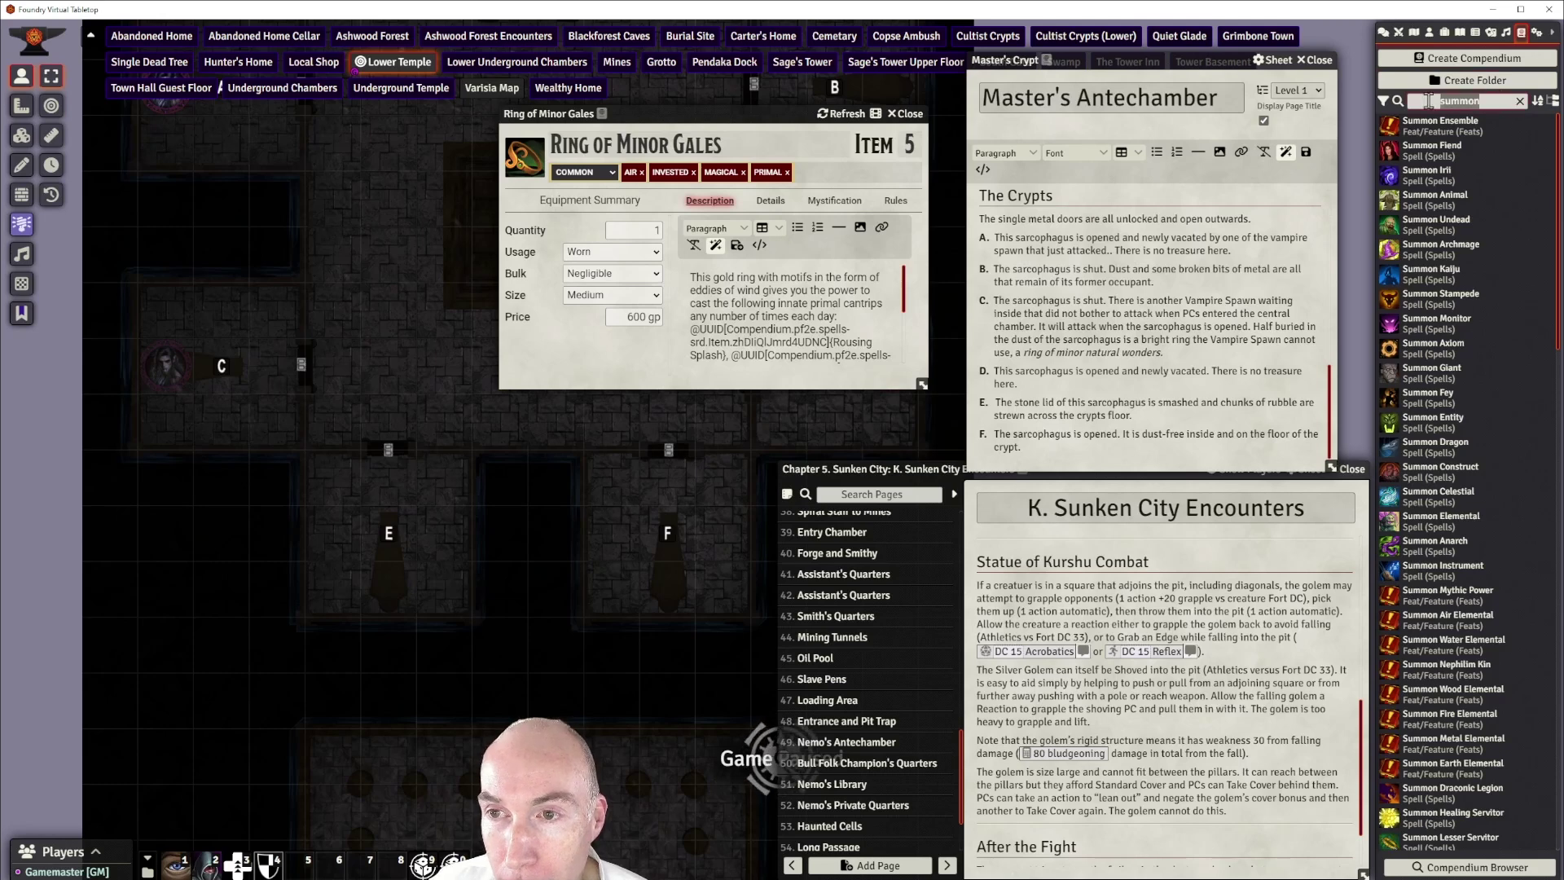
{"action": "type", "text": "gal"}
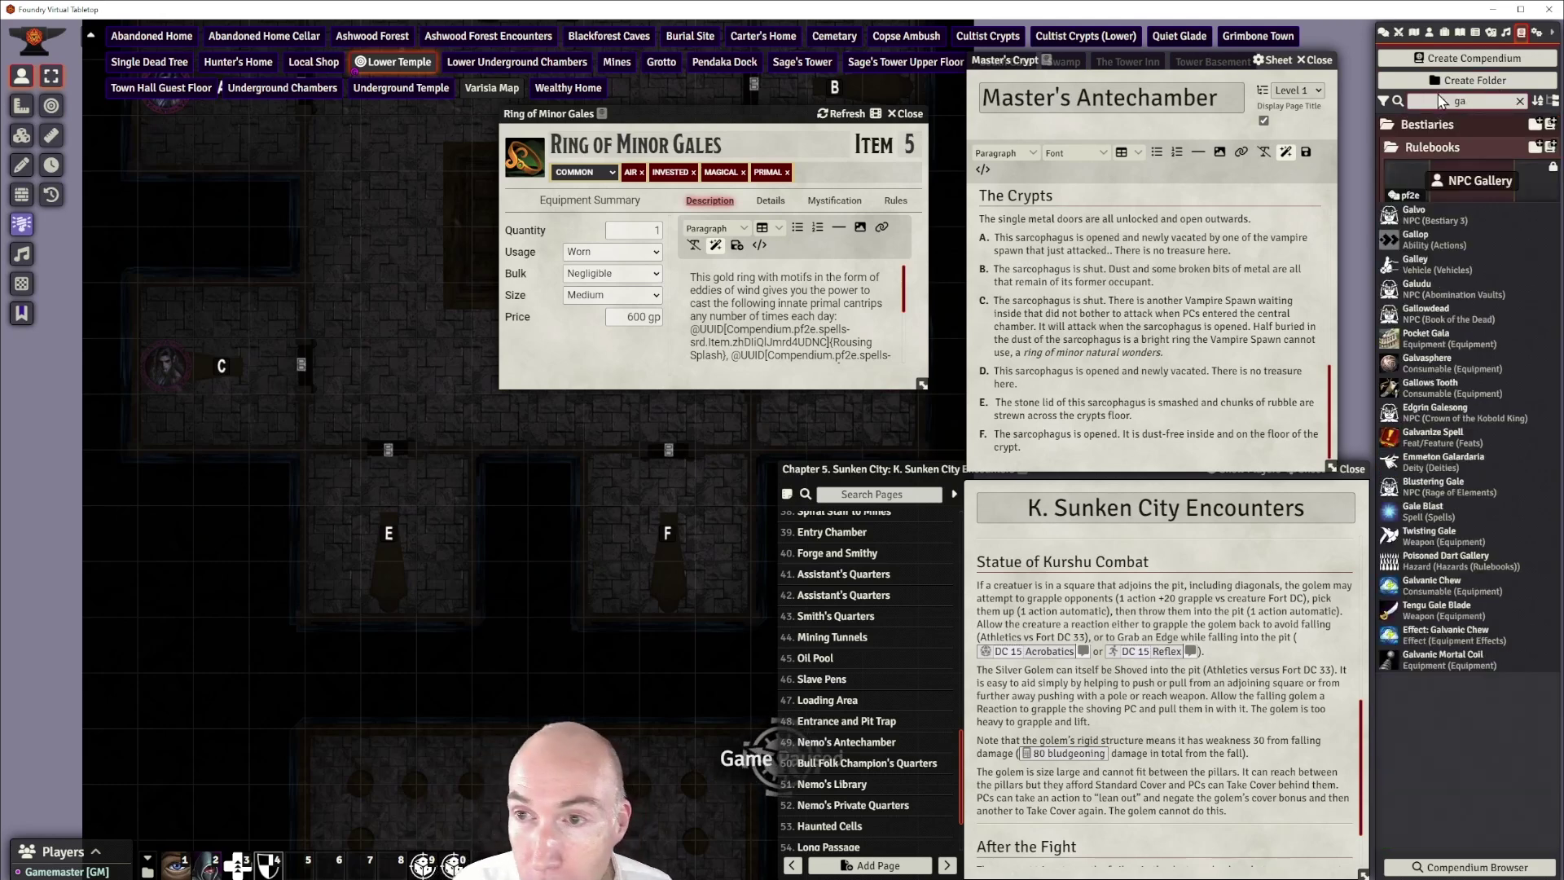
{"action": "type", "text": "e"}
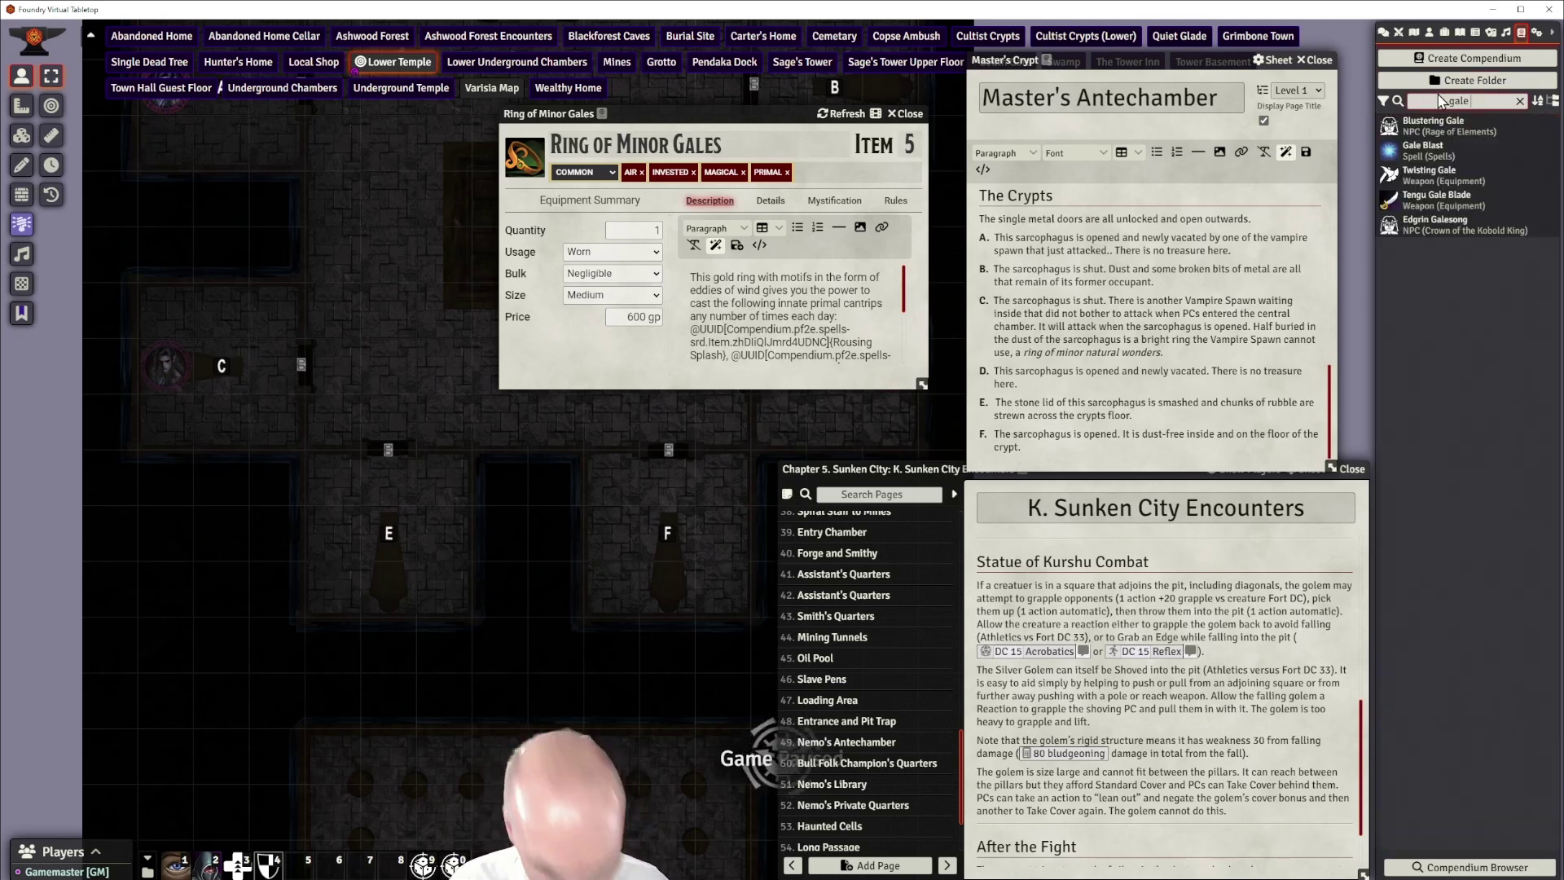
{"action": "type", "text": " blast"}
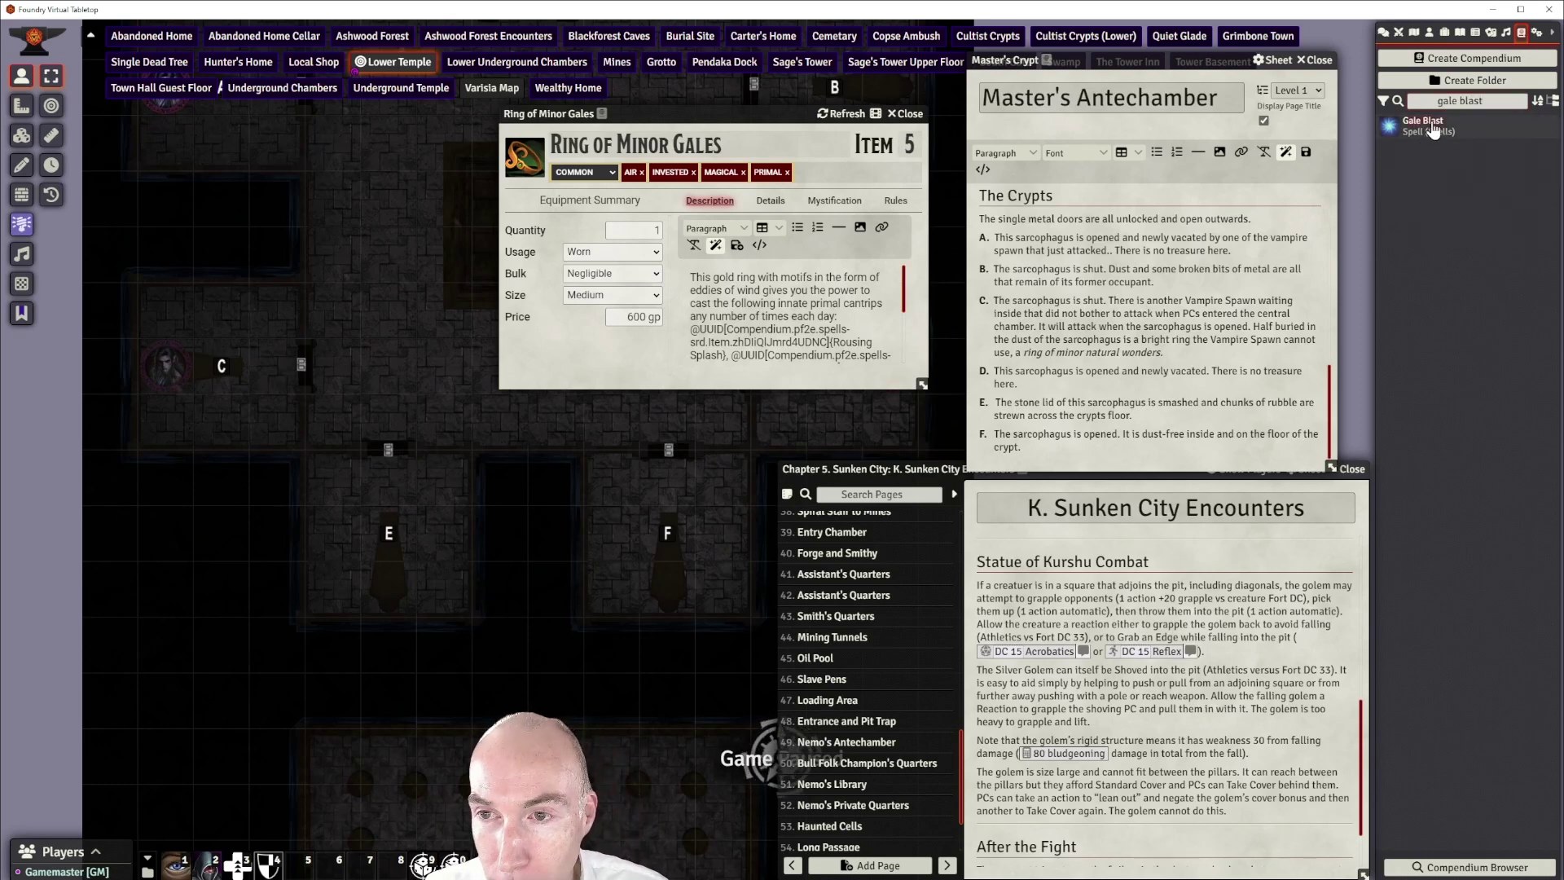
Open the Gale Blast spell sheet, read through its description and close it
{"action": "left_click", "coordinate": [1431, 127]}
{"action": "left_click_drag", "start_coordinate": [794, 324], "coordinate": [1098, 176]}
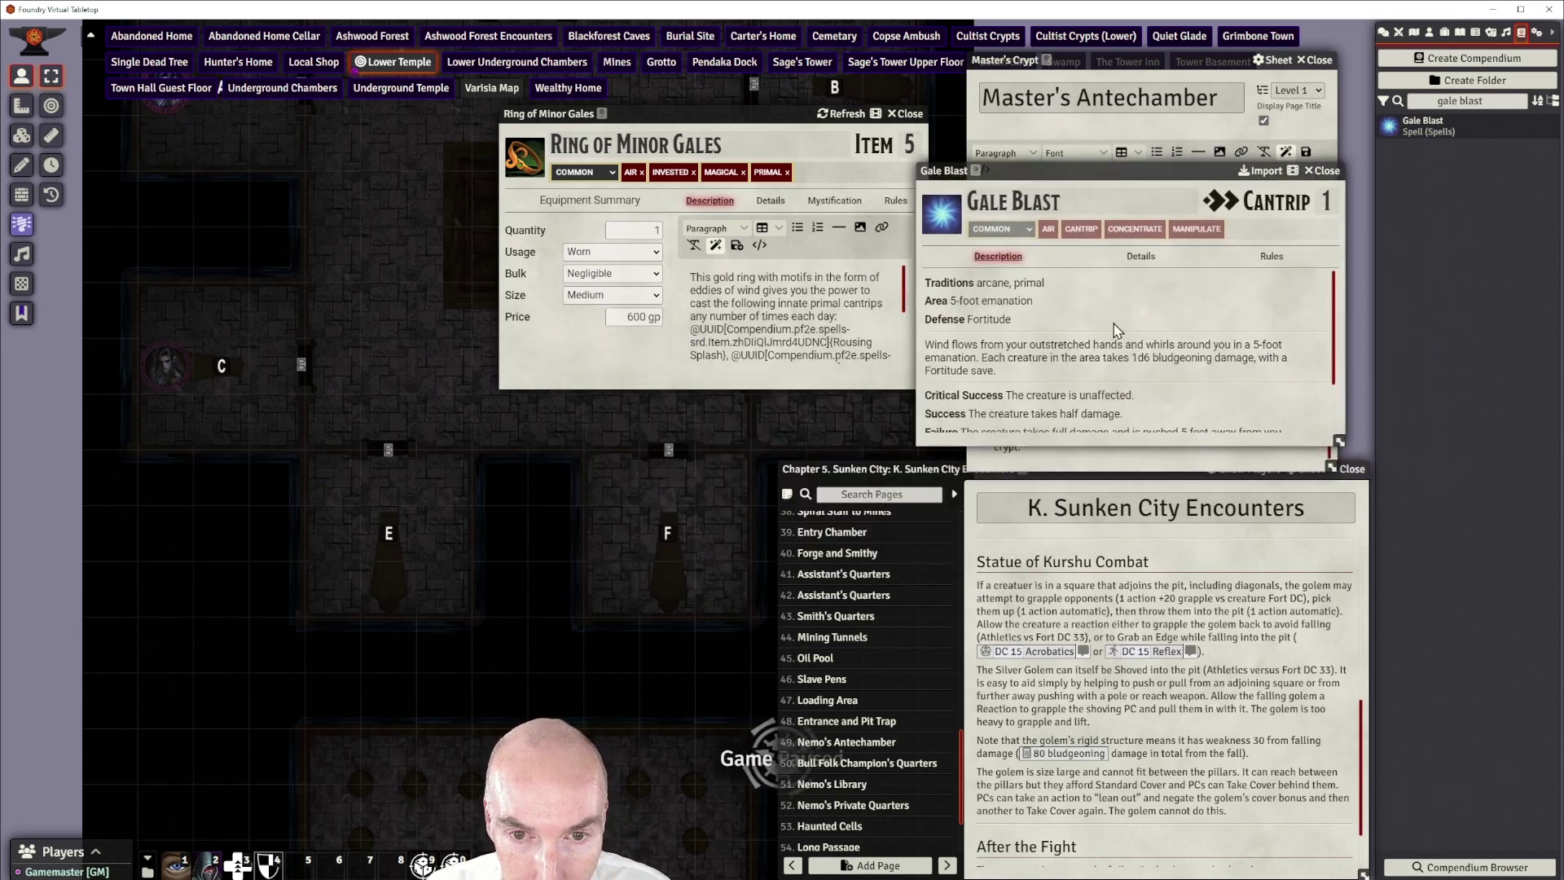
{"action": "scroll", "coordinate": [1113, 324], "scroll_direction": "down", "scroll_amount": 2}
{"action": "scroll", "coordinate": [1116, 328], "scroll_direction": "up", "scroll_amount": 2}
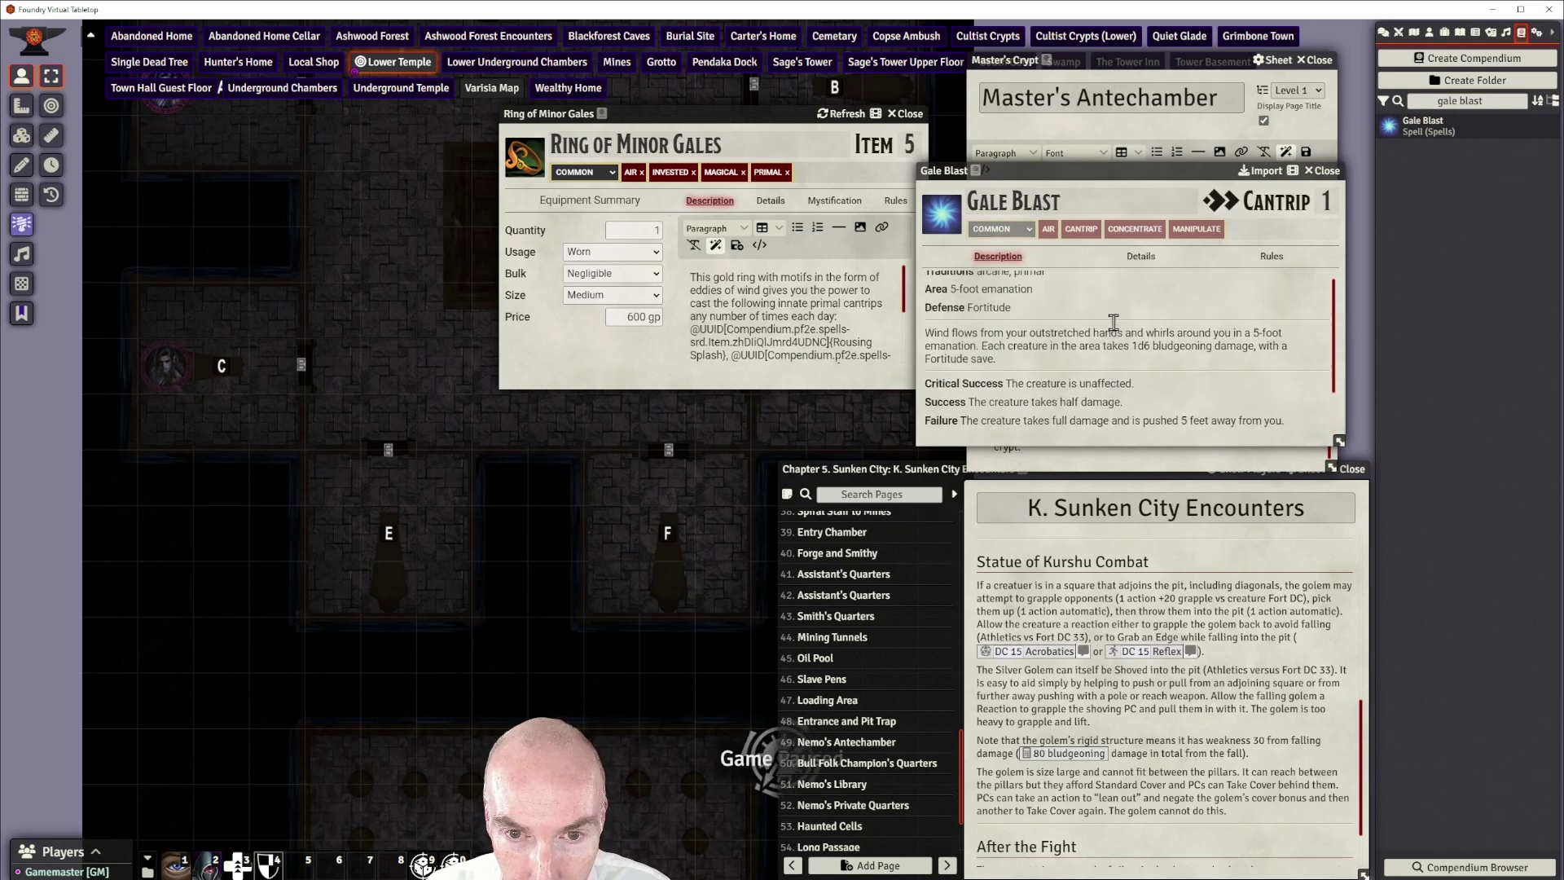
{"action": "left_click_drag", "start_coordinate": [1122, 168], "coordinate": [1158, 188]}
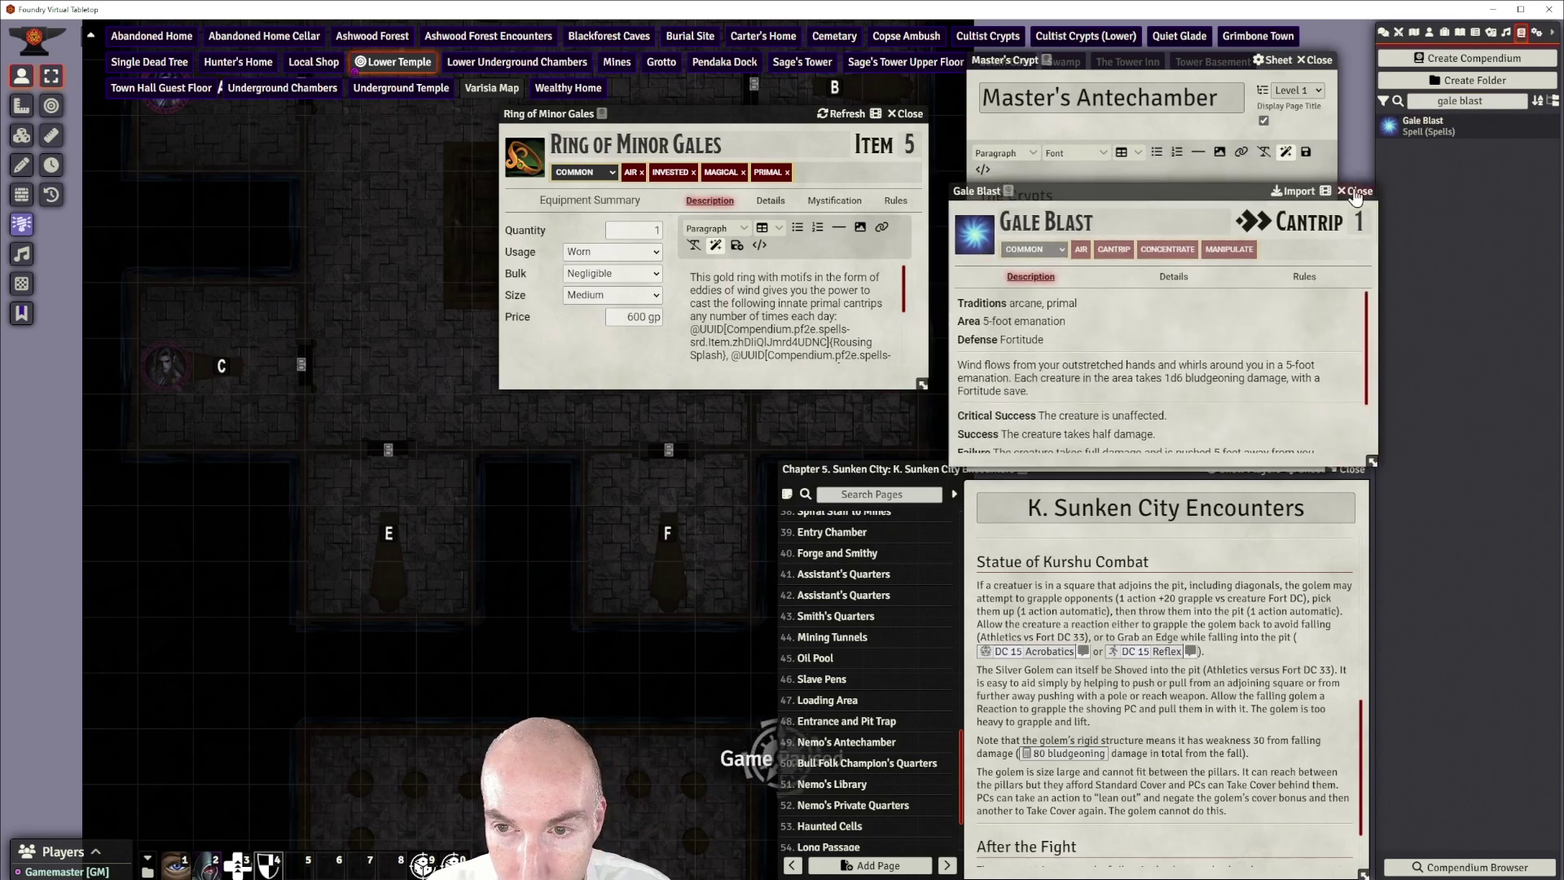
{"action": "left_click", "coordinate": [1351, 189]}
Insert a Gale Blast spell link after "any number of times each day:" and delete the Rousing Splash, Light and Ignition links
{"action": "left_click_drag", "start_coordinate": [1415, 139], "coordinate": [837, 319]}
{"action": "scroll", "coordinate": [836, 318], "scroll_direction": "down", "scroll_amount": 1}
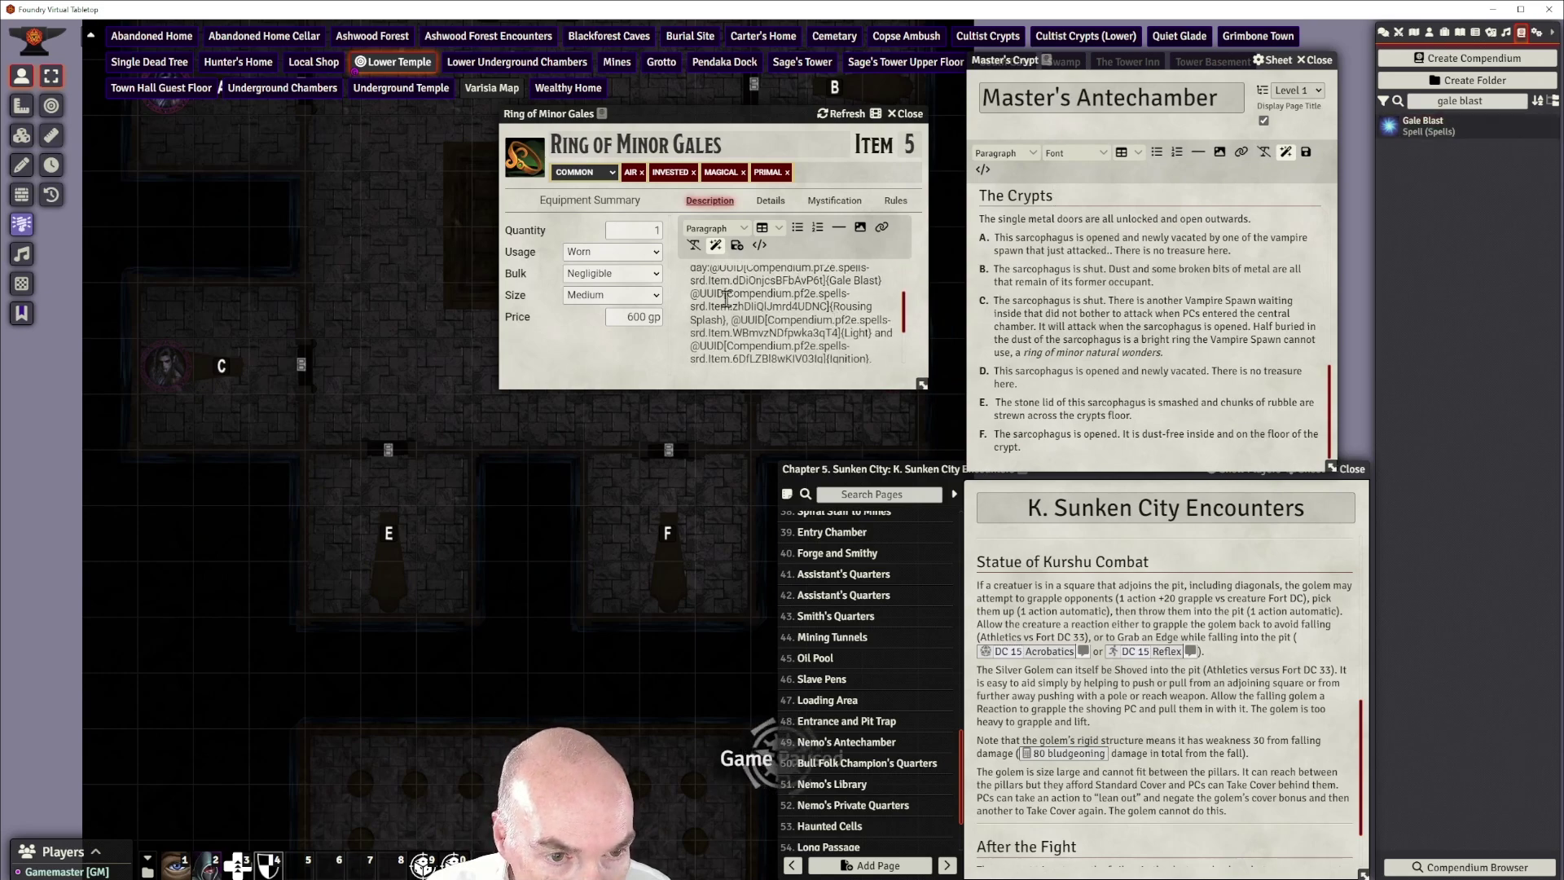
{"action": "left_click_drag", "start_coordinate": [691, 292], "coordinate": [880, 290]}
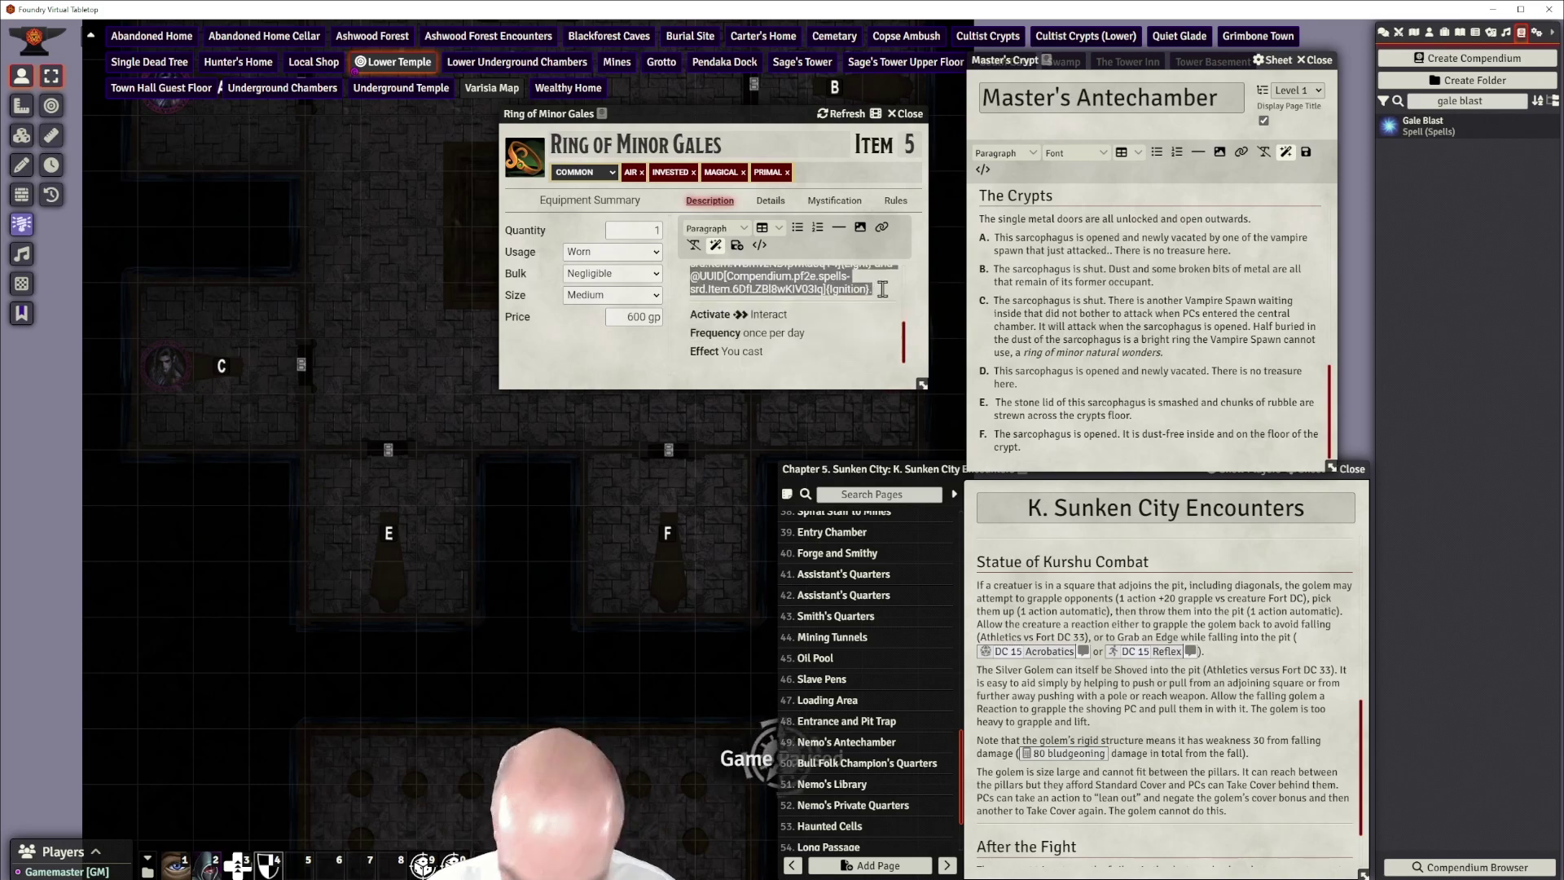
{"action": "key", "text": "BackSpace"}
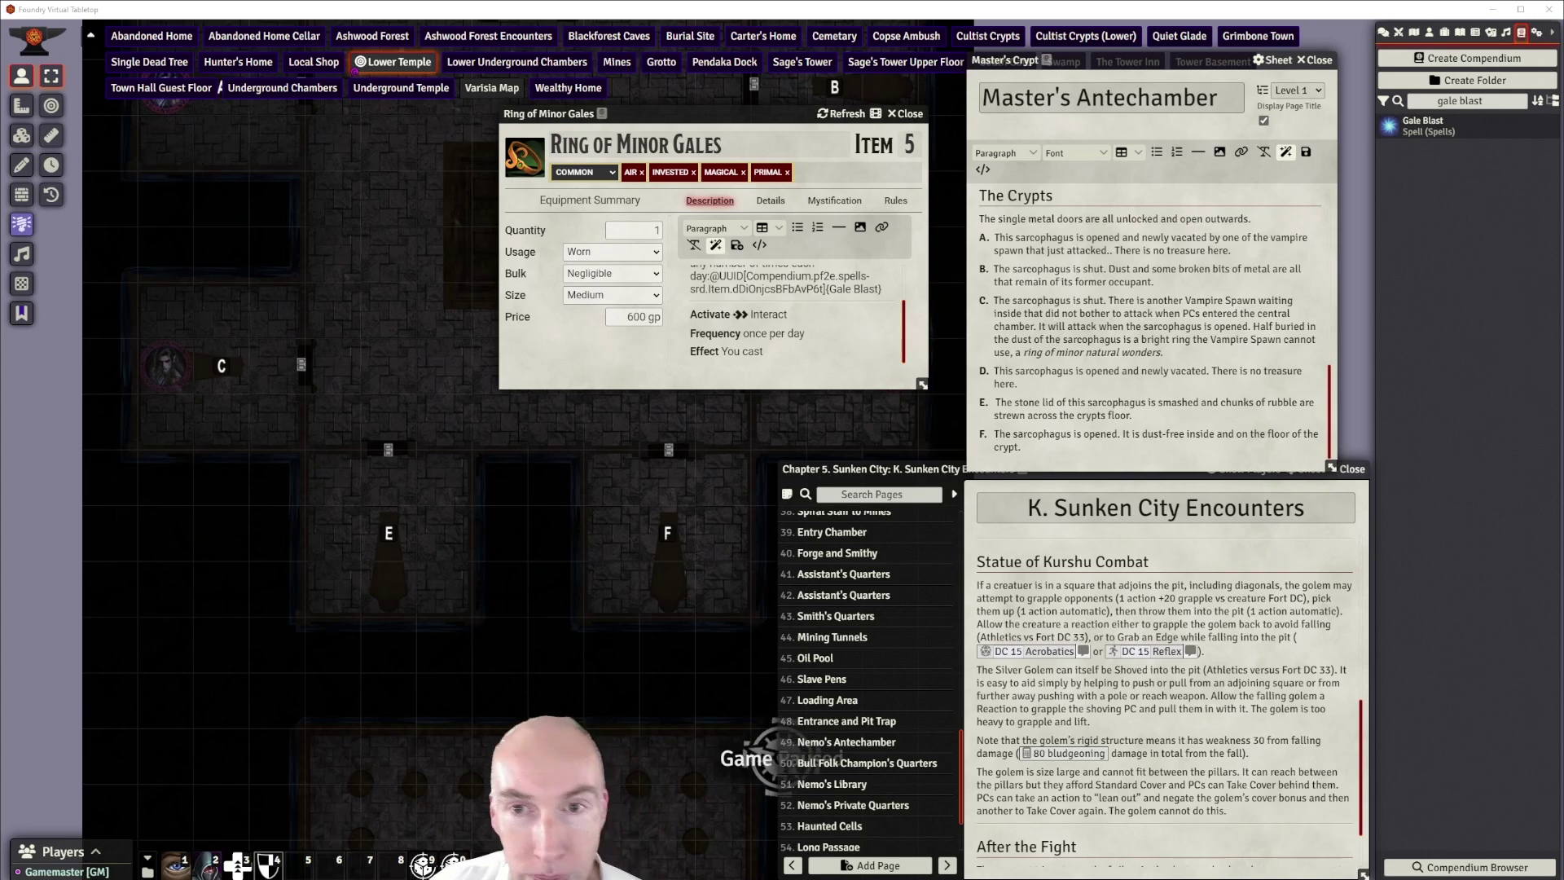
Find the Slashing Gust spell by searching "slashing" and link it after Gale Blast, joined with "and"
{"action": "mouse_move", "coordinate": [1173, 63]}
{"action": "left_mouse_down"}
{"action": "mouse_move", "coordinate": [1175, 132]}
{"action": "mouse_move", "coordinate": [1195, 62]}
{"action": "left_mouse_up"}
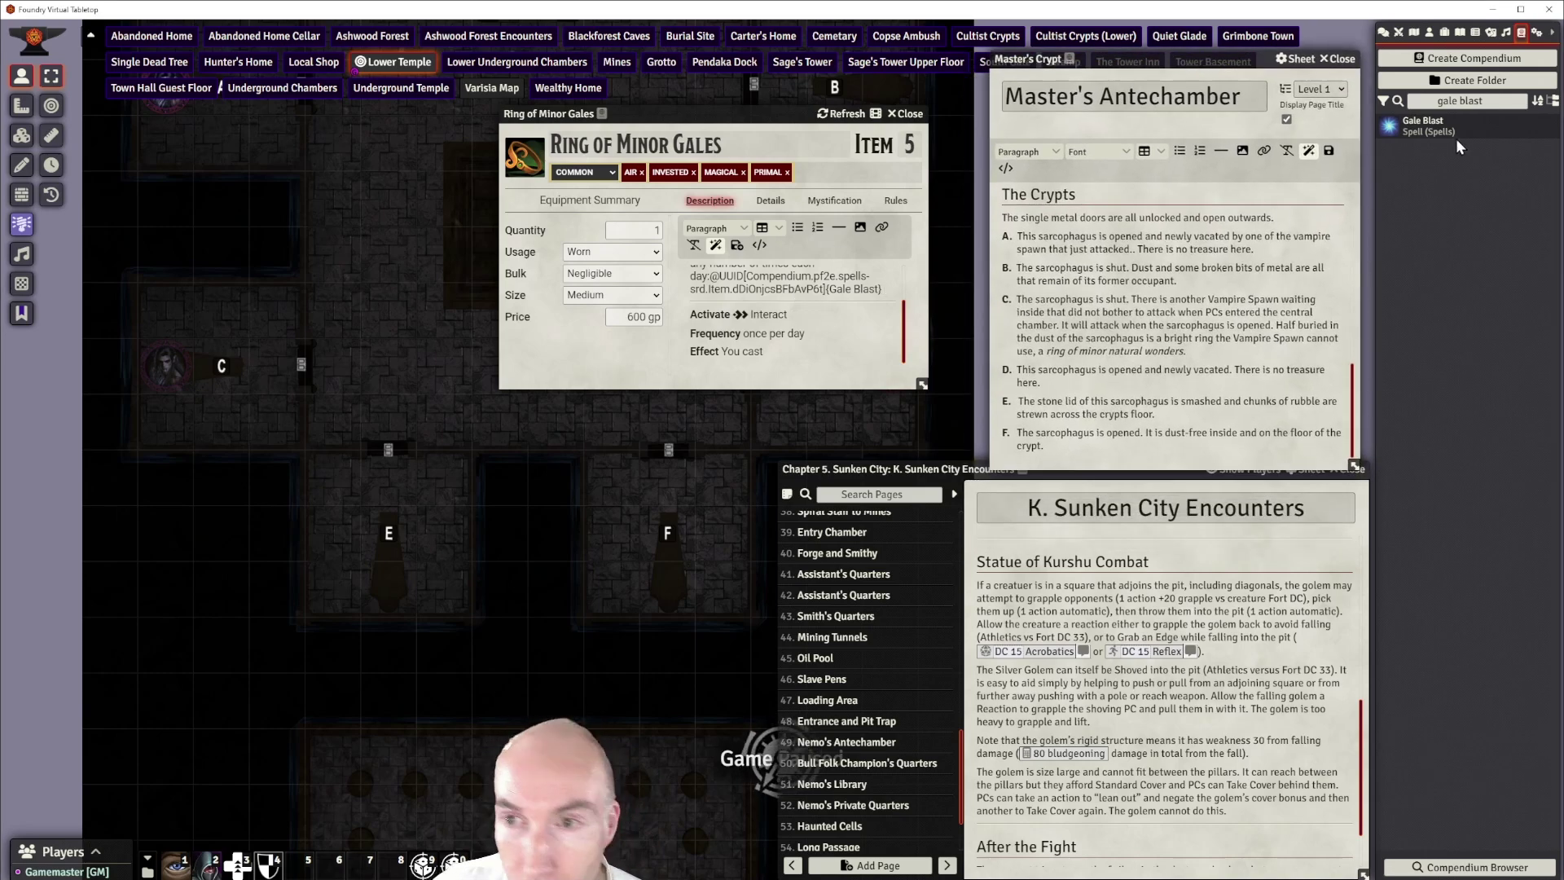
{"action": "left_click_drag", "start_coordinate": [1502, 106], "coordinate": [1435, 106]}
{"action": "type", "text": "slashing"}
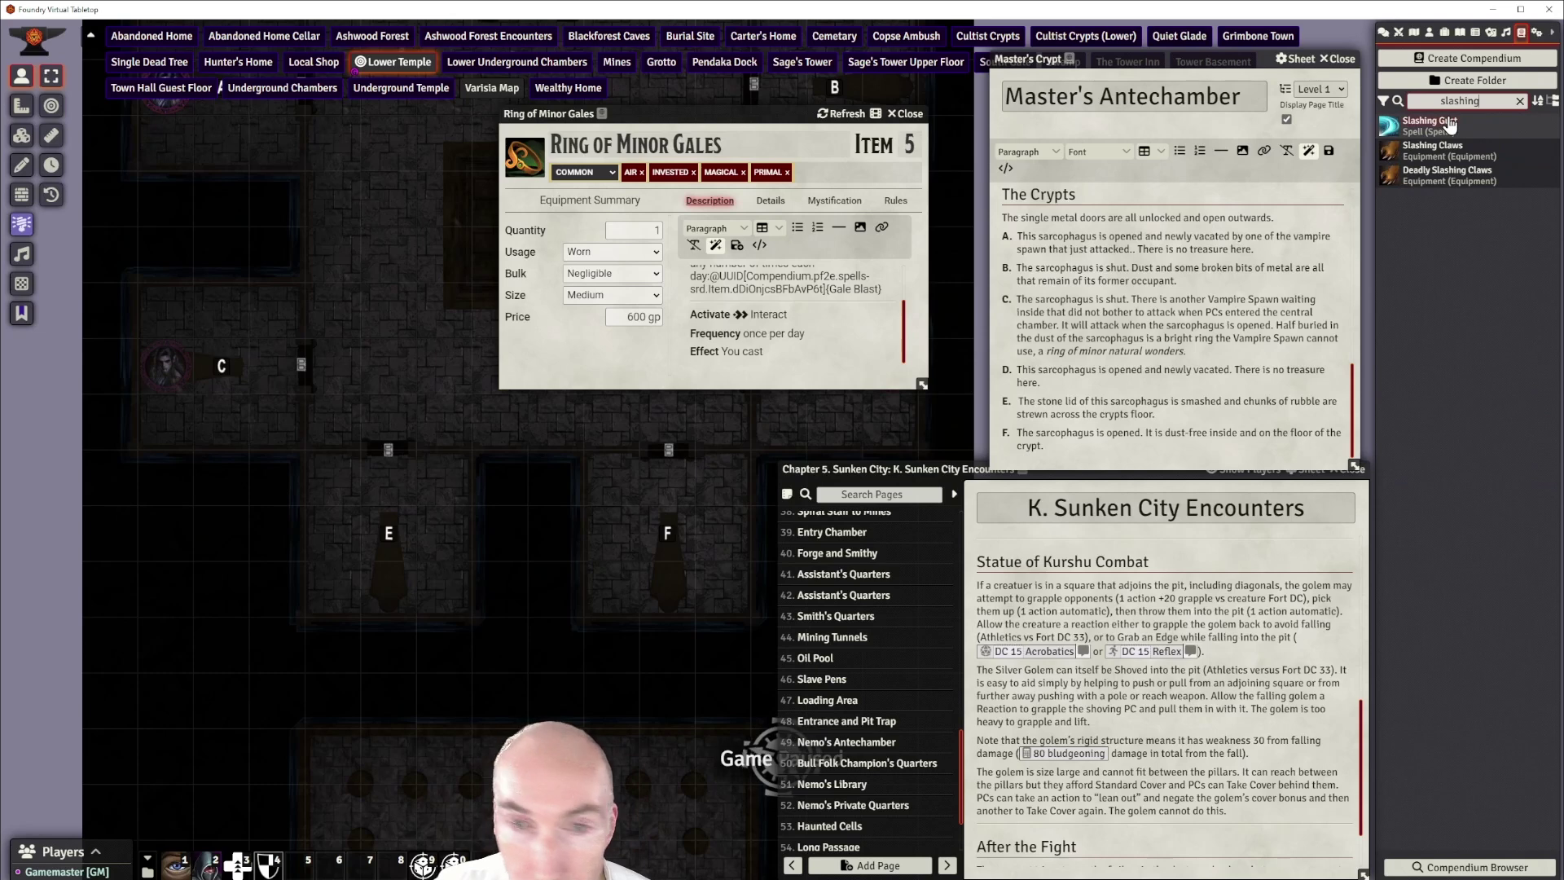
{"action": "left_click_drag", "start_coordinate": [1439, 121], "coordinate": [878, 289]}
{"action": "scroll", "coordinate": [859, 290], "scroll_direction": "up", "scroll_amount": 1}
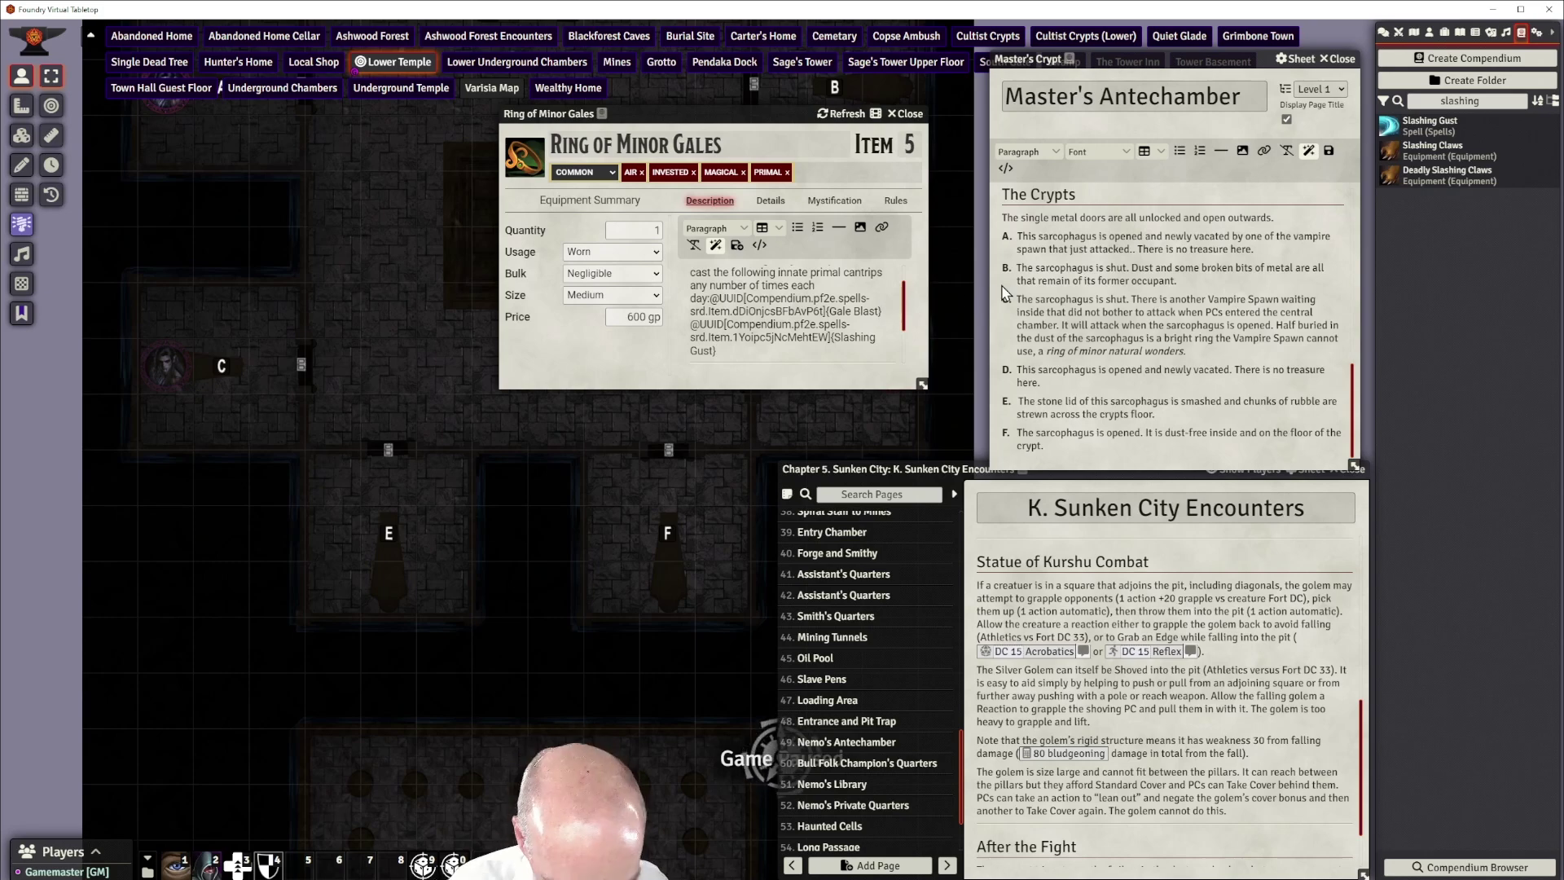
{"action": "type", "text": "and"}
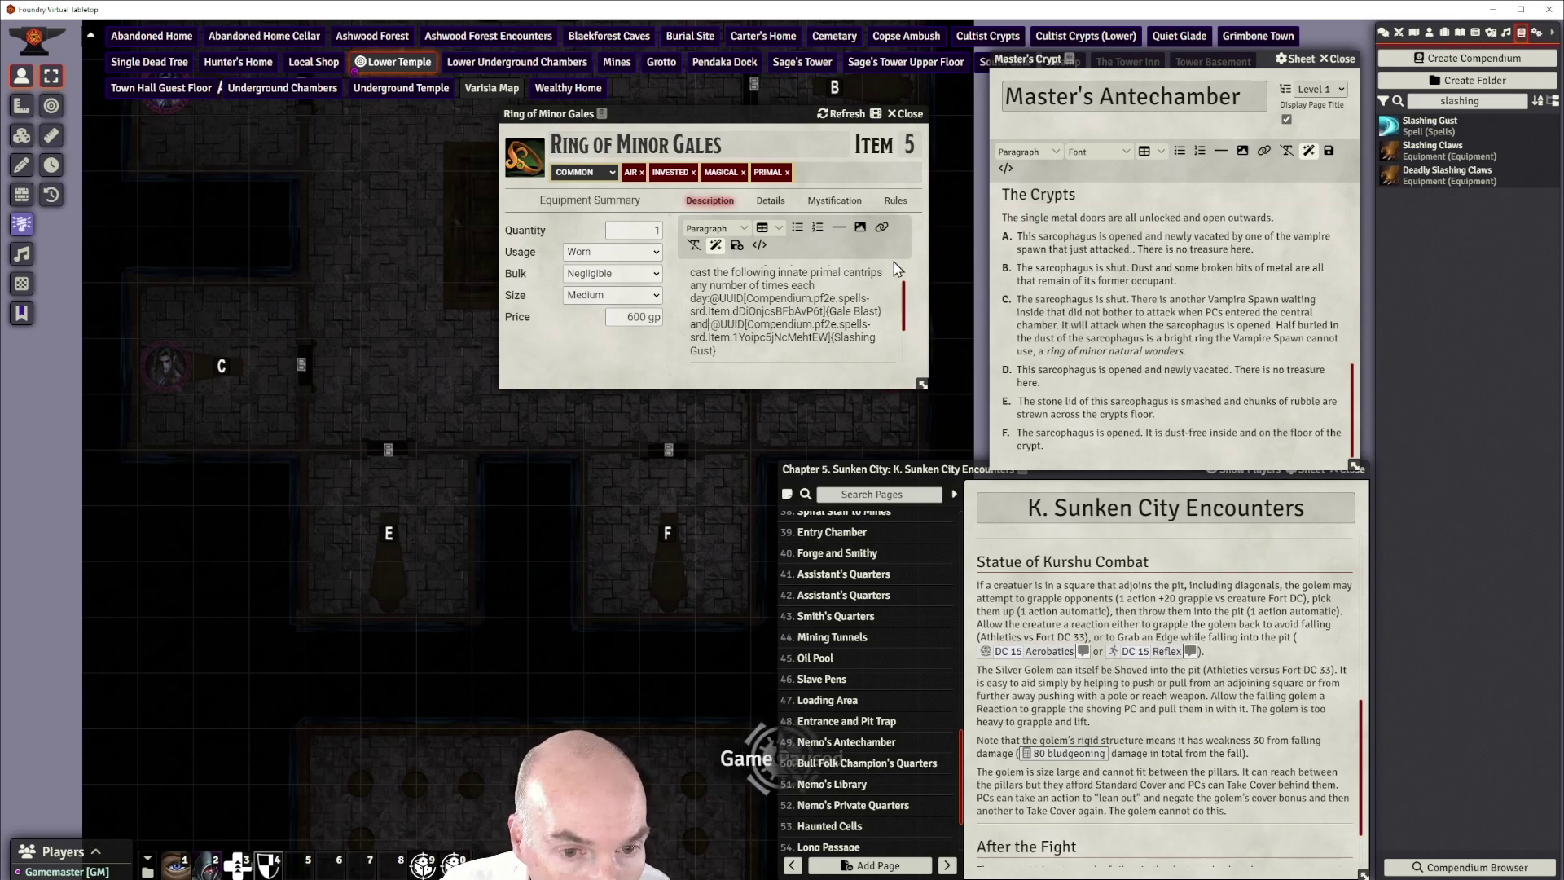
Find the "gust of wind" spell, link it after "You cast" in the Effect line, and save the description
{"action": "scroll", "coordinate": [806, 313], "scroll_direction": "down", "scroll_amount": 1}
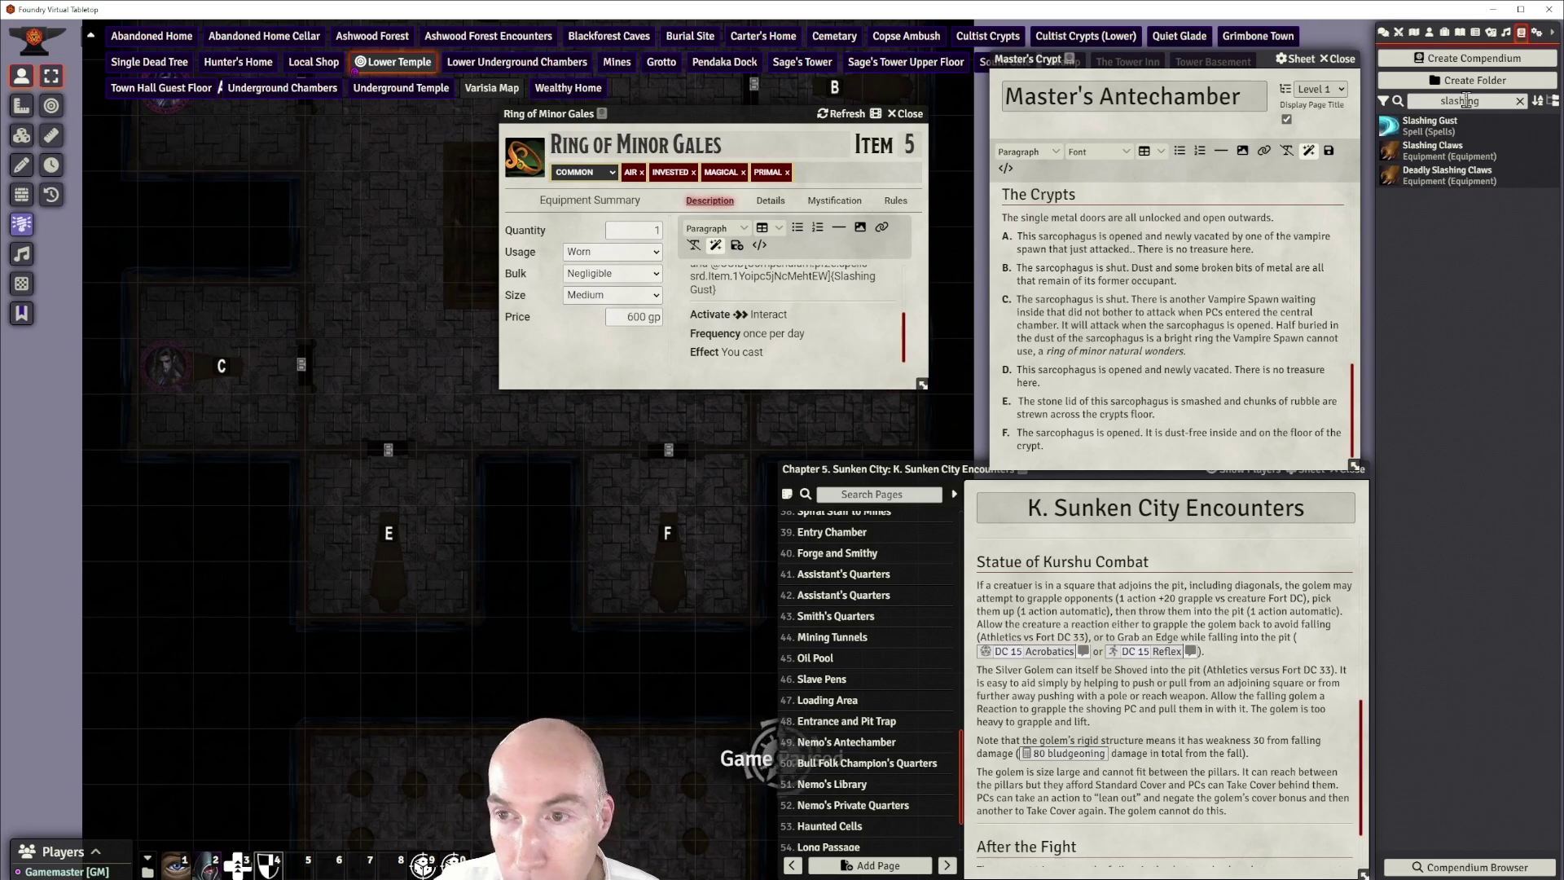
{"action": "left_click_drag", "start_coordinate": [1497, 101], "coordinate": [1442, 101]}
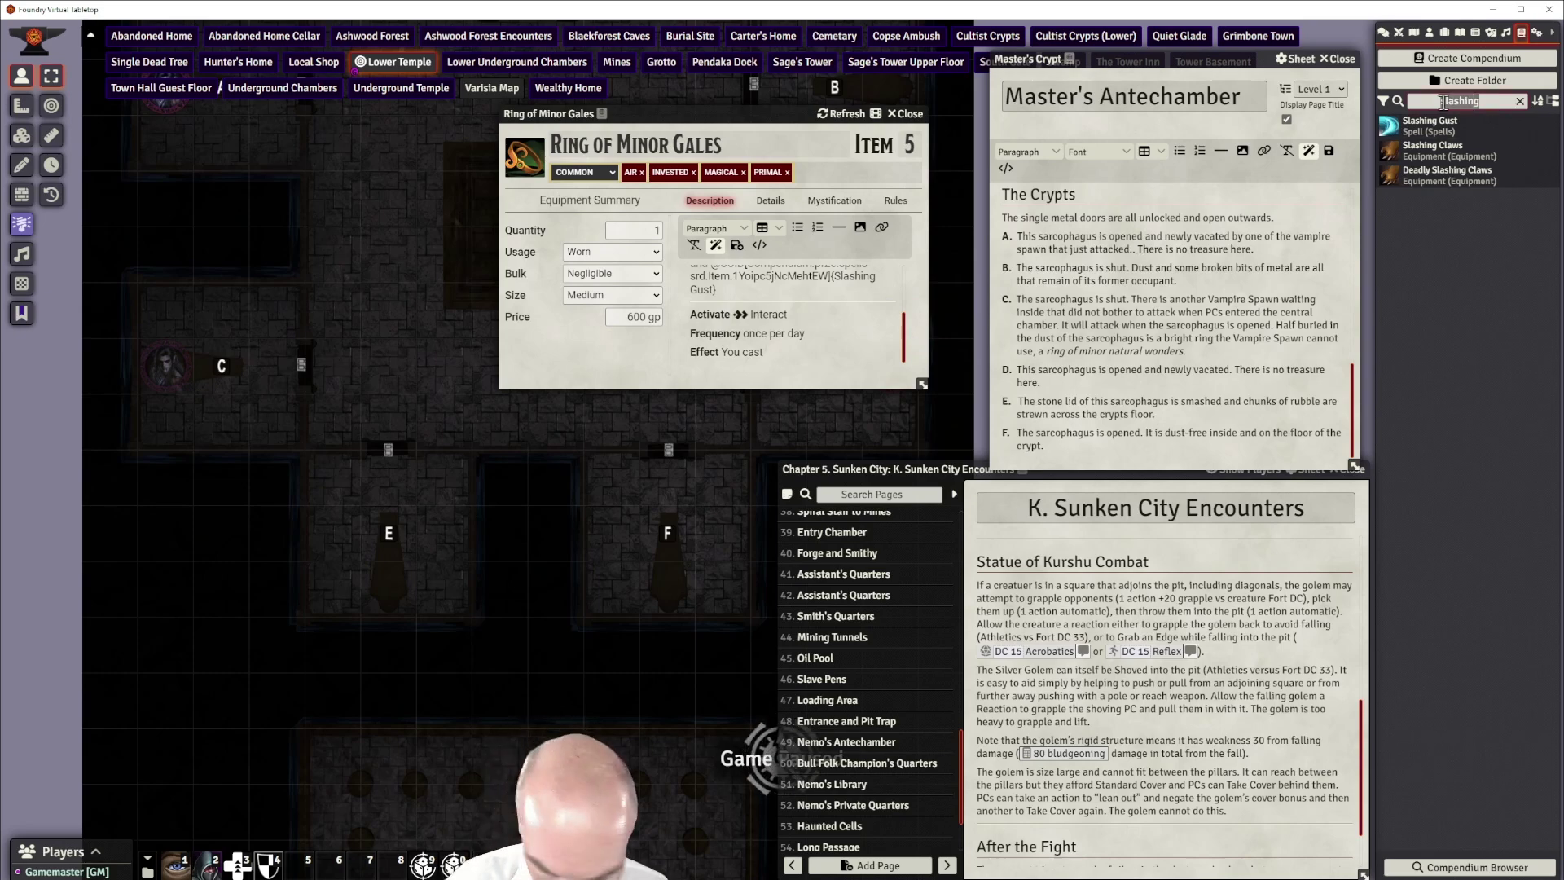
{"action": "type", "text": "gust of"}
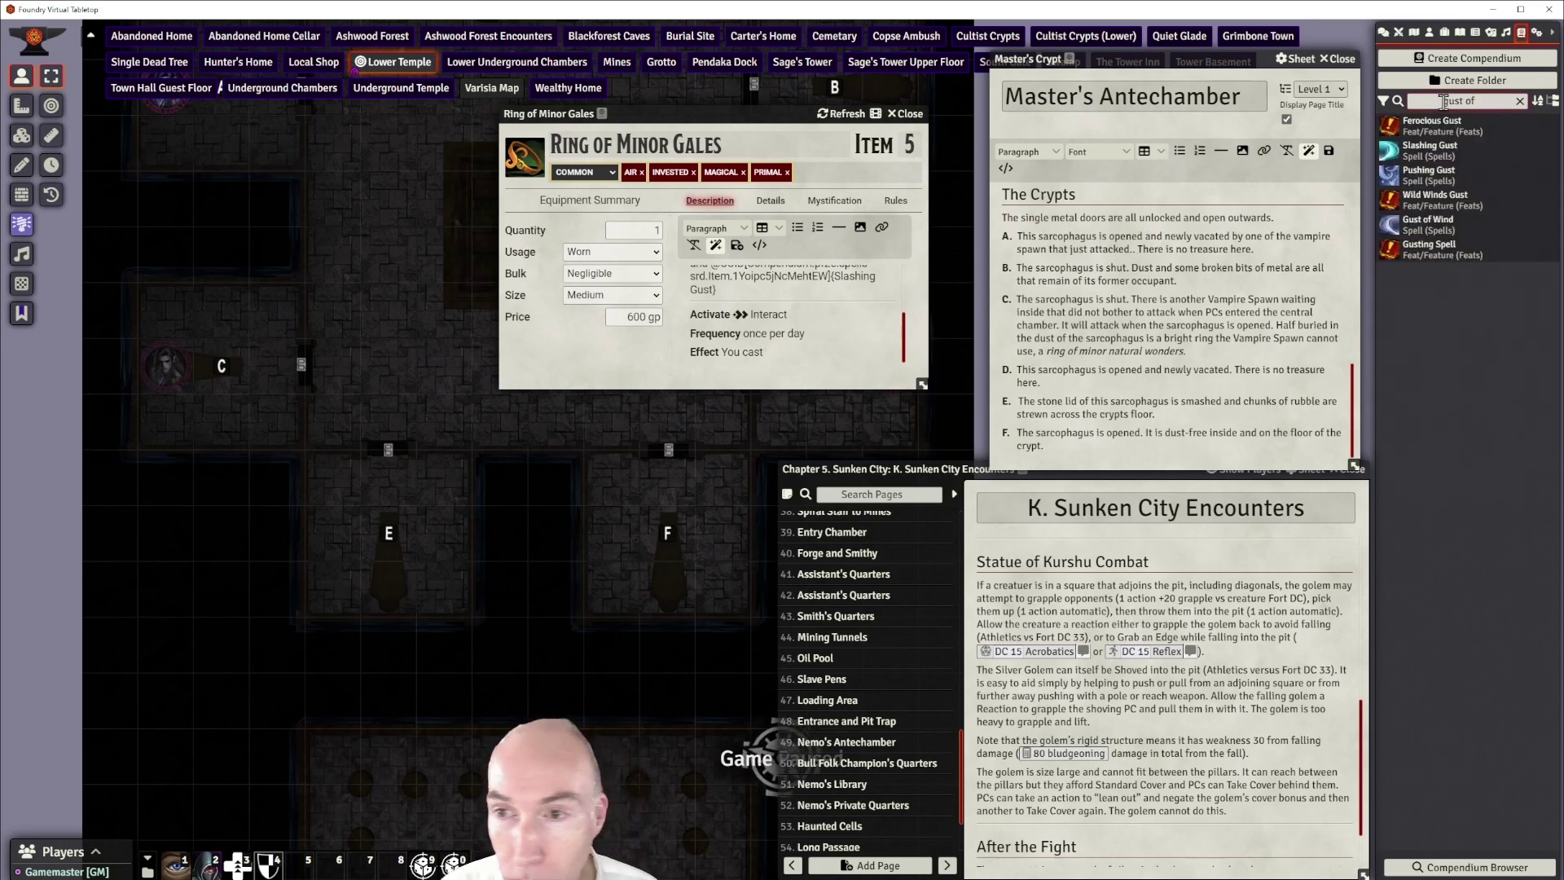
{"action": "type", "text": " wind"}
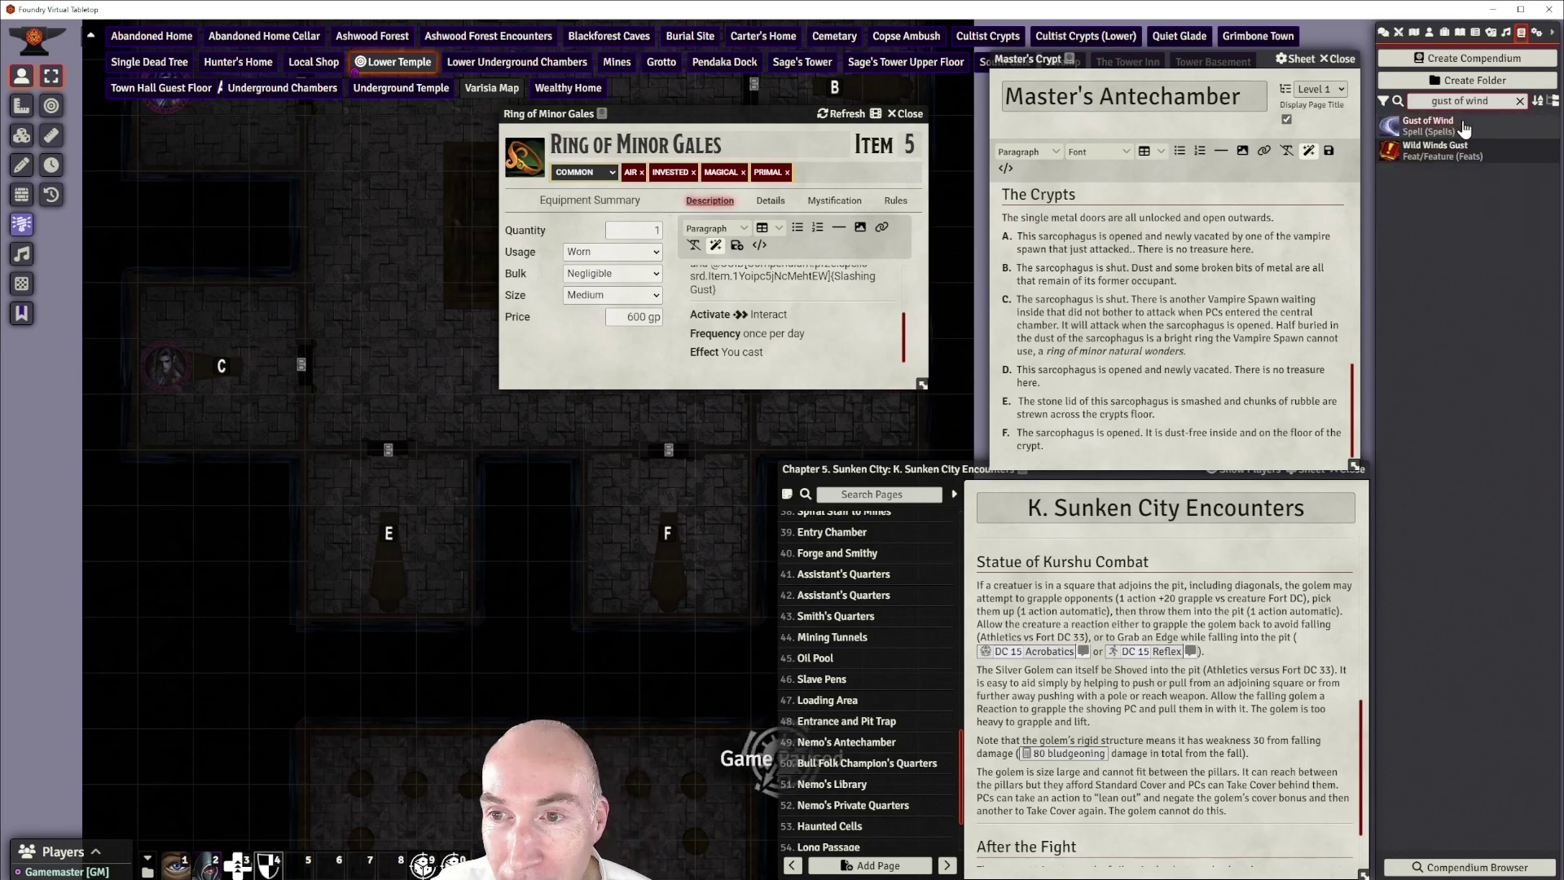
{"action": "left_click_drag", "start_coordinate": [1465, 129], "coordinate": [769, 363]}
{"action": "scroll", "coordinate": [822, 343], "scroll_direction": "down", "scroll_amount": 1}
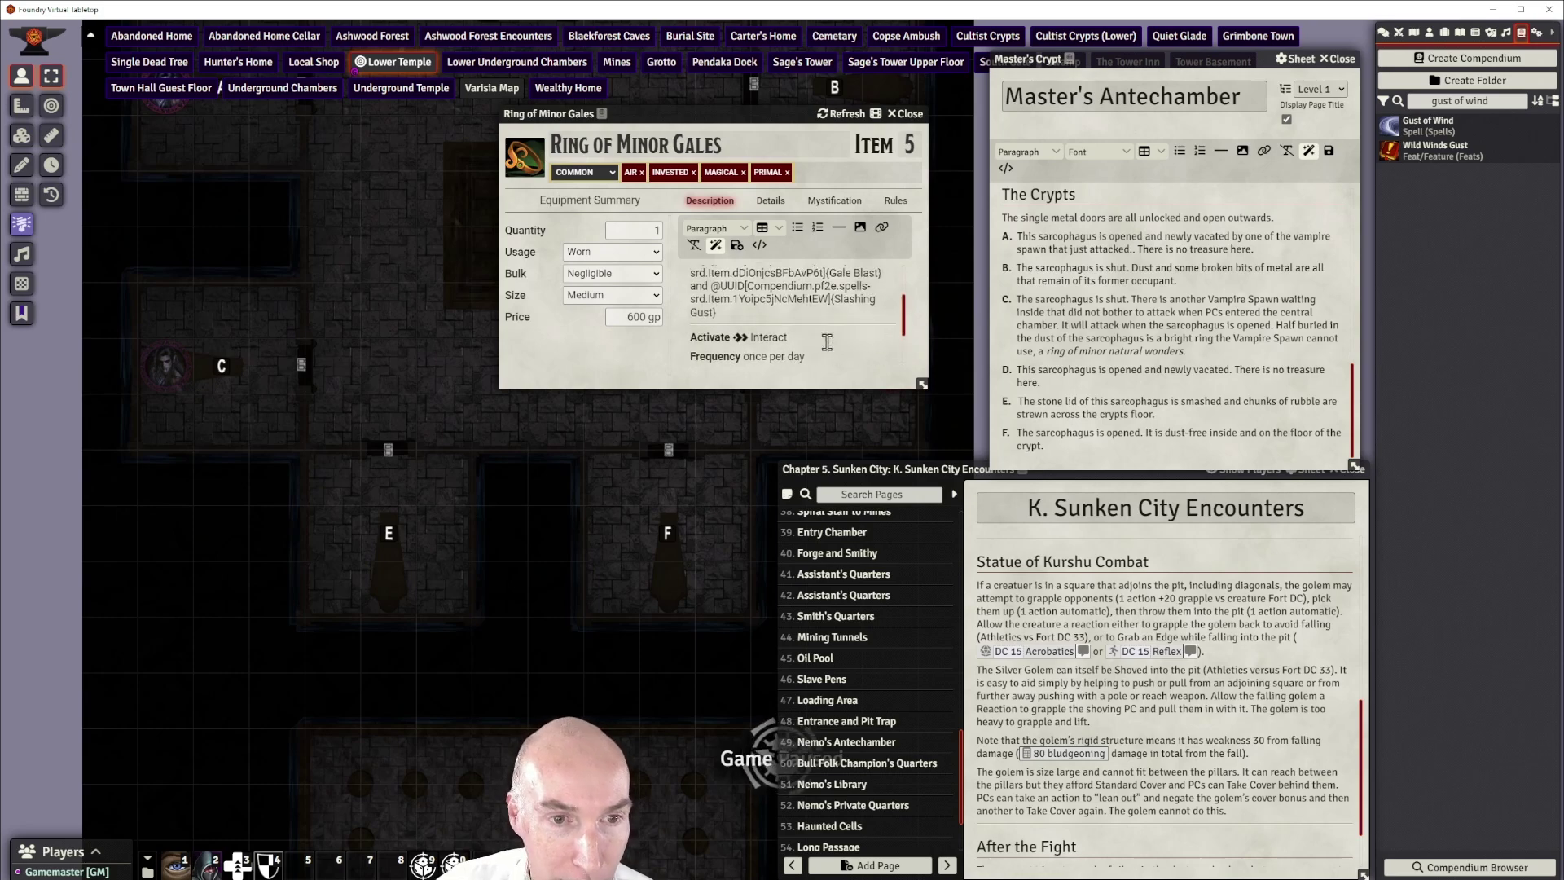
{"action": "left_click", "coordinate": [737, 244]}
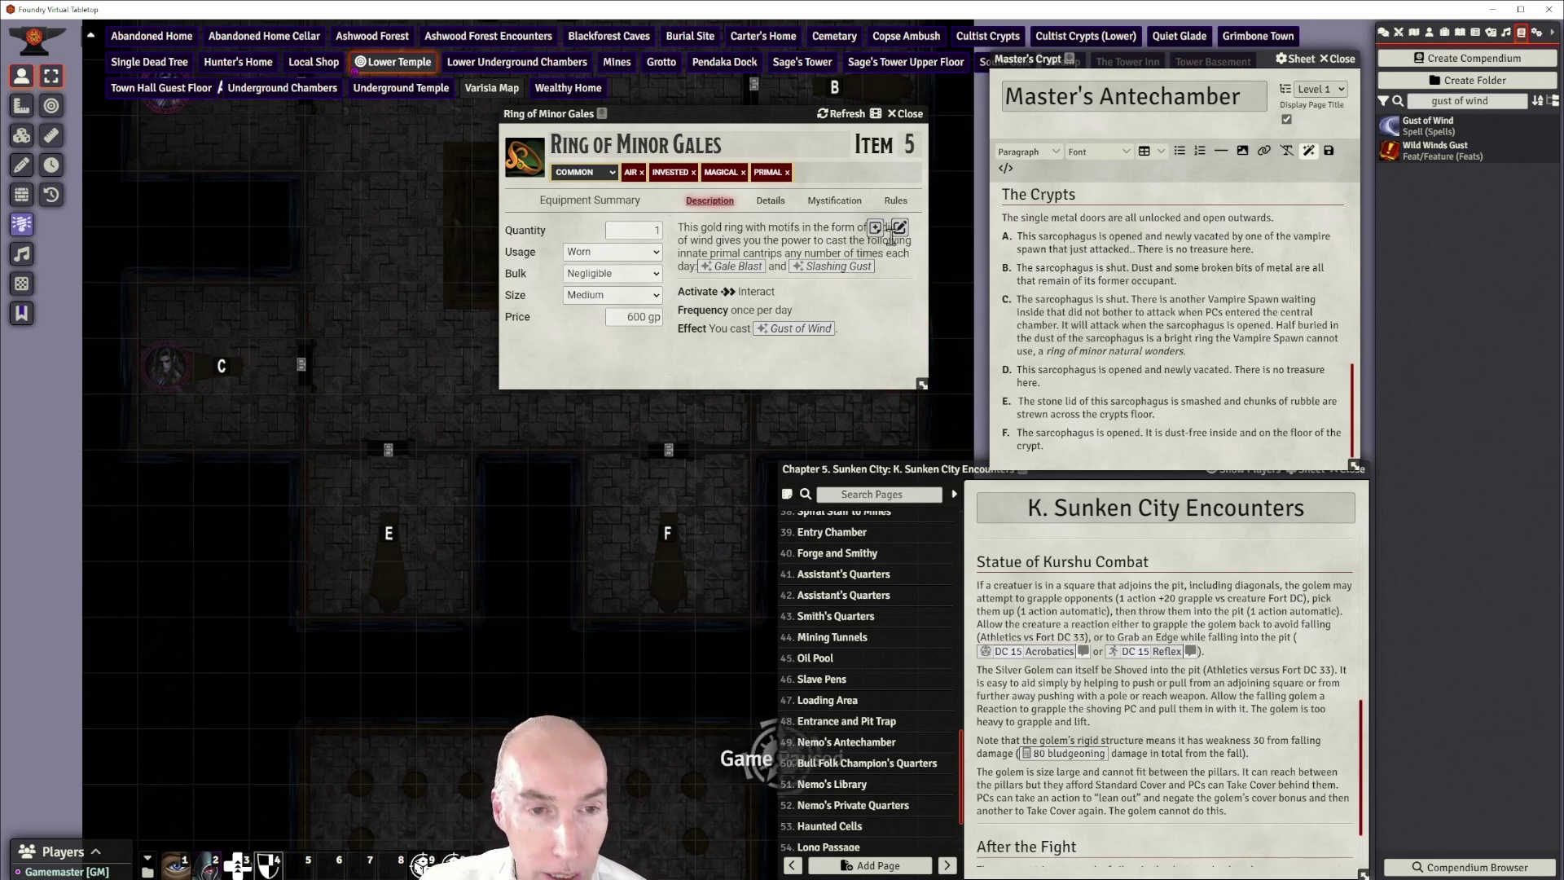
{"action": "left_click_drag", "start_coordinate": [764, 115], "coordinate": [728, 119]}
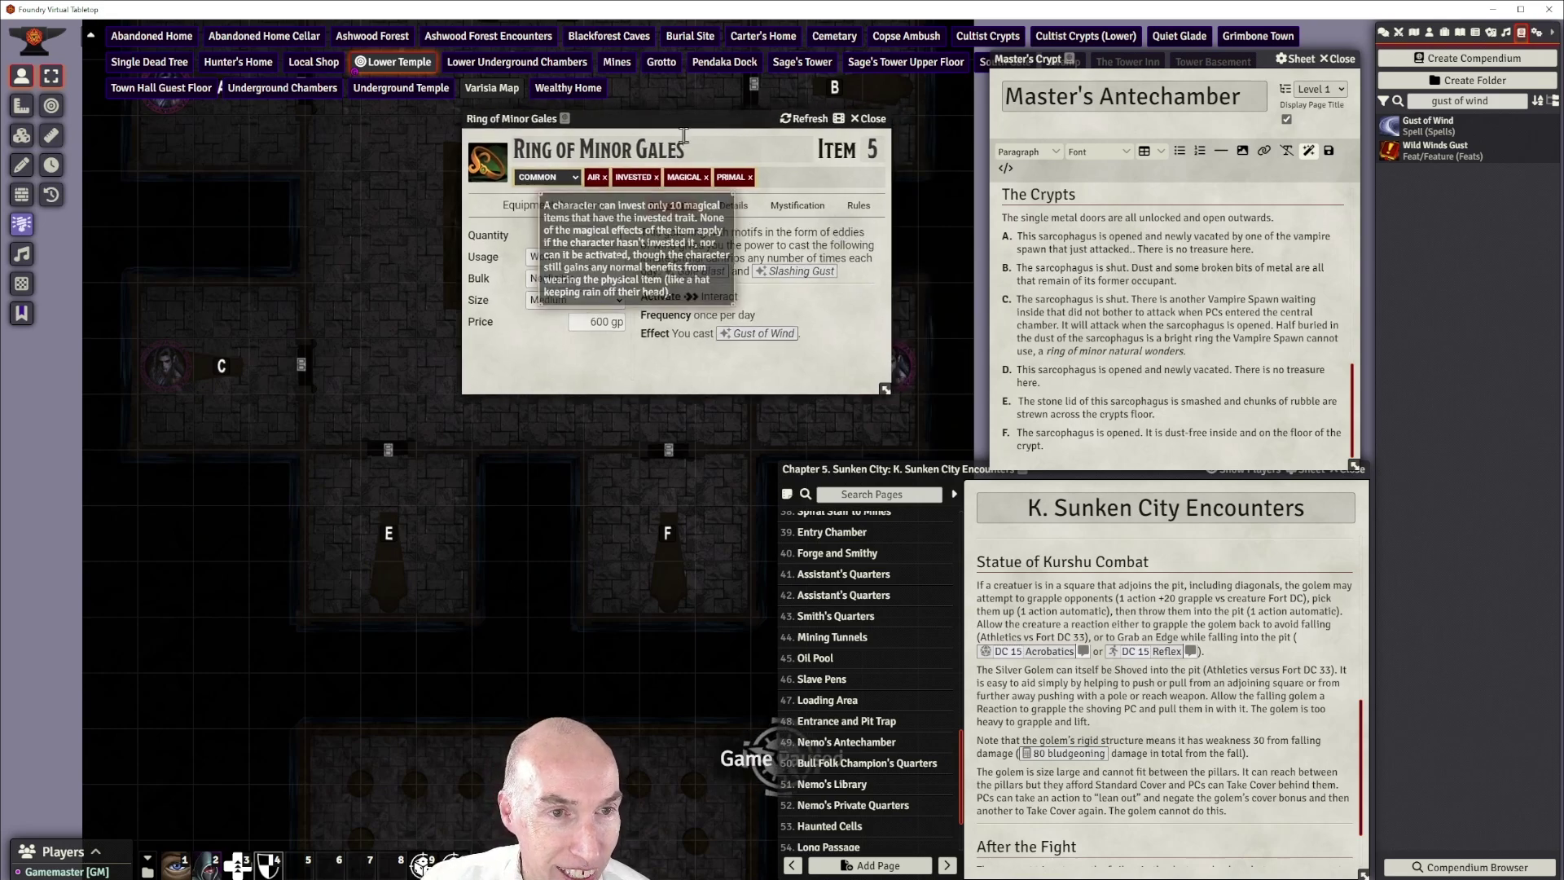
{"action": "left_click_drag", "start_coordinate": [704, 126], "coordinate": [746, 125]}
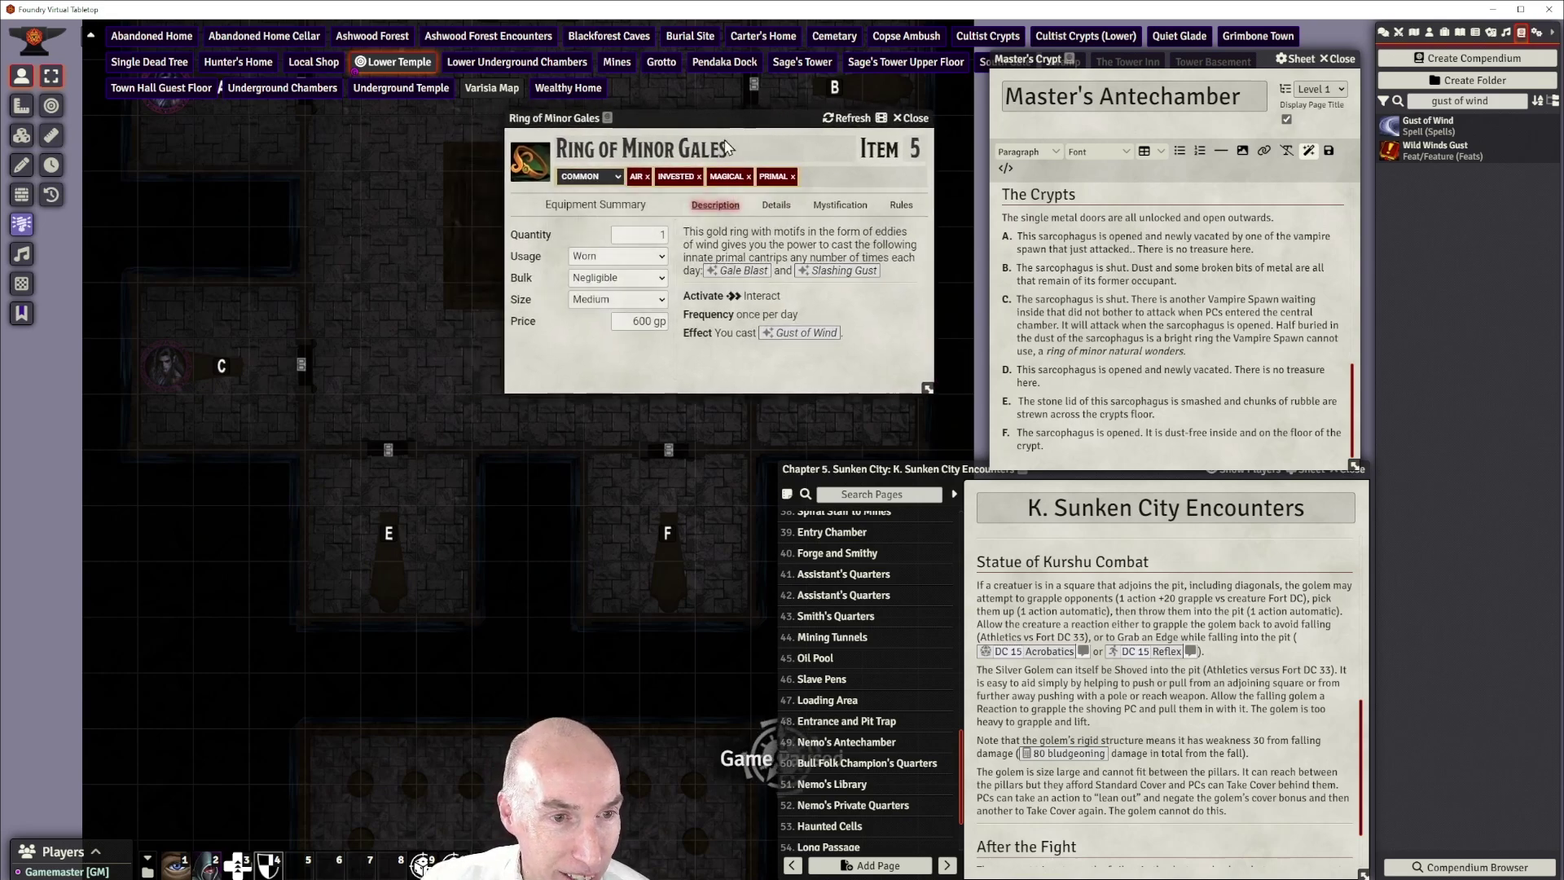
Set the Ring of Minor Gales price to 160 gp and close its item sheet
{"action": "double_click", "coordinate": [651, 320]}
{"action": "key", "text": "BackSpace"}
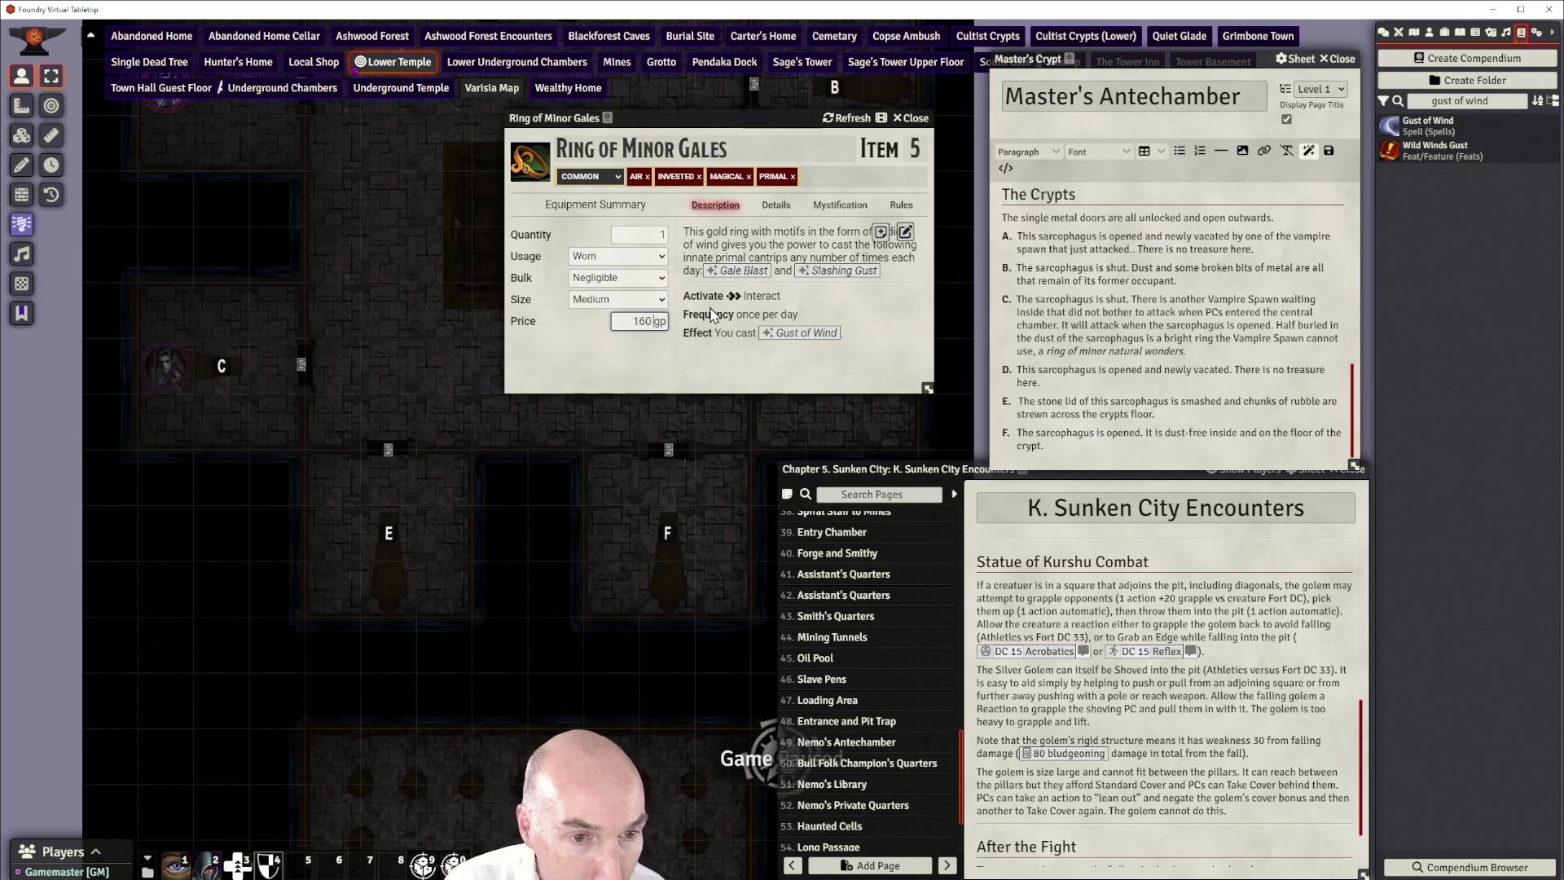
{"action": "type", "text": "160"}
{"action": "left_click_drag", "start_coordinate": [766, 117], "coordinate": [790, 119]}
{"action": "left_click", "coordinate": [936, 119]}
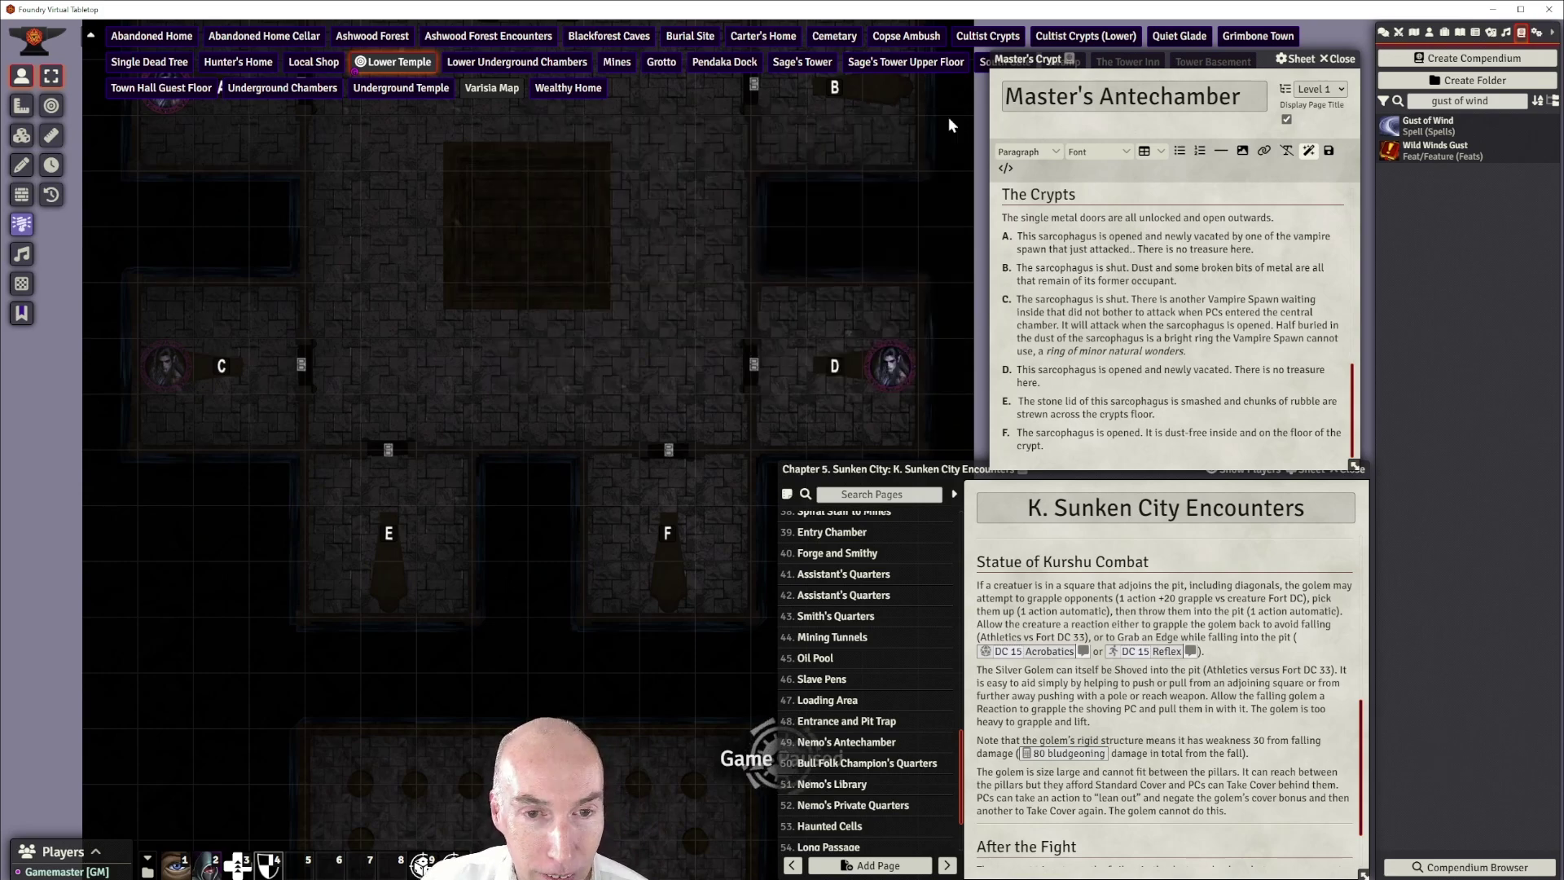
Move the Ring of Minor Gales up the Strife in Grimbone items to just above Silver Mace
{"action": "left_click", "coordinate": [1445, 32]}
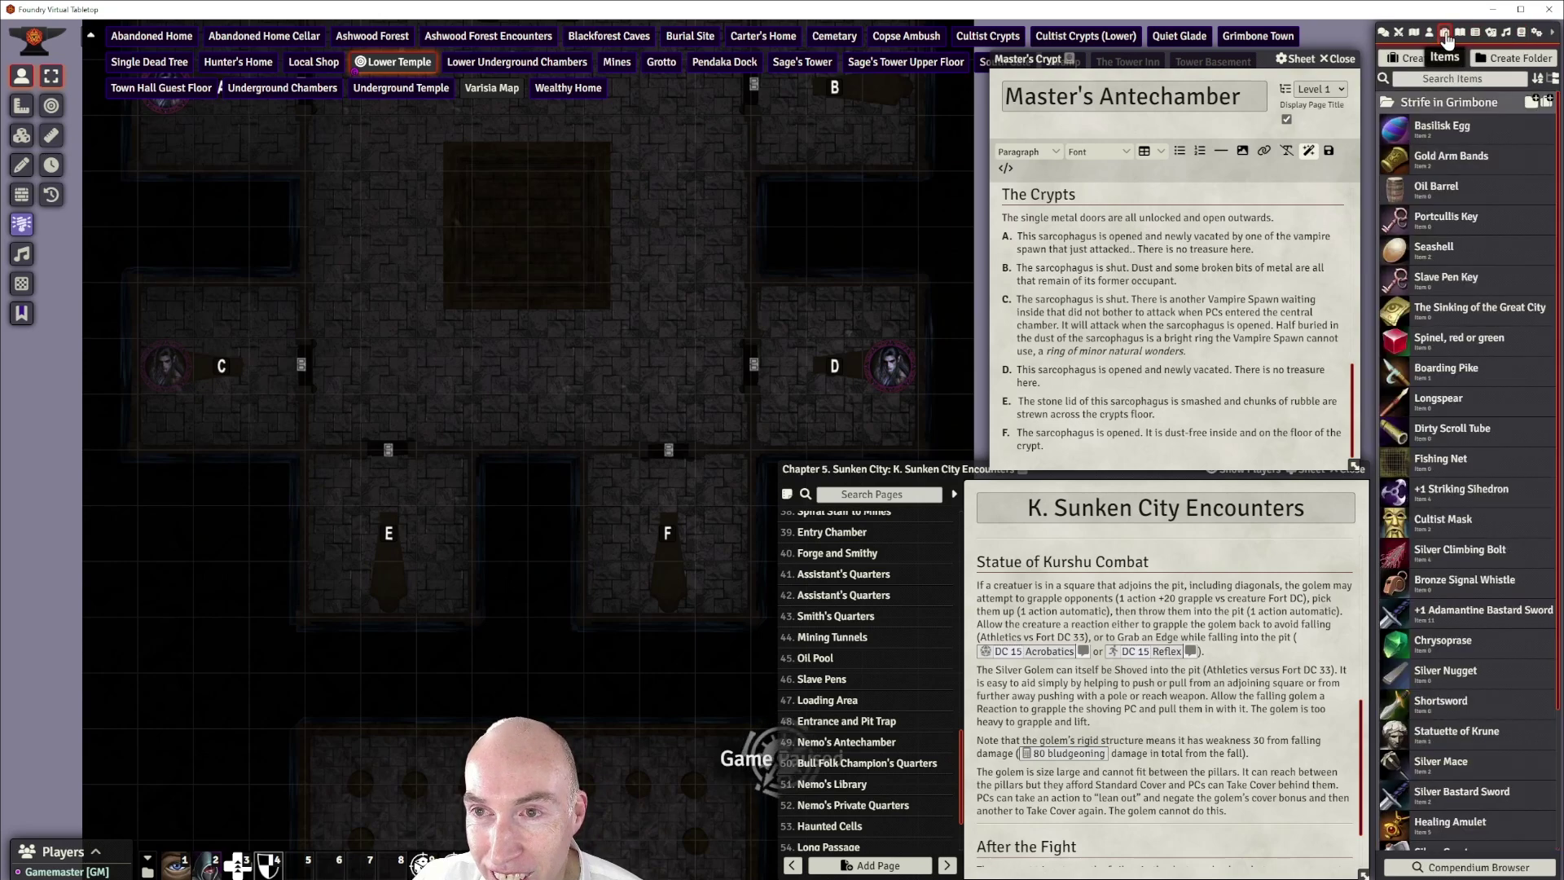
{"action": "scroll", "coordinate": [1443, 656], "scroll_direction": "down", "scroll_amount": 1}
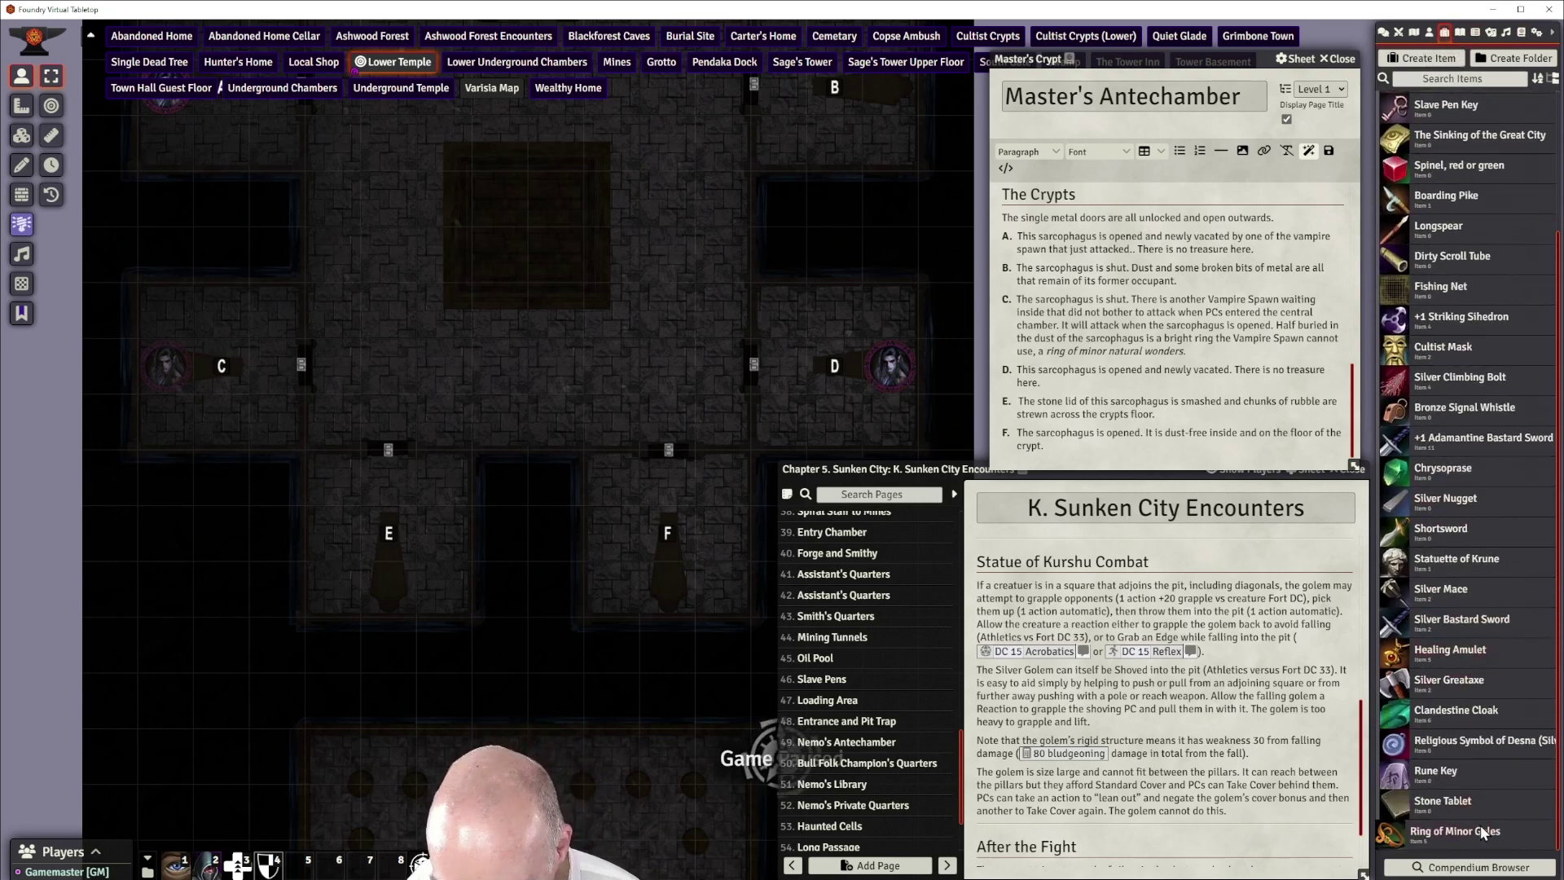
{"action": "left_click_drag", "start_coordinate": [1458, 831], "coordinate": [1497, 557]}
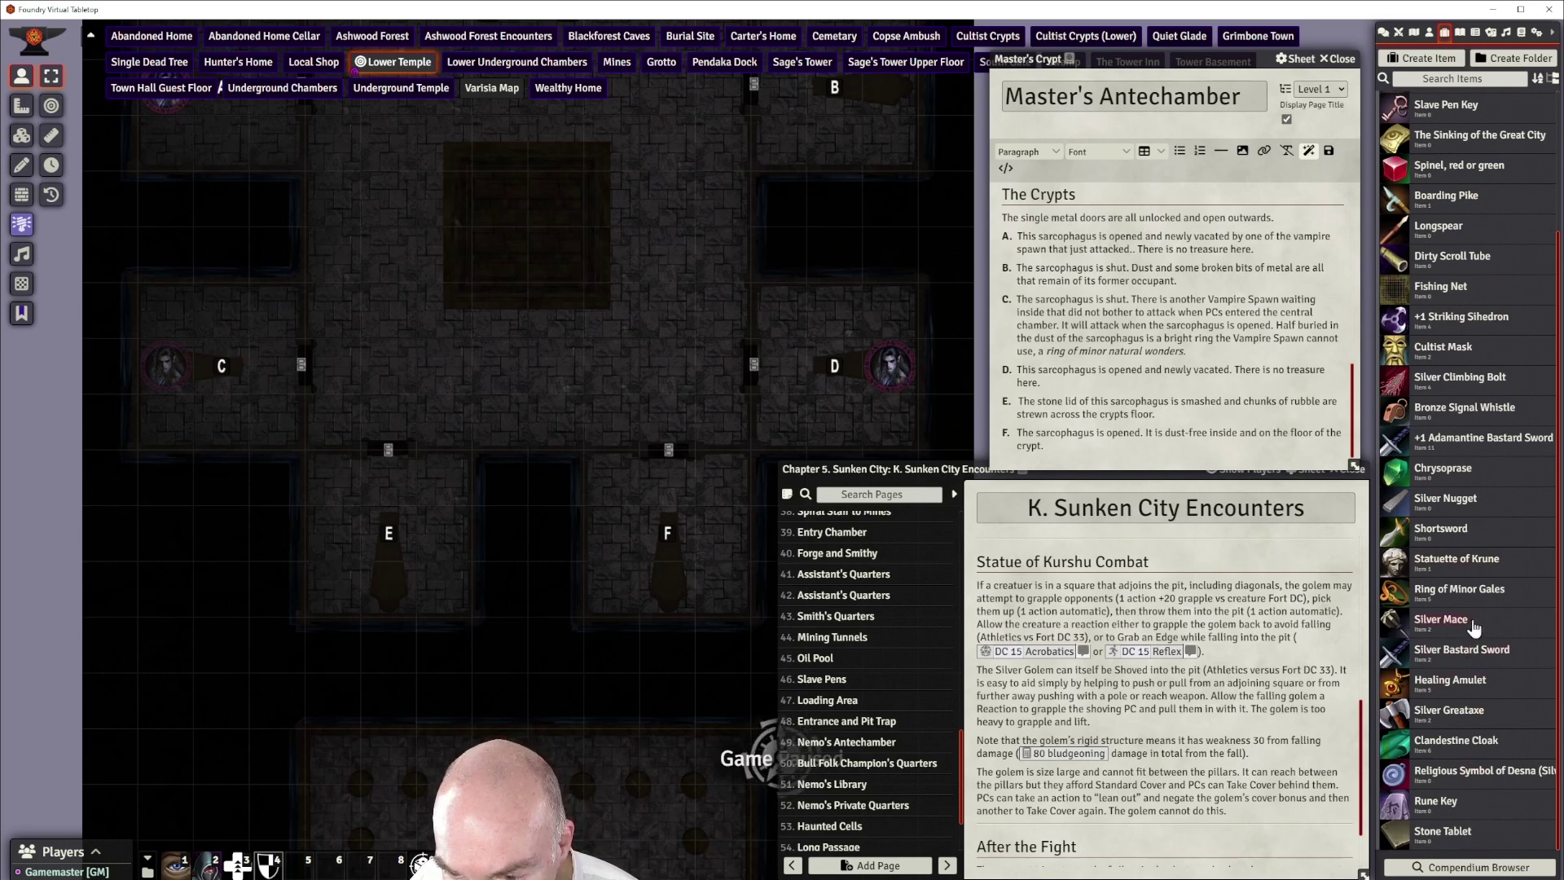
{"action": "scroll", "coordinate": [1493, 582], "scroll_direction": "up", "scroll_amount": 3}
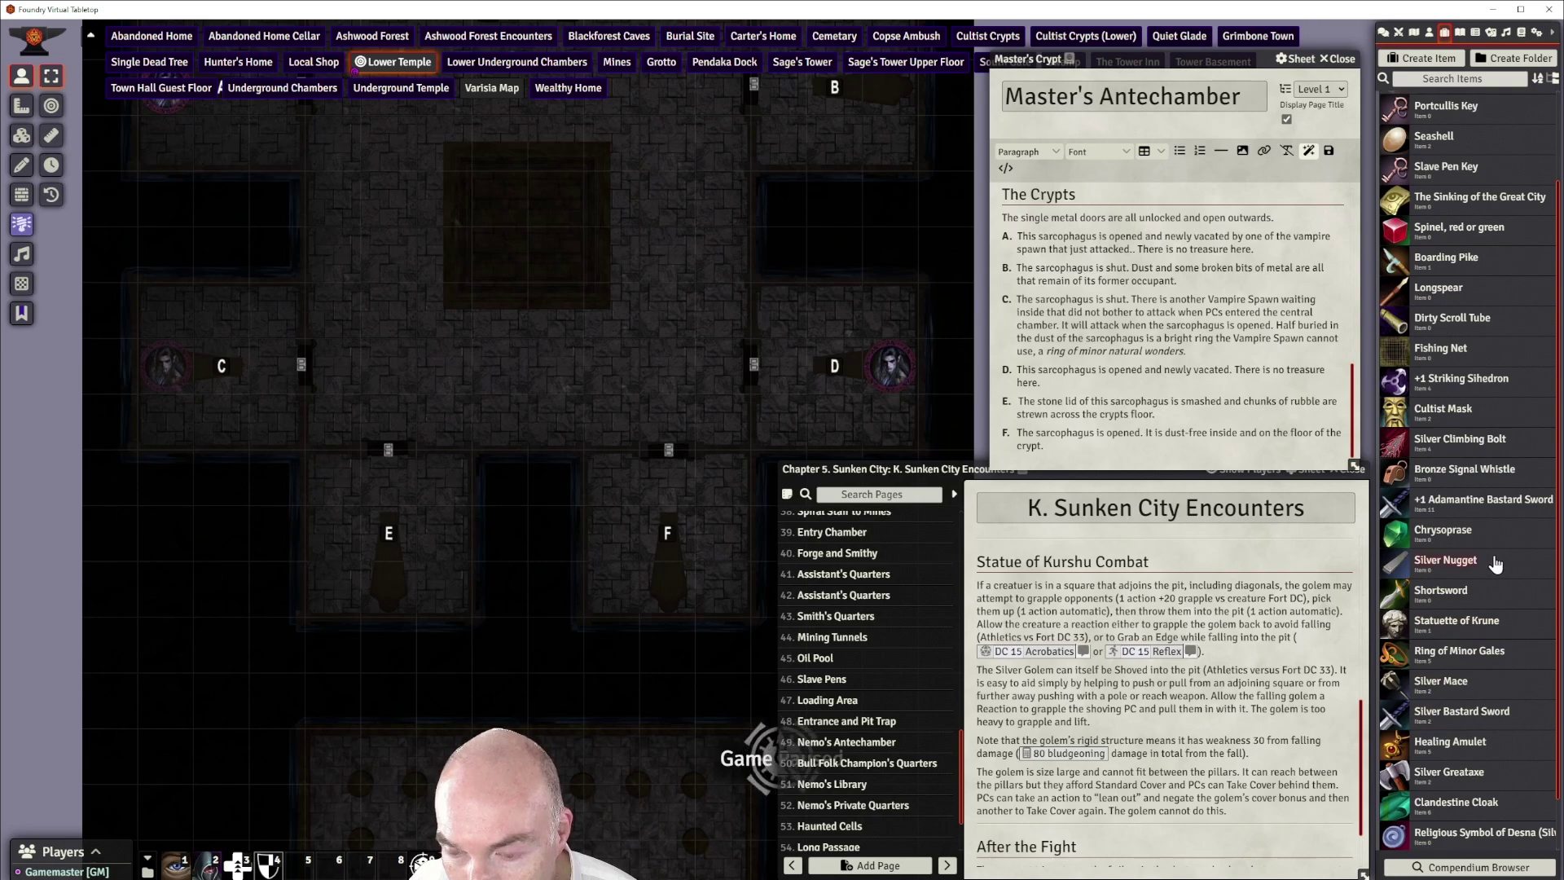
{"action": "scroll", "coordinate": [1499, 509], "scroll_direction": "up", "scroll_amount": 1}
{"action": "scroll", "coordinate": [1499, 501], "scroll_direction": "down", "scroll_amount": 3}
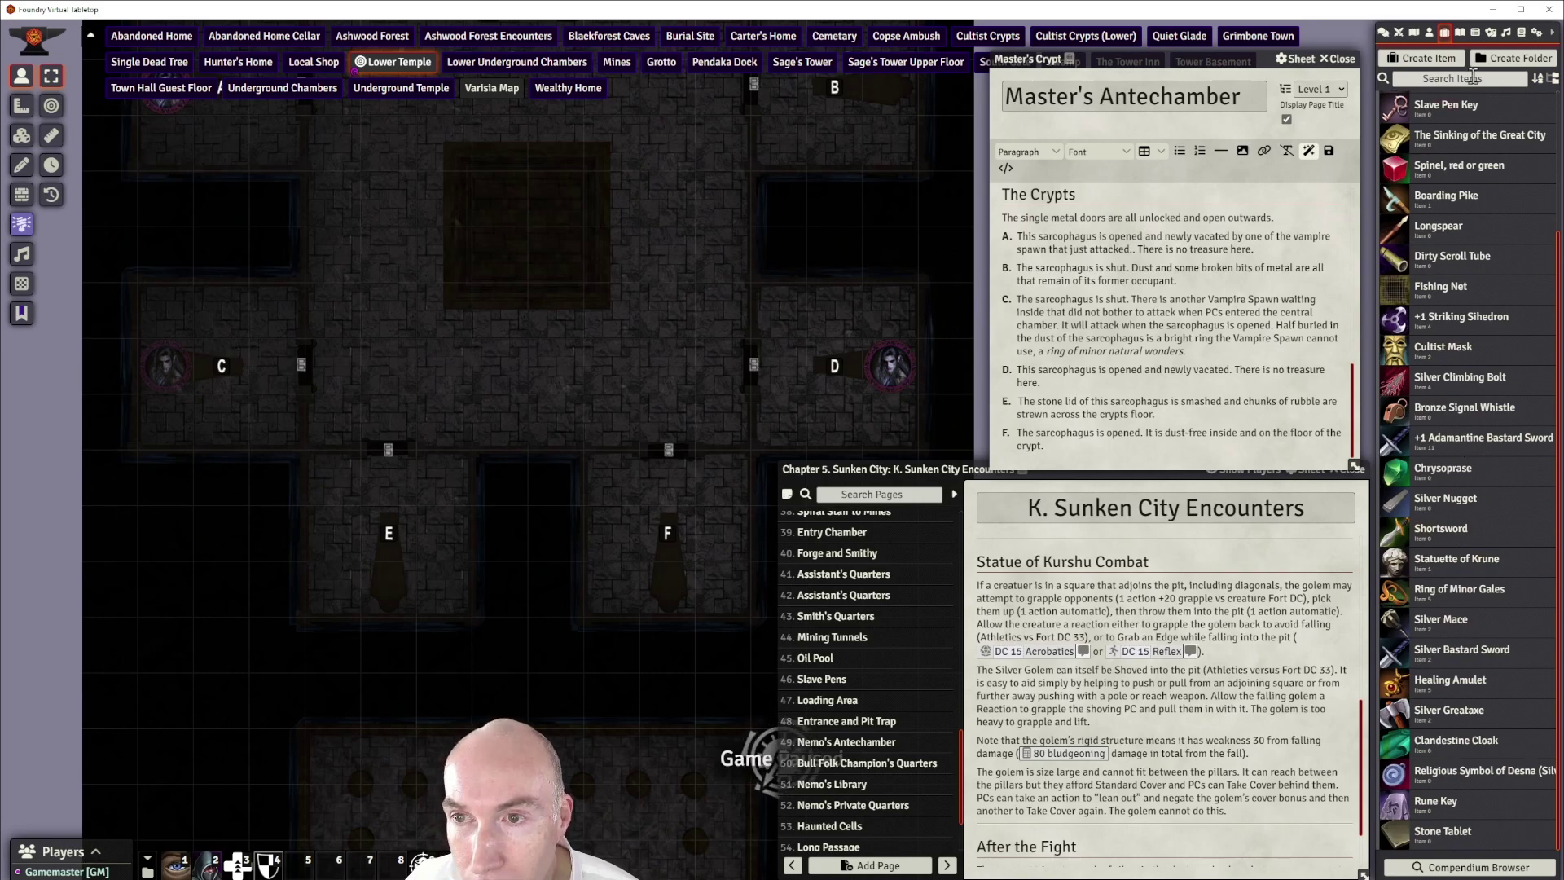
Find the Ring of Minor Gales by searching the items for "ring", review its sheet, and clear the search
{"action": "left_click", "coordinate": [1499, 77]}
{"action": "type", "text": "ring"}
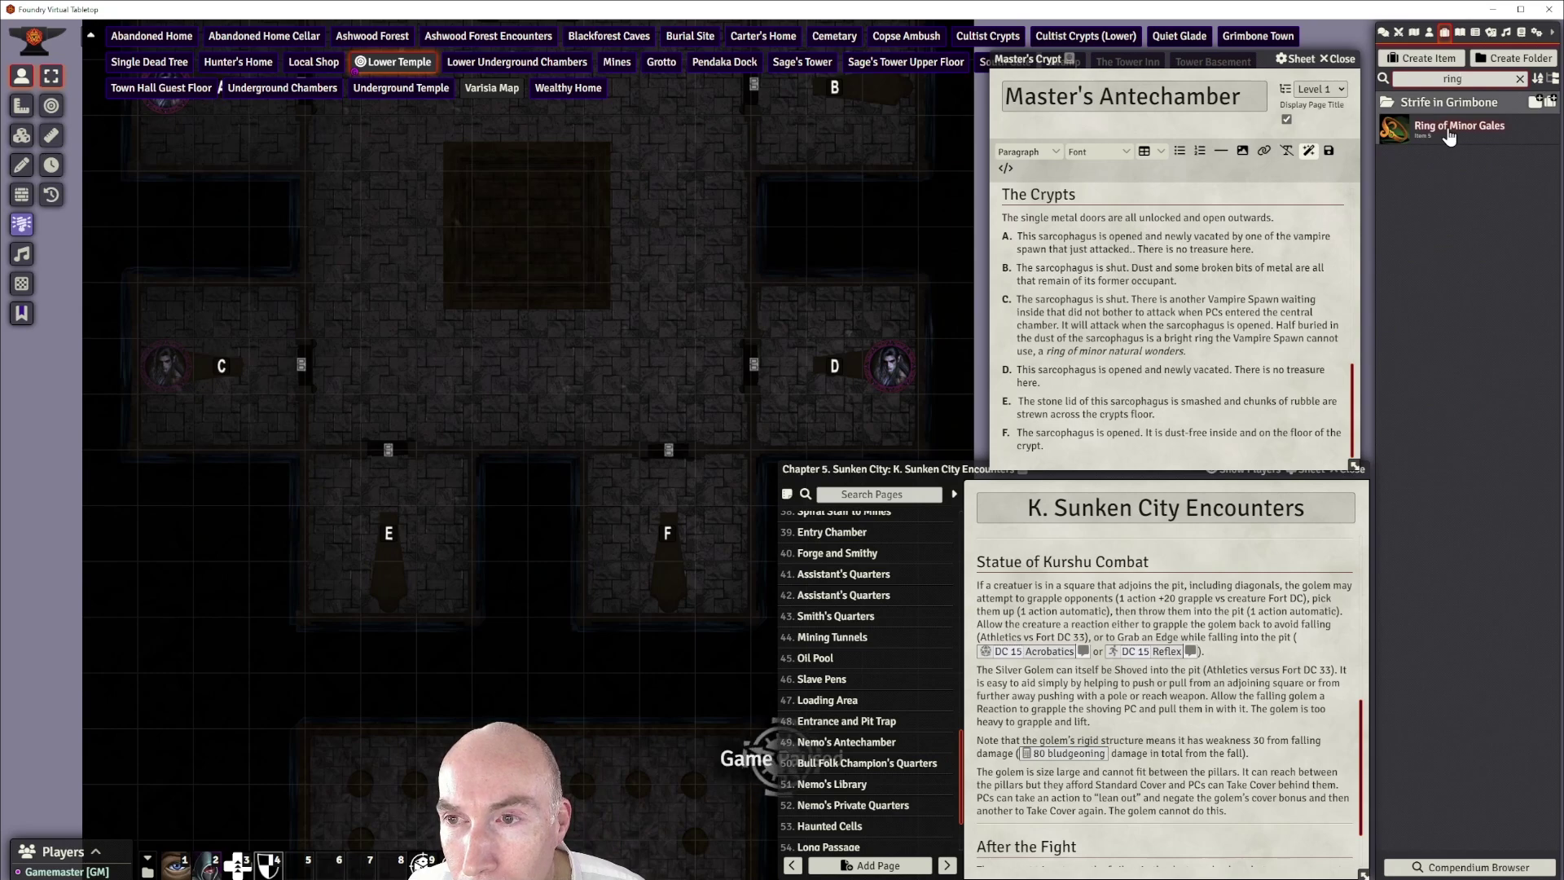
{"action": "left_click", "coordinate": [1454, 103]}
{"action": "left_click", "coordinate": [1454, 103]}
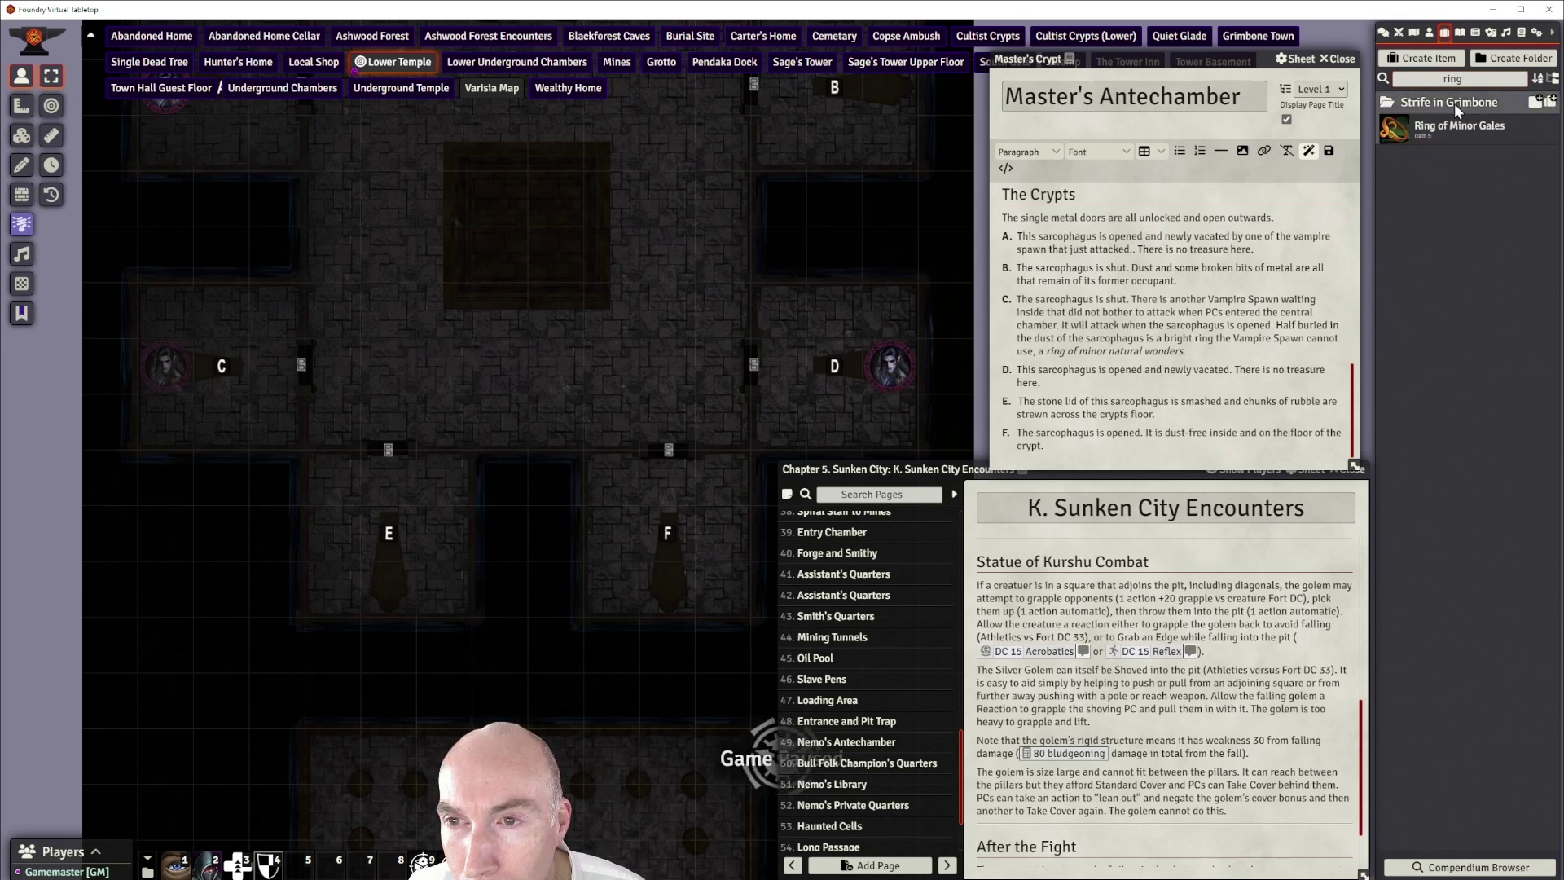
{"action": "left_click", "coordinate": [1456, 131]}
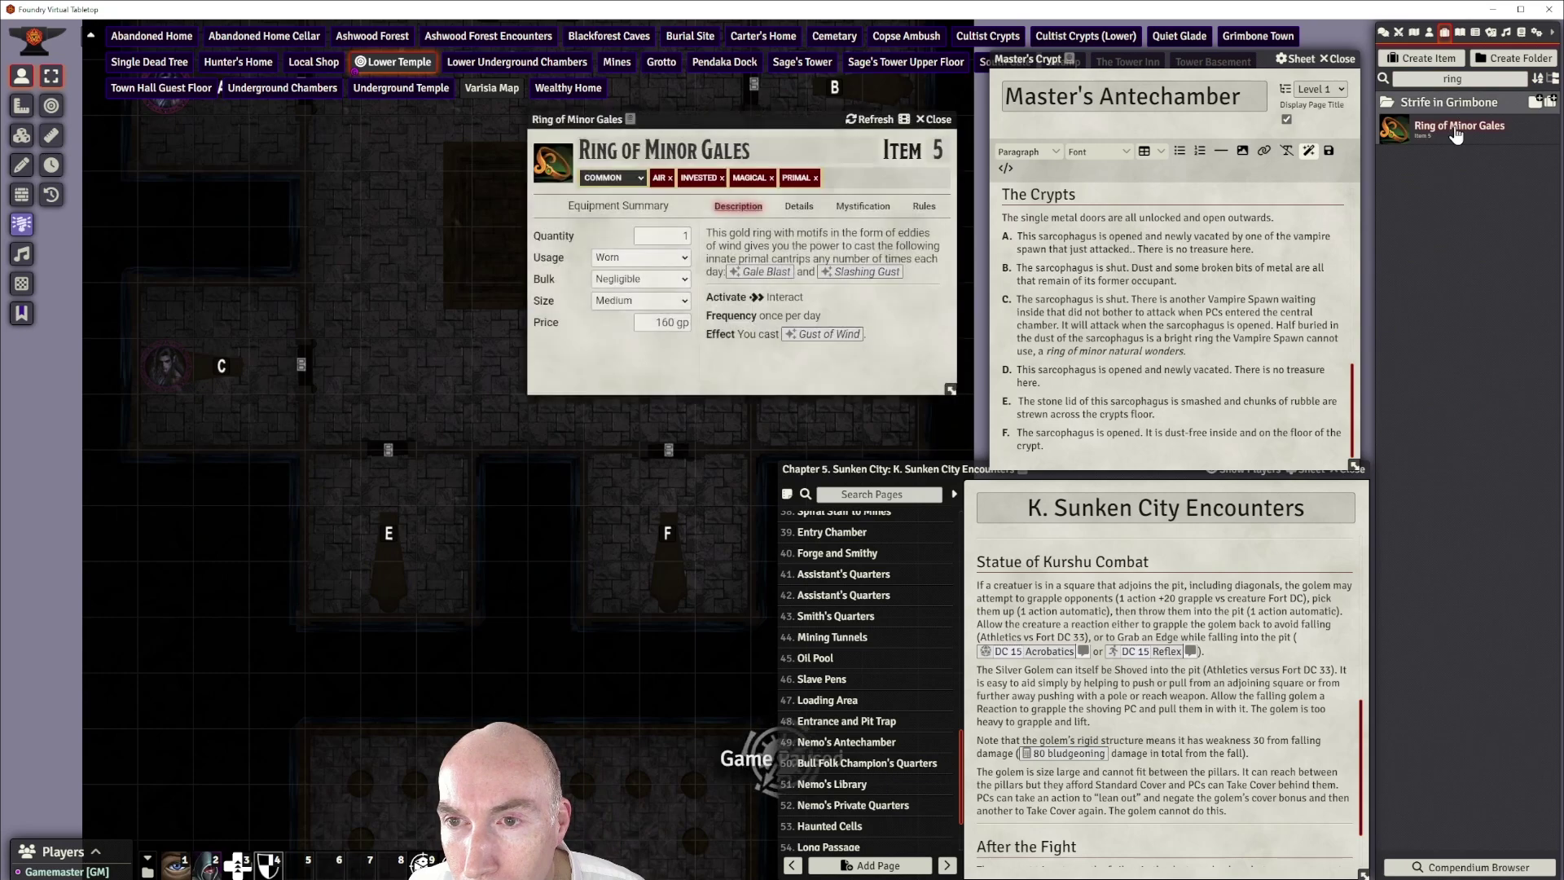
{"action": "left_click", "coordinate": [935, 120]}
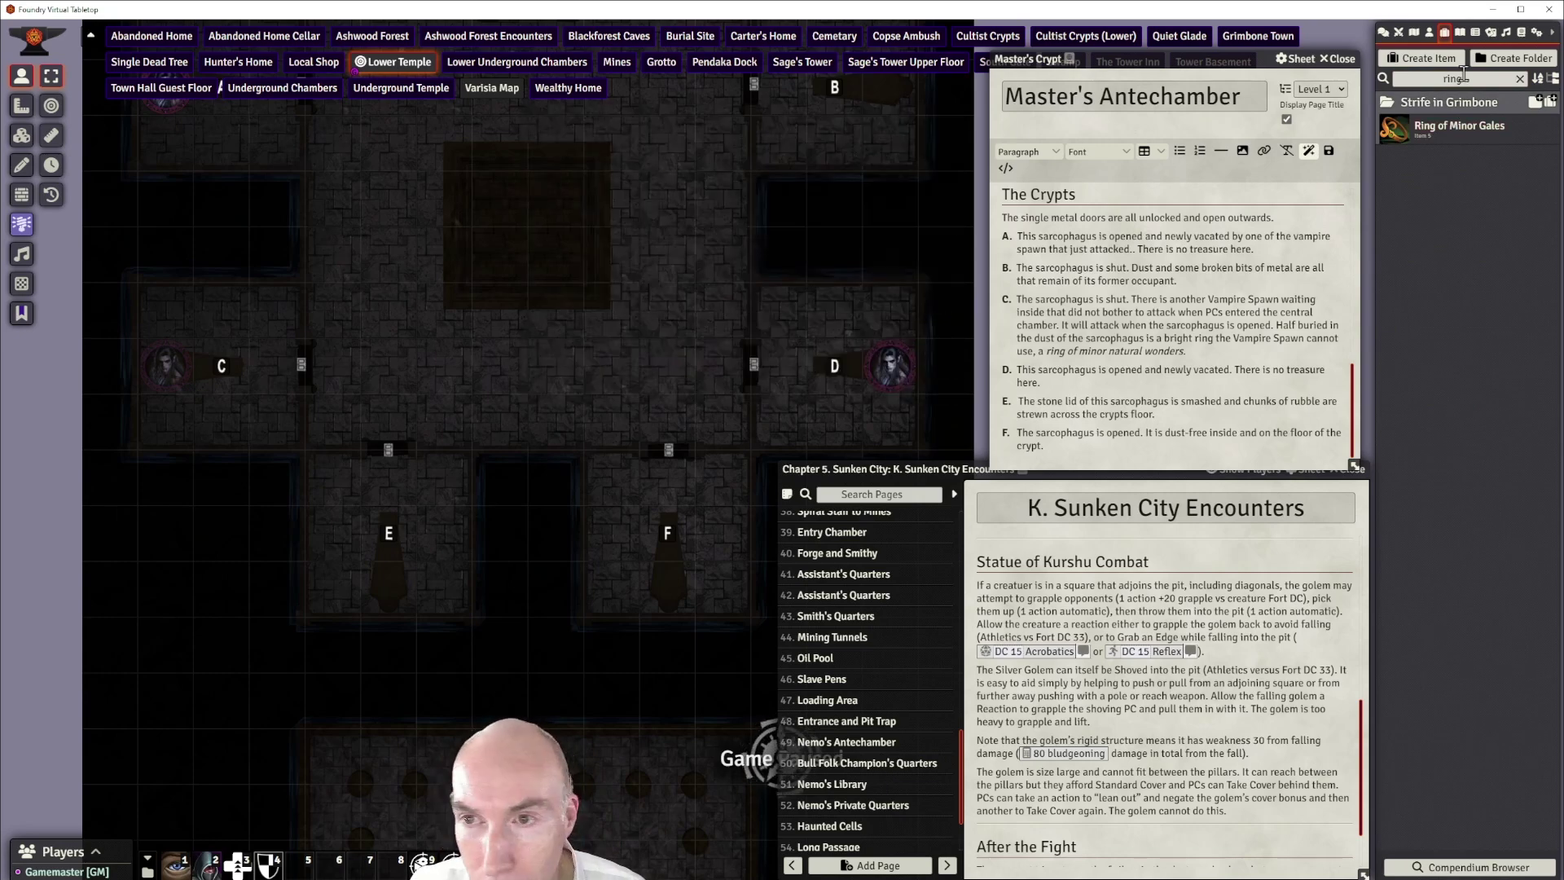
{"action": "left_click", "coordinate": [1520, 78]}
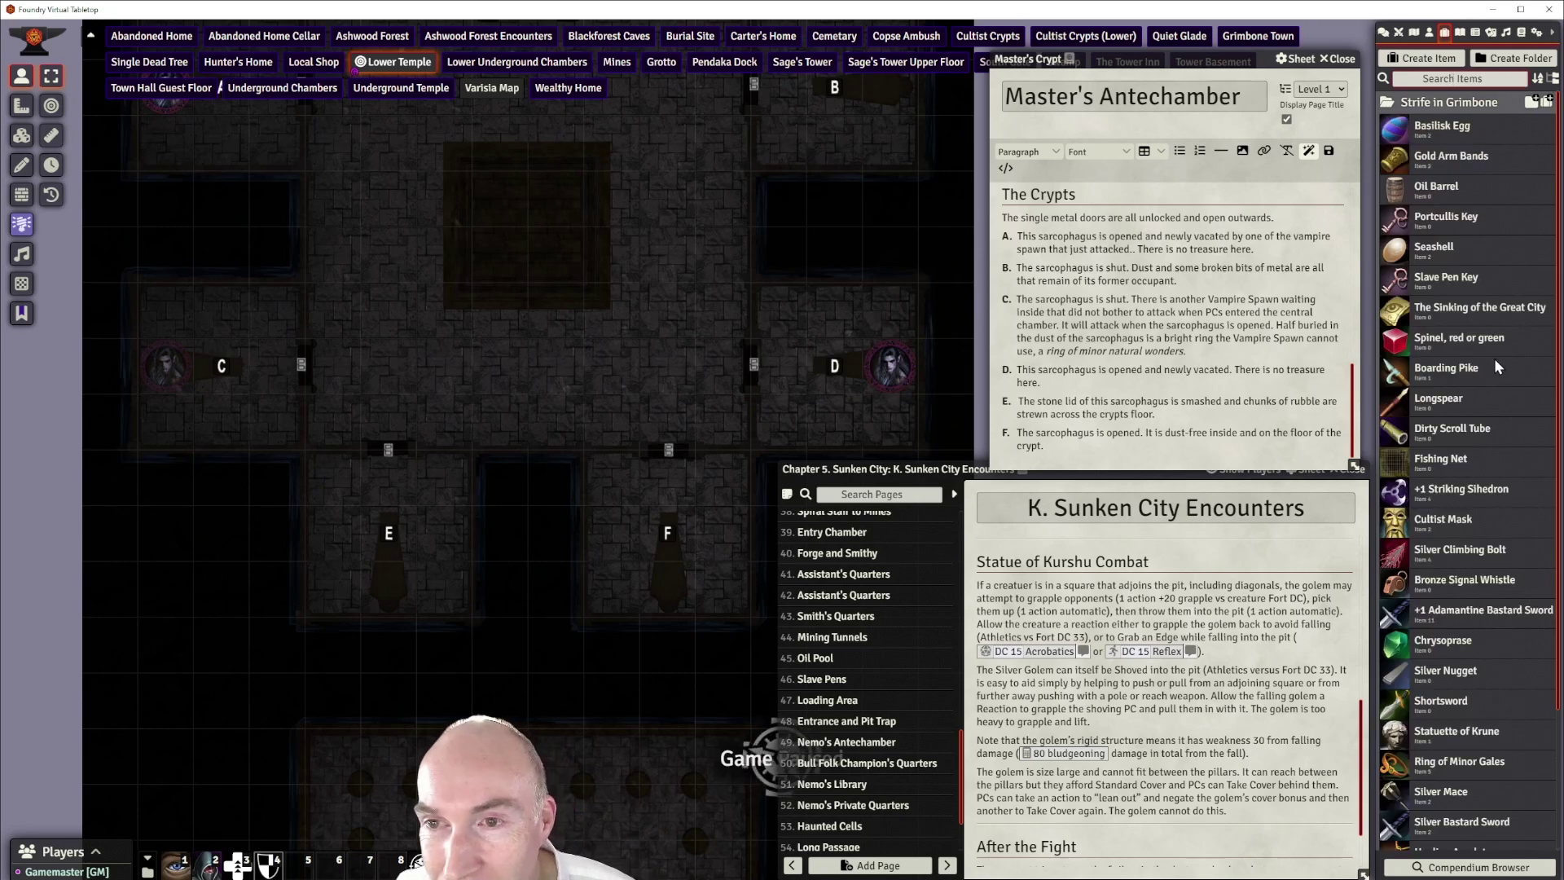
Set the sorting mode of the Strife in Grimbone item folder to Alphabetical
{"action": "scroll", "coordinate": [1494, 365], "scroll_direction": "down", "scroll_amount": 3}
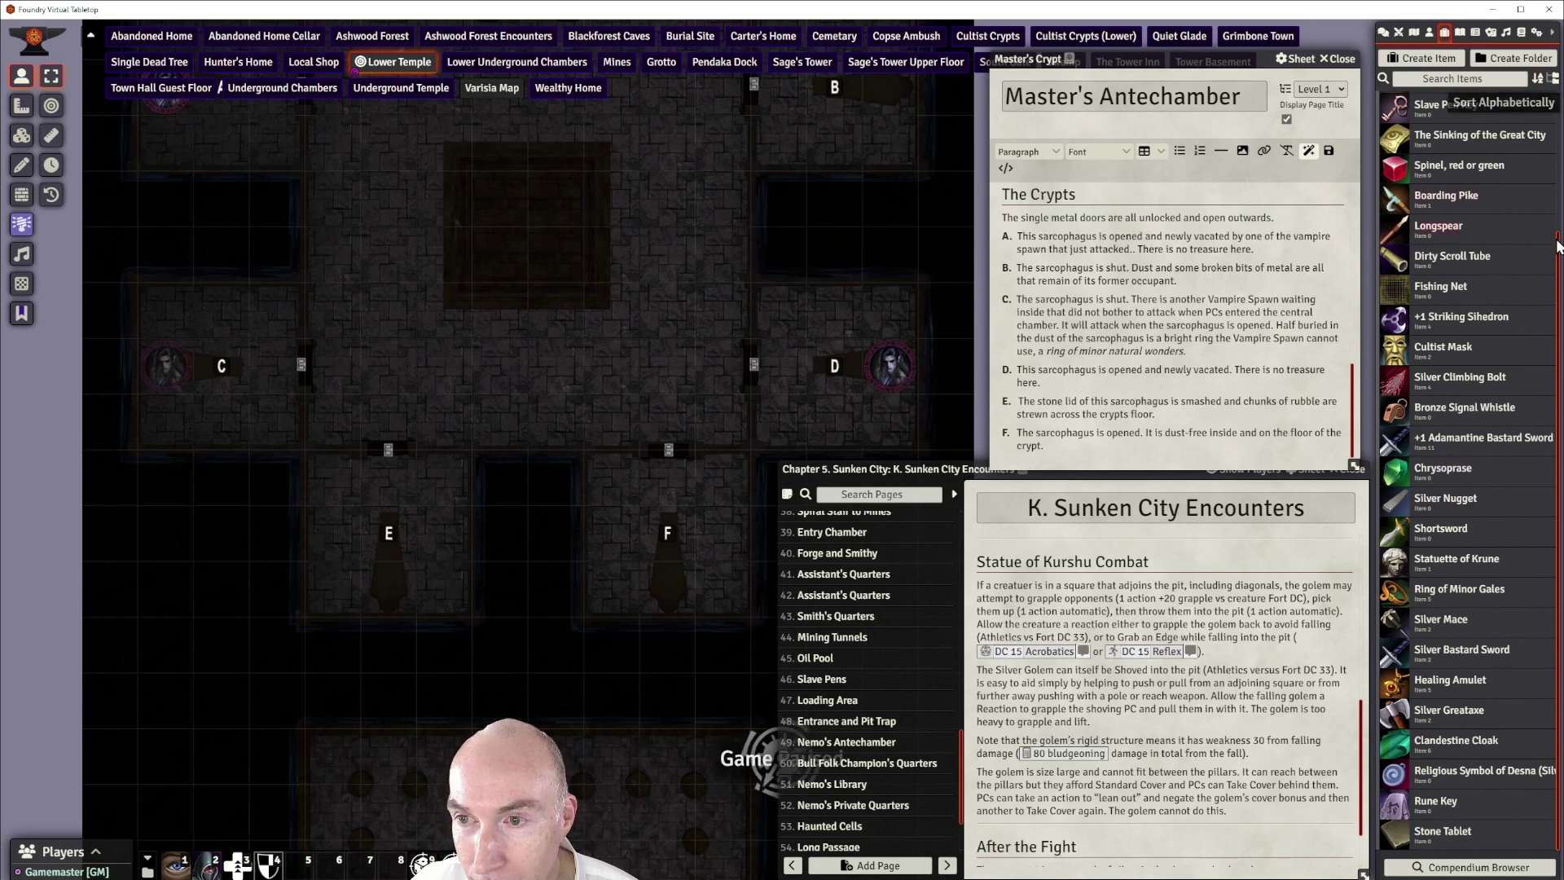
{"action": "scroll", "coordinate": [1559, 260], "scroll_direction": "up", "scroll_amount": 2}
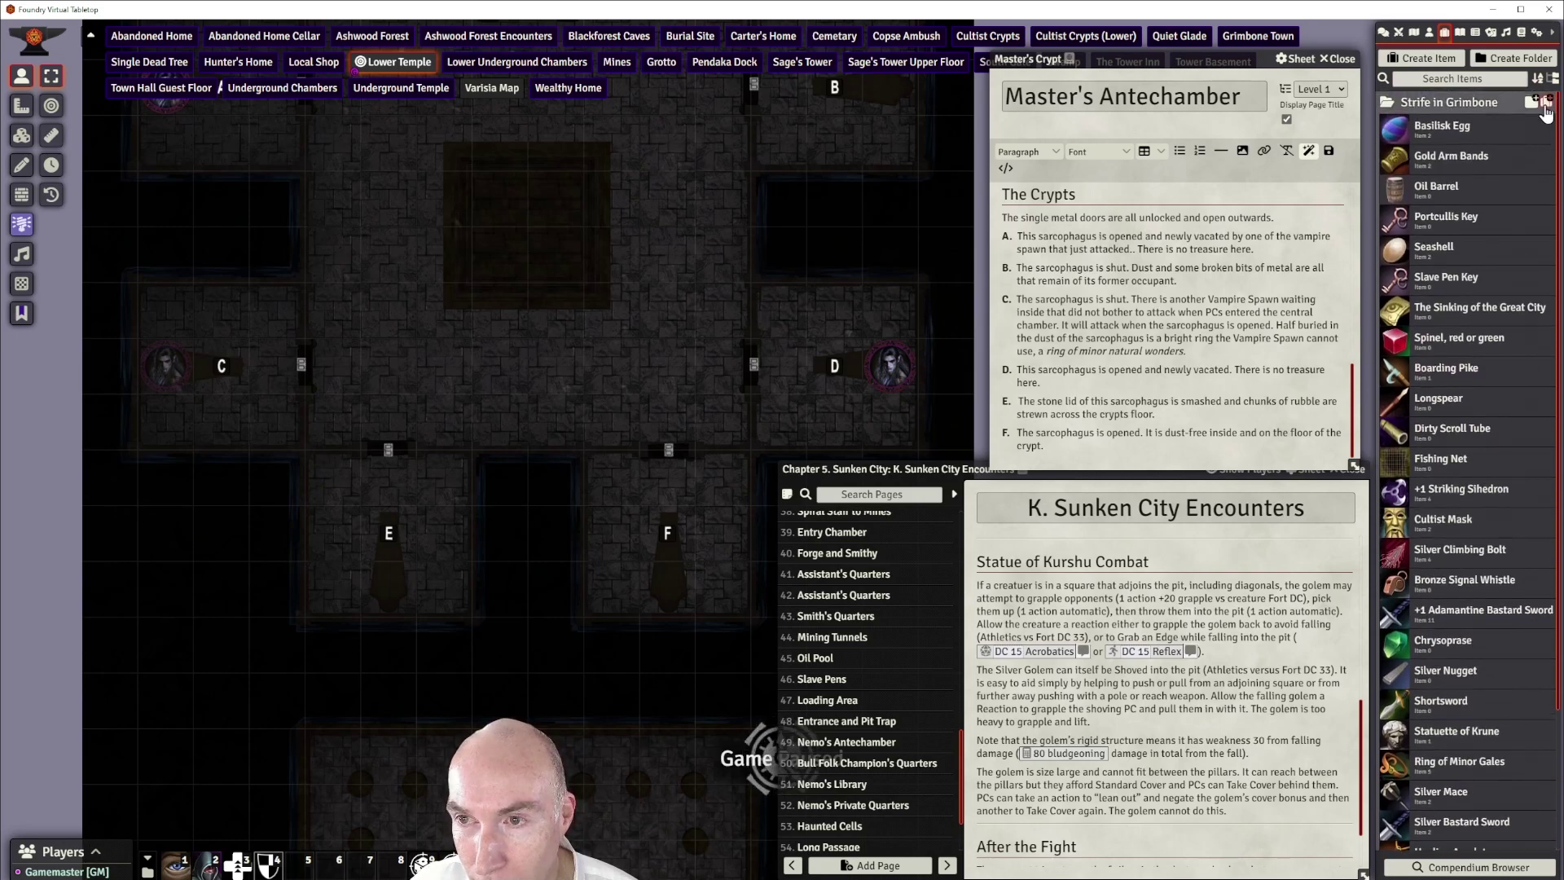
{"action": "right_click", "coordinate": [1504, 97]}
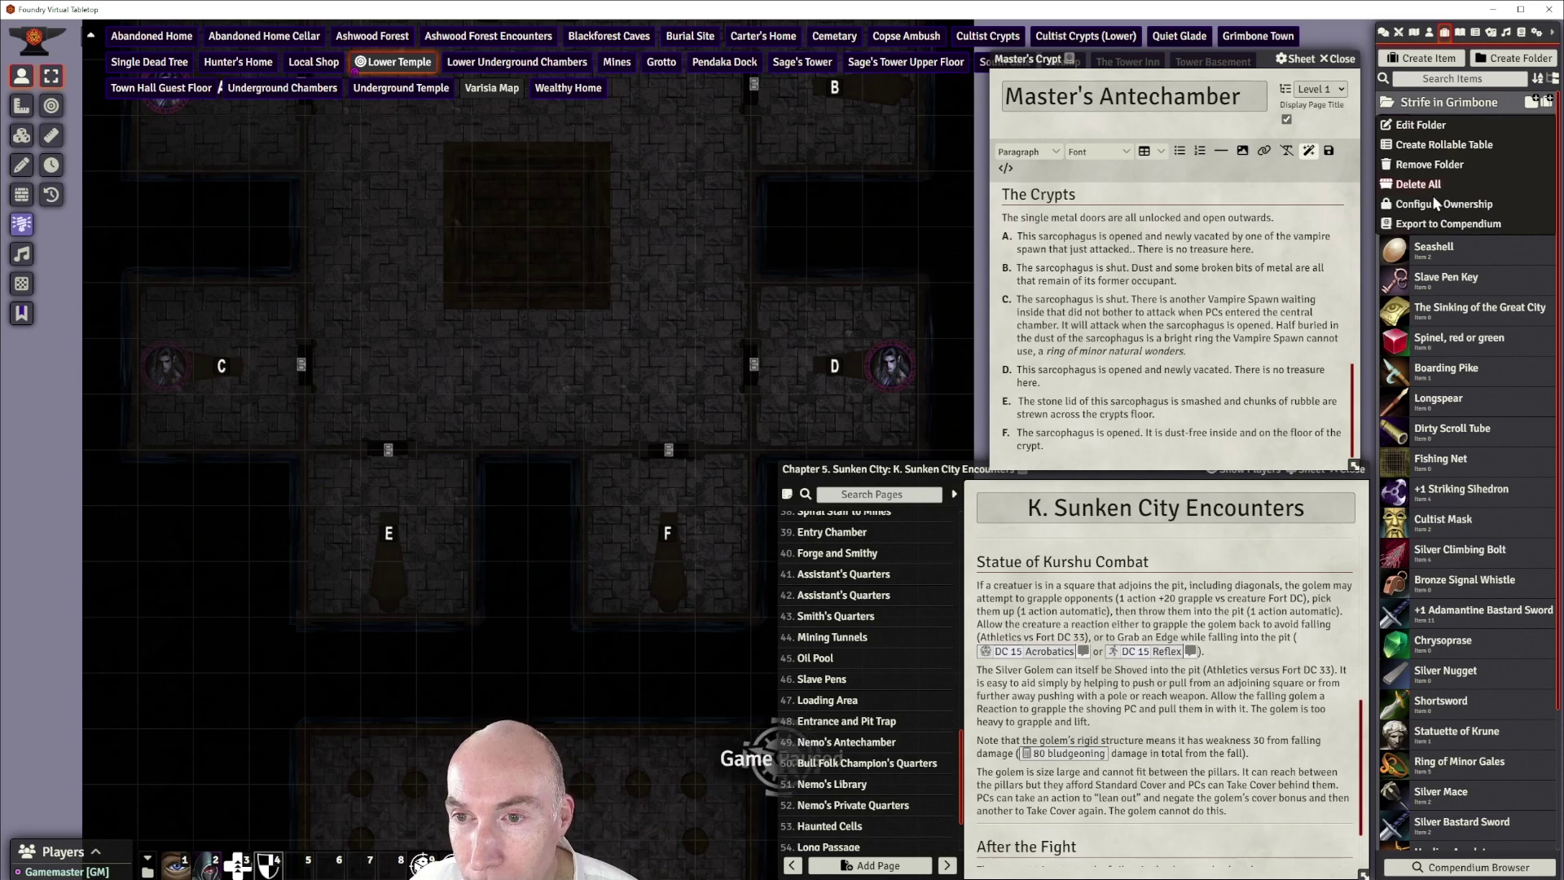
{"action": "left_click", "coordinate": [1440, 131]}
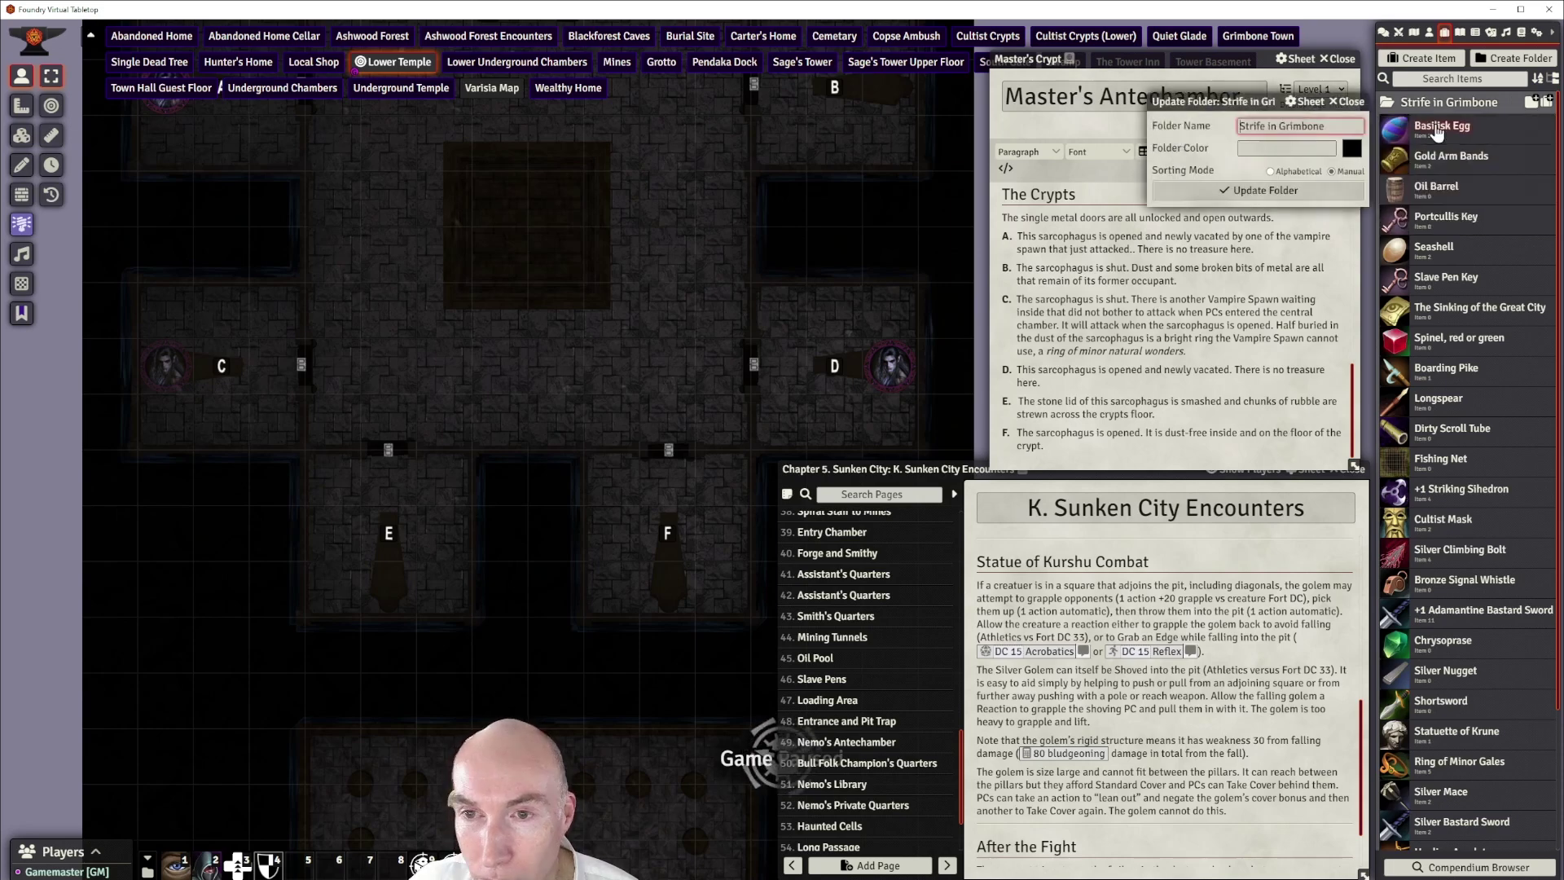
{"action": "left_click", "coordinate": [1270, 171]}
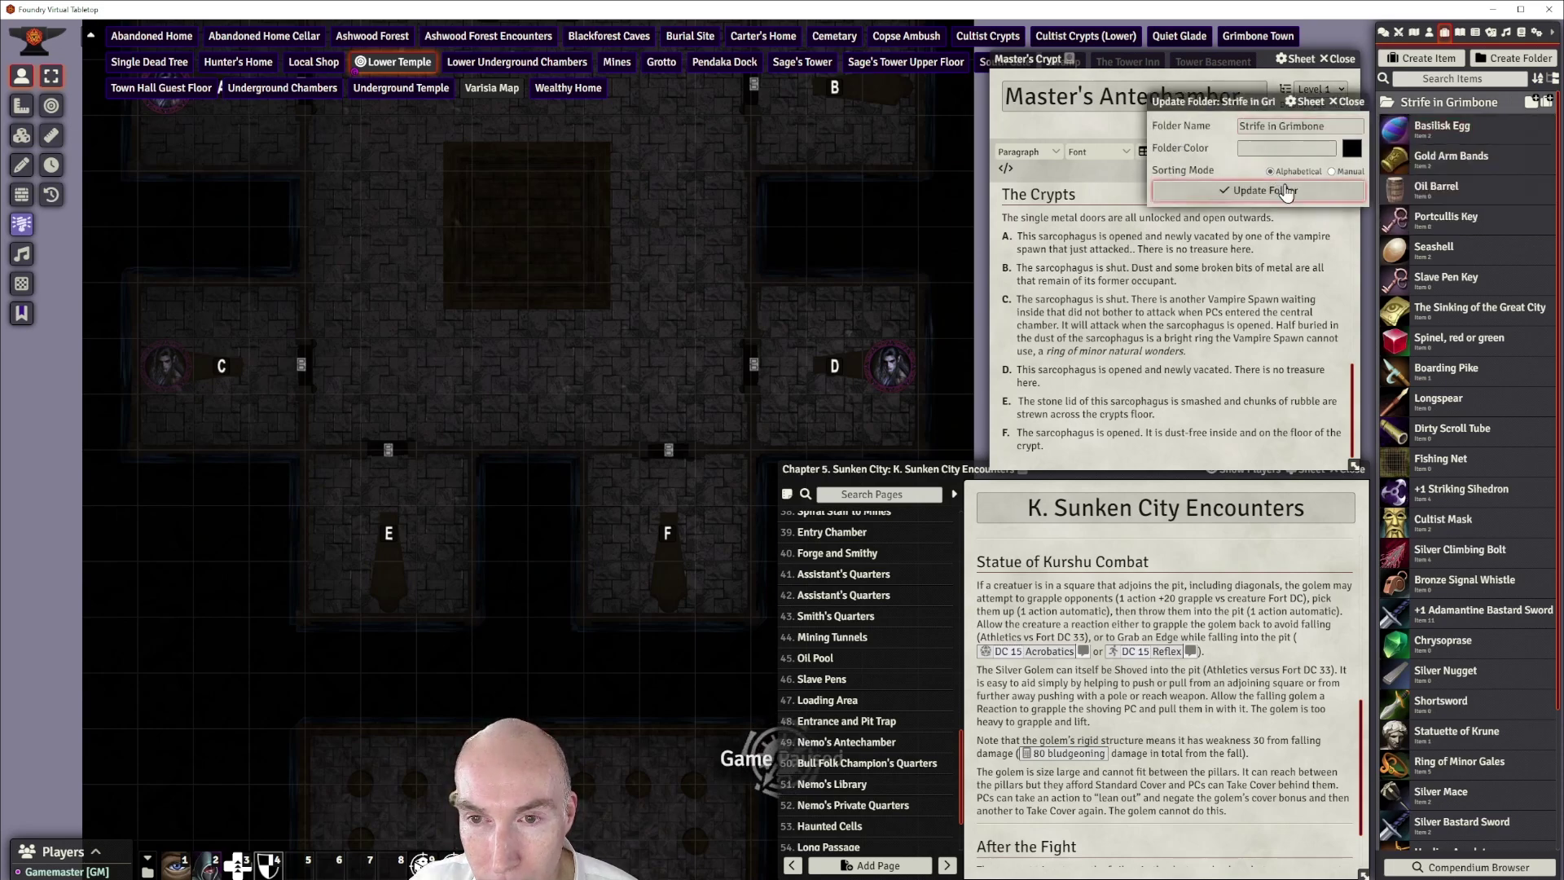
{"action": "left_click", "coordinate": [1265, 190]}
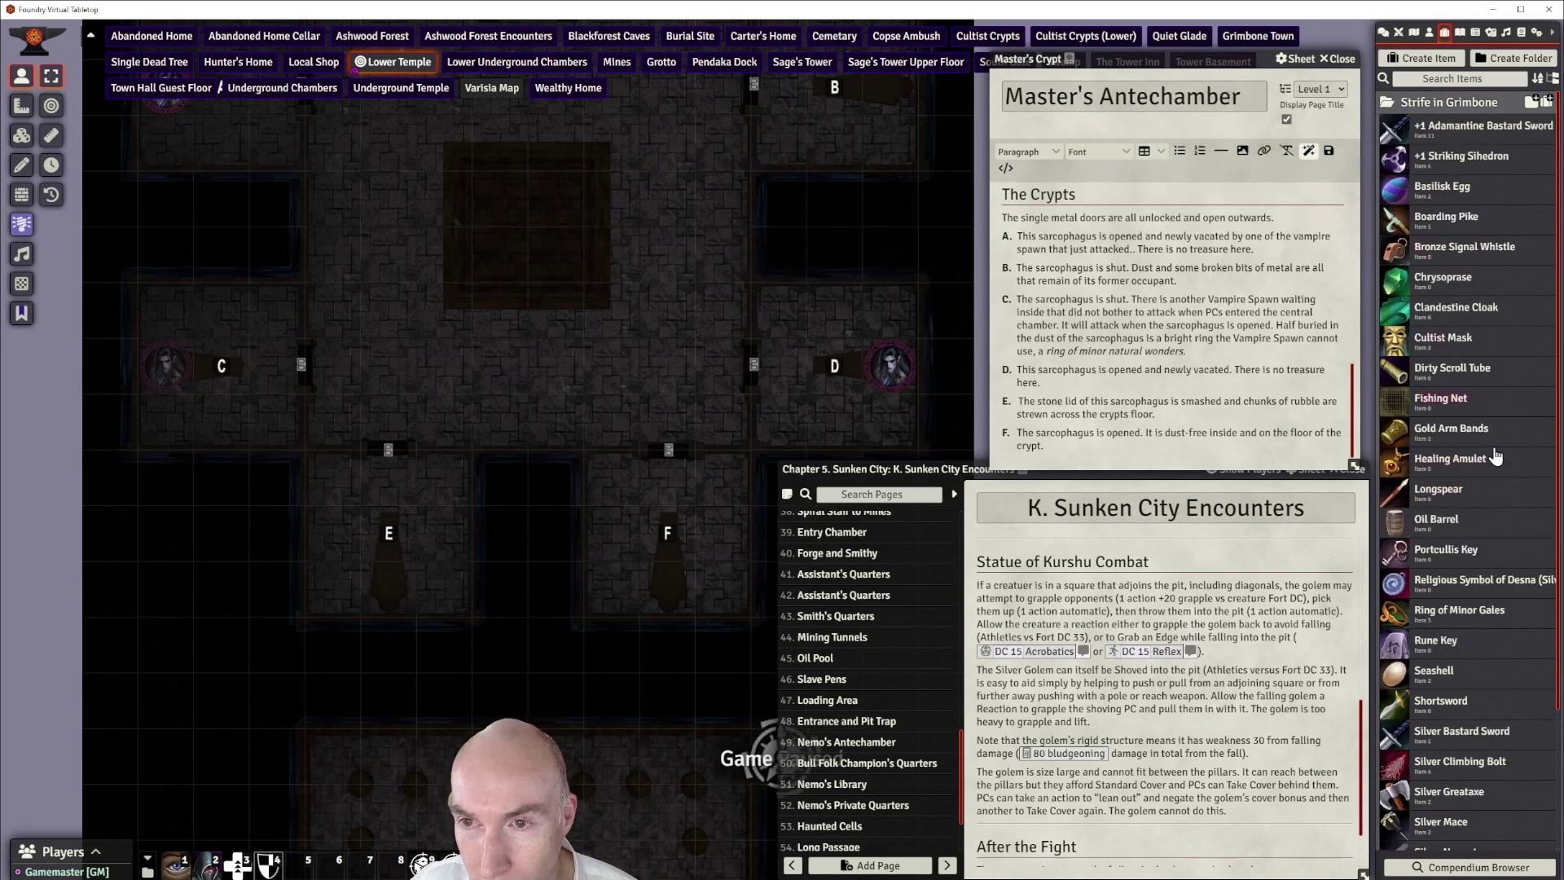
Link the Ring of Minor Gales in crypt C's entry and replace "cannot use" with "has little use for"
{"action": "scroll", "coordinate": [1496, 496], "scroll_direction": "down", "scroll_amount": 2}
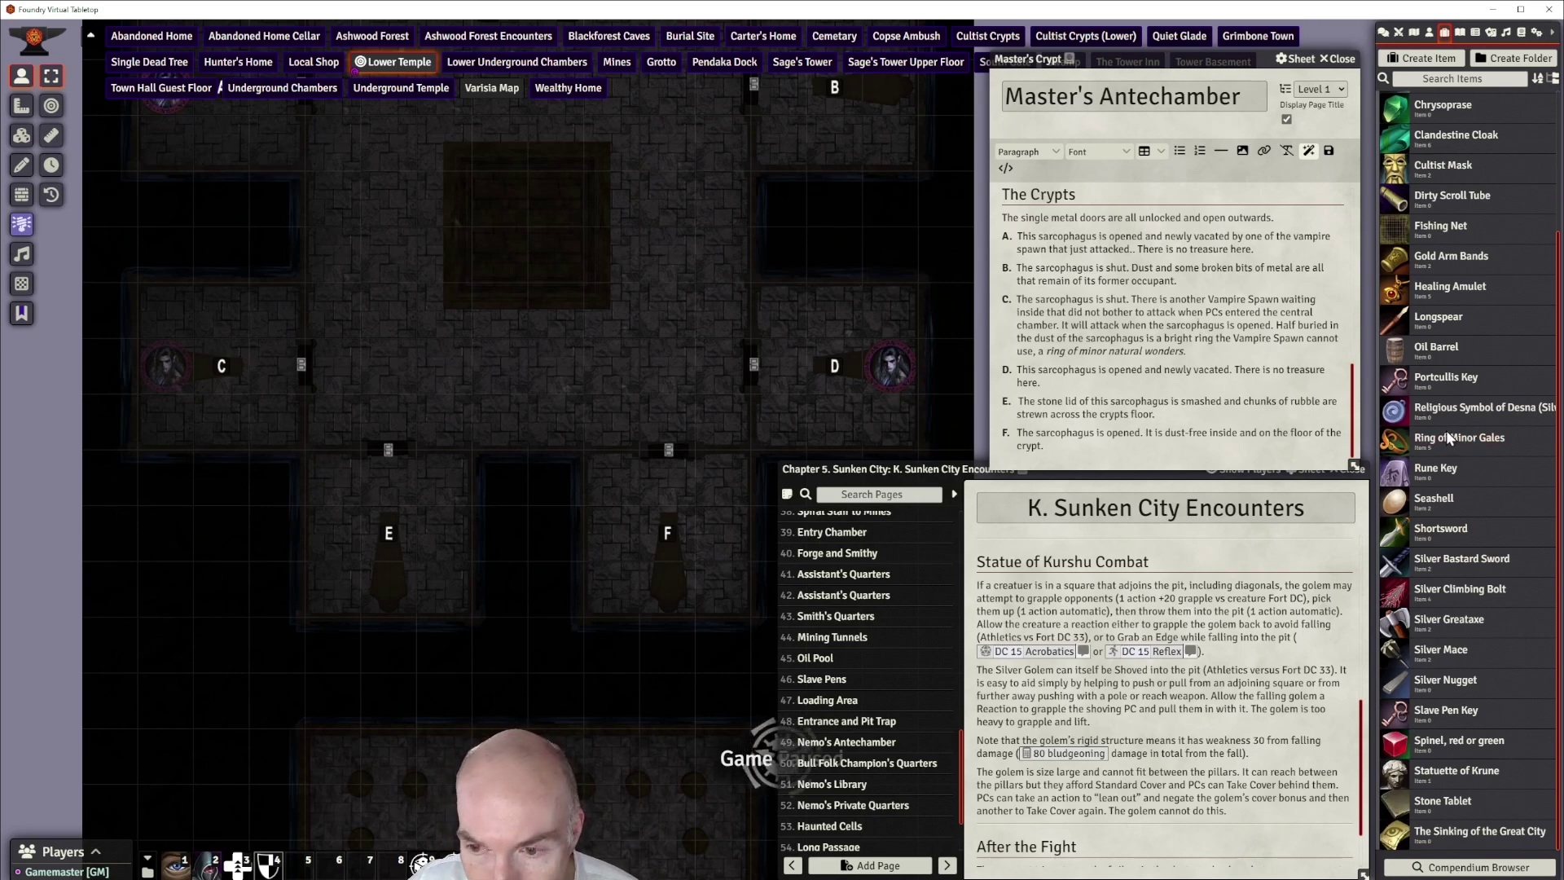
{"action": "left_click_drag", "start_coordinate": [1449, 438], "coordinate": [1050, 356]}
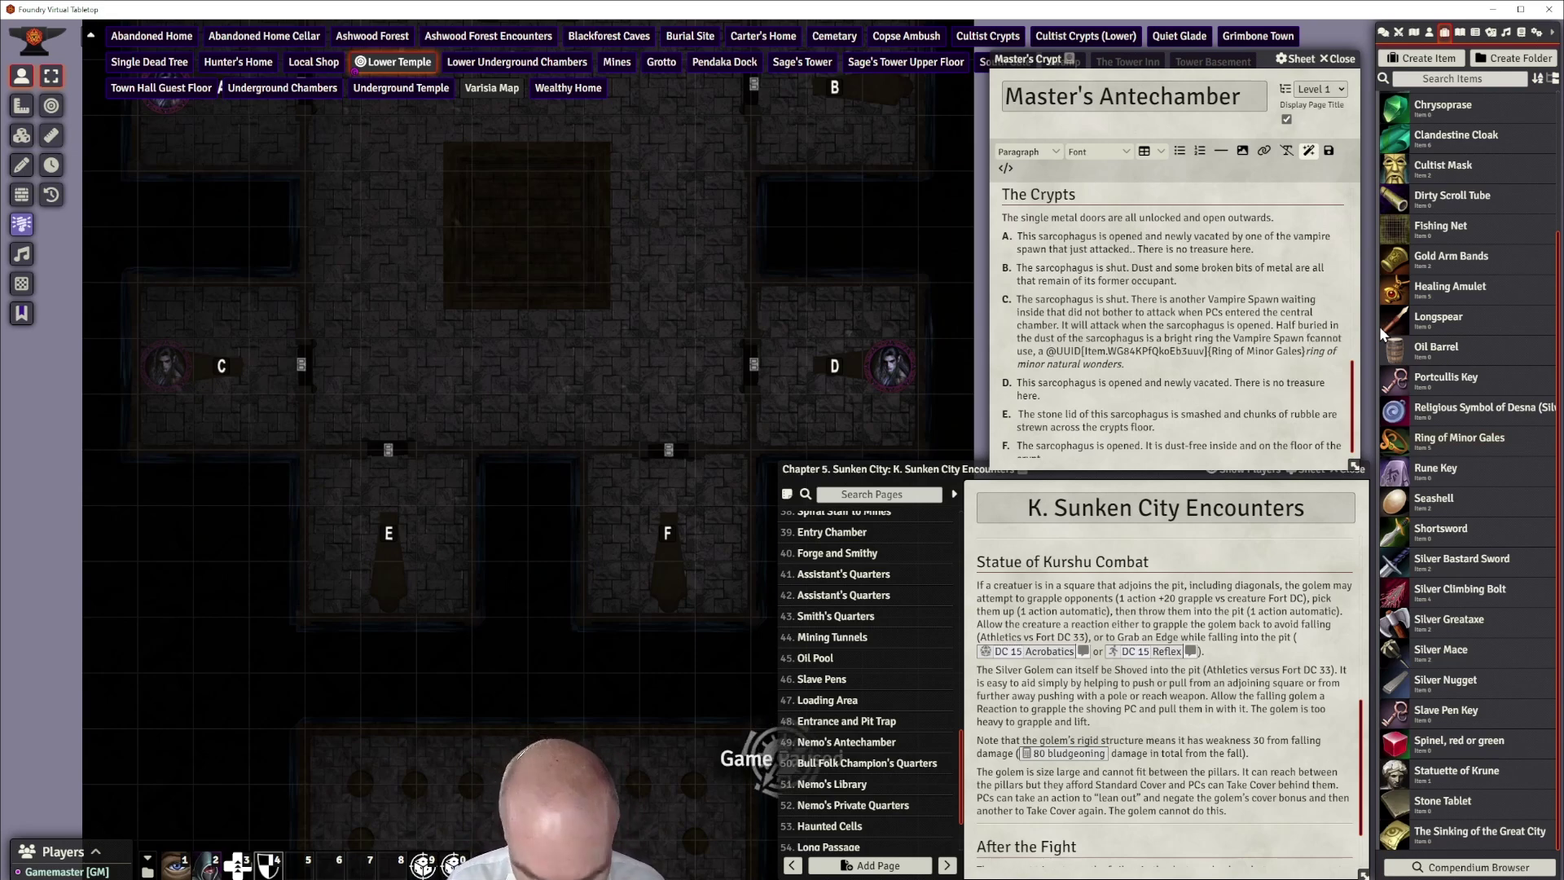
{"action": "key", "text": "BackSpace"}
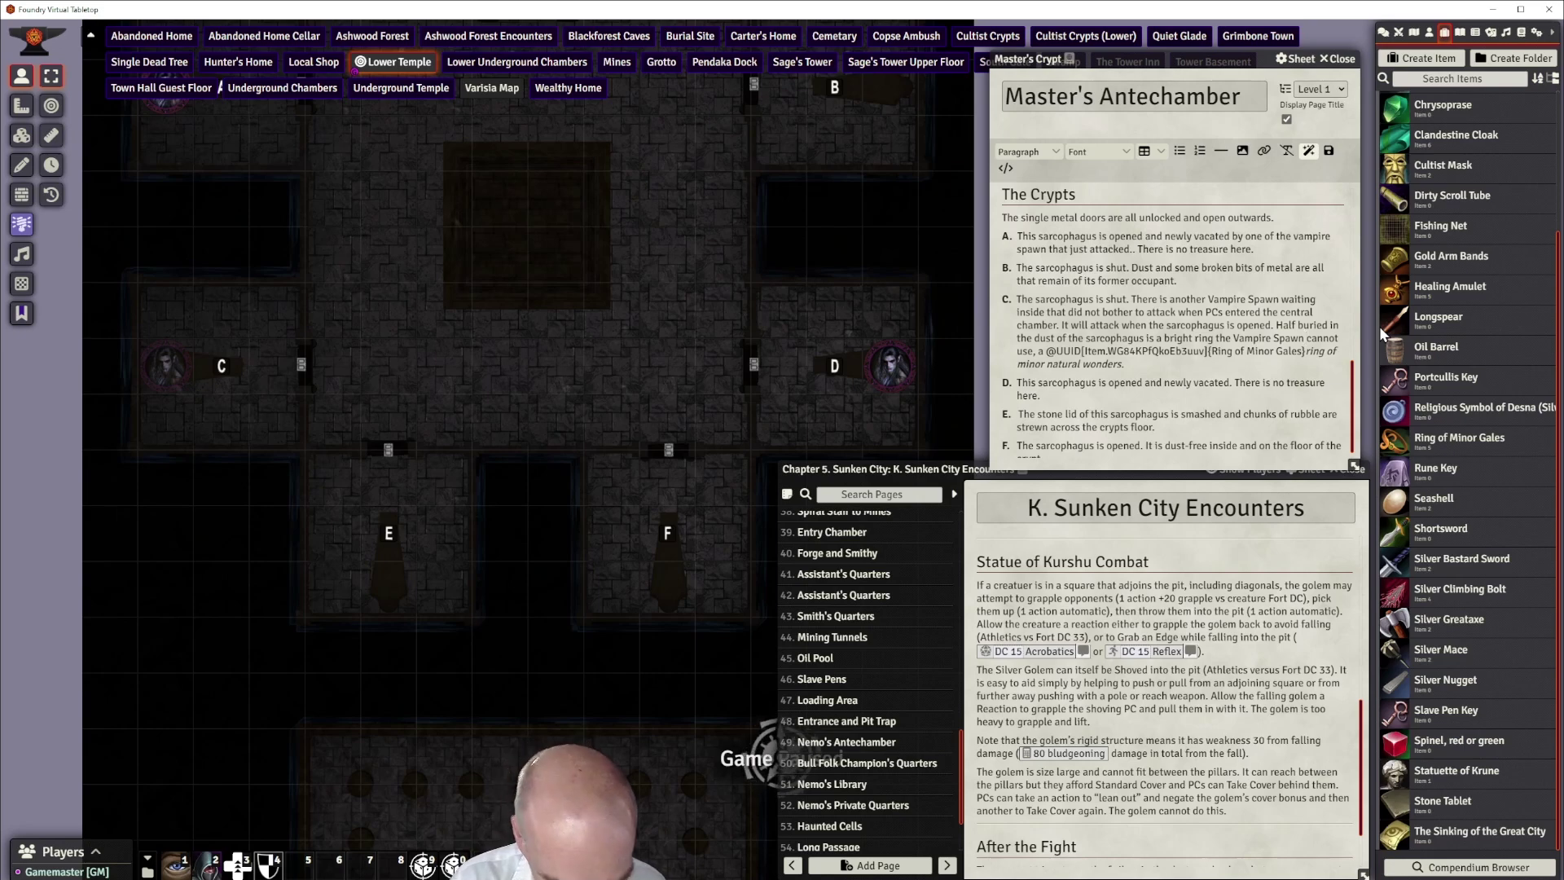
{"action": "type", "text": "has little use fo"}
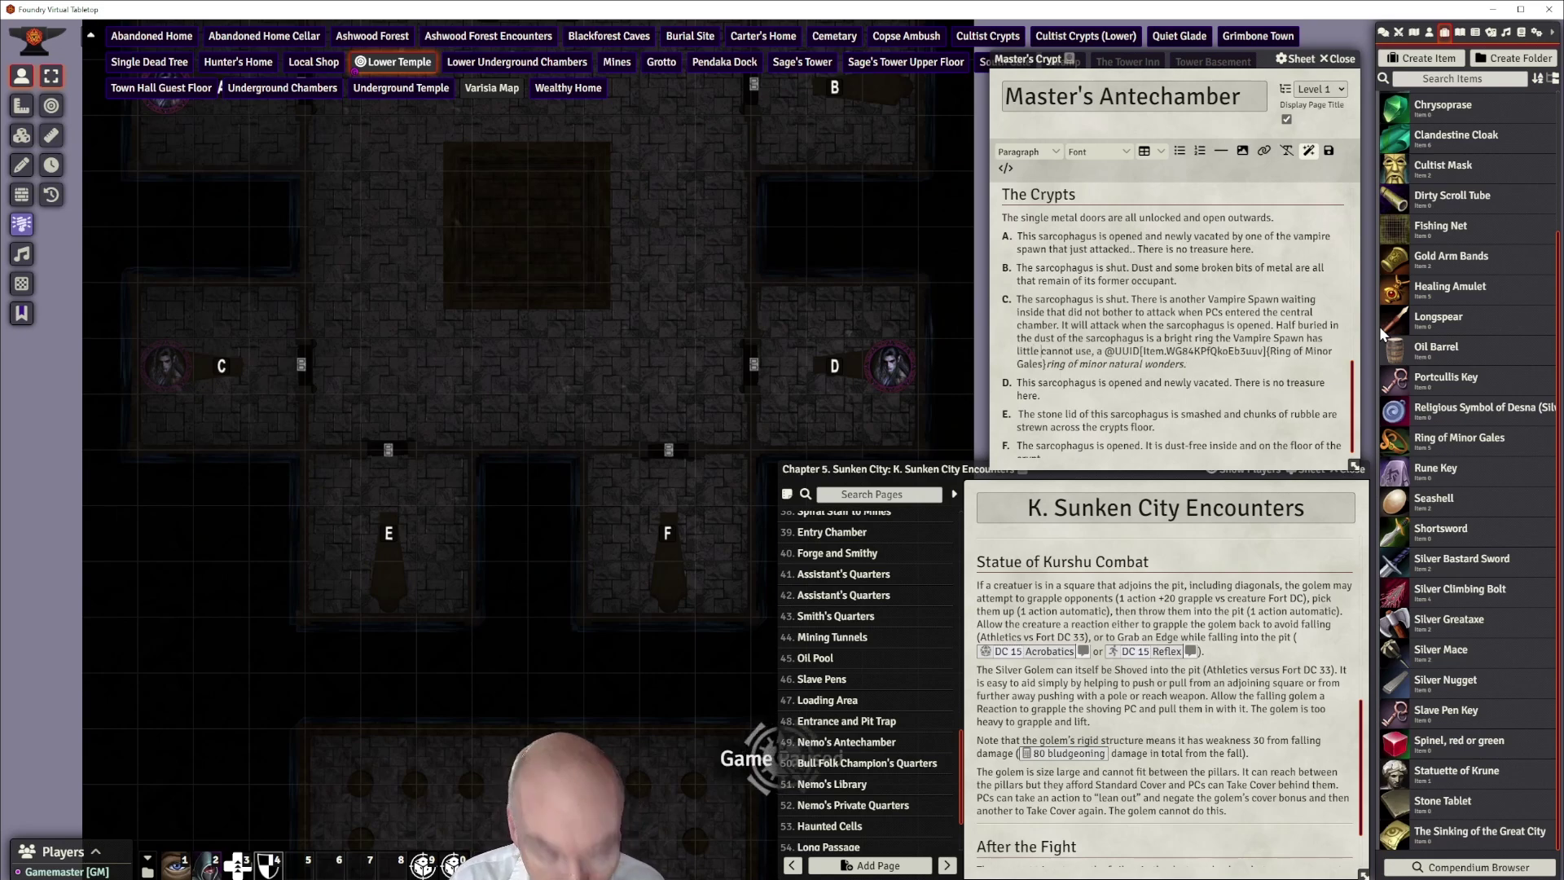
{"action": "type", "text": "r"}
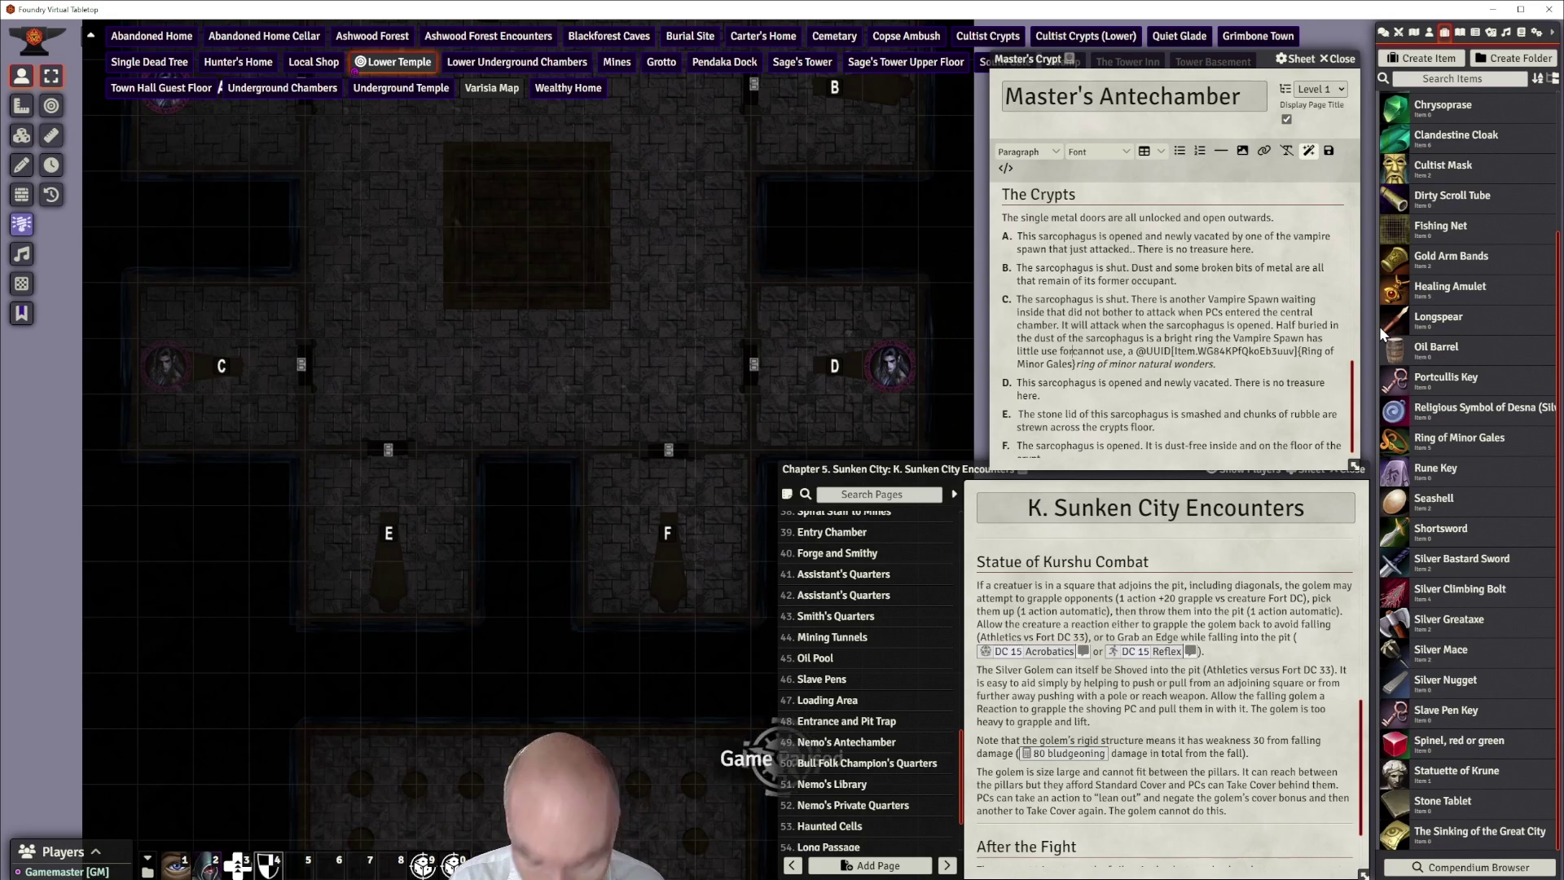
{"action": "key", "text": "Delete"}
{"action": "key", "text": "Delete"}
{"action": "key", "text": "Delete"}
{"action": "key", "text": "Delete"}
{"action": "key", "text": "Delete"}
{"action": "key", "text": "Delete"}
{"action": "key", "text": "Delete"}
{"action": "key", "text": "Delete"}
{"action": "key", "text": "Delete"}
{"action": "key", "text": "Delete"}
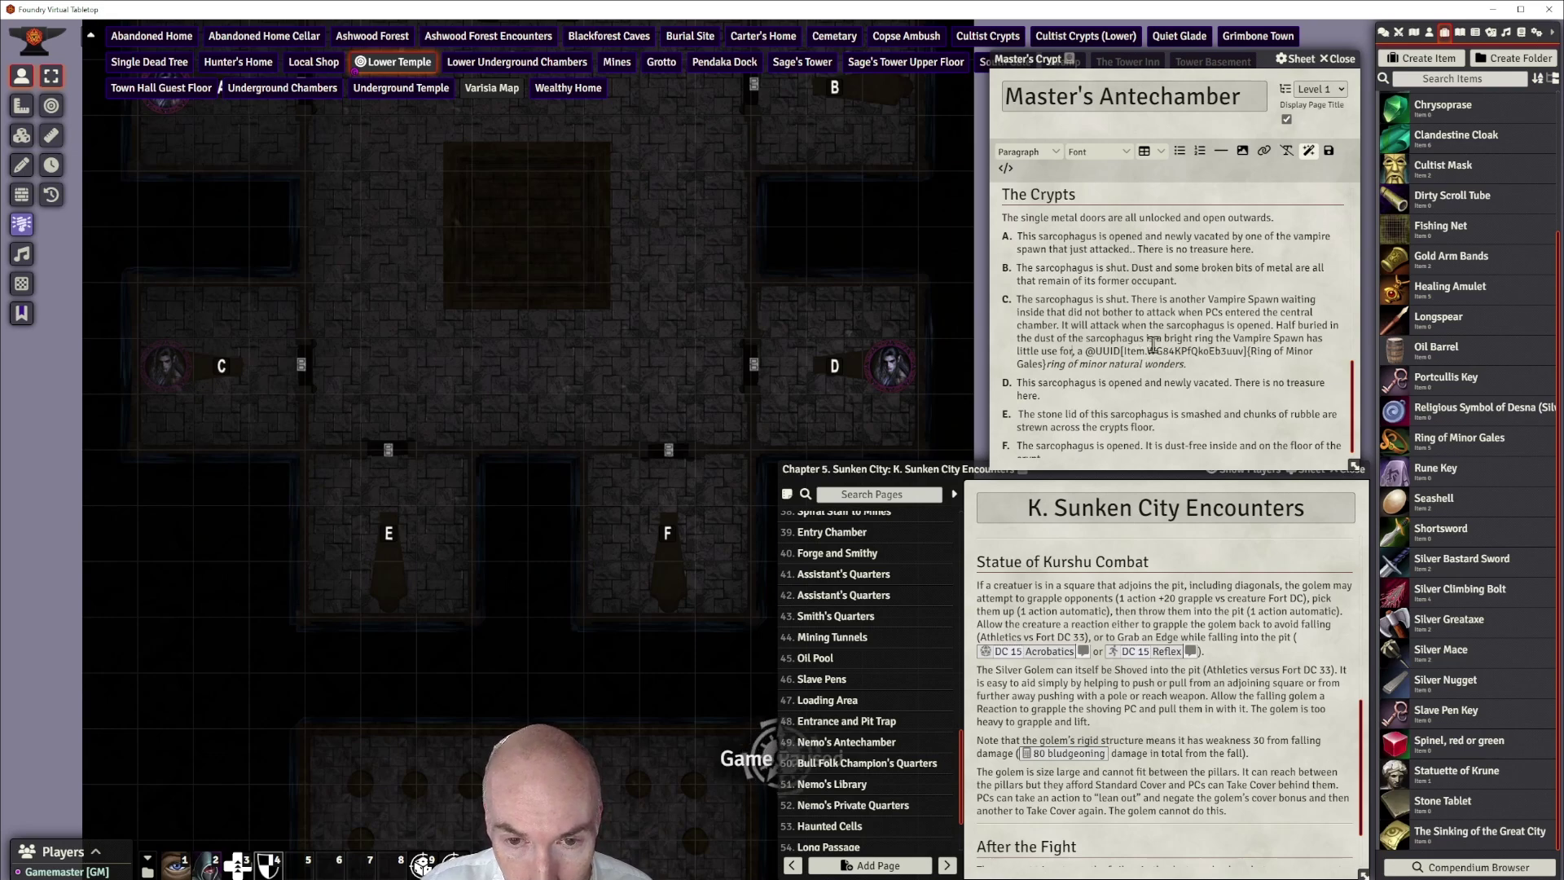
Delete "ring of minor natural wonders" after the item link in crypt C's entry and save the page
{"action": "left_click_drag", "start_coordinate": [1049, 365], "coordinate": [1190, 366]}
{"action": "key", "text": "Delete"}
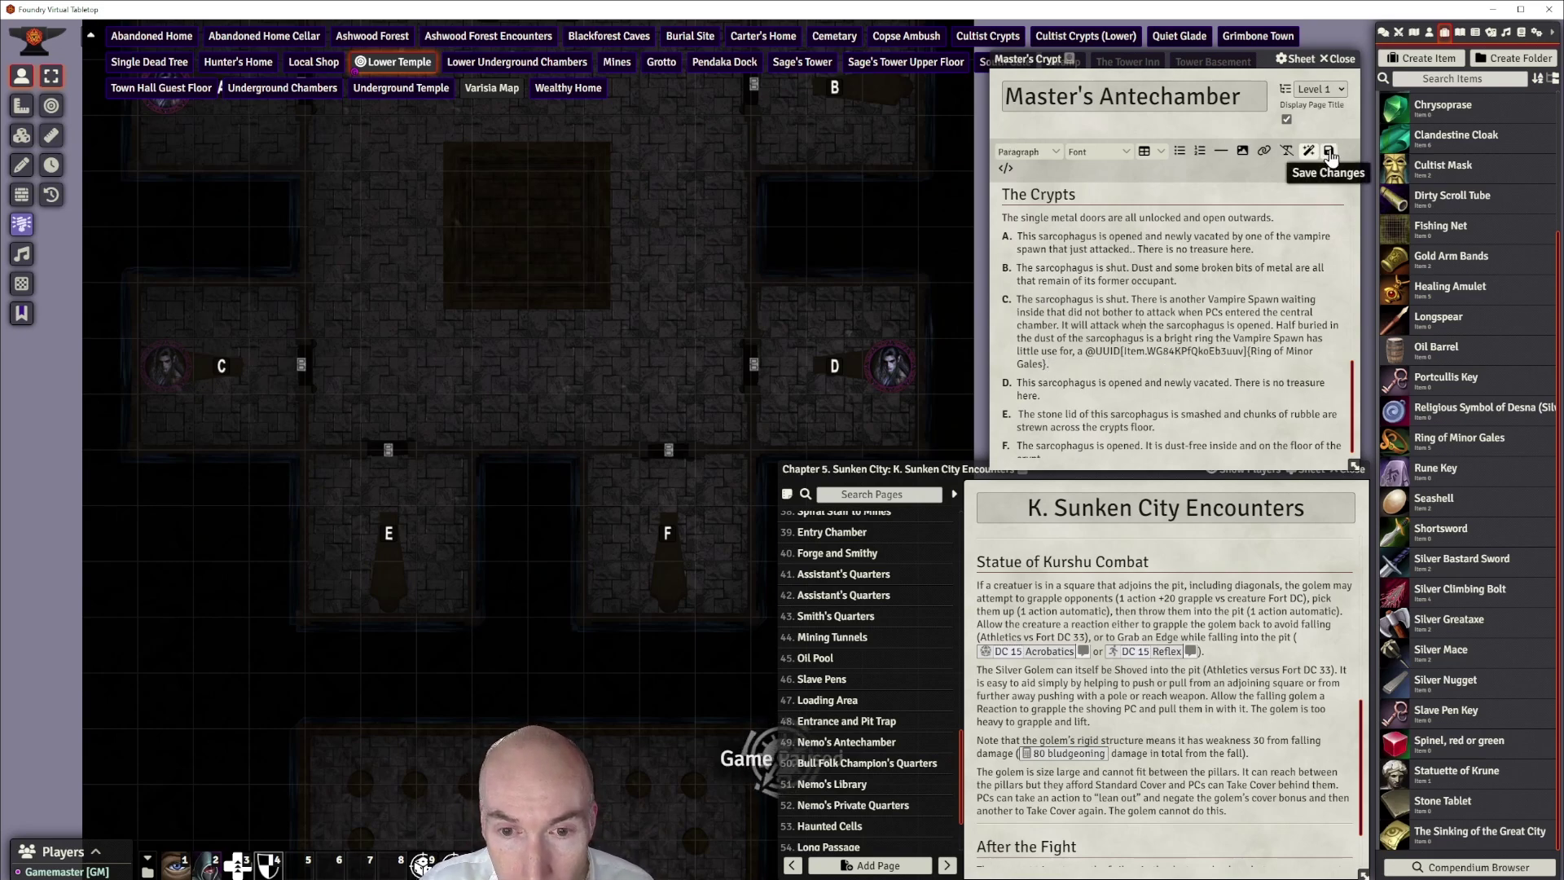
Open the Master's Antechamber page in the Sunken City Encounters journal and check crypt C's item link
{"action": "scroll", "coordinate": [1160, 691], "scroll_direction": "down", "scroll_amount": 1}
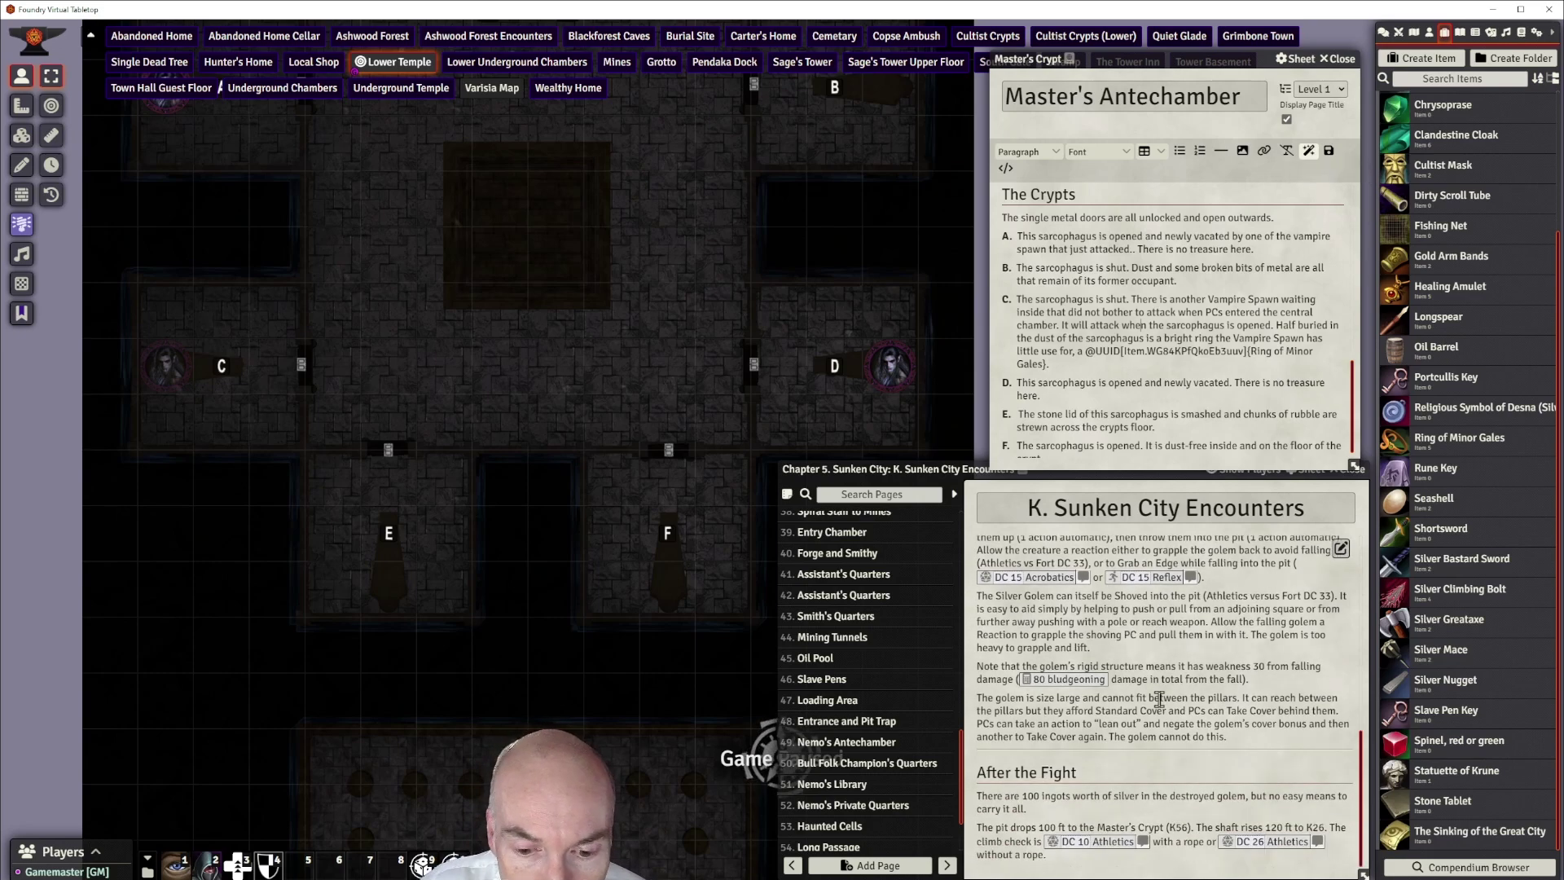
{"action": "scroll", "coordinate": [862, 825], "scroll_direction": "down", "scroll_amount": 2}
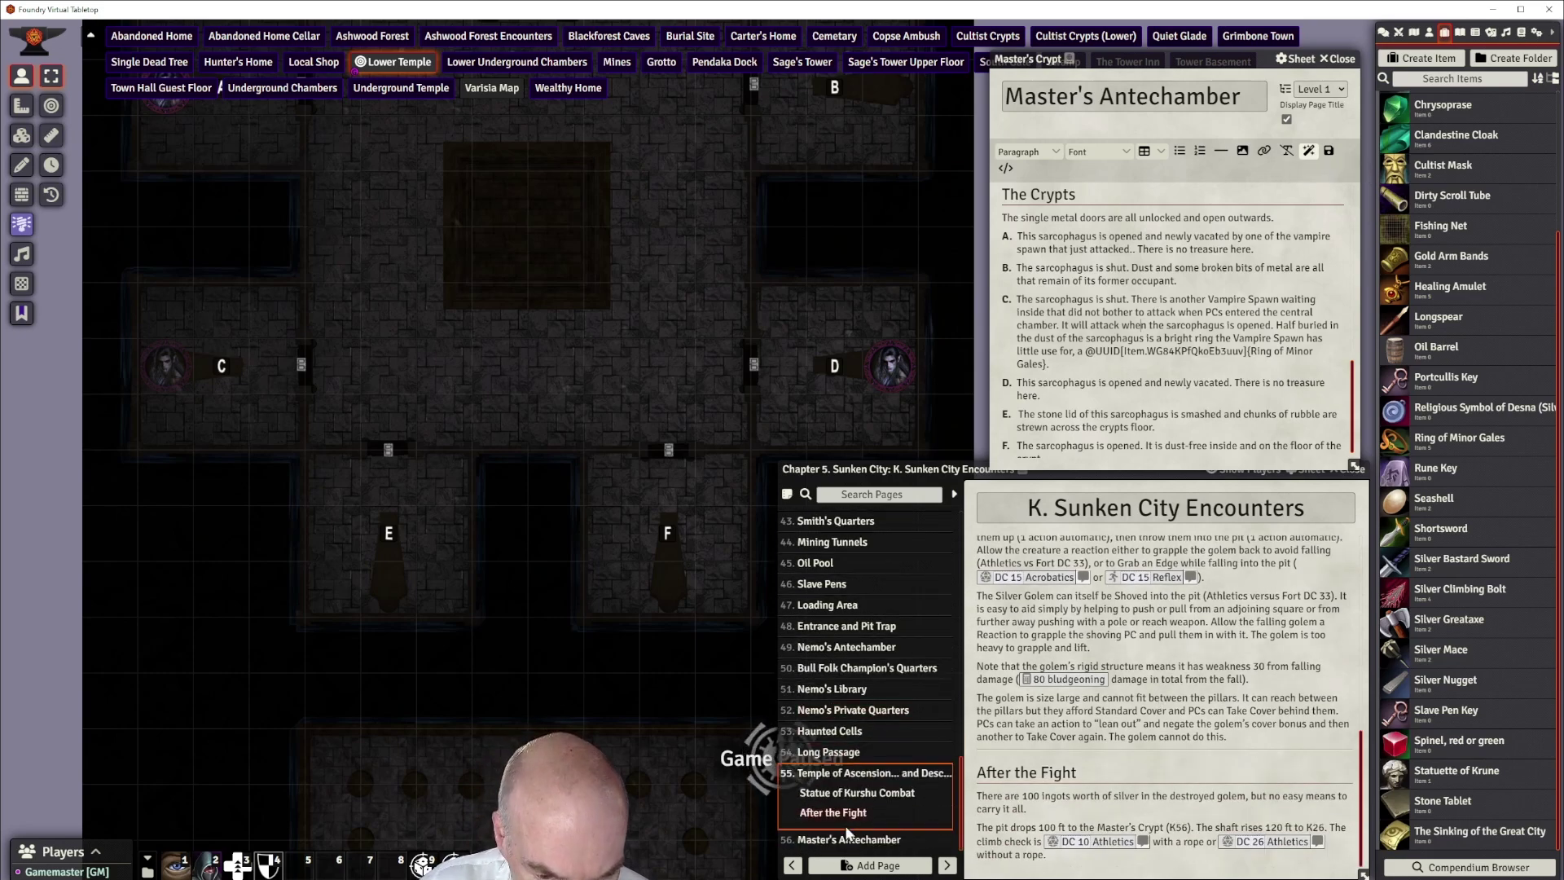
{"action": "left_click", "coordinate": [847, 838]}
{"action": "scroll", "coordinate": [1183, 708], "scroll_direction": "down", "scroll_amount": 6}
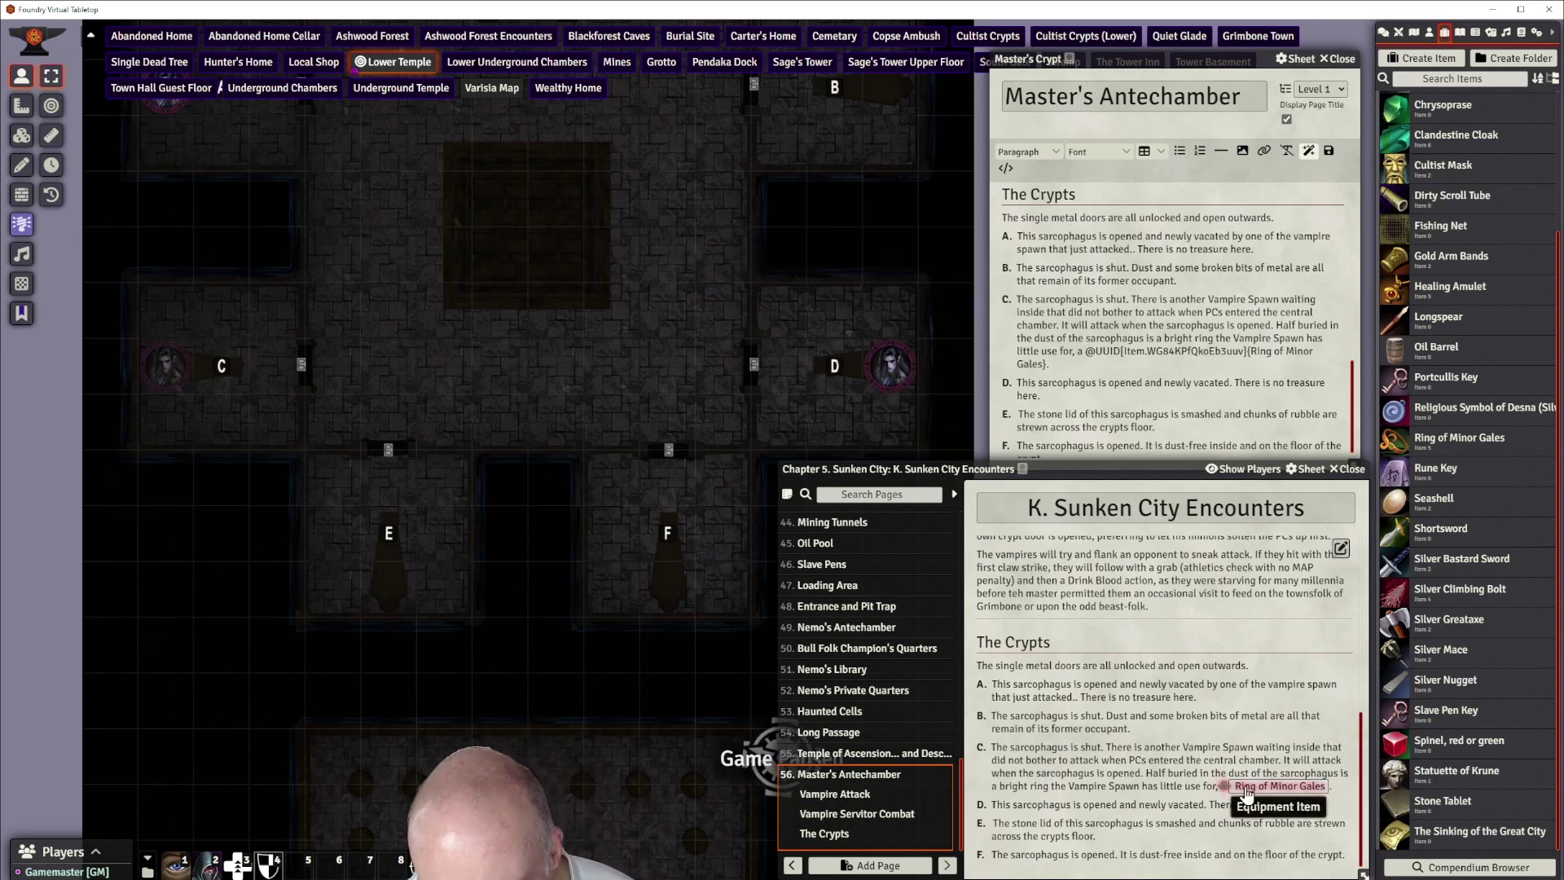
Examine crypts E and F on the map against the Vampire Servitor Combat and The Crypts text
{"action": "scroll", "coordinate": [1149, 378], "scroll_direction": "down", "scroll_amount": 1}
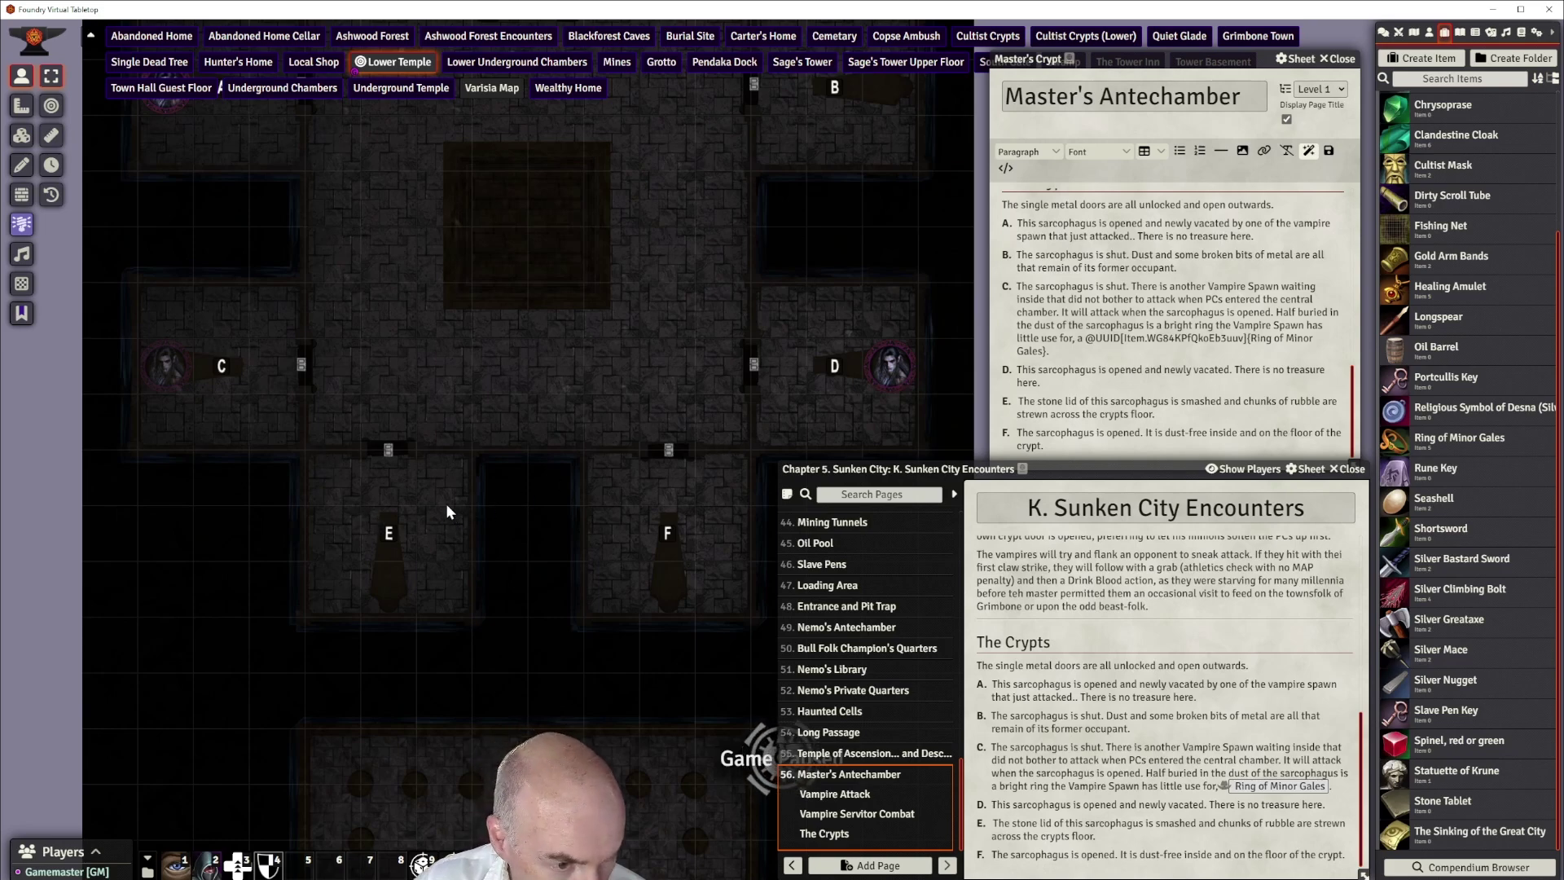
{"action": "left_click_drag", "start_coordinate": [452, 424], "coordinate": [397, 270]}
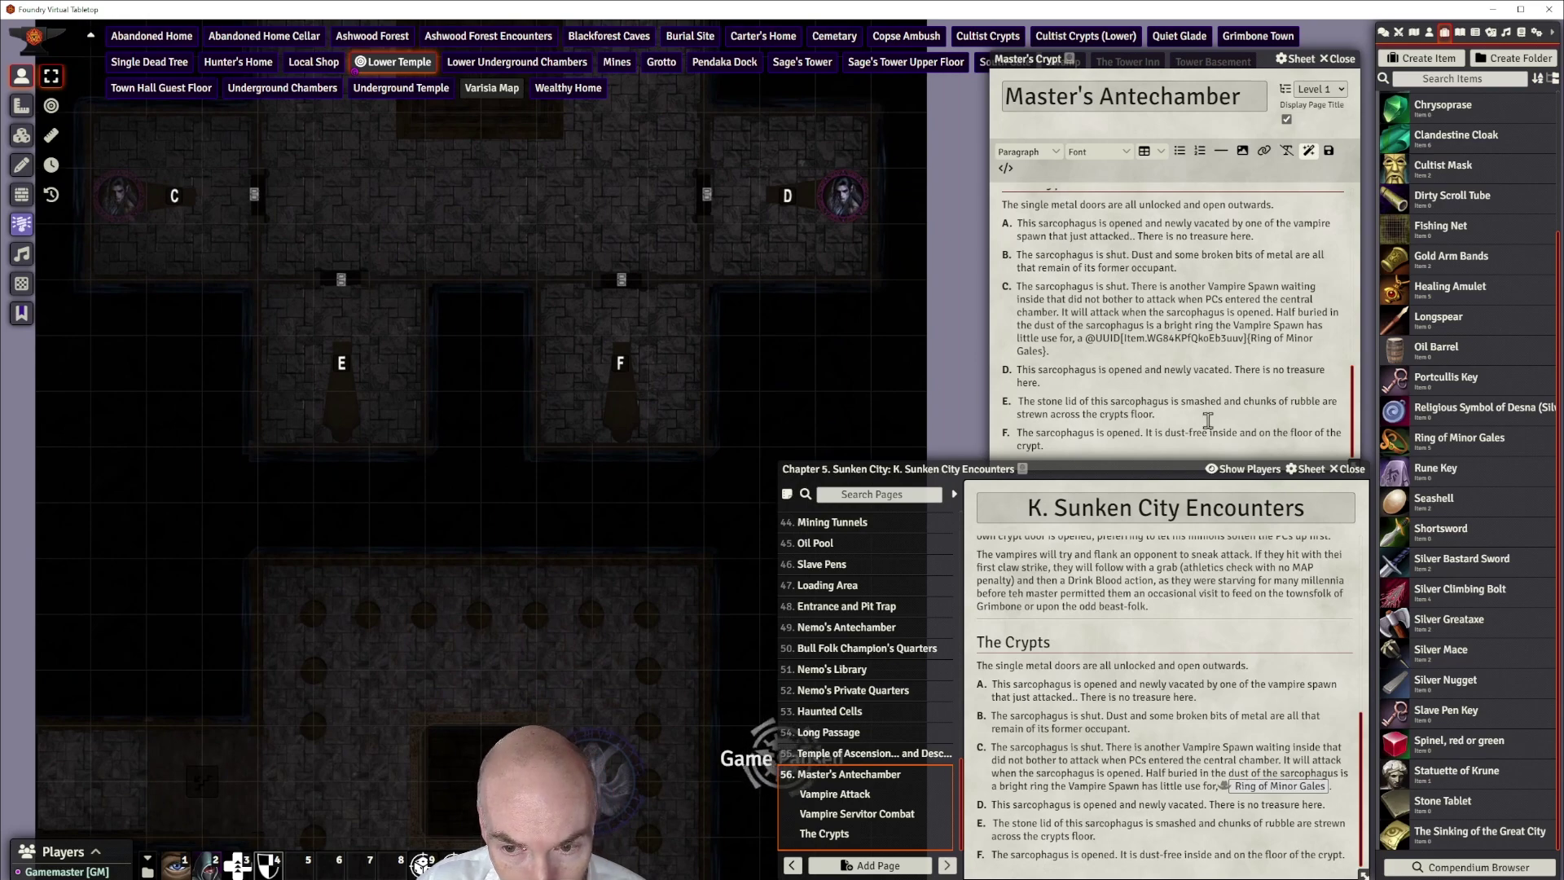
{"action": "left_click_drag", "start_coordinate": [652, 359], "coordinate": [632, 311]}
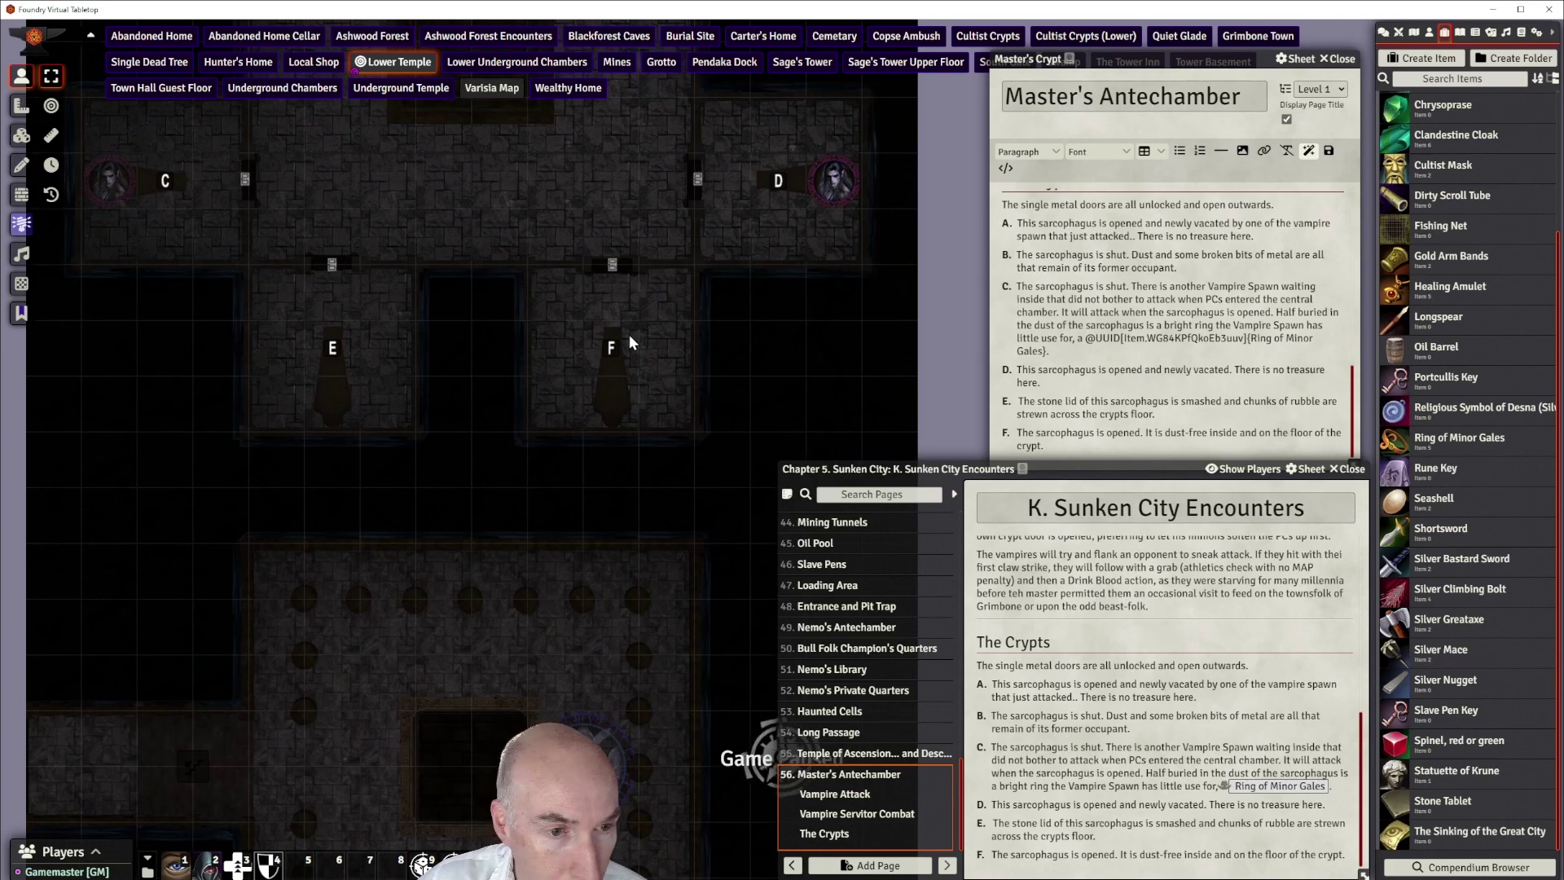
{"action": "left_click", "coordinate": [1162, 366]}
{"action": "scroll", "coordinate": [1165, 363], "scroll_direction": "up", "scroll_amount": 4}
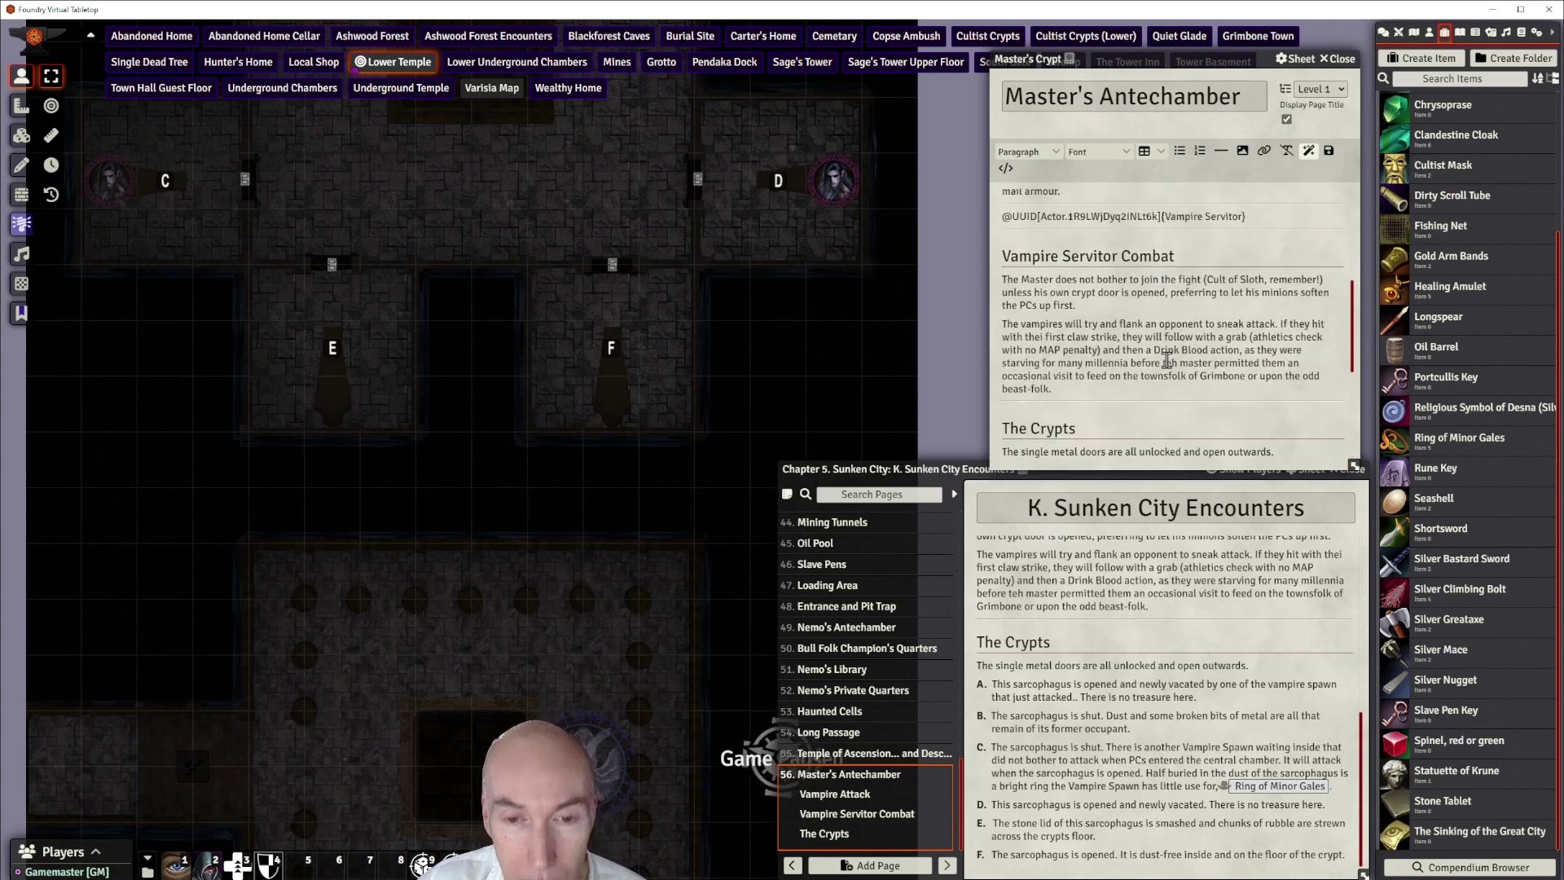
{"action": "scroll", "coordinate": [1167, 359], "scroll_direction": "down", "scroll_amount": 4}
{"action": "left_click", "coordinate": [1043, 447]}
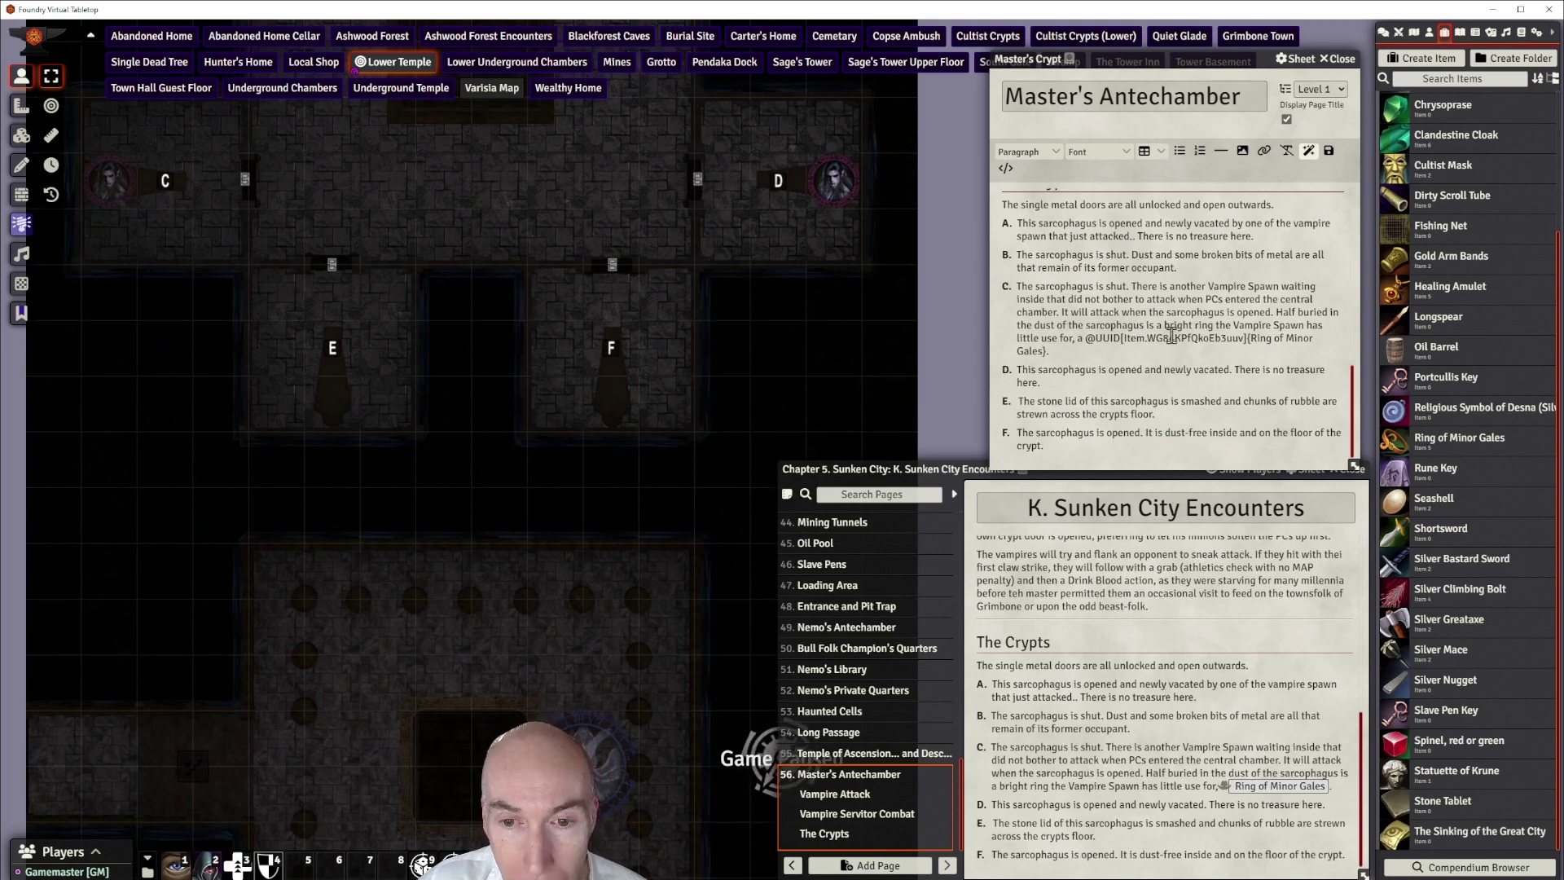
{"action": "scroll", "coordinate": [1171, 331], "scroll_direction": "up", "scroll_amount": 4}
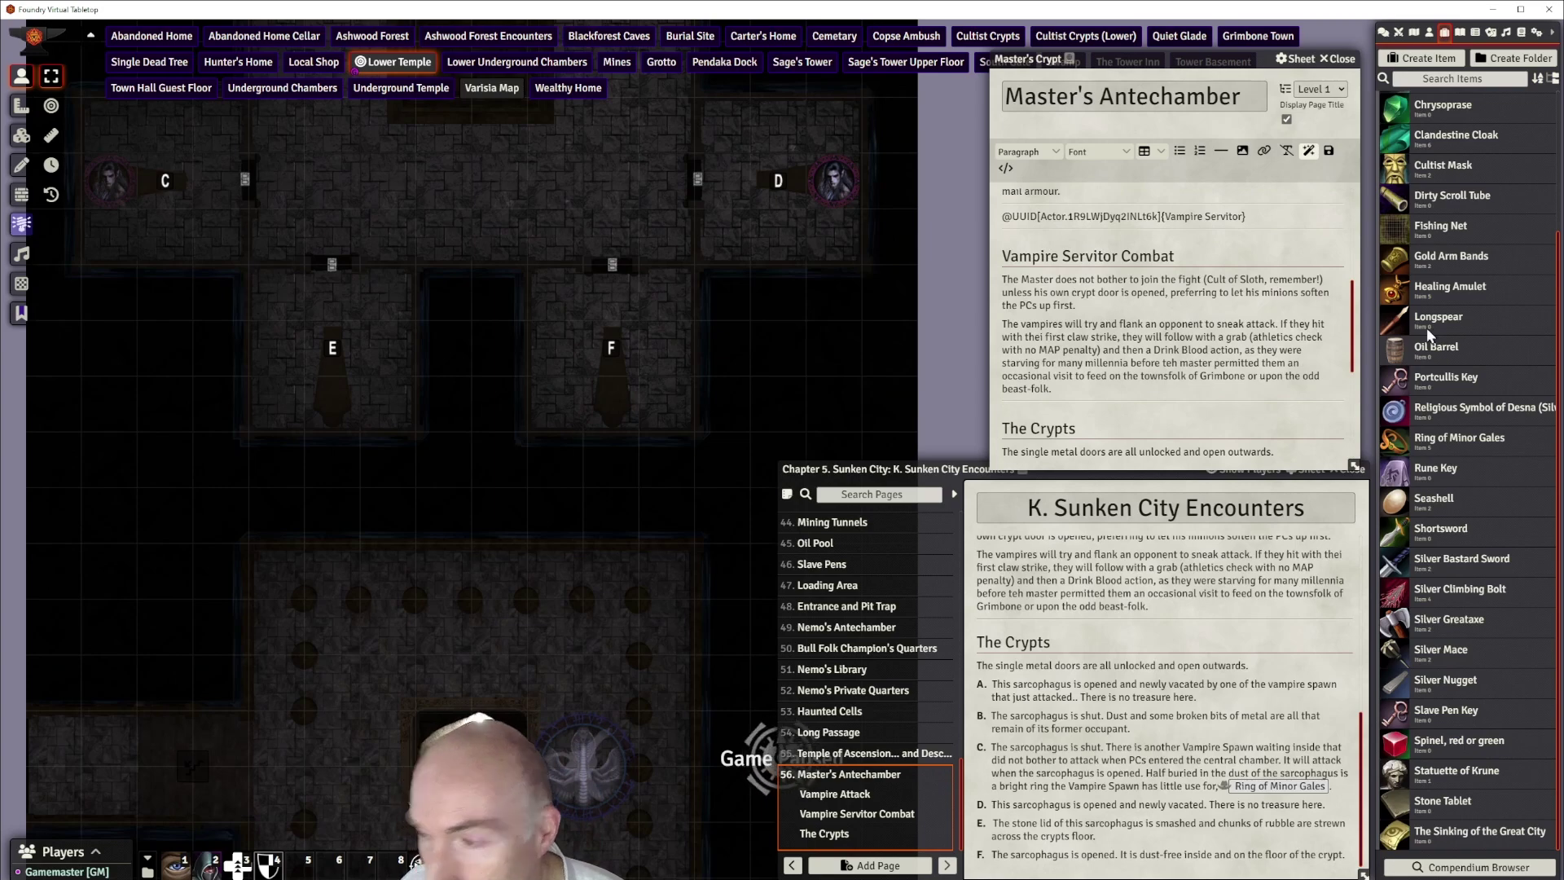
{"action": "scroll", "coordinate": [1207, 343], "scroll_direction": "down", "scroll_amount": 3}
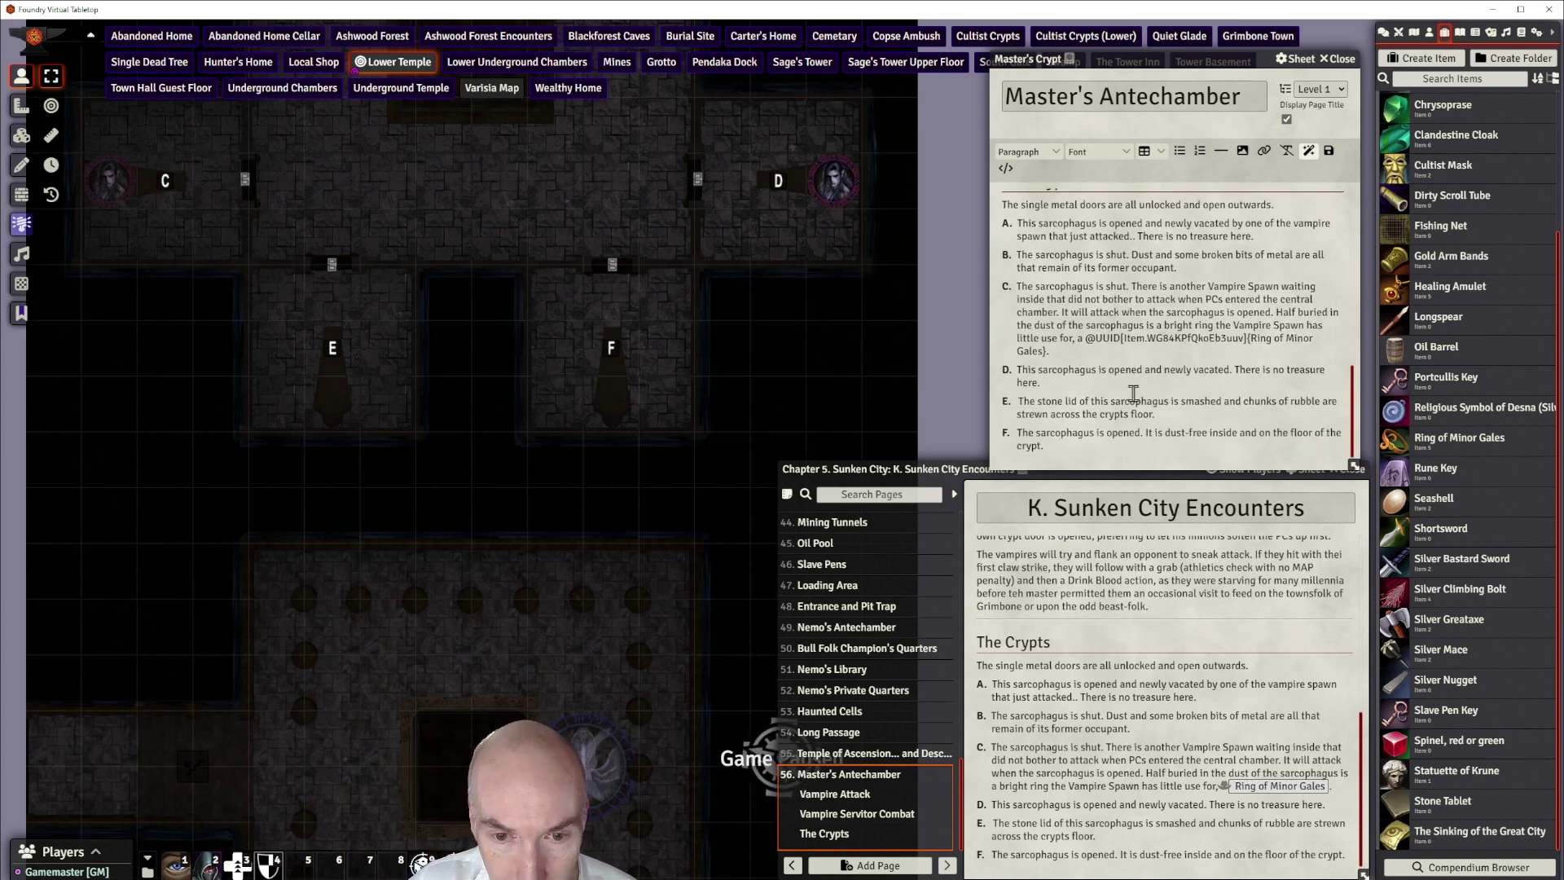
Insert a horizontal rule below crypt F's entry on the Master's Antechamber page
{"action": "left_click", "coordinate": [1219, 157]}
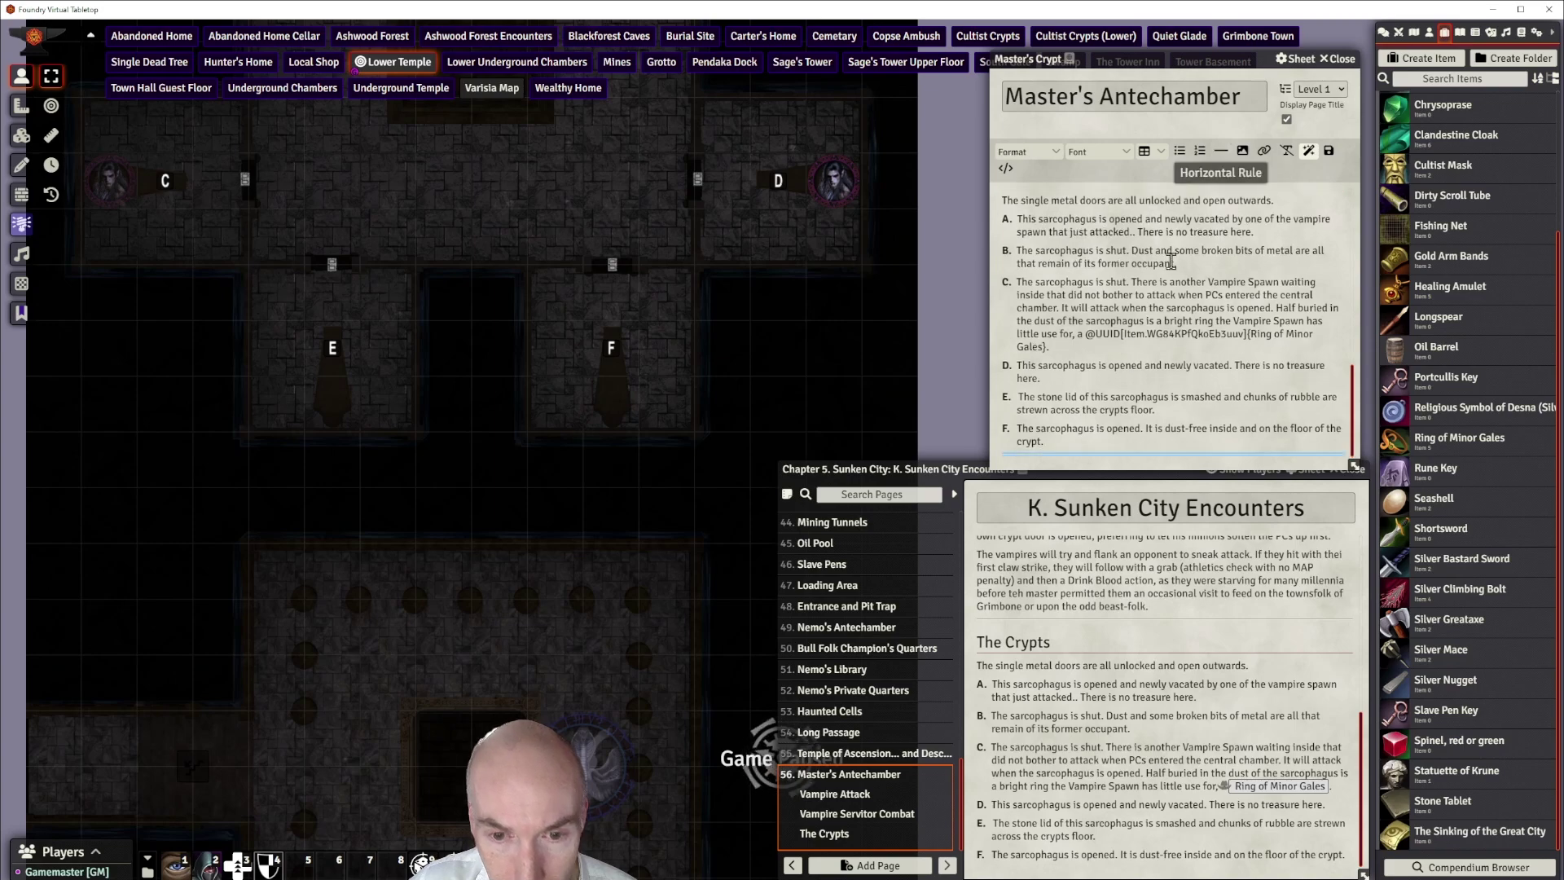
{"action": "left_click", "coordinate": [1051, 443]}
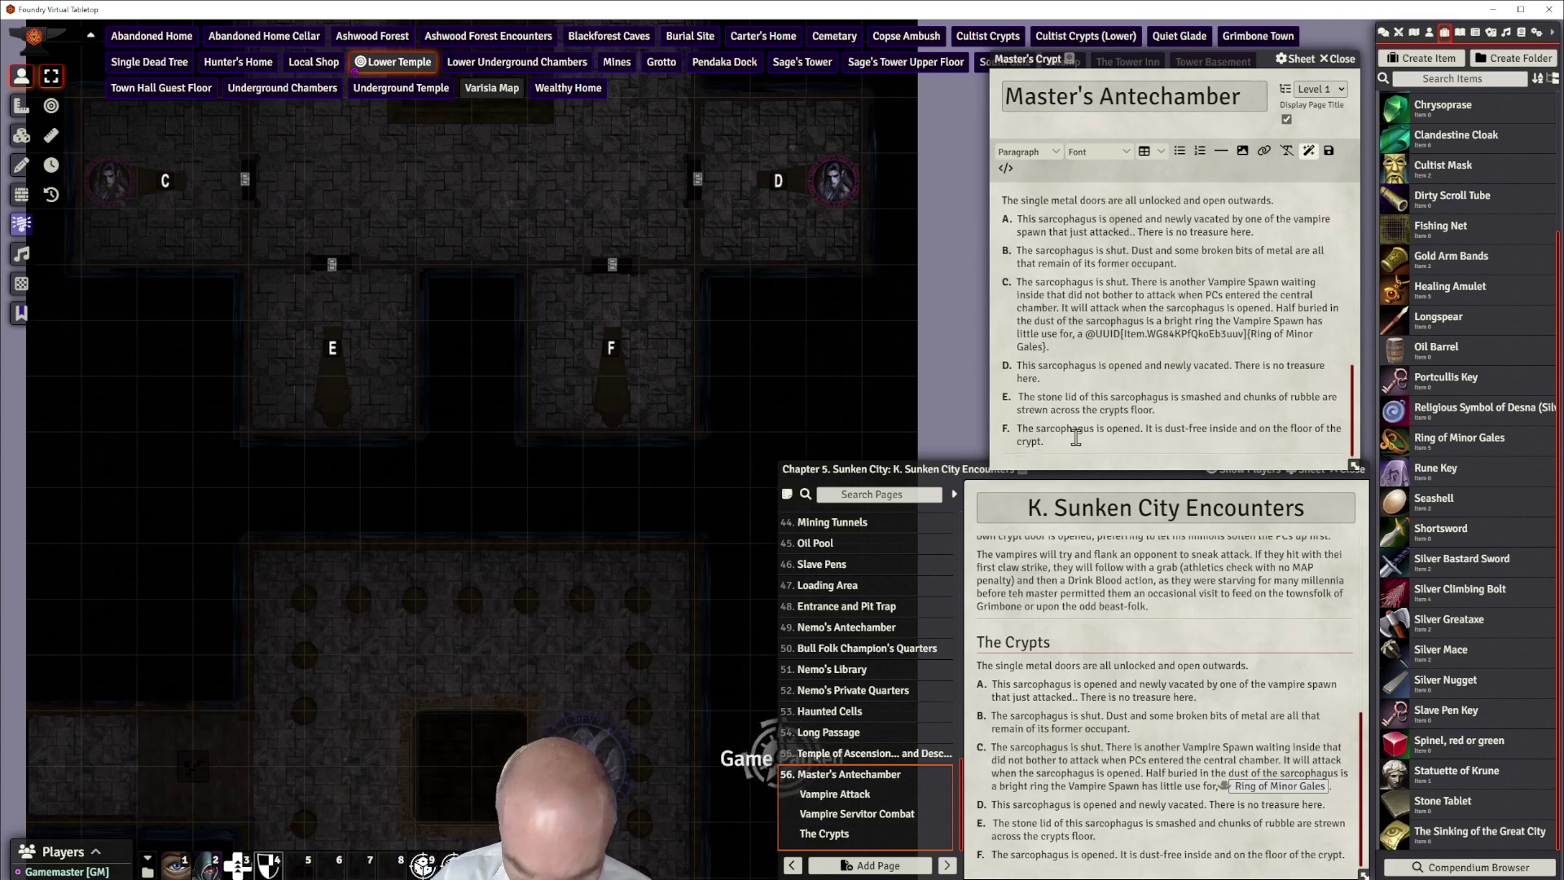
{"action": "left_click", "coordinate": [1085, 455]}
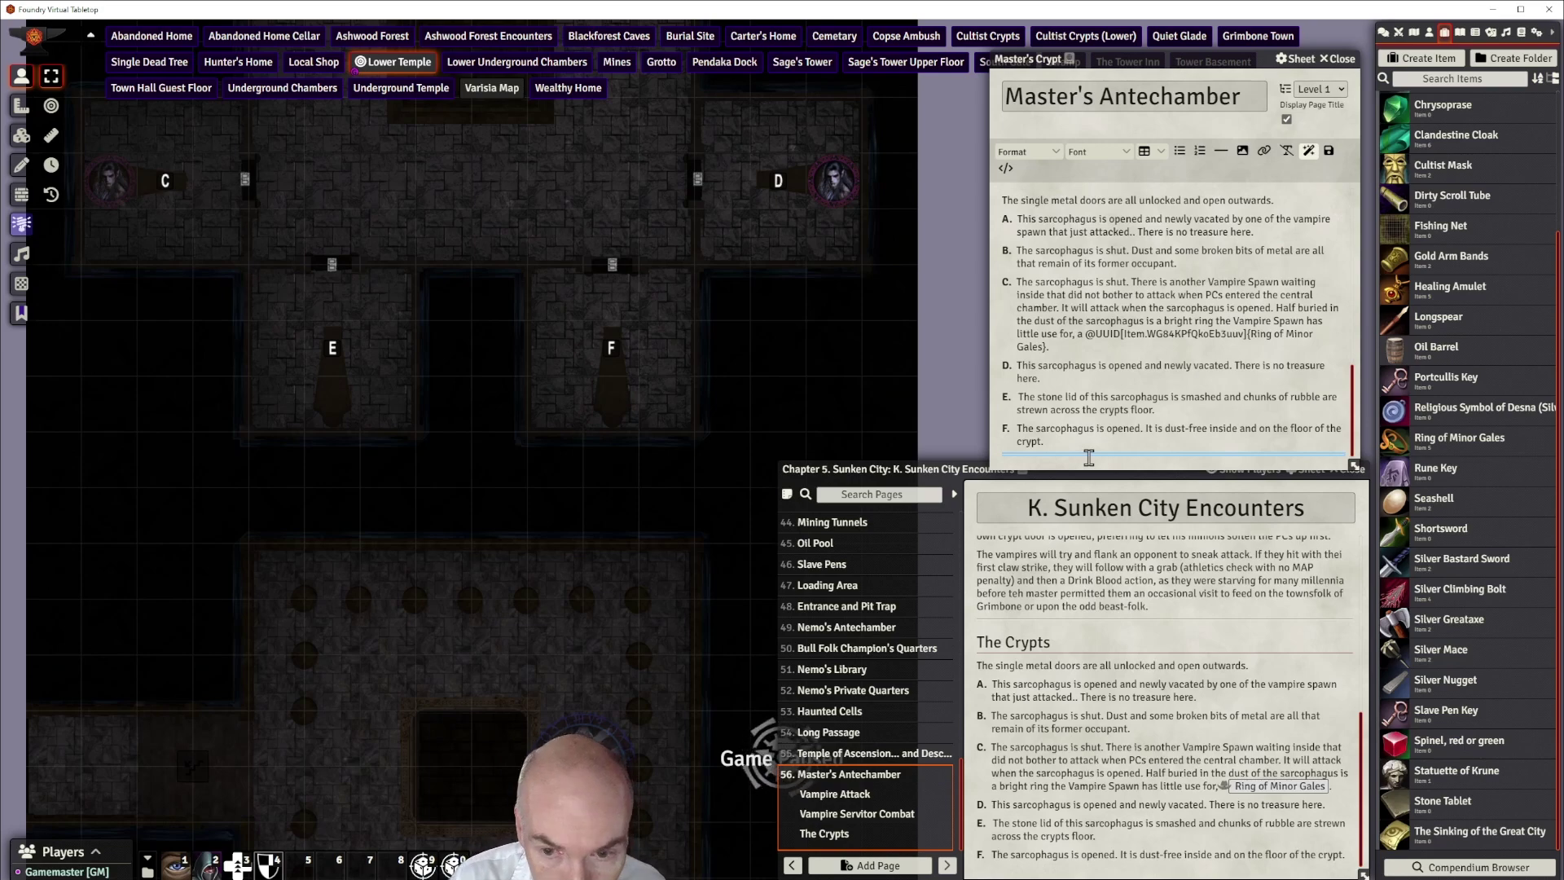
{"action": "key", "text": "BackSpace"}
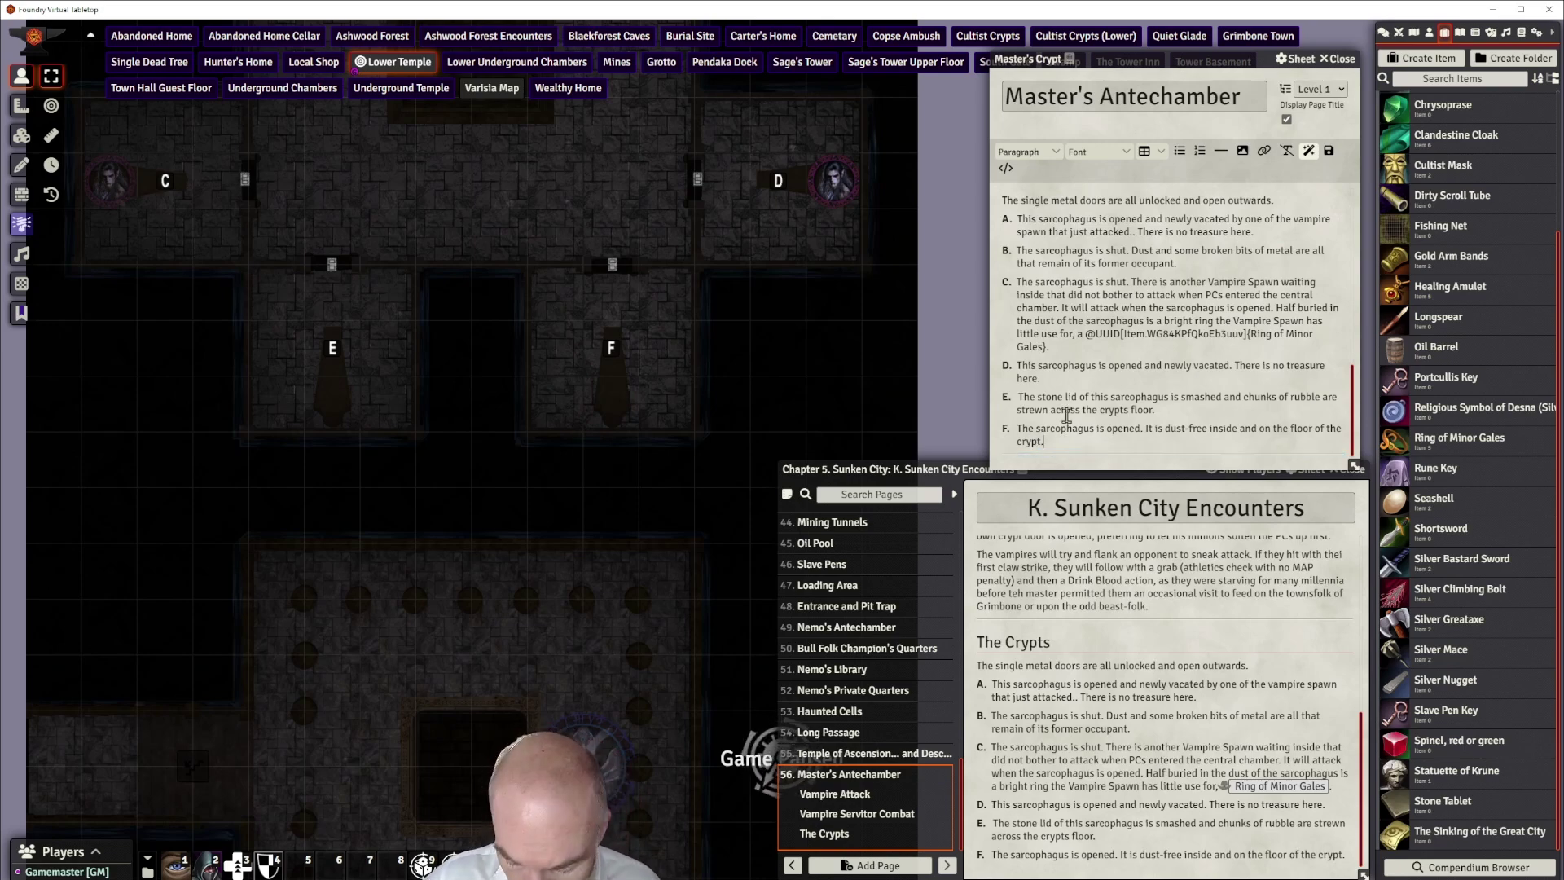
{"action": "left_click", "coordinate": [1220, 152]}
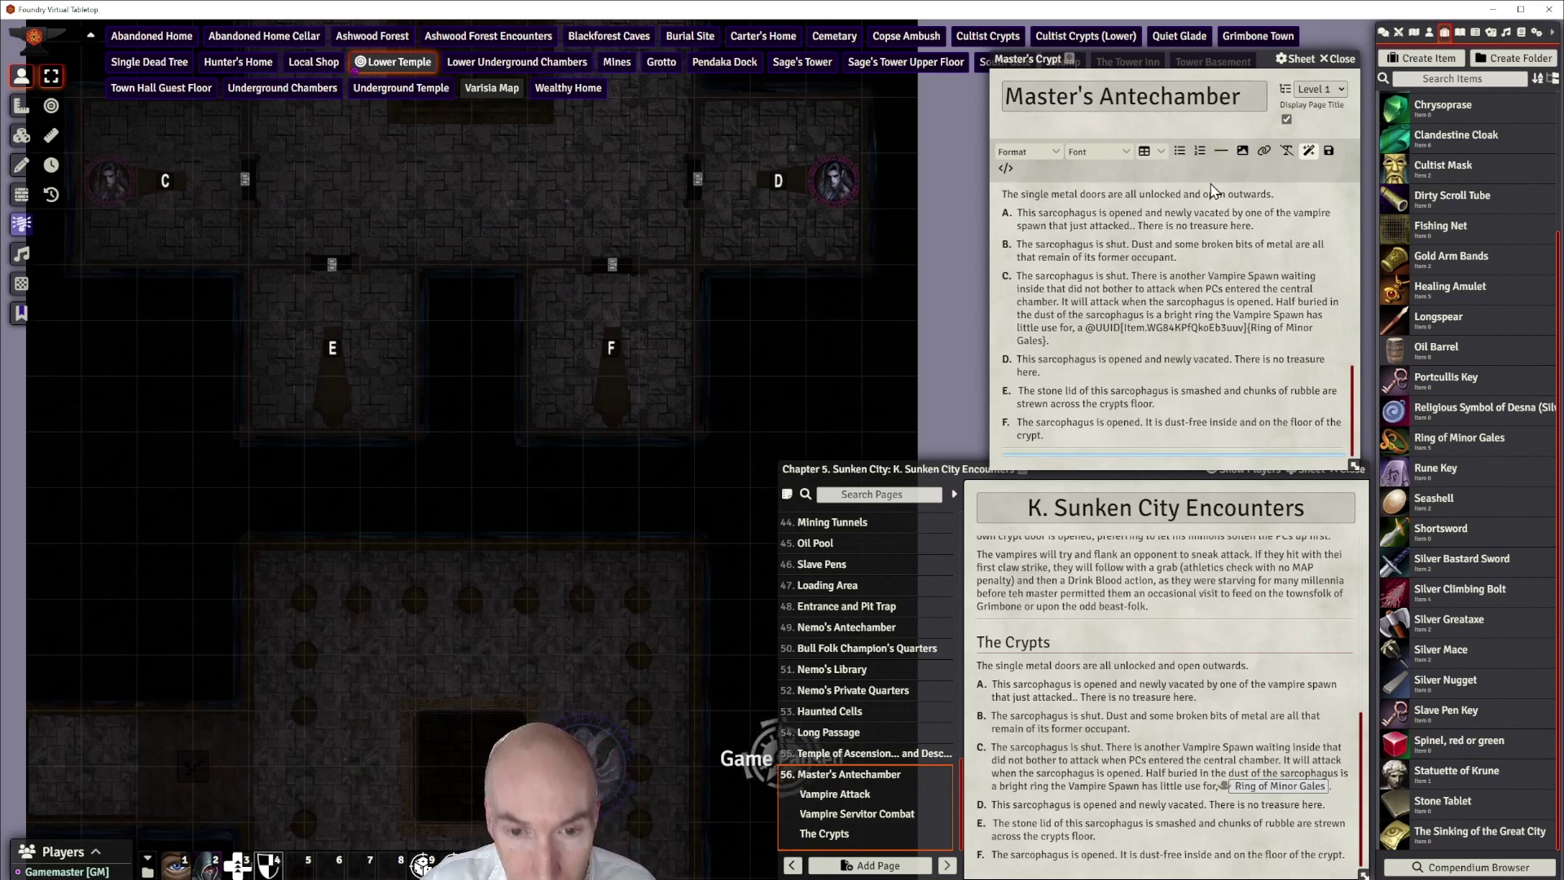
{"action": "left_click", "coordinate": [1039, 448]}
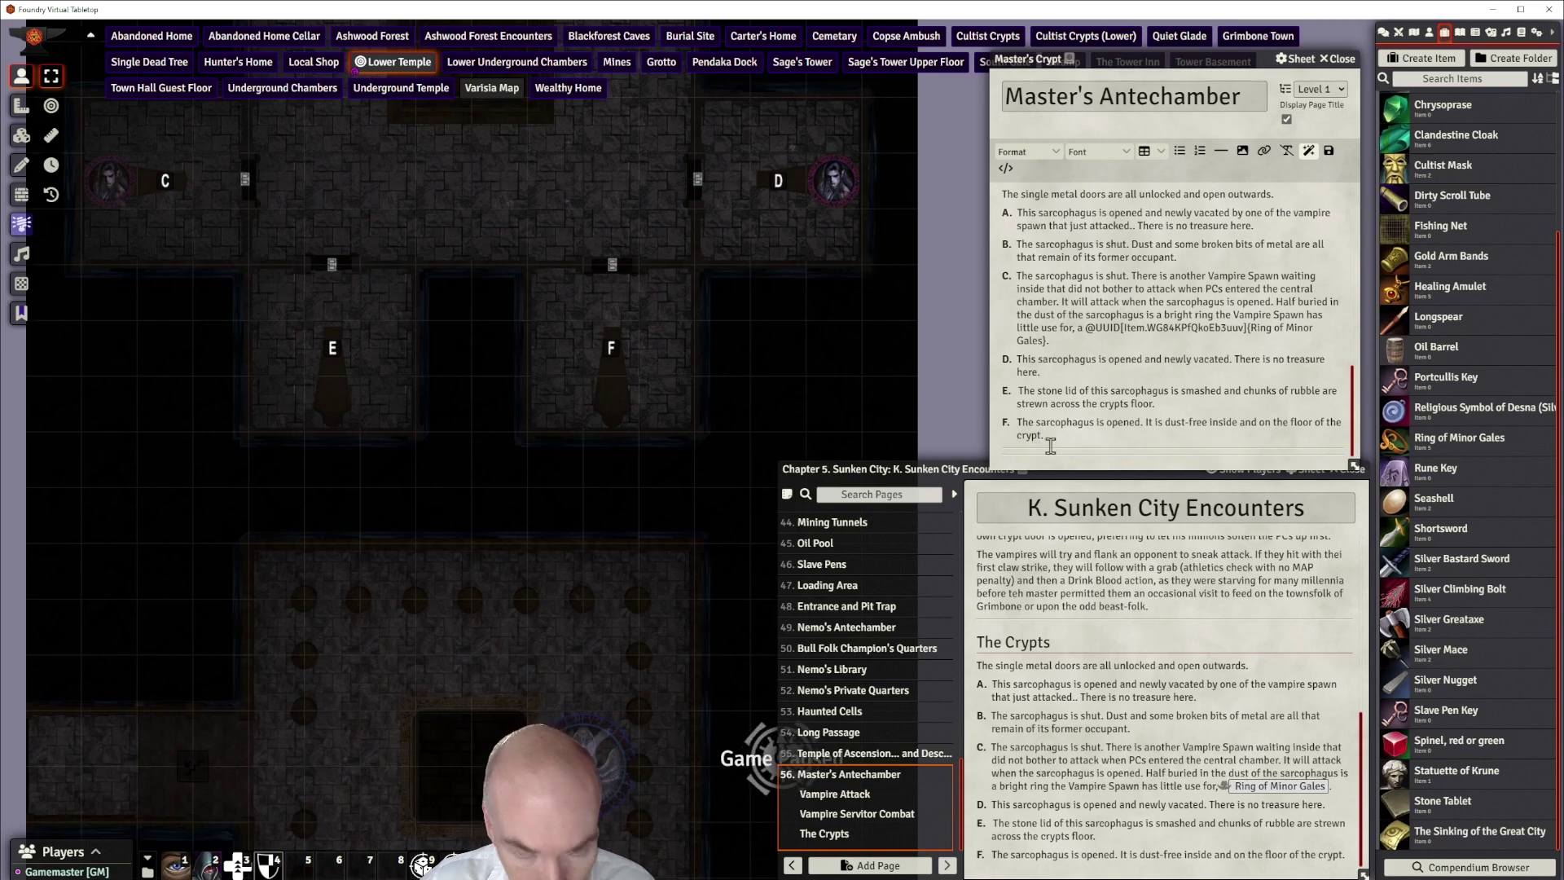
Add the line "Doors to the Master's Crypt" below the horizontal rule and format it as Heading 2
{"action": "type", "text": "Doors to t"}
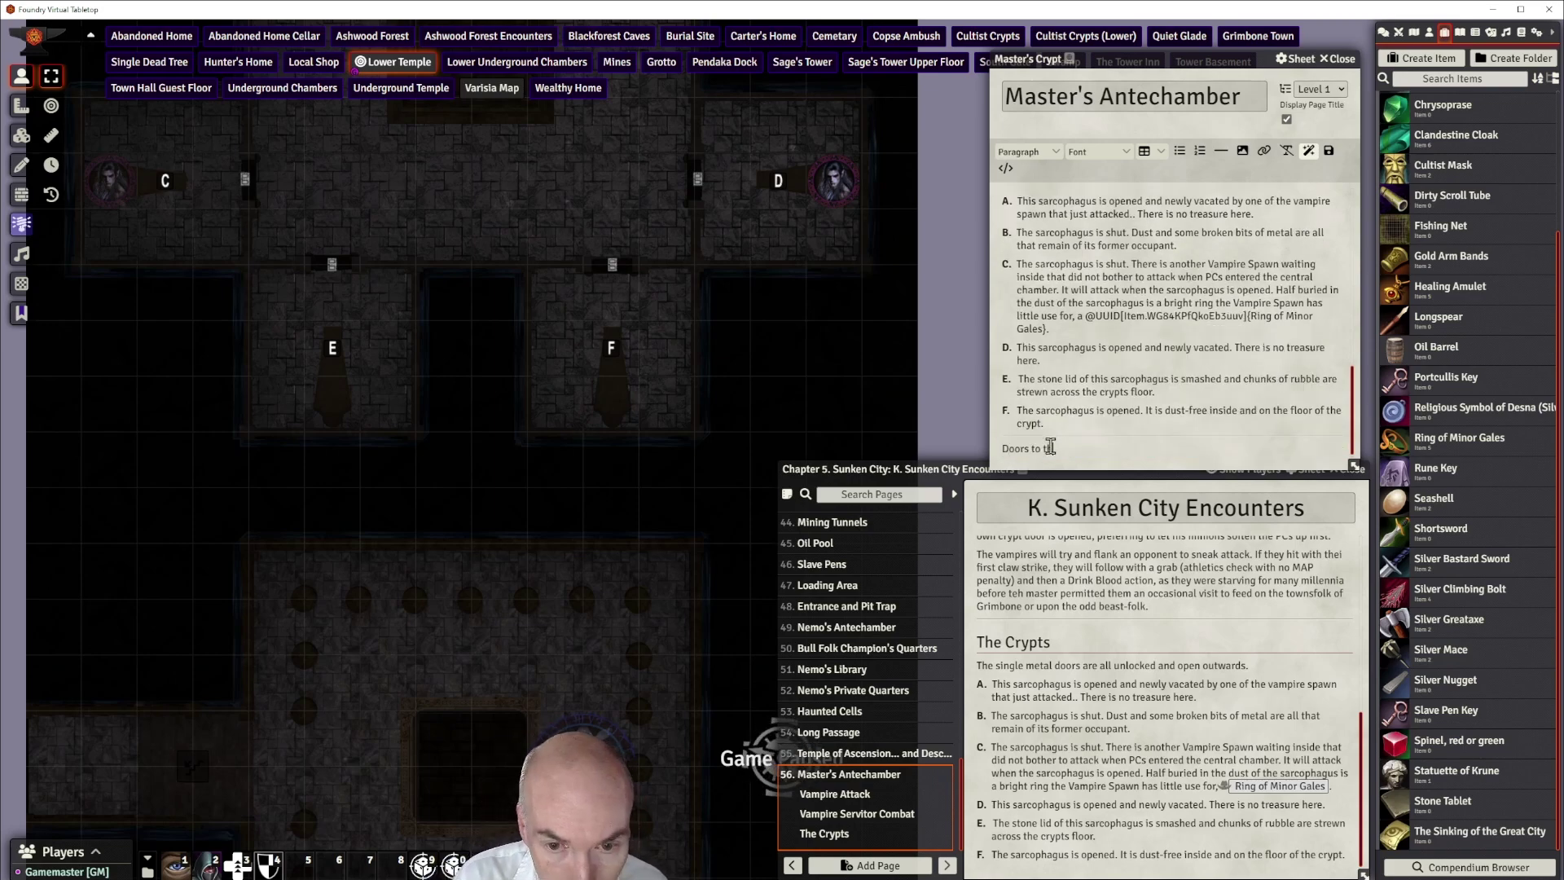
{"action": "type", "text": "he Master"}
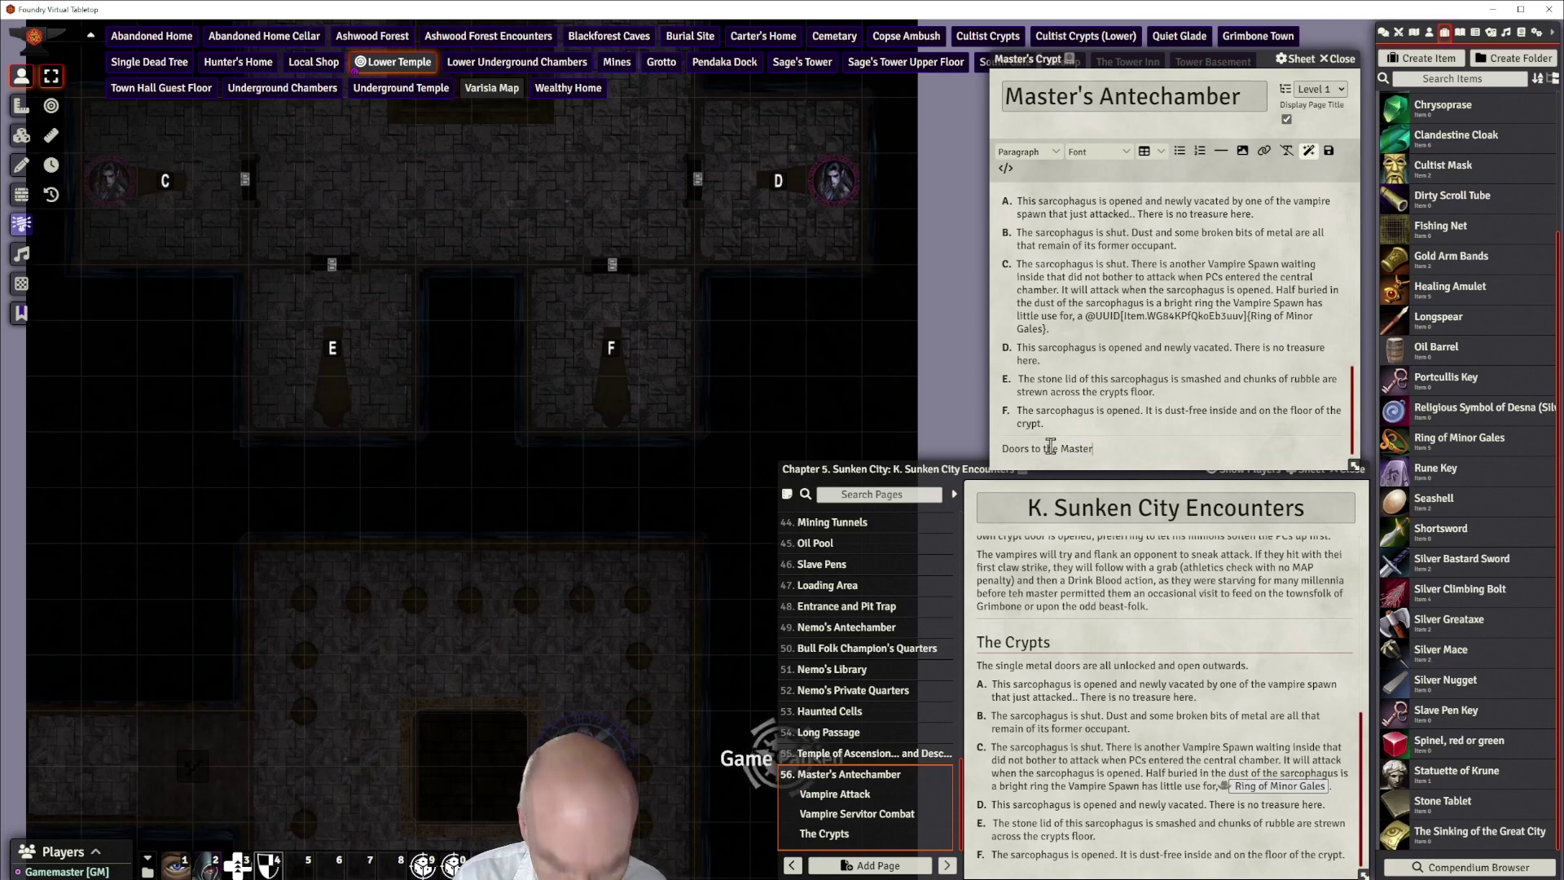
{"action": "type", "text": "'s Crypt"}
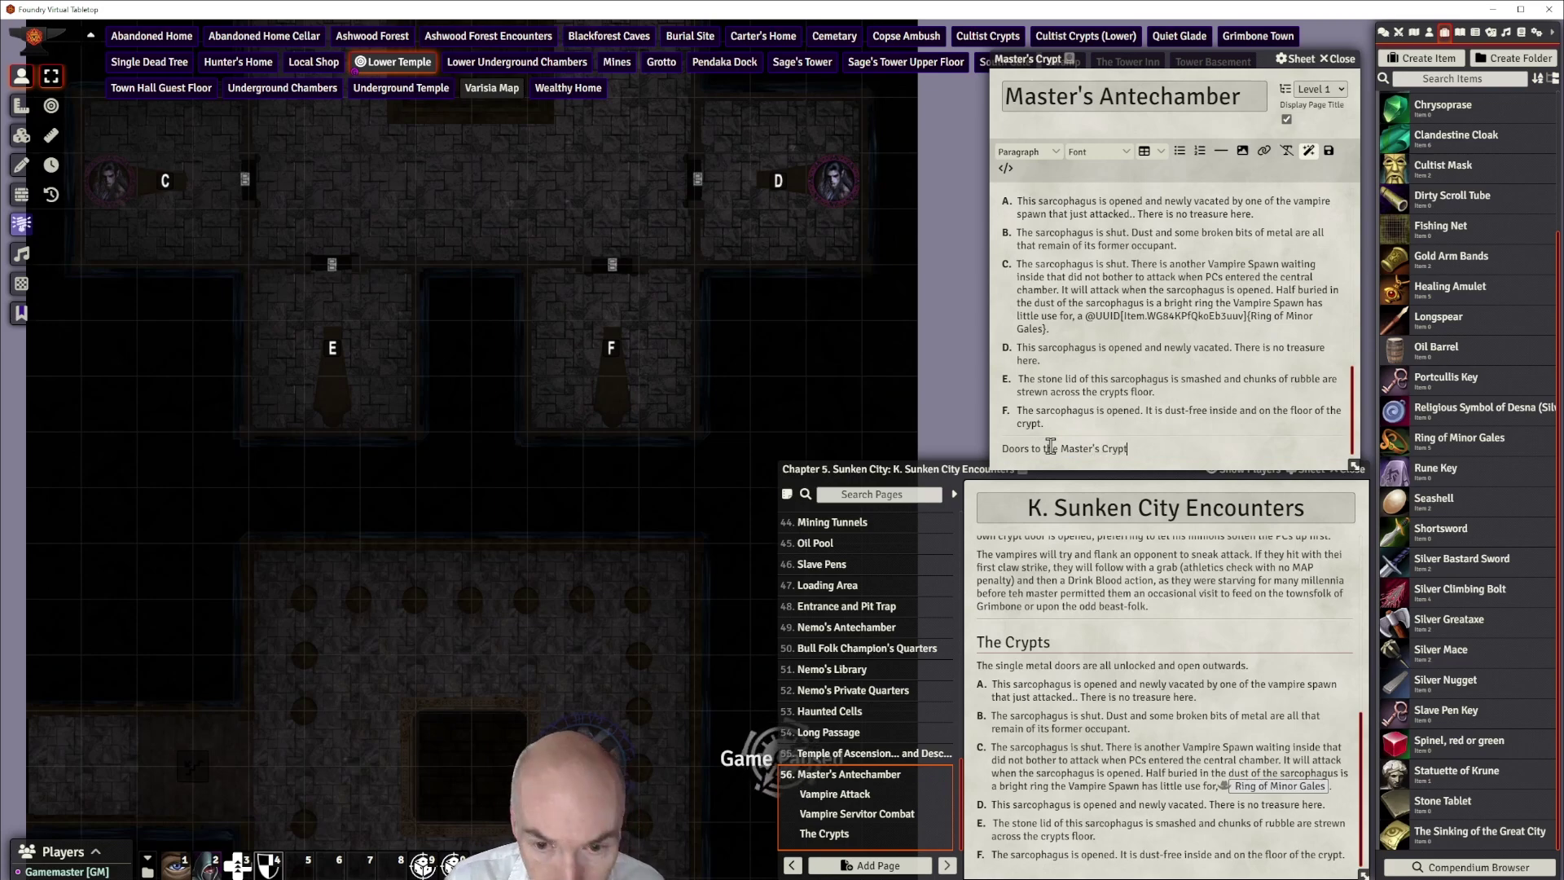
{"action": "scroll", "coordinate": [1136, 448], "scroll_direction": "down", "scroll_amount": 1}
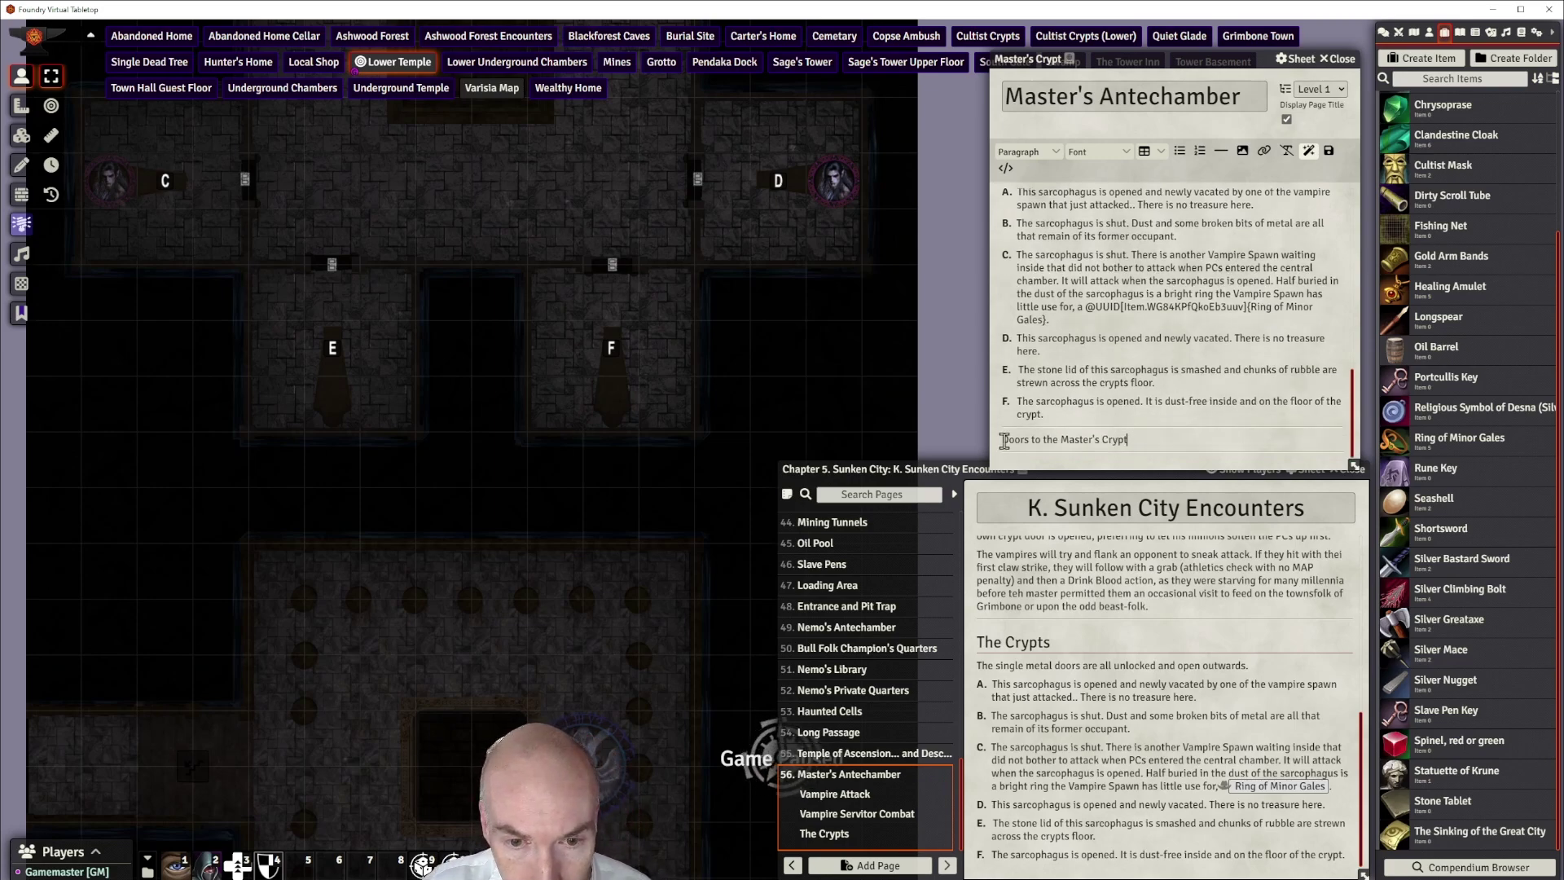
{"action": "left_click_drag", "start_coordinate": [1004, 440], "coordinate": [1133, 440]}
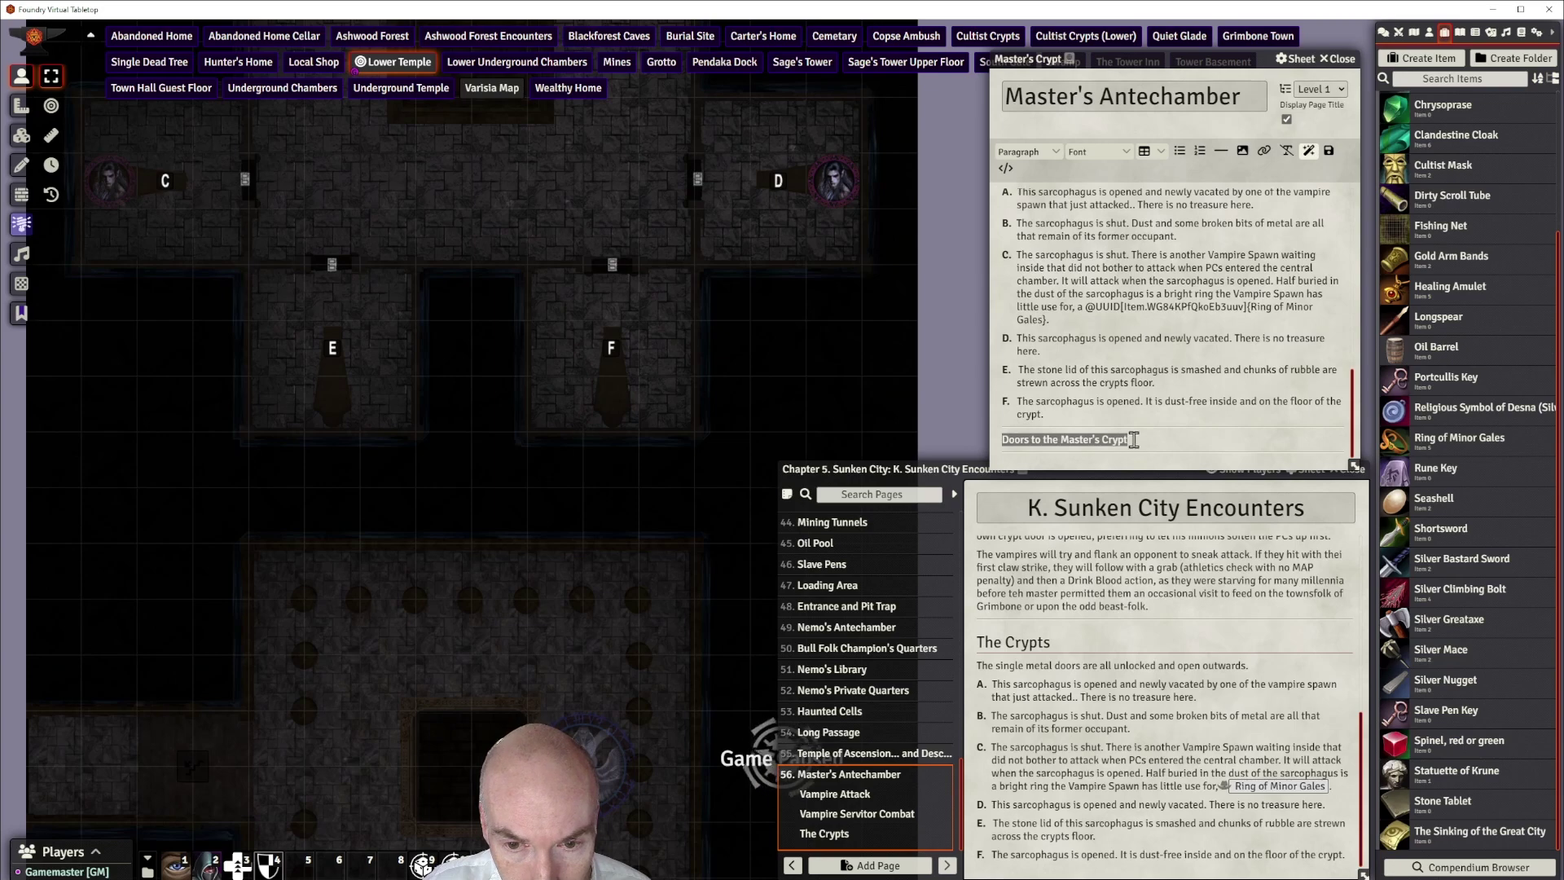
{"action": "left_click", "coordinate": [1028, 152]}
{"action": "left_click", "coordinate": [1075, 205]}
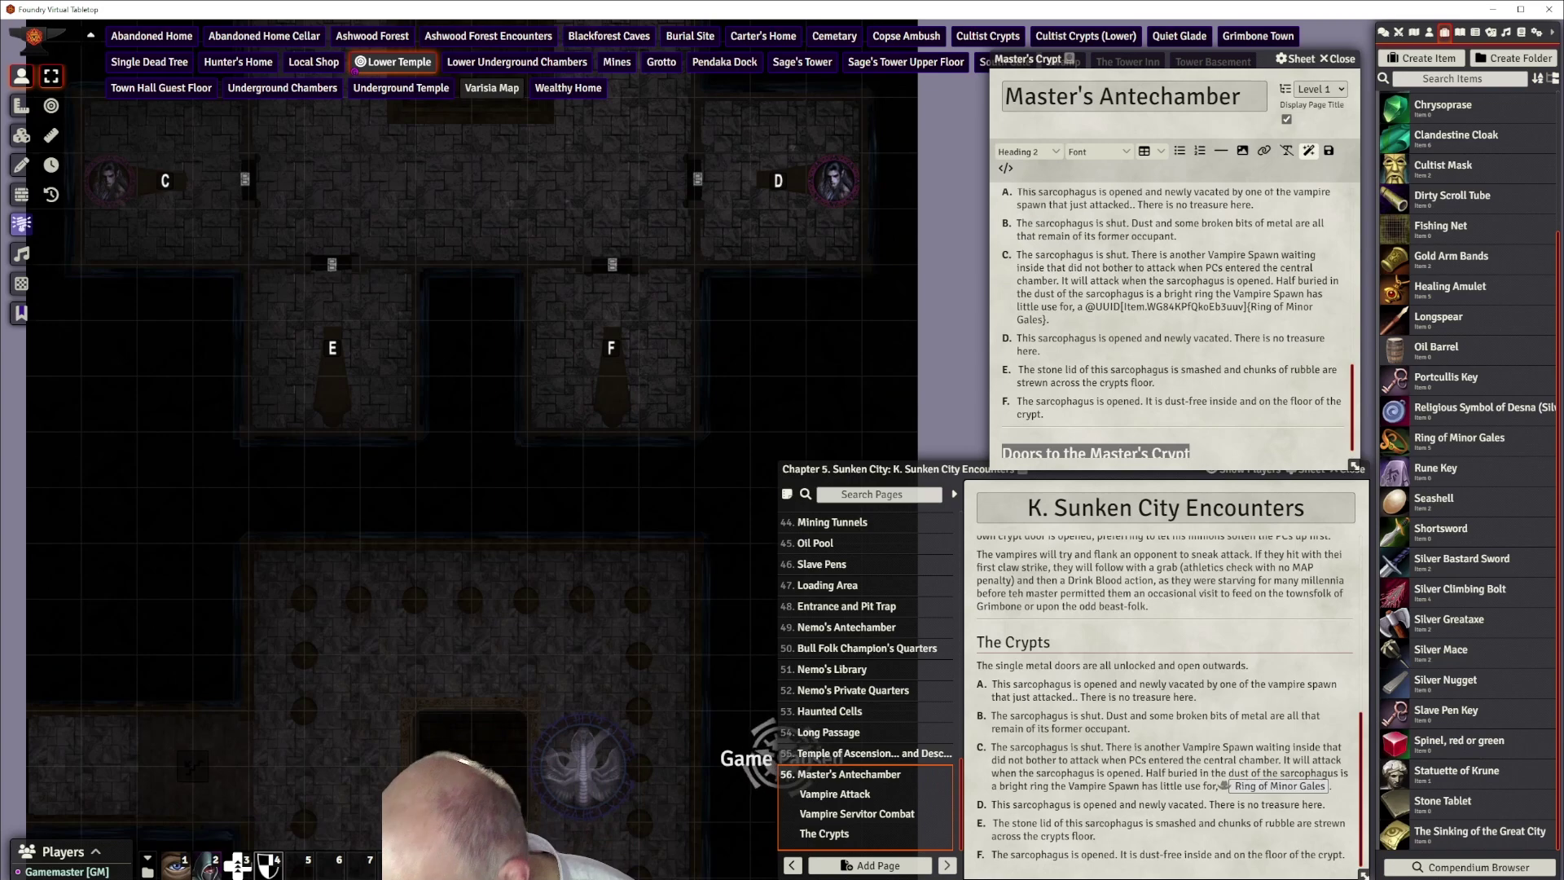
{"action": "scroll", "coordinate": [1173, 367], "scroll_direction": "down", "scroll_amount": 1}
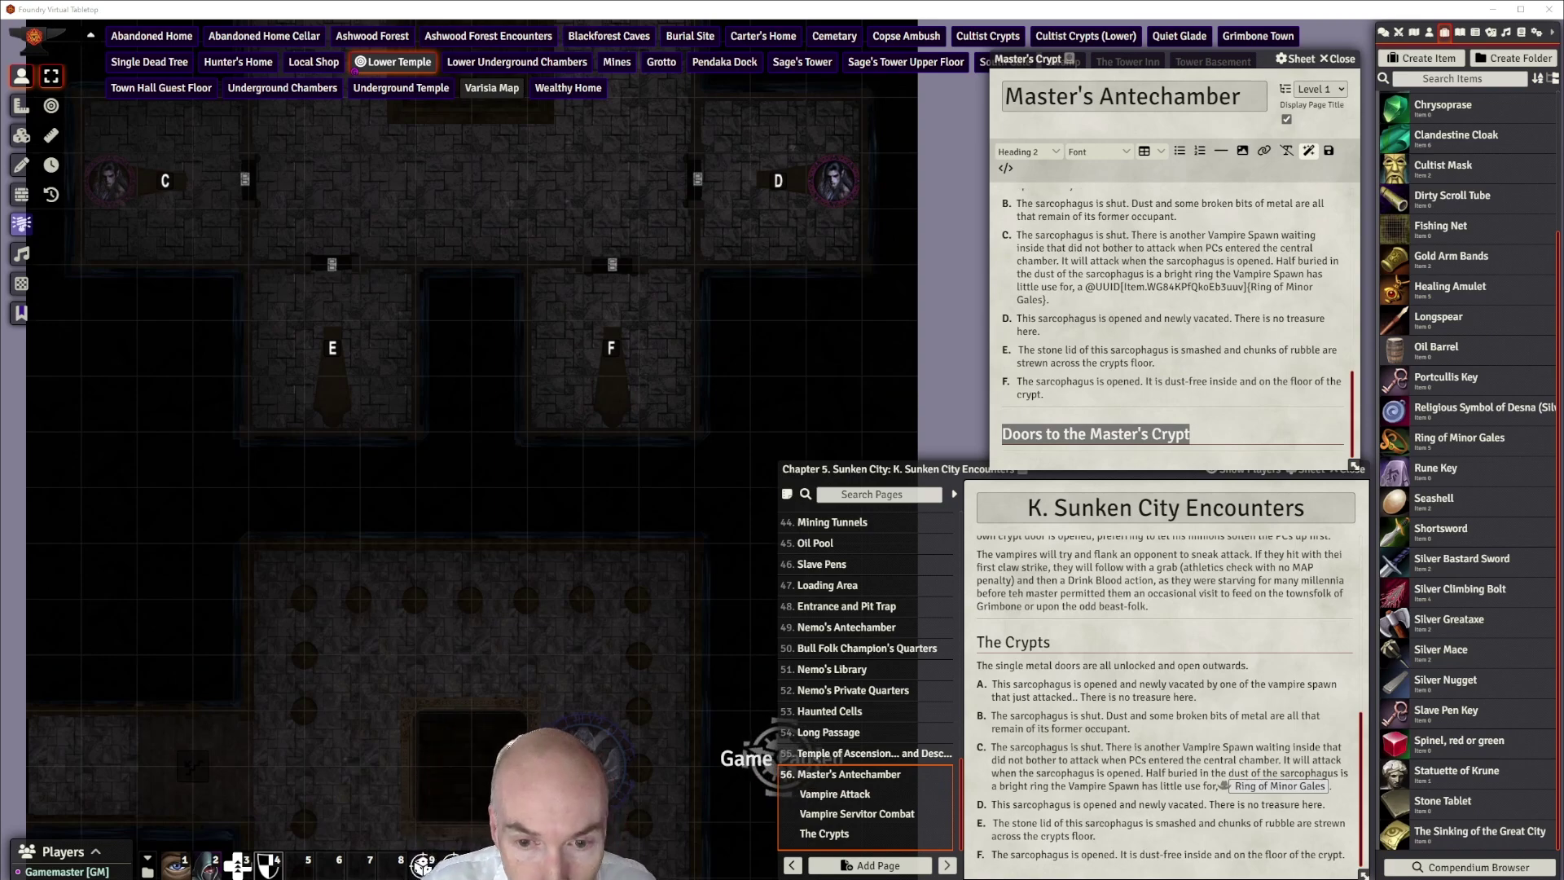
Below the heading, write that the double doors to the north are embossed with crossed polearms before a mailed fist and open easily into the Master's Crypt
{"action": "left_click", "coordinate": [1101, 444]}
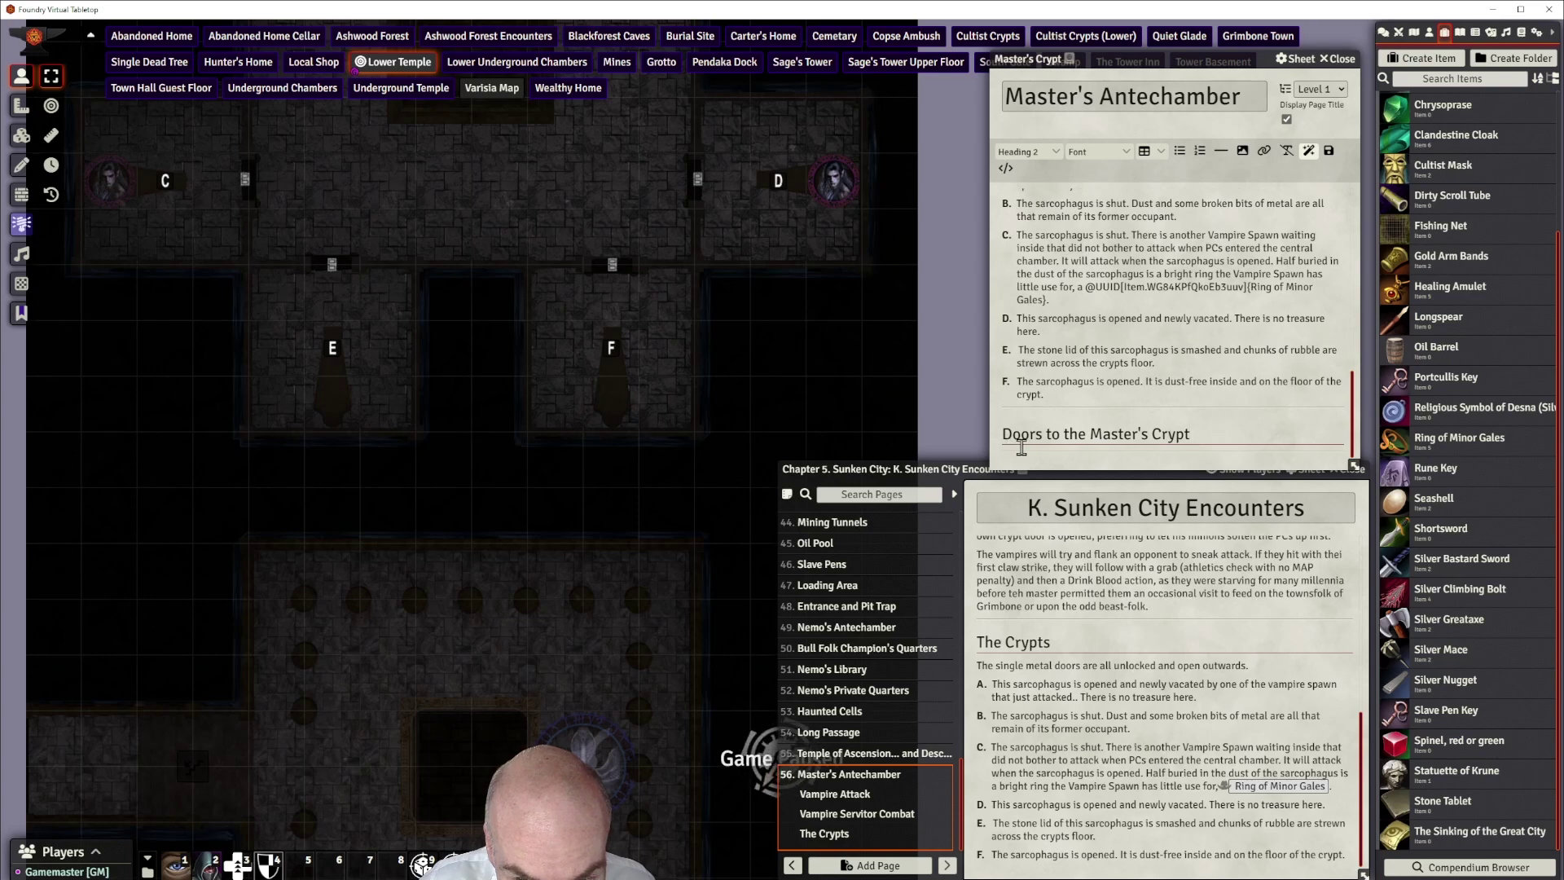
{"action": "key", "text": "Return"}
{"action": "type", "text": "The double doors to the north are embossed with designs of crossed polearms in front of a mailed fist. They open easily into the Master's Crypt."}
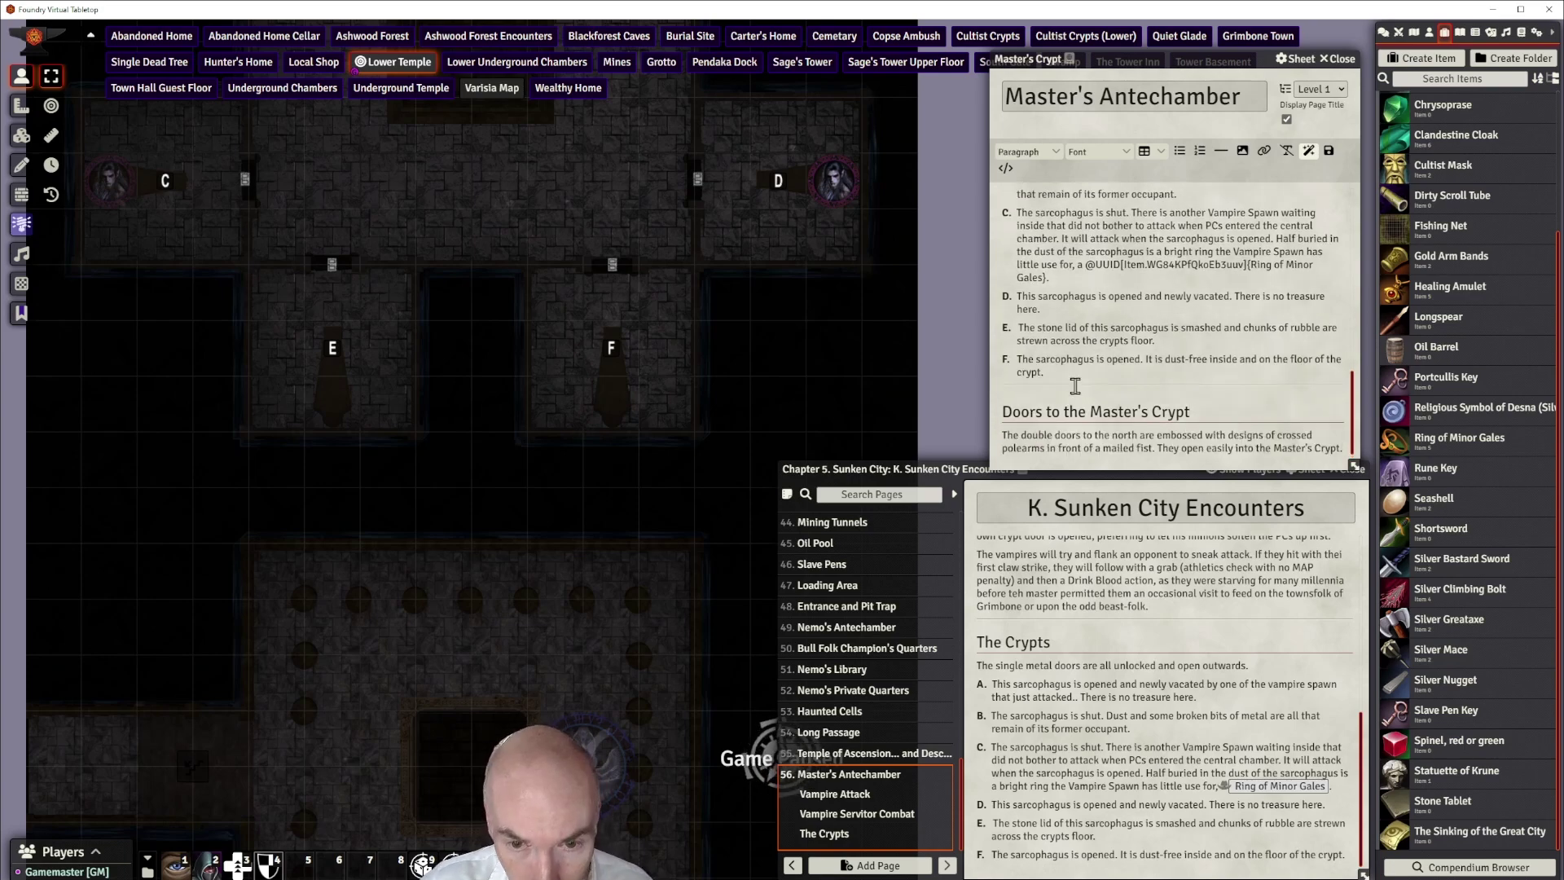
Close the Master's Antechamber editor and create a text page named "Master's Crypt" in the Sunken City Encounters journal, placing its editor above the journal
{"action": "left_click_drag", "start_coordinate": [482, 237], "coordinate": [477, 847]}
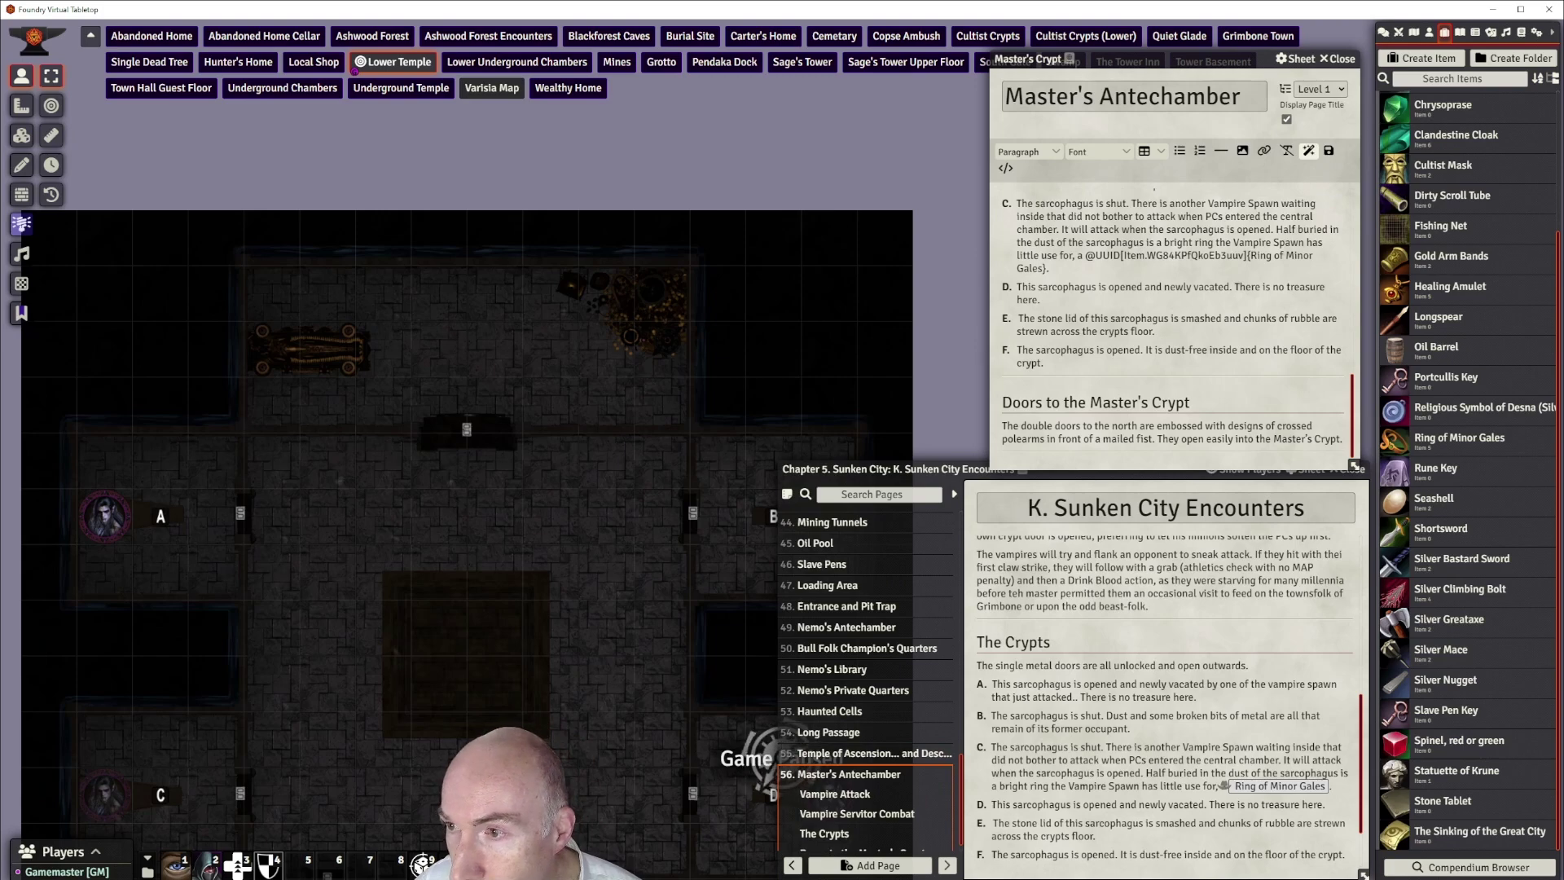
{"action": "left_click", "coordinate": [895, 865]}
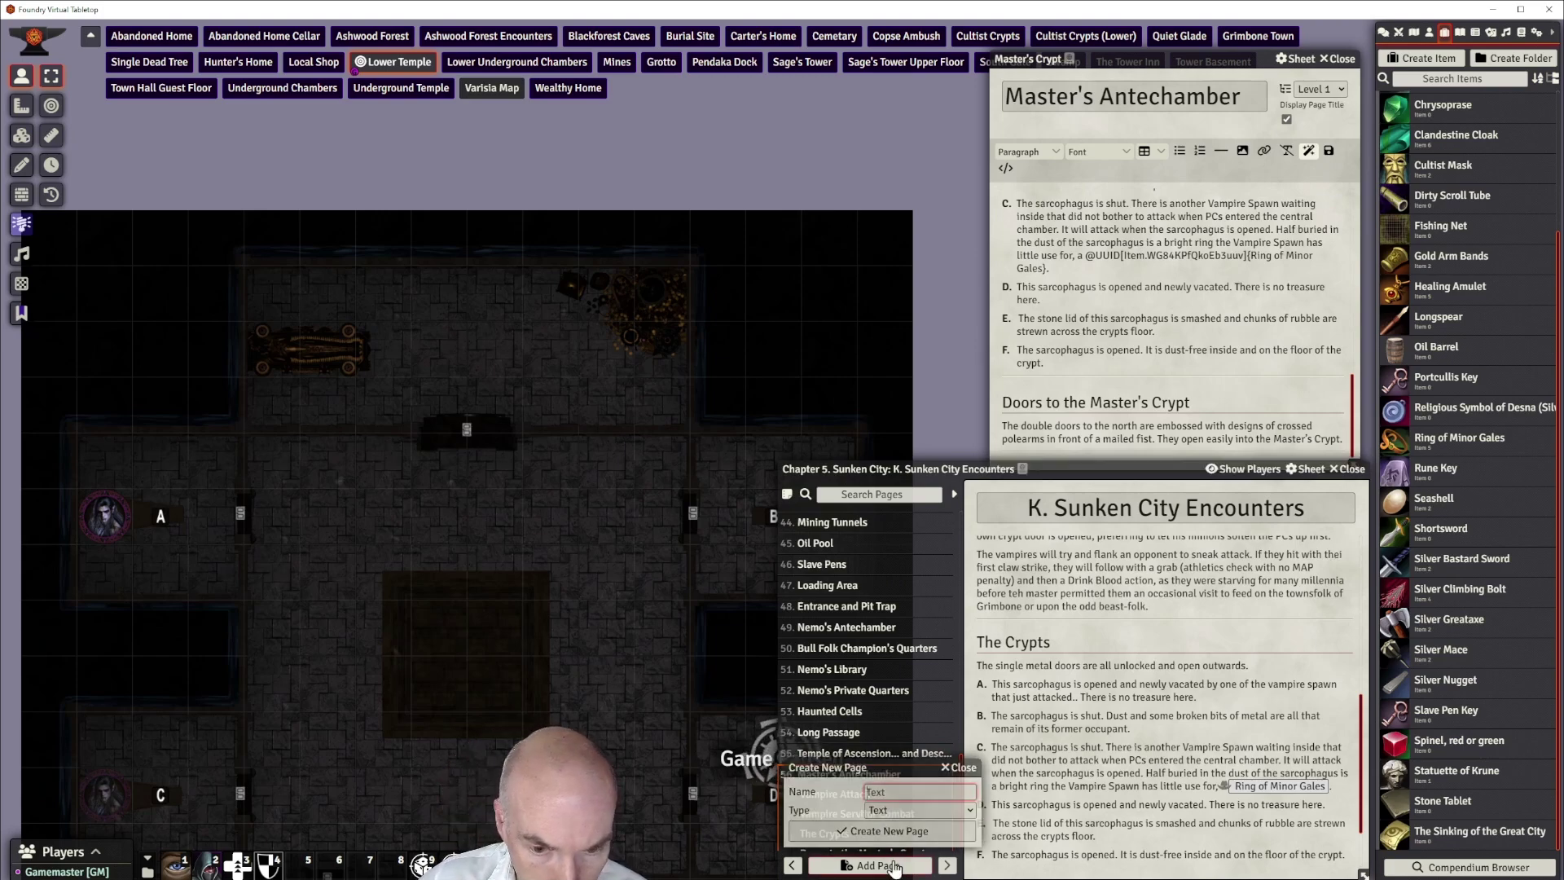
{"action": "left_click", "coordinate": [1340, 58]}
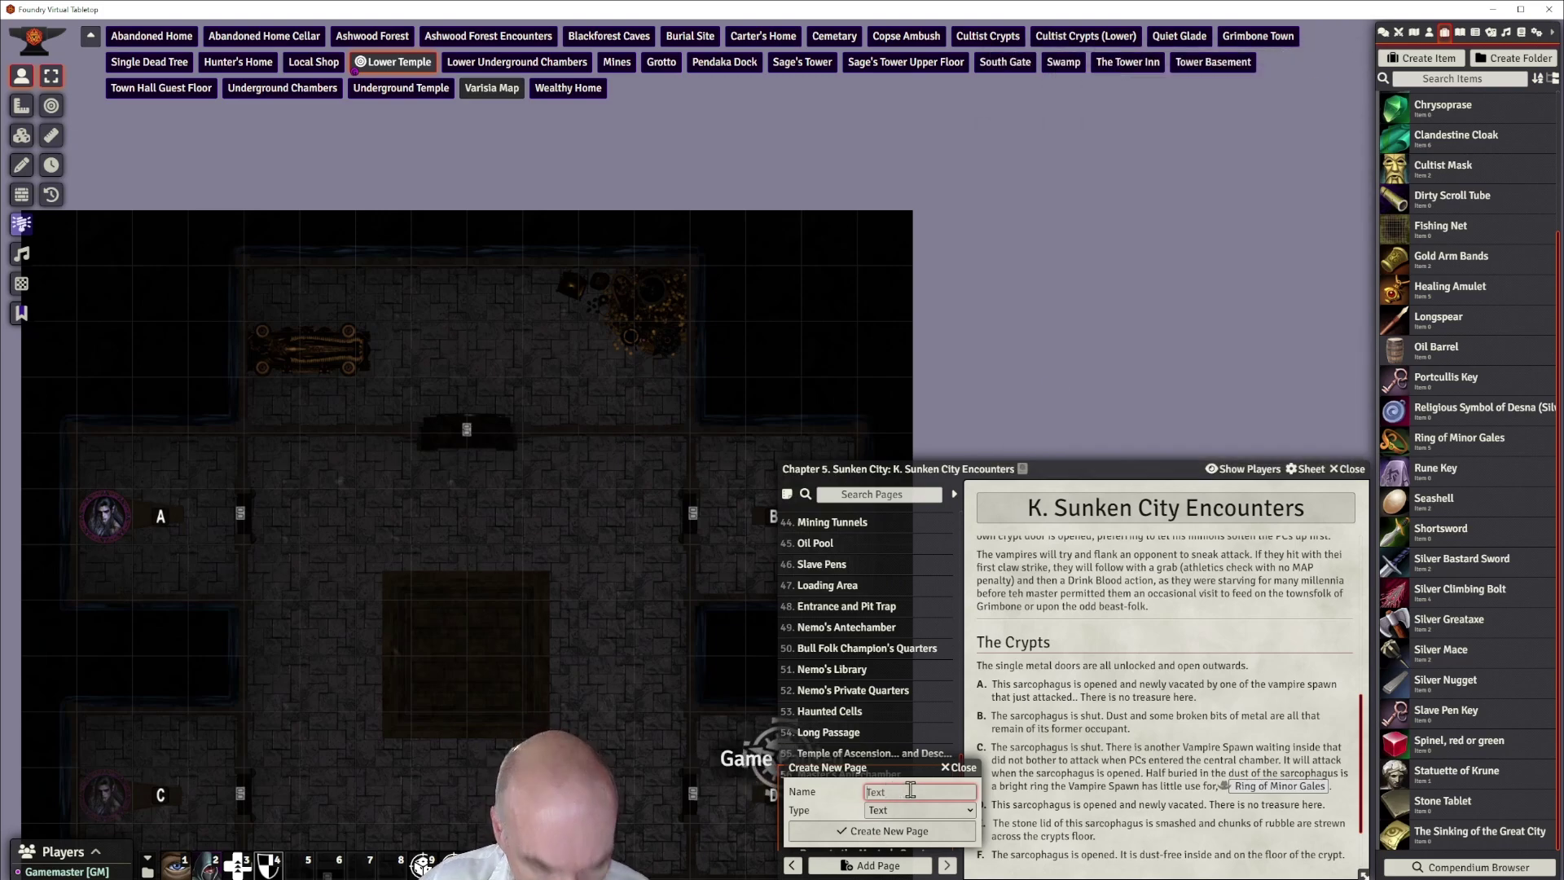
{"action": "type", "text": "Master's Crypt"}
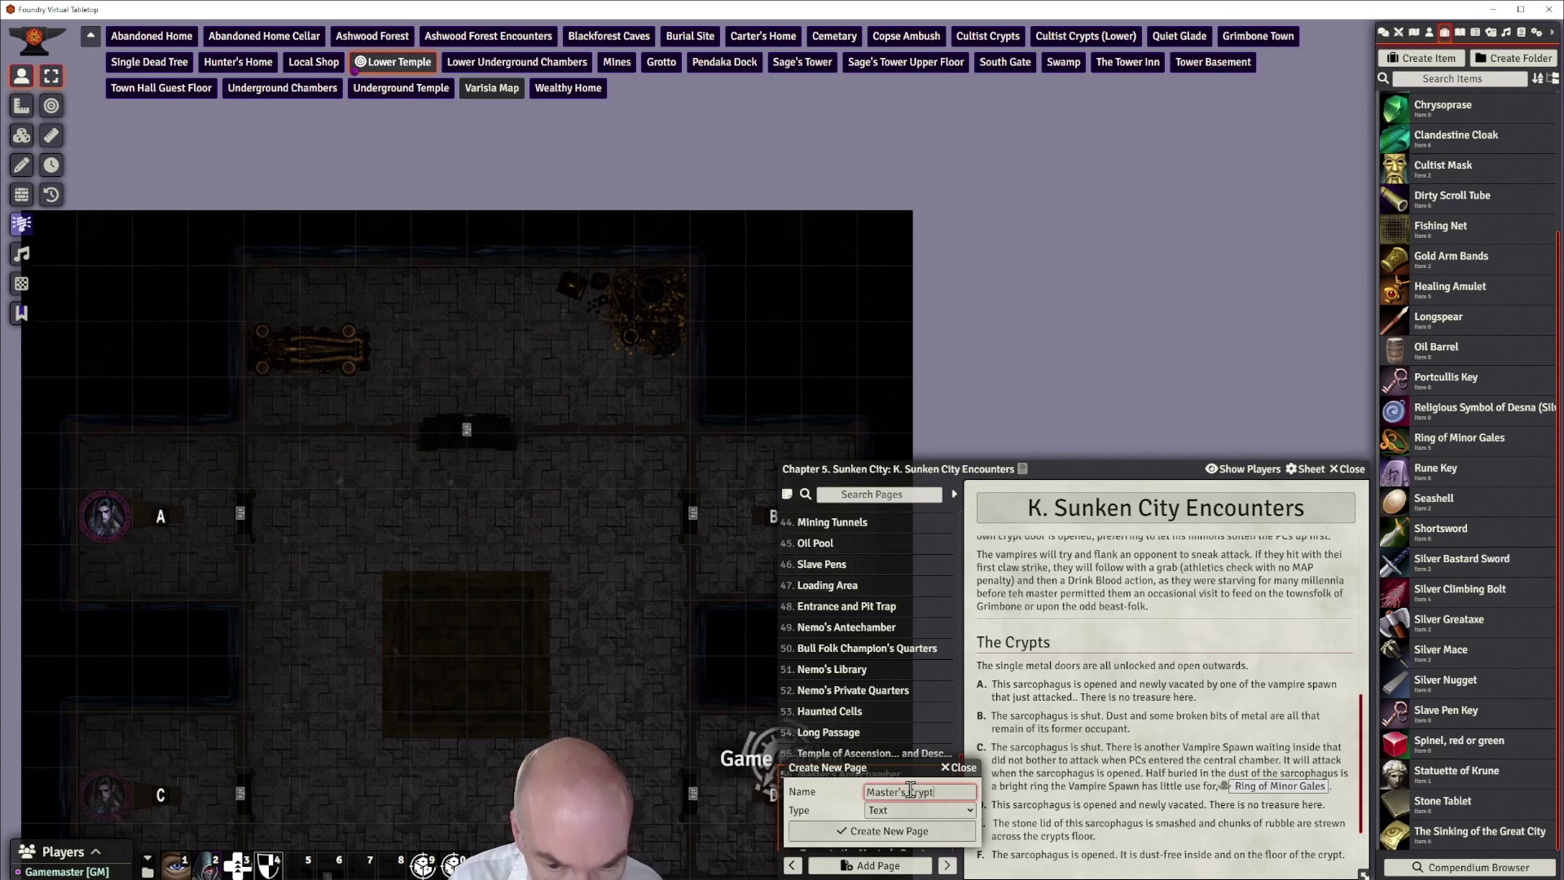
{"action": "left_click", "coordinate": [916, 834]}
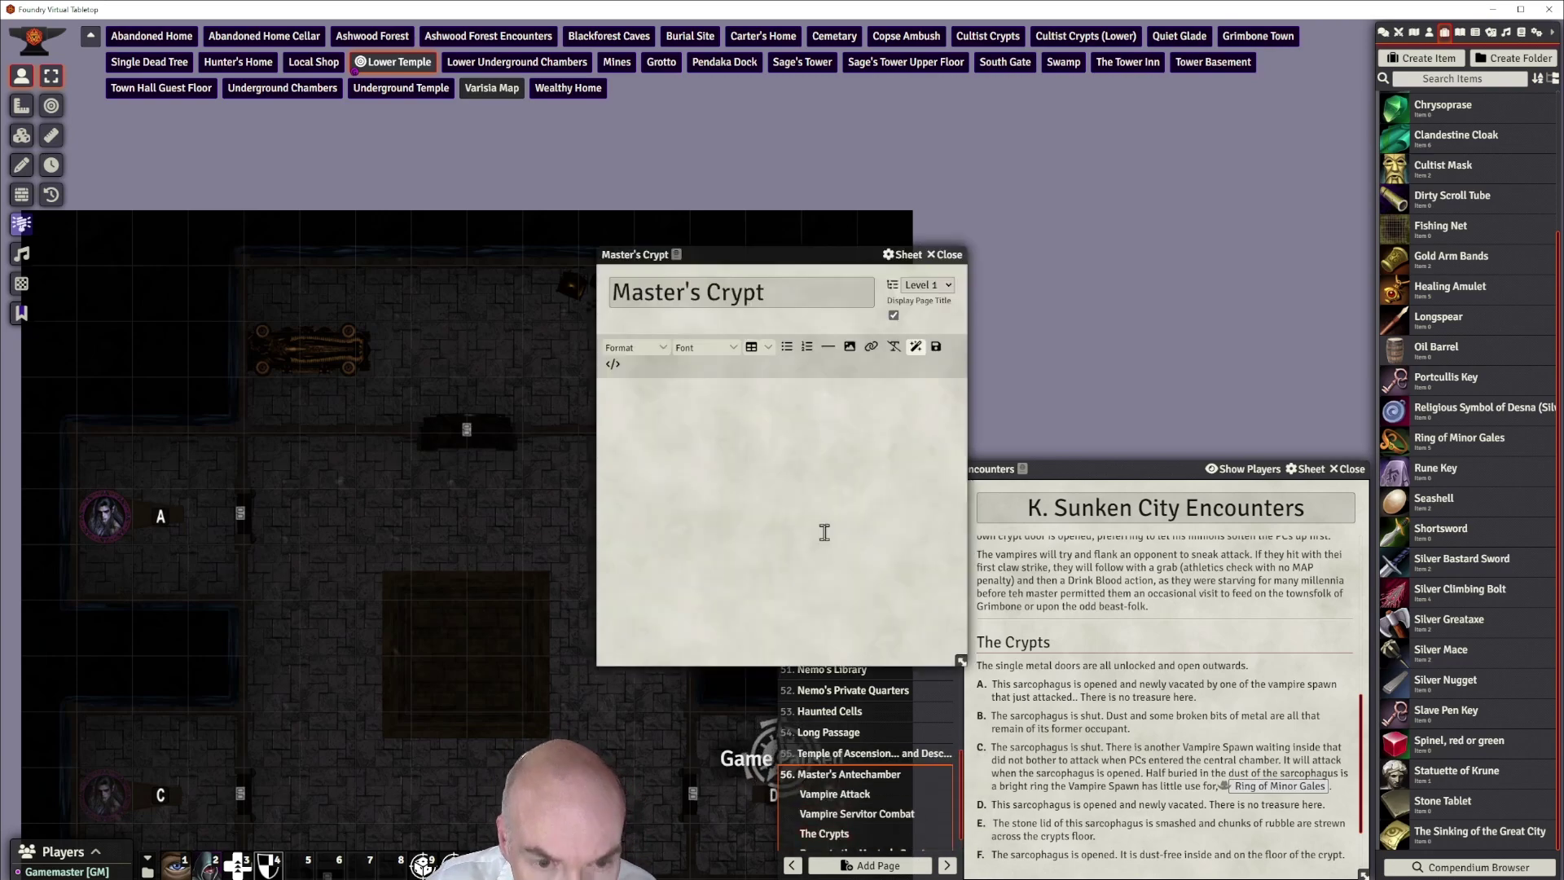
{"action": "left_click_drag", "start_coordinate": [828, 254], "coordinate": [1200, 58]}
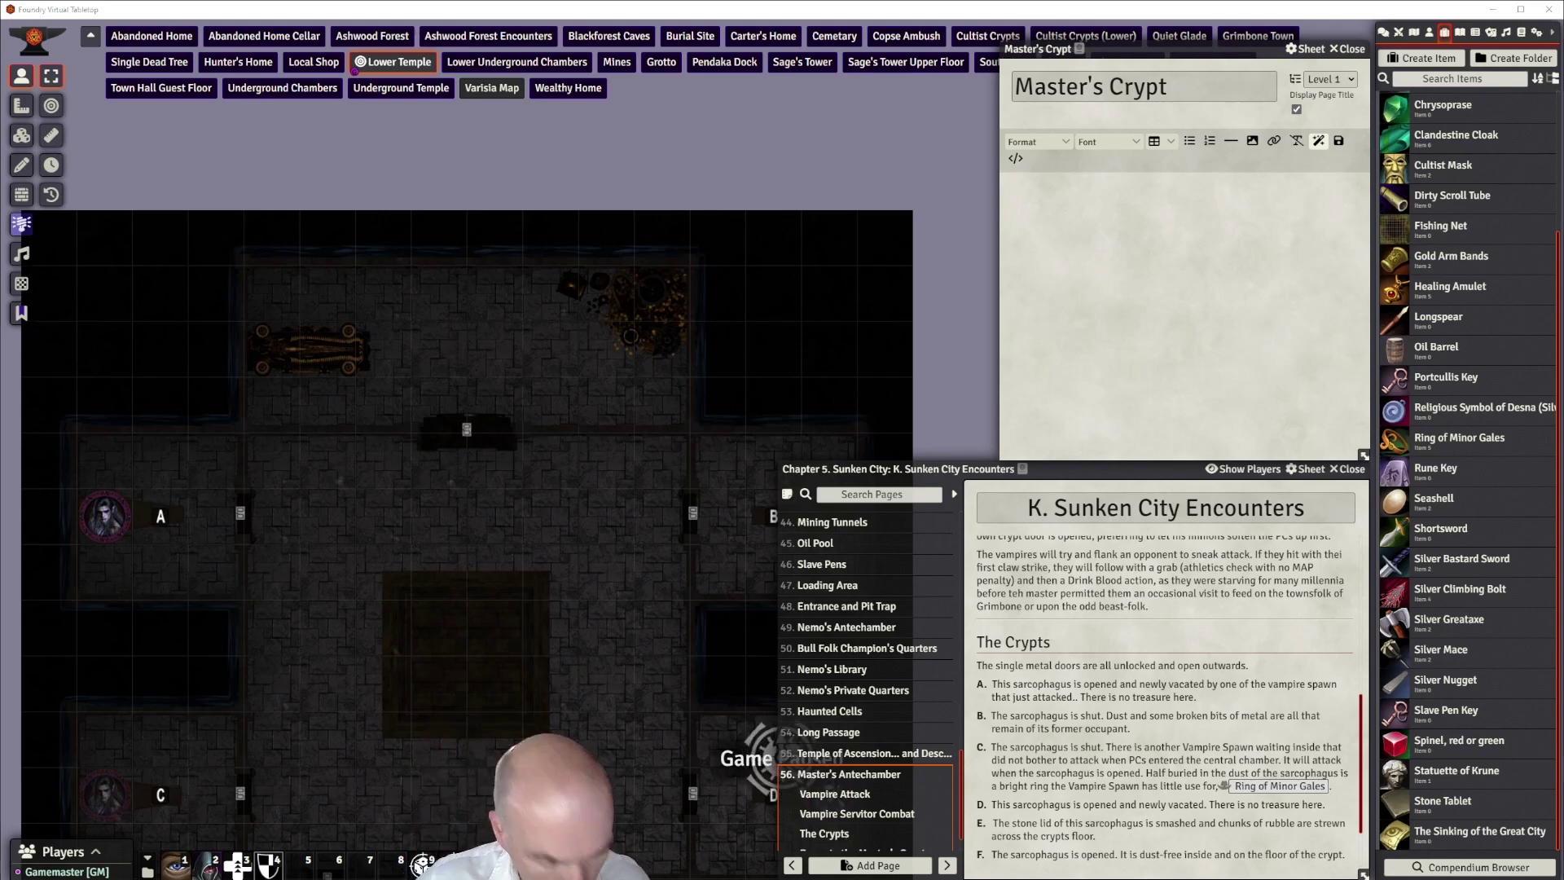
Enter the green crypt description and the paragraph about the Master emerging as mist (Perception DC 30), with horizontal rules above and below the description
{"action": "type", "text": "You enter a large crypt dominated by a huge sarcophagus set against the wall to one side. Urns and opened chests, some brimming with gold, are carelessly piled in the opposite corner. The area is dim and foreboding, despite any lights you may have, magical or otherwise, as if the light is being drawn out into the dark marble walls of the crypt. The PCs will not have too much time to ponder how the sarcophagus might be trapped or what treasures lie among the urns and chests, for the Master is outraged at their effrontery. He leaves the closed sarcophagus as a dark mist hard to notice (Perception DC 30) in the dim room and then seemingly bursts out of this mist fully formed."}
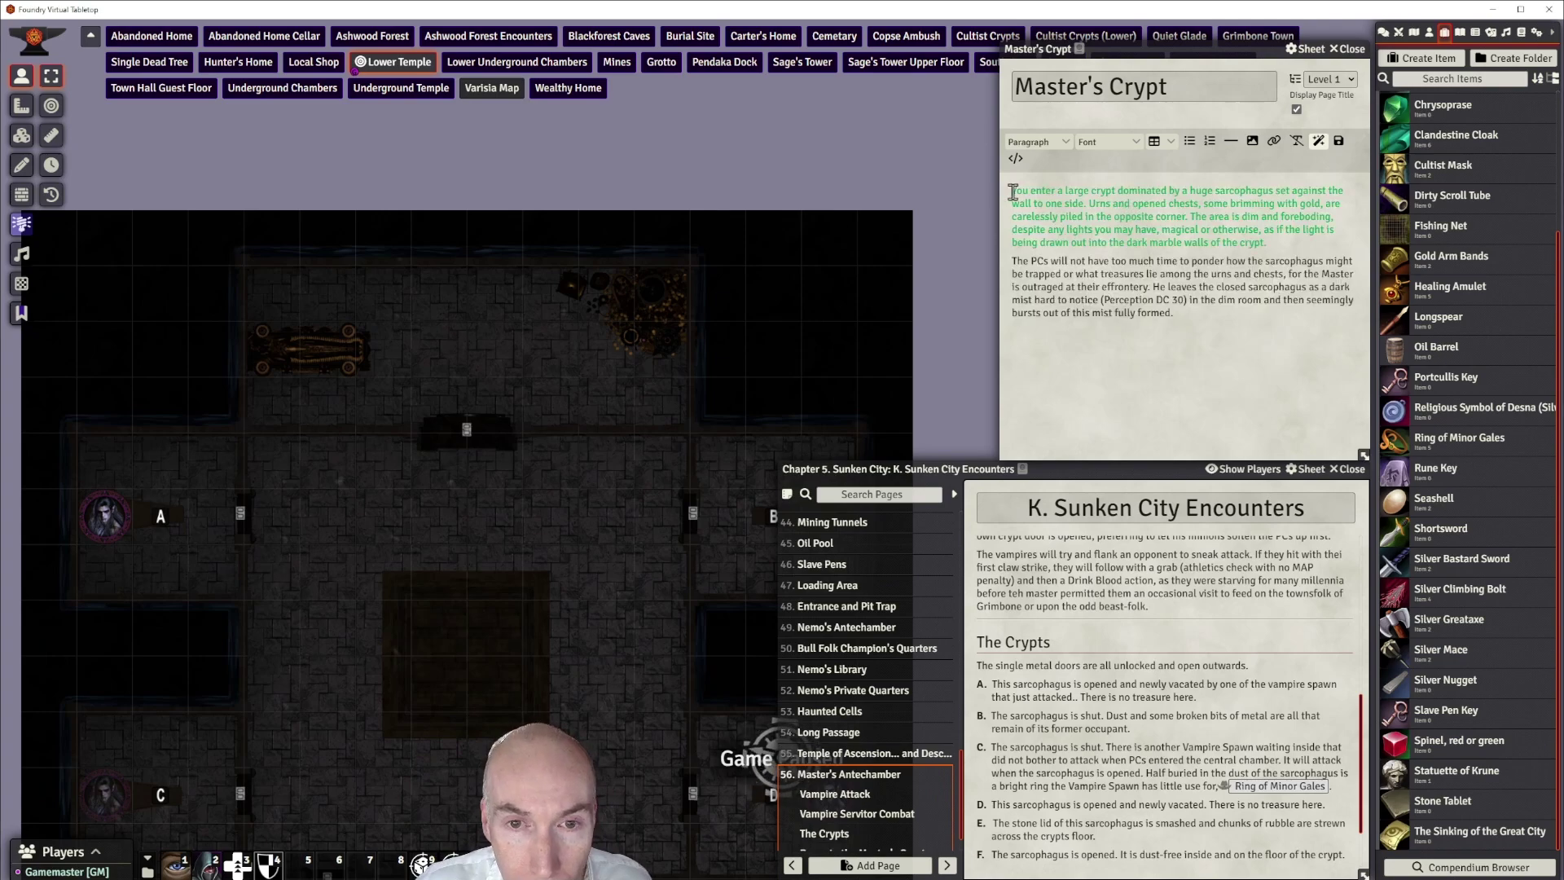
{"action": "left_click", "coordinate": [1233, 143]}
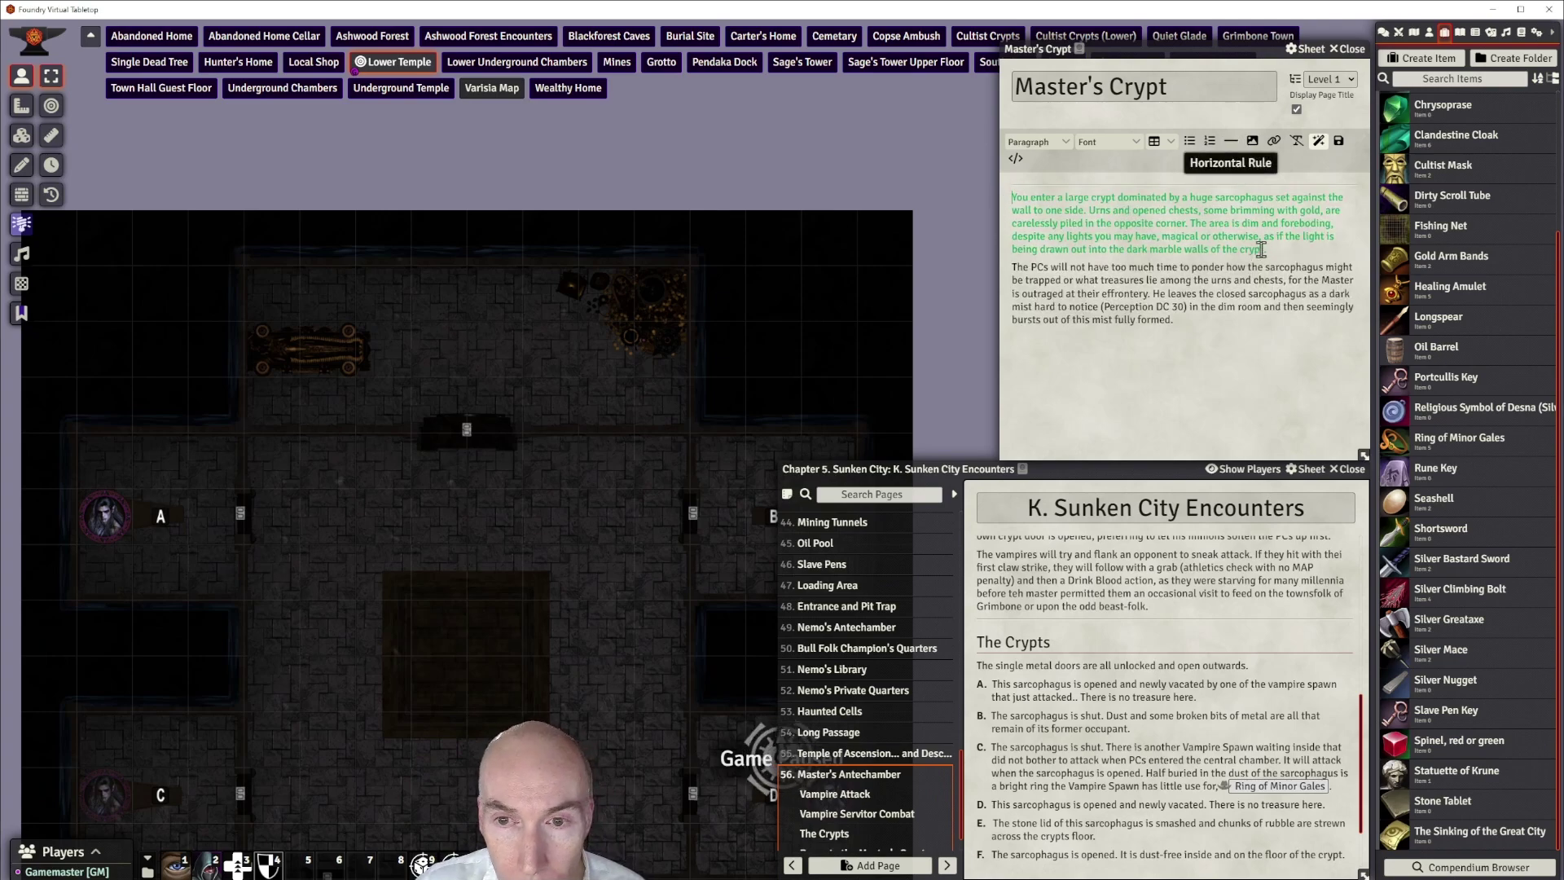
{"action": "left_click", "coordinate": [1234, 145]}
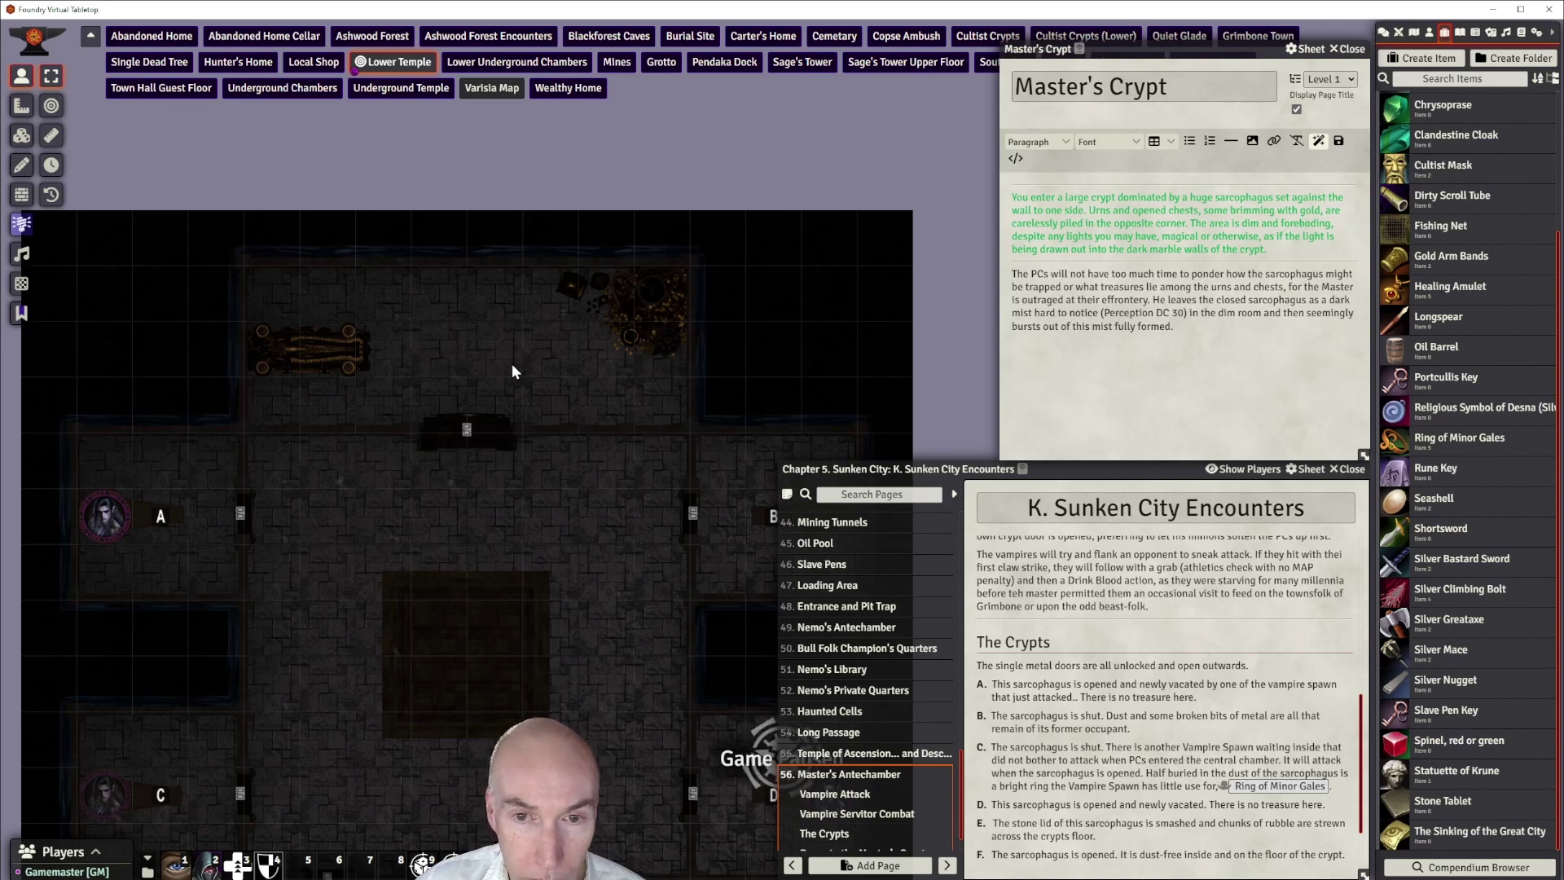
Review the crypt's sarcophagus and treasure on the map and insert a horizontal rule after the paragraph about the Master bursting out of the mist
{"action": "scroll", "coordinate": [536, 375], "scroll_direction": "up", "scroll_amount": 2}
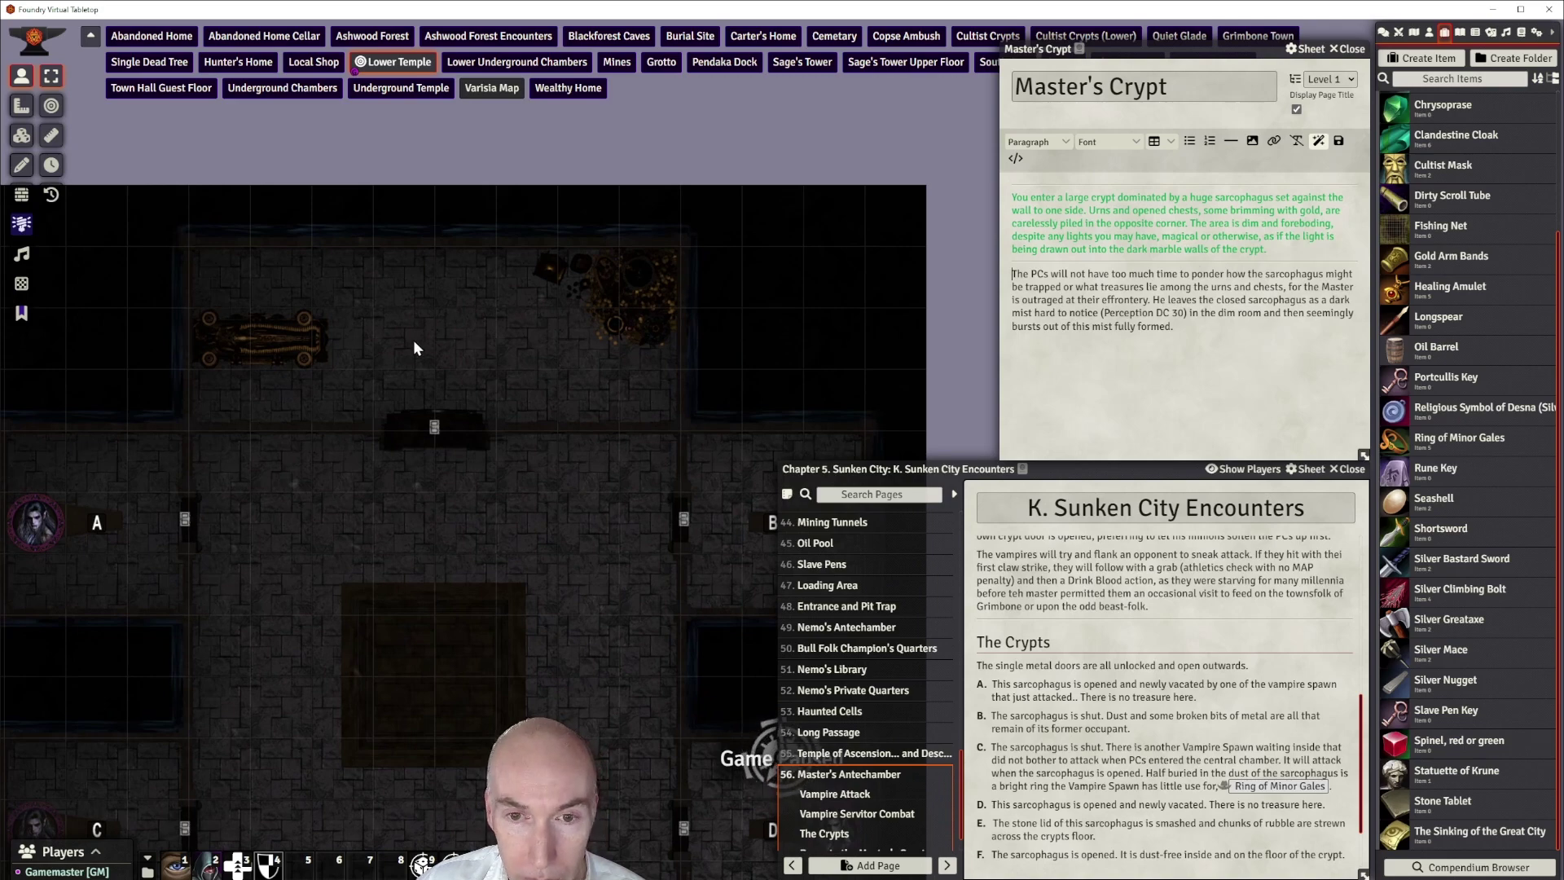
{"action": "left_click_drag", "start_coordinate": [413, 340], "coordinate": [518, 291]}
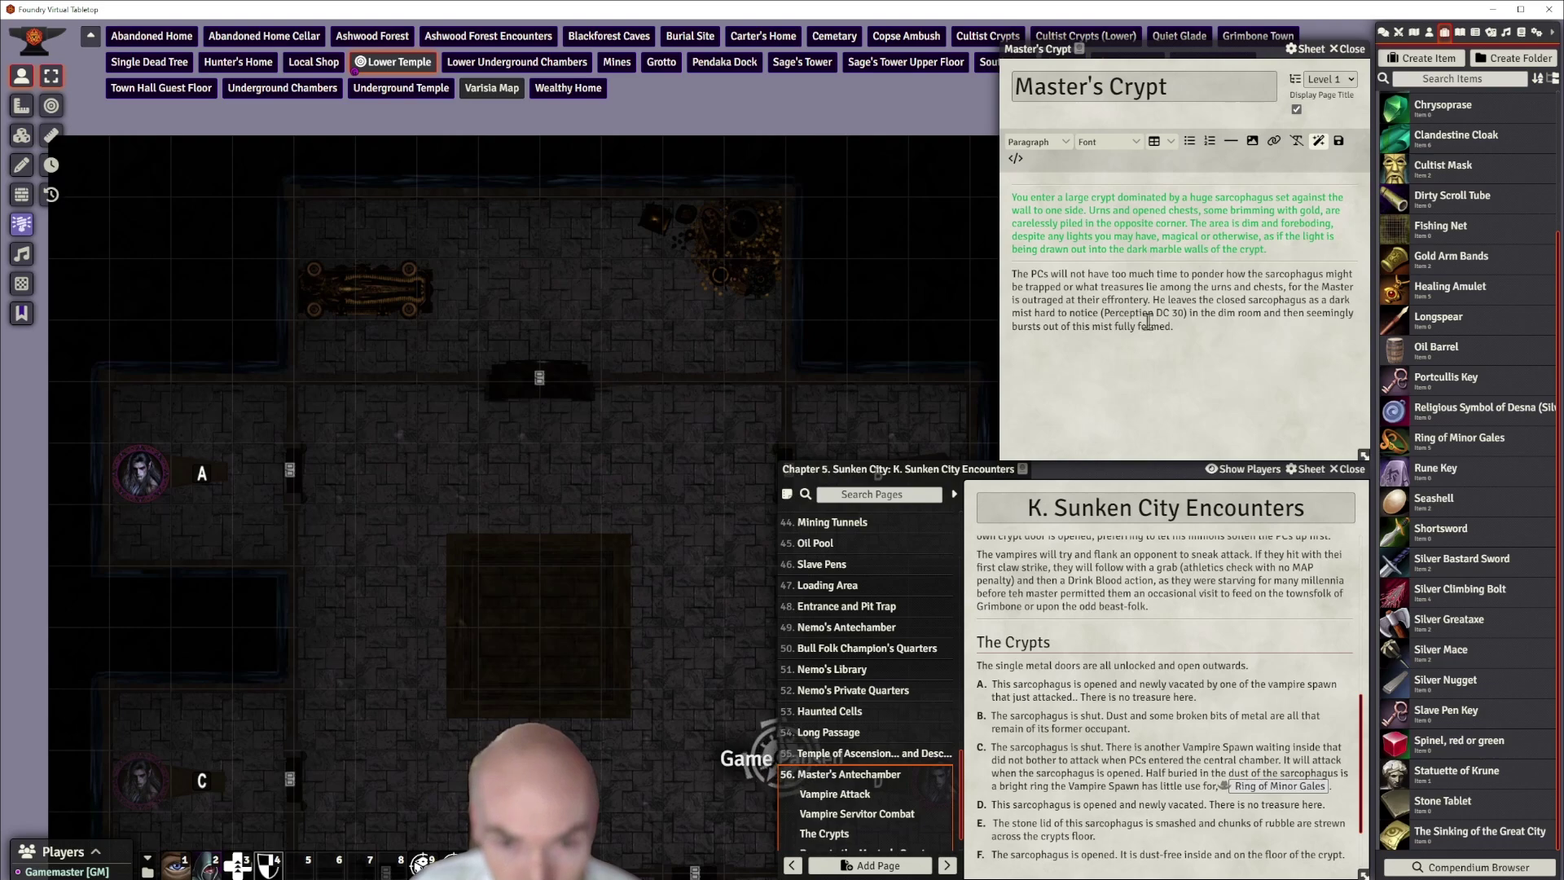
{"action": "scroll", "coordinate": [627, 287], "scroll_direction": "up", "scroll_amount": 1}
{"action": "scroll", "coordinate": [626, 283], "scroll_direction": "up", "scroll_amount": 1}
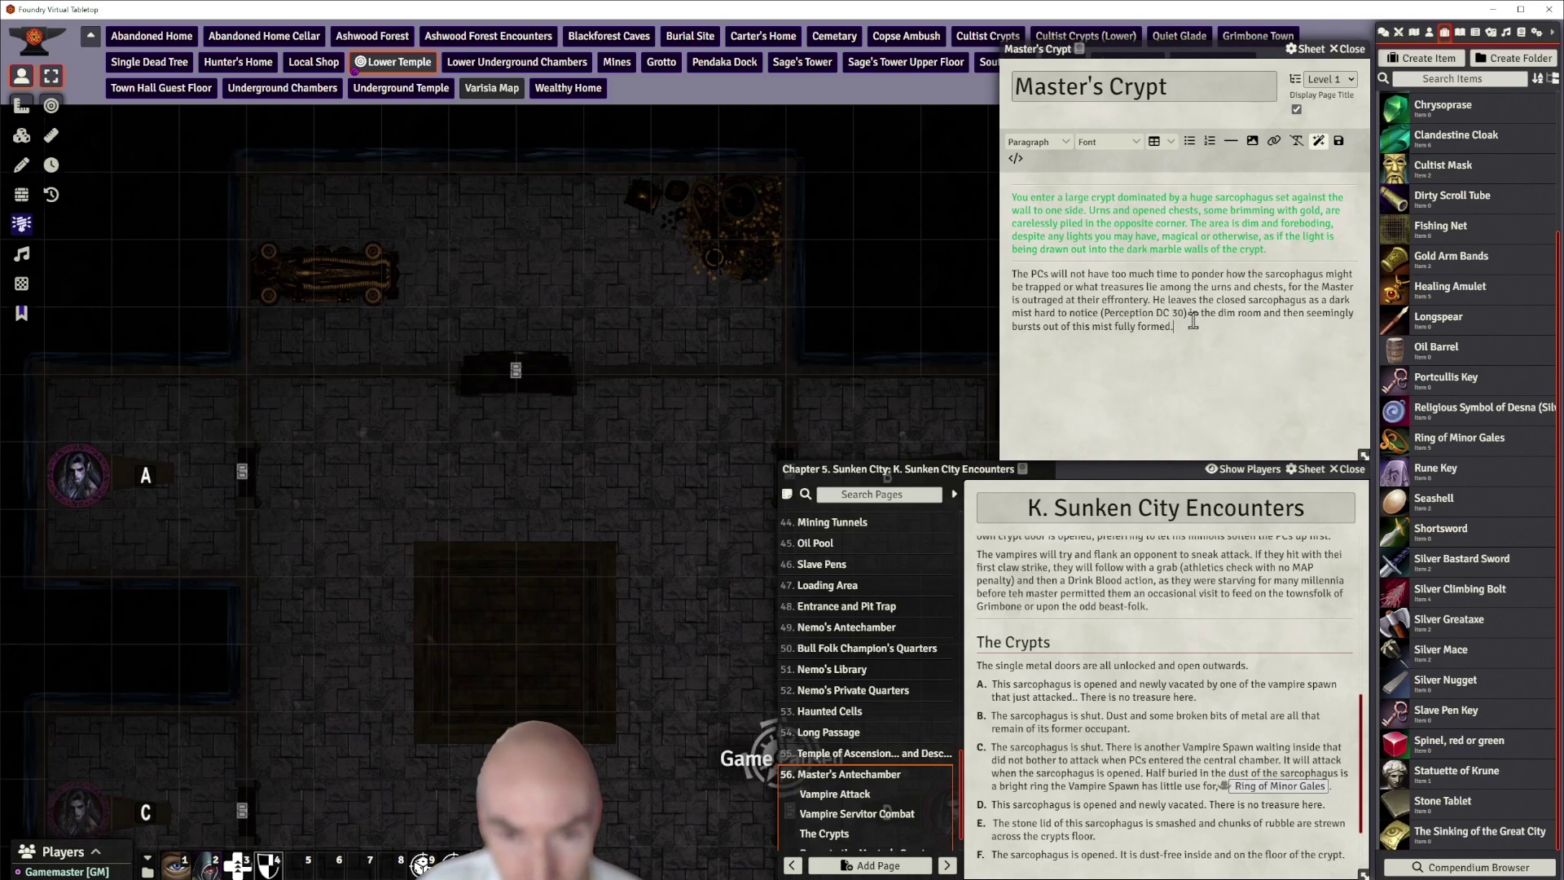
{"action": "left_click", "coordinate": [1231, 141]}
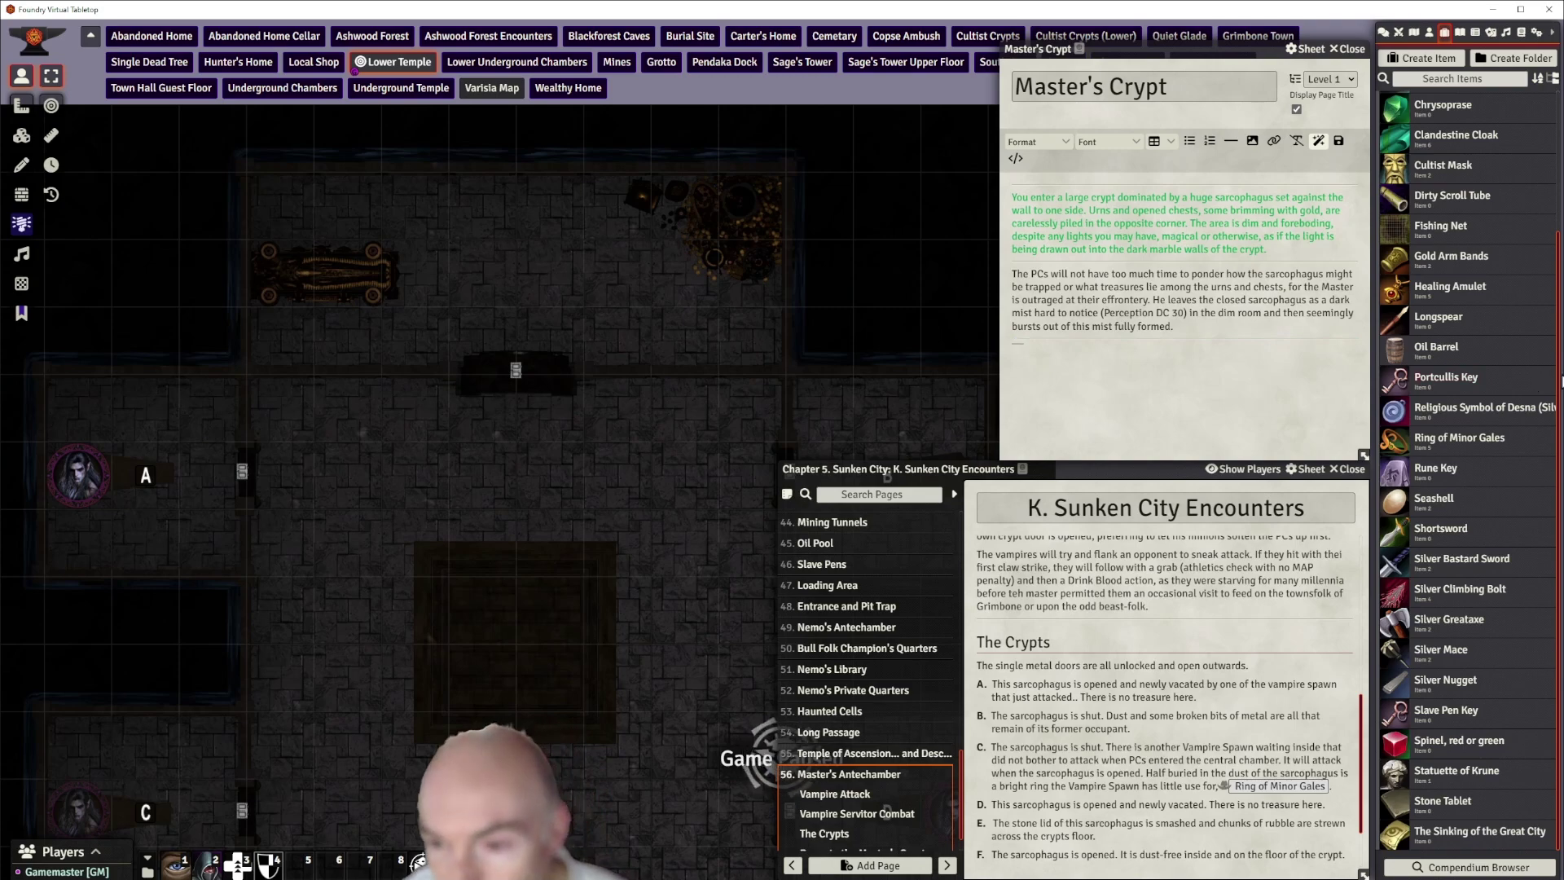
Look through the campaign's actors for a vampire and open the Vampire Servitor's sheet
{"action": "scroll", "coordinate": [1556, 382], "scroll_direction": "up", "scroll_amount": 3}
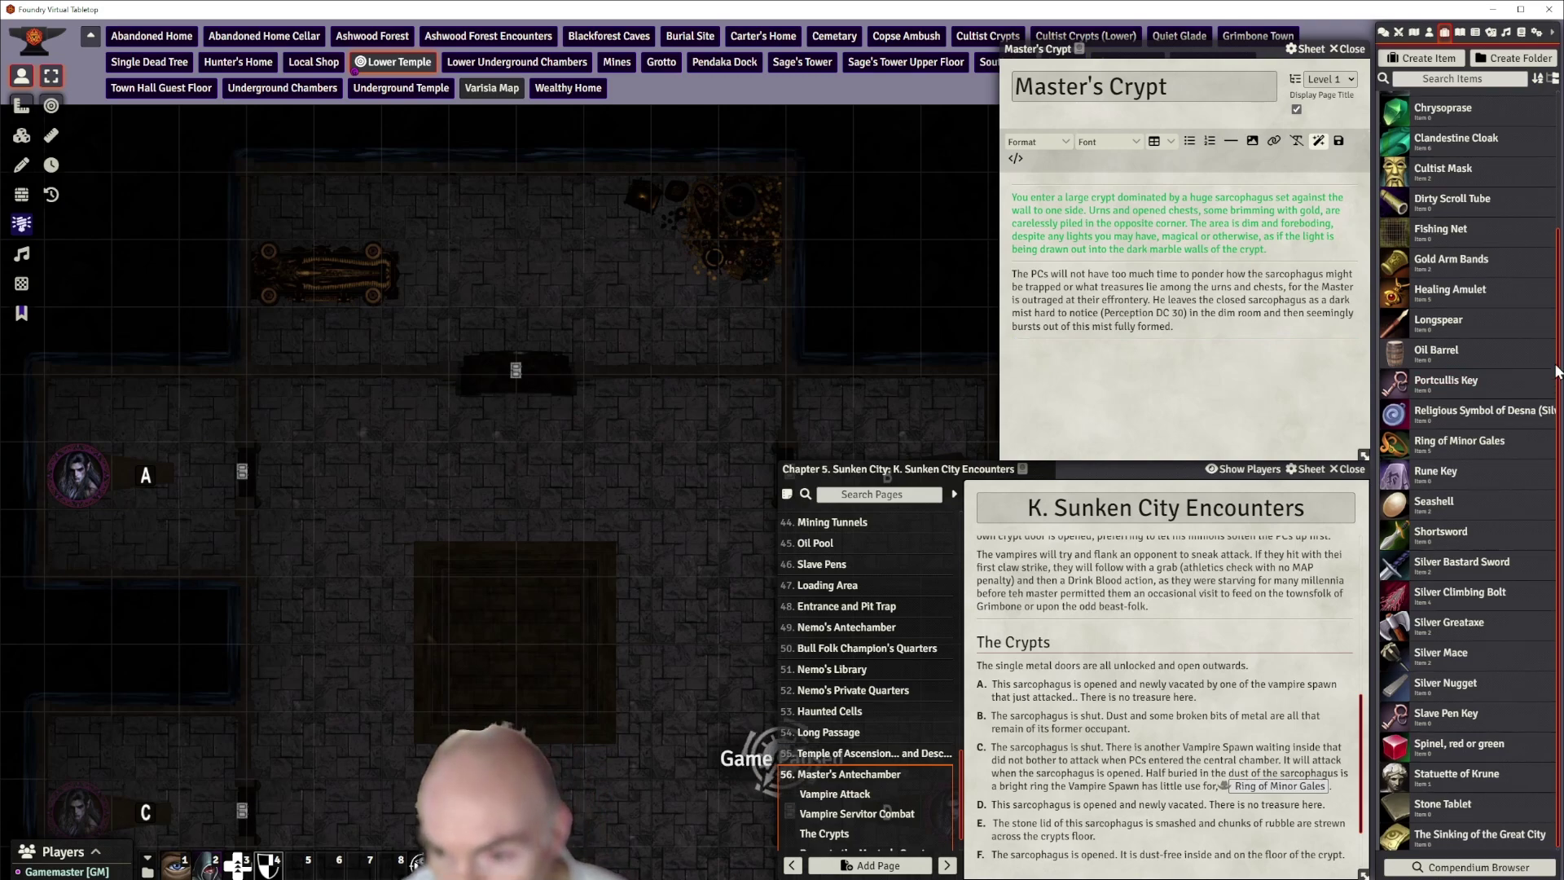
{"action": "left_click", "coordinate": [1429, 33]}
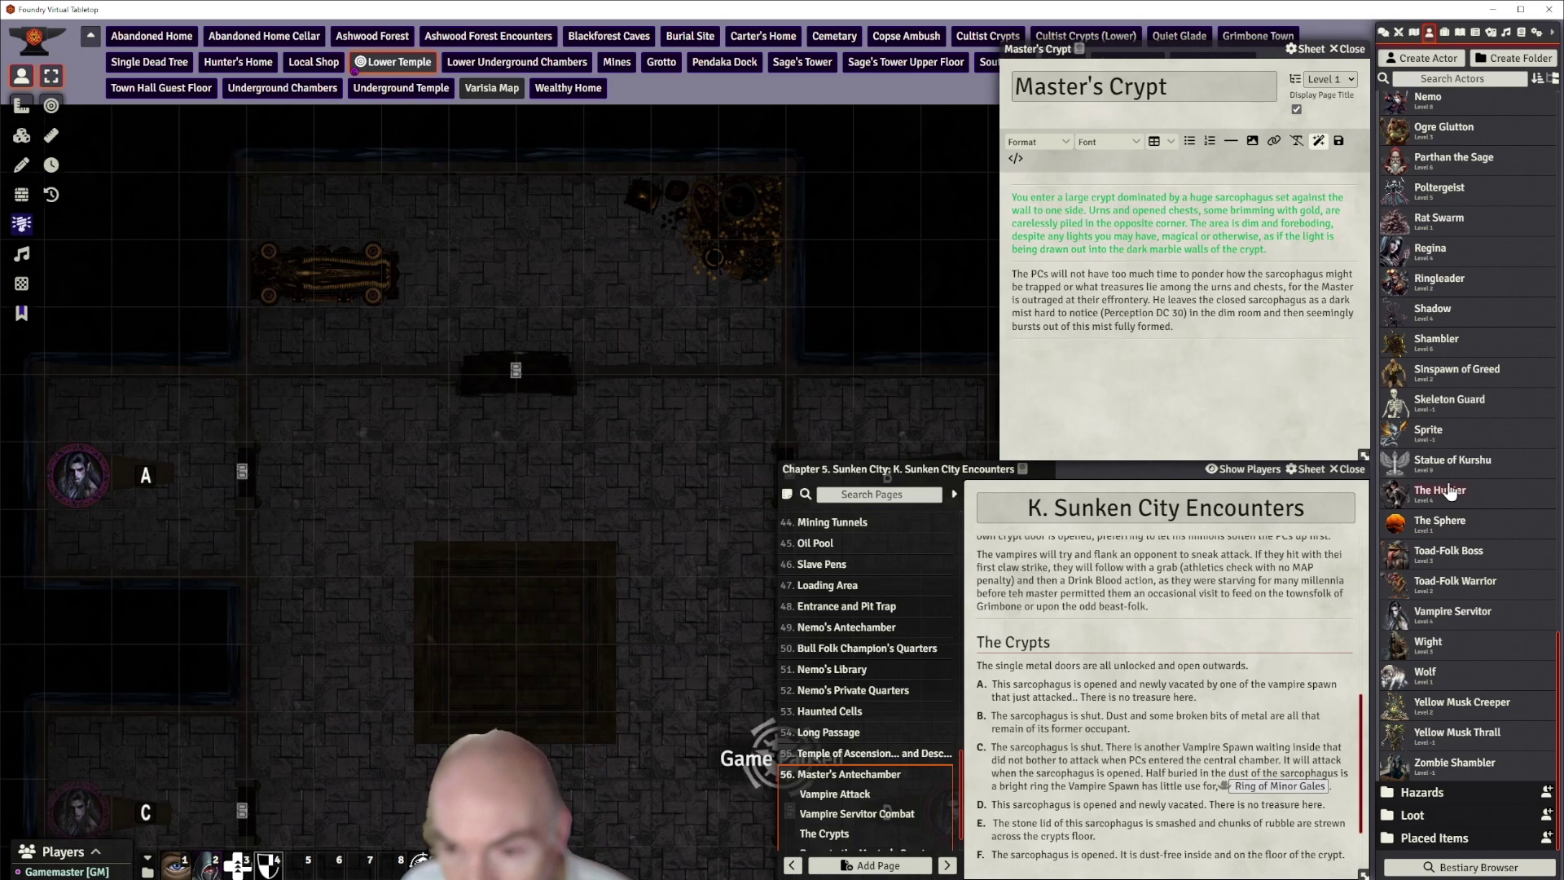
{"action": "scroll", "coordinate": [1451, 487], "scroll_direction": "up", "scroll_amount": 1}
{"action": "scroll", "coordinate": [1449, 481], "scroll_direction": "up", "scroll_amount": 5}
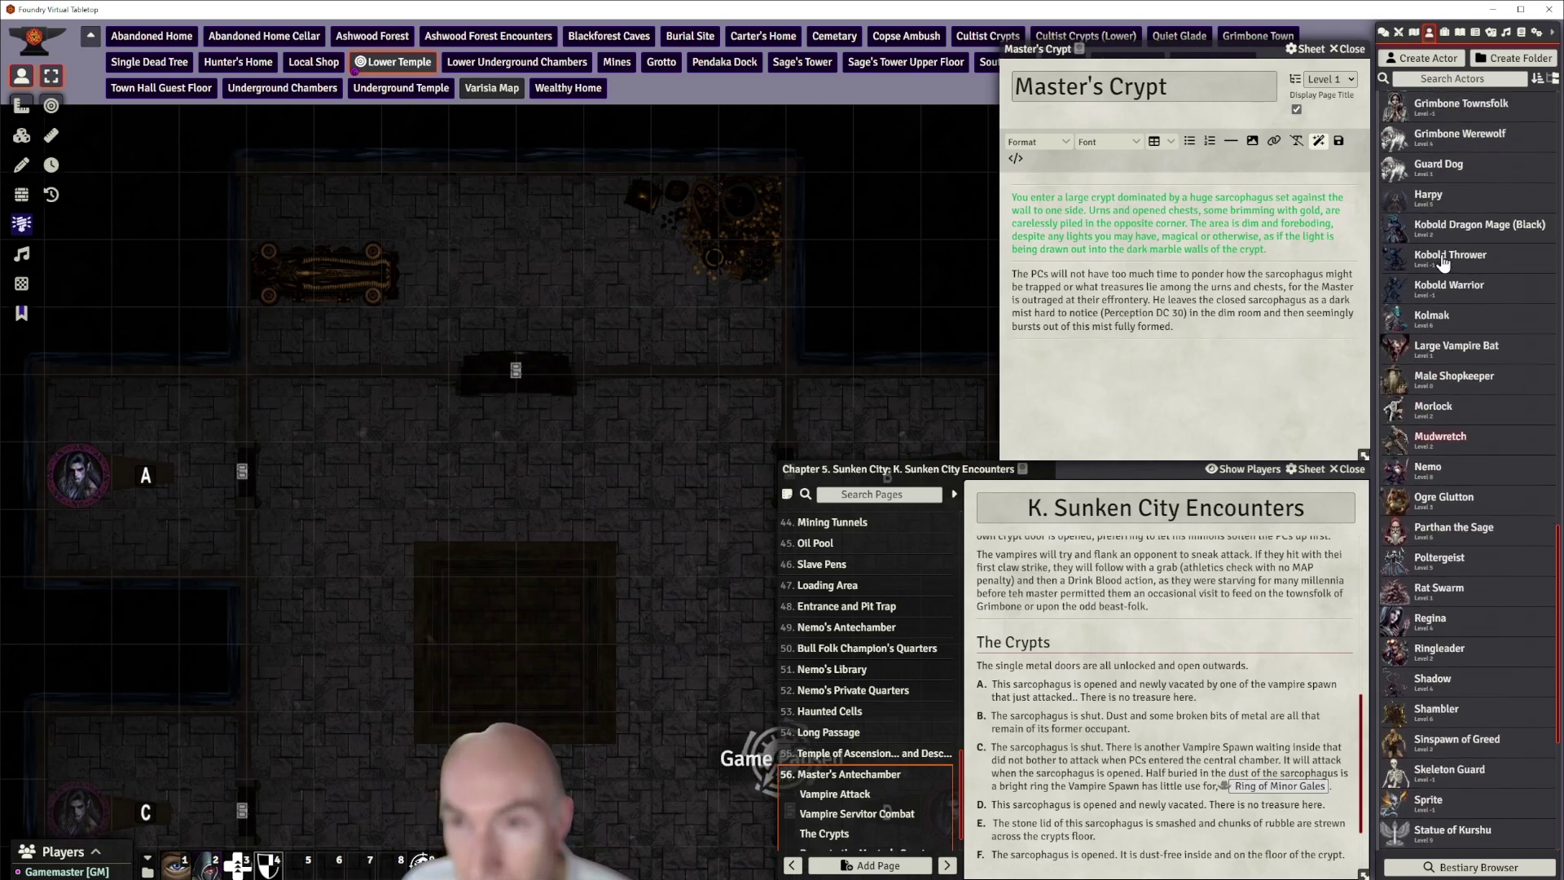
{"action": "scroll", "coordinate": [1467, 367], "scroll_direction": "up", "scroll_amount": 3}
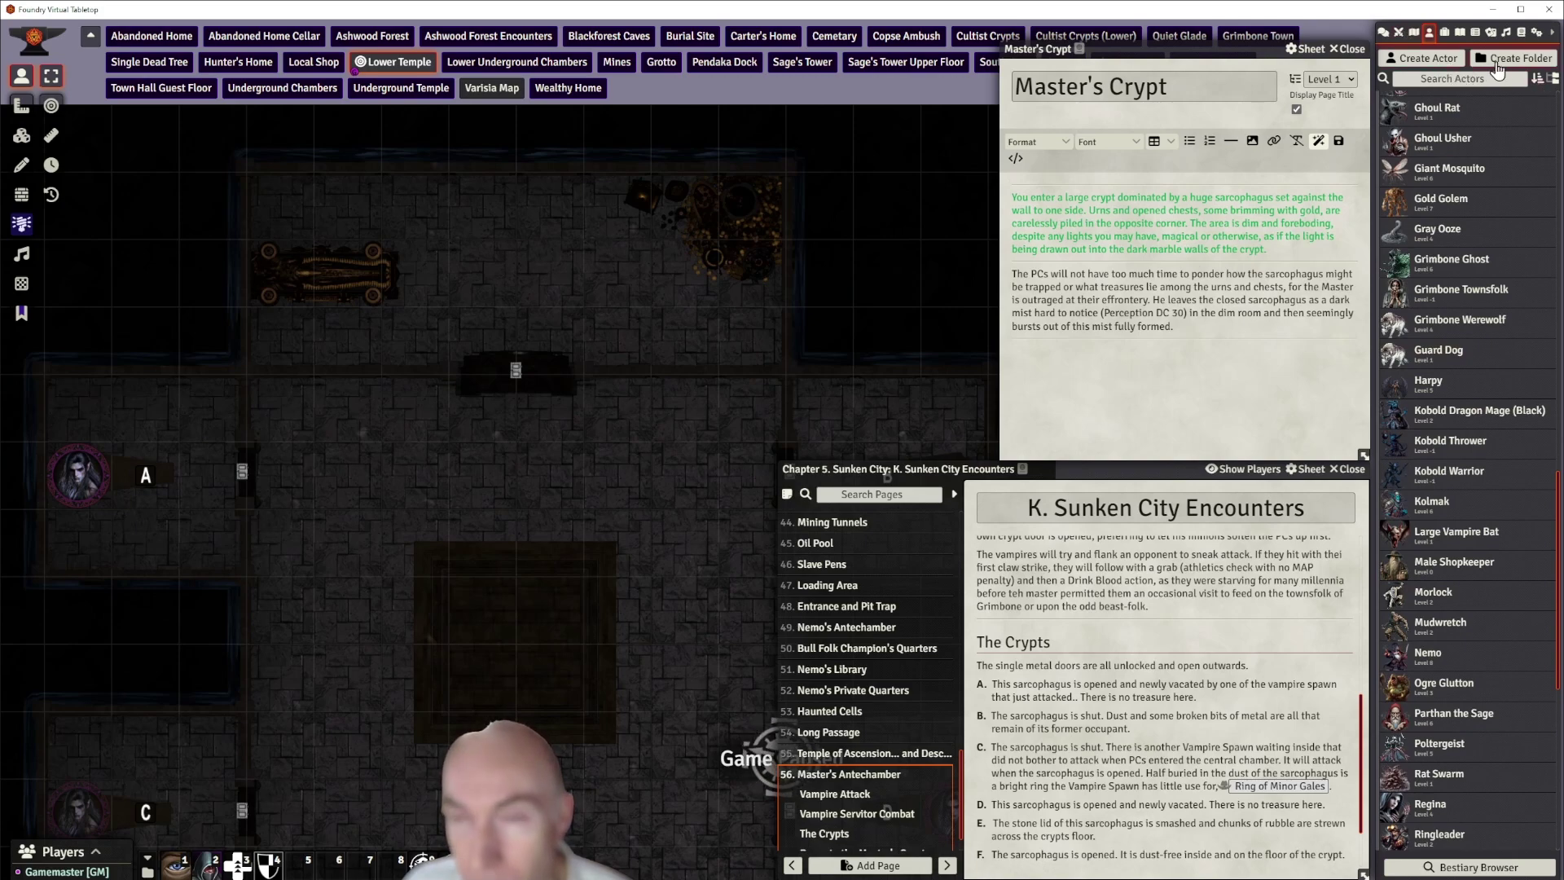
{"action": "scroll", "coordinate": [1445, 466], "scroll_direction": "down", "scroll_amount": 7}
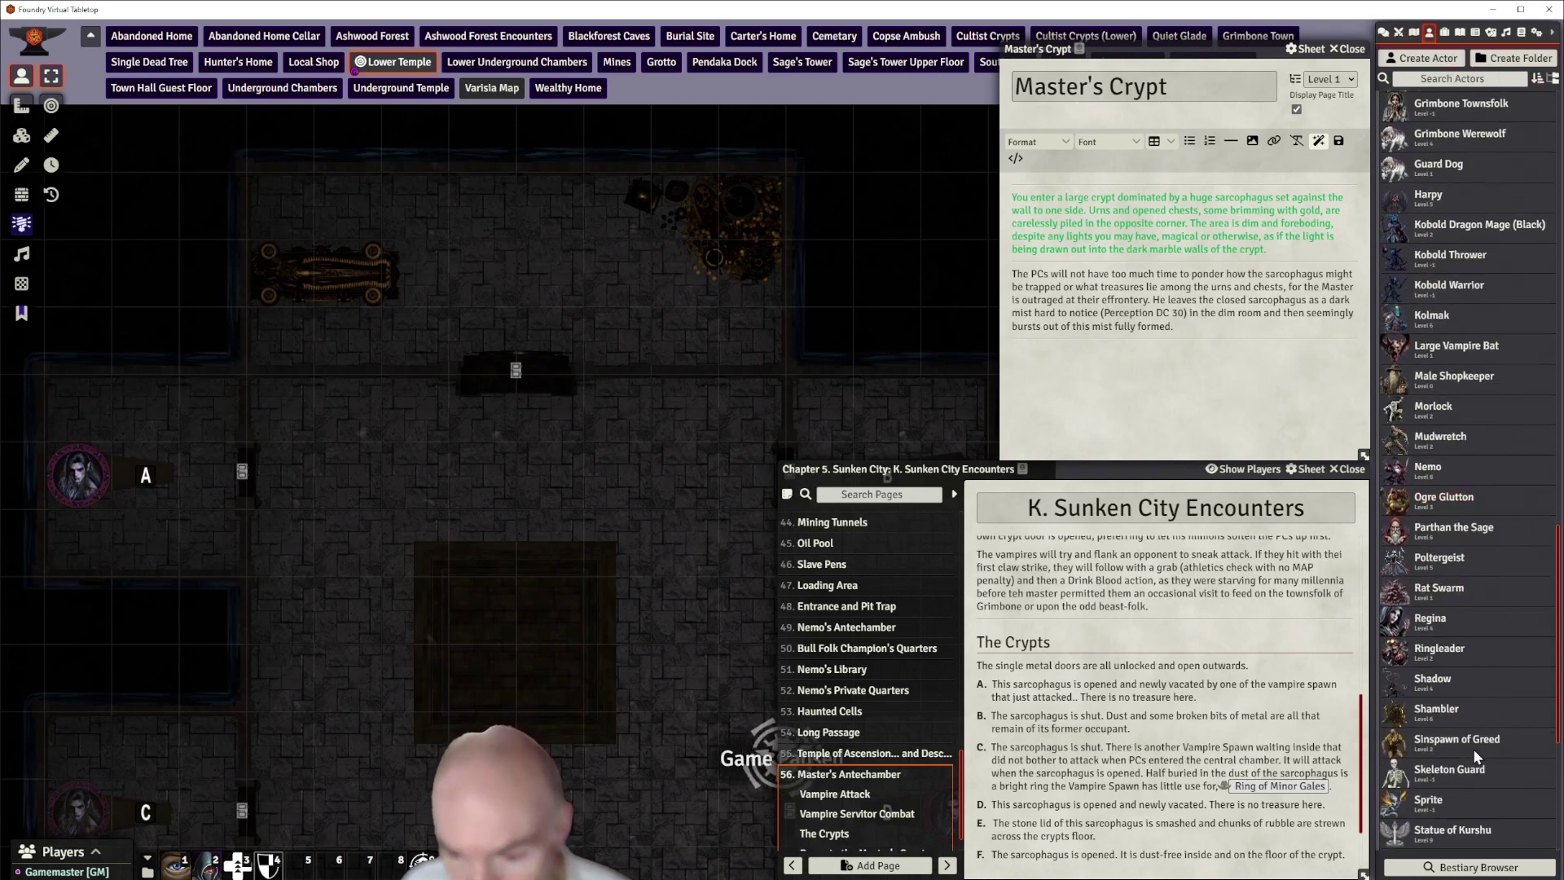
{"action": "scroll", "coordinate": [1471, 716], "scroll_direction": "down", "scroll_amount": 2}
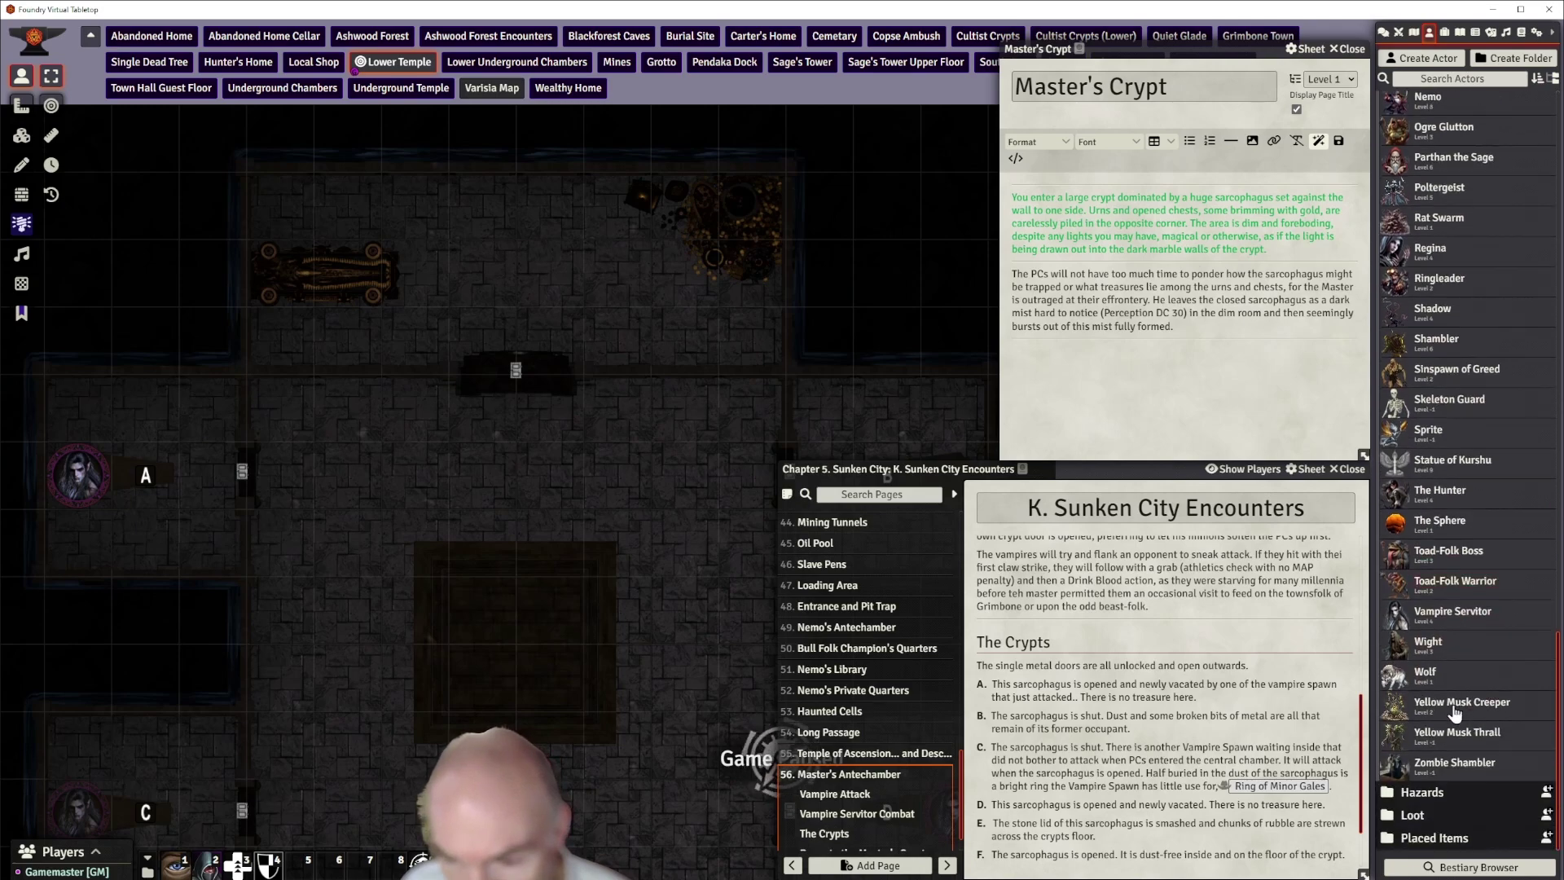
{"action": "left_click", "coordinate": [1458, 613]}
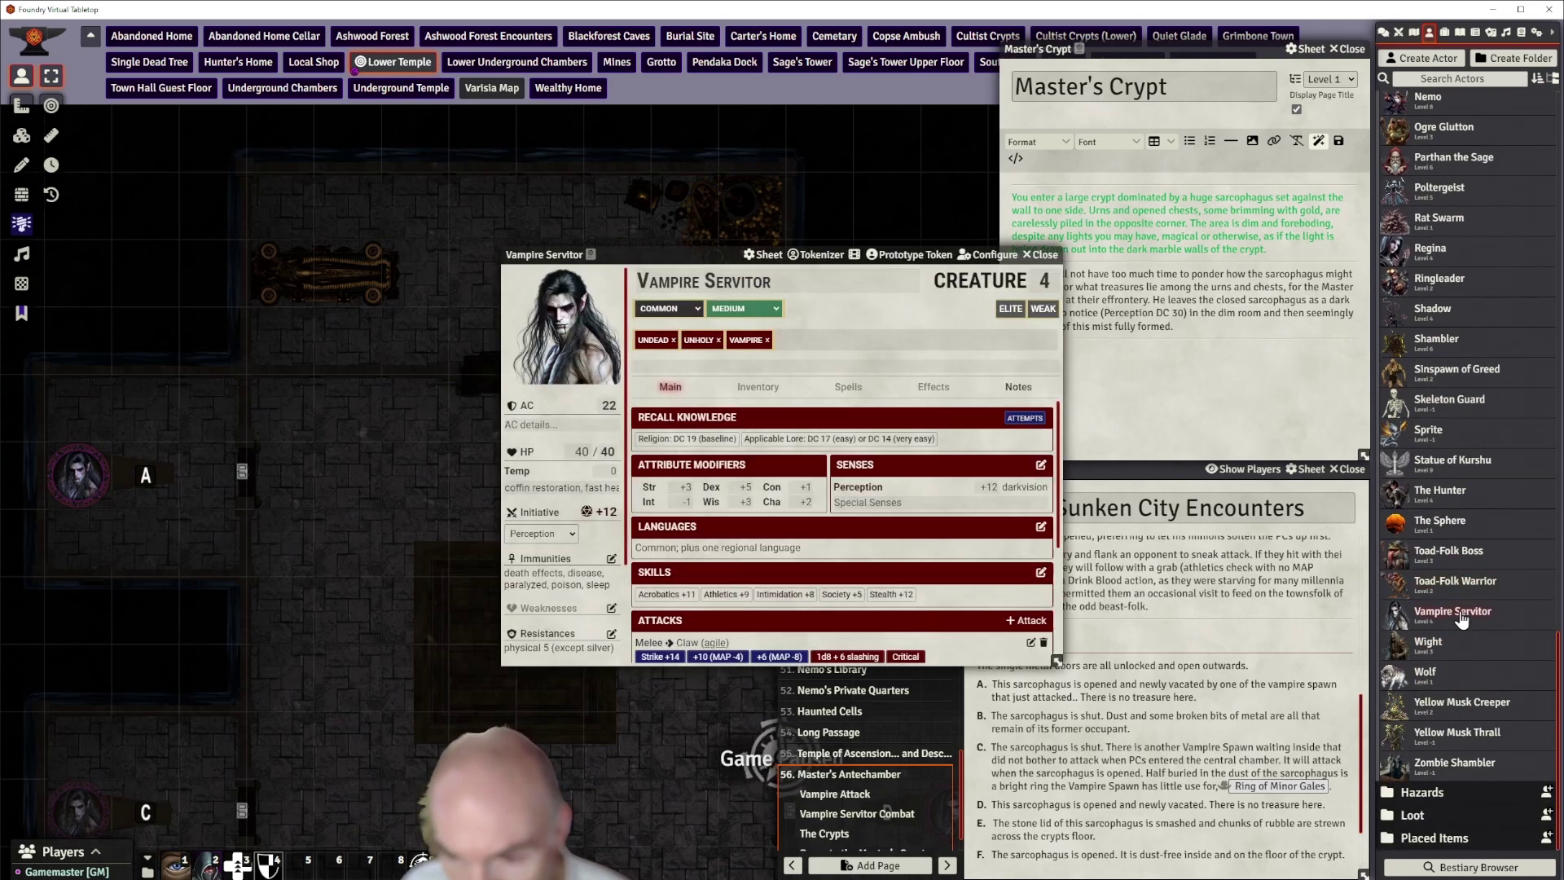
Close the Vampire Servitor's sheet, duplicate that actor and open the copy's sheet beside the Master's Crypt page
{"action": "left_click", "coordinate": [1039, 256]}
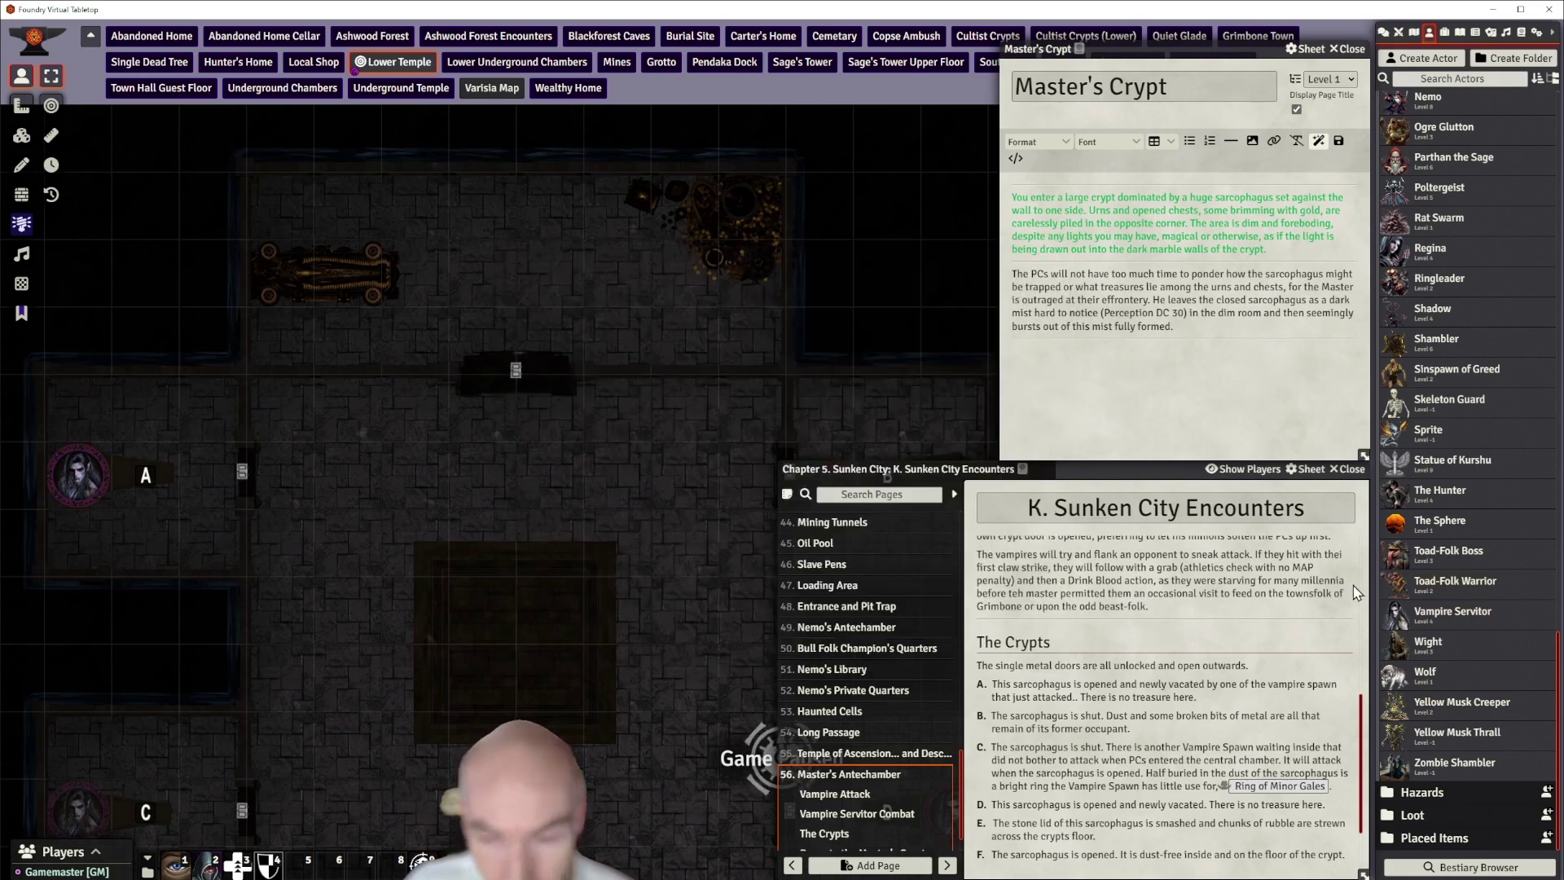
{"action": "right_click", "coordinate": [1444, 619]}
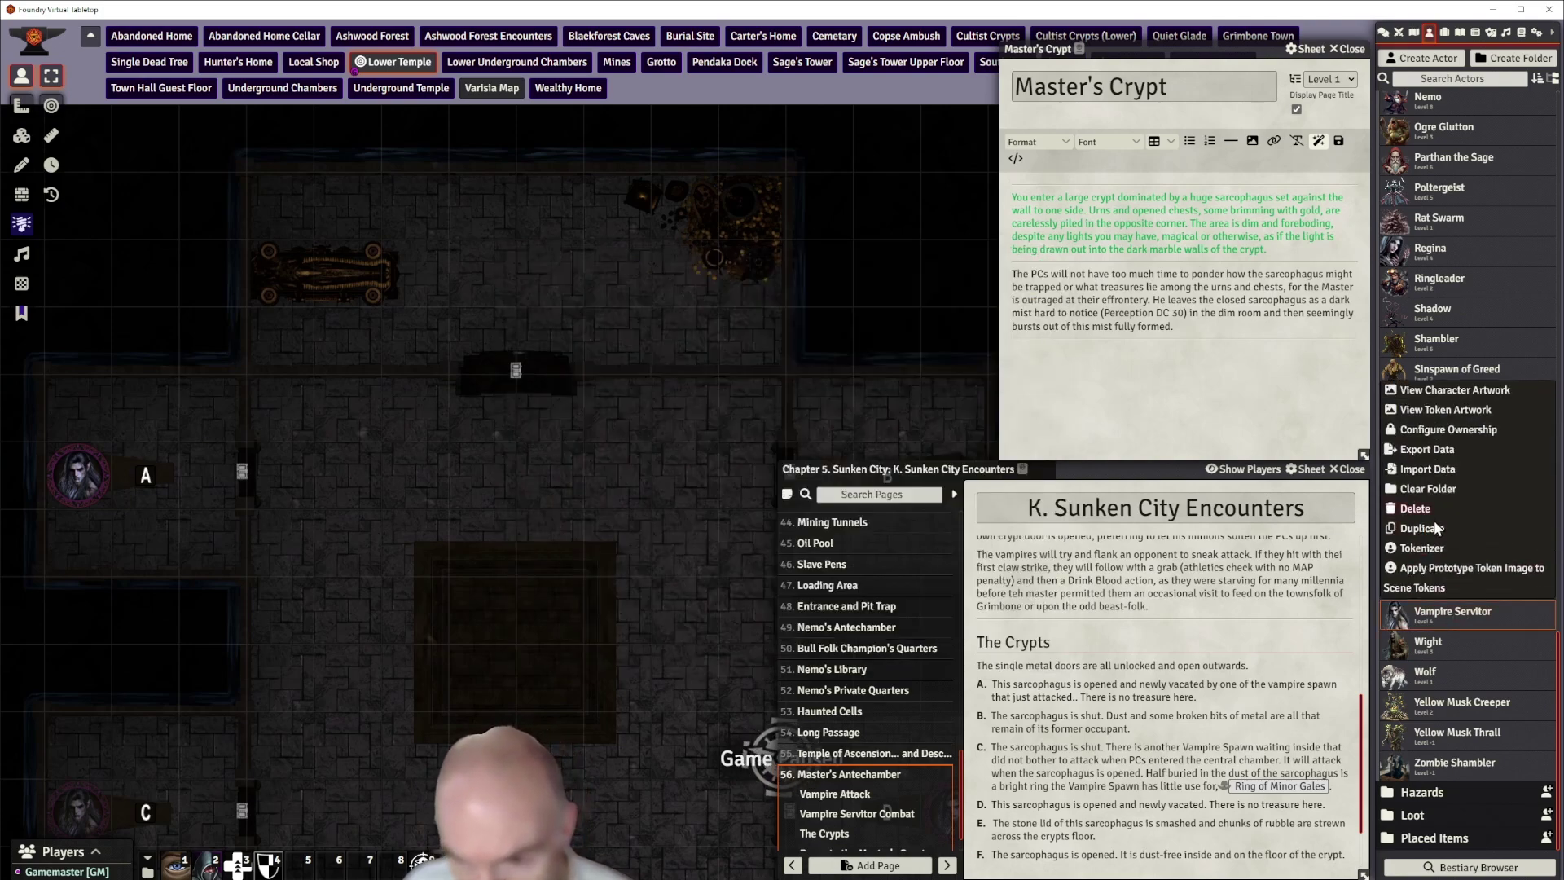
{"action": "left_click", "coordinate": [1436, 531]}
{"action": "left_click", "coordinate": [1447, 635]}
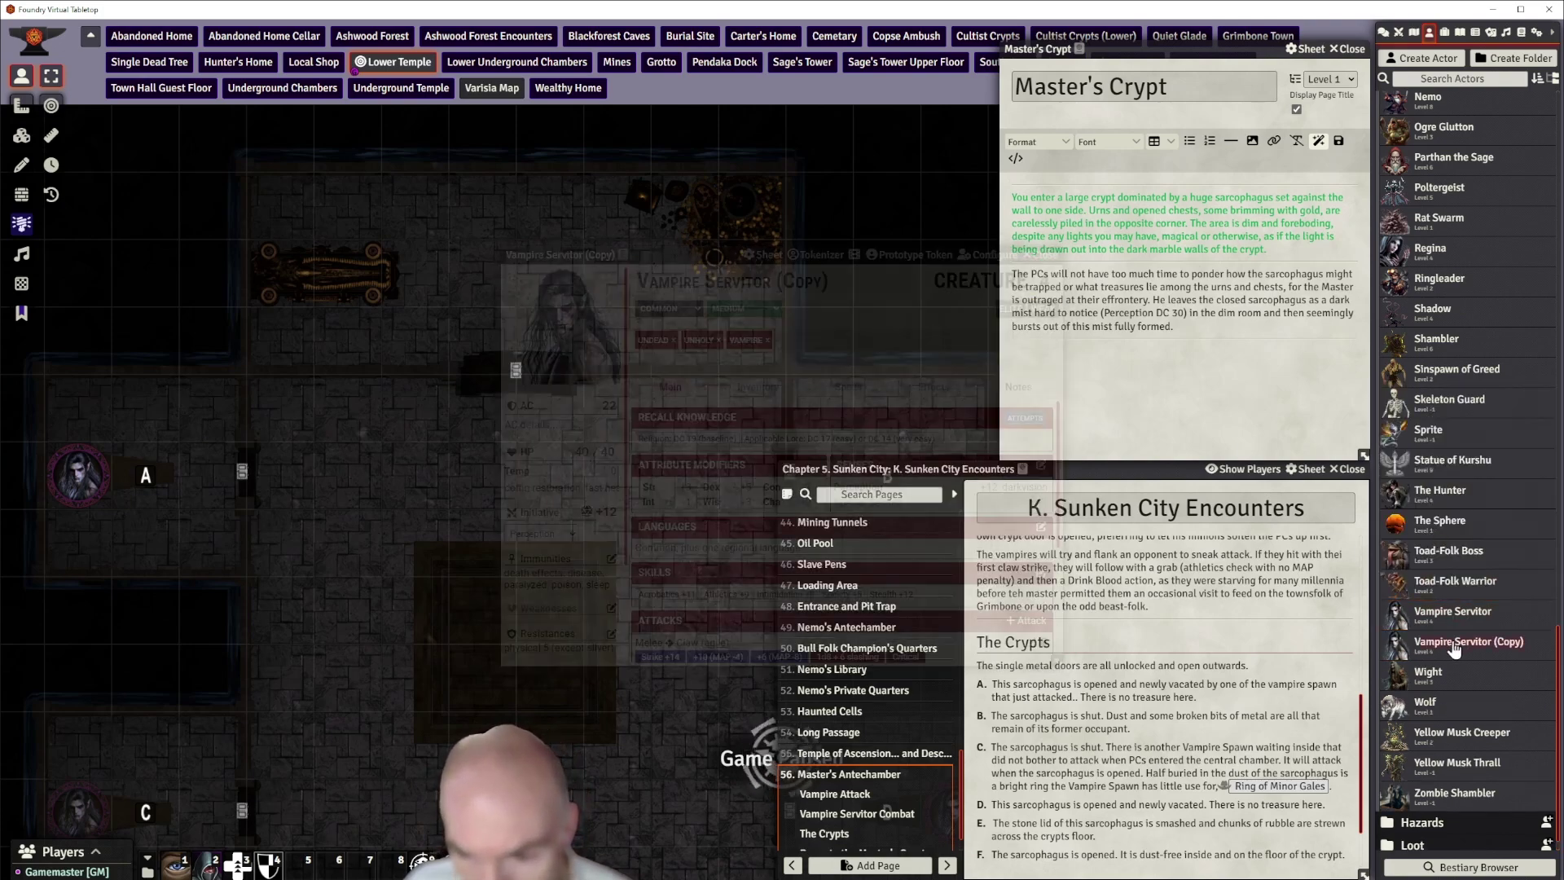
{"action": "left_click_drag", "start_coordinate": [694, 251], "coordinate": [795, 226]}
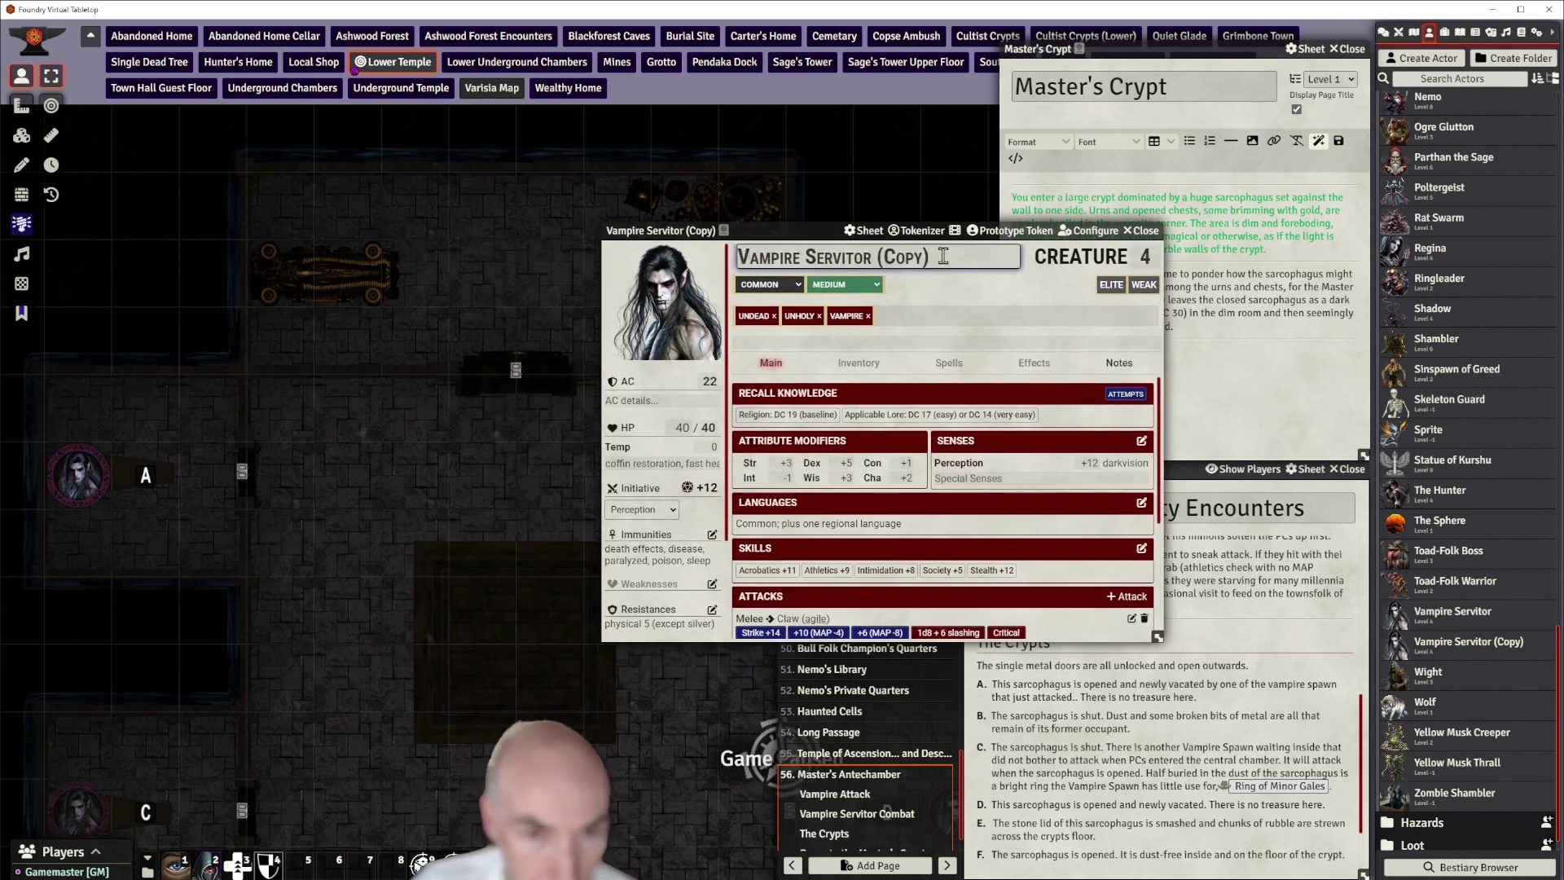
Rename the copied Vampire Servitor actor to "The Master", including the quotation marks
{"action": "key", "text": "BackSpace"}
{"action": "key", "text": "BackSpace"}
{"action": "key", "text": "BackSpace"}
{"action": "key", "text": "BackSpace"}
{"action": "key", "text": "BackSpace"}
{"action": "key", "text": "BackSpace"}
{"action": "key", "text": "BackSpace"}
{"action": "key", "text": "BackSpace"}
{"action": "key", "text": "BackSpace"}
{"action": "key", "text": "BackSpace"}
{"action": "key", "text": "BackSpace"}
{"action": "key", "text": "BackSpace"}
{"action": "key", "text": "BackSpace"}
{"action": "key", "text": "BackSpace"}
{"action": "key", "text": "BackSpace"}
{"action": "key", "text": "BackSpace"}
{"action": "key", "text": "BackSpace"}
{"action": "key", "text": "BackSpace"}
{"action": "key", "text": "BackSpace"}
{"action": "key", "text": "BackSpace"}
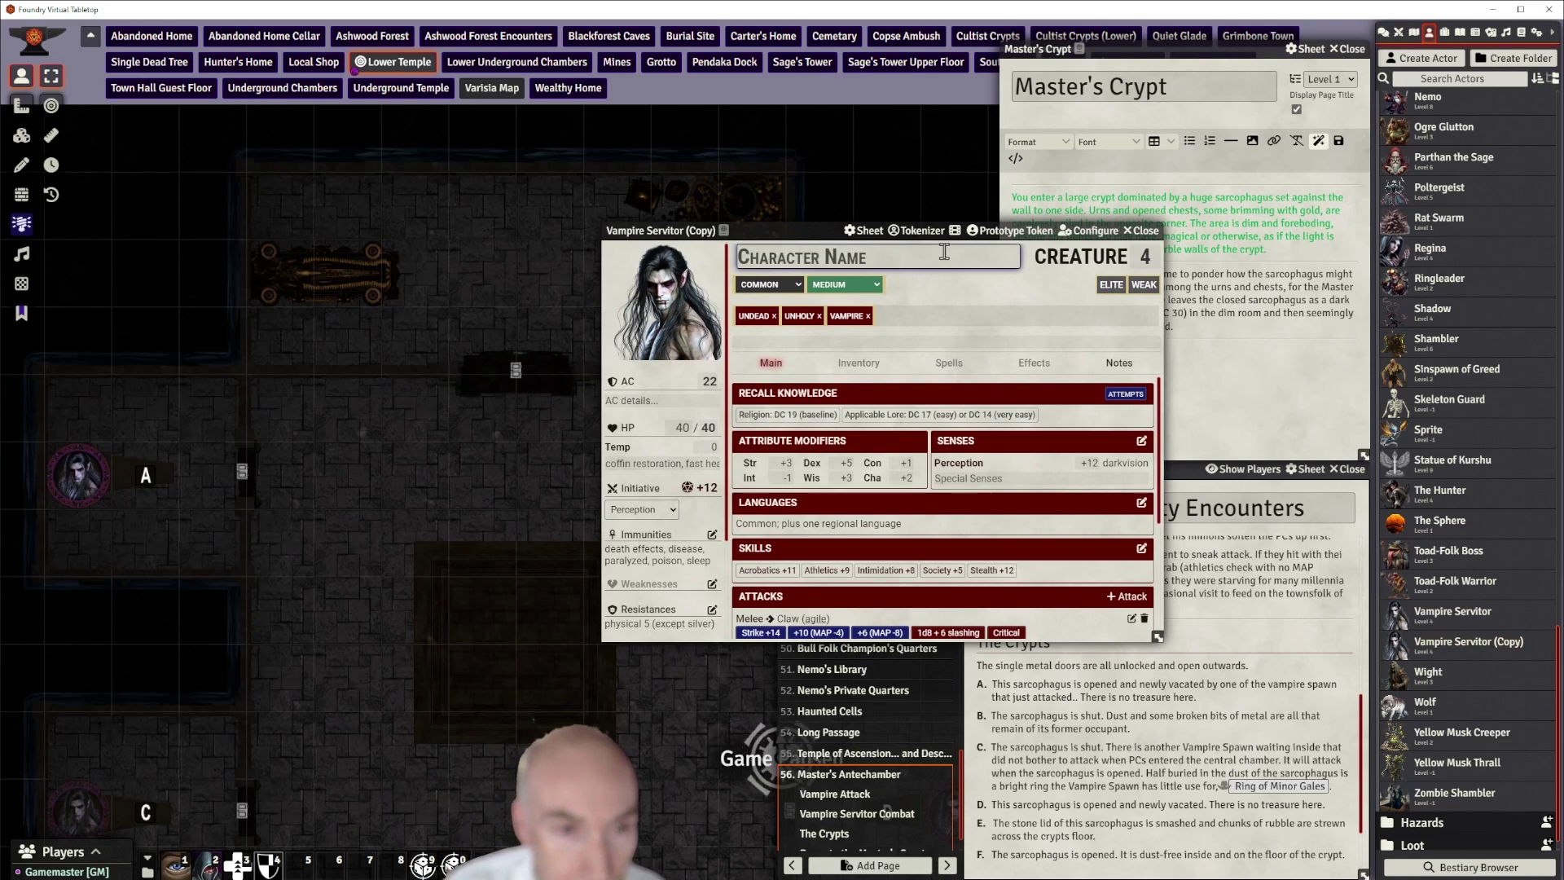
{"action": "type", "text": "\""}
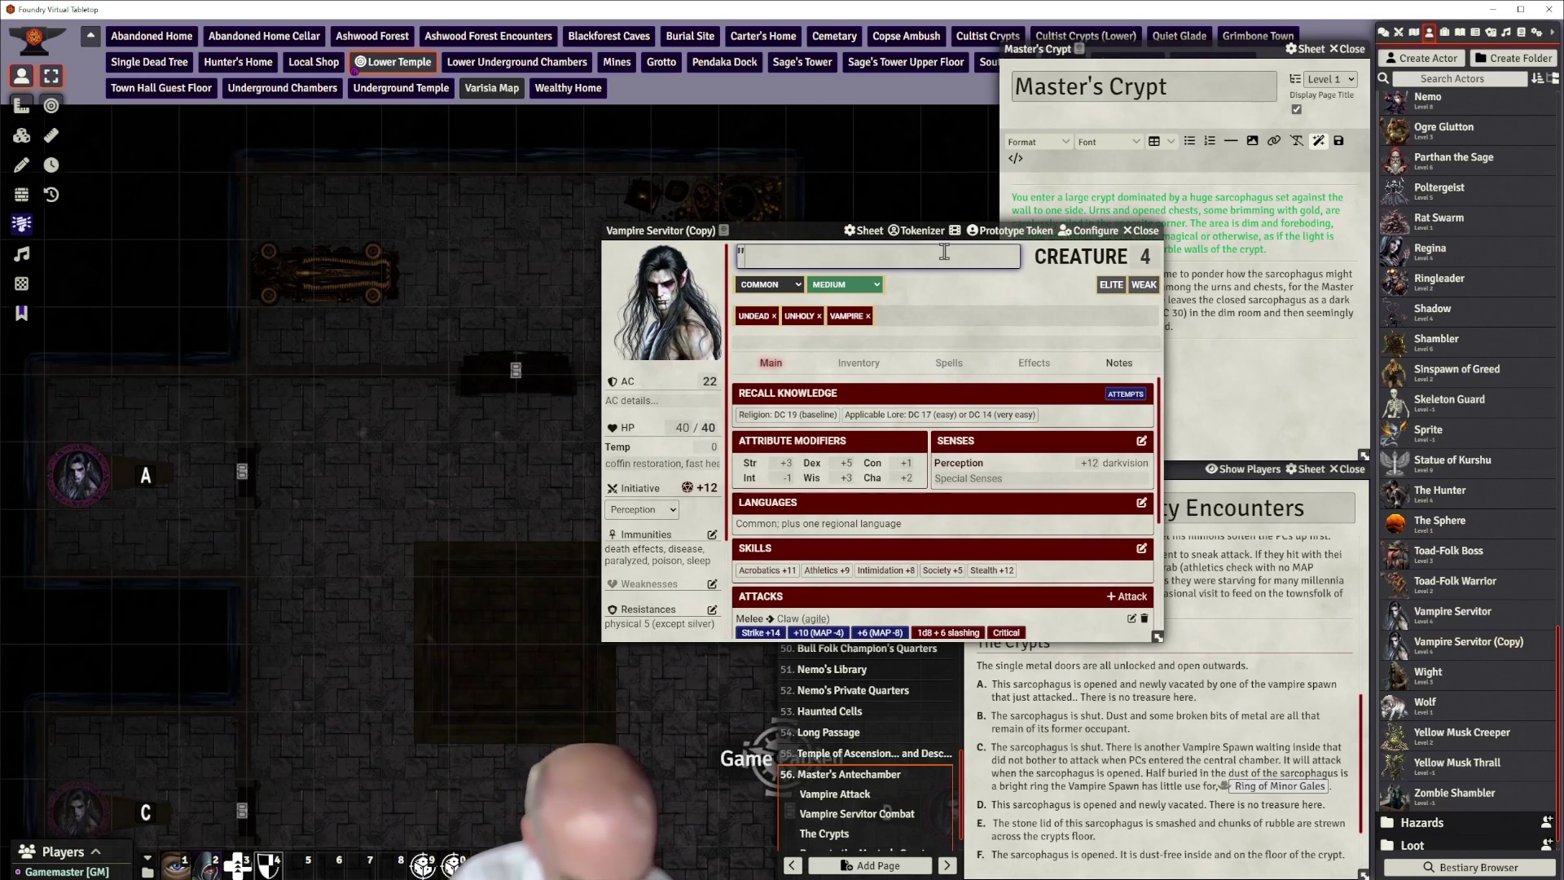
{"action": "type", "text": "The Master\""}
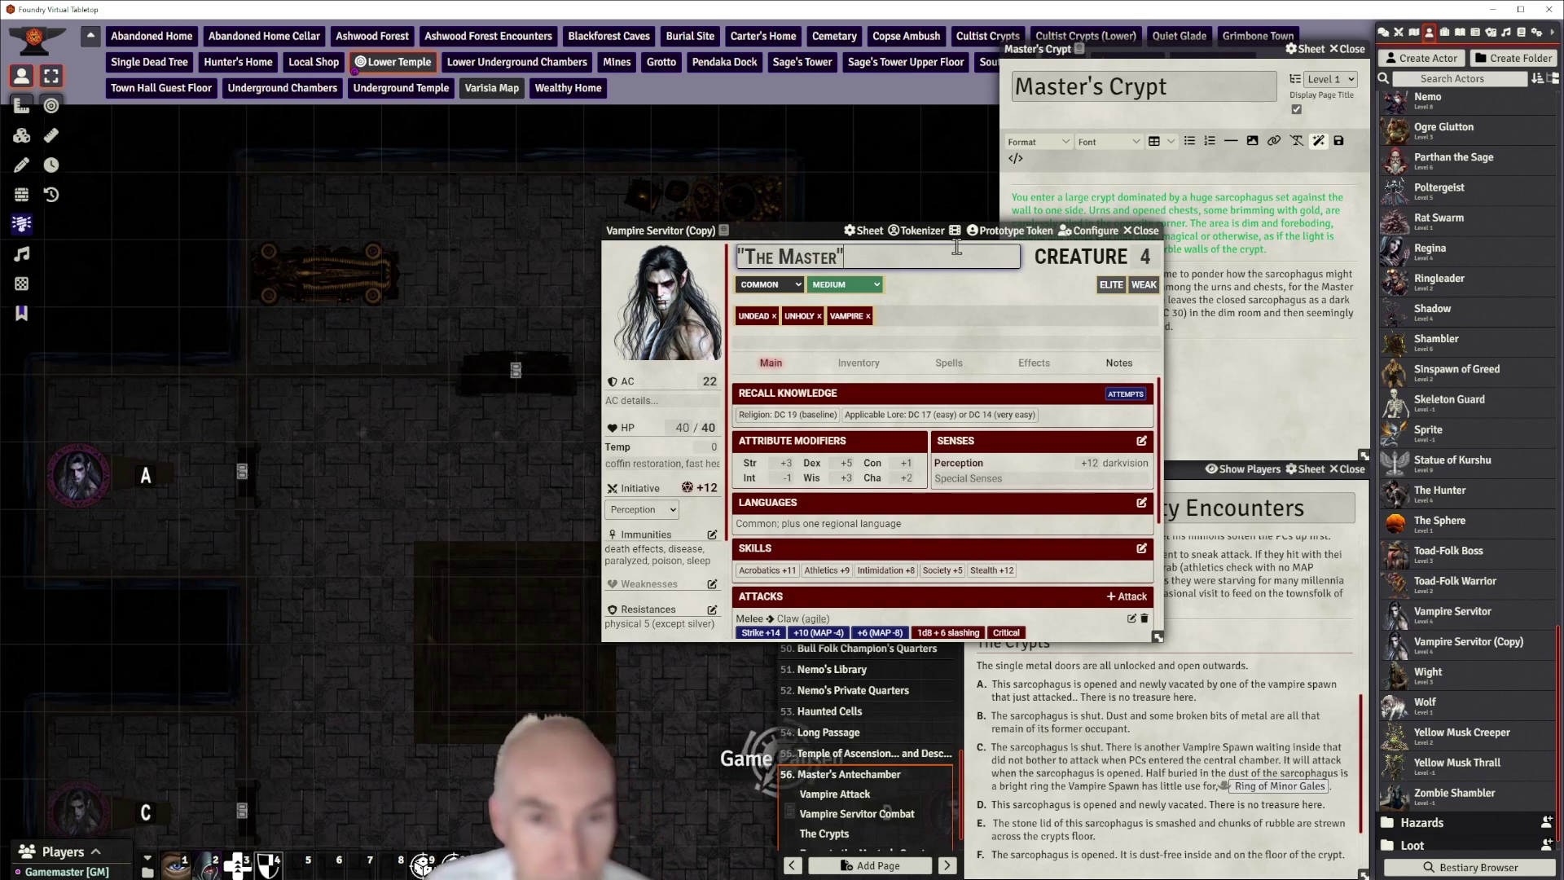
Set the prototype token's name to "The Master" with quotation marks, update the token, and set the creature's rarity to Unique
{"action": "left_click", "coordinate": [1012, 231]}
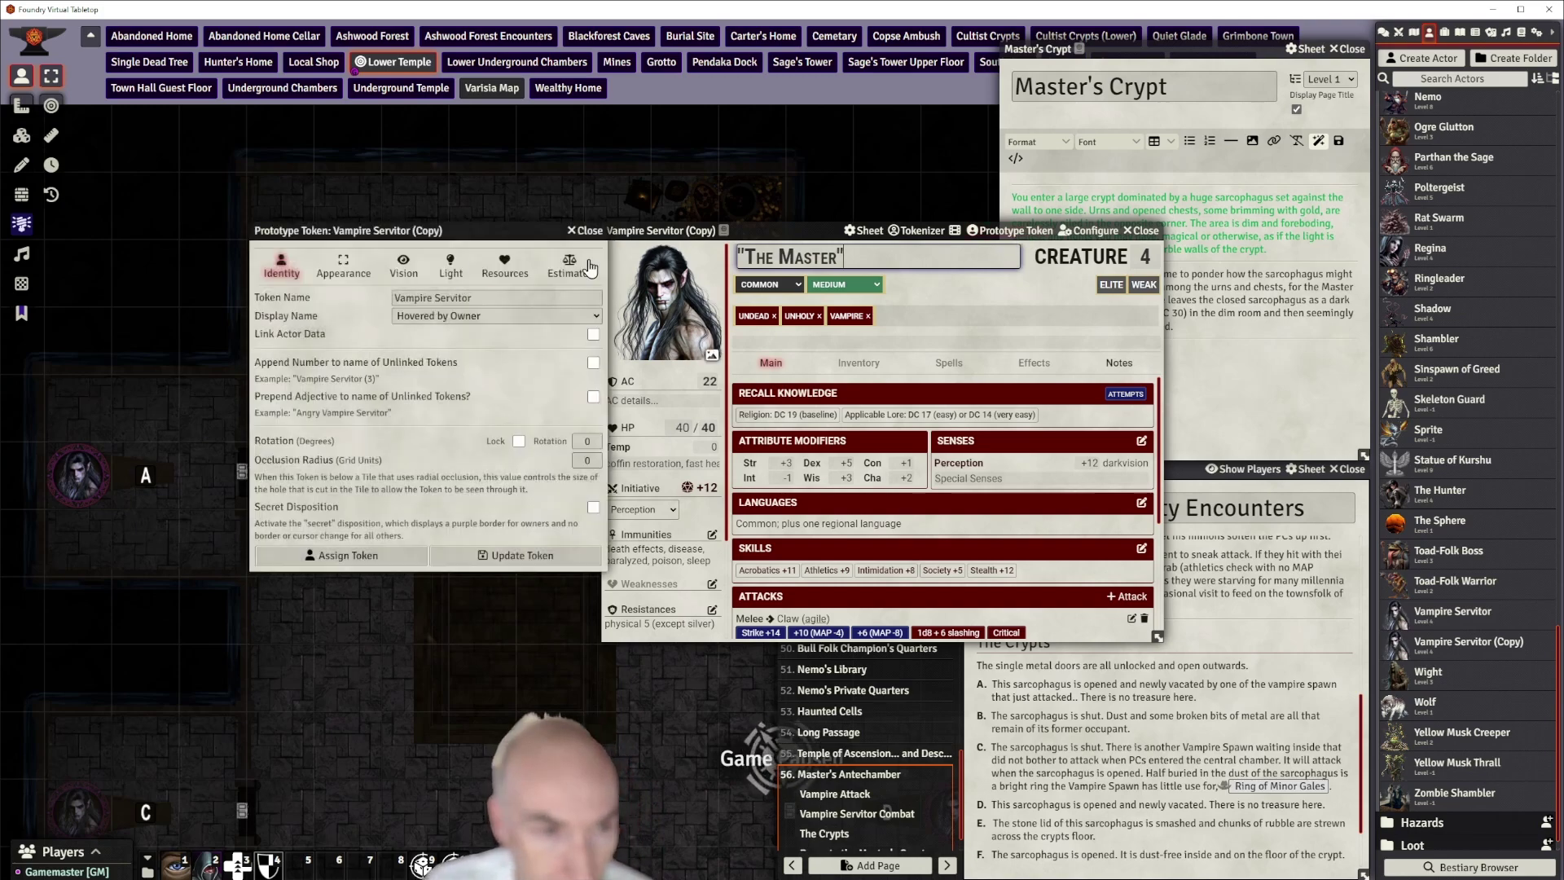
{"action": "left_click", "coordinate": [462, 298]}
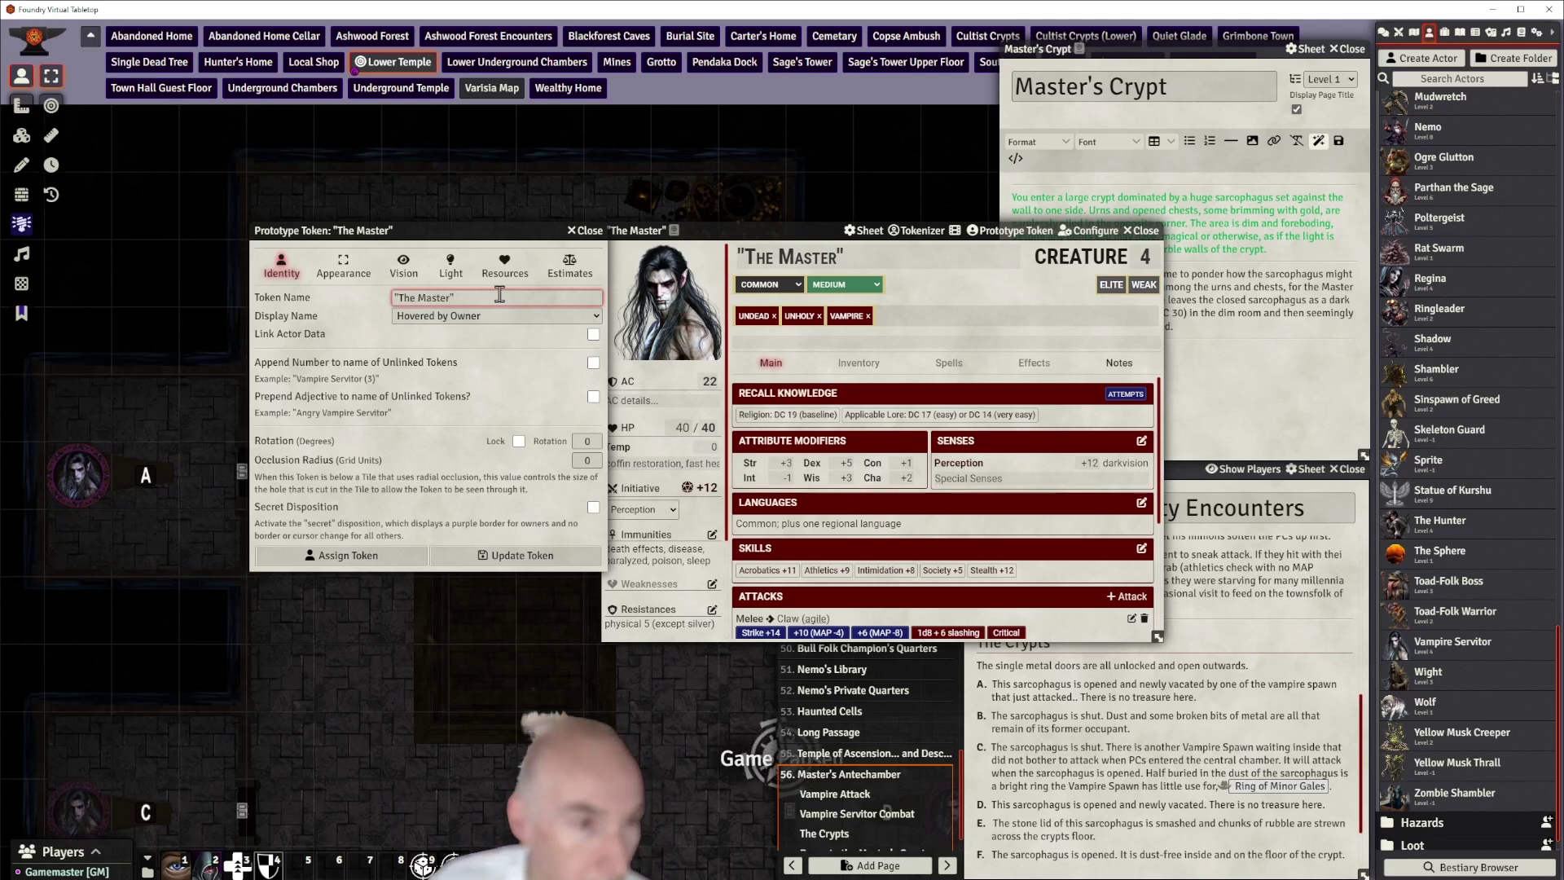
{"action": "left_click", "coordinate": [509, 342]}
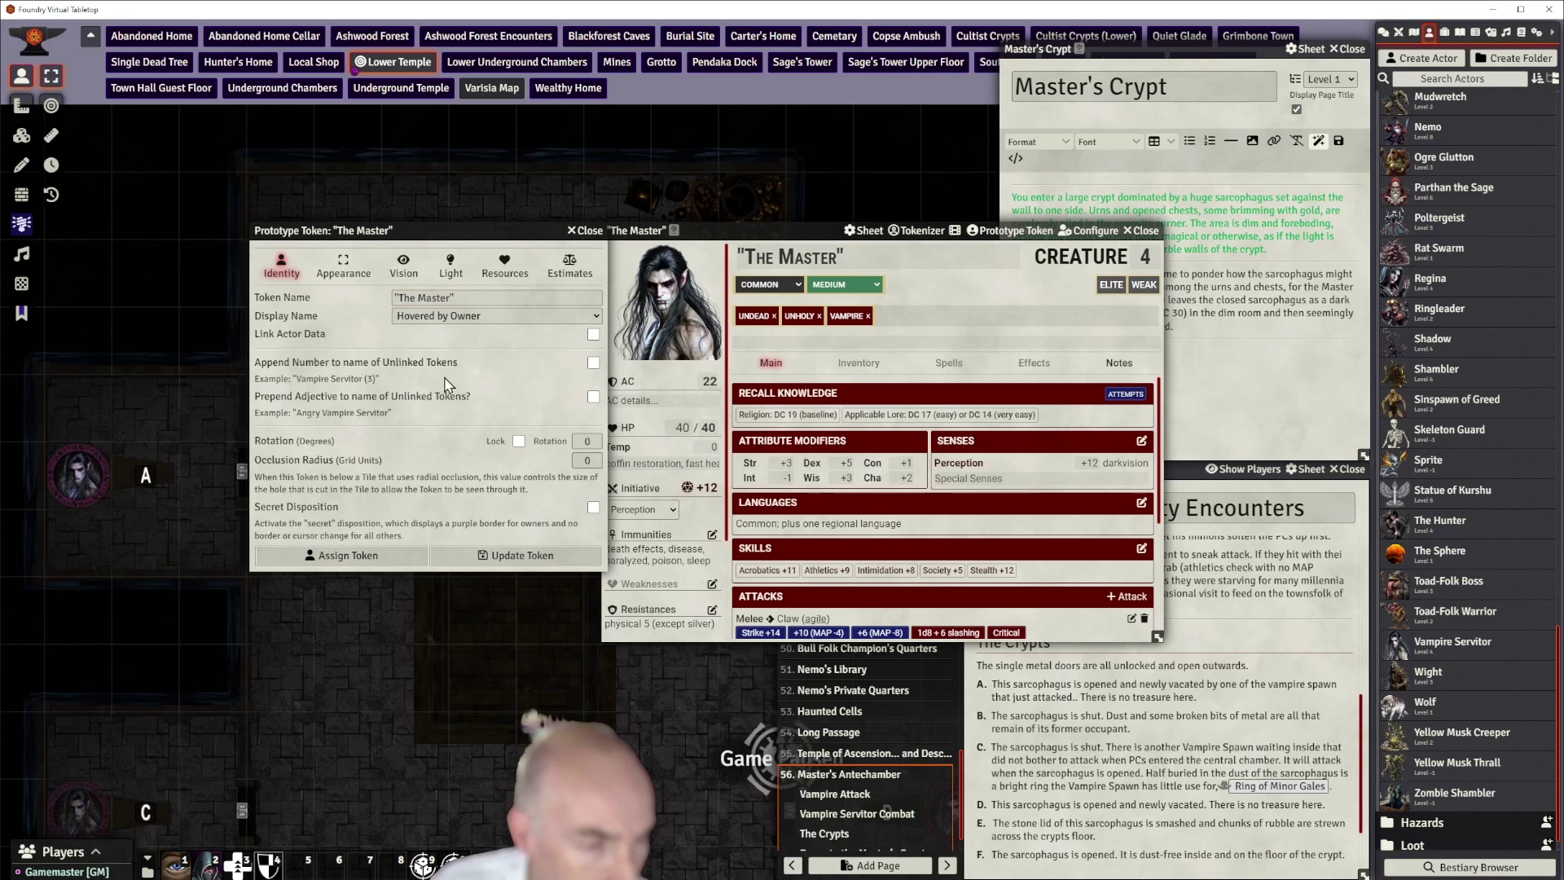
{"action": "left_click", "coordinate": [531, 553]}
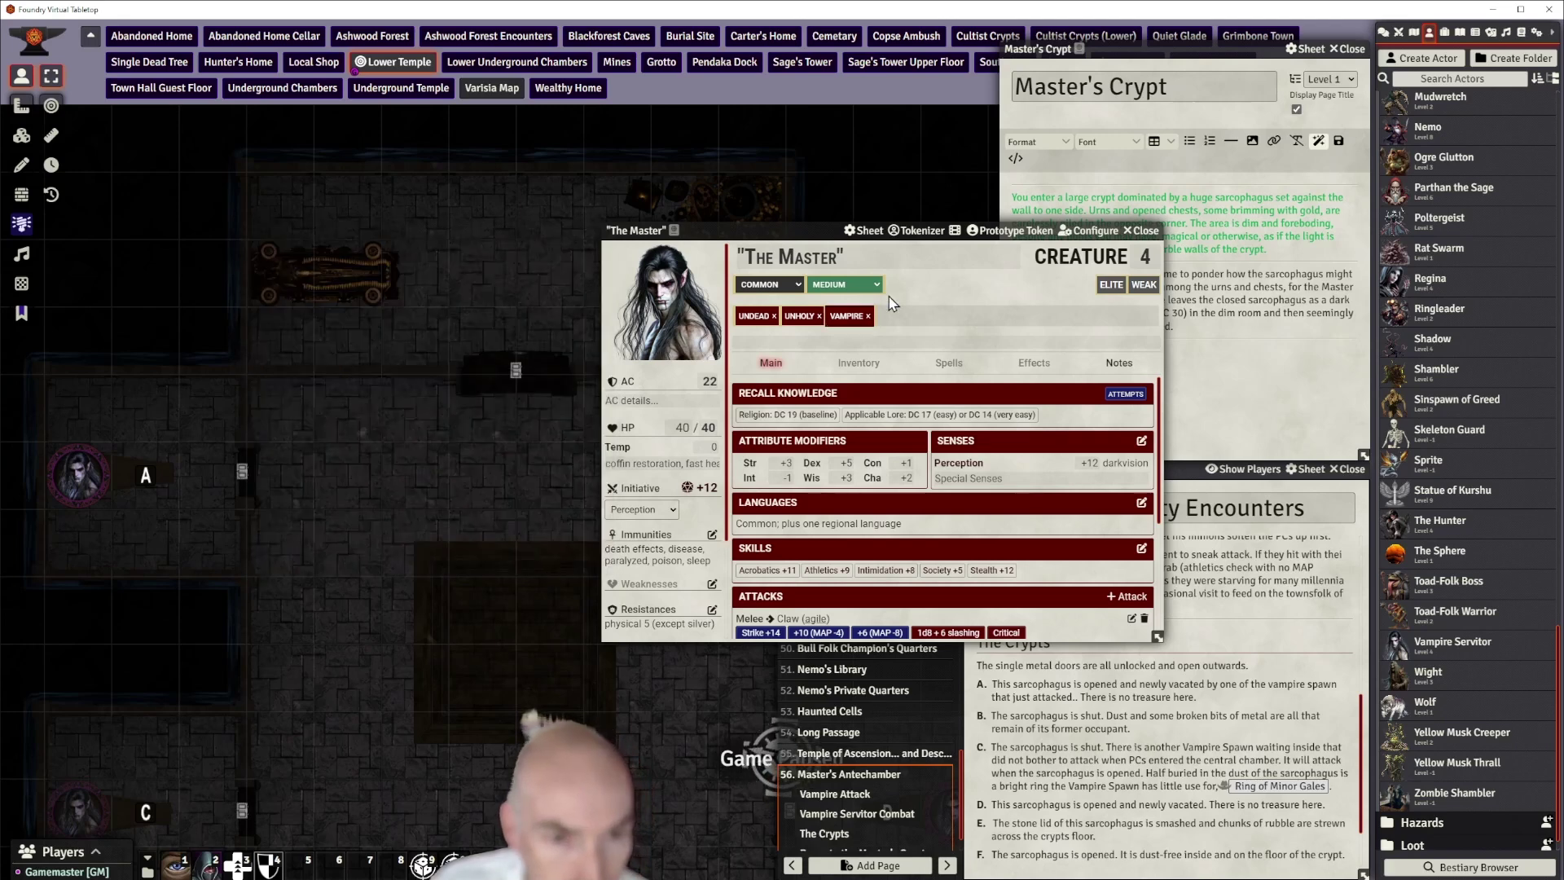
{"action": "left_click", "coordinate": [770, 337]}
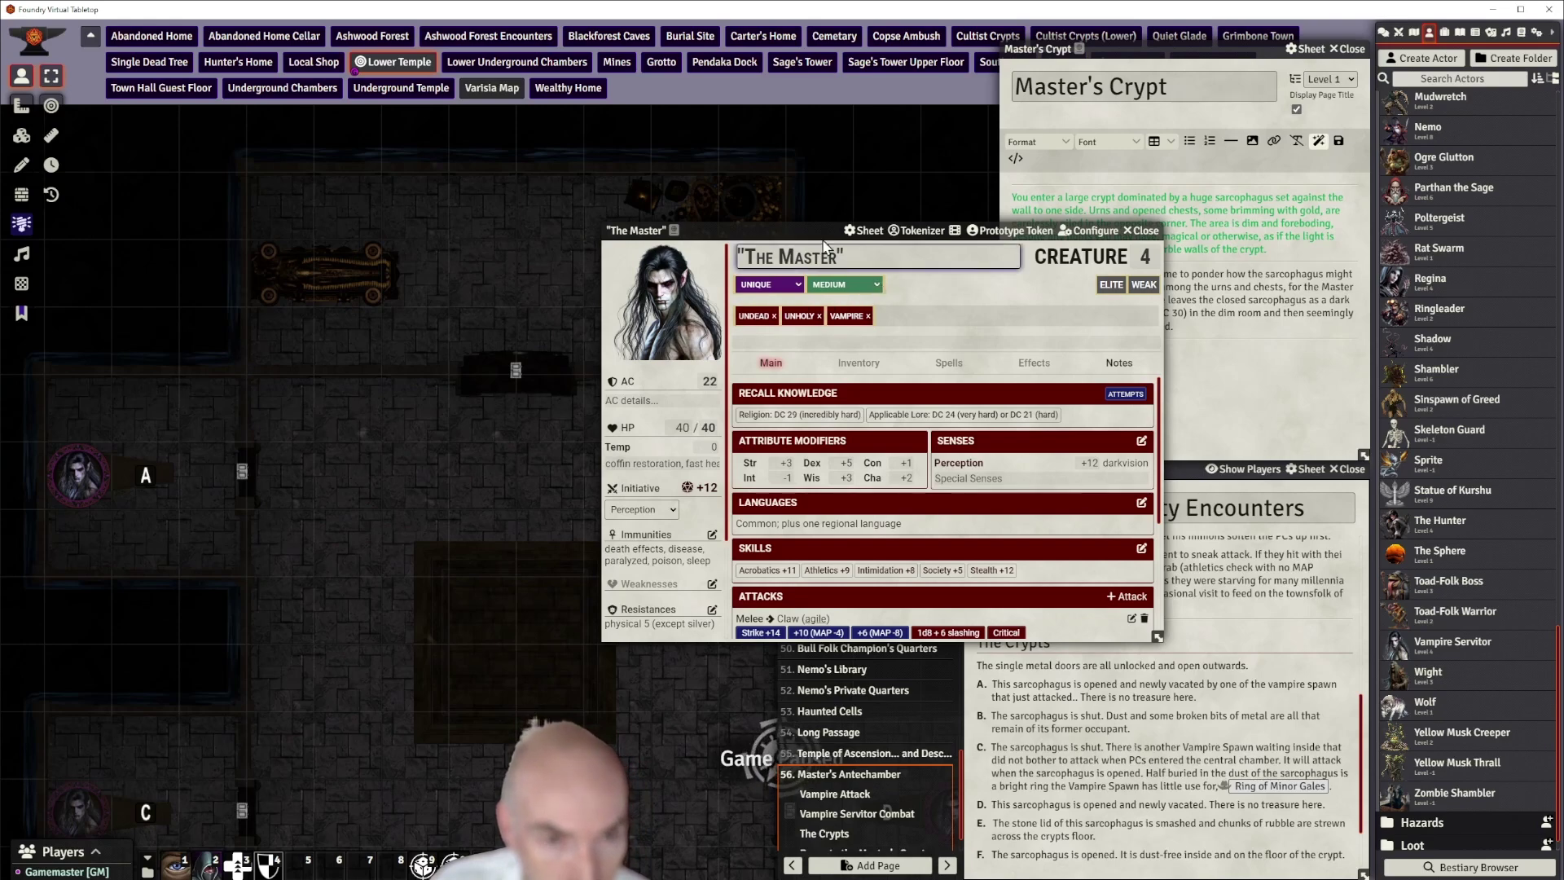
Replace the Master's portrait with the image file "the master 2.webp" from the walkthrough module's folder
{"action": "left_click_drag", "start_coordinate": [817, 231], "coordinate": [784, 157]}
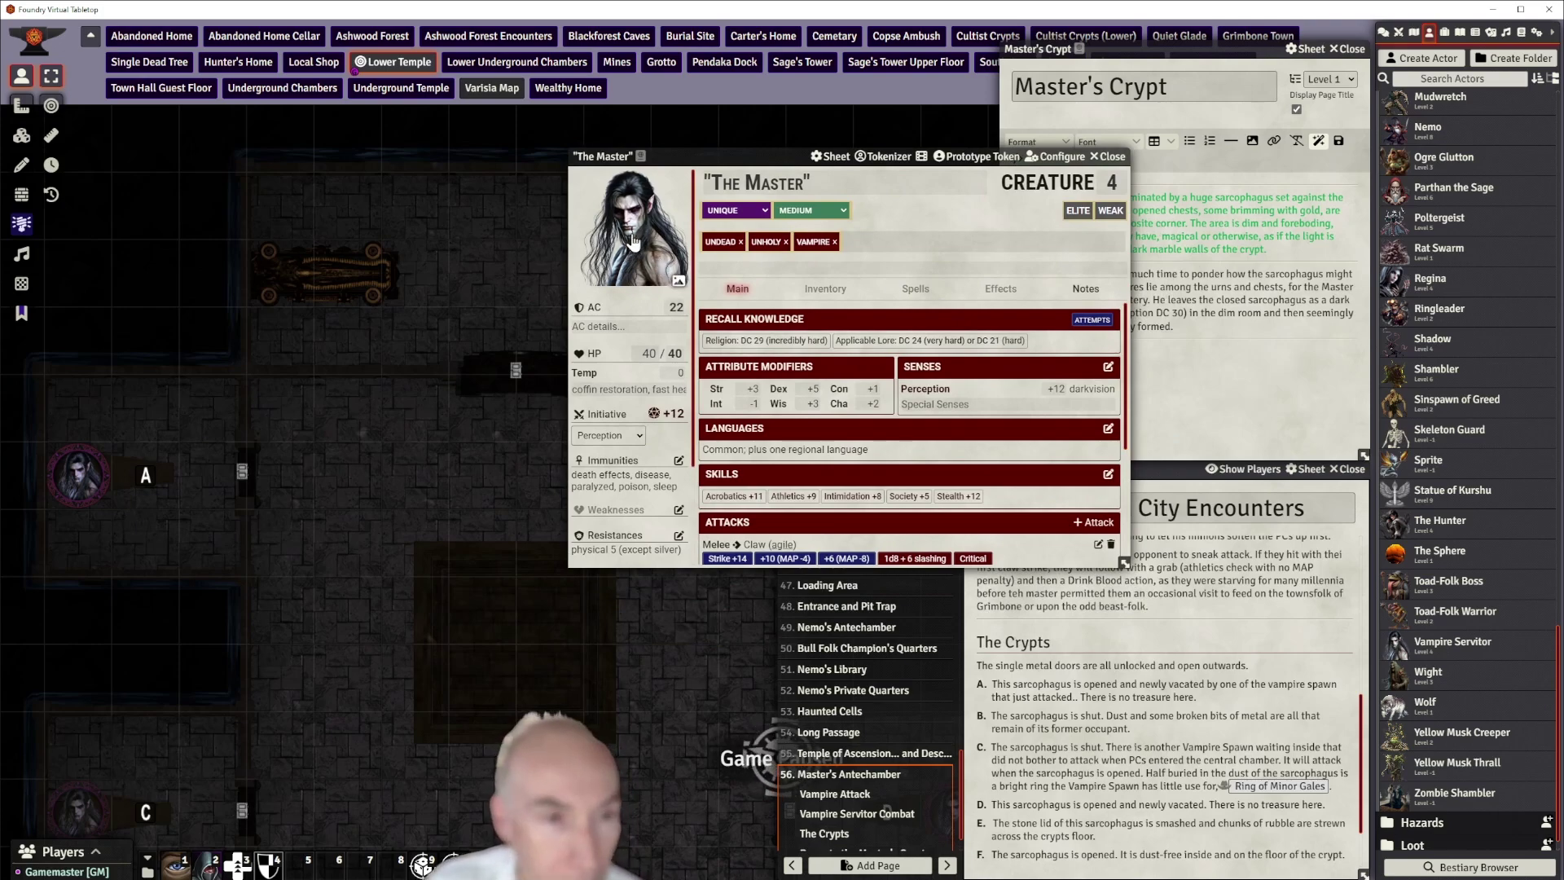
{"action": "left_click", "coordinate": [624, 240]}
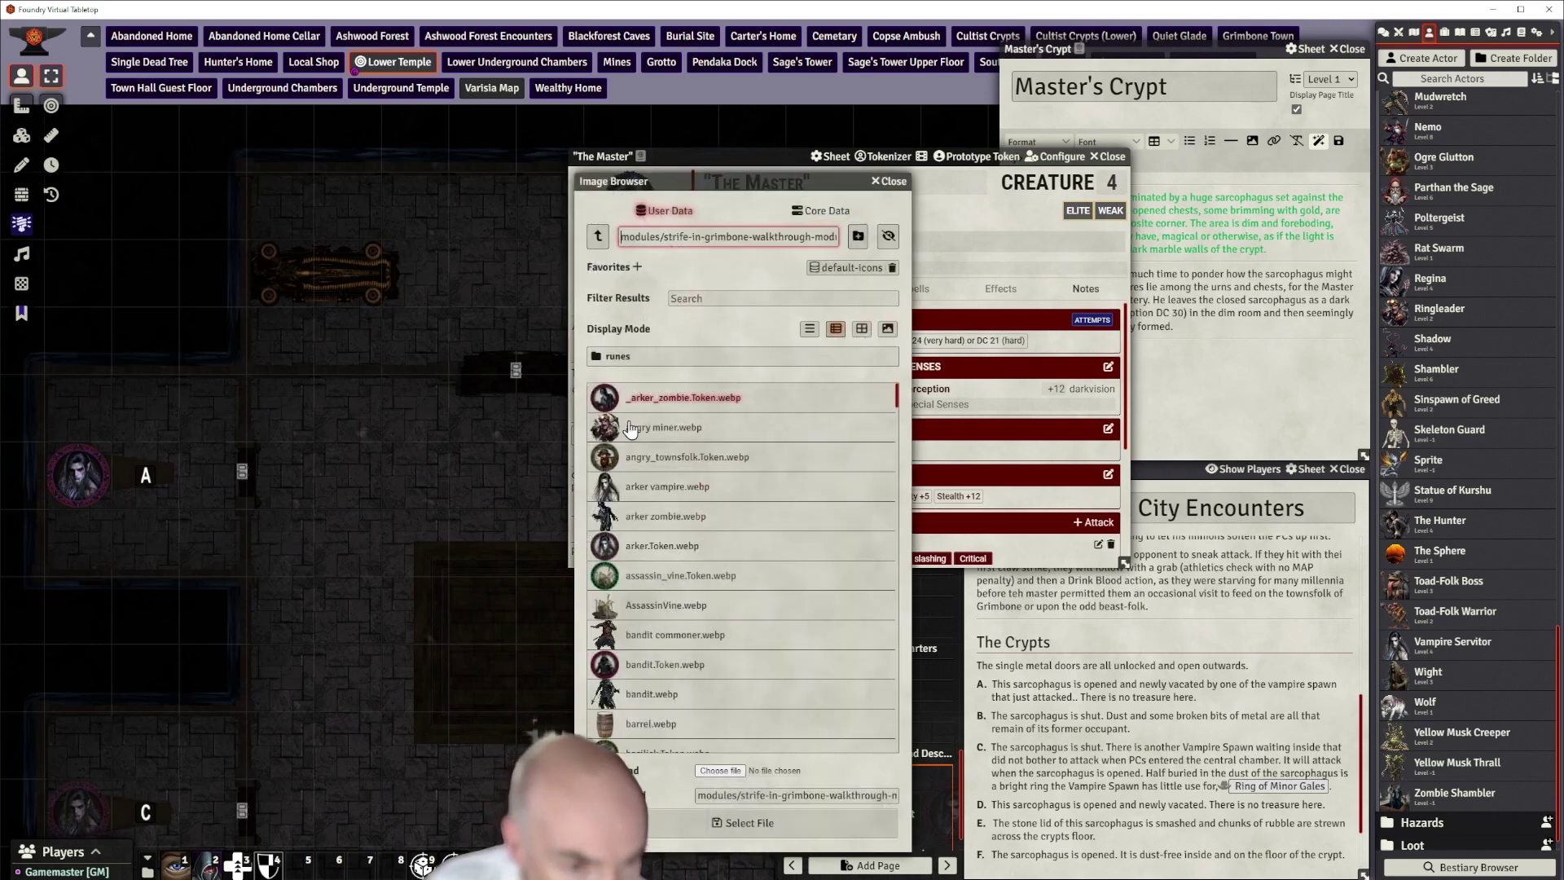
{"action": "scroll", "coordinate": [743, 582], "scroll_direction": "down", "scroll_amount": 5}
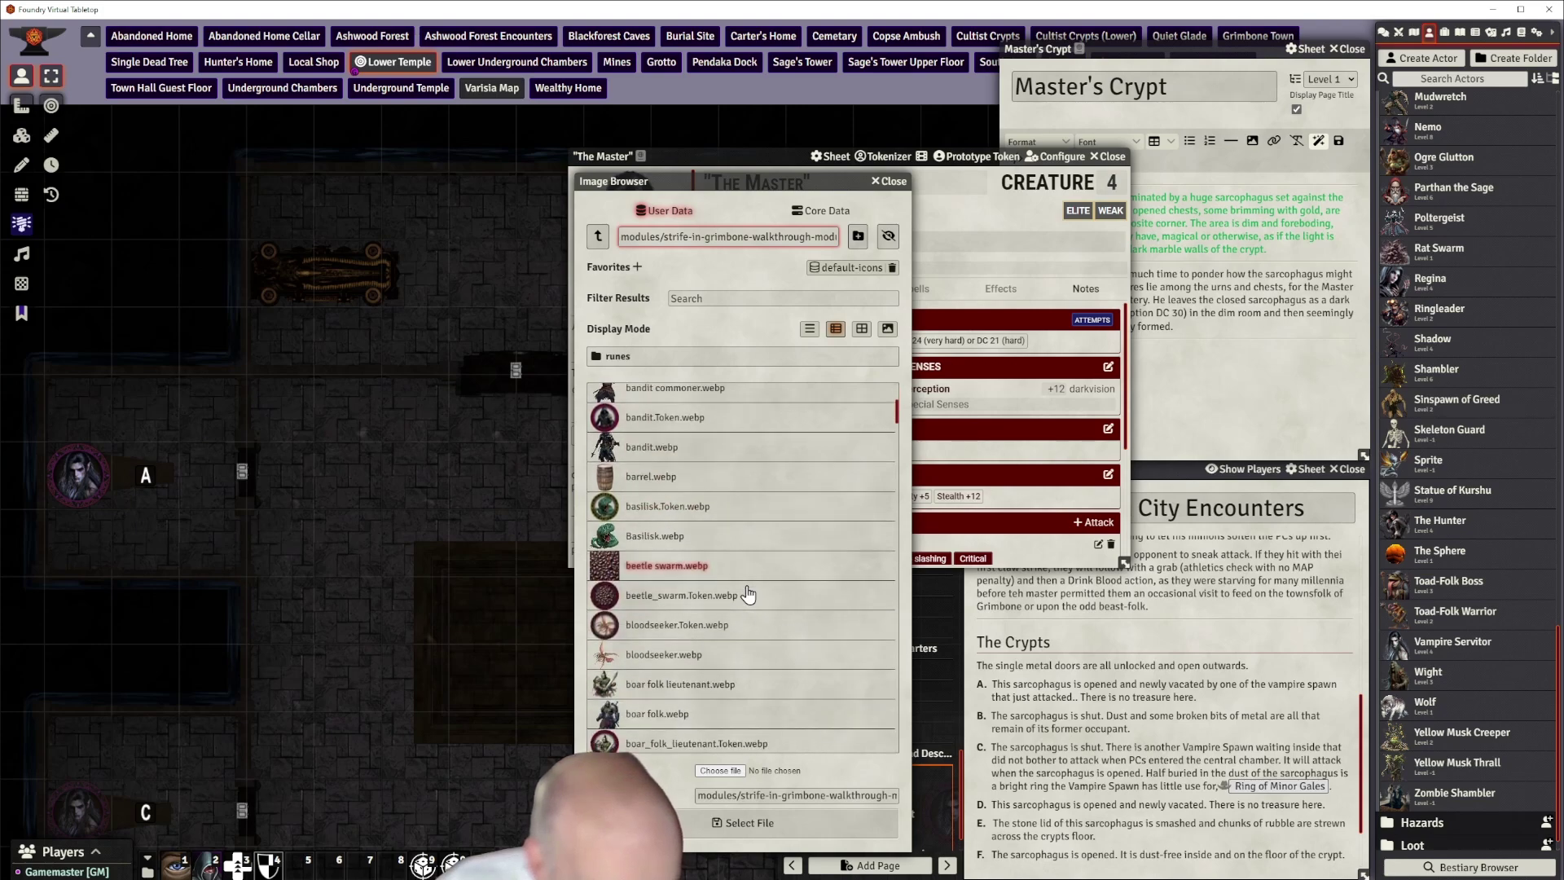
{"action": "scroll", "coordinate": [748, 594], "scroll_direction": "down", "scroll_amount": 8}
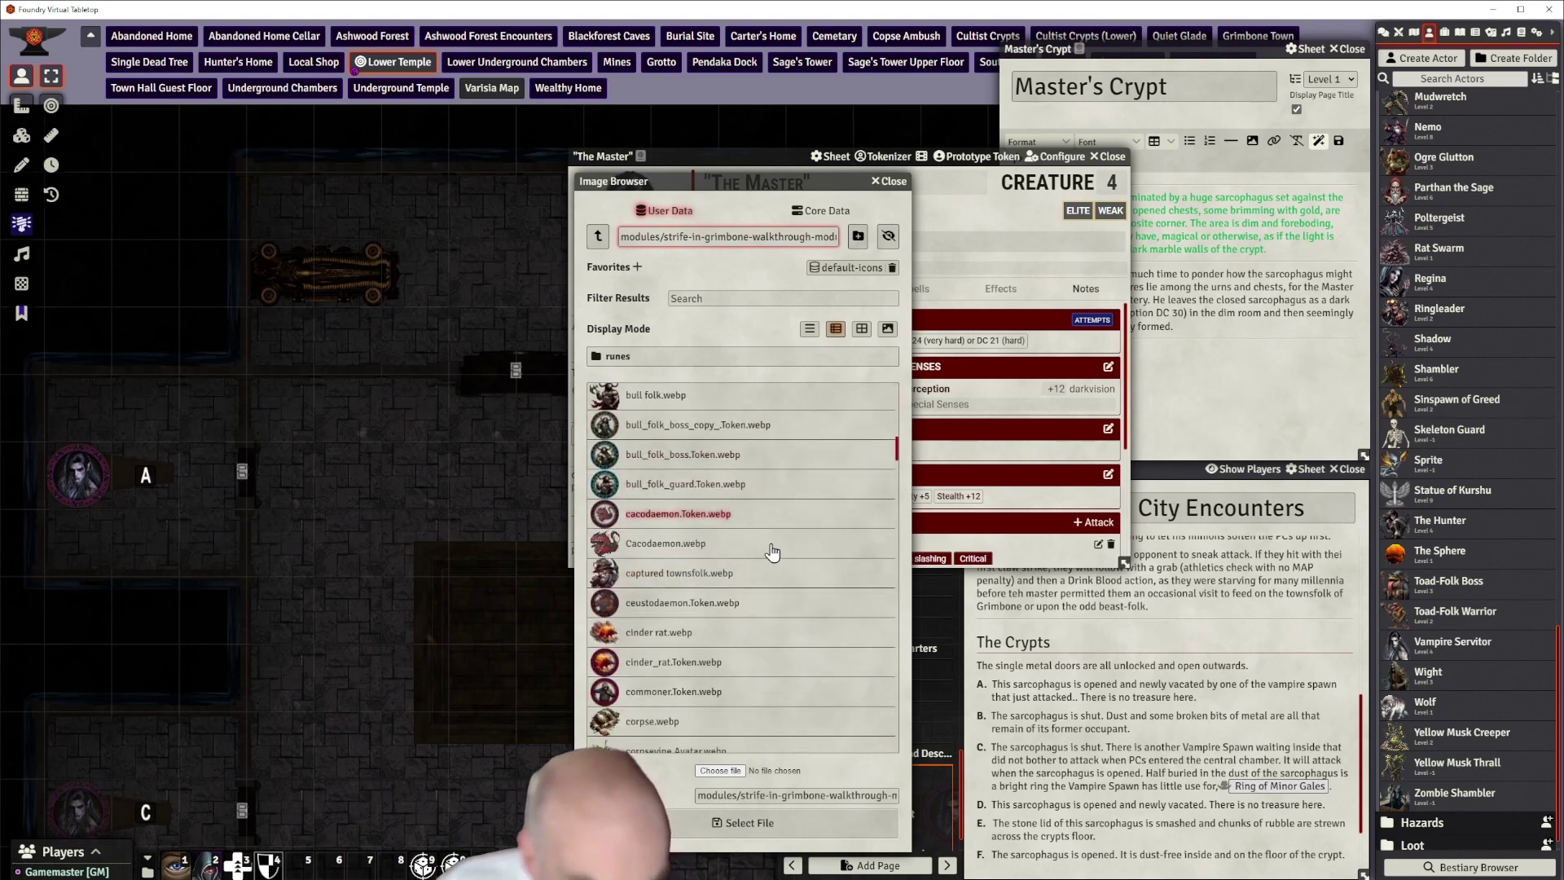
{"action": "scroll", "coordinate": [767, 575], "scroll_direction": "down", "scroll_amount": 10}
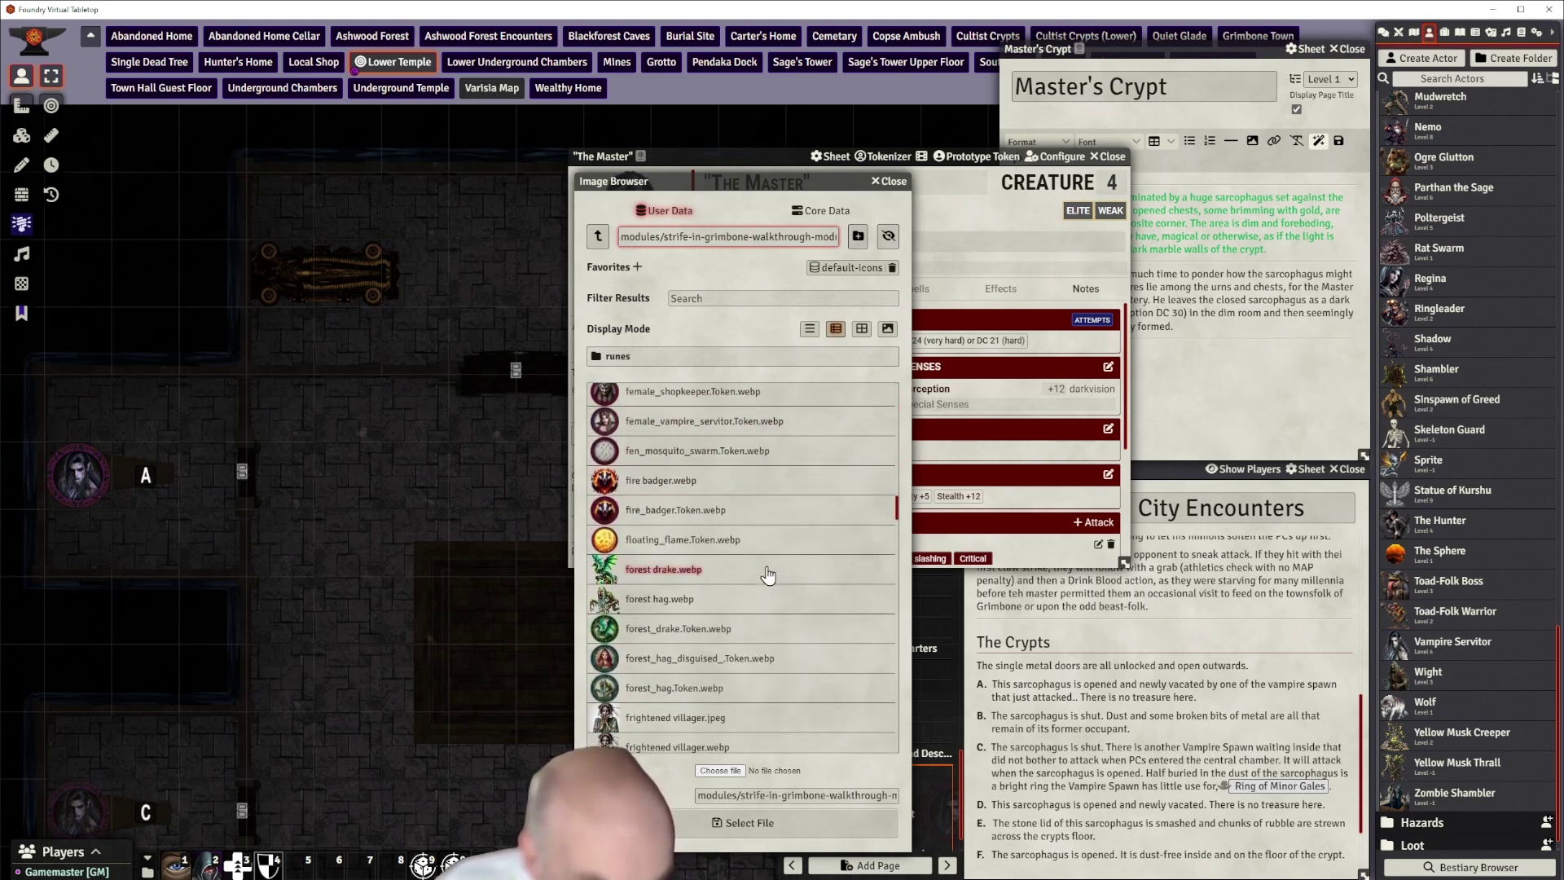
{"action": "scroll", "coordinate": [768, 575], "scroll_direction": "down", "scroll_amount": 10}
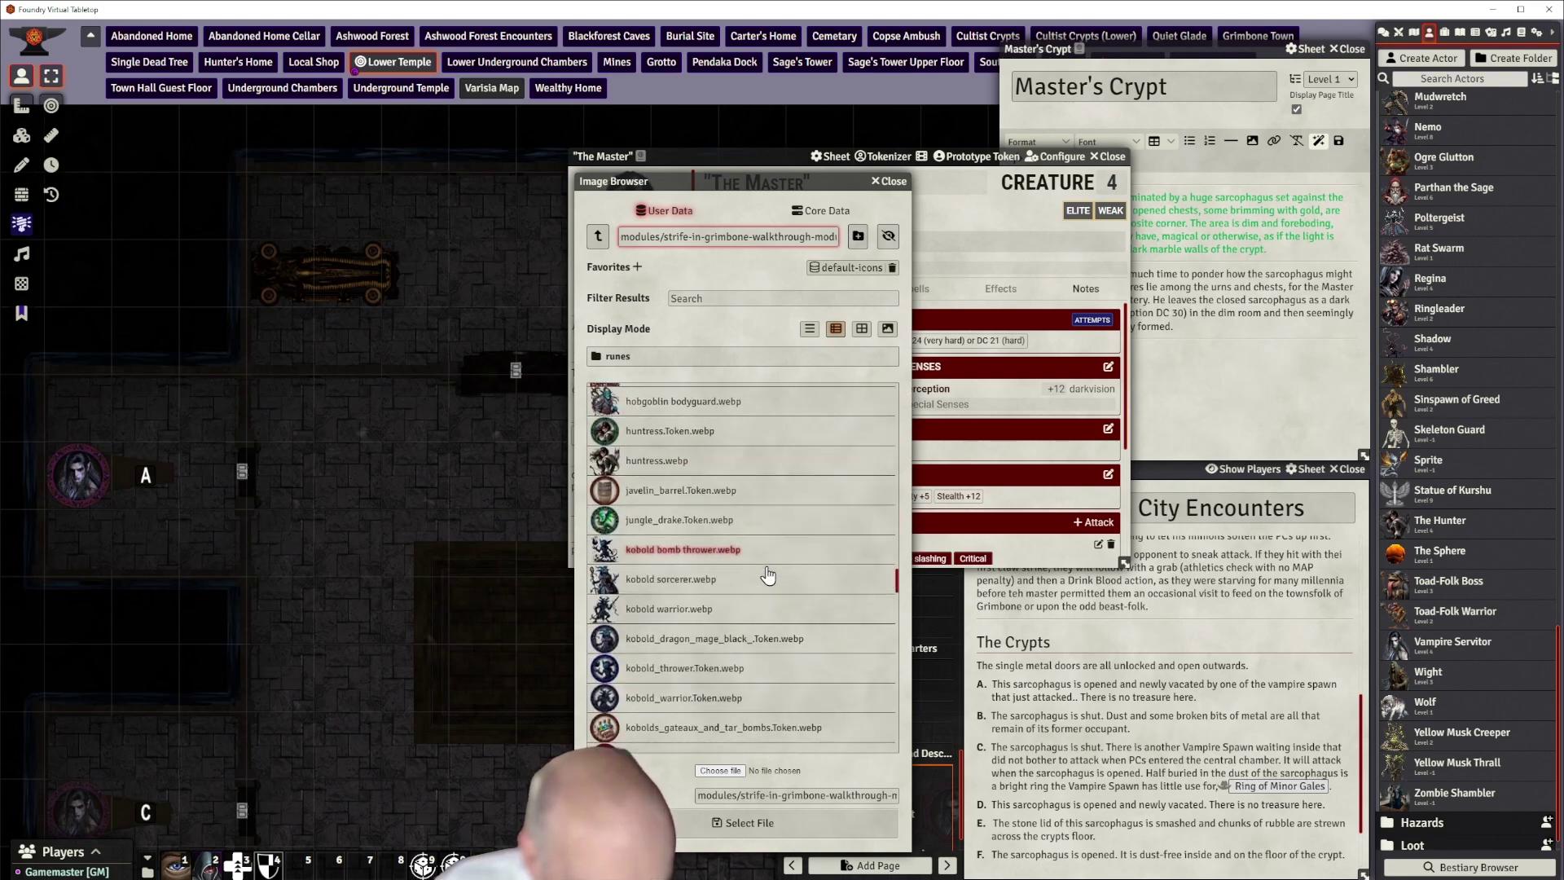
{"action": "scroll", "coordinate": [768, 575], "scroll_direction": "down", "scroll_amount": 10}
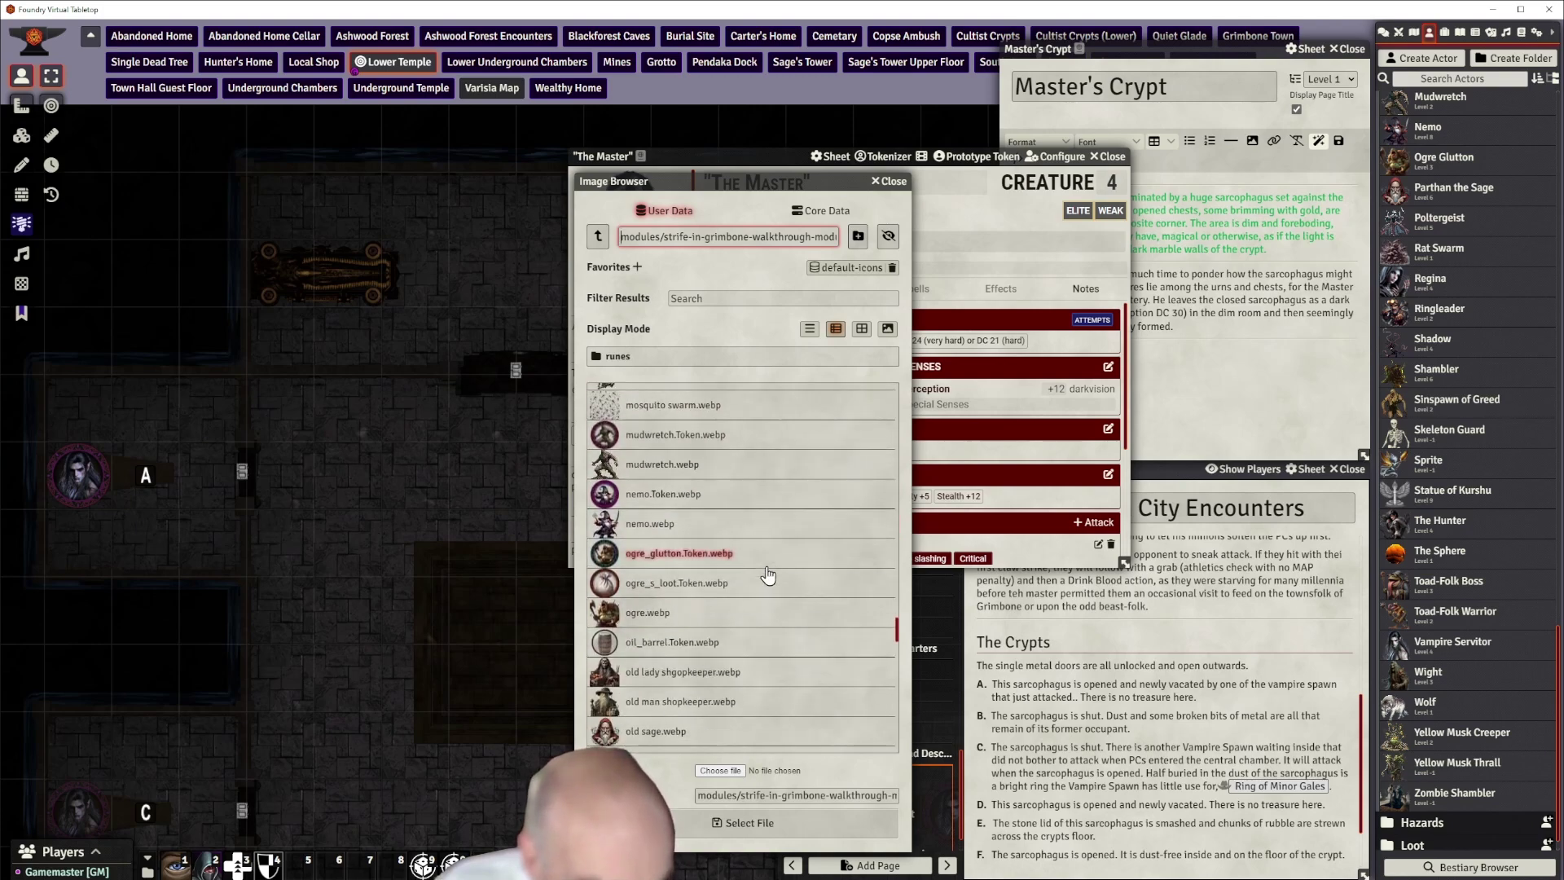
{"action": "scroll", "coordinate": [768, 575], "scroll_direction": "up", "scroll_amount": 6}
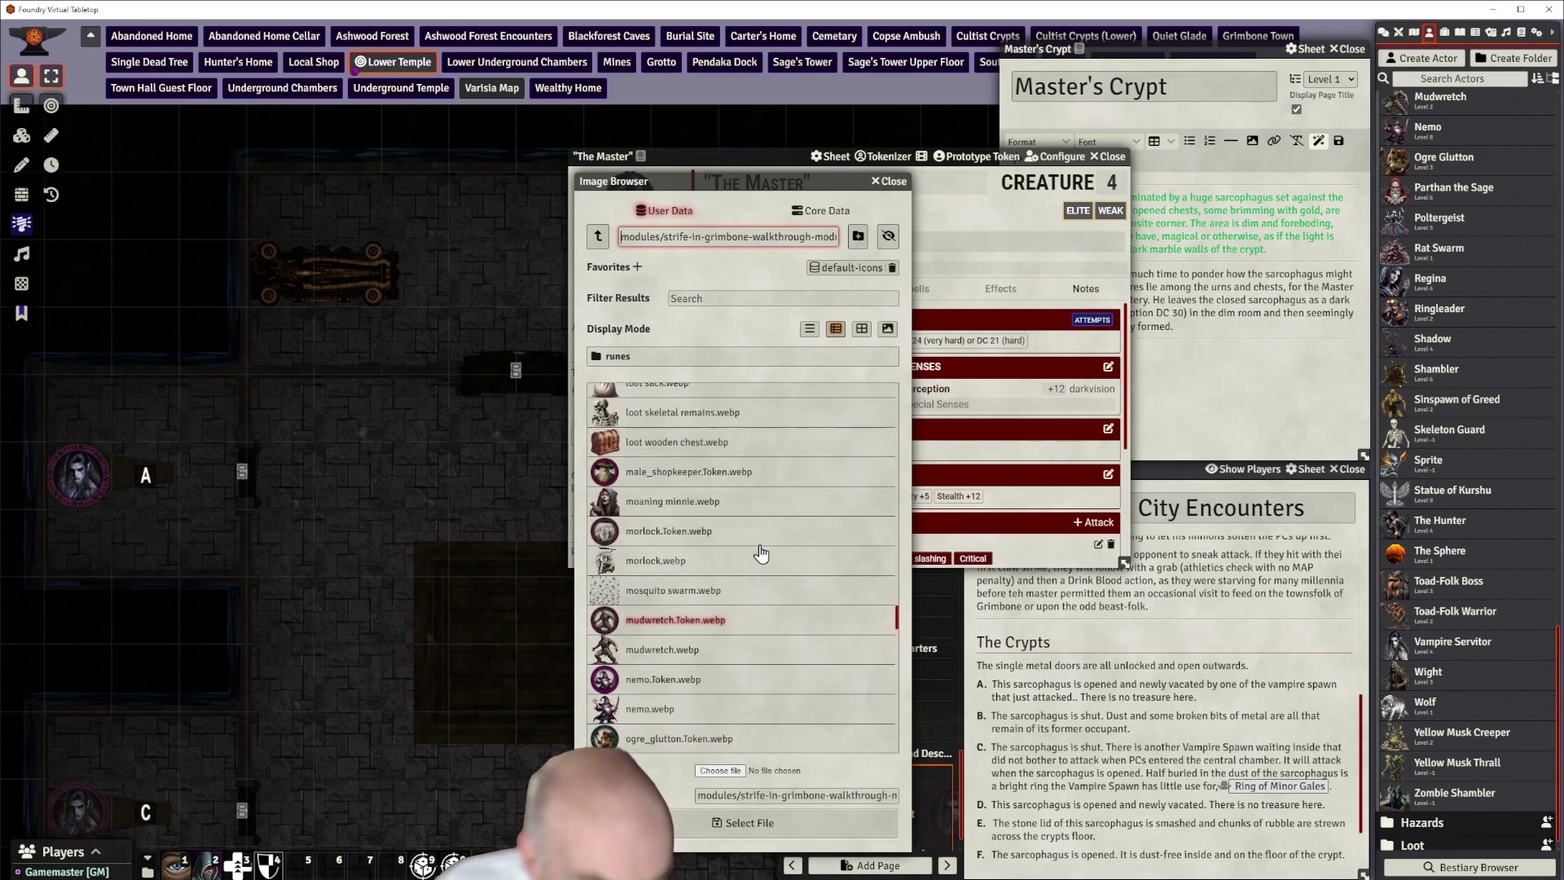
{"action": "scroll", "coordinate": [761, 554], "scroll_direction": "down", "scroll_amount": 10}
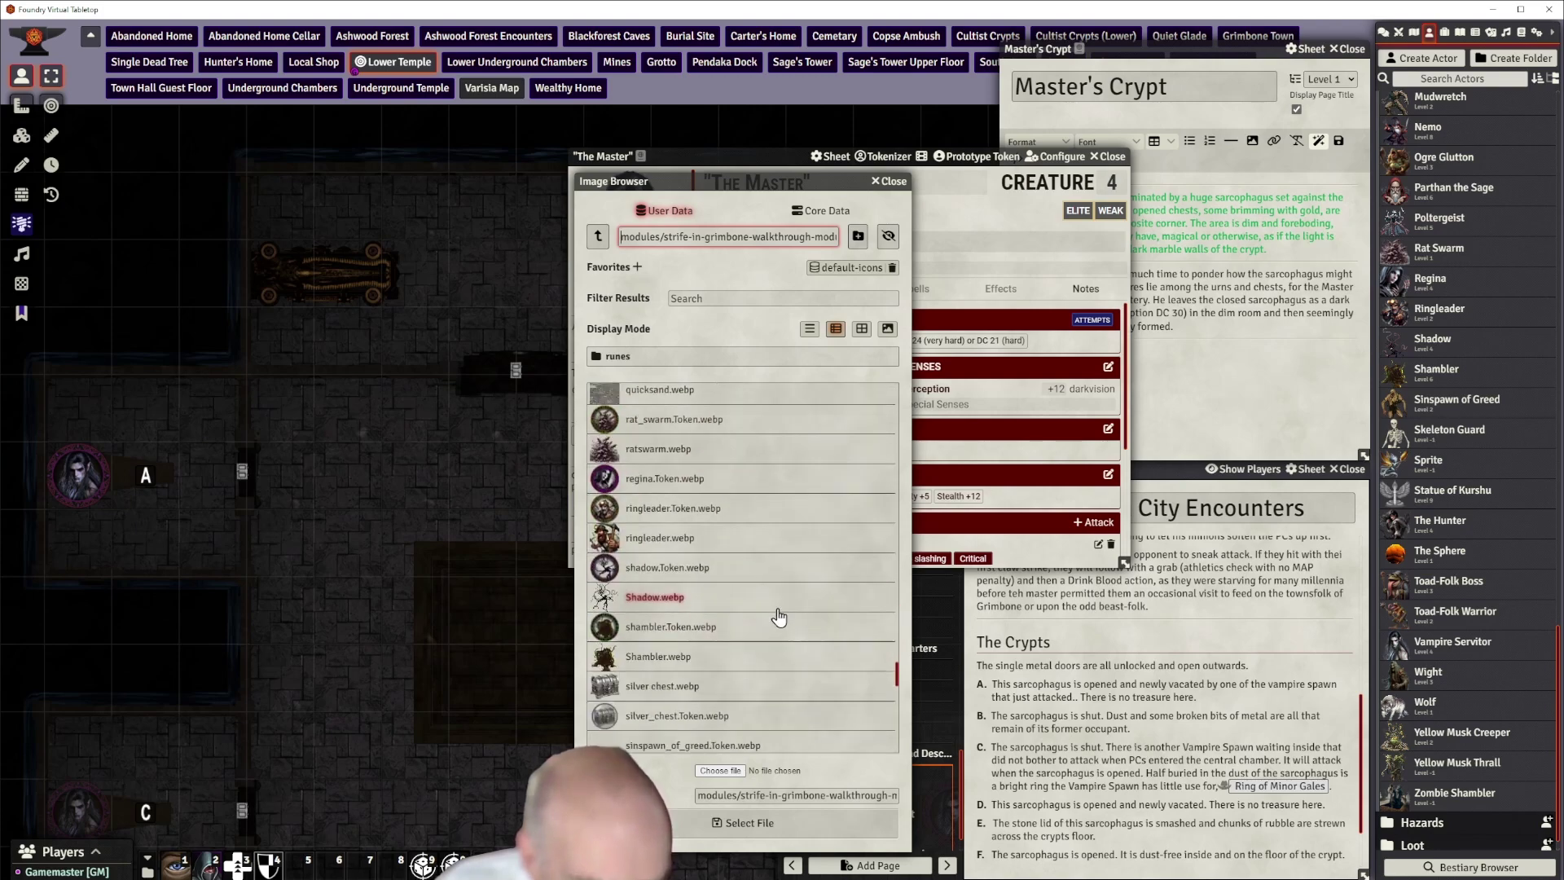
{"action": "scroll", "coordinate": [778, 617], "scroll_direction": "down", "scroll_amount": 5}
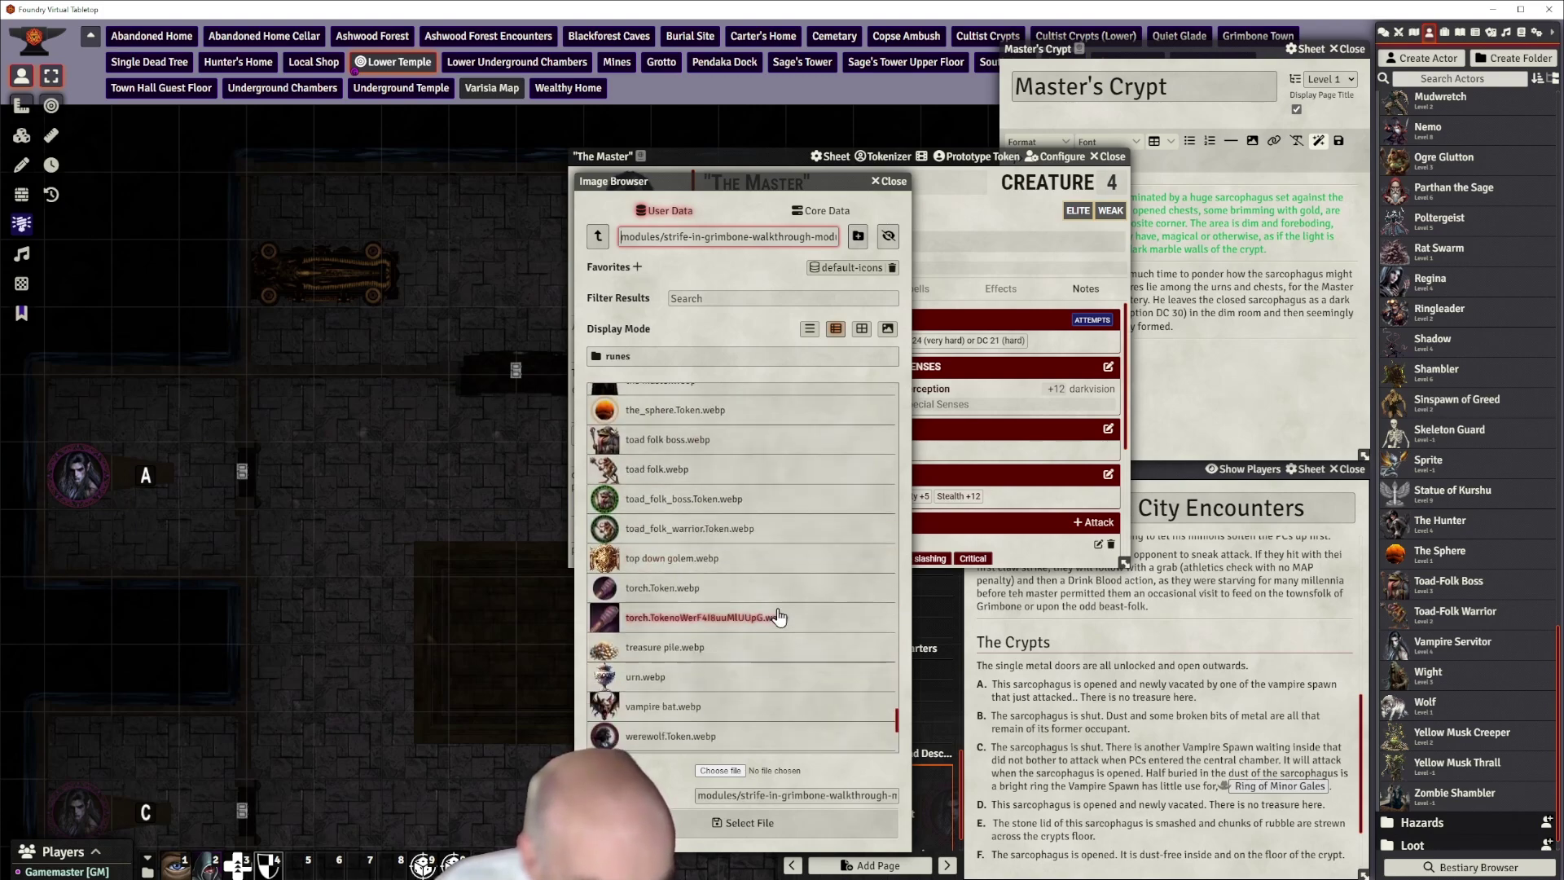
{"action": "scroll", "coordinate": [778, 617], "scroll_direction": "up", "scroll_amount": 4}
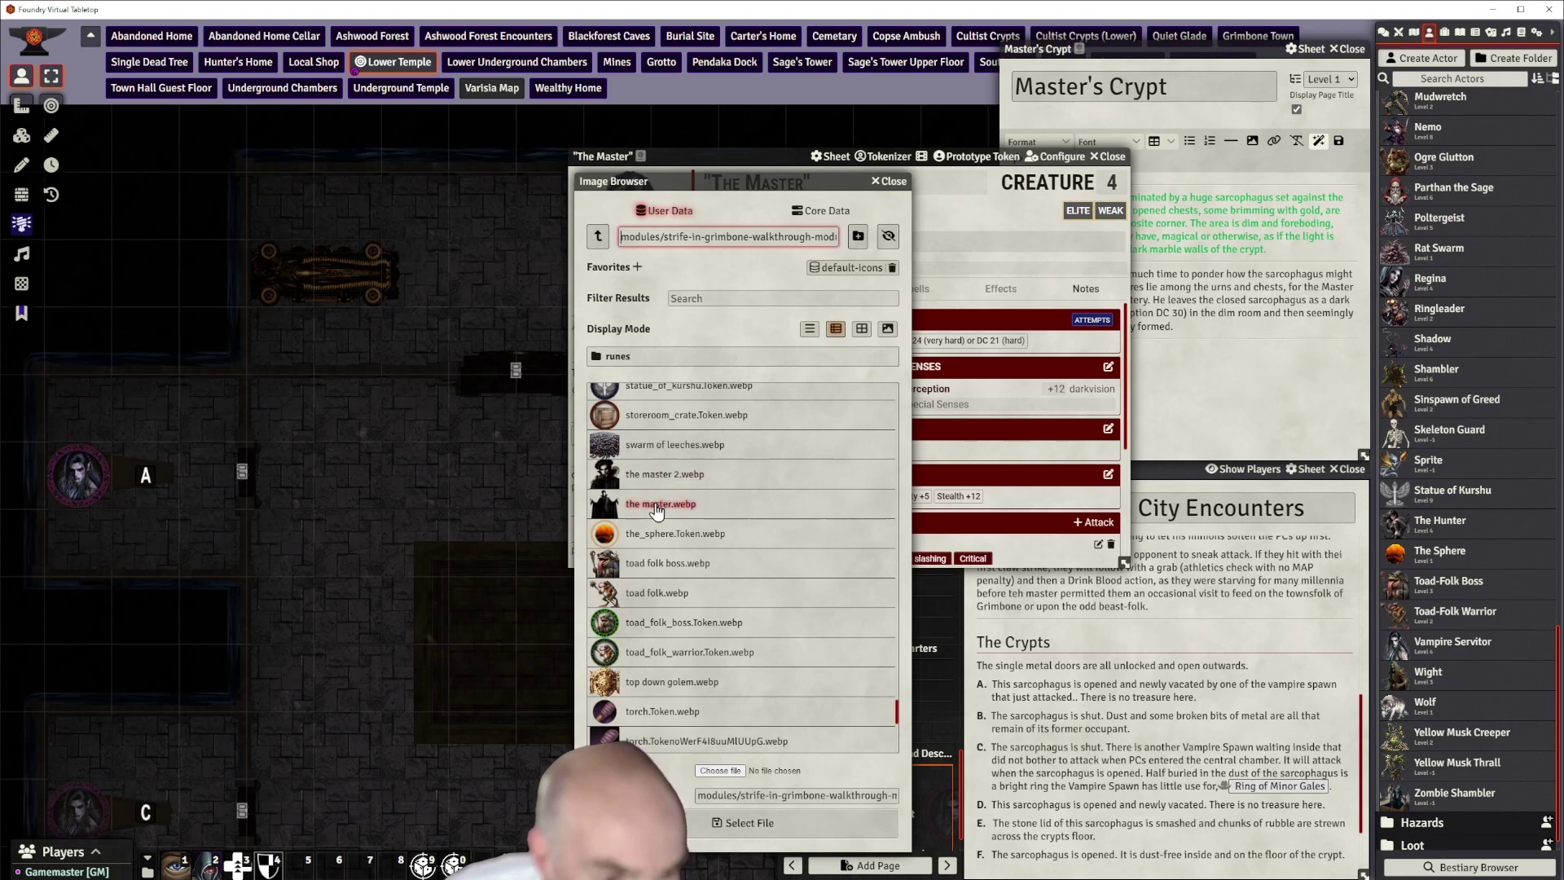
{"action": "left_click", "coordinate": [656, 475]}
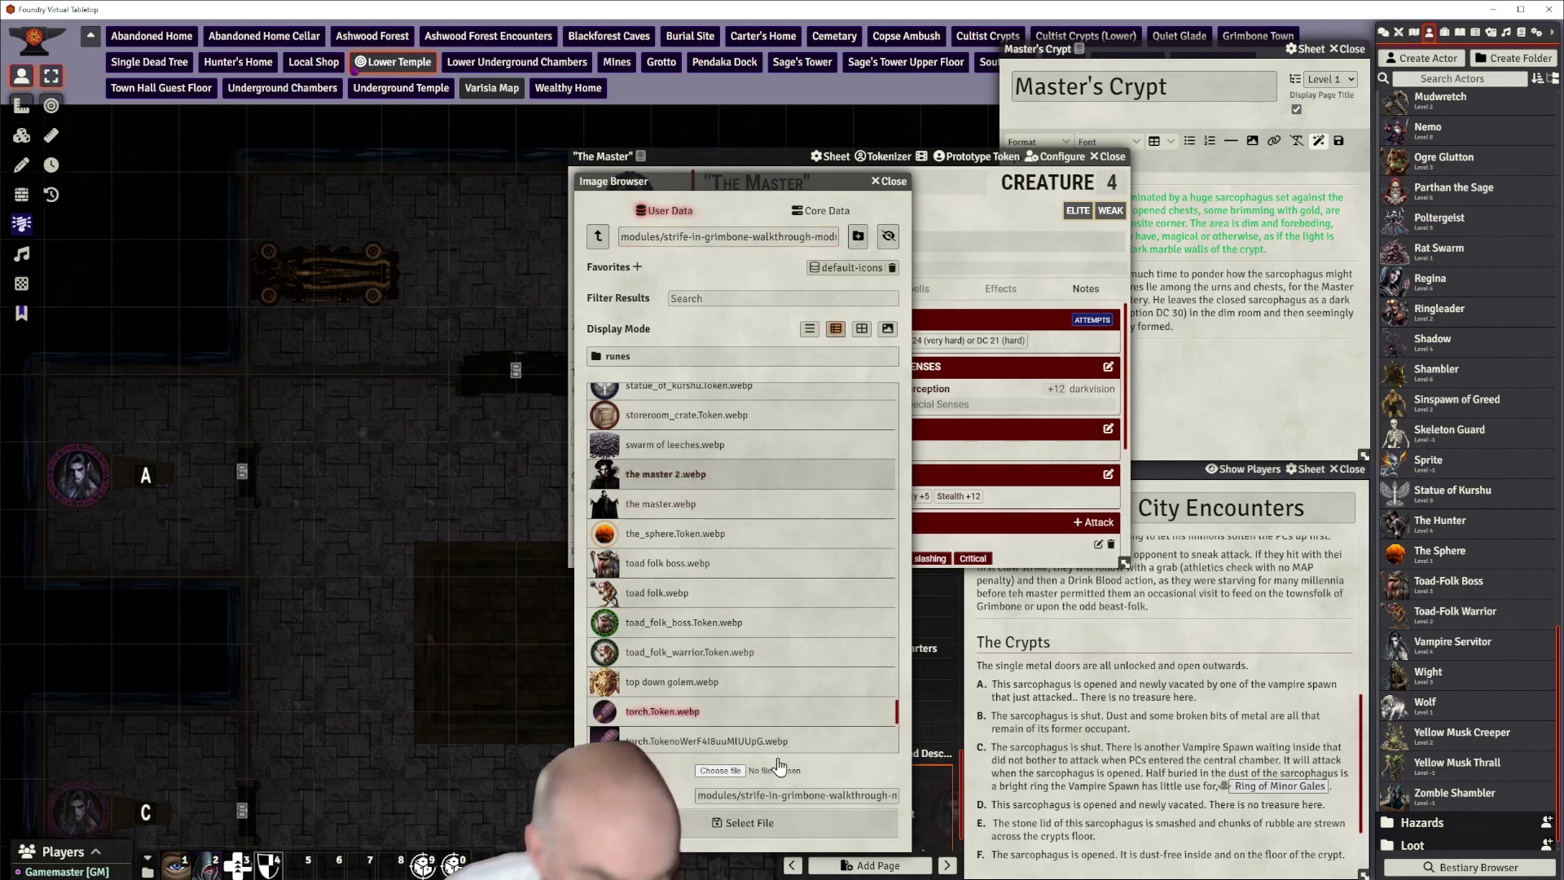
{"action": "left_click", "coordinate": [779, 821]}
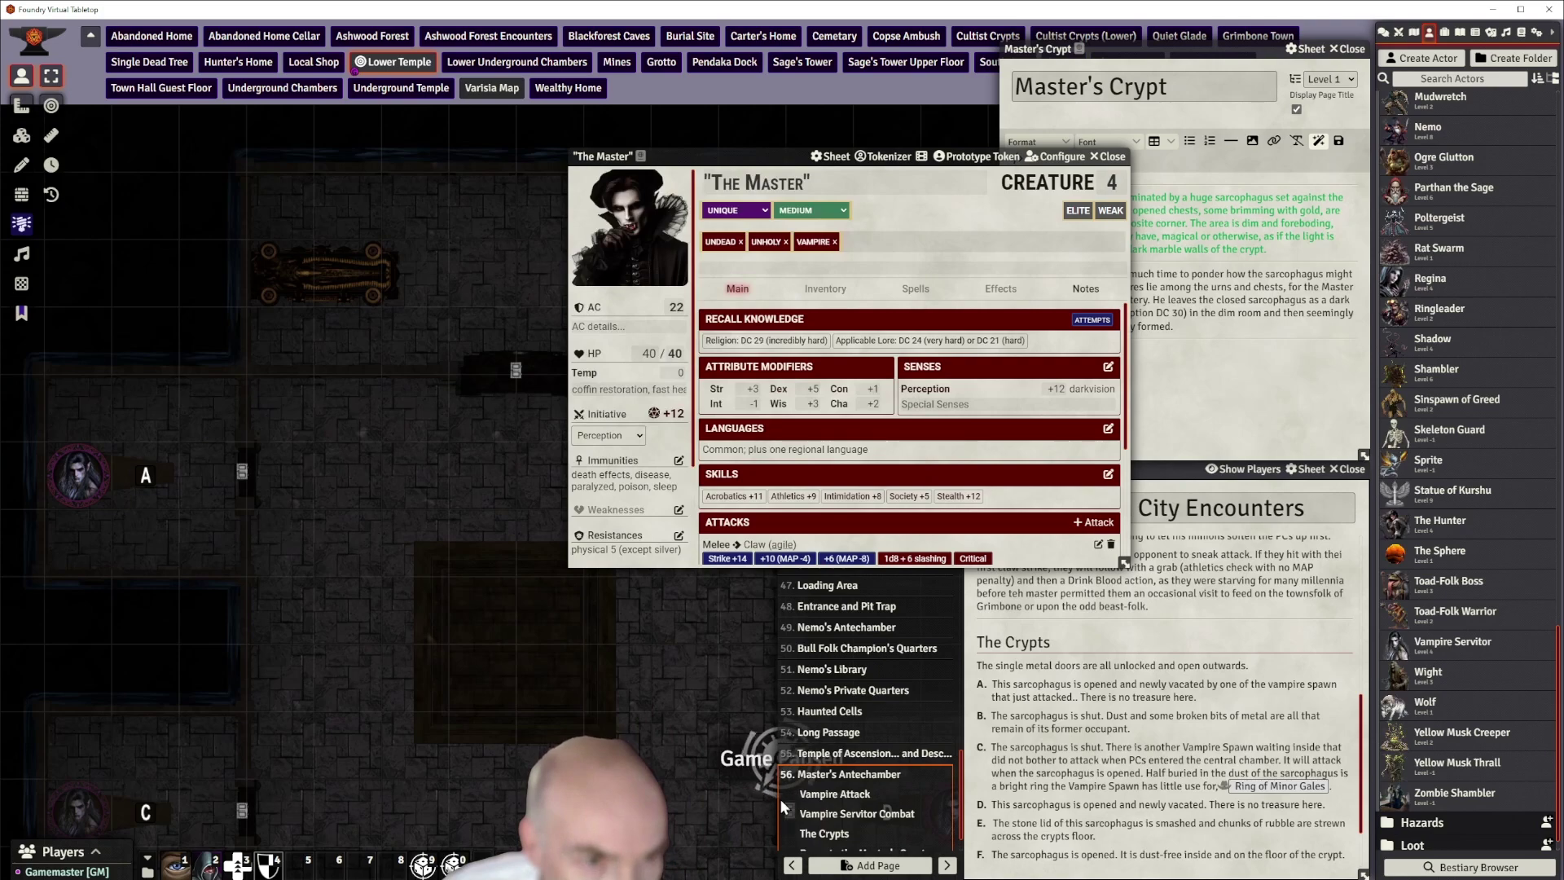
In Tokenizer, replace the old servitor layer of the token with the Master's avatar image and add a purple rune frame
{"action": "left_click_drag", "start_coordinate": [773, 164], "coordinate": [778, 192]}
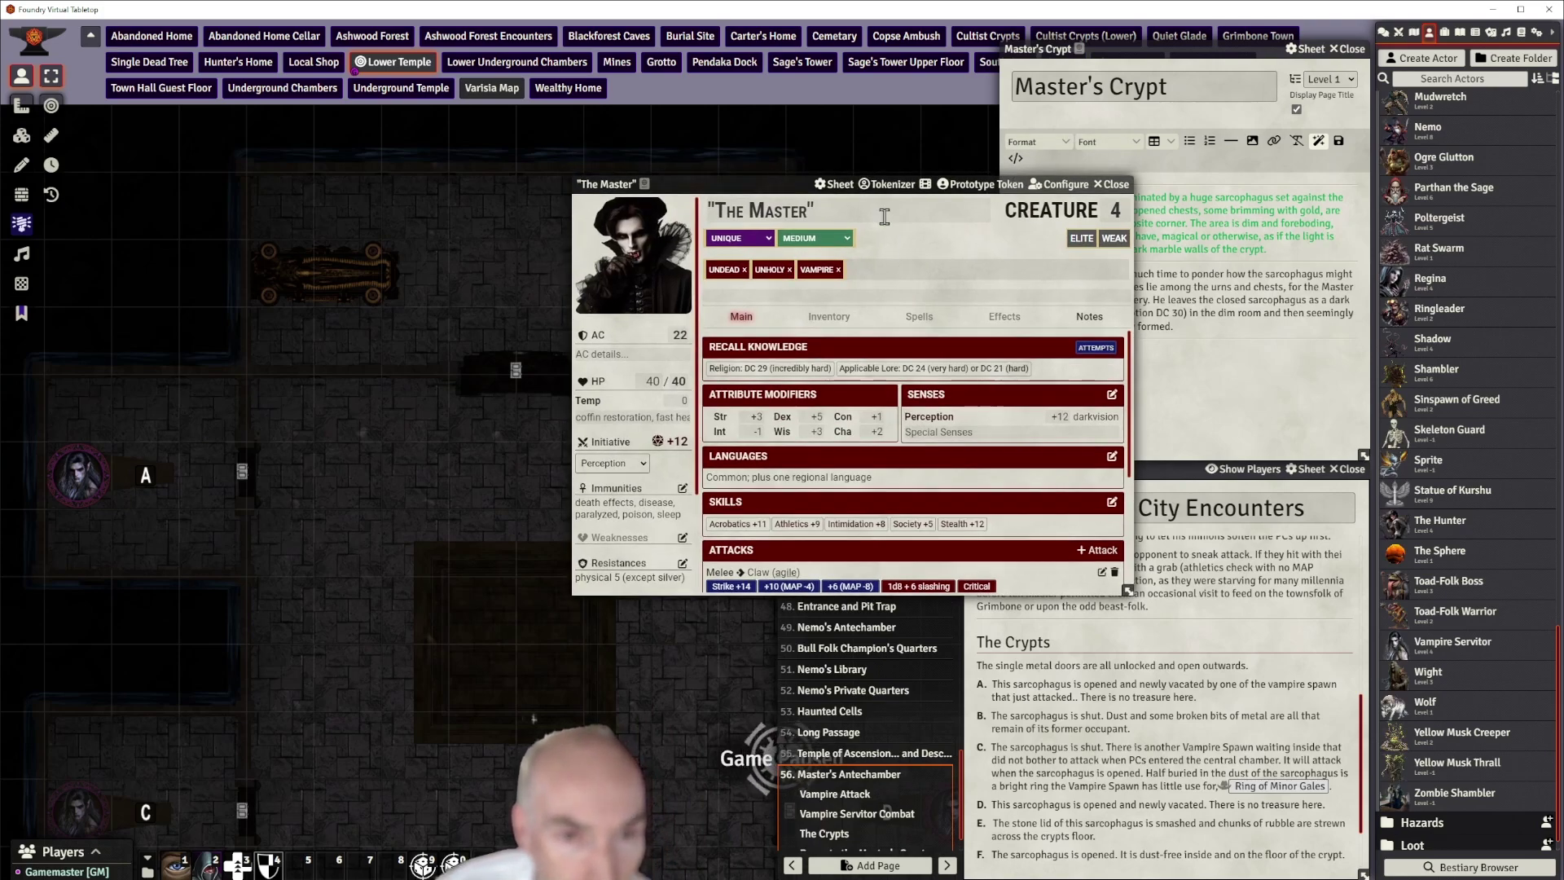
{"action": "left_click", "coordinate": [894, 186]}
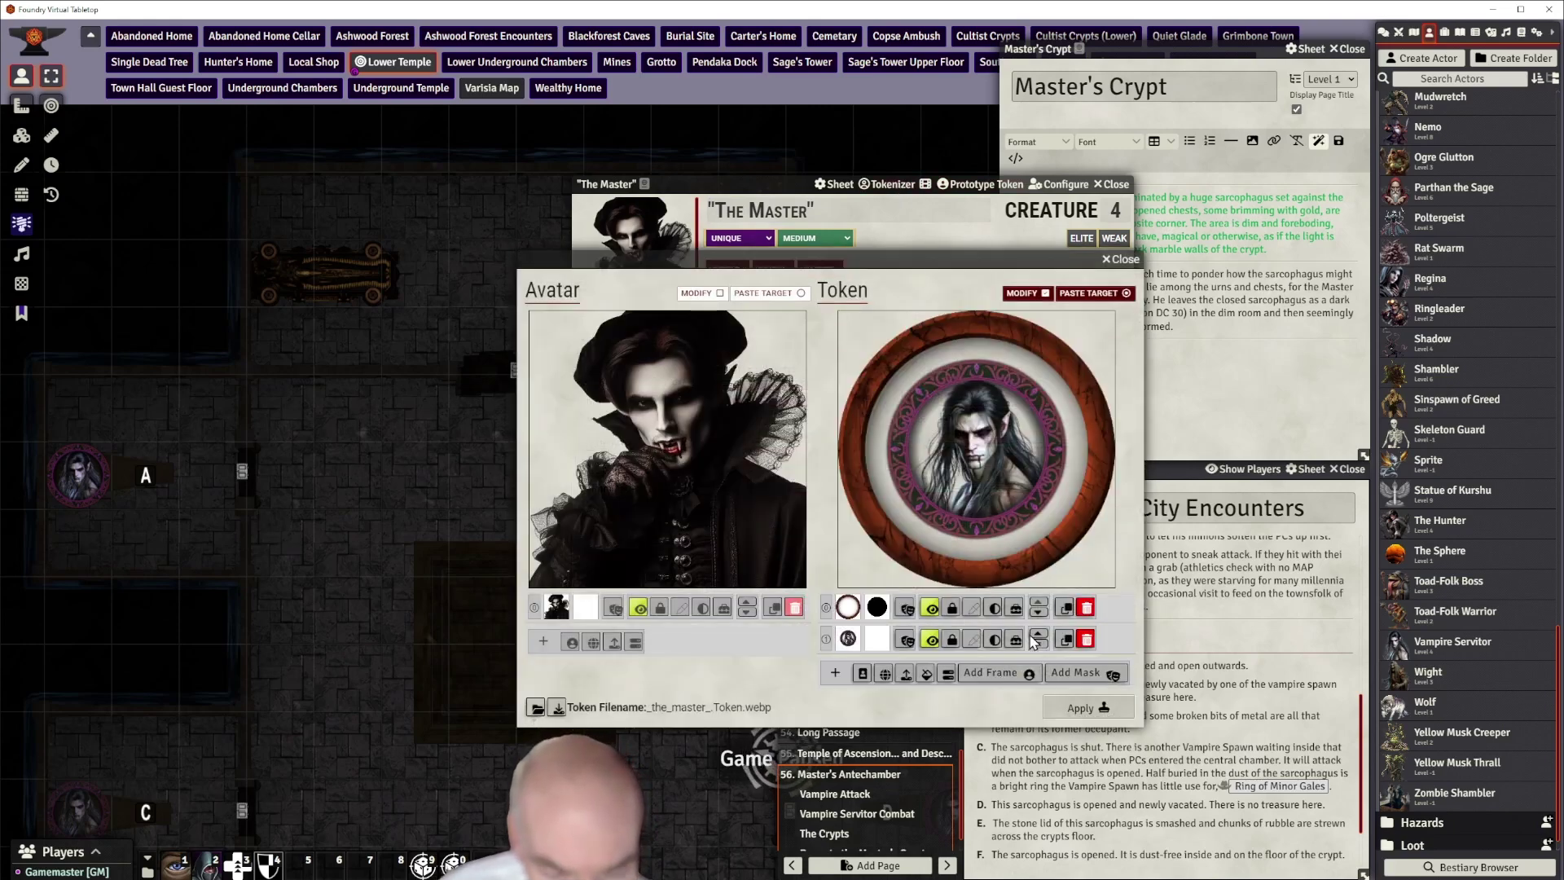
{"action": "left_click", "coordinate": [1086, 641]}
{"action": "left_click", "coordinate": [864, 647]}
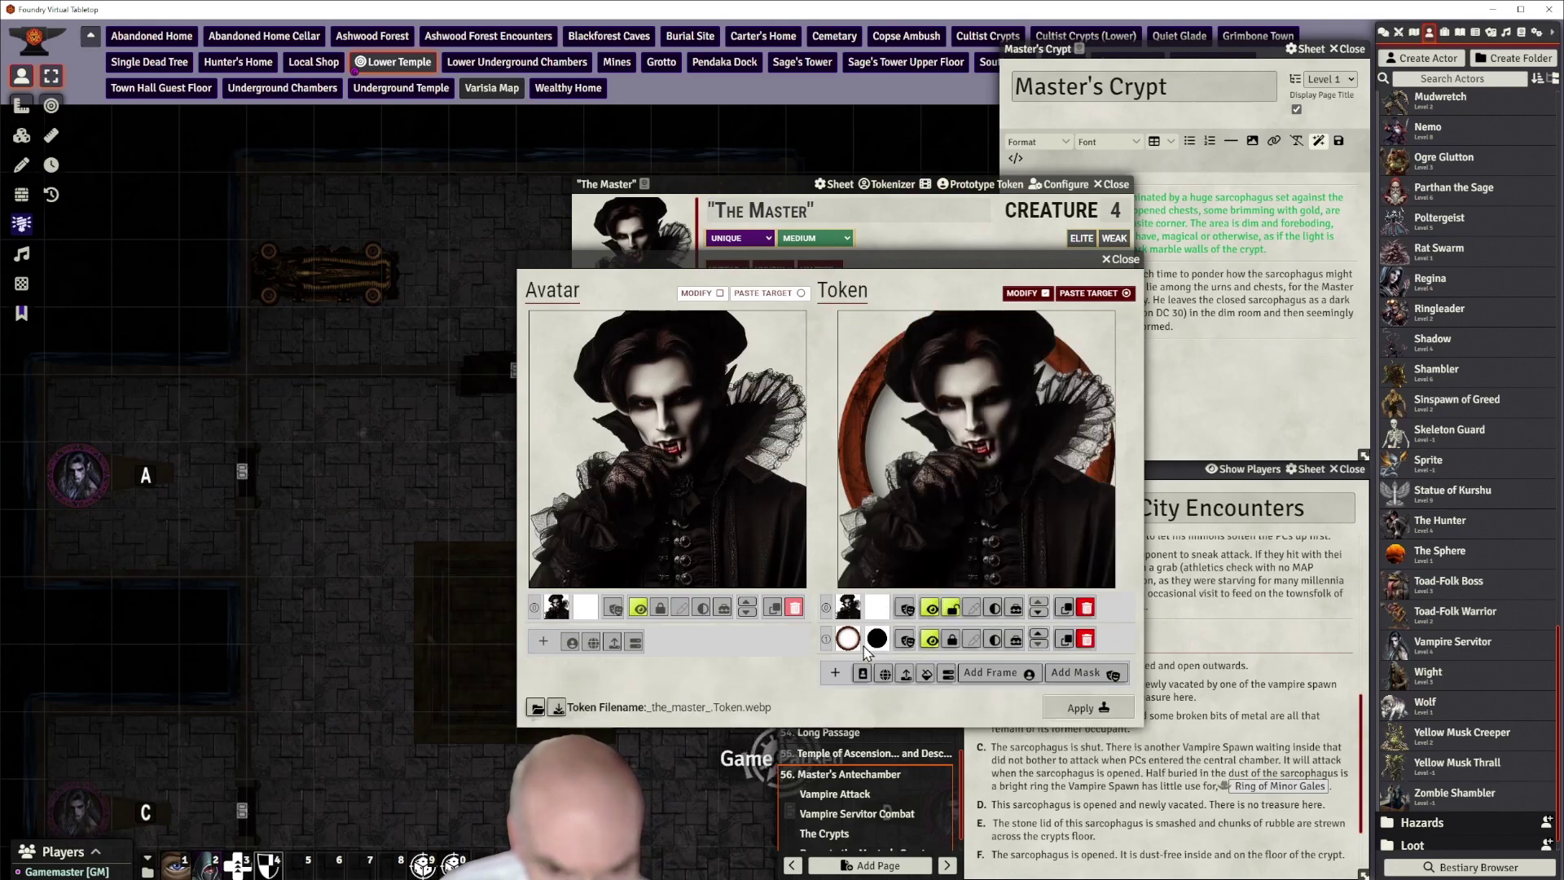
{"action": "left_click", "coordinate": [1010, 674]}
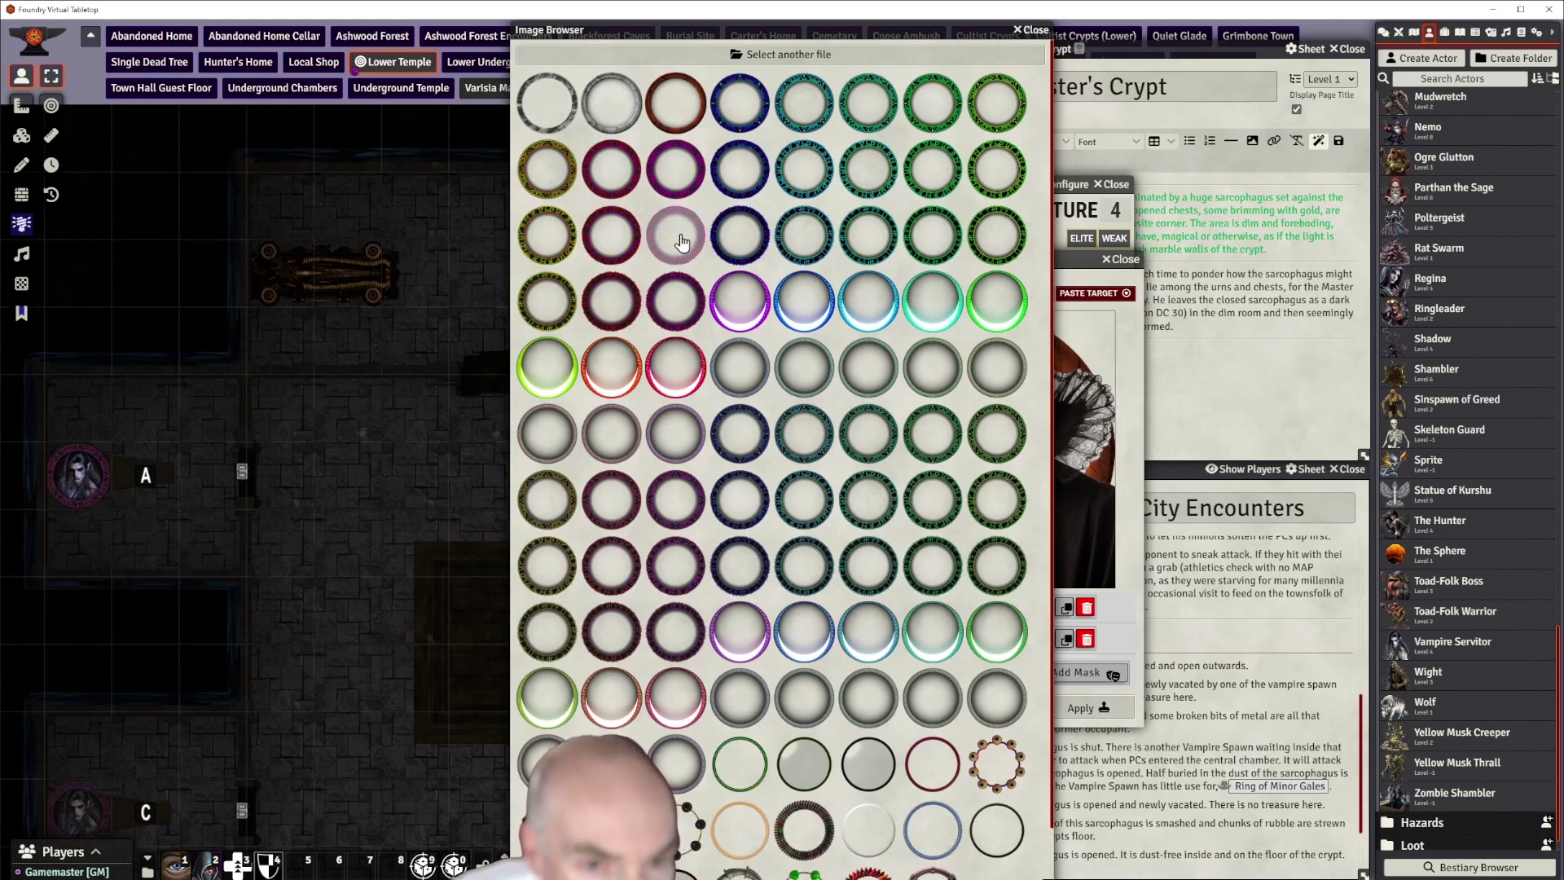
{"action": "left_click", "coordinate": [683, 566]}
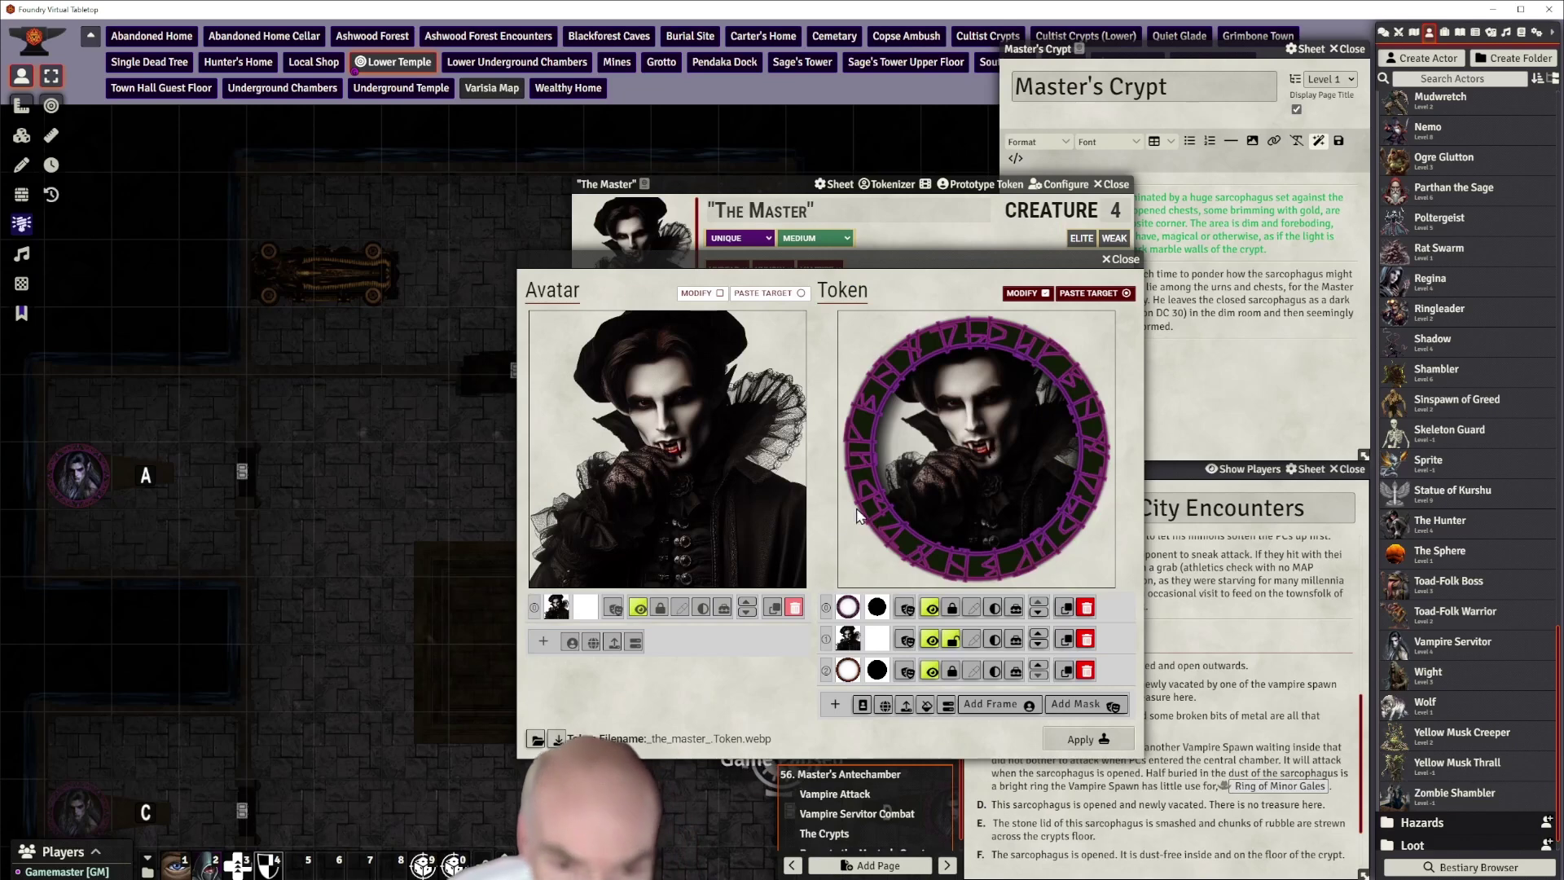
Adjust the scale and position of the Master's portrait so his face and collar sit within the token's purple frame
{"action": "left_click_drag", "start_coordinate": [1009, 456], "coordinate": [1000, 502]}
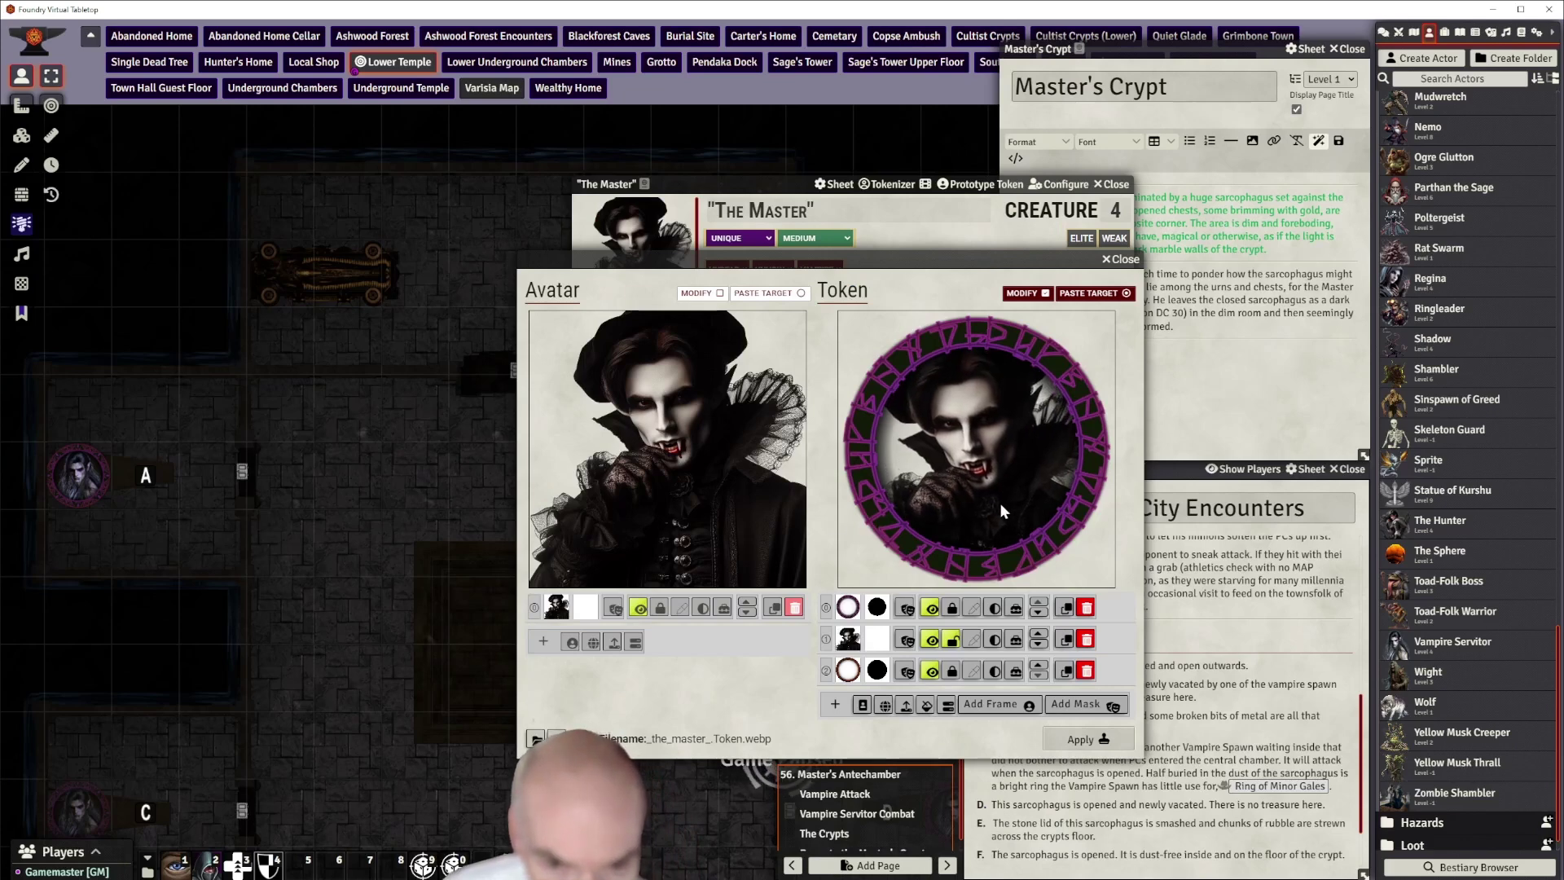
{"action": "scroll", "coordinate": [1004, 502], "scroll_direction": "down", "scroll_amount": 3}
{"action": "scroll", "coordinate": [995, 481], "scroll_direction": "down", "scroll_amount": 3}
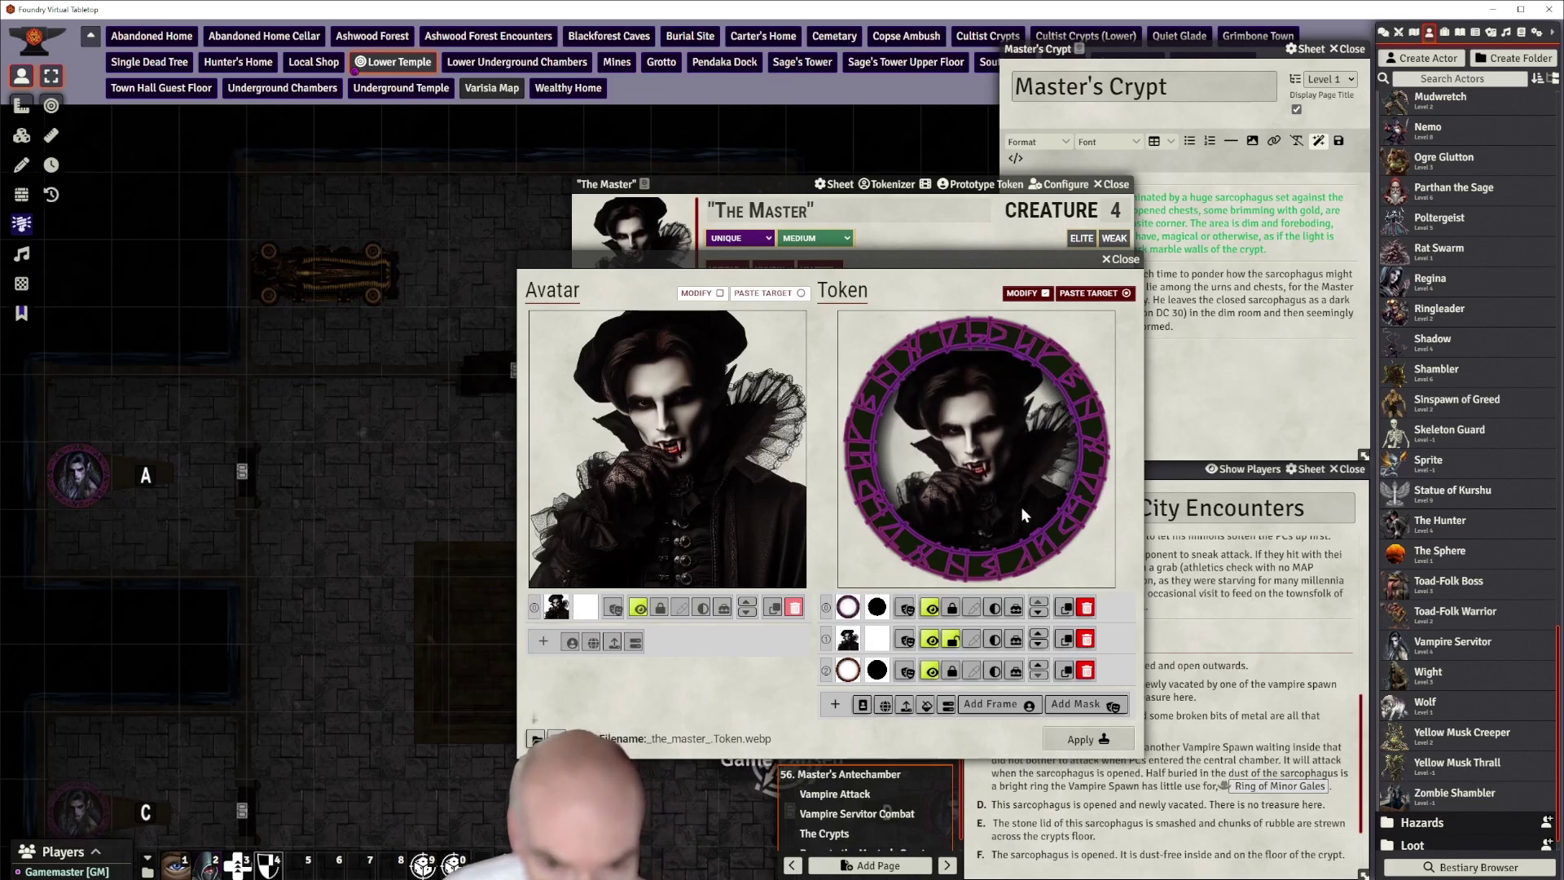
{"action": "scroll", "coordinate": [1019, 488], "scroll_direction": "up", "scroll_amount": 2}
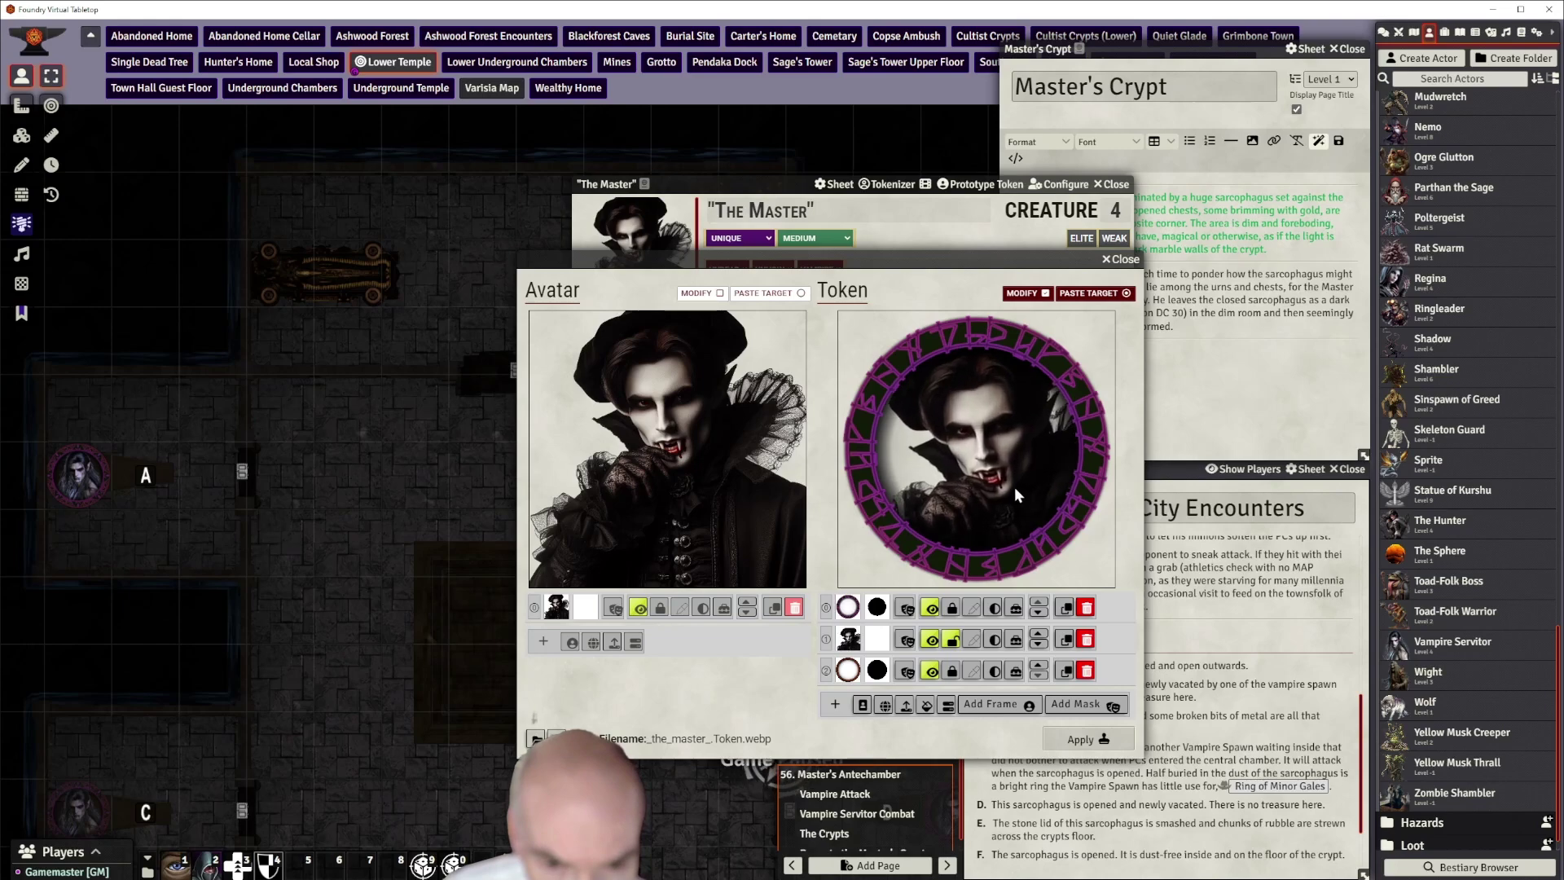
{"action": "scroll", "coordinate": [1010, 480], "scroll_direction": "up", "scroll_amount": 2}
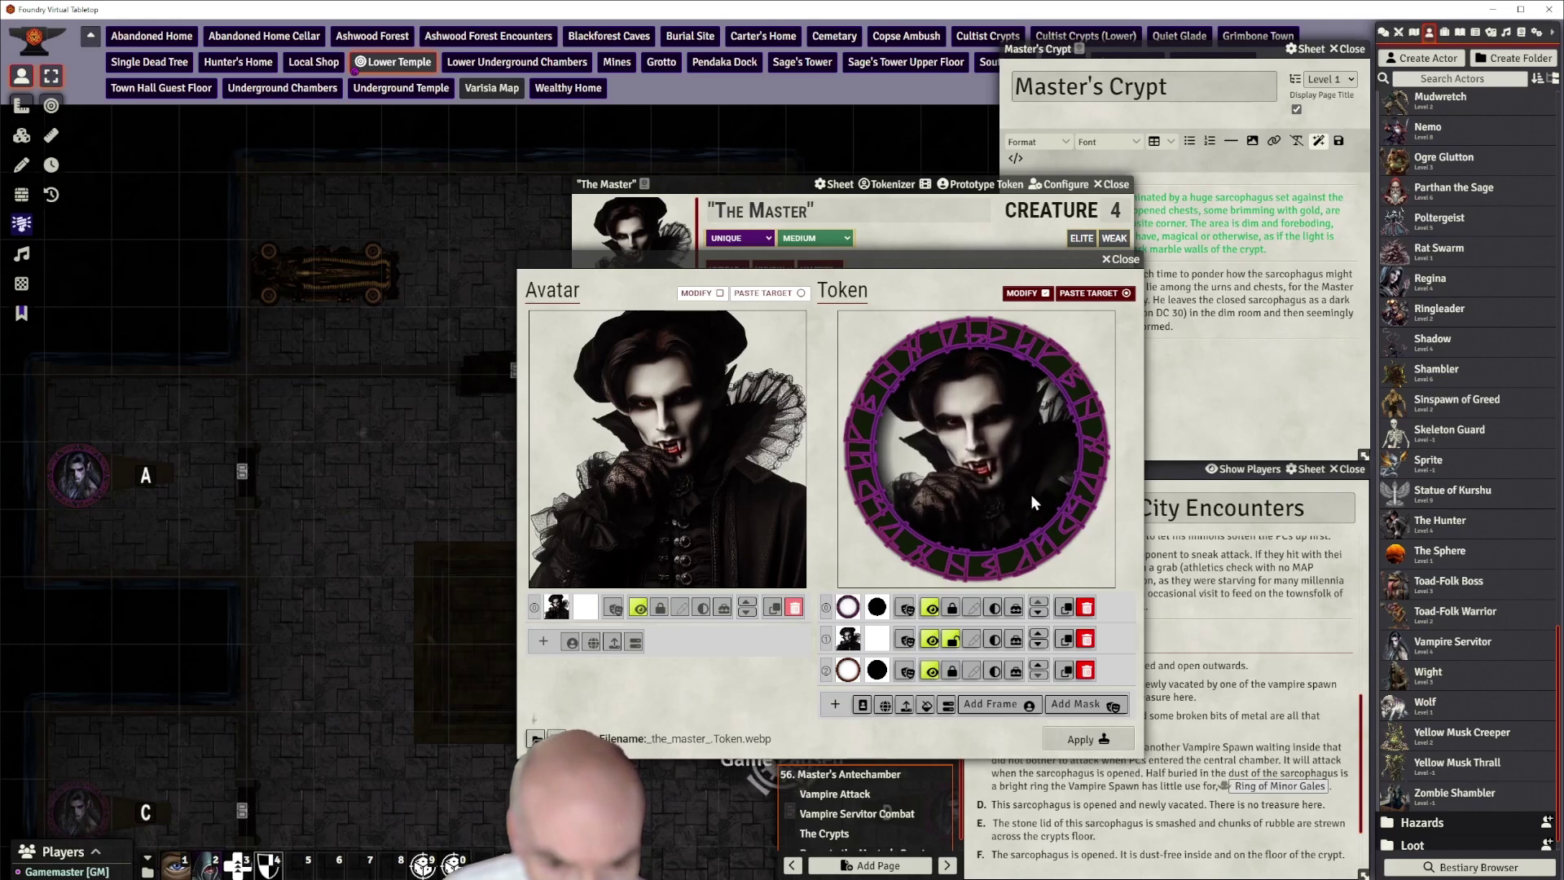
{"action": "mouse_move", "coordinate": [1023, 485]}
{"action": "left_mouse_down"}
{"action": "mouse_move", "coordinate": [1004, 466]}
{"action": "mouse_move", "coordinate": [1028, 496]}
{"action": "mouse_move", "coordinate": [1028, 451]}
{"action": "mouse_move", "coordinate": [1021, 463]}
{"action": "left_mouse_up"}
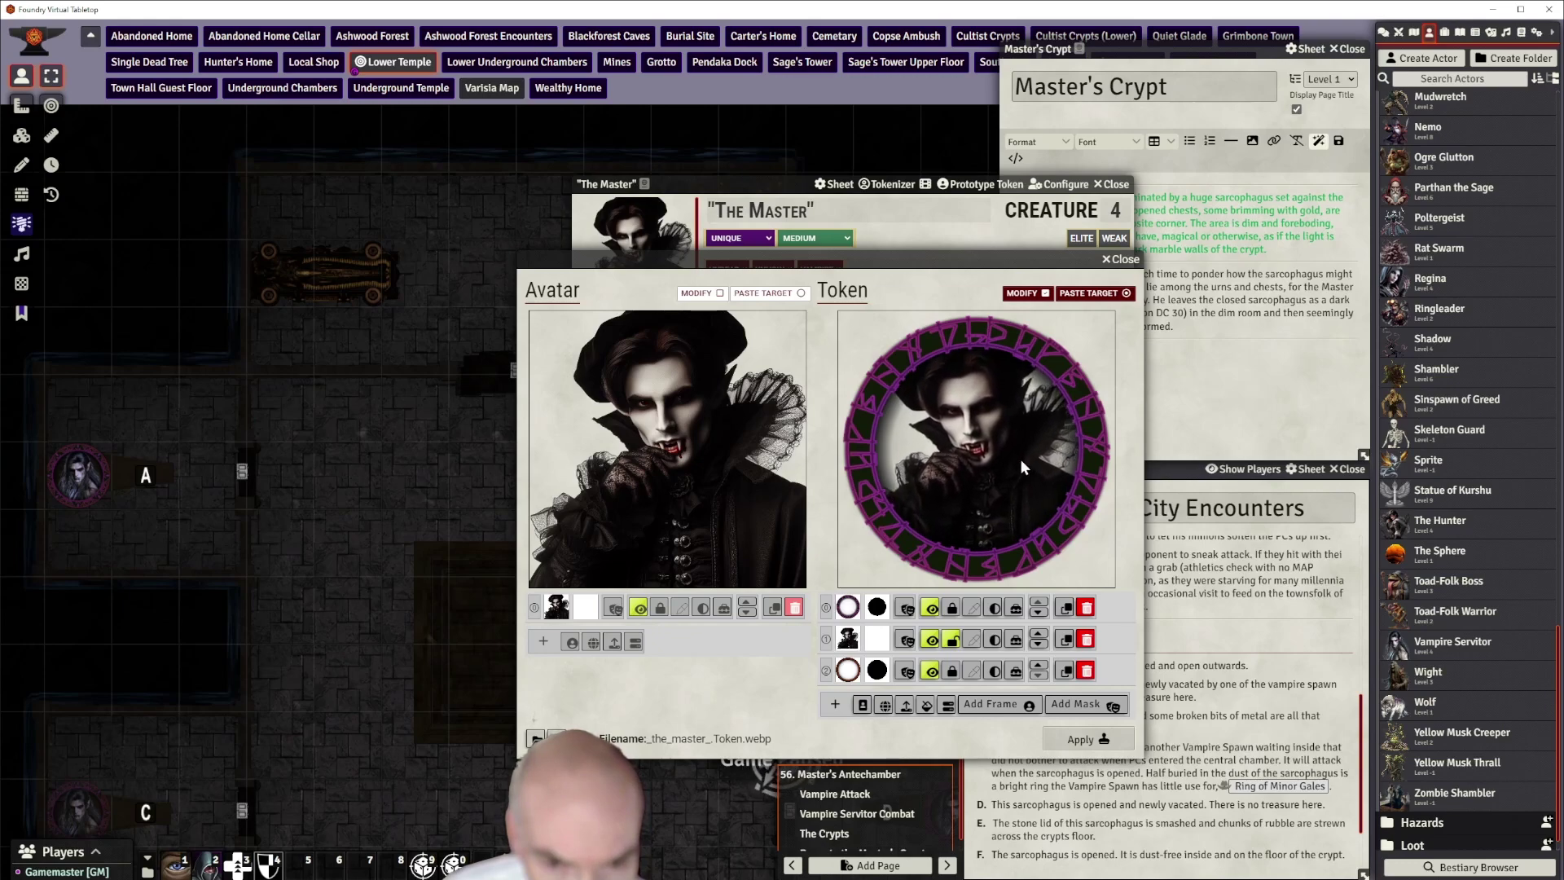
Apply the finished Tokenizer image to the Master and set the creature's level to 9
{"action": "left_click", "coordinate": [1077, 738]}
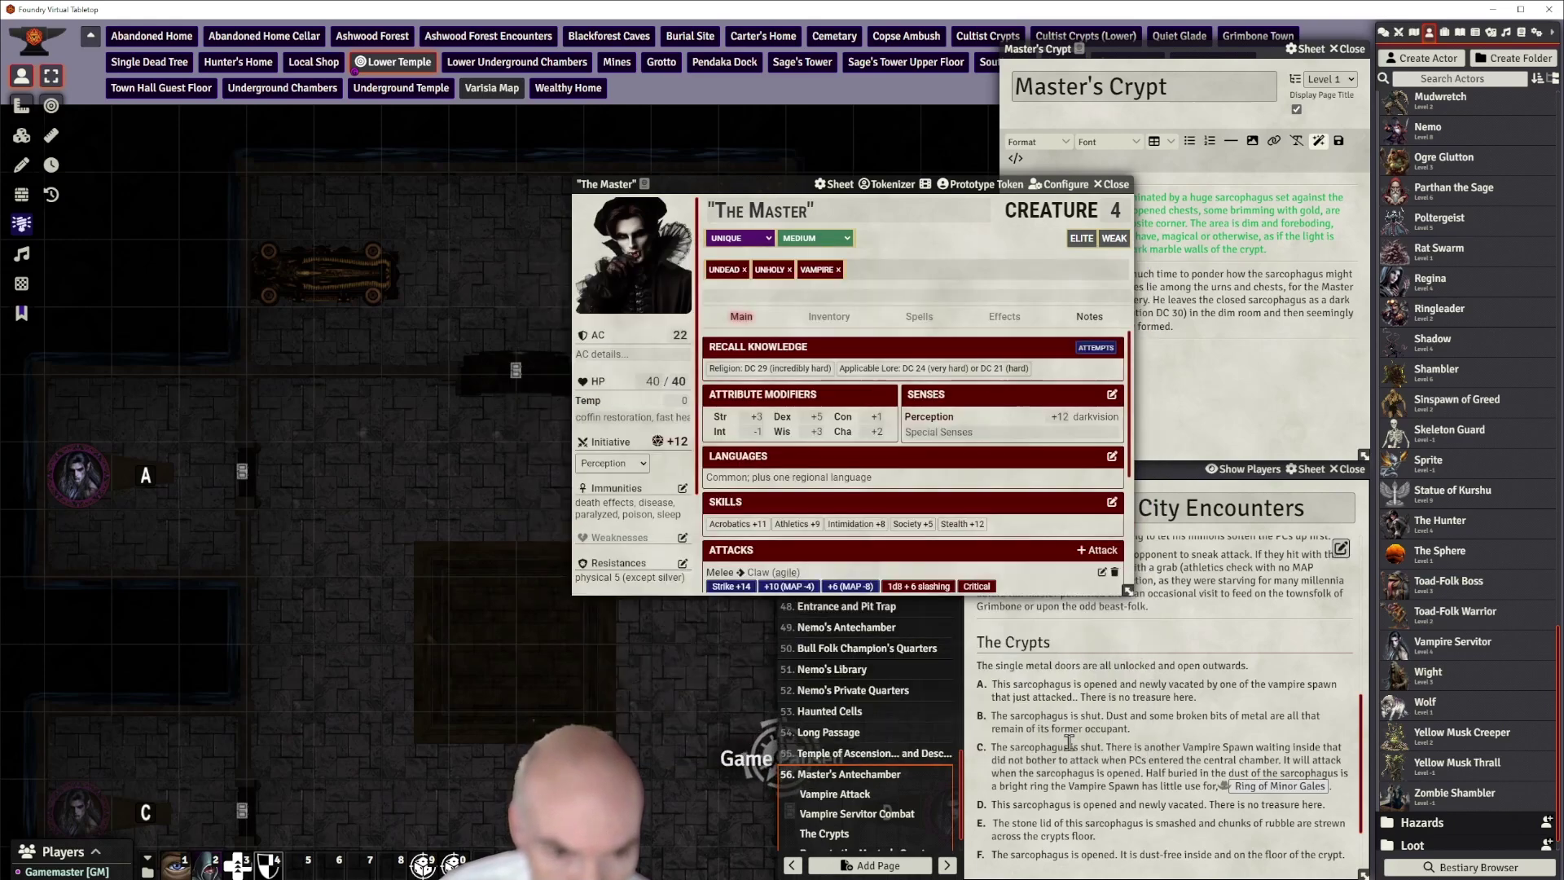
{"action": "left_click_drag", "start_coordinate": [787, 180], "coordinate": [816, 180]}
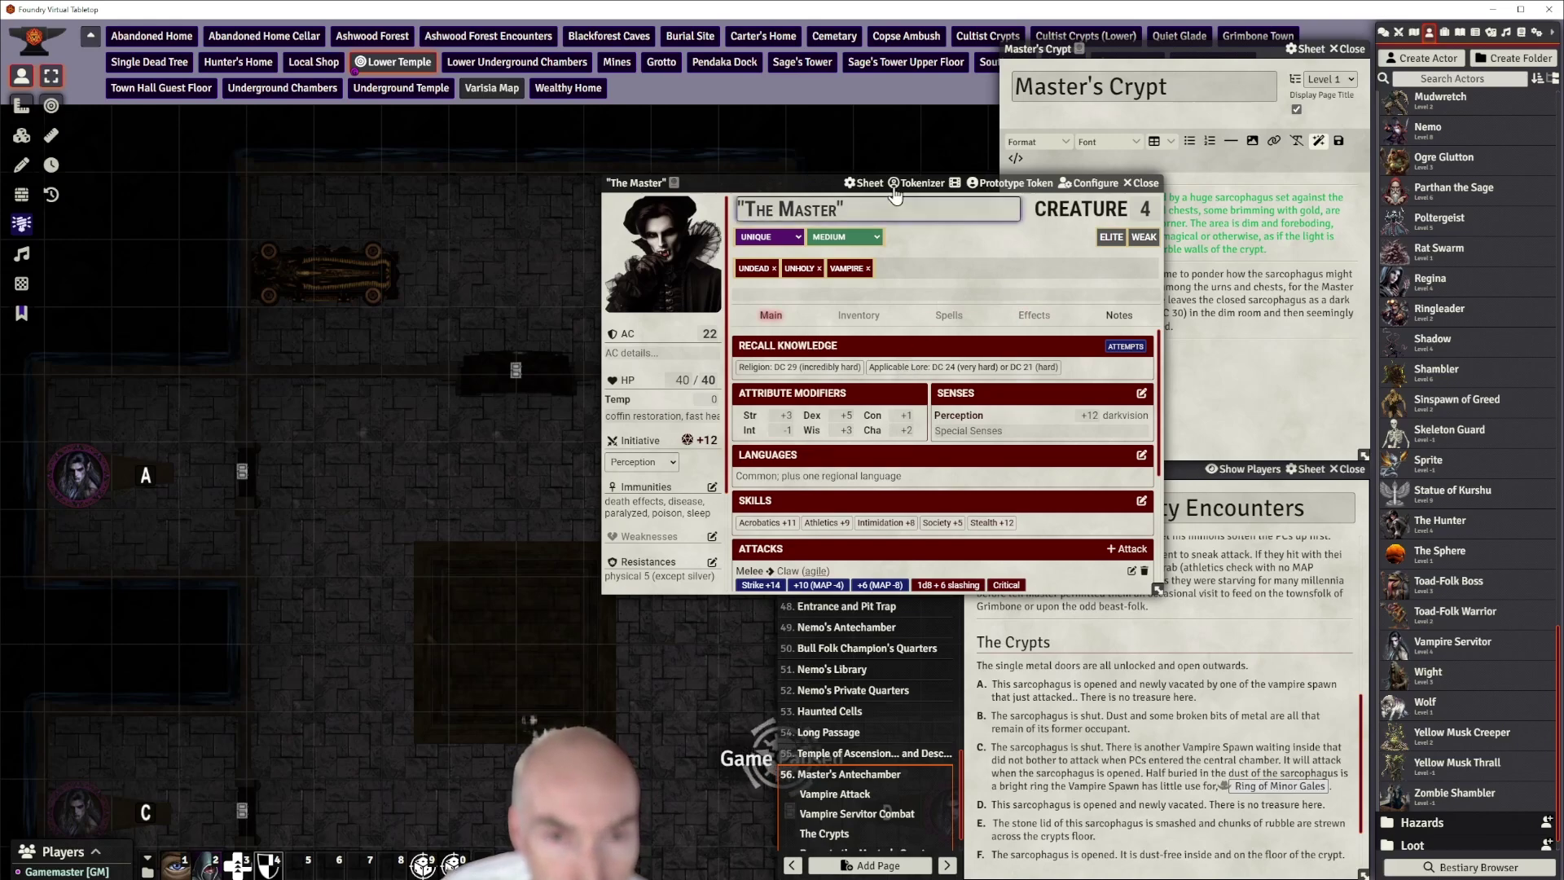
{"action": "left_click_drag", "start_coordinate": [793, 180], "coordinate": [773, 185]}
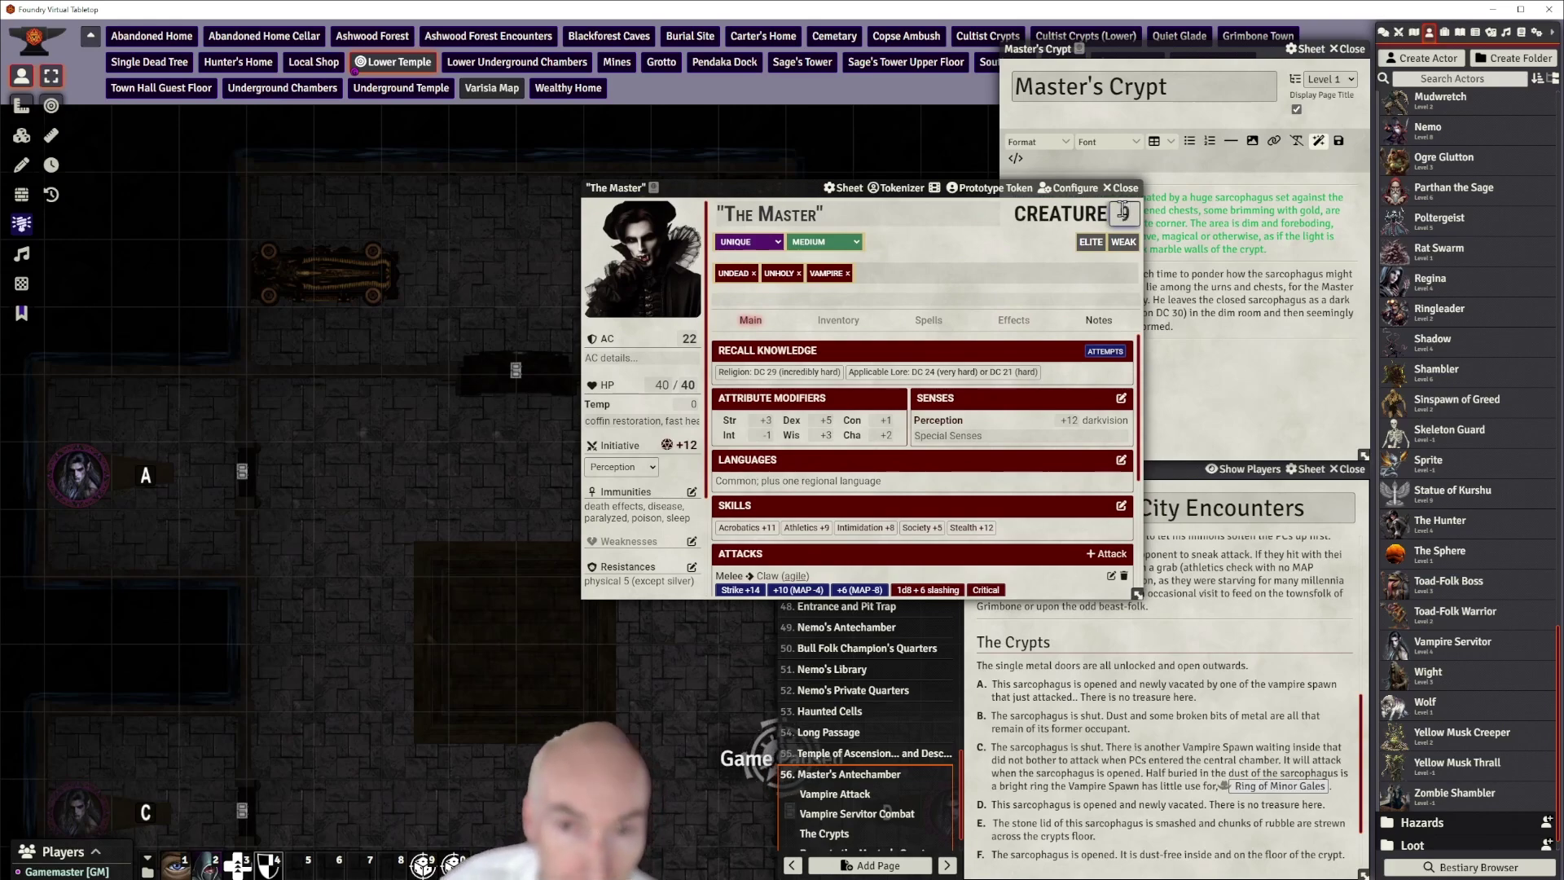
{"action": "type", "text": "9"}
{"action": "key", "text": "Return"}
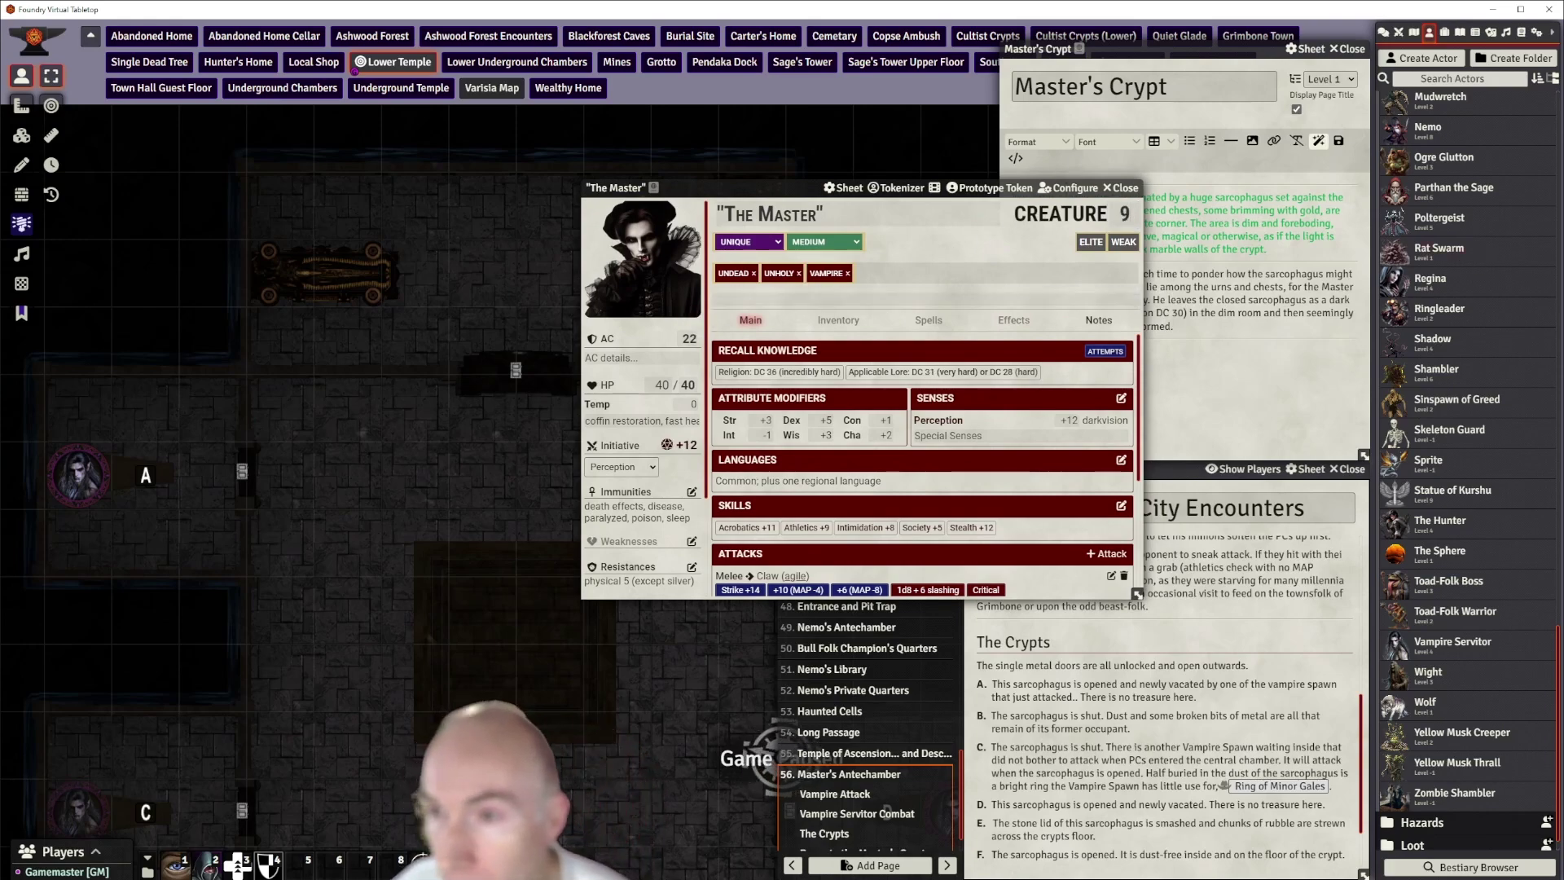
Set the Master's Perception modifier to 18 in the Senses section
{"action": "mouse_move", "coordinate": [797, 278]}
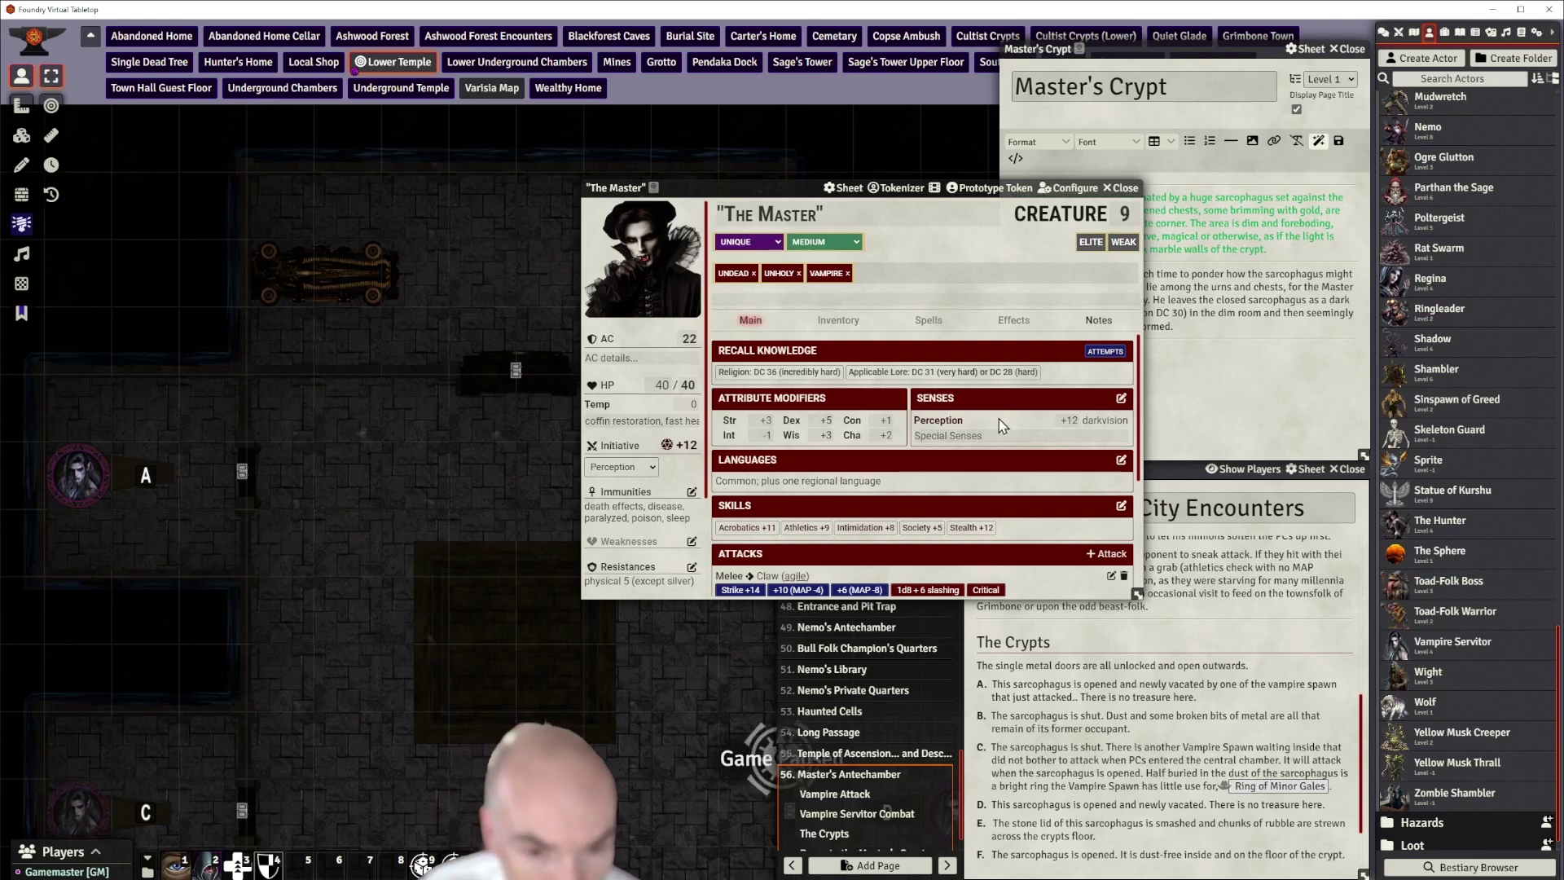
{"action": "scroll", "coordinate": [1005, 420], "scroll_direction": "down", "scroll_amount": 3}
{"action": "scroll", "coordinate": [1009, 423], "scroll_direction": "up", "scroll_amount": 3}
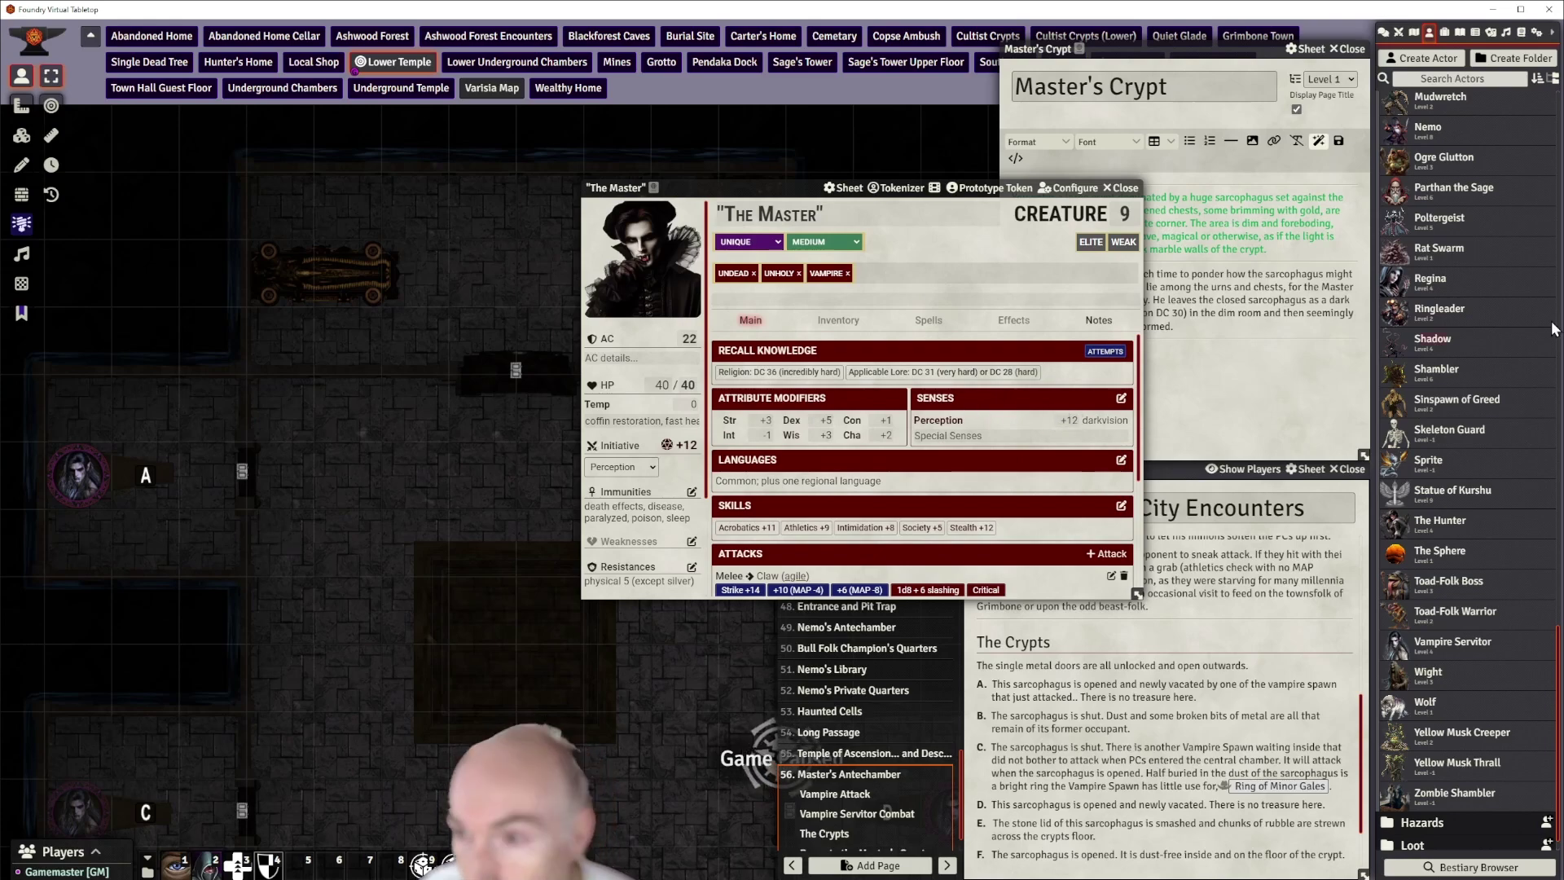
{"action": "left_click", "coordinate": [1070, 421]}
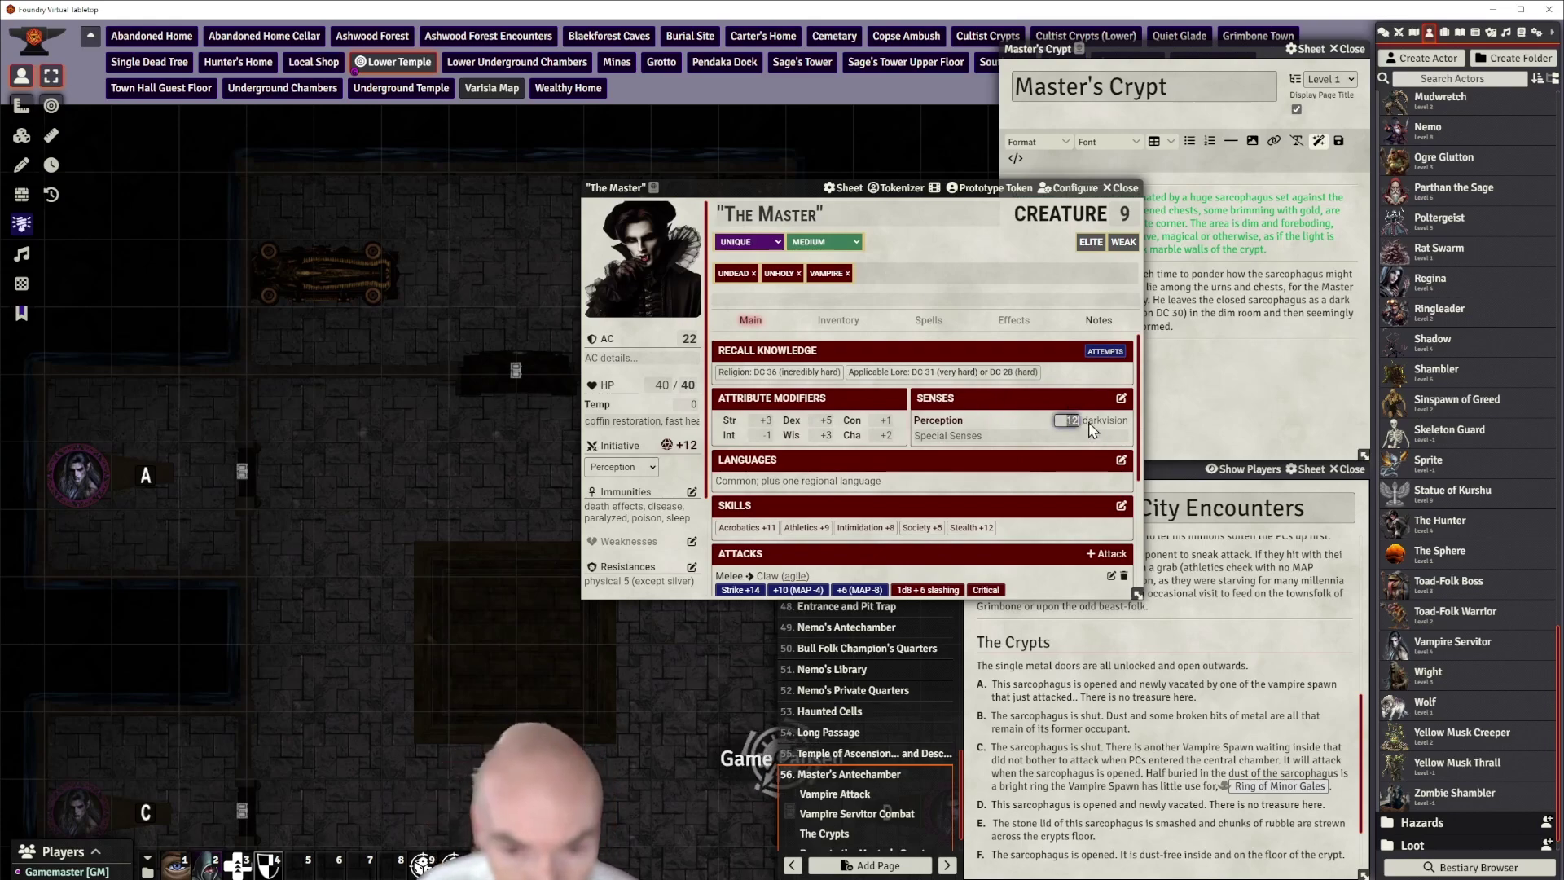
{"action": "type", "text": "8"}
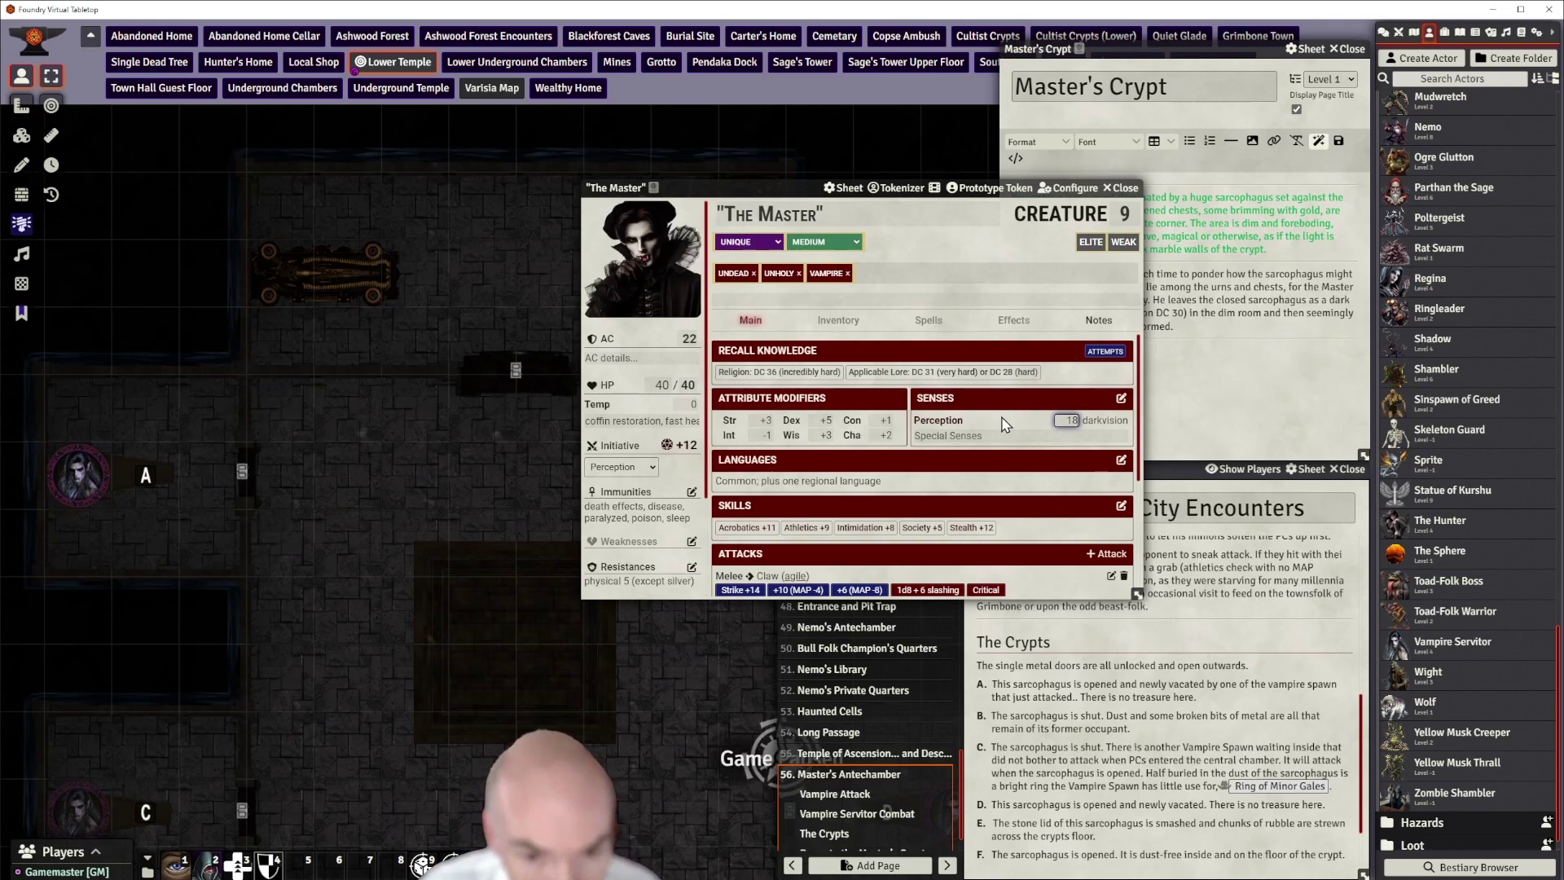
{"action": "key", "text": "Return"}
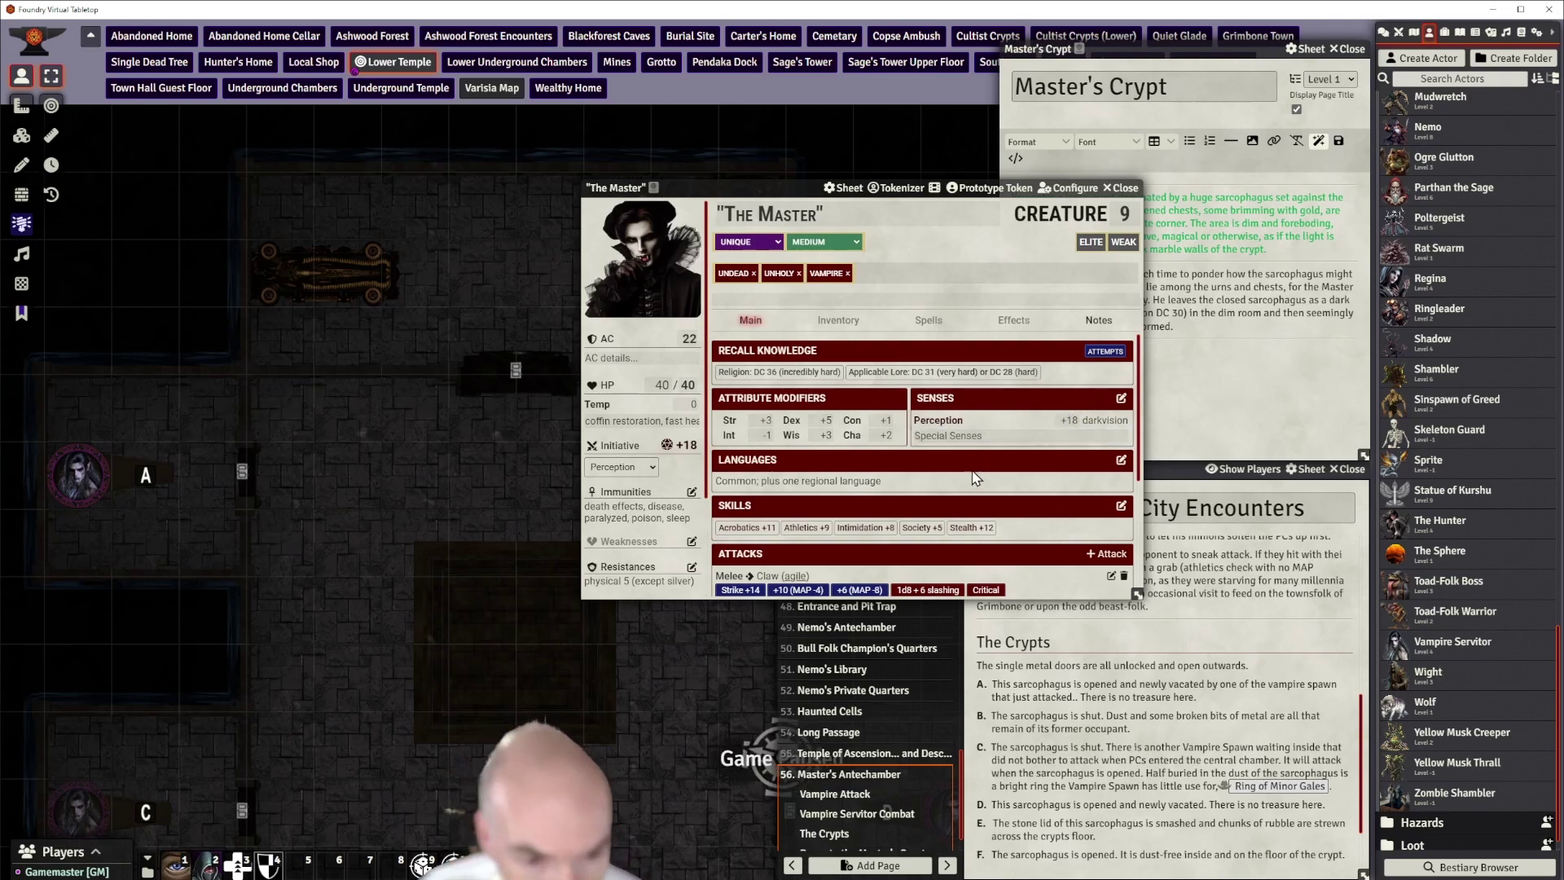
Remove Common (Taldane) from the Master's languages, add Thassilonian and Necril, and update the actor
{"action": "left_click", "coordinate": [1121, 461]}
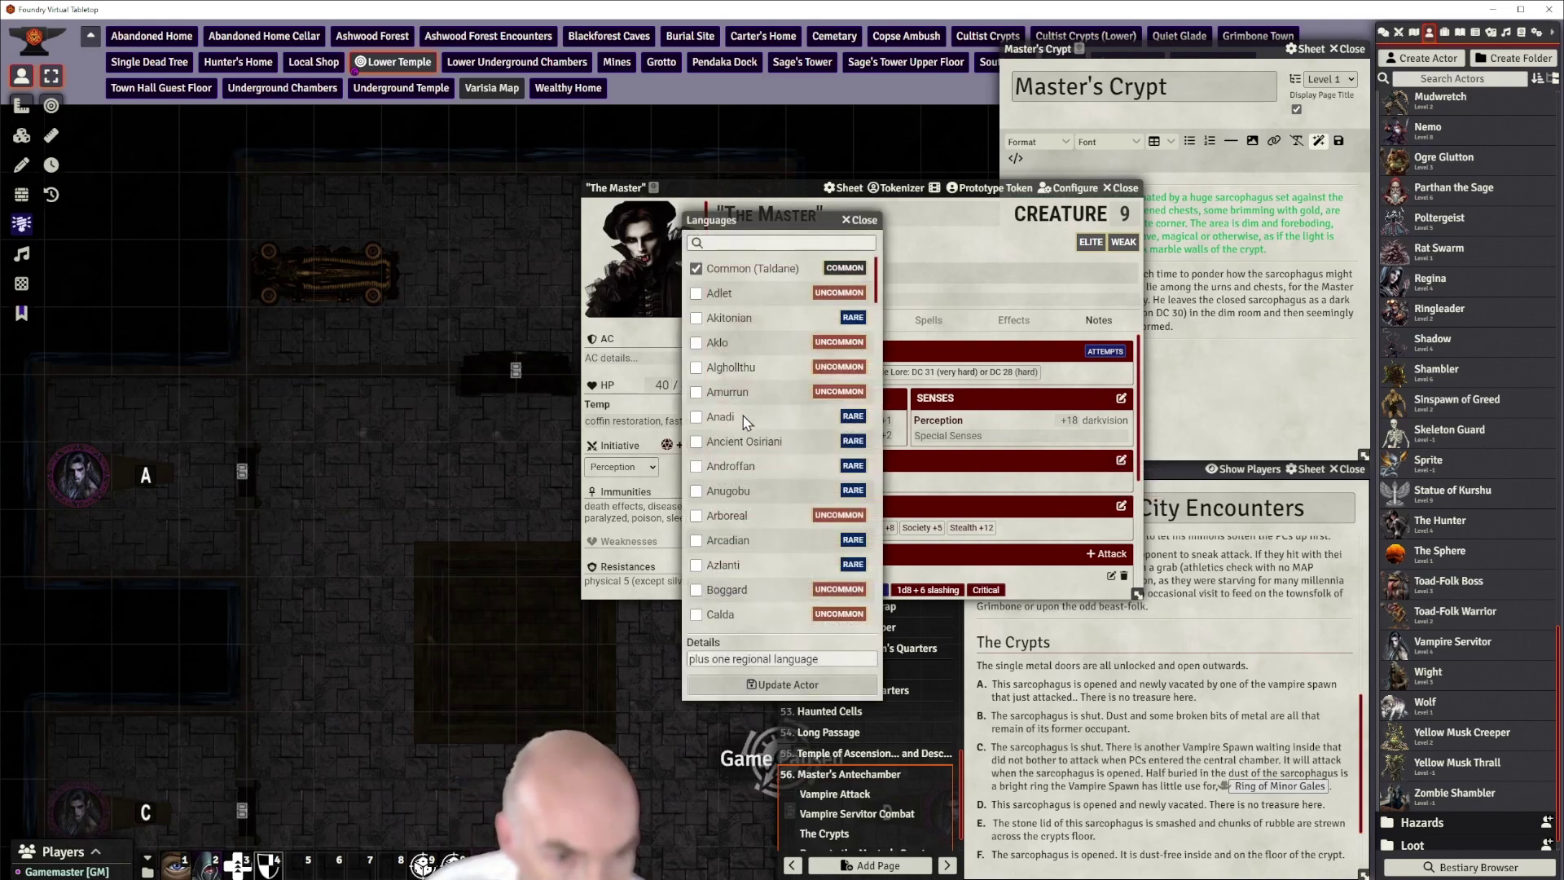
{"action": "scroll", "coordinate": [743, 415], "scroll_direction": "down", "scroll_amount": 5}
{"action": "scroll", "coordinate": [725, 383], "scroll_direction": "up", "scroll_amount": 5}
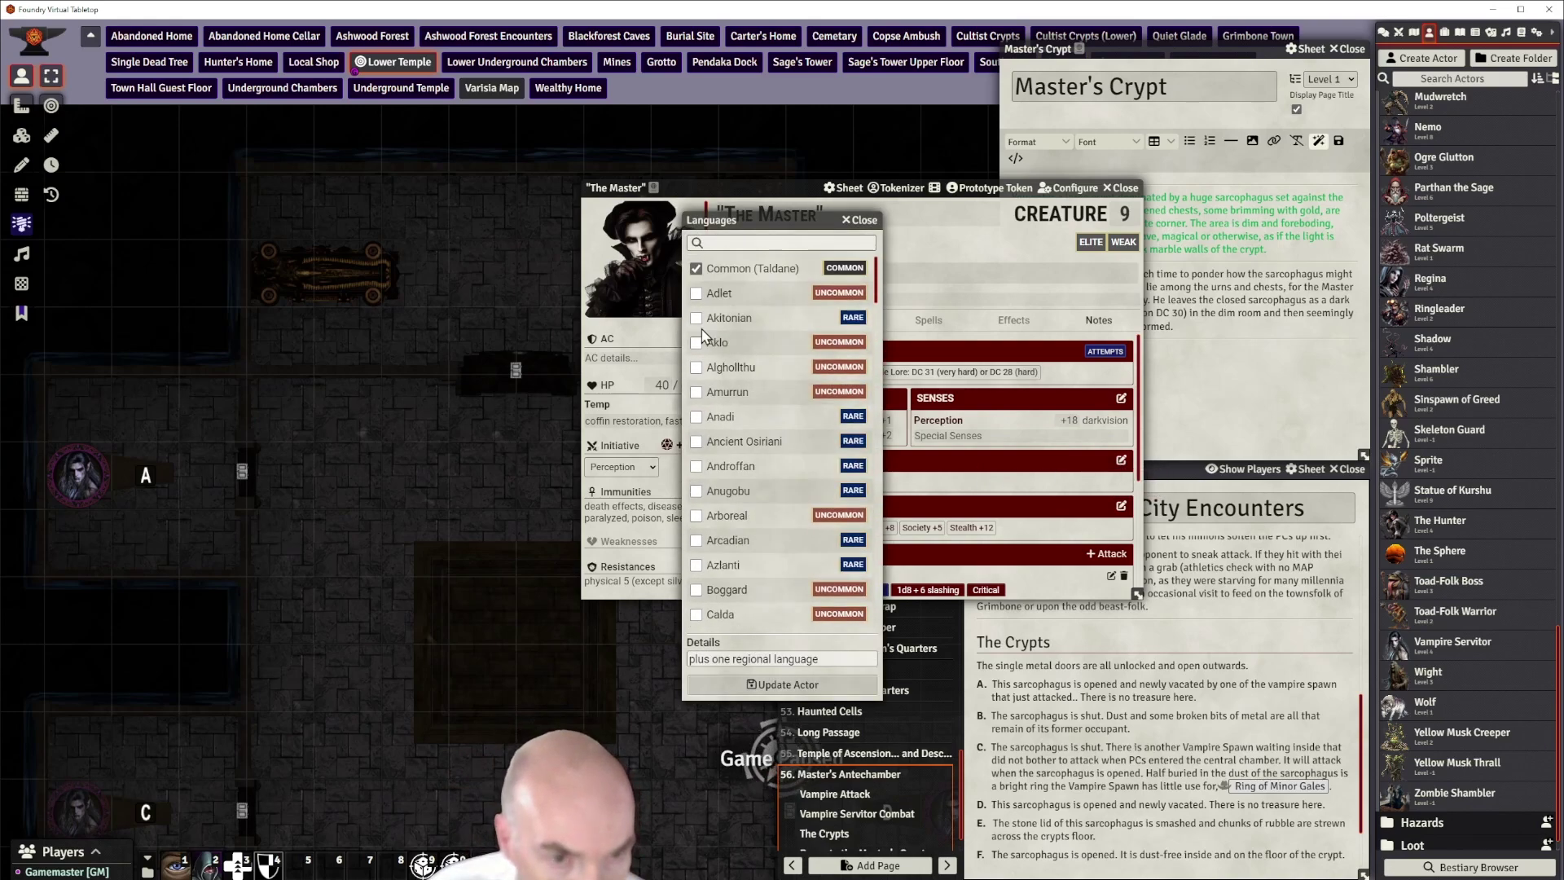
{"action": "left_click", "coordinate": [695, 268]}
{"action": "scroll", "coordinate": [768, 556], "scroll_direction": "down", "scroll_amount": 15}
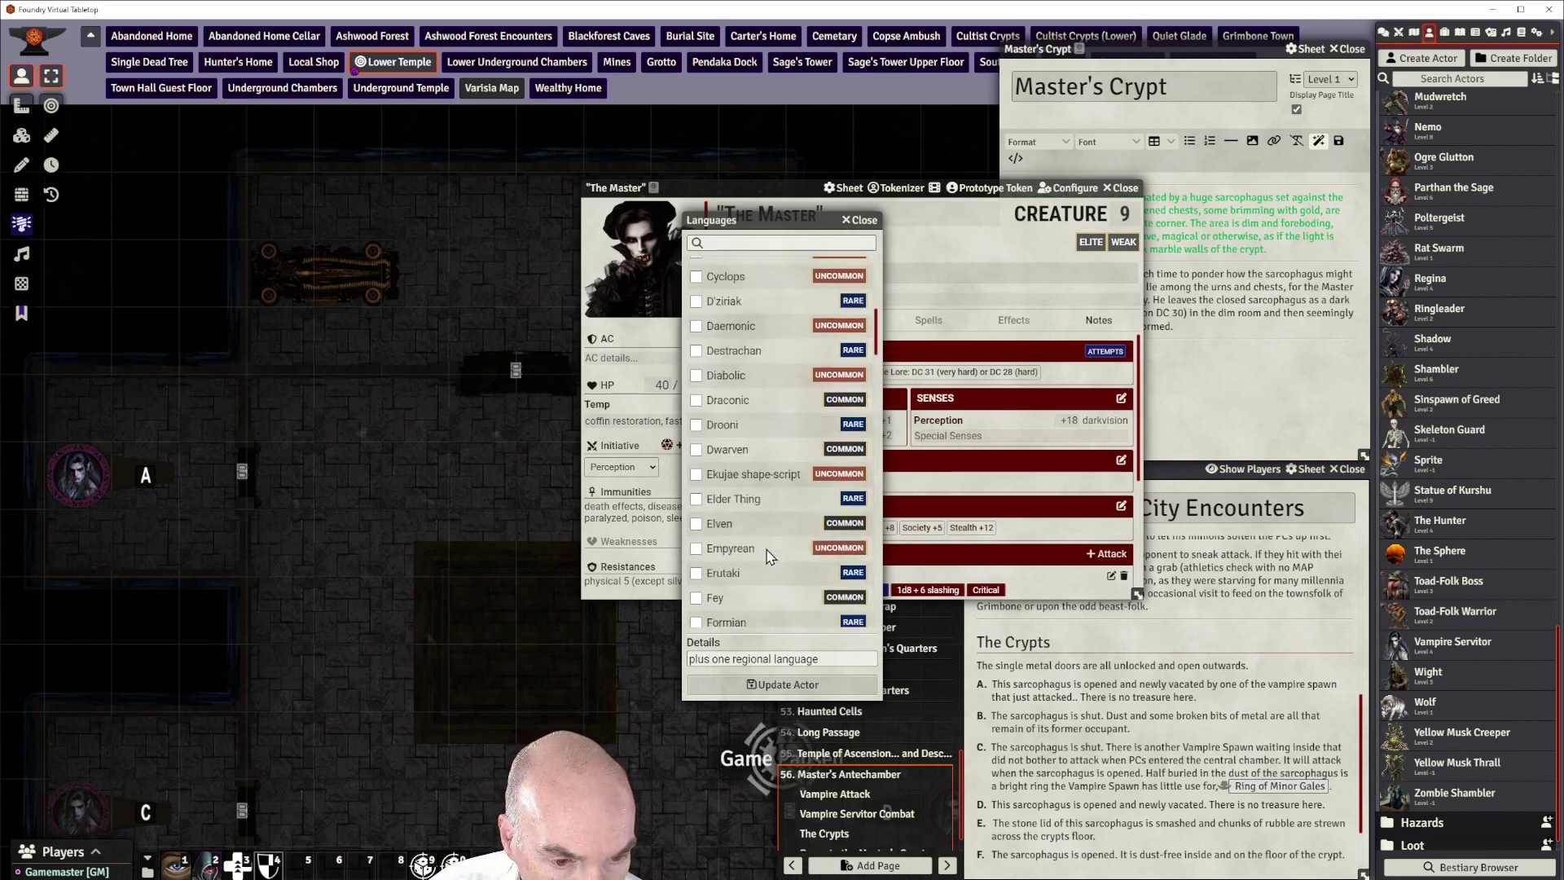
{"action": "scroll", "coordinate": [768, 555], "scroll_direction": "down", "scroll_amount": 10}
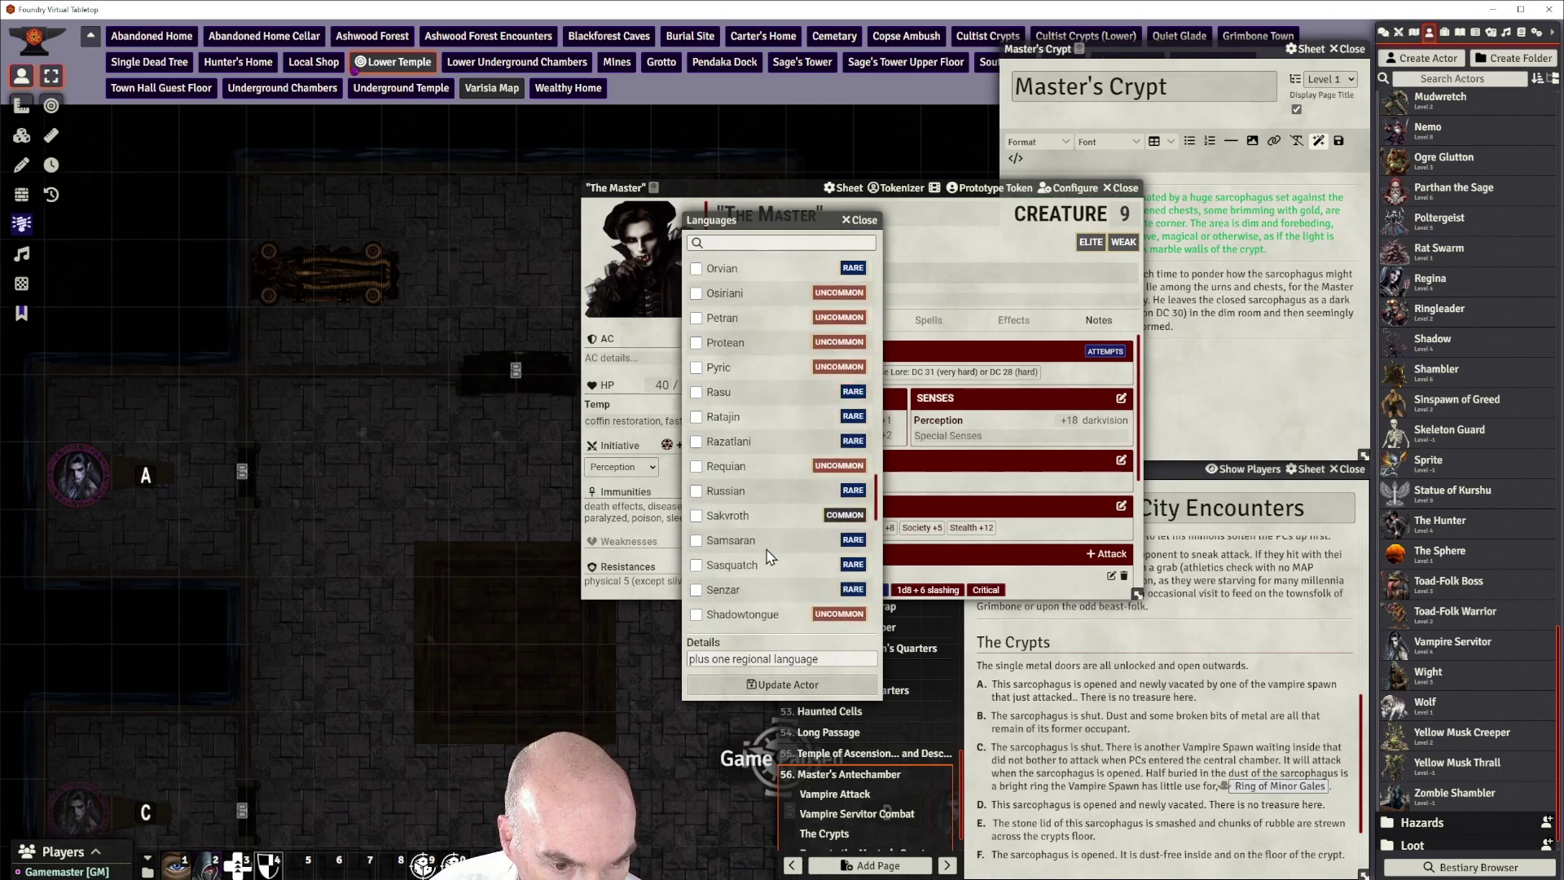
{"action": "scroll", "coordinate": [768, 556], "scroll_direction": "down", "scroll_amount": 3}
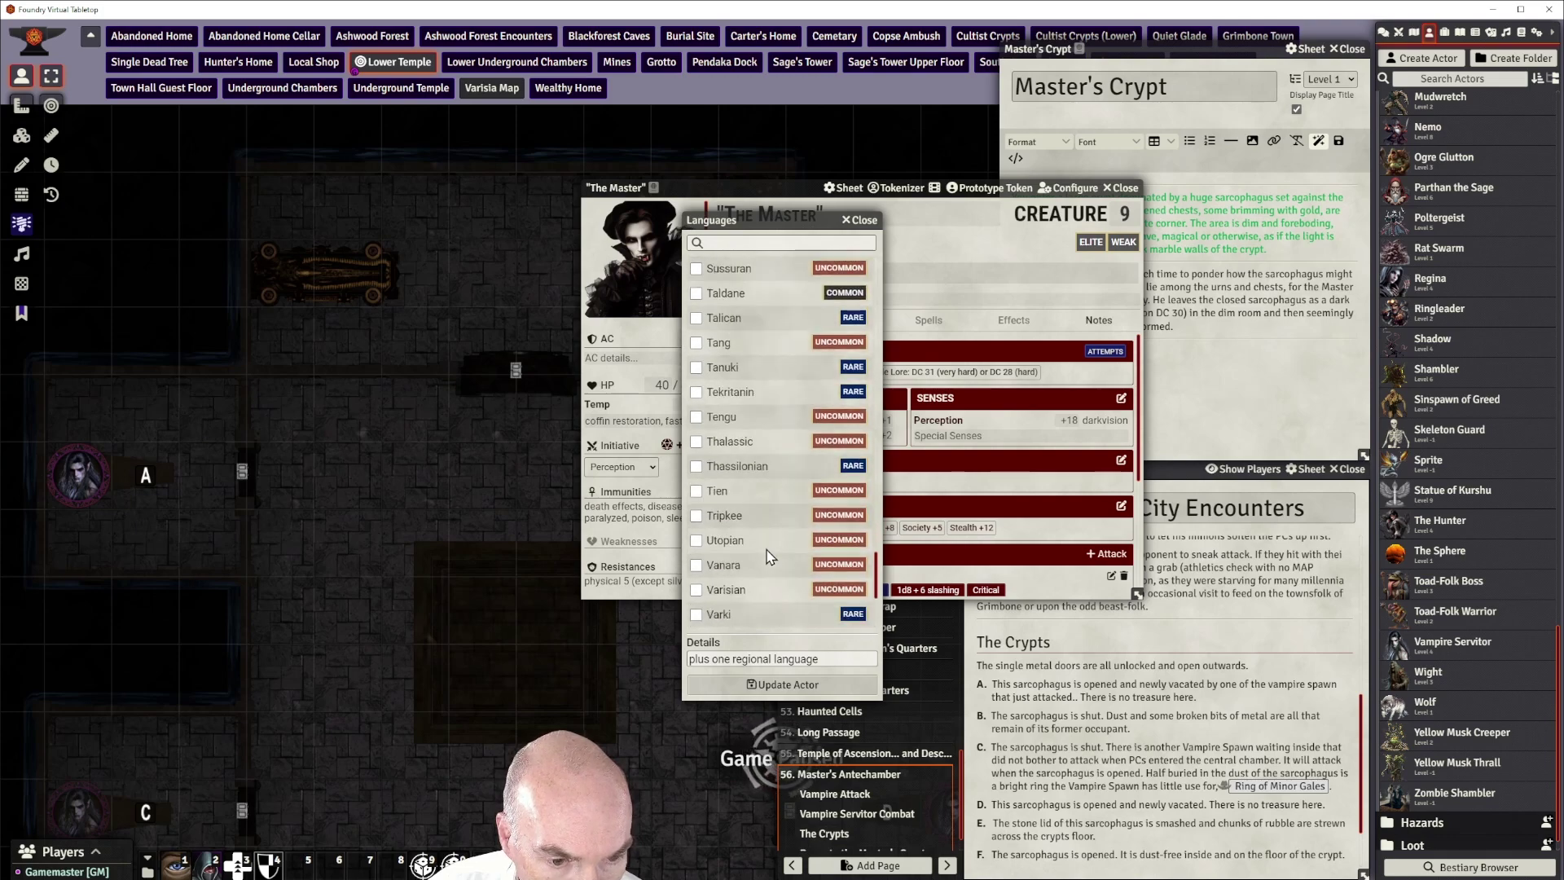
{"action": "scroll", "coordinate": [768, 556], "scroll_direction": "down", "scroll_amount": 3}
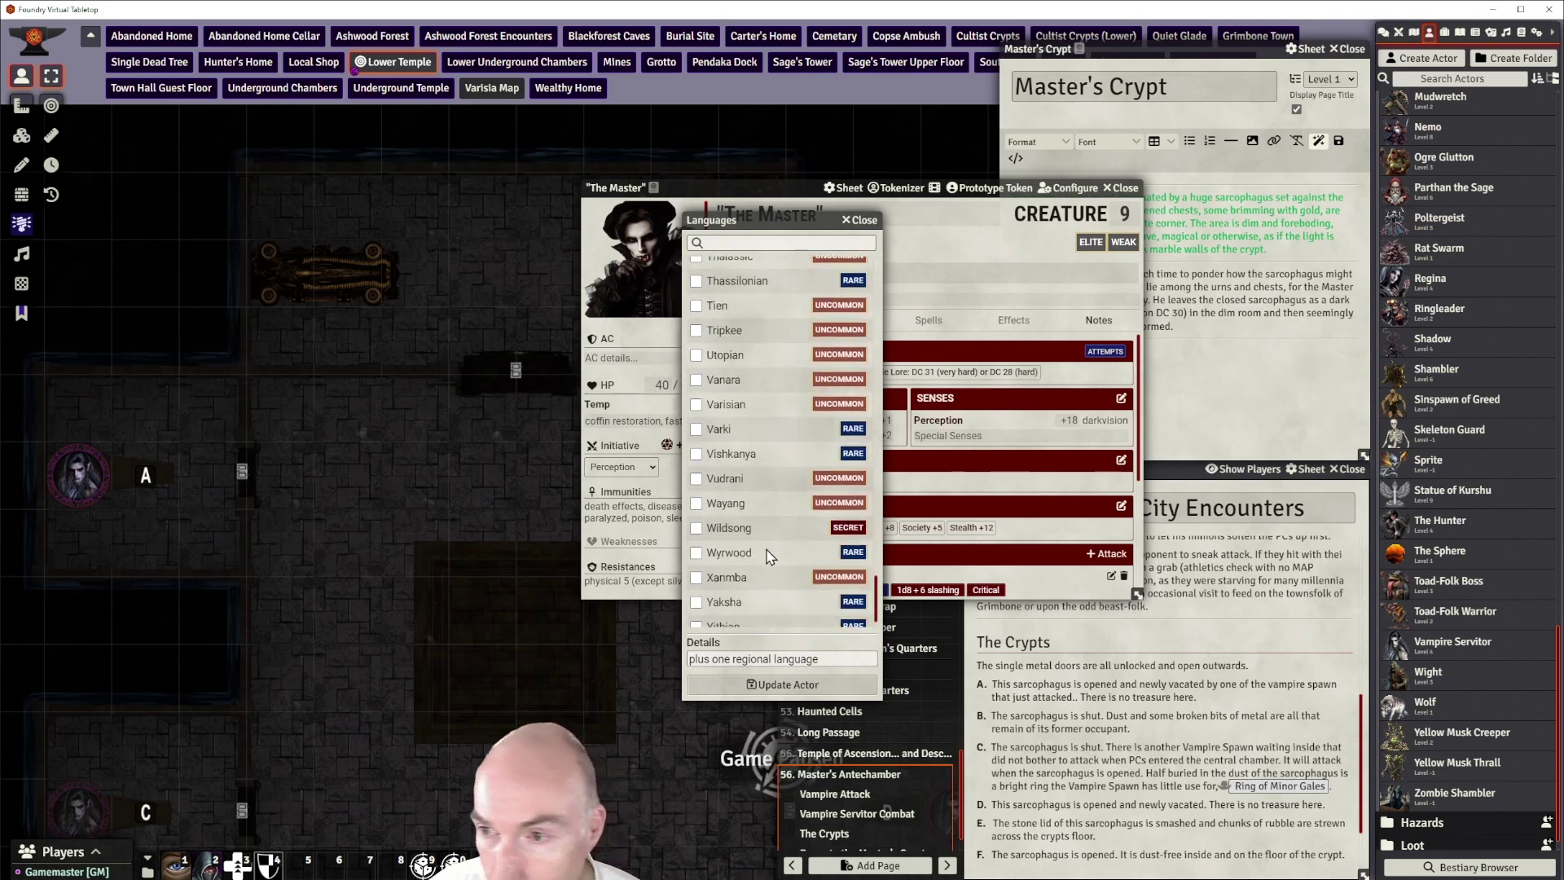
{"action": "scroll", "coordinate": [765, 556], "scroll_direction": "up", "scroll_amount": 3}
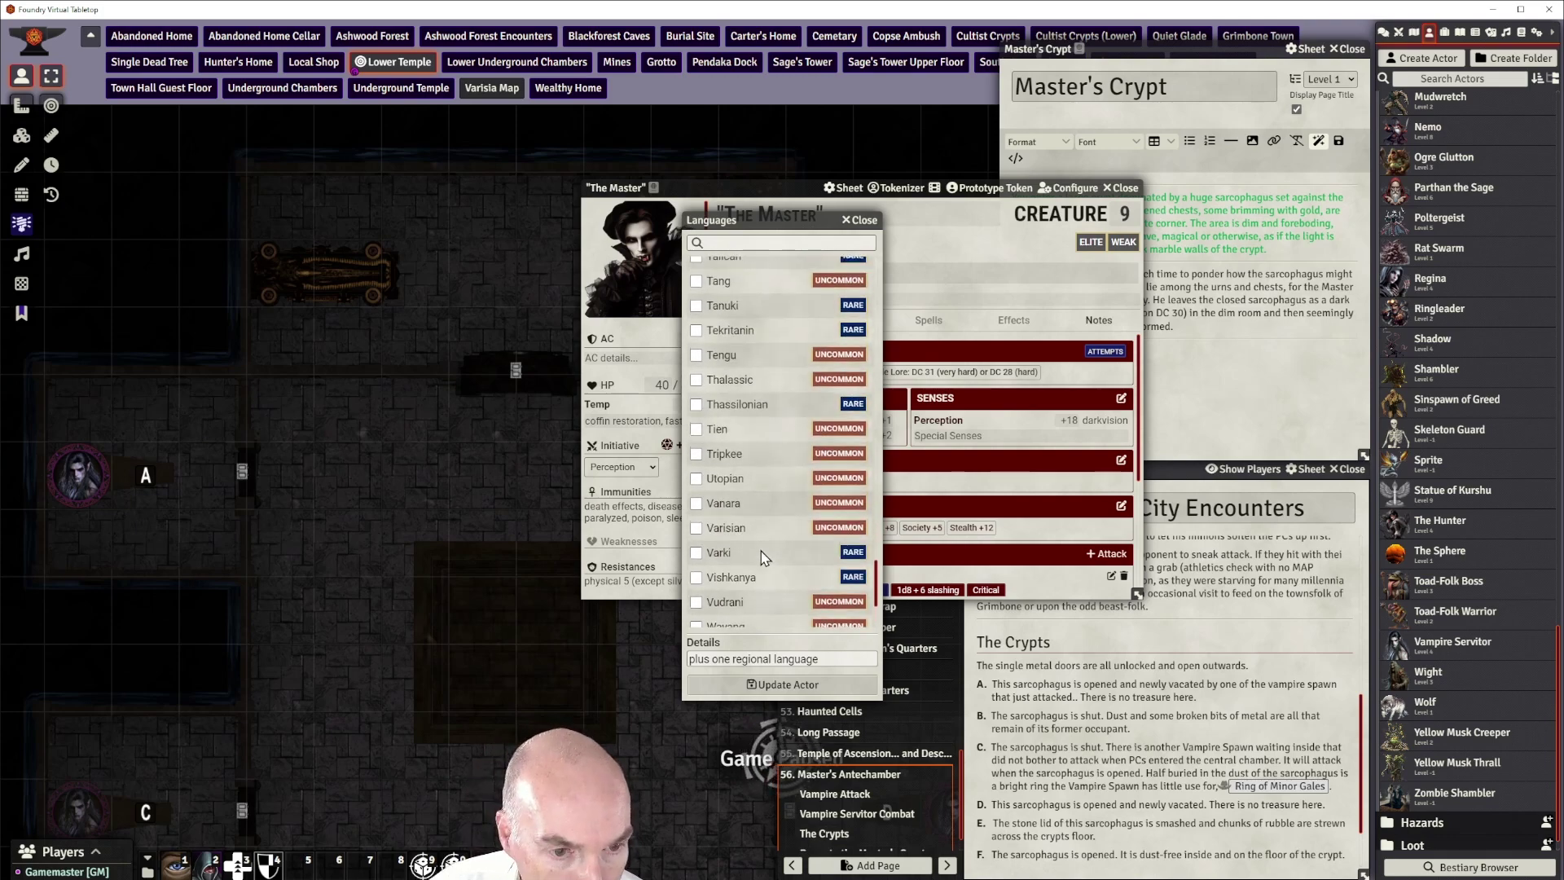
{"action": "left_click", "coordinate": [710, 471]}
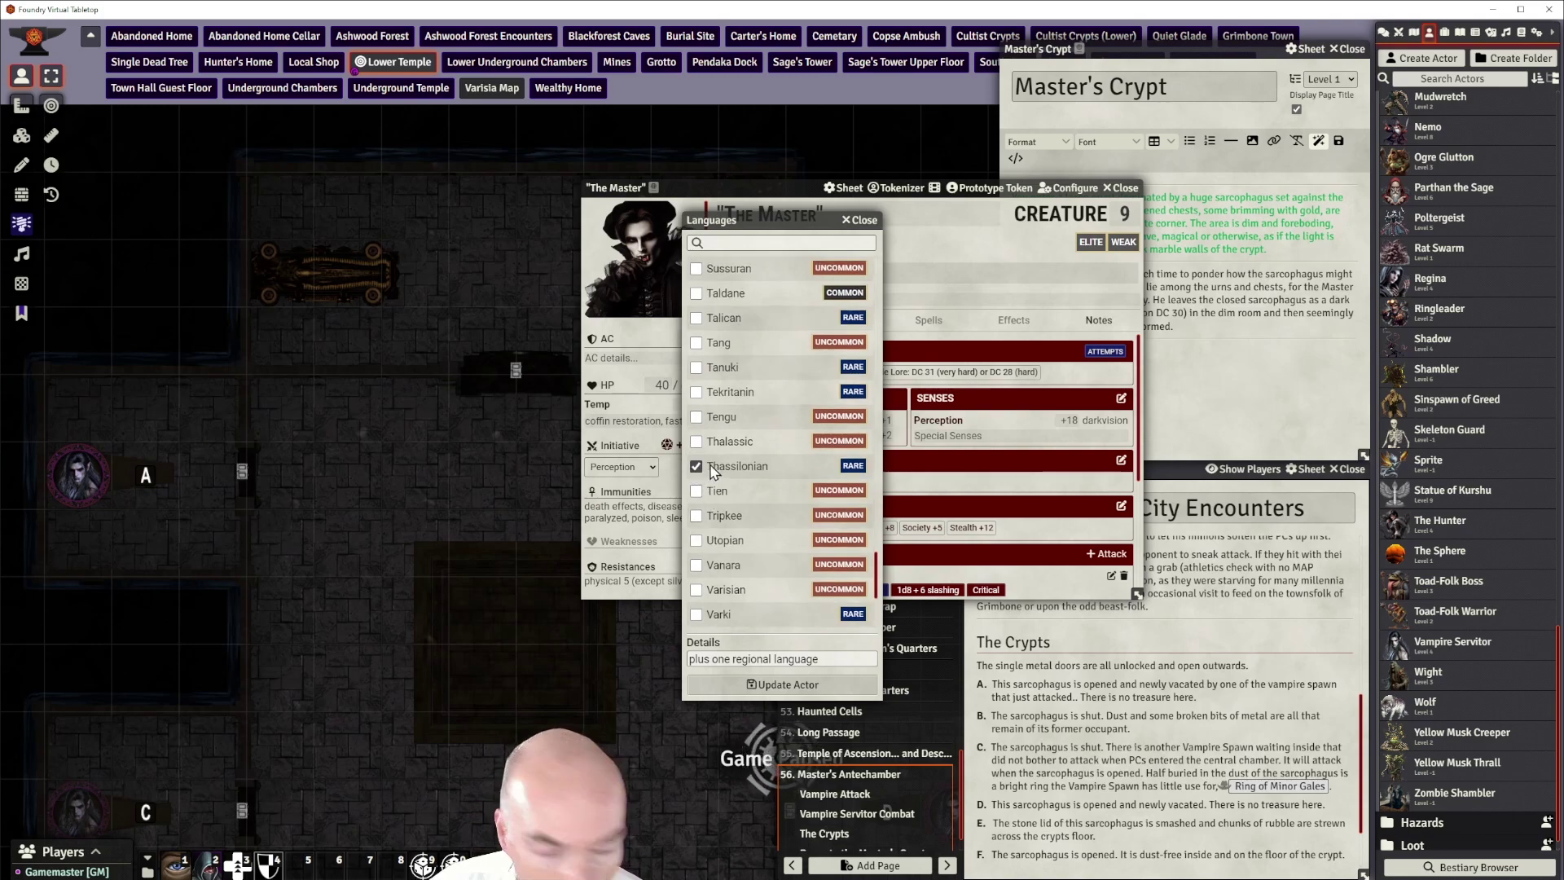
{"action": "scroll", "coordinate": [760, 538], "scroll_direction": "up", "scroll_amount": 5}
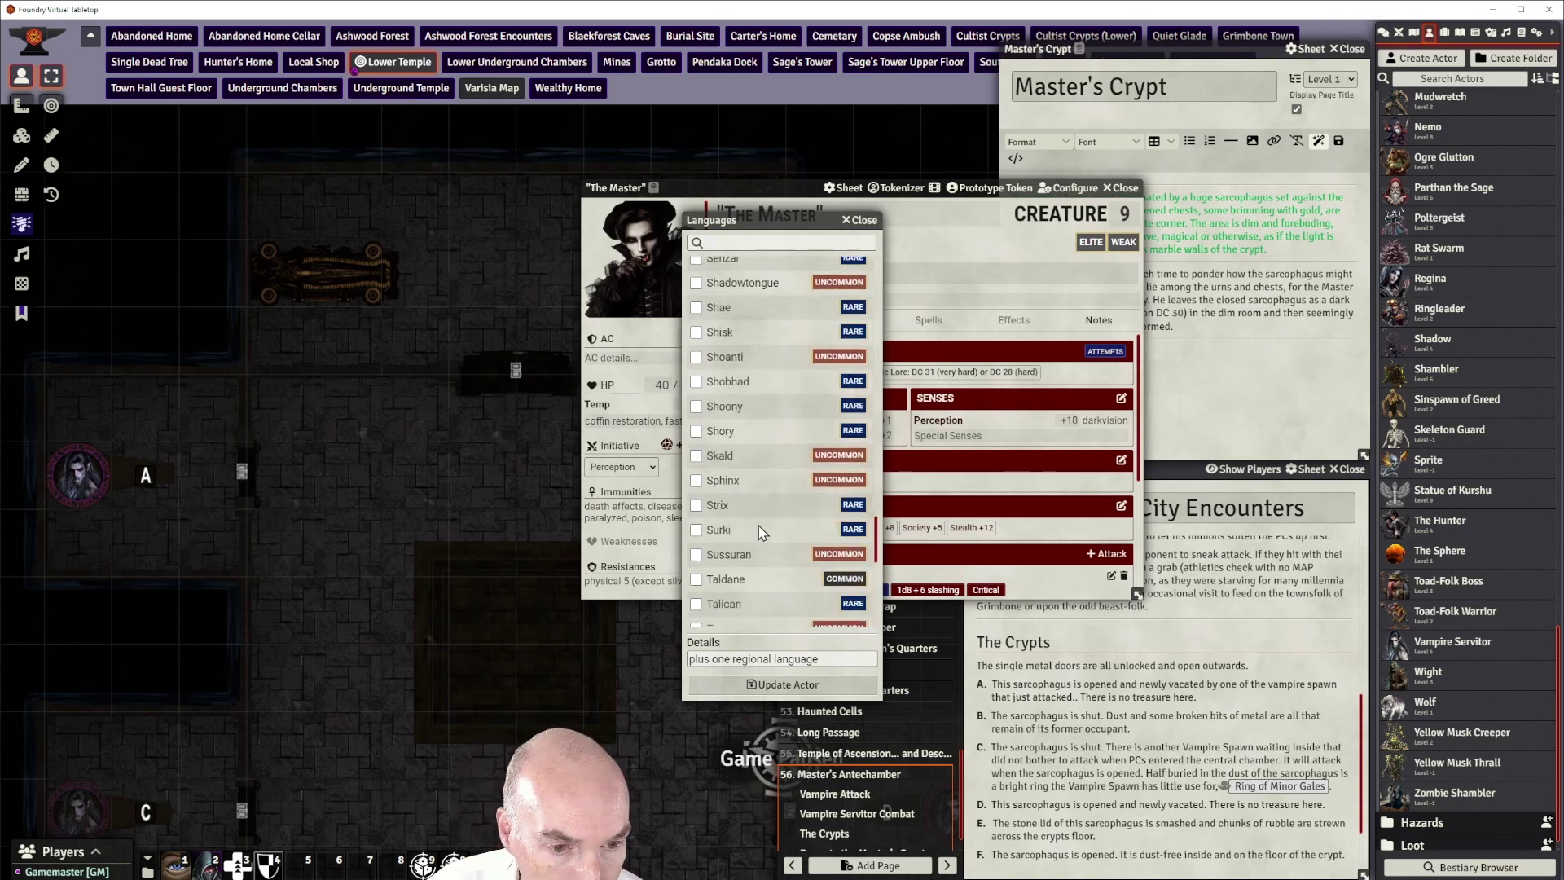
{"action": "scroll", "coordinate": [760, 526], "scroll_direction": "up", "scroll_amount": 1}
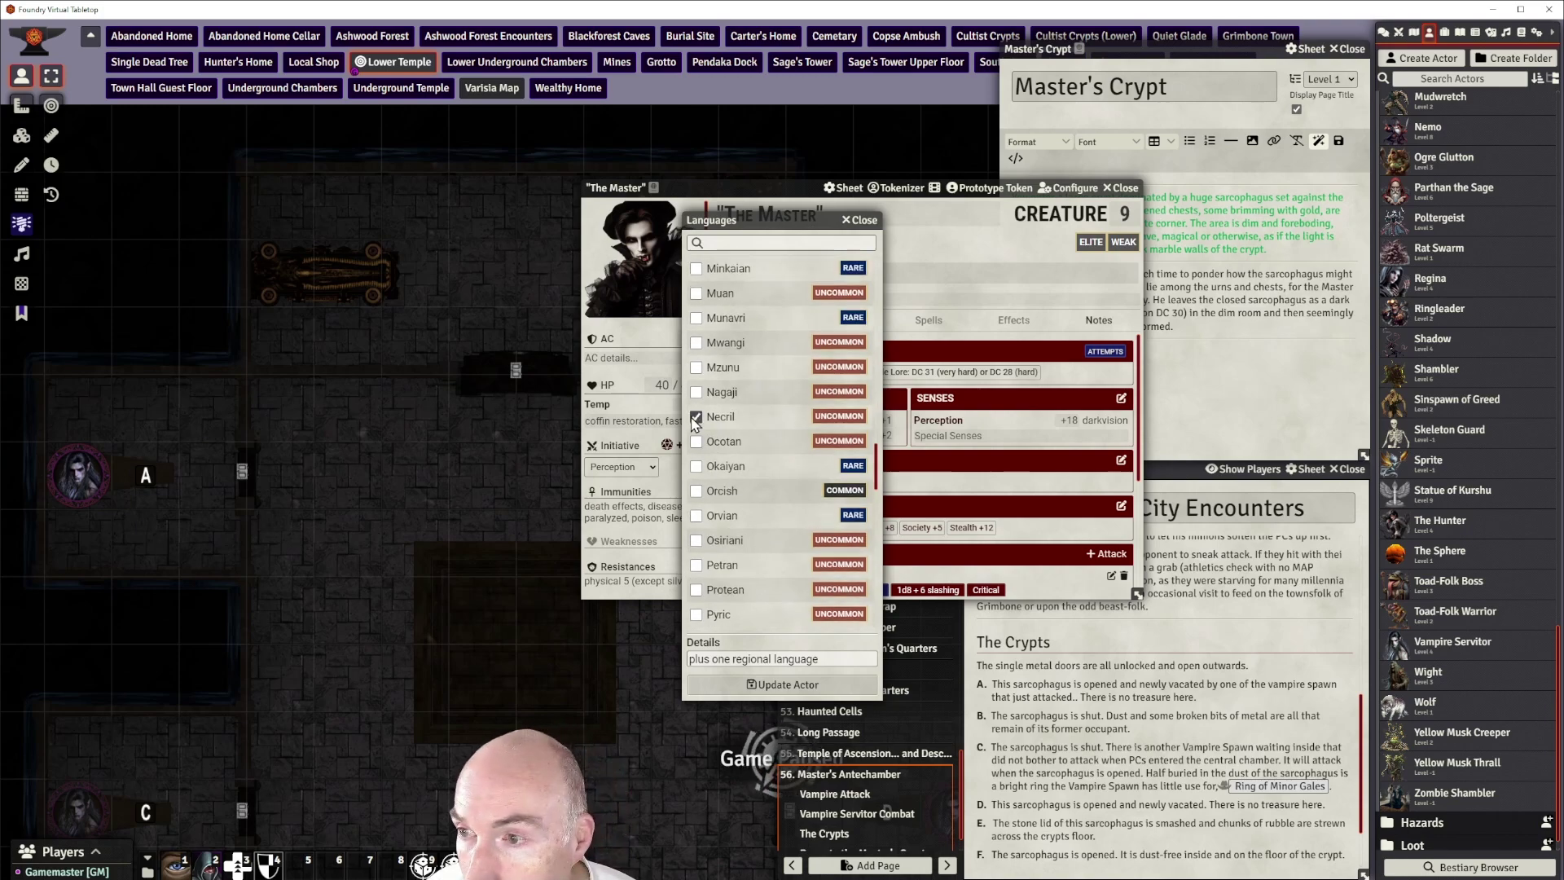
{"action": "scroll", "coordinate": [766, 472], "scroll_direction": "down", "scroll_amount": 5}
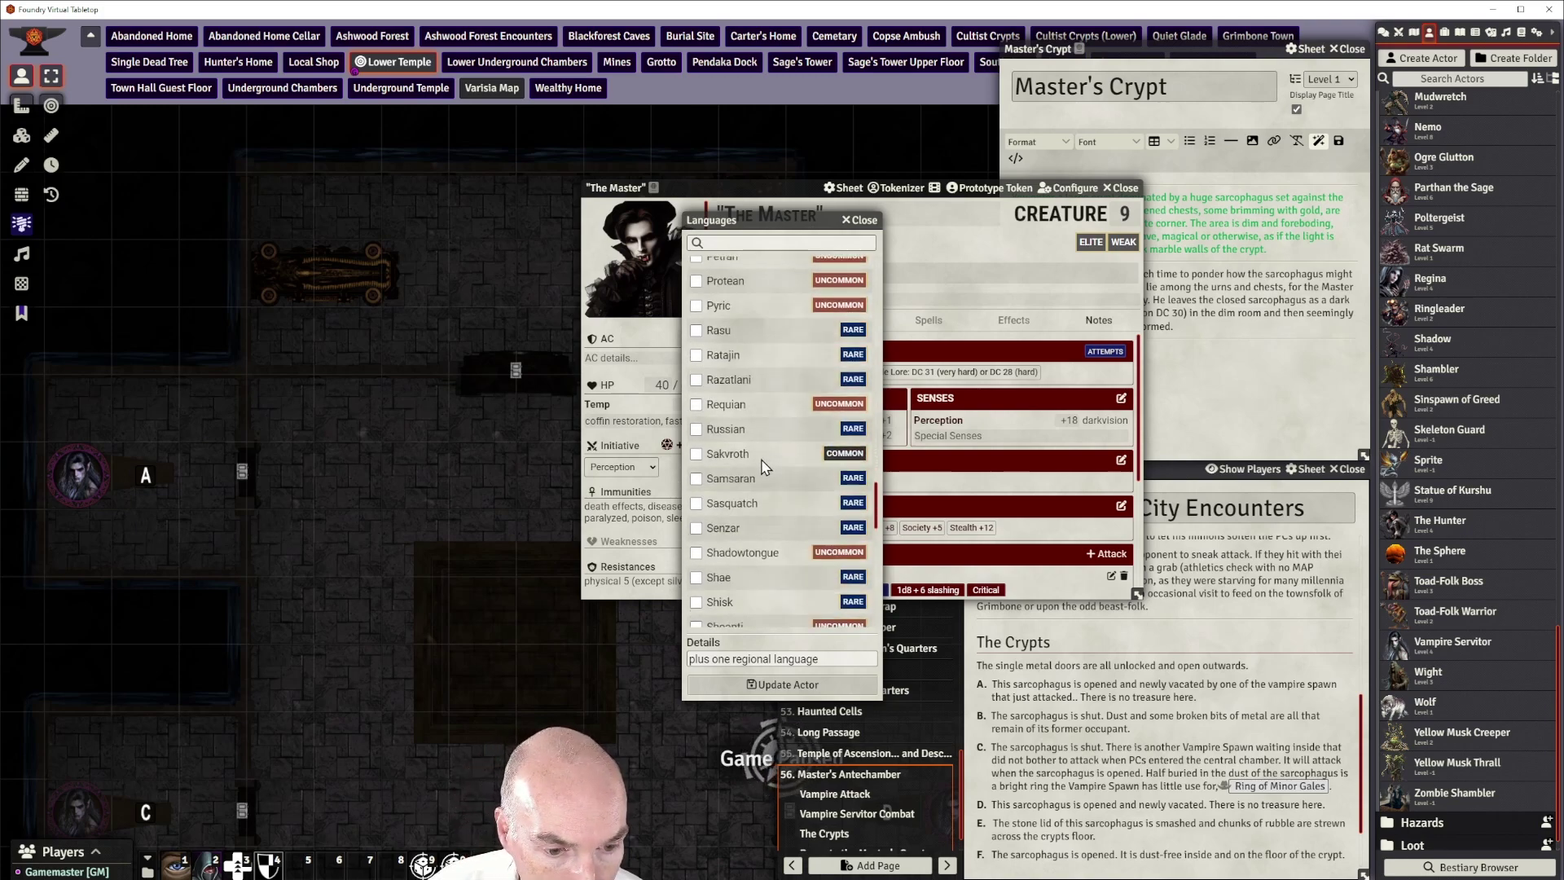
{"action": "scroll", "coordinate": [772, 500], "scroll_direction": "up", "scroll_amount": 5}
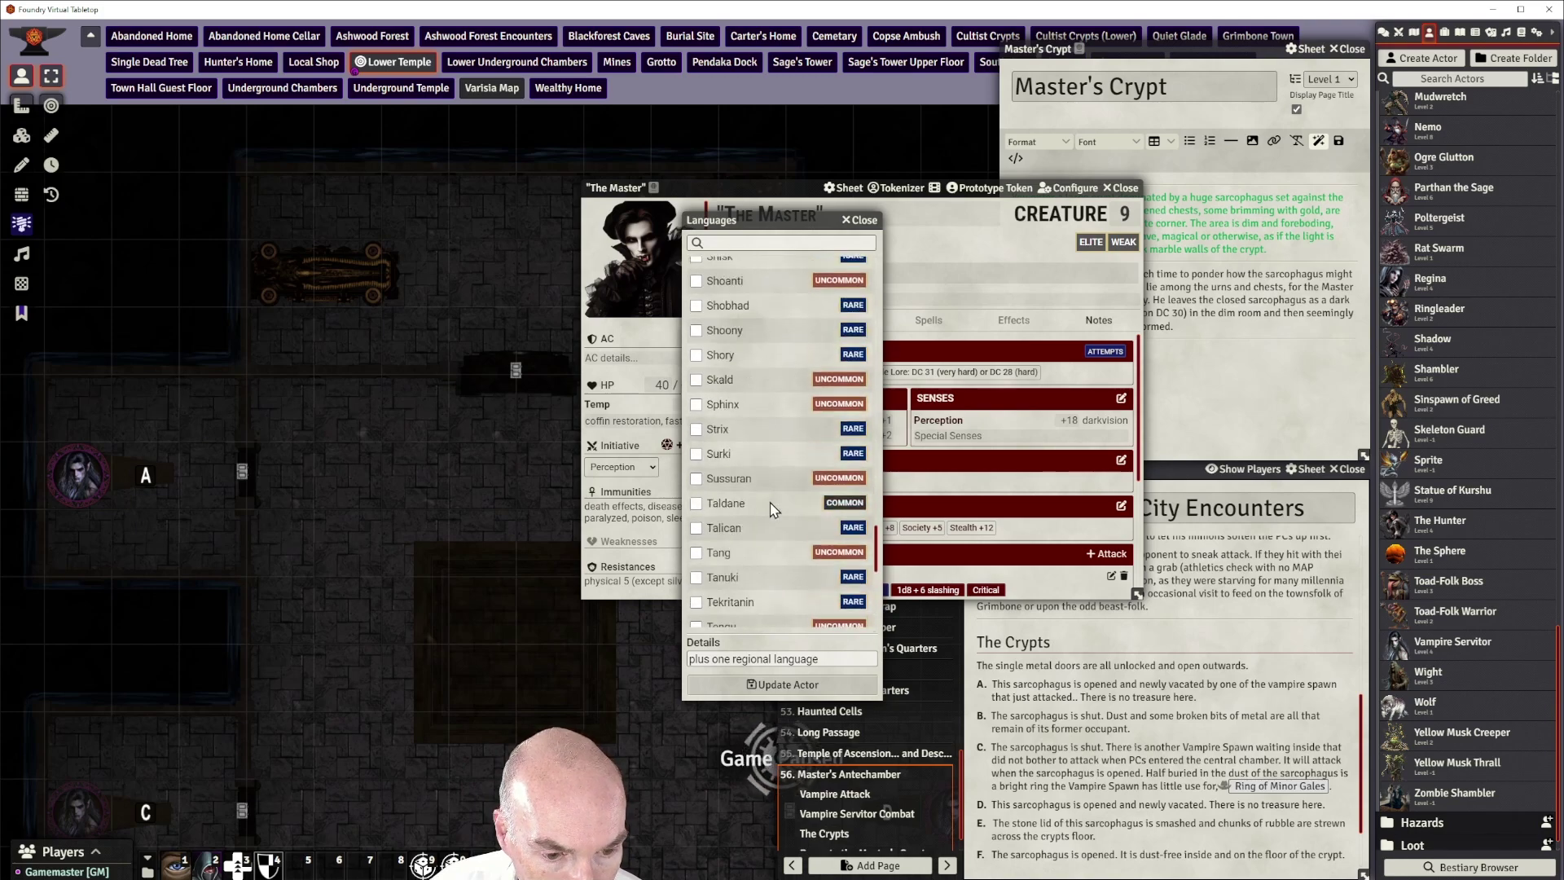
{"action": "scroll", "coordinate": [772, 509], "scroll_direction": "up", "scroll_amount": 10}
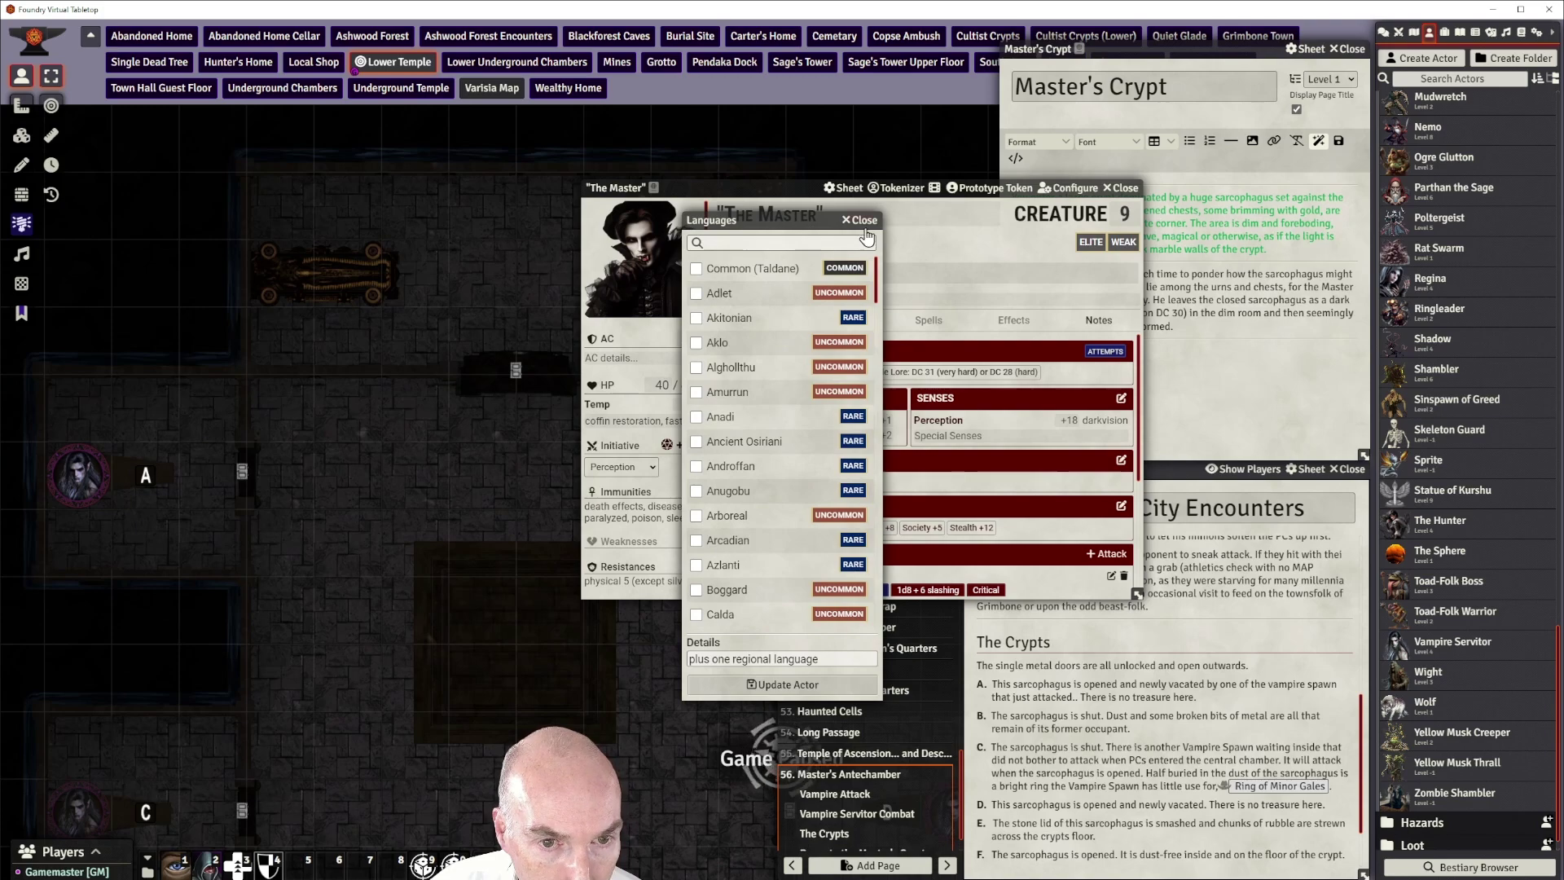
{"action": "left_click", "coordinate": [784, 684]}
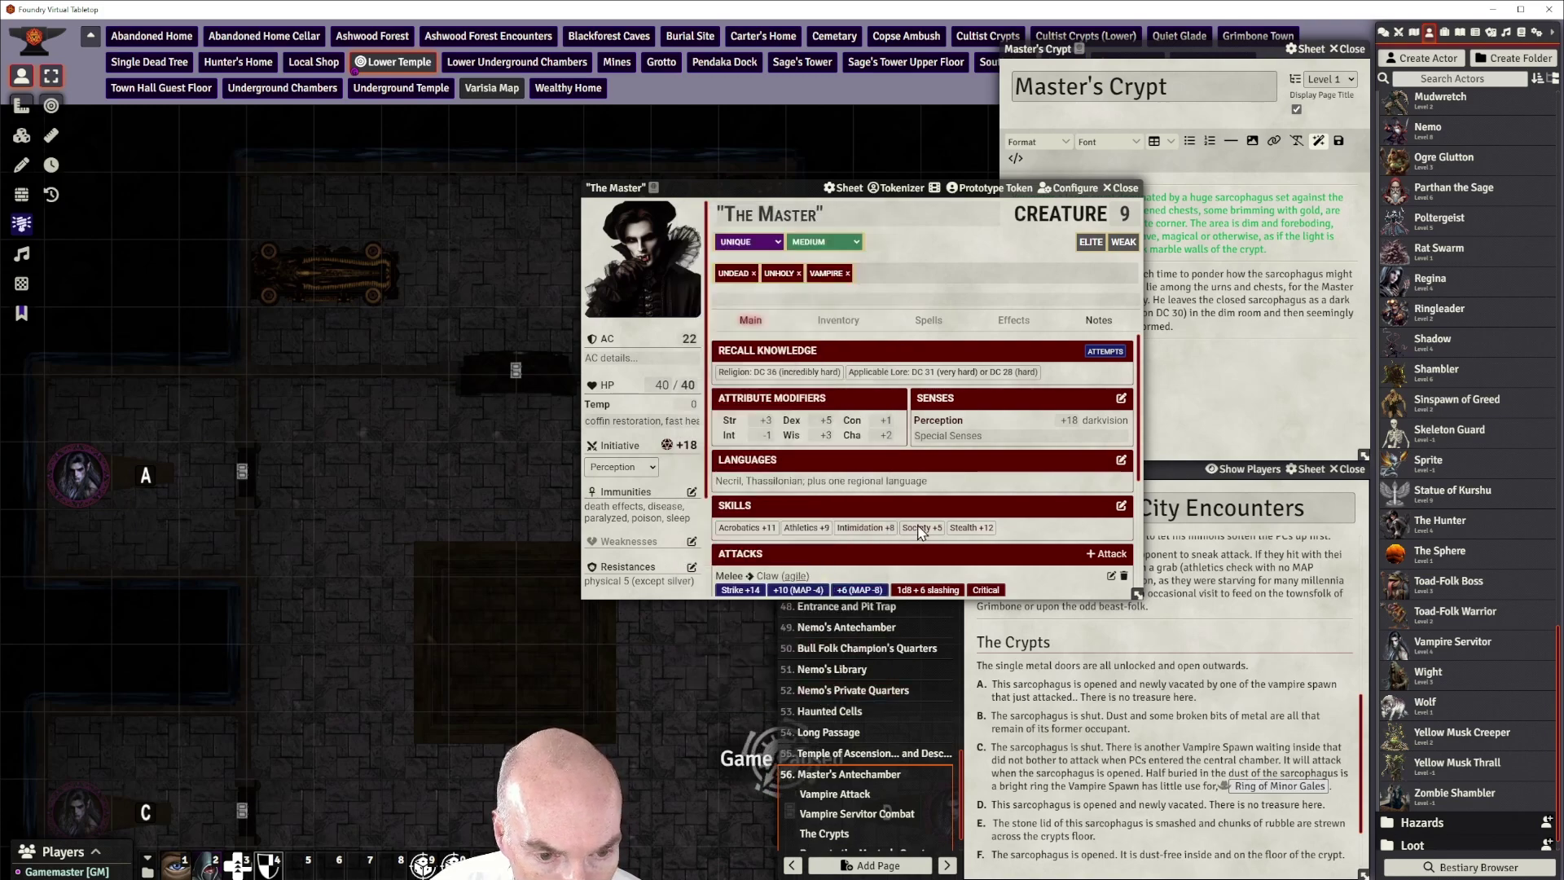
Replace the language details text of the Master with "telepathy" and update the actor
{"action": "left_click", "coordinate": [1121, 460]}
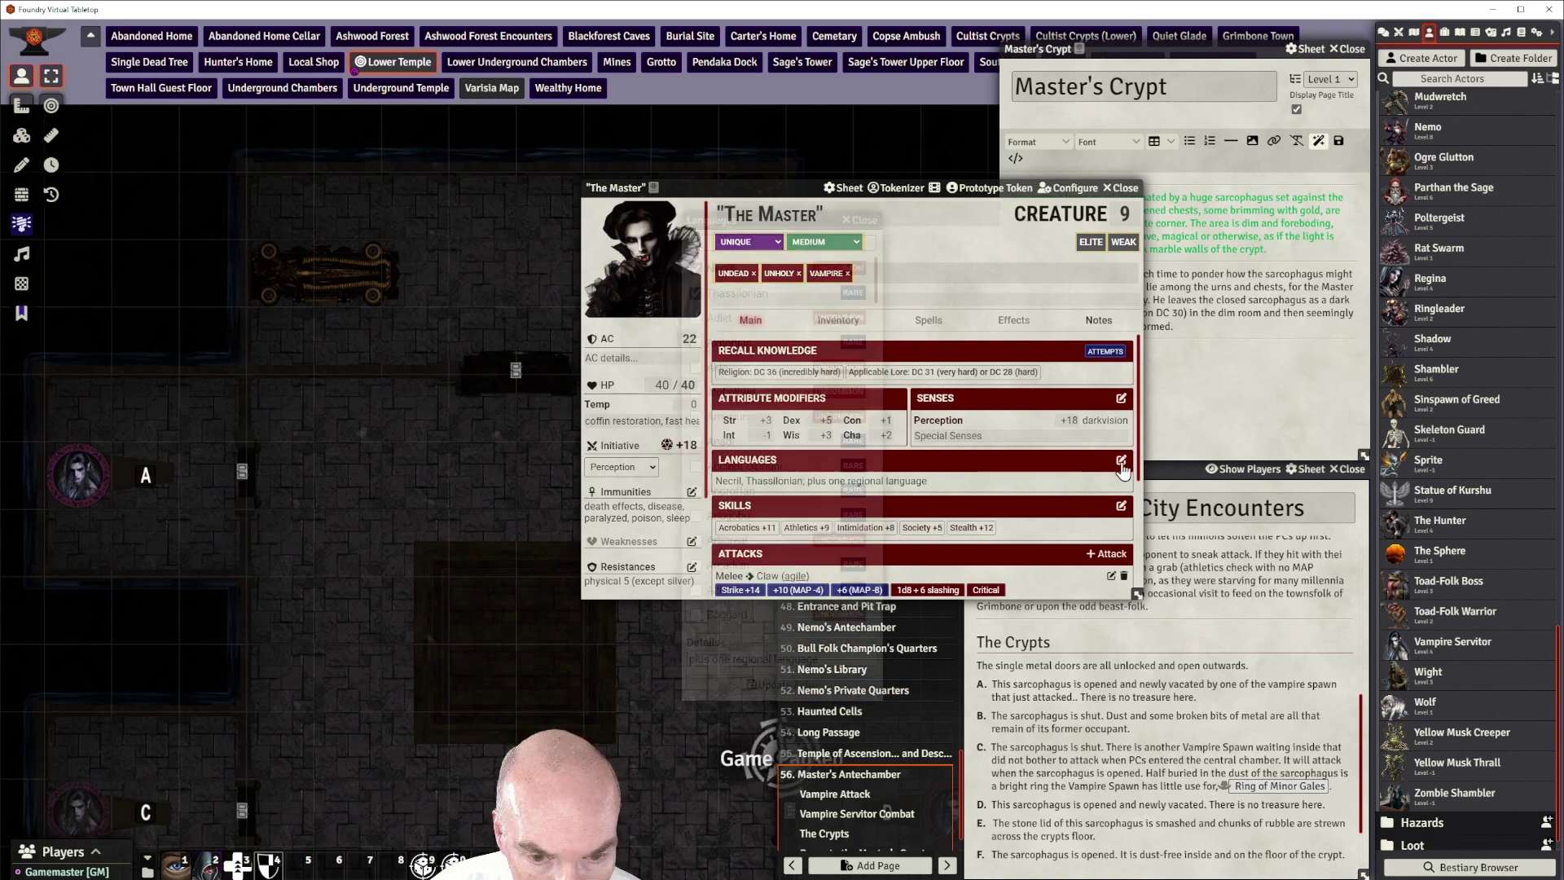
{"action": "triple_click", "coordinate": [845, 657]}
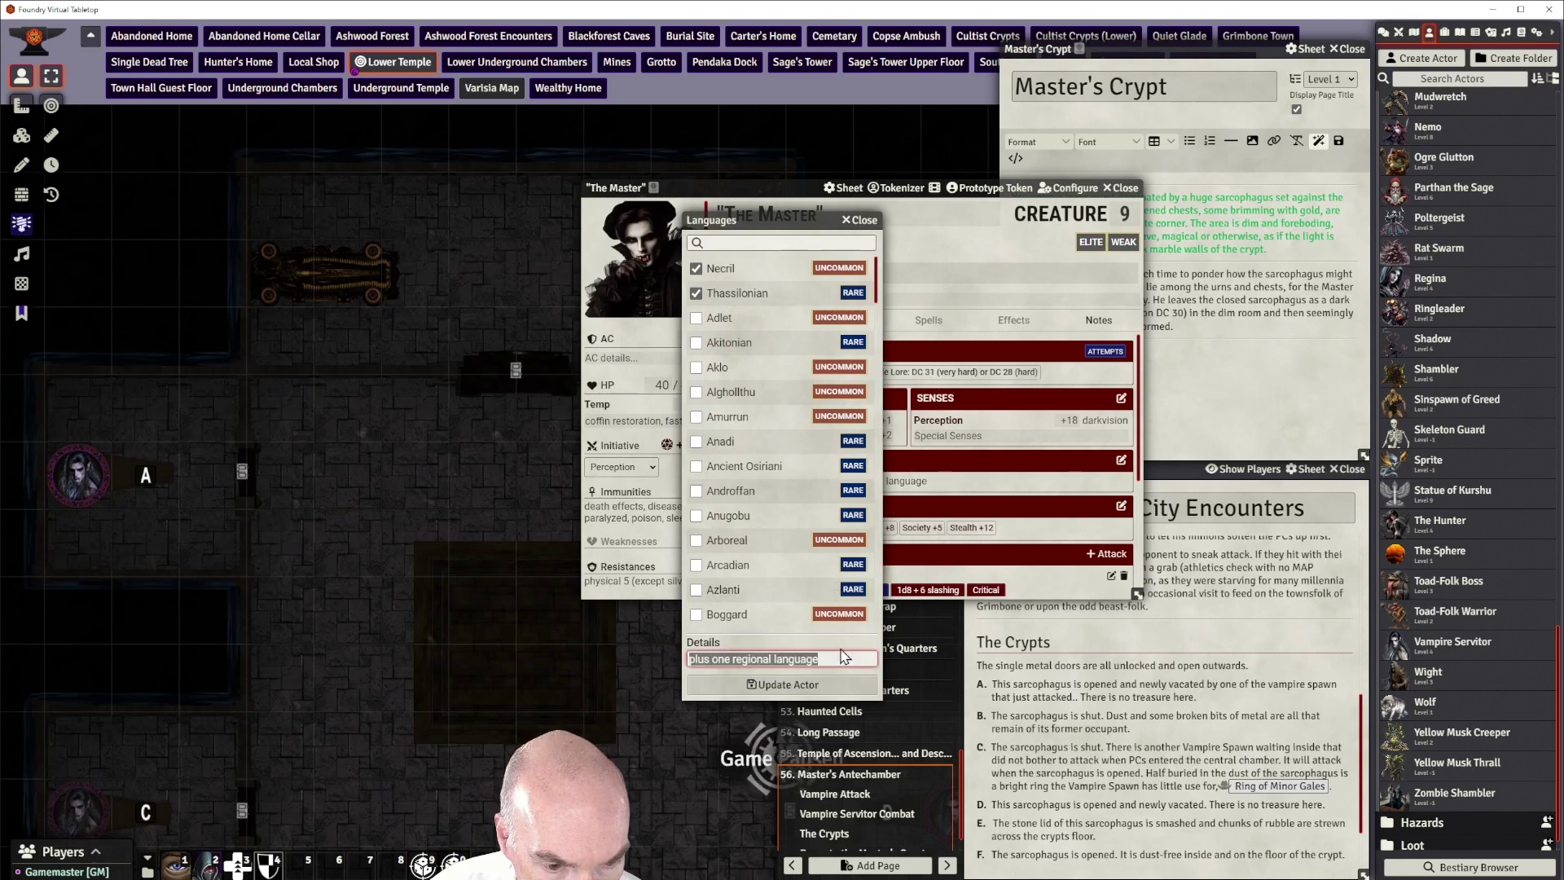
{"action": "type", "text": "telep"}
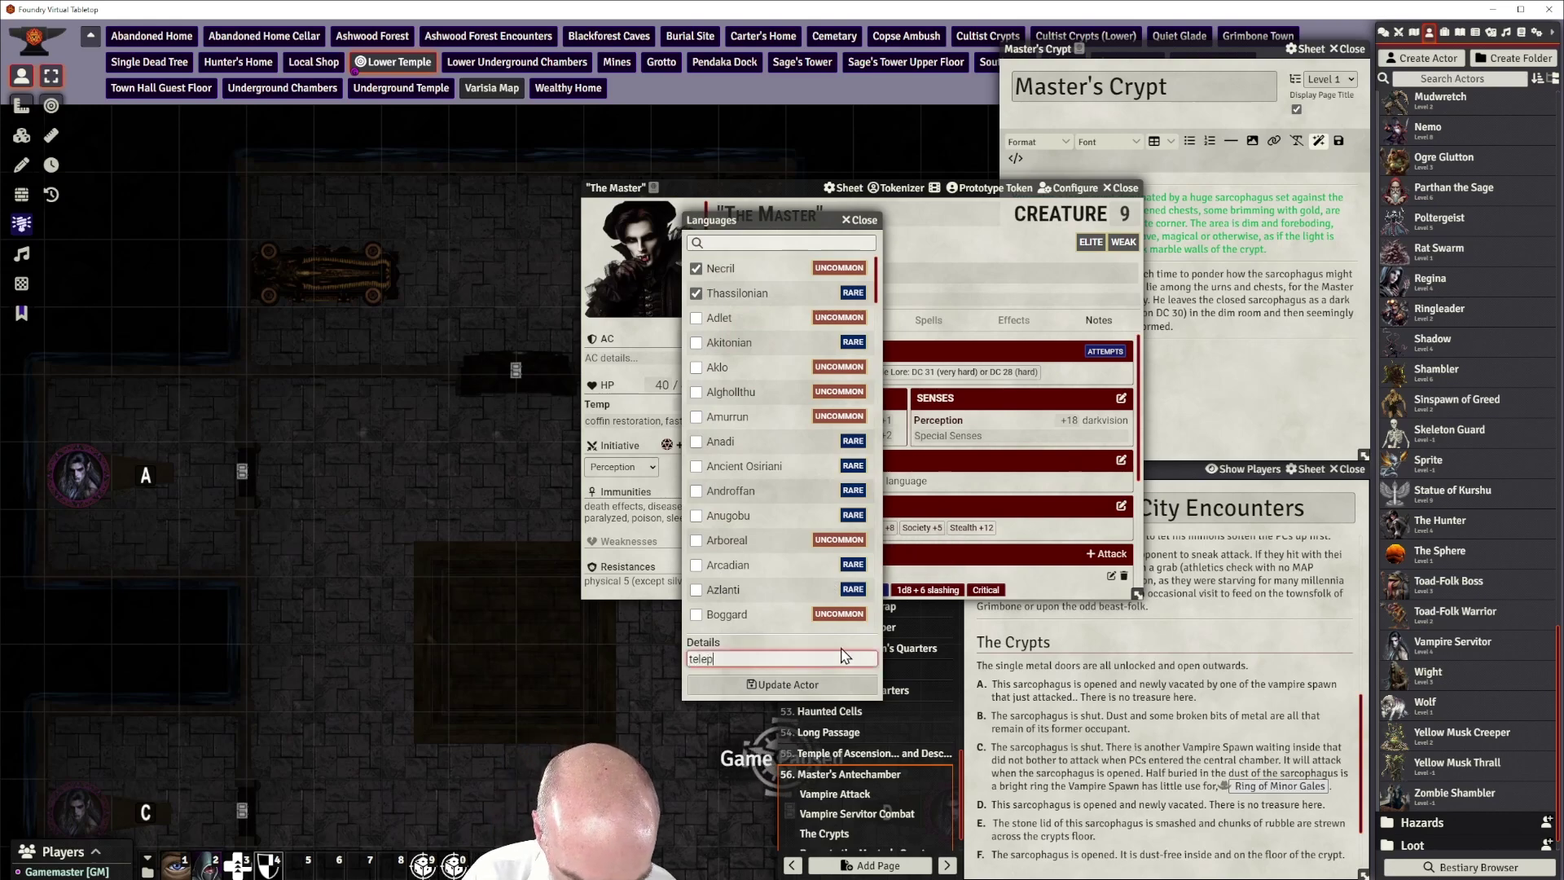
{"action": "type", "text": "athy"}
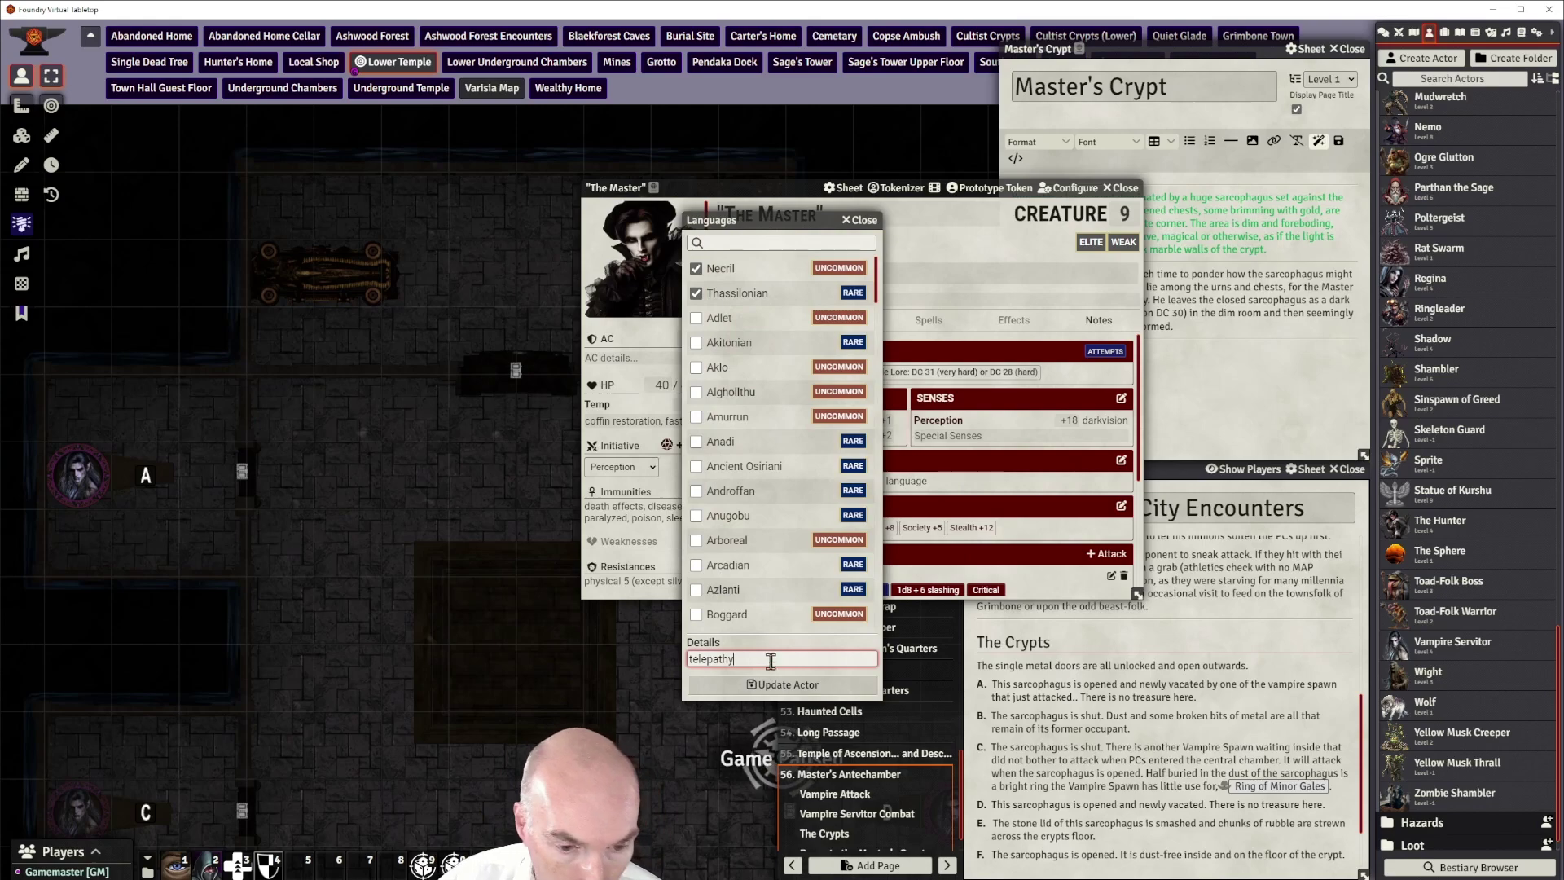
{"action": "left_click", "coordinate": [782, 687]}
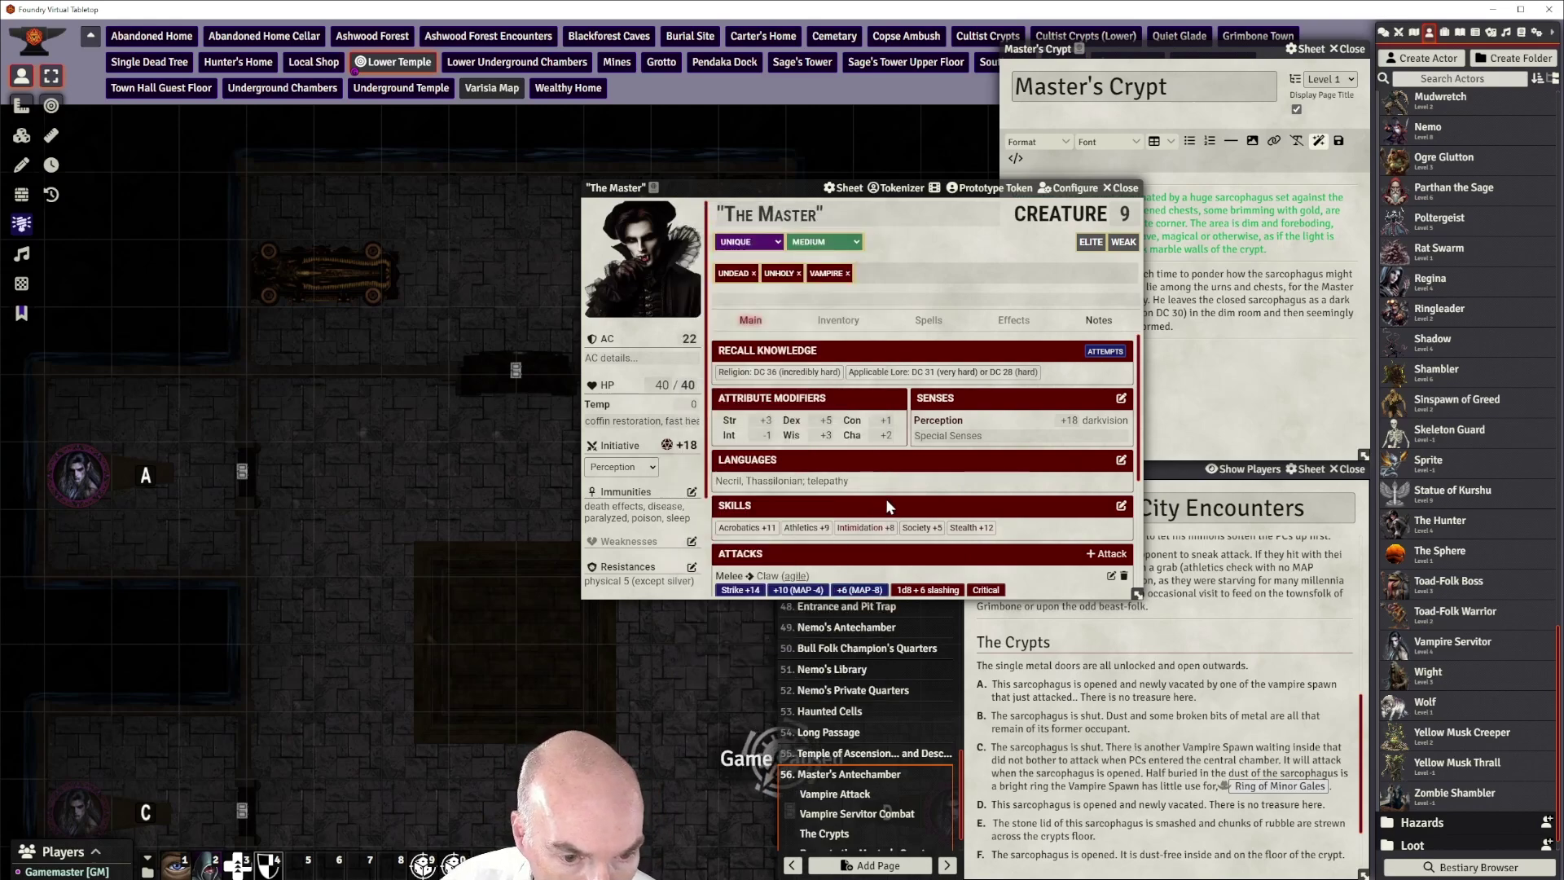
Set the Master's skill modifiers to Acrobatics 16, Athletics 19 and Intimidation 22
{"action": "scroll", "coordinate": [910, 496], "scroll_direction": "down", "scroll_amount": 2}
{"action": "scroll", "coordinate": [910, 496], "scroll_direction": "up", "scroll_amount": 2}
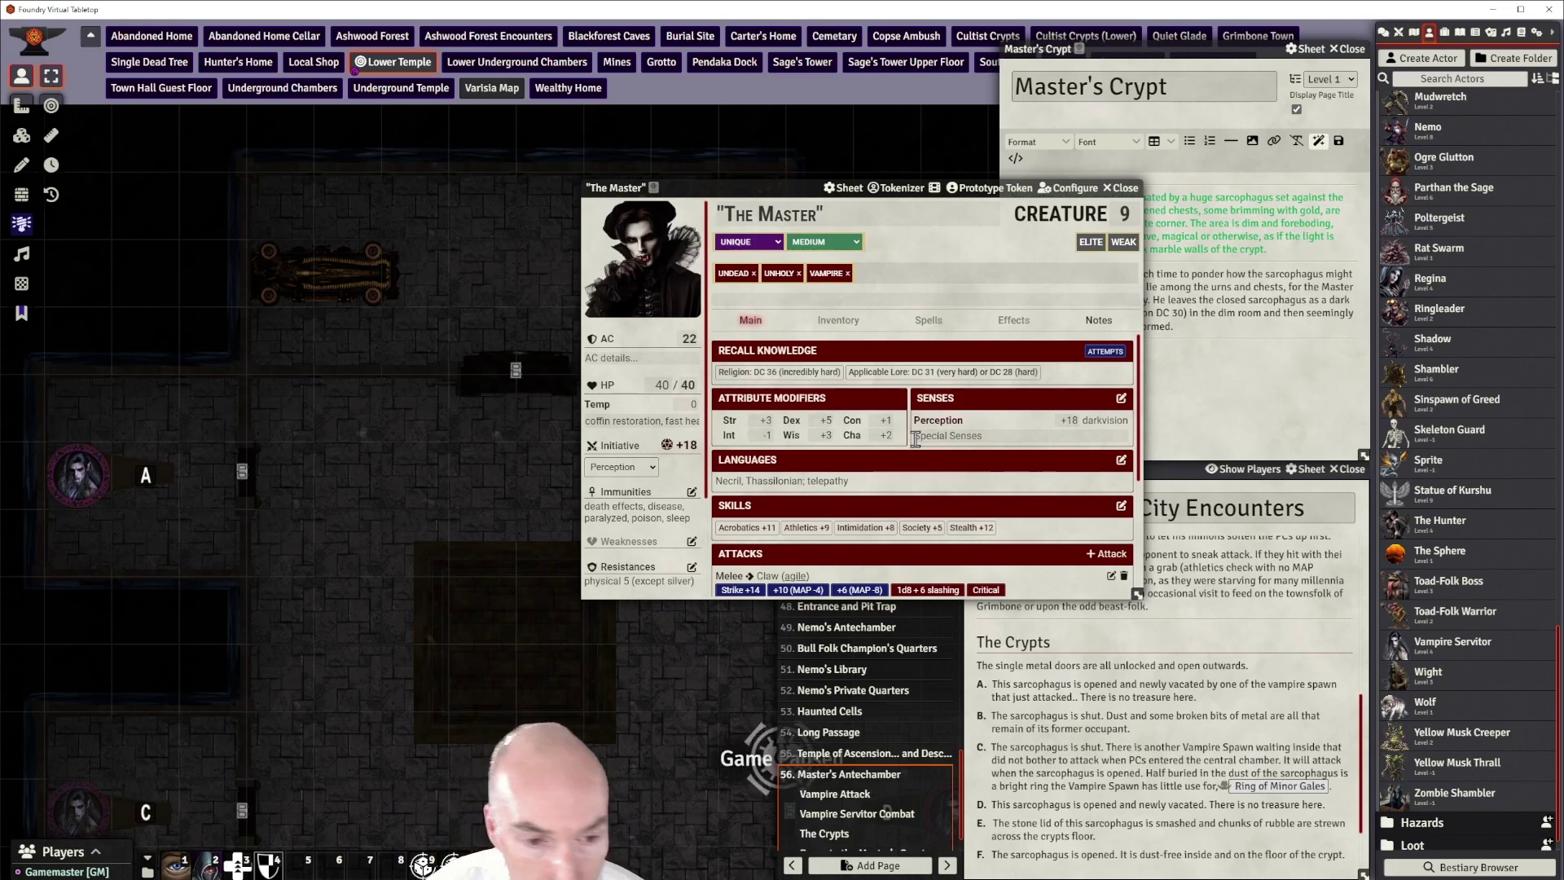
{"action": "scroll", "coordinate": [962, 484], "scroll_direction": "down", "scroll_amount": 1}
{"action": "left_click", "coordinate": [1121, 443]}
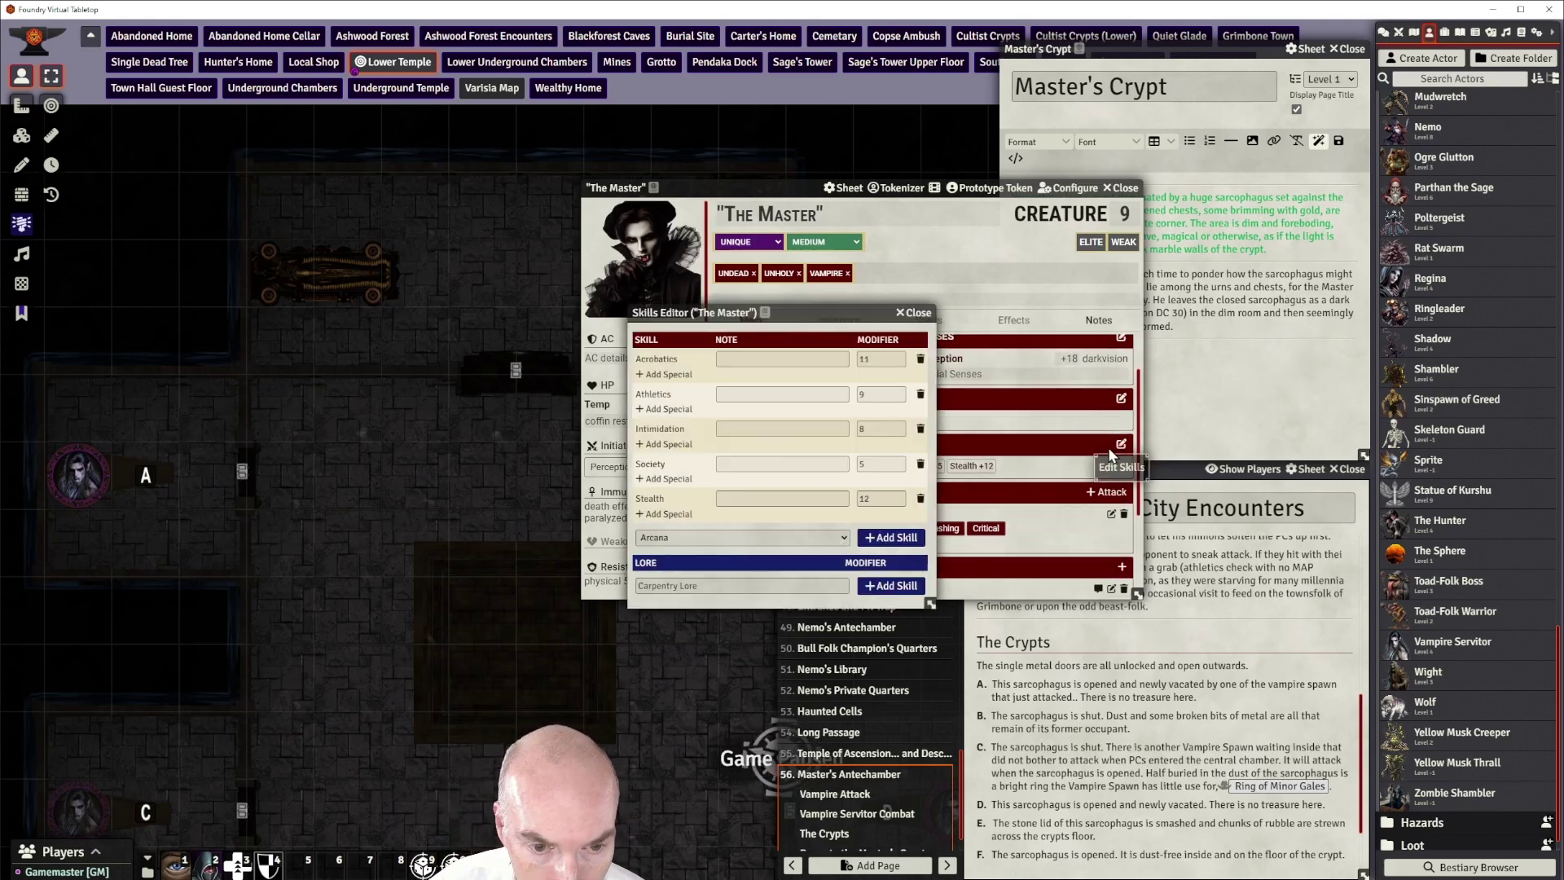
{"action": "left_click", "coordinate": [894, 358]}
{"action": "key", "text": "BackSpace"}
{"action": "type", "text": "6"}
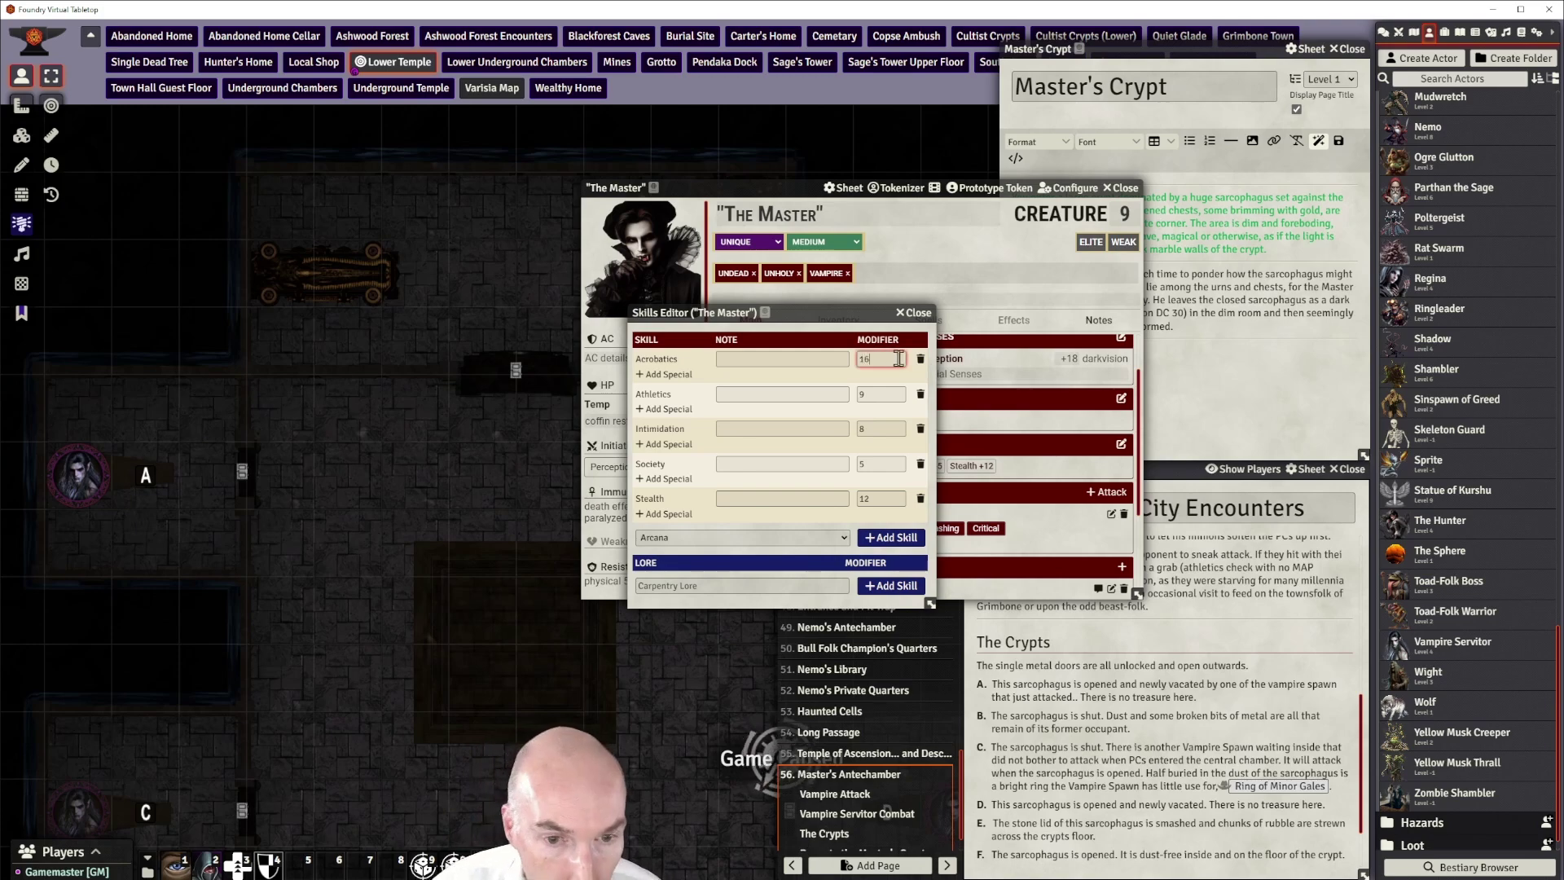
{"action": "left_click", "coordinate": [884, 397]}
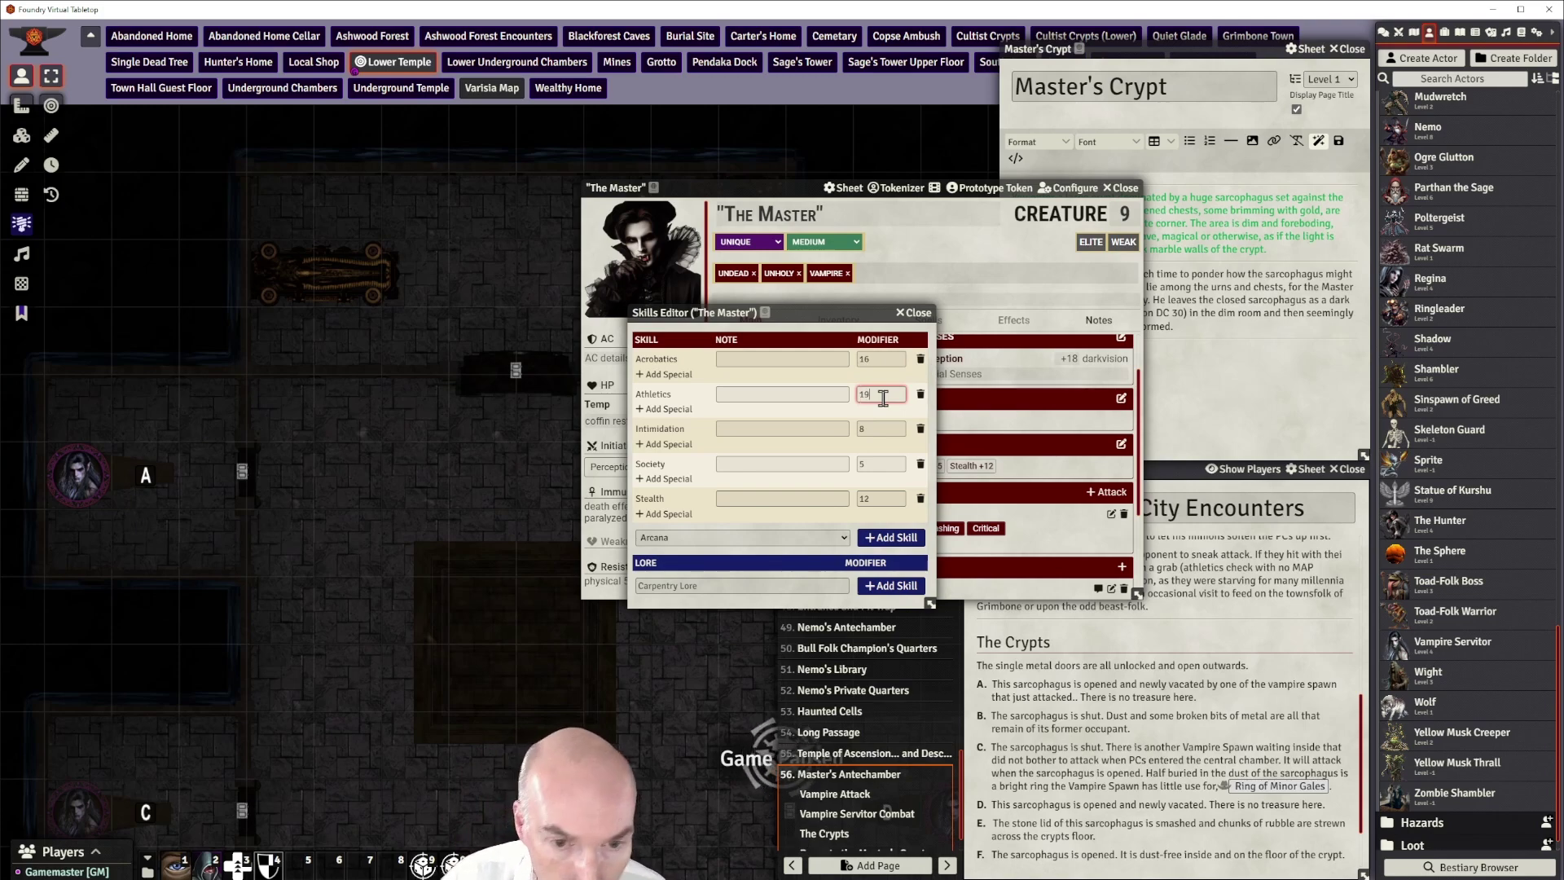
{"action": "left_click", "coordinate": [864, 432]}
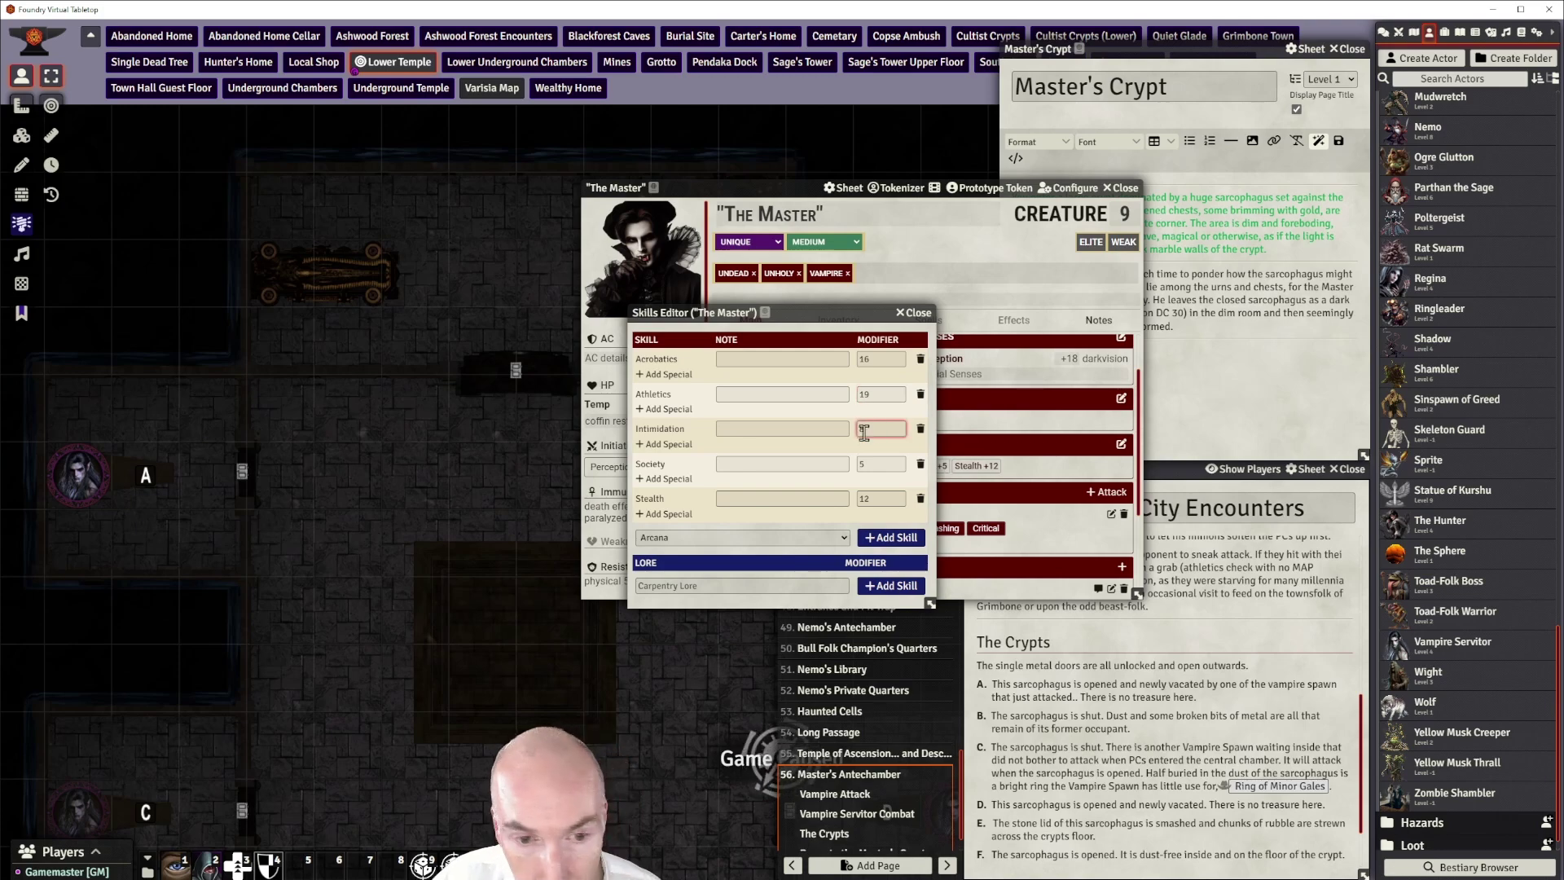
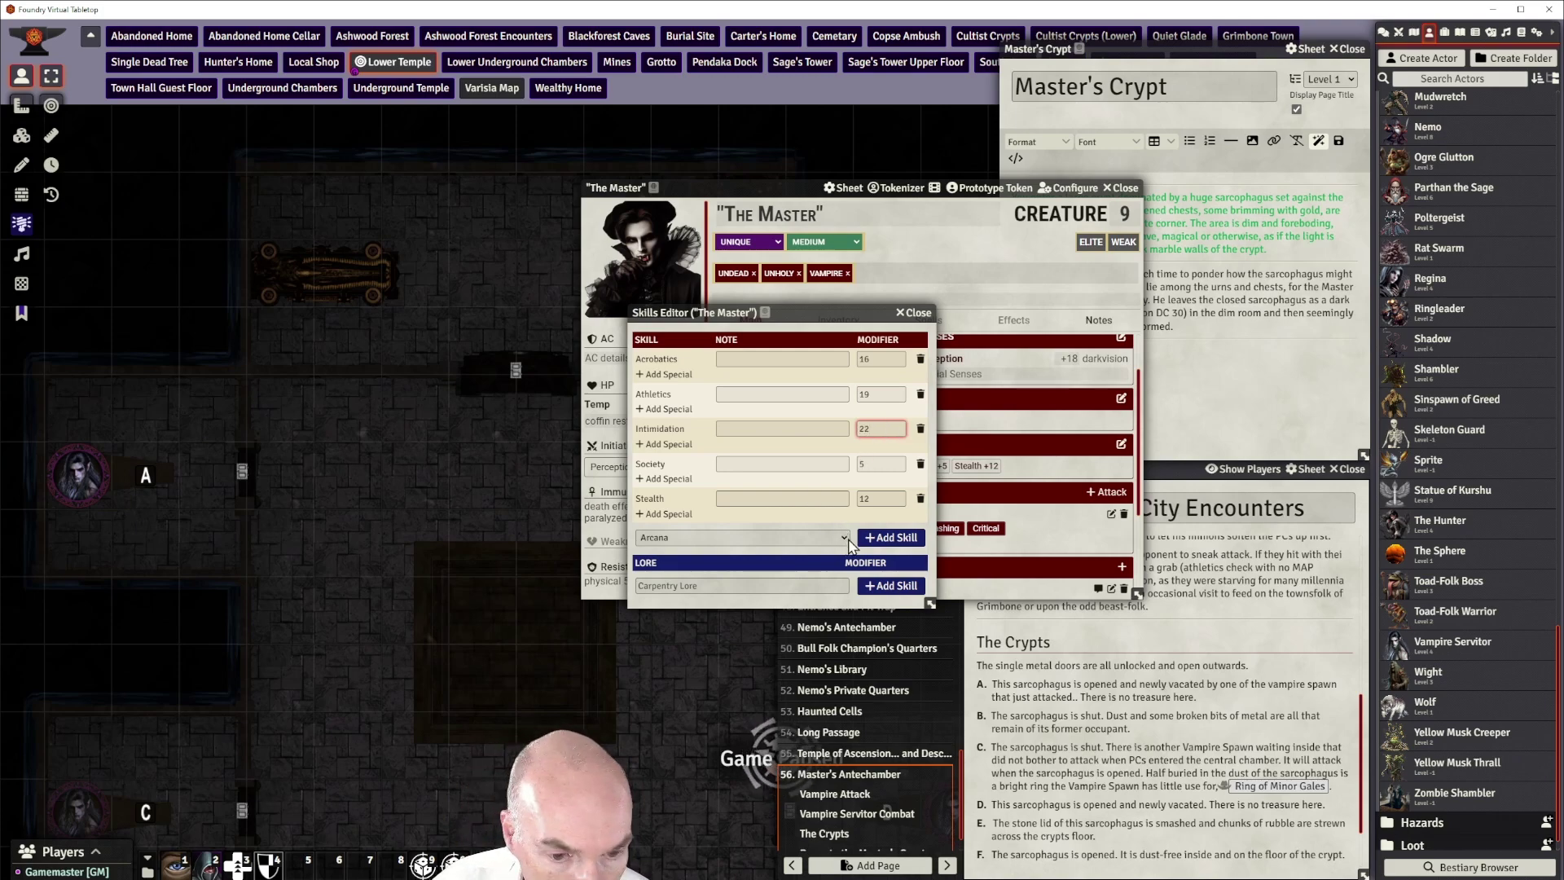
Add the Deception skill to the Master with a modifier of 20
{"action": "left_click", "coordinate": [843, 541]}
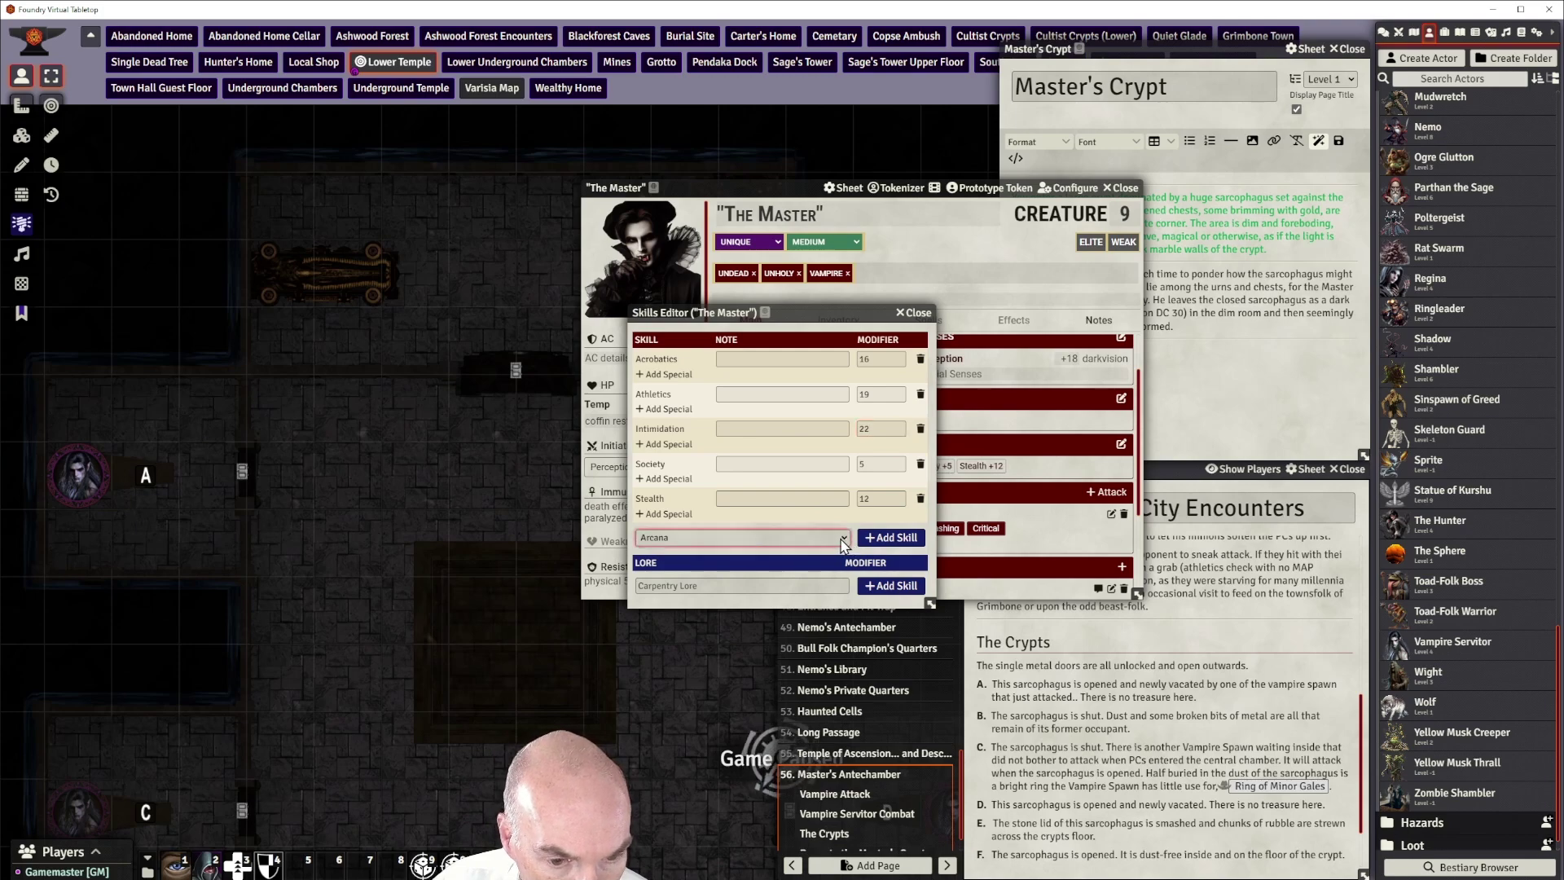
{"action": "key", "text": "d"}
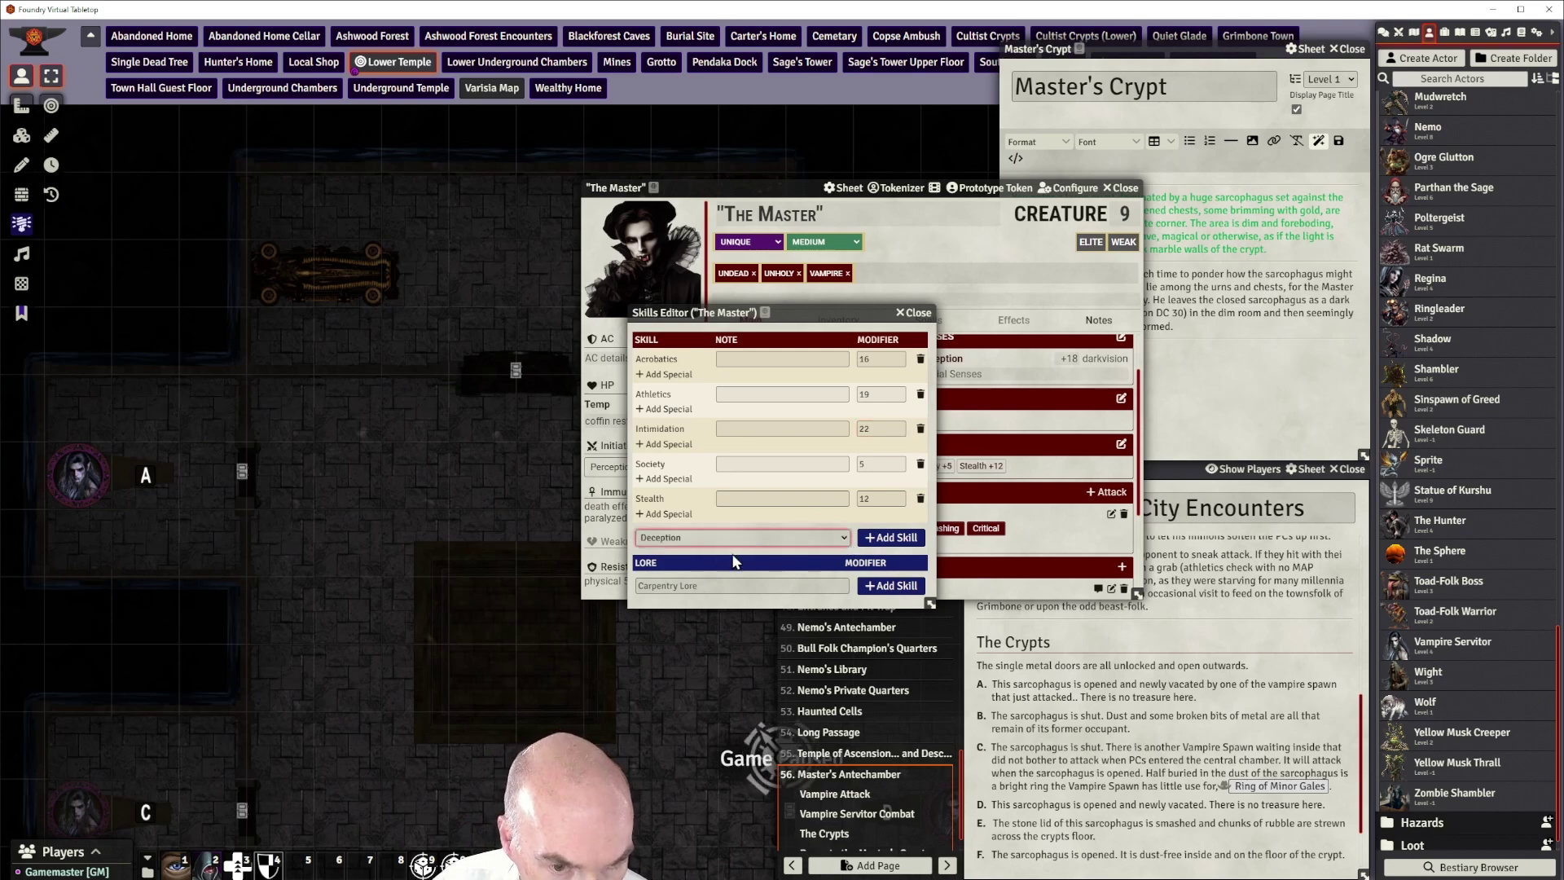
{"action": "left_click", "coordinate": [891, 538]}
{"action": "left_click", "coordinate": [886, 431]}
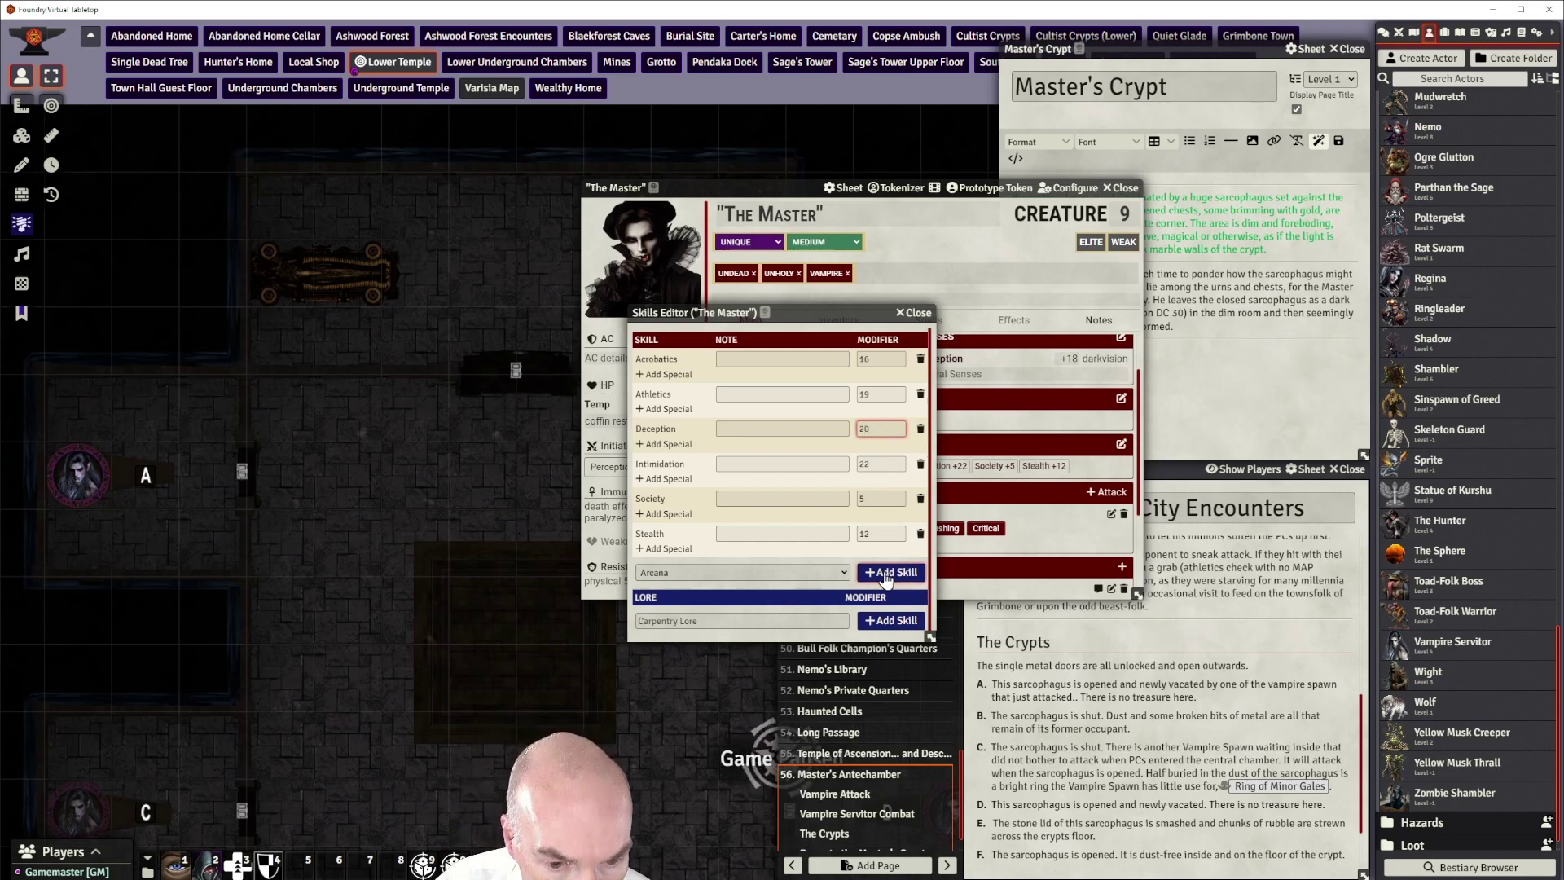
Add the Diplomacy skill to the Master with a modifier of 20
{"action": "left_click", "coordinate": [844, 579]}
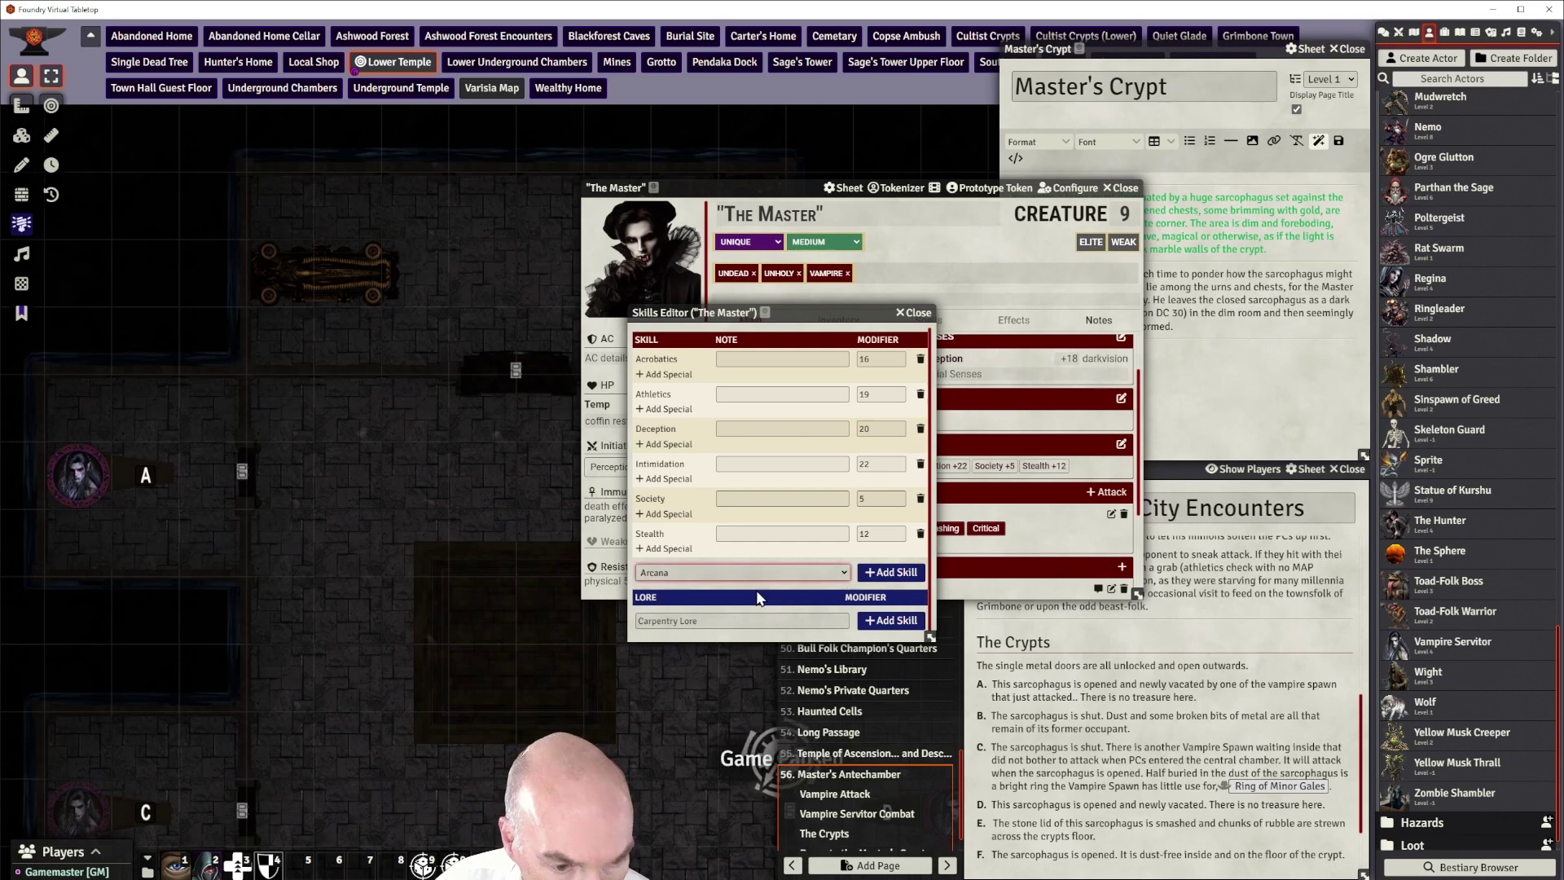
{"action": "key", "text": "d"}
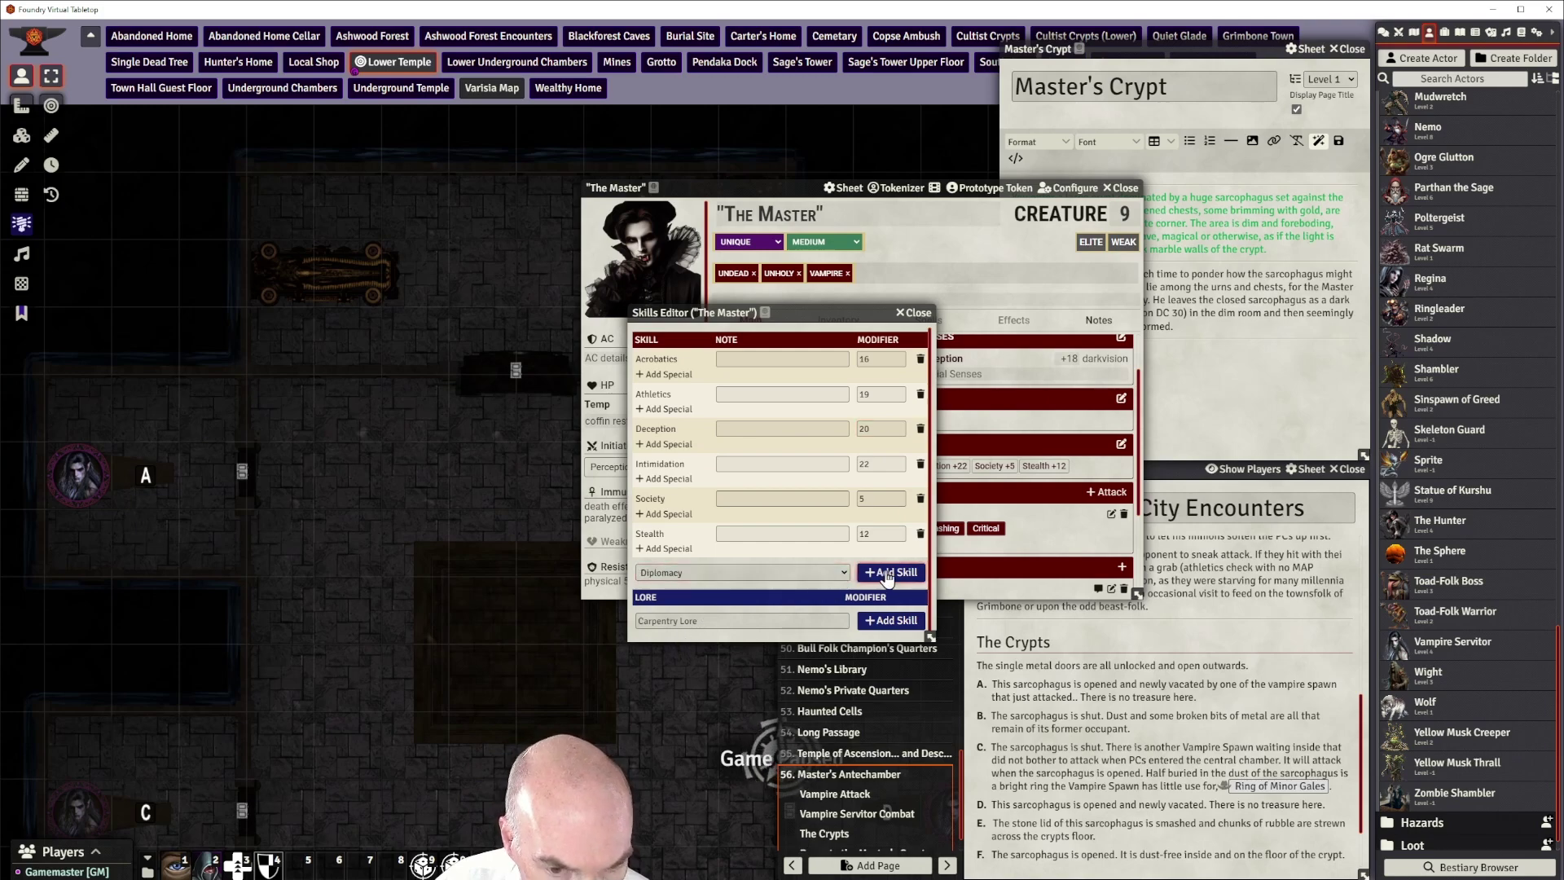
{"action": "left_click", "coordinate": [890, 571]}
{"action": "left_click", "coordinate": [881, 465]}
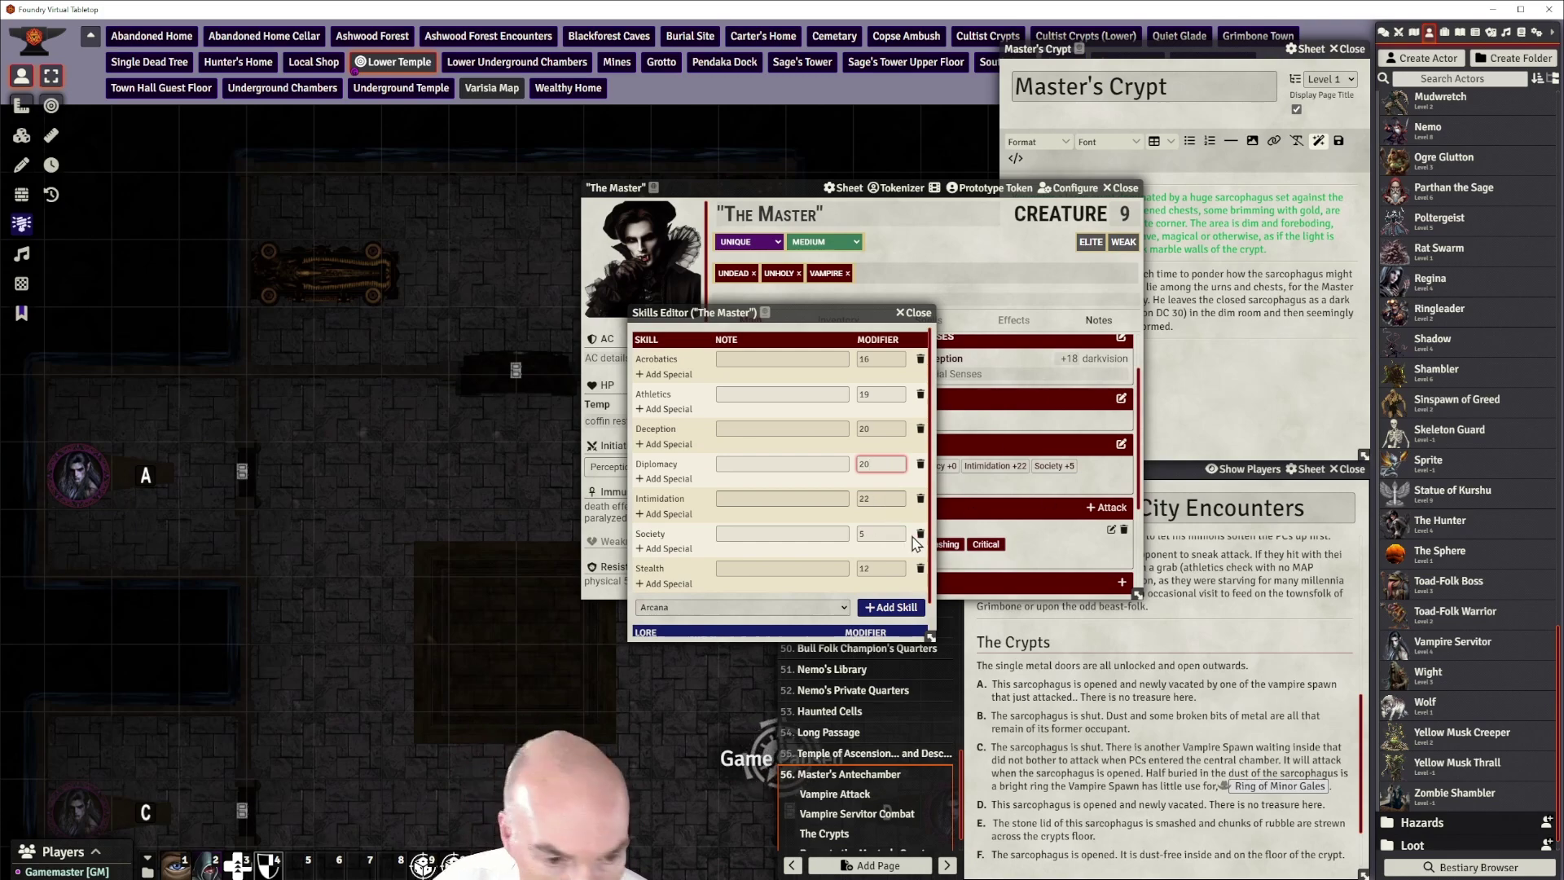
{"action": "key", "text": "Return"}
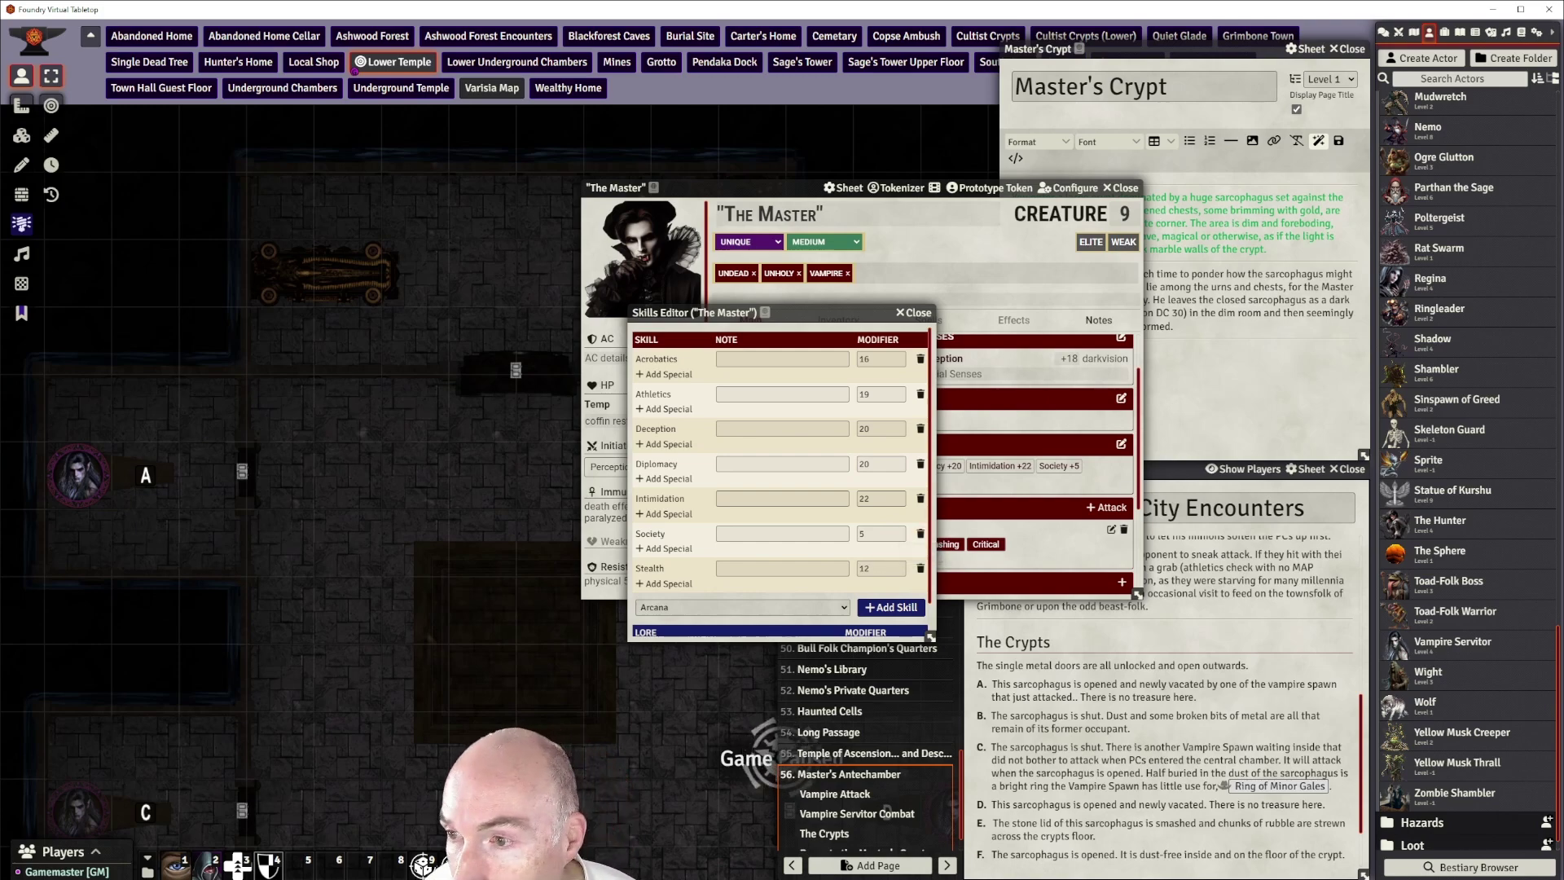
Try to set the Master's Stealth modifier to 18 and close the skills editor
{"action": "left_click", "coordinate": [880, 567]}
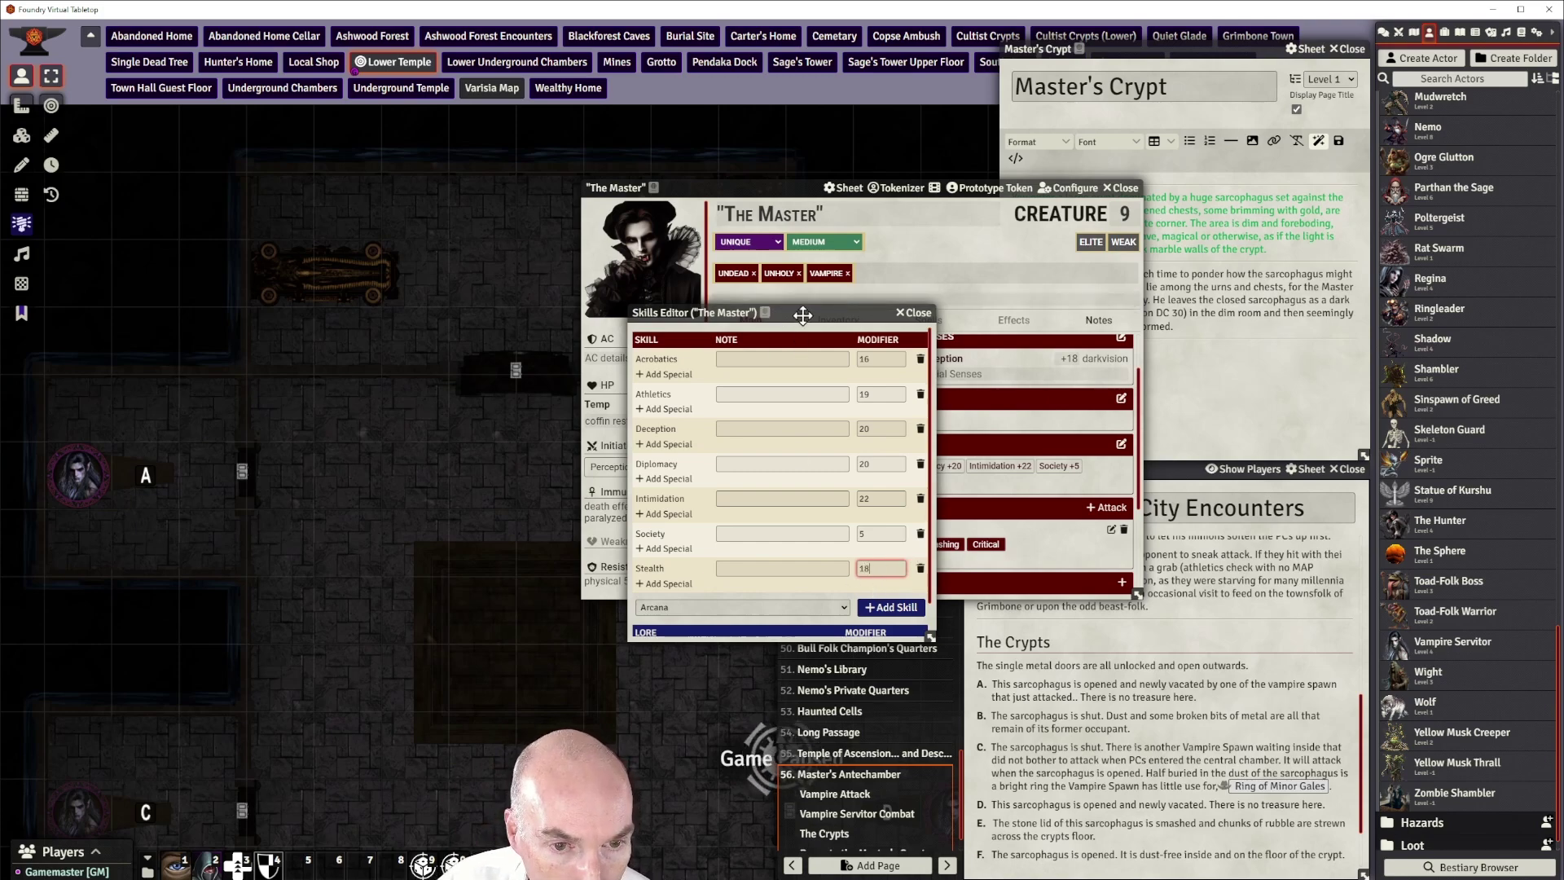
{"action": "left_click_drag", "start_coordinate": [803, 313], "coordinate": [788, 221]}
{"action": "scroll", "coordinate": [771, 435], "scroll_direction": "down", "scroll_amount": 1}
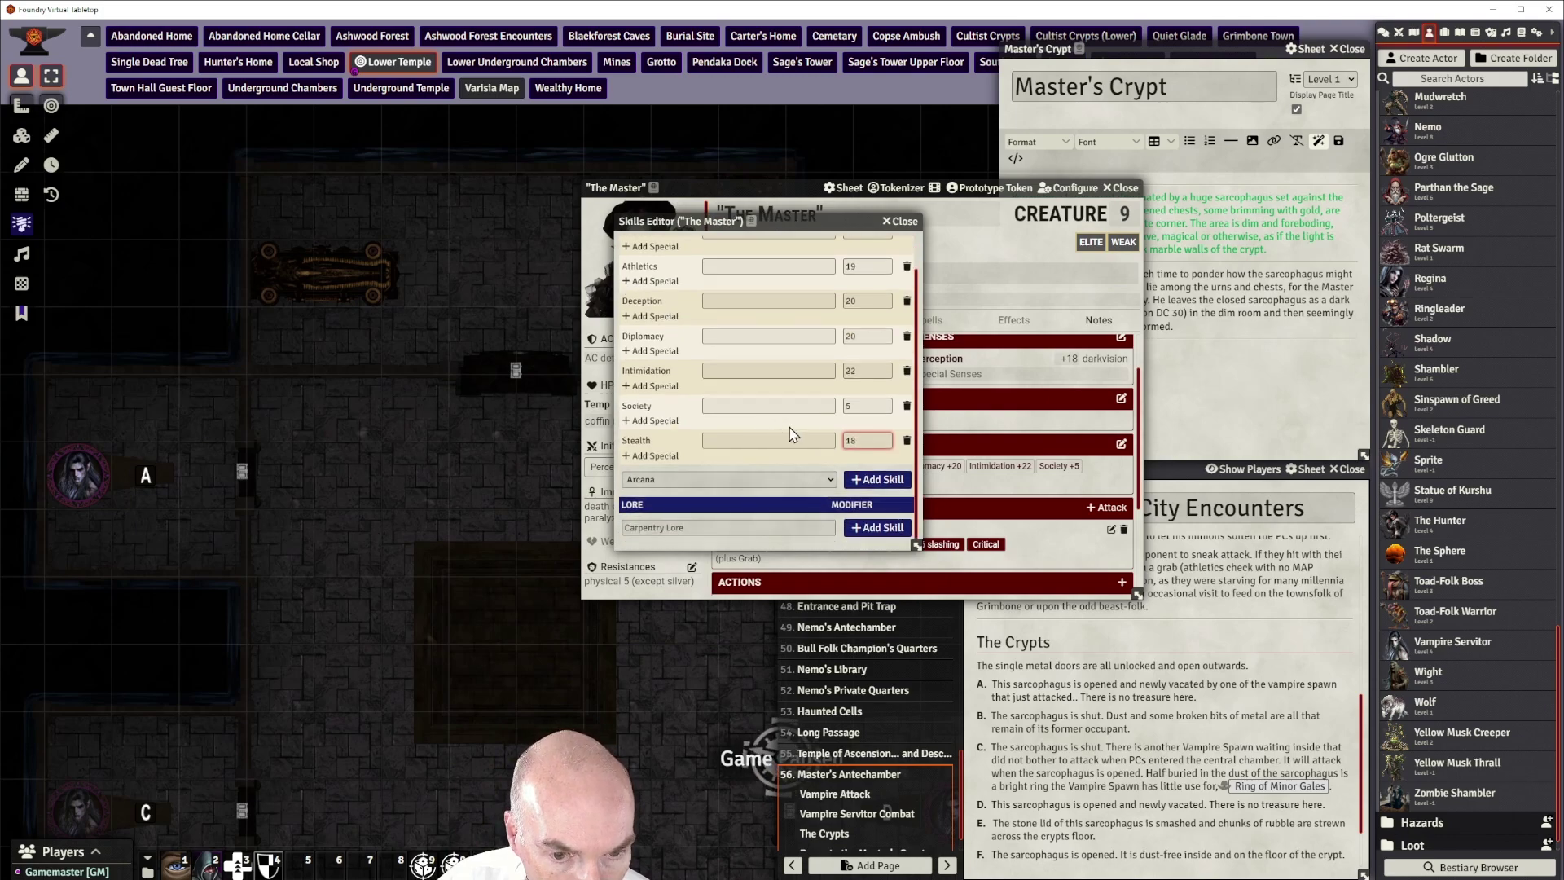
{"action": "left_click", "coordinate": [902, 222]}
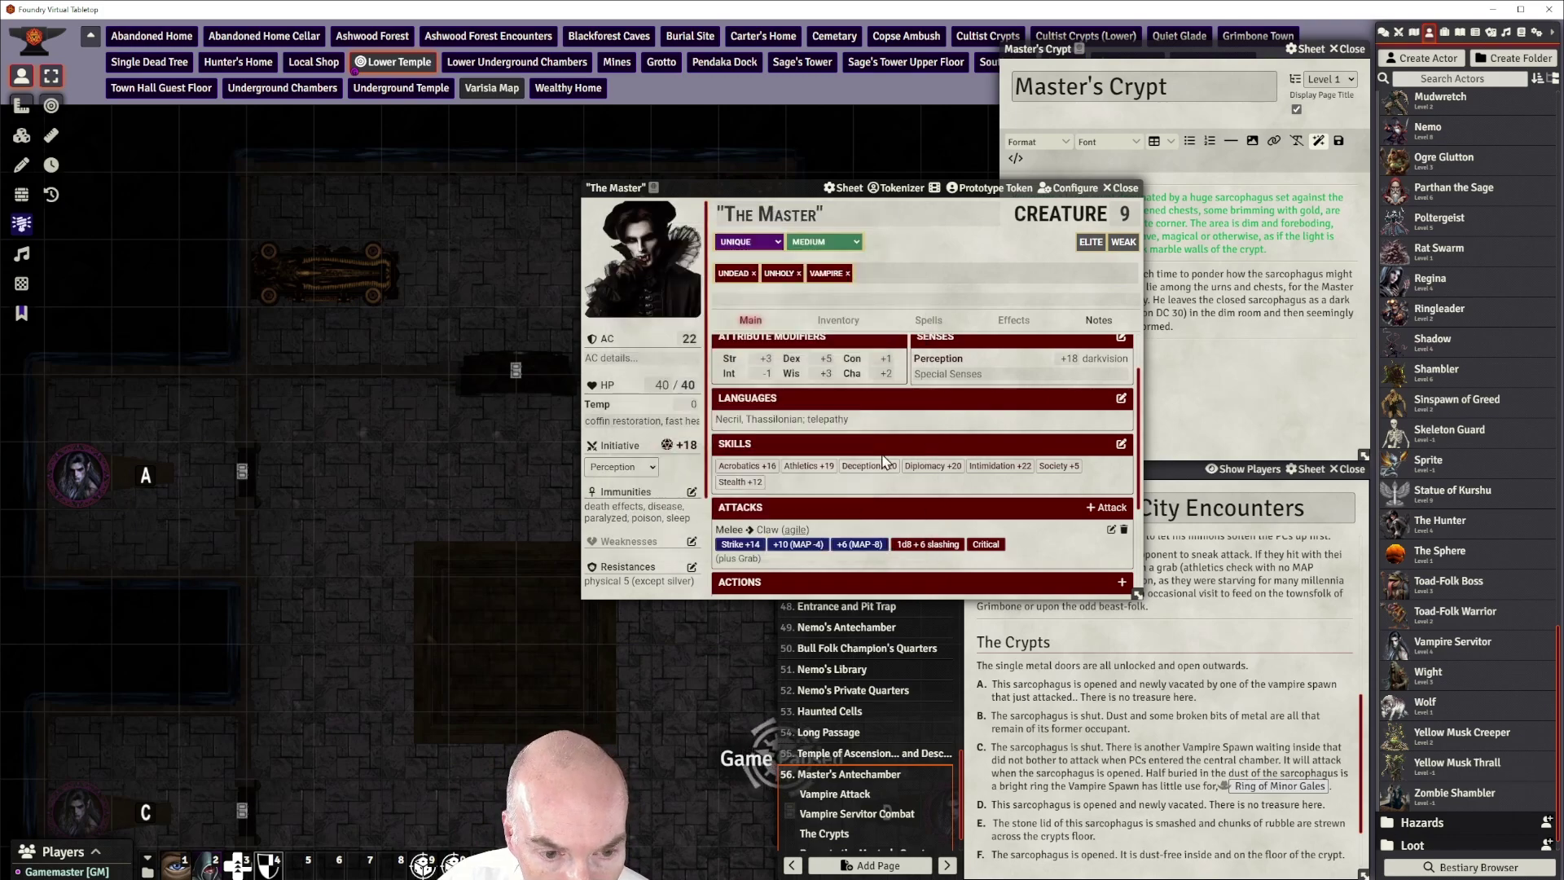
Delete Society from the Master's skills and set the Stealth modifier to 18
{"action": "left_click", "coordinate": [1121, 444]}
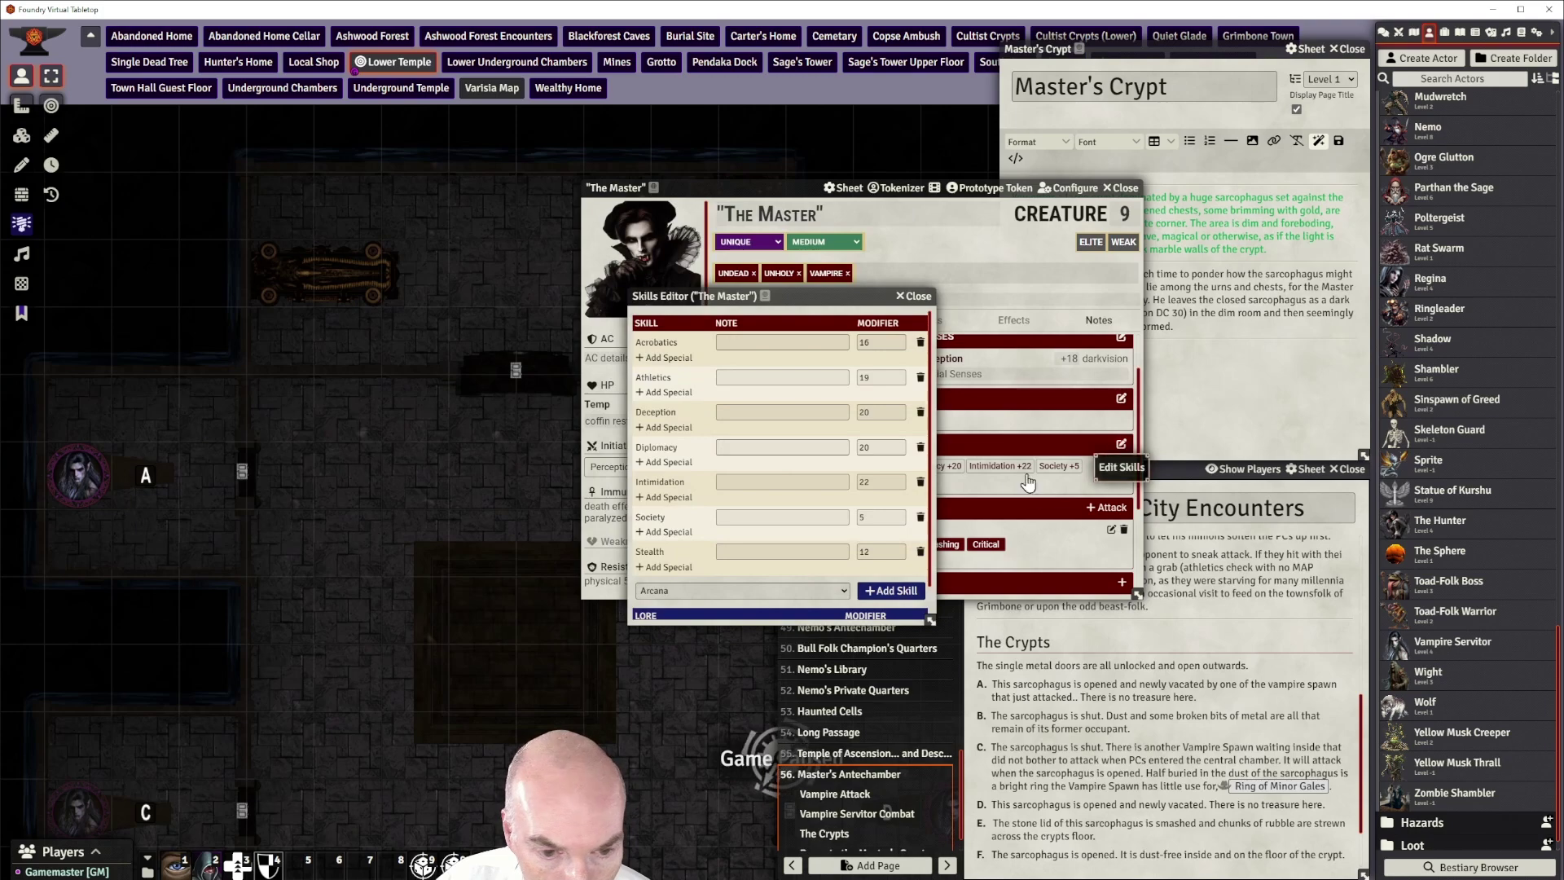
{"action": "left_click", "coordinate": [920, 518]}
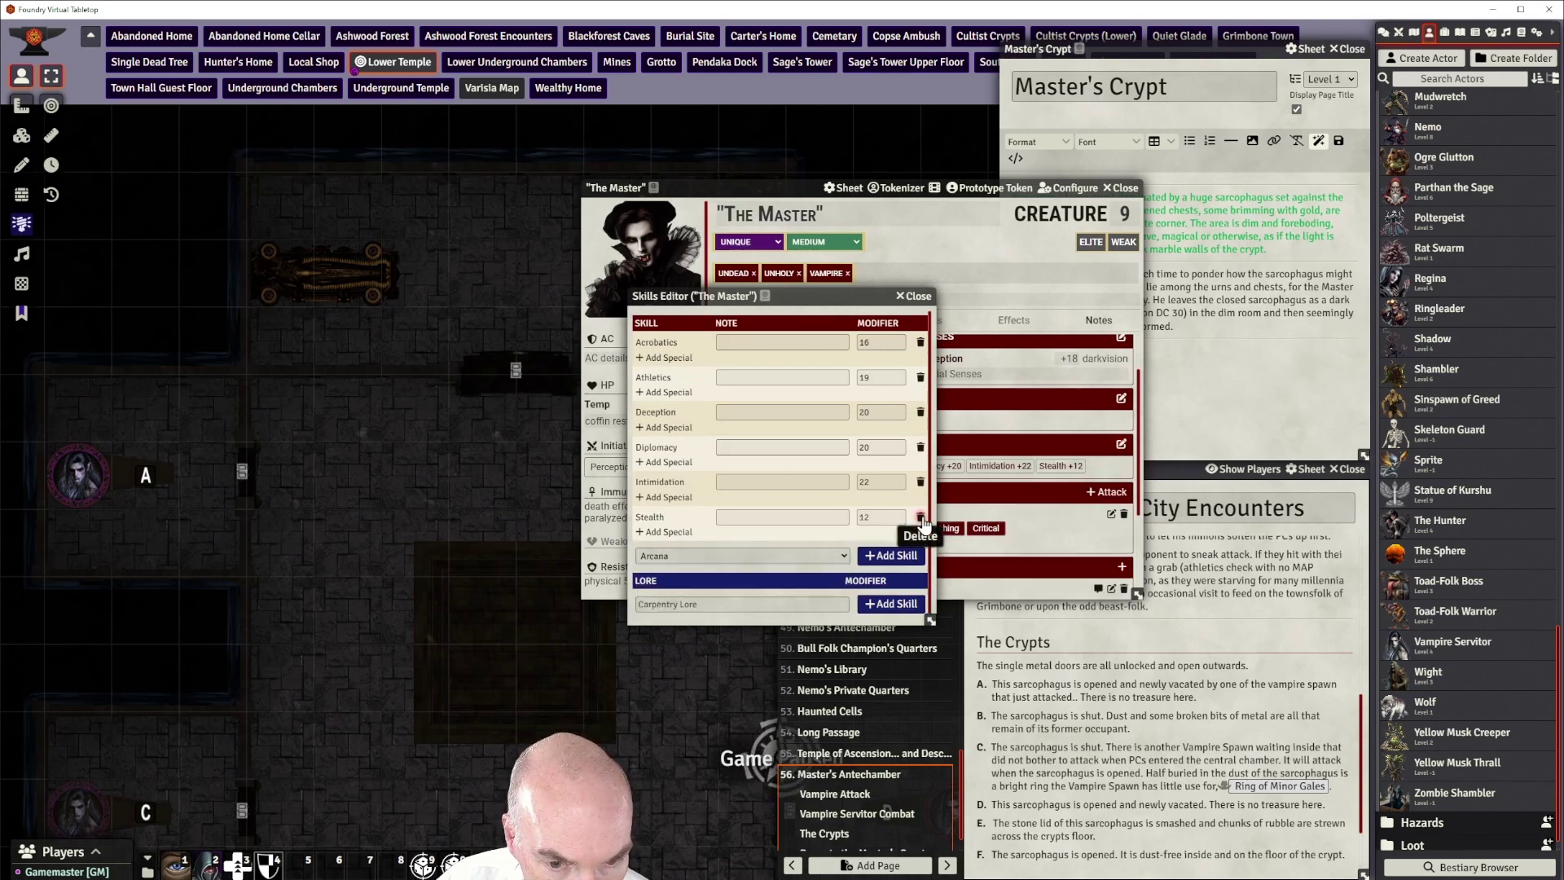
{"action": "left_click", "coordinate": [921, 298]}
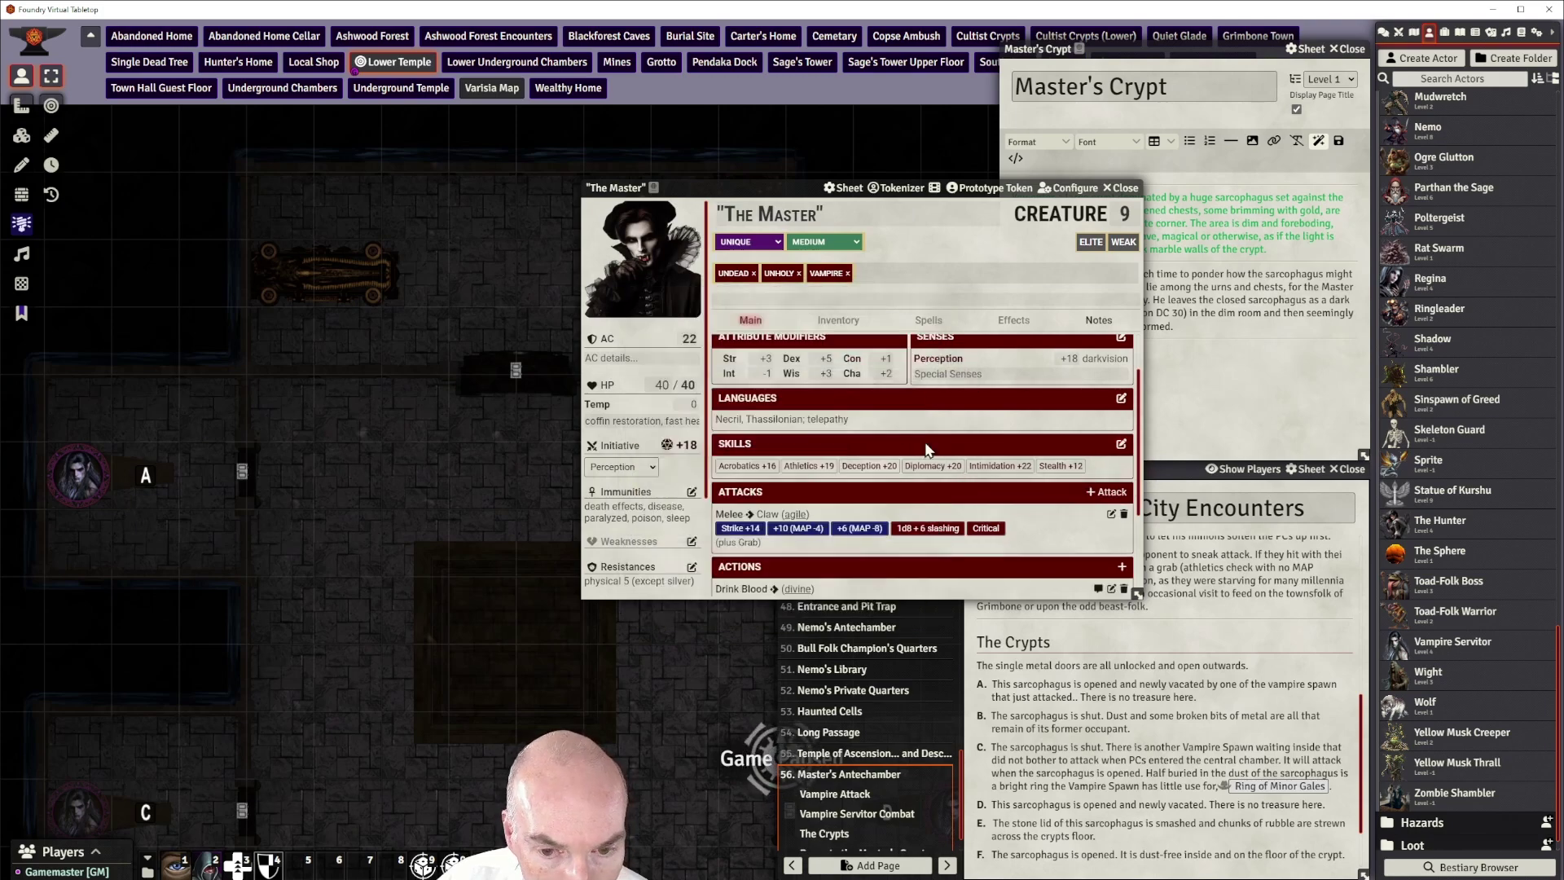
{"action": "left_click", "coordinate": [1120, 446]}
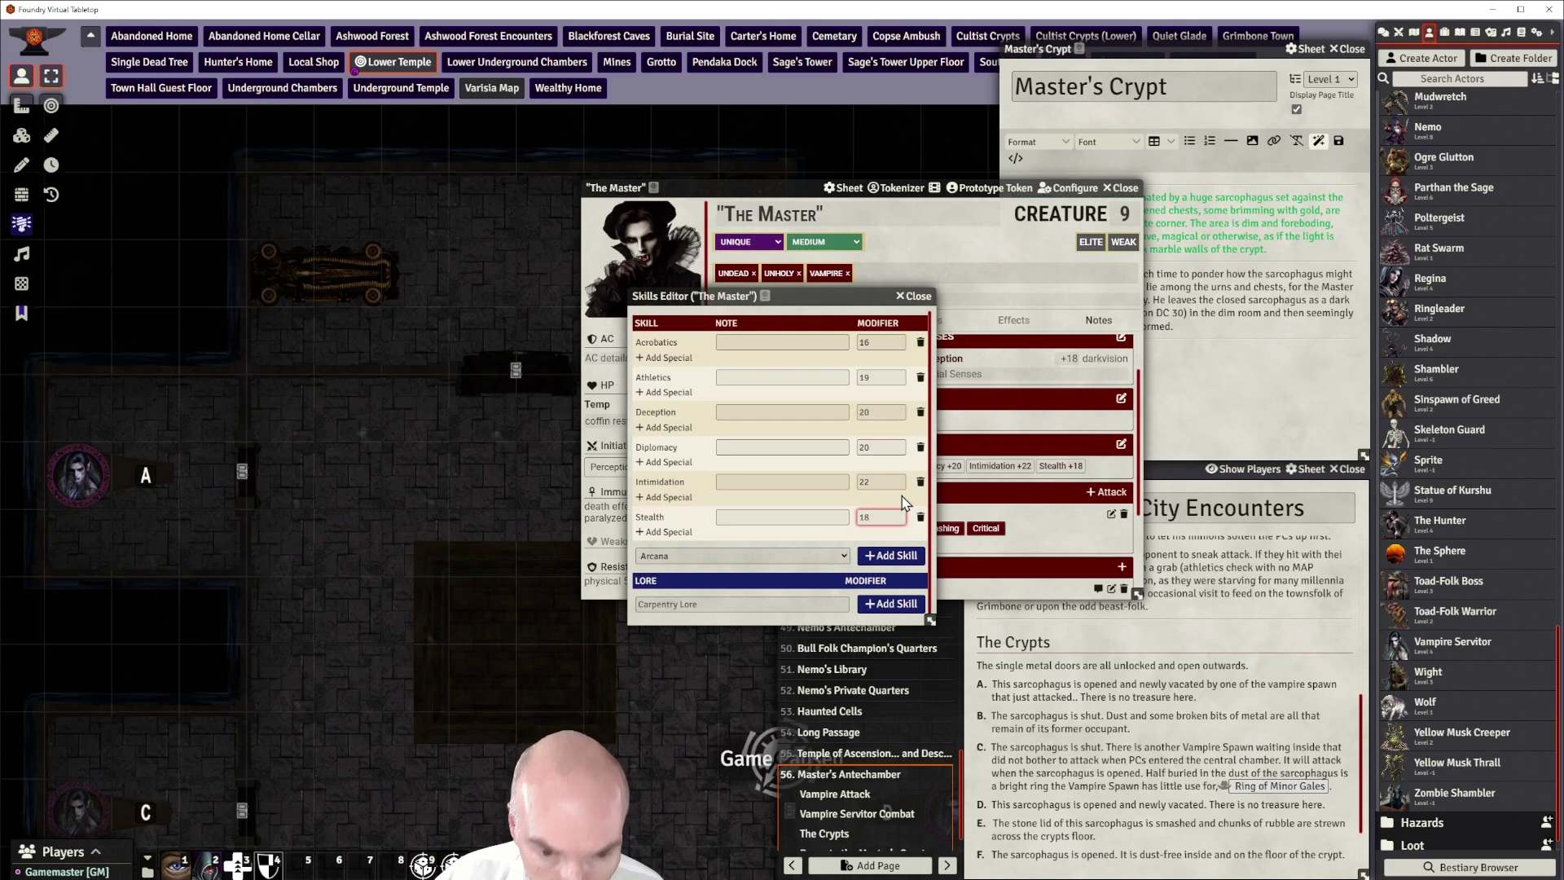
{"action": "left_click", "coordinate": [914, 297]}
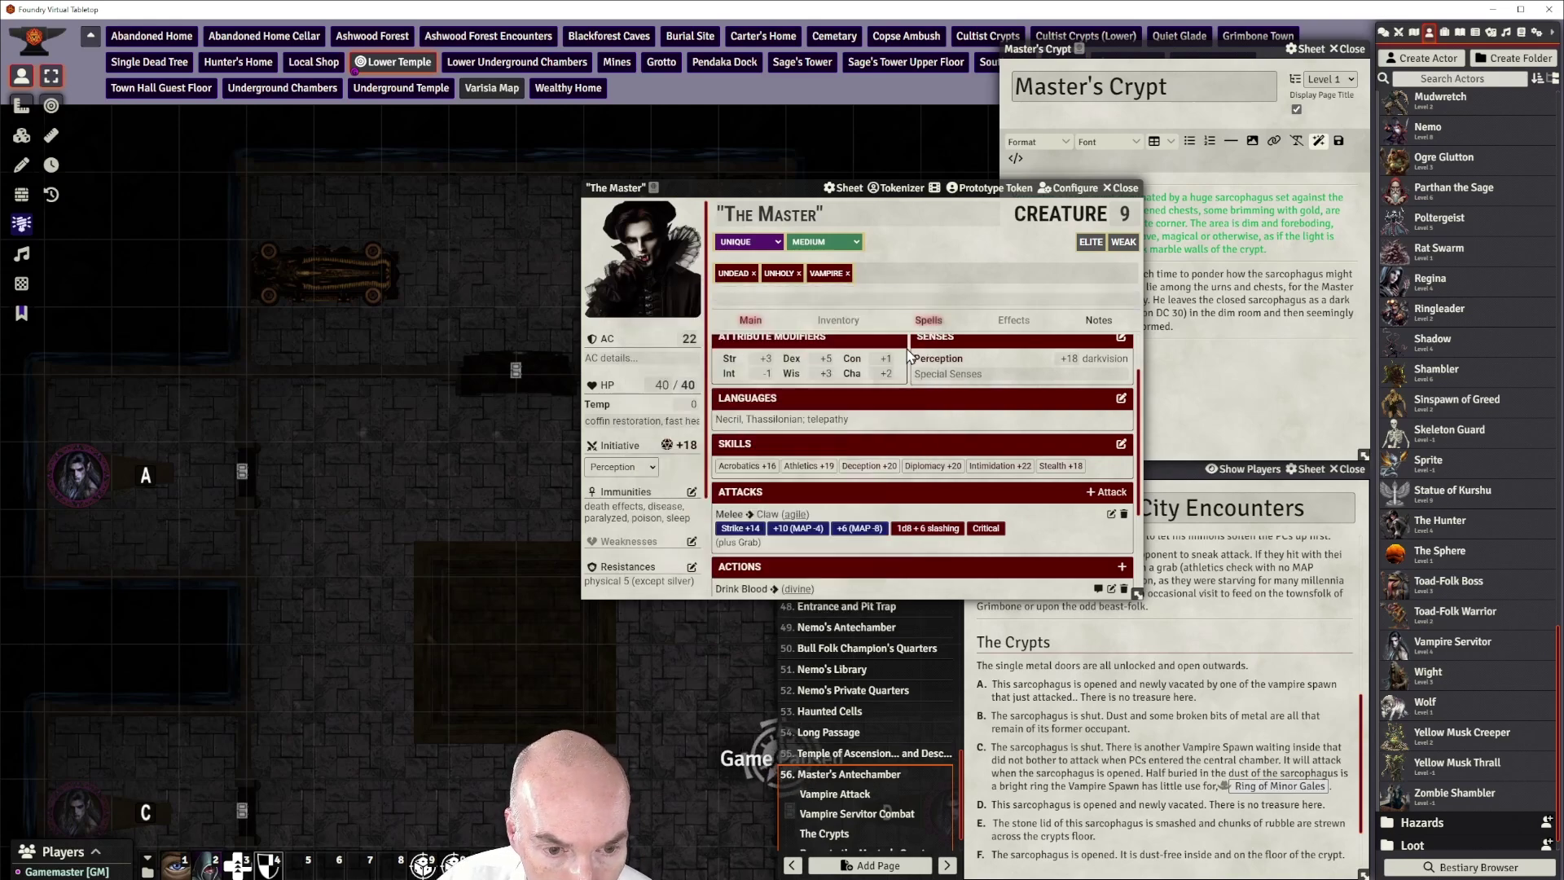
Set the Master's attribute modifiers to Strength 6, Dexterity 3 and Constitution 2
{"action": "scroll", "coordinate": [927, 432], "scroll_direction": "up", "scroll_amount": 2}
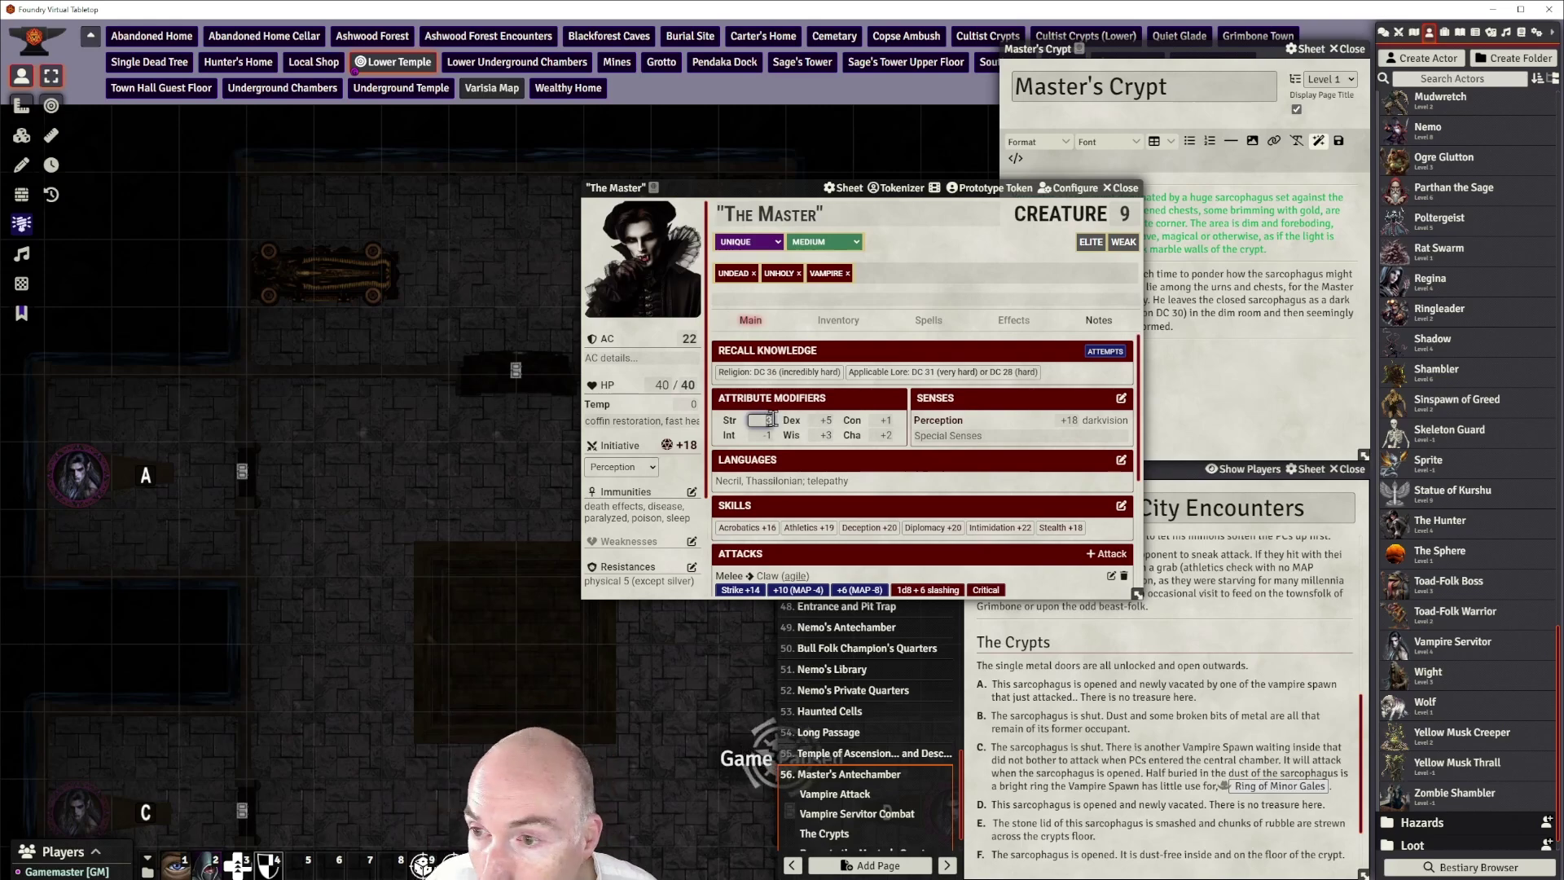
{"action": "key", "text": "BackSpace"}
{"action": "type", "text": "6"}
{"action": "left_click", "coordinate": [828, 420]}
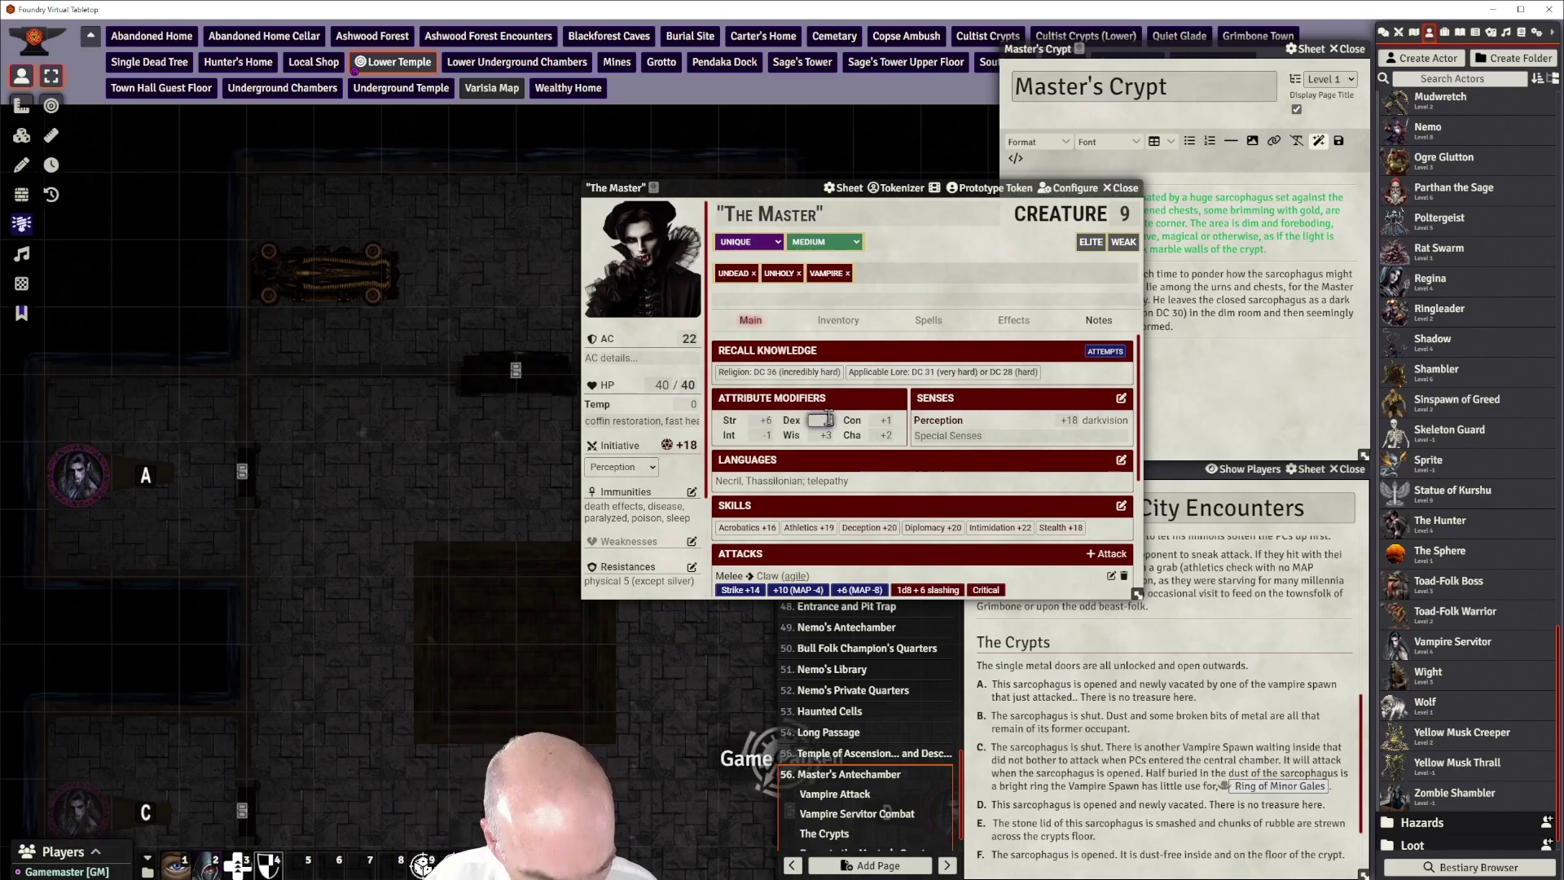
{"action": "left_click", "coordinate": [884, 420]}
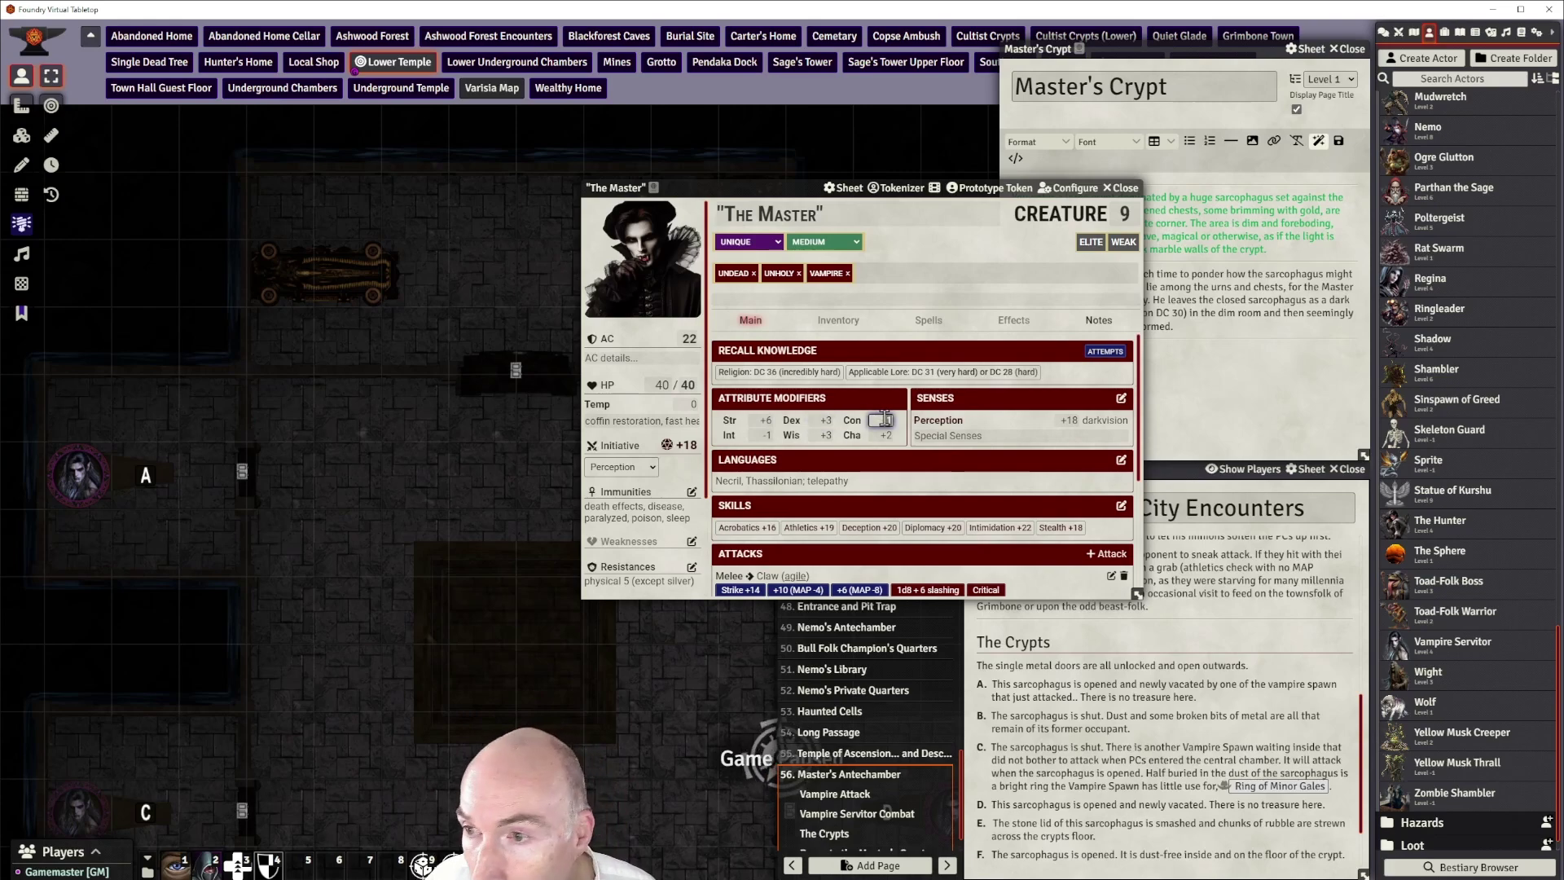
{"action": "type", "text": "2"}
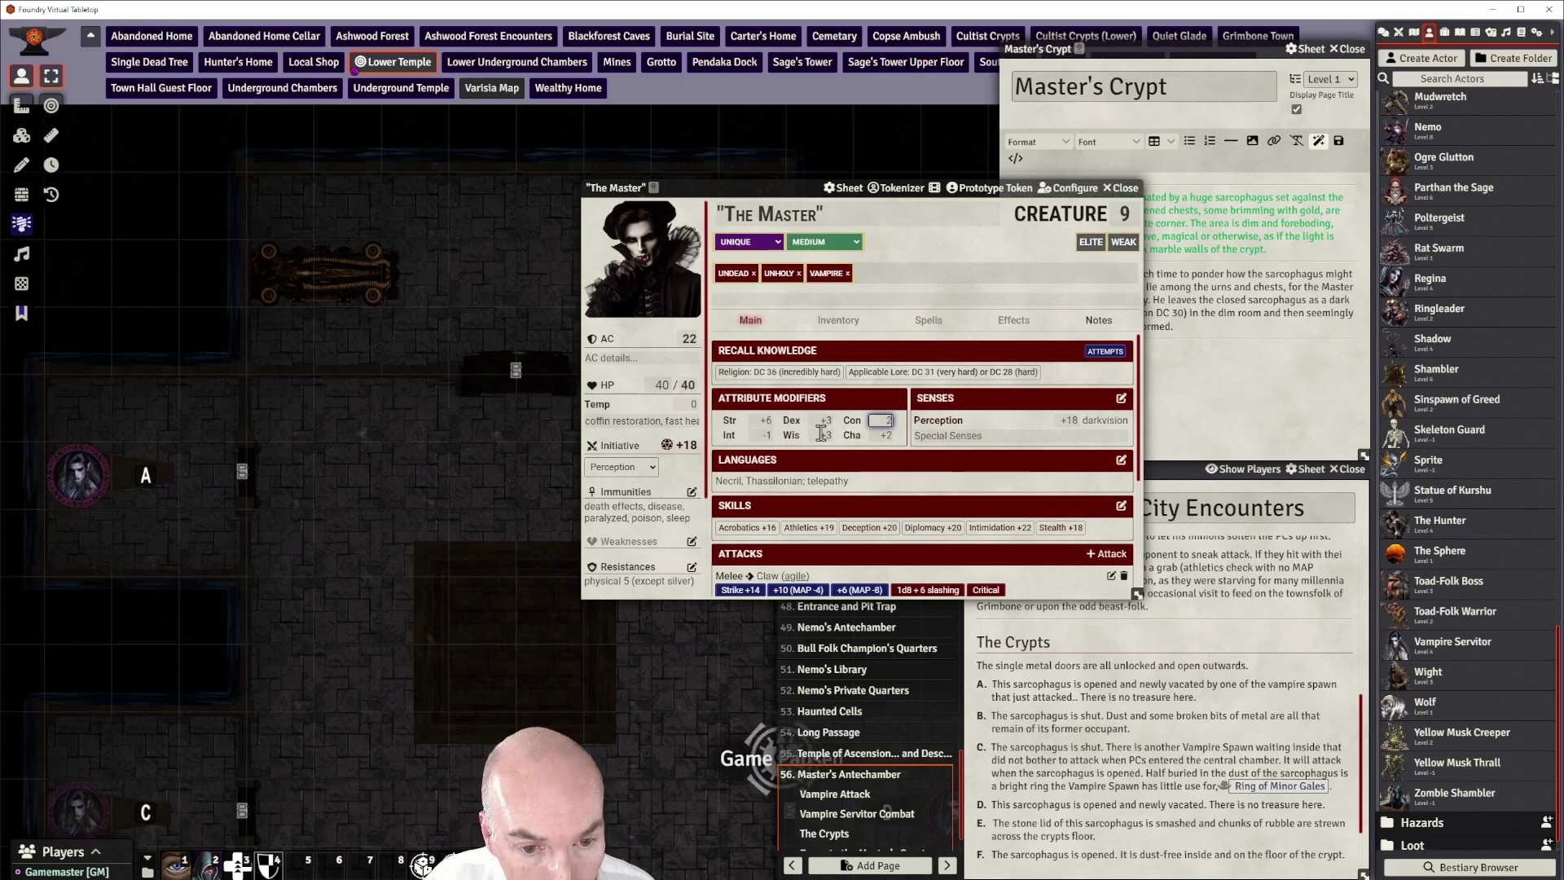
Set the Master's attribute modifiers to Intelligence 2, Wisdom 2 and Charisma 5
{"action": "left_click", "coordinate": [761, 435]}
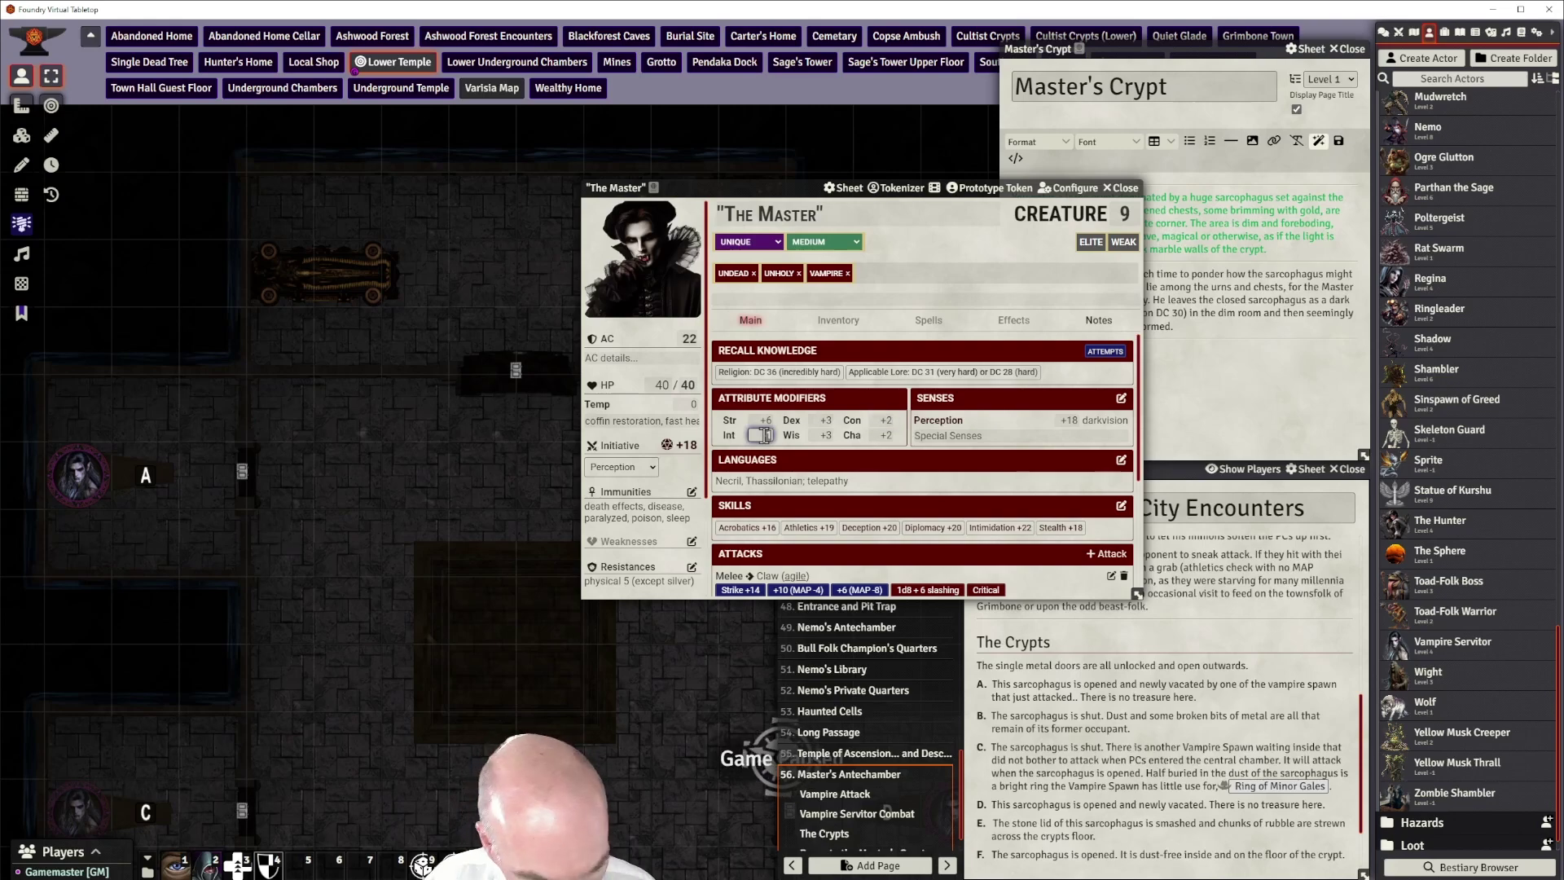
{"action": "type", "text": "2"}
{"action": "left_click", "coordinate": [824, 434]}
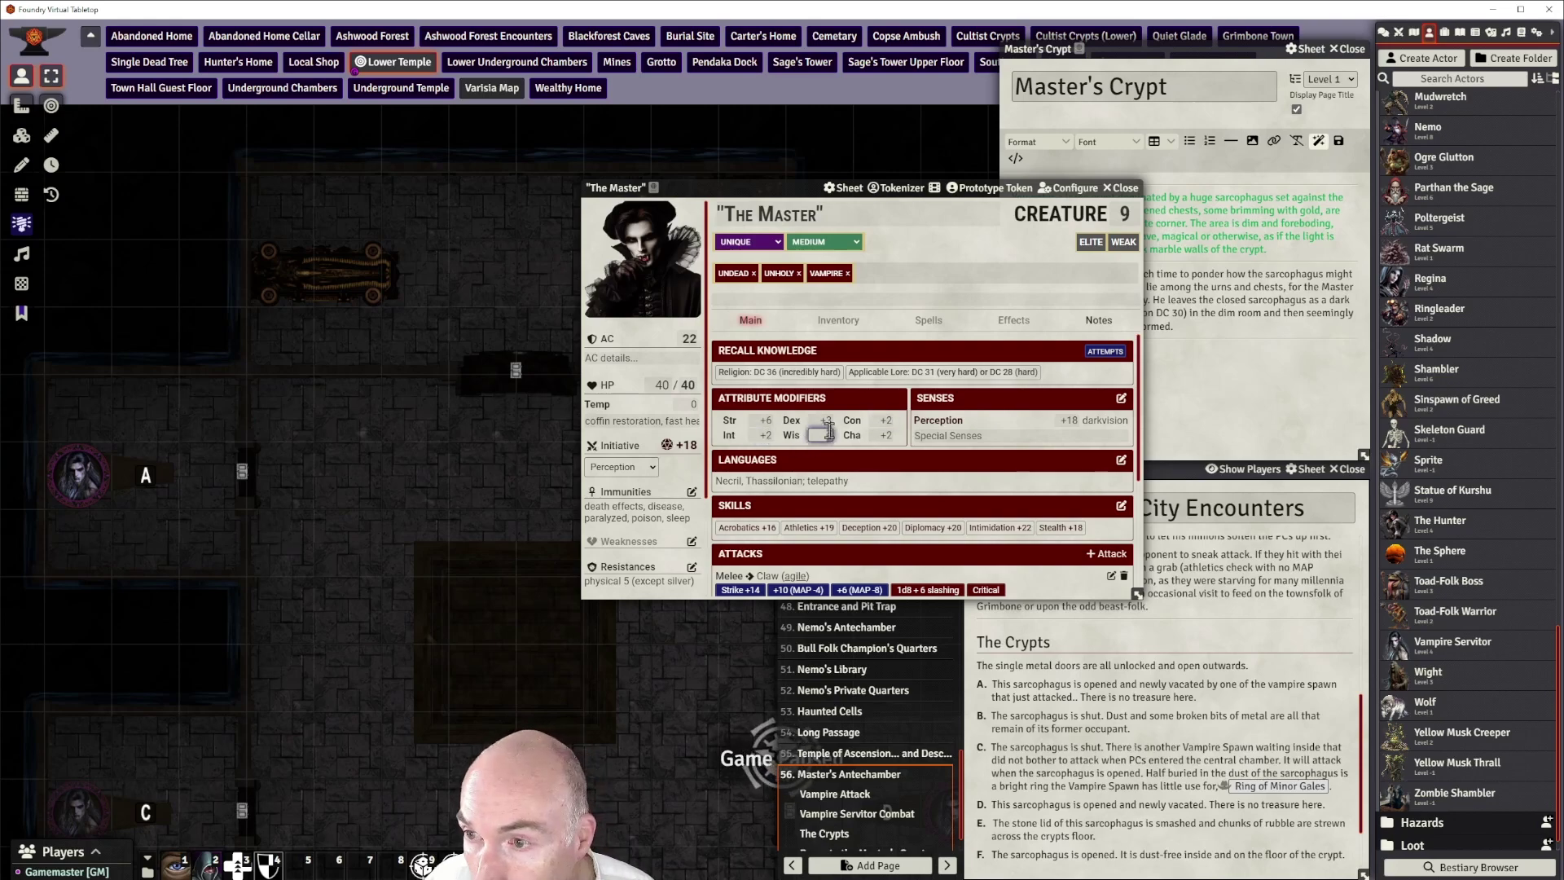
{"action": "type", "text": "2"}
{"action": "left_click", "coordinate": [885, 435]}
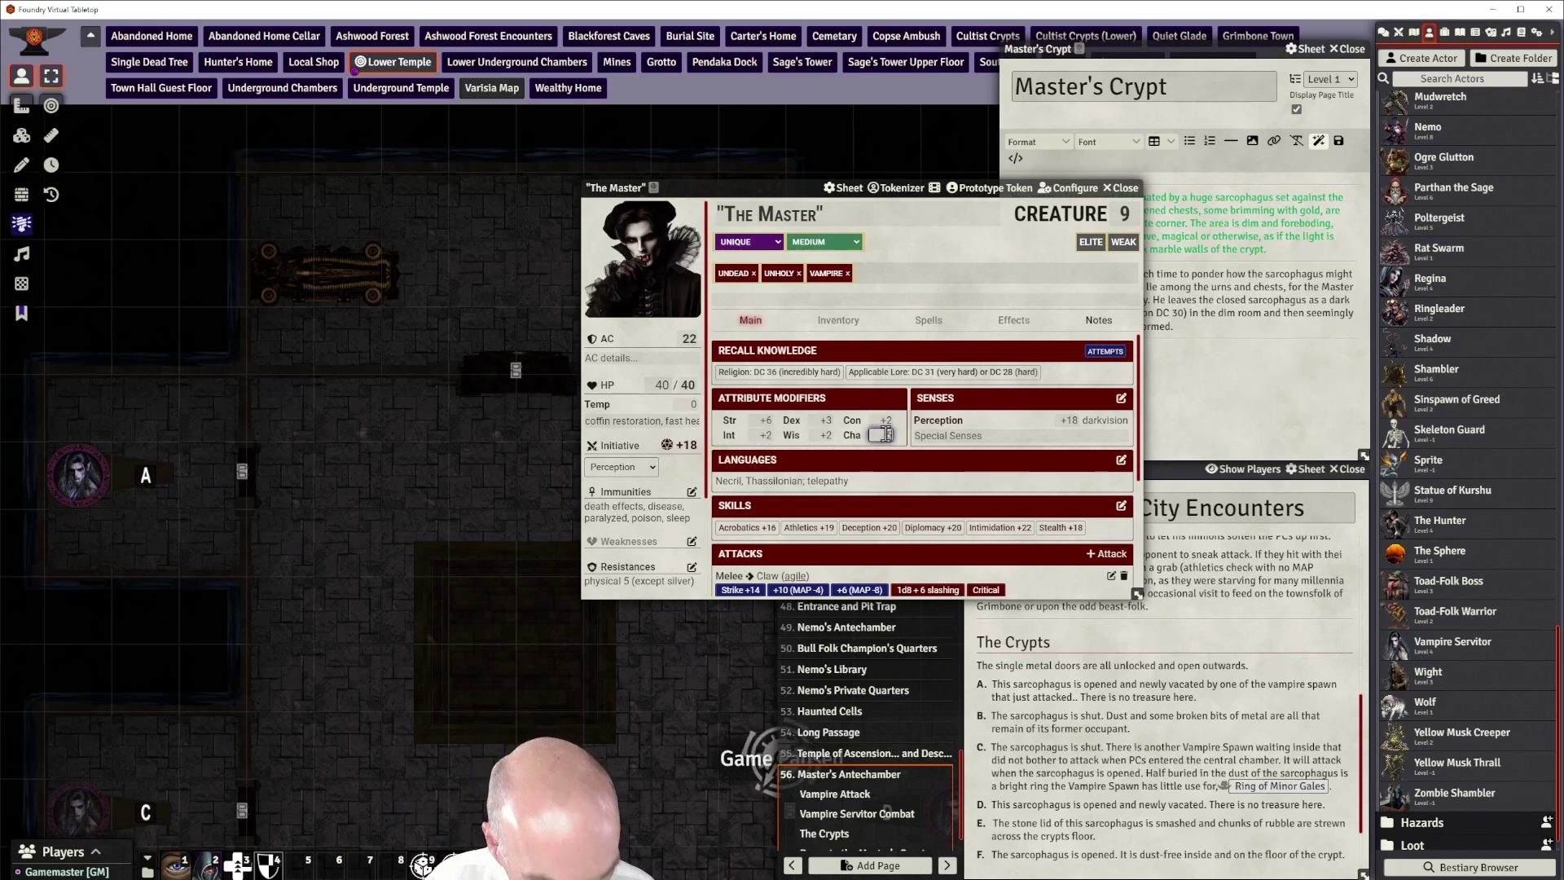
{"action": "type", "text": "5"}
{"action": "left_click", "coordinate": [891, 464]}
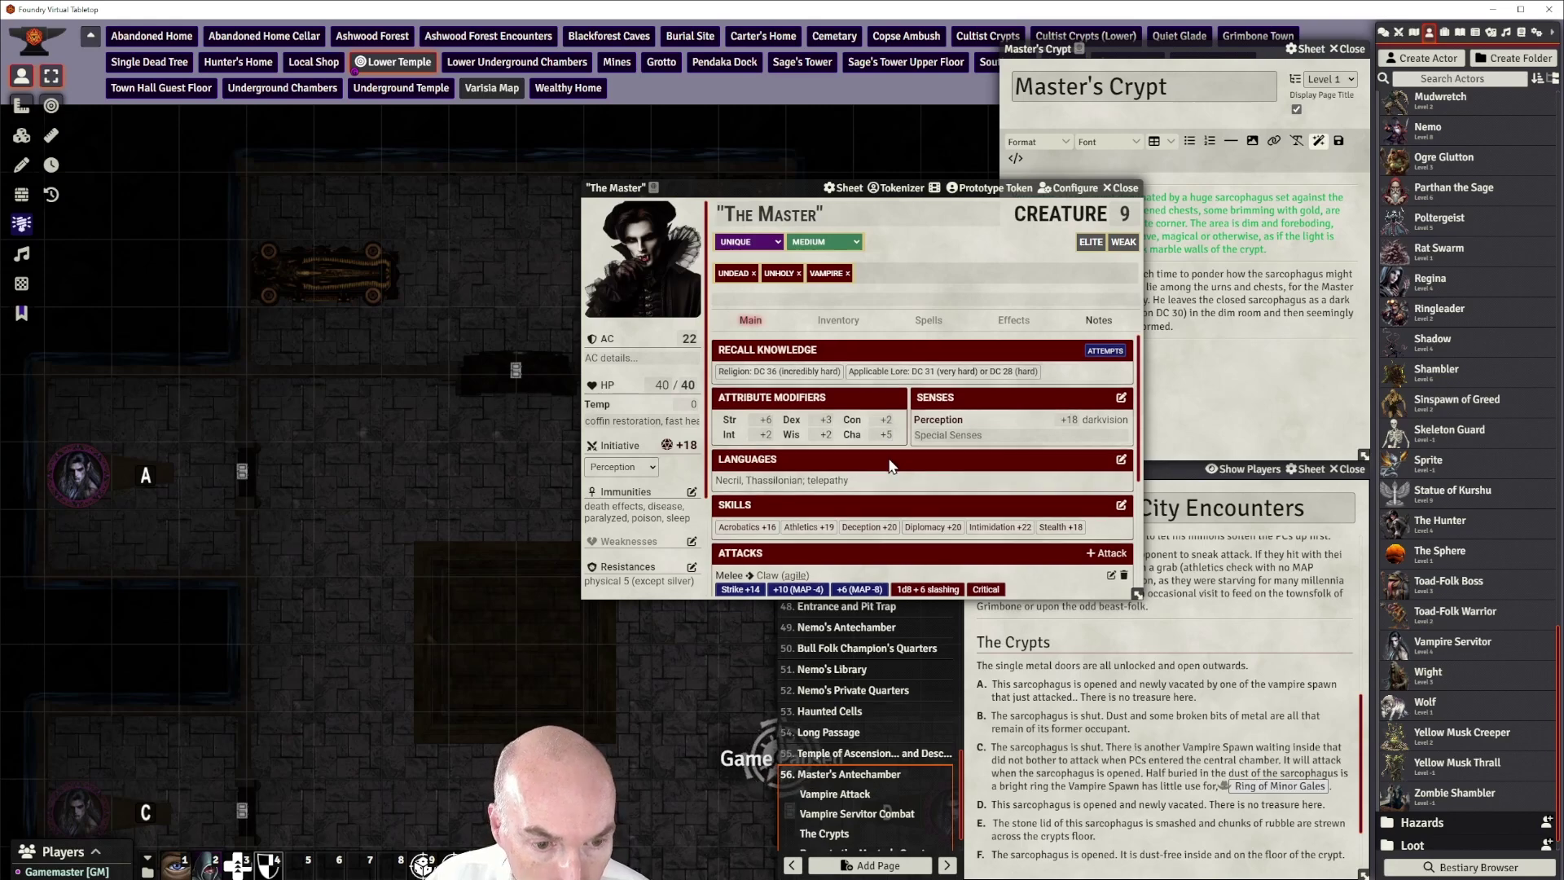
Set the Master's AC to 27 and both maximum and current HP to 140
{"action": "scroll", "coordinate": [891, 466], "scroll_direction": "down", "scroll_amount": 1}
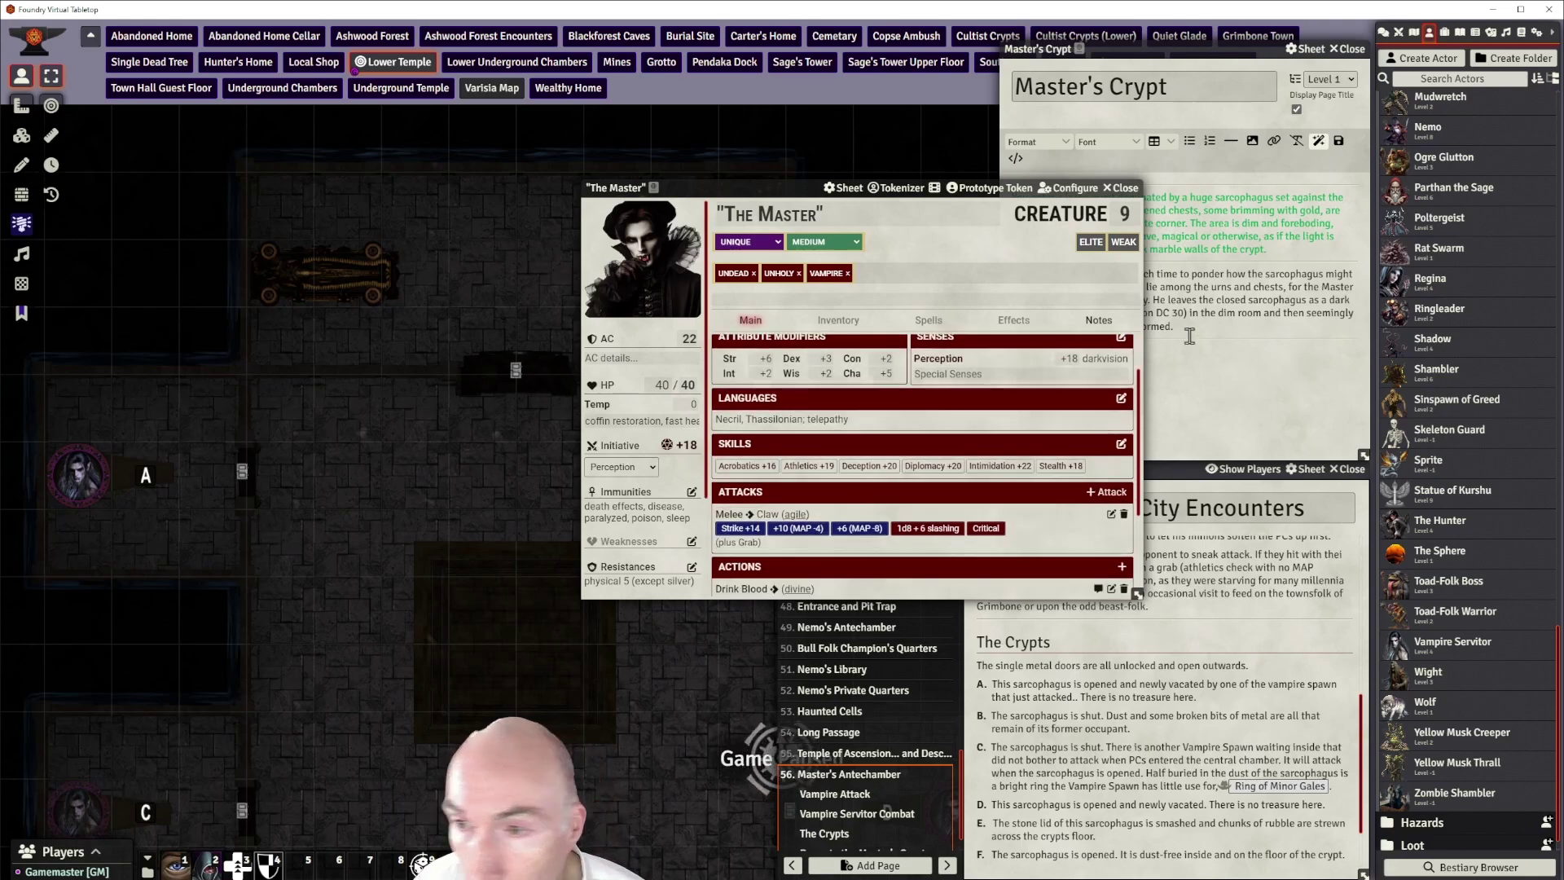
{"action": "left_click", "coordinate": [687, 339]}
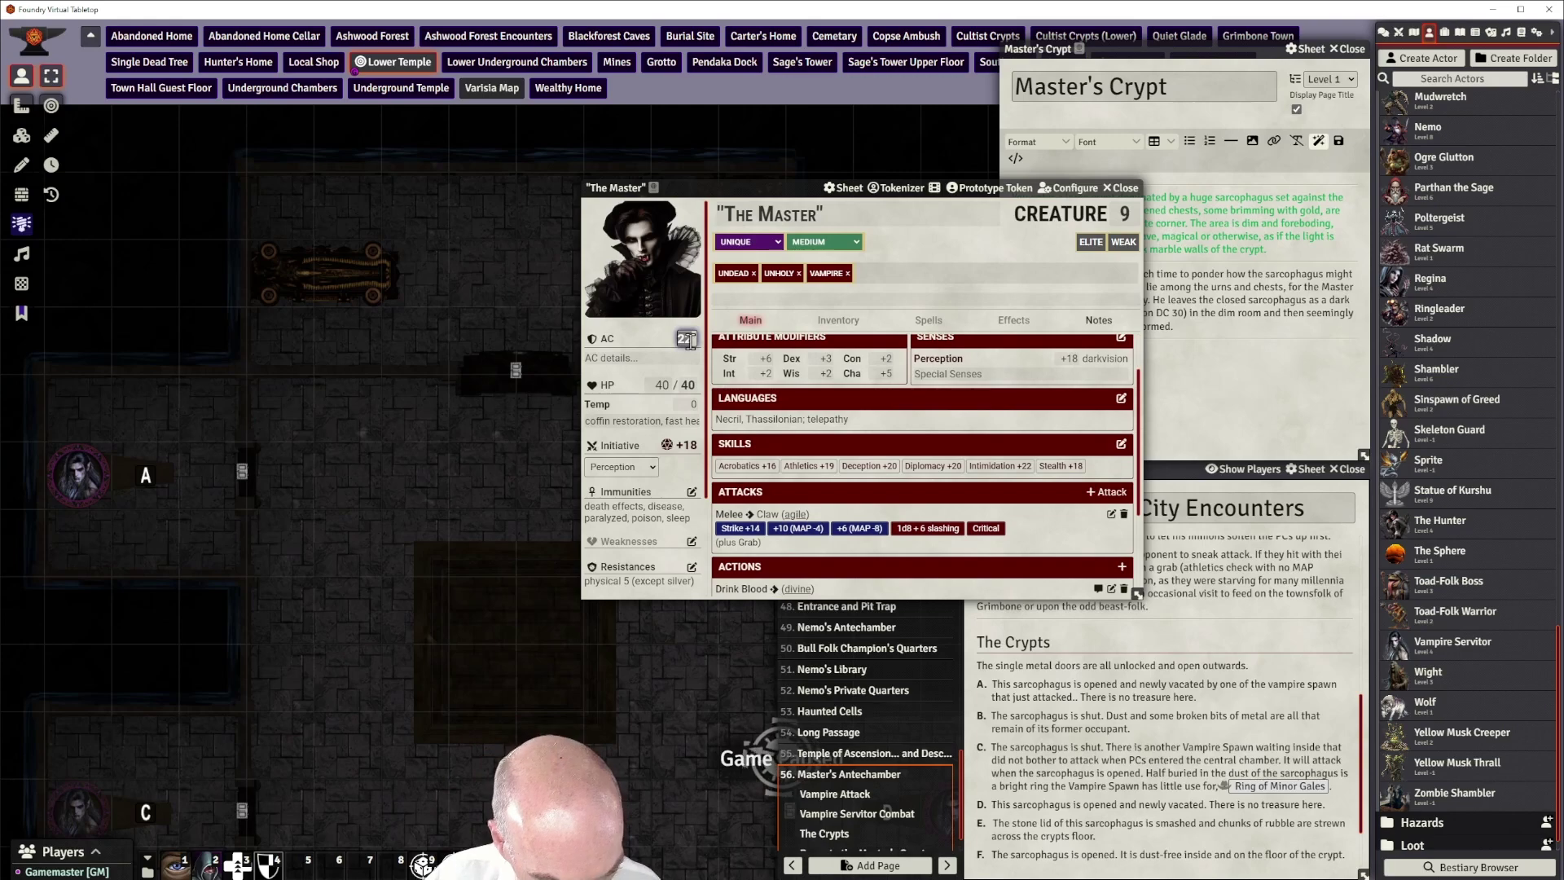
{"action": "type", "text": "7"}
{"action": "left_click", "coordinate": [687, 385]}
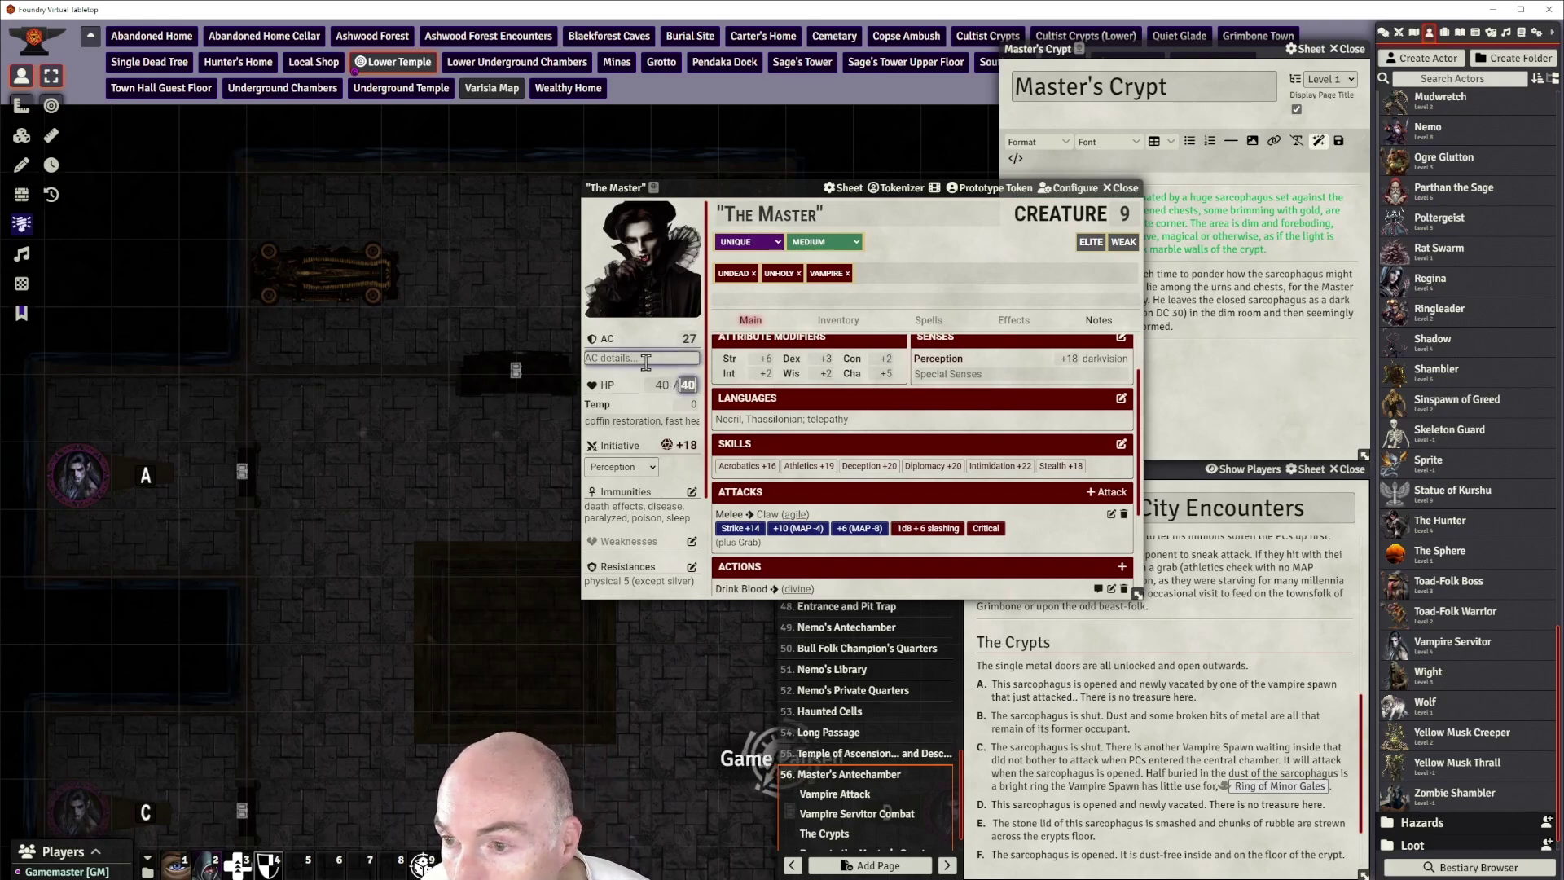
{"action": "type", "text": "140"}
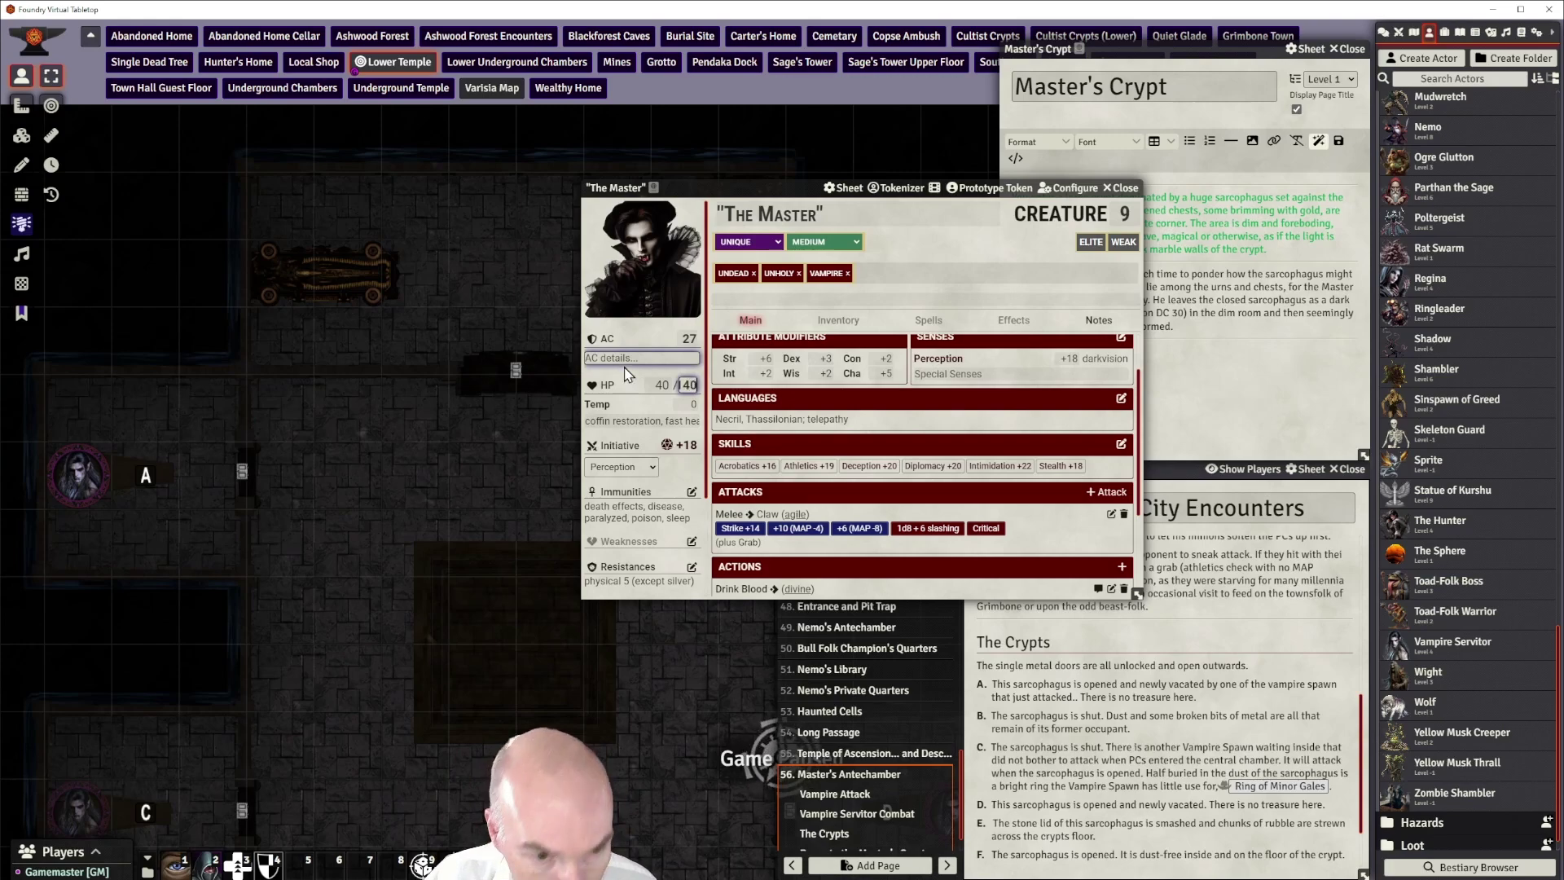
{"action": "left_click", "coordinate": [654, 384]}
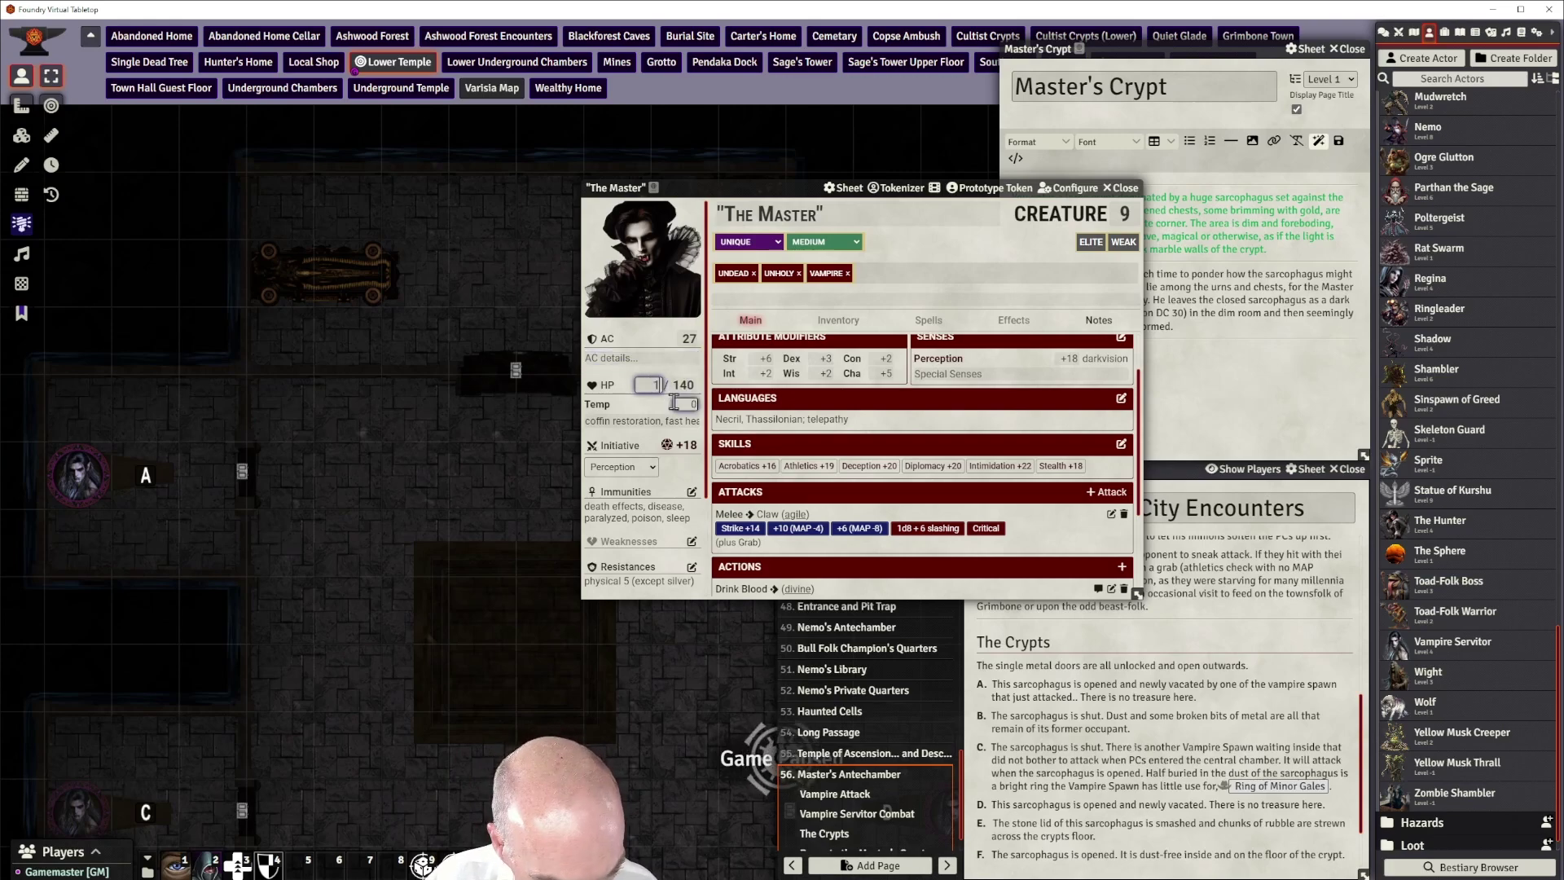
{"action": "type", "text": "140"}
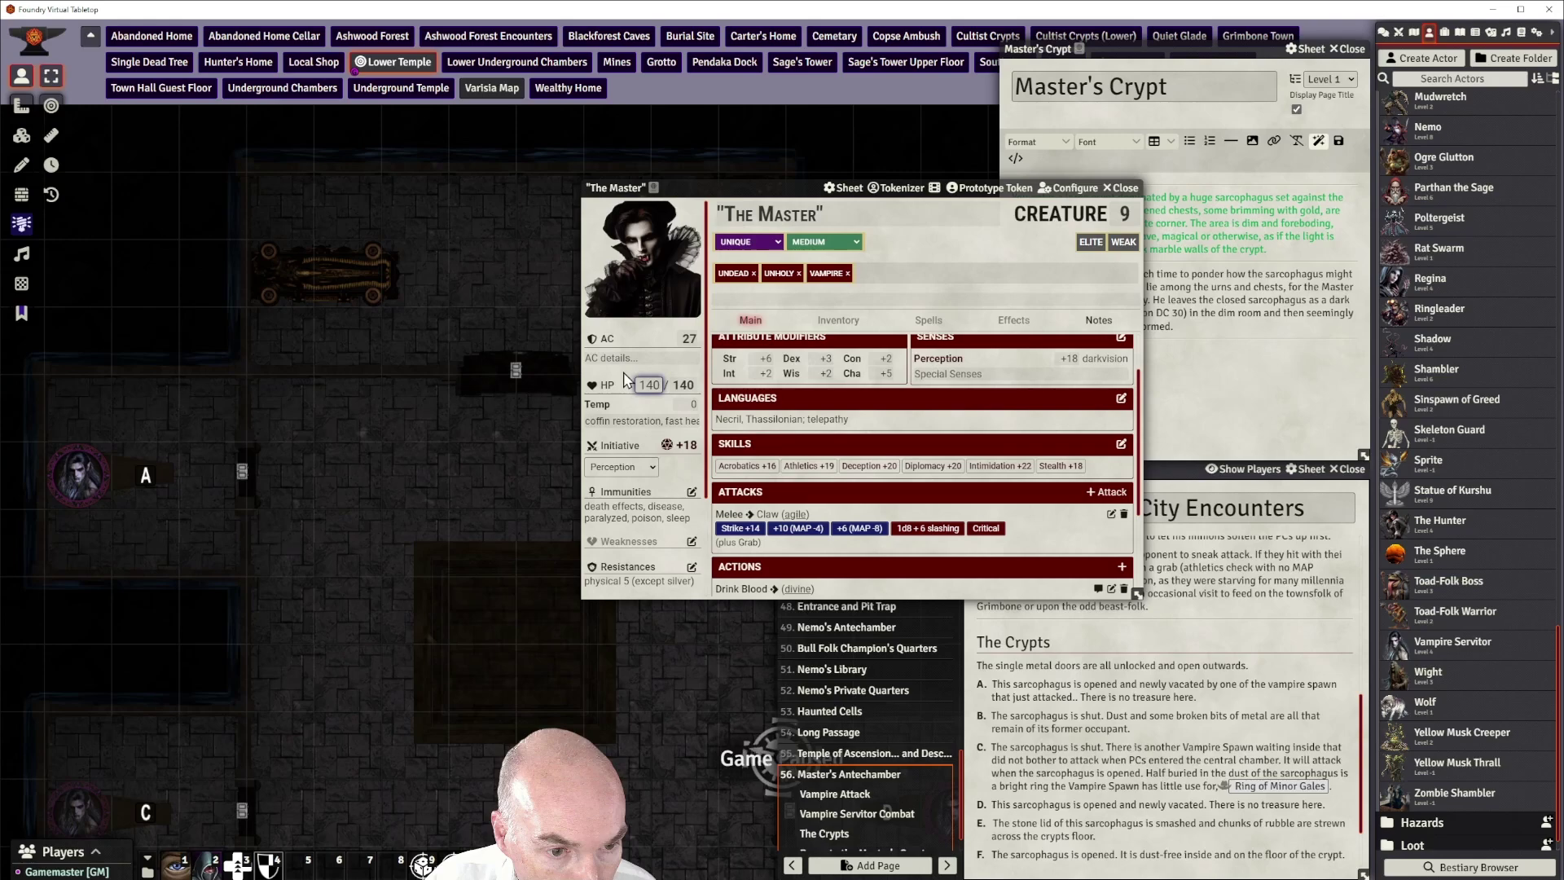
Set the fast healing value to 10 in the Master's HP details, keeping coffin restoration and void healing
{"action": "key", "text": "Return"}
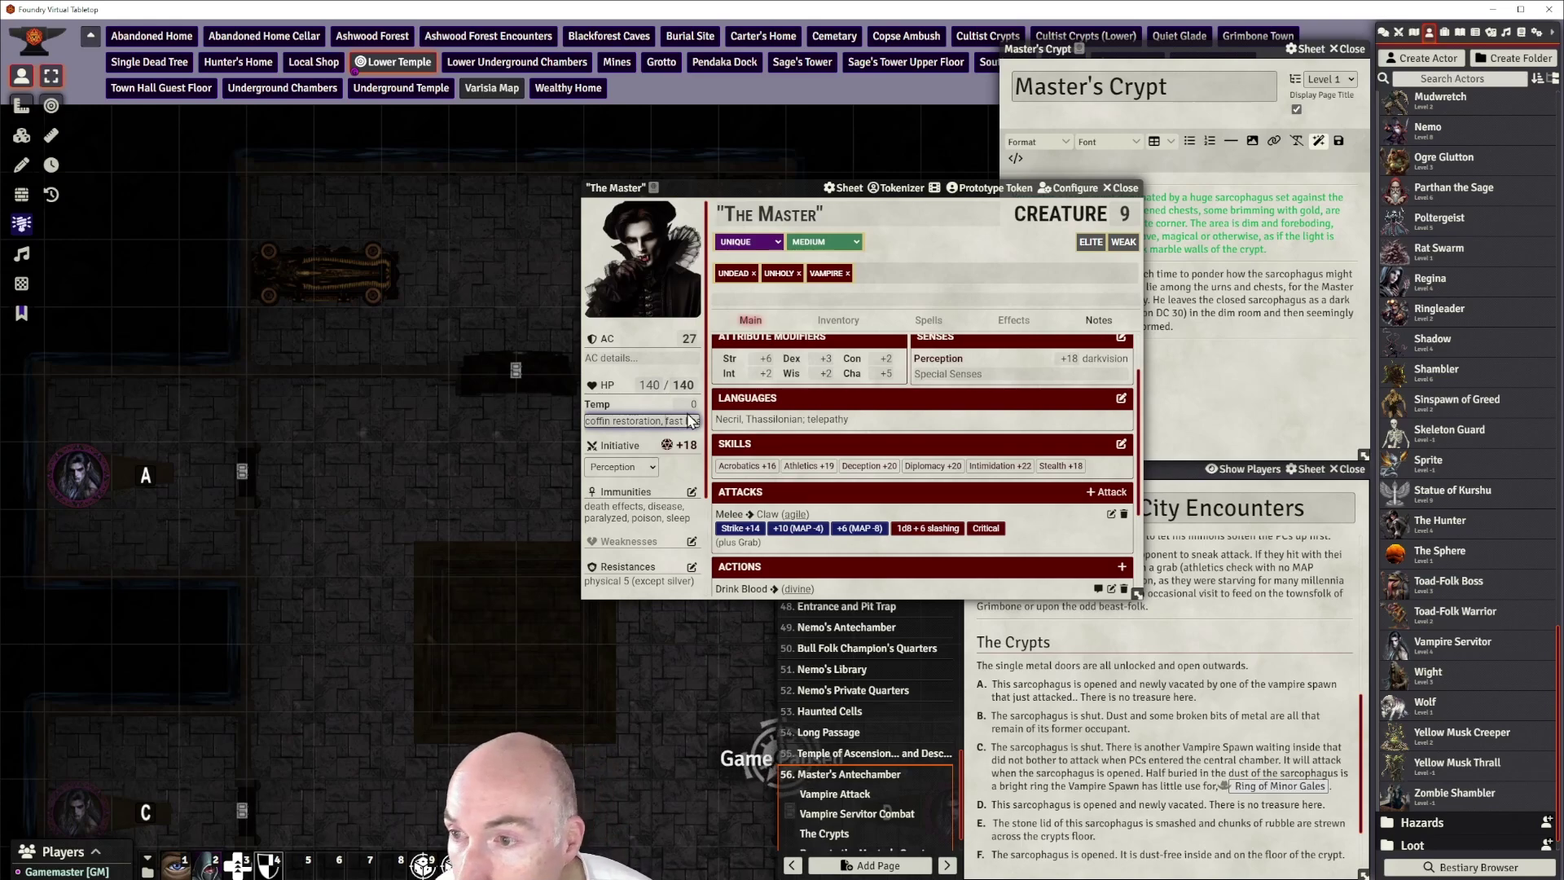
{"action": "key", "text": "Right"}
{"action": "key", "text": "Right"}
{"action": "key", "text": "Right"}
{"action": "key", "text": "Right"}
{"action": "key", "text": "Right"}
{"action": "key", "text": "Right"}
{"action": "key", "text": "Right"}
{"action": "key", "text": "Right"}
{"action": "key", "text": "Right"}
{"action": "key", "text": "Right"}
{"action": "key", "text": "Right"}
{"action": "key", "text": "Right"}
{"action": "key", "text": "Right"}
{"action": "key", "text": "Right"}
{"action": "key", "text": "Right"}
{"action": "key", "text": "Right"}
{"action": "key", "text": "Right"}
{"action": "key", "text": "Right"}
{"action": "key", "text": "Right"}
{"action": "key", "text": "Right"}
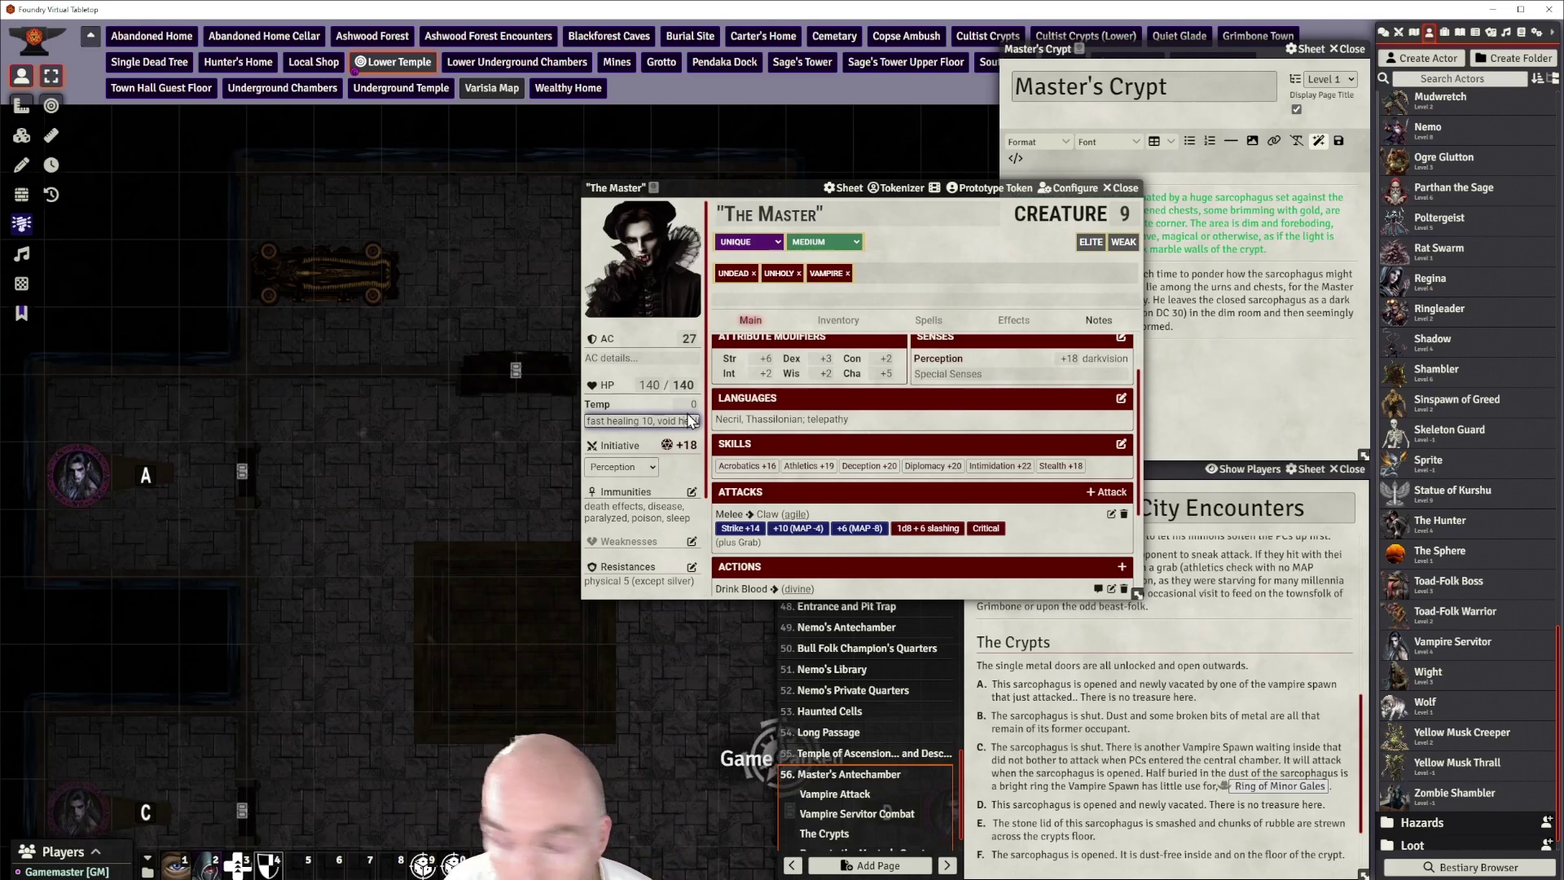
{"action": "key", "text": "Right"}
{"action": "key", "text": "Right"}
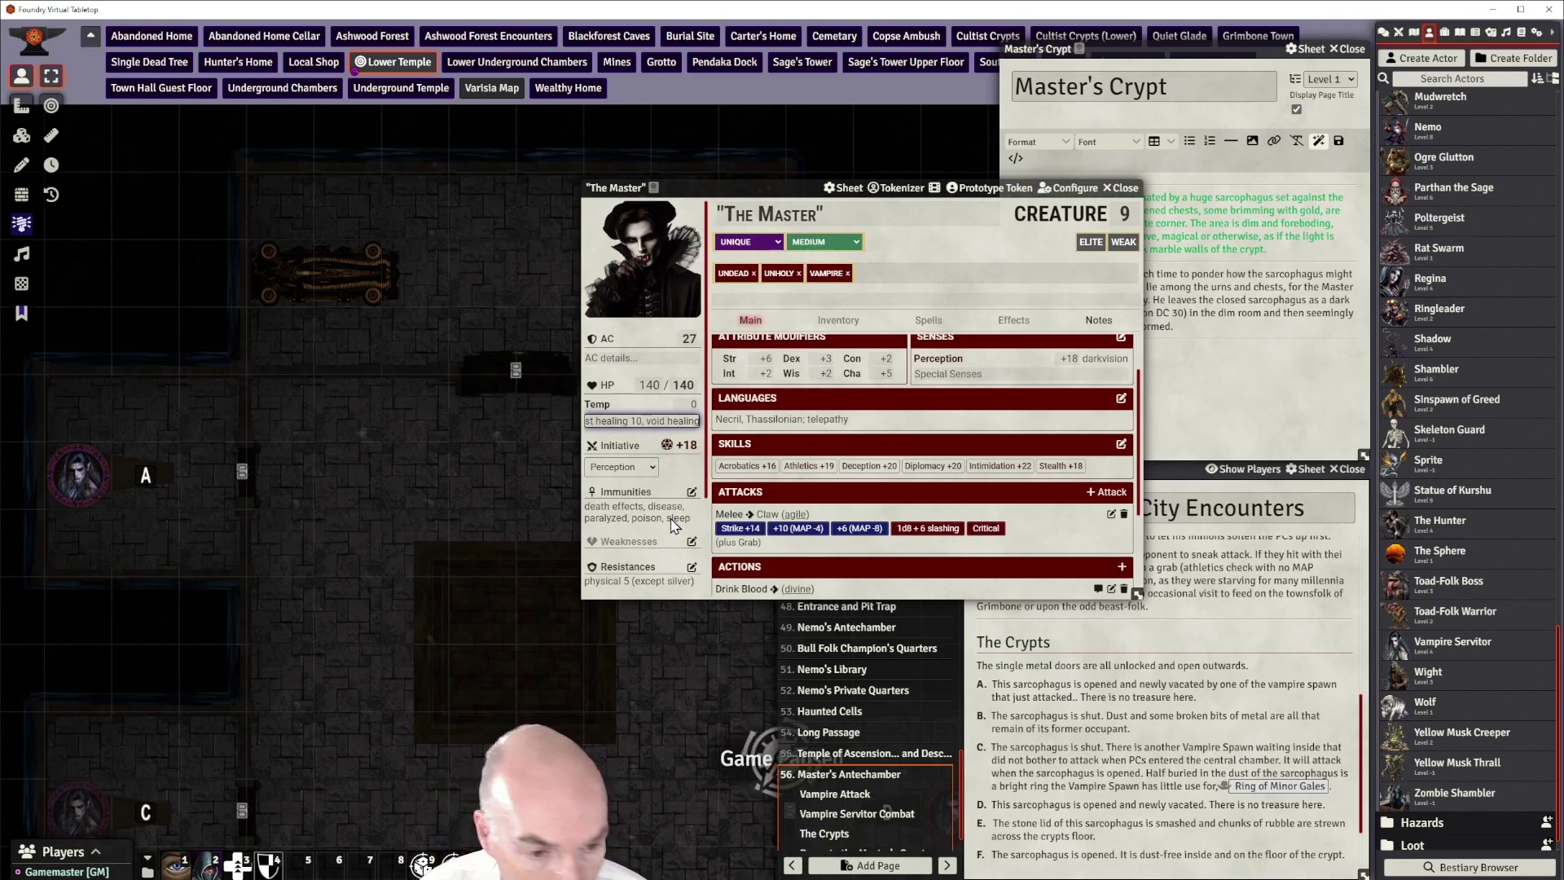
{"action": "scroll", "coordinate": [641, 408], "scroll_direction": "down", "scroll_amount": 2}
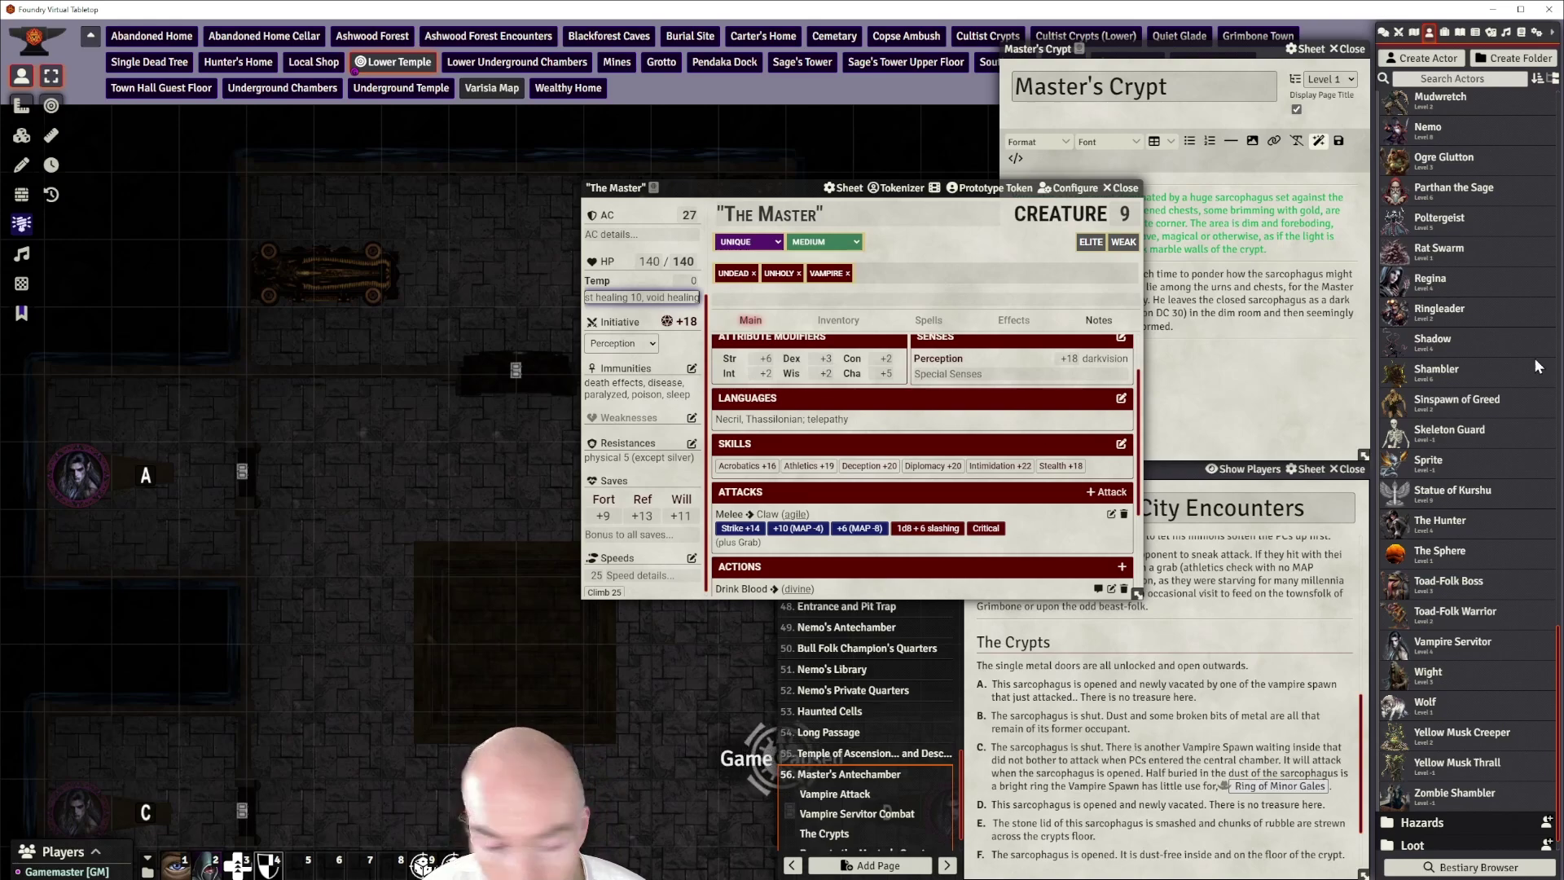
{"action": "scroll", "coordinate": [676, 488], "scroll_direction": "down", "scroll_amount": 1}
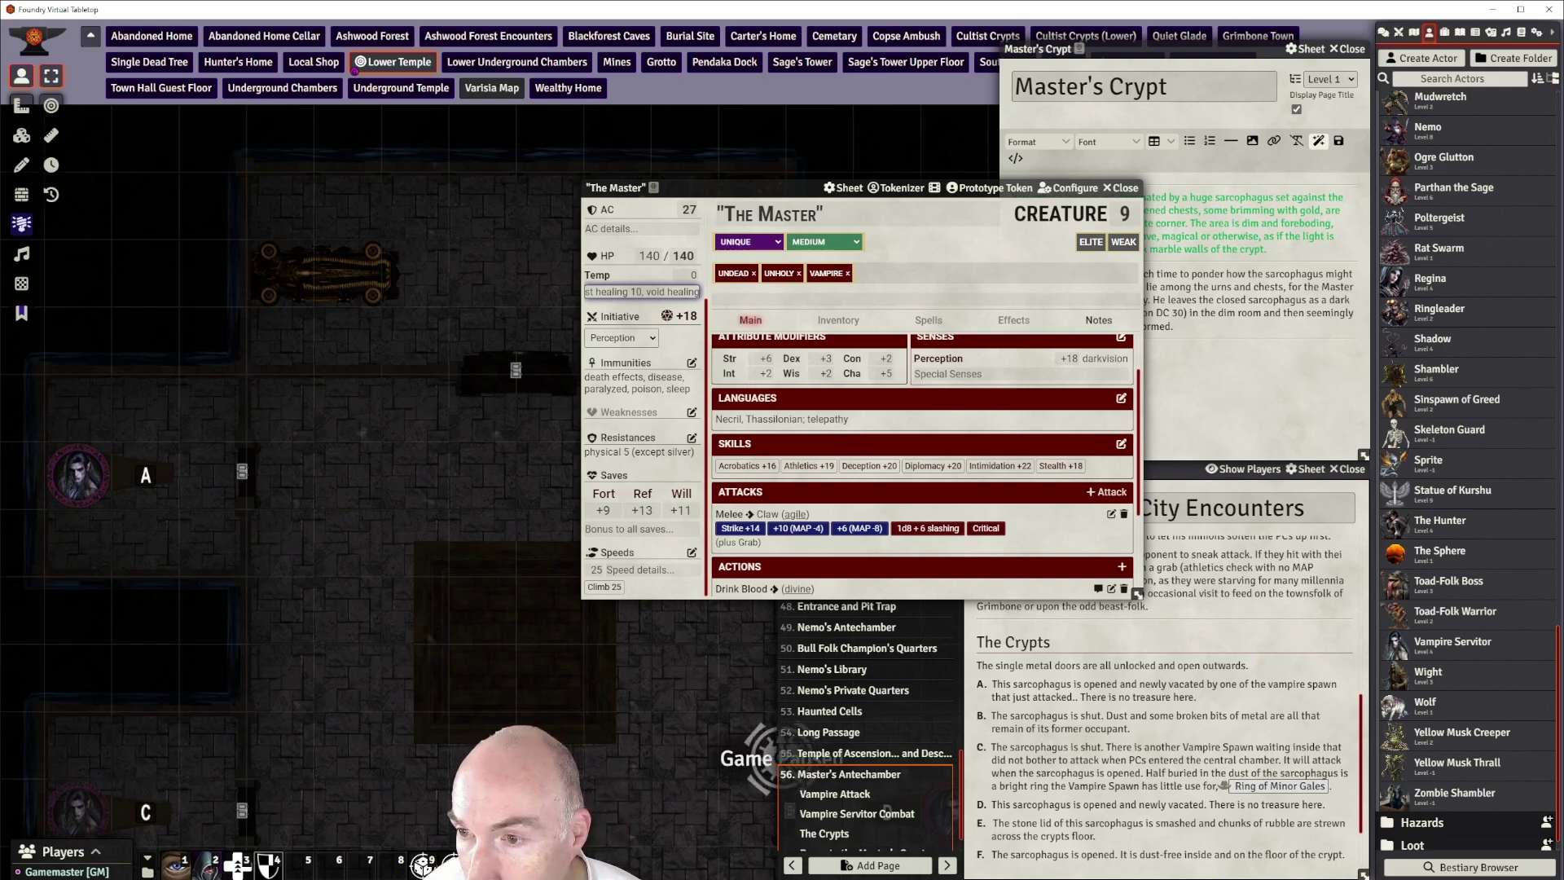
{"action": "scroll", "coordinate": [677, 456], "scroll_direction": "up", "scroll_amount": 1}
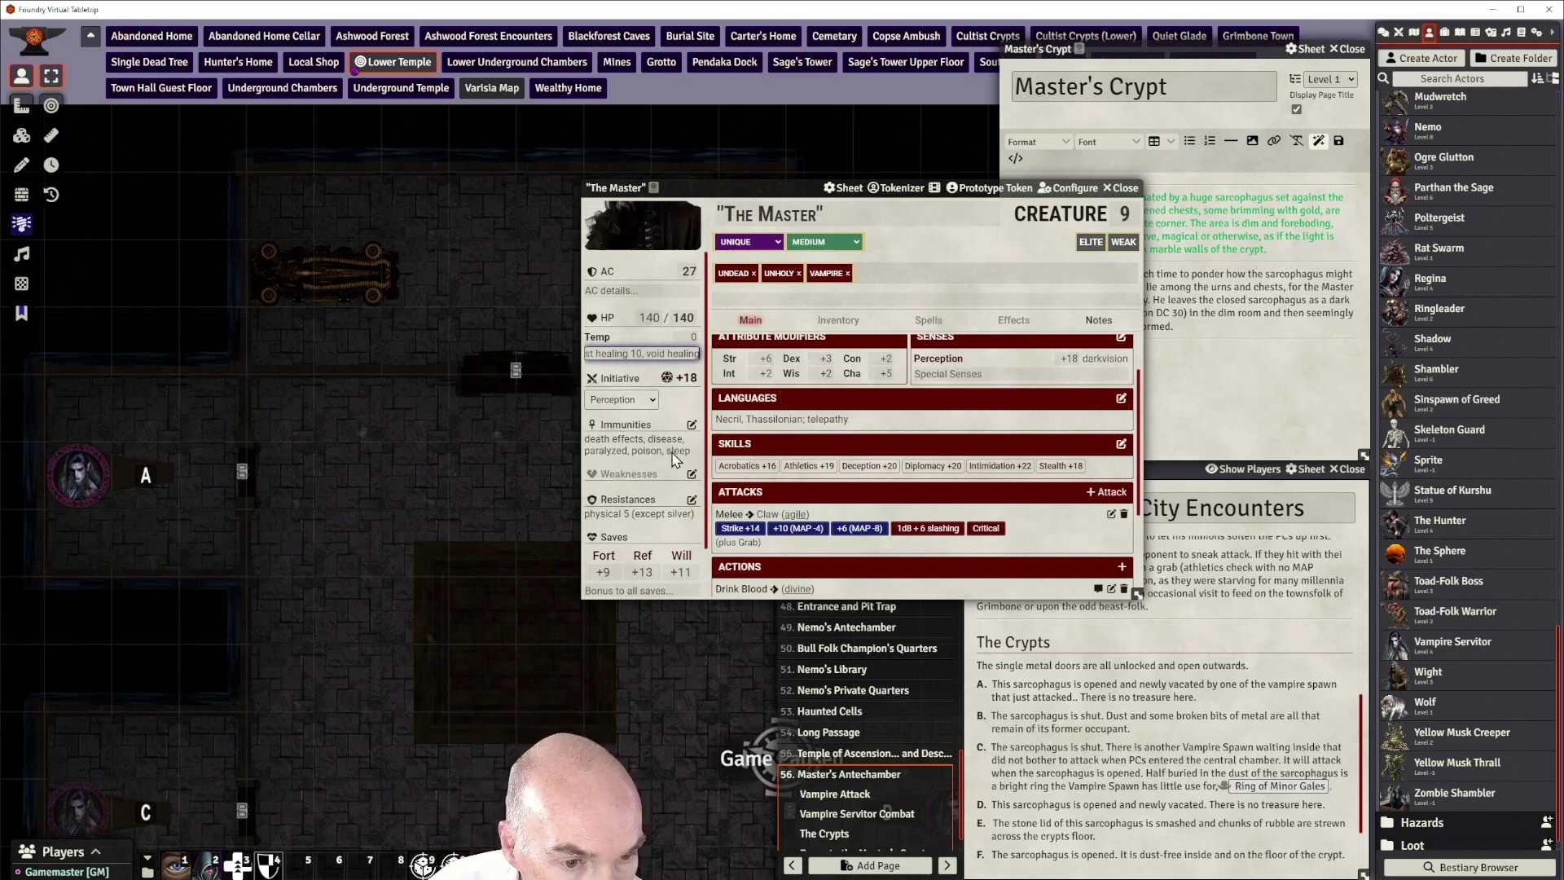
{"action": "scroll", "coordinate": [678, 453], "scroll_direction": "down", "scroll_amount": 1}
{"action": "left_click", "coordinate": [693, 411]}
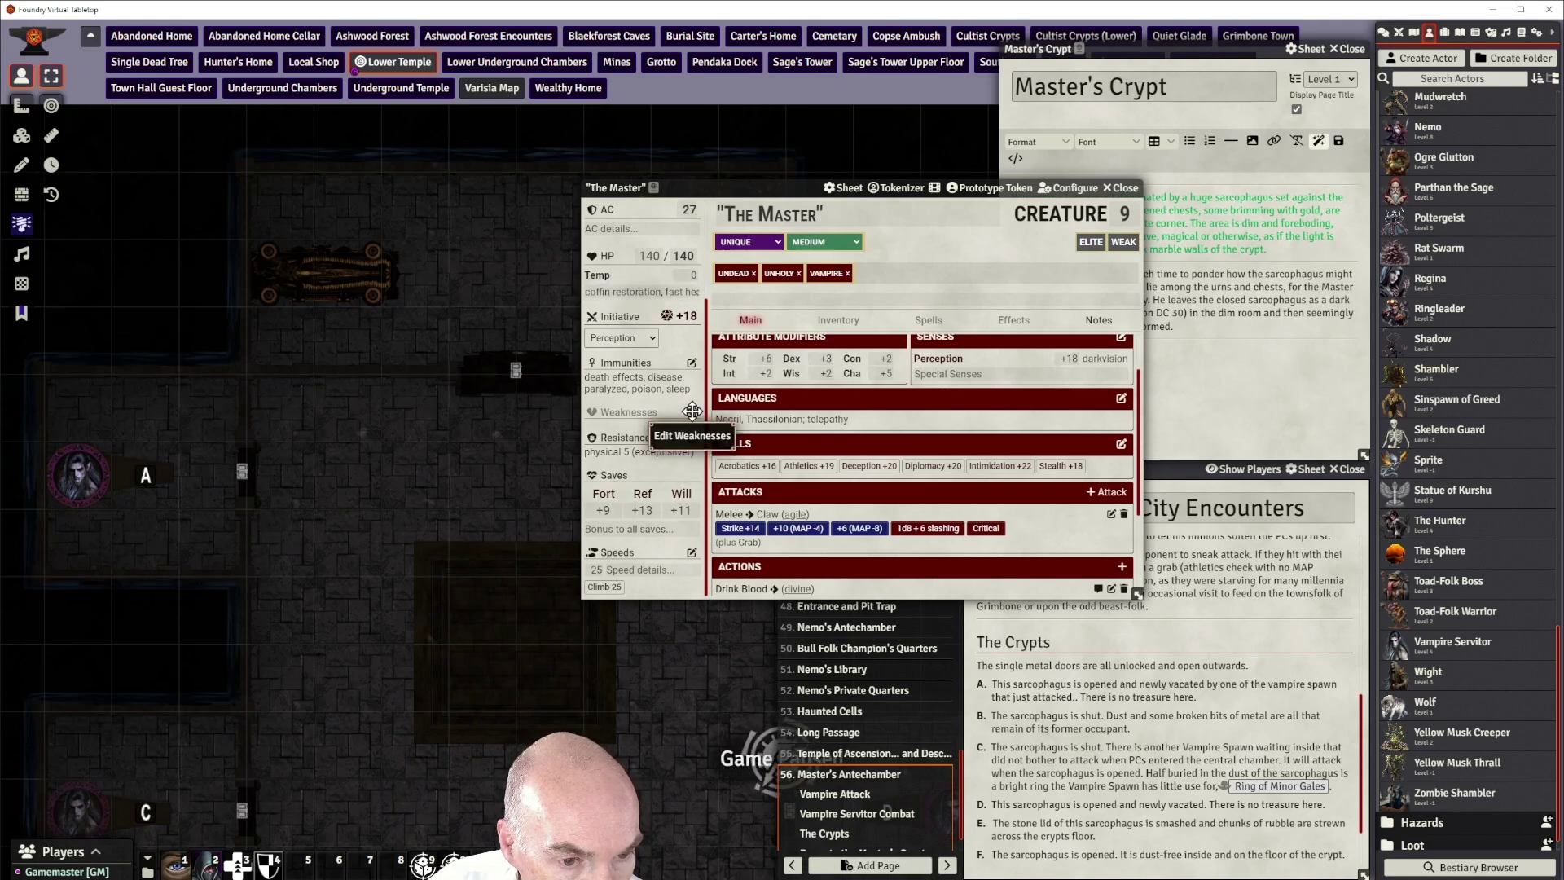
{"action": "left_click", "coordinate": [692, 412]}
{"action": "left_click", "coordinate": [751, 489]}
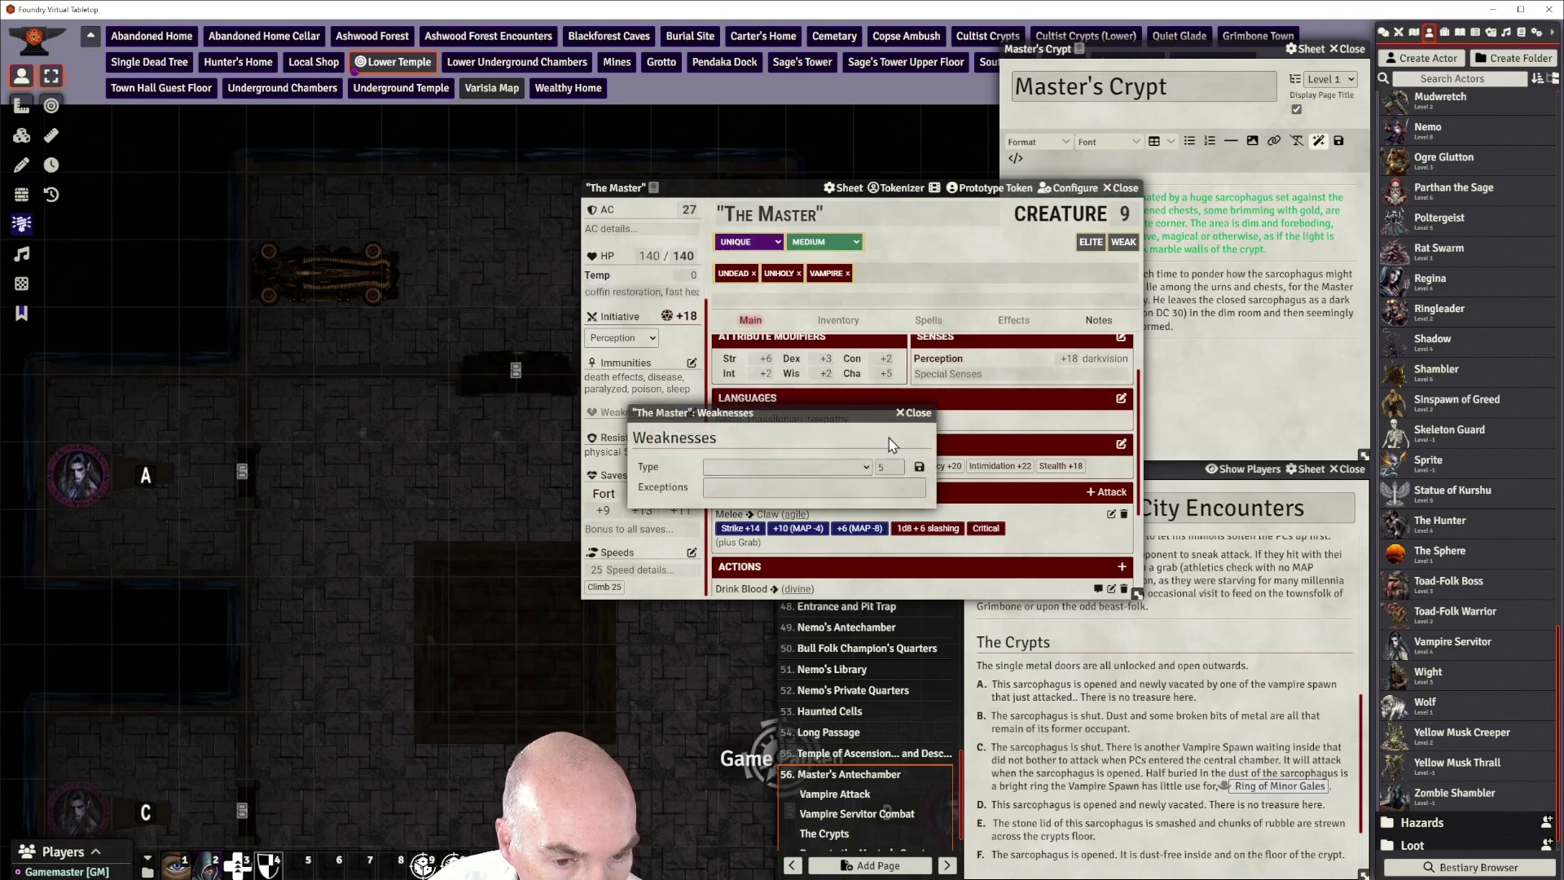
{"action": "left_click", "coordinate": [916, 413]}
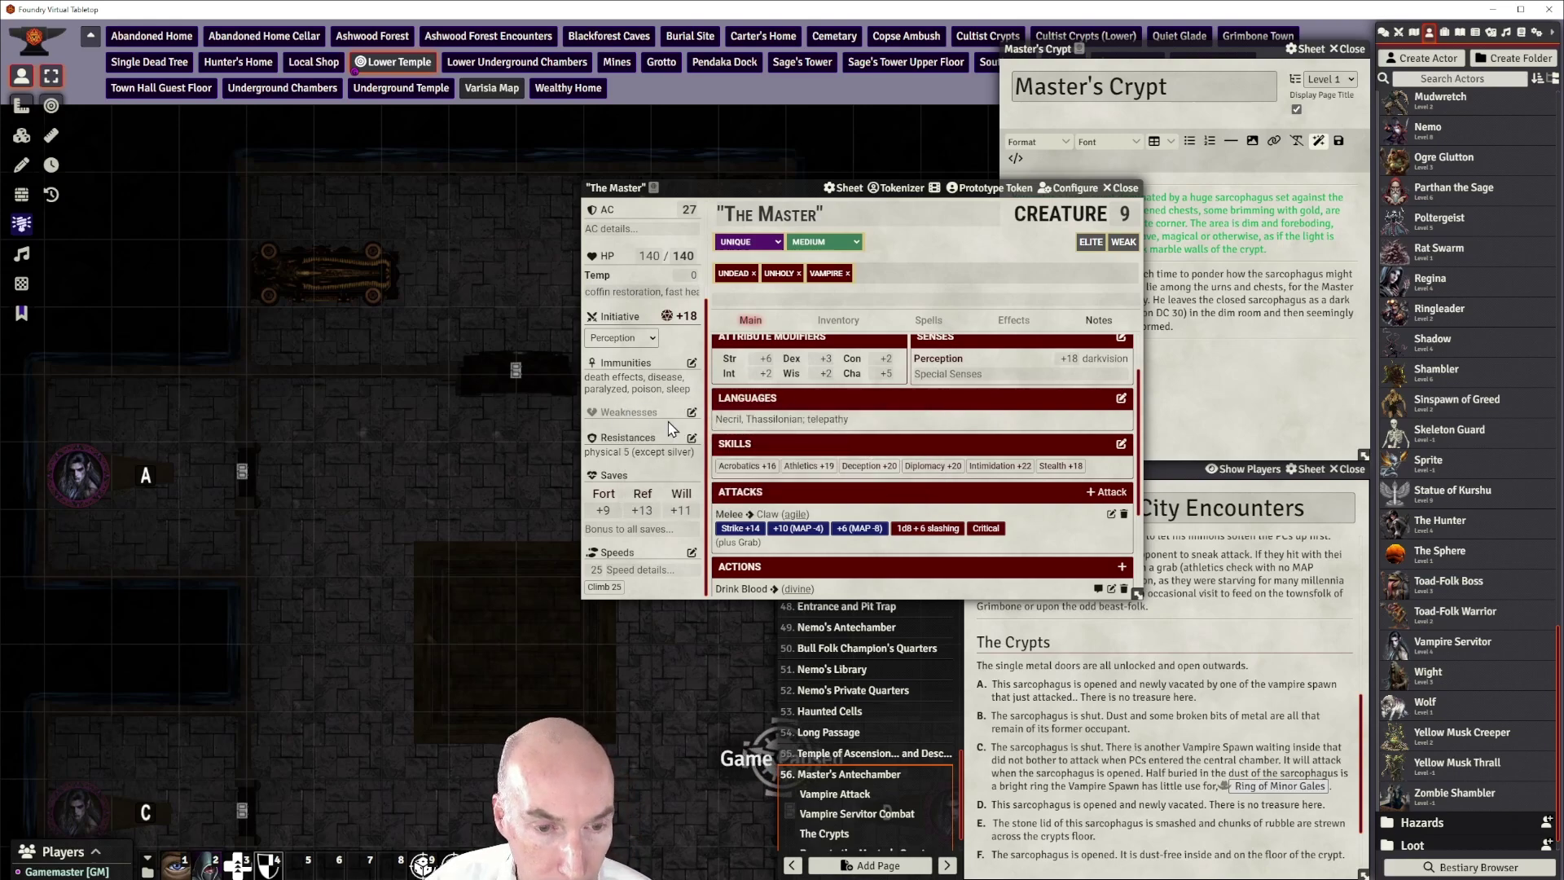
Set the Fast Healing/Regeneration rule value of the Master's Fast Healing passive to 10
{"action": "scroll", "coordinate": [855, 456], "scroll_direction": "up", "scroll_amount": 1}
{"action": "scroll", "coordinate": [887, 470], "scroll_direction": "down", "scroll_amount": 3}
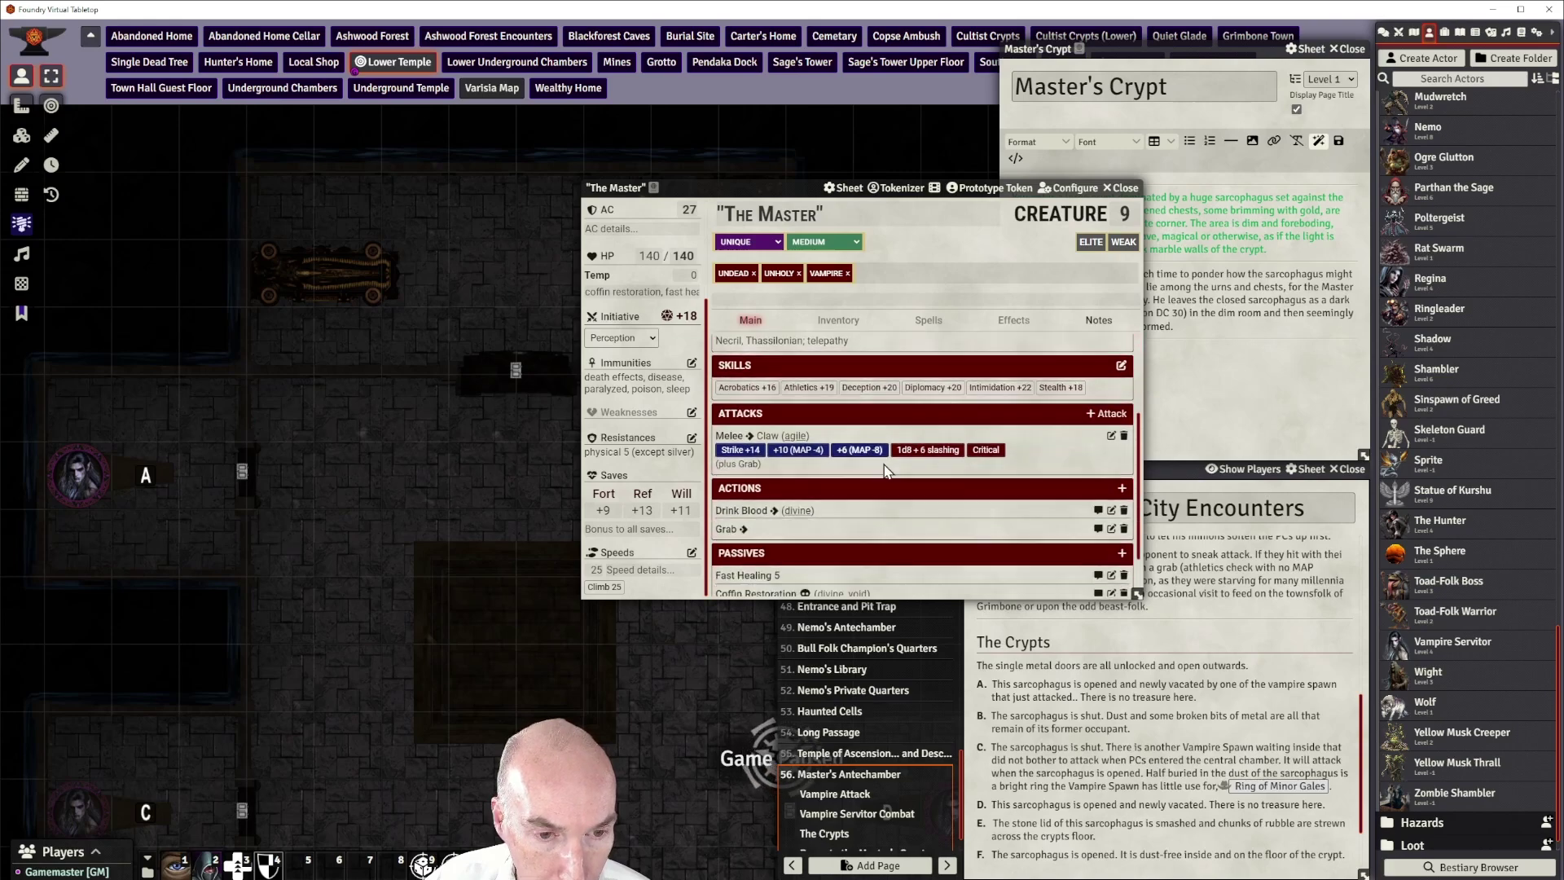
{"action": "scroll", "coordinate": [945, 498], "scroll_direction": "down", "scroll_amount": 1}
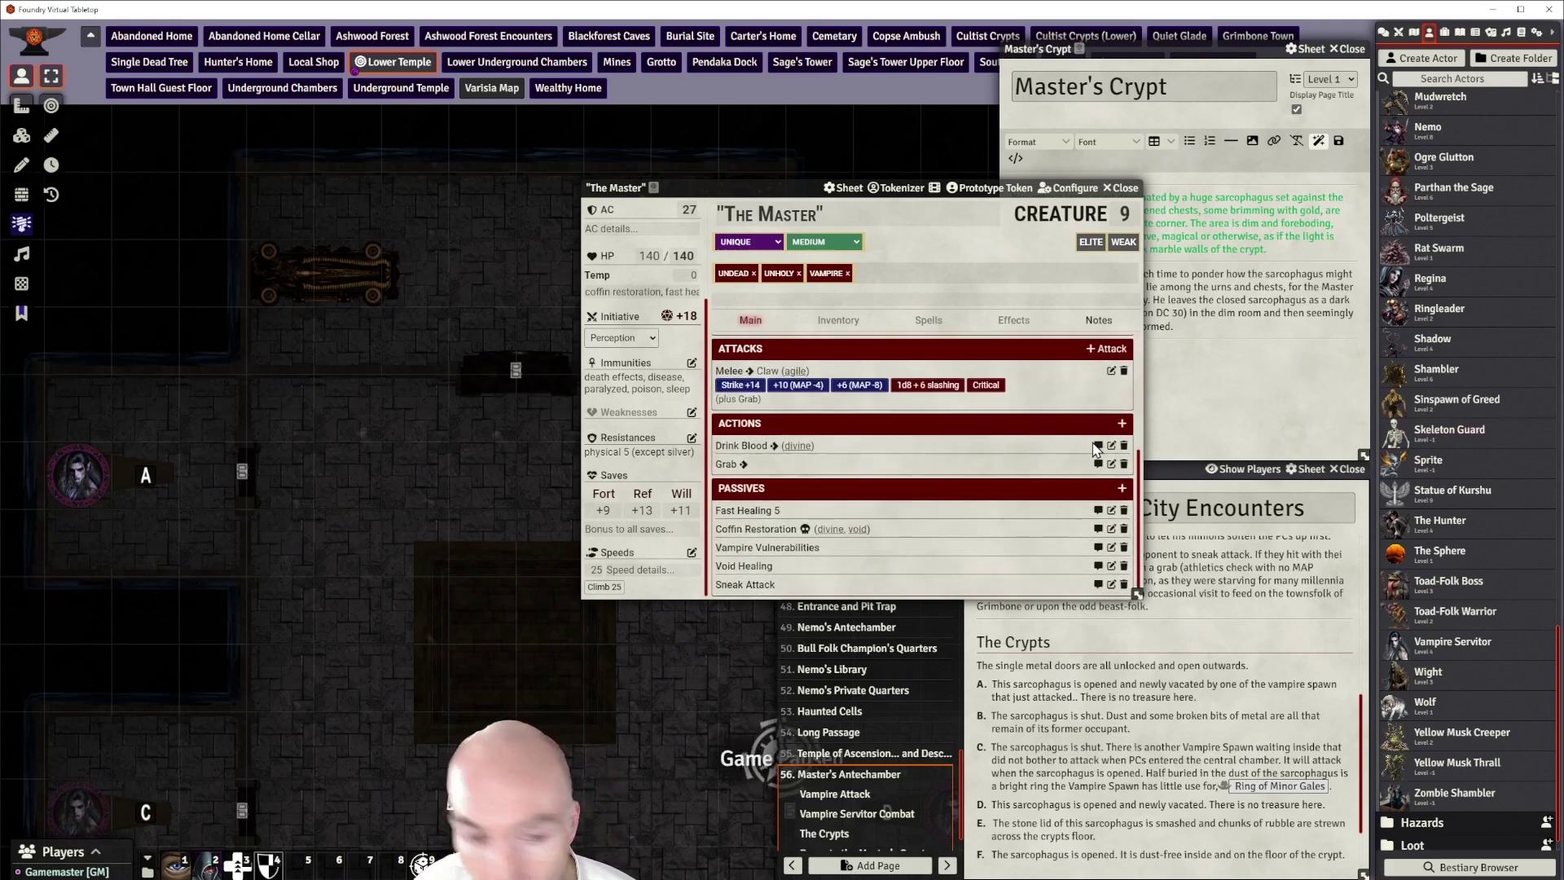
{"action": "left_click", "coordinate": [1111, 510]}
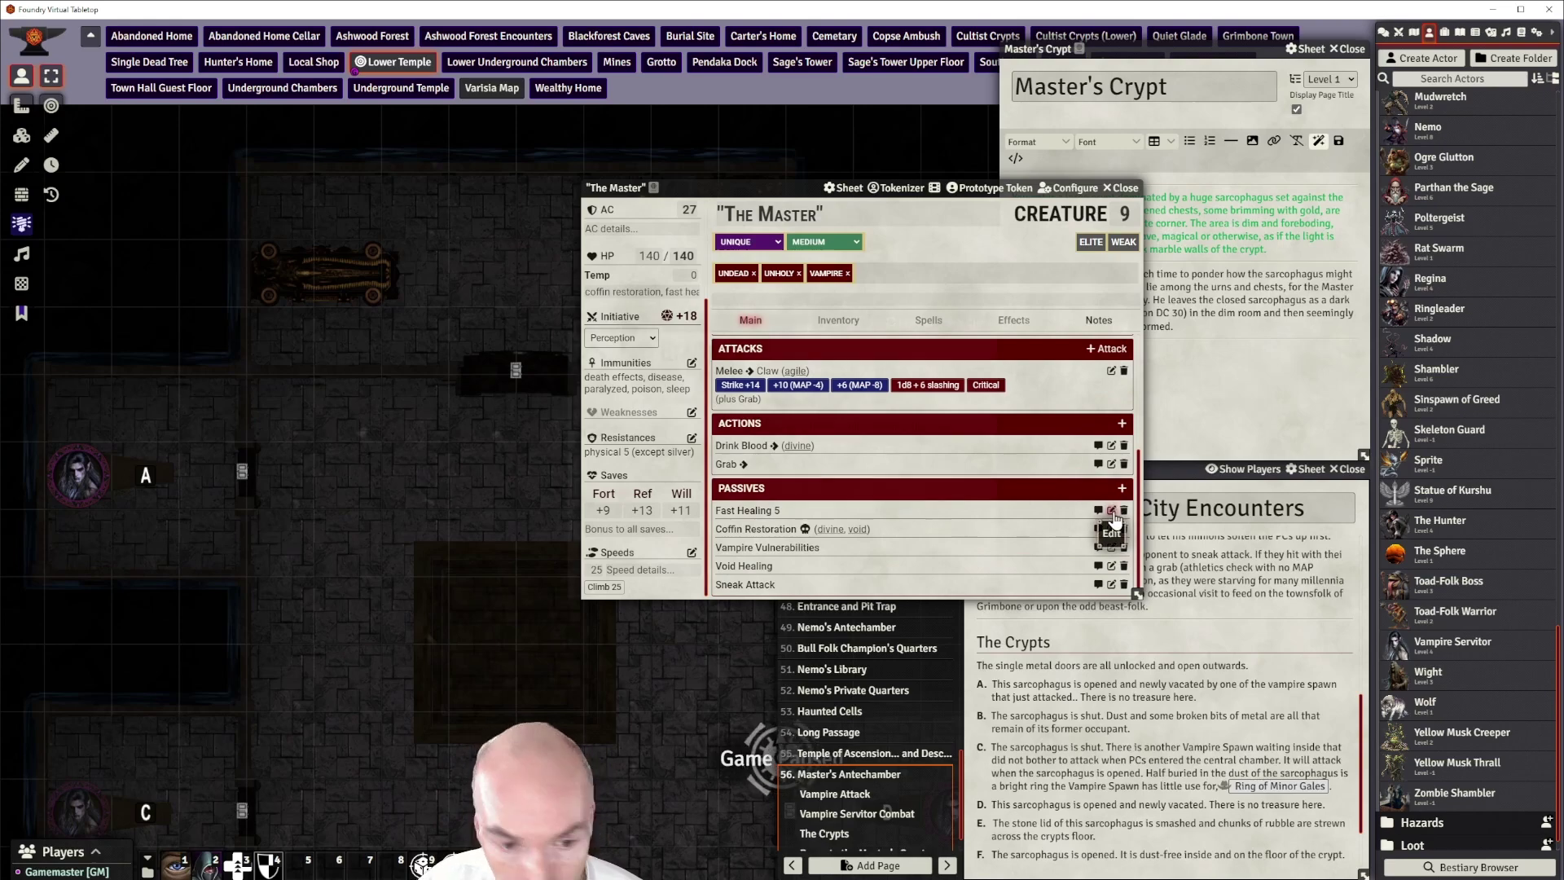
{"action": "left_click", "coordinate": [875, 404]}
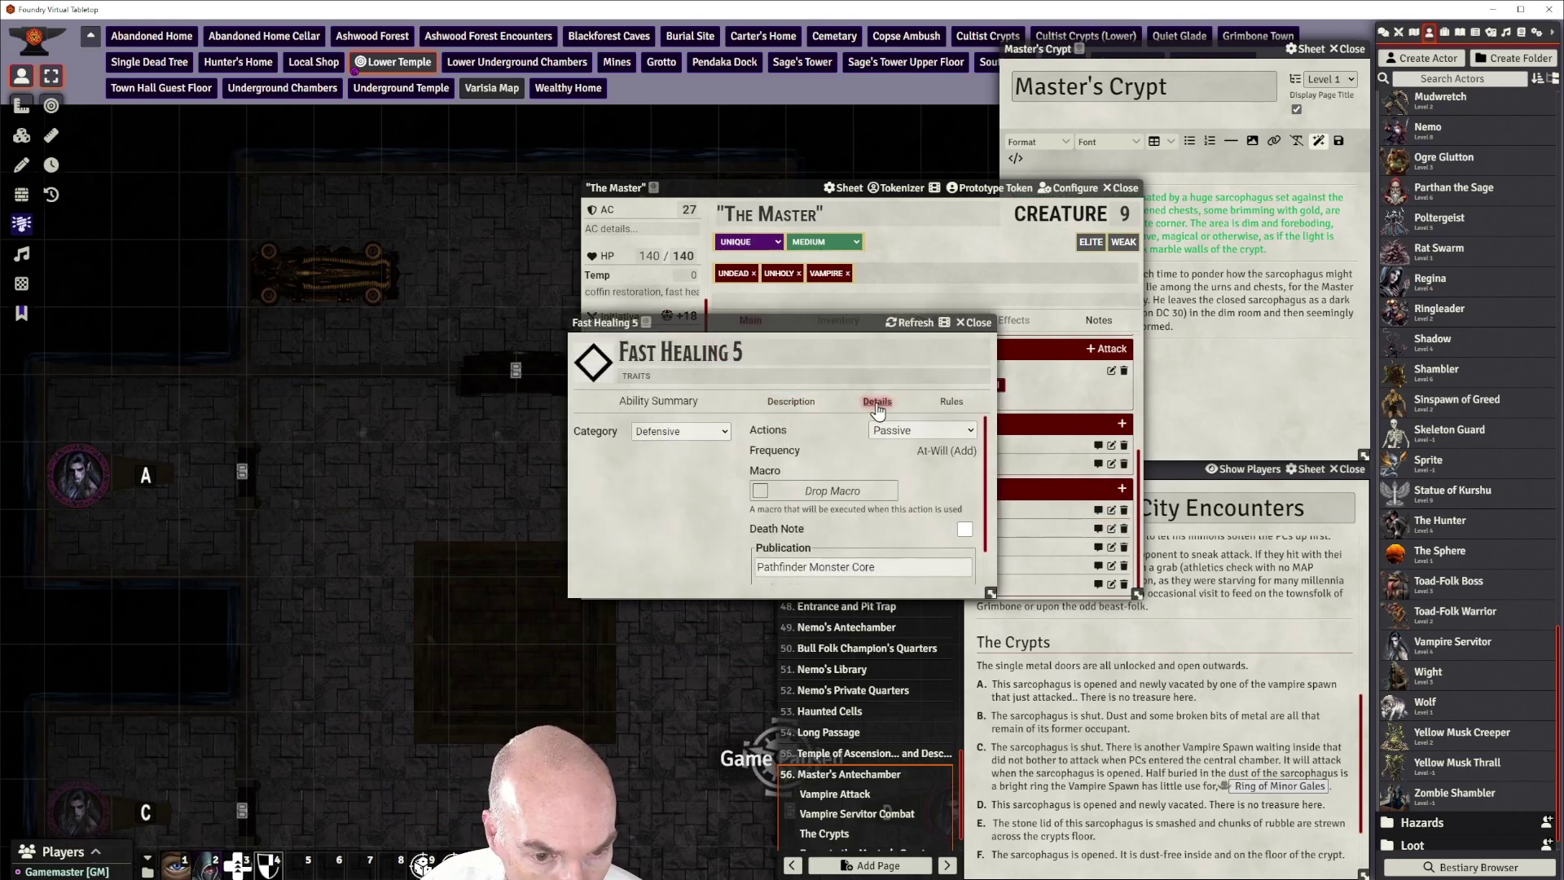
{"action": "scroll", "coordinate": [890, 519], "scroll_direction": "down", "scroll_amount": 1}
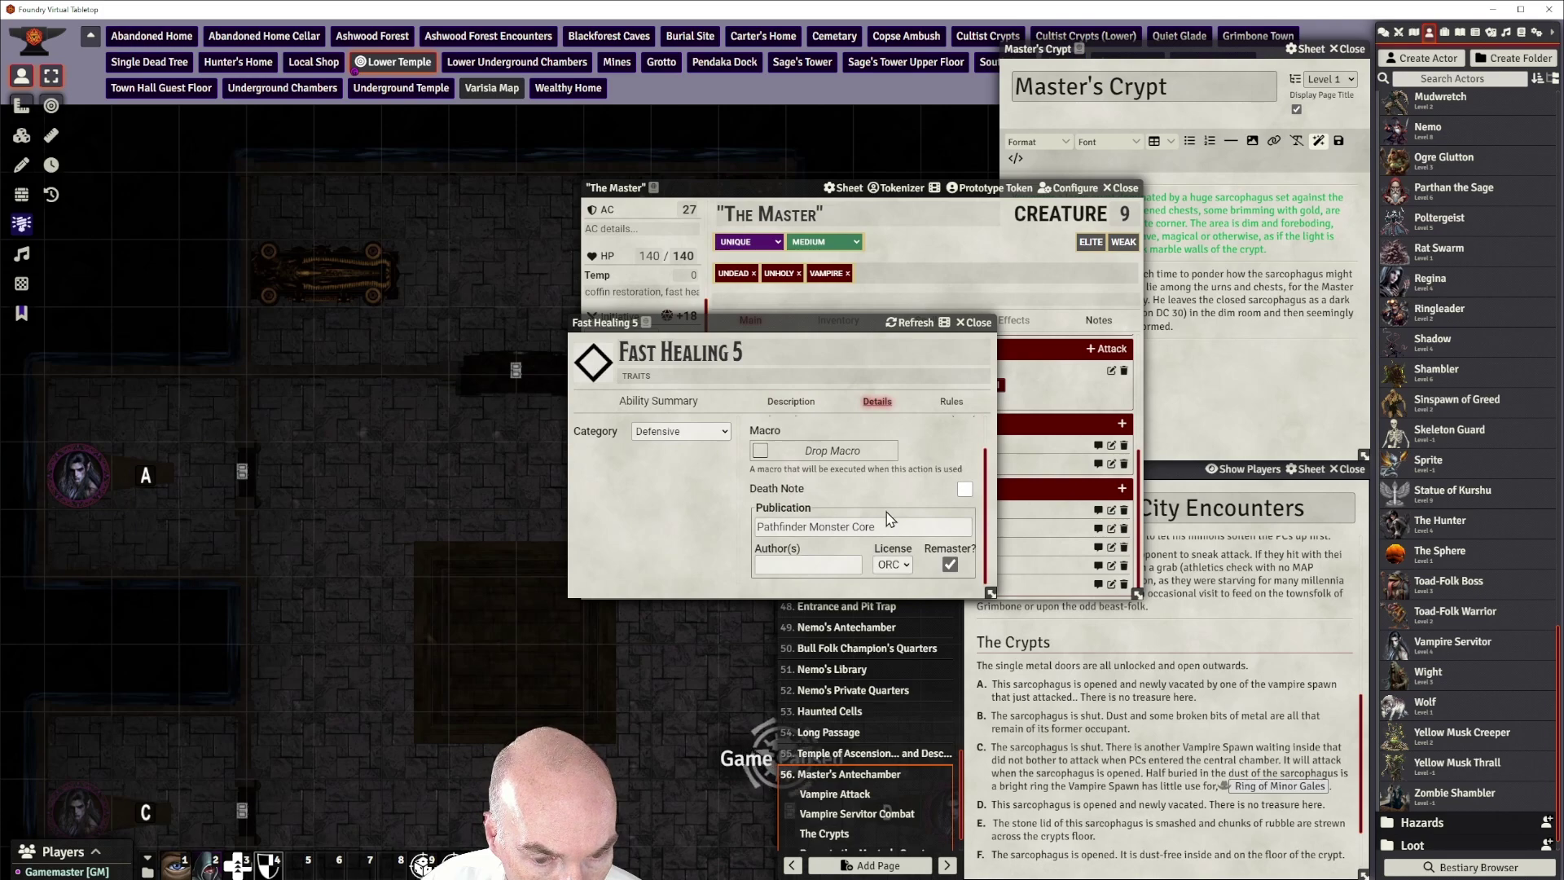
{"action": "scroll", "coordinate": [891, 519], "scroll_direction": "up", "scroll_amount": 1}
{"action": "left_click", "coordinate": [949, 403]}
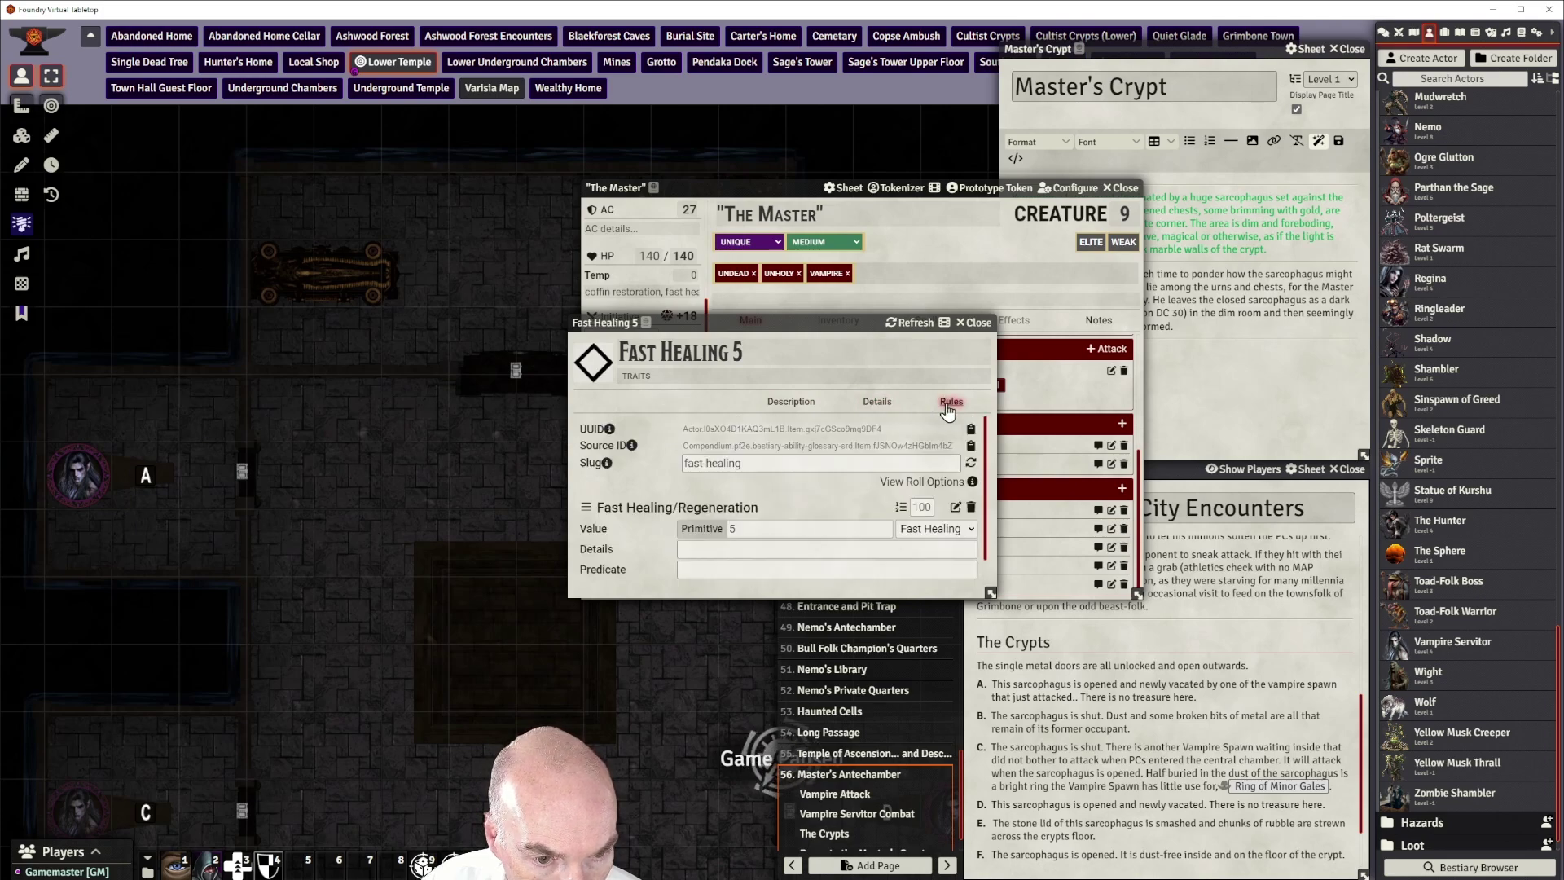
{"action": "left_click", "coordinate": [752, 525]}
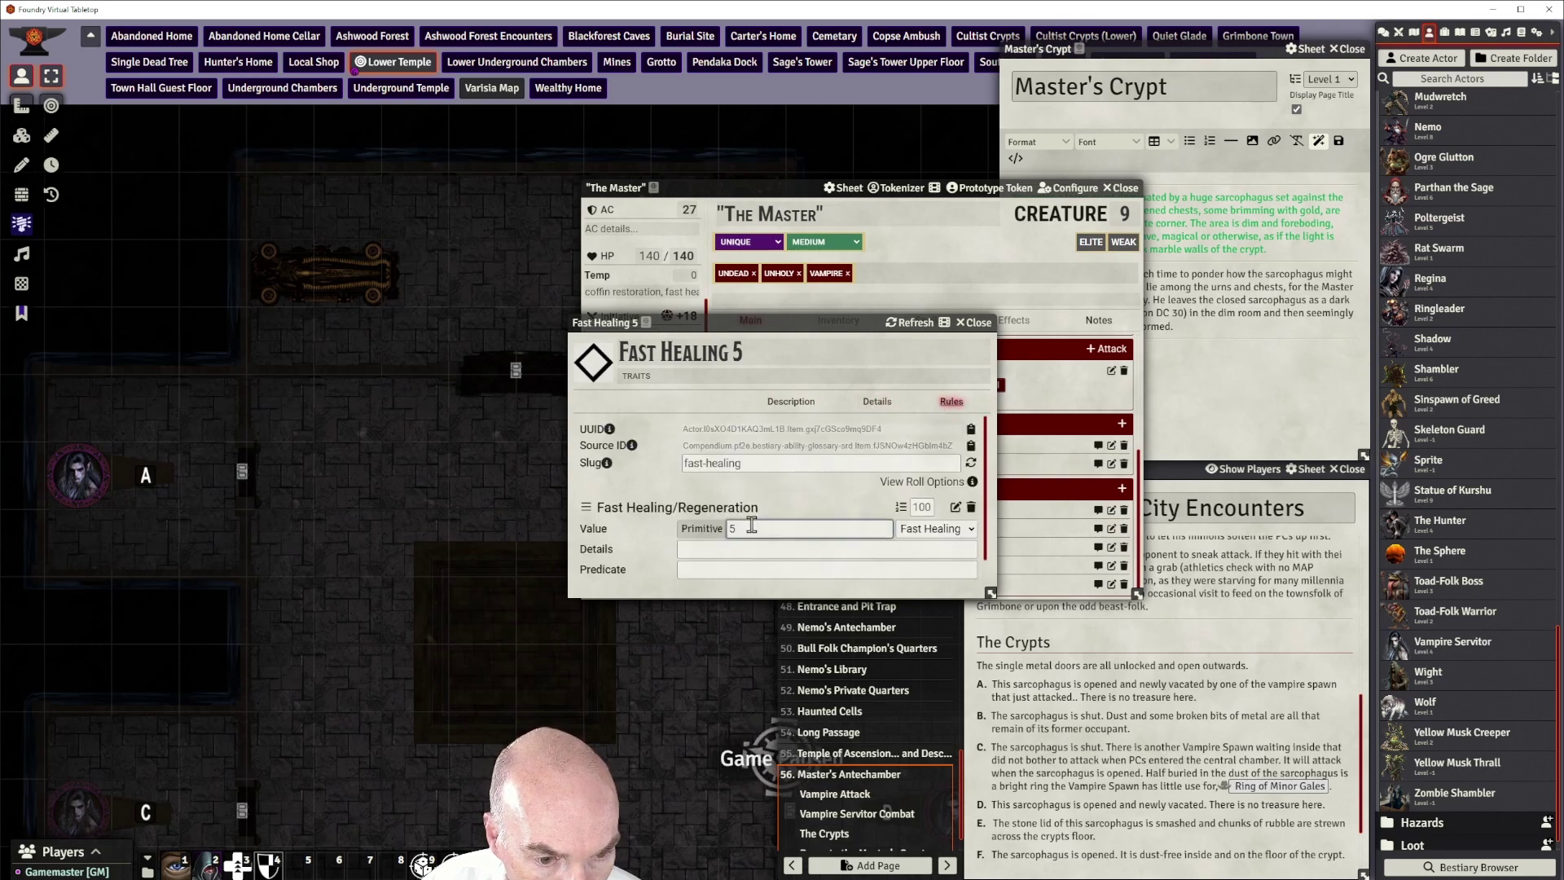
{"action": "left_click", "coordinate": [821, 488]}
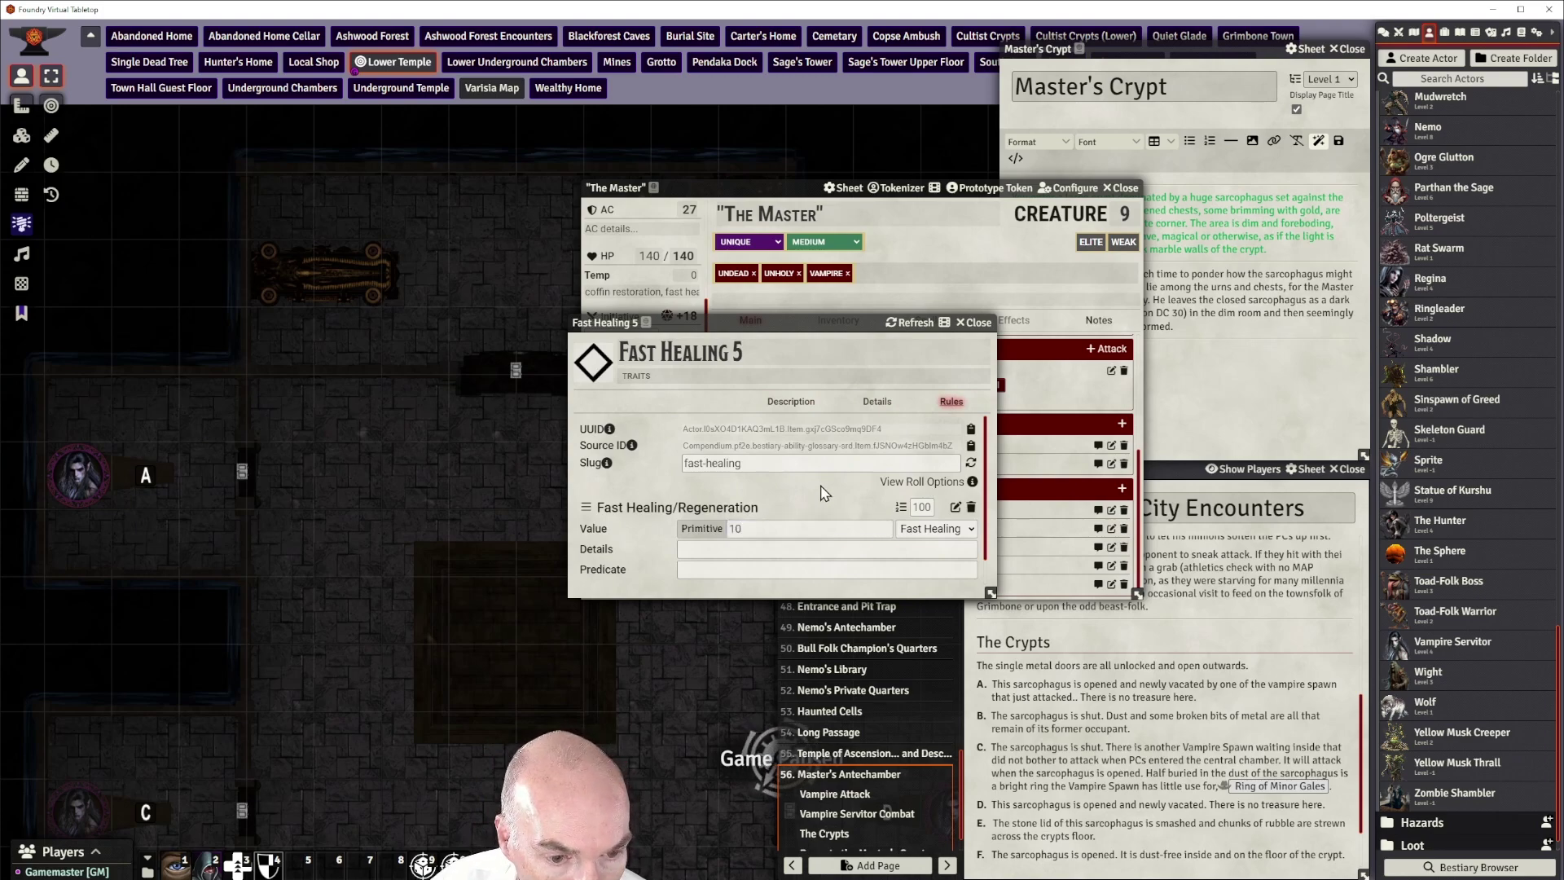
{"action": "left_click", "coordinate": [975, 323]}
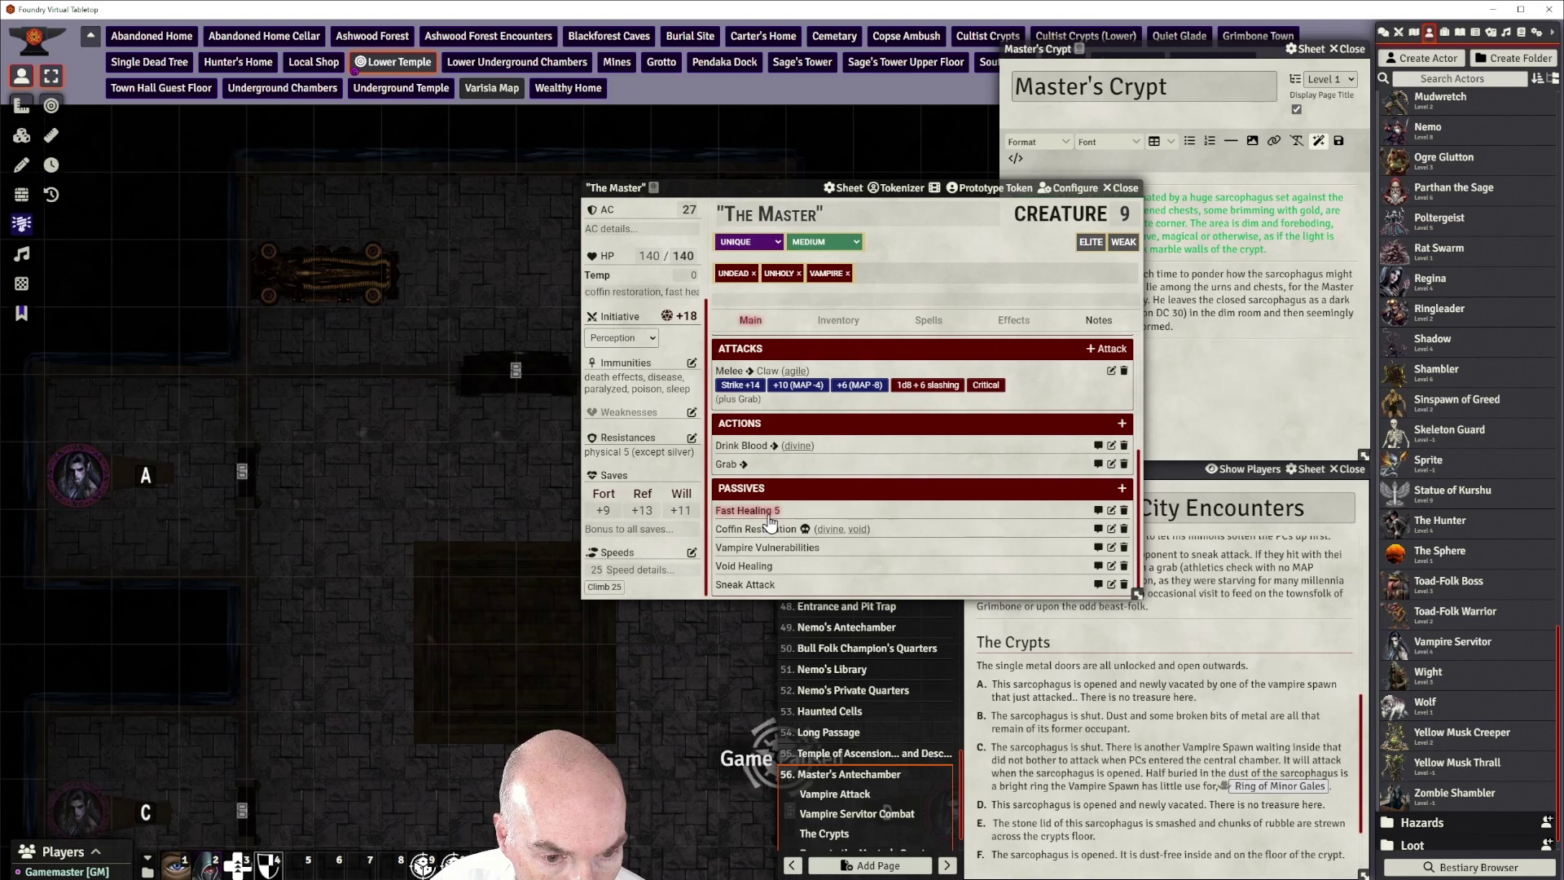
Rename the Master's Fast Healing passive as "Fast Healing 10"
{"action": "left_click", "coordinate": [1111, 511]}
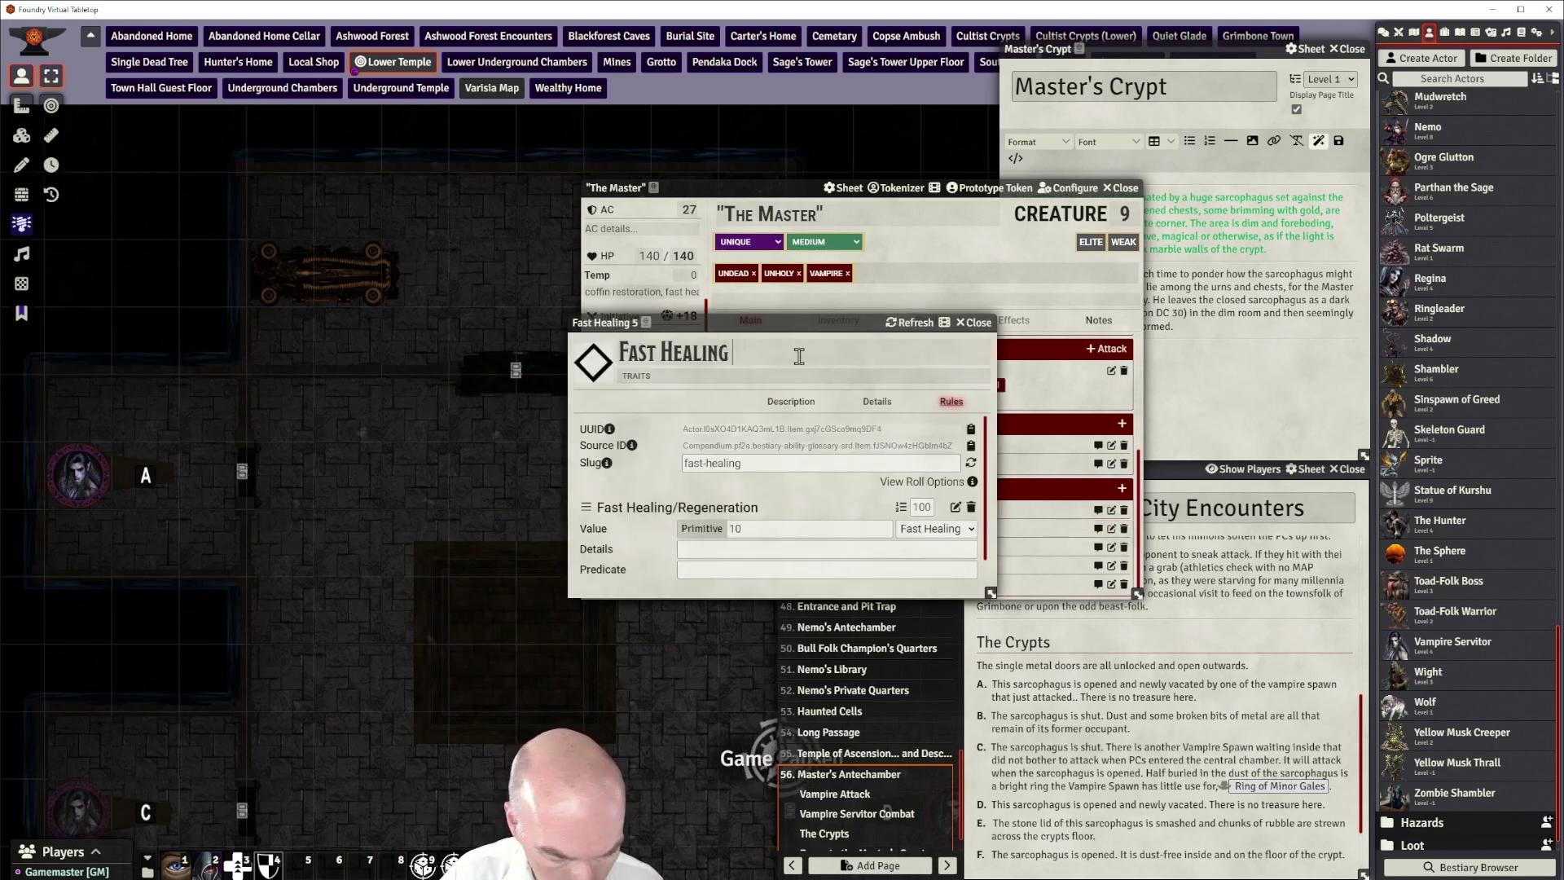
{"action": "type", "text": "10"}
{"action": "left_click", "coordinate": [695, 409]}
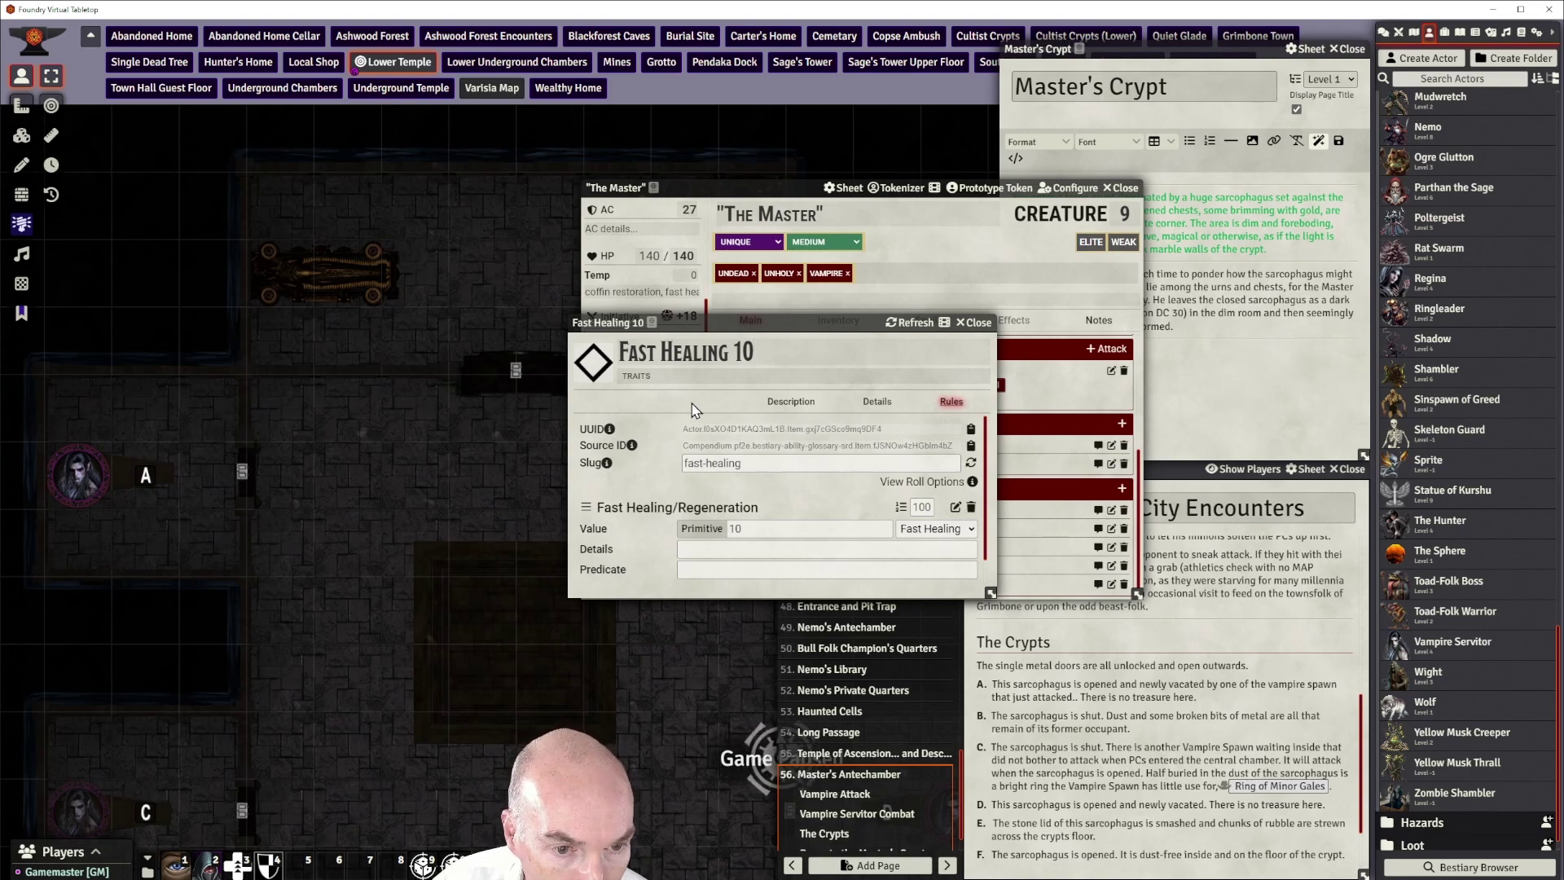
{"action": "left_click", "coordinate": [974, 324]}
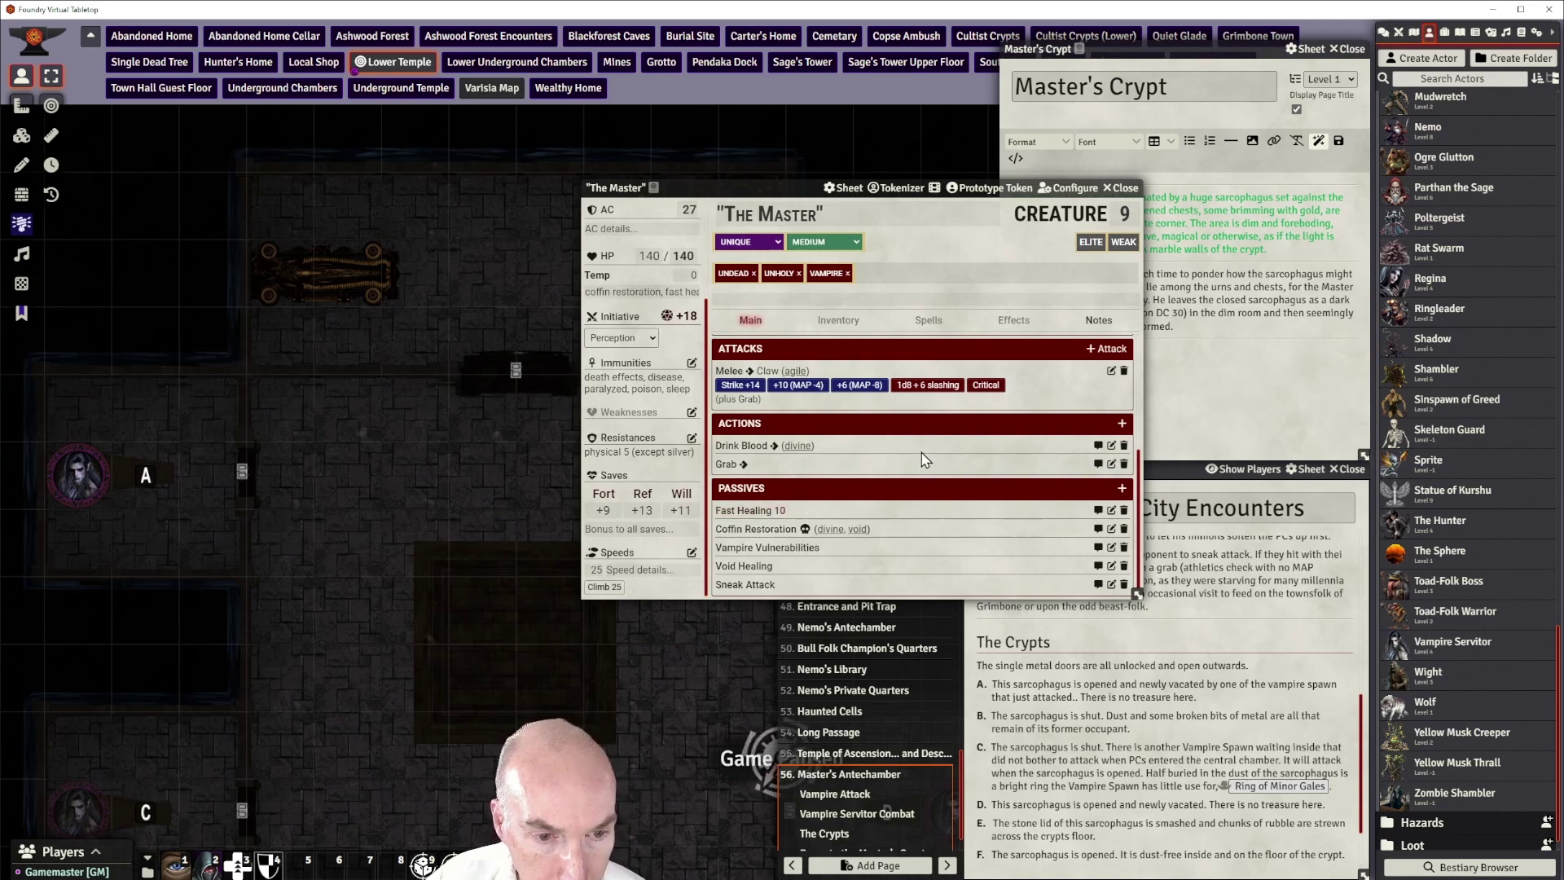
Search the compendiums for "react" and add the Reactive Strike ability from Actions to the Master's actions
{"action": "scroll", "coordinate": [925, 460], "scroll_direction": "up", "scroll_amount": 1}
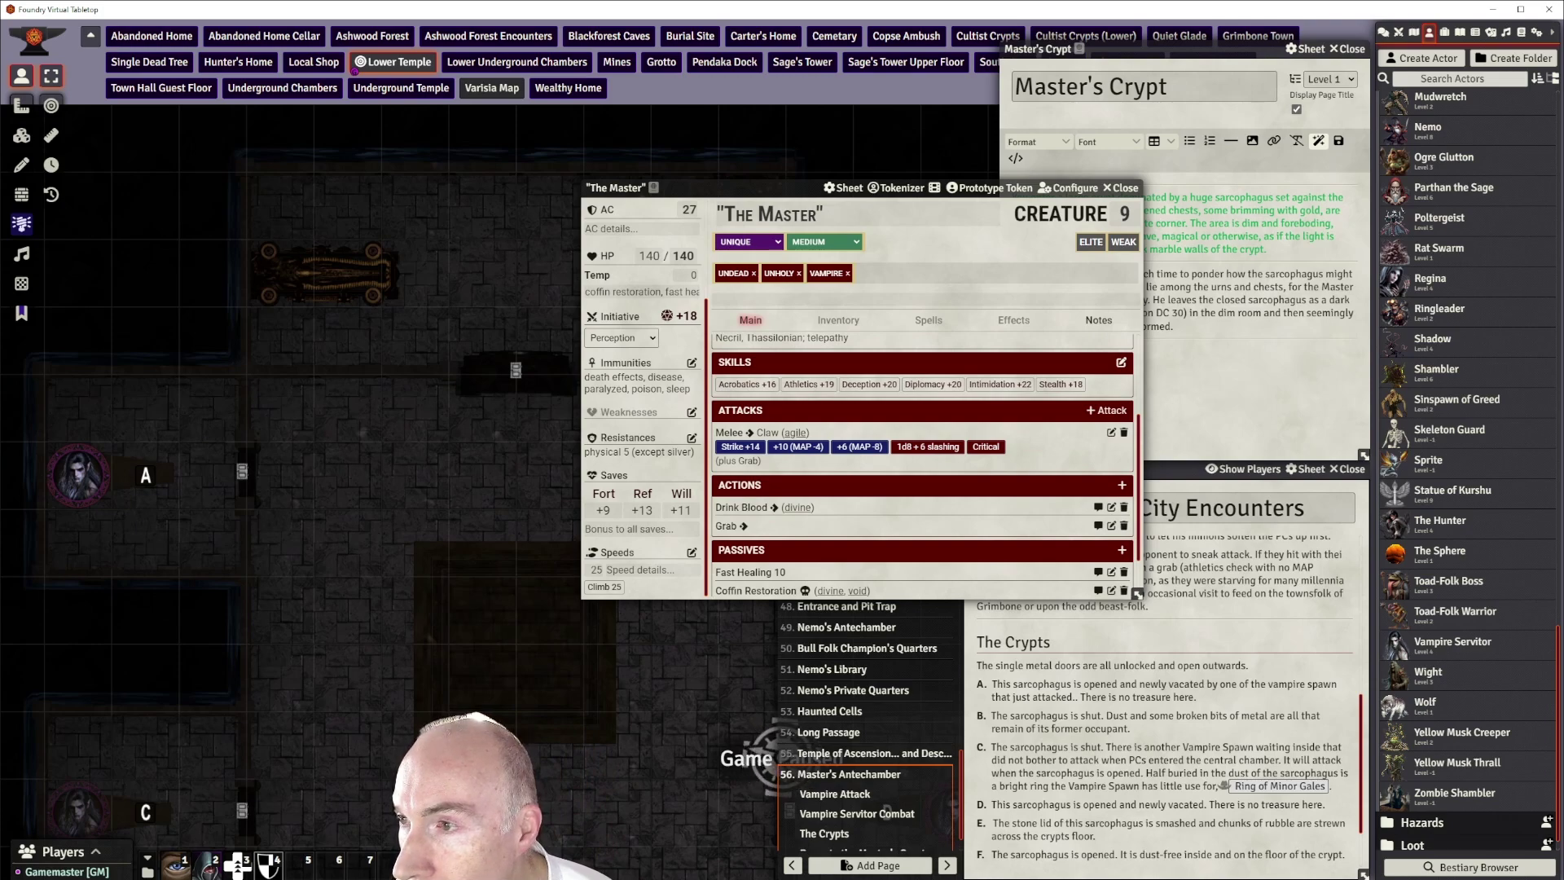
{"action": "scroll", "coordinate": [909, 481], "scroll_direction": "down", "scroll_amount": 1}
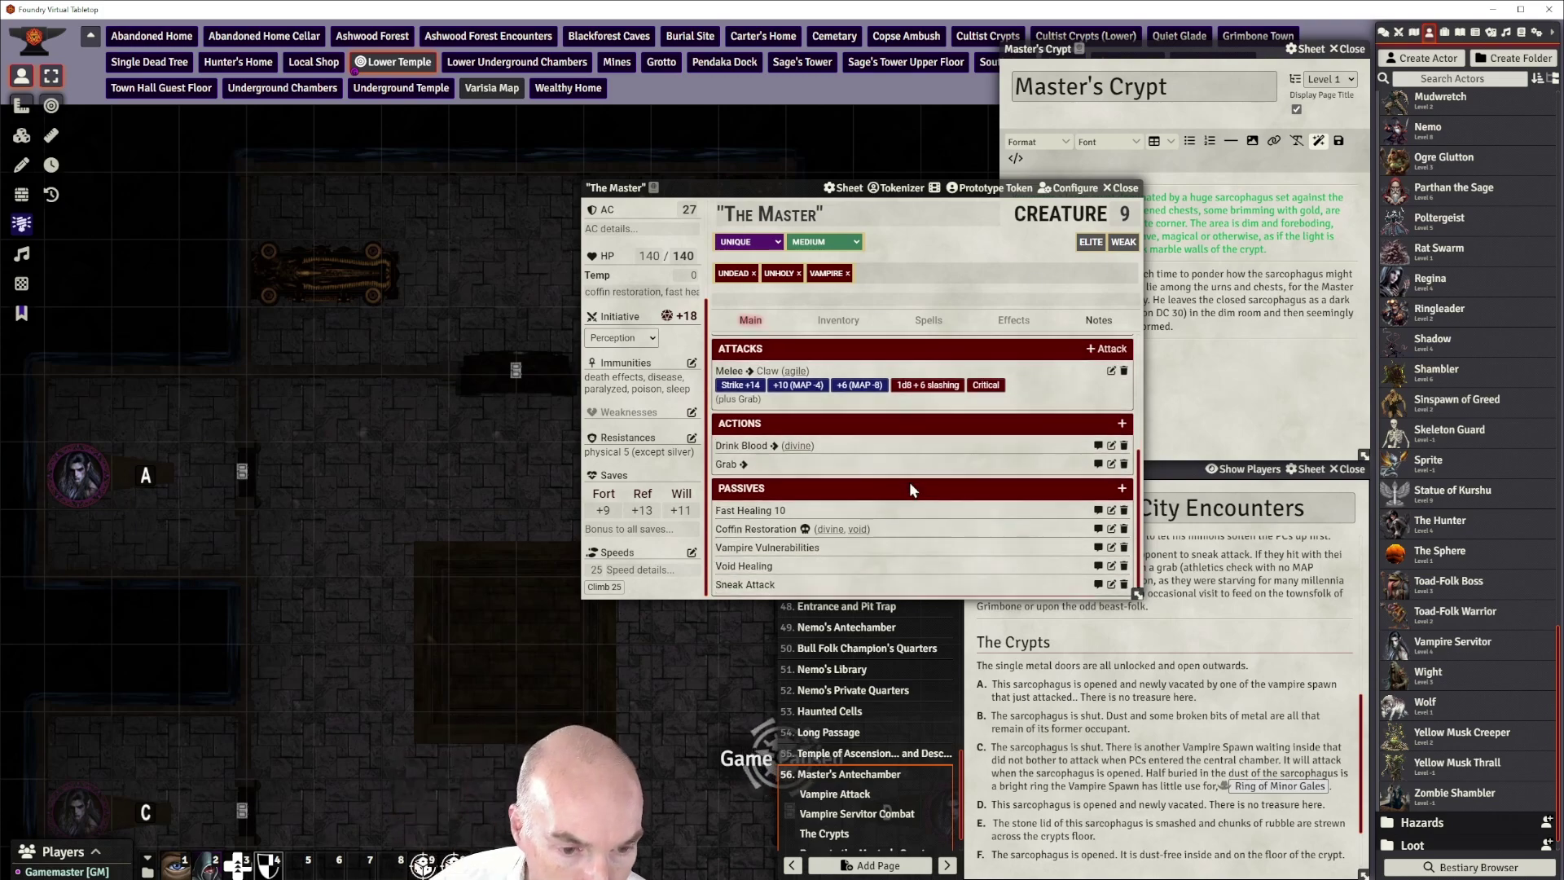
{"action": "left_click_drag", "start_coordinate": [774, 188], "coordinate": [587, 125]}
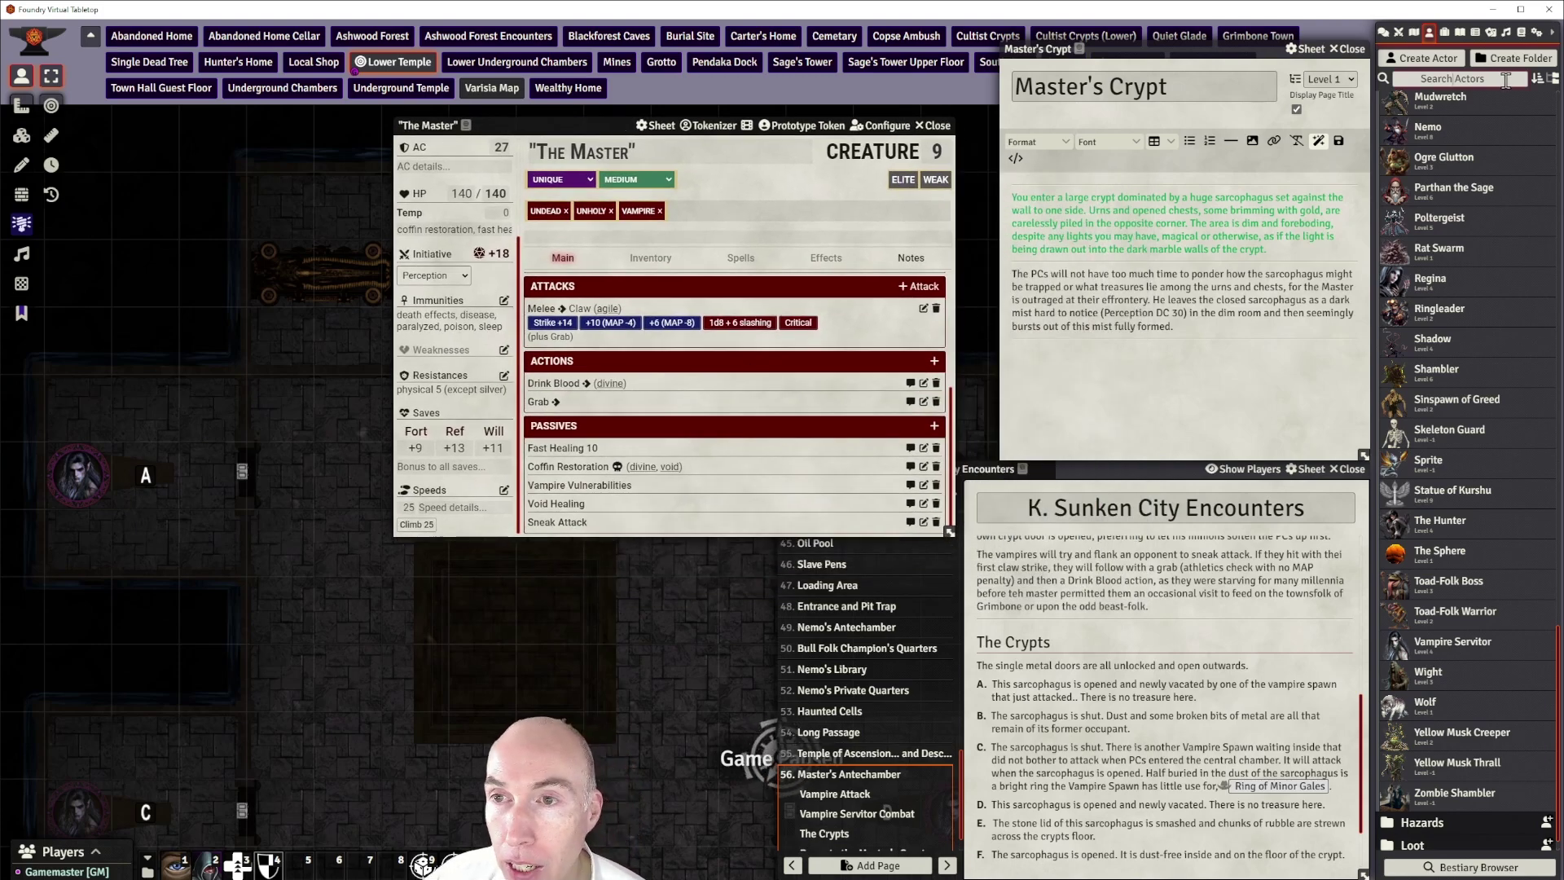
{"action": "type", "text": "reac"}
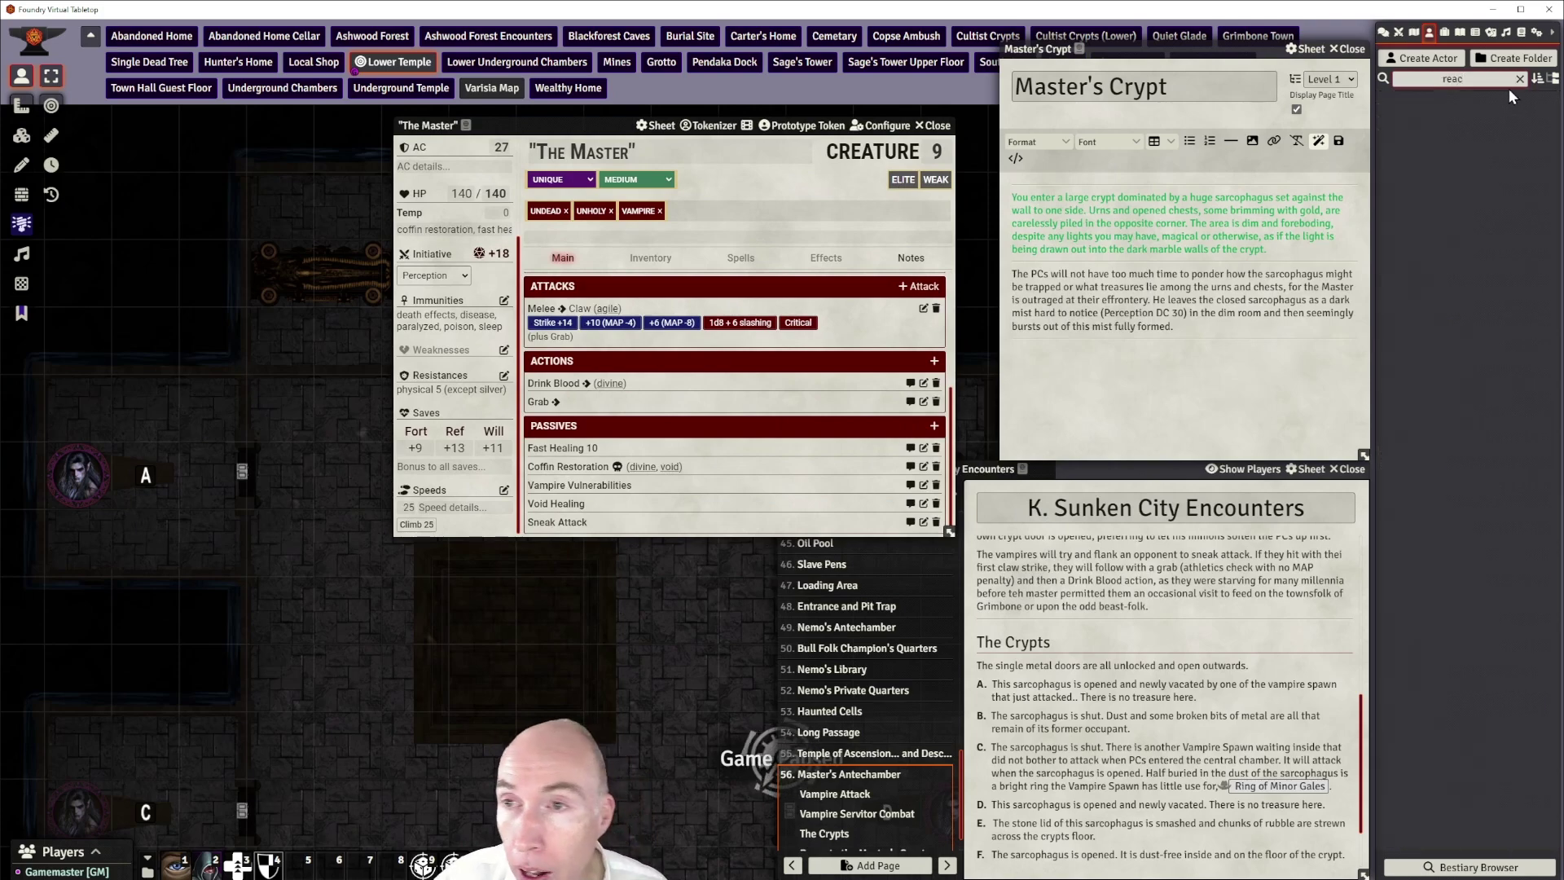
{"action": "left_click", "coordinate": [1521, 33]}
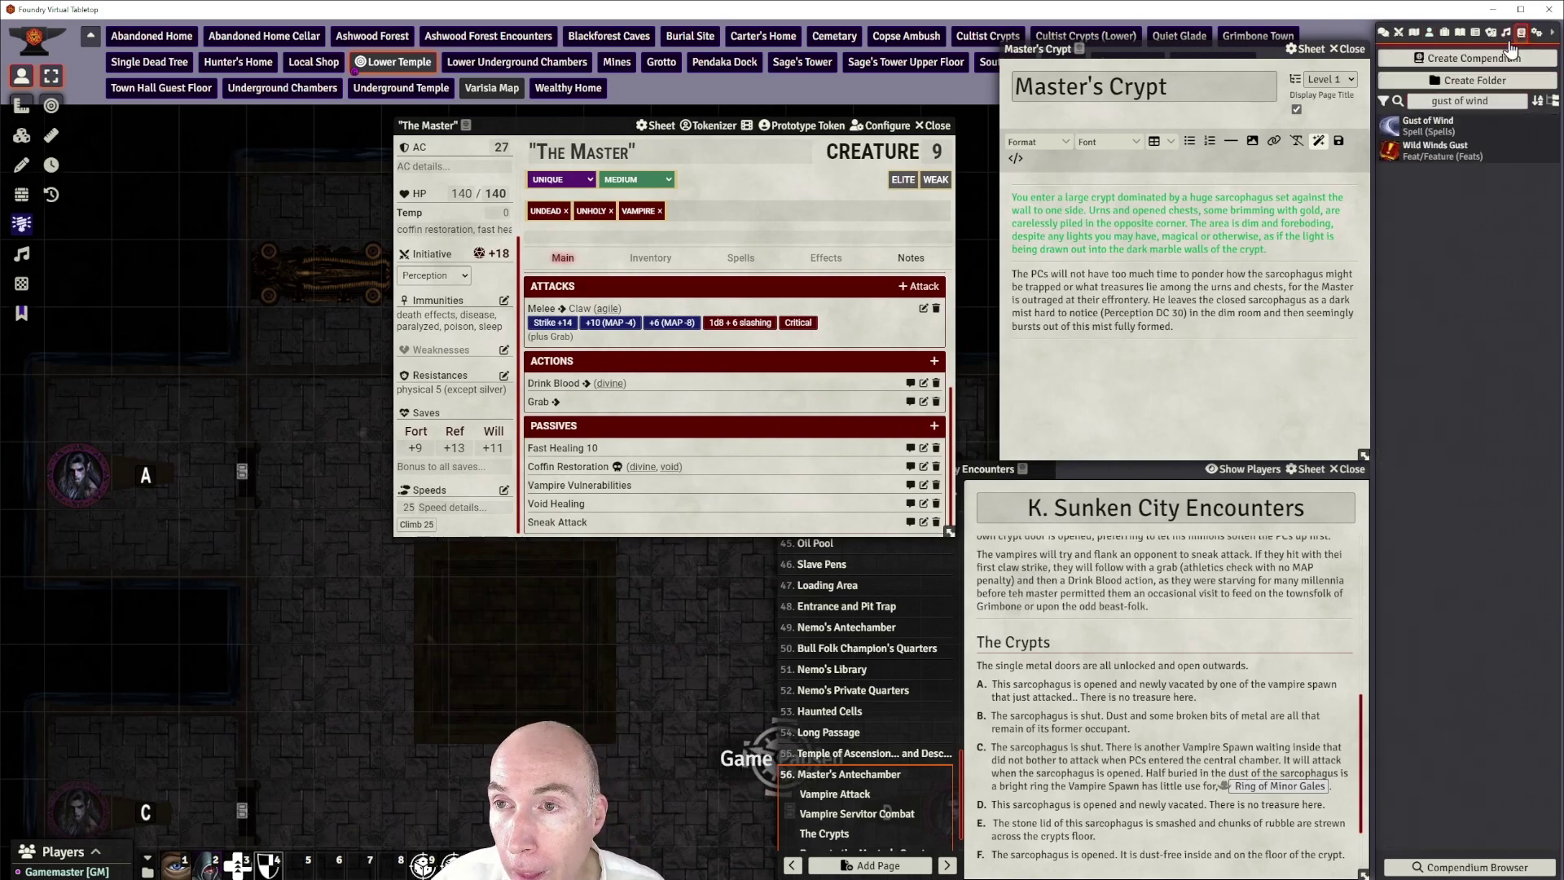
{"action": "left_click_drag", "start_coordinate": [1492, 100], "coordinate": [1424, 100]}
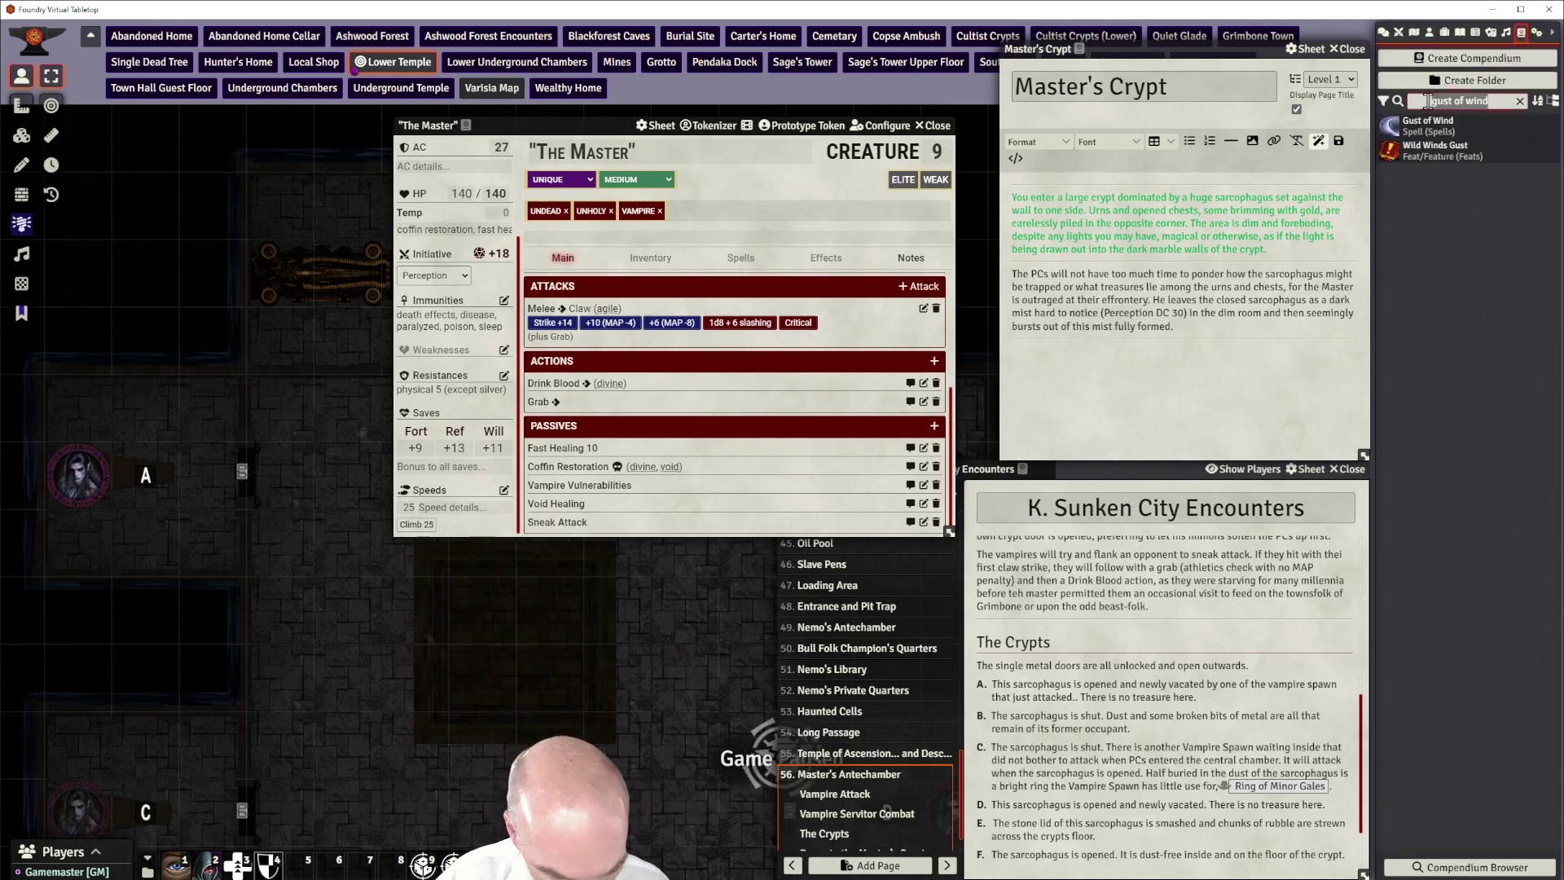
{"action": "type", "text": "react"}
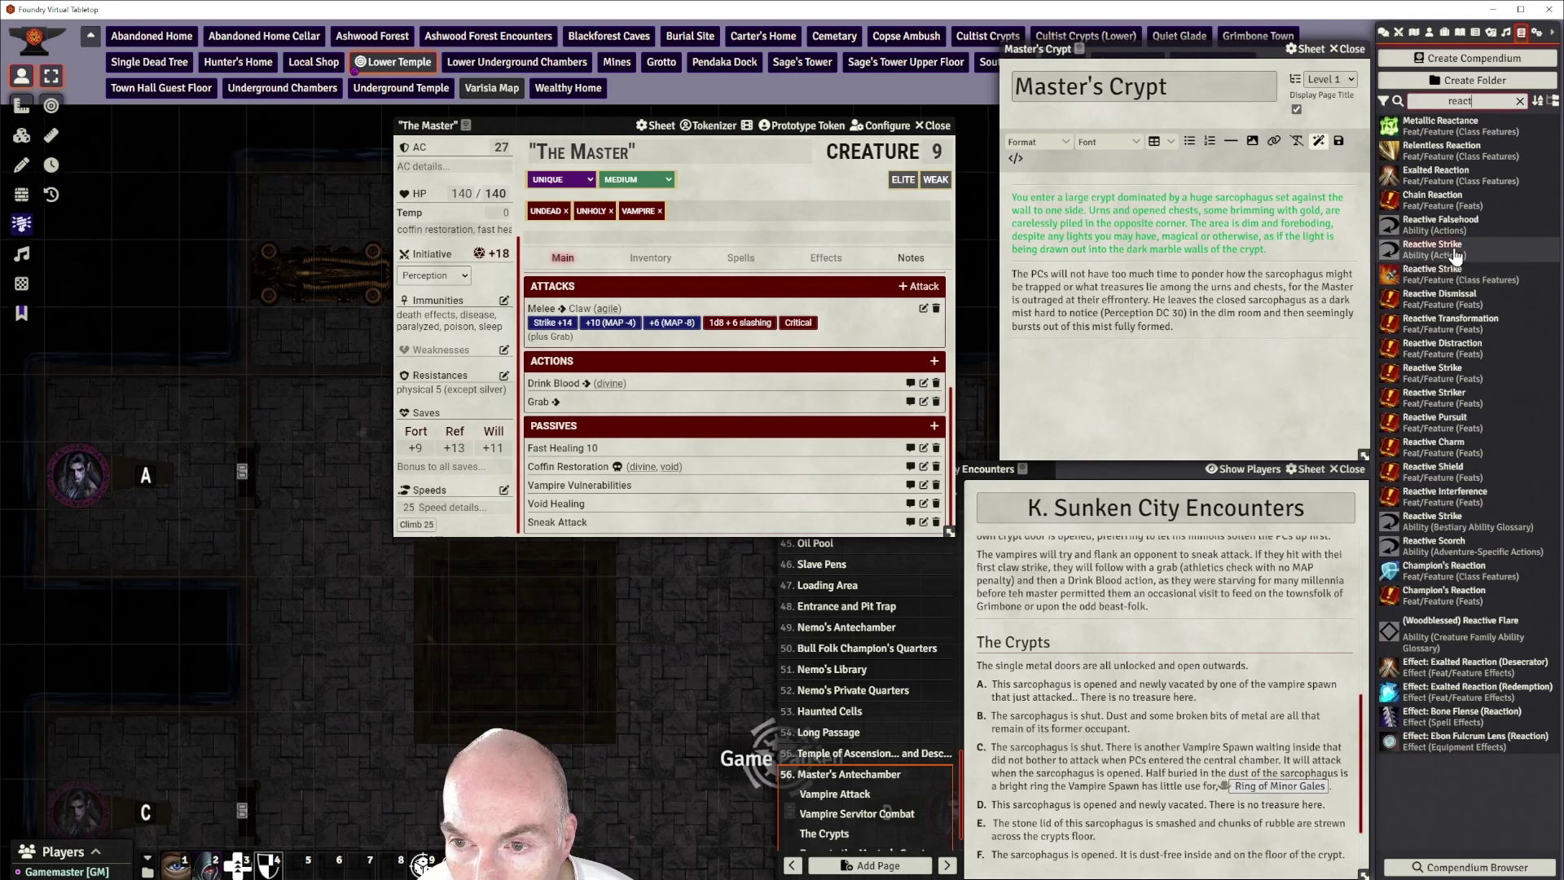
{"action": "left_click_drag", "start_coordinate": [1456, 255], "coordinate": [858, 365]}
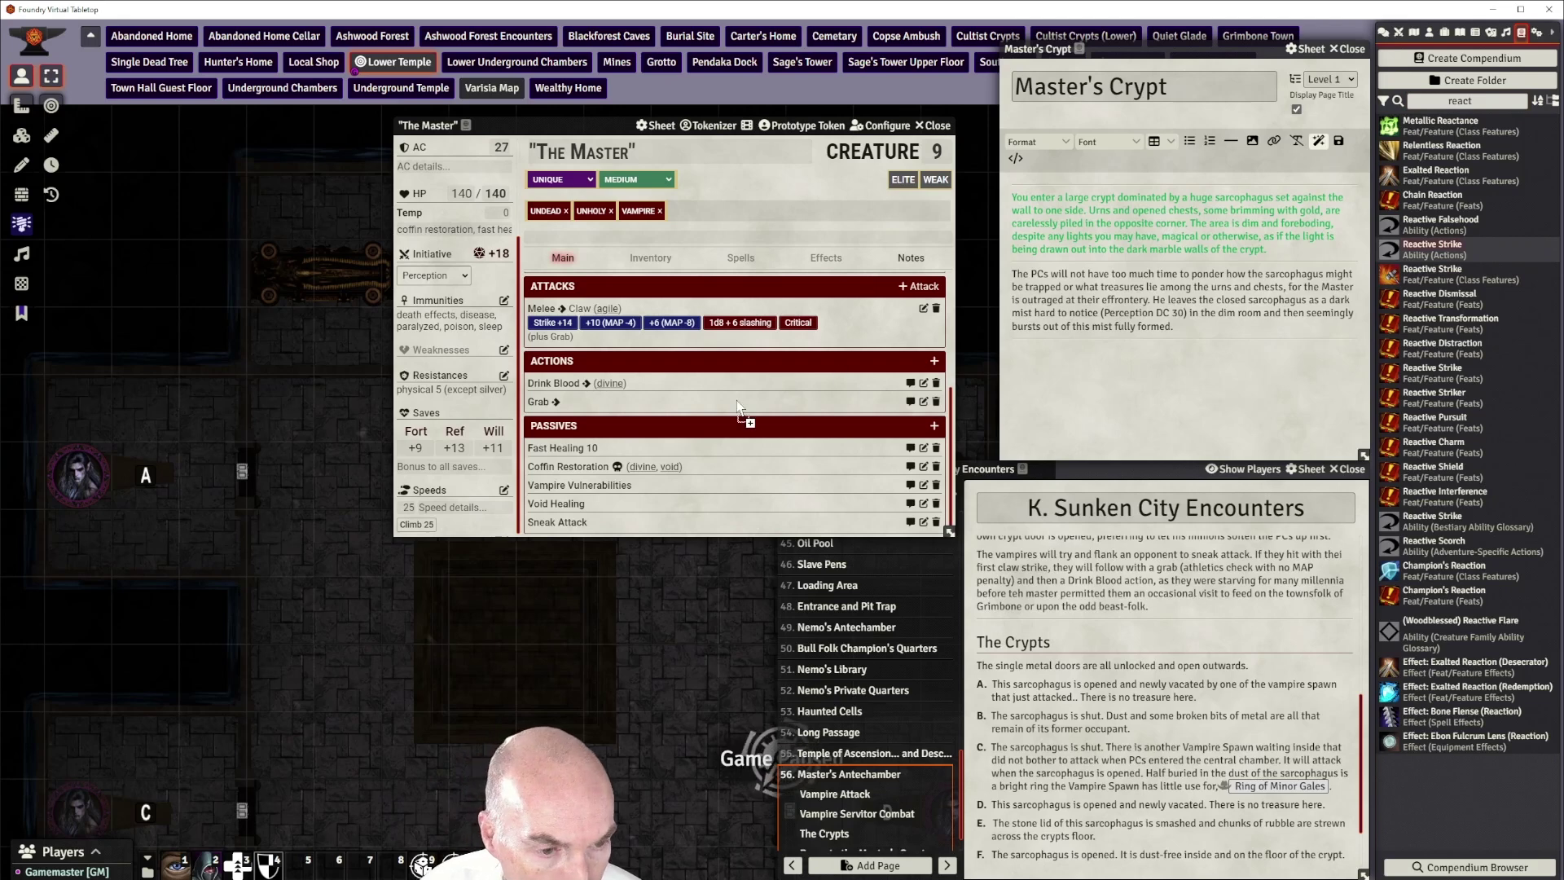
{"action": "left_click_drag", "start_coordinate": [737, 404], "coordinate": [741, 408]}
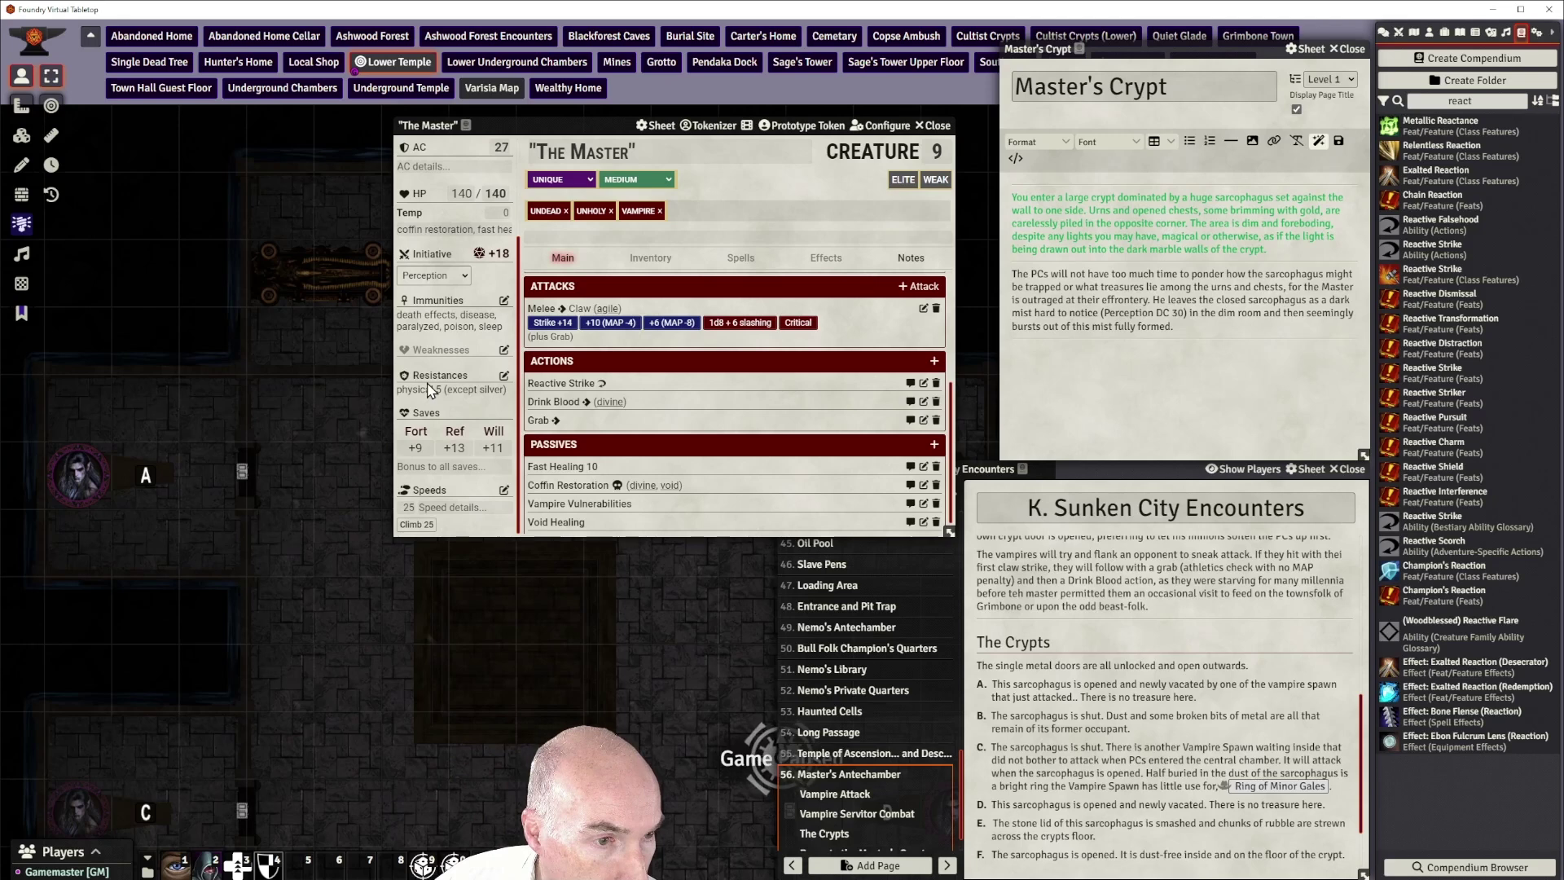
Set the Master's land speed and climb speed to 30
{"action": "left_click", "coordinate": [428, 507]}
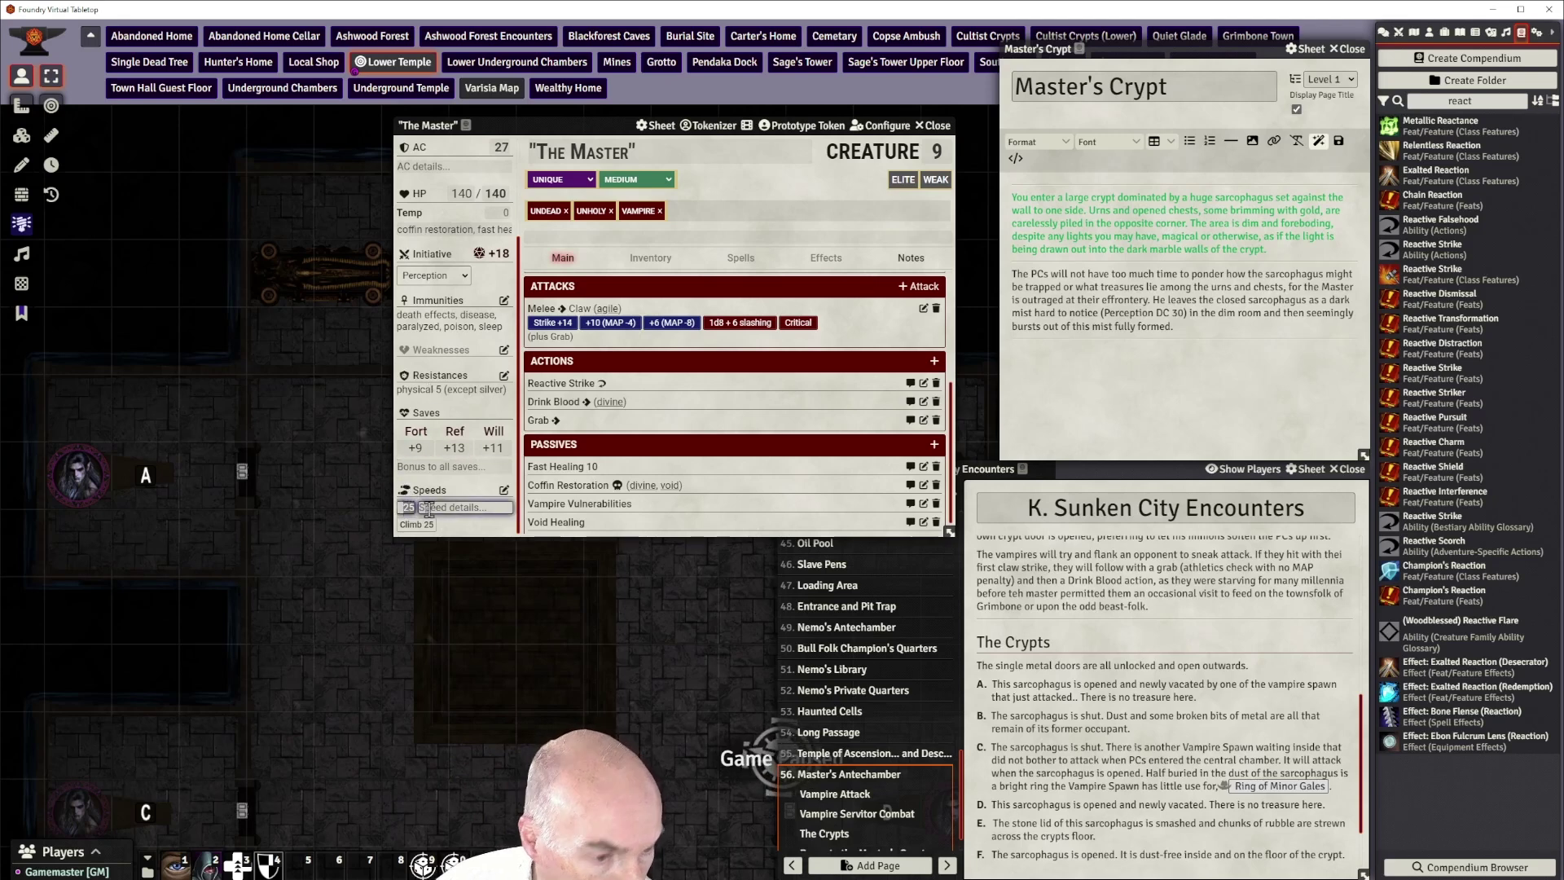
{"action": "type", "text": "30"}
{"action": "left_click", "coordinate": [457, 469]}
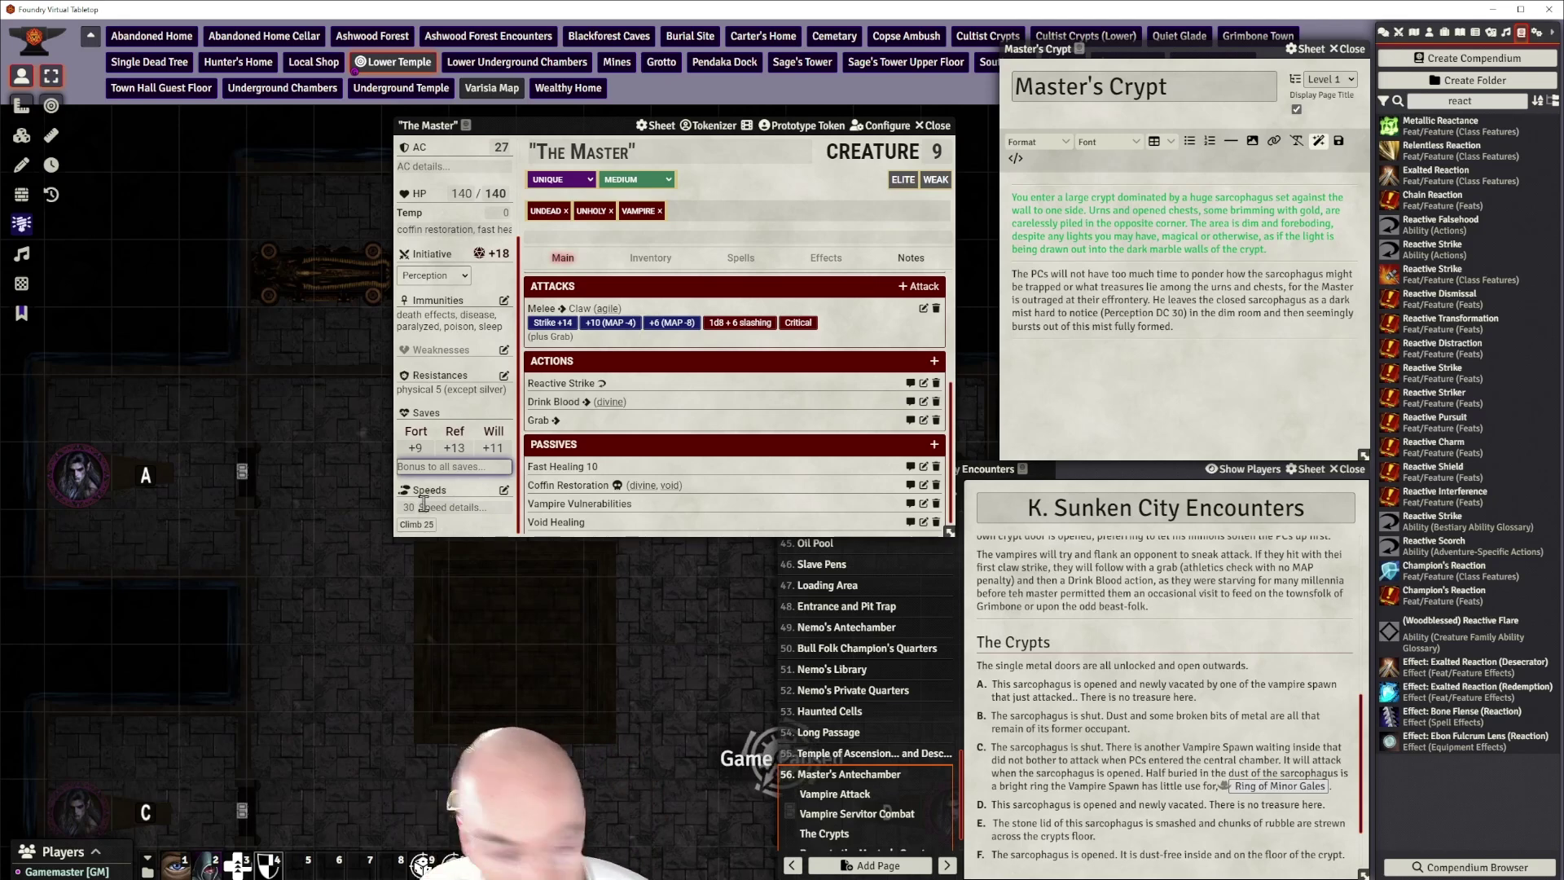
{"action": "left_click", "coordinate": [504, 489]}
{"action": "left_click", "coordinate": [825, 444]}
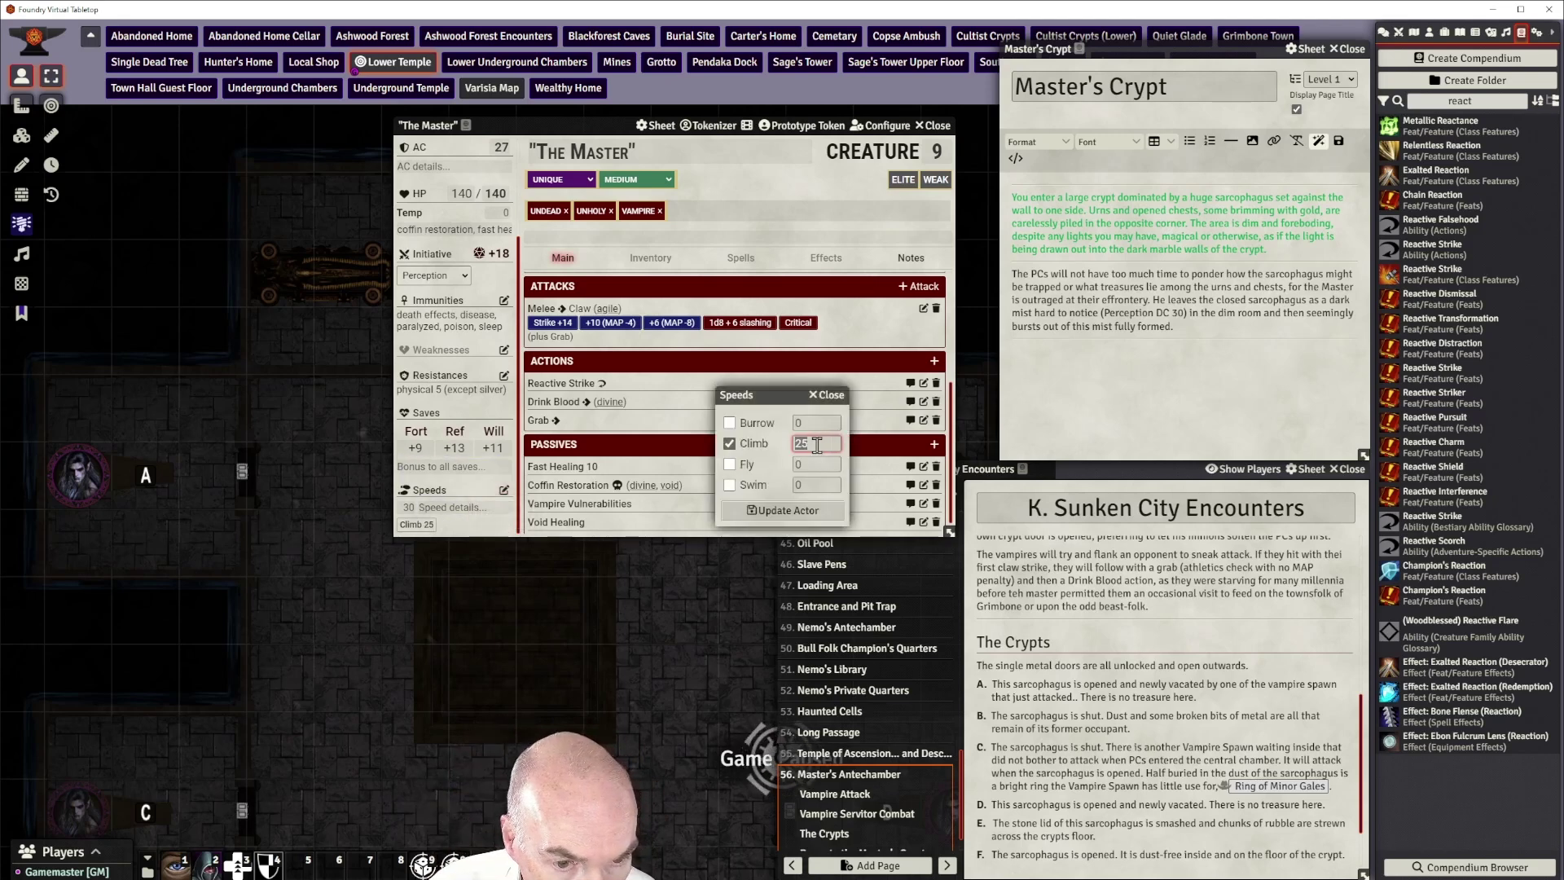
{"action": "type", "text": "3"}
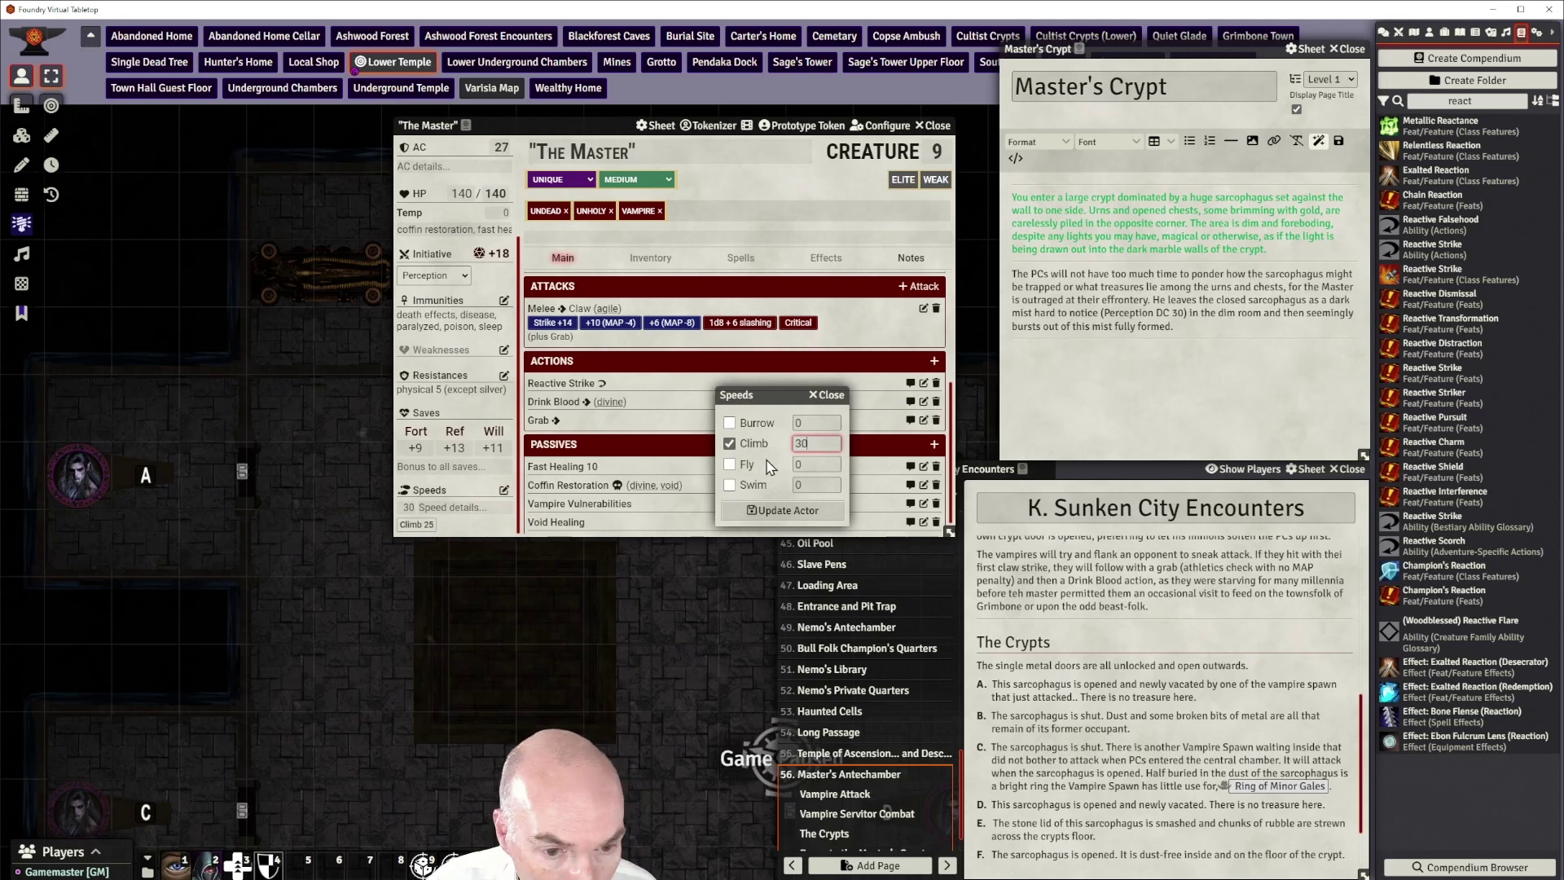
{"action": "type", "text": "0"}
{"action": "left_click", "coordinate": [784, 512]}
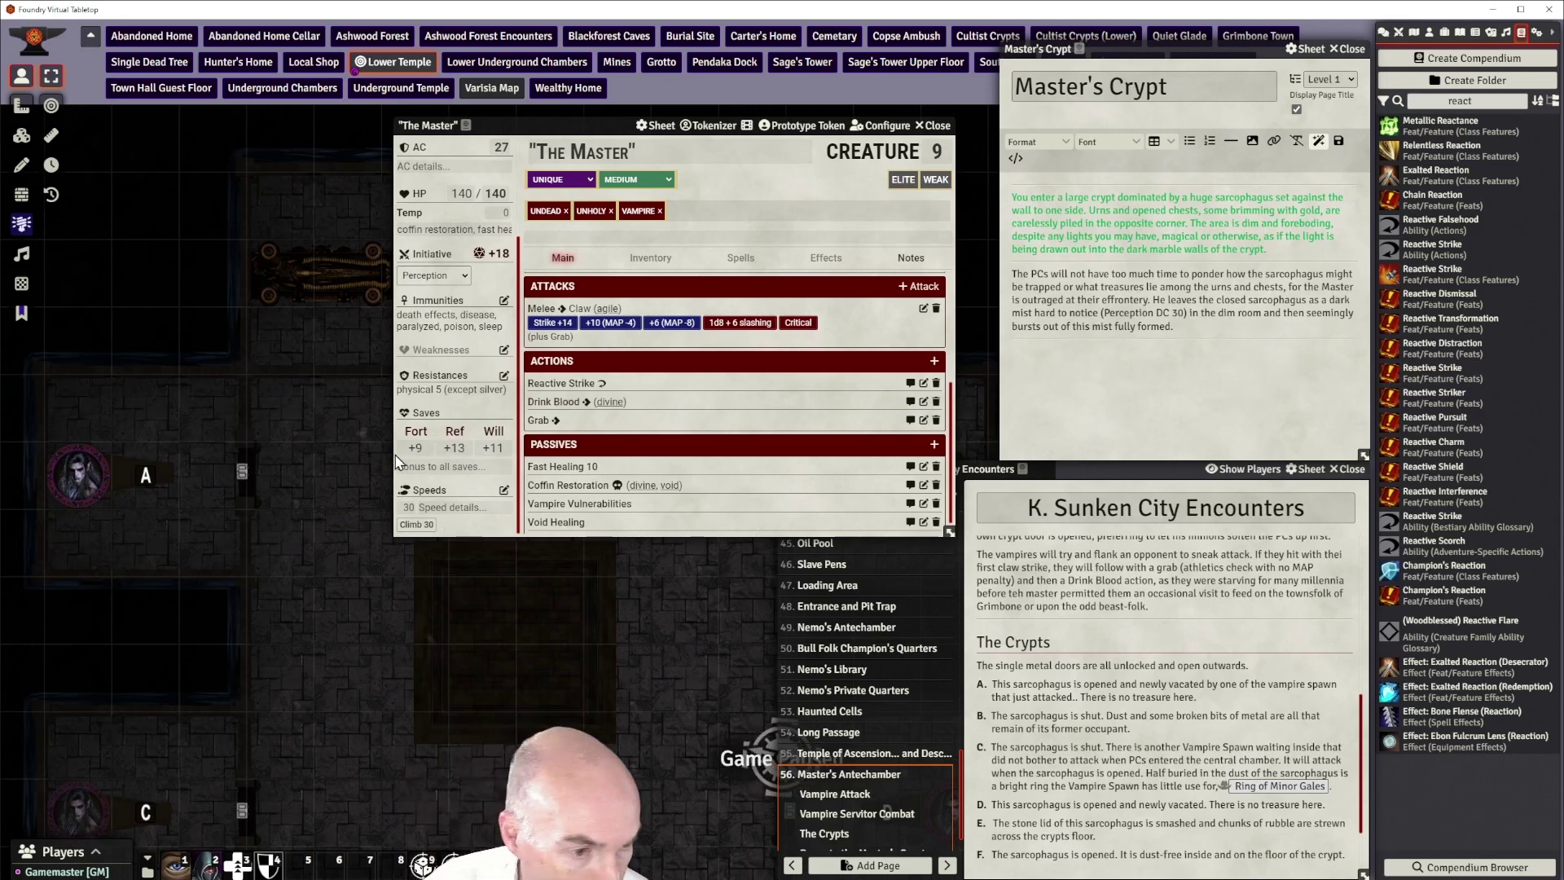
Set the Master's saving throws to Fortitude 15, Reflex 18 and Will 20
{"action": "type", "text": "15"}
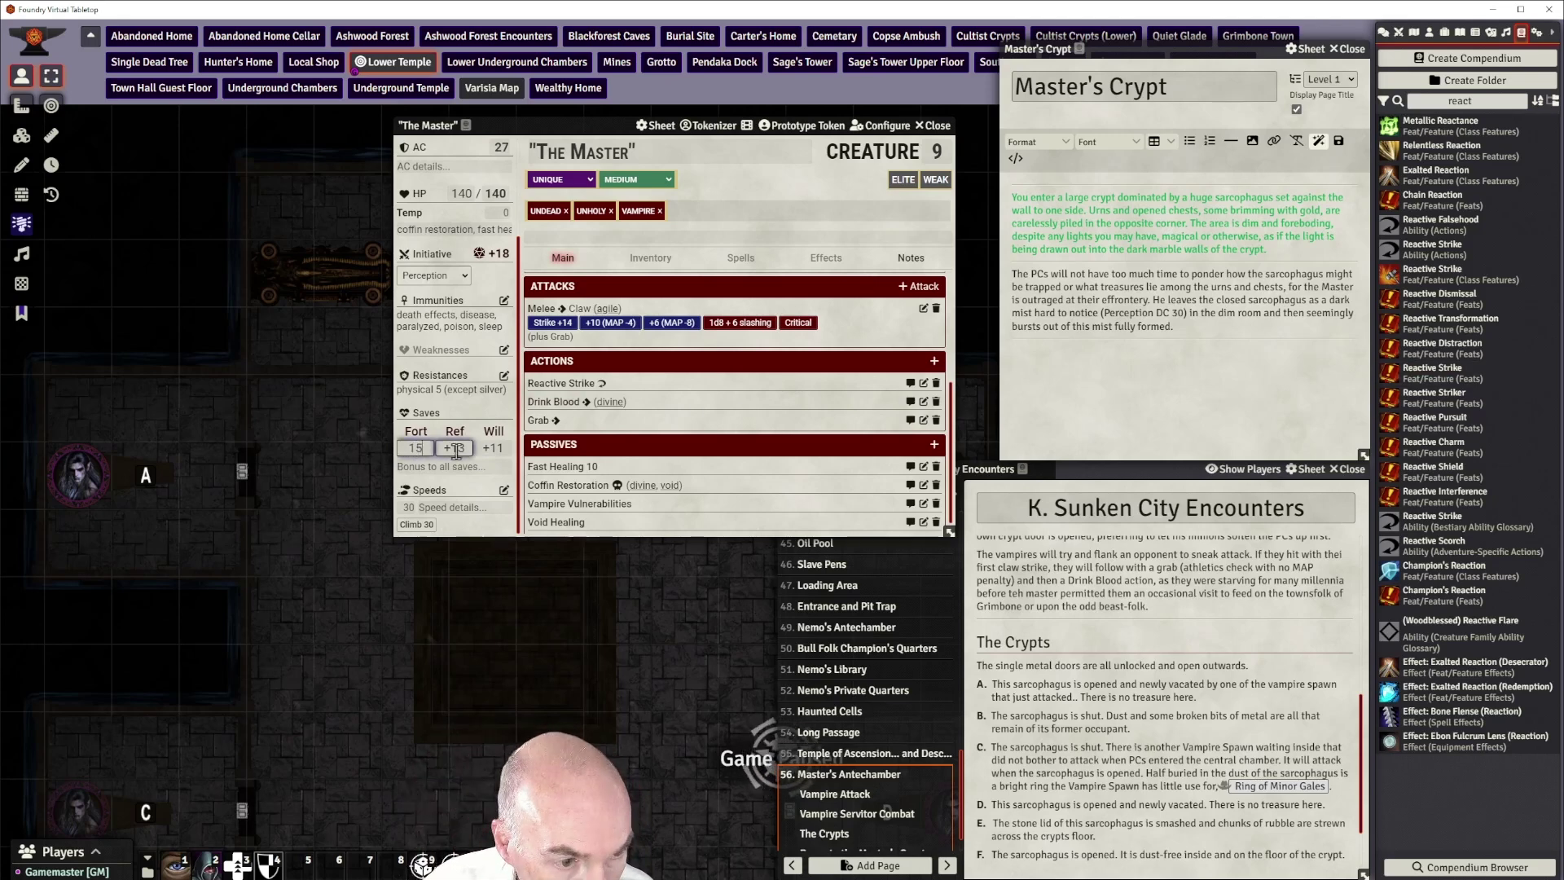
{"action": "left_click", "coordinate": [456, 448]}
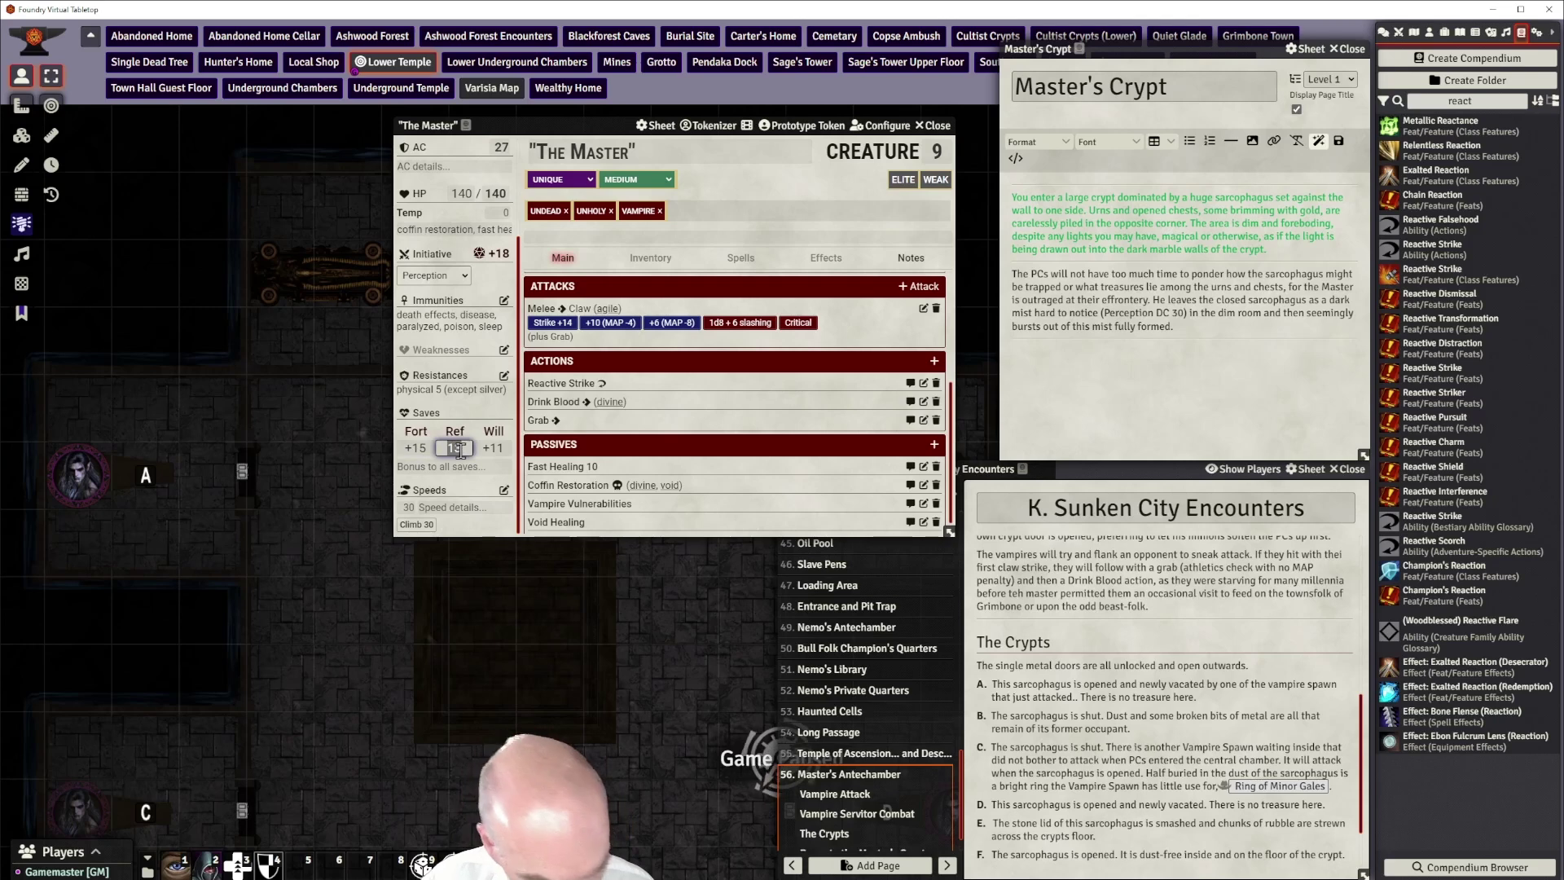
{"action": "type", "text": "18"}
{"action": "left_click", "coordinate": [493, 448]}
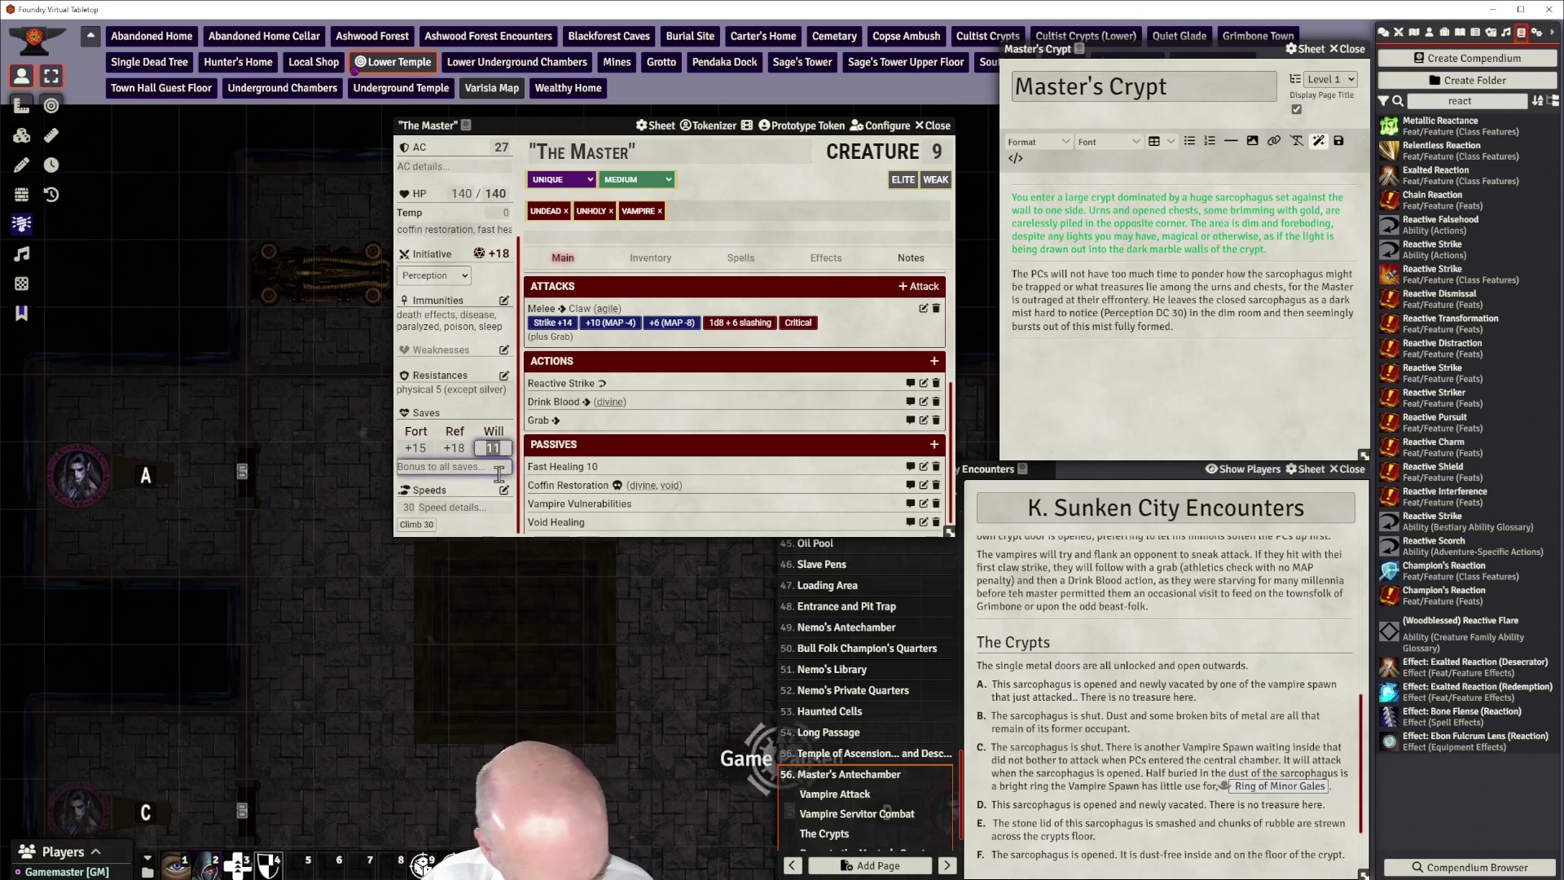
{"action": "type", "text": "20"}
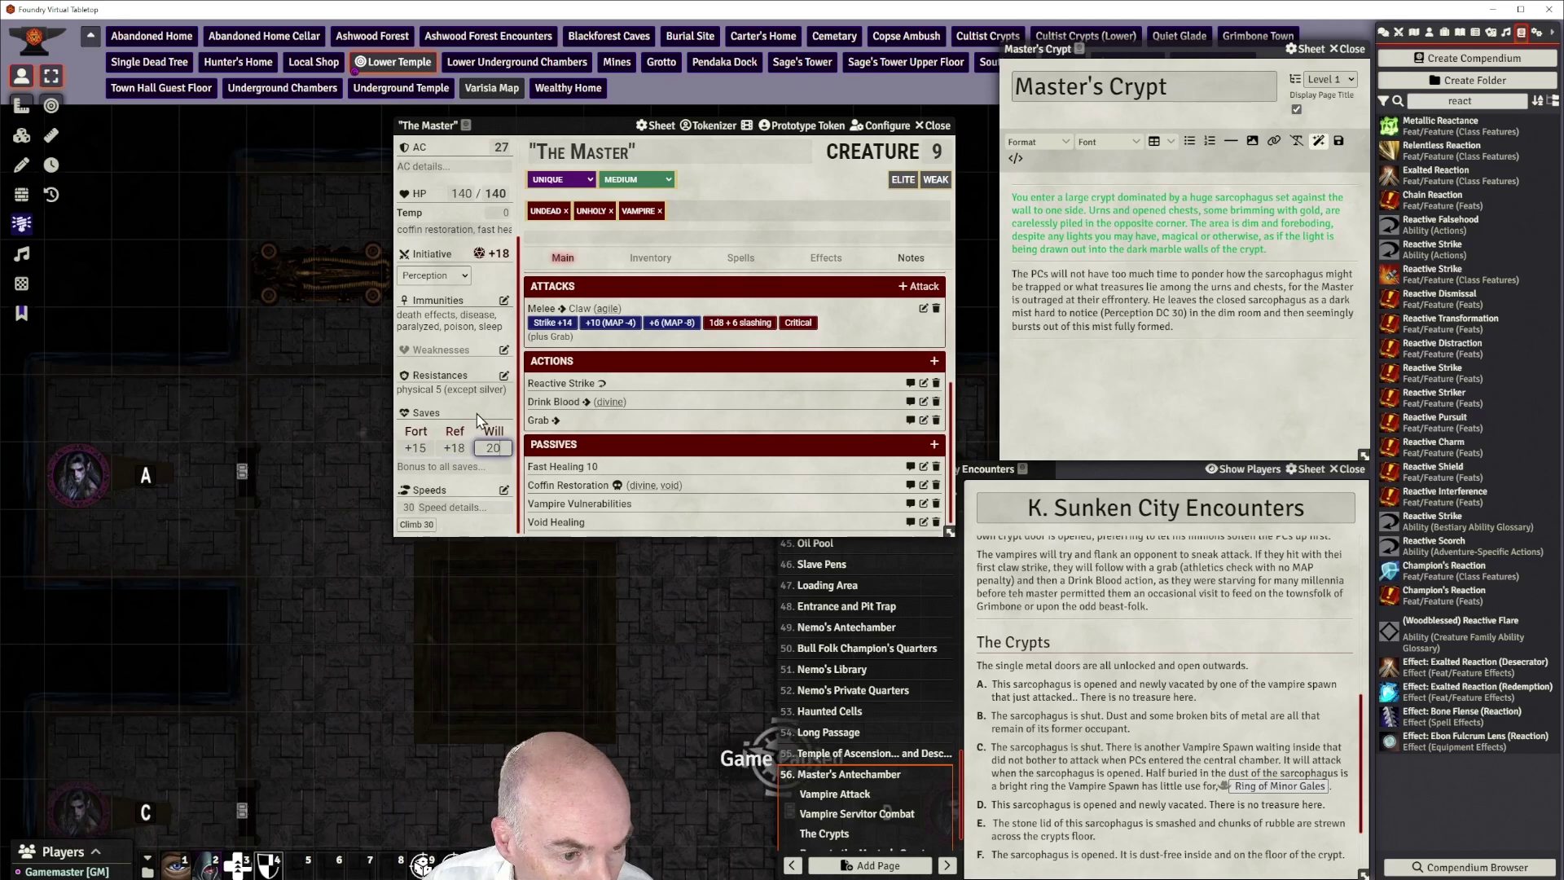
{"action": "key", "text": "Return"}
{"action": "scroll", "coordinate": [470, 262], "scroll_direction": "up", "scroll_amount": 1}
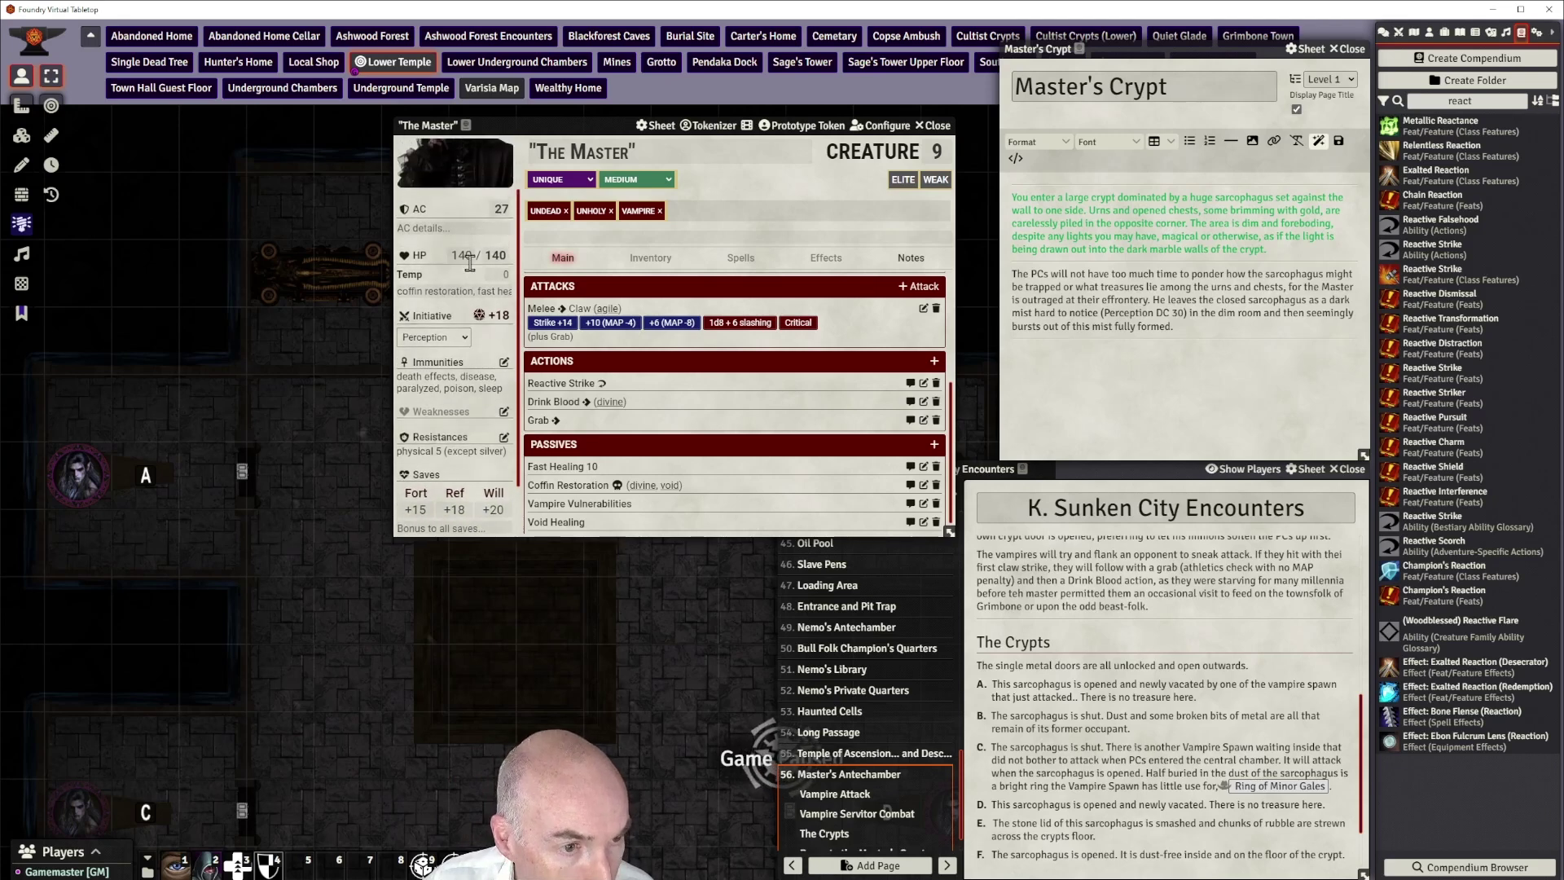
{"action": "scroll", "coordinate": [470, 262], "scroll_direction": "up", "scroll_amount": 1}
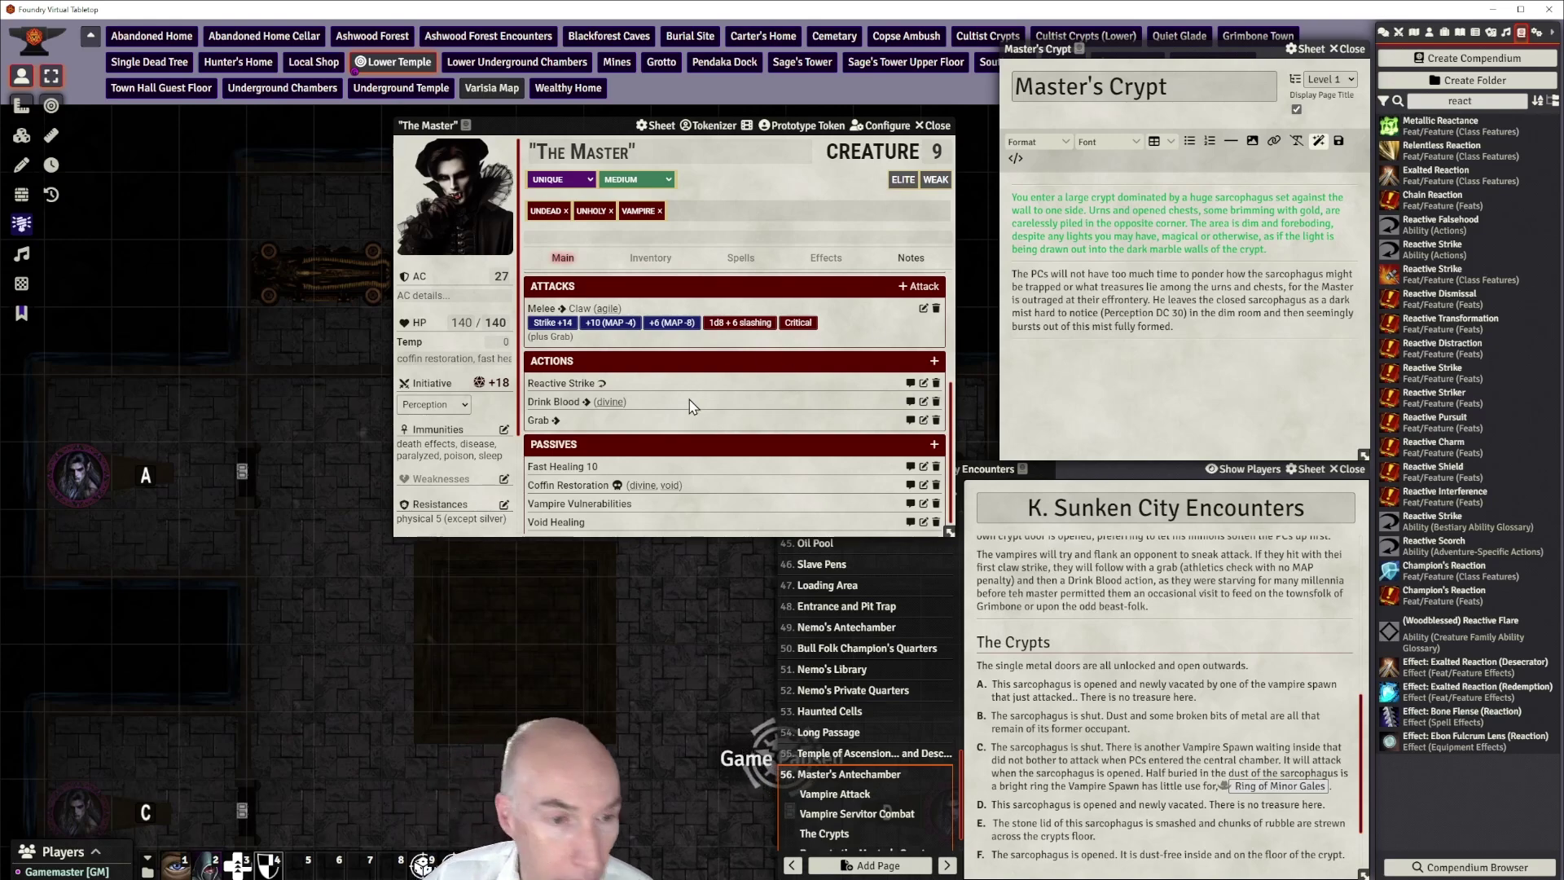
Search the compendiums for "fauch" and import the Fauchard weapon into the world's items
{"action": "scroll", "coordinate": [686, 411], "scroll_direction": "up", "scroll_amount": 2}
{"action": "scroll", "coordinate": [687, 420], "scroll_direction": "down", "scroll_amount": 2}
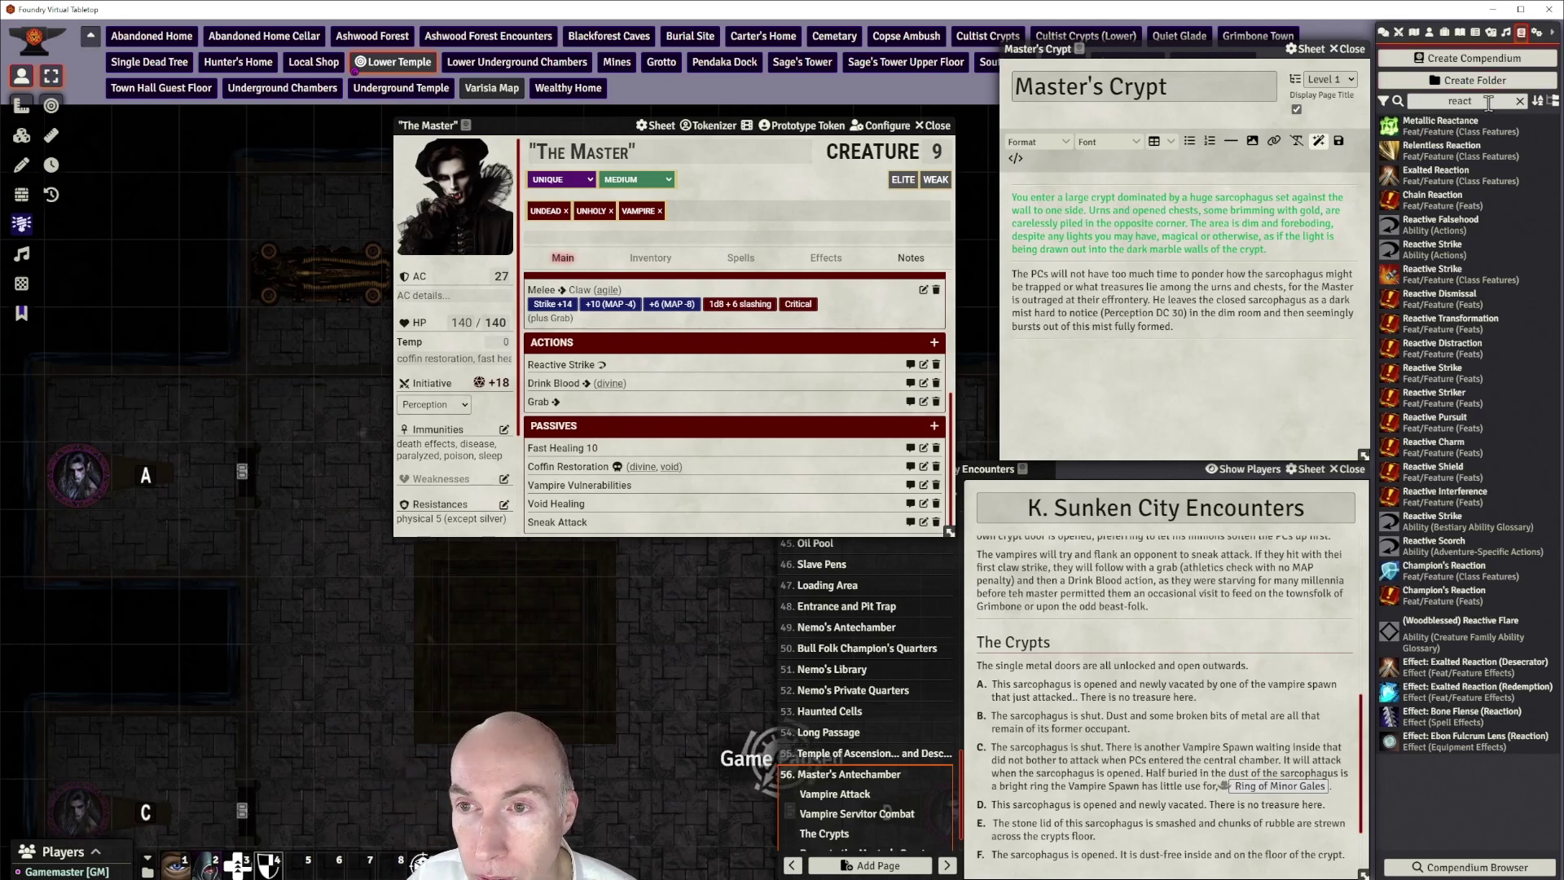
{"action": "left_click_drag", "start_coordinate": [1490, 101], "coordinate": [1433, 101]}
{"action": "type", "text": "fauch"}
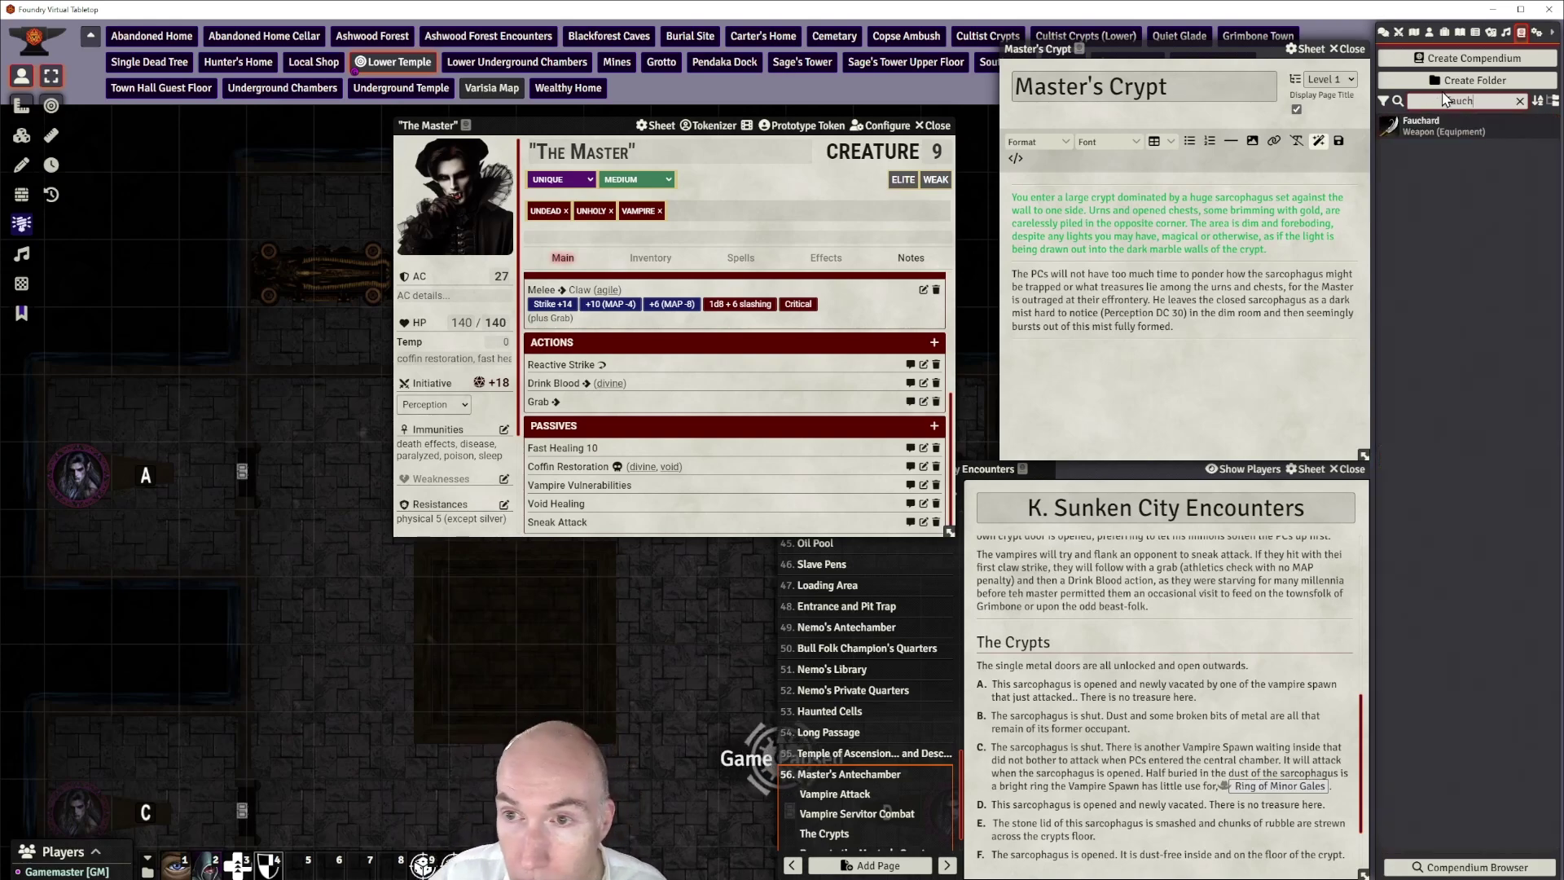
{"action": "left_click", "coordinate": [1429, 123]}
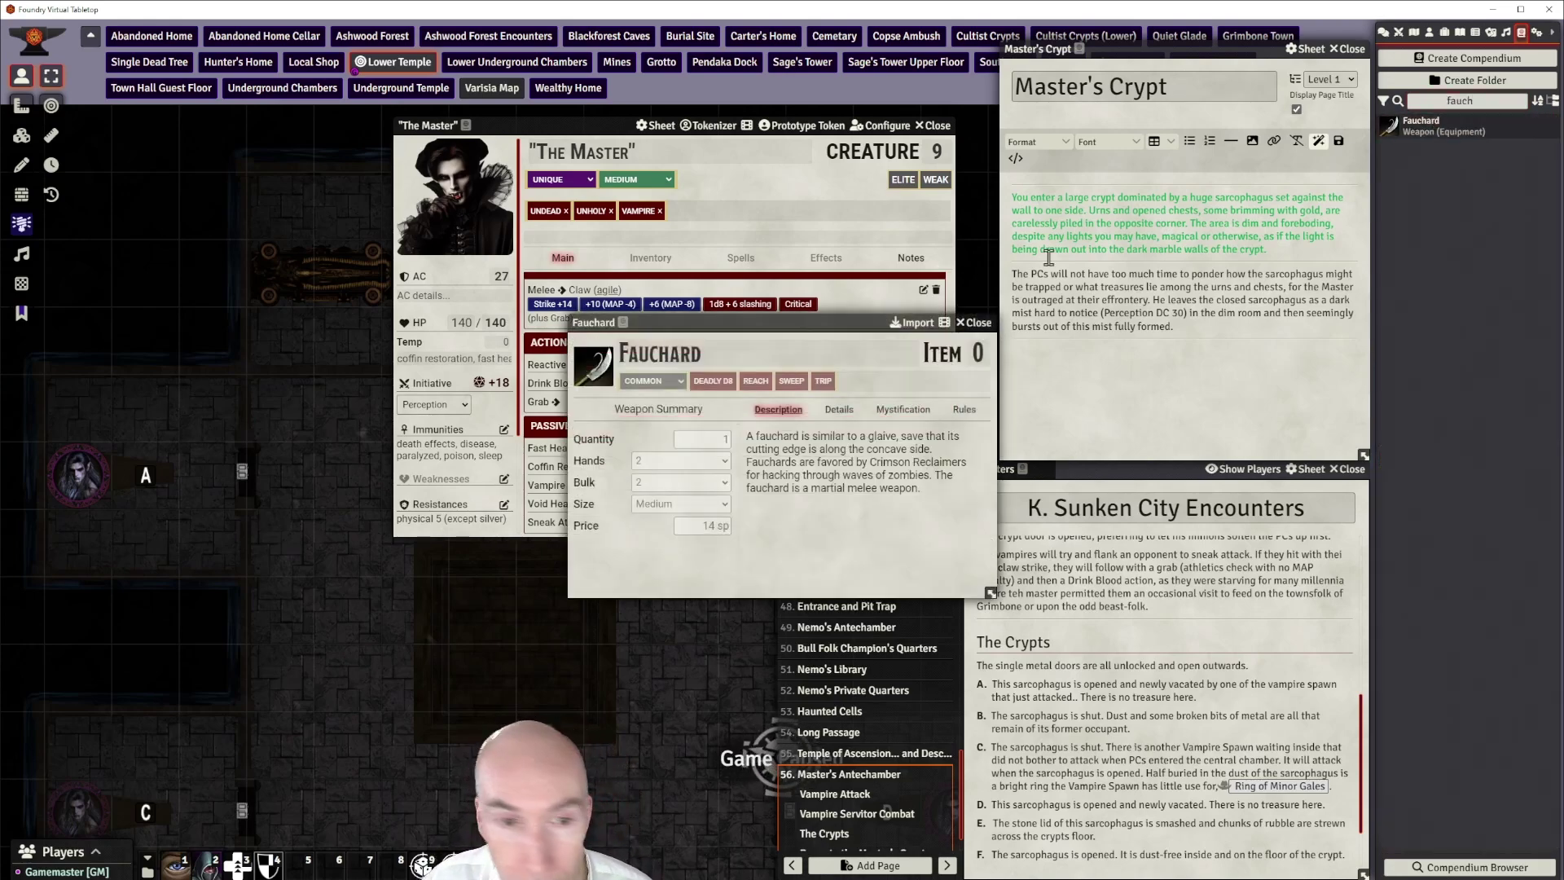
{"action": "left_click", "coordinate": [914, 325]}
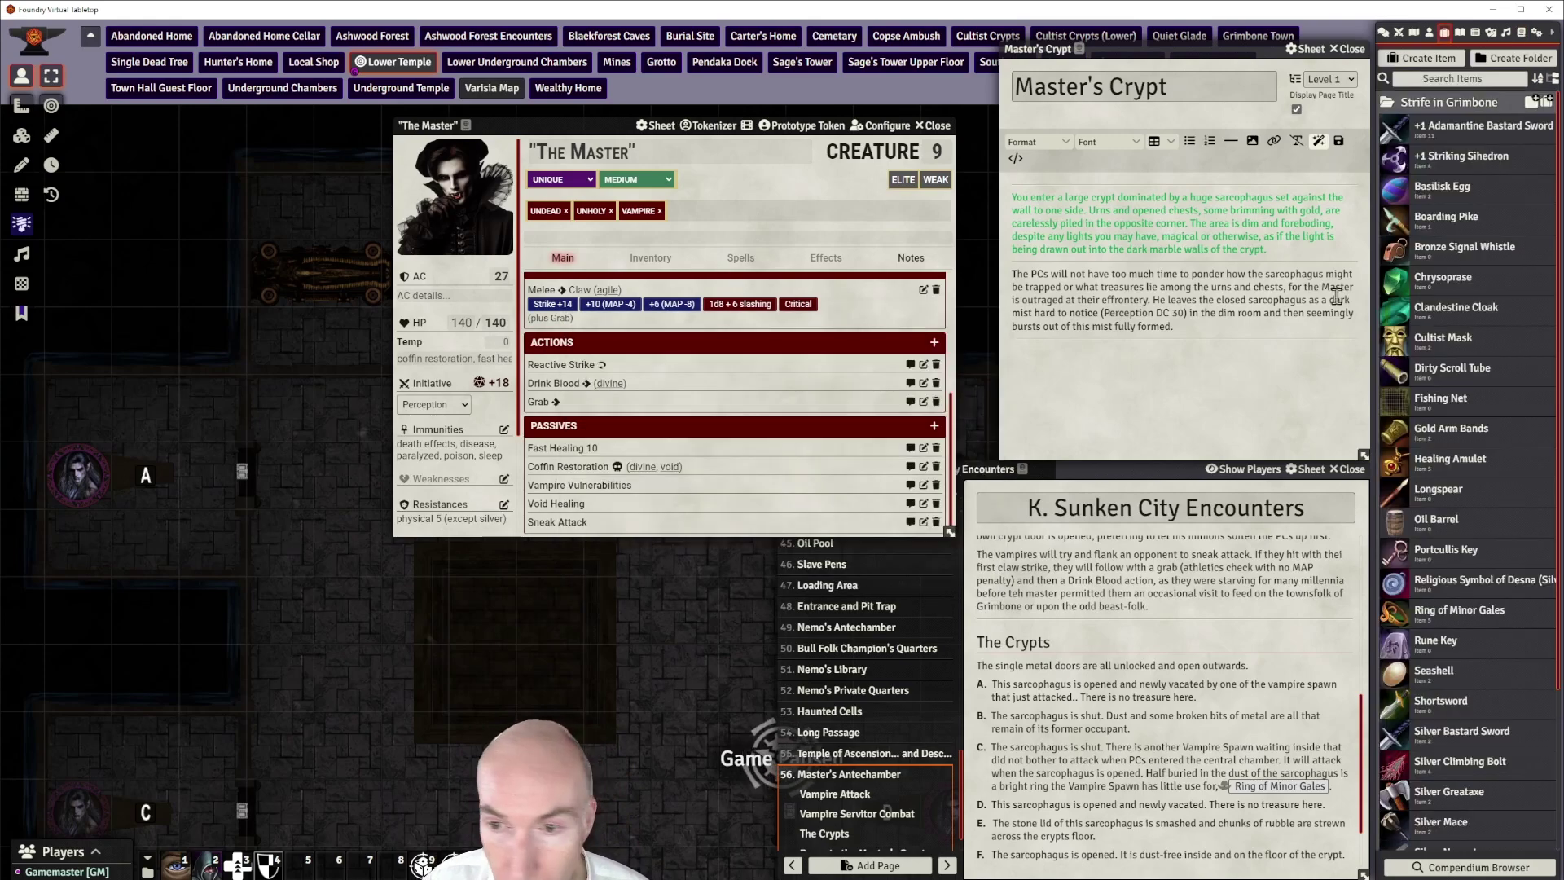
Open the imported Fauchard item and rename it "Master's Fauchard"
{"action": "scroll", "coordinate": [1481, 609], "scroll_direction": "down", "scroll_amount": 3}
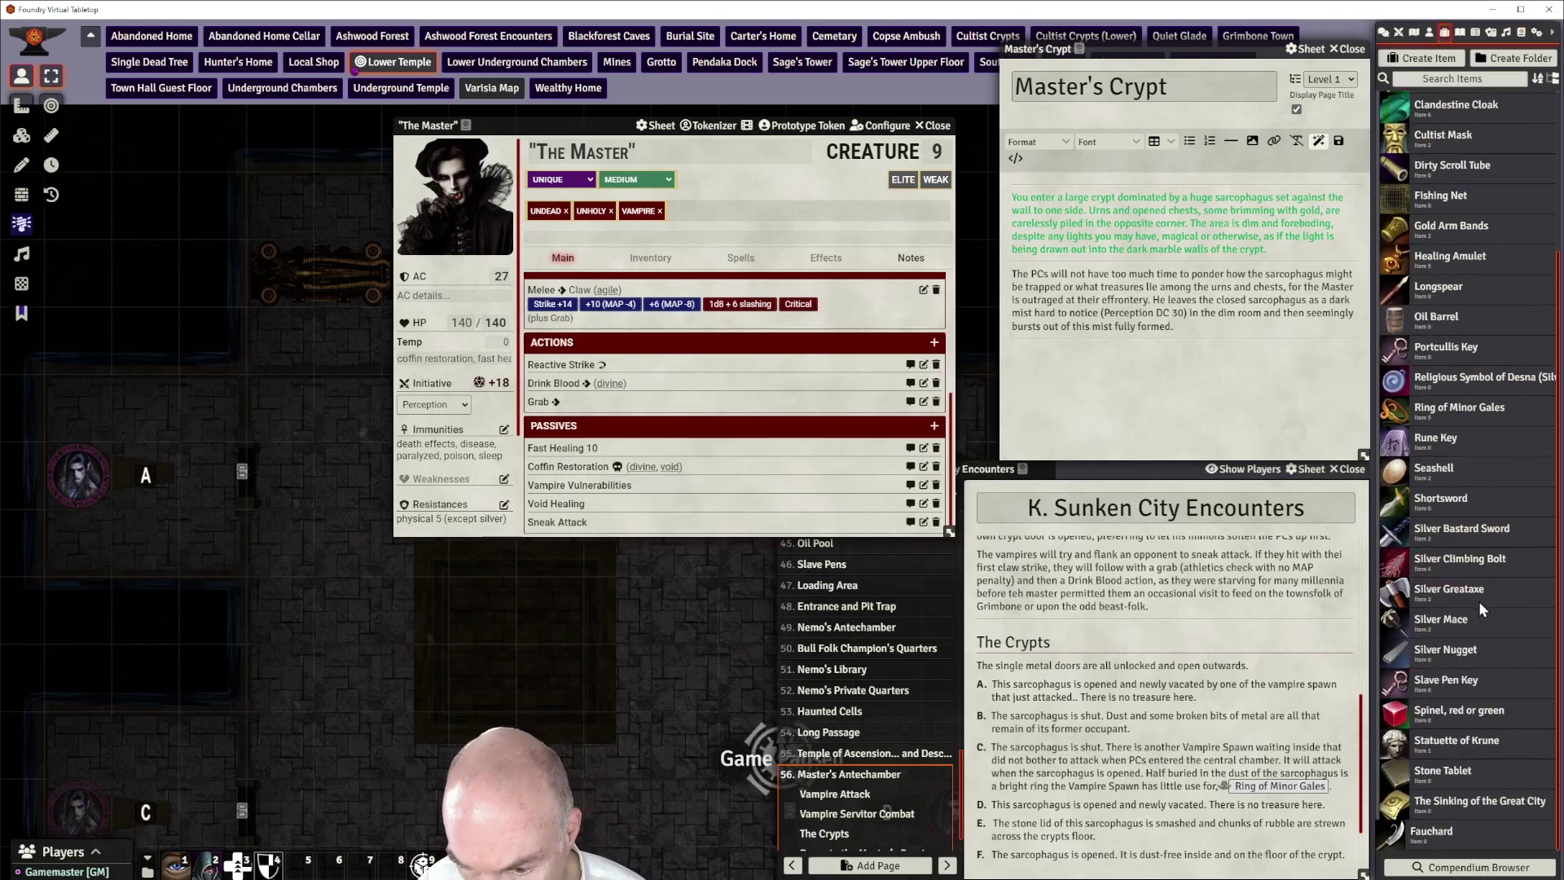
{"action": "left_click", "coordinate": [1432, 835]}
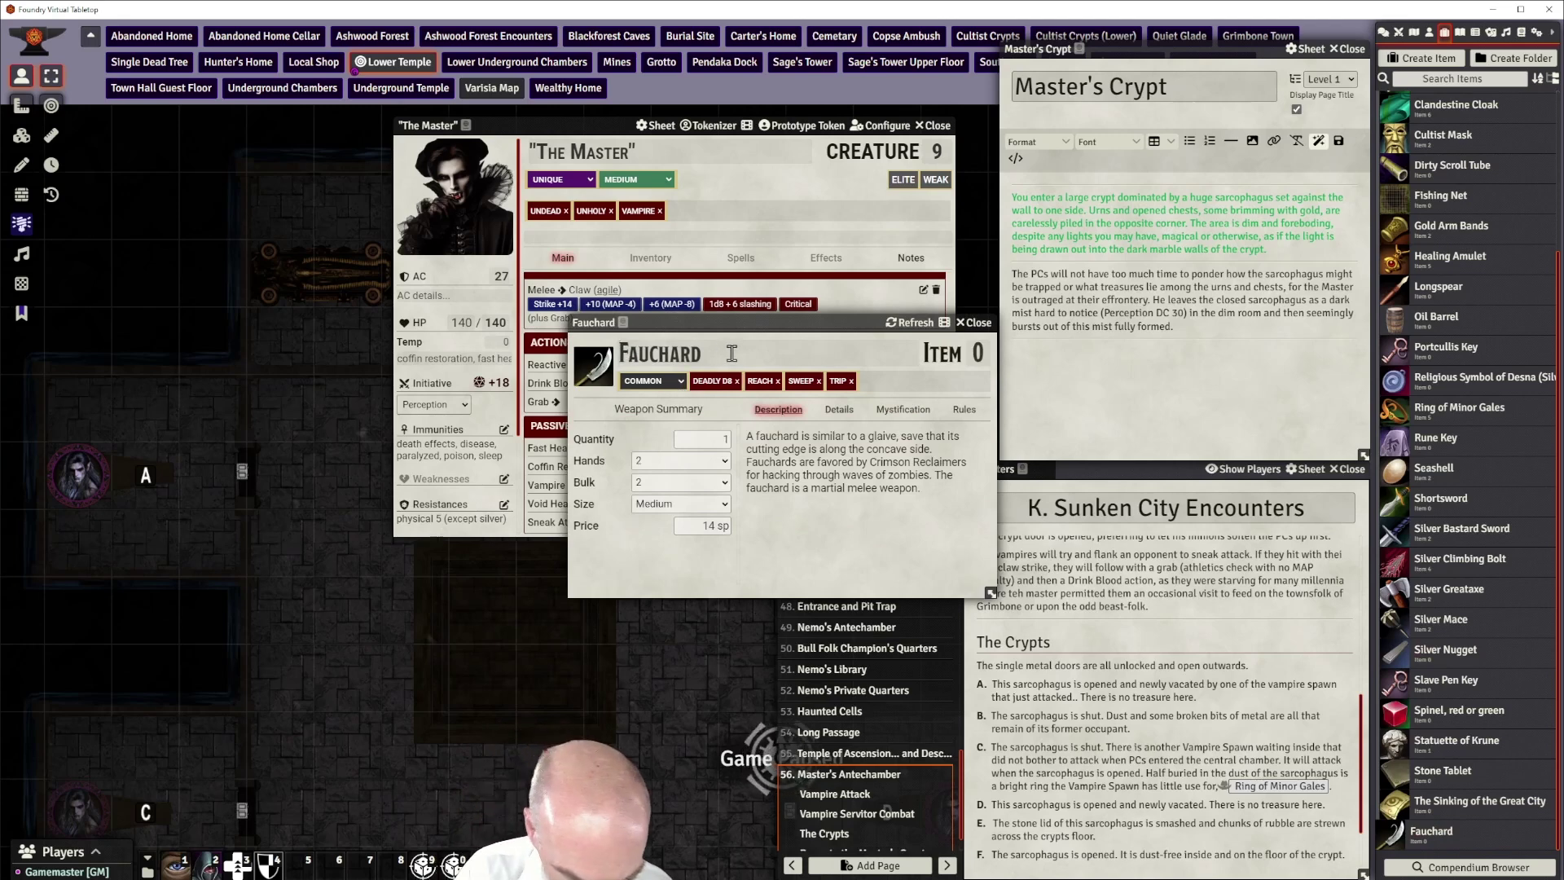
{"action": "type", "text": "Master's"}
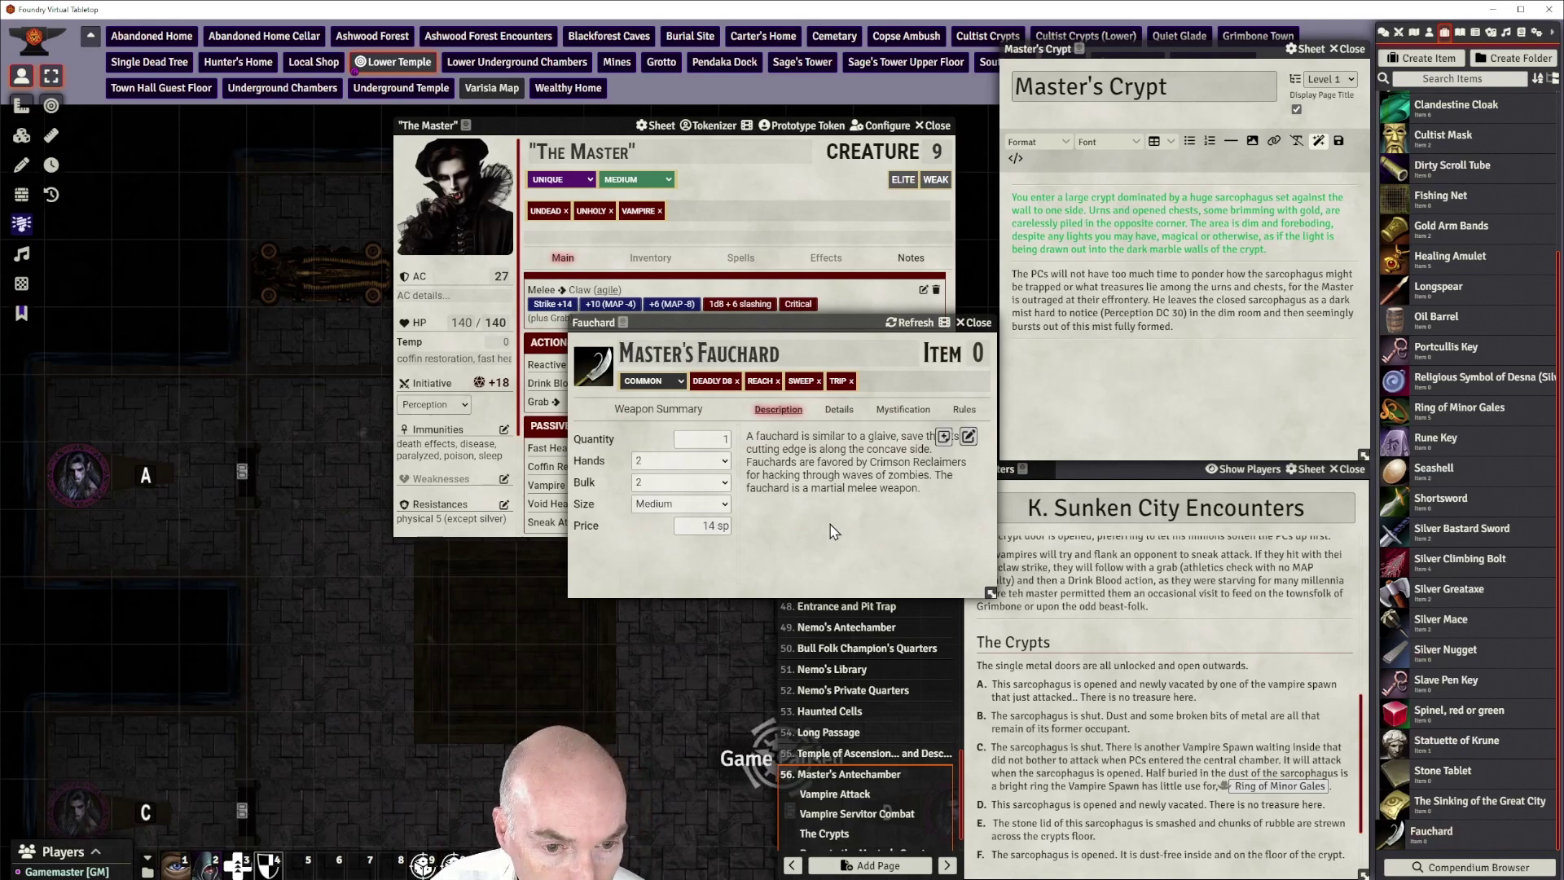
{"action": "left_click", "coordinate": [806, 344]}
{"action": "left_click_drag", "start_coordinate": [795, 323], "coordinate": [772, 281]}
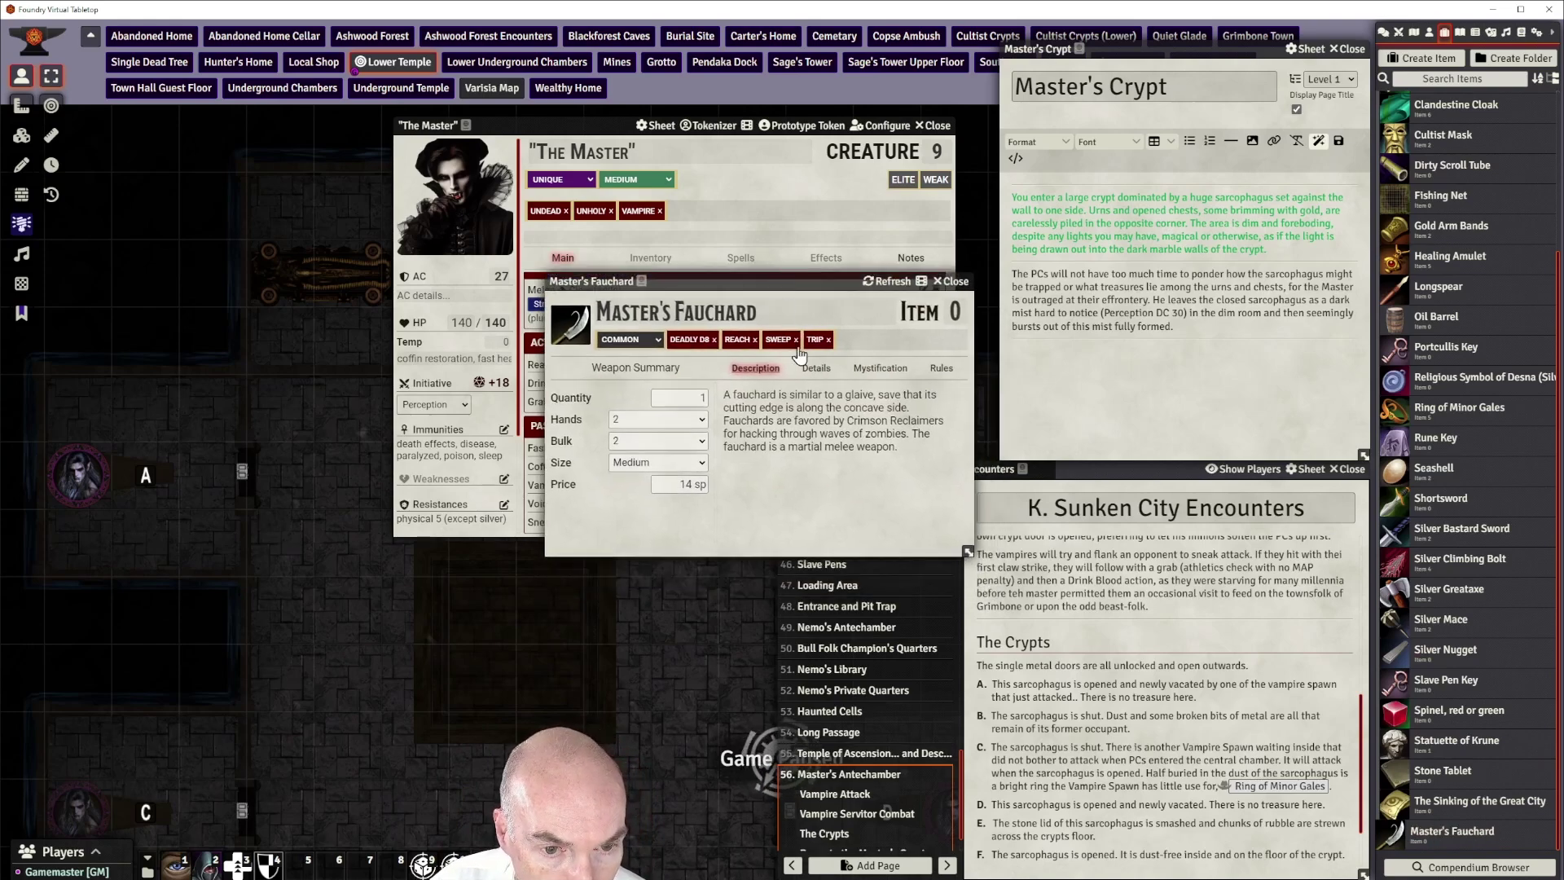
Insert an opening paragraph in the Master's Fauchard description calling it the Master's greatest treasure, his noble Thassilonian family's weapon and a cunning +1 striking fauchard
{"action": "left_click", "coordinate": [814, 369]}
{"action": "scroll", "coordinate": [839, 456], "scroll_direction": "down", "scroll_amount": 3}
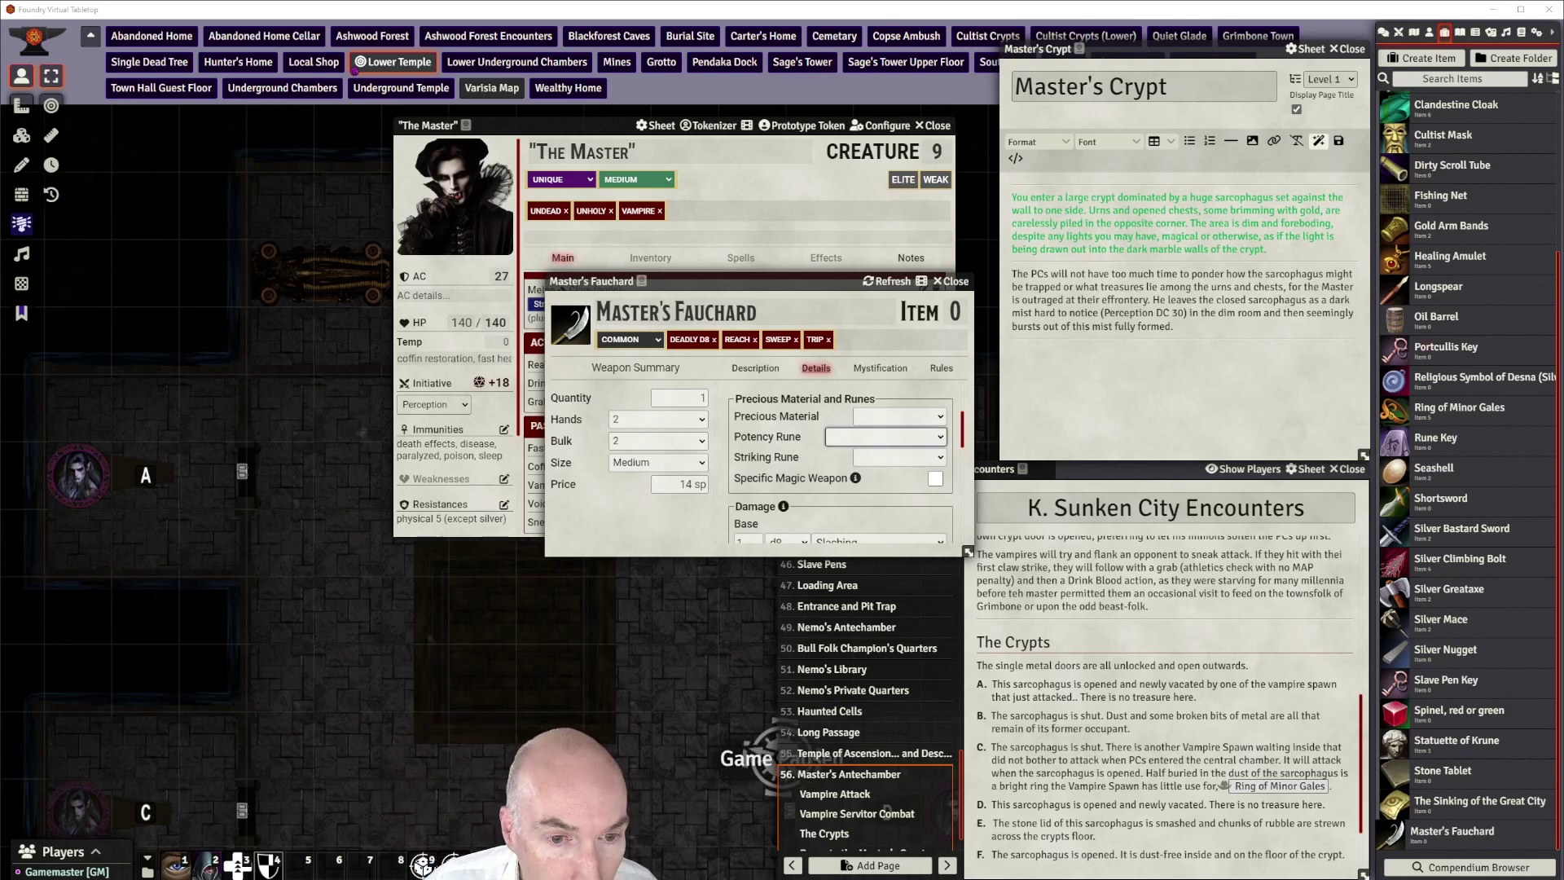
{"action": "scroll", "coordinate": [898, 436], "scroll_direction": "up", "scroll_amount": 2}
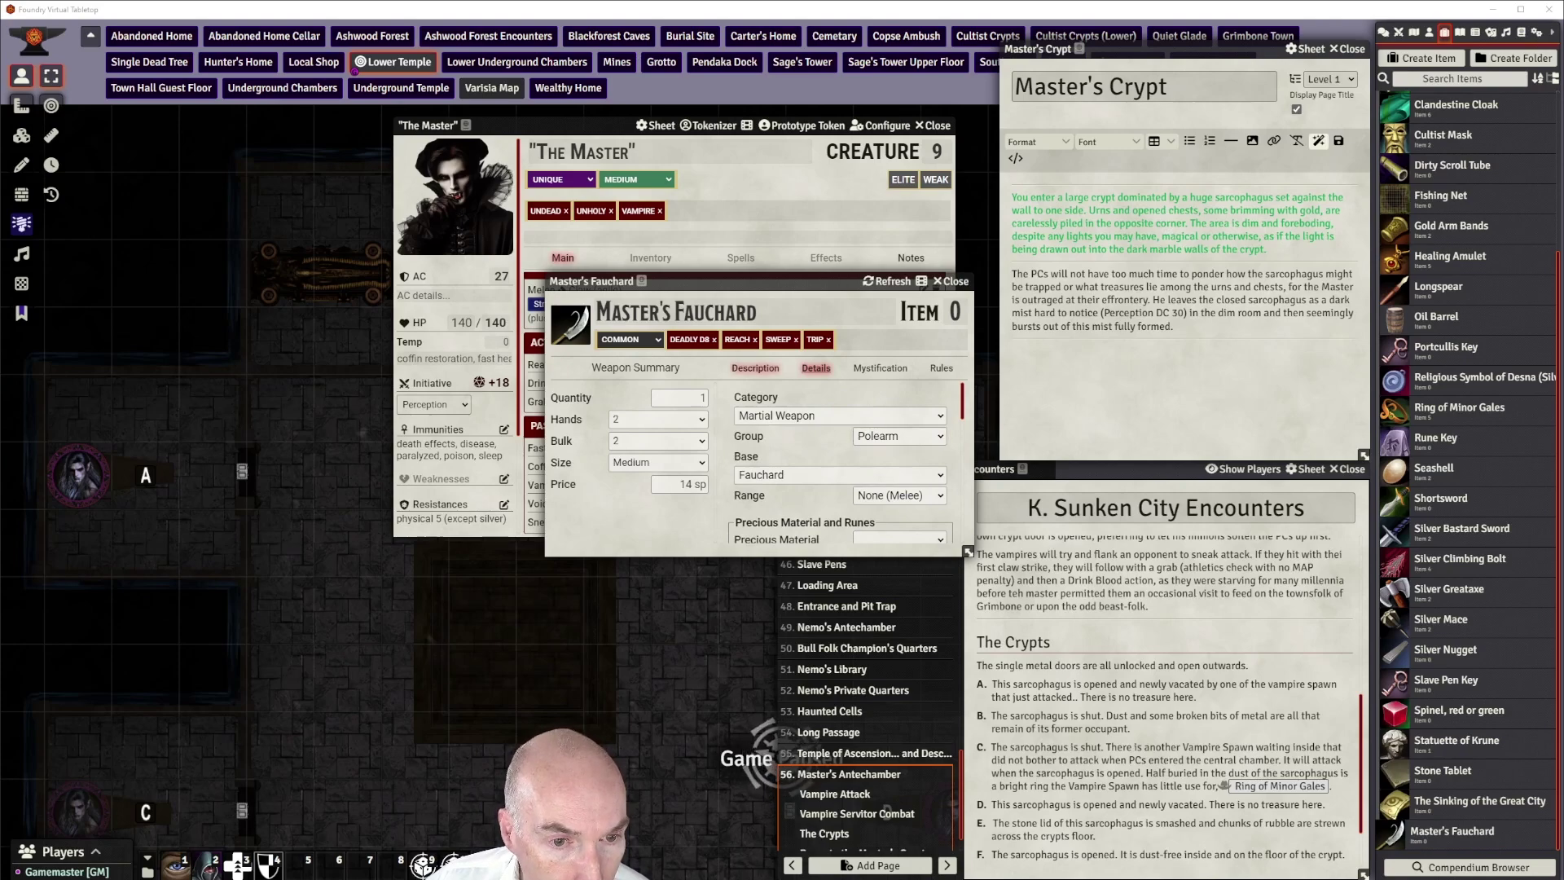
{"action": "left_click", "coordinate": [755, 368]}
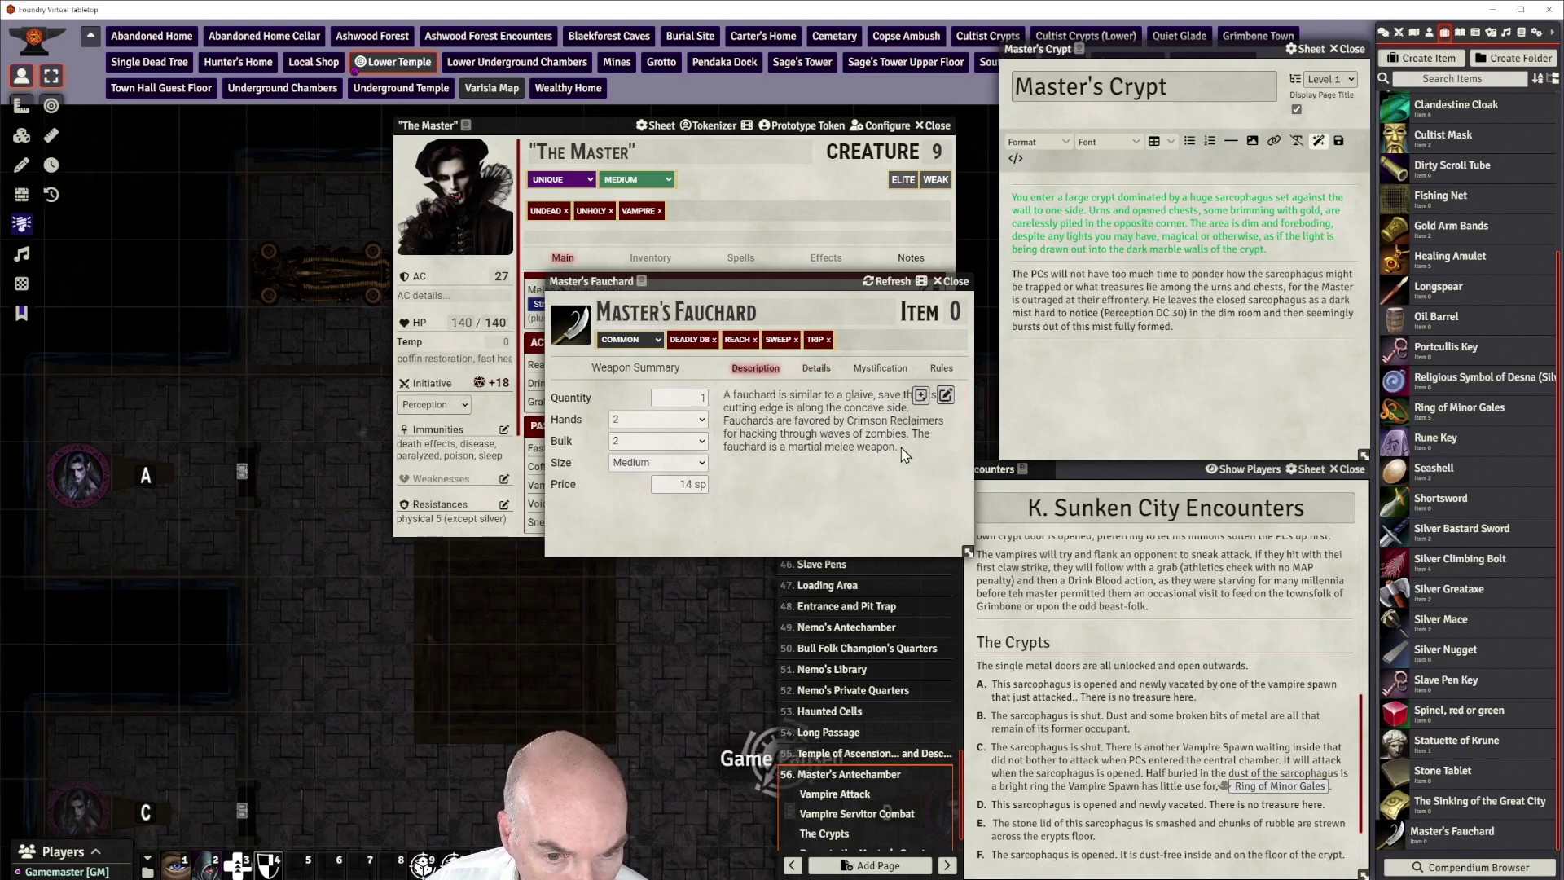
{"action": "left_click", "coordinate": [945, 395]}
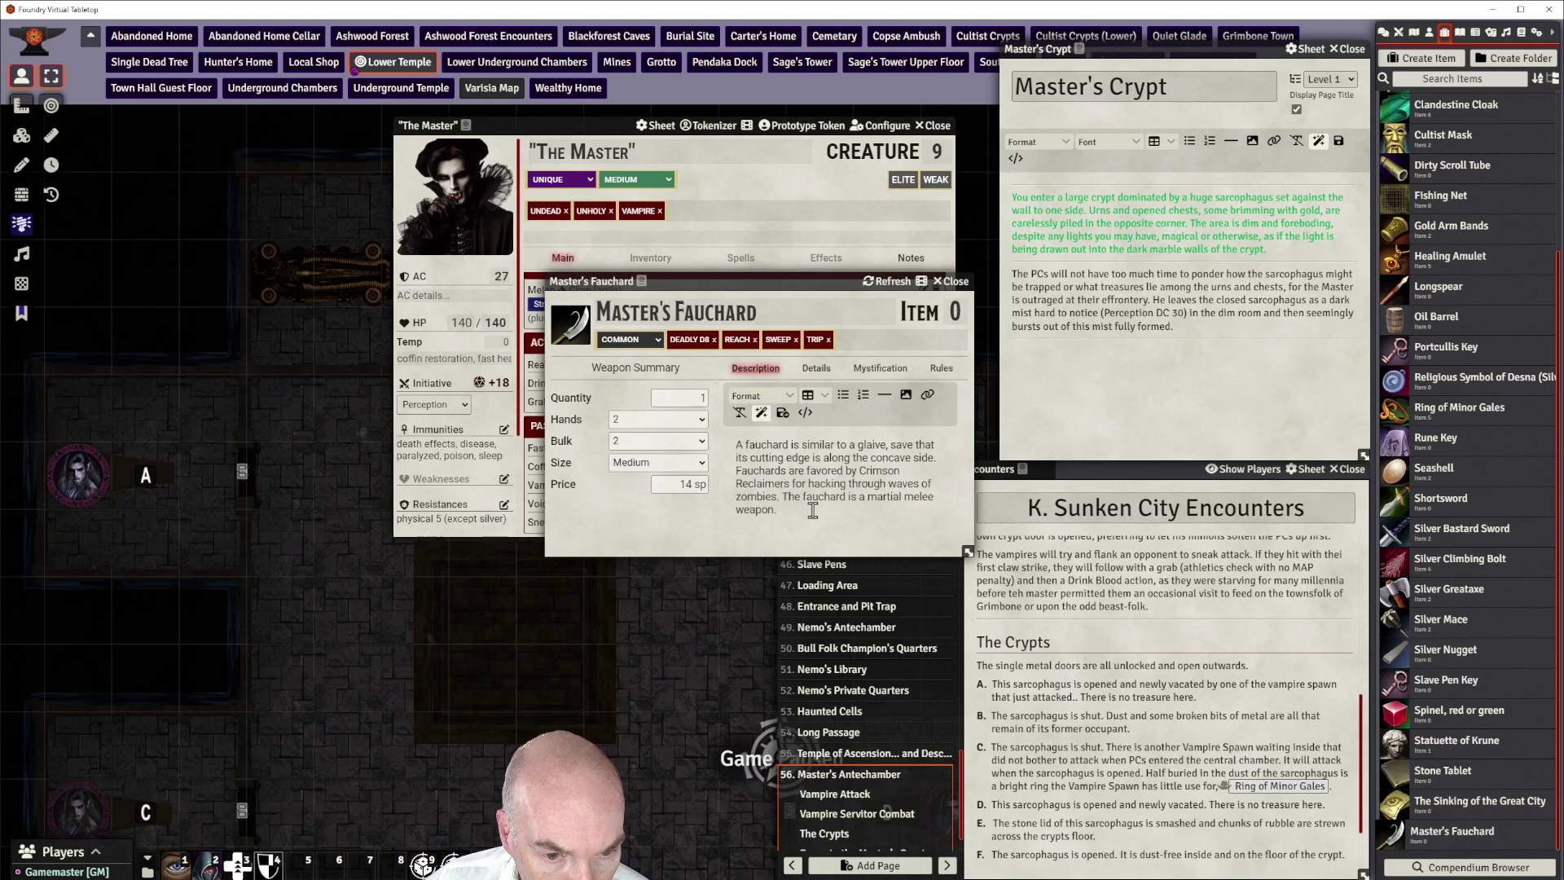
{"action": "left_click", "coordinate": [788, 435]}
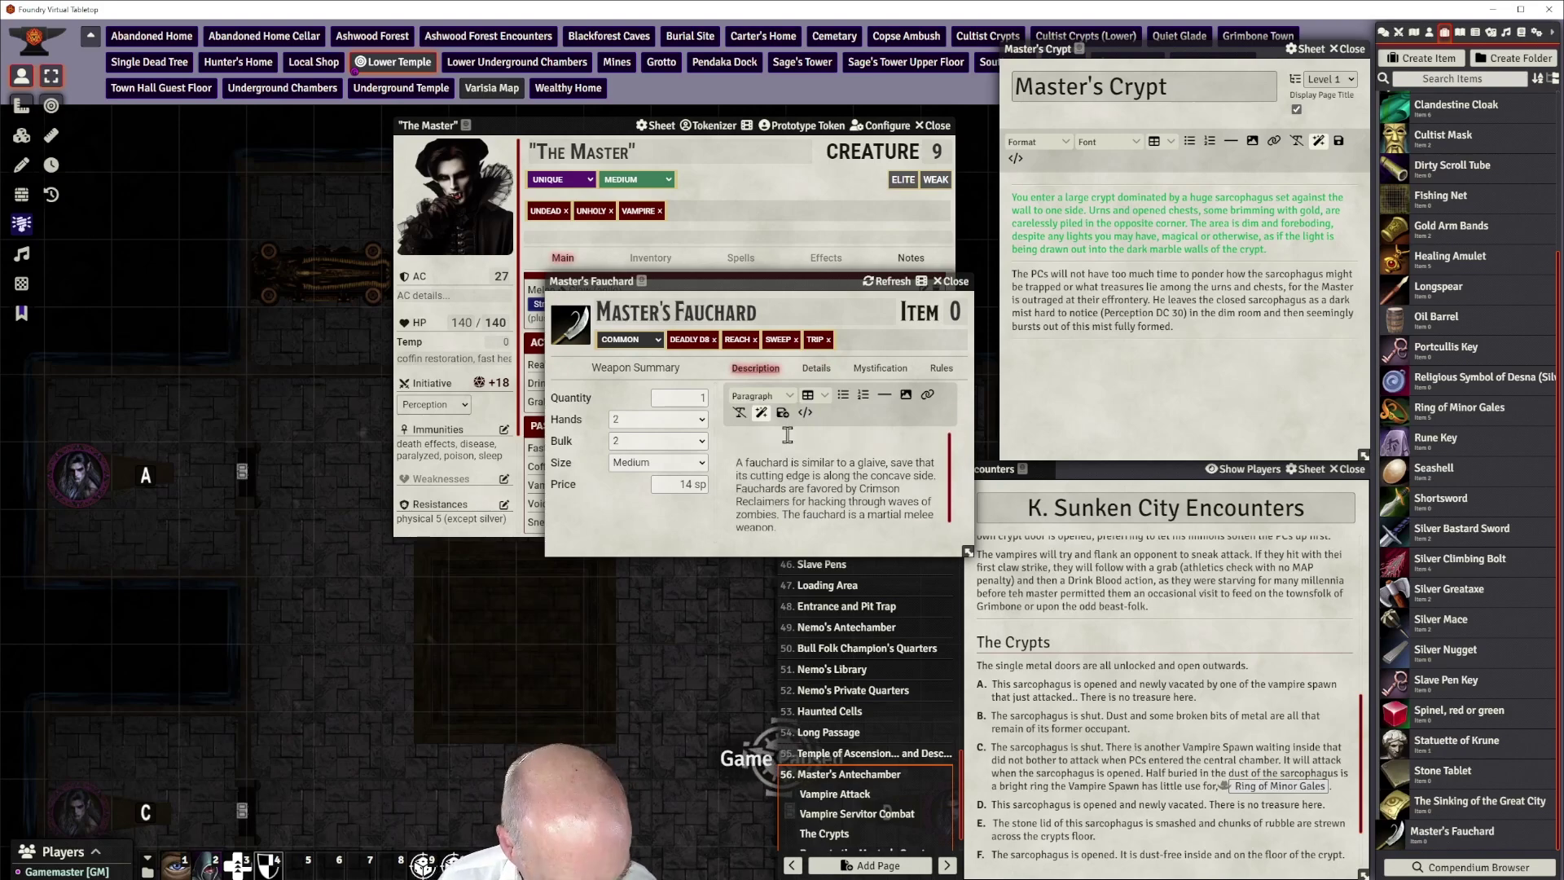
{"action": "type", "text": "The Master's greatest treasure is his dropped fauchard, the traditional weapon of his noble Thassilonian family. This polearm is not innately evil and is a cunning +1 striking fauchard."}
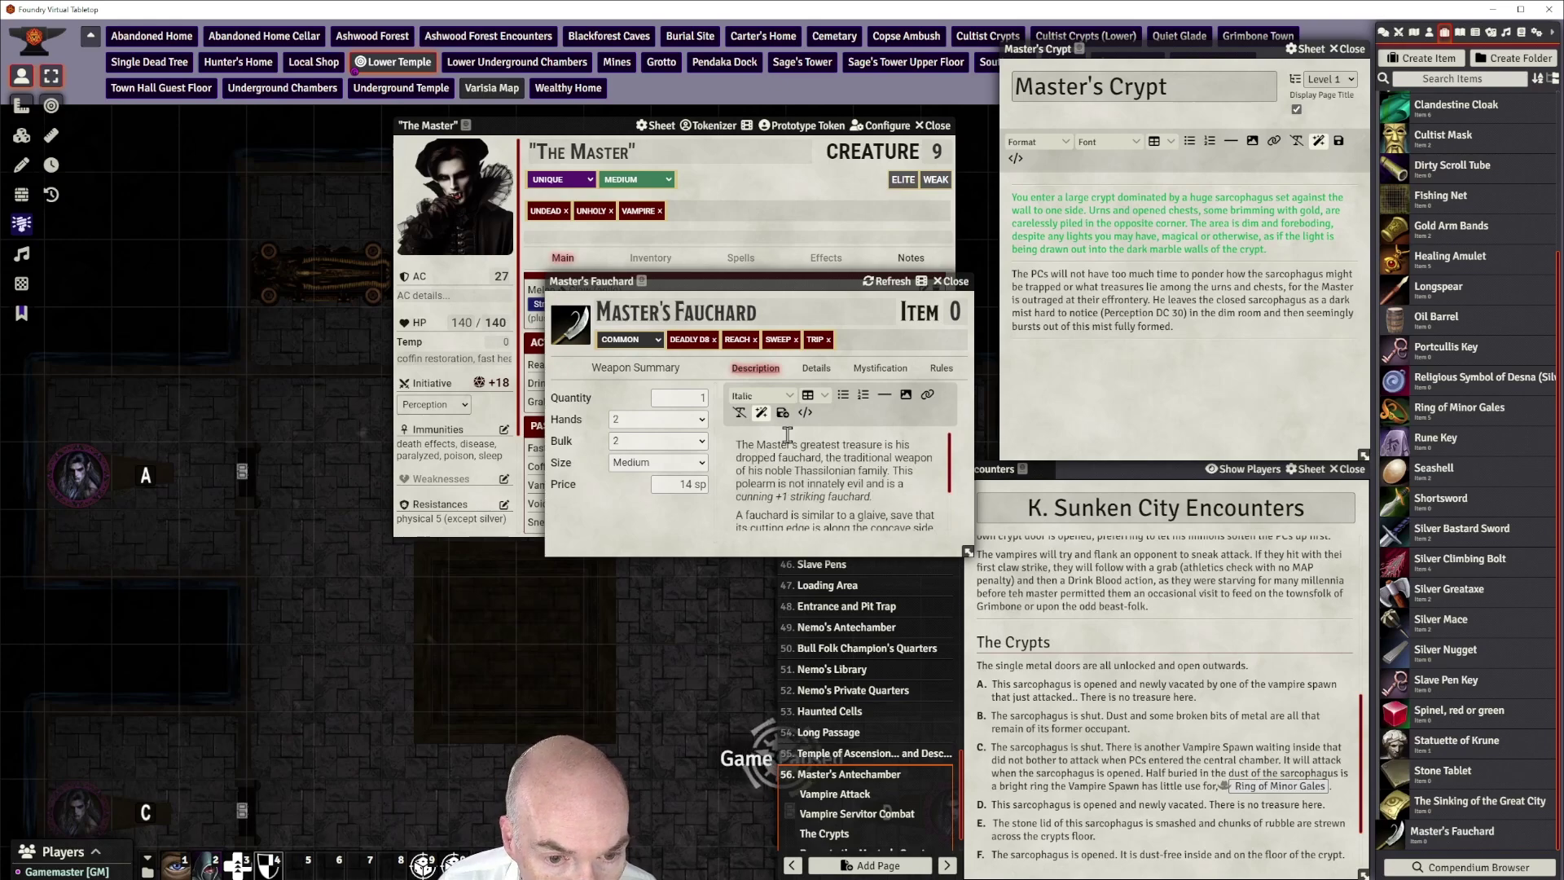
{"action": "left_click", "coordinate": [803, 445]}
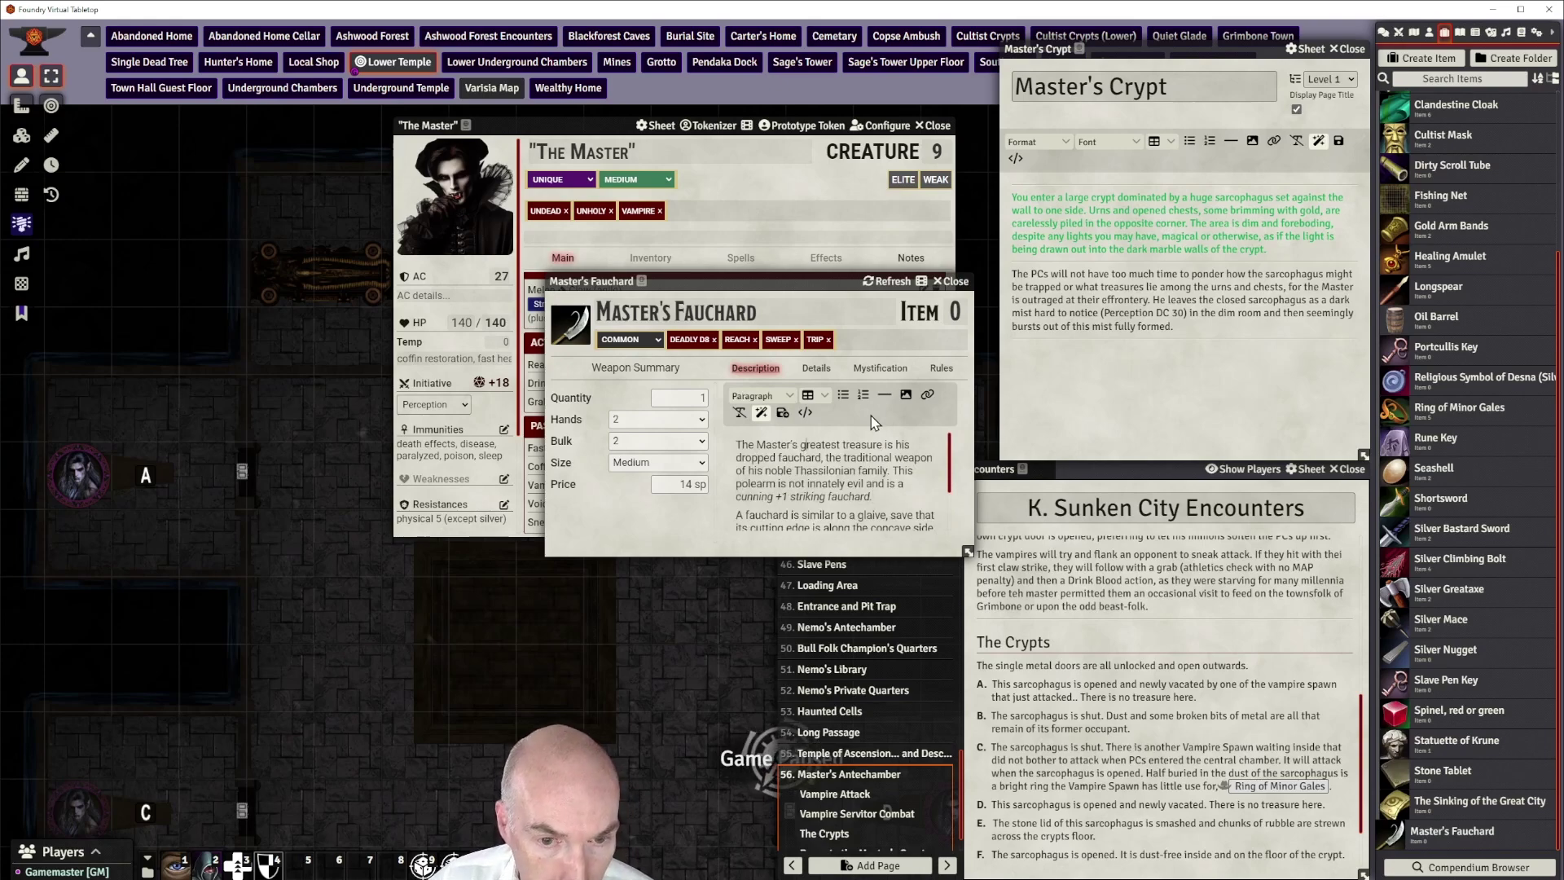
{"action": "left_click", "coordinate": [782, 413]}
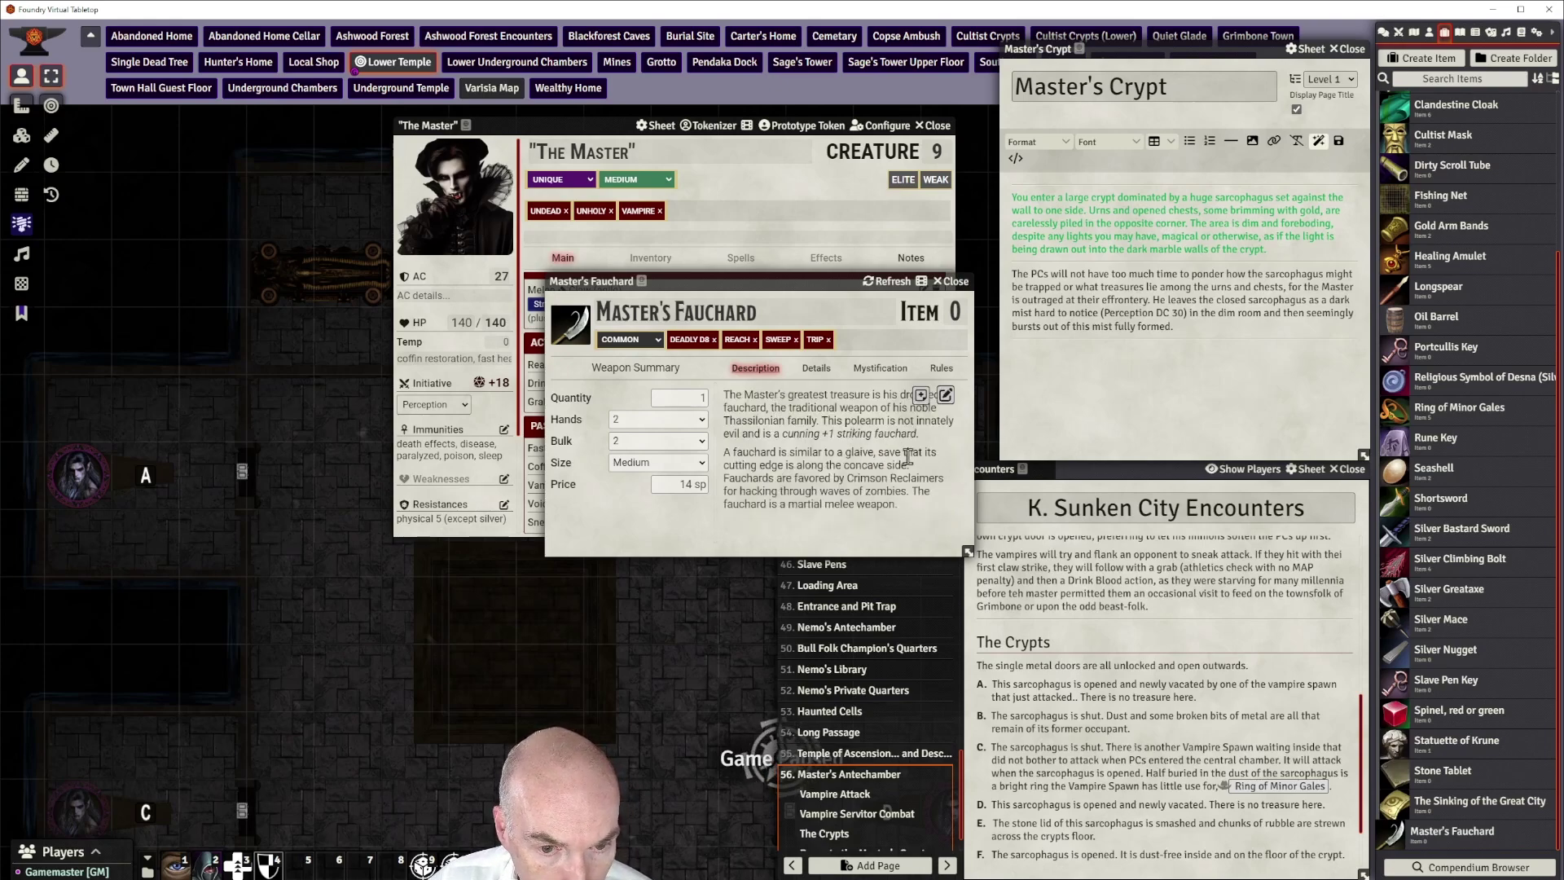
Give the Master's Fauchard the Weapon Potency (+1) rune and the Striking rune
{"action": "left_click_drag", "start_coordinate": [775, 280], "coordinate": [778, 275]}
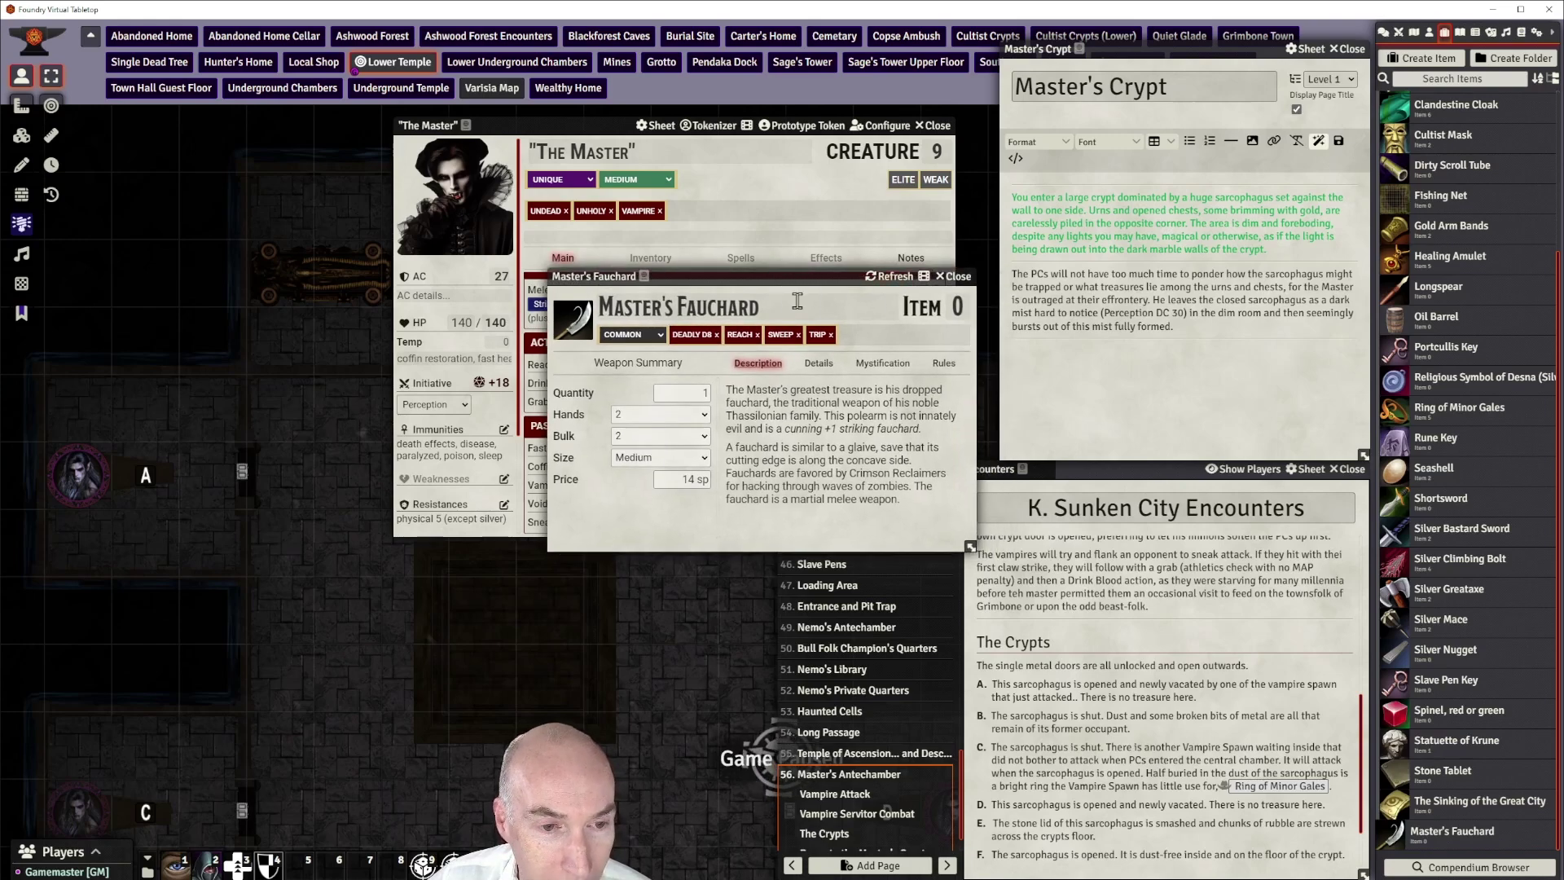
{"action": "left_click", "coordinate": [818, 364]}
{"action": "scroll", "coordinate": [924, 435], "scroll_direction": "down", "scroll_amount": 3}
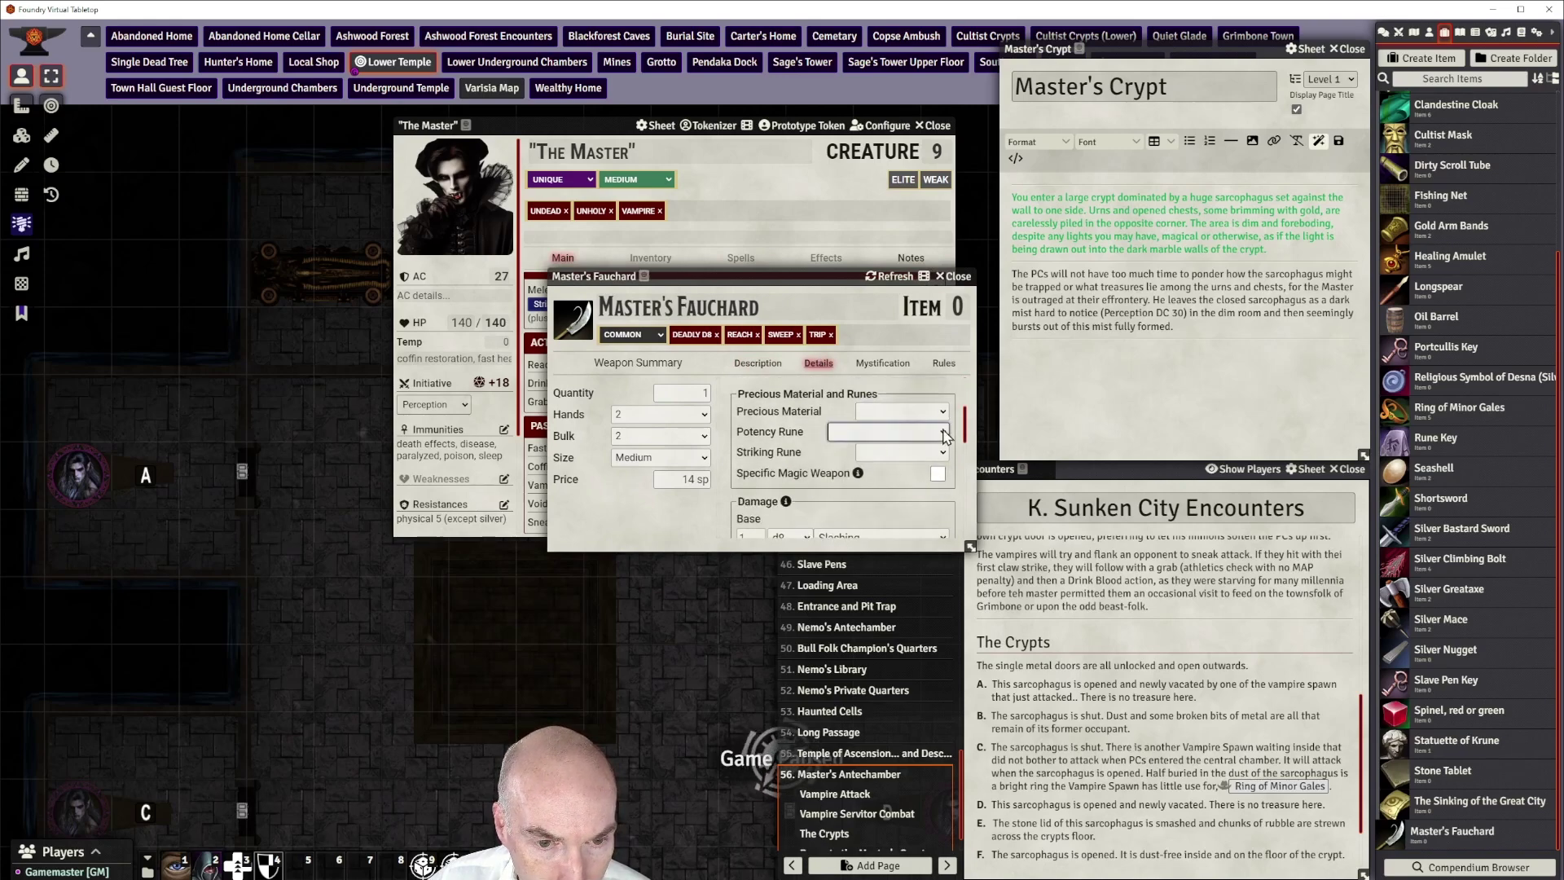
{"action": "left_click", "coordinate": [944, 433]}
{"action": "left_click", "coordinate": [911, 469]}
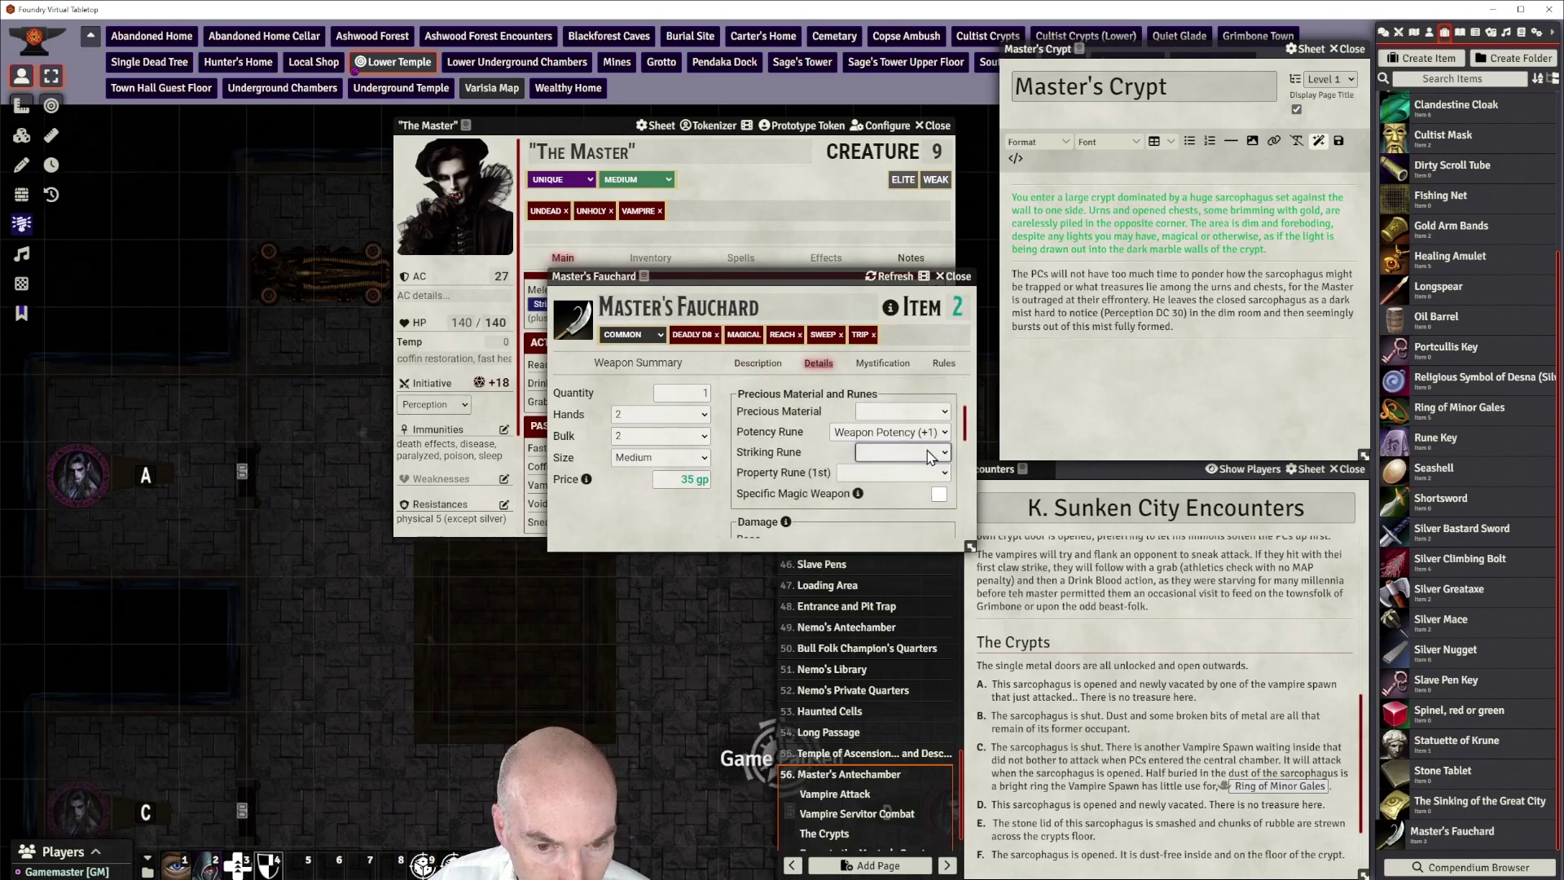
{"action": "left_click", "coordinate": [877, 477]}
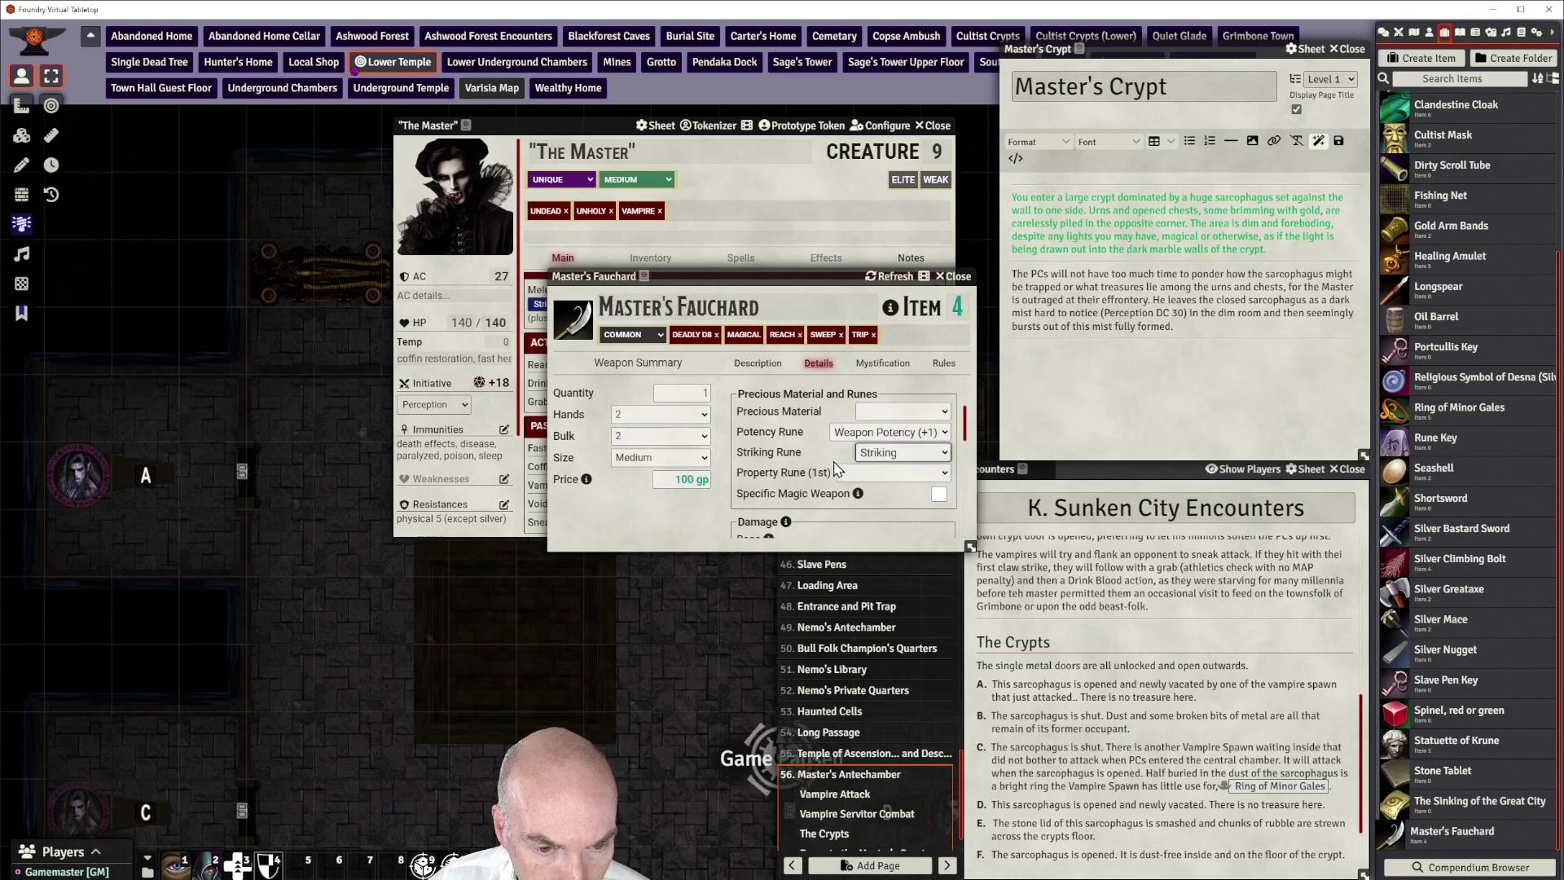
Set the first property rune of the Master's Fauchard to Cunning and close the weapon's sheet
{"action": "scroll", "coordinate": [837, 470], "scroll_direction": "down", "scroll_amount": 1}
{"action": "left_click", "coordinate": [916, 413]}
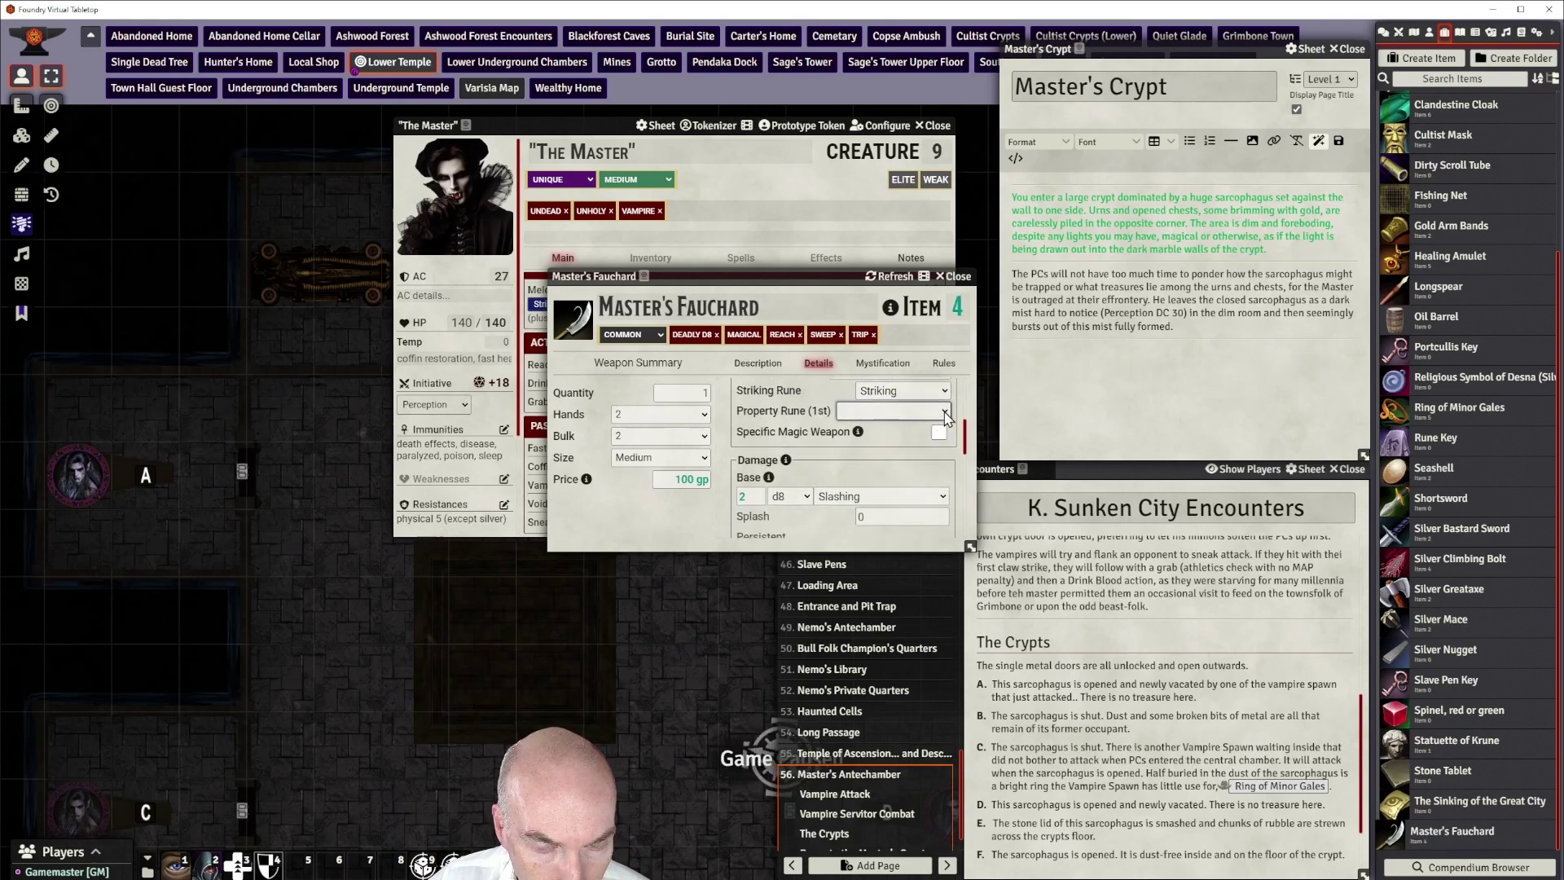
{"action": "left_click", "coordinate": [883, 651]}
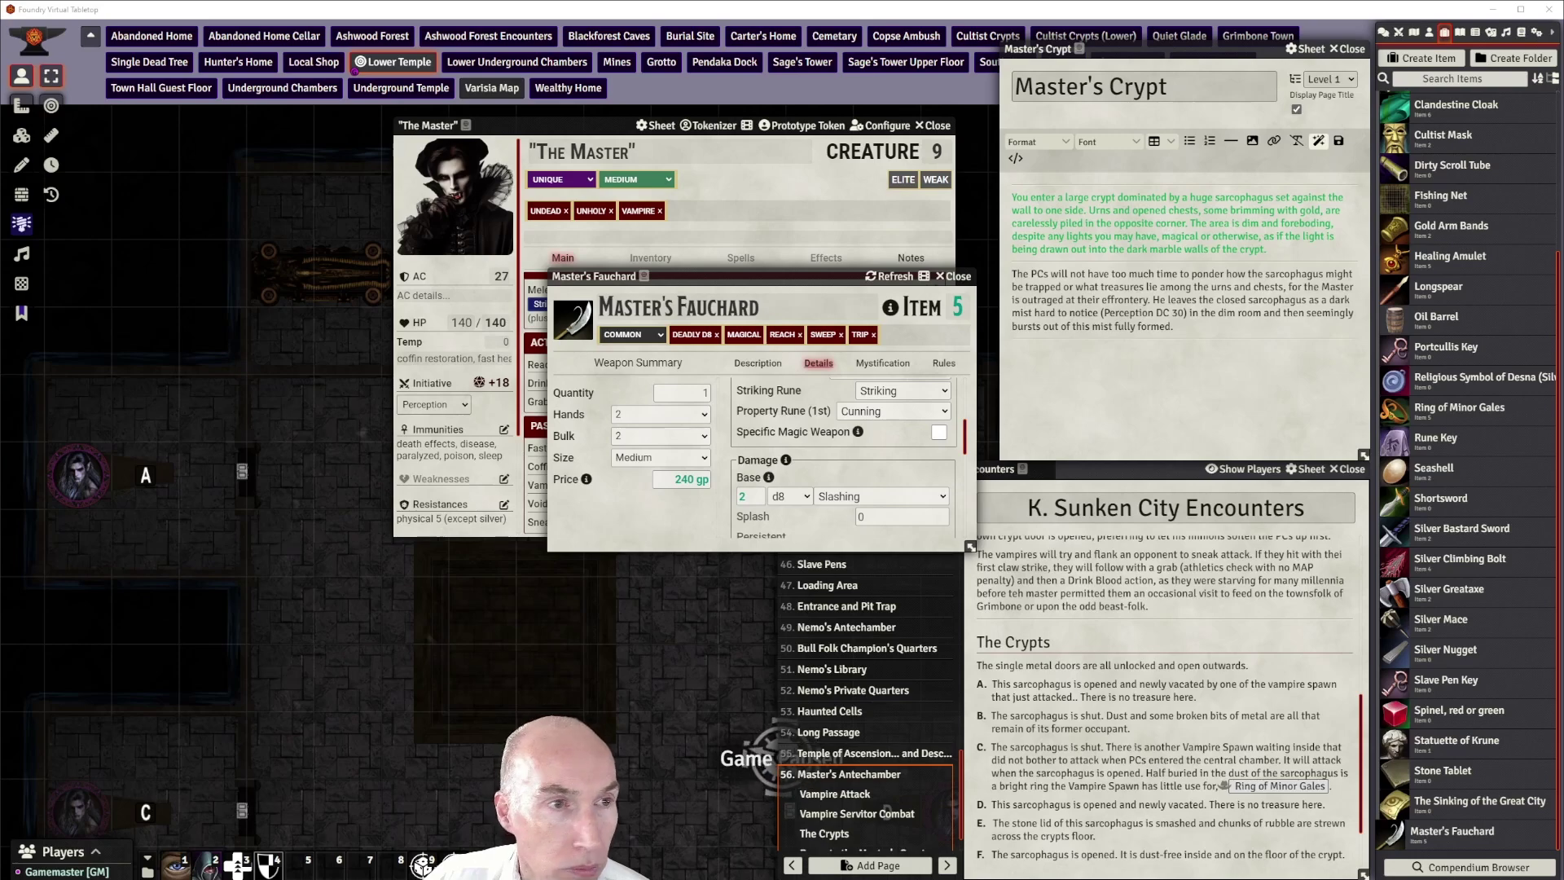
{"action": "key", "text": "alt+Tab"}
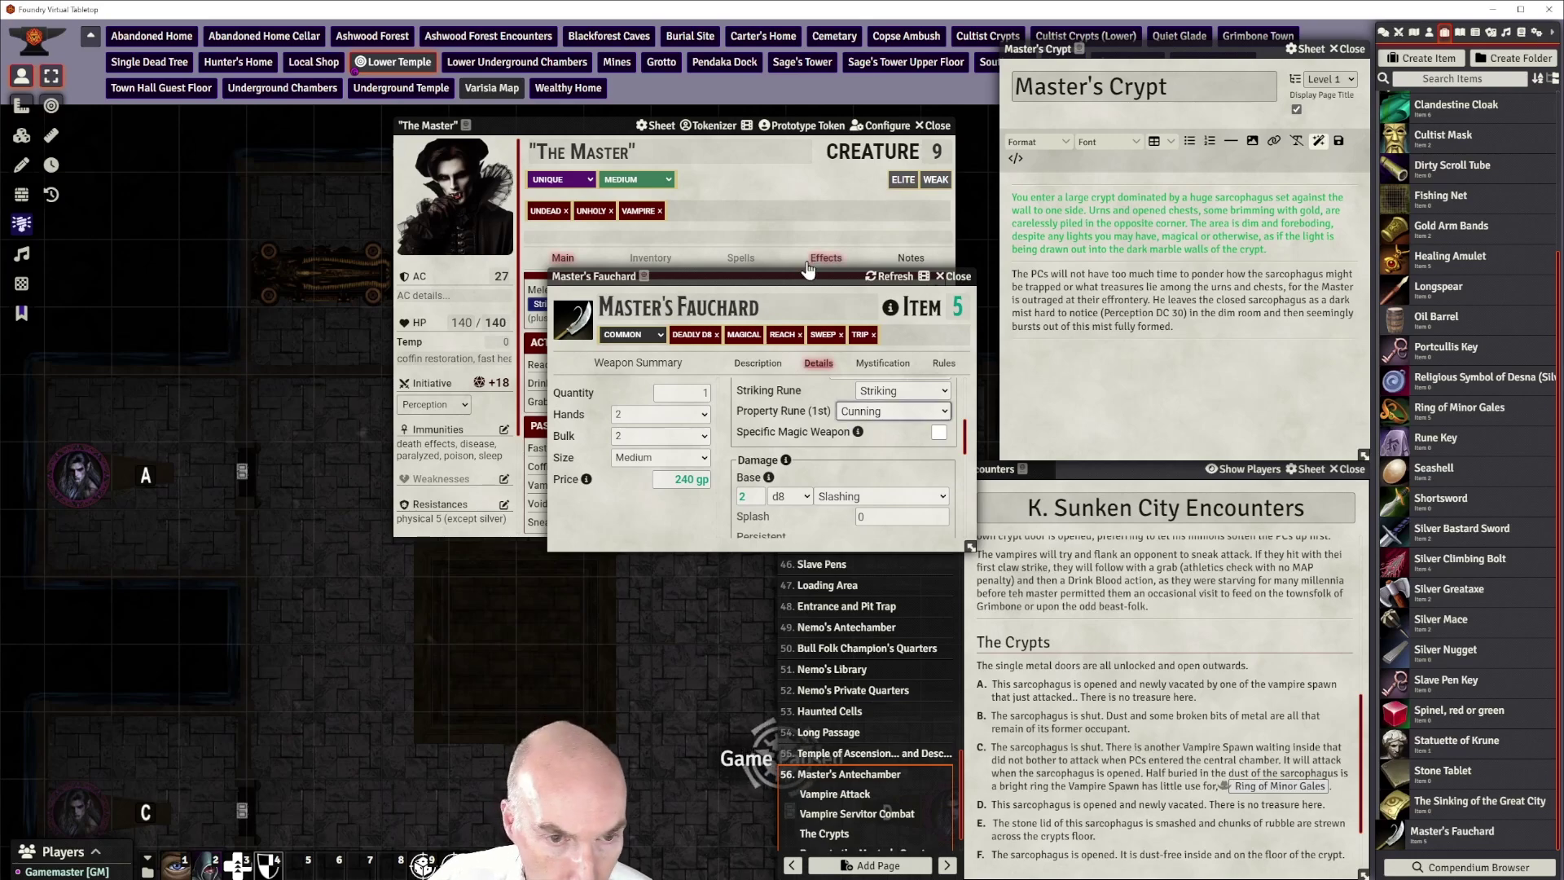
{"action": "left_click_drag", "start_coordinate": [793, 282], "coordinate": [737, 264]}
{"action": "scroll", "coordinate": [735, 442], "scroll_direction": "down", "scroll_amount": 5}
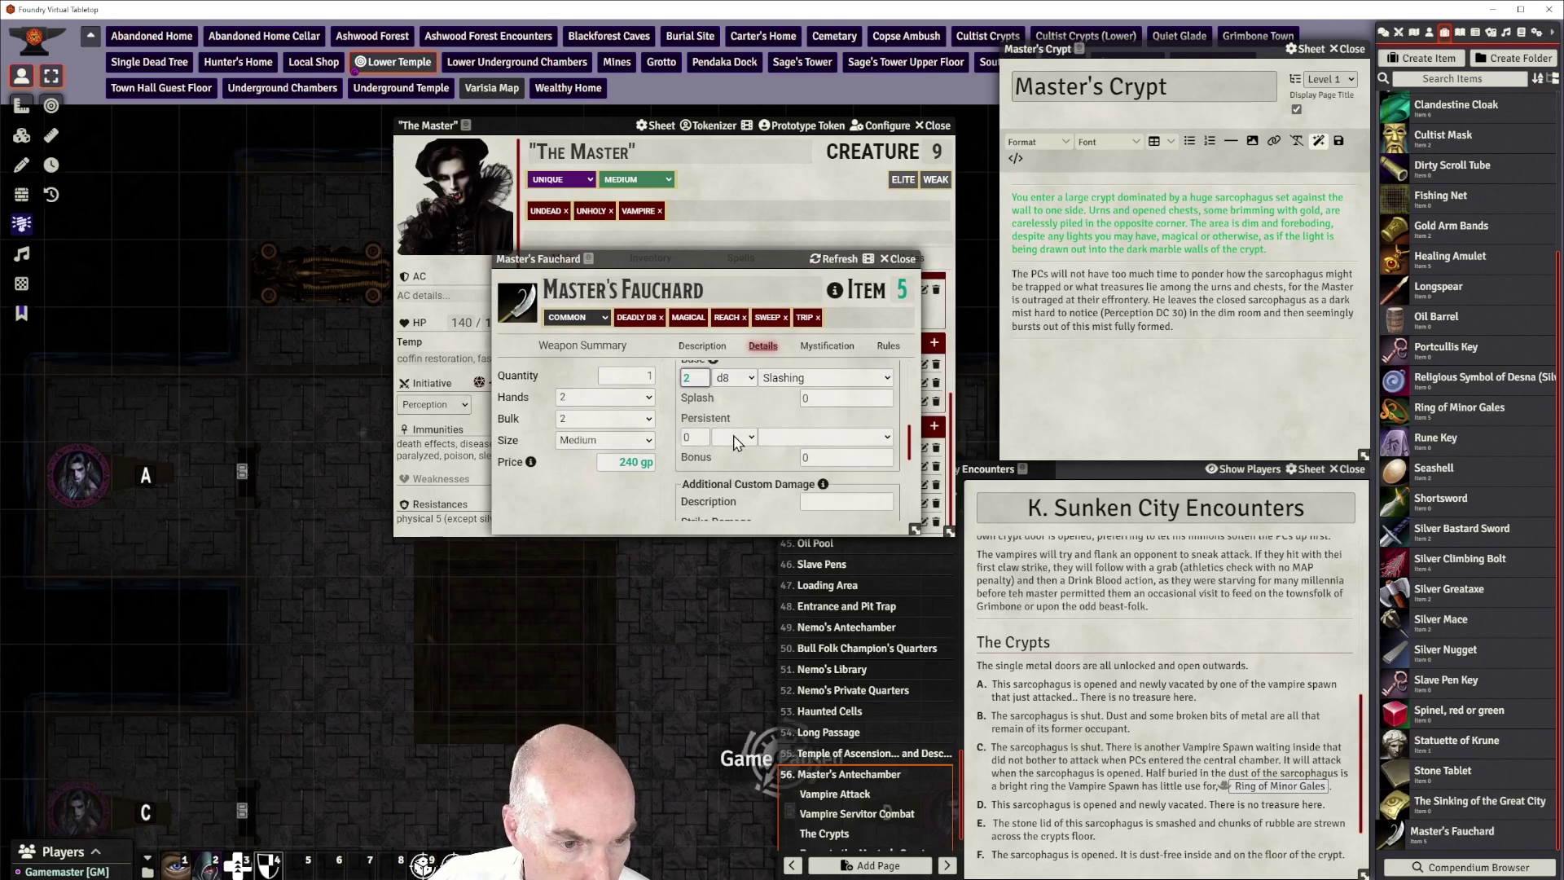
{"action": "scroll", "coordinate": [735, 442], "scroll_direction": "up", "scroll_amount": 8}
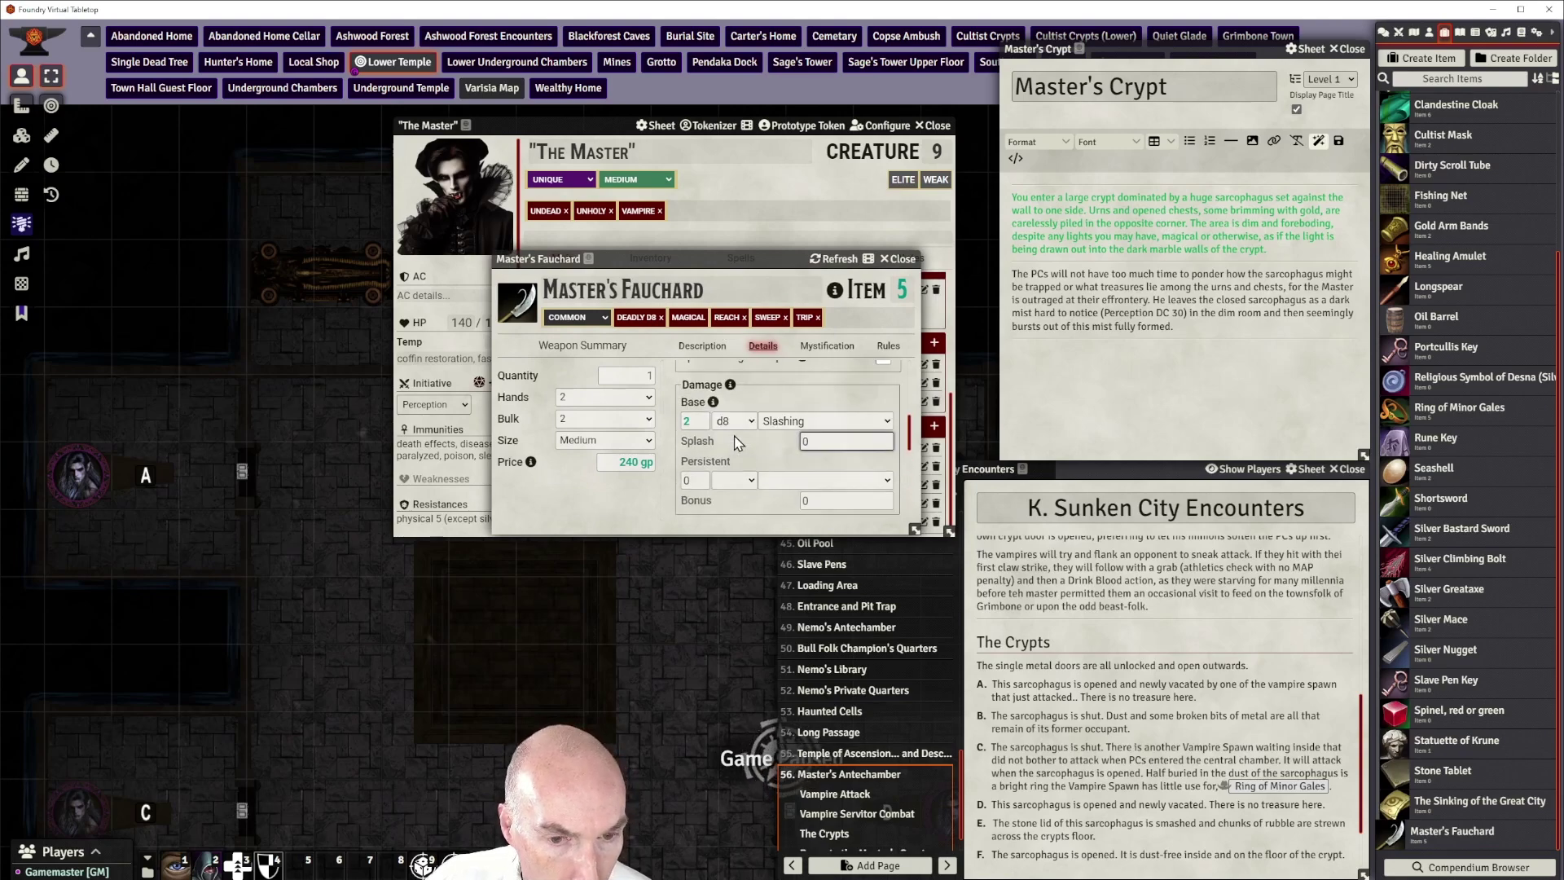
{"action": "left_click", "coordinate": [901, 259]}
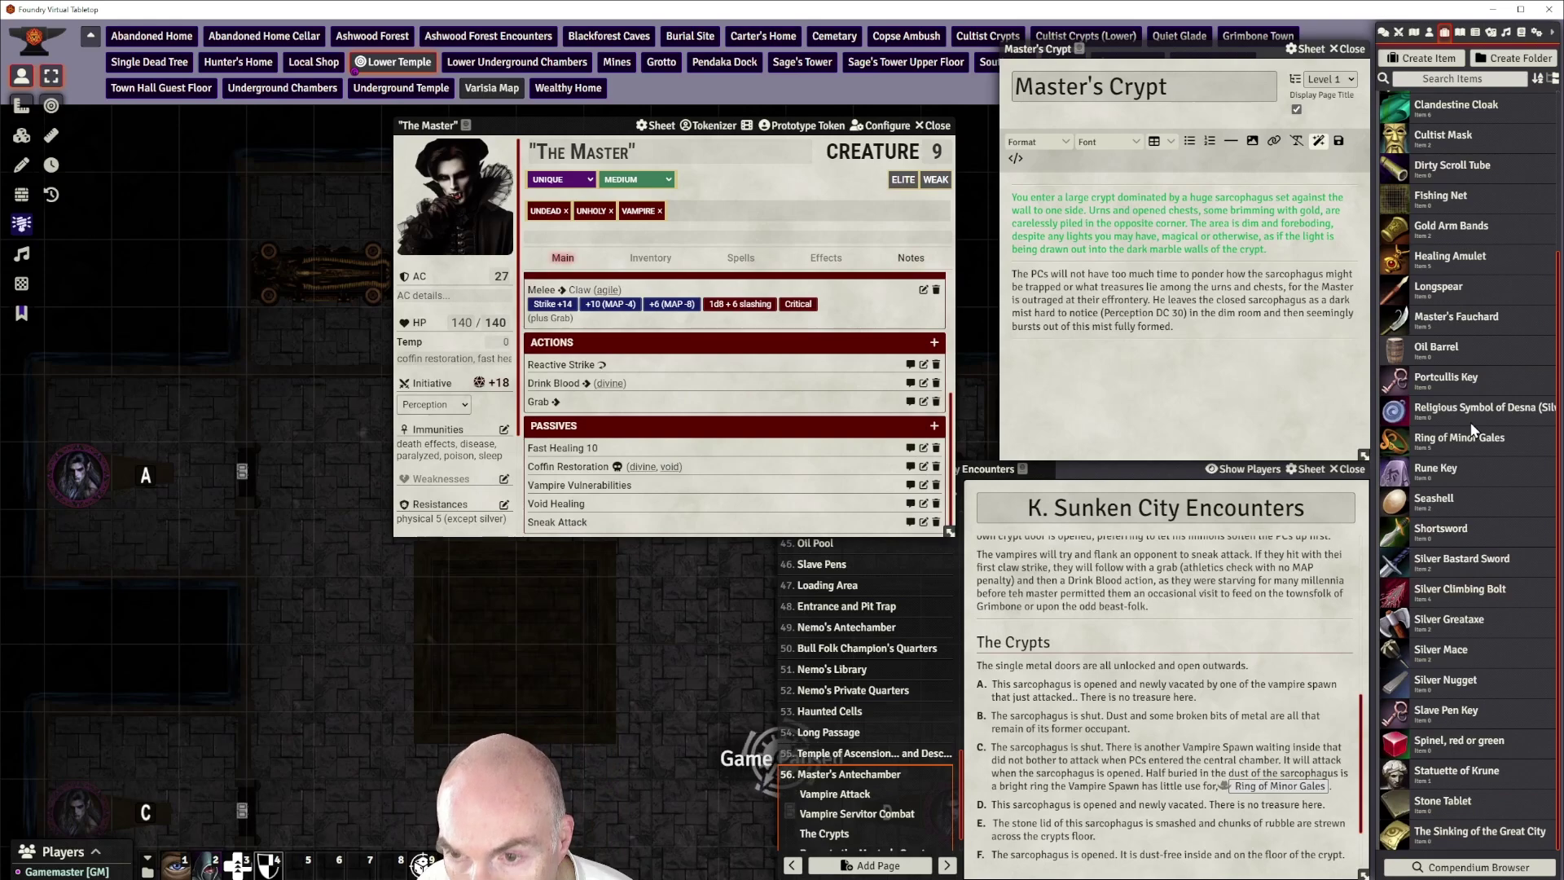
Add the Master's Fauchard from the world's items to the Master's inventory
{"action": "scroll", "coordinate": [1472, 429], "scroll_direction": "up", "scroll_amount": 2}
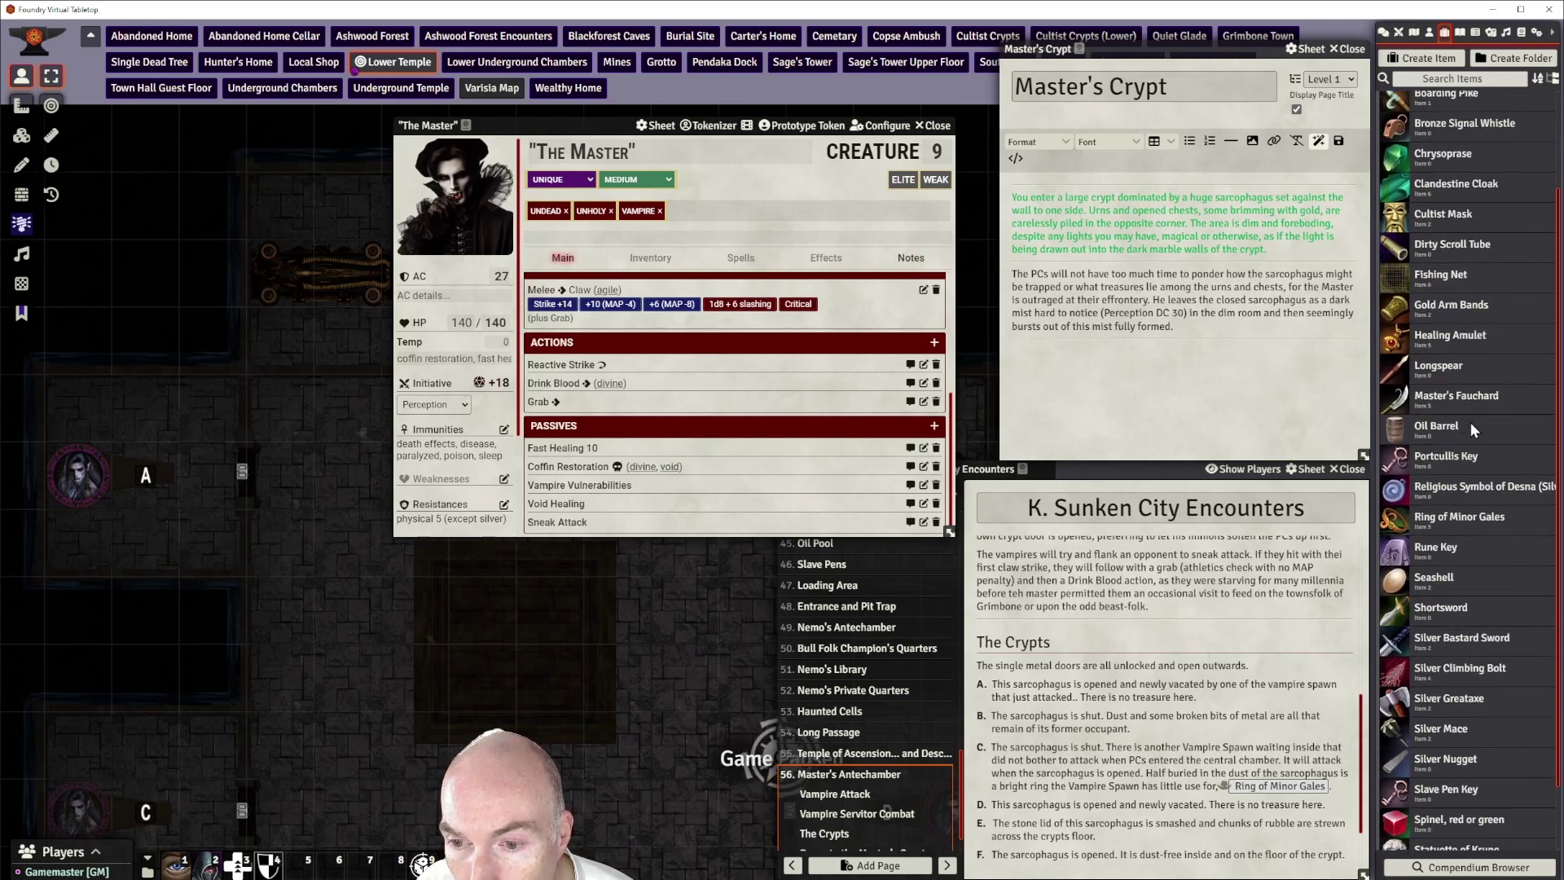
{"action": "left_click", "coordinate": [645, 259]}
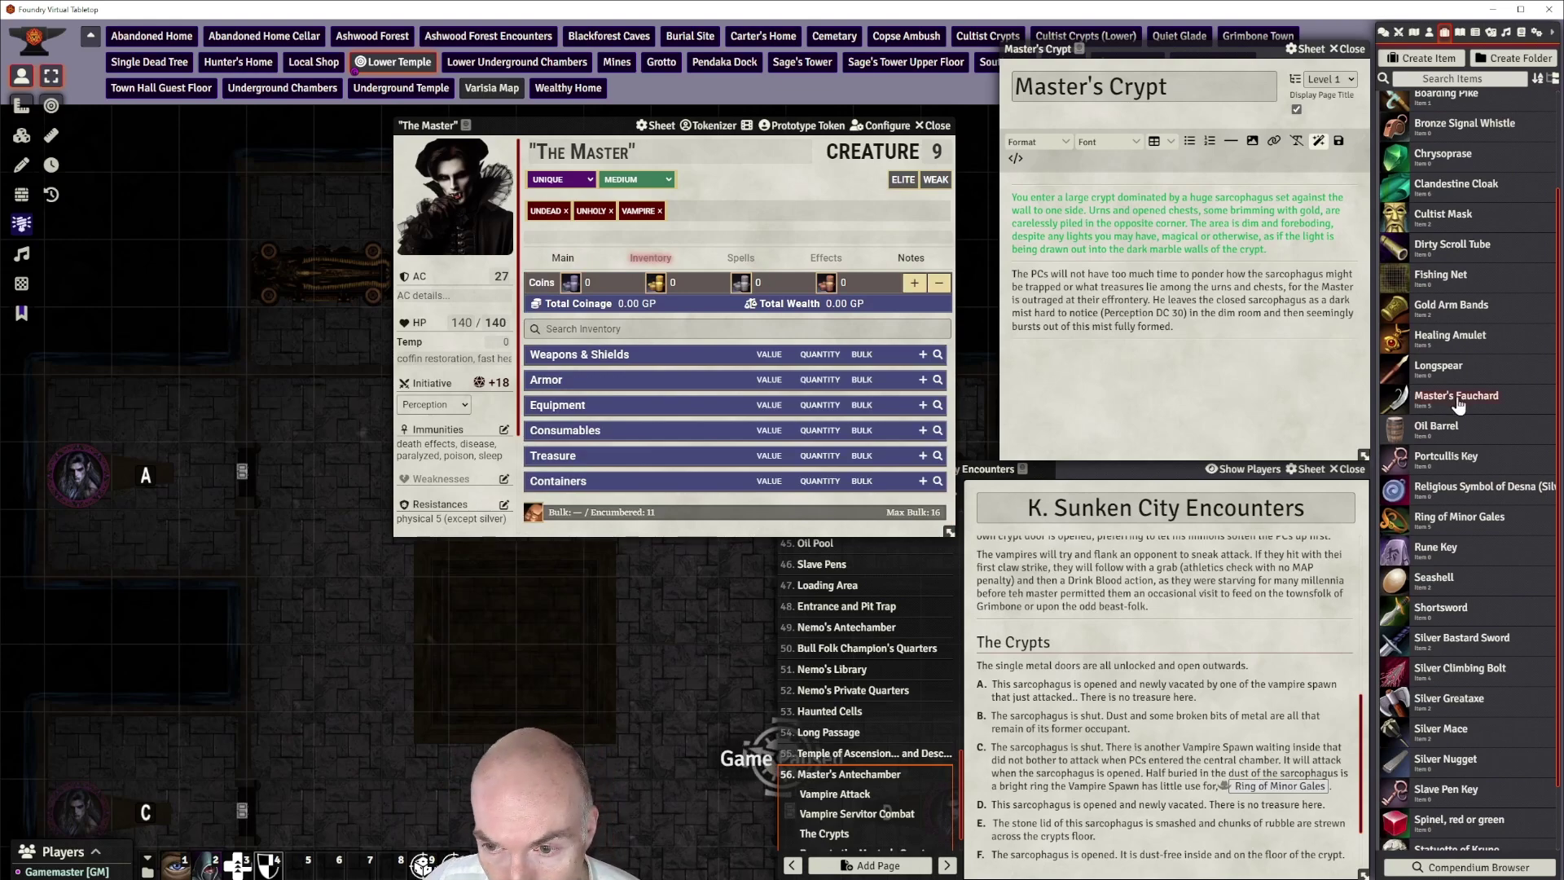
{"action": "left_click_drag", "start_coordinate": [1436, 399], "coordinate": [766, 391]}
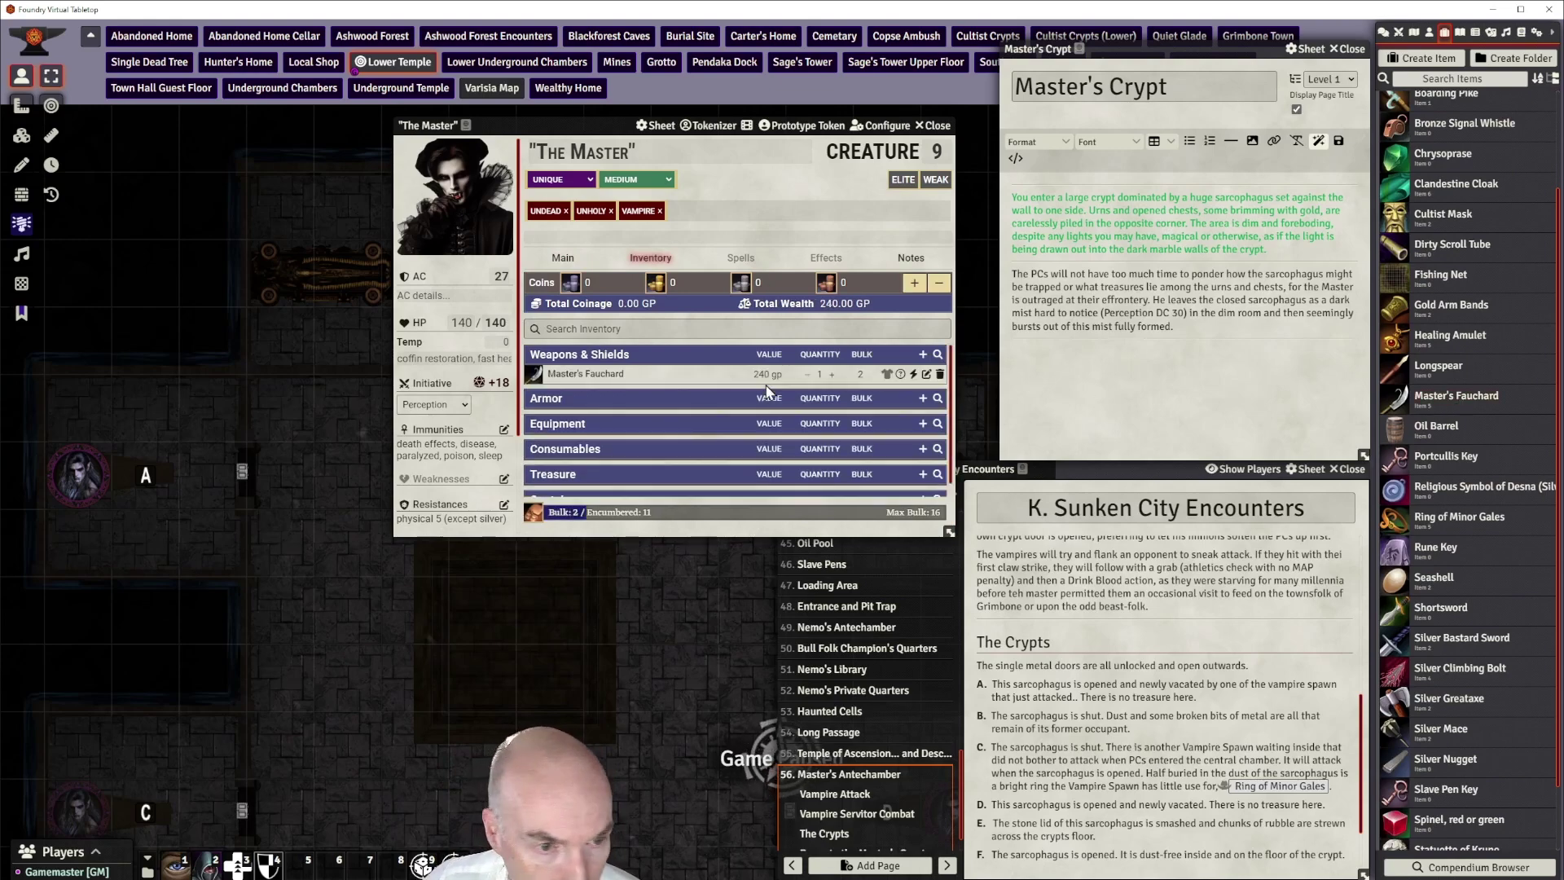
Generate a melee attack from the Master's Fauchard in the inventory and check it among the creature's attacks
{"action": "left_click", "coordinate": [914, 375]}
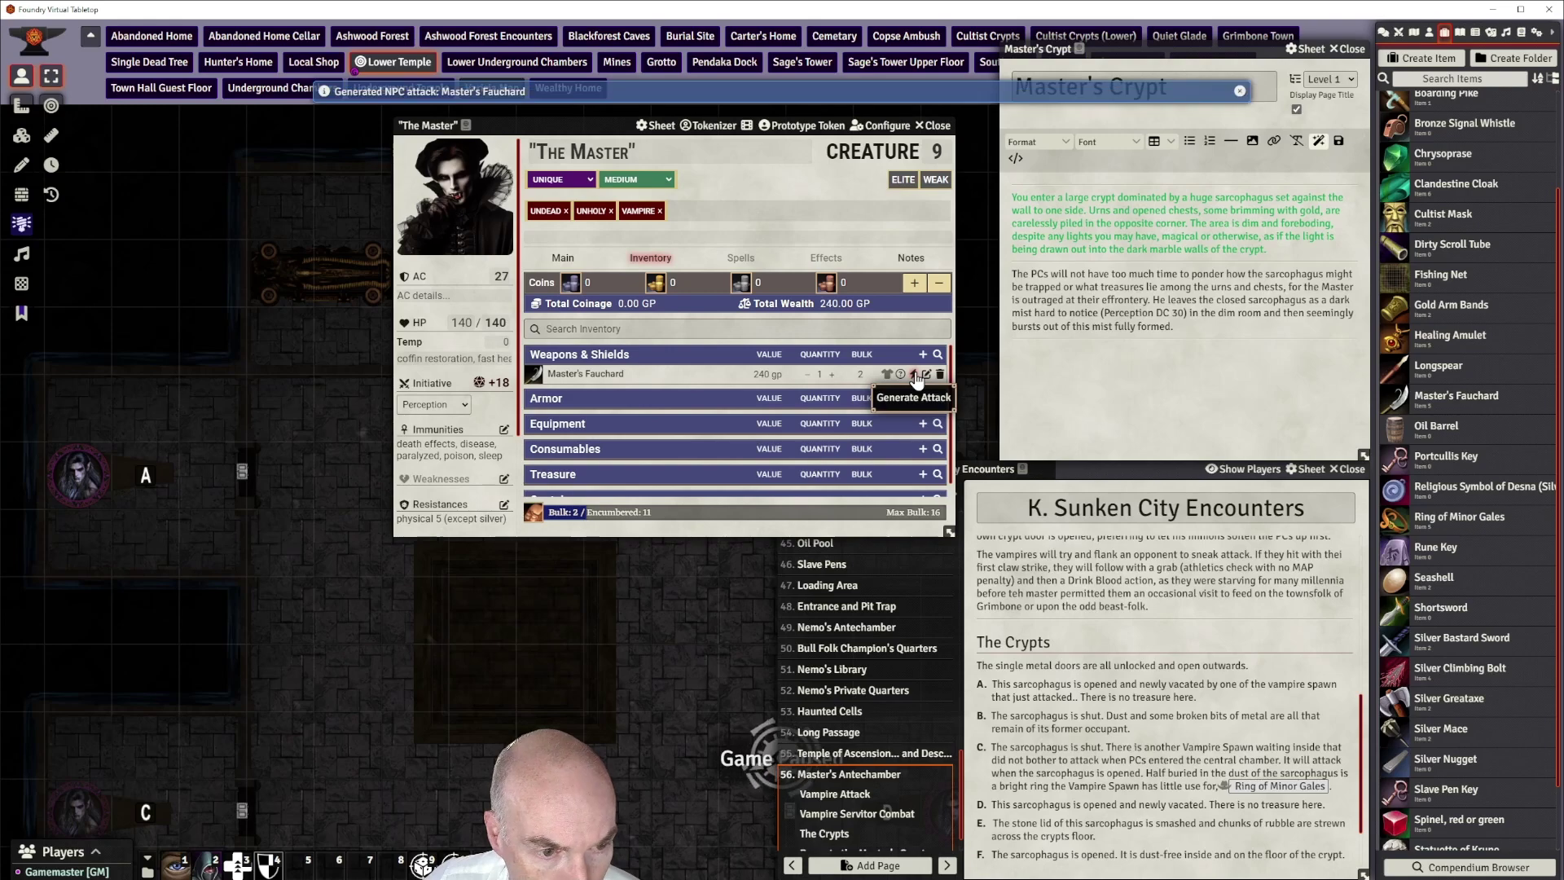
{"action": "left_click", "coordinate": [563, 258]}
{"action": "scroll", "coordinate": [772, 438], "scroll_direction": "down", "scroll_amount": 3}
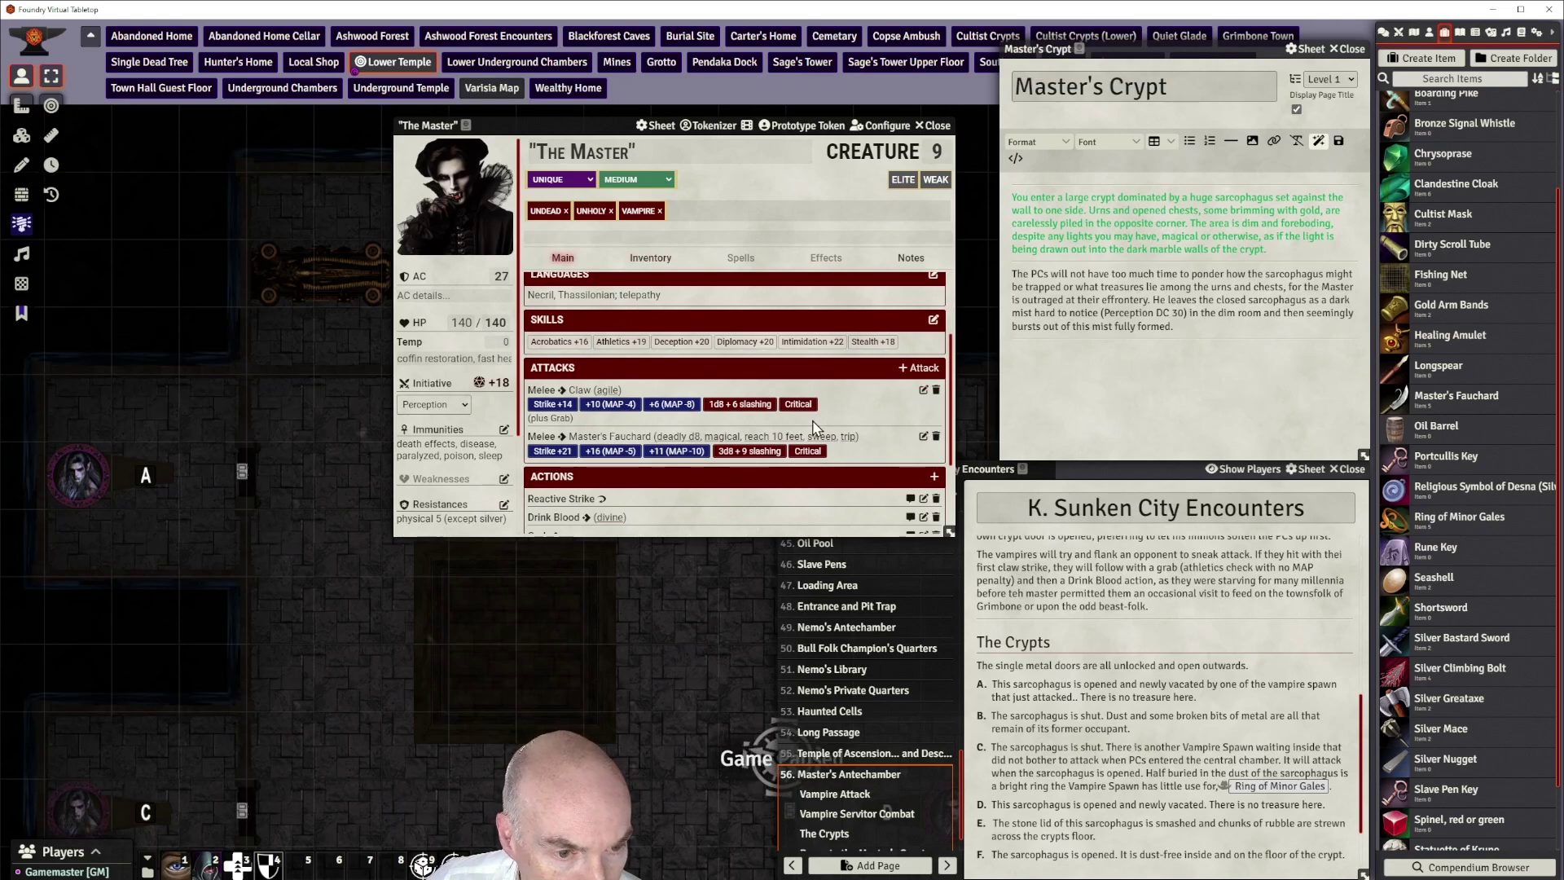
{"action": "mouse_move", "coordinate": [684, 437]}
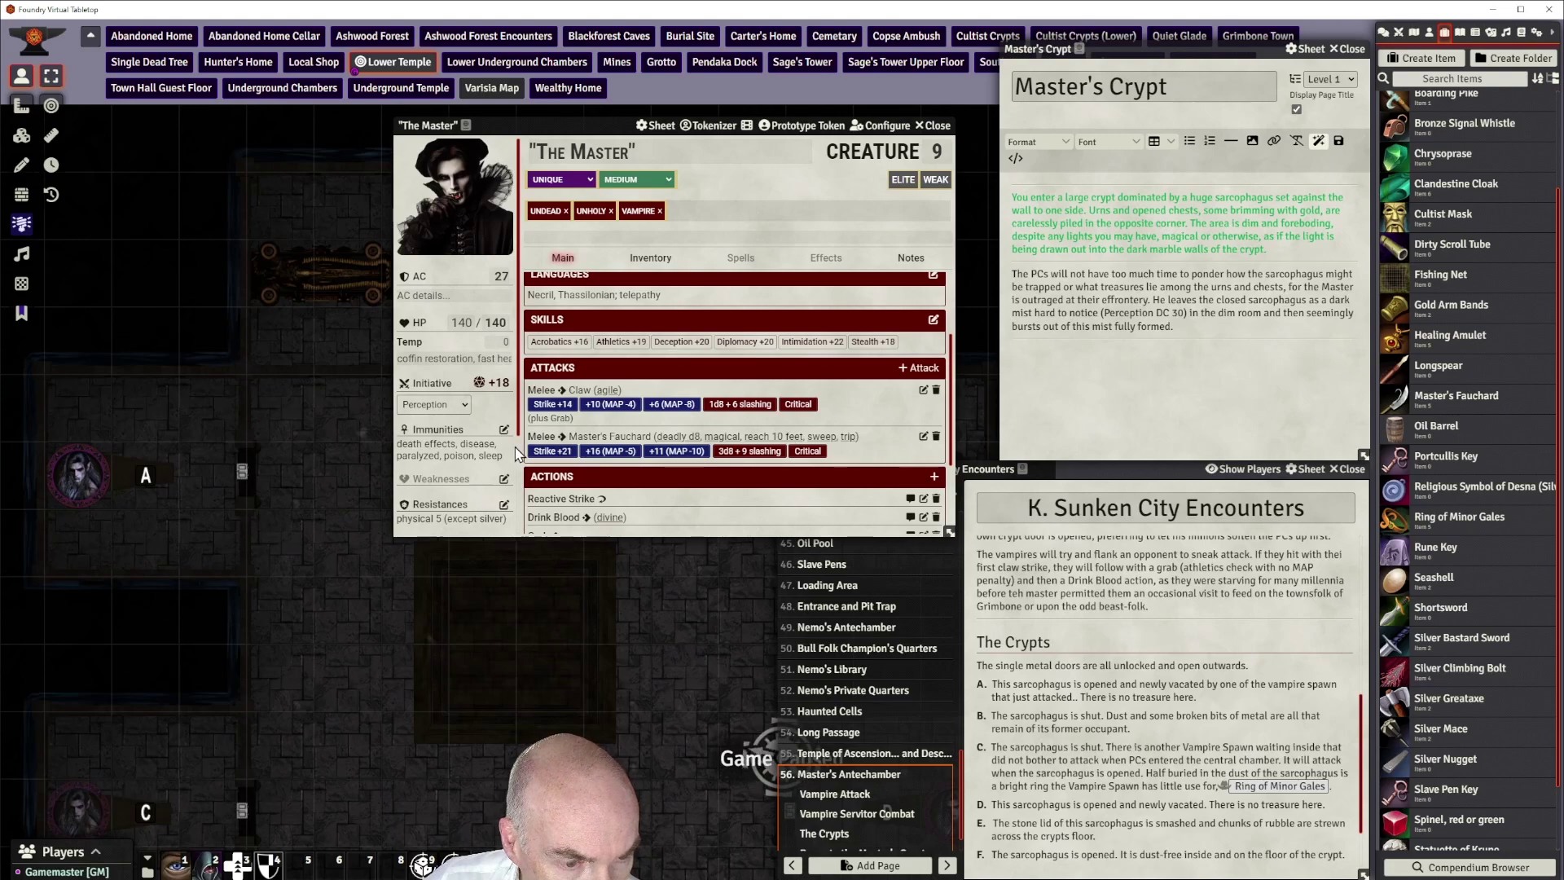
Set the attack modifier of the Master's Claw attack to 20
{"action": "left_click", "coordinate": [923, 390]}
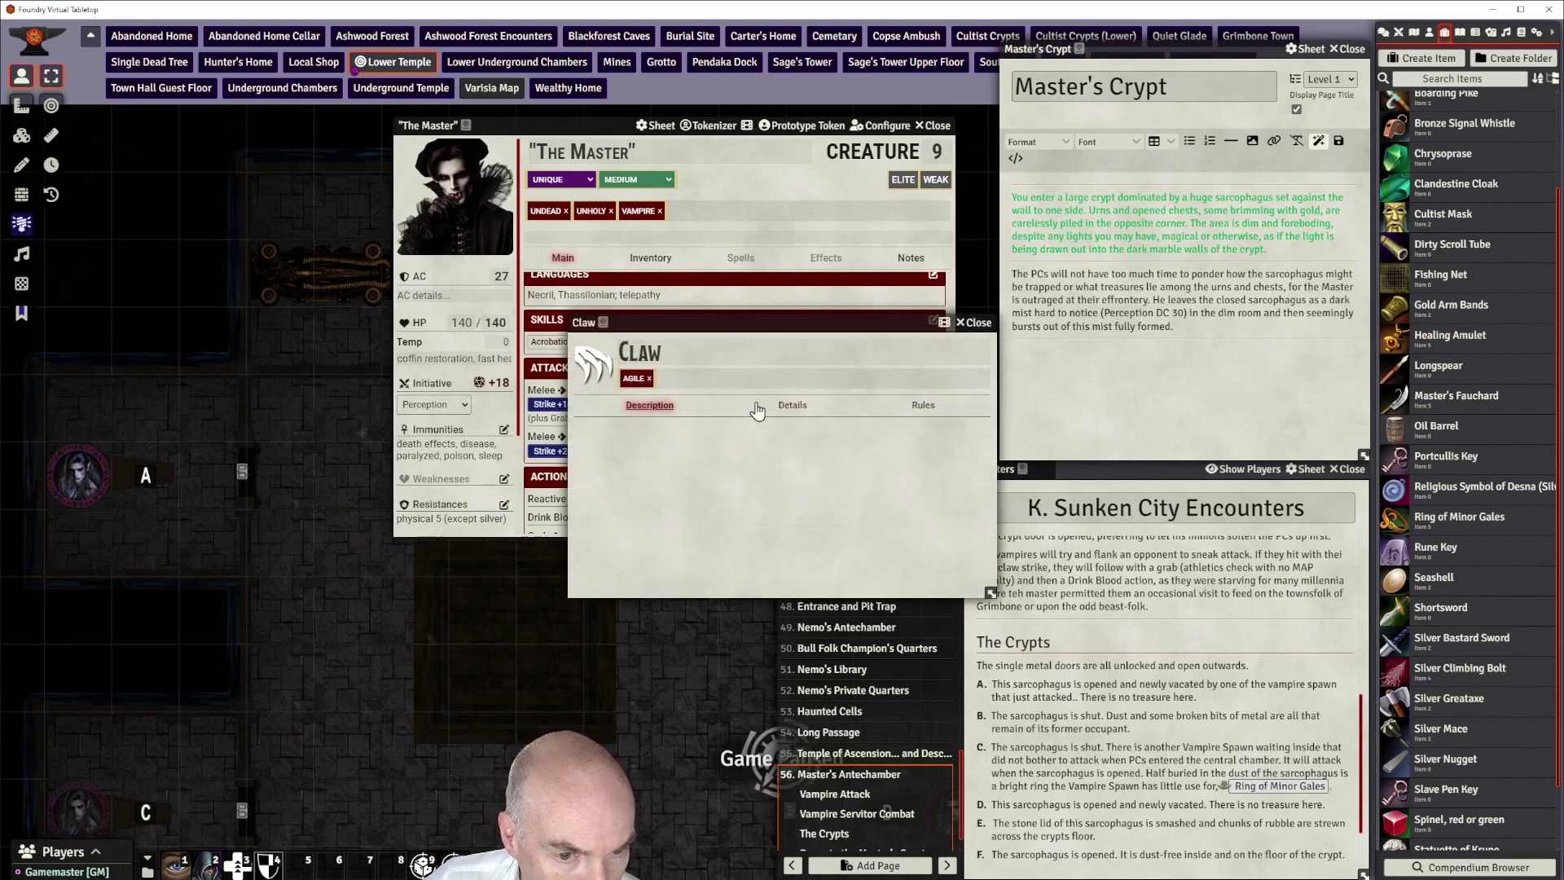
{"action": "left_click", "coordinate": [792, 406]}
{"action": "double_click", "coordinate": [669, 433]}
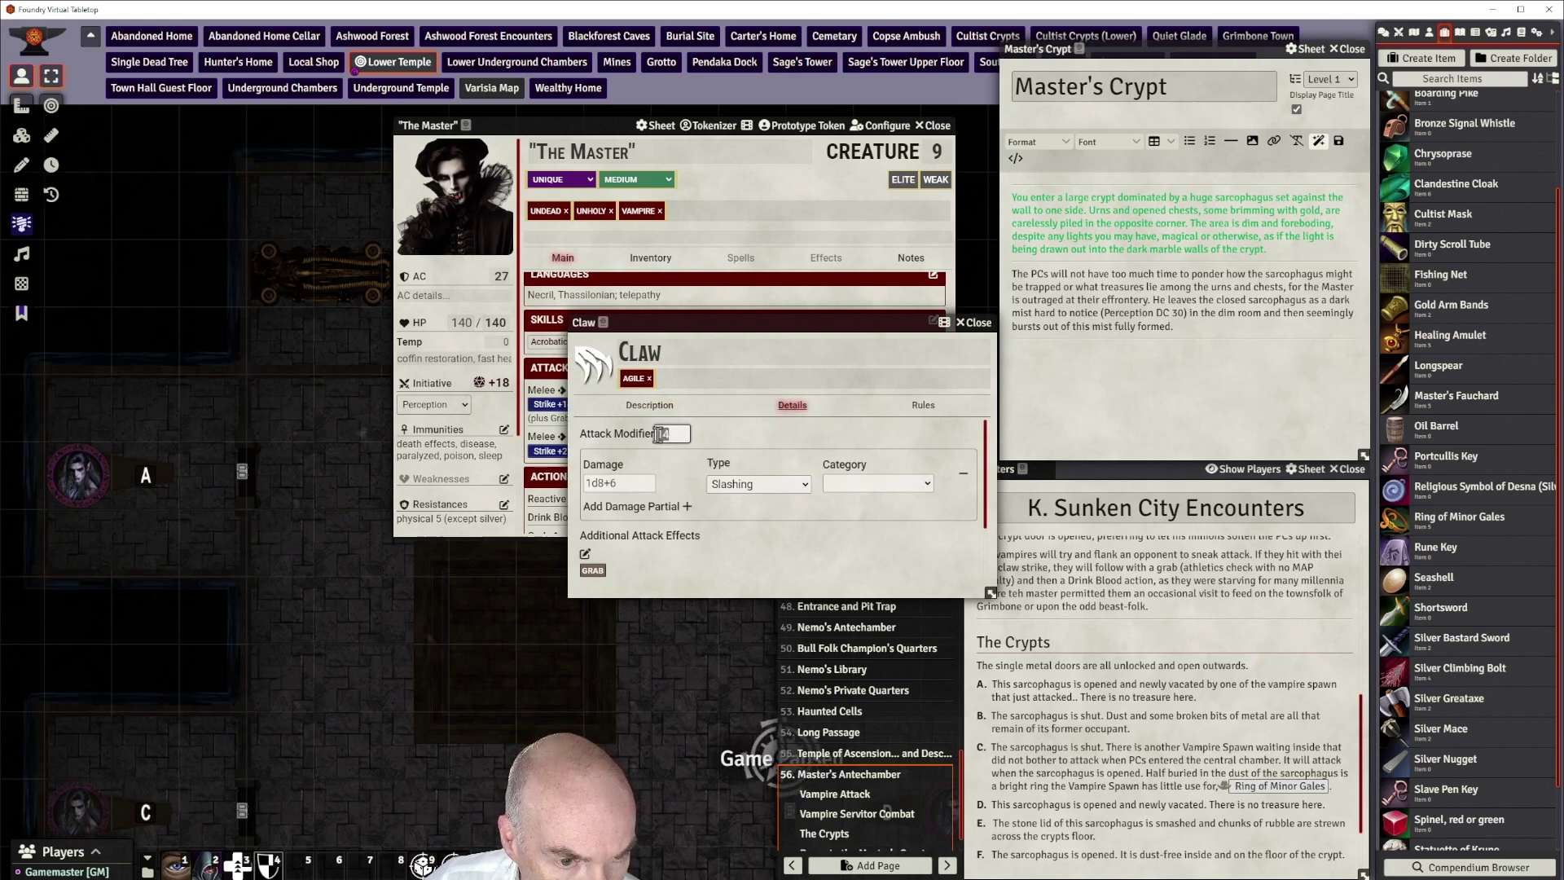
{"action": "type", "text": "2"}
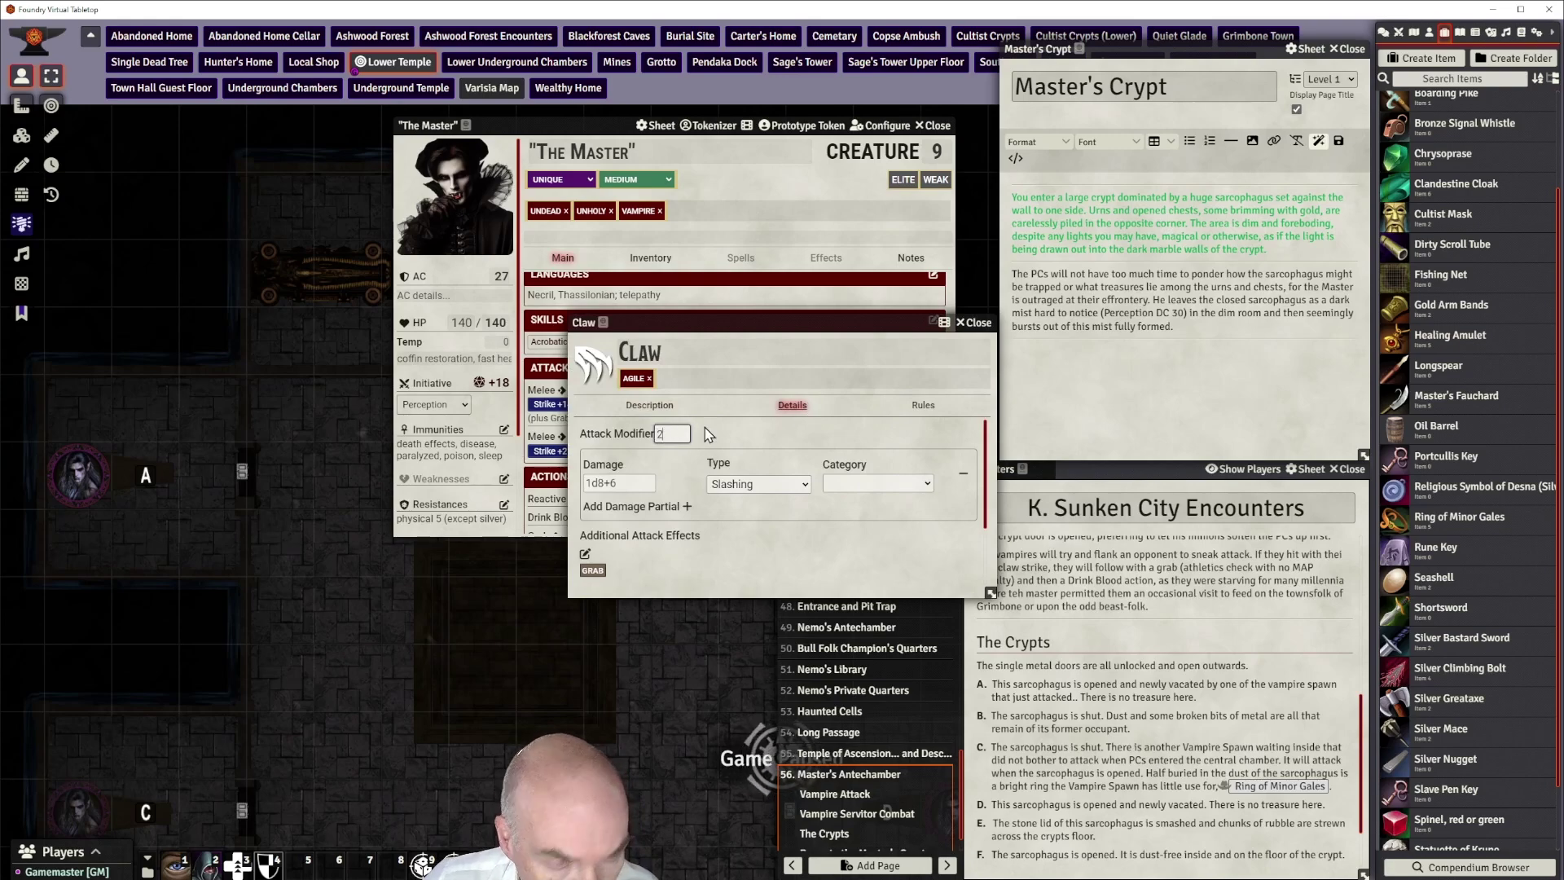
{"action": "type", "text": "0"}
{"action": "key", "text": "Tab"}
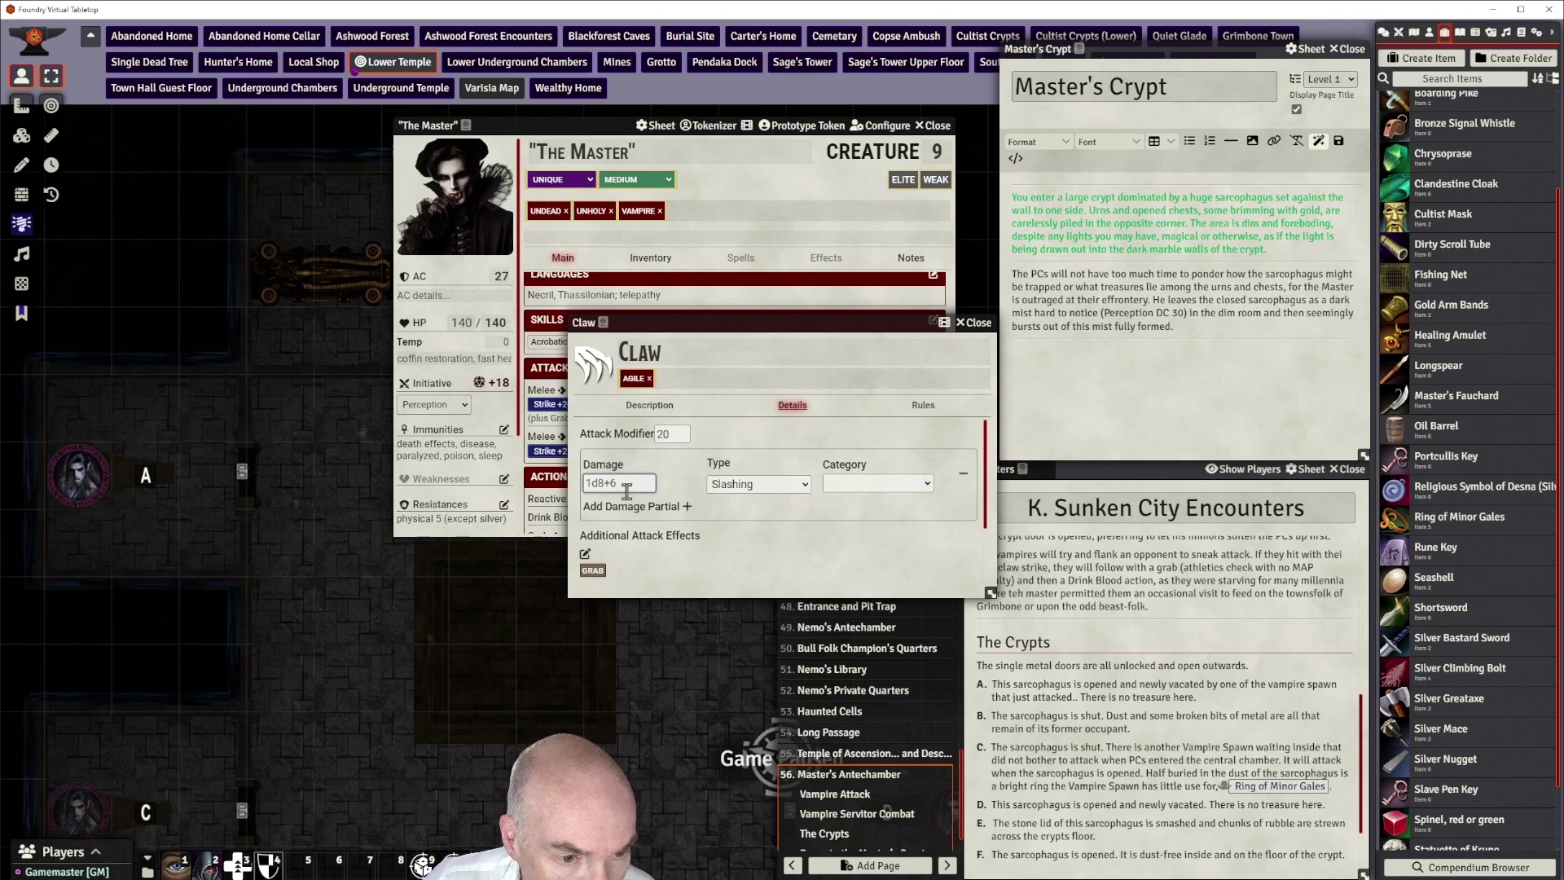
Set the Claw attack's damage to 2d8+9 and close its sheet
{"action": "left_click_drag", "start_coordinate": [756, 323], "coordinate": [1026, 285]}
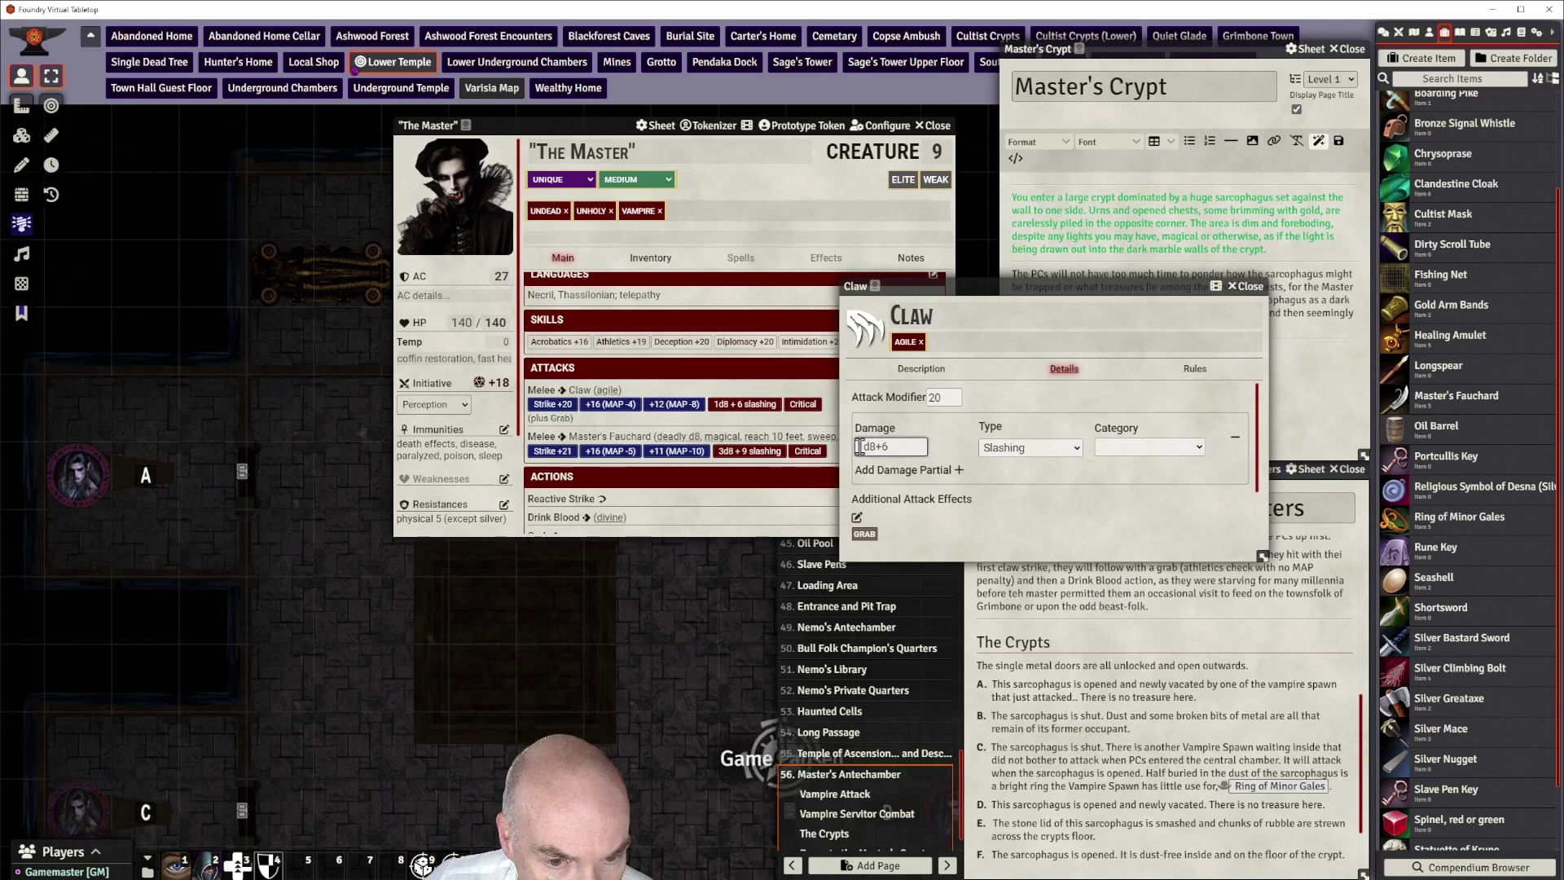
{"action": "left_click_drag", "start_coordinate": [861, 447], "coordinate": [877, 446]}
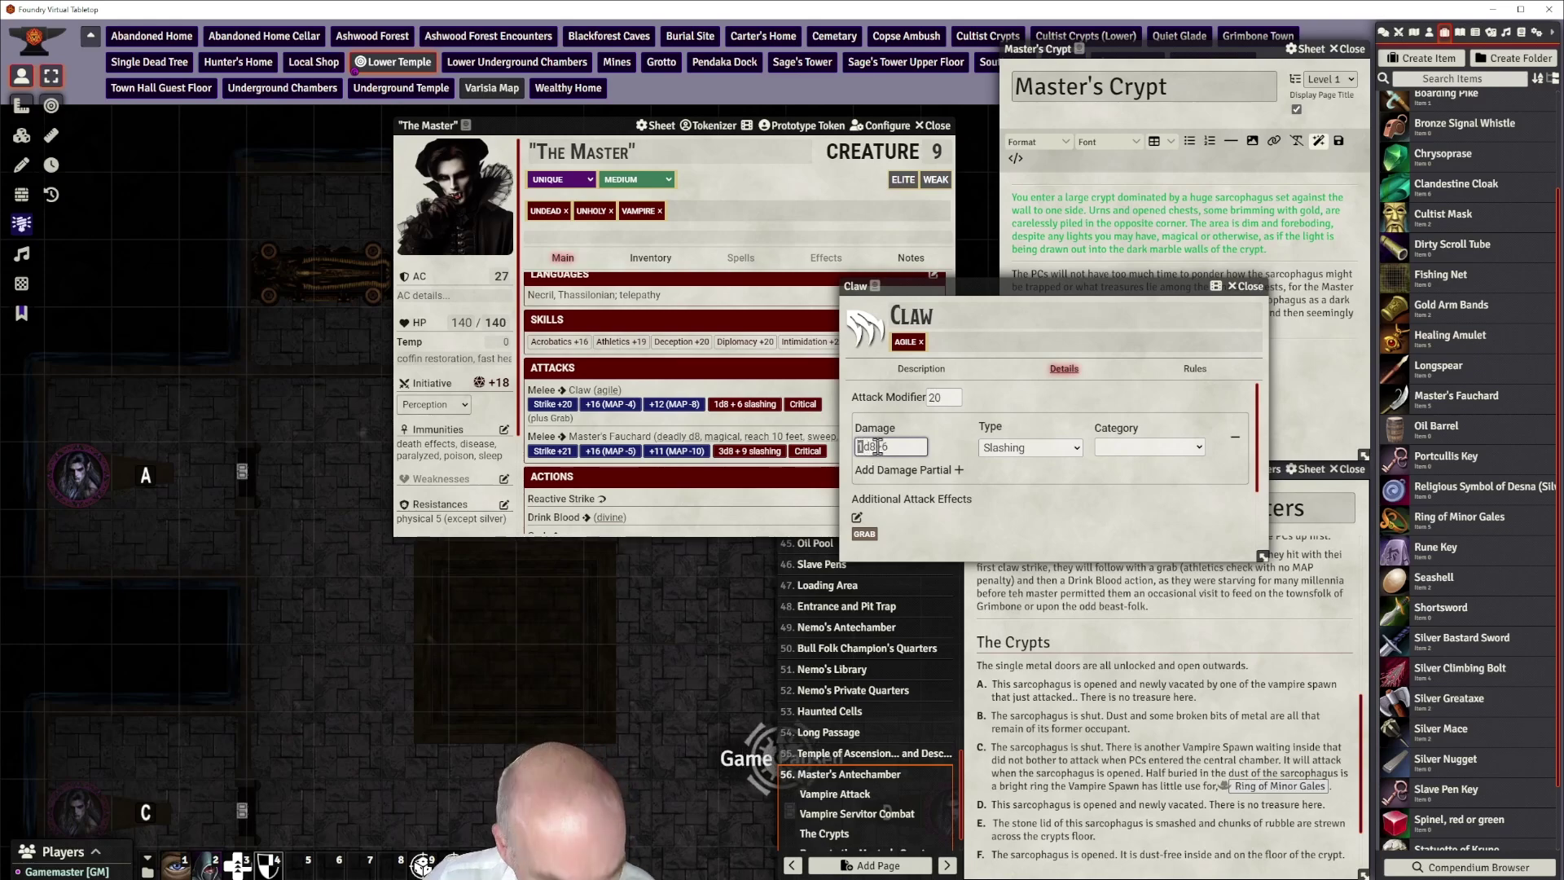
{"action": "type", "text": "2d8"}
{"action": "key", "text": "BackSpace"}
{"action": "type", "text": "9"}
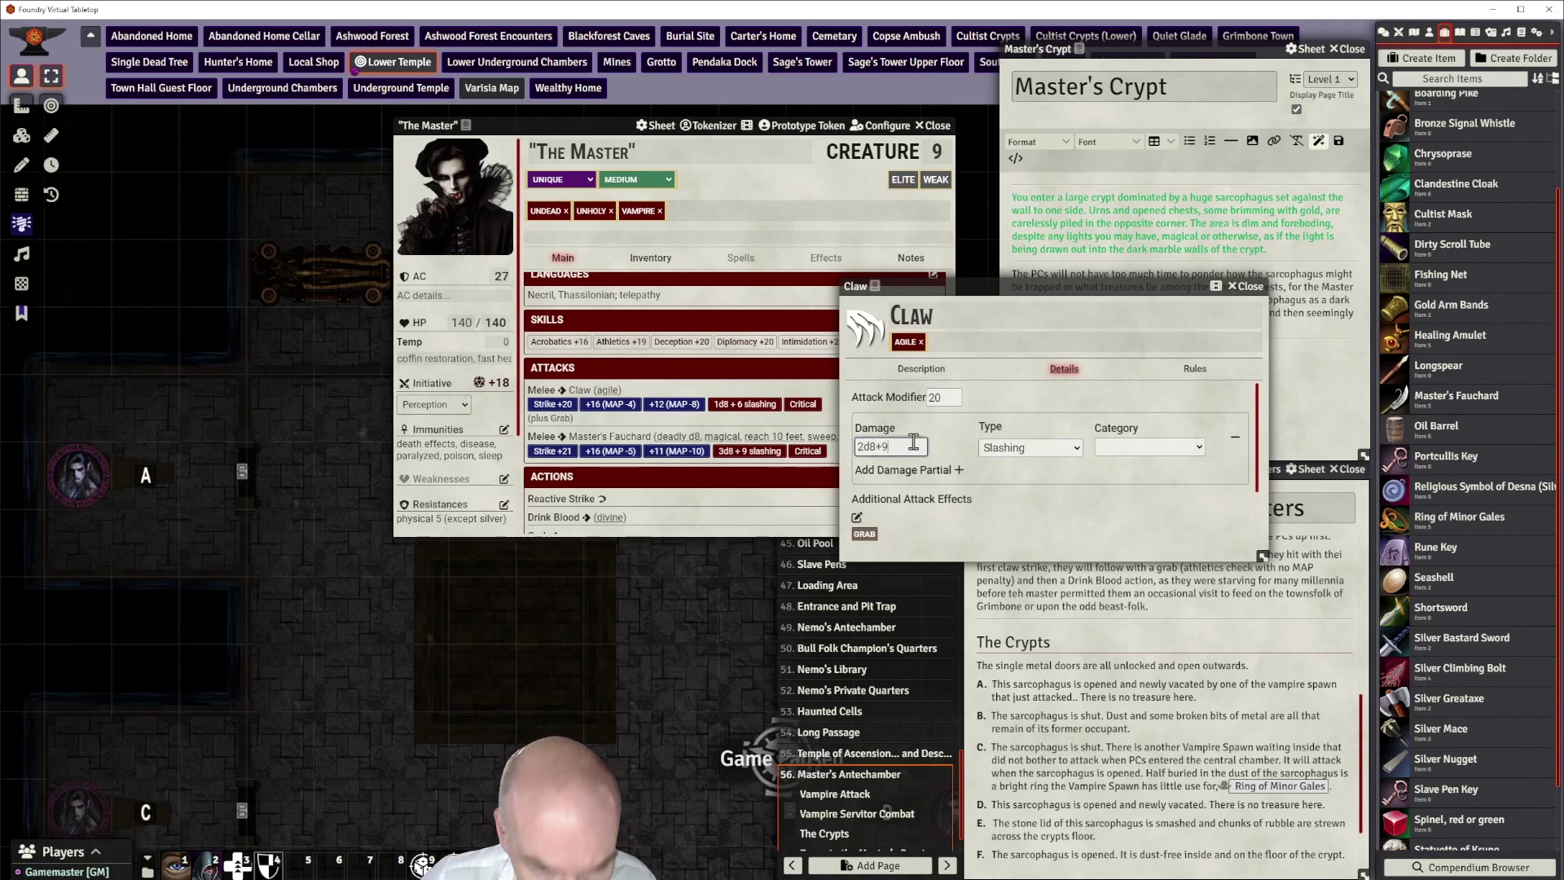
{"action": "key", "text": "Return"}
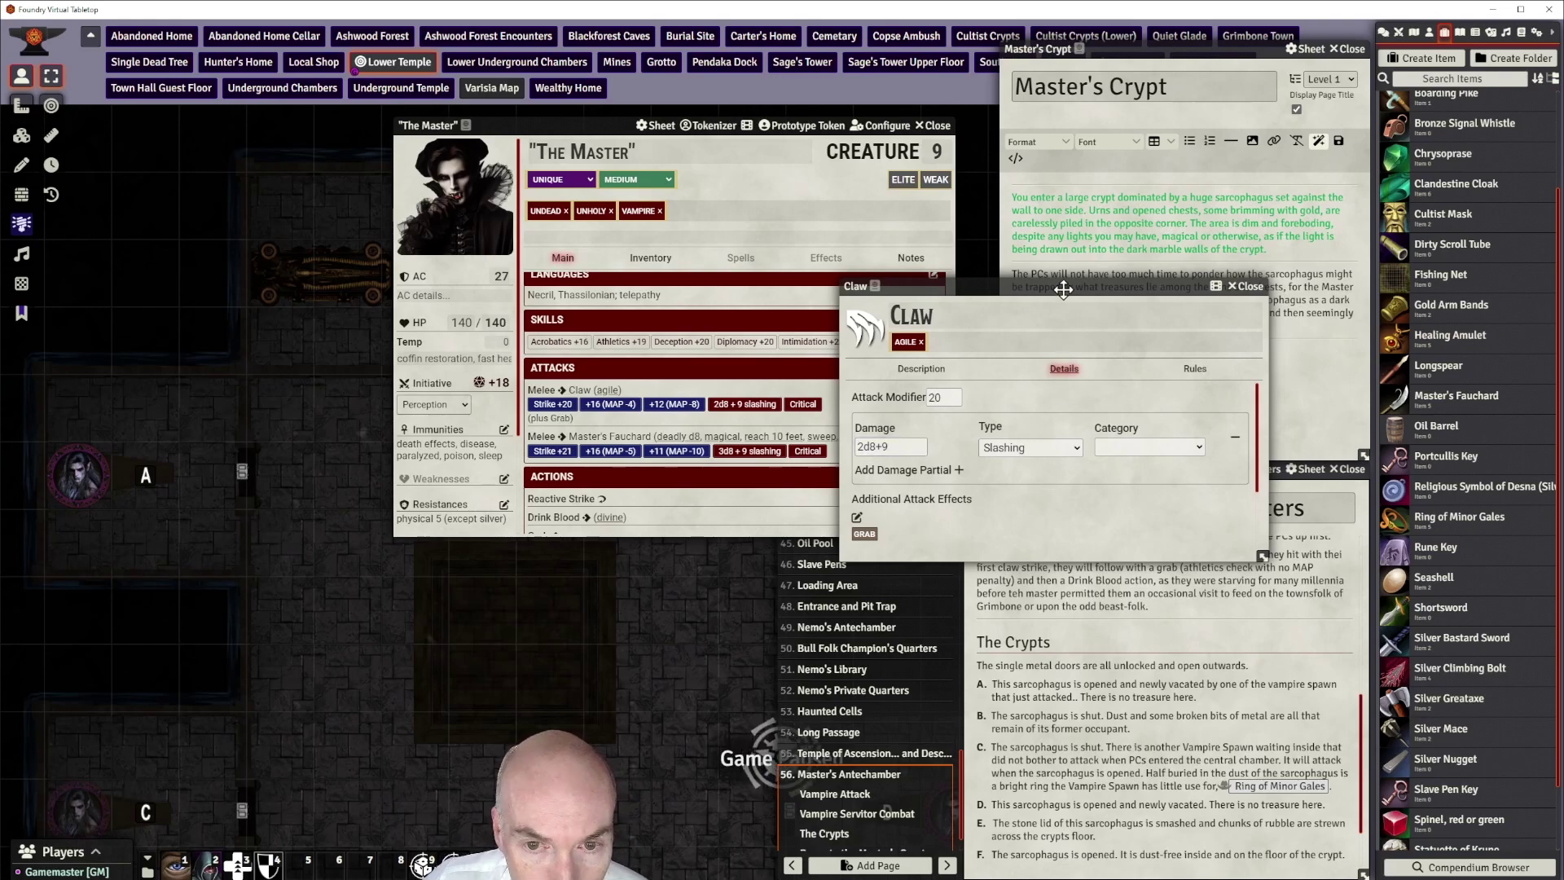
{"action": "left_click_drag", "start_coordinate": [1059, 287], "coordinate": [1015, 280]}
{"action": "left_click", "coordinate": [1204, 279]}
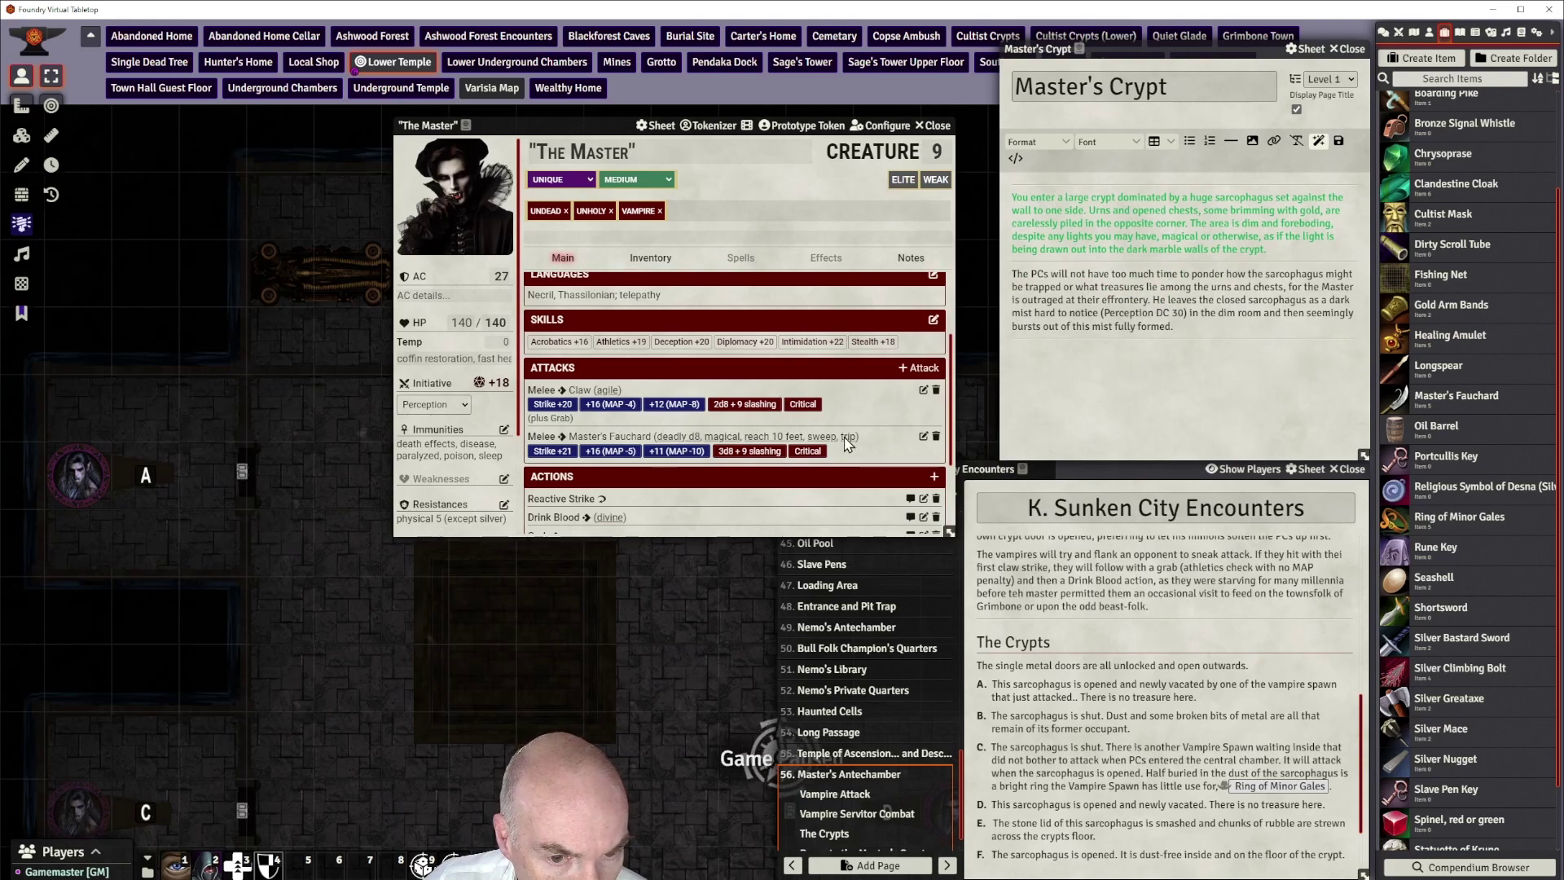
Review the Master's attacks, actions and passive abilities for anything still missing
{"action": "left_click", "coordinate": [936, 390]}
{"action": "left_click", "coordinate": [883, 413]}
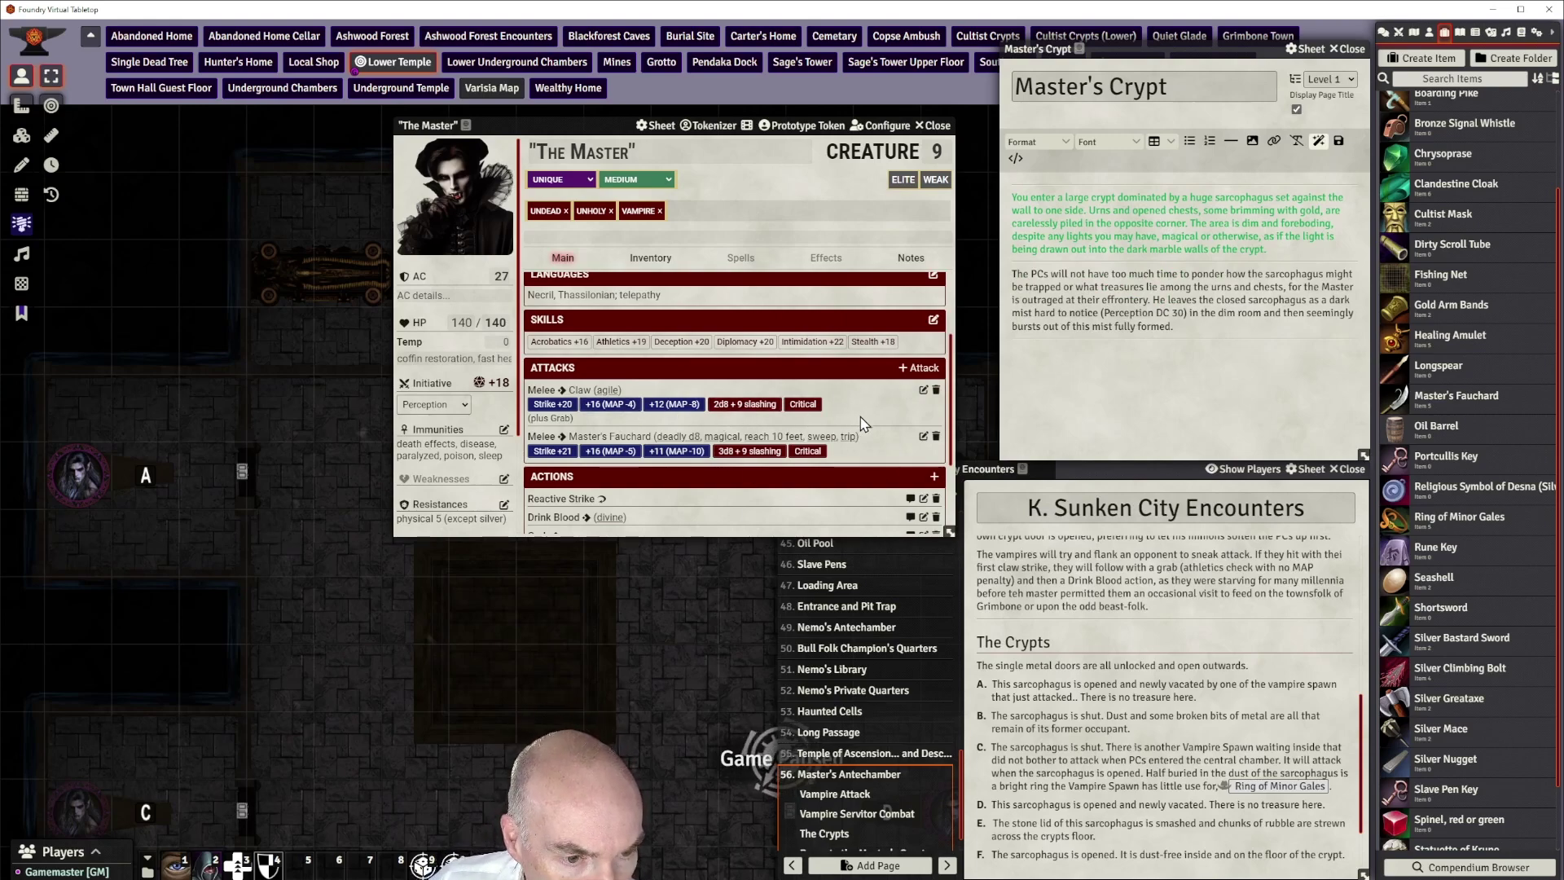
{"action": "scroll", "coordinate": [864, 425], "scroll_direction": "down", "scroll_amount": 1}
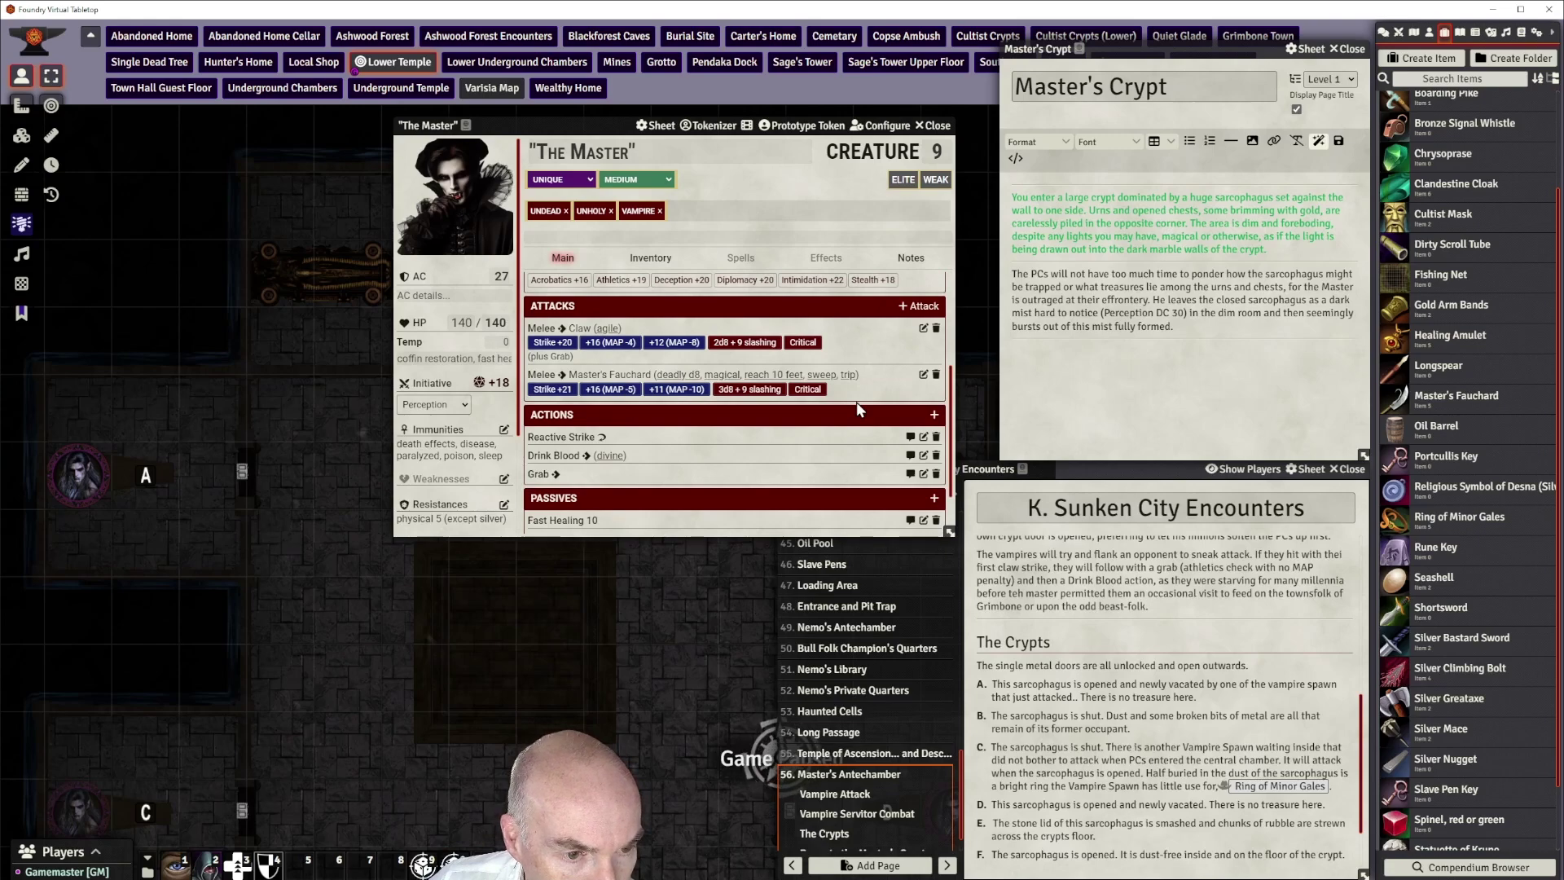
{"action": "scroll", "coordinate": [859, 410], "scroll_direction": "down", "scroll_amount": 1}
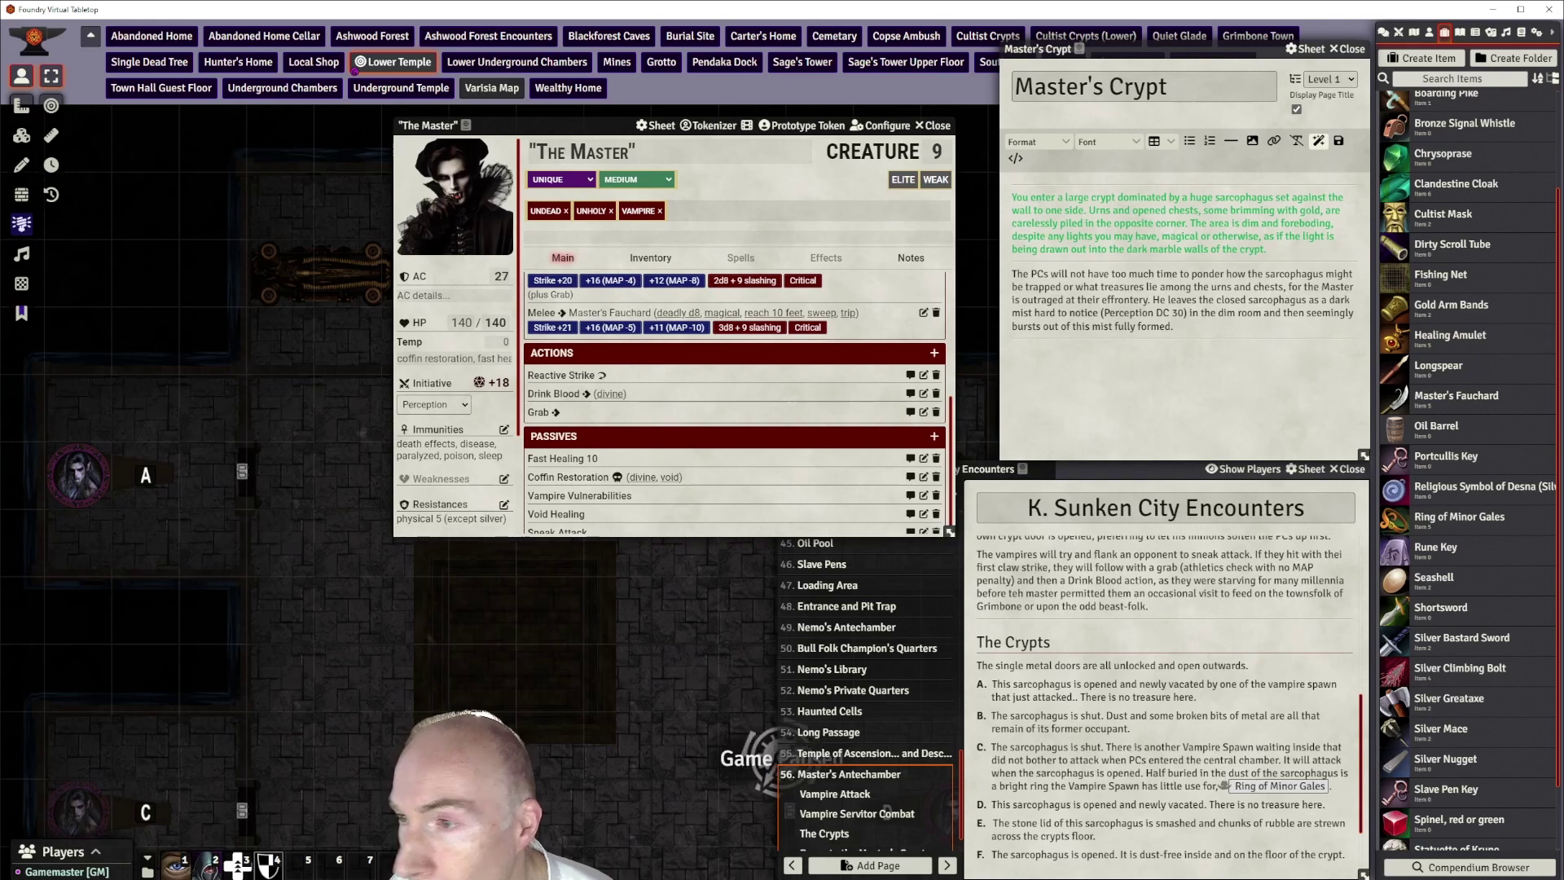
{"action": "scroll", "coordinate": [696, 440], "scroll_direction": "up", "scroll_amount": 5}
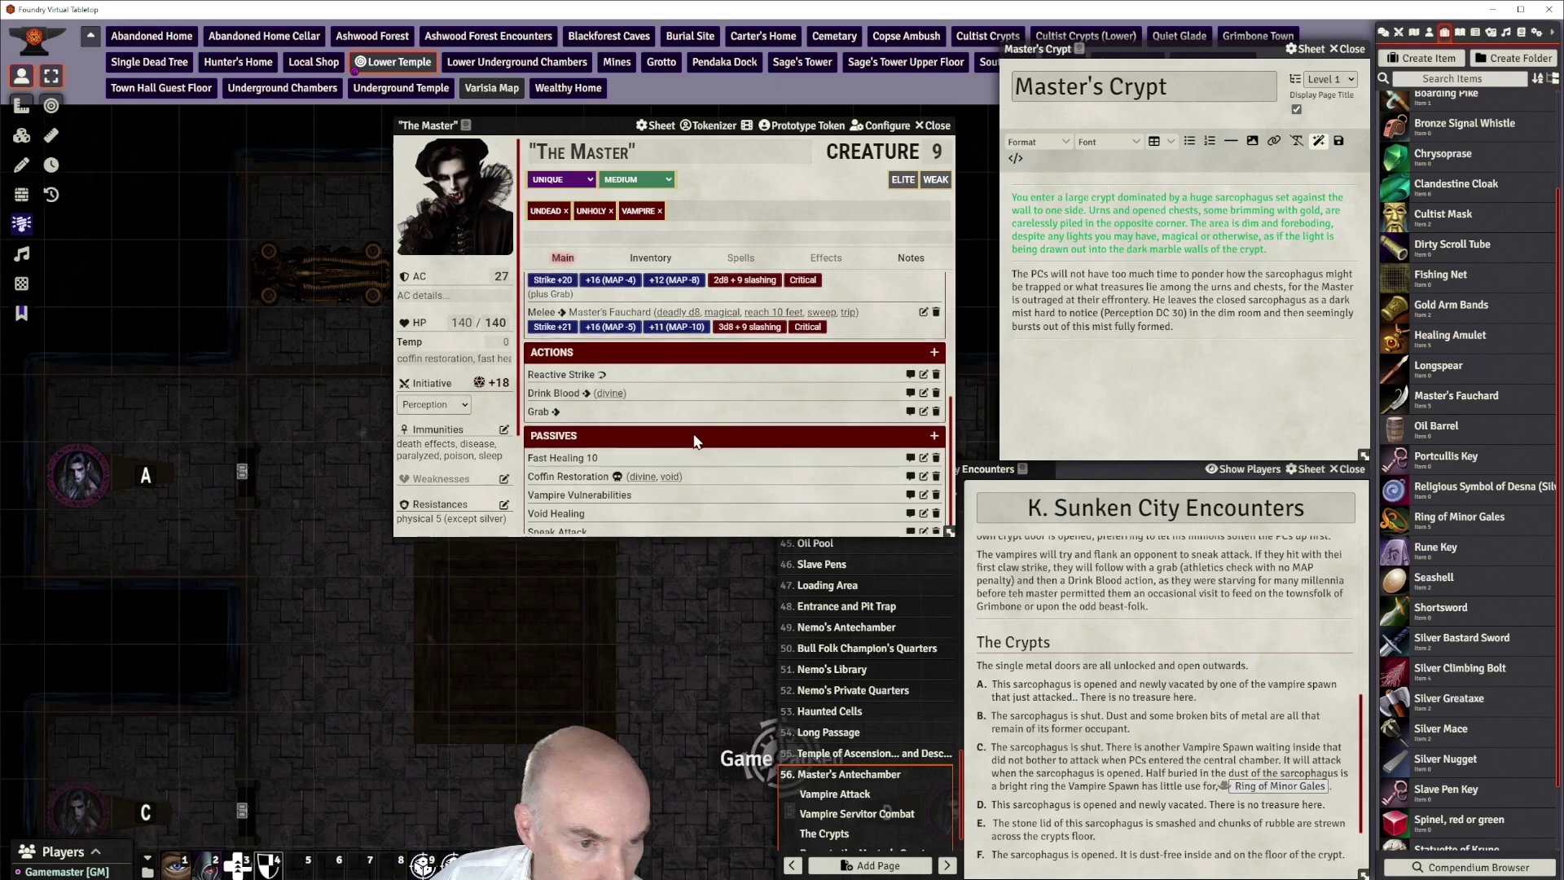
{"action": "scroll", "coordinate": [697, 440], "scroll_direction": "down", "scroll_amount": 3}
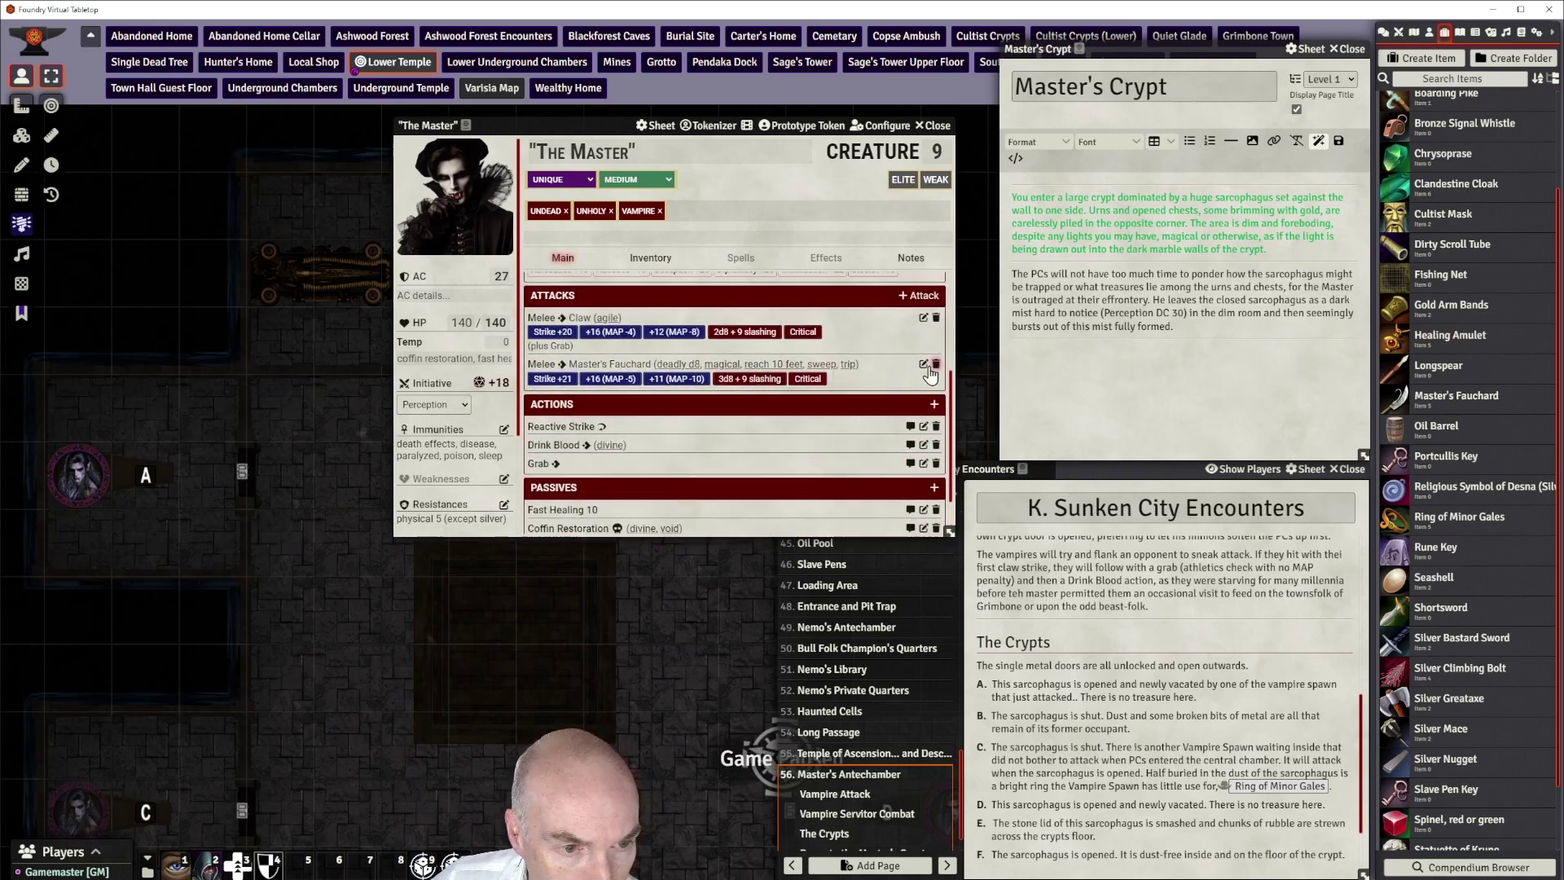
{"action": "scroll", "coordinate": [857, 382], "scroll_direction": "up", "scroll_amount": 1}
{"action": "scroll", "coordinate": [858, 381], "scroll_direction": "down", "scroll_amount": 1}
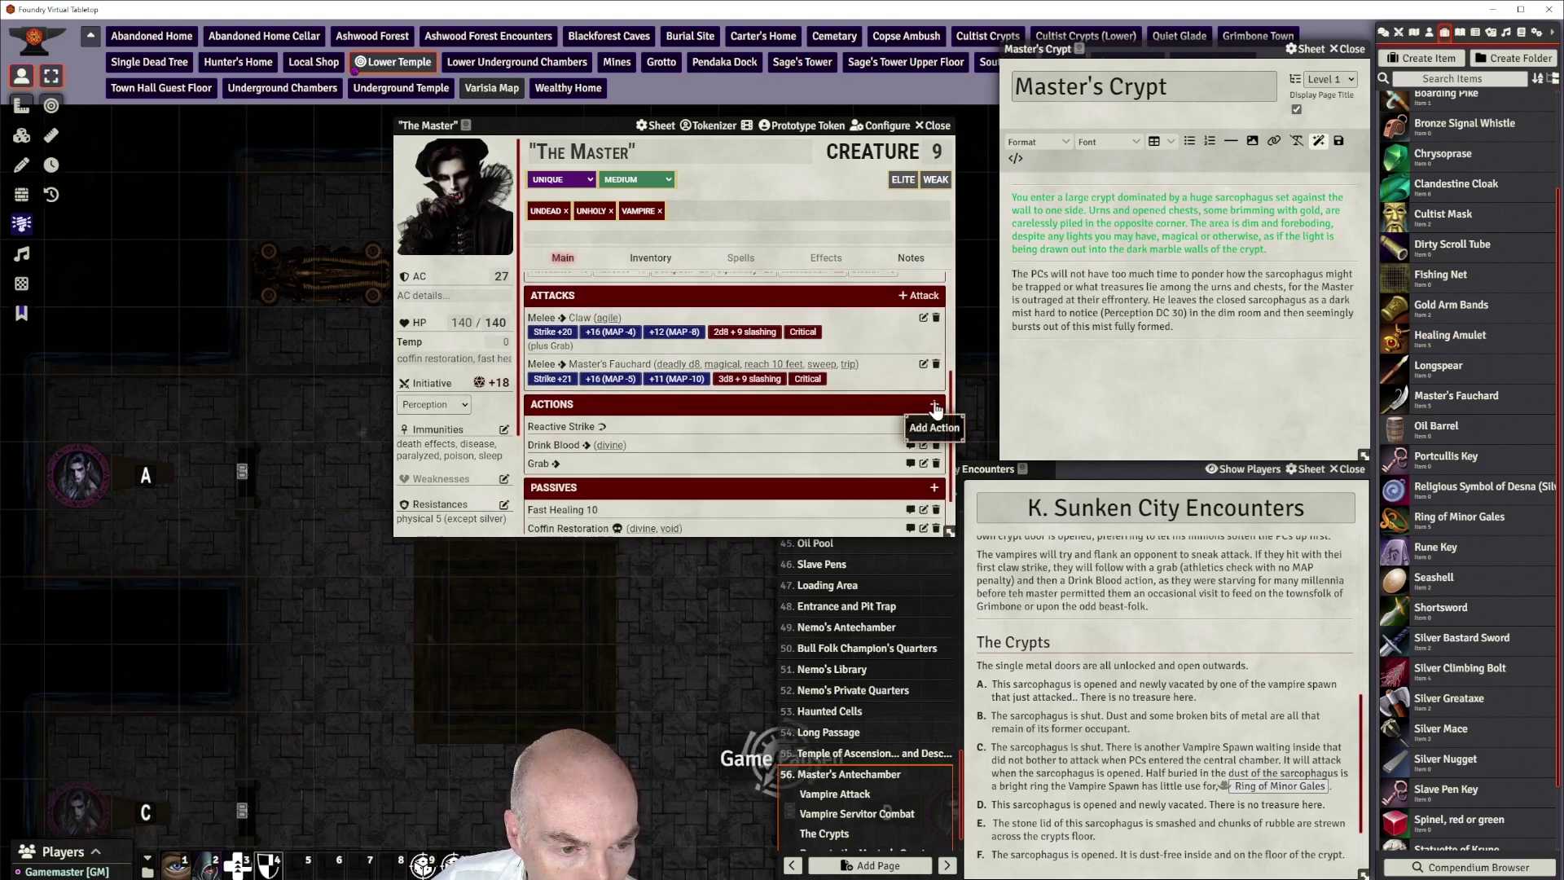
Add a blank action to the Master's actions and open its sheet
{"action": "left_click", "coordinate": [934, 405]}
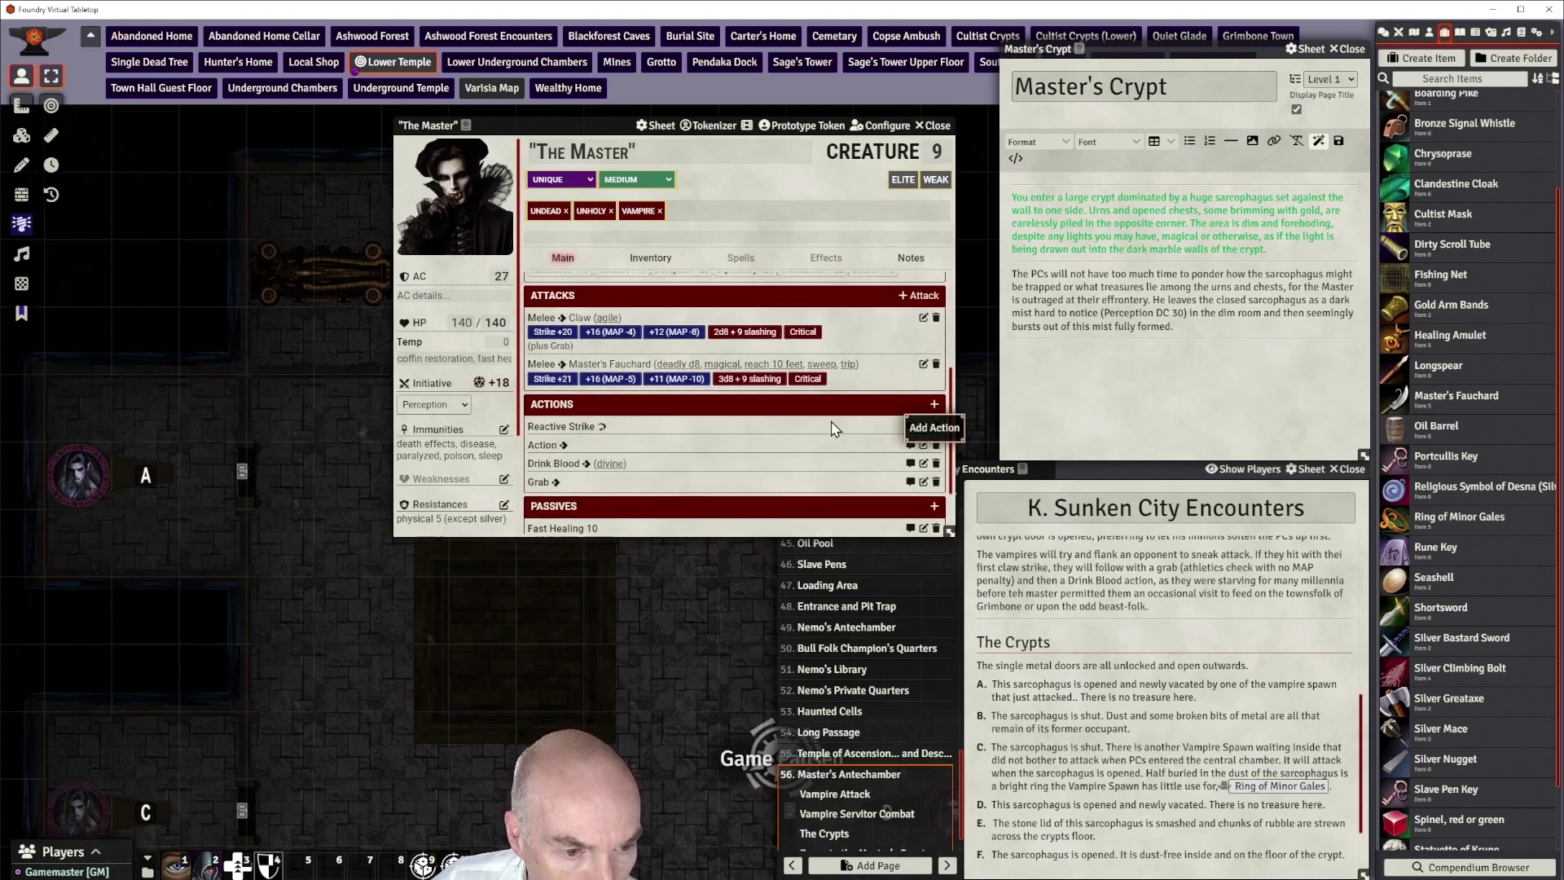
{"action": "left_click", "coordinate": [923, 445]}
{"action": "left_click_drag", "start_coordinate": [687, 351], "coordinate": [622, 351]}
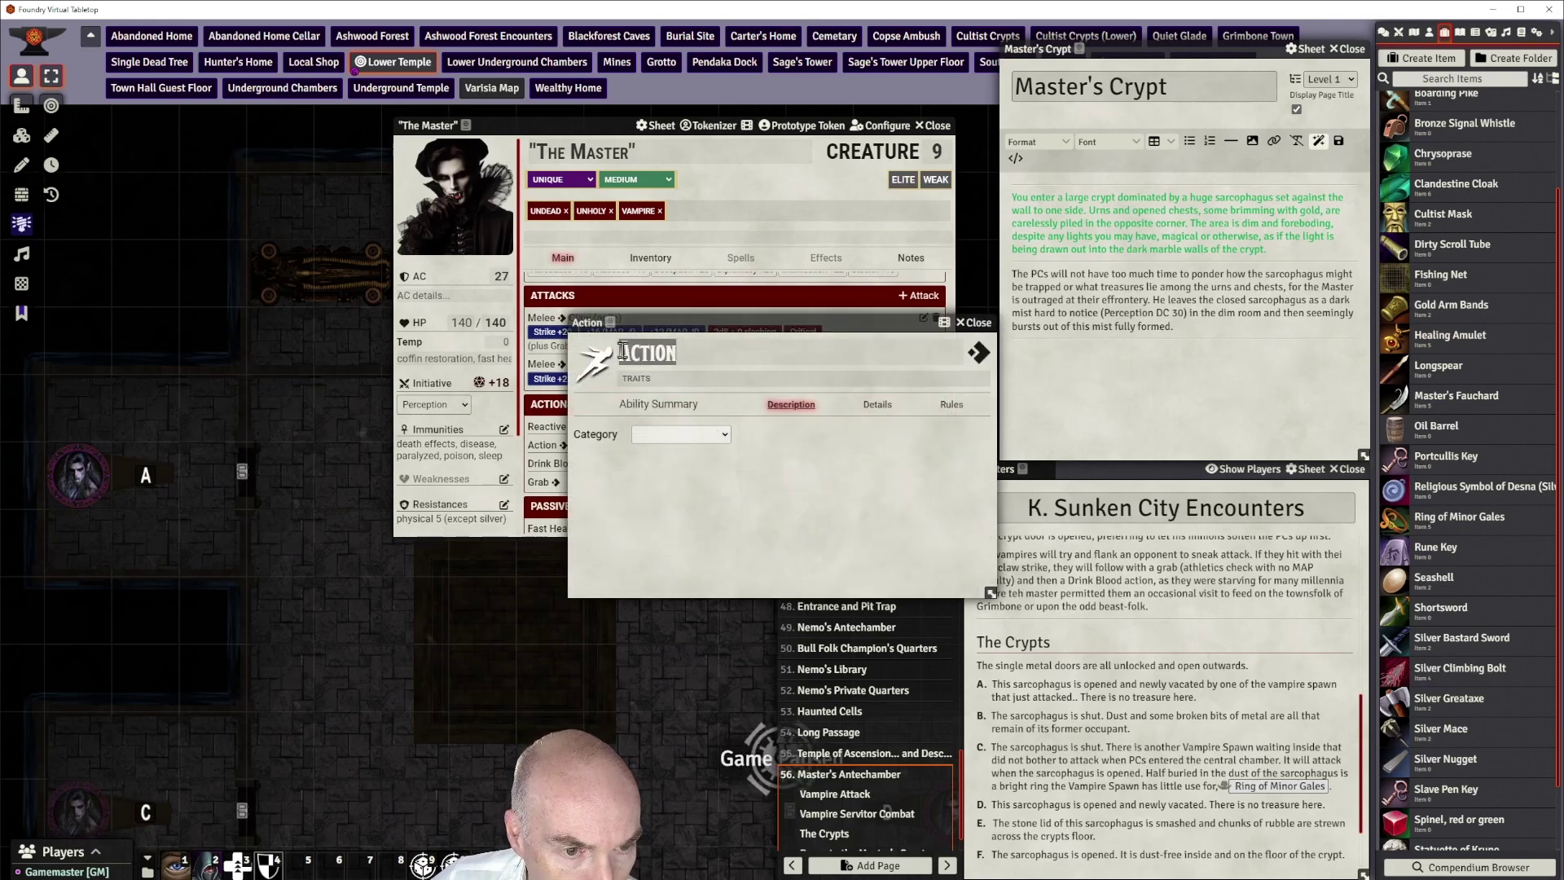
Find the Trip ability in the compendiums, add it to the Master's actions and close the blank action's sheet
{"action": "left_click", "coordinate": [1521, 32]}
{"action": "left_click", "coordinate": [1442, 100]}
{"action": "type", "text": "fauch"}
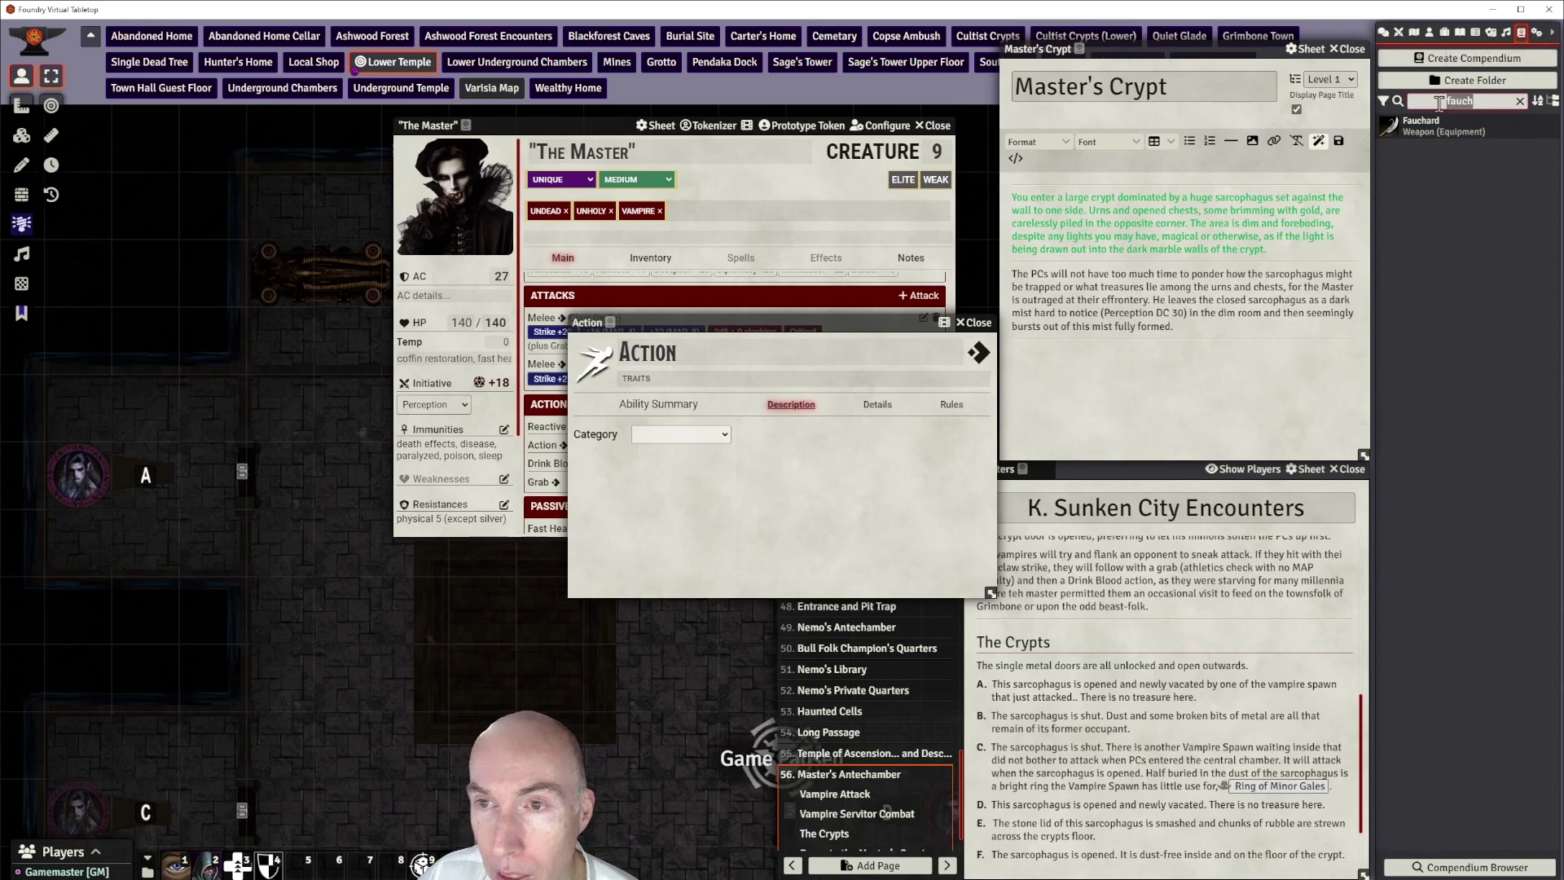
{"action": "type", "text": "trip"}
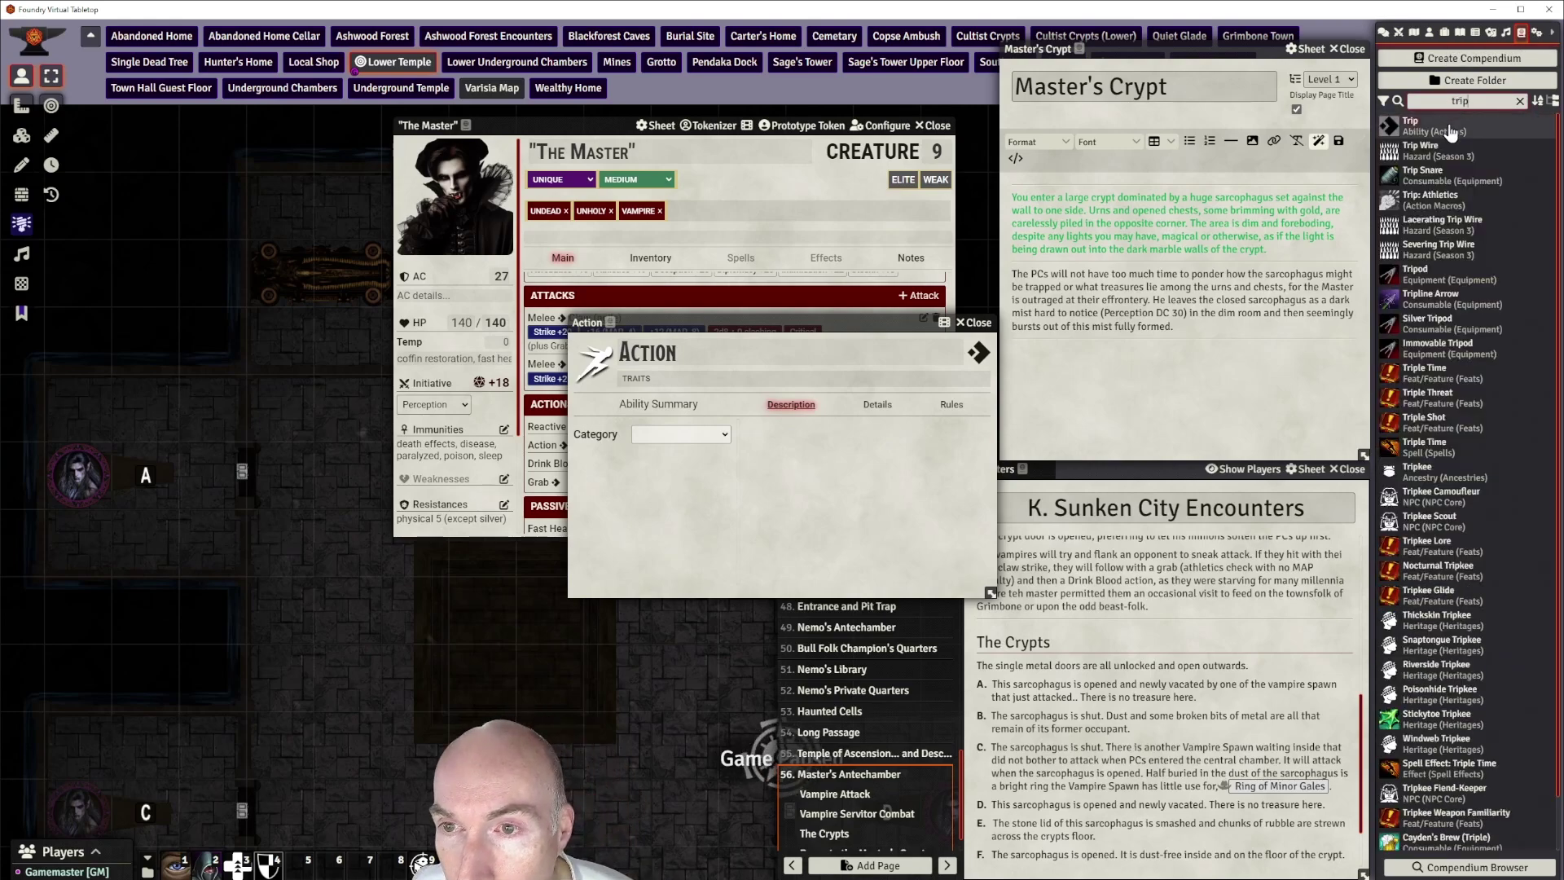
{"action": "left_click_drag", "start_coordinate": [839, 323], "coordinate": [271, 263]}
{"action": "left_click_drag", "start_coordinate": [1430, 126], "coordinate": [717, 432]}
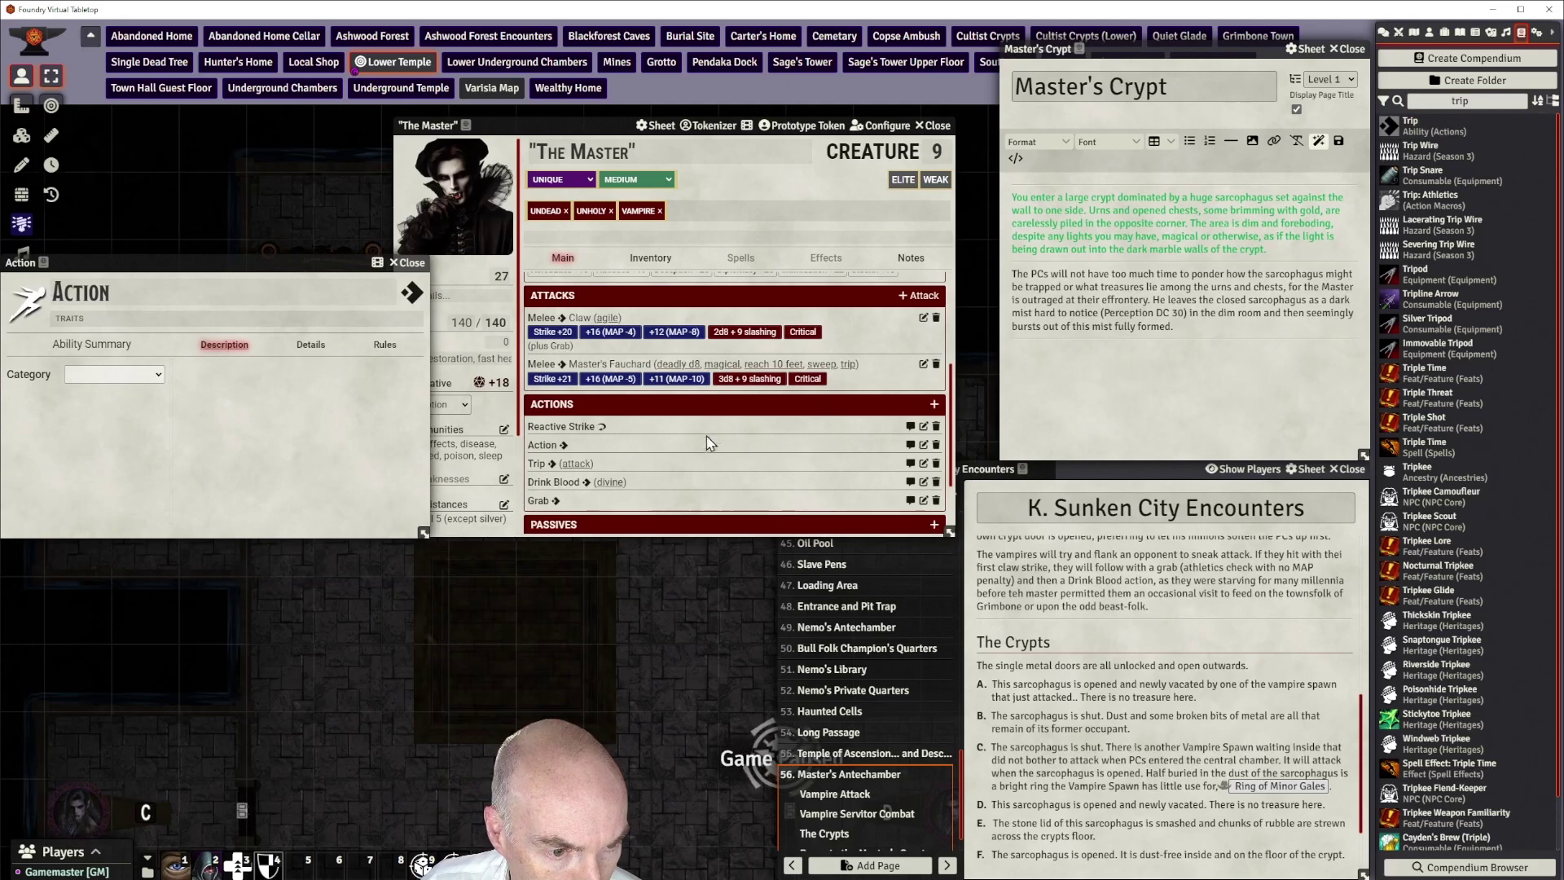
{"action": "left_click_drag", "start_coordinate": [269, 262], "coordinate": [612, 348]}
{"action": "left_click", "coordinate": [748, 349]}
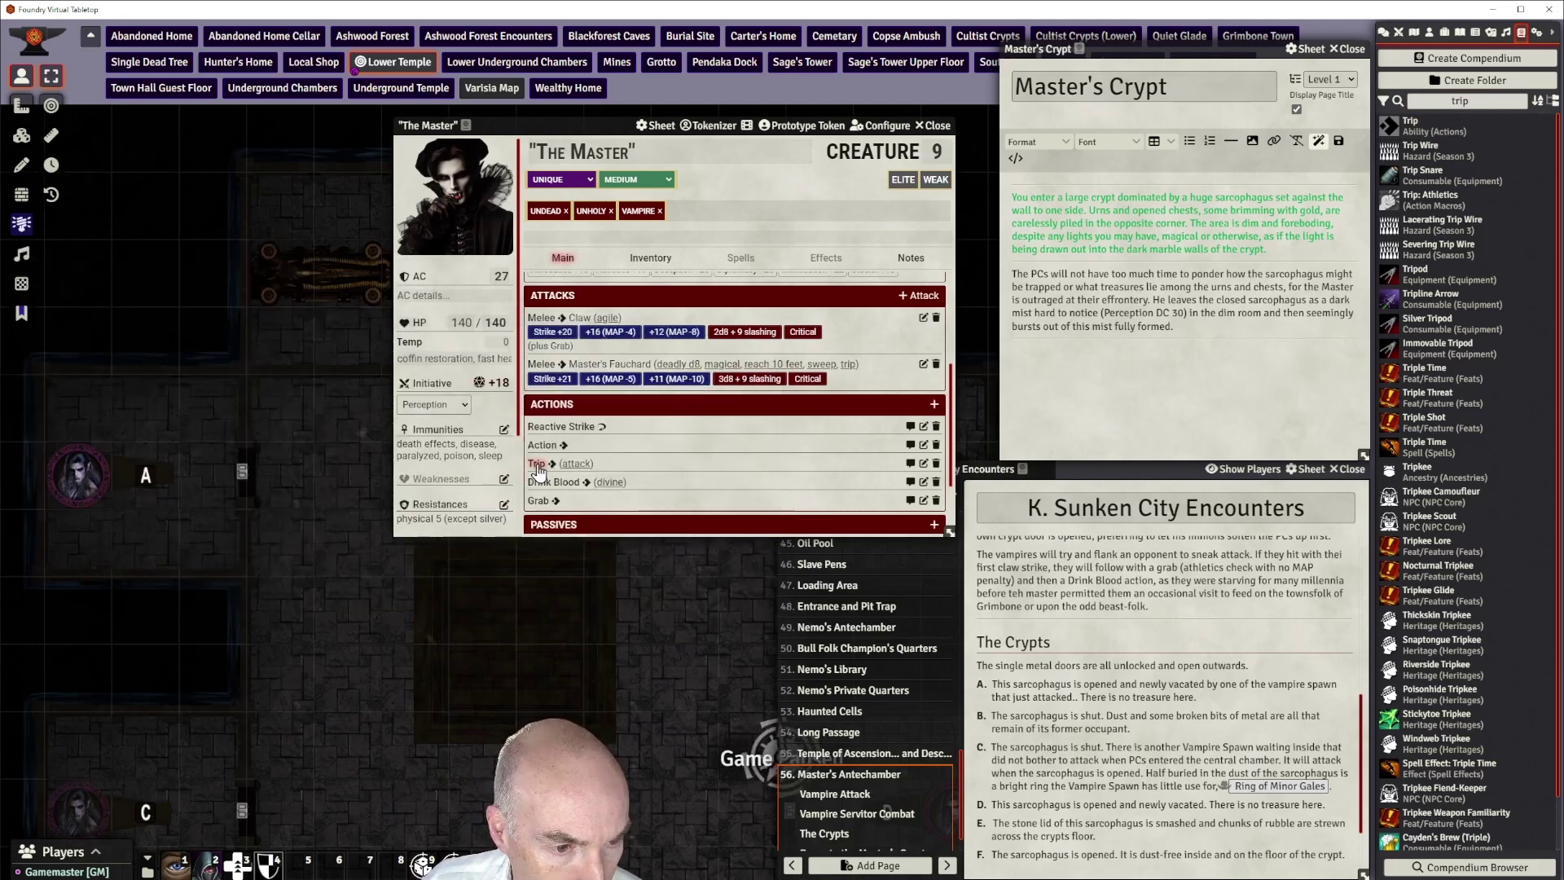
Read through the Master's Trip action and open its description for editing
{"action": "left_click", "coordinate": [537, 464]}
{"action": "scroll", "coordinate": [698, 472], "scroll_direction": "down", "scroll_amount": 2}
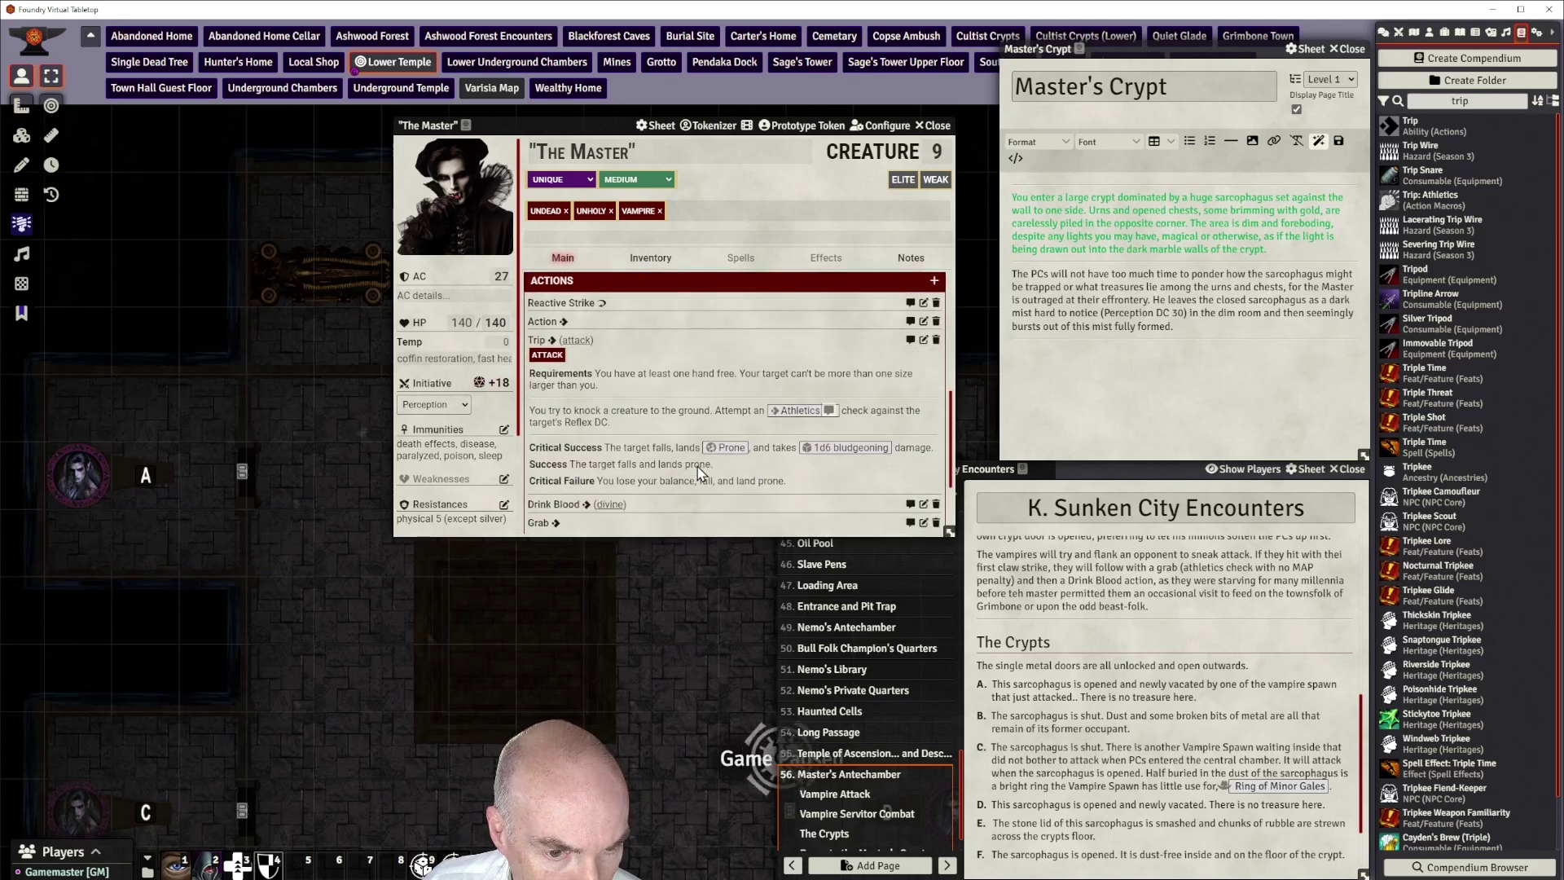
{"action": "scroll", "coordinate": [698, 473], "scroll_direction": "up", "scroll_amount": 1}
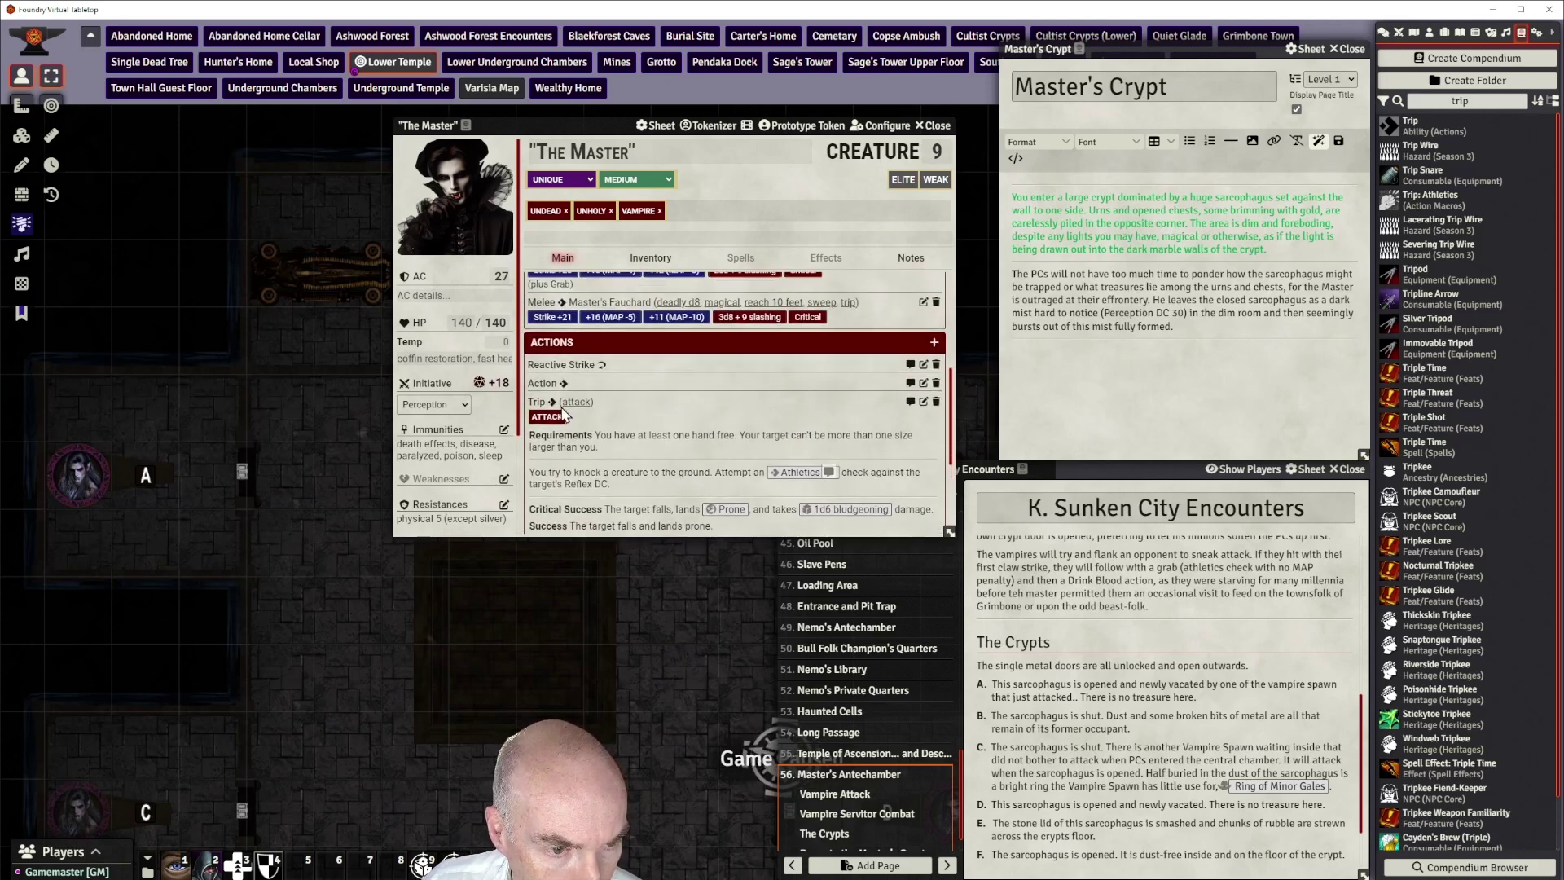
{"action": "left_click", "coordinate": [537, 404]}
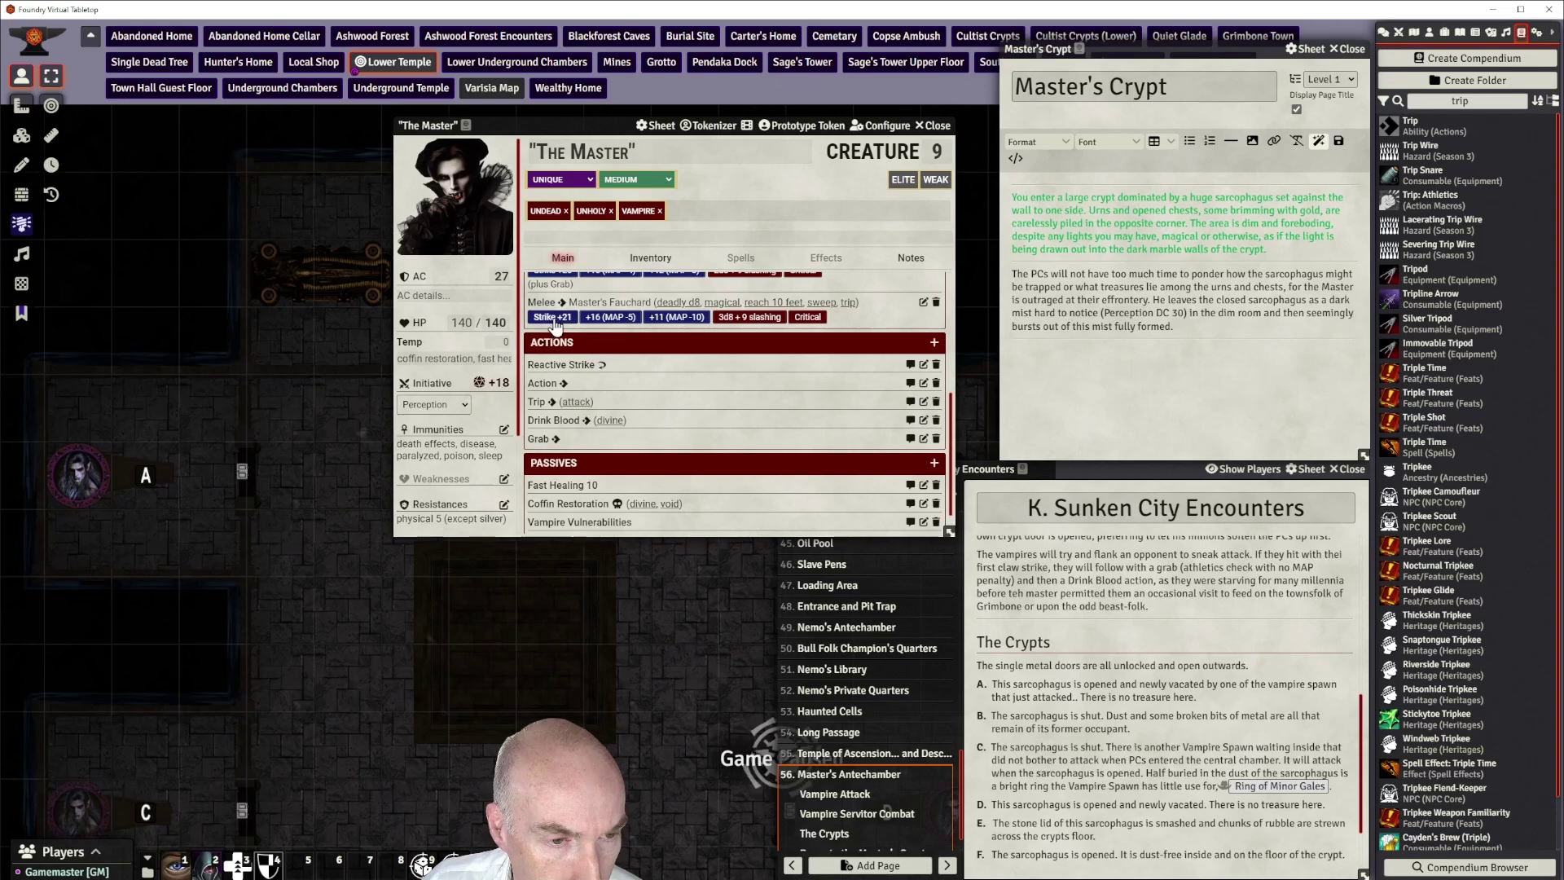
{"action": "left_click", "coordinate": [923, 402]}
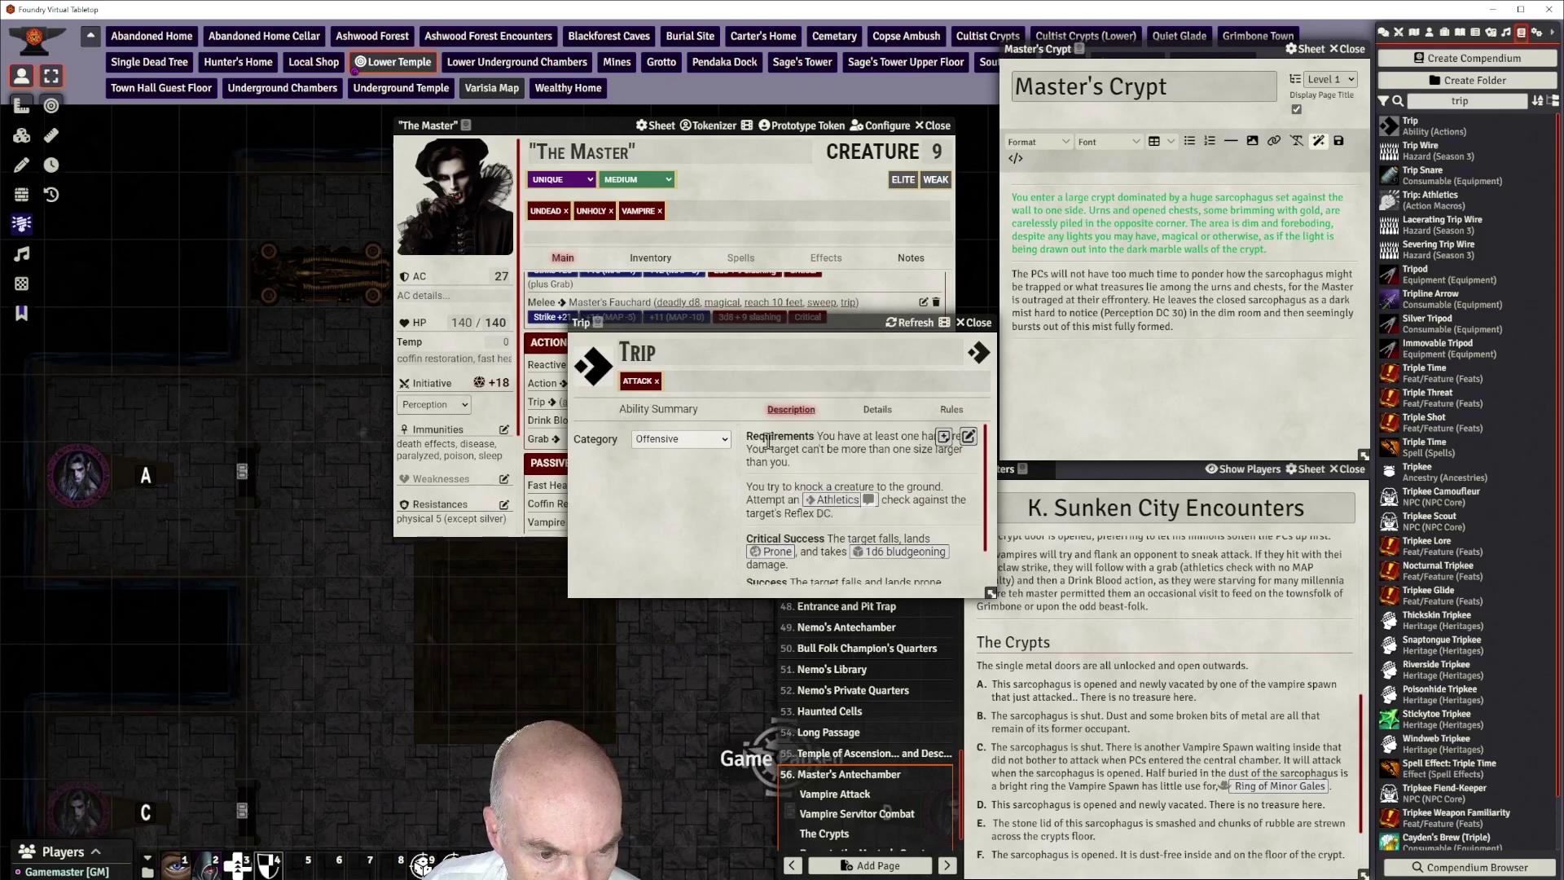
{"action": "left_click", "coordinate": [968, 437]}
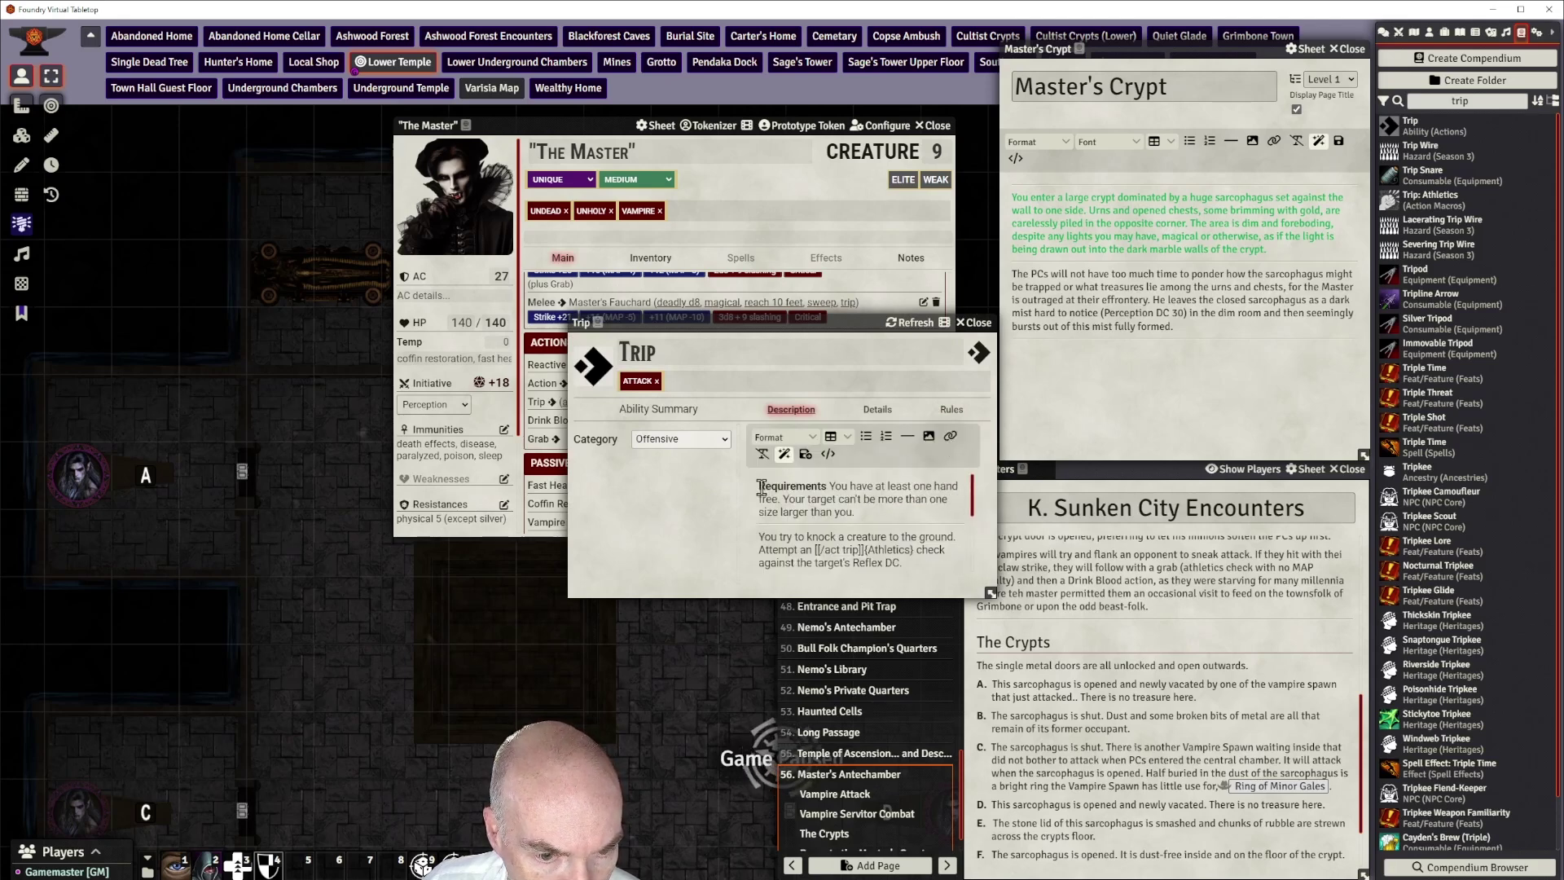
Replace the Requirements paragraph in Trip's description with non-bold "The Master trips with an Athletics check and a +1 item bonus using the fauchard."
{"action": "left_click_drag", "start_coordinate": [761, 489], "coordinate": [876, 509]}
{"action": "key", "text": "BackSpace"}
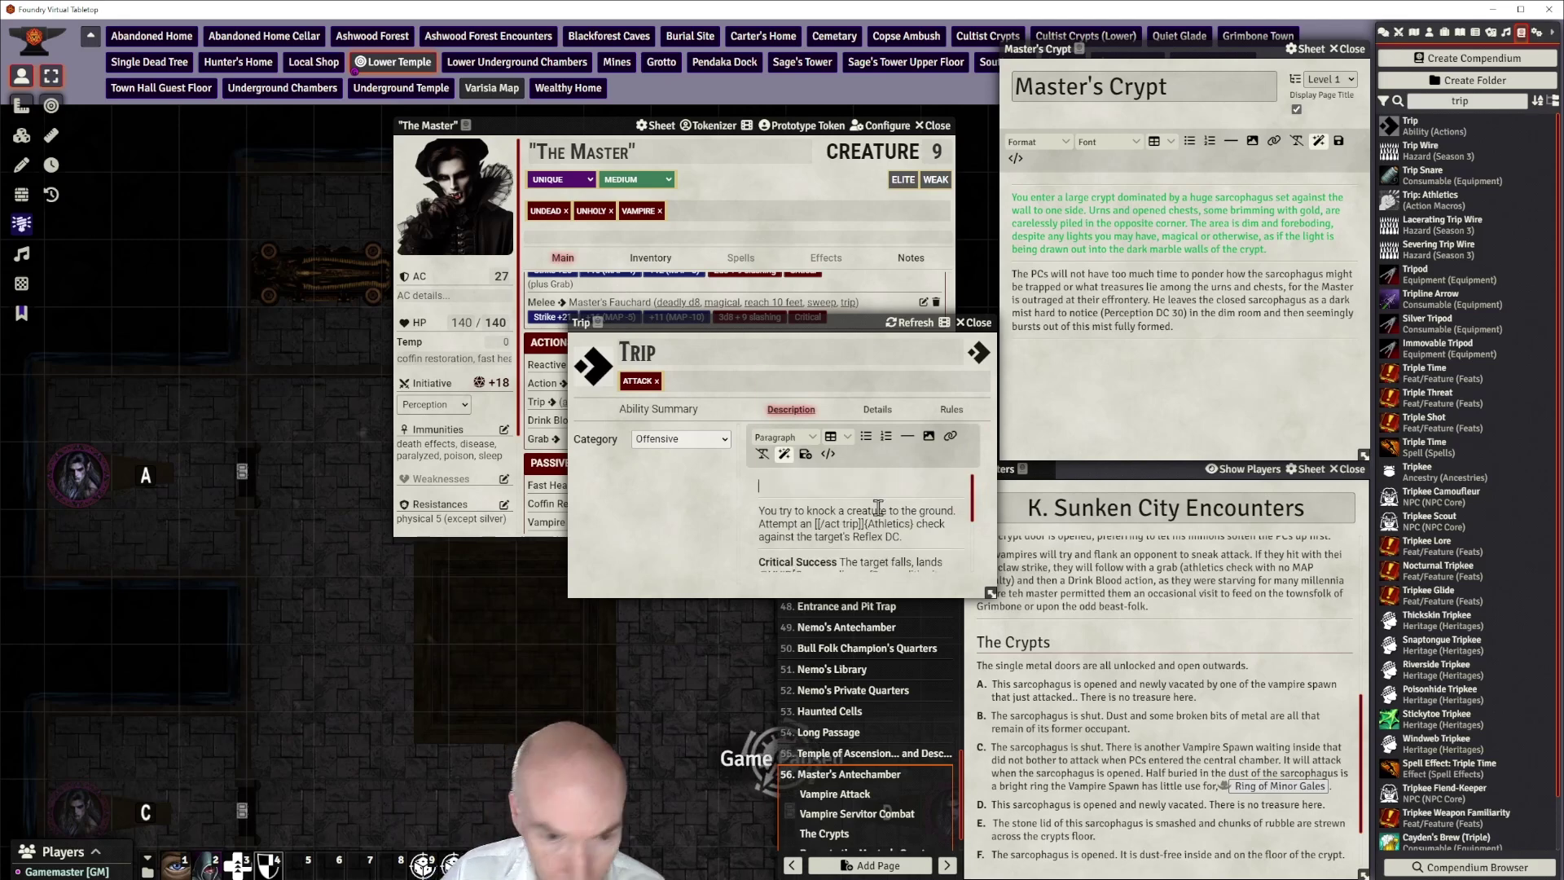
{"action": "type", "text": "Th"}
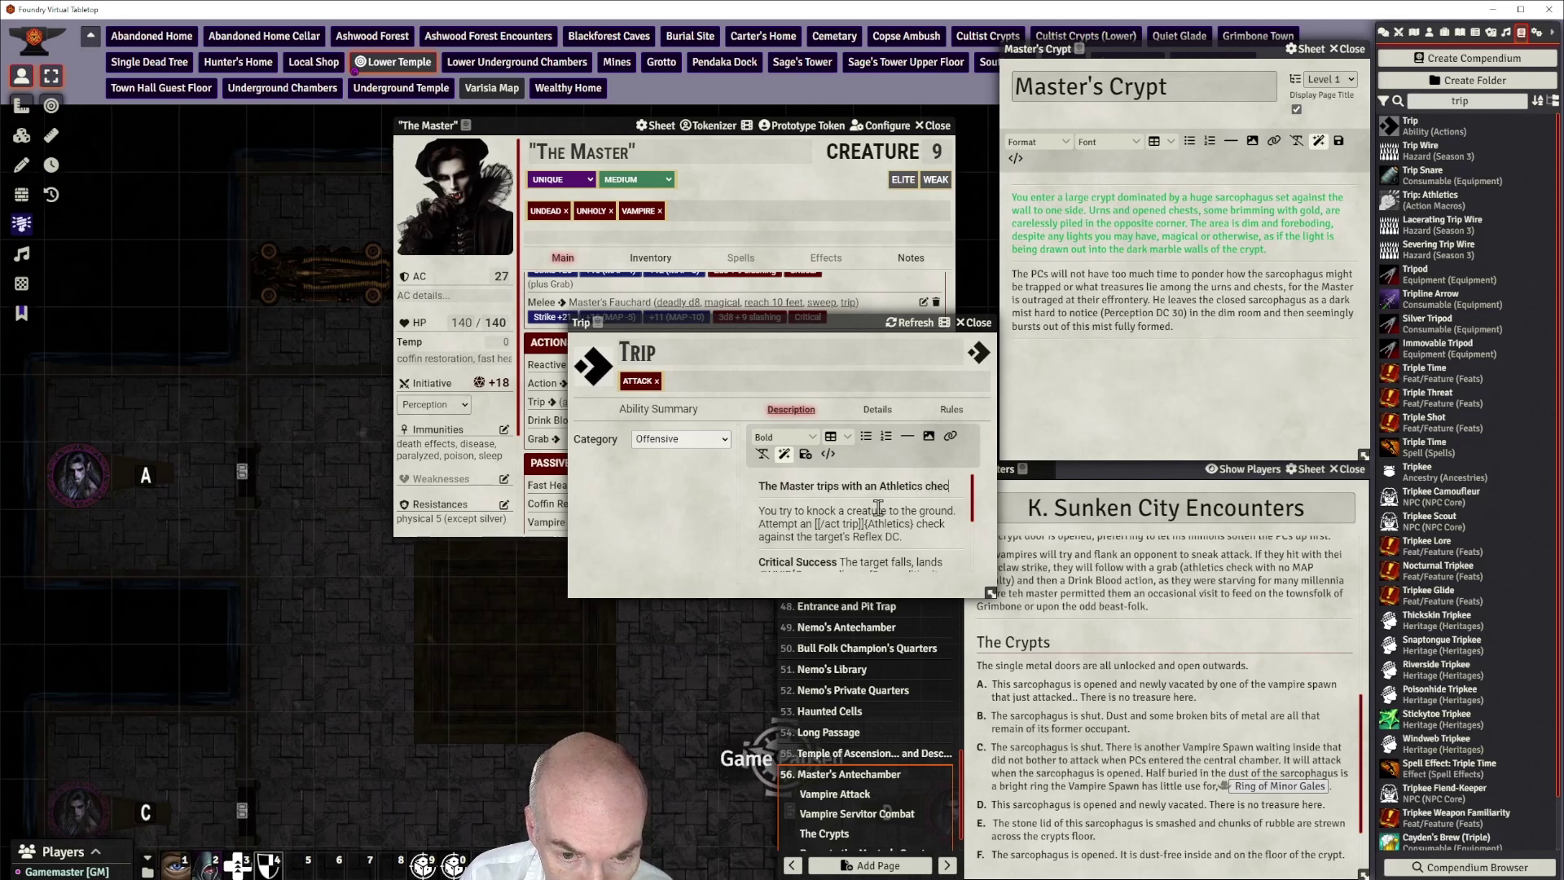
{"action": "type", "text": "k and a +1 item bonus using the fauchard."}
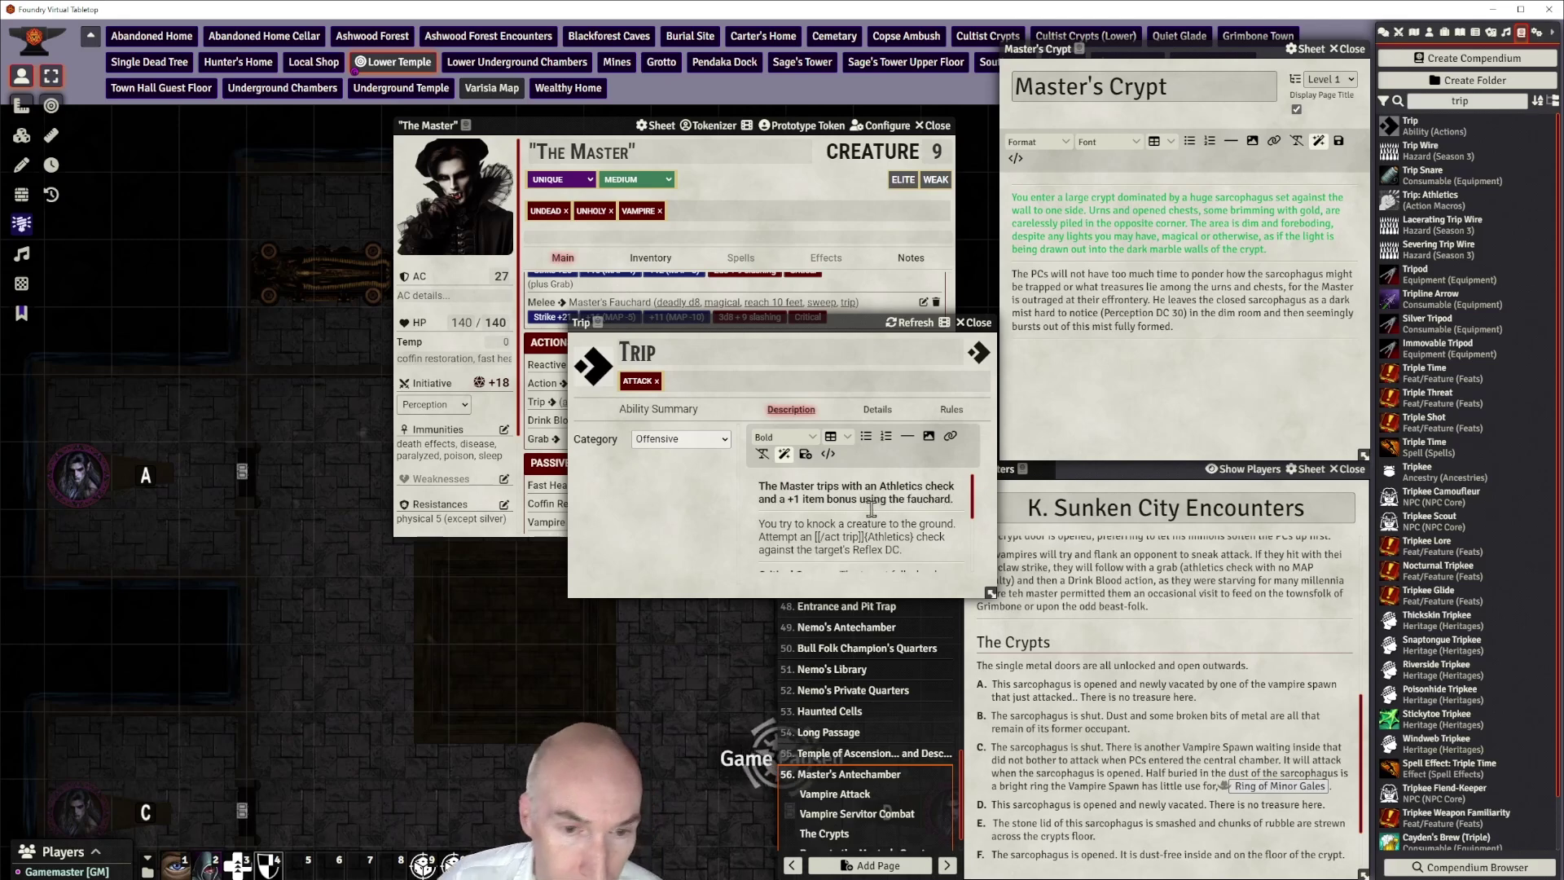
{"action": "left_click_drag", "start_coordinate": [954, 499], "coordinate": [767, 487]}
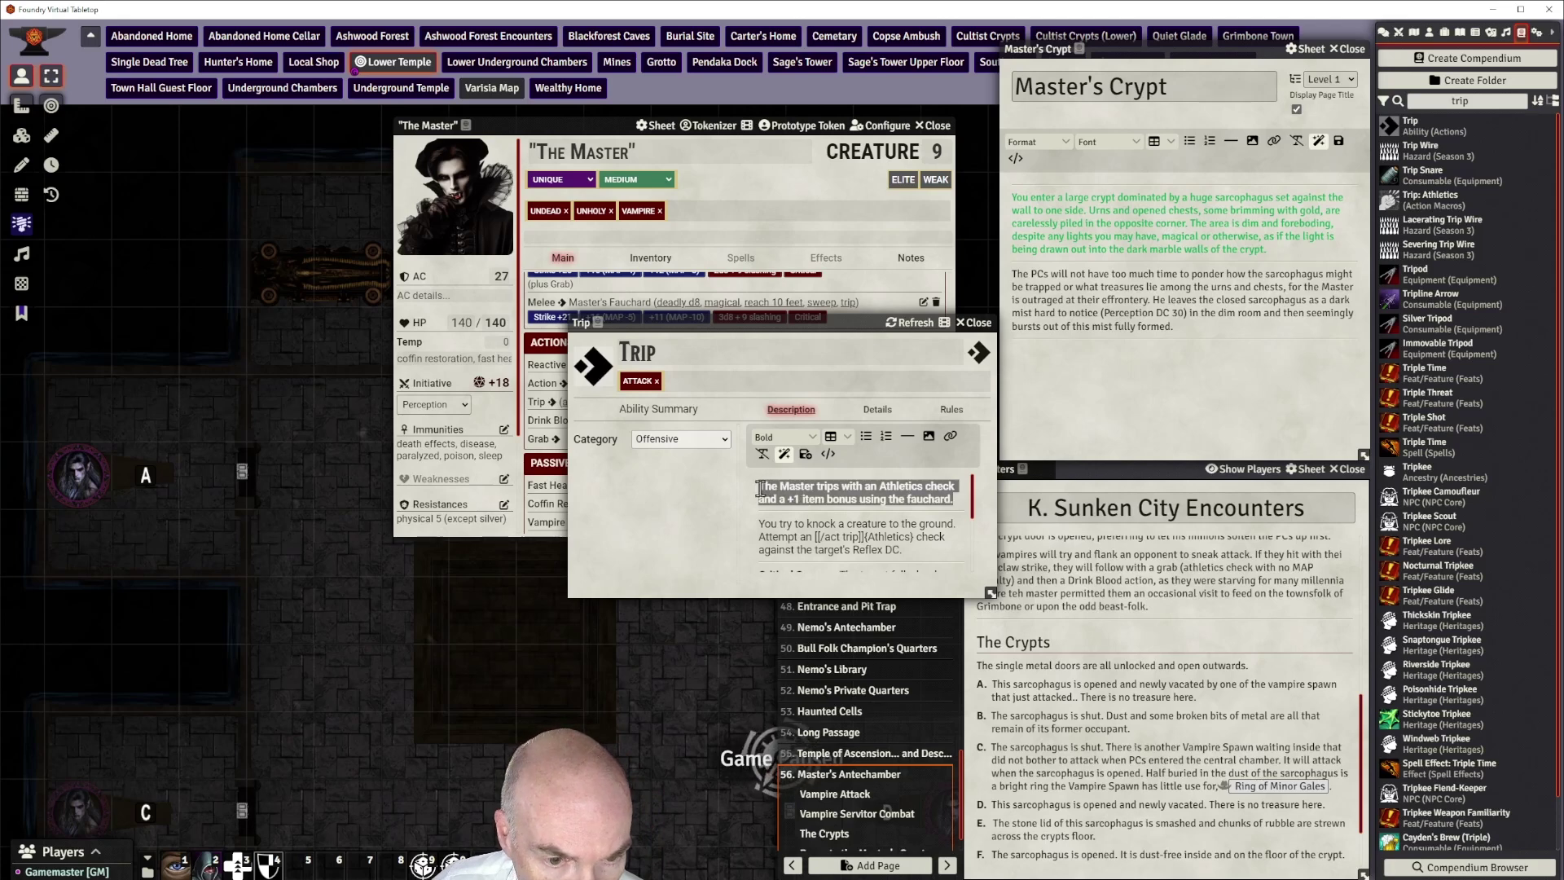
{"action": "key", "text": "ctrl+b"}
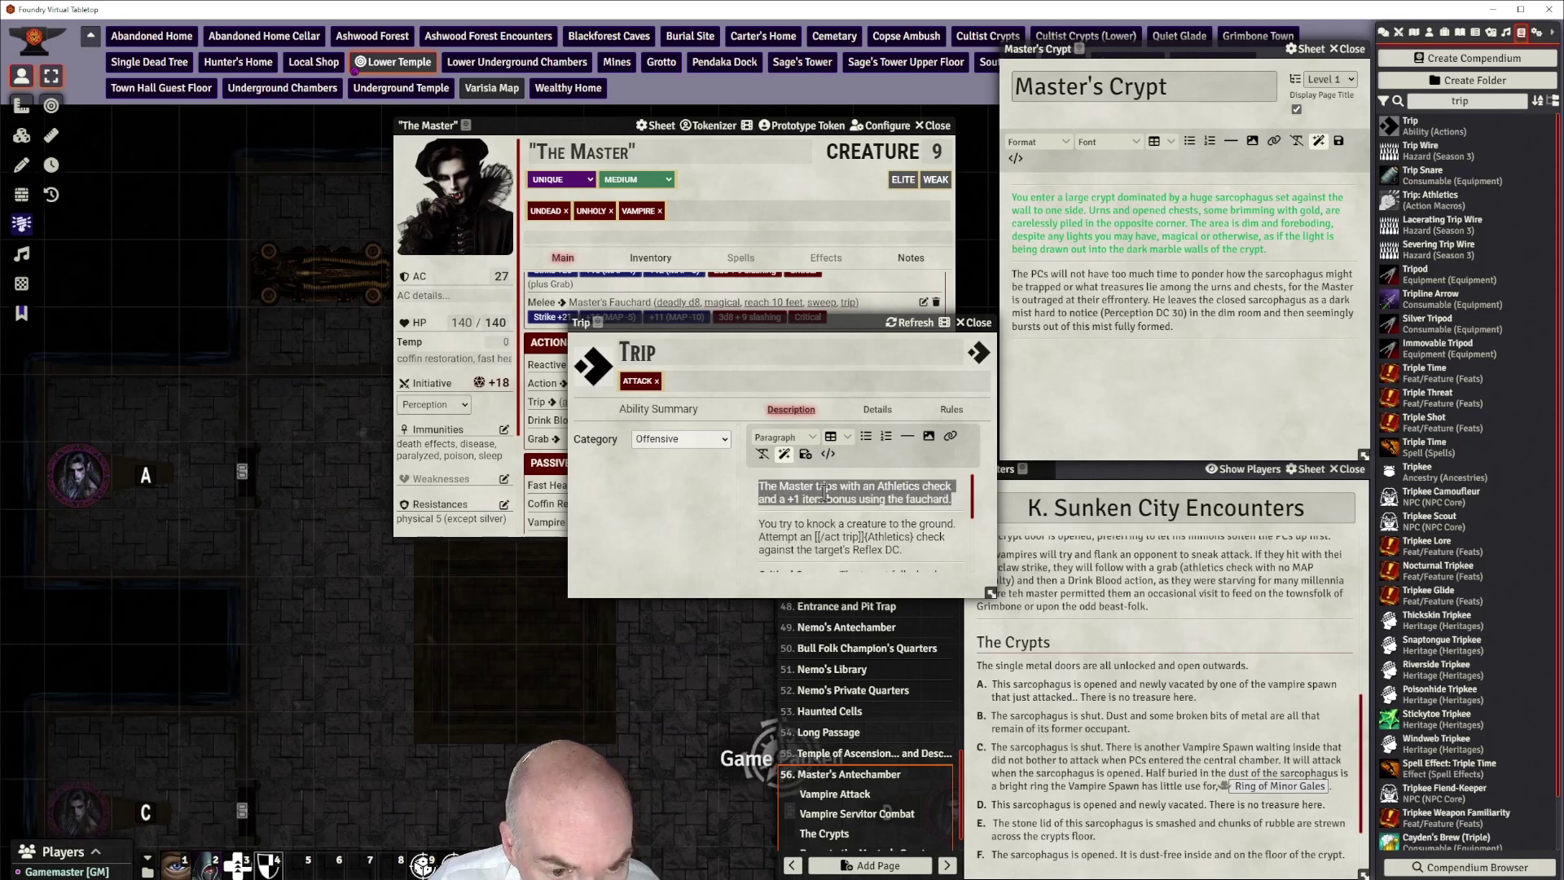
{"action": "left_click", "coordinate": [844, 494]}
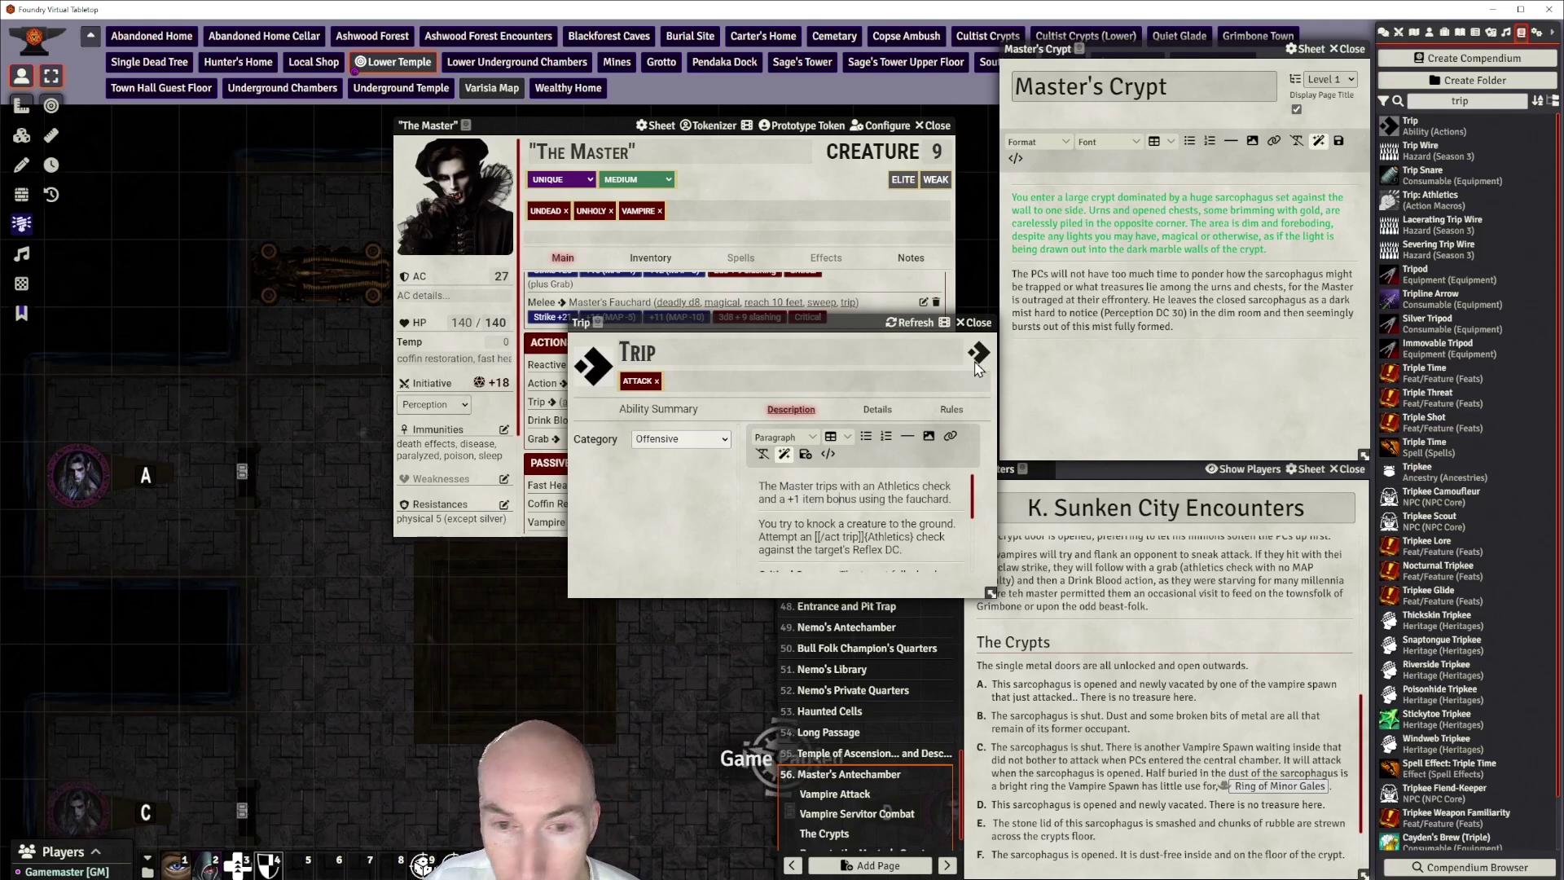
Insert "(+20)" after "+1 item bonus" in Trip's description, save the text and close the Trip sheet
{"action": "left_click_drag", "start_coordinate": [851, 322], "coordinate": [1240, 272]}
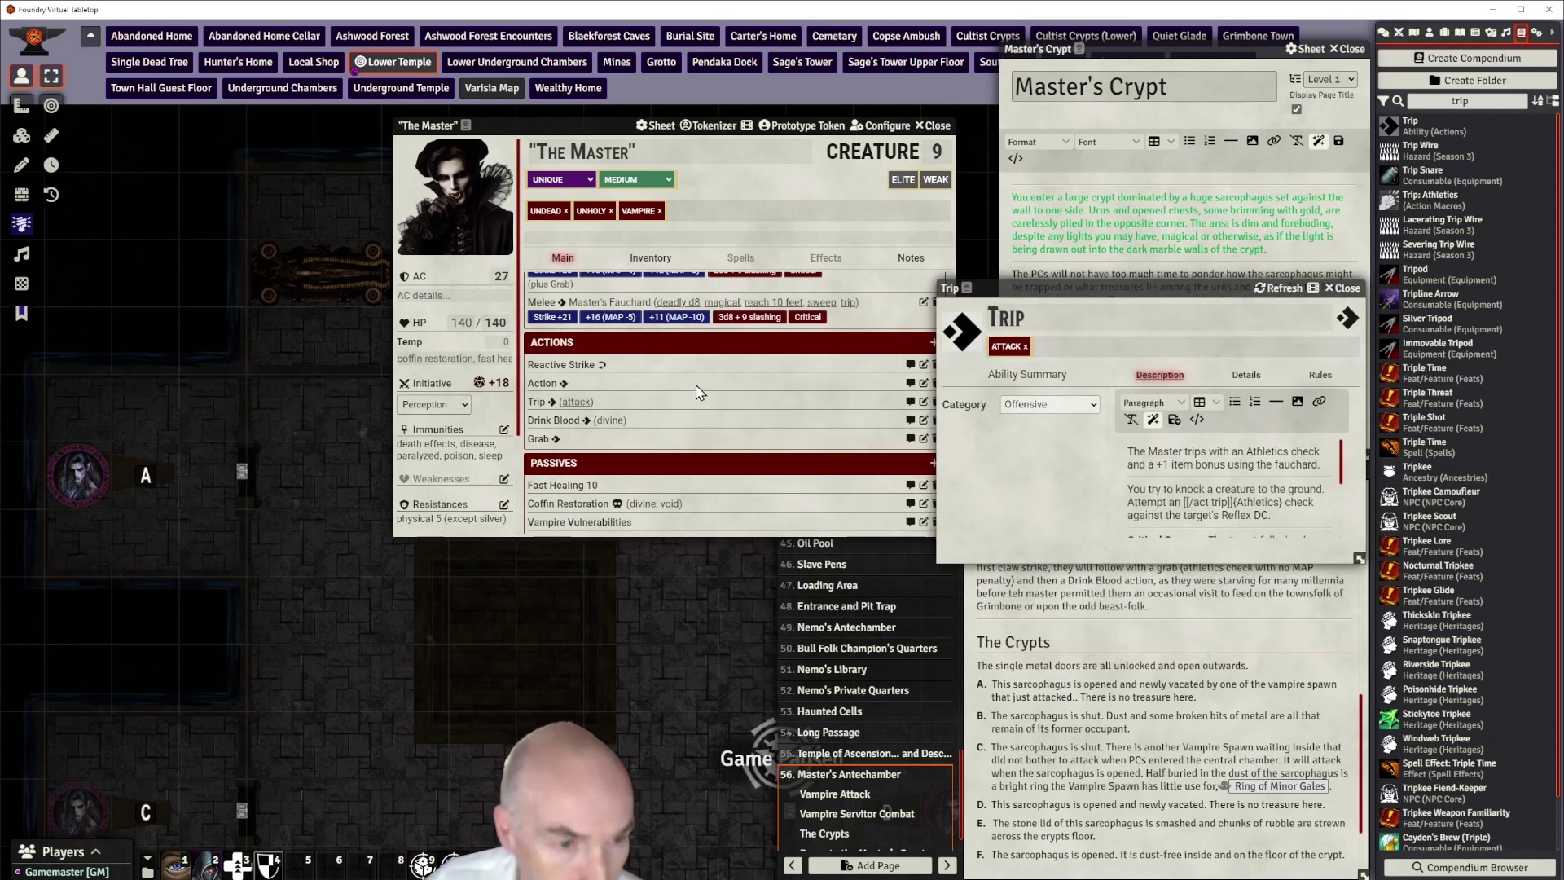
{"action": "scroll", "coordinate": [701, 393], "scroll_direction": "up", "scroll_amount": 5}
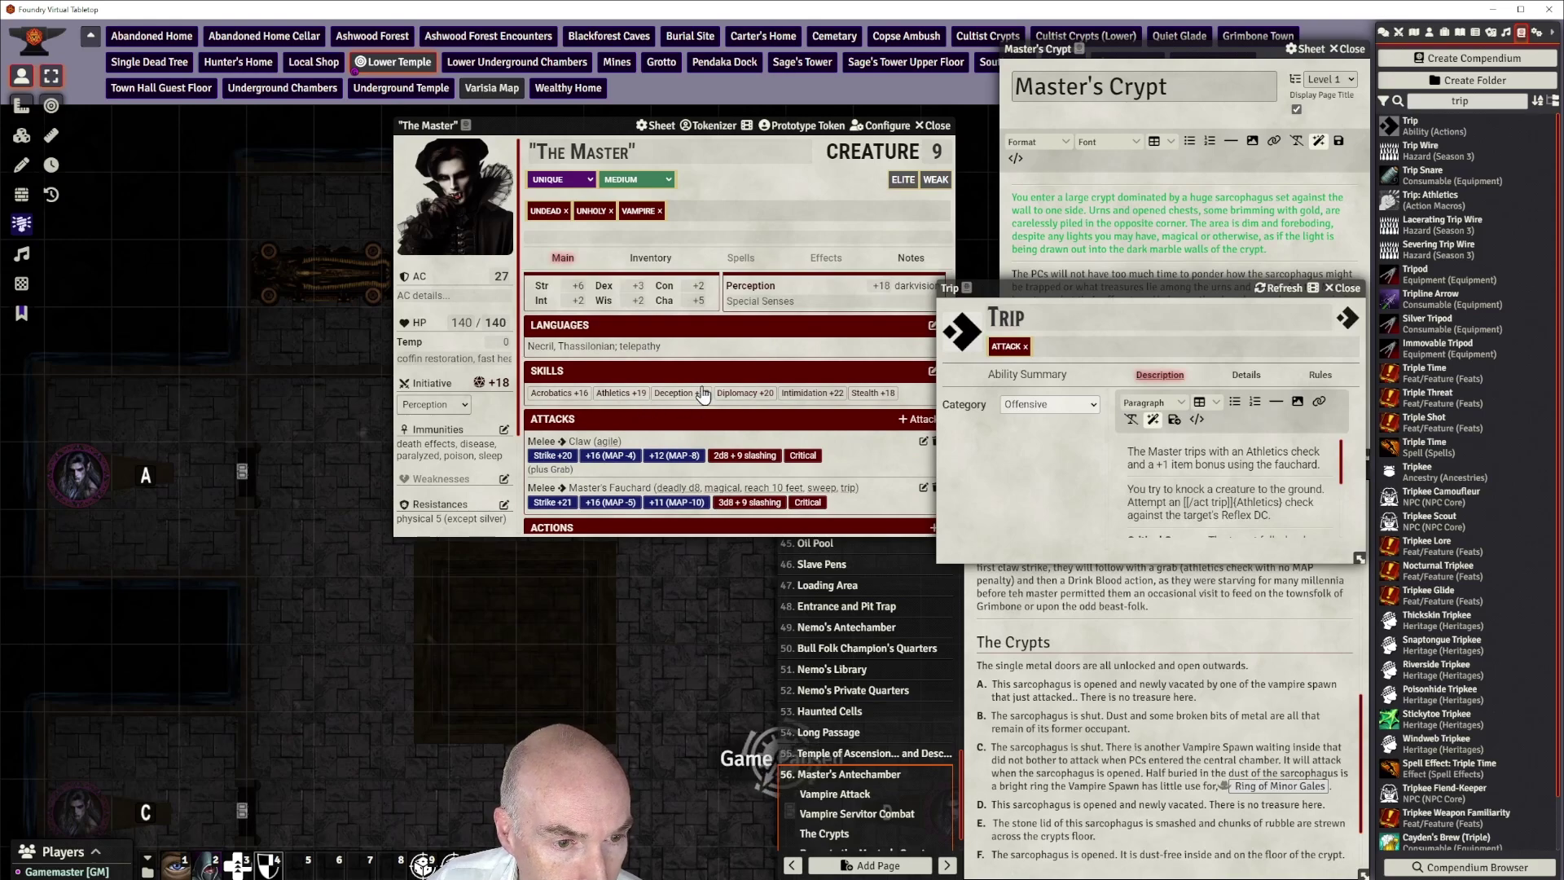
{"action": "left_click_drag", "start_coordinate": [1145, 290], "coordinate": [929, 233]}
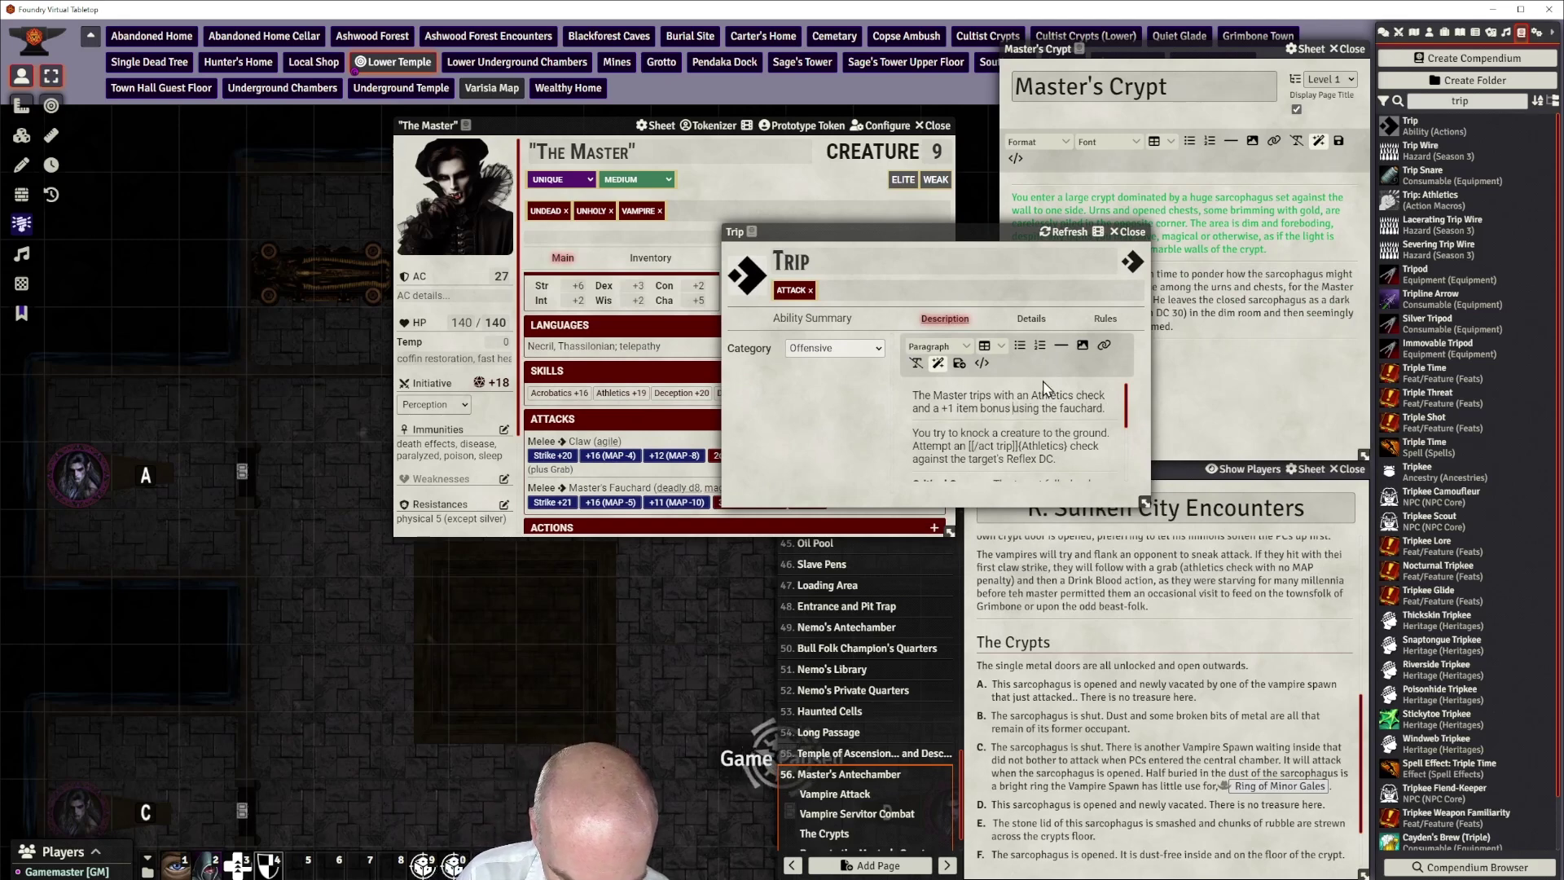
{"action": "type", "text": "(+20"}
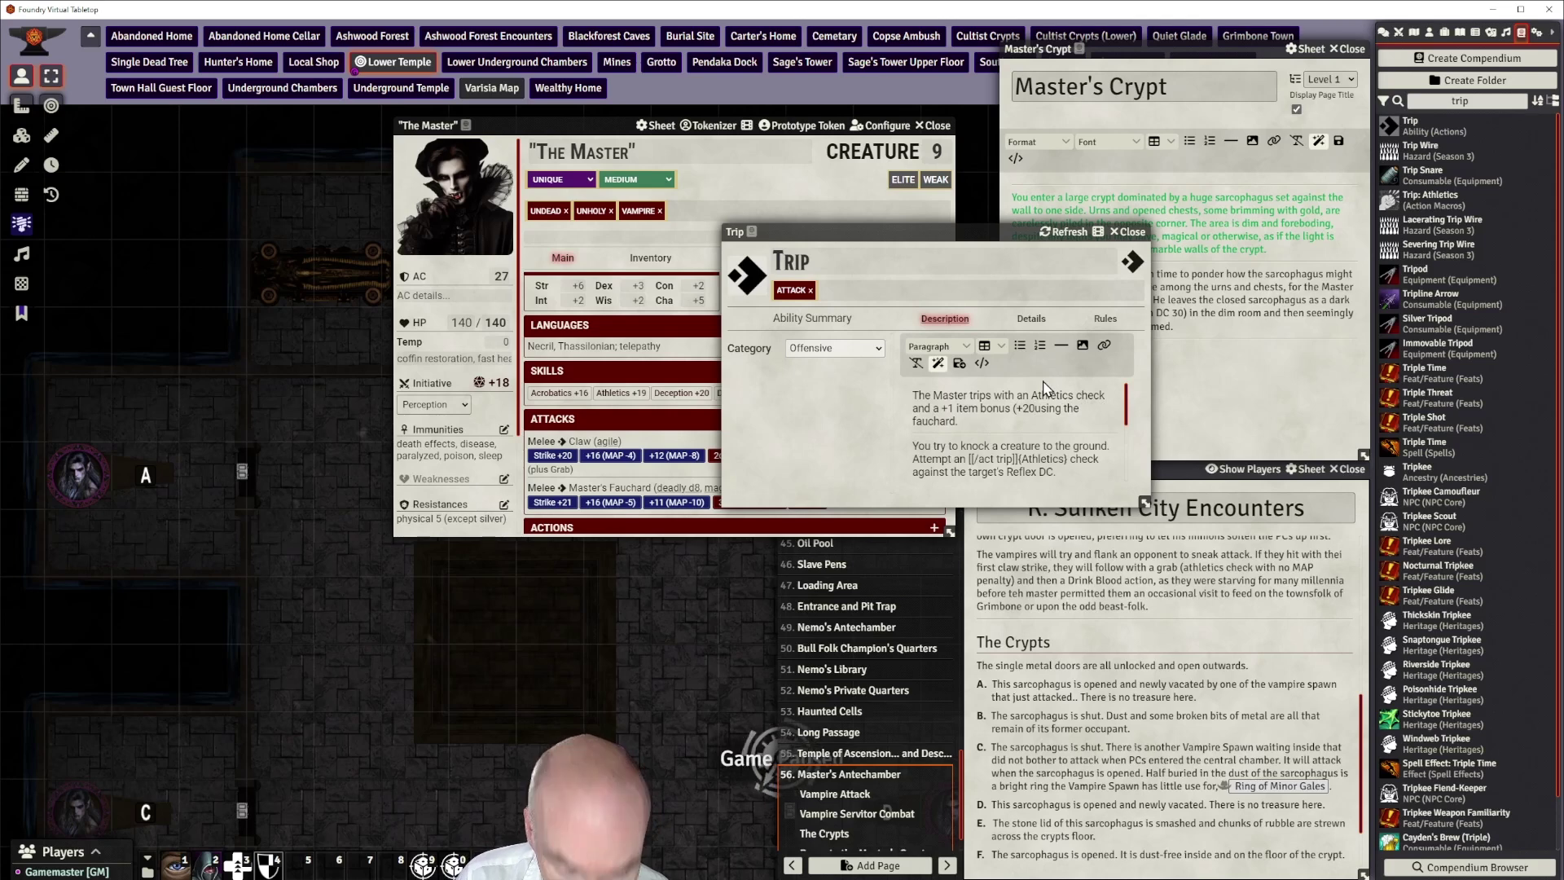
{"action": "type", "text": ")"}
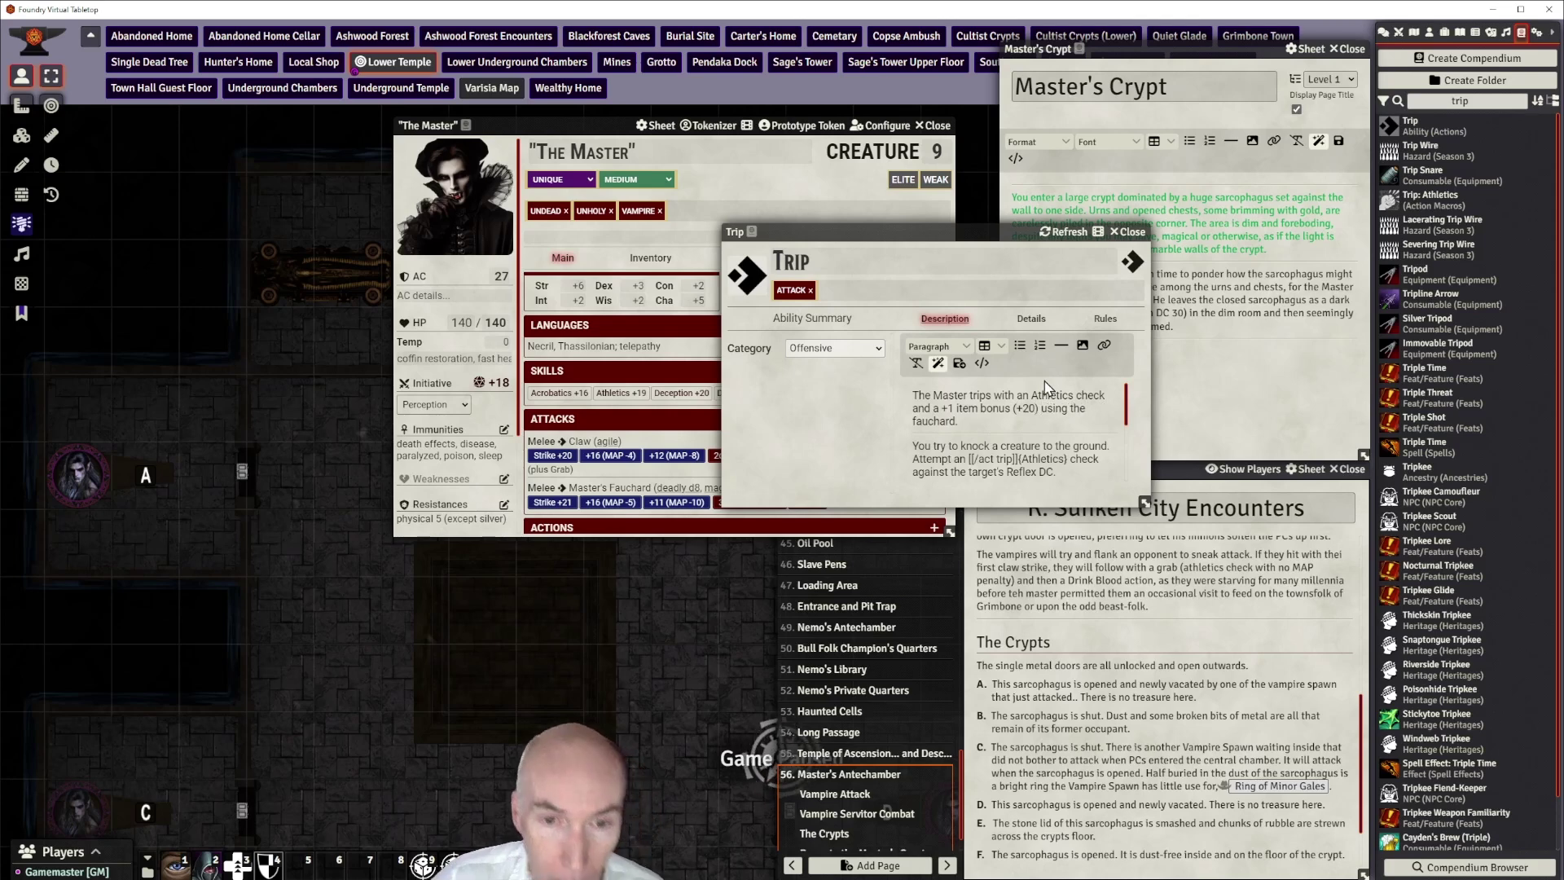
{"action": "left_click", "coordinate": [959, 363]}
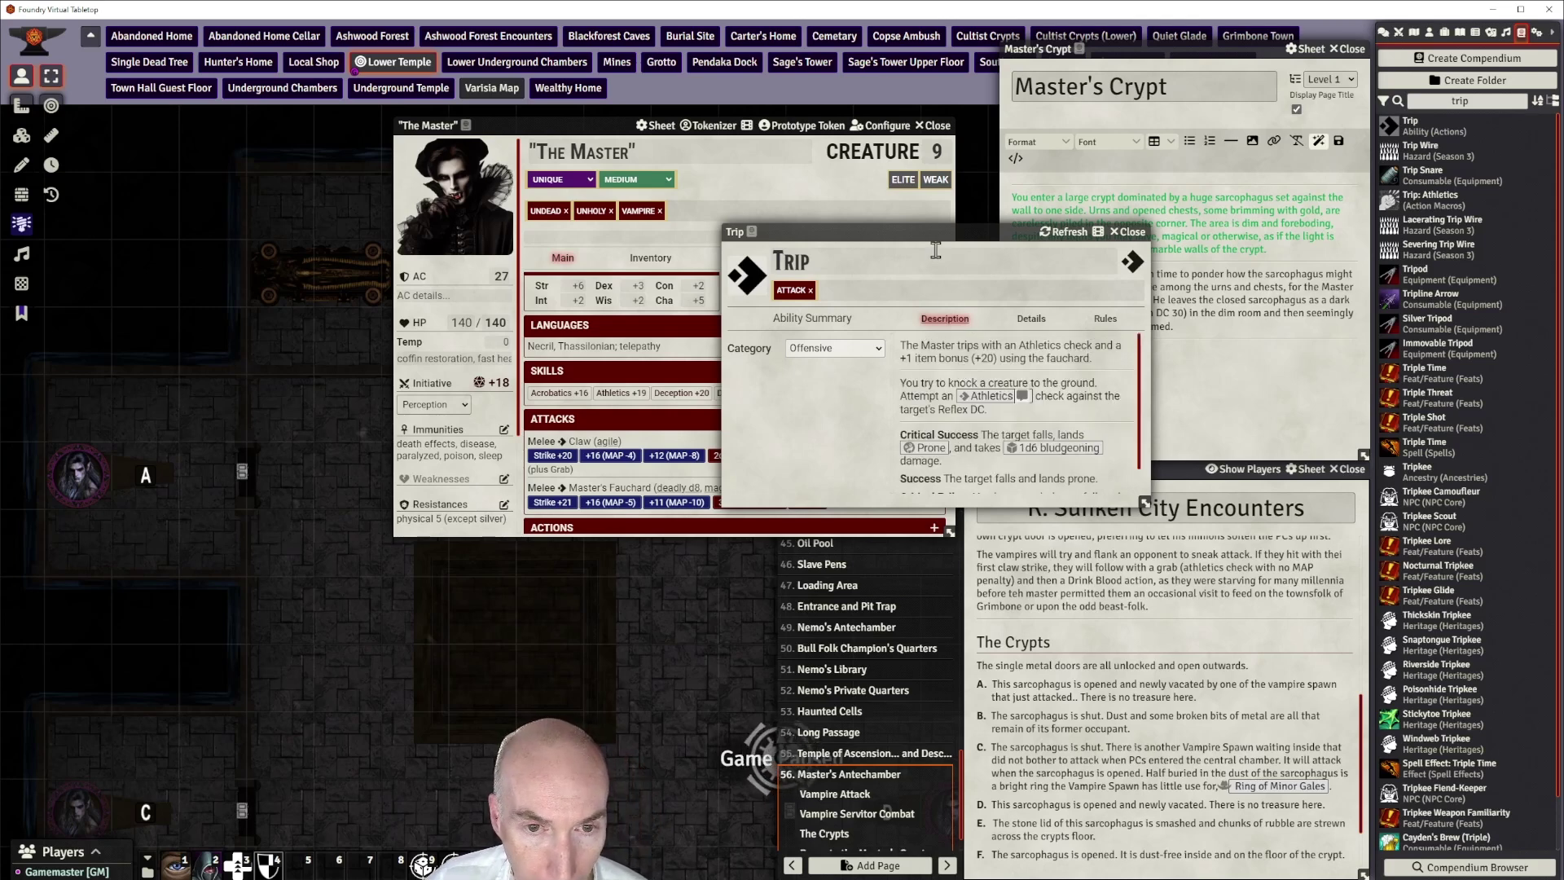
{"action": "left_click_drag", "start_coordinate": [937, 233], "coordinate": [772, 280]}
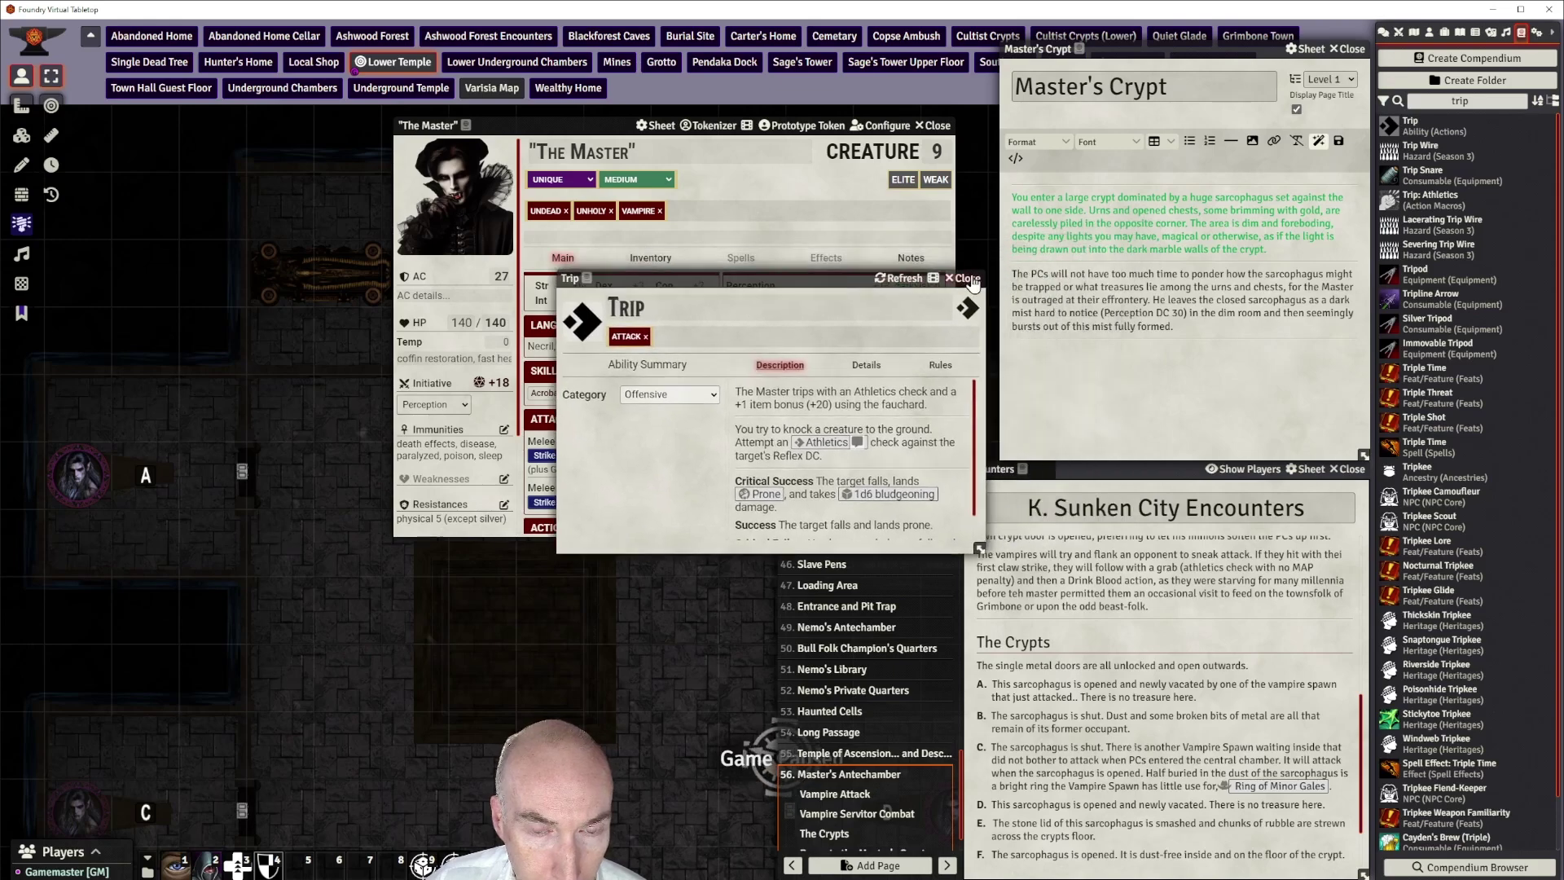
{"action": "left_click", "coordinate": [968, 279]}
Delete the Grab action from the Master's creature sheet
{"action": "scroll", "coordinate": [705, 403], "scroll_direction": "down", "scroll_amount": 3}
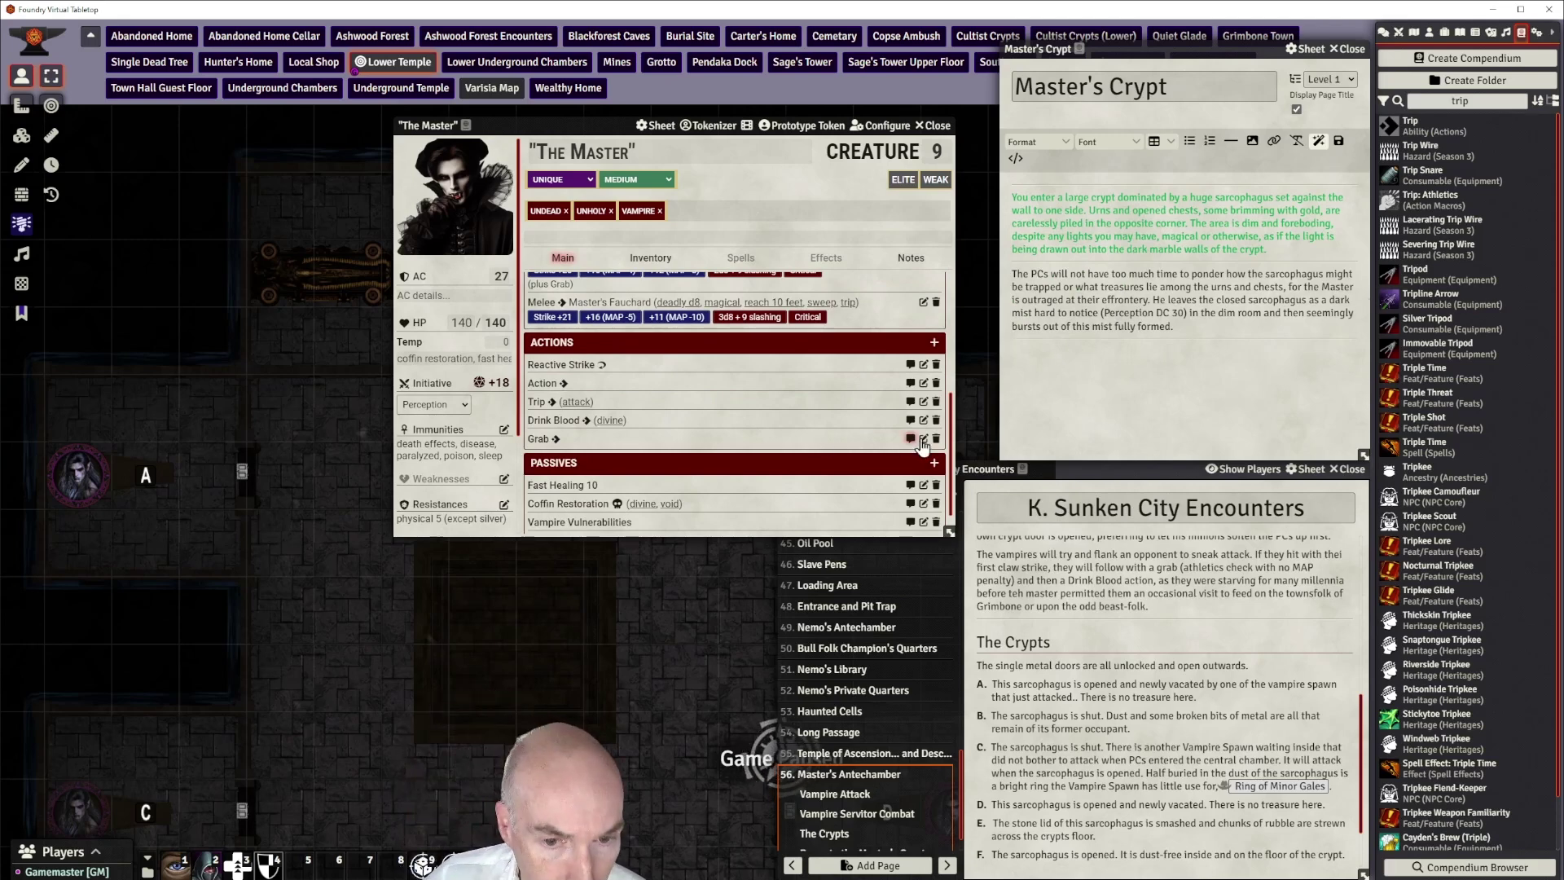
{"action": "left_click", "coordinate": [936, 439]}
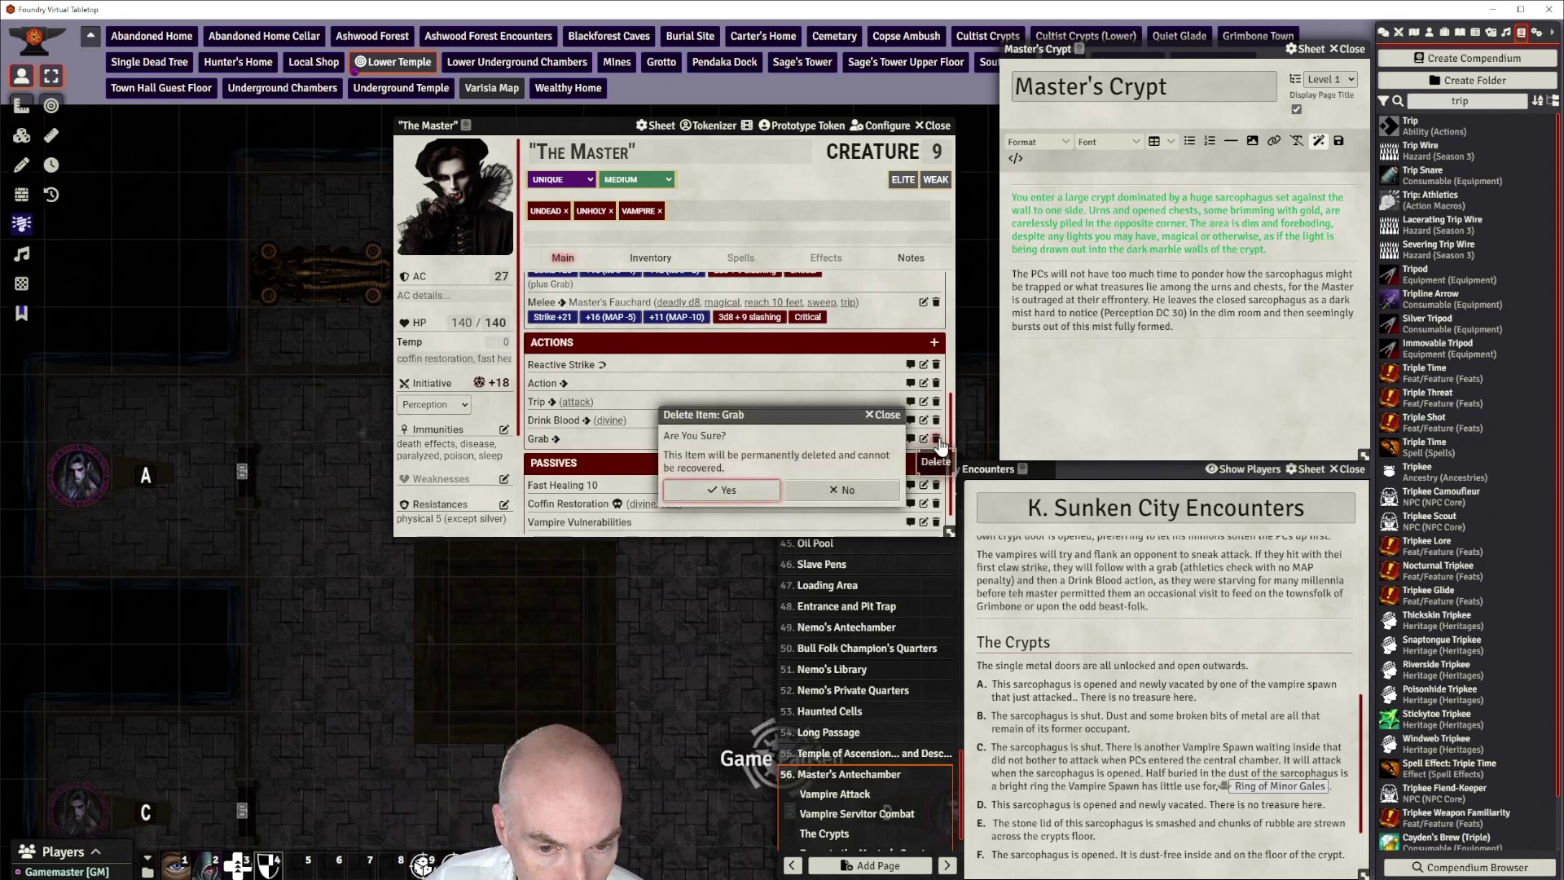
{"action": "left_click", "coordinate": [770, 486]}
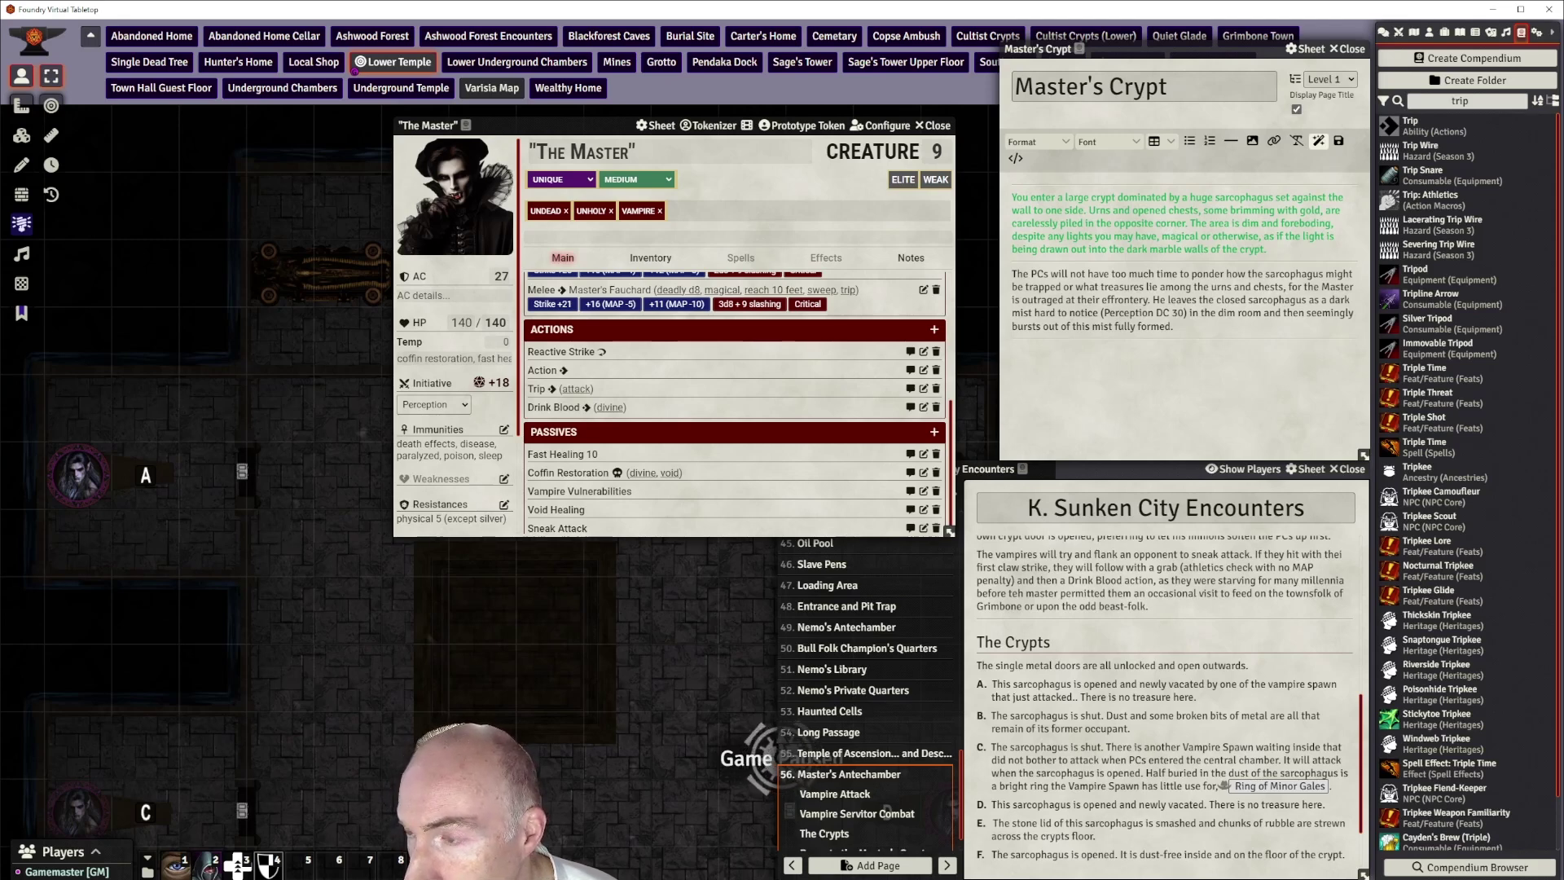
Search the compendiums for "brutish" and try to add the Brutish Shove feat to the Master's sheet
{"action": "double_click", "coordinate": [1443, 101]}
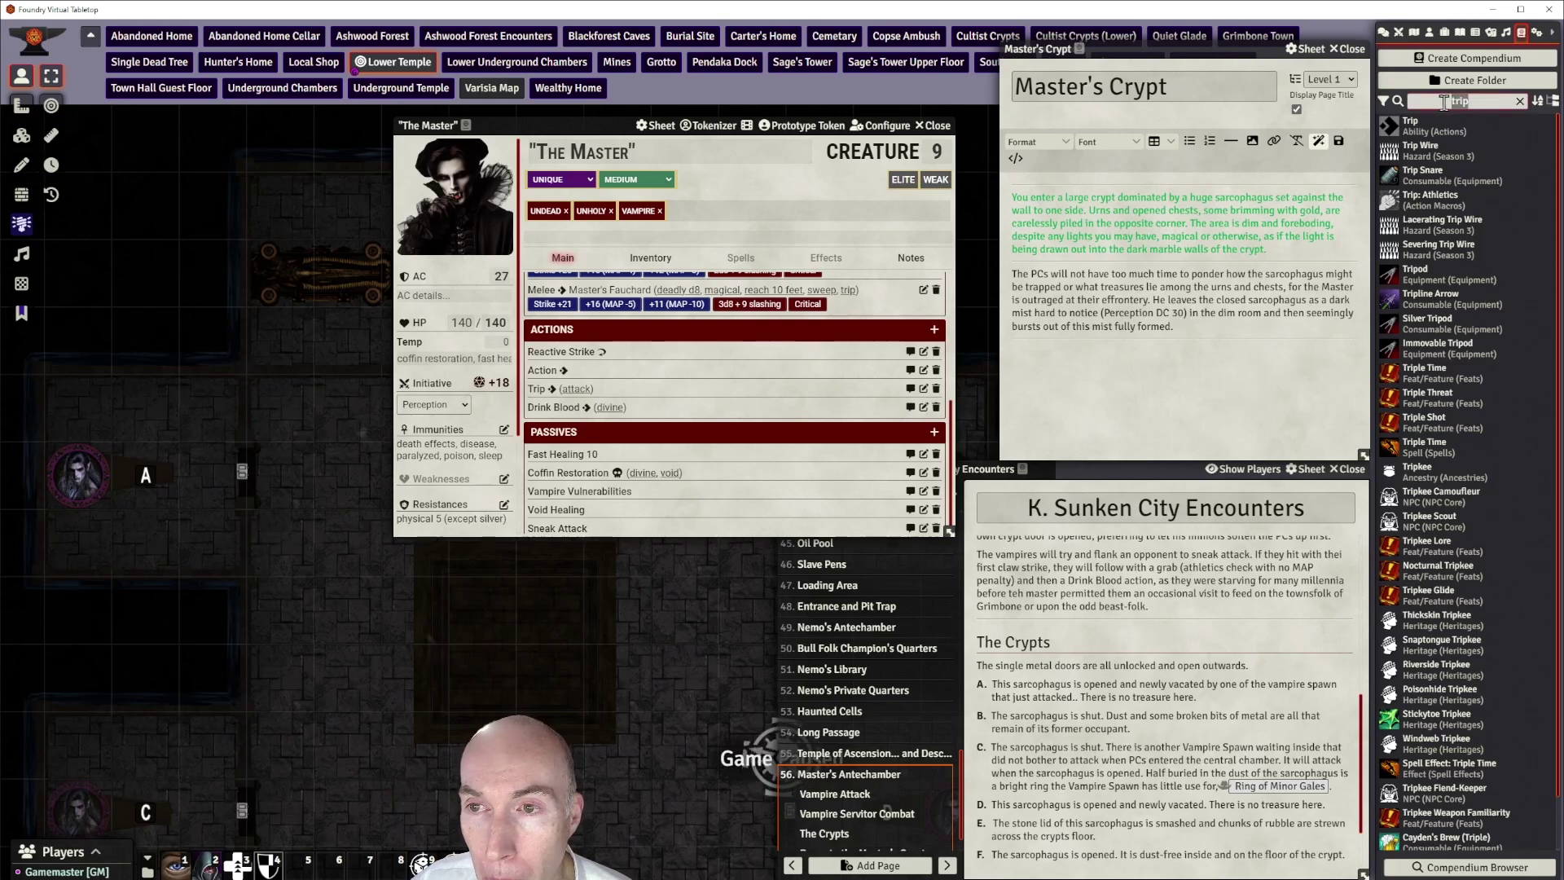
{"action": "type", "text": "Brutish"}
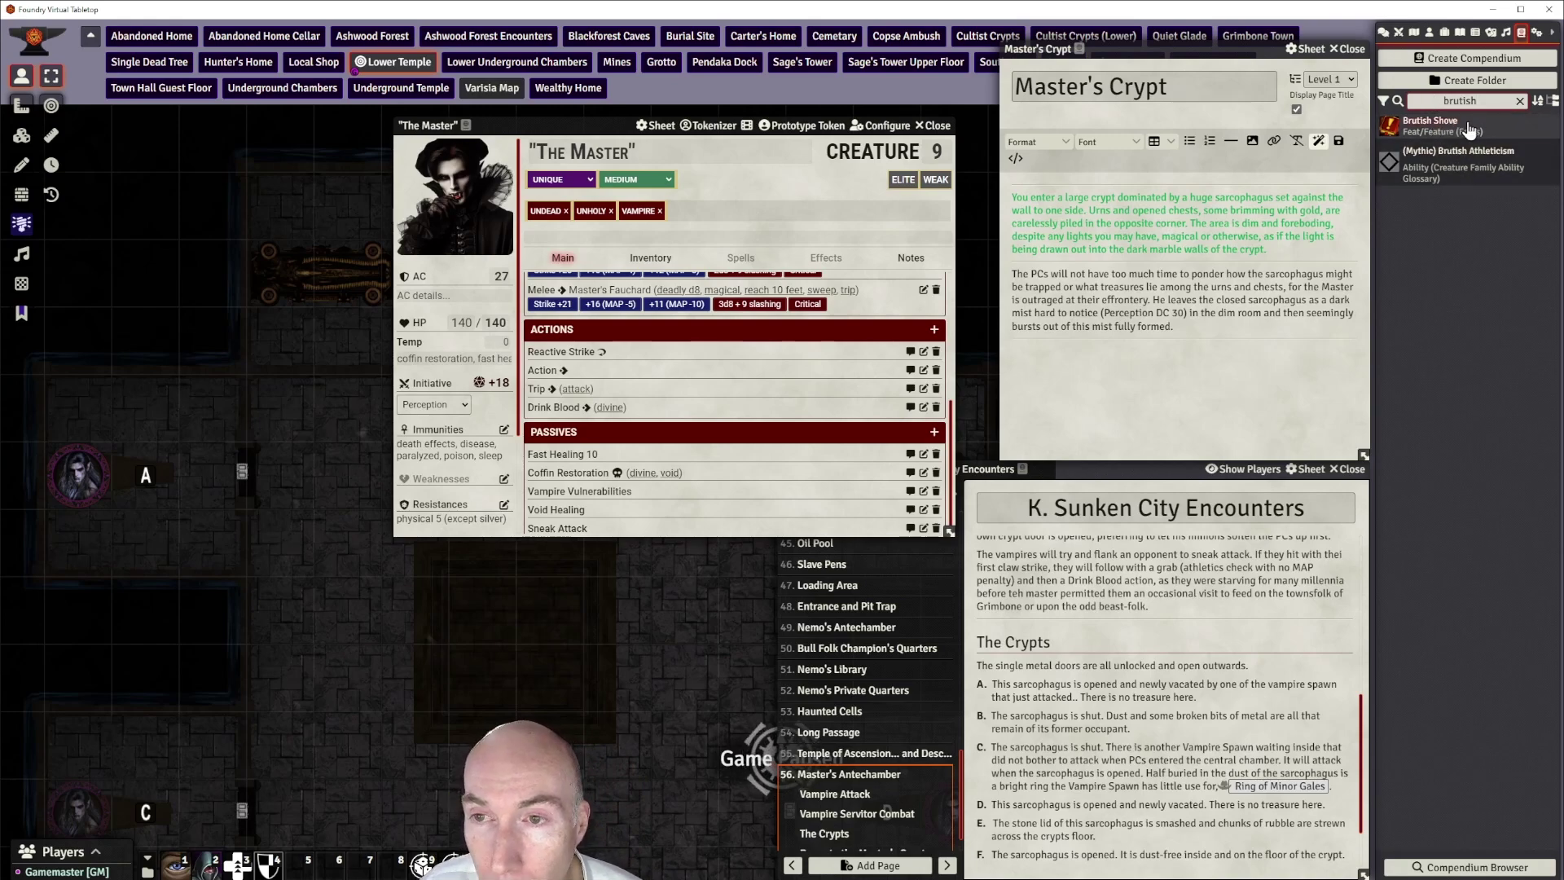
{"action": "left_click_drag", "start_coordinate": [1473, 128], "coordinate": [727, 403]}
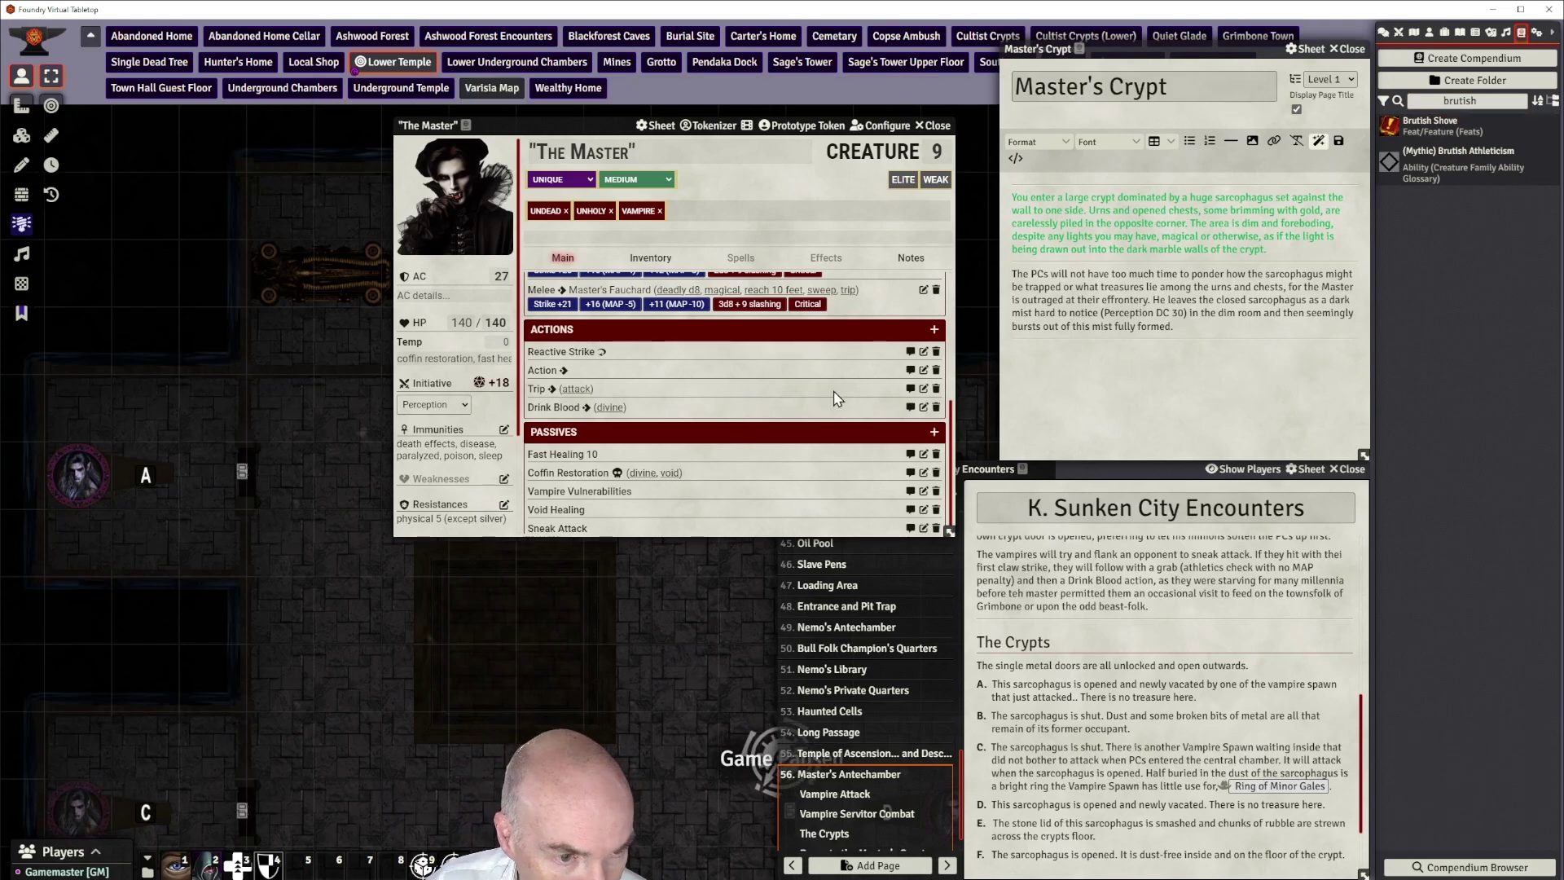
Add a new action to the Master's sheet and name it "Brutish Shove"
{"action": "left_click", "coordinate": [934, 329]}
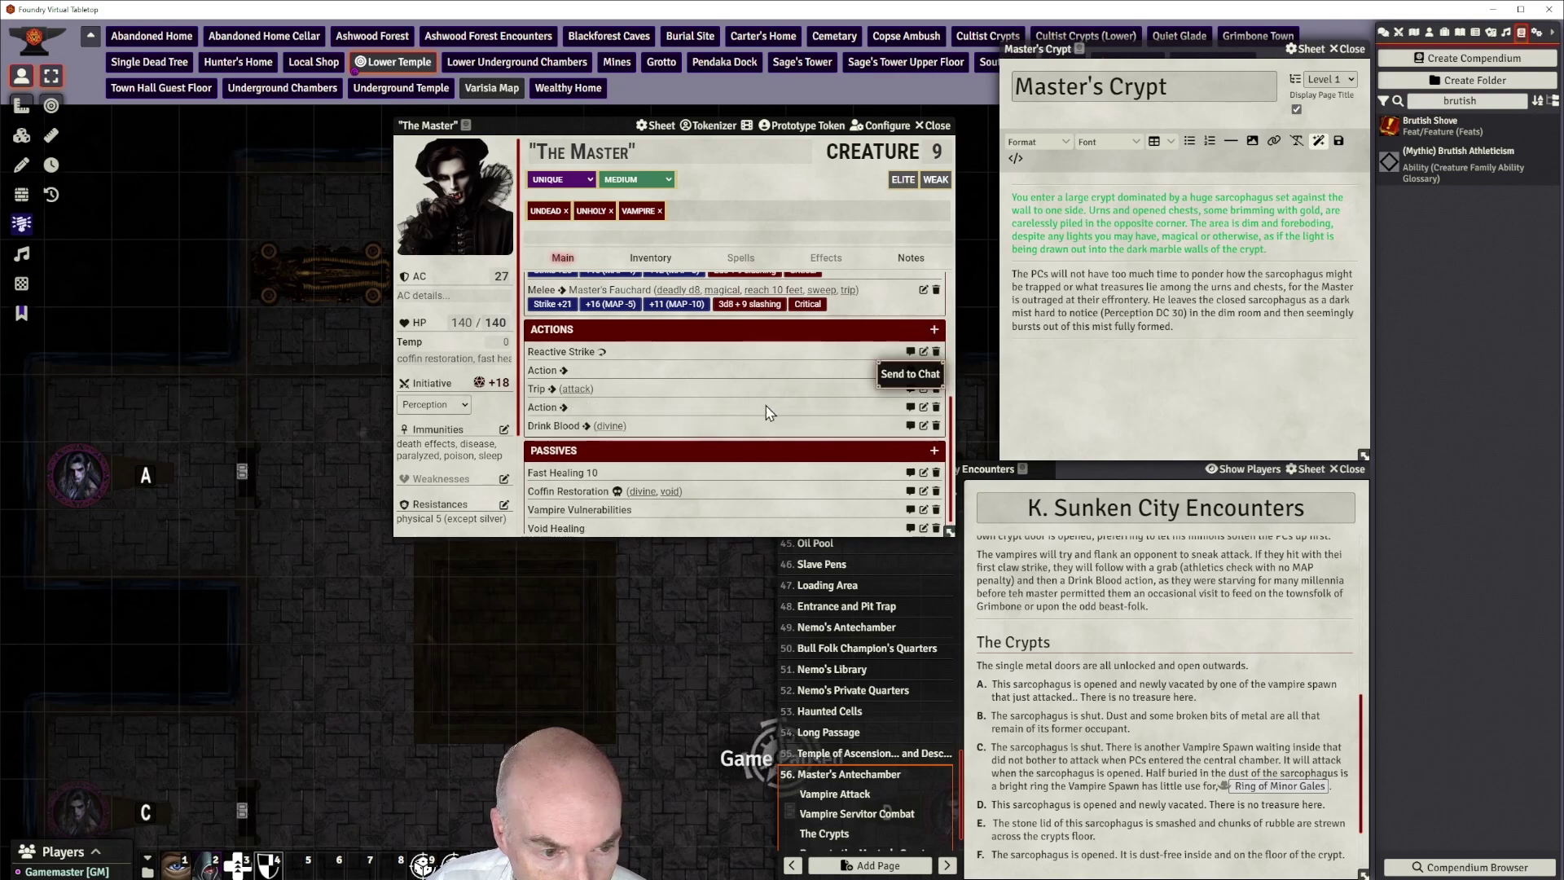
{"action": "left_click", "coordinate": [924, 407]}
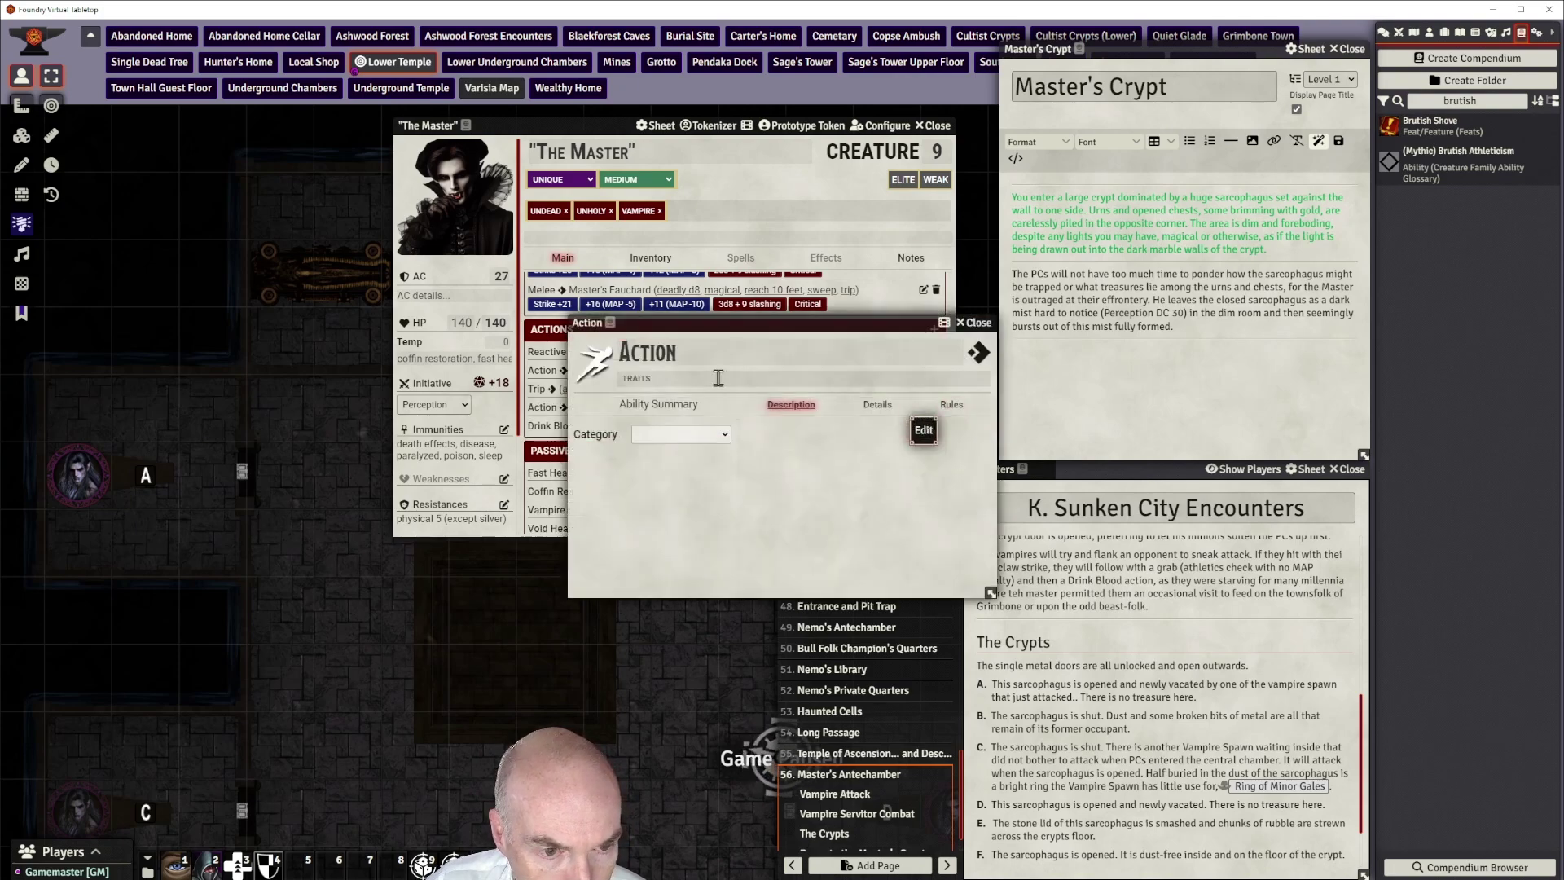
{"action": "key", "text": "BackSpace"}
{"action": "key", "text": "BackSpace"}
{"action": "key", "text": "BackSpace"}
{"action": "key", "text": "BackSpace"}
{"action": "key", "text": "BackSpace"}
{"action": "key", "text": "BackSpace"}
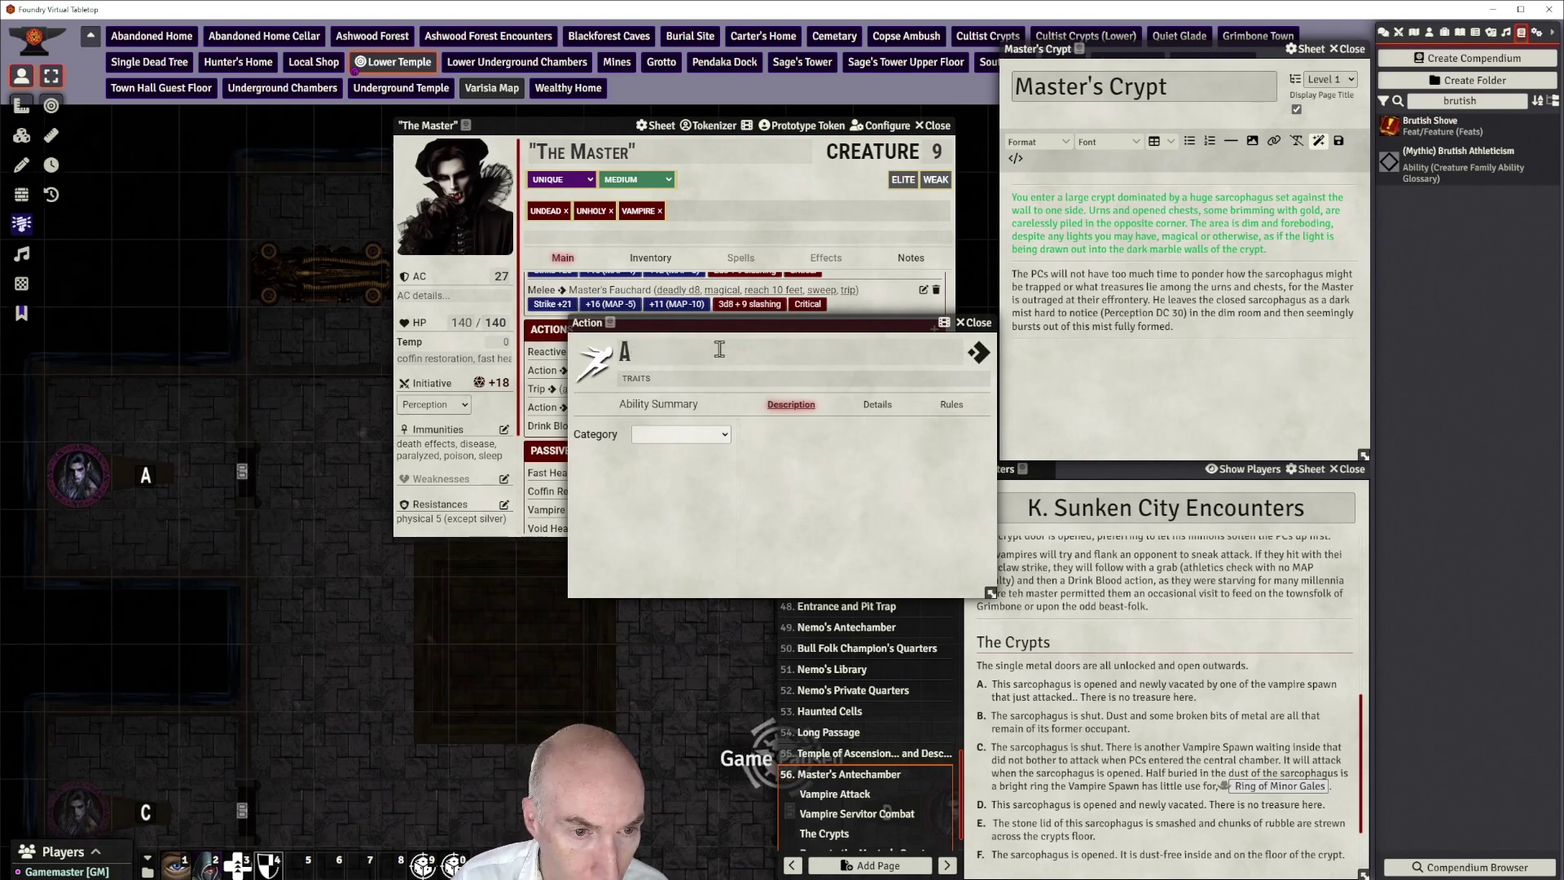
{"action": "type", "text": "Brutis"}
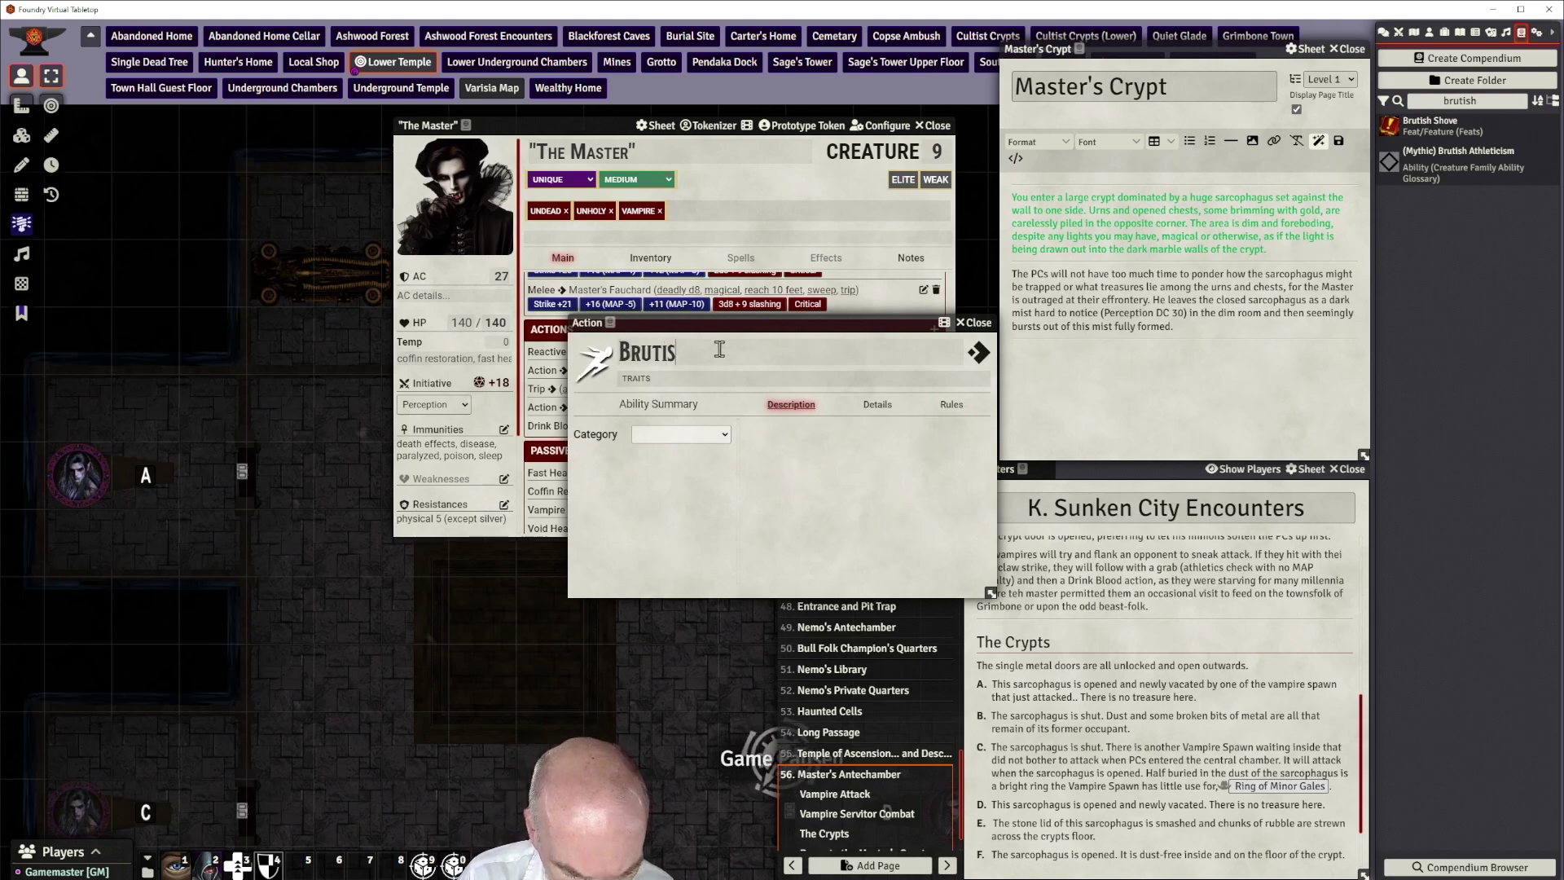
{"action": "type", "text": "h Shove"}
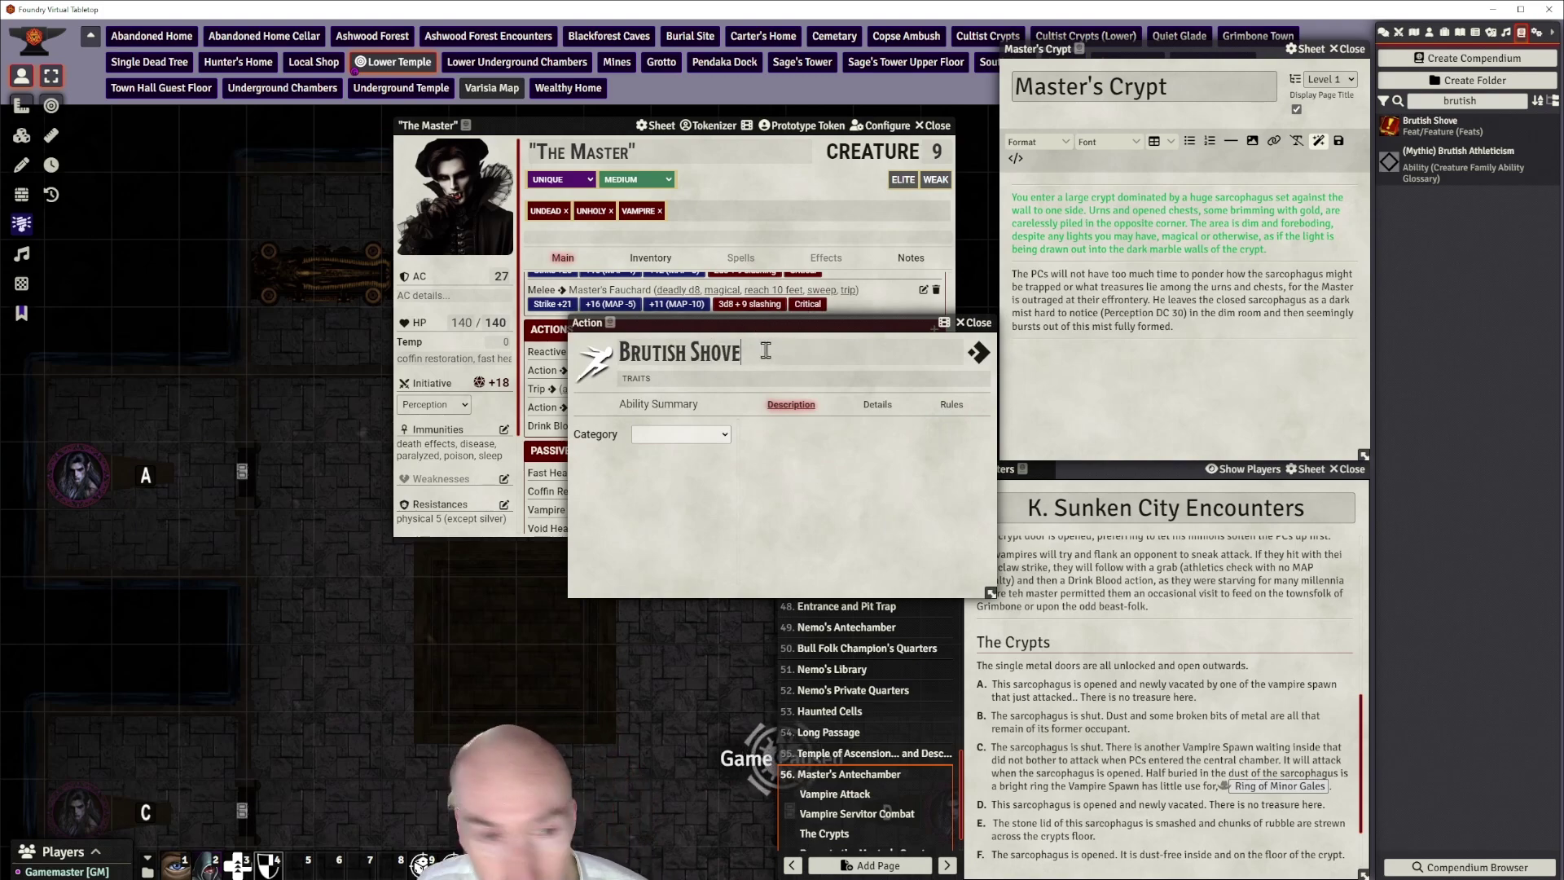
{"action": "left_click", "coordinate": [728, 380]}
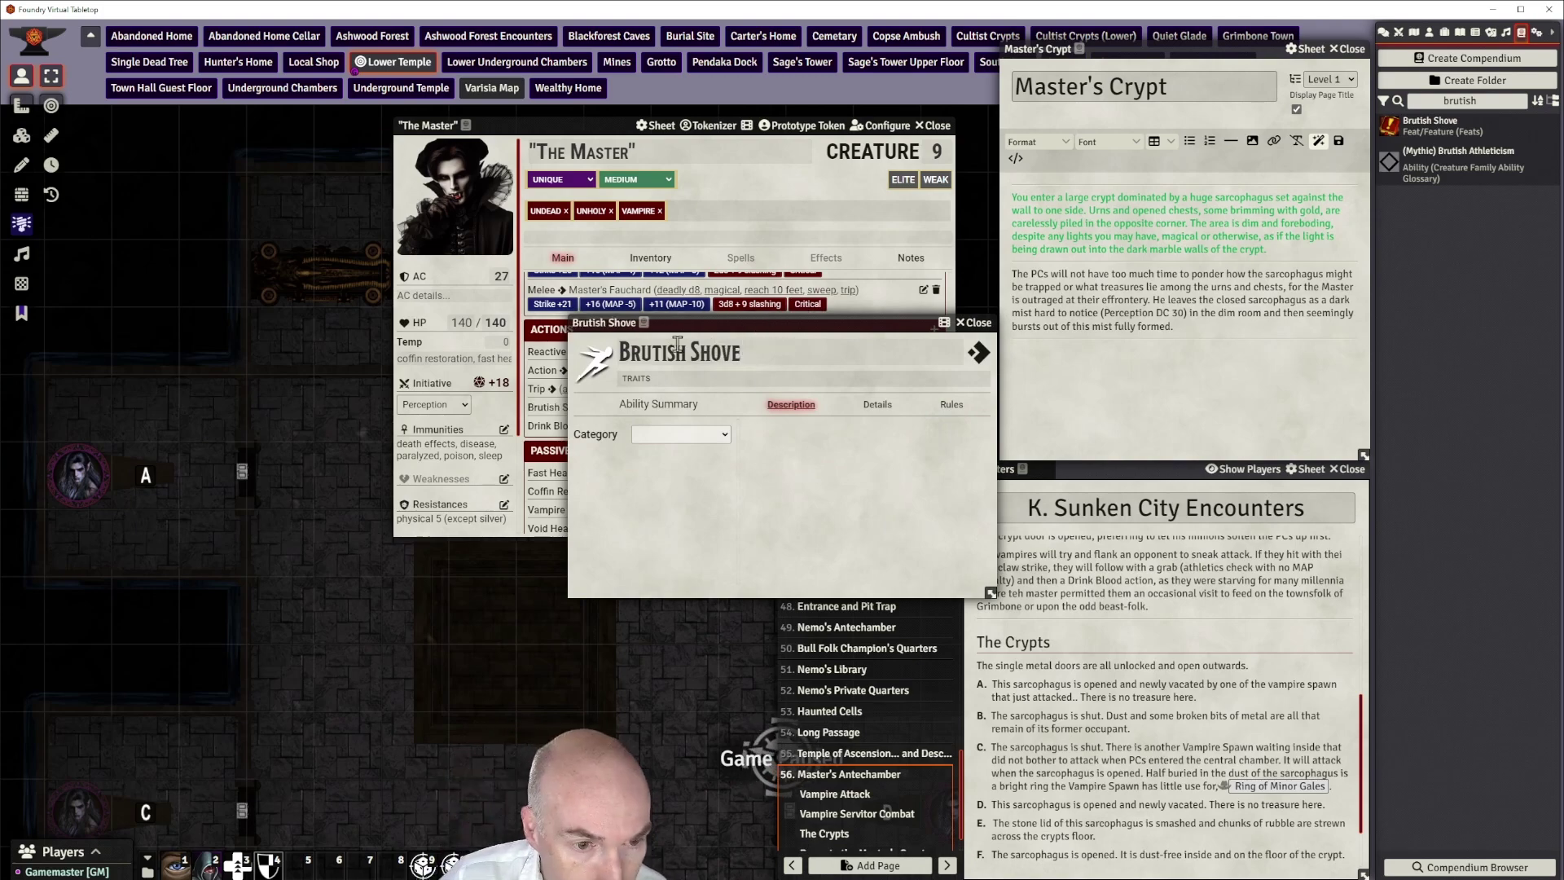
Give the Brutish Shove action the Press trait
{"action": "left_click", "coordinate": [657, 379]}
{"action": "type", "text": "pre"}
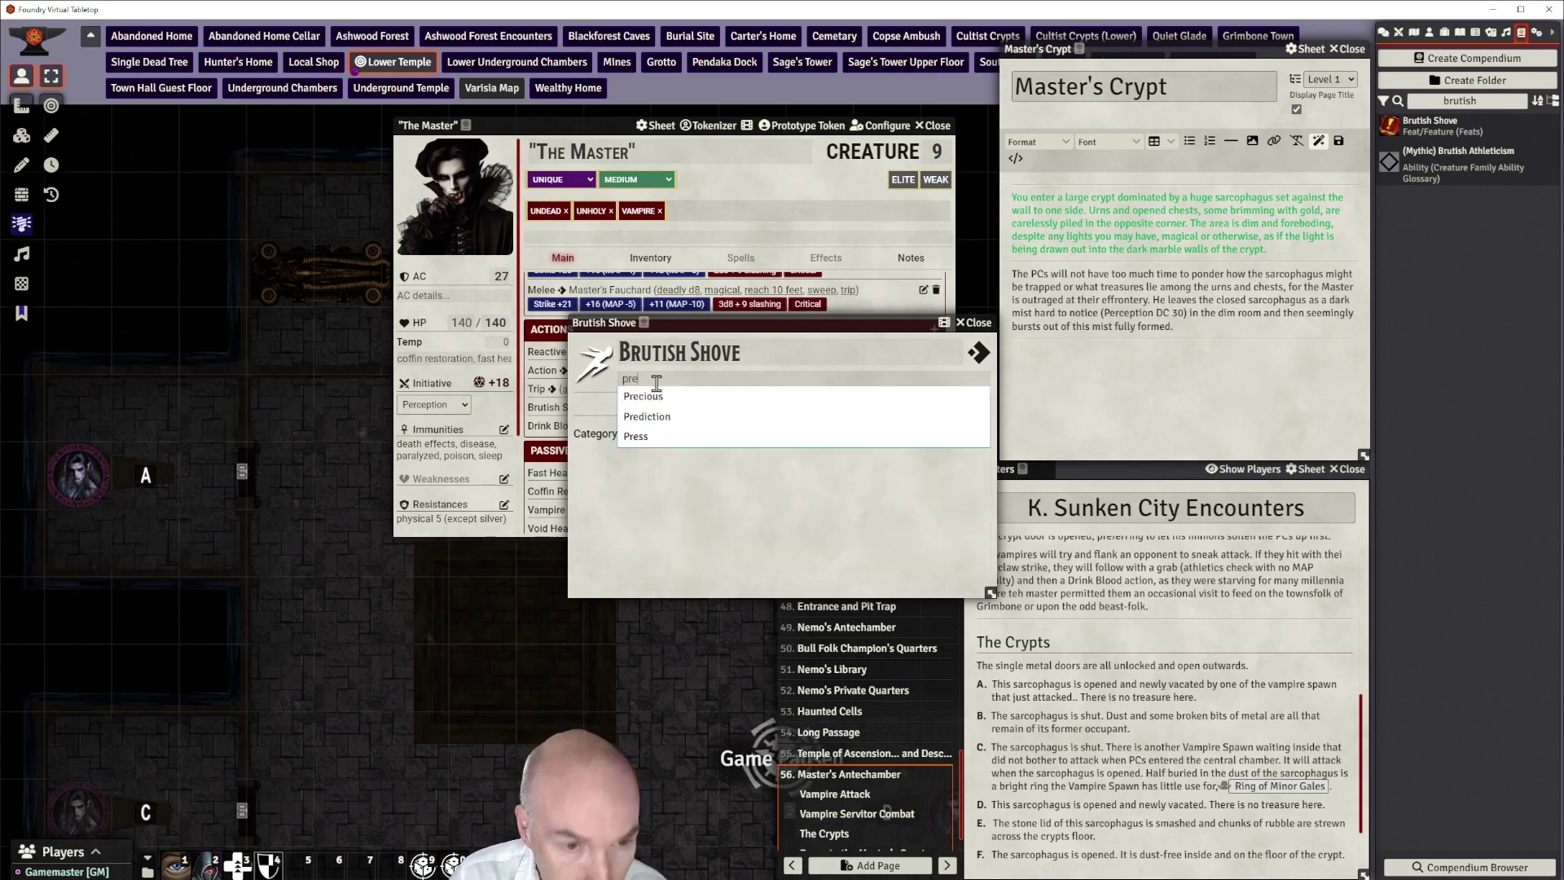
{"action": "left_click", "coordinate": [656, 437]}
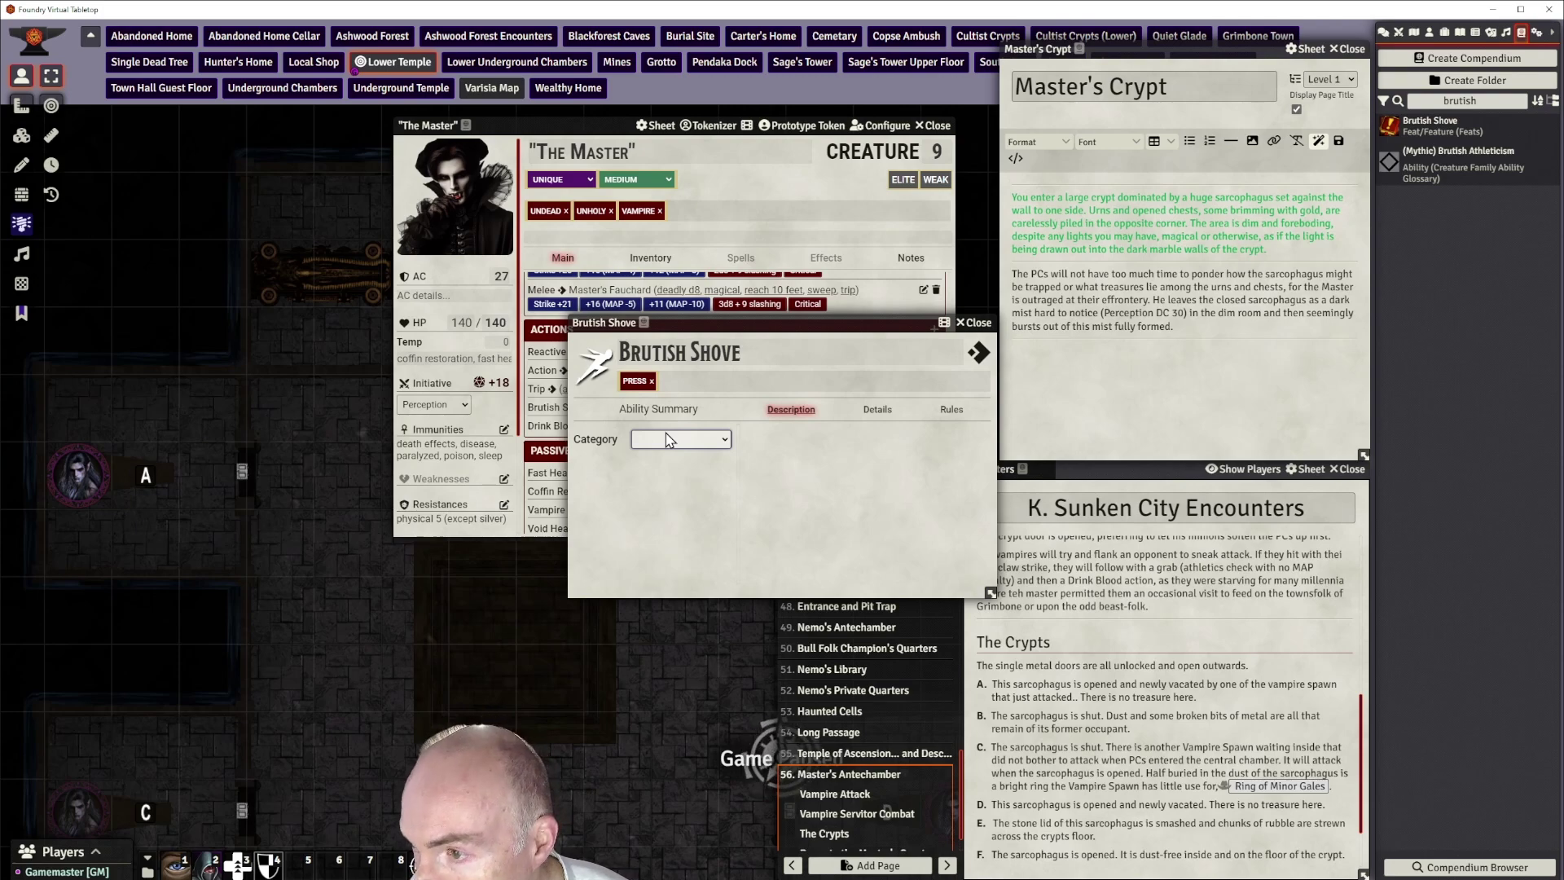
Enter Brutish Shove's description: hits leave the opponent flat-footed until the Master's current turn ends and allow an automatic Shove, 10-ft on critical; clear the text's formatting
{"action": "left_click", "coordinate": [878, 413]}
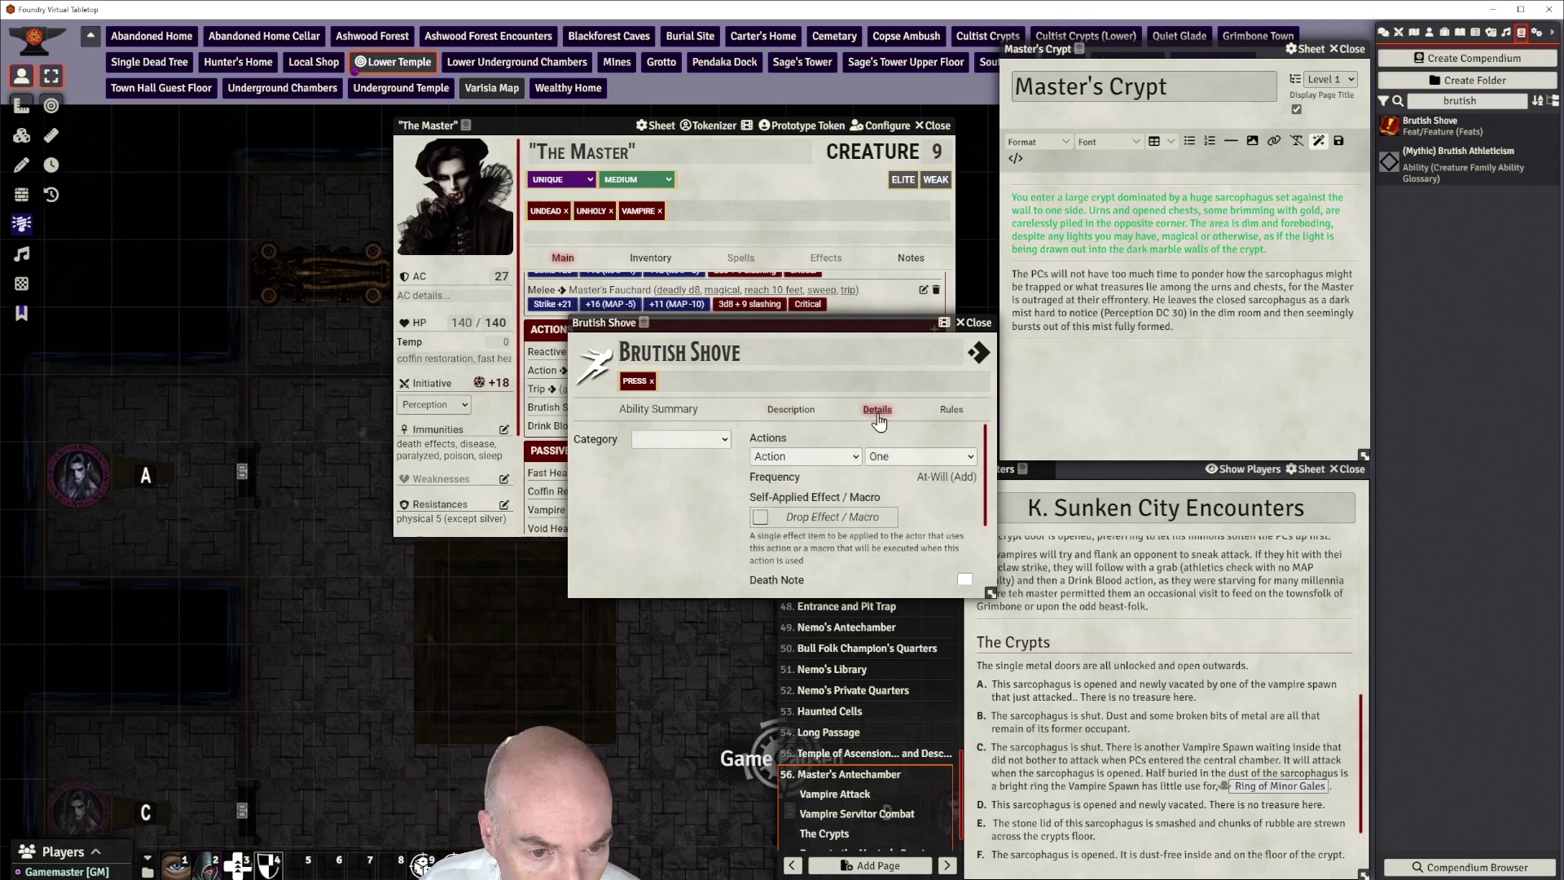
{"action": "left_click", "coordinate": [791, 411]}
{"action": "left_click", "coordinate": [968, 437]}
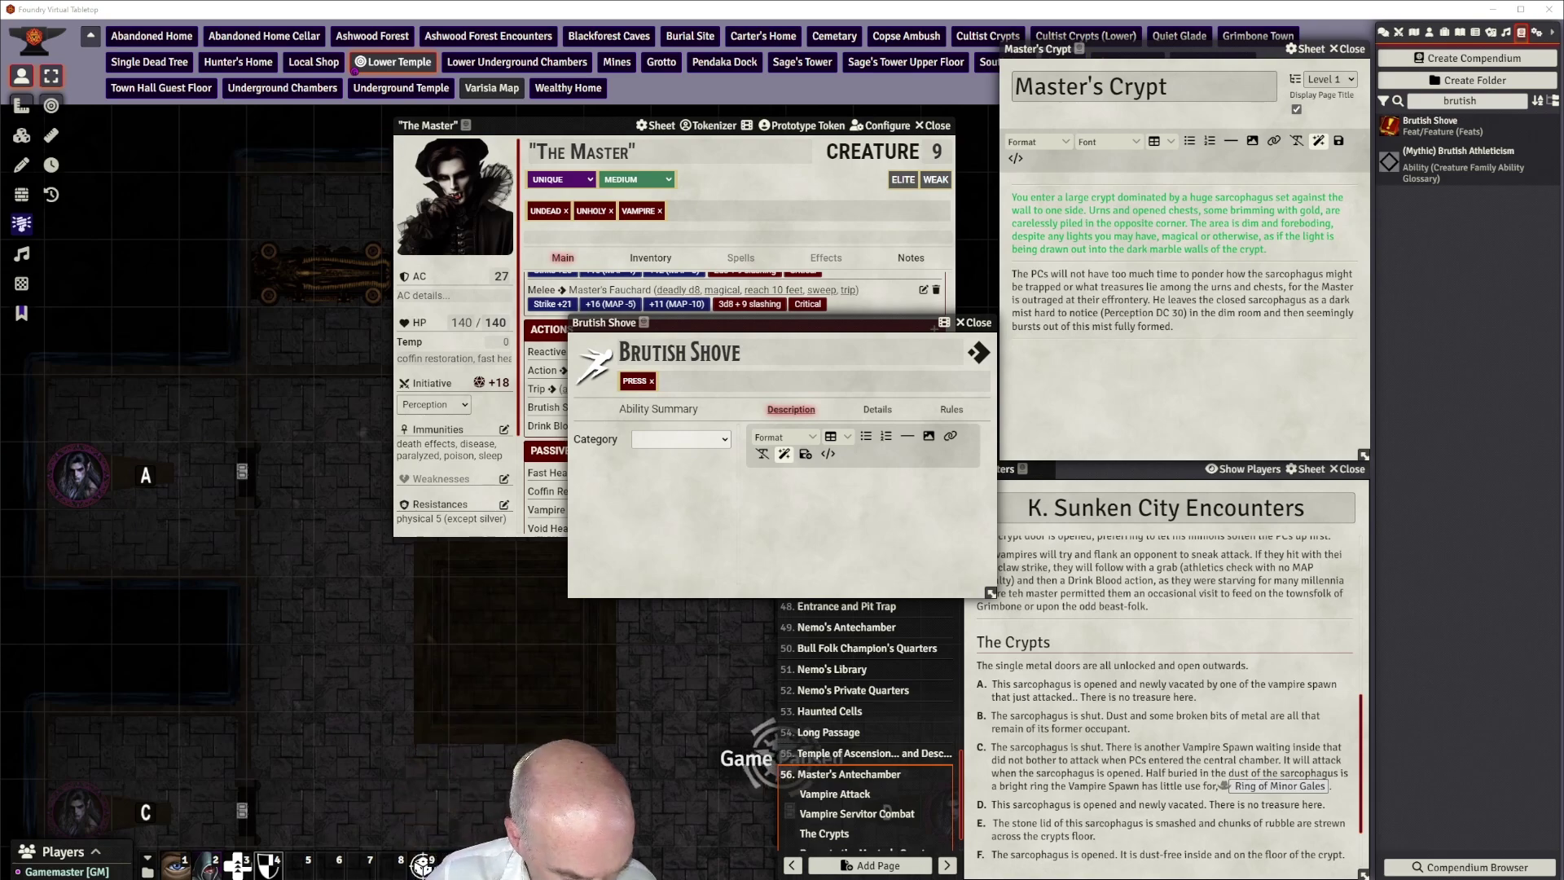
{"action": "left_click", "coordinate": [854, 489]}
{"action": "type", "text": "If the Master hits with a strike, his opponent is flat-footed until end of the Master's current turn and he can automatically Shove, with the same benefits as the Shove action (including 10-ft move if his Strike was a critical hit)."}
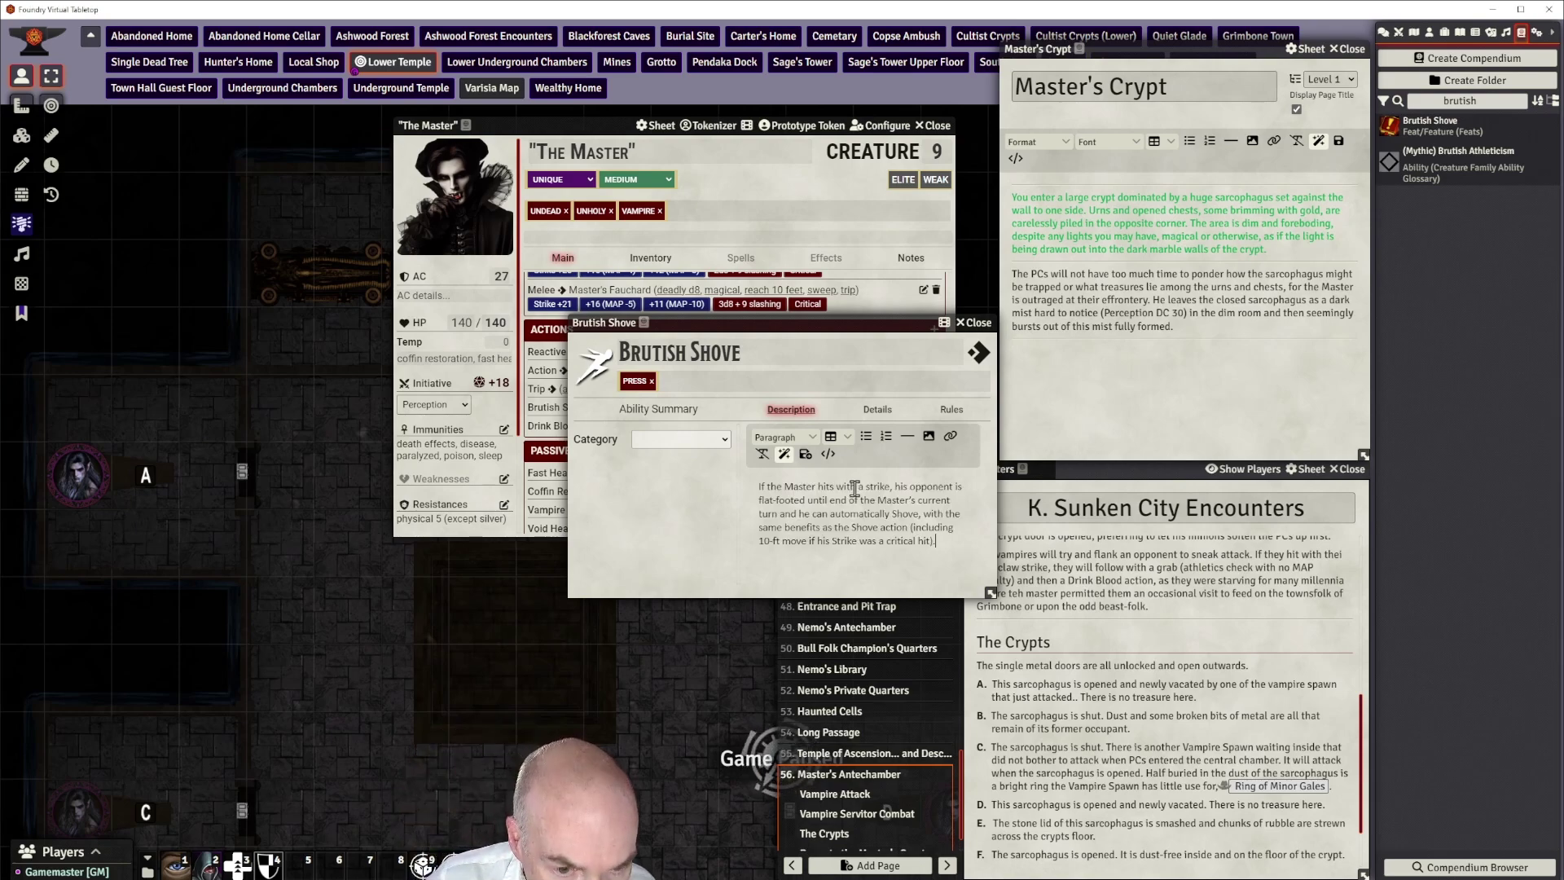
{"action": "left_click_drag", "start_coordinate": [944, 542], "coordinate": [755, 487]}
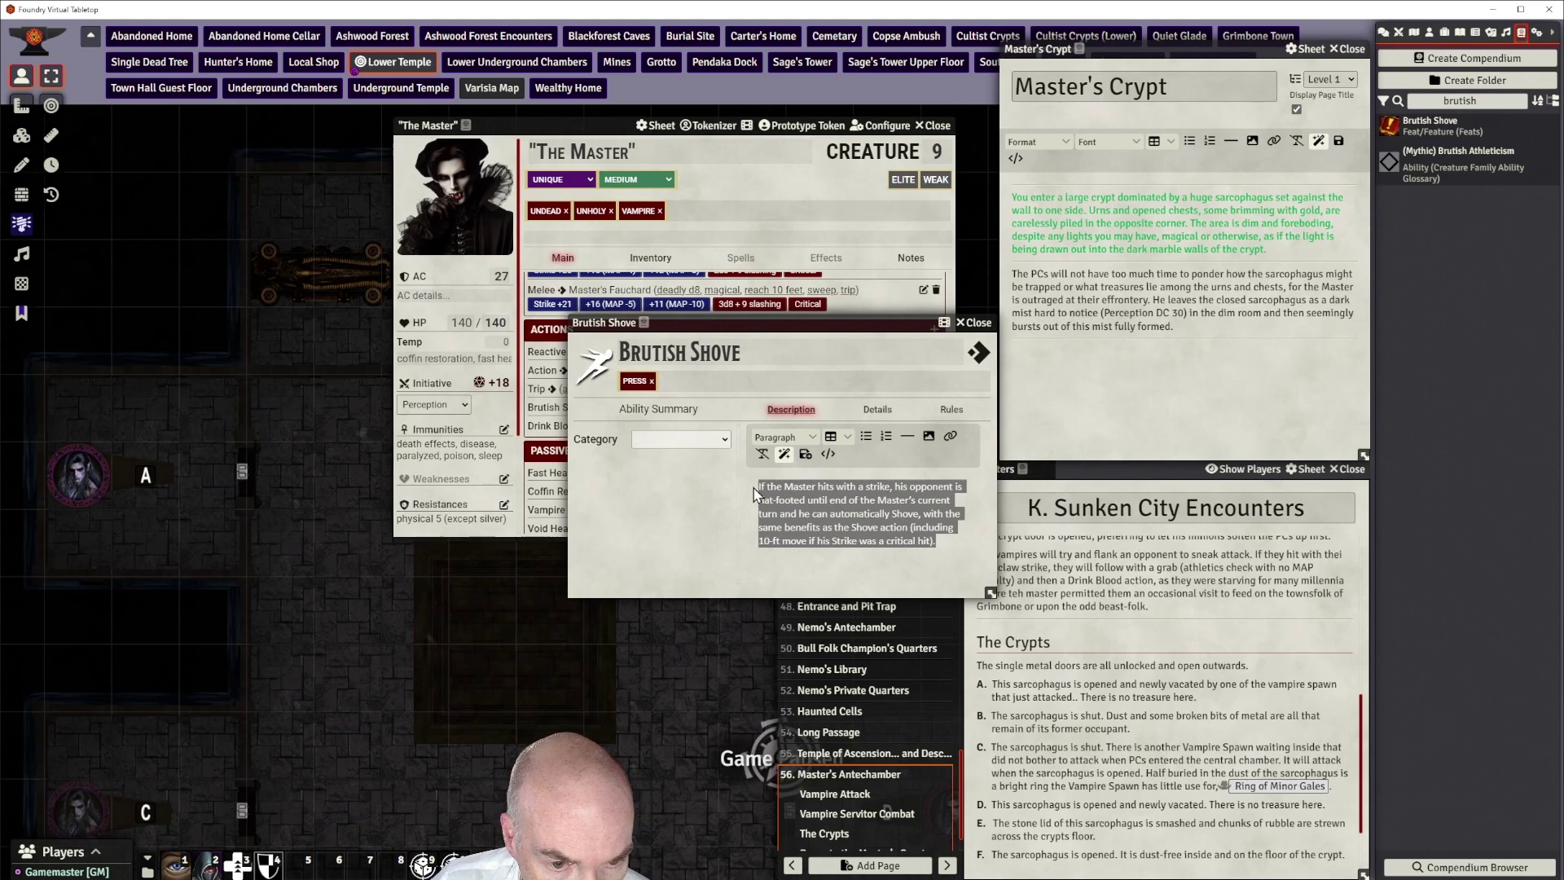
{"action": "left_click", "coordinate": [762, 454]}
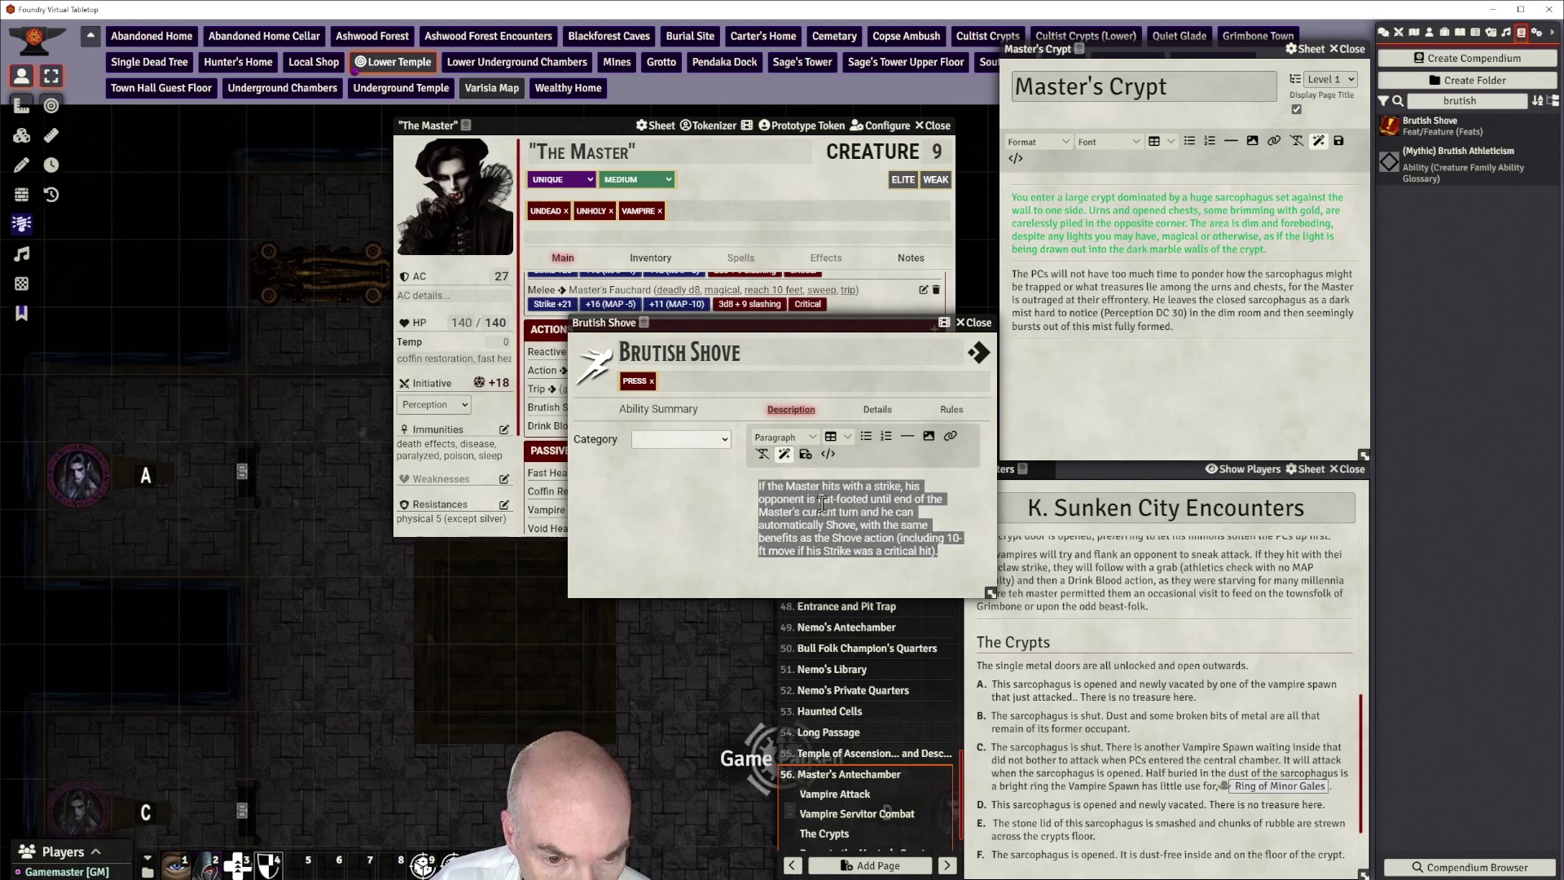
Change "a strike" to "this strike" in the opening sentence of Brutish Shove's description
{"action": "left_click", "coordinate": [826, 506]}
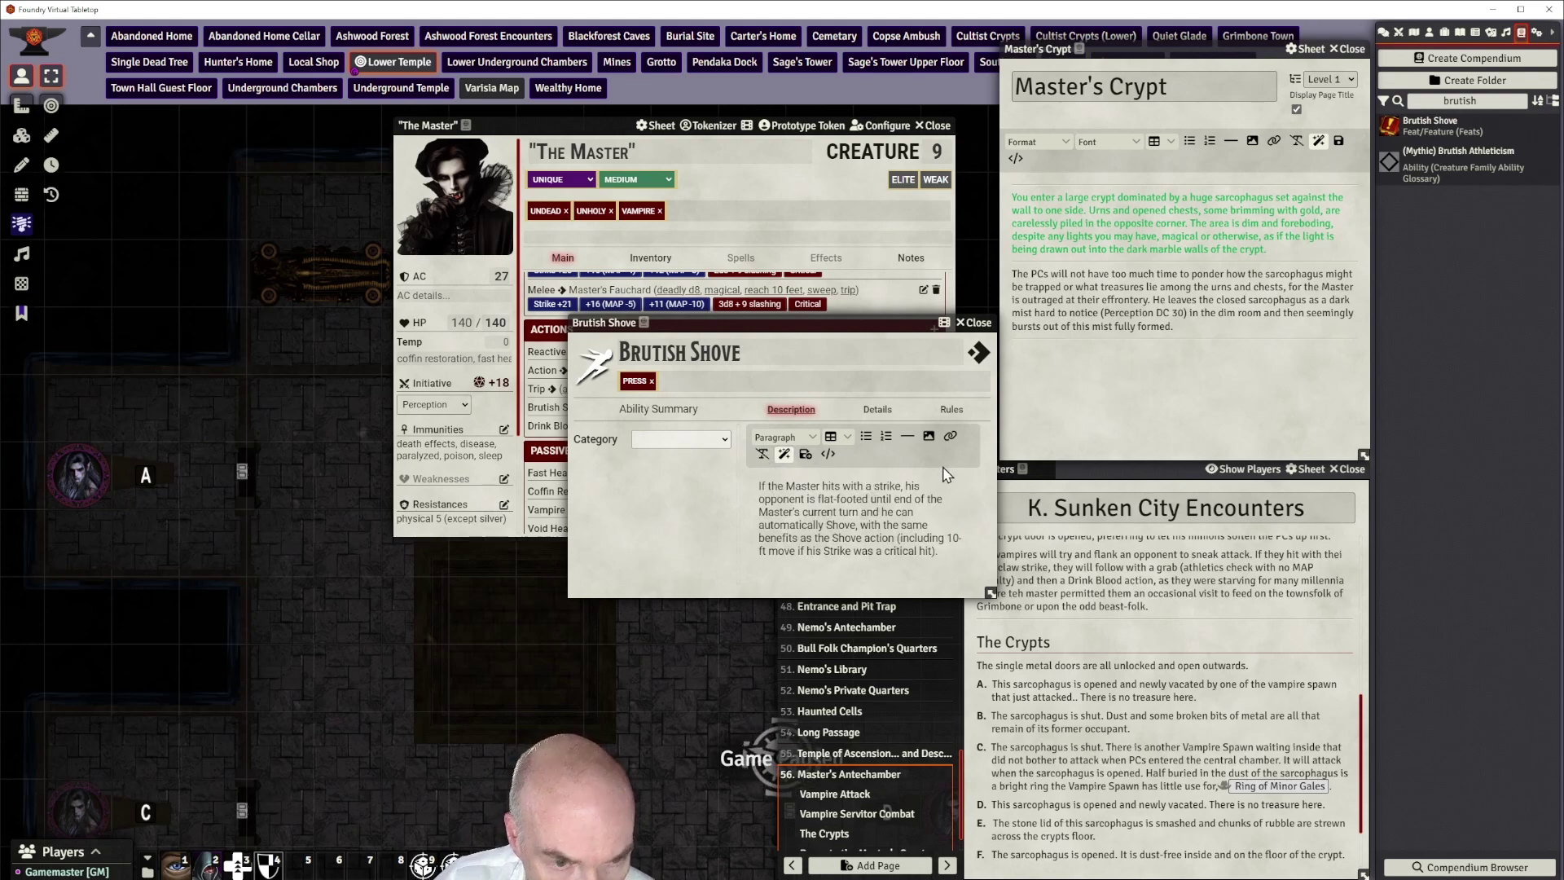
{"action": "key", "text": "BackSpace"}
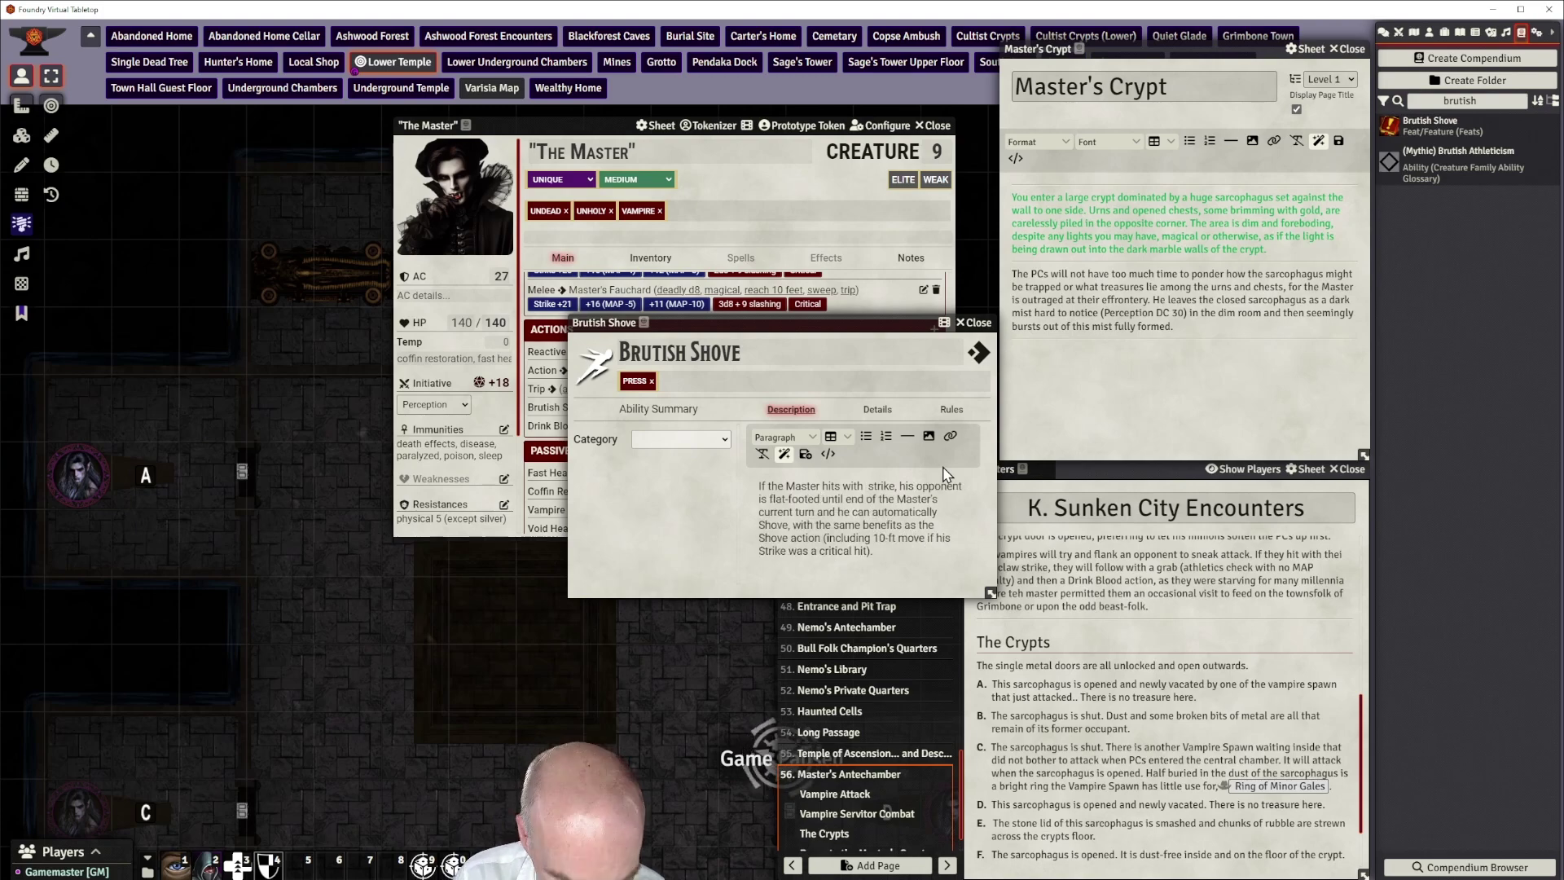
{"action": "type", "text": "this"}
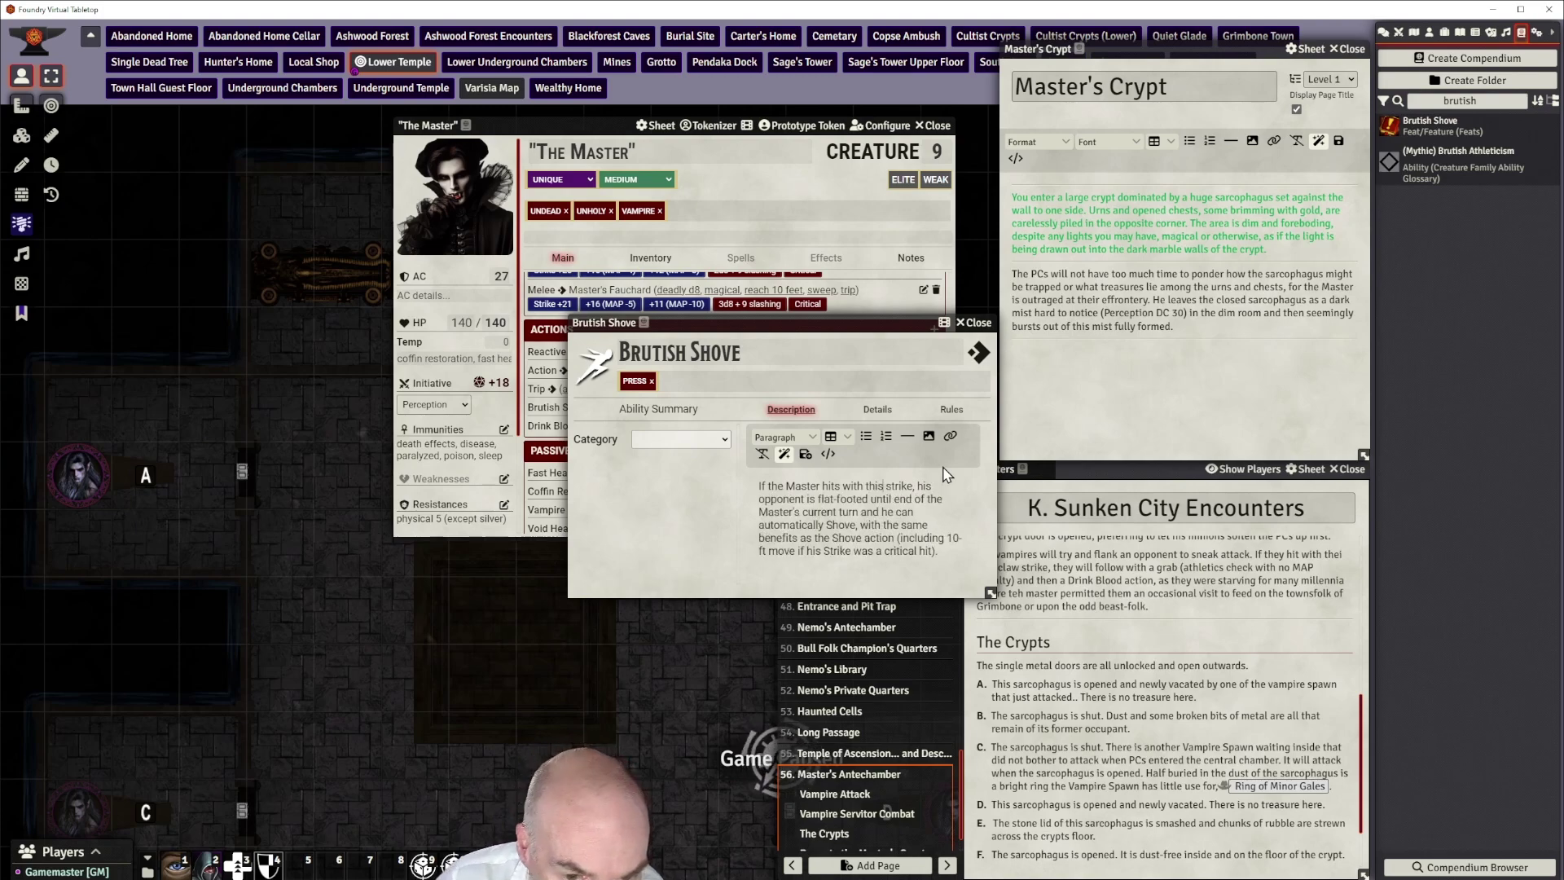
Replace "flat-footed" with "off-guard" in Brutish Shove's description and save the text
{"action": "left_click_drag", "start_coordinate": [820, 498], "coordinate": [863, 497]}
{"action": "key", "text": "Delete"}
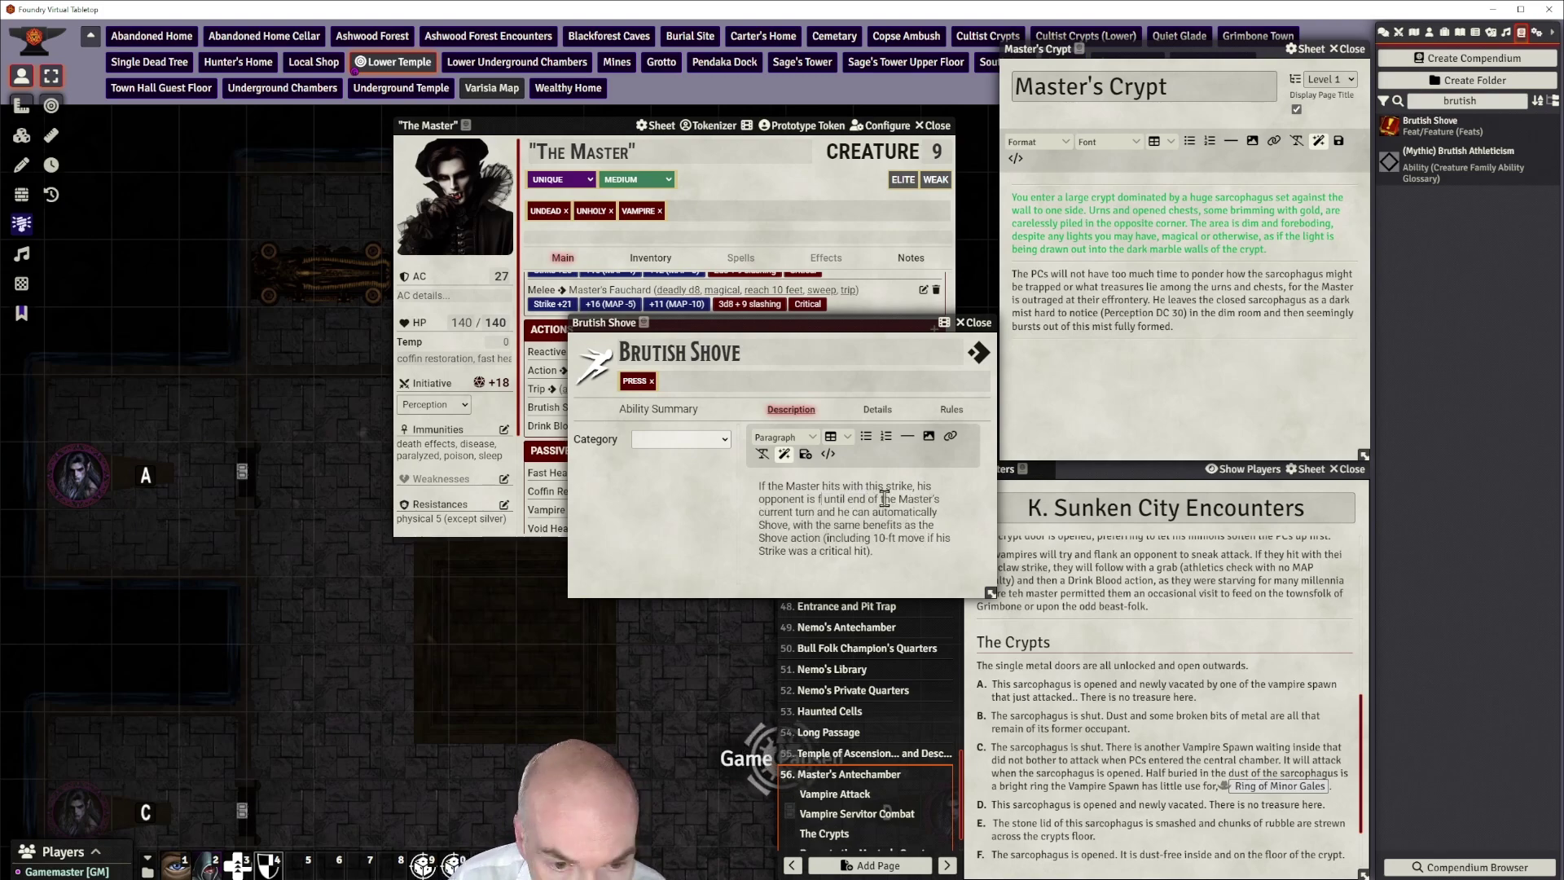
{"action": "type", "text": "off-guard"}
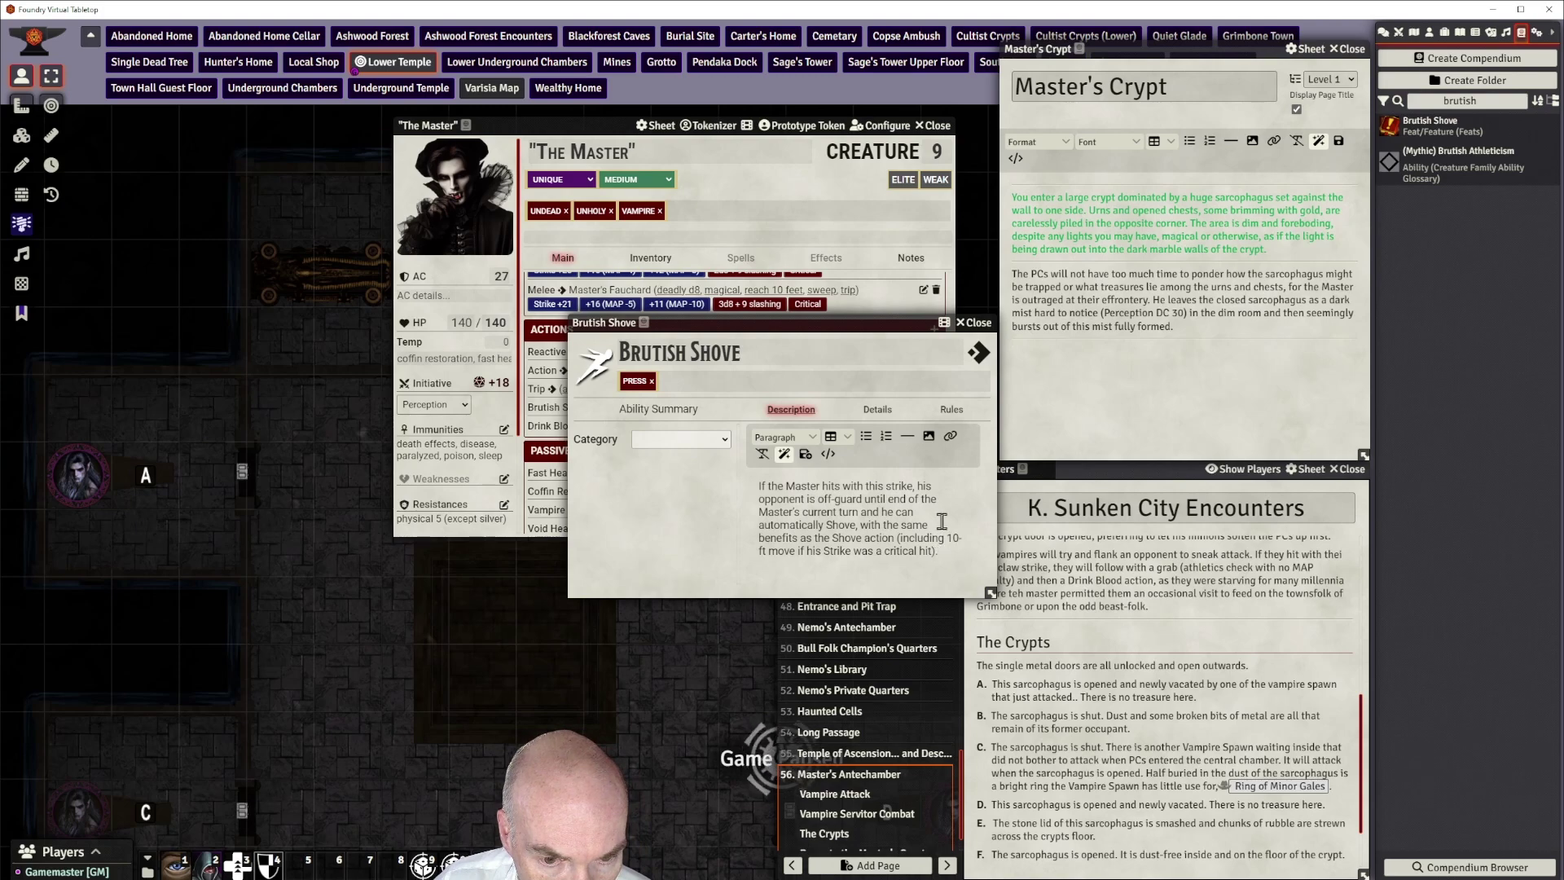
{"action": "left_click", "coordinate": [805, 454]}
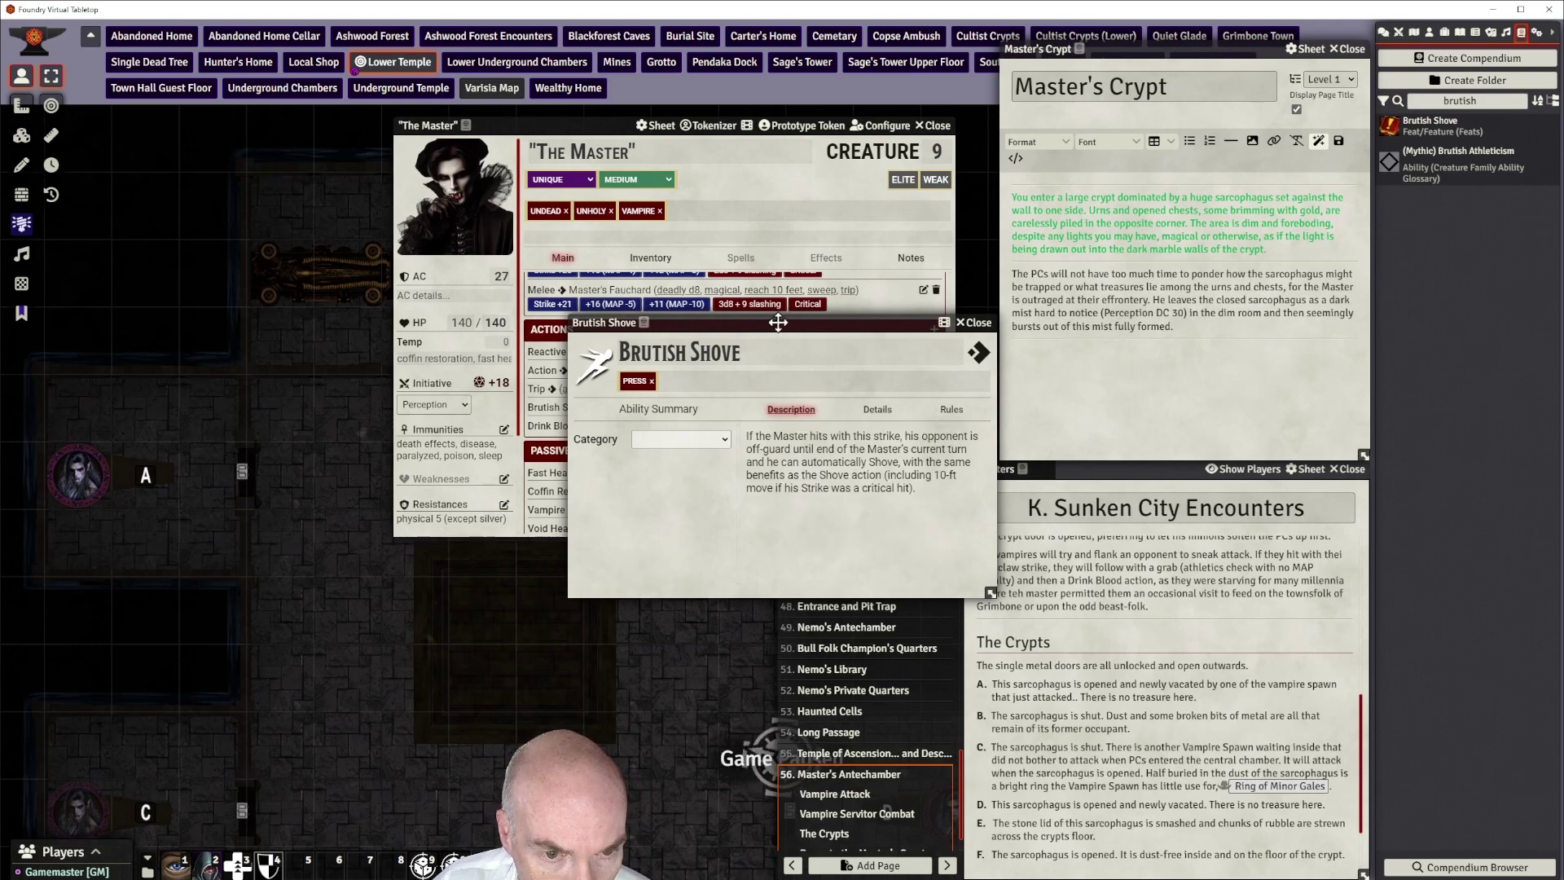
Set Brutish Shove's category to Offensive and close its sheet
{"action": "left_click_drag", "start_coordinate": [778, 319], "coordinate": [790, 288]}
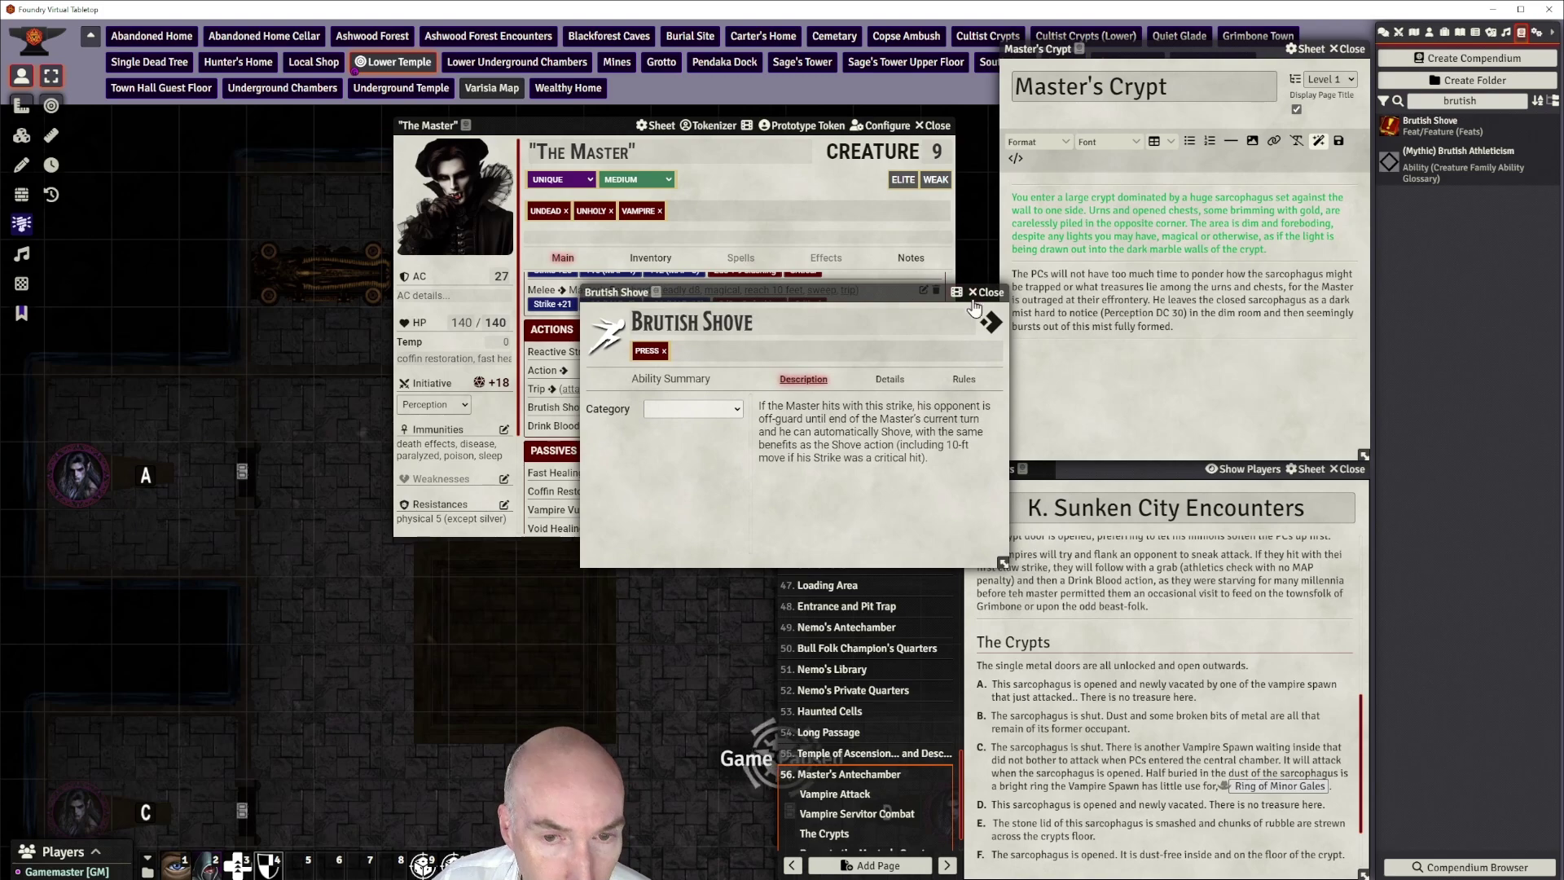
{"action": "left_click", "coordinate": [738, 410]}
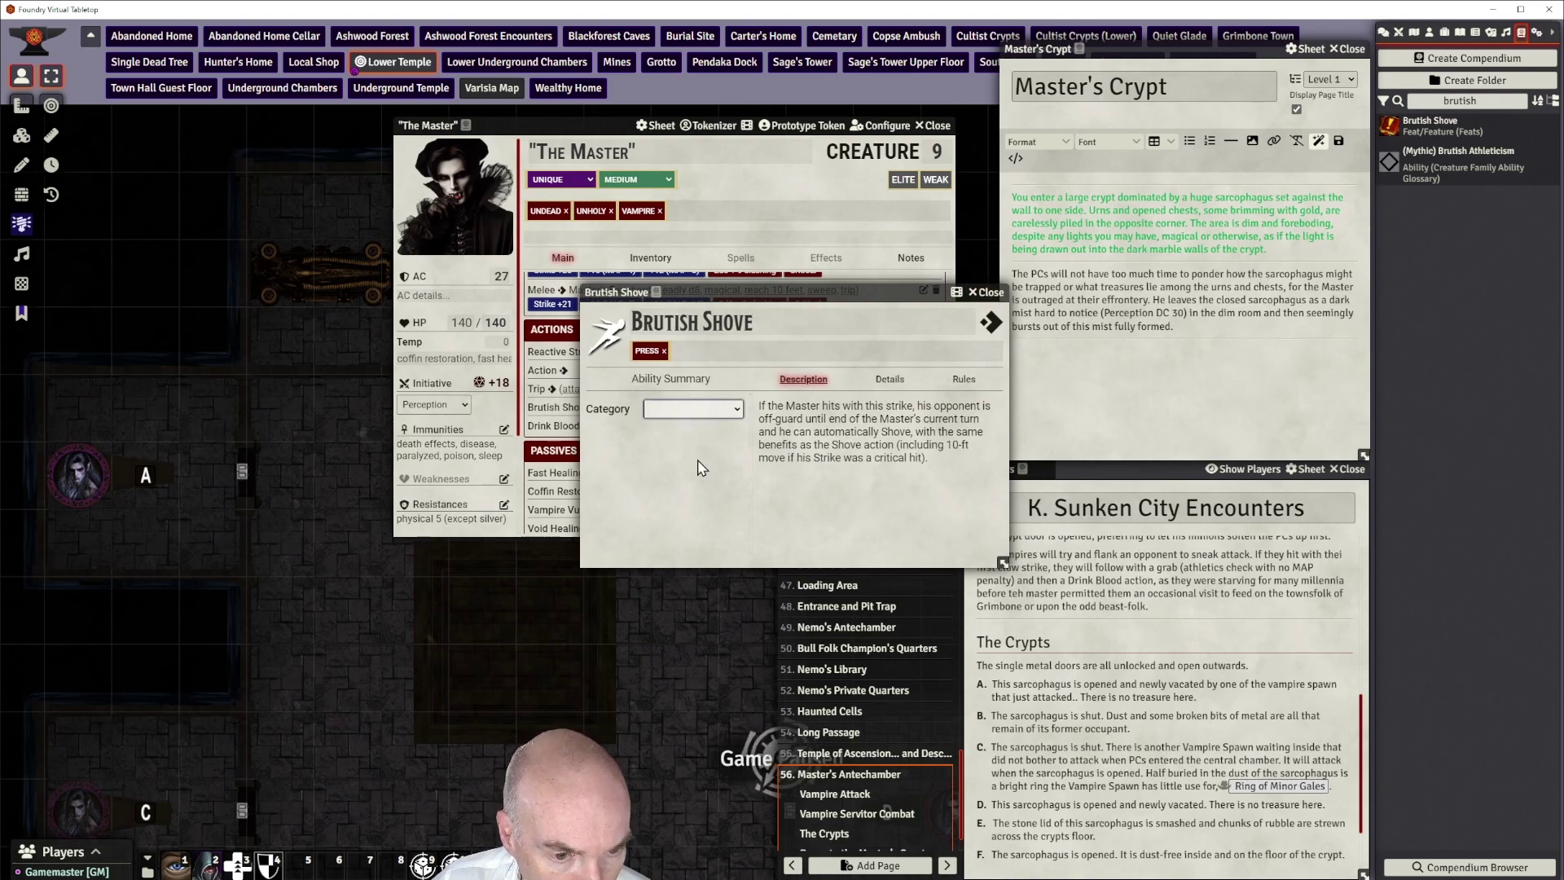
{"action": "left_click", "coordinate": [702, 467]}
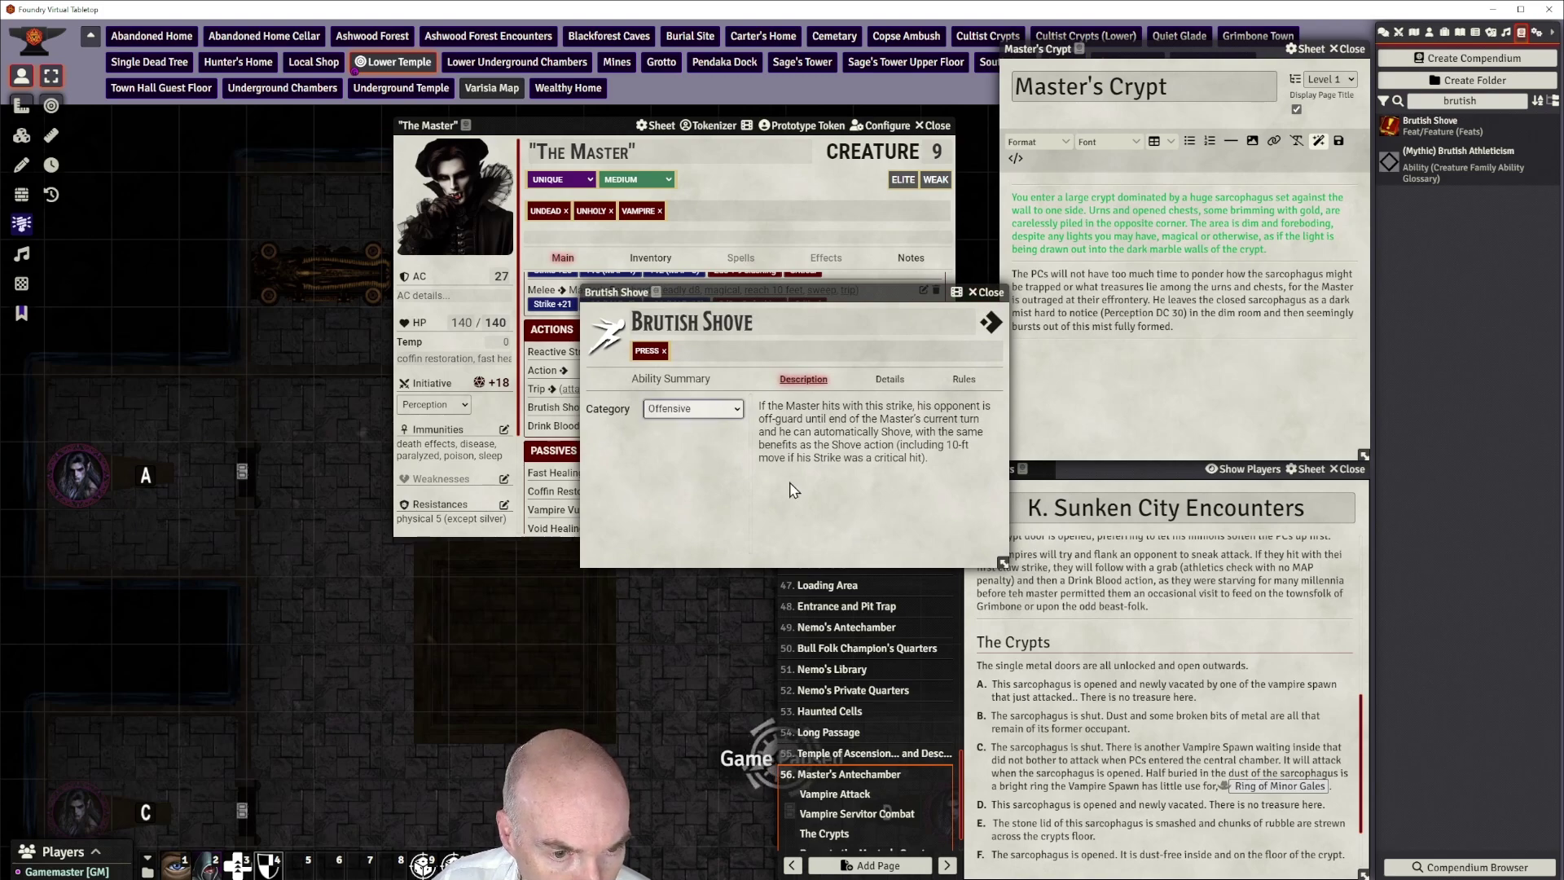
{"action": "left_click", "coordinate": [987, 291]}
{"action": "scroll", "coordinate": [689, 427], "scroll_direction": "up", "scroll_amount": 2}
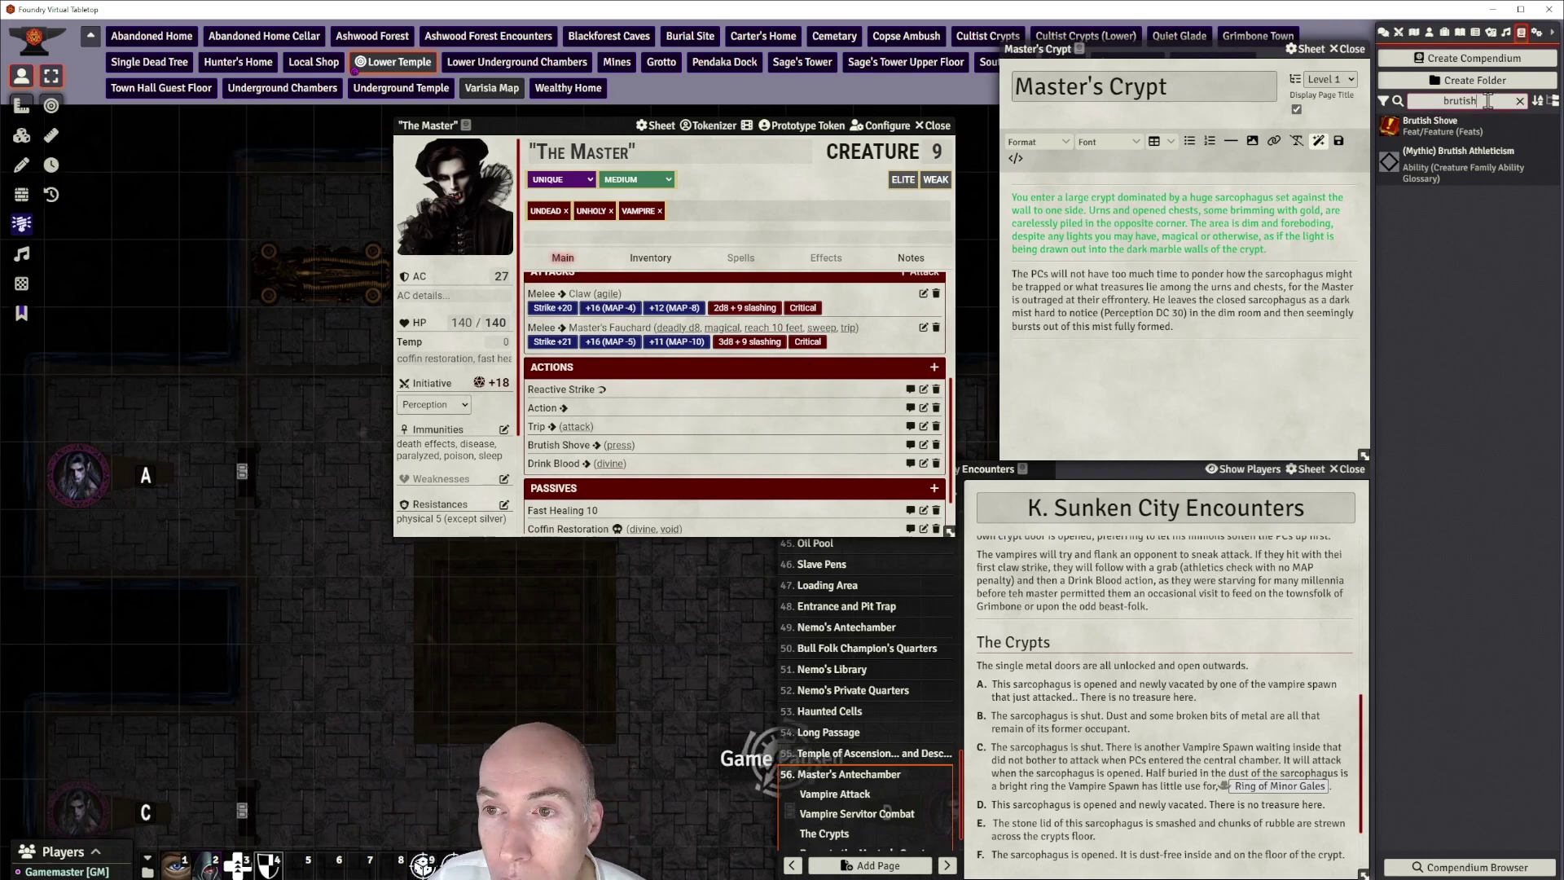
Search the compendiums for "lunge"
{"action": "left_click_drag", "start_coordinate": [1488, 101], "coordinate": [1441, 99]}
{"action": "key", "text": "BackSpace"}
{"action": "type", "text": "lu"}
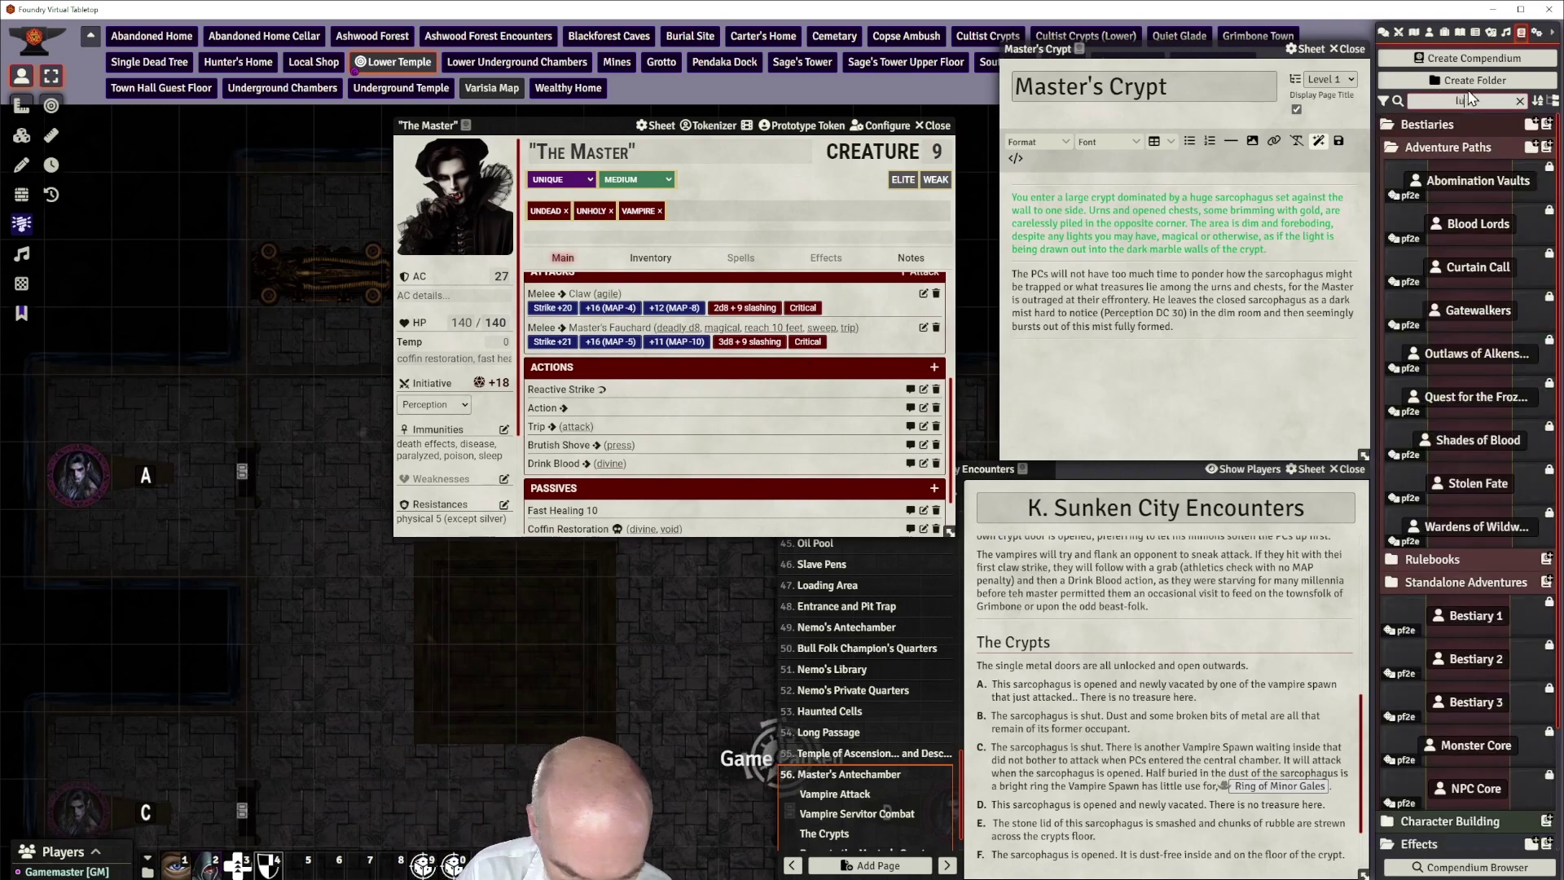
{"action": "type", "text": "nge"}
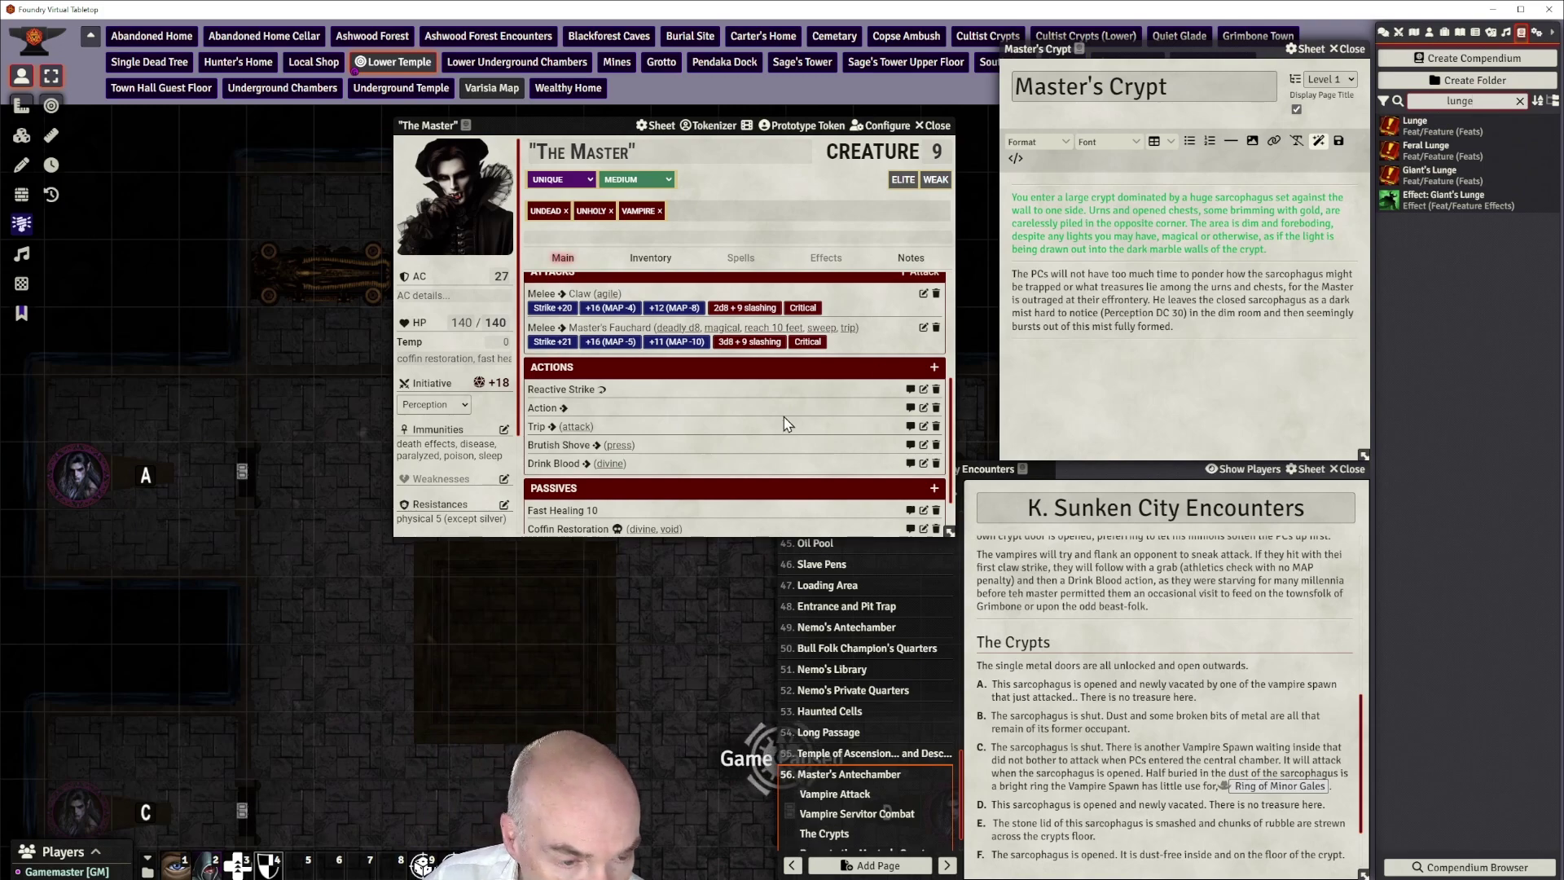
Add another blank action to the Master's sheet and rename the blank action above Trip as "Lunge"
{"action": "scroll", "coordinate": [937, 351], "scroll_direction": "down", "scroll_amount": 2}
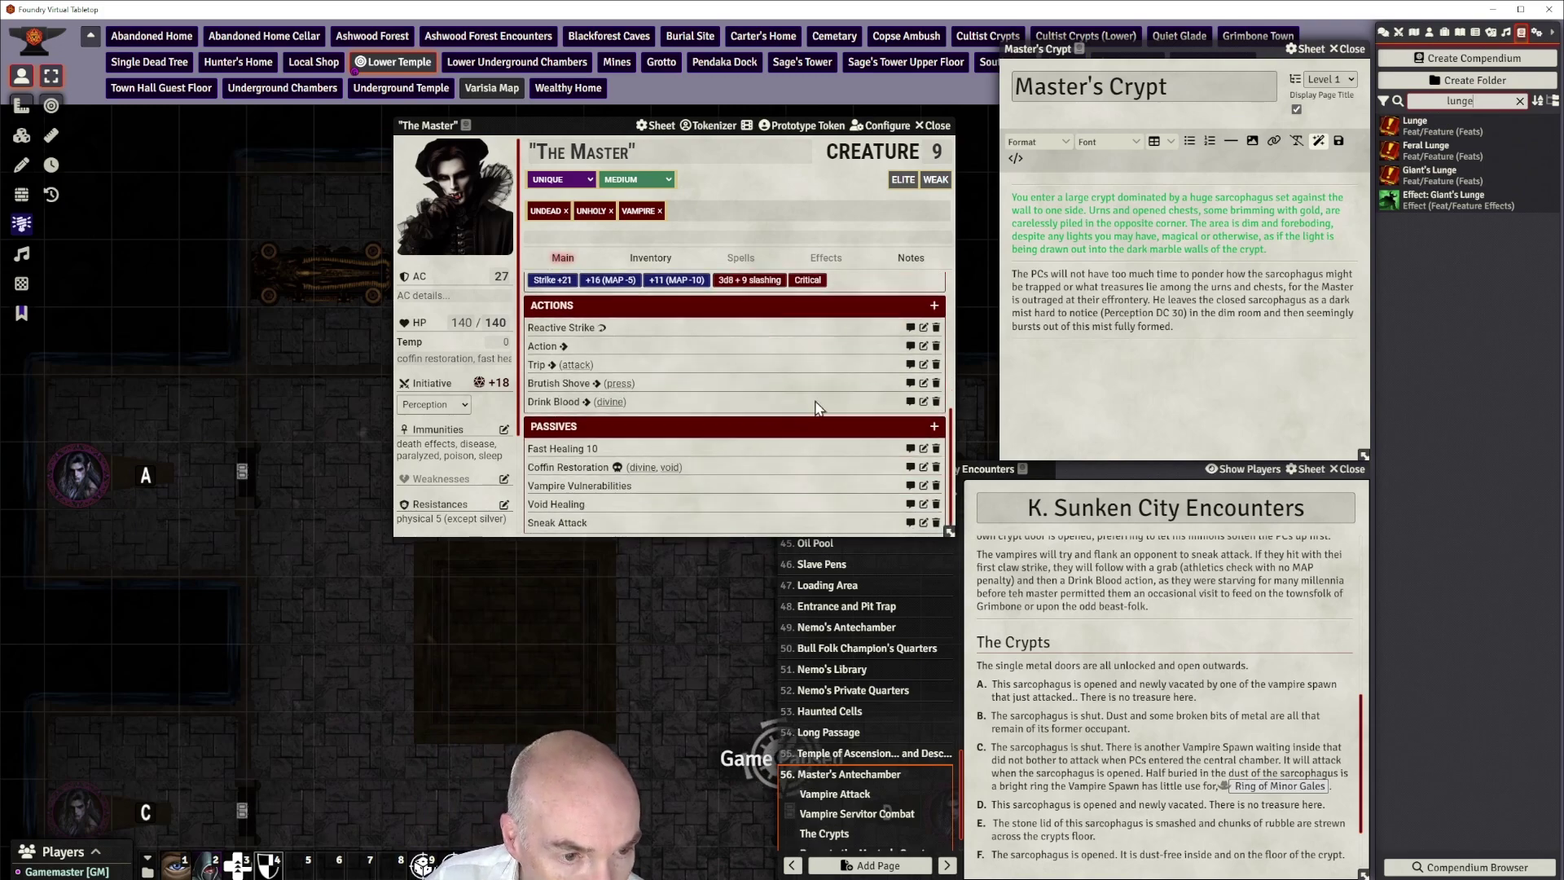
{"action": "left_click", "coordinate": [934, 307]}
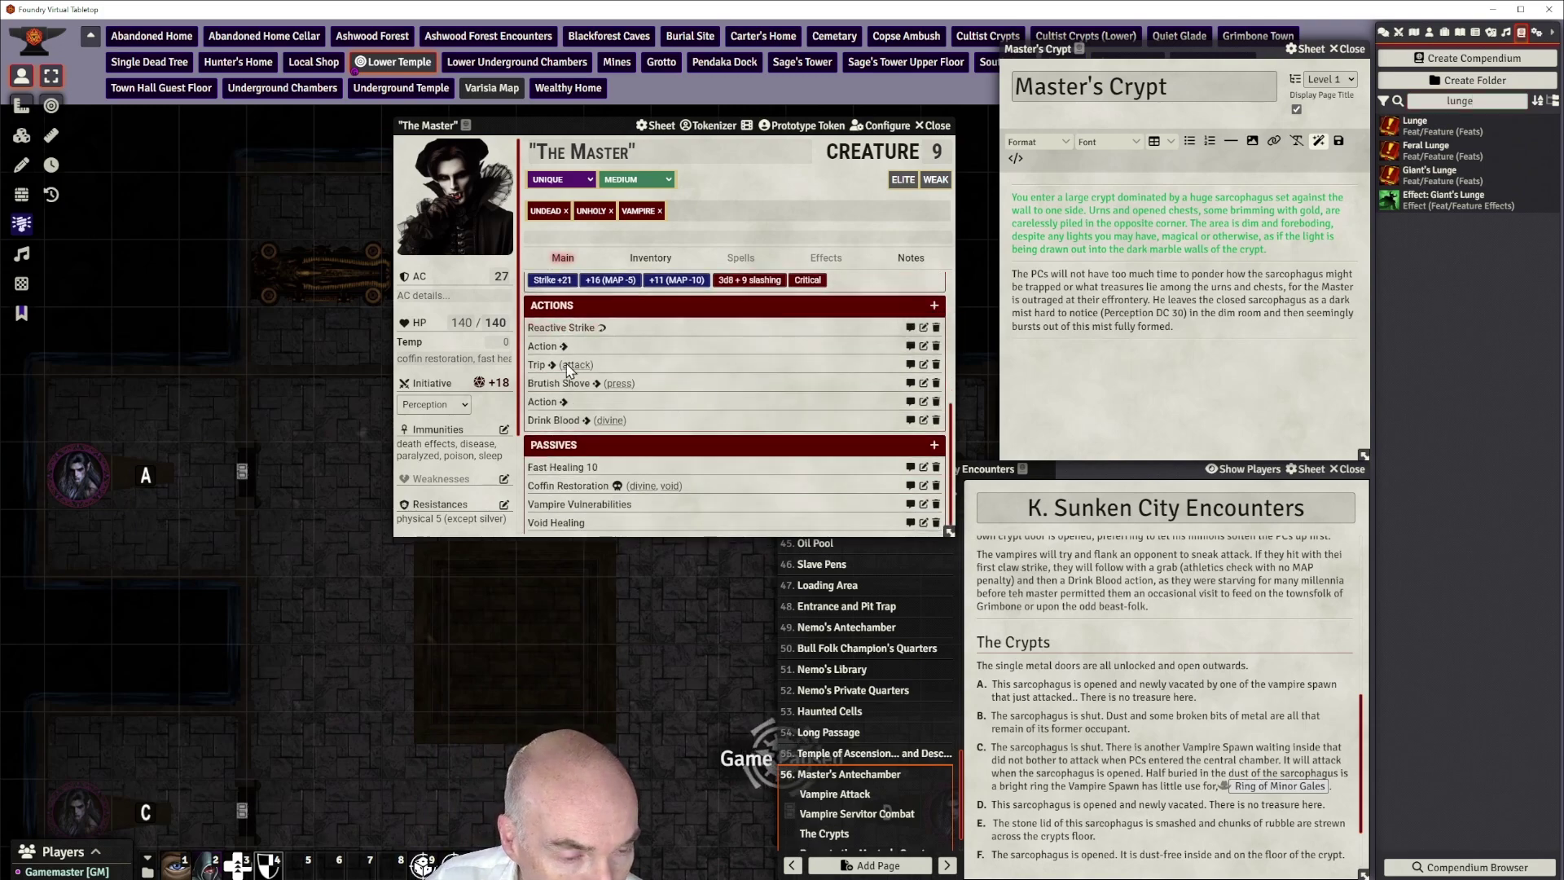
{"action": "left_click", "coordinate": [924, 347]}
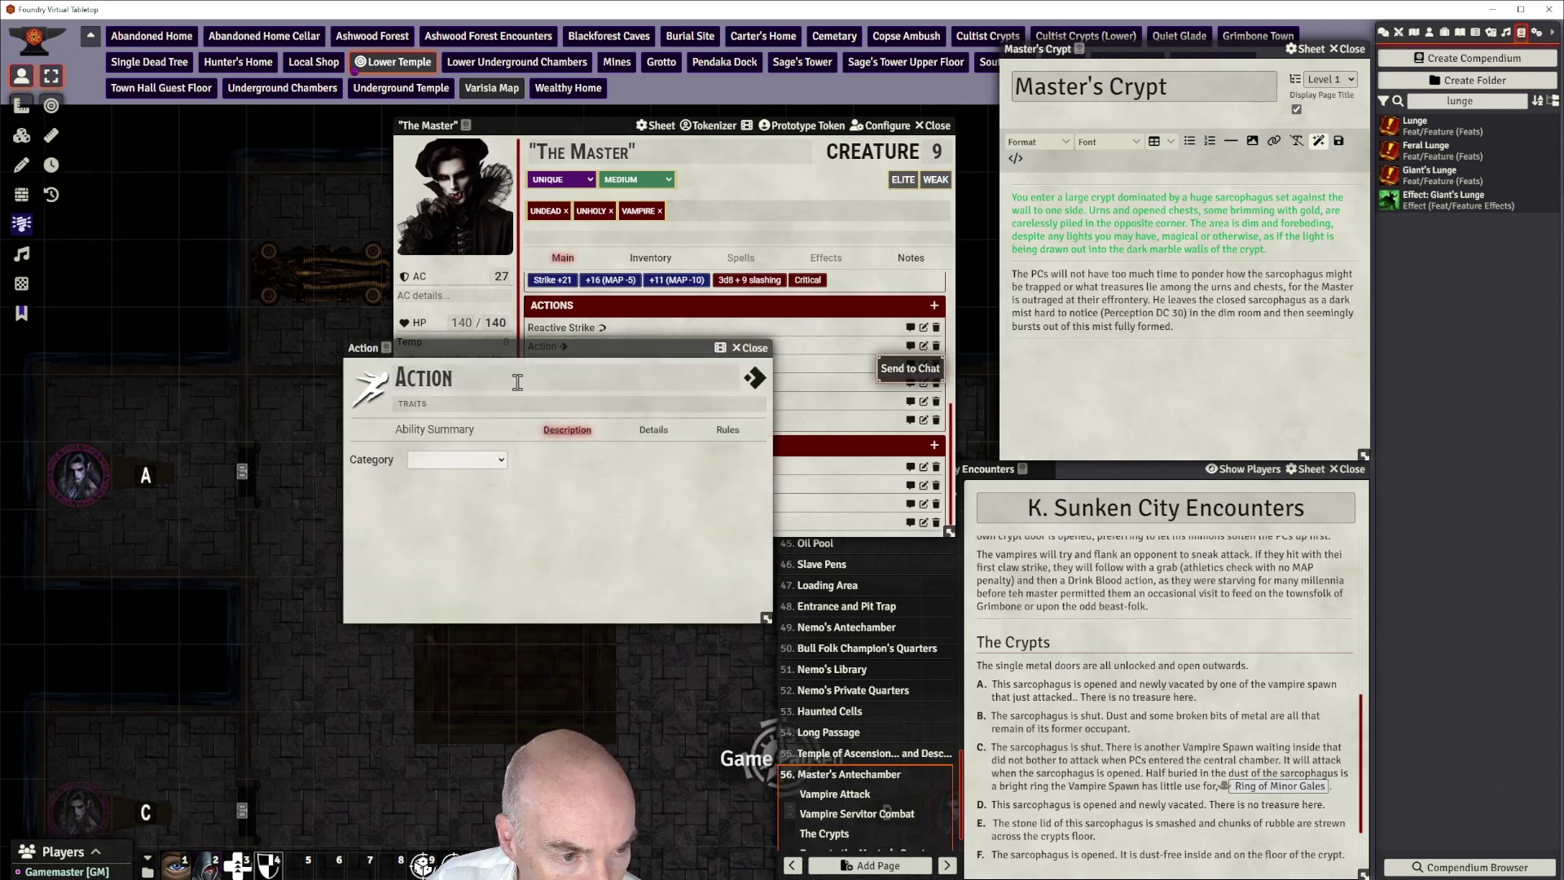
{"action": "left_click_drag", "start_coordinate": [455, 380], "coordinate": [396, 385]}
{"action": "key", "text": "BackSpace"}
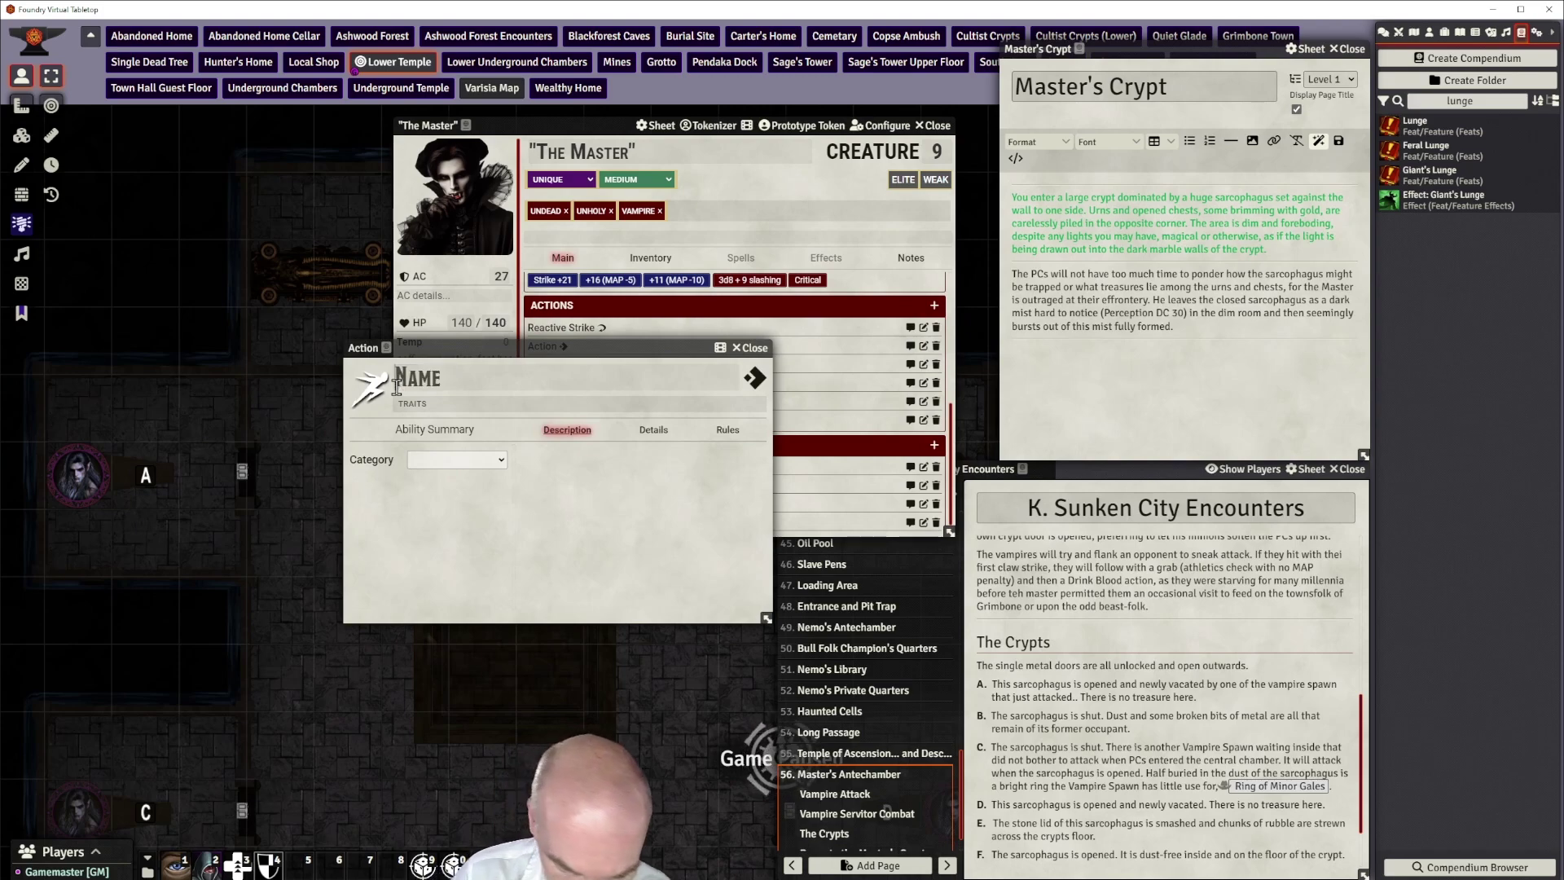
{"action": "type", "text": "Lunge"}
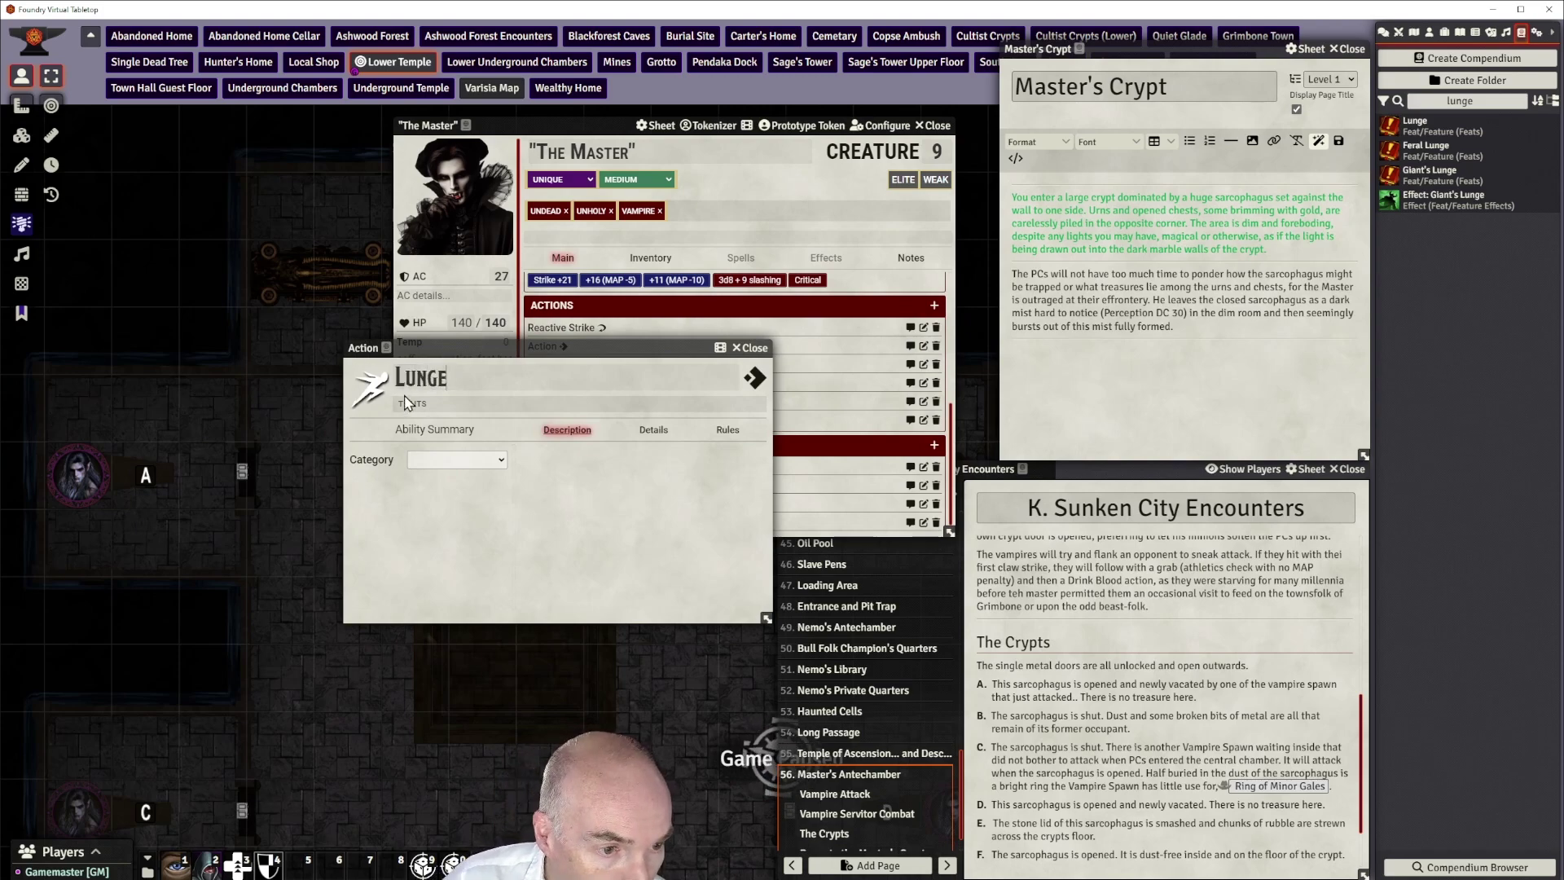
{"action": "key", "text": "Return"}
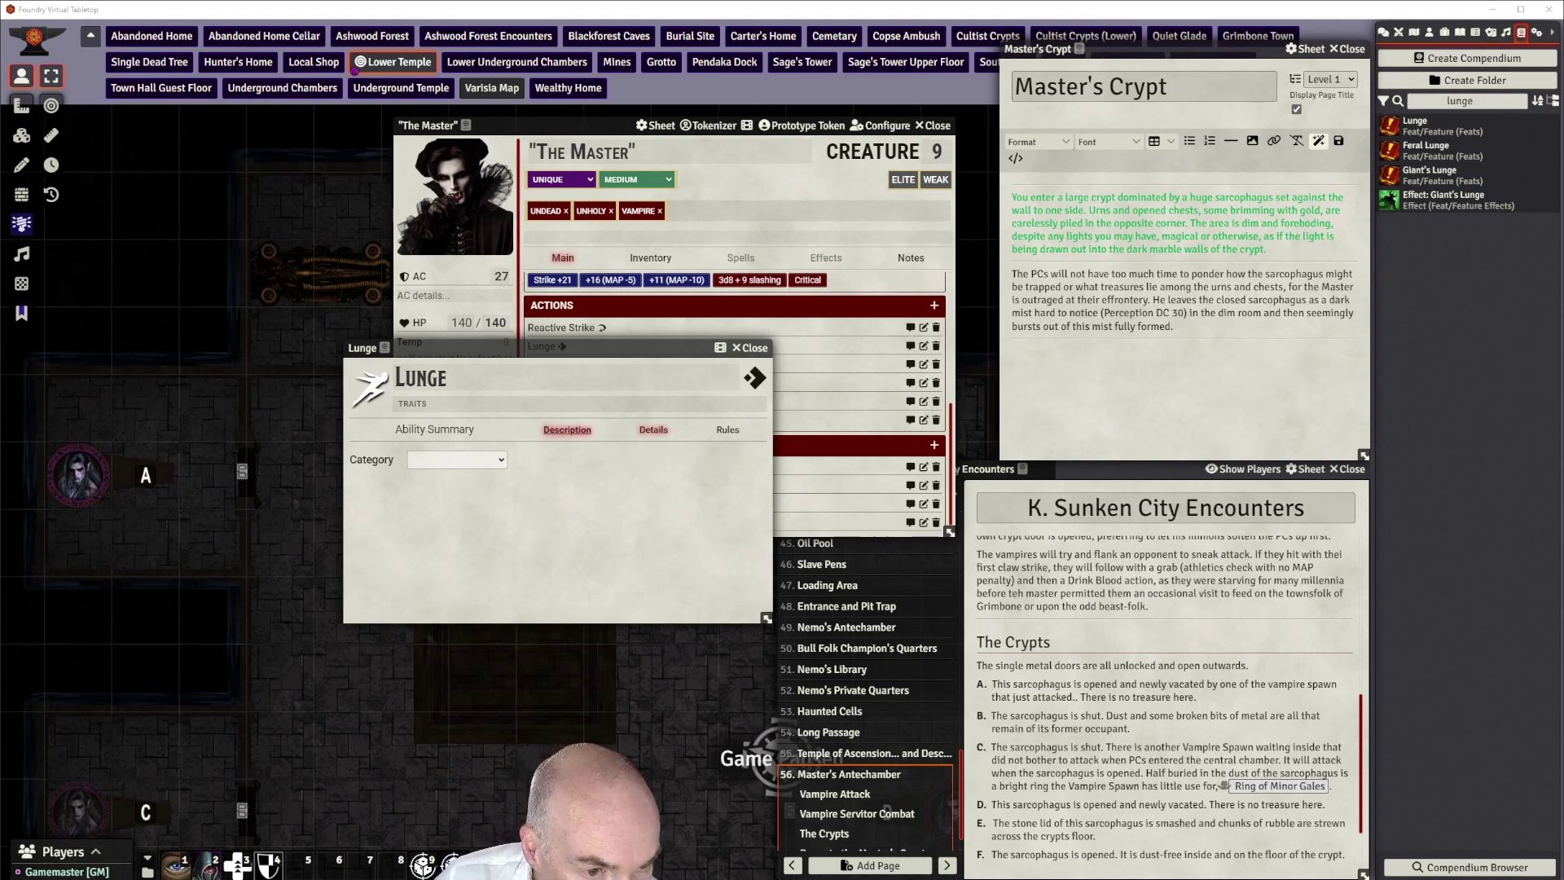
Enter and save Lunge's description, "The Master extends his reach with a Strike or Trip (15 ft for his fauchard).", then close its sheet
{"action": "left_click", "coordinate": [746, 457]}
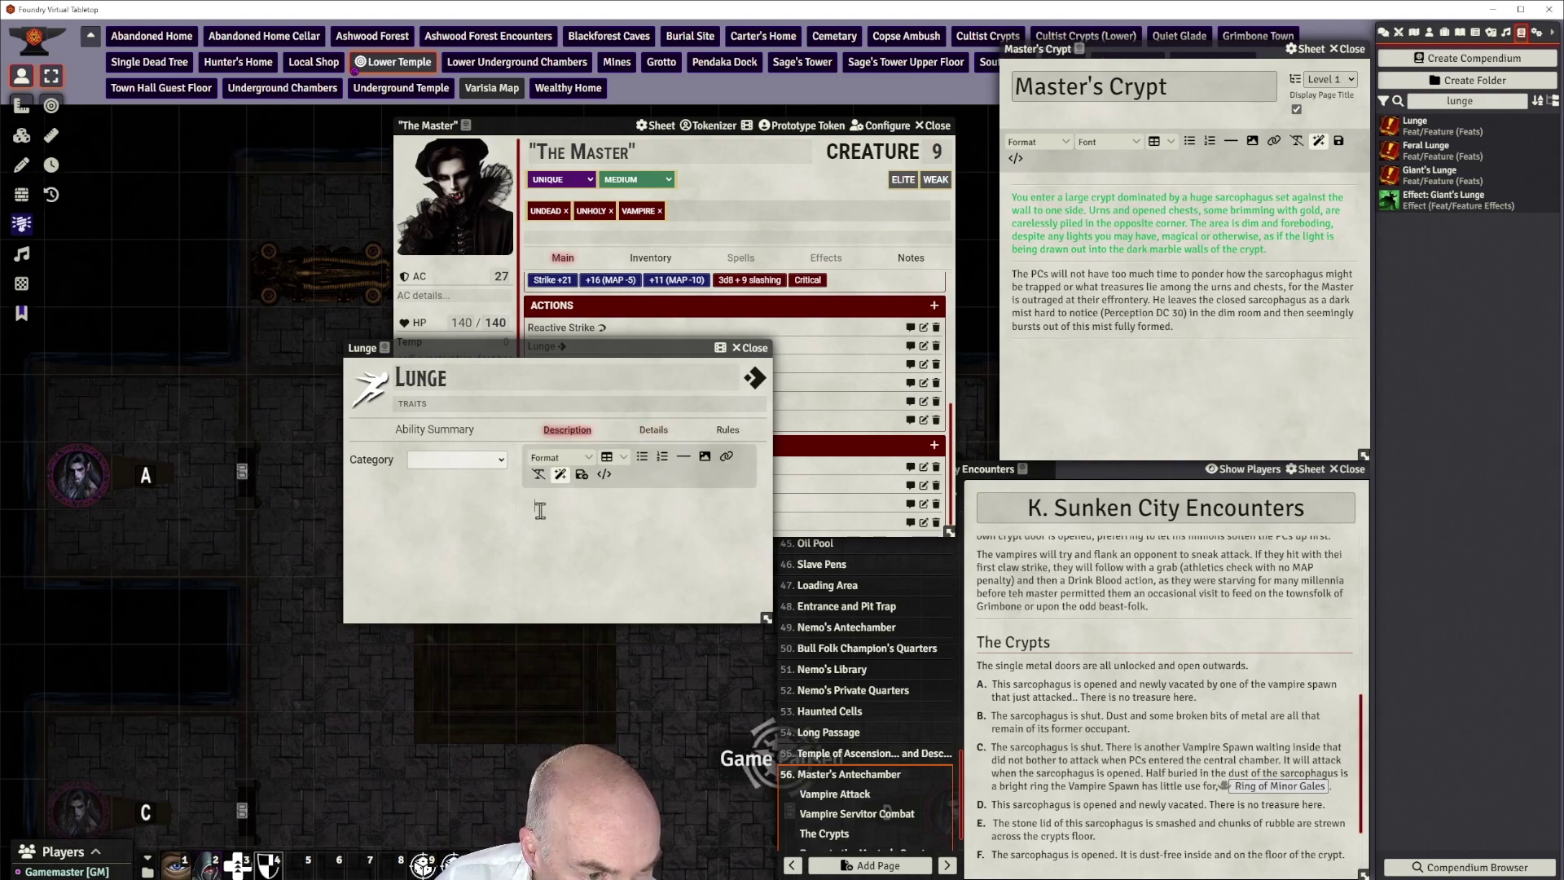
{"action": "type", "text": "The Master extends his reach with a Strike or Trip (15 ft for his fauchard)."}
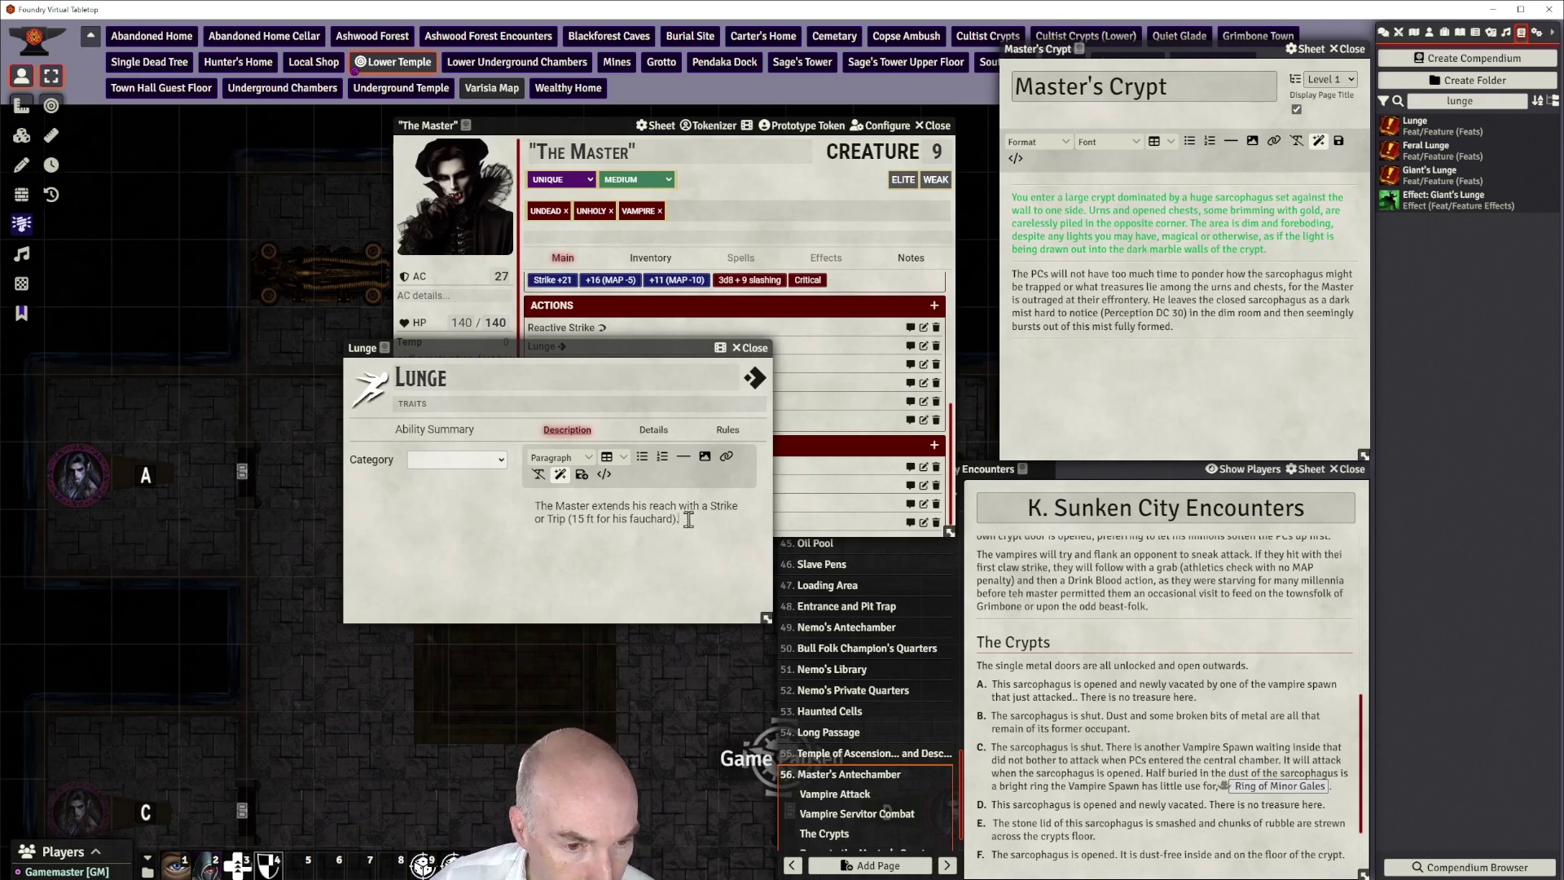
{"action": "left_click", "coordinate": [580, 475]}
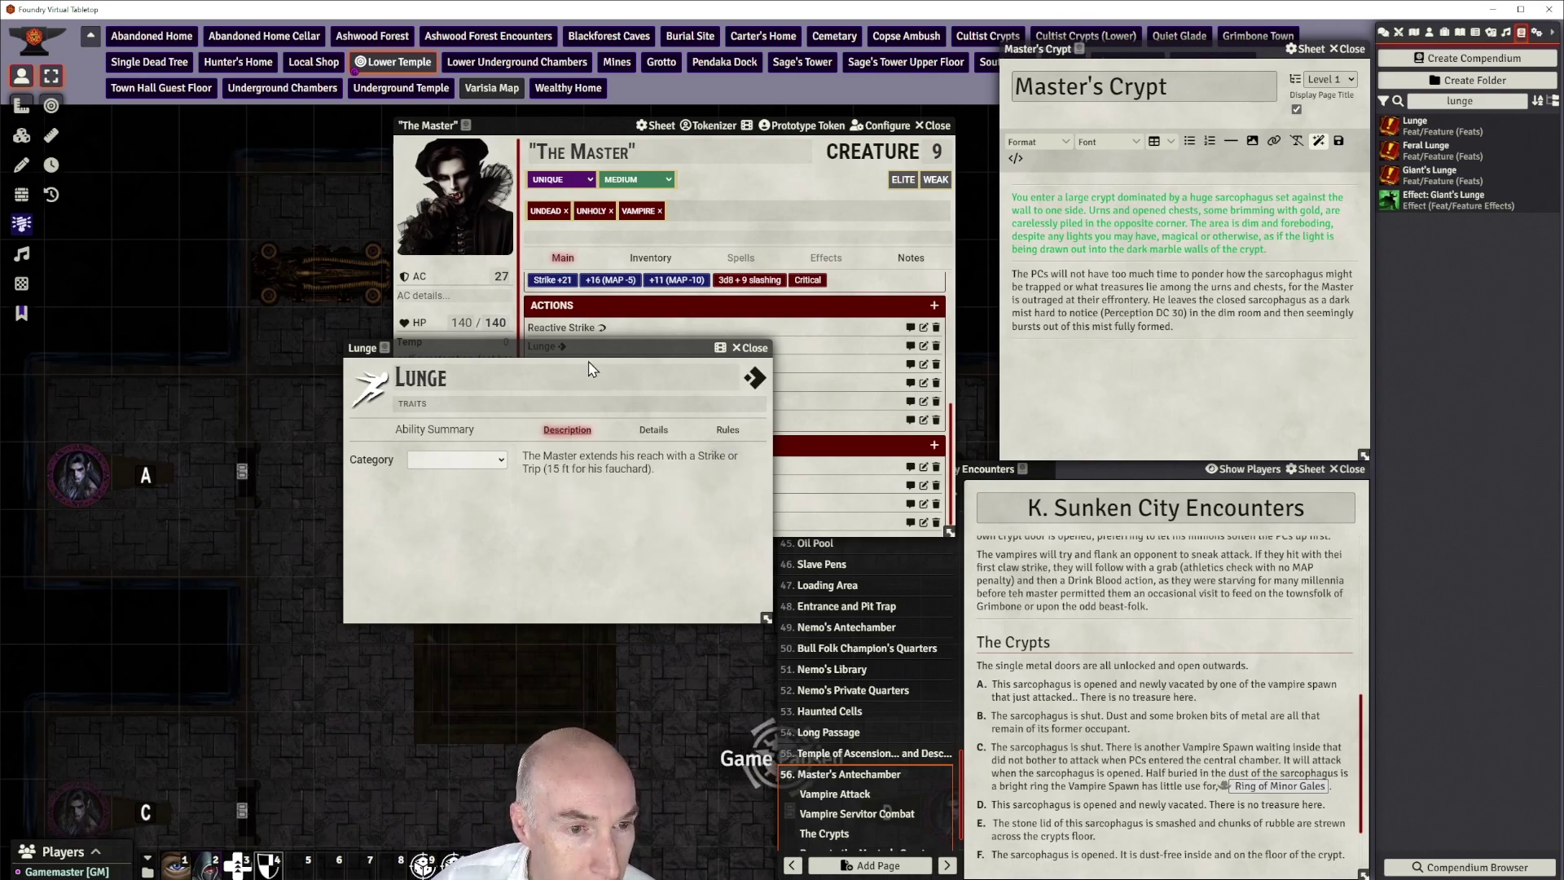
{"action": "left_click_drag", "start_coordinate": [590, 354], "coordinate": [661, 351]}
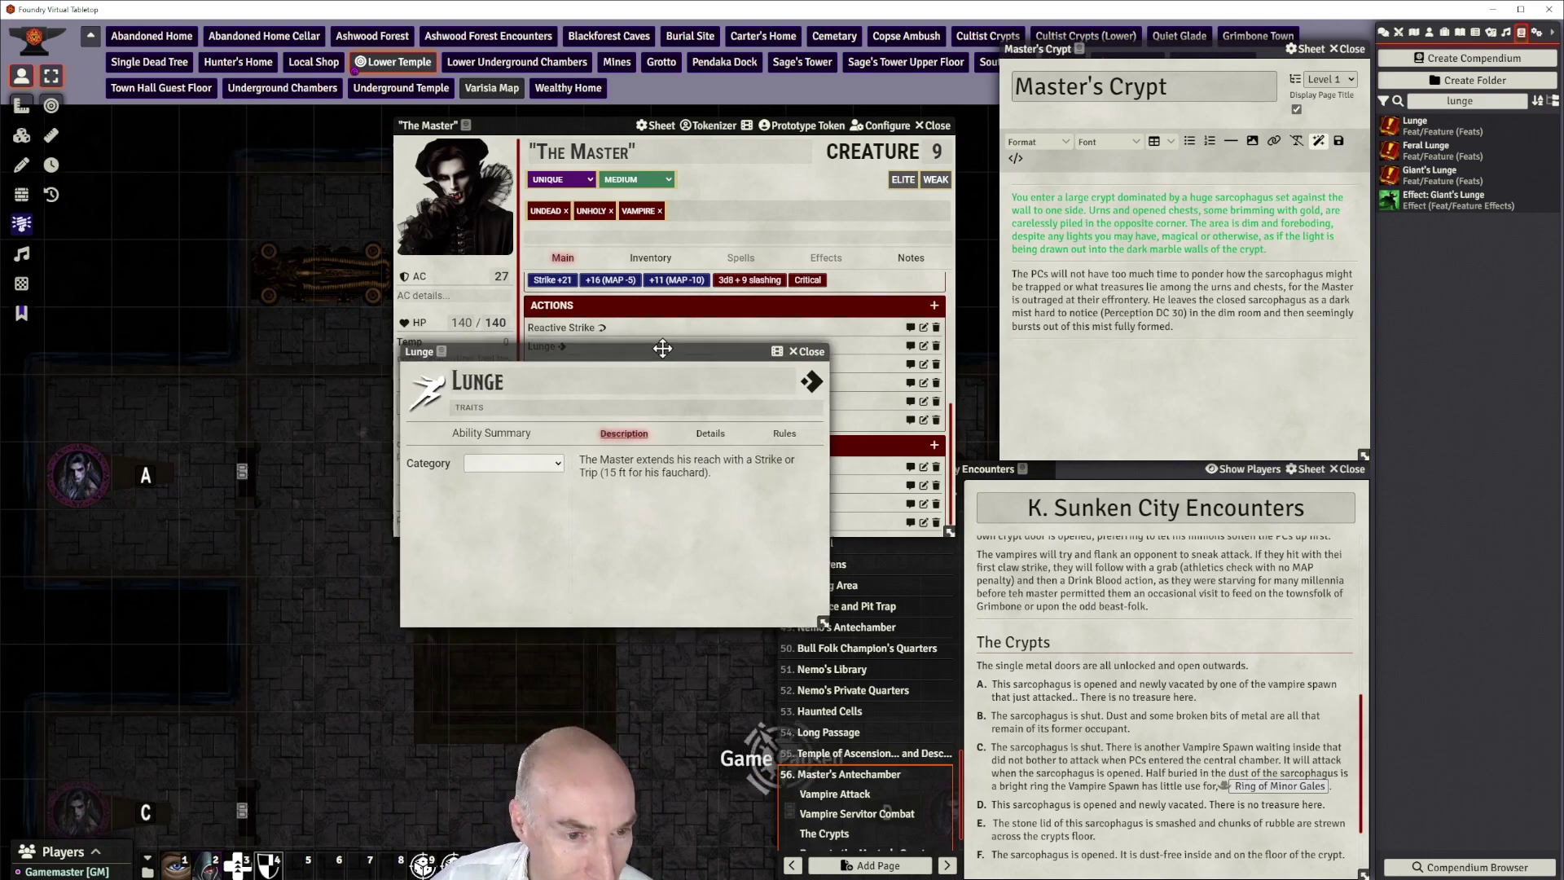
{"action": "left_click", "coordinate": [811, 352]}
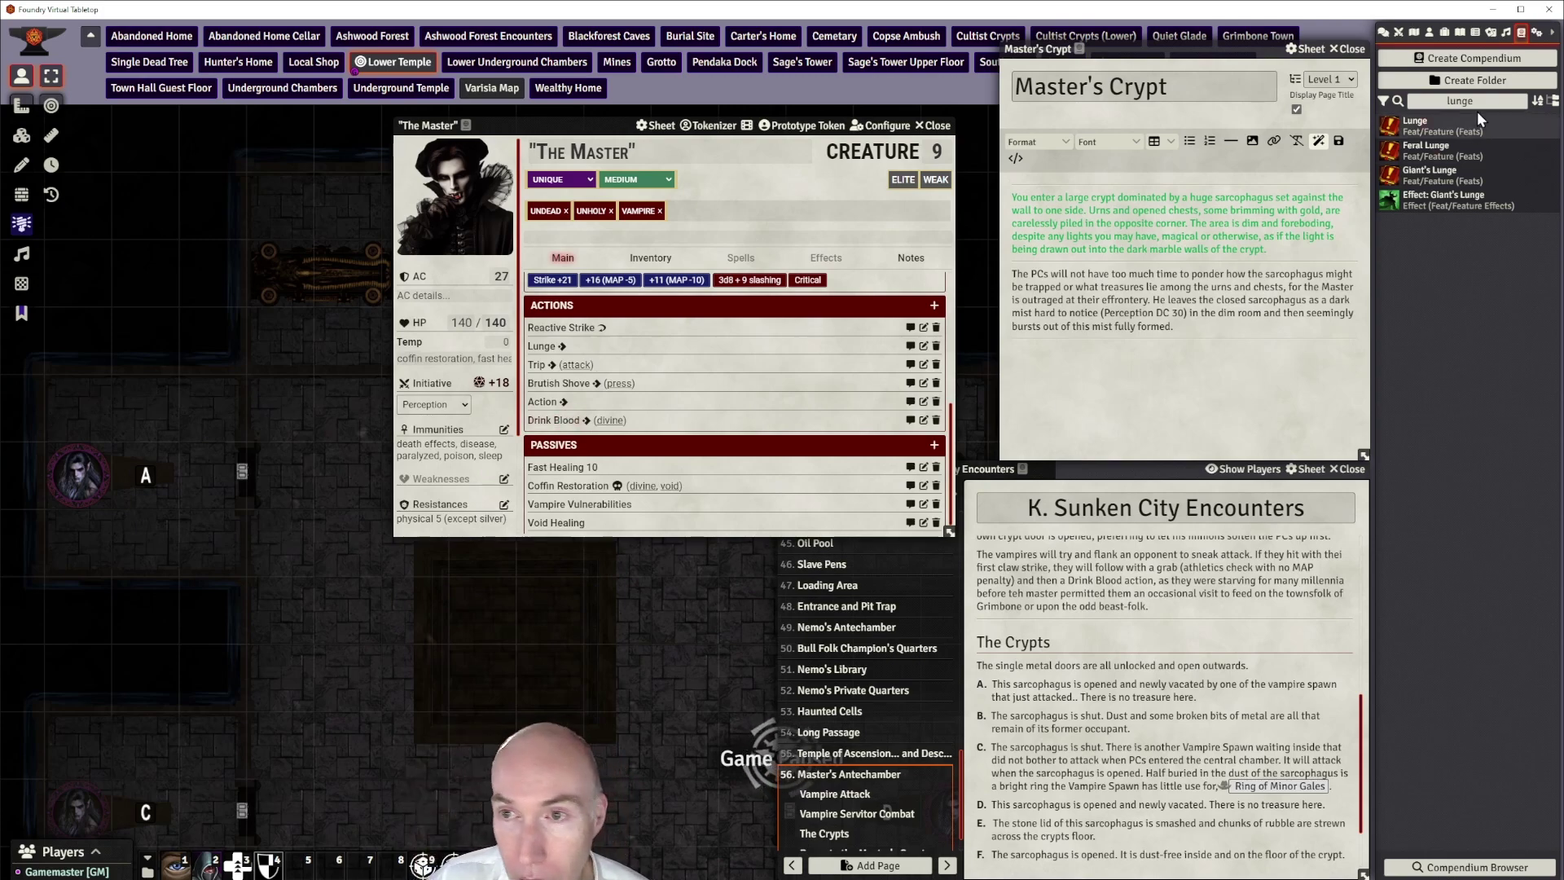
Search the compendiums for "swipe" and rename the Master's remaining blank action as "Swipe"
{"action": "left_click_drag", "start_coordinate": [1490, 101], "coordinate": [1451, 100]}
{"action": "type", "text": "swipe"}
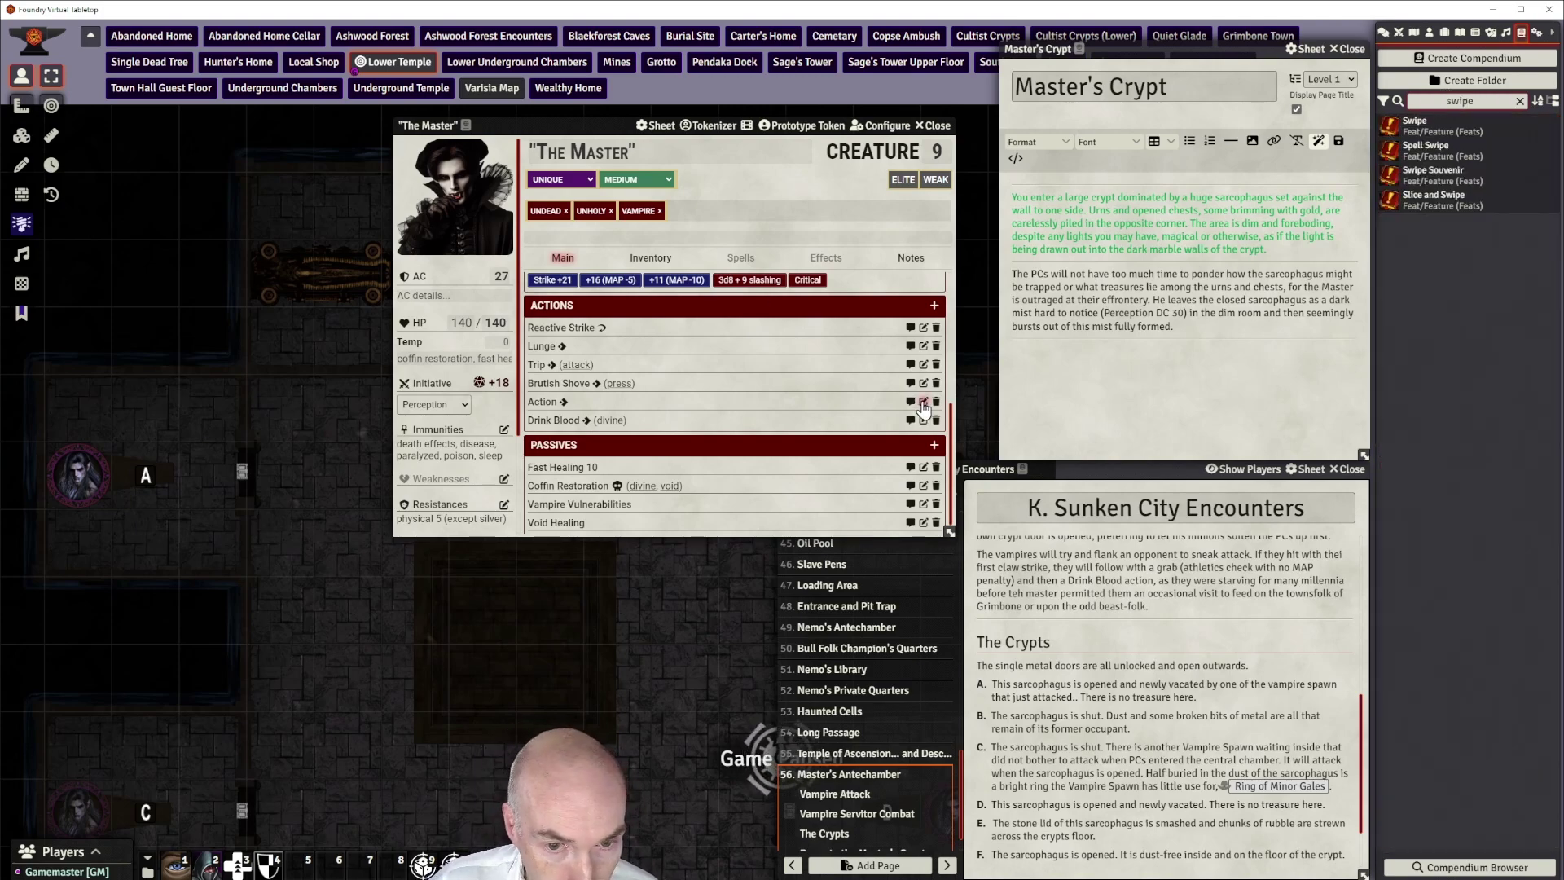
{"action": "left_click", "coordinate": [923, 402]}
{"action": "double_click", "coordinate": [624, 352]}
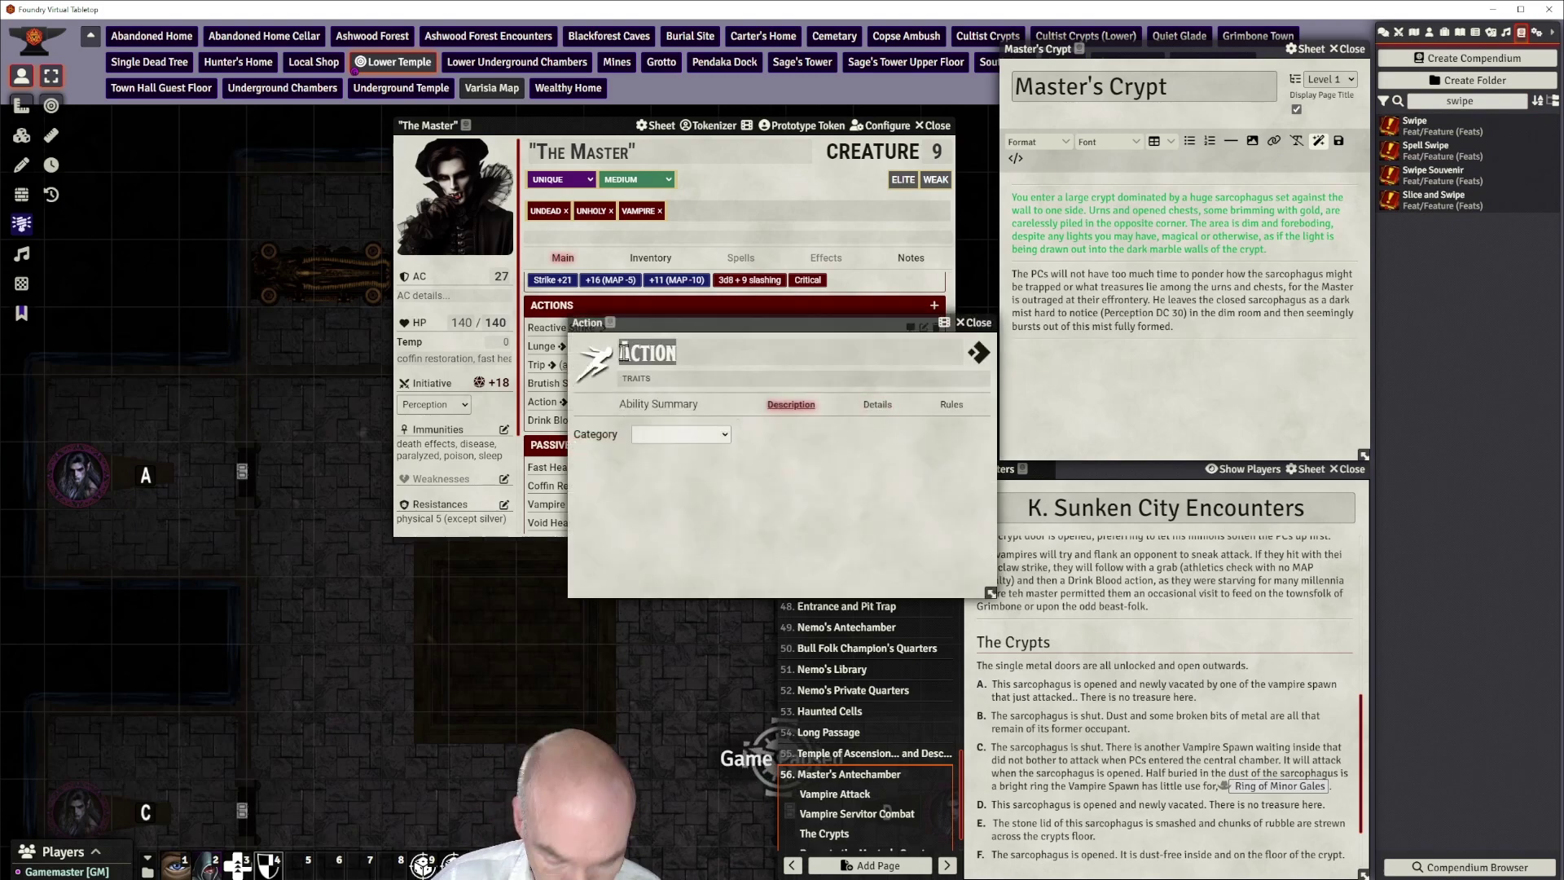
{"action": "key", "text": "BackSpace"}
{"action": "type", "text": "Sw"}
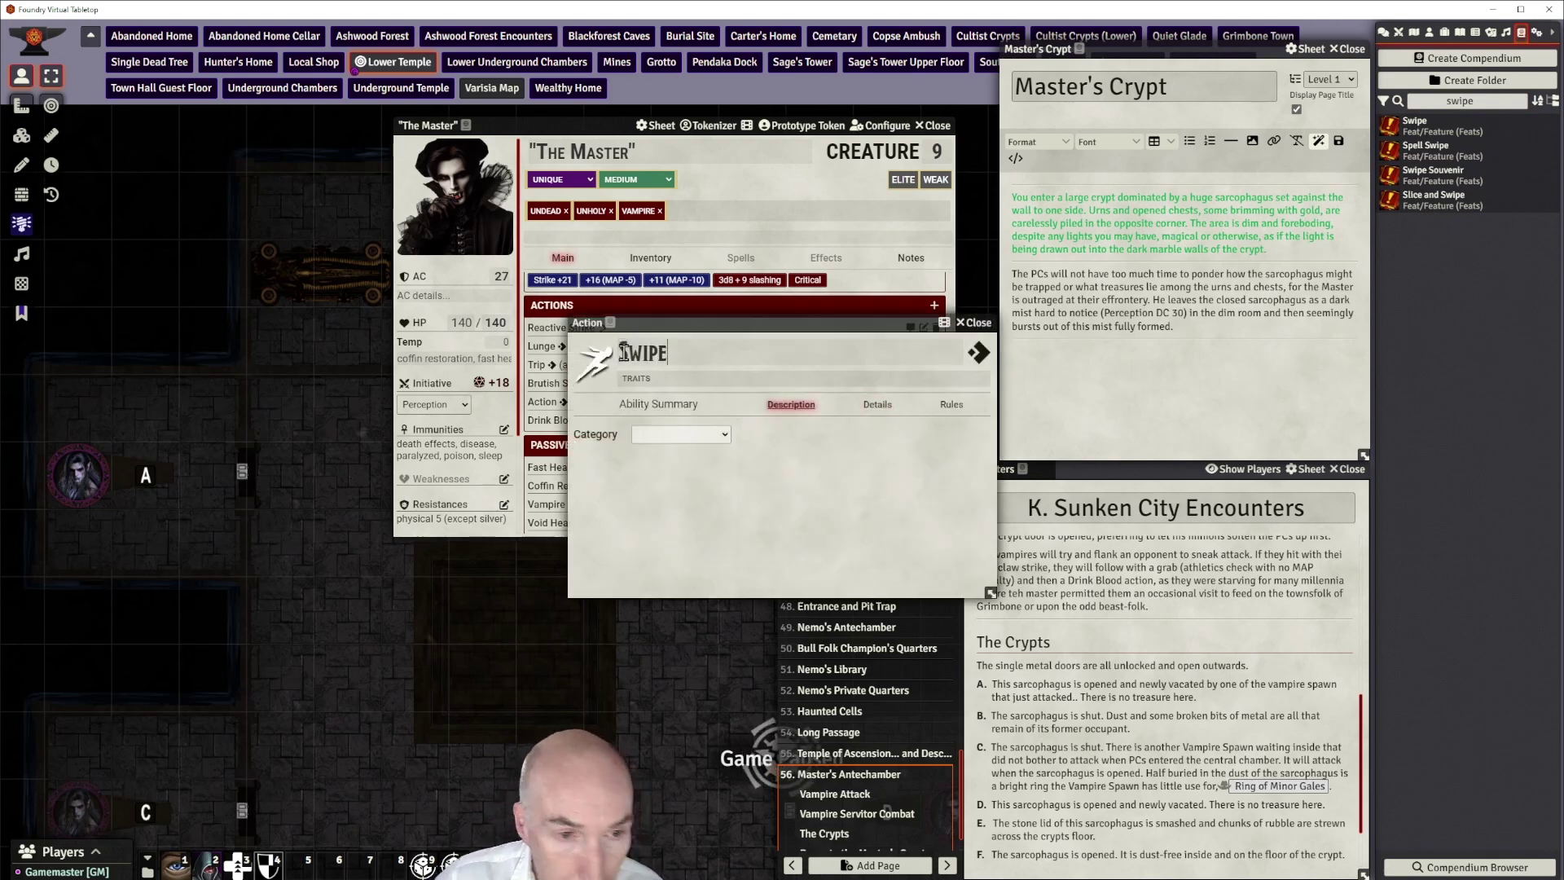
{"action": "type", "text": "ipe"}
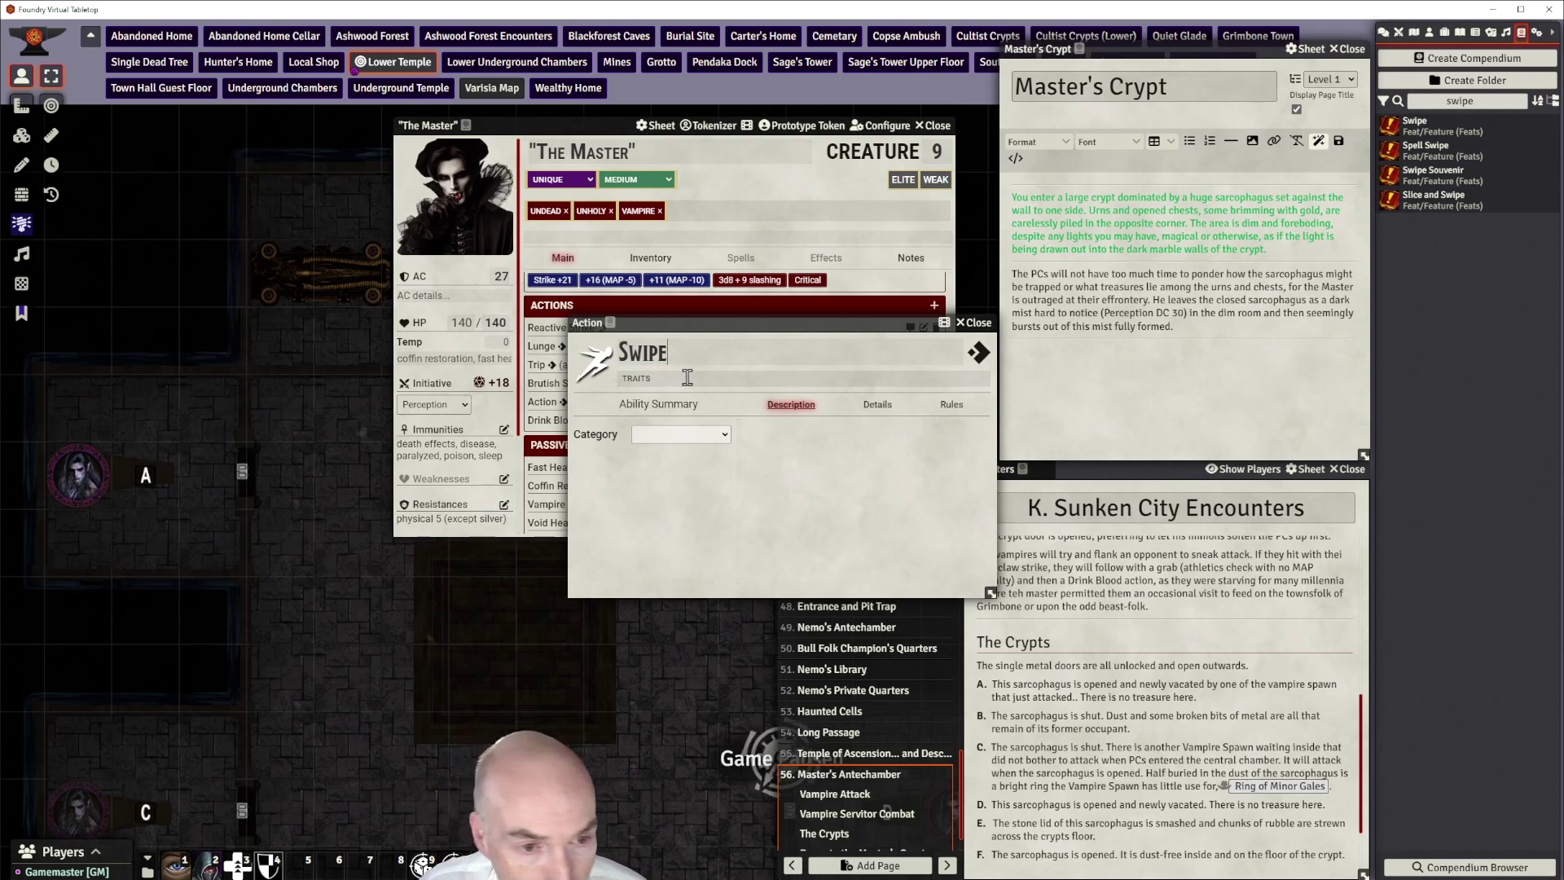
{"action": "key", "text": "Return"}
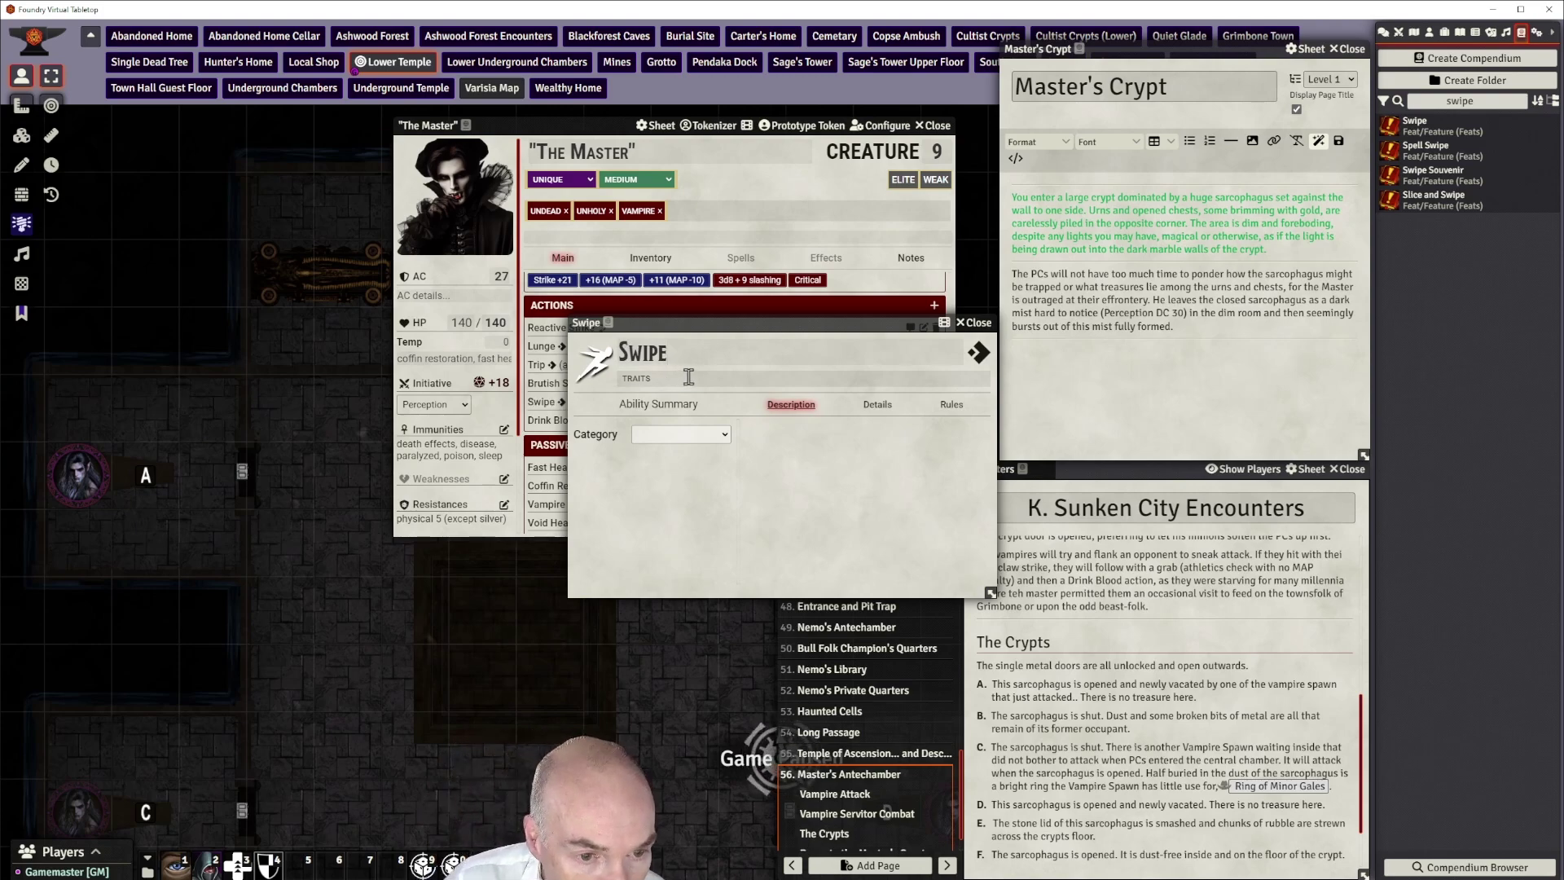
Give the Swipe action the Flourish trait
{"action": "left_click", "coordinate": [688, 377]}
{"action": "type", "text": "f"}
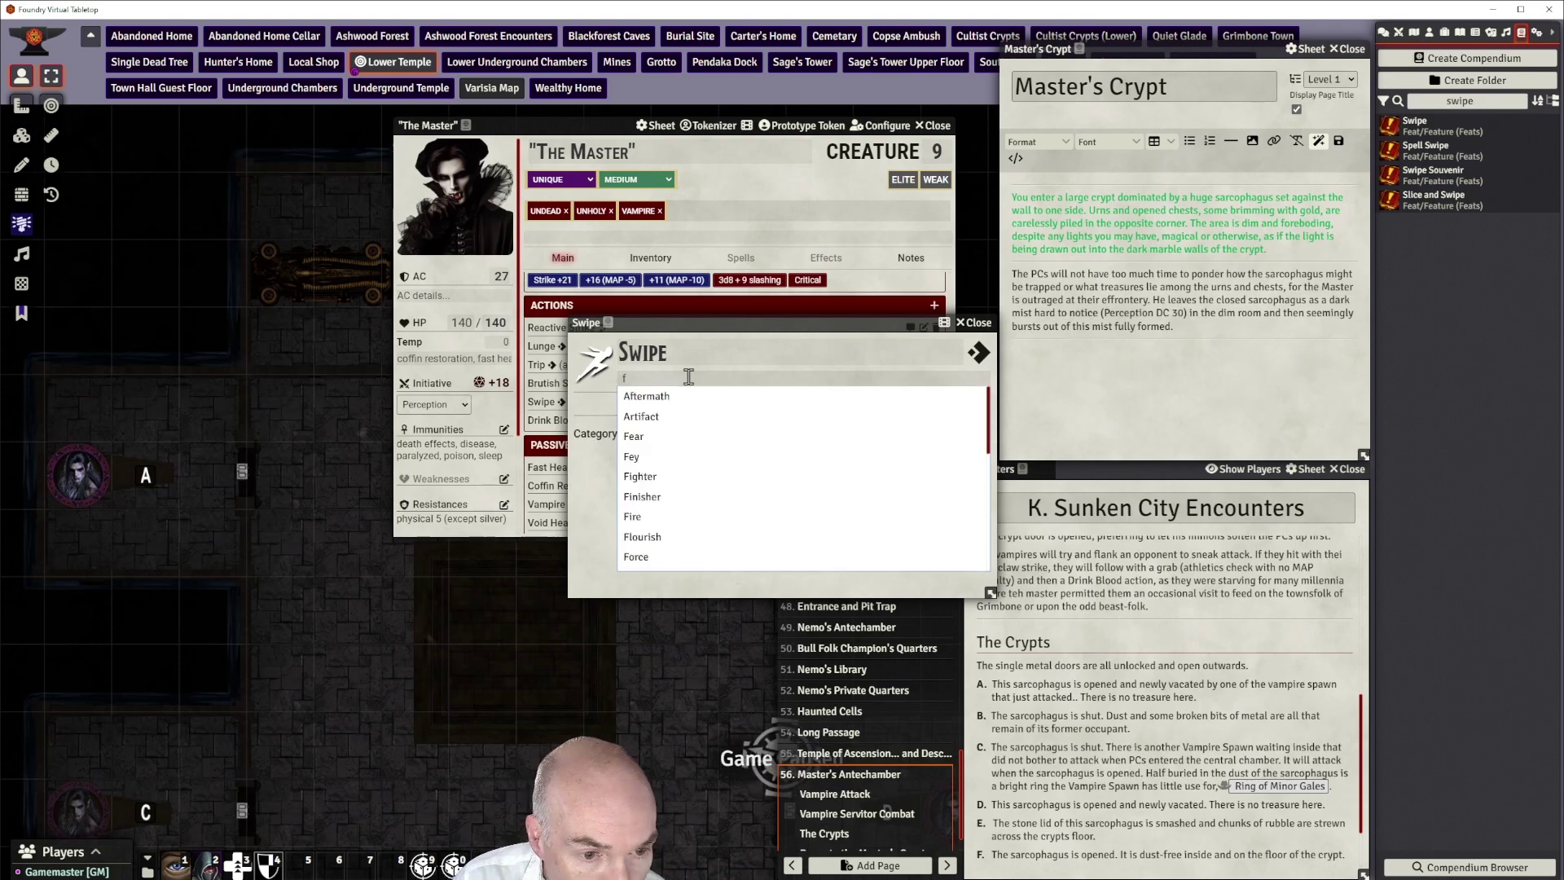
{"action": "type", "text": "l"}
{"action": "left_click", "coordinate": [649, 397]}
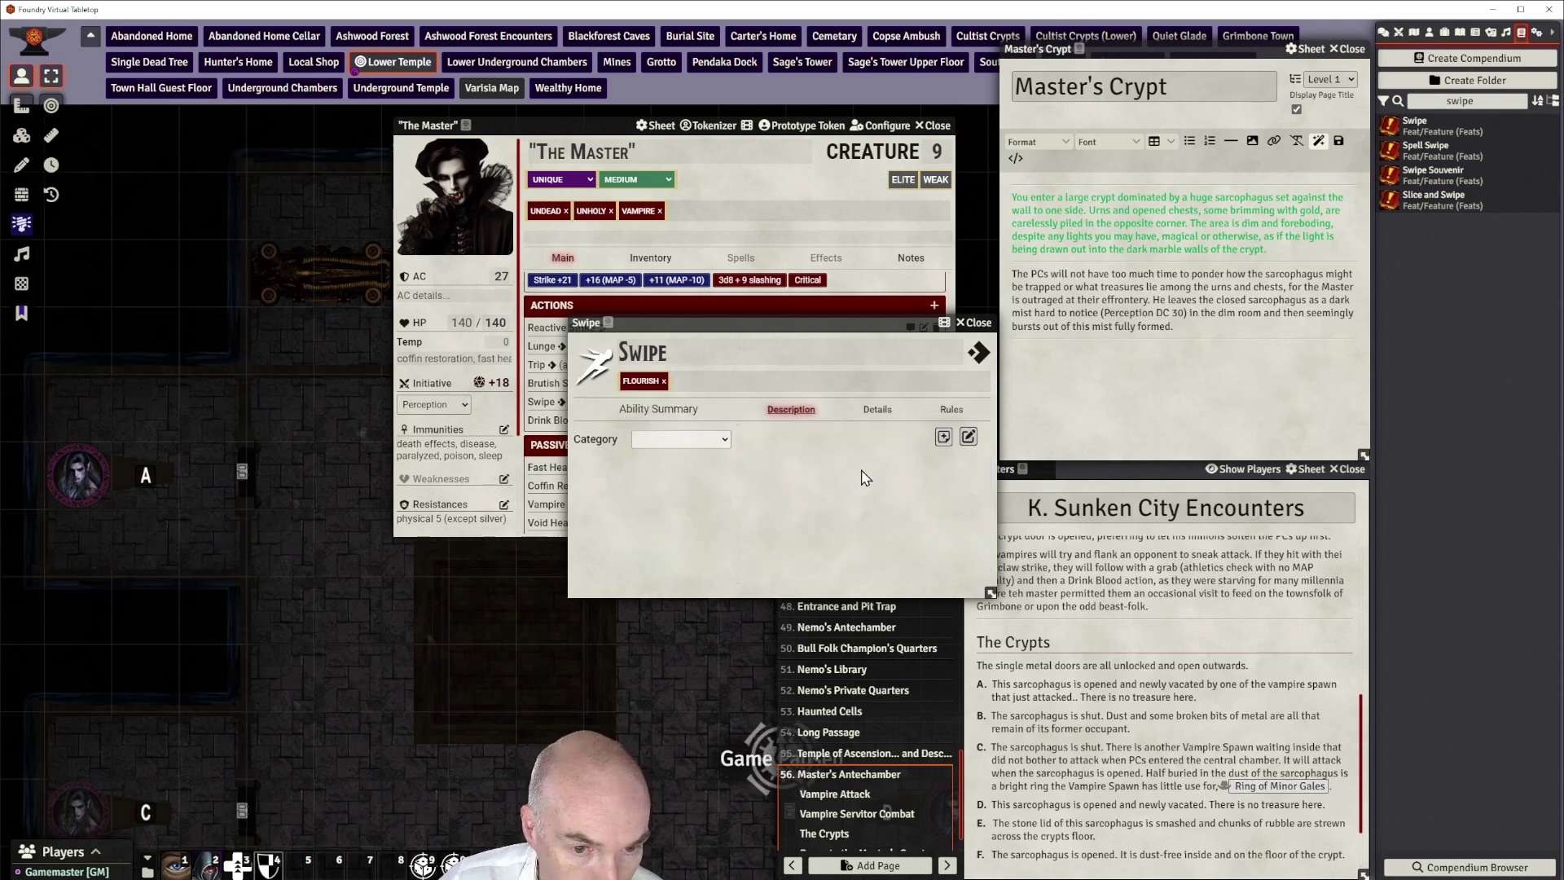
Enter Swipe's description: one melee Strike against two adjacent opponents in reach, same damage, counting as two attacks, with "+1 attack due to sweep trait" in parentheses
{"action": "left_click", "coordinate": [968, 436]}
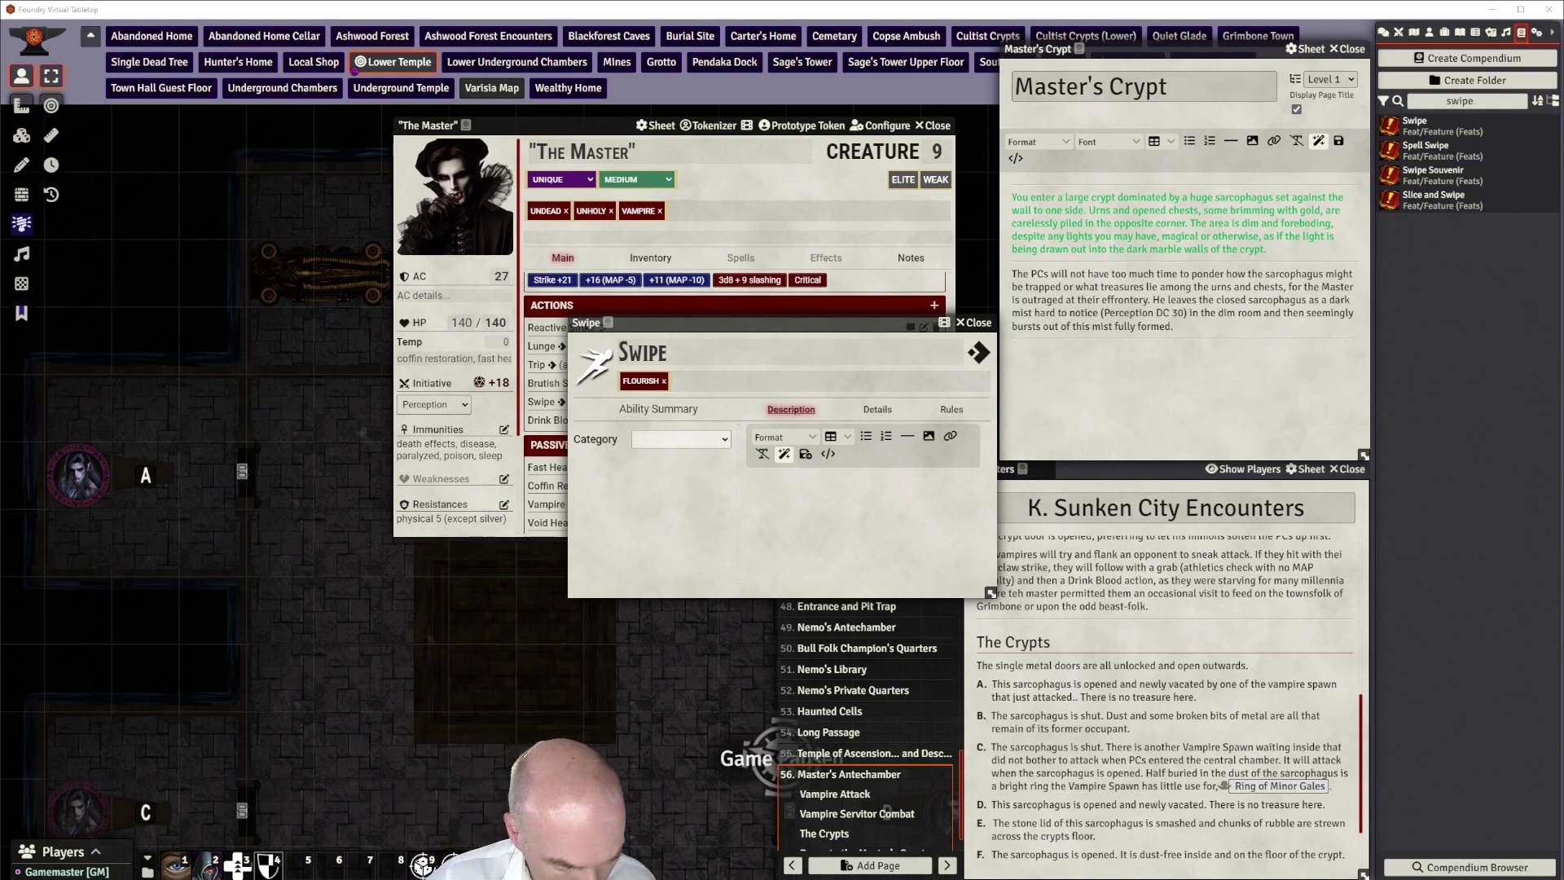
{"action": "type", "text": "The Master makes a single melee Strike and compares the attack roll vs AC of two opponents within reach and adjacent to each other. +1 attack due to sweep trait. Same damage roll to both opponents. Counts as two attacks for multiple attack penalty."}
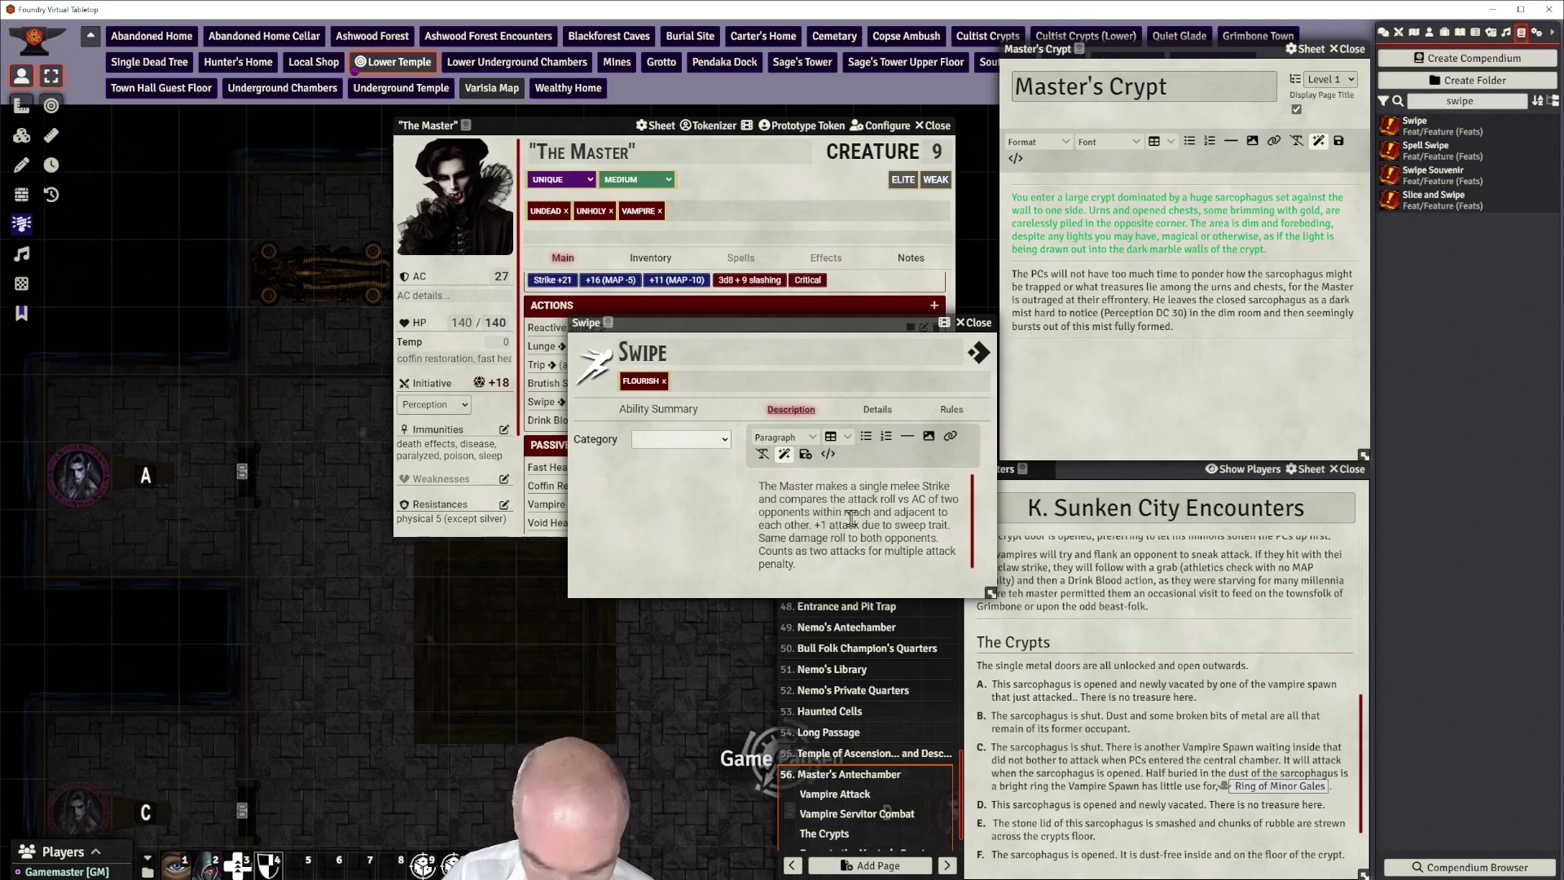
{"action": "key", "text": "BackSpace"}
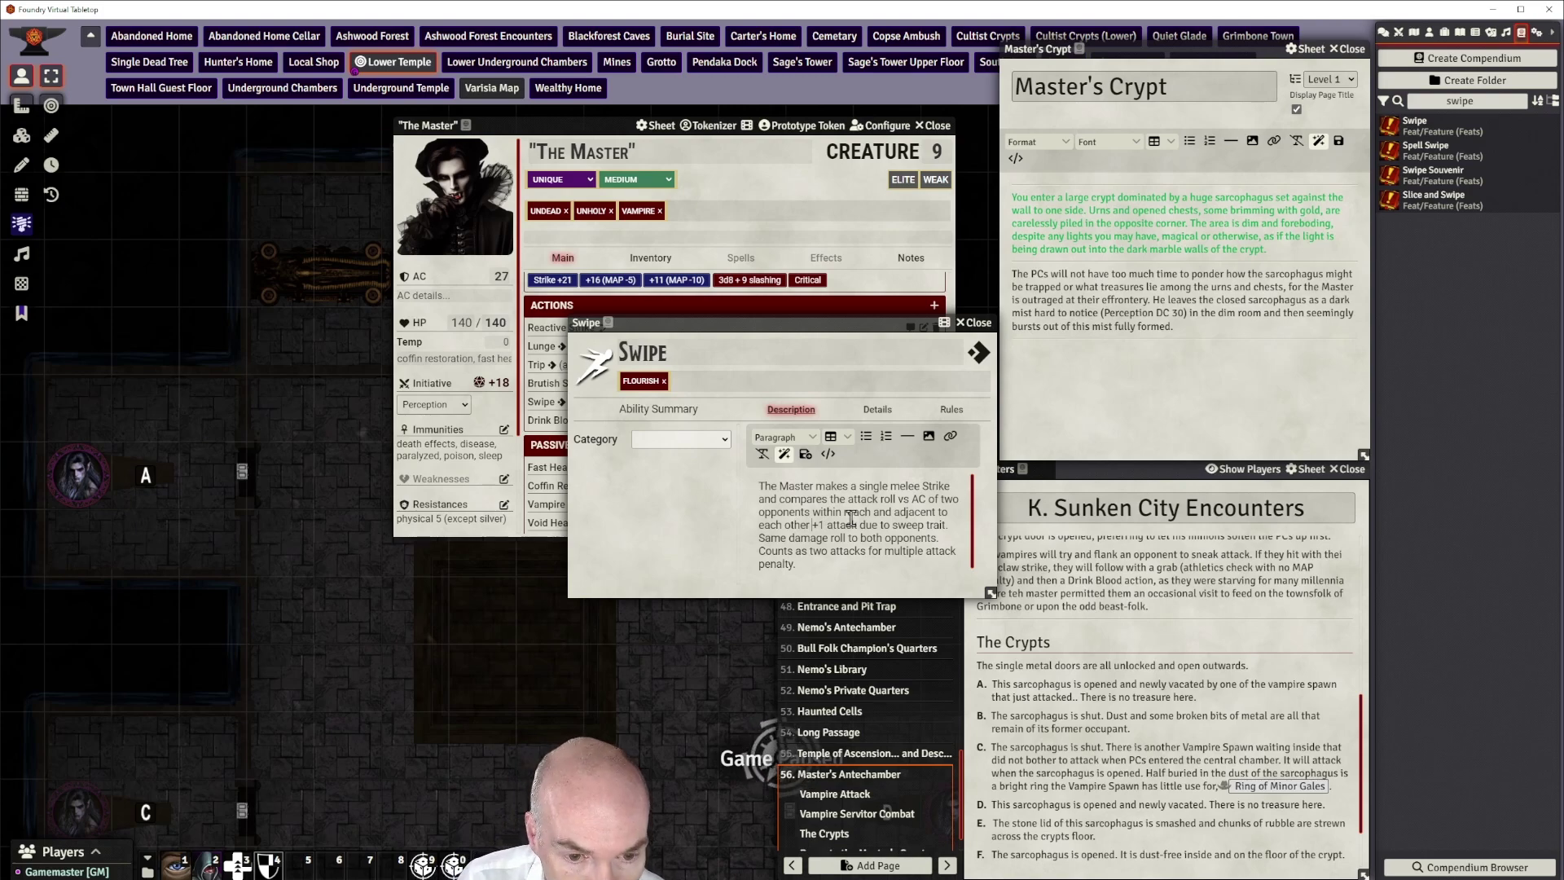
{"action": "type", "text": "("}
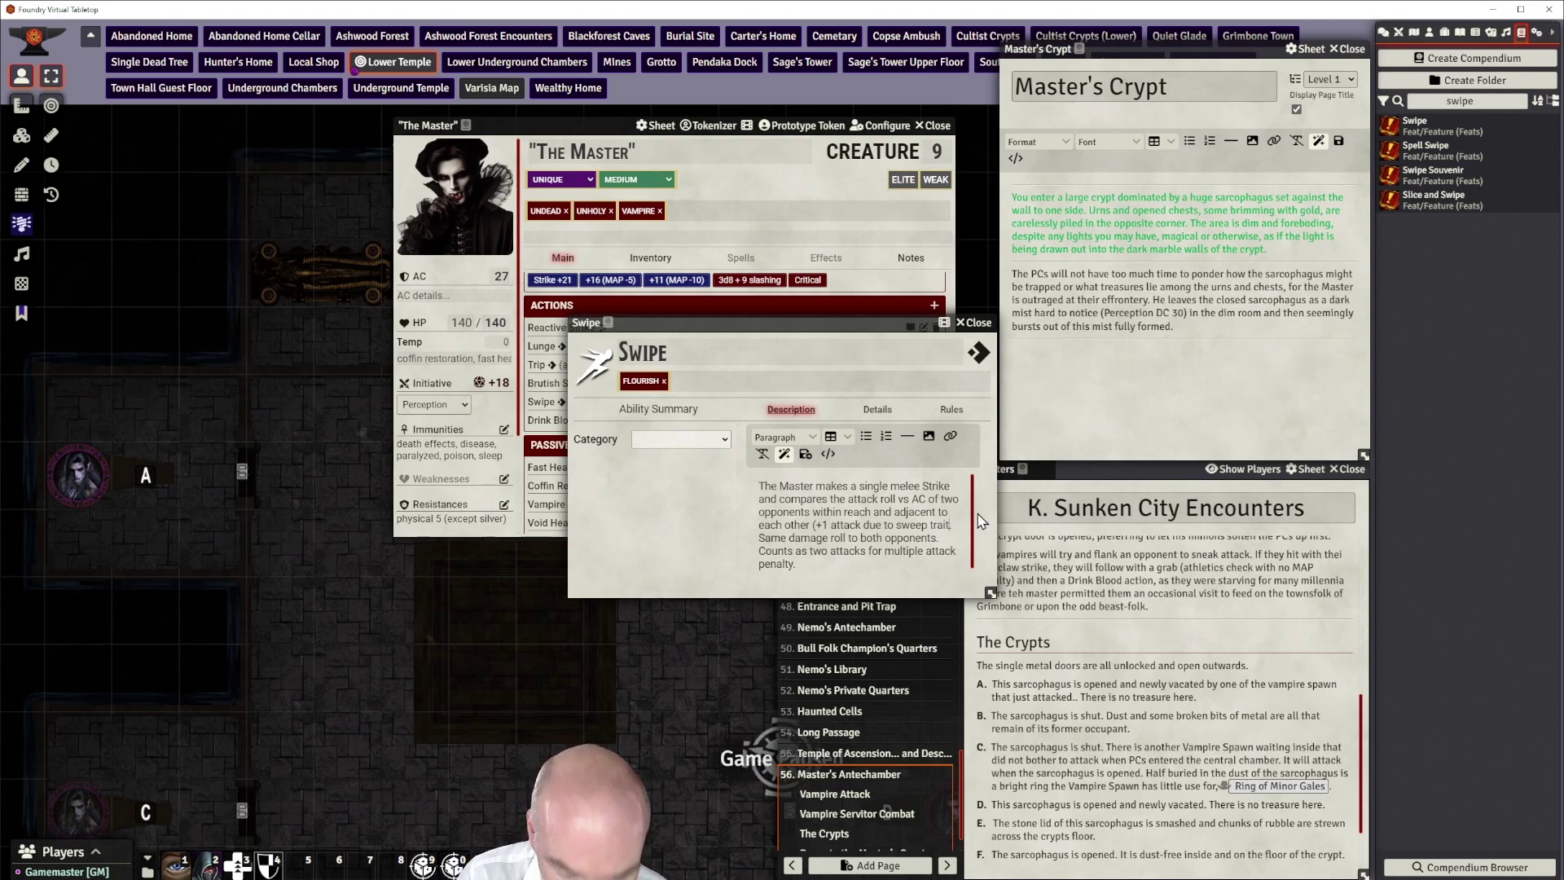
Reword the parenthesised sweep bonus in Swipe's description to read "+1 circumstance bonus to attack"
{"action": "left_click", "coordinate": [831, 526]}
{"action": "type", "text": "circums"}
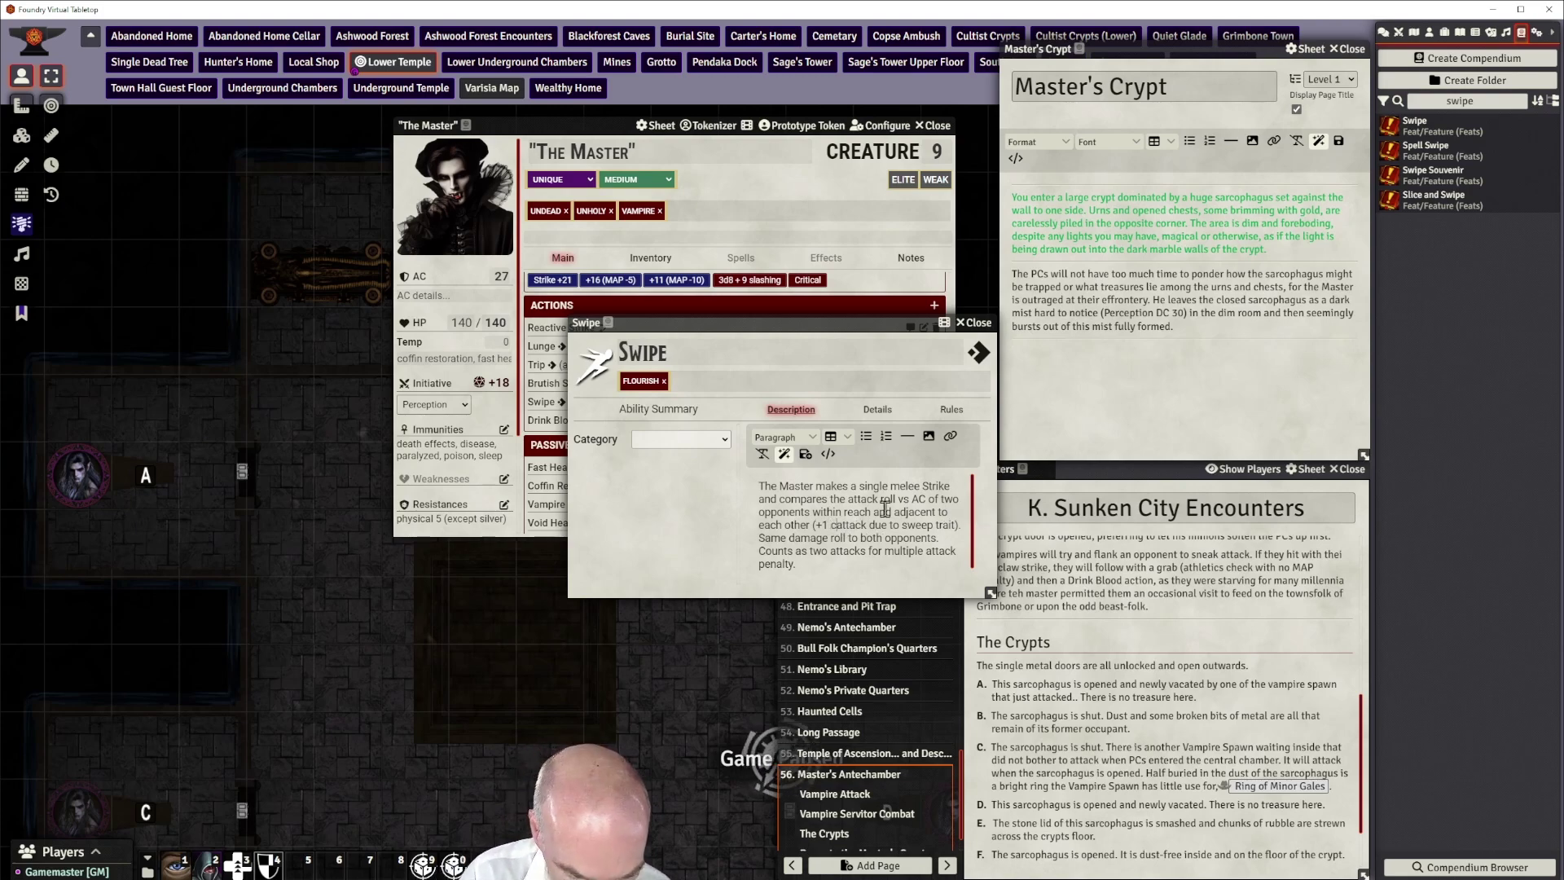
{"action": "type", "text": "tance bo"}
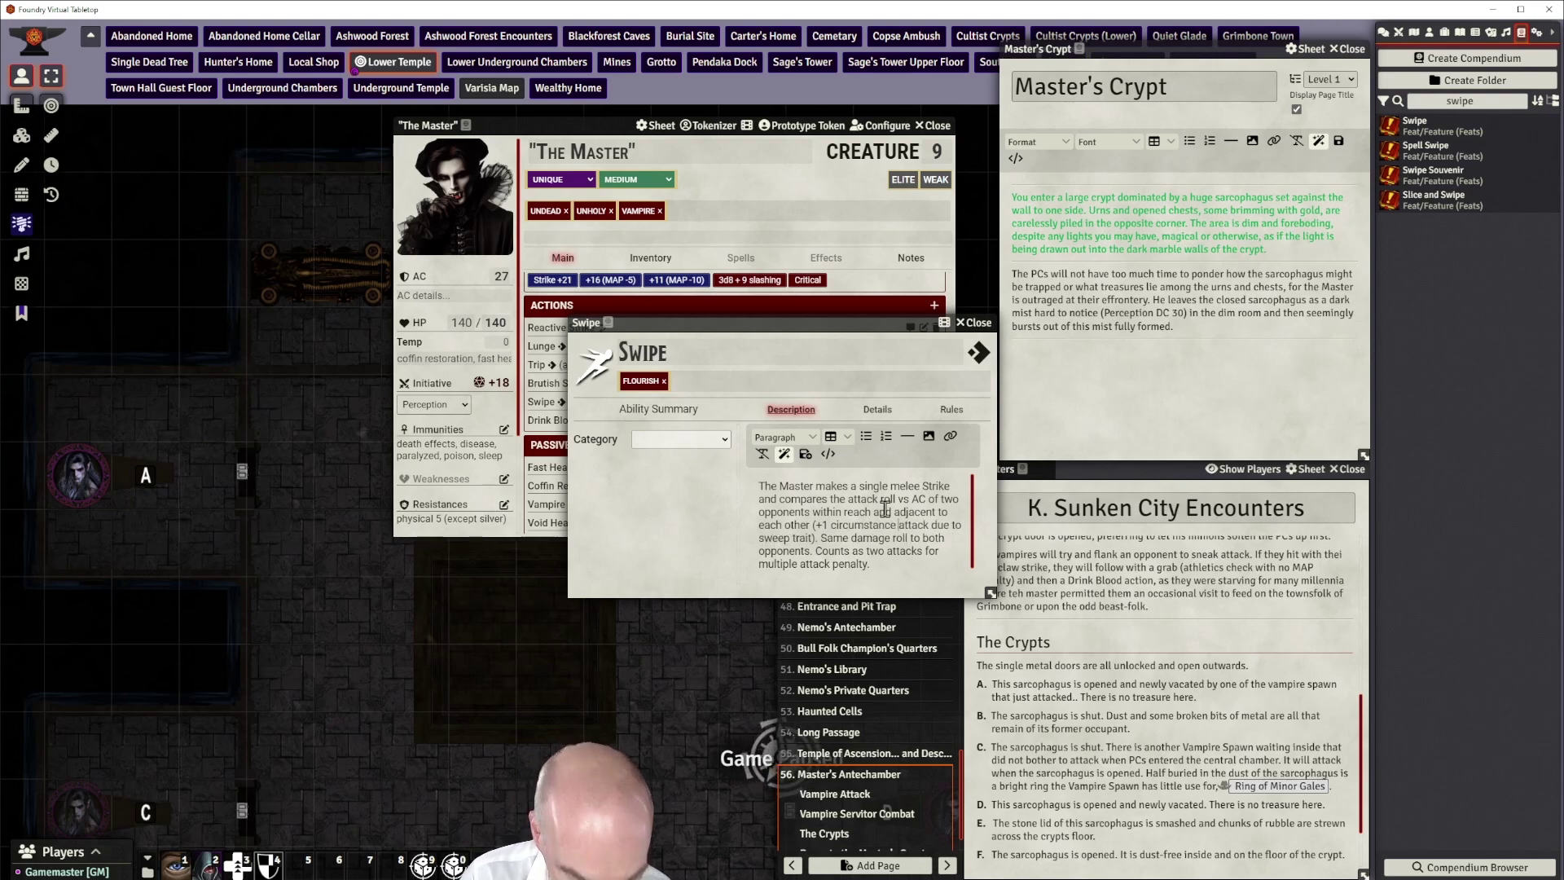
{"action": "type", "text": "nus"}
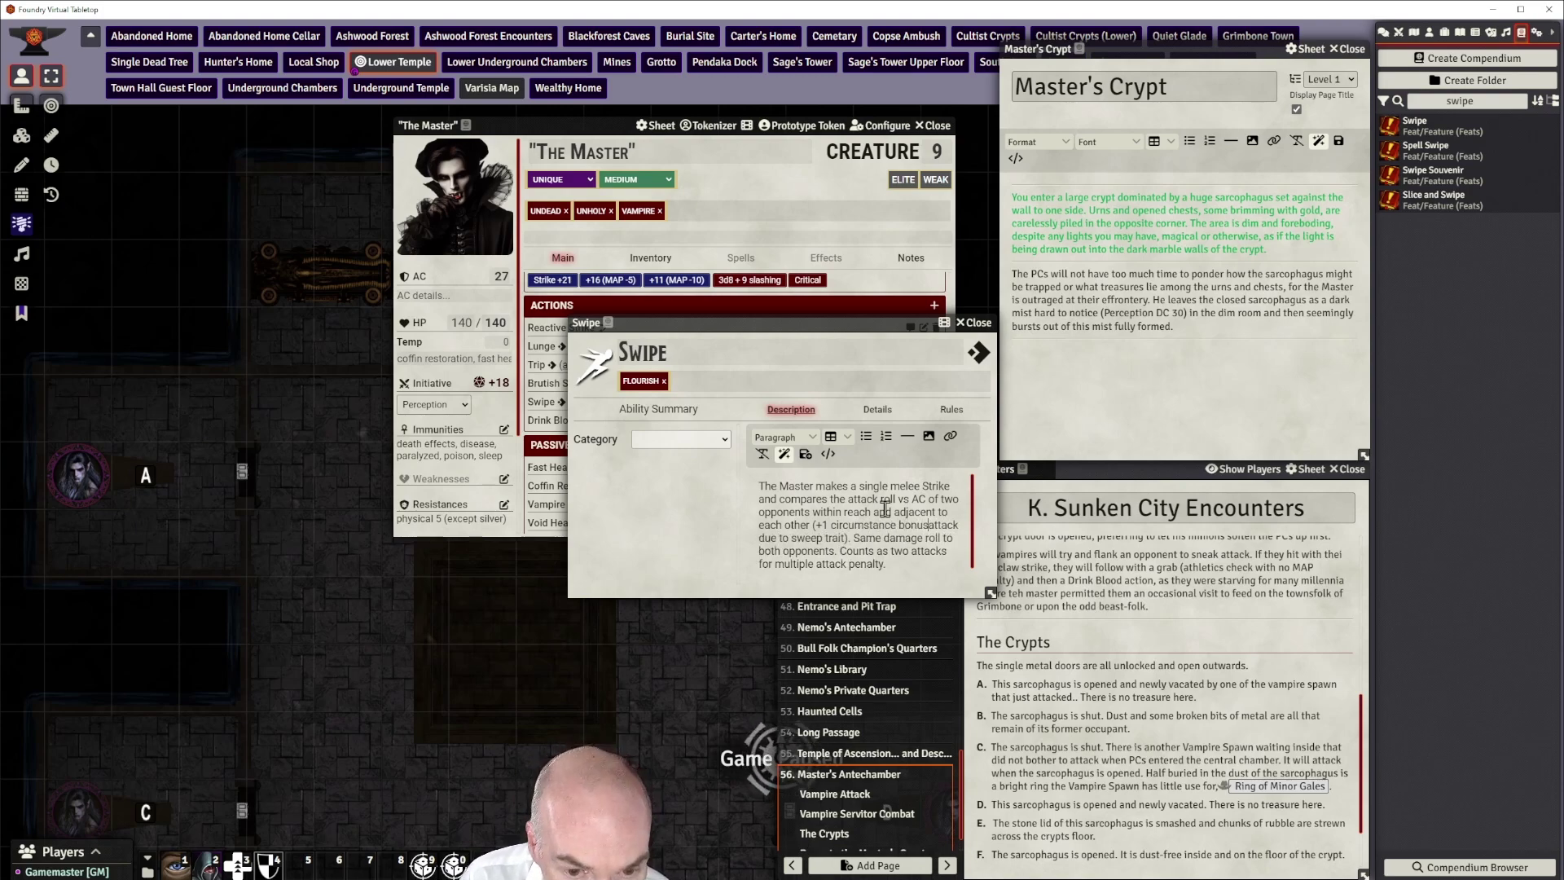
{"action": "type", "text": " to"}
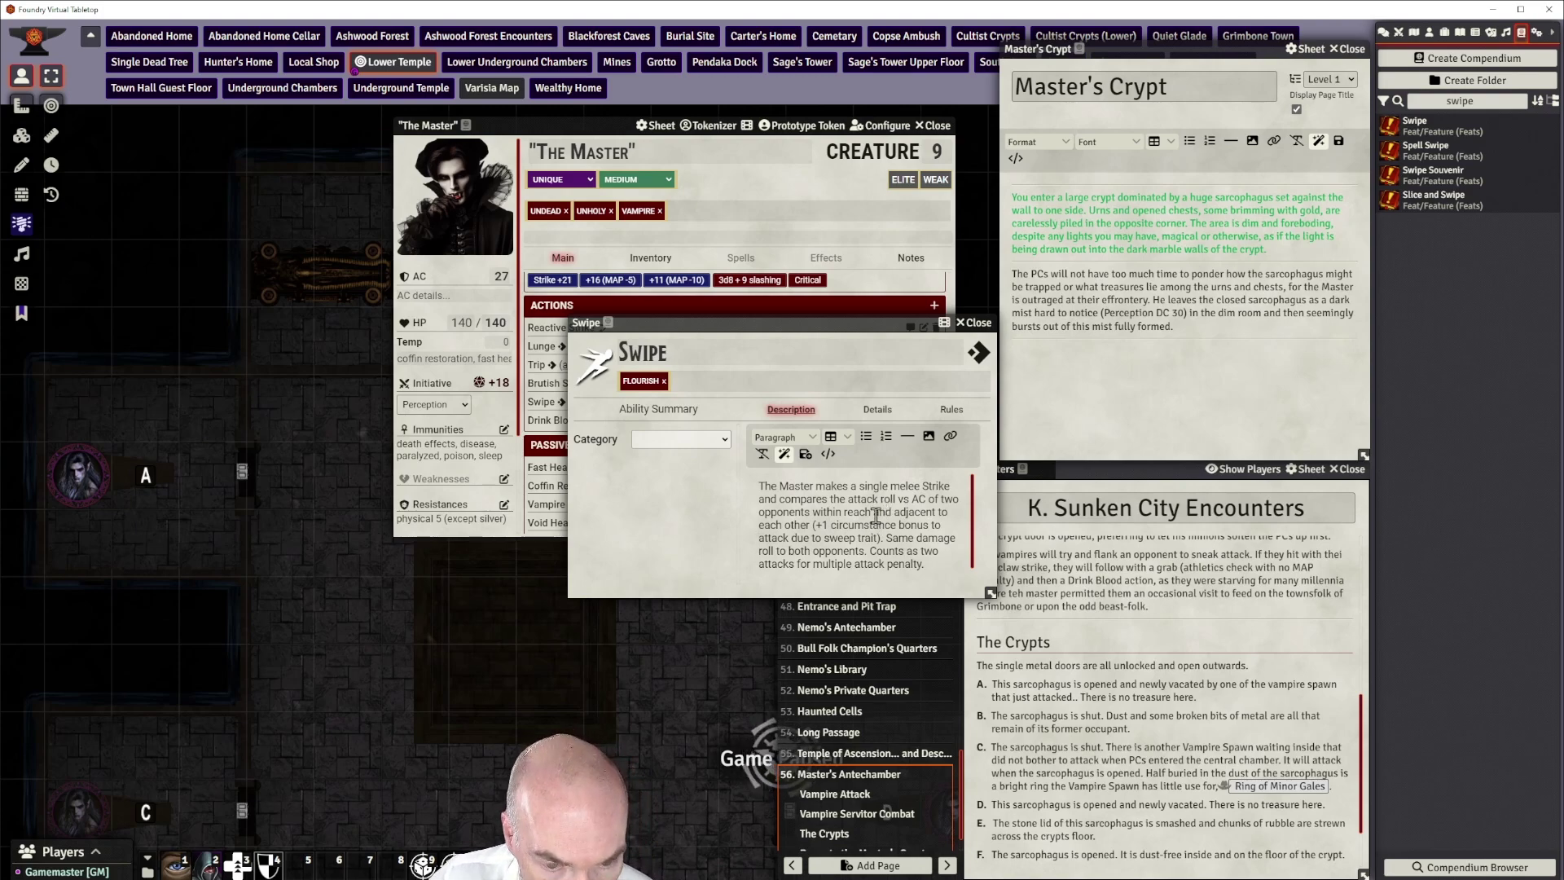
Save Swipe's description and set the ability to cost two actions with the Offensive category
{"action": "scroll", "coordinate": [875, 515], "scroll_direction": "down", "scroll_amount": 1}
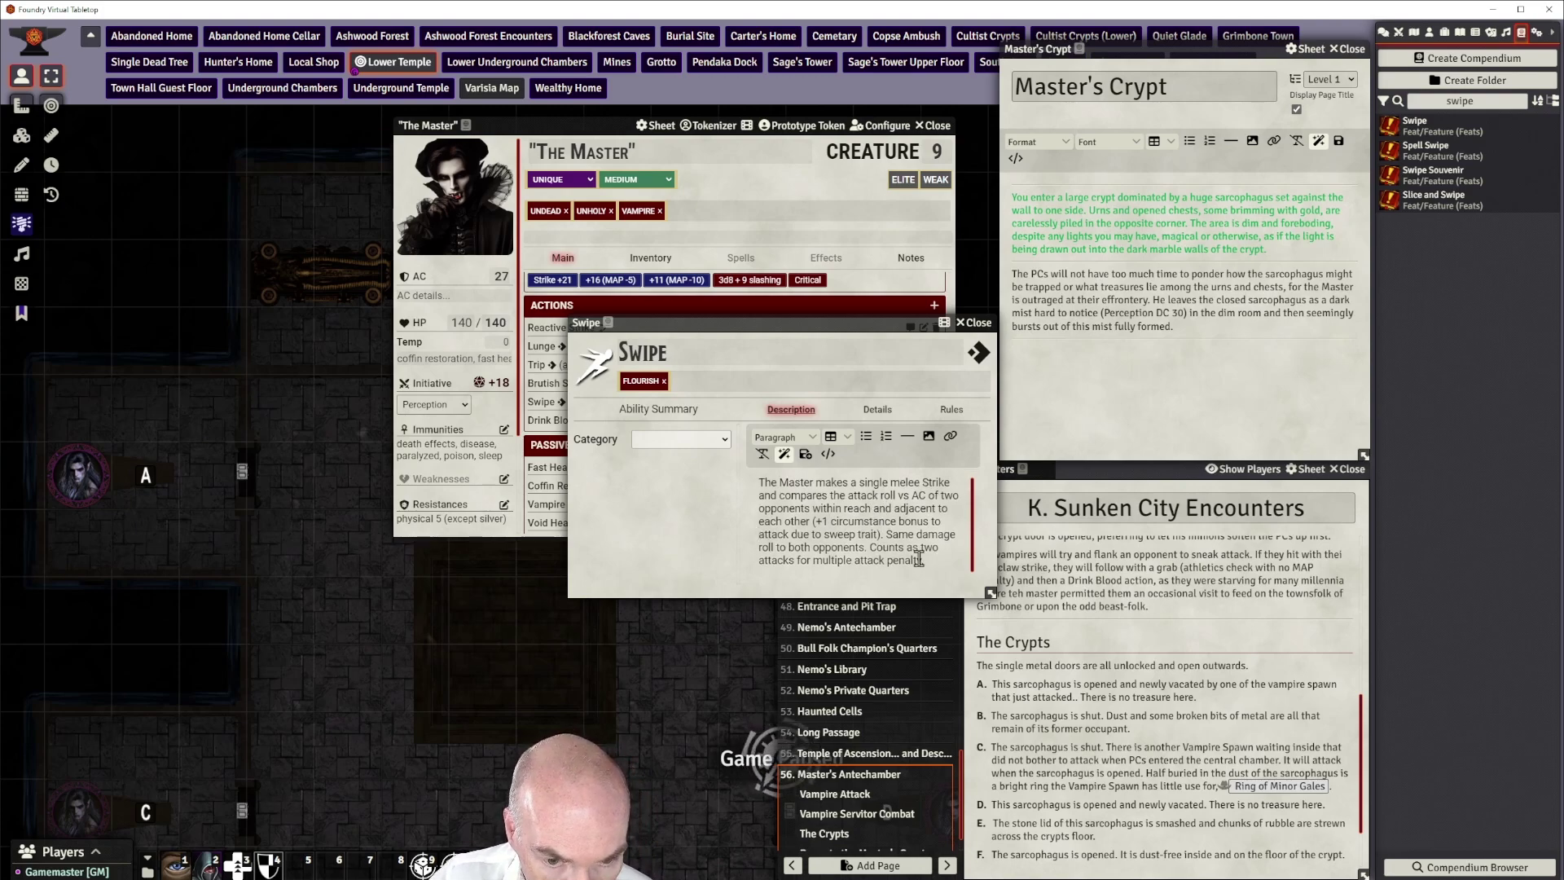
{"action": "left_click", "coordinate": [807, 453]}
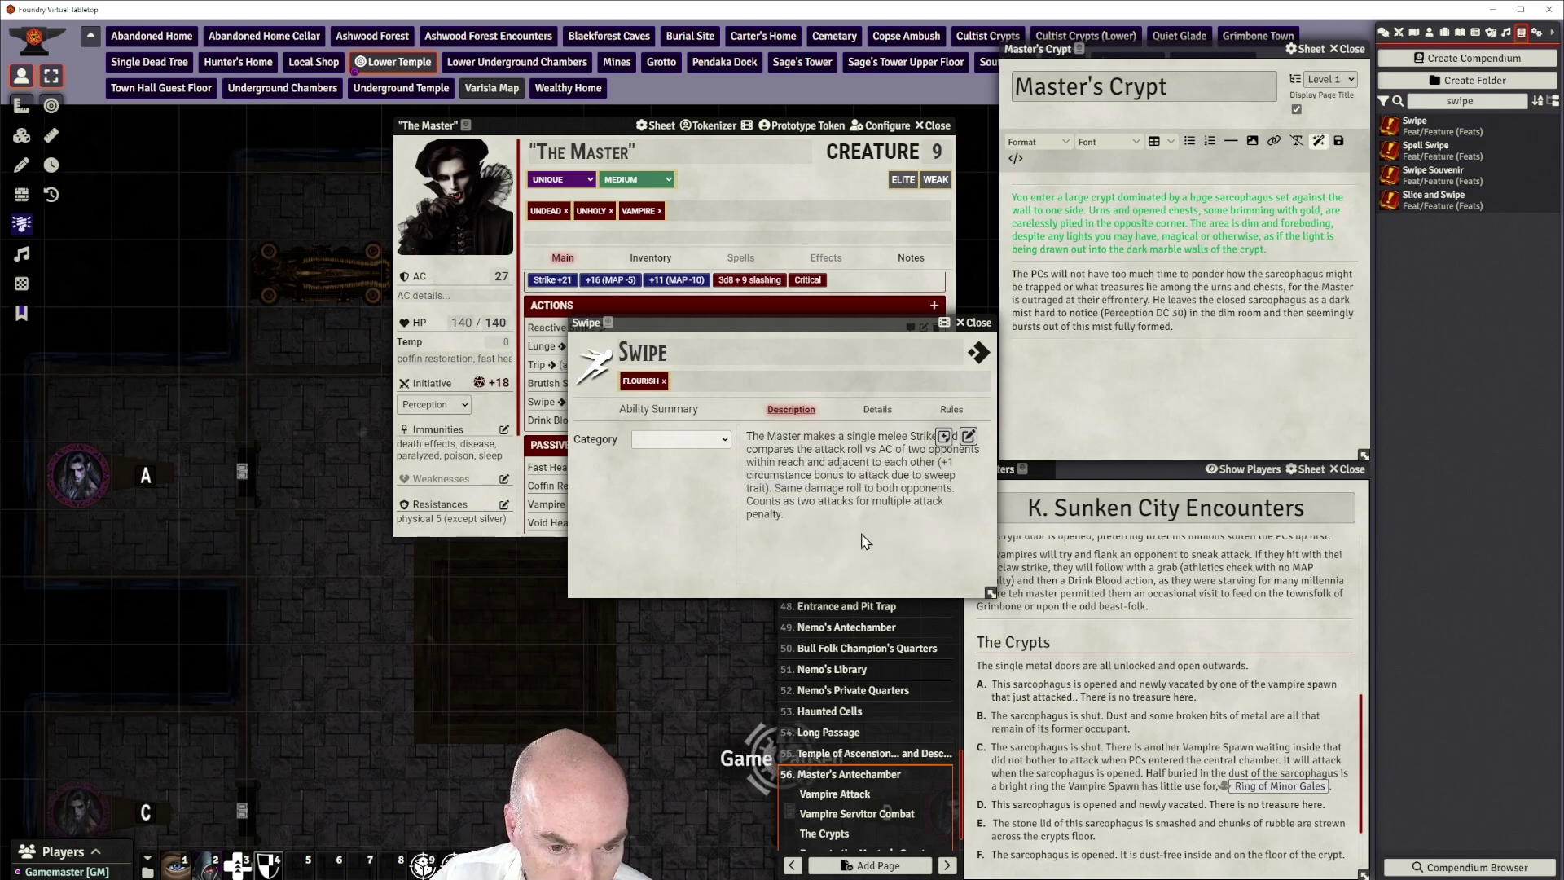
{"action": "left_click", "coordinate": [877, 409]}
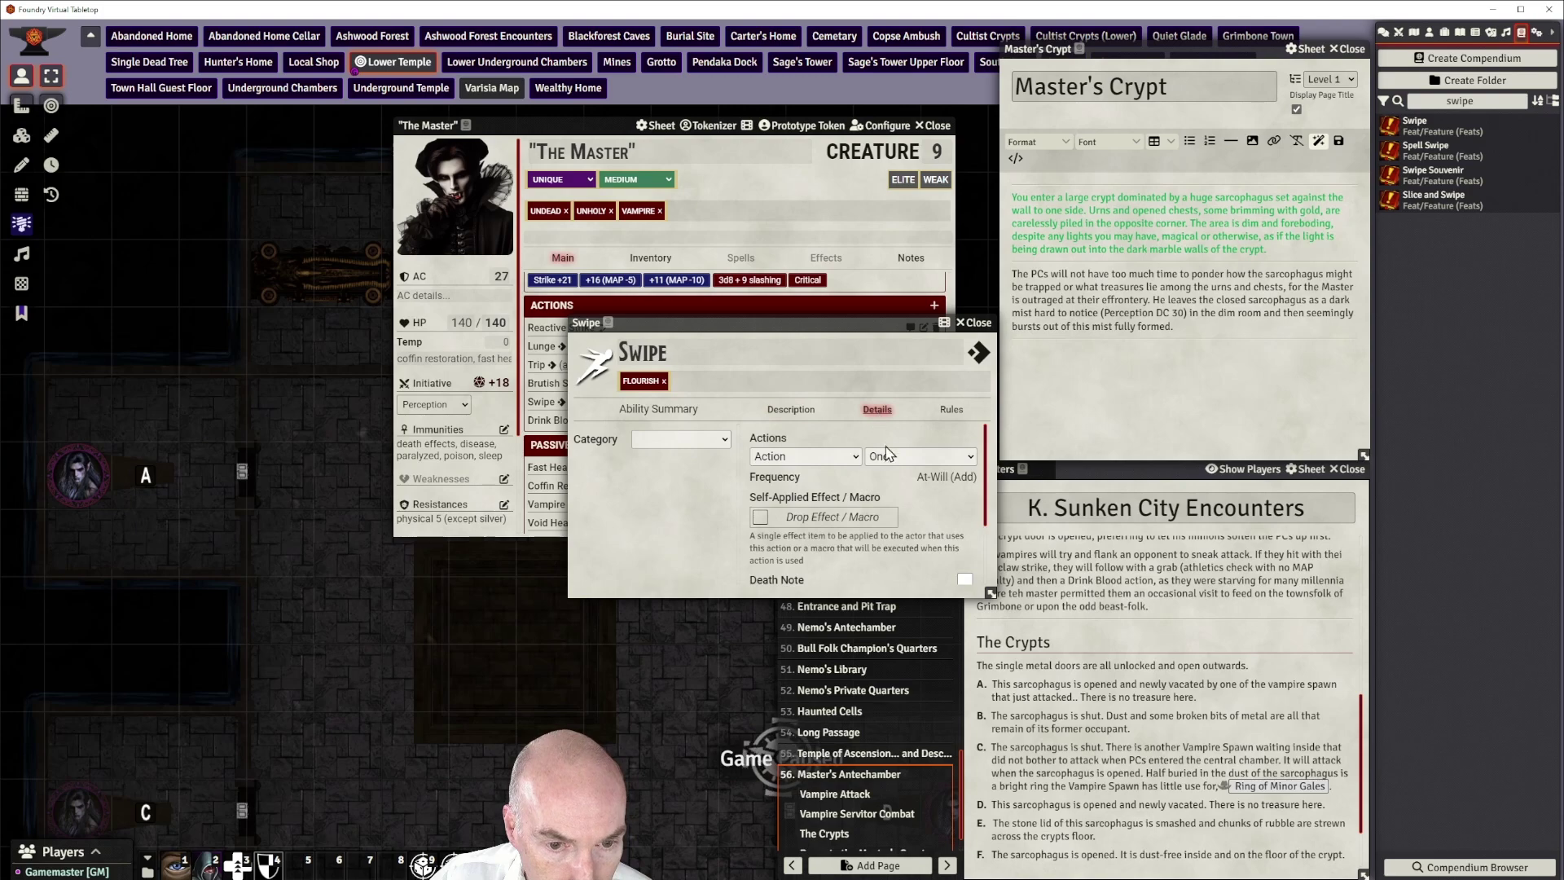
{"action": "left_click", "coordinate": [903, 492]}
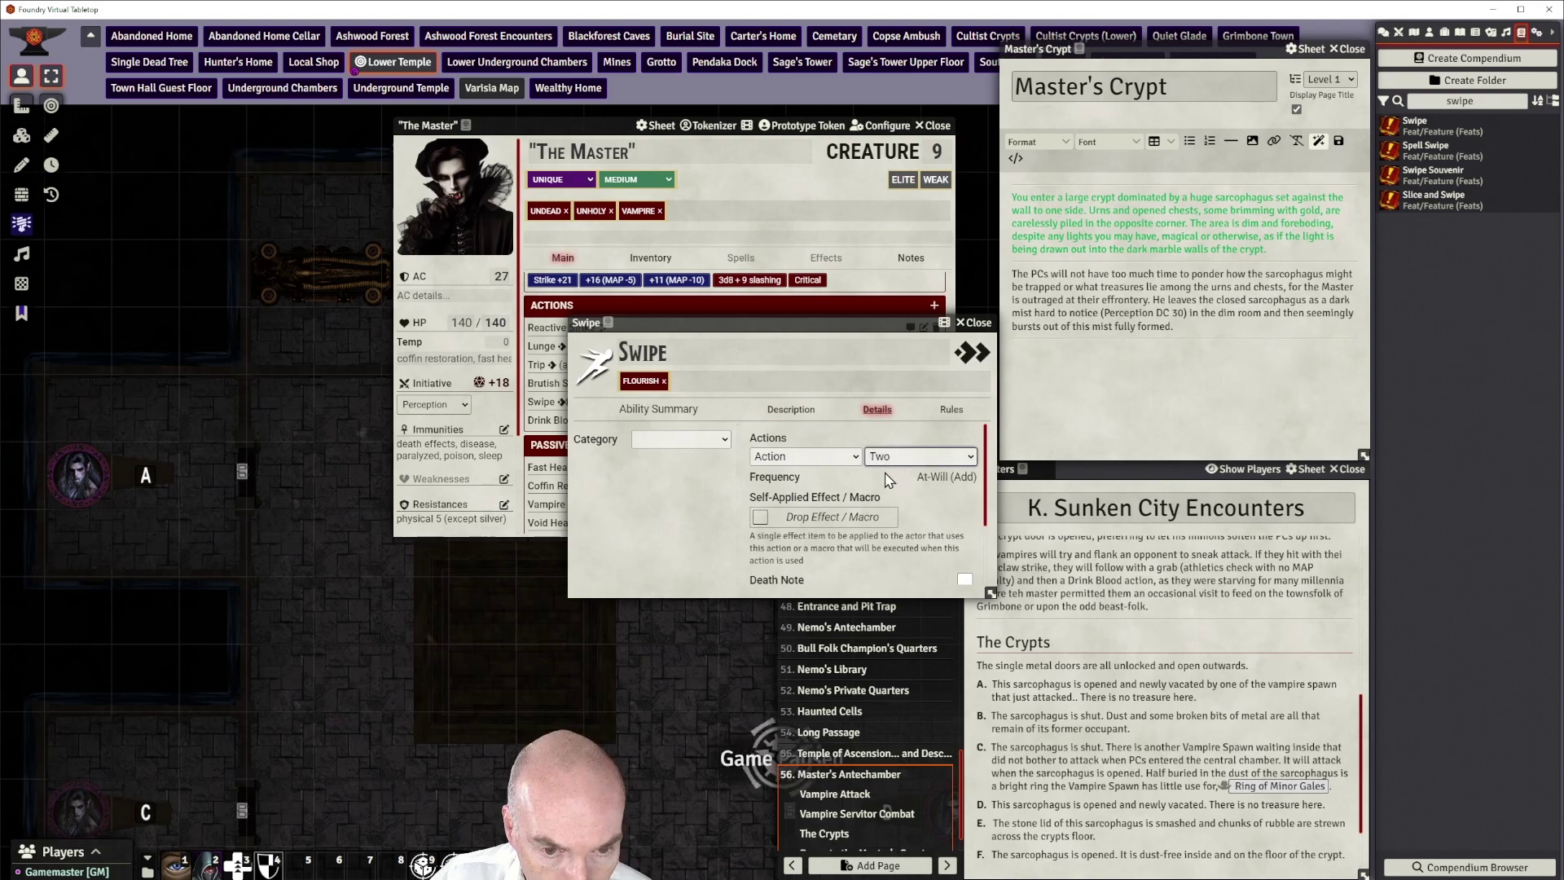
{"action": "left_click", "coordinate": [702, 446]}
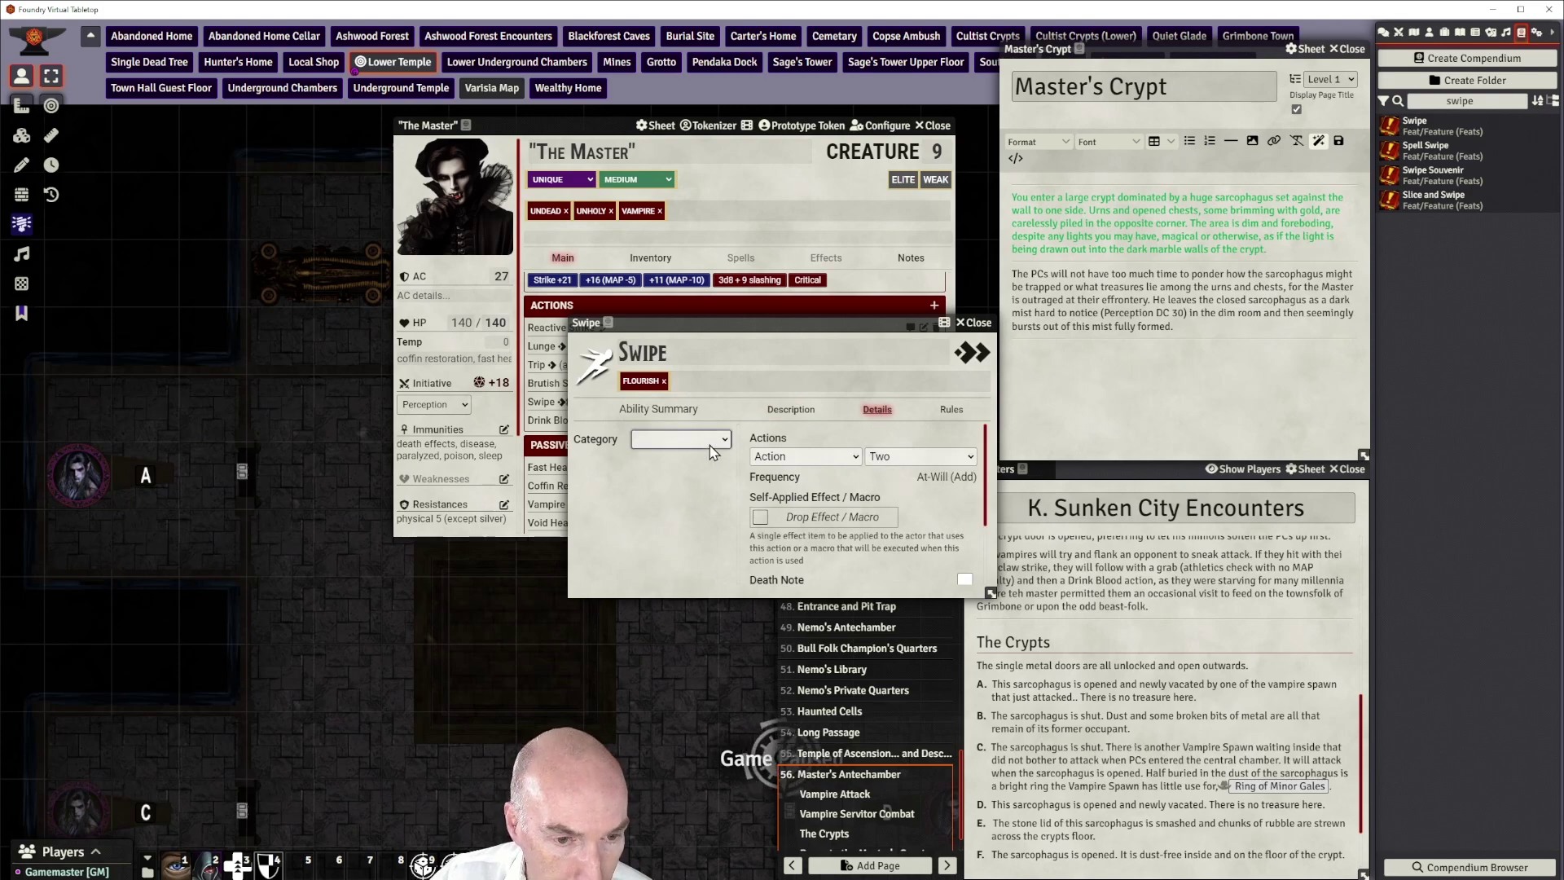
{"action": "left_click", "coordinate": [688, 496]}
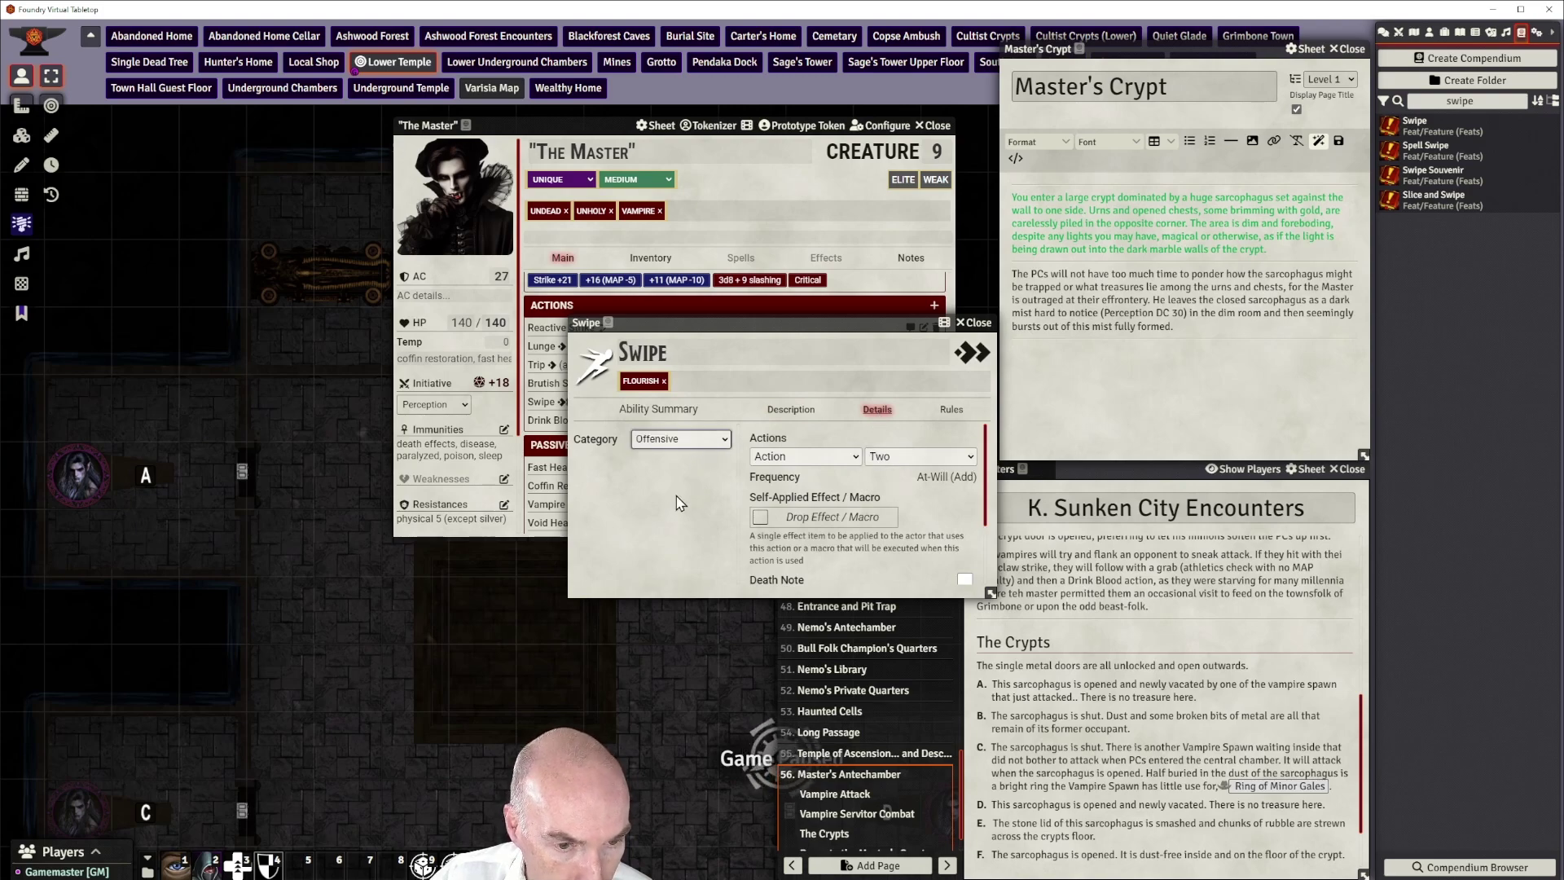
{"action": "left_click", "coordinate": [974, 322]}
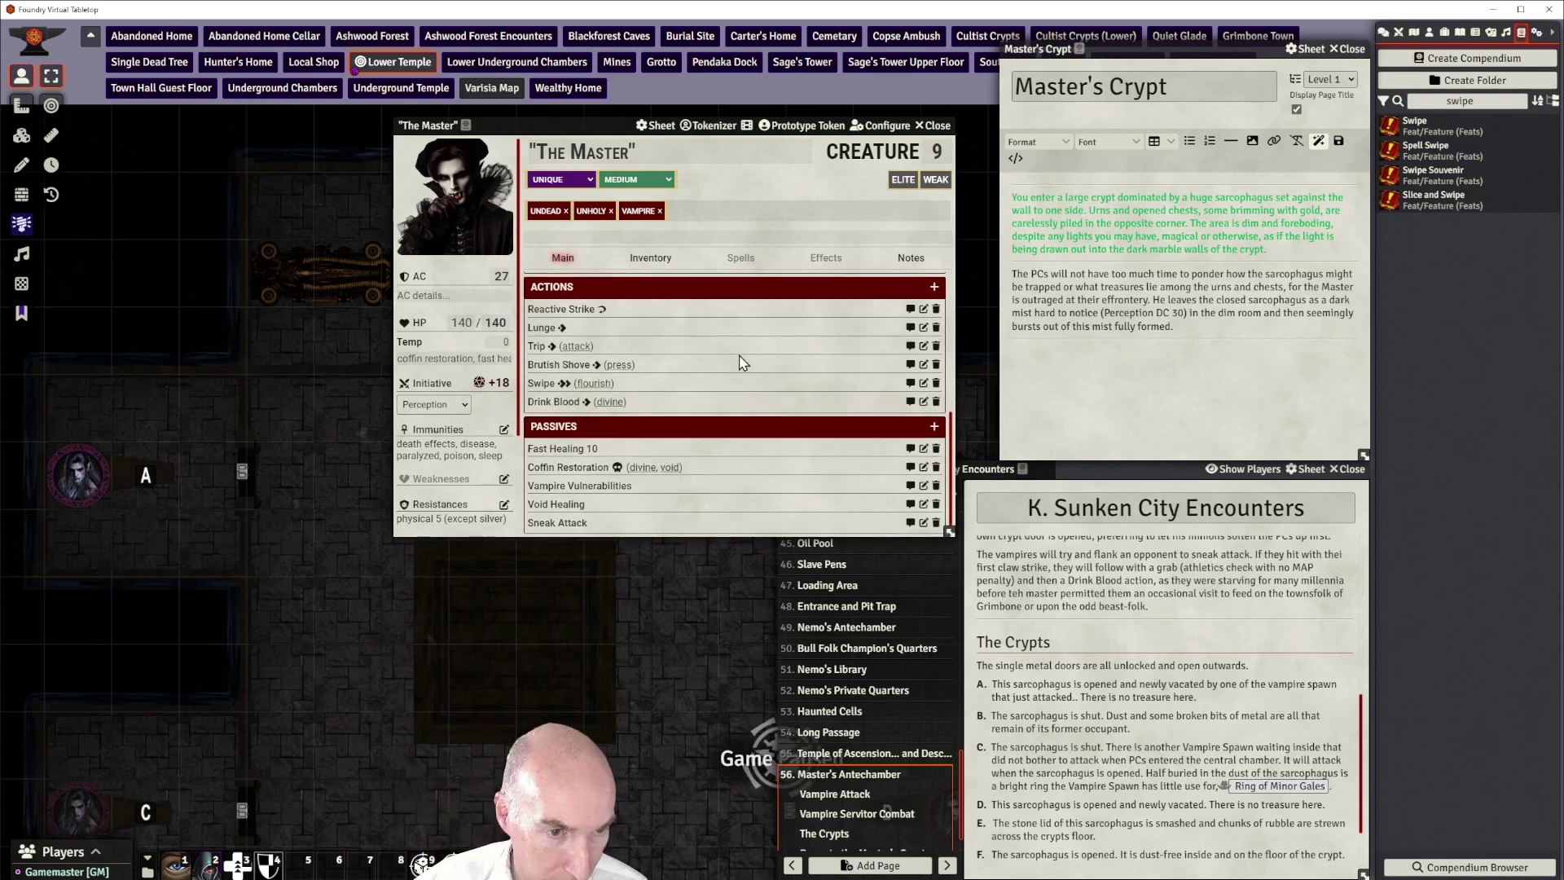
Search the compendiums for "create spawn" and add the (Vampire, Vrykolakas Master) Create Spawn ability to the Master's sheet
{"action": "scroll", "coordinate": [737, 360], "scroll_direction": "down", "scroll_amount": 1}
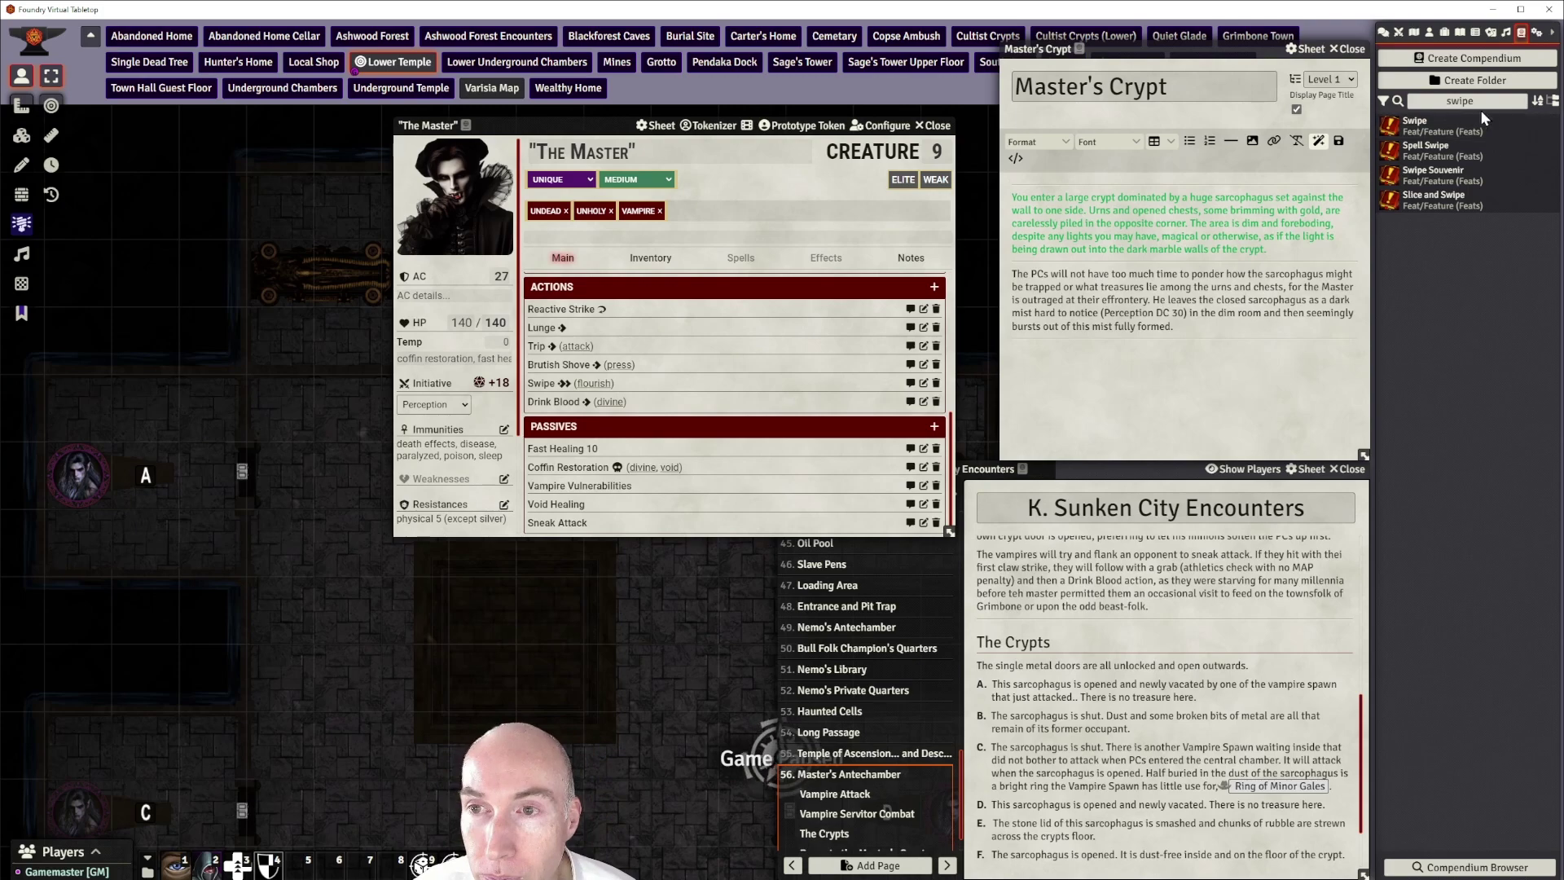
{"action": "double_click", "coordinate": [1453, 98]}
{"action": "type", "text": "create spaw"}
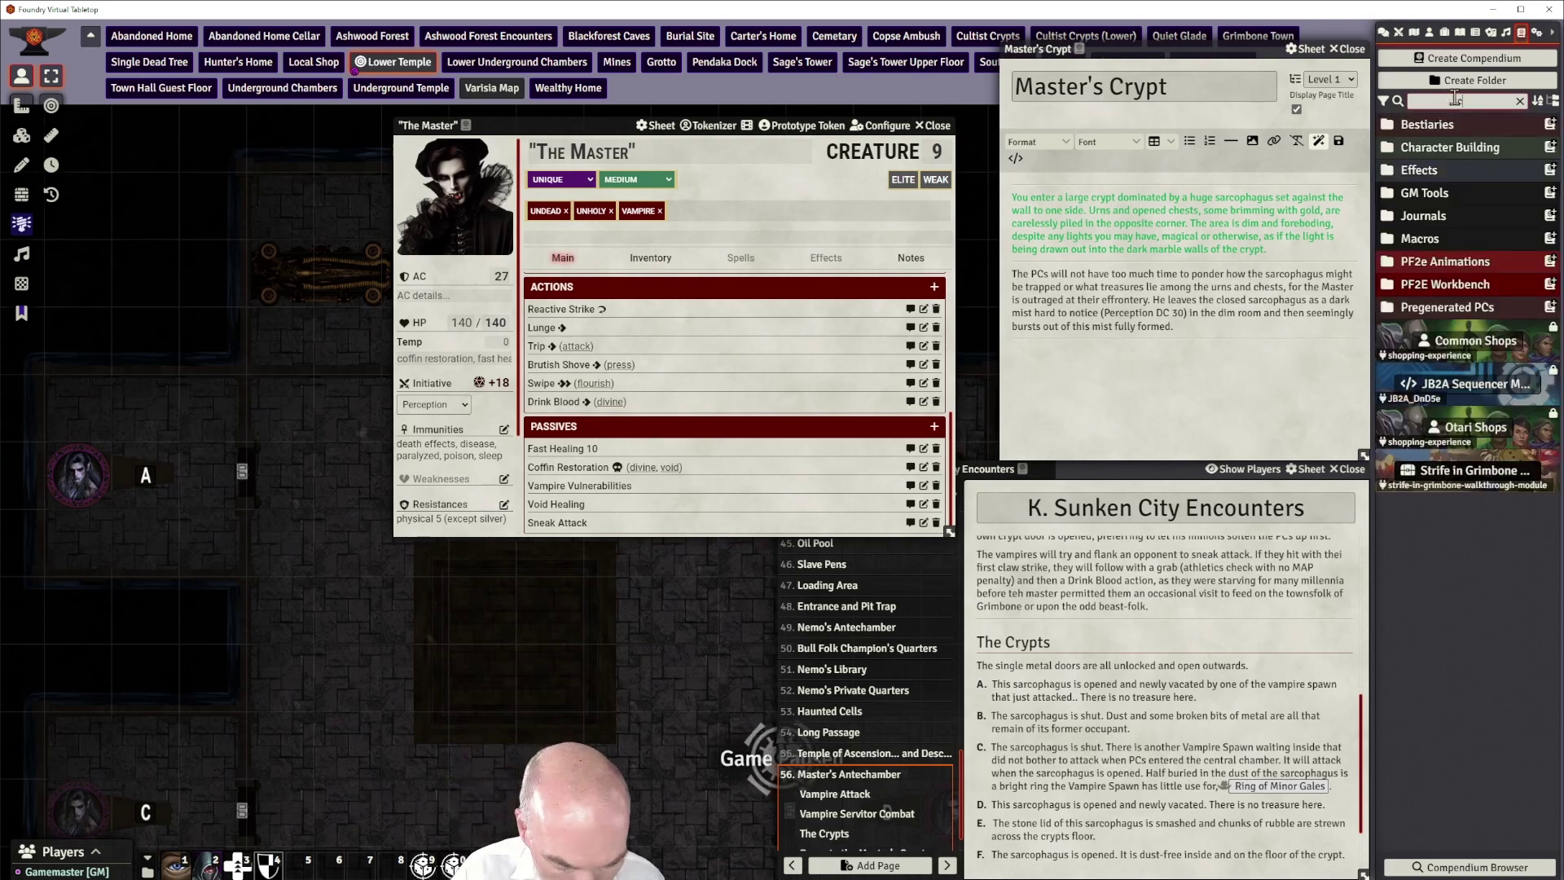
{"action": "type", "text": "n"}
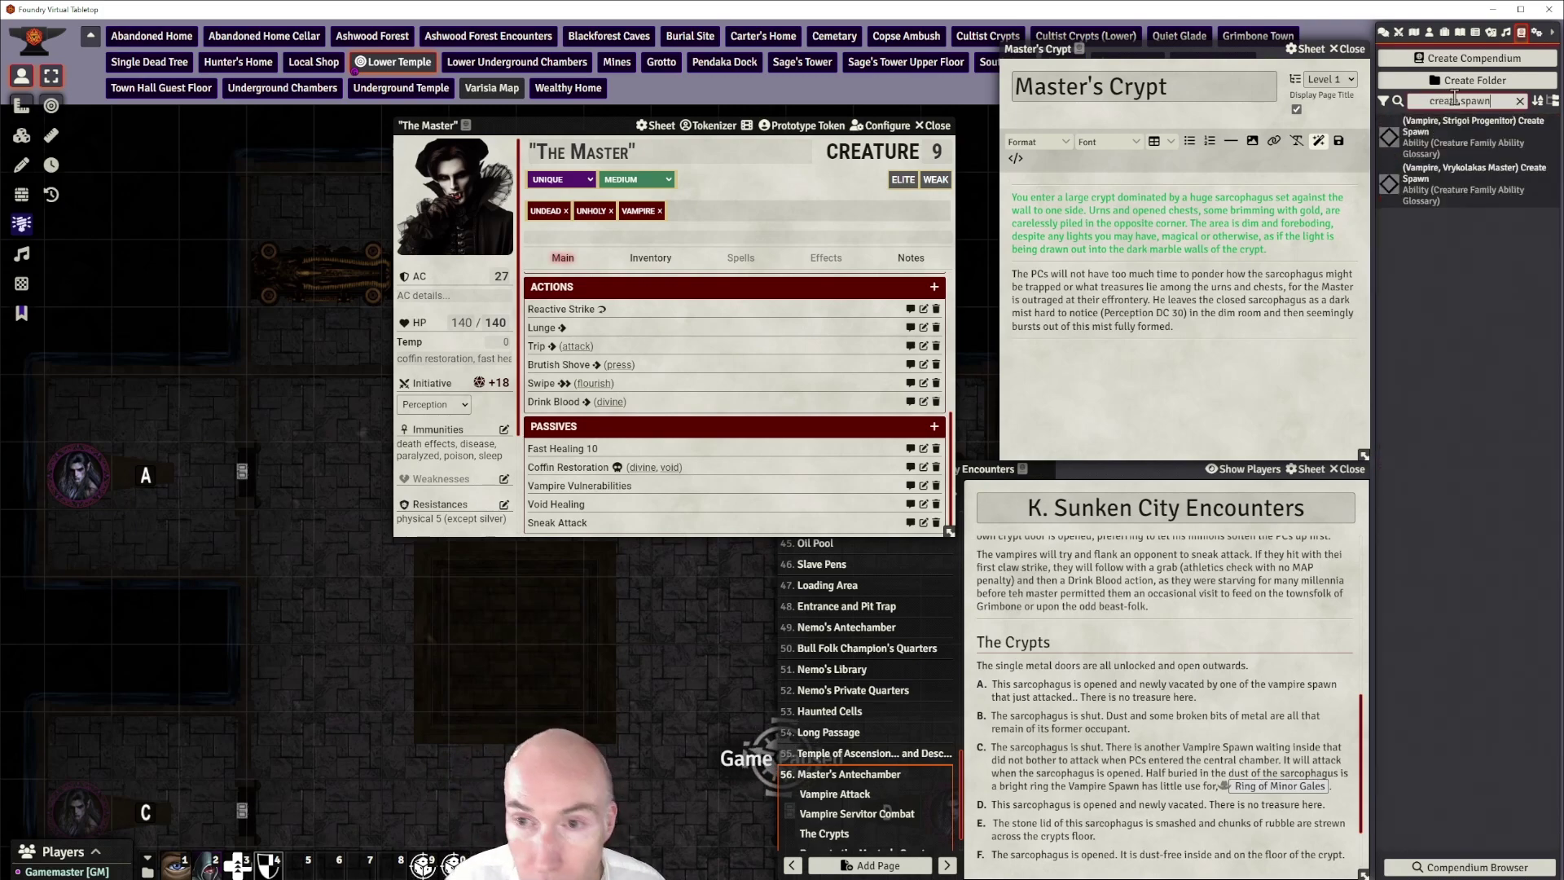
{"action": "left_click", "coordinate": [1460, 179]}
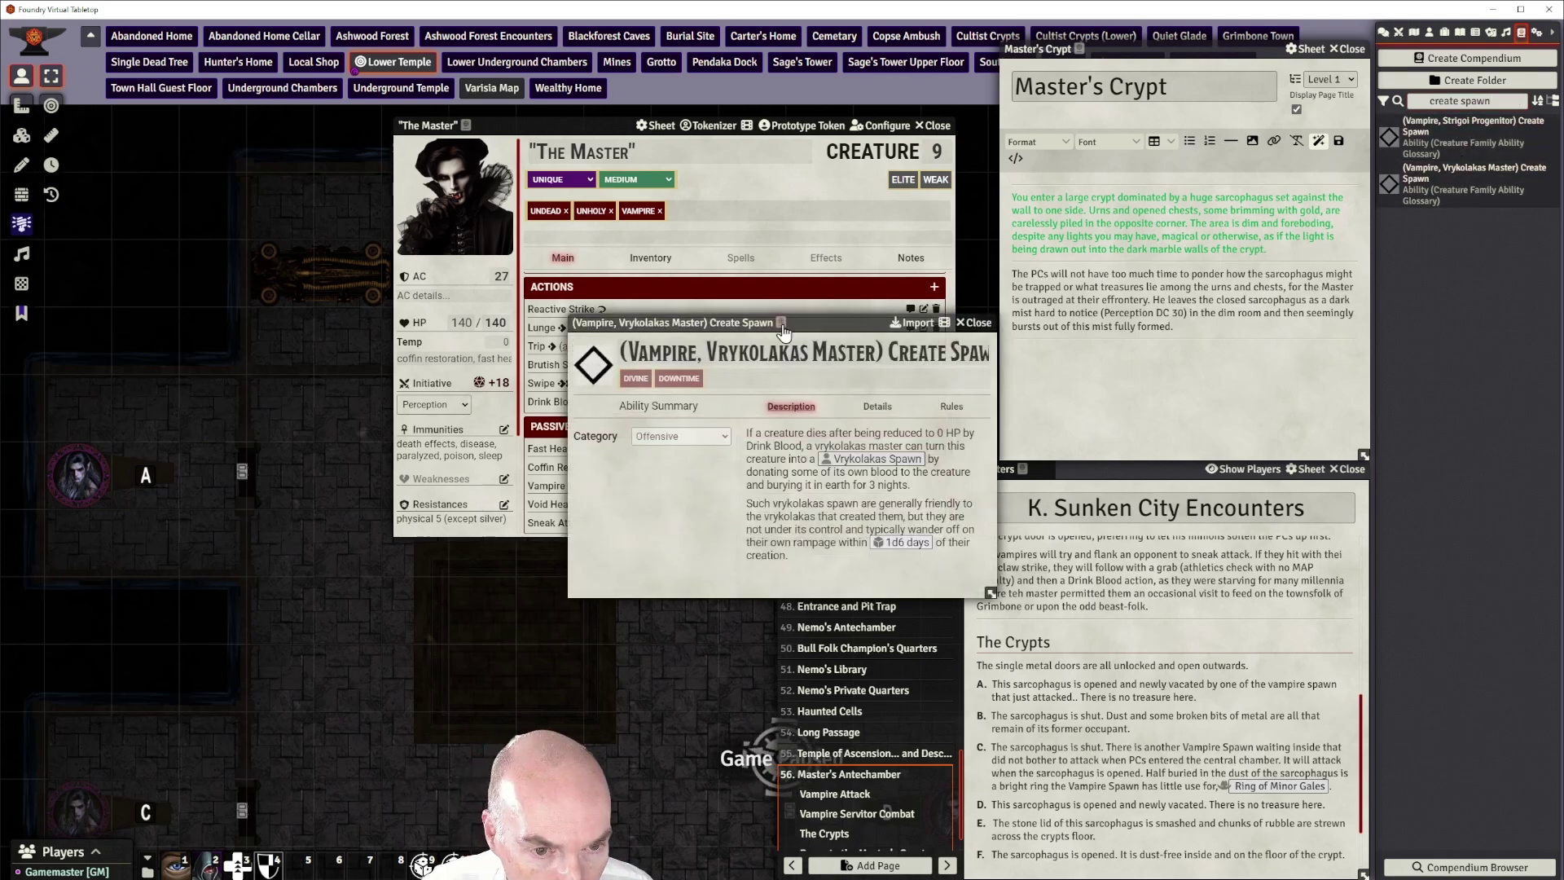
{"action": "left_click_drag", "start_coordinate": [814, 324], "coordinate": [800, 316]}
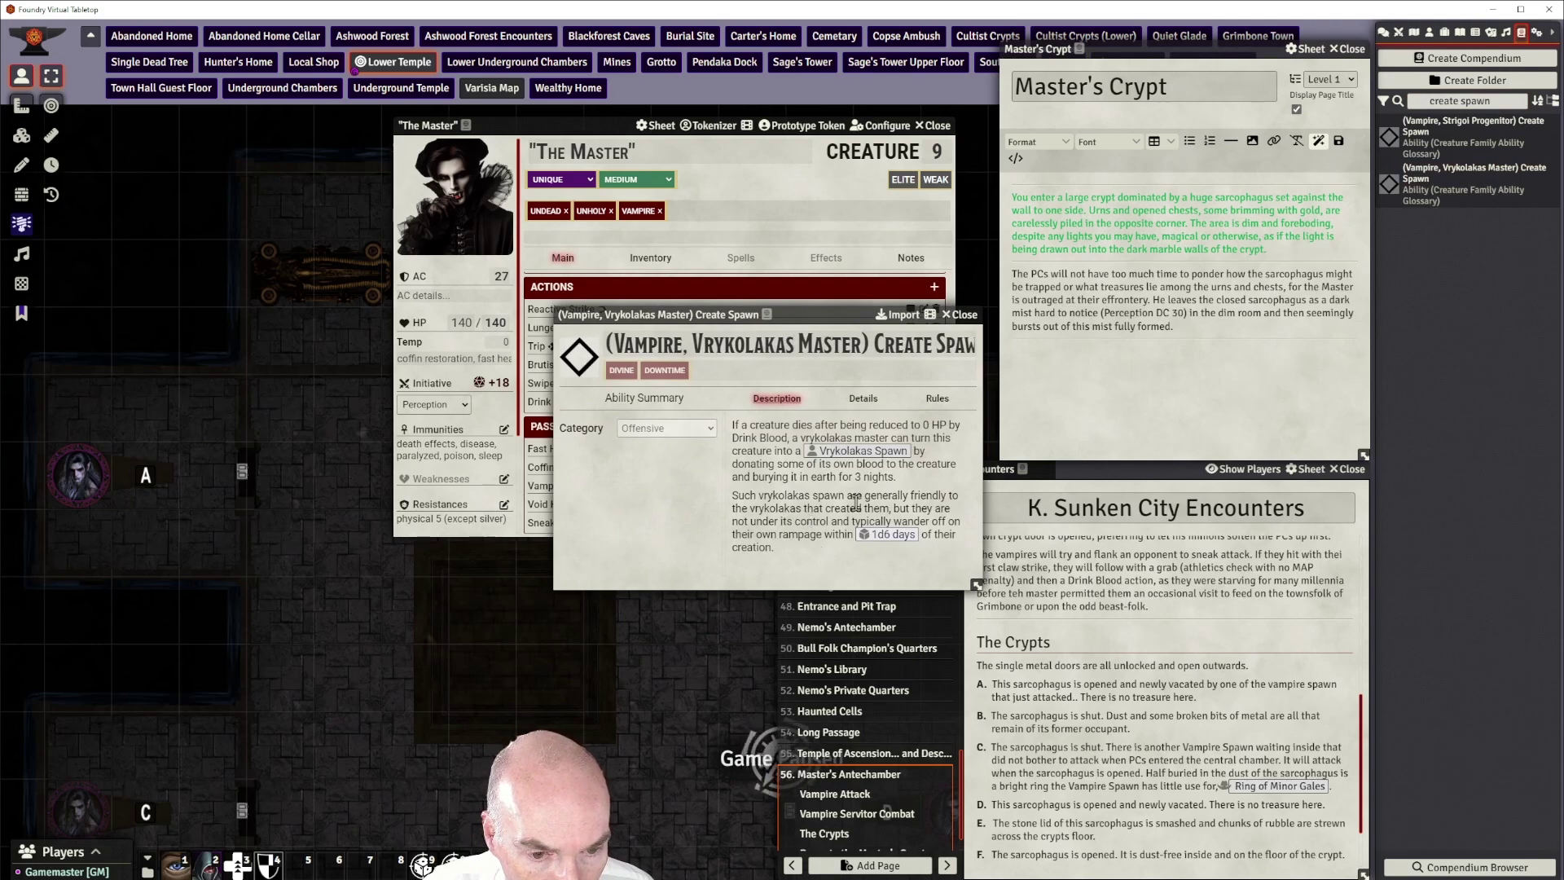
{"action": "left_click", "coordinate": [961, 314]}
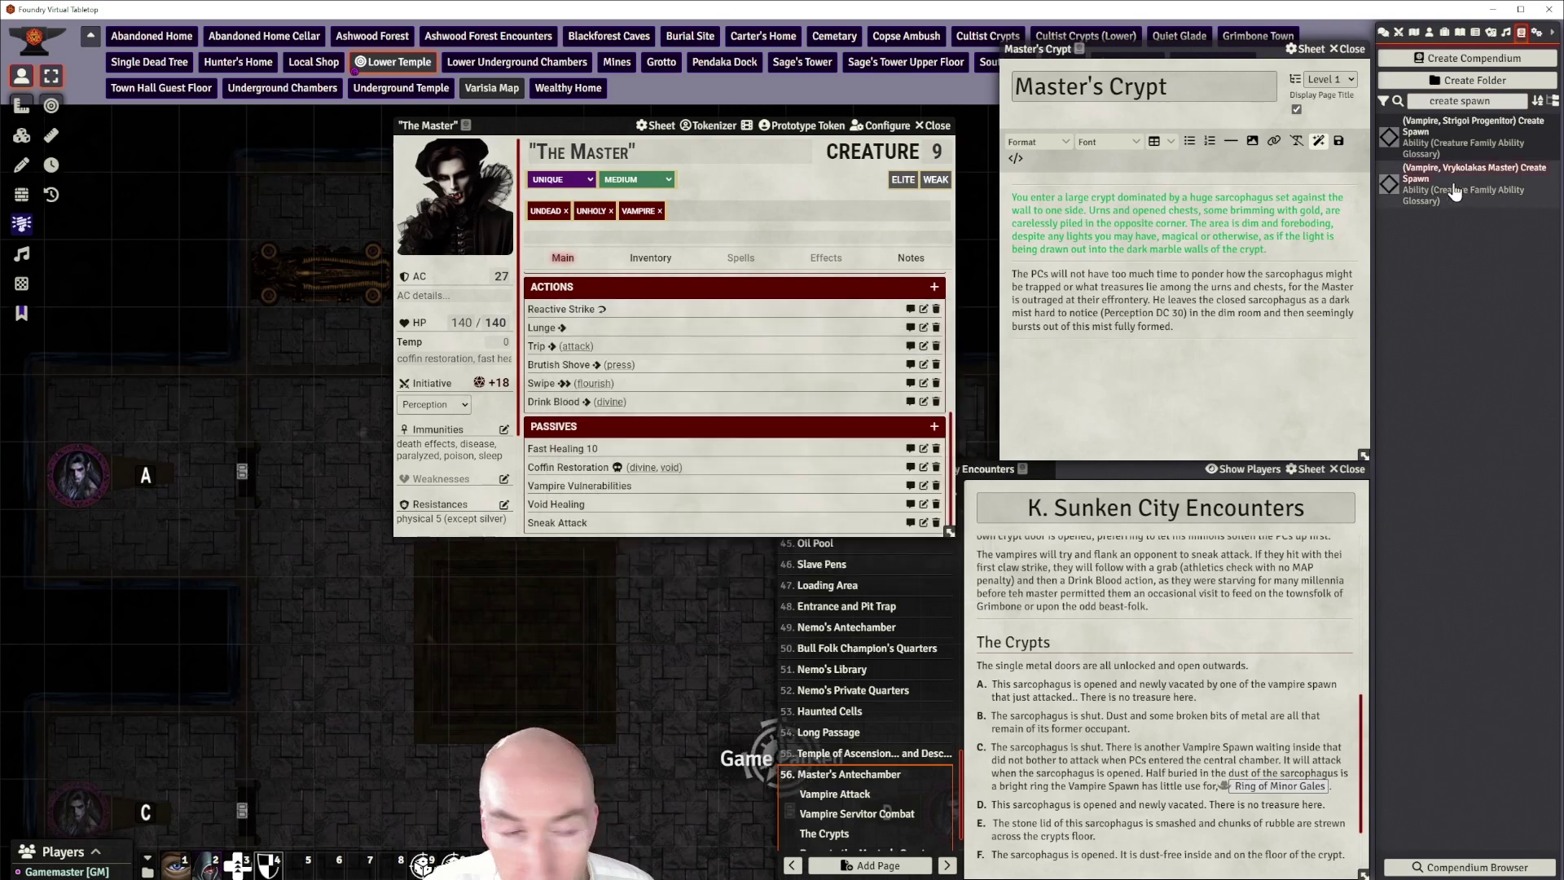
{"action": "left_click_drag", "start_coordinate": [1455, 191], "coordinate": [708, 458]}
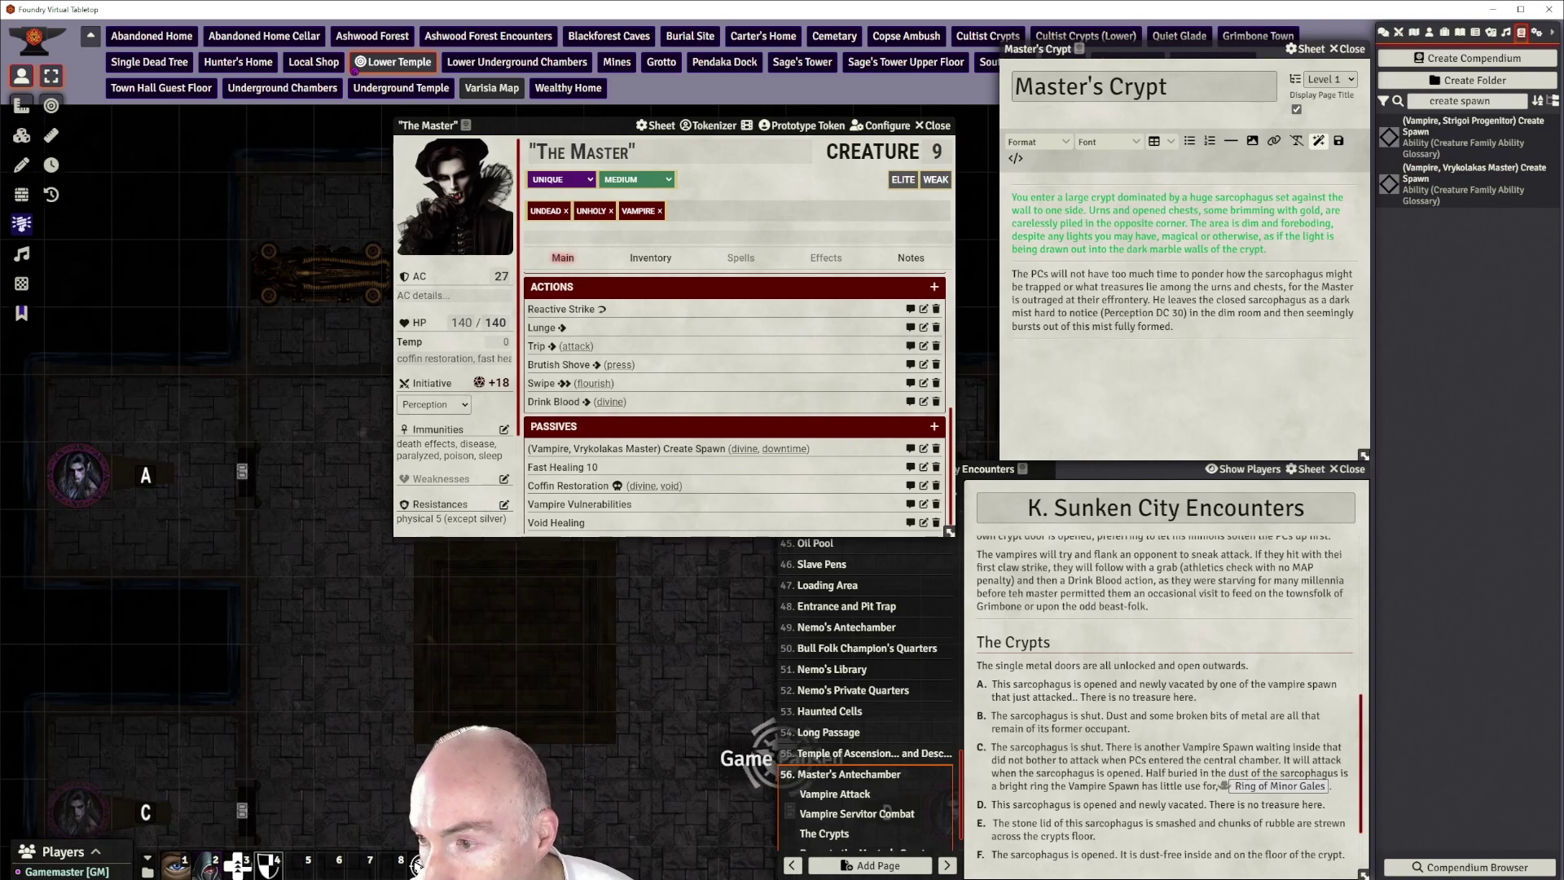
Search the compendiums for "dominate" and read the (Vampire, Nosferatu) Dominate ability's description
{"action": "left_click", "coordinate": [1424, 99]}
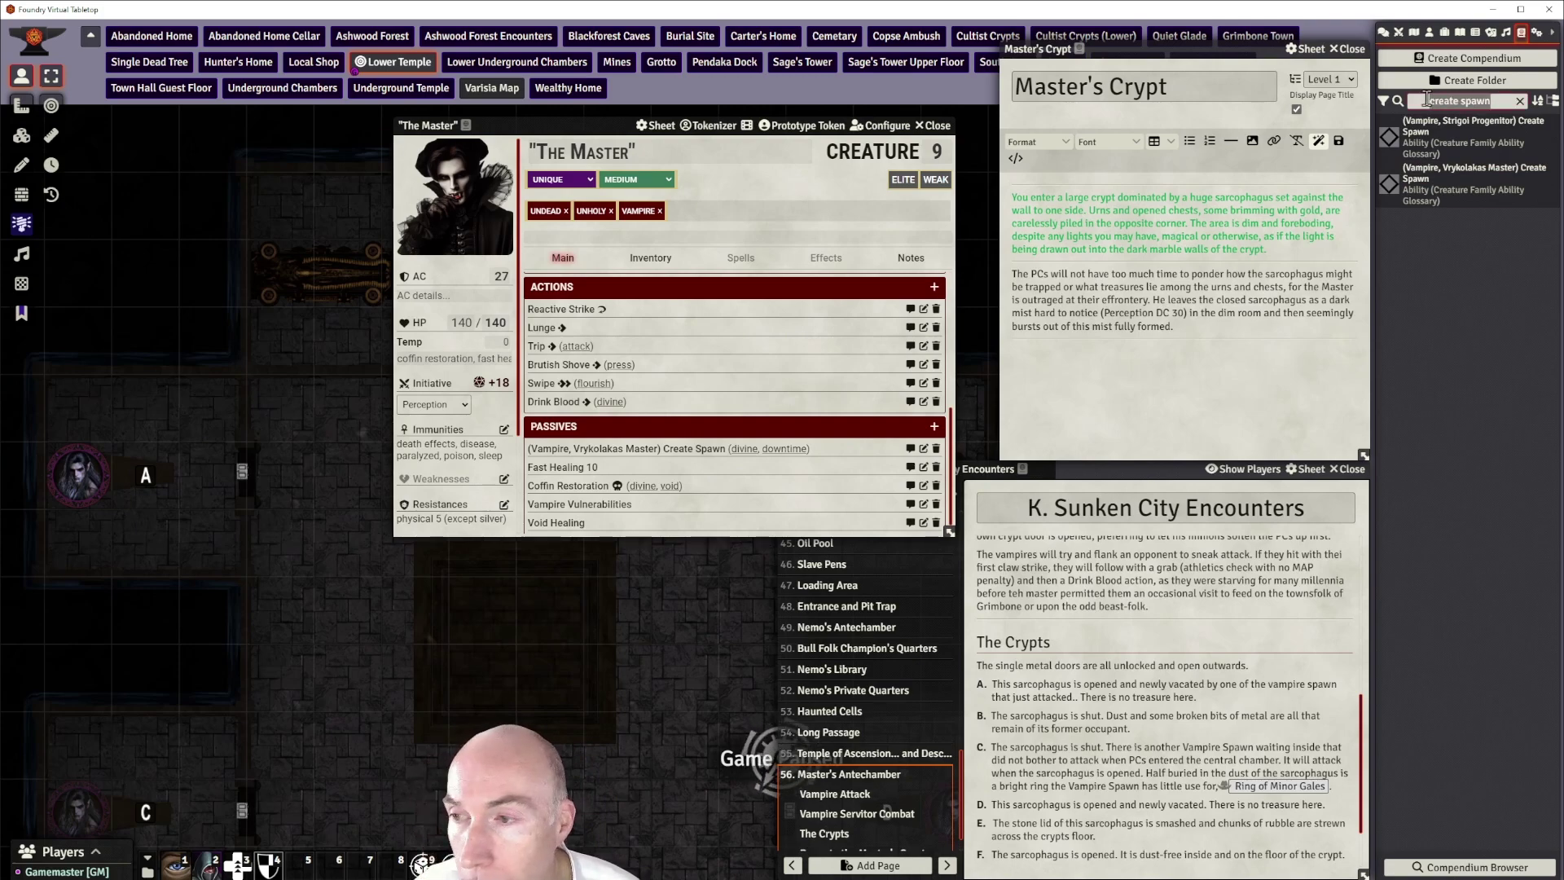
{"action": "type", "text": "dominate"}
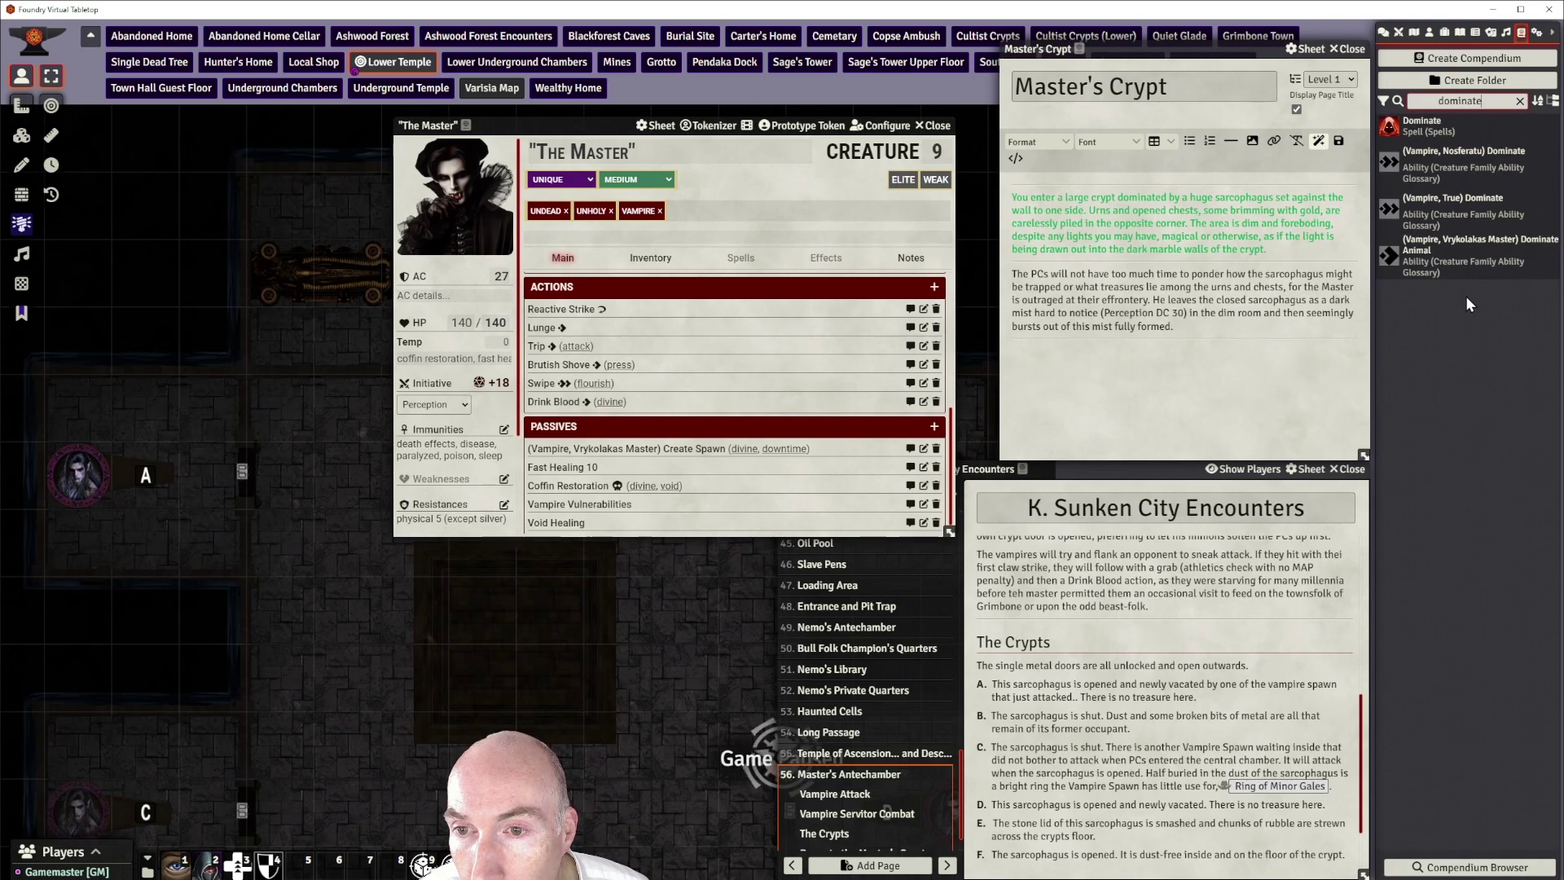
{"action": "left_click", "coordinate": [1480, 166]}
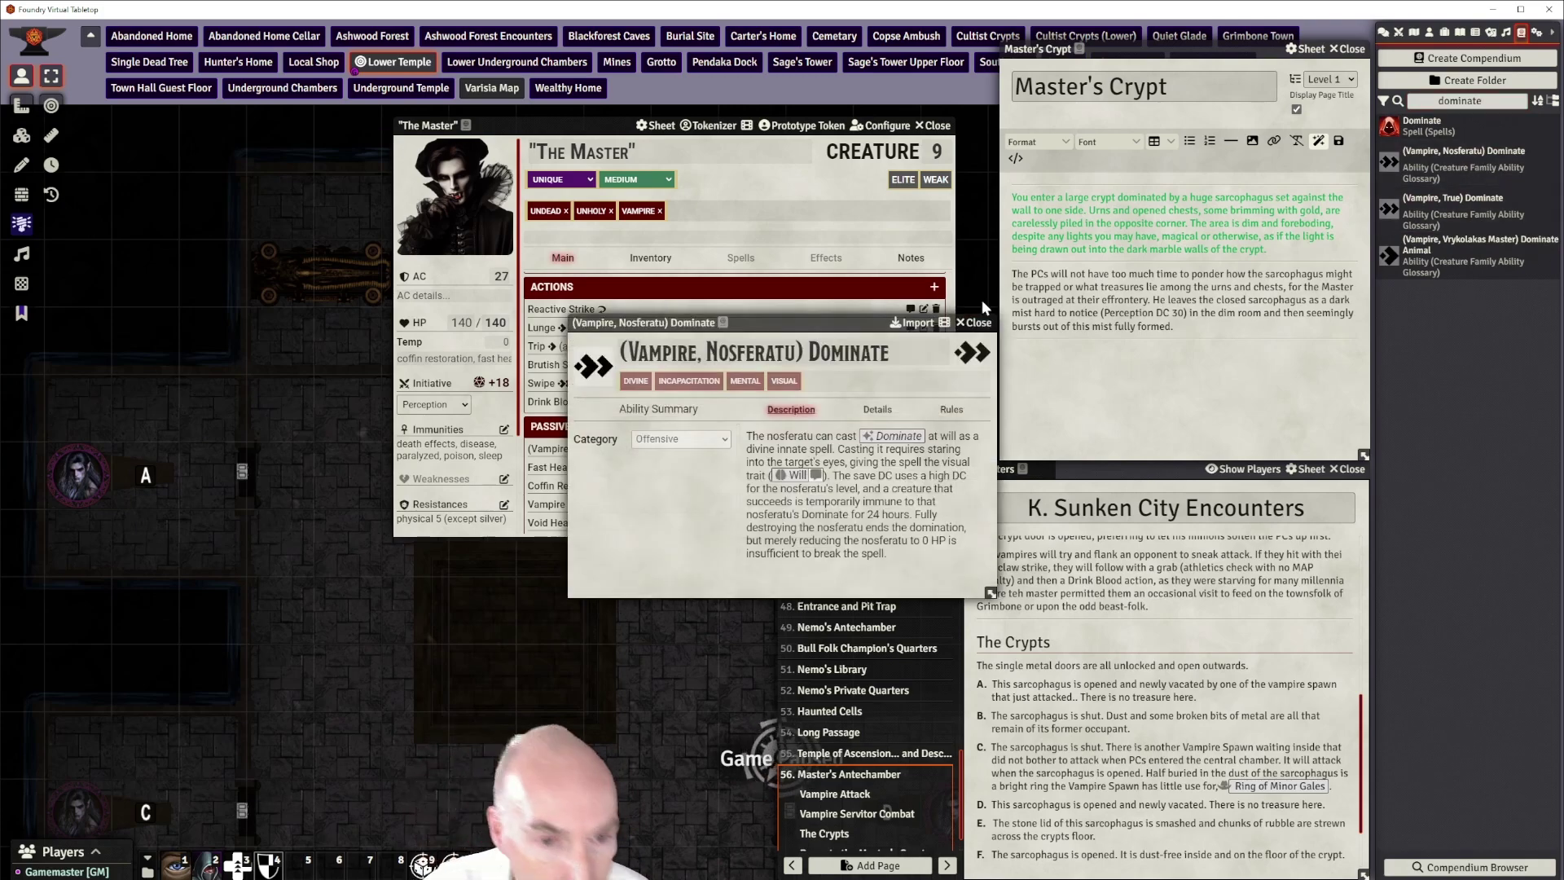
{"action": "left_click_drag", "start_coordinate": [823, 321], "coordinate": [726, 242]}
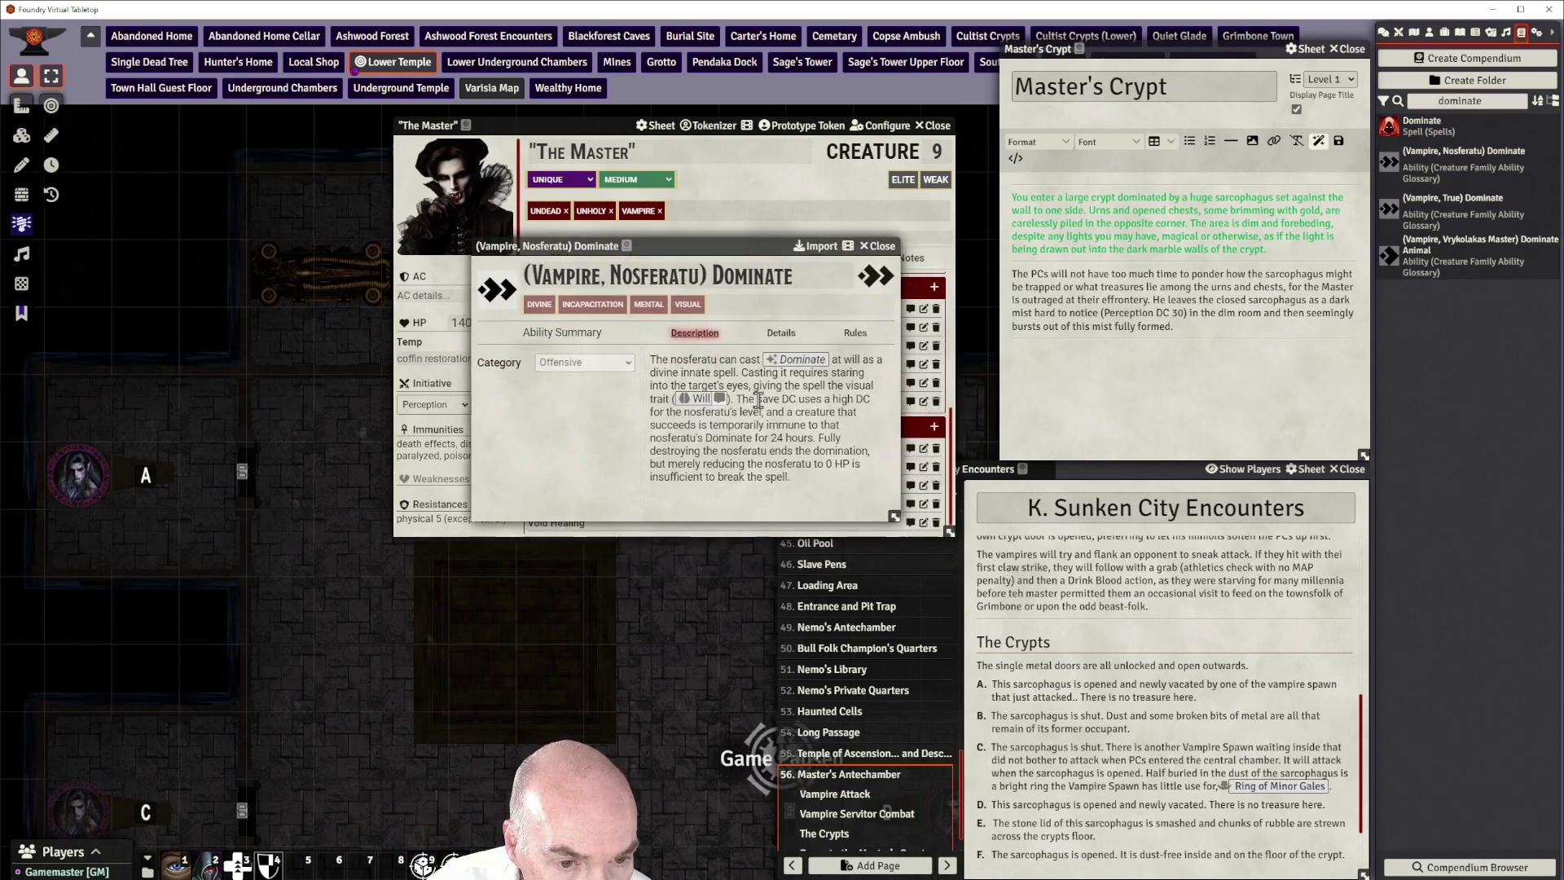
{"action": "left_click", "coordinate": [878, 246]}
Review the (Vampire, True) Dominate ability and add it to the Master's sheet
{"action": "left_click", "coordinate": [1464, 209]}
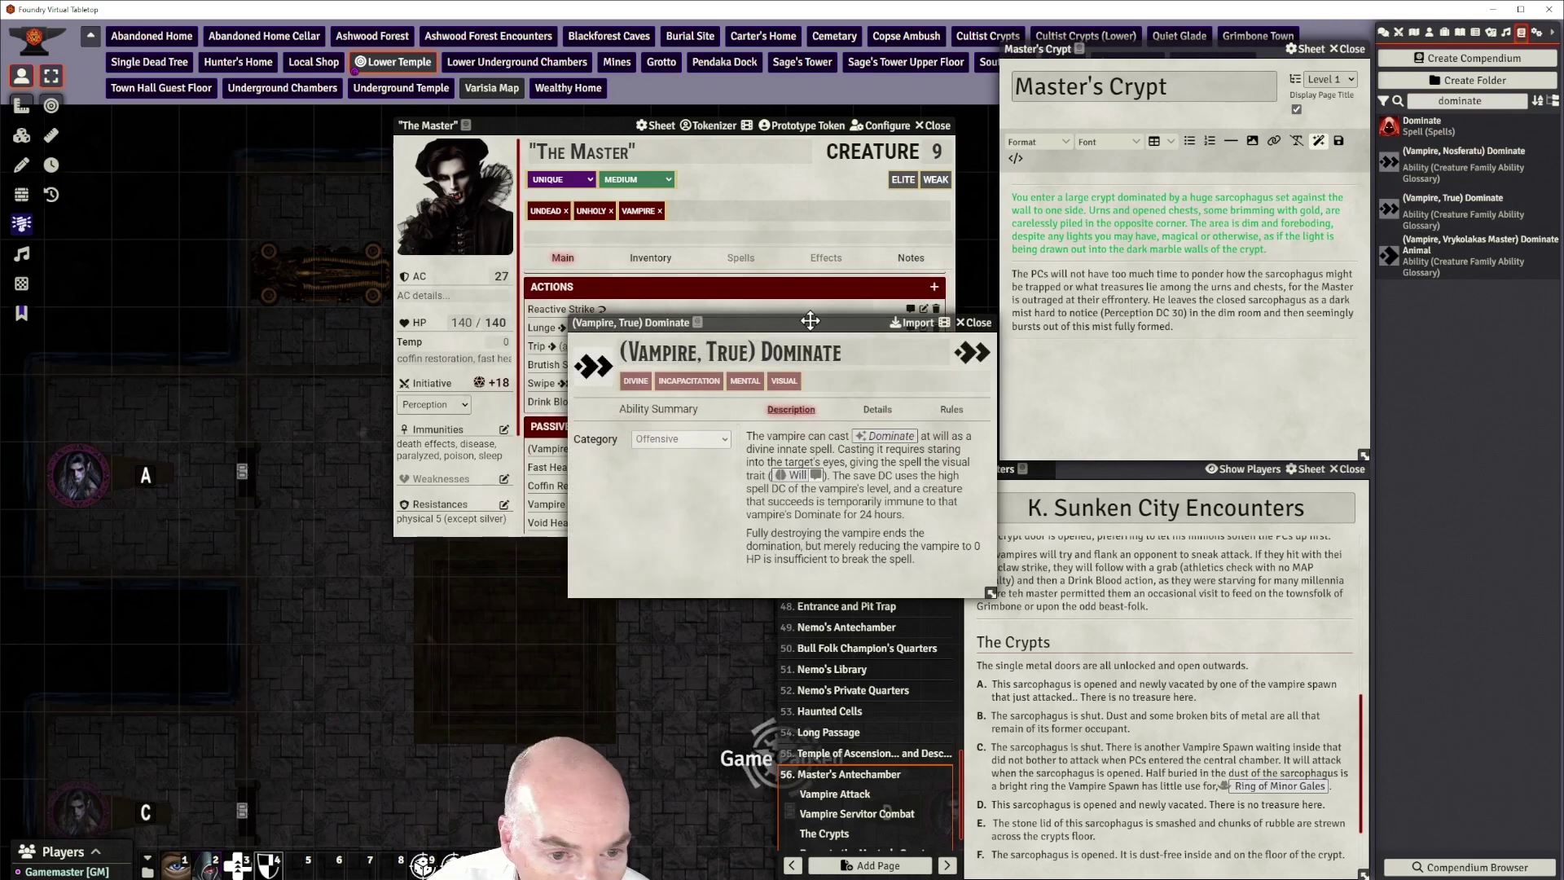
{"action": "left_click_drag", "start_coordinate": [809, 321], "coordinate": [816, 288]}
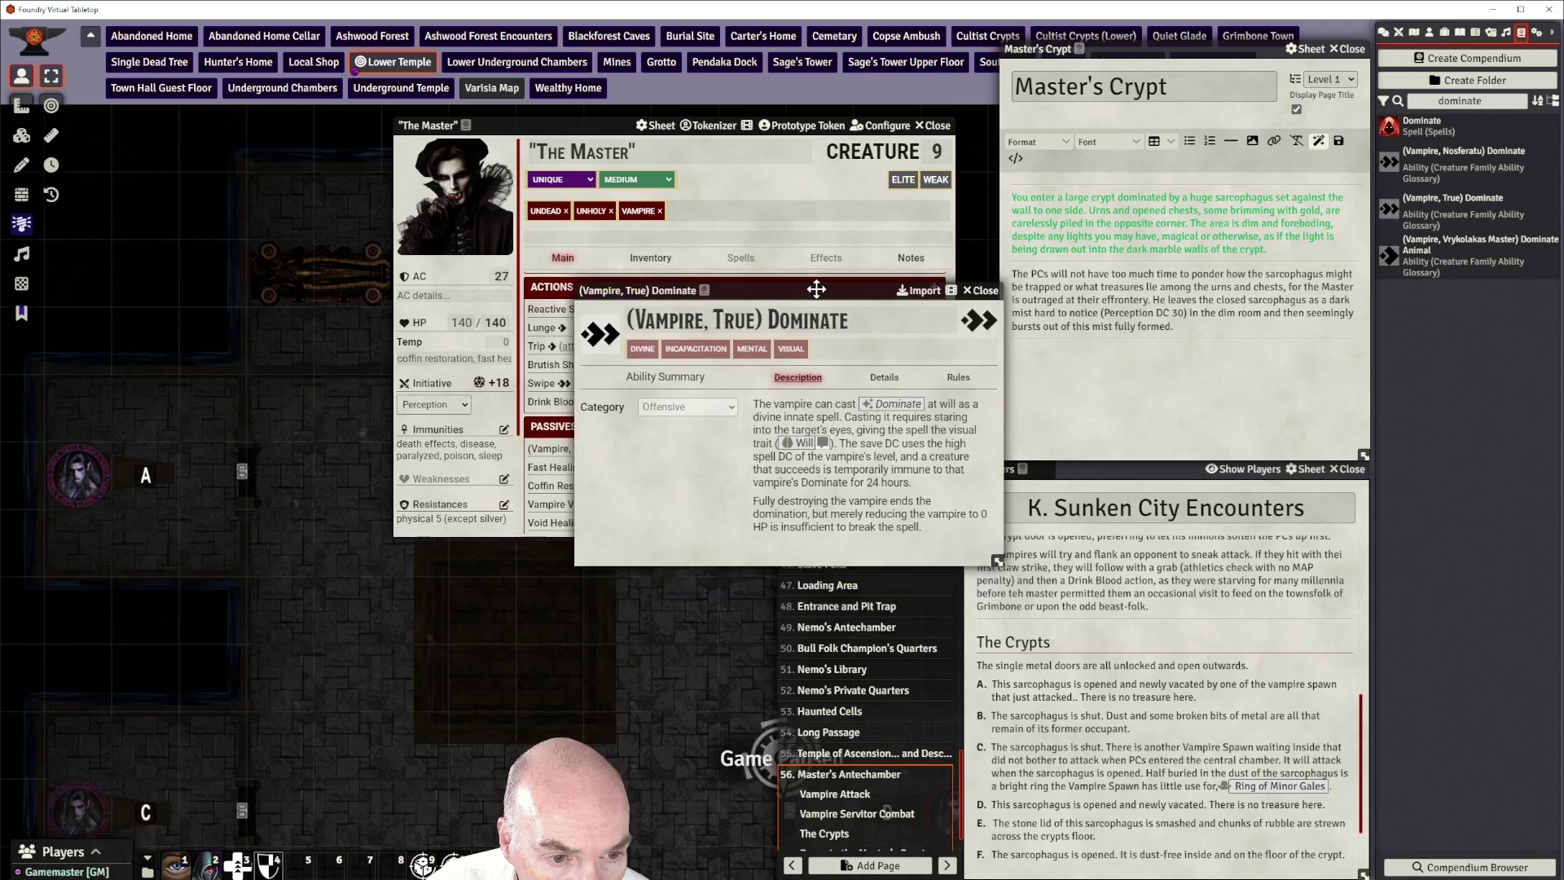
{"action": "left_click", "coordinate": [984, 291]}
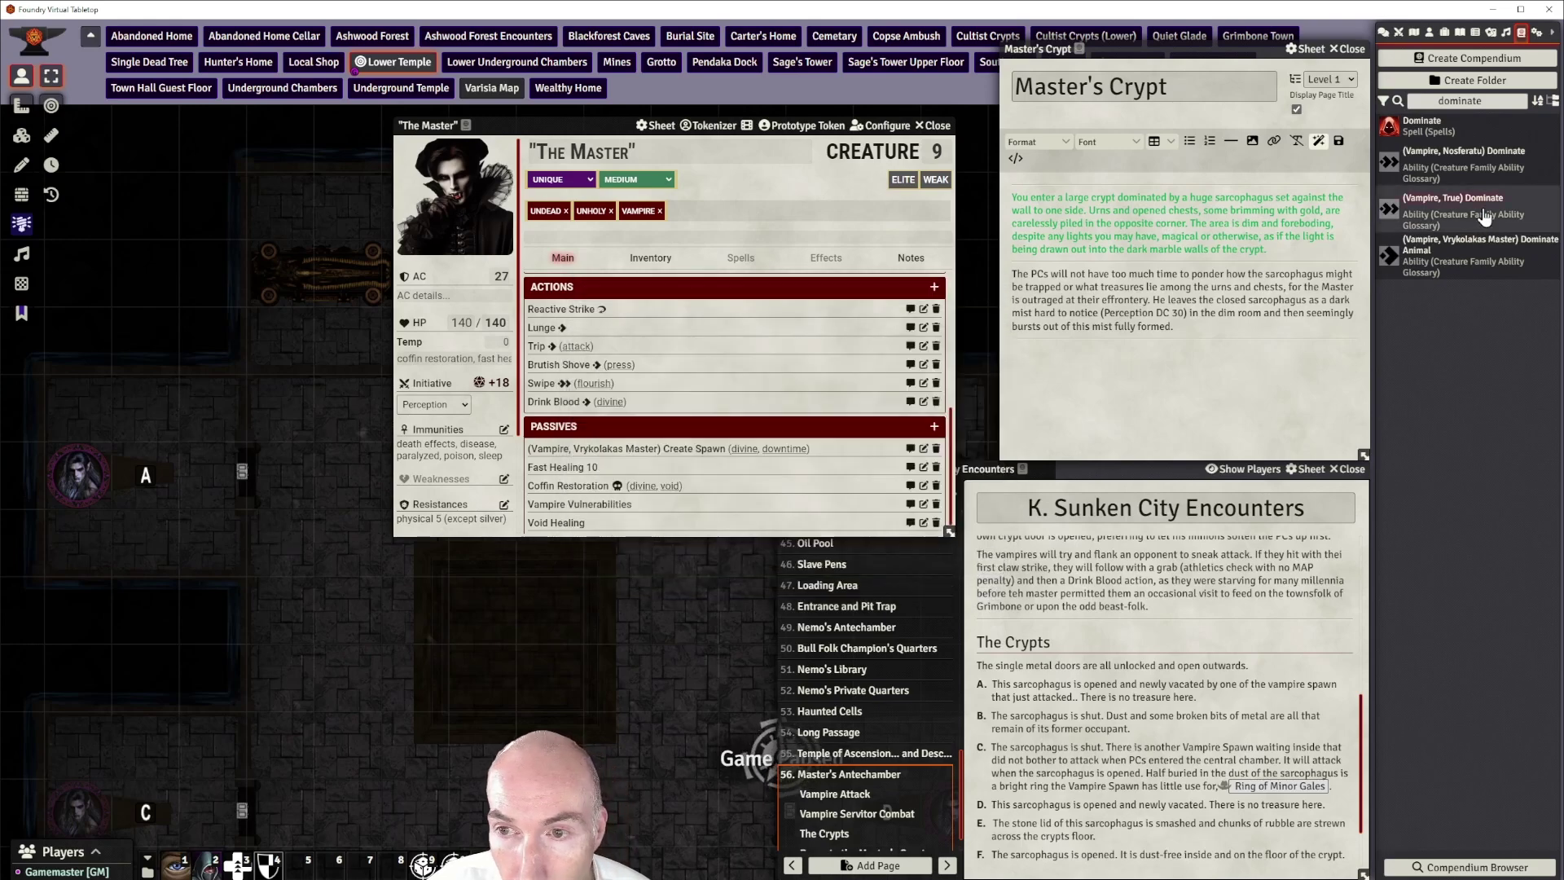
{"action": "left_click_drag", "start_coordinate": [746, 394], "coordinate": [748, 398]}
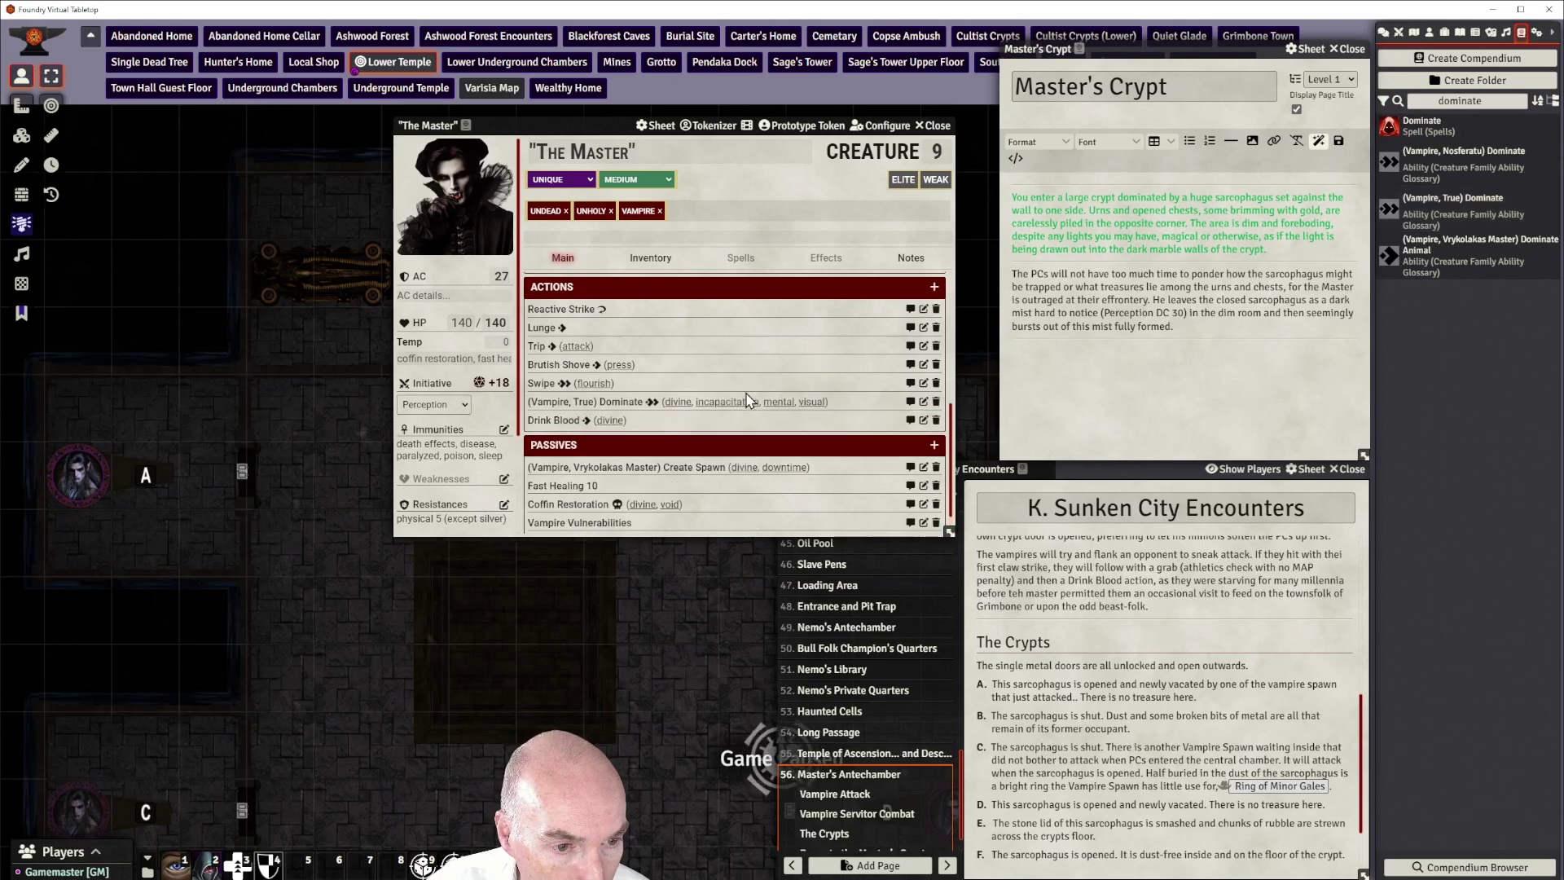
Set the Will check's DC to 26 in the description of the Master's (Vampire, True) Dominate ability
{"action": "left_click", "coordinate": [923, 401]}
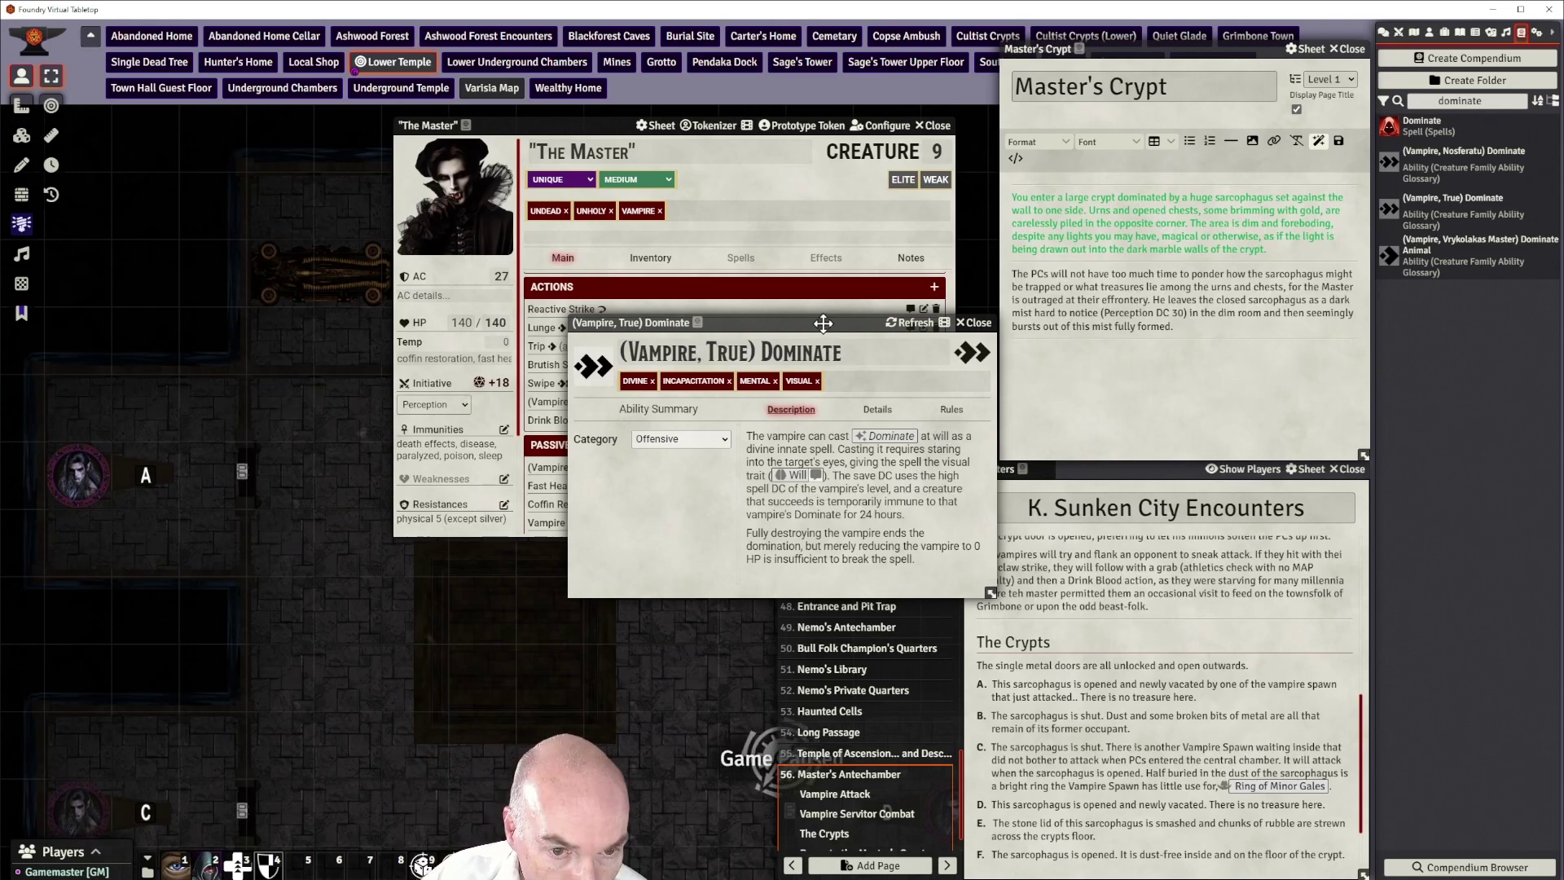
{"action": "left_click_drag", "start_coordinate": [823, 322], "coordinate": [854, 301]}
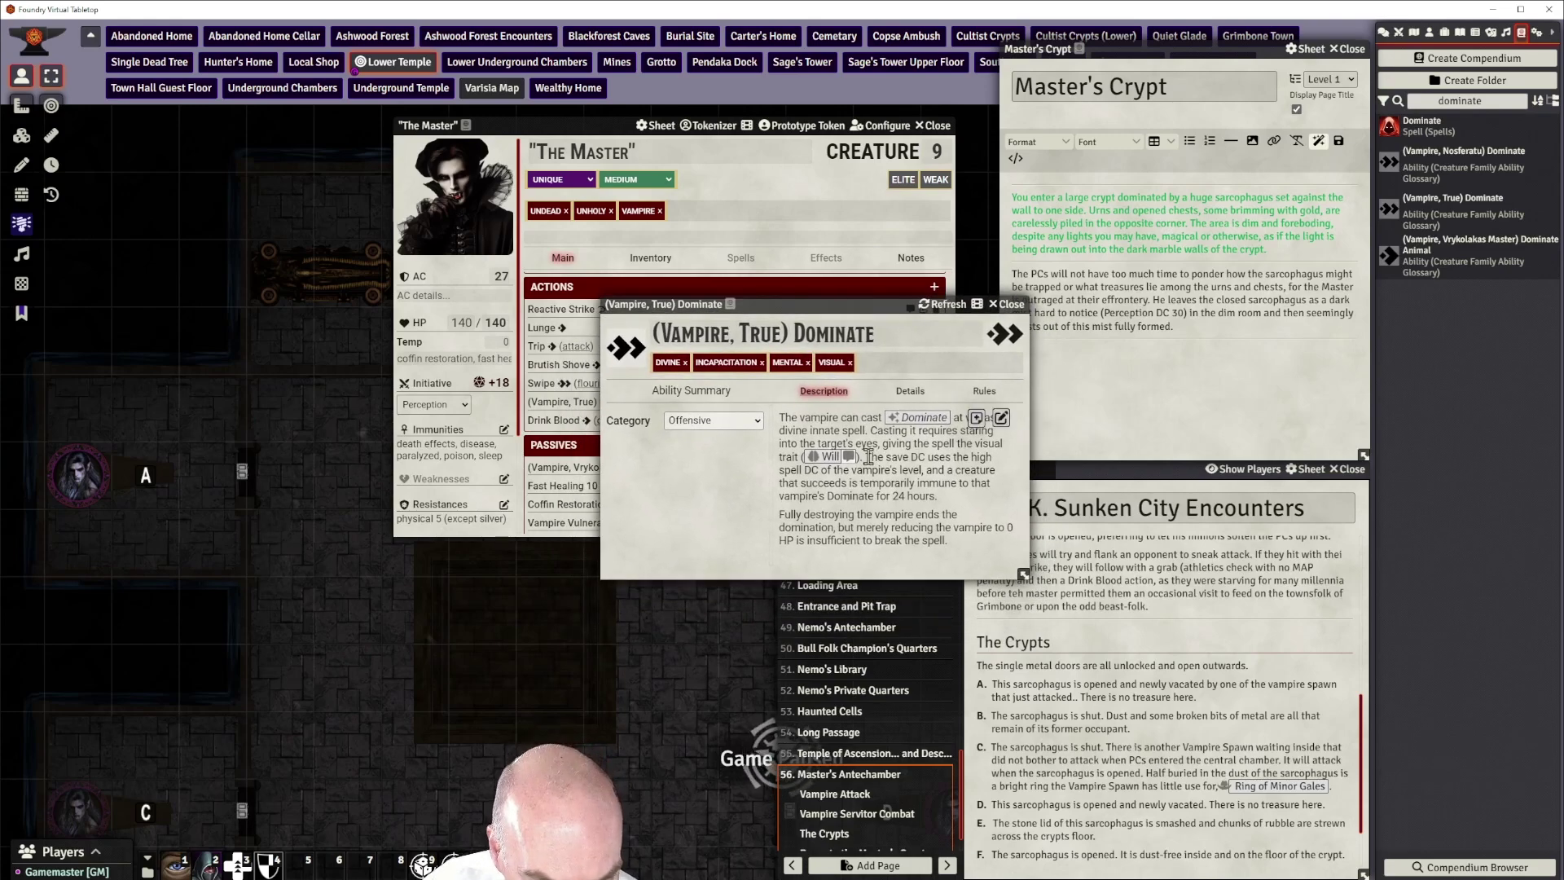
{"action": "left_click_drag", "start_coordinate": [869, 457], "coordinate": [918, 472]}
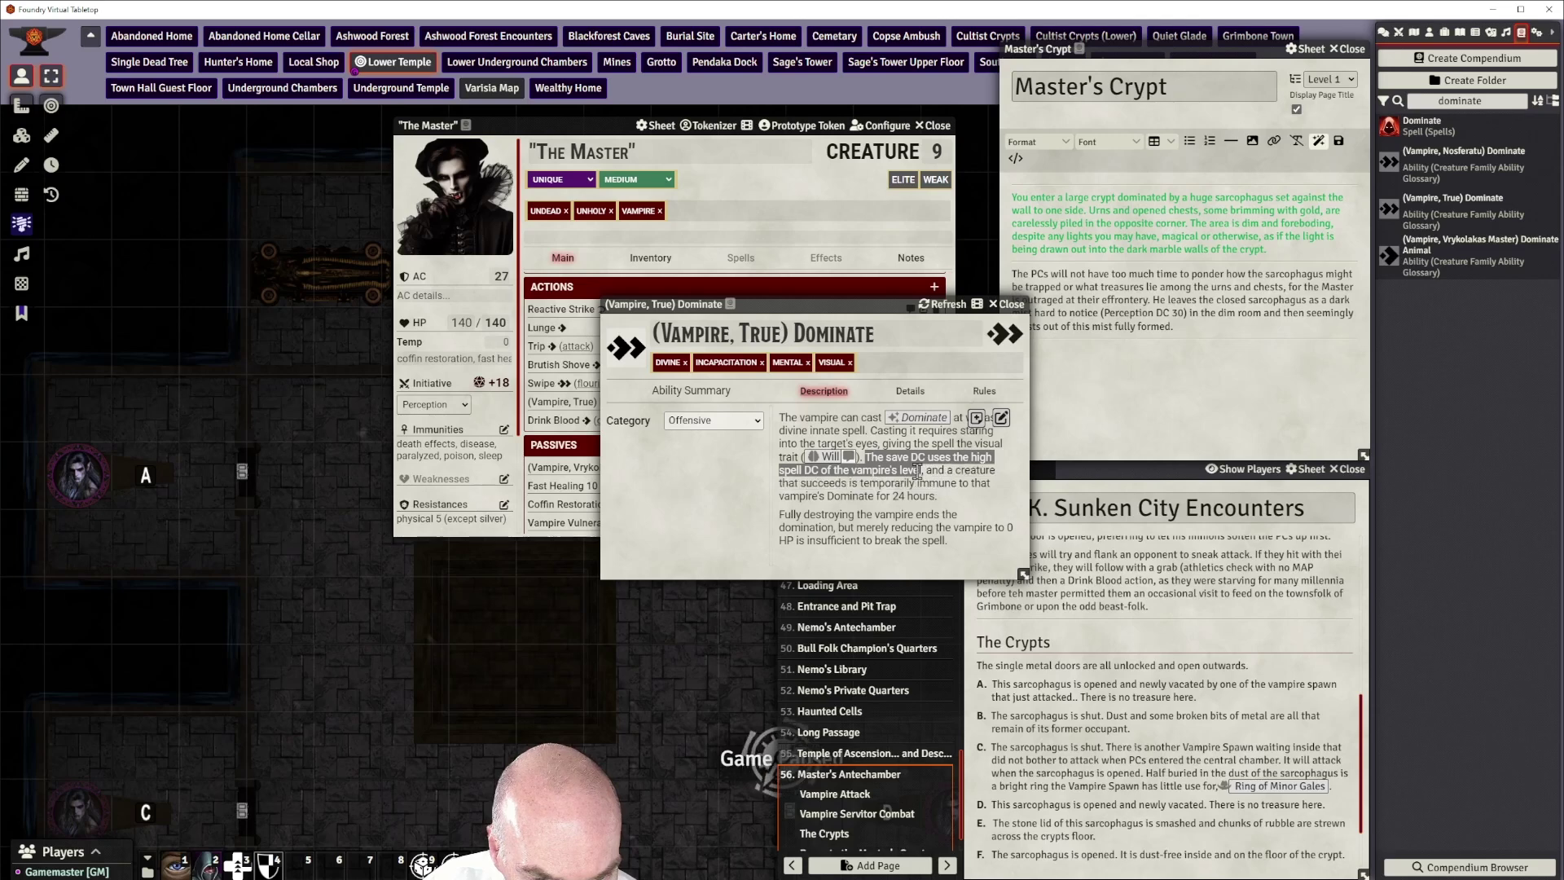
{"action": "left_click", "coordinate": [861, 457]}
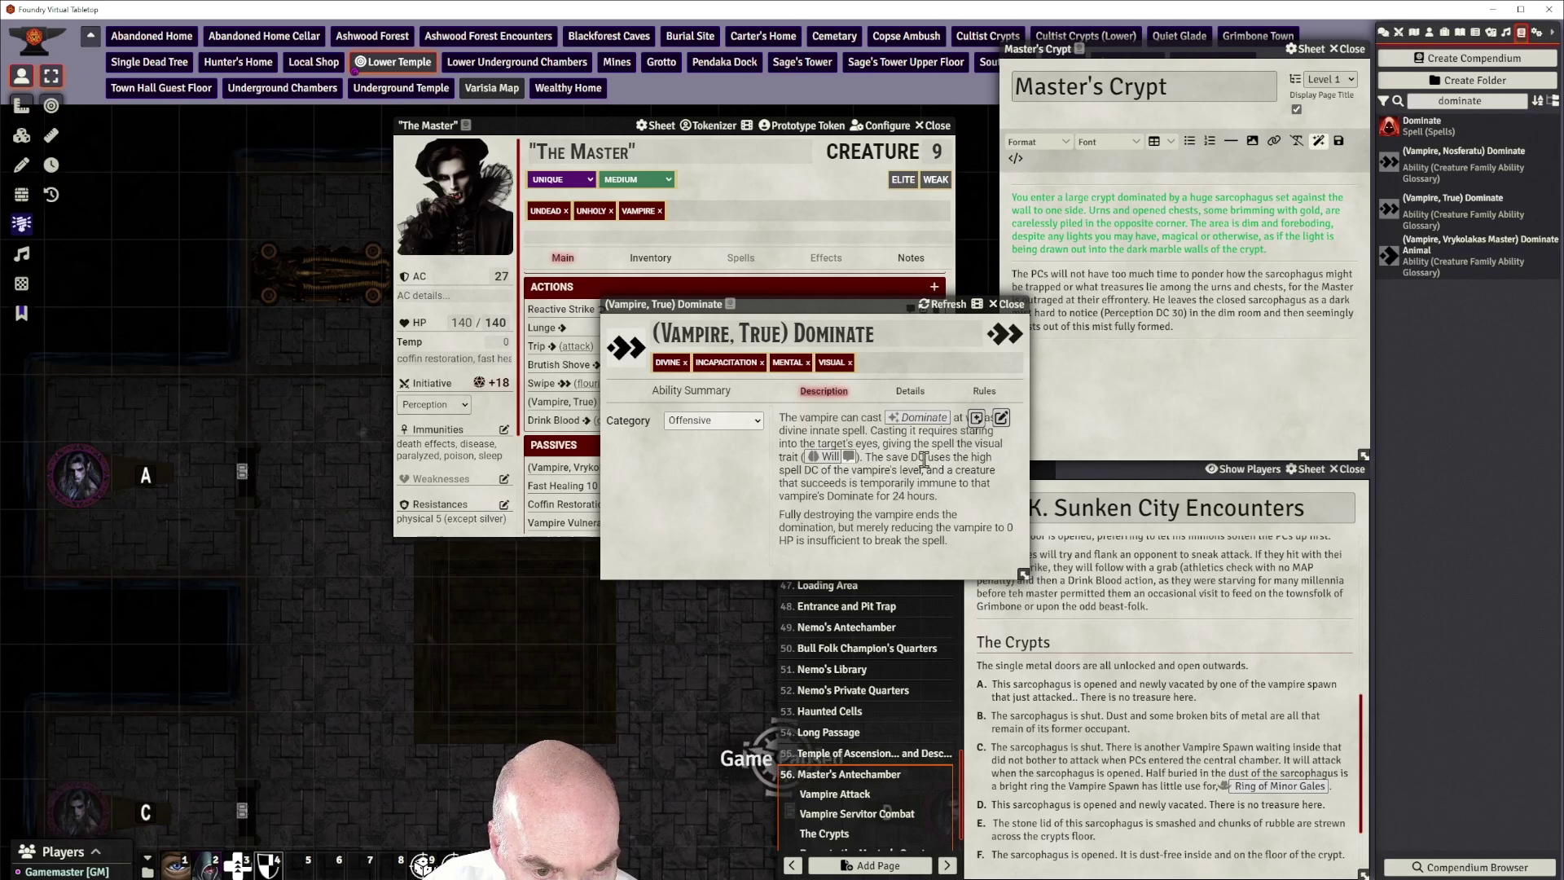
{"action": "left_click", "coordinate": [1001, 417]}
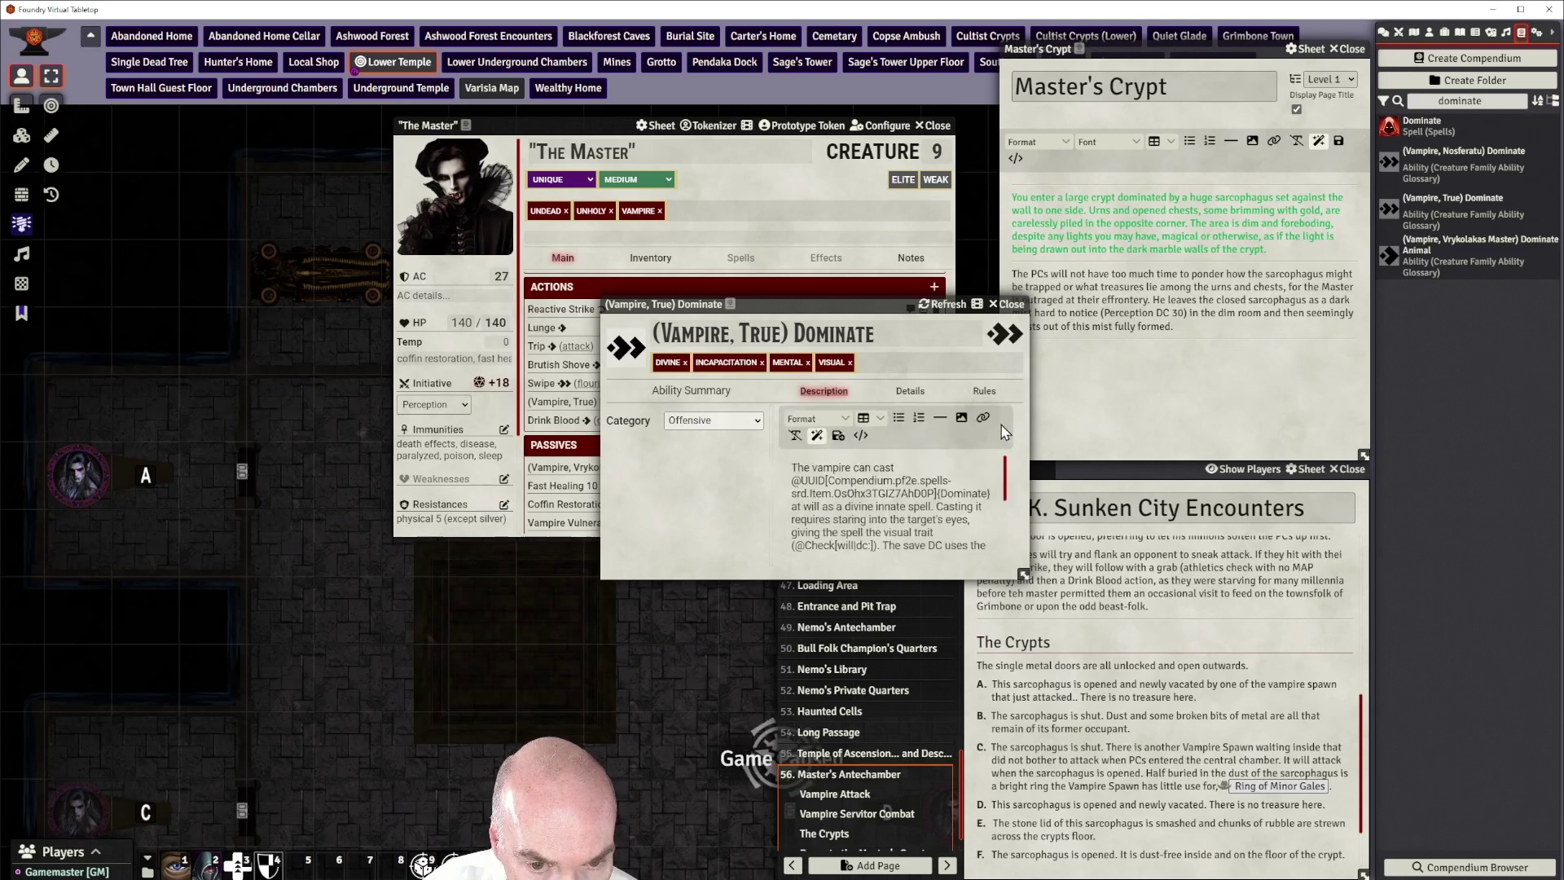
{"action": "scroll", "coordinate": [914, 493], "scroll_direction": "down", "scroll_amount": 2}
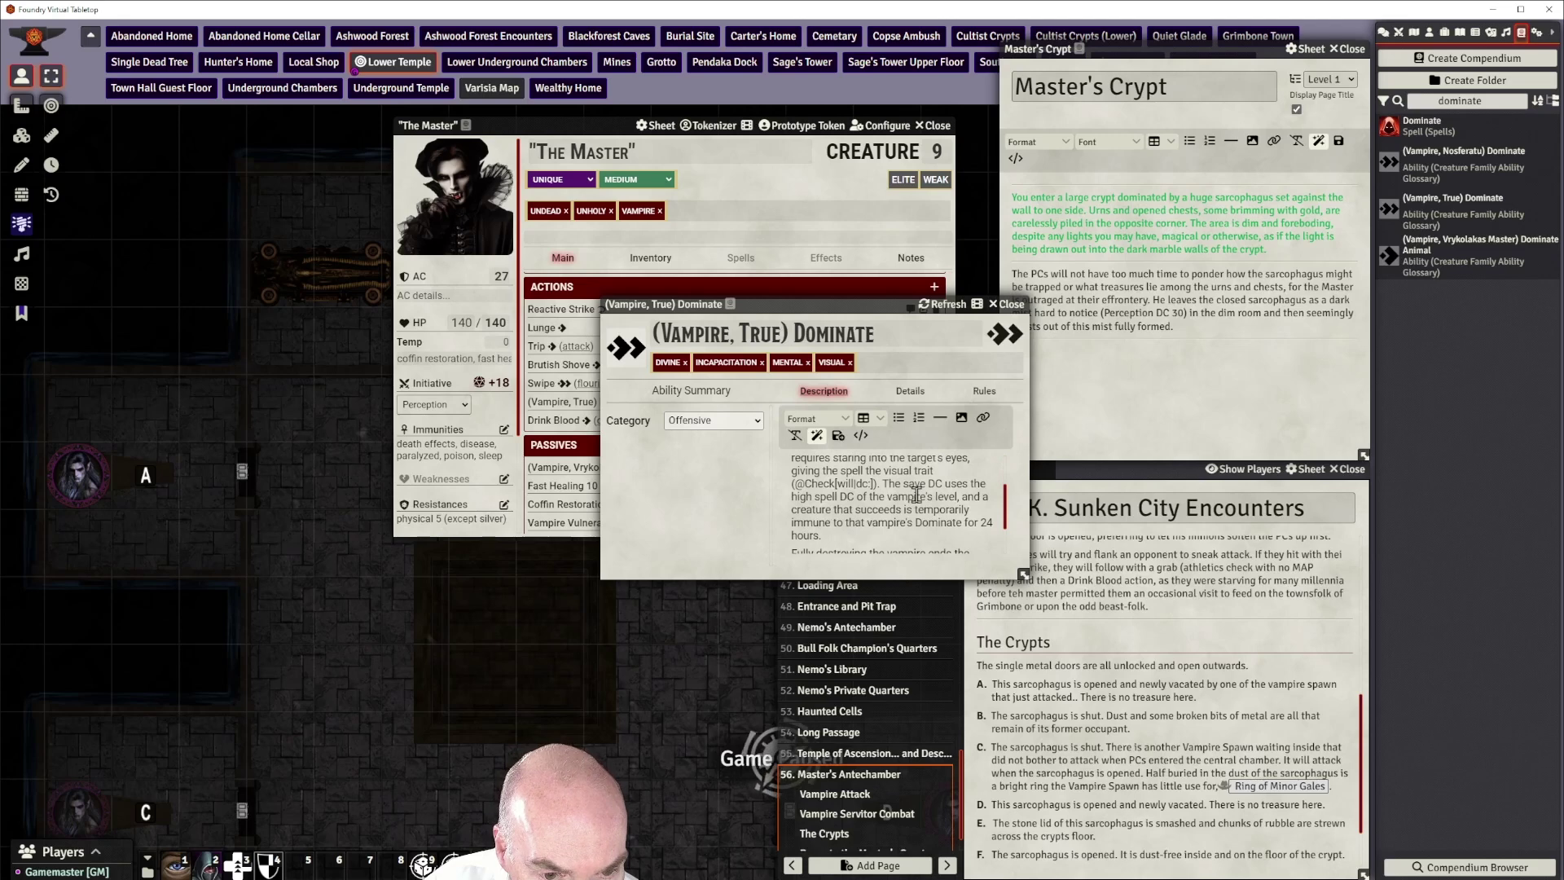
{"action": "scroll", "coordinate": [916, 494], "scroll_direction": "up", "scroll_amount": 1}
{"action": "scroll", "coordinate": [914, 494], "scroll_direction": "down", "scroll_amount": 1}
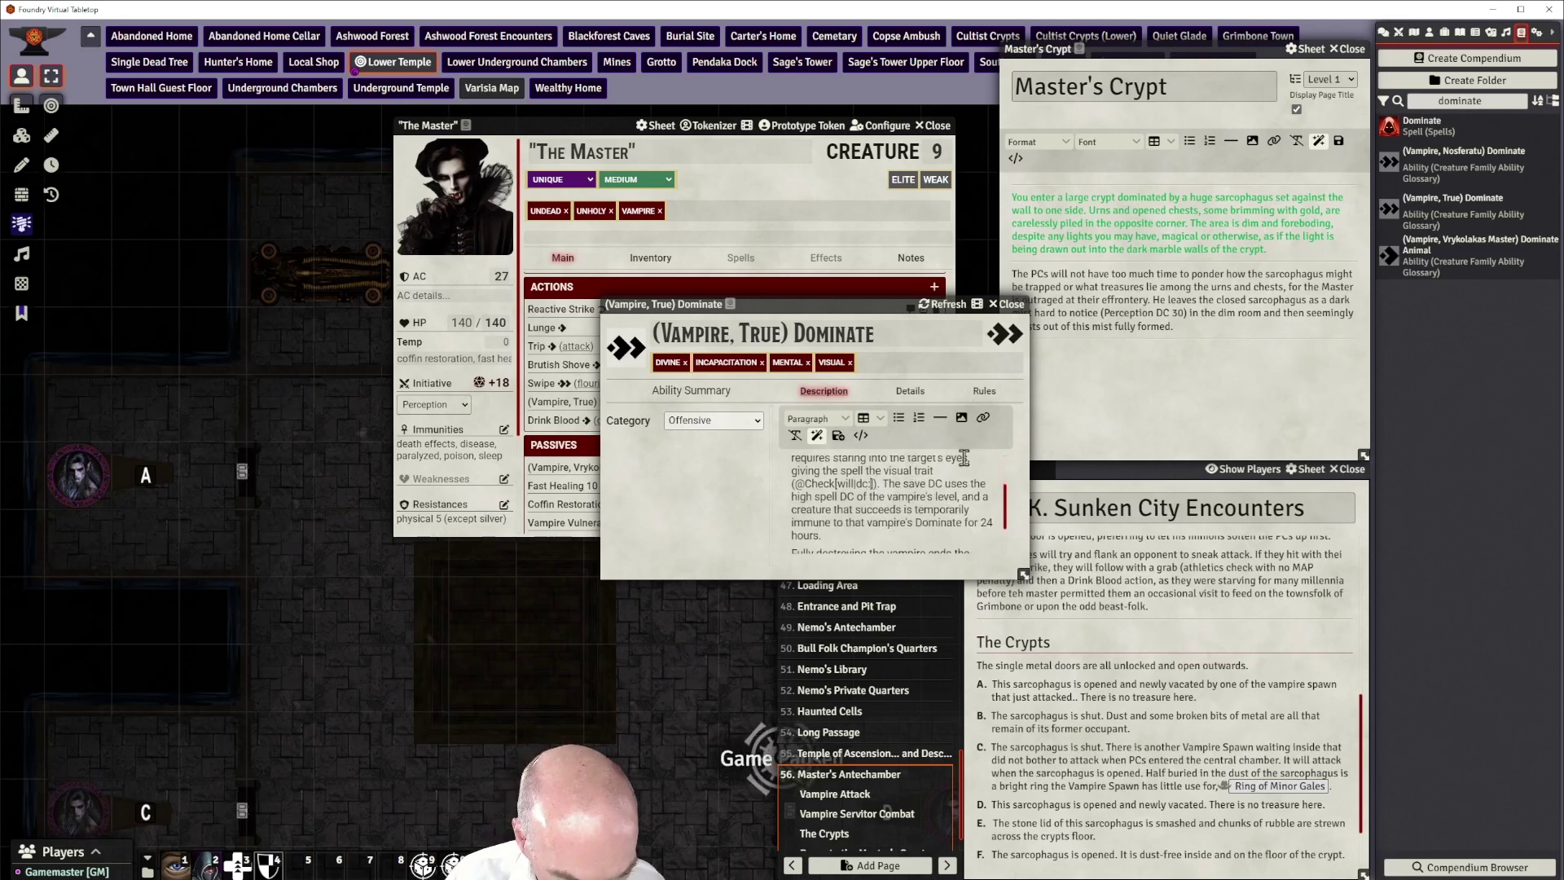
{"action": "type", "text": "26"}
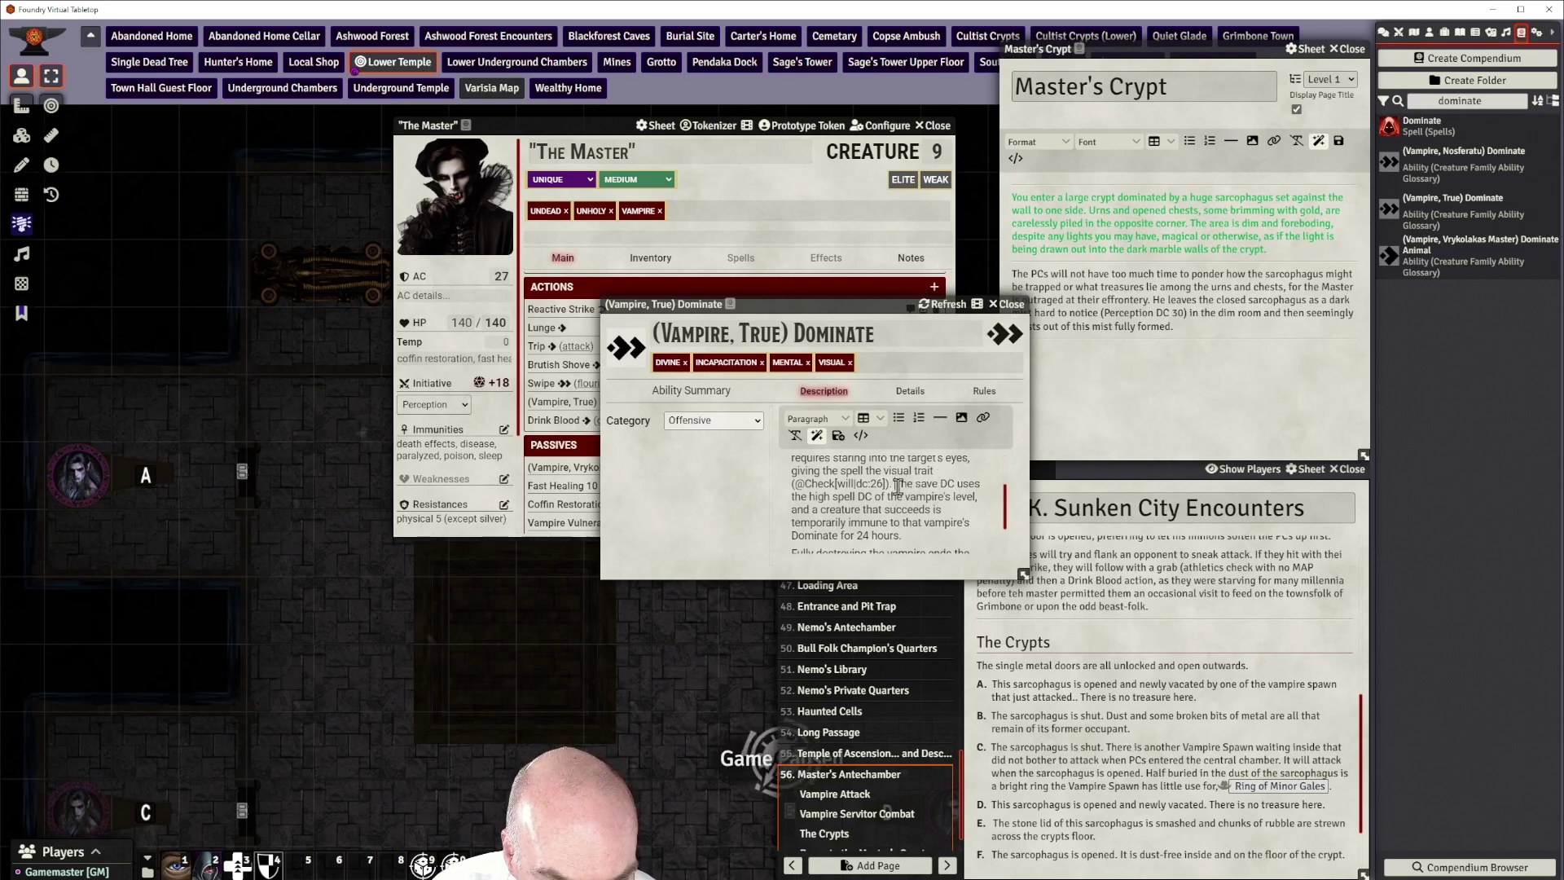
Delete the clause about the save DC using the vampire's high spell DC, making the remaining sentence begin with "A creature that succeeds"
{"action": "left_click_drag", "start_coordinate": [895, 484], "coordinate": [812, 510]}
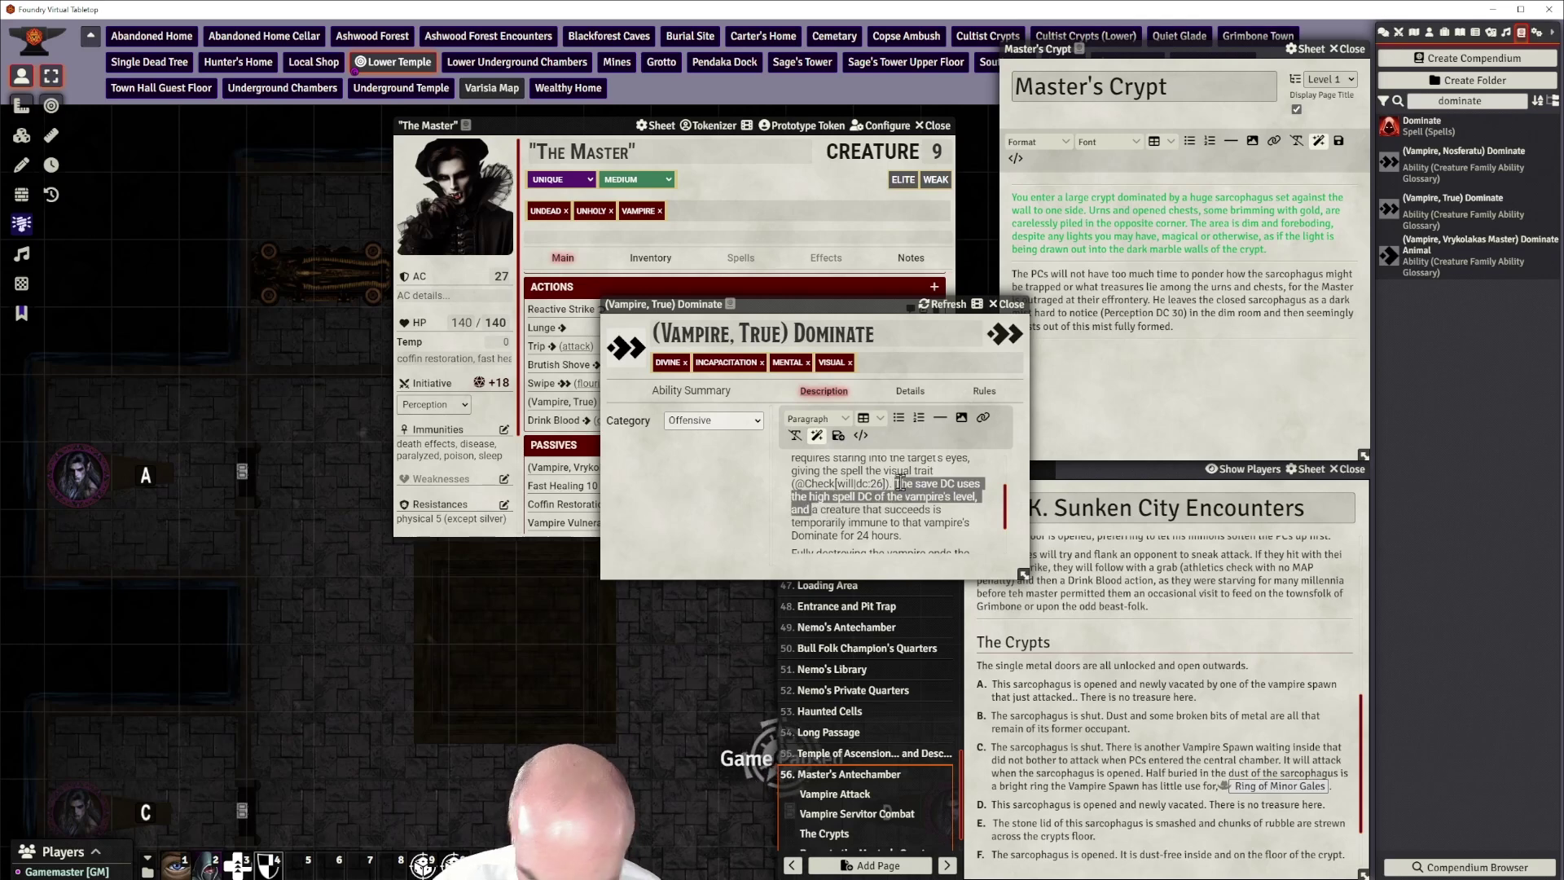
{"action": "key", "text": "BackSpace"}
{"action": "key", "text": "BackSpace"}
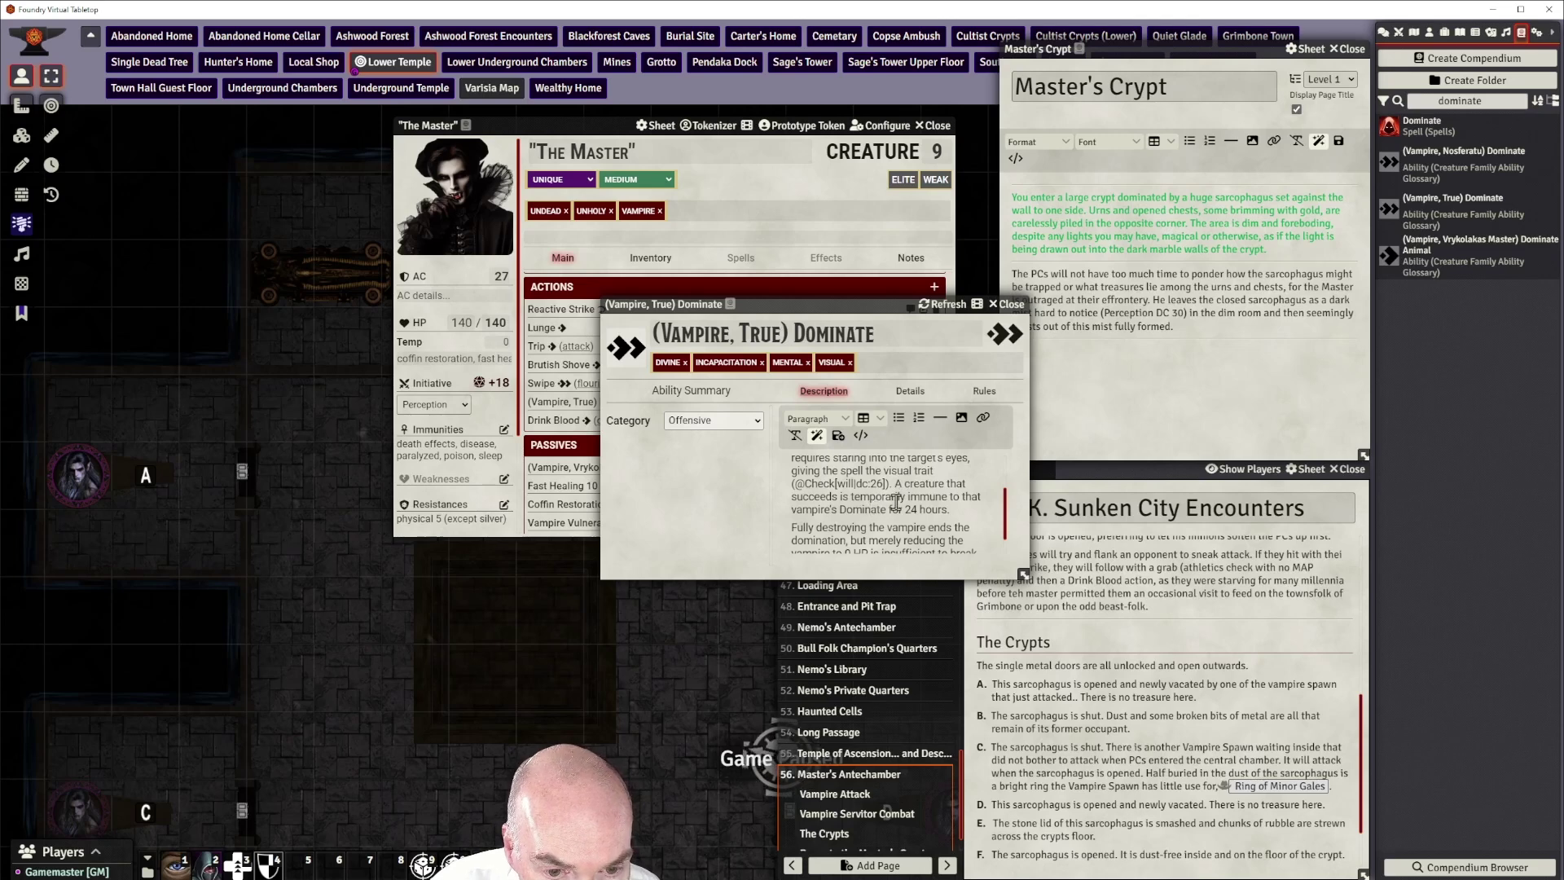
{"action": "scroll", "coordinate": [896, 502], "scroll_direction": "up", "scroll_amount": 2}
{"action": "scroll", "coordinate": [896, 503], "scroll_direction": "down", "scroll_amount": 2}
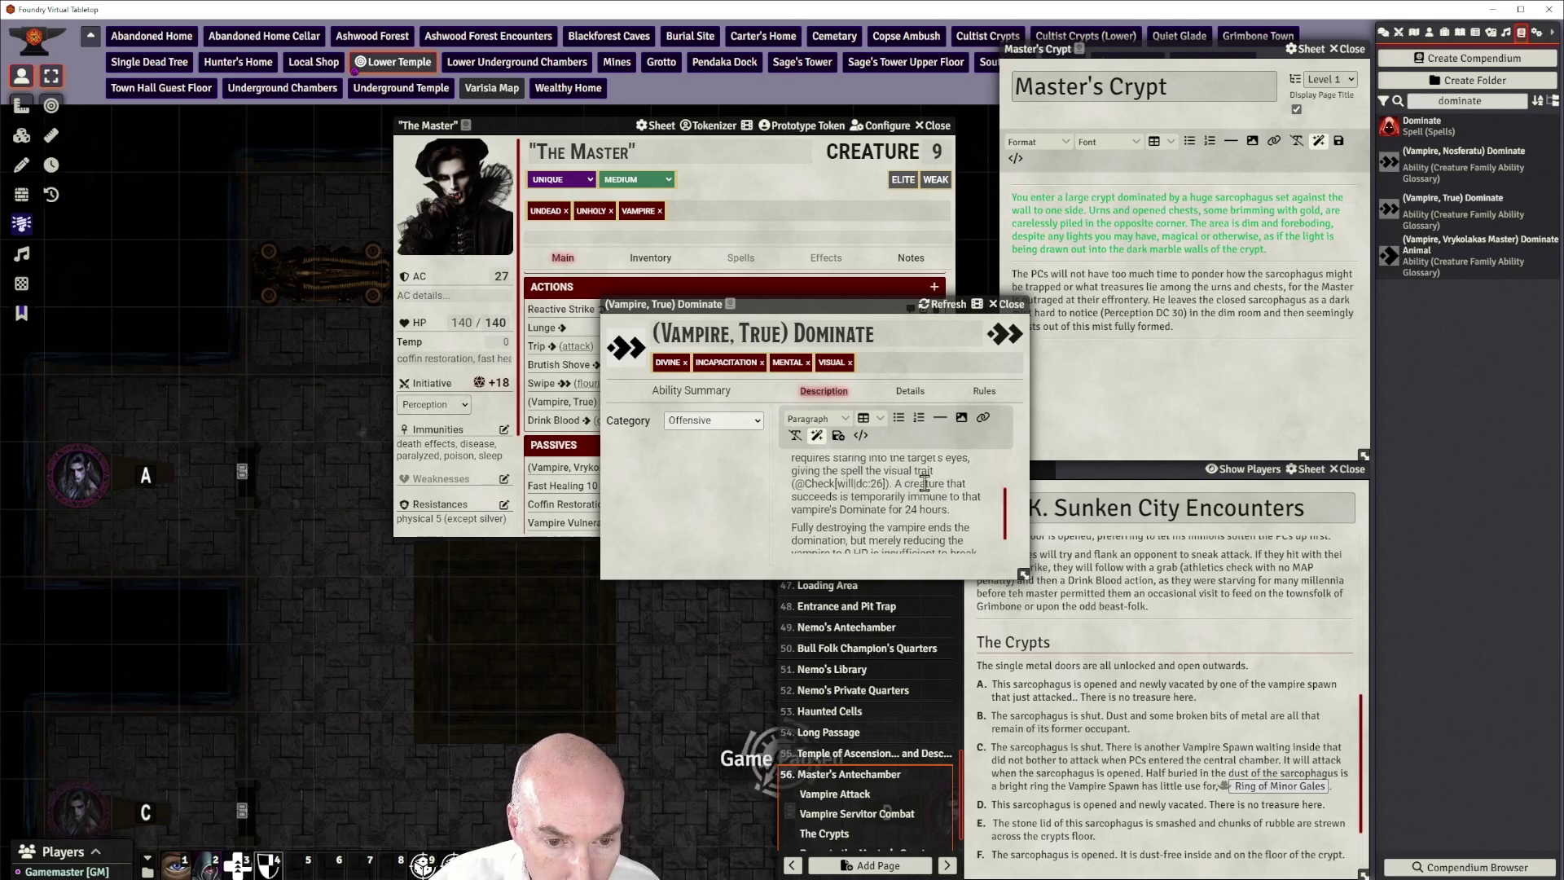
{"action": "scroll", "coordinate": [923, 487], "scroll_direction": "down", "scroll_amount": 1}
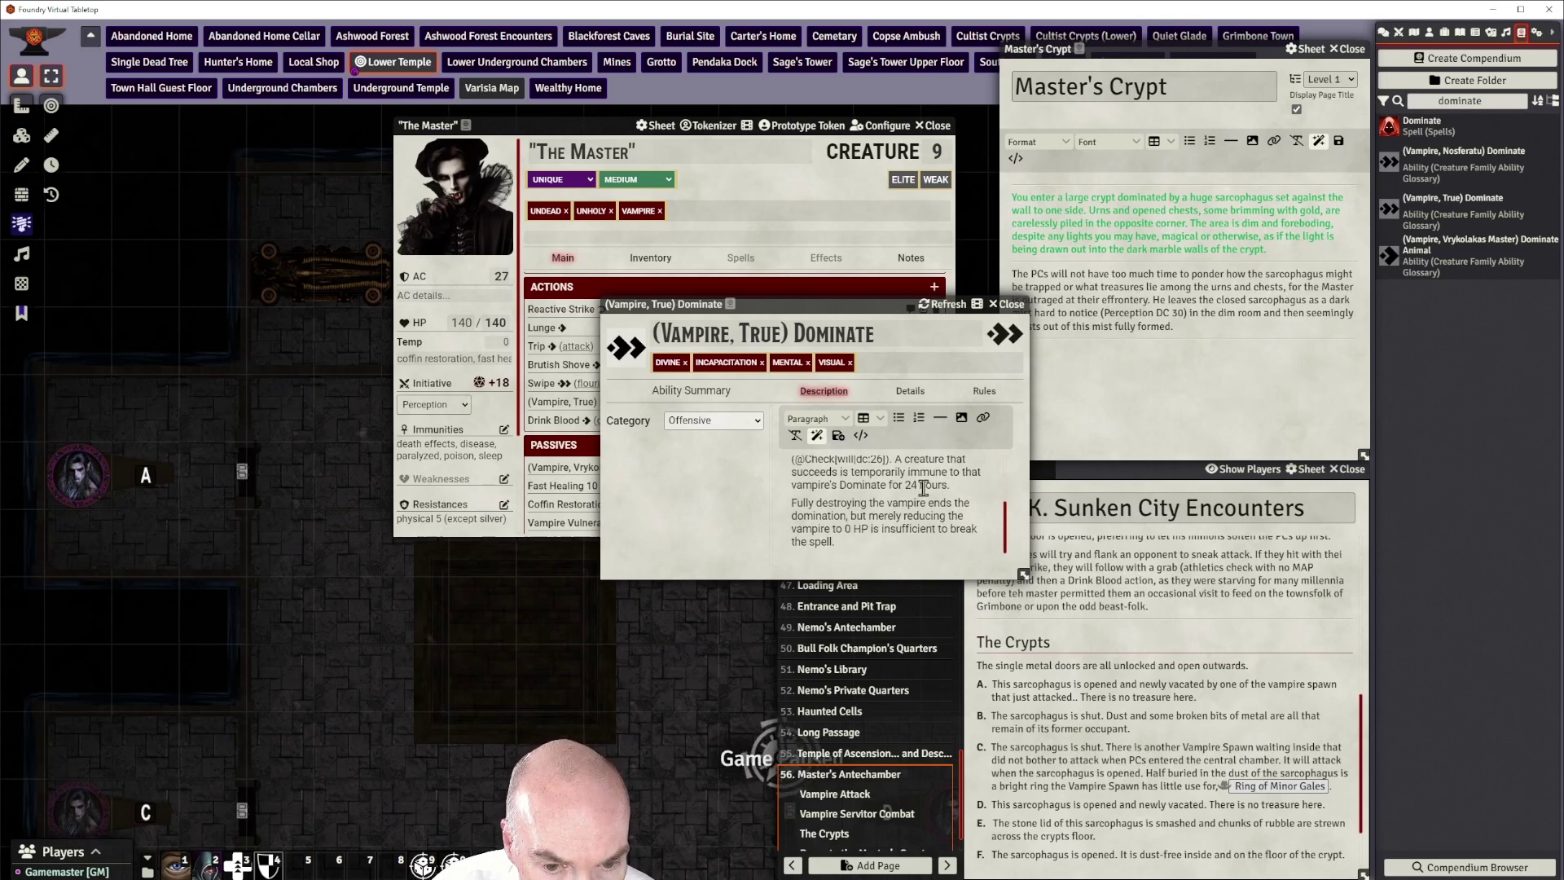
{"action": "scroll", "coordinate": [923, 487], "scroll_direction": "up", "scroll_amount": 2}
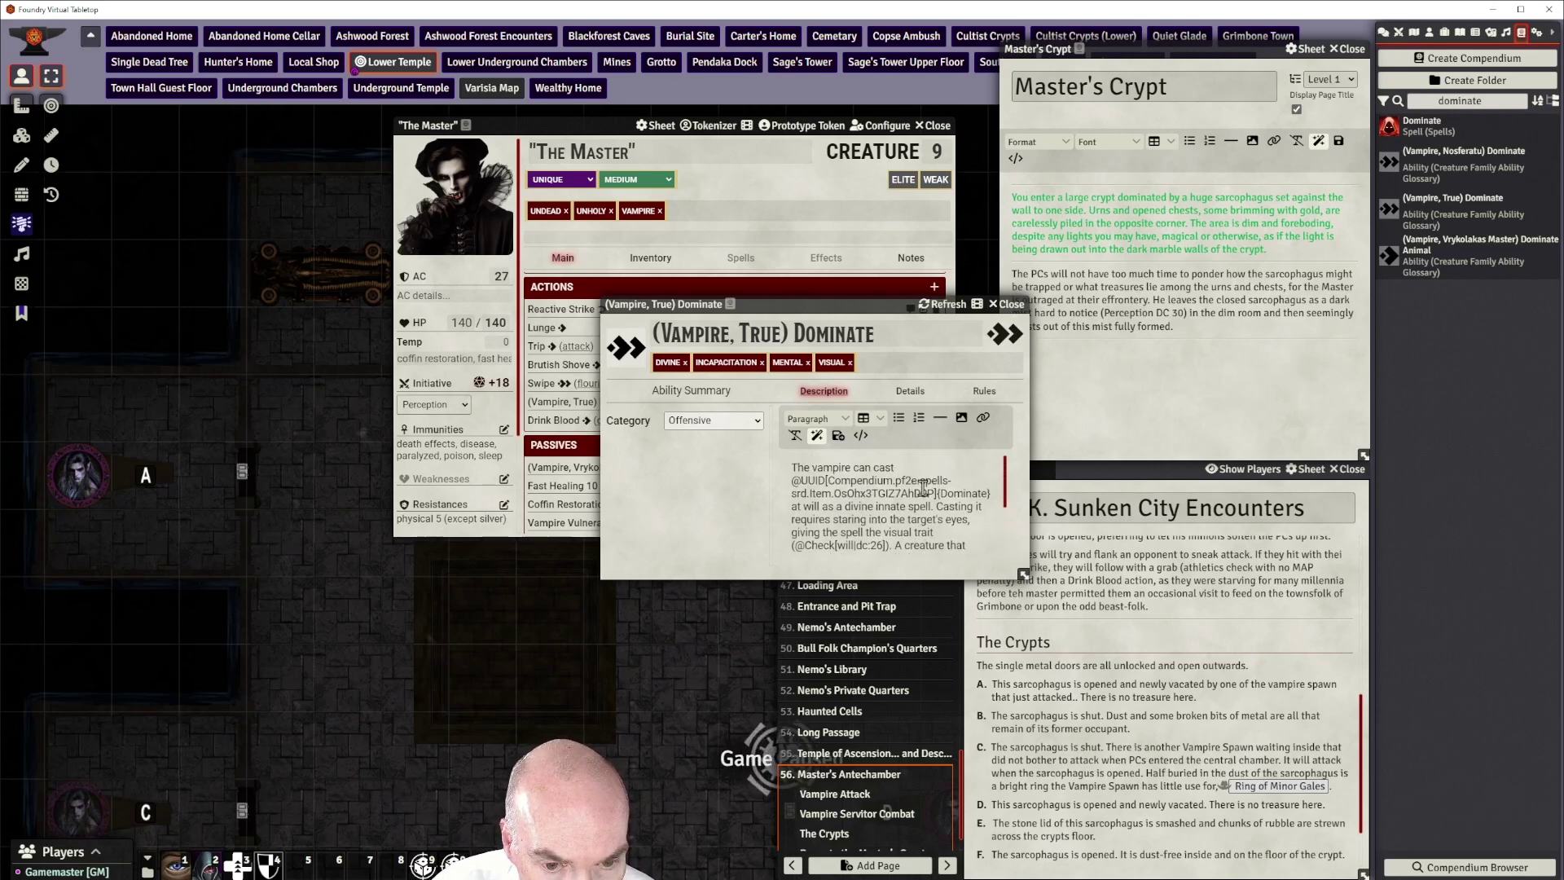
Save the edited description of the Master's (Vampire, True) Dominate ability and close the ability
{"action": "scroll", "coordinate": [923, 487], "scroll_direction": "down", "scroll_amount": 2}
{"action": "scroll", "coordinate": [923, 487], "scroll_direction": "up", "scroll_amount": 3}
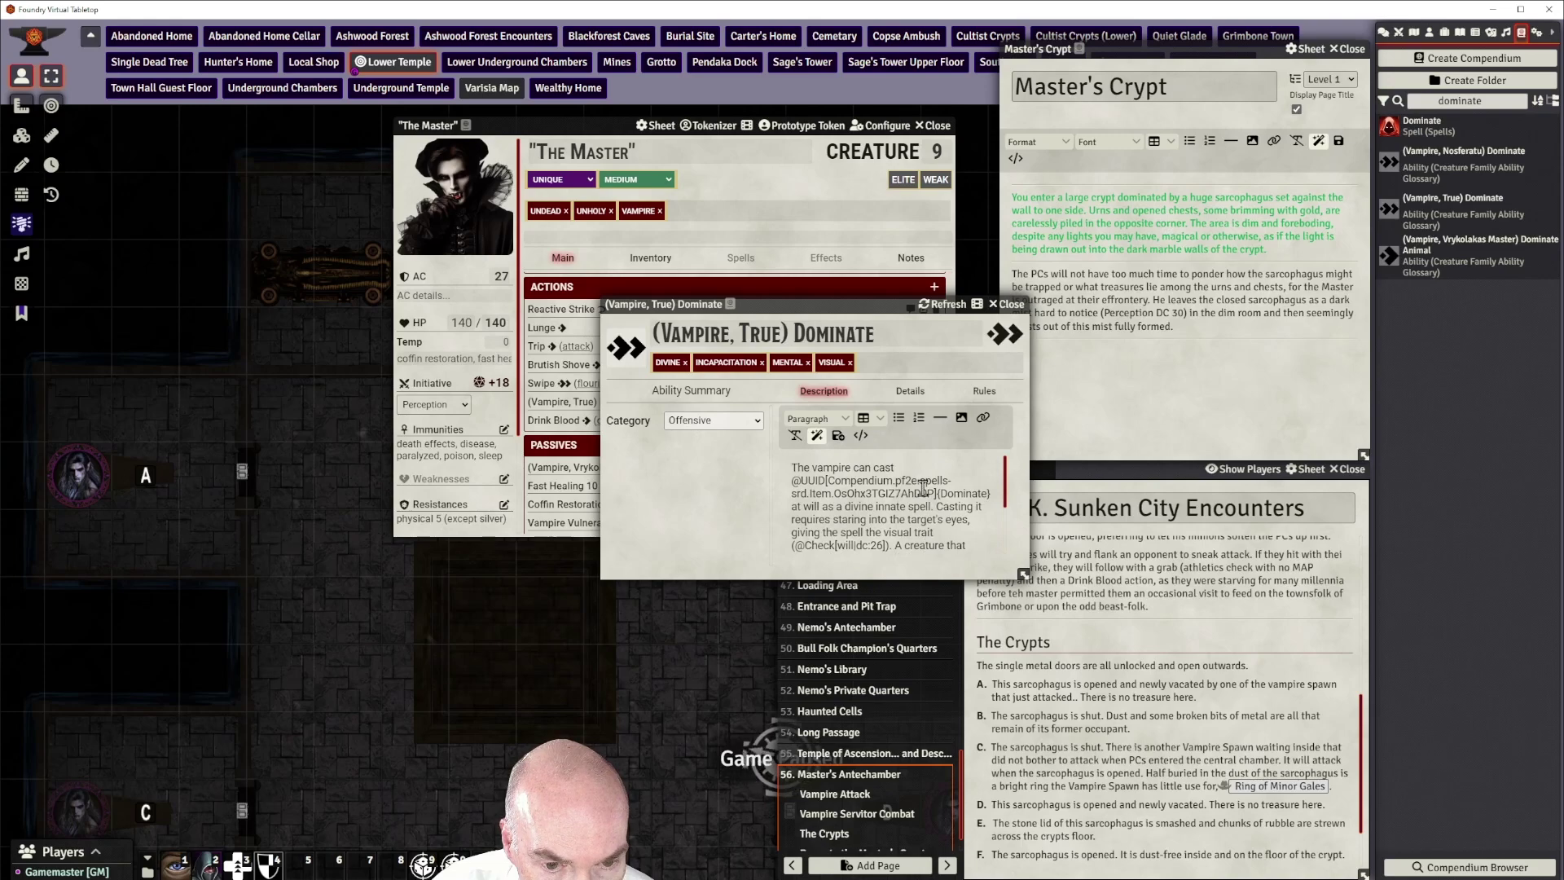
{"action": "left_click", "coordinate": [837, 435]}
{"action": "left_click_drag", "start_coordinate": [858, 307], "coordinate": [826, 307]}
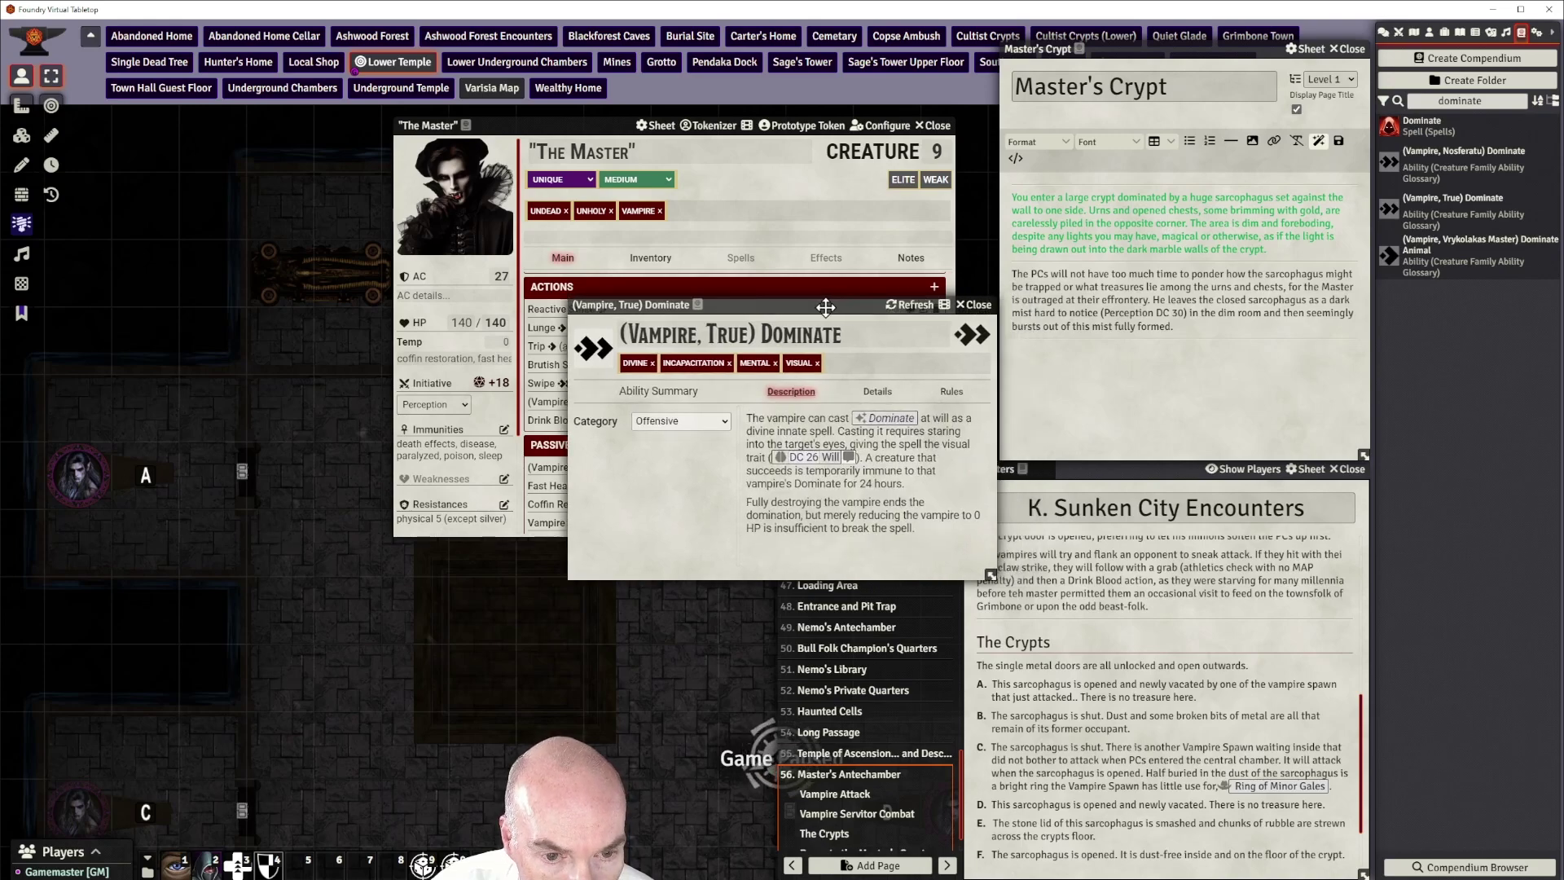
{"action": "left_click", "coordinate": [978, 306]}
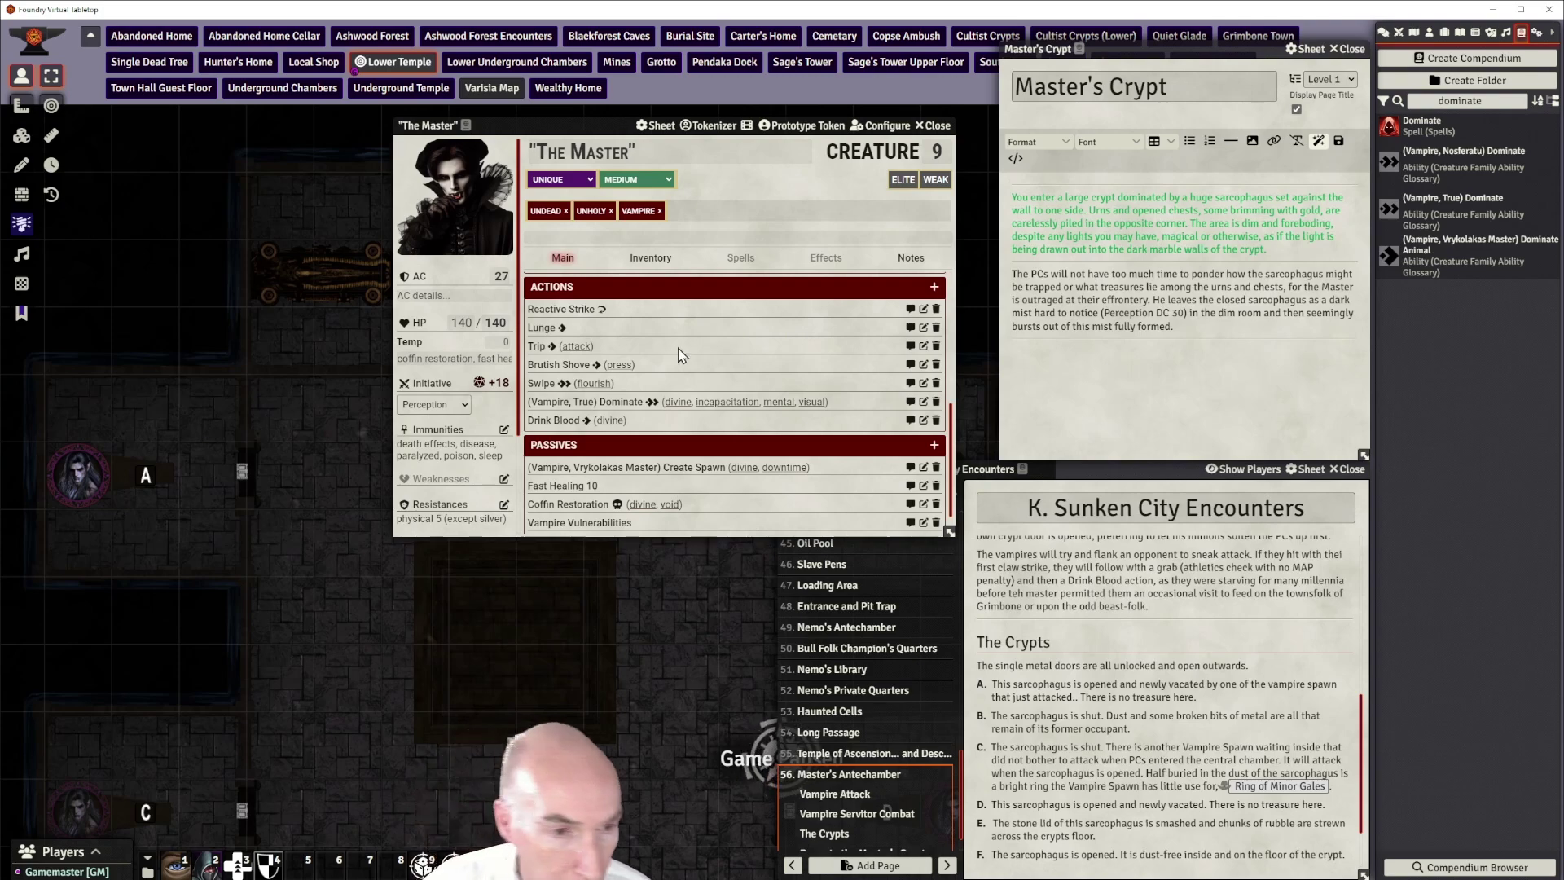
Search the compendiums for "turn to mist" and add the (Vampire, True) Turn to Mist ability to the Master's sheet
{"action": "scroll", "coordinate": [685, 359], "scroll_direction": "up", "scroll_amount": 2}
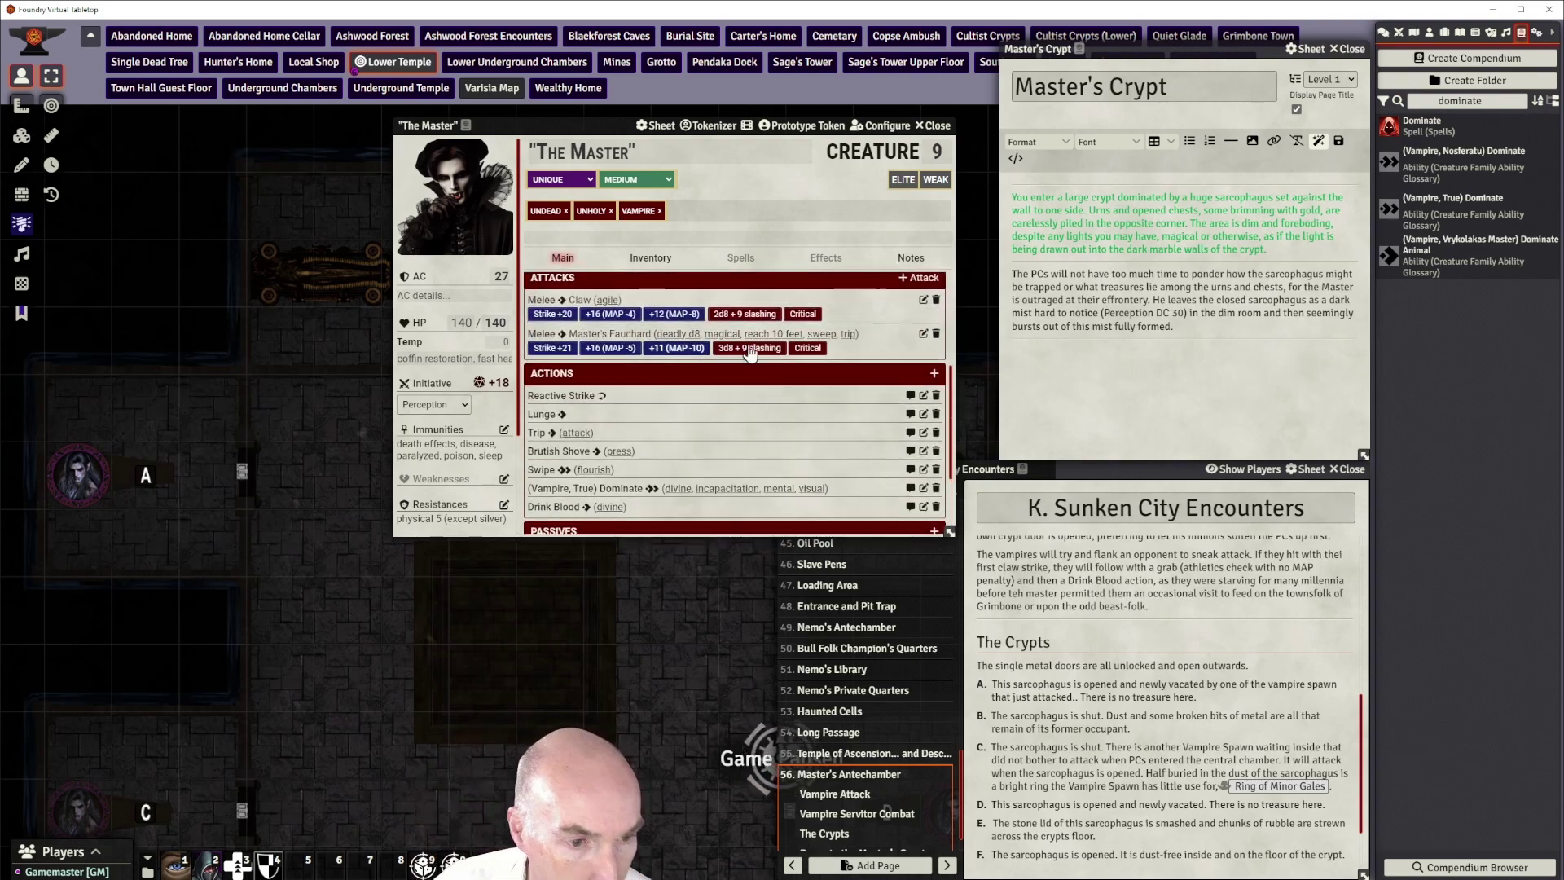
{"action": "left_click_drag", "start_coordinate": [1489, 100], "coordinate": [1432, 100]}
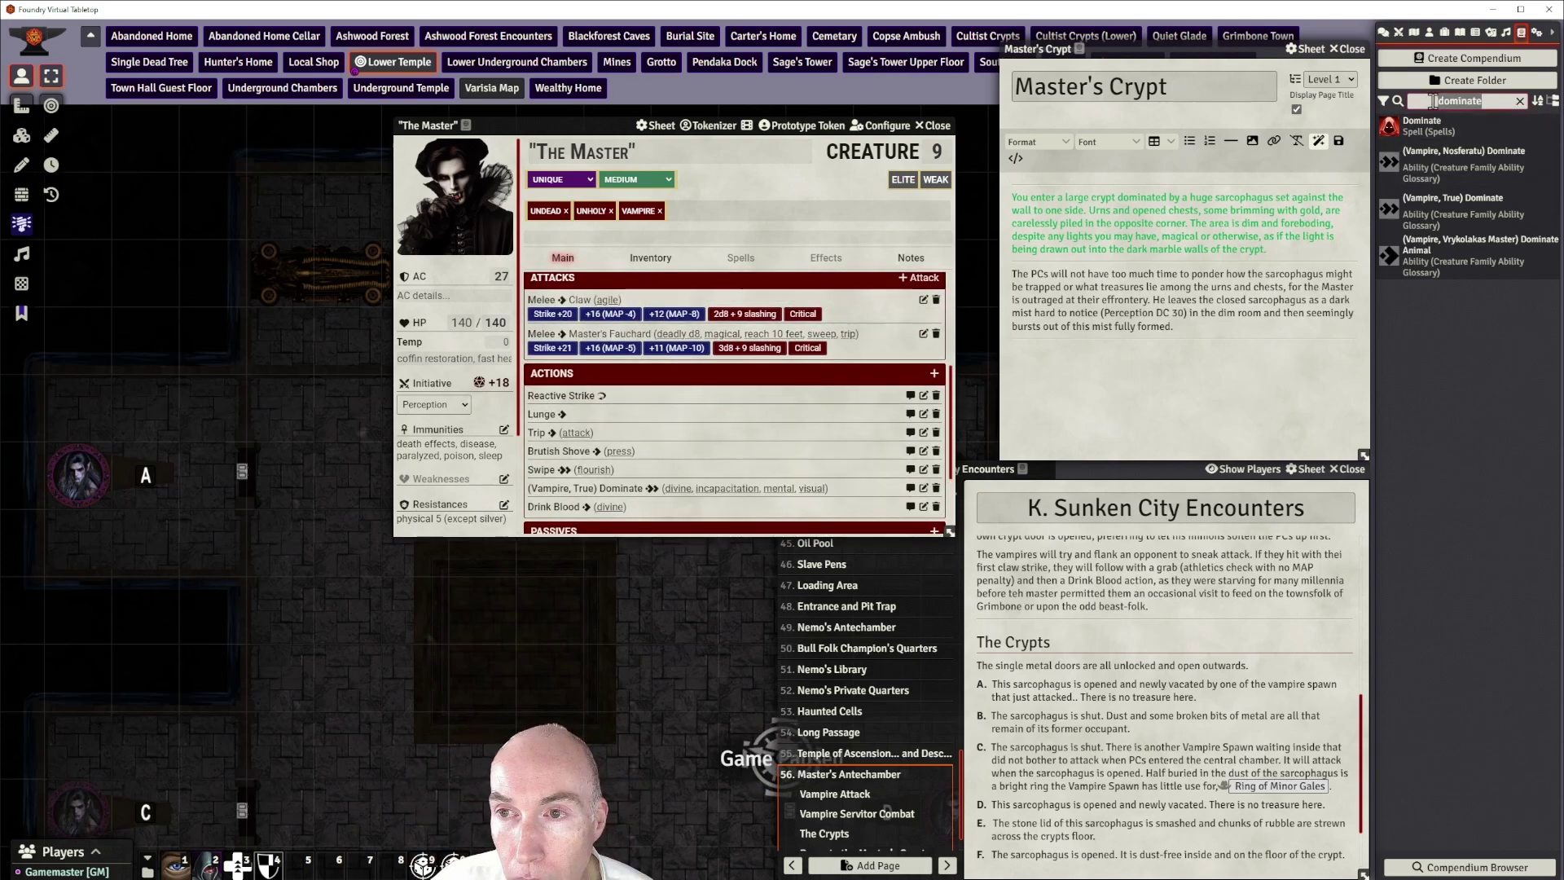
{"action": "type", "text": "t"}
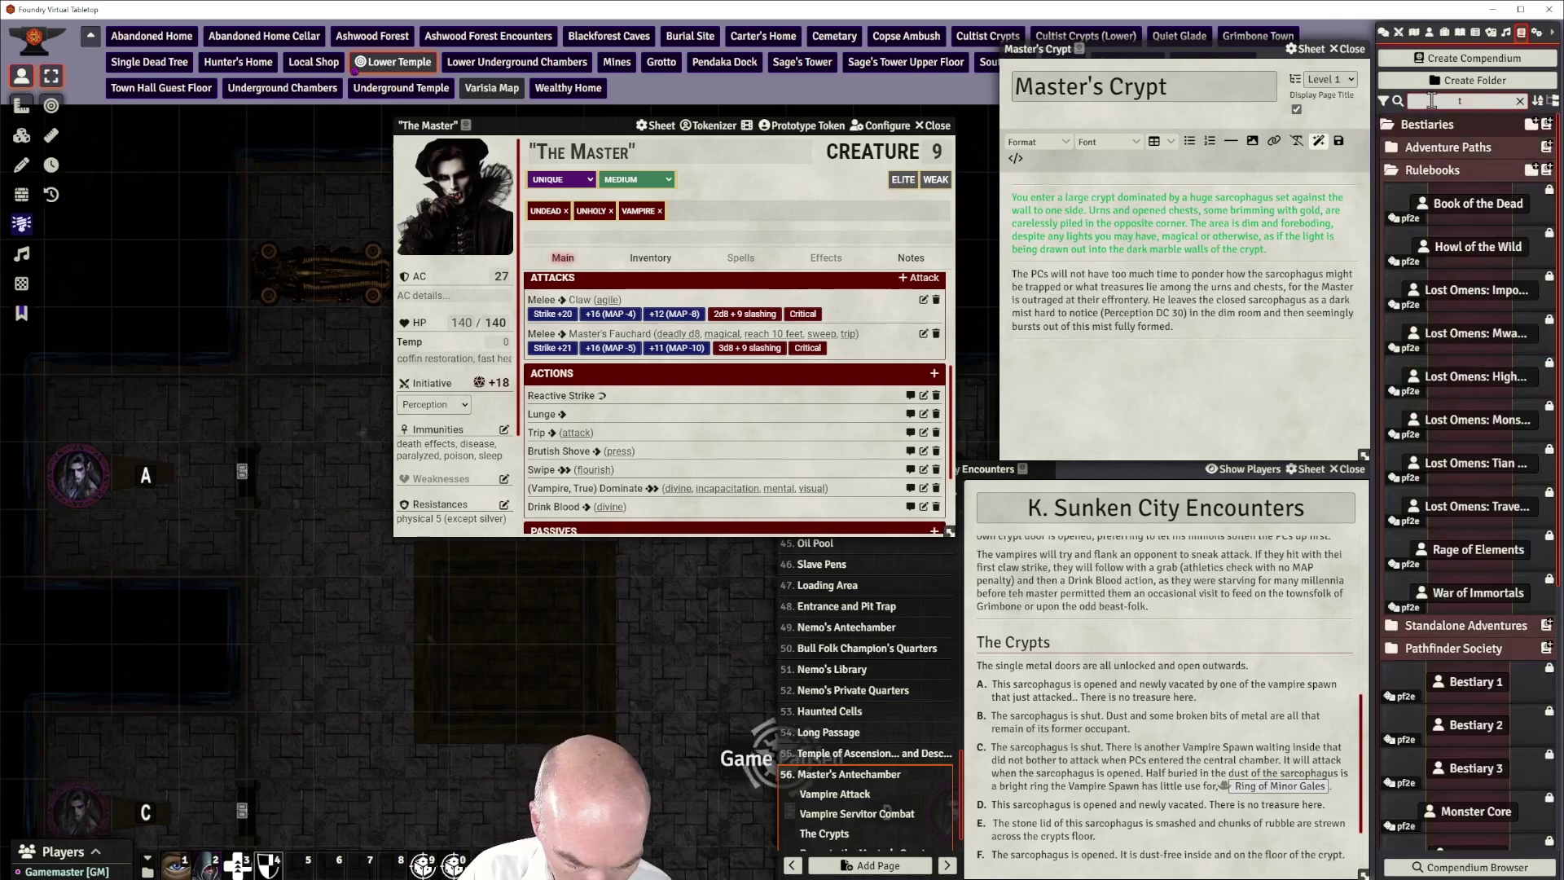
{"action": "type", "text": "urn to mist"}
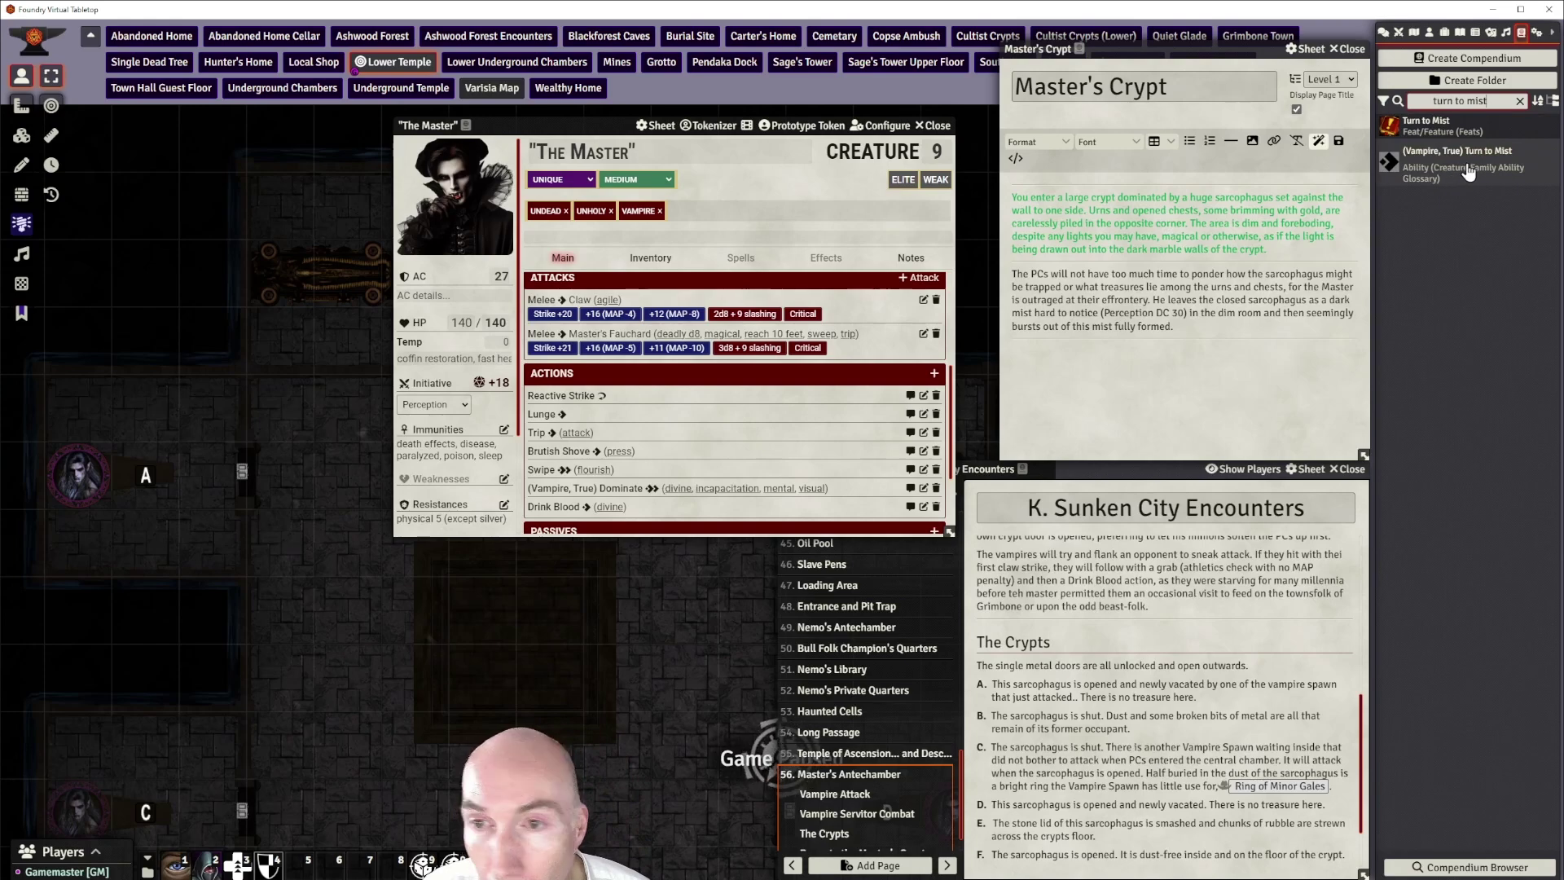
{"action": "left_click_drag", "start_coordinate": [1468, 172], "coordinate": [731, 444]}
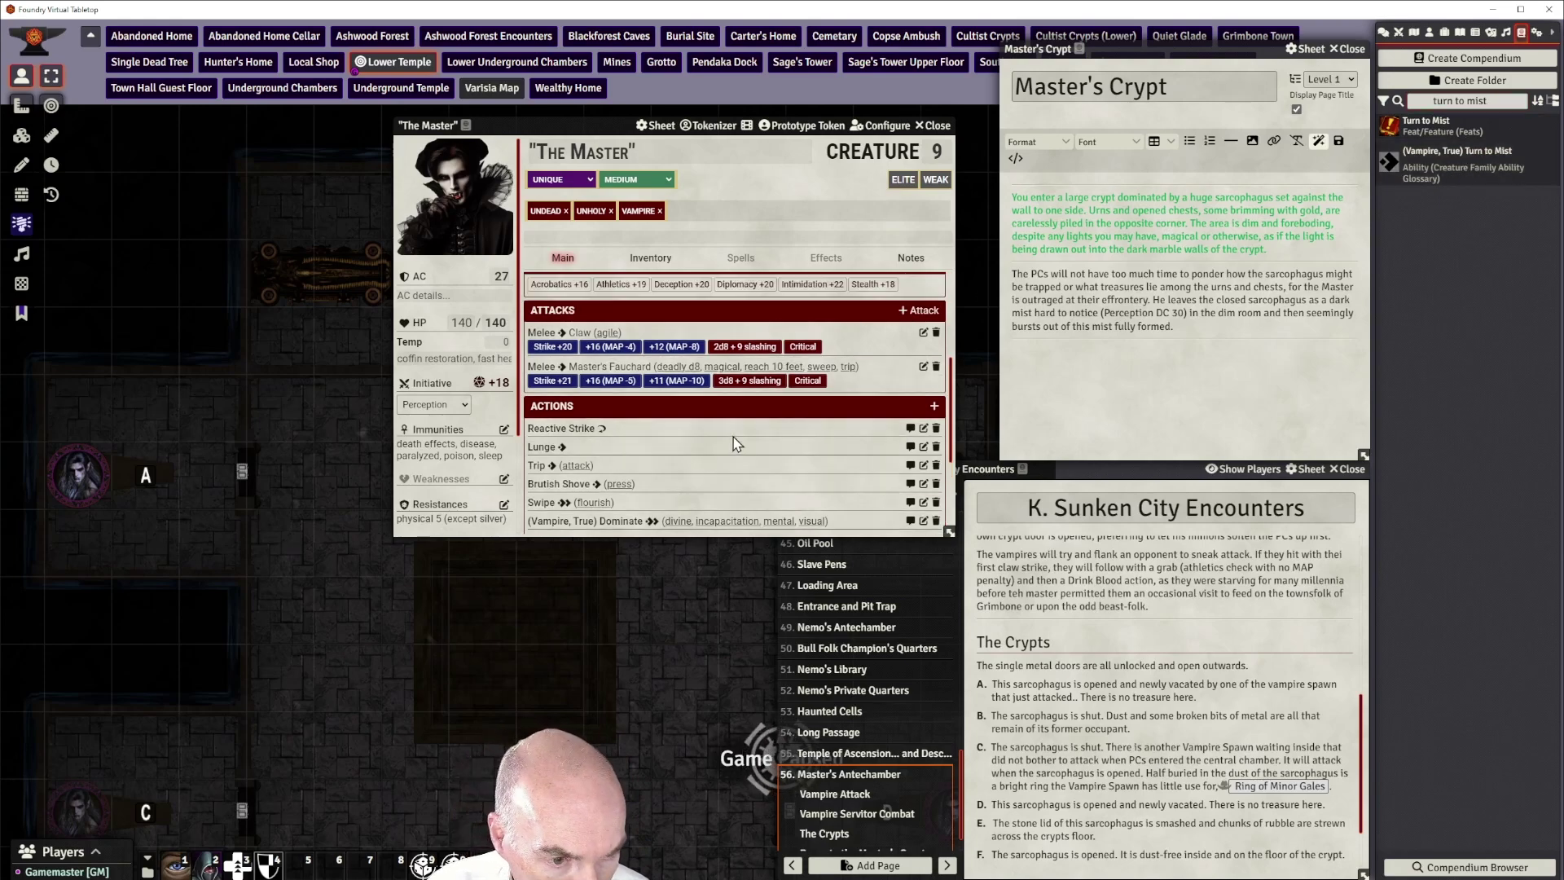
{"action": "scroll", "coordinate": [736, 444], "scroll_direction": "down", "scroll_amount": 3}
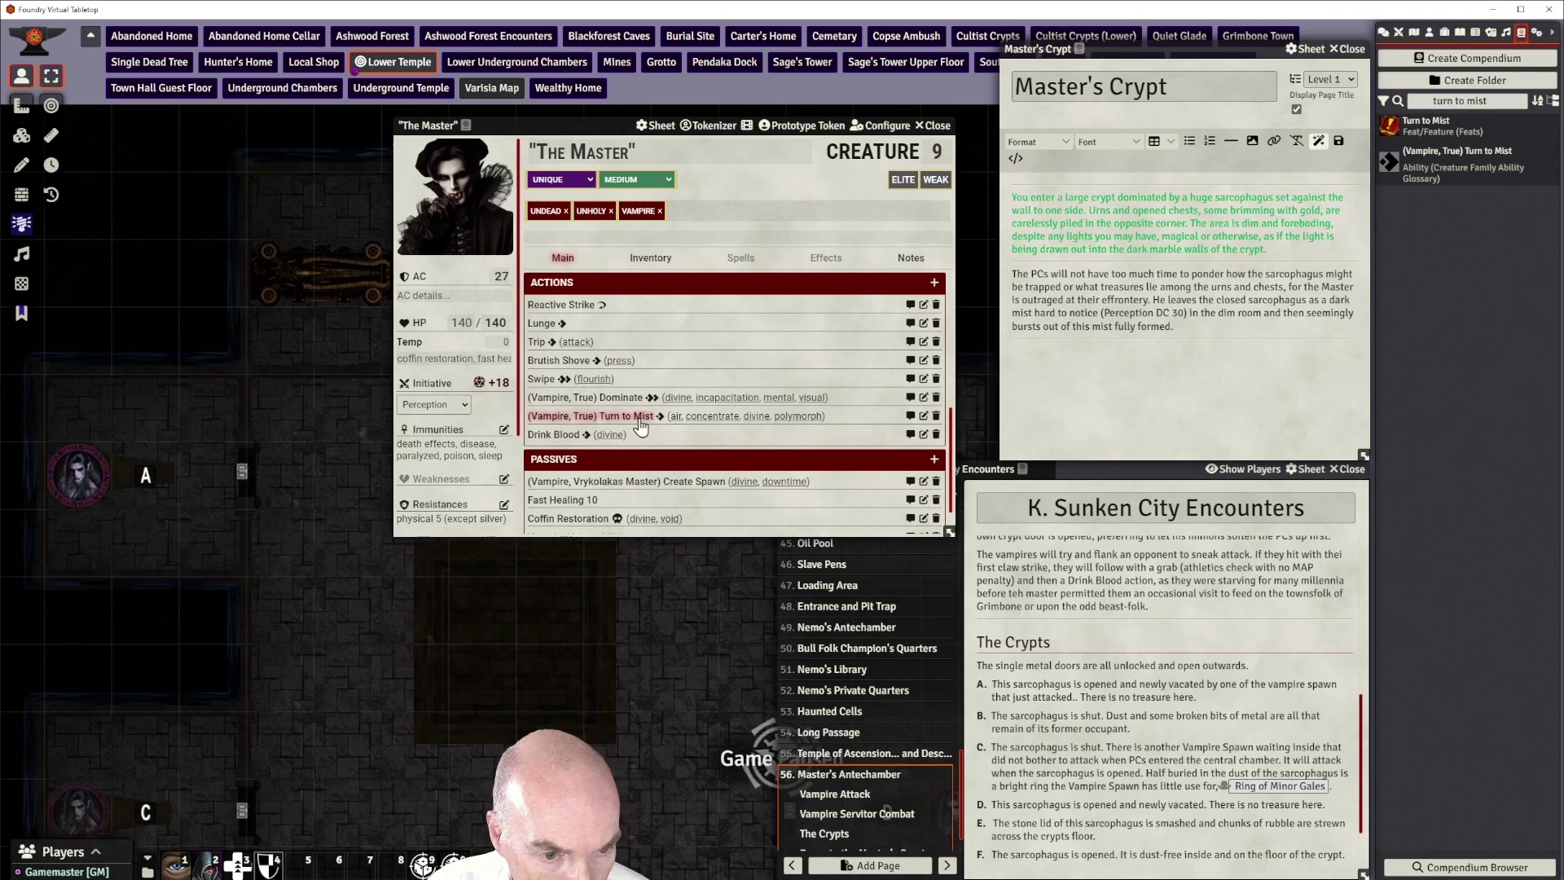
Read the descriptions of the Turn to Mist and Drink Blood actions on the Master's sheet
{"action": "left_click", "coordinate": [721, 419]}
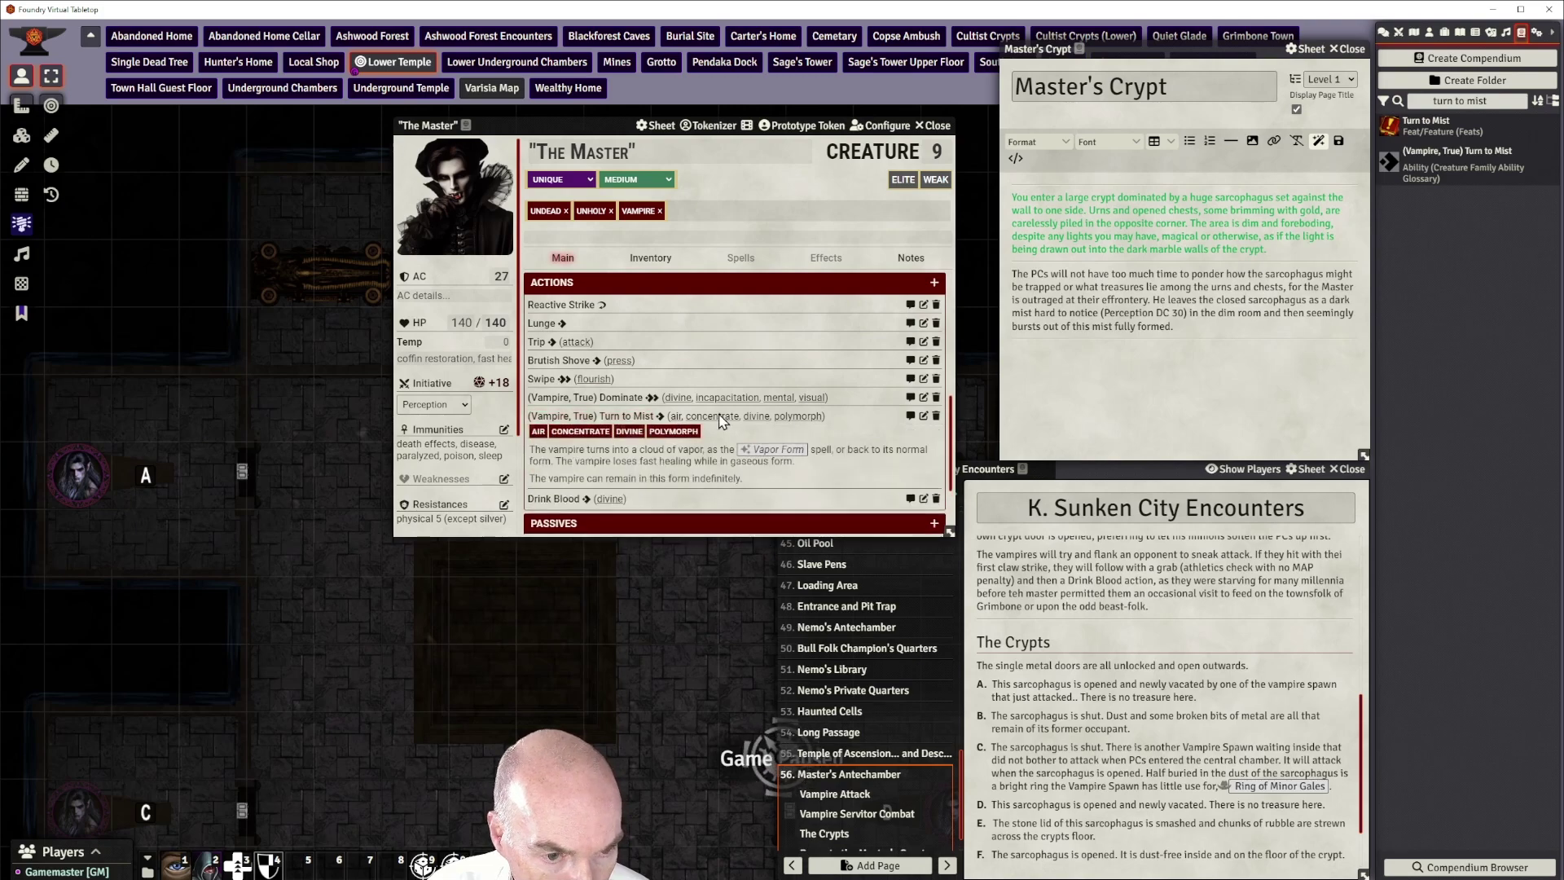
{"action": "left_click", "coordinate": [632, 417]}
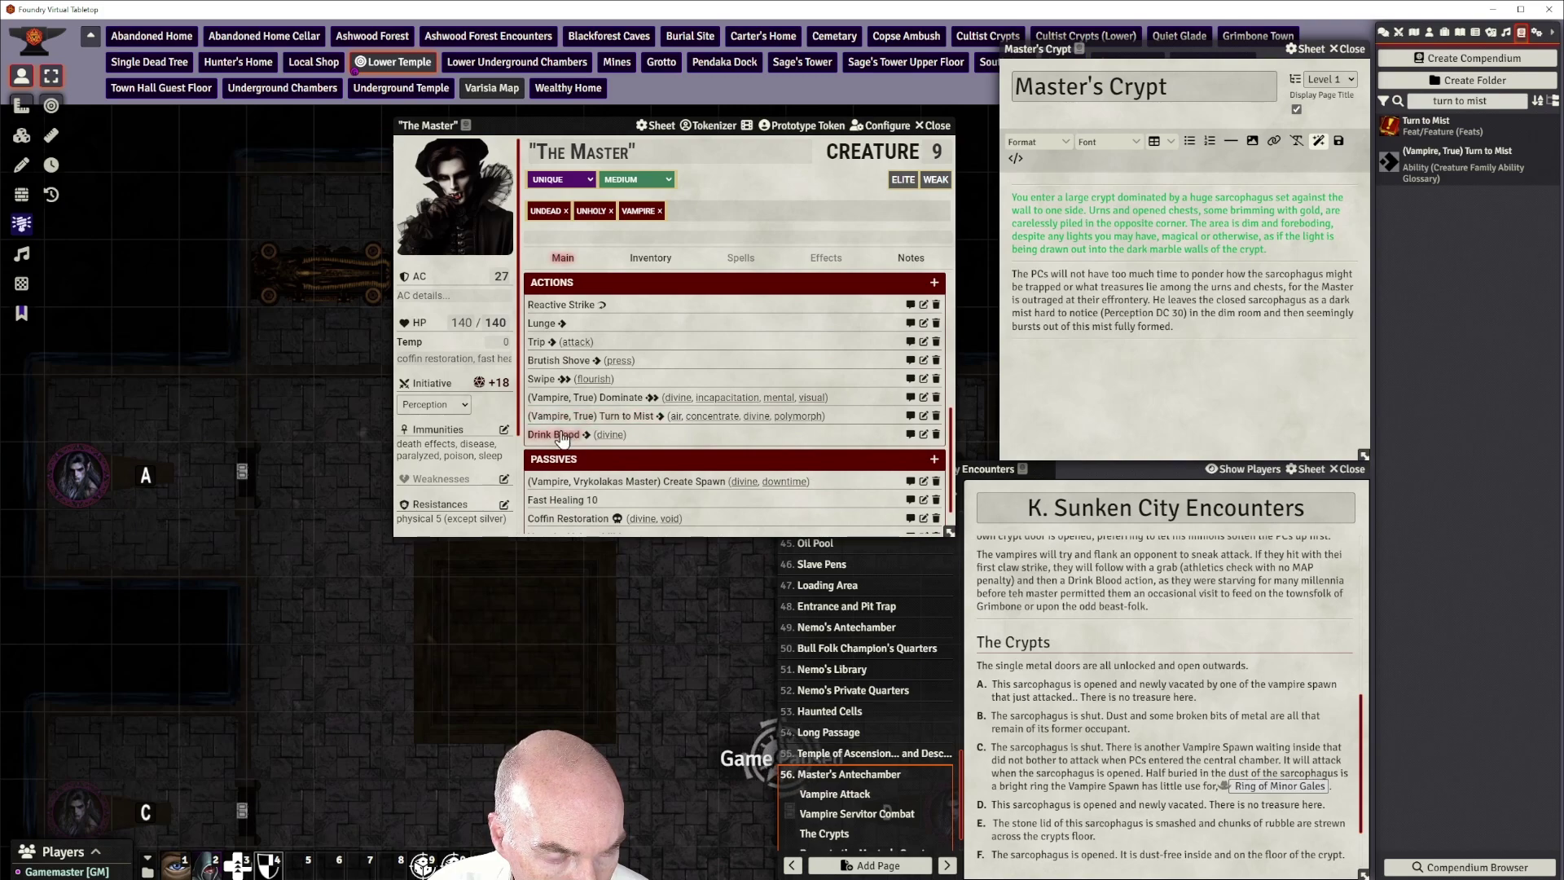
{"action": "left_click", "coordinate": [561, 438]}
{"action": "scroll", "coordinate": [574, 442], "scroll_direction": "down", "scroll_amount": 3}
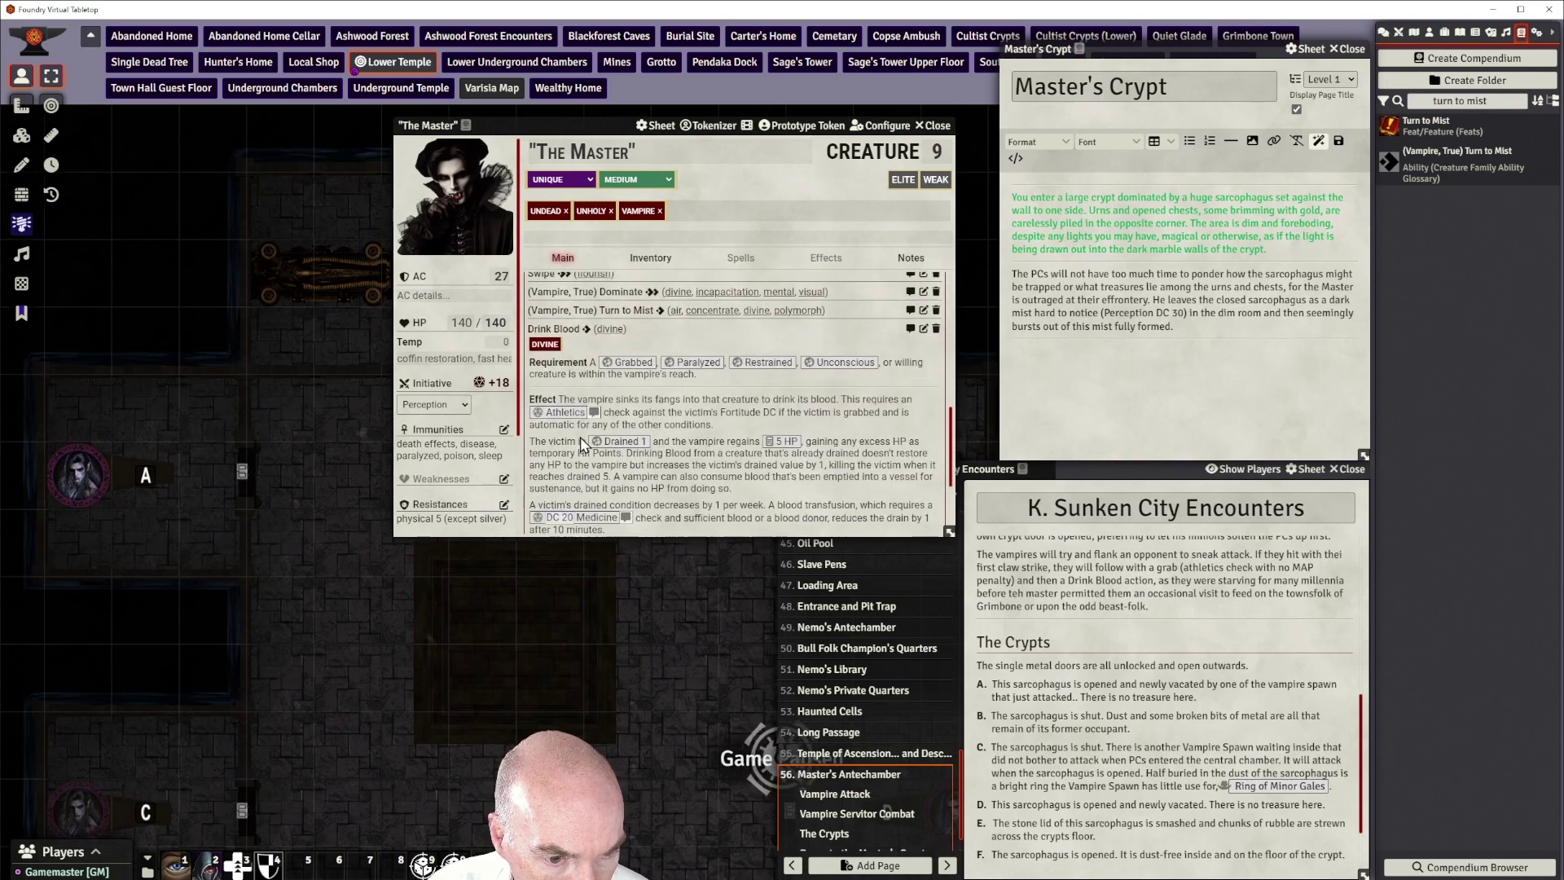
{"action": "scroll", "coordinate": [582, 442], "scroll_direction": "down", "scroll_amount": 1}
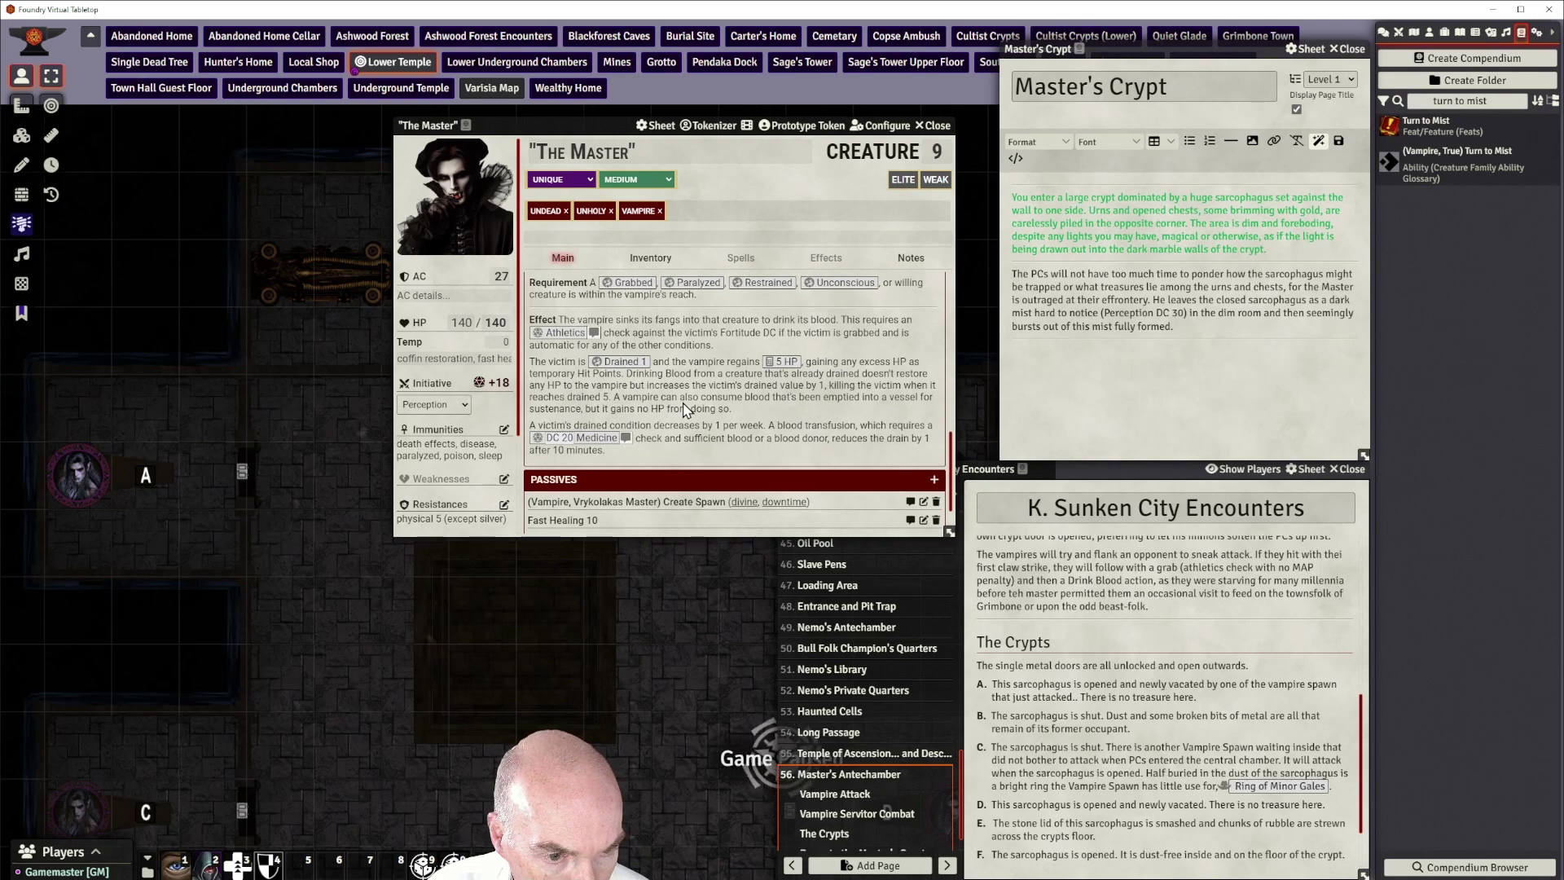
{"action": "scroll", "coordinate": [684, 409], "scroll_direction": "up", "scroll_amount": 2}
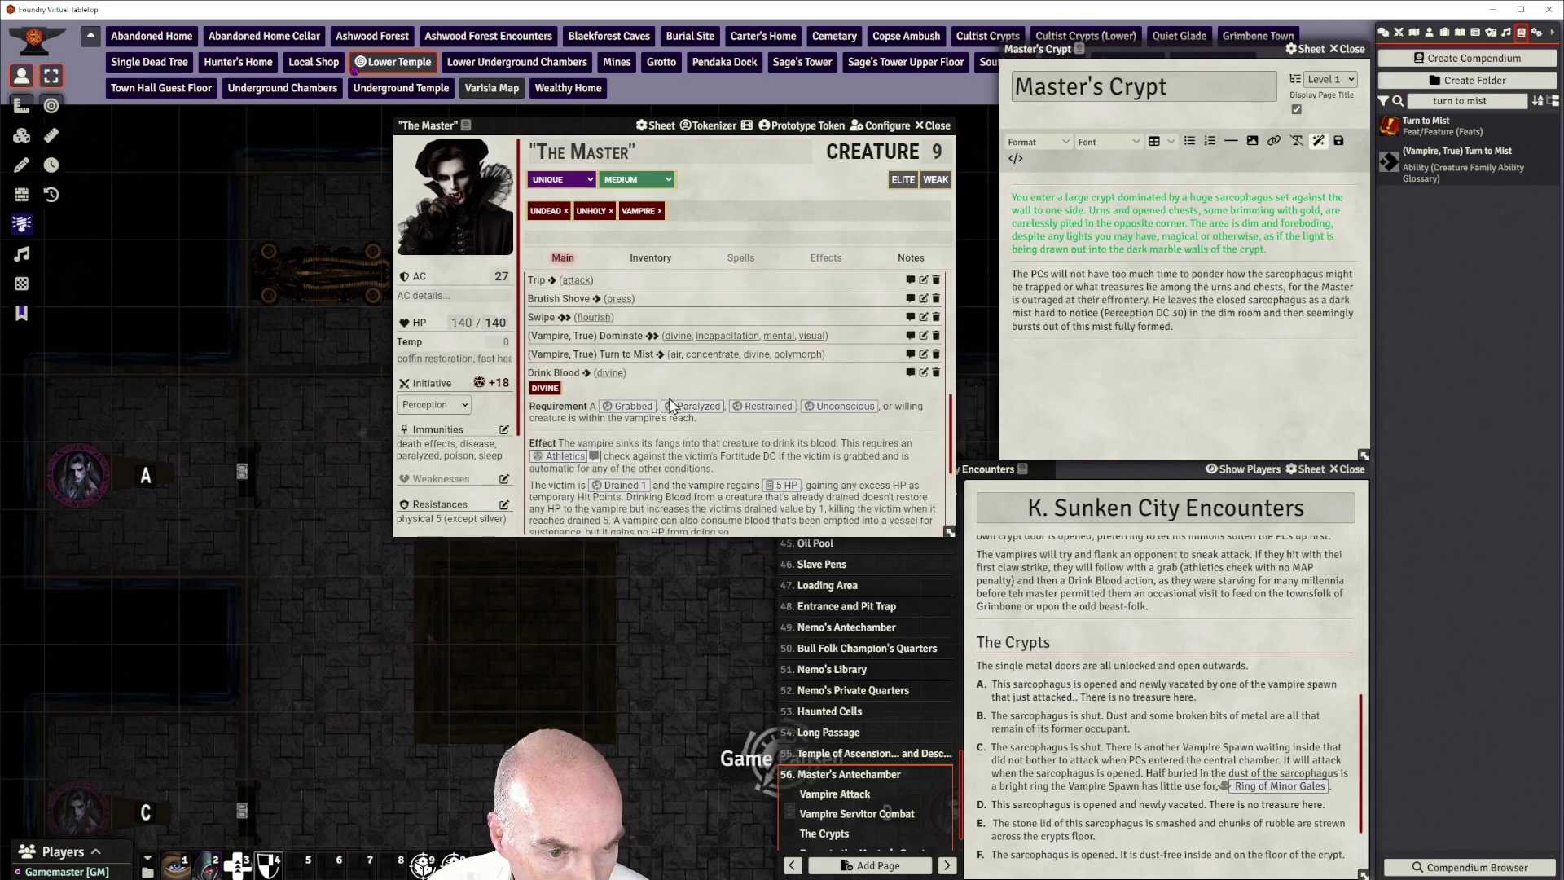
{"action": "left_click", "coordinate": [570, 385]}
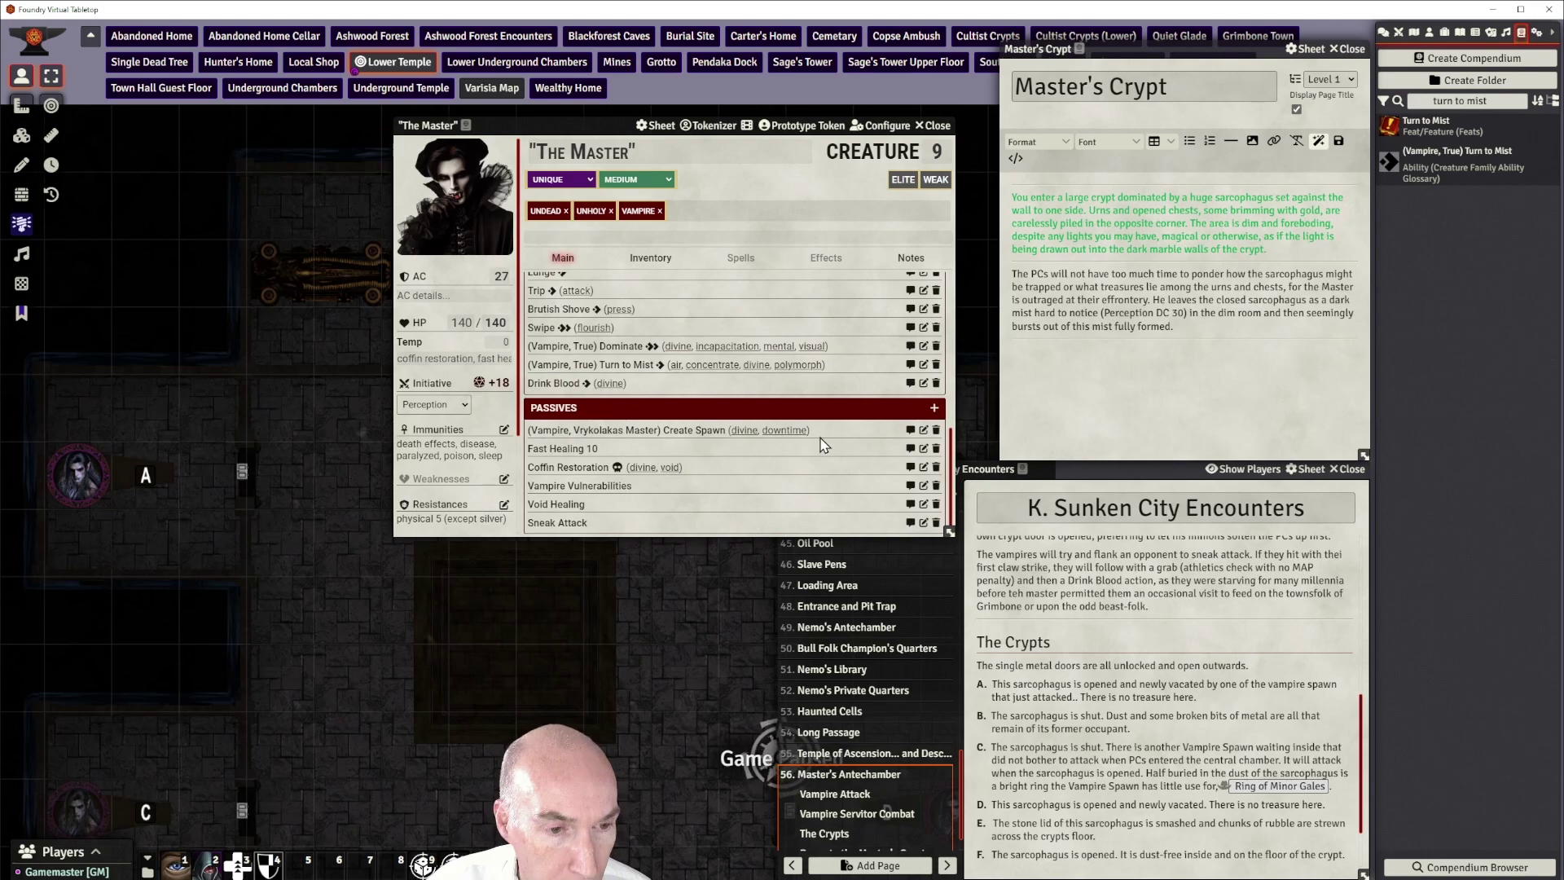
Review the Master's (Vampire, Vrykolakas Master) Create Spawn ability and its linked Vrykolakas Spawn creature
{"action": "scroll", "coordinate": [693, 506], "scroll_direction": "up", "scroll_amount": 1}
{"action": "scroll", "coordinate": [694, 507], "scroll_direction": "down", "scroll_amount": 1}
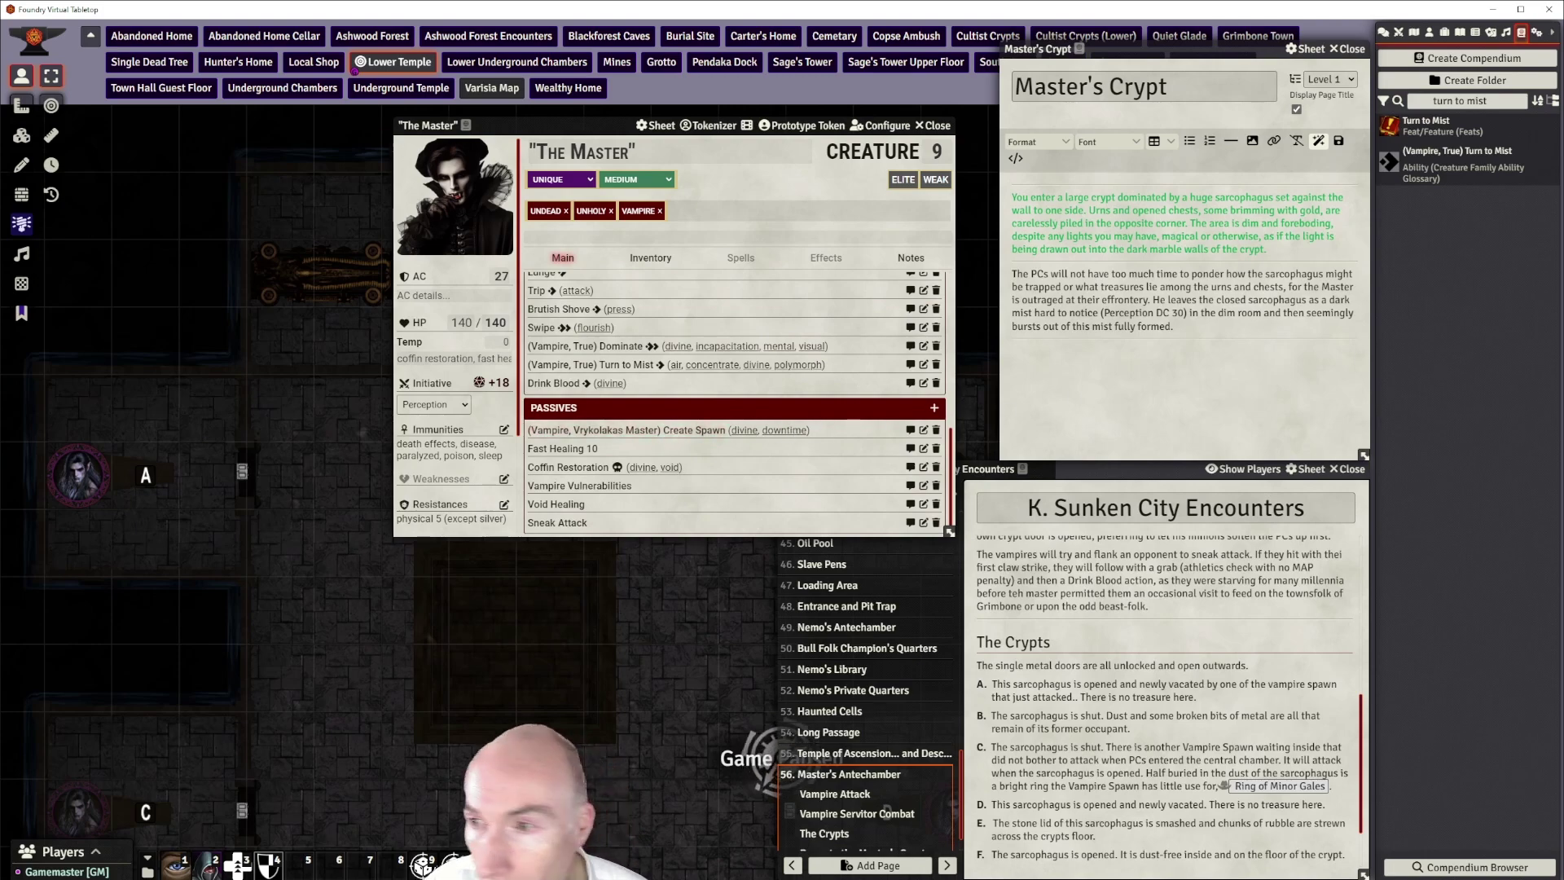
{"action": "left_click", "coordinate": [924, 431]}
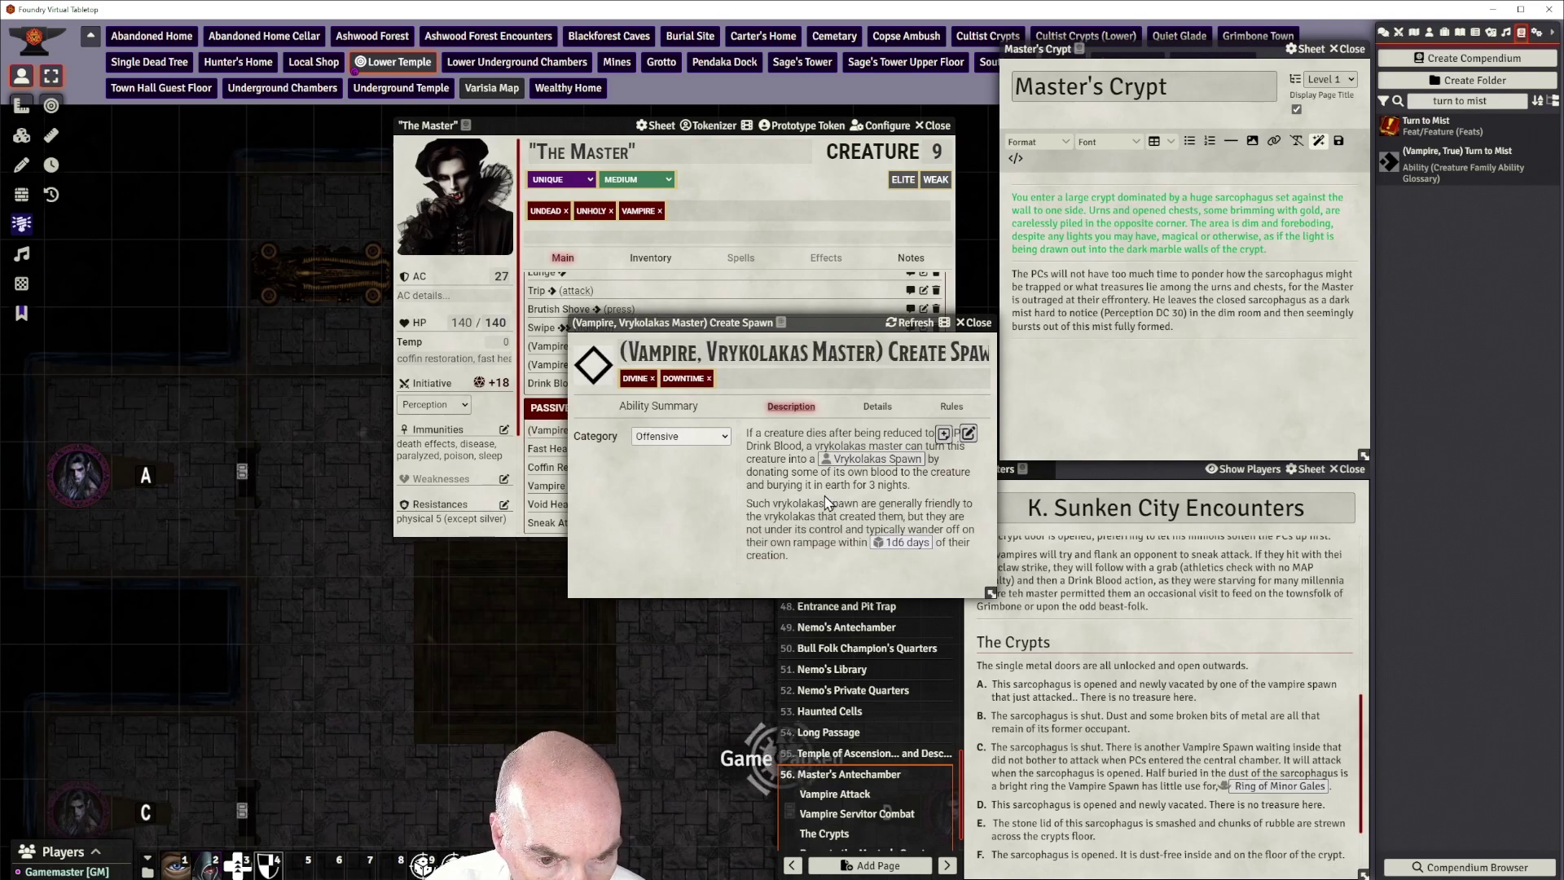
{"action": "left_click", "coordinate": [860, 463]}
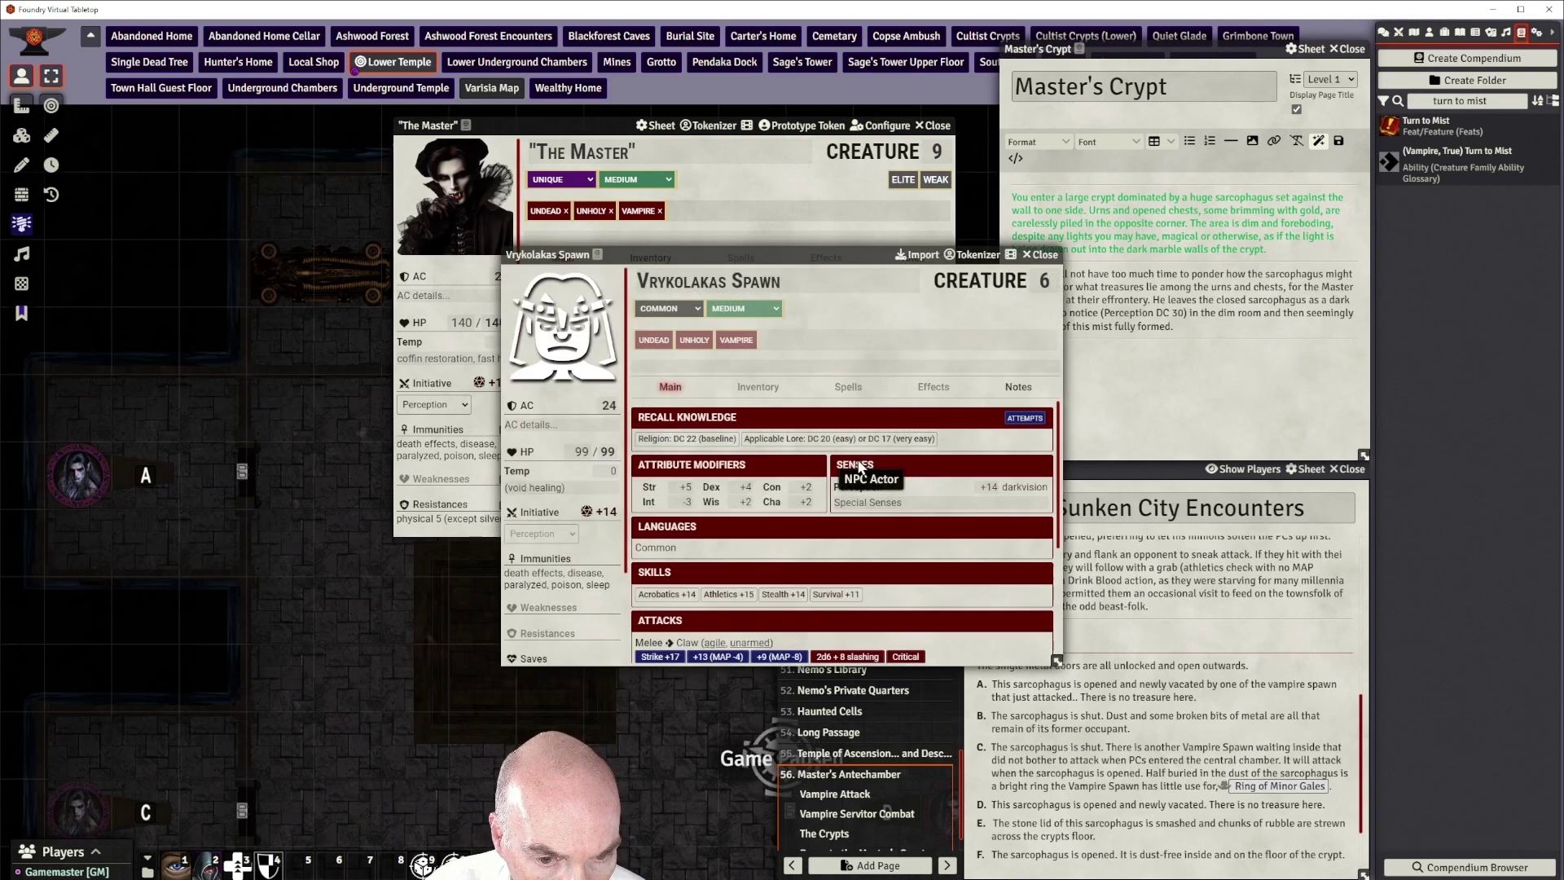
{"action": "left_click", "coordinate": [1031, 255]}
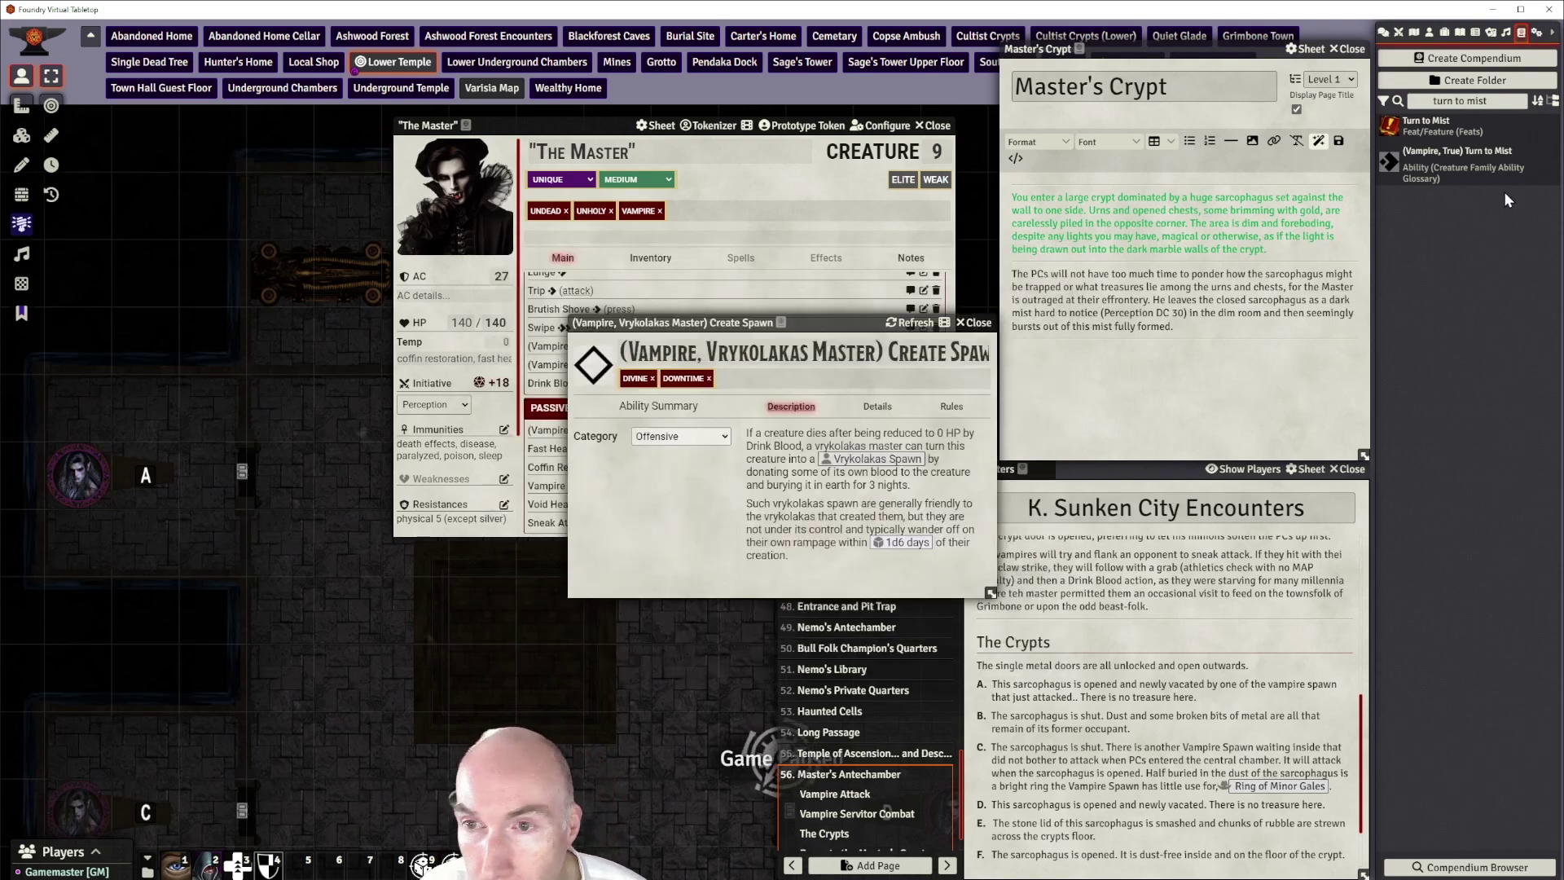
Search the compendiums for "create spawn" and close the Master's Create Spawn ability window
{"action": "left_click_drag", "start_coordinate": [1500, 101], "coordinate": [1431, 101]}
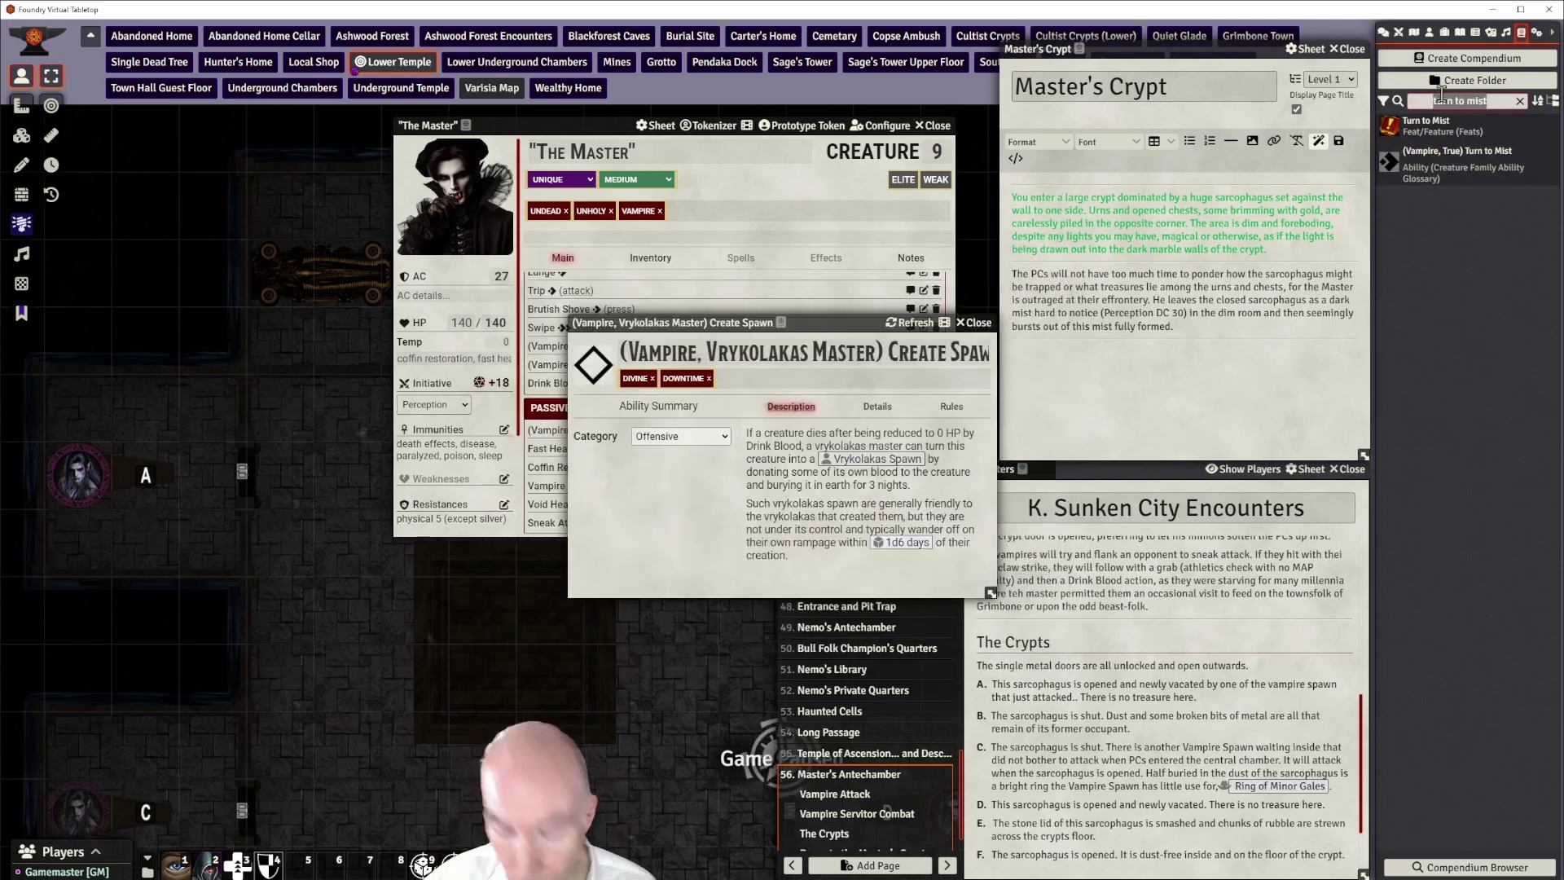
{"action": "type", "text": "create"}
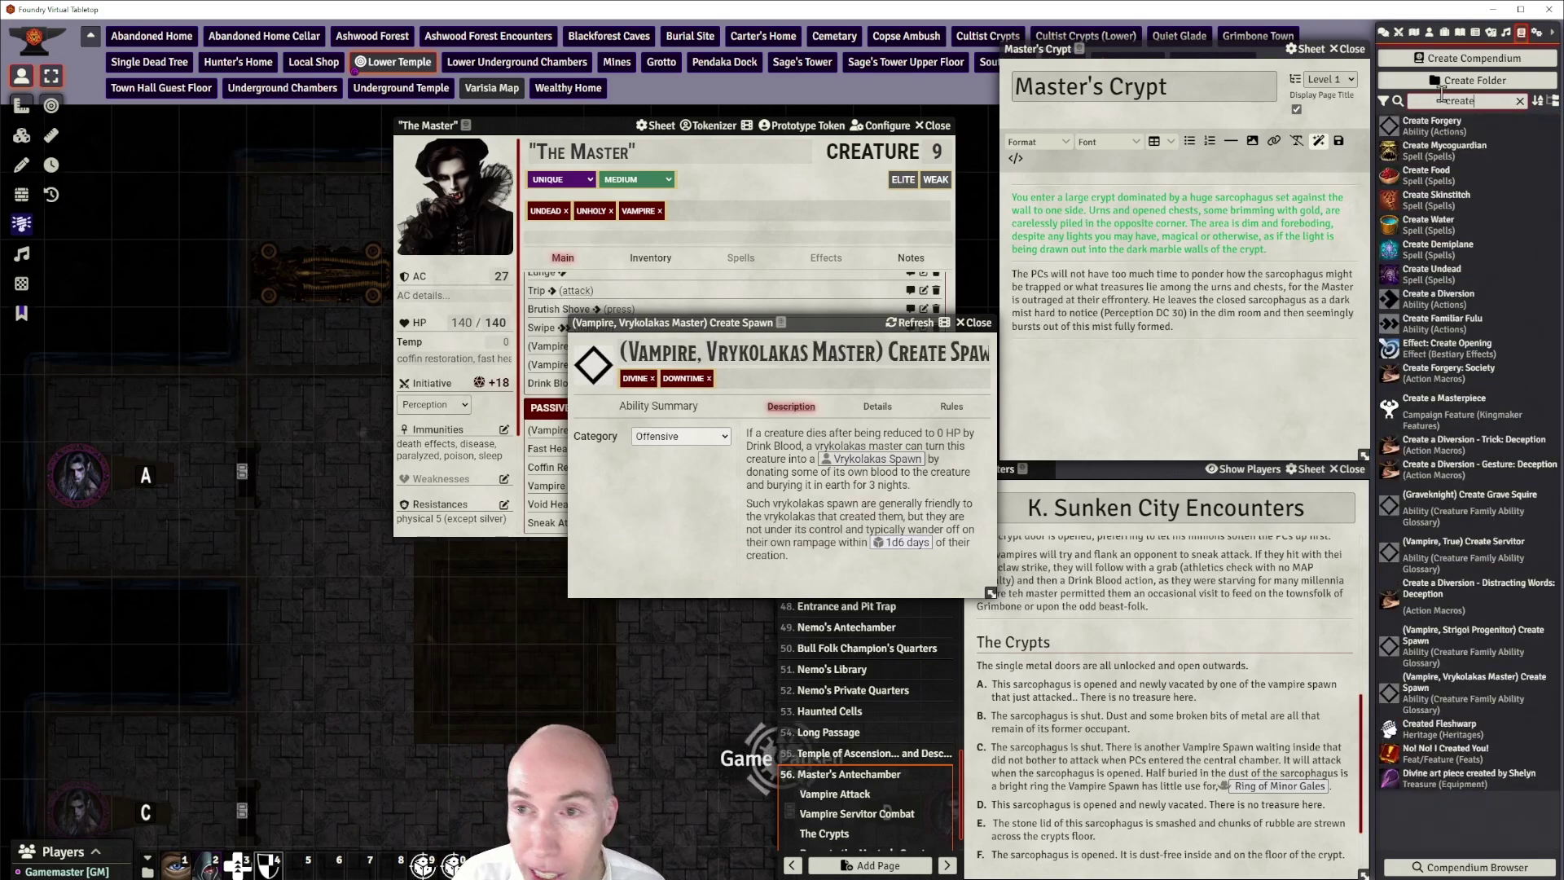
{"action": "type", "text": " spawn"}
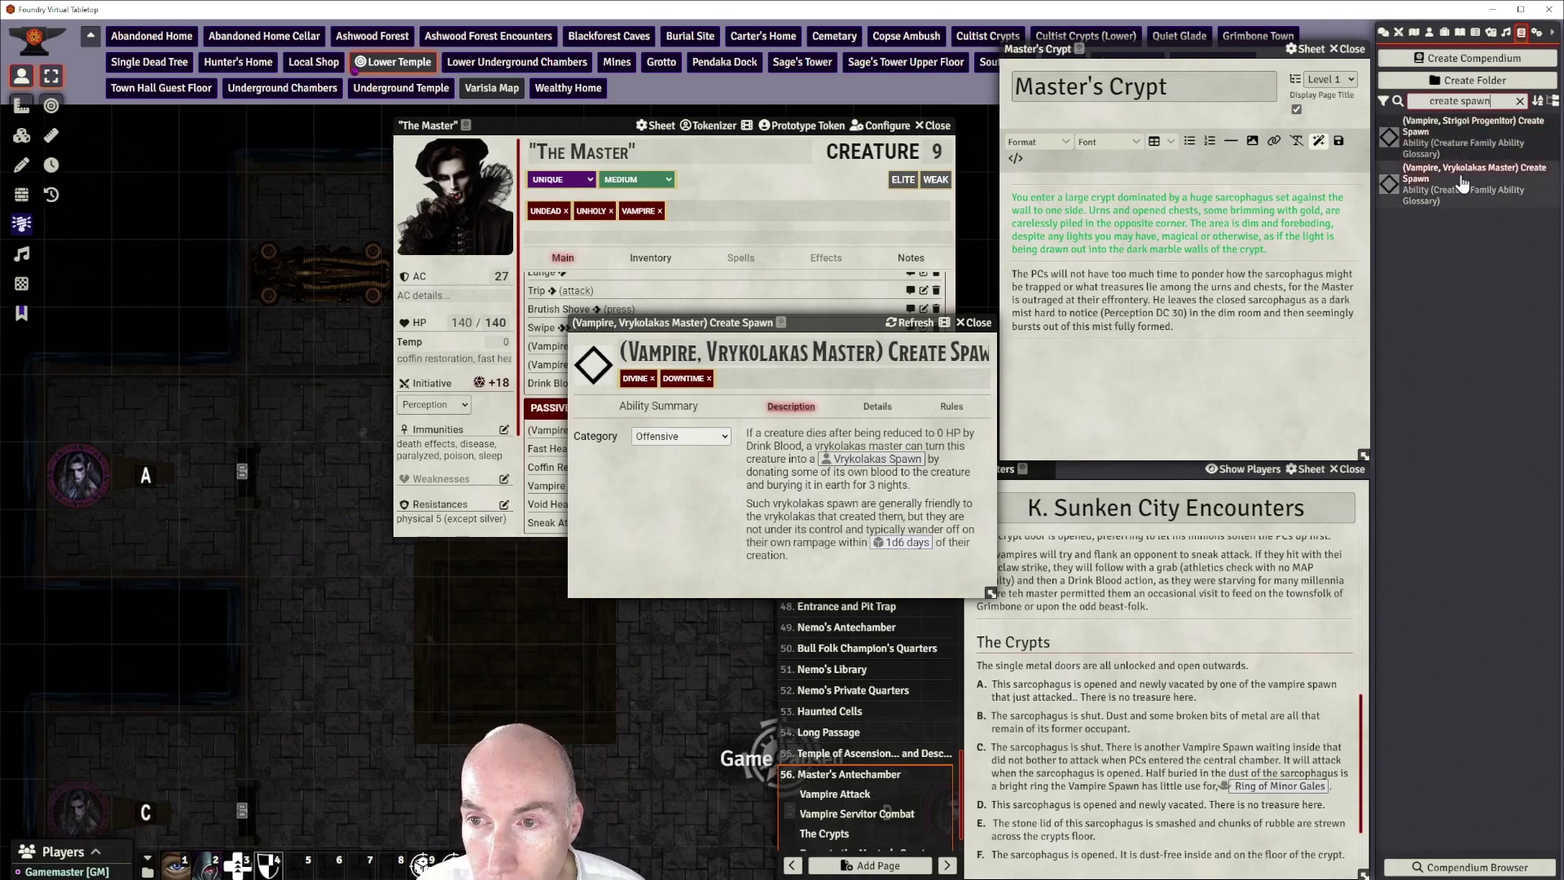
{"action": "left_click_drag", "start_coordinate": [801, 324], "coordinate": [767, 335]}
{"action": "double_click", "coordinate": [916, 336]}
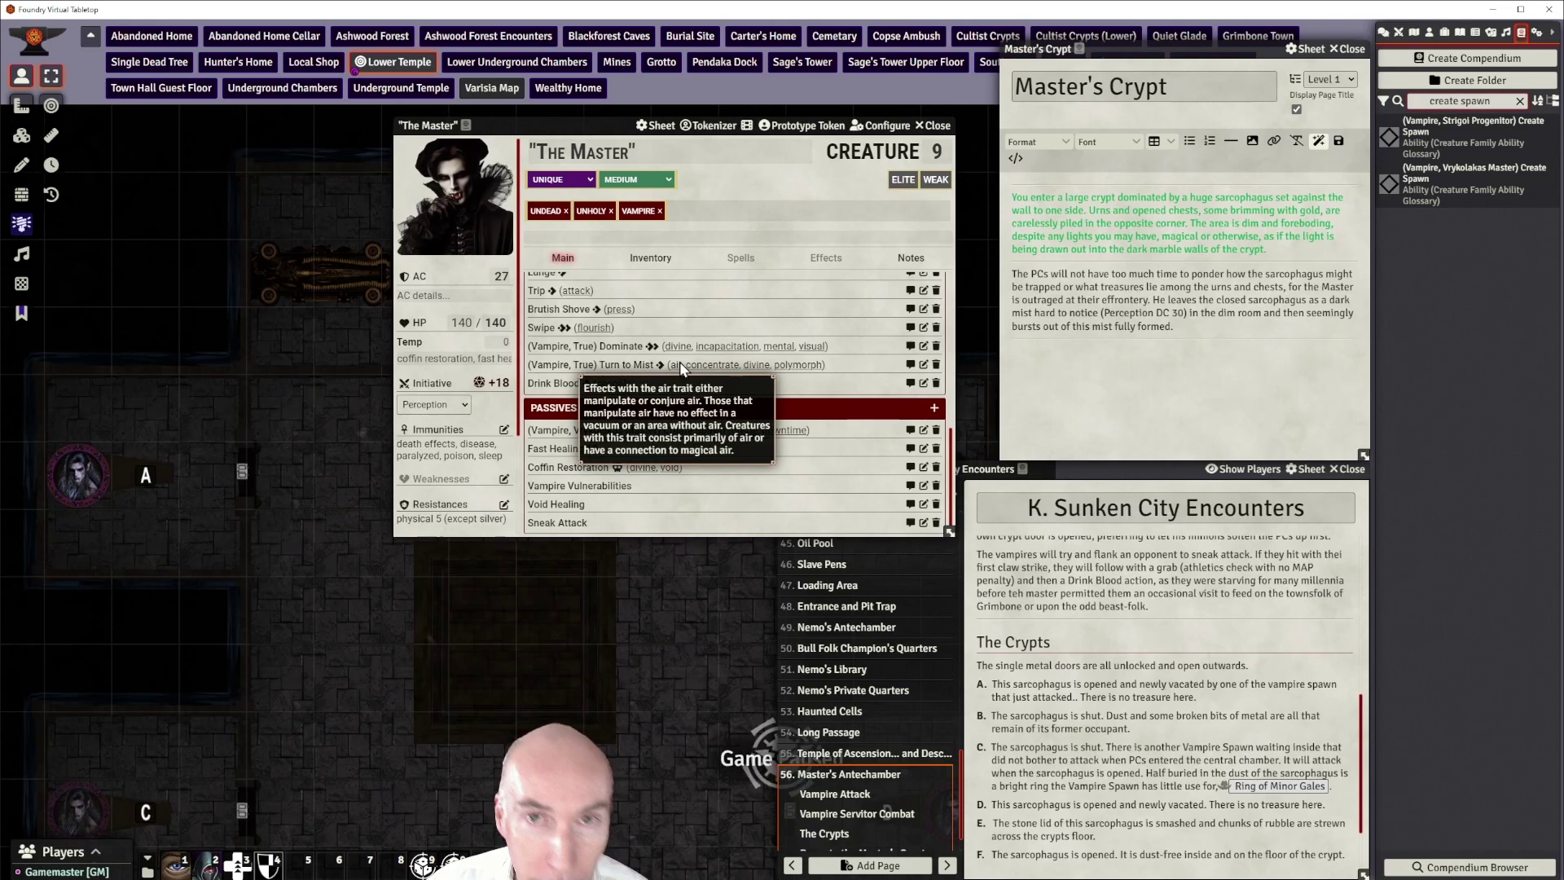
Delete the (Vampire, Vrykolakas Master) Create Spawn ability from the Master's passives
{"action": "scroll", "coordinate": [681, 366], "scroll_direction": "up", "scroll_amount": 2}
{"action": "scroll", "coordinate": [681, 366], "scroll_direction": "down", "scroll_amount": 2}
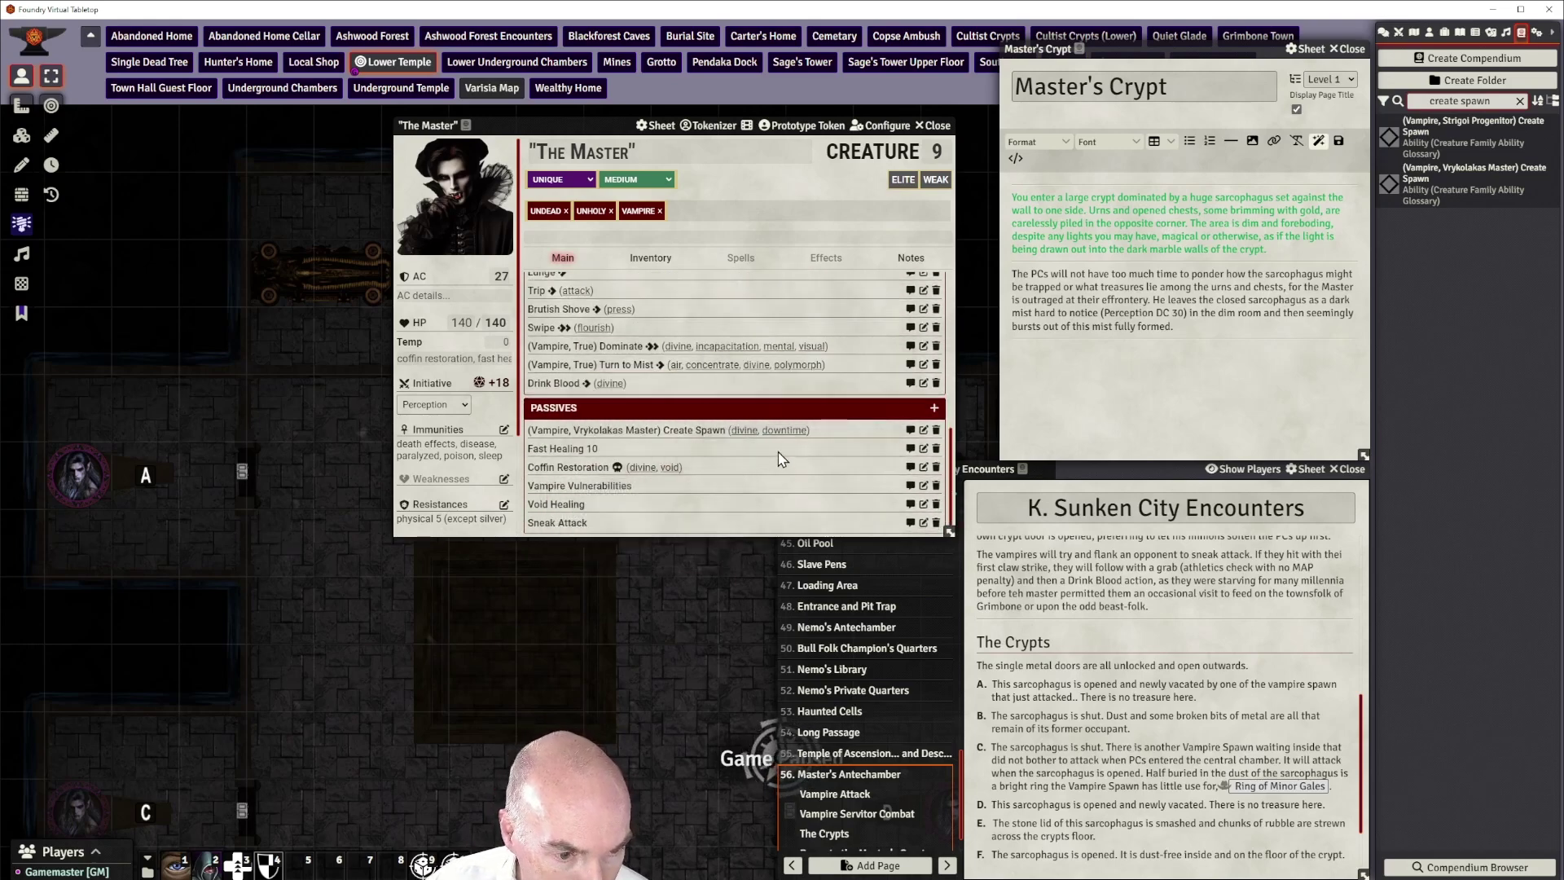
{"action": "scroll", "coordinate": [778, 458], "scroll_direction": "up", "scroll_amount": 1}
{"action": "scroll", "coordinate": [778, 459], "scroll_direction": "down", "scroll_amount": 1}
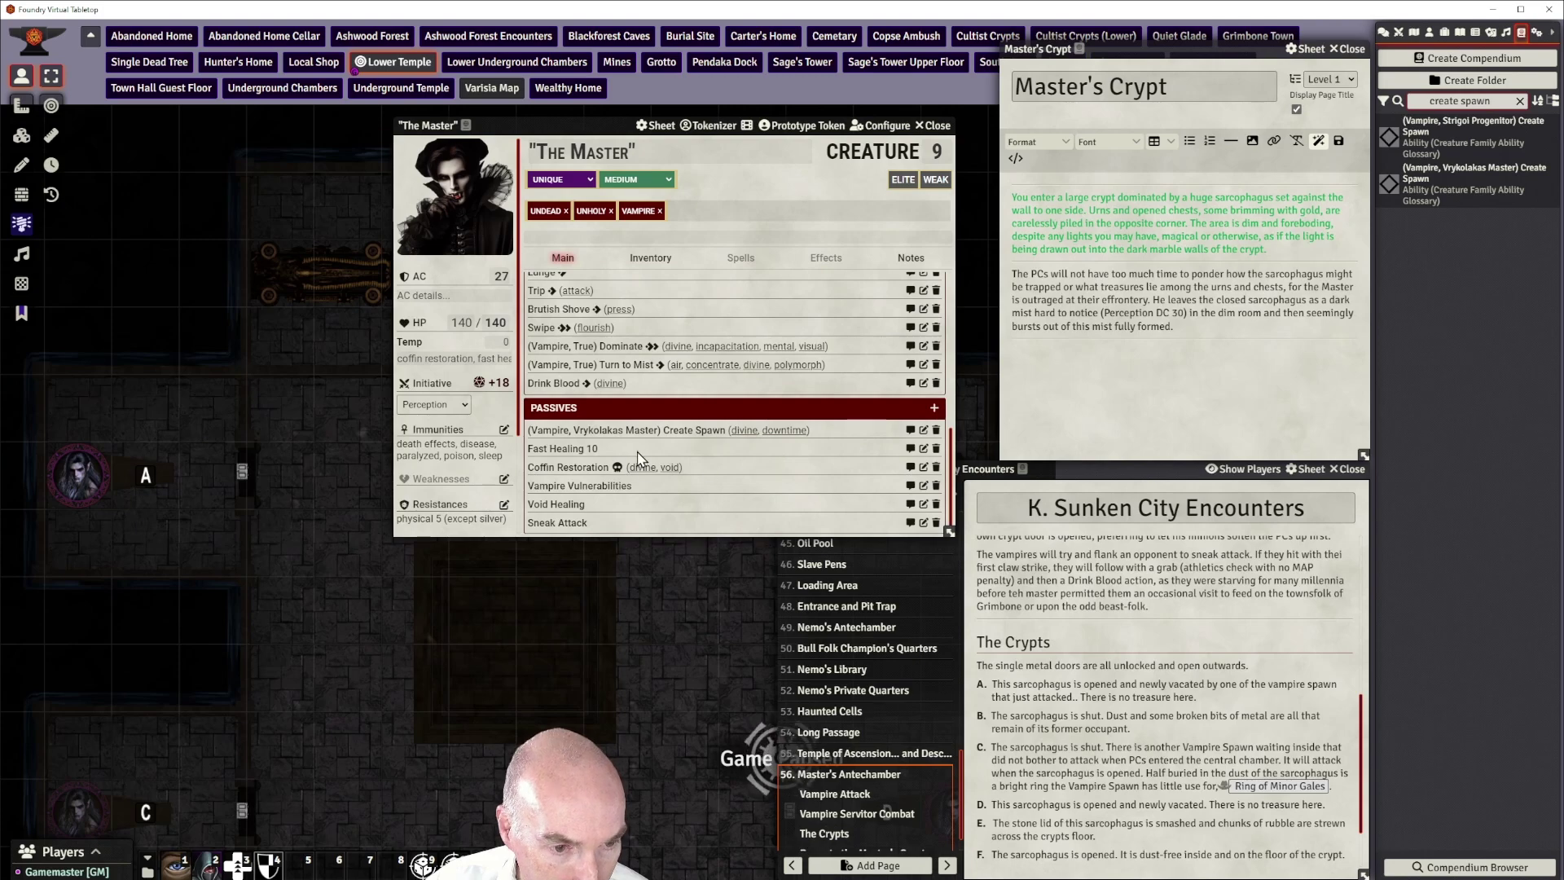
{"action": "left_click", "coordinate": [933, 431]}
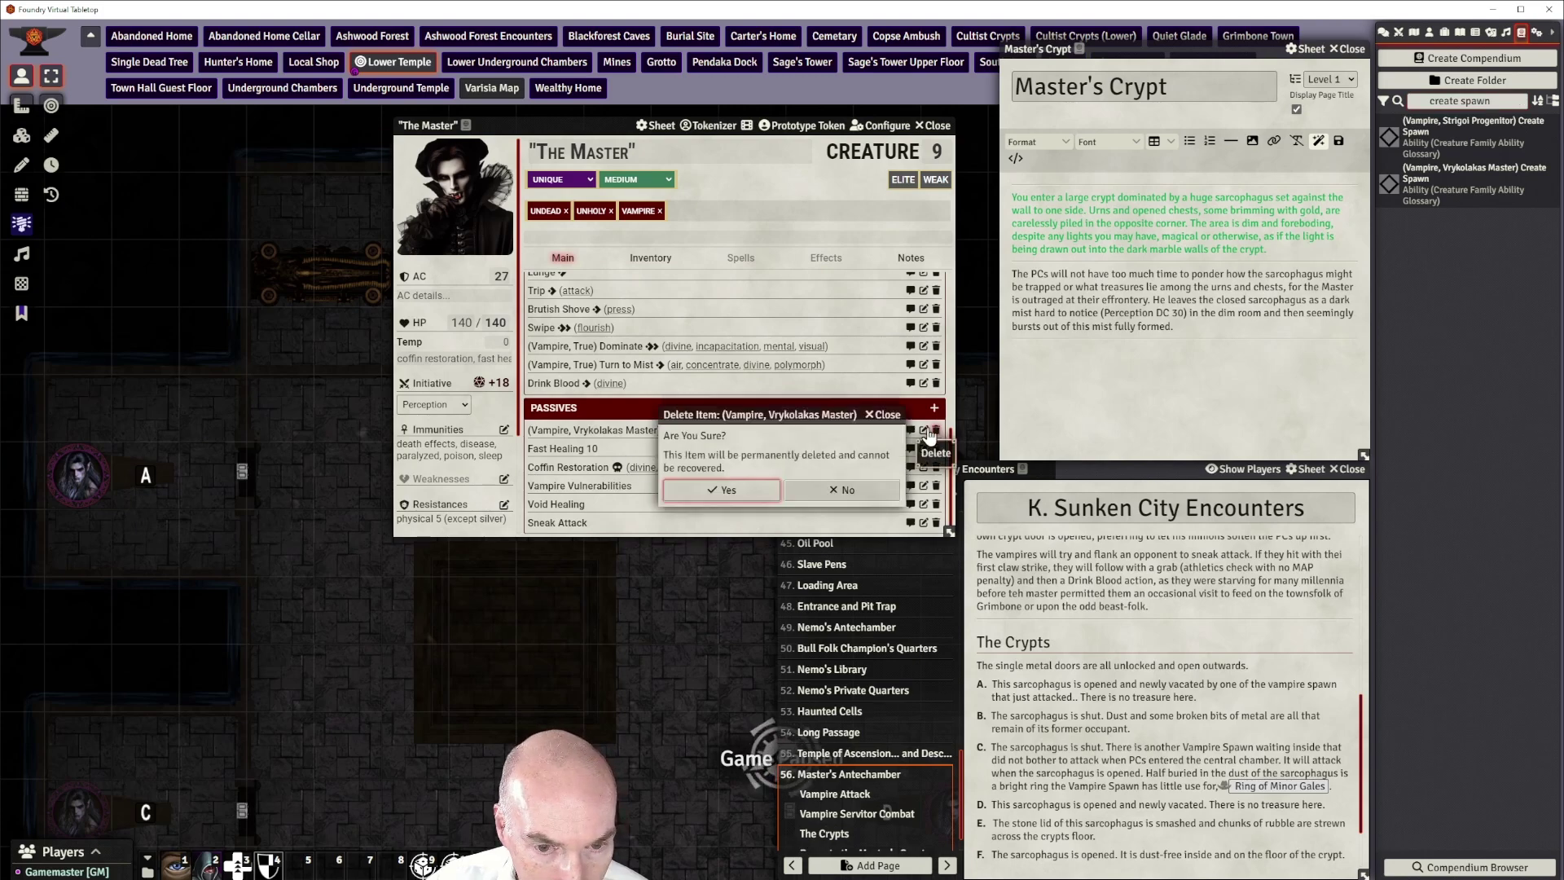
{"action": "left_click", "coordinate": [736, 490]}
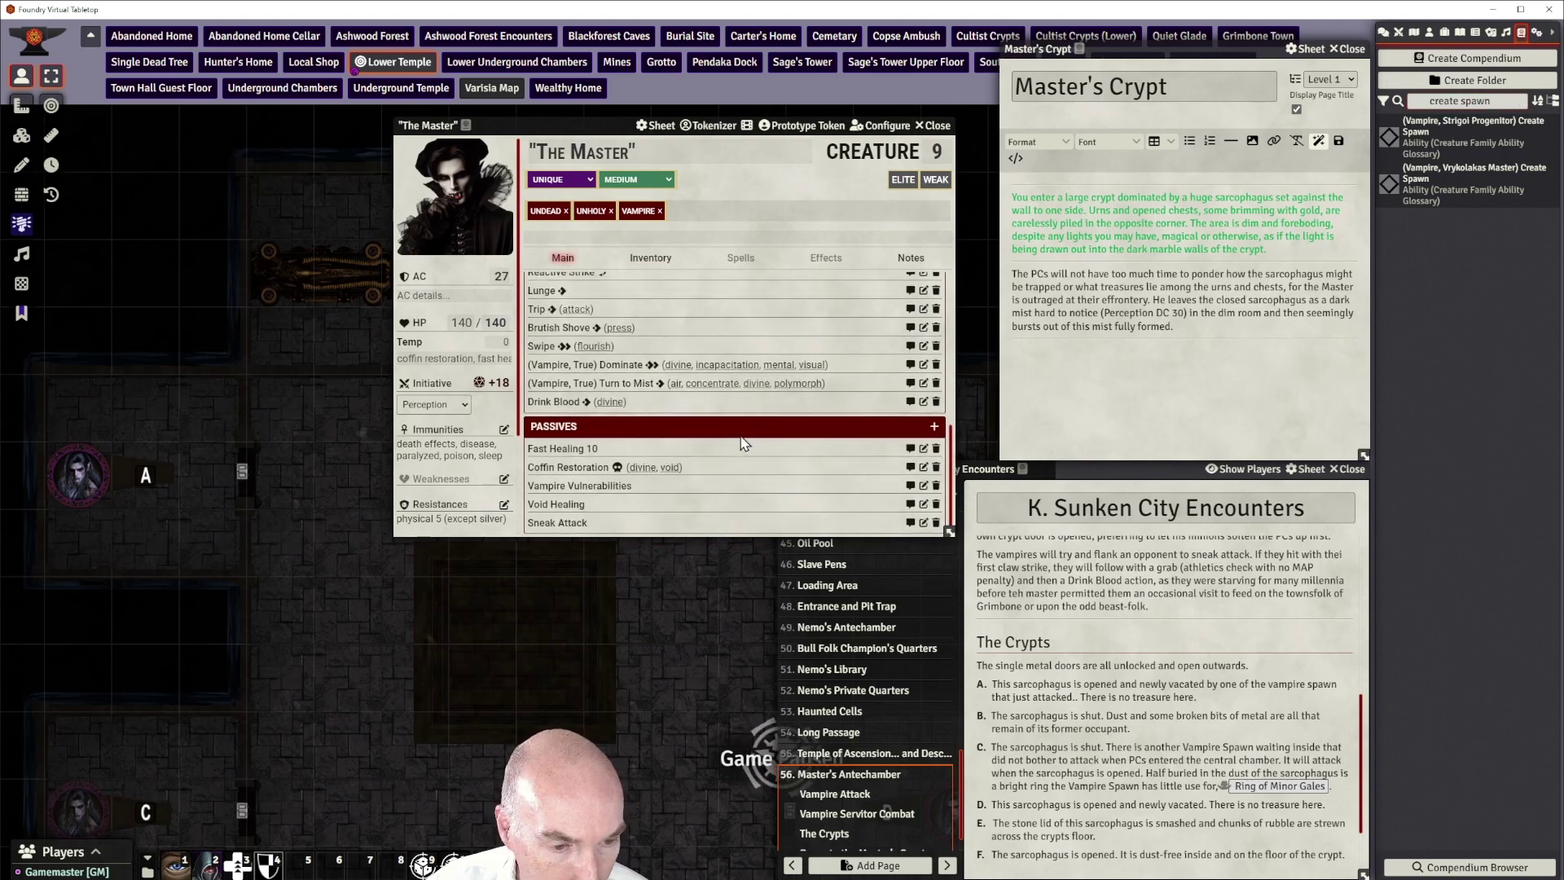
Delete the Sneak Attack ability from the Master's passives
{"action": "scroll", "coordinate": [472, 452], "scroll_direction": "down", "scroll_amount": 2}
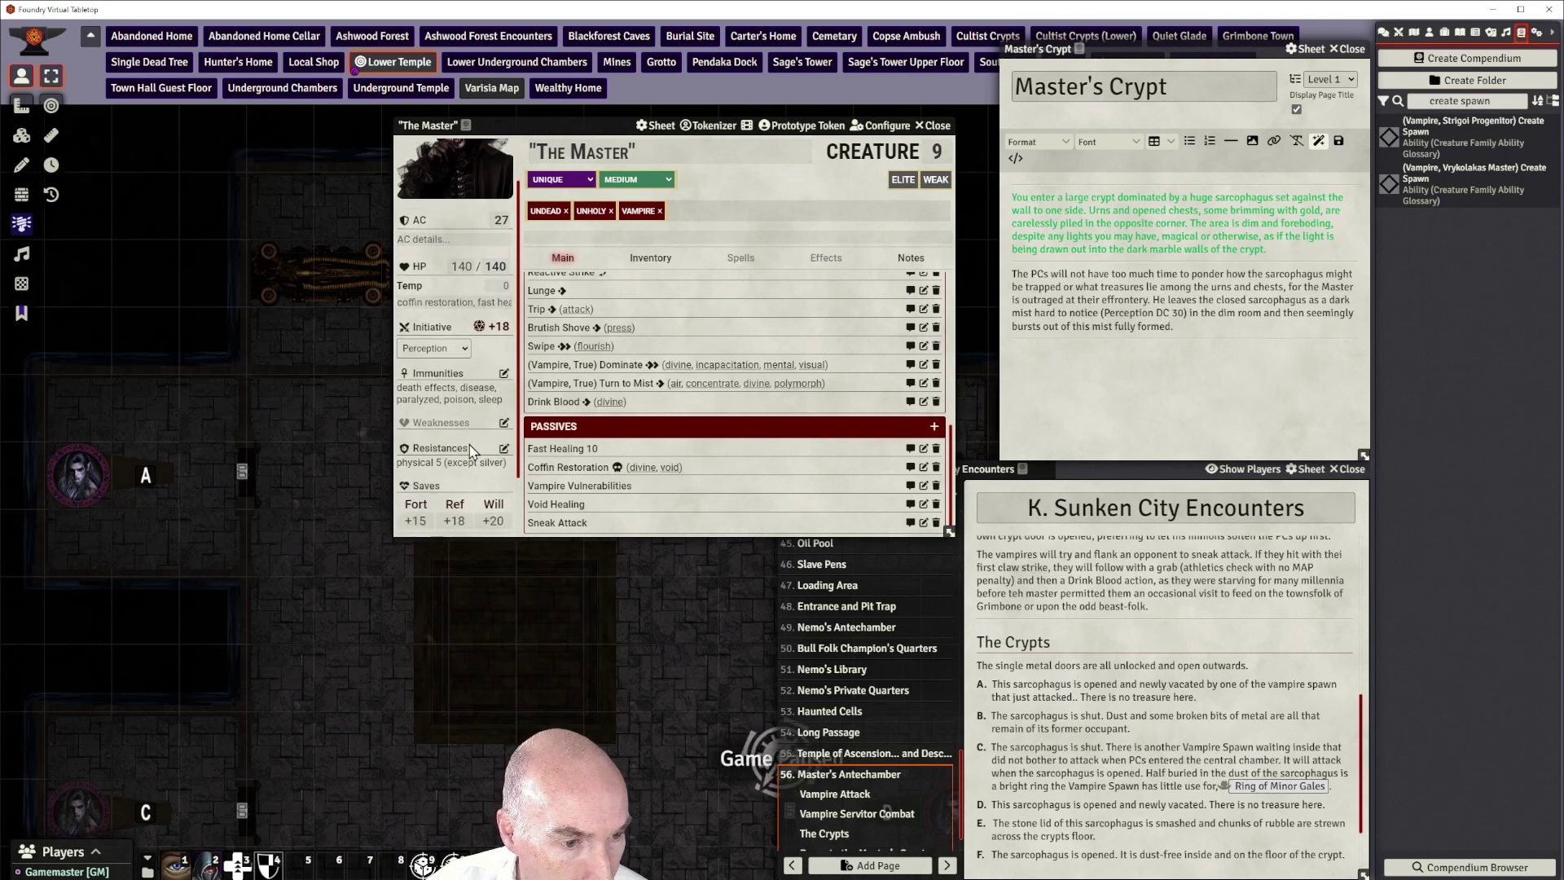
{"action": "scroll", "coordinate": [727, 446], "scroll_direction": "up", "scroll_amount": 3}
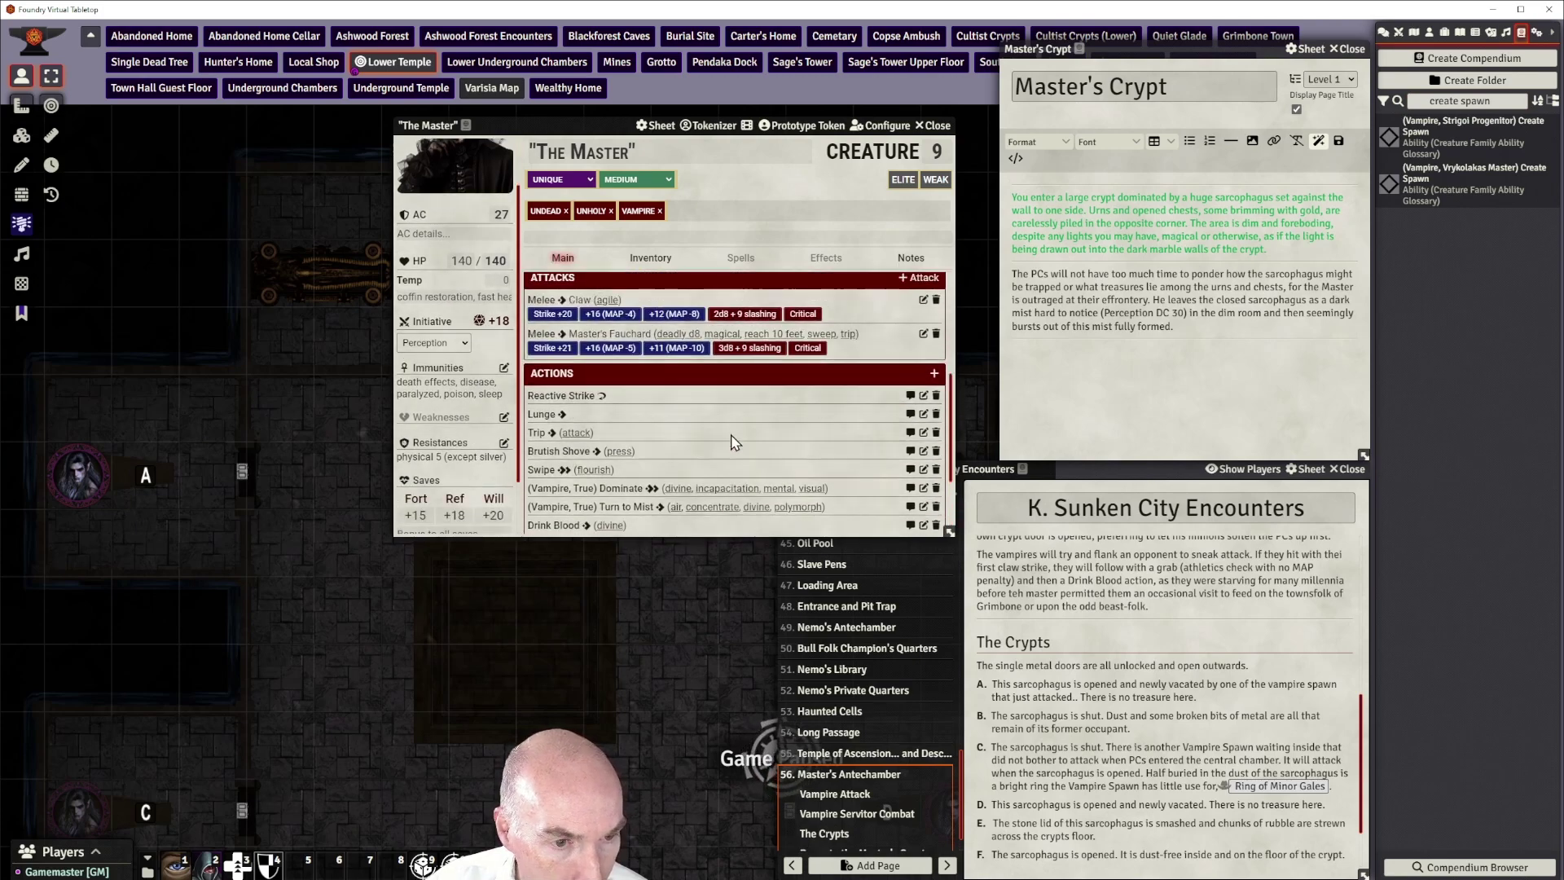
{"action": "scroll", "coordinate": [727, 446], "scroll_direction": "down", "scroll_amount": 3}
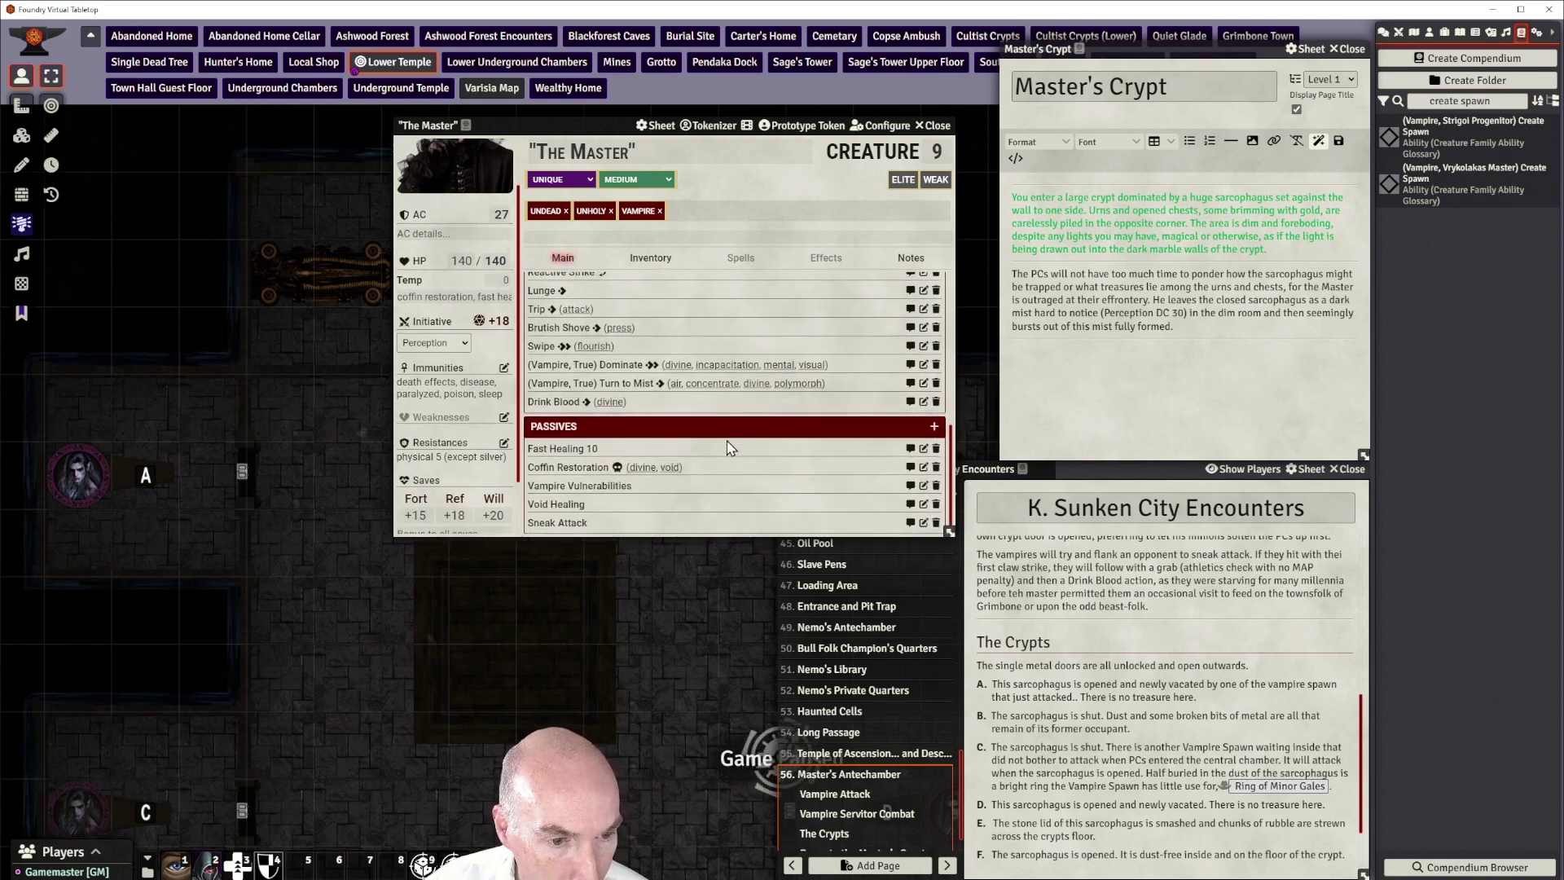
{"action": "left_click", "coordinate": [936, 522]}
{"action": "left_click", "coordinate": [744, 491]}
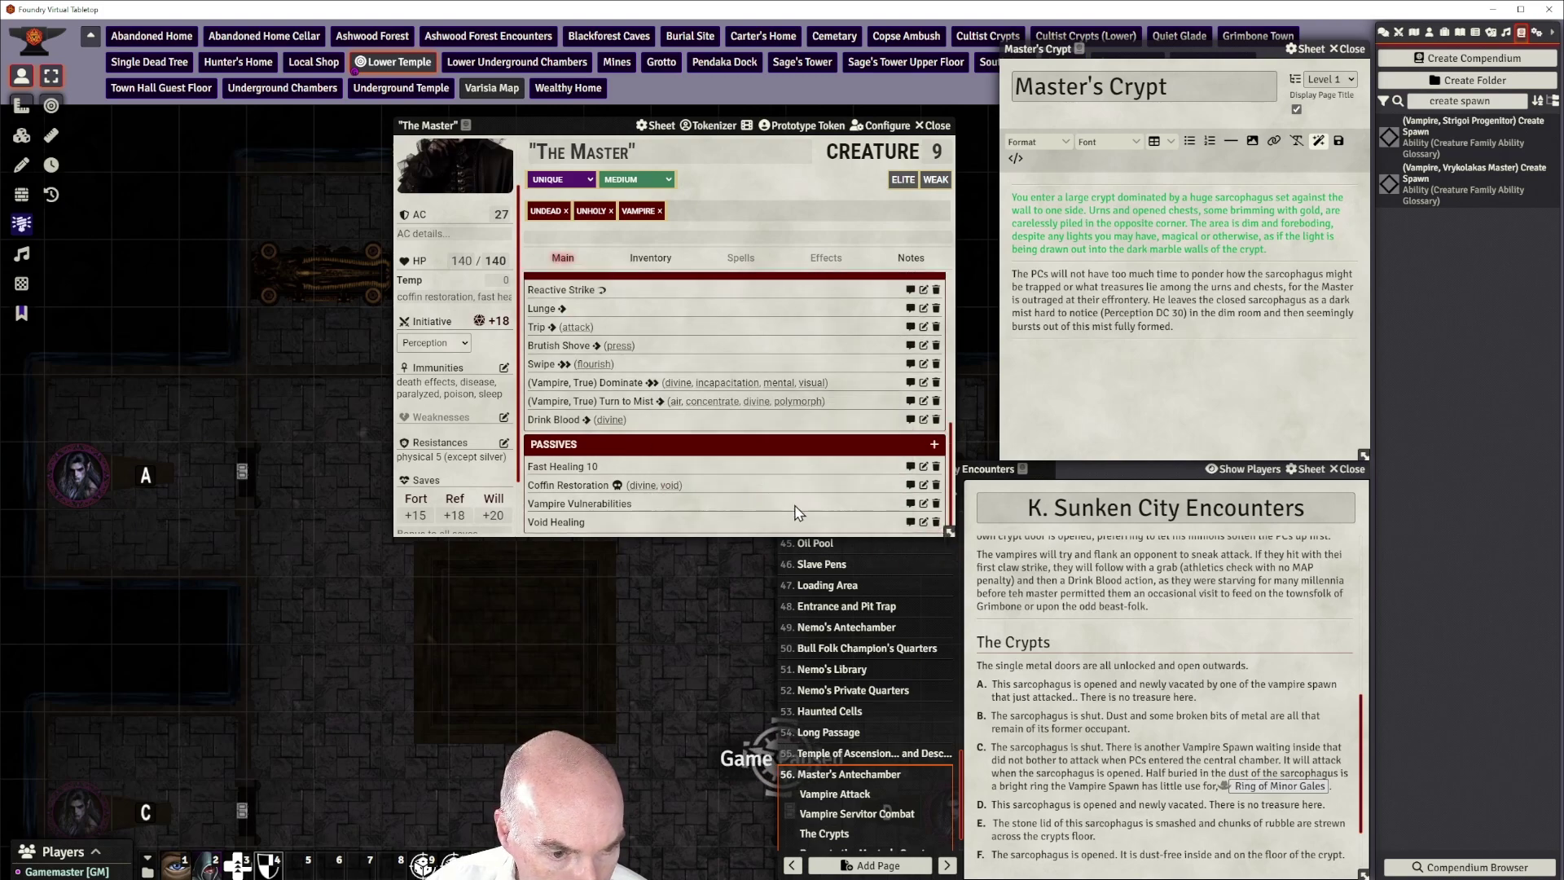
Close the Master's creature sheet and show the actors directory
{"action": "scroll", "coordinate": [797, 505], "scroll_direction": "up", "scroll_amount": 4}
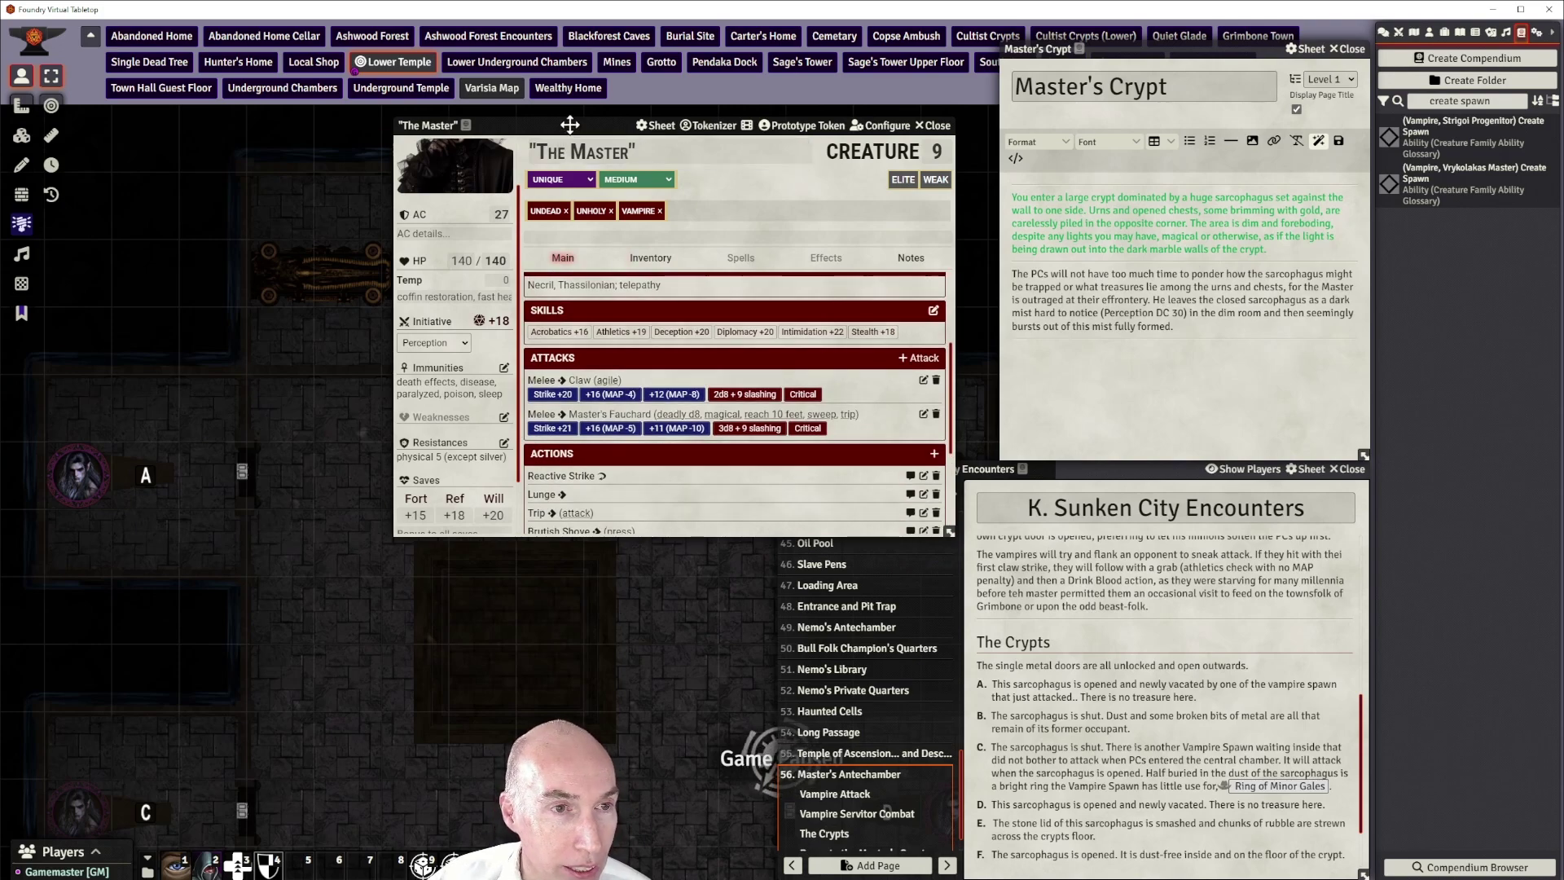
{"action": "left_click_drag", "start_coordinate": [571, 124], "coordinate": [646, 144]}
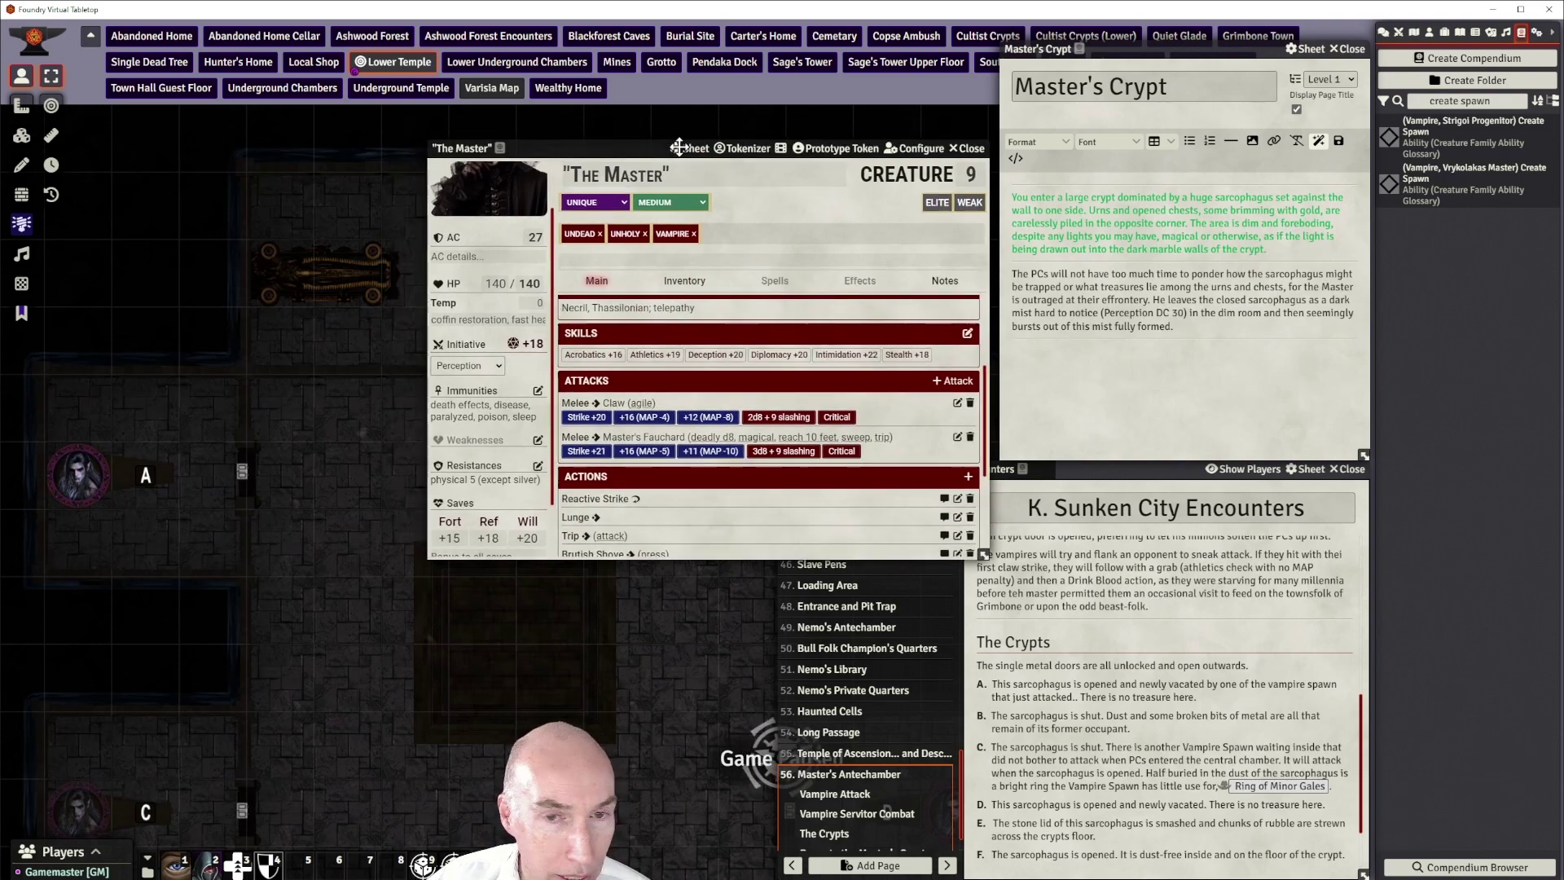
{"action": "left_click", "coordinate": [961, 149]}
{"action": "left_click", "coordinate": [1430, 34]}
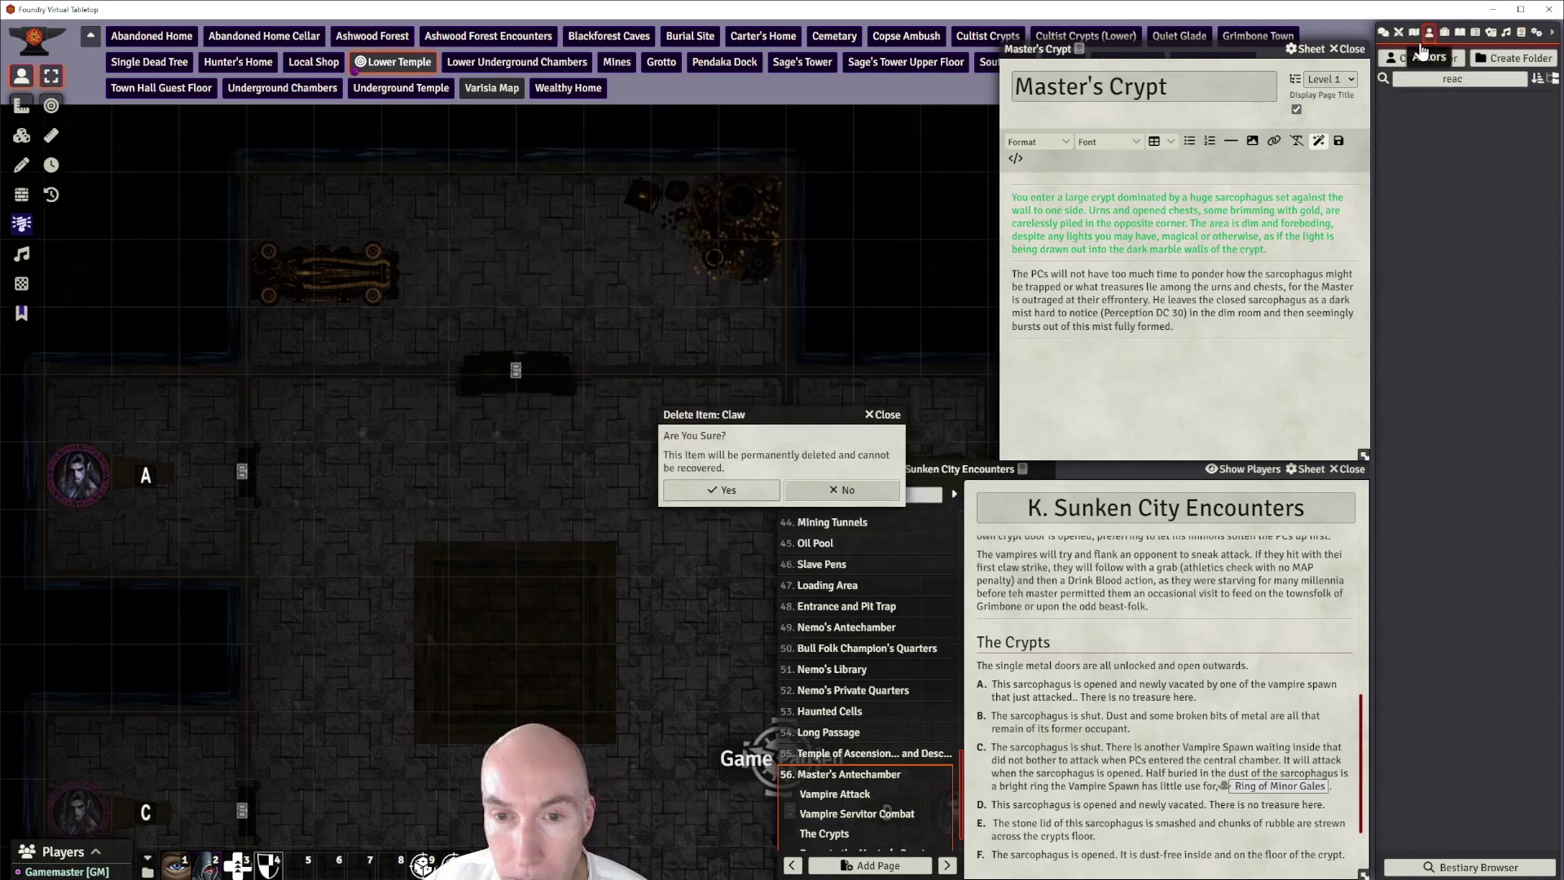
Insert a horizontal rule after the last paragraph of the Master's Crypt page
{"action": "left_click", "coordinate": [1117, 350]}
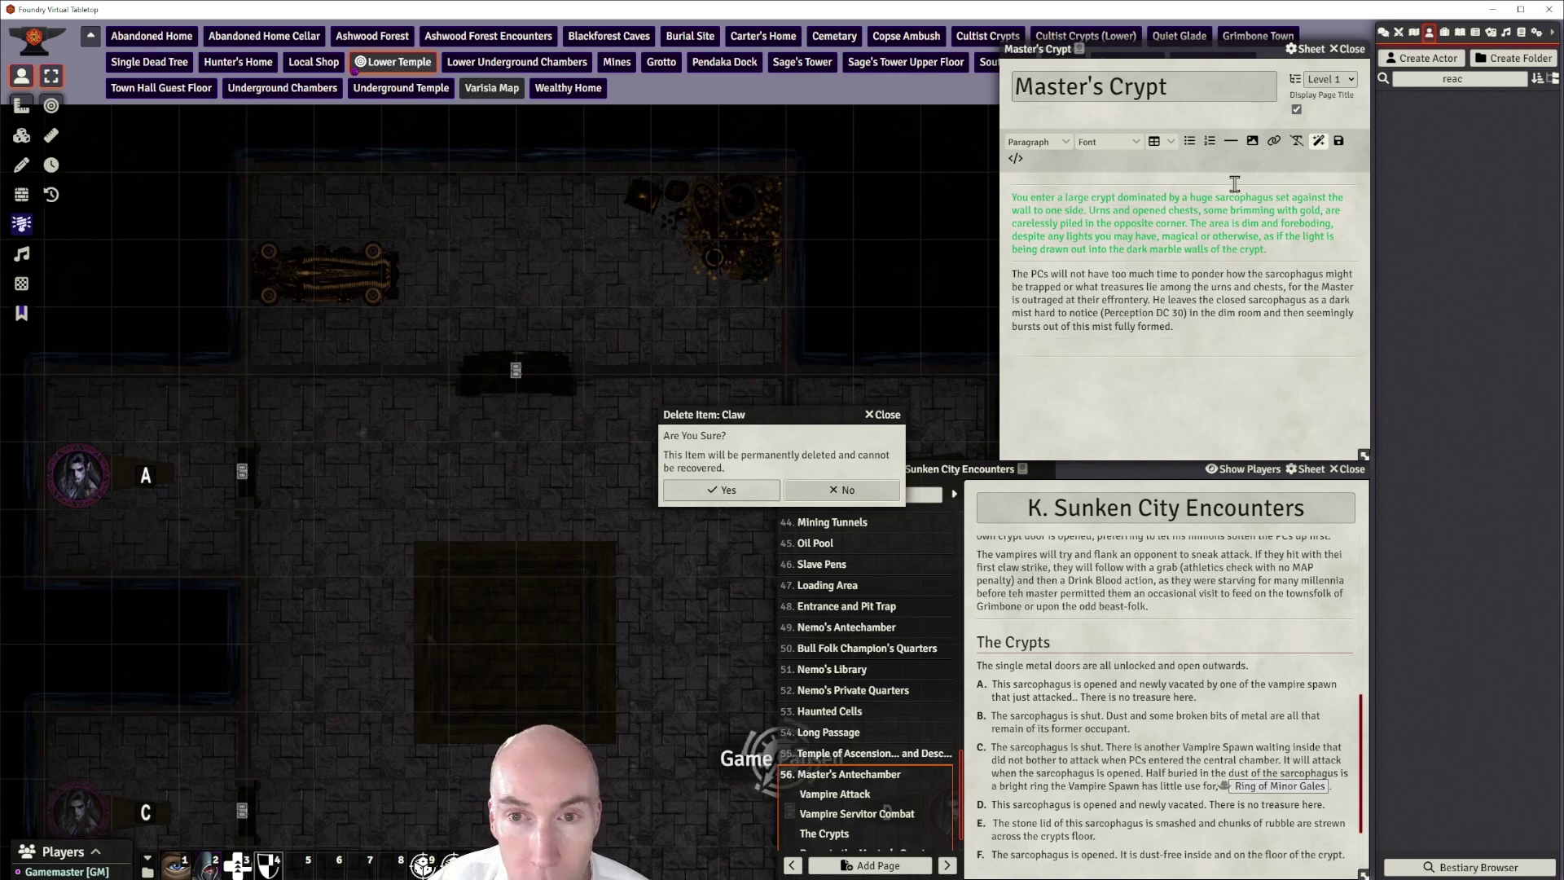
{"action": "left_click", "coordinate": [1231, 140]}
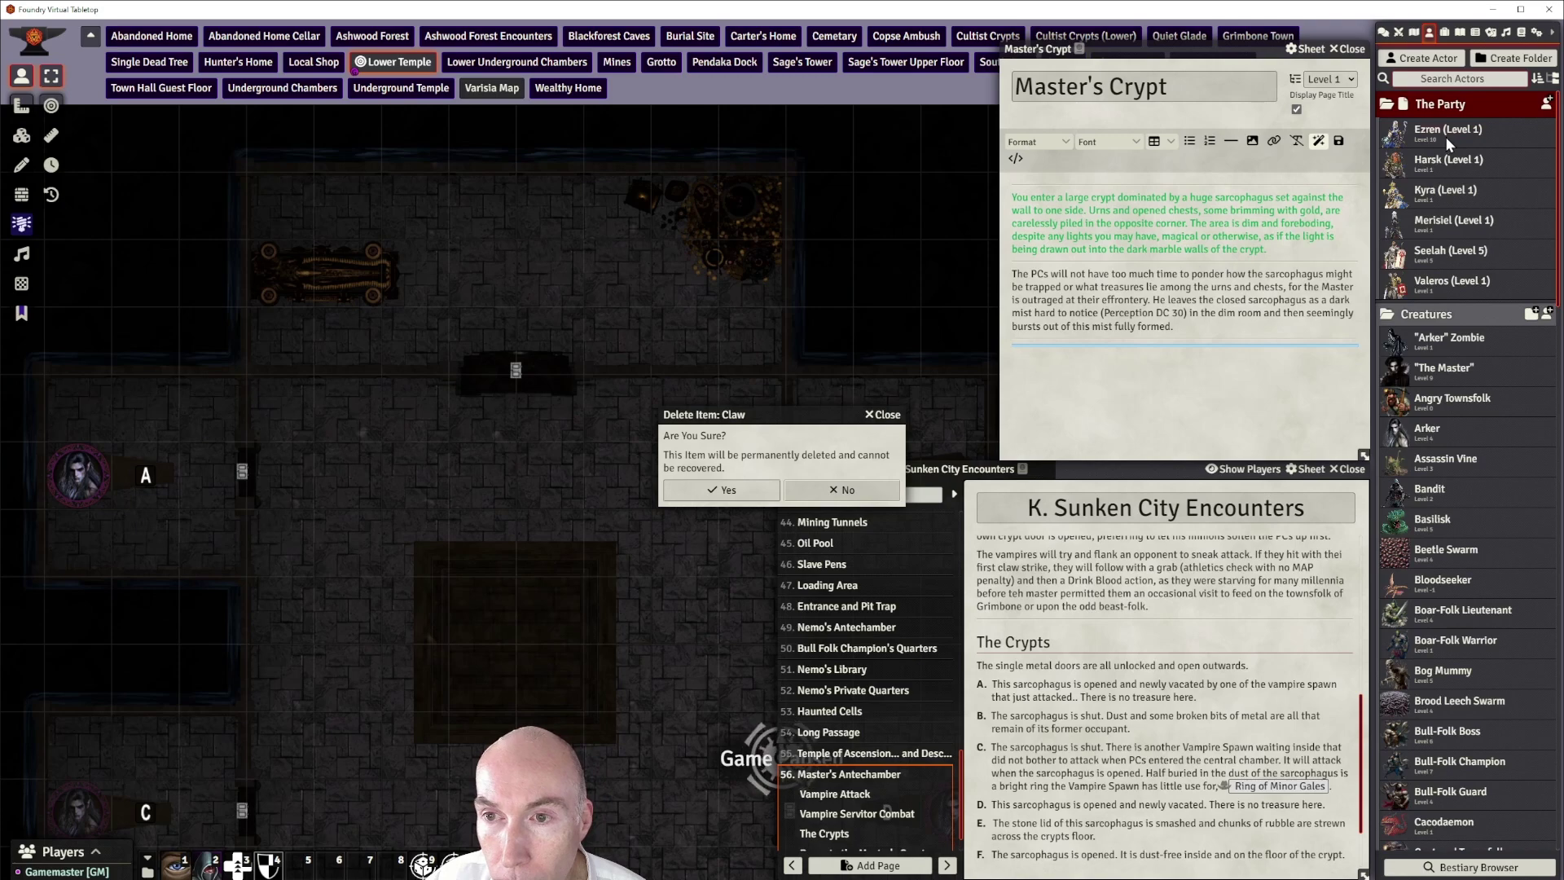
Look through the whole list of creatures in the actors directory
{"action": "scroll", "coordinate": [1458, 544], "scroll_direction": "down", "scroll_amount": 1}
{"action": "scroll", "coordinate": [1458, 547], "scroll_direction": "down", "scroll_amount": 15}
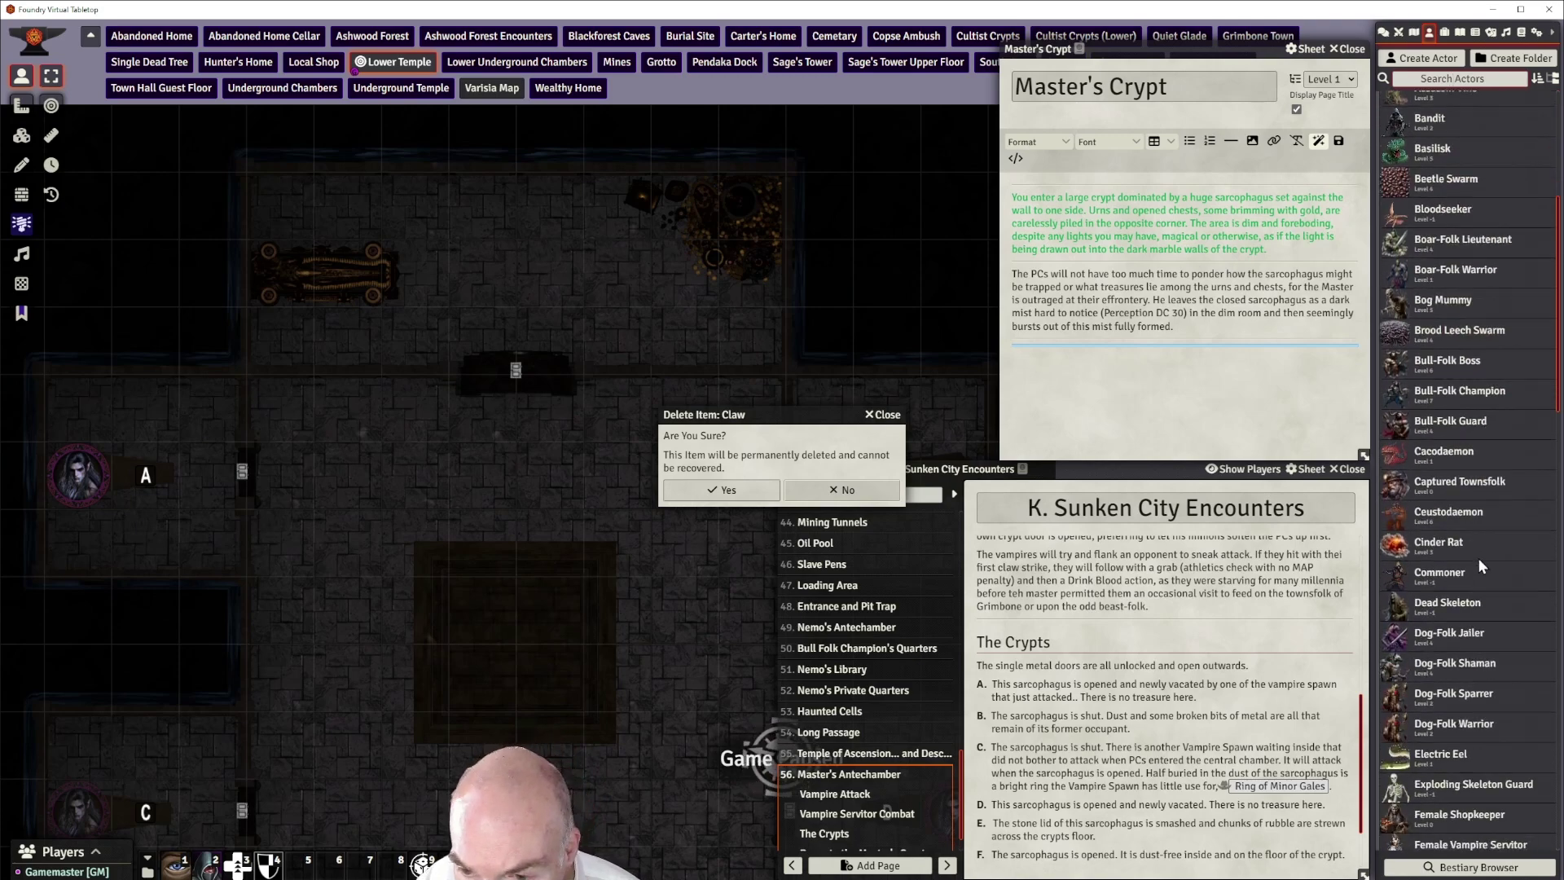
{"action": "scroll", "coordinate": [1484, 629], "scroll_direction": "down", "scroll_amount": 5}
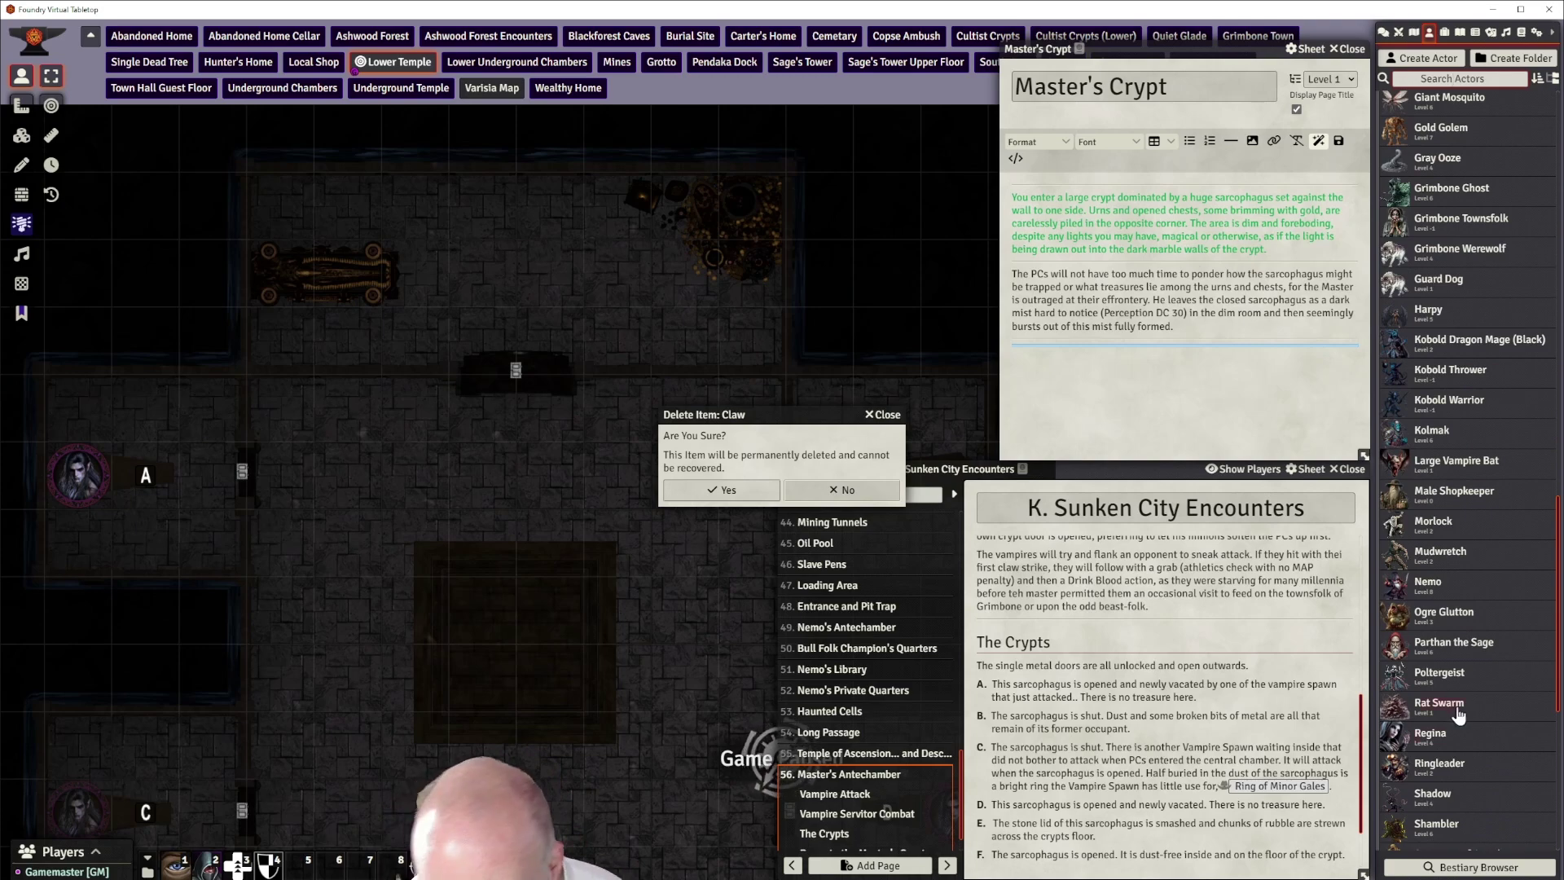
{"action": "scroll", "coordinate": [1460, 707], "scroll_direction": "down", "scroll_amount": 5}
{"action": "scroll", "coordinate": [1460, 707], "scroll_direction": "down", "scroll_amount": 2}
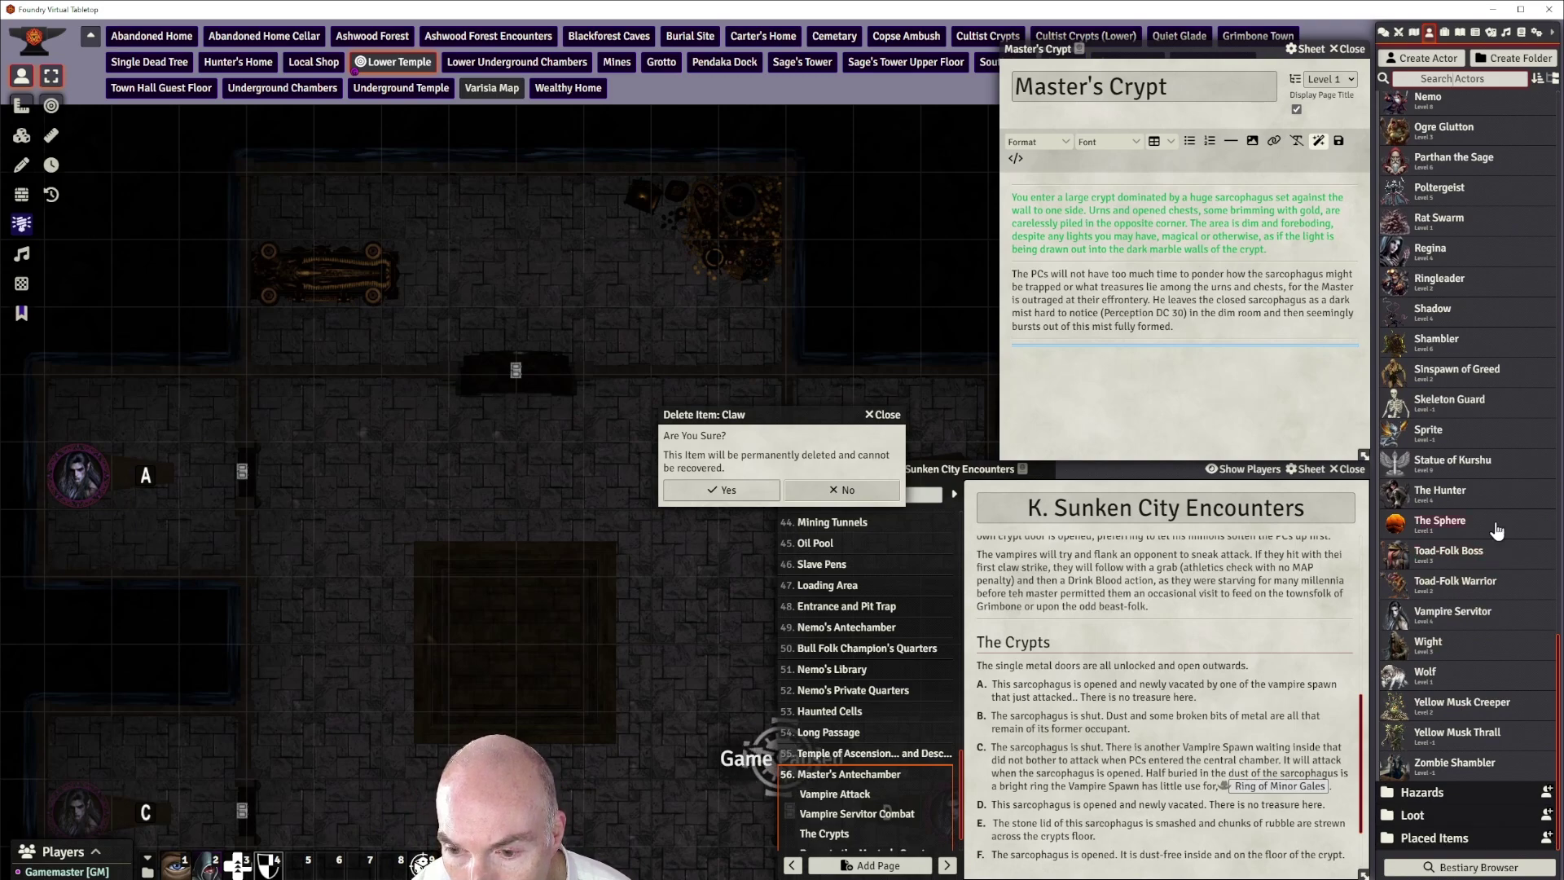
{"action": "scroll", "coordinate": [1497, 530], "scroll_direction": "up", "scroll_amount": 2}
{"action": "scroll", "coordinate": [1497, 530], "scroll_direction": "down", "scroll_amount": 3}
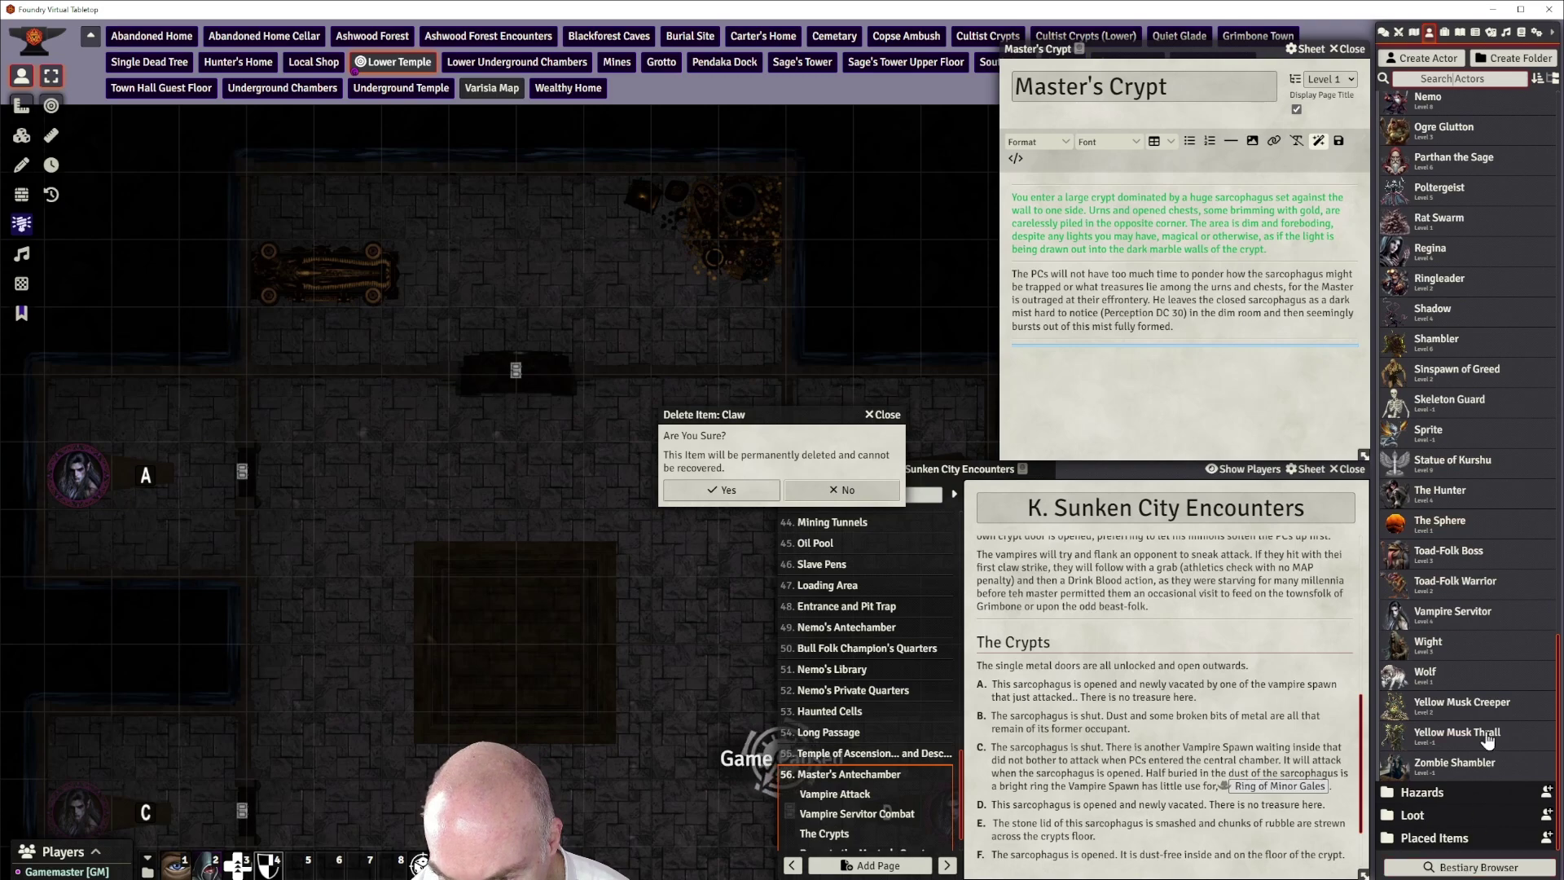
{"action": "scroll", "coordinate": [1490, 483], "scroll_direction": "up", "scroll_amount": 4}
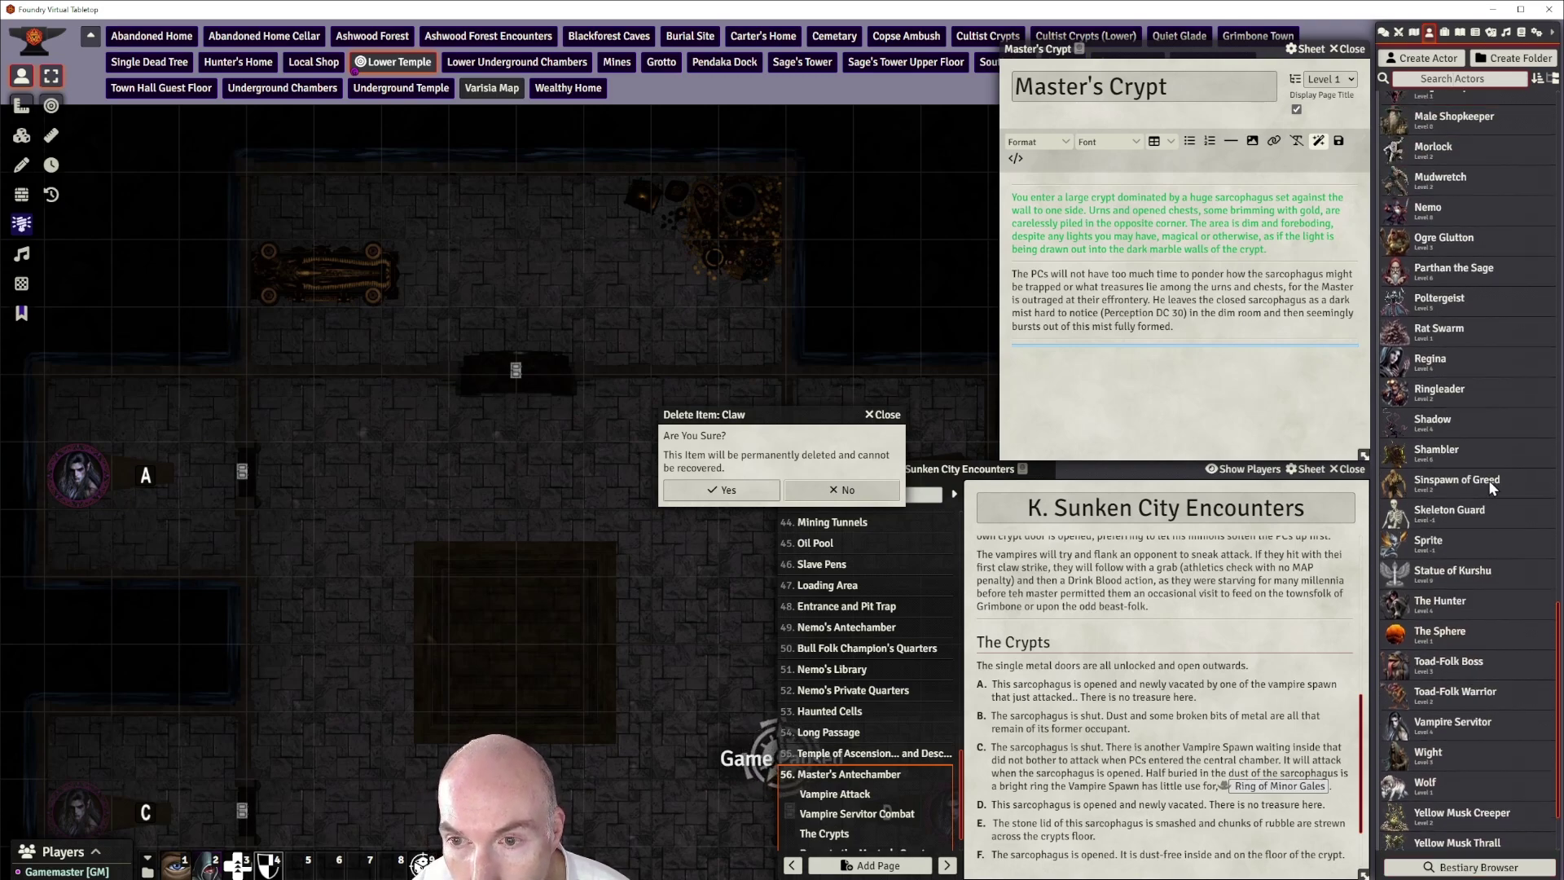
{"action": "scroll", "coordinate": [1492, 479], "scroll_direction": "up", "scroll_amount": 4}
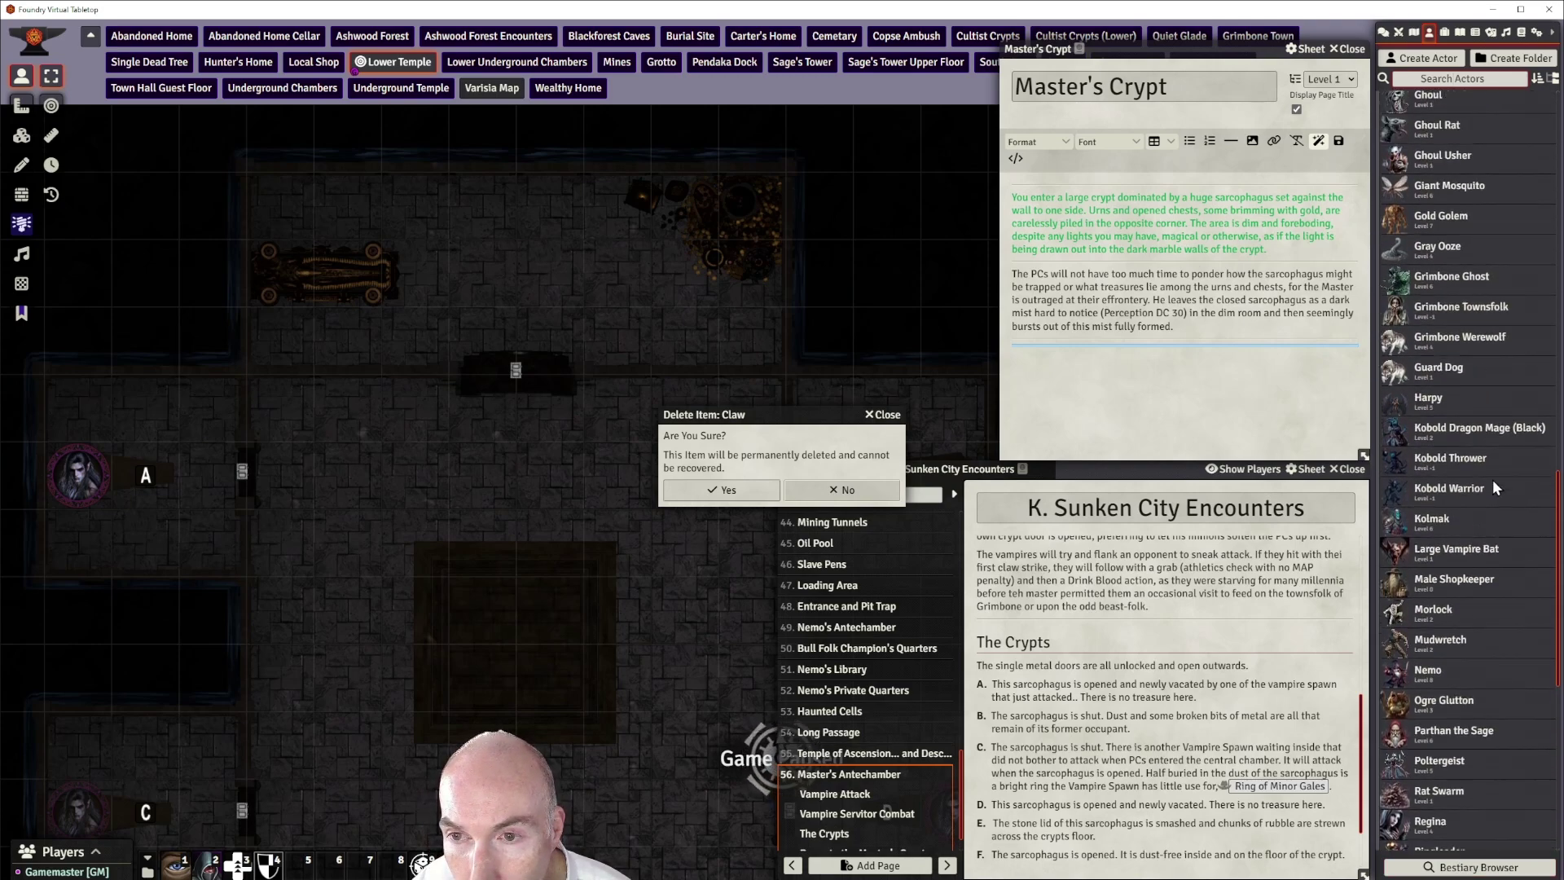
{"action": "scroll", "coordinate": [1495, 487], "scroll_direction": "down", "scroll_amount": 4}
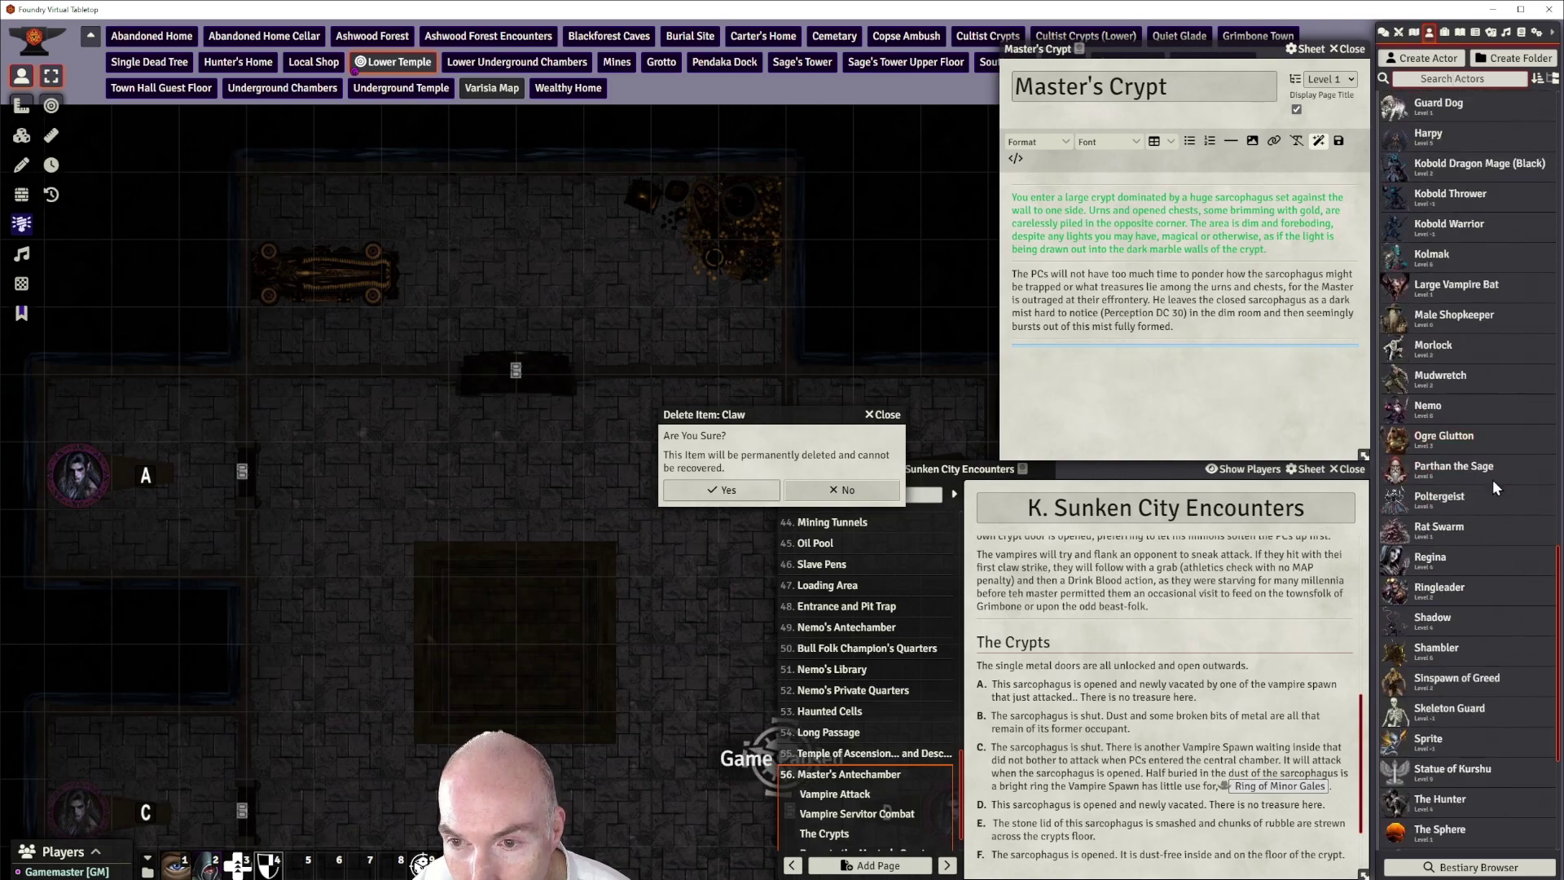
{"action": "scroll", "coordinate": [1494, 486], "scroll_direction": "down", "scroll_amount": 4}
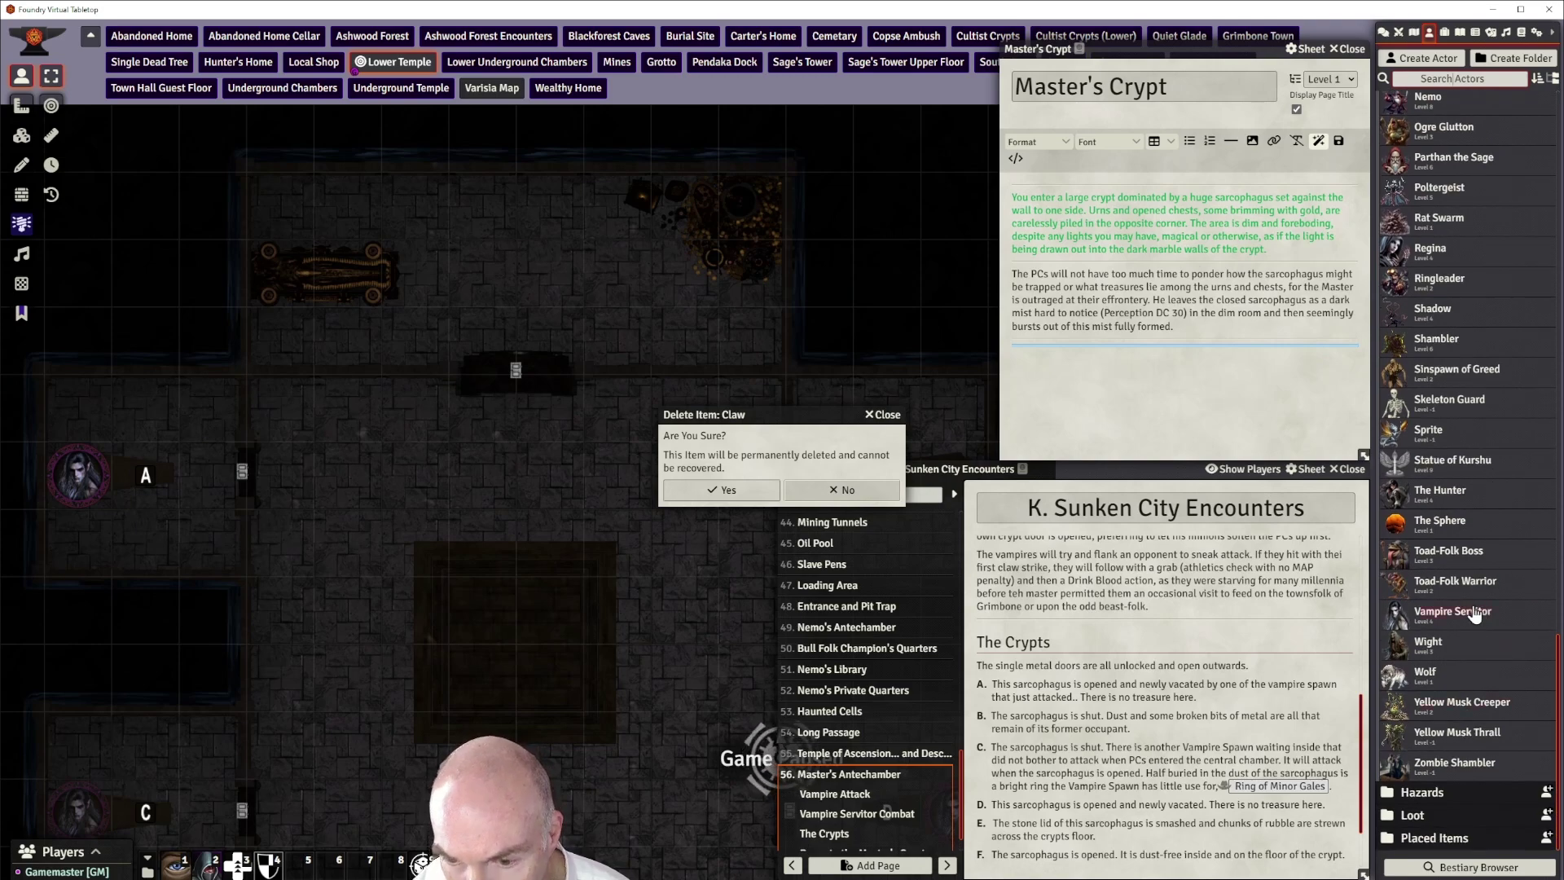
{"action": "scroll", "coordinate": [1475, 615], "scroll_direction": "up", "scroll_amount": 4}
{"action": "scroll", "coordinate": [1472, 625], "scroll_direction": "down", "scroll_amount": 4}
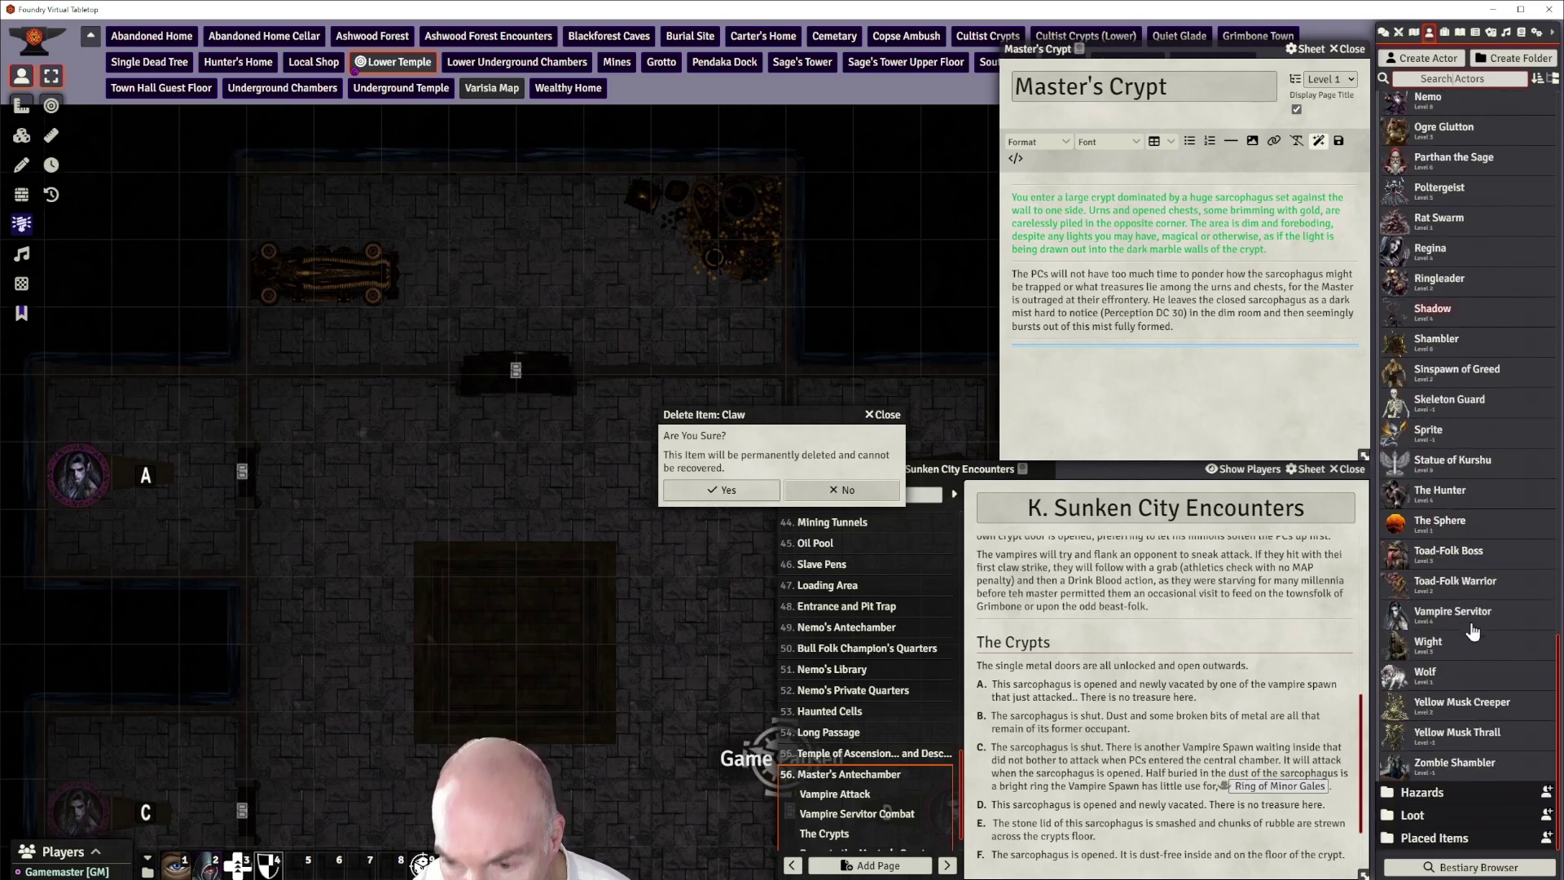
{"action": "scroll", "coordinate": [1469, 606], "scroll_direction": "up", "scroll_amount": 8}
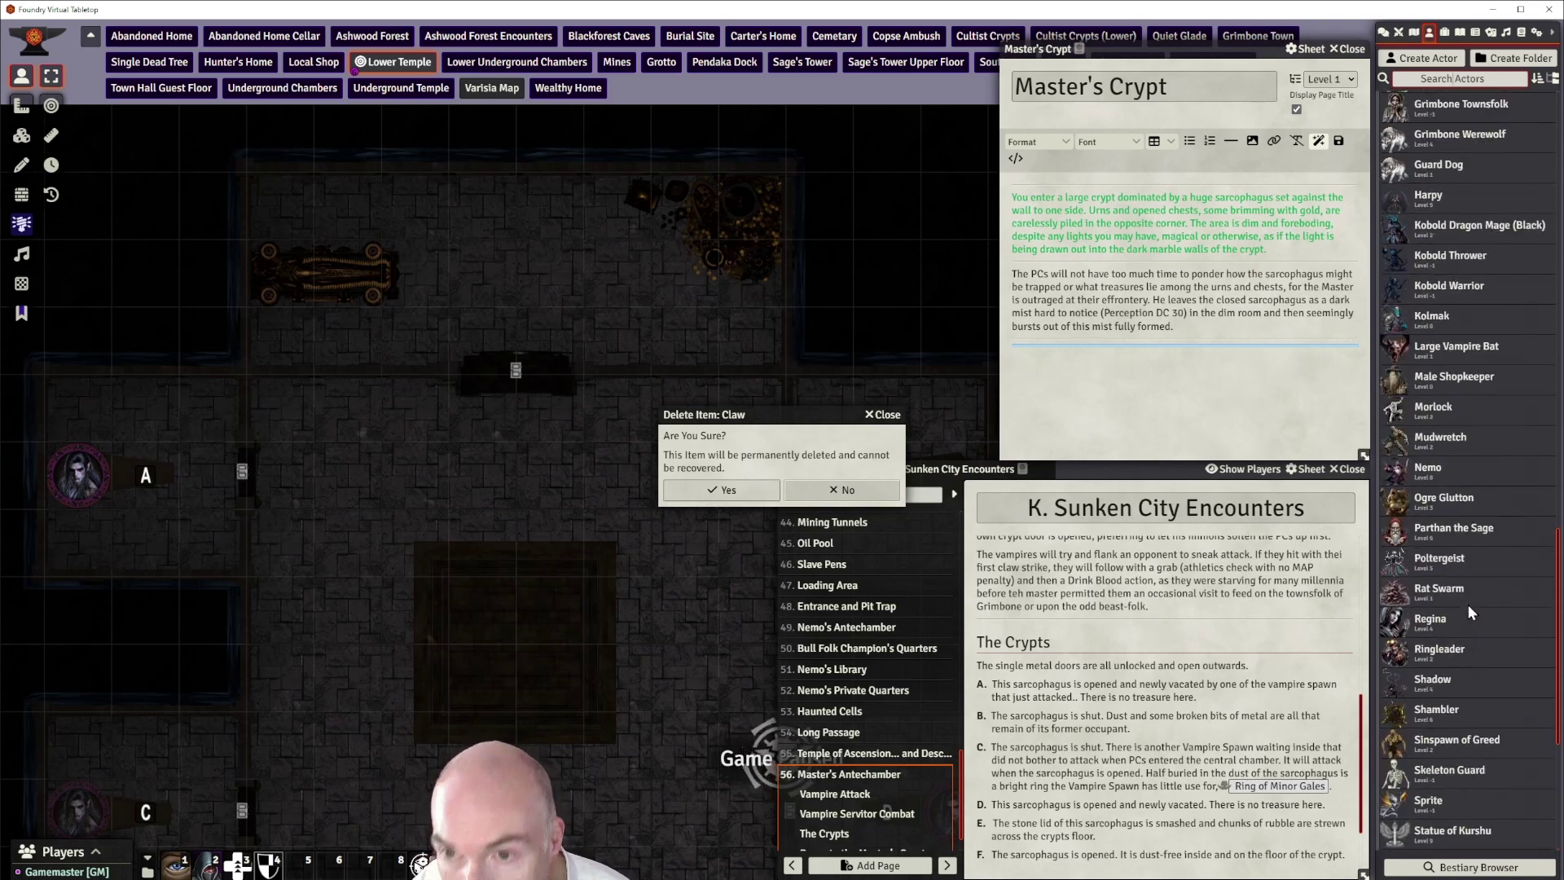
{"action": "scroll", "coordinate": [1467, 604], "scroll_direction": "up", "scroll_amount": 15}
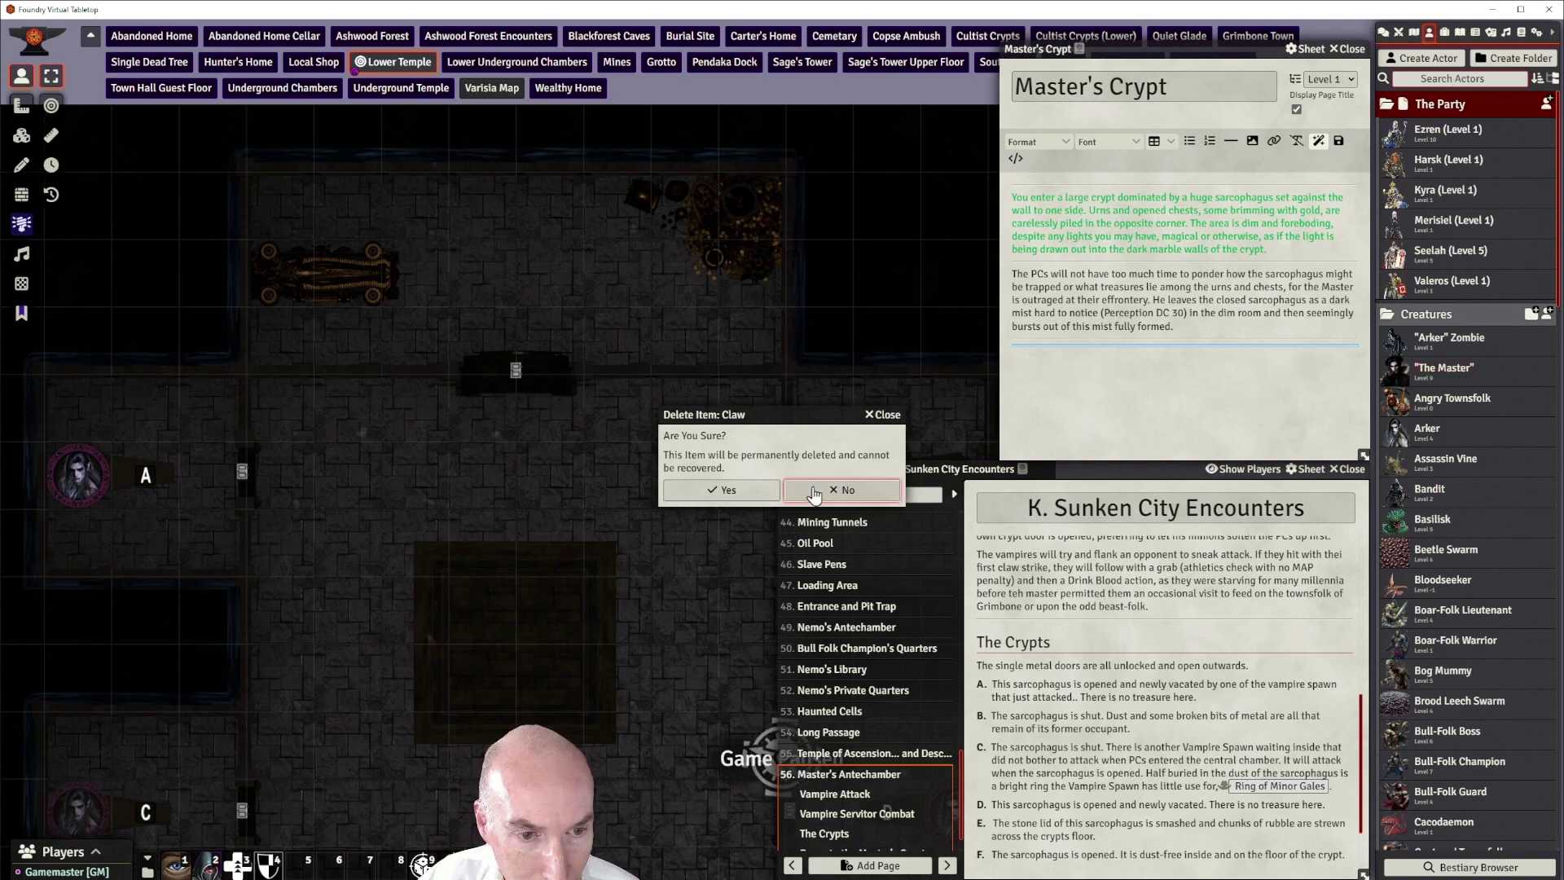
Confirm the deletion of the Master's Claw attack
{"action": "left_click", "coordinate": [729, 489]}
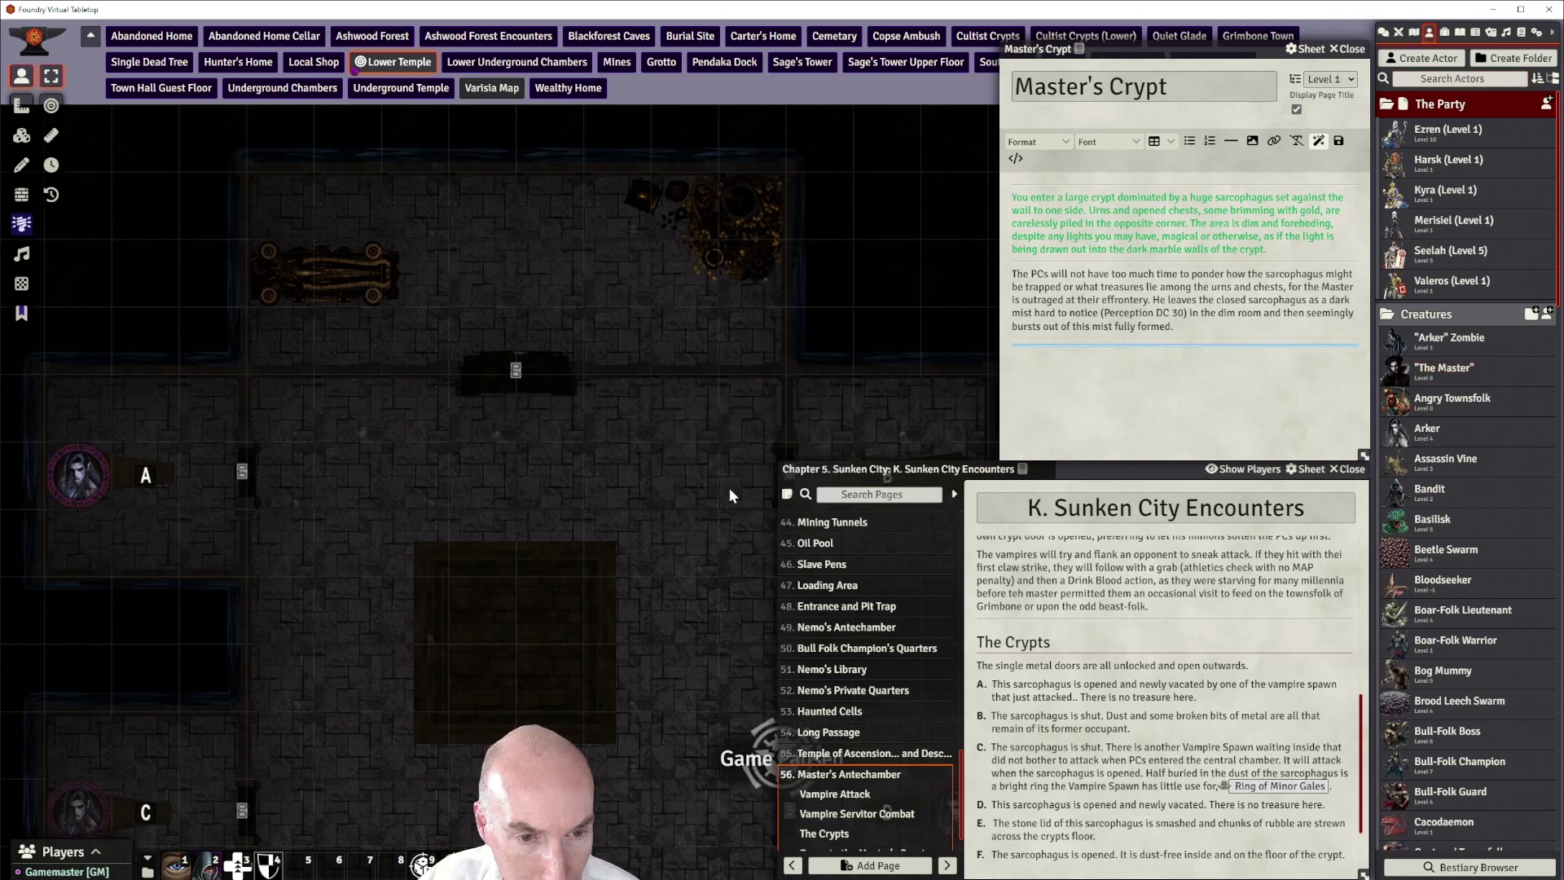
Link "The Master" actor below the last paragraph of the Master's Crypt page and remove the link's empty label braces
{"action": "left_click_drag", "start_coordinate": [1459, 374], "coordinate": [1129, 339]}
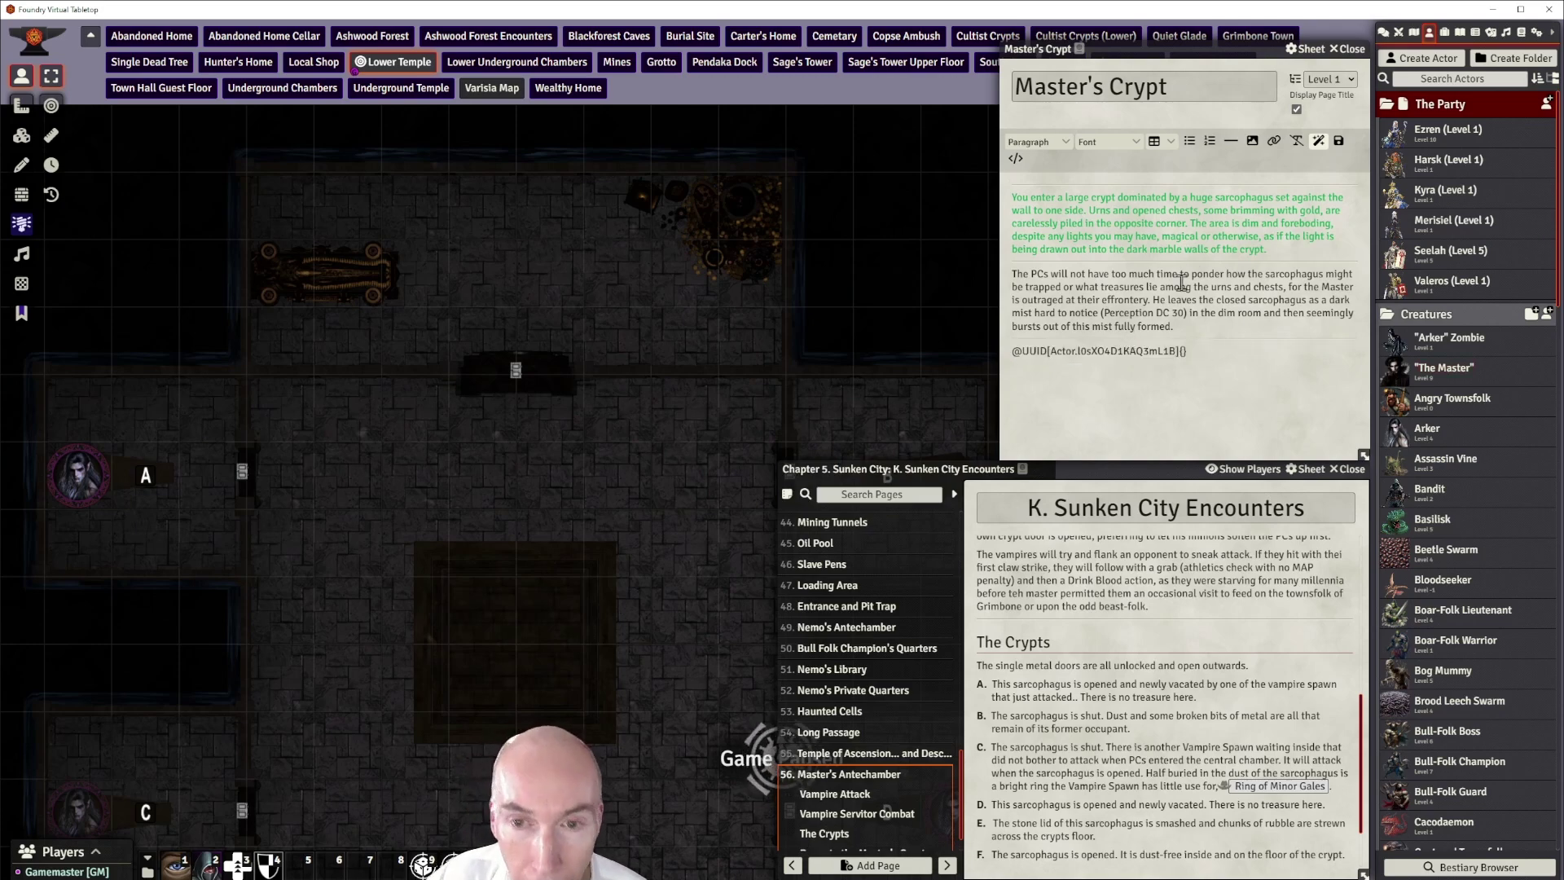
{"action": "left_click", "coordinate": [1230, 141]}
{"action": "left_click", "coordinate": [1200, 346]}
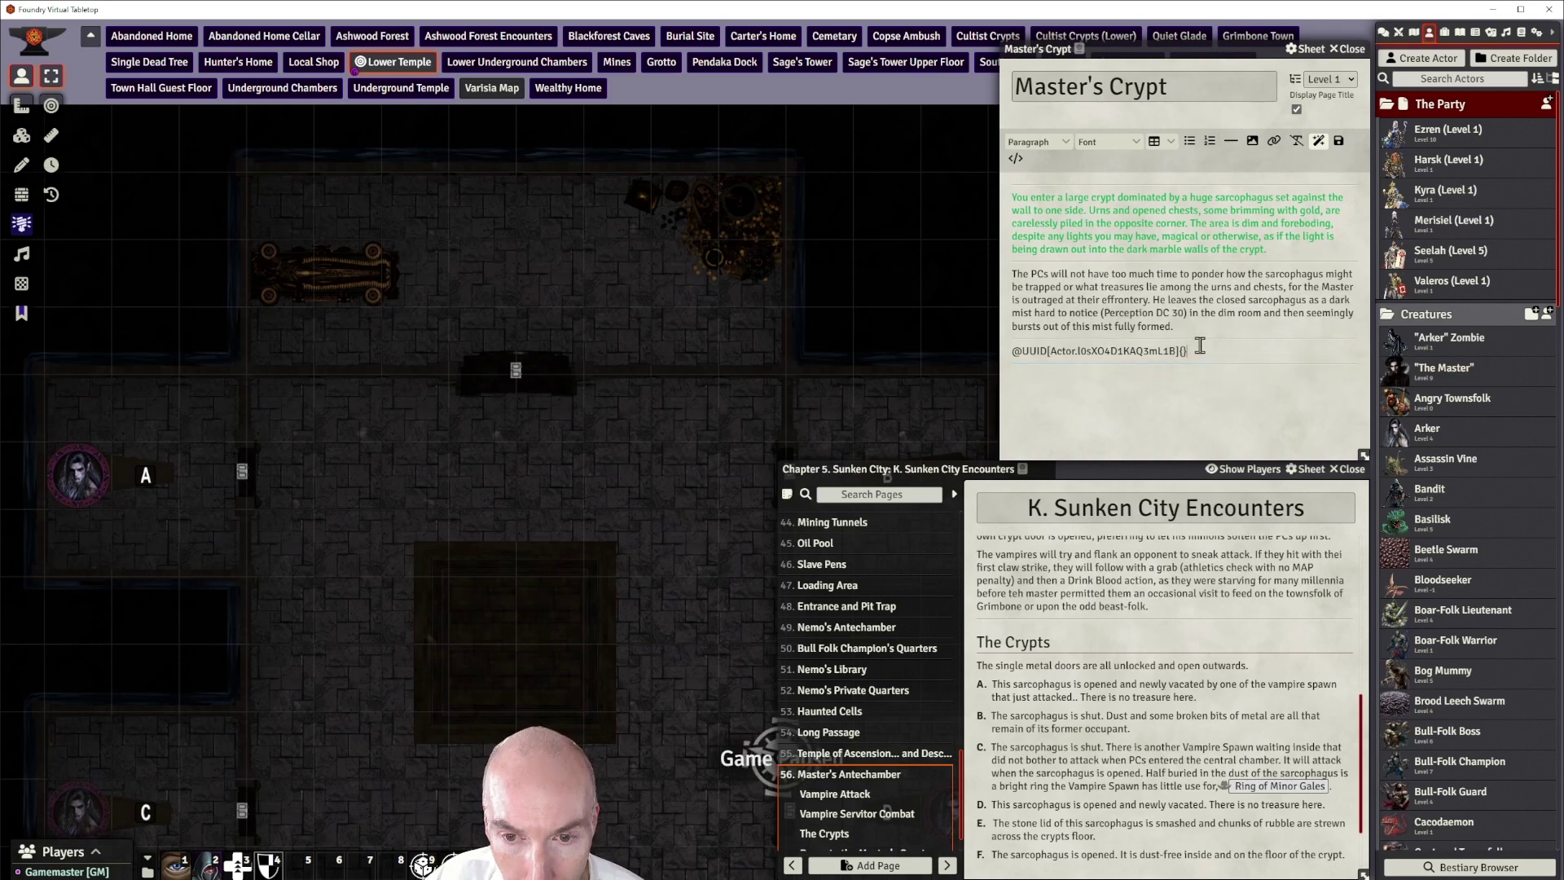
{"action": "left_click", "coordinate": [1186, 401]}
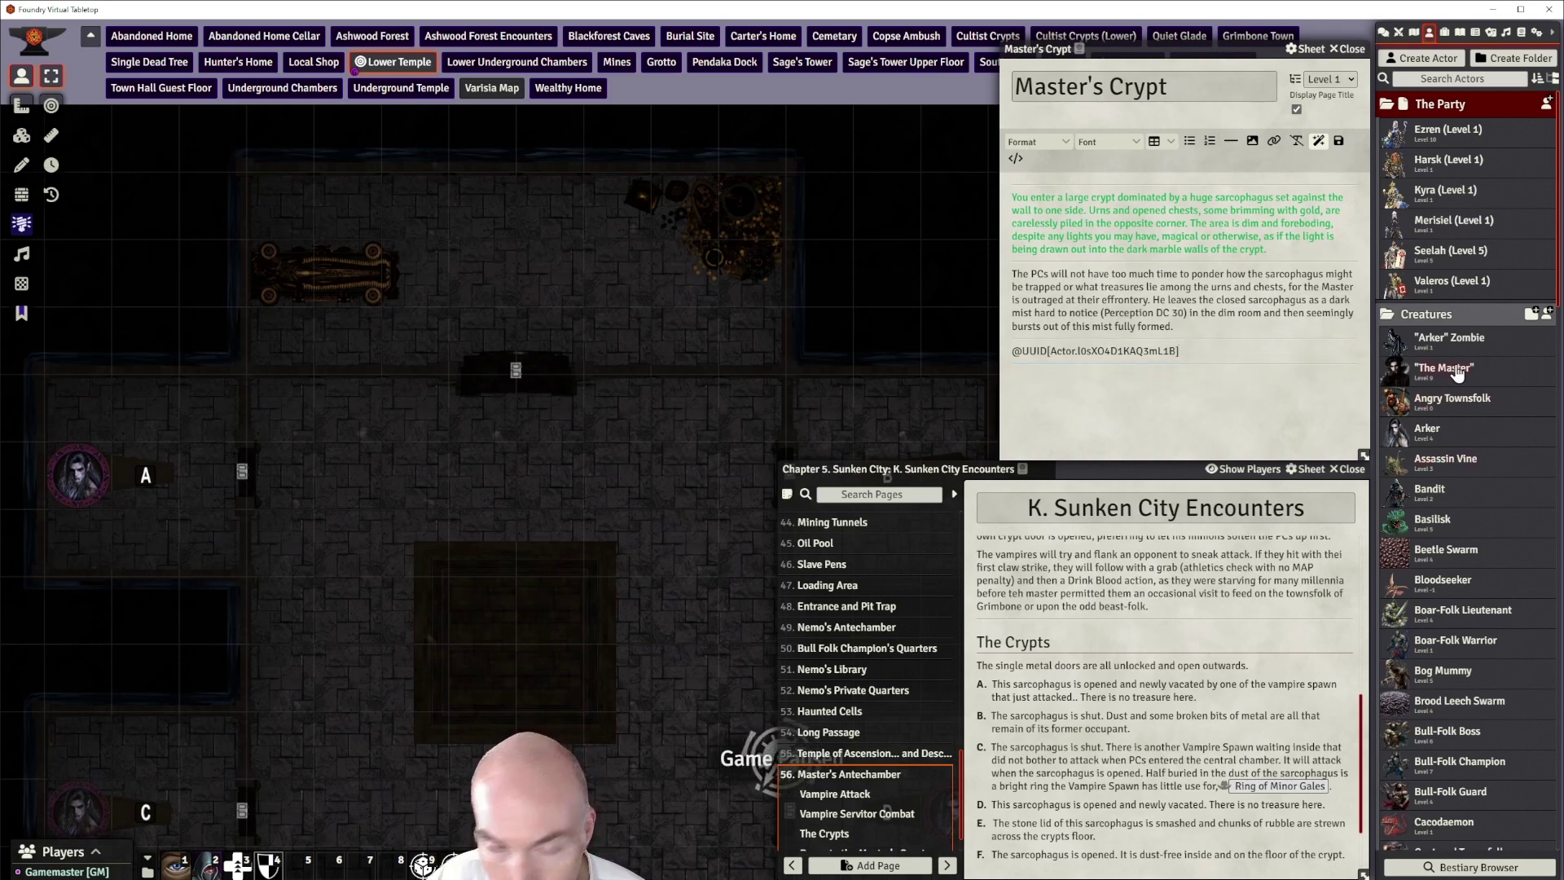
Place "The Master" token on the head end of the crypt sarcophagus in the Lower Temple scene and make it hidden
{"action": "left_click_drag", "start_coordinate": [1444, 368], "coordinate": [282, 269]}
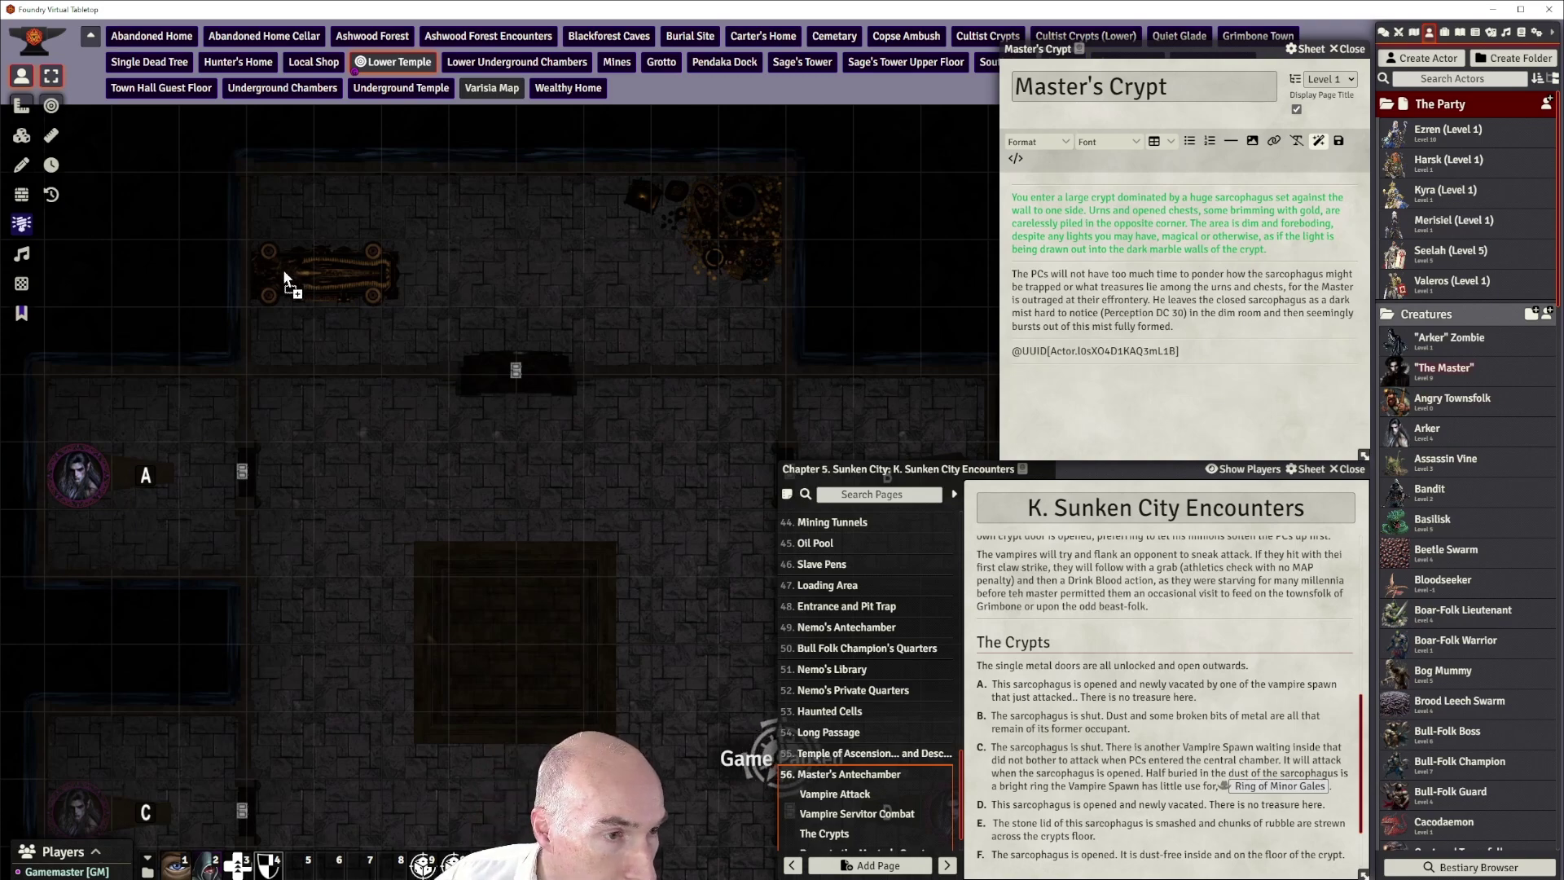
{"action": "right_click", "coordinate": [303, 273]}
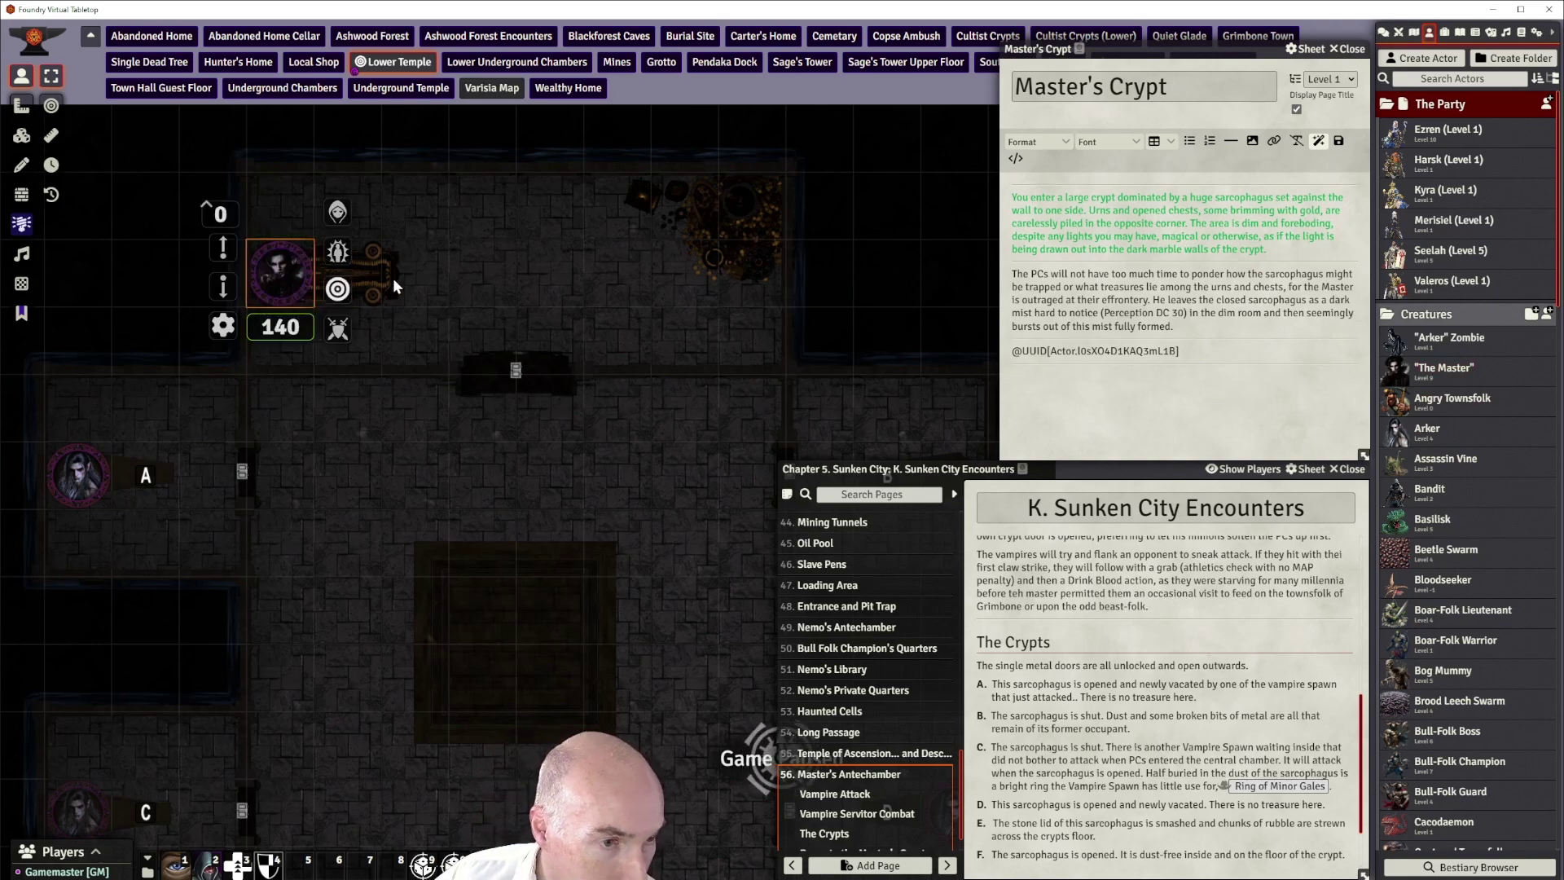
{"action": "left_click", "coordinate": [336, 214]}
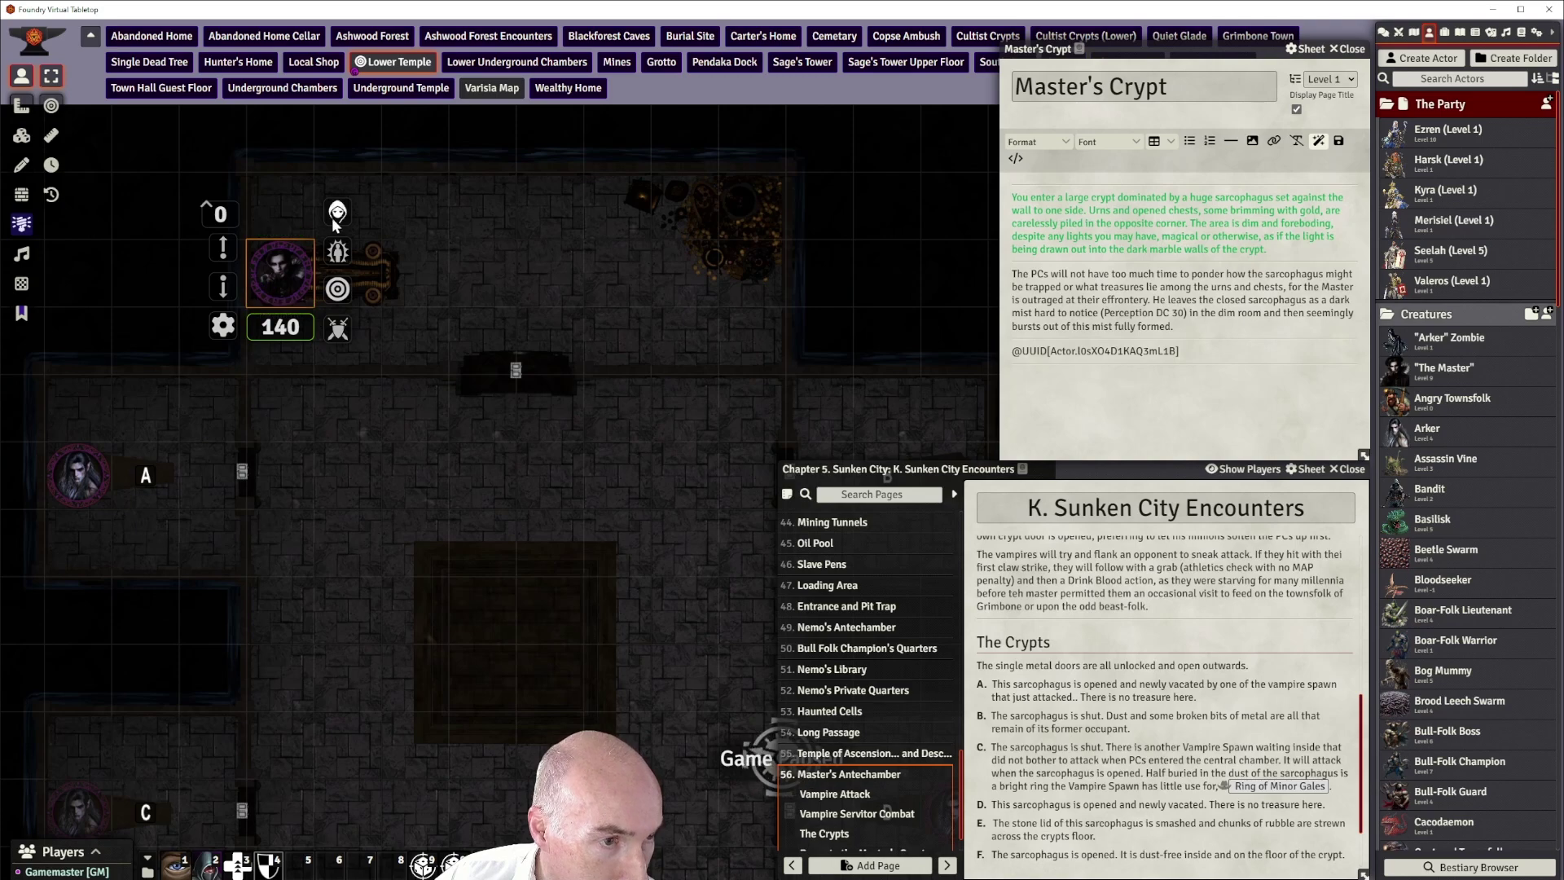
{"action": "left_click", "coordinate": [535, 253]}
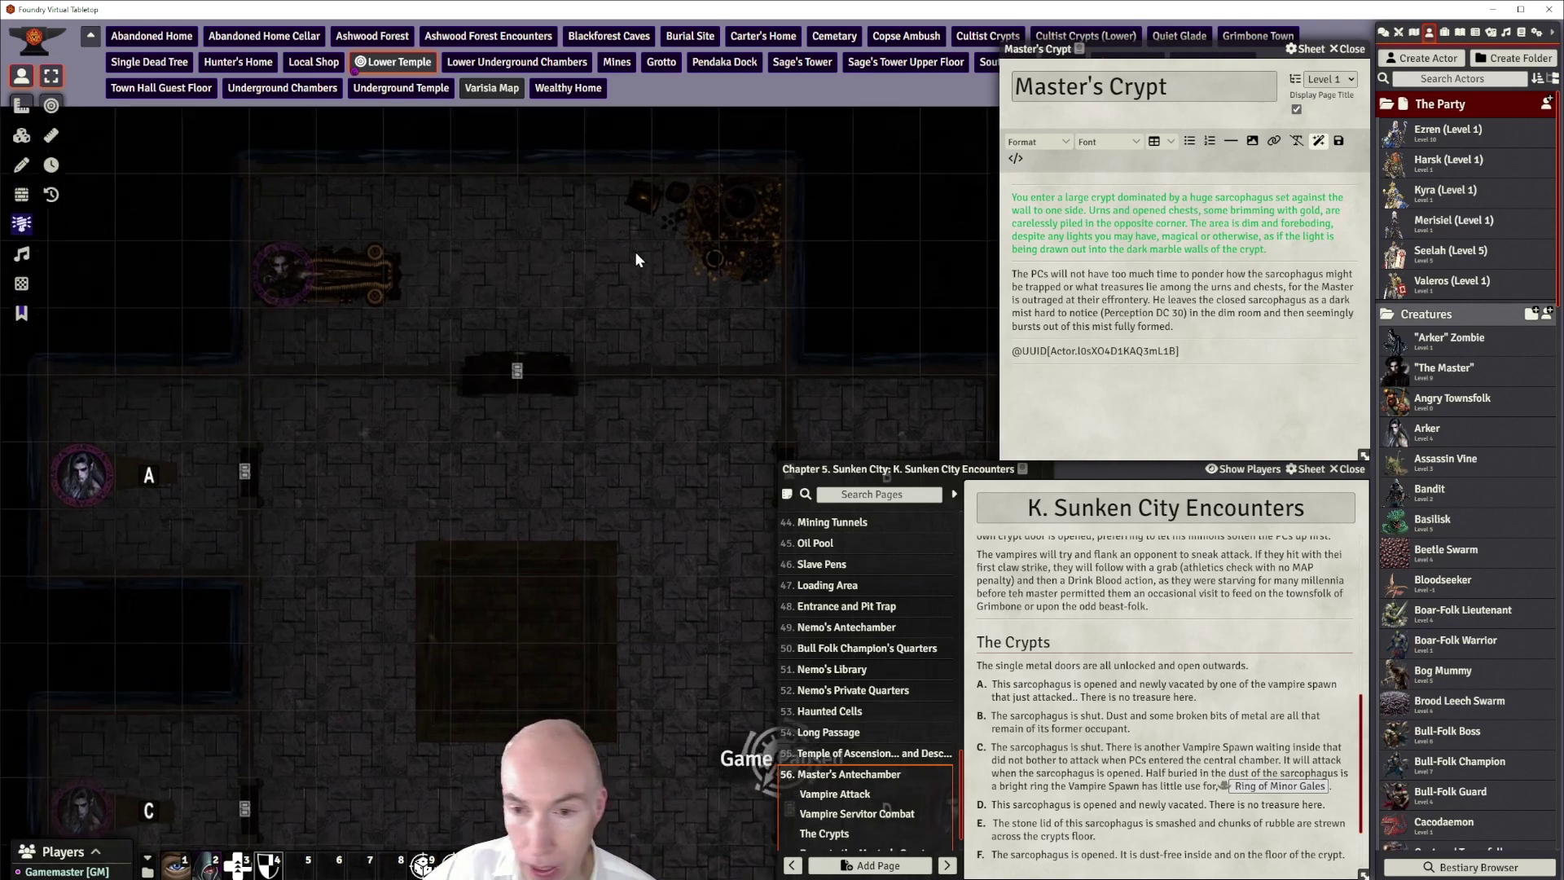
Add the line "The Master Combat" below the actor link on the Master's Crypt page
{"action": "left_click", "coordinate": [1137, 381]}
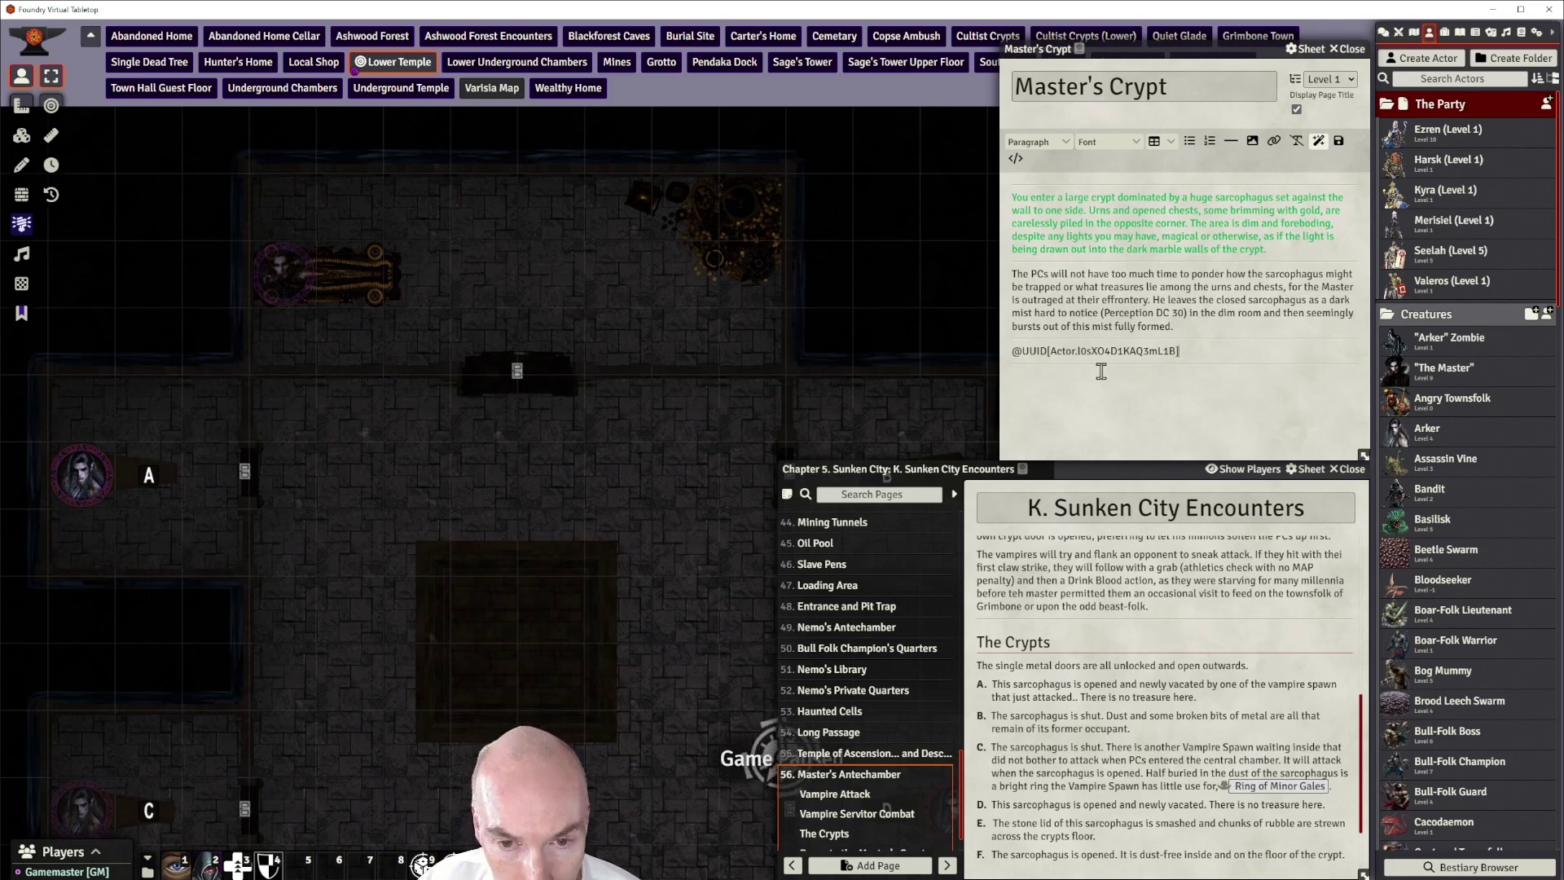
{"action": "key", "text": "Return"}
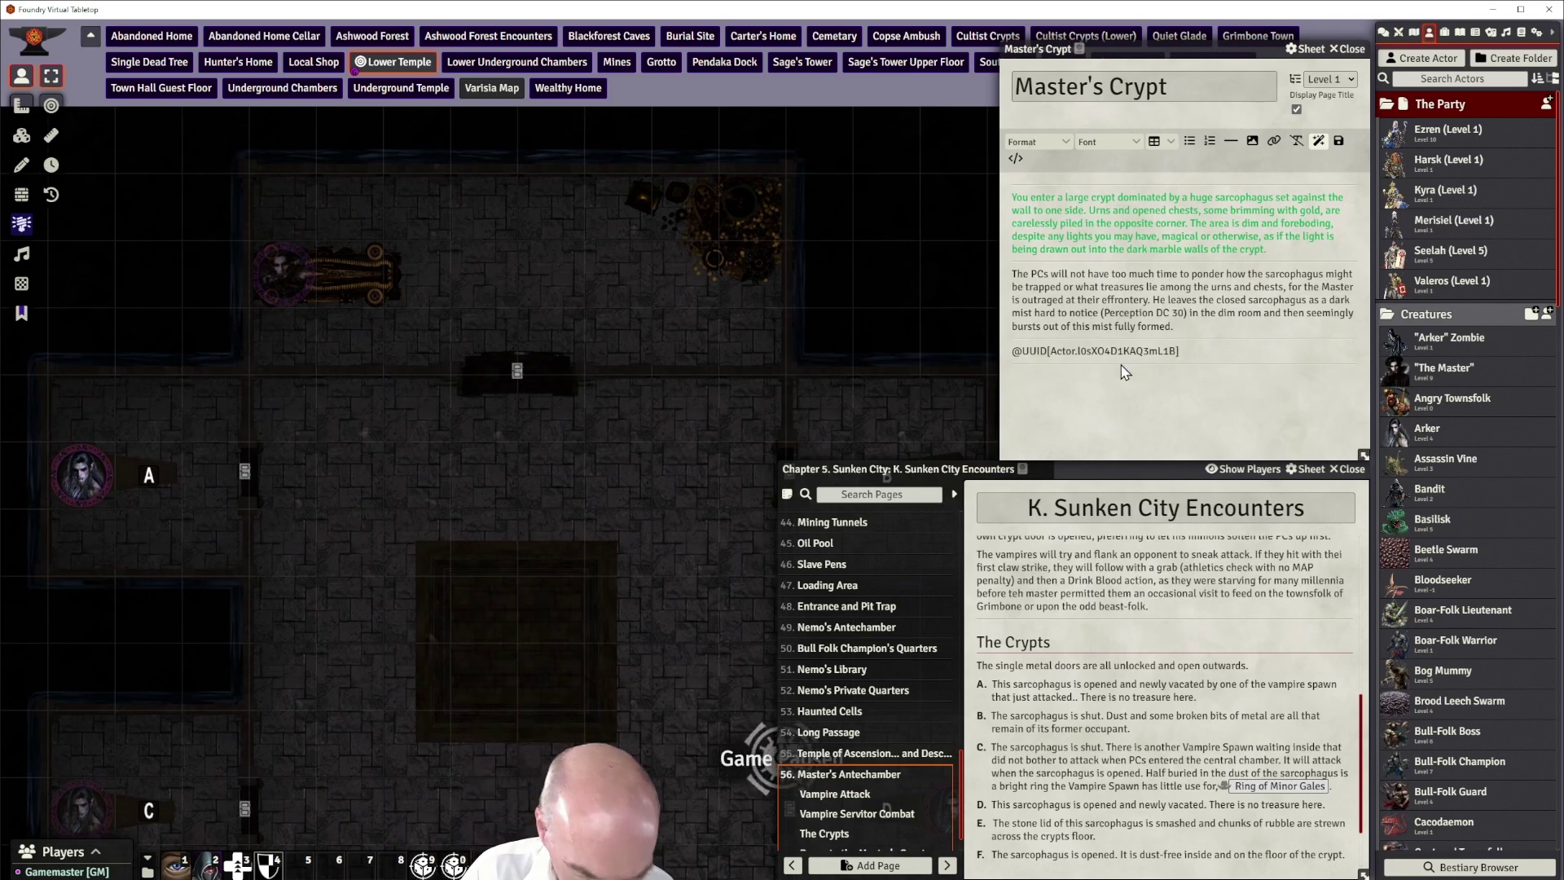
{"action": "type", "text": "The Mast"}
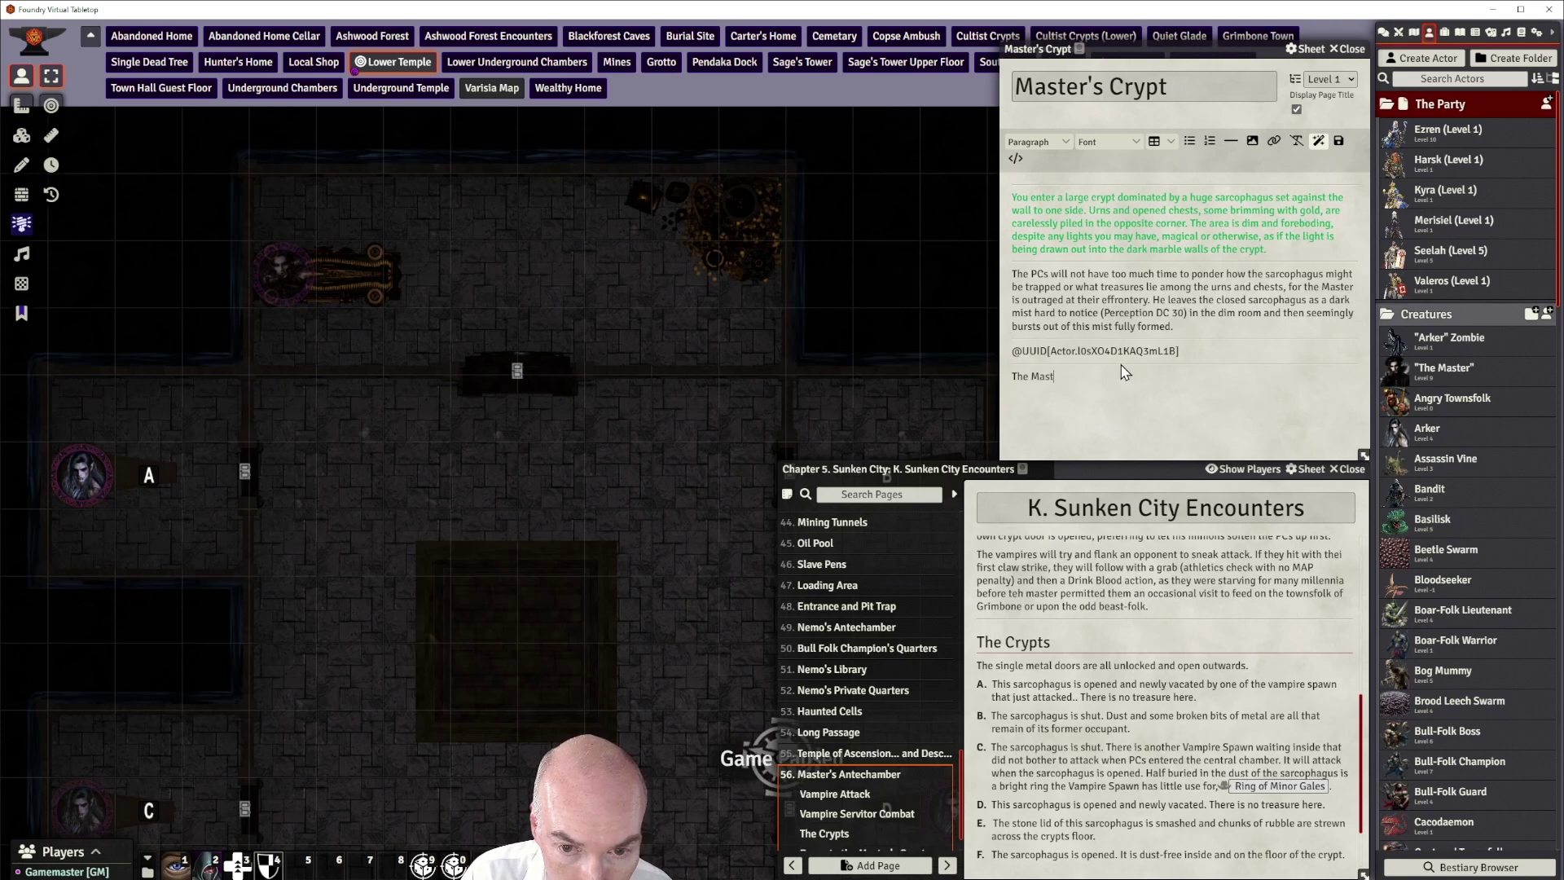
{"action": "type", "text": "er Co"}
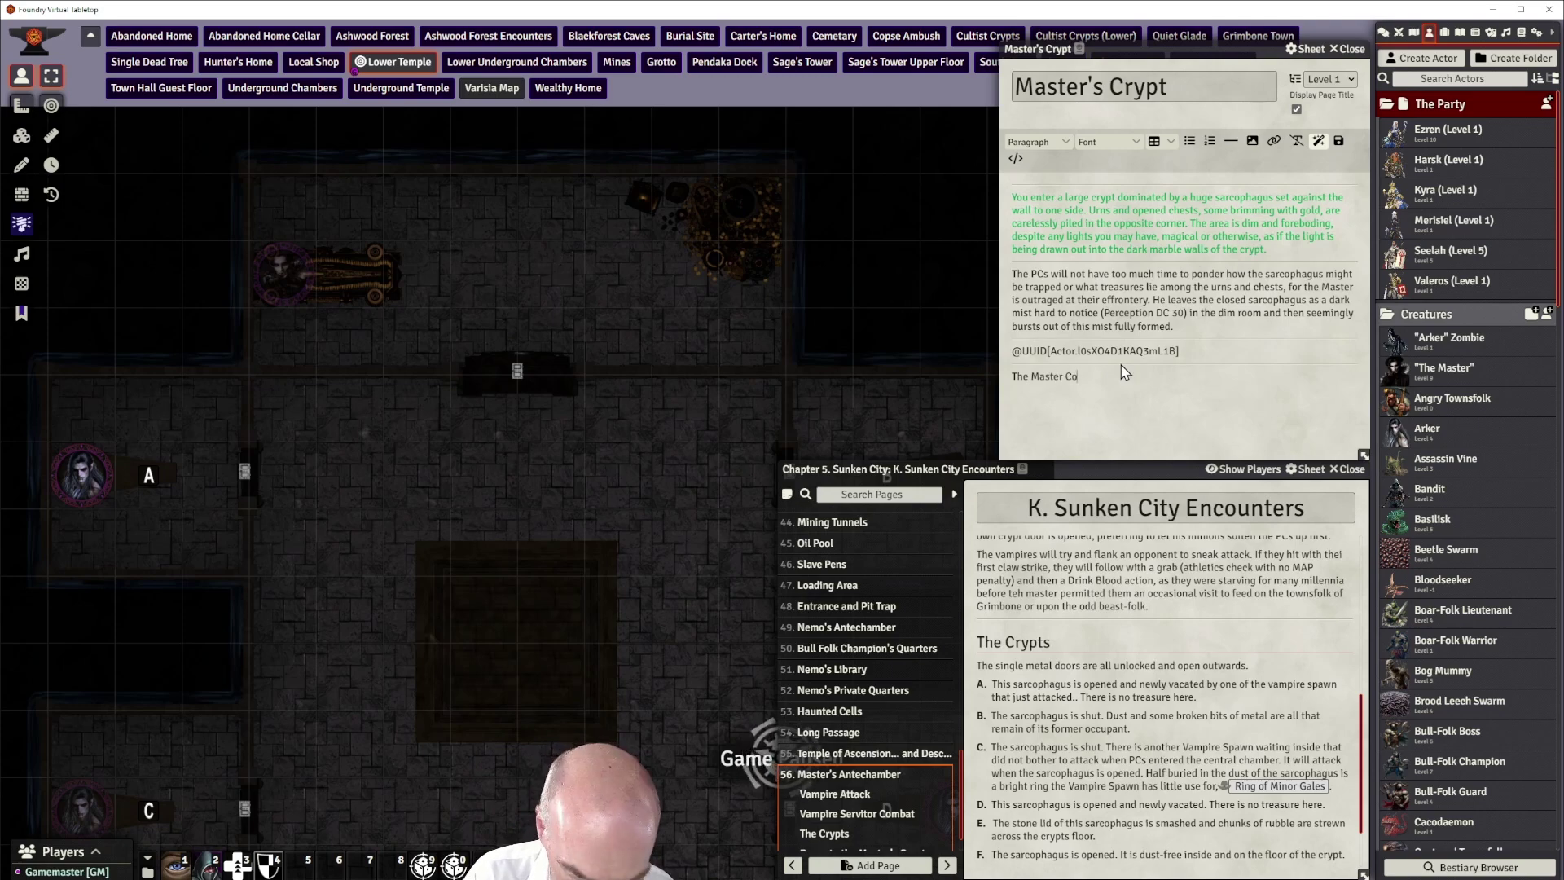
{"action": "type", "text": "mbat"}
{"action": "key", "text": "Return"}
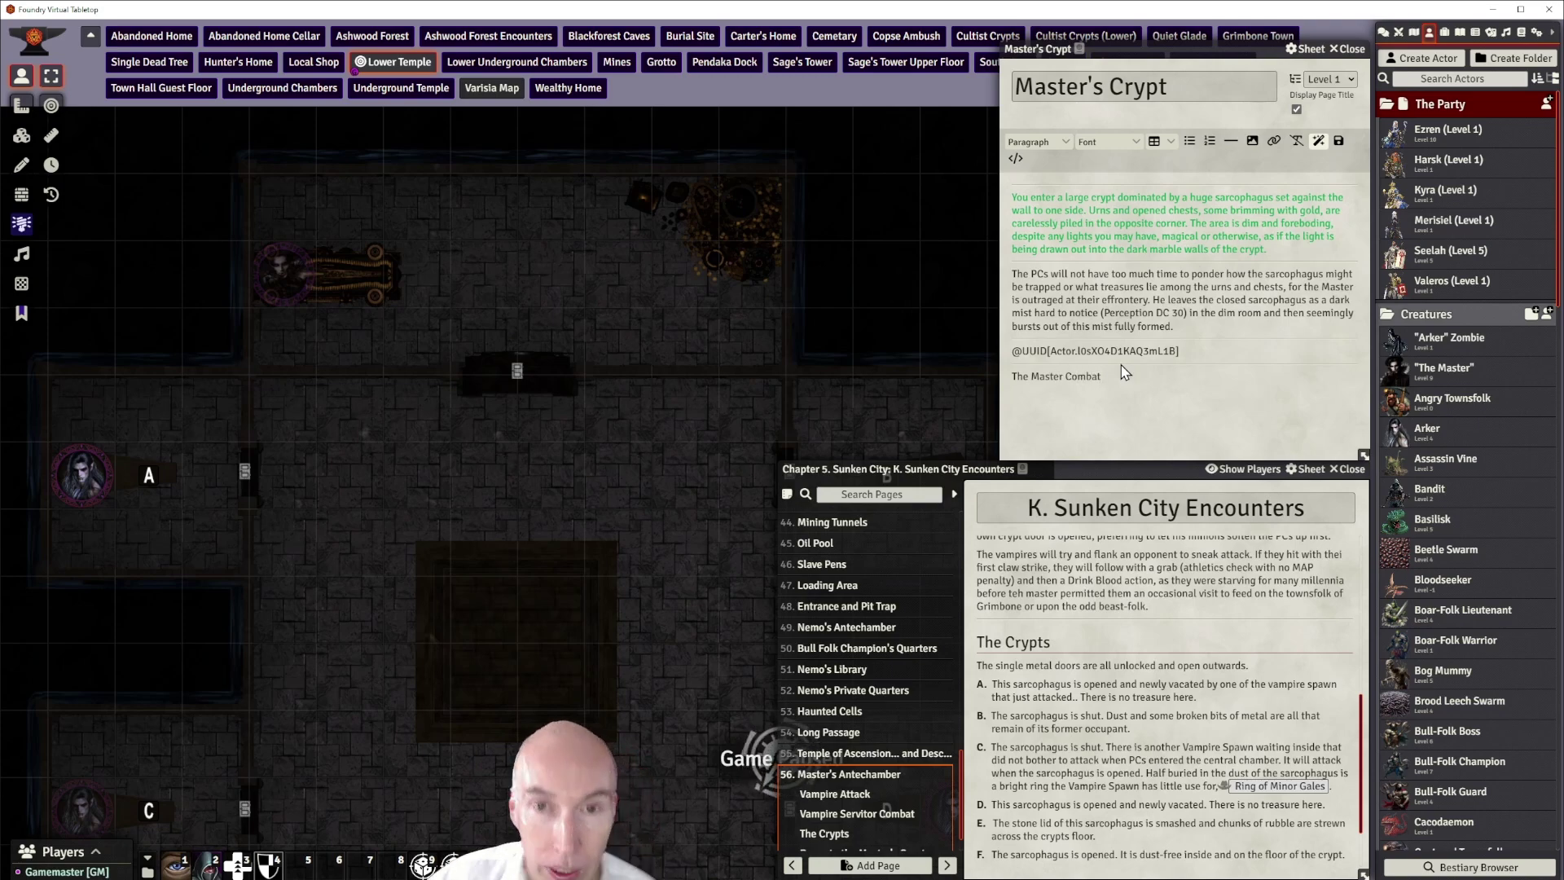
Format the "The Master Combat" line as Heading 1 and continue on the line beneath it
{"action": "left_click_drag", "start_coordinate": [1103, 376], "coordinate": [1019, 379]}
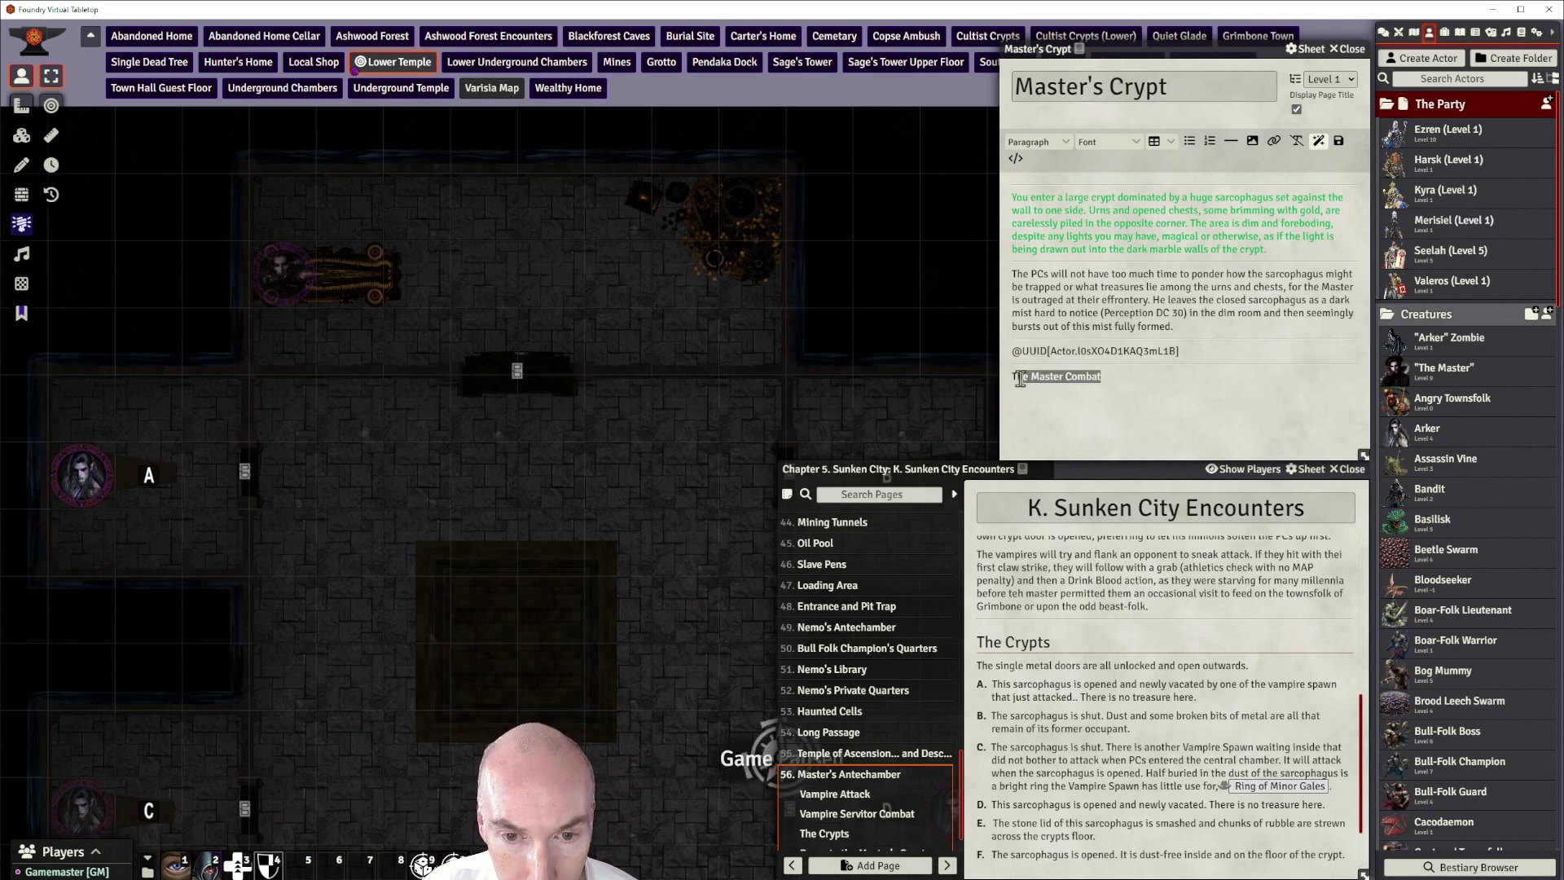
{"action": "left_click", "coordinate": [1032, 142]}
{"action": "mouse_move", "coordinate": [1045, 169]}
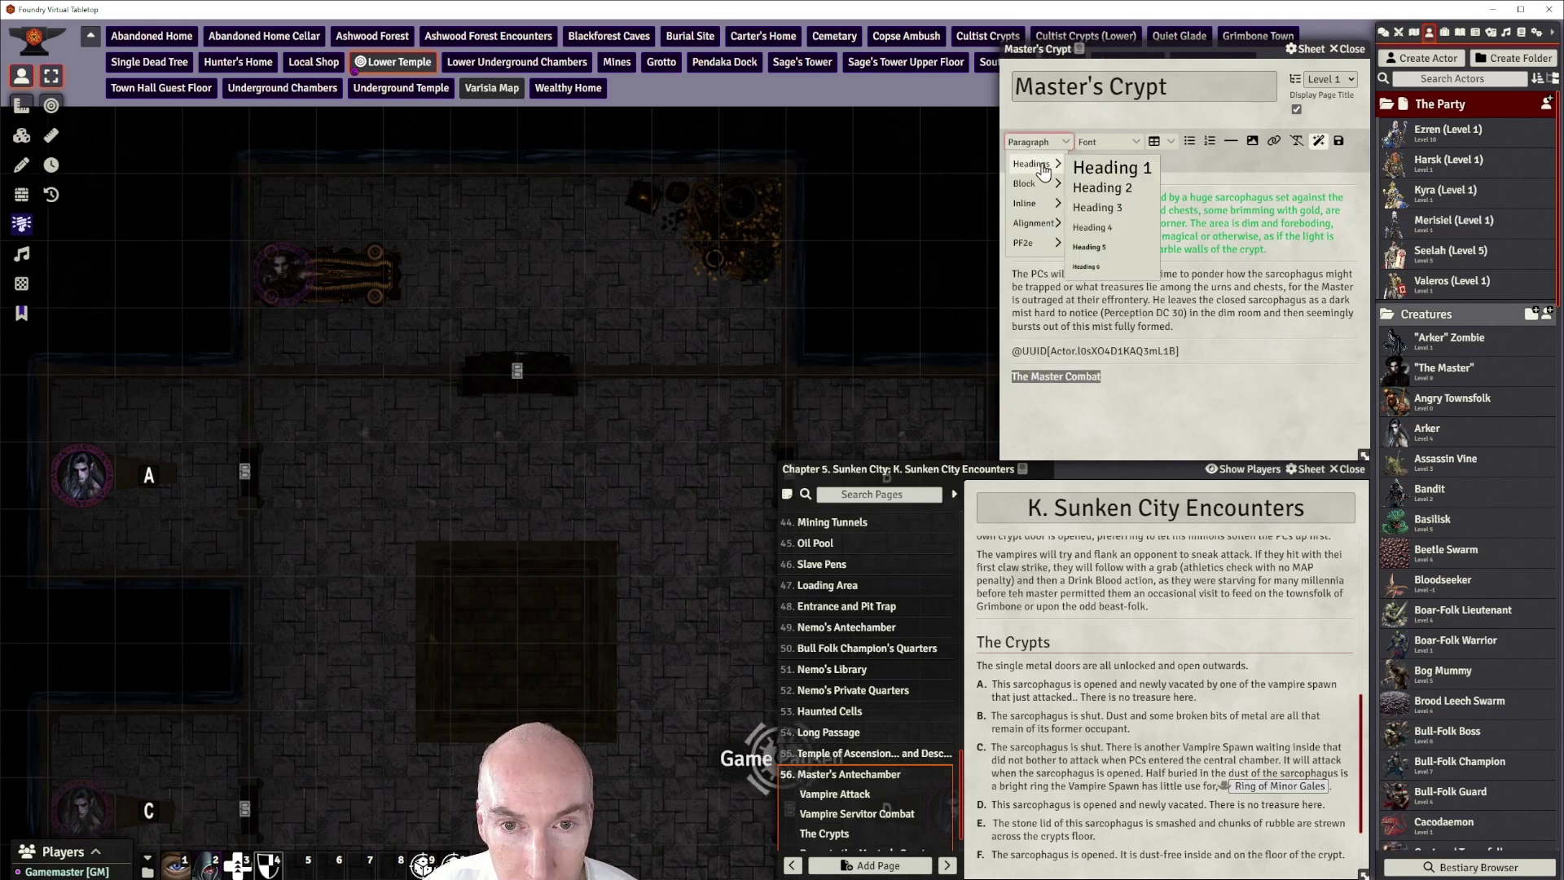
{"action": "left_click", "coordinate": [1112, 168]}
{"action": "left_click", "coordinate": [1034, 417]}
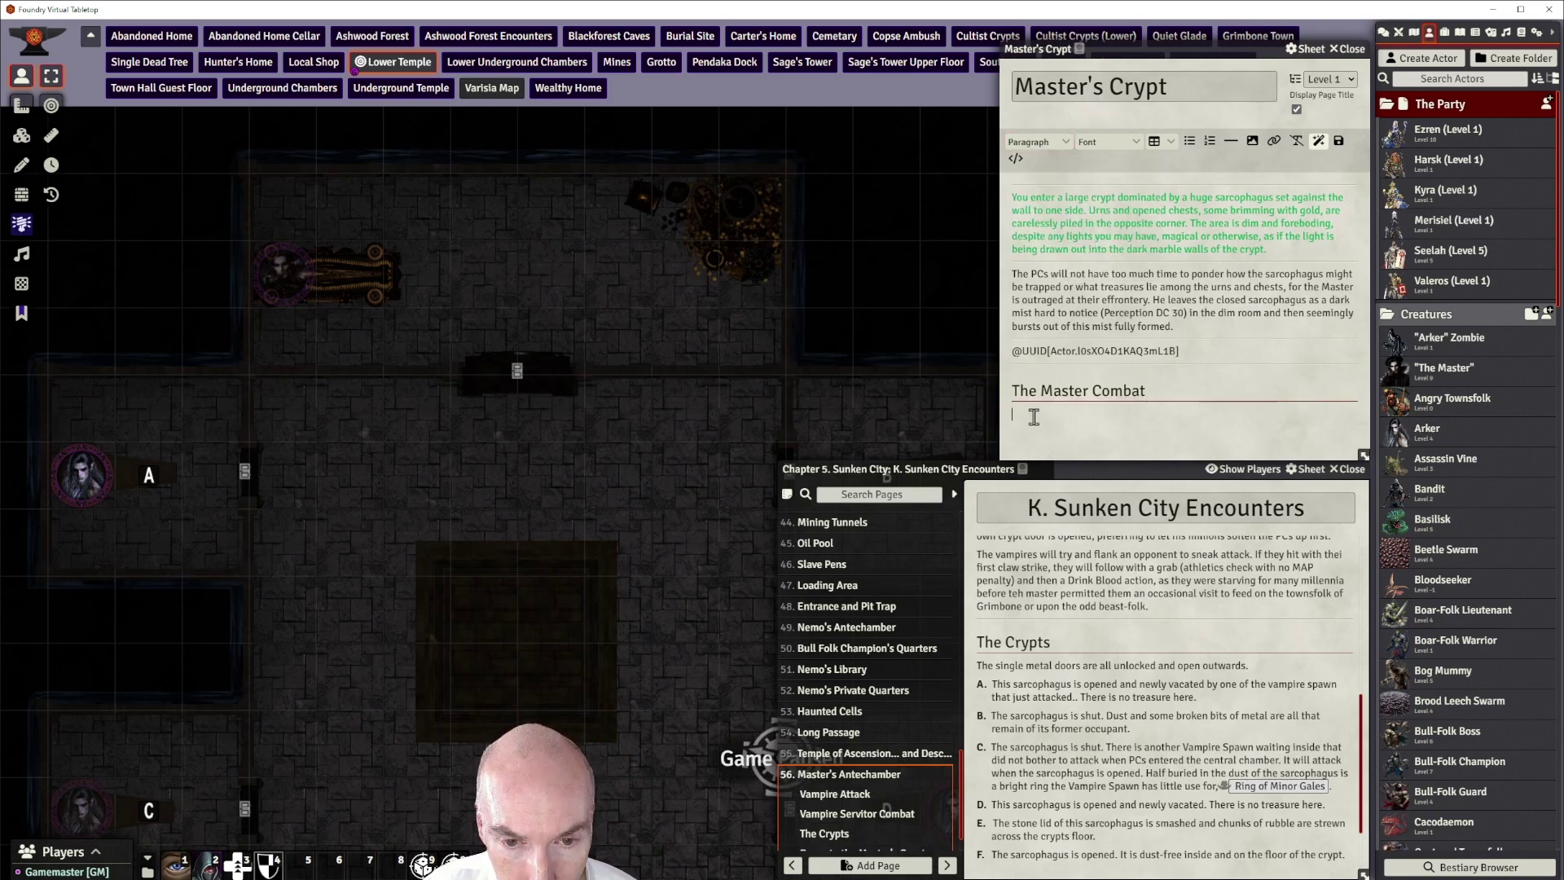
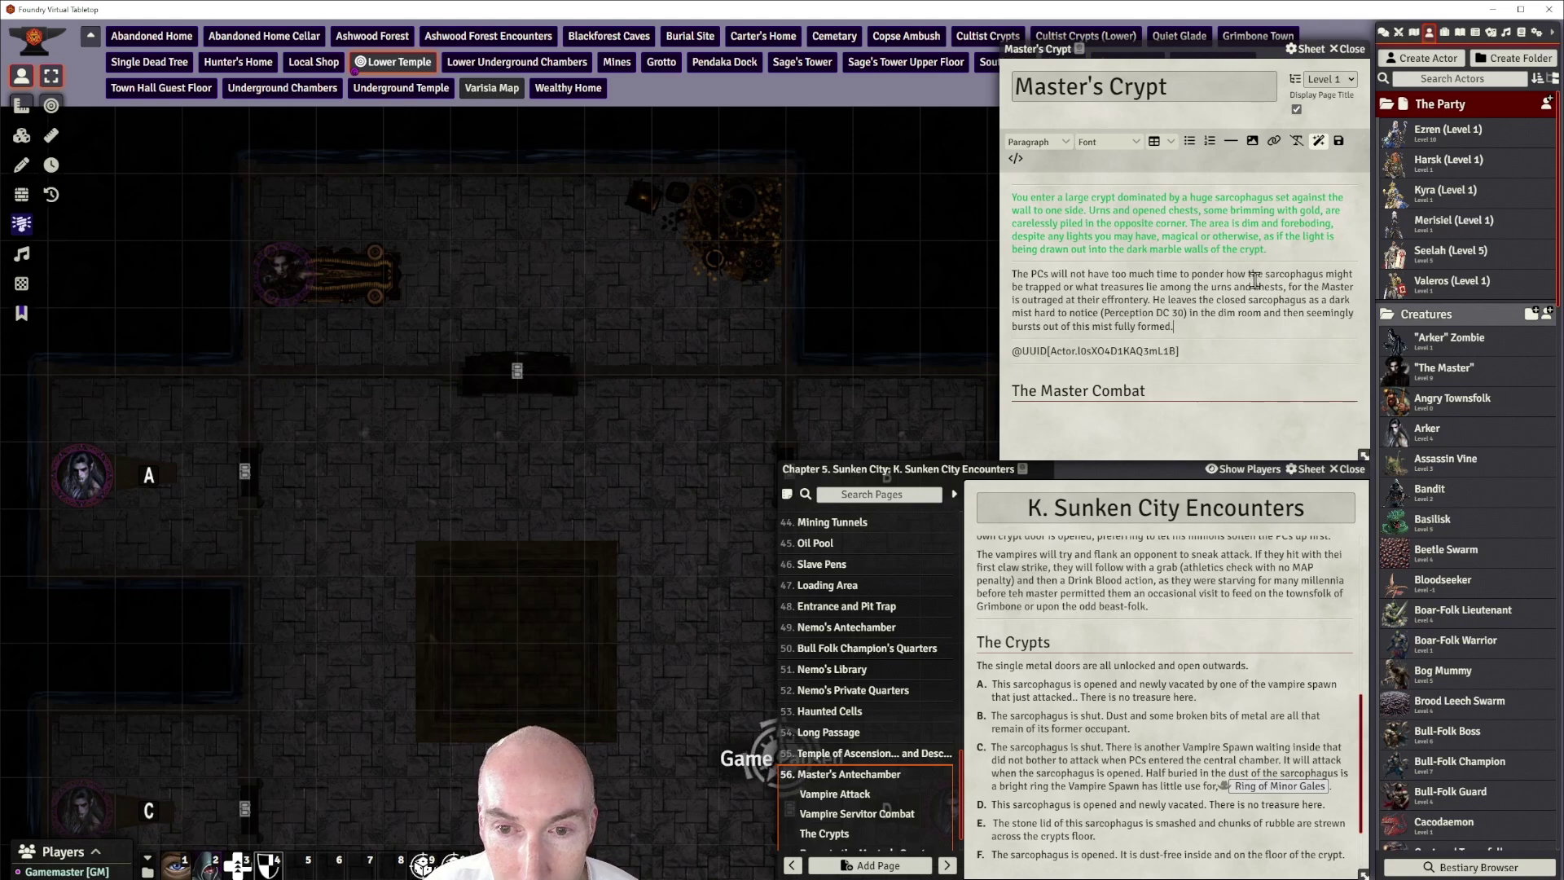
Insert a horizontal rule between the last descriptive paragraph and the actor link on the Master's Crypt page
{"action": "key", "text": "Return"}
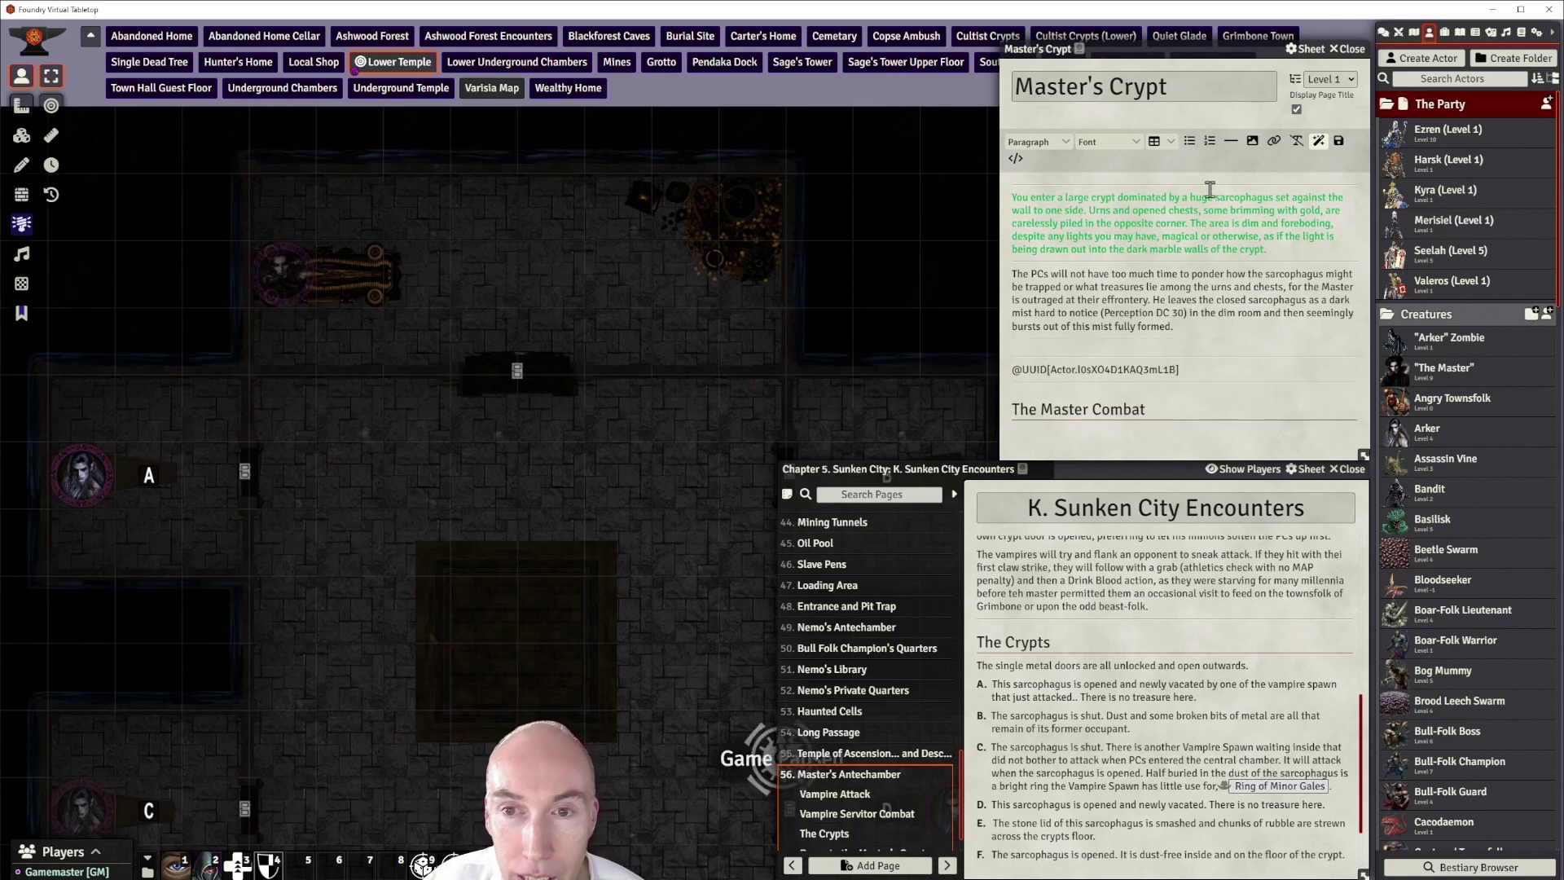
{"action": "left_click", "coordinate": [1230, 141]}
{"action": "left_click", "coordinate": [1096, 344]}
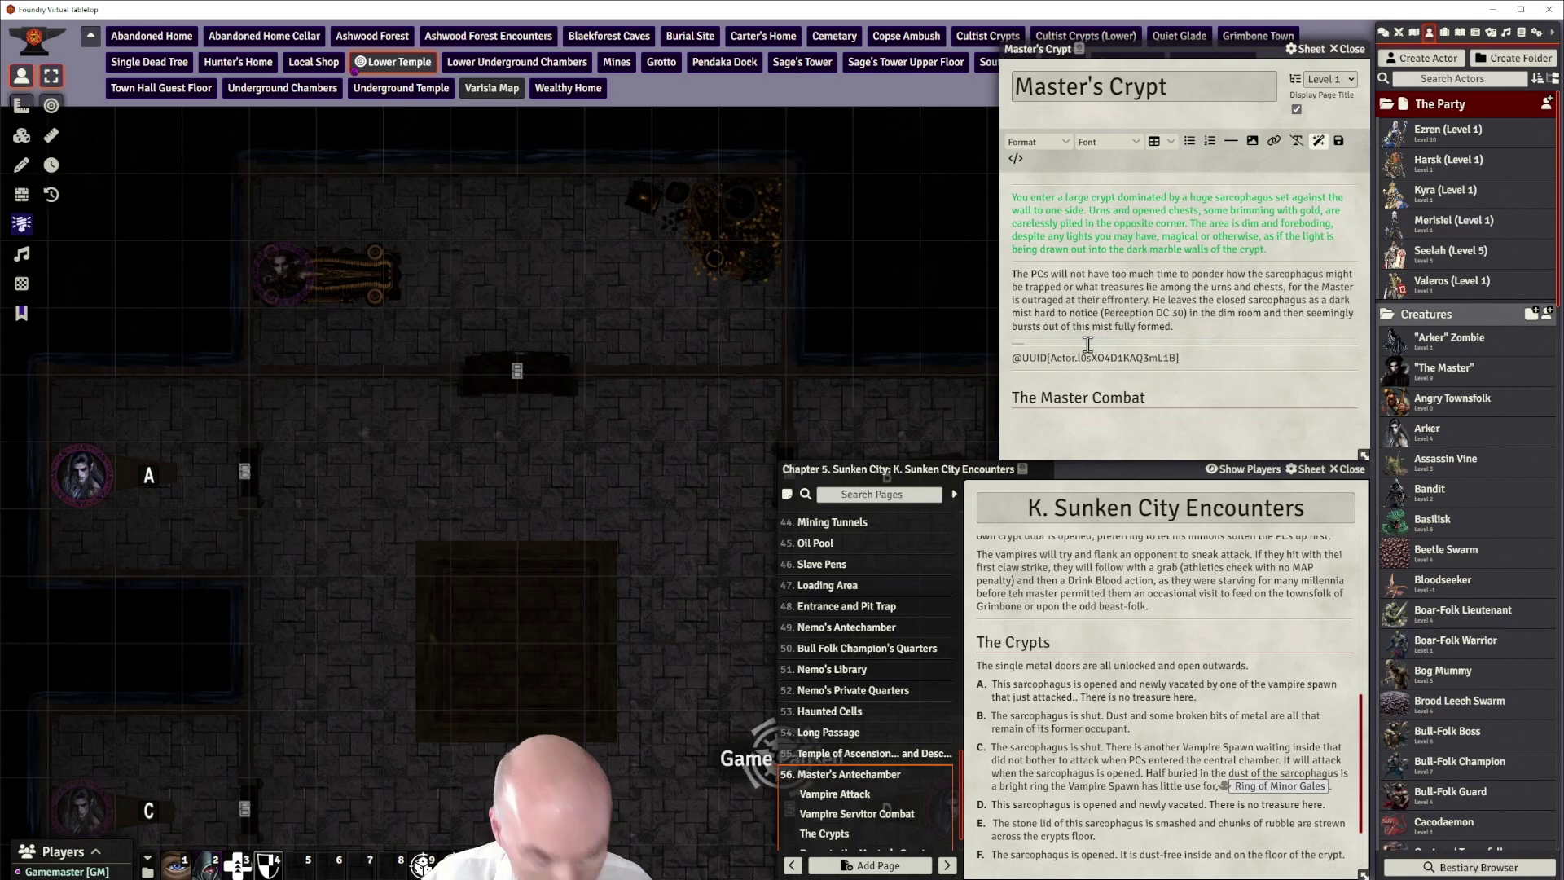
Add green read-aloud paragraphs describing the Master's sudden appearance and his telepathic threat above the actor link on the Master's Crypt page
{"action": "type", "text": "Suddenly there is a burst of sound and the Master stands before you as if stepping out of thin air fully-formed and striking a regal pose on top of the sarcophagus. He is dressed in black cloak over black mail, brandishing a black fauchard polearm with a wickedly curved blade. He speaks in your minds. \"This will not do! This is an outrage! You will die without delay!\""}
{"action": "scroll", "coordinate": [1115, 376], "scroll_direction": "down", "scroll_amount": 1}
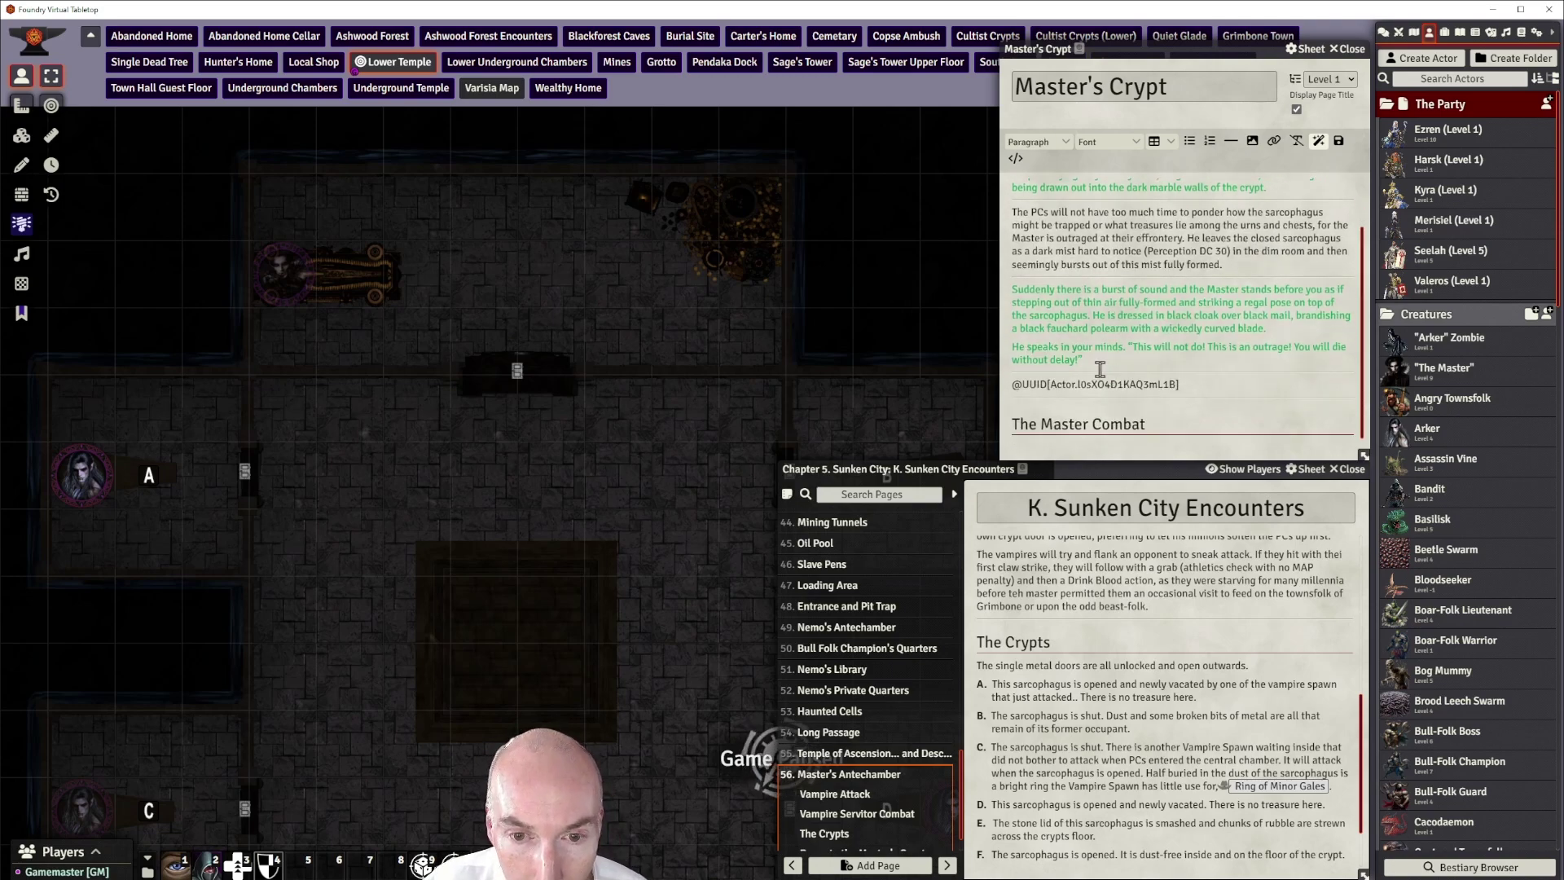
{"action": "scroll", "coordinate": [1101, 366], "scroll_direction": "up", "scroll_amount": 1}
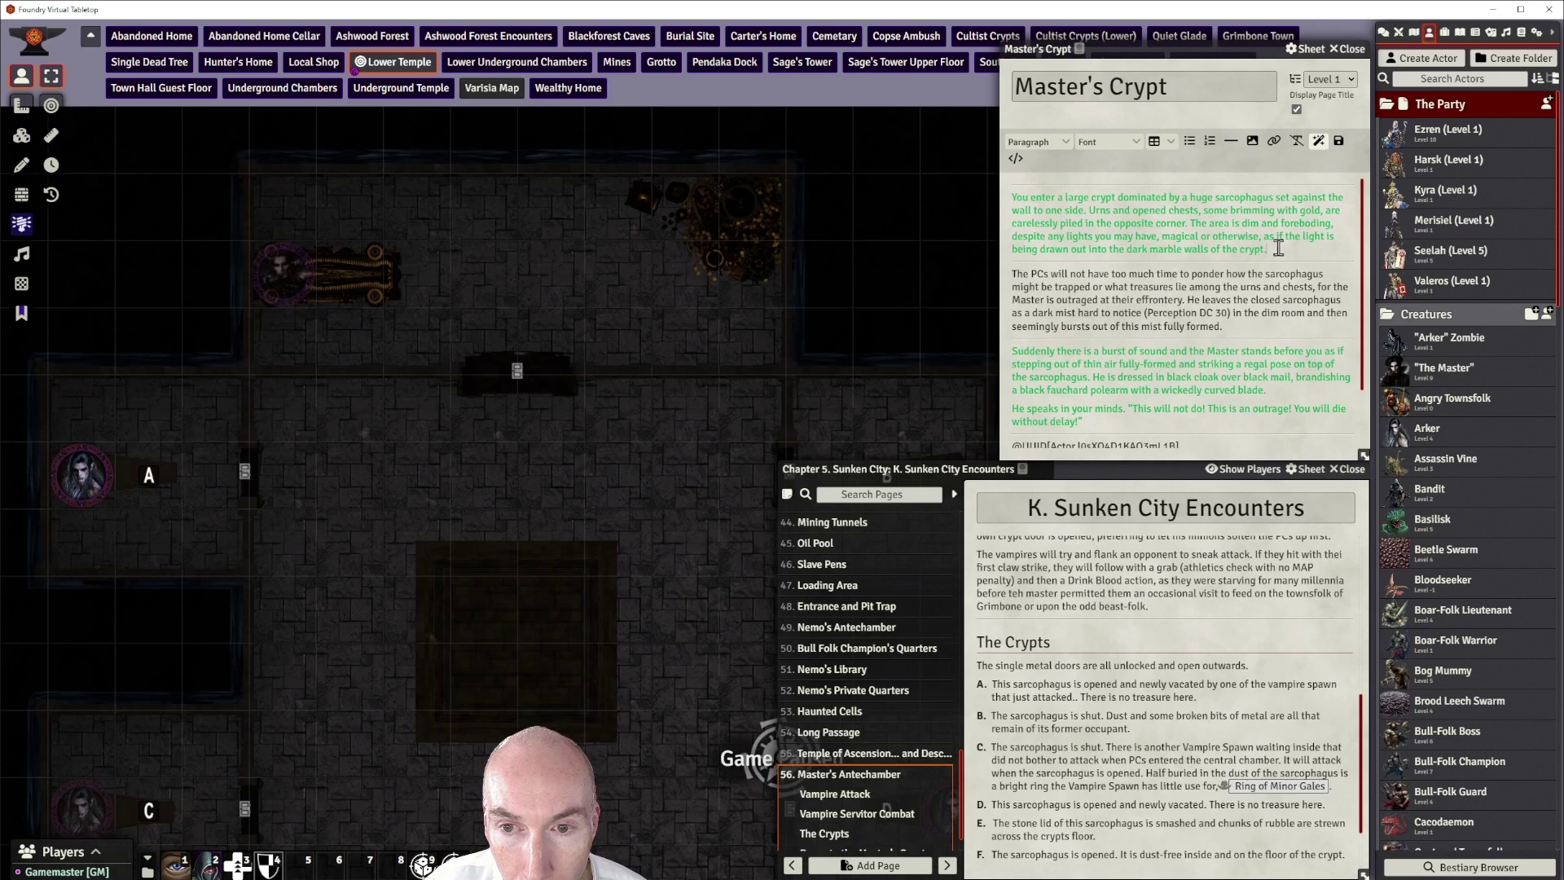
Format the opening green paragraph beginning "You enter a large crypt" as a blockquote
{"action": "left_click_drag", "start_coordinate": [1278, 248], "coordinate": [1011, 198]}
{"action": "left_click", "coordinate": [1035, 142]}
{"action": "mouse_move", "coordinate": [1037, 177]}
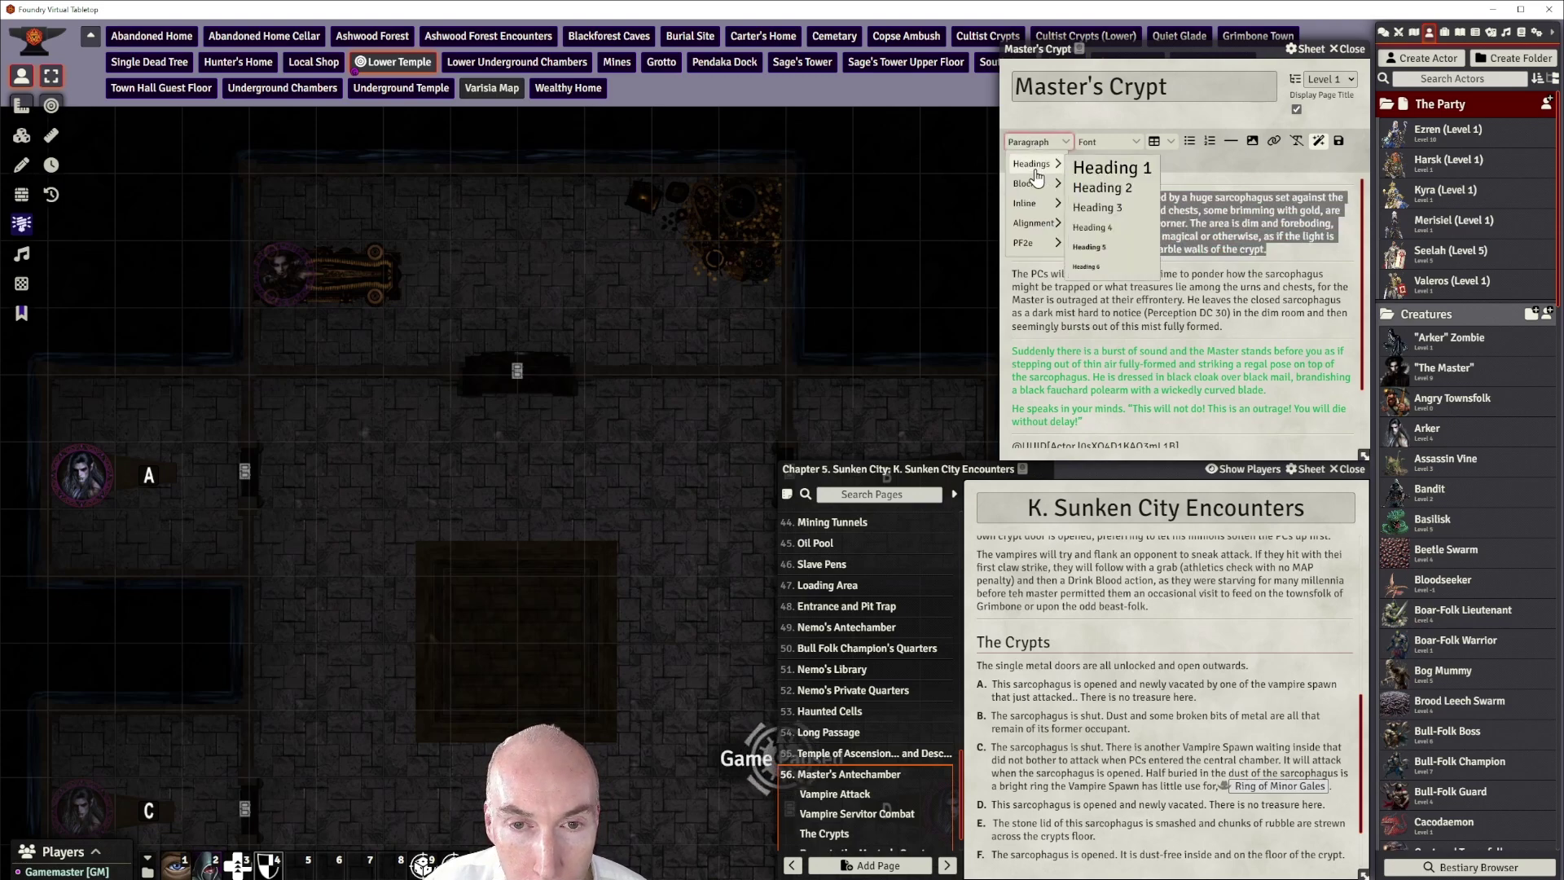
{"action": "left_click", "coordinate": [1092, 204]}
{"action": "left_click", "coordinate": [1141, 302]}
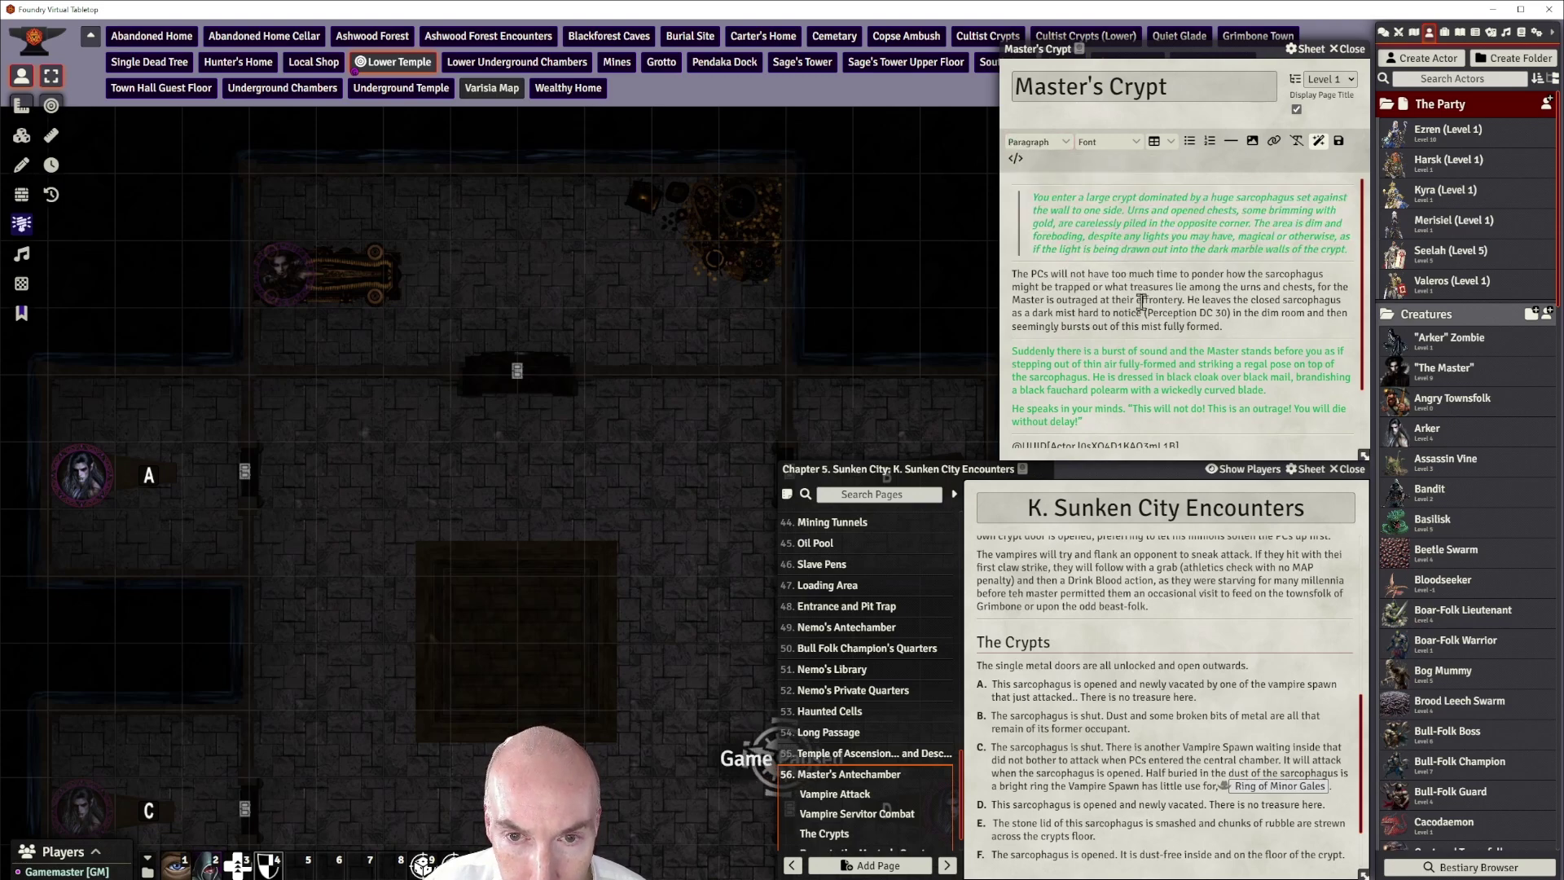
Format the two green paragraphs about the Master's appearance and speech as a blockquote
{"action": "scroll", "coordinate": [1148, 315], "scroll_direction": "down", "scroll_amount": 1}
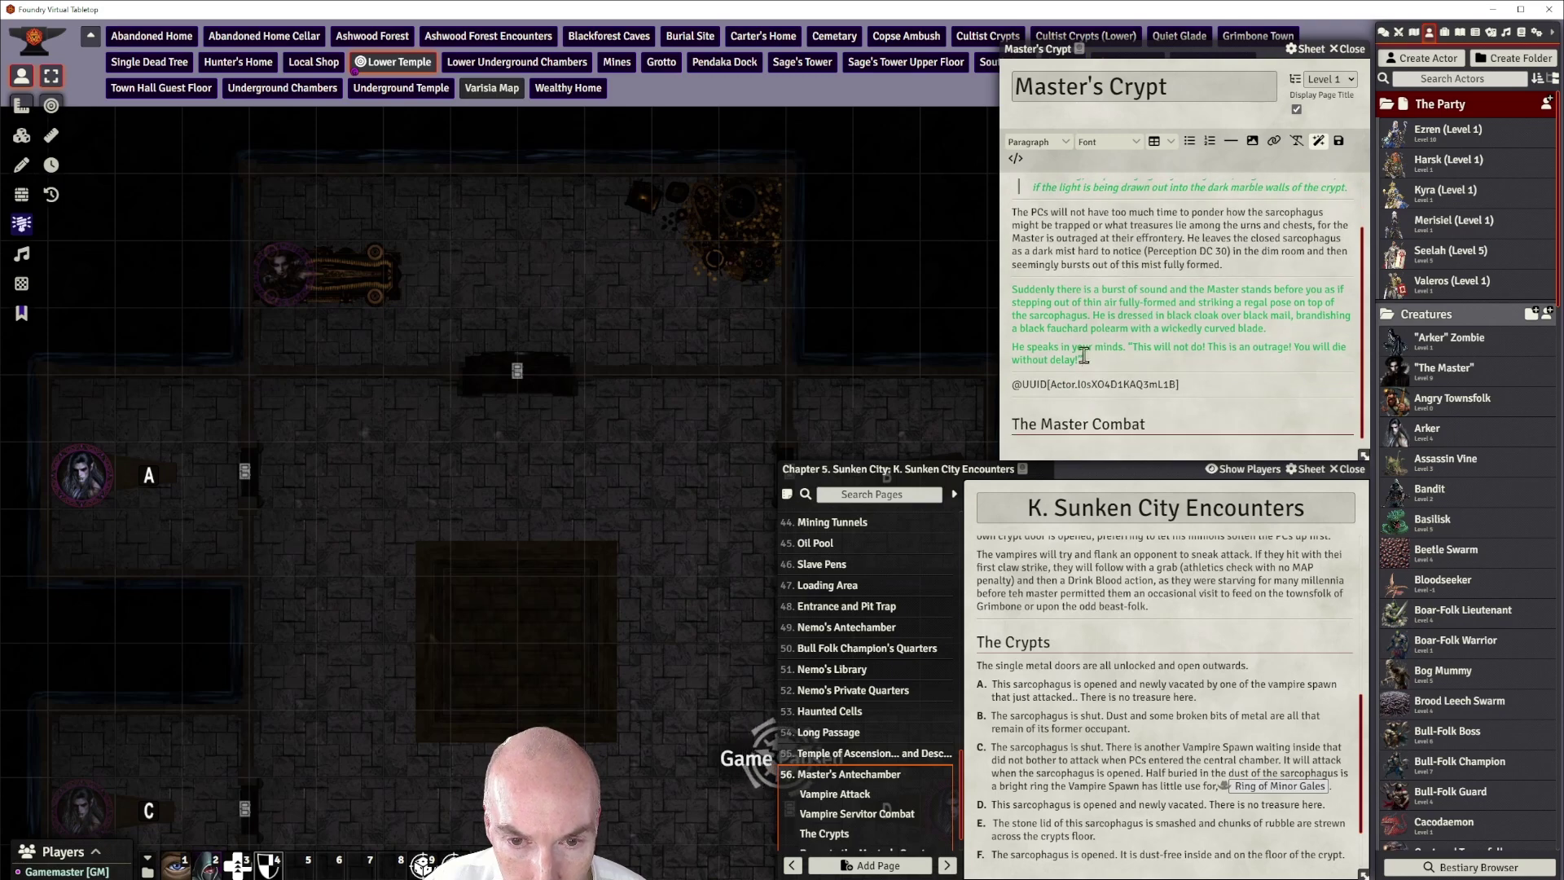
{"action": "left_click_drag", "start_coordinate": [1083, 359], "coordinate": [1013, 290]}
{"action": "left_click", "coordinate": [1035, 142]}
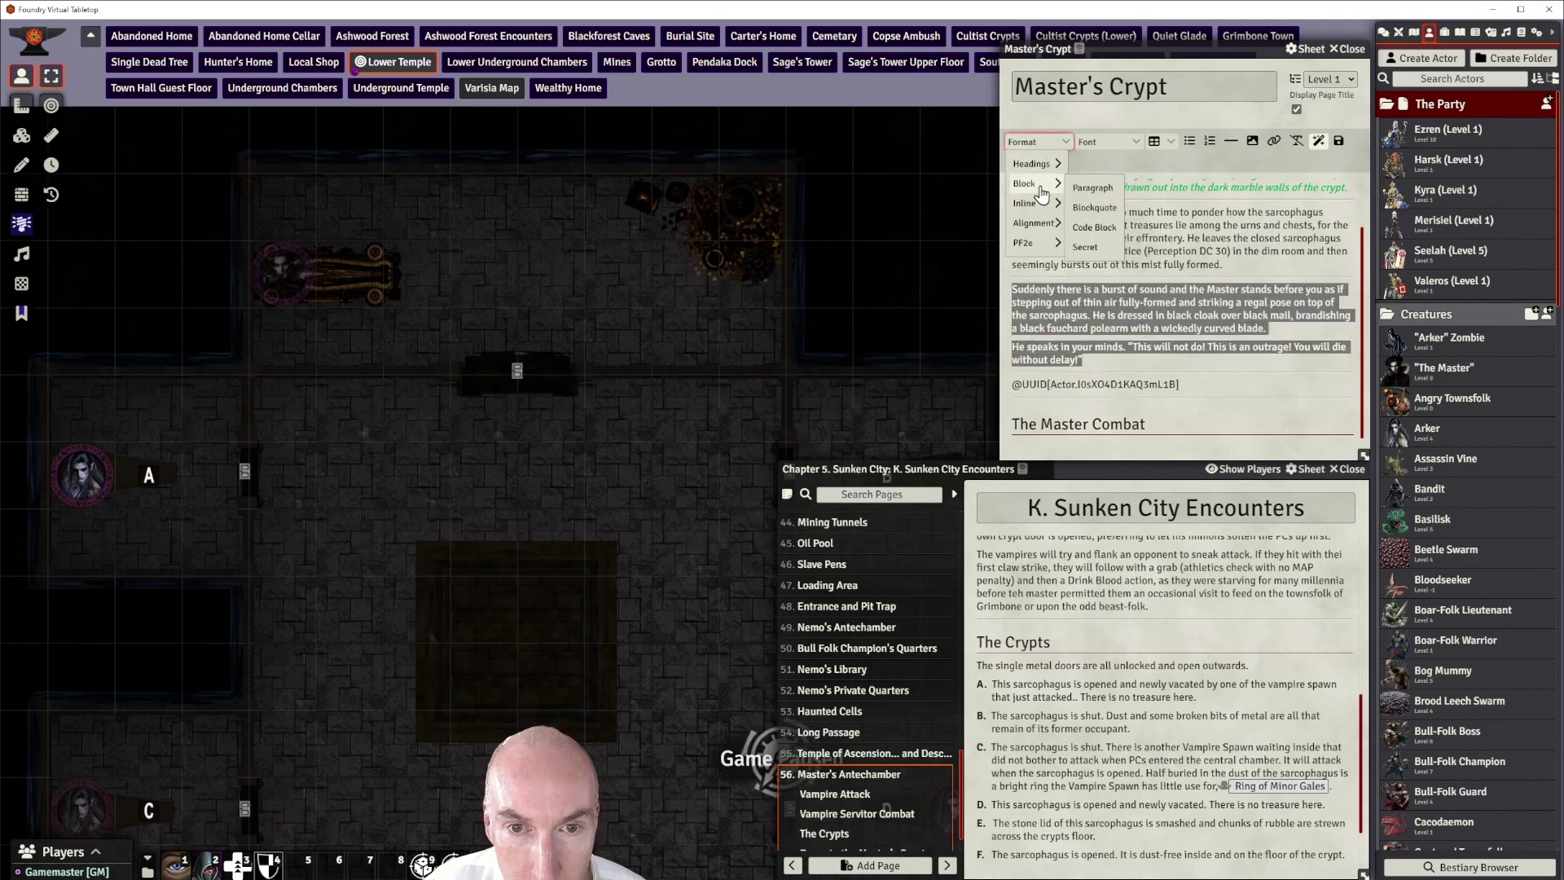
{"action": "mouse_move", "coordinate": [1035, 186]}
{"action": "left_click", "coordinate": [1108, 207]}
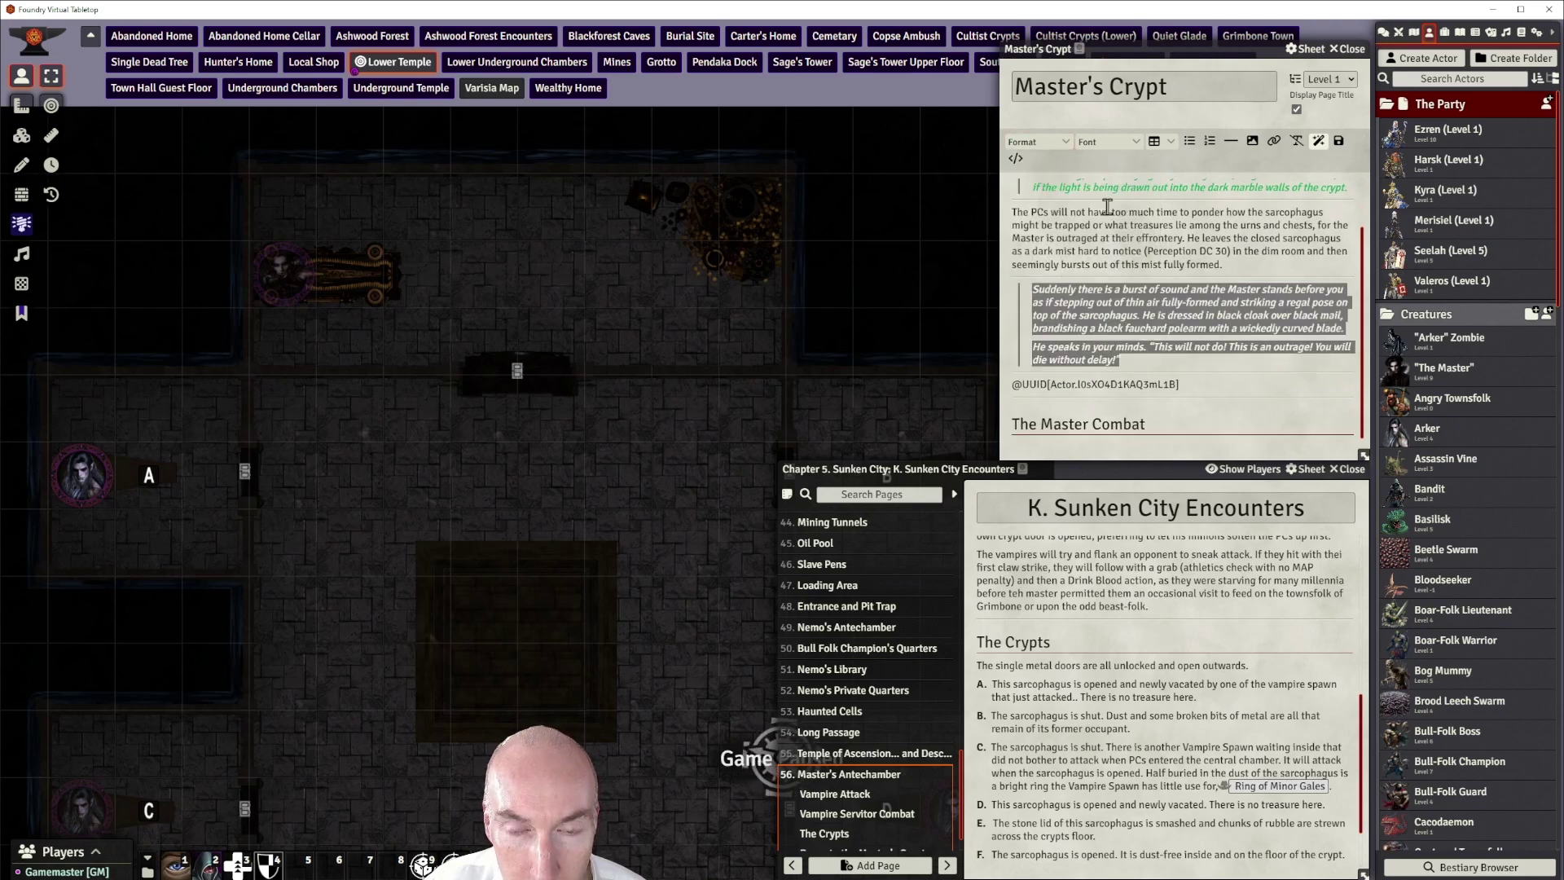
Insert "a" before "black cloak" in the Master's read-aloud description
{"action": "left_click", "coordinate": [1210, 342]}
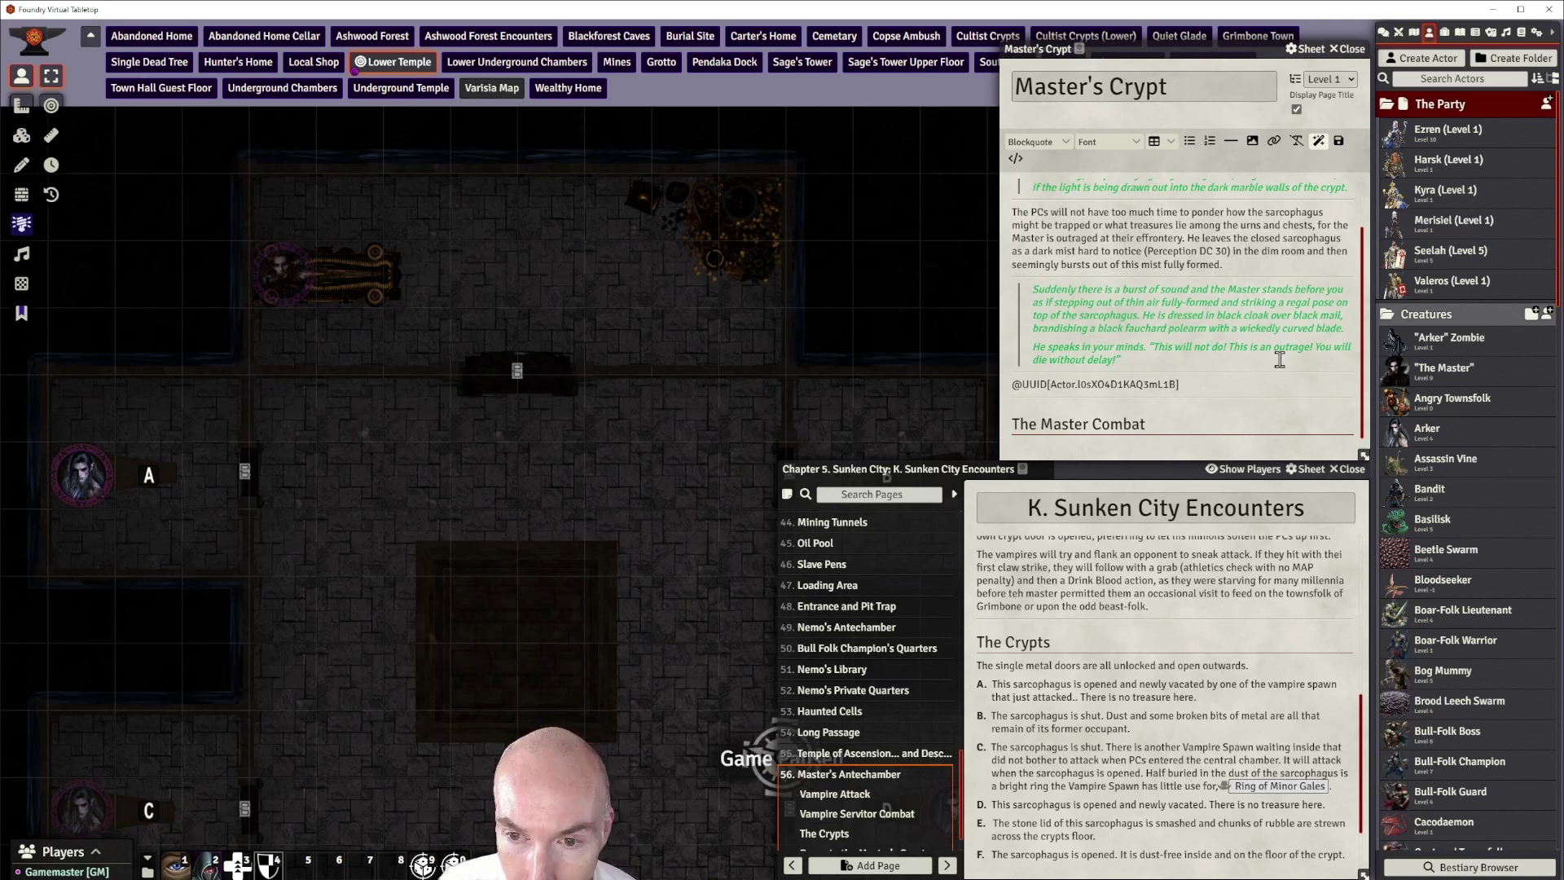
{"action": "left_click", "coordinate": [1218, 317]}
{"action": "type", "text": "a"}
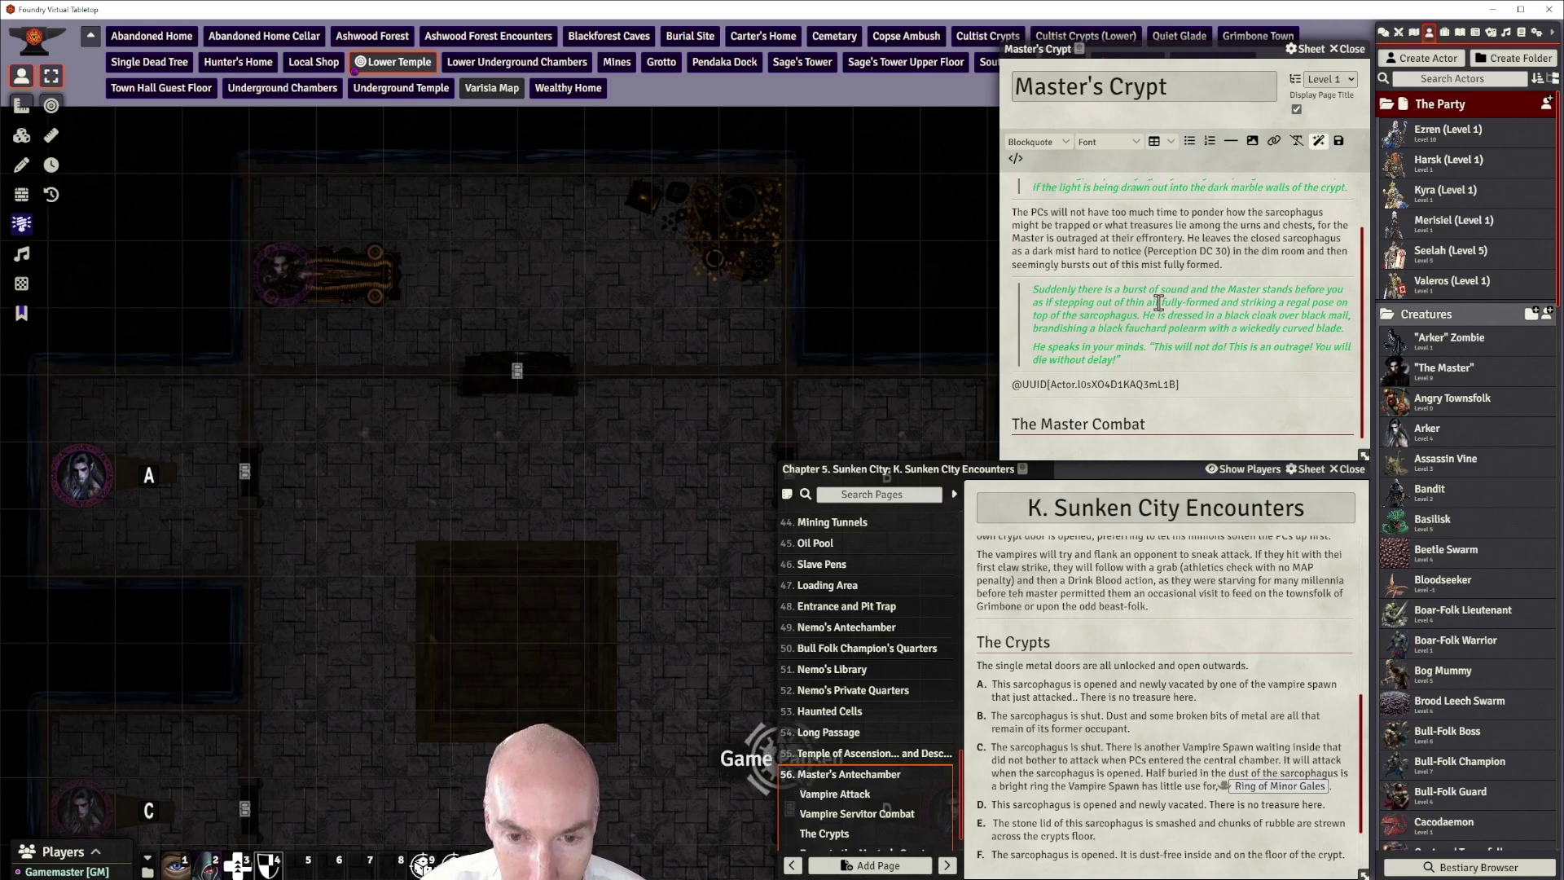
Save the Master's Crypt page and display it in the K. Sunken City Encounters journal to review the layout
{"action": "scroll", "coordinate": [1157, 302], "scroll_direction": "up", "scroll_amount": 3}
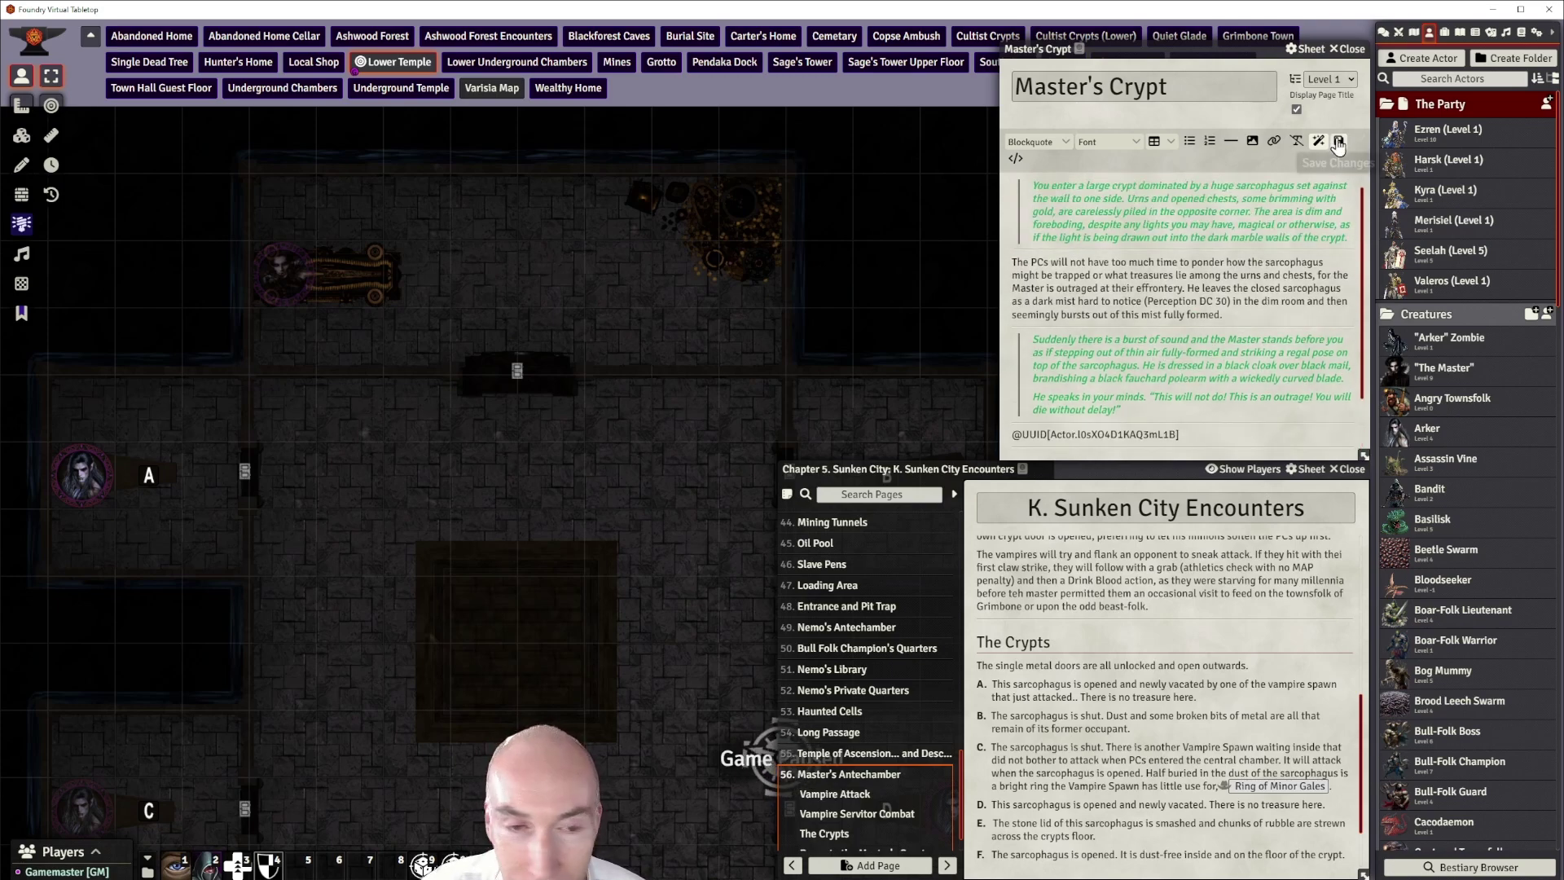
{"action": "scroll", "coordinate": [886, 818], "scroll_direction": "down", "scroll_amount": 1}
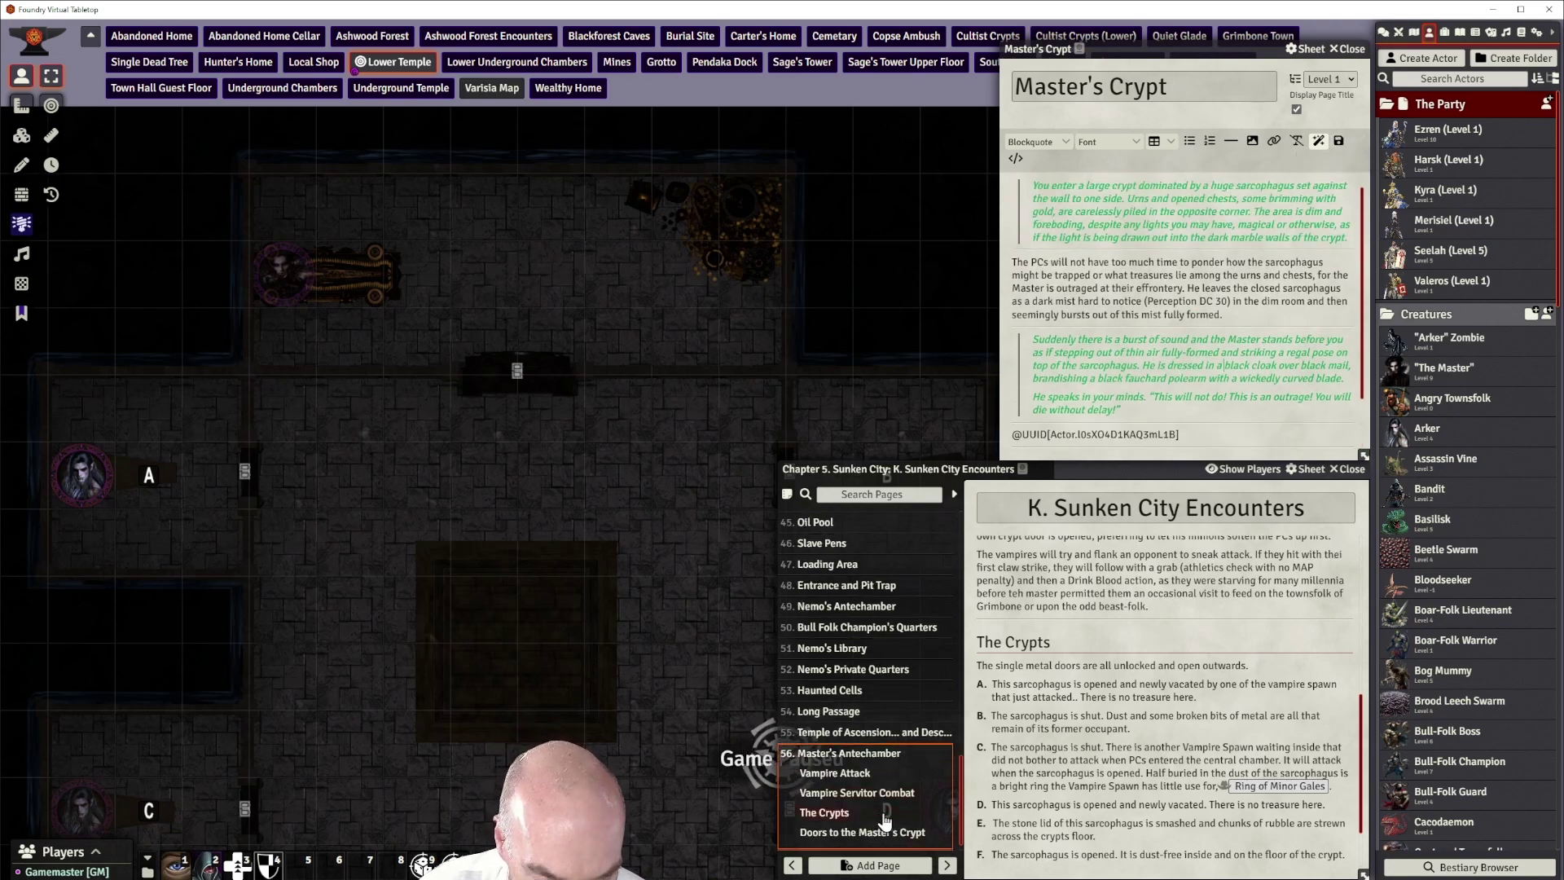
{"action": "scroll", "coordinate": [885, 819], "scroll_direction": "down", "scroll_amount": 2}
{"action": "left_click", "coordinate": [839, 837]}
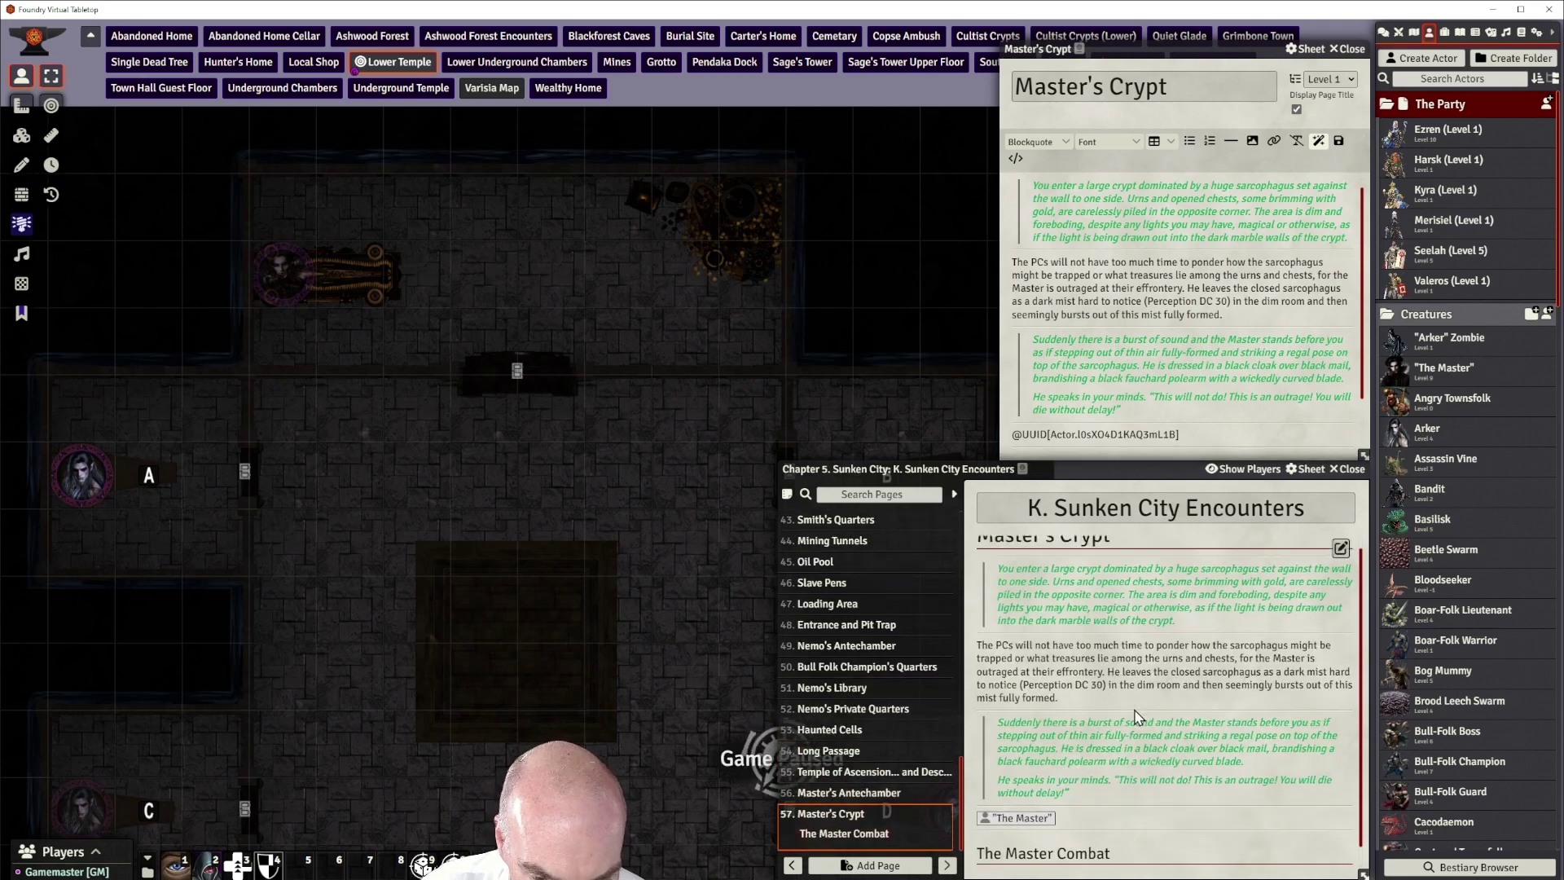
{"action": "scroll", "coordinate": [1138, 717], "scroll_direction": "down", "scroll_amount": 1}
{"action": "scroll", "coordinate": [1172, 352], "scroll_direction": "down", "scroll_amount": 1}
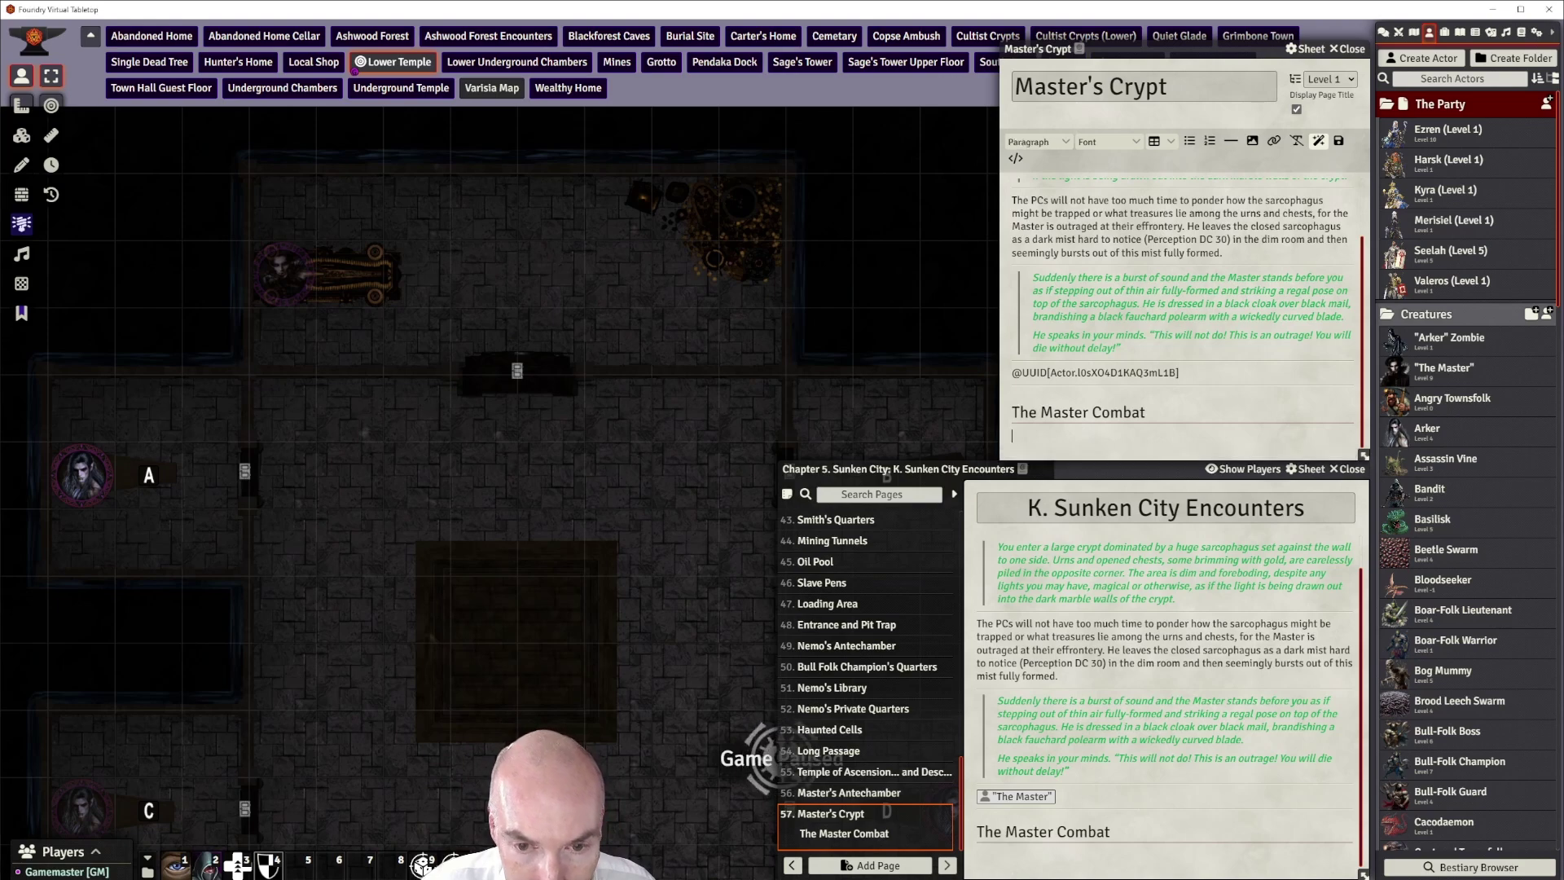
Fill in the Master's combat tactics paragraphs beneath the "The Master Combat" heading
{"action": "scroll", "coordinate": [1173, 322], "scroll_direction": "down", "scroll_amount": 5}
{"action": "scroll", "coordinate": [1185, 301], "scroll_direction": "up", "scroll_amount": 3}
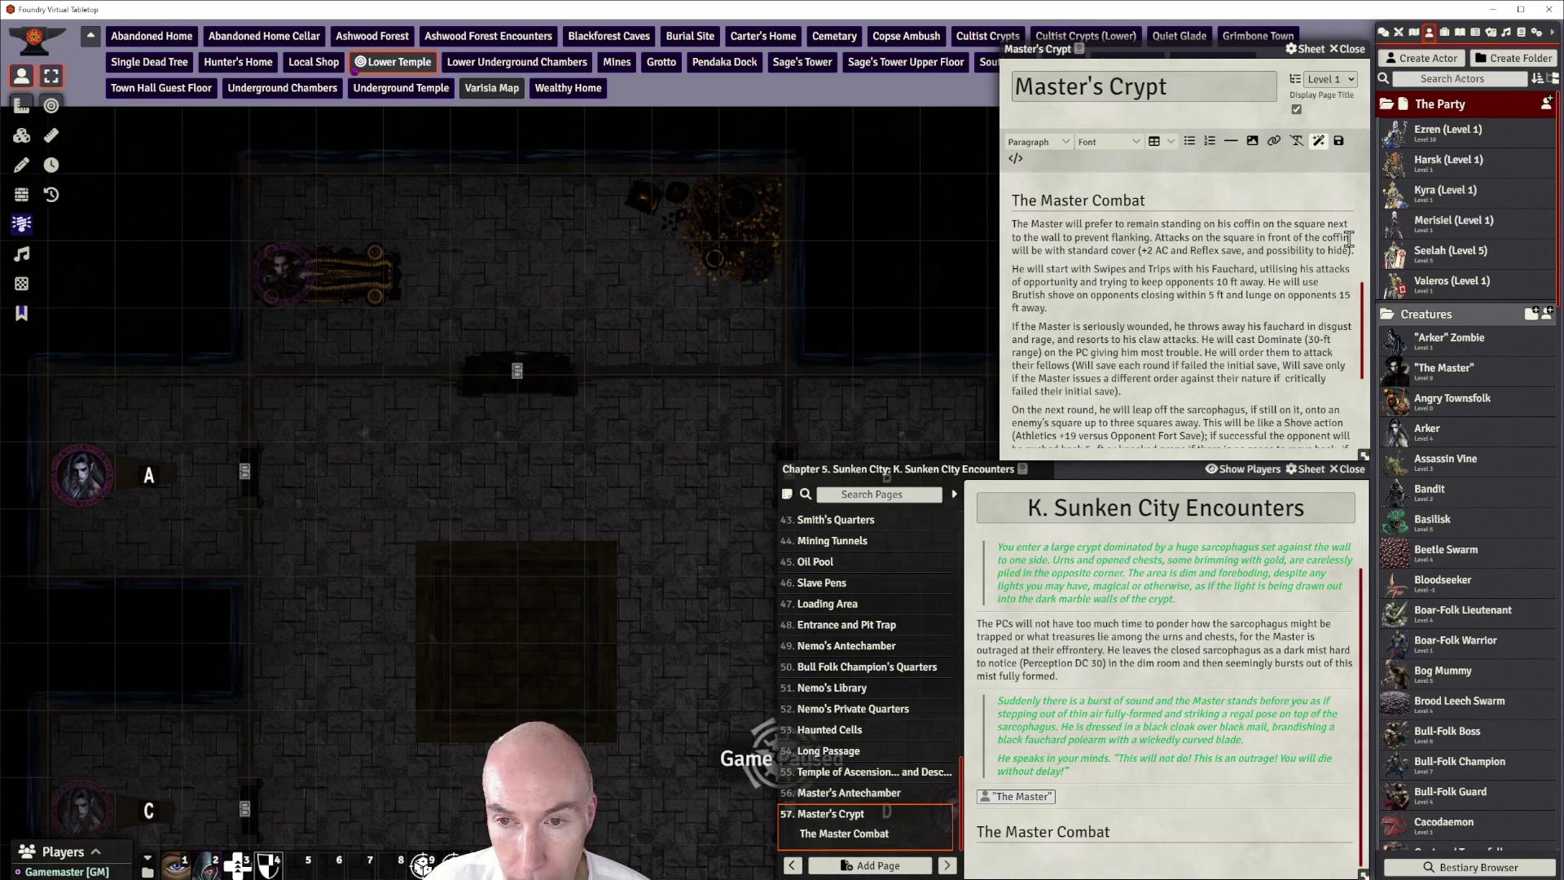
Insert ", i.e. 2 squares away from the master)" after "the square in front of the coffin" in the first combat paragraph
{"action": "type", "text": ", i"}
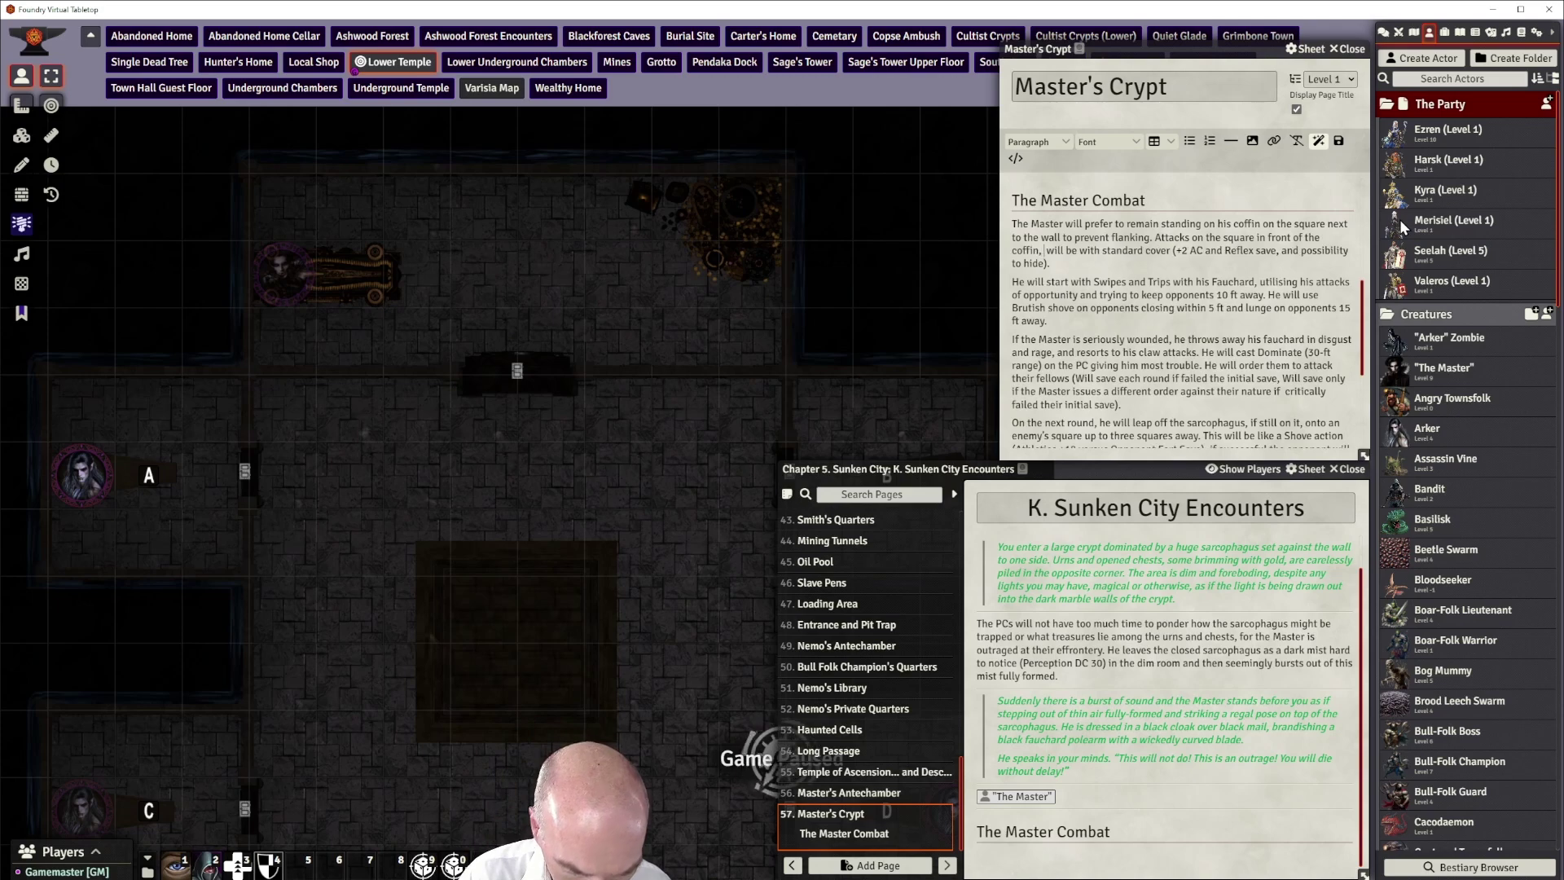
{"action": "type", "text": ".e. "}
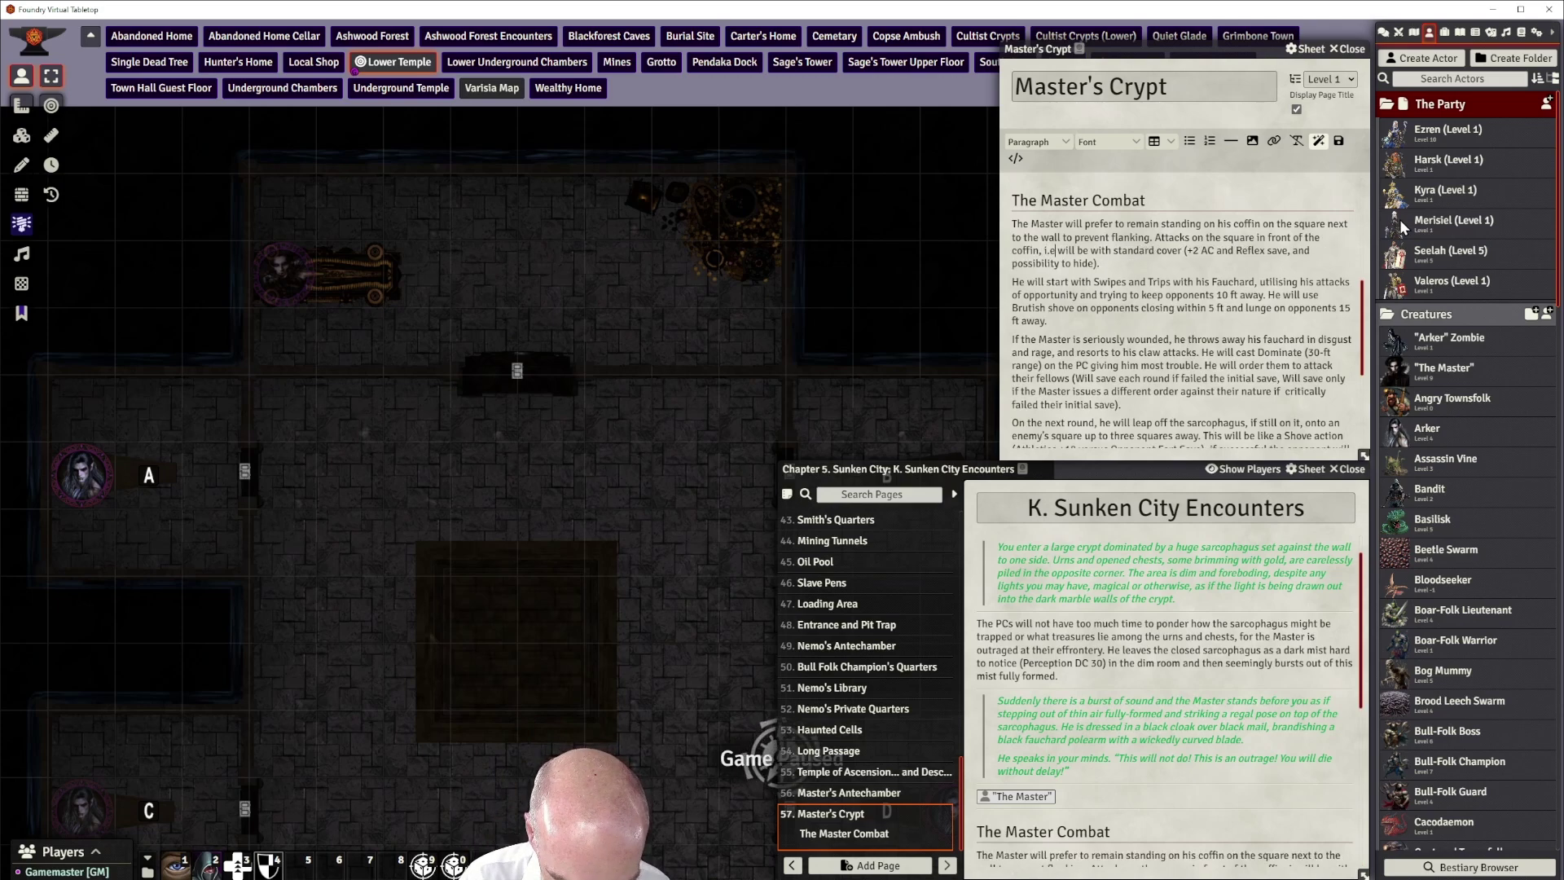
{"action": "type", "text": "2 sq"}
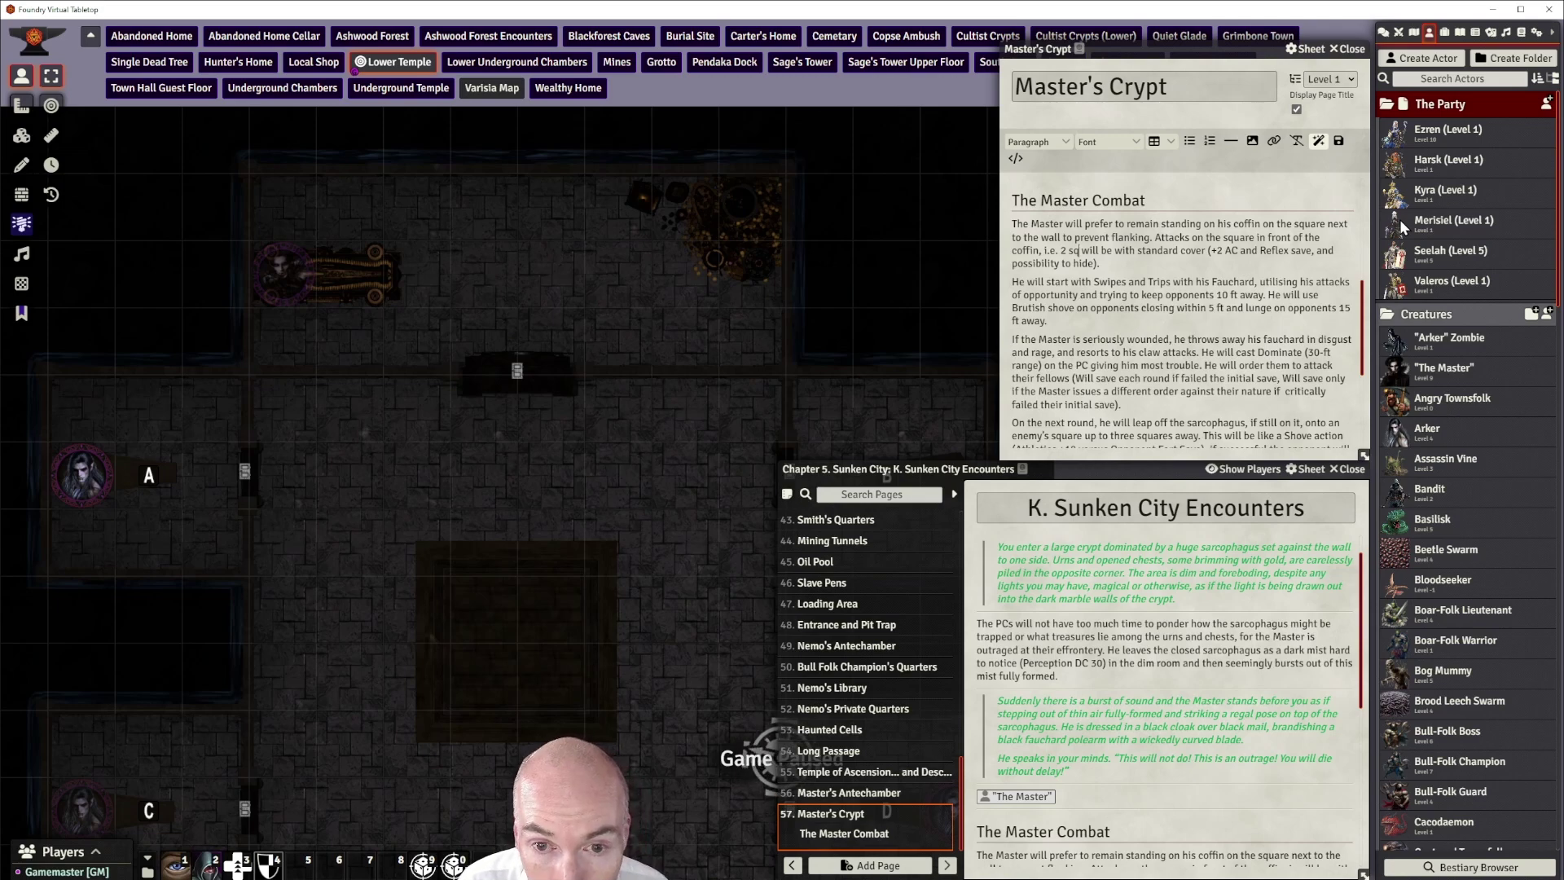
{"action": "type", "text": "uared"}
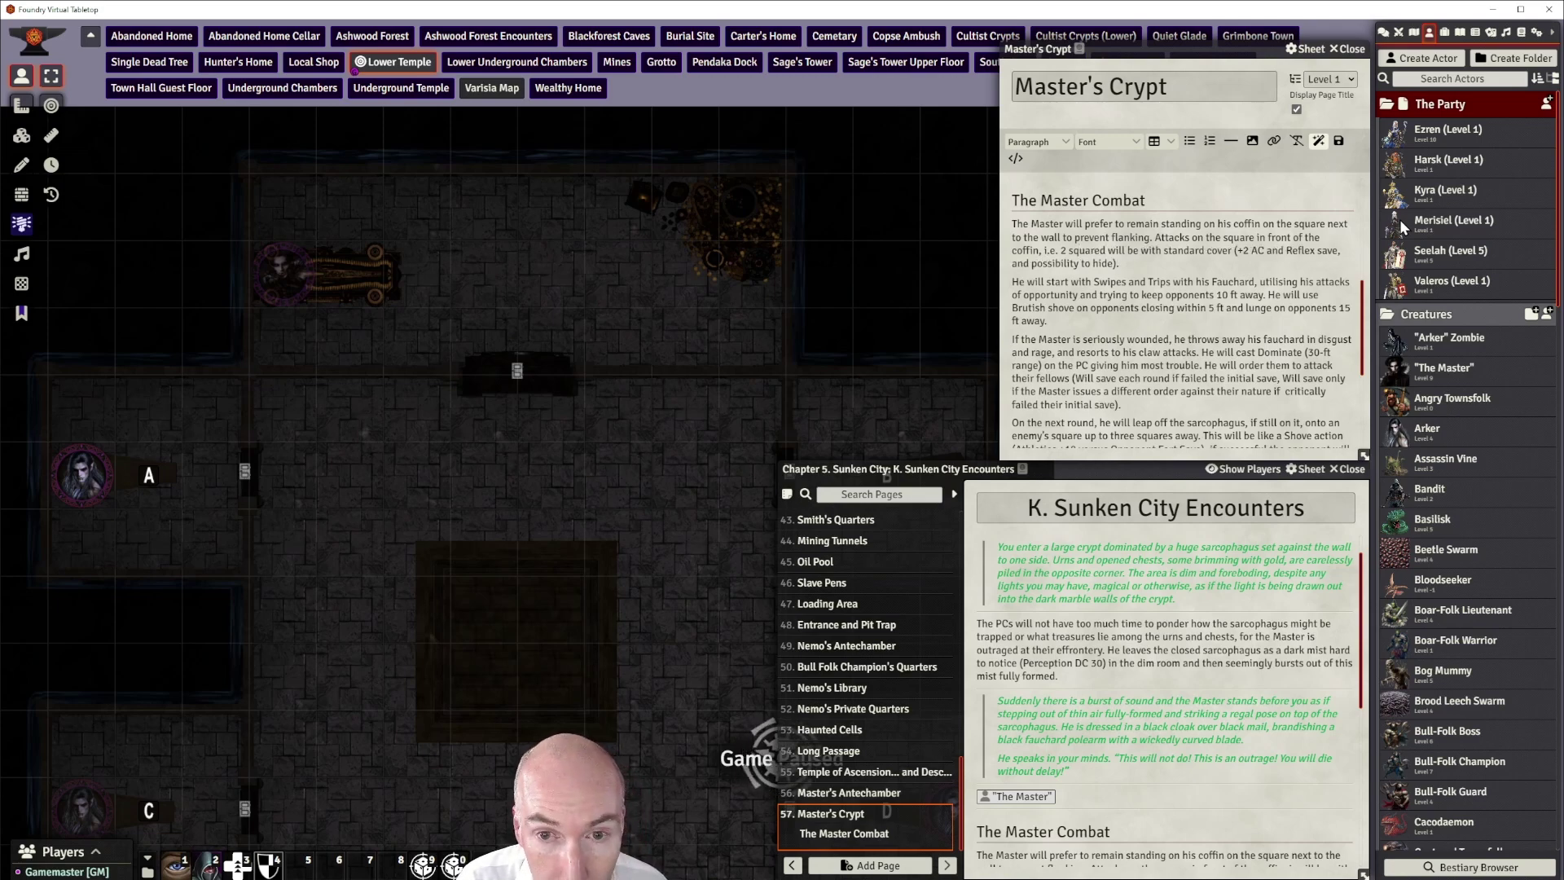
{"action": "key", "text": "BackSpace"}
{"action": "type", "text": "s away from"}
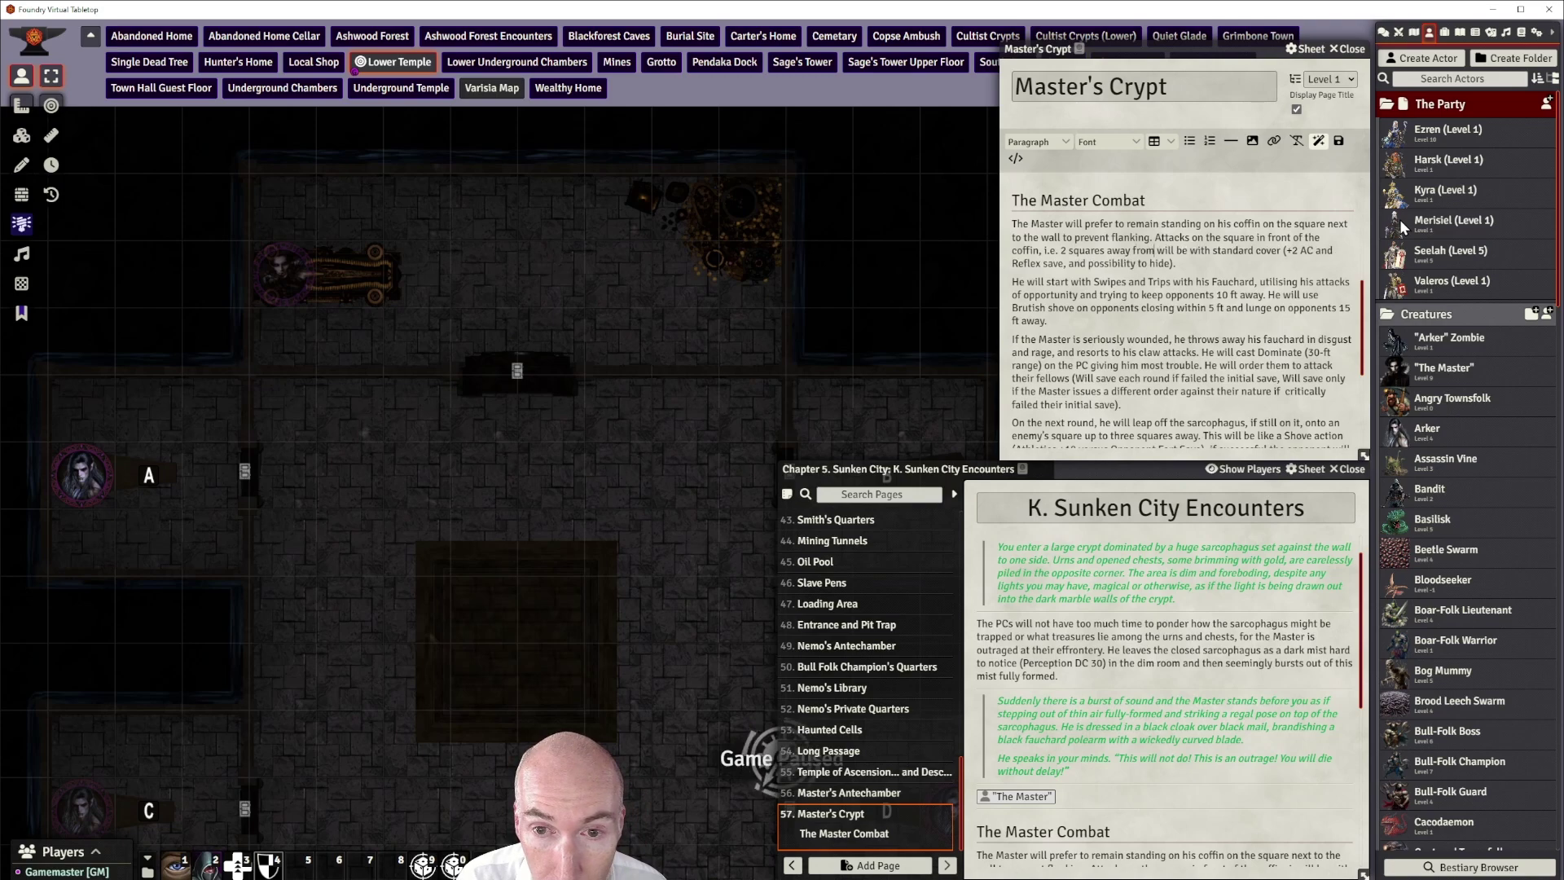
{"action": "type", "text": " te"}
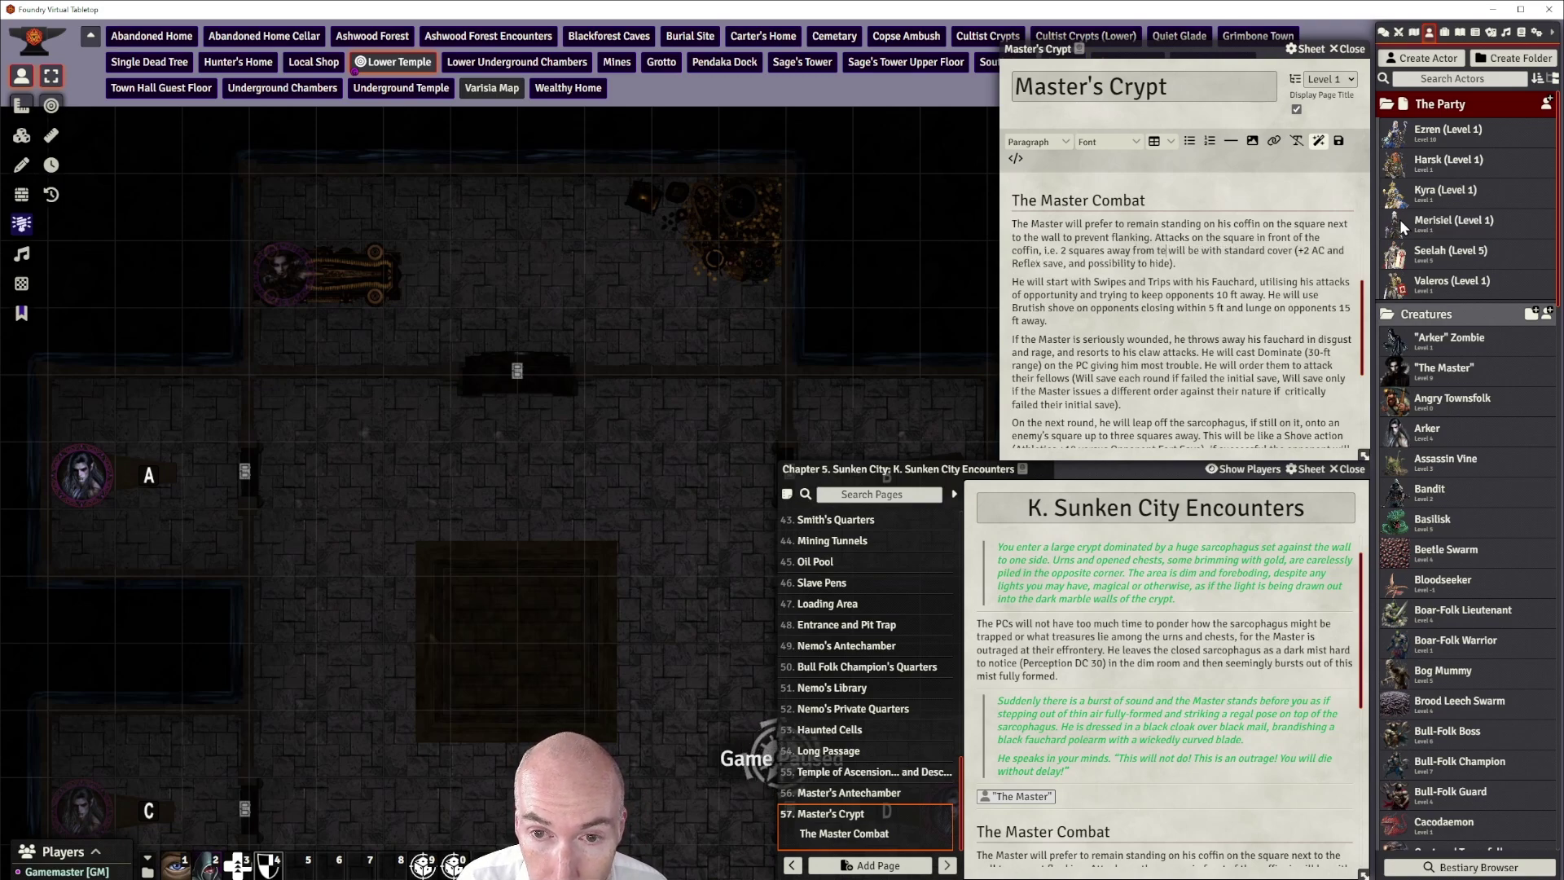
{"action": "key", "text": "BackSpace"}
{"action": "type", "text": "he master"}
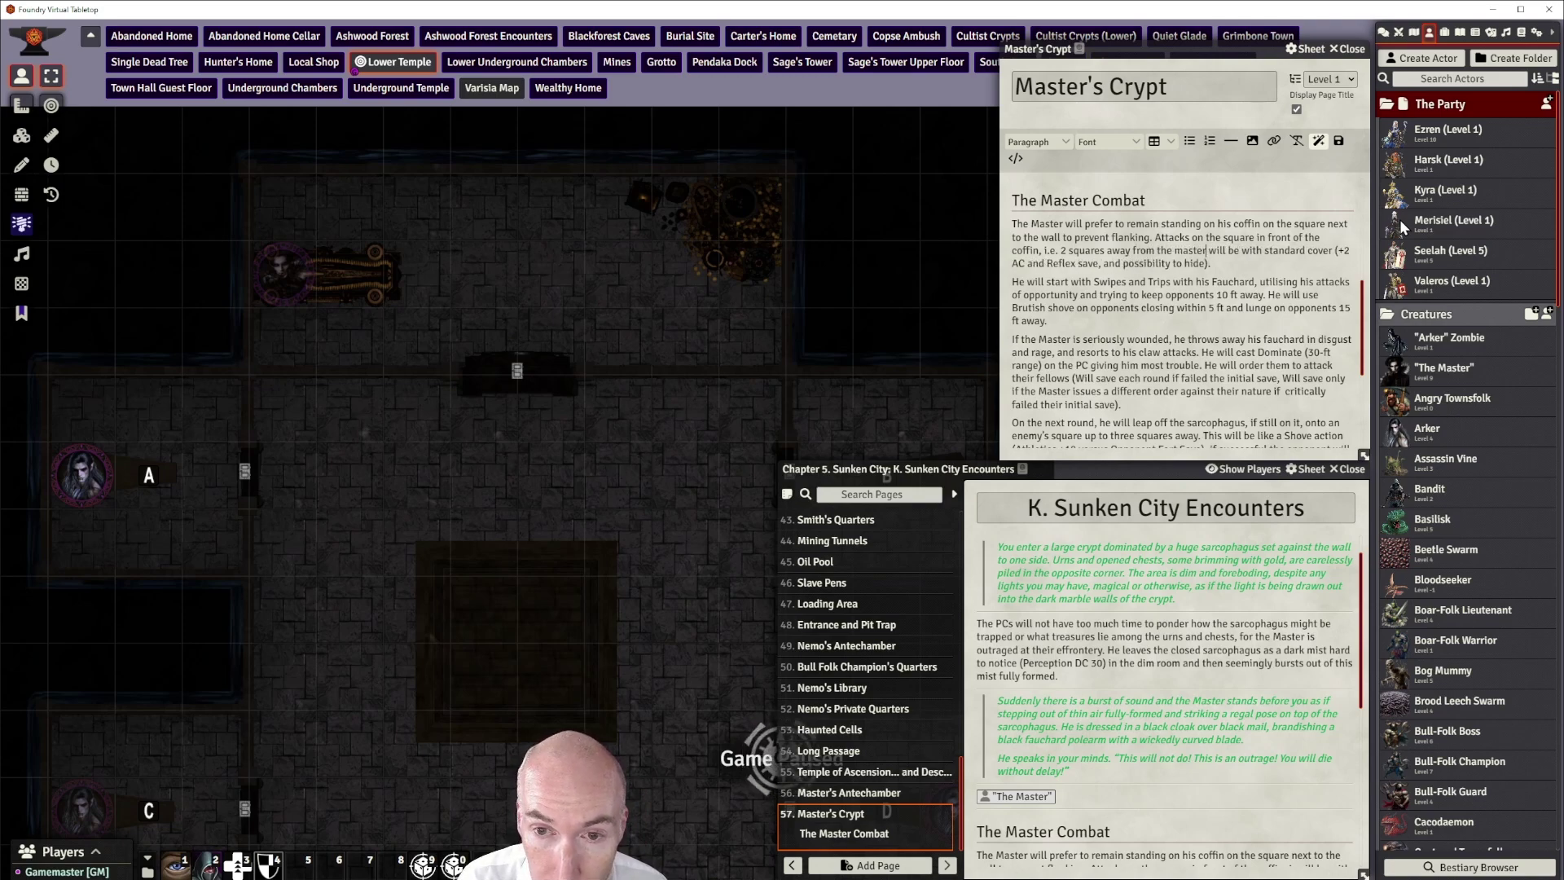
{"action": "type", "text": ")"}
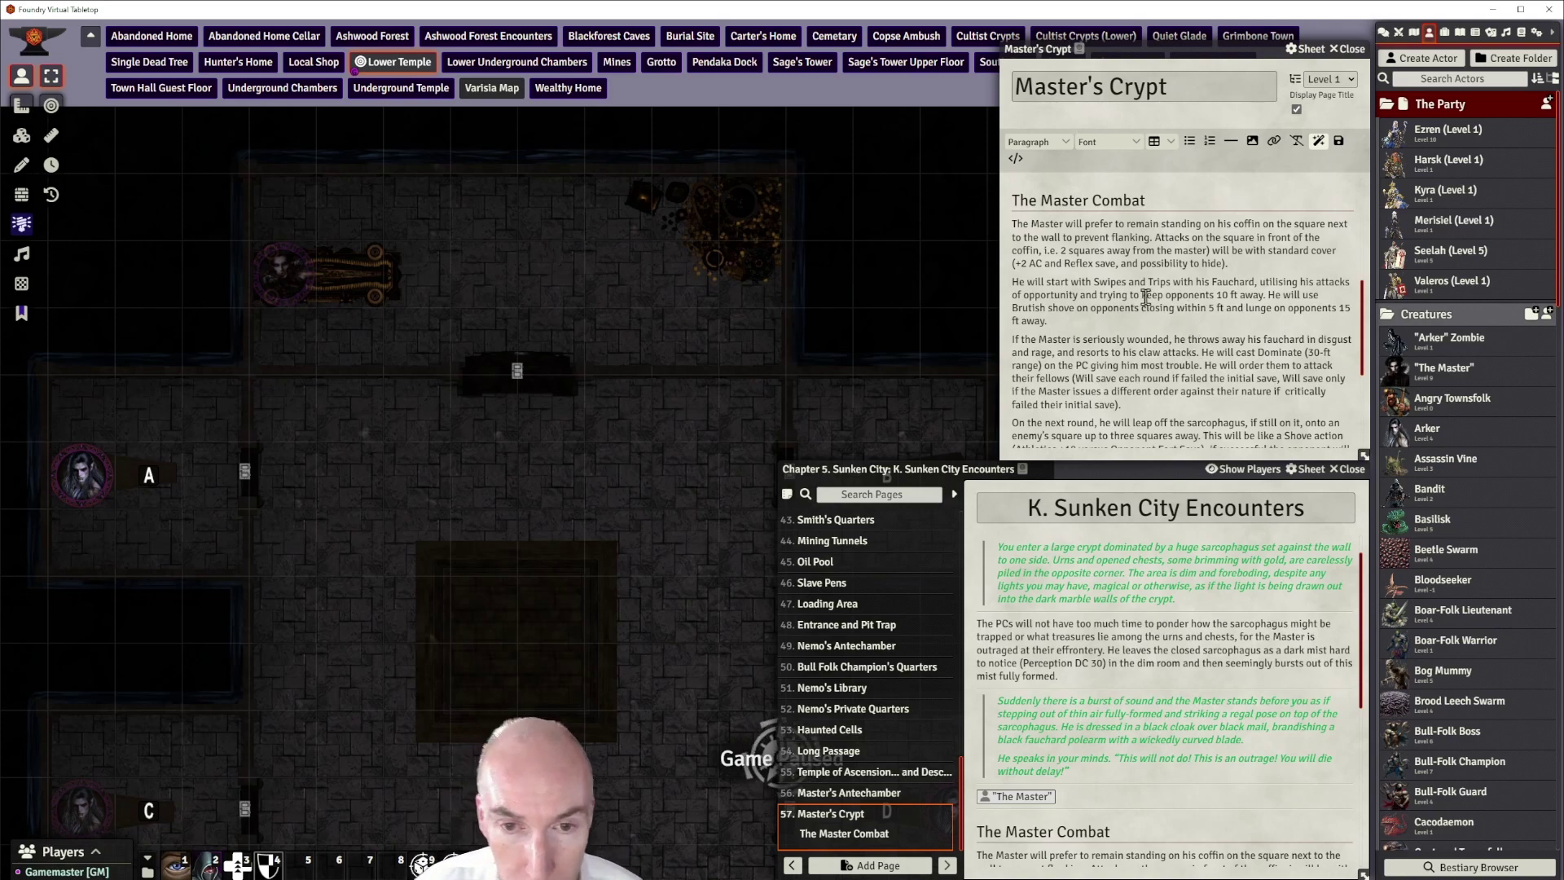
Replace "attacks of opportunity" with "reactive strikes" in the second combat paragraph
{"action": "left_click_drag", "start_coordinate": [1316, 282], "coordinate": [1079, 297]}
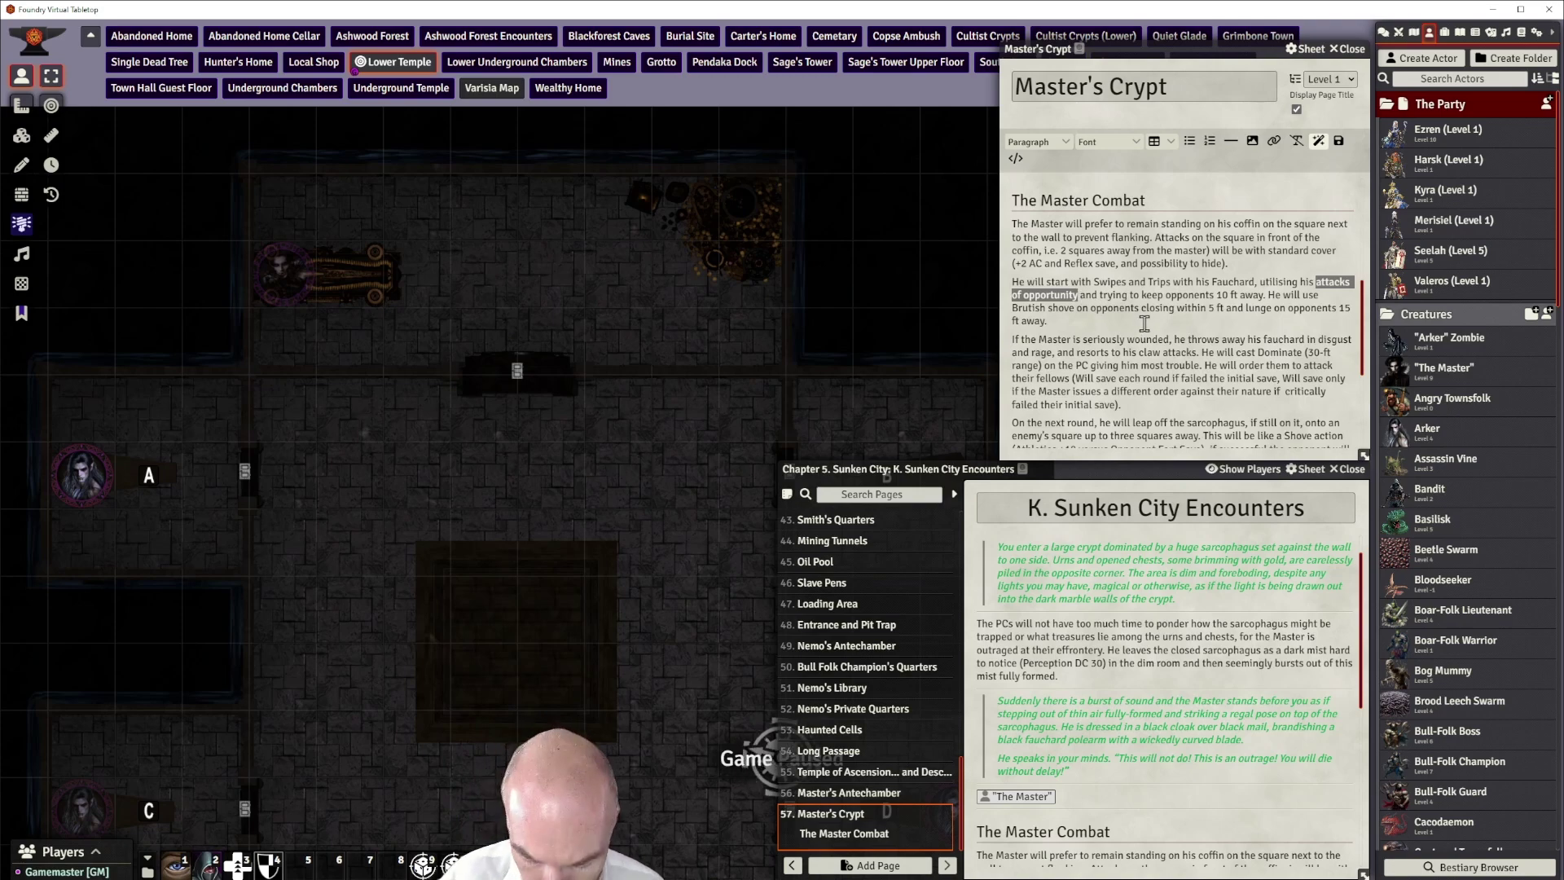
{"action": "key", "text": "BackSpace"}
{"action": "type", "text": "reactigve s"}
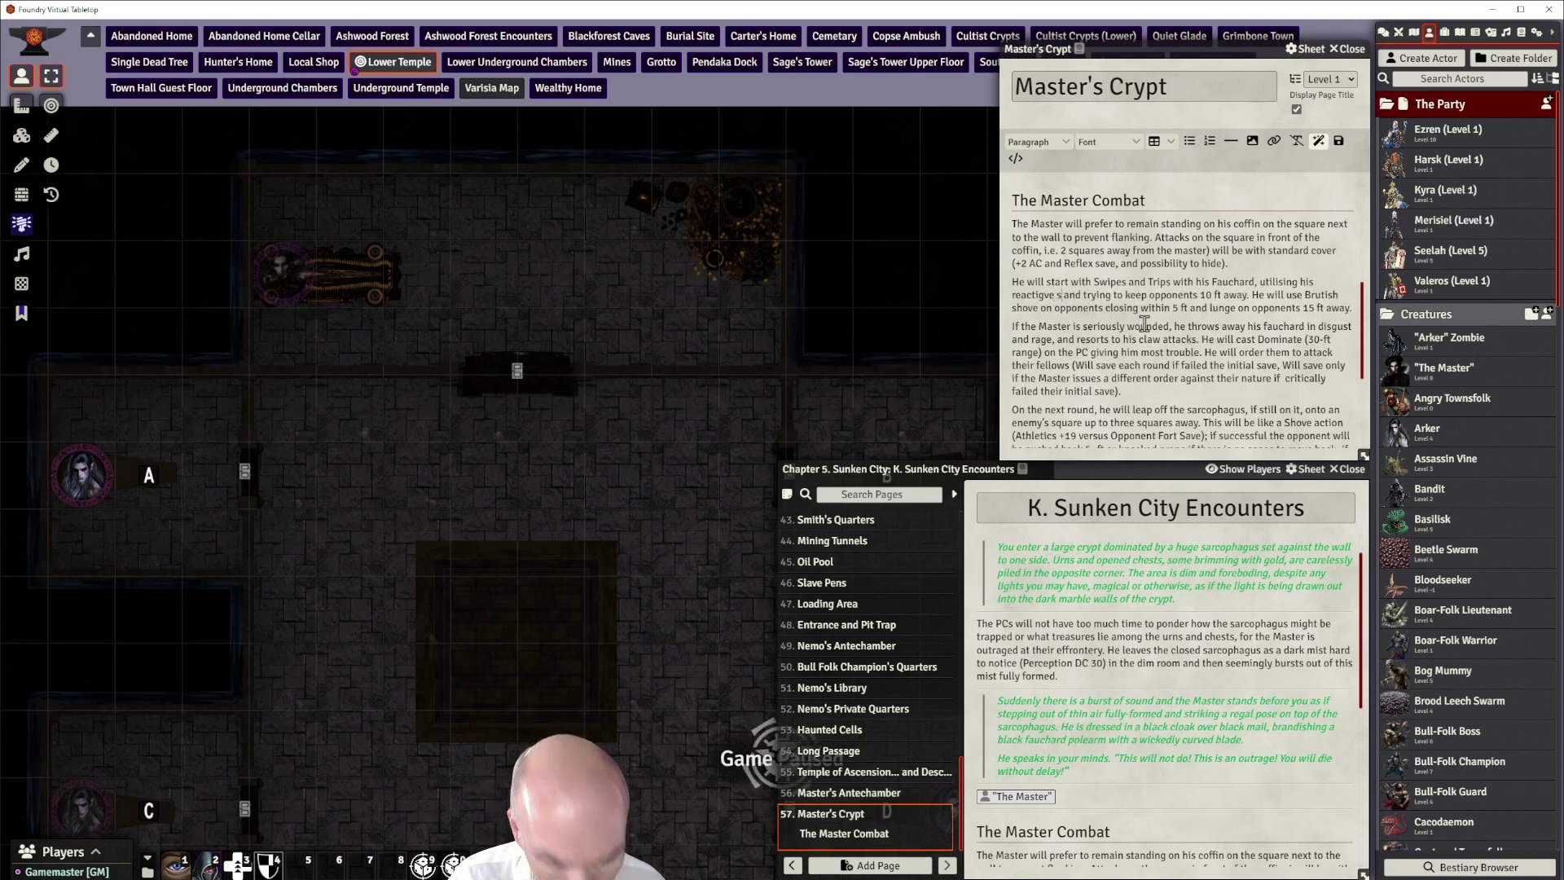
{"action": "key", "text": "BackSpace"}
{"action": "key", "text": "BackSpace"}
{"action": "key", "text": "BackSpace"}
{"action": "key", "text": "BackSpace"}
{"action": "key", "text": "BackSpace"}
{"action": "type", "text": "ve"}
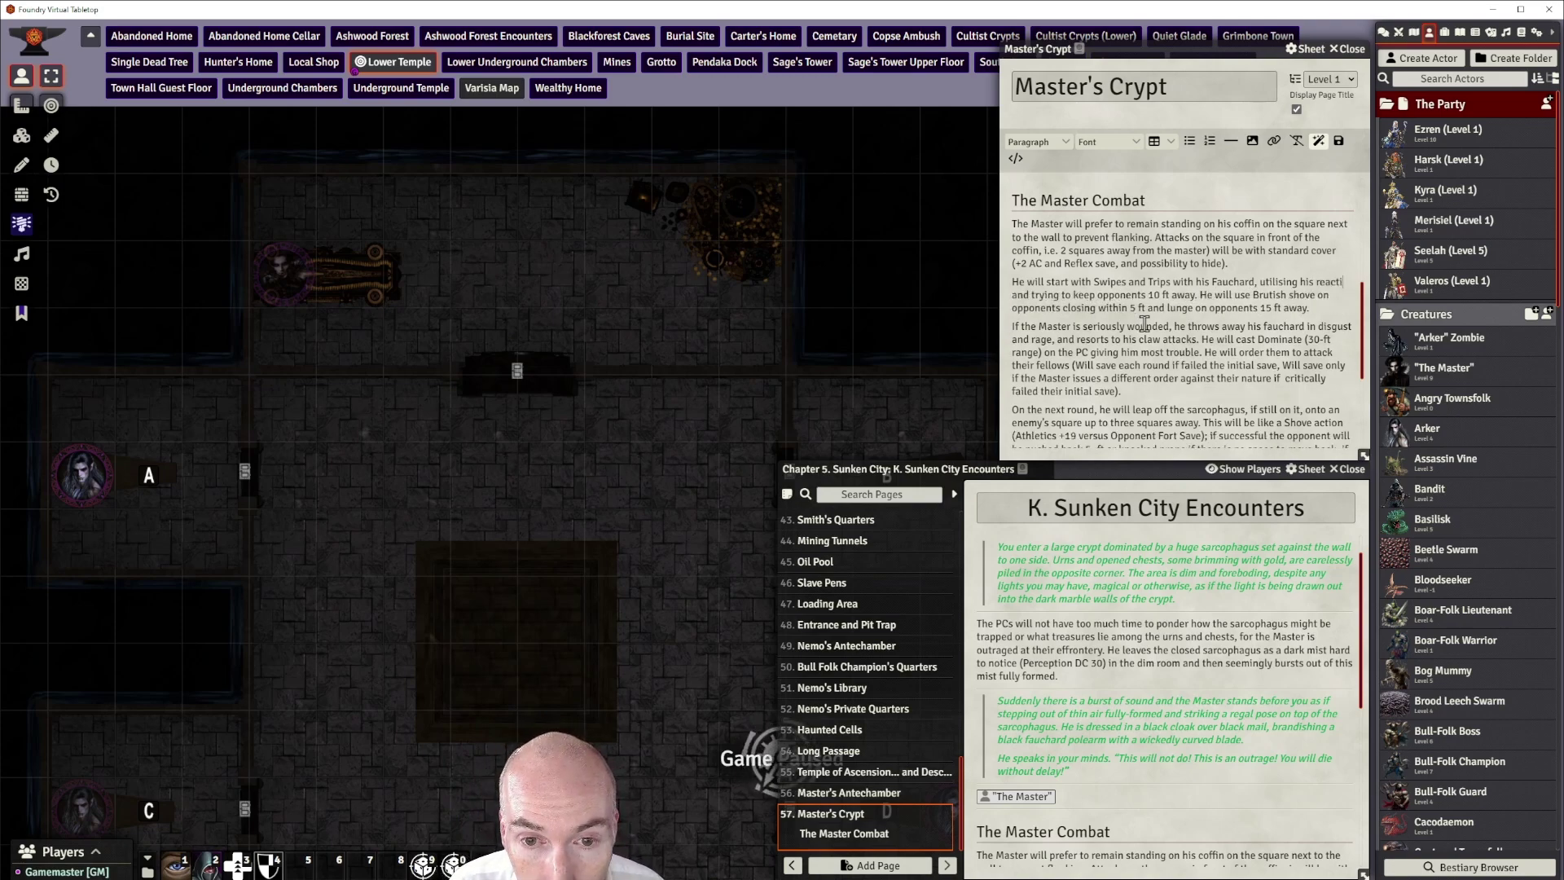
{"action": "type", "text": " strikes"}
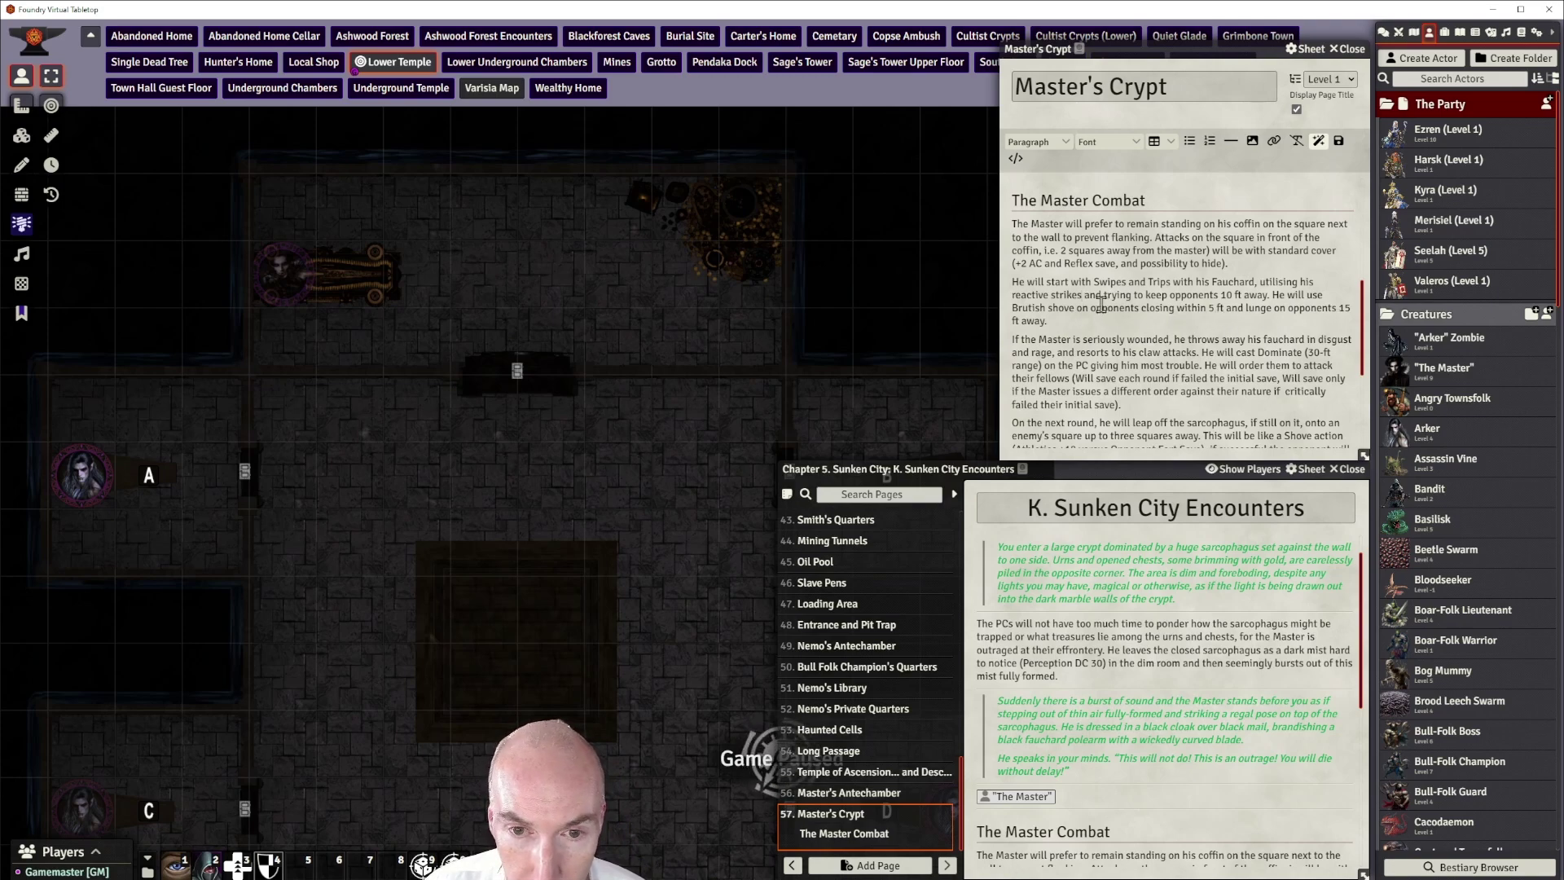
Open "The Master" creature sheet, place it clear of the Master's Crypt page, and check its attacks
{"action": "scroll", "coordinate": [1101, 303], "scroll_direction": "down", "scroll_amount": 1}
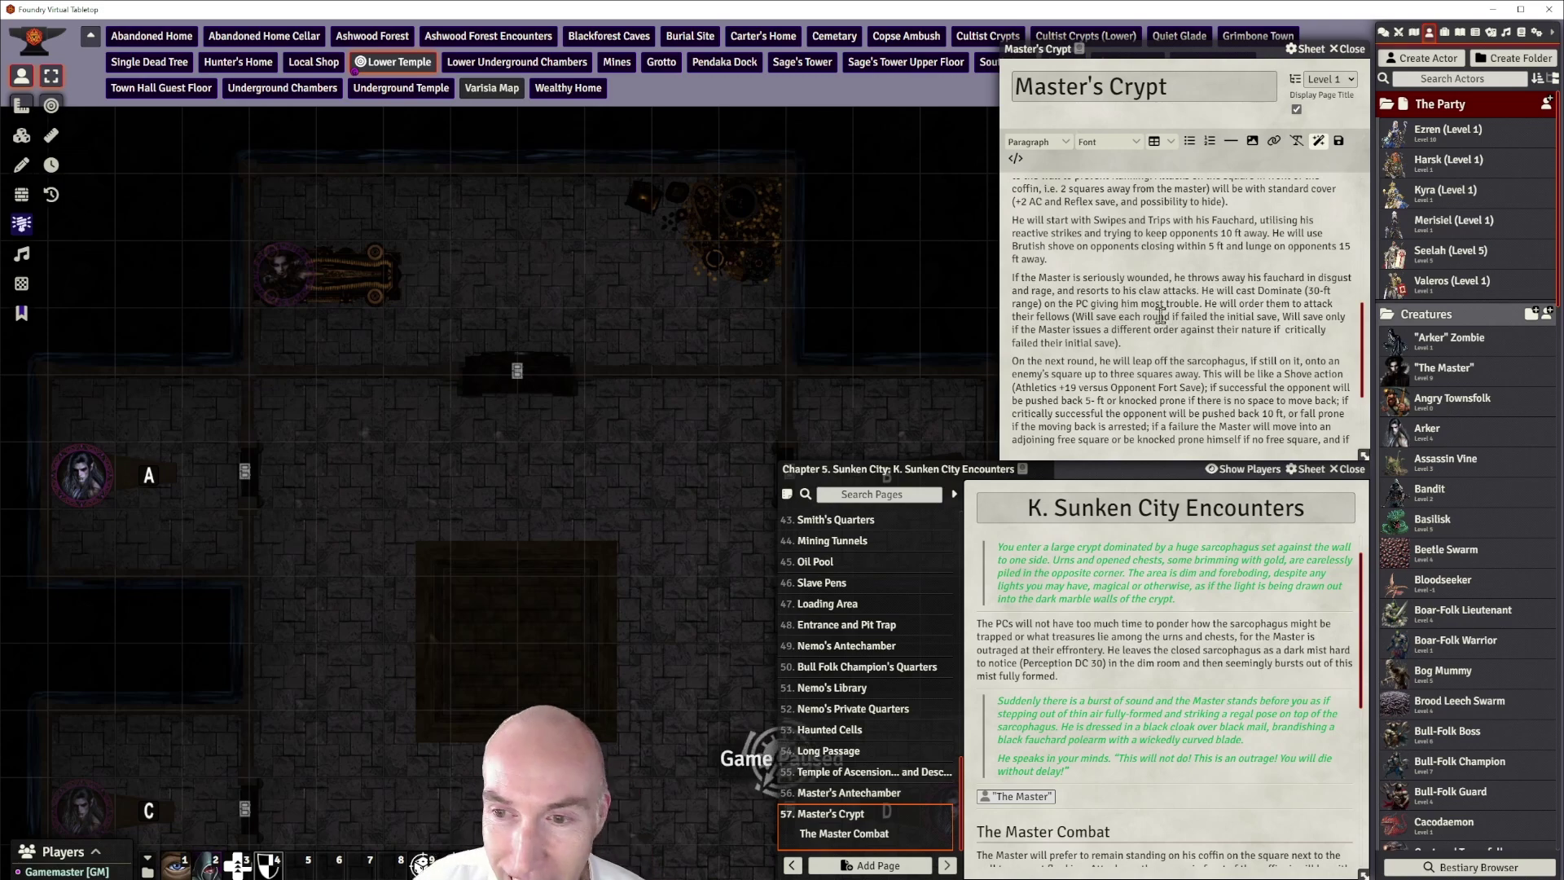
{"action": "left_click", "coordinate": [1451, 375]}
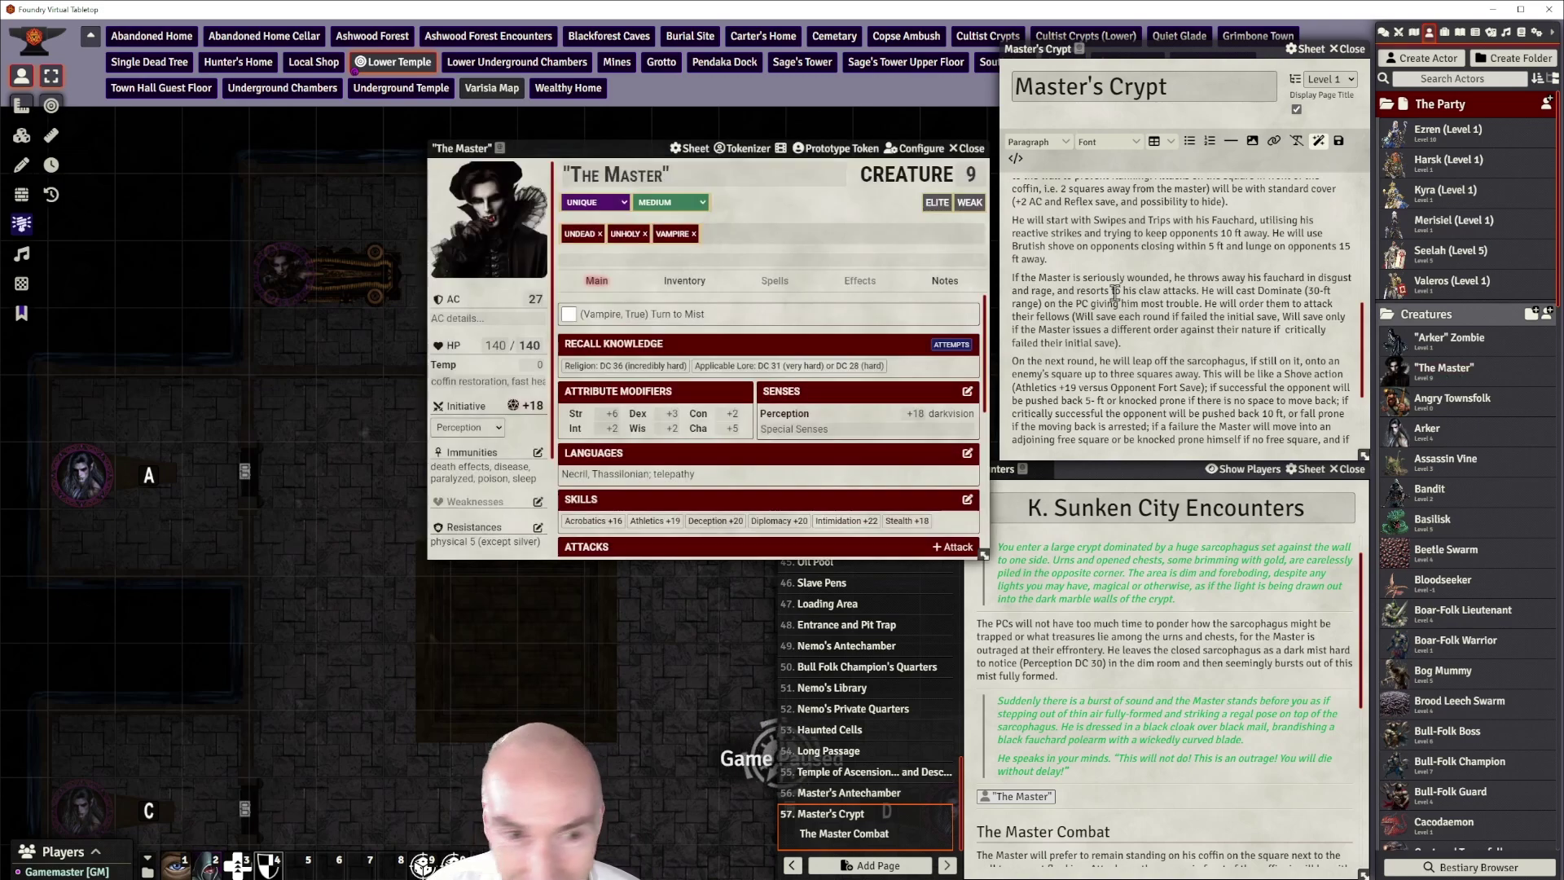
{"action": "left_click_drag", "start_coordinate": [634, 149], "coordinate": [573, 122]}
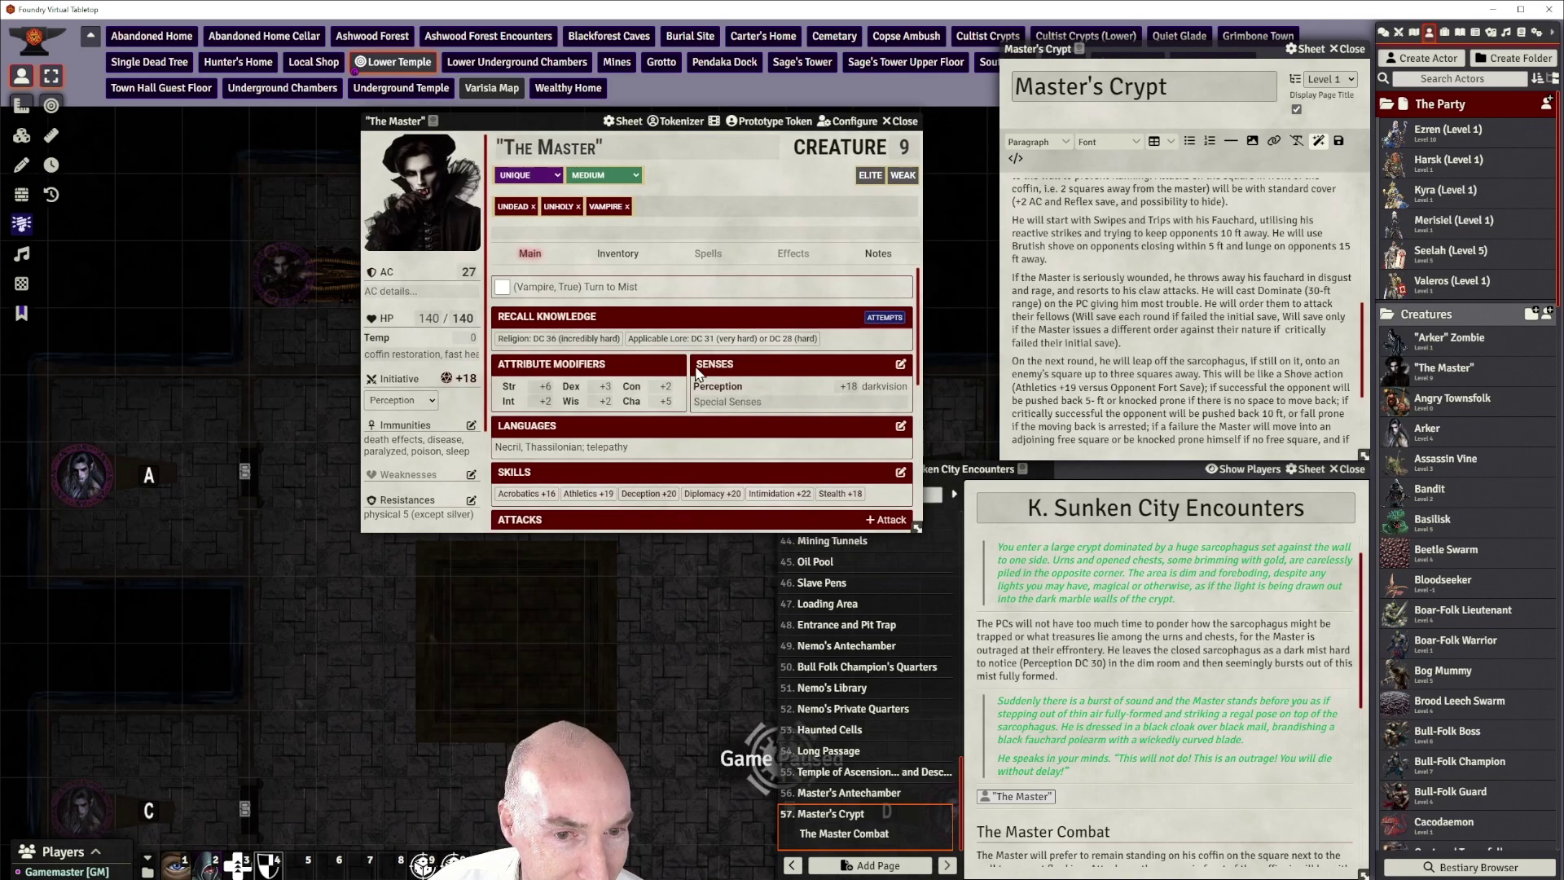
{"action": "scroll", "coordinate": [628, 289], "scroll_direction": "down", "scroll_amount": 2}
{"action": "scroll", "coordinate": [628, 289], "scroll_direction": "up", "scroll_amount": 2}
{"action": "scroll", "coordinate": [629, 289], "scroll_direction": "down", "scroll_amount": 2}
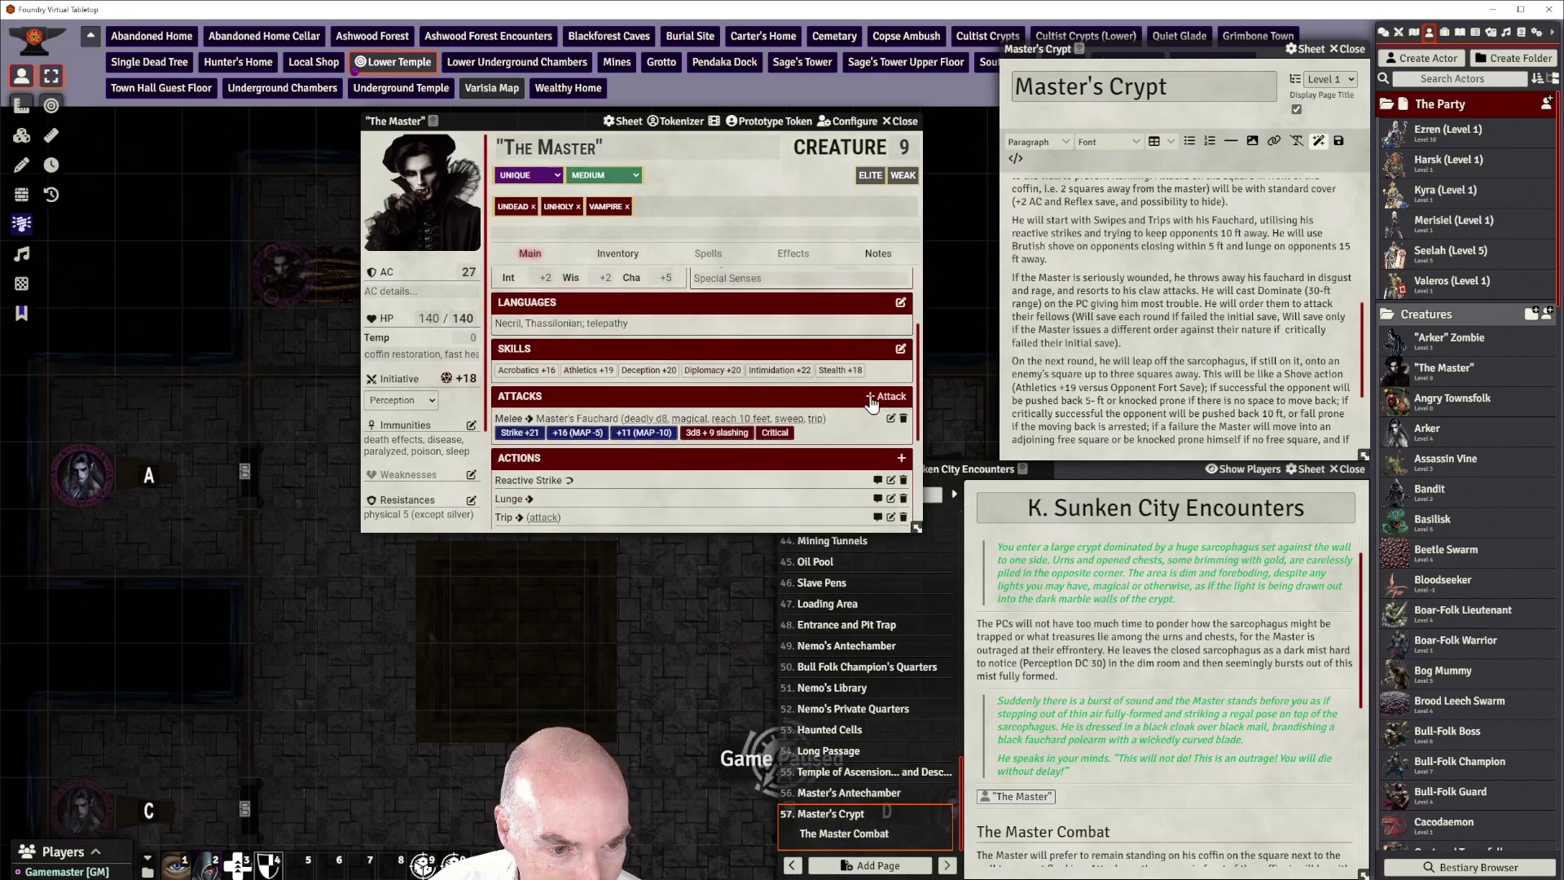
Add a new melee attack to "The Master" and name it "Claw"
{"action": "left_click", "coordinate": [871, 398]}
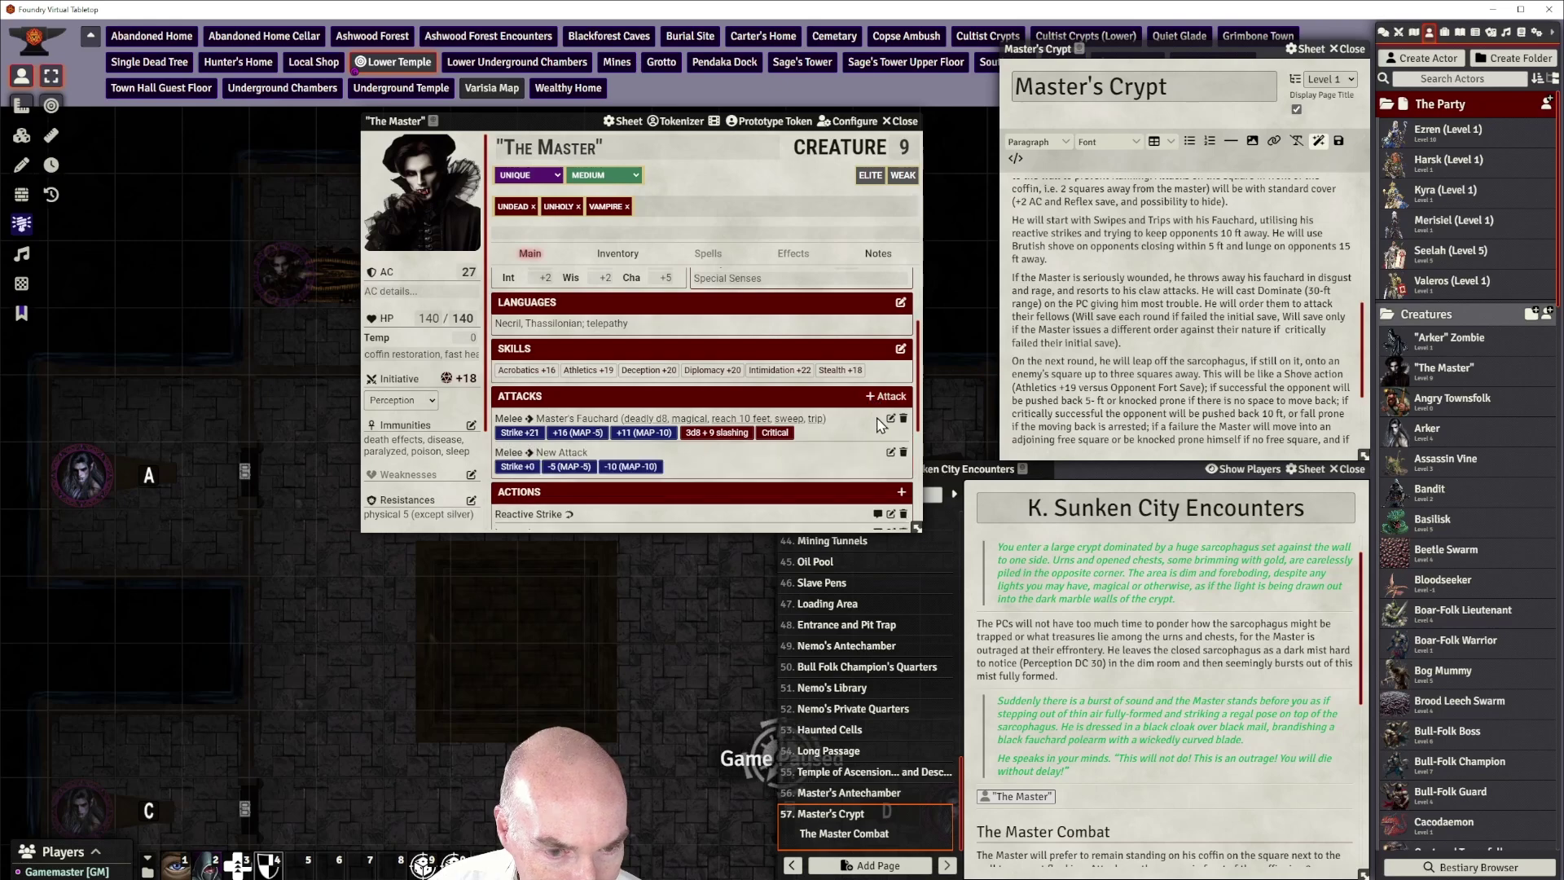
{"action": "left_click", "coordinate": [892, 453]}
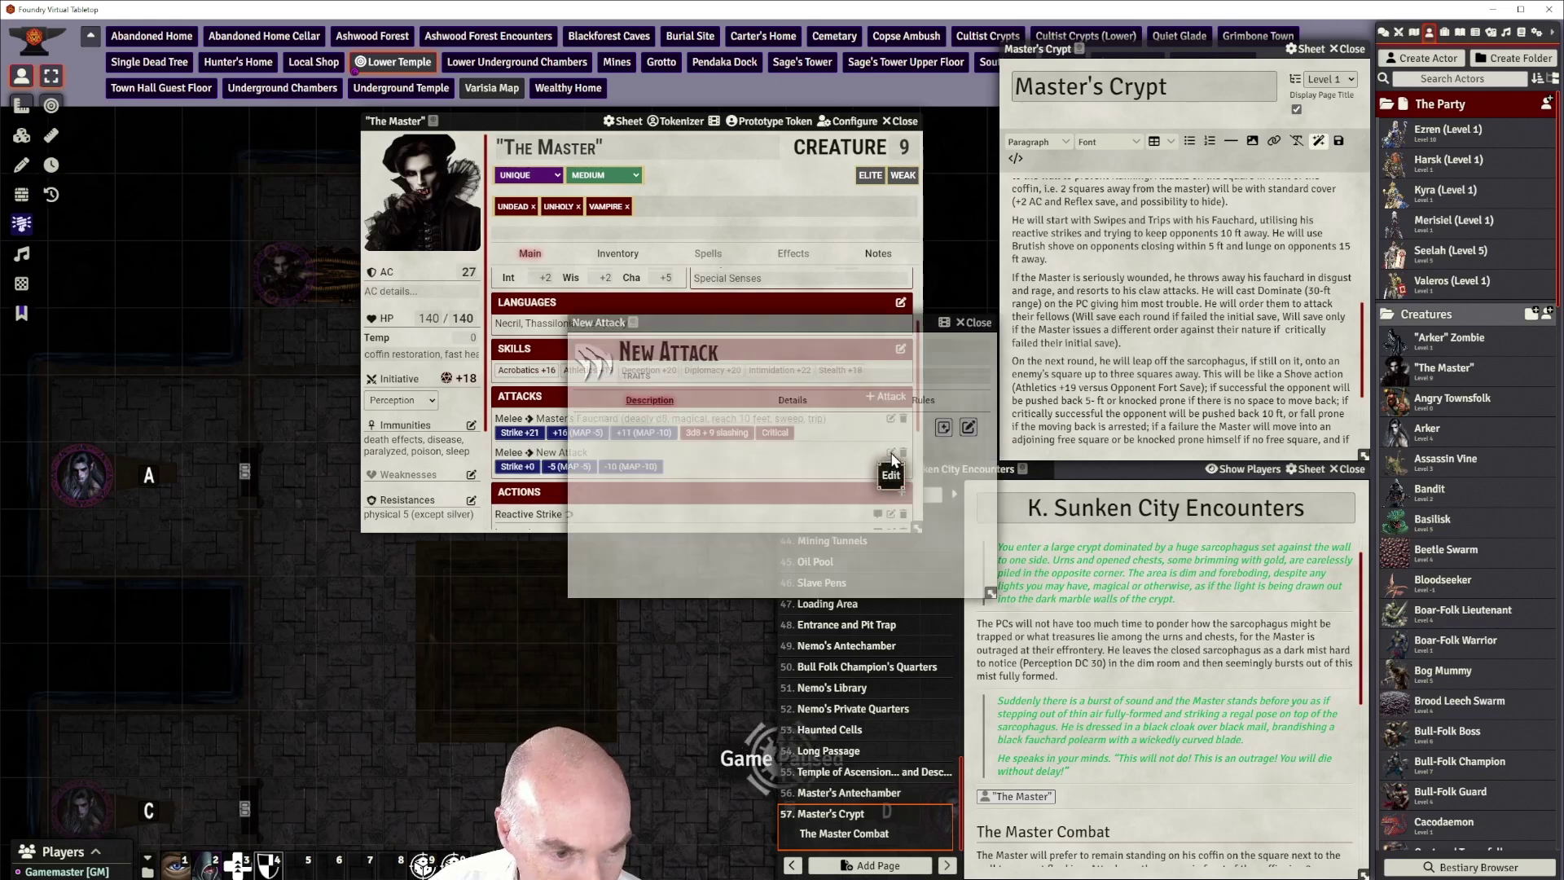
{"action": "left_click_drag", "start_coordinate": [706, 353], "coordinate": [620, 352]}
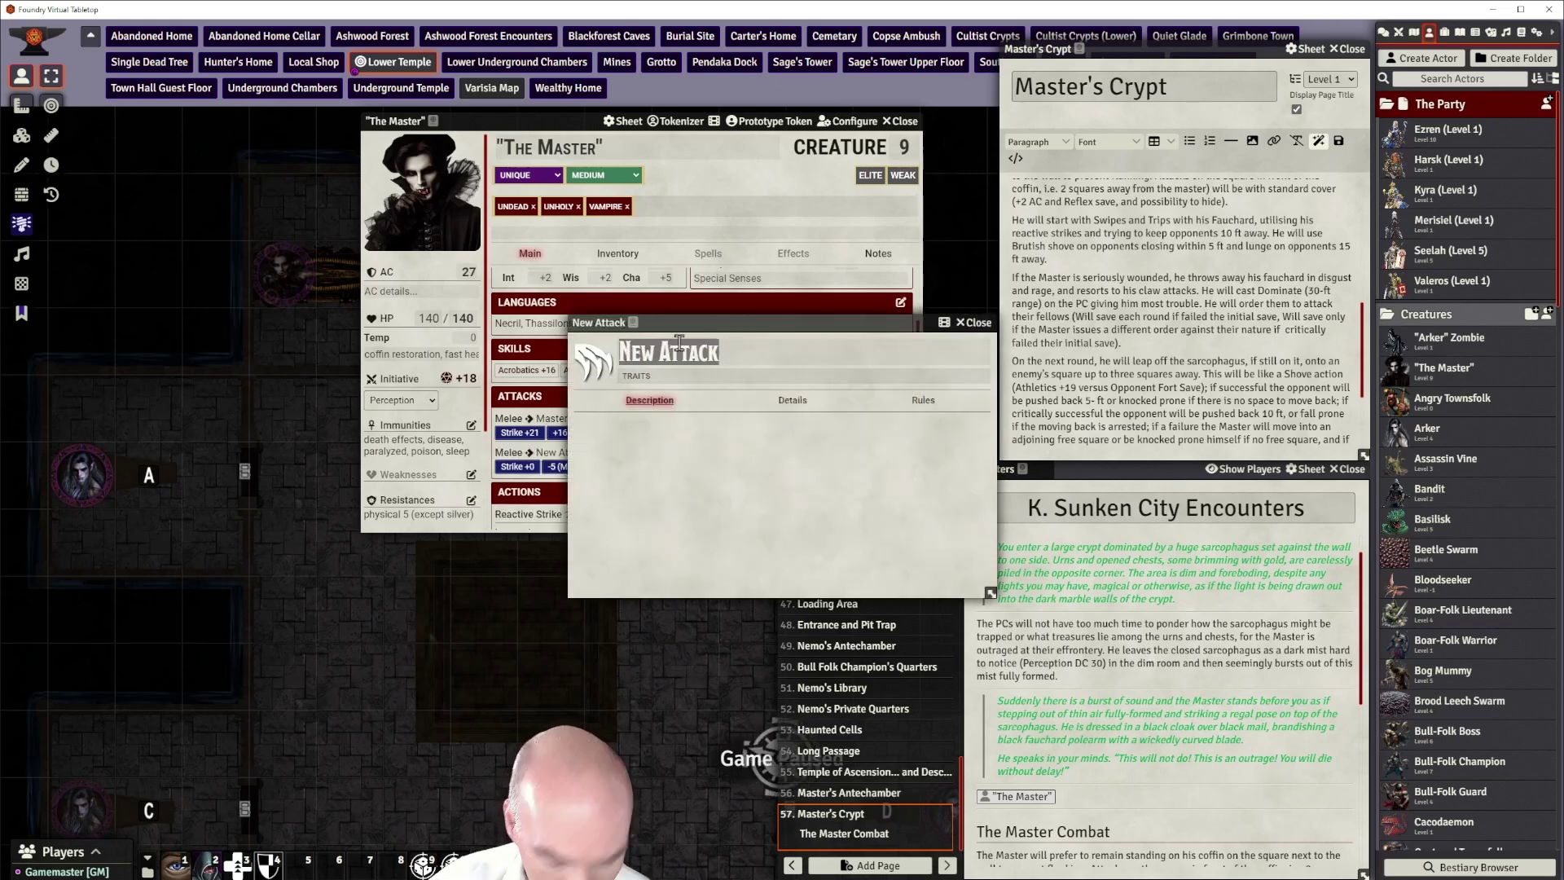
{"action": "key", "text": "BackSpace"}
{"action": "type", "text": "Claw"}
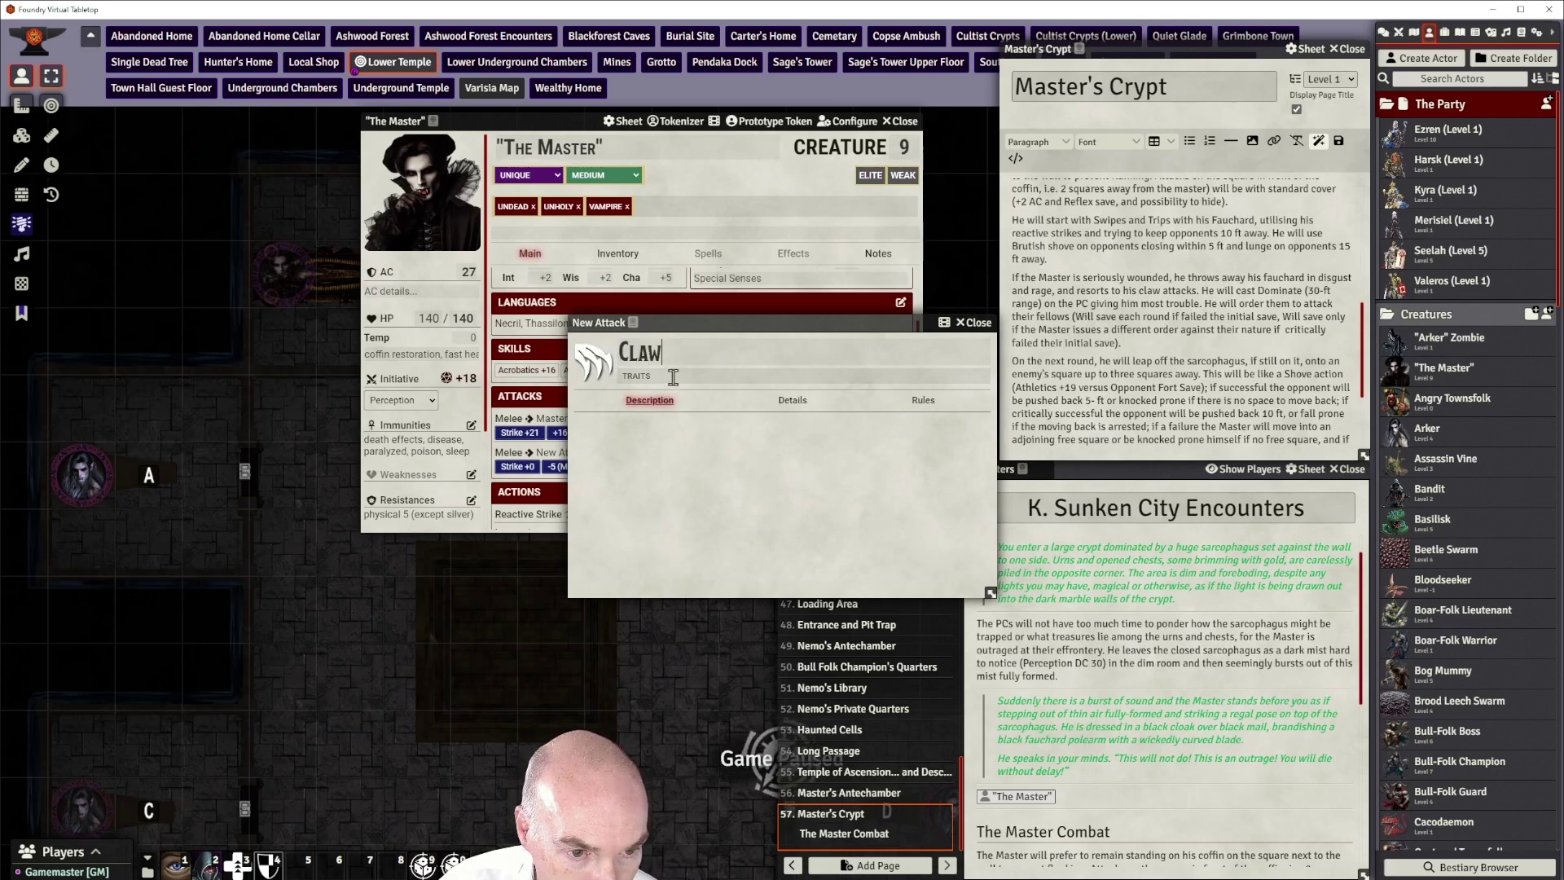
{"action": "key", "text": "Return"}
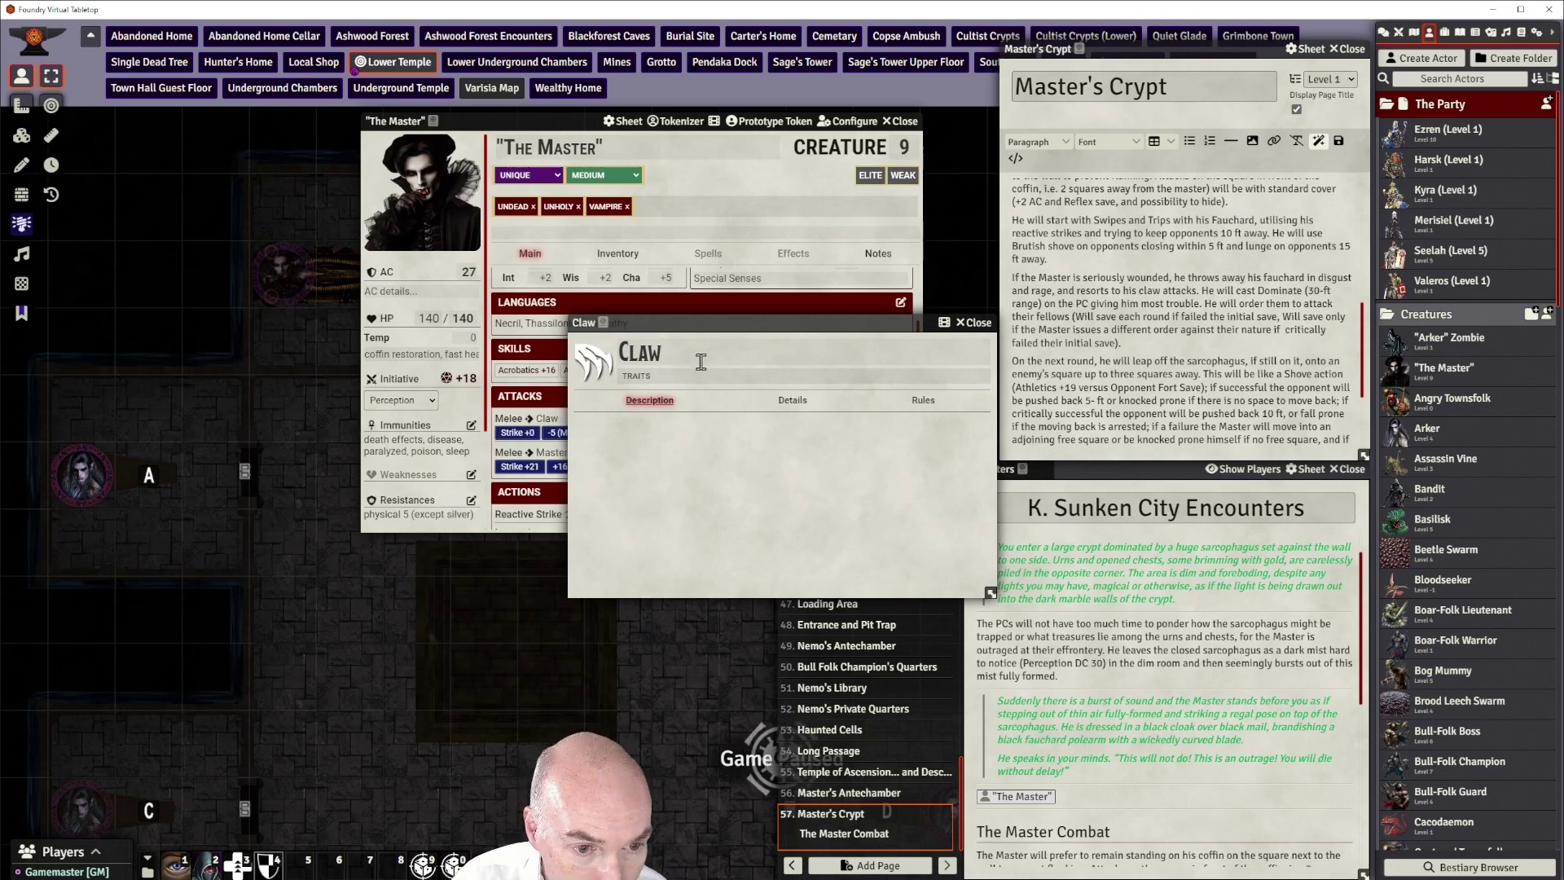
{"action": "left_click", "coordinate": [699, 375]}
{"action": "type", "text": "sla"}
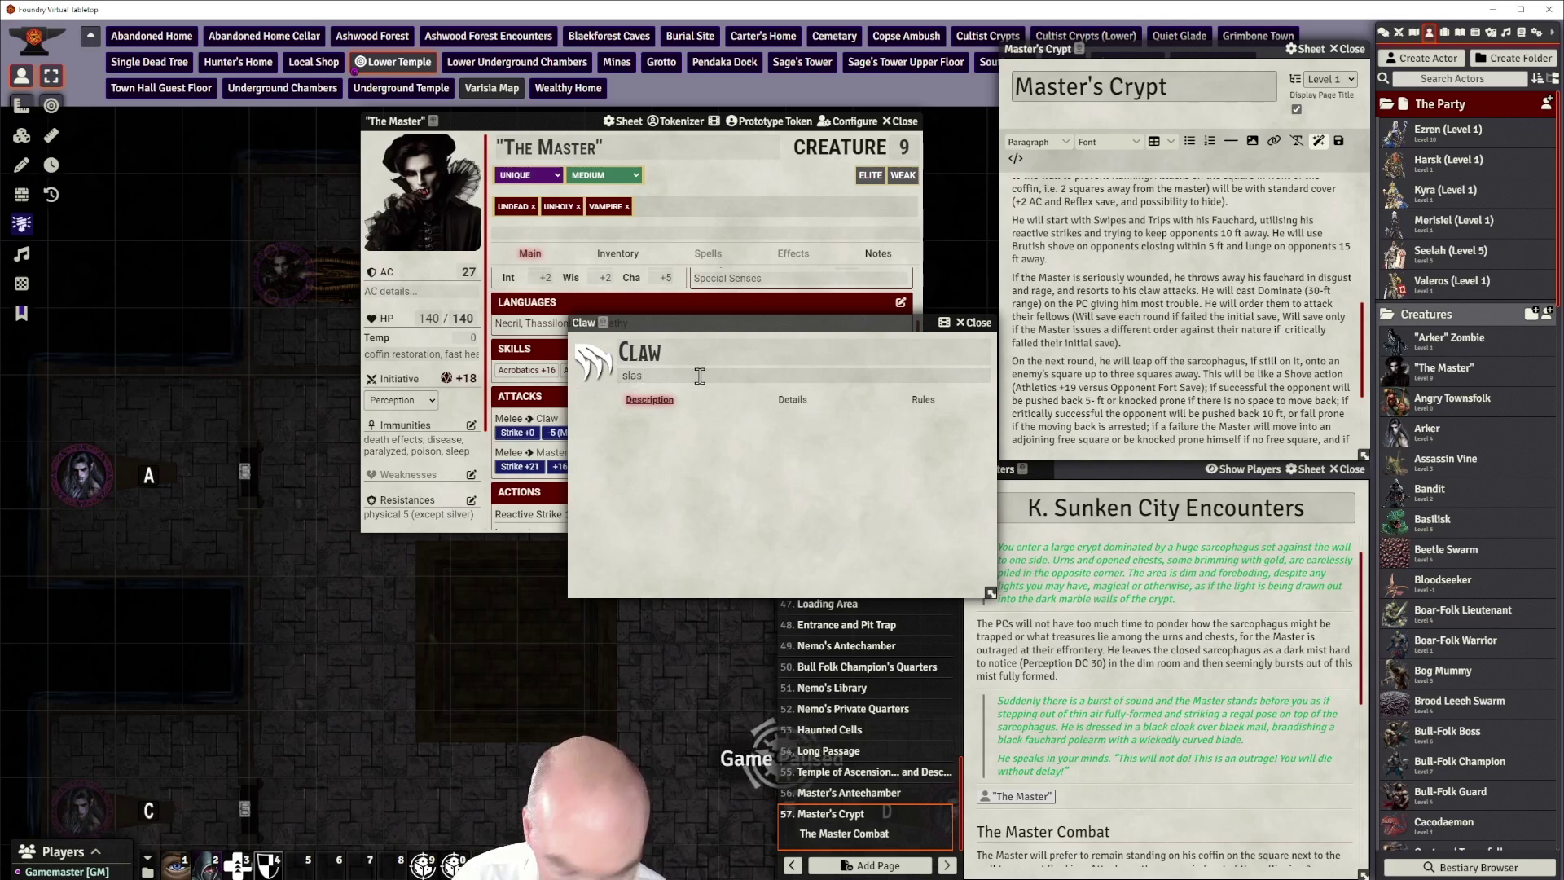
{"action": "type", "text": "s"}
{"action": "key", "text": "BackSpace"}
{"action": "key", "text": "BackSpace"}
{"action": "key", "text": "BackSpace"}
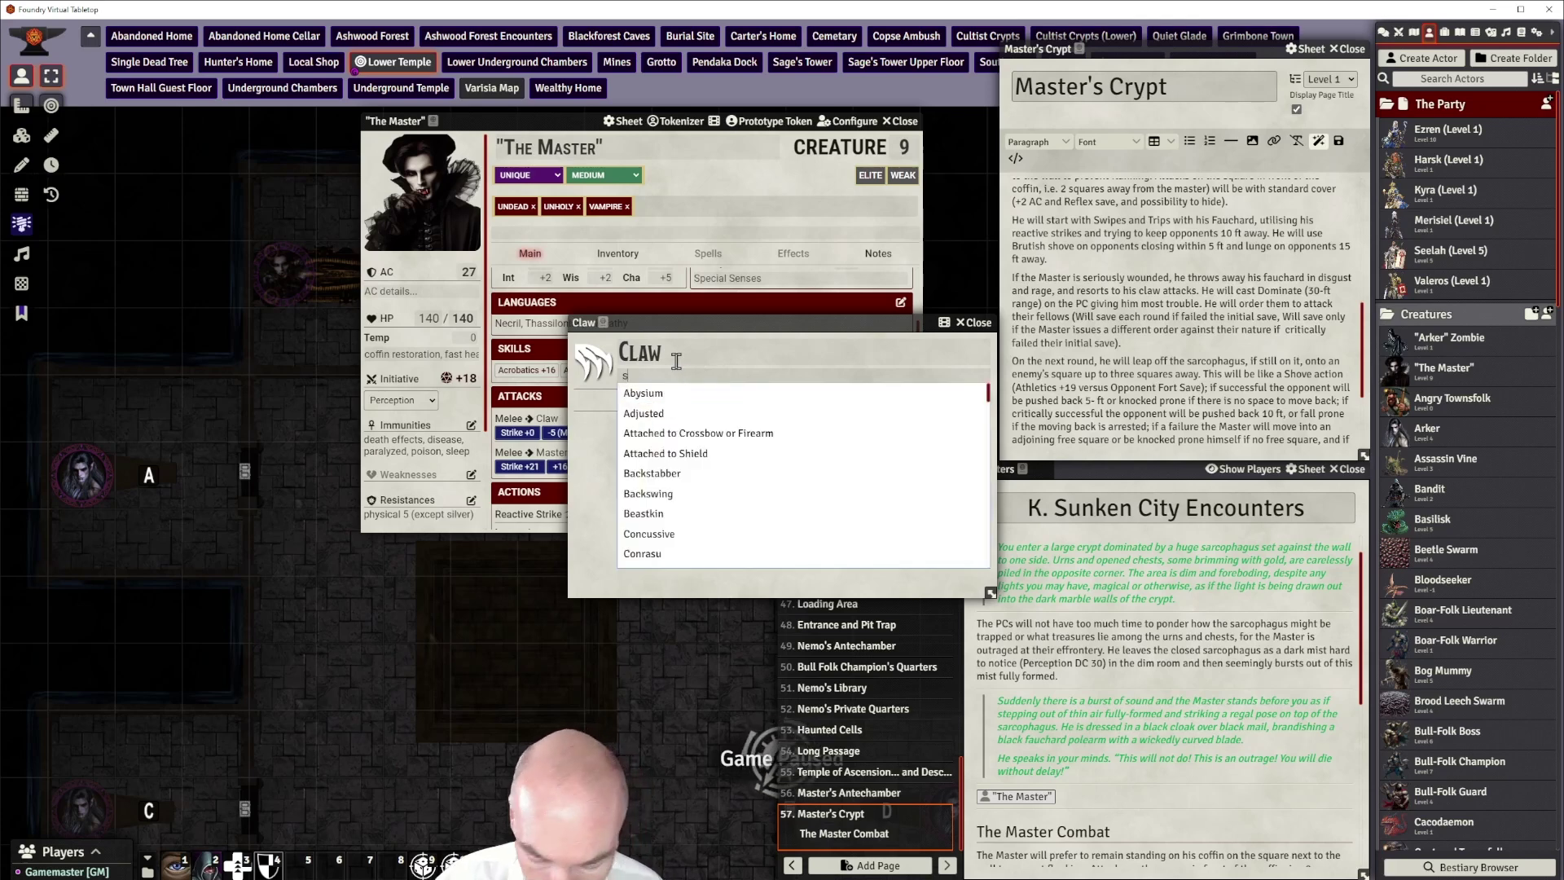
{"action": "key", "text": "BackSpace"}
{"action": "left_click_drag", "start_coordinate": [721, 323], "coordinate": [364, 480]}
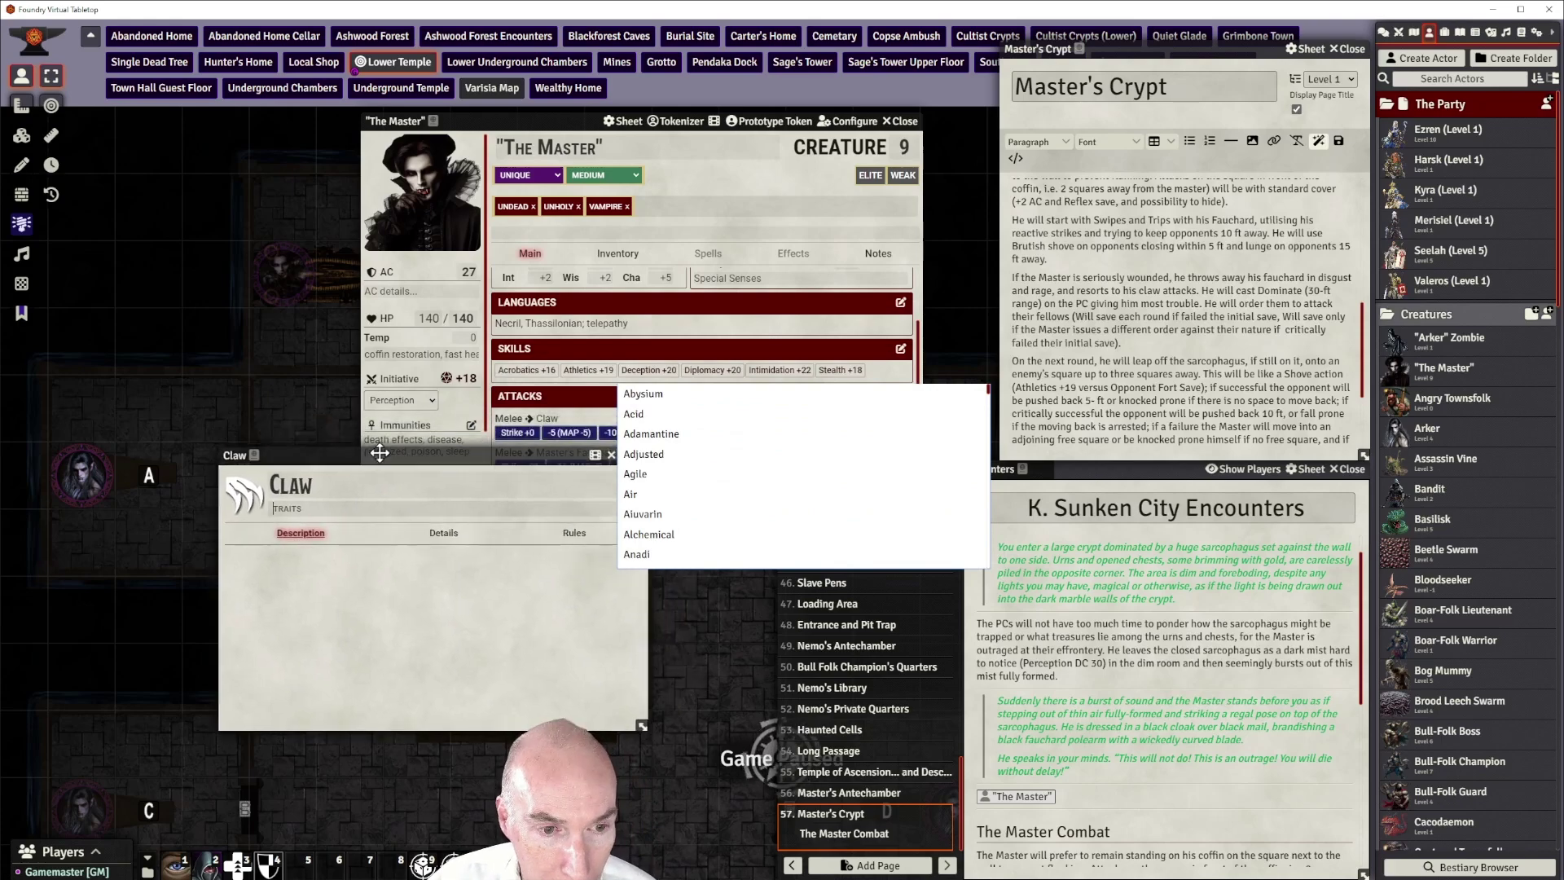
{"action": "left_click", "coordinate": [633, 456]}
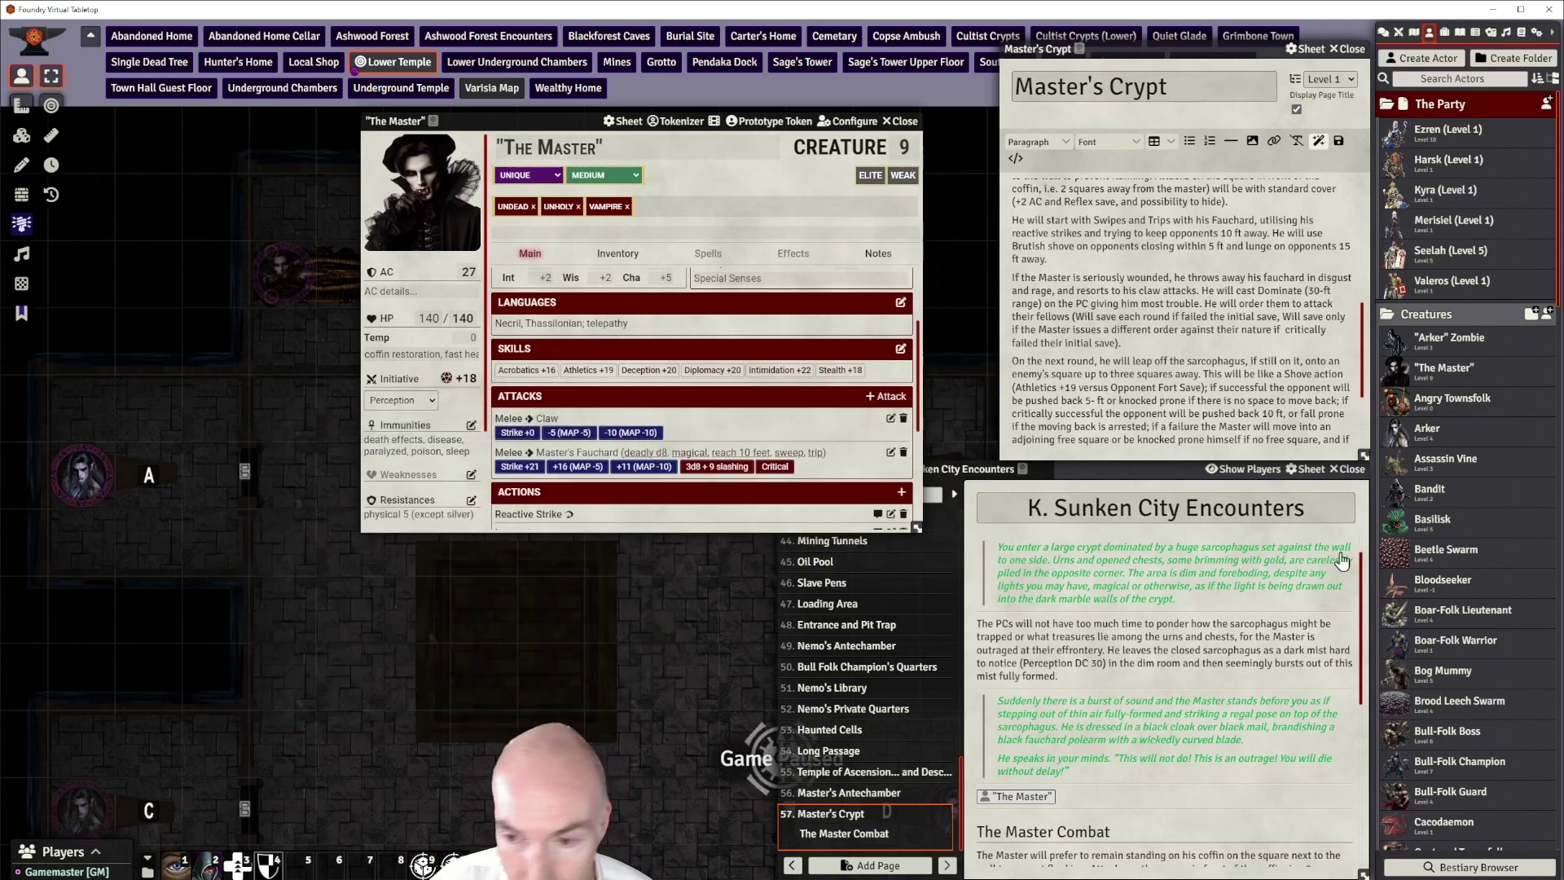
Open the Vampire Servitor creature sheet and place it beside "The Master" sheet
{"action": "scroll", "coordinate": [1503, 743], "scroll_direction": "down", "scroll_amount": 8}
{"action": "scroll", "coordinate": [1500, 756], "scroll_direction": "down", "scroll_amount": 15}
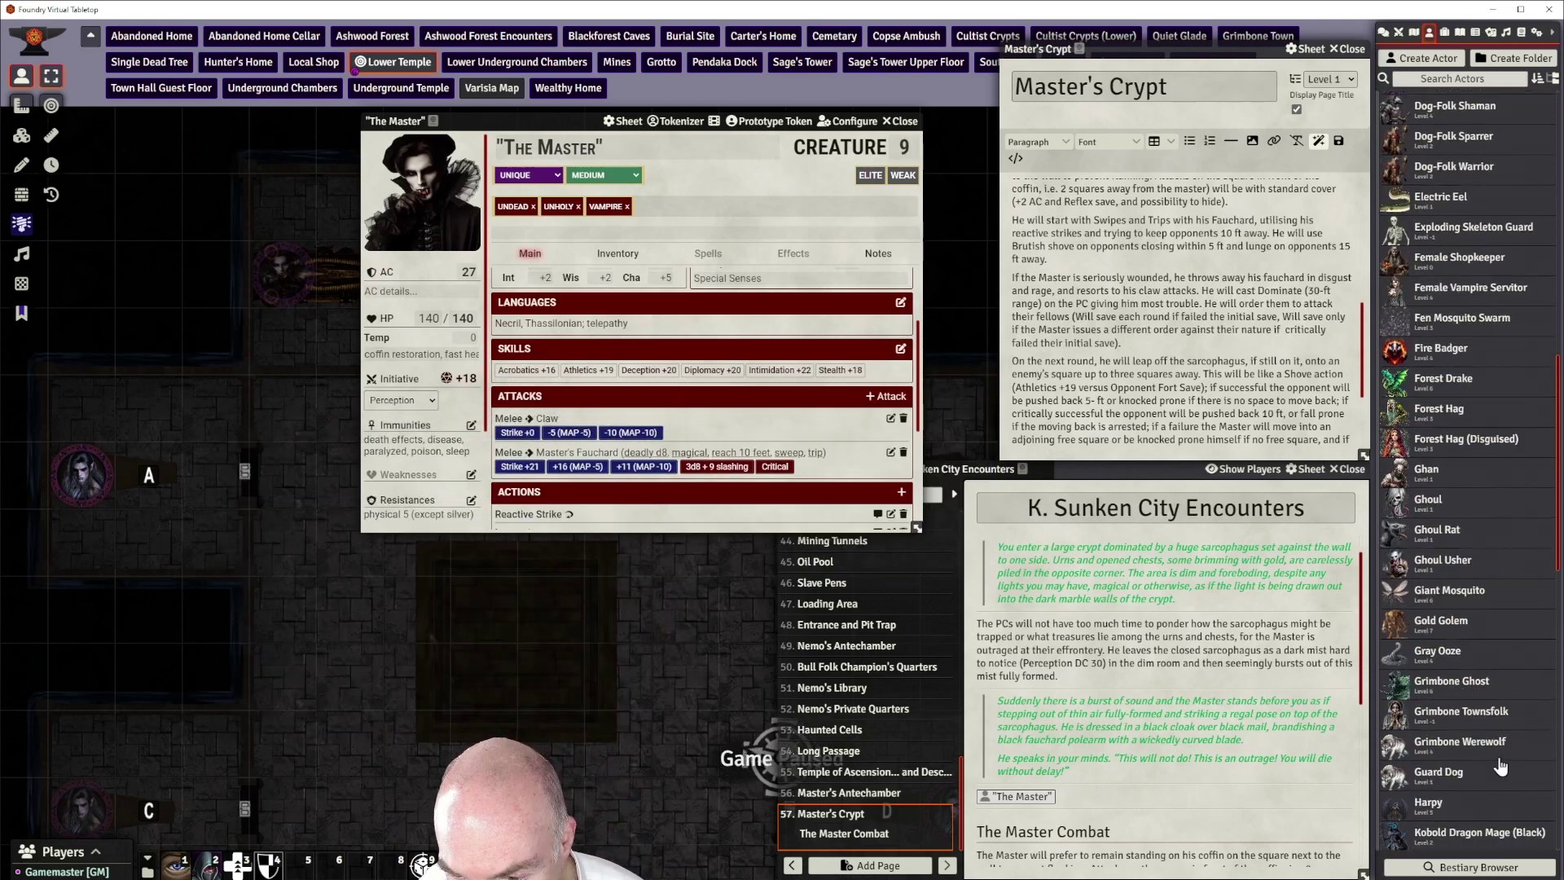
{"action": "scroll", "coordinate": [1502, 766], "scroll_direction": "down", "scroll_amount": 2}
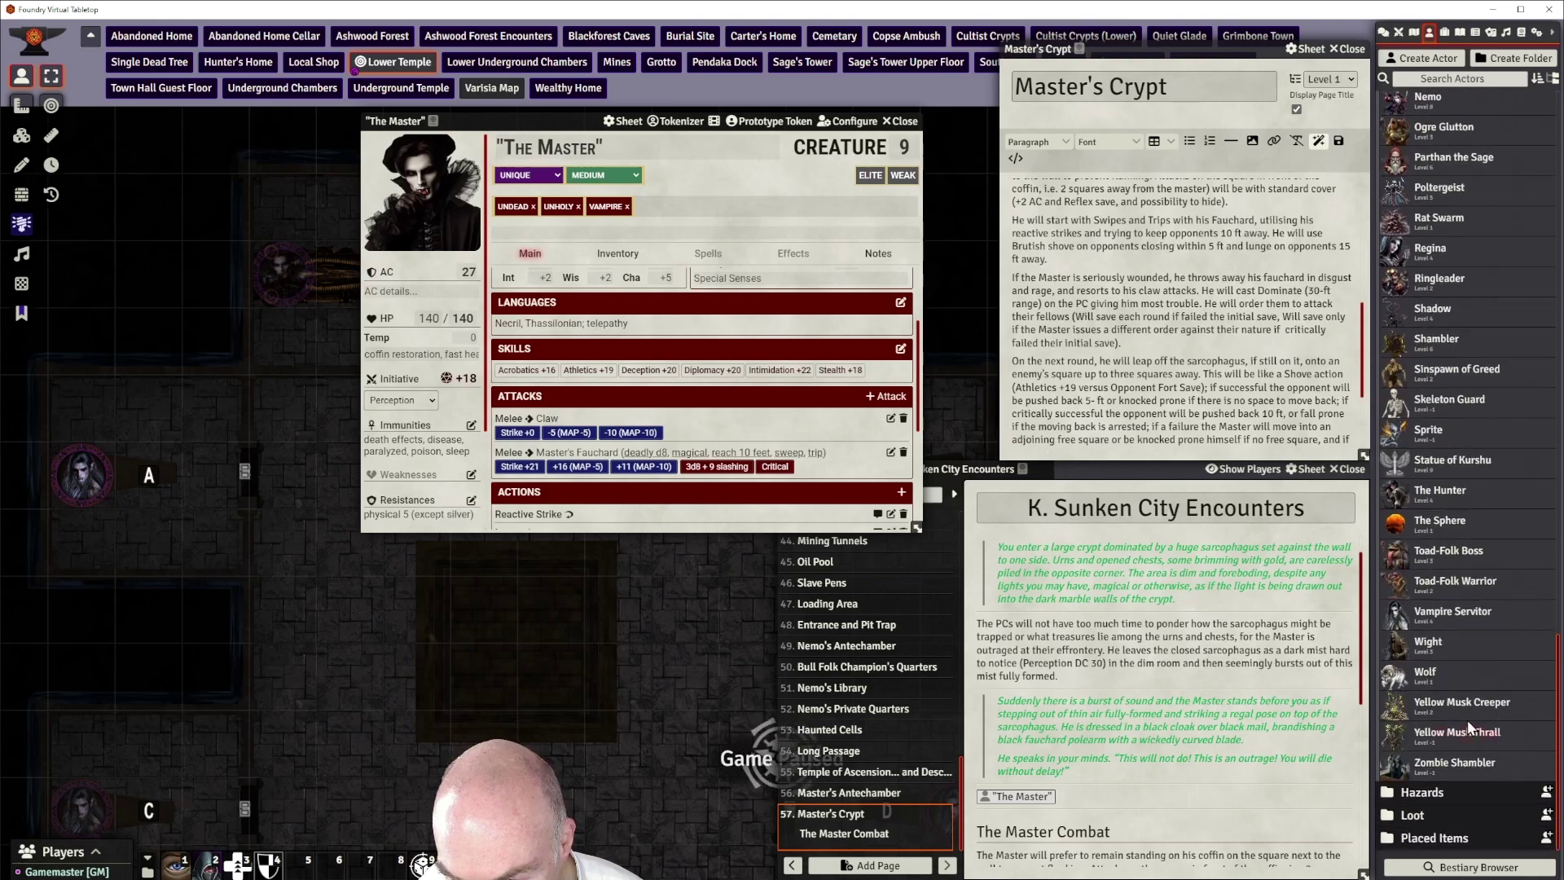
{"action": "left_click", "coordinate": [1478, 619]}
{"action": "left_click_drag", "start_coordinate": [705, 252], "coordinate": [1185, 111]}
Copy the Vampire Servitor's Claw attack onto "The Master" and delete the blank Claw attack there
{"action": "scroll", "coordinate": [1194, 458], "scroll_direction": "down", "scroll_amount": 3}
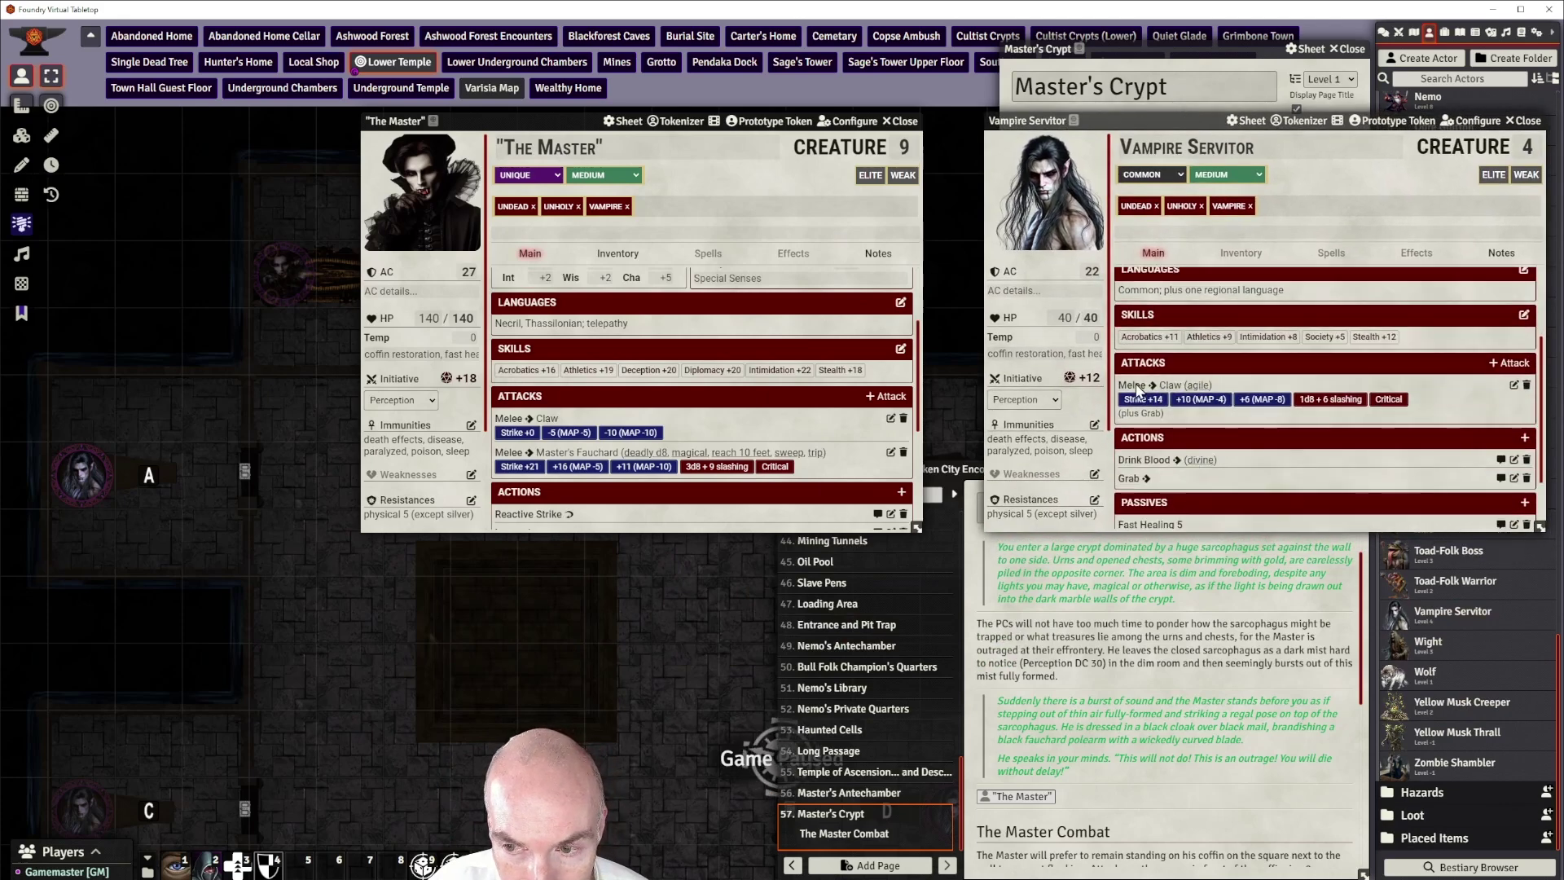
{"action": "left_click_drag", "start_coordinate": [1139, 391], "coordinate": [700, 423]}
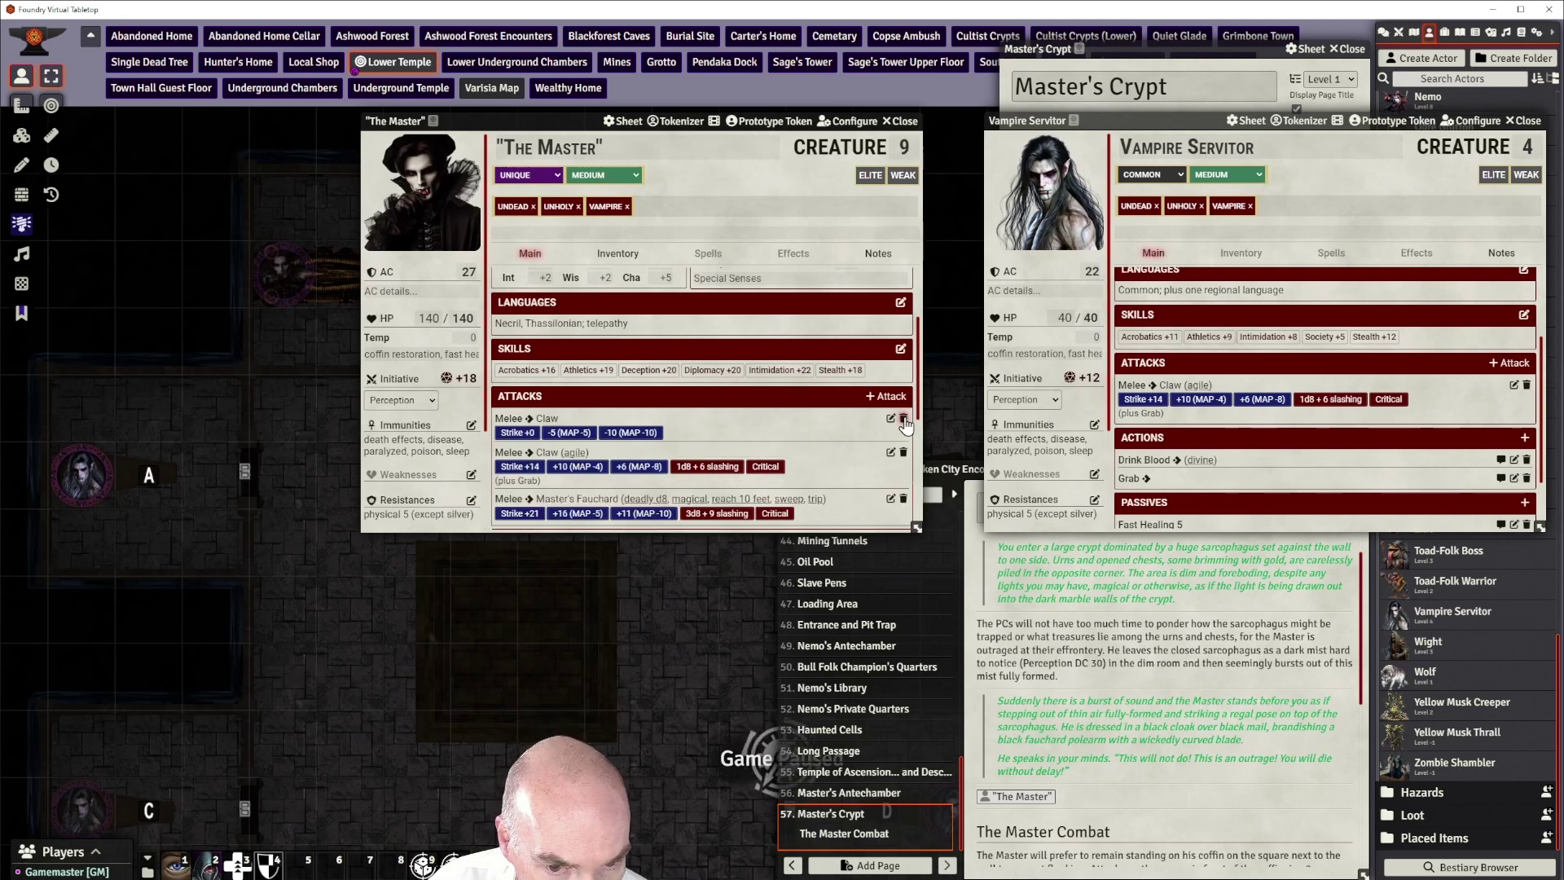
{"action": "left_click", "coordinate": [902, 418]}
{"action": "left_click", "coordinate": [704, 489]}
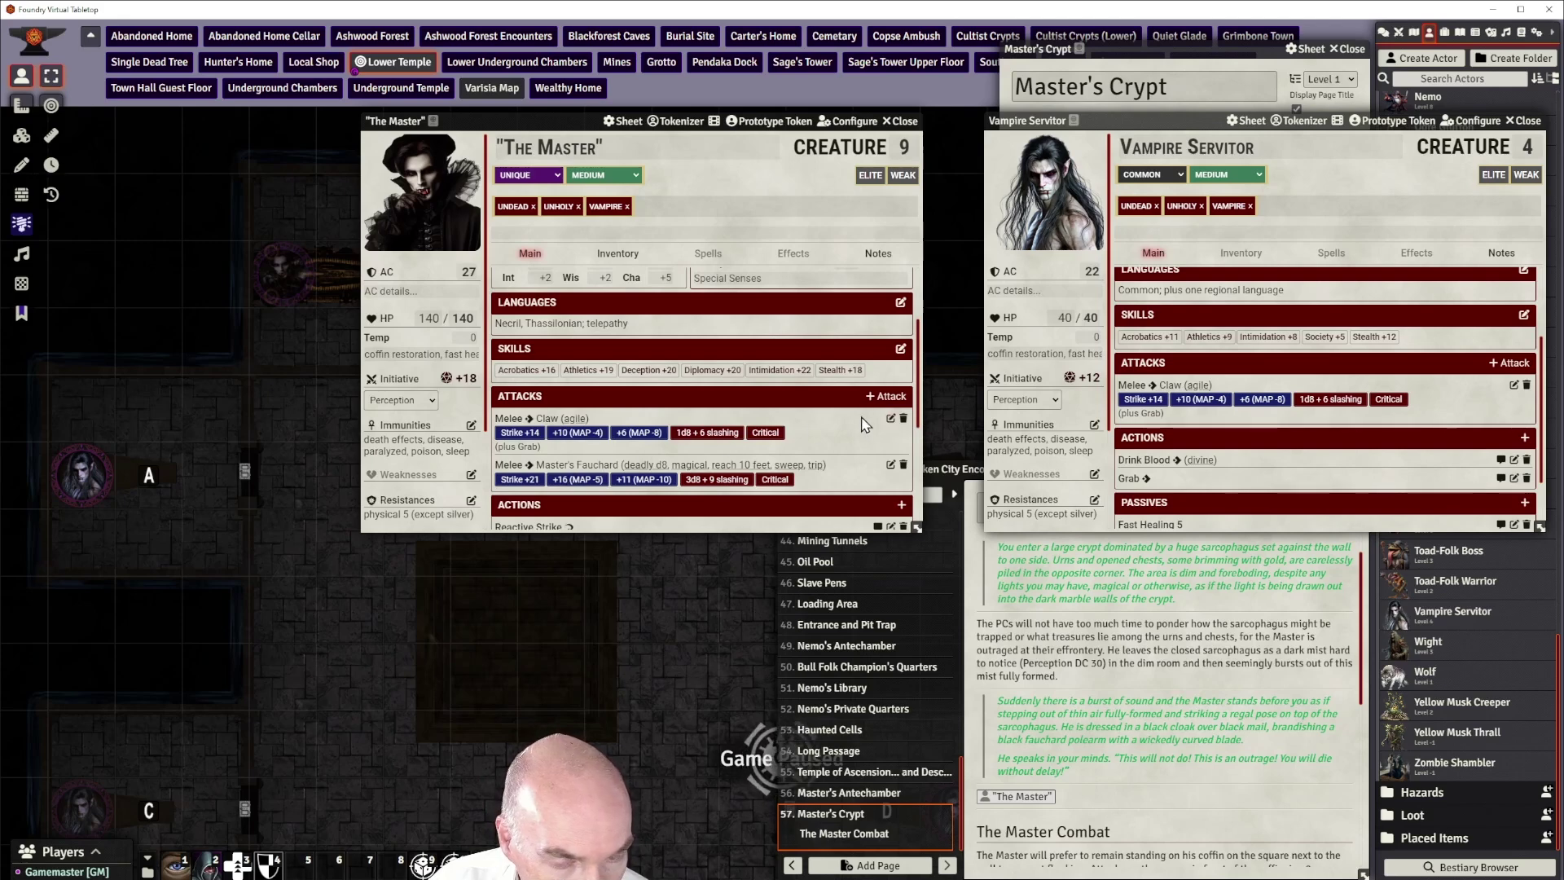
Set the attack modifier of "The Master" Claw attack to 20 and its slashing damage to 2d8+9
{"action": "left_click", "coordinate": [892, 420]}
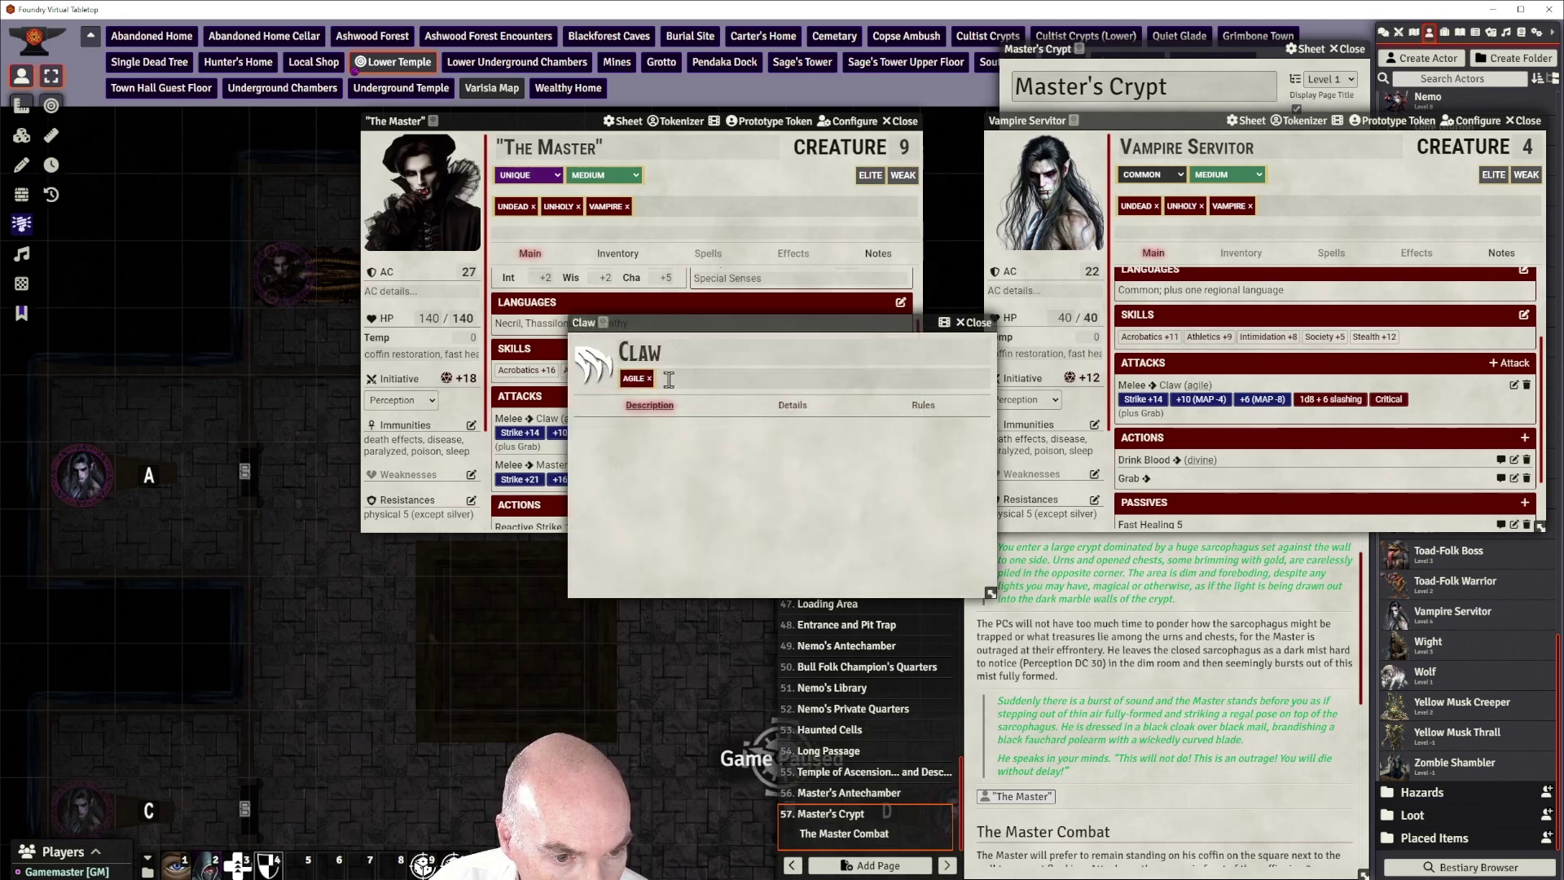
{"action": "left_click", "coordinate": [790, 406]}
{"action": "left_click", "coordinate": [663, 432]}
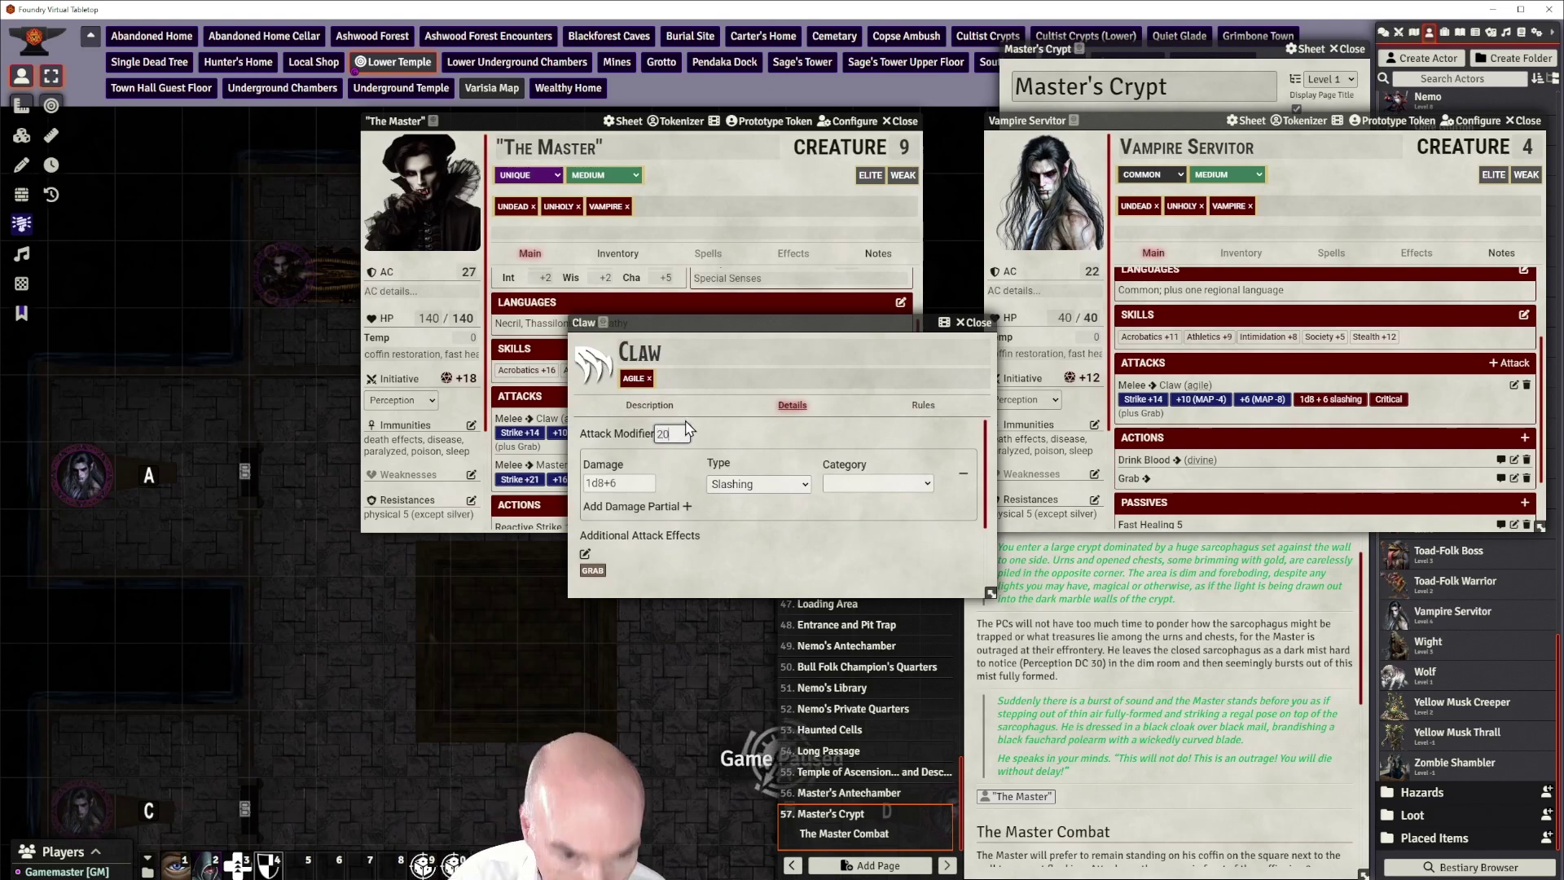
{"action": "type", "text": "20"}
{"action": "left_click", "coordinate": [599, 483]}
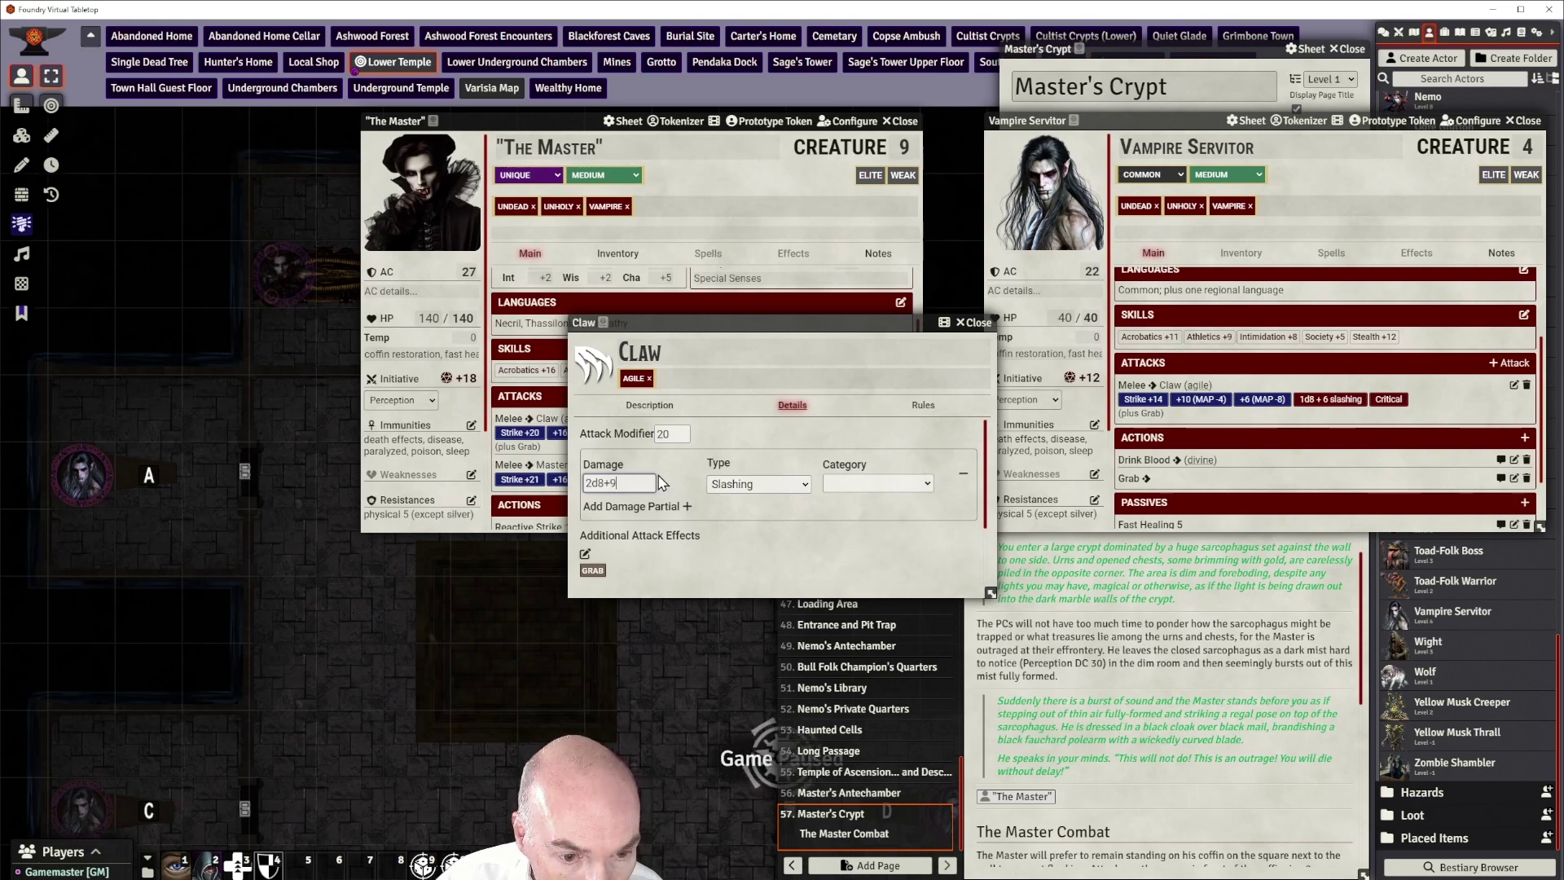
{"action": "left_click", "coordinate": [760, 544]}
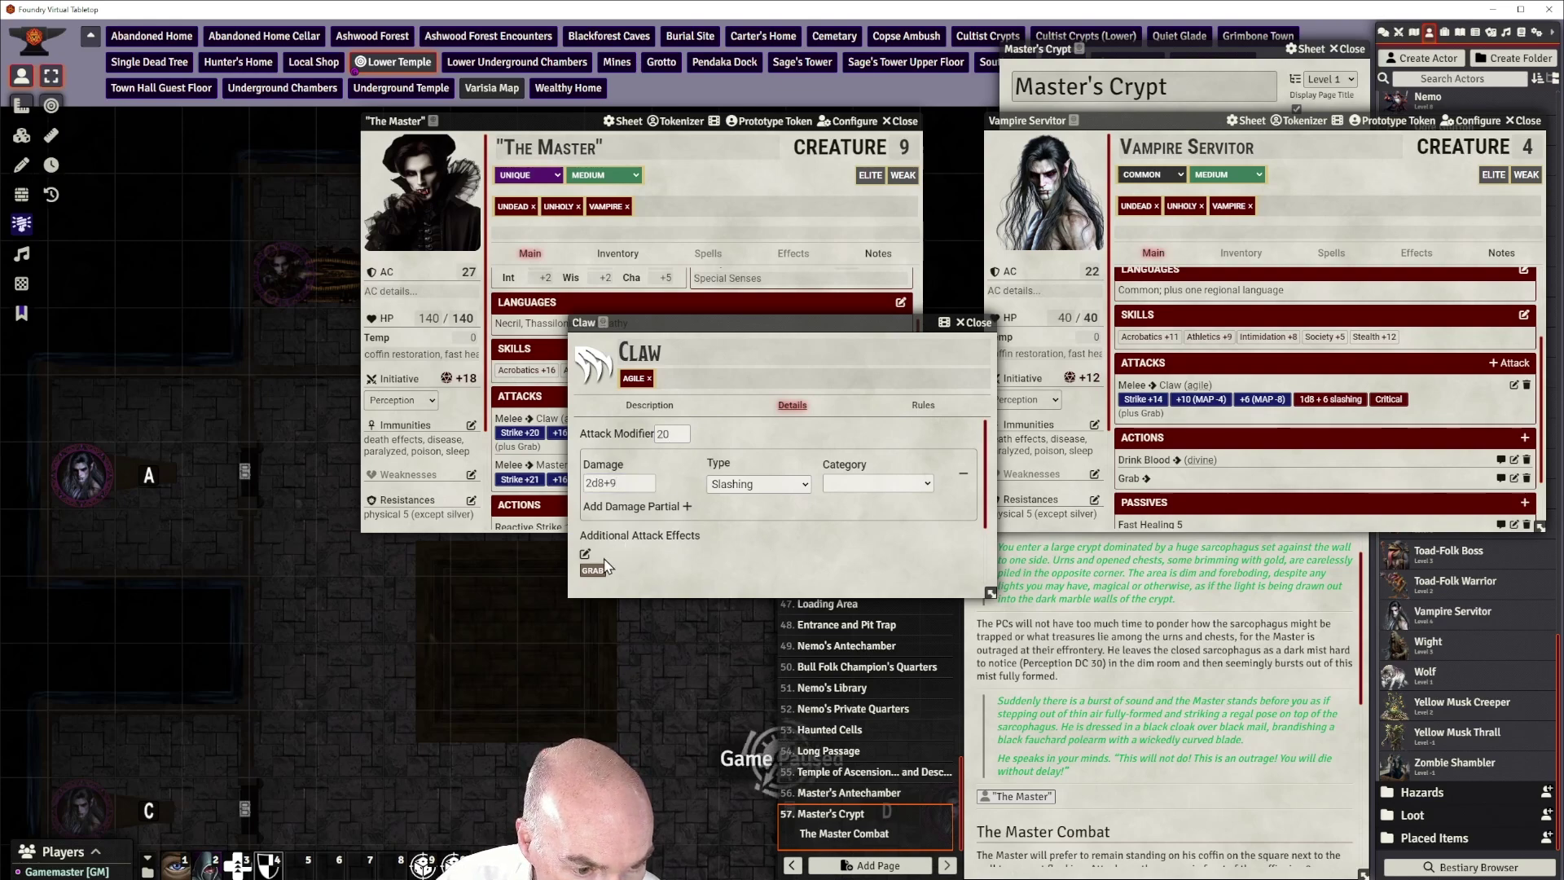
{"action": "left_click_drag", "start_coordinate": [778, 328], "coordinate": [733, 330]}
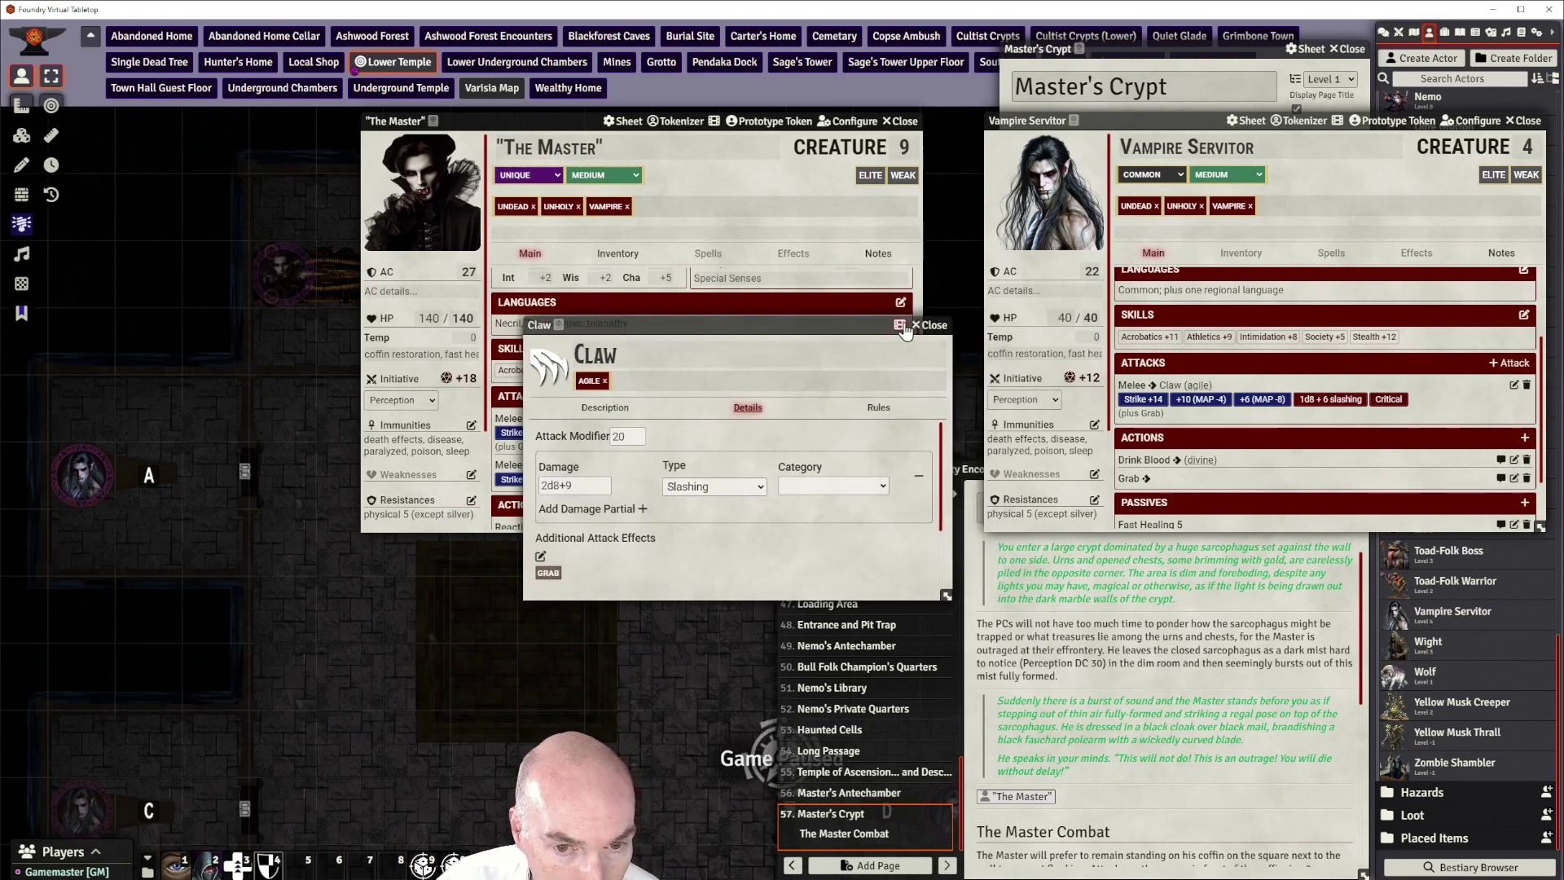
{"action": "left_click", "coordinate": [929, 325]}
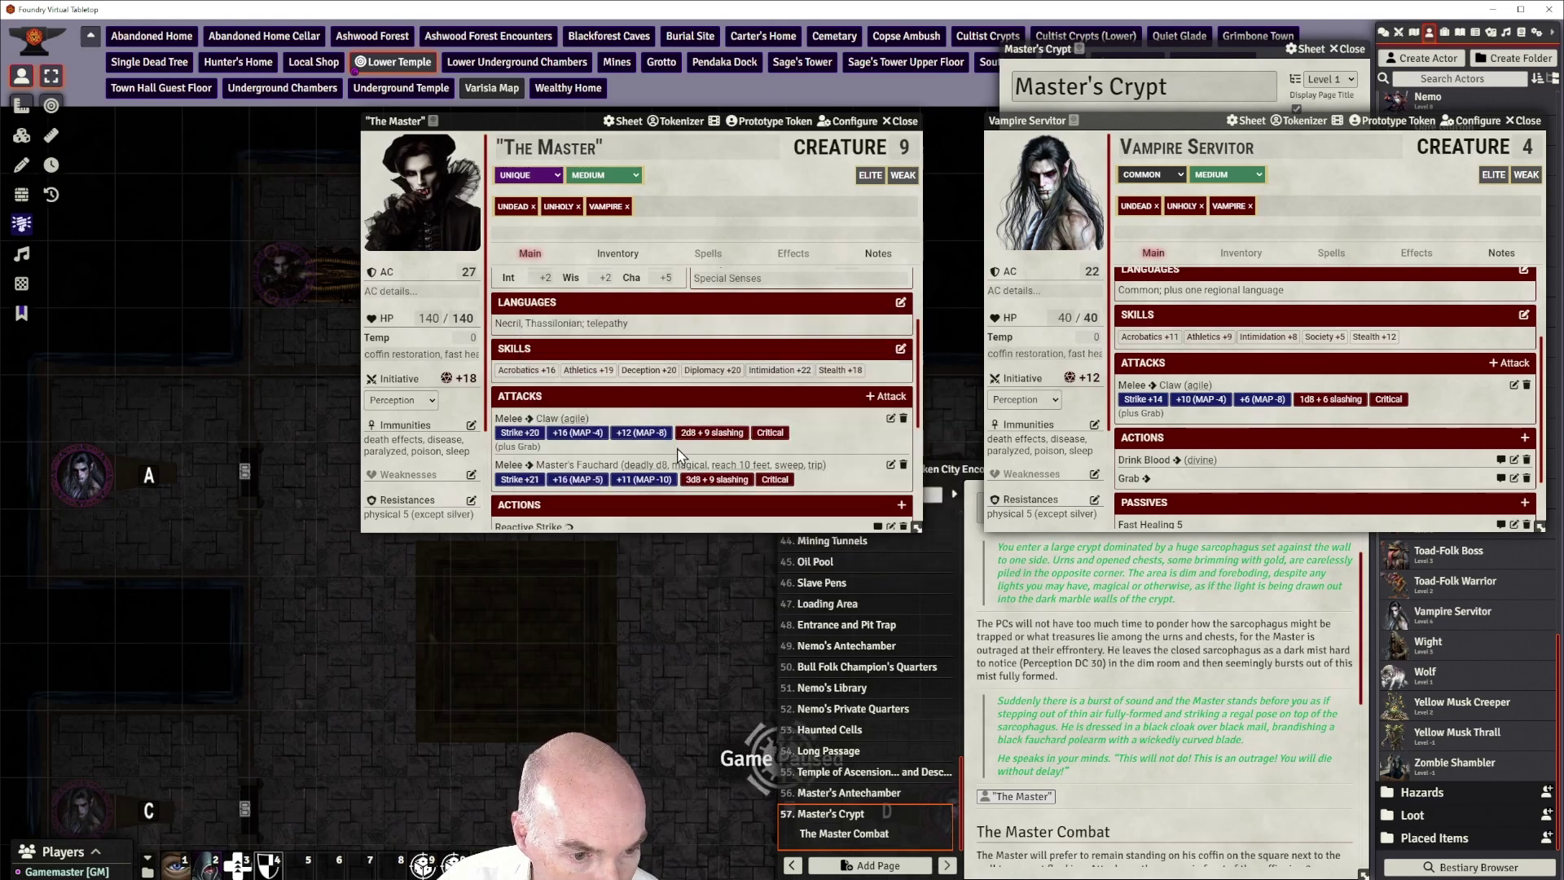
Compare the attacks and actions of "The Master" with those of the Vampire Servitor, and close the Vampire Servitor sheet
{"action": "scroll", "coordinate": [679, 440], "scroll_direction": "down", "scroll_amount": 3}
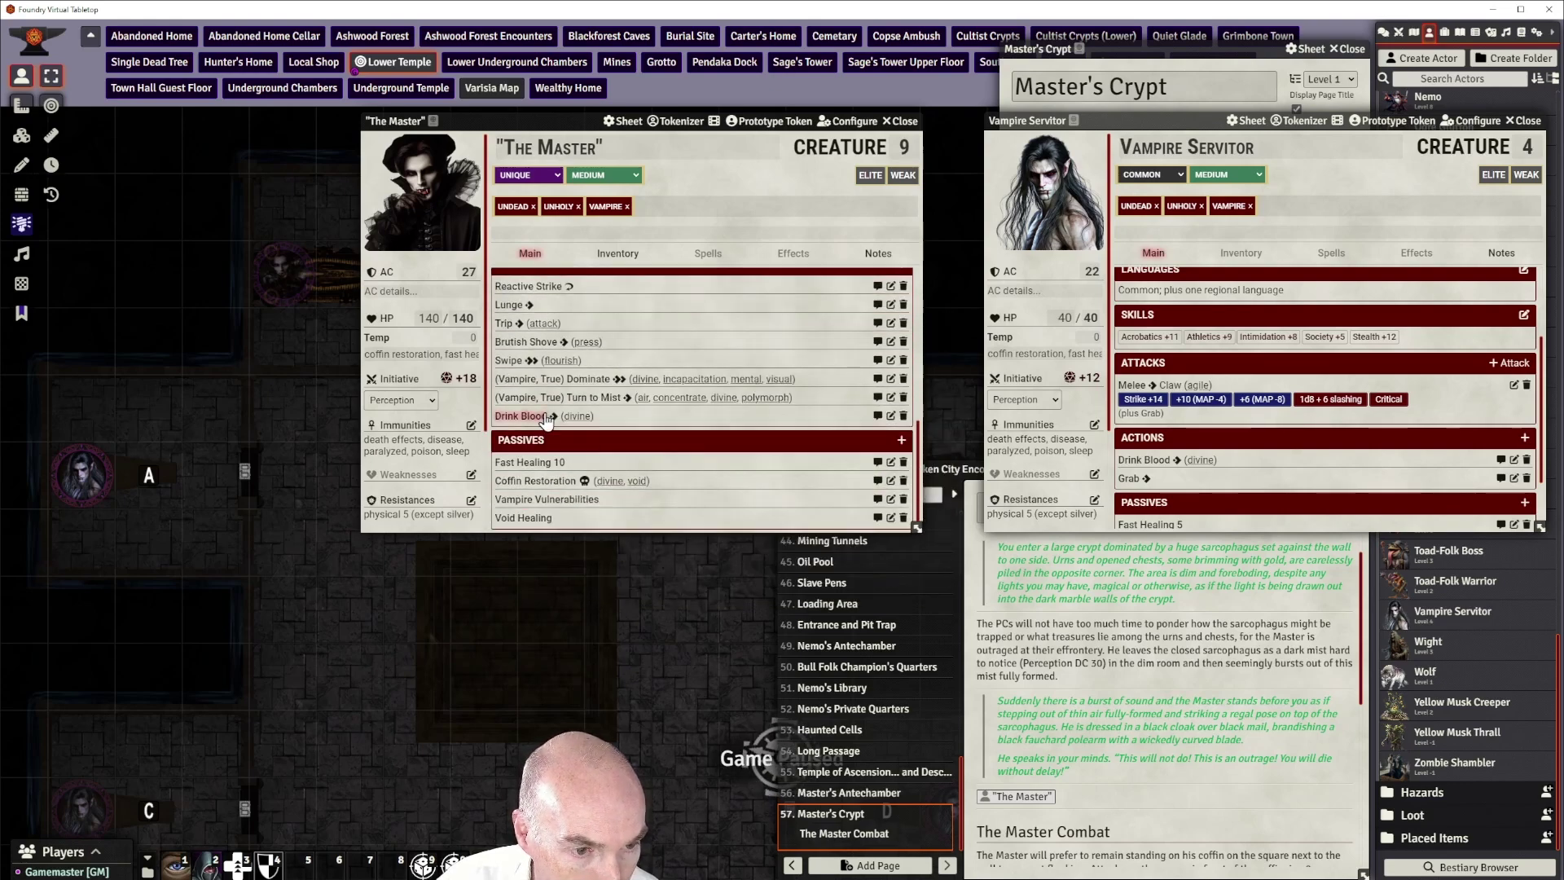
{"action": "scroll", "coordinate": [732, 411], "scroll_direction": "up", "scroll_amount": 3}
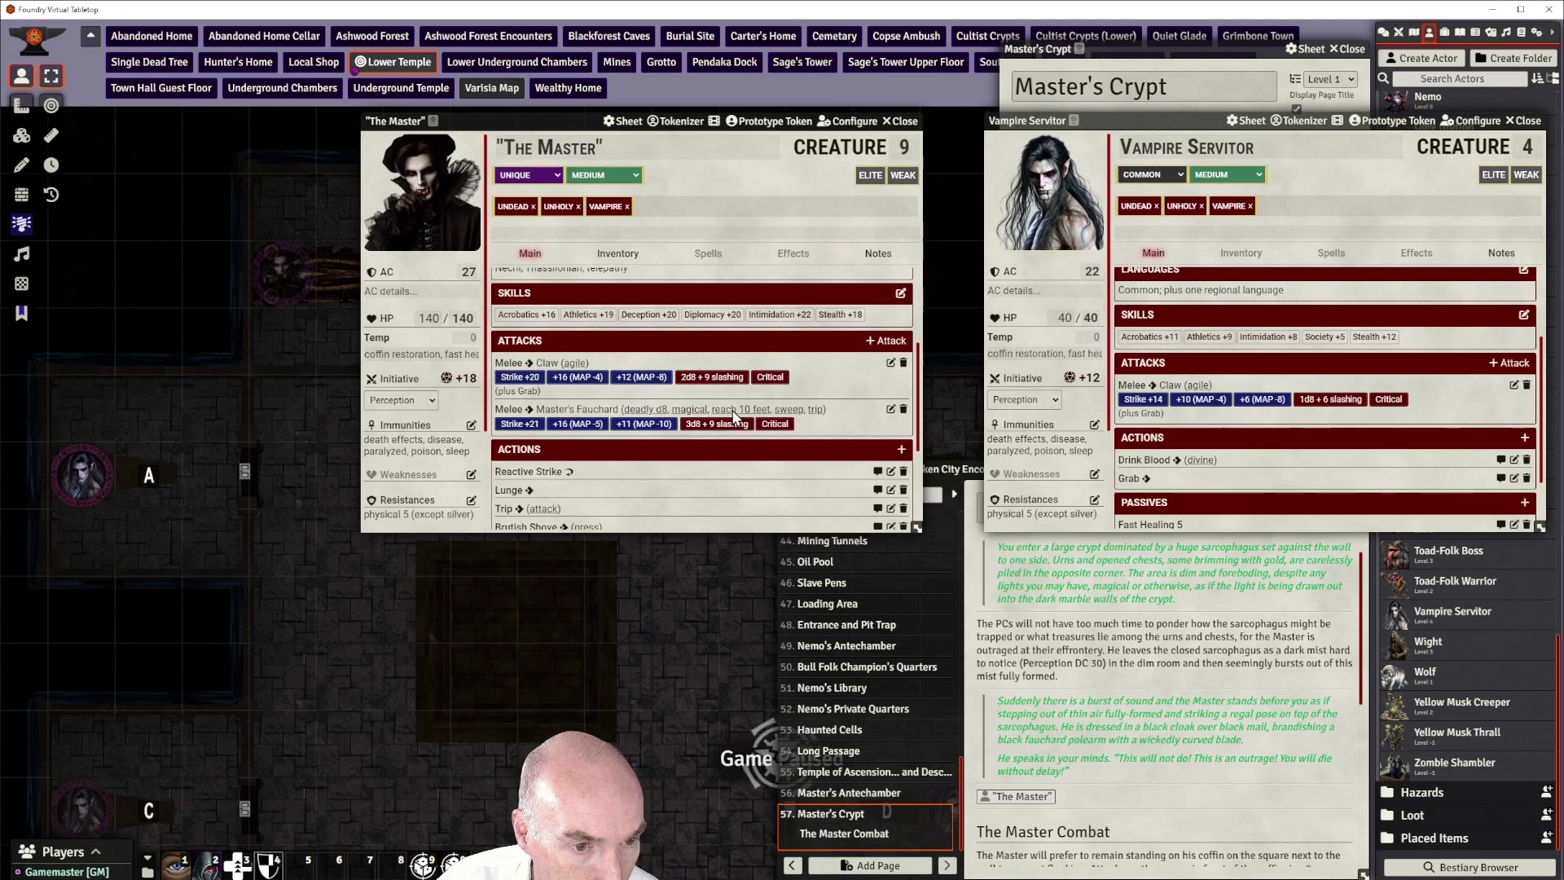
{"action": "scroll", "coordinate": [733, 417], "scroll_direction": "up", "scroll_amount": 1}
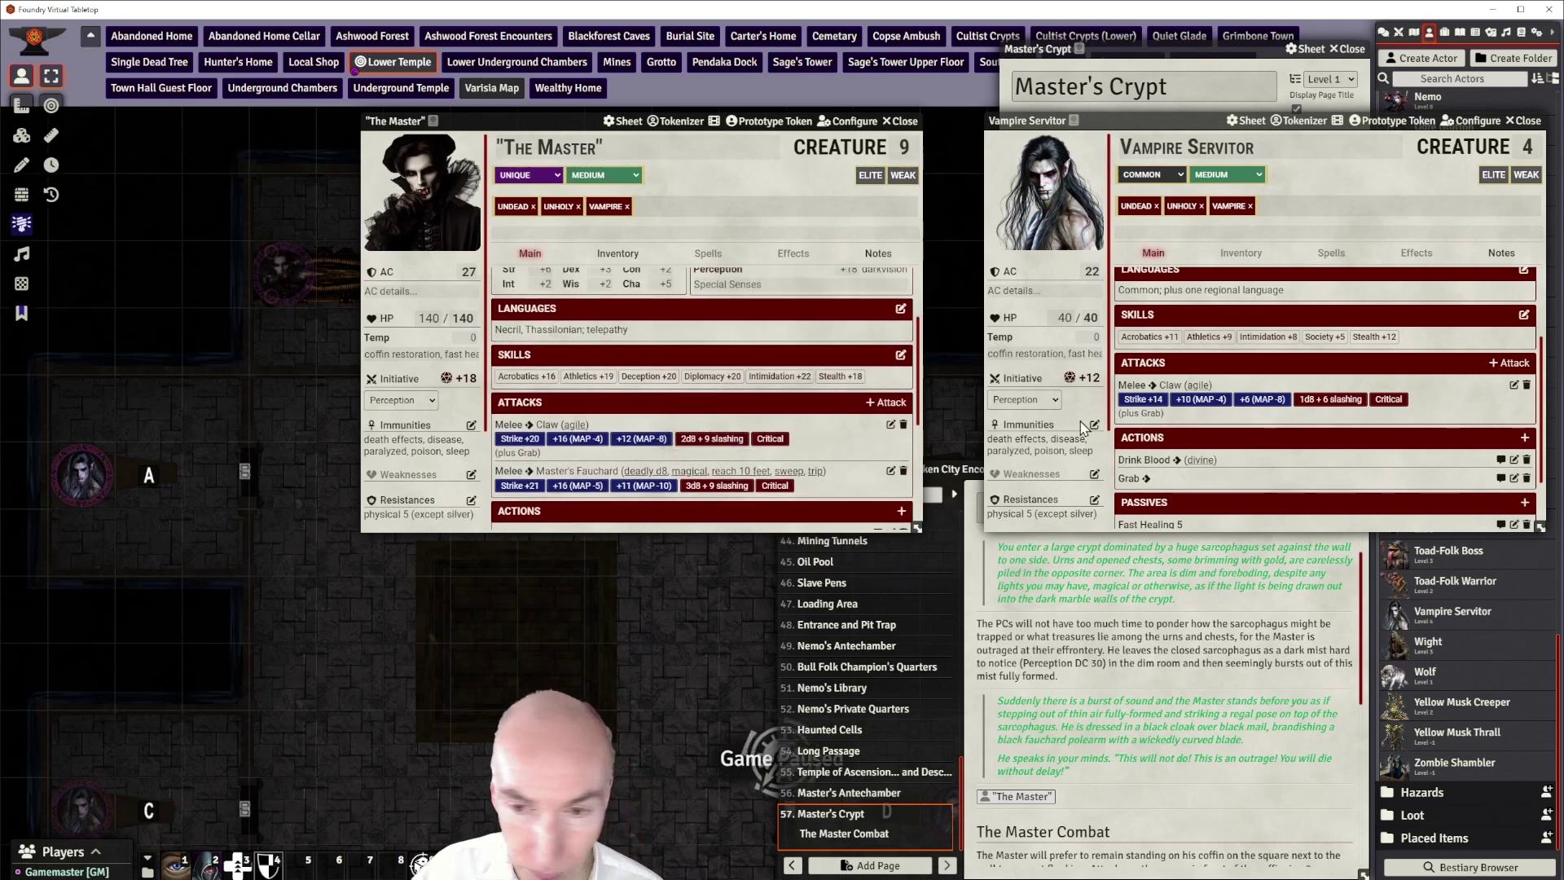
{"action": "scroll", "coordinate": [1307, 438], "scroll_direction": "down", "scroll_amount": 1}
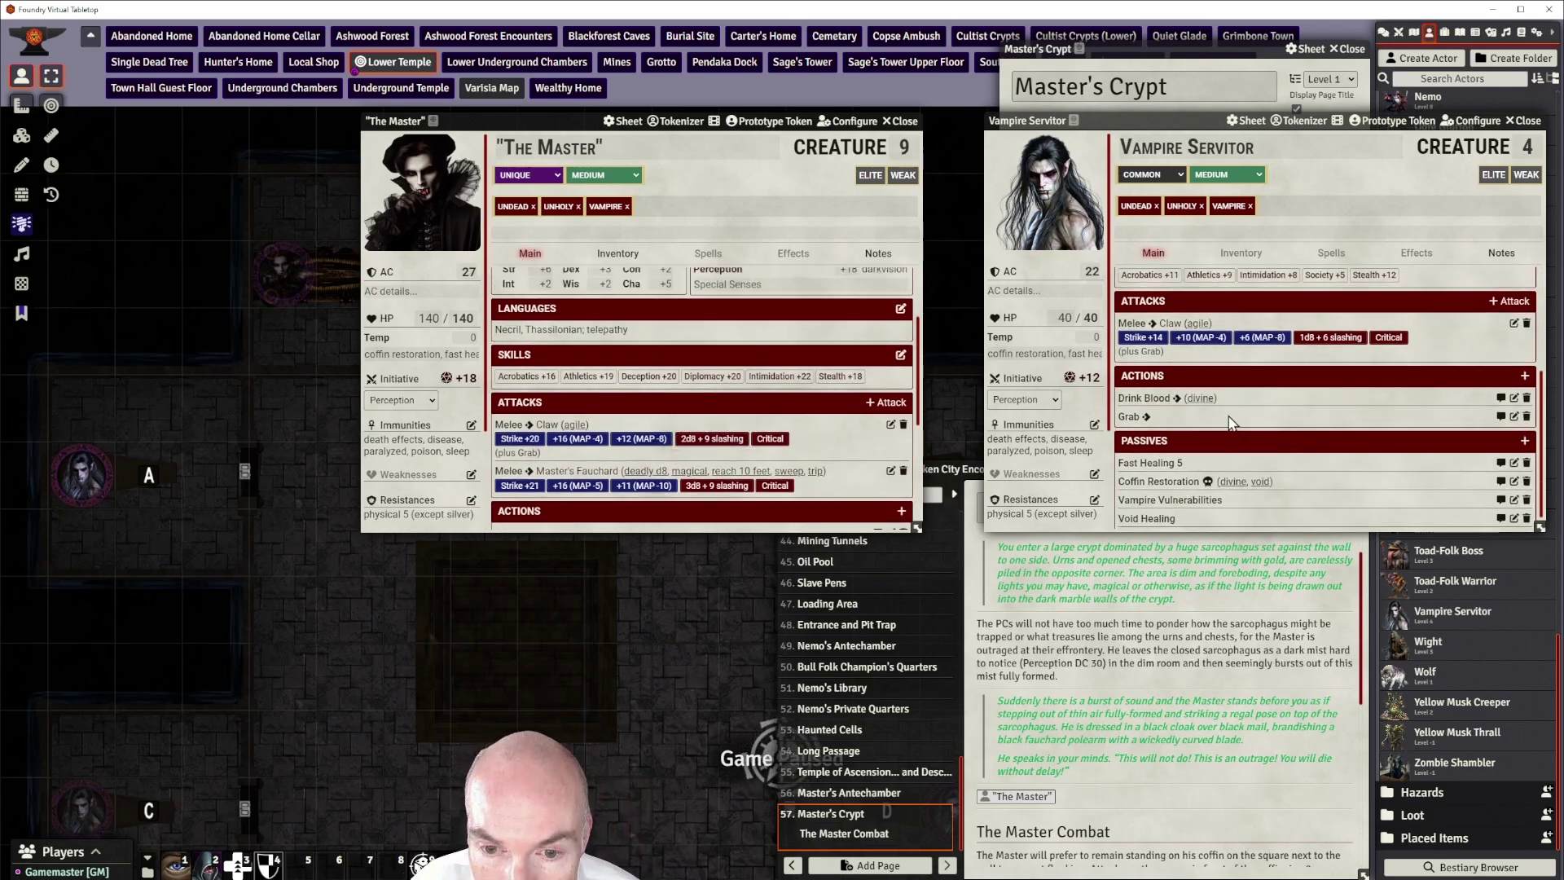
{"action": "scroll", "coordinate": [1296, 363], "scroll_direction": "up", "scroll_amount": 2}
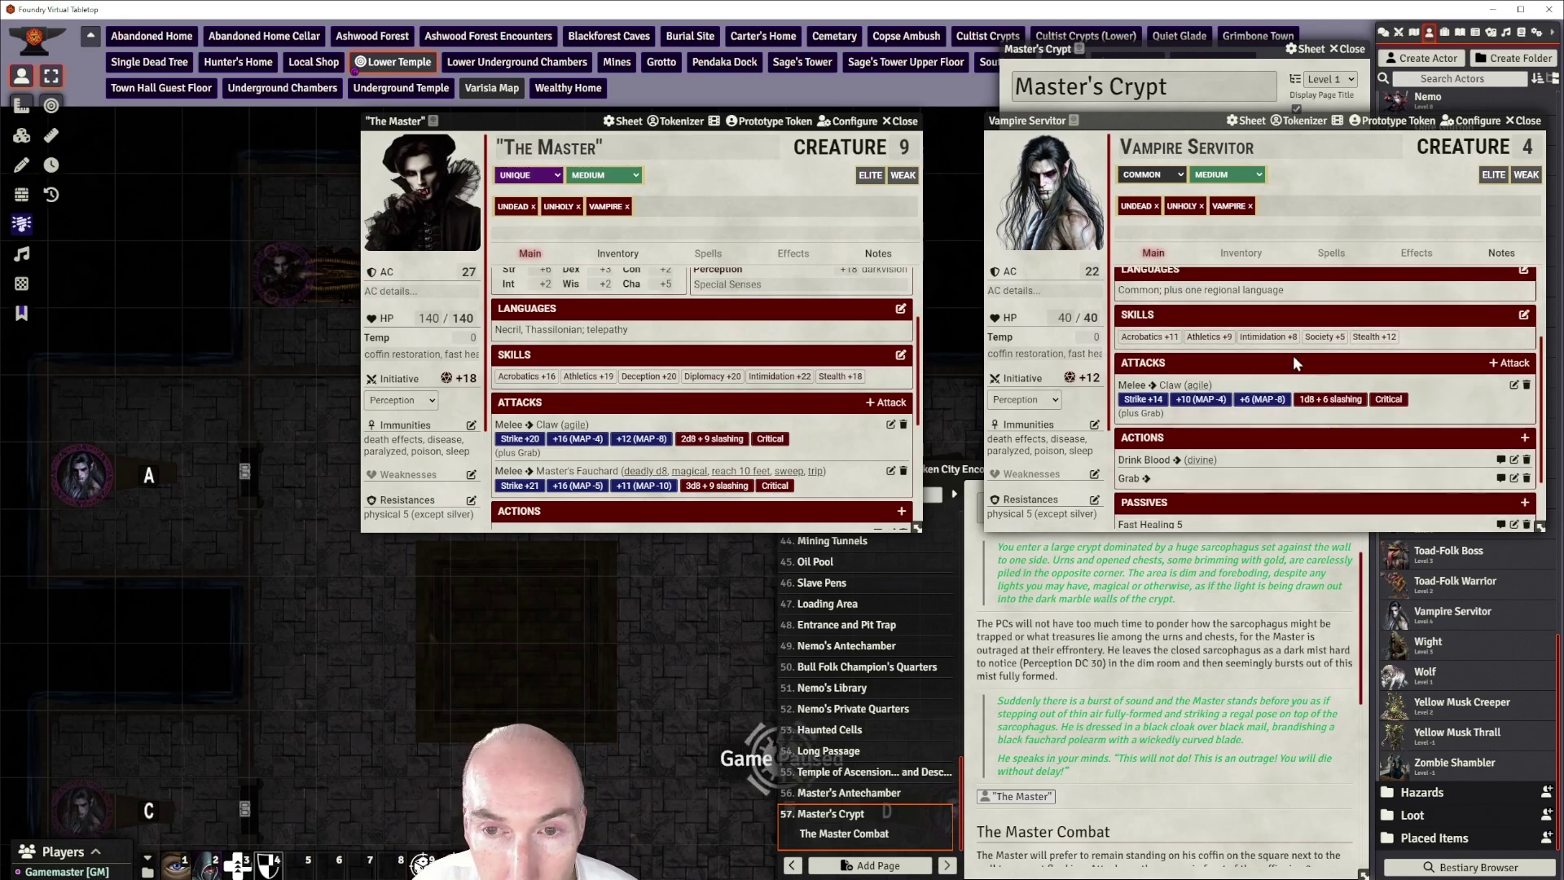
{"action": "left_click_drag", "start_coordinate": [1203, 122], "coordinate": [1170, 181]}
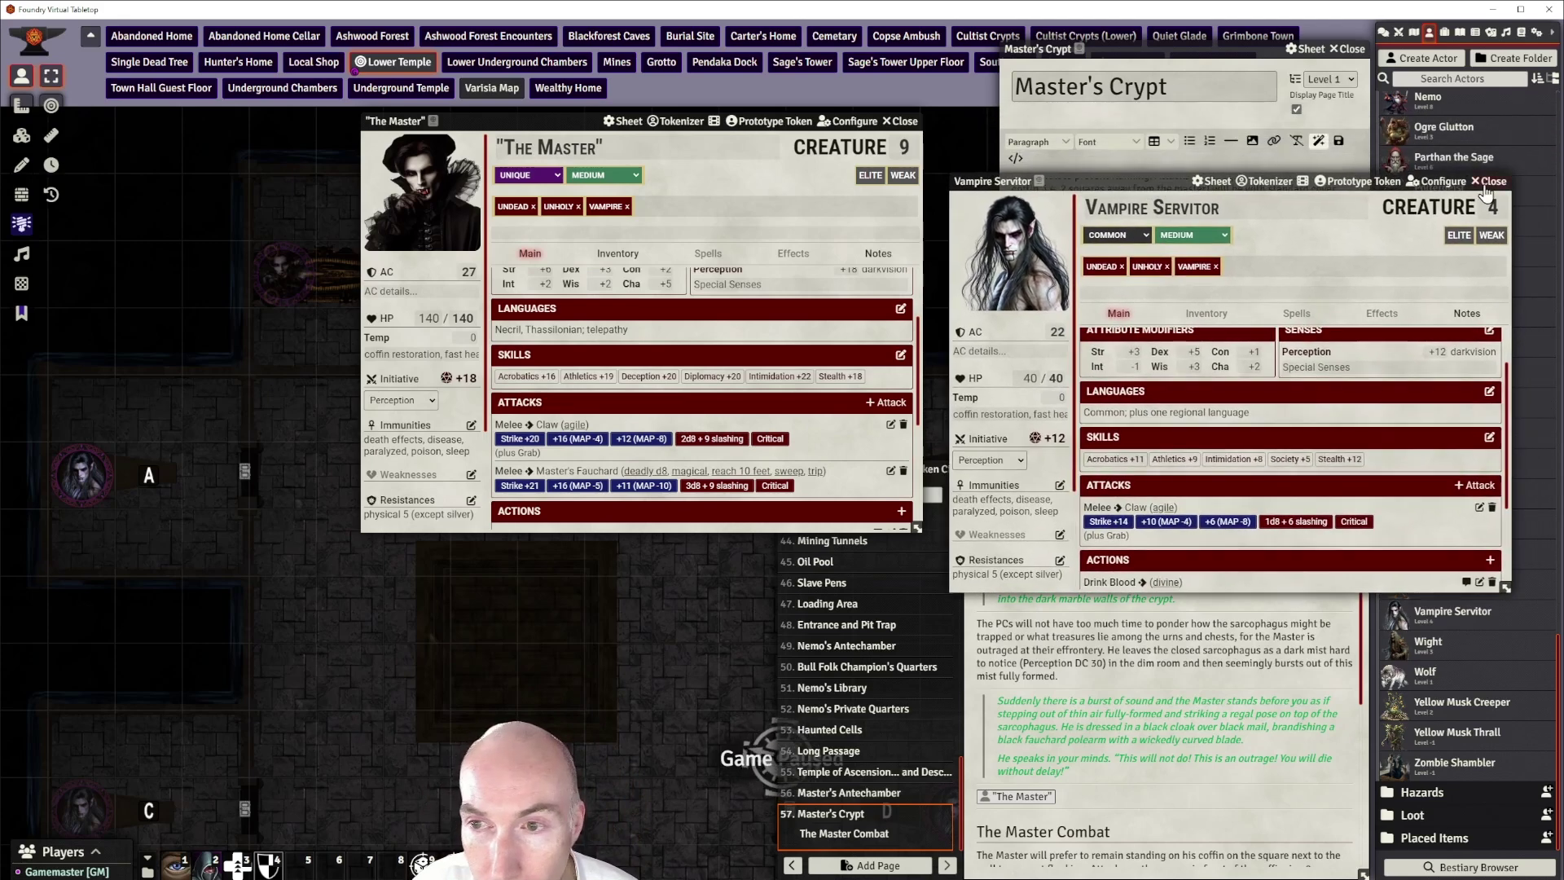
{"action": "left_click", "coordinate": [1489, 180]}
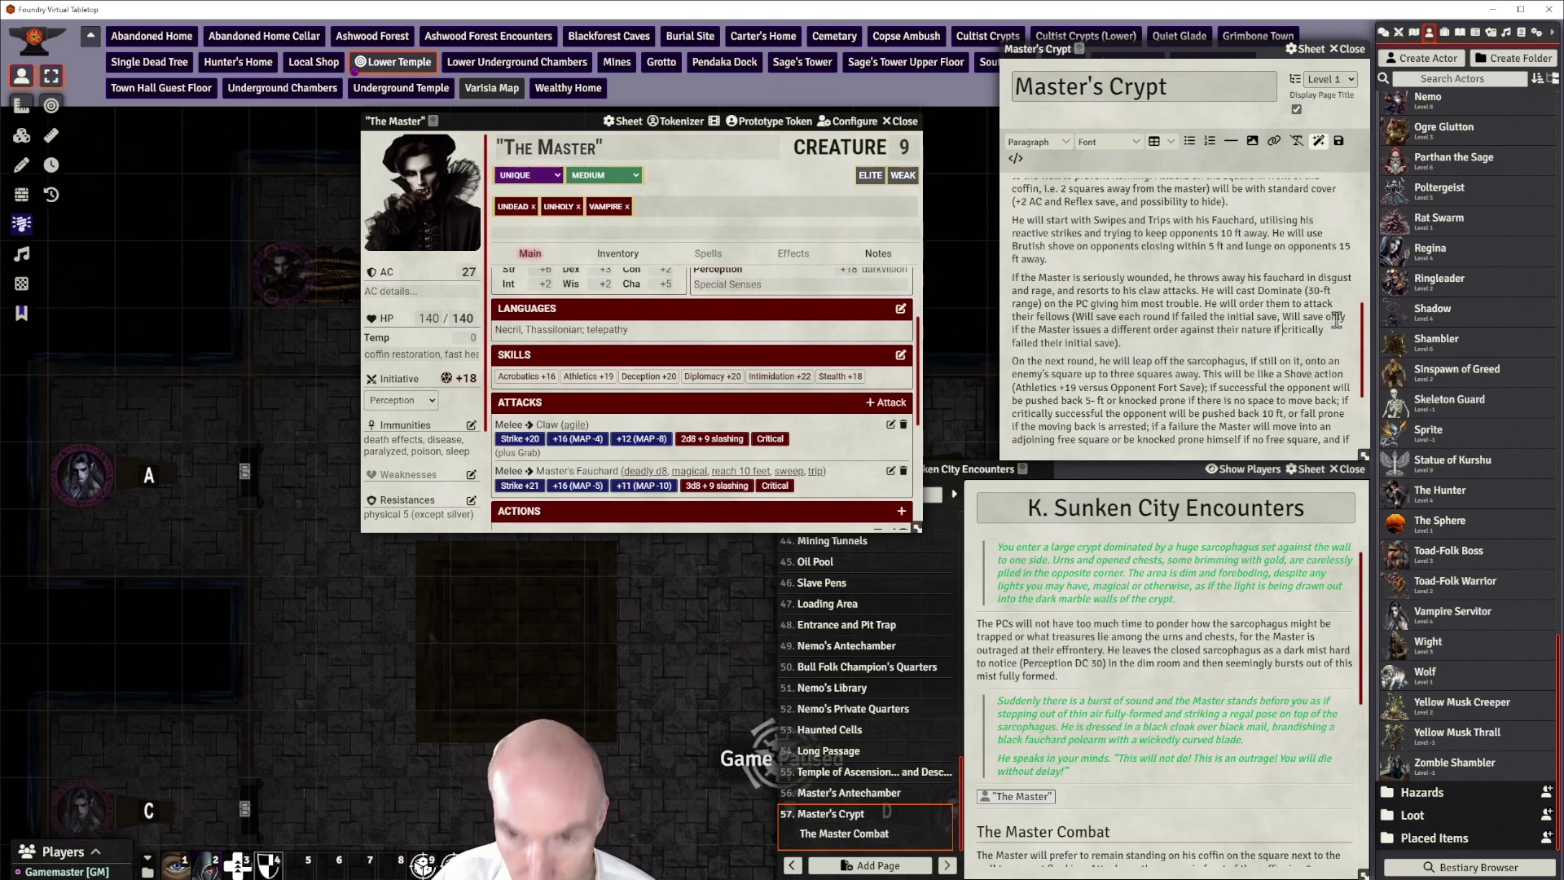
Insert a horizontal line and the text line "The Master Badly Wounded" above the paragraph starting "If the Master is seriously wounded"
{"action": "scroll", "coordinate": [1224, 355], "scroll_direction": "up", "scroll_amount": 2}
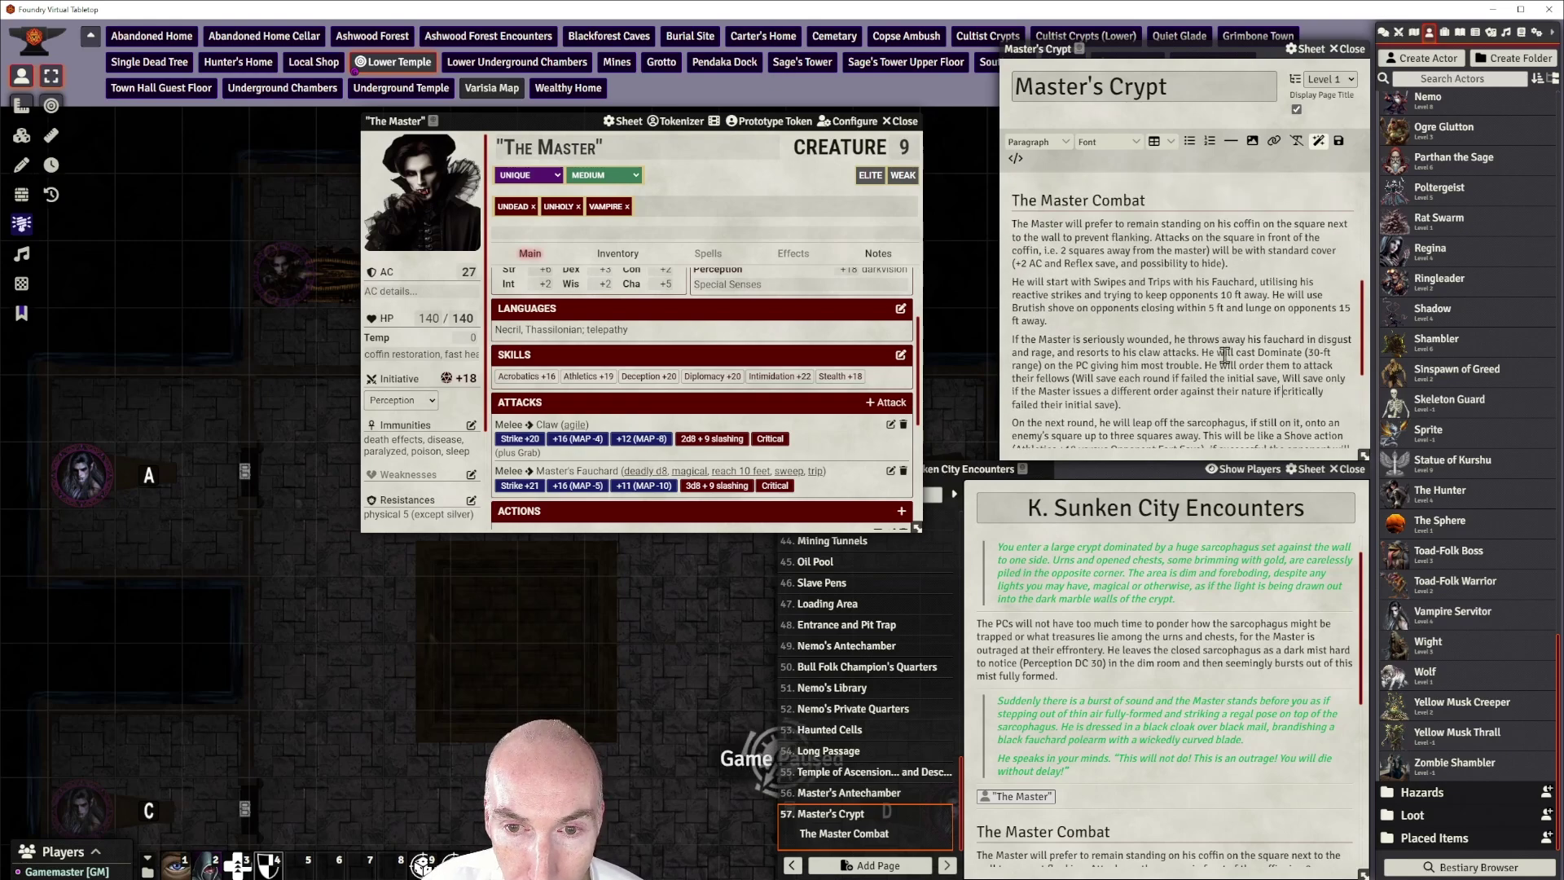
{"action": "scroll", "coordinate": [1232, 353], "scroll_direction": "down", "scroll_amount": 1}
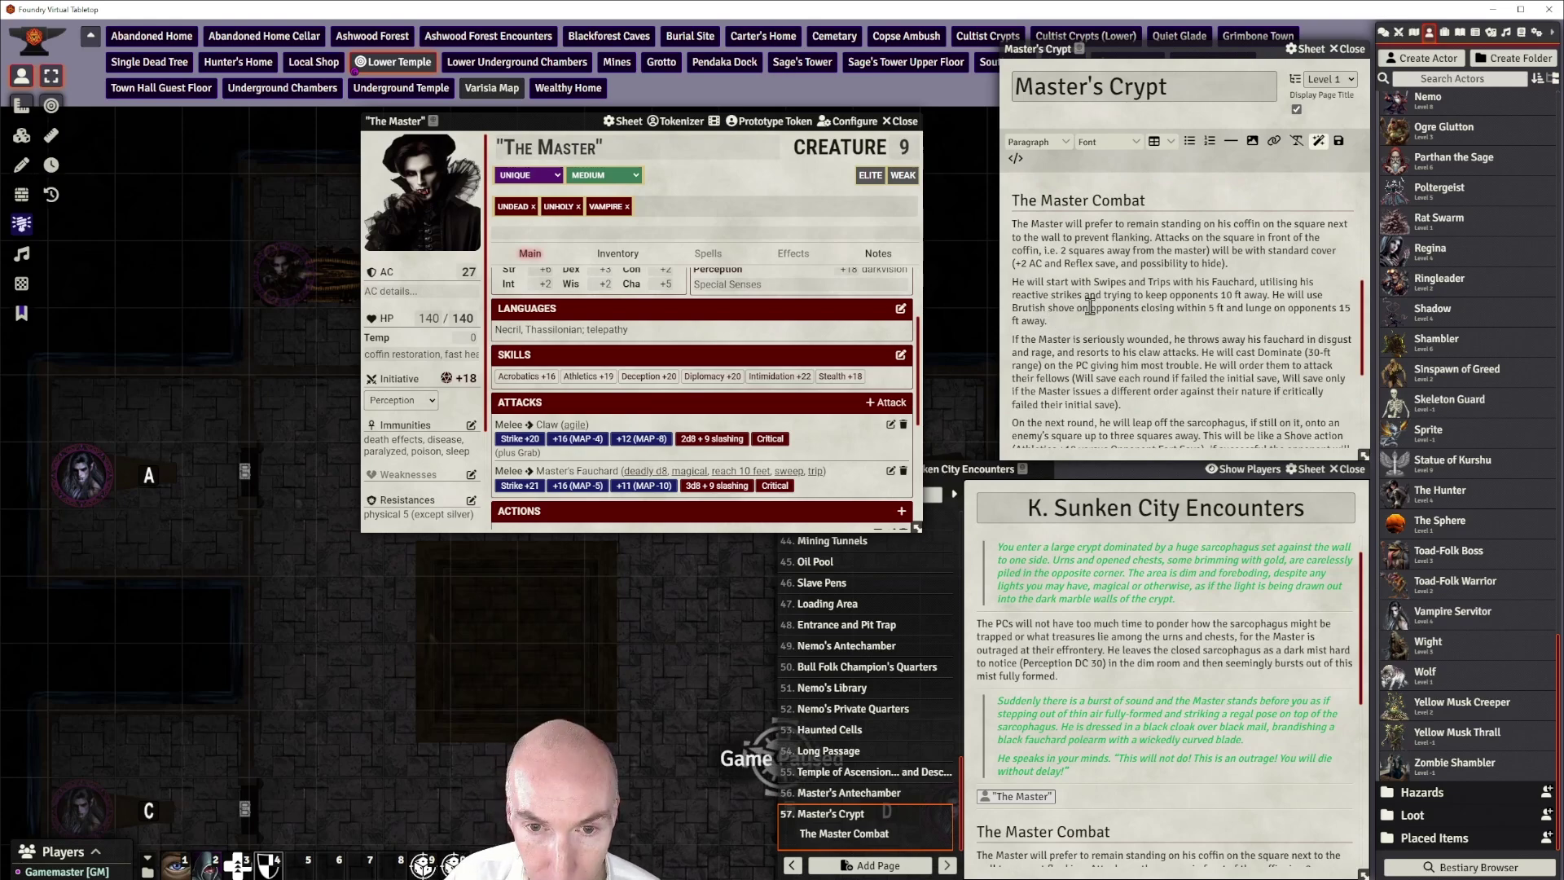
{"action": "left_click", "coordinate": [1231, 142]}
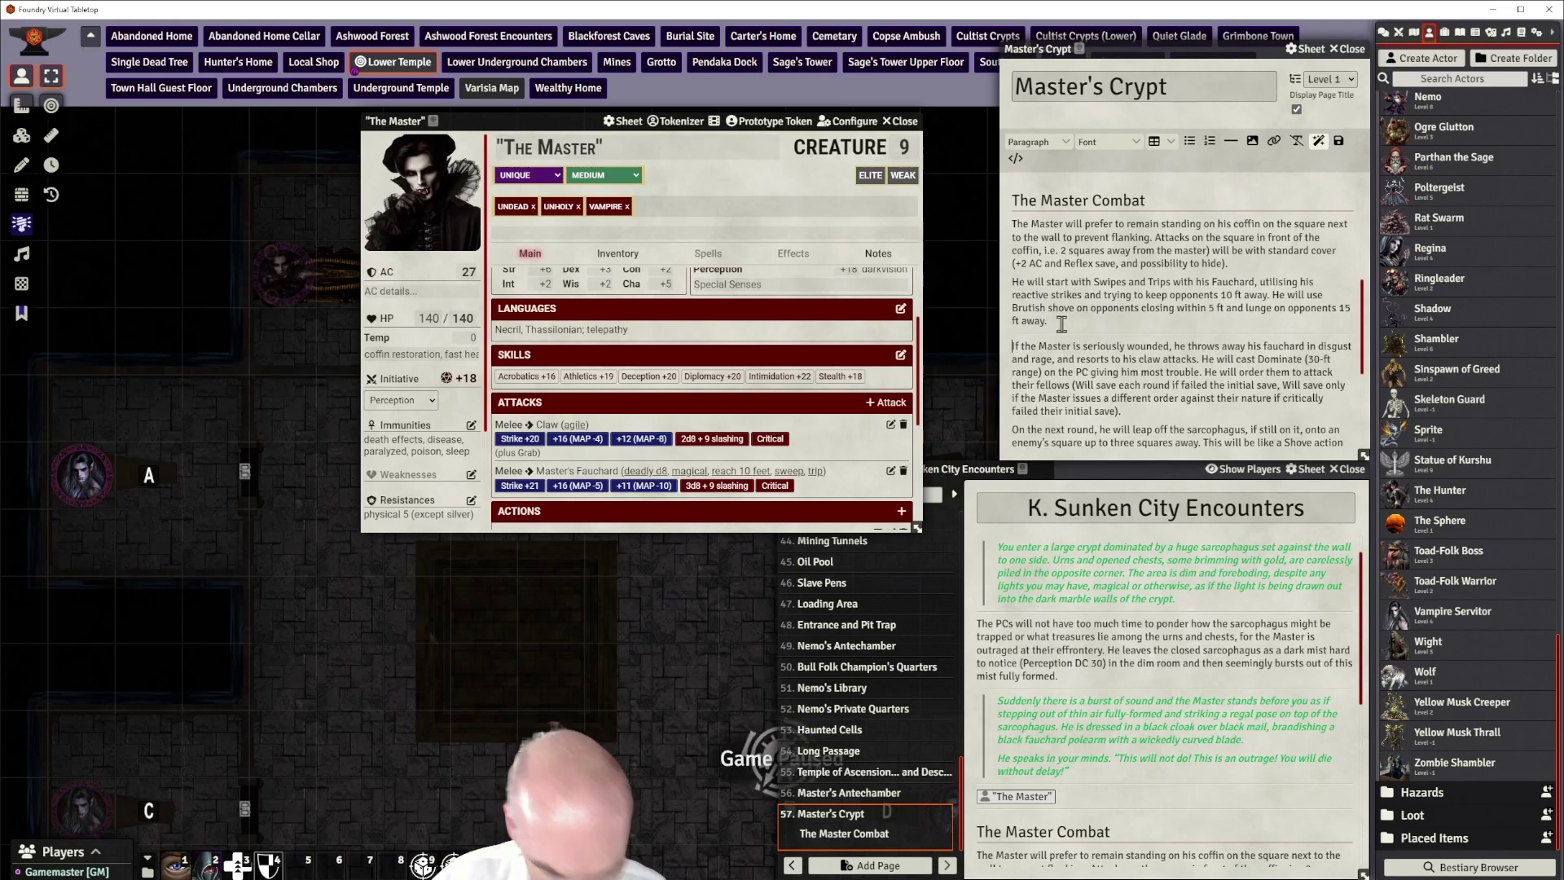
{"action": "type", "text": "The Masetr"}
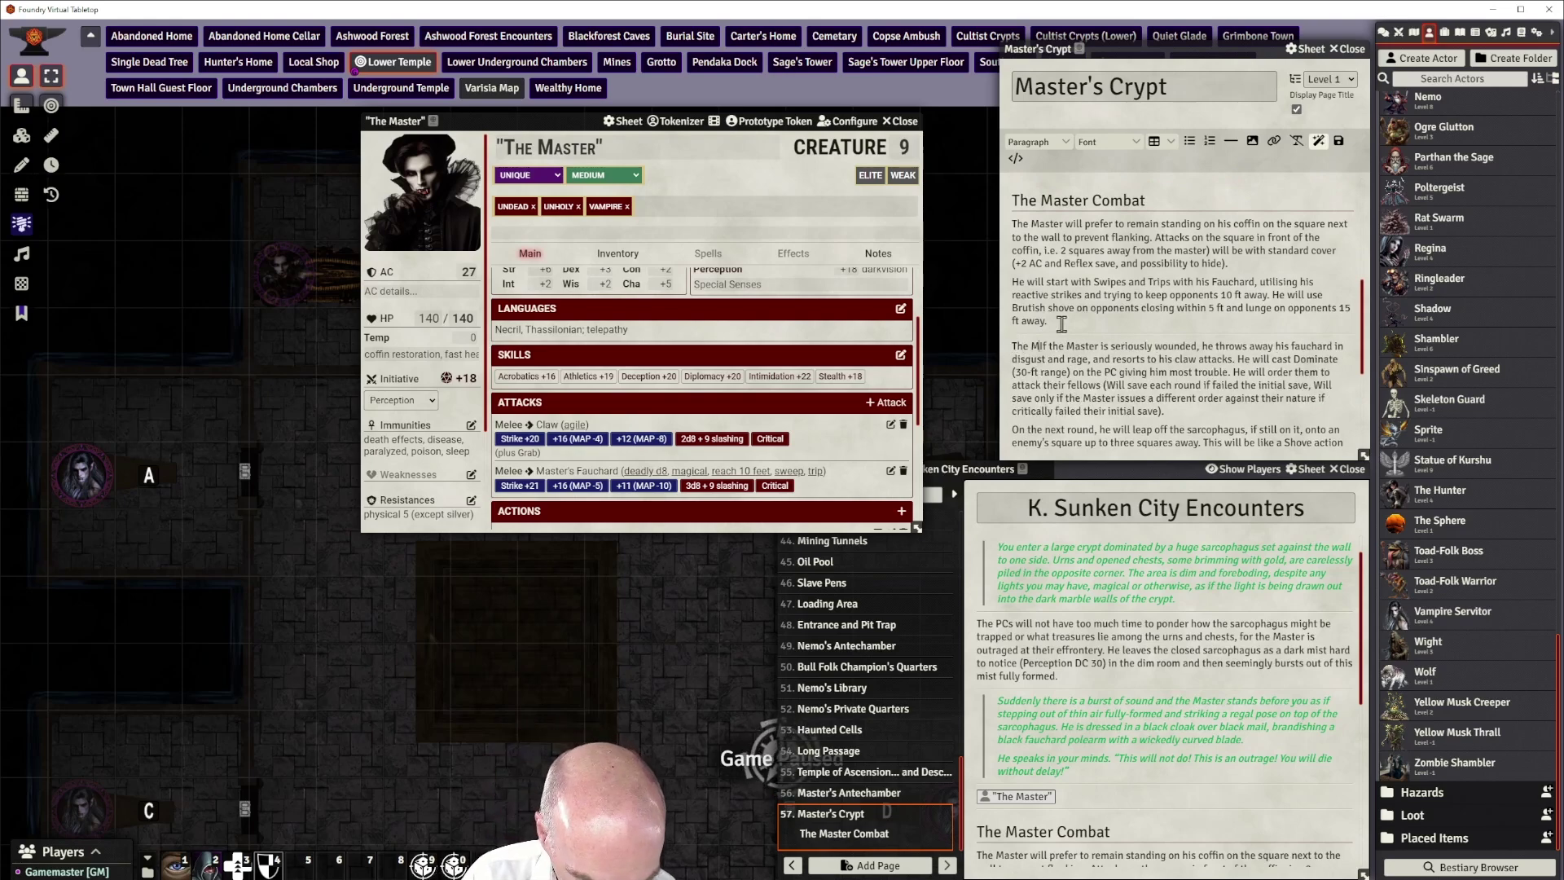
{"action": "key", "text": "BackSpace"}
{"action": "key", "text": "BackSpace"}
{"action": "key", "text": "BackSpace"}
{"action": "type", "text": "t"}
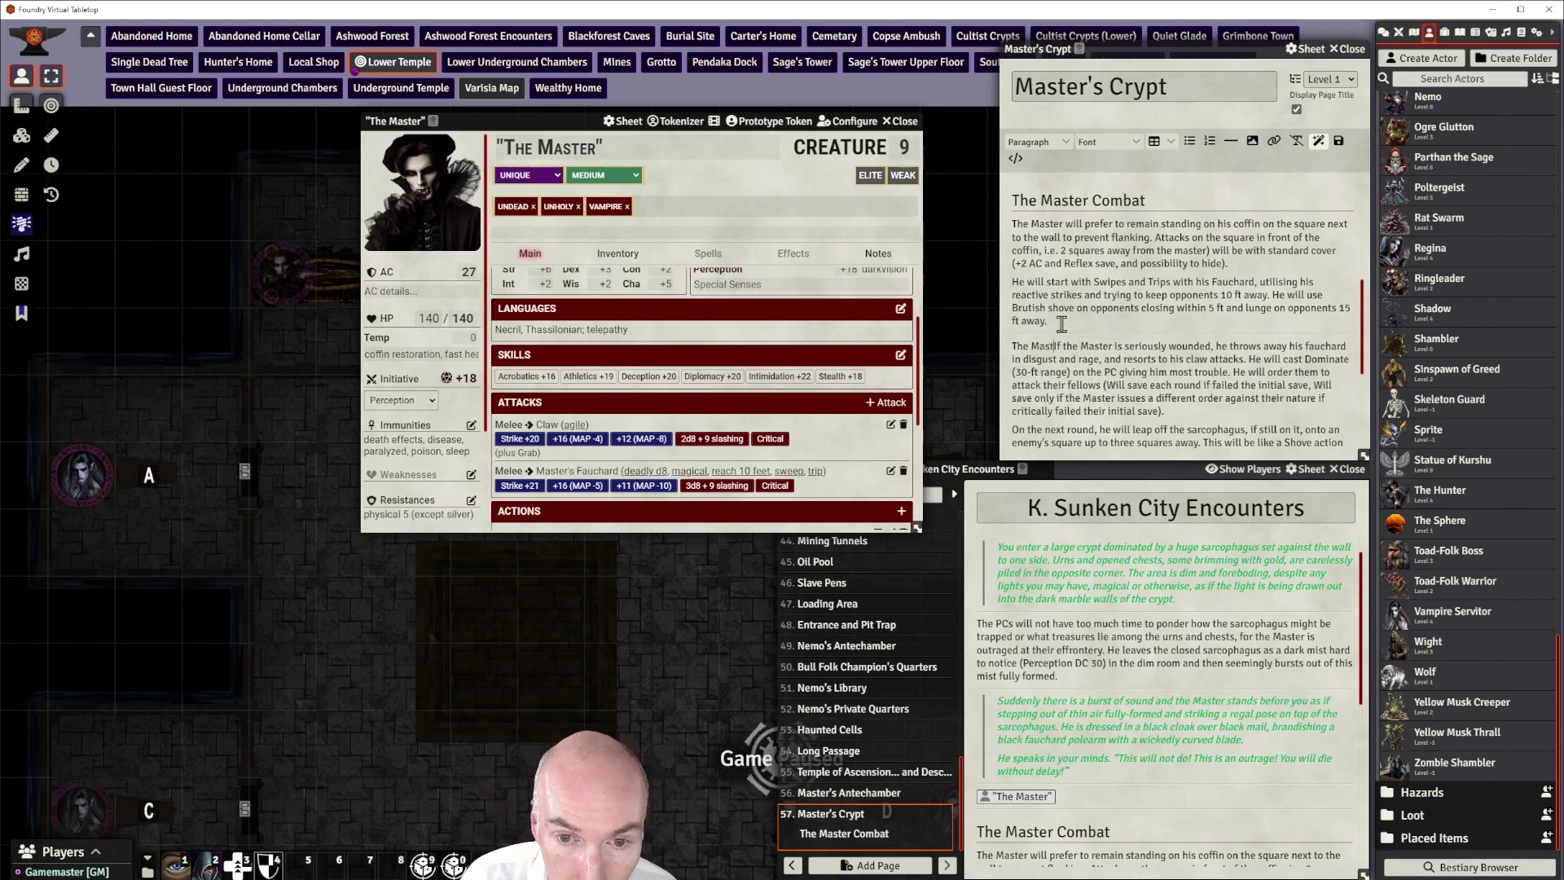
{"action": "type", "text": "er Bad"}
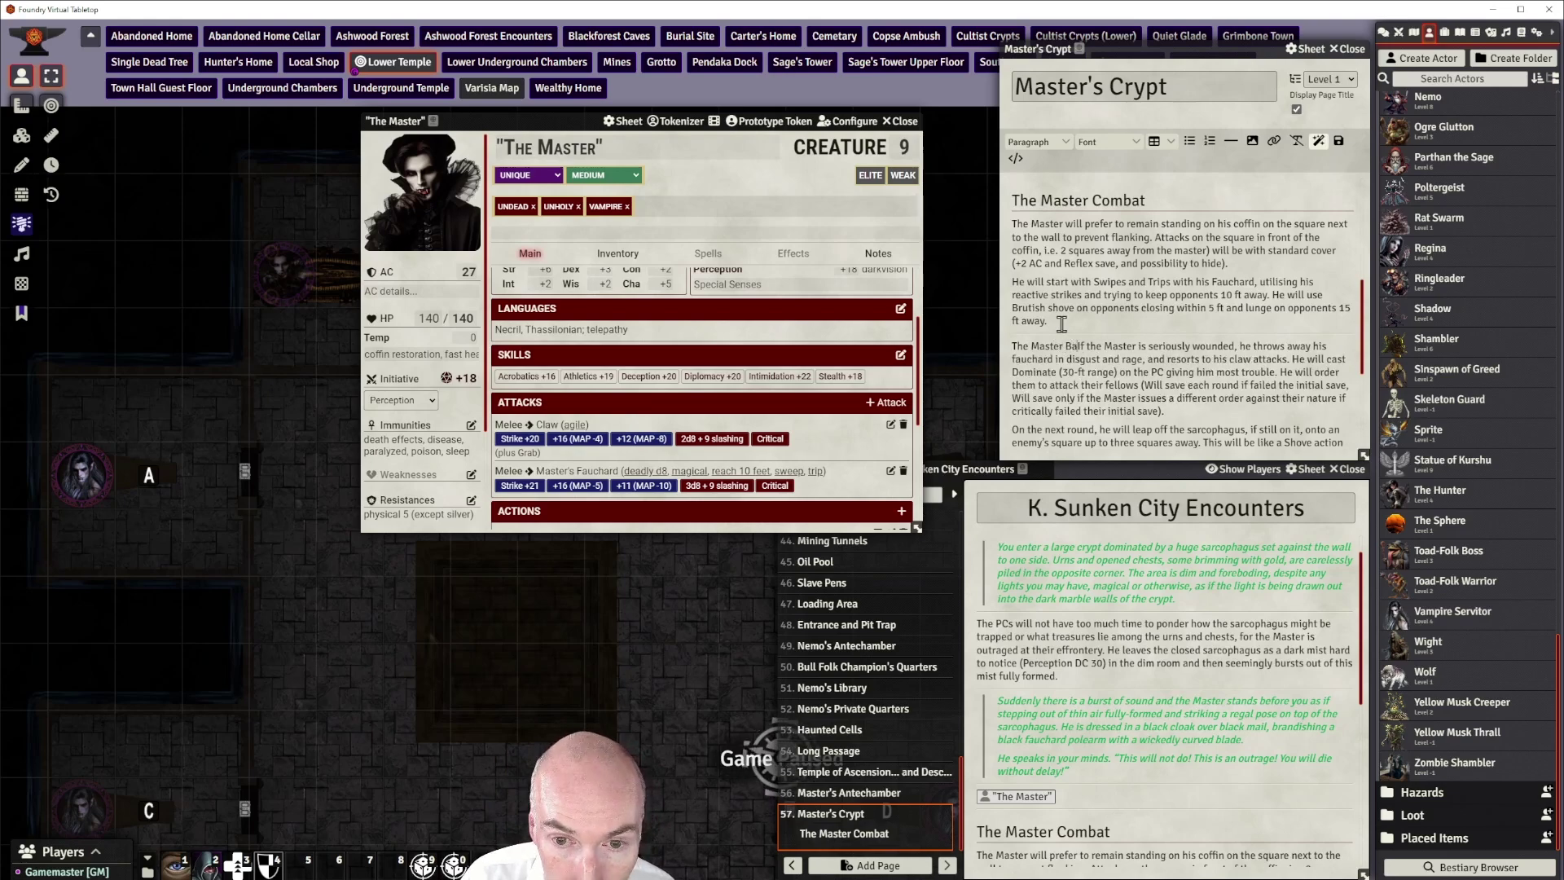
{"action": "type", "text": "ly Wounded"}
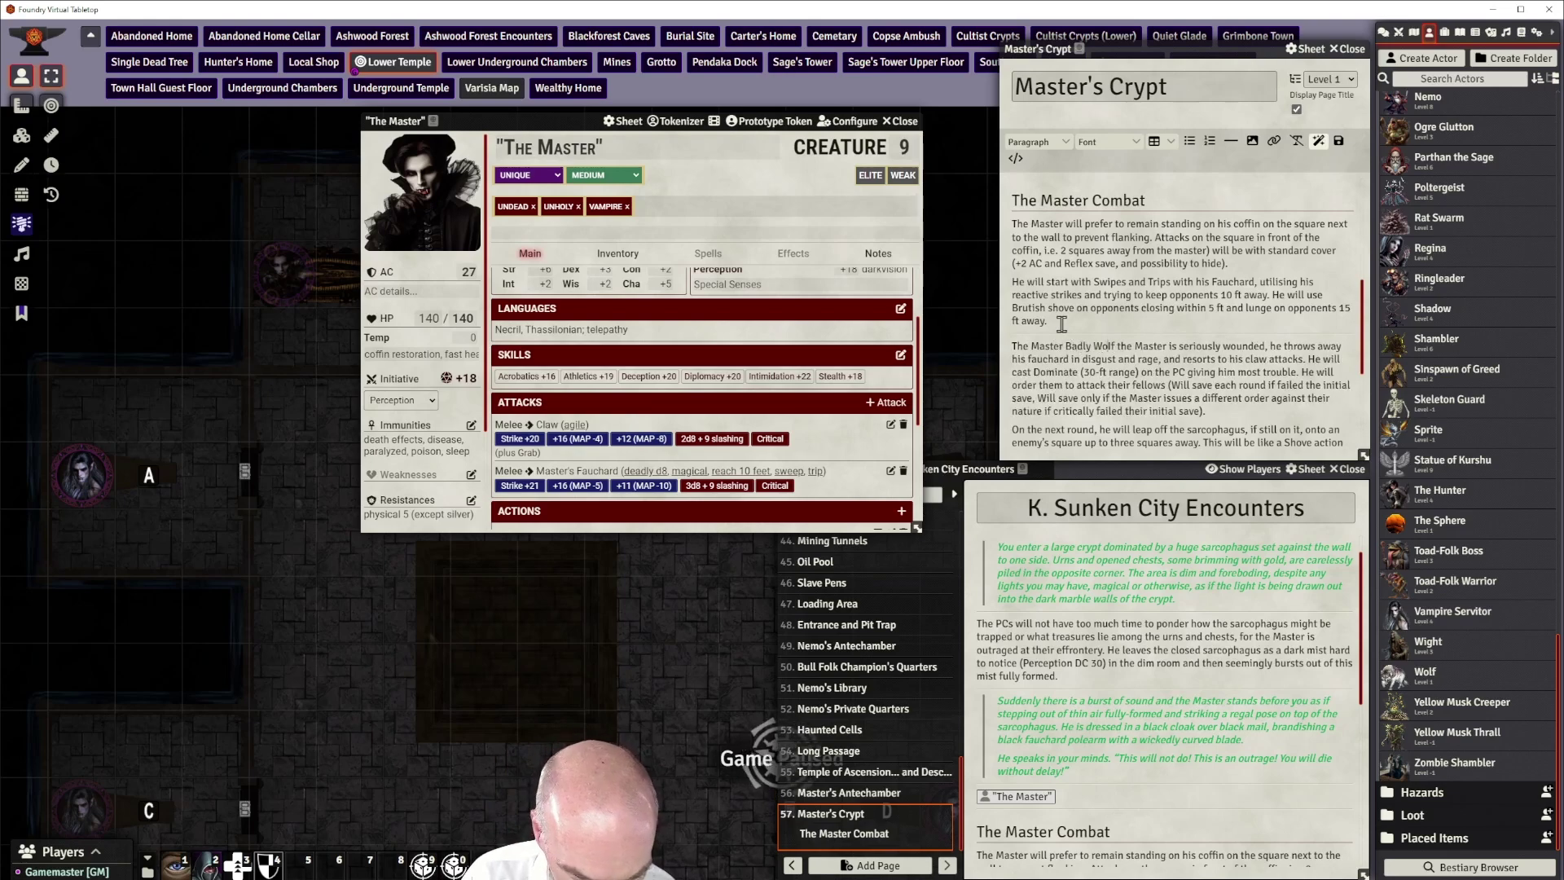
{"action": "key", "text": "Return"}
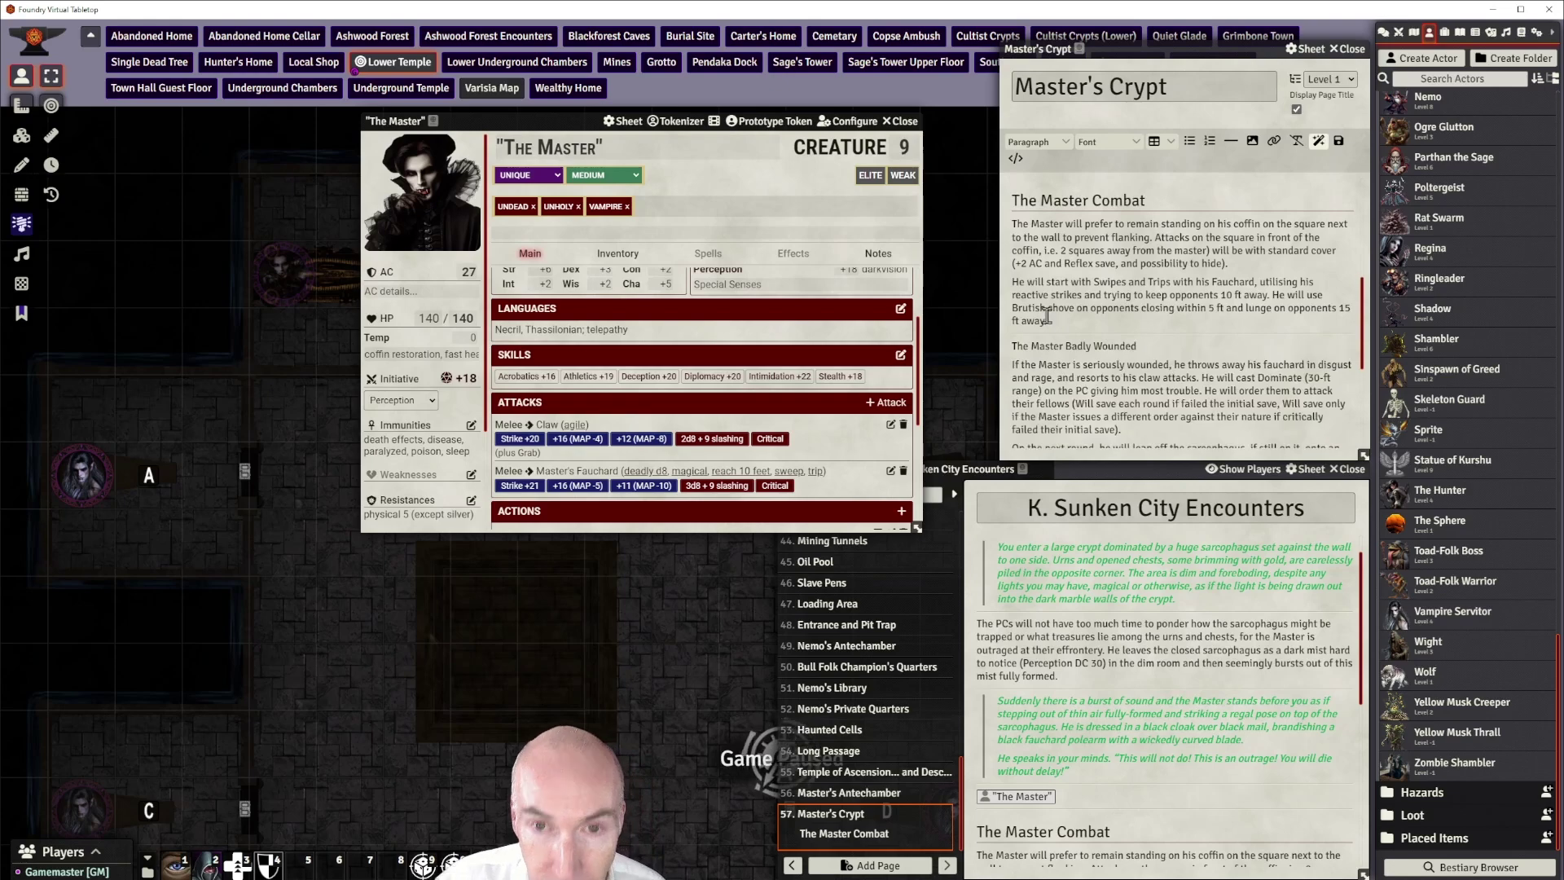
Format the line "The Master Badly Wounded" as Heading 2
{"action": "left_click_drag", "start_coordinate": [1144, 347], "coordinate": [1011, 348]}
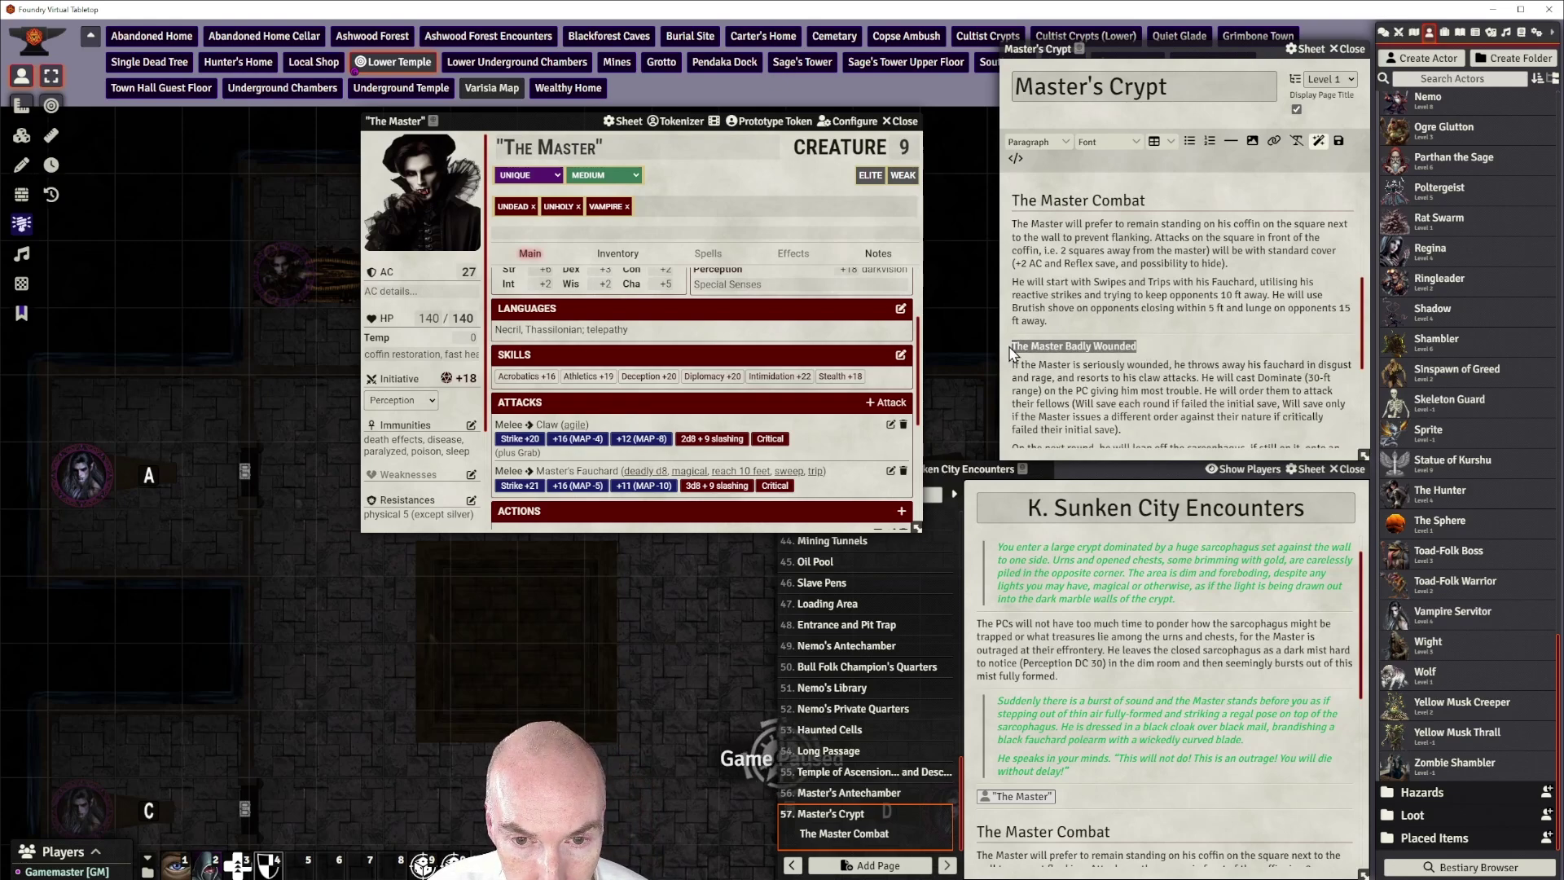
{"action": "mouse_move", "coordinate": [1045, 165]}
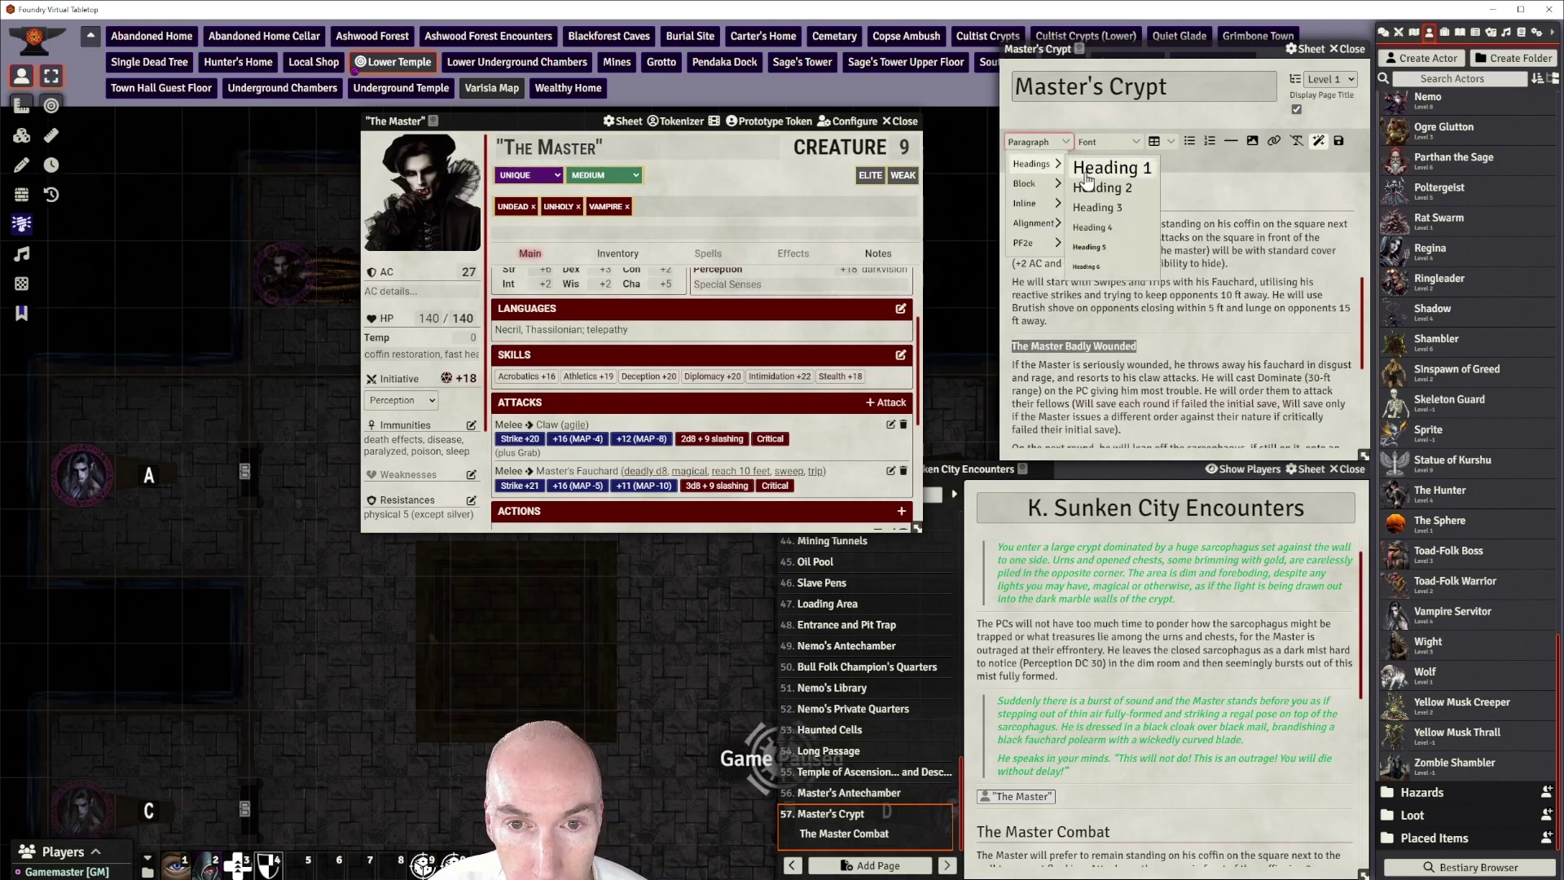
{"action": "left_click", "coordinate": [1102, 186]}
{"action": "left_click", "coordinate": [1221, 369]}
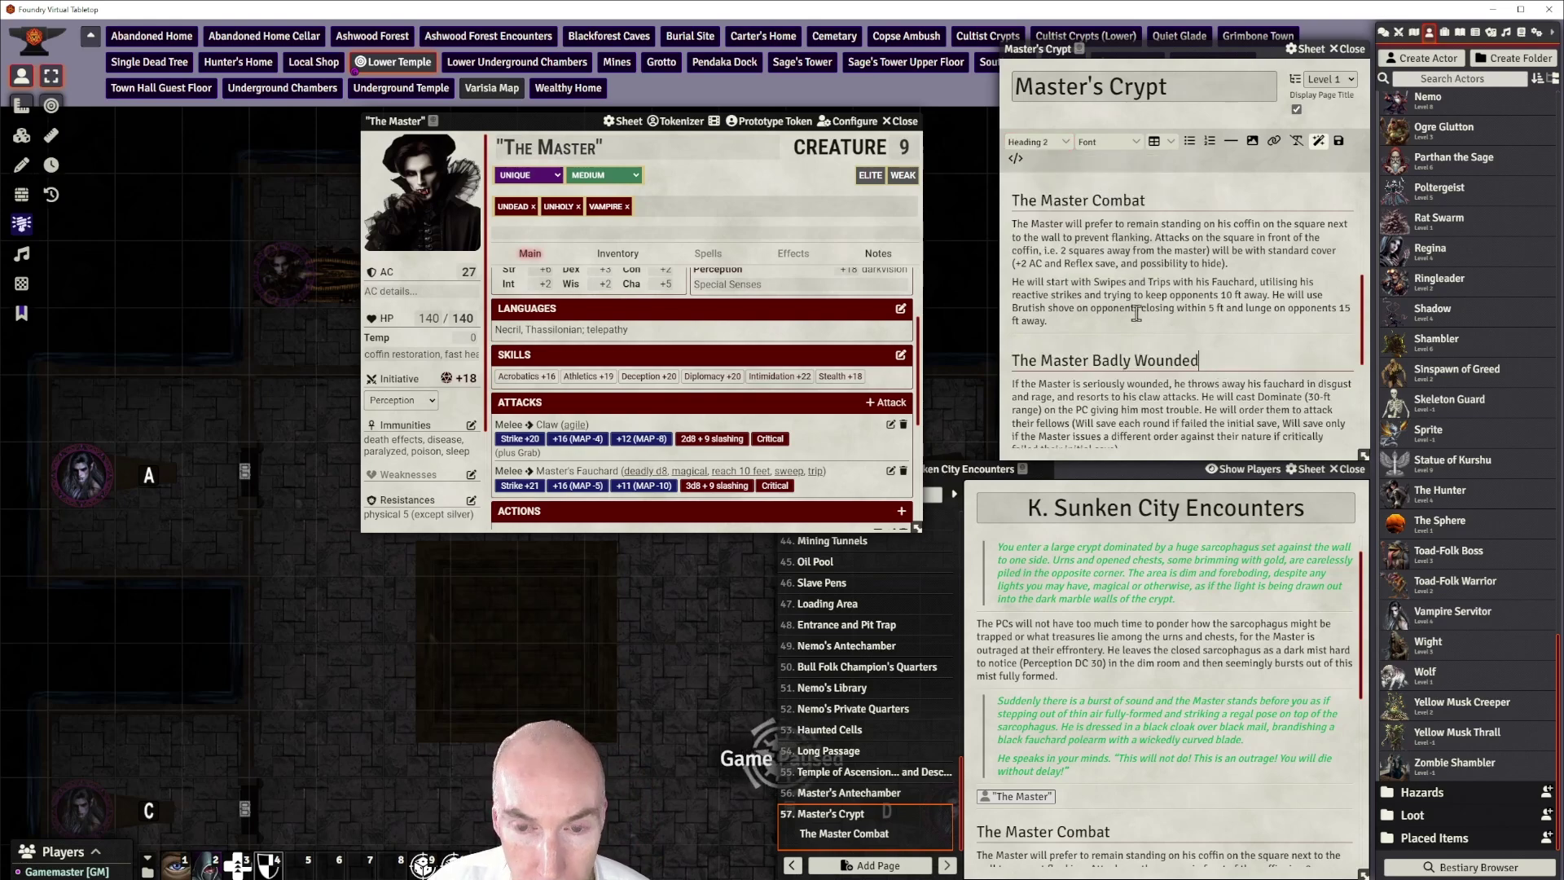
Add the line "The master is further outraged." directly below the heading "The Master Badly Wounded"
{"action": "scroll", "coordinate": [1175, 320], "scroll_direction": "down", "scroll_amount": 2}
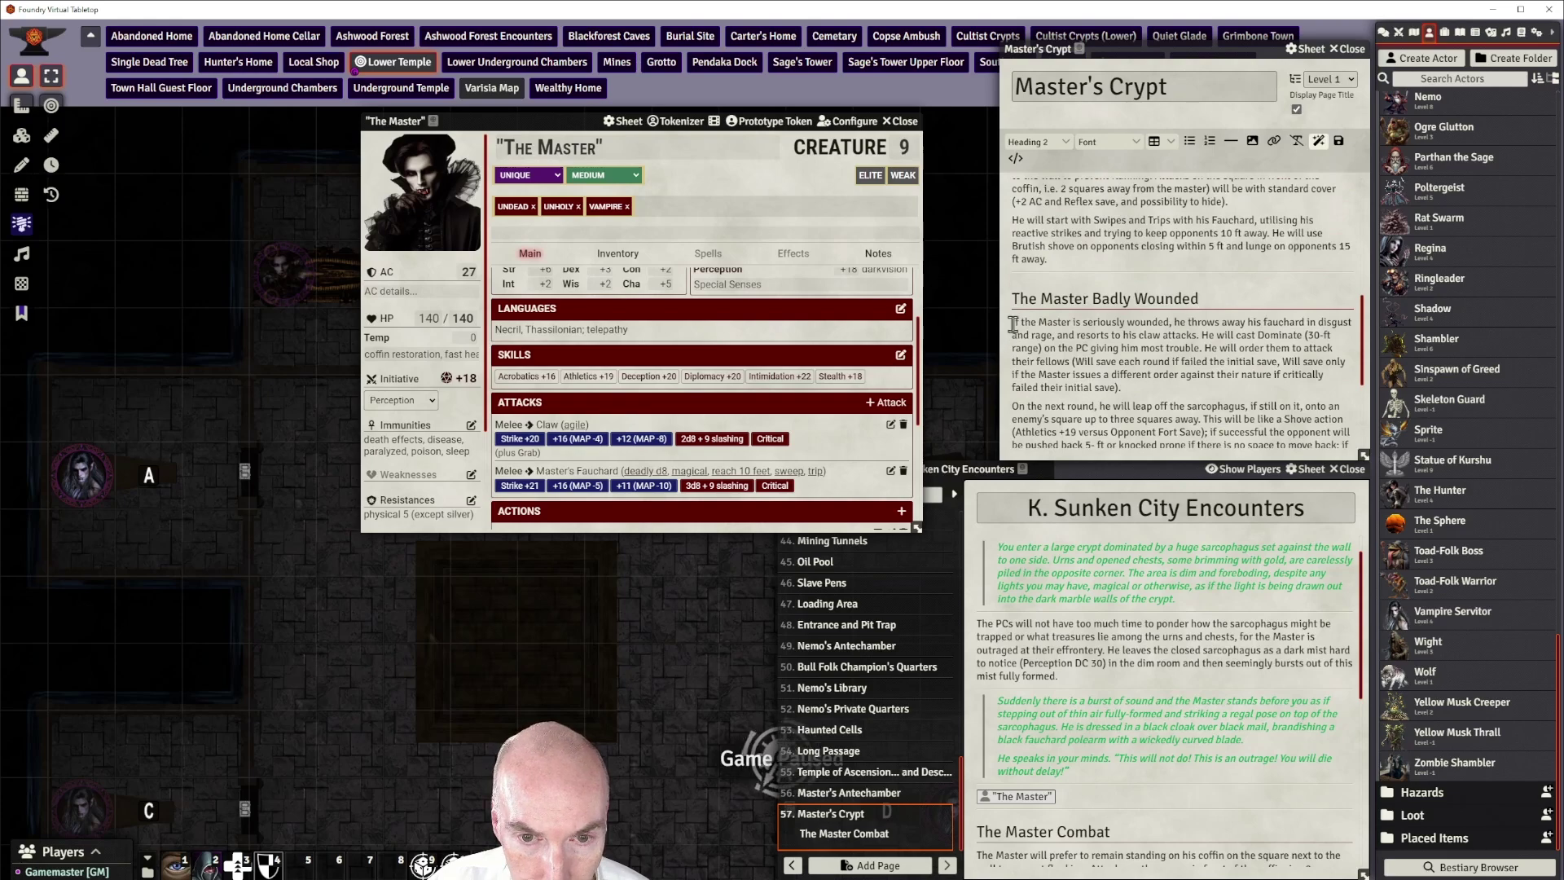
{"action": "left_click", "coordinate": [1011, 326]}
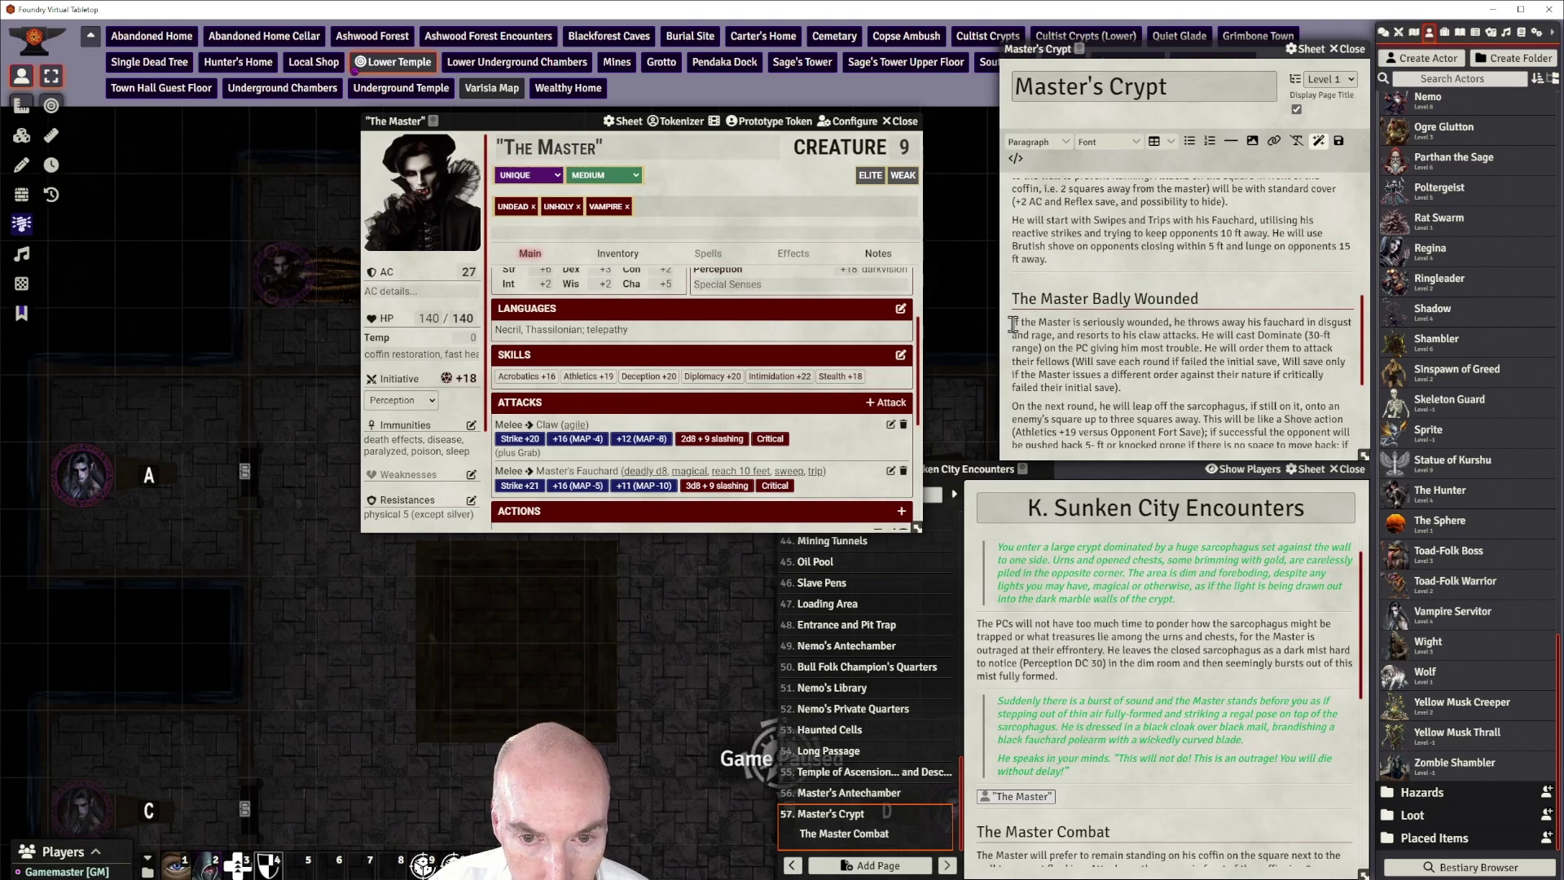
{"action": "key", "text": "Return"}
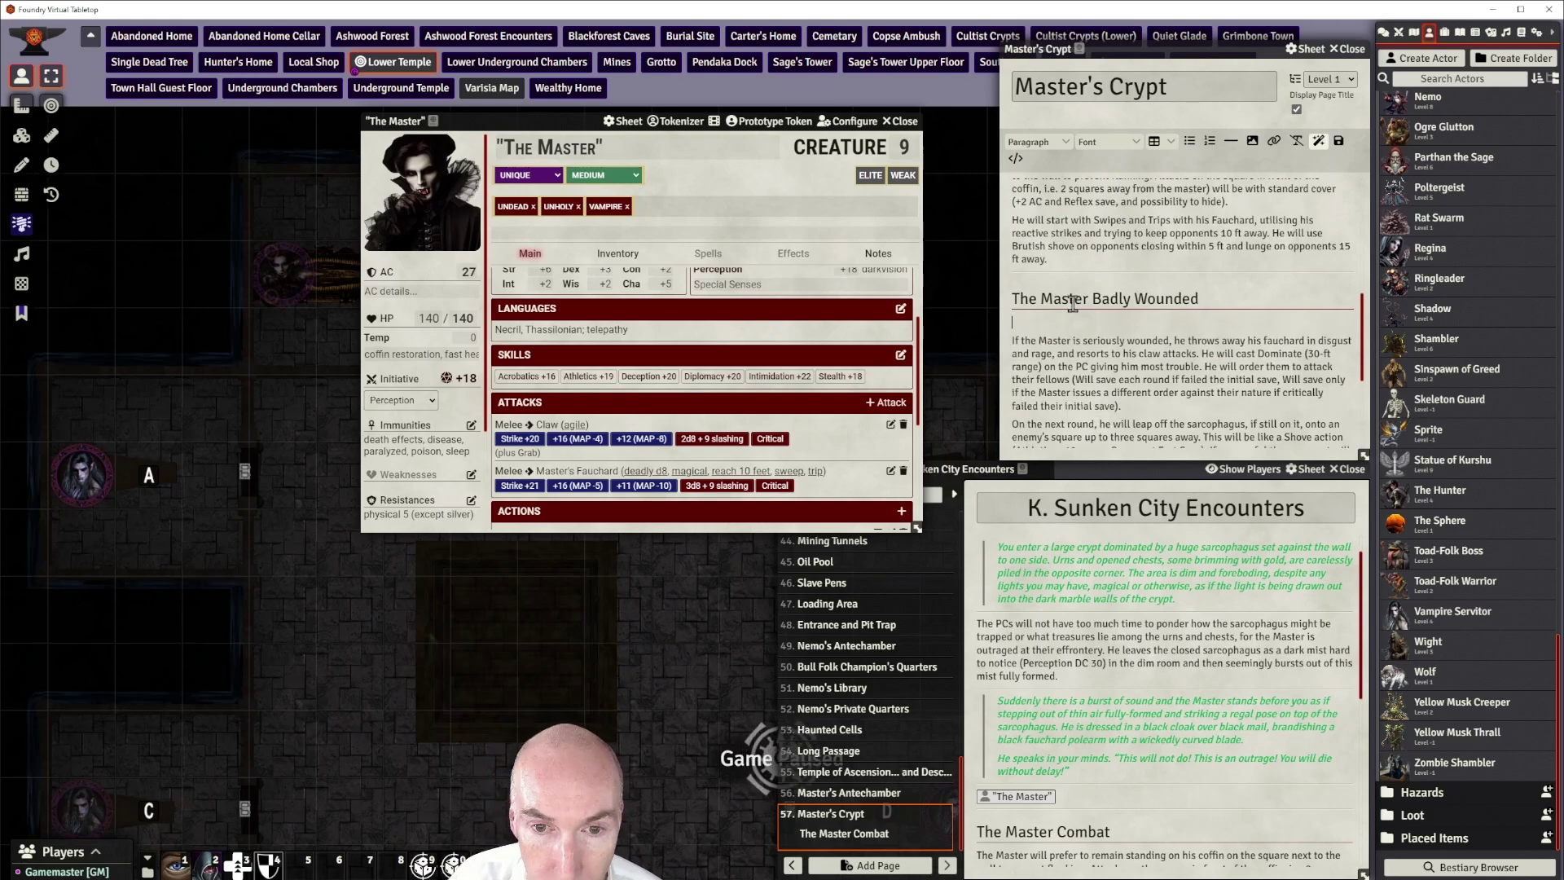
{"action": "type", "text": "The"}
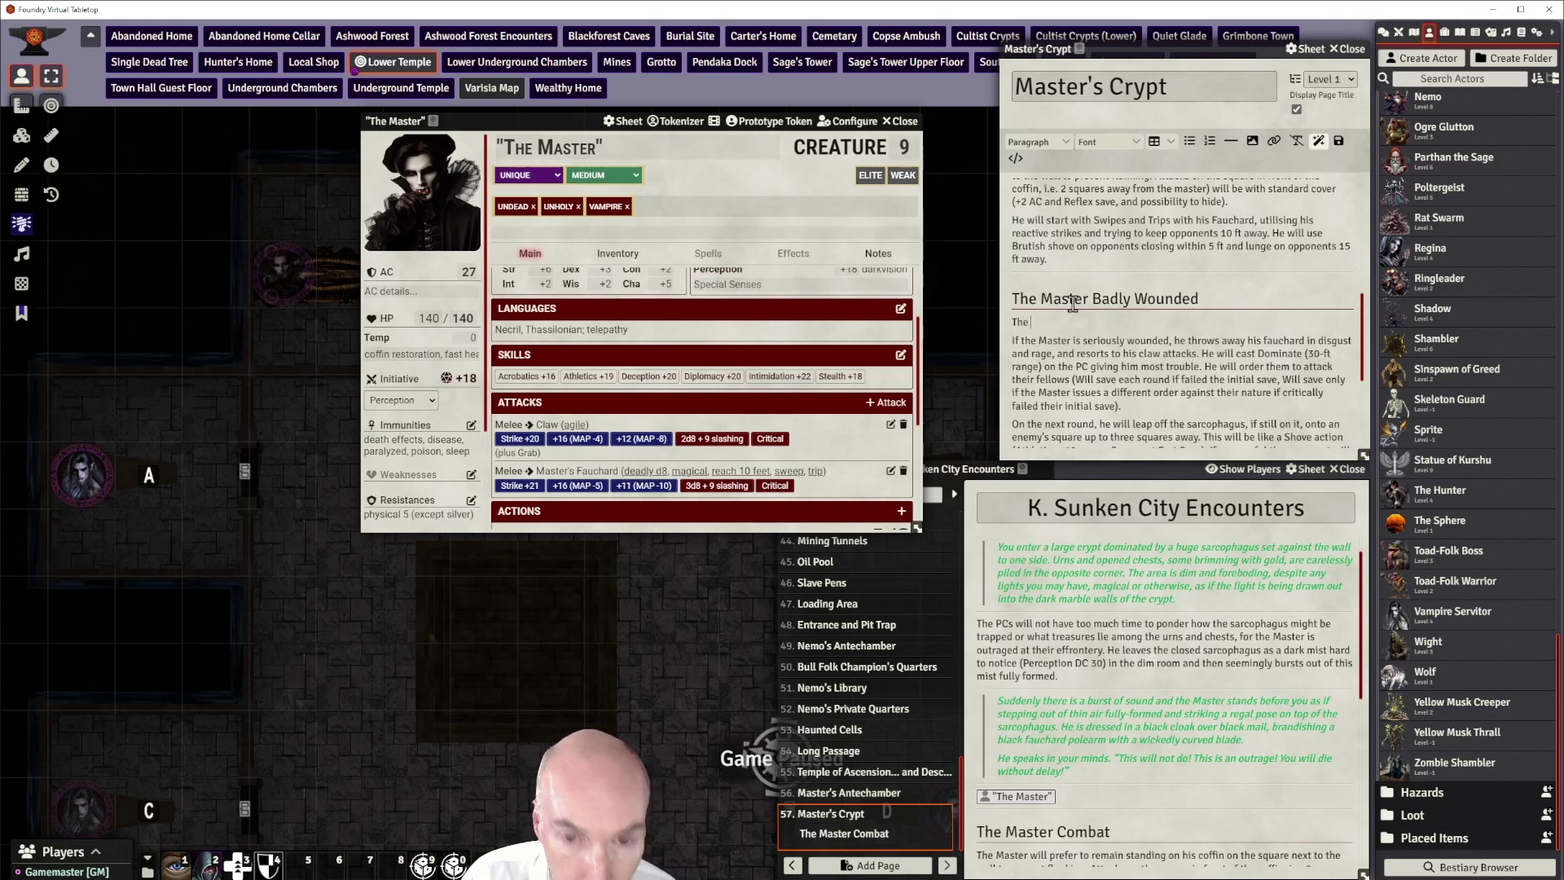
{"action": "type", "text": " master is "}
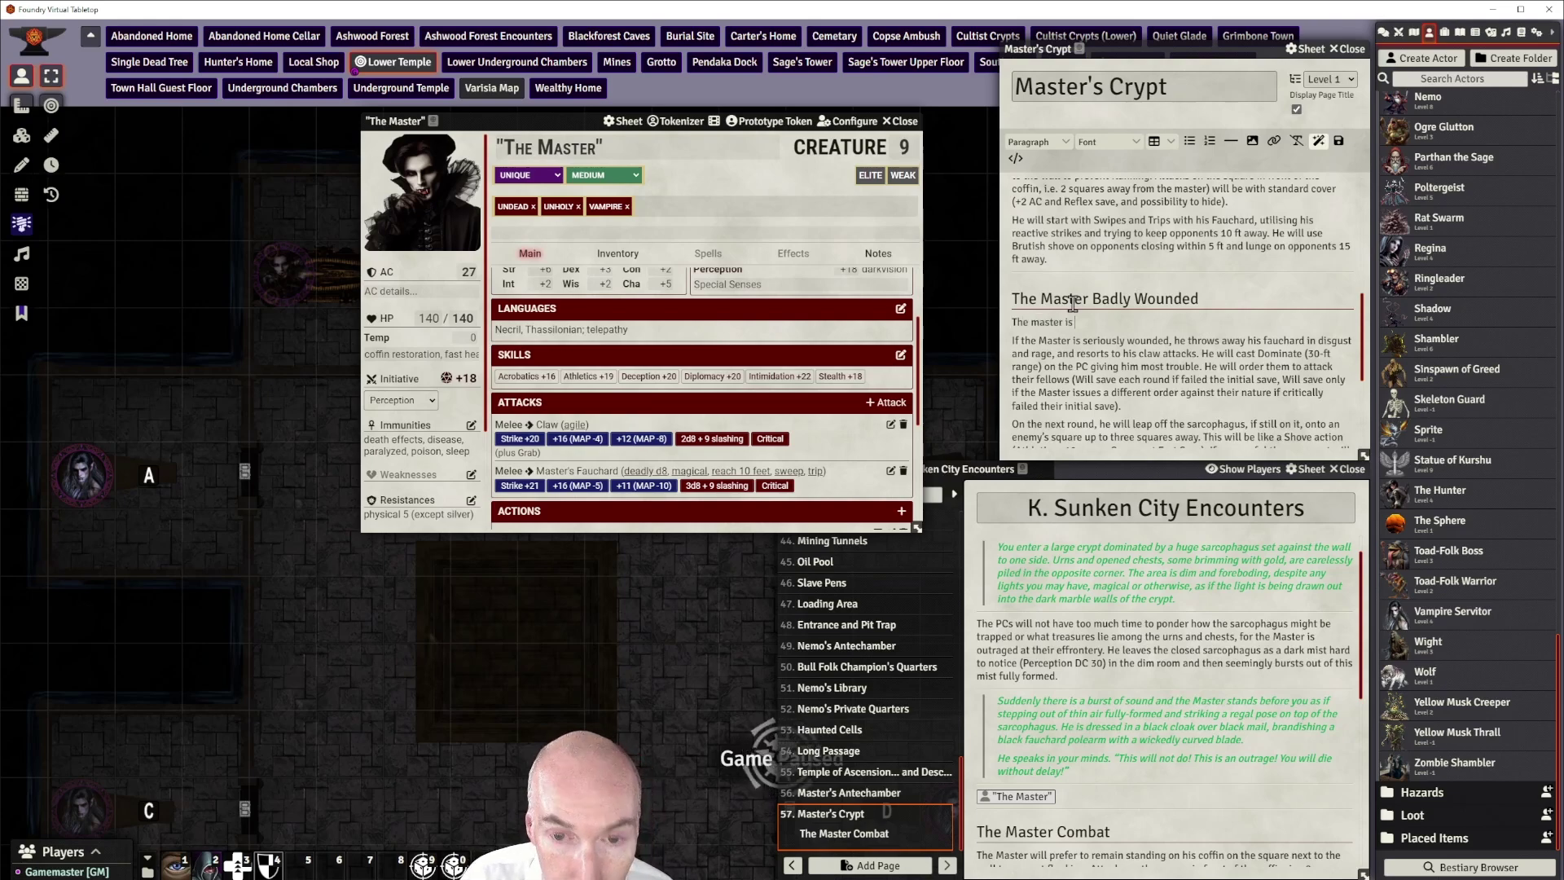
{"action": "type", "text": "further"}
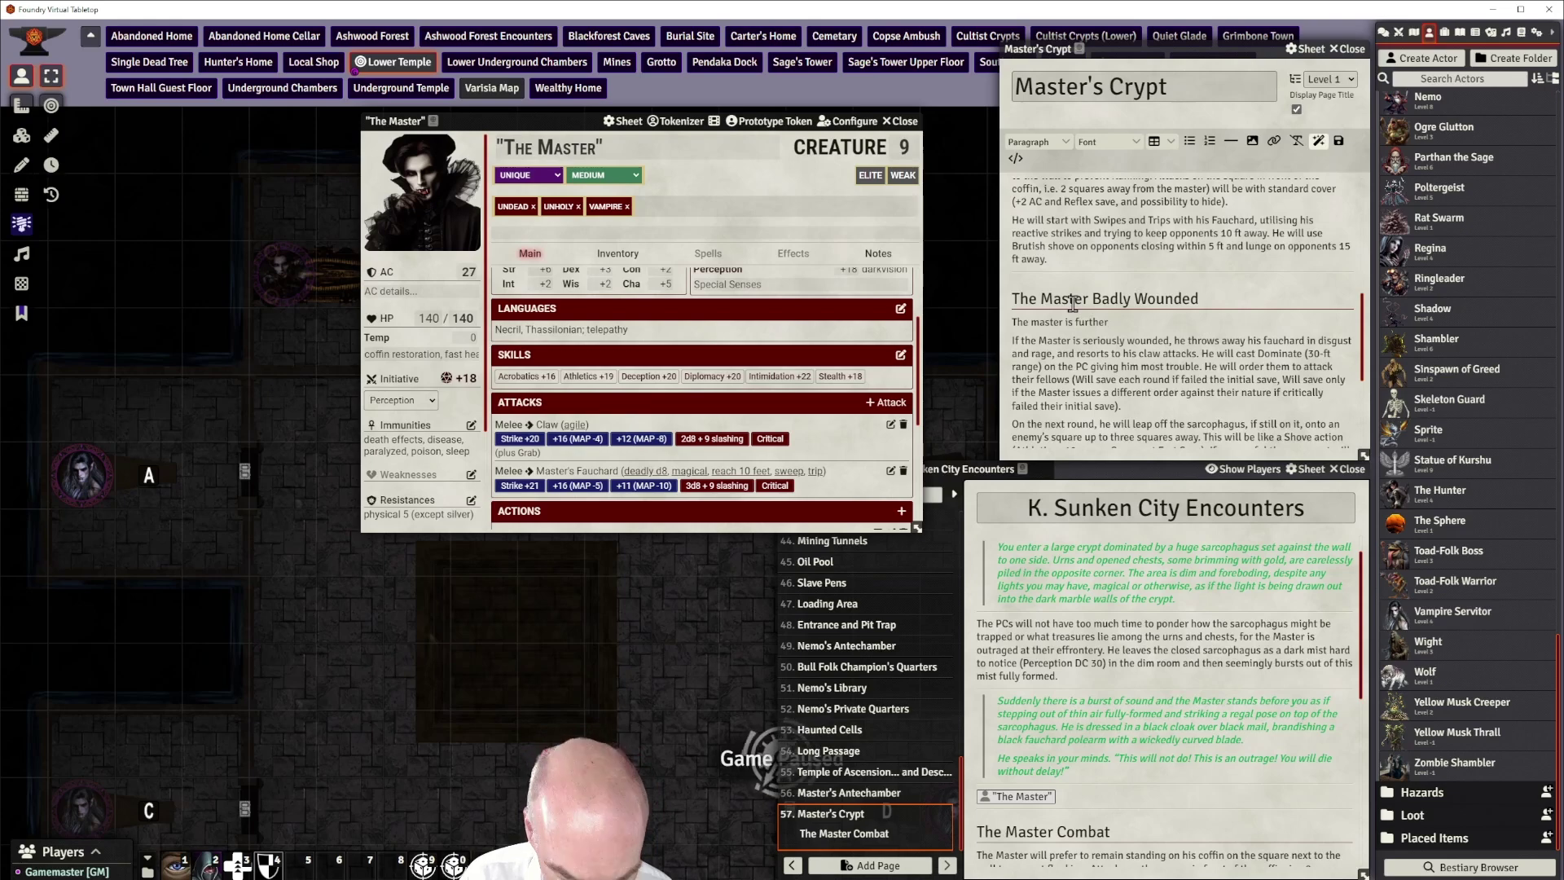
{"action": "type", "text": " outraged"}
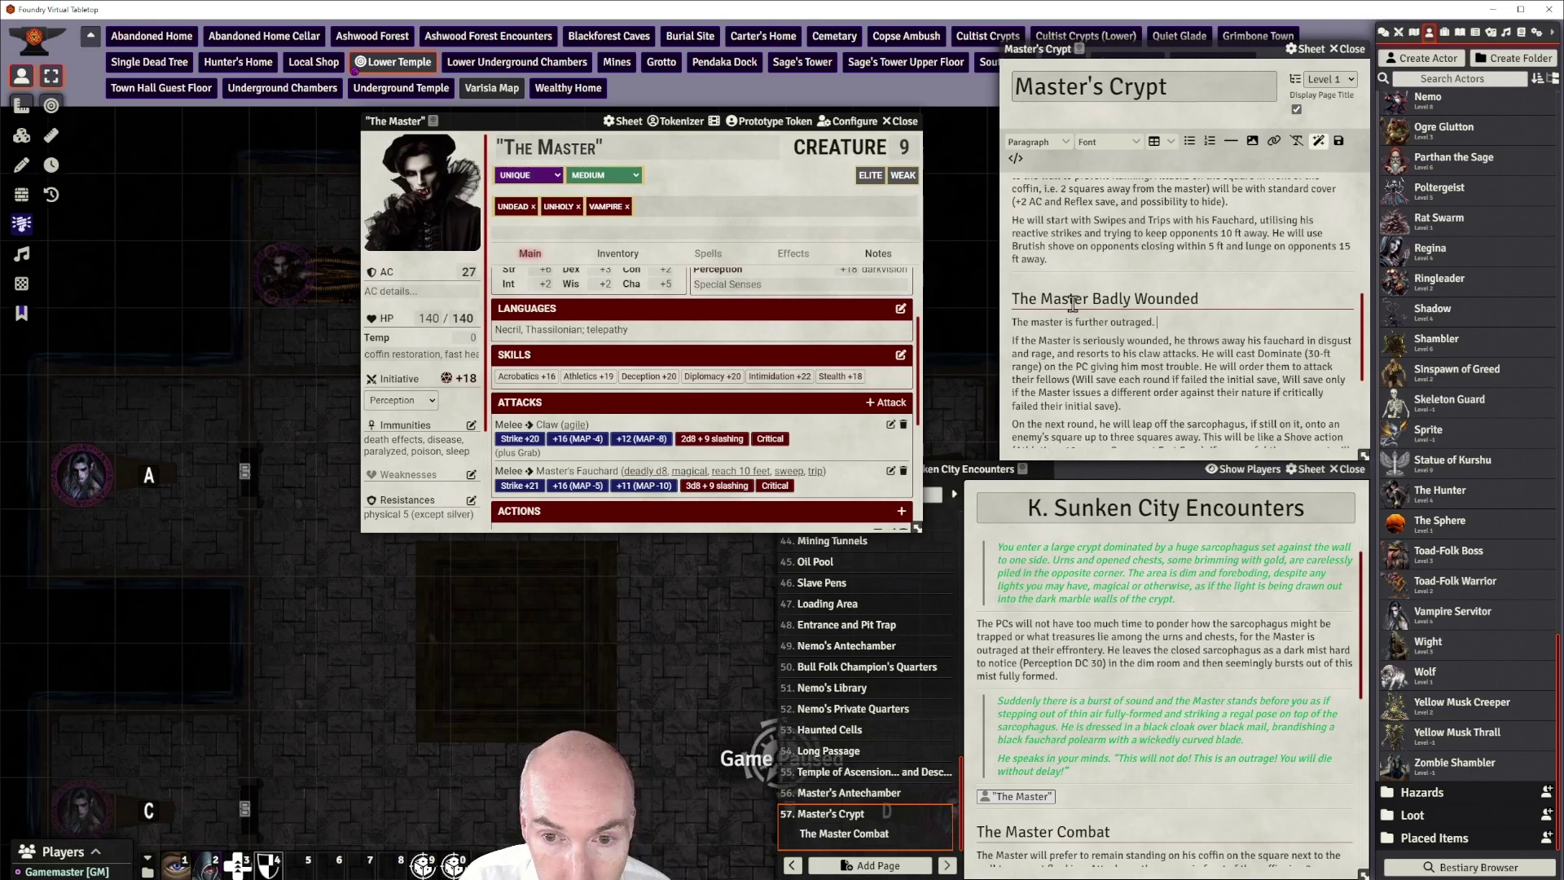
{"action": "type", "text": ". He"}
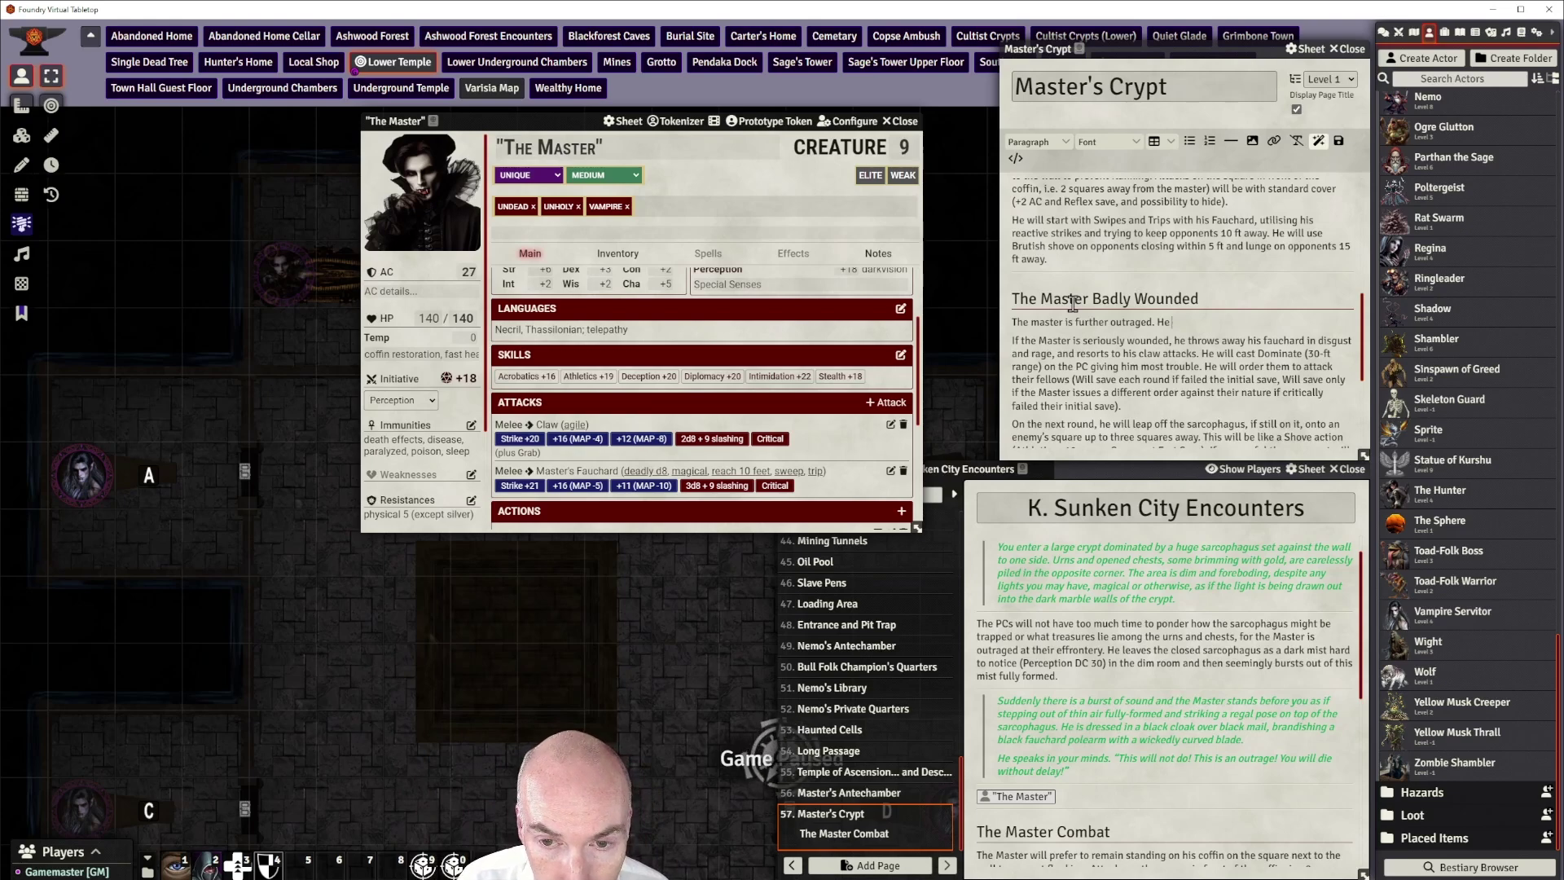
{"action": "key", "text": "BackSpace"}
{"action": "key", "text": "BackSpace"}
Add a green, bold read-aloud paragraph below it, from "Upon suffering this grievous wound, the master curses in renewed rage." to "and that is a sin!"
{"action": "key", "text": "Return"}
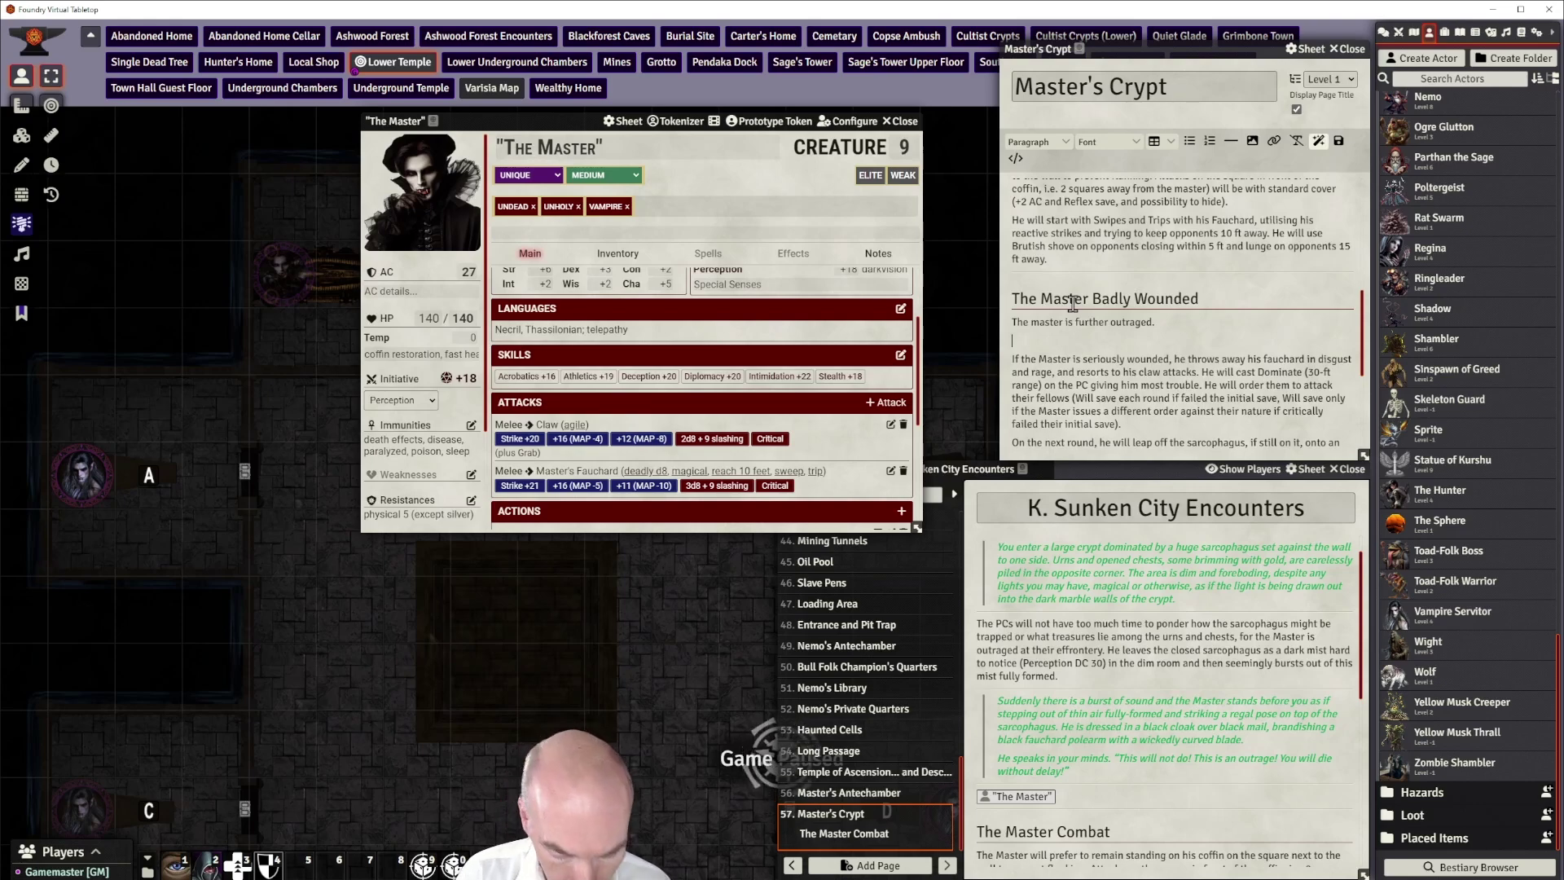
{"action": "type", "text": "Upon s"}
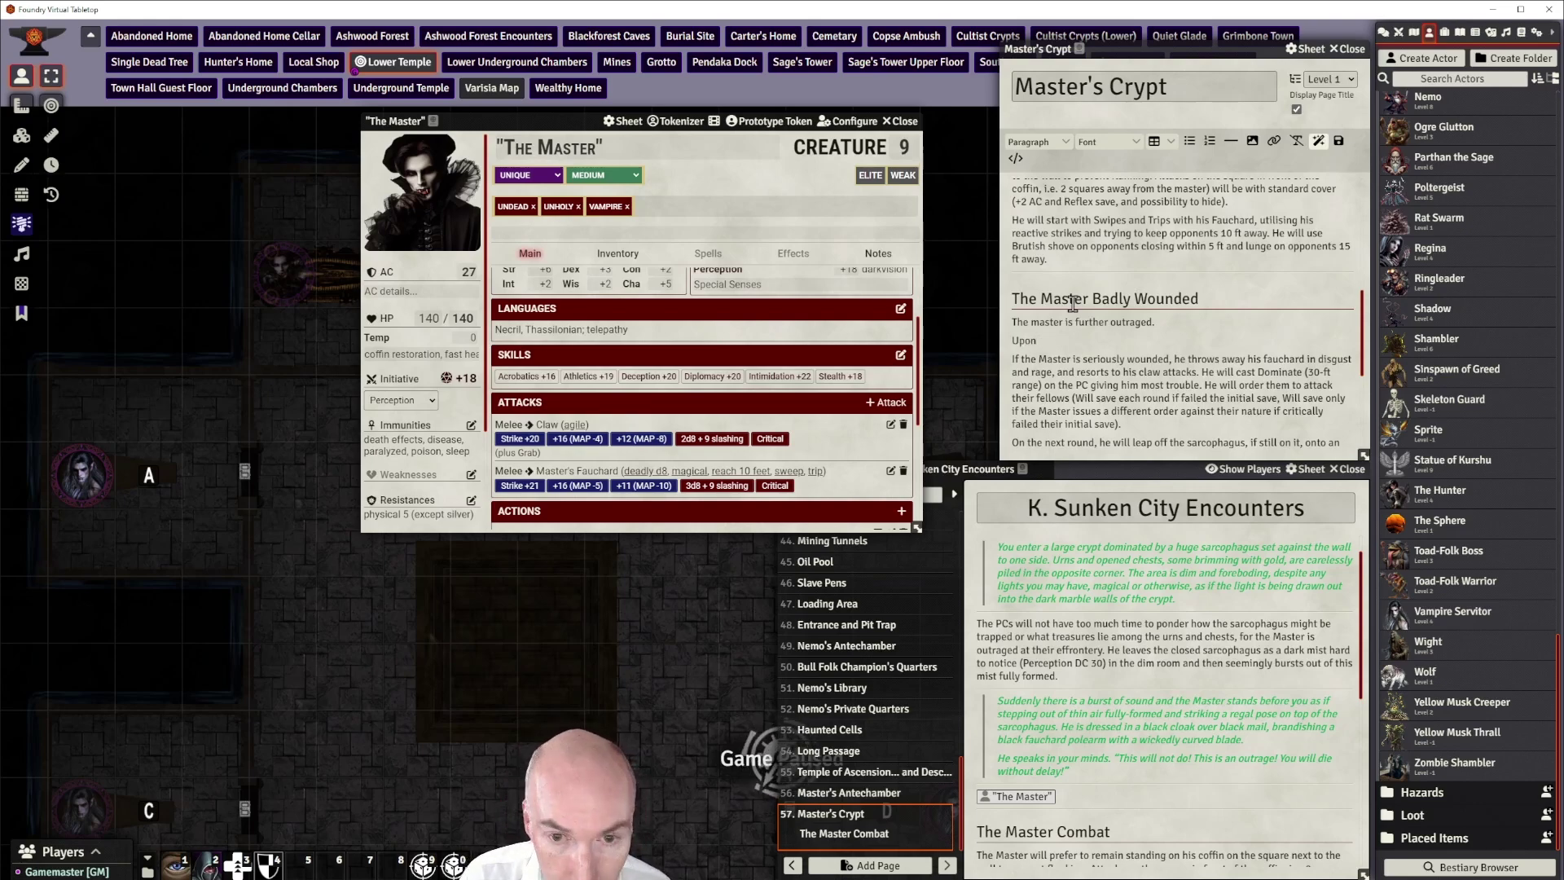
{"action": "key", "text": "BackSpace"}
{"action": "key", "text": "BackSpace"}
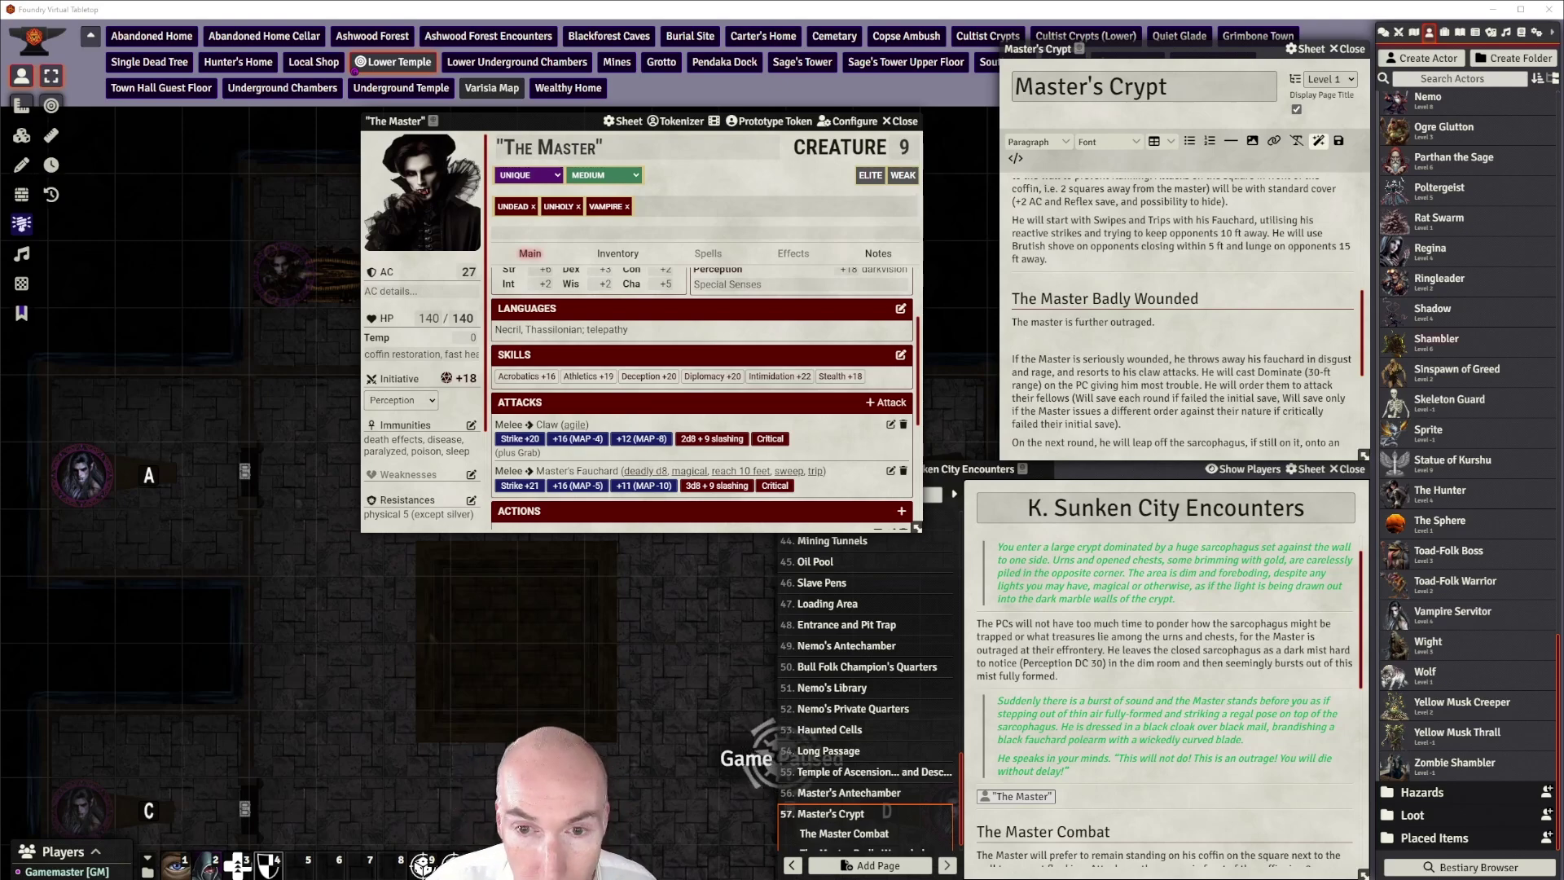
{"action": "type", "text": "Upon suffering this grievous wound, the master curses in renewed rage. \"You are not supposed to be here. You were to do my bidding and rid me of that Nemo, then just go away or die. You have disturbed my repose... and that is a sin!\""}
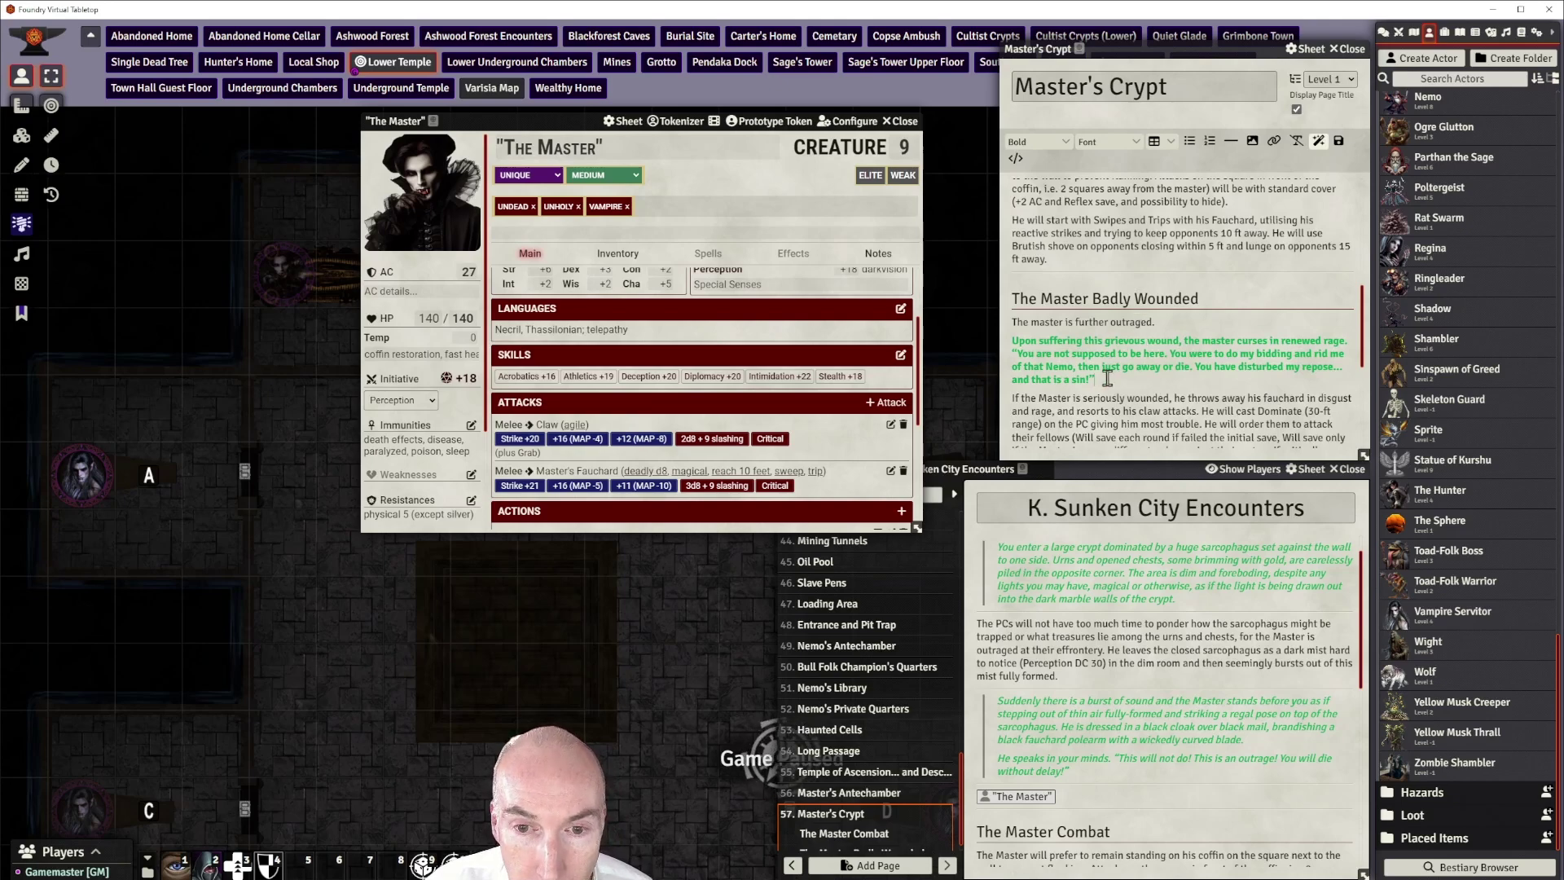
Remove the bold formatting from the read-aloud paragraph starting "Upon suffering this grievous wound"
{"action": "left_click_drag", "start_coordinate": [1108, 379], "coordinate": [1012, 341]}
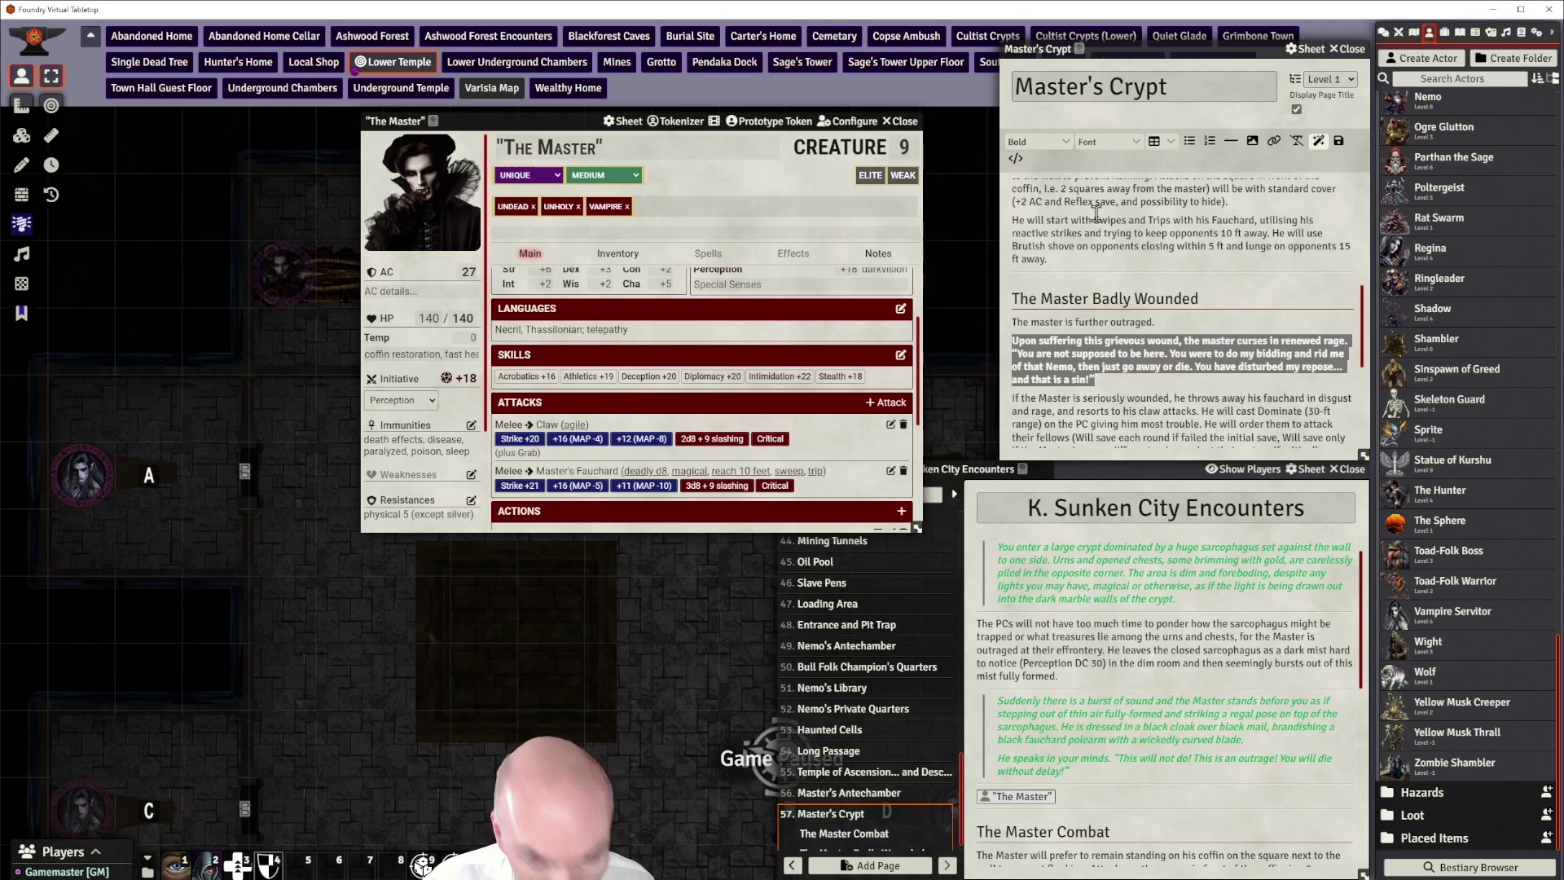
{"action": "key", "text": "ctrl+b"}
{"action": "left_click_drag", "start_coordinate": [1095, 382], "coordinate": [1012, 340]}
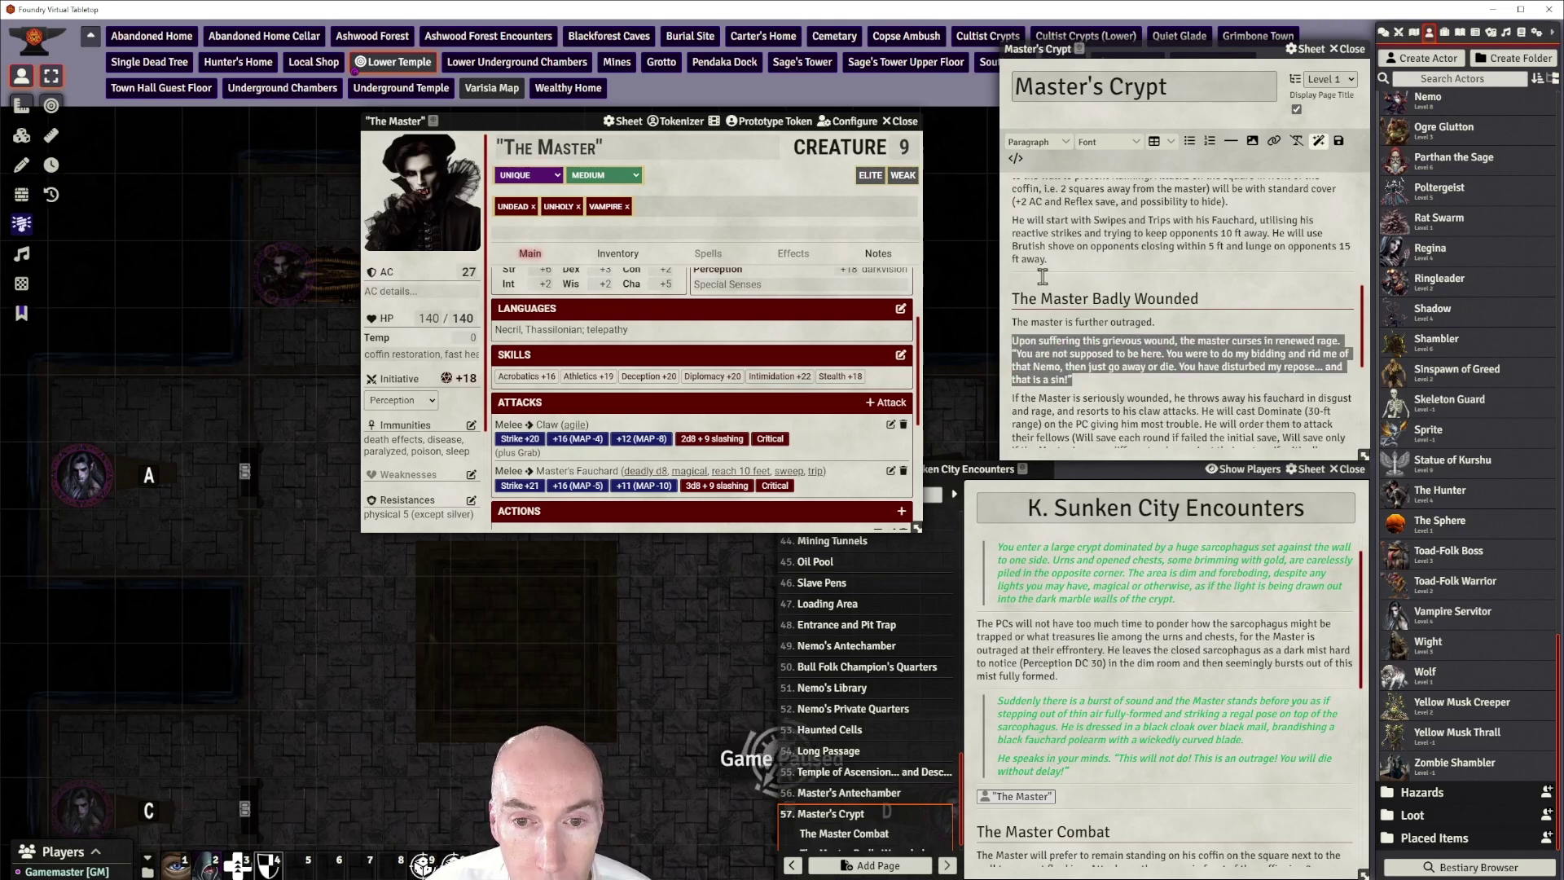
Set off the "Upon suffering this grievous wound" passage with horizontal lines above and below and format it as a Blockquote
{"action": "left_click", "coordinate": [1158, 313]}
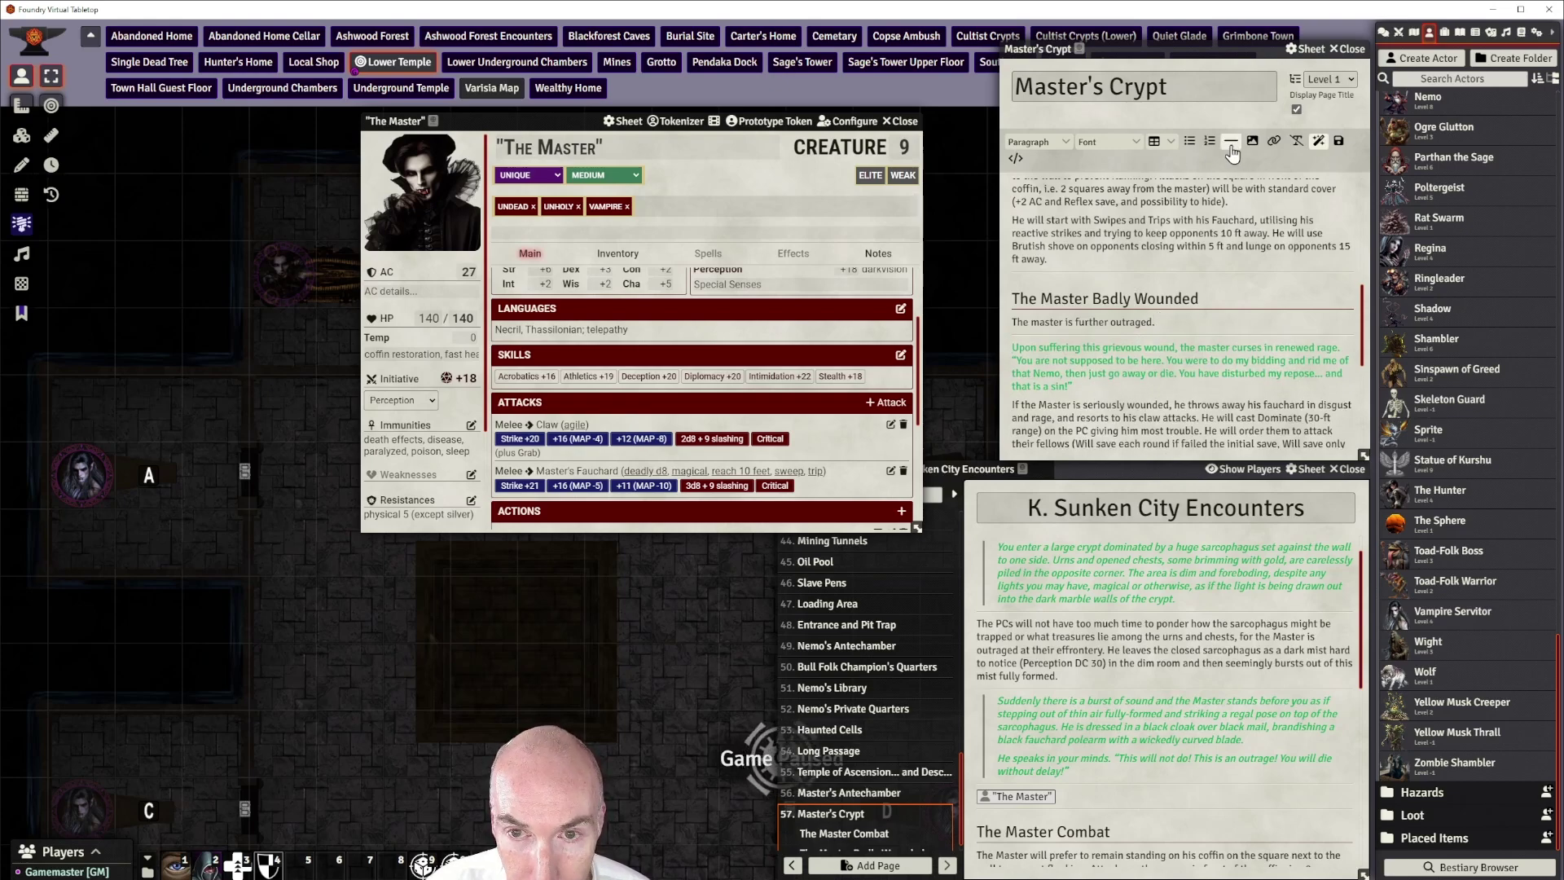
{"action": "left_click_drag", "start_coordinate": [1074, 386], "coordinate": [1012, 348]}
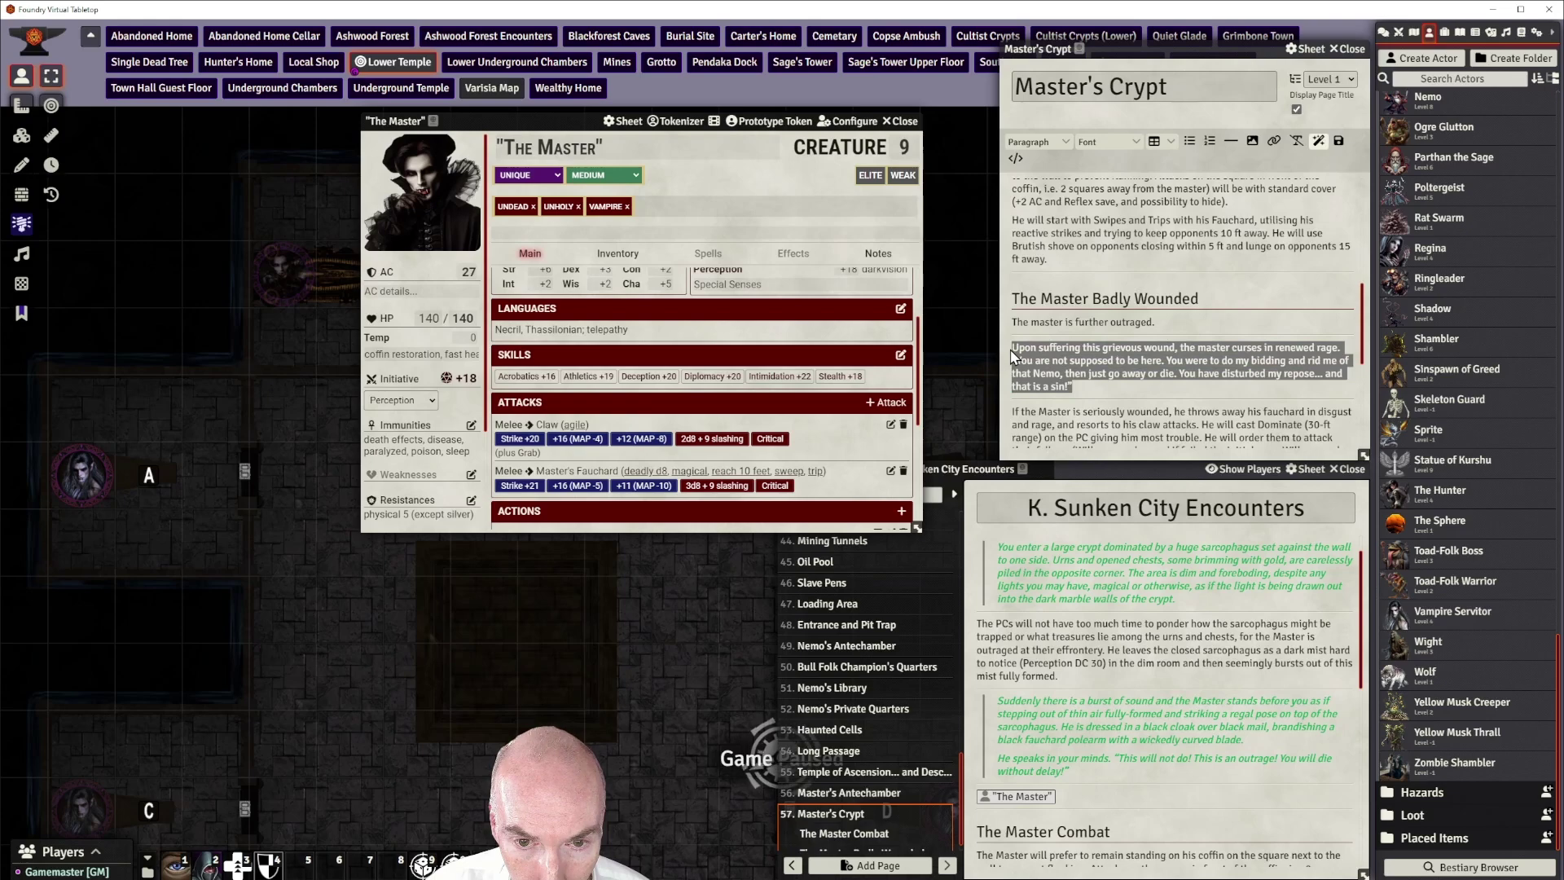
{"action": "left_click", "coordinate": [1037, 142]}
{"action": "mouse_move", "coordinate": [1043, 187]}
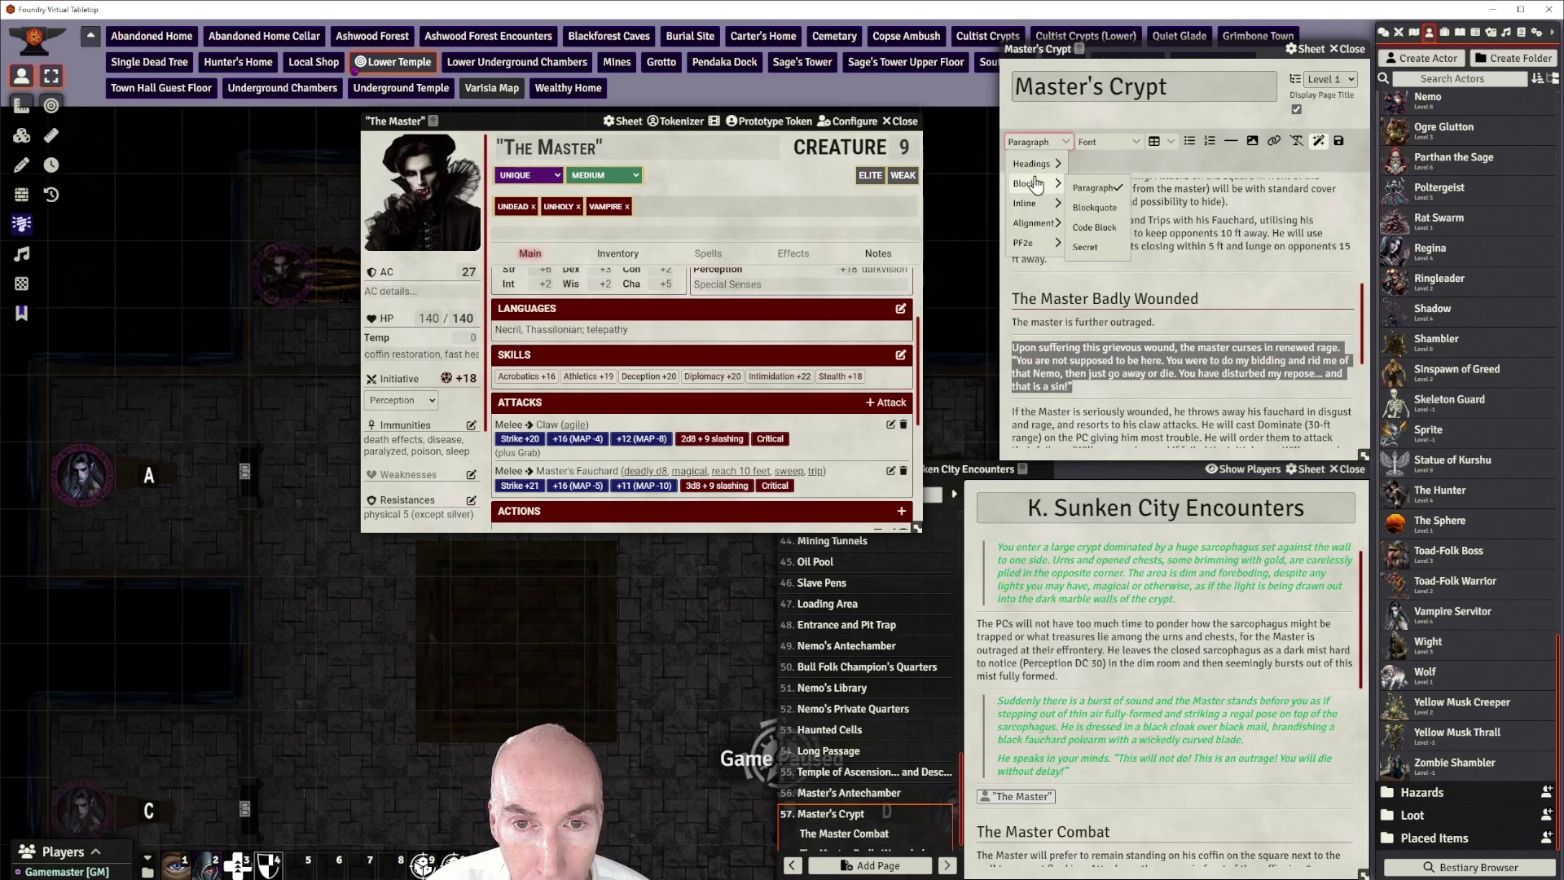
{"action": "left_click", "coordinate": [1094, 208]}
{"action": "left_click", "coordinate": [1169, 412]}
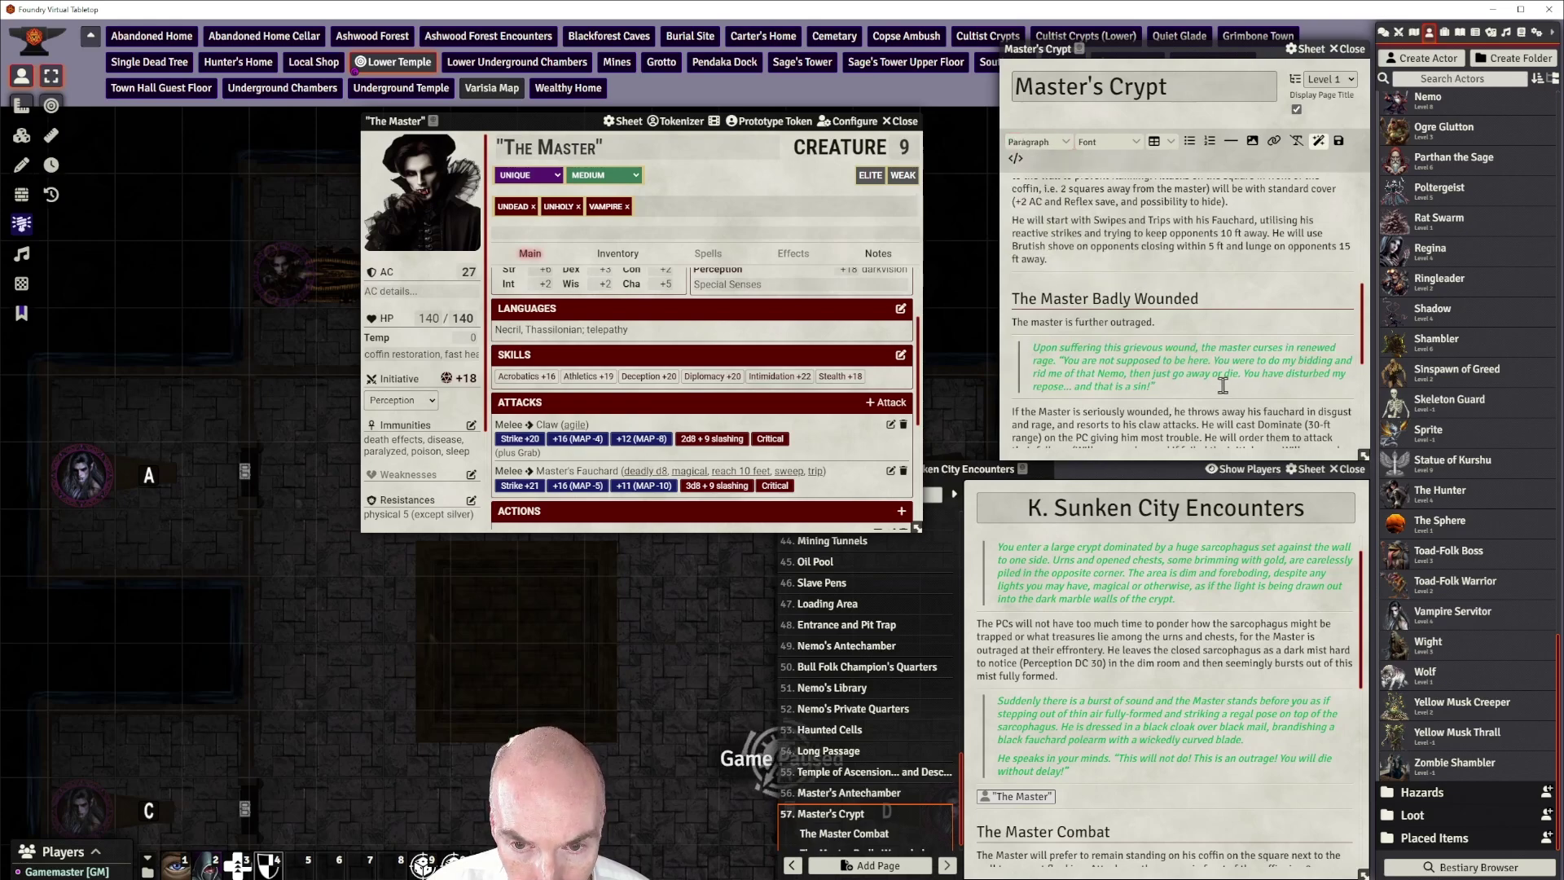
Remove "If the Master is seriously wounded," from the paragraph below the blockquote so that it starts with "He throws away his fauchard"
{"action": "scroll", "coordinate": [1222, 386], "scroll_direction": "down", "scroll_amount": 2}
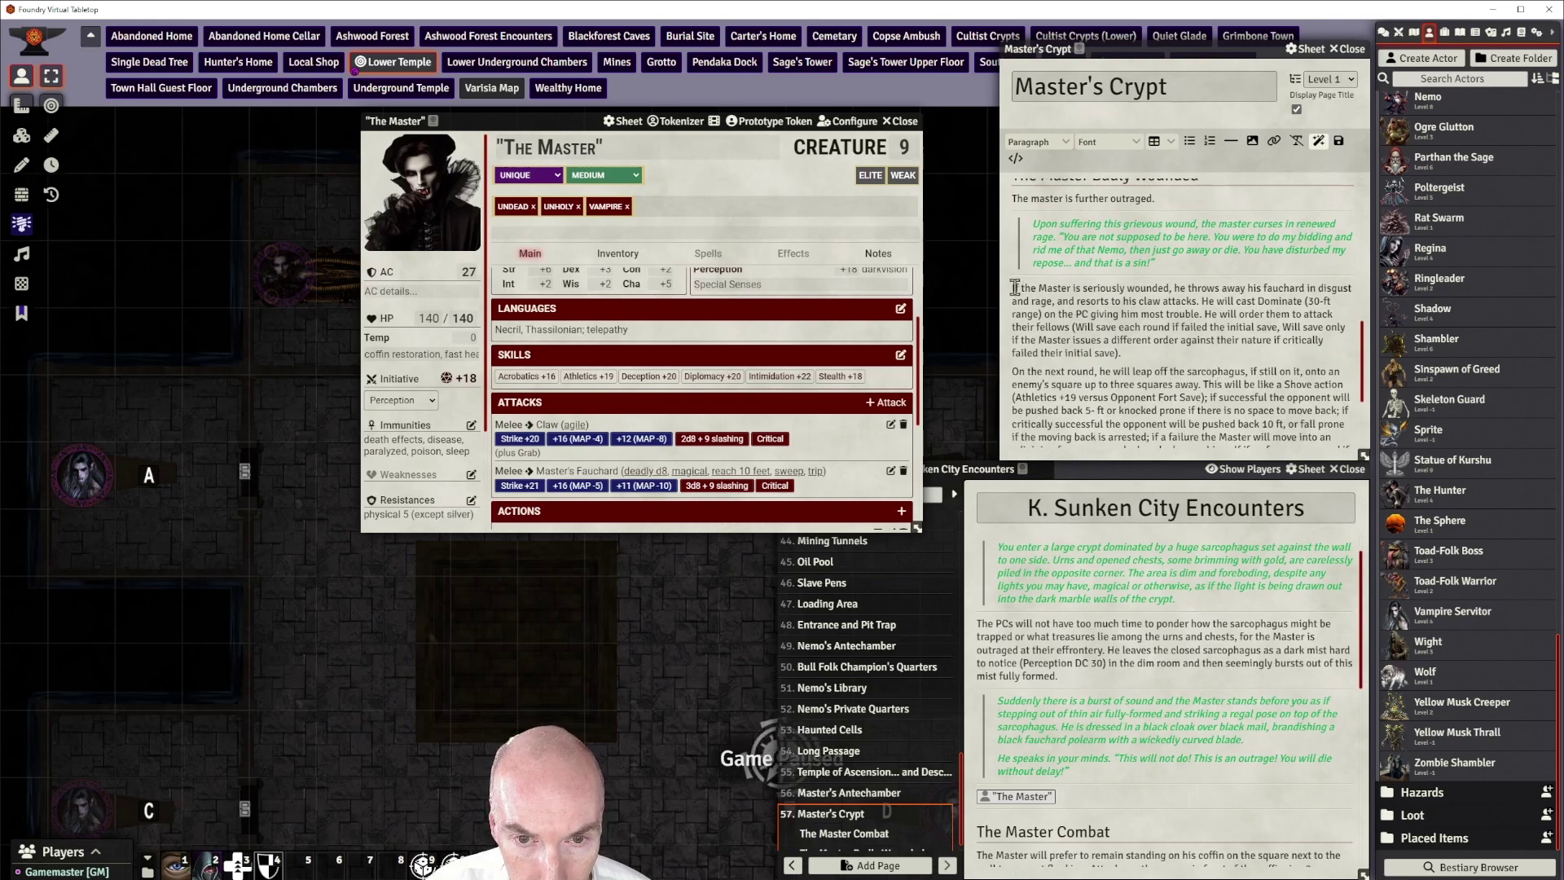
{"action": "left_click_drag", "start_coordinate": [1014, 288], "coordinate": [1171, 289]}
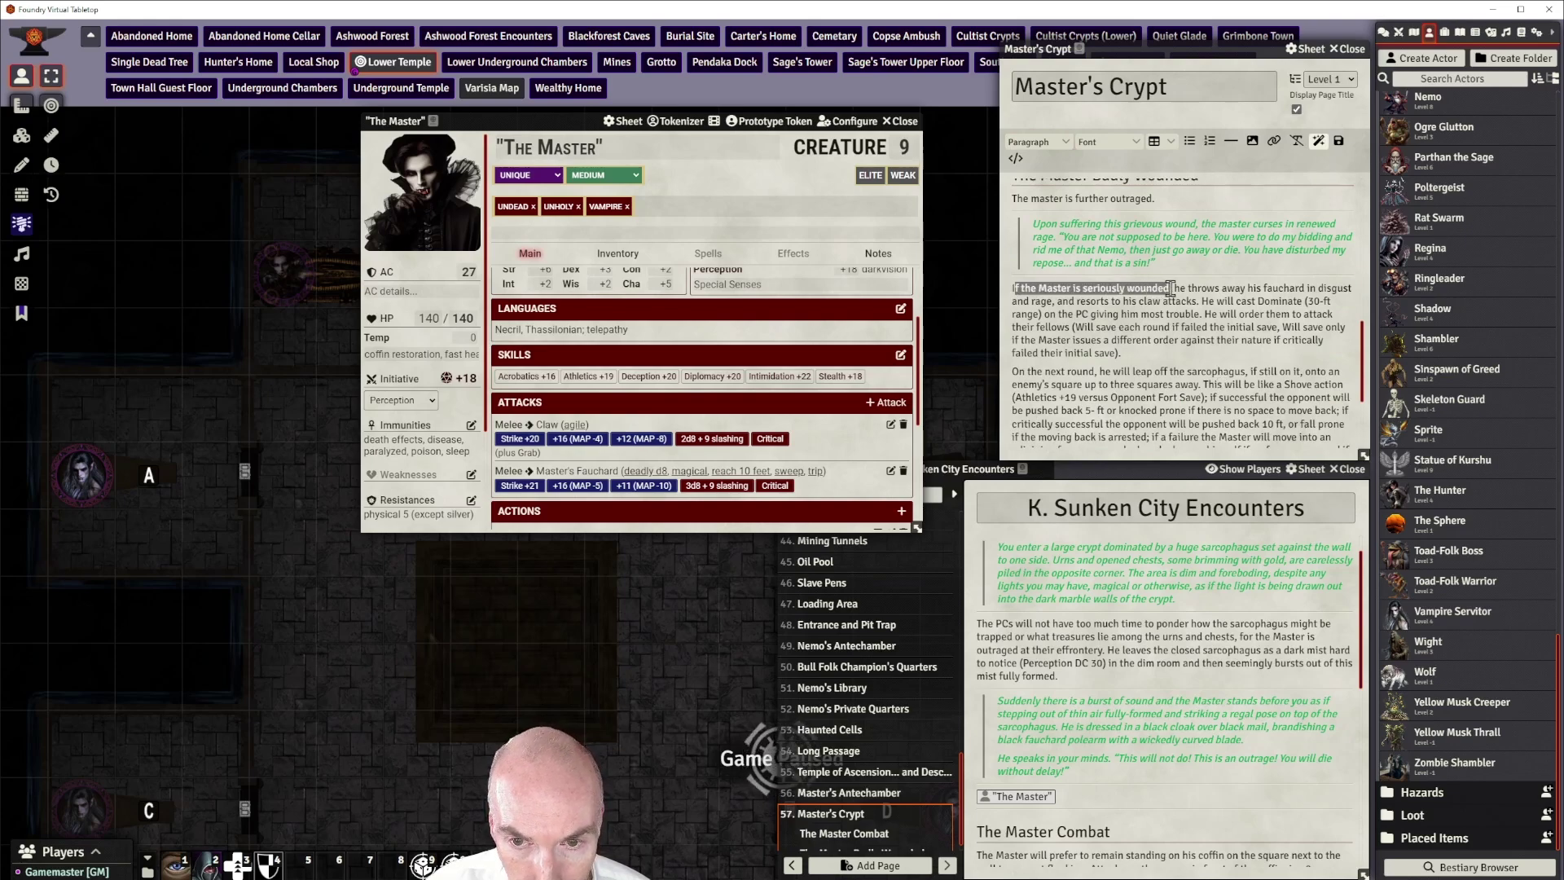
{"action": "key", "text": "BackSpace"}
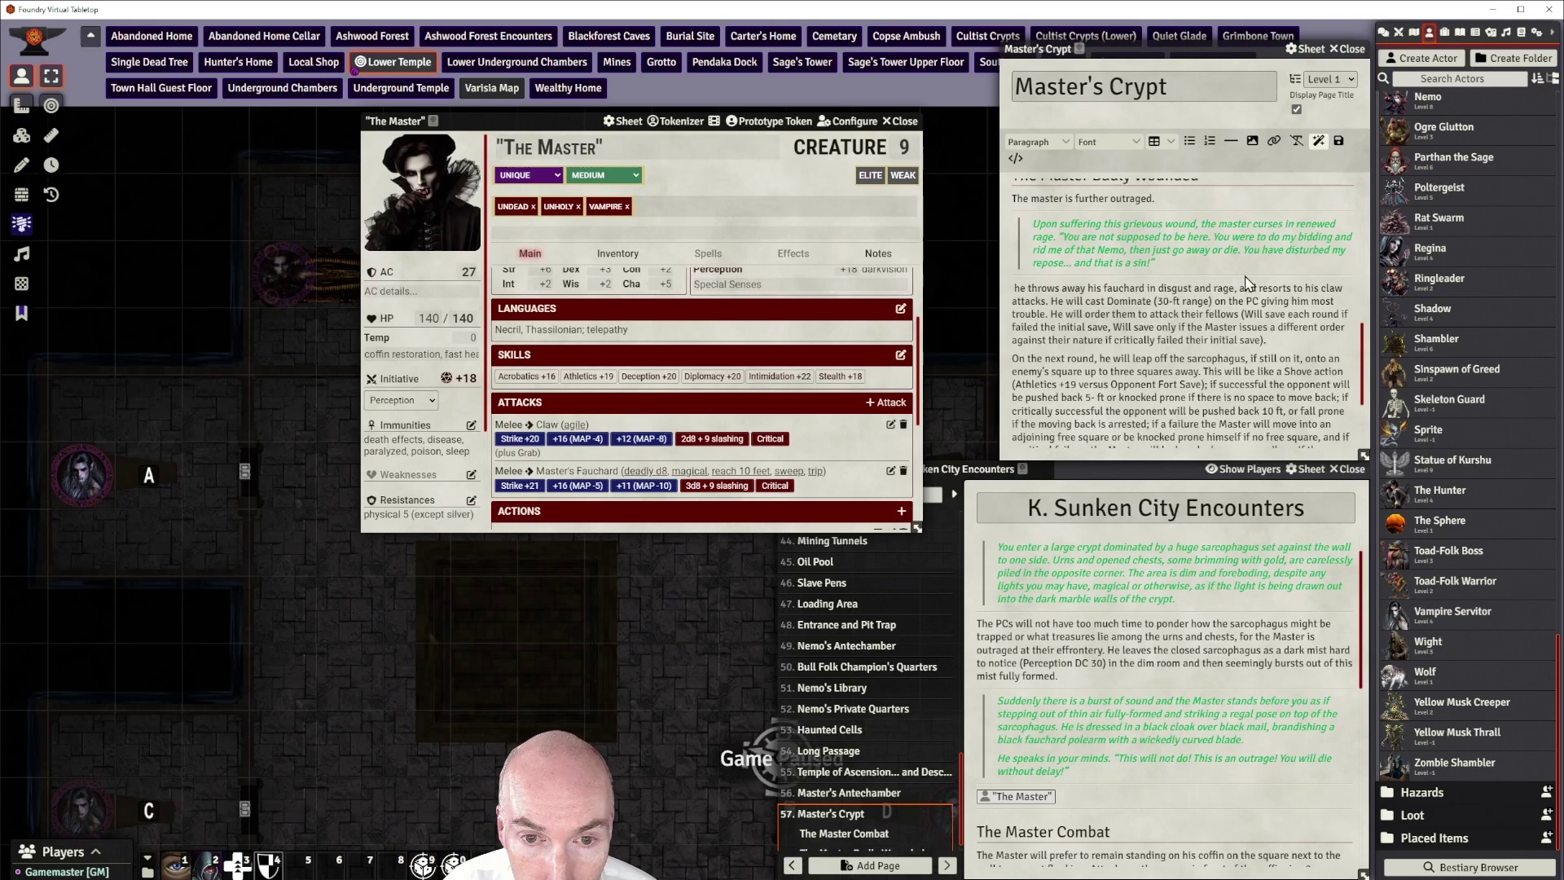
{"action": "key", "text": "Delete"}
{"action": "key", "text": "Delete"}
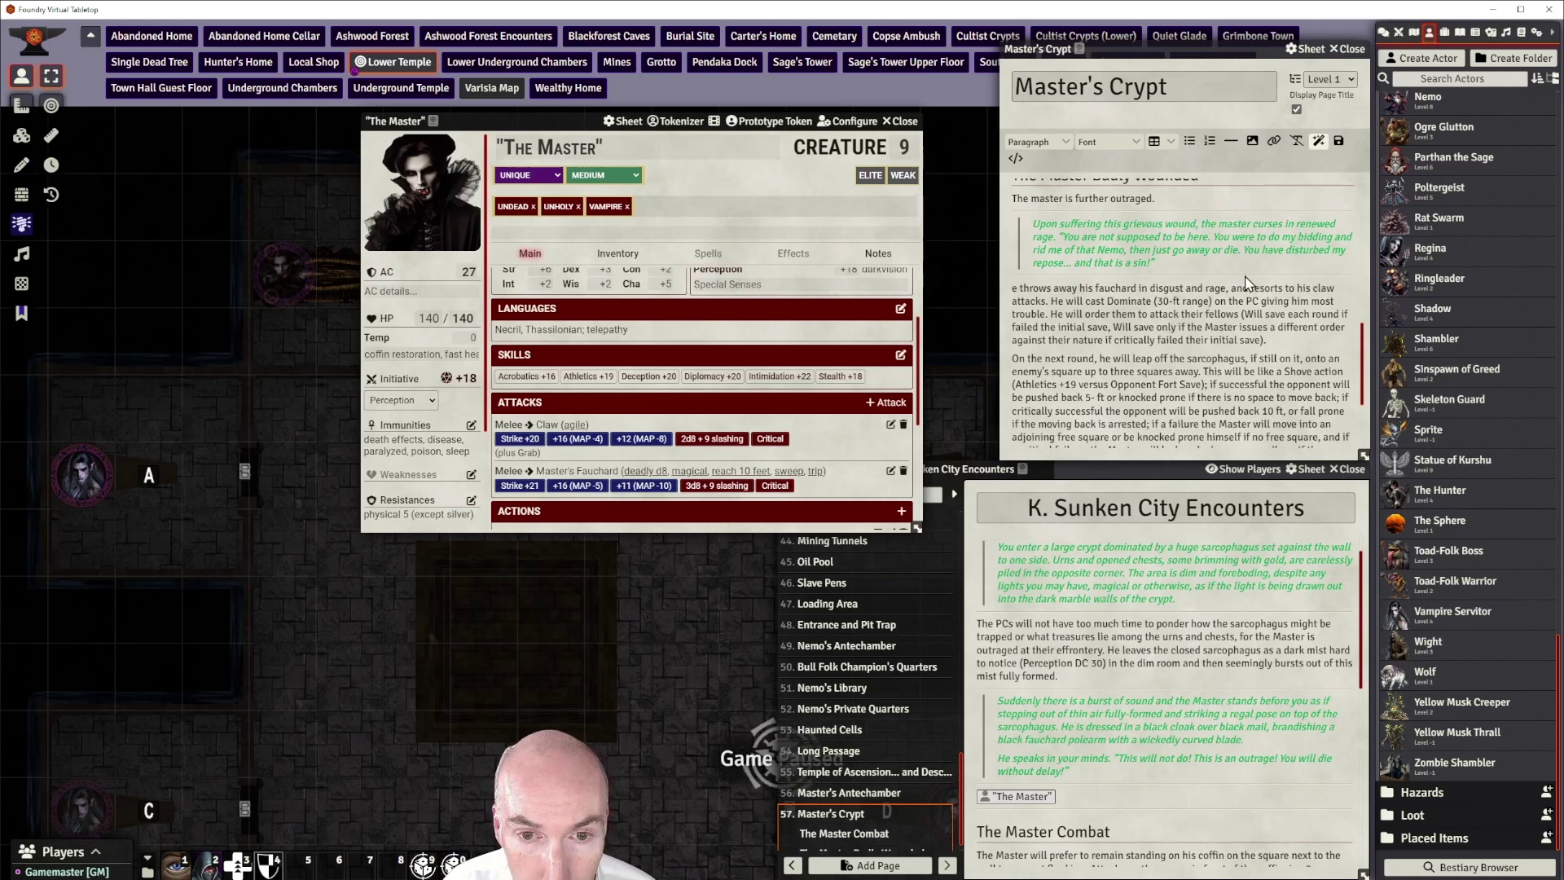
{"action": "type", "text": "H"}
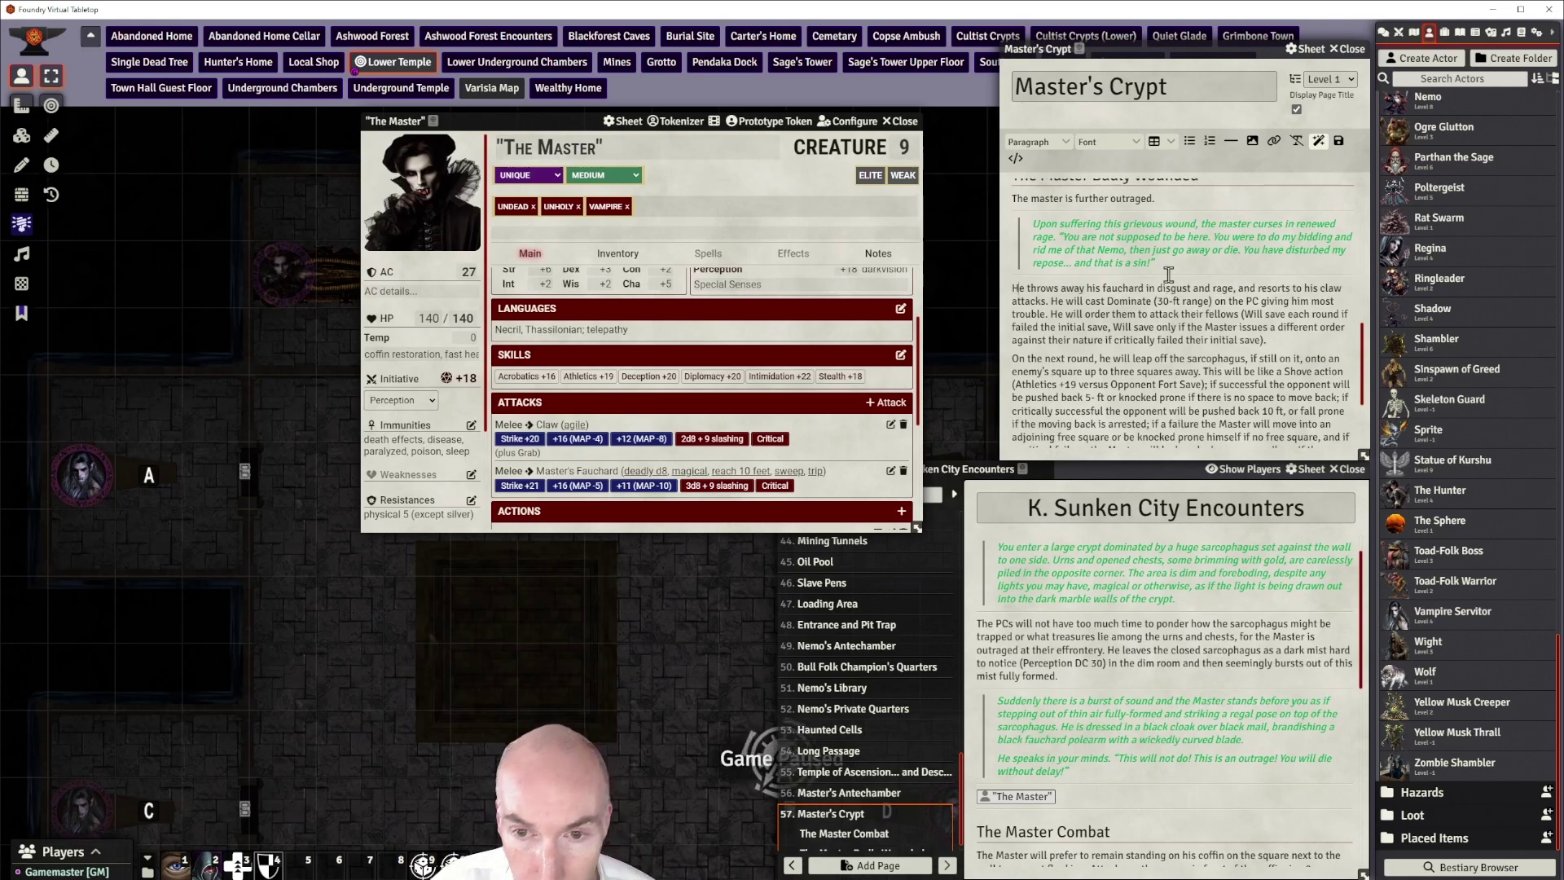
End the sentence after "in disgust and rage" and start a new paragraph reading "On his next turn, he resorts to his claw attacks."
{"action": "left_click", "coordinate": [1232, 287]}
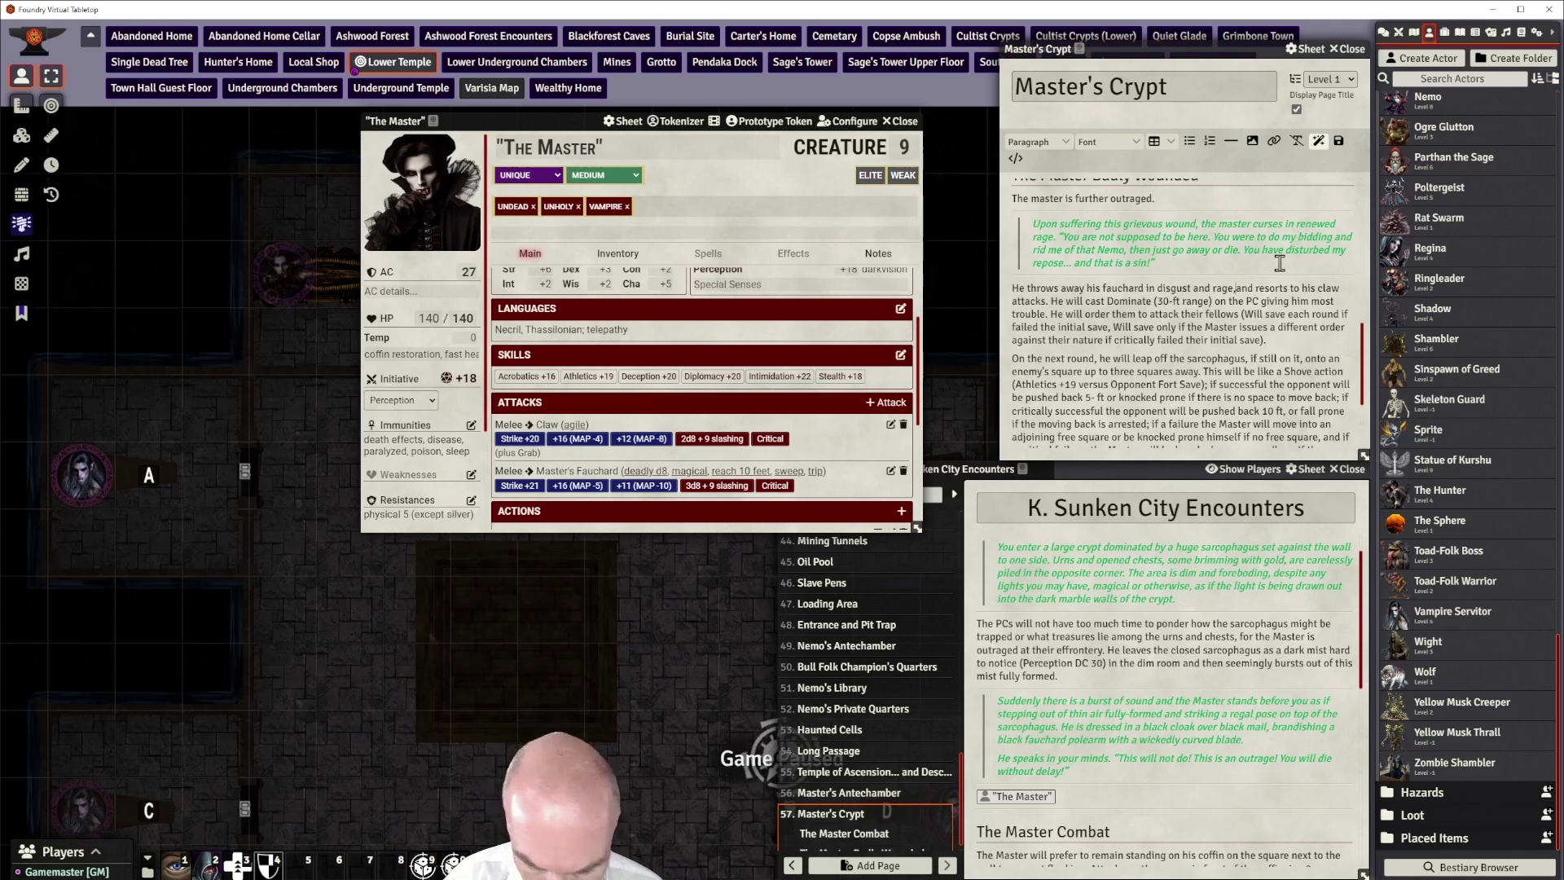
{"action": "key", "text": "Return"}
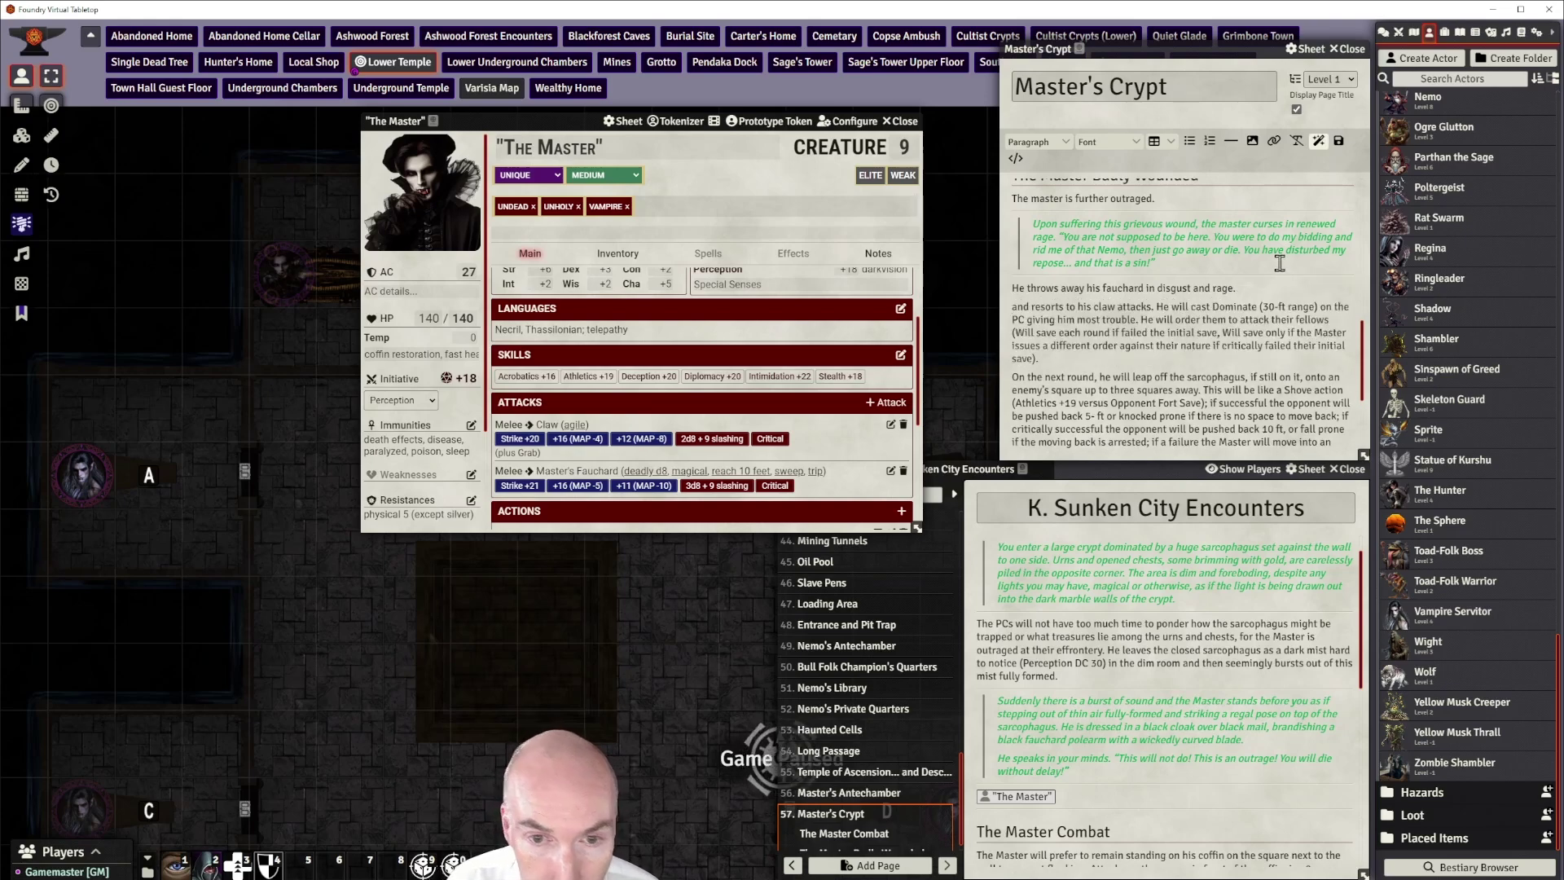
{"action": "type", "text": "On his nex"}
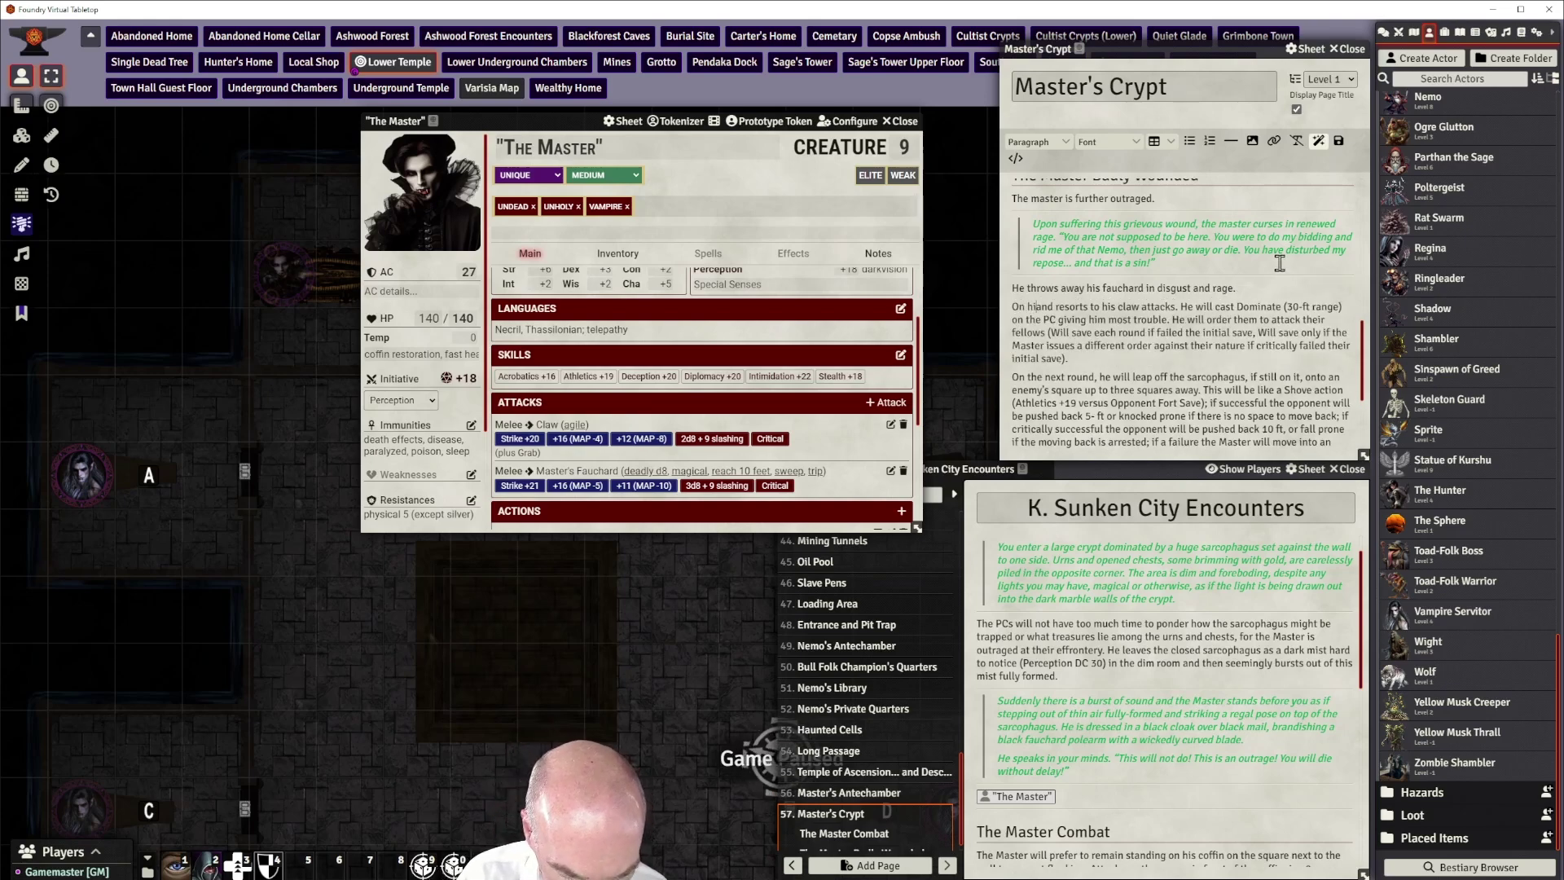
{"action": "type", "text": "t turn,"}
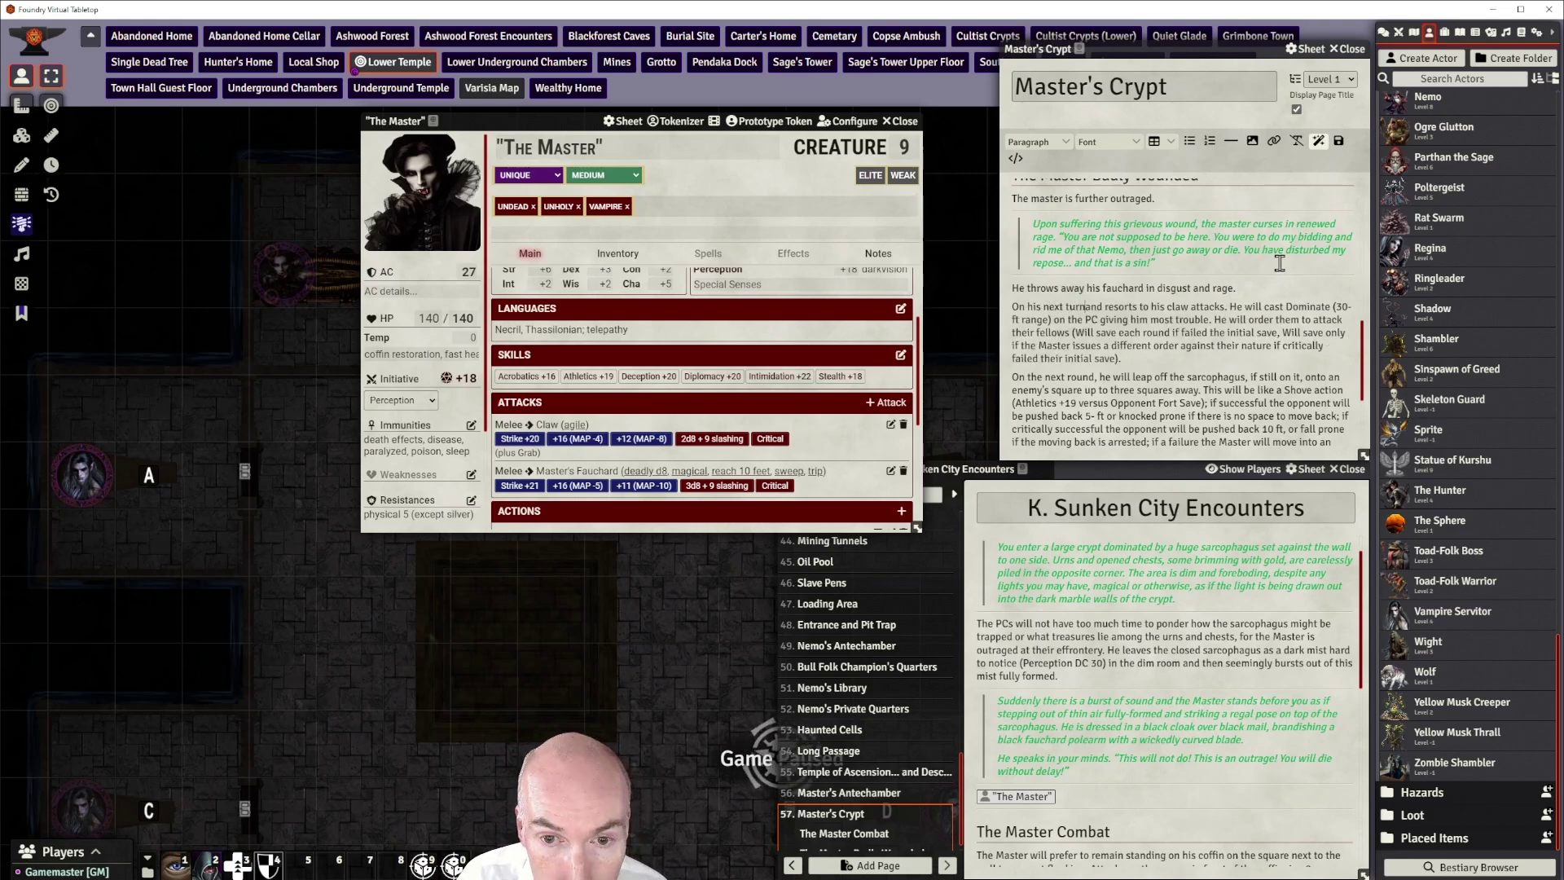
{"action": "key", "text": "Delete"}
{"action": "key", "text": "Delete"}
{"action": "key", "text": "Delete"}
{"action": "key", "text": "Delete"}
{"action": "key", "text": "Delete"}
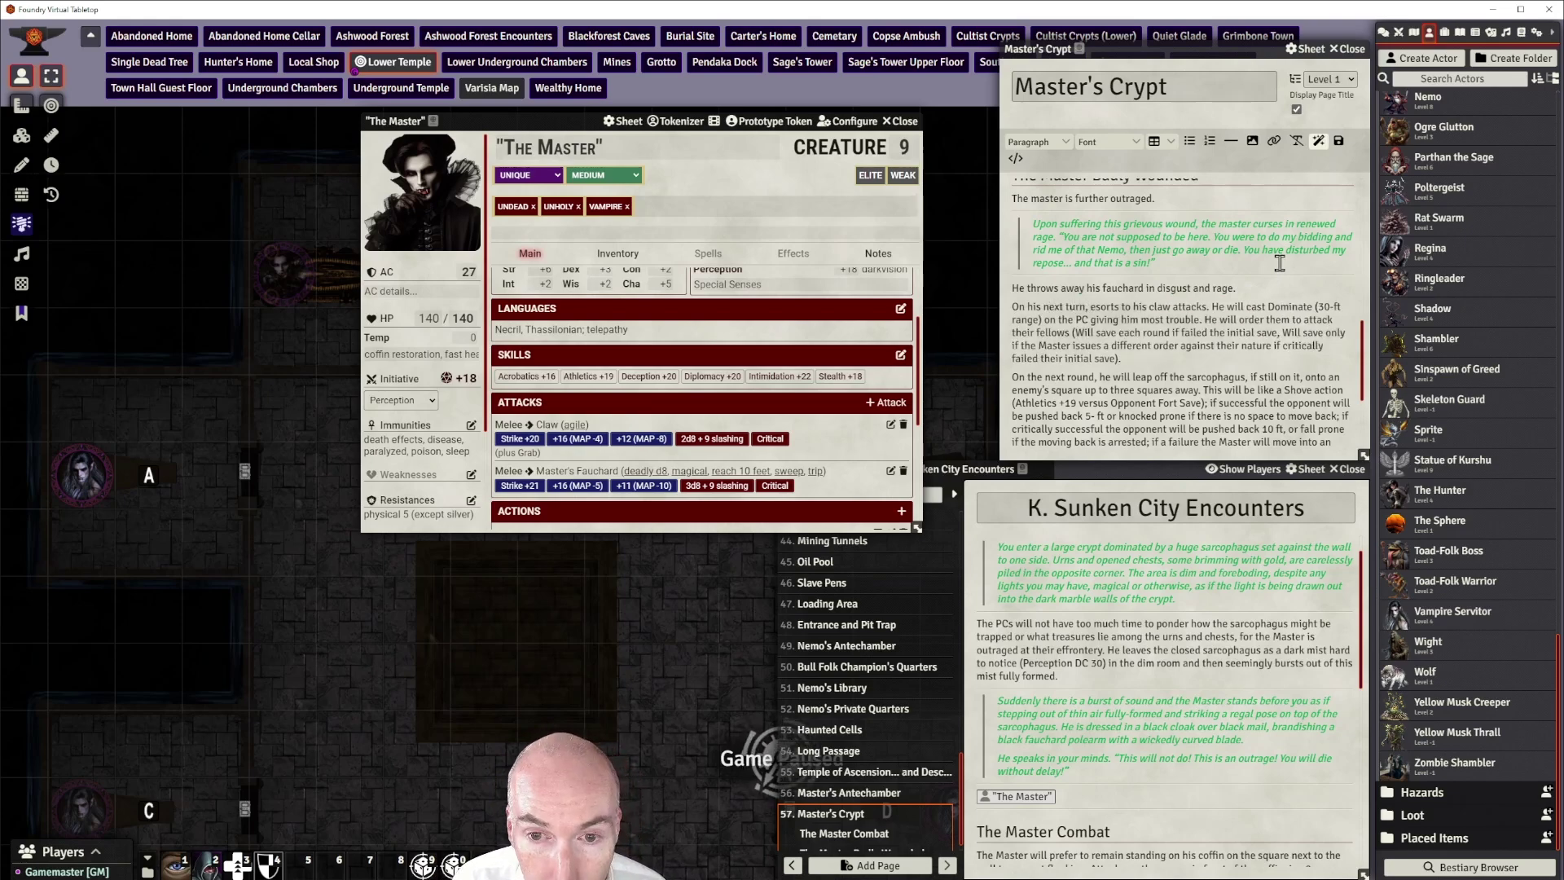
{"action": "type", "text": "he r"}
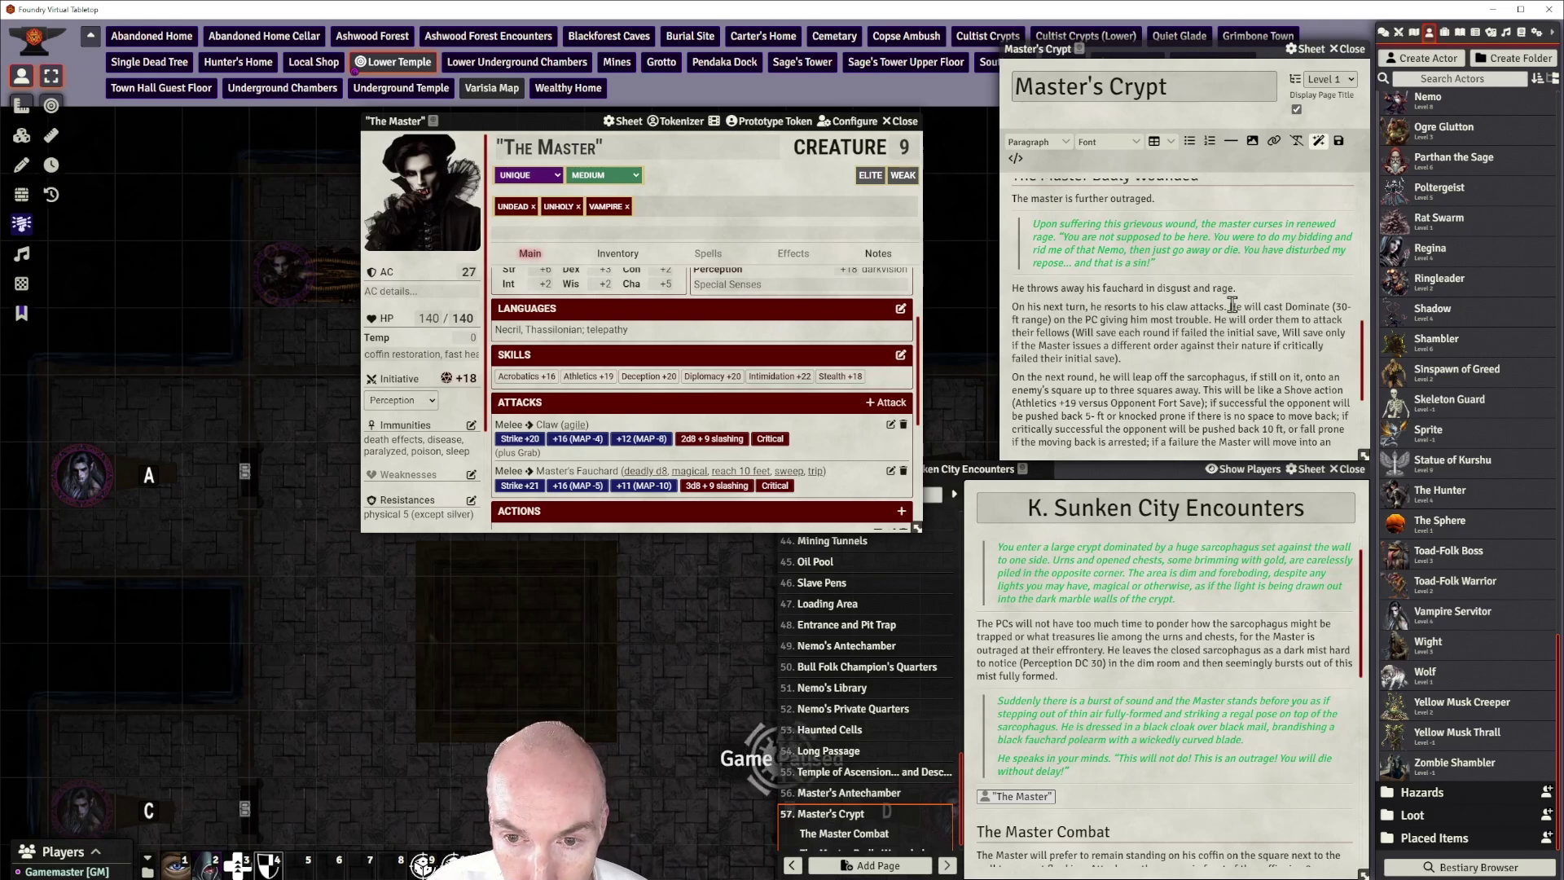
Split the paragraph after "giving him most trouble." and insert the green speech from "I am a Thassilonian Lord" to "and yours to obey!"
{"action": "left_click", "coordinate": [1216, 319]}
{"action": "key", "text": "Return"}
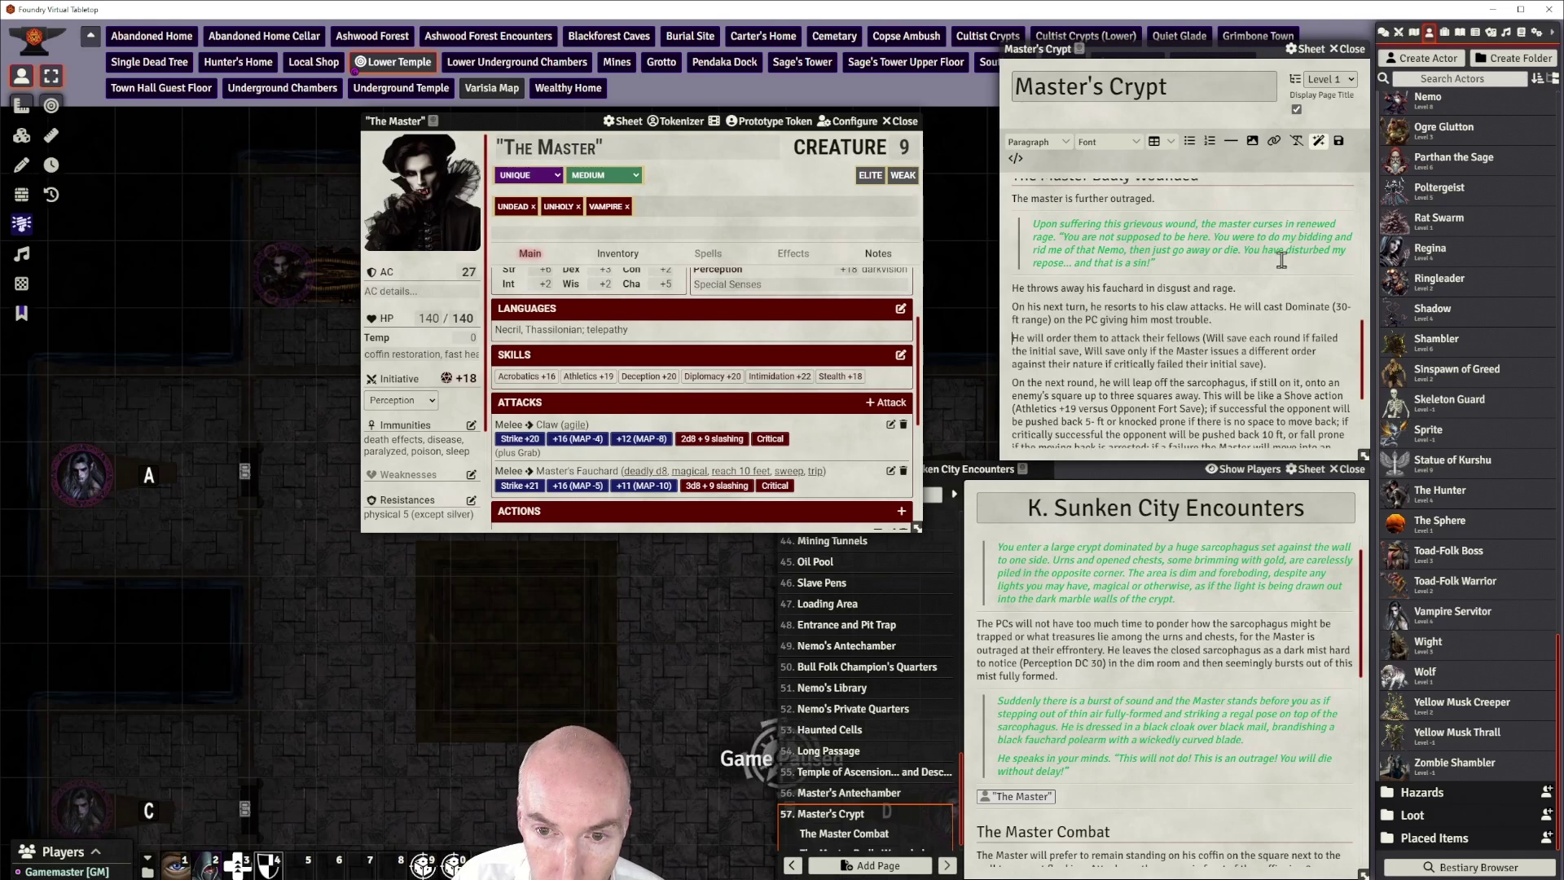
{"action": "key", "text": "Return"}
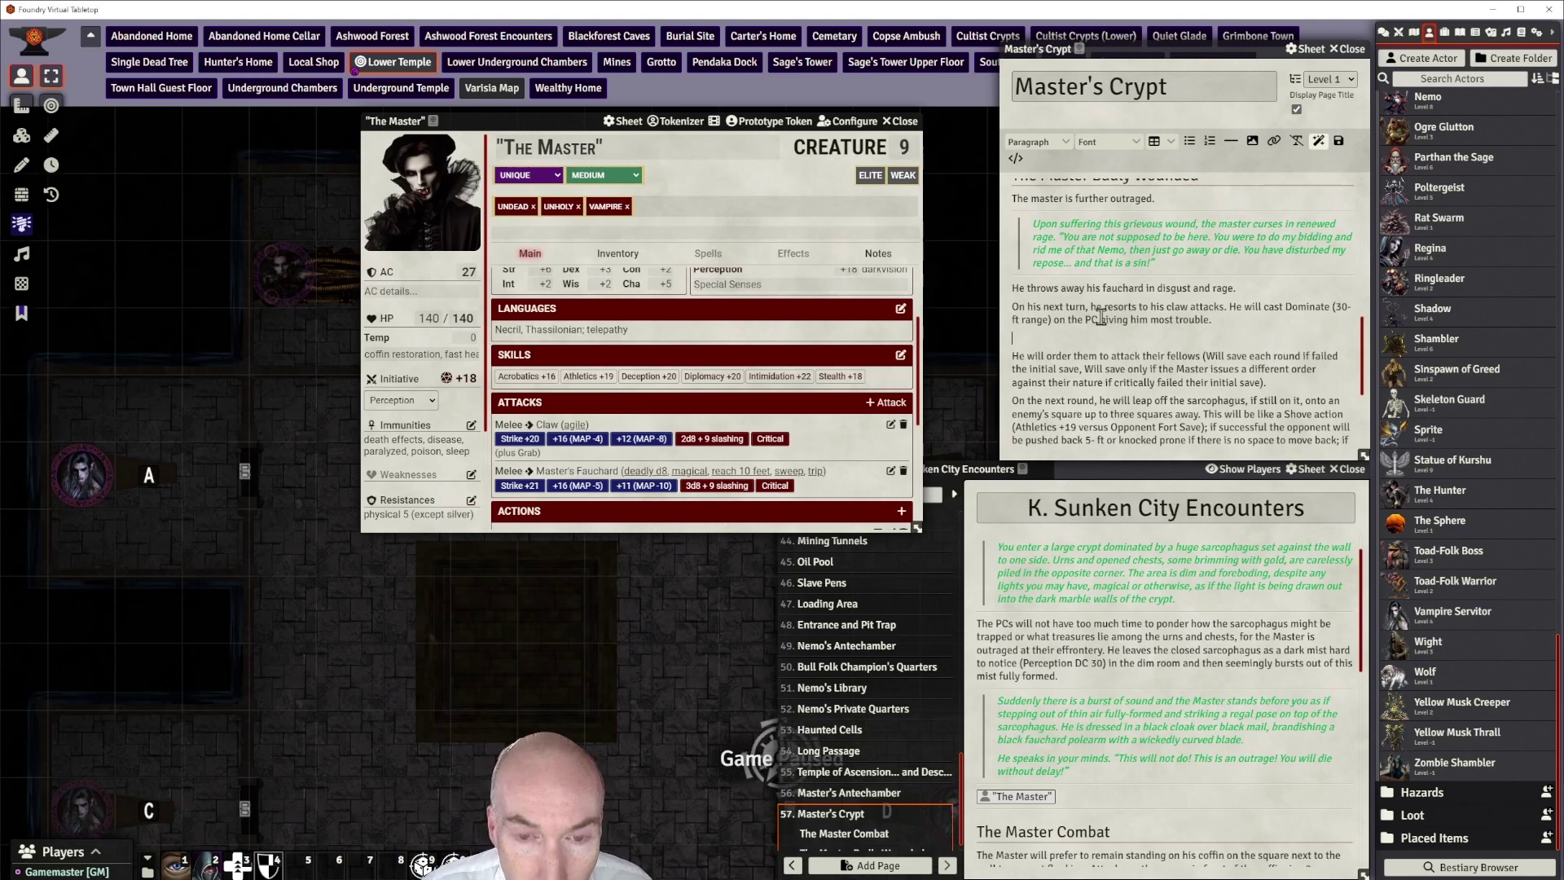
{"action": "type", "text": "\"I am a Thassilonian Lord, member of the high council of Haluka! And you are nothing! Why should I stoop to fight you, when it is my place to command, and yours to obey!\""}
Set off the "I am a Thassilonian Lord" speech with horizontal lines above and below and format it as a Blockquote
{"action": "left_click", "coordinate": [1213, 320]}
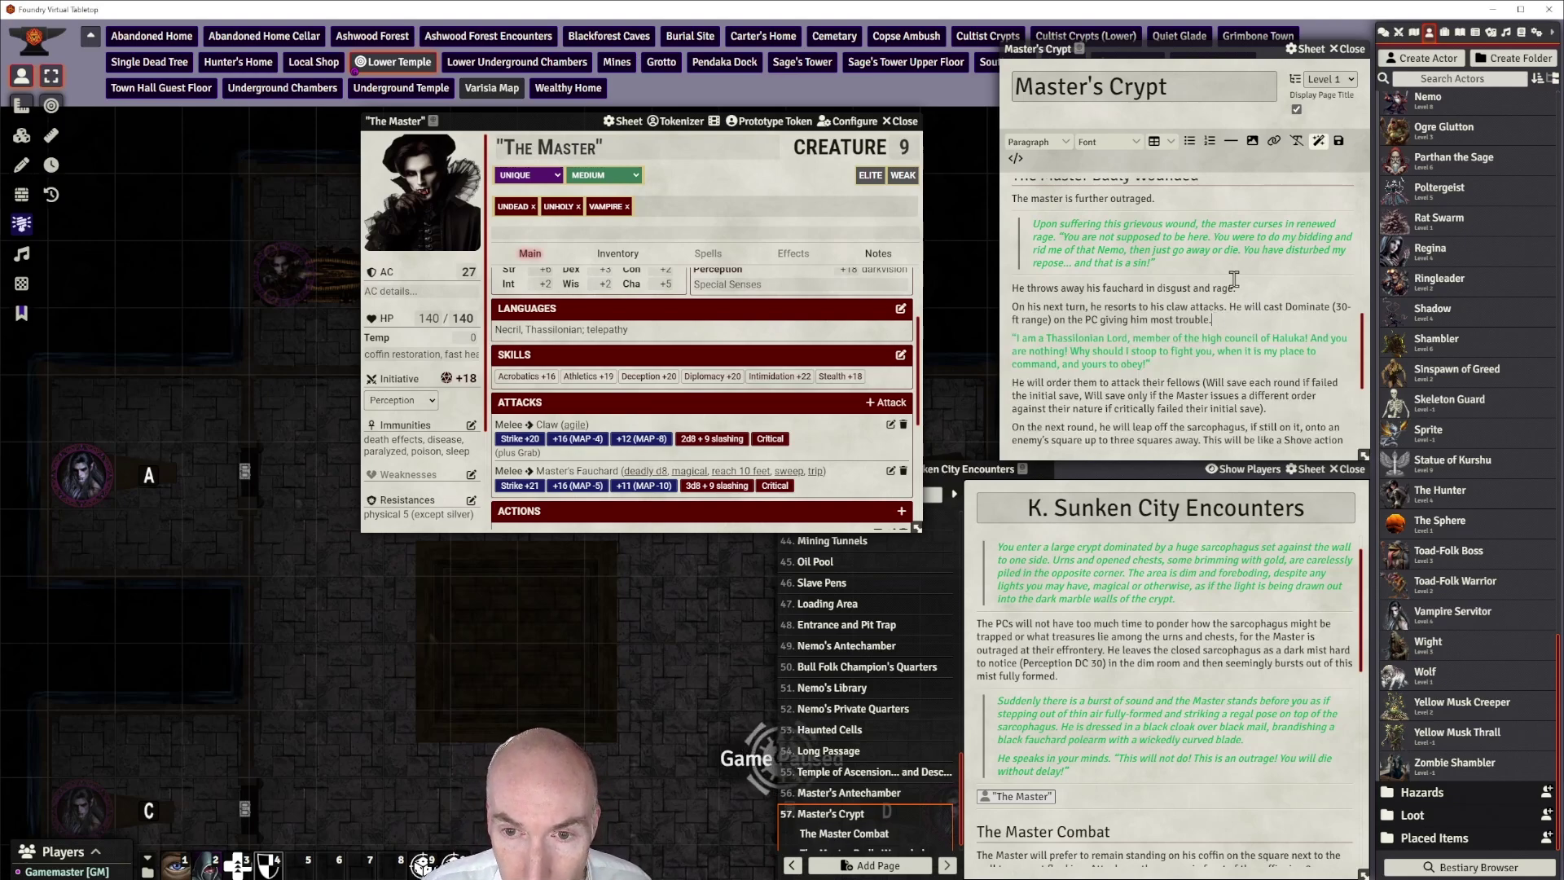
{"action": "left_click", "coordinate": [1231, 145]}
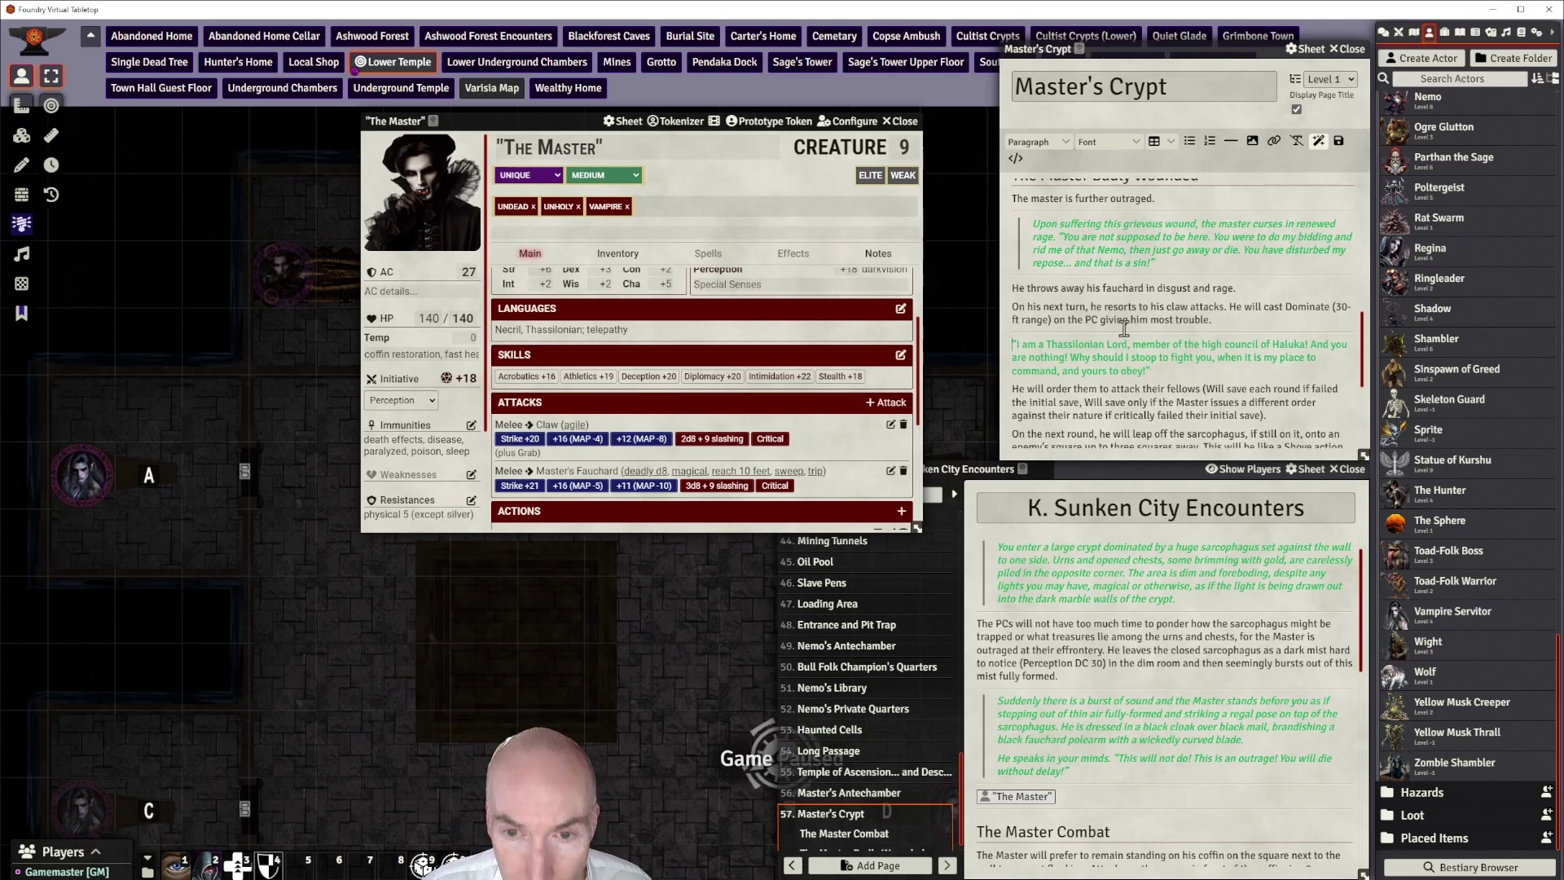
{"action": "left_click", "coordinate": [1015, 389]}
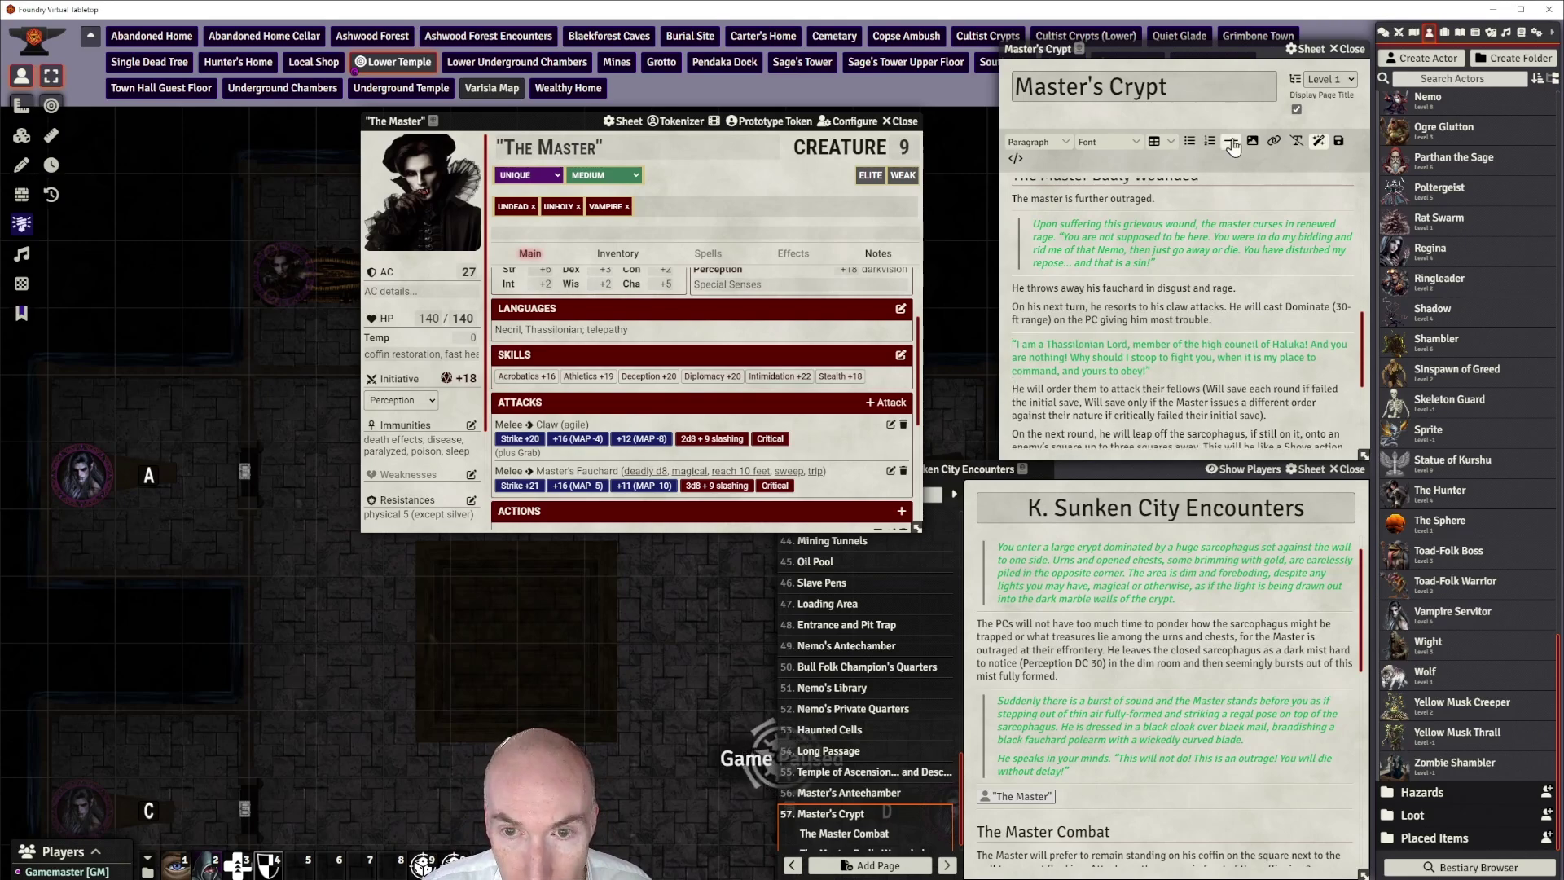
{"action": "left_click", "coordinate": [1231, 142]}
{"action": "left_click_drag", "start_coordinate": [1163, 371], "coordinate": [1013, 345]}
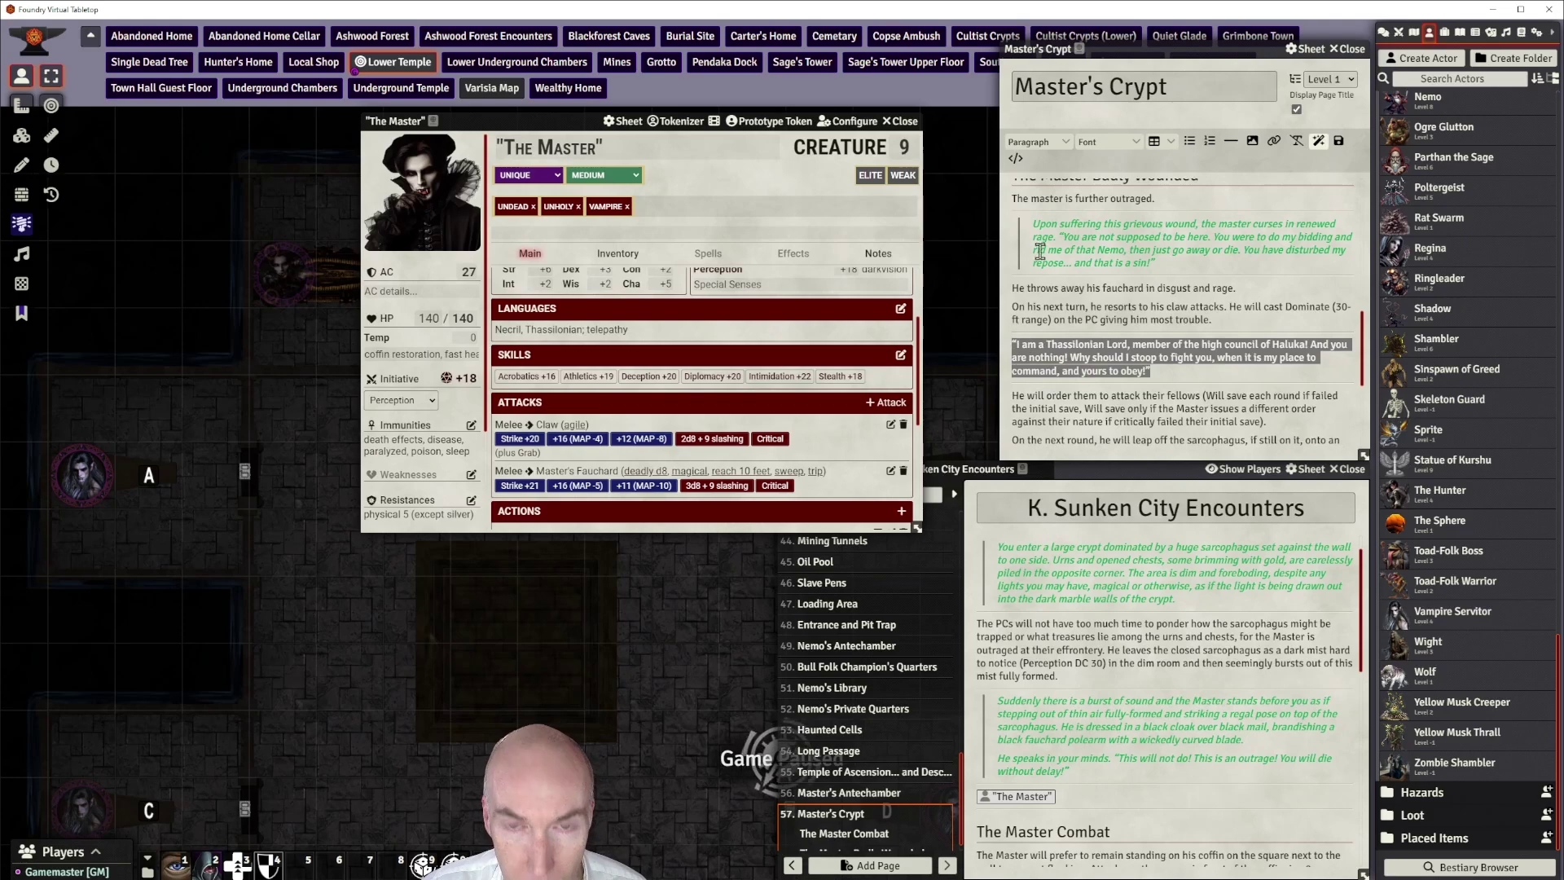
{"action": "left_click", "coordinate": [1035, 142]}
{"action": "mouse_move", "coordinate": [1031, 183]}
{"action": "left_click", "coordinate": [1091, 204]}
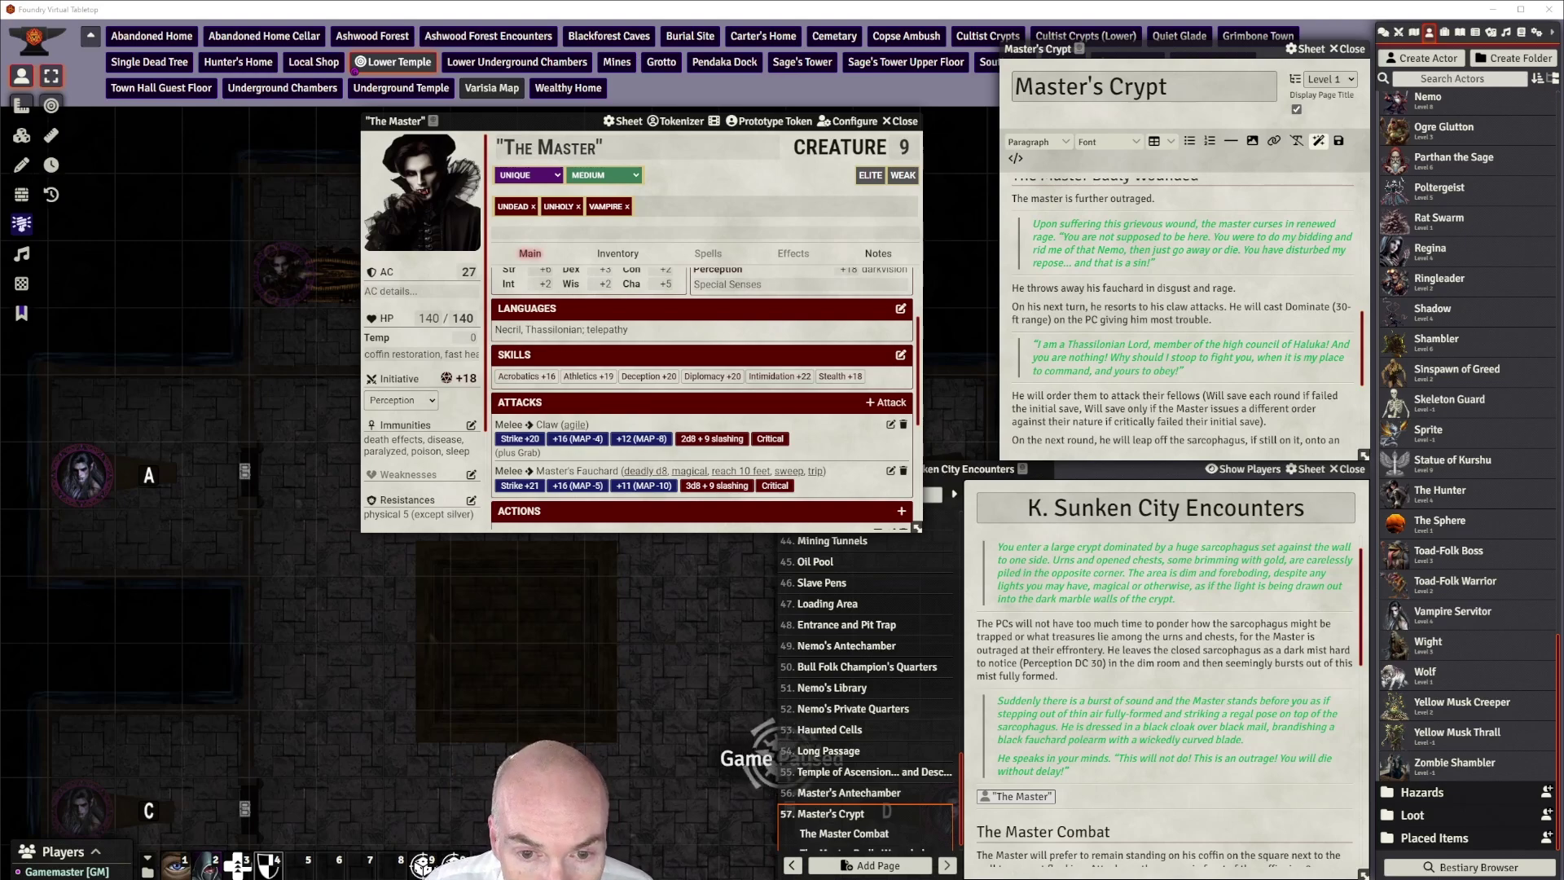
Add a paragraph reading "The targeted PC experiences the following:" directly below the "I am a Thassilonian Lord" blockquote
{"action": "left_click", "coordinate": [1017, 396]}
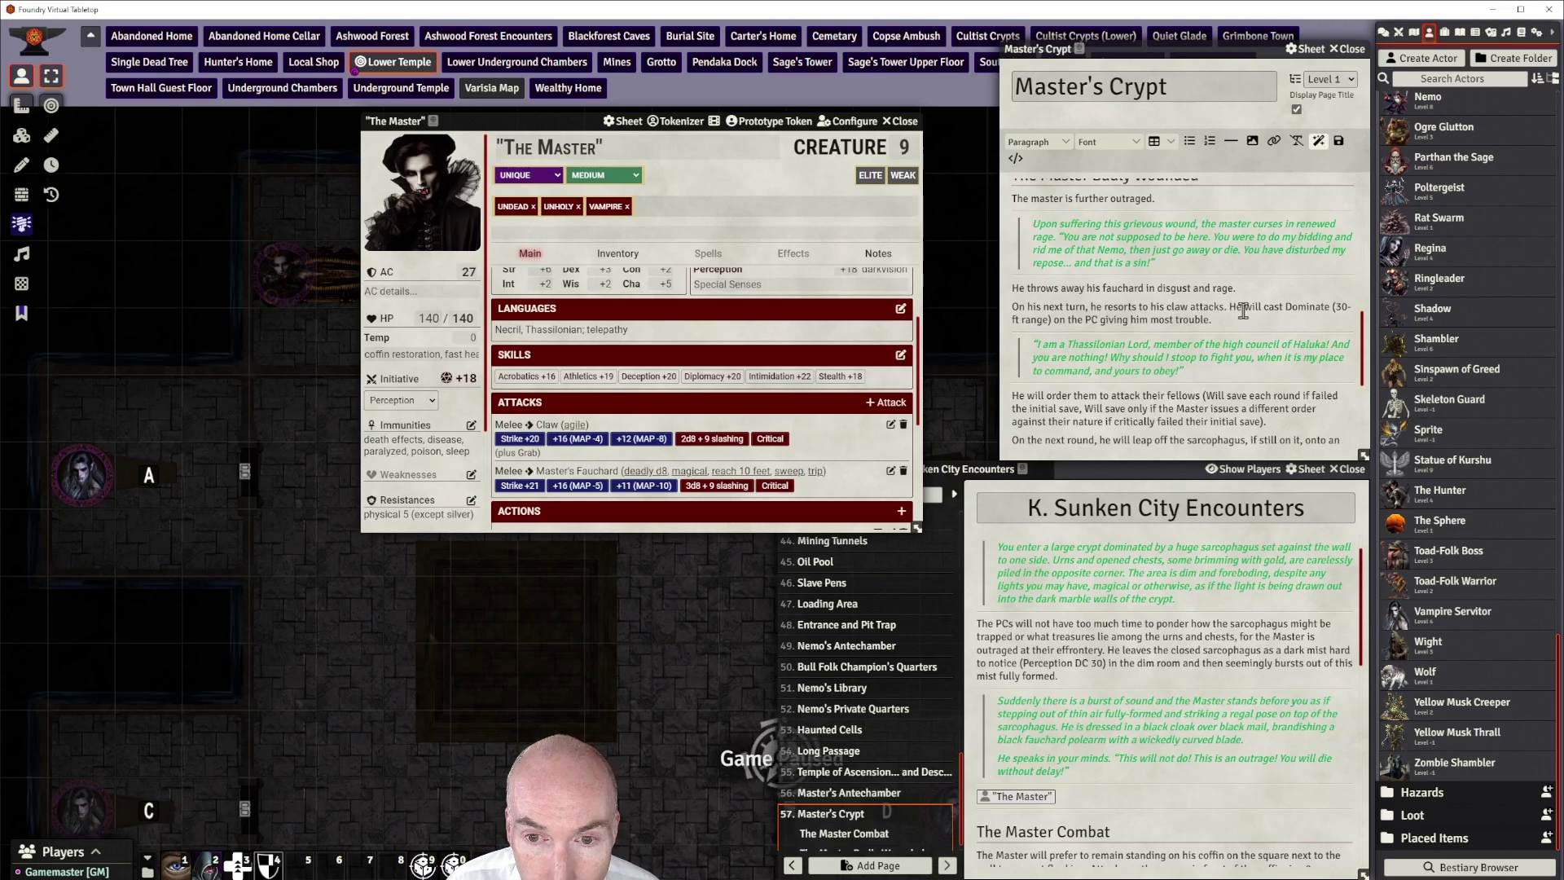
{"action": "key", "text": "Return"}
{"action": "type", "text": "T"}
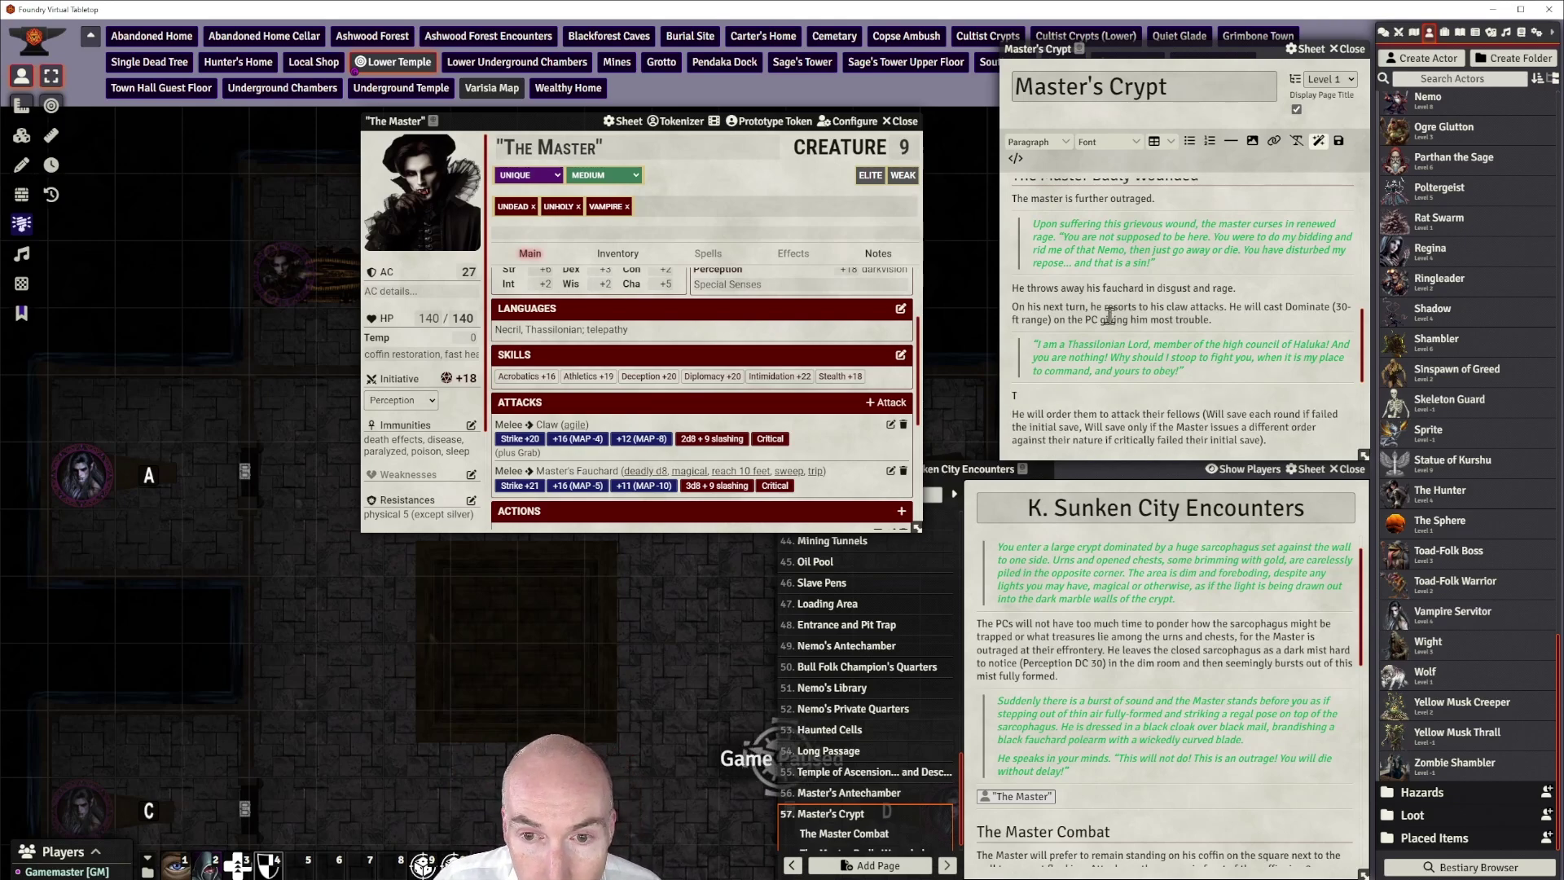
{"action": "type", "text": "he "}
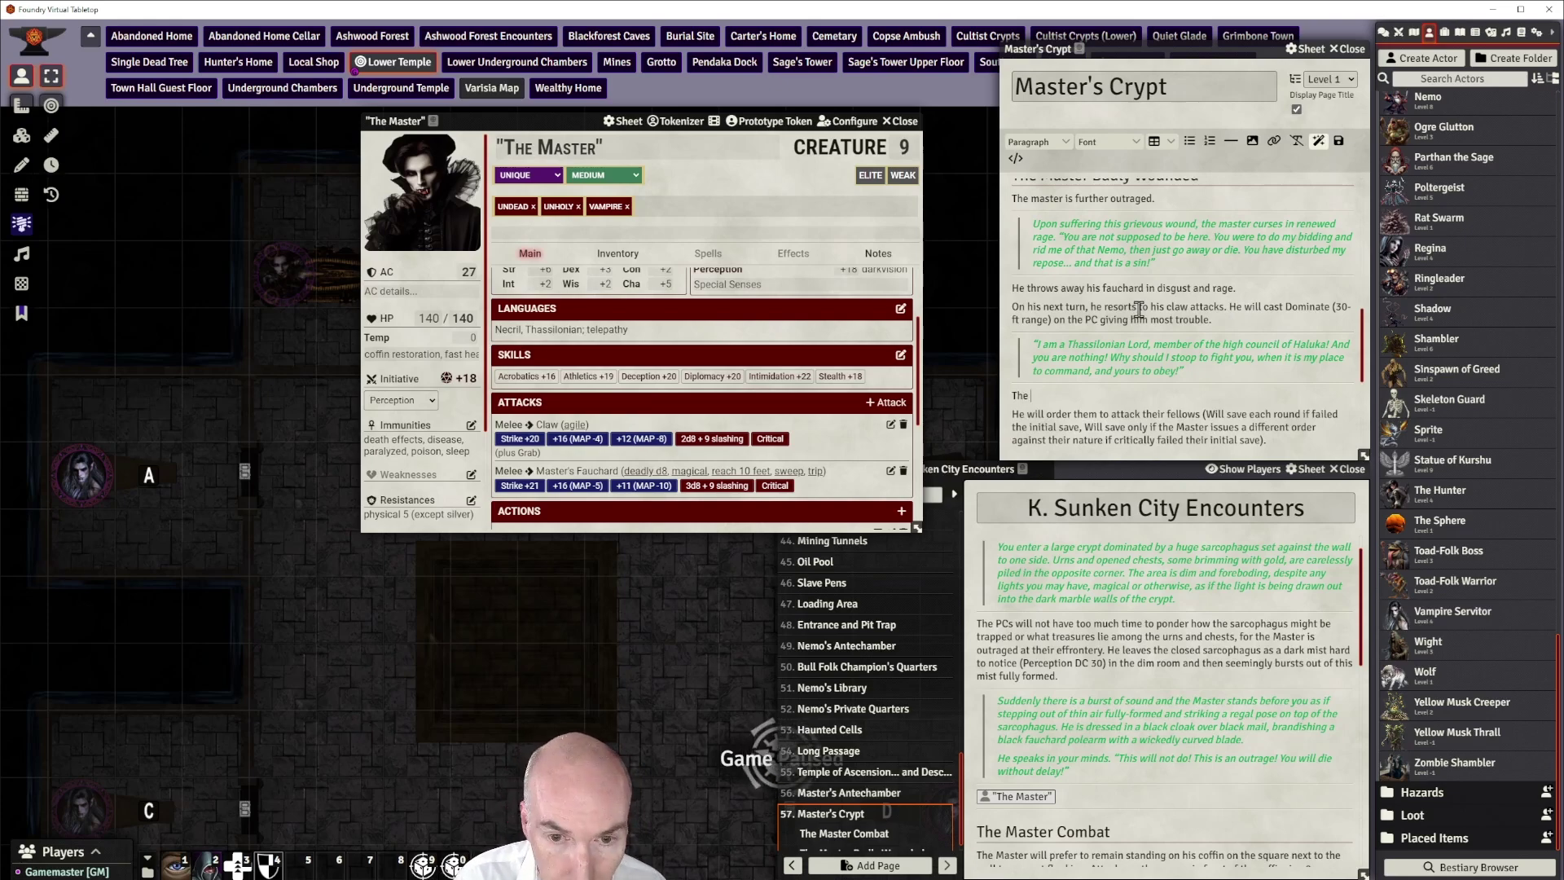
{"action": "type", "text": "PC suff"}
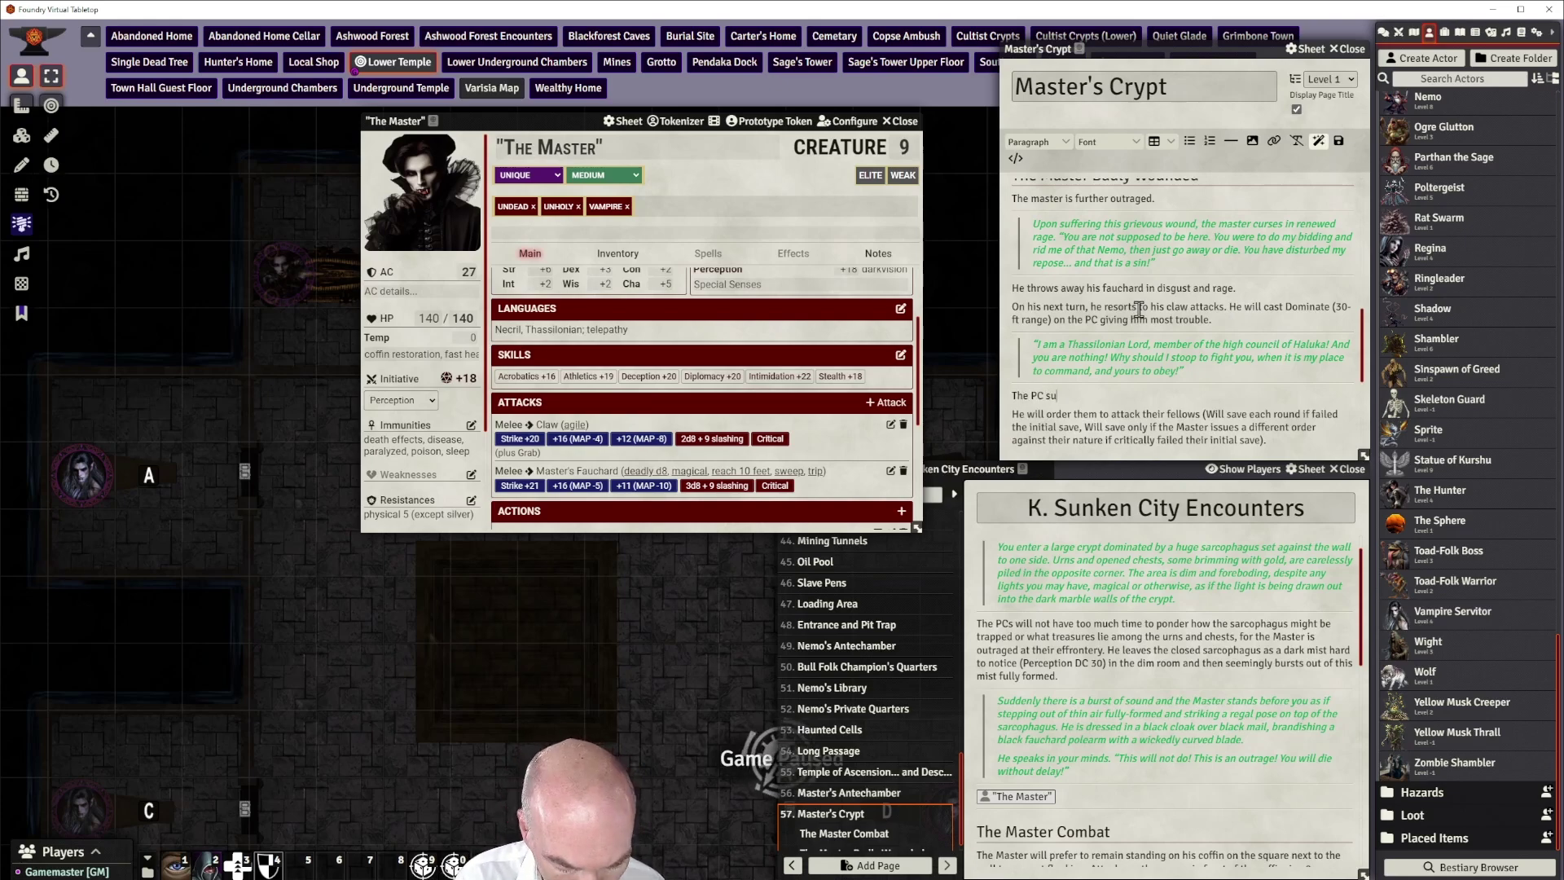
{"action": "key", "text": "BackSpace"}
{"action": "key", "text": "BackSpace"}
{"action": "key", "text": "BackSpace"}
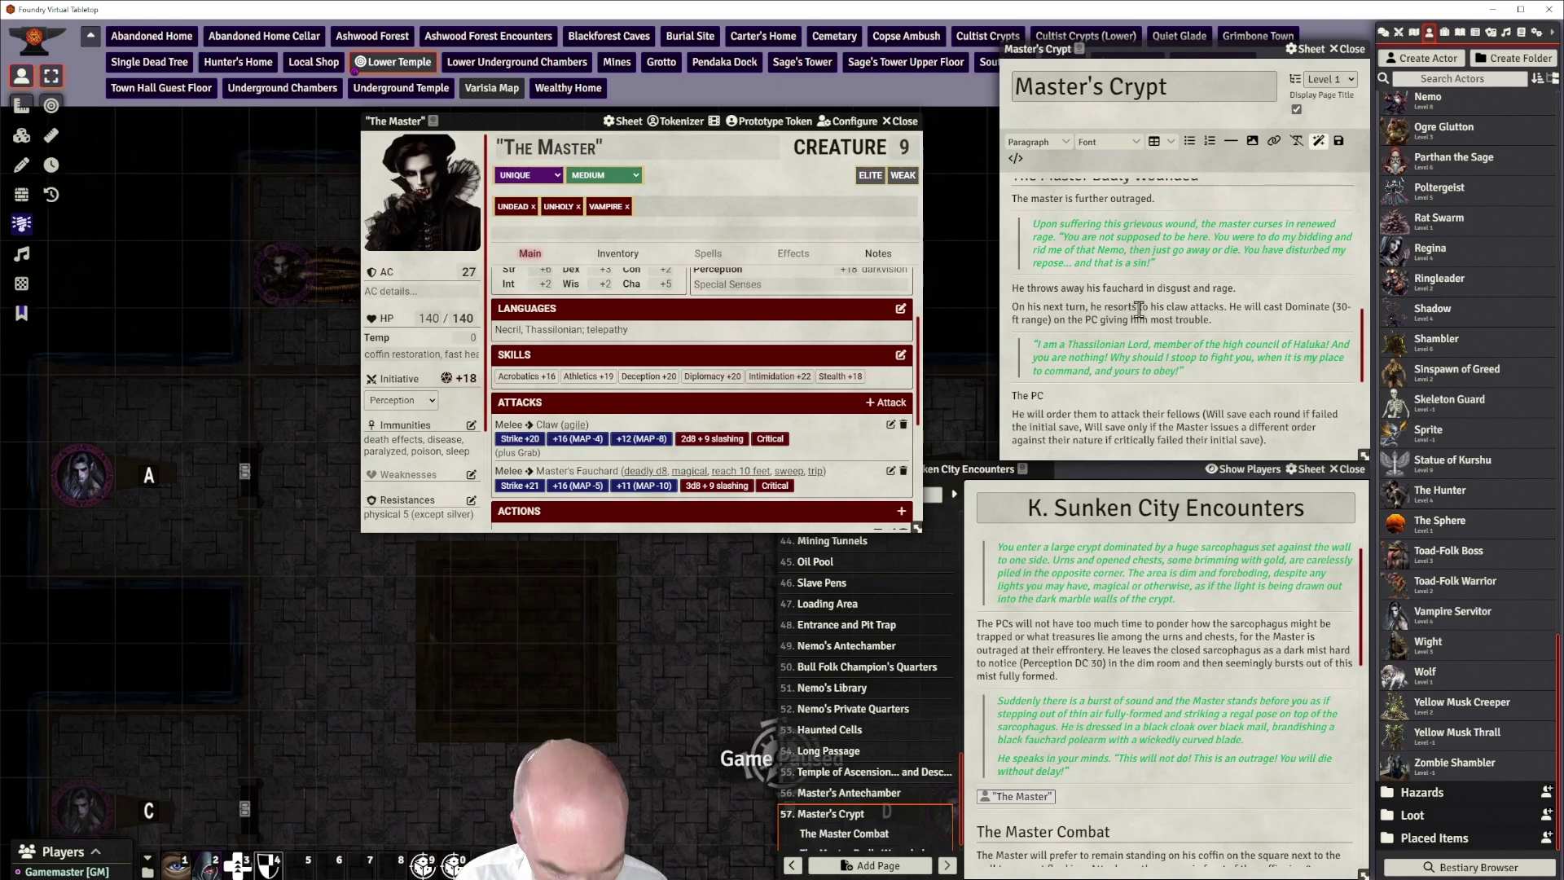
{"action": "key", "text": "BackSpace"}
{"action": "key", "text": "BackSpace"}
{"action": "key", "text": "BackSpace"}
{"action": "type", "text": "targe"}
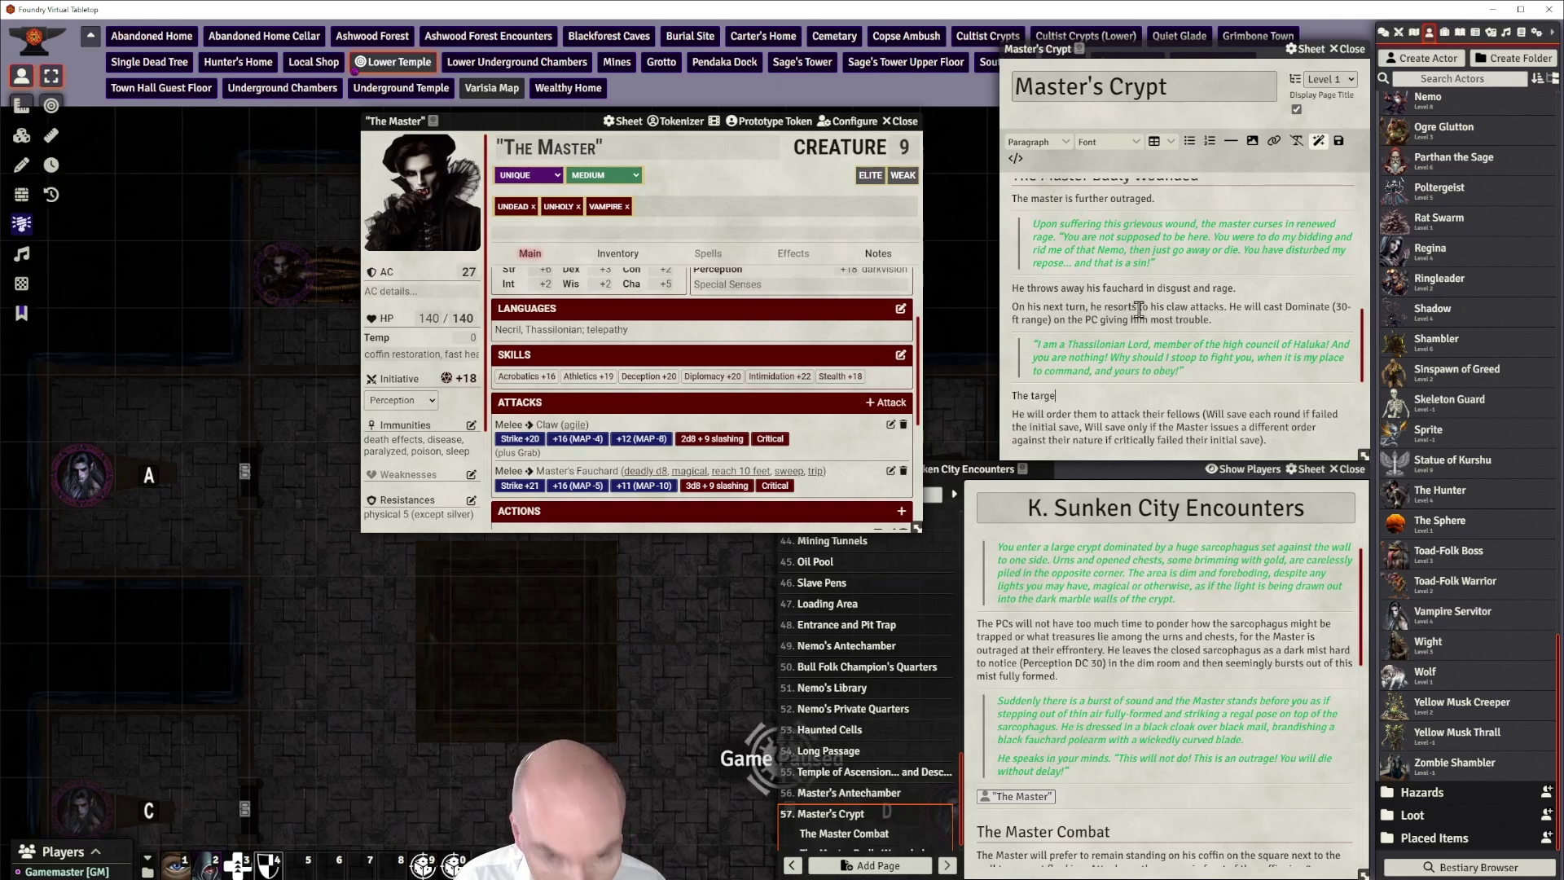
{"action": "type", "text": "ted PC ex"}
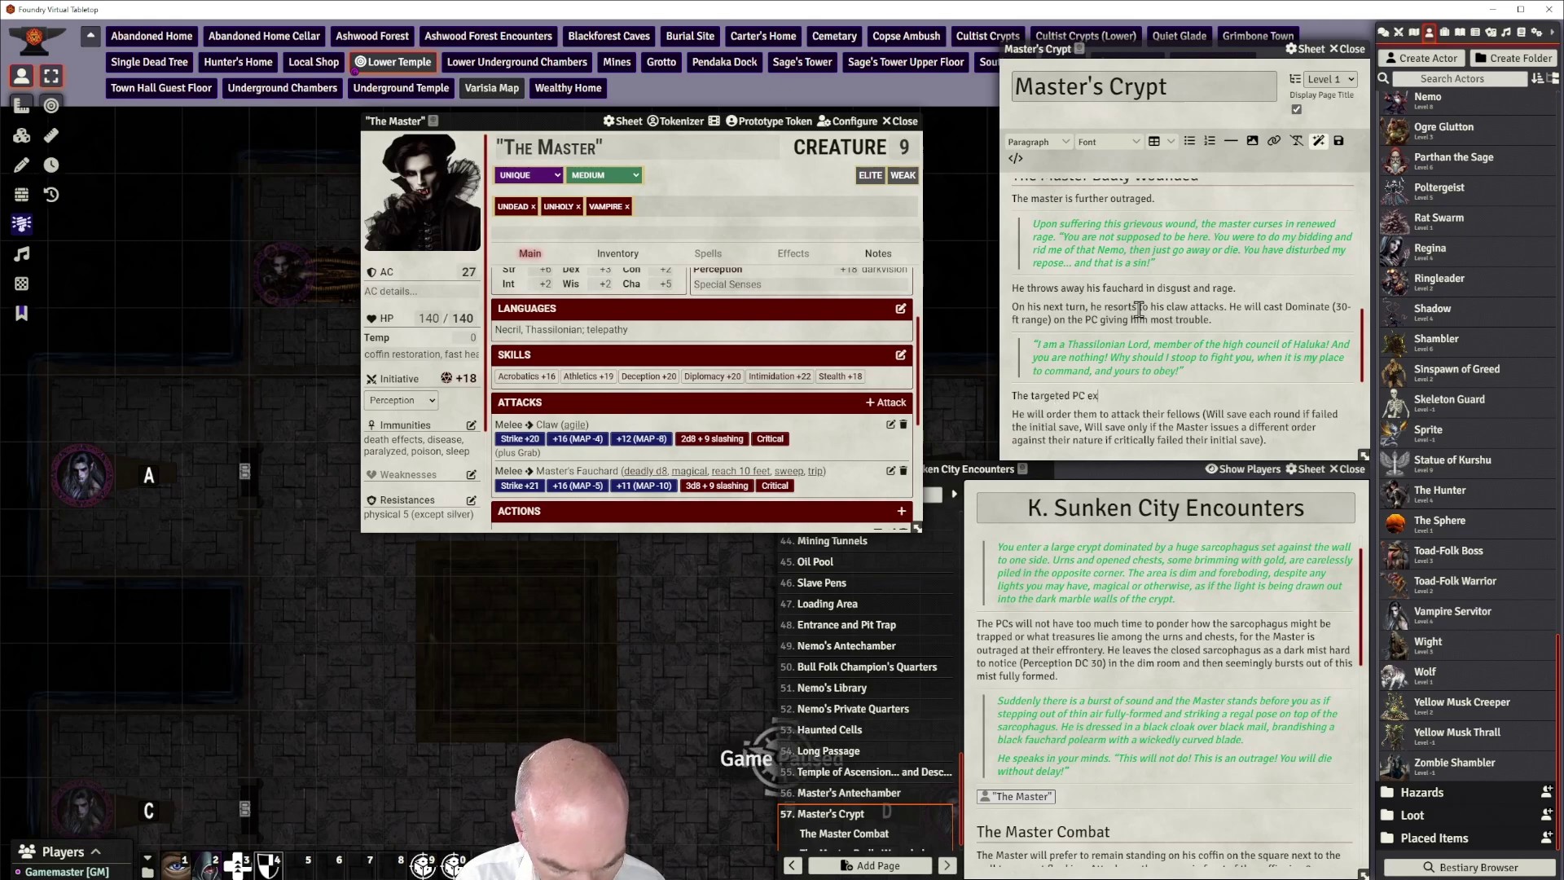
{"action": "type", "text": "periences the followoing"}
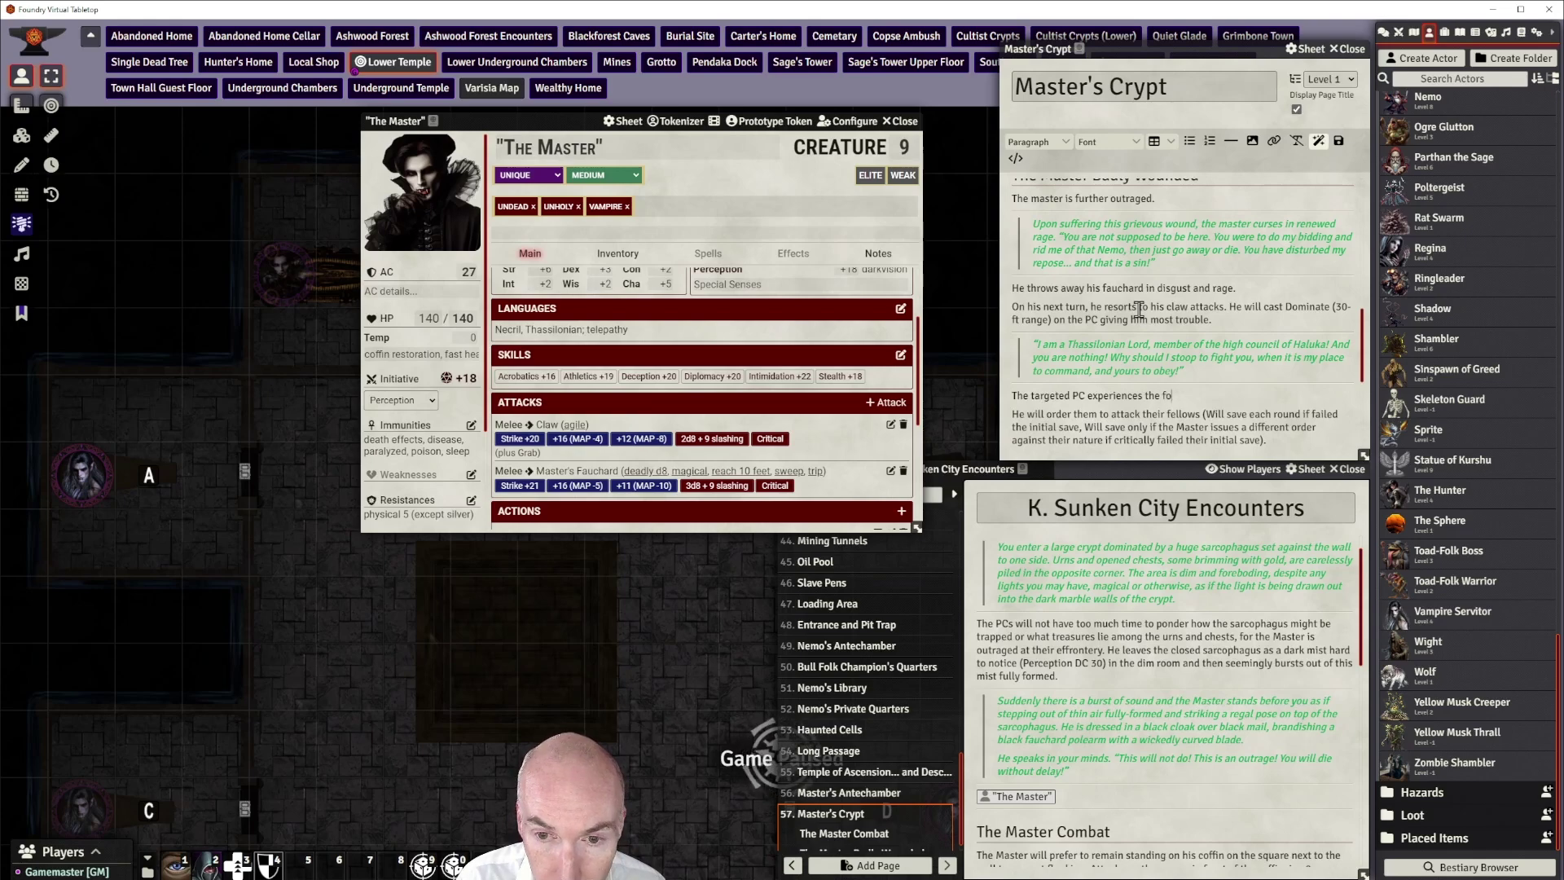
{"action": "key", "text": "BackSpace"}
{"action": "key", "text": "BackSpace"}
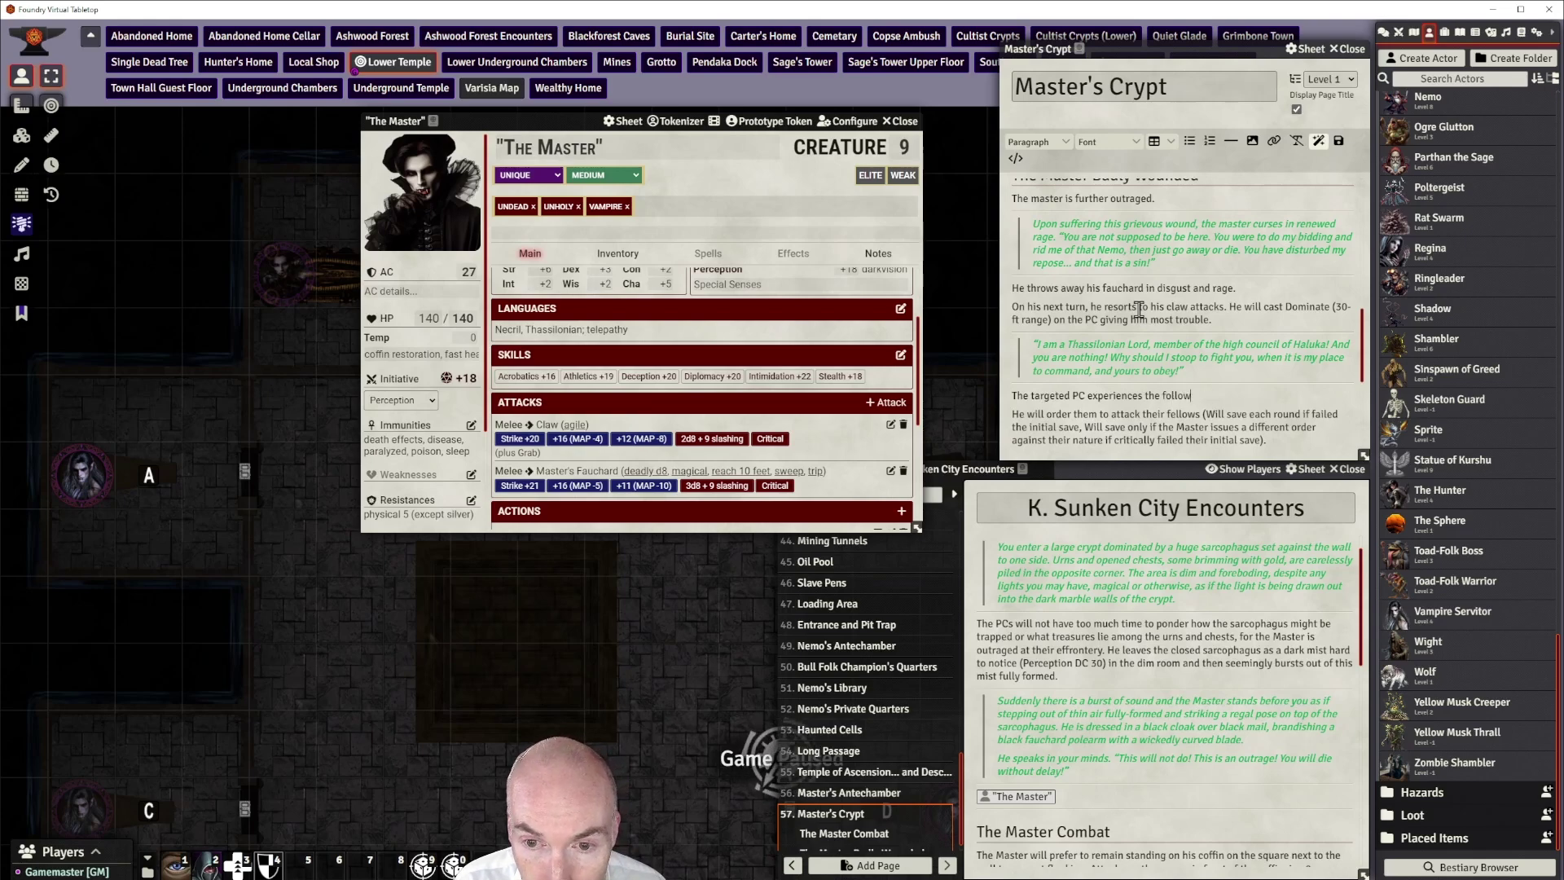
{"action": "type", "text": "ng"}
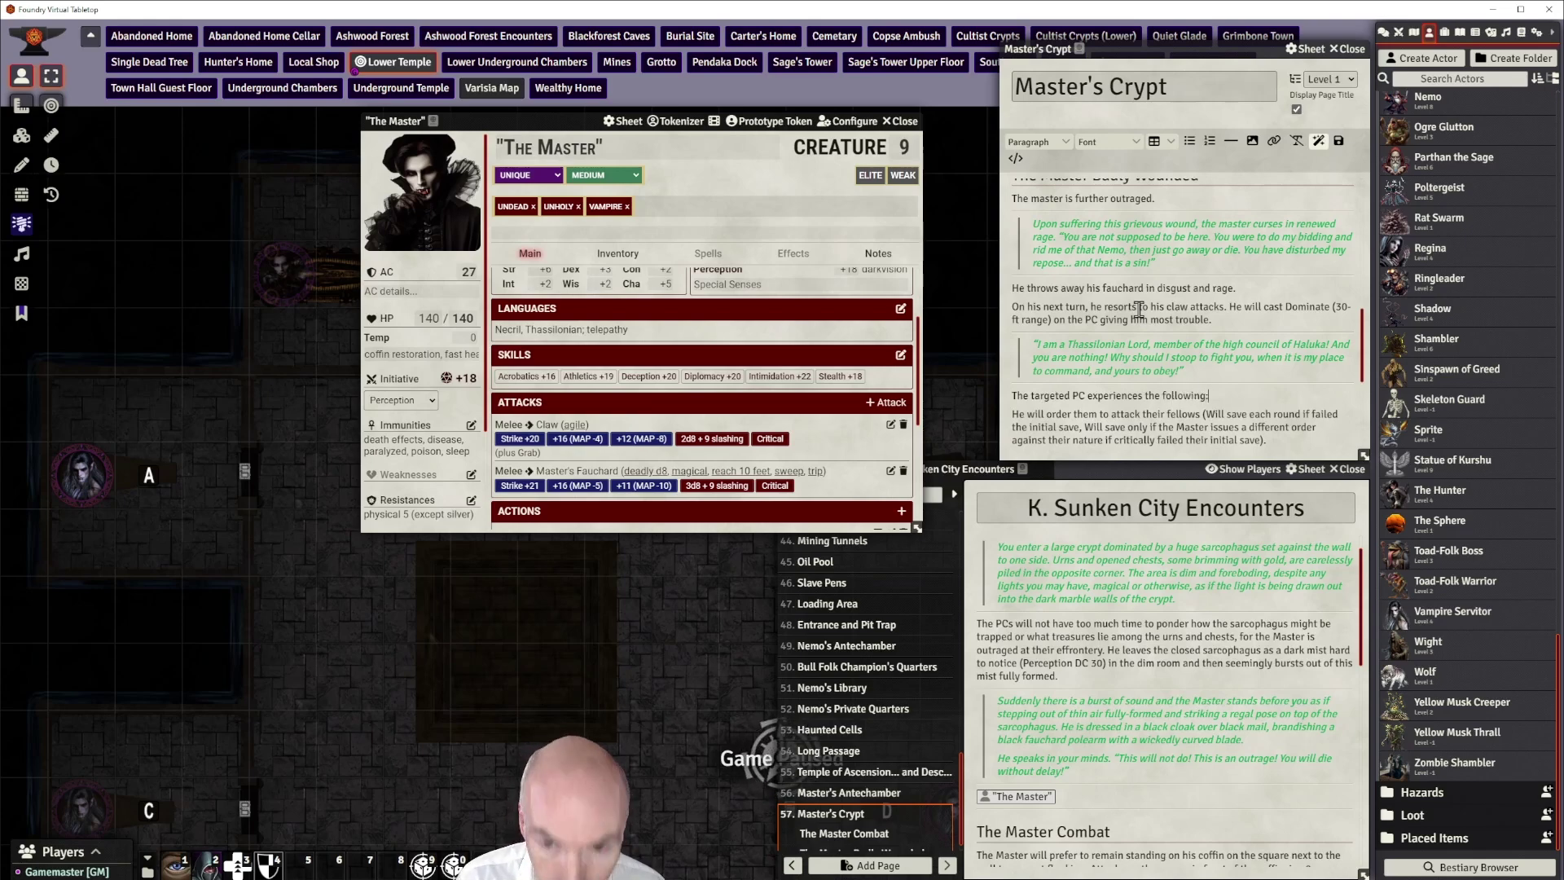
{"action": "type", "text": ":"}
Insert the green passage from "The vampire gazes into your eyes" to "their sanguine depths." below, framed by horizontal lines and formatted as a Blockquote
{"action": "key", "text": "Return"}
{"action": "type", "text": "The vampire gazes into your eyes and you feel yourself sinking into their sanguine depths."}
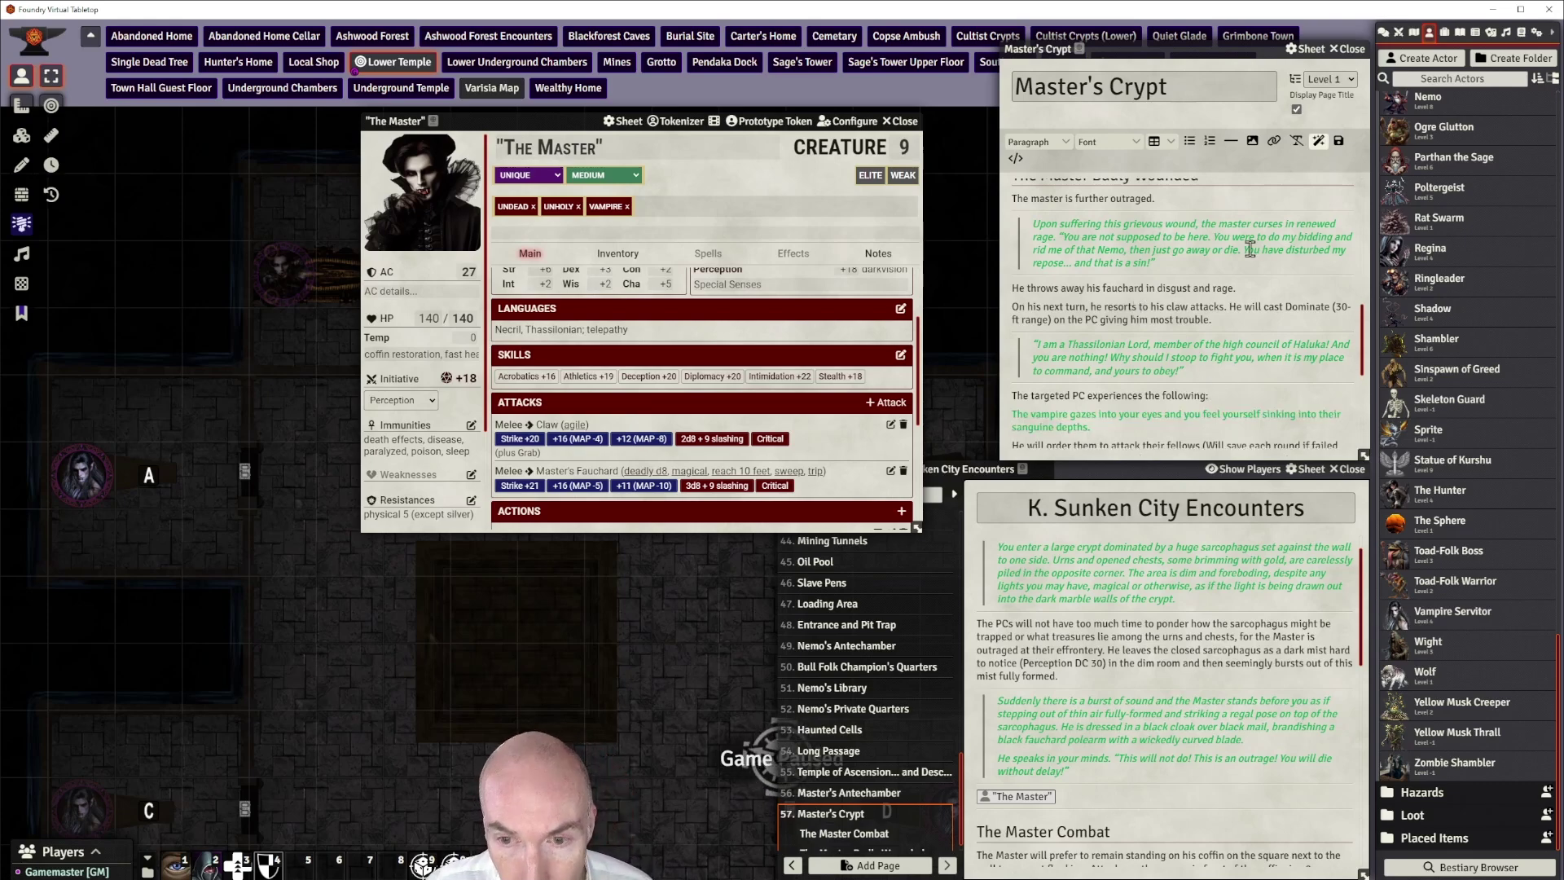
{"action": "left_click", "coordinate": [1231, 141]}
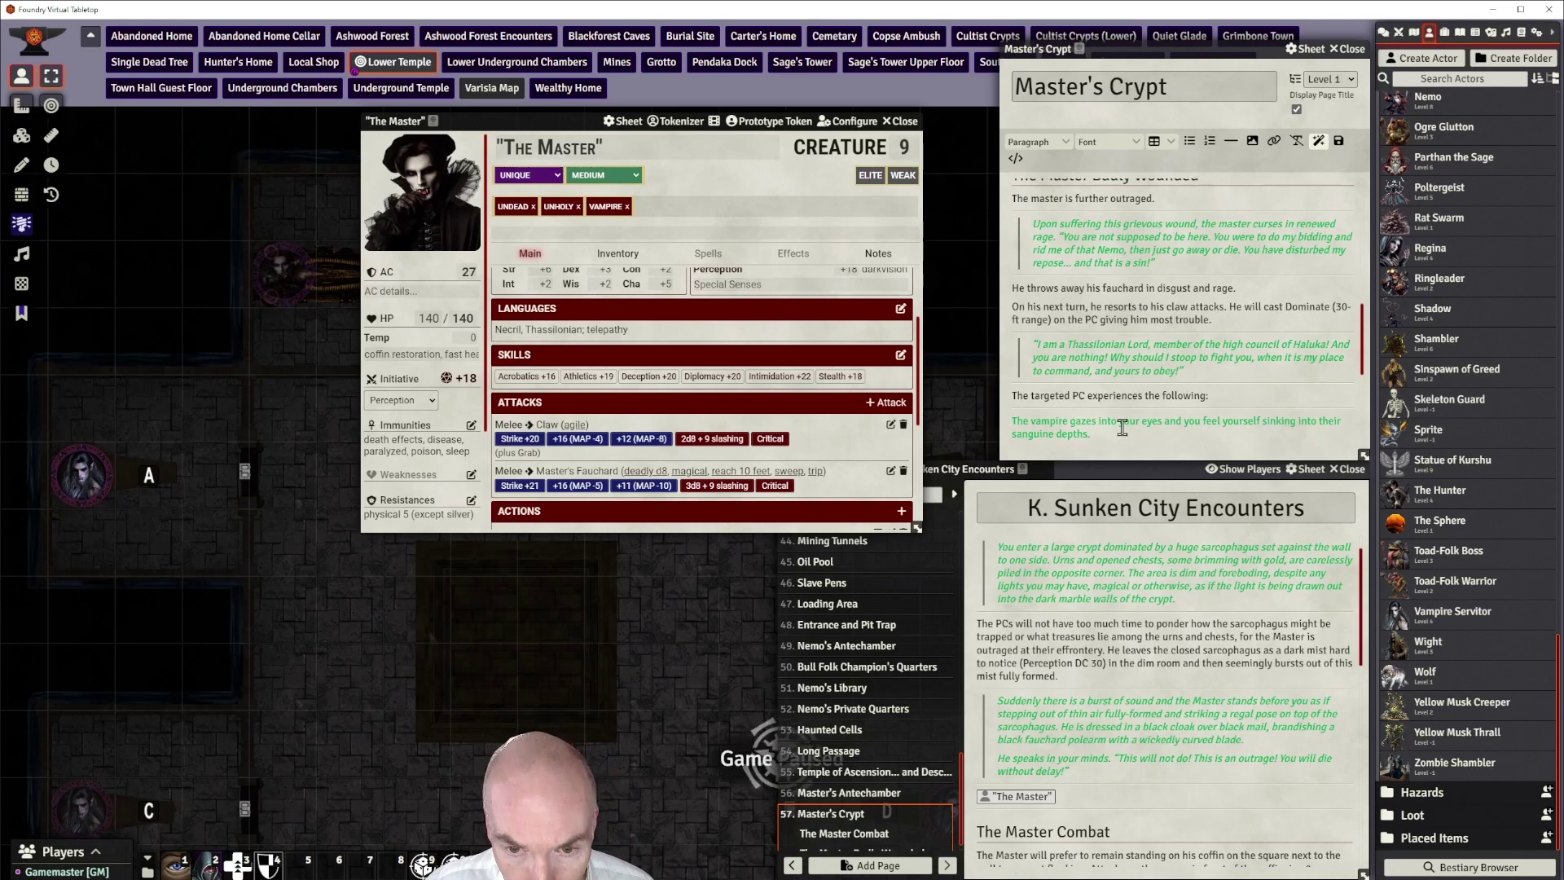
{"action": "scroll", "coordinate": [1122, 427], "scroll_direction": "down", "scroll_amount": 3}
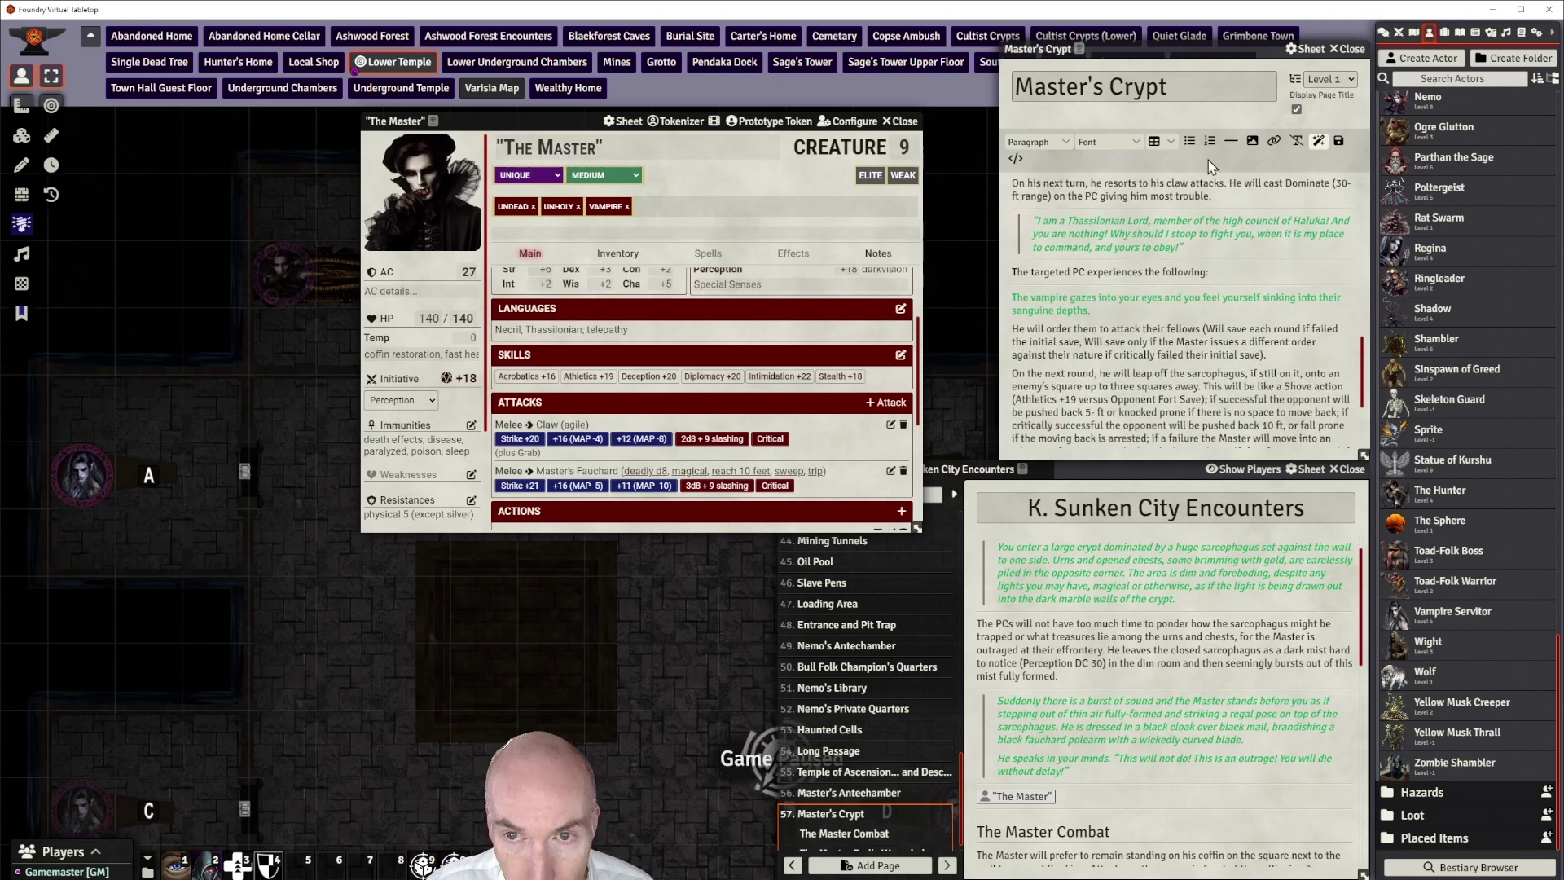
{"action": "left_click", "coordinate": [1231, 142]}
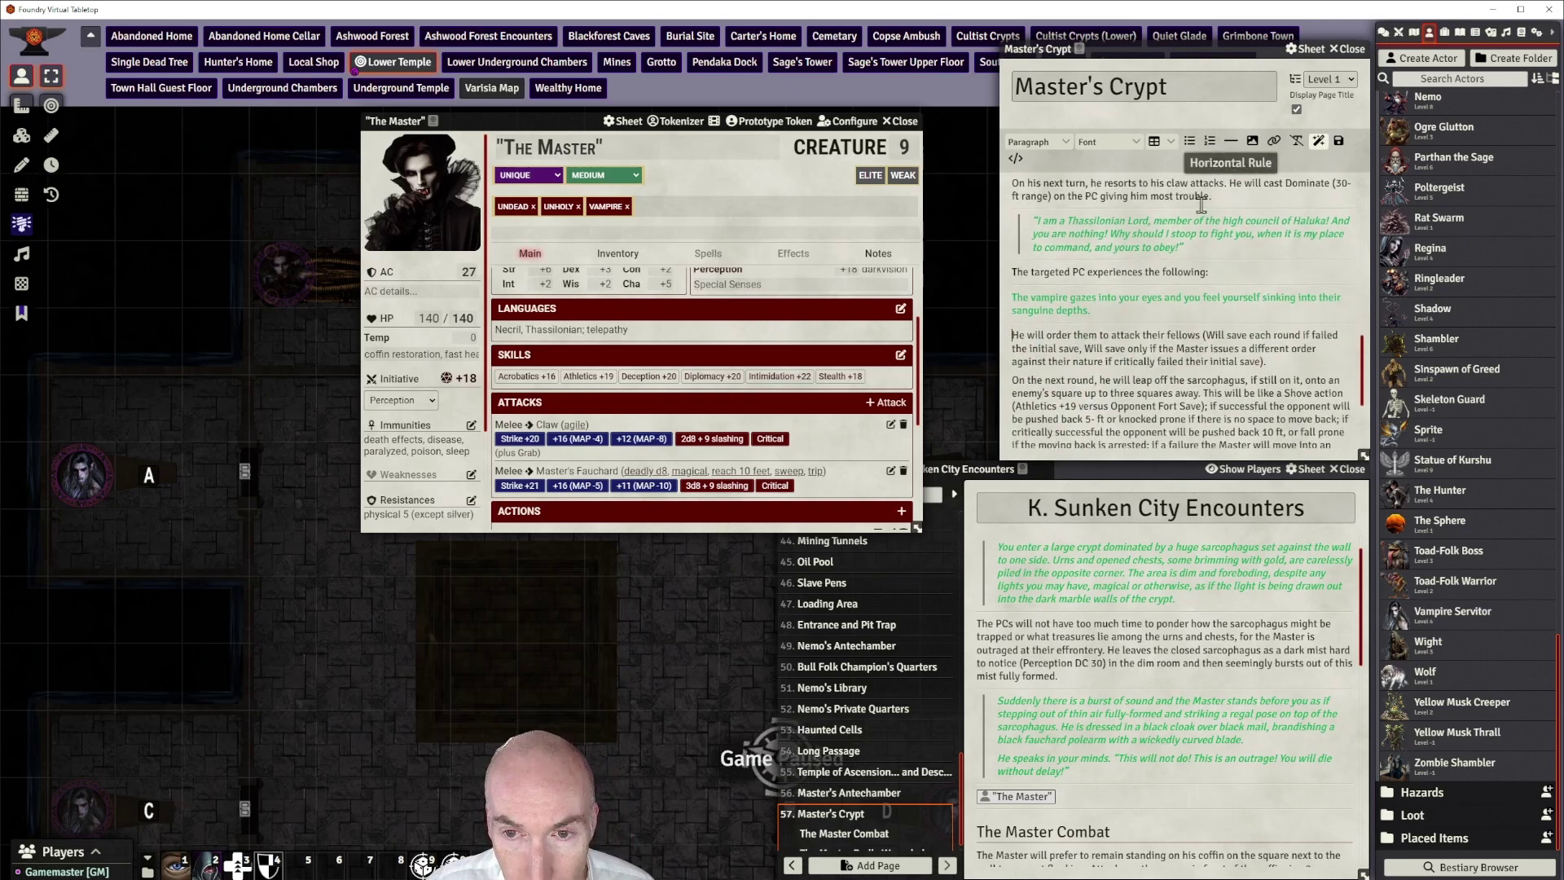
{"action": "triple_click", "coordinate": [1067, 307]}
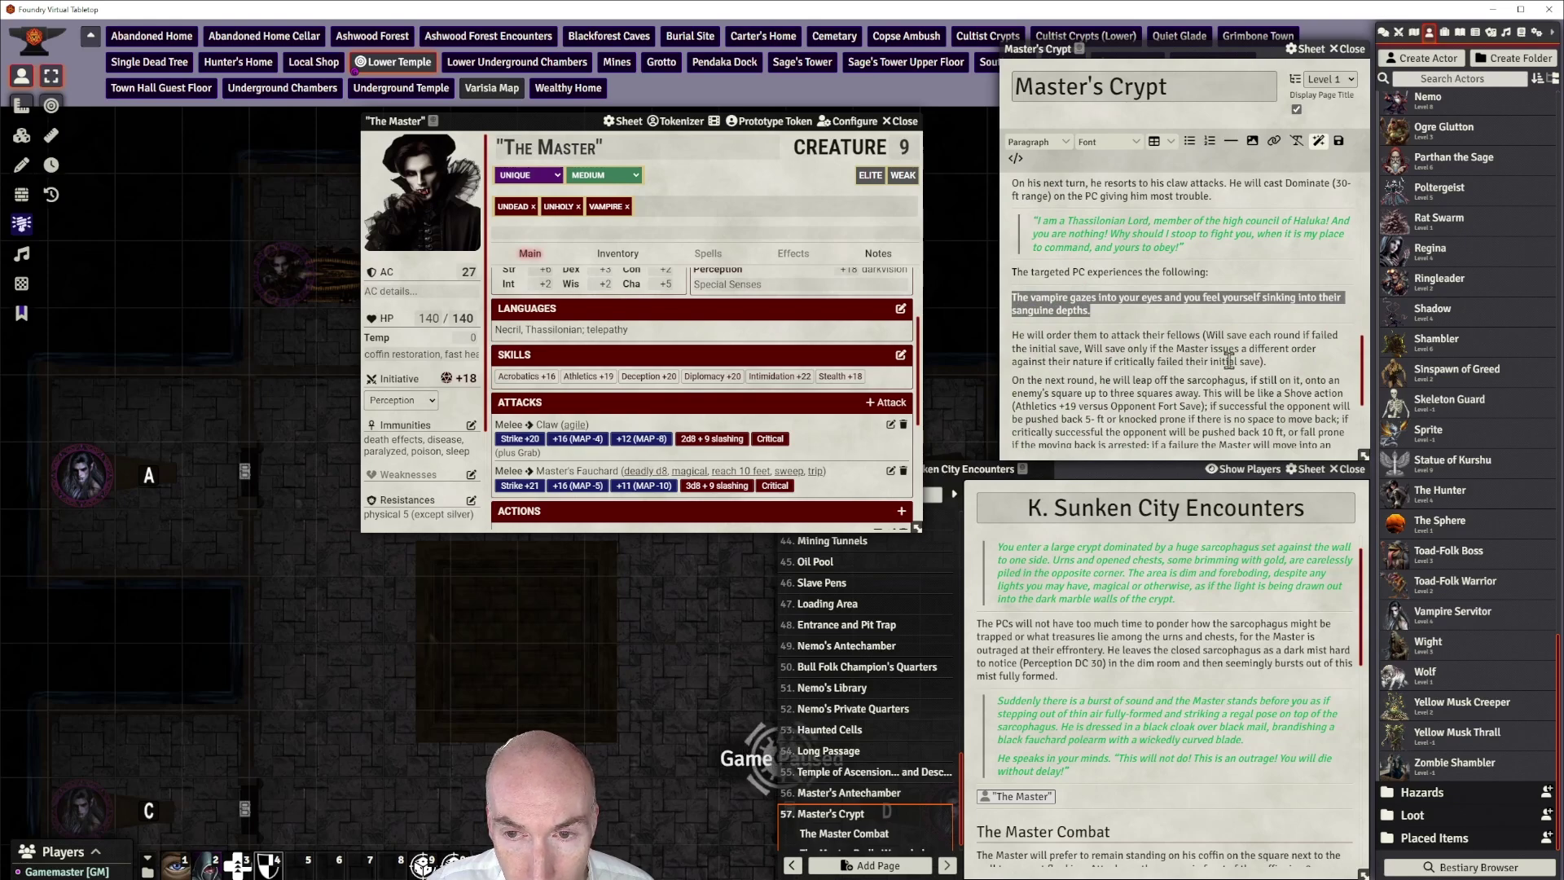
{"action": "left_click", "coordinate": [1035, 142]}
{"action": "mouse_move", "coordinate": [1039, 186]}
{"action": "left_click", "coordinate": [1083, 207]}
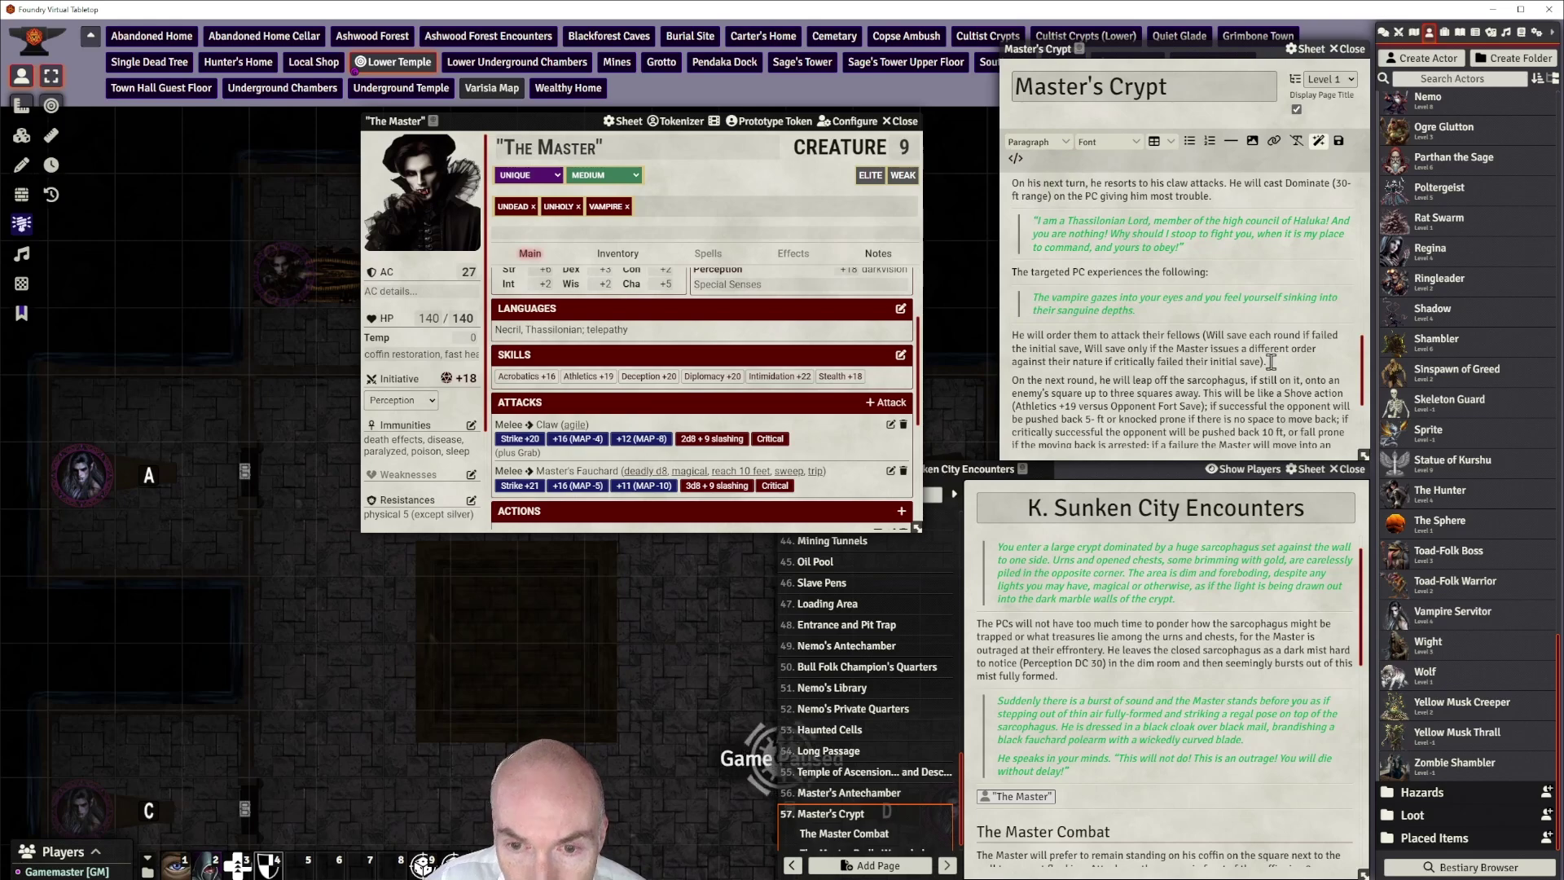
Add a paragraph reading "If the PC saves:" after the paragraph ending in "critically failed their initial save)."
{"action": "key", "text": "Return"}
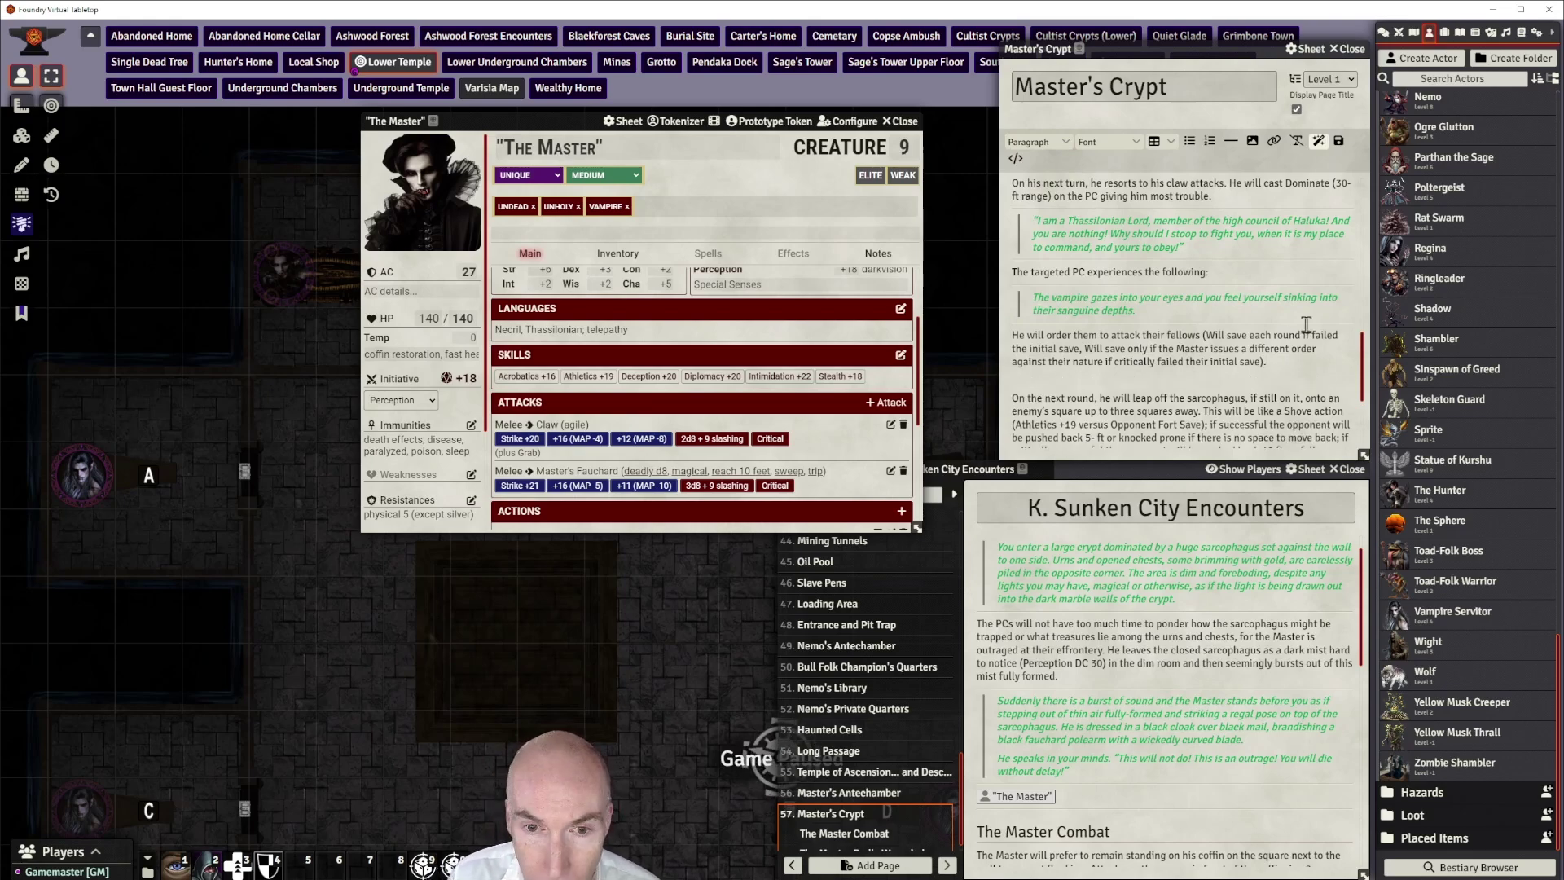
{"action": "type", "text": "If the "}
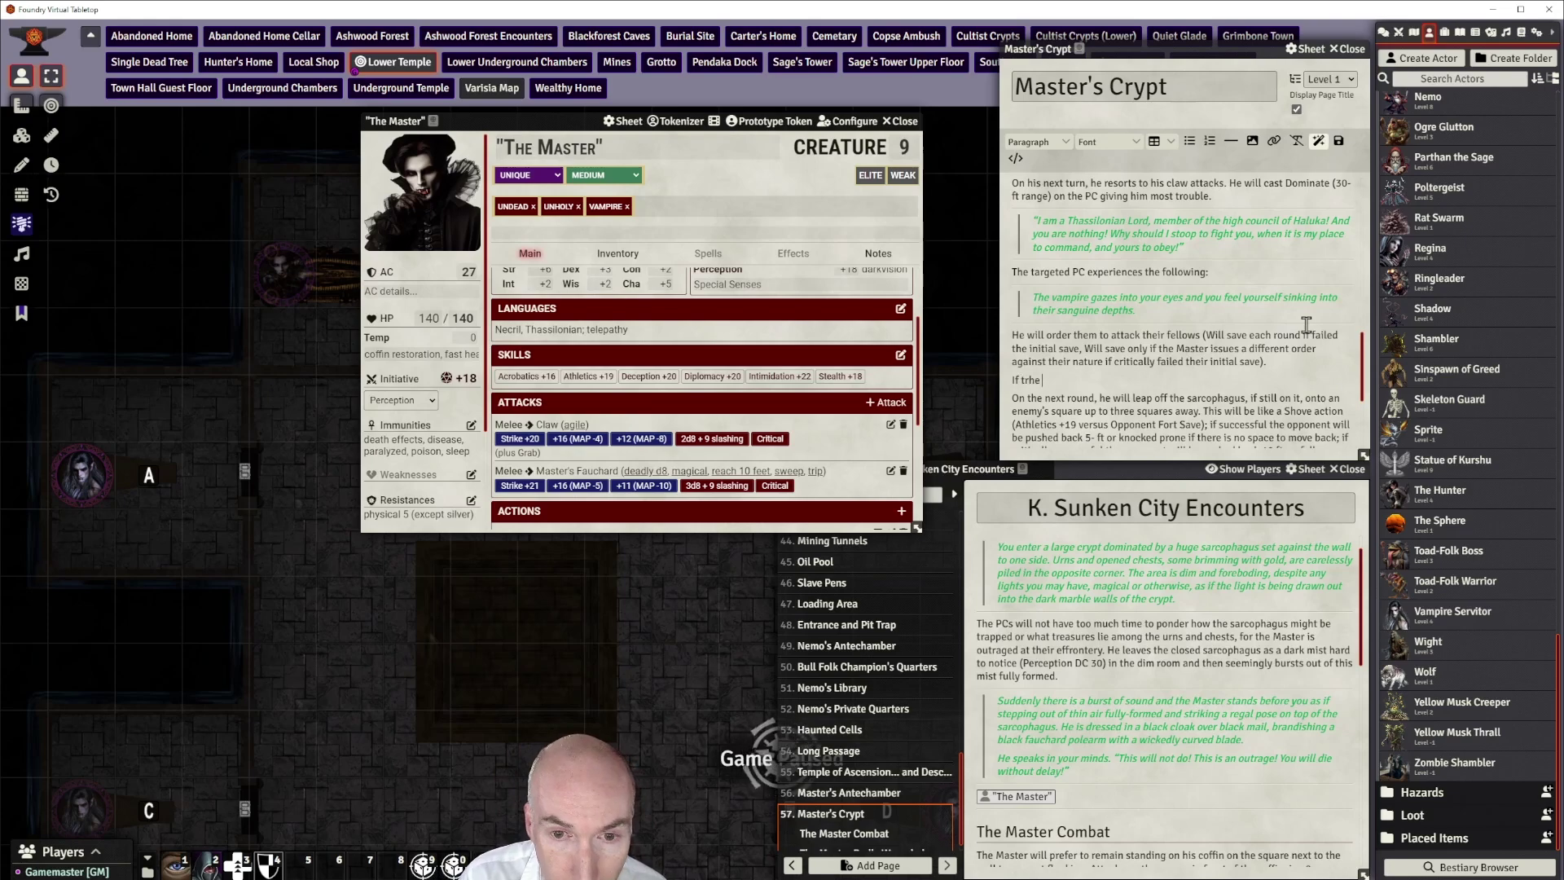
{"action": "type", "text": "PC saves"}
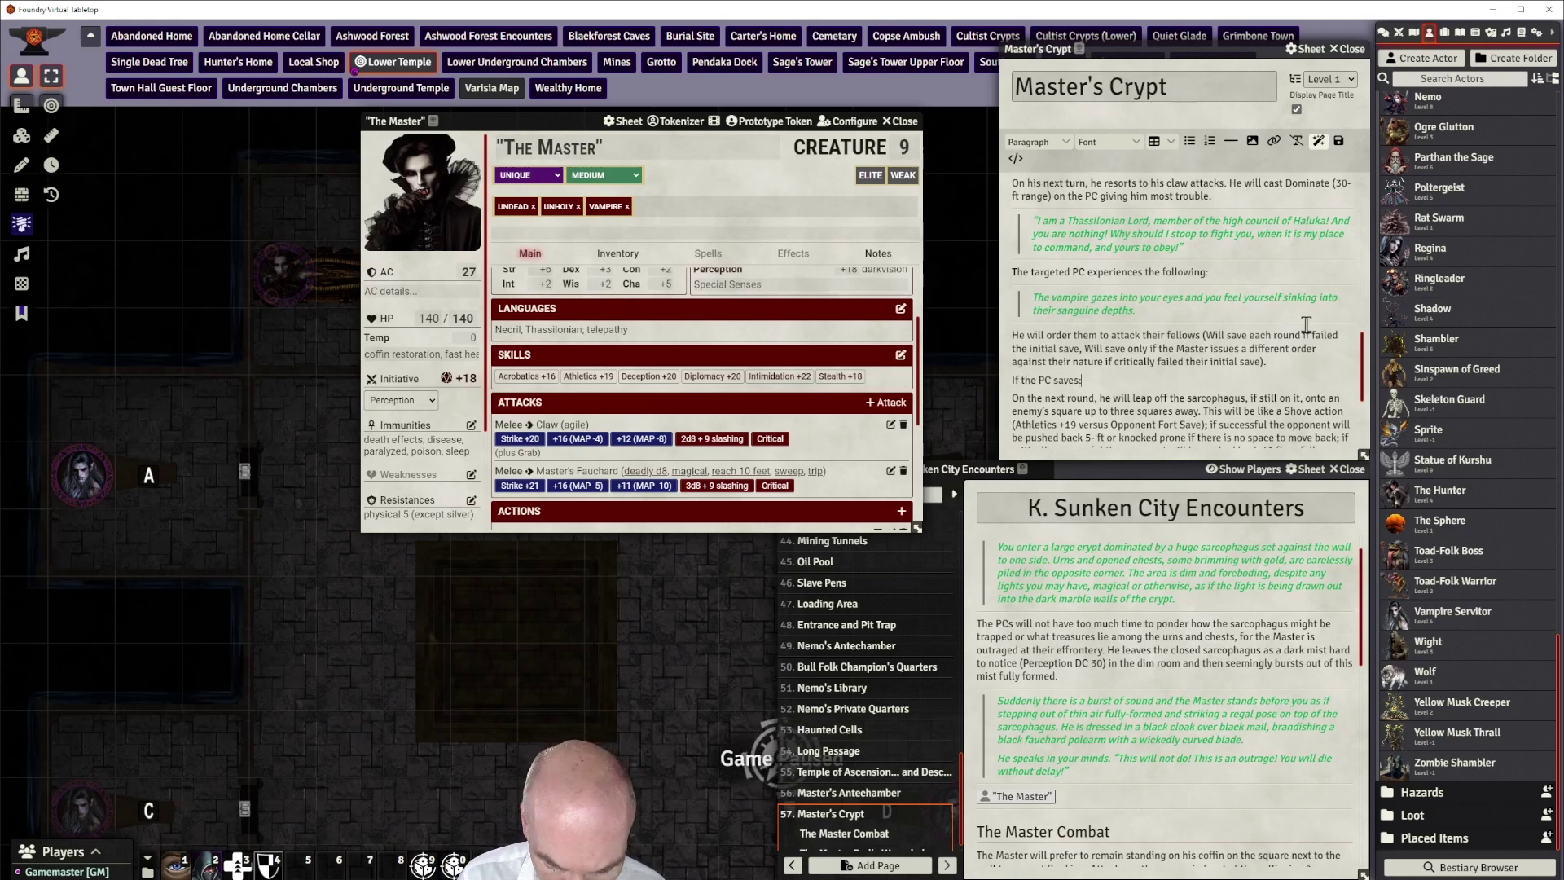
{"action": "type", "text": ":"}
Insert the green speech from "Once again, the vampire curses" to "had at all?" below, framed by horizontal lines and formatted as a Blockquote
{"action": "key", "text": "Return"}
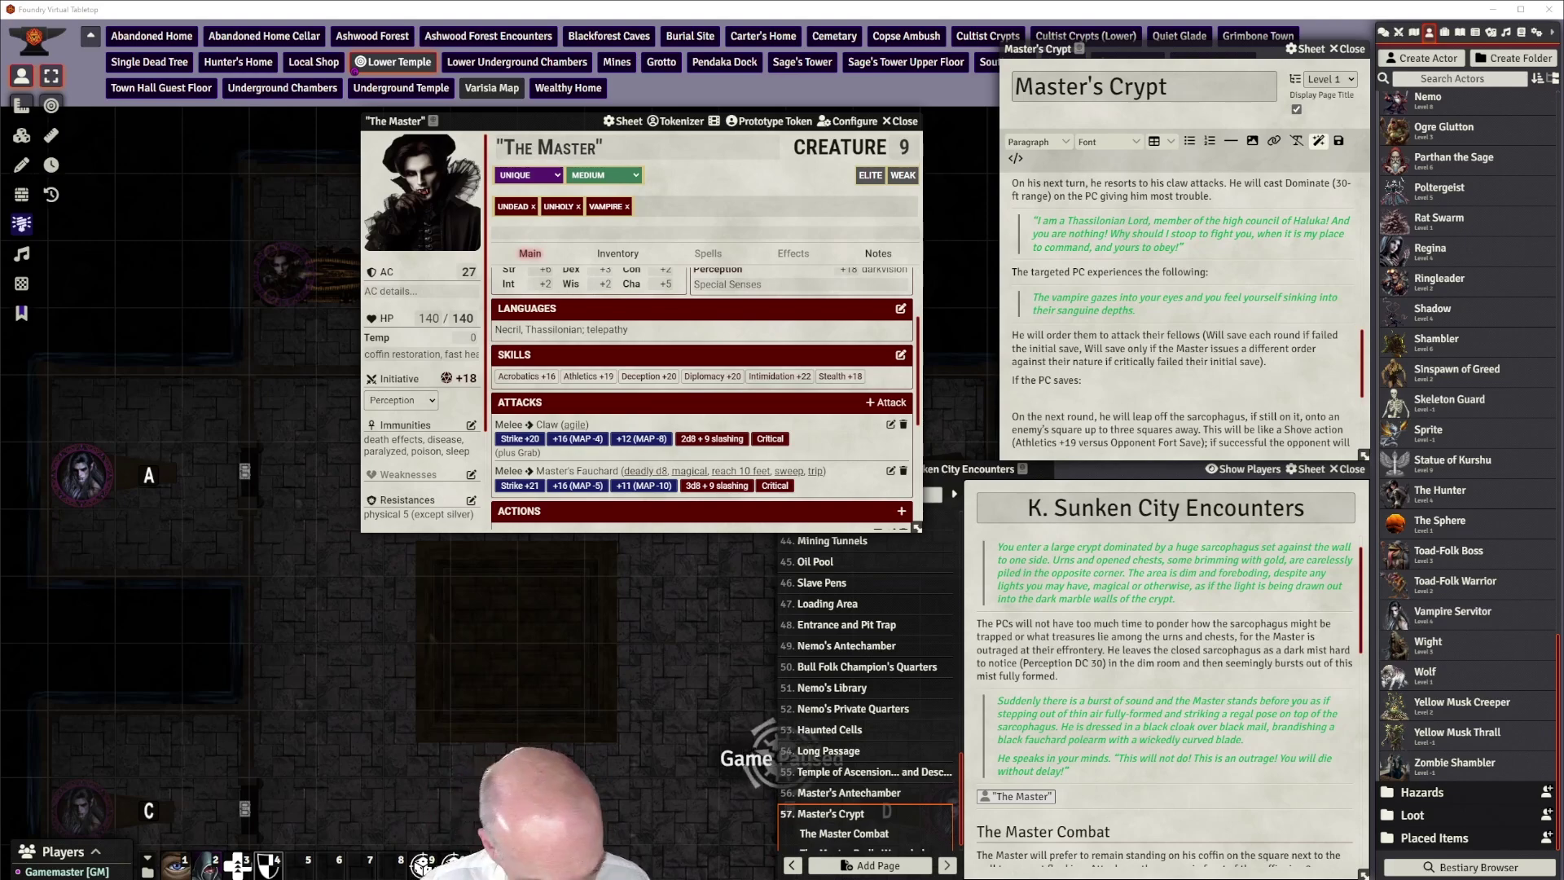
{"action": "scroll", "coordinate": [1081, 330], "scroll_direction": "down", "scroll_amount": 1}
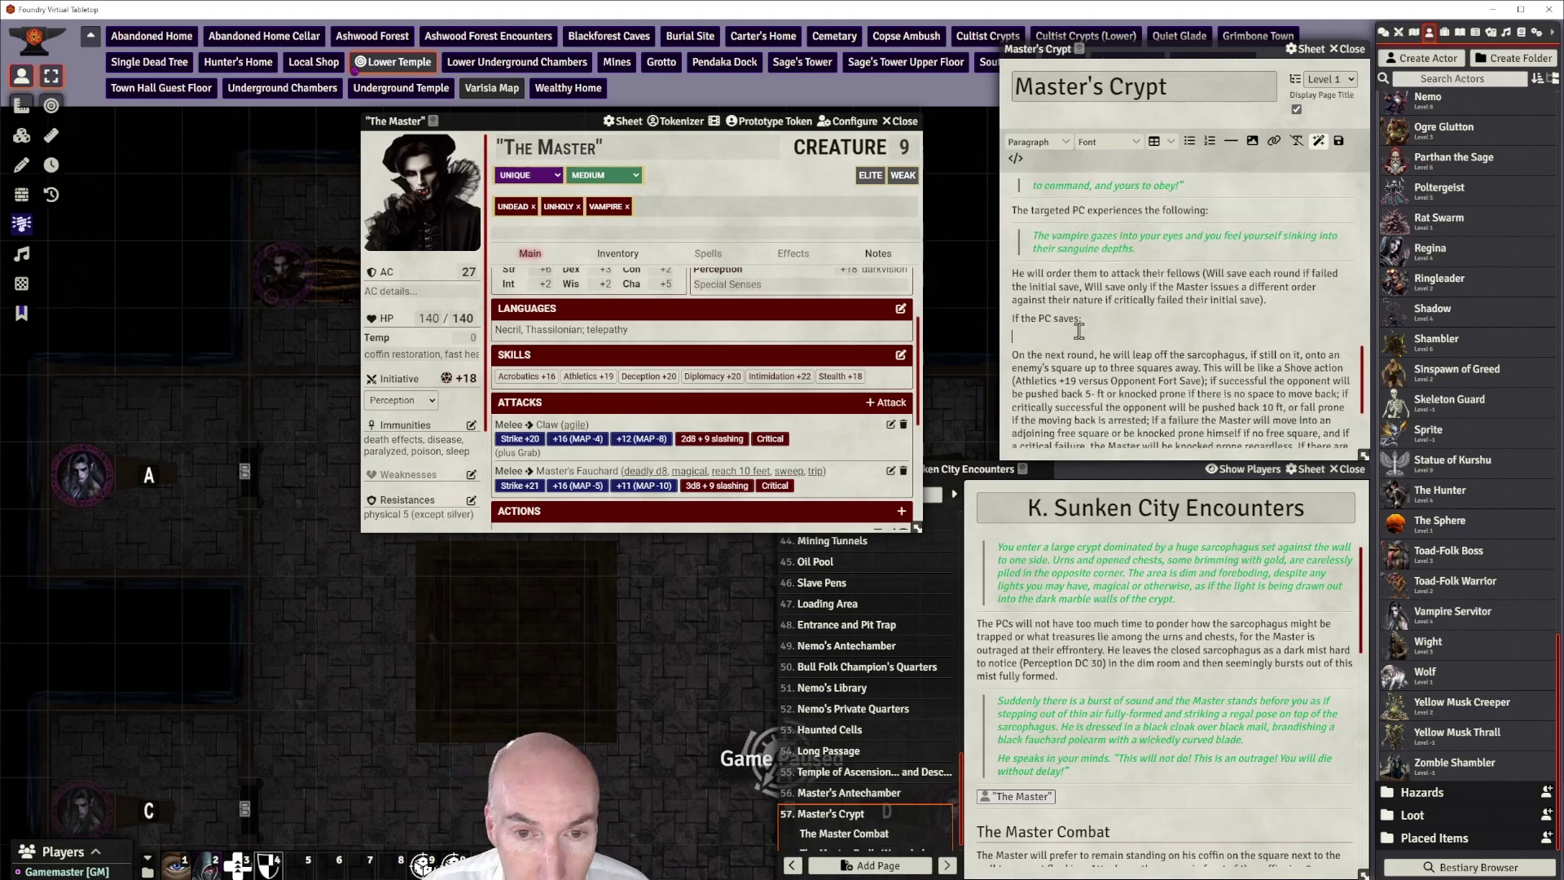
{"action": "type", "text": "Once again, the vampire curses. He draws blood as his own fangs pierces his lips. \"This is not the time in which I should have been rebord. The cattle mortals know not their place. Is there no repose to be had at all?\""}
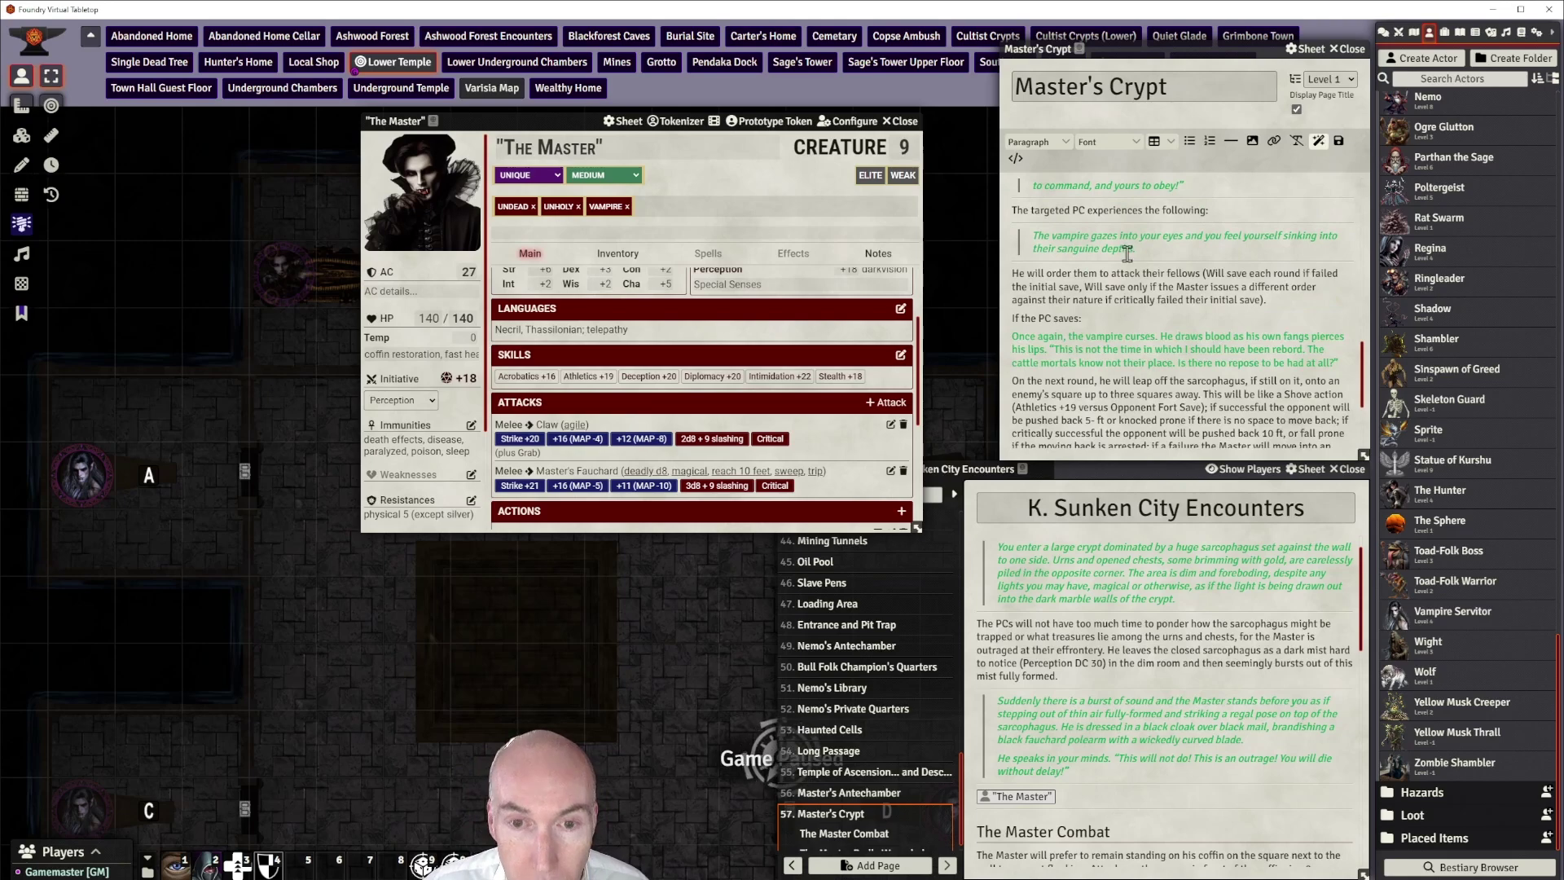
{"action": "left_click", "coordinate": [1231, 140]}
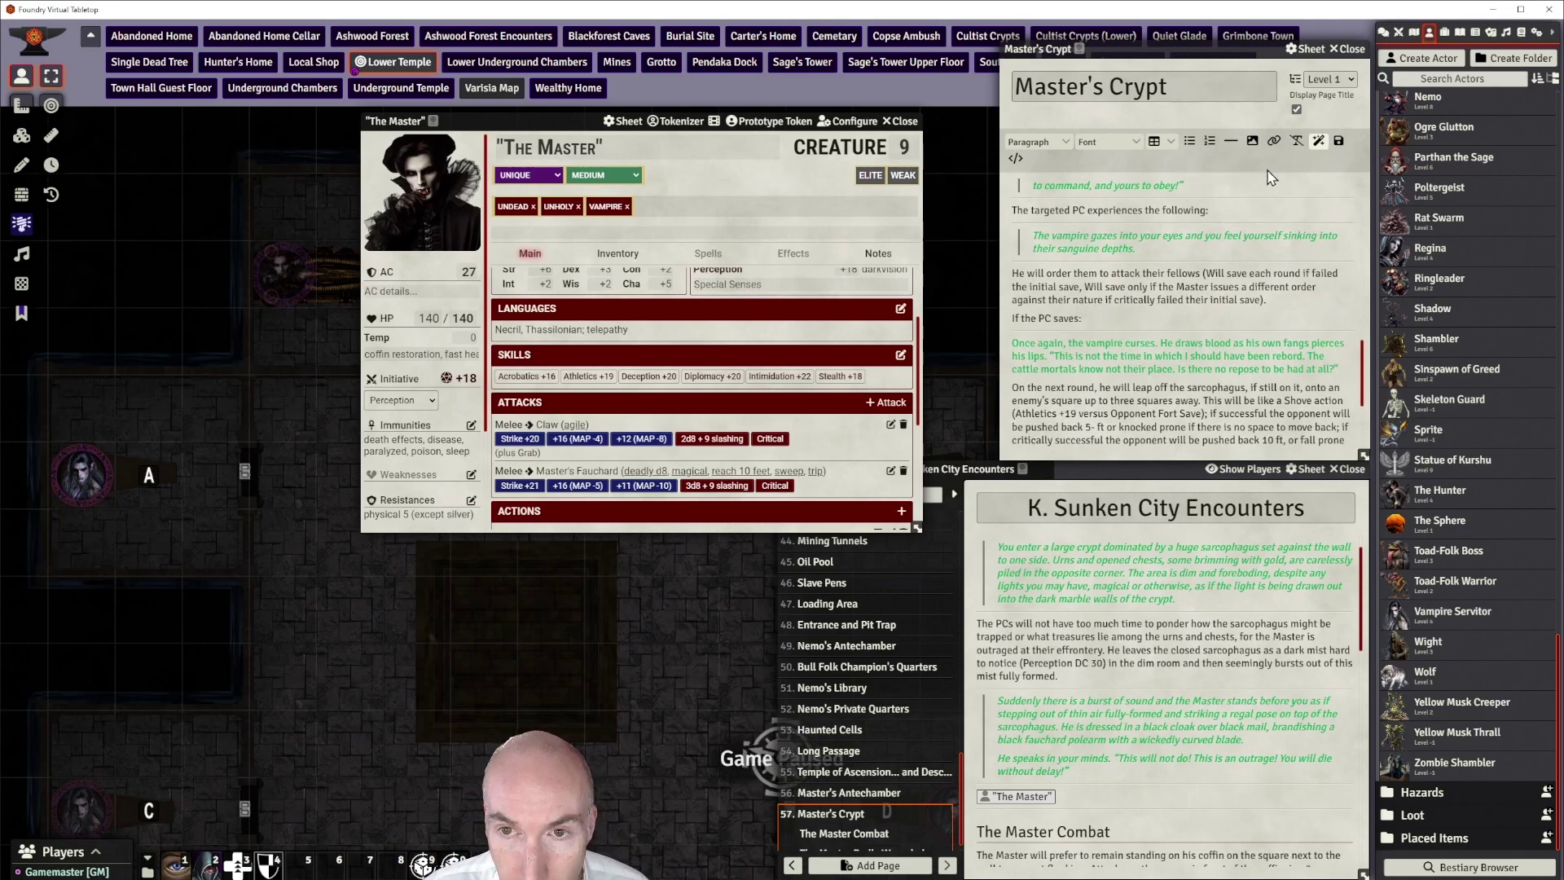
{"action": "left_click", "coordinate": [1231, 140]}
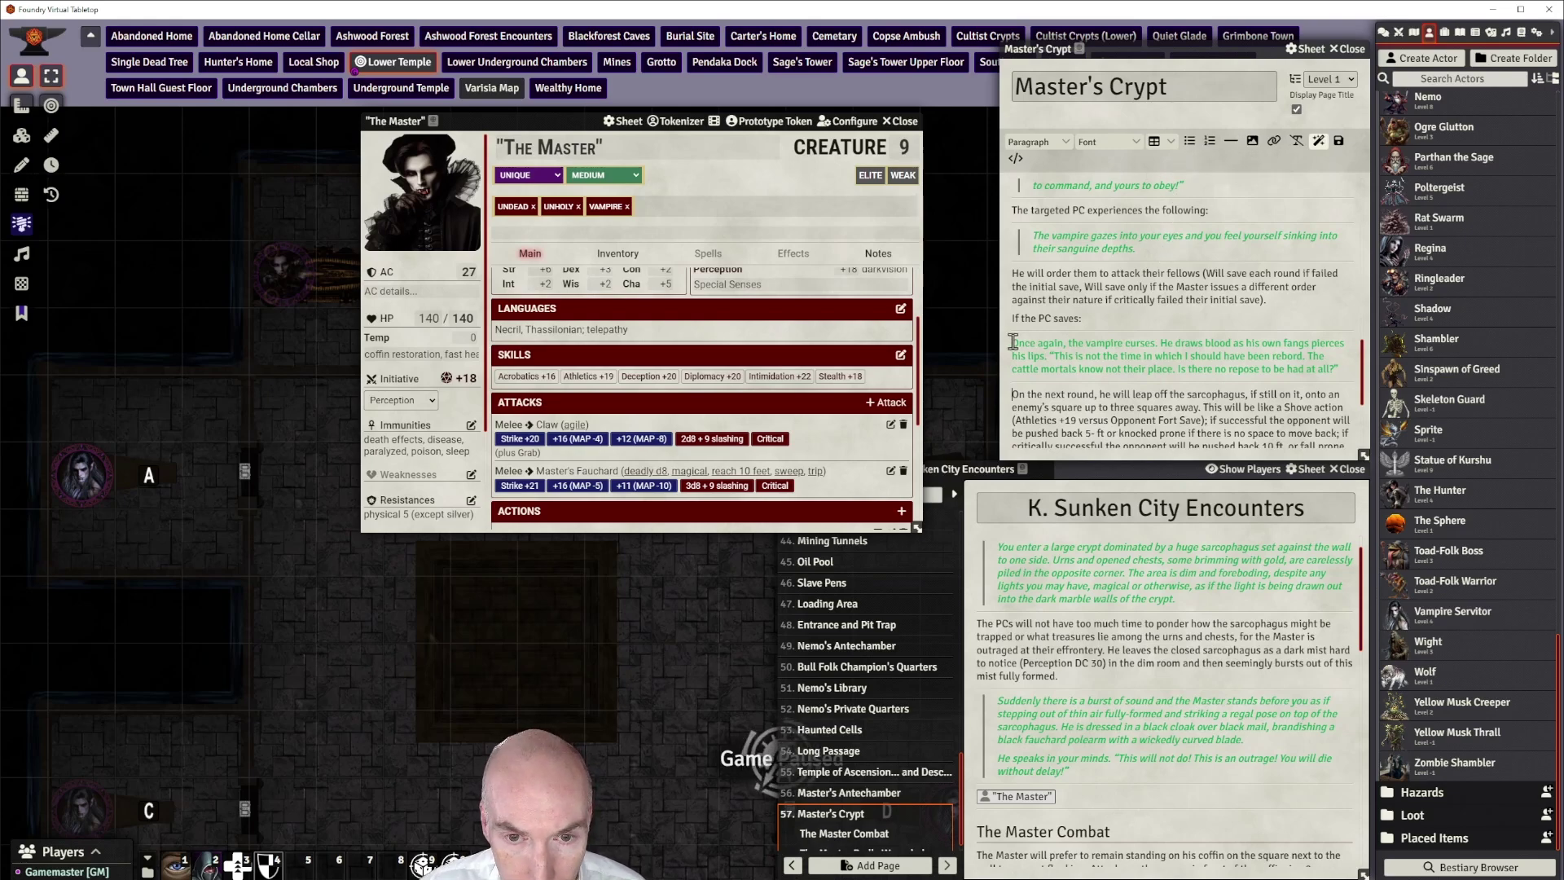
{"action": "left_click_drag", "start_coordinate": [1013, 343], "coordinate": [1337, 369]}
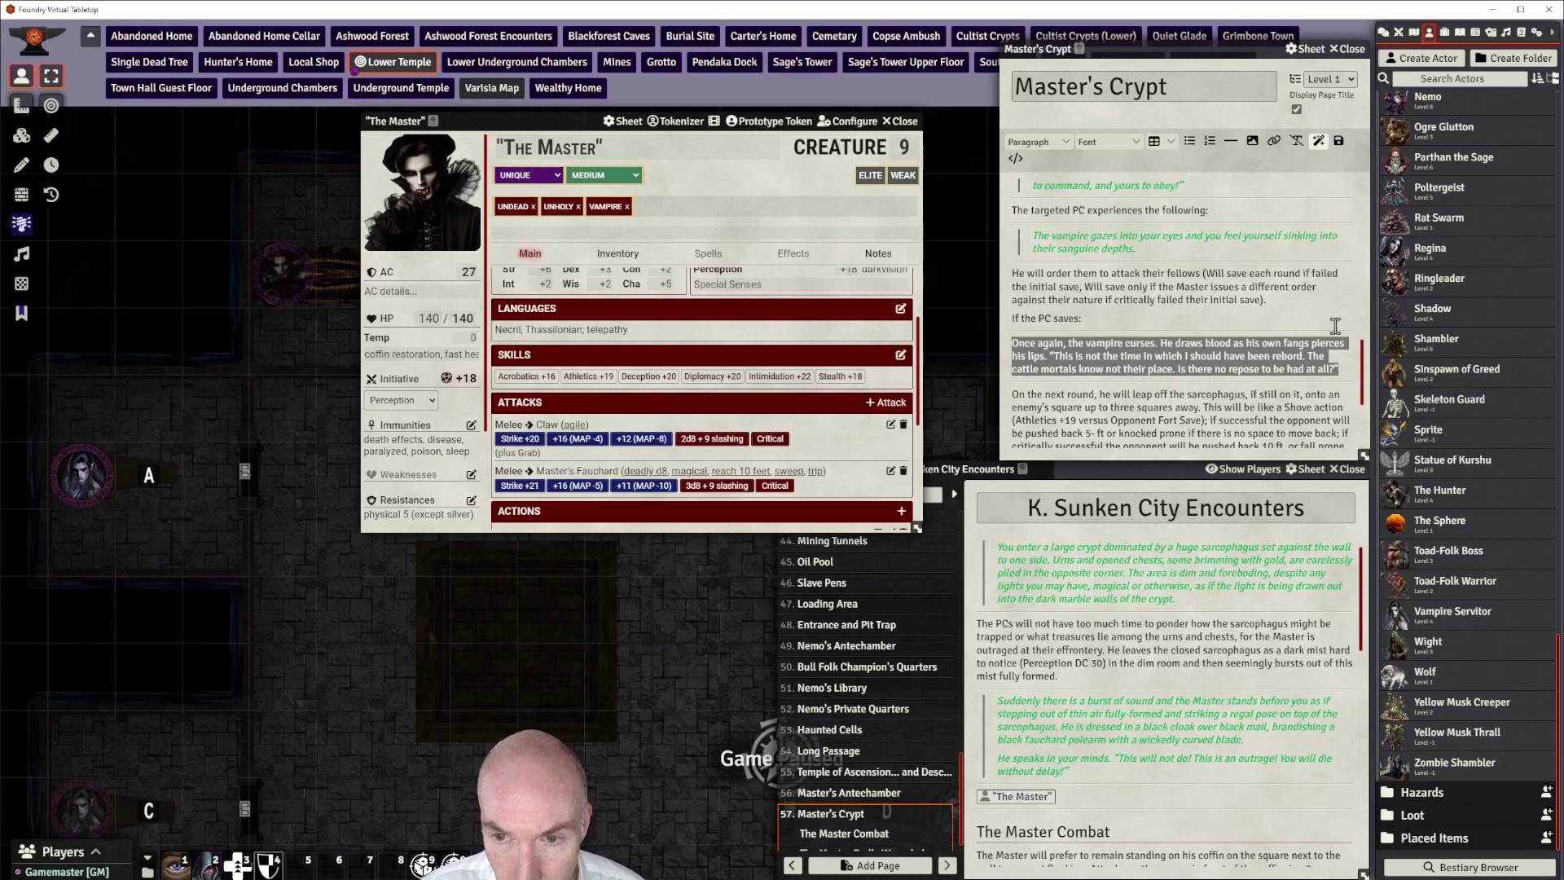
{"action": "left_click", "coordinate": [1049, 146]}
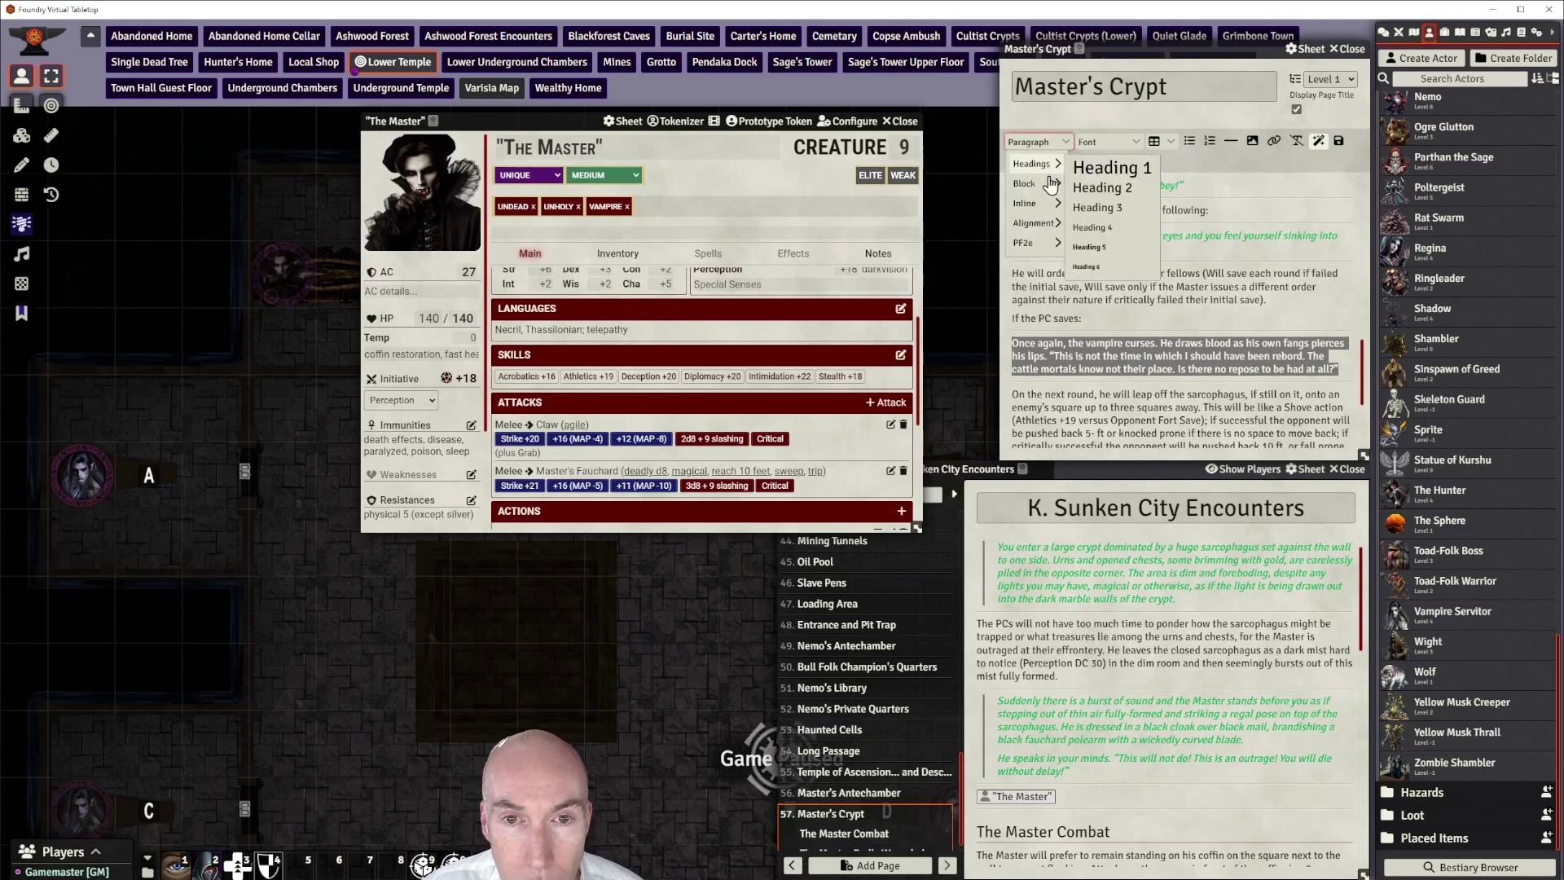
{"action": "mouse_move", "coordinate": [1055, 183]}
{"action": "left_click", "coordinate": [1098, 205]}
{"action": "left_click", "coordinate": [1156, 356]}
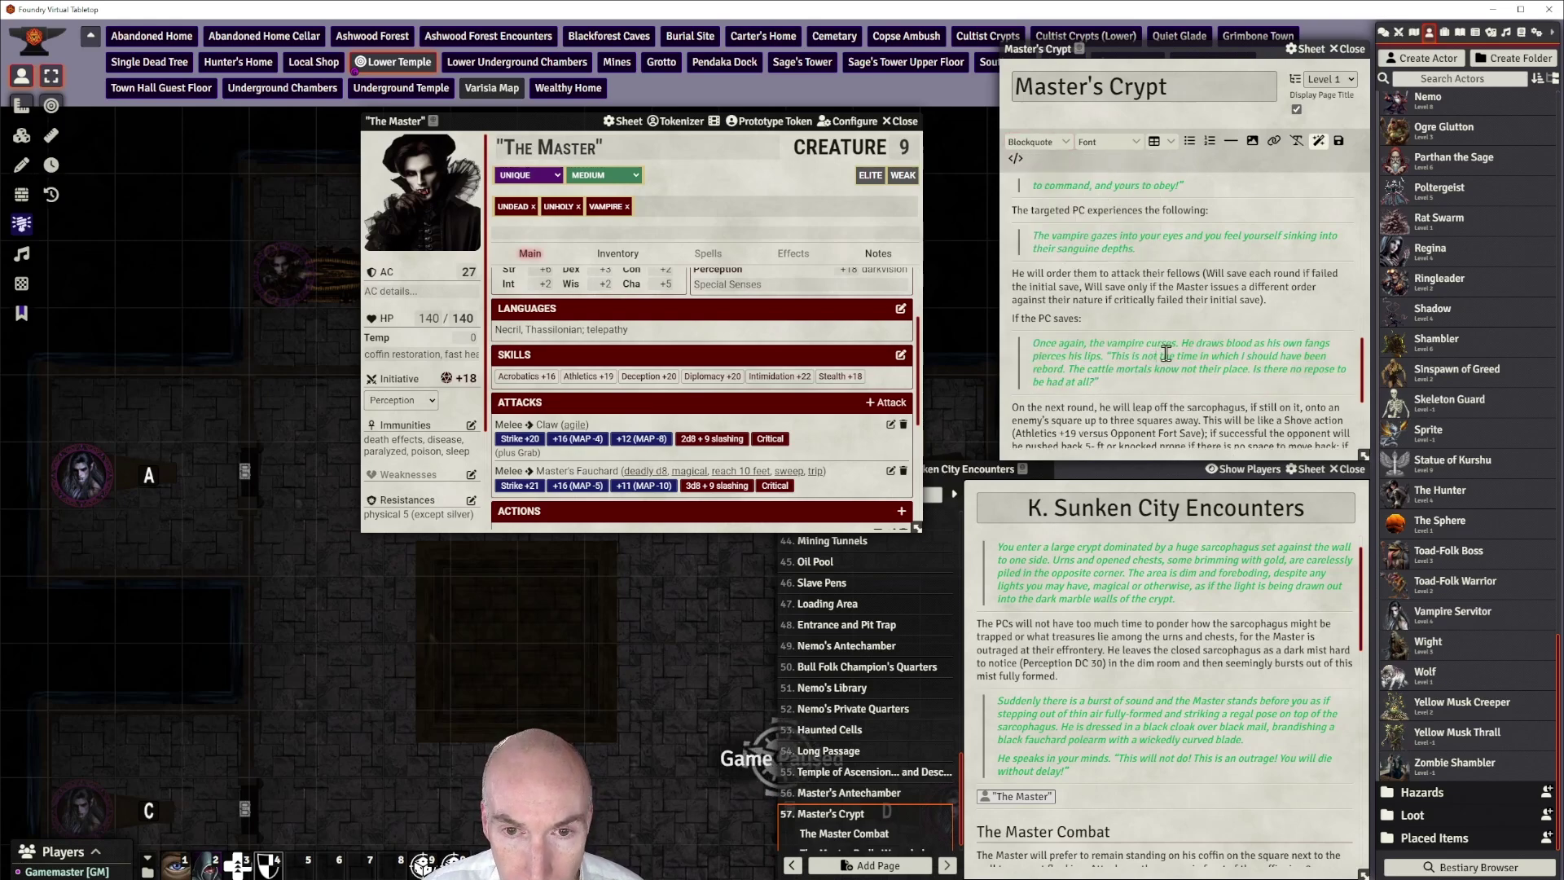
Insert two horizontal lines between the paragraph about ordering PCs to attack their fellows and "If the PC saves:"
{"action": "left_click", "coordinate": [1269, 302]}
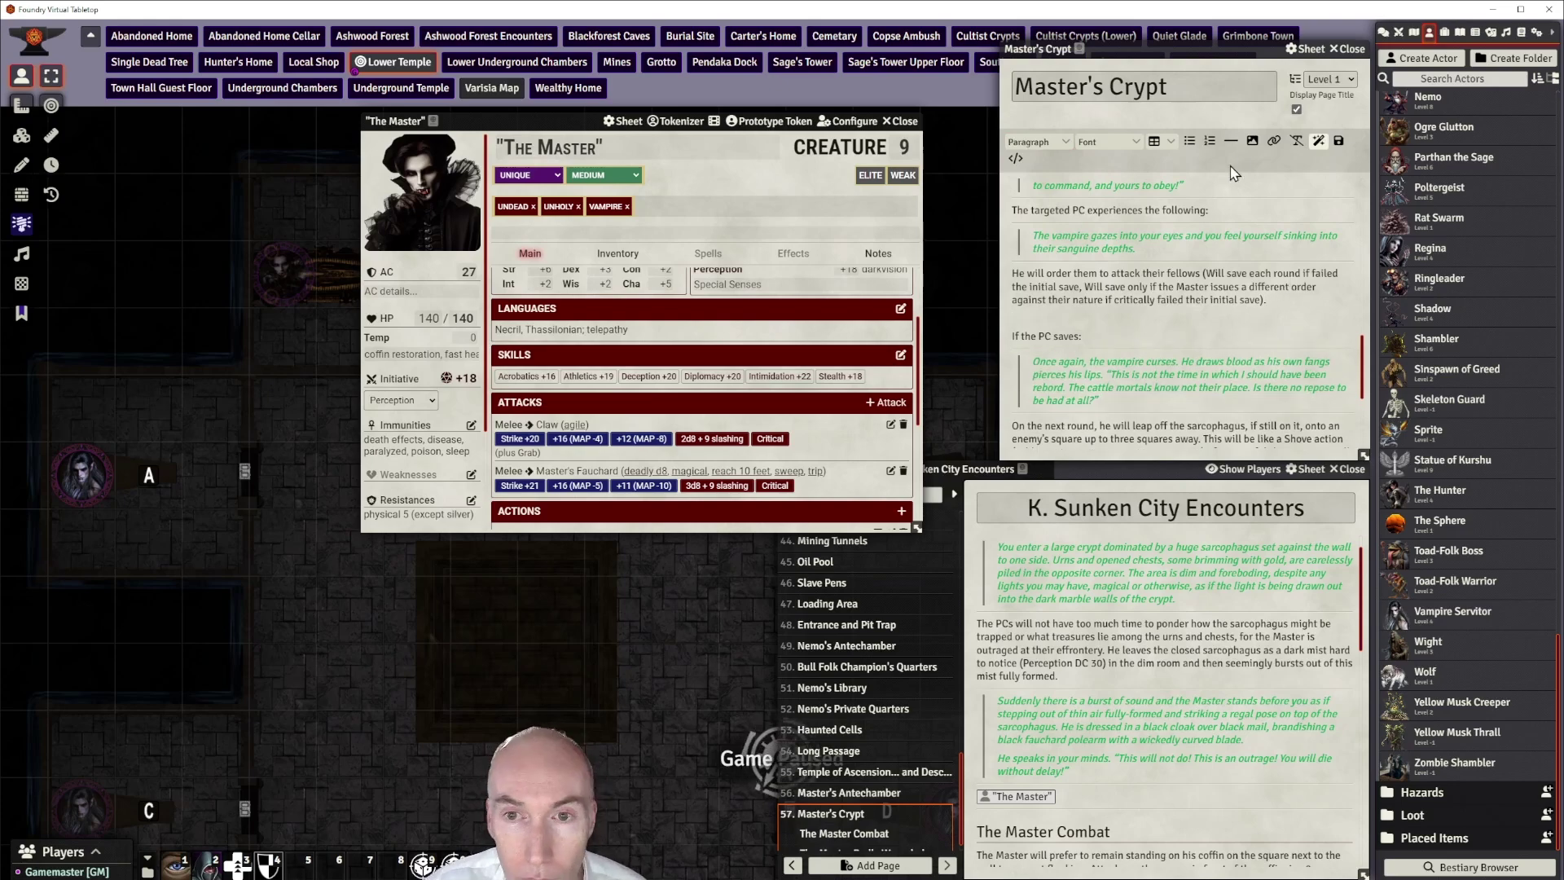
{"action": "left_click", "coordinate": [1230, 141]}
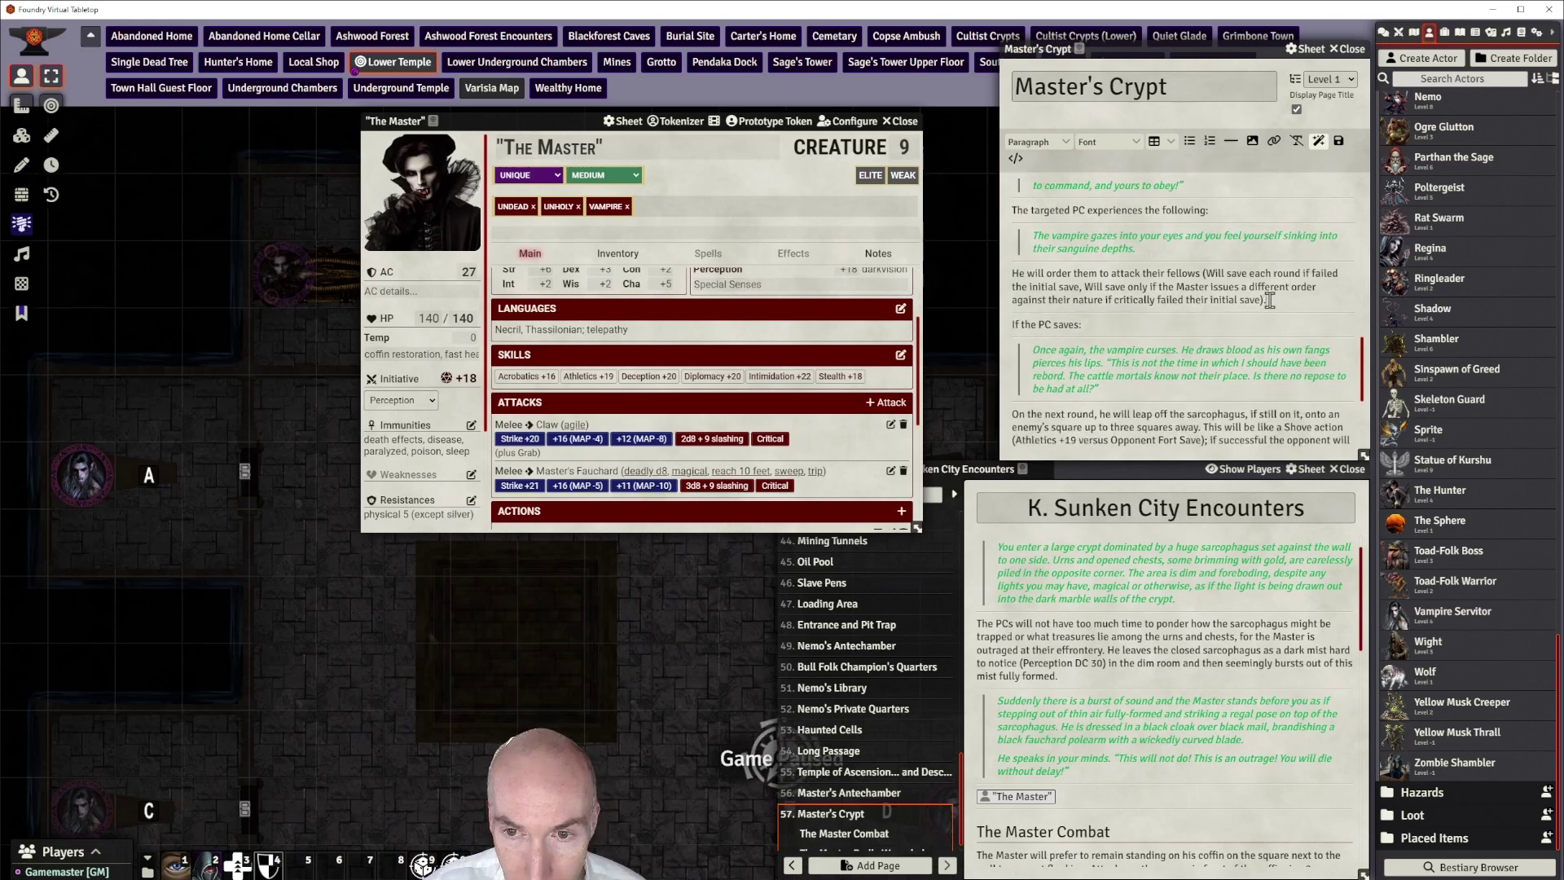
{"action": "left_click", "coordinate": [1230, 140]}
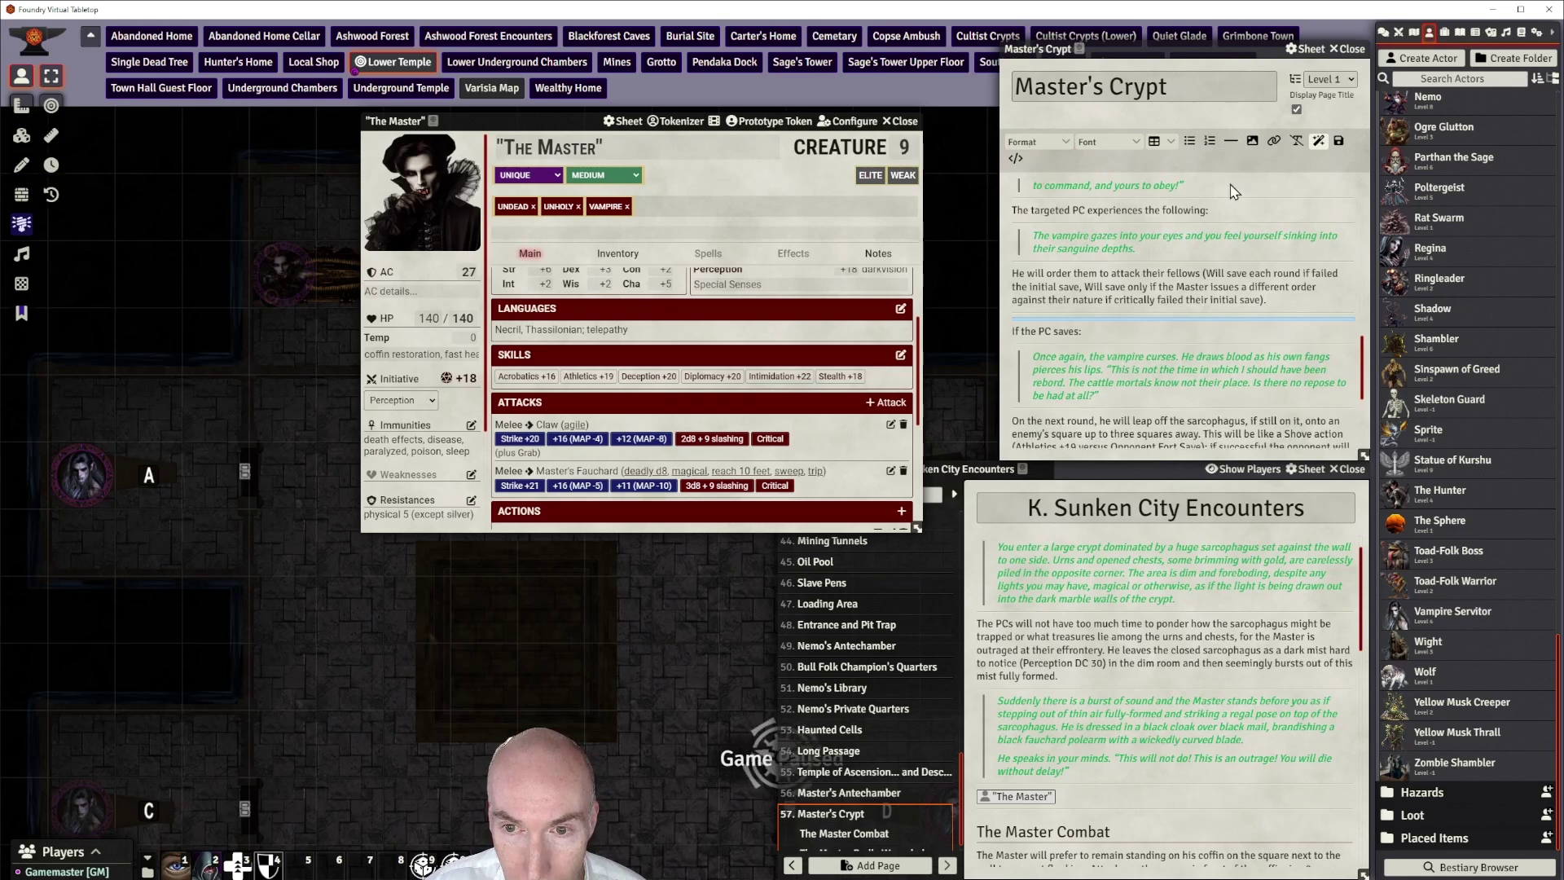
Insert the speech from "At last, someone who knows their place" to "take your place at my feet!" above "If the PC saves:" as a Blockquote
{"action": "left_click", "coordinate": [1269, 301]}
{"action": "left_click", "coordinate": [1103, 316]}
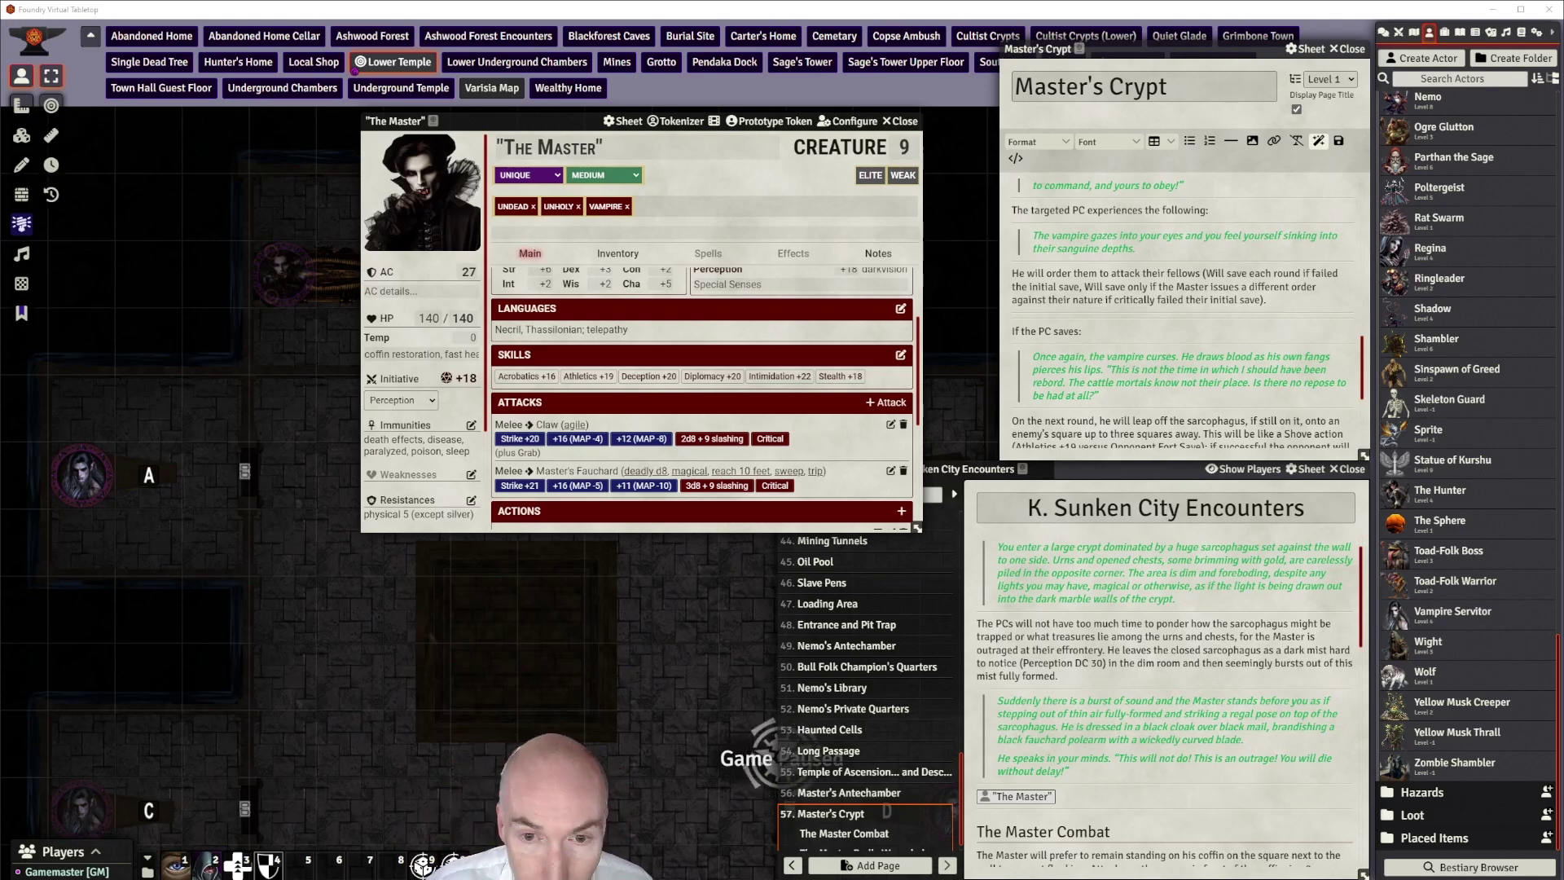
{"action": "left_click", "coordinate": [1072, 314]}
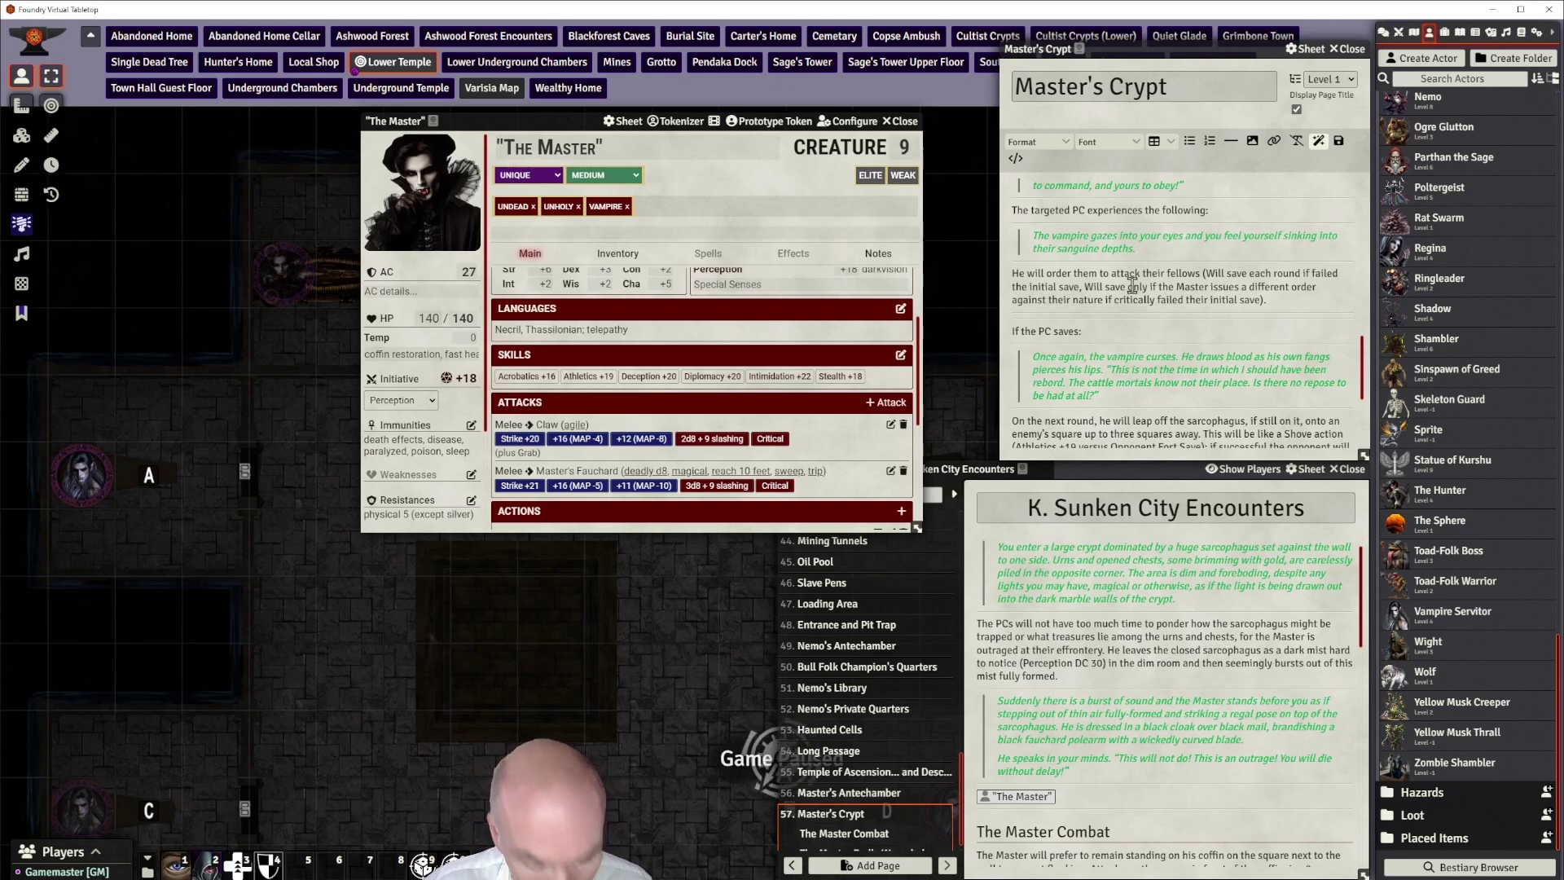
{"action": "type", "text": "At last, someone who knows their place. You know I am the master, and you the servant. So destroy these upstarts and take your place at my feet!"}
{"action": "left_click_drag", "start_coordinate": [1348, 337], "coordinate": [1012, 329]}
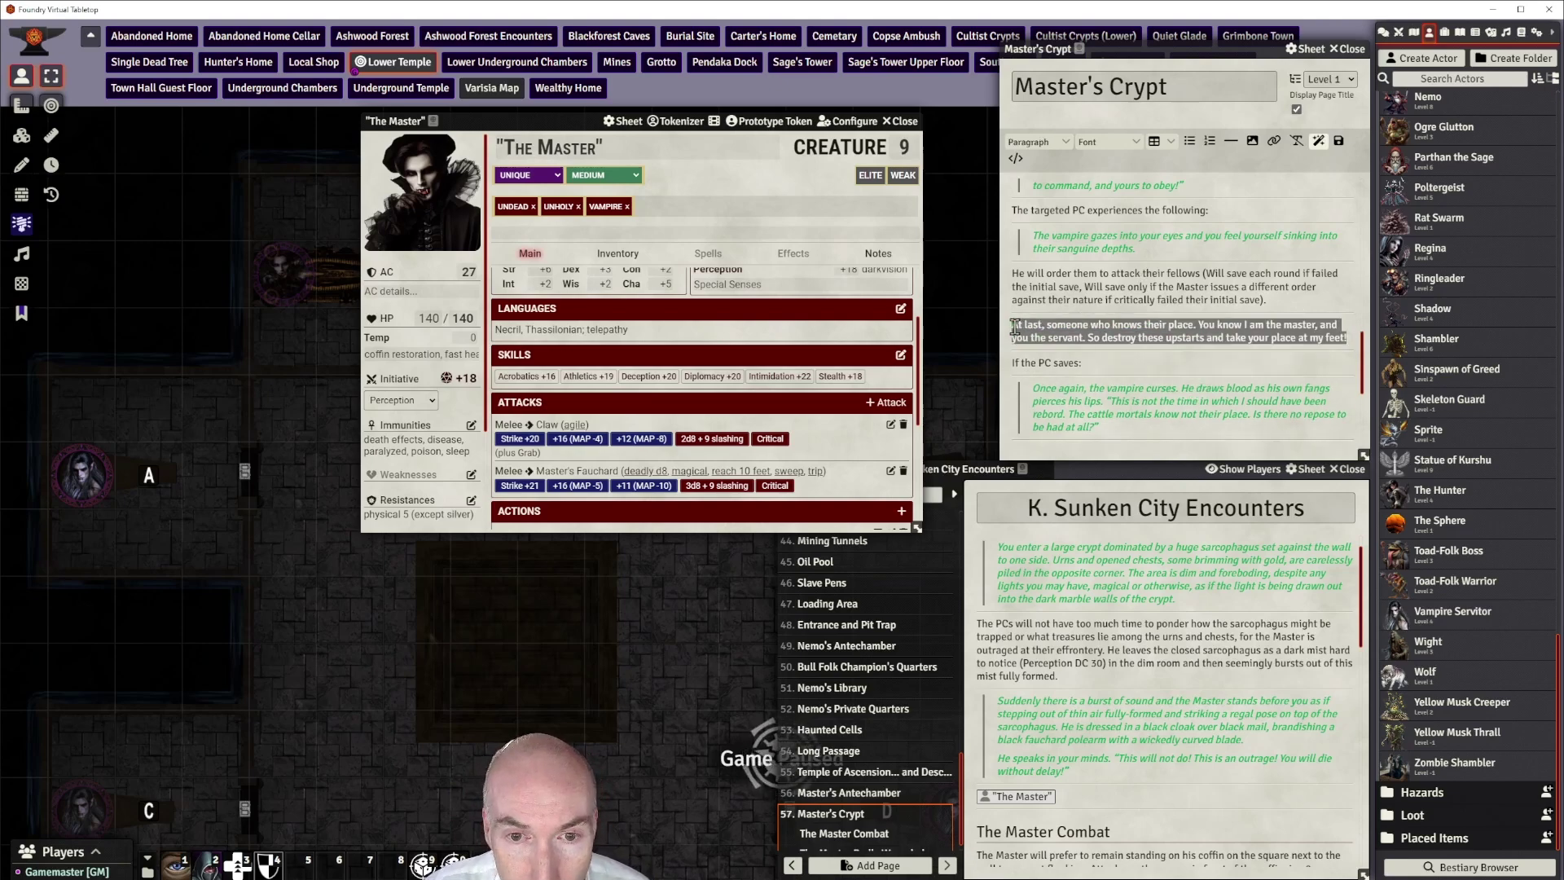
{"action": "left_click", "coordinate": [1042, 150]}
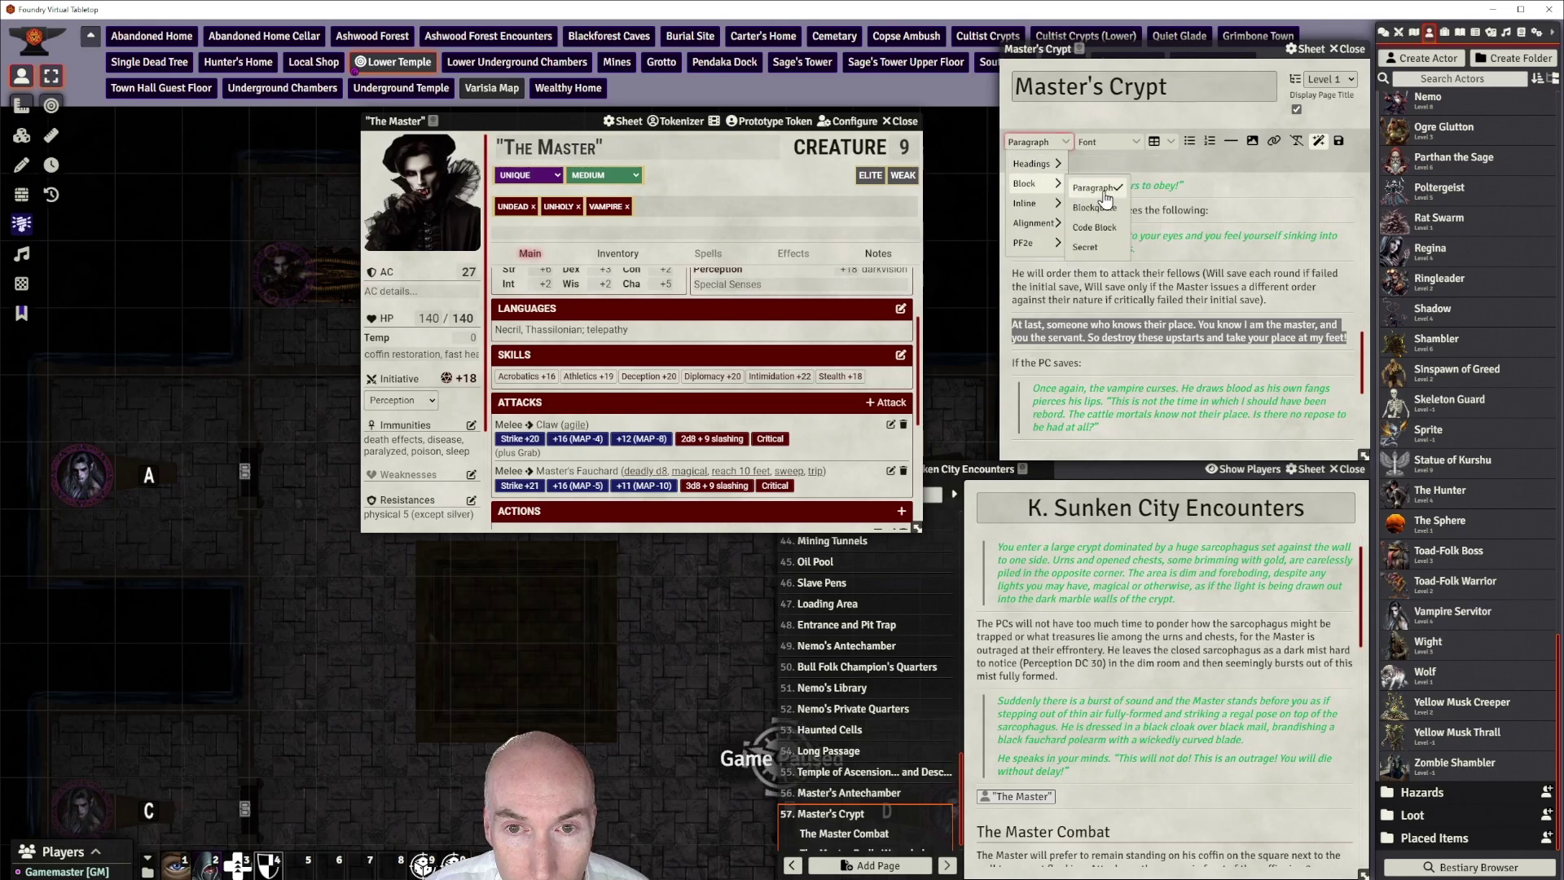
{"action": "mouse_move", "coordinate": [1054, 171]}
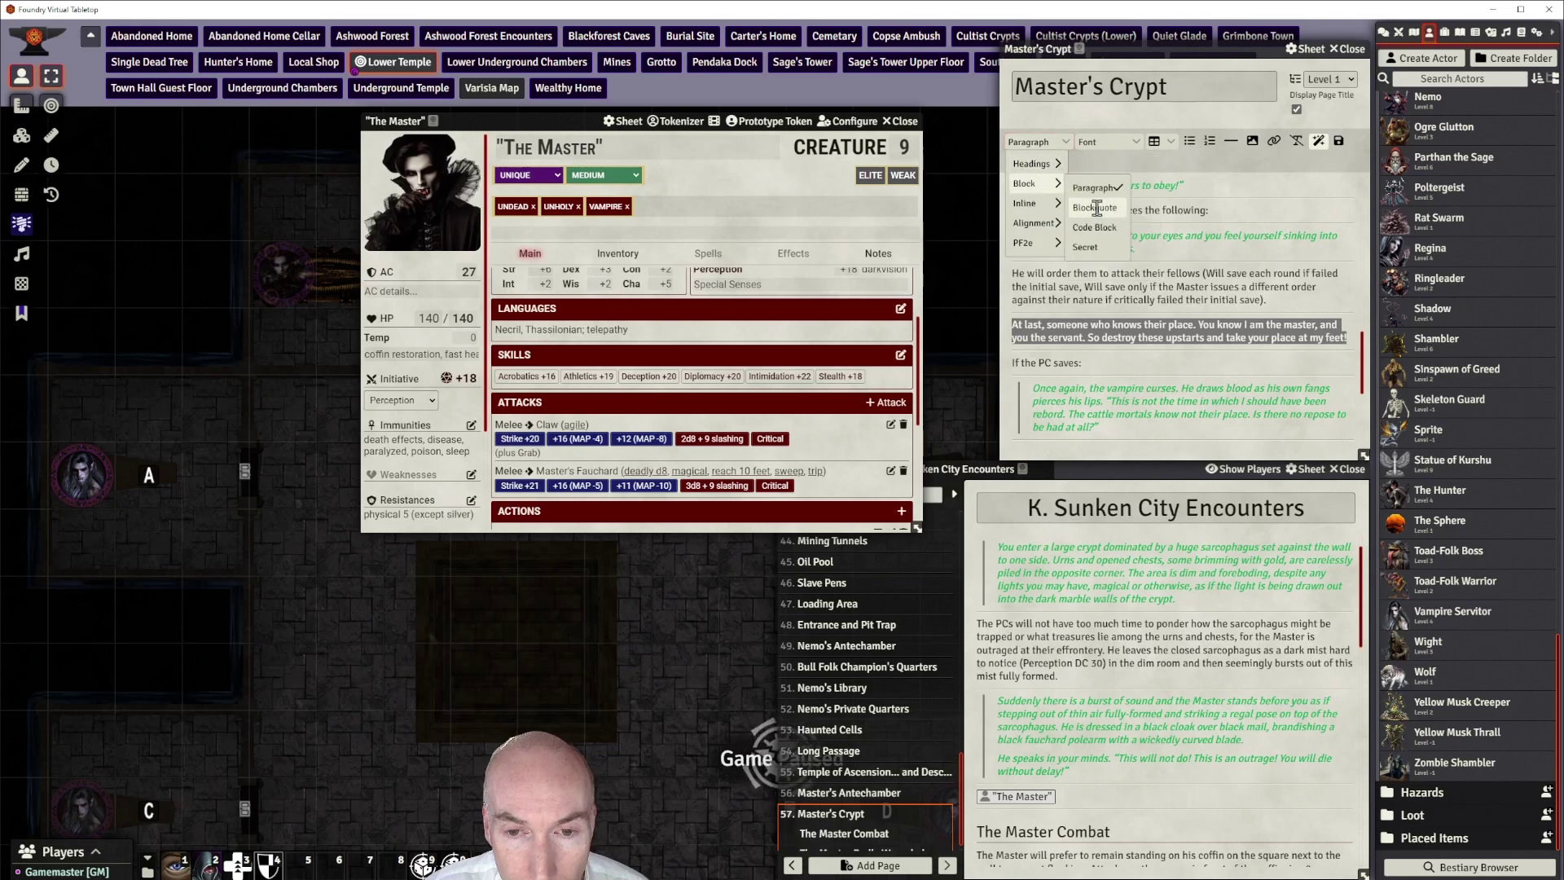
{"action": "left_click", "coordinate": [1096, 208]}
{"action": "left_click", "coordinate": [1138, 377]}
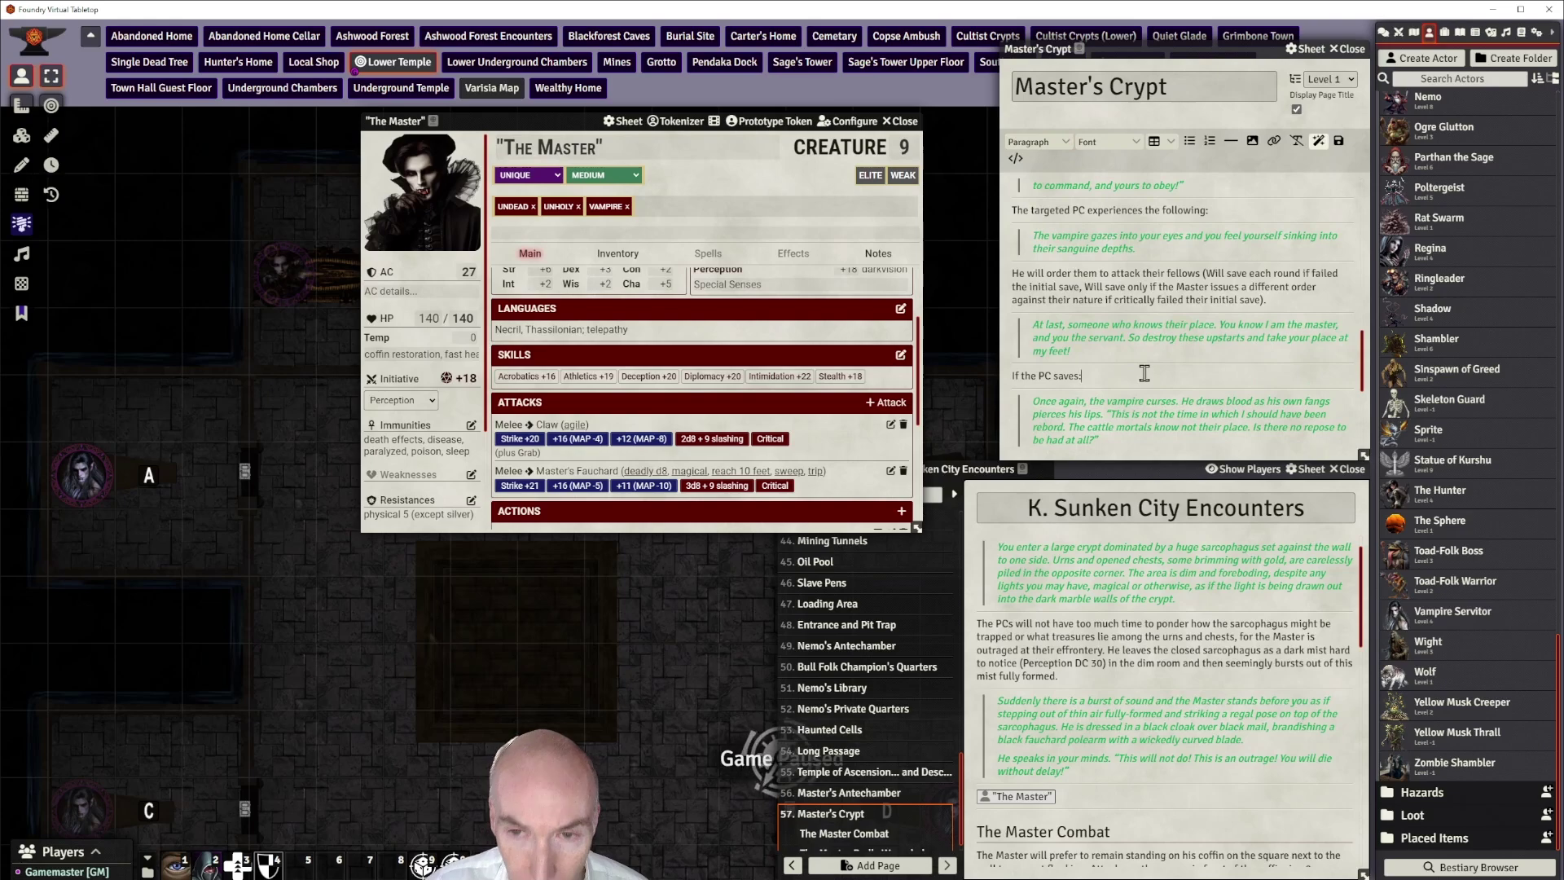
Append "If the PC fails:" to the paragraph ending in "critically failed their initial save)."
{"action": "scroll", "coordinate": [1145, 373], "scroll_direction": "down", "scroll_amount": 1}
{"action": "scroll", "coordinate": [1146, 373], "scroll_direction": "up", "scroll_amount": 1}
{"action": "scroll", "coordinate": [1146, 373], "scroll_direction": "down", "scroll_amount": 1}
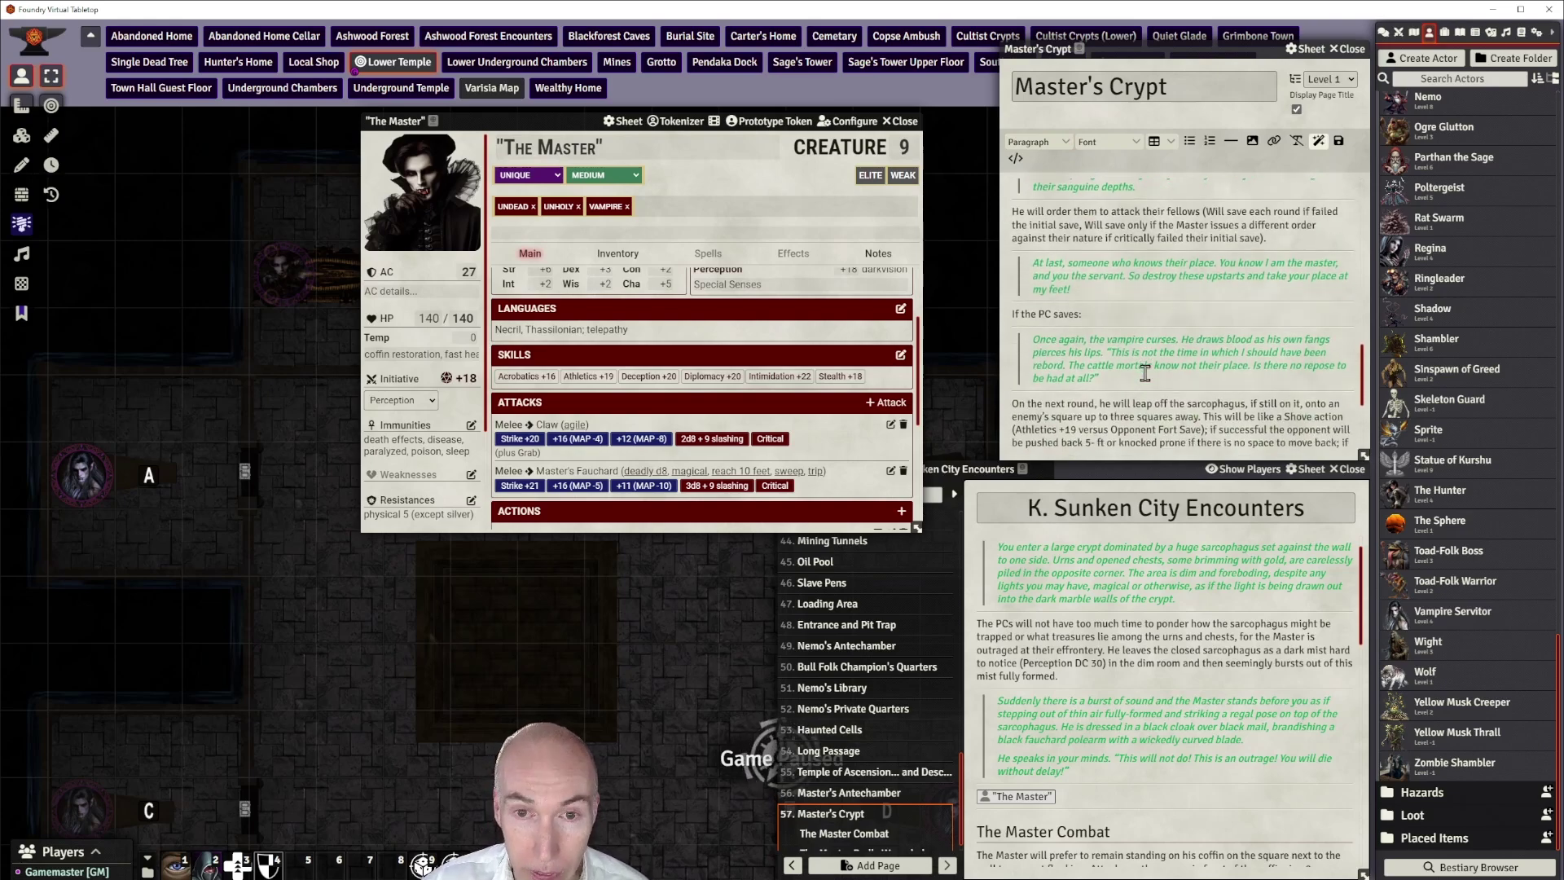
{"action": "left_click", "coordinate": [1274, 238]}
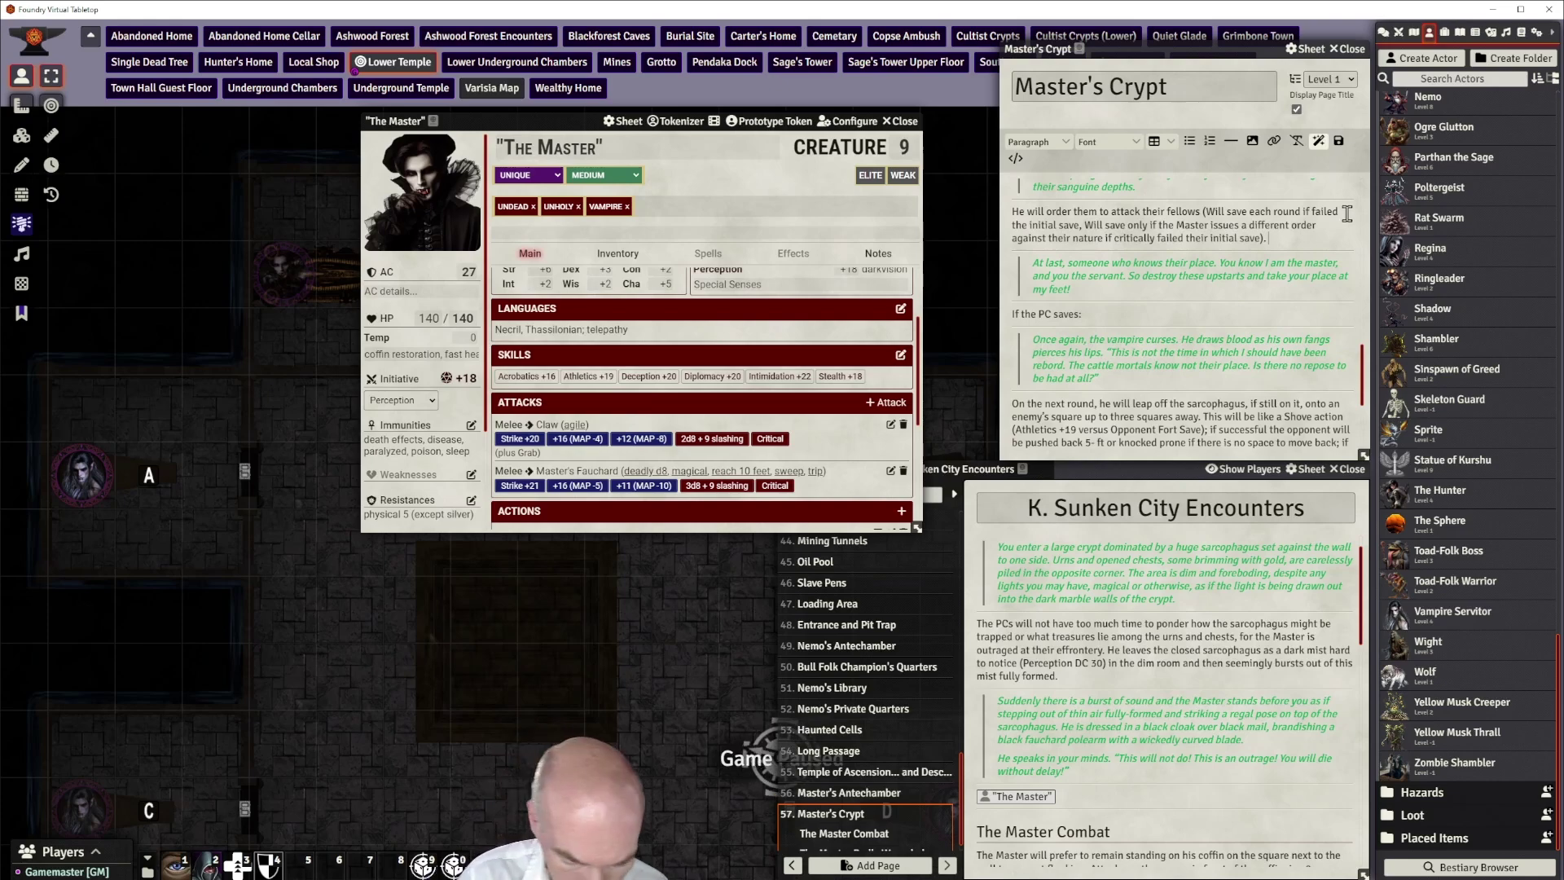
{"action": "type", "text": "If the PC"}
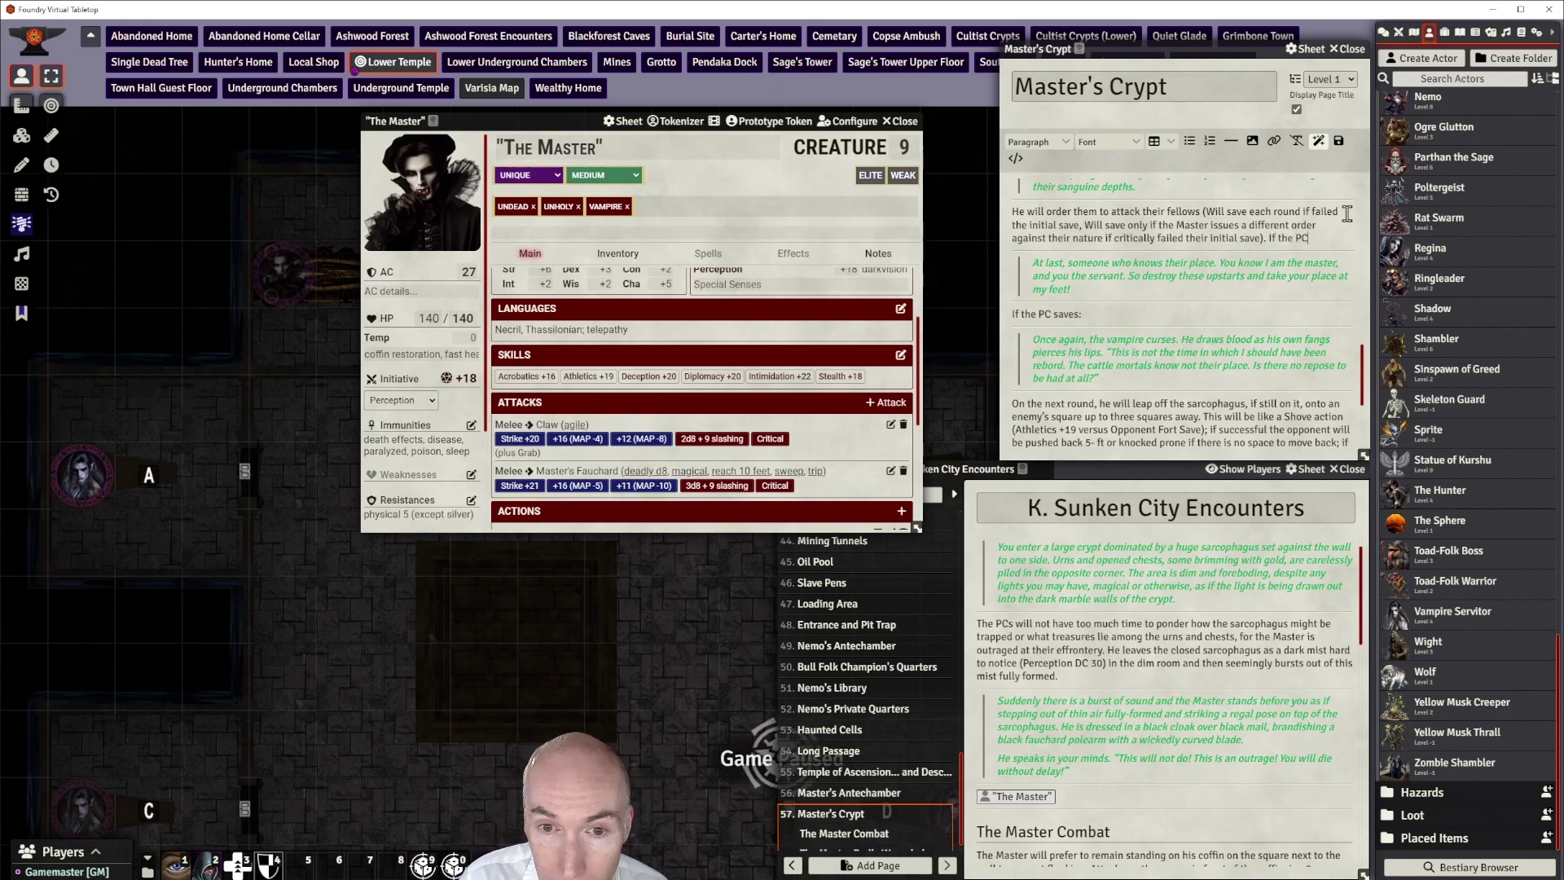
{"action": "type", "text": " fails:"}
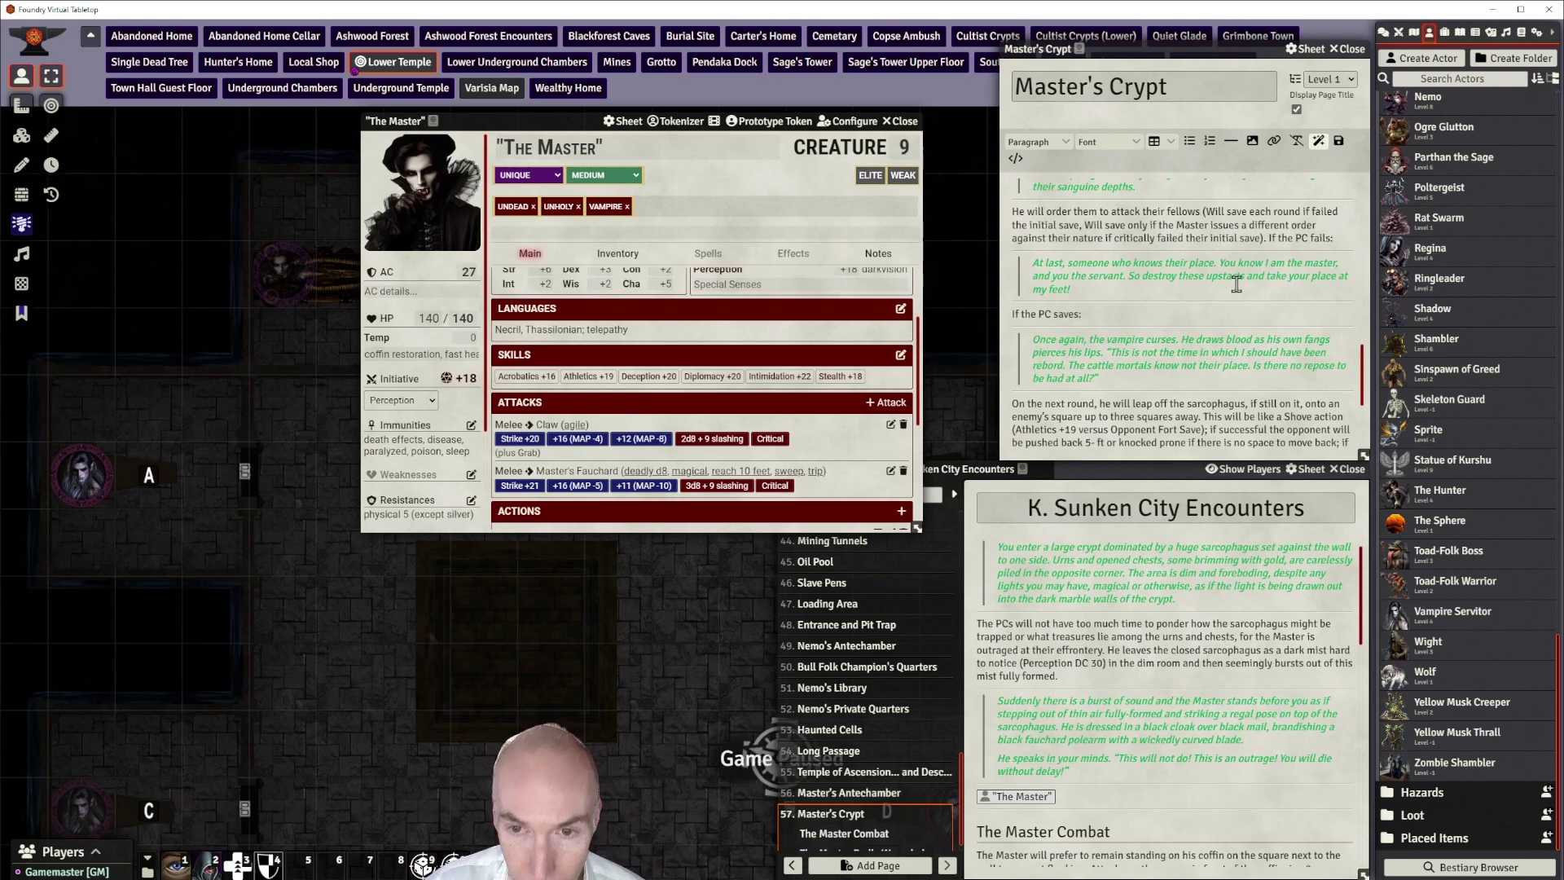
In the paragraph about leaping off the sarcophagus, correct the push distance to "5-ft" and add a comma after "critically successful"
{"action": "scroll", "coordinate": [1160, 277], "scroll_direction": "down", "scroll_amount": 1}
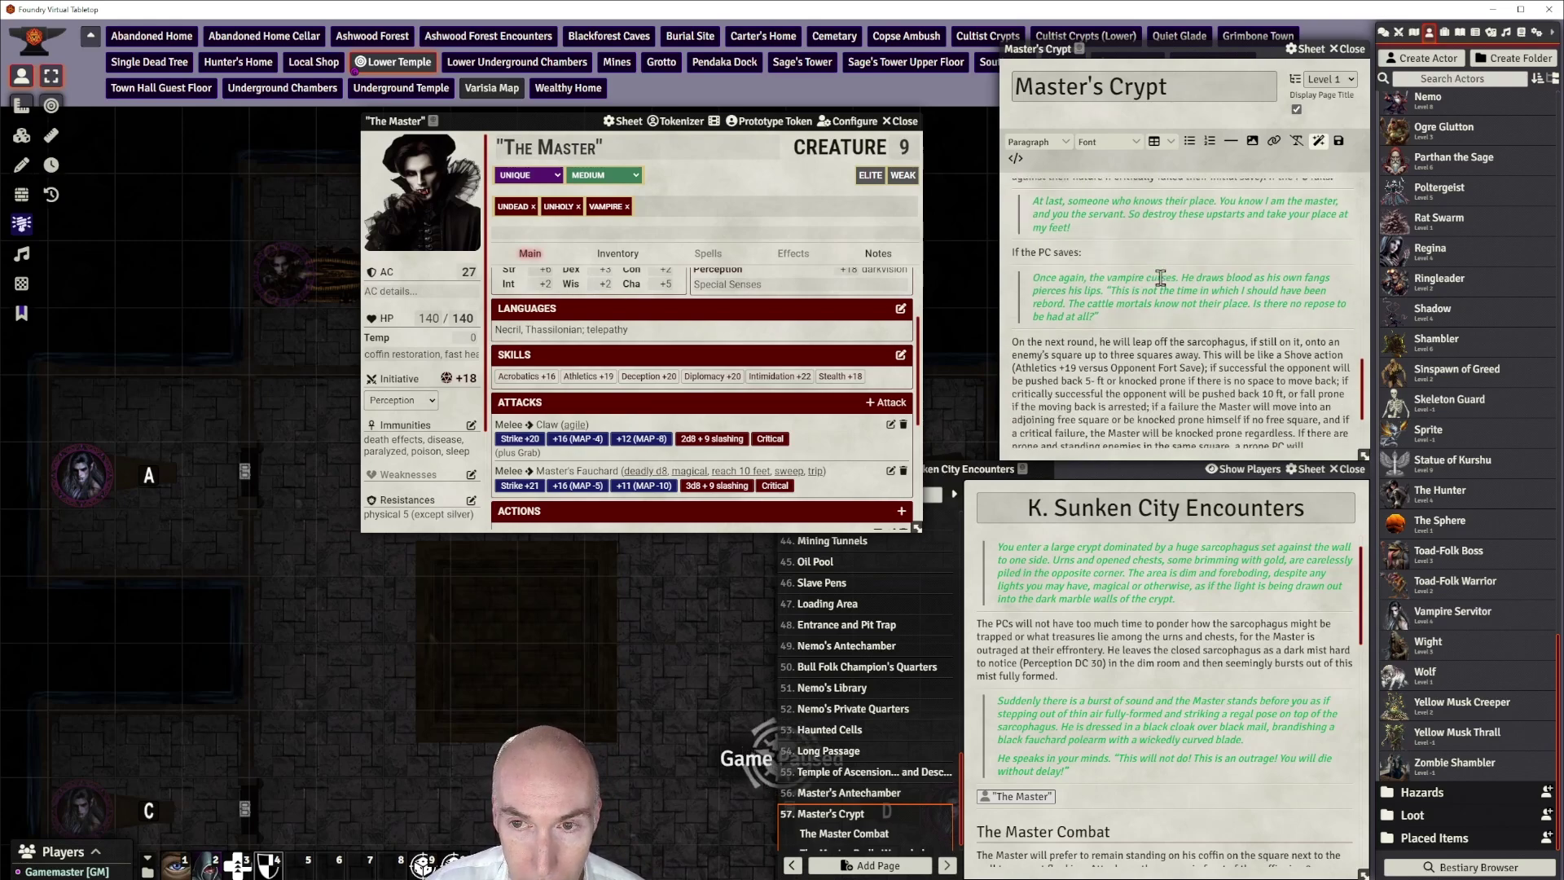
{"action": "scroll", "coordinate": [1163, 316], "scroll_direction": "down", "scroll_amount": 1}
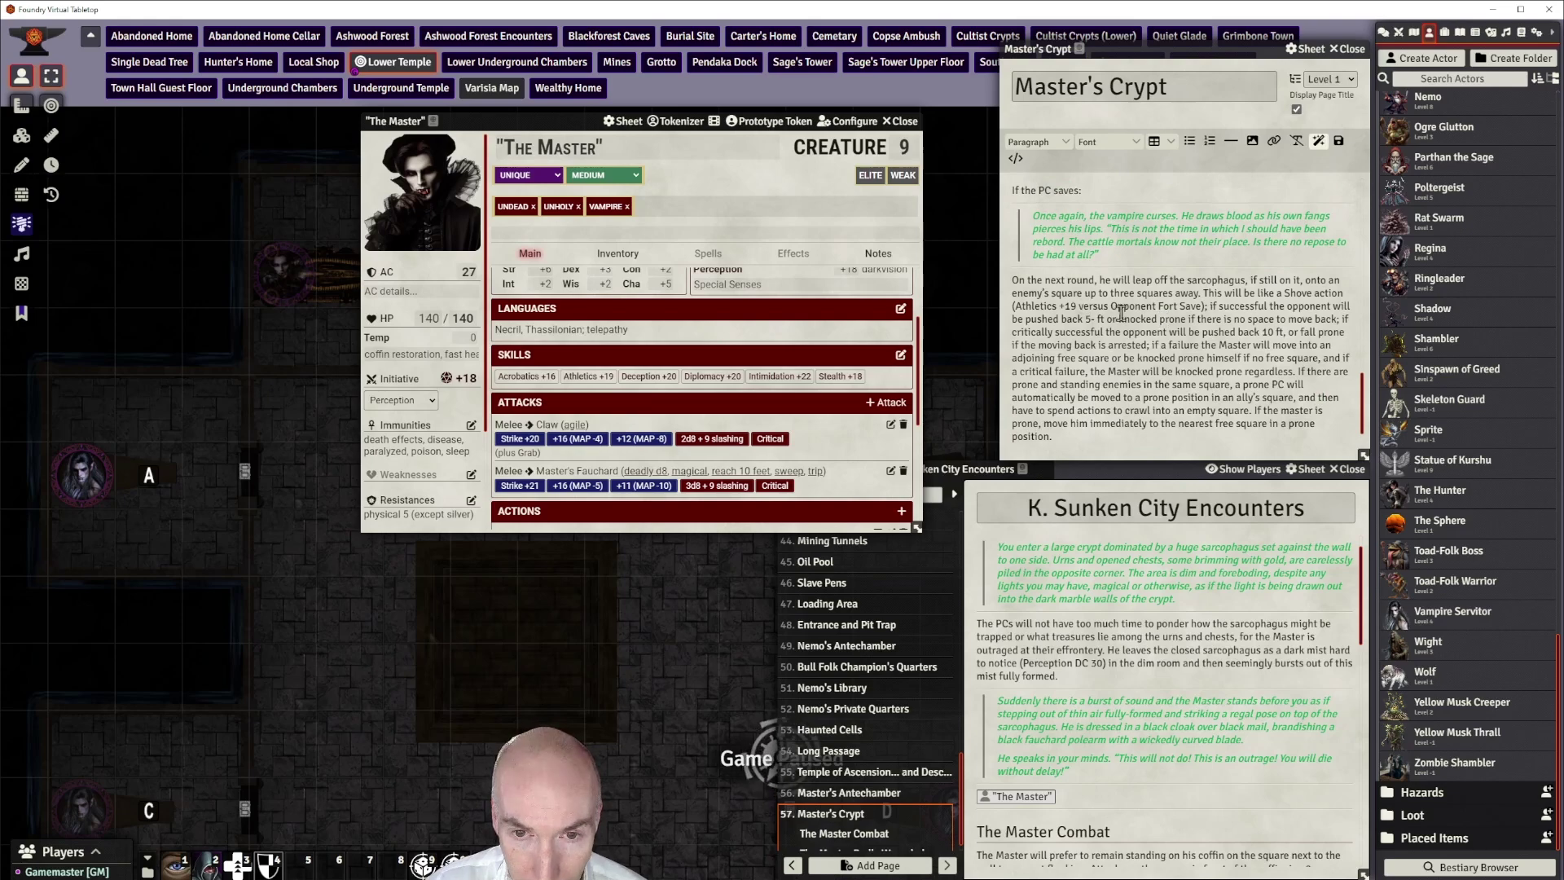
{"action": "scroll", "coordinate": [1122, 313], "scroll_direction": "up", "scroll_amount": 1}
{"action": "scroll", "coordinate": [1121, 314], "scroll_direction": "down", "scroll_amount": 1}
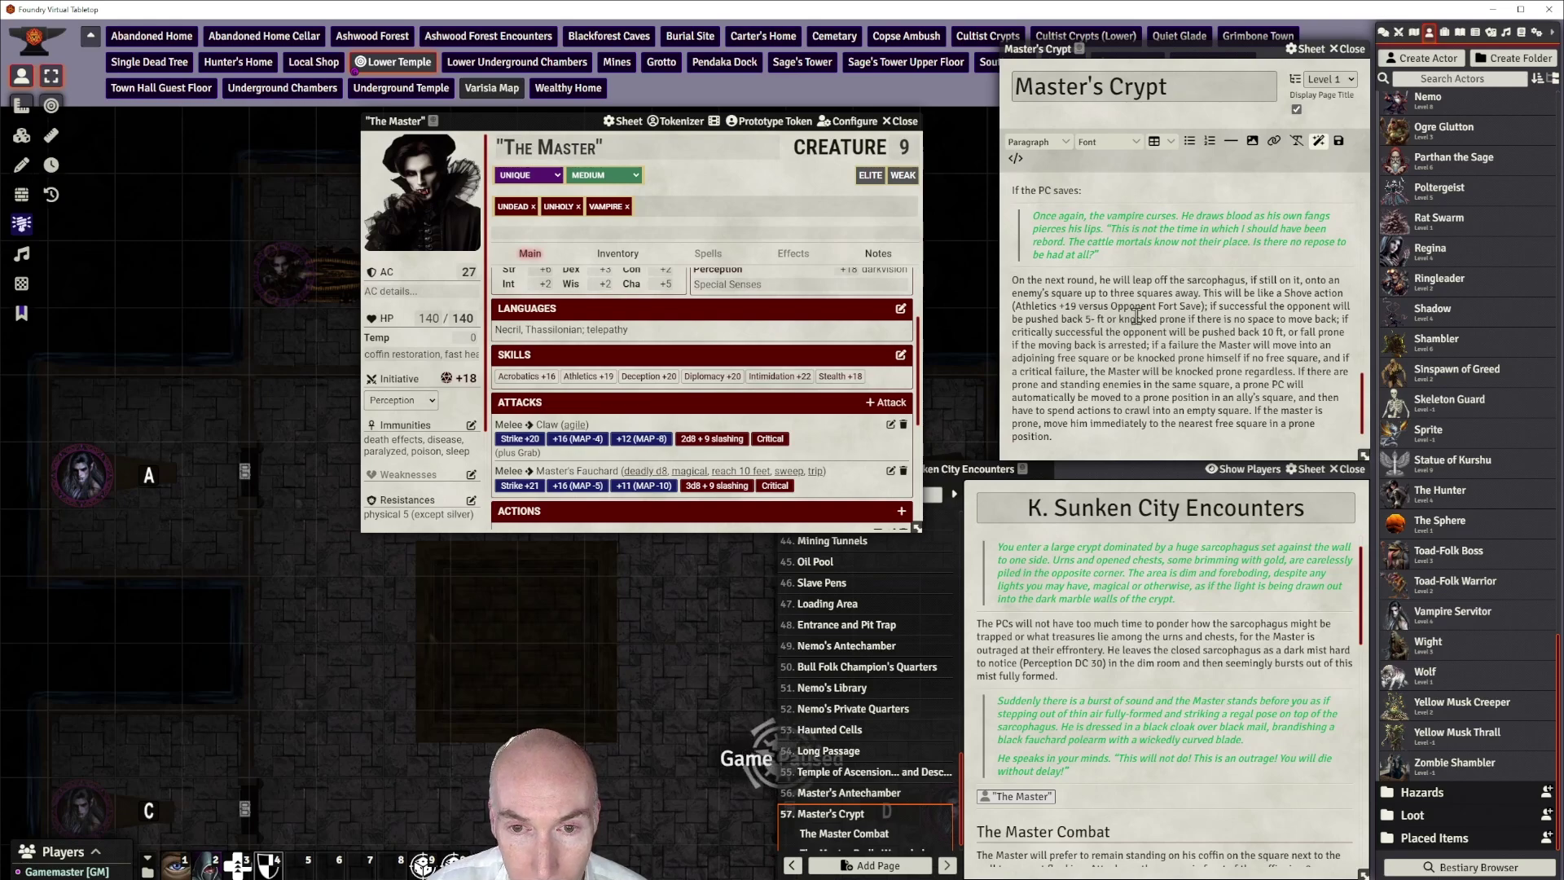
{"action": "key", "text": "BackSpace"}
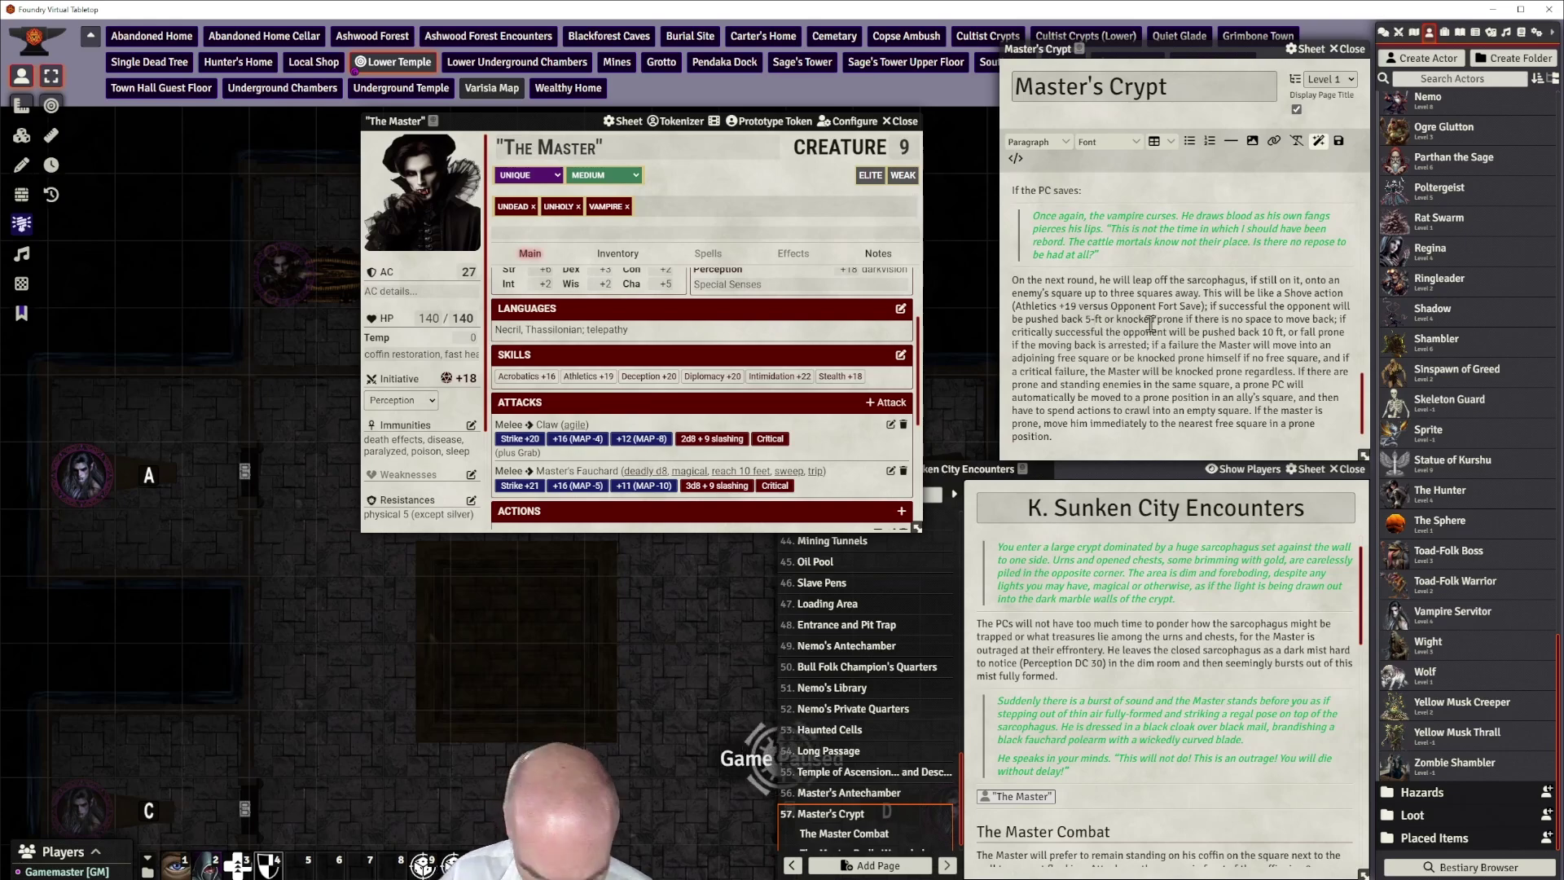
{"action": "type", "text": ","}
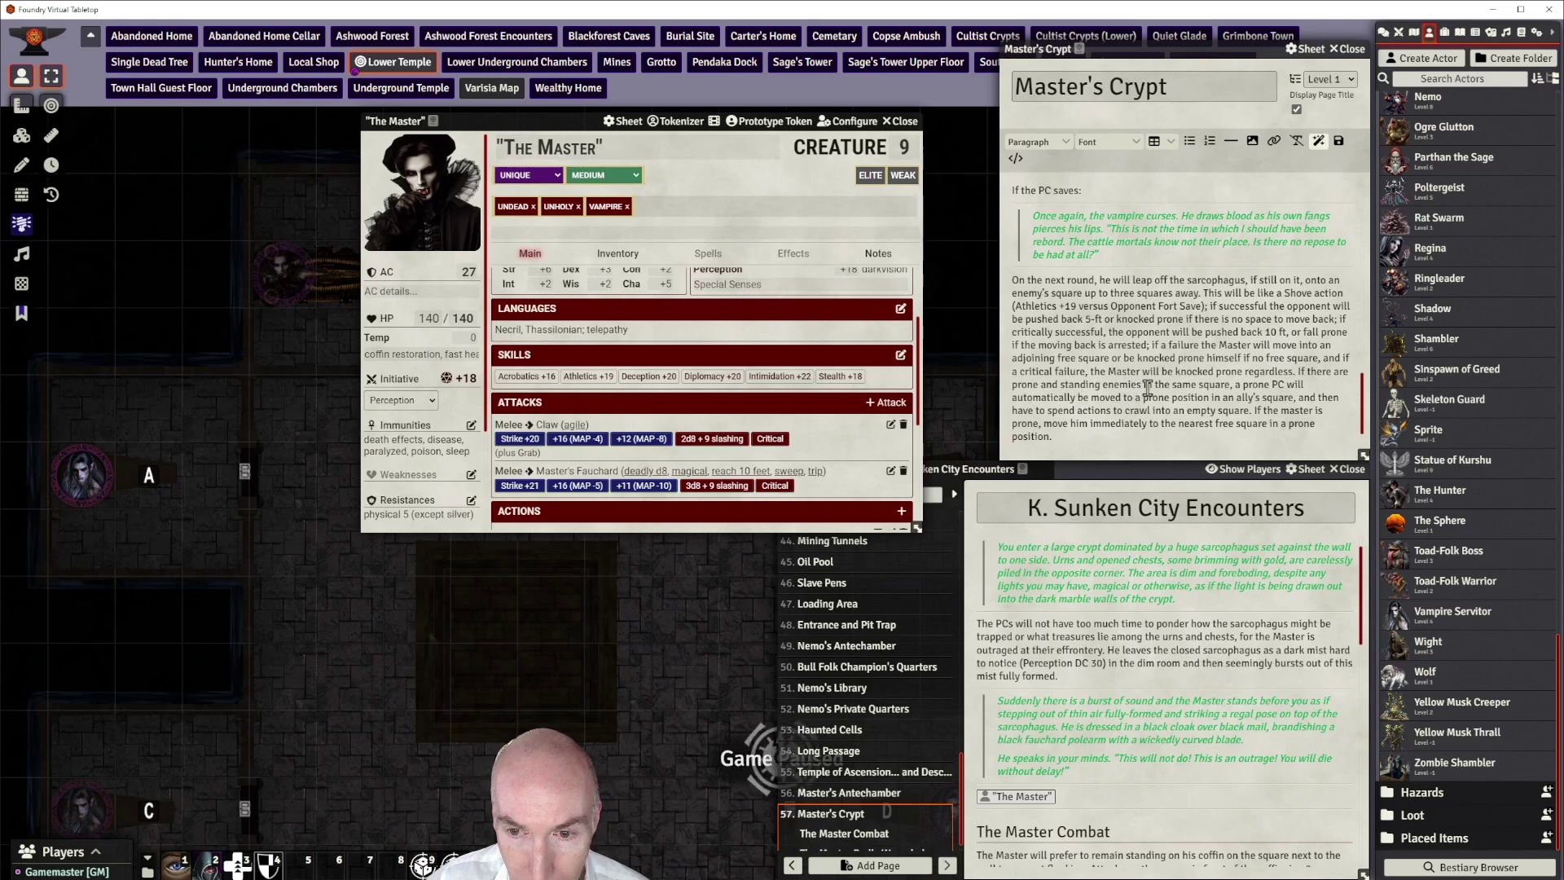
Add a line reading "Leaping on top of an Opponent" above the paragraph starting with "On the next round"
{"action": "scroll", "coordinate": [1147, 389], "scroll_direction": "up", "scroll_amount": 1}
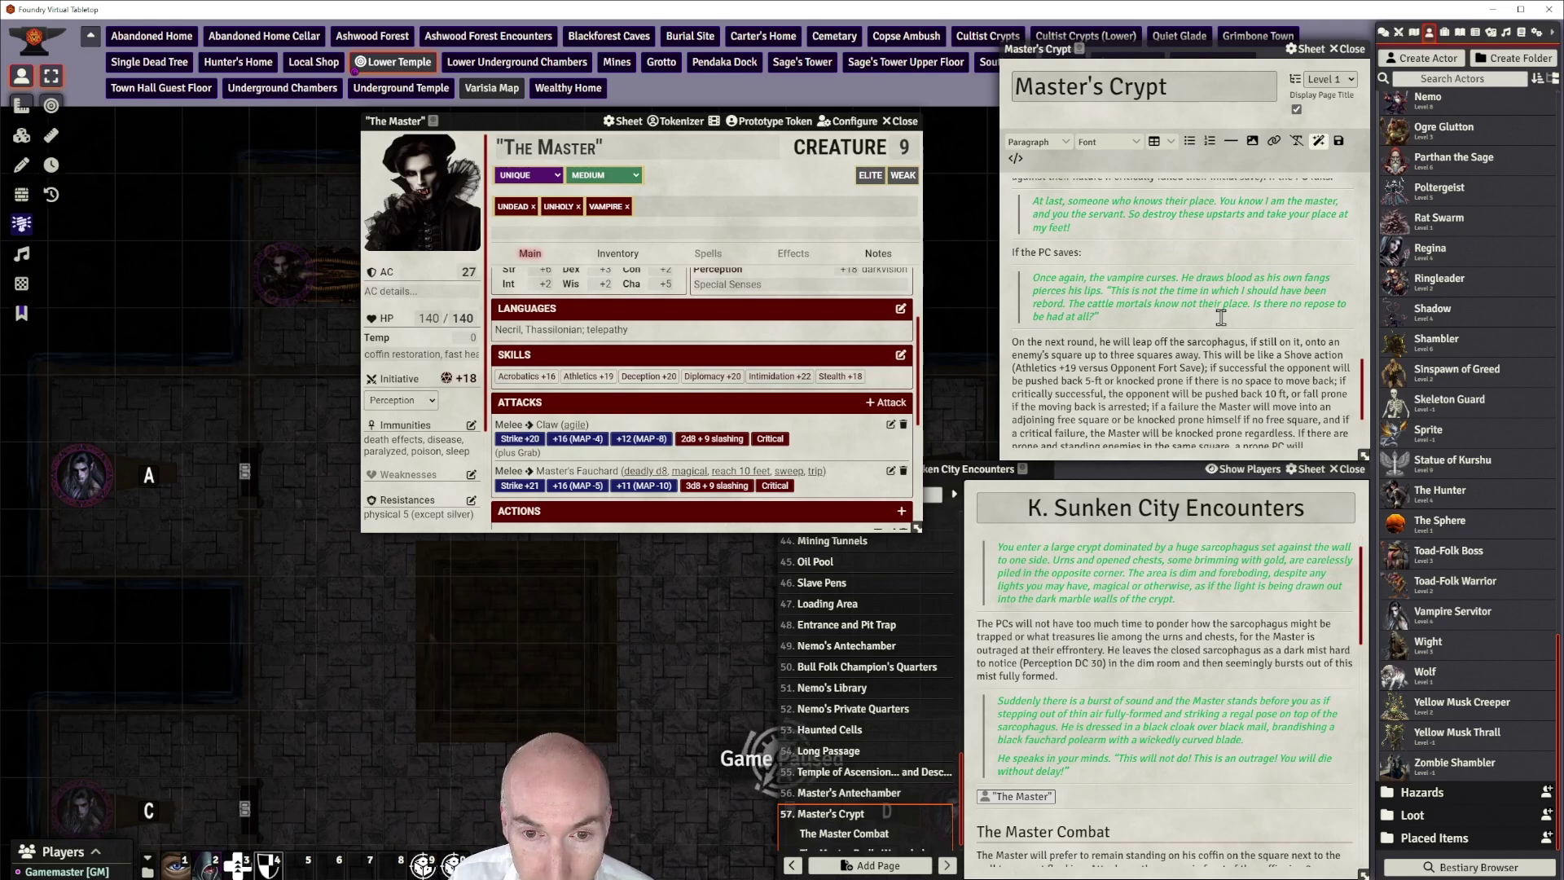
{"action": "key", "text": "Return"}
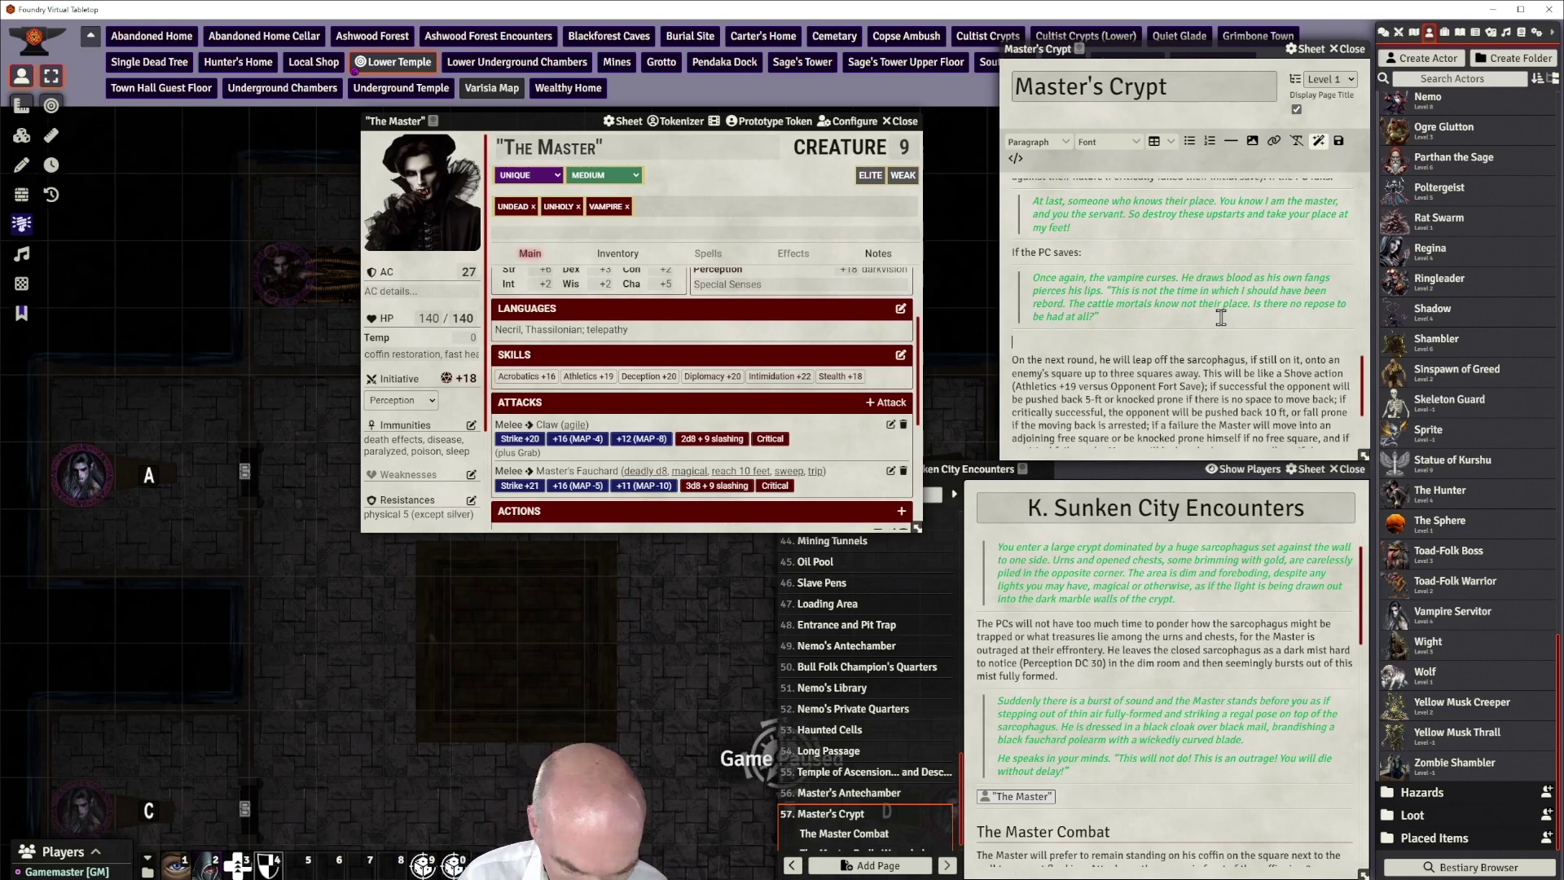
{"action": "type", "text": "Leaping"}
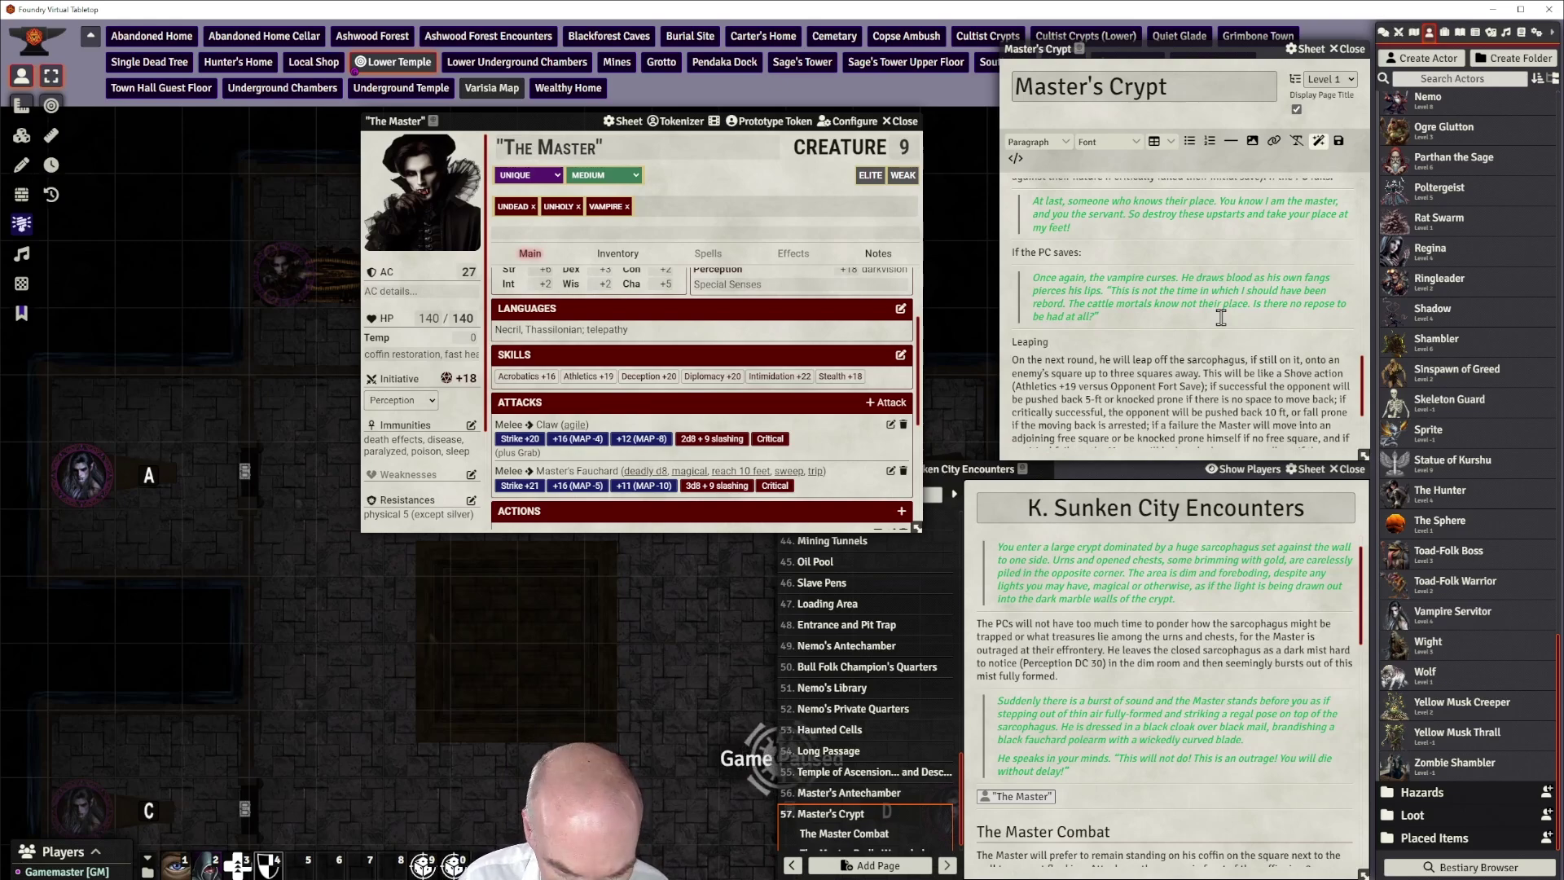
{"action": "type", "text": "on top"}
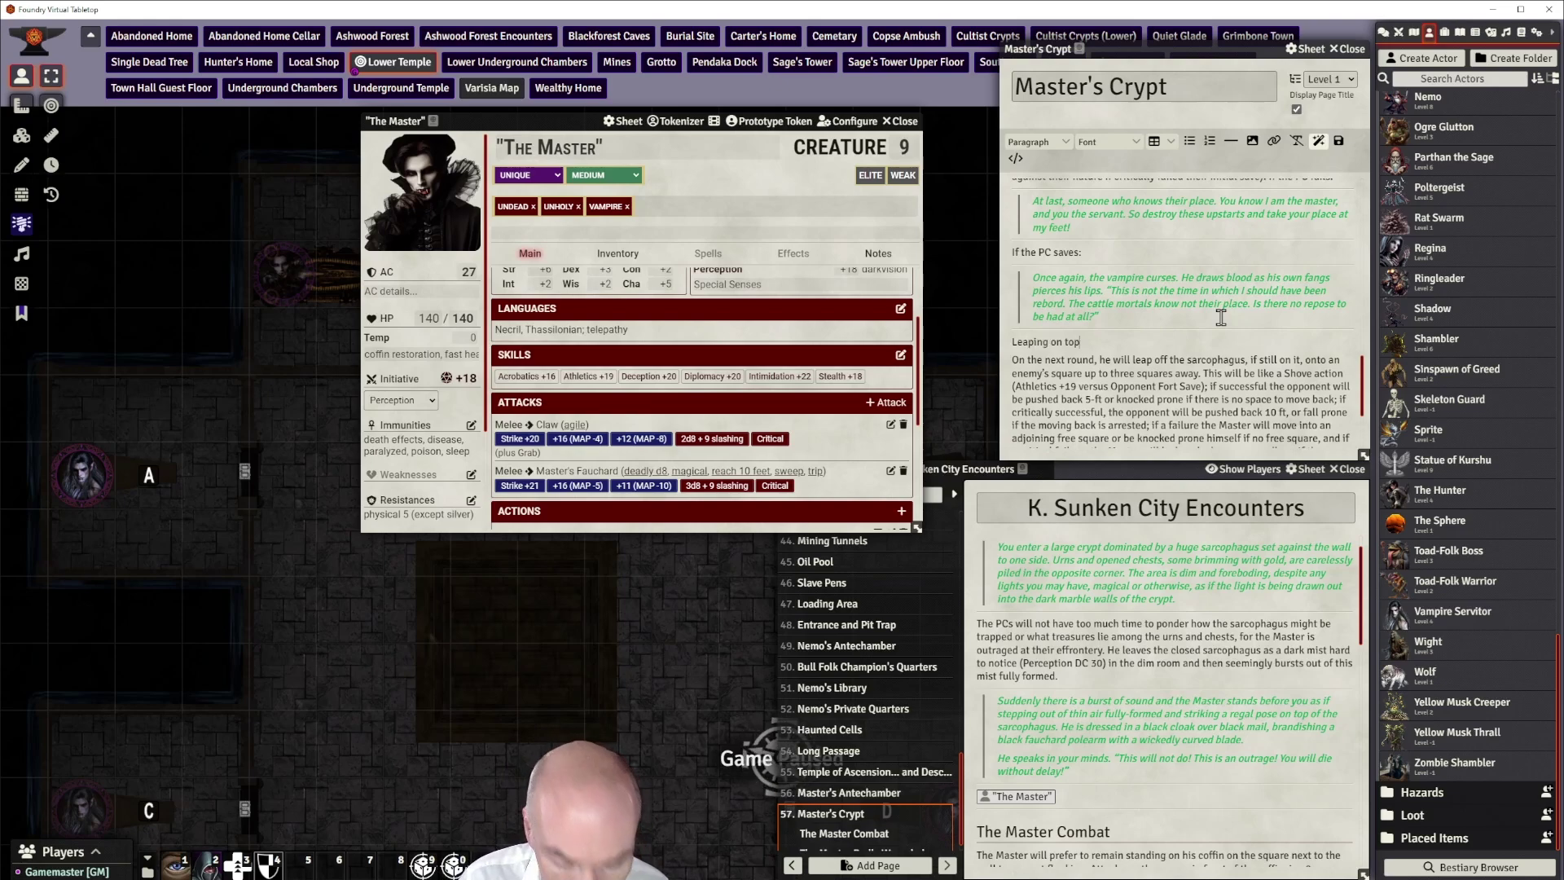
{"action": "type", "text": " of an O"}
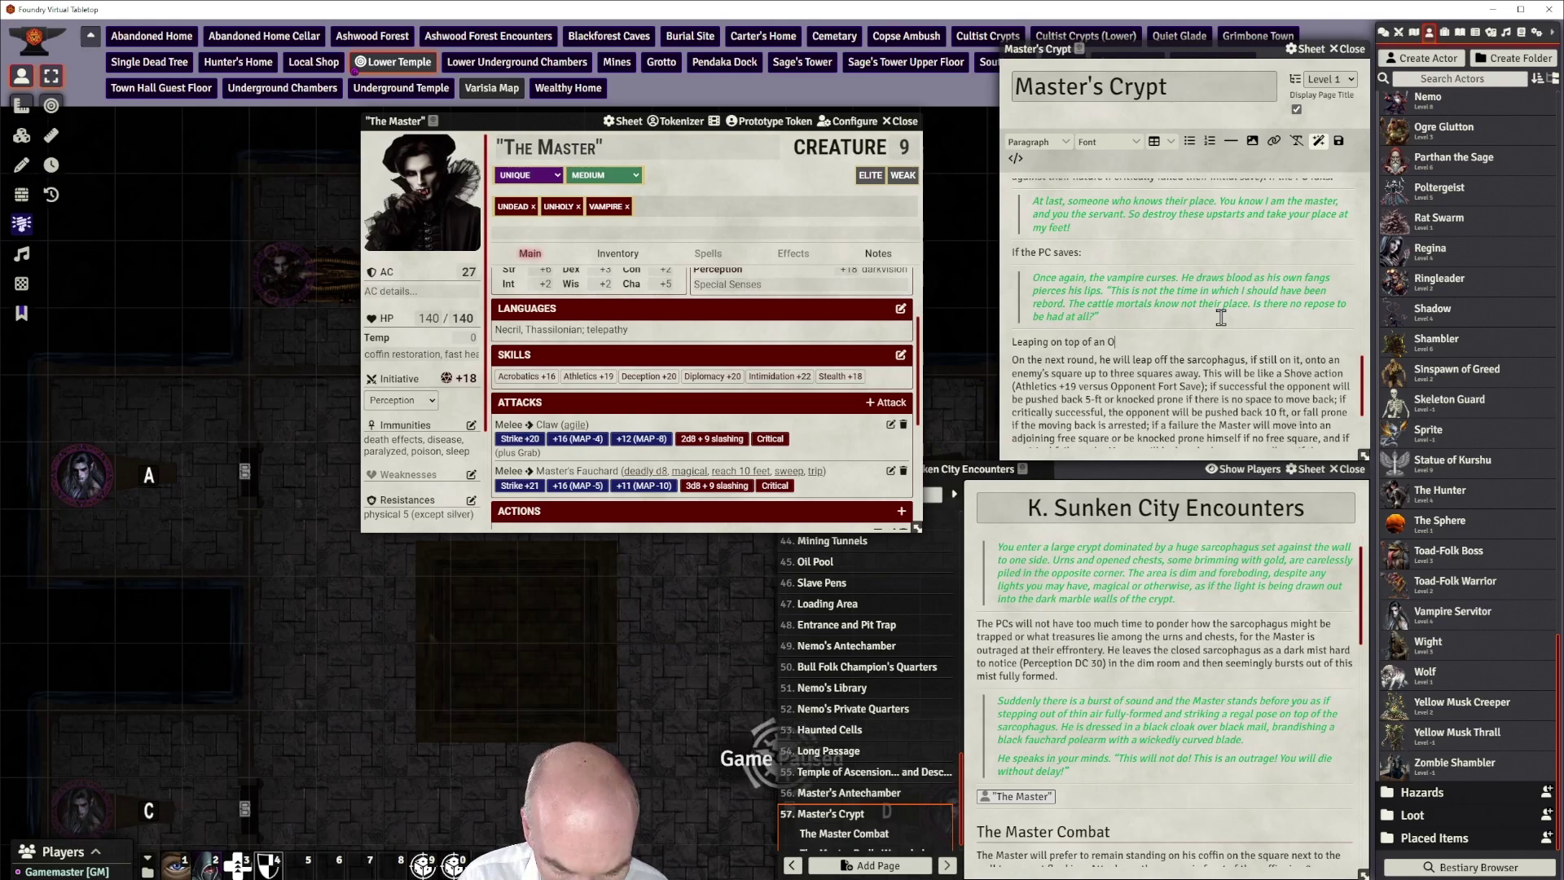
{"action": "type", "text": "pponent"}
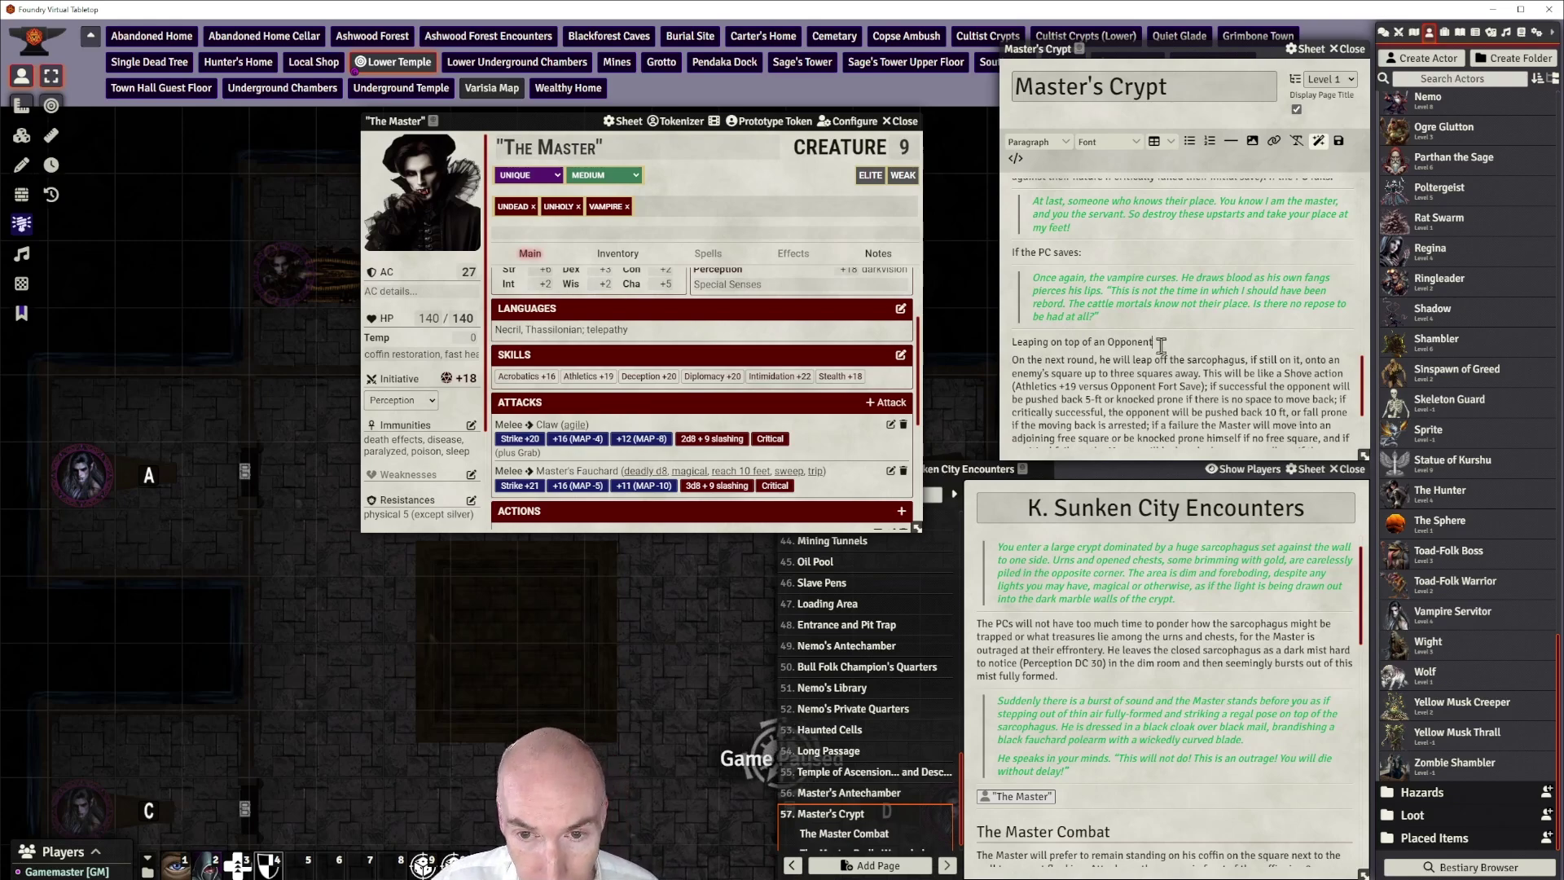
Format the line "Leaping on top of an Opponent" as Heading 2
{"action": "left_click_drag", "start_coordinate": [1154, 342], "coordinate": [1013, 346]}
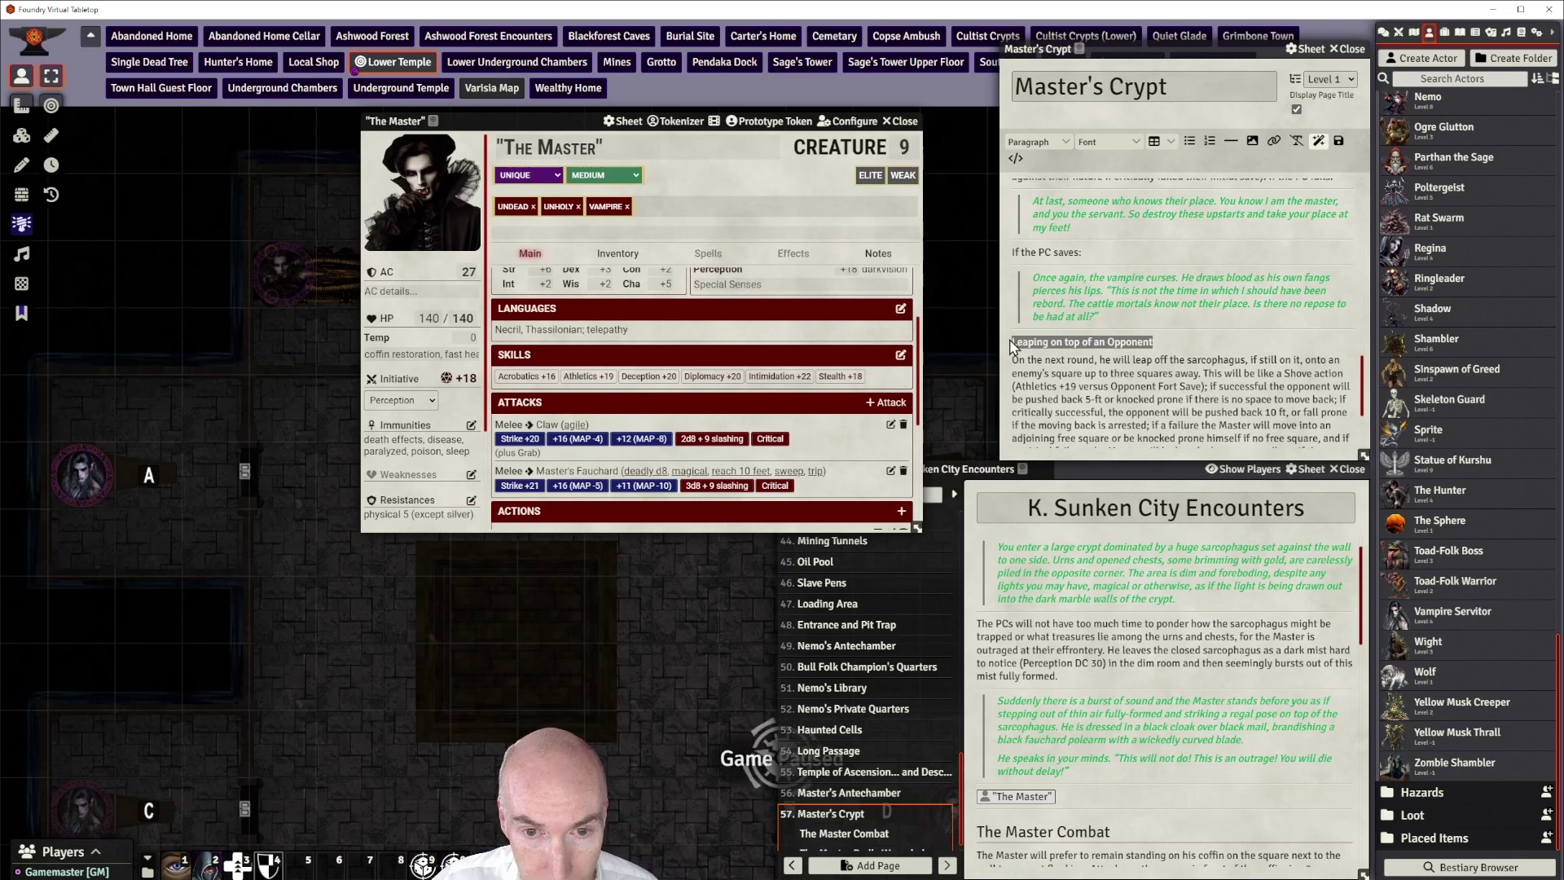
{"action": "left_click", "coordinate": [1039, 142]}
{"action": "mouse_move", "coordinate": [1039, 167]}
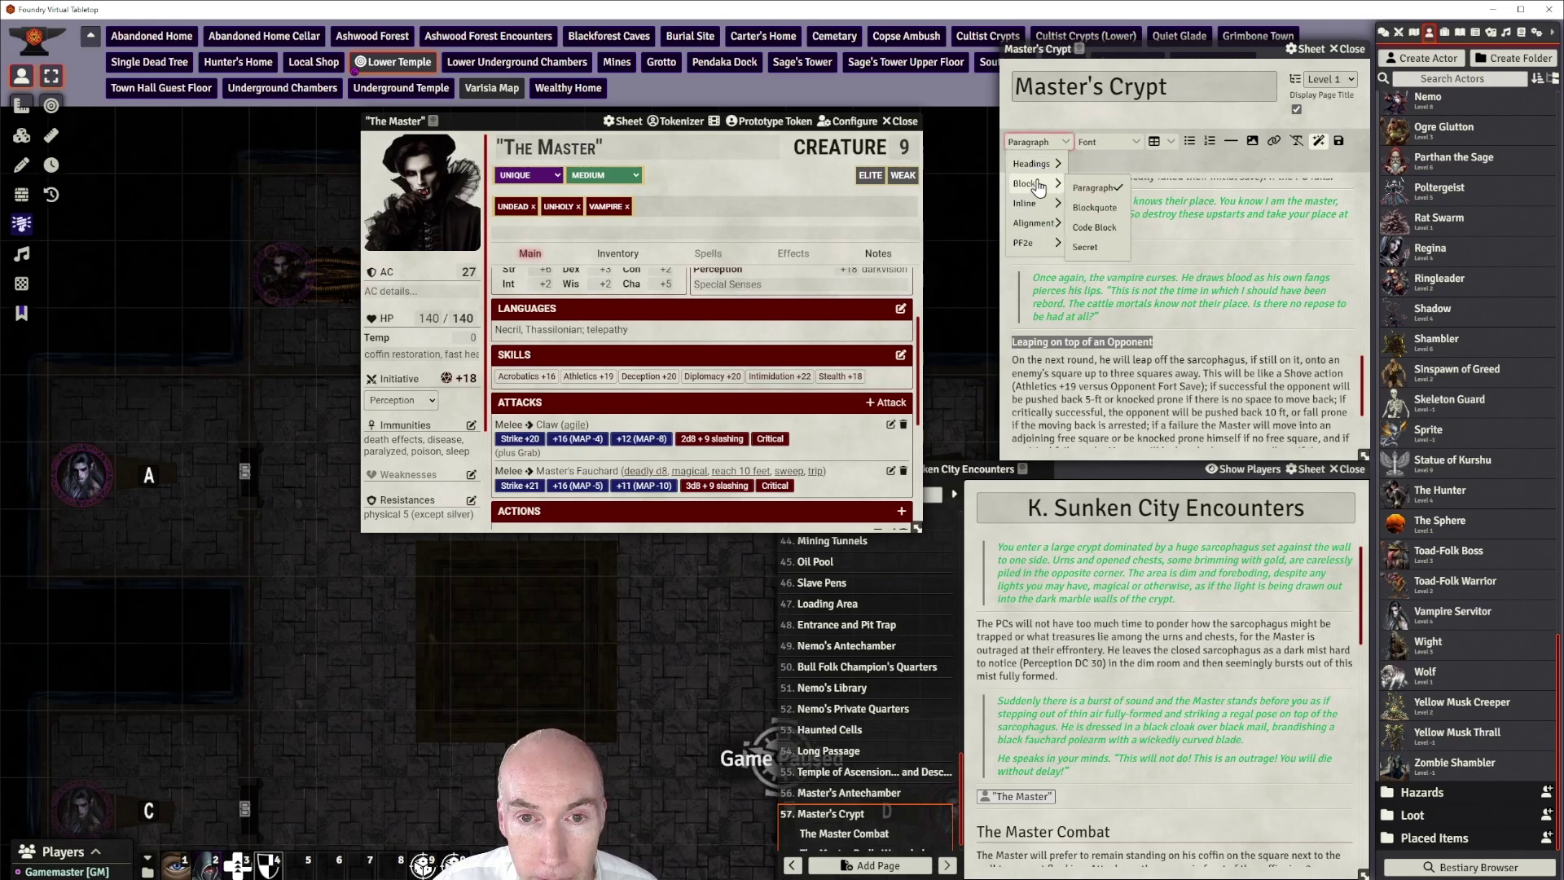
{"action": "left_click", "coordinate": [1088, 187]}
{"action": "scroll", "coordinate": [1189, 375], "scroll_direction": "down", "scroll_amount": 2}
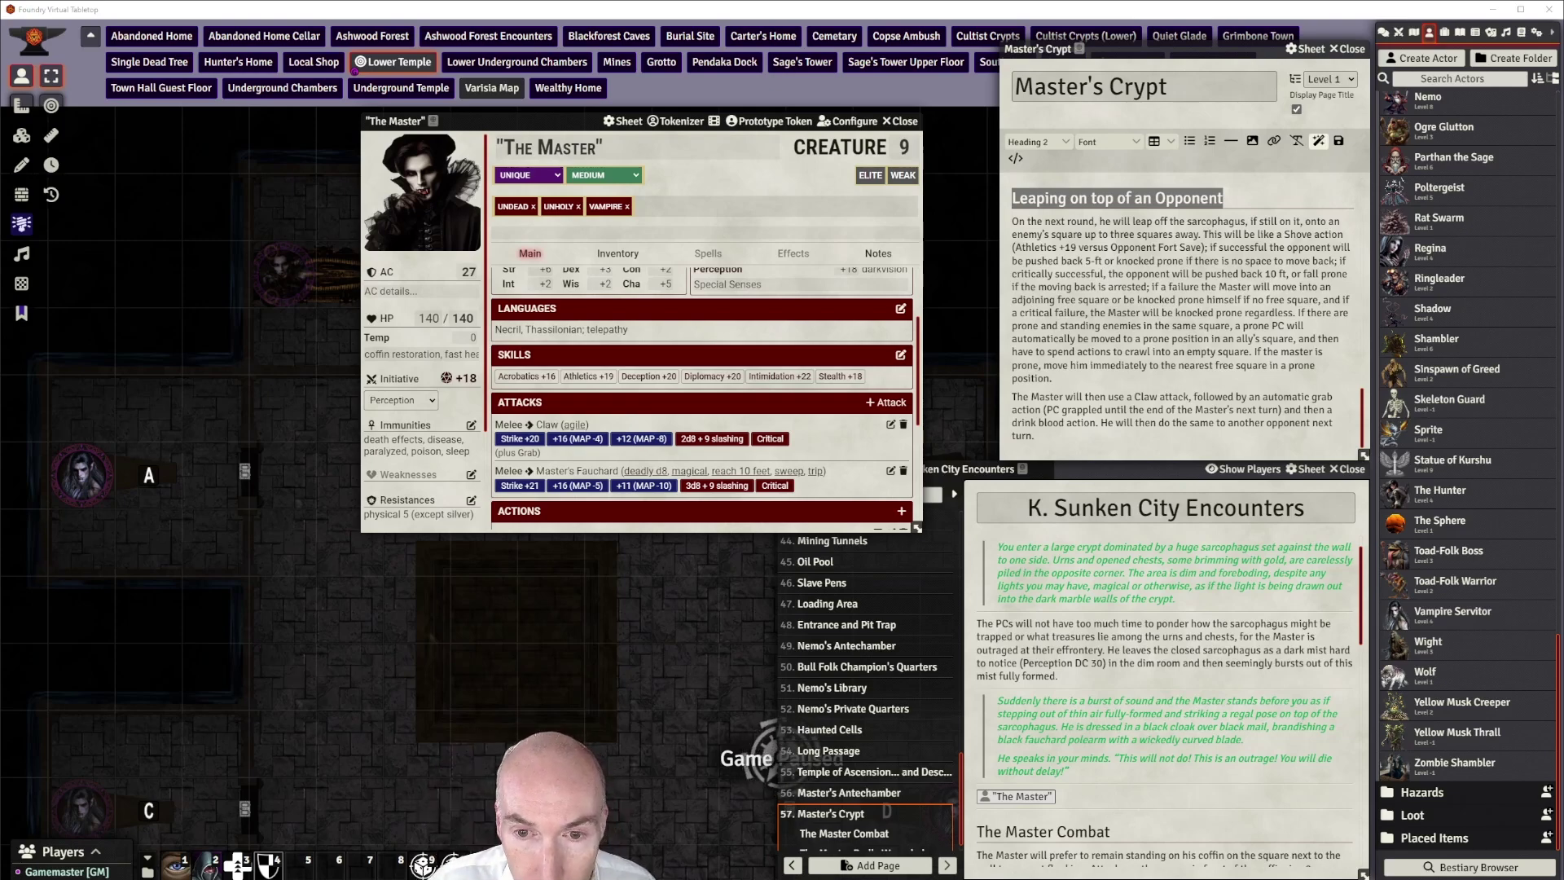
{"action": "left_click", "coordinate": [1108, 322]}
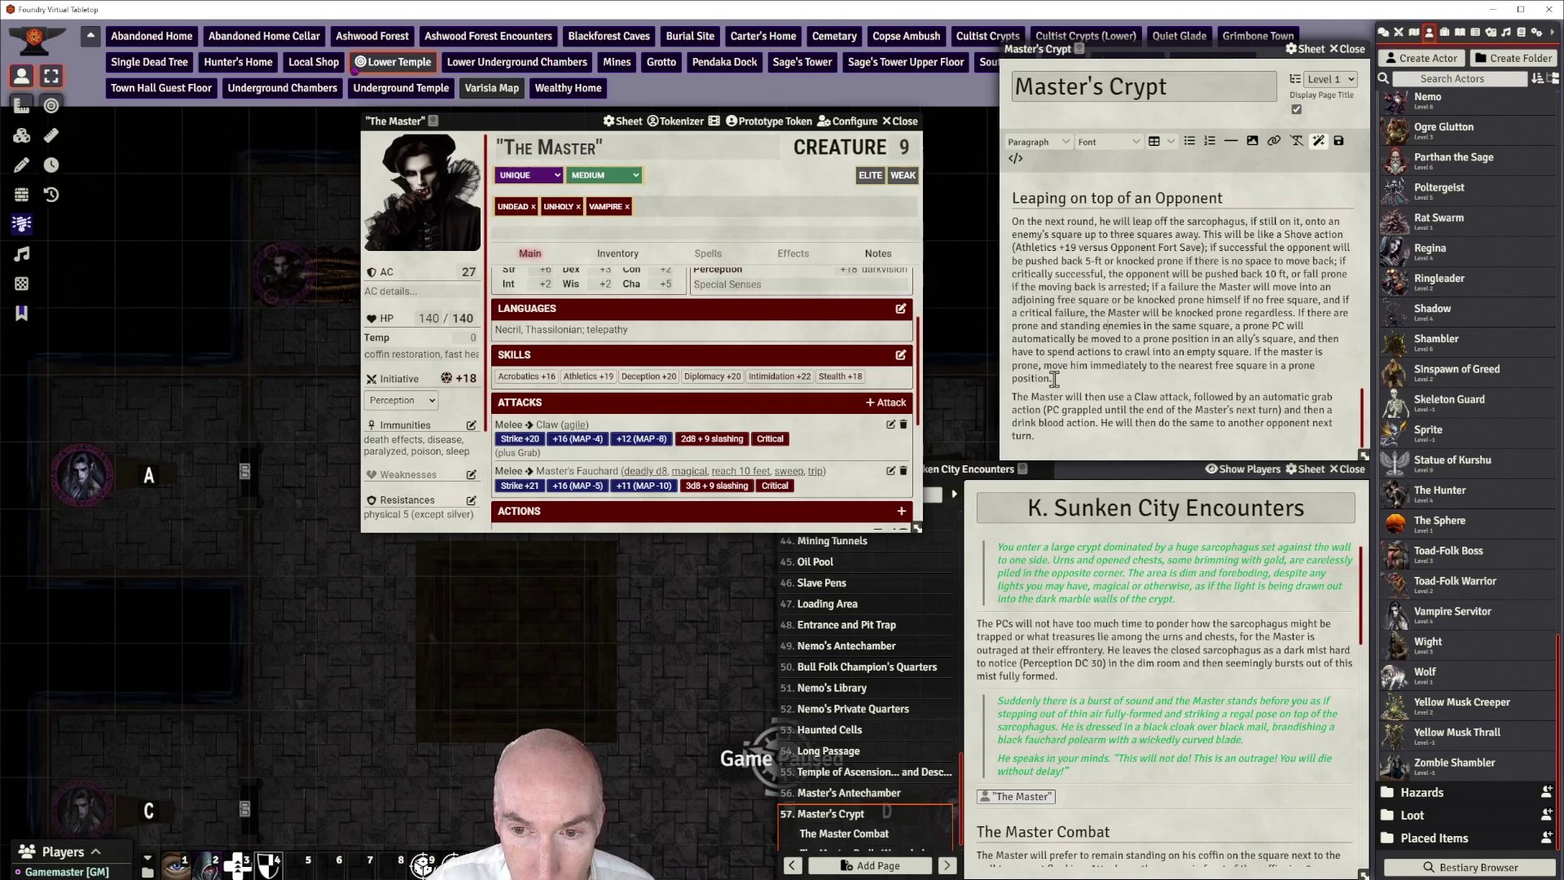
Shorten "an automatic grab action" to "a grab action" in the paragraph about the Master's Claw attack
{"action": "double_click", "coordinate": [1279, 397]}
{"action": "key", "text": "BackSpace"}
{"action": "key", "text": "BackSpace"}
{"action": "key", "text": "BackSpace"}
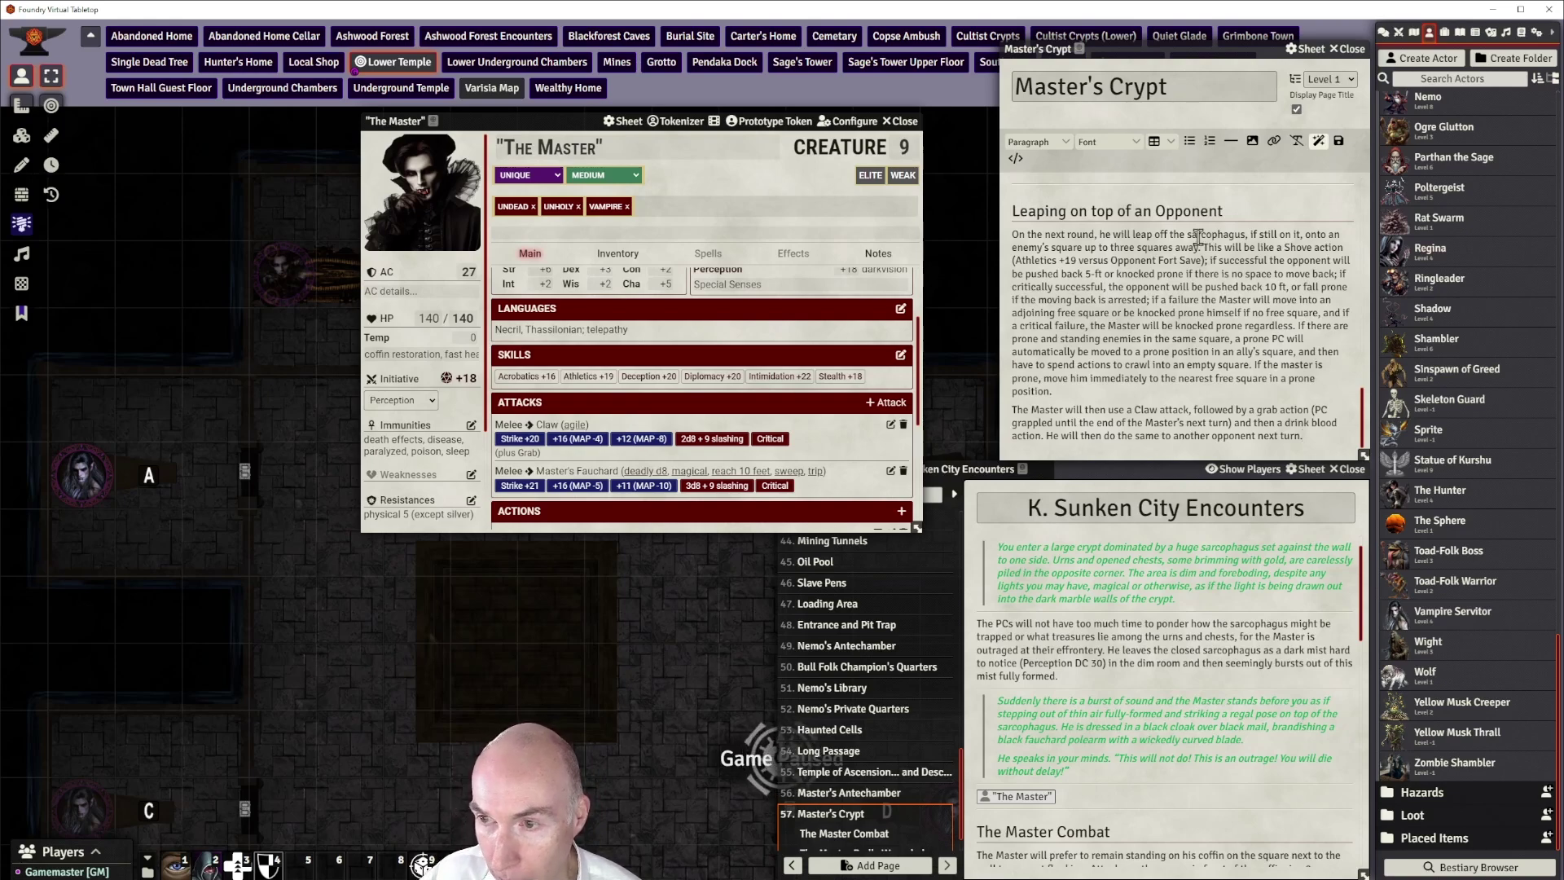
{"action": "scroll", "coordinate": [1194, 237], "scroll_direction": "up", "scroll_amount": 2}
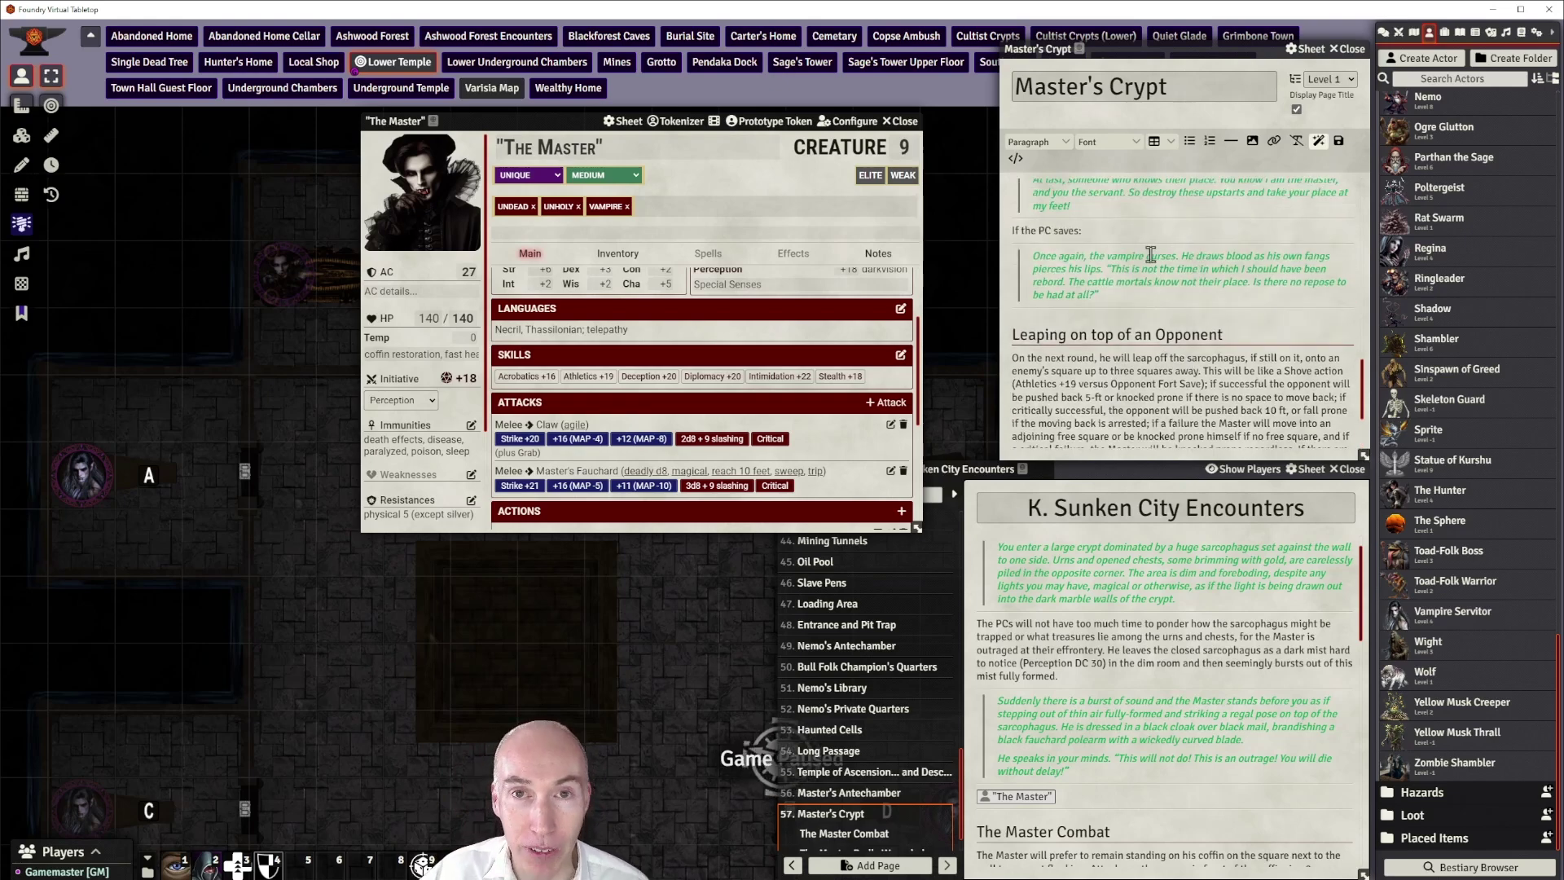